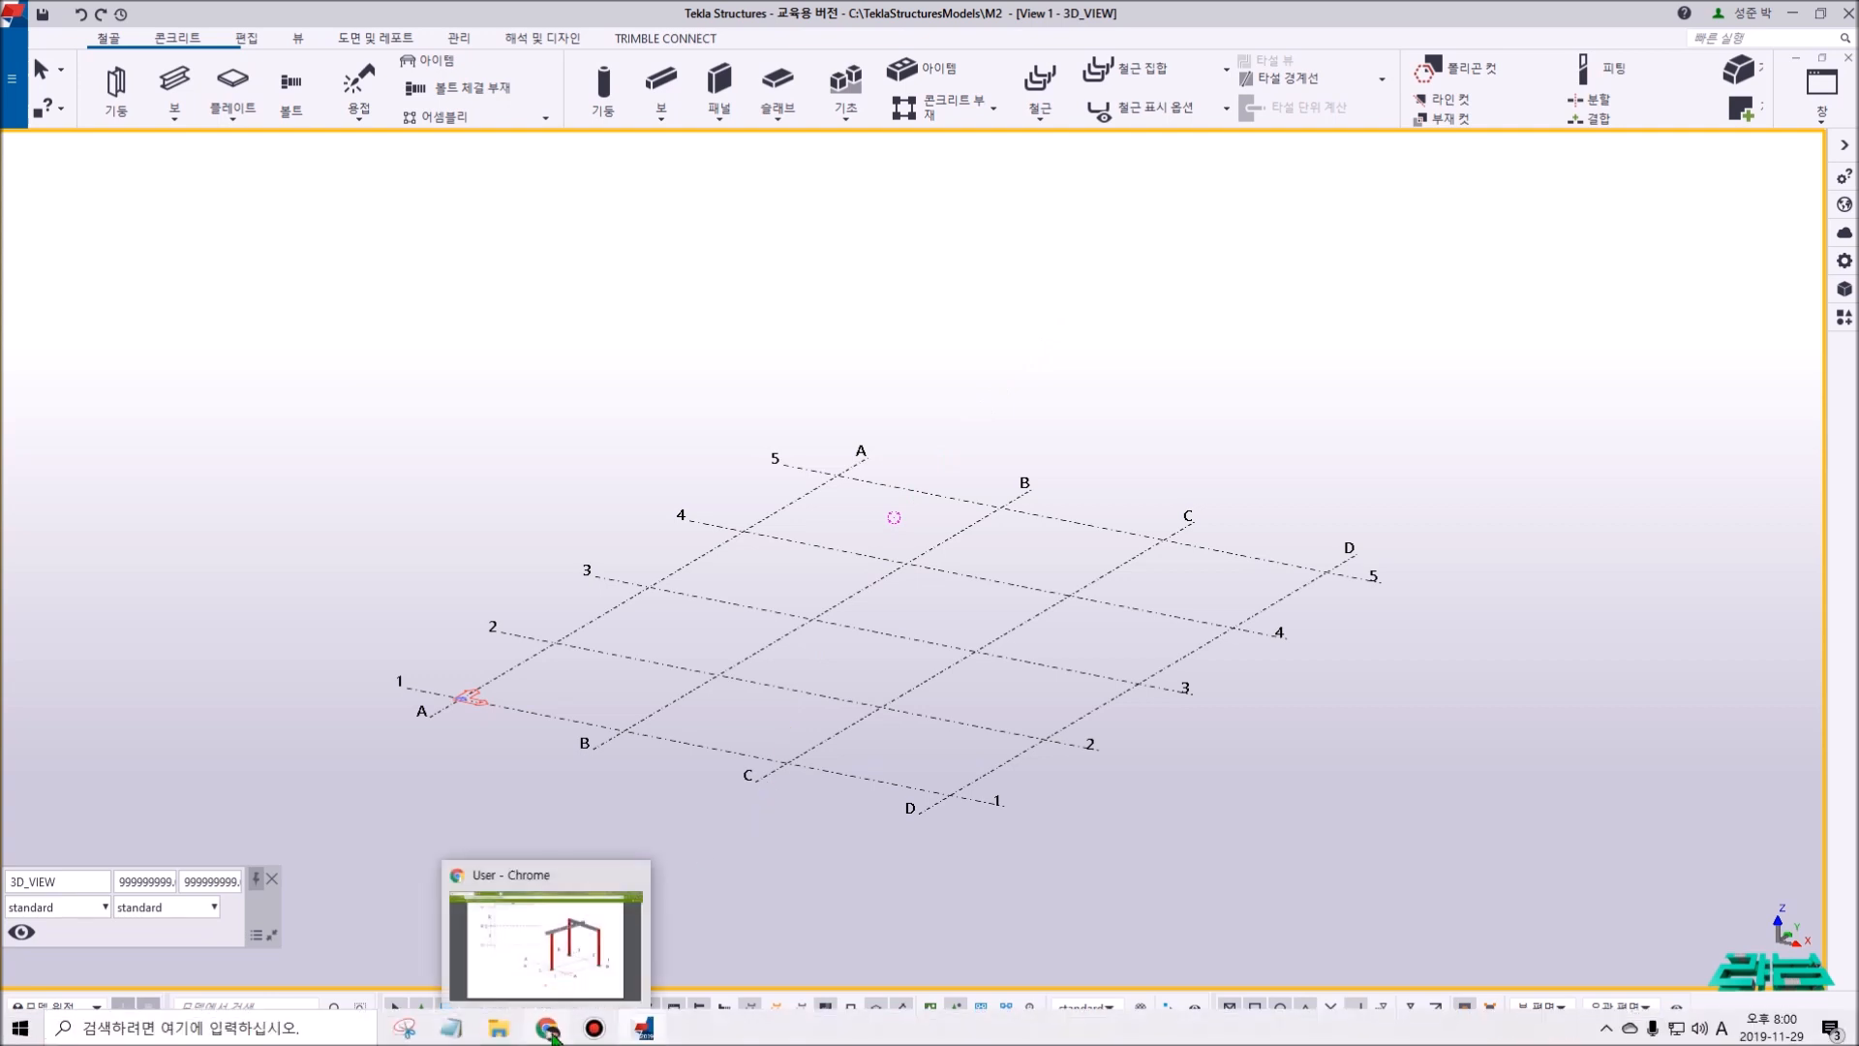
- Switch to Chrome and examine the grid layout, frame elevation and connection details on pages 28 and 29 of the steel textbook PDF
{"action": "left_click", "coordinate": [549, 1033]}
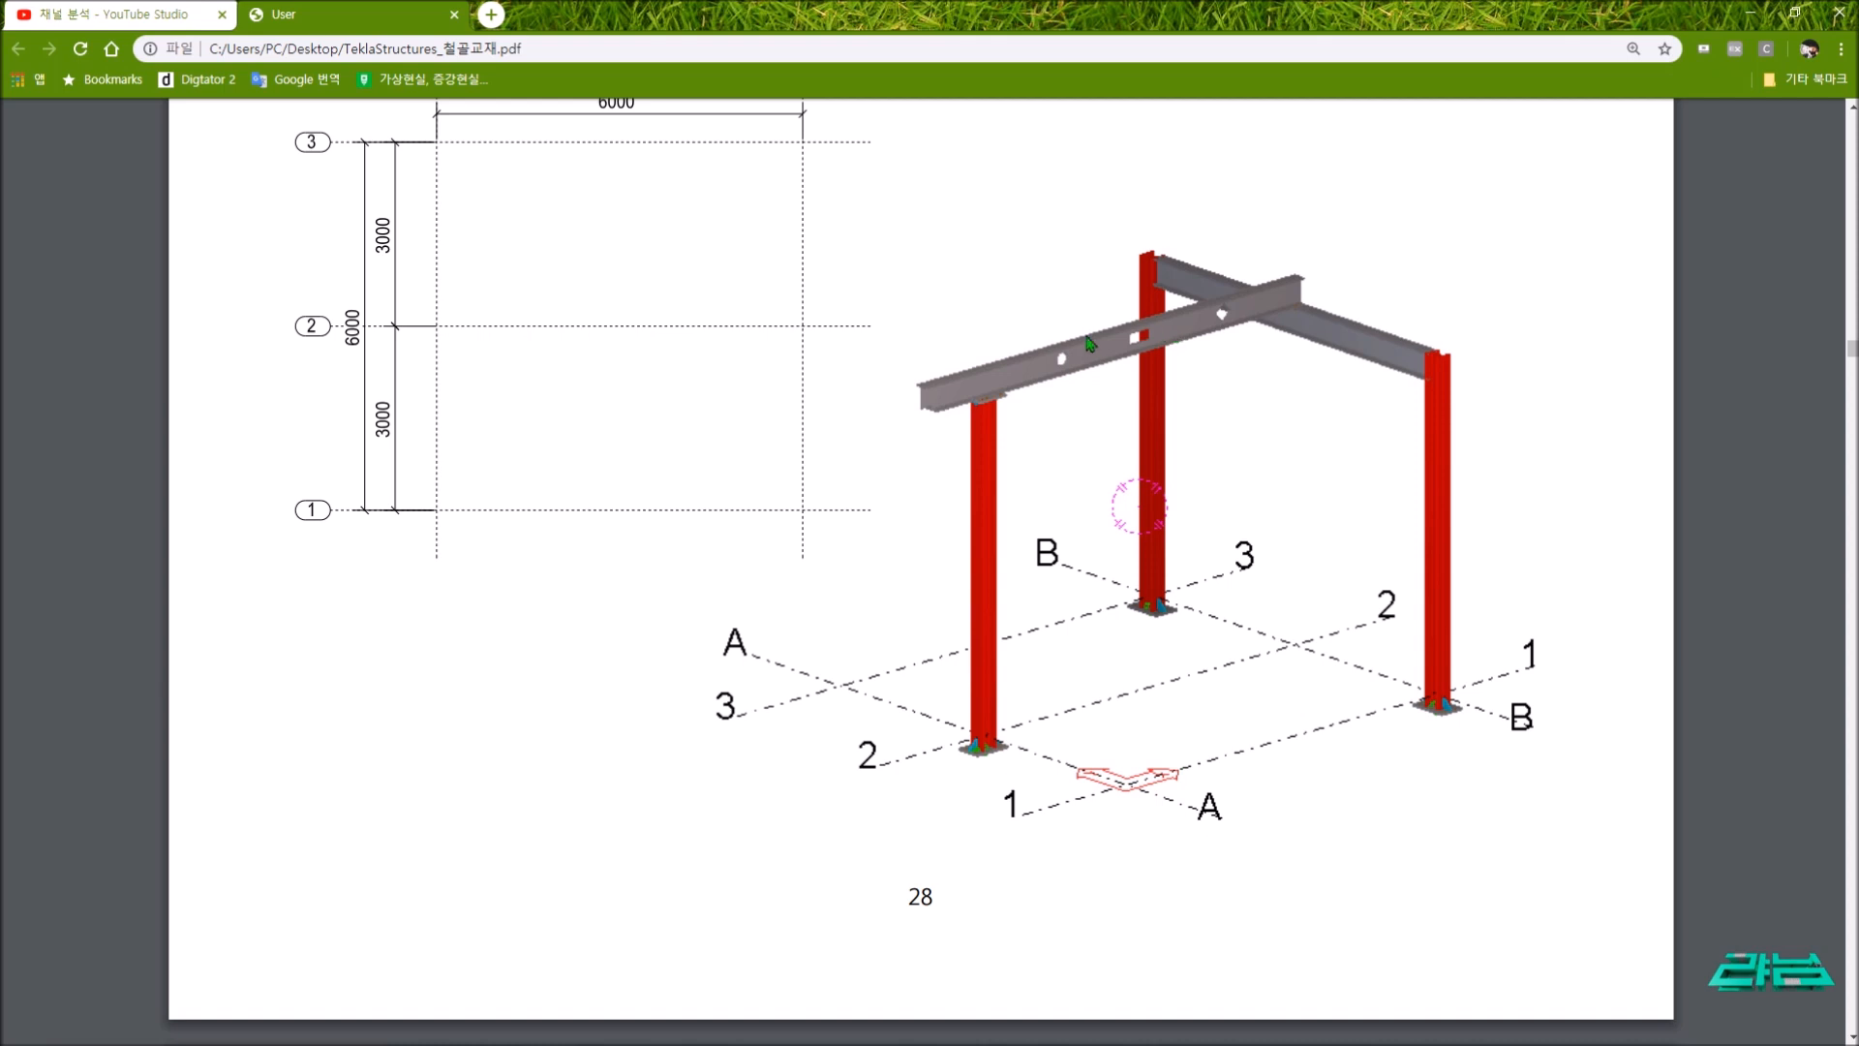
{"action": "scroll", "coordinate": [1000, 496], "scroll_direction": "up", "scroll_amount": 1}
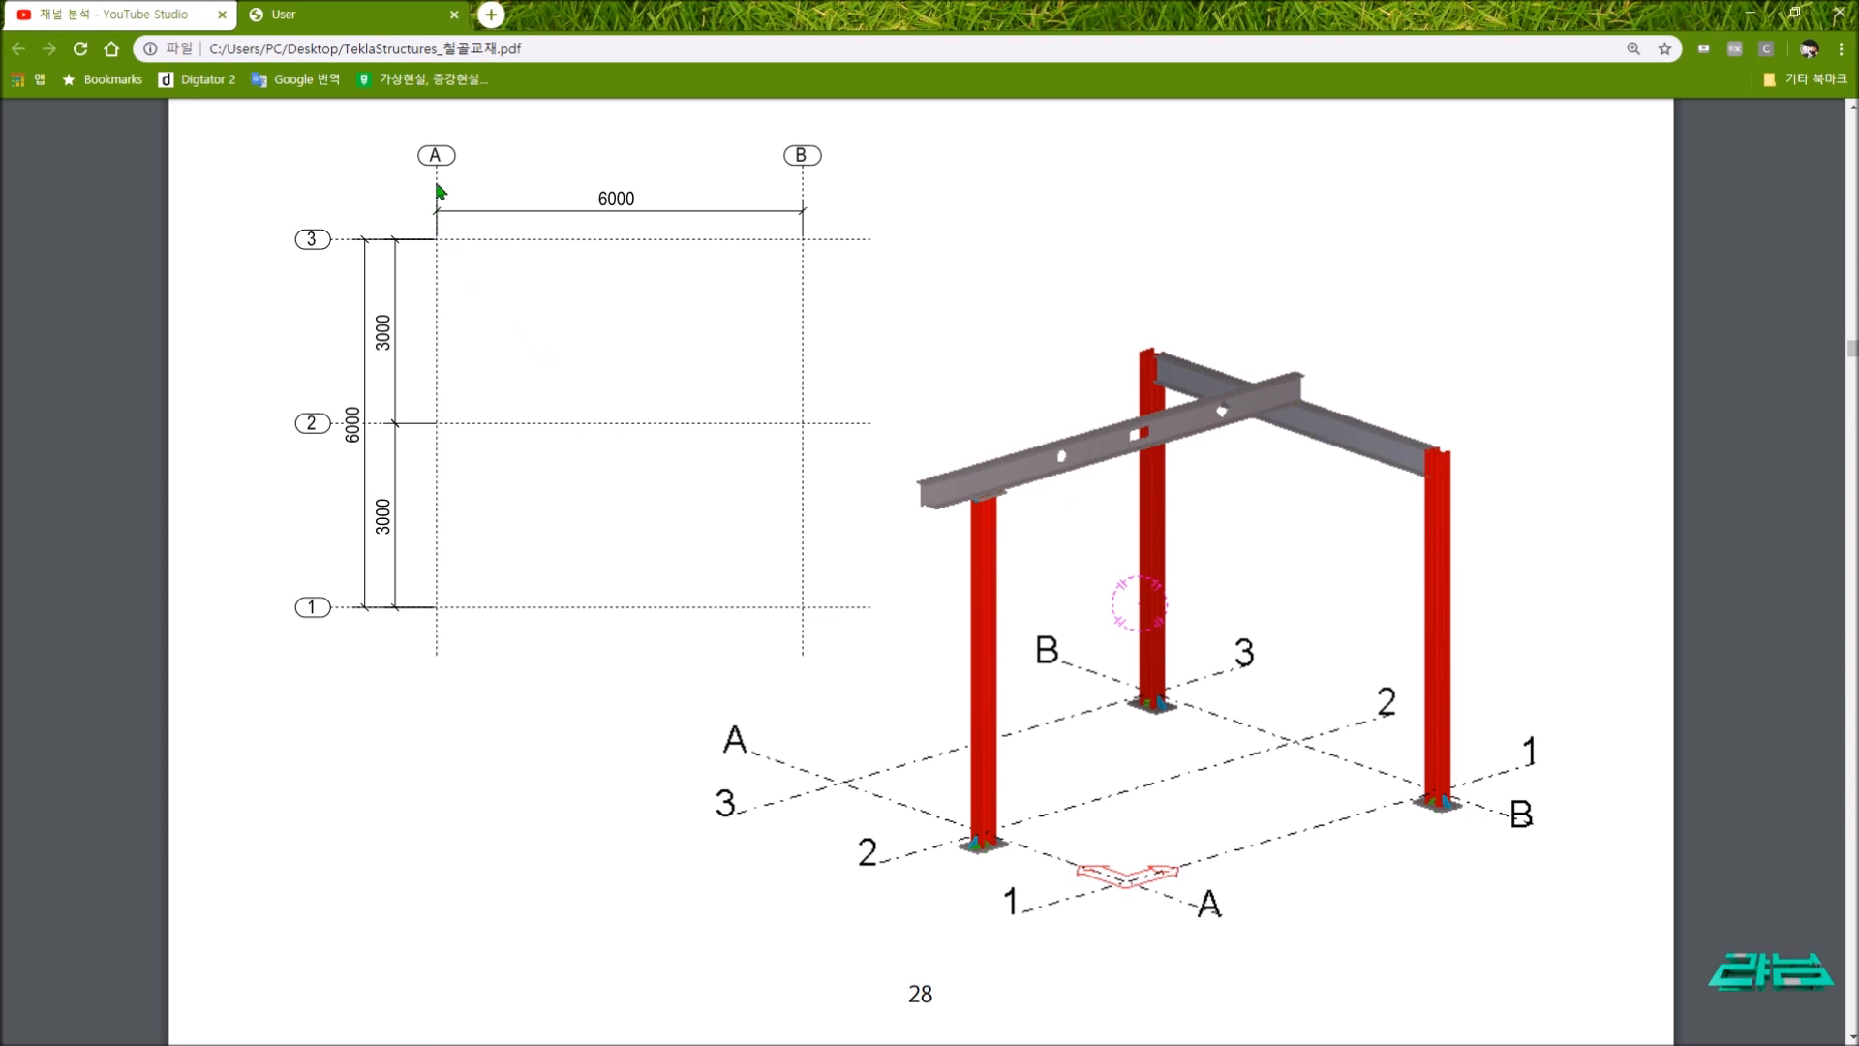
{"action": "scroll", "coordinate": [445, 290], "scroll_direction": "up", "scroll_amount": 1}
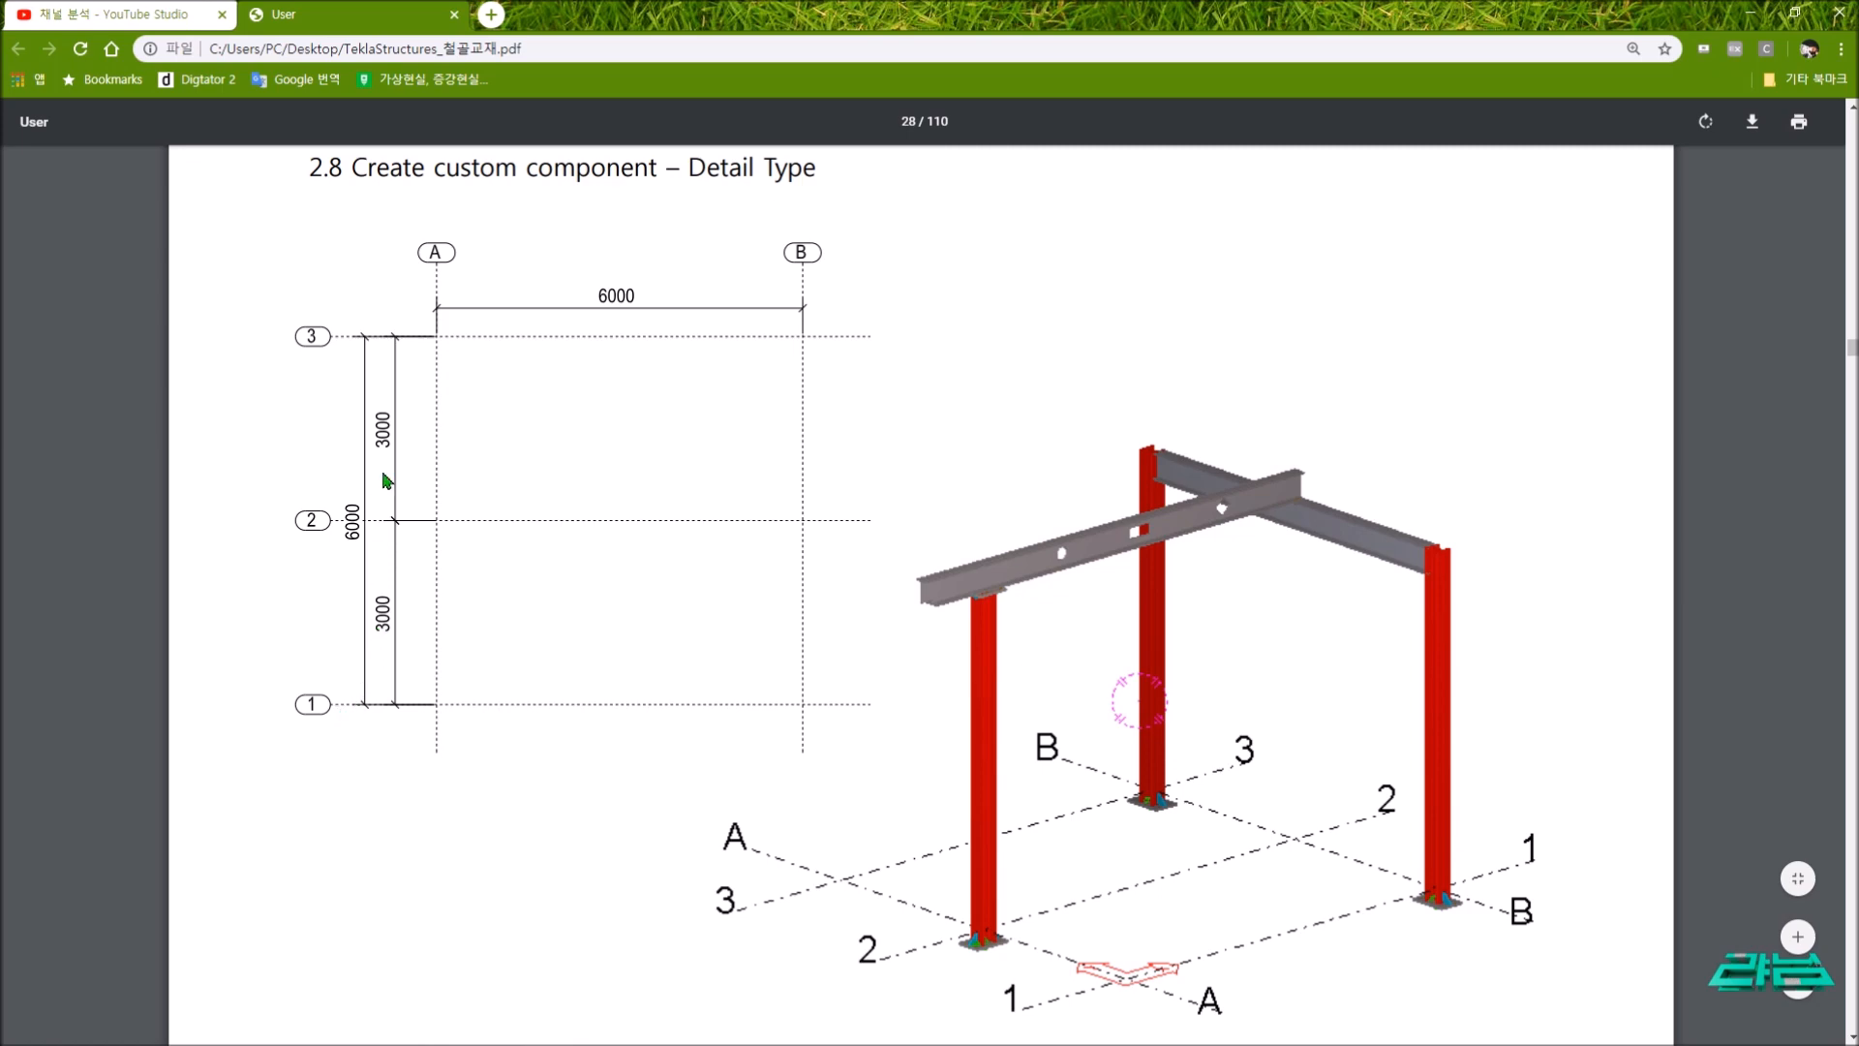
{"action": "scroll", "coordinate": [386, 481], "scroll_direction": "down", "scroll_amount": 15}
{"action": "scroll", "coordinate": [400, 484], "scroll_direction": "down", "scroll_amount": 8}
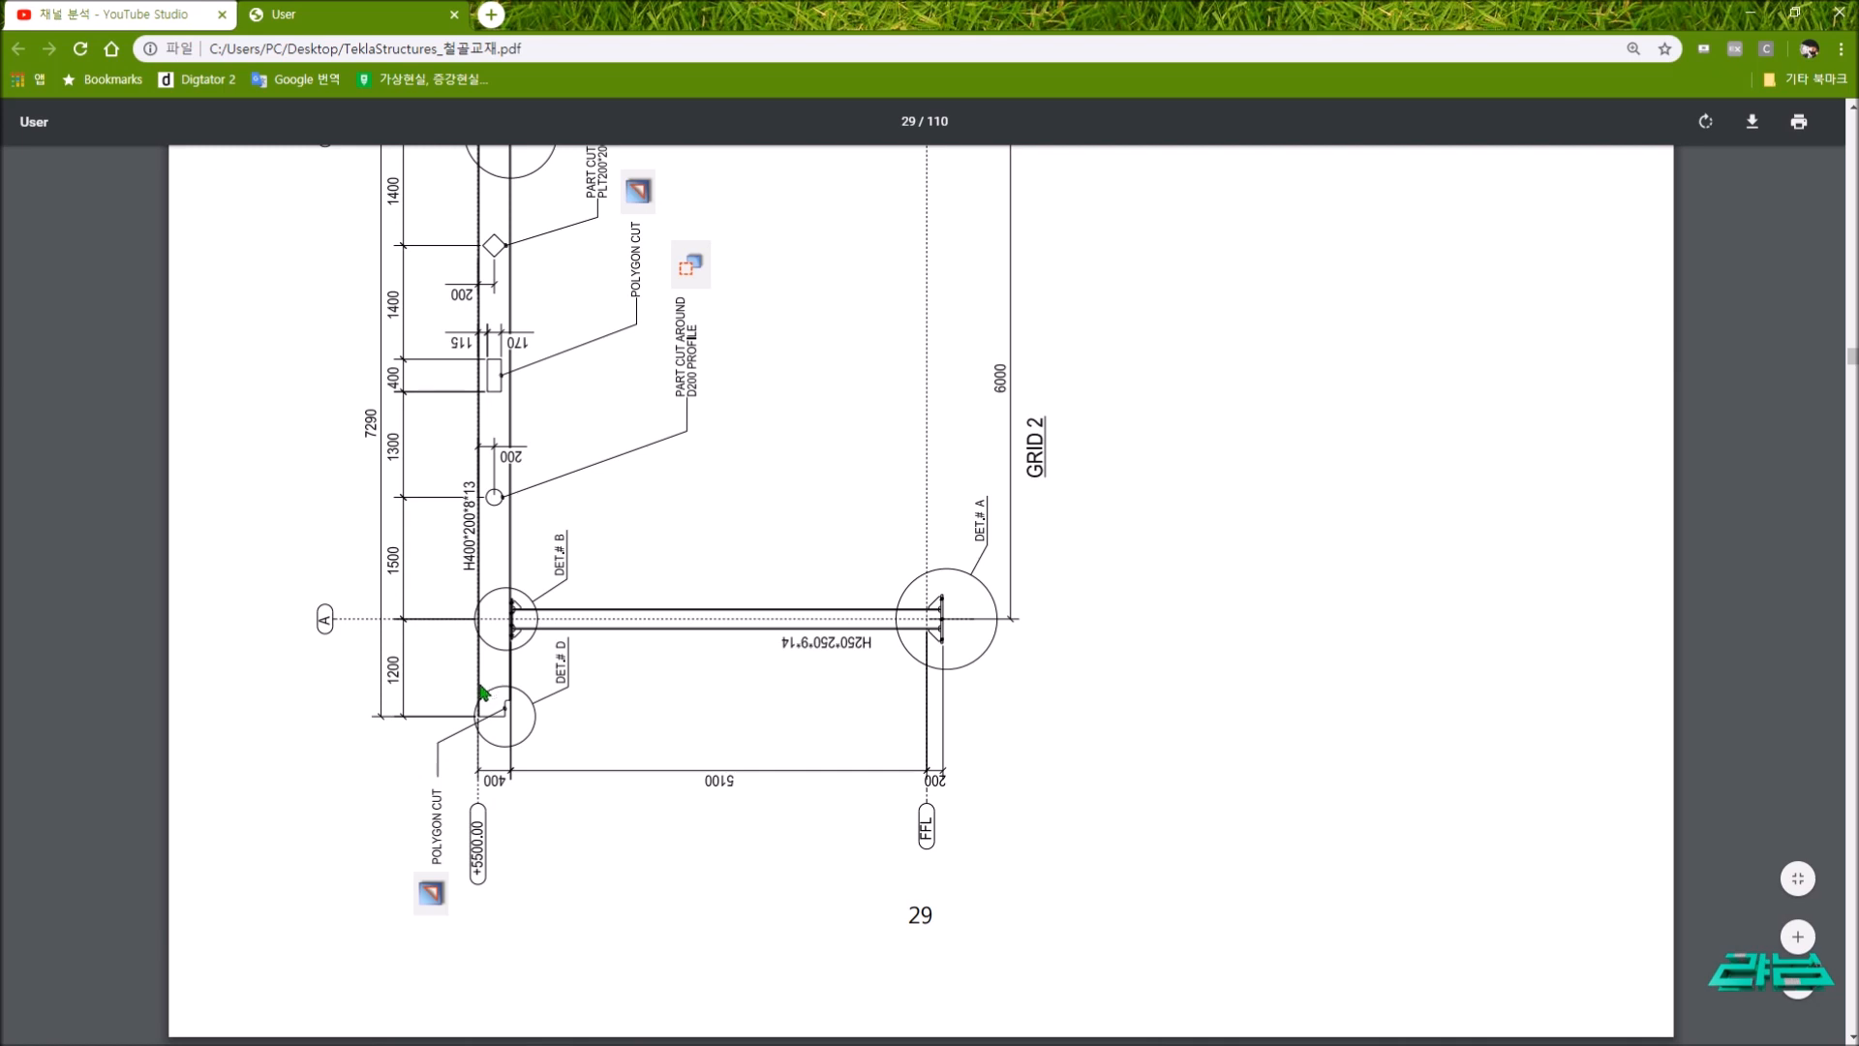
{"action": "scroll", "coordinate": [474, 695], "scroll_direction": "up", "scroll_amount": 1}
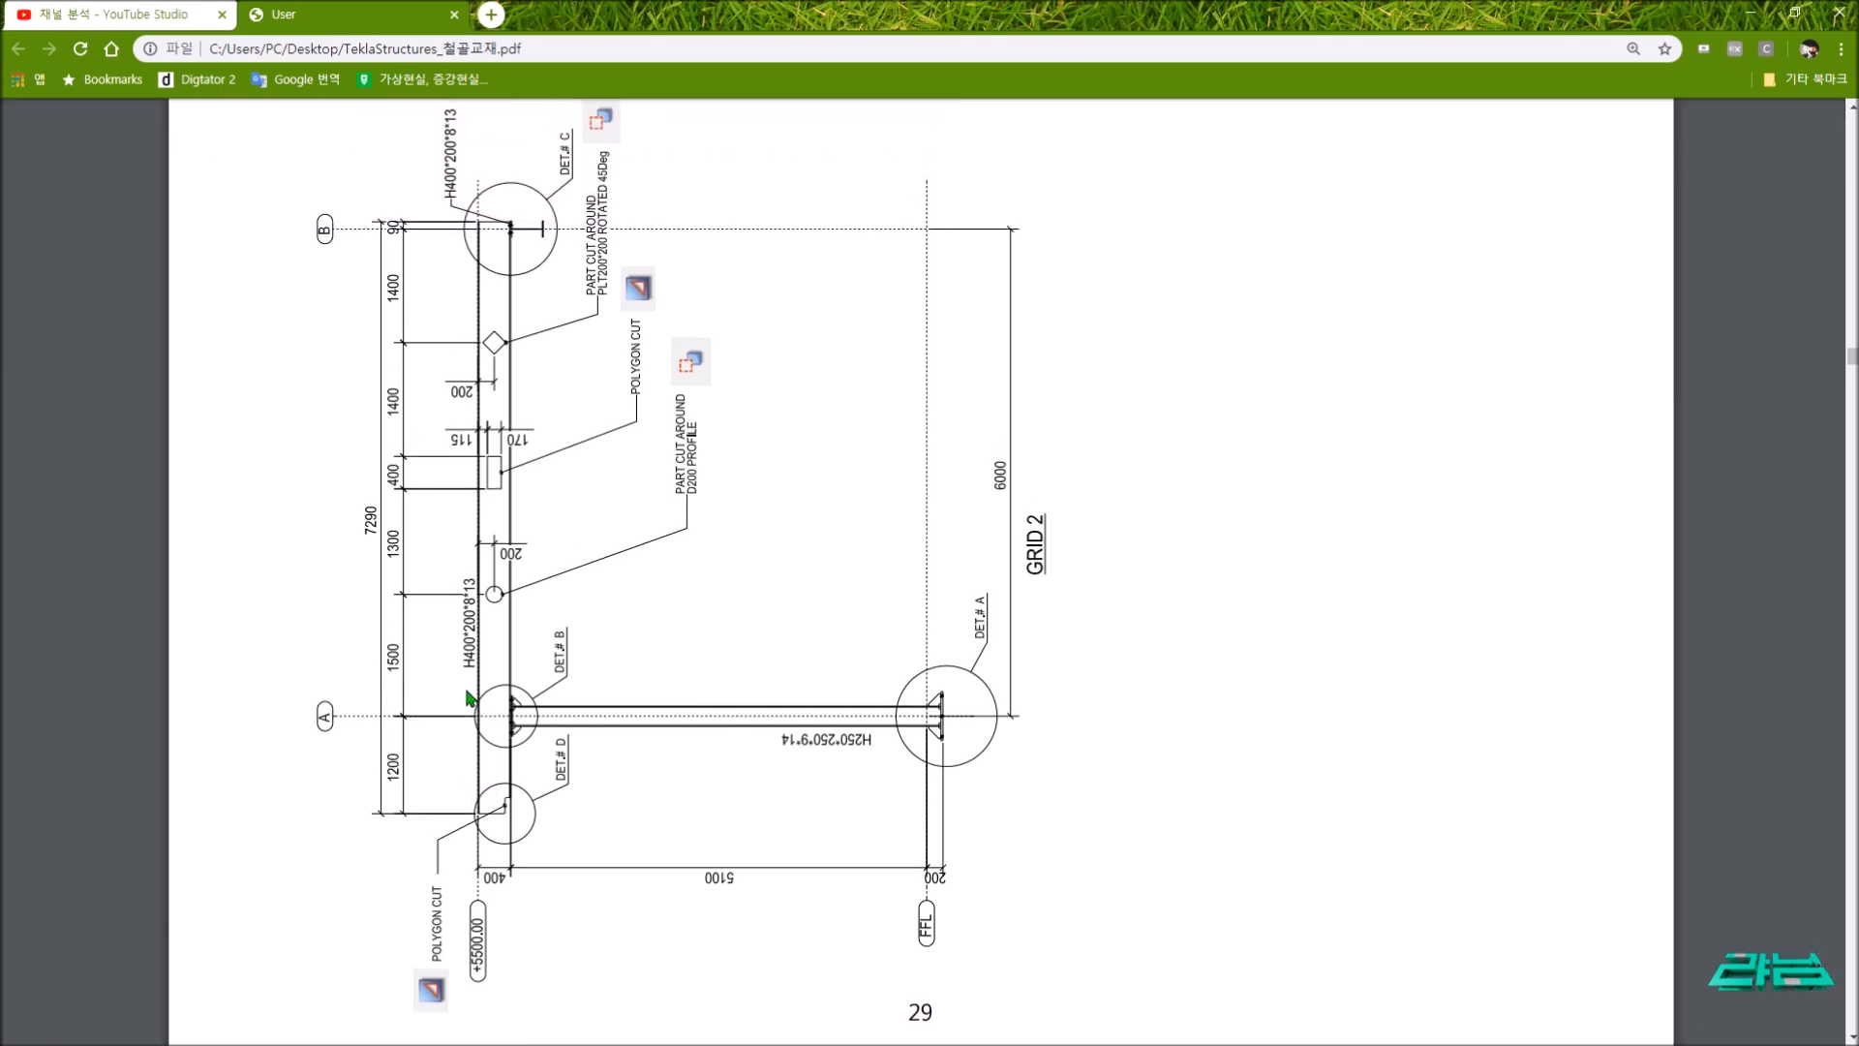
{"action": "scroll", "coordinate": [472, 697], "scroll_direction": "up", "scroll_amount": 2}
{"action": "scroll", "coordinate": [471, 697], "scroll_direction": "up", "scroll_amount": 3}
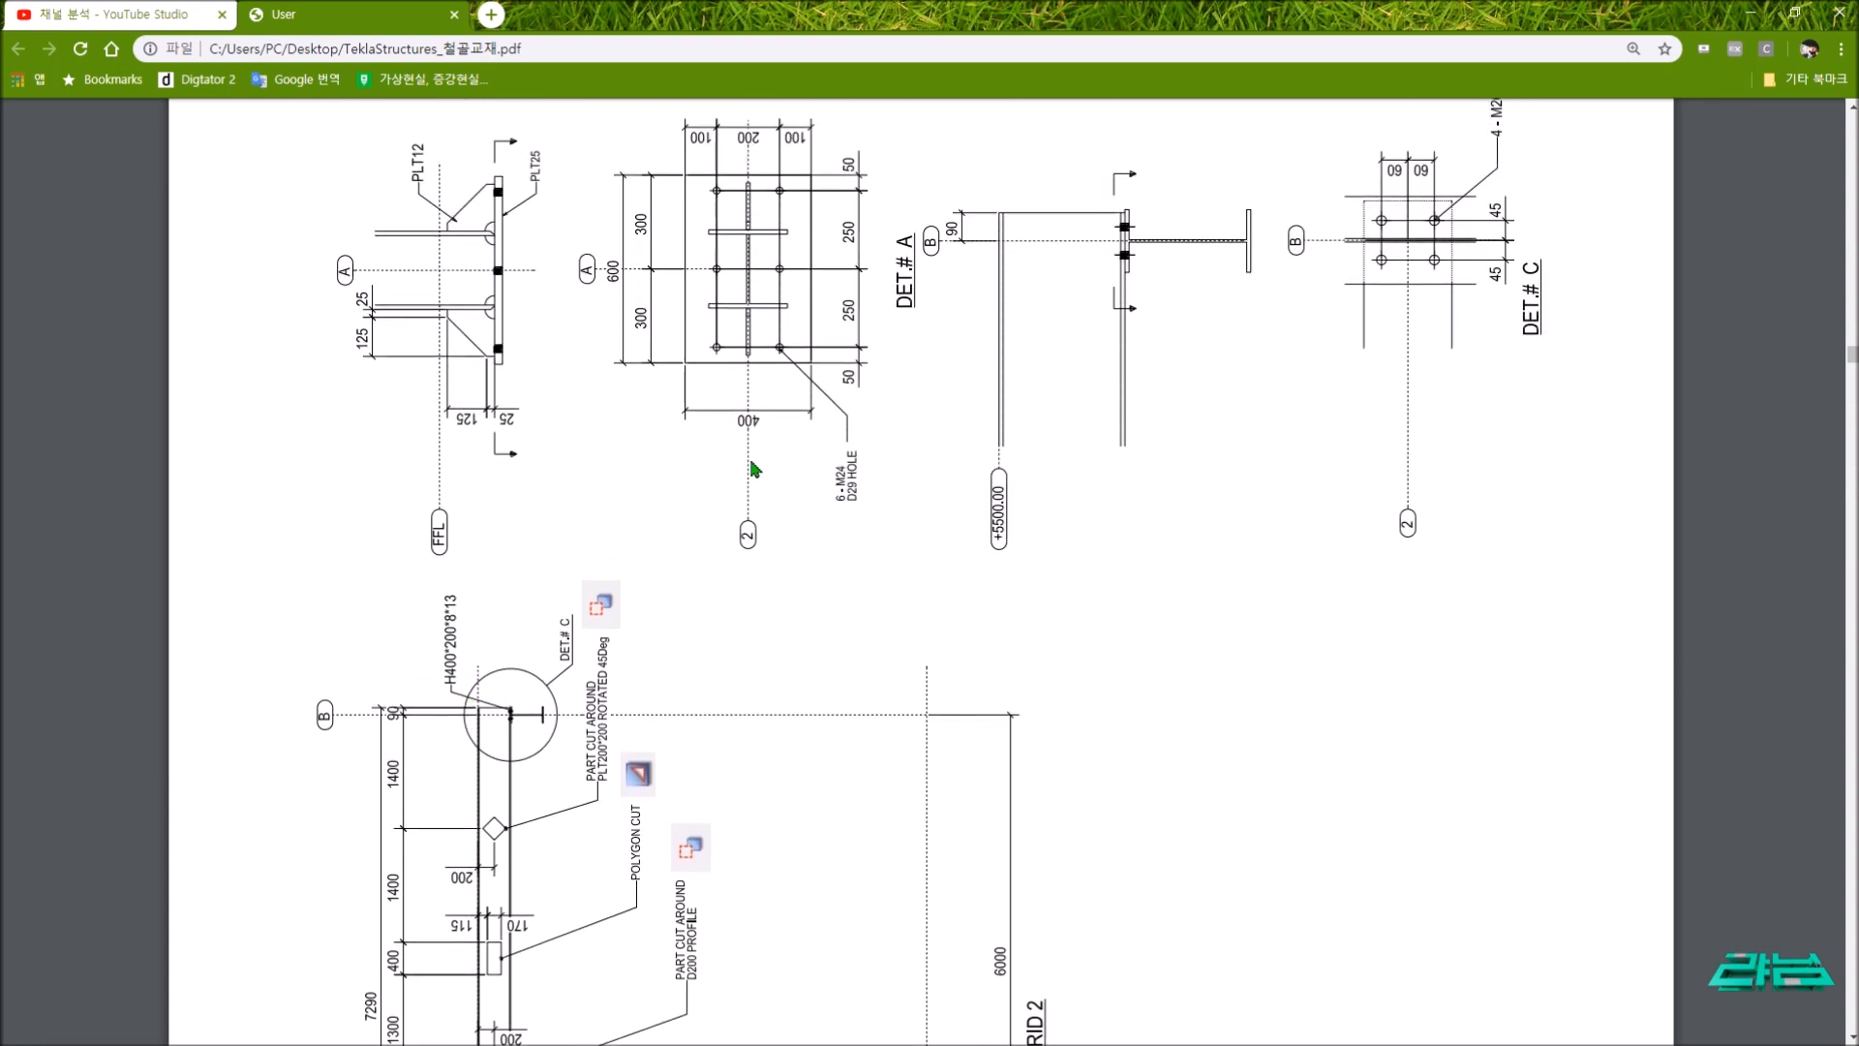
{"action": "left_click", "coordinate": [1750, 13]}
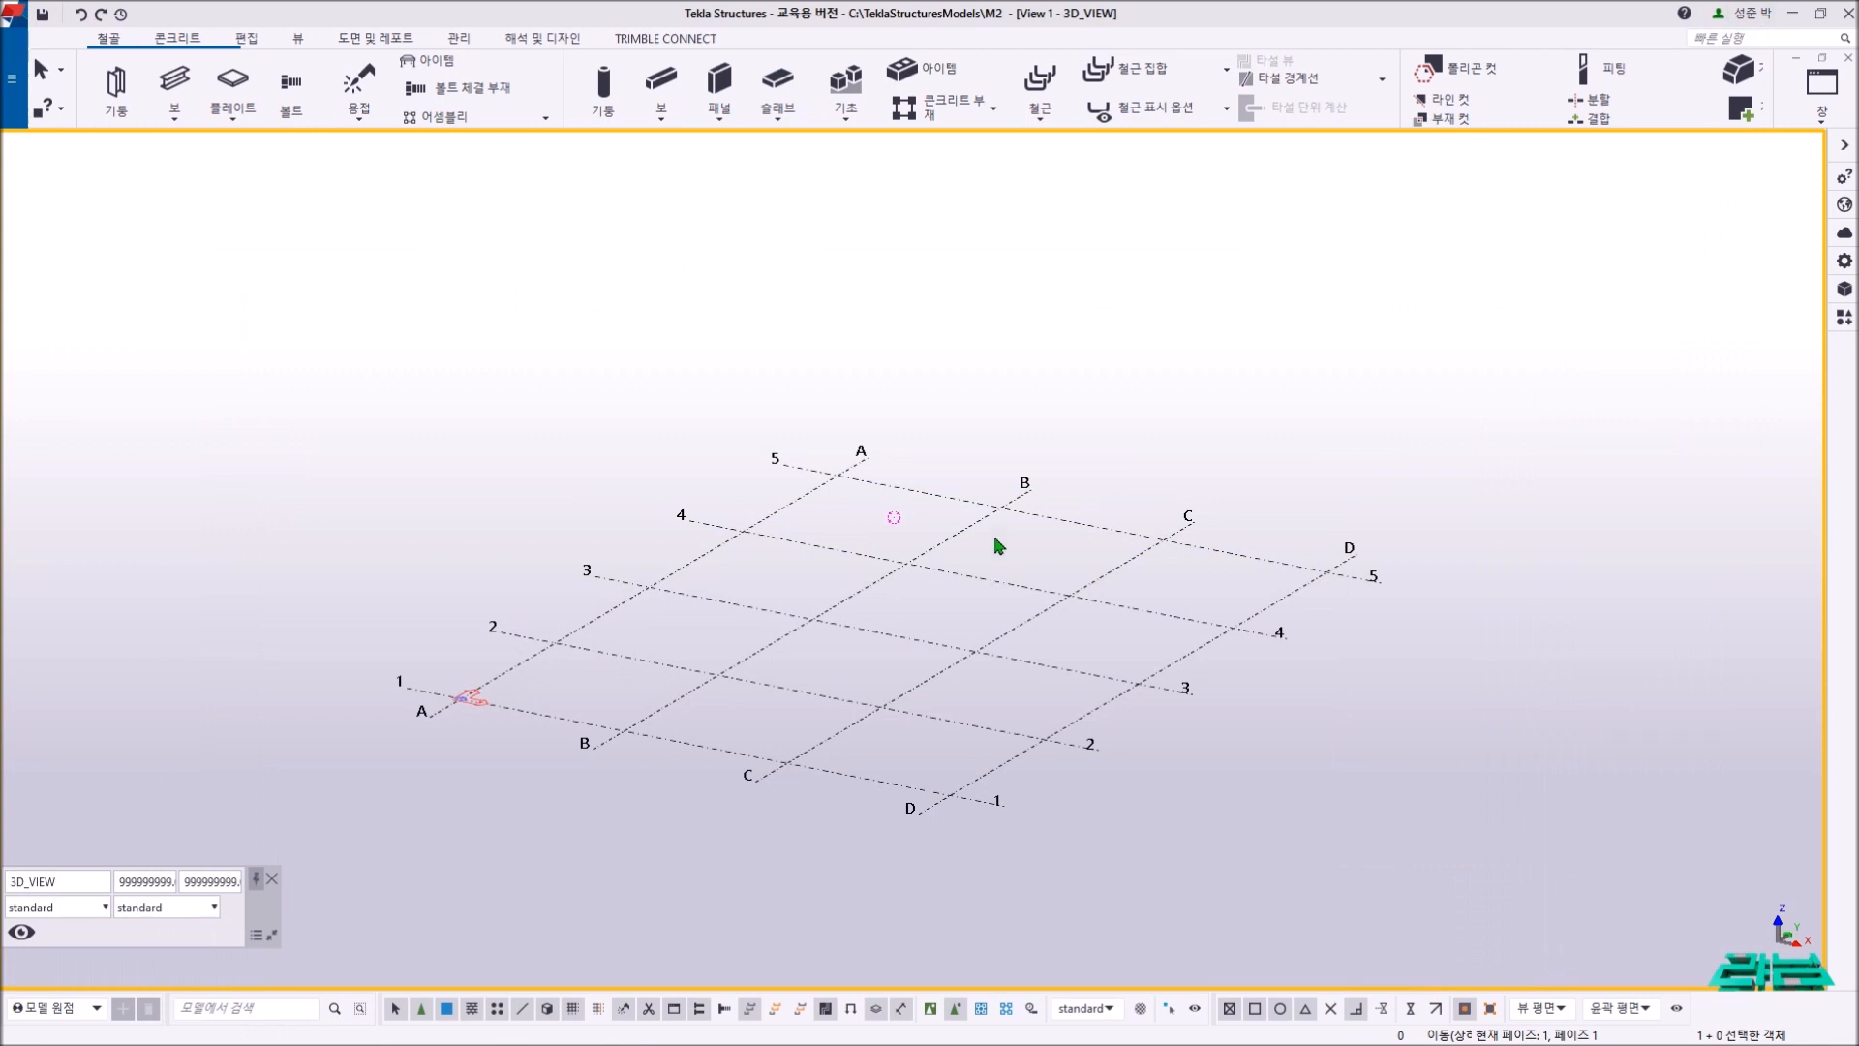
- Start a PDF reference model import and choose the desktop file TeklaStructures_철골교재.pdf
{"action": "right_click", "coordinate": [774, 319]}
{"action": "left_click", "coordinate": [792, 327]}
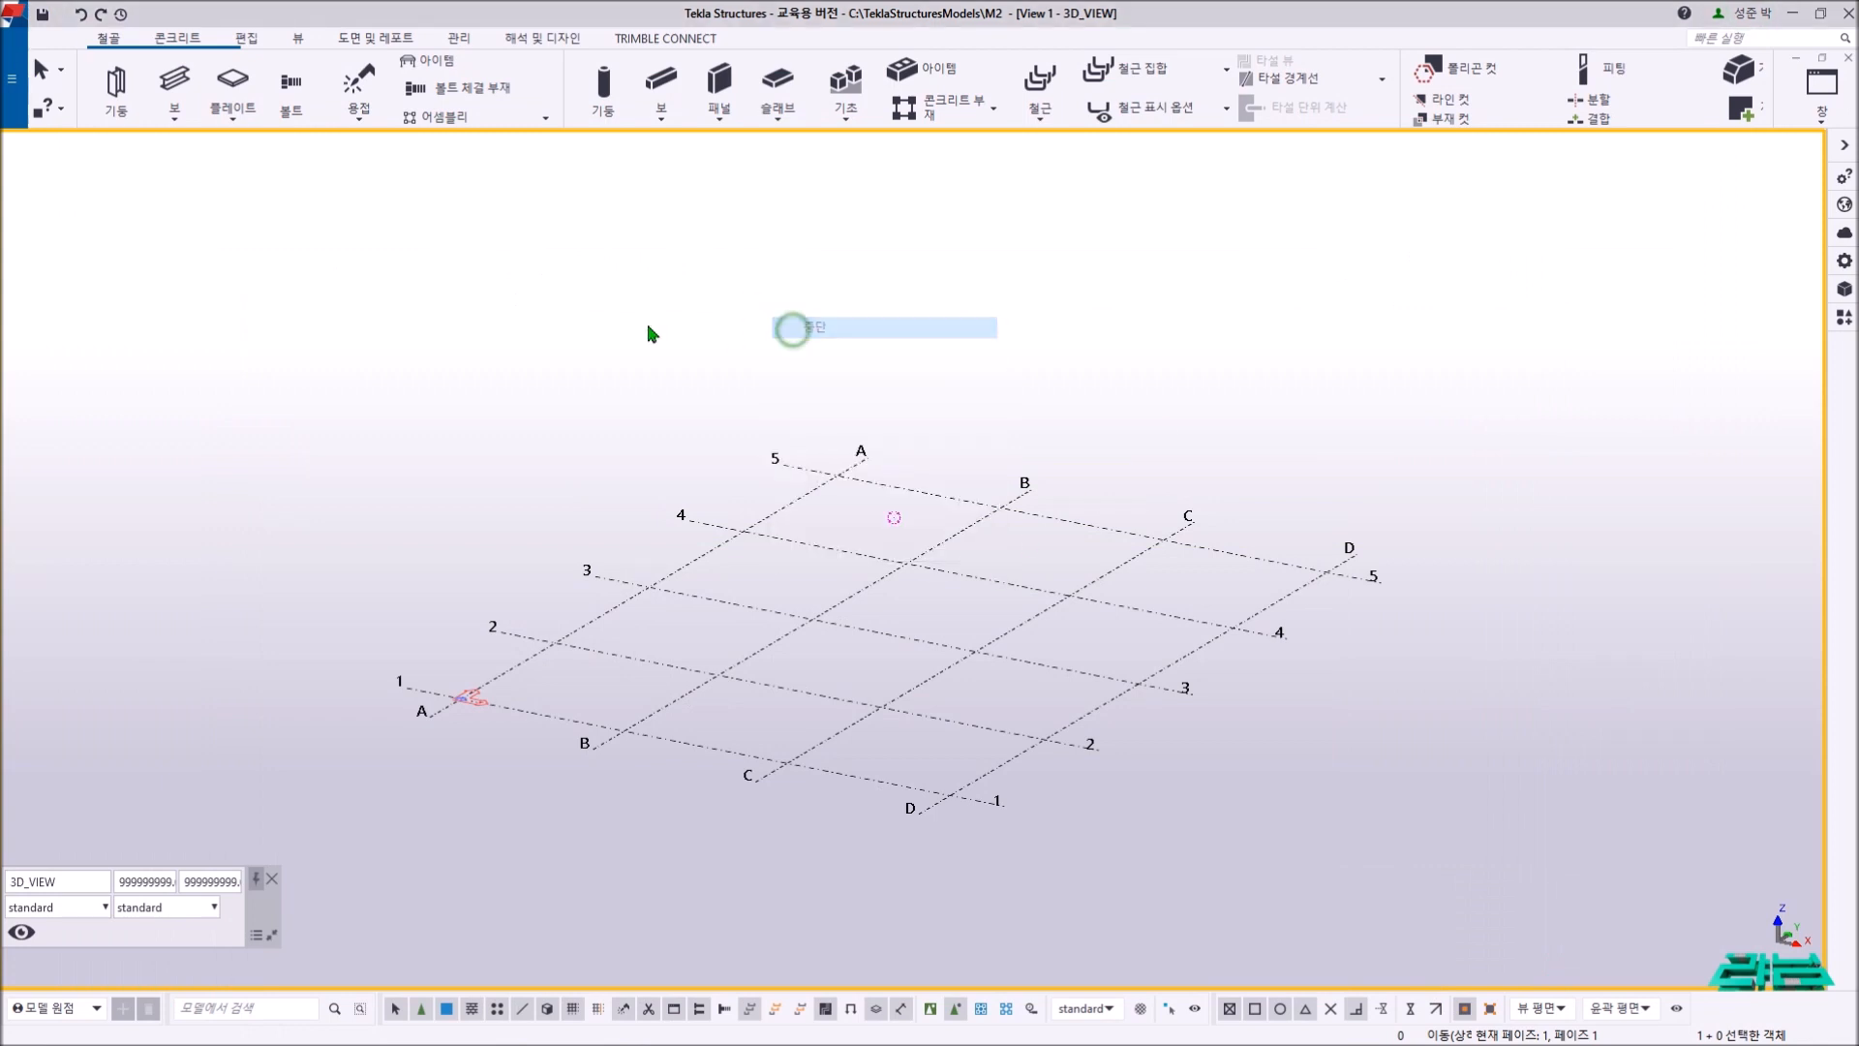
{"action": "left_click", "coordinate": [15, 111]}
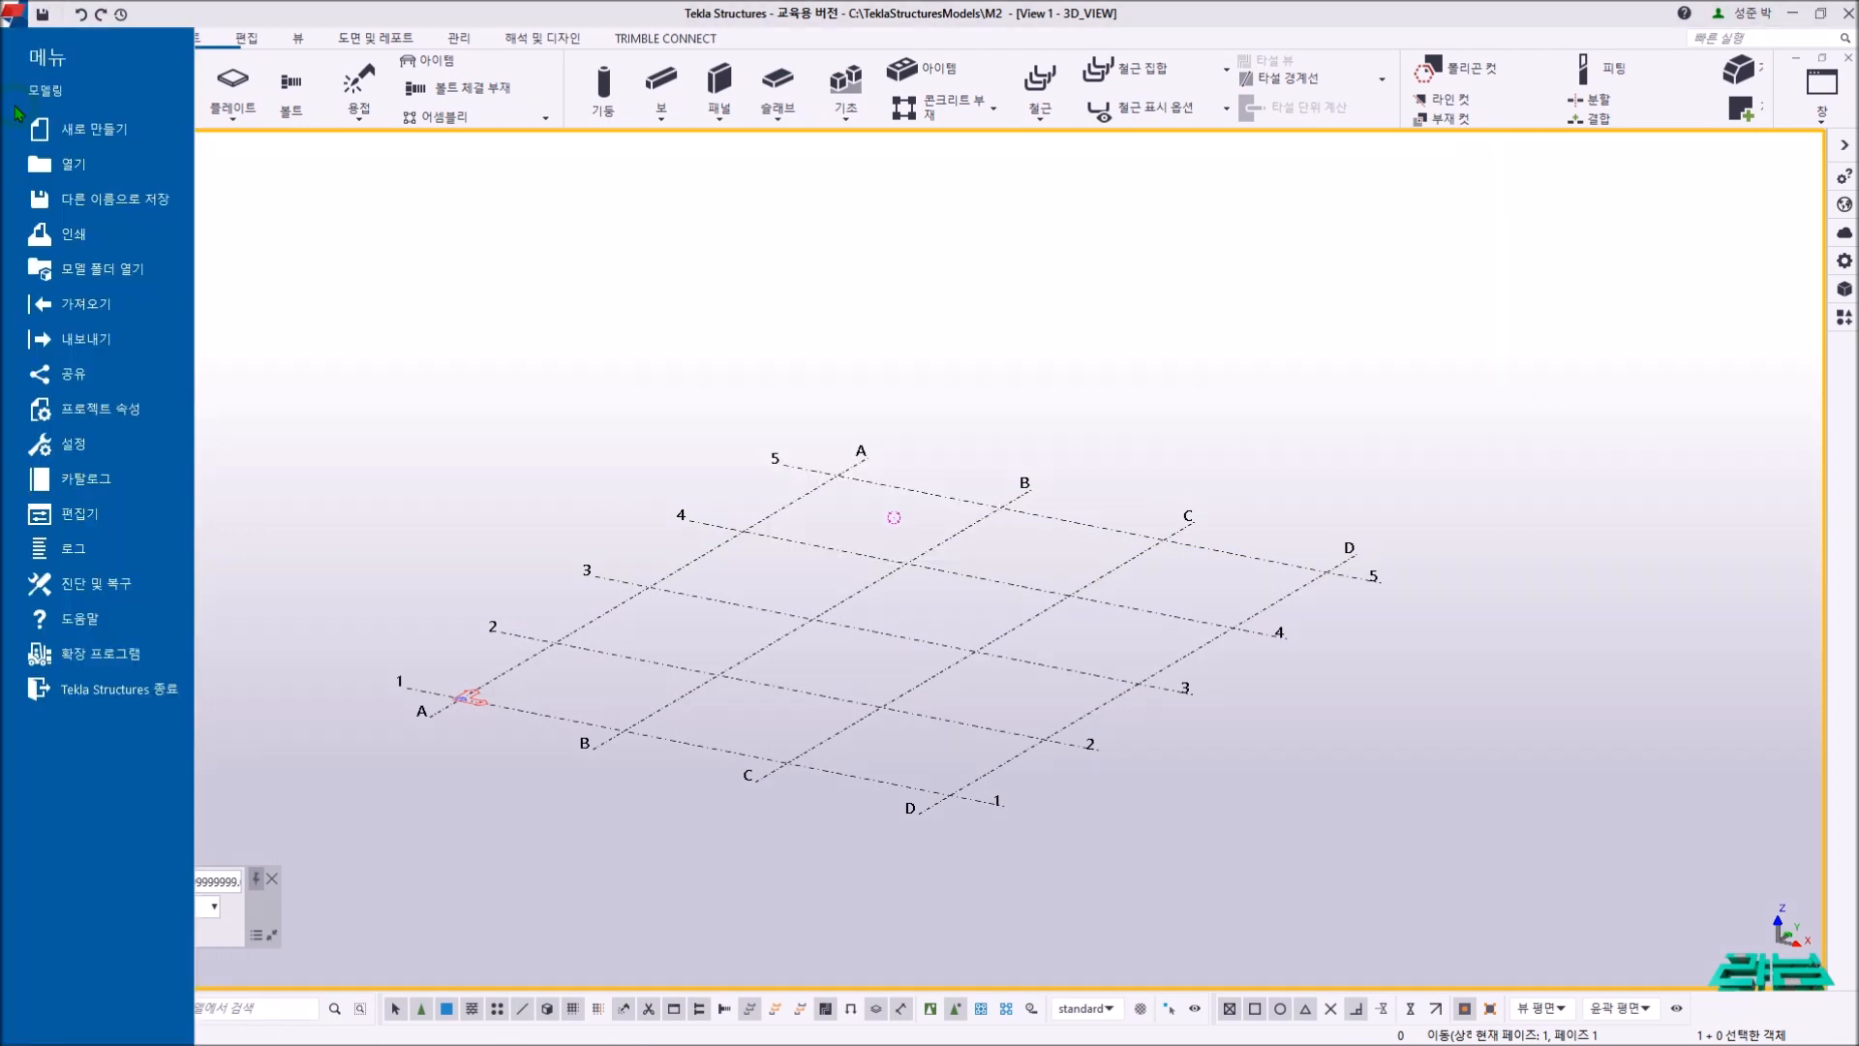
{"action": "left_click", "coordinate": [89, 303]}
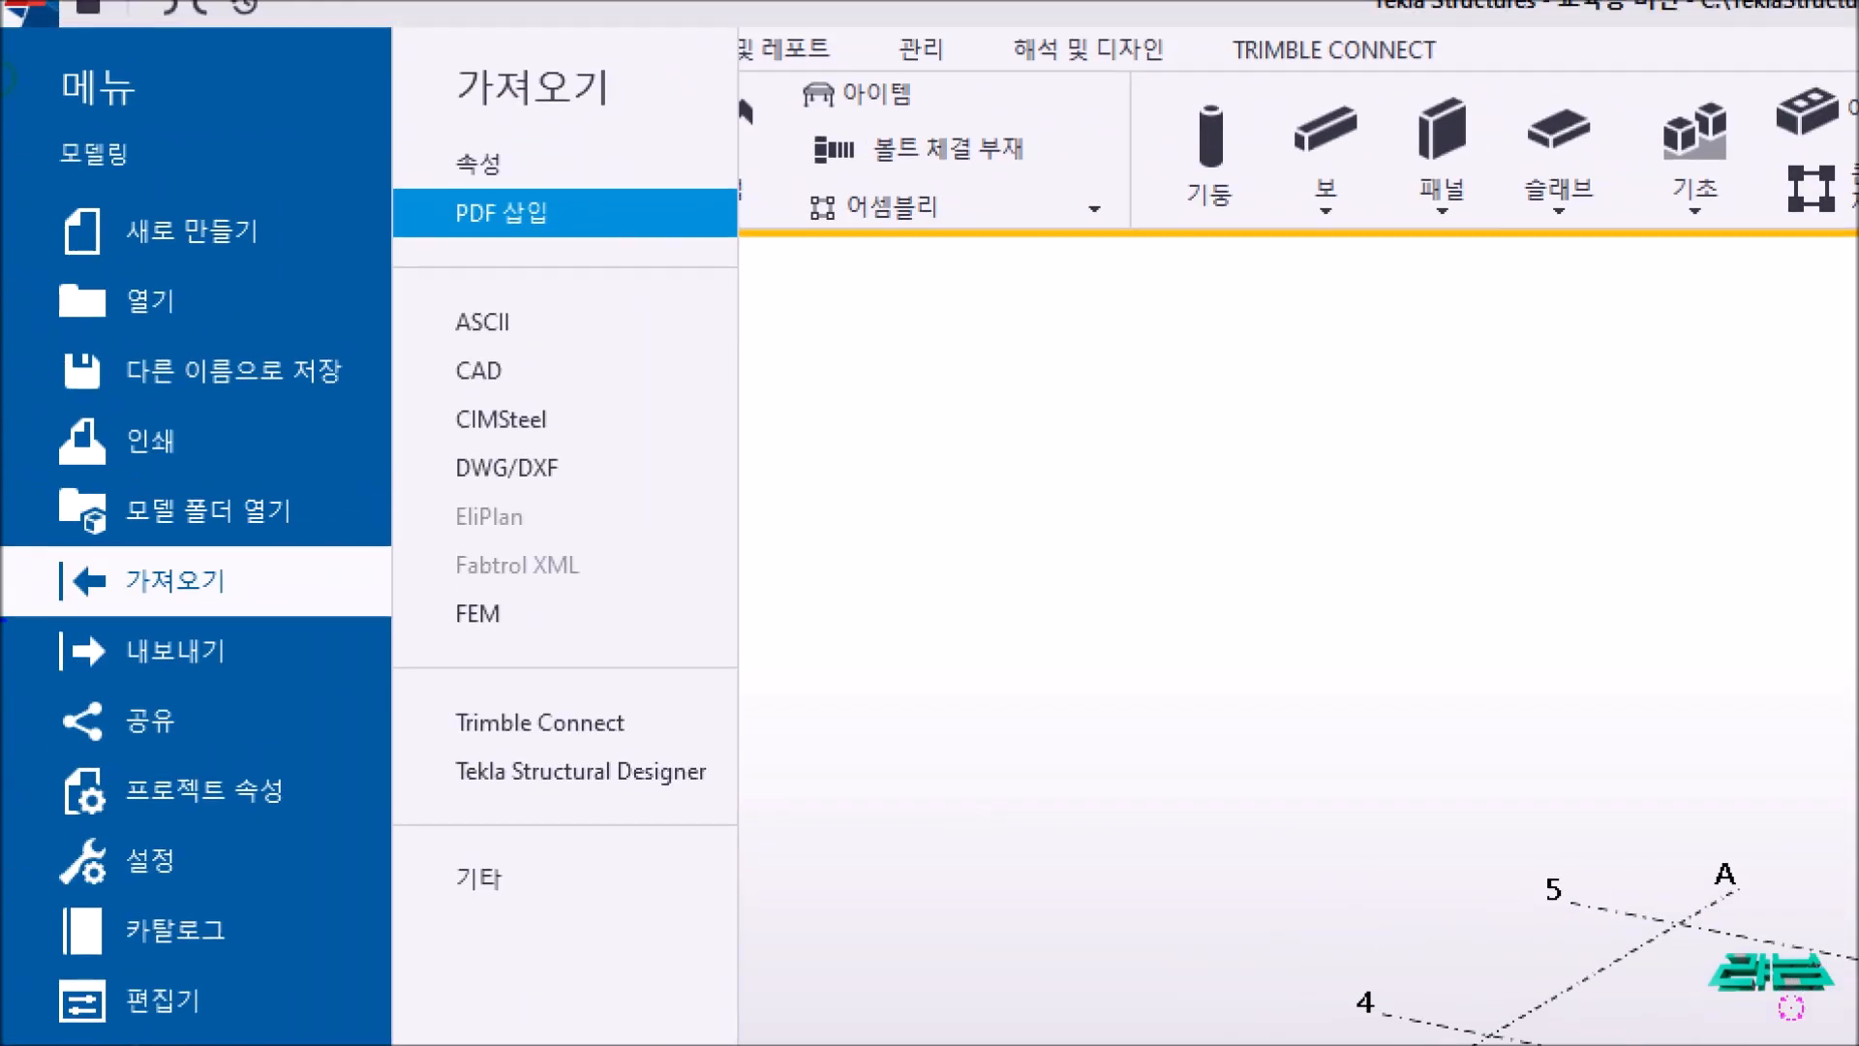
{"action": "mouse_move", "coordinate": [37, 542]}
{"action": "left_mouse_down"}
{"action": "mouse_move", "coordinate": [253, 654]}
{"action": "mouse_move", "coordinate": [306, 614]}
{"action": "left_mouse_up"}
{"action": "left_click_drag", "start_coordinate": [418, 182], "coordinate": [608, 242]}
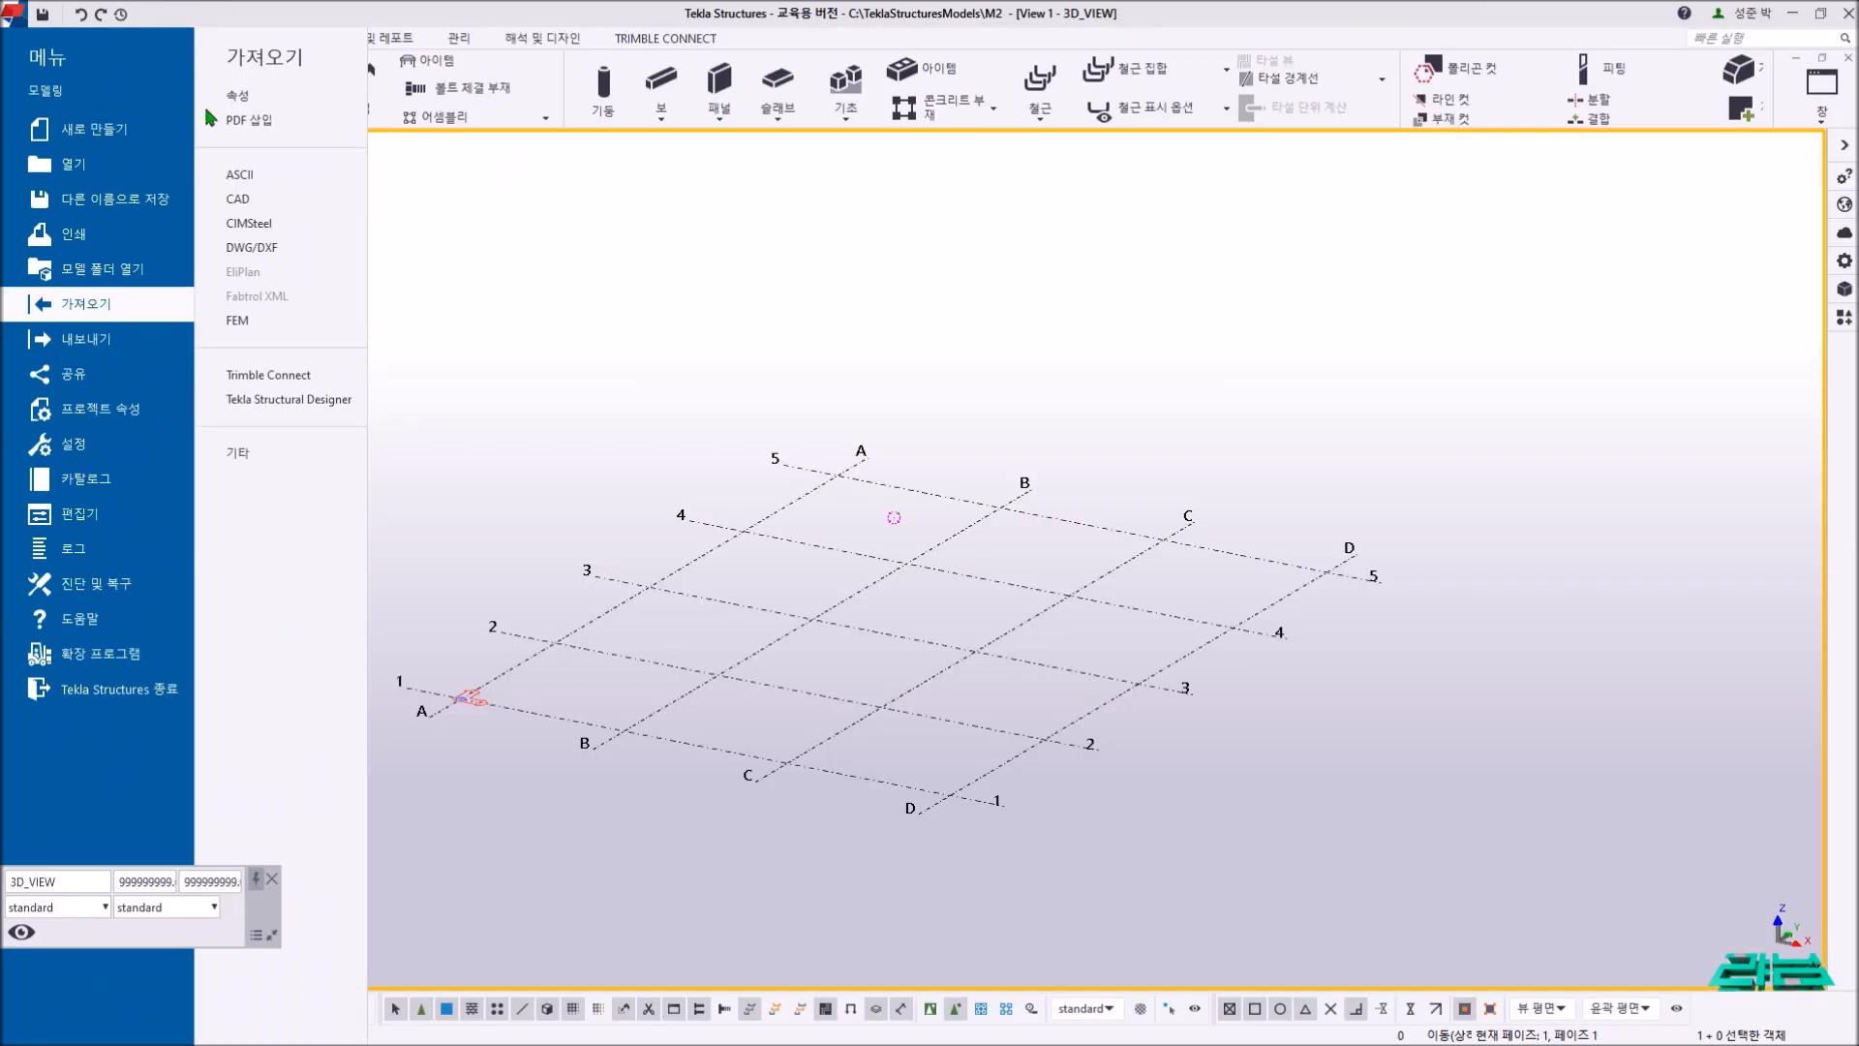
{"action": "left_click", "coordinate": [271, 123]}
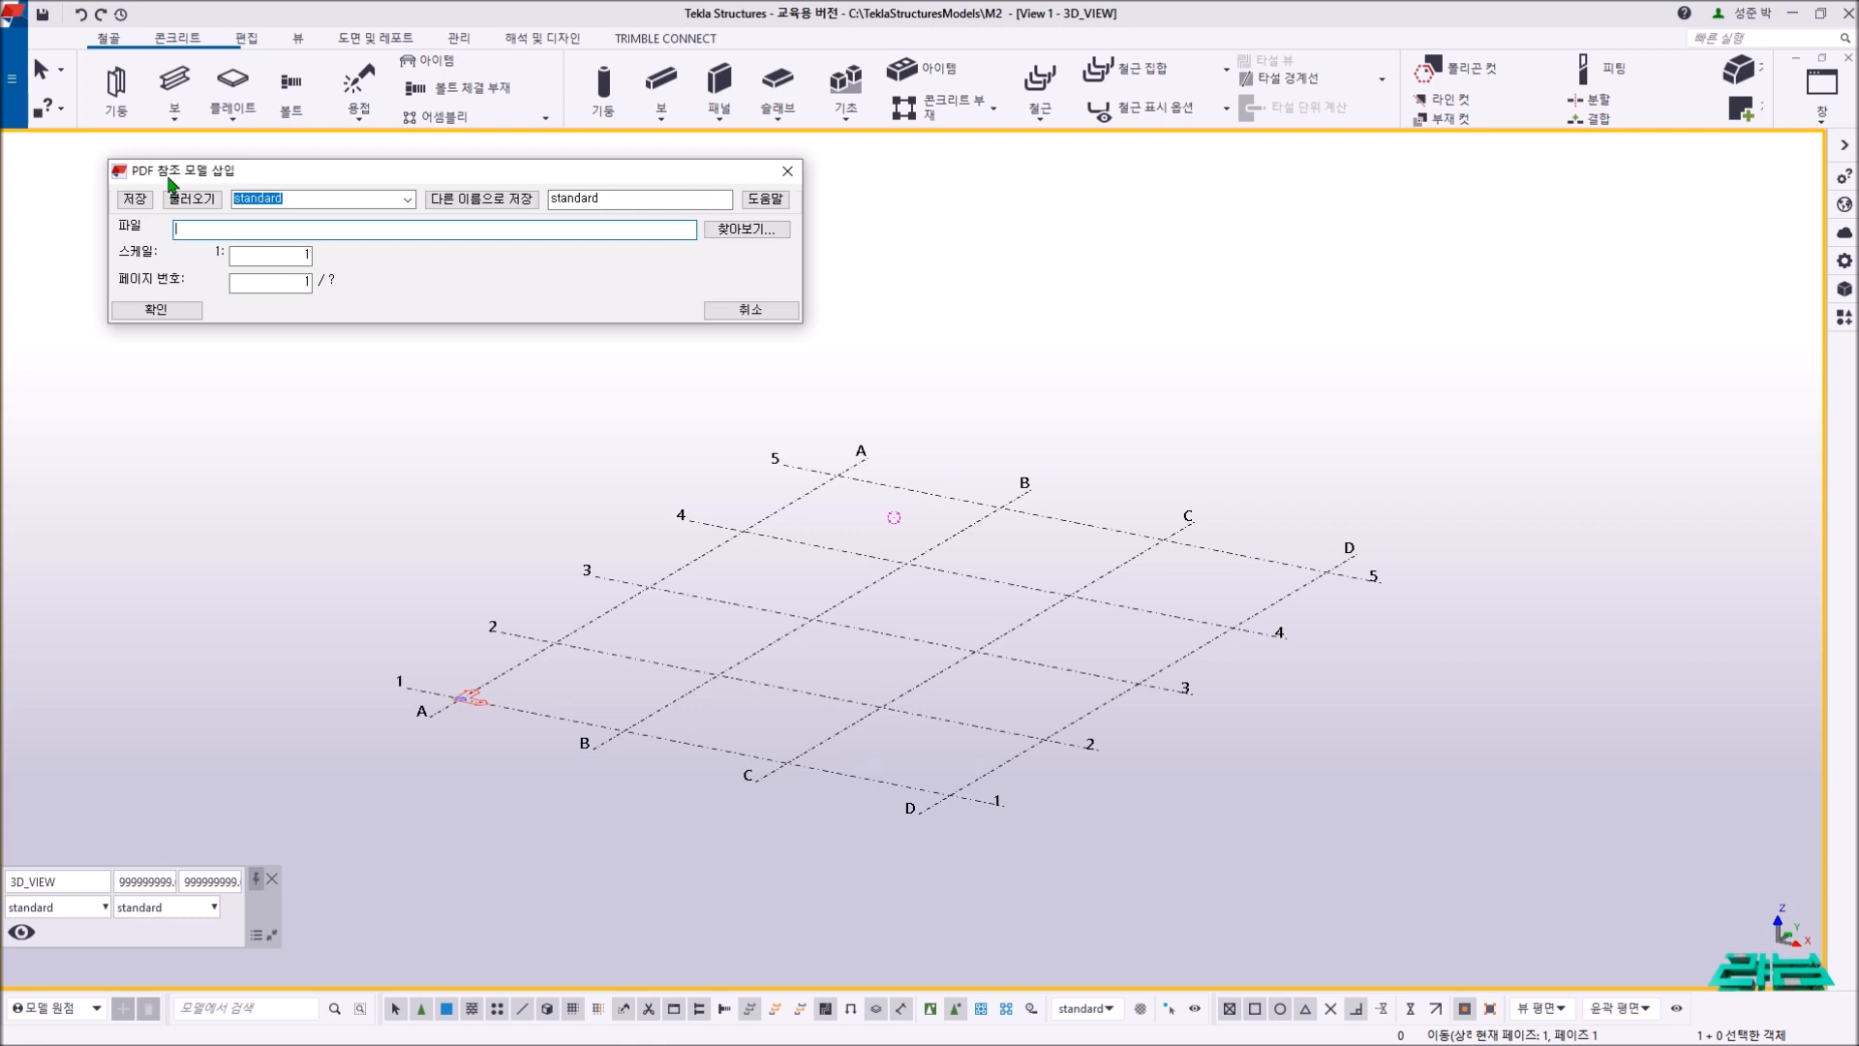
{"action": "left_click", "coordinate": [226, 227]}
{"action": "left_click", "coordinate": [745, 229]}
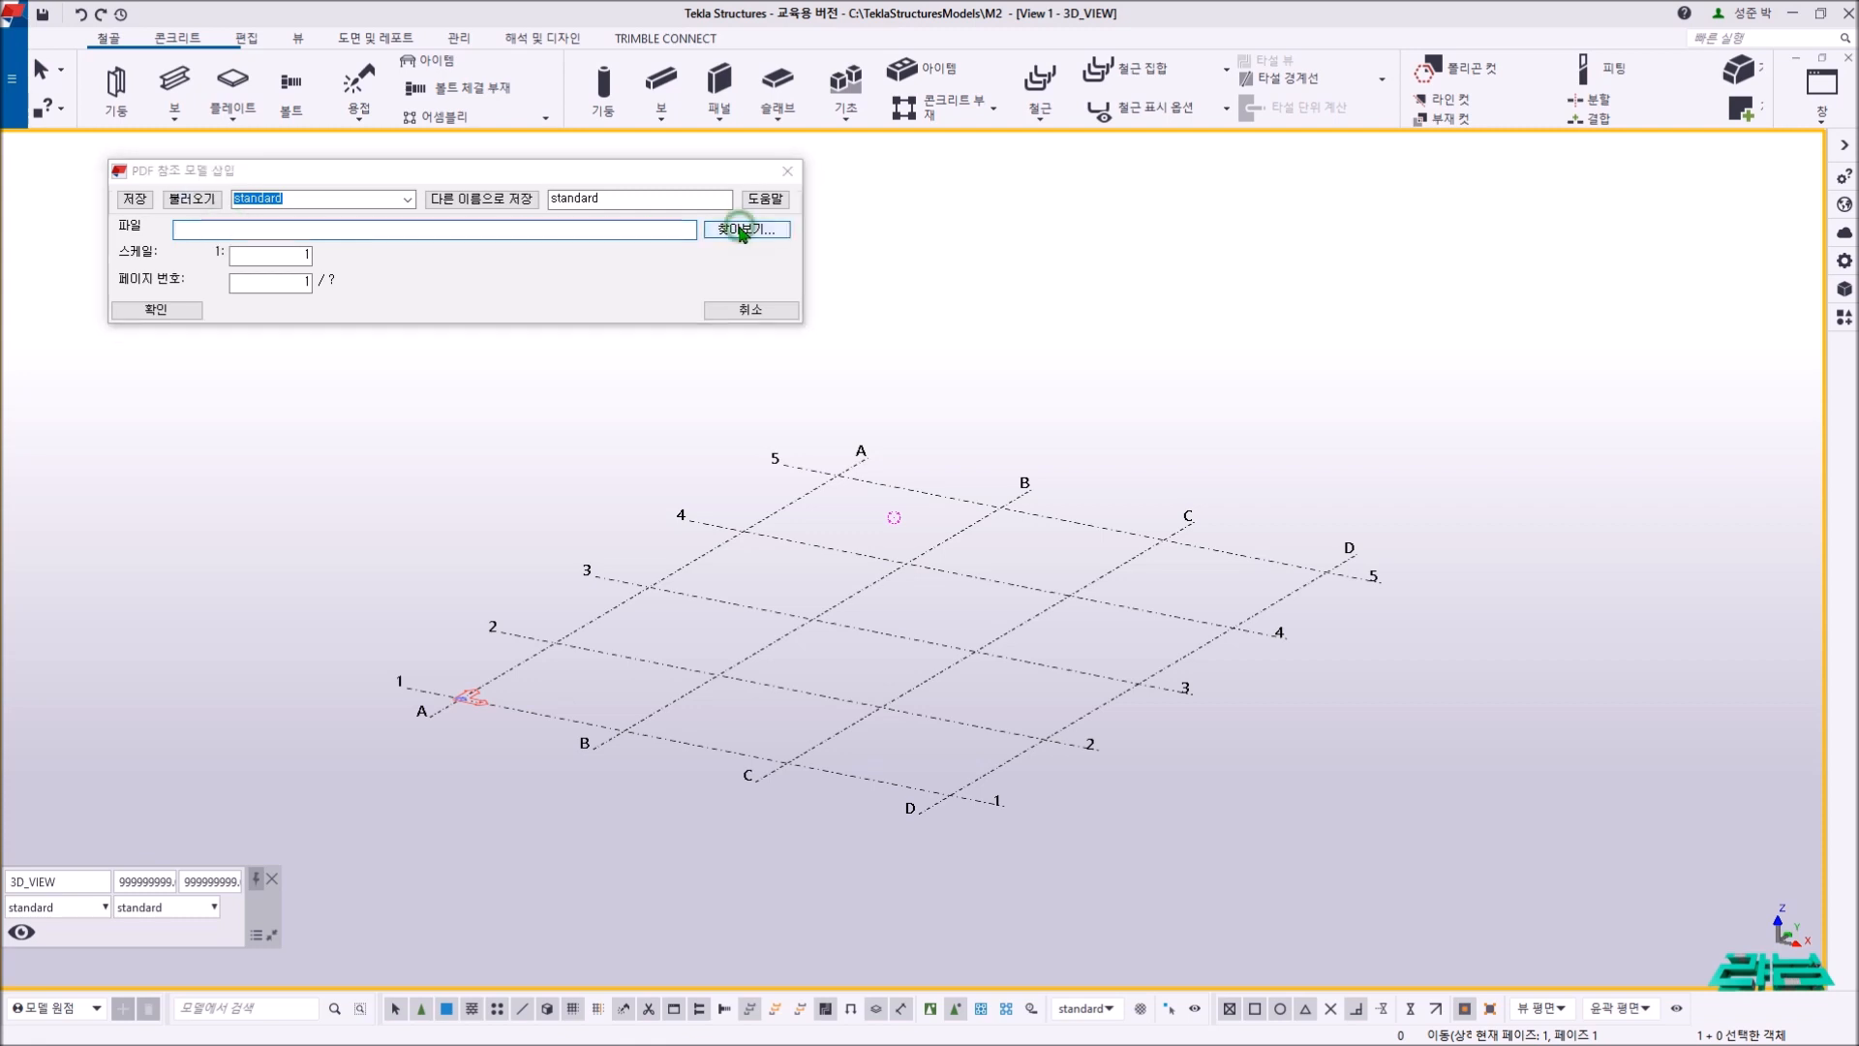
{"action": "left_click", "coordinate": [361, 338]}
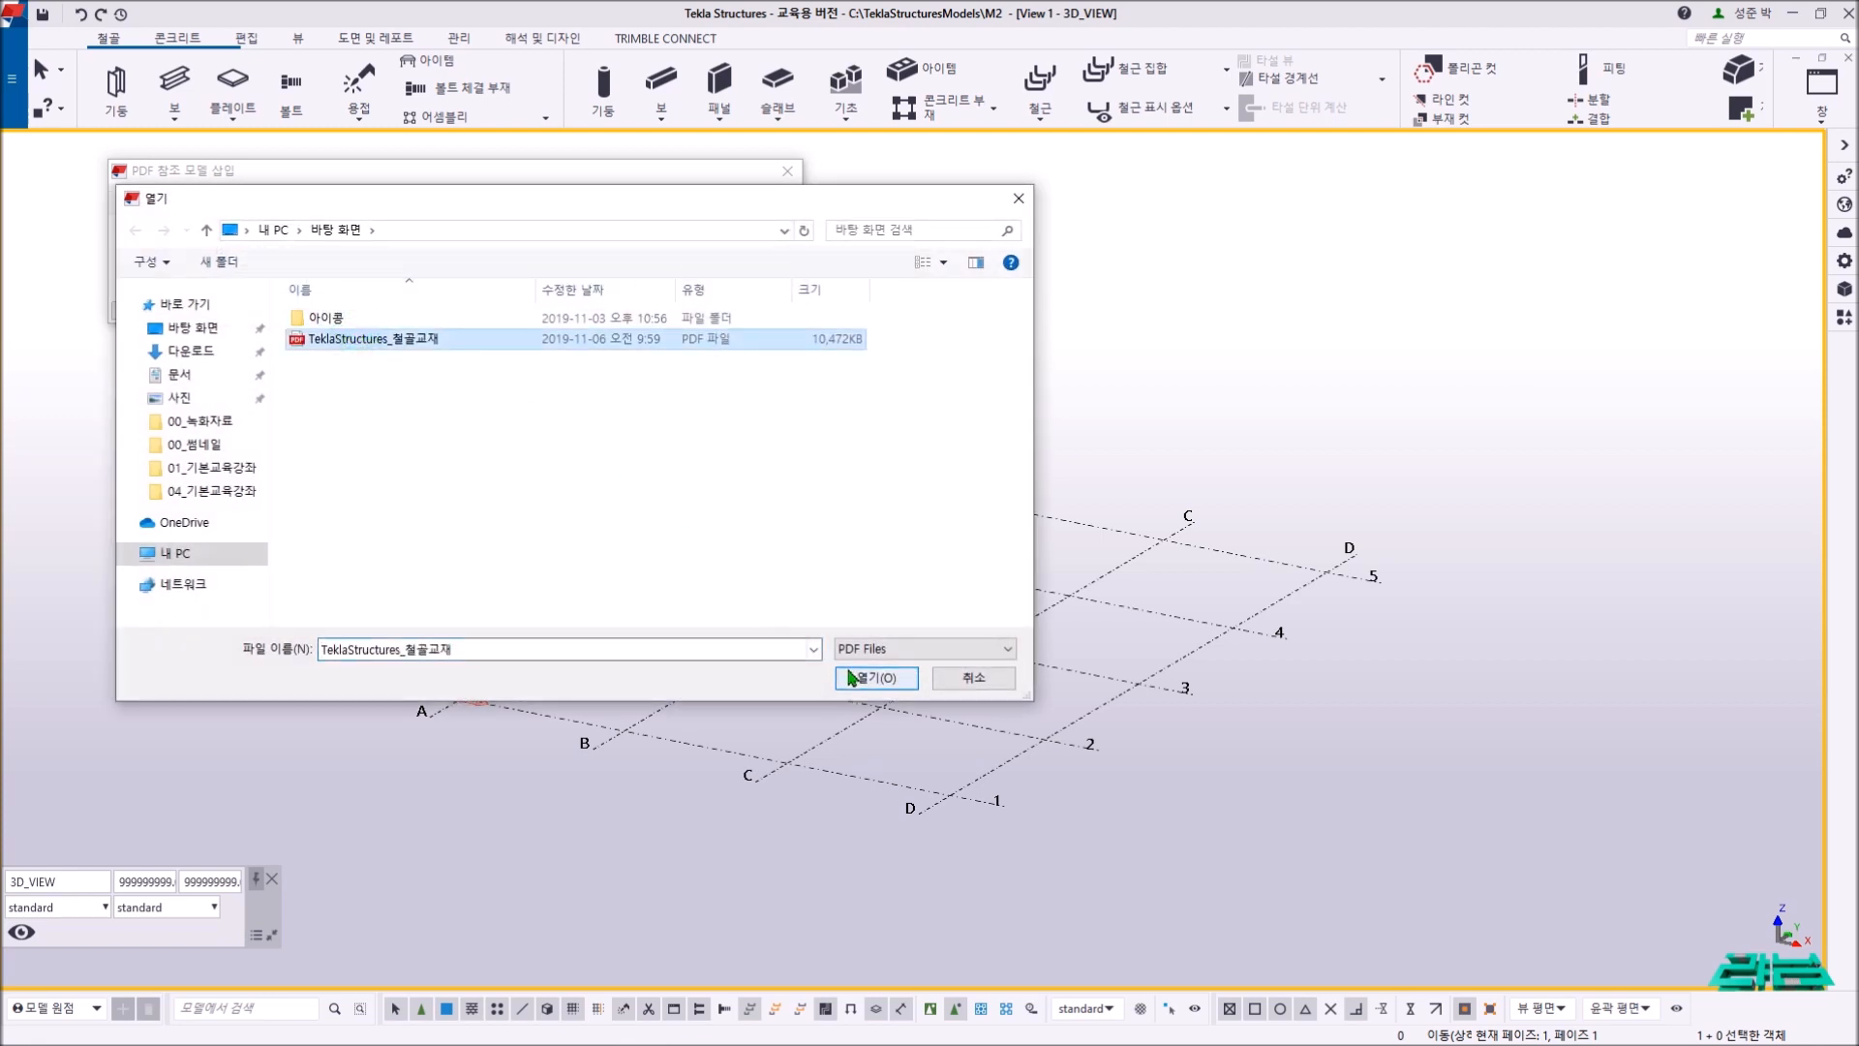
{"action": "key", "text": "Return"}
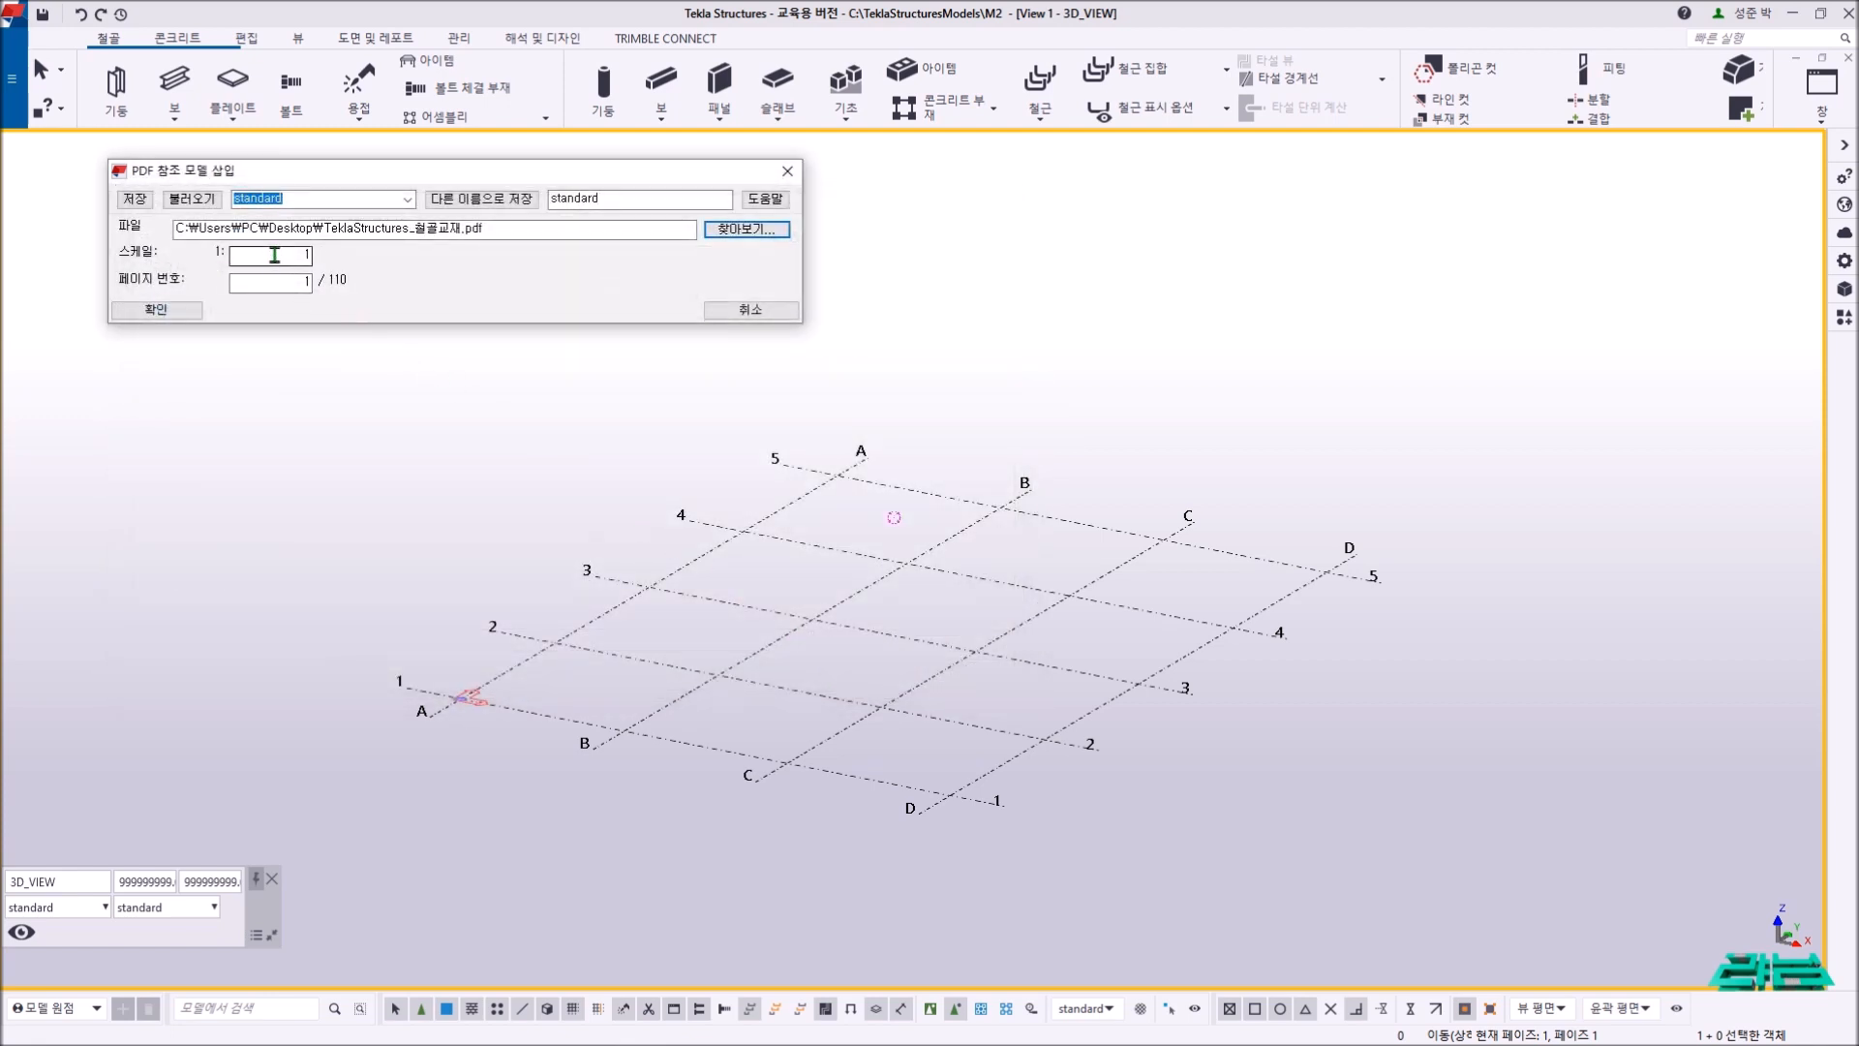
- Check the drawing's page in the Chrome PDF, set the import's page number to 29 and accept the import settings
{"action": "left_click_drag", "start_coordinate": [285, 282], "coordinate": [345, 284]}
{"action": "left_click", "coordinate": [547, 1028]}
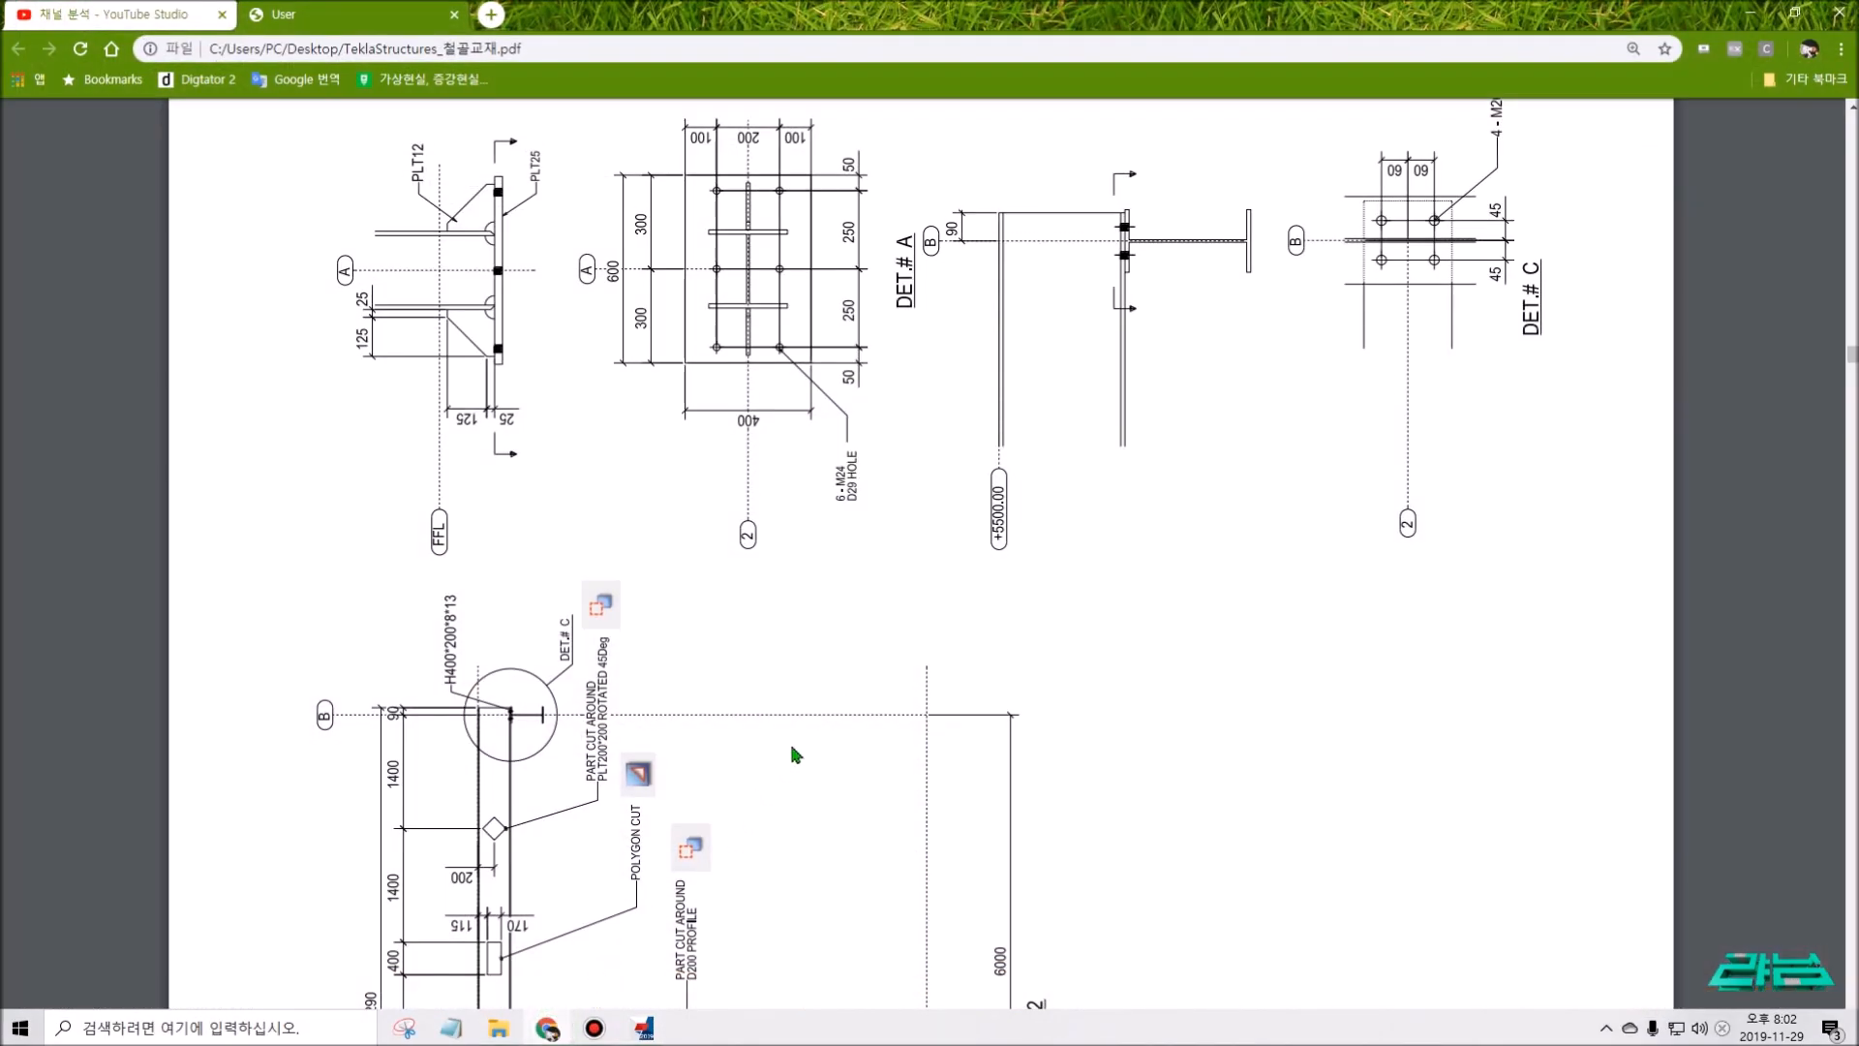
{"action": "scroll", "coordinate": [796, 755], "scroll_direction": "down", "scroll_amount": 10}
{"action": "scroll", "coordinate": [796, 756], "scroll_direction": "up", "scroll_amount": 3}
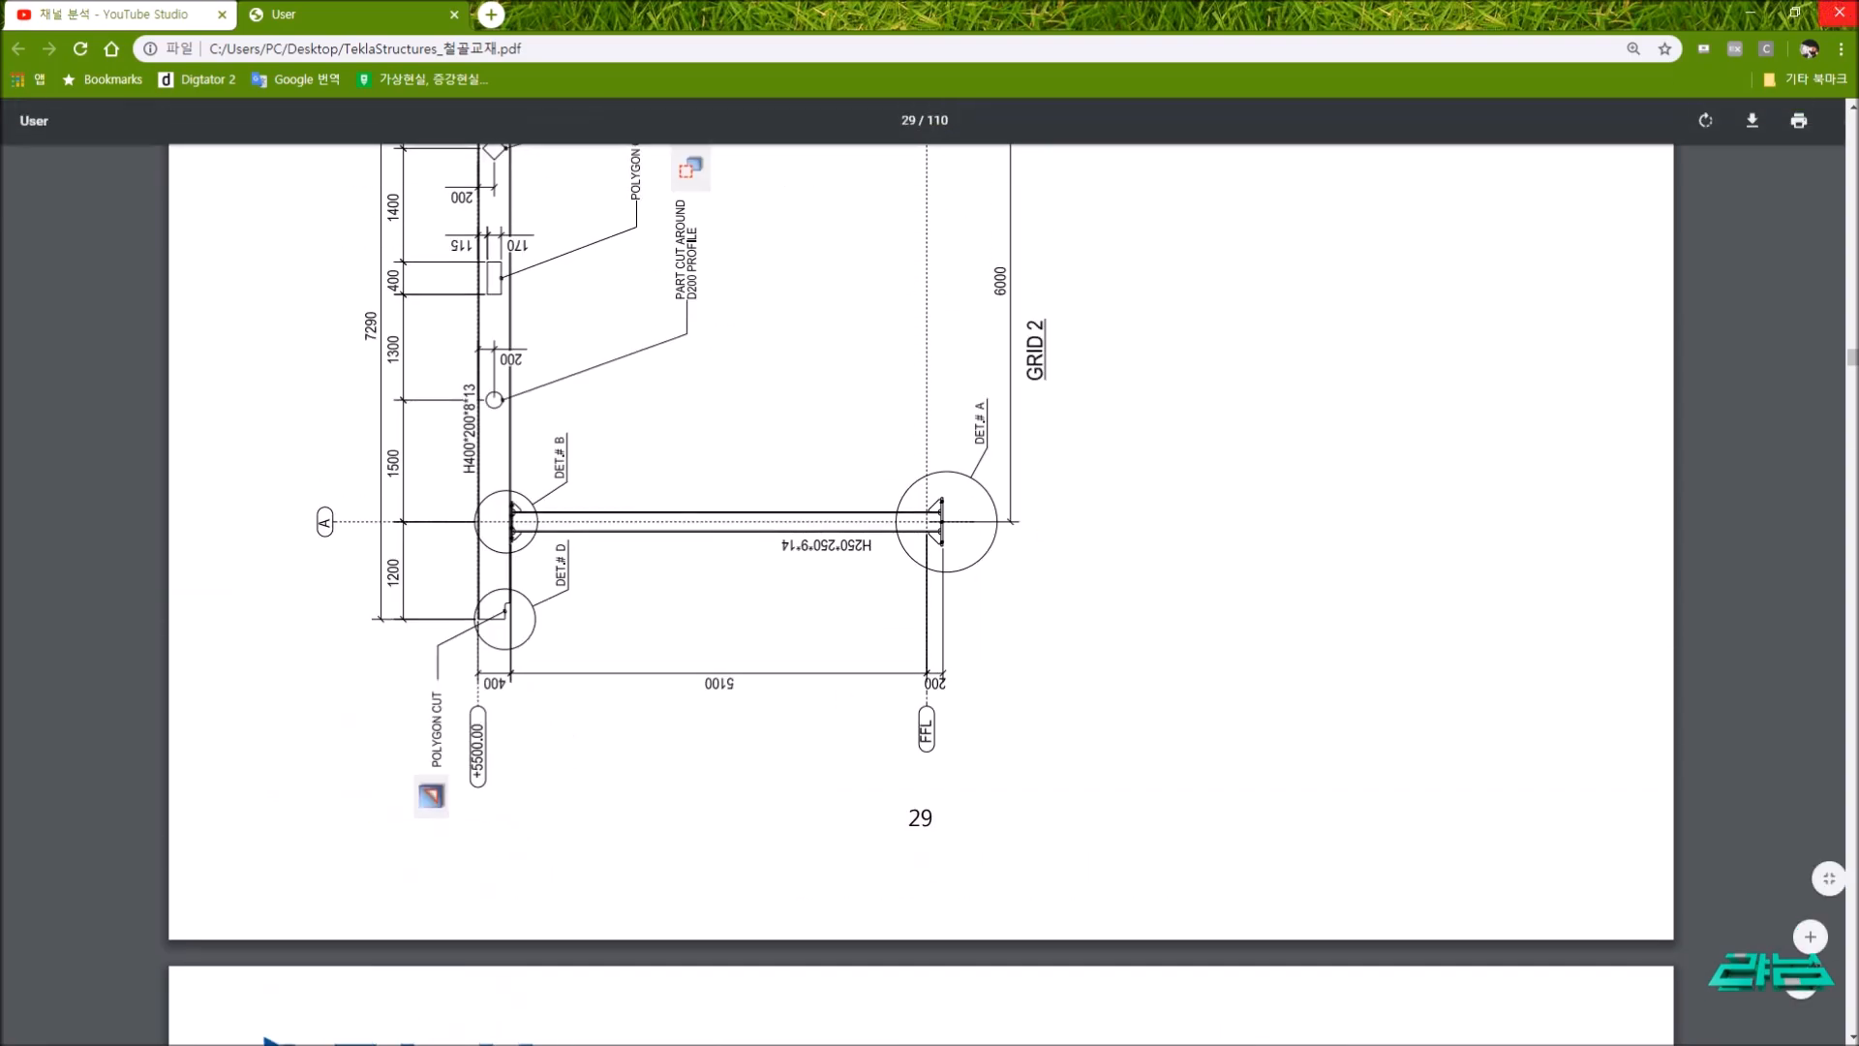
{"action": "key", "text": "alt+Tab"}
{"action": "type", "text": "29"}
{"action": "left_click_drag", "start_coordinate": [295, 280], "coordinate": [372, 281]}
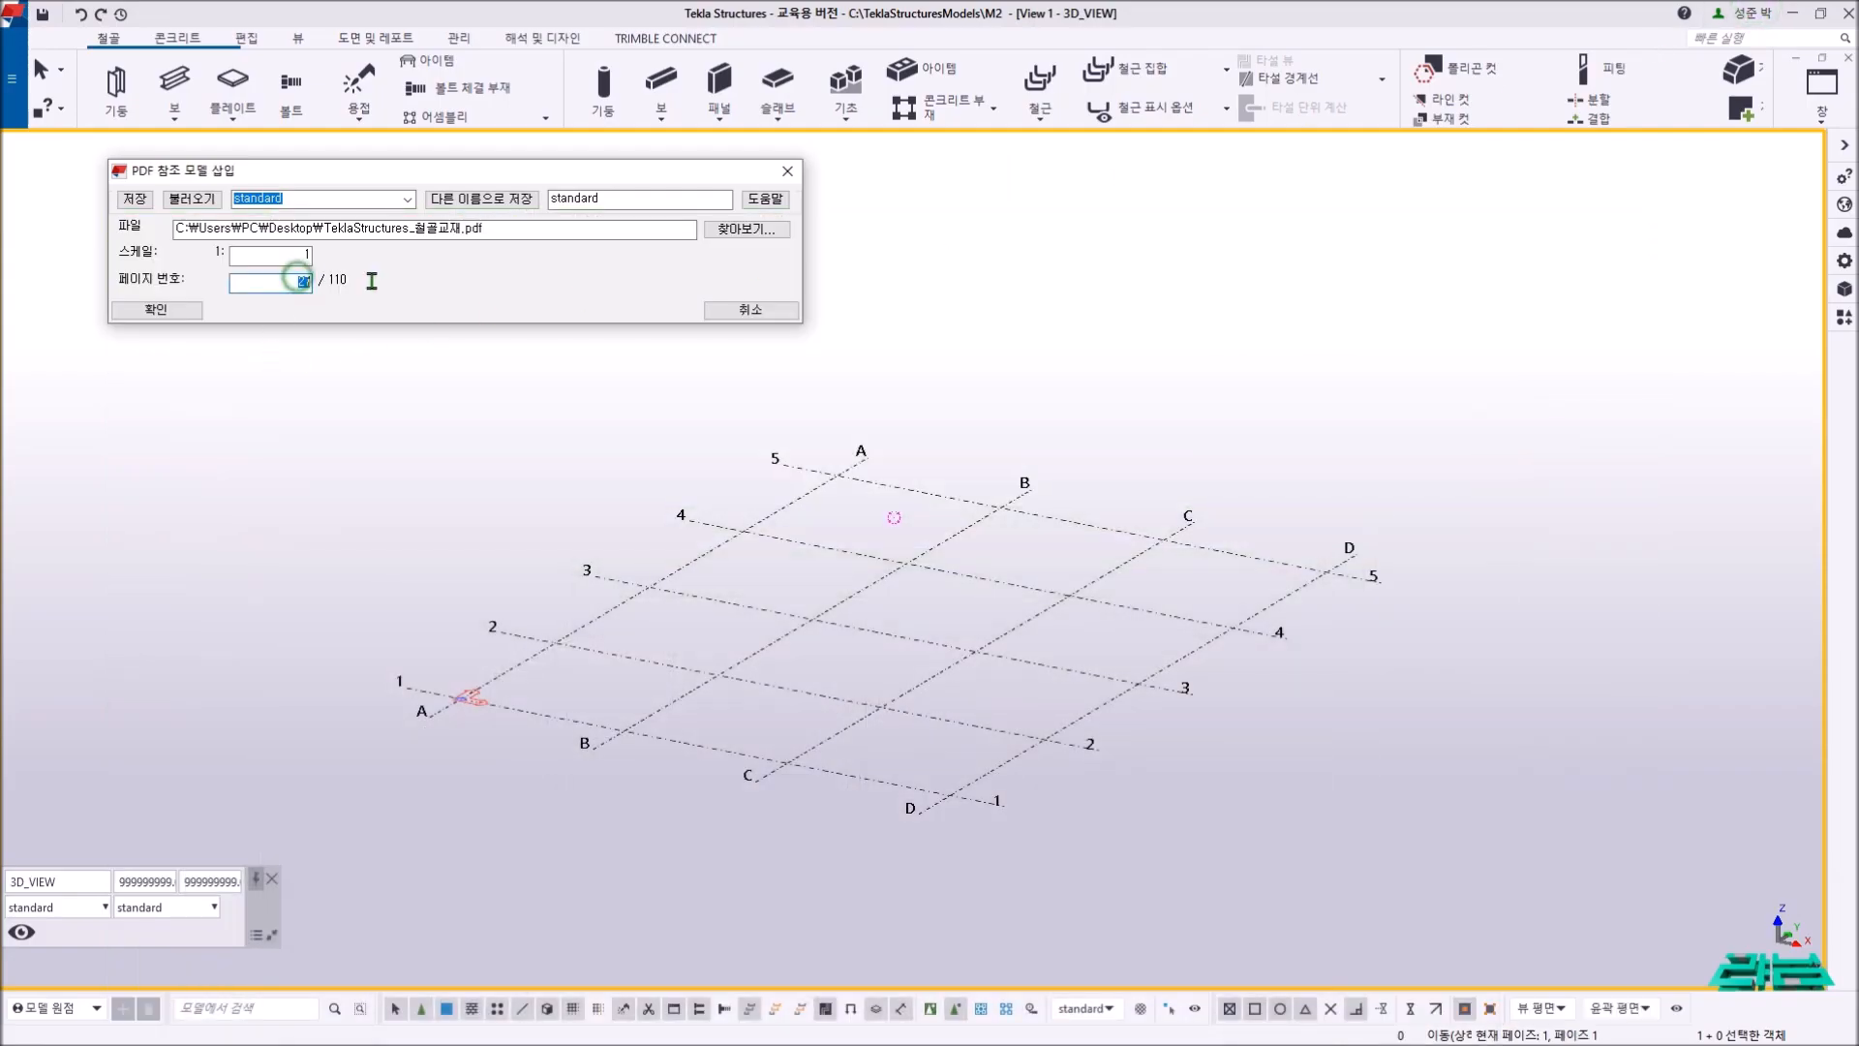
{"action": "double_click", "coordinate": [280, 255]}
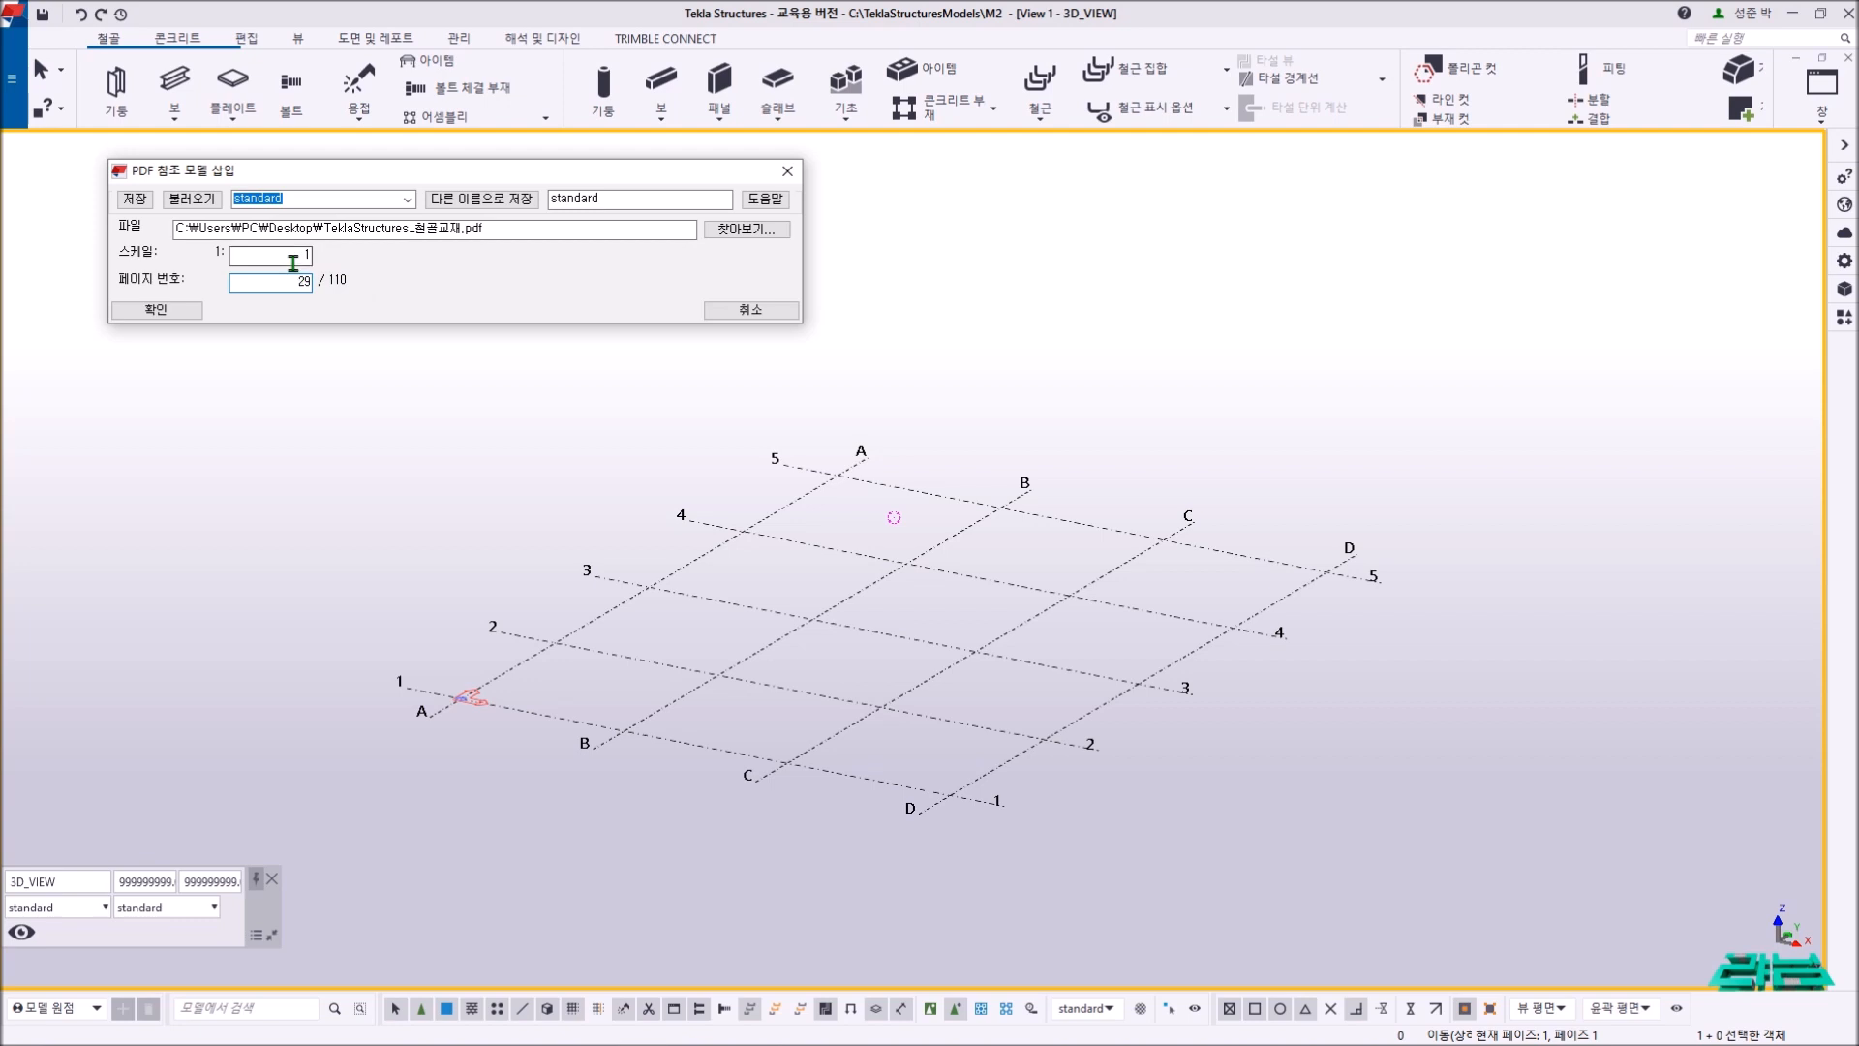
{"action": "left_click", "coordinate": [184, 312]}
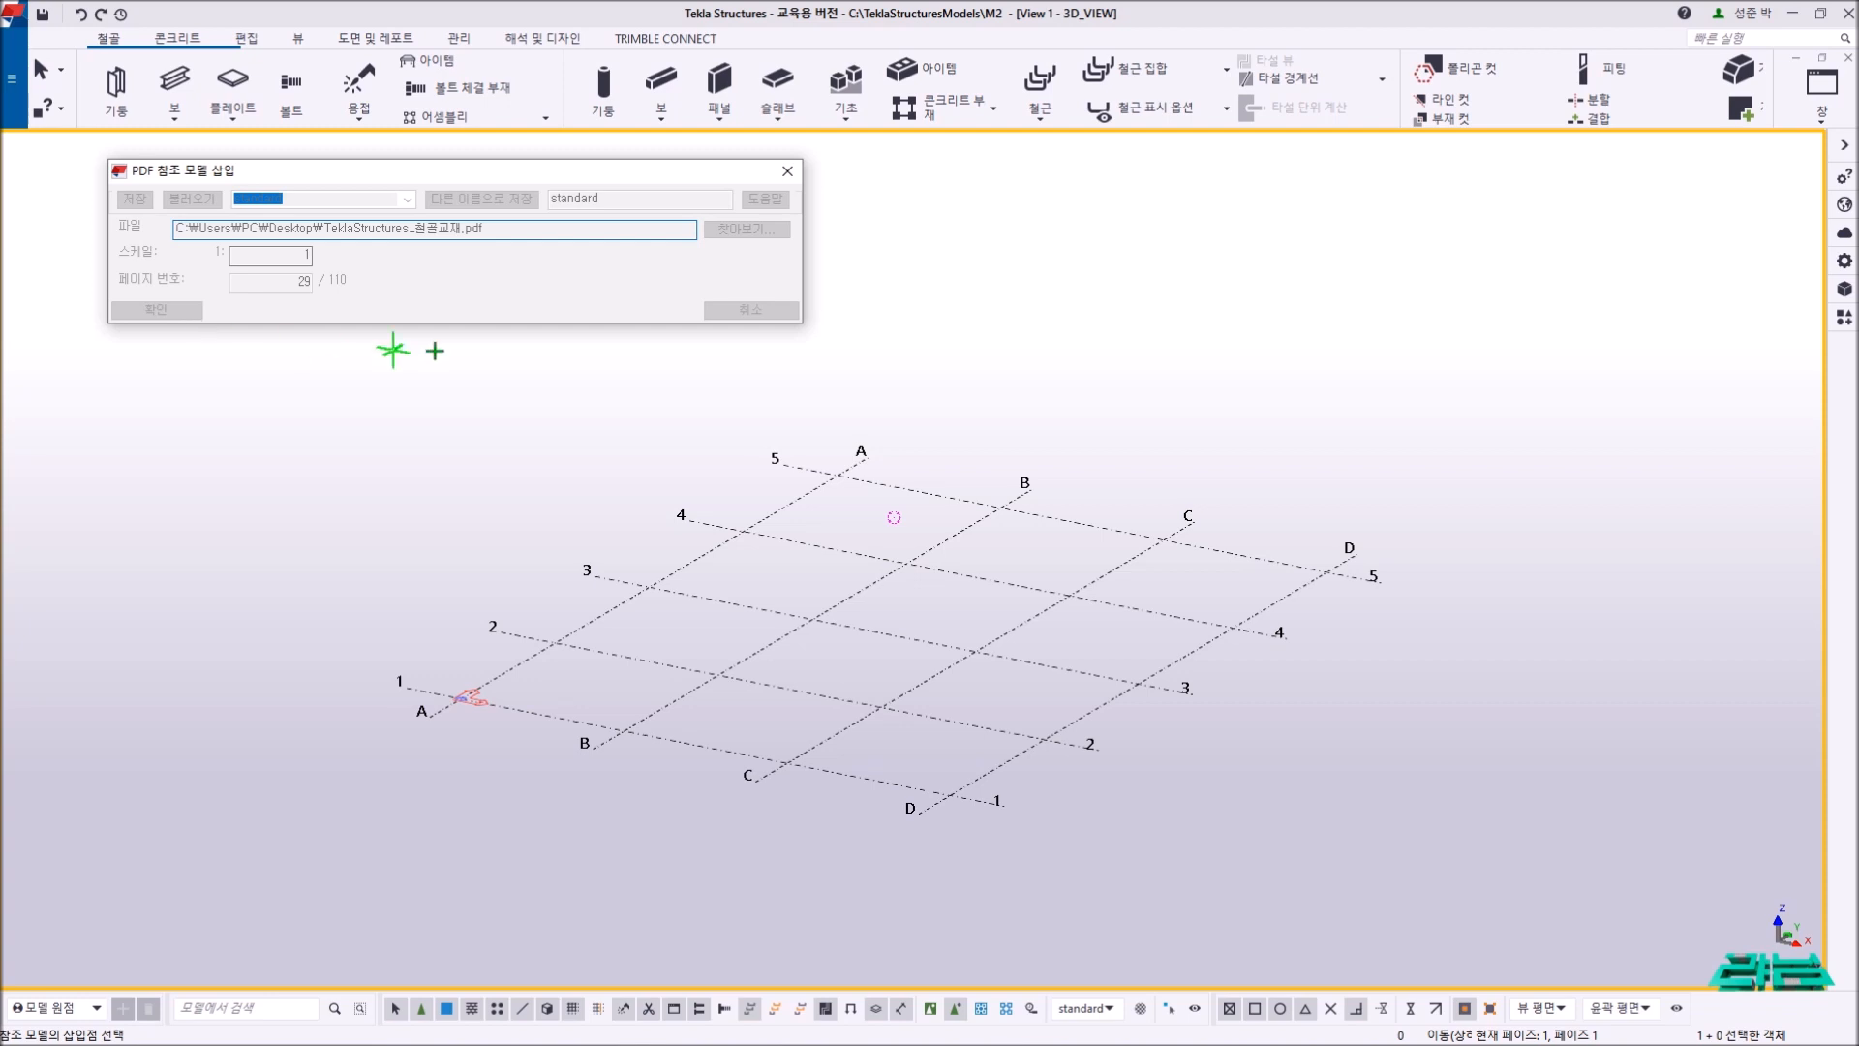
- Place the PDF reference model at the intersection of grid lines A and 1 and end the command
{"action": "scroll", "coordinate": [459, 700], "scroll_direction": "up", "scroll_amount": 5}
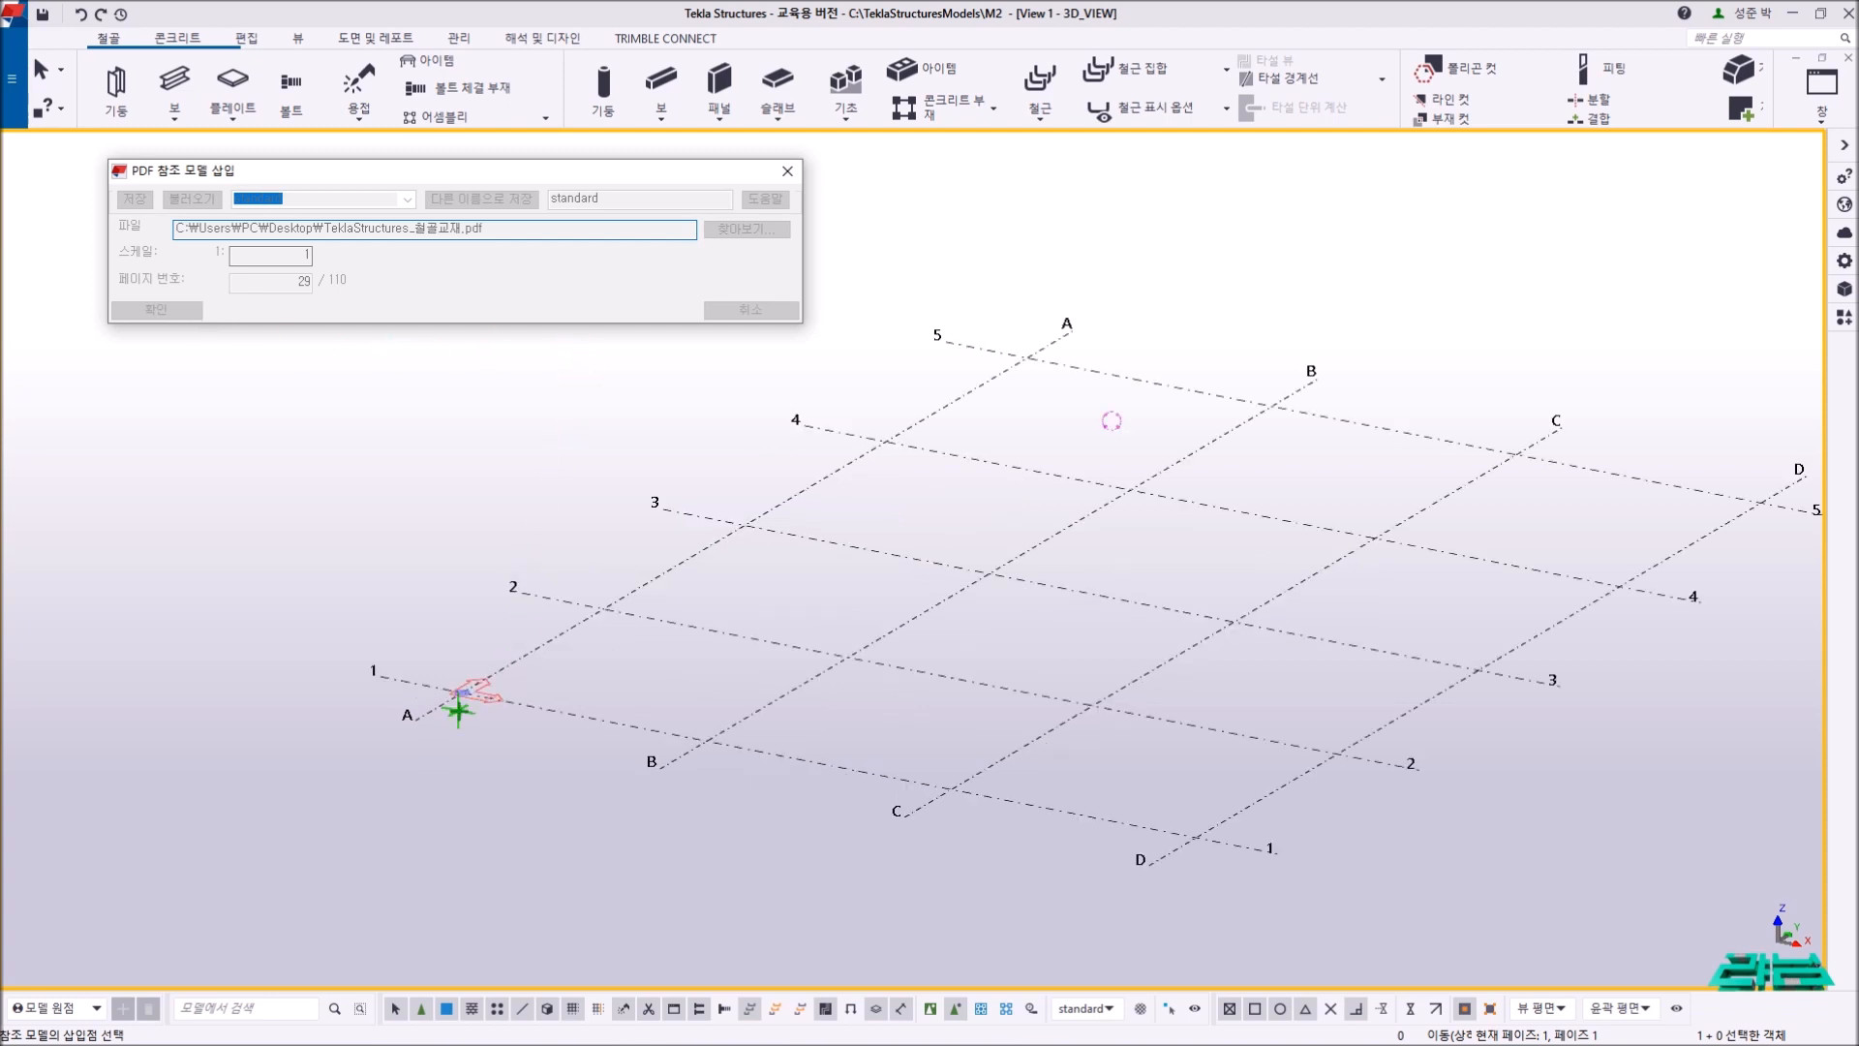
{"action": "scroll", "coordinate": [475, 634], "scroll_direction": "down", "scroll_amount": 5}
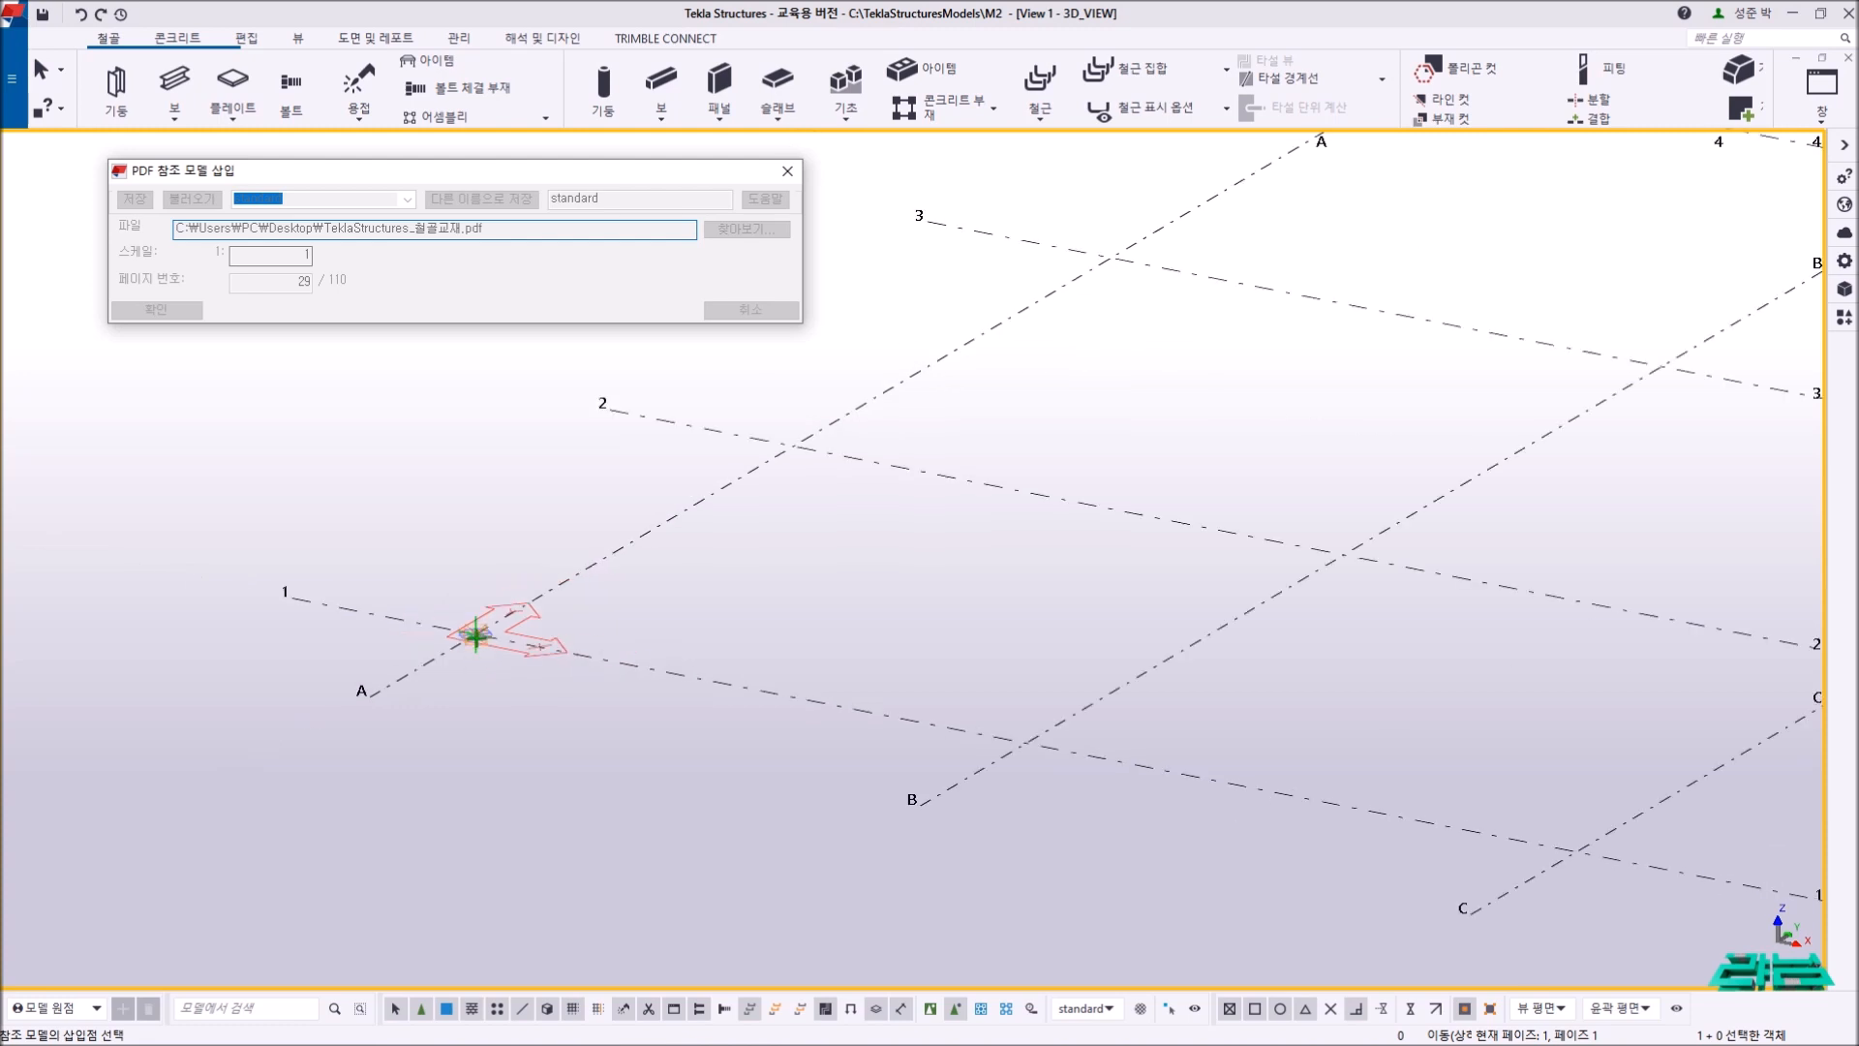
{"action": "scroll", "coordinate": [474, 637], "scroll_direction": "up", "scroll_amount": 4}
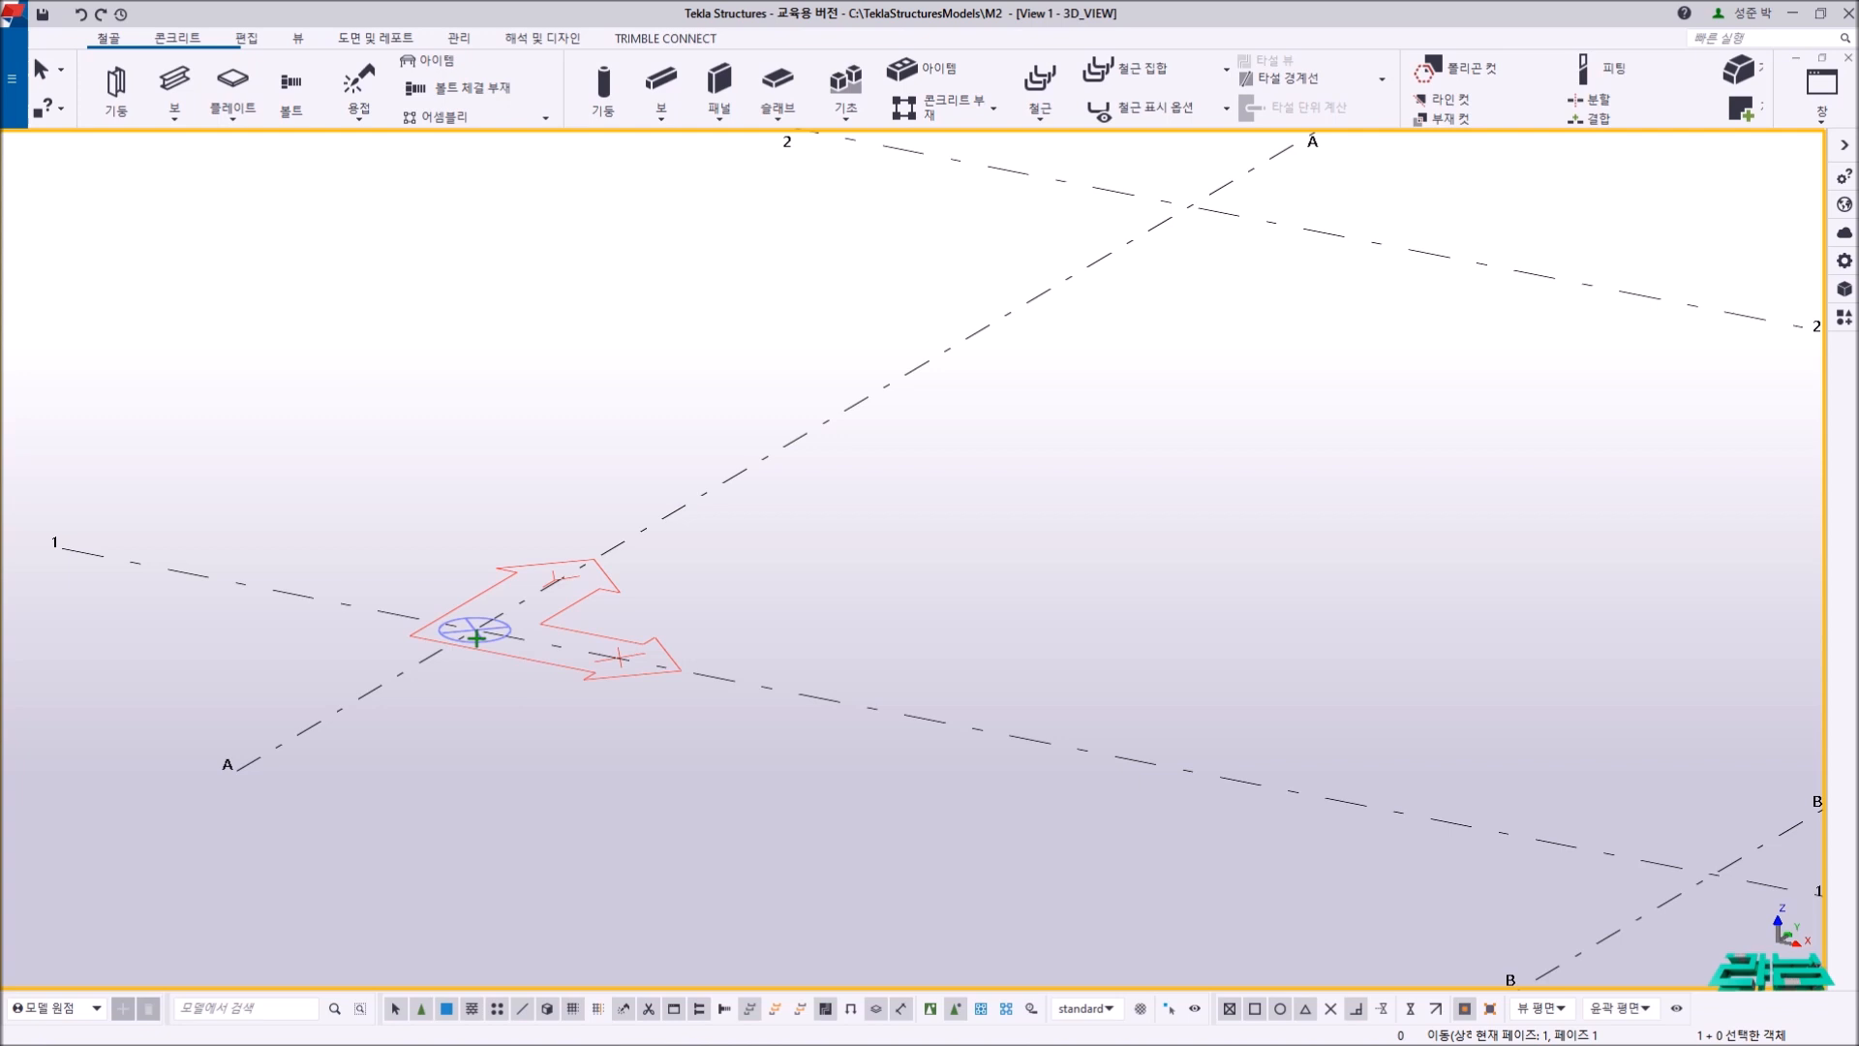
{"action": "scroll", "coordinate": [475, 636], "scroll_direction": "down", "scroll_amount": 5}
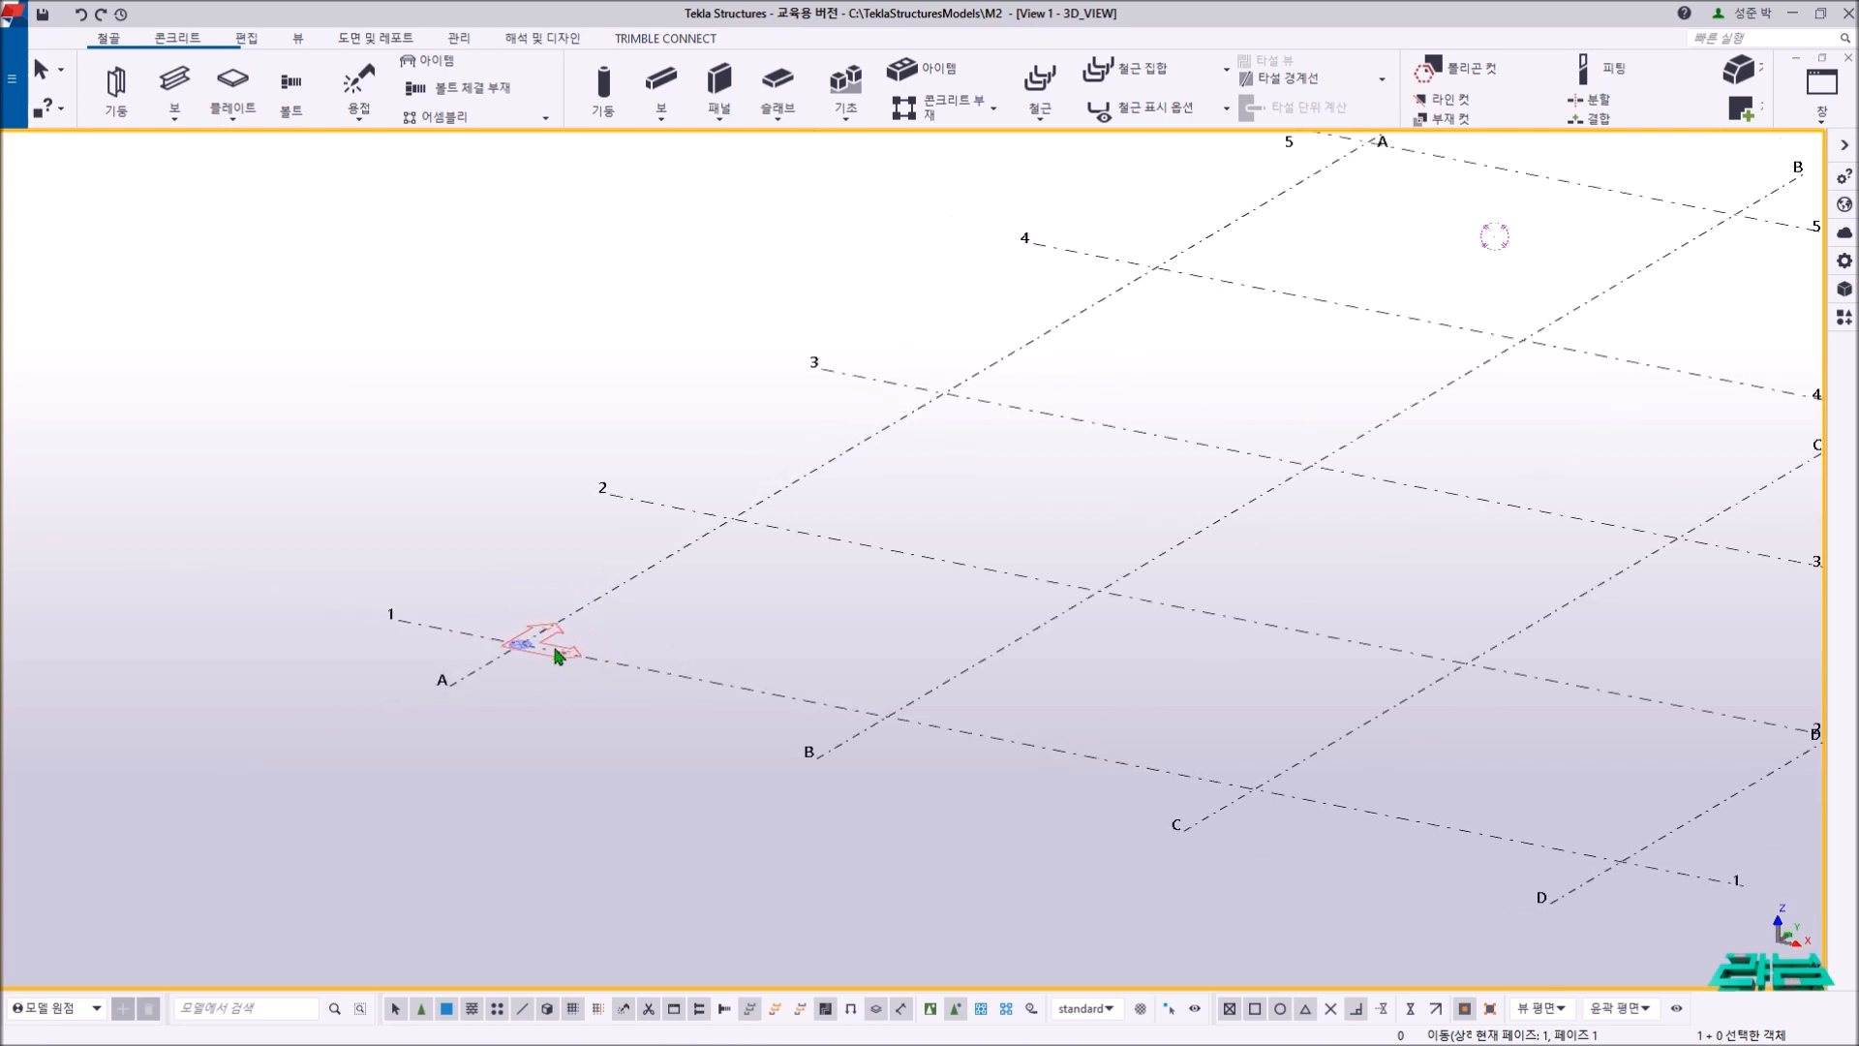
{"action": "right_click", "coordinate": [614, 394]}
{"action": "left_click", "coordinate": [615, 398]}
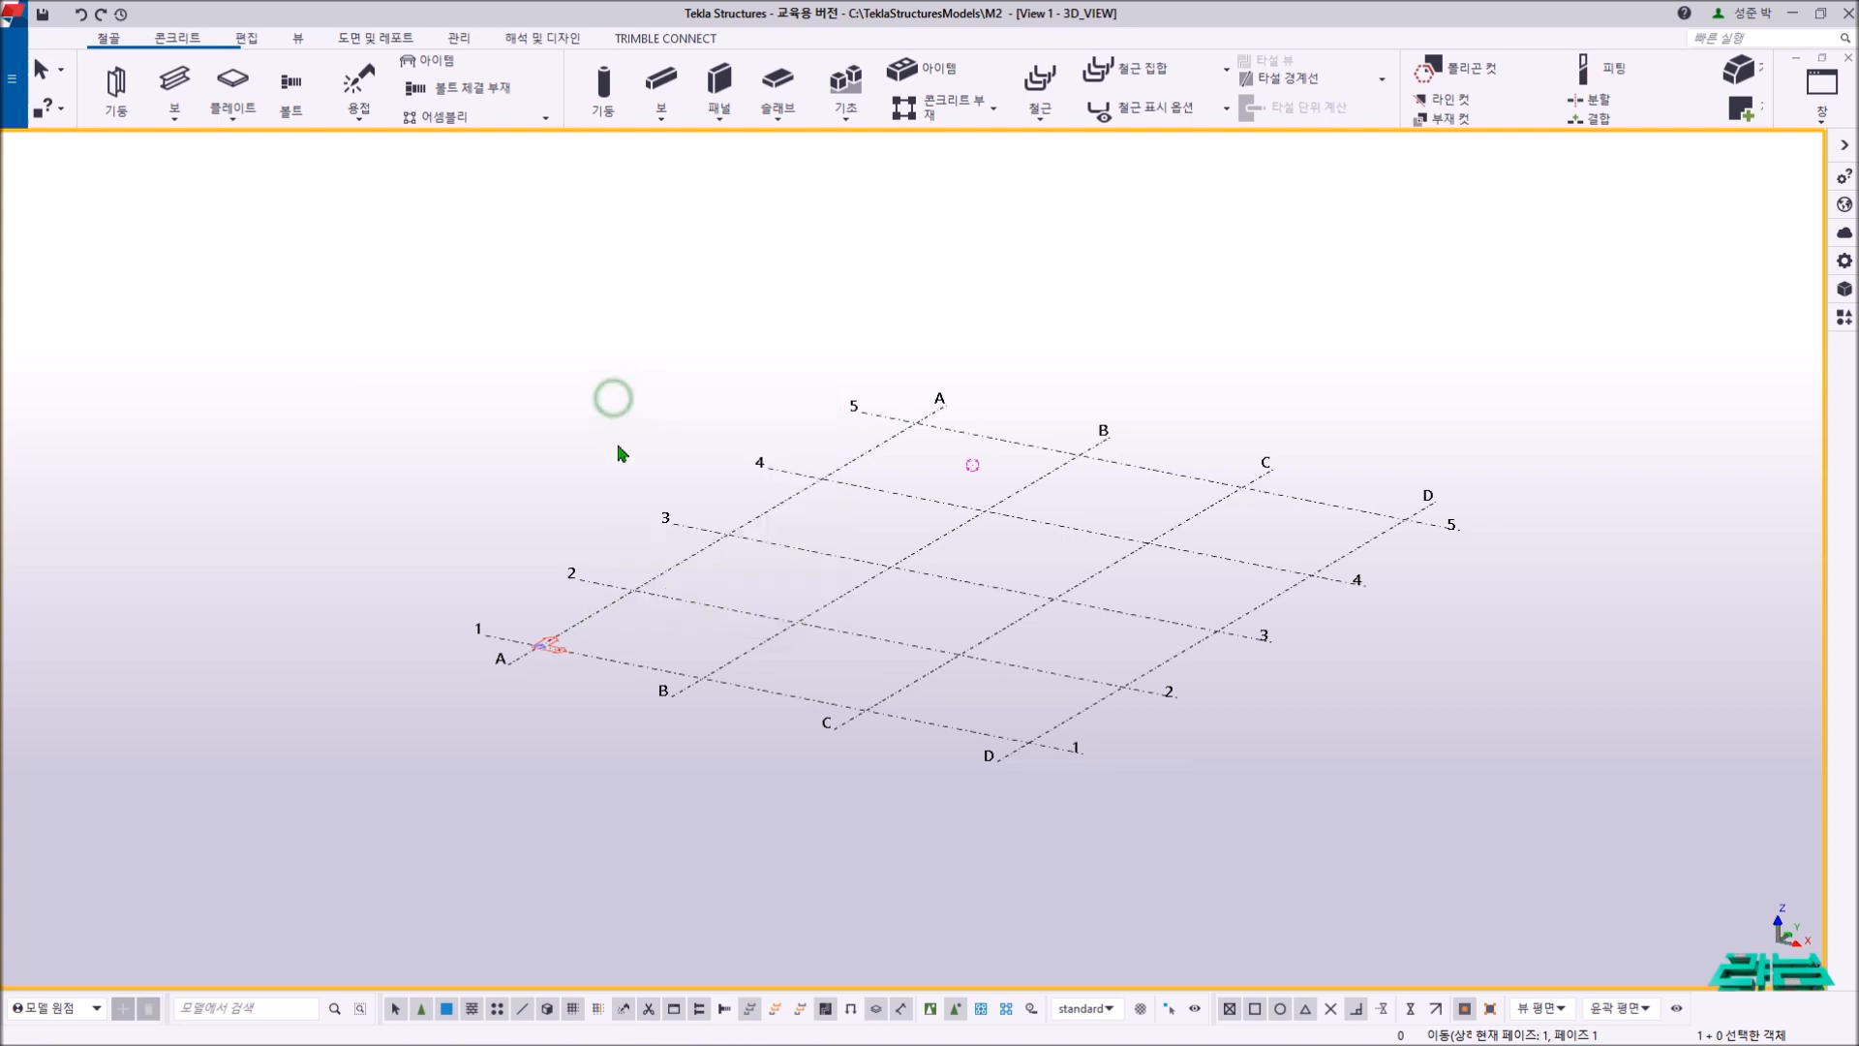
- Turn on the visibility of reference objects in the 3D_VIEW view properties and apply the change
{"action": "middle_click_drag", "start_coordinate": [631, 450], "coordinate": [562, 451]}
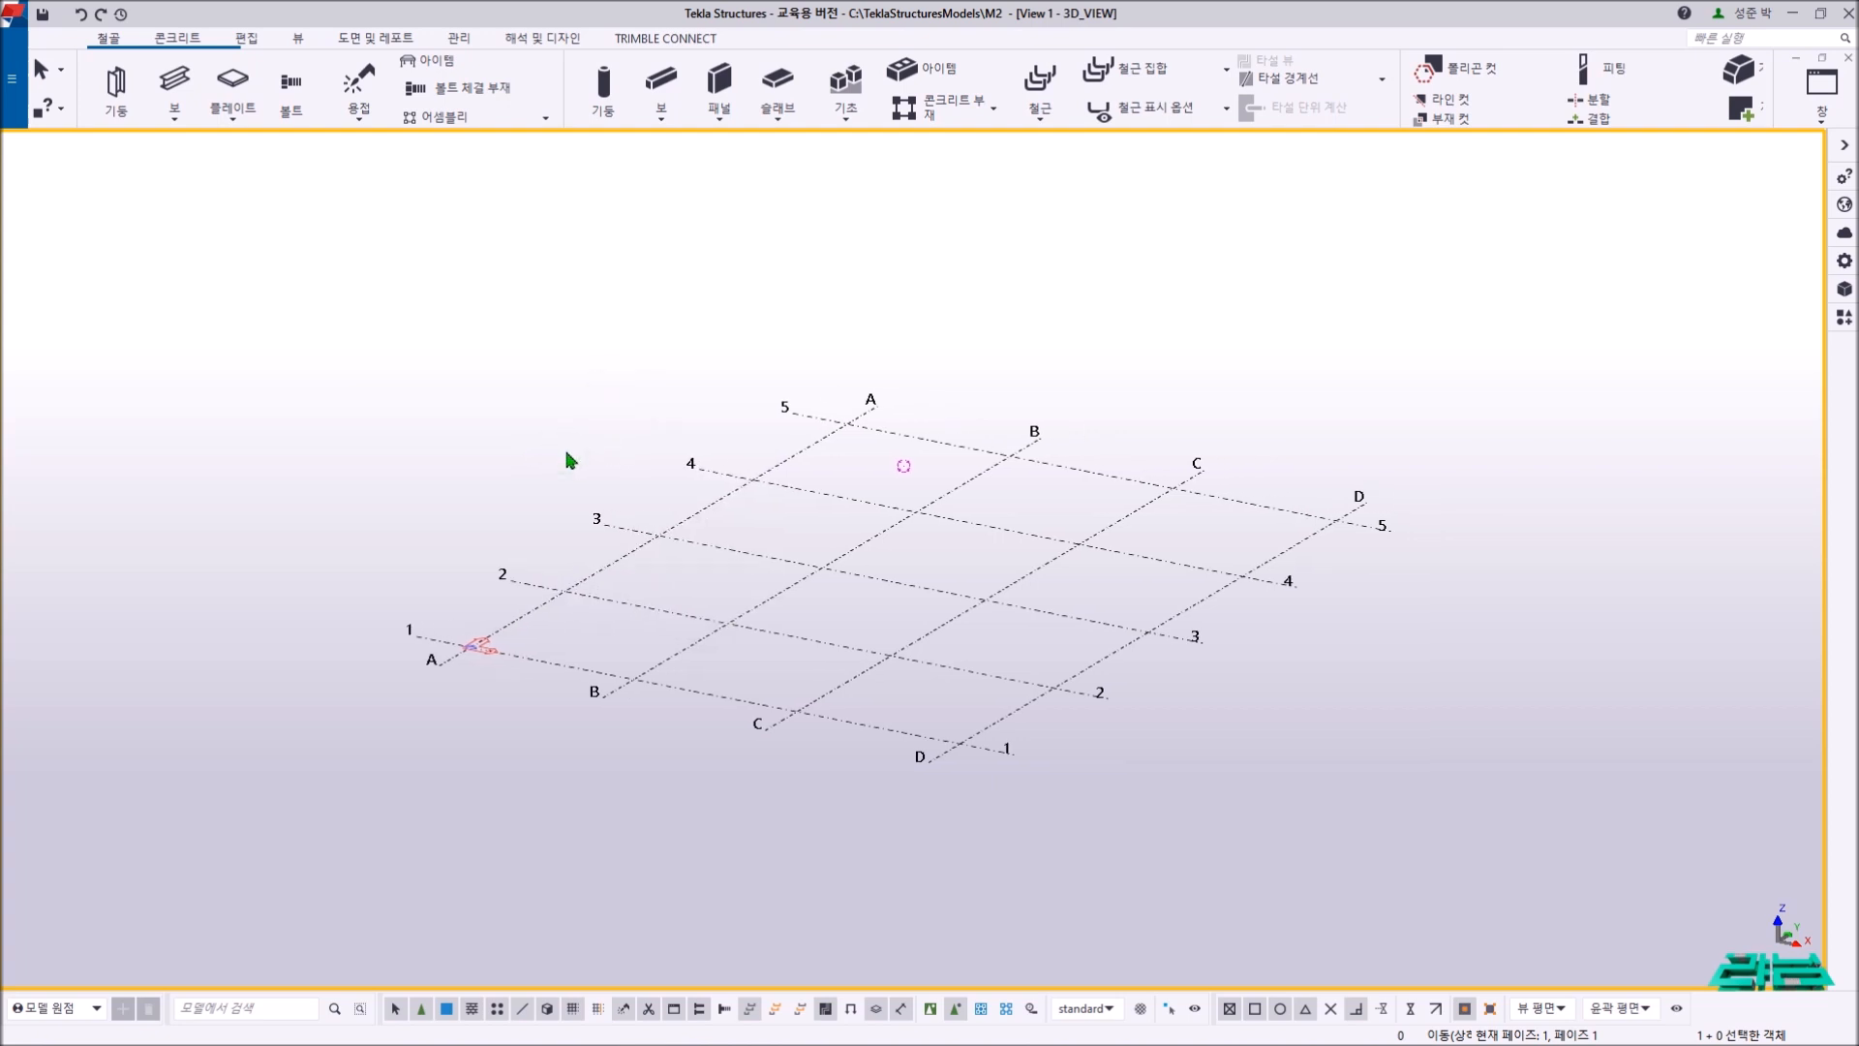
{"action": "double_click", "coordinate": [1051, 789]}
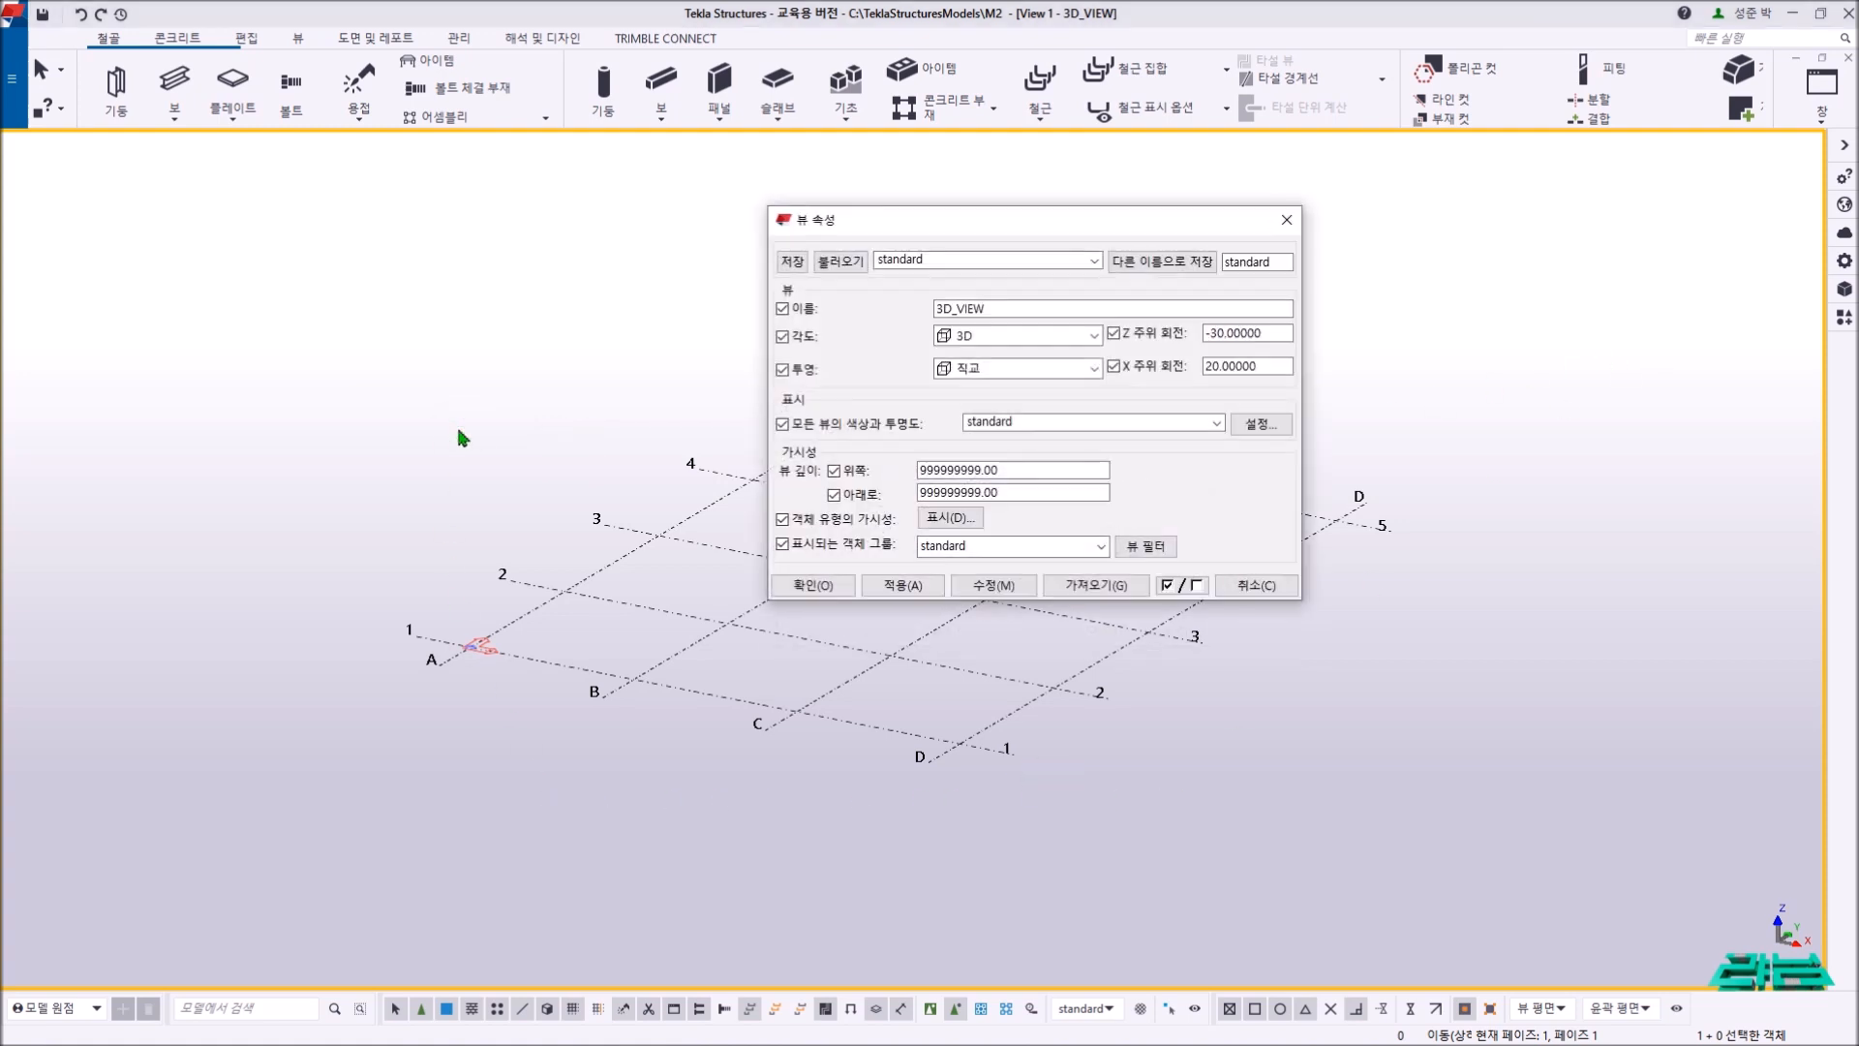
{"action": "left_click", "coordinate": [968, 523]}
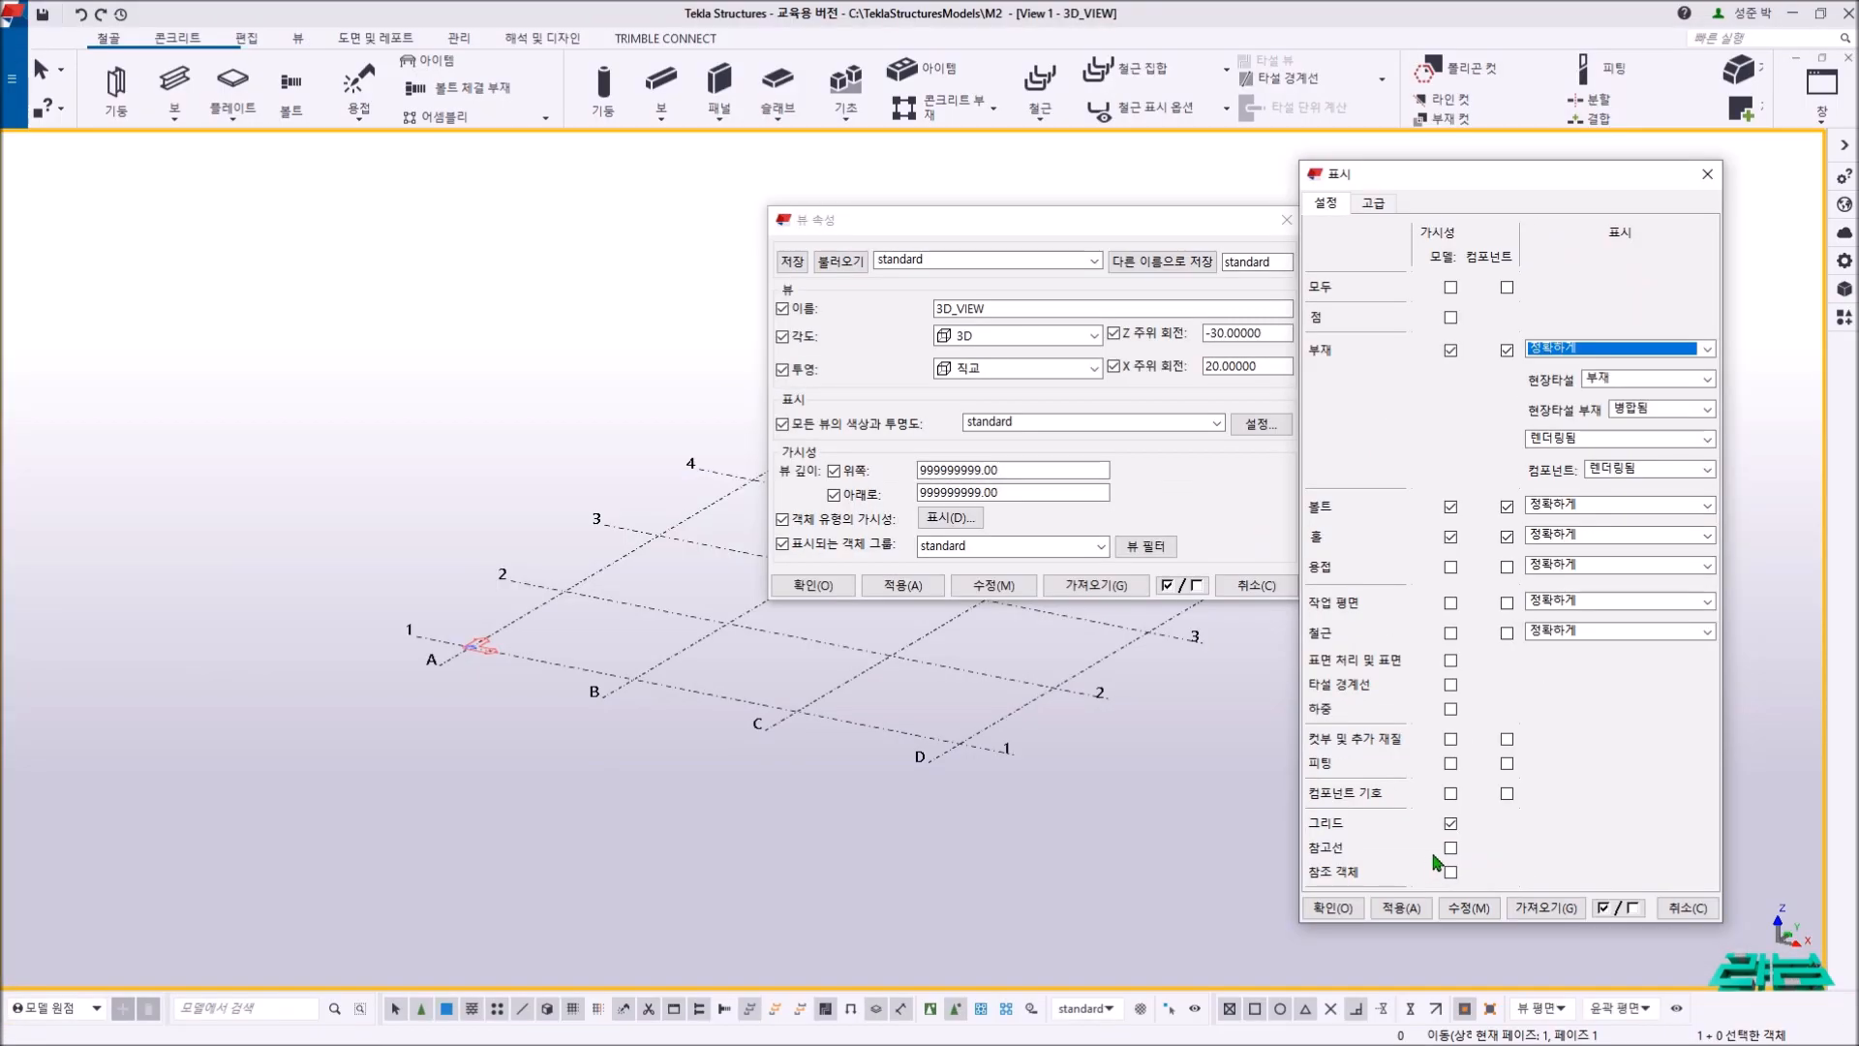
{"action": "left_click", "coordinate": [1450, 871]}
{"action": "left_click", "coordinate": [1468, 909]}
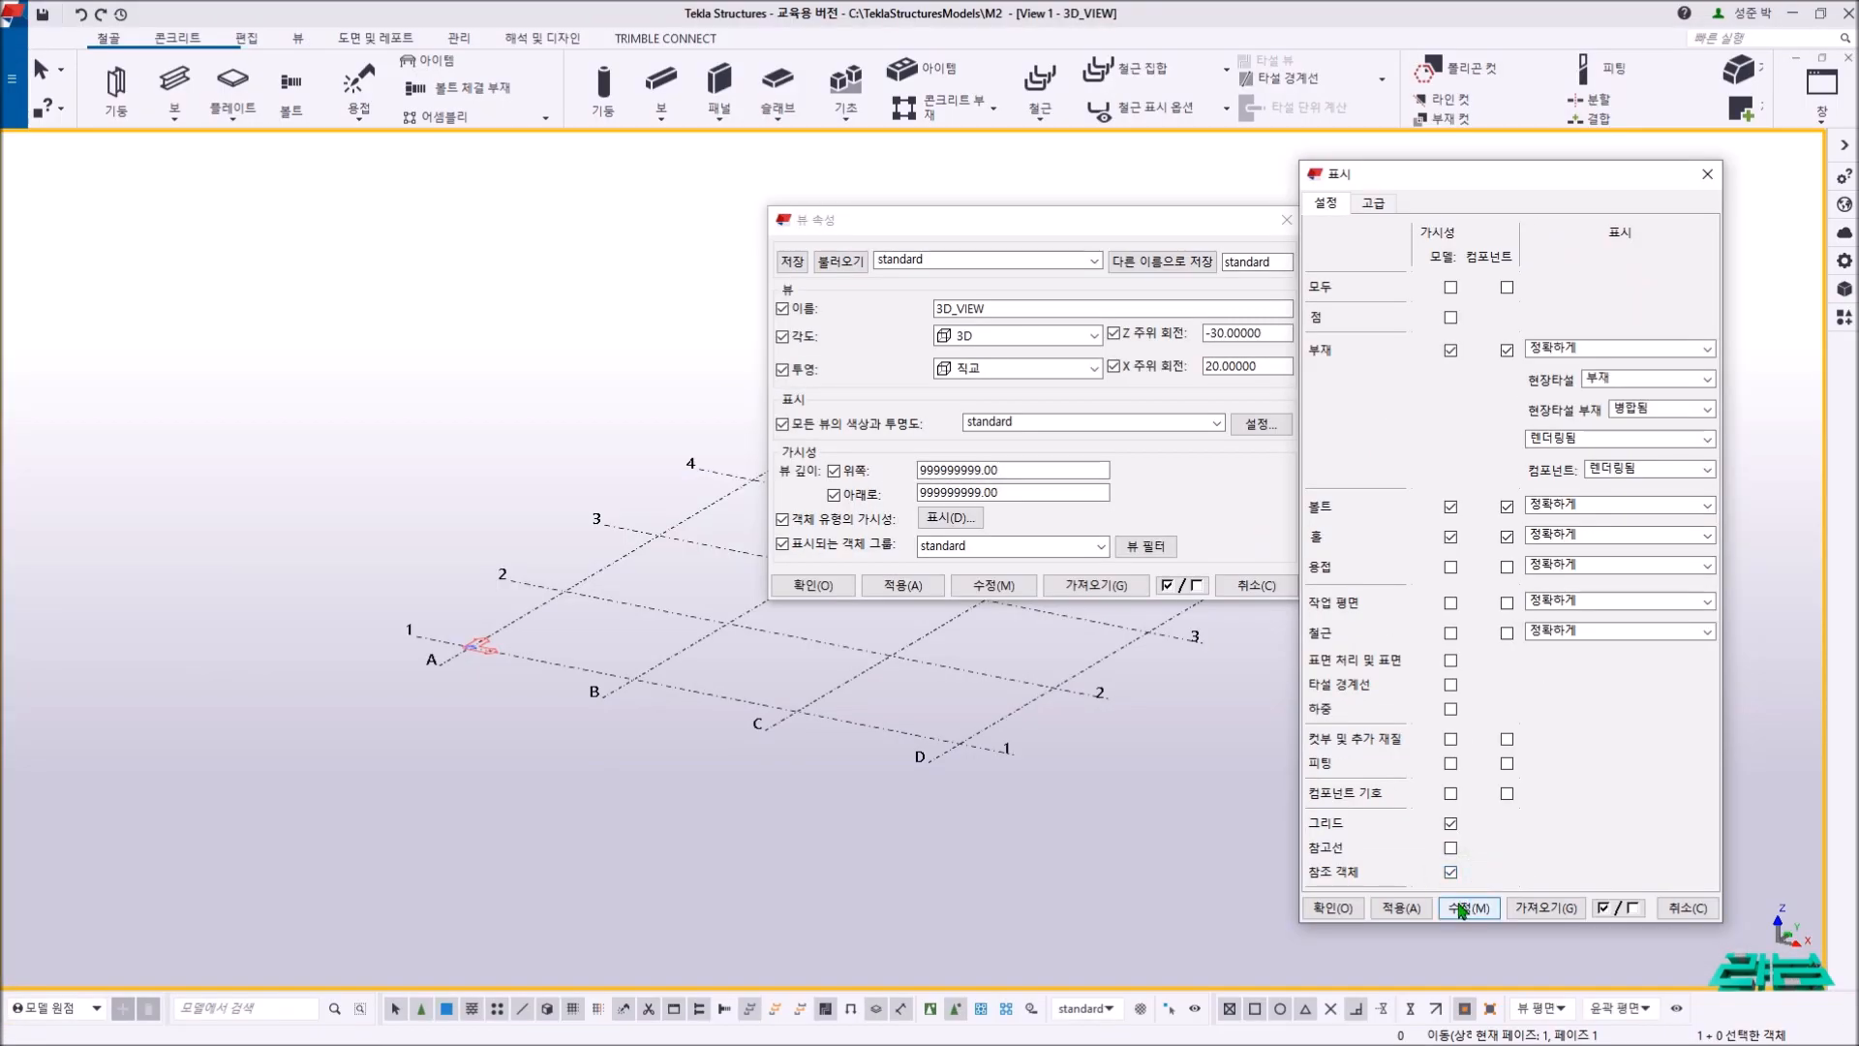
{"action": "left_click", "coordinate": [937, 891]}
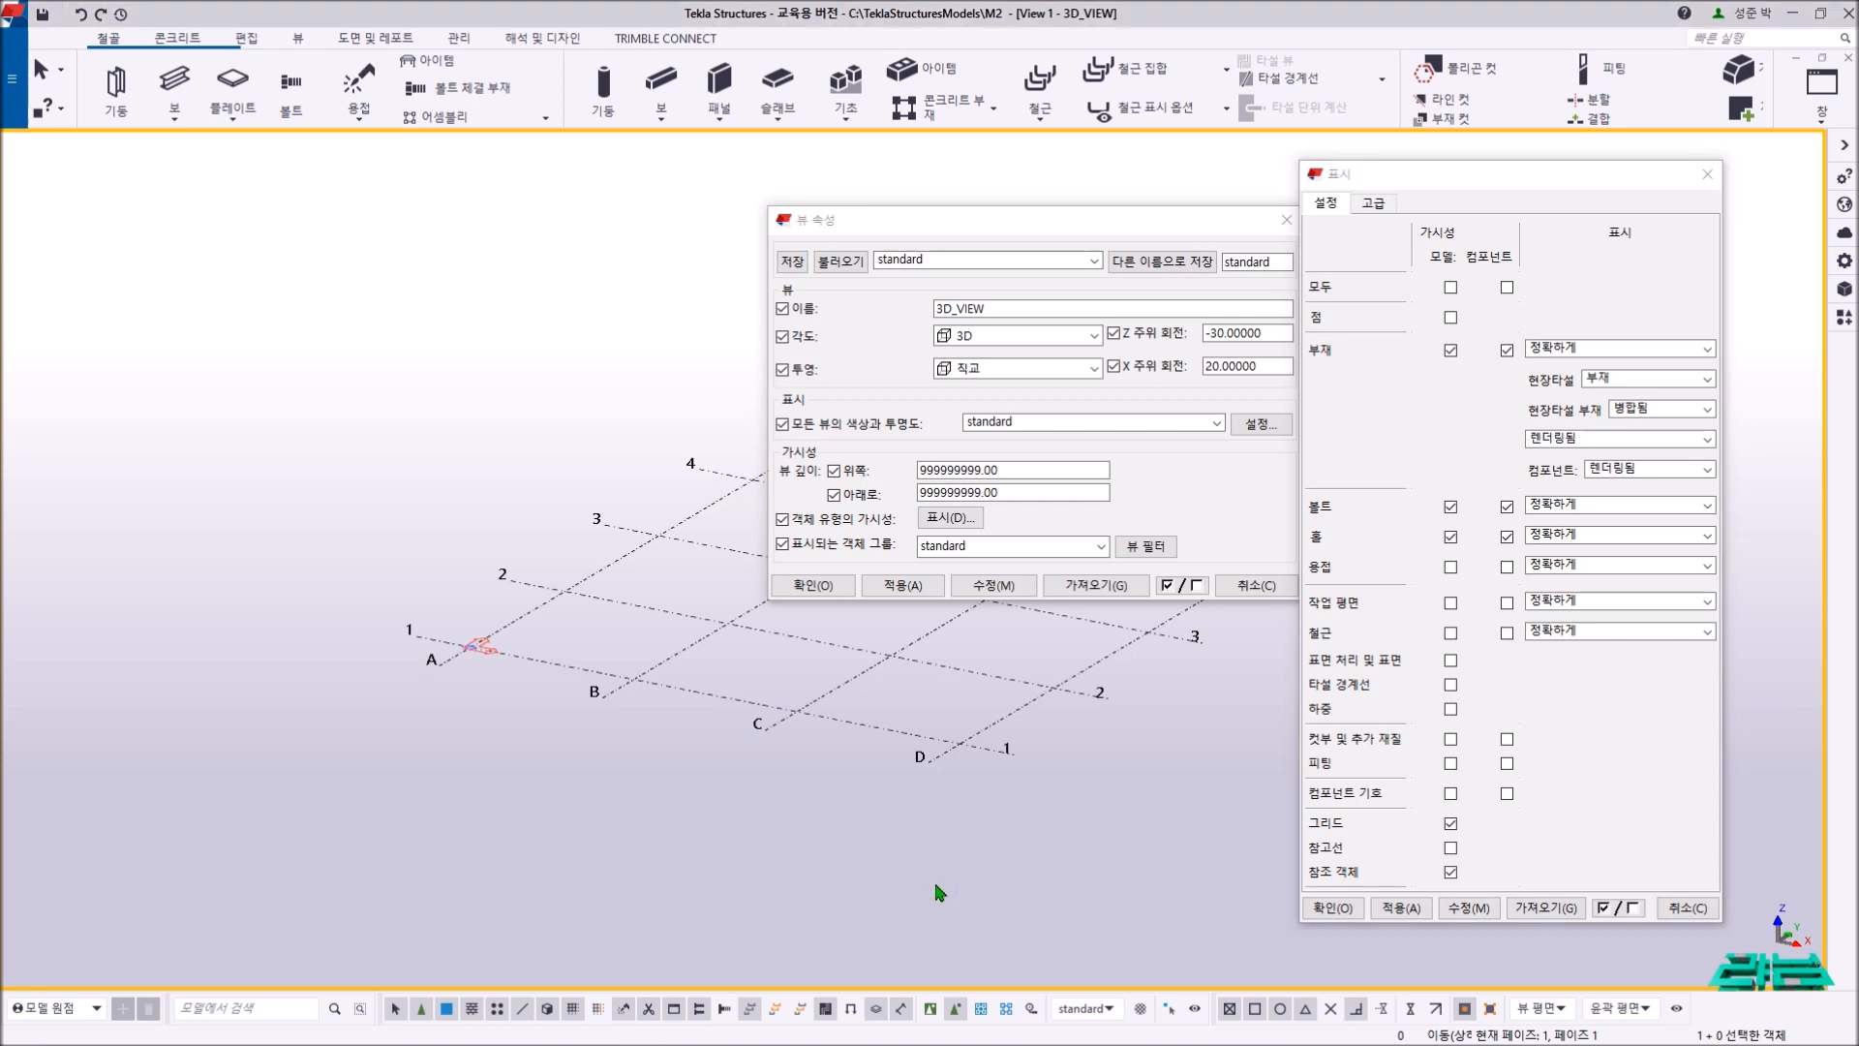
{"action": "left_click", "coordinate": [1468, 909]}
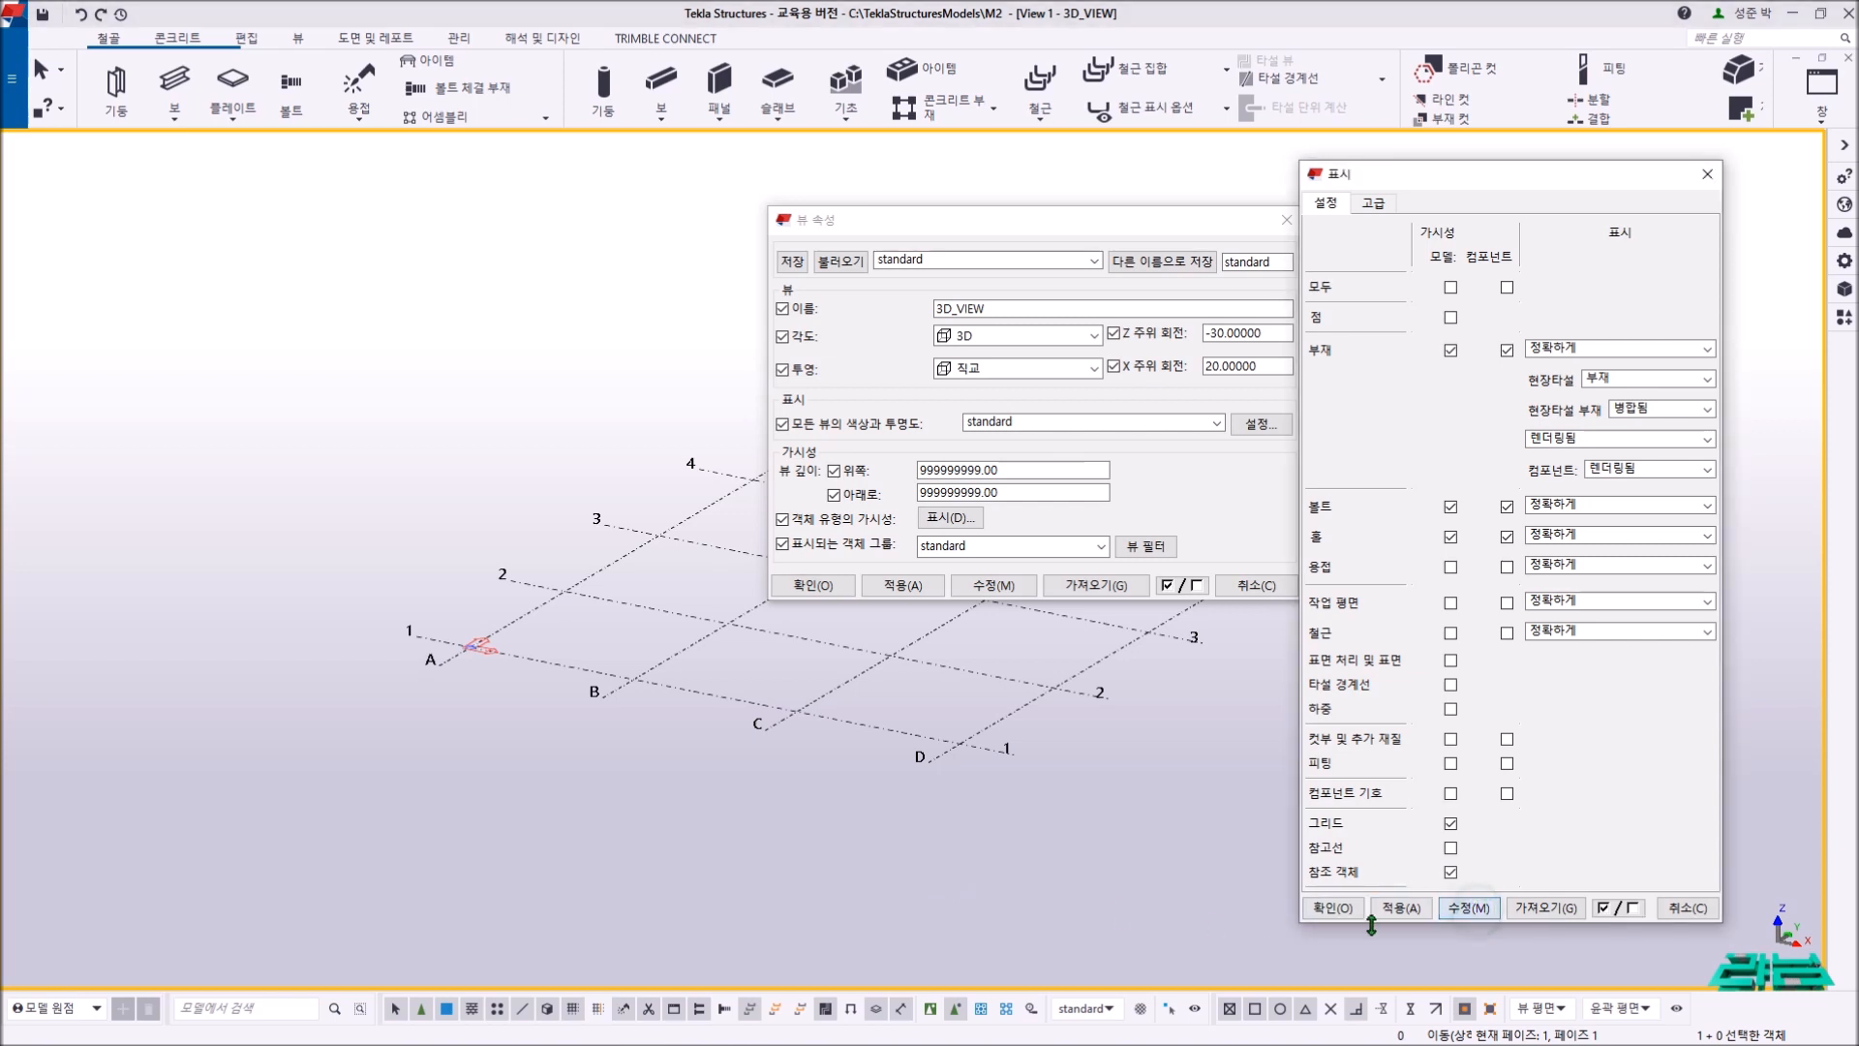
{"action": "left_click", "coordinate": [1329, 909]}
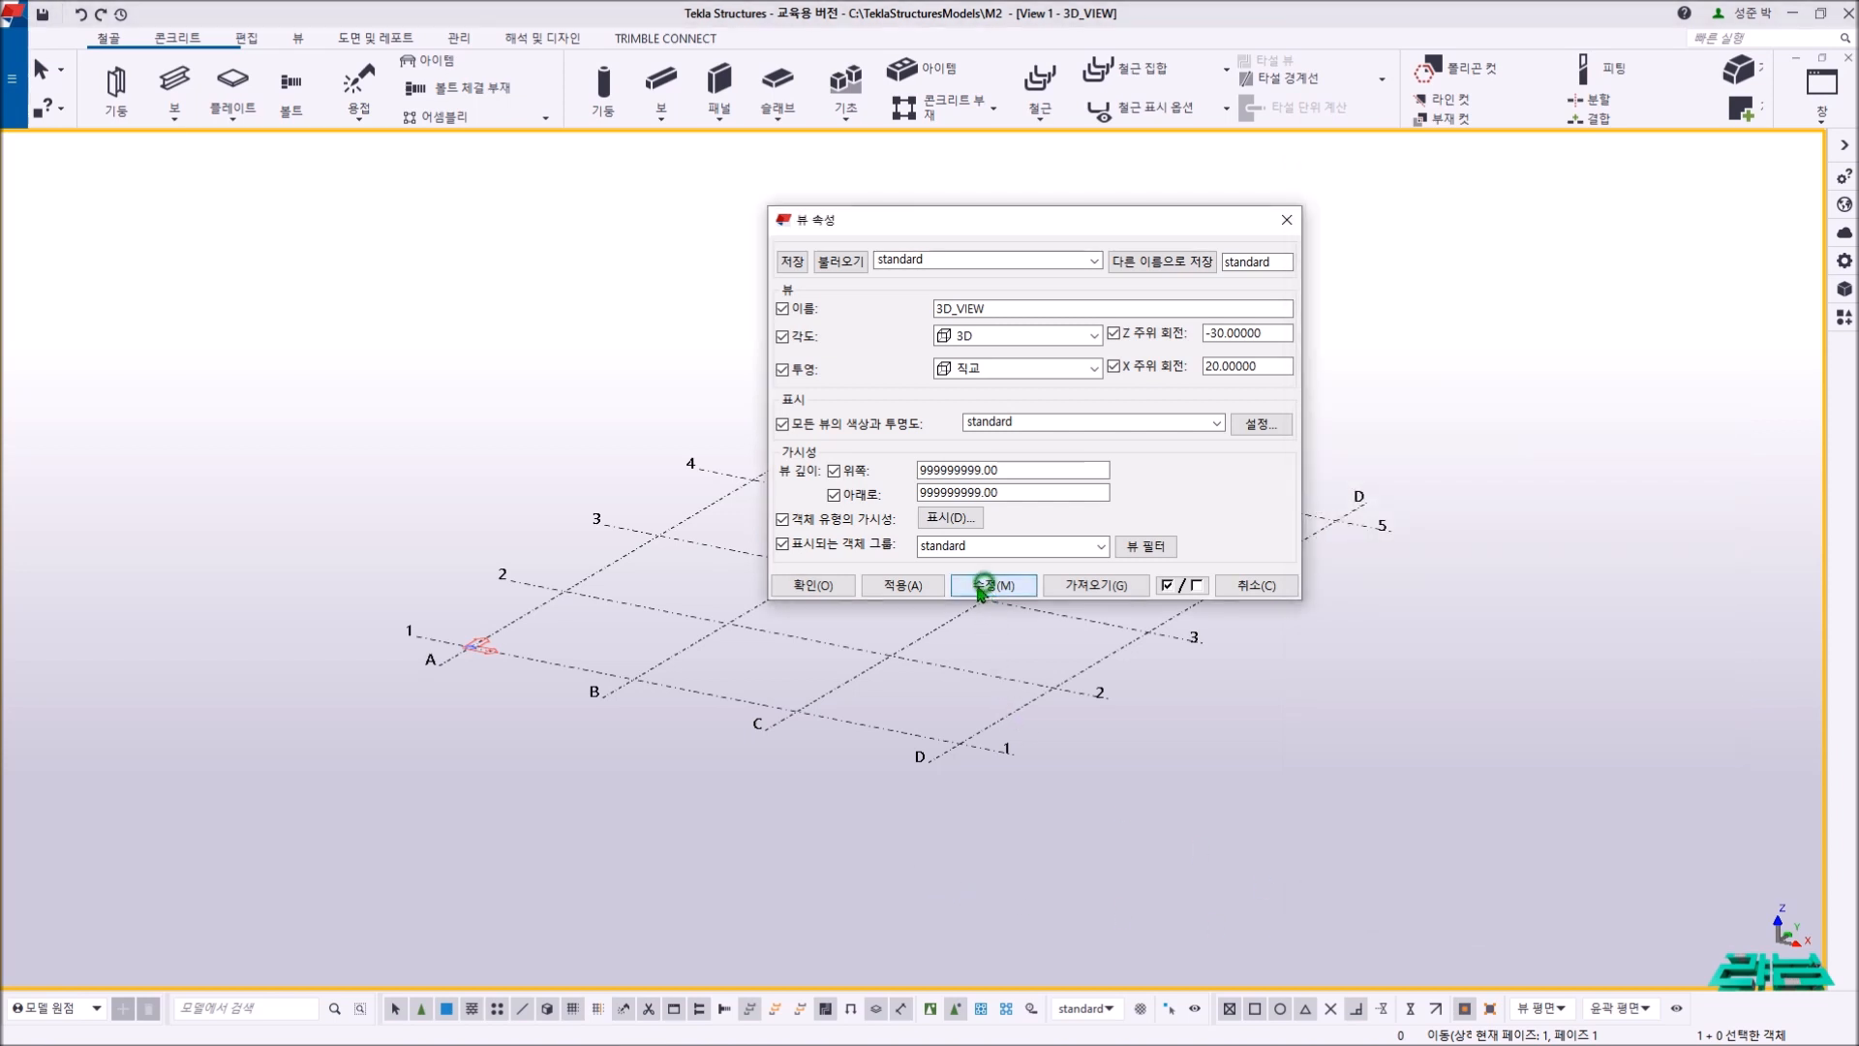
{"action": "left_click", "coordinate": [815, 586]}
- Switch the model view to plan and bring the inserted PDF drawing at grid intersection A-1 into close view
{"action": "scroll", "coordinate": [515, 610], "scroll_direction": "up", "scroll_amount": 10}
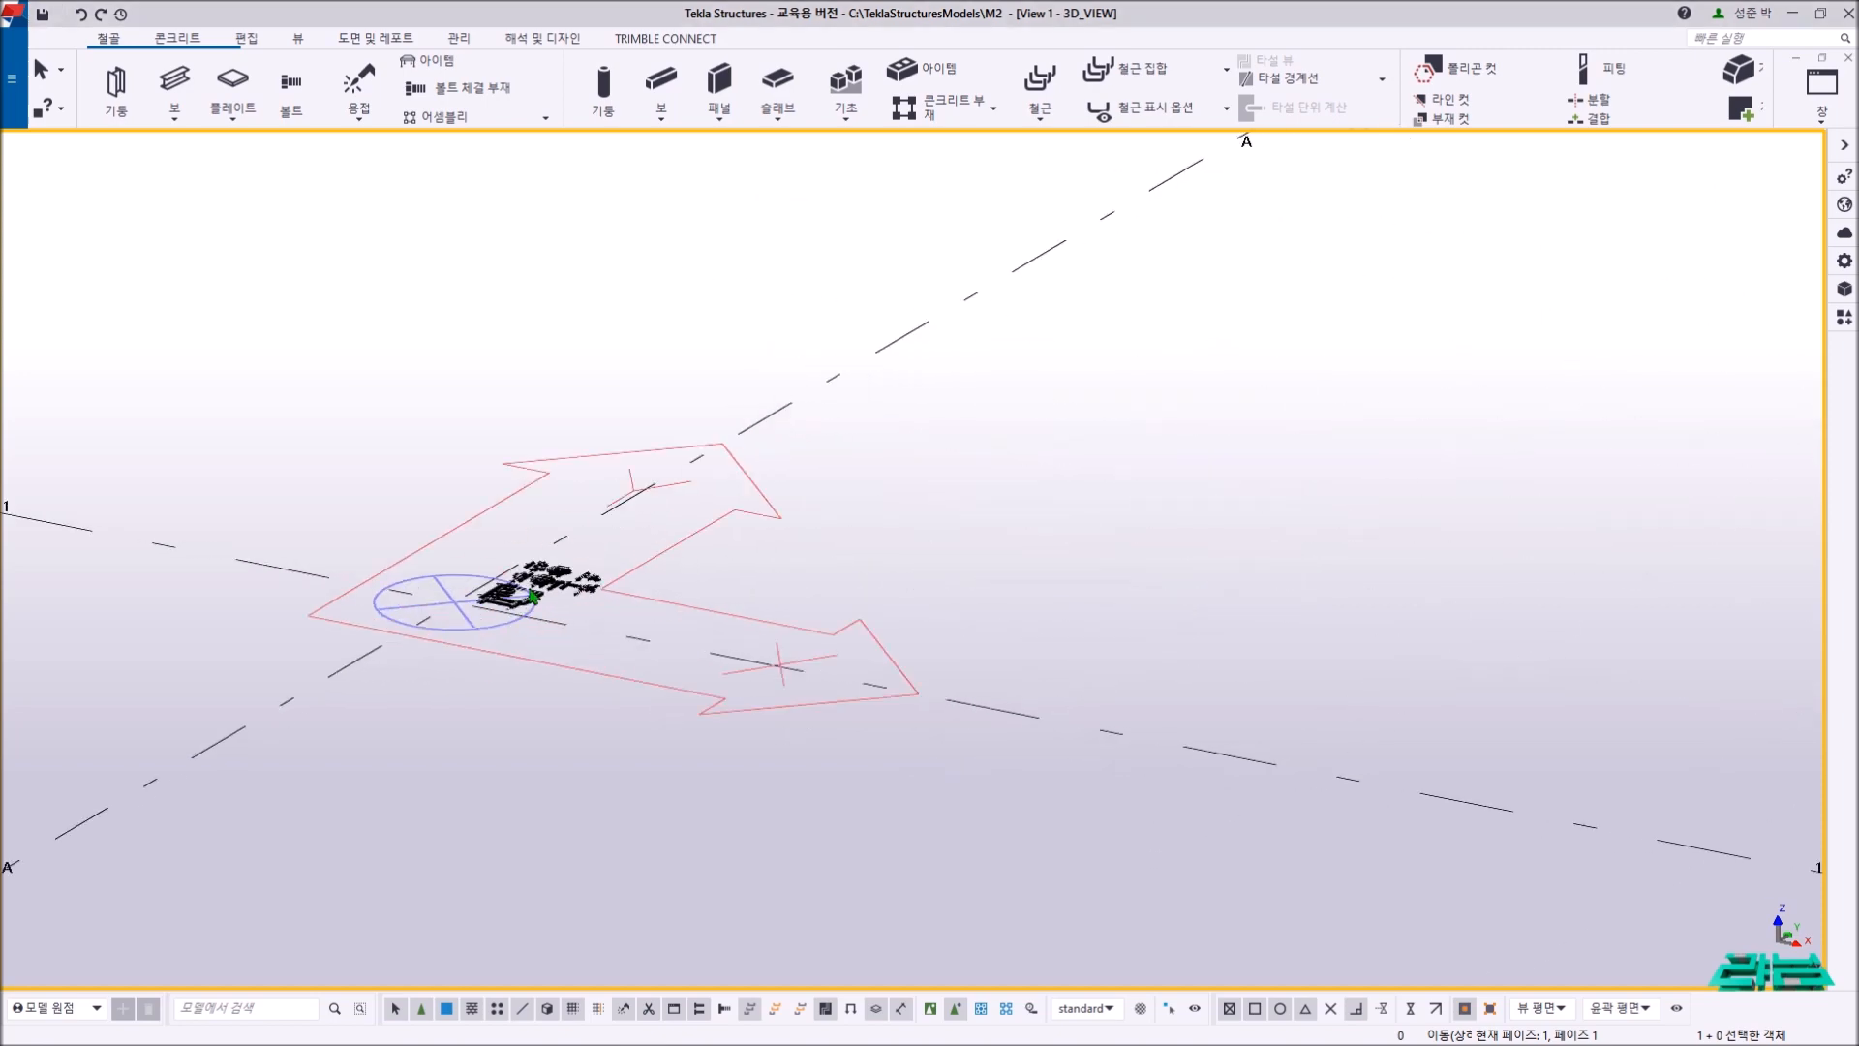
{"action": "scroll", "coordinate": [536, 589], "scroll_direction": "up", "scroll_amount": 2}
{"action": "key", "text": "ctrl+p"}
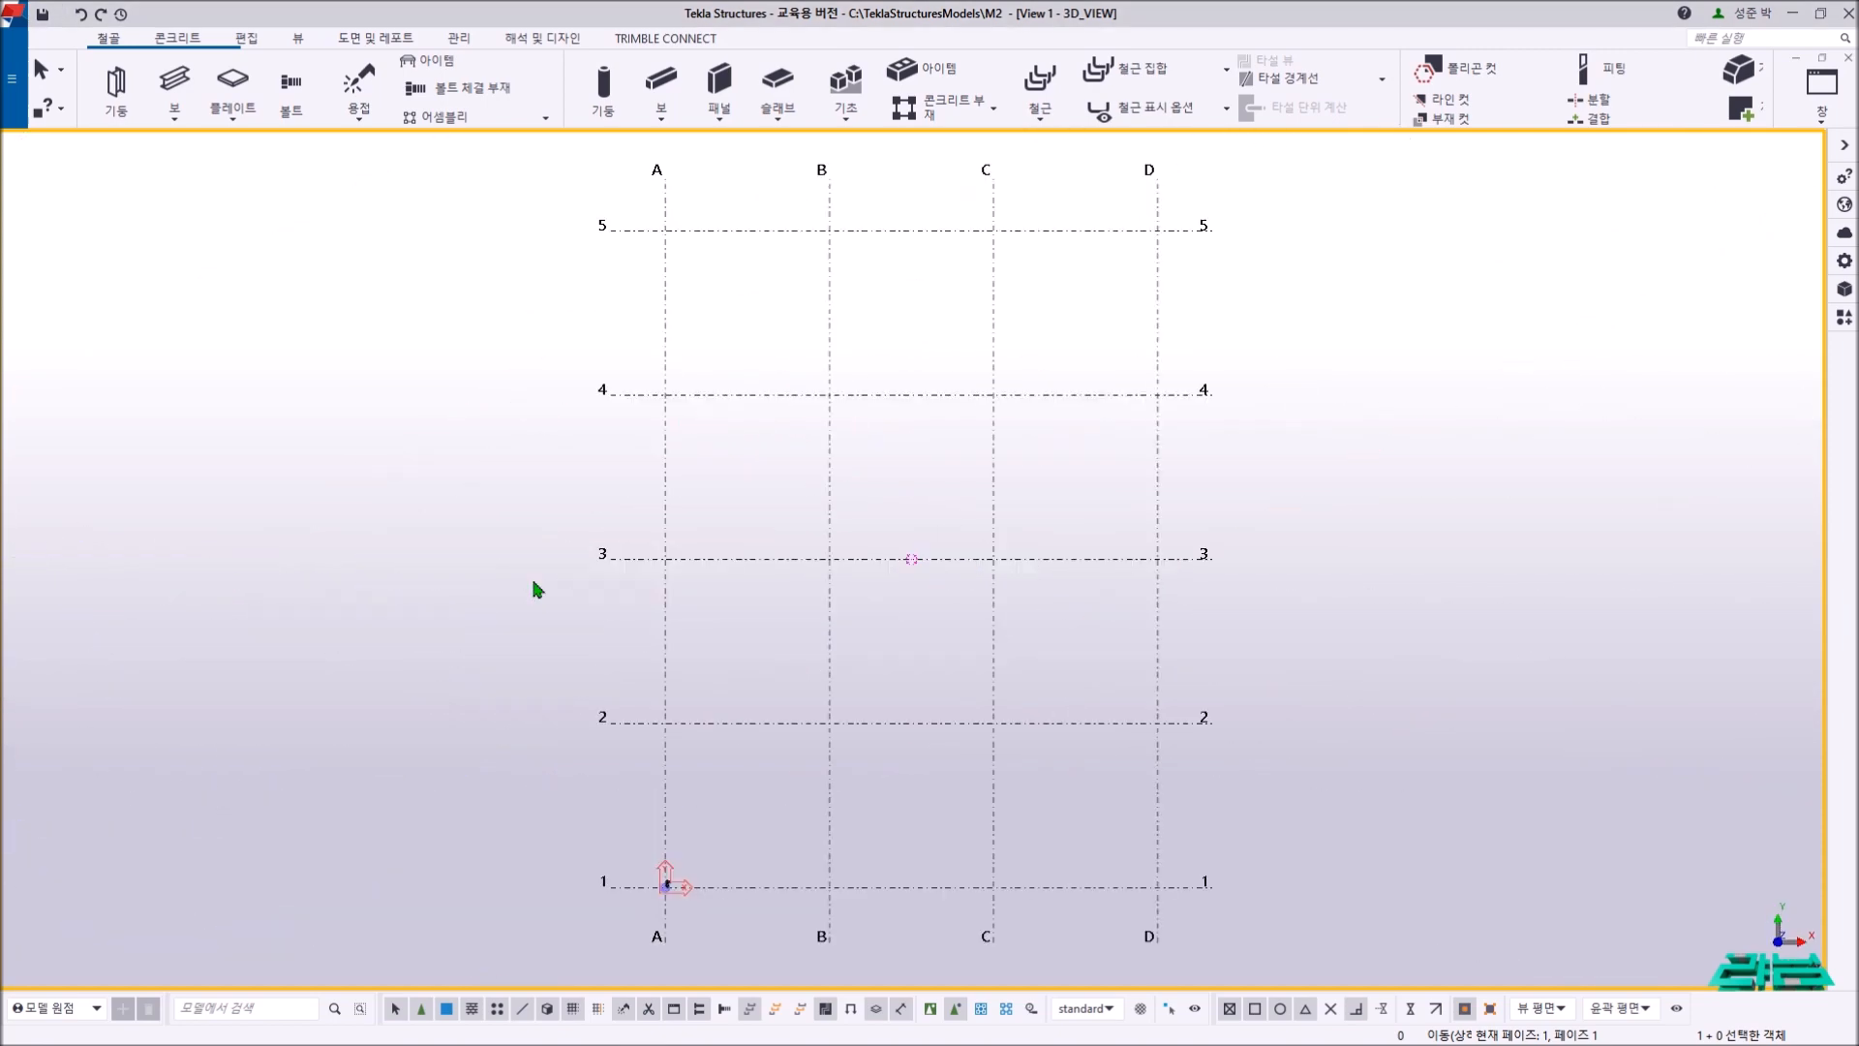
{"action": "middle_click_drag", "start_coordinate": [704, 935], "coordinate": [704, 834]}
{"action": "scroll", "coordinate": [662, 800], "scroll_direction": "up", "scroll_amount": 10}
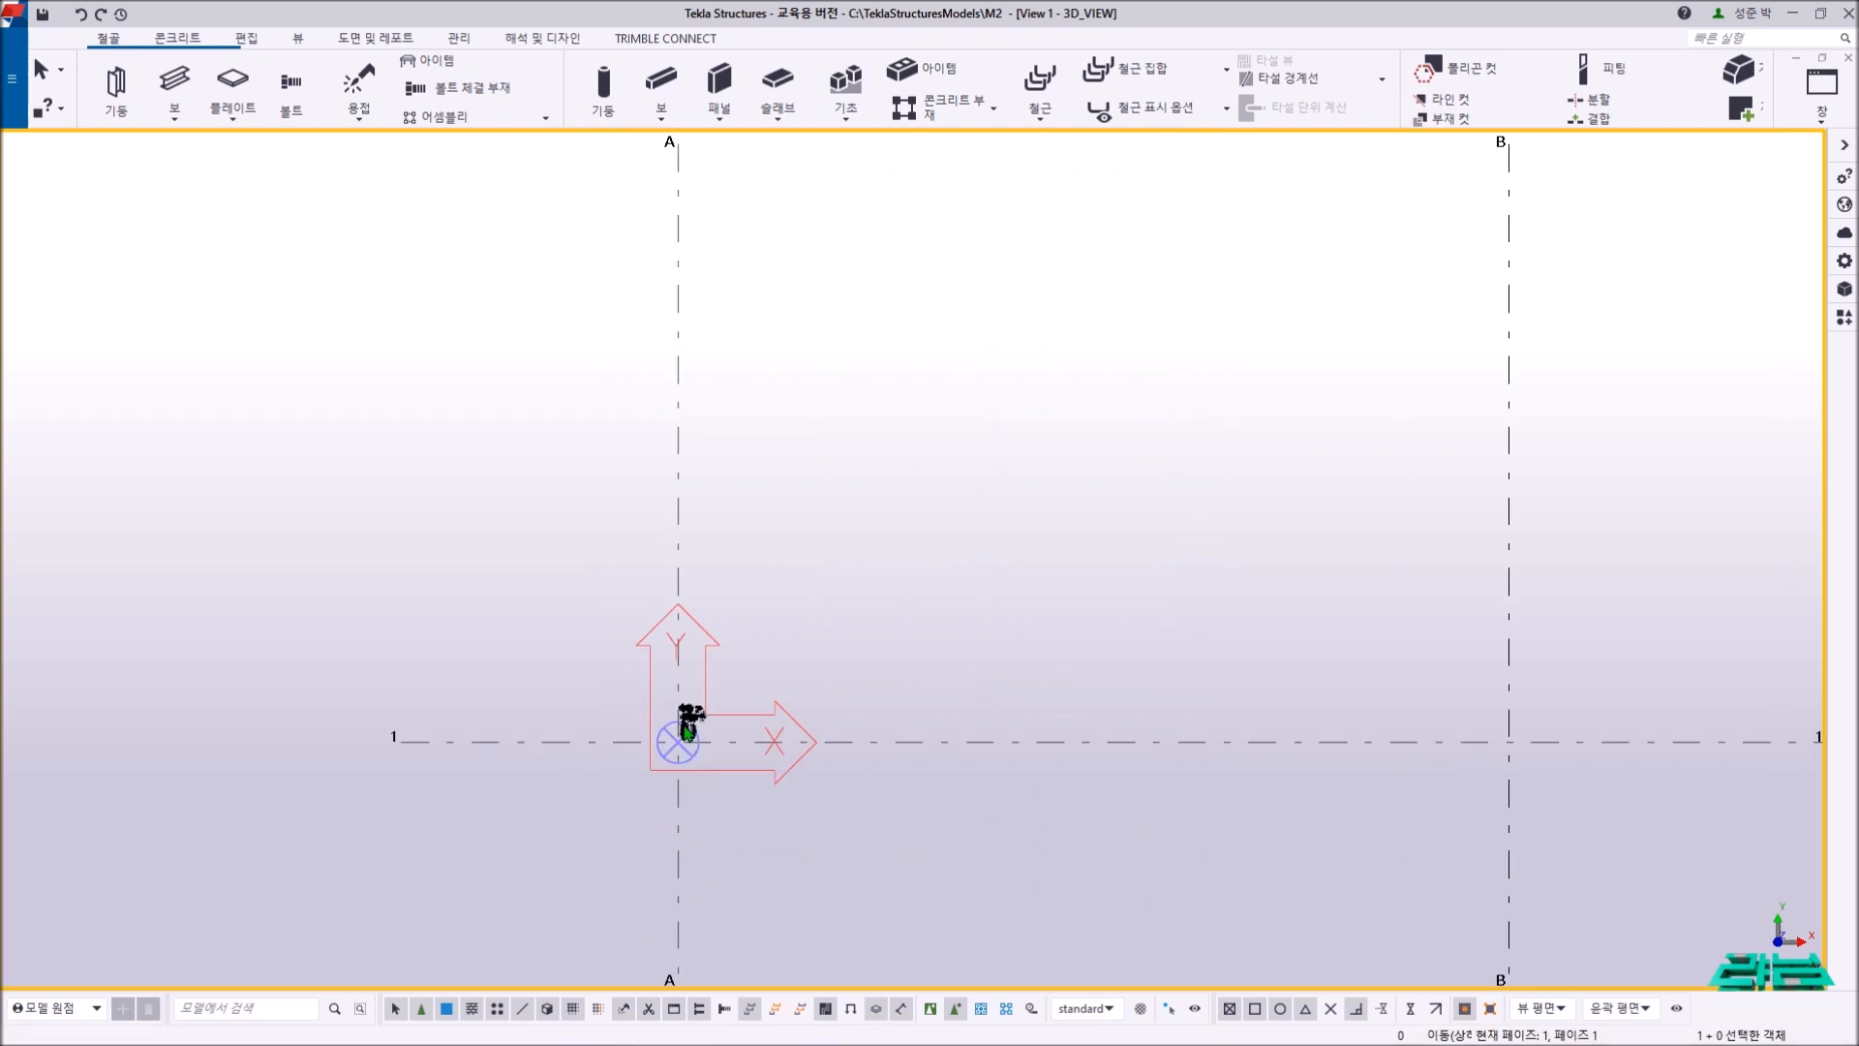
{"action": "middle_click_drag", "start_coordinate": [713, 774], "coordinate": [660, 506]}
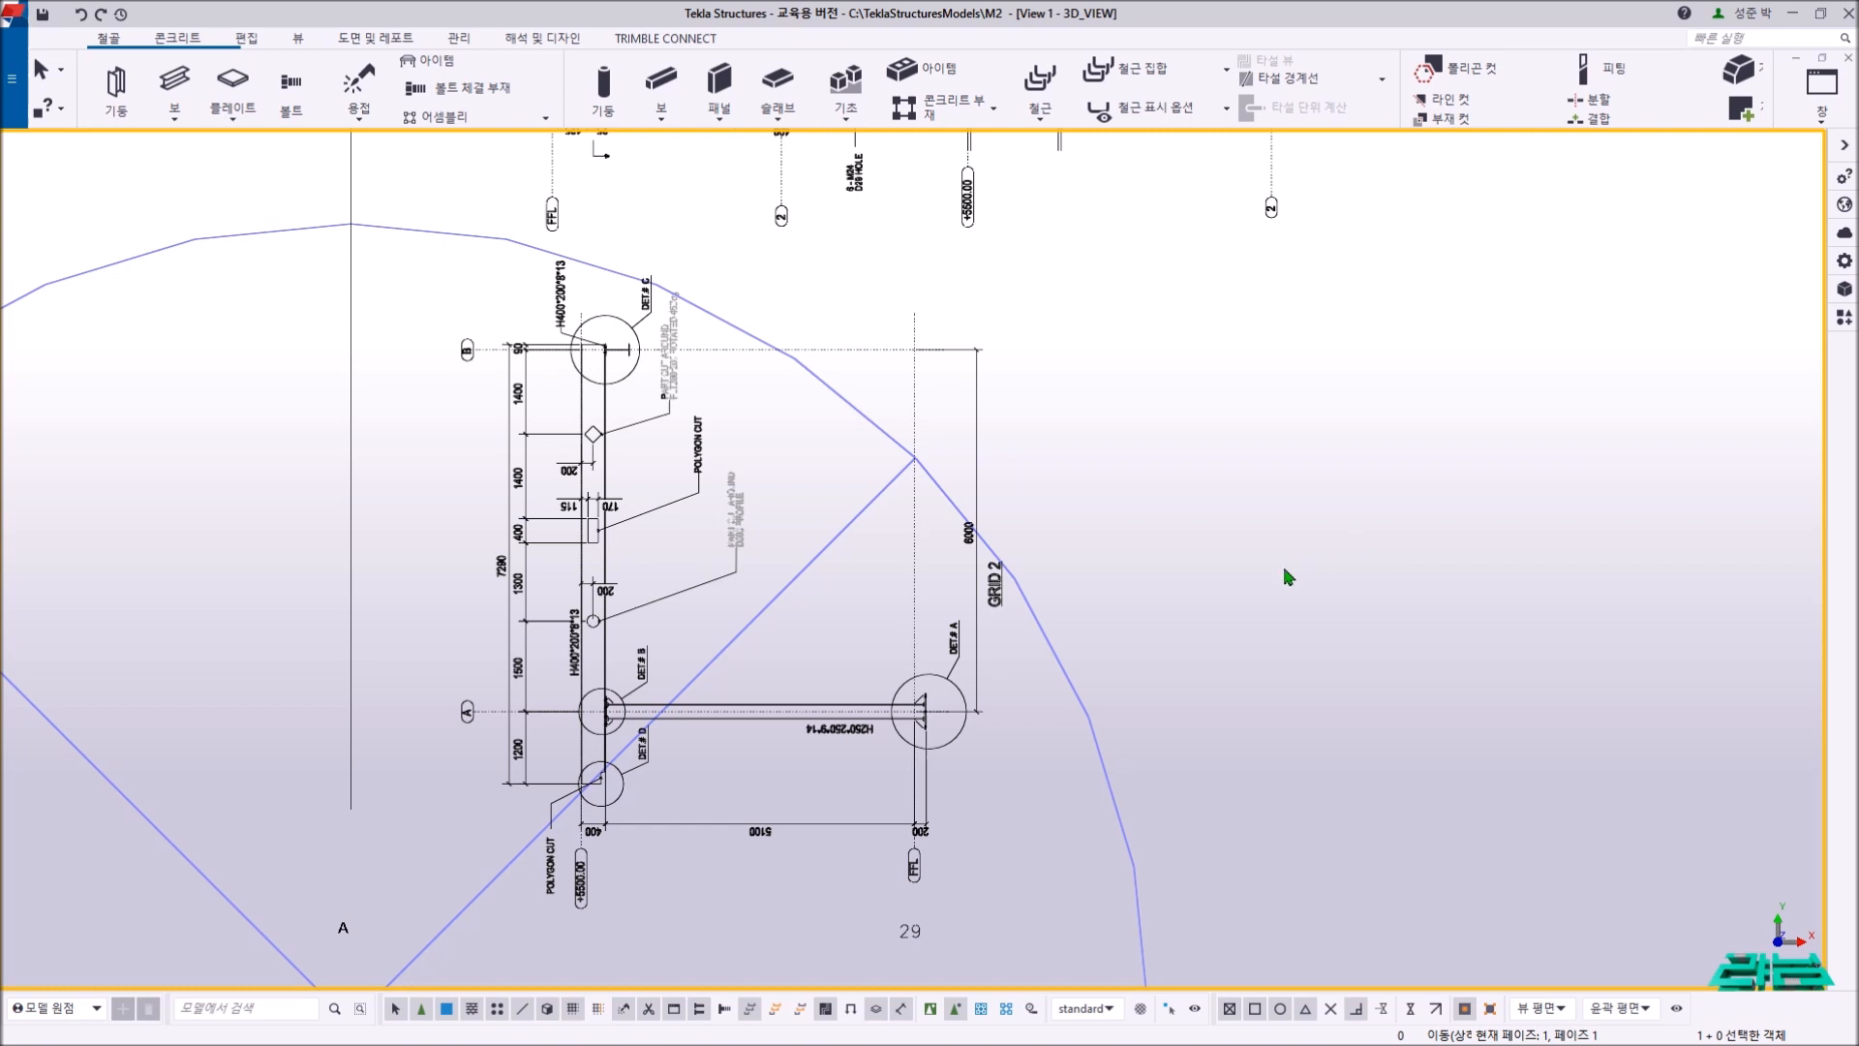
{"action": "scroll", "coordinate": [1291, 580], "scroll_direction": "down", "scroll_amount": 3}
{"action": "middle_click_drag", "start_coordinate": [1309, 579], "coordinate": [993, 564]}
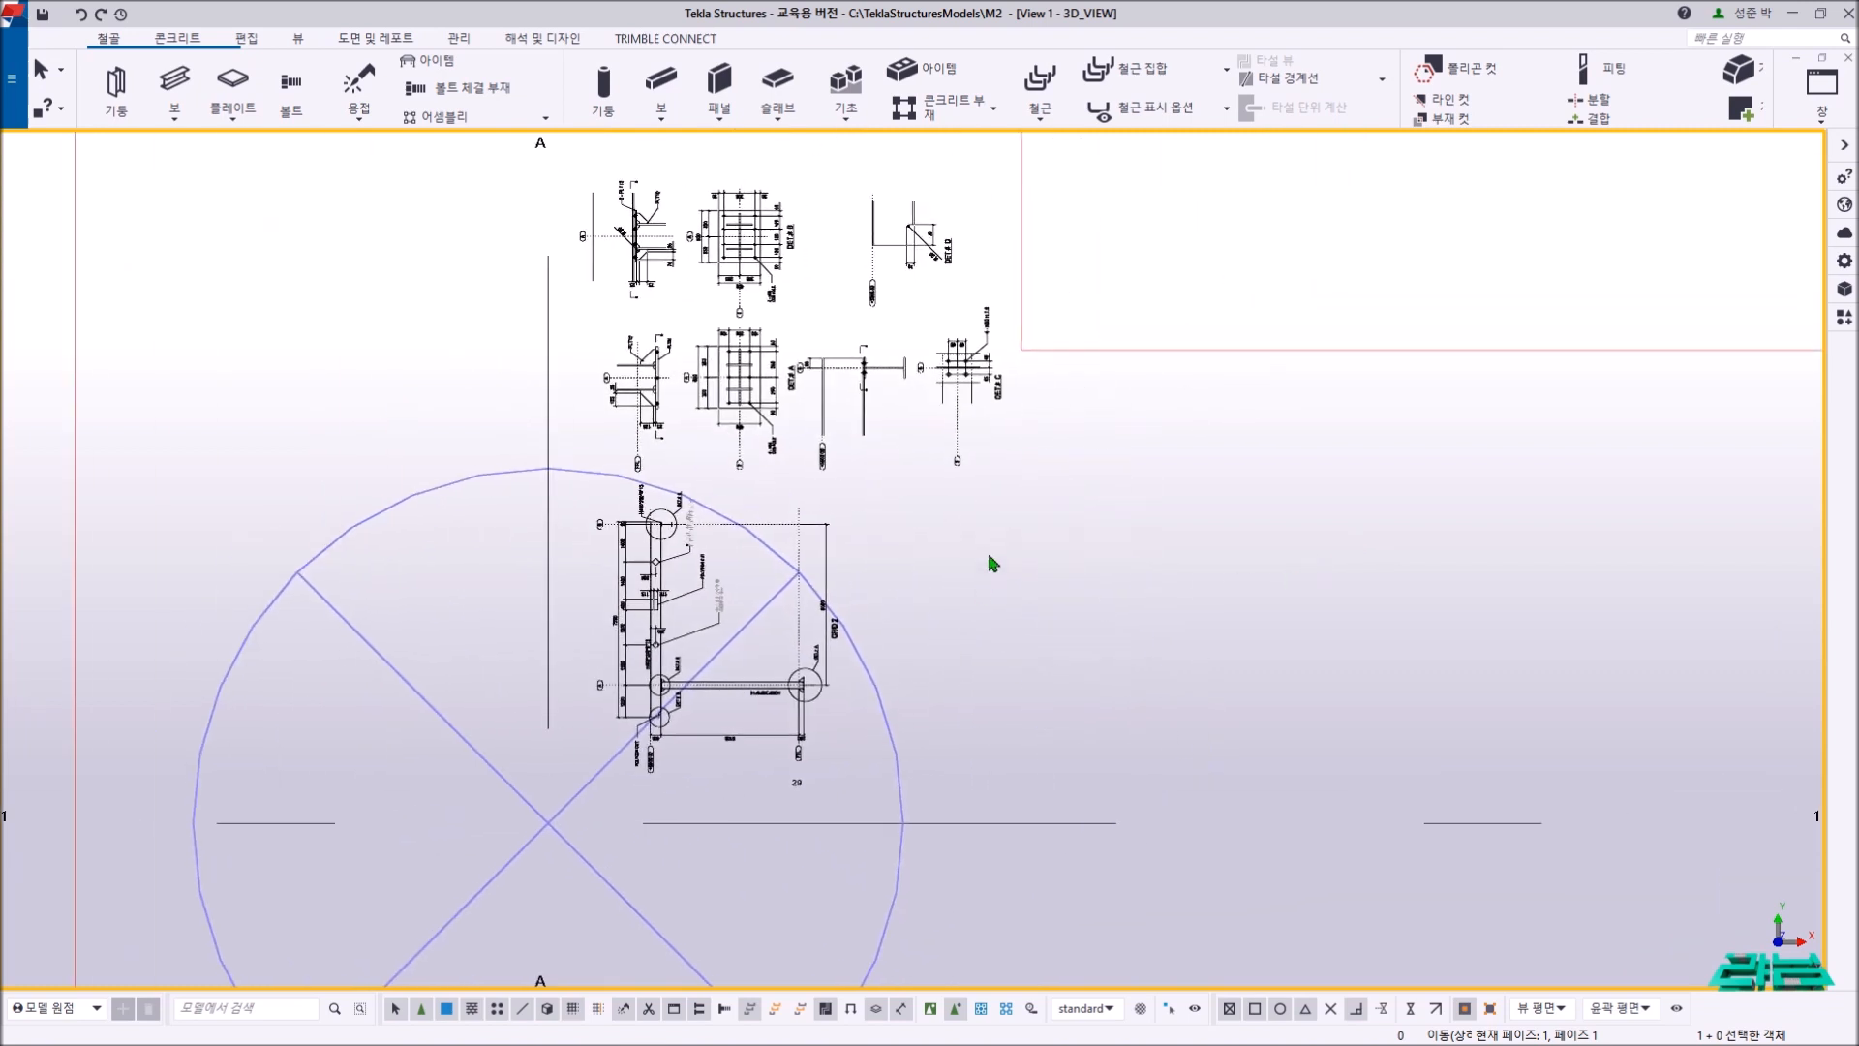
{"action": "left_click", "coordinate": [991, 403]}
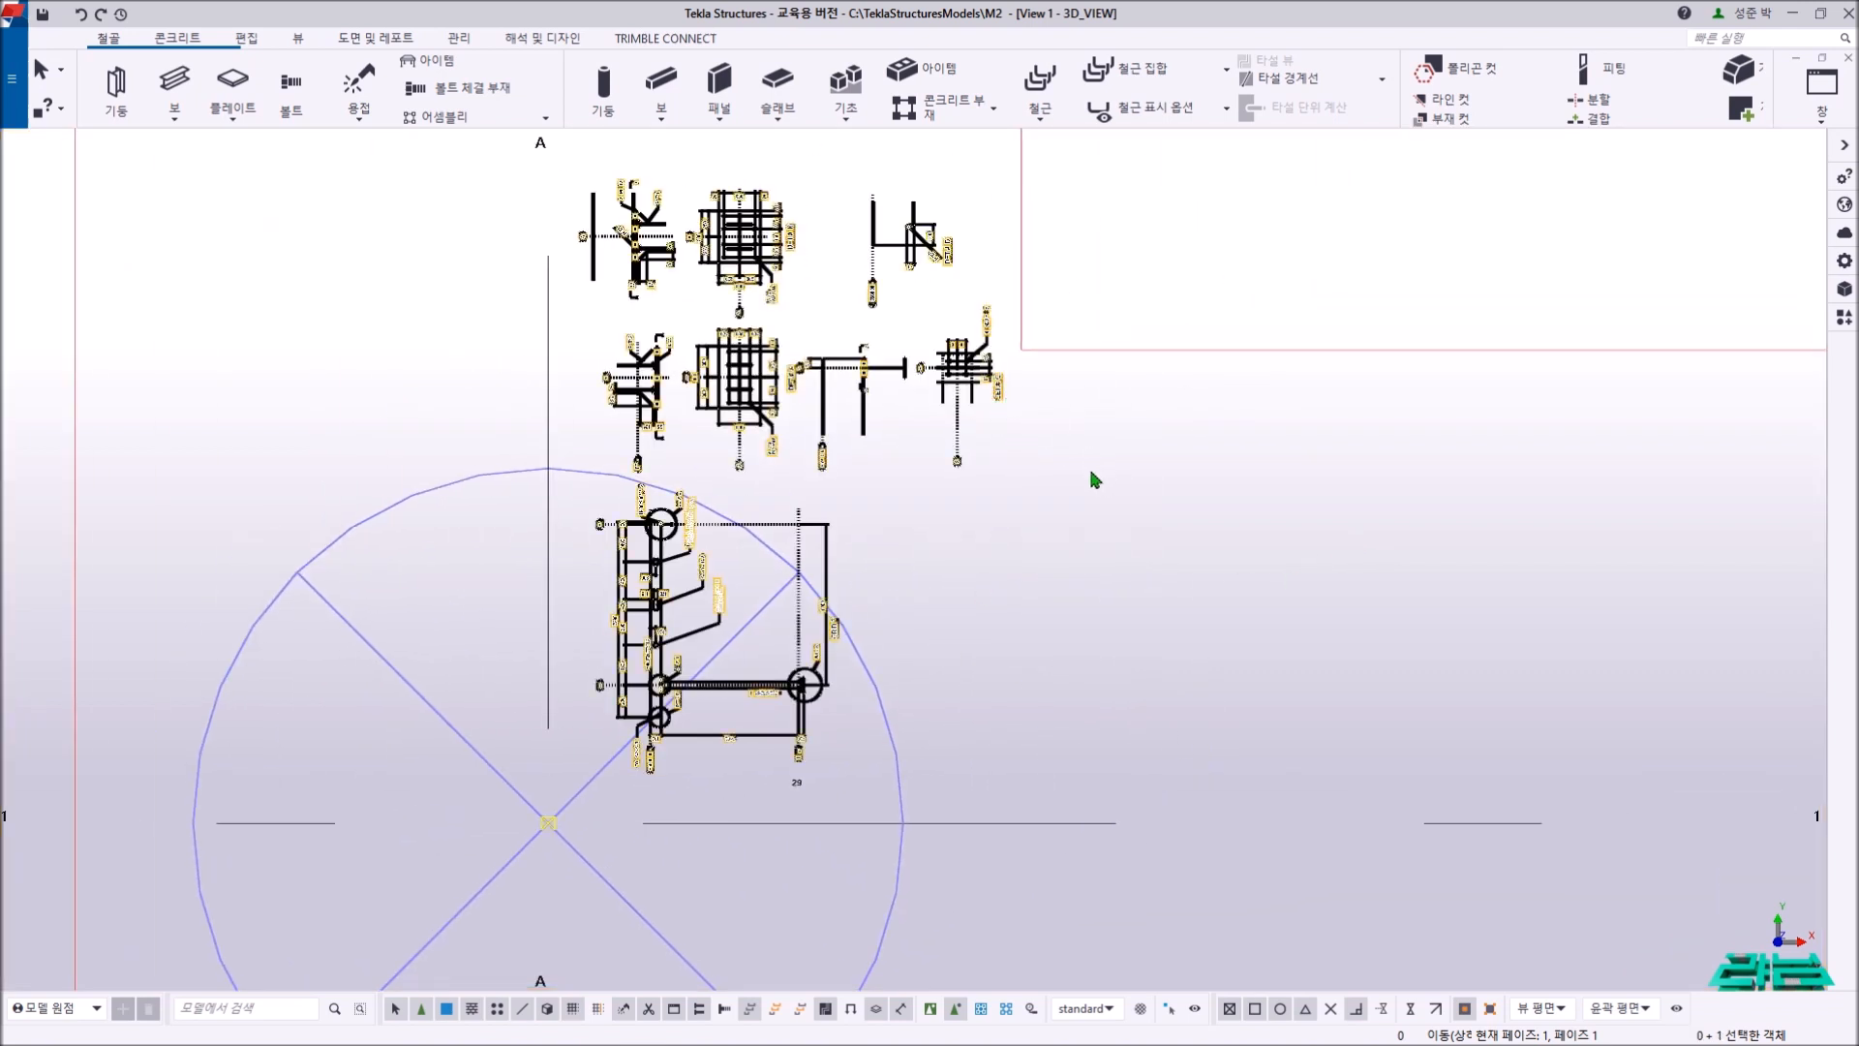
{"action": "middle_click_drag", "start_coordinate": [1095, 479], "coordinate": [937, 508]}
{"action": "double_click", "coordinate": [864, 426]}
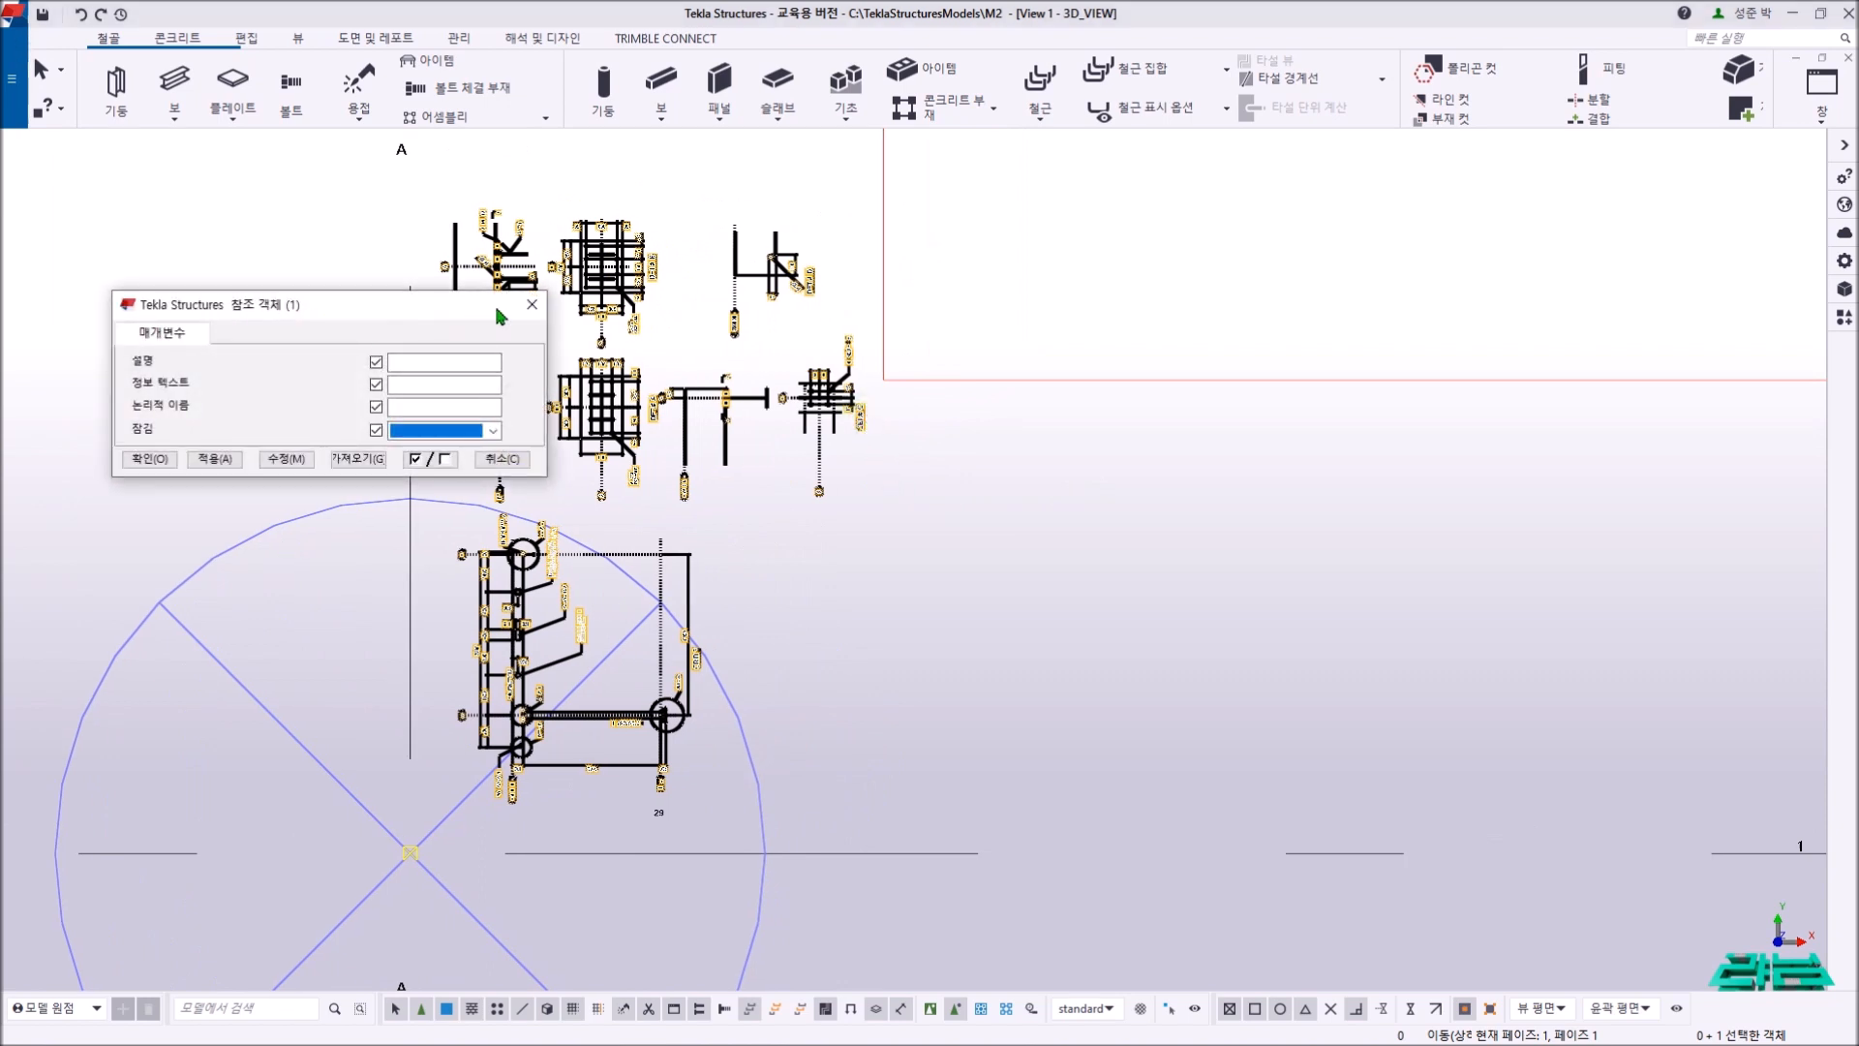
{"action": "left_click", "coordinate": [532, 308]}
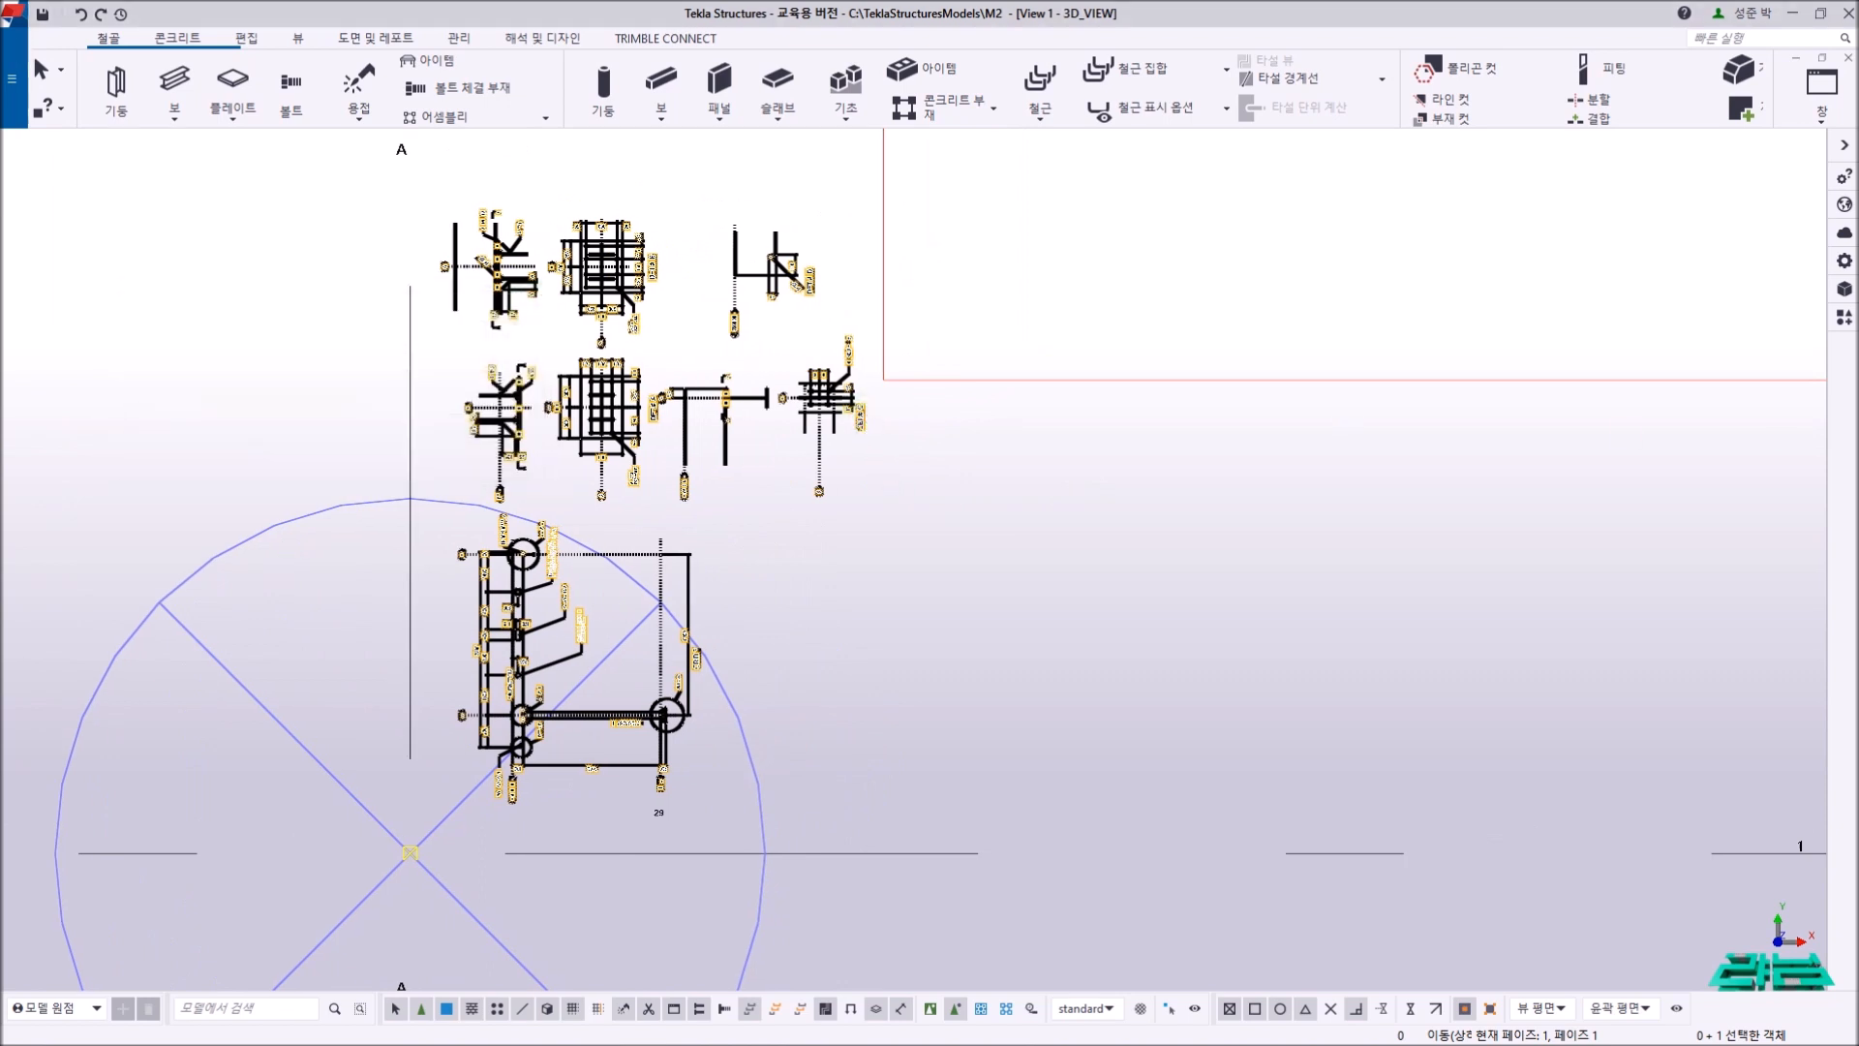
- Set the rotation of the reference model TeklaStructures_철골교재-29 to -90 and apply it with component selection switched on
{"action": "left_click", "coordinate": [1845, 290]}
{"action": "left_click", "coordinate": [1707, 281]}
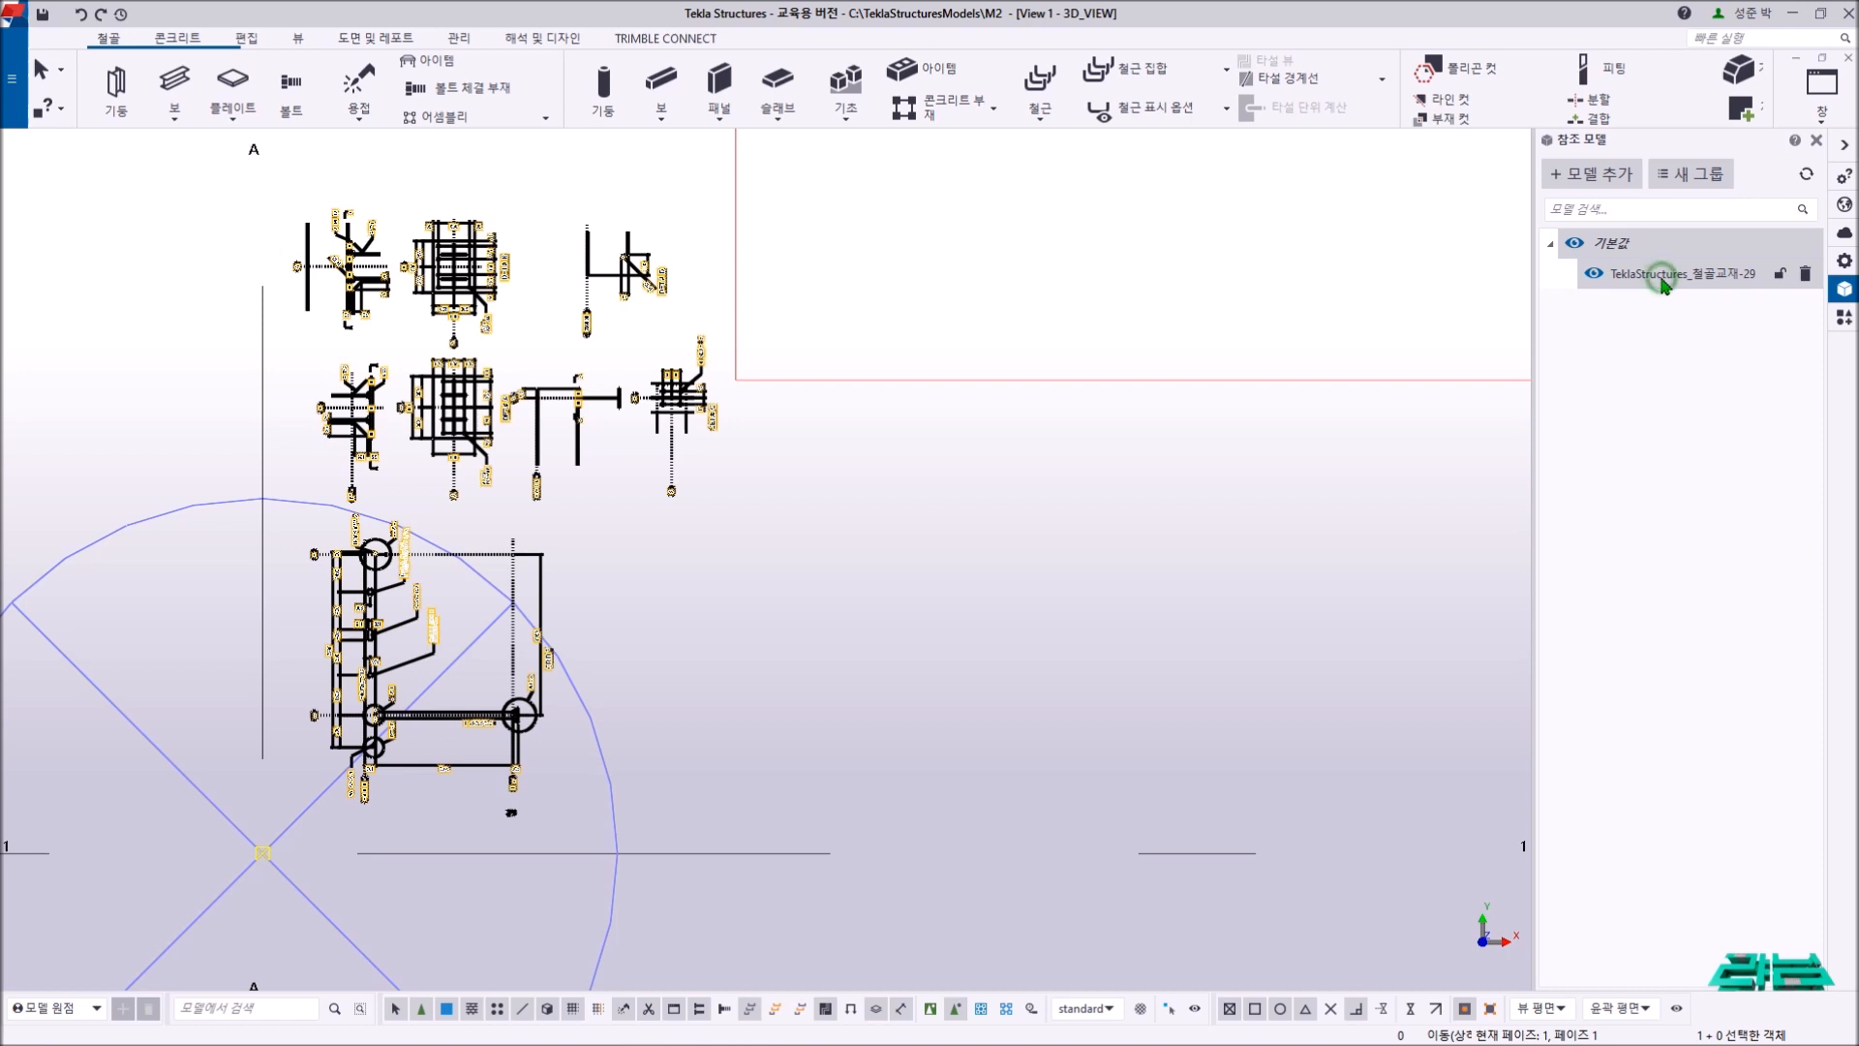
{"action": "double_click", "coordinate": [1663, 276]}
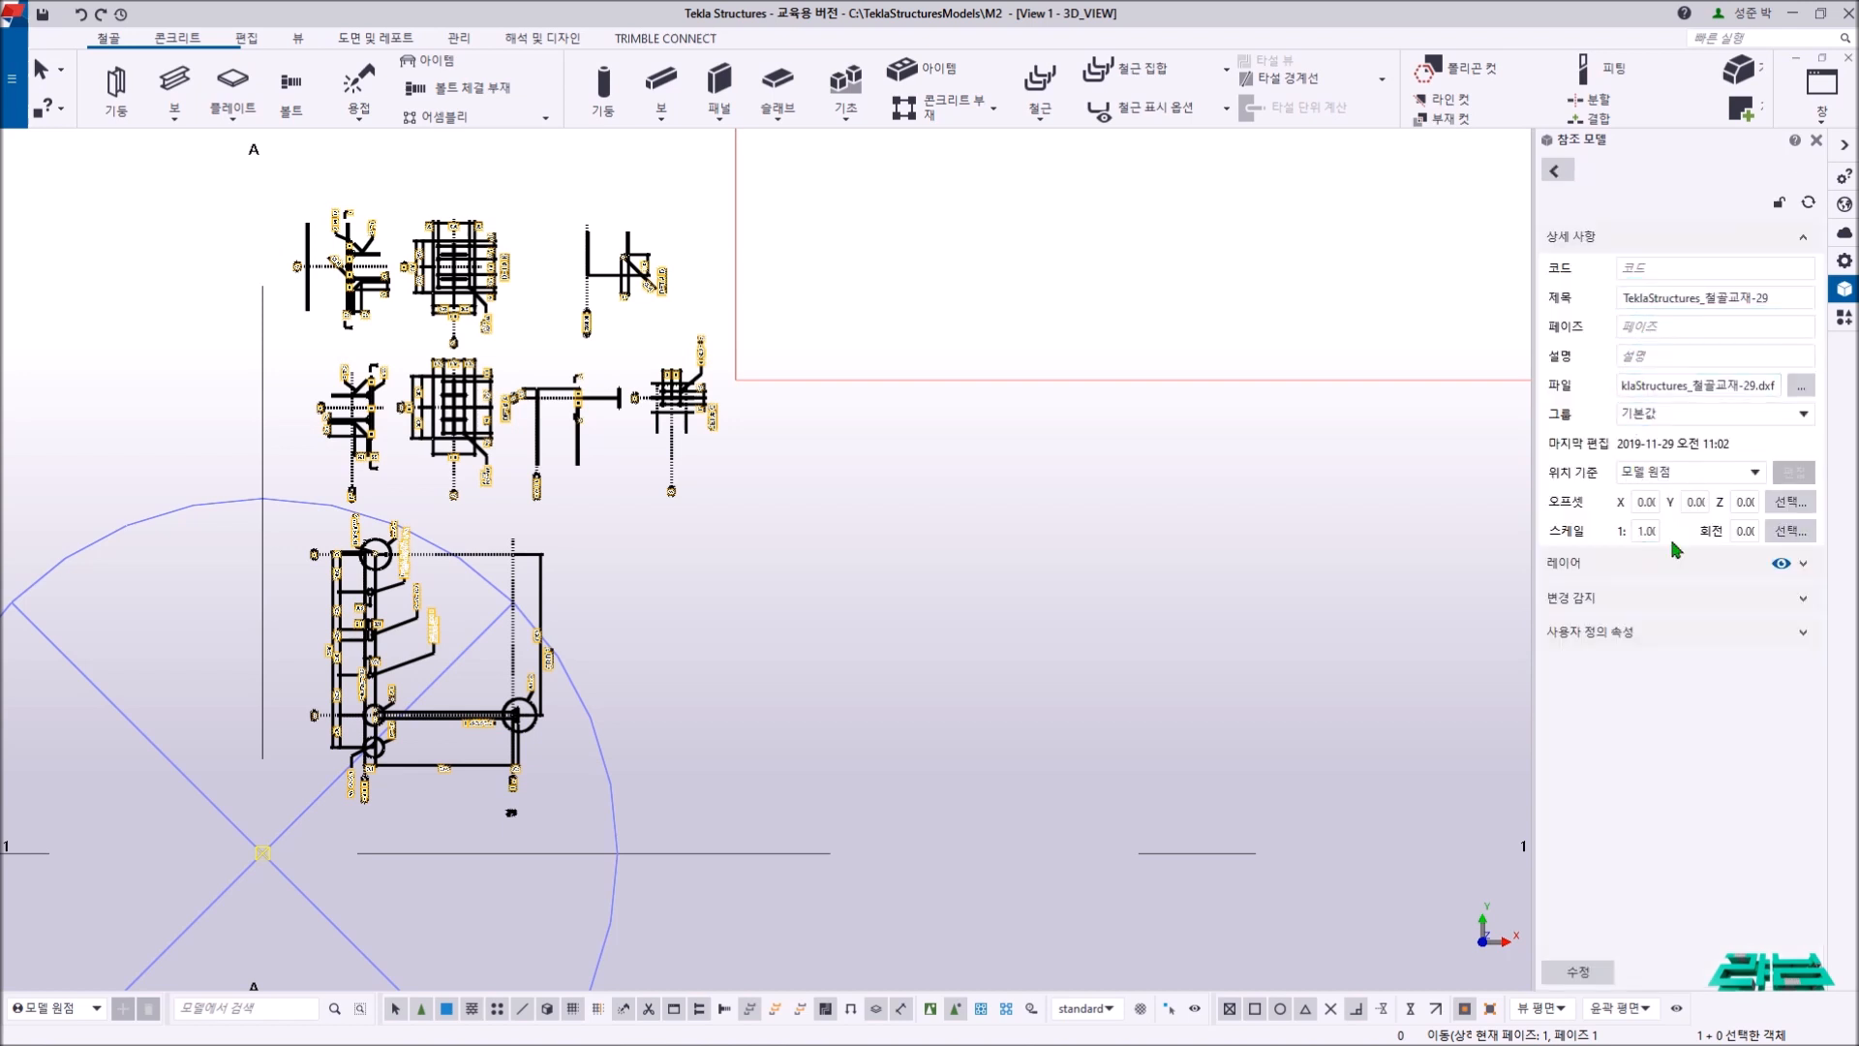
{"action": "double_click", "coordinate": [1639, 531]}
{"action": "double_click", "coordinate": [1743, 536]}
{"action": "type", "text": "0"}
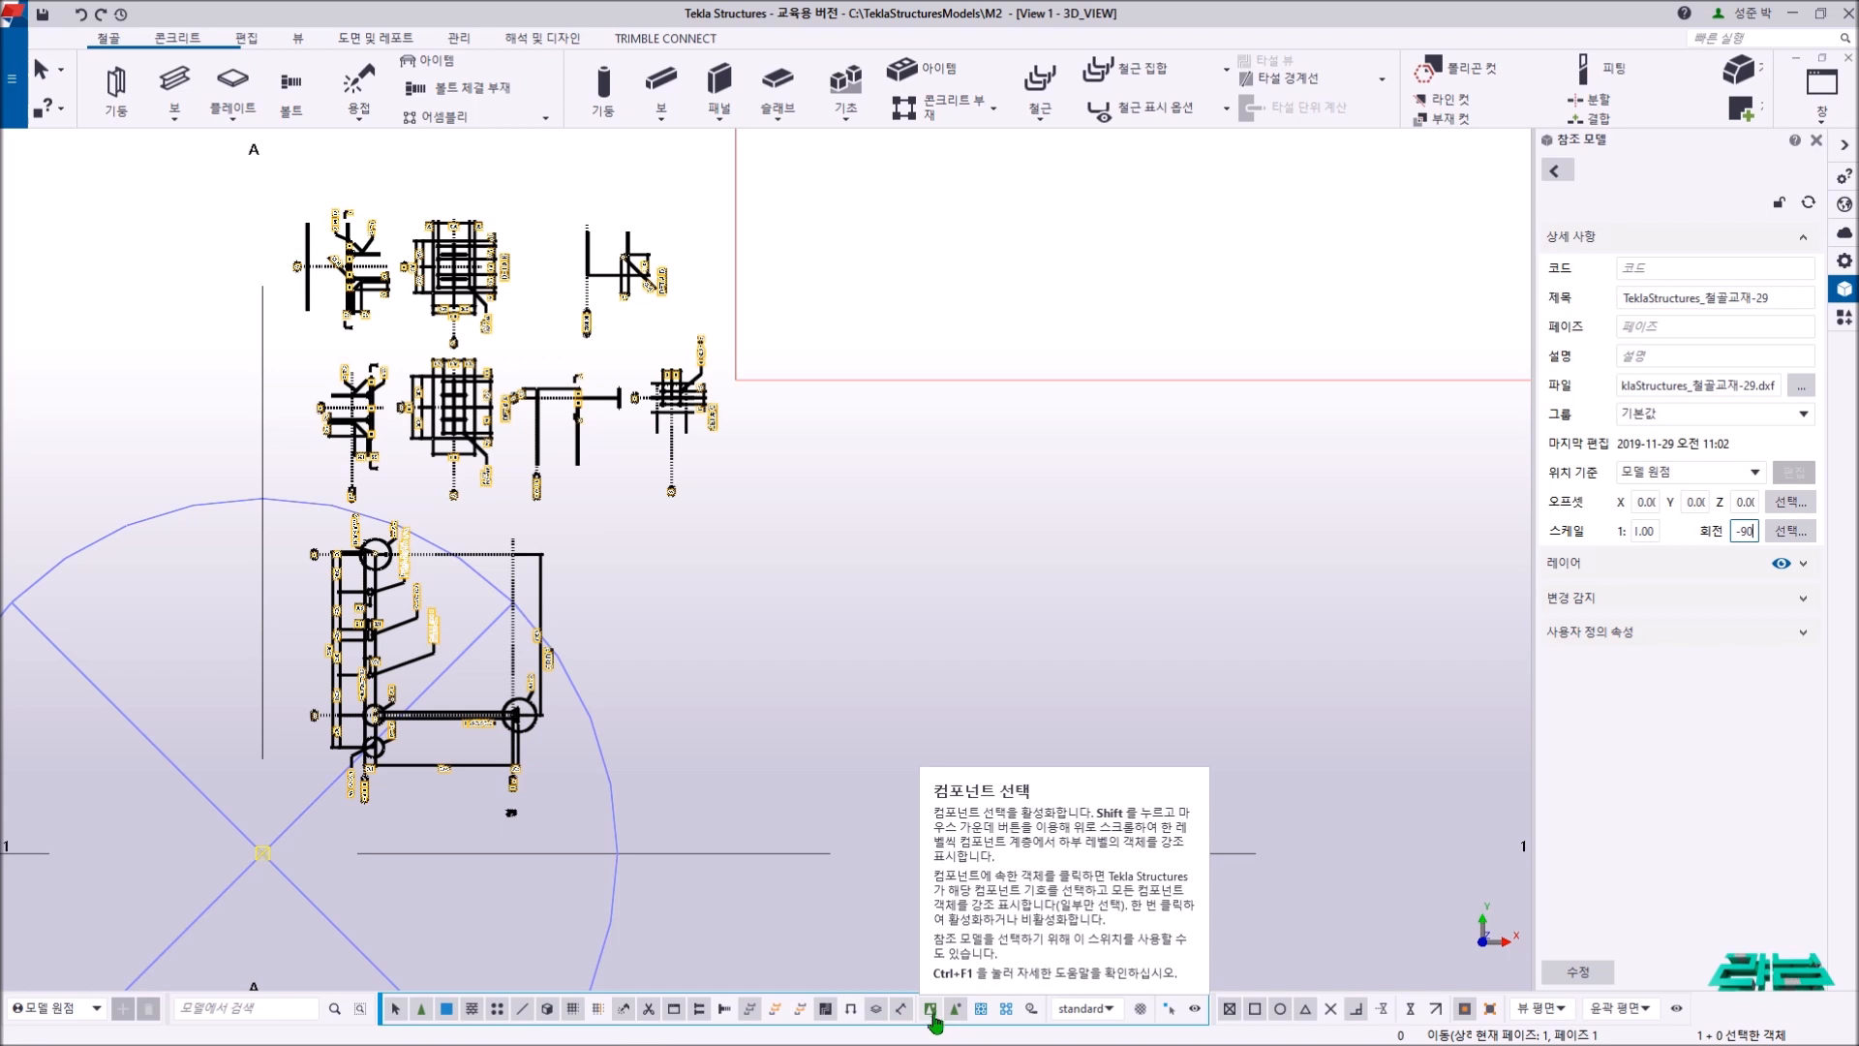
{"action": "left_click", "coordinate": [930, 1010]}
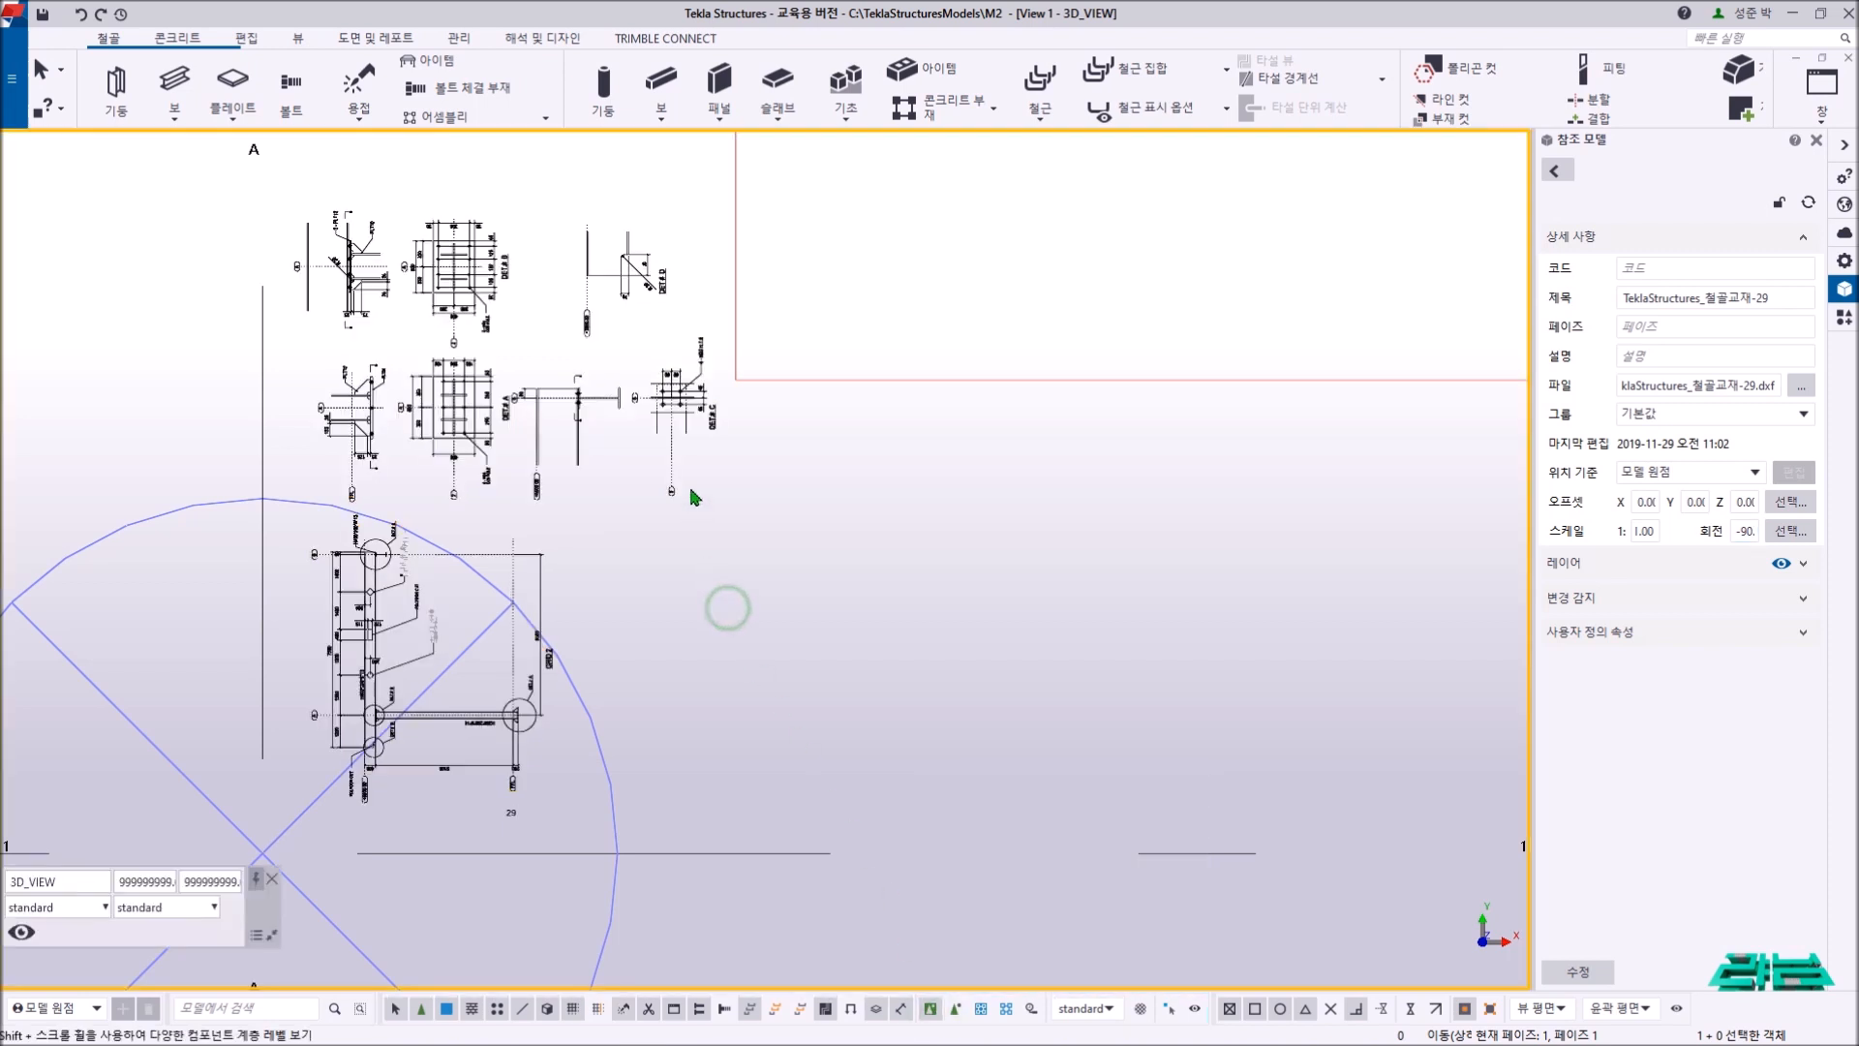
{"action": "left_click", "coordinate": [1744, 531]}
{"action": "left_click", "coordinate": [1578, 971]}
- Enlarge the reference drawing through its scale value, expand the work area to include it and close the reference model details
{"action": "middle_click_drag", "start_coordinate": [856, 697], "coordinate": [876, 604]}
{"action": "scroll", "coordinate": [601, 513], "scroll_direction": "up", "scroll_amount": 5}
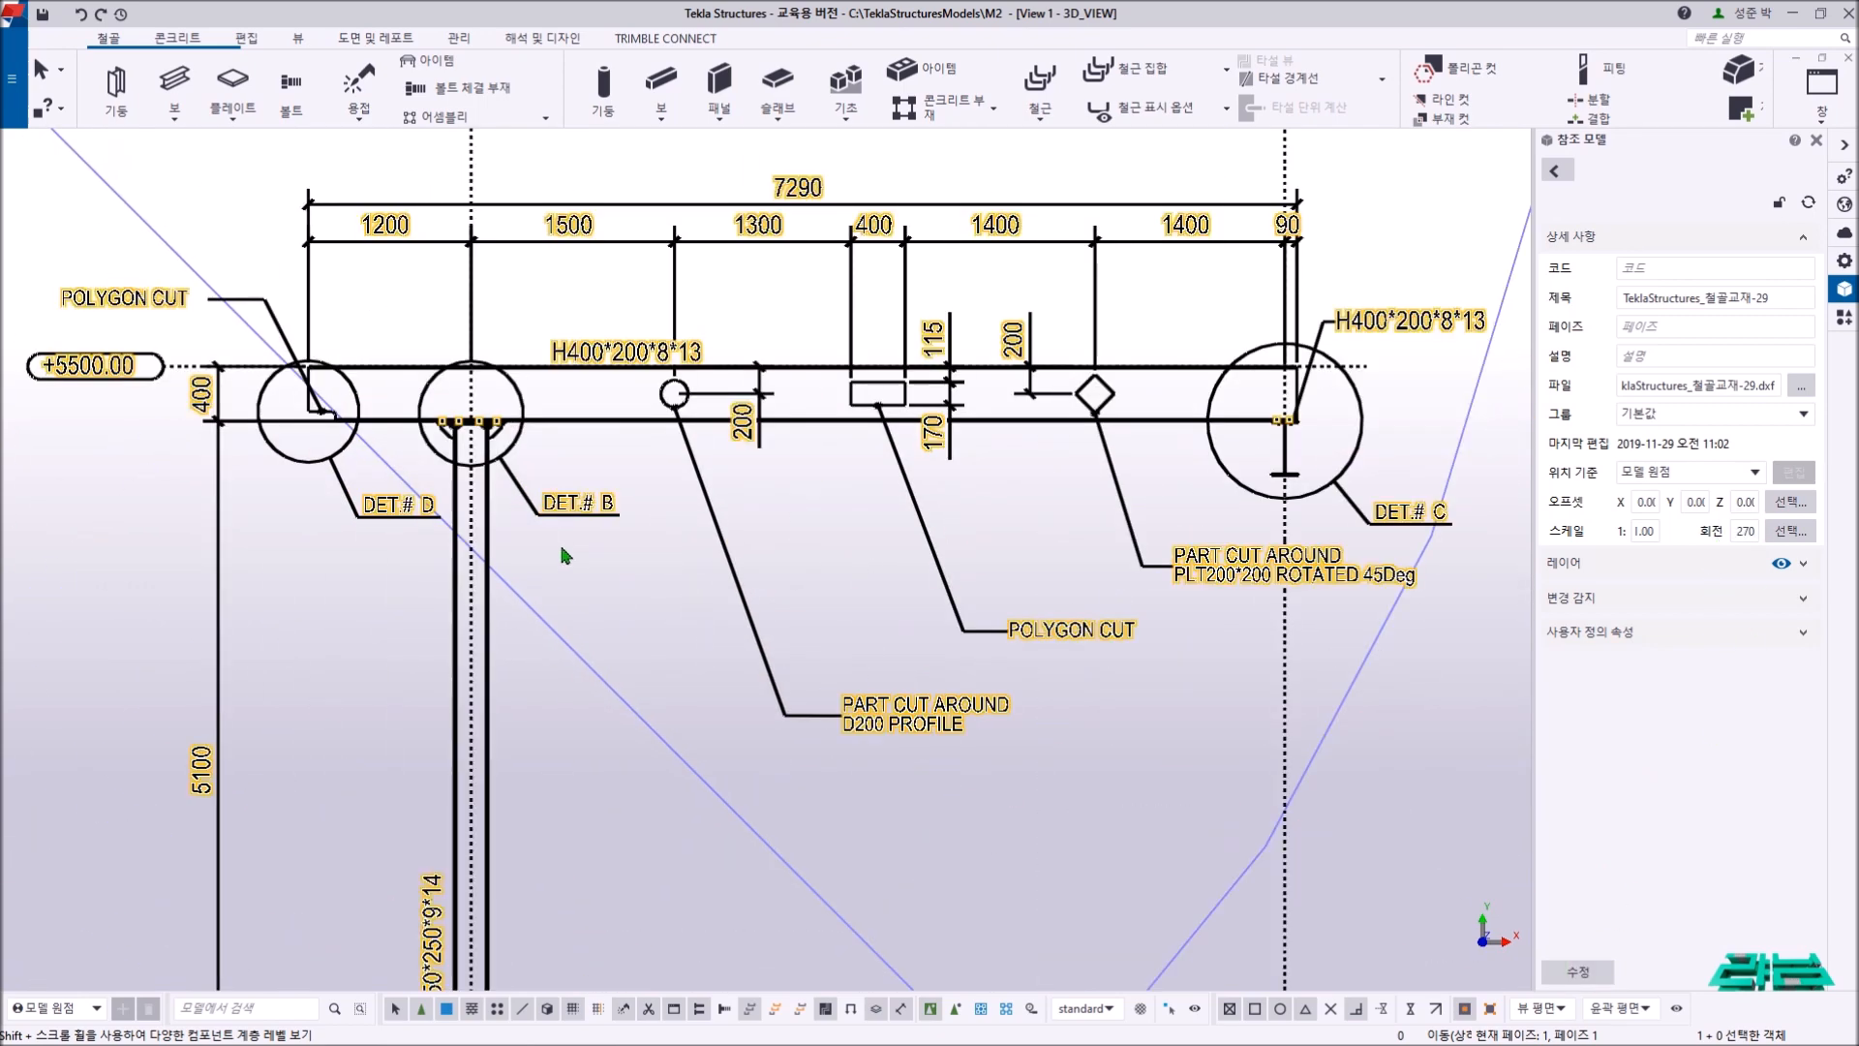
{"action": "scroll", "coordinate": [574, 562], "scroll_direction": "down", "scroll_amount": 3}
{"action": "left_click", "coordinate": [664, 324]}
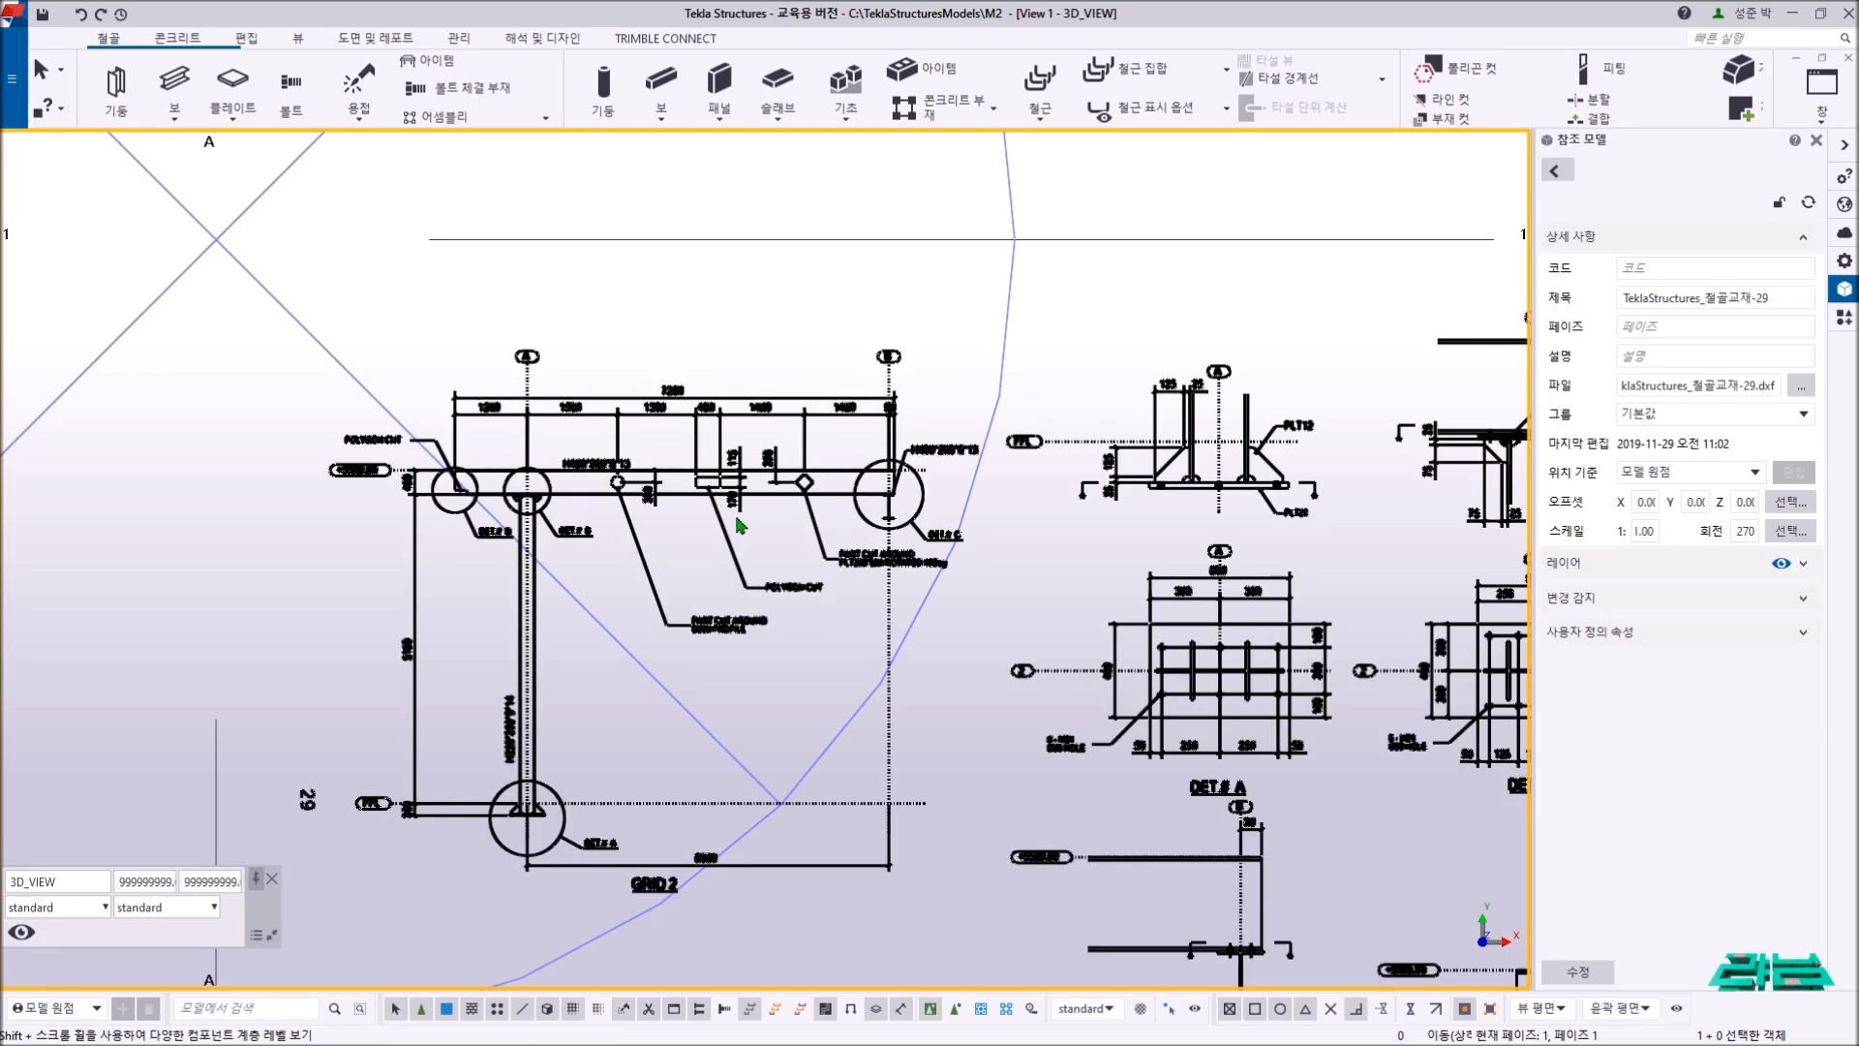
{"action": "scroll", "coordinate": [739, 526], "scroll_direction": "down", "scroll_amount": 6}
{"action": "scroll", "coordinate": [614, 595], "scroll_direction": "up", "scroll_amount": 2}
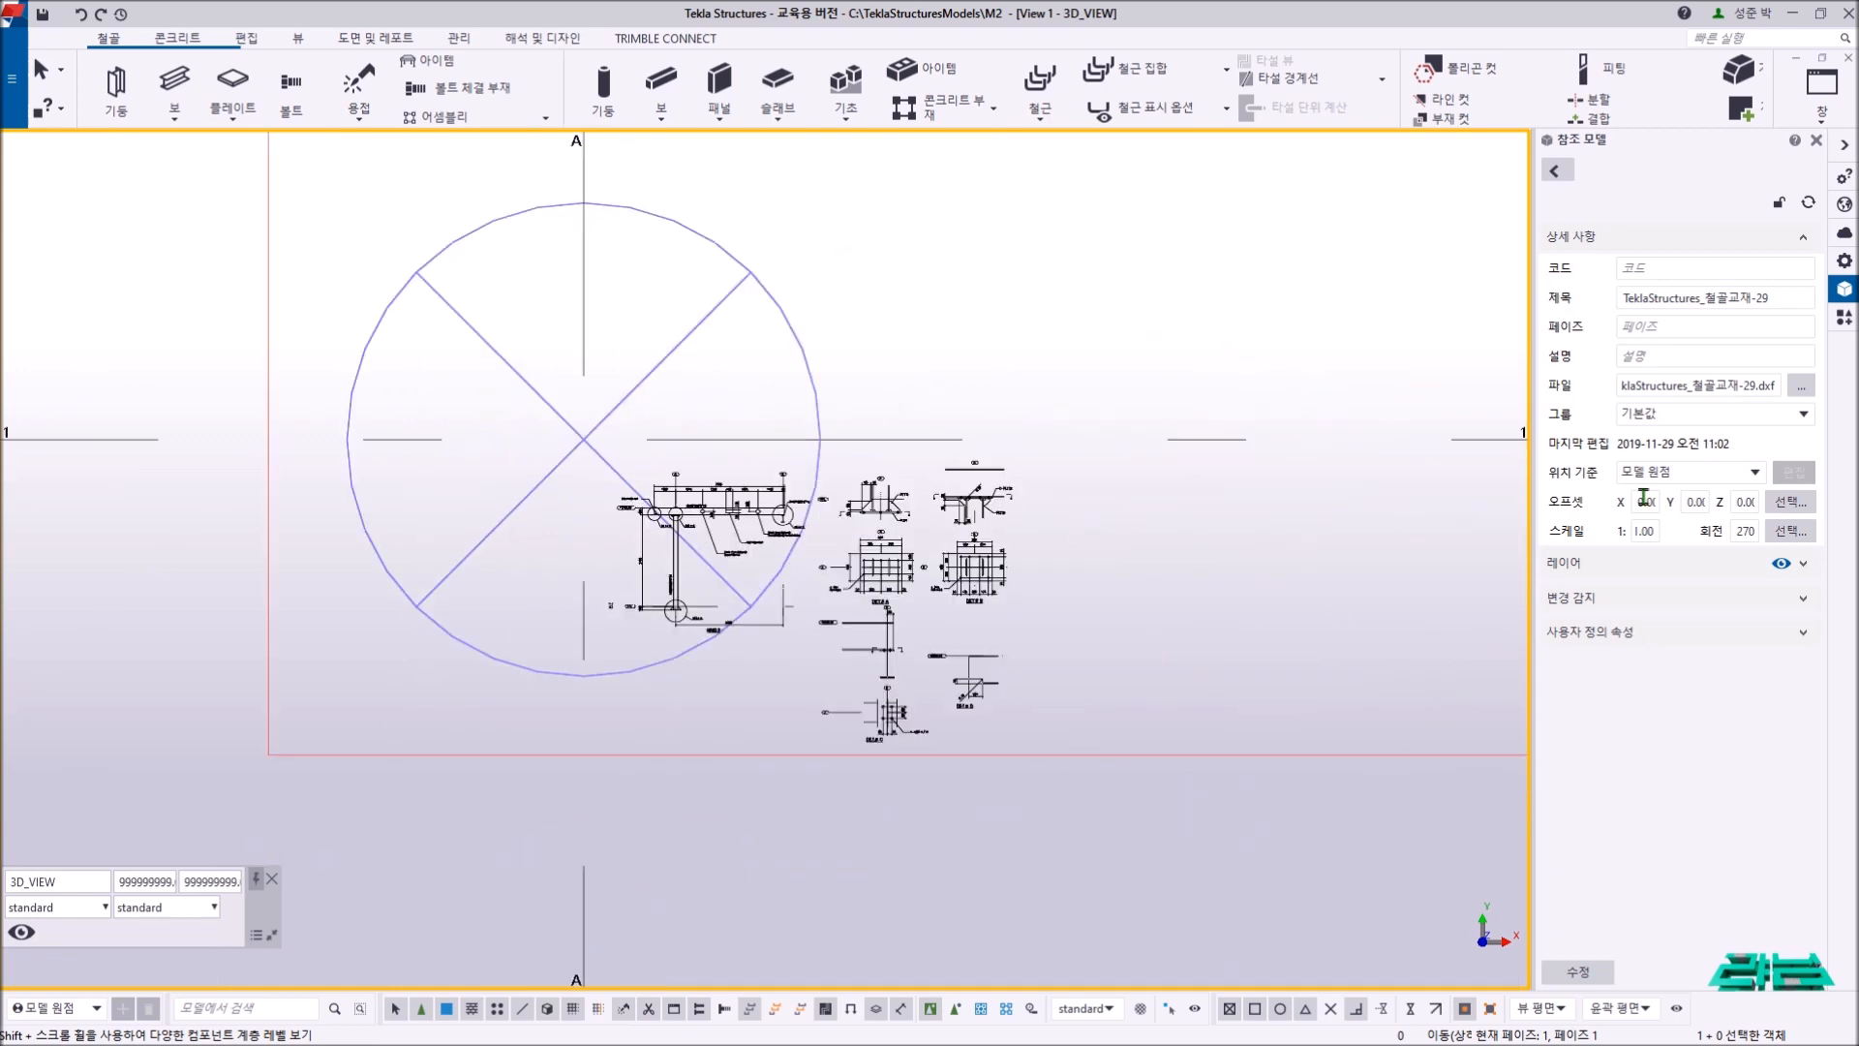
{"action": "double_click", "coordinate": [1645, 531]}
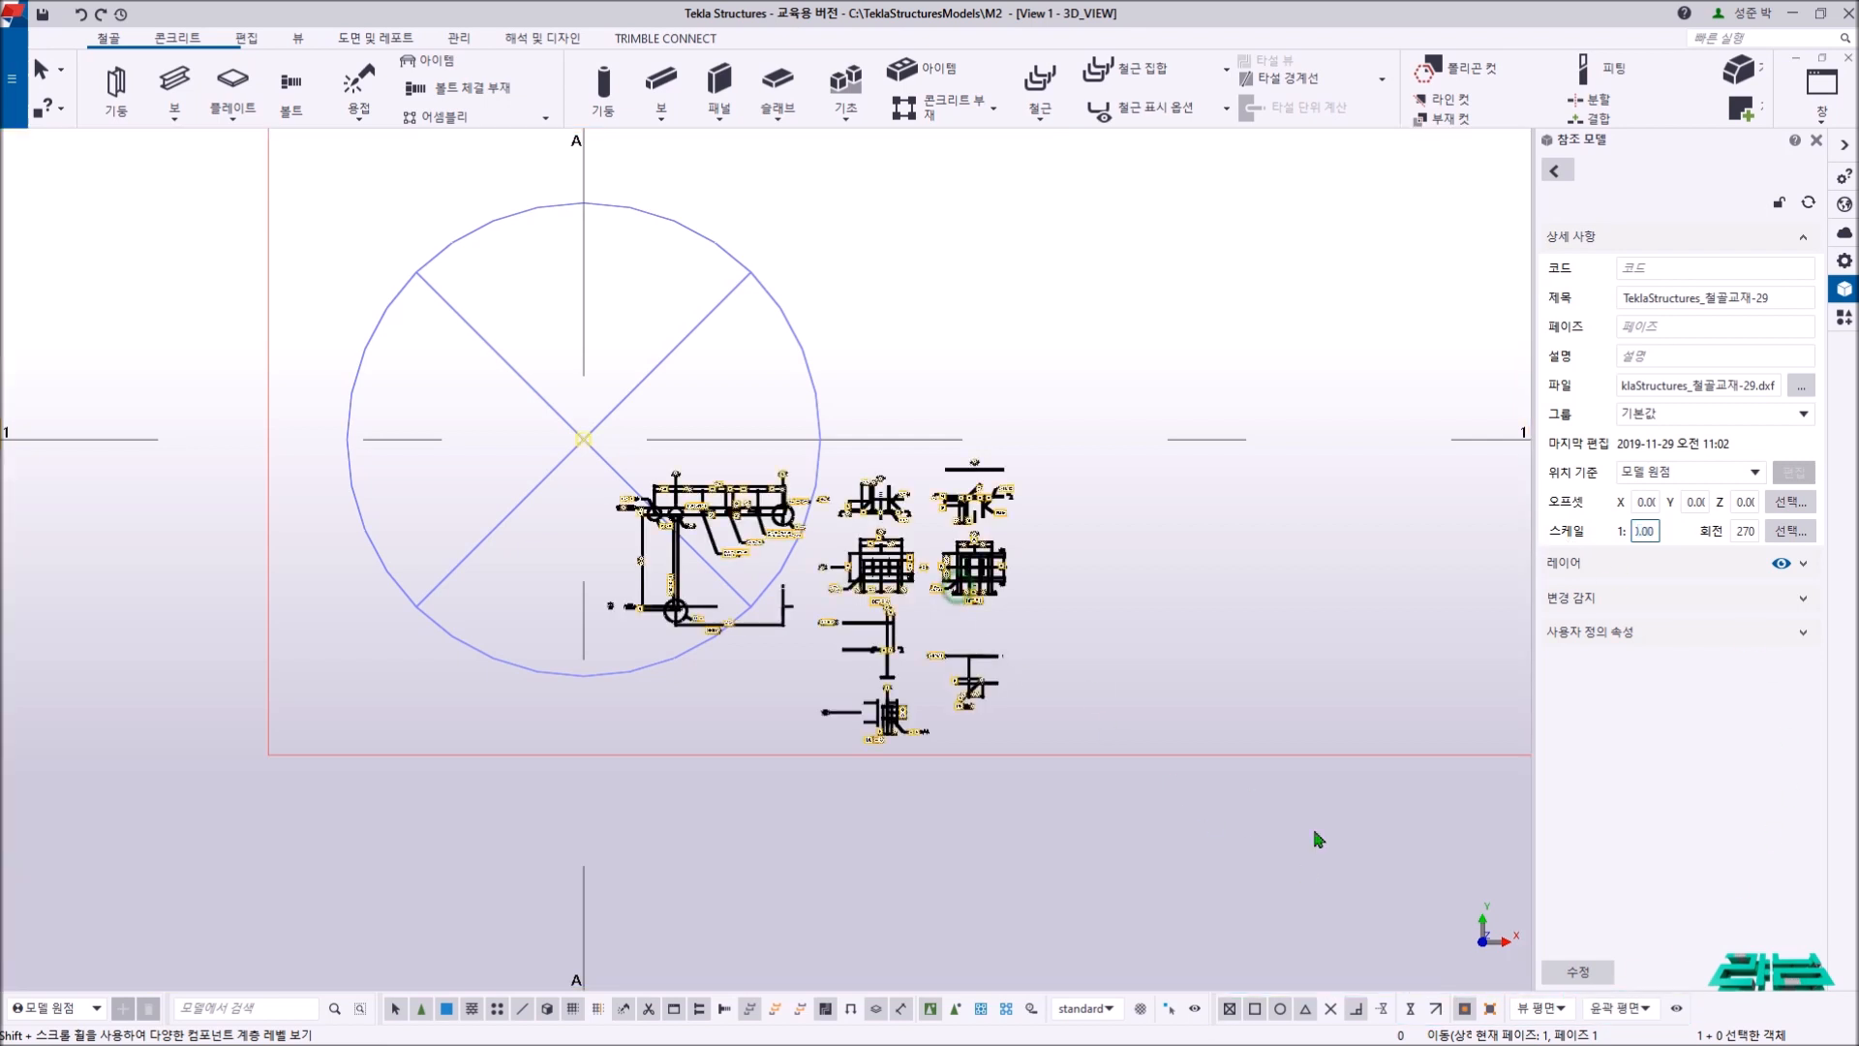
{"action": "left_click", "coordinate": [1578, 970]}
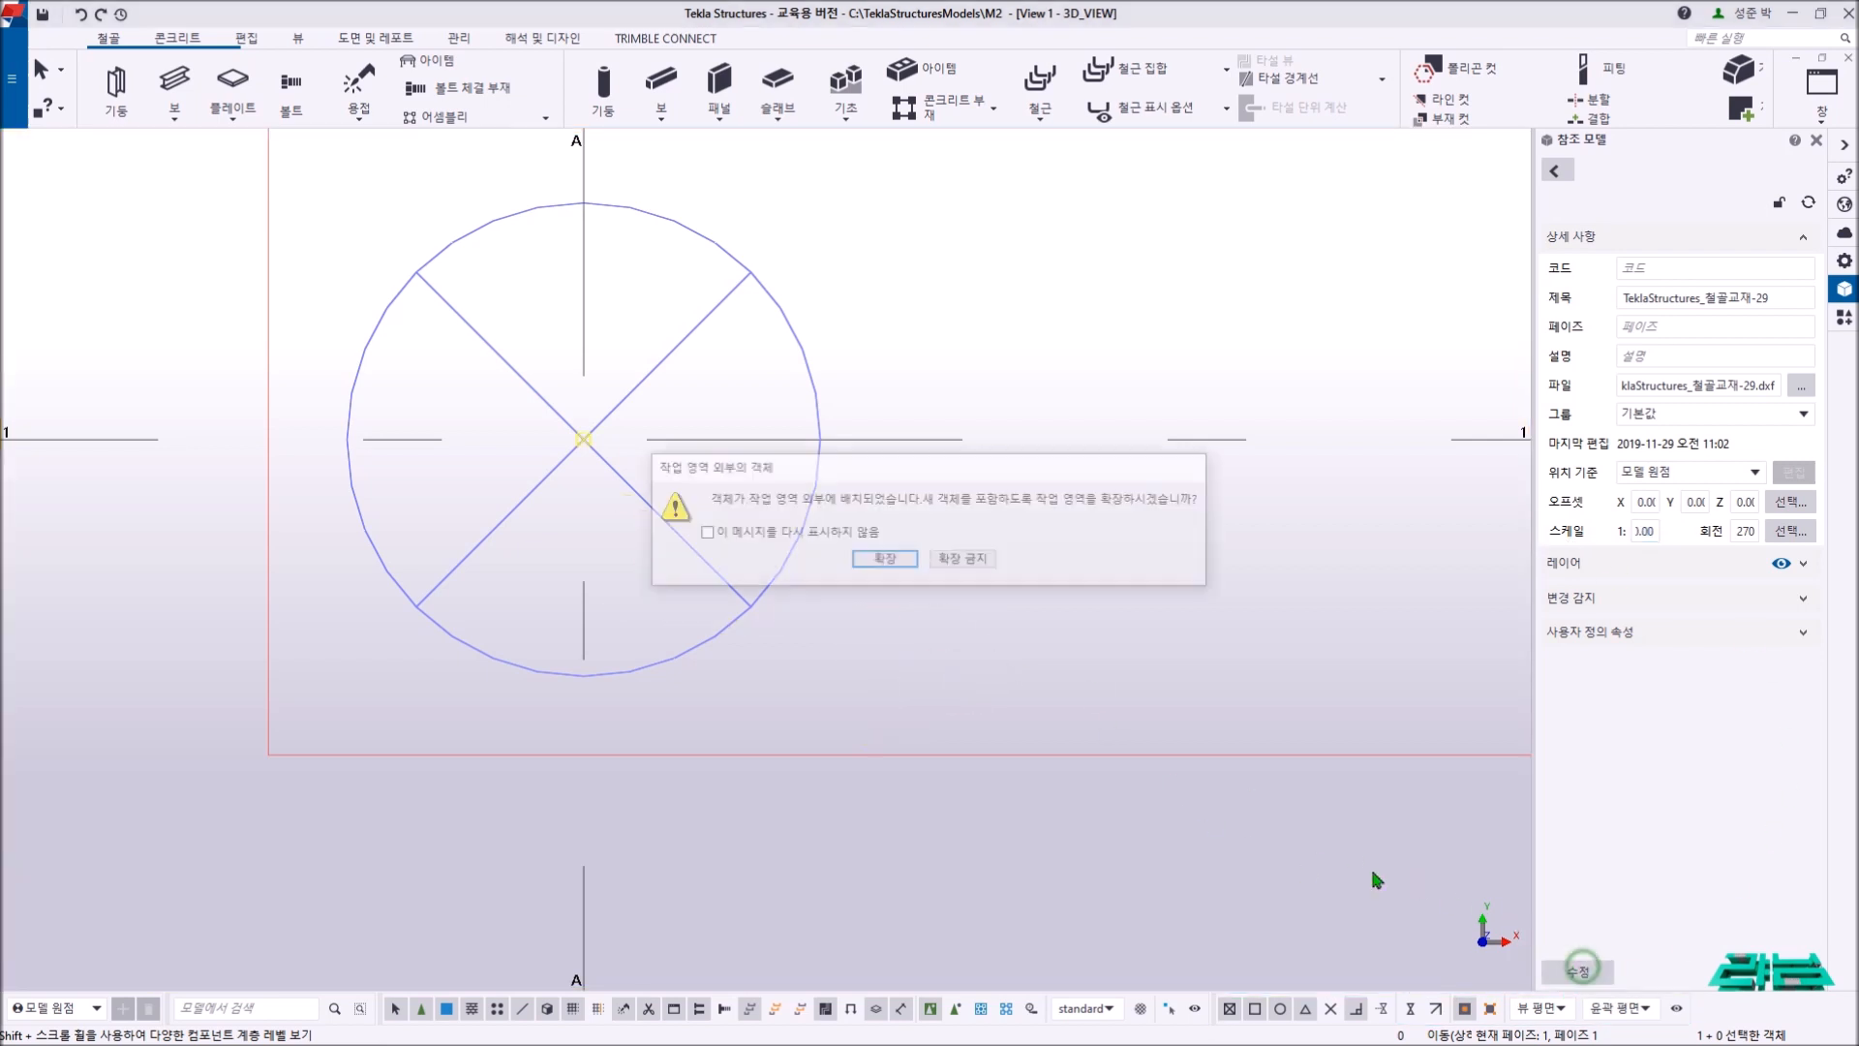
{"action": "left_click", "coordinate": [885, 560]}
{"action": "left_click", "coordinate": [987, 785]}
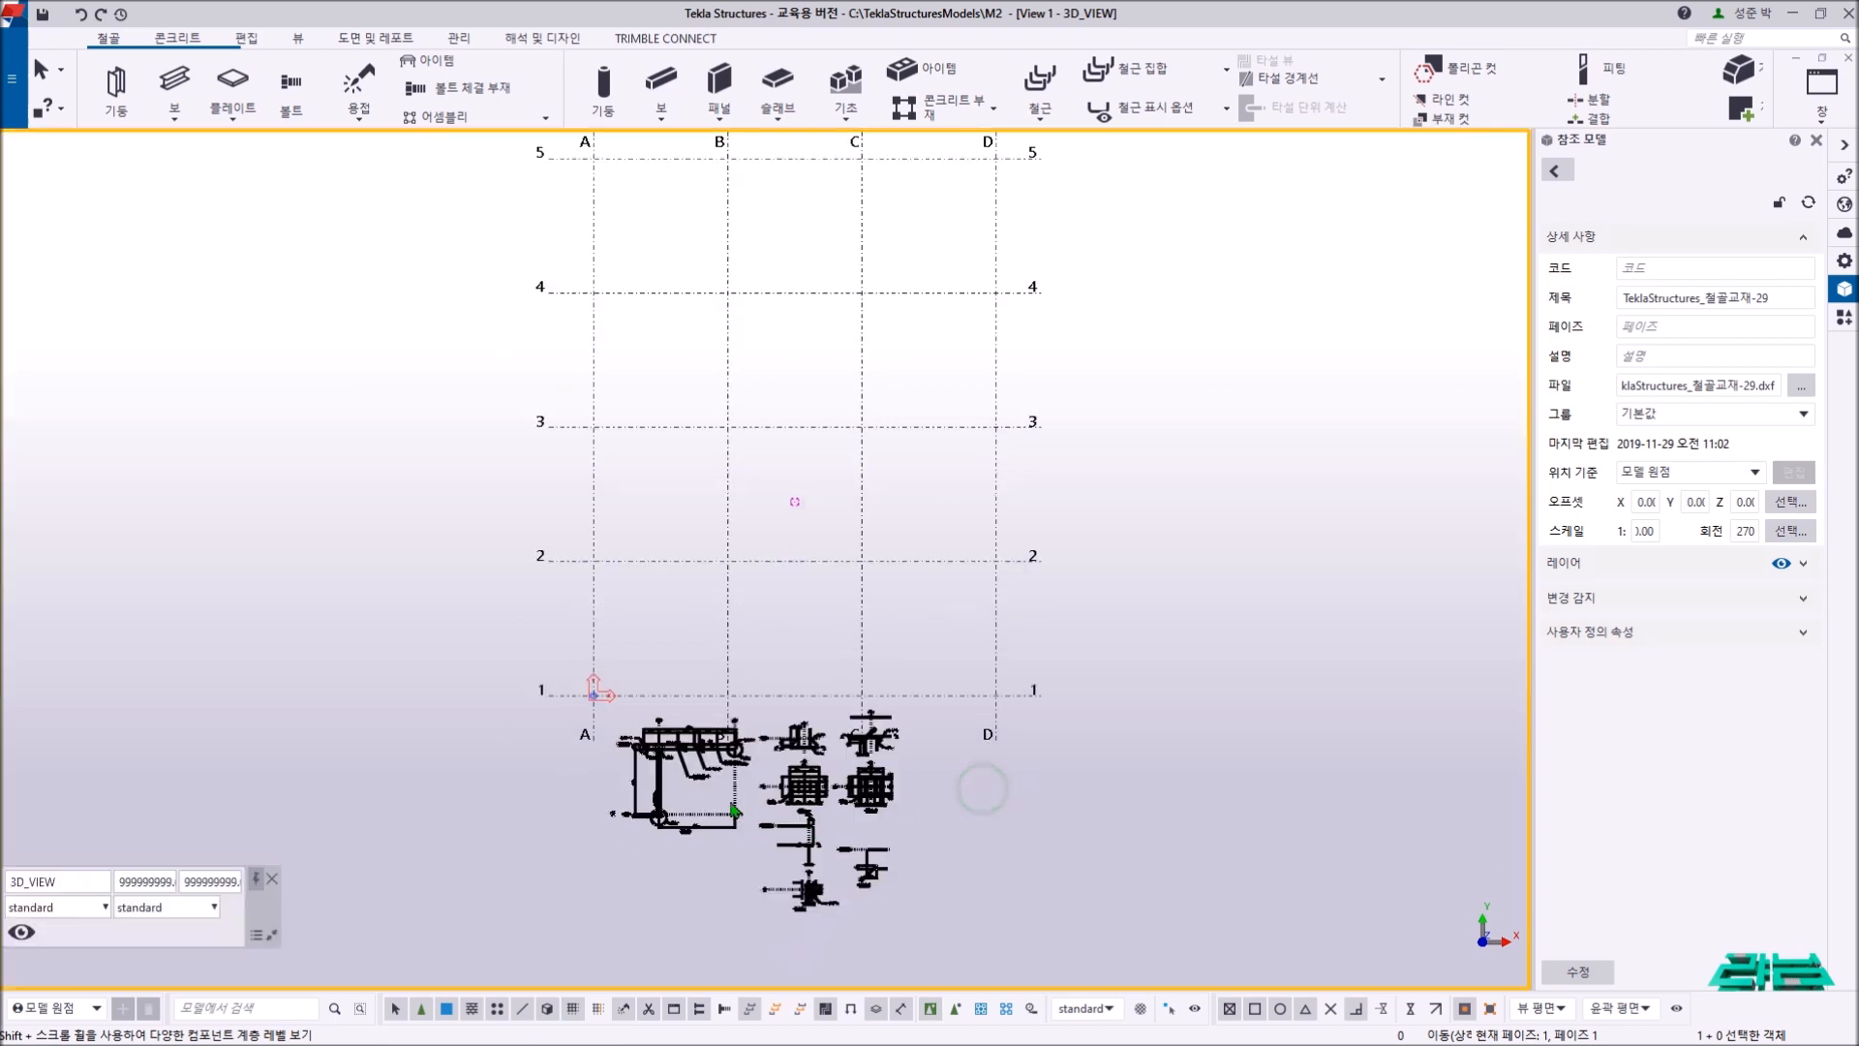
{"action": "scroll", "coordinate": [721, 843], "scroll_direction": "up", "scroll_amount": 6}
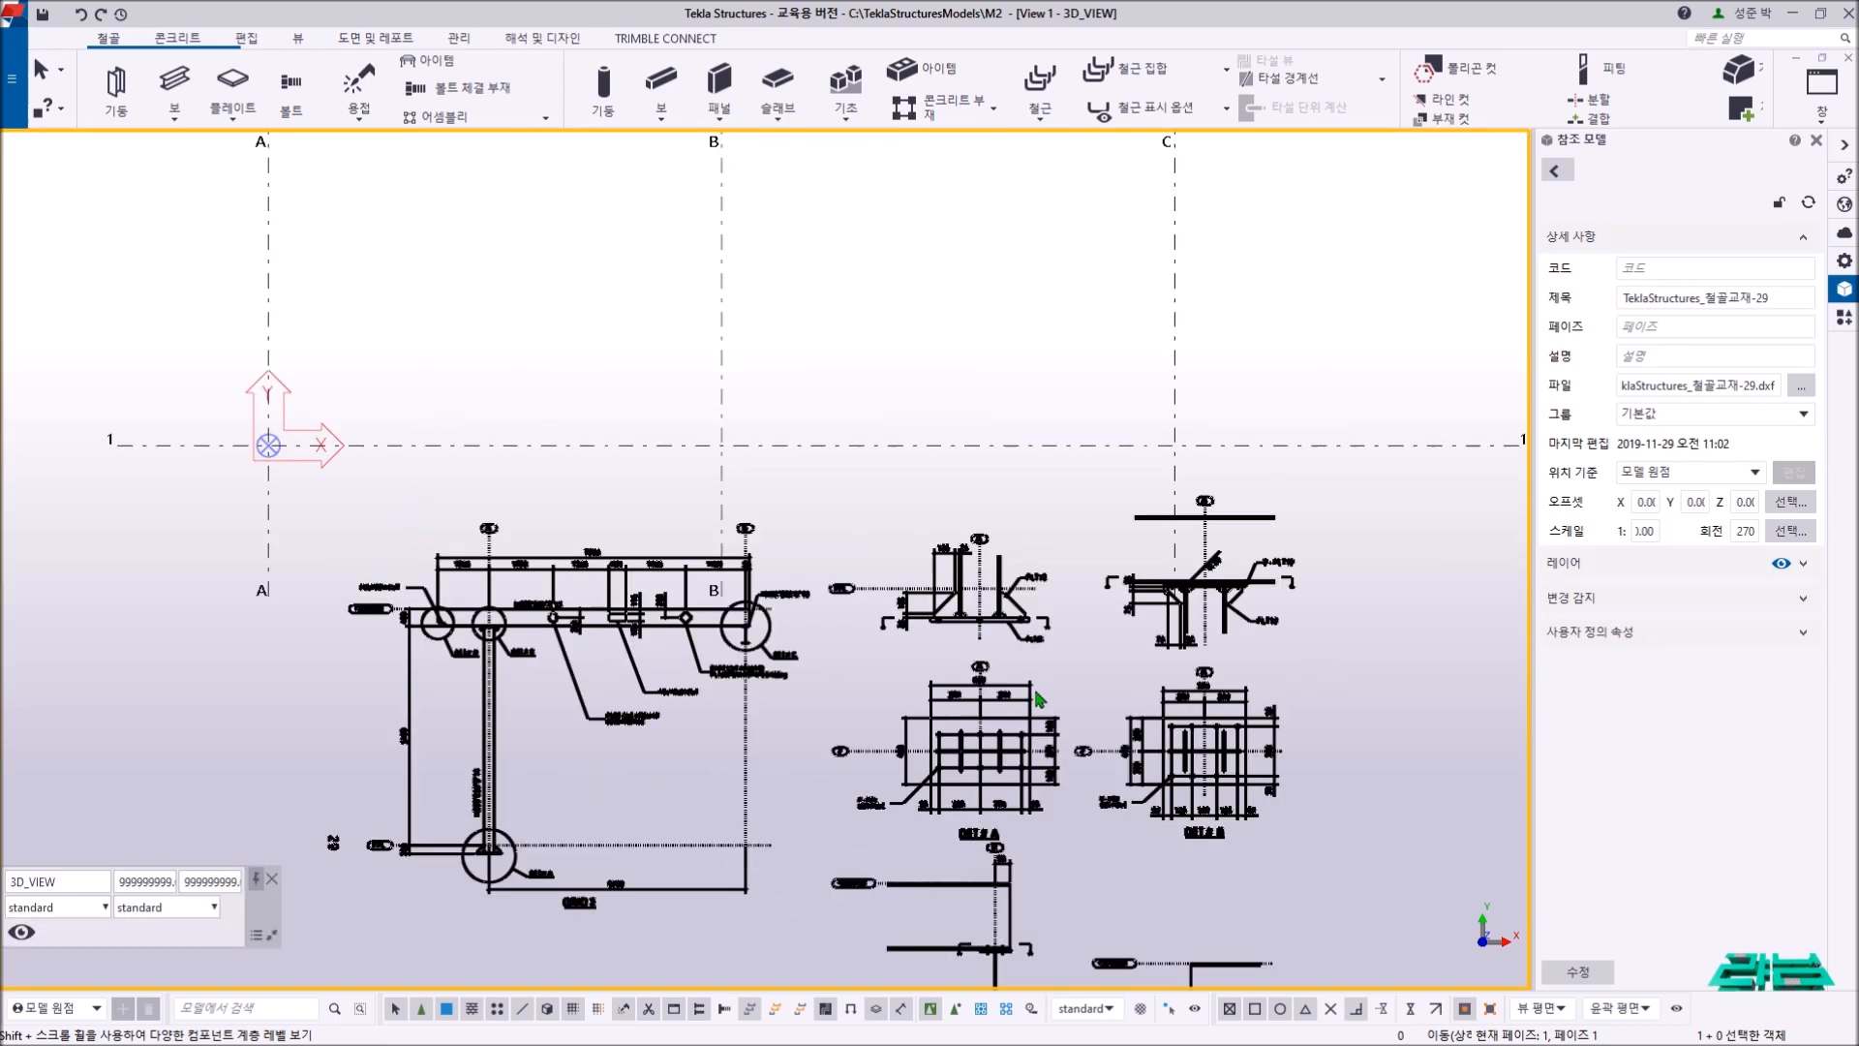
{"action": "left_click", "coordinate": [1816, 141]}
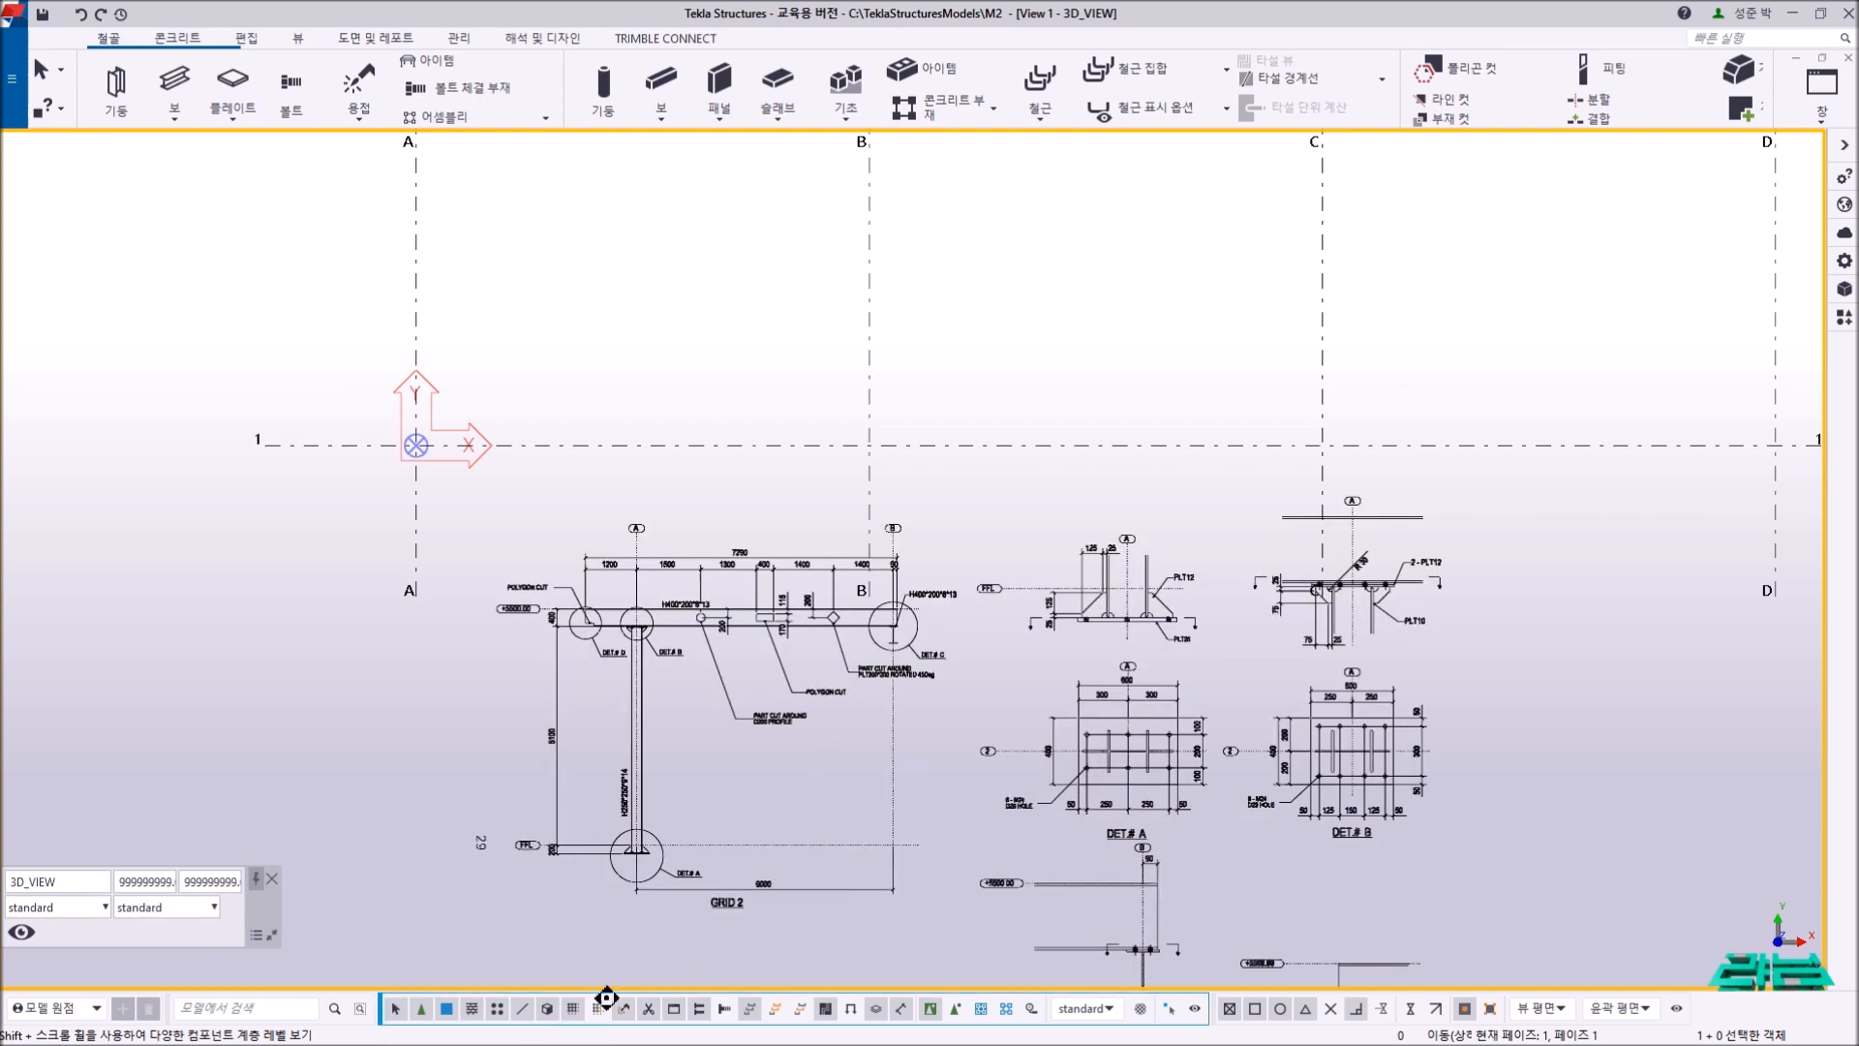
- Open the rectangular grid's properties and set its X coordinates to 0.00 6000.00
{"action": "left_click", "coordinate": [550, 1009]}
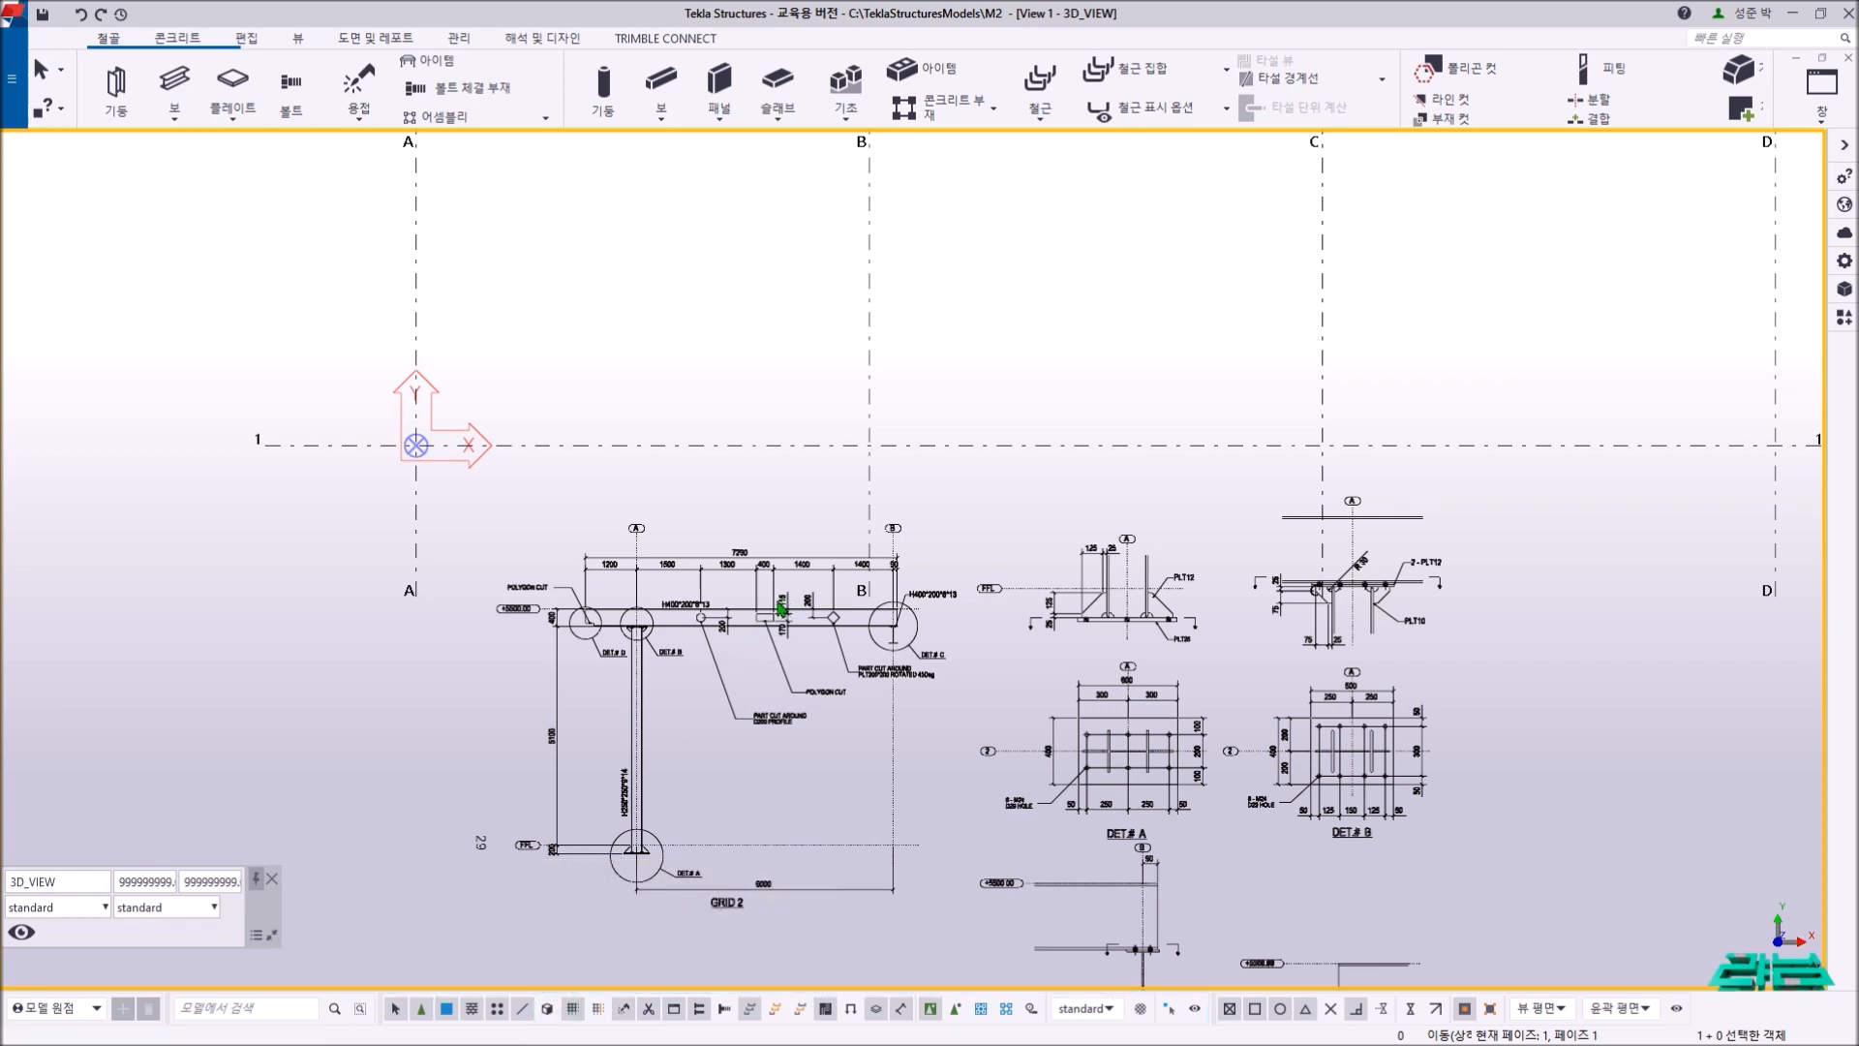
{"action": "middle_click_drag", "start_coordinate": [781, 608], "coordinate": [734, 594]}
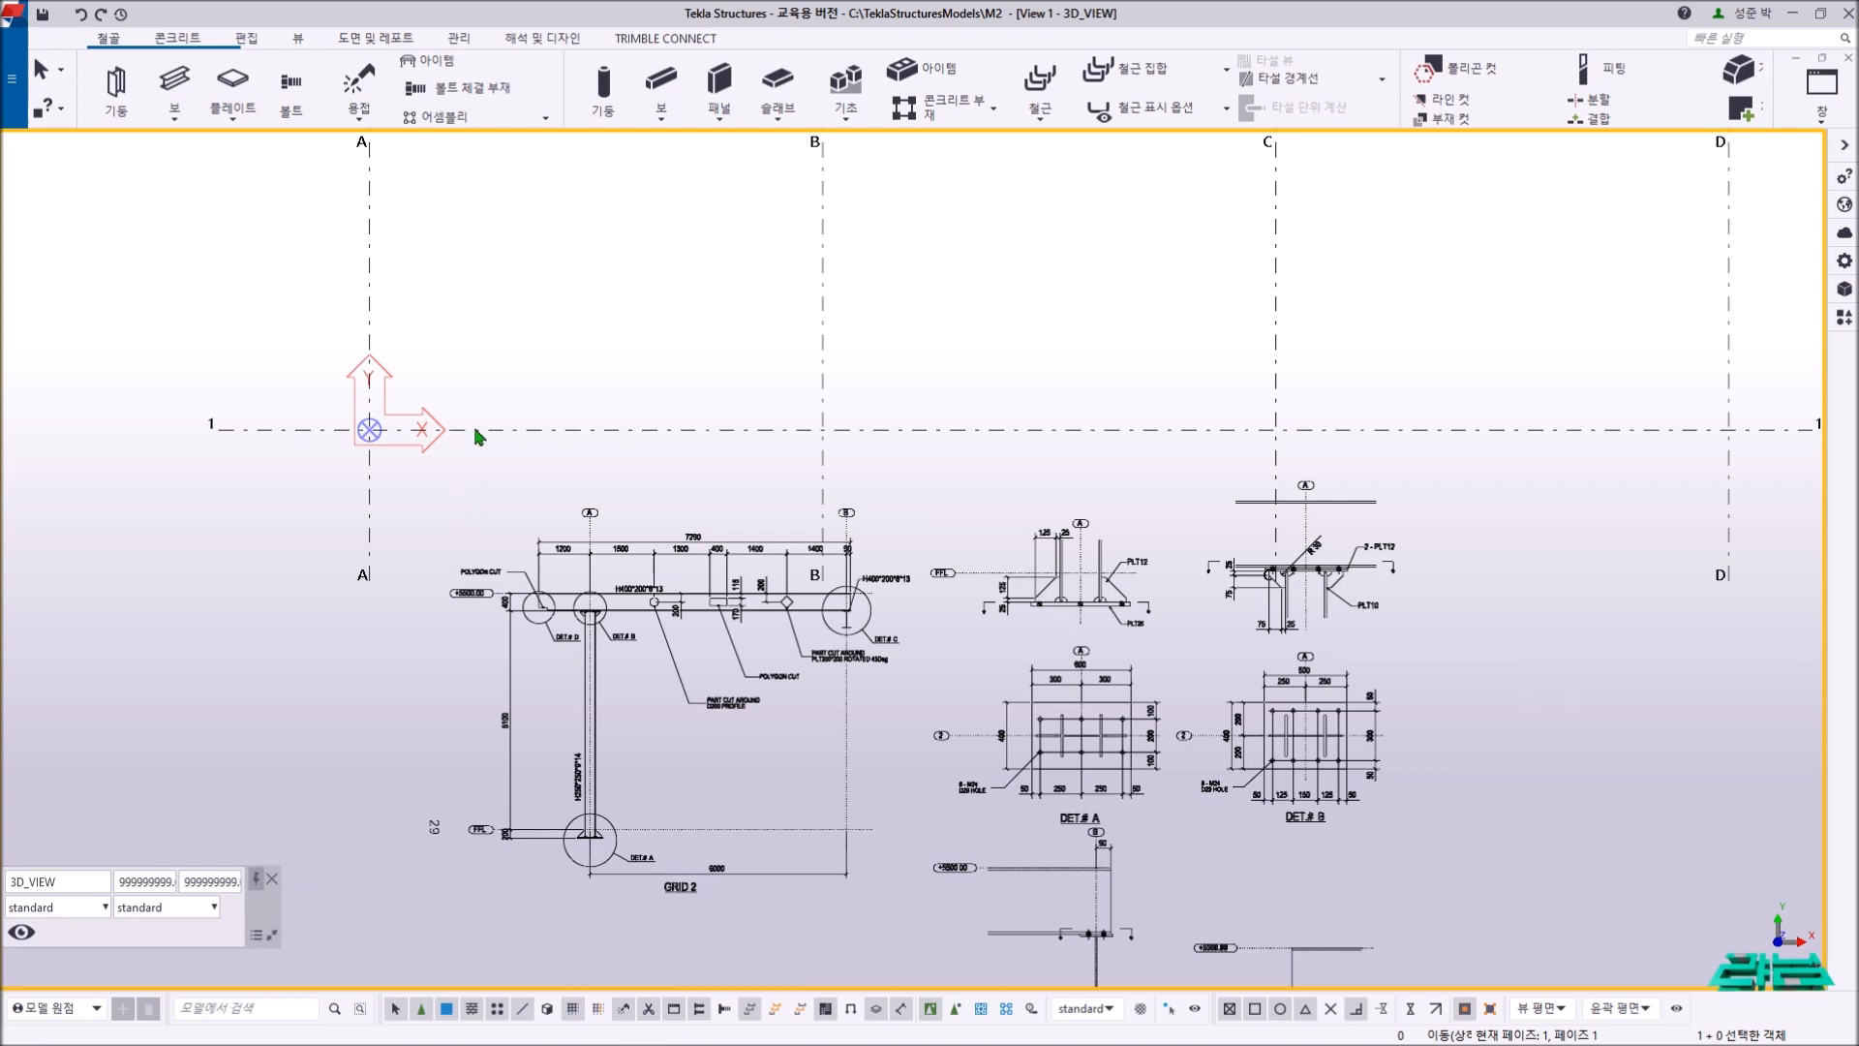
{"action": "left_click", "coordinate": [508, 431]}
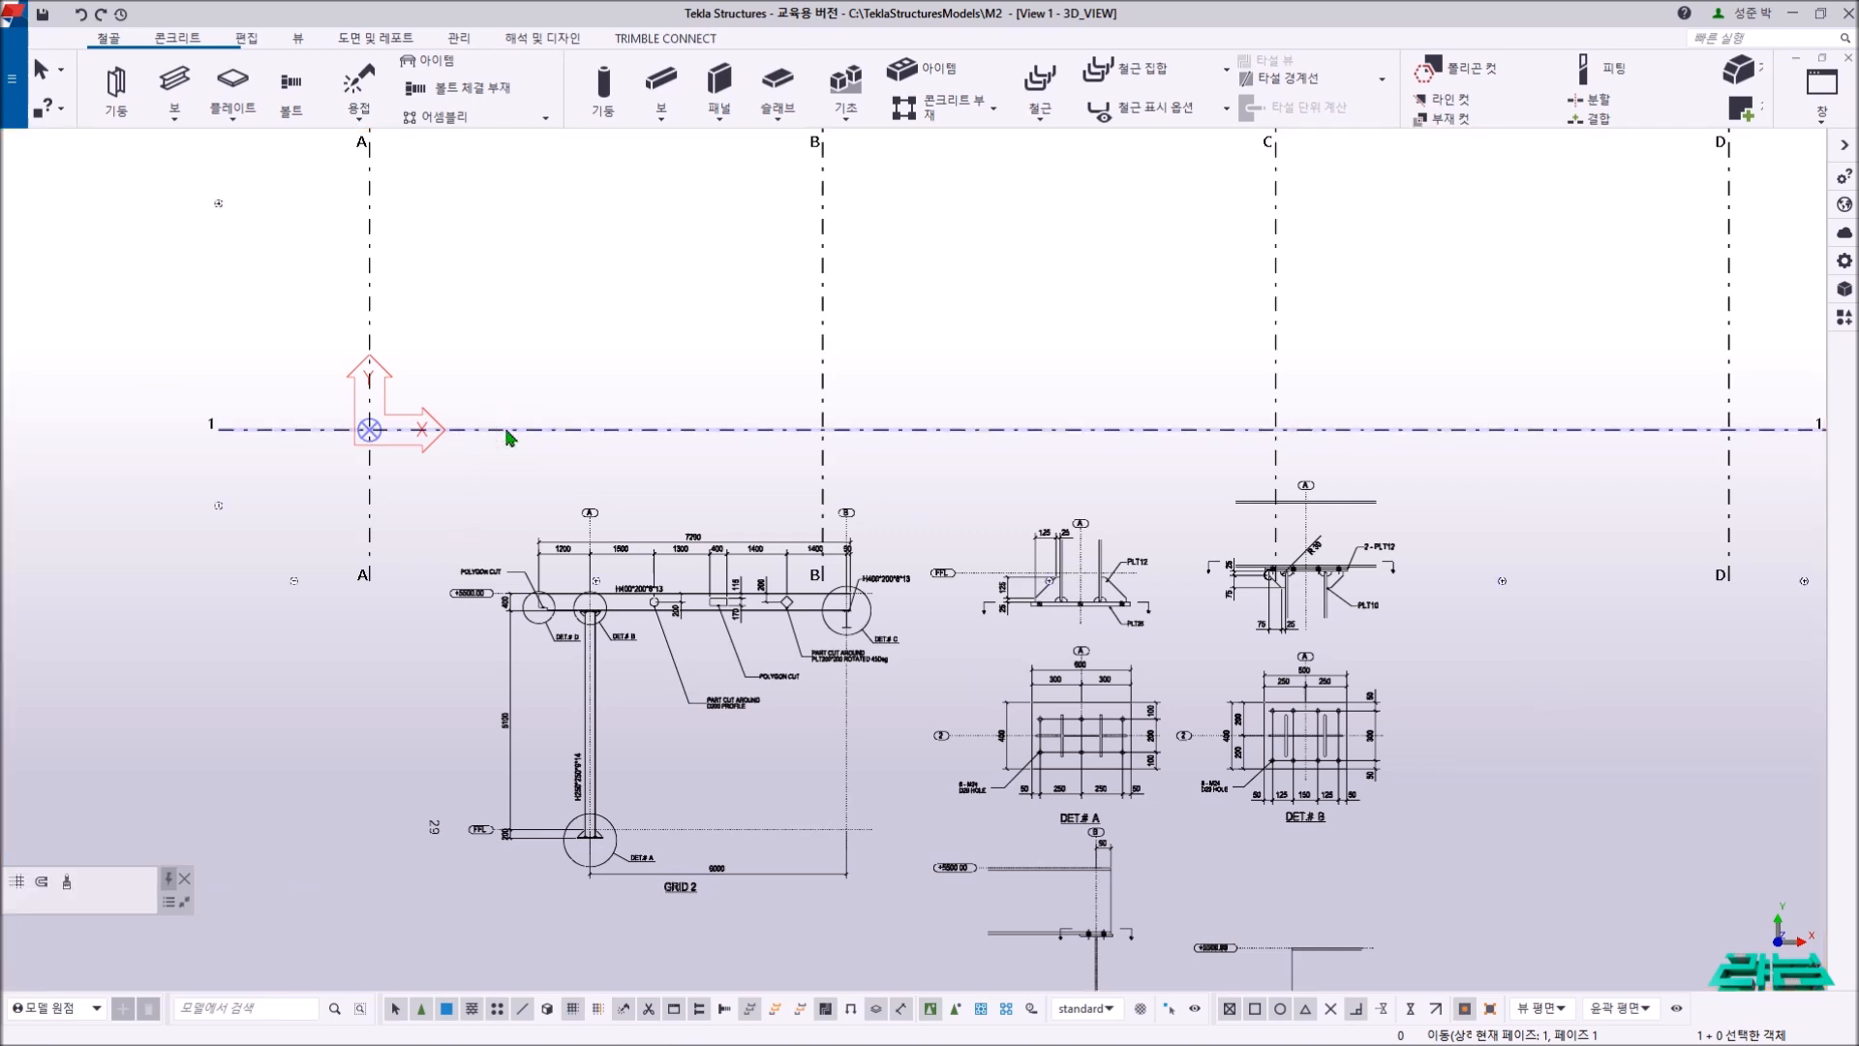
{"action": "scroll", "coordinate": [507, 438], "scroll_direction": "down", "scroll_amount": 3}
{"action": "double_click", "coordinate": [503, 419]}
{"action": "middle_click_drag", "start_coordinate": [502, 386], "coordinate": [627, 645]}
{"action": "left_click_drag", "start_coordinate": [1685, 252], "coordinate": [1616, 254]}
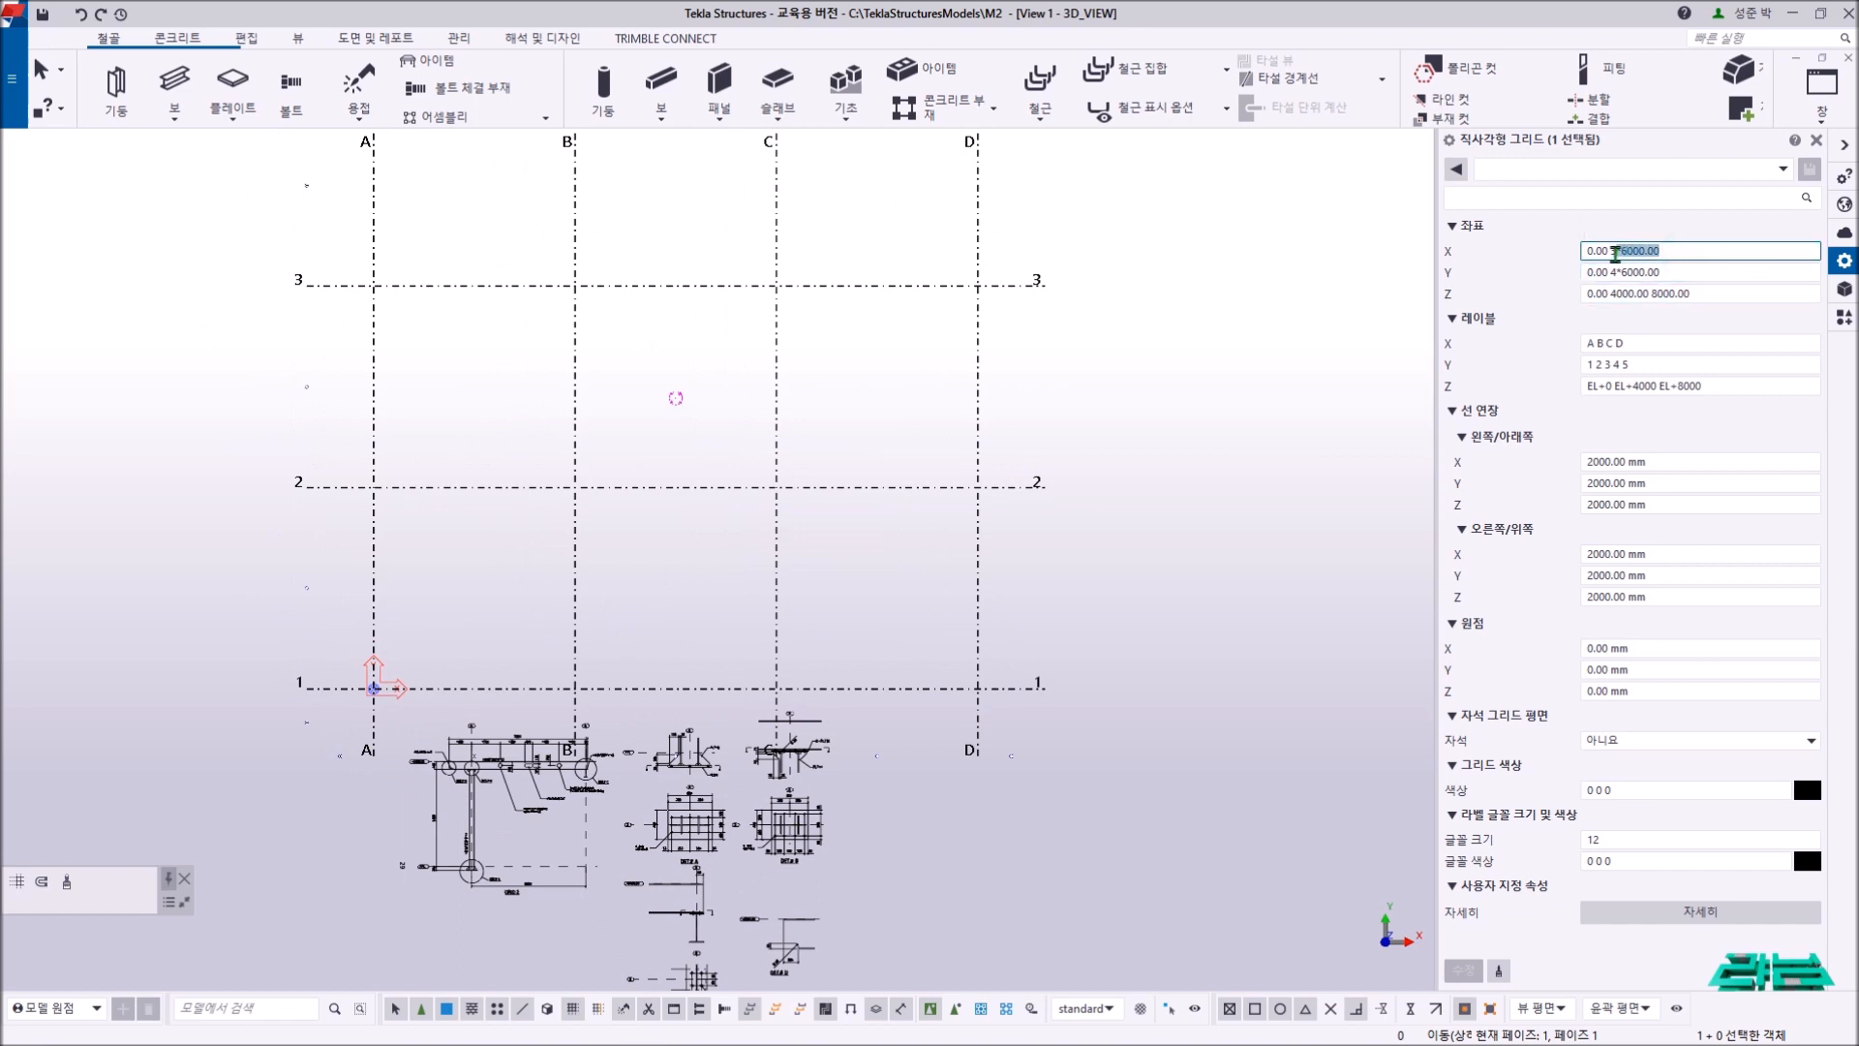
{"action": "left_click", "coordinate": [1624, 251]}
{"action": "key", "text": "BackSpace"}
{"action": "key", "text": "BackSpace"}
- Set the grid's Y coordinates to 0.00 2*3000.00 and its Z coordinates to 0.00 5500
{"action": "left_click", "coordinate": [1616, 272]}
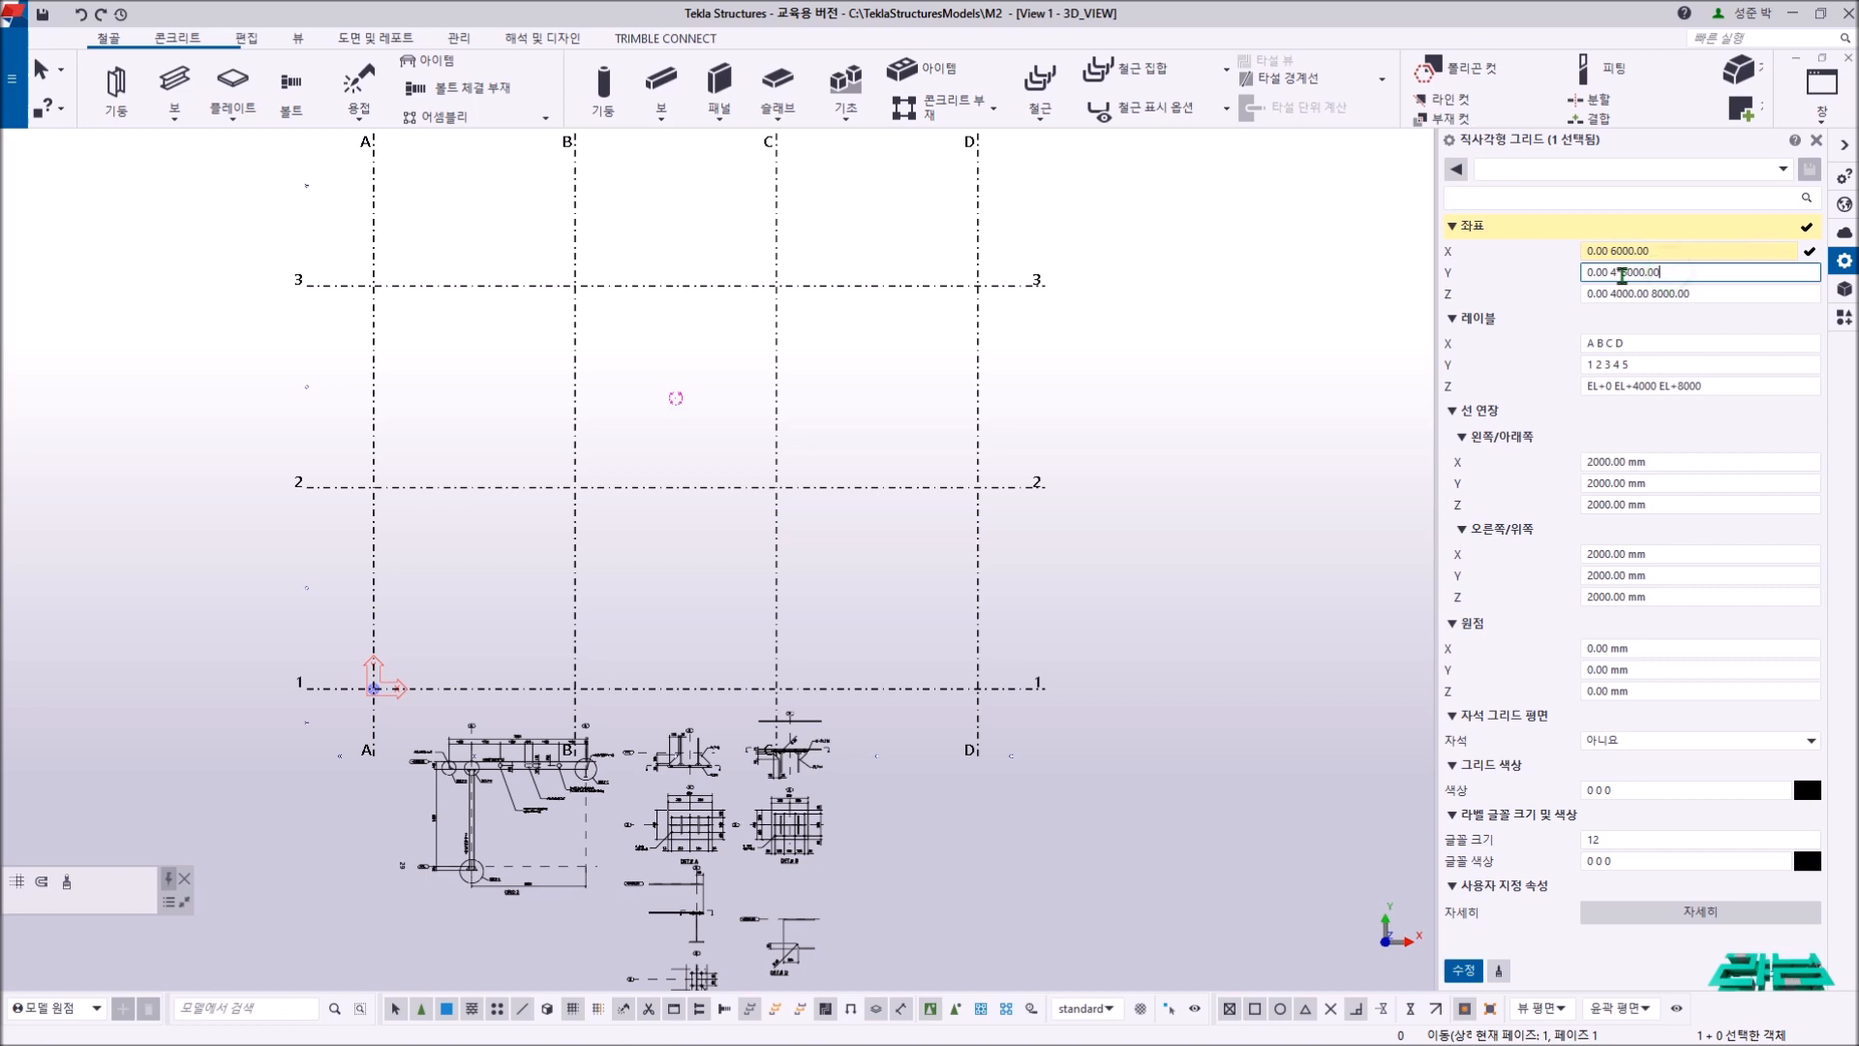
{"action": "key", "text": "BackSpace"}
{"action": "key", "text": "BackSpace"}
{"action": "left_click", "coordinate": [1631, 293]}
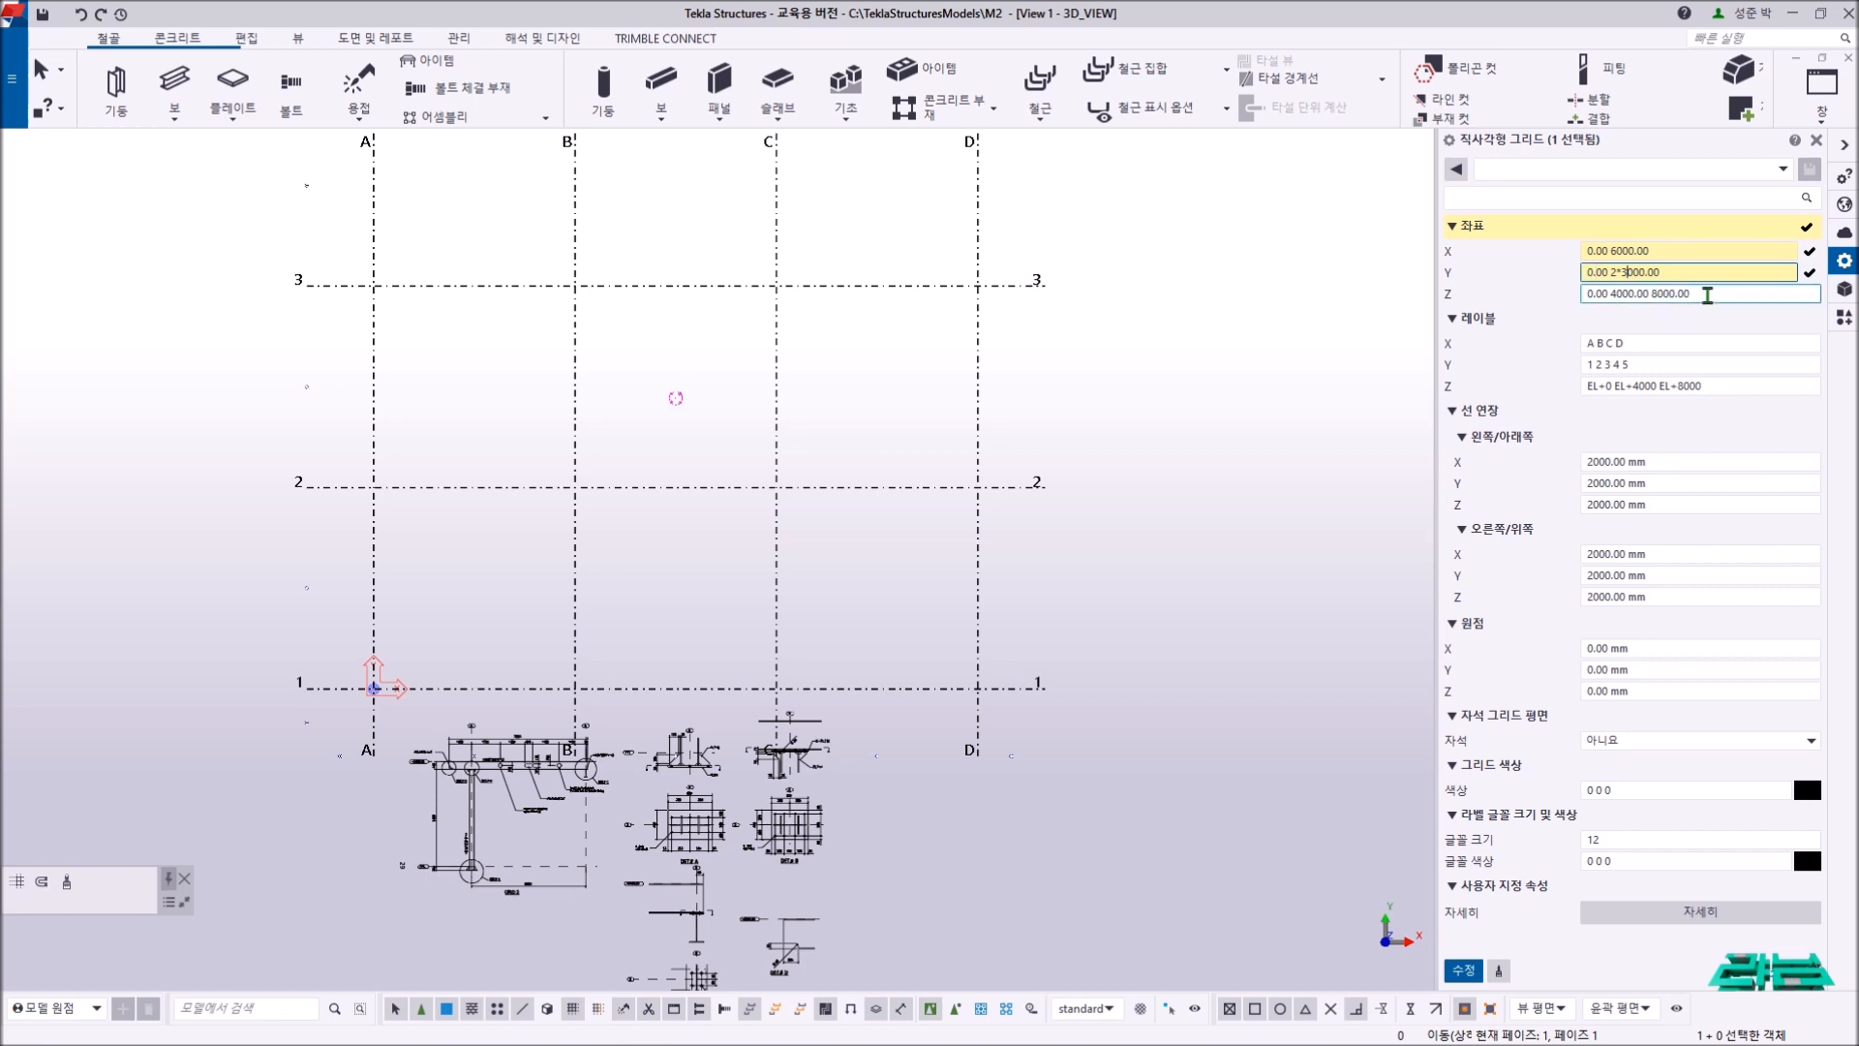
{"action": "left_click_drag", "start_coordinate": [1693, 294], "coordinate": [1625, 298]}
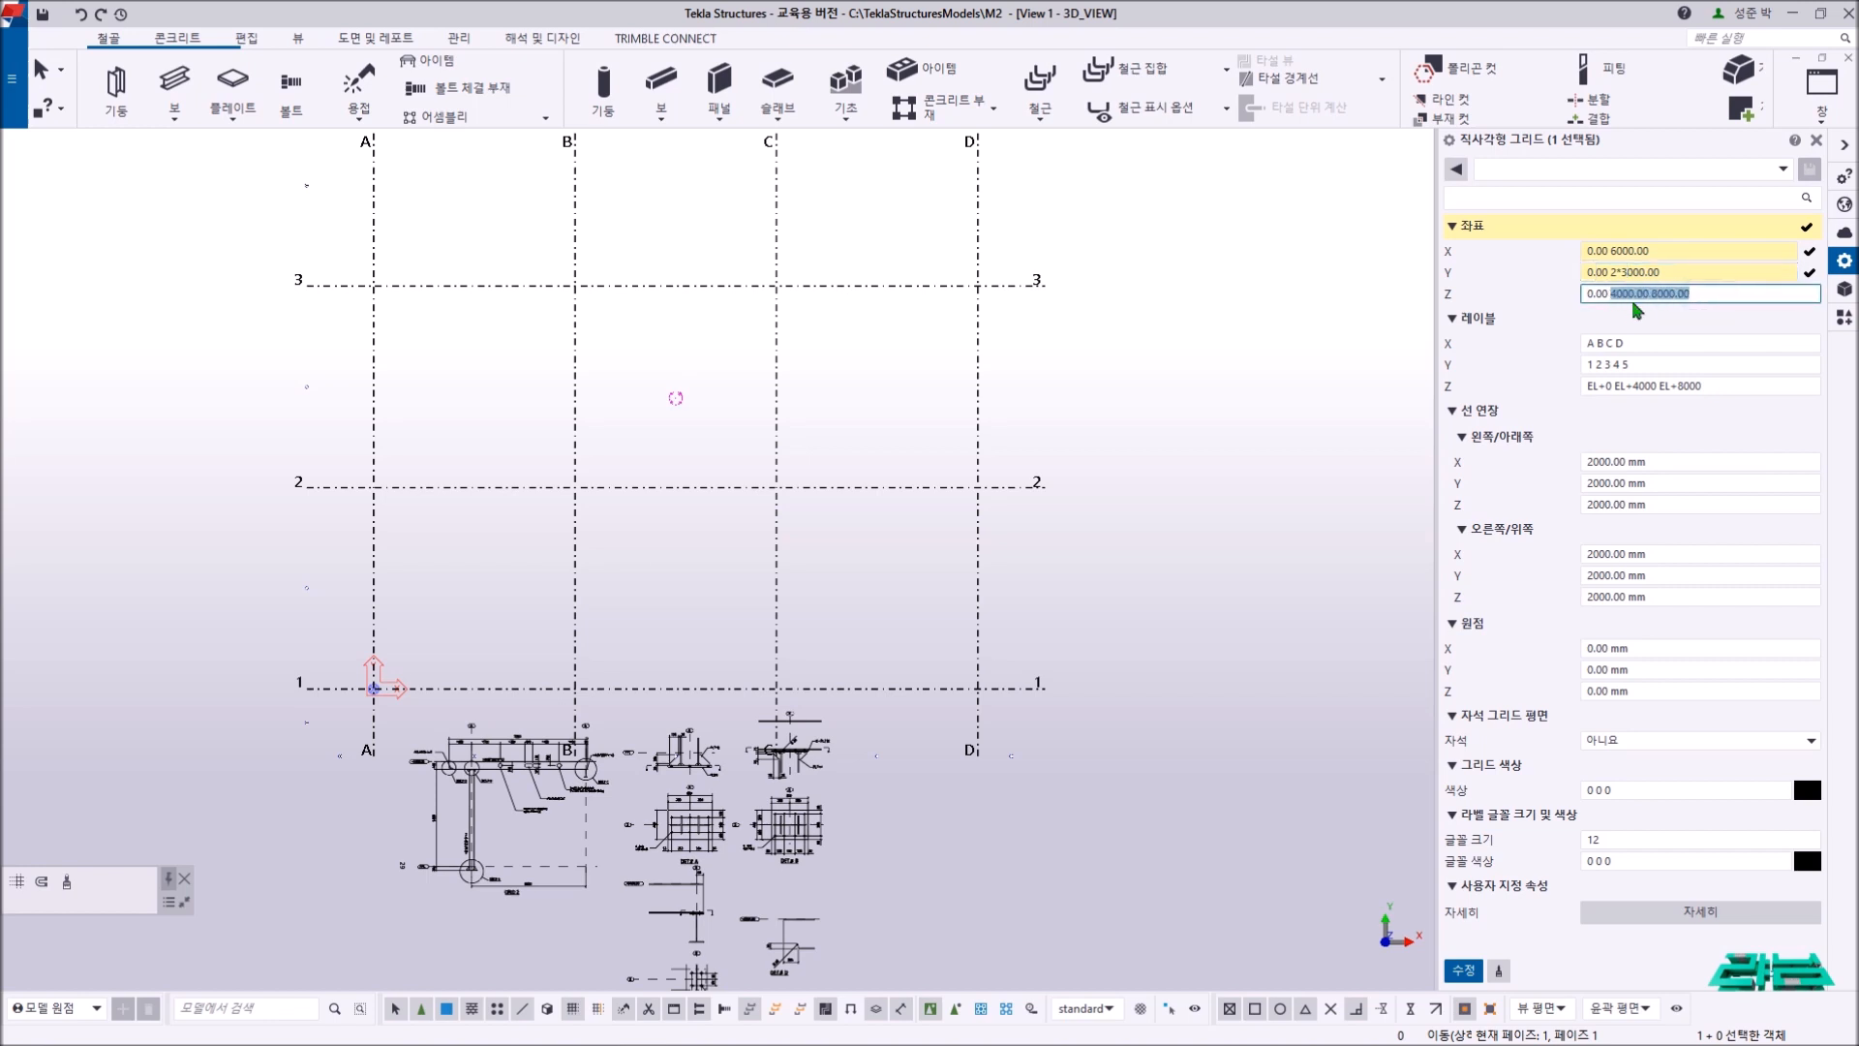
{"action": "type", "text": "5500"}
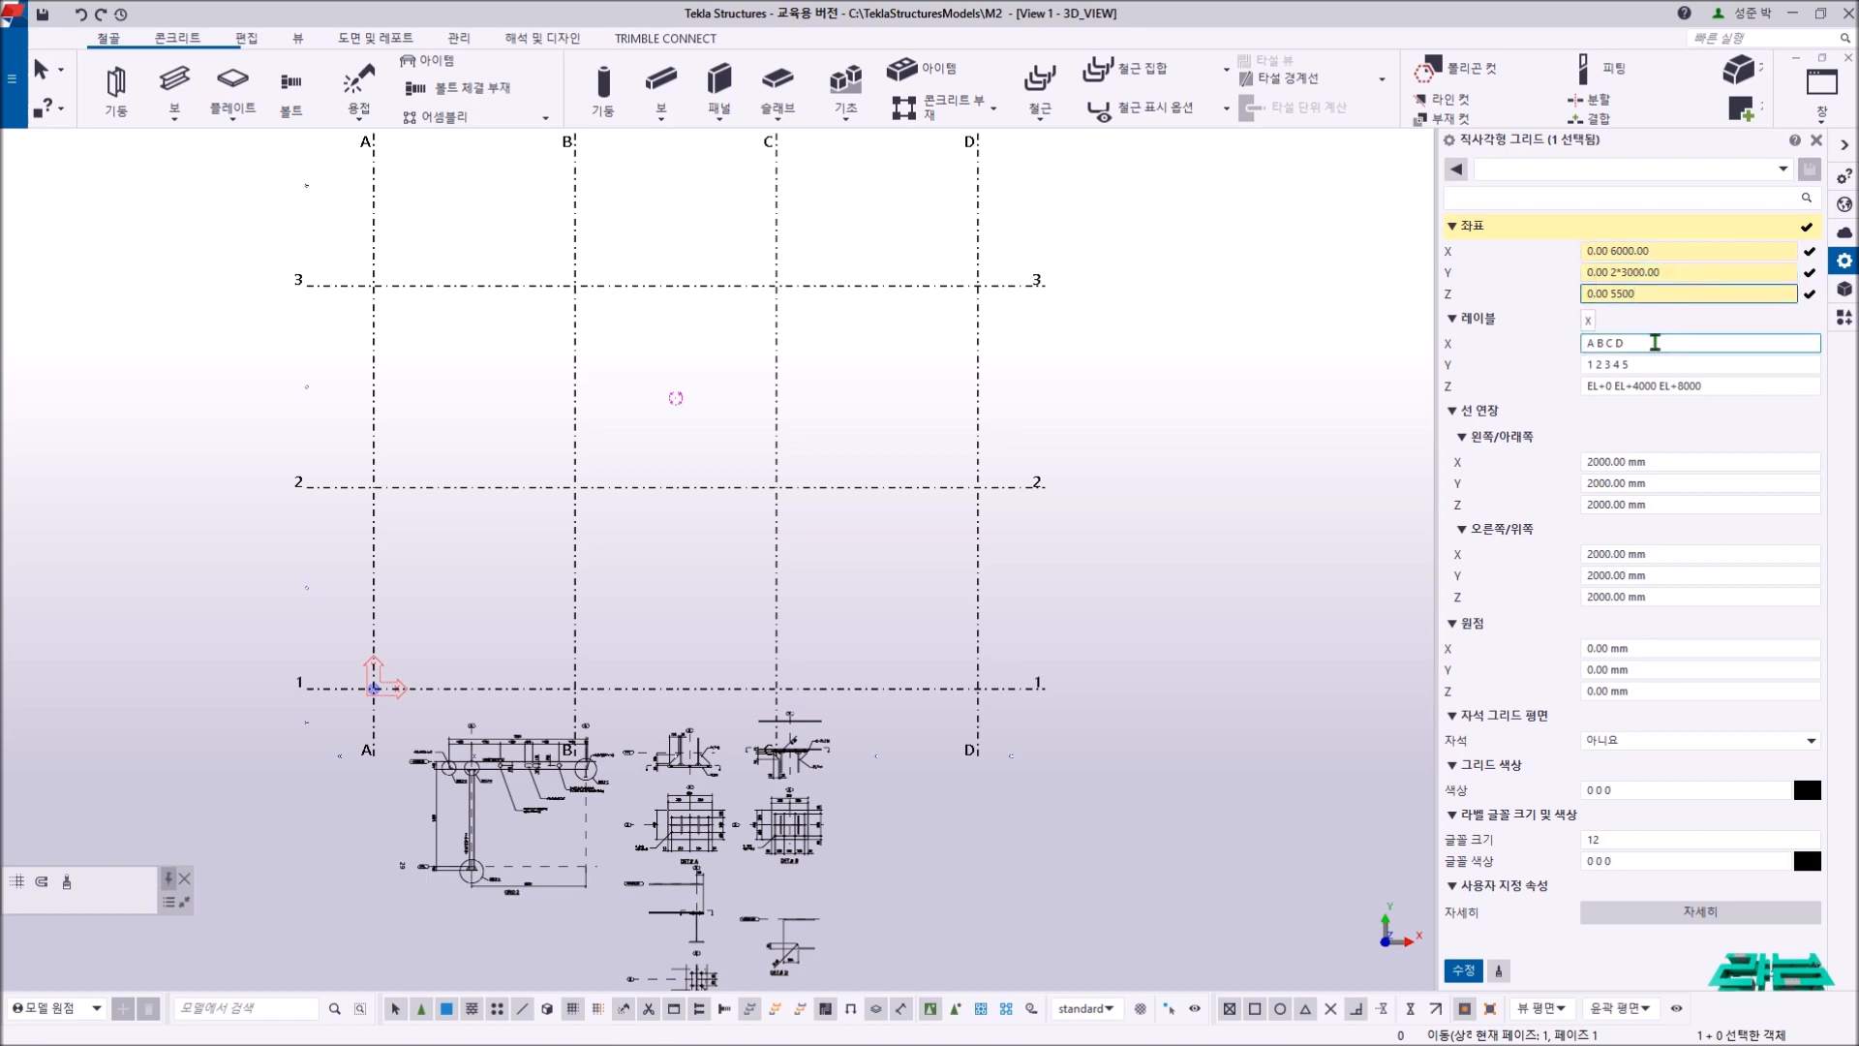
- Switch to the textbook PDF in Chrome, check the grid layout of section 2.8 and return to the Tekla model
{"action": "scroll", "coordinate": [547, 698], "scroll_direction": "up", "scroll_amount": 3}
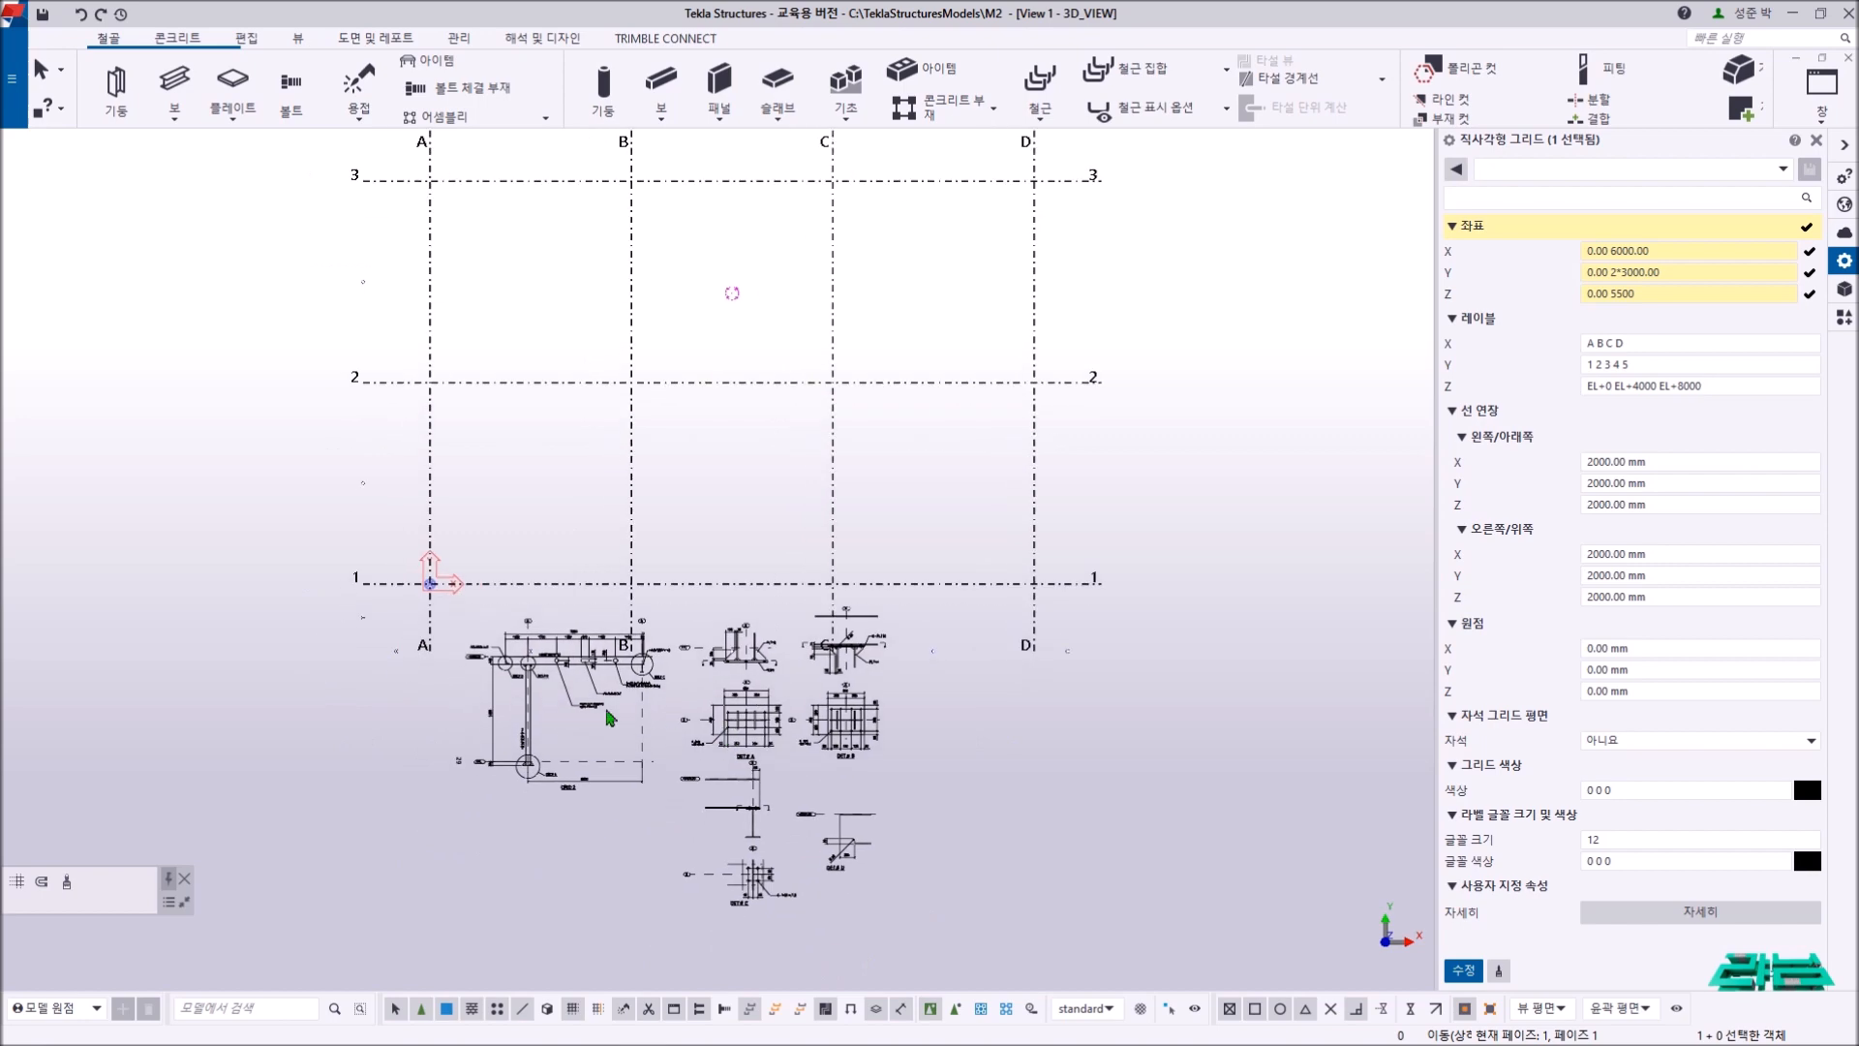
{"action": "scroll", "coordinate": [612, 697], "scroll_direction": "down", "scroll_amount": 4}
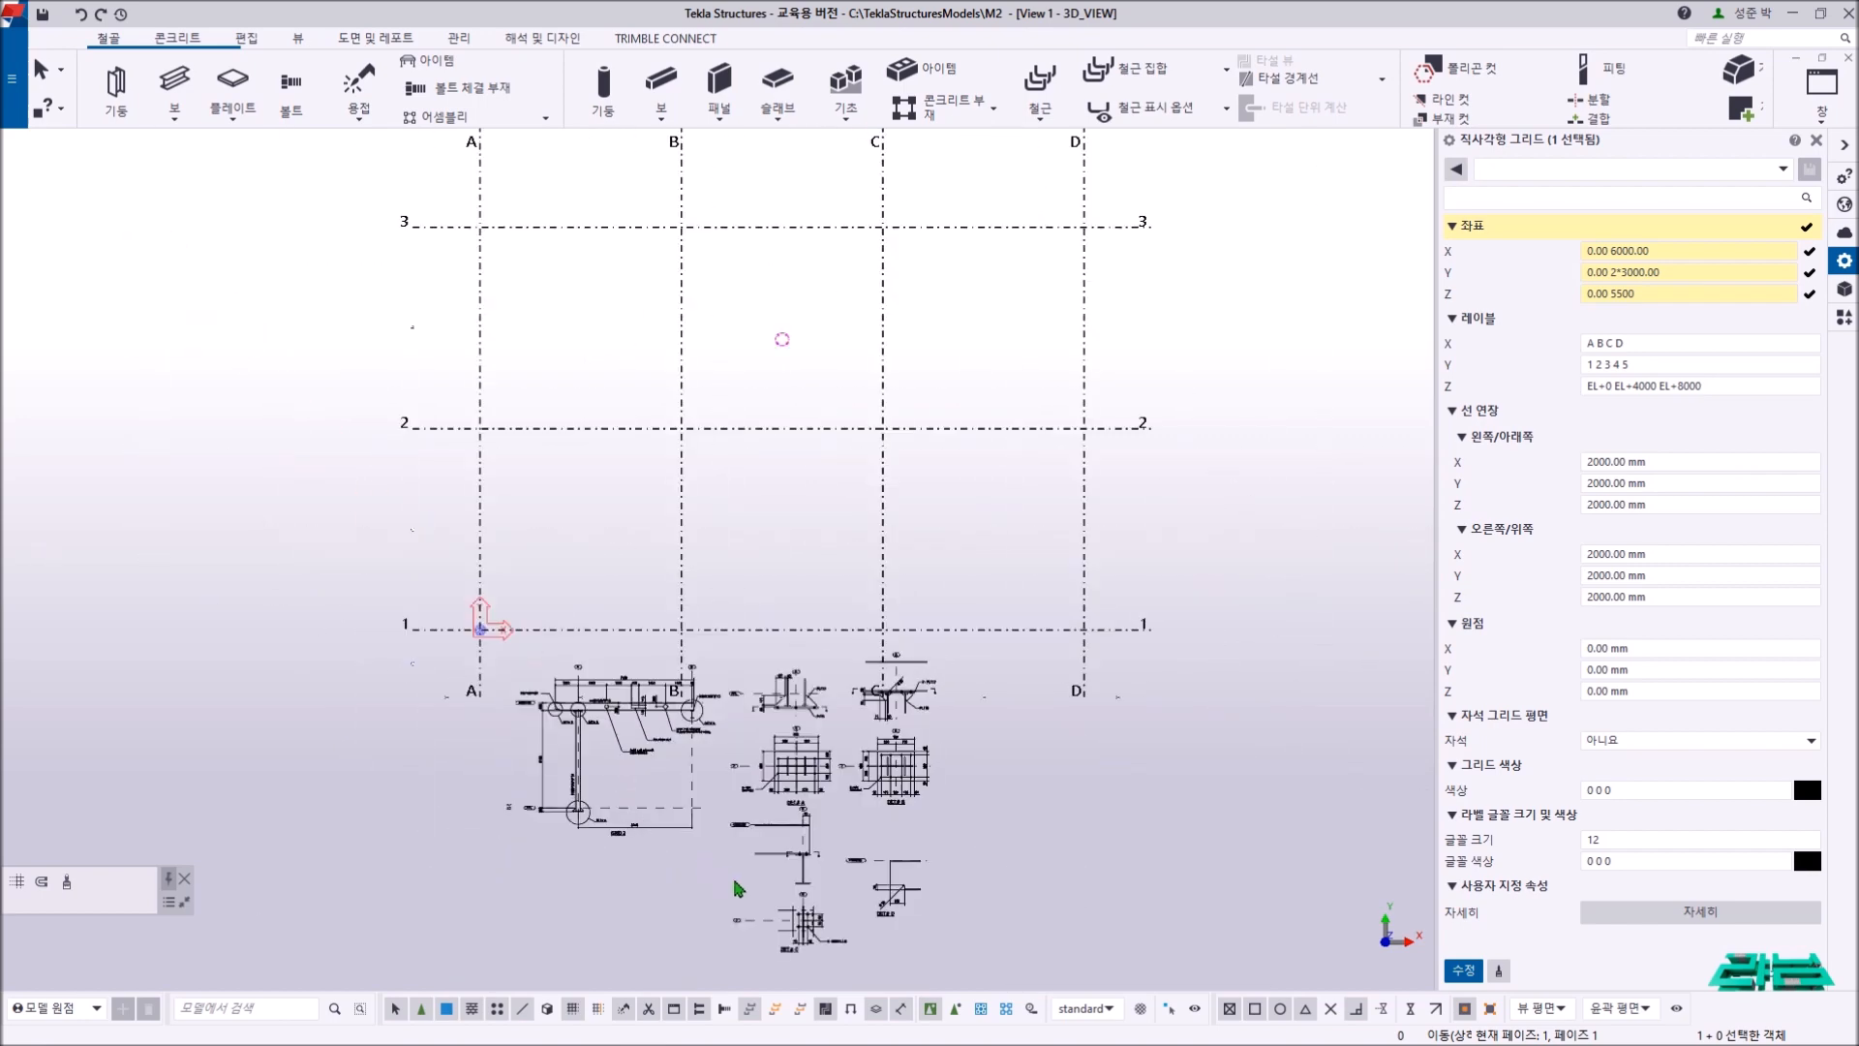
{"action": "key", "text": "alt+Tab"}
{"action": "scroll", "coordinate": [765, 648], "scroll_direction": "up", "scroll_amount": 5}
{"action": "scroll", "coordinate": [767, 647], "scroll_direction": "up", "scroll_amount": 15}
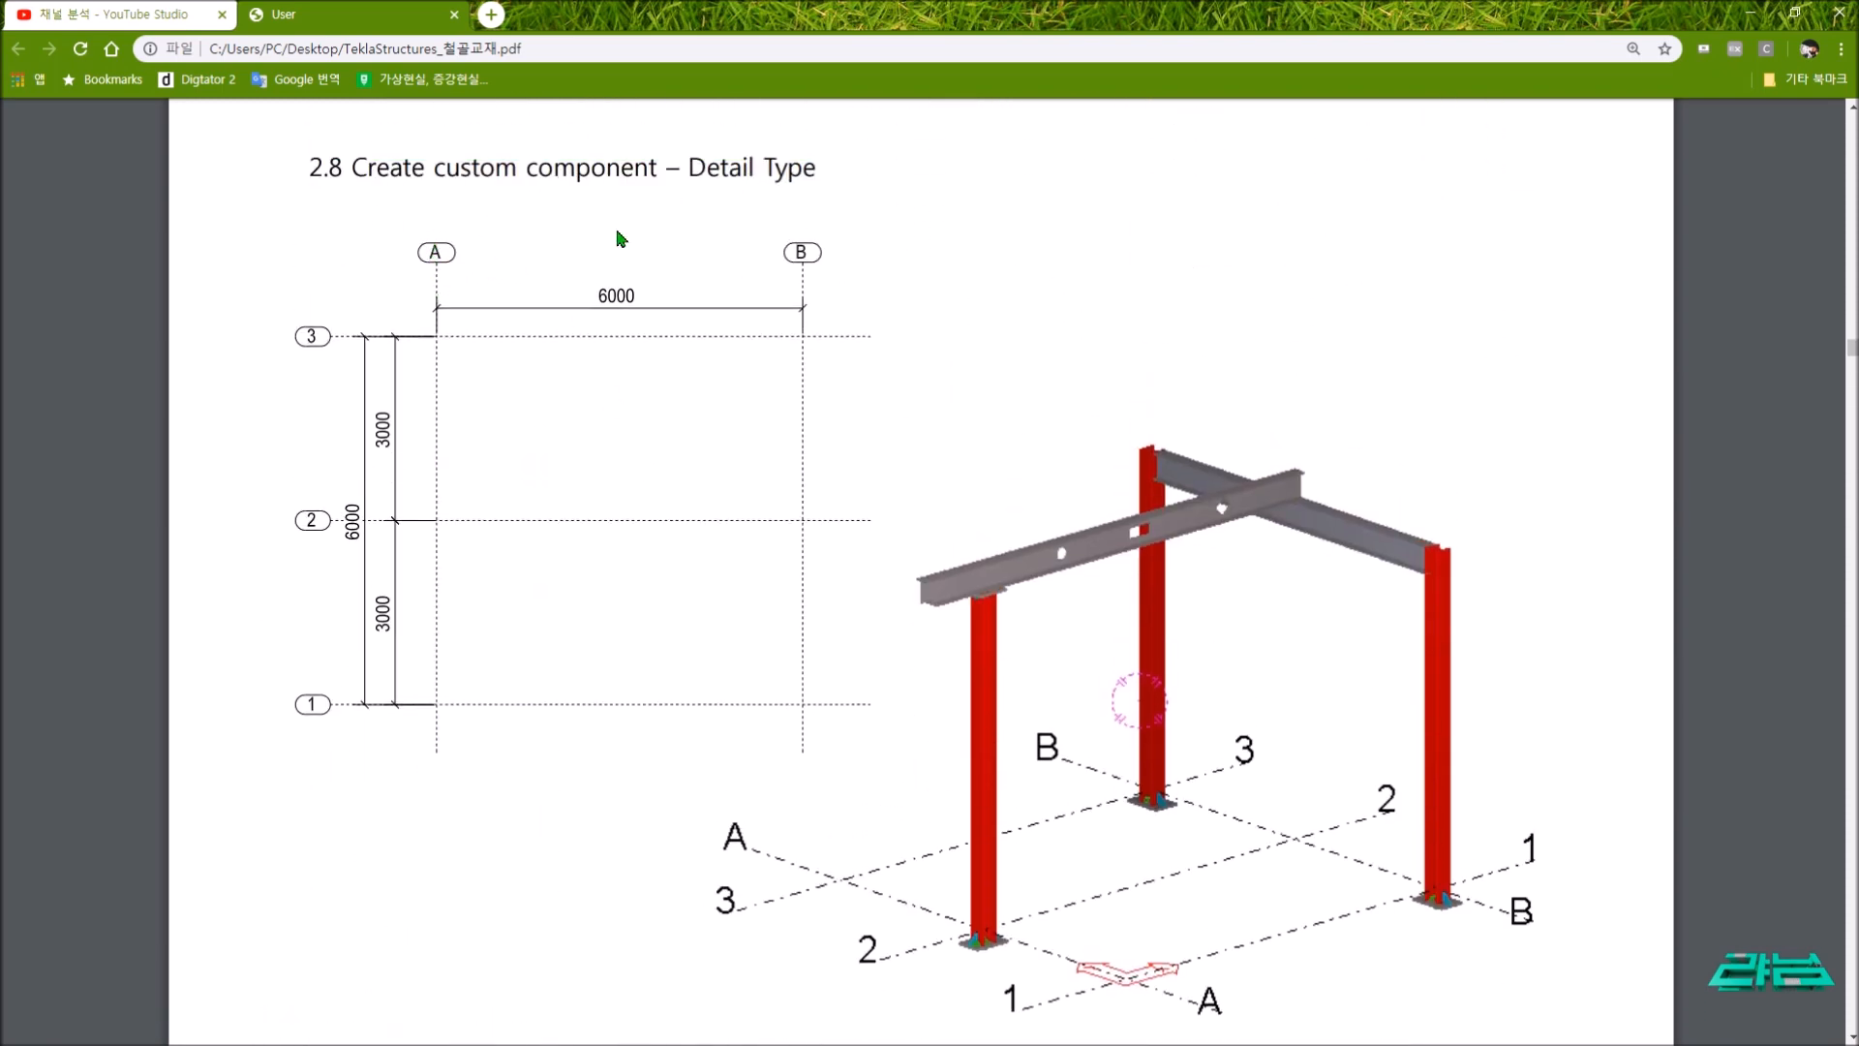
{"action": "key", "text": "alt+Tab"}
- Shorten the grid labels to A B in X and 1 2 3 in Y
{"action": "left_click", "coordinate": [1633, 344]}
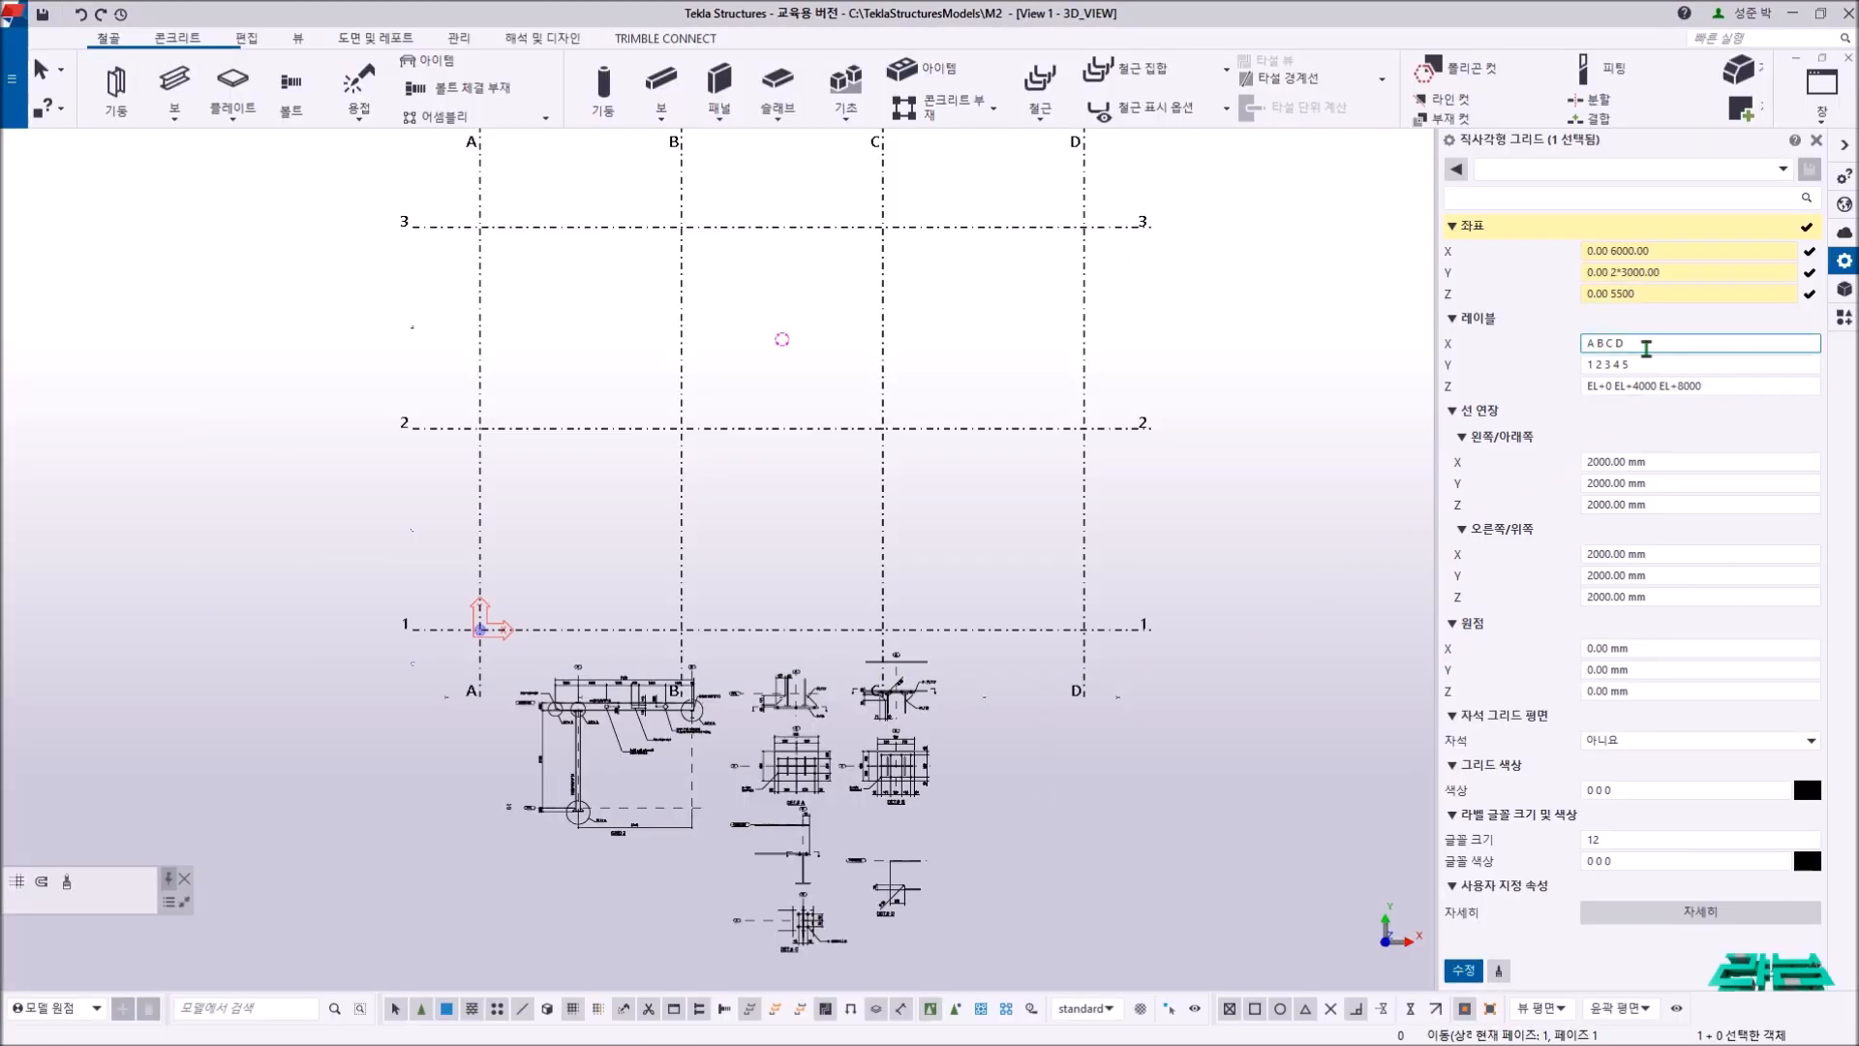
{"action": "mouse_move", "coordinate": [1634, 344]}
{"action": "left_mouse_down"}
{"action": "mouse_move", "coordinate": [1601, 343]}
{"action": "mouse_move", "coordinate": [1616, 364]}
{"action": "left_mouse_up"}
{"action": "key", "text": "Delete"}
{"action": "left_click", "coordinate": [1646, 364]}
{"action": "key", "text": "Delete"}
{"action": "key", "text": "Return"}
- Set the grid's Z labels to EL+0 EL+5500 and apply all grid changes to the model
{"action": "left_click", "coordinate": [1696, 386]}
{"action": "left_click_drag", "start_coordinate": [1696, 388], "coordinate": [1640, 388]}
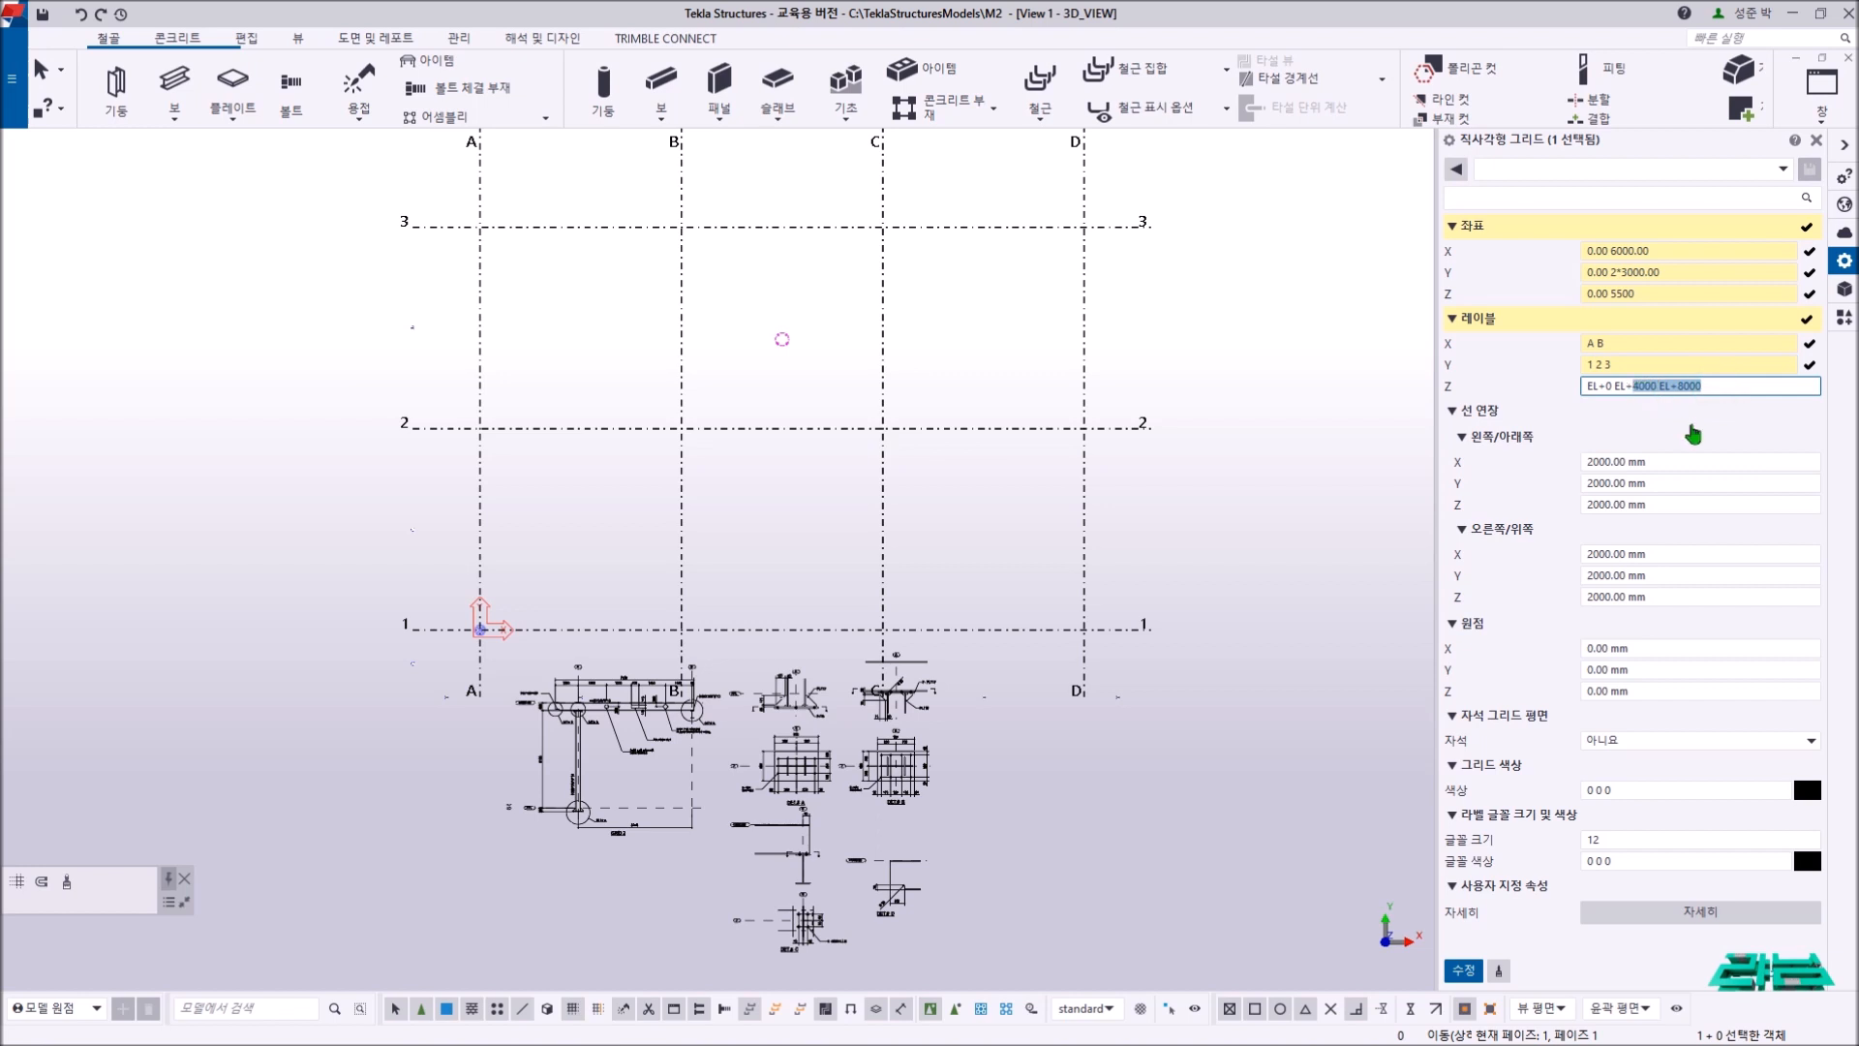
{"action": "key", "text": "Delete"}
{"action": "type", "text": "5500"}
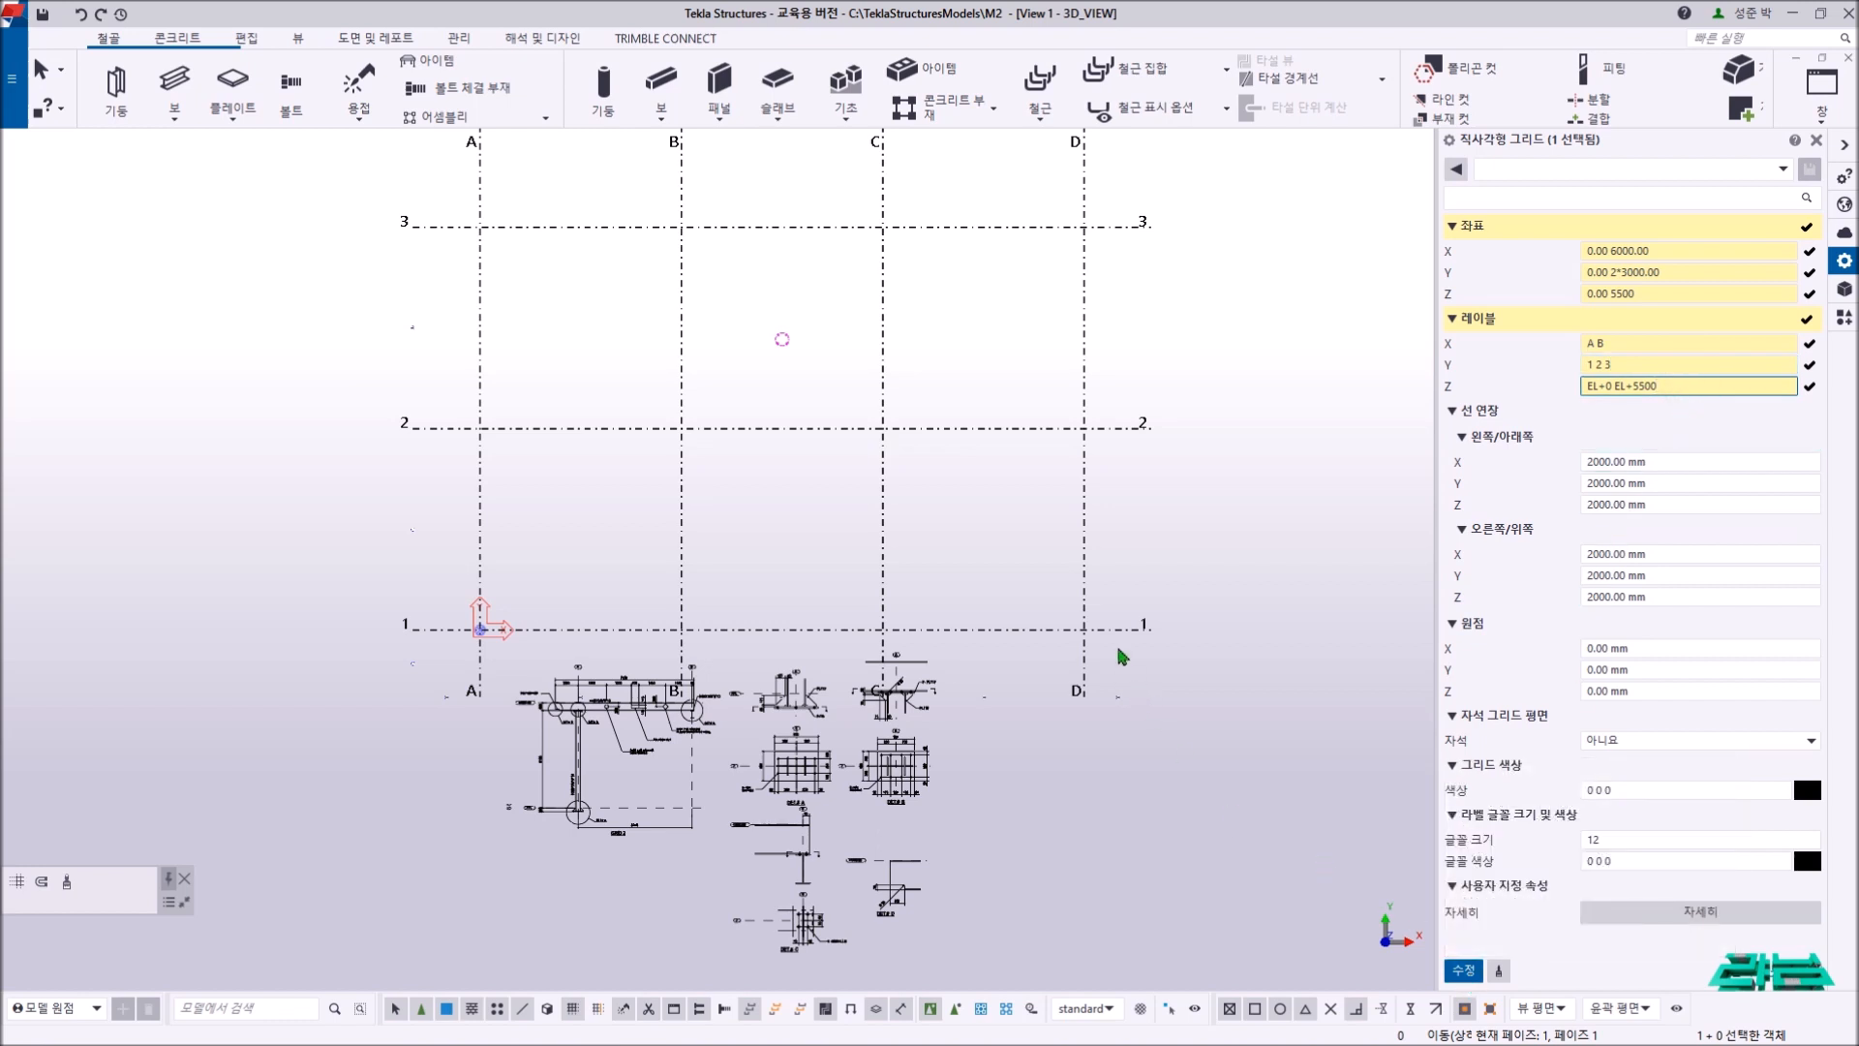
{"action": "left_click", "coordinate": [1464, 972]}
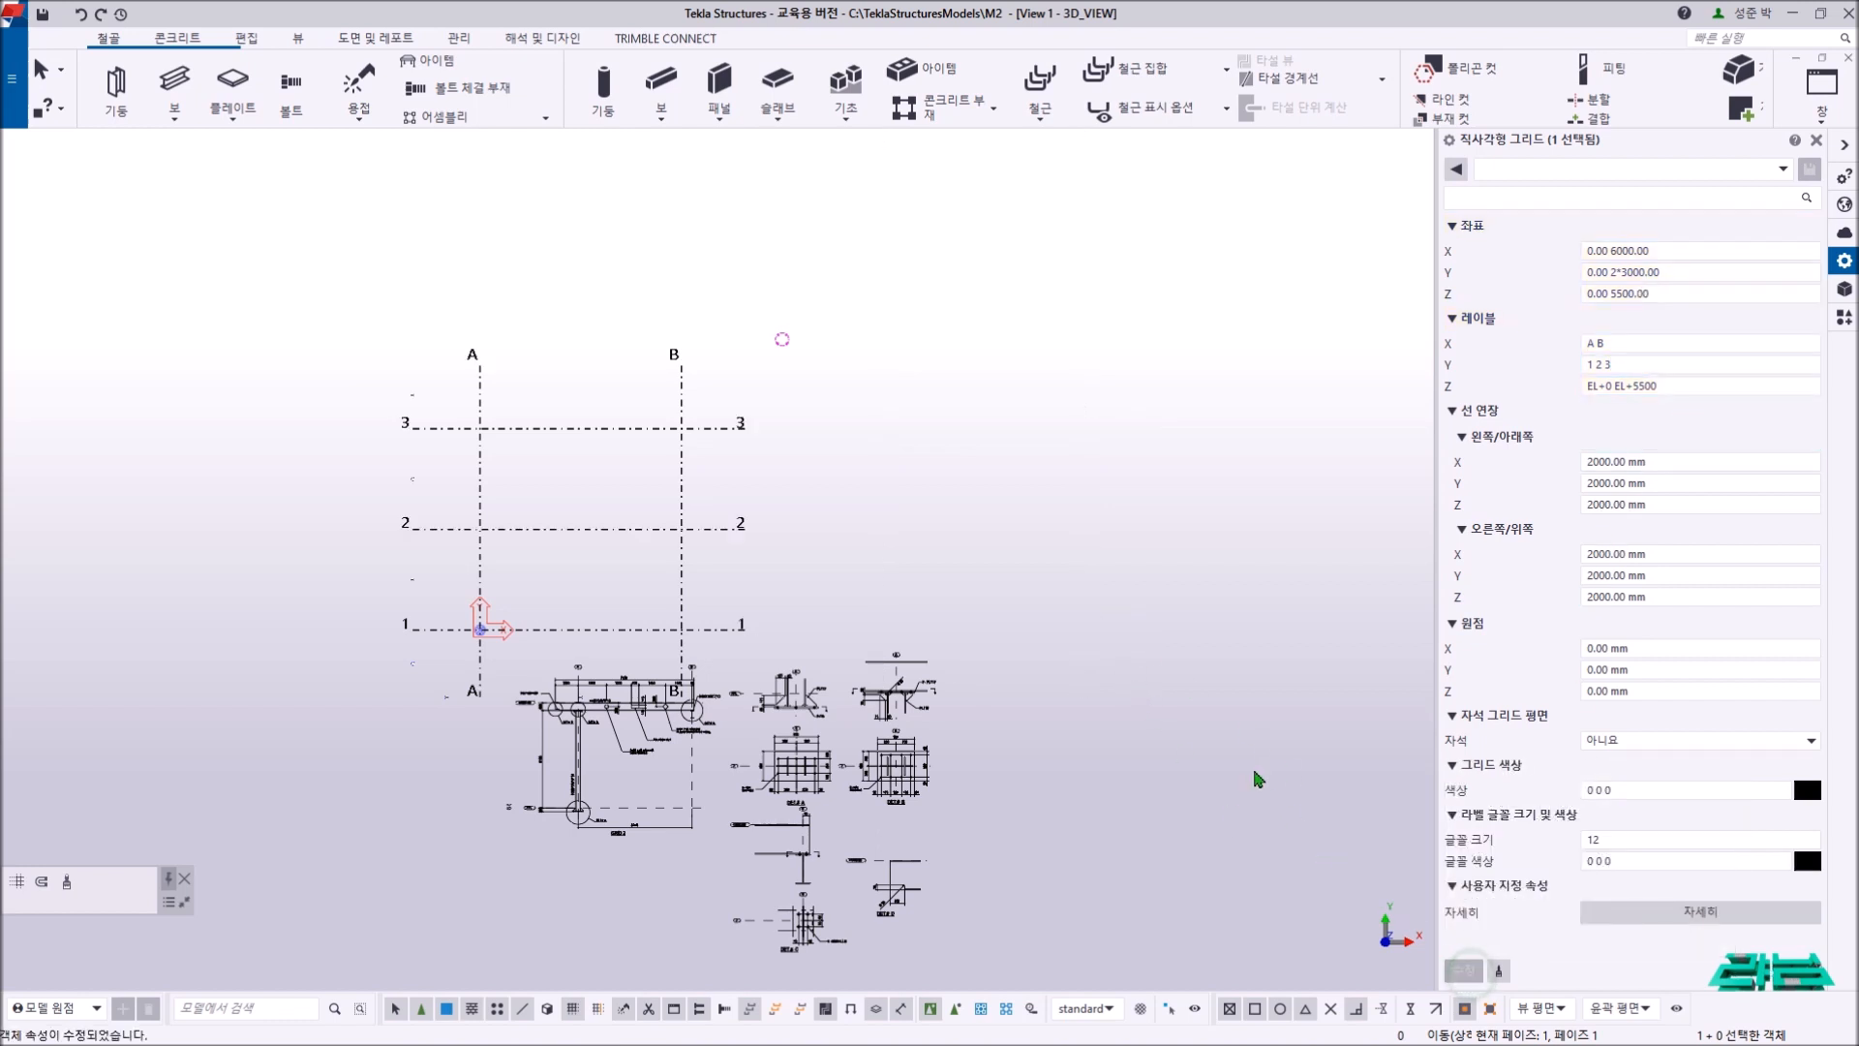
{"action": "middle_click_drag", "start_coordinate": [950, 608], "coordinate": [982, 593]}
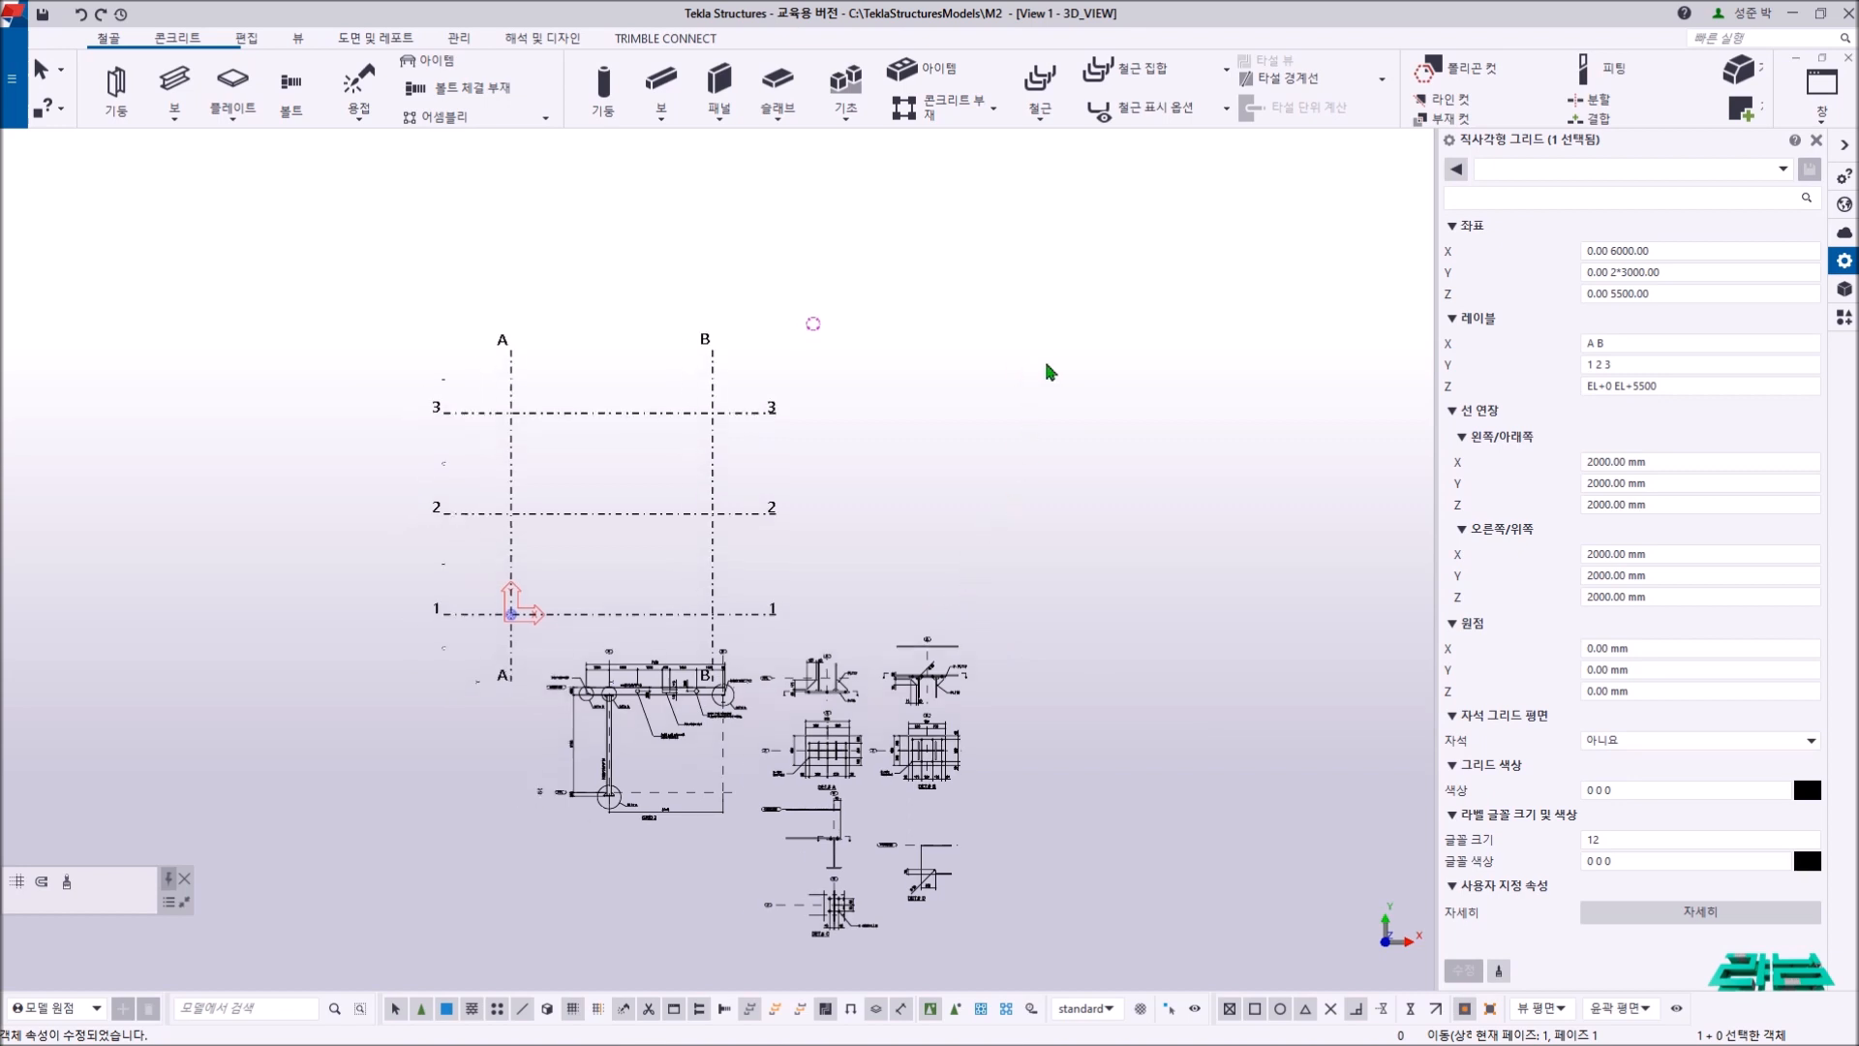
- Save the grid's property settings under the name M2 and close the grid properties
{"action": "left_click", "coordinate": [1733, 170]}
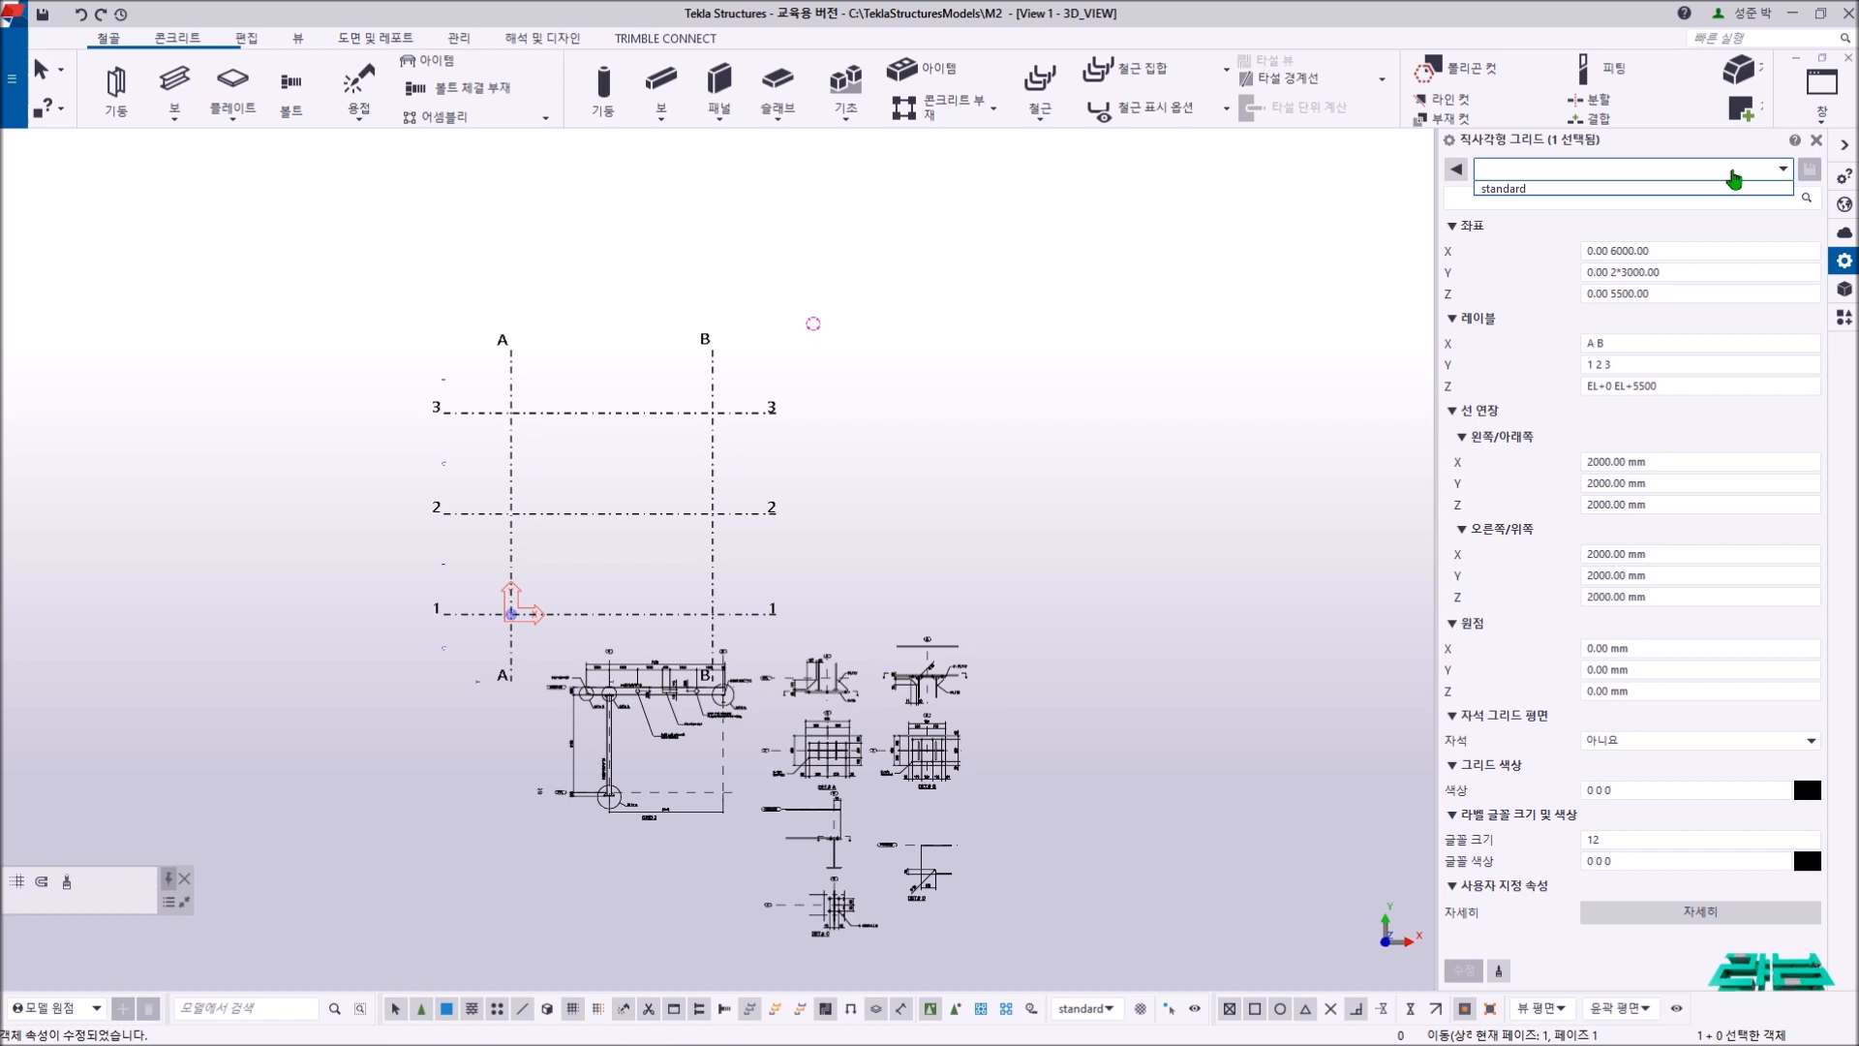
{"action": "type", "text": "M2"}
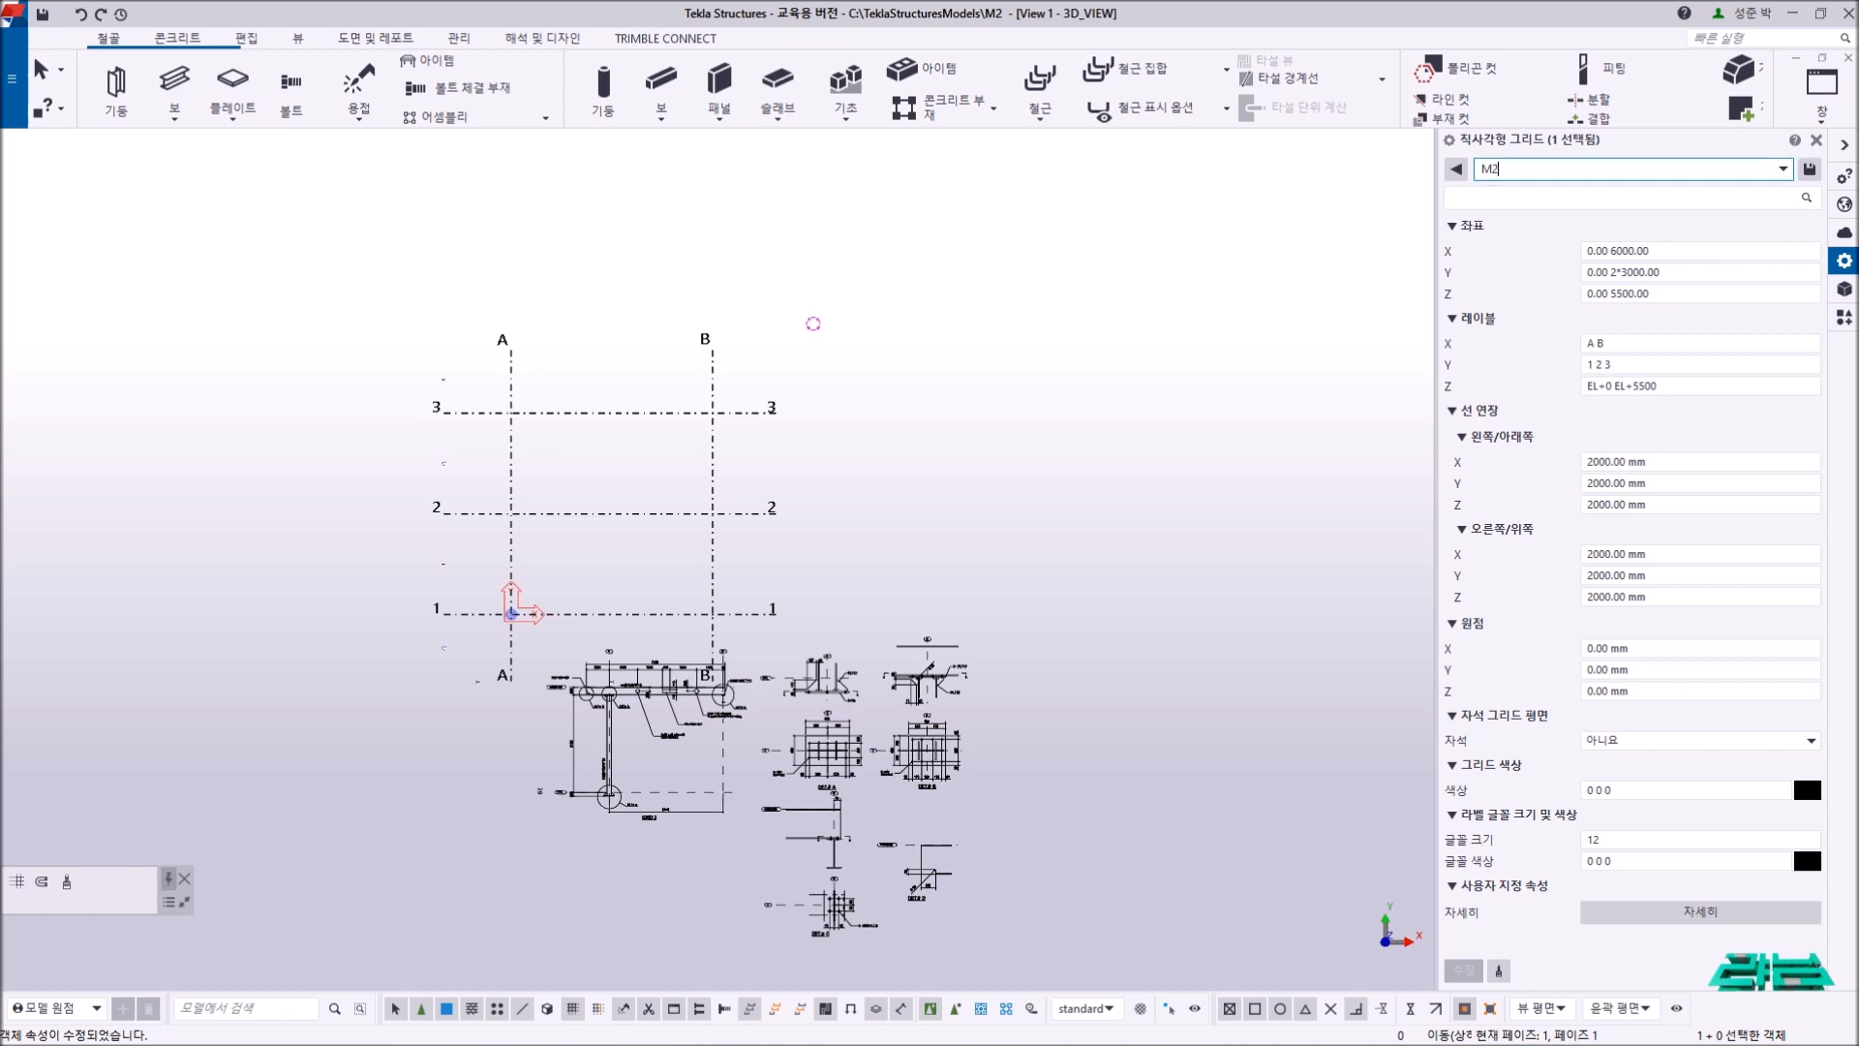
{"action": "left_click", "coordinate": [1809, 172]}
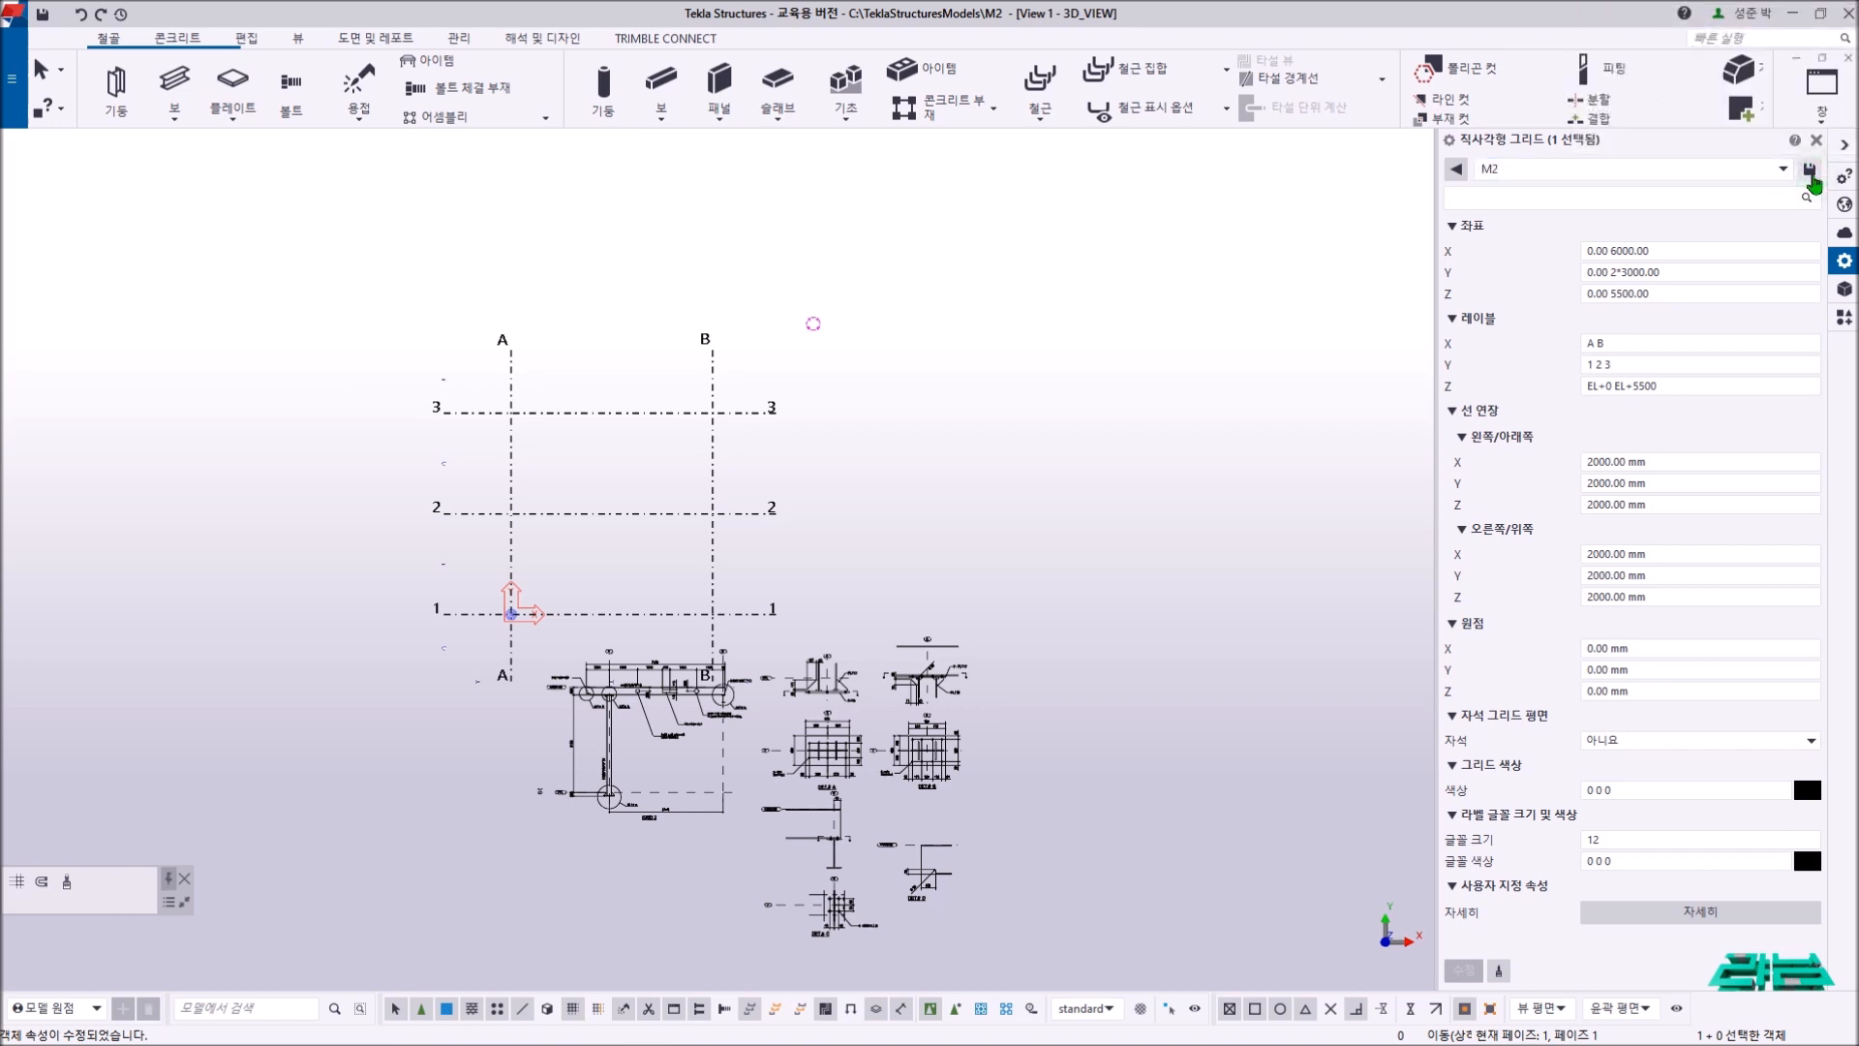
{"action": "left_click", "coordinate": [989, 386]}
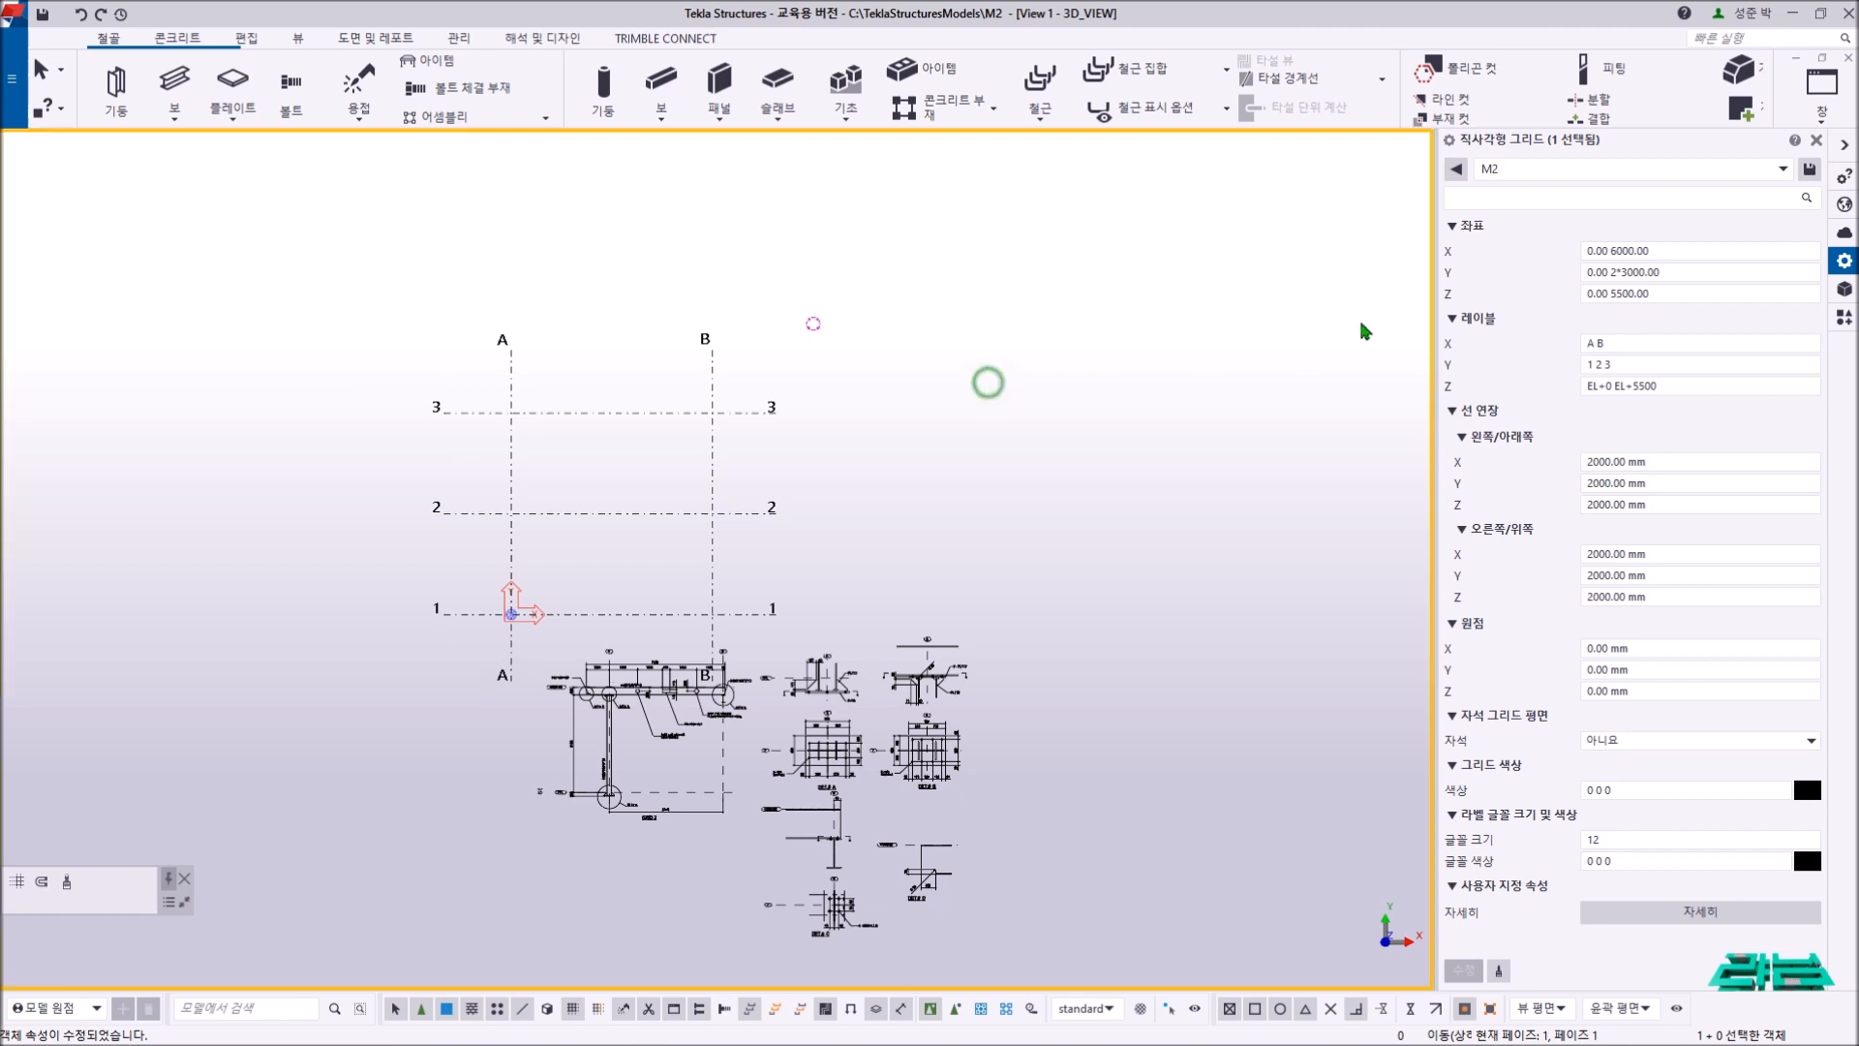
{"action": "left_click", "coordinate": [1817, 140]}
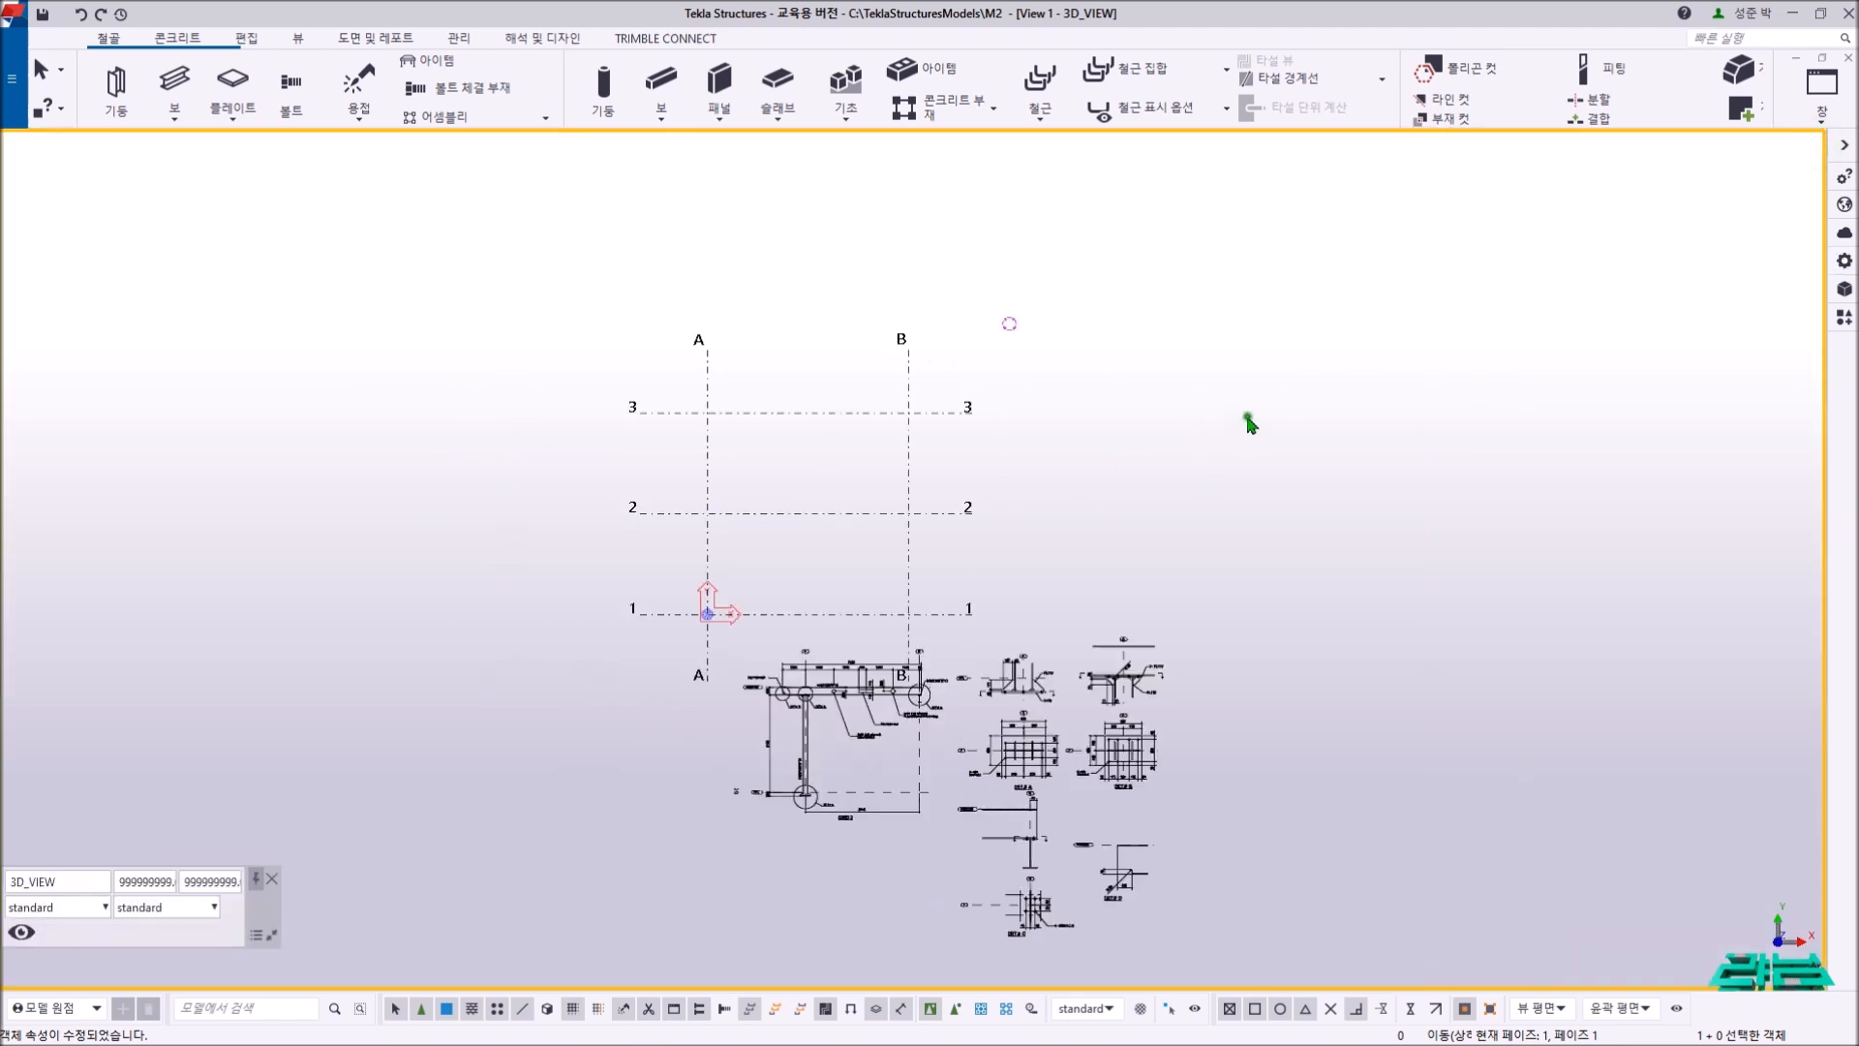
- Fit the view's work area to the entire model
{"action": "right_click", "coordinate": [1228, 429]}
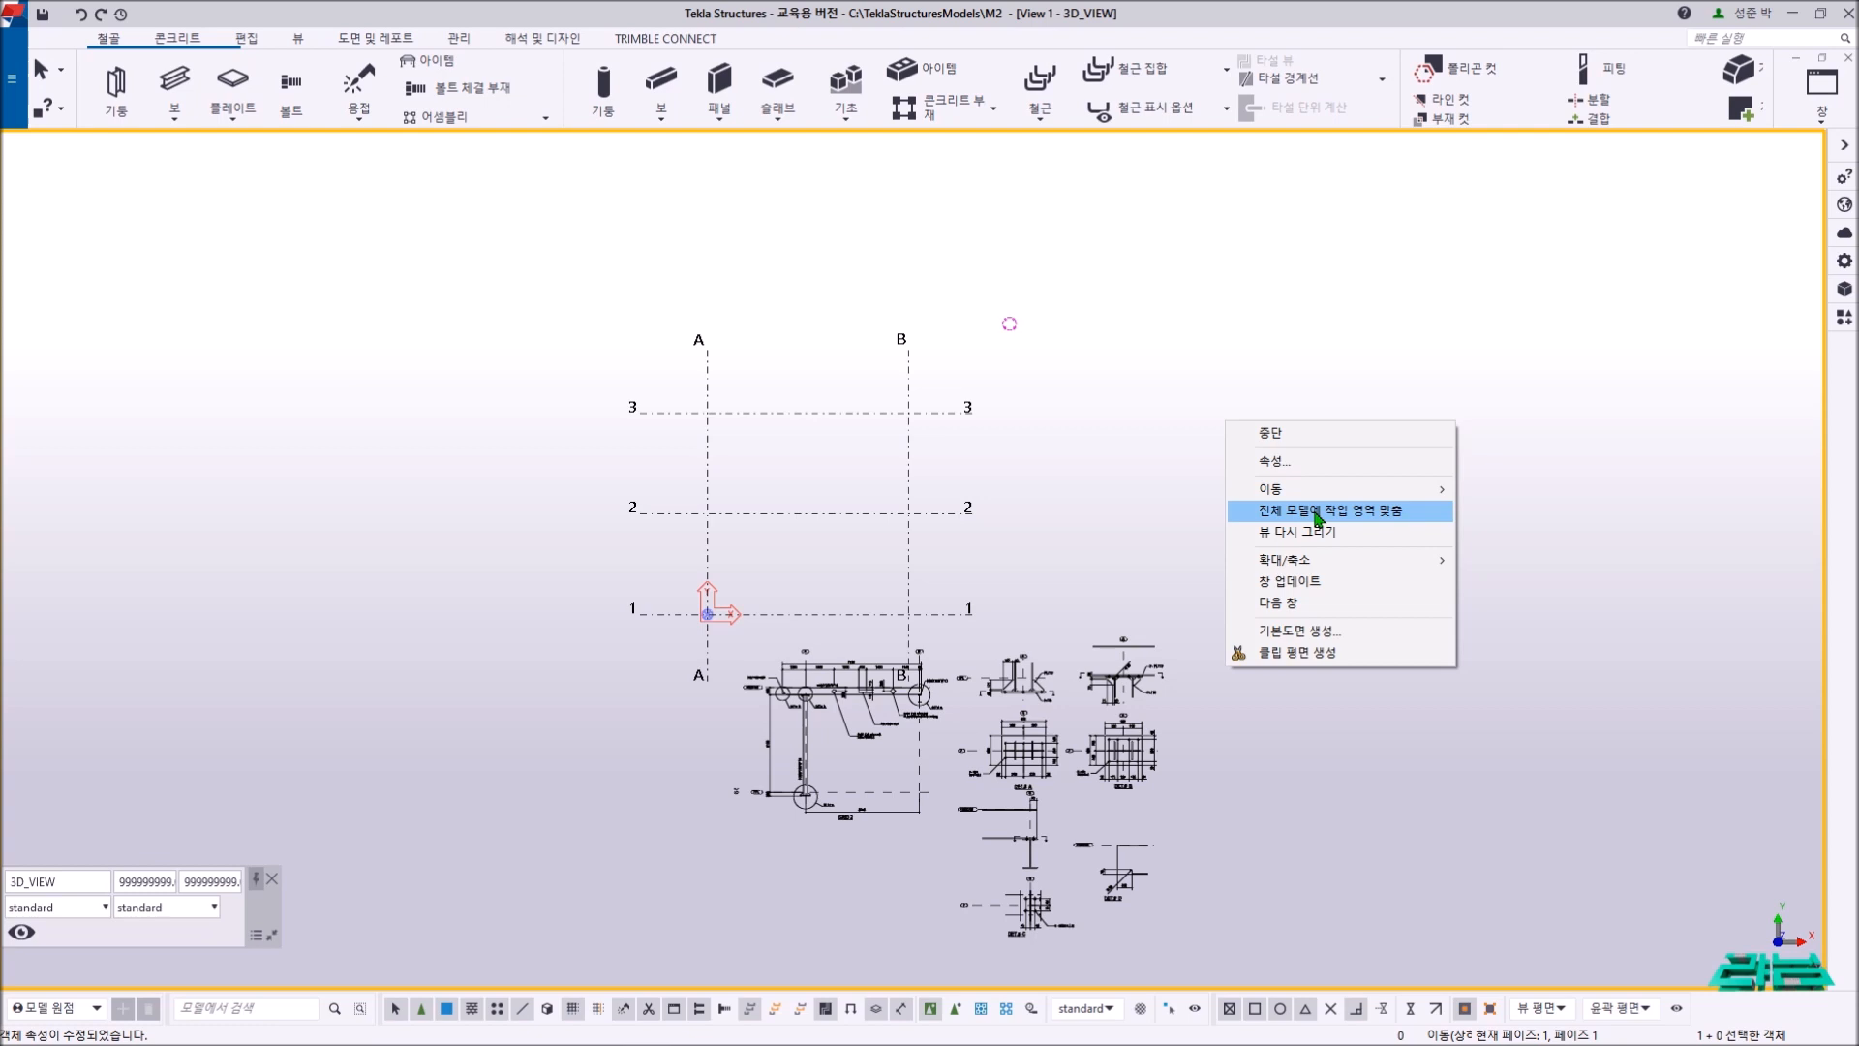
{"action": "left_click", "coordinate": [1317, 510]}
{"action": "left_click_drag", "start_coordinate": [514, 166], "coordinate": [1270, 965]}
{"action": "left_click", "coordinate": [1391, 760]}
- Examine the GRID 2 elevation in the reference drawing for the column profile, base level and top level
{"action": "scroll", "coordinate": [703, 616], "scroll_direction": "up", "scroll_amount": 3}
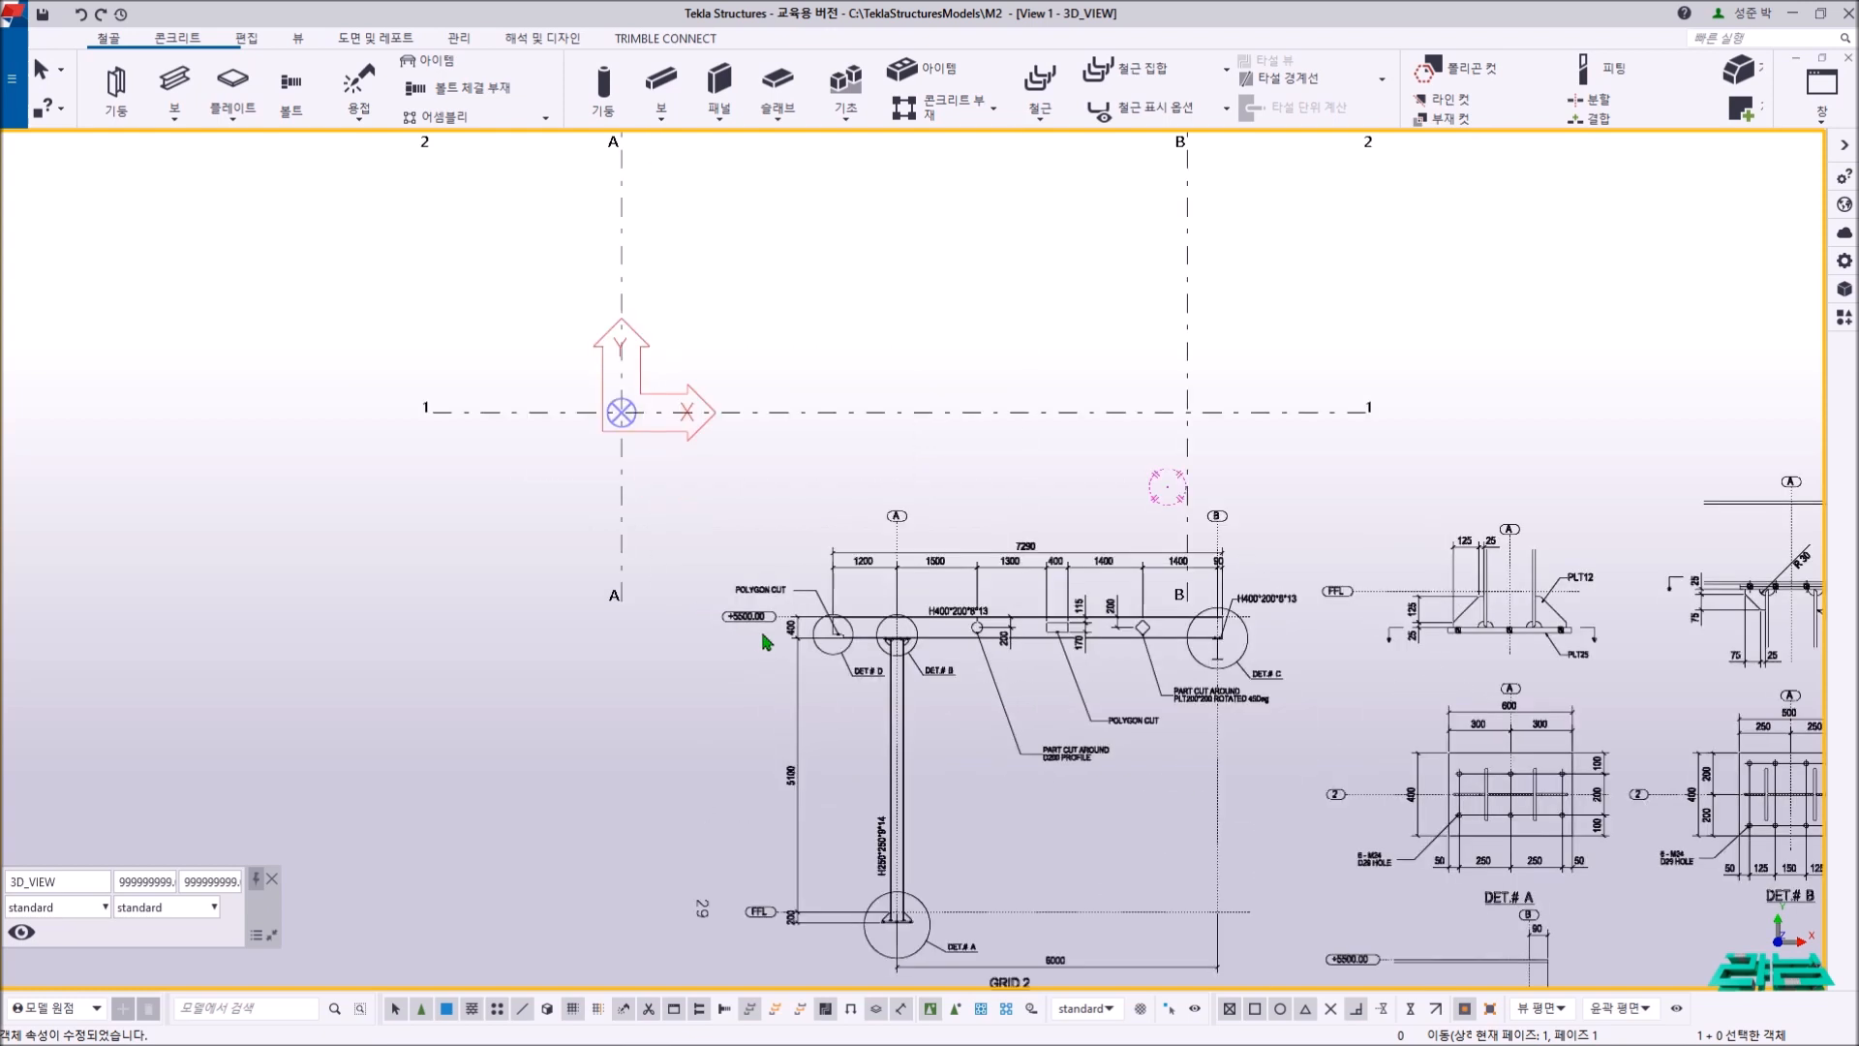
{"action": "scroll", "coordinate": [896, 677], "scroll_direction": "down", "scroll_amount": 2}
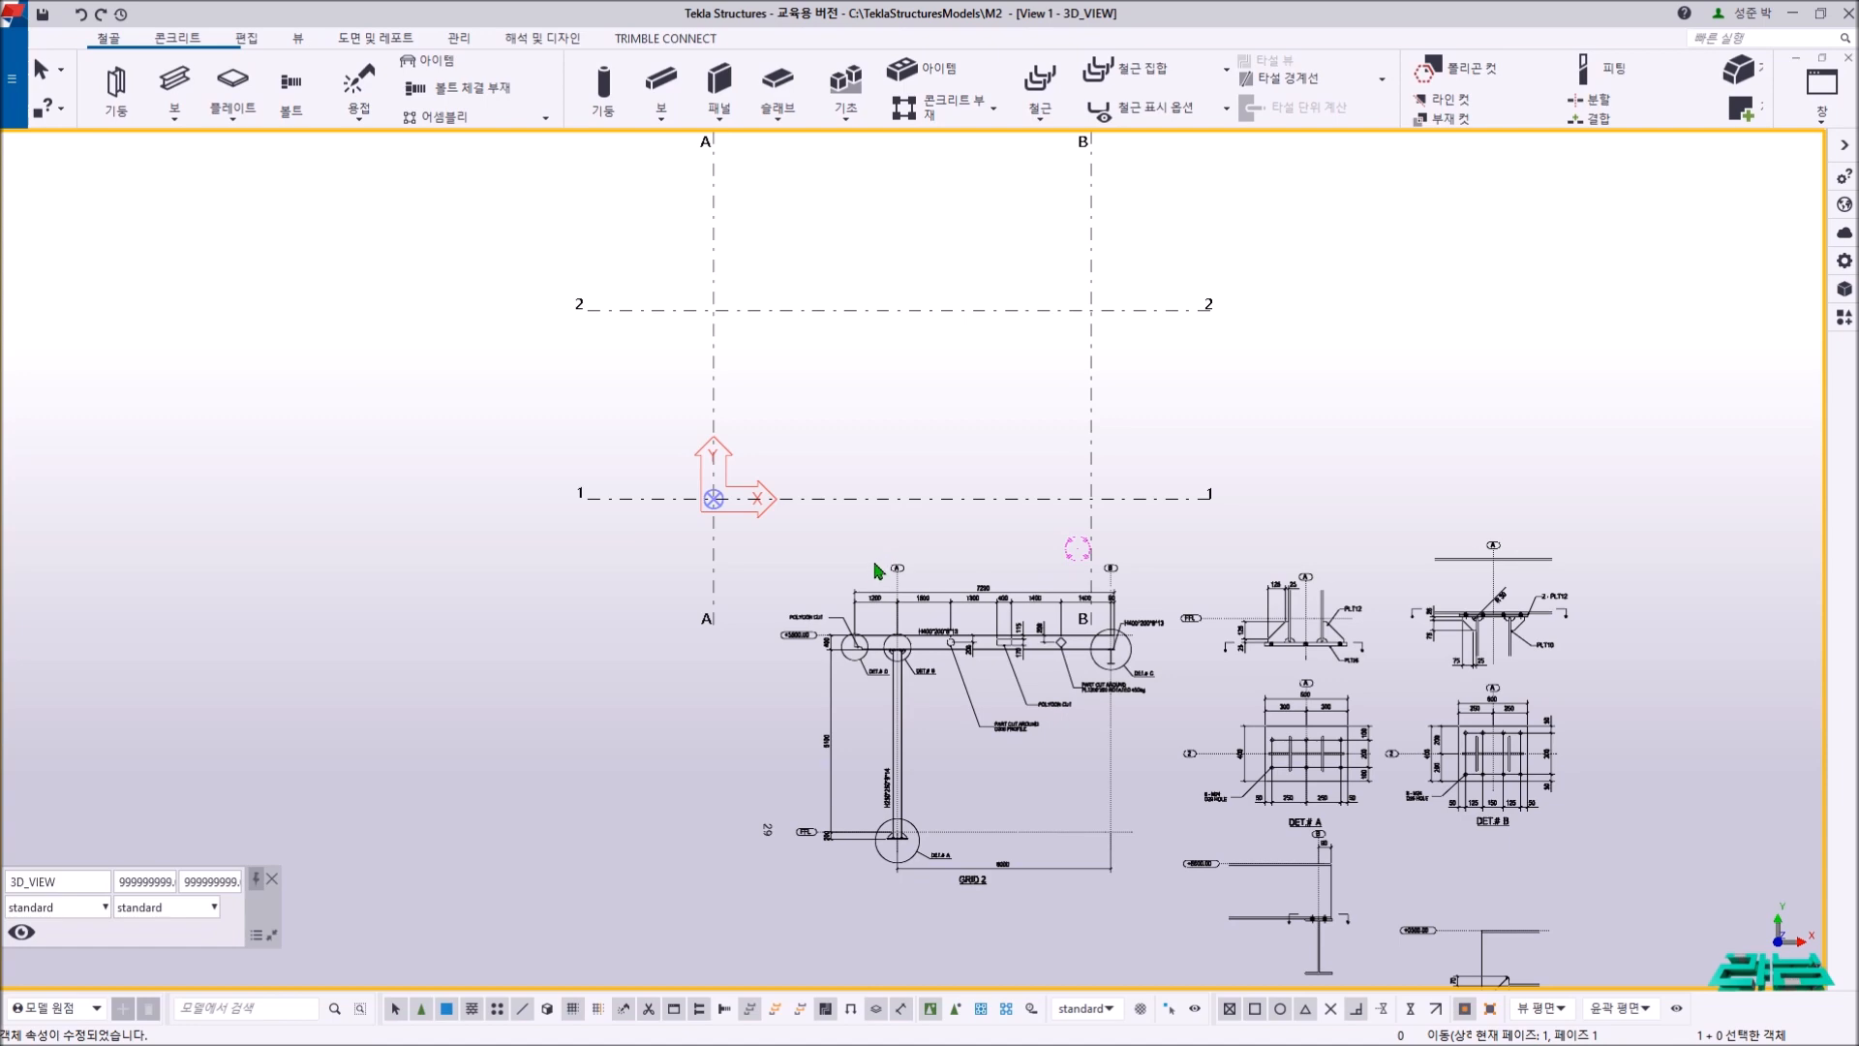
{"action": "scroll", "coordinate": [881, 631], "scroll_direction": "up", "scroll_amount": 4}
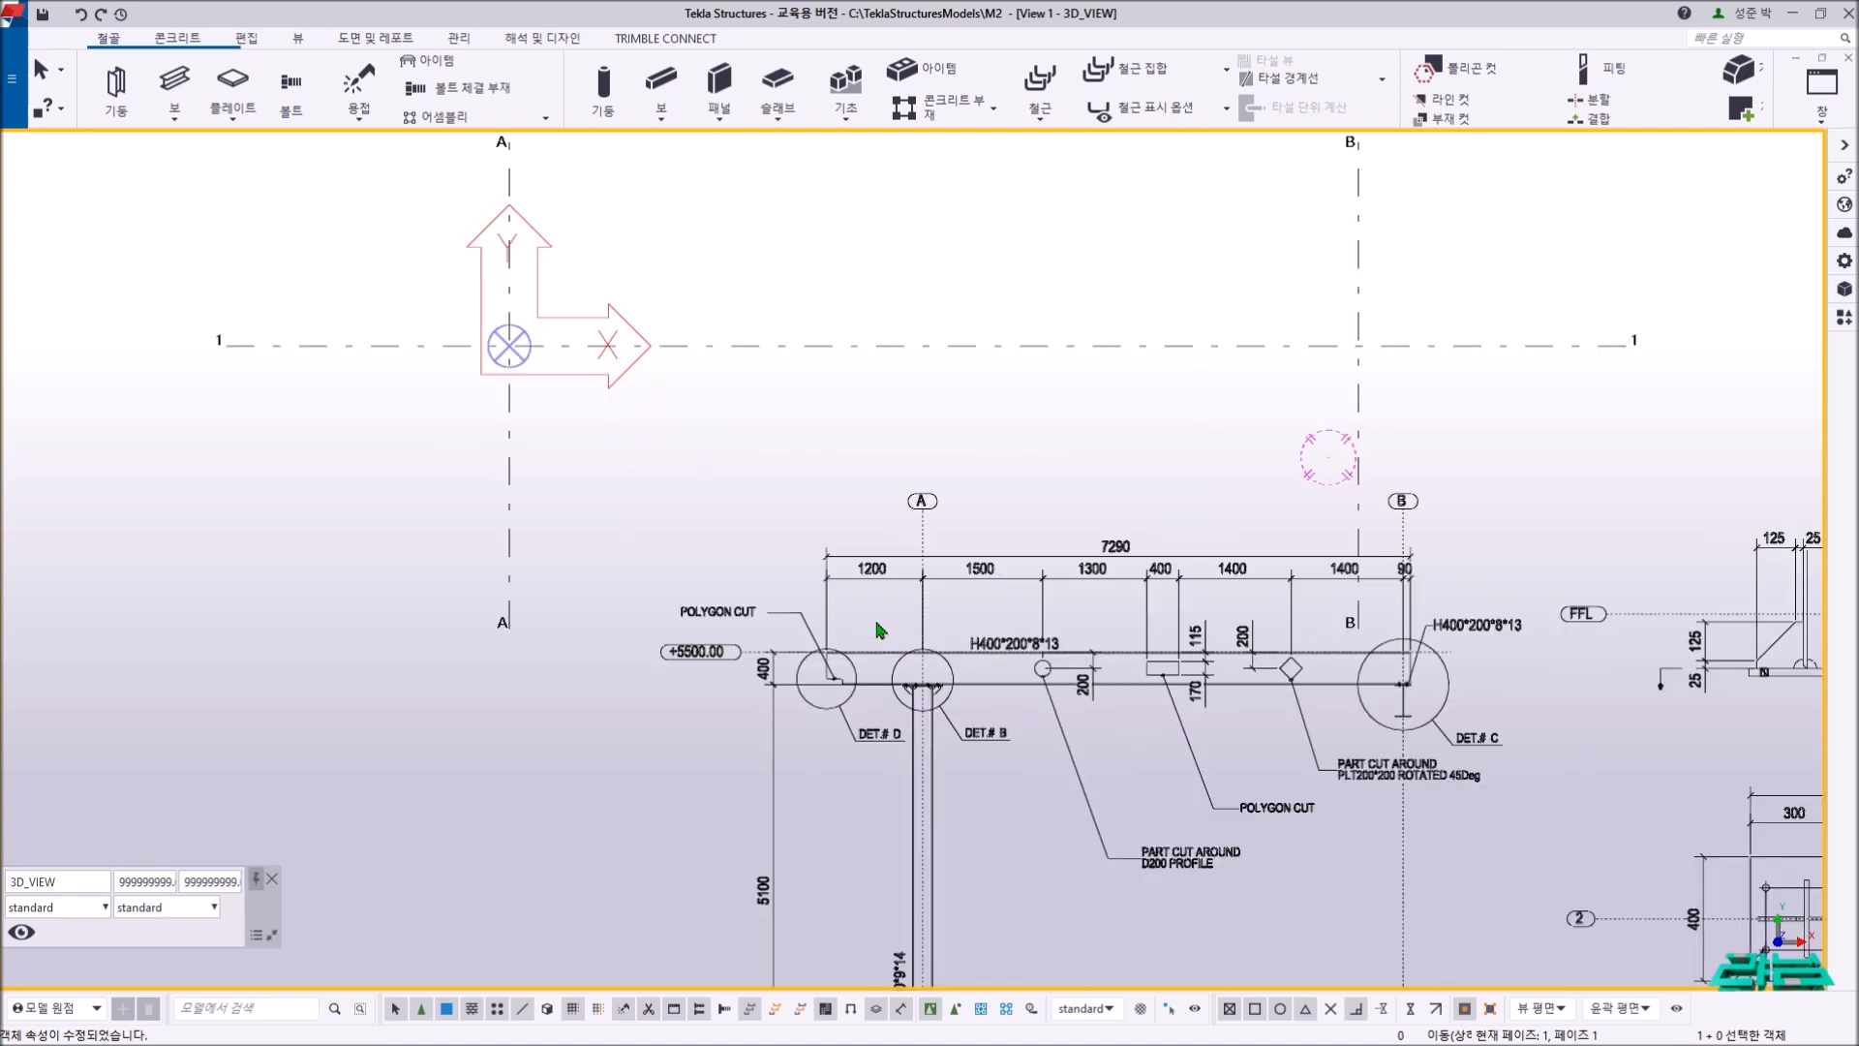
{"action": "scroll", "coordinate": [881, 631], "scroll_direction": "down", "scroll_amount": 6}
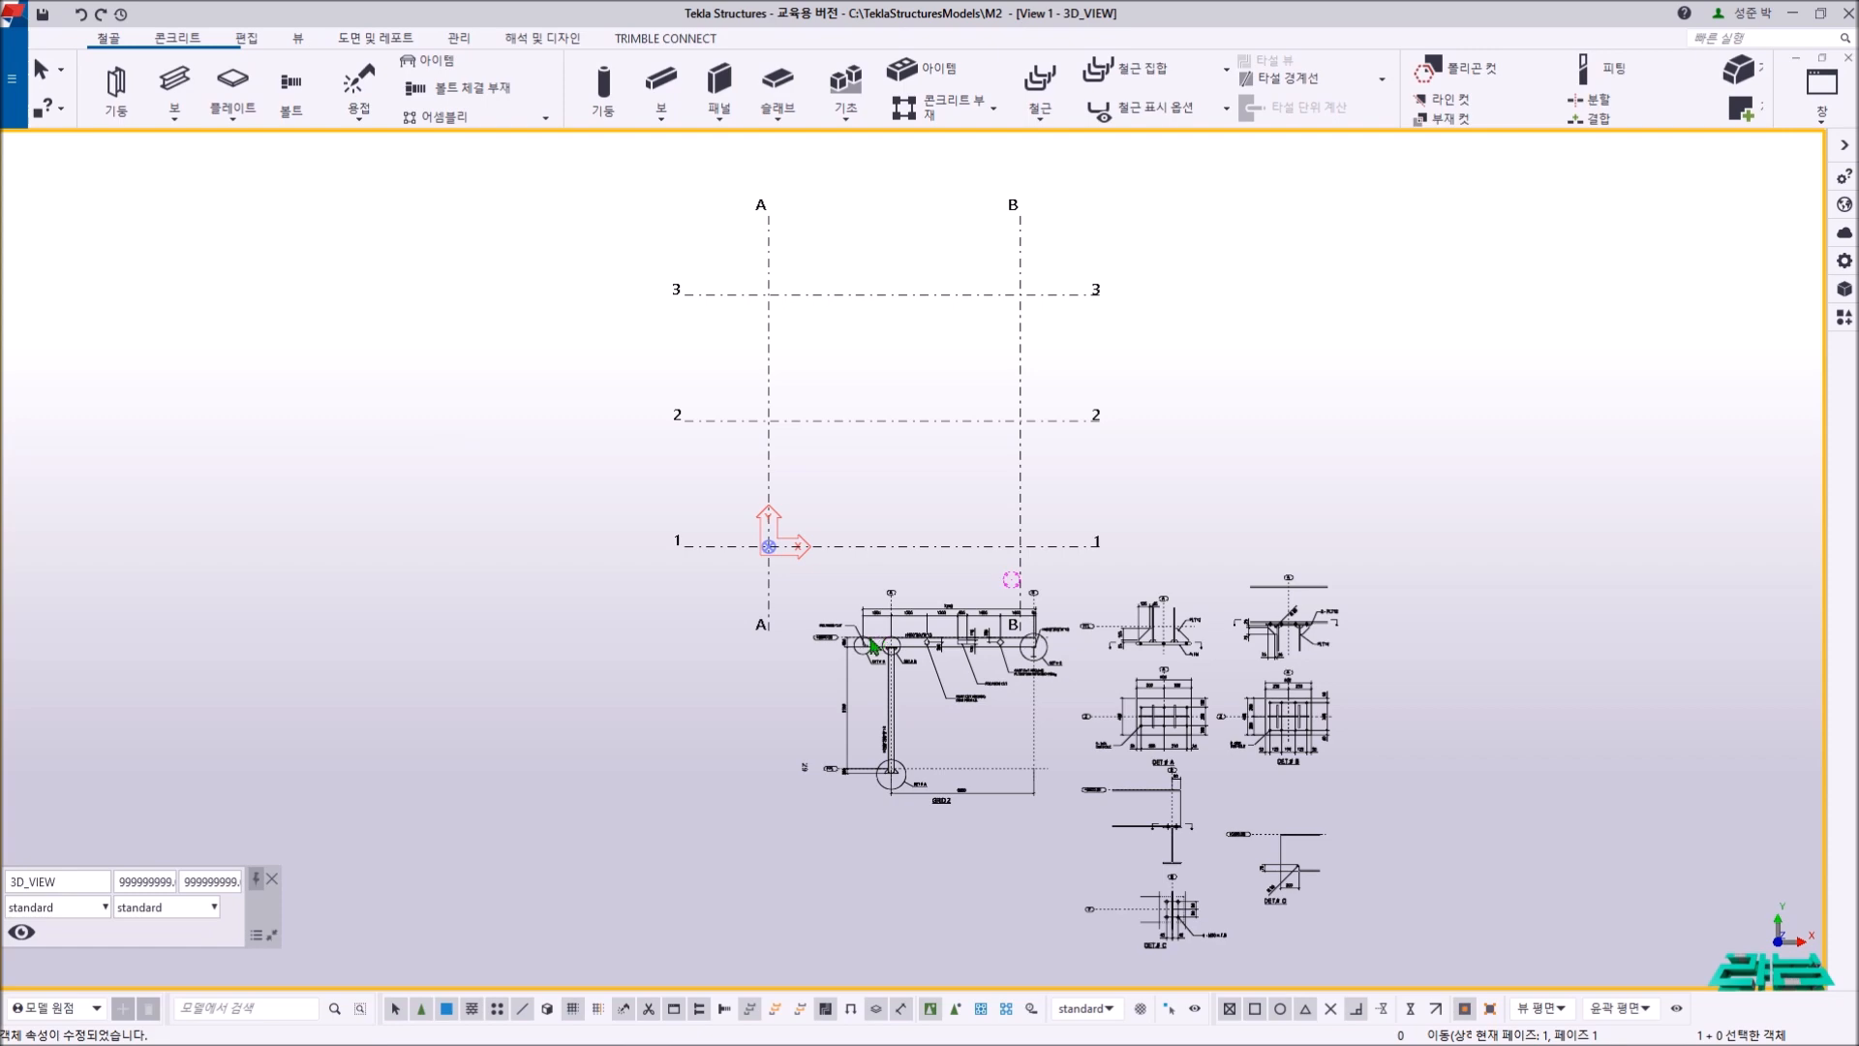
{"action": "middle_click_drag", "start_coordinate": [873, 644], "coordinate": [792, 667]}
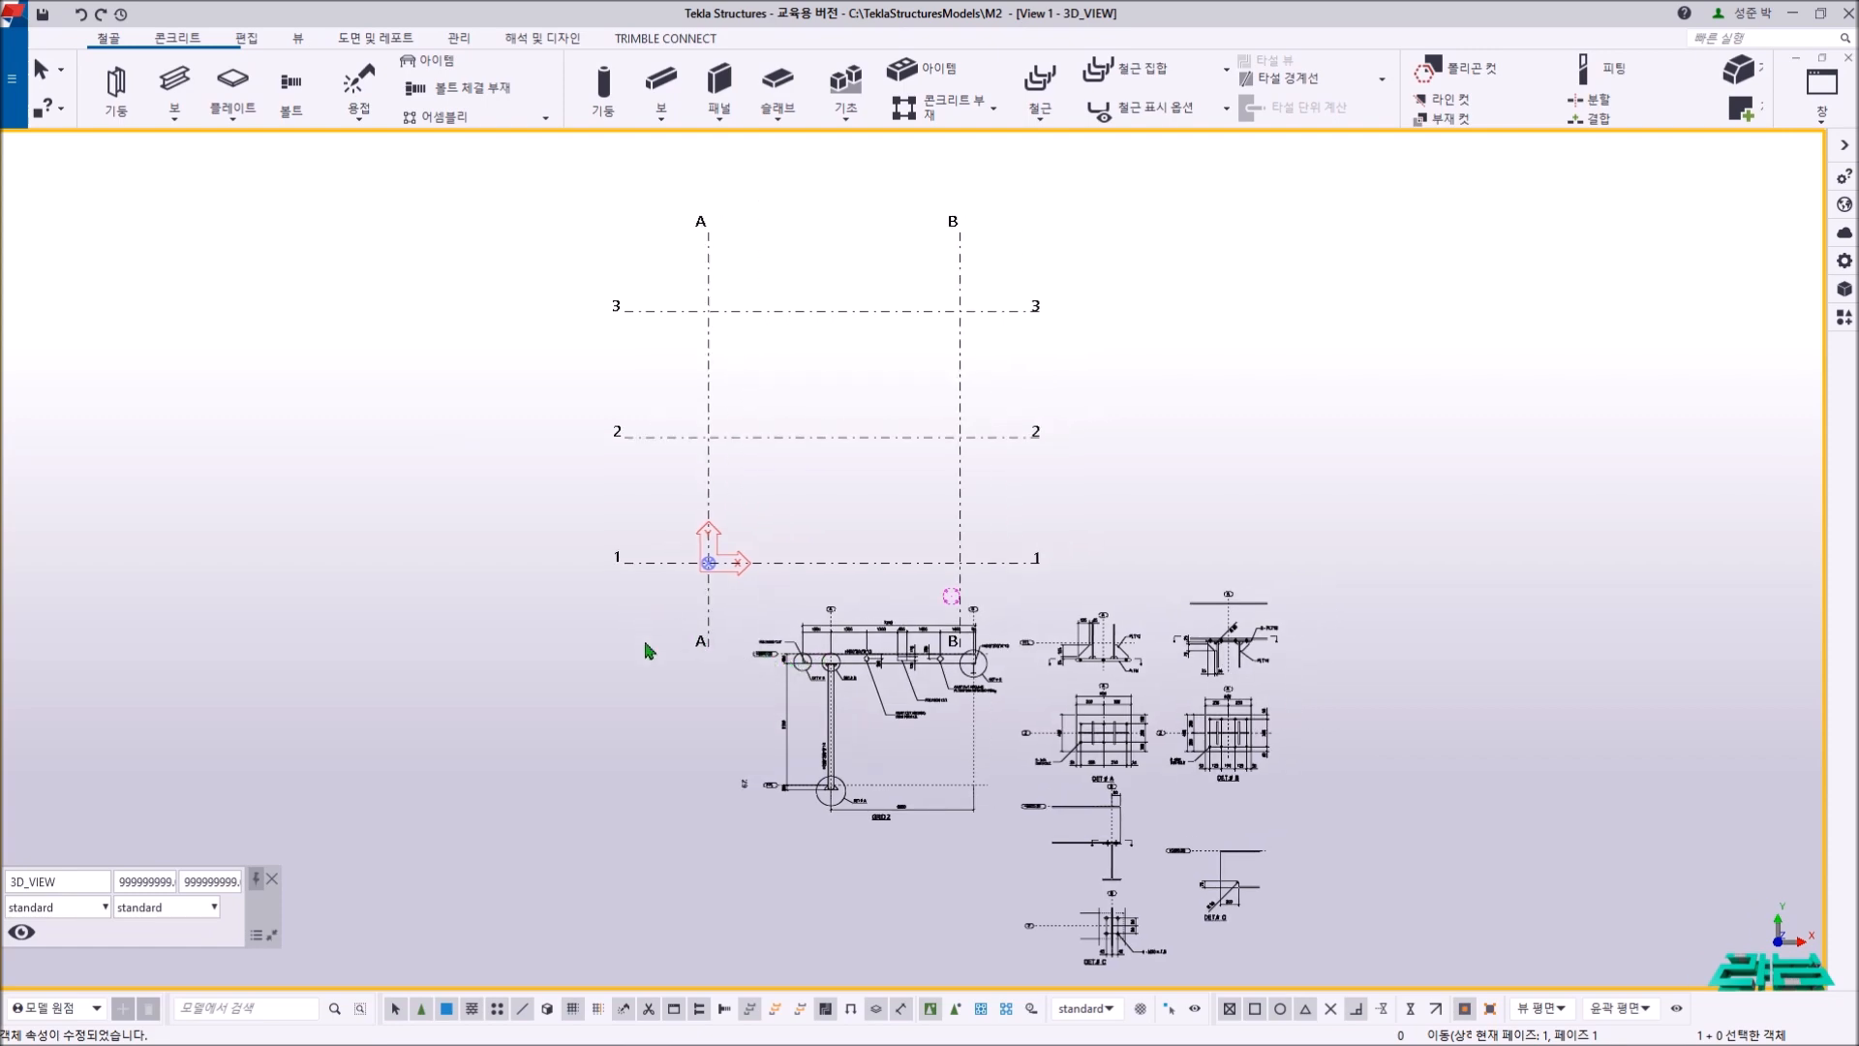
{"action": "scroll", "coordinate": [810, 741], "scroll_direction": "up", "scroll_amount": 10}
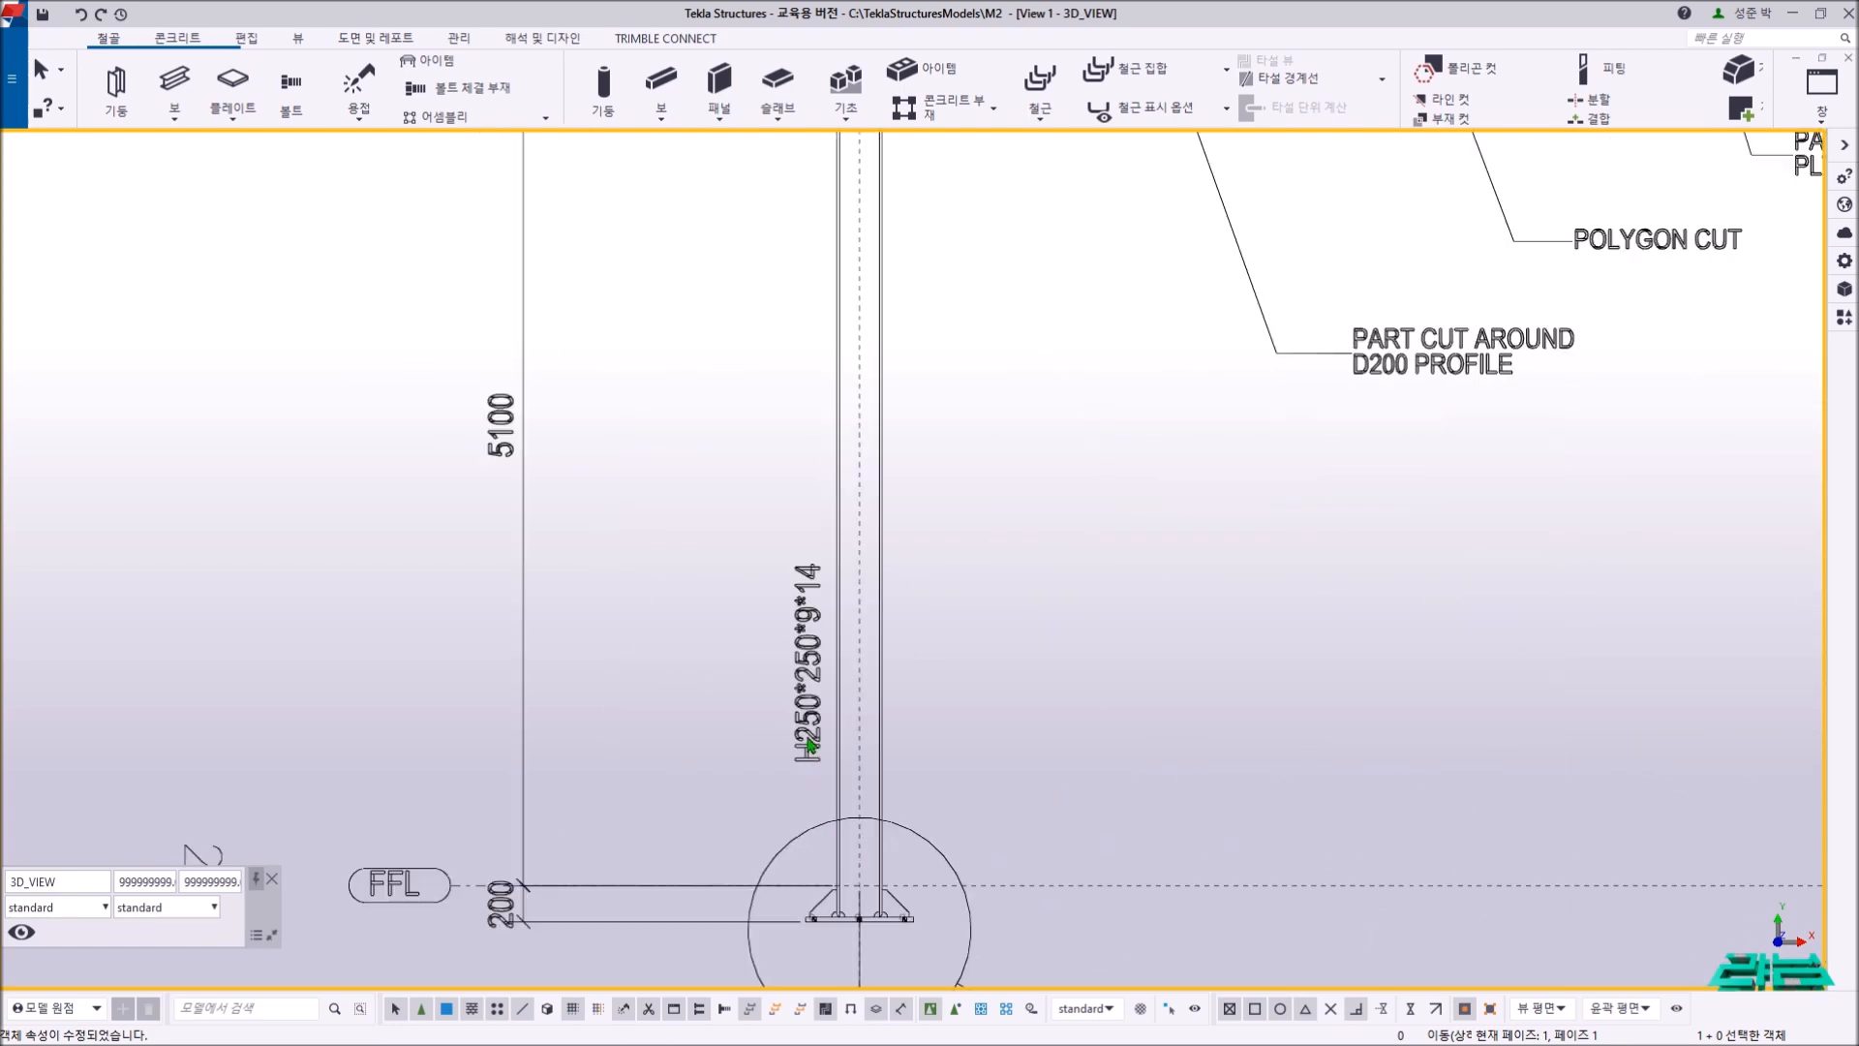
{"action": "scroll", "coordinate": [811, 654], "scroll_direction": "down", "scroll_amount": 5}
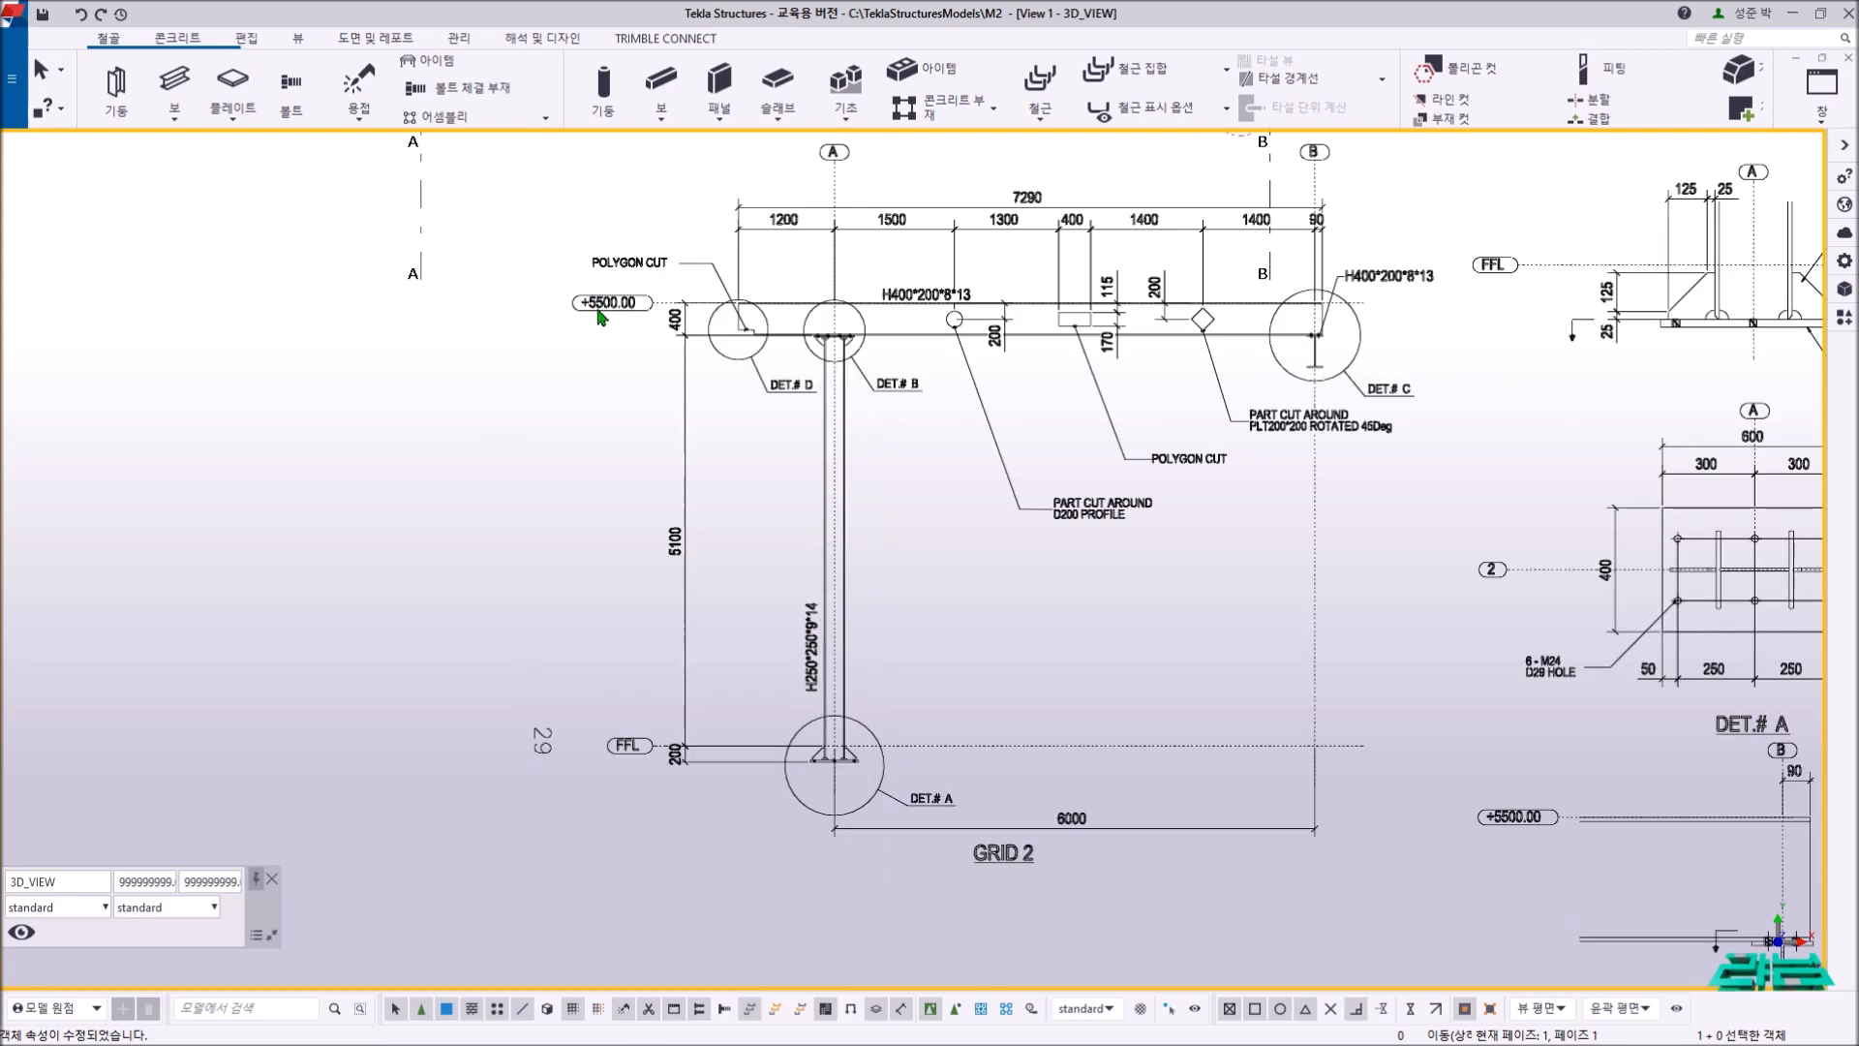
{"action": "scroll", "coordinate": [687, 768], "scroll_direction": "down", "scroll_amount": 6}
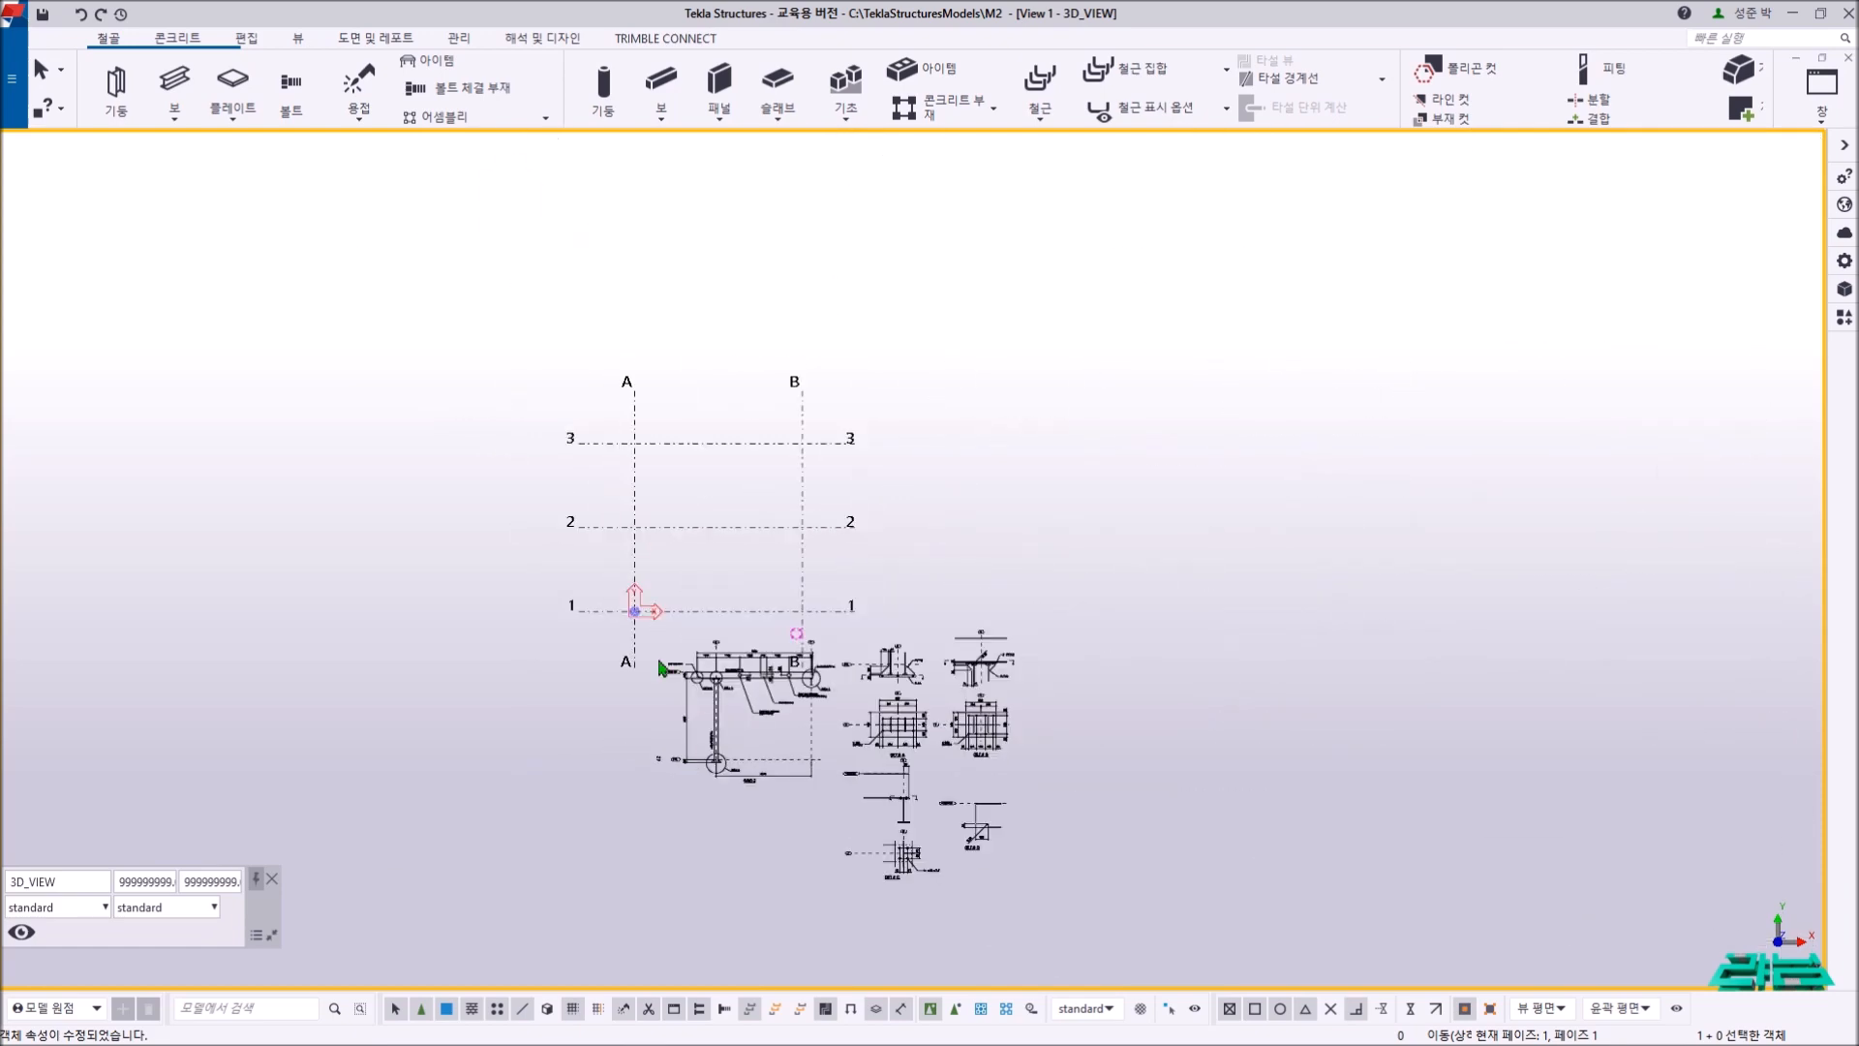
{"action": "scroll", "coordinate": [554, 552], "scroll_direction": "down", "scroll_amount": 1}
{"action": "scroll", "coordinate": [554, 552], "scroll_direction": "up", "scroll_amount": 1}
{"action": "middle_click_drag", "start_coordinate": [569, 543], "coordinate": [592, 549]}
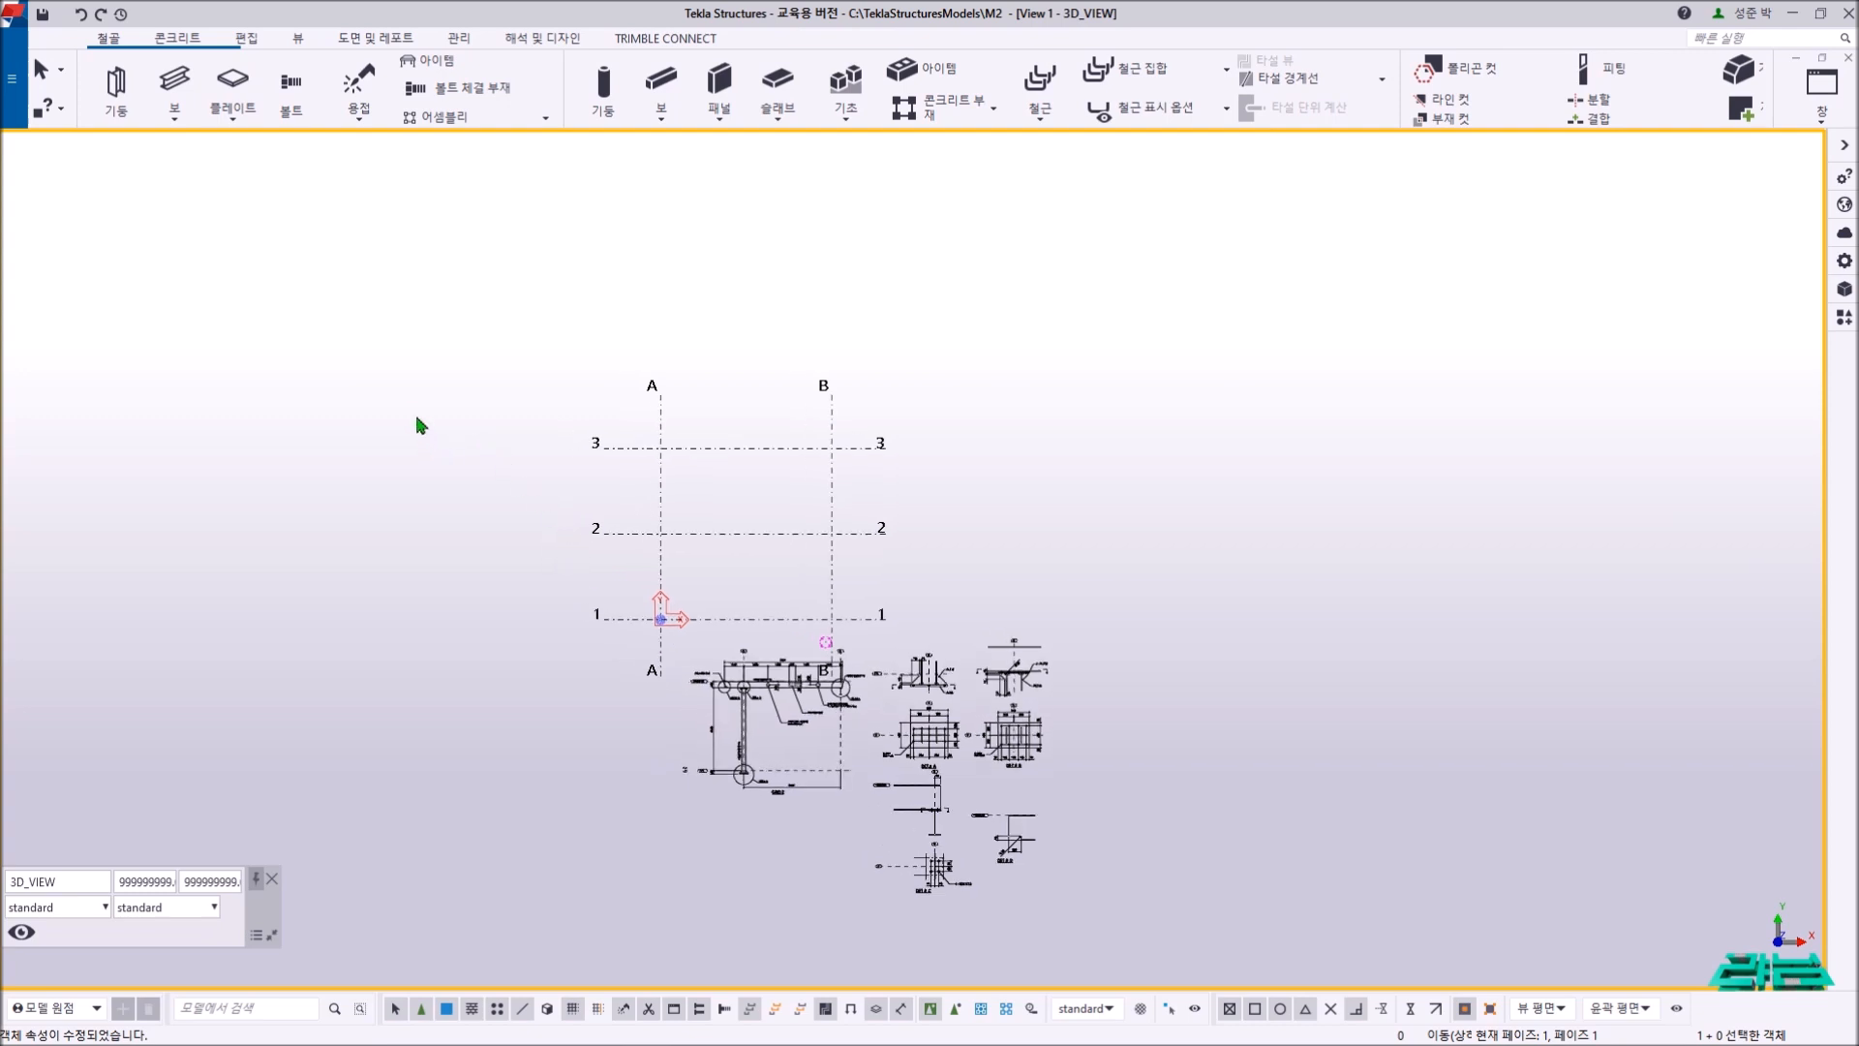
- Start a steel column and choose the profile H250X250X9X14 from the H 200-300 group of the profile catalog
{"action": "left_click", "coordinate": [118, 93]}
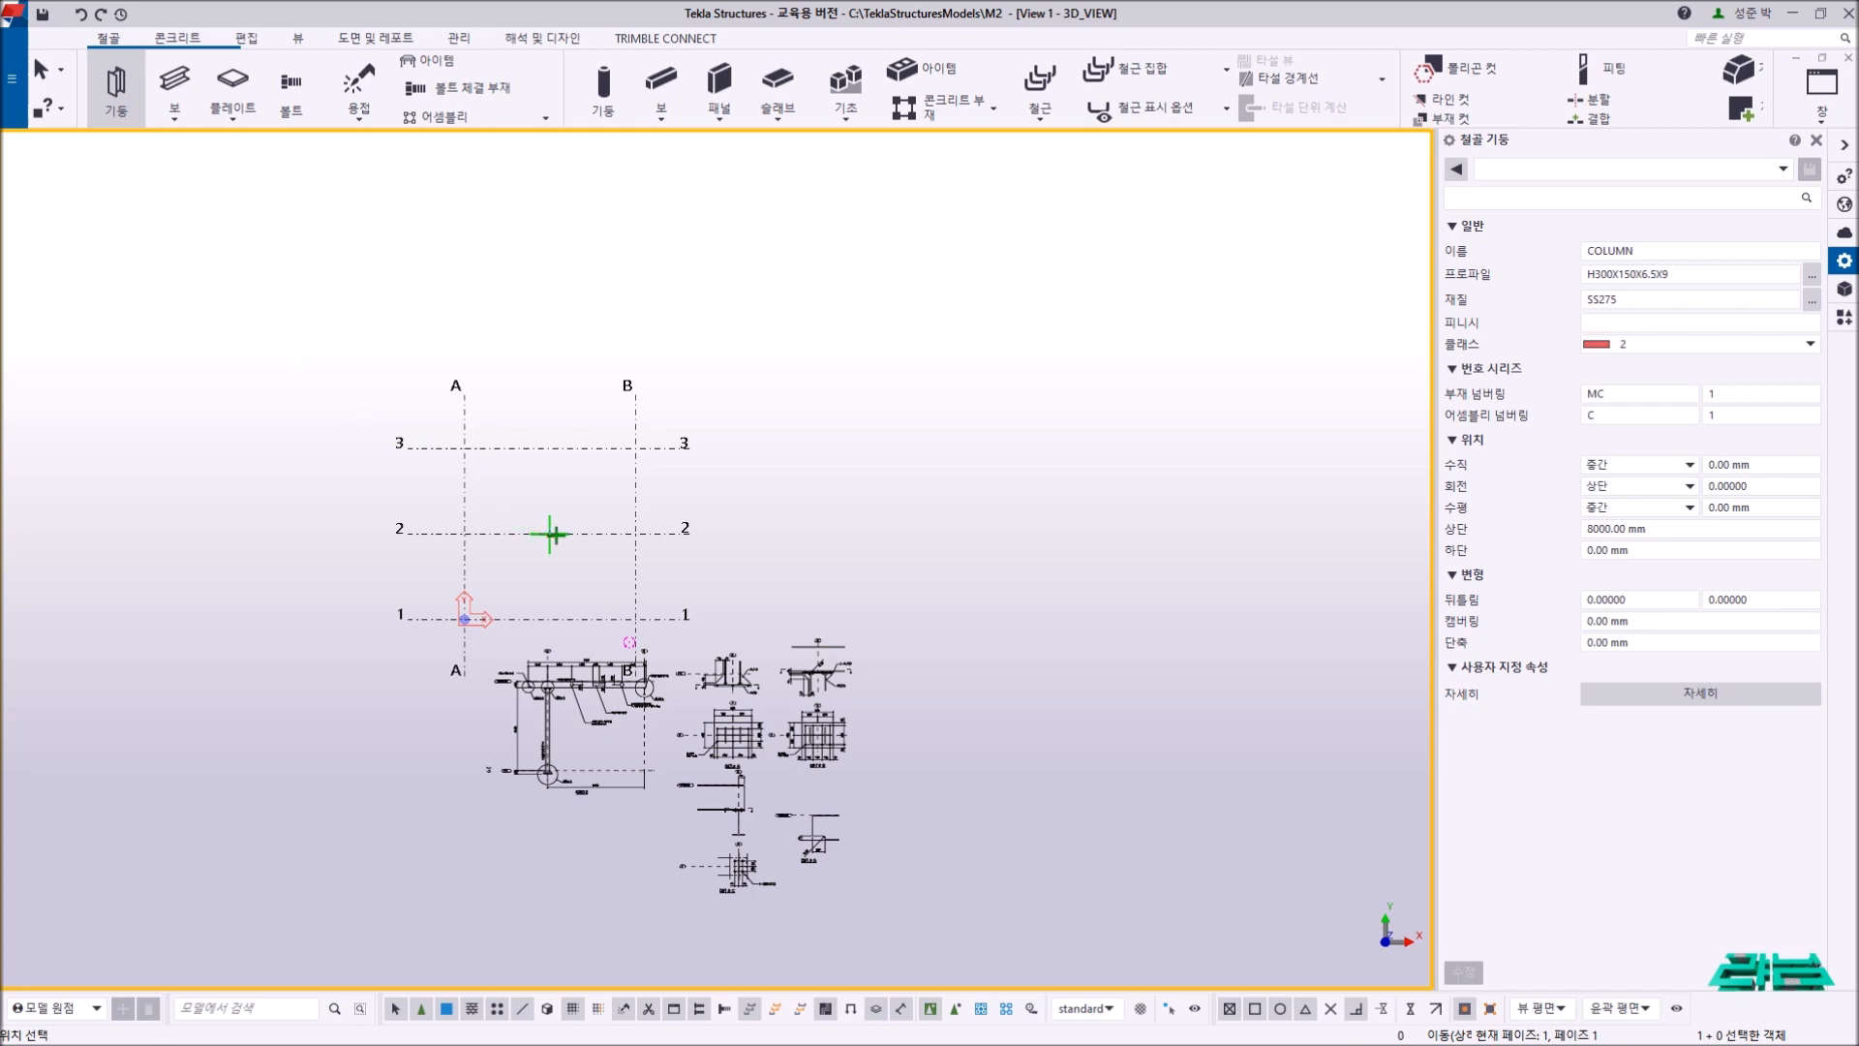
{"action": "middle_click_drag", "start_coordinate": [543, 529], "coordinate": [796, 532]}
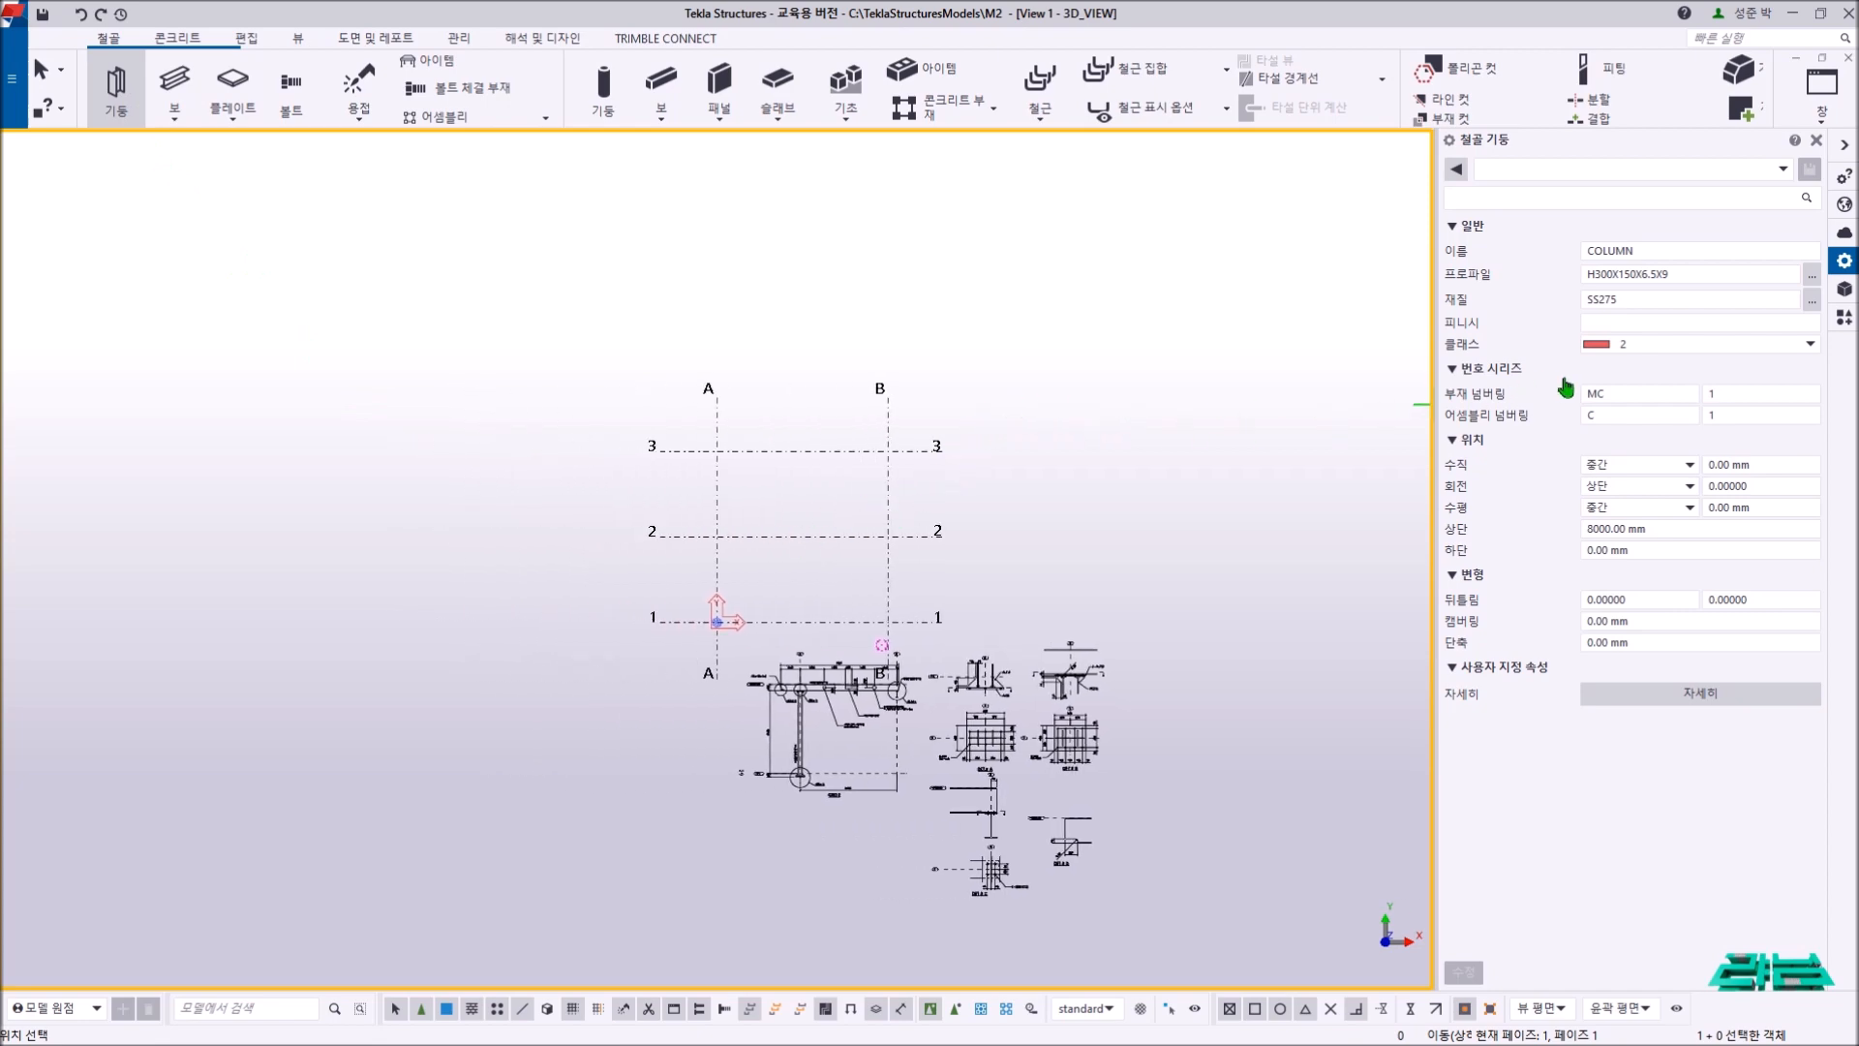
{"action": "left_click", "coordinate": [1812, 280]}
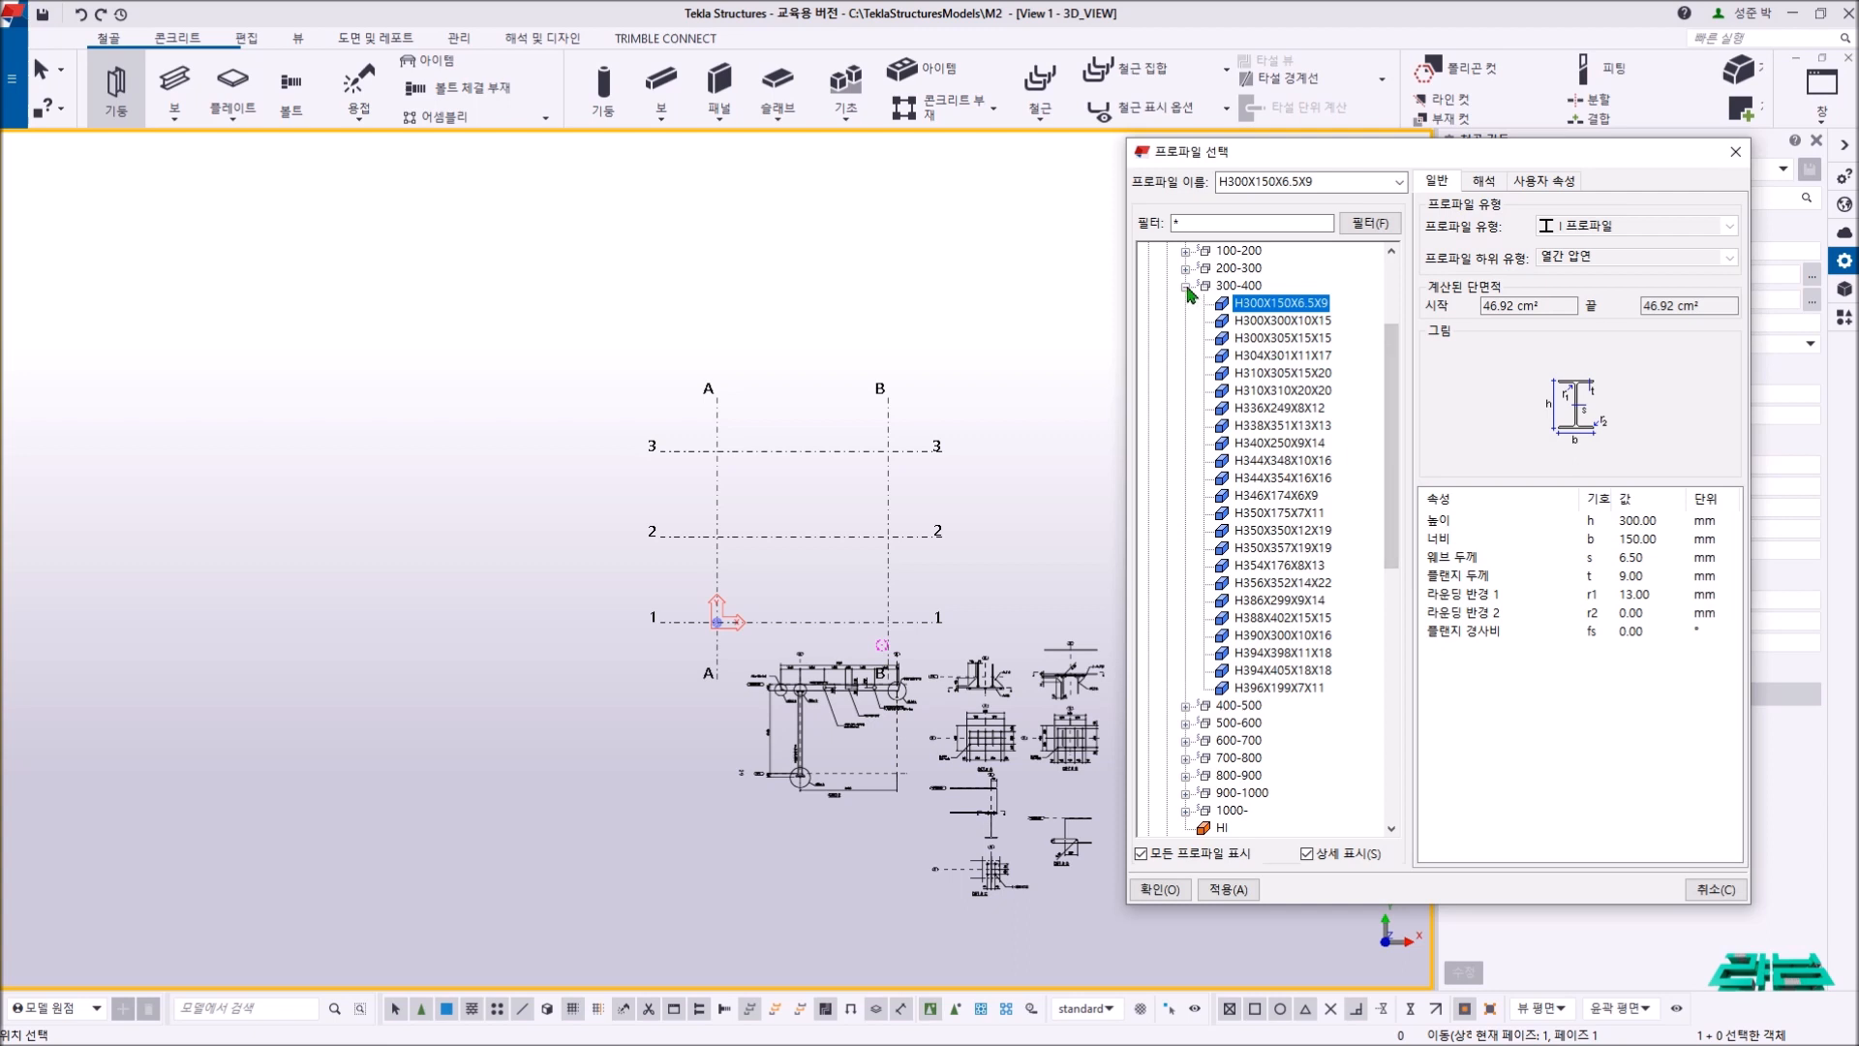
{"action": "left_click", "coordinate": [1186, 285]}
{"action": "scroll", "coordinate": [1222, 293], "scroll_direction": "up", "scroll_amount": 3}
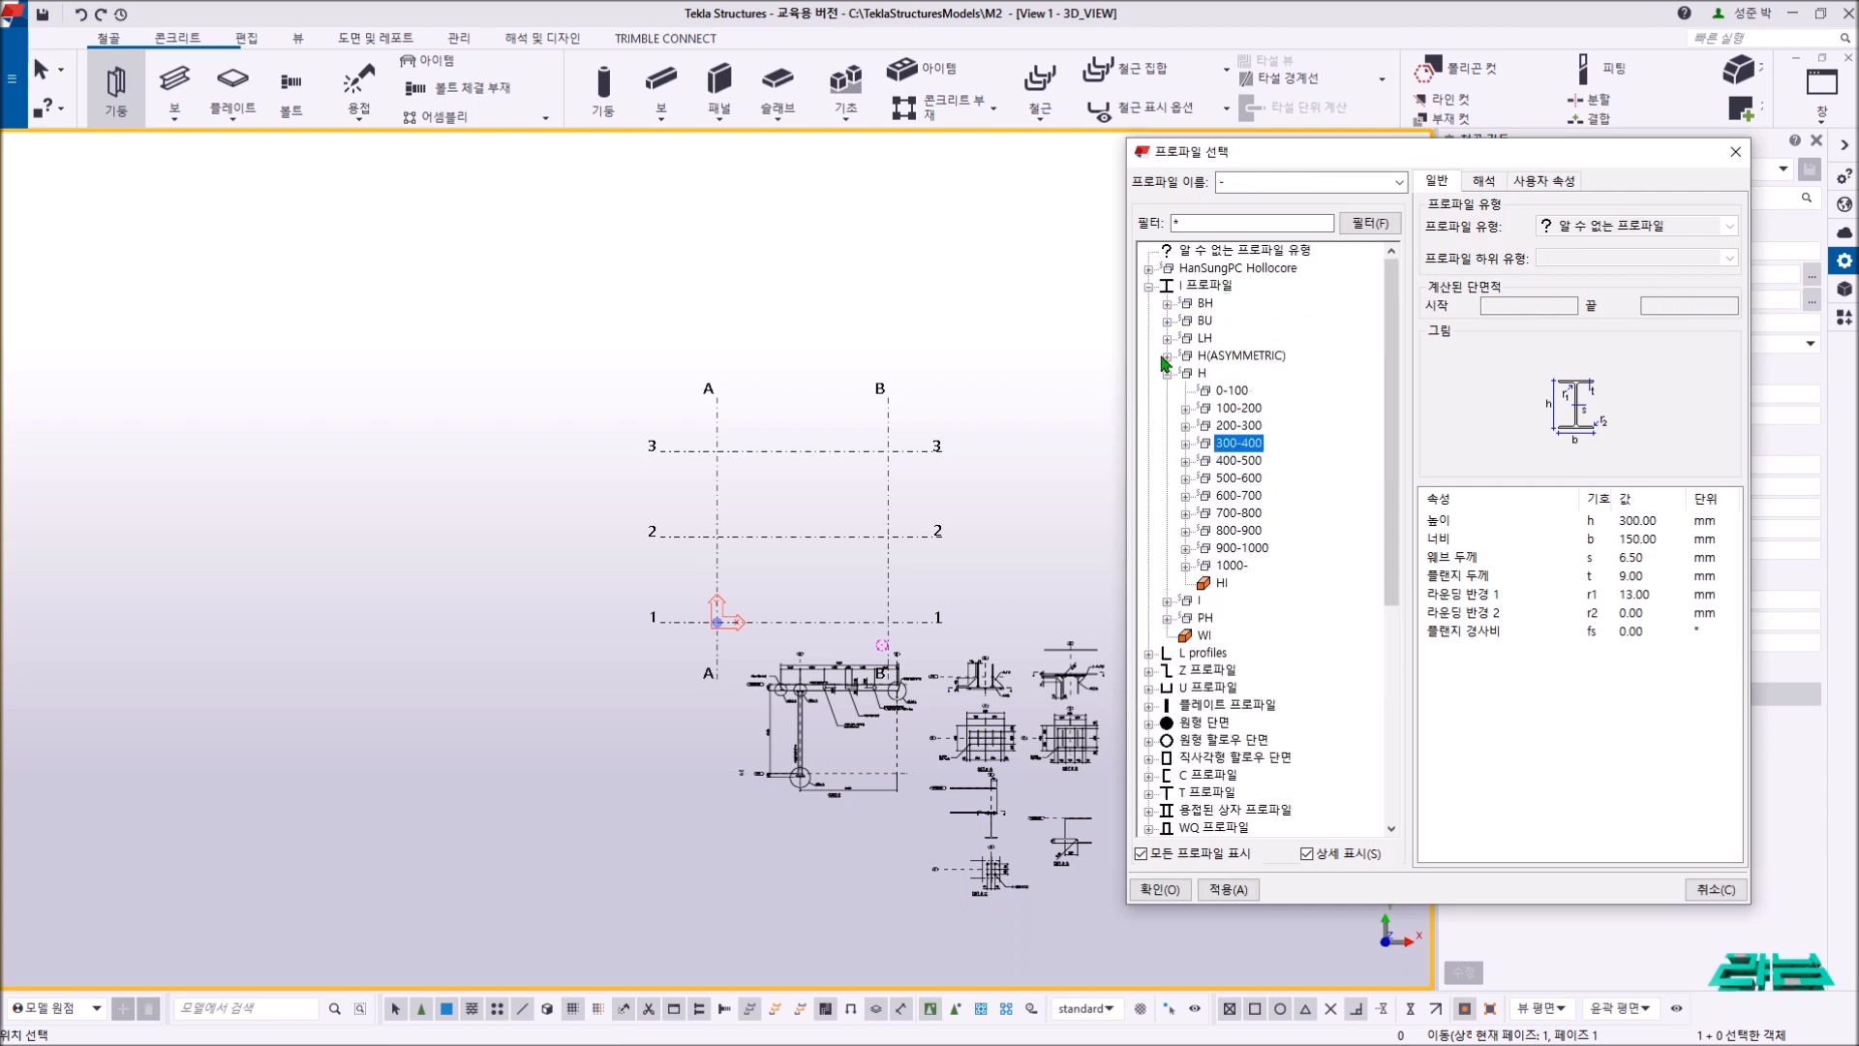
{"action": "left_click", "coordinate": [1201, 285]}
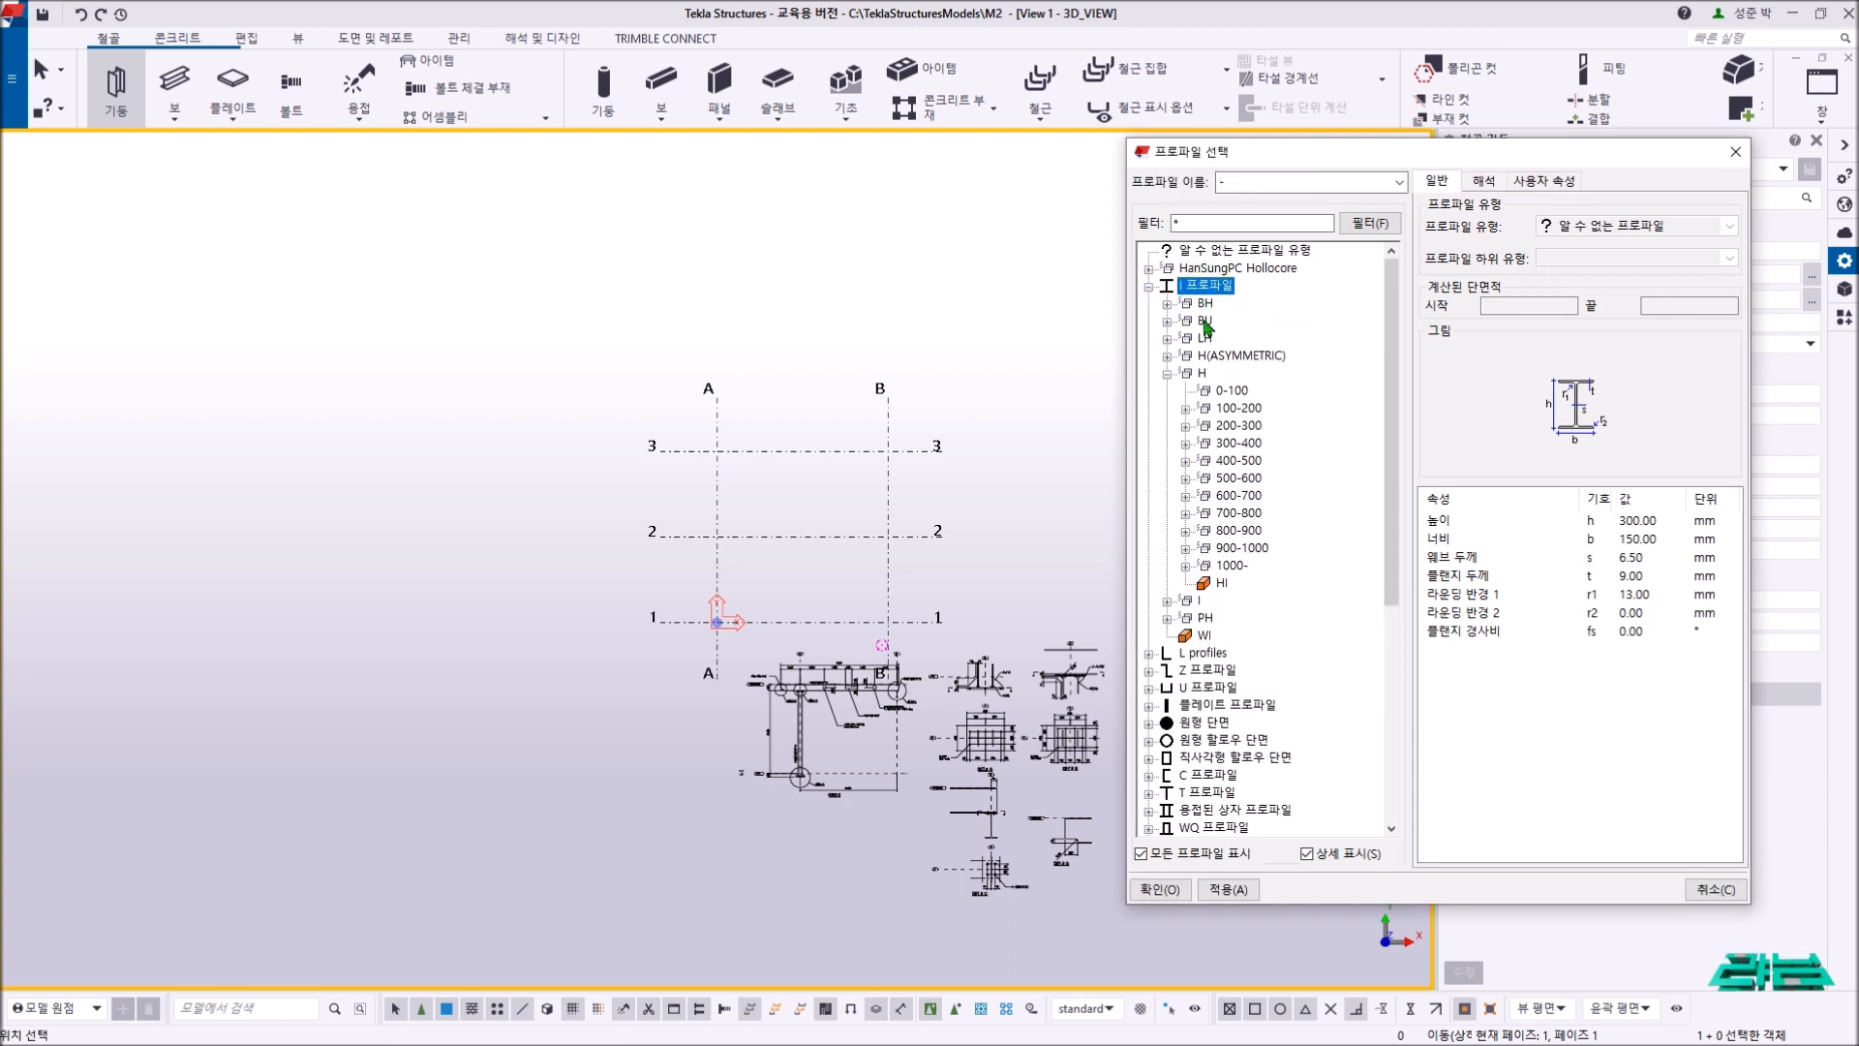
{"action": "left_click", "coordinate": [1203, 374]}
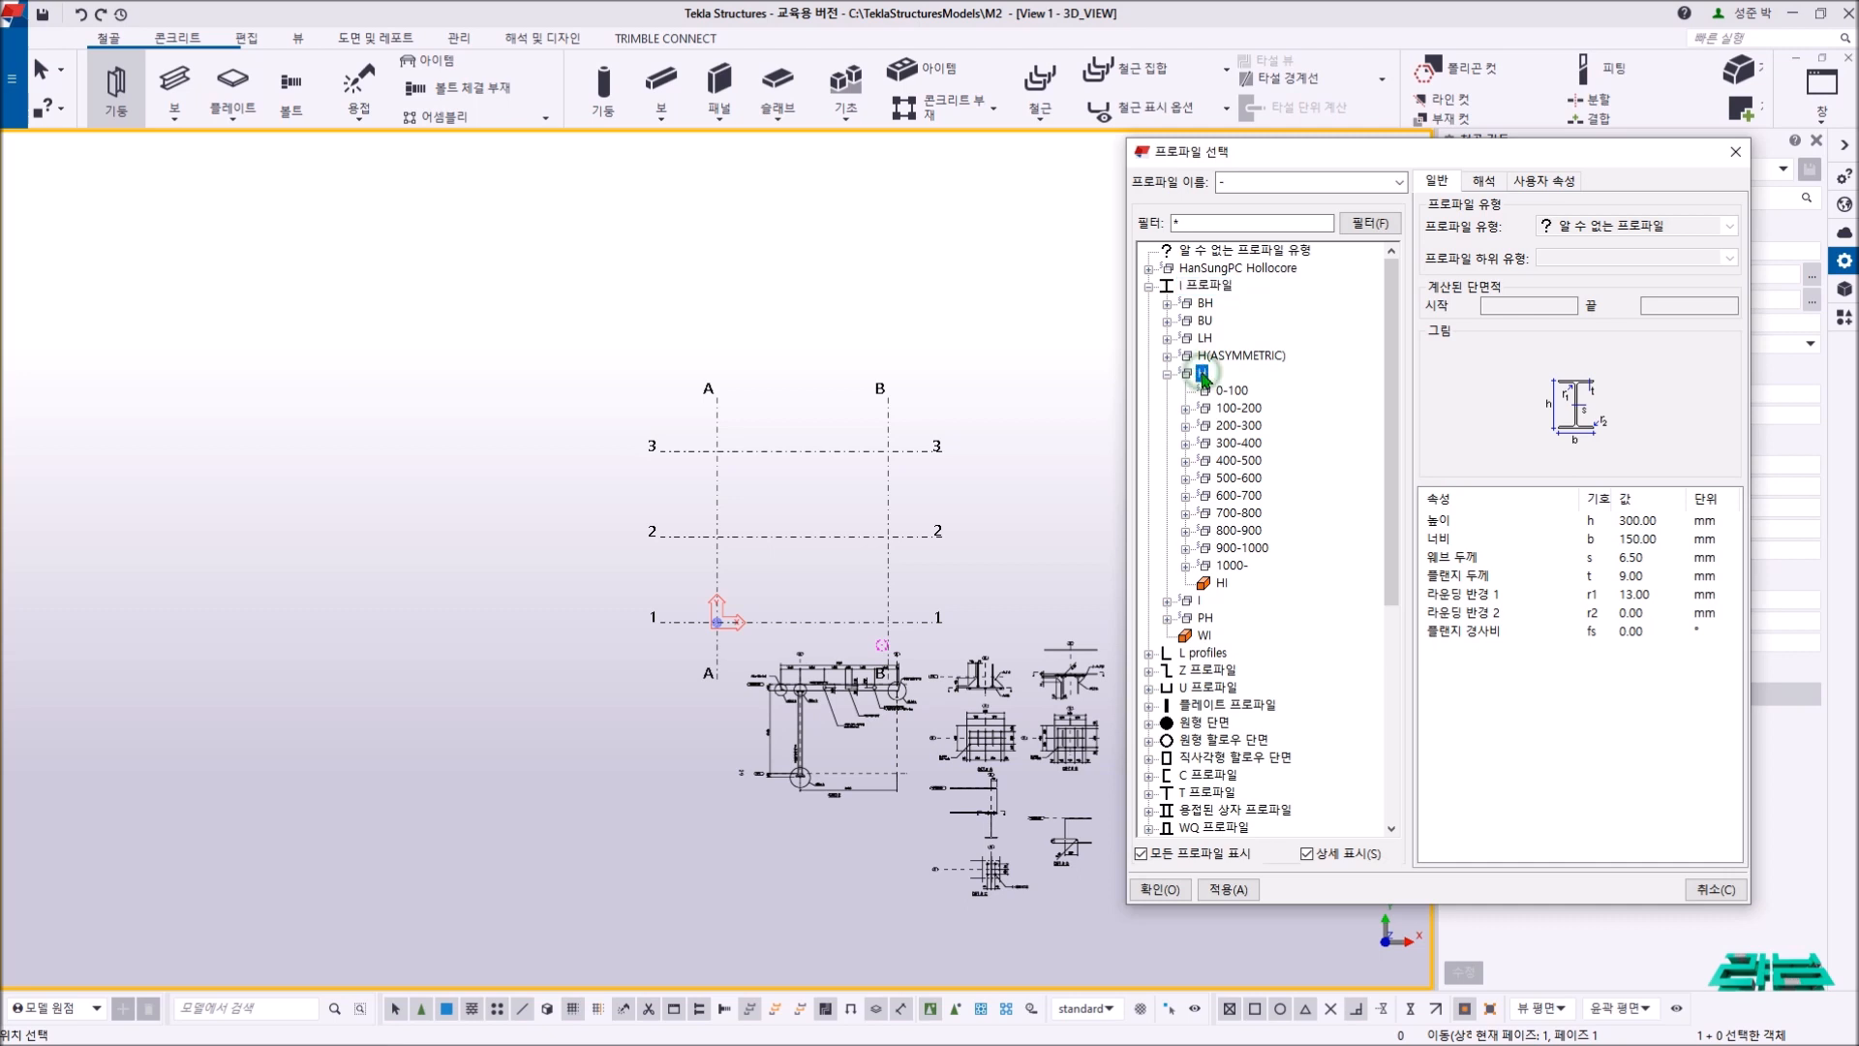
{"action": "left_click", "coordinate": [1186, 426]}
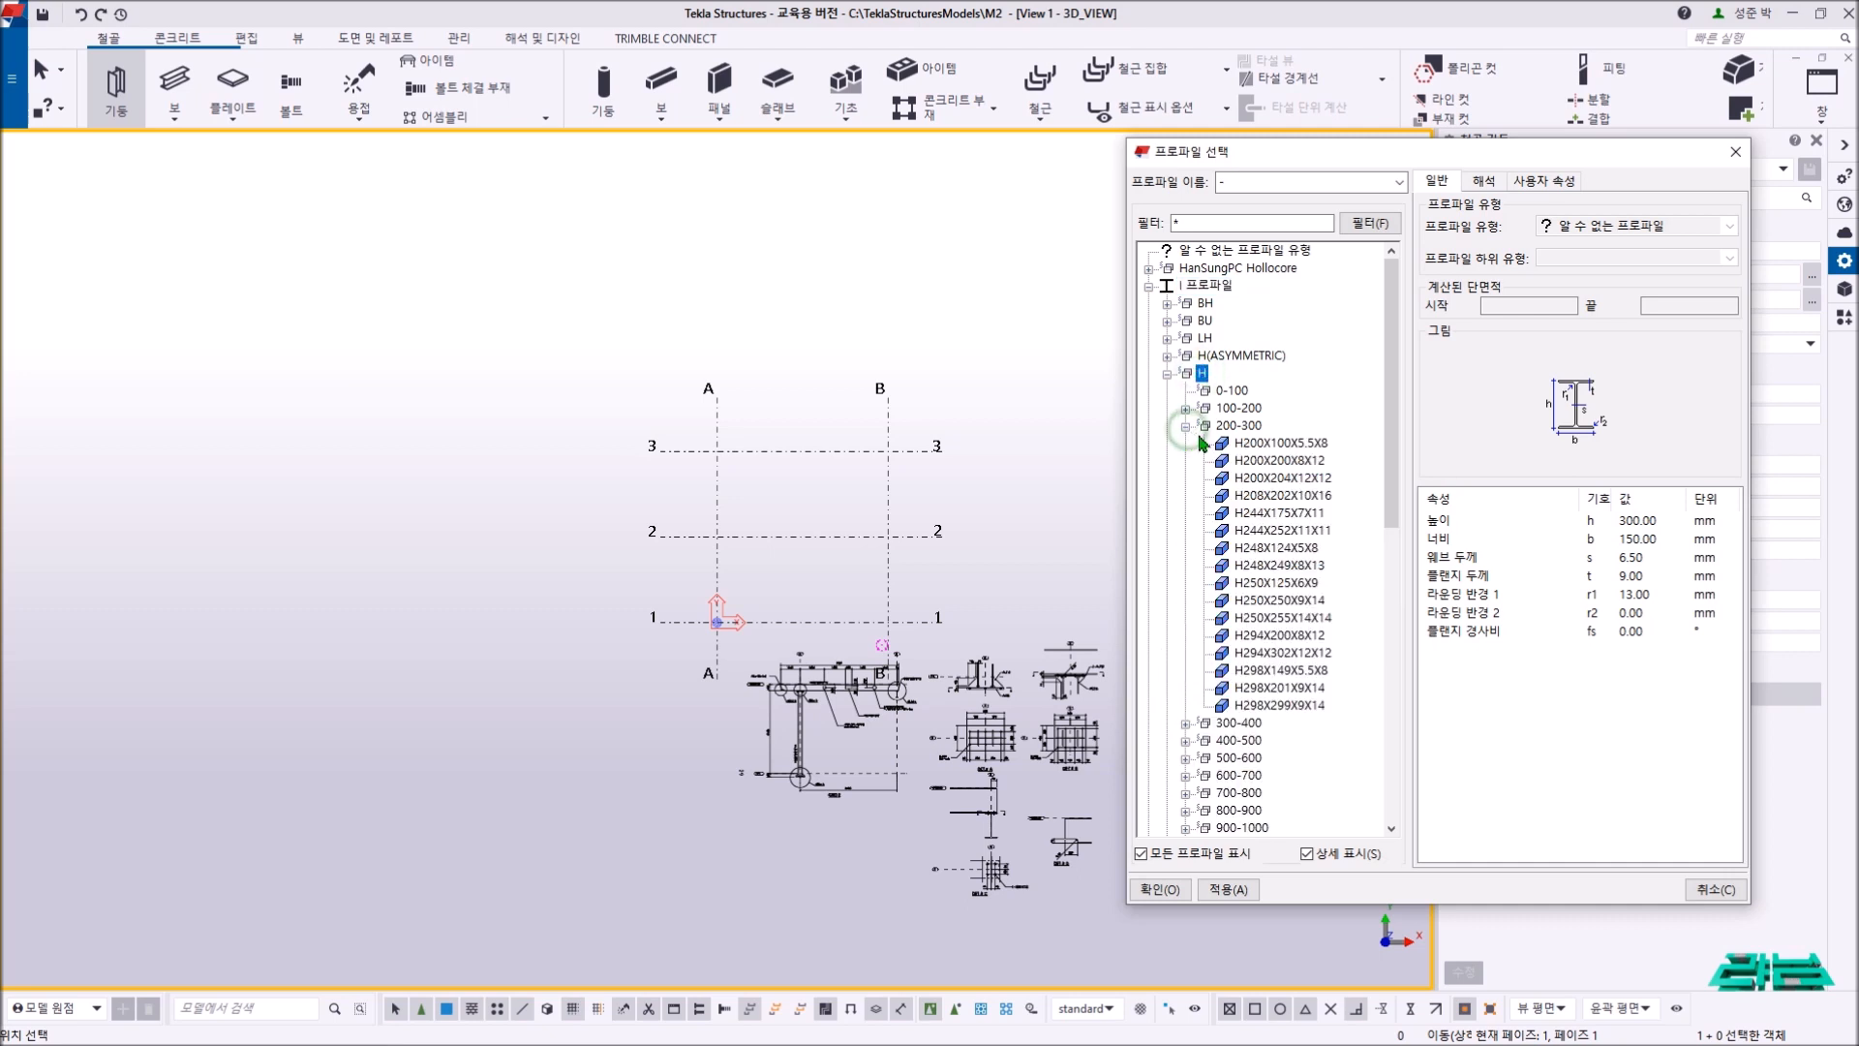
{"action": "left_click", "coordinate": [1279, 604]}
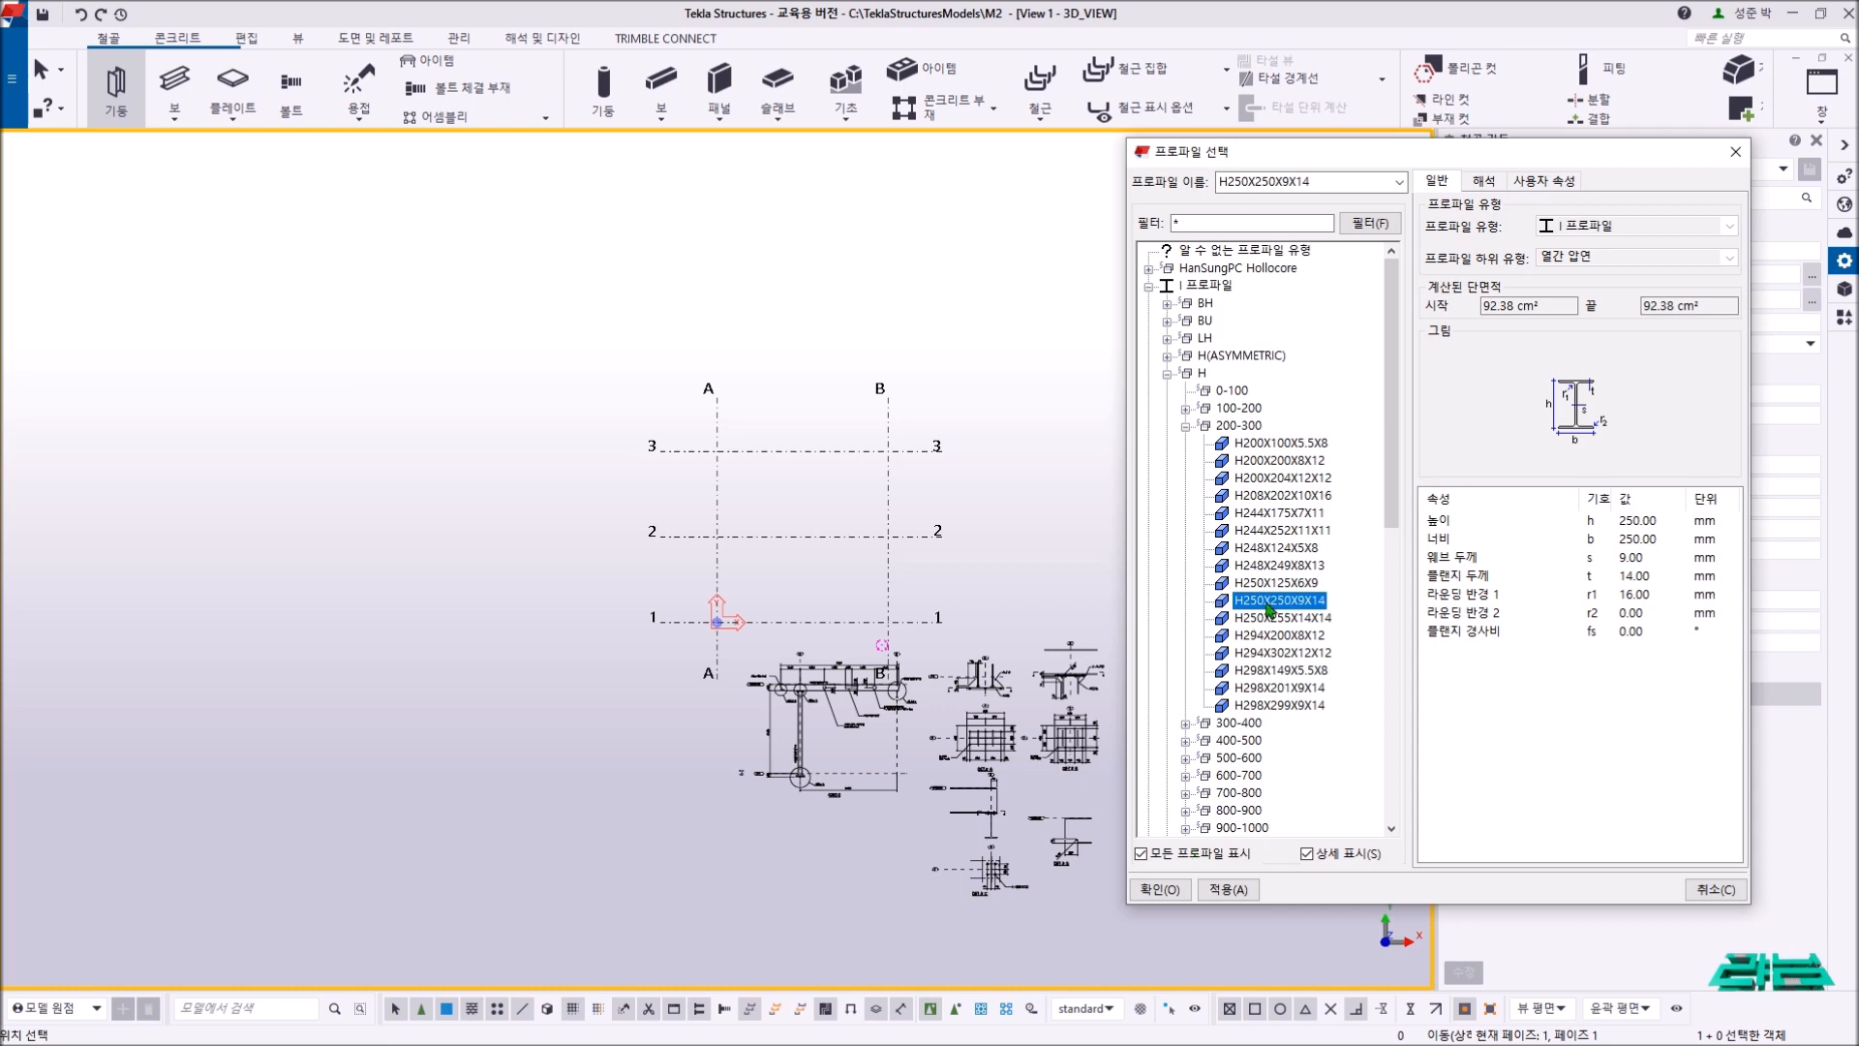
{"action": "left_click", "coordinate": [1160, 888]}
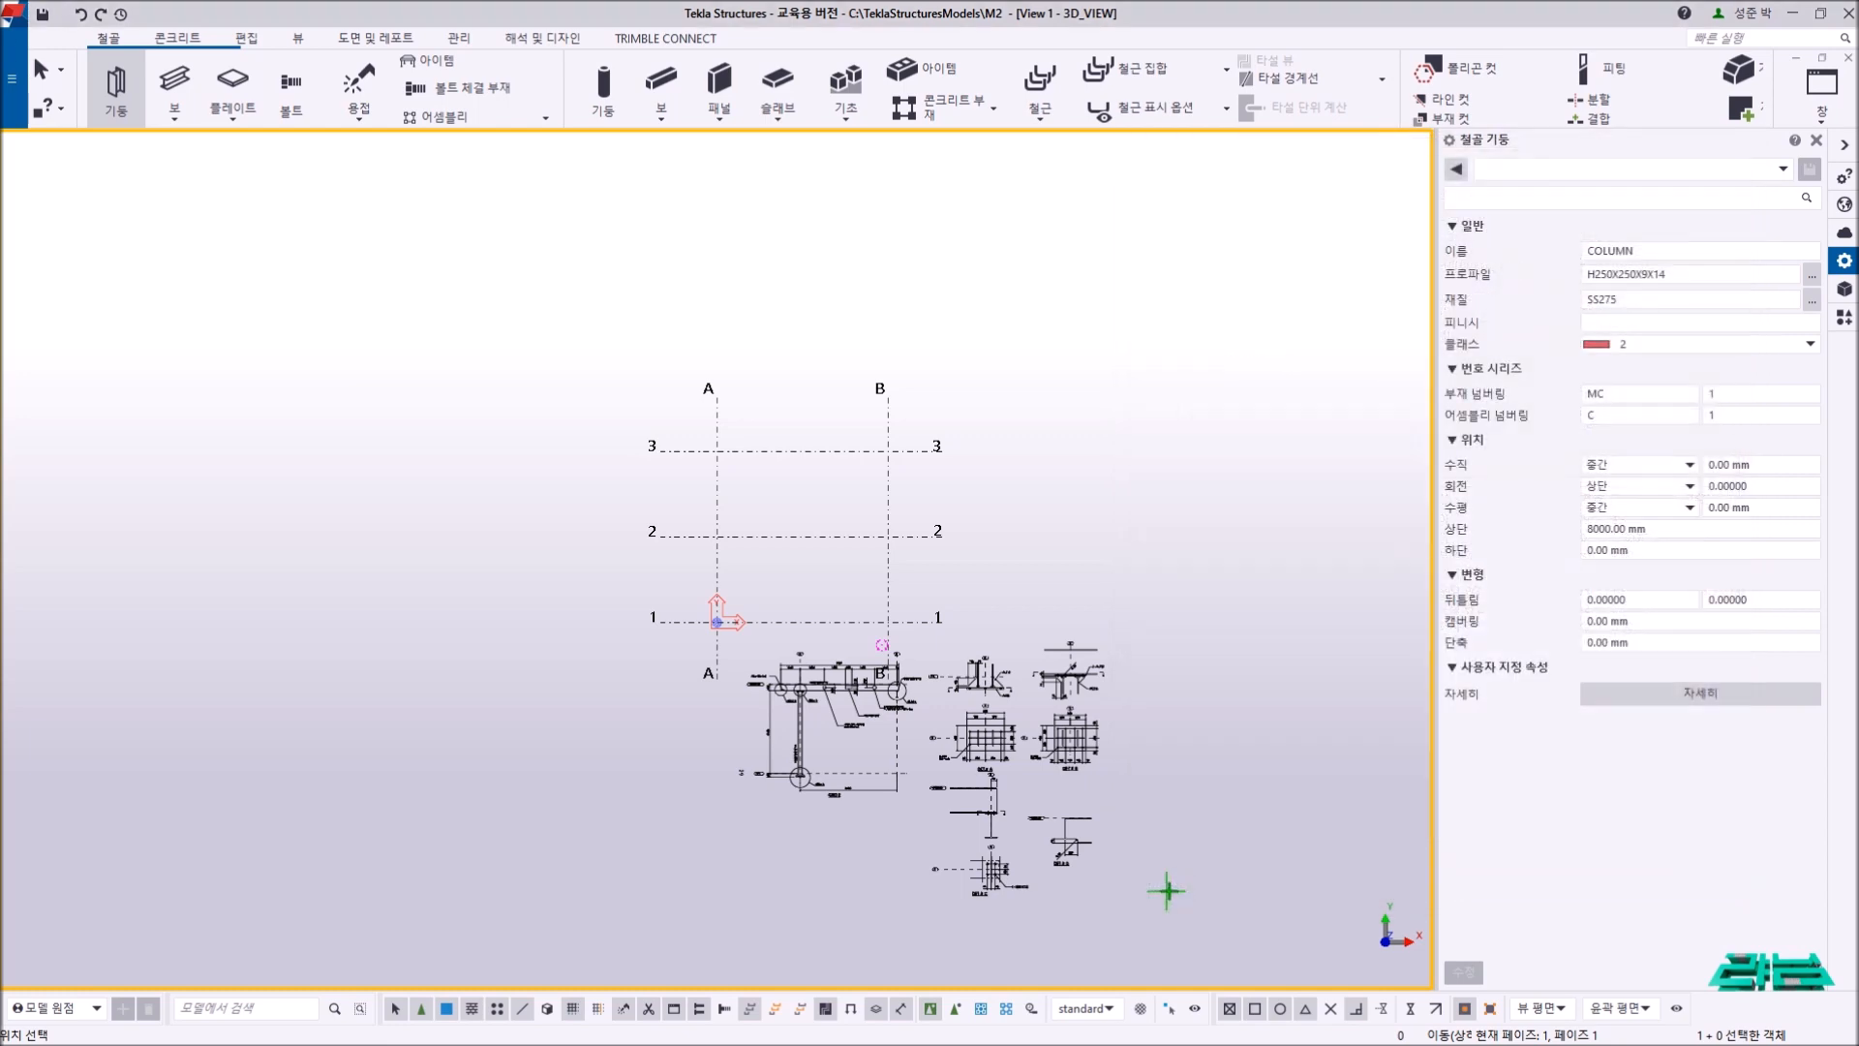
- Enter SC1 as the column's finish and review its material, class and numbering prefixes
{"action": "double_click", "coordinate": [1641, 299]}
{"action": "left_click", "coordinate": [1622, 323]}
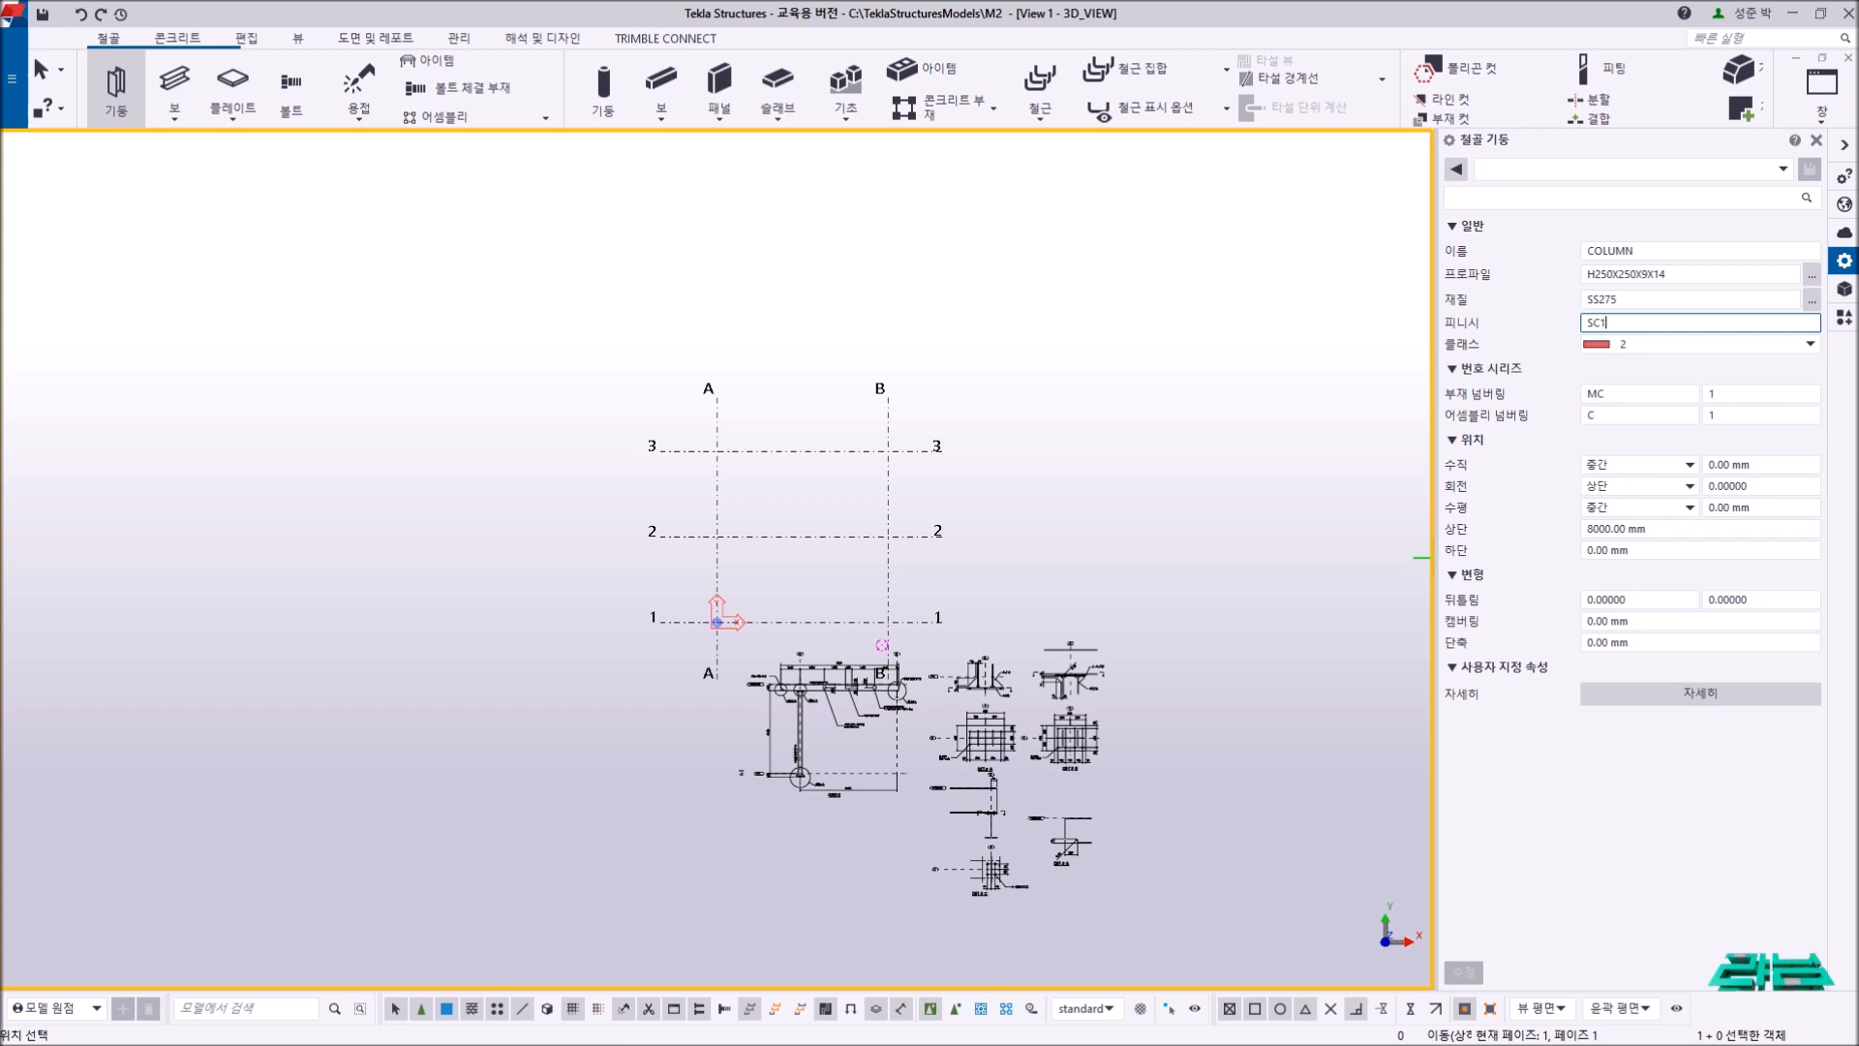
{"action": "left_click", "coordinate": [1659, 342]}
{"action": "left_click", "coordinate": [1659, 342]}
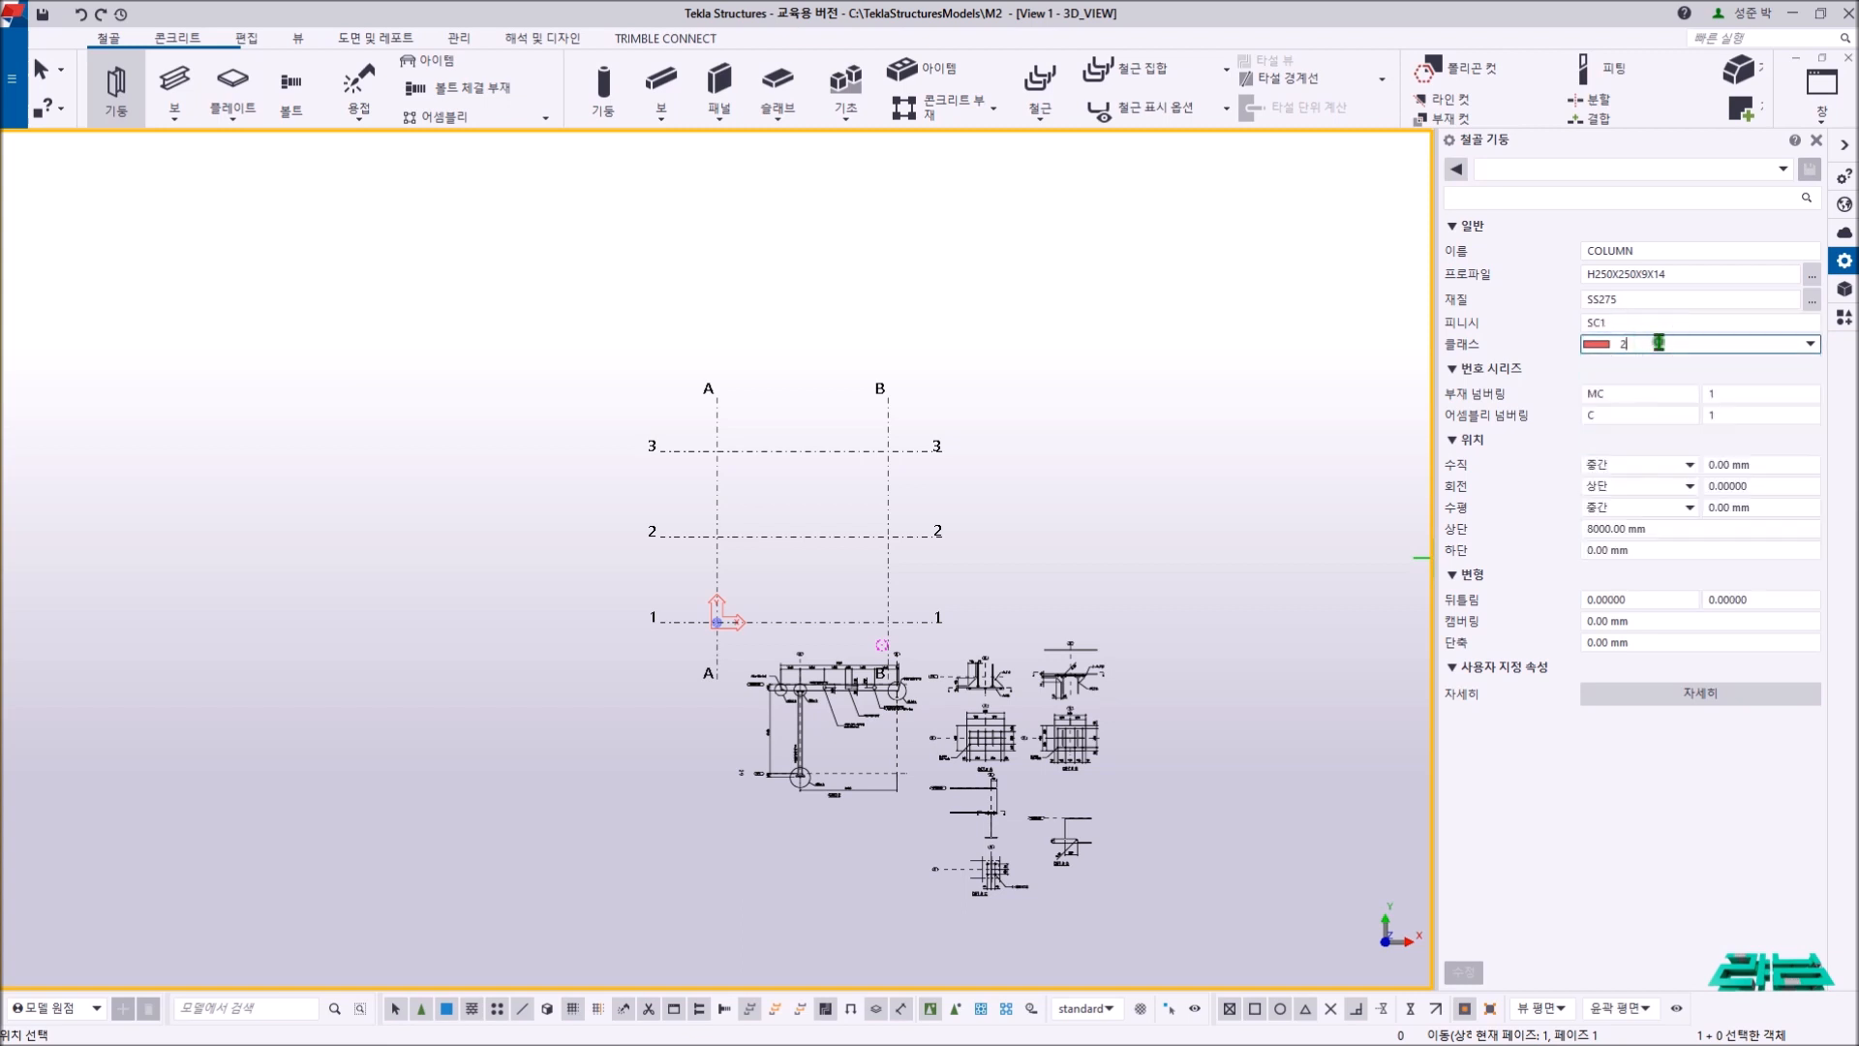
{"action": "left_click", "coordinate": [1639, 393]}
{"action": "left_click", "coordinate": [1627, 417]}
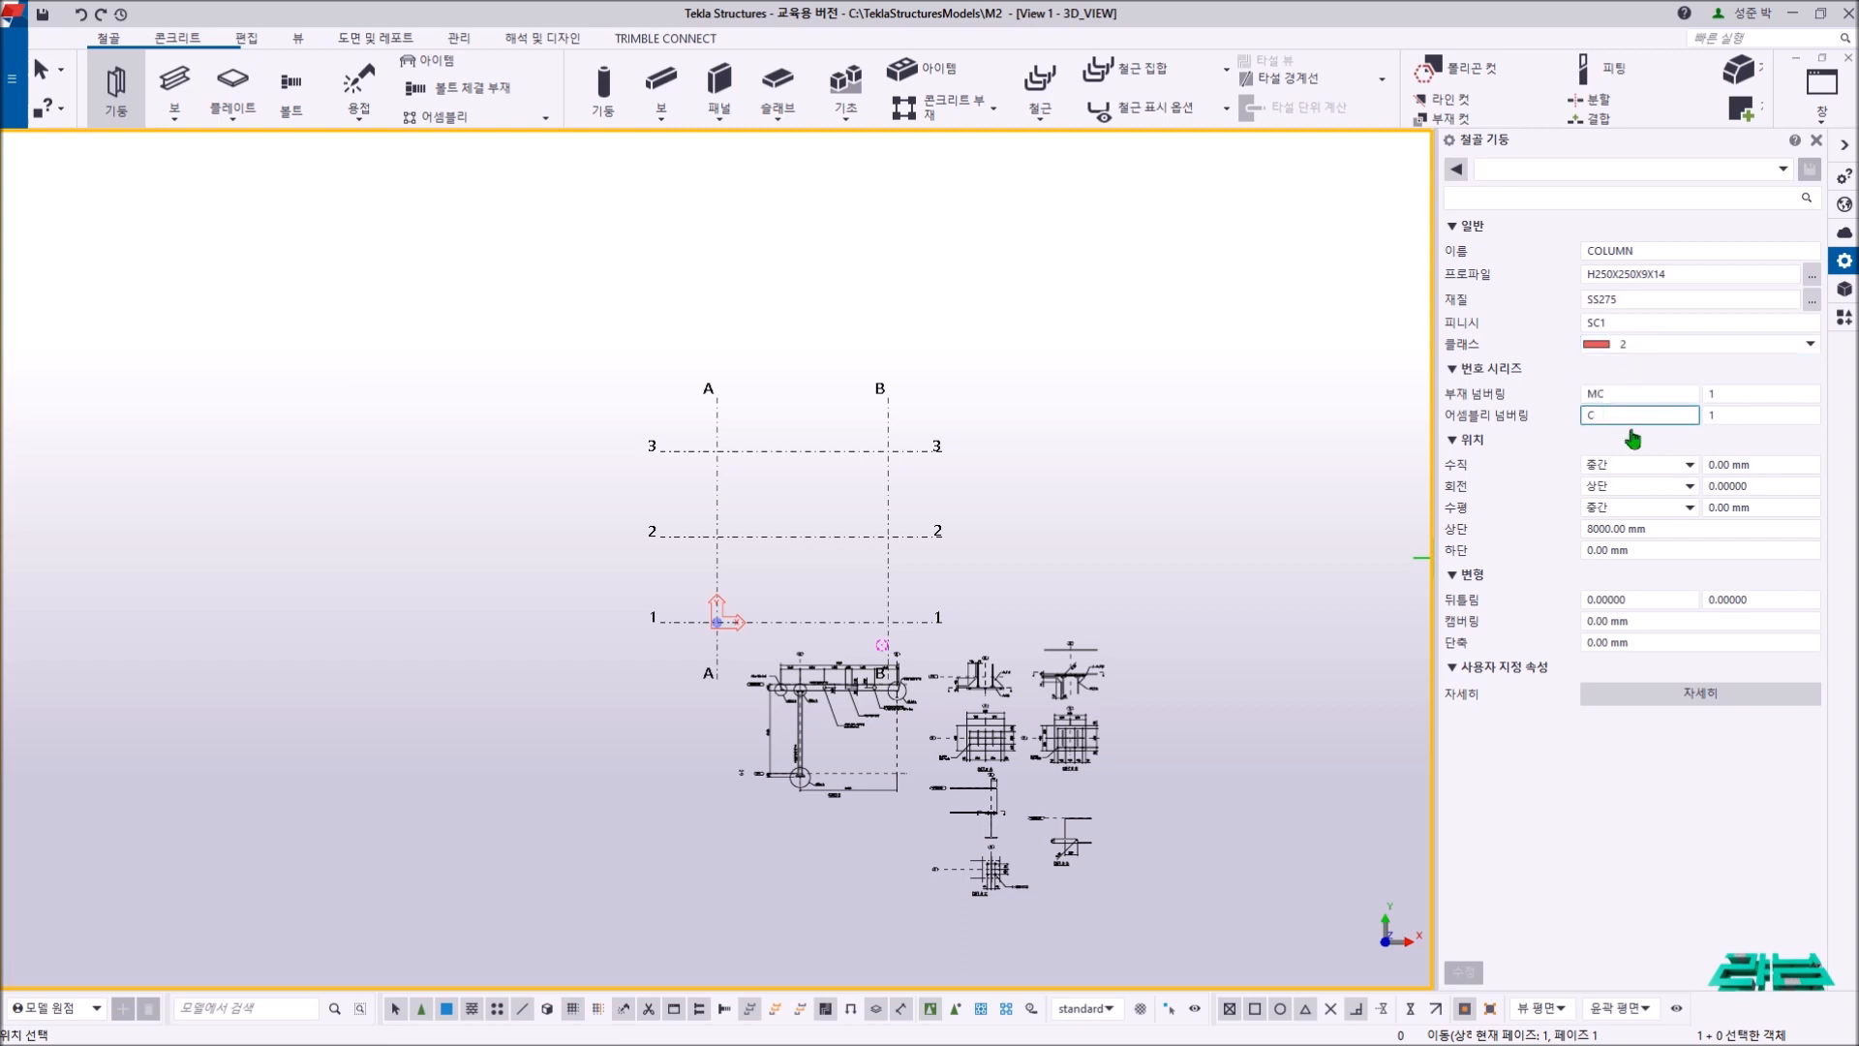
- Check the column's rotation options and set its top level to 5500 mm
{"action": "left_click", "coordinate": [1658, 489]}
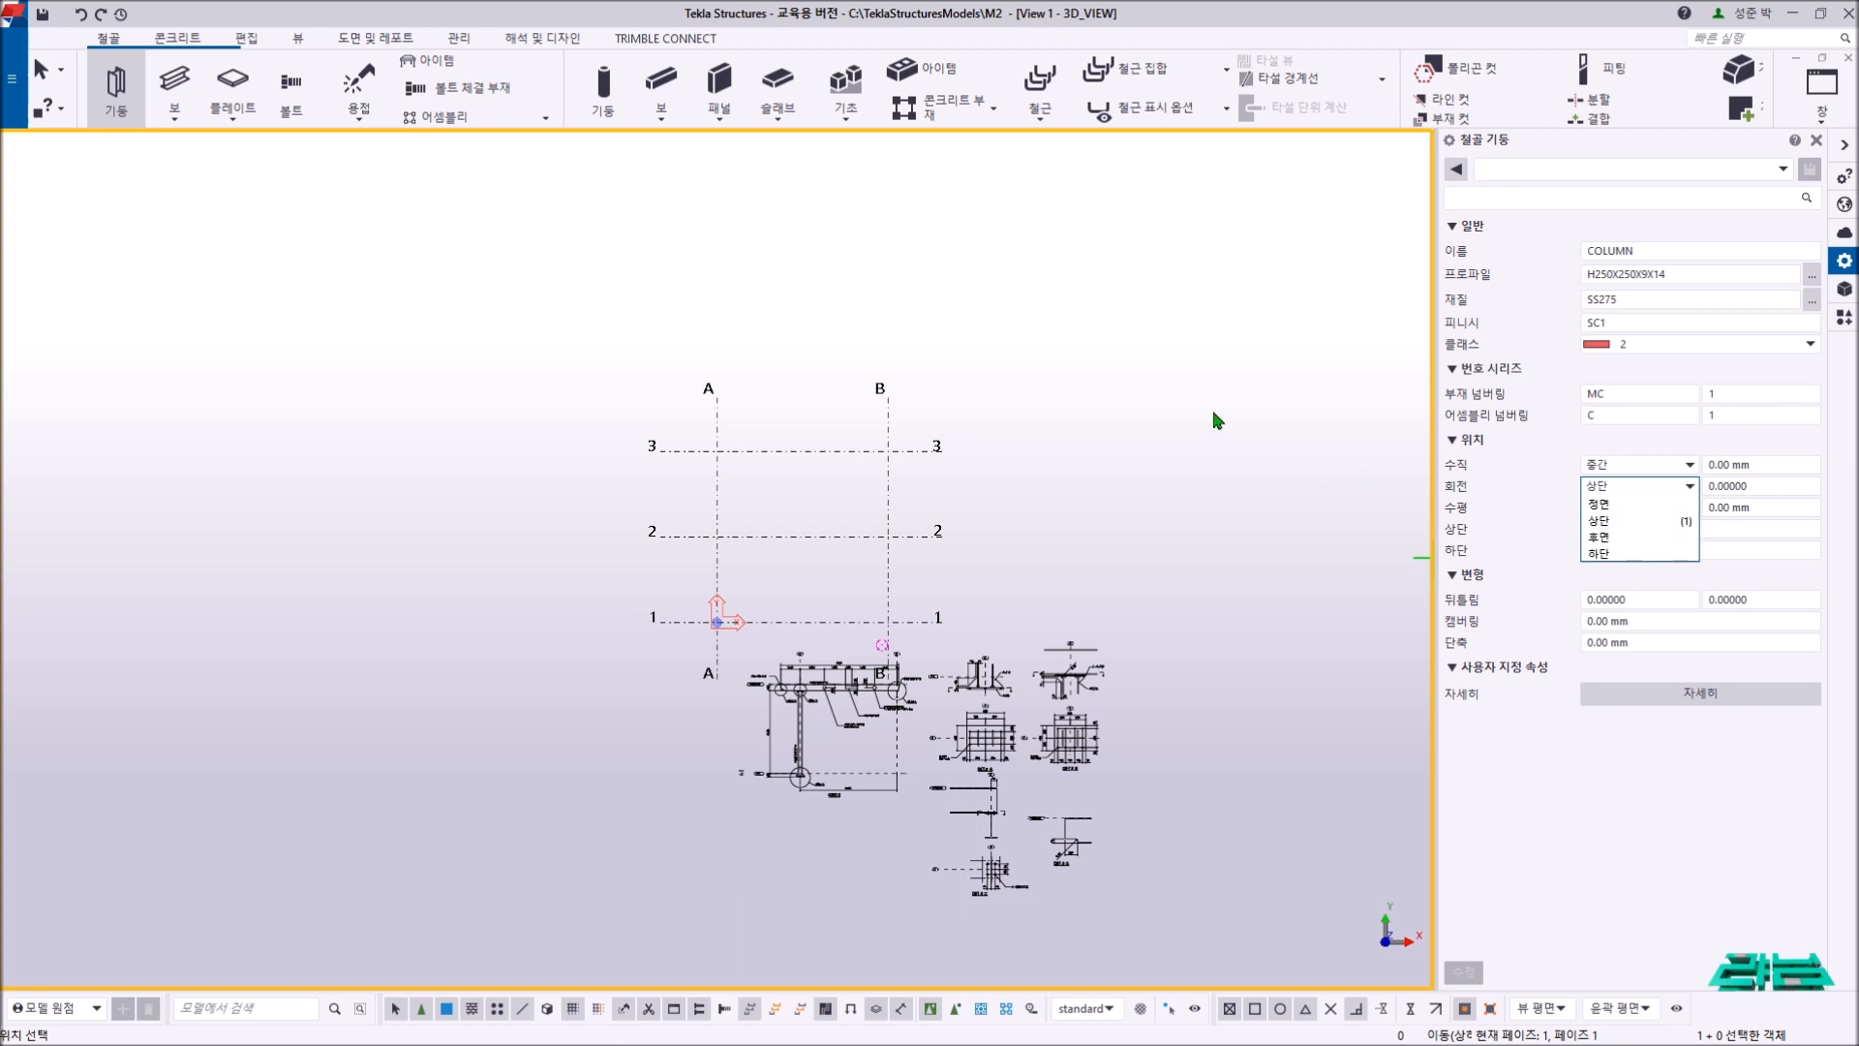
{"action": "left_click", "coordinate": [1299, 474]}
{"action": "middle_click_drag", "start_coordinate": [1014, 554], "coordinate": [1039, 542]}
{"action": "left_click", "coordinate": [1639, 529]}
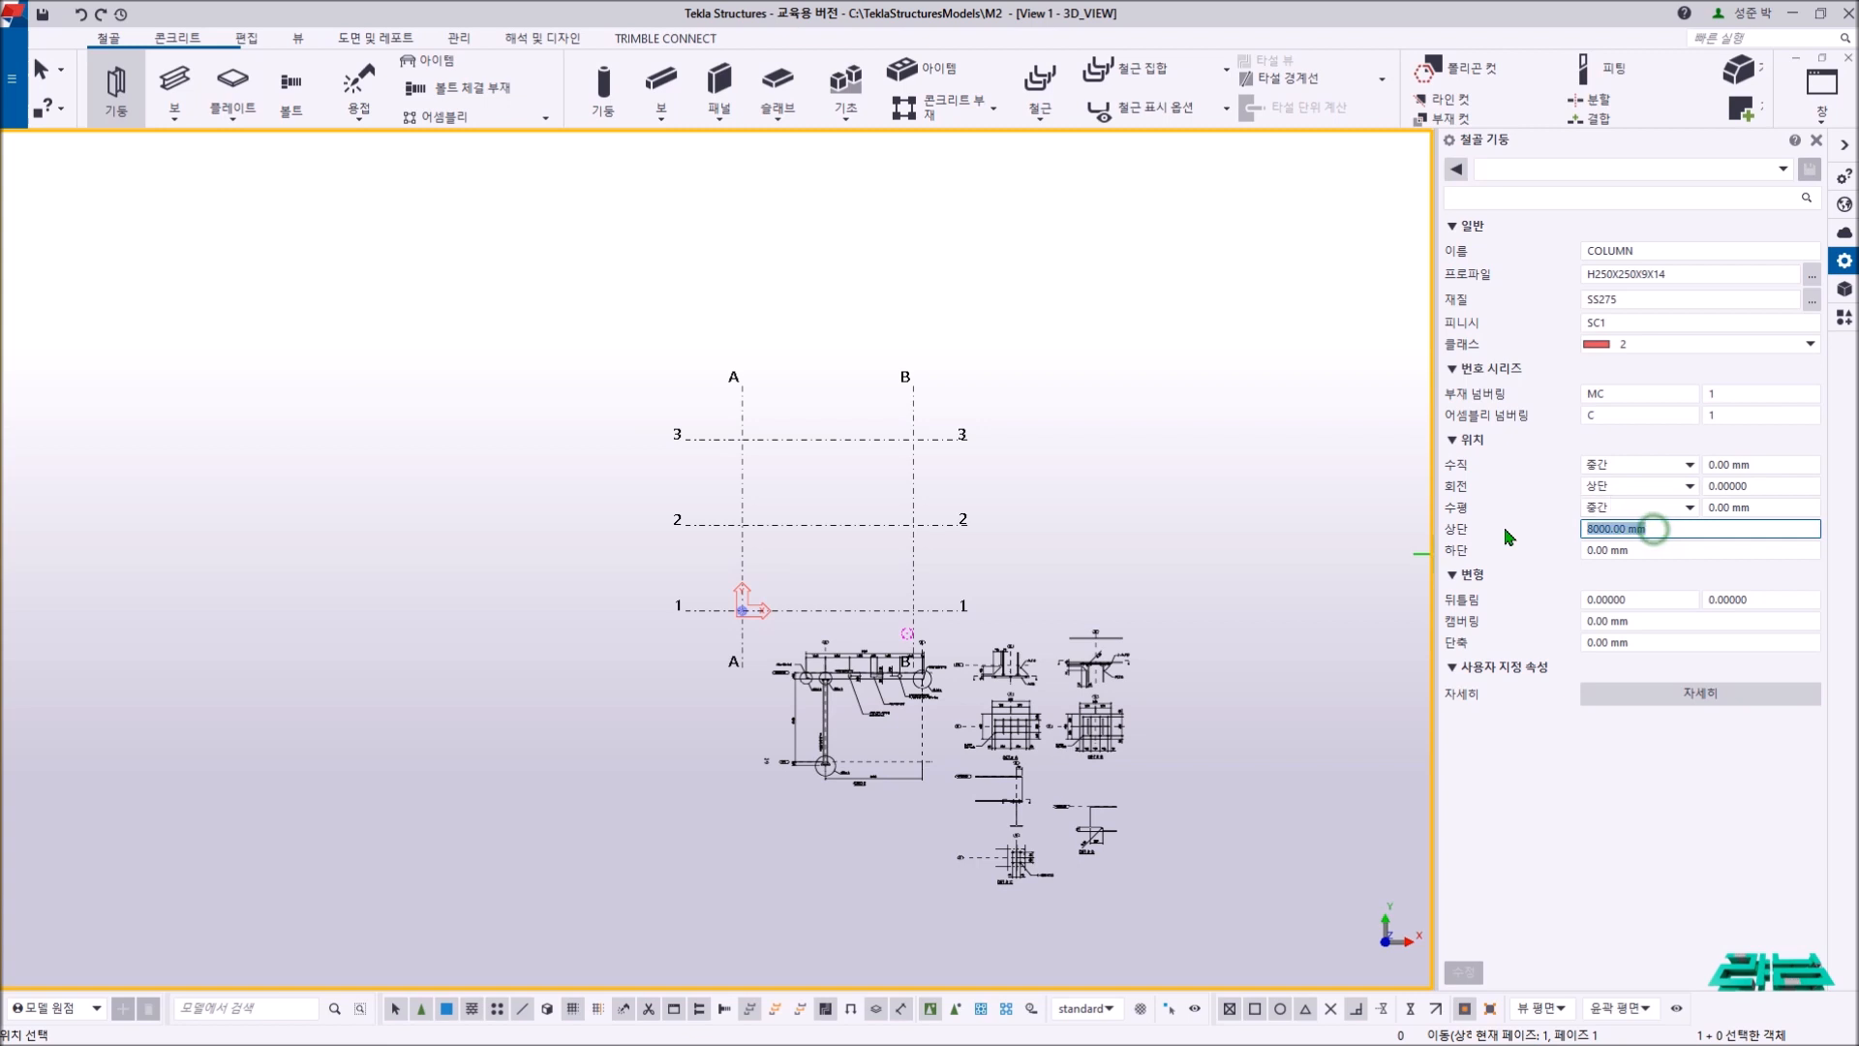
{"action": "type", "text": "5500"}
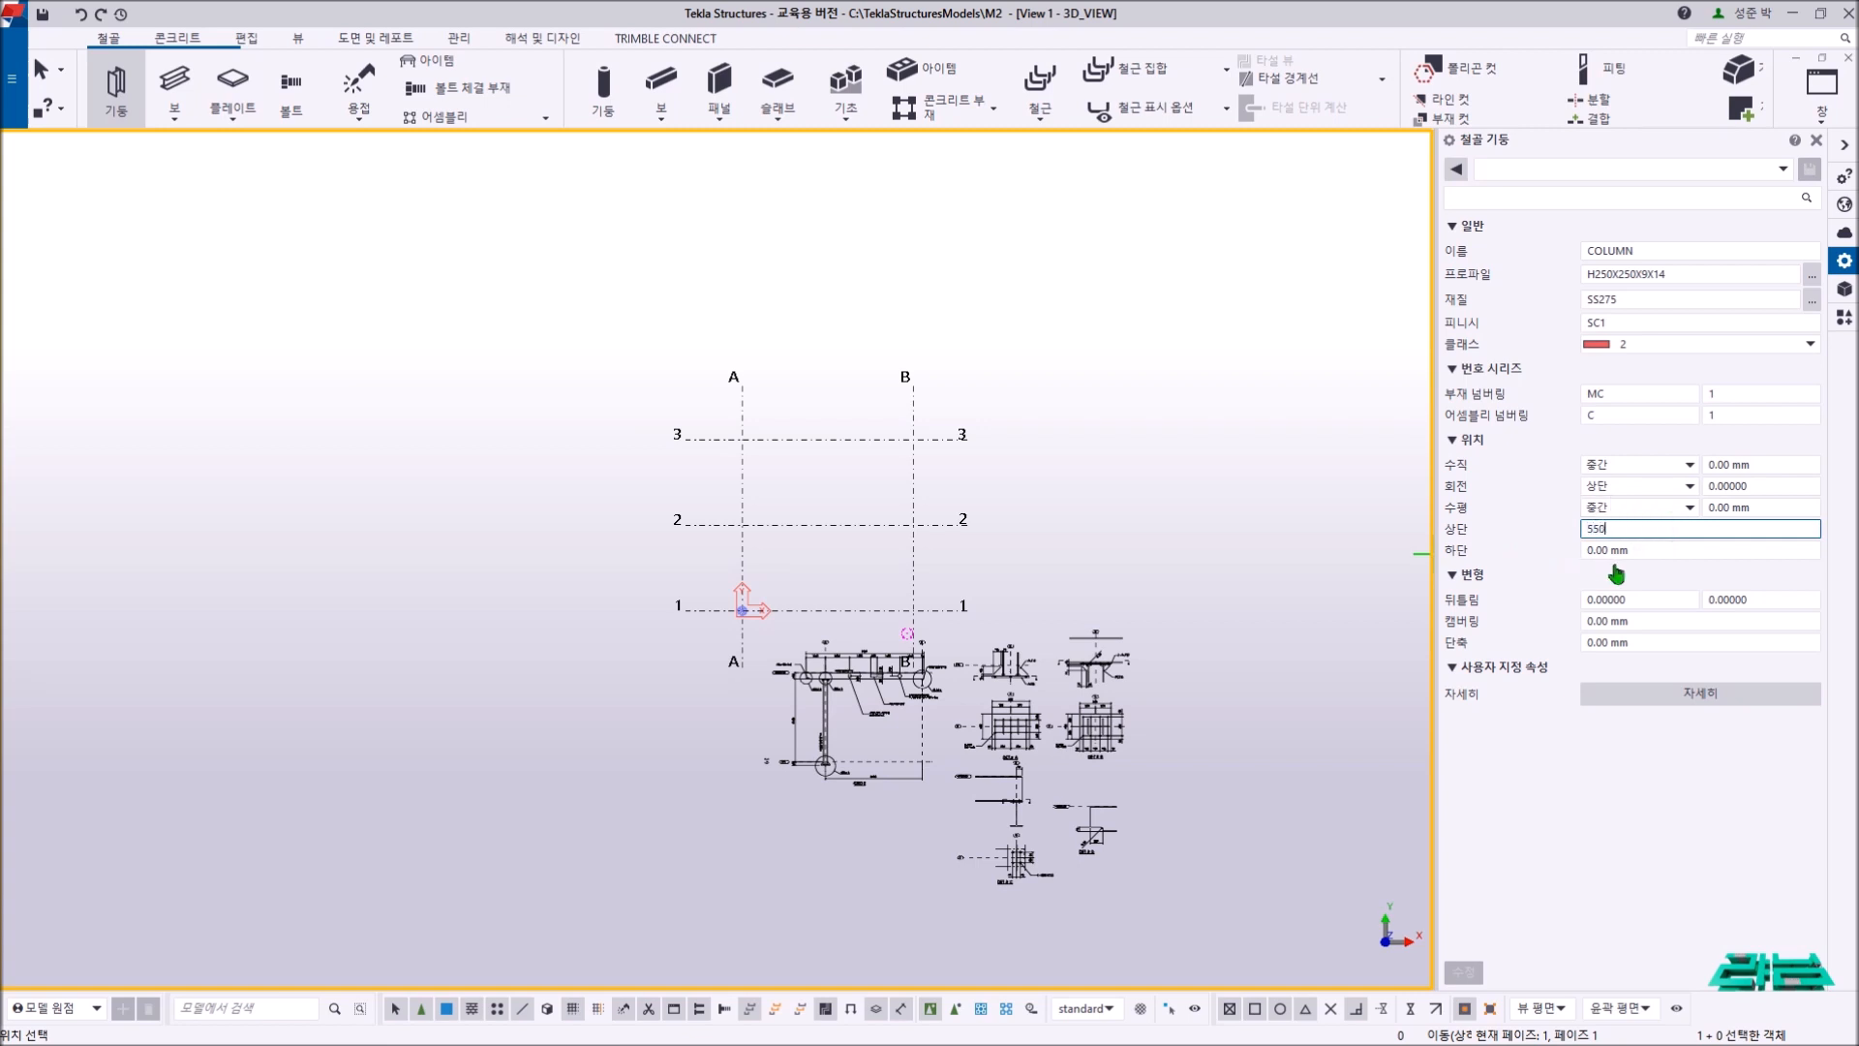
{"action": "left_click", "coordinate": [1646, 550]}
- Place columns at grid intersections A-2, B-1 and B-3 and end the column command
{"action": "middle_click_drag", "start_coordinate": [902, 577], "coordinate": [853, 582]}
{"action": "scroll", "coordinate": [730, 548], "scroll_direction": "up", "scroll_amount": 2}
{"action": "left_click", "coordinate": [673, 524]}
{"action": "scroll", "coordinate": [668, 525], "scroll_direction": "up", "scroll_amount": 5}
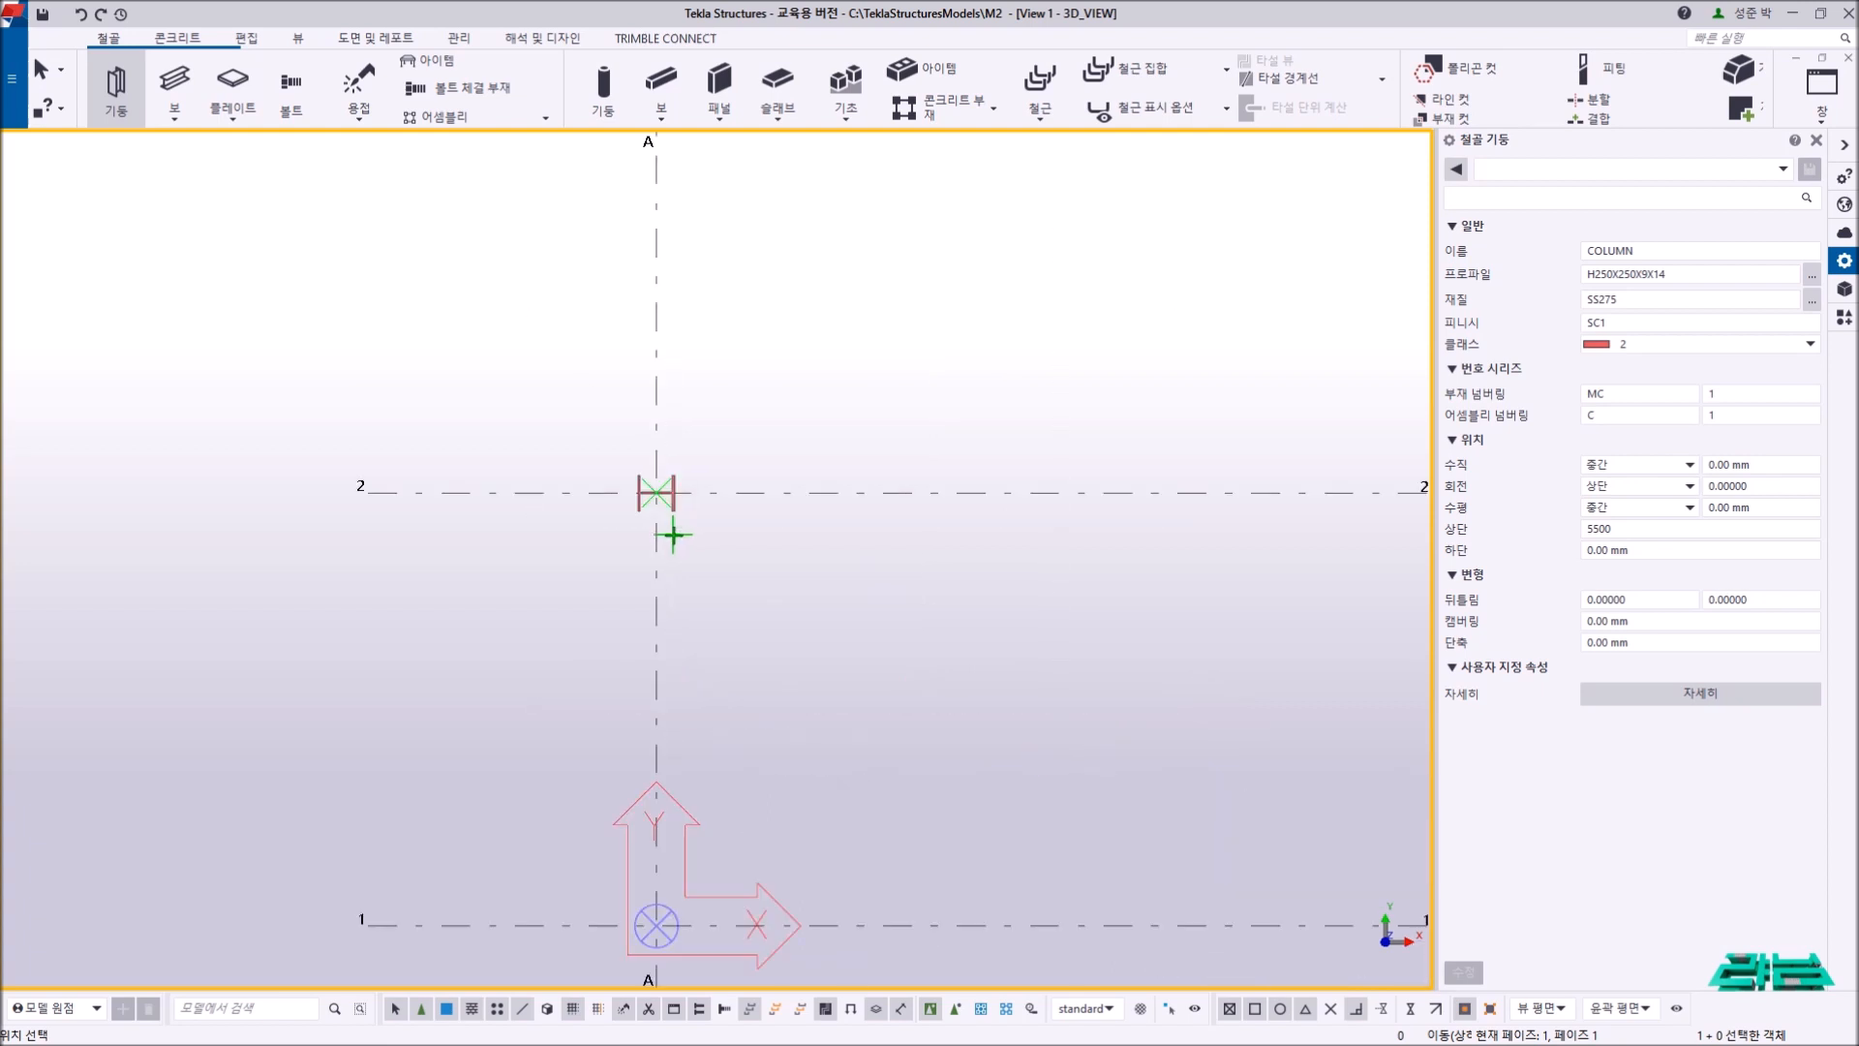
{"action": "scroll", "coordinate": [677, 528], "scroll_direction": "down", "scroll_amount": 3}
{"action": "left_click", "coordinate": [1052, 710]}
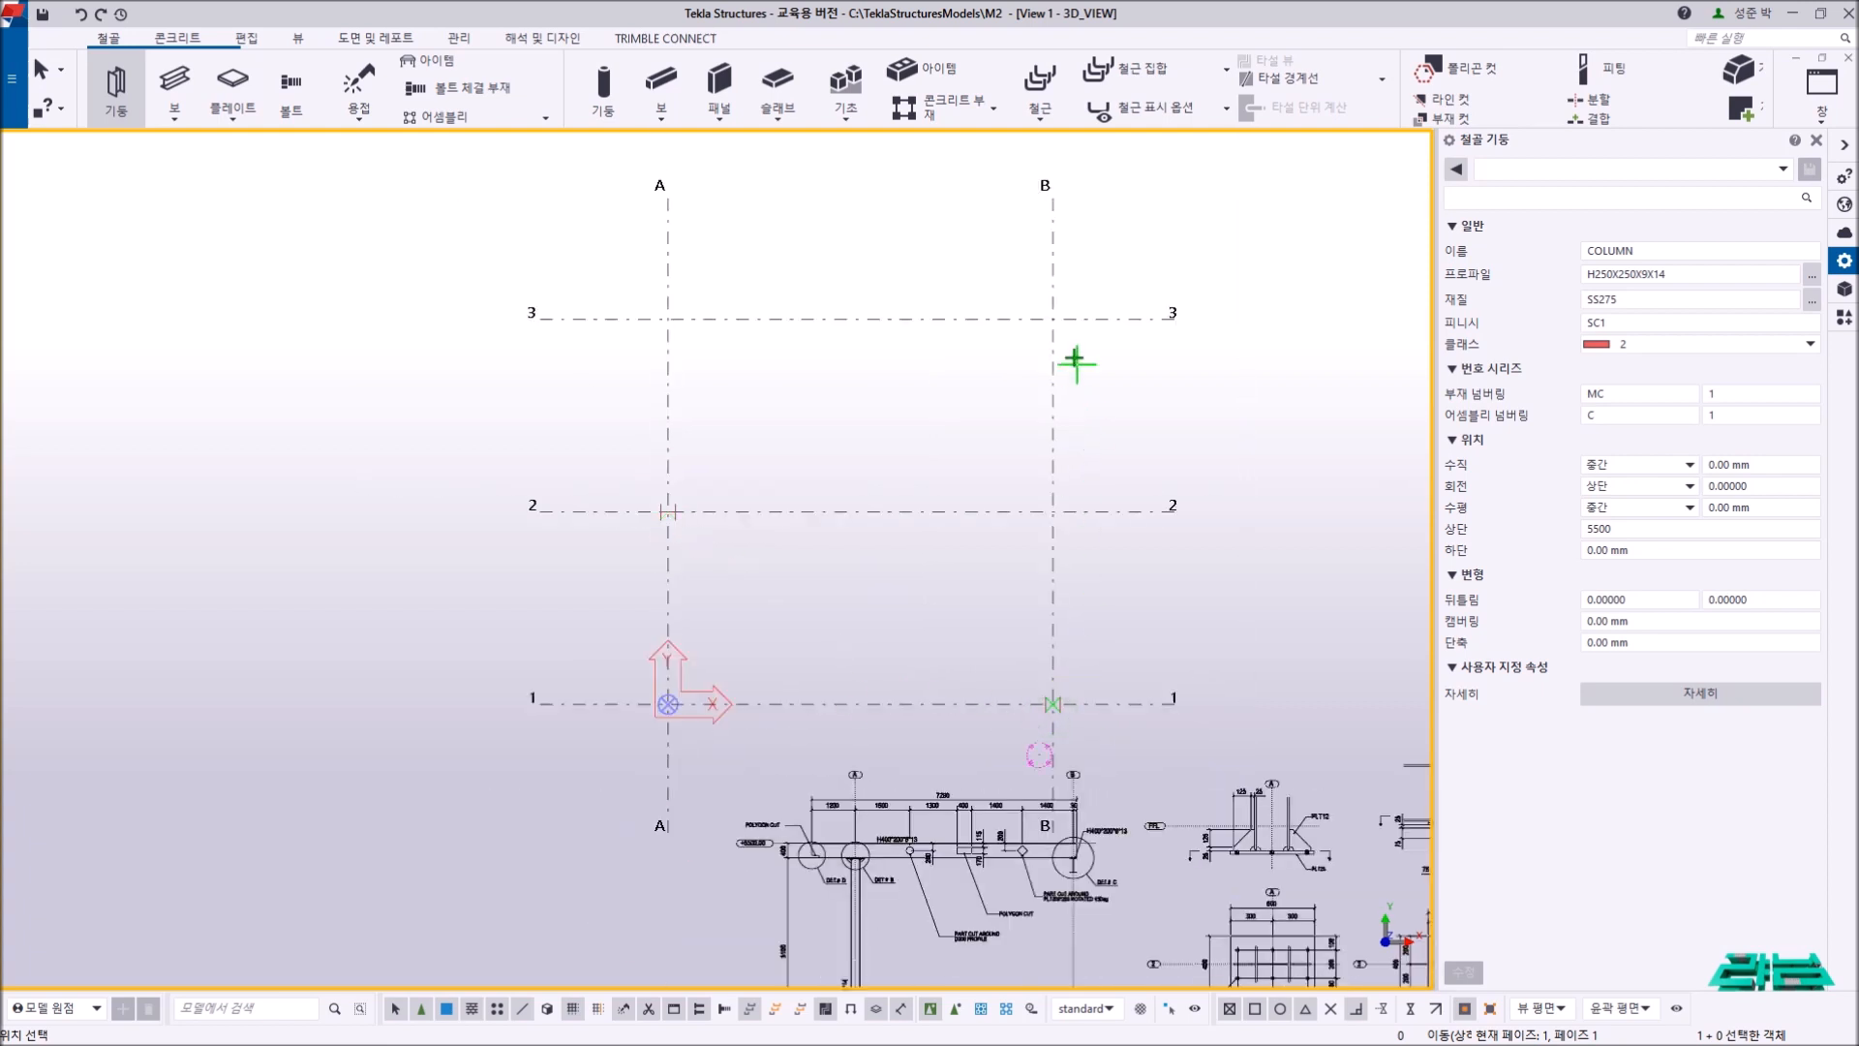
{"action": "right_click", "coordinate": [1134, 278]}
{"action": "left_click", "coordinate": [1162, 260]}
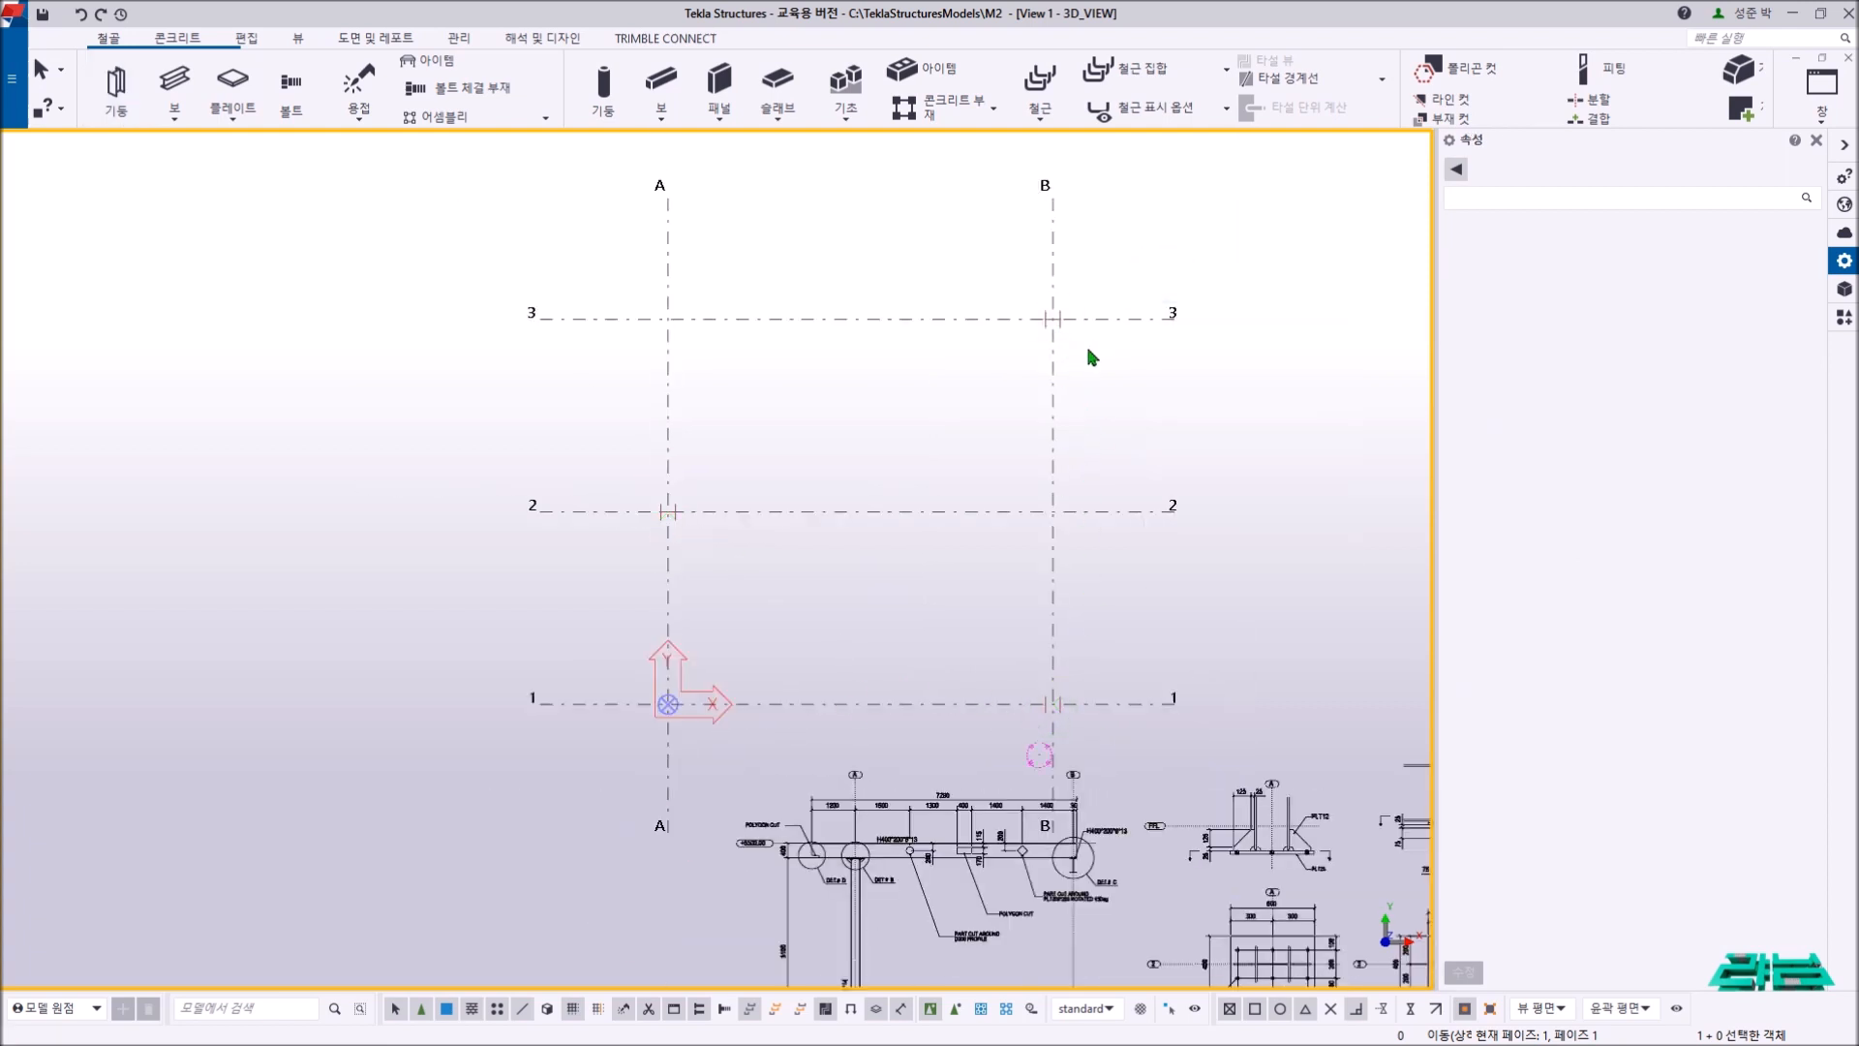
- View the three columns in 3D and select the one at B-3 to check its properties
{"action": "middle_click_drag", "start_coordinate": [1046, 424], "coordinate": [1123, 392], "text": "ctrl"}
{"action": "middle_click_drag", "start_coordinate": [1123, 392], "coordinate": [869, 496]}
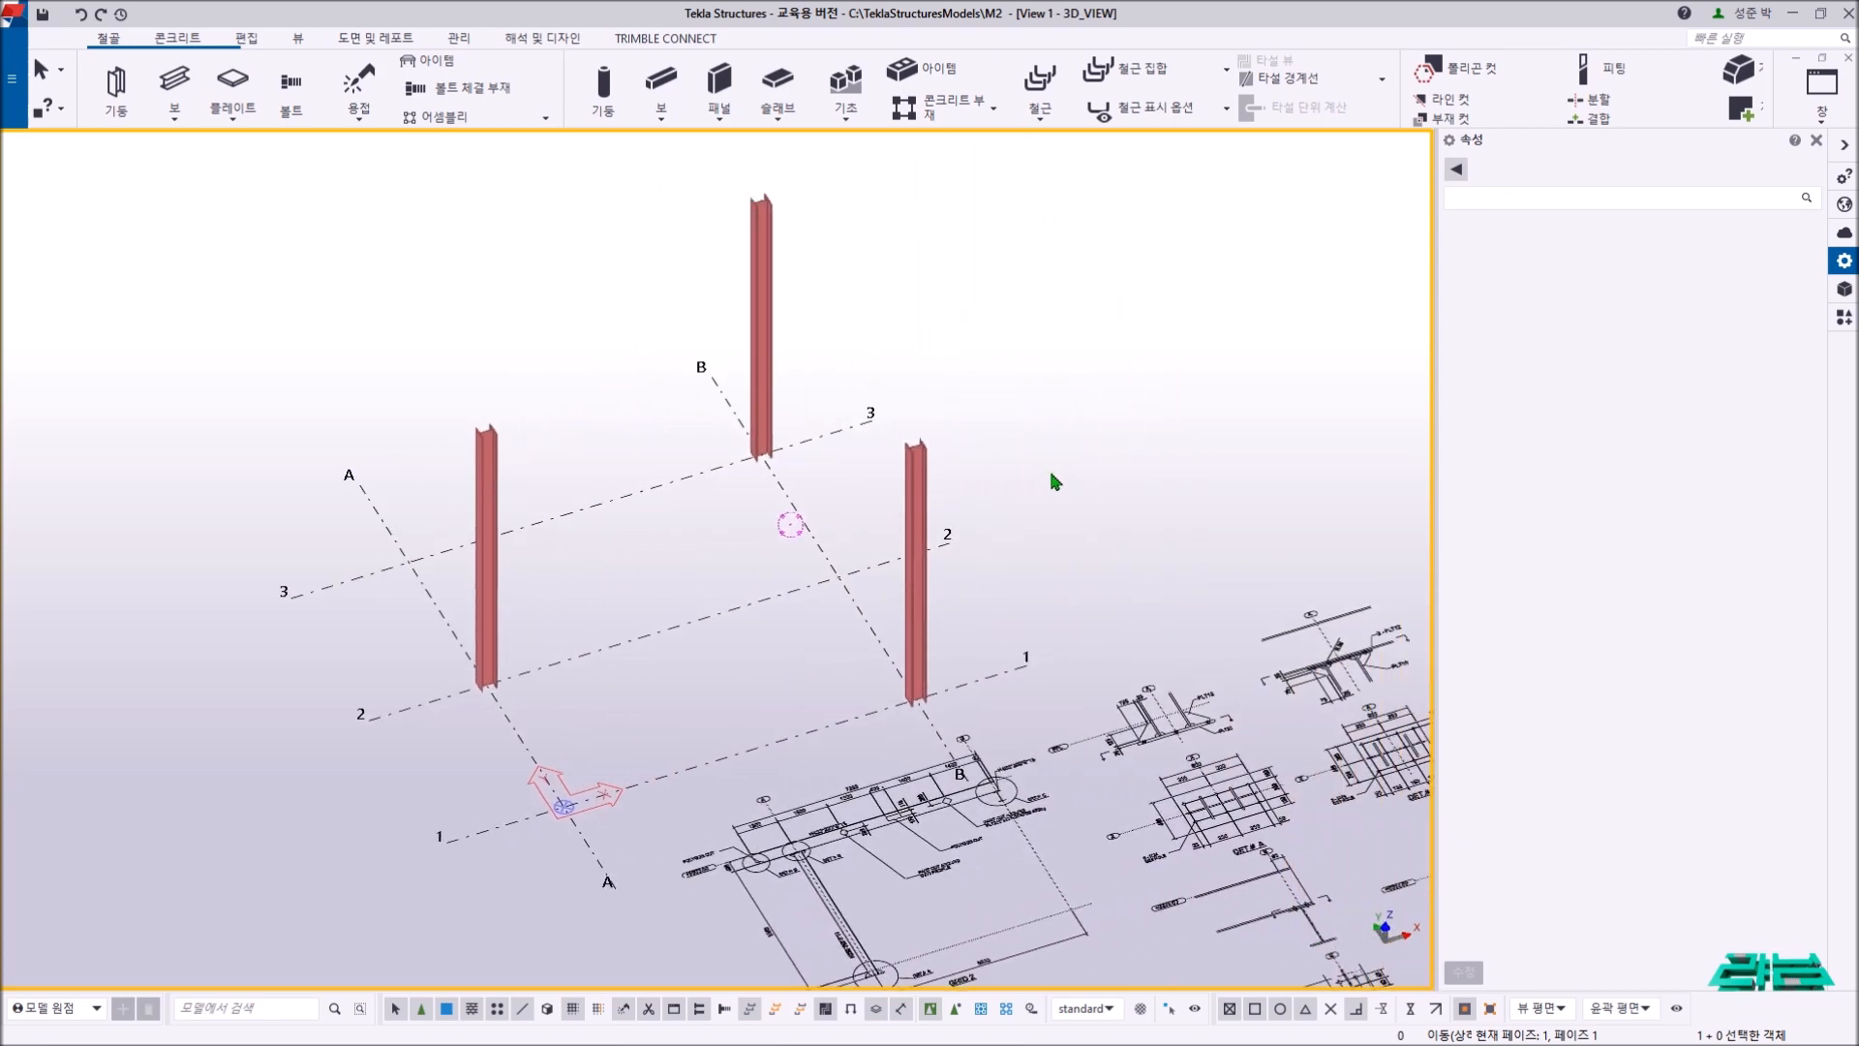
{"action": "left_click", "coordinate": [765, 365]}
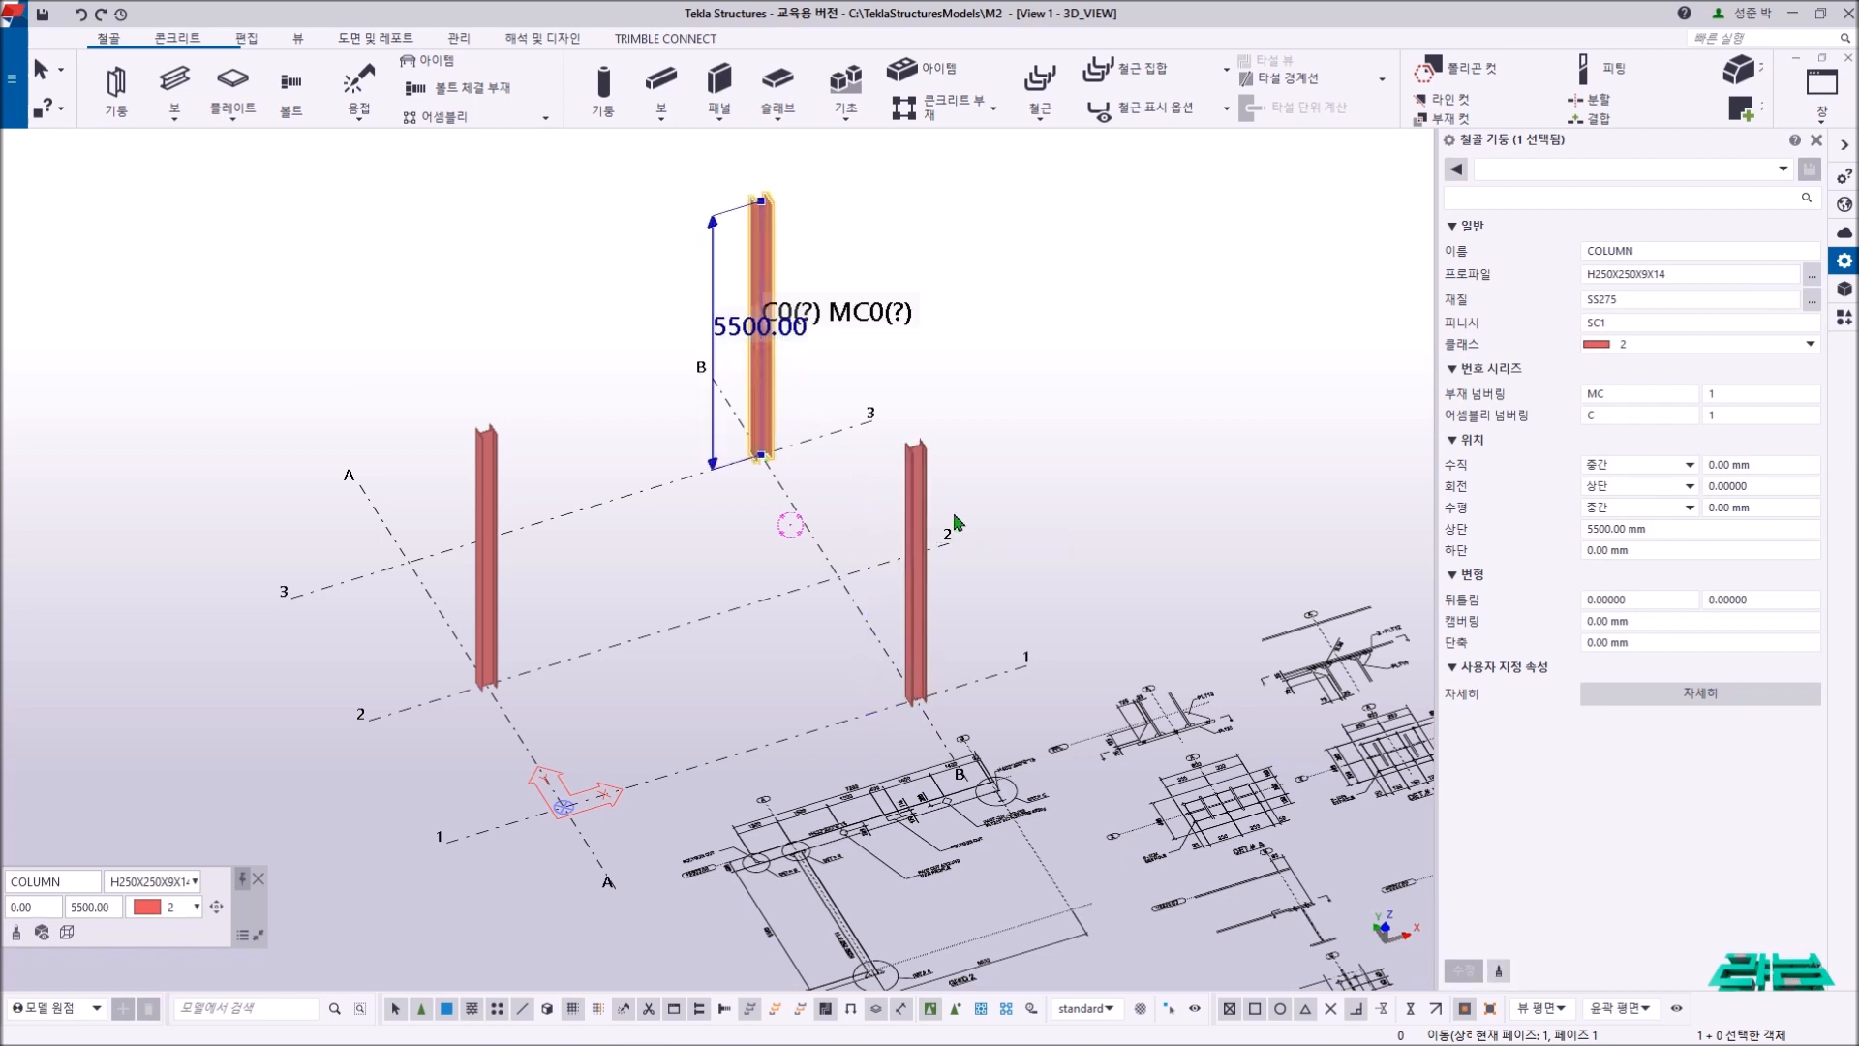
- Set the rotation of the columns at B-3 and B-1 to 후면, apply the change and close the properties pane
{"action": "left_click", "coordinate": [984, 499]}
{"action": "left_click", "coordinate": [774, 368]}
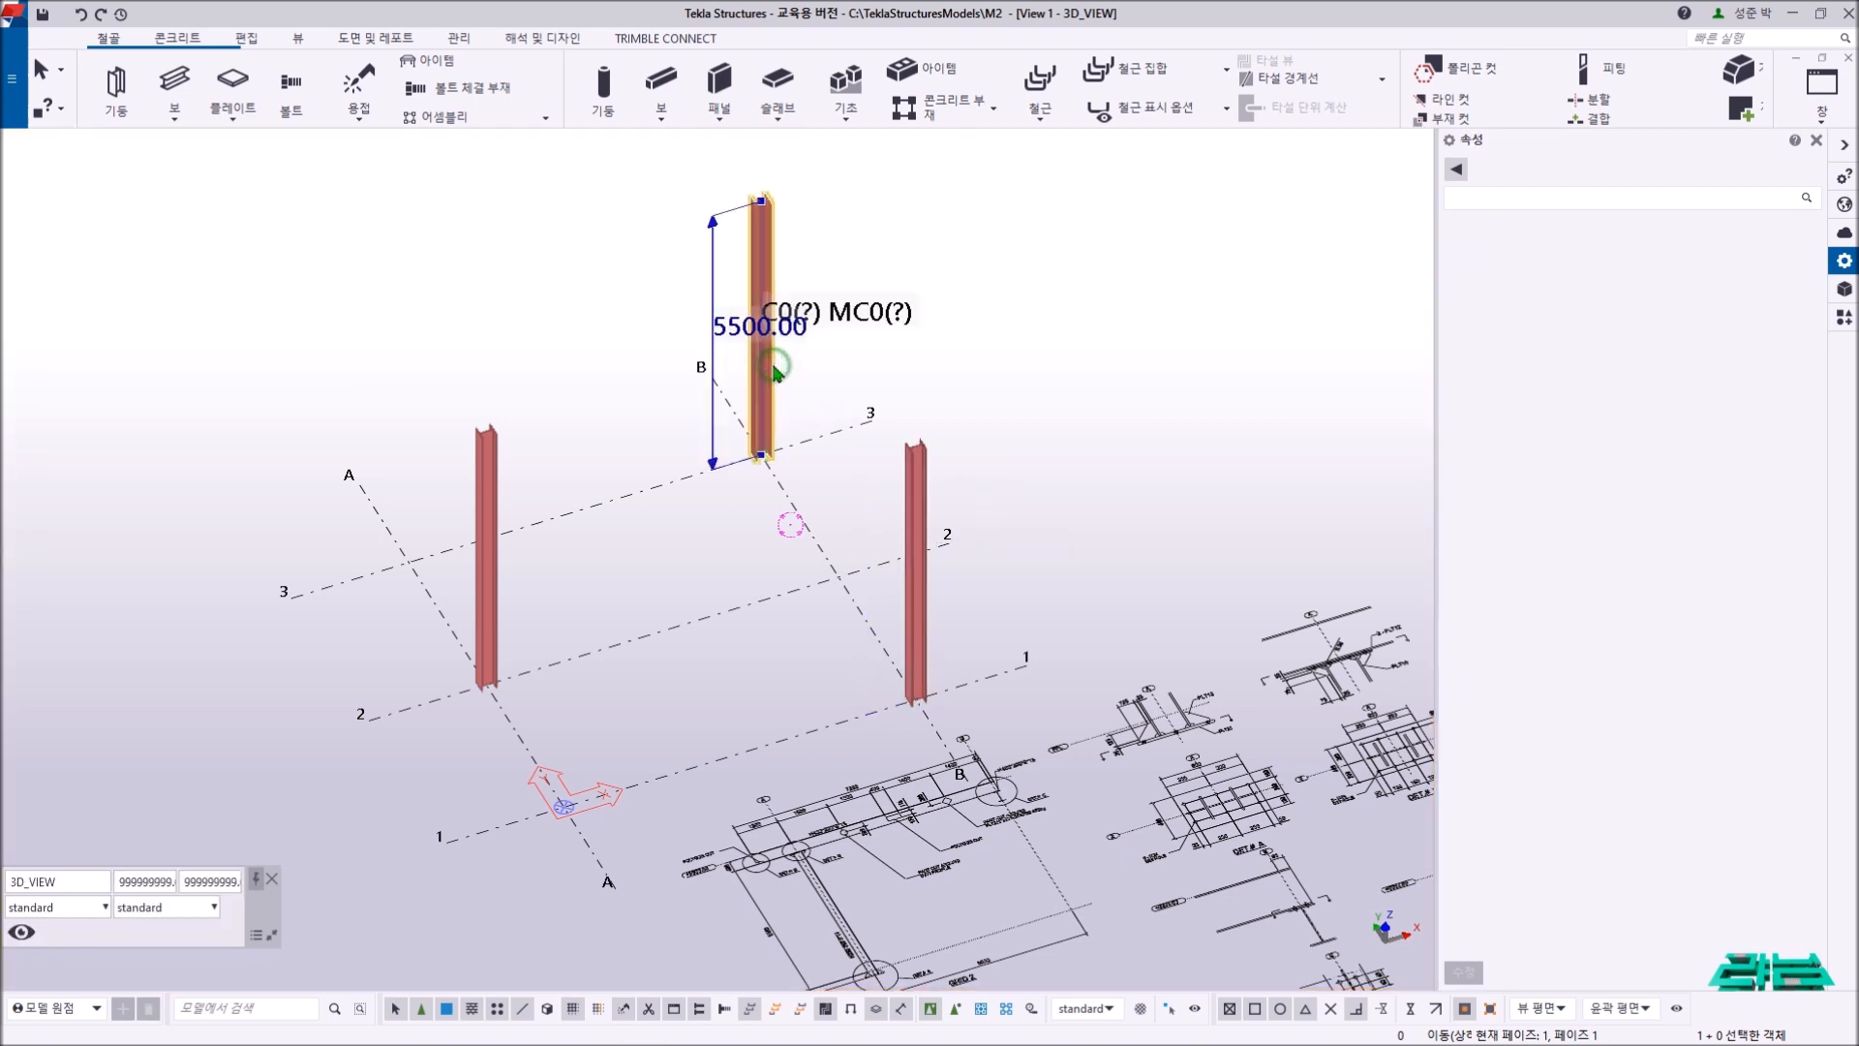
{"action": "left_click", "coordinate": [920, 528], "text": "ctrl"}
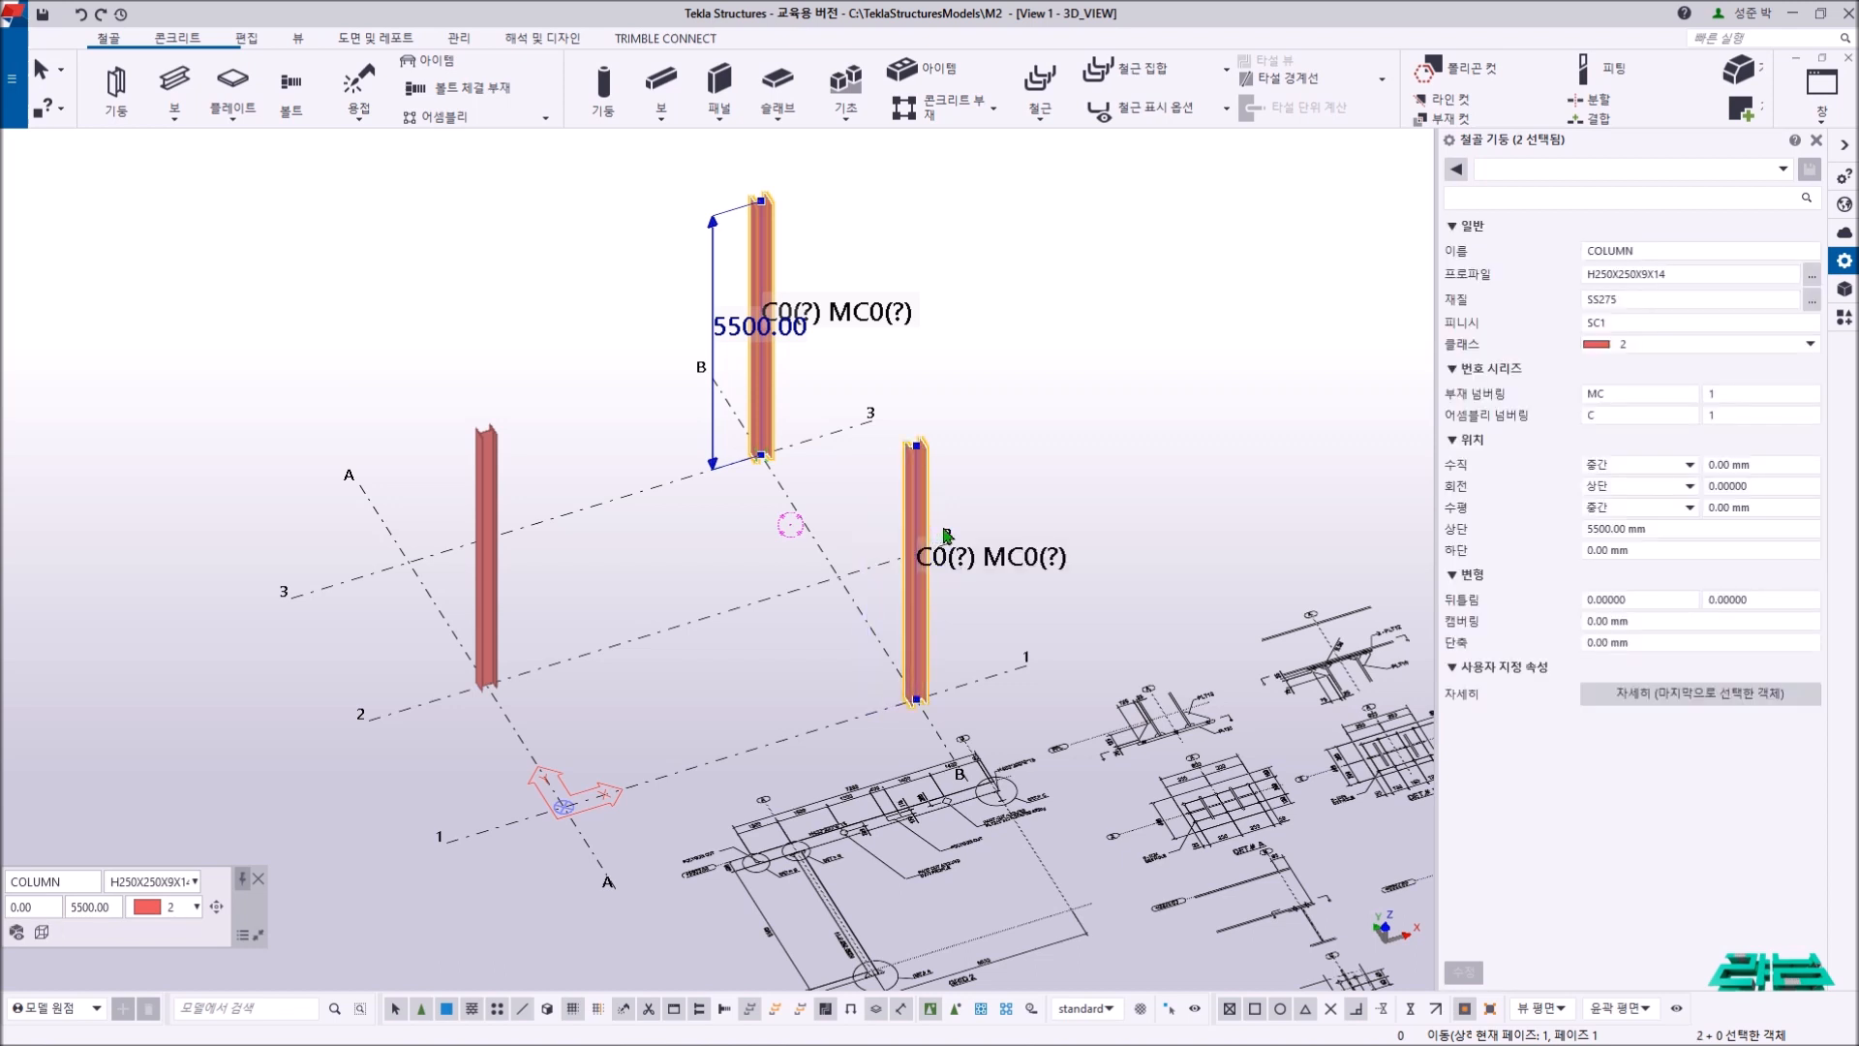
{"action": "left_click", "coordinate": [1668, 499]}
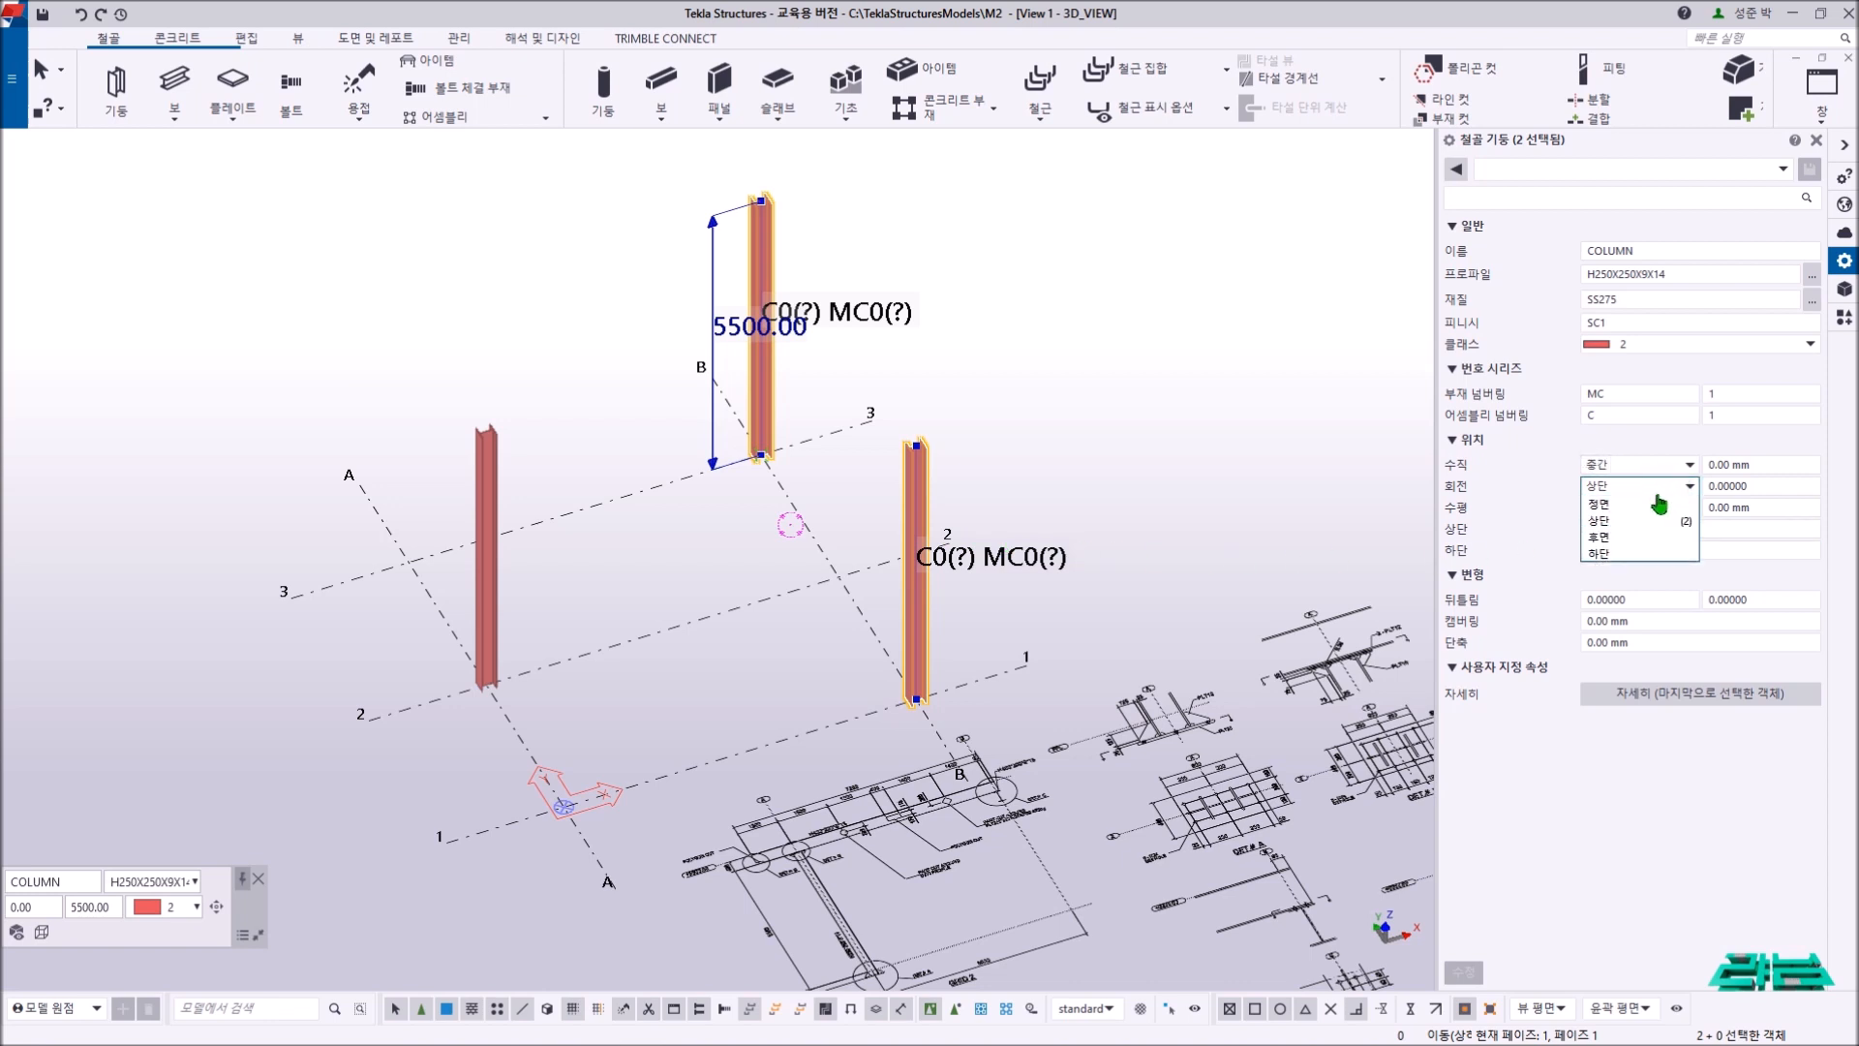
{"action": "left_click", "coordinate": [1635, 538]}
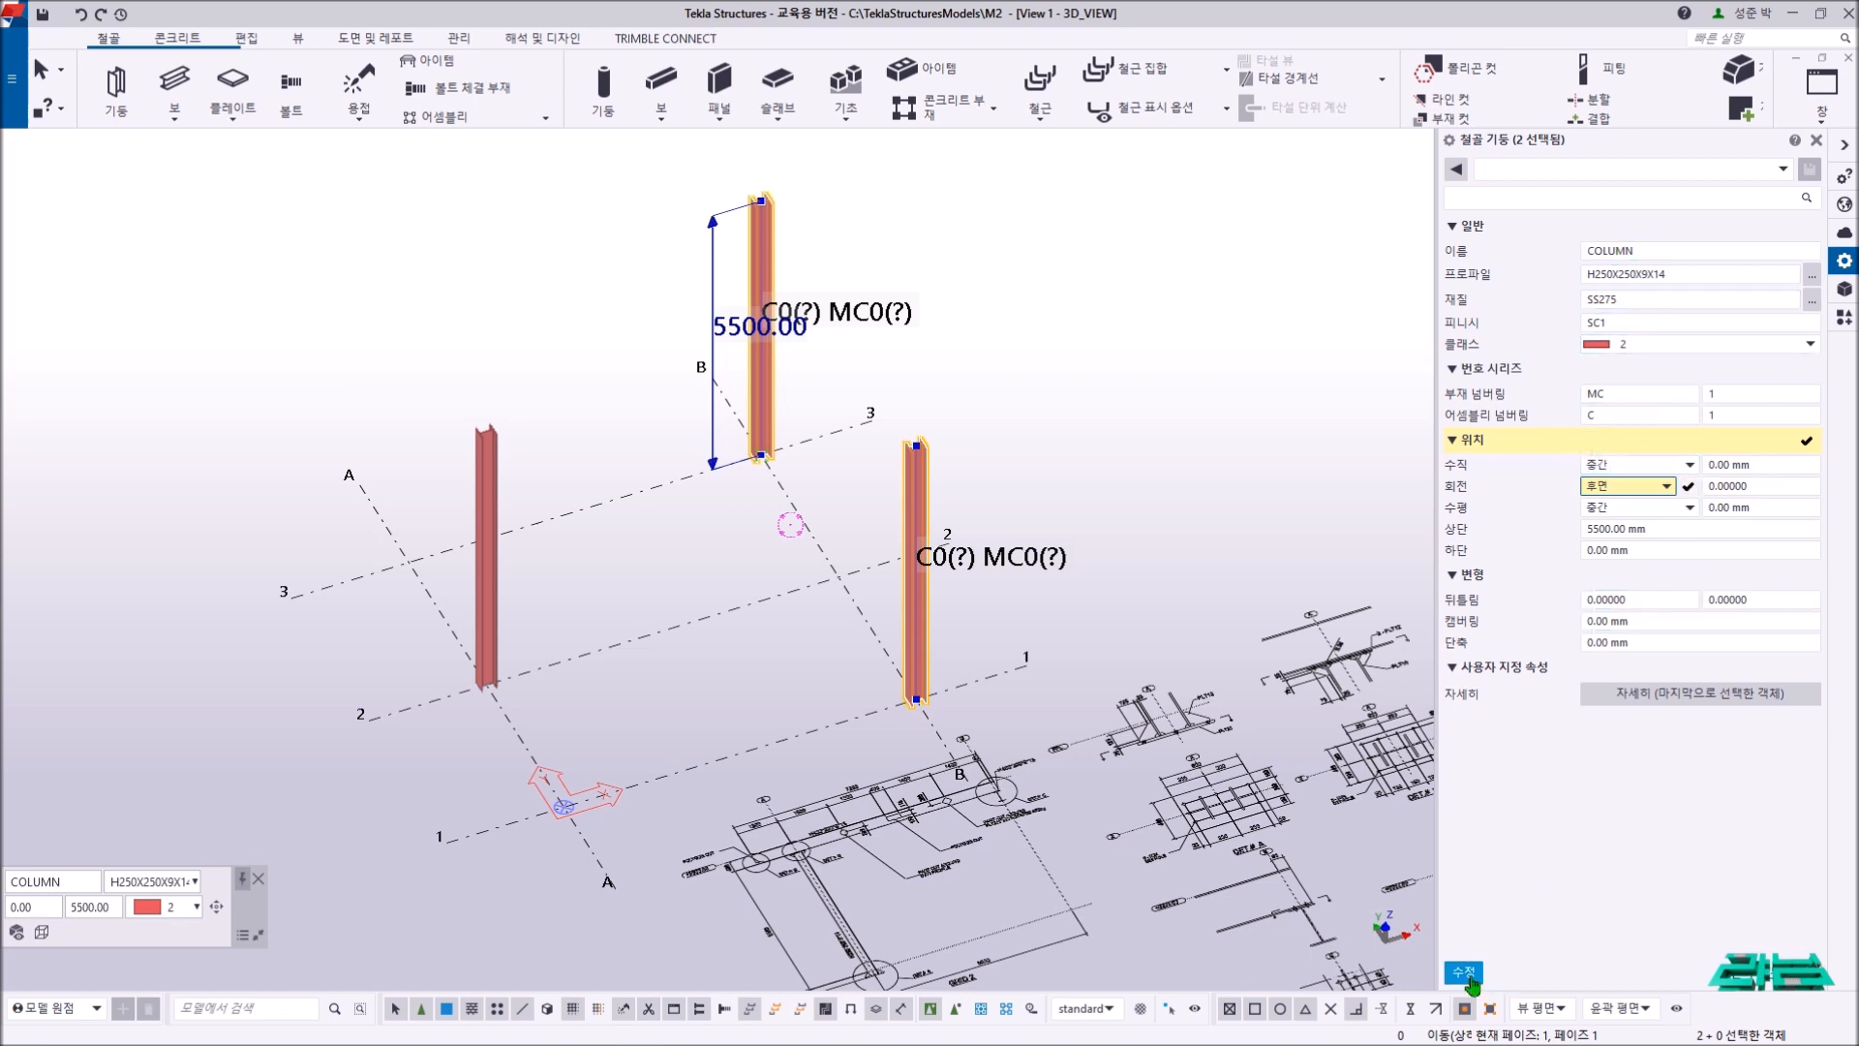
{"action": "left_click", "coordinate": [1470, 974]}
{"action": "right_click", "coordinate": [1092, 361]}
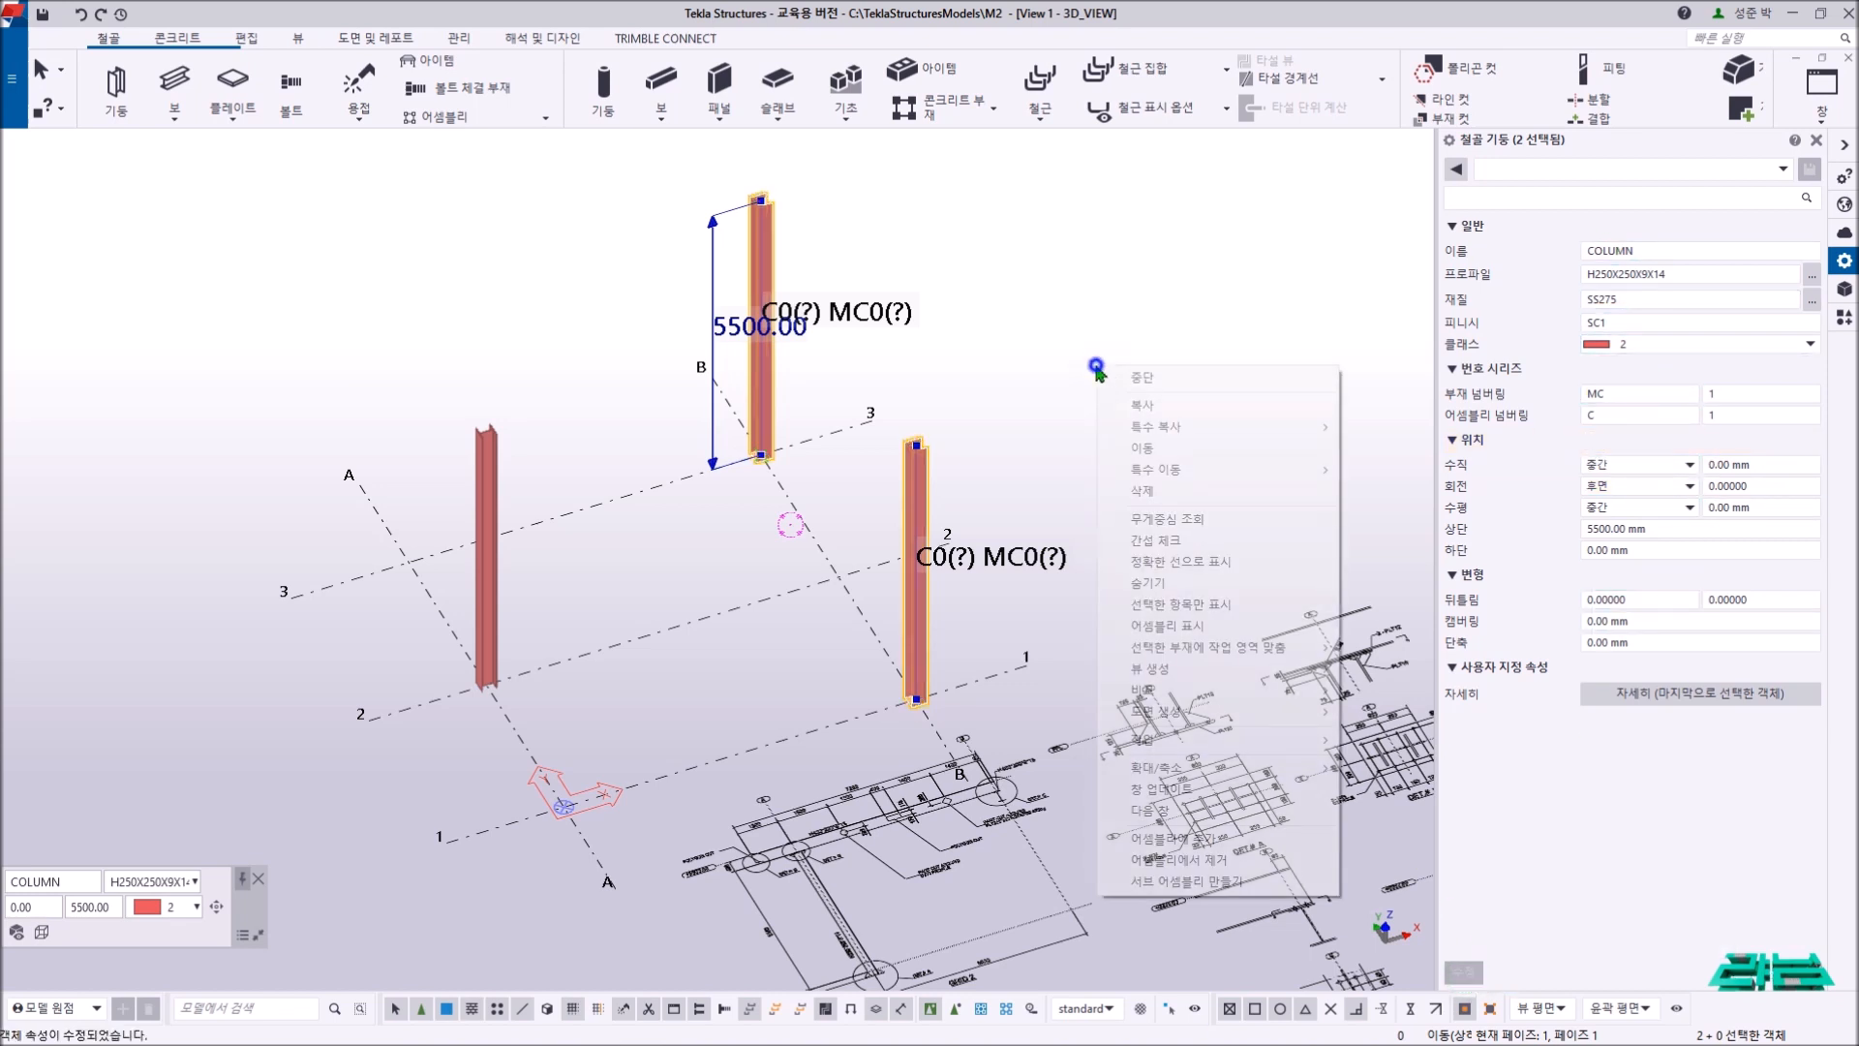
{"action": "left_click", "coordinate": [959, 419]}
{"action": "scroll", "coordinate": [915, 487], "scroll_direction": "up", "scroll_amount": 3}
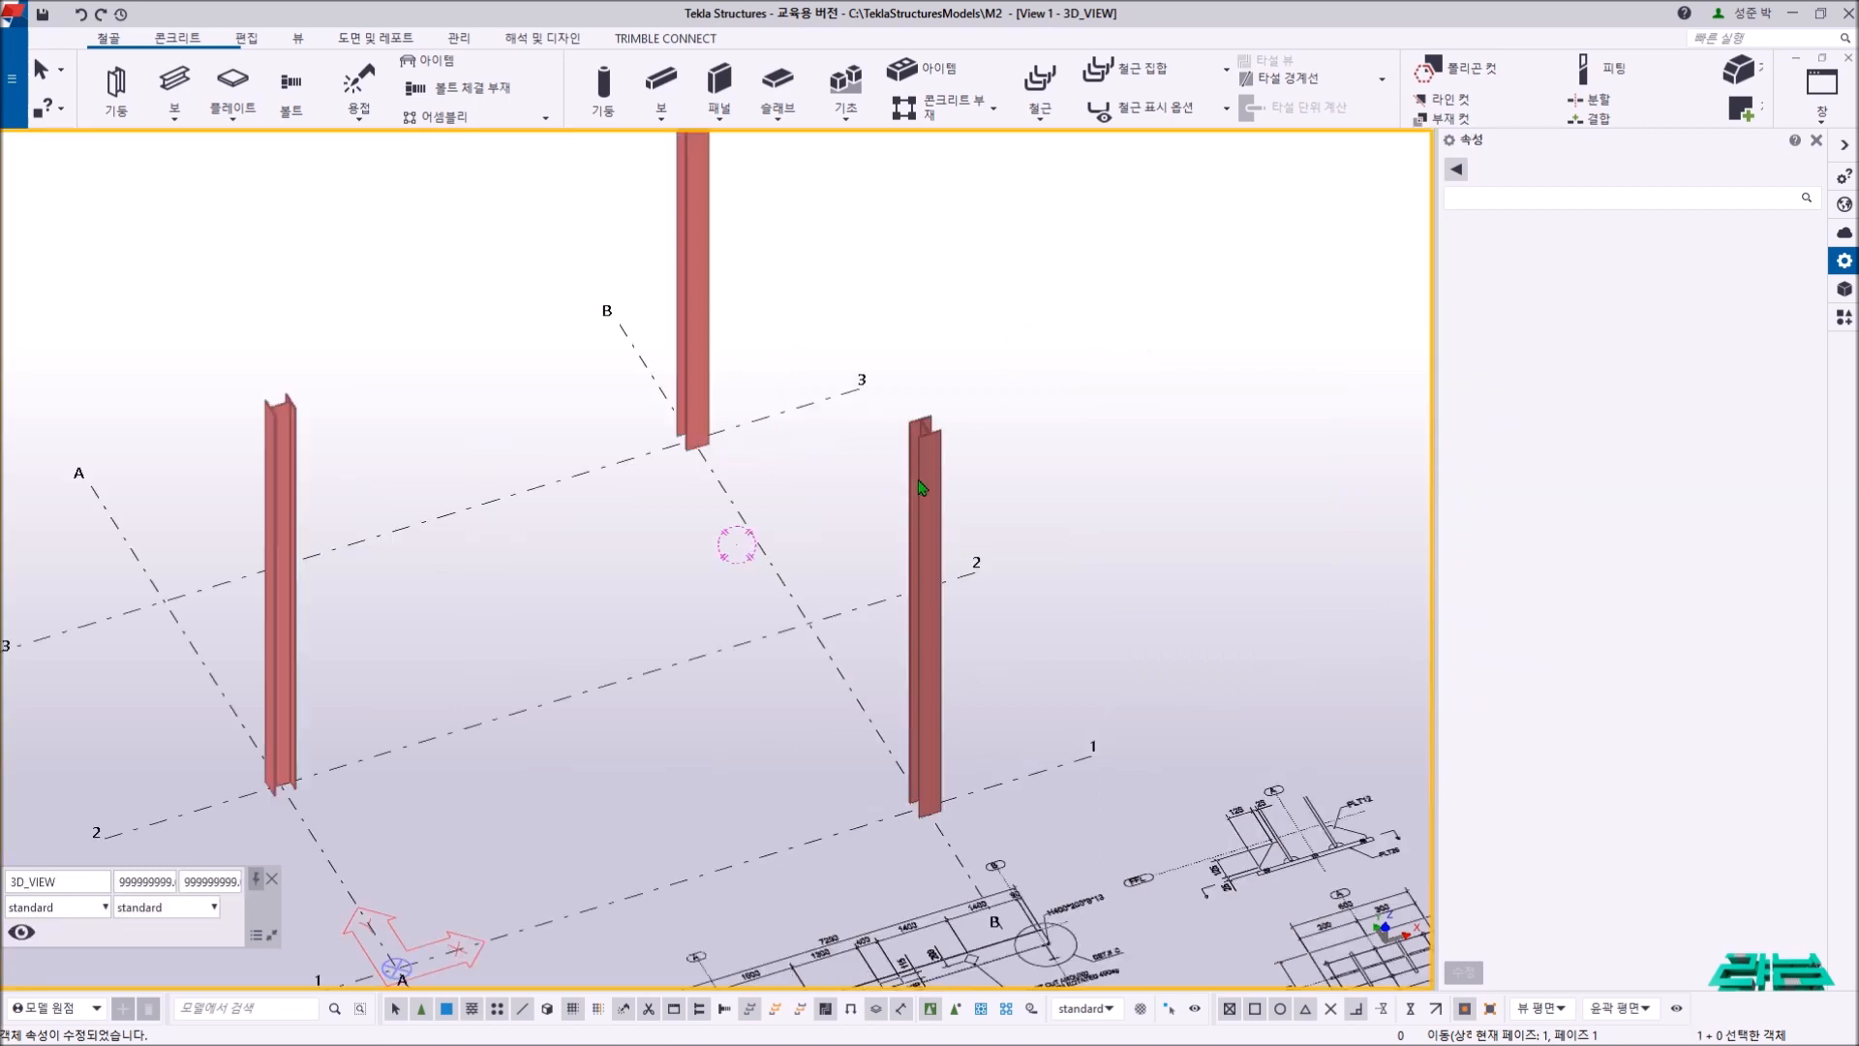
{"action": "scroll", "coordinate": [921, 487], "scroll_direction": "down", "scroll_amount": 2}
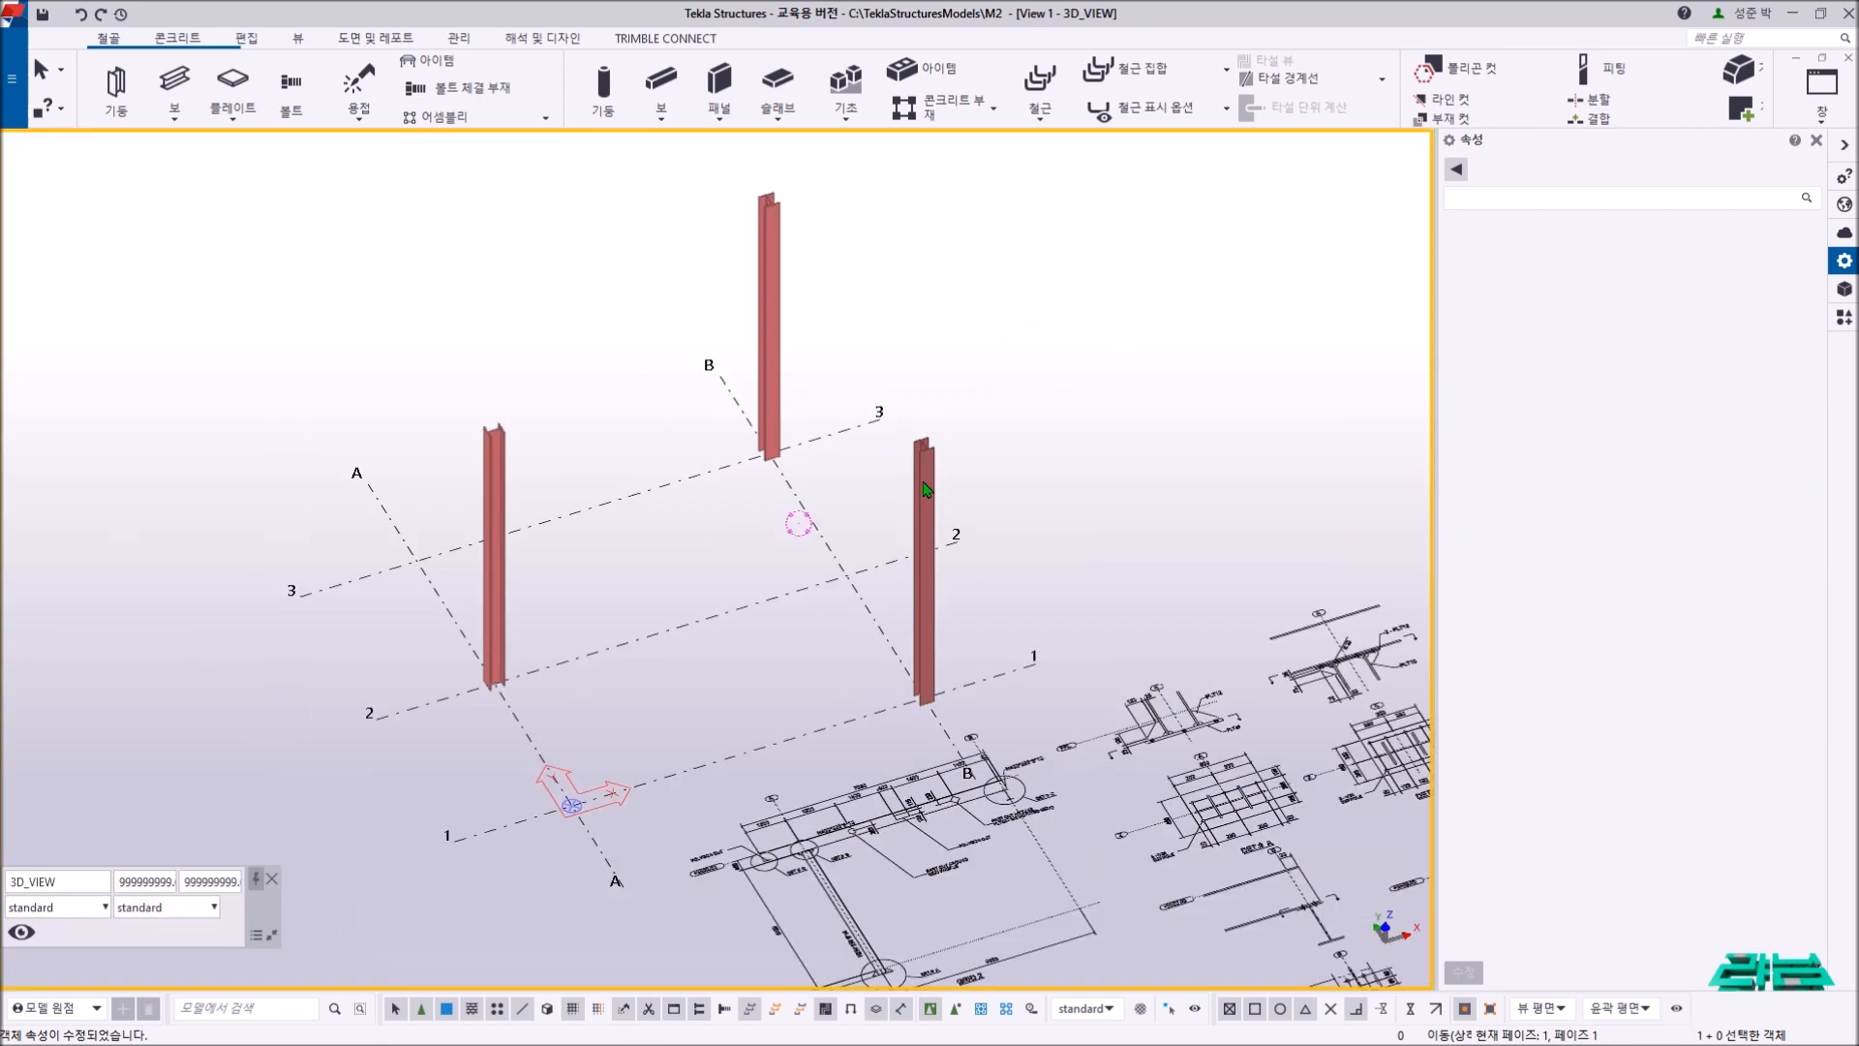
{"action": "left_click", "coordinate": [1816, 141]}
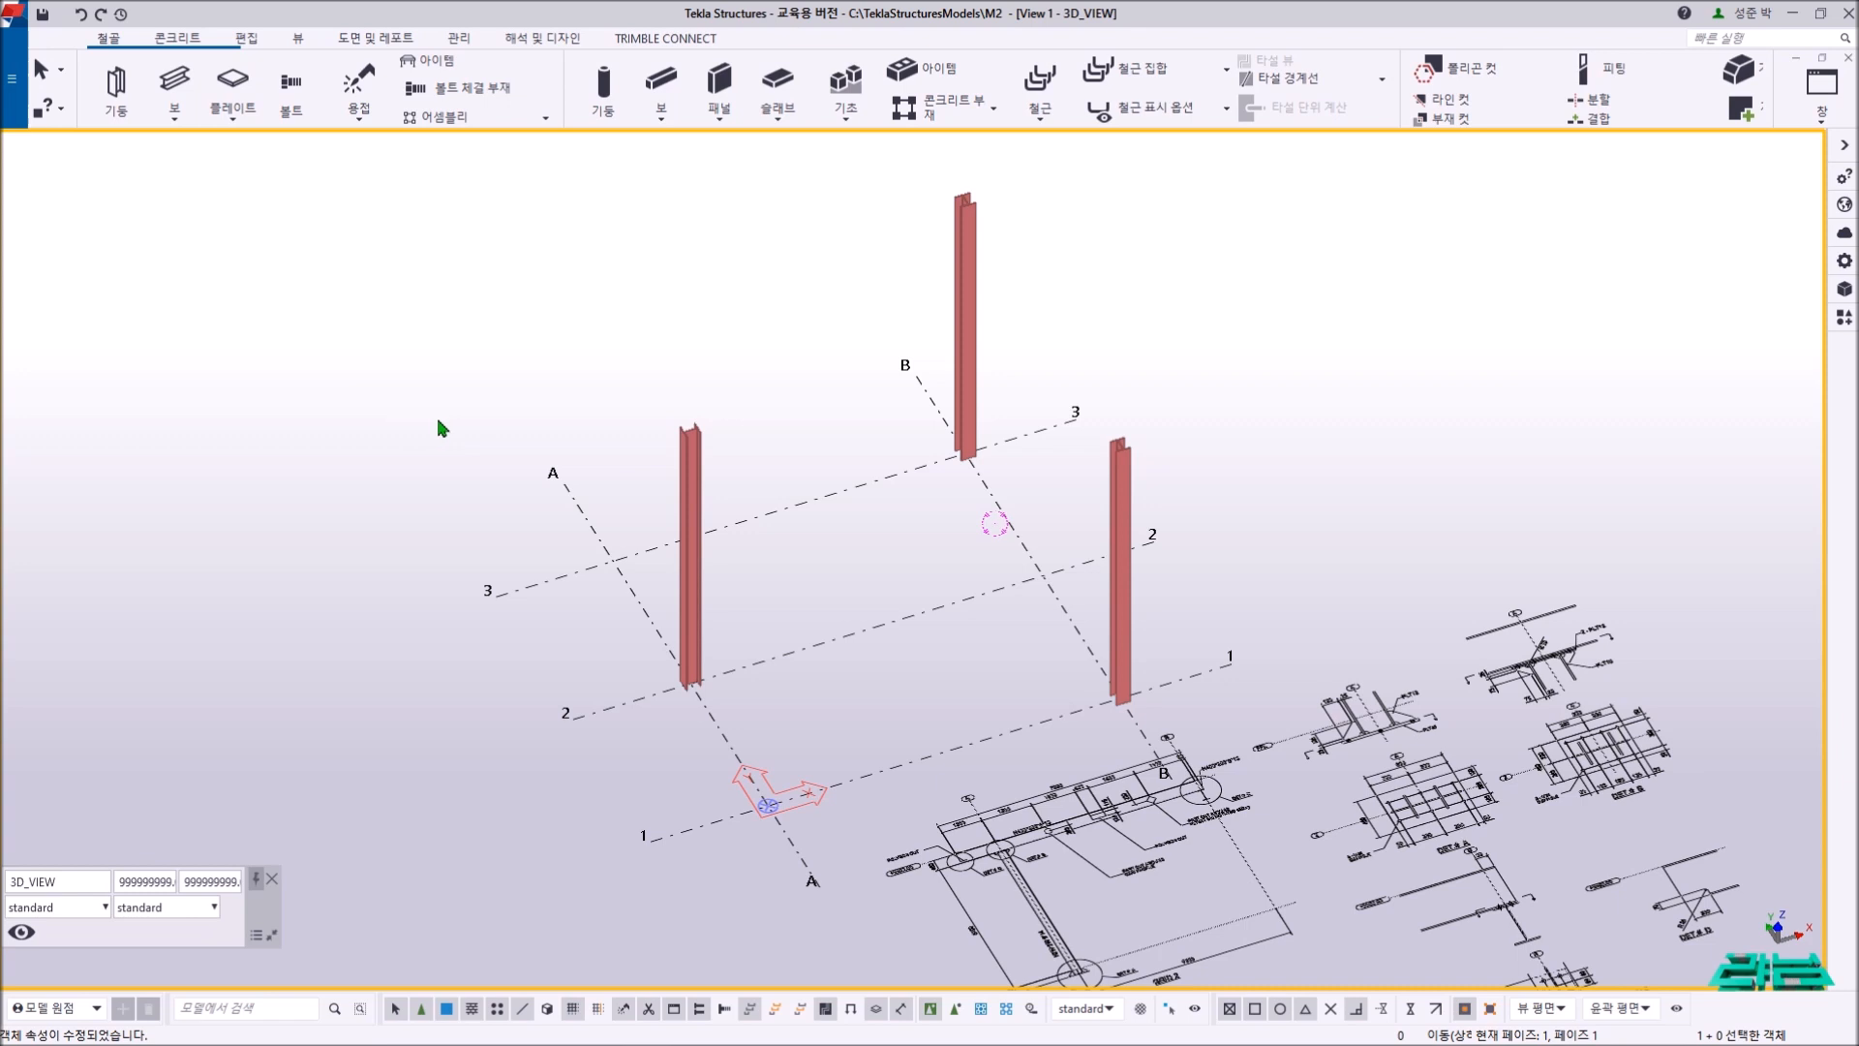
- In the orientation mark options, set the viewing direction to 남쪽 또는 동쪽 for beams and braces and 보 및 브레이스로서 for columns
{"action": "left_click", "coordinate": [11, 77]}
{"action": "left_click", "coordinate": [100, 449]}
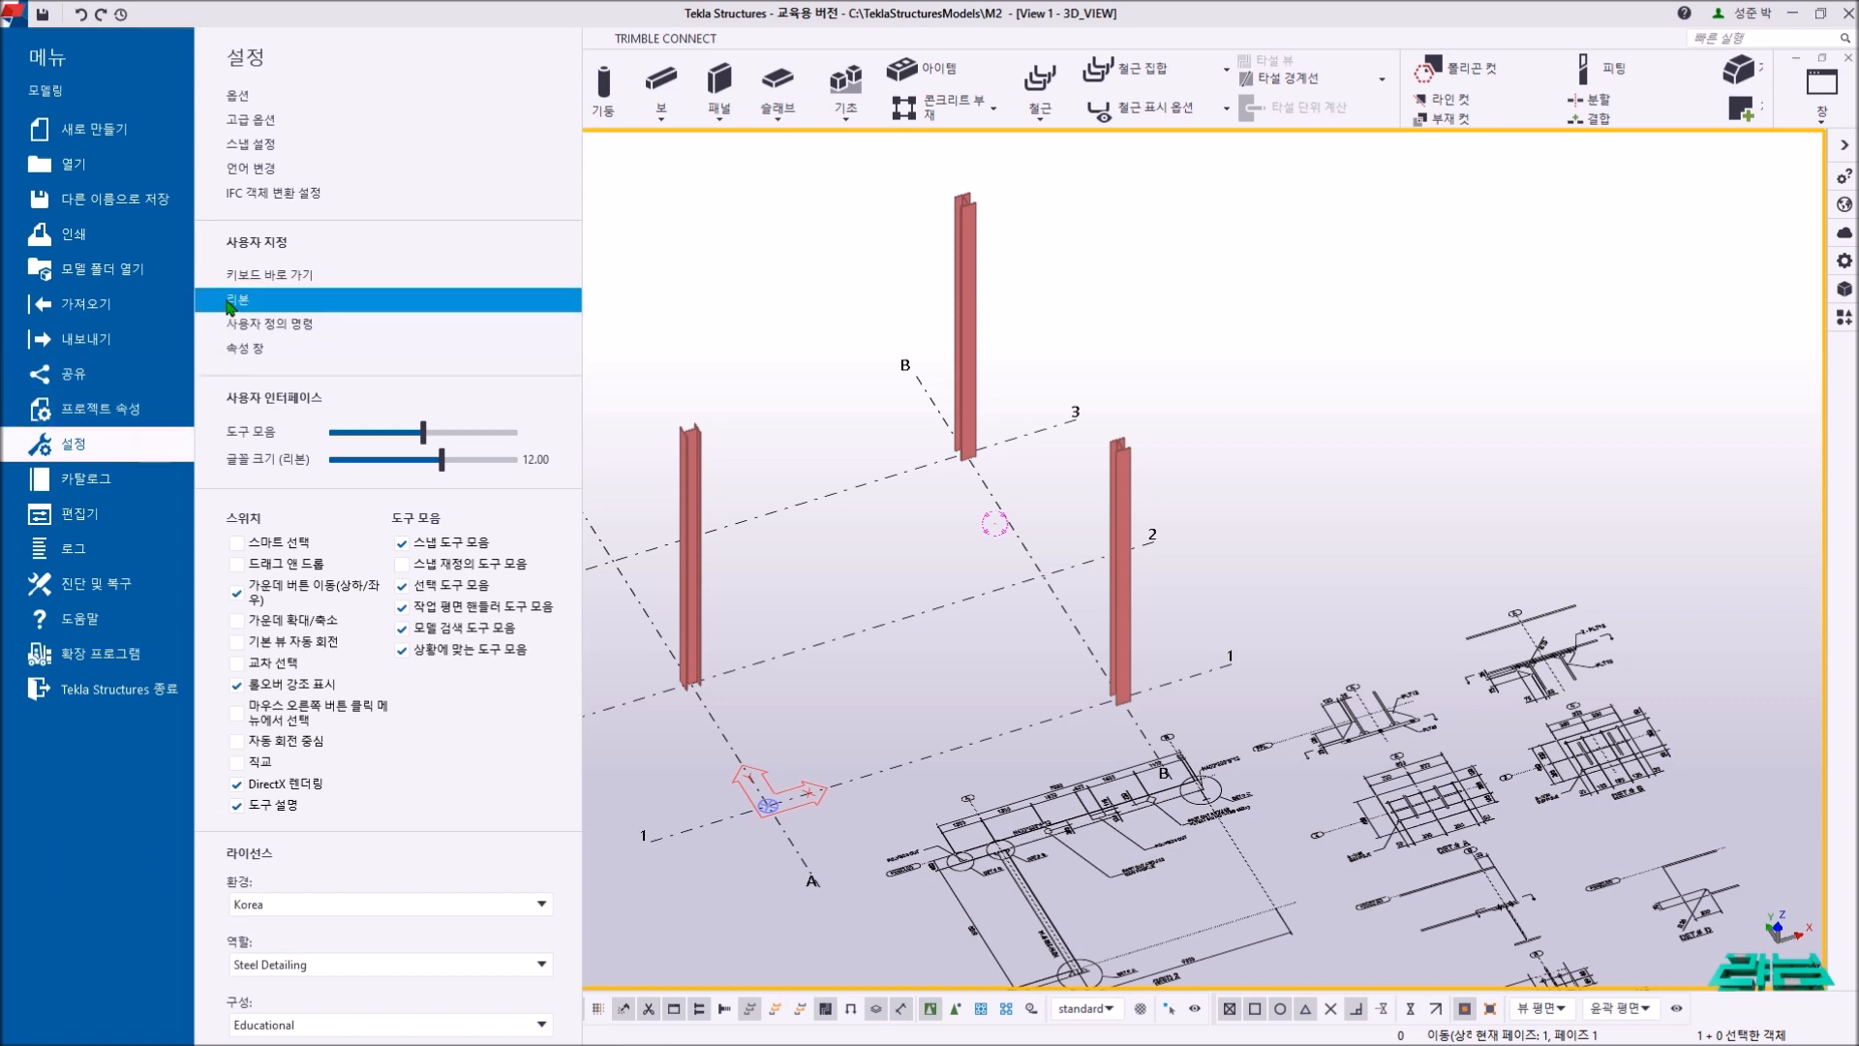
{"action": "left_click", "coordinate": [261, 96]}
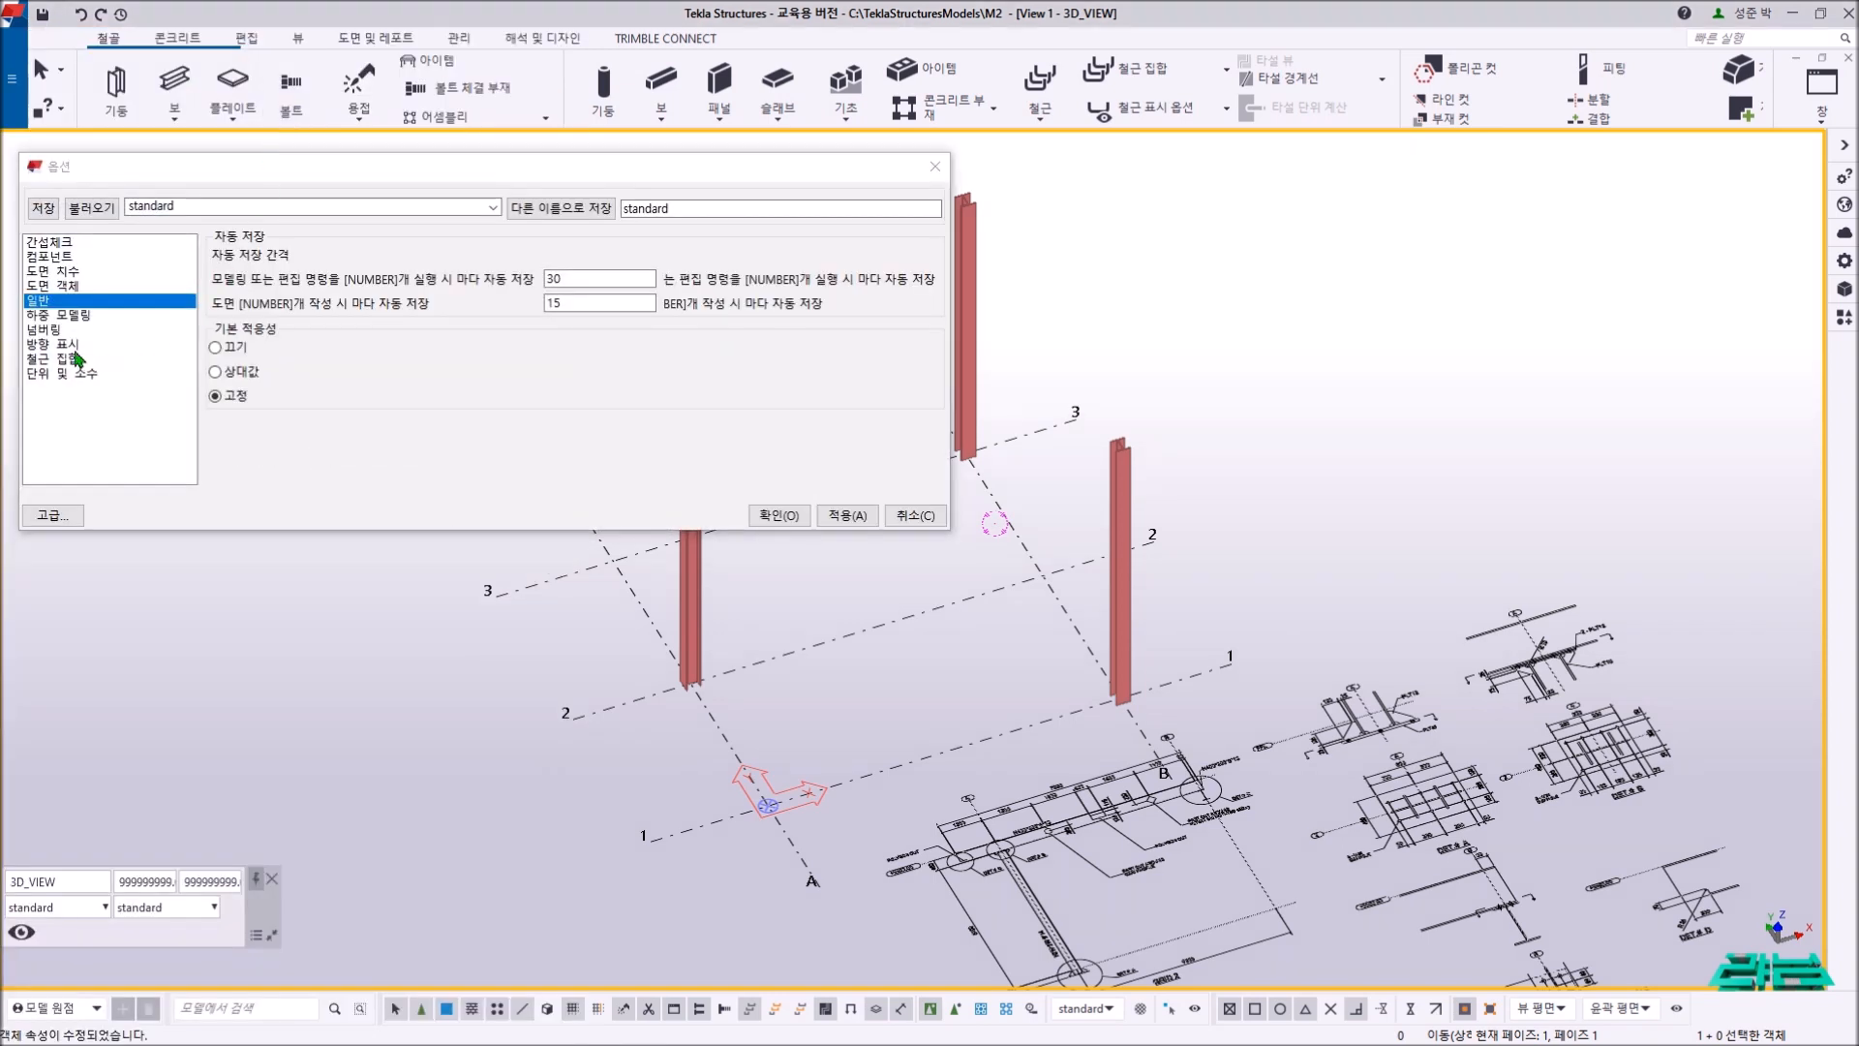
{"action": "left_click", "coordinate": [68, 343]}
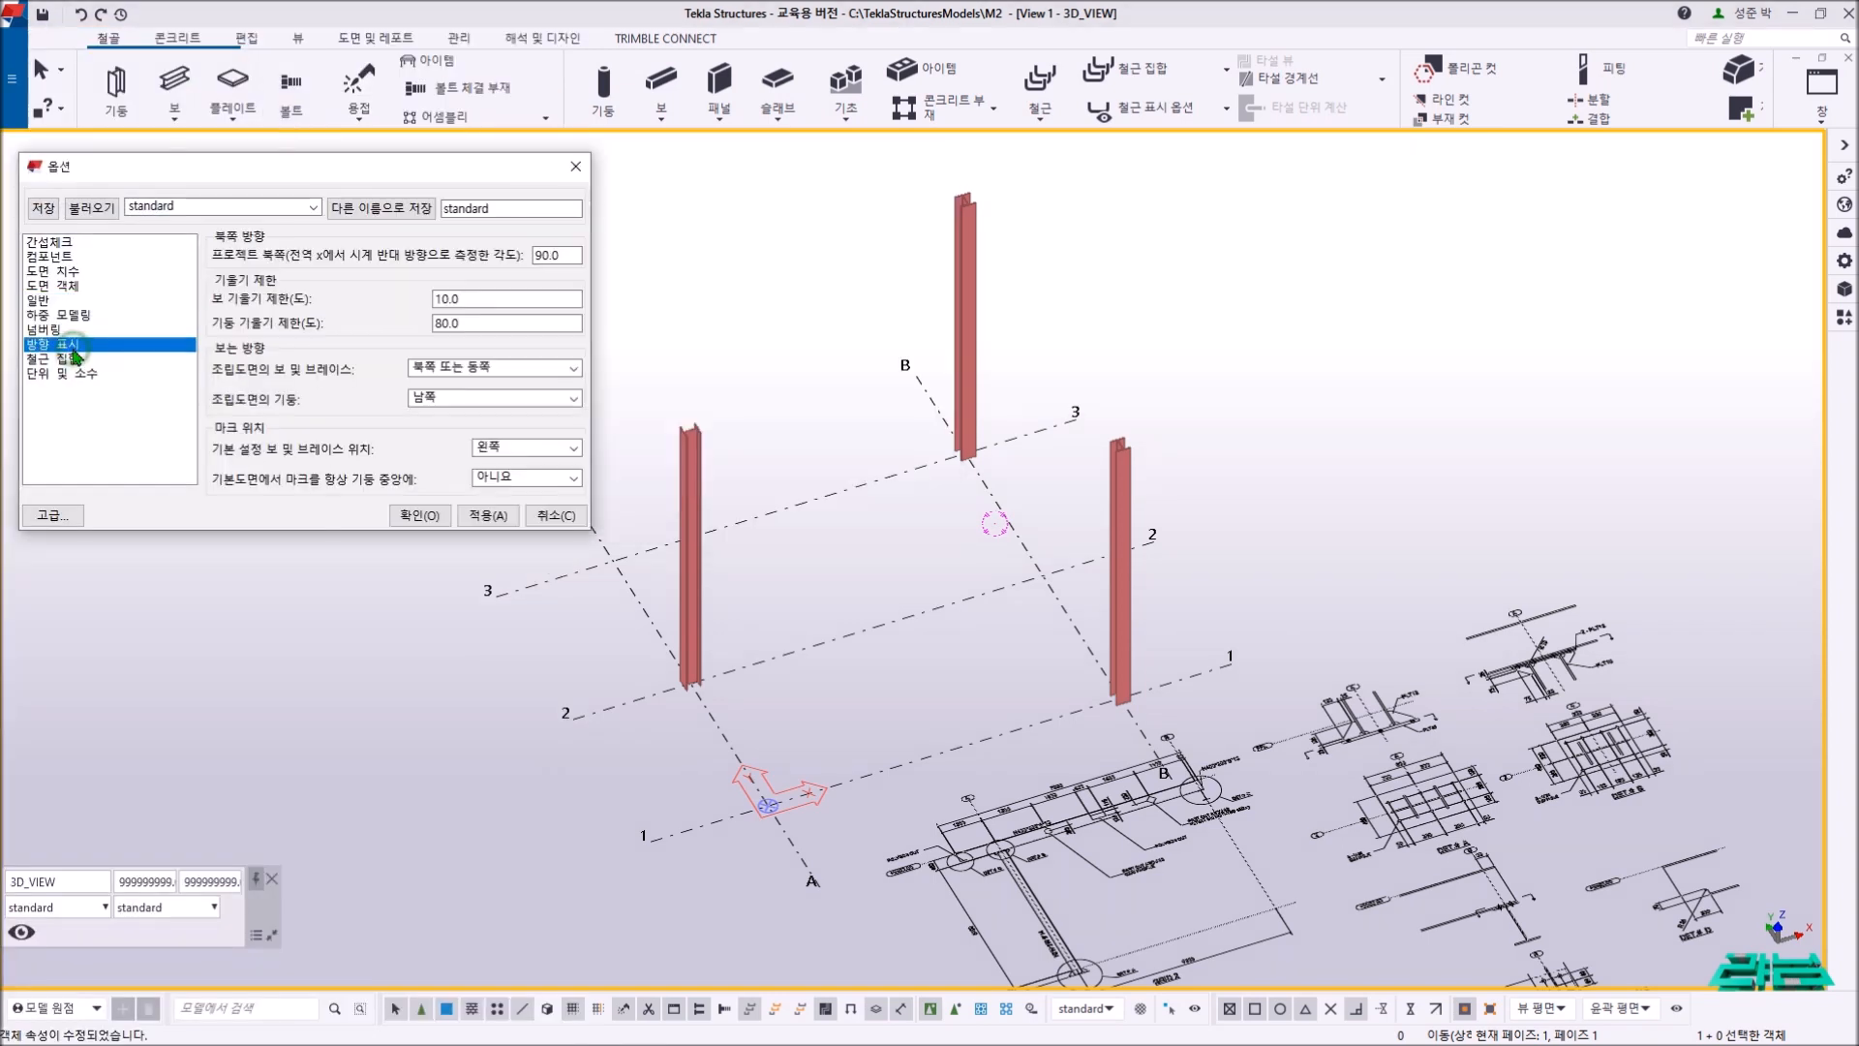
{"action": "left_click", "coordinate": [493, 371]}
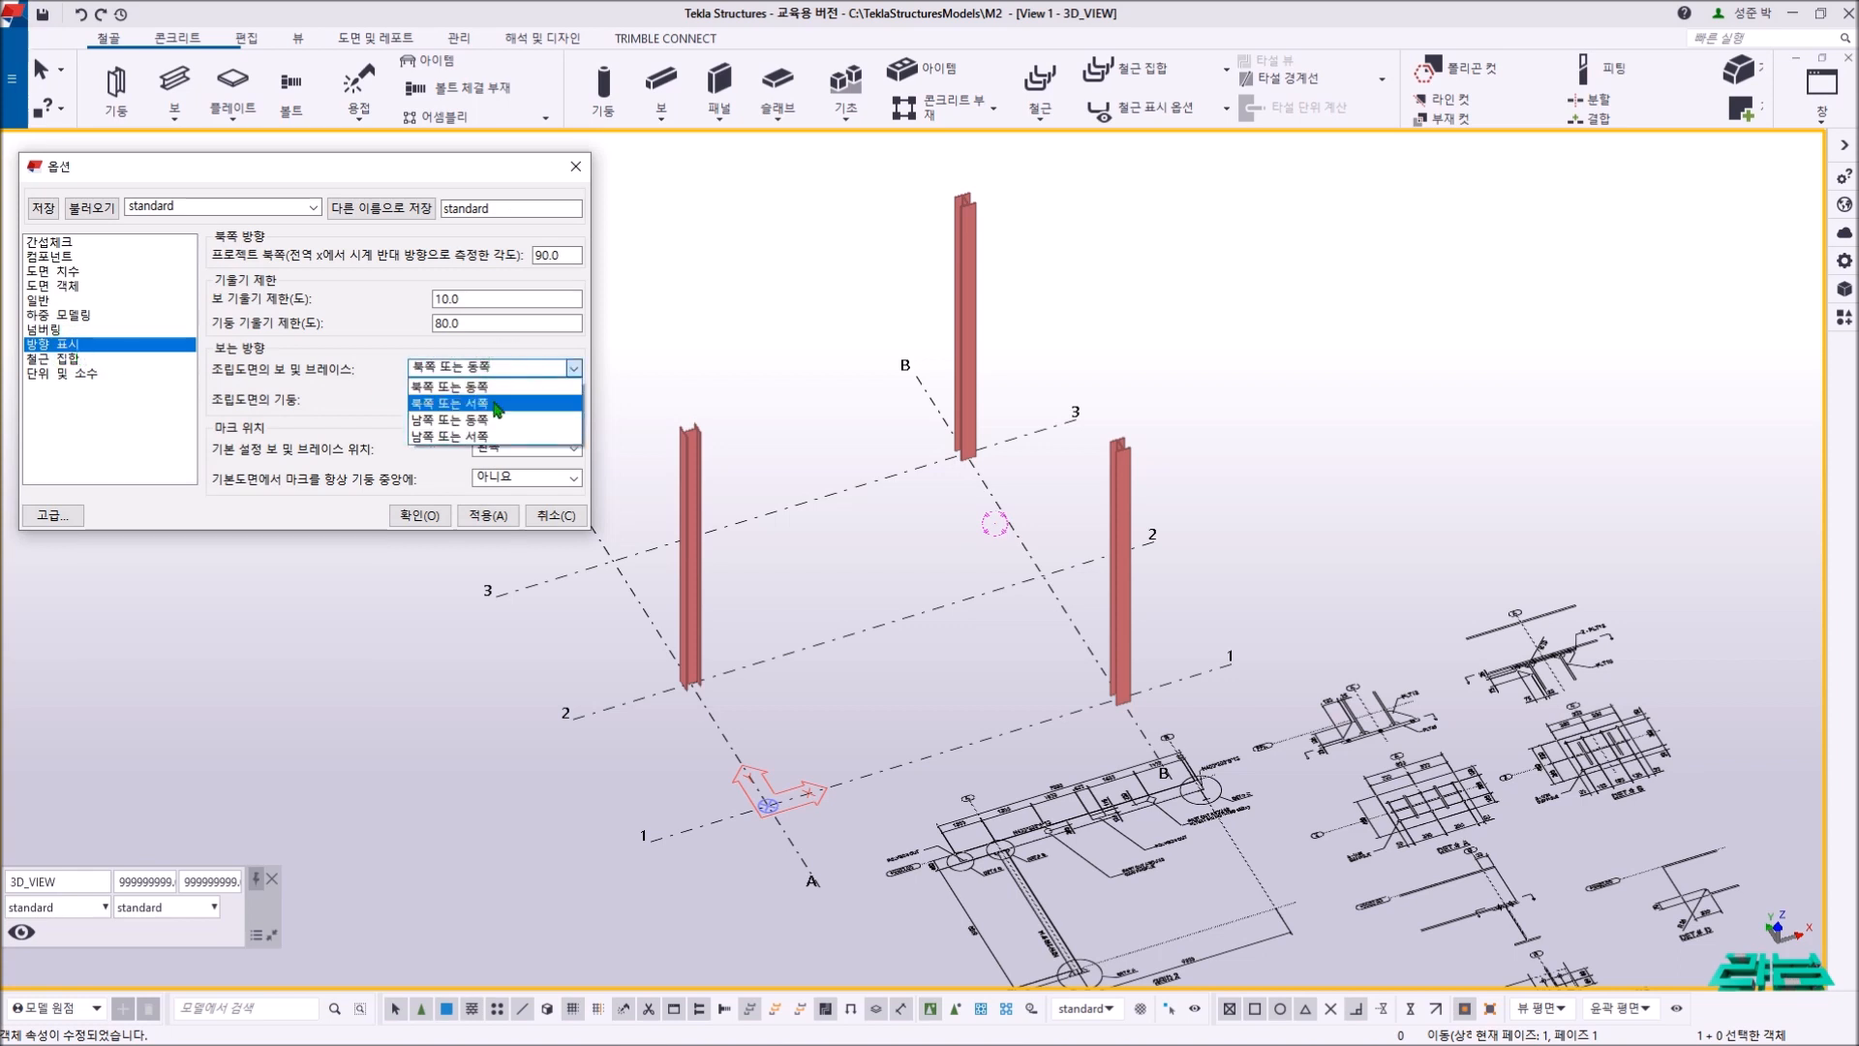
{"action": "left_click", "coordinate": [494, 420]}
{"action": "left_click", "coordinate": [474, 399]}
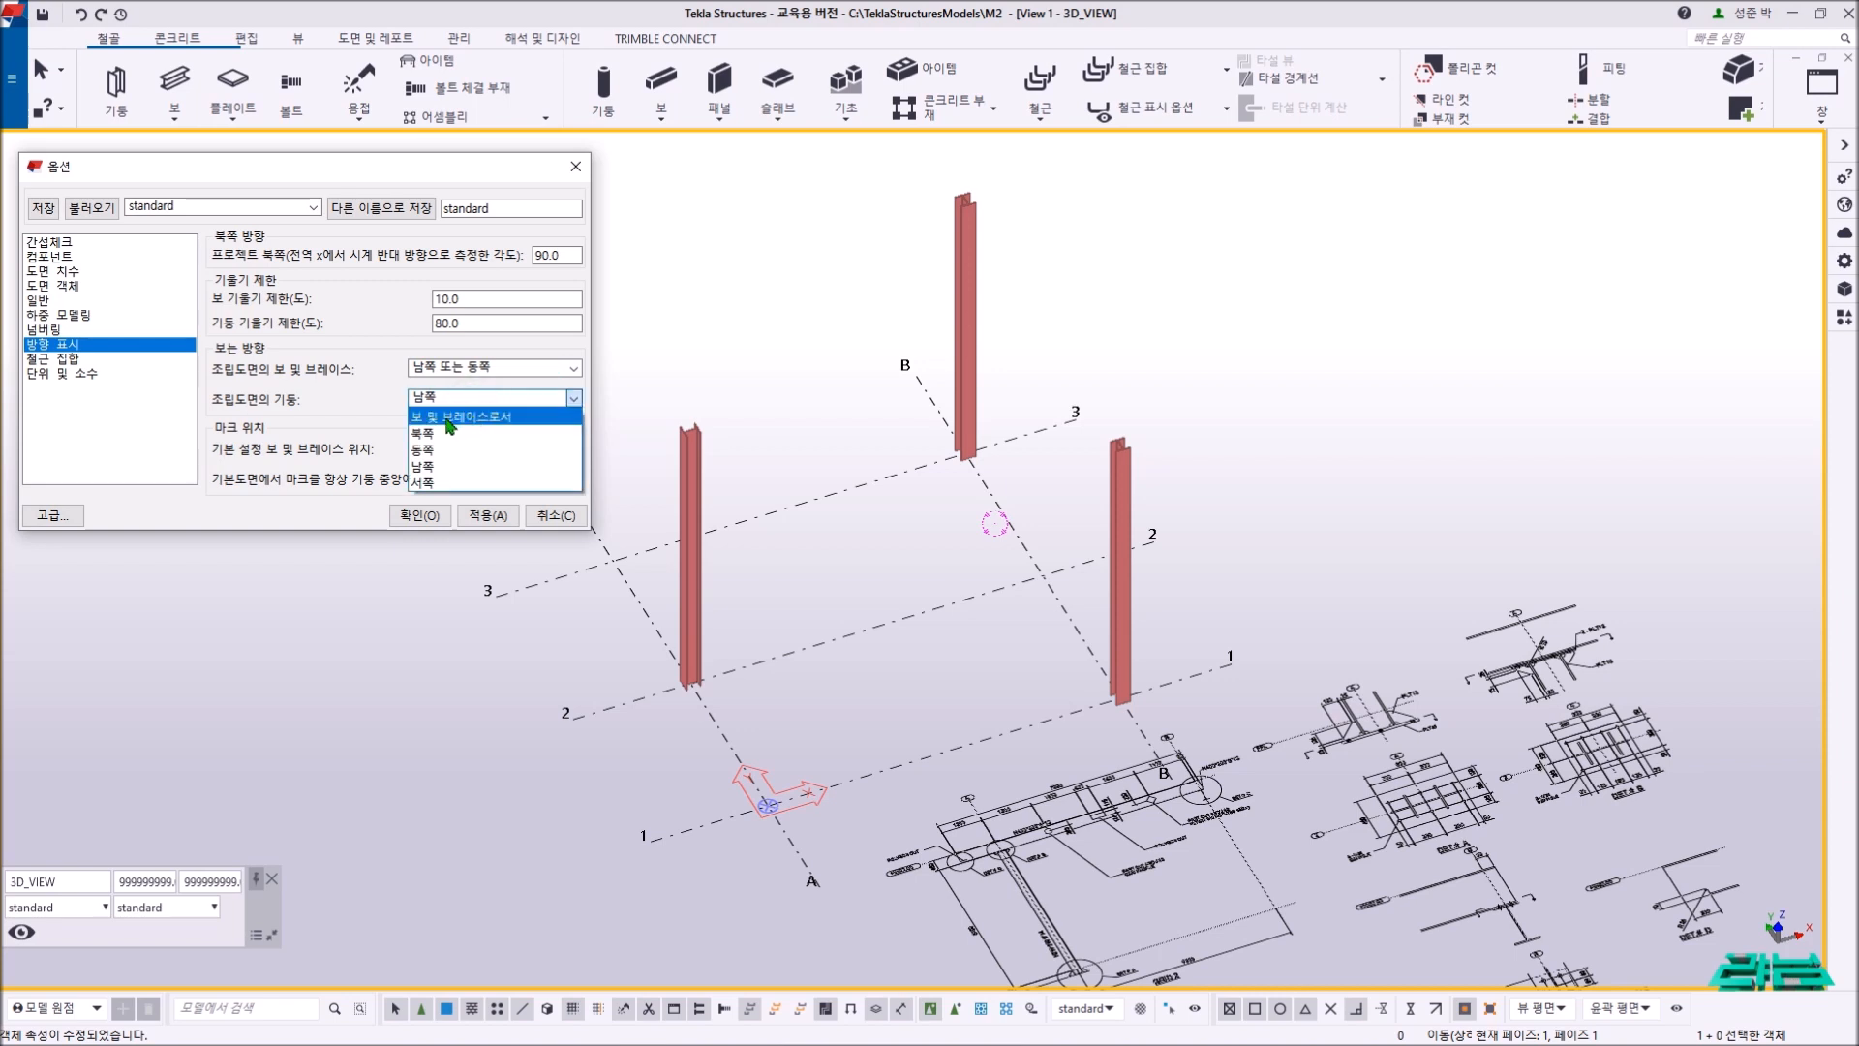
{"action": "left_click", "coordinate": [463, 417]}
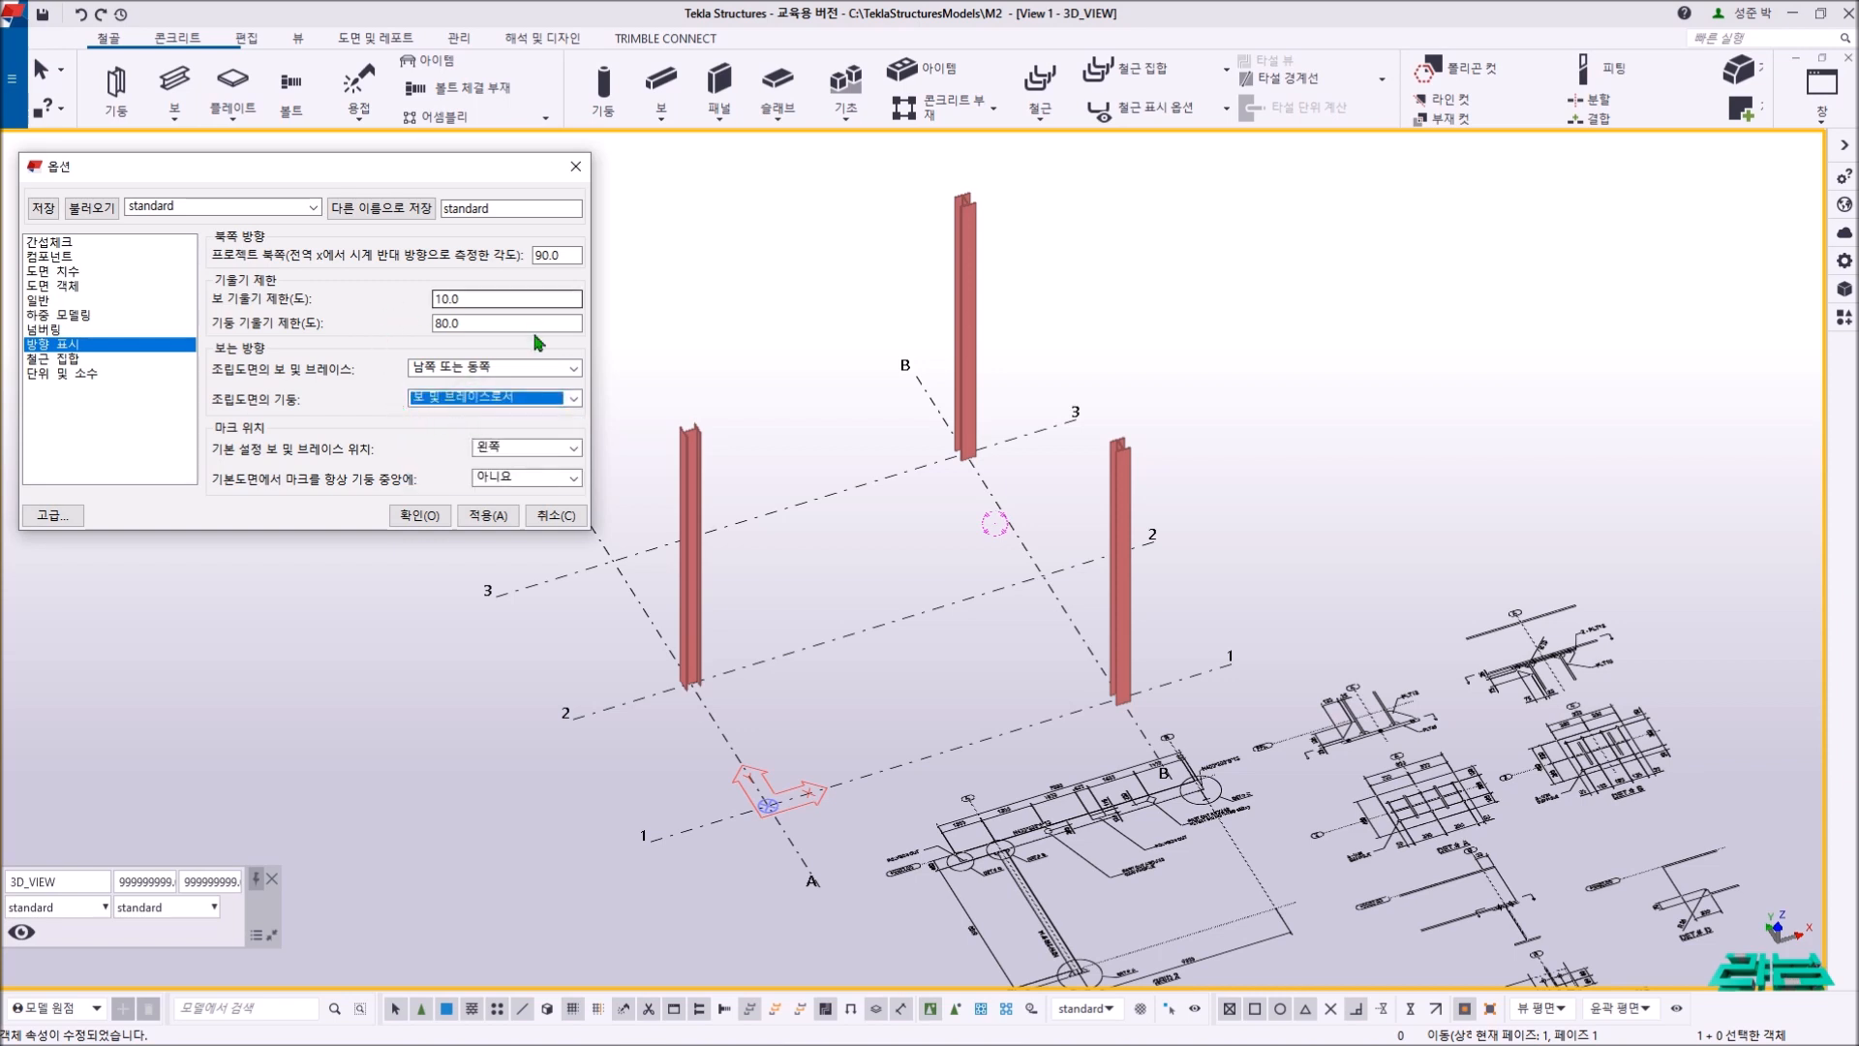
- Save the option settings under the name standard and accept them
{"action": "left_click", "coordinate": [501, 209]}
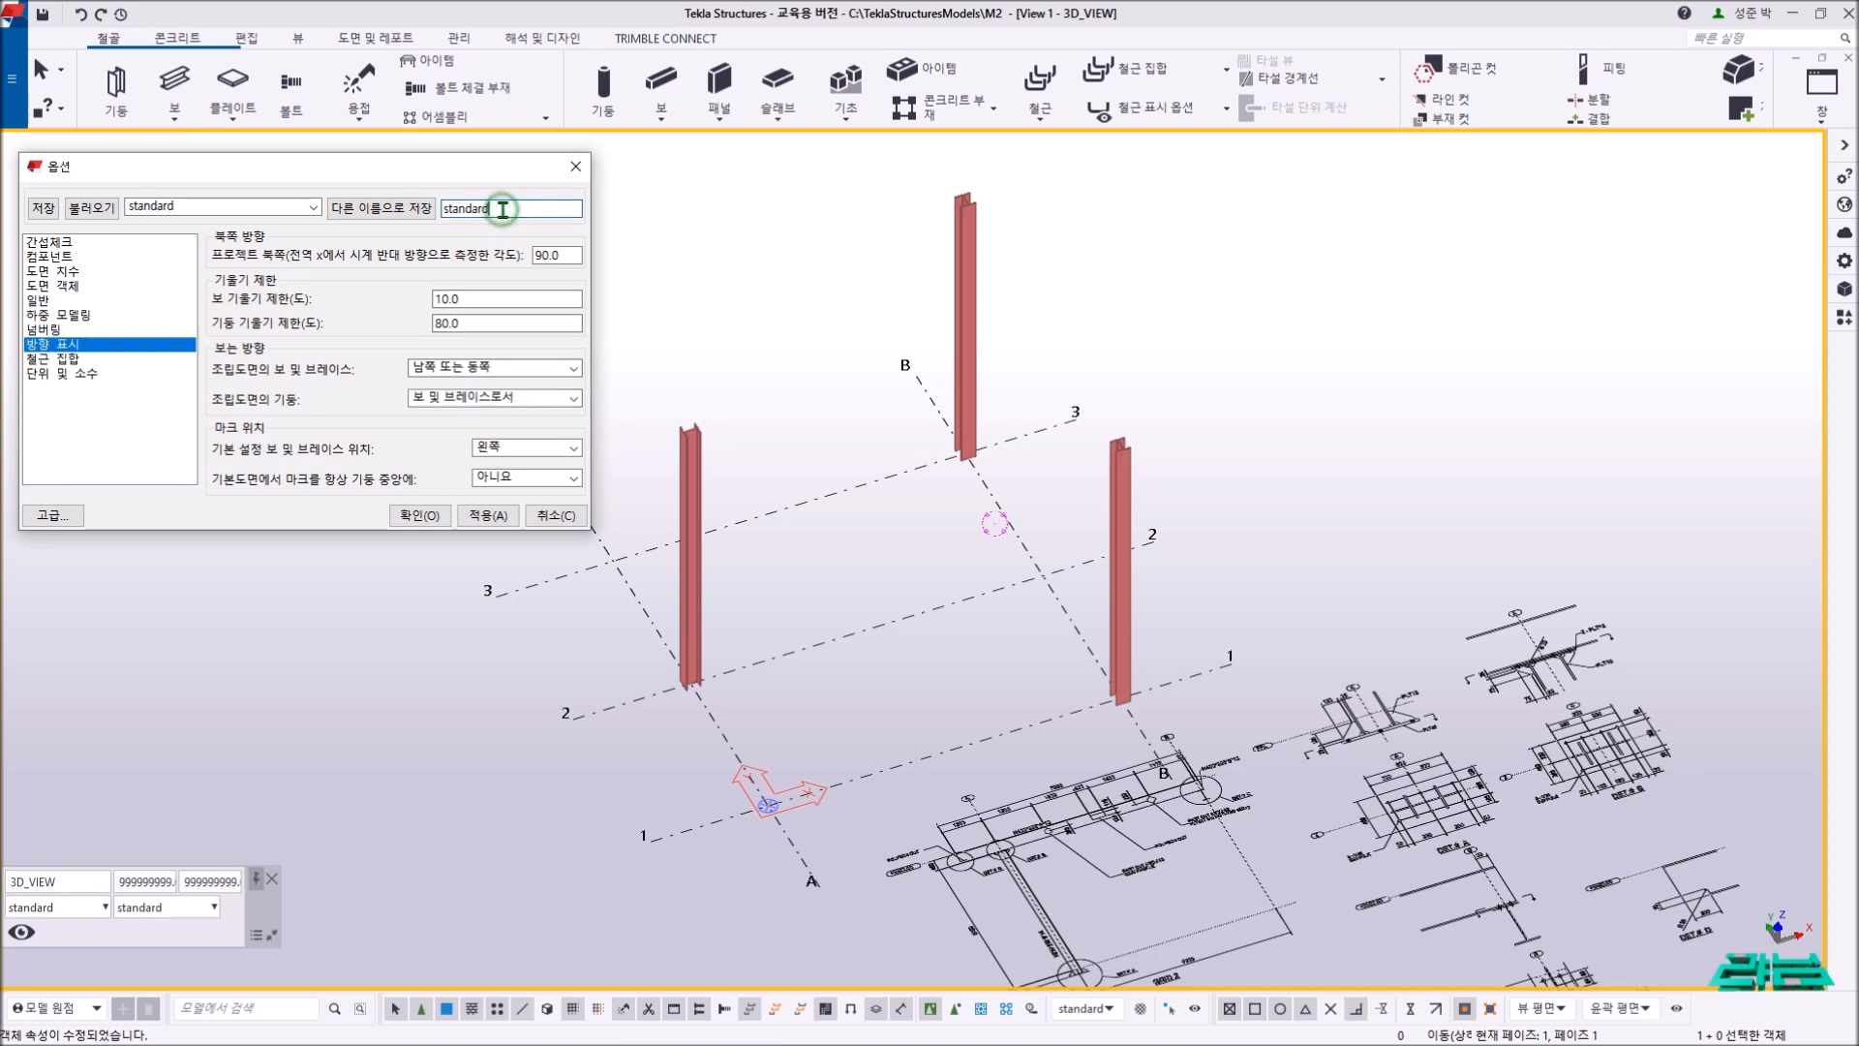
{"action": "left_click", "coordinate": [426, 214]}
{"action": "left_click", "coordinate": [422, 516]}
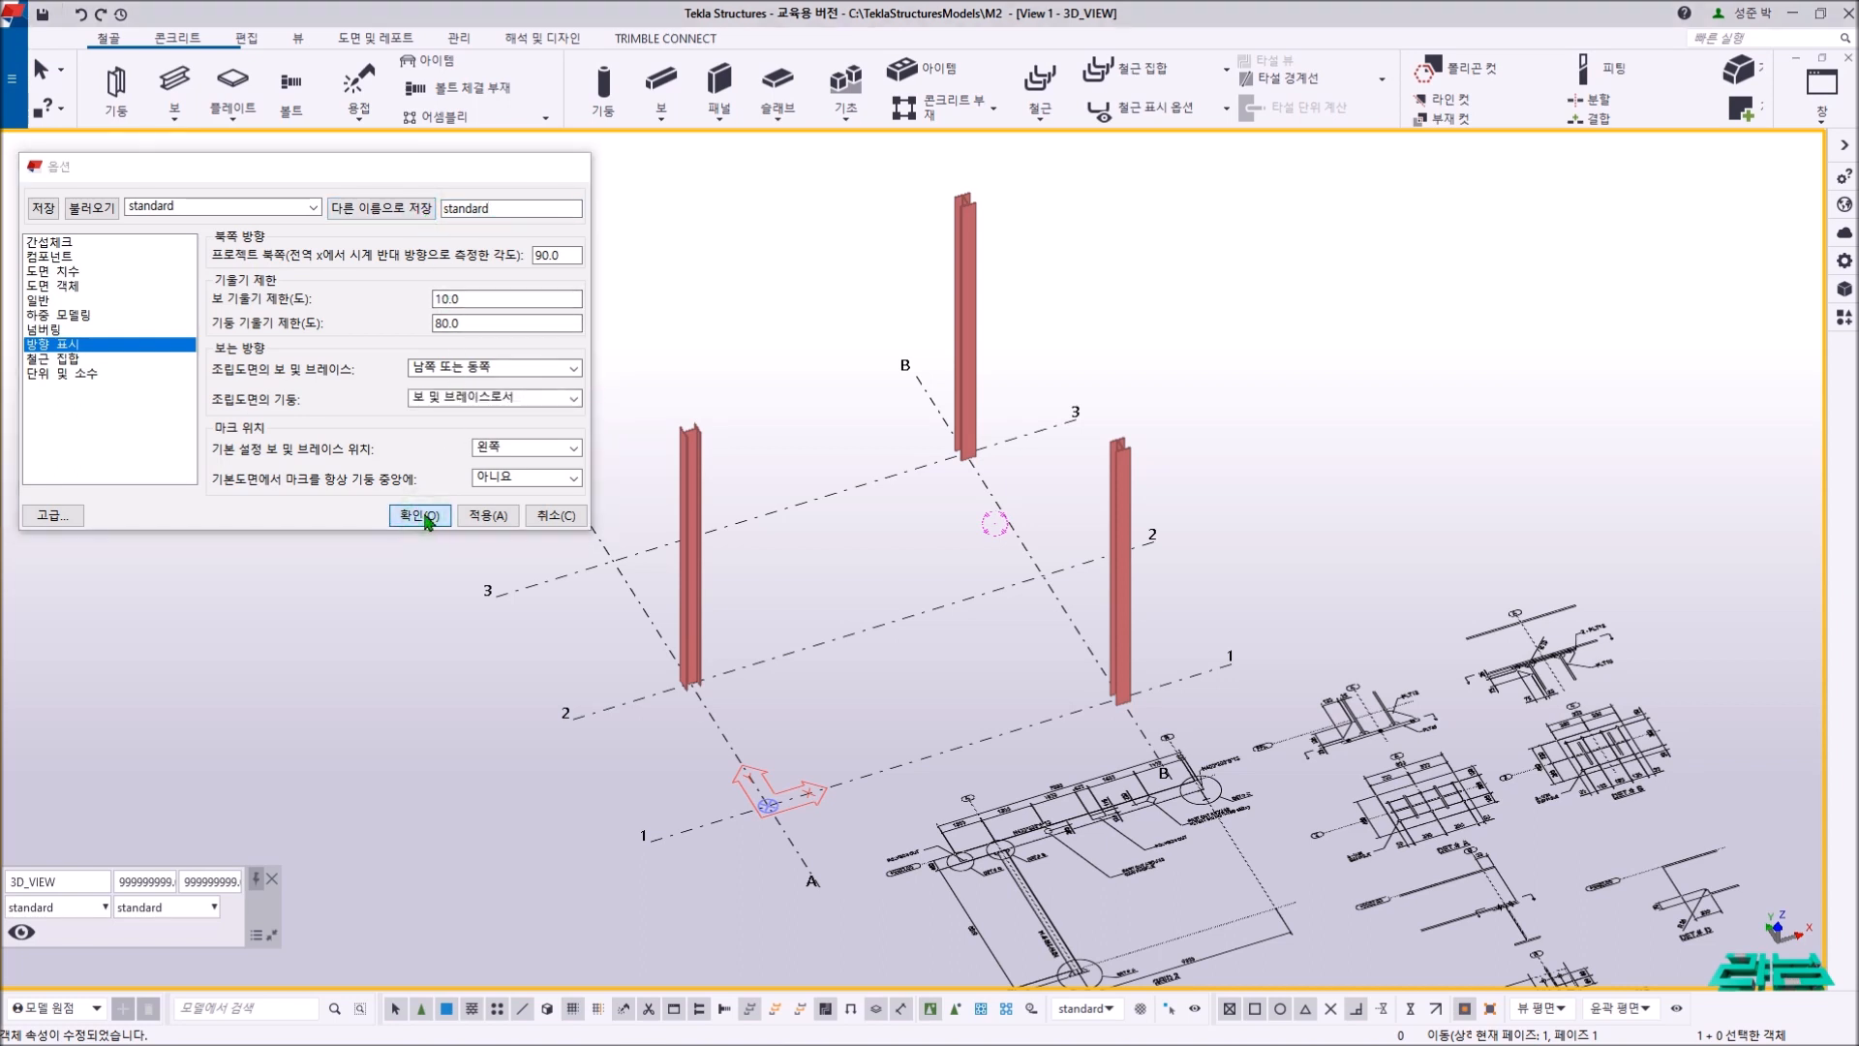
{"action": "right_click", "coordinate": [323, 360]}
{"action": "left_click", "coordinate": [299, 365]}
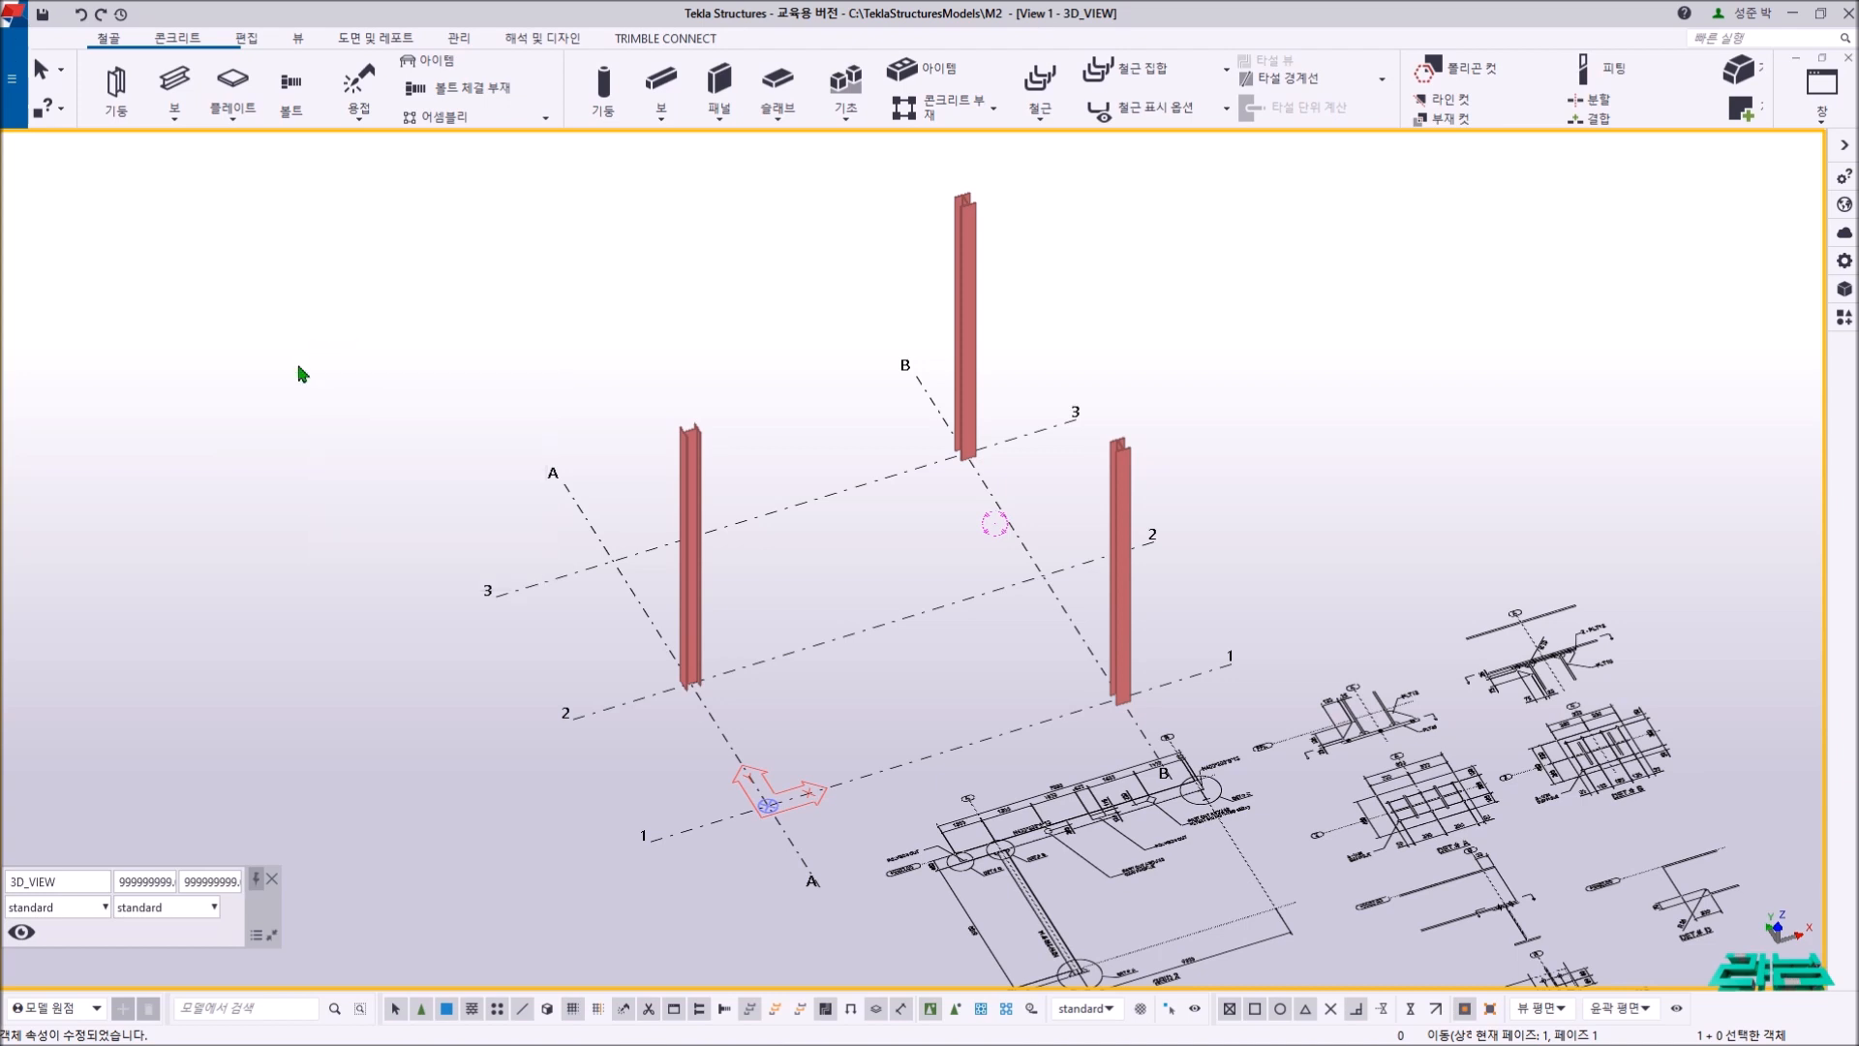
{"action": "middle_click_drag", "start_coordinate": [299, 365], "coordinate": [530, 378]}
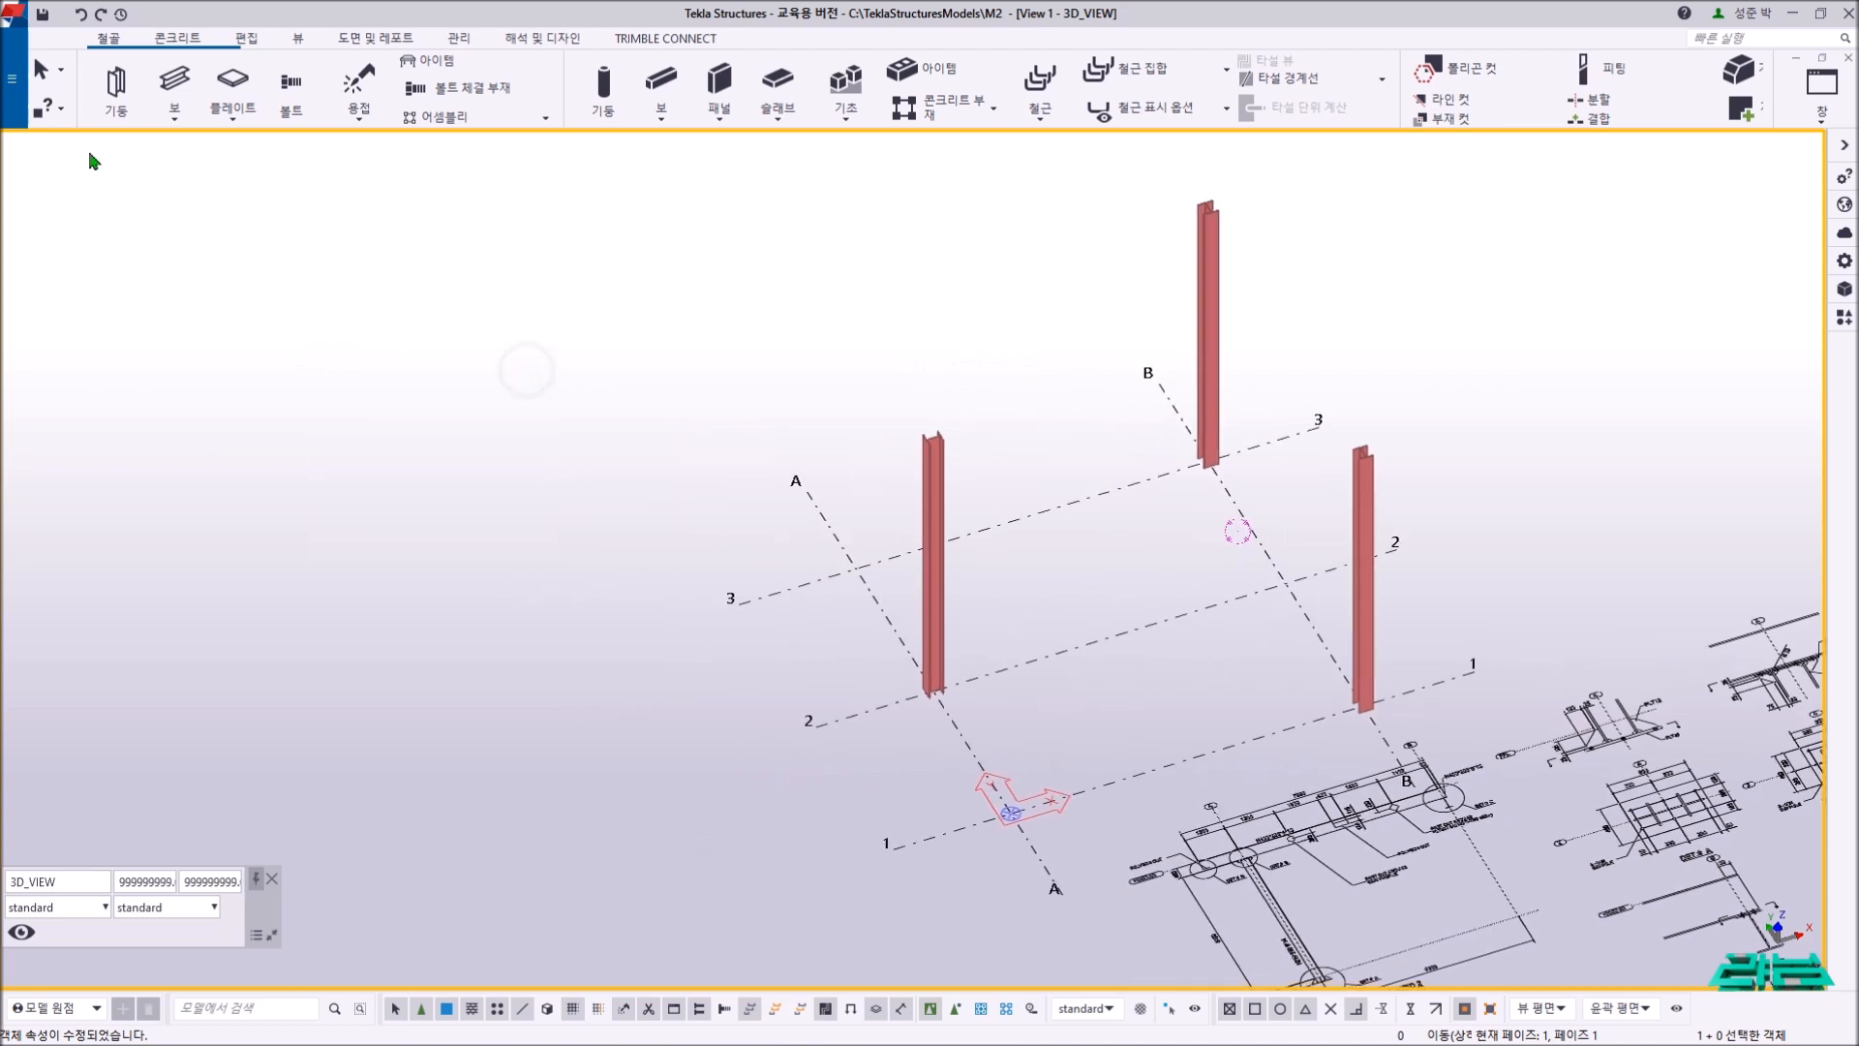
- Open the attributes subfolder of the M2 model folder, select standard.opt and move the folder window aside
{"action": "left_click", "coordinate": [12, 77]}
{"action": "left_click", "coordinate": [100, 271]}
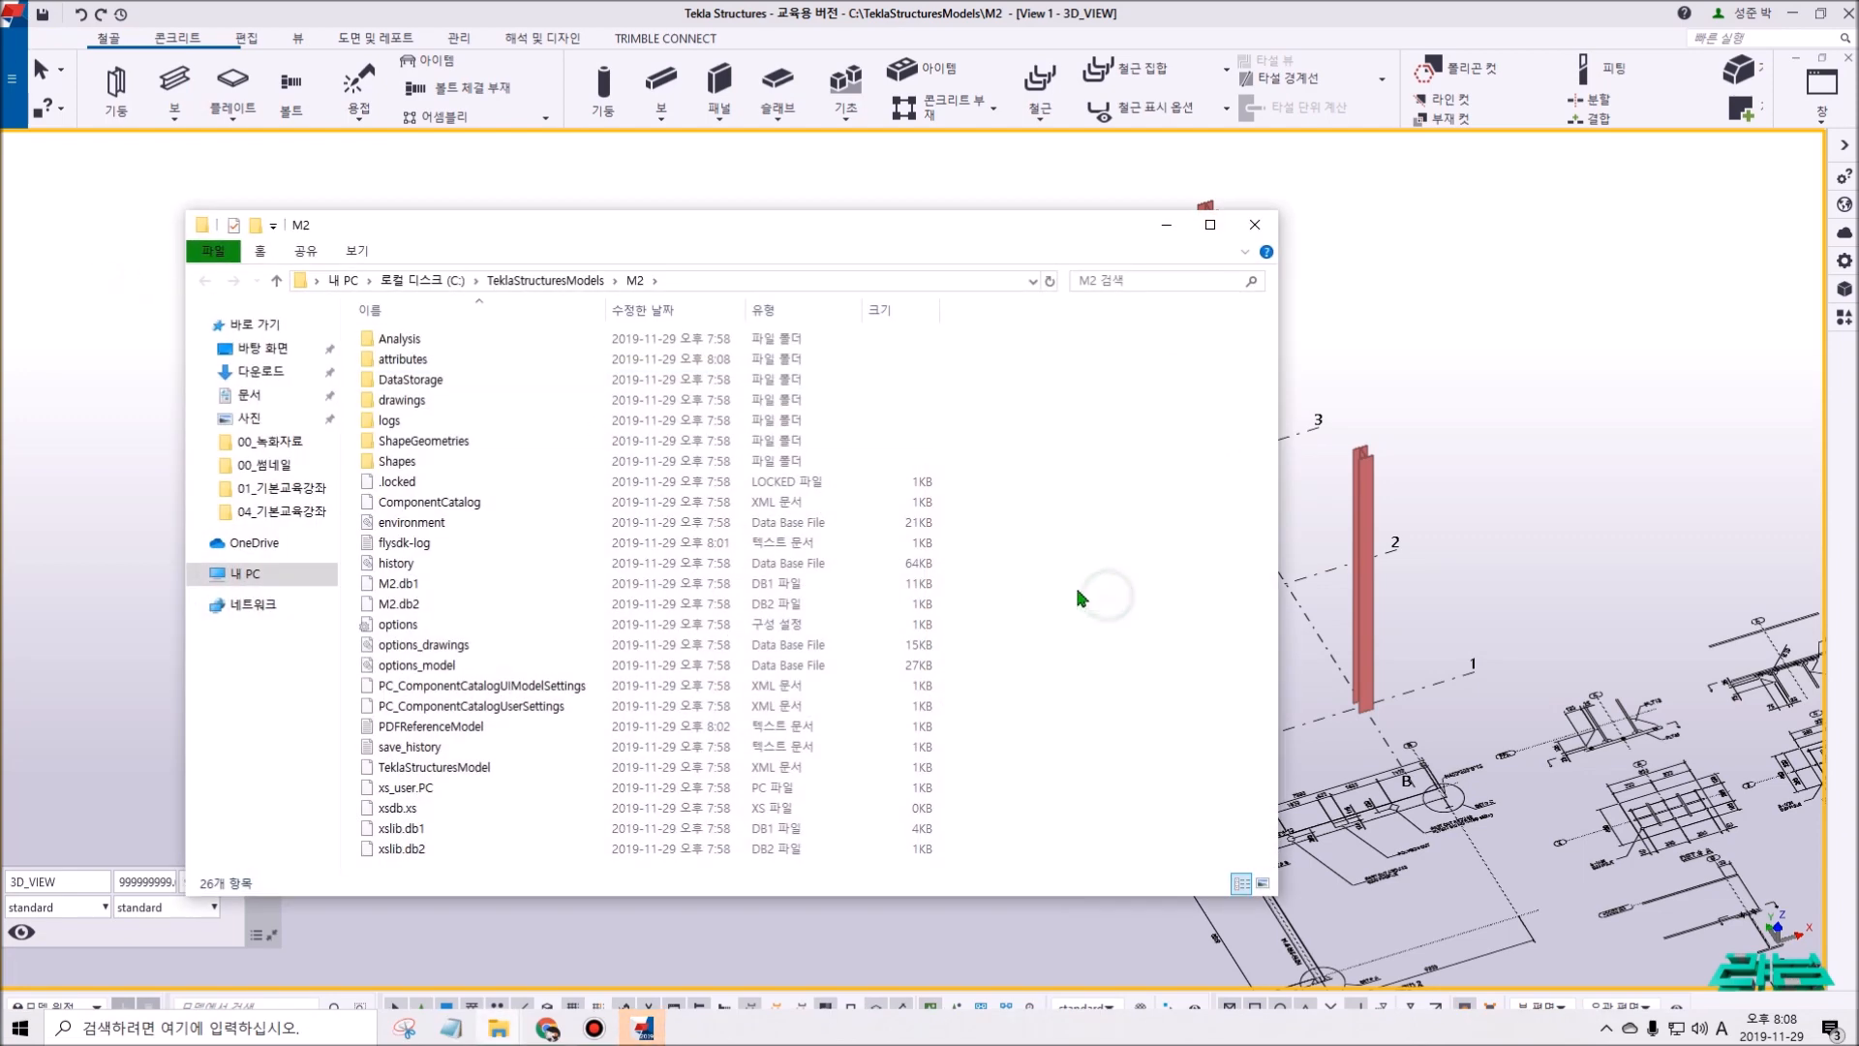
{"action": "double_click", "coordinate": [441, 363]}
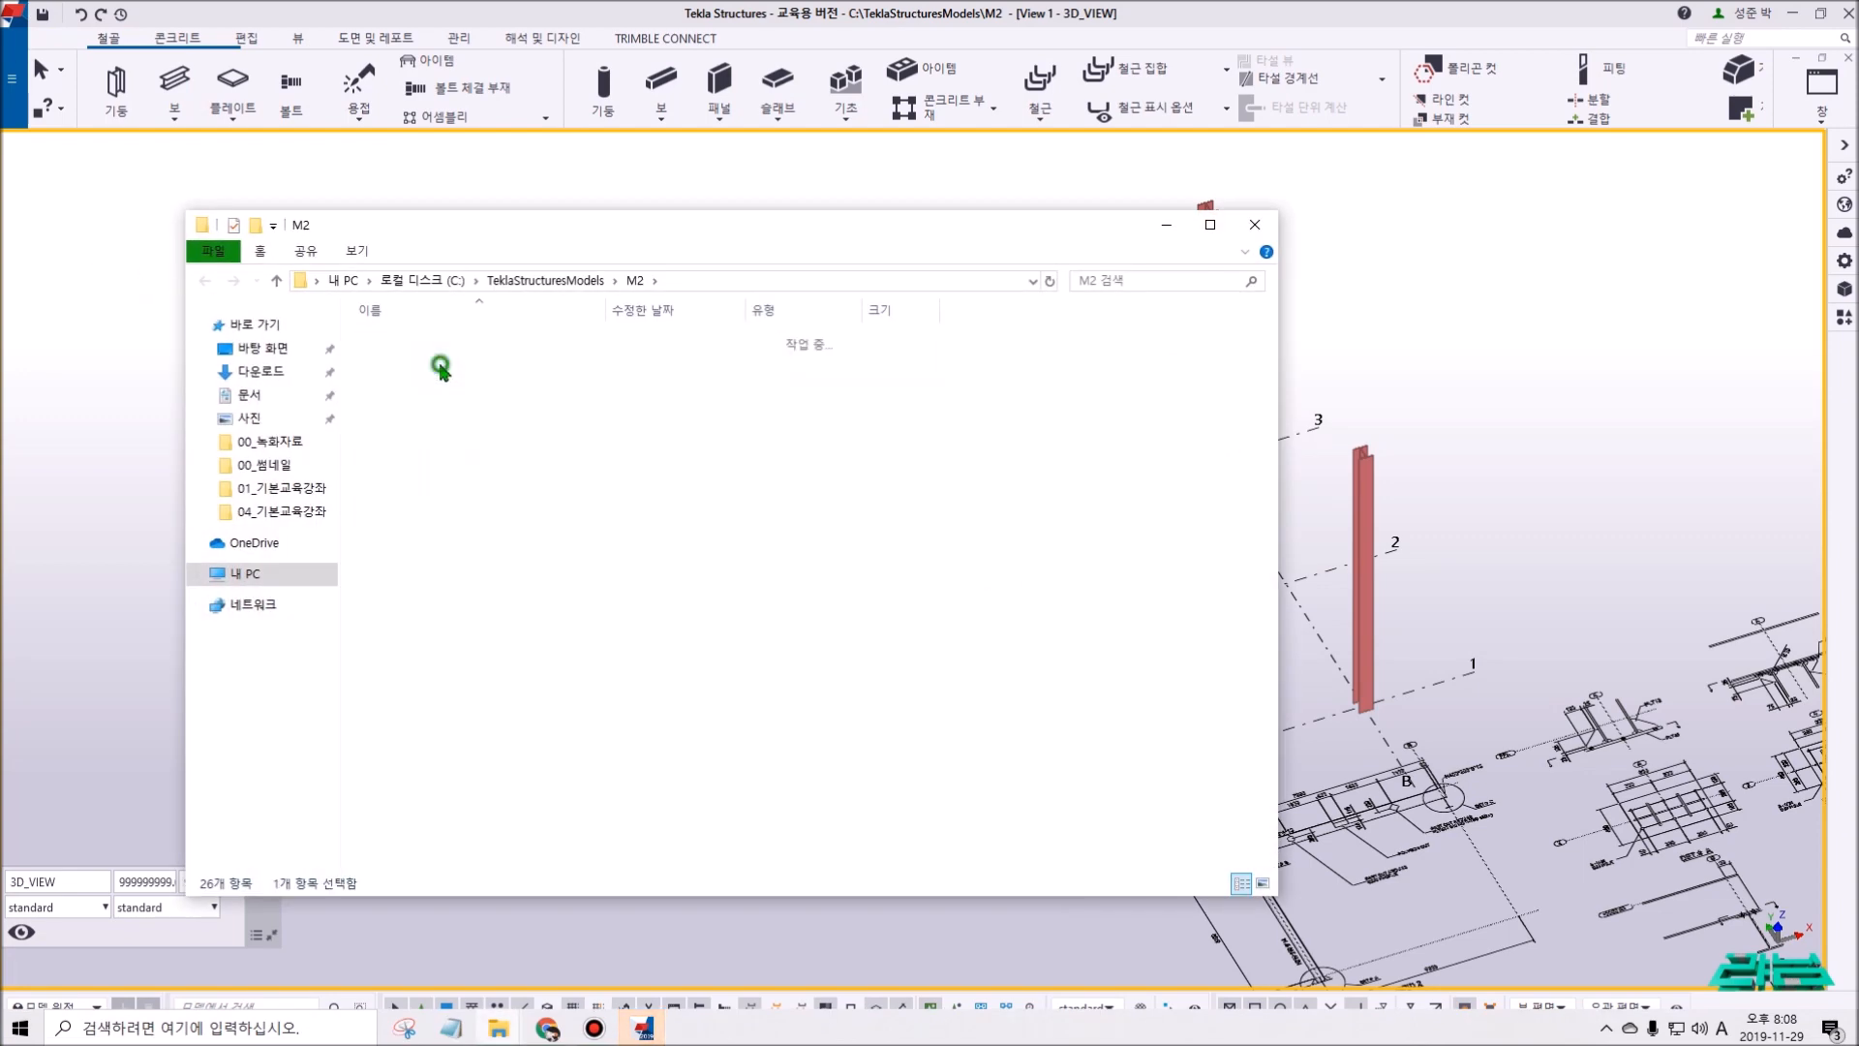
{"action": "left_click", "coordinate": [417, 339]}
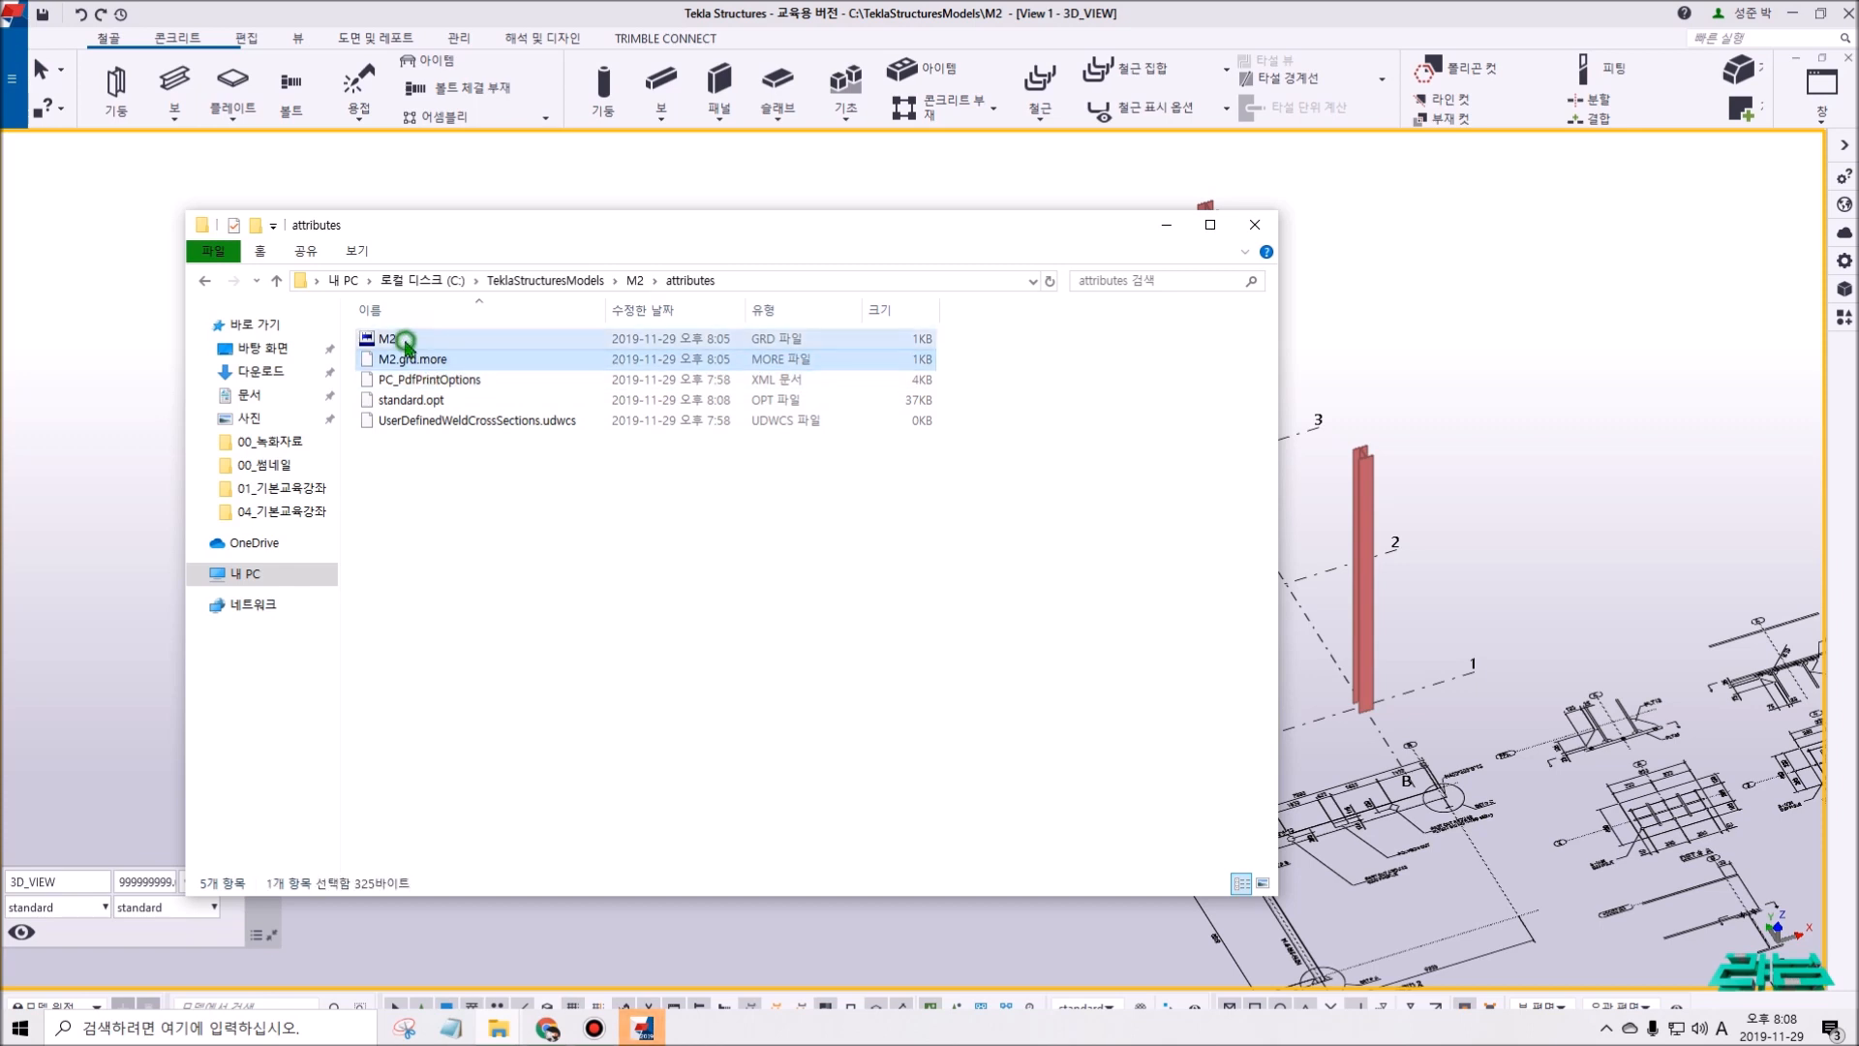
{"action": "left_click", "coordinate": [431, 400]}
{"action": "left_click_drag", "start_coordinate": [471, 235], "coordinate": [1123, 181]}
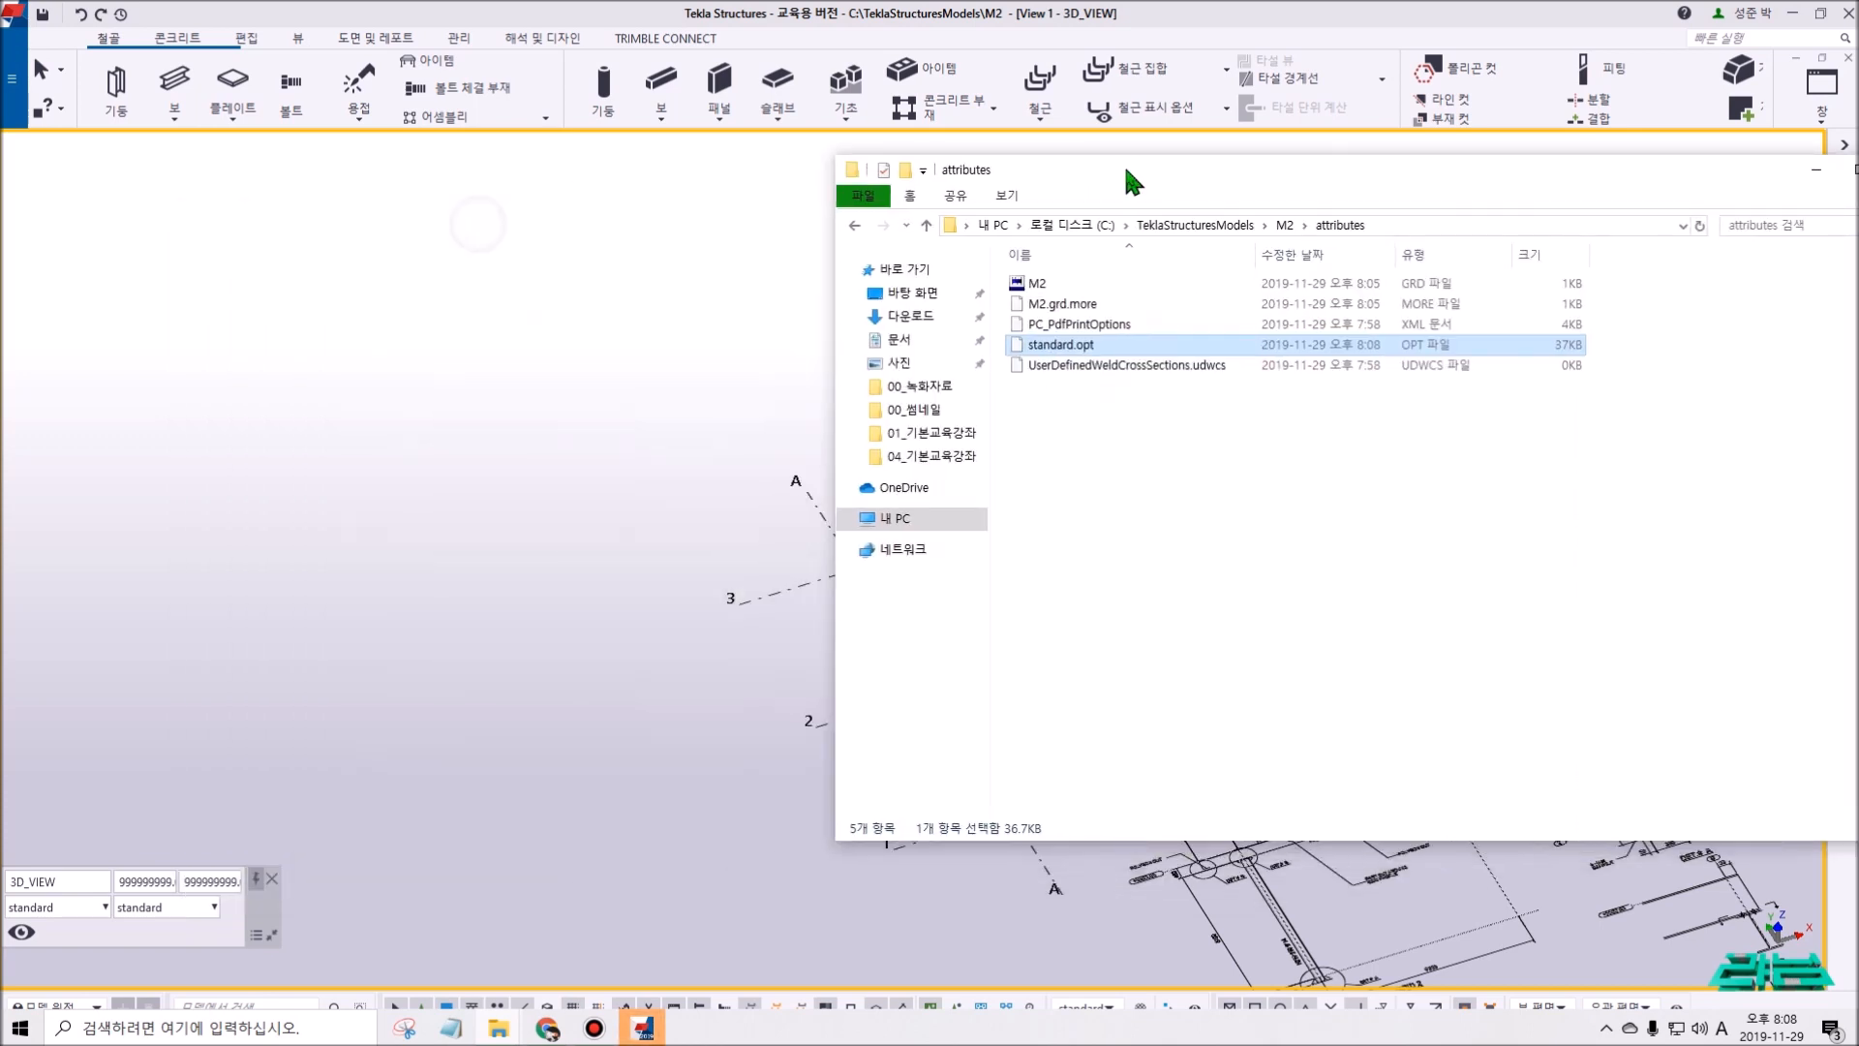
- Reopen the model options to review the standard settings and close them without changes
{"action": "left_click", "coordinate": [13, 77]}
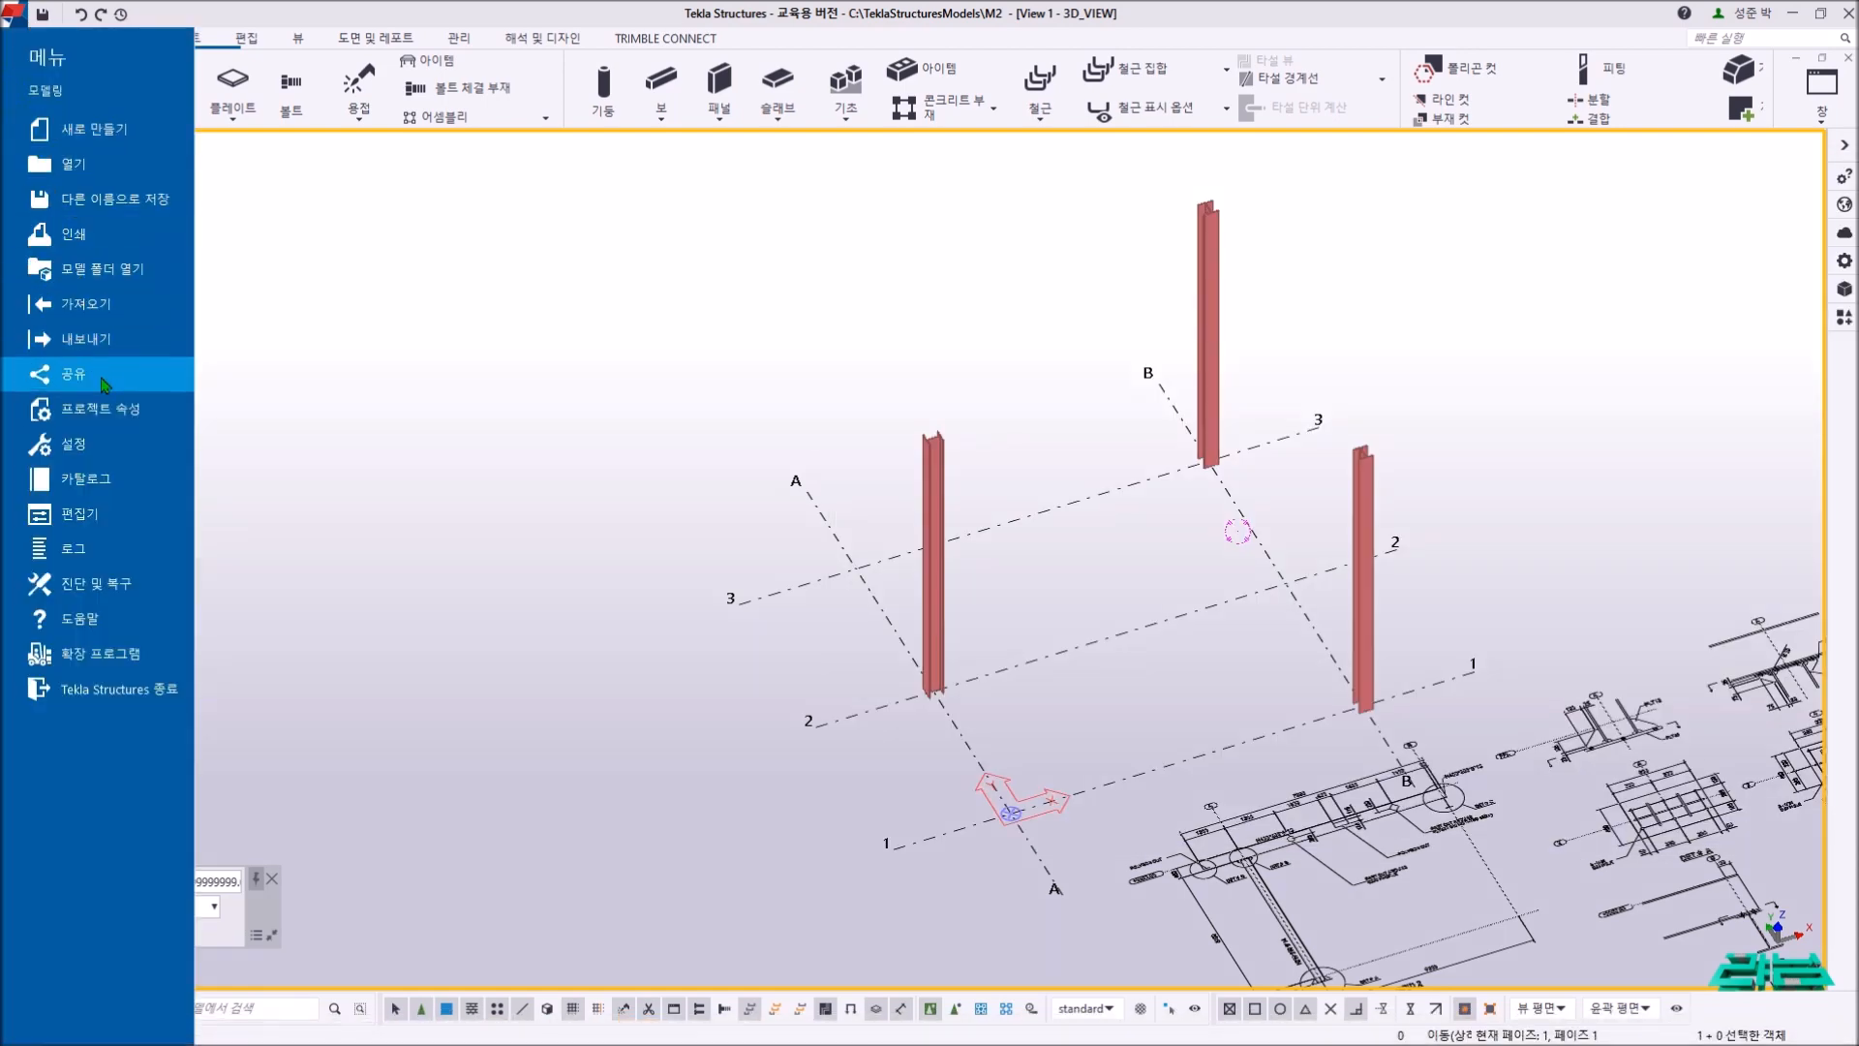
{"action": "mouse_move", "coordinate": [83, 448]}
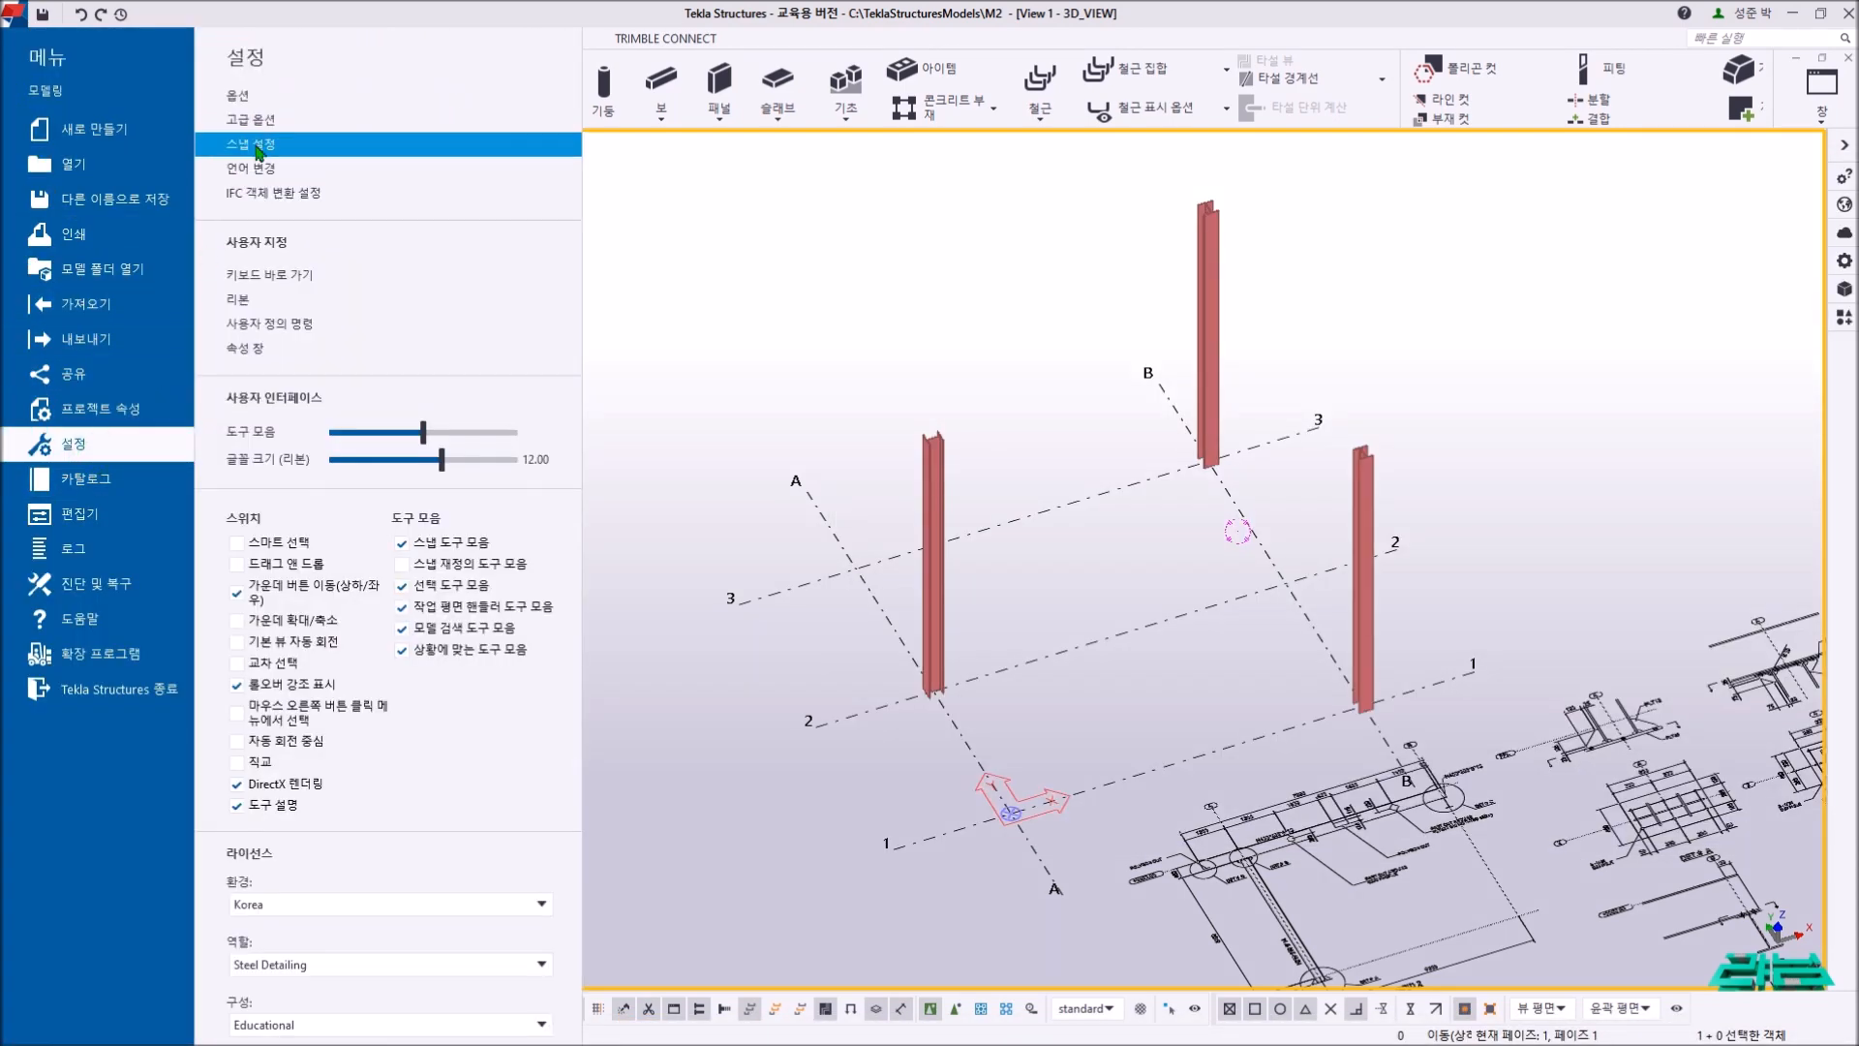
{"action": "left_click", "coordinate": [259, 96]}
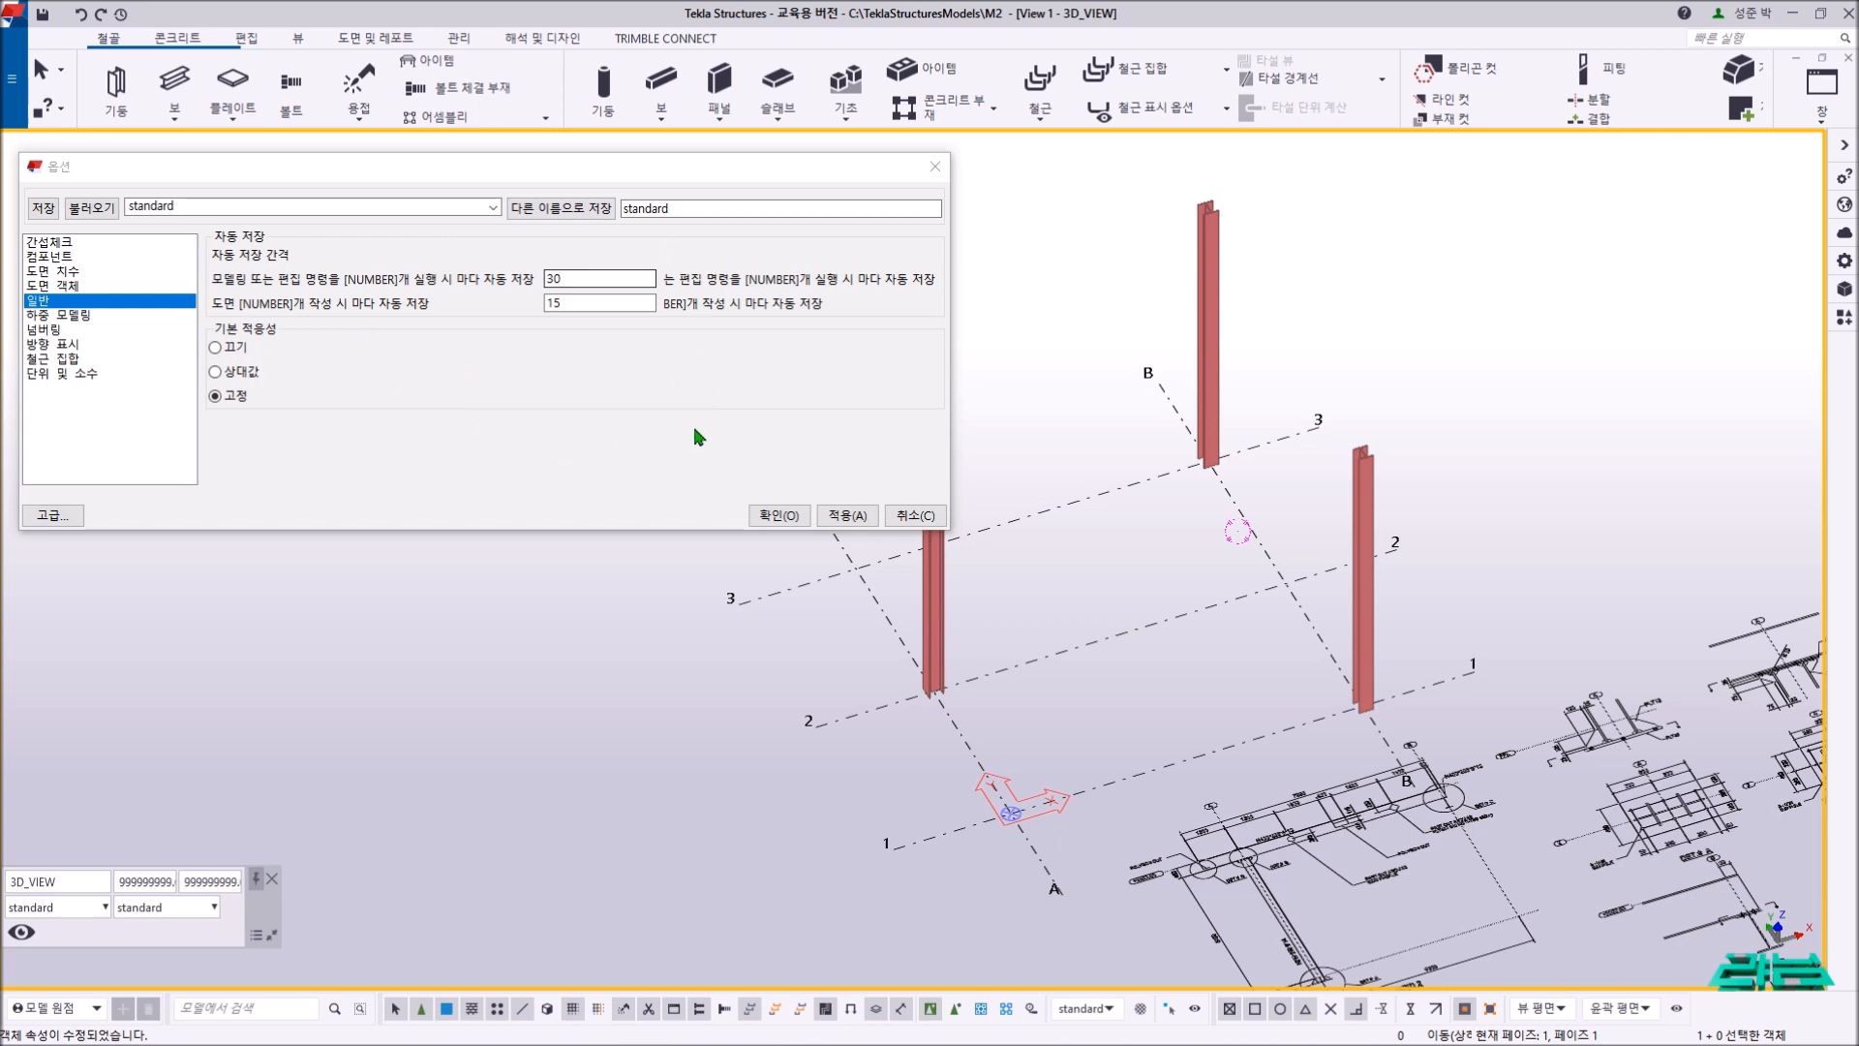
{"action": "left_click", "coordinate": [915, 517]}
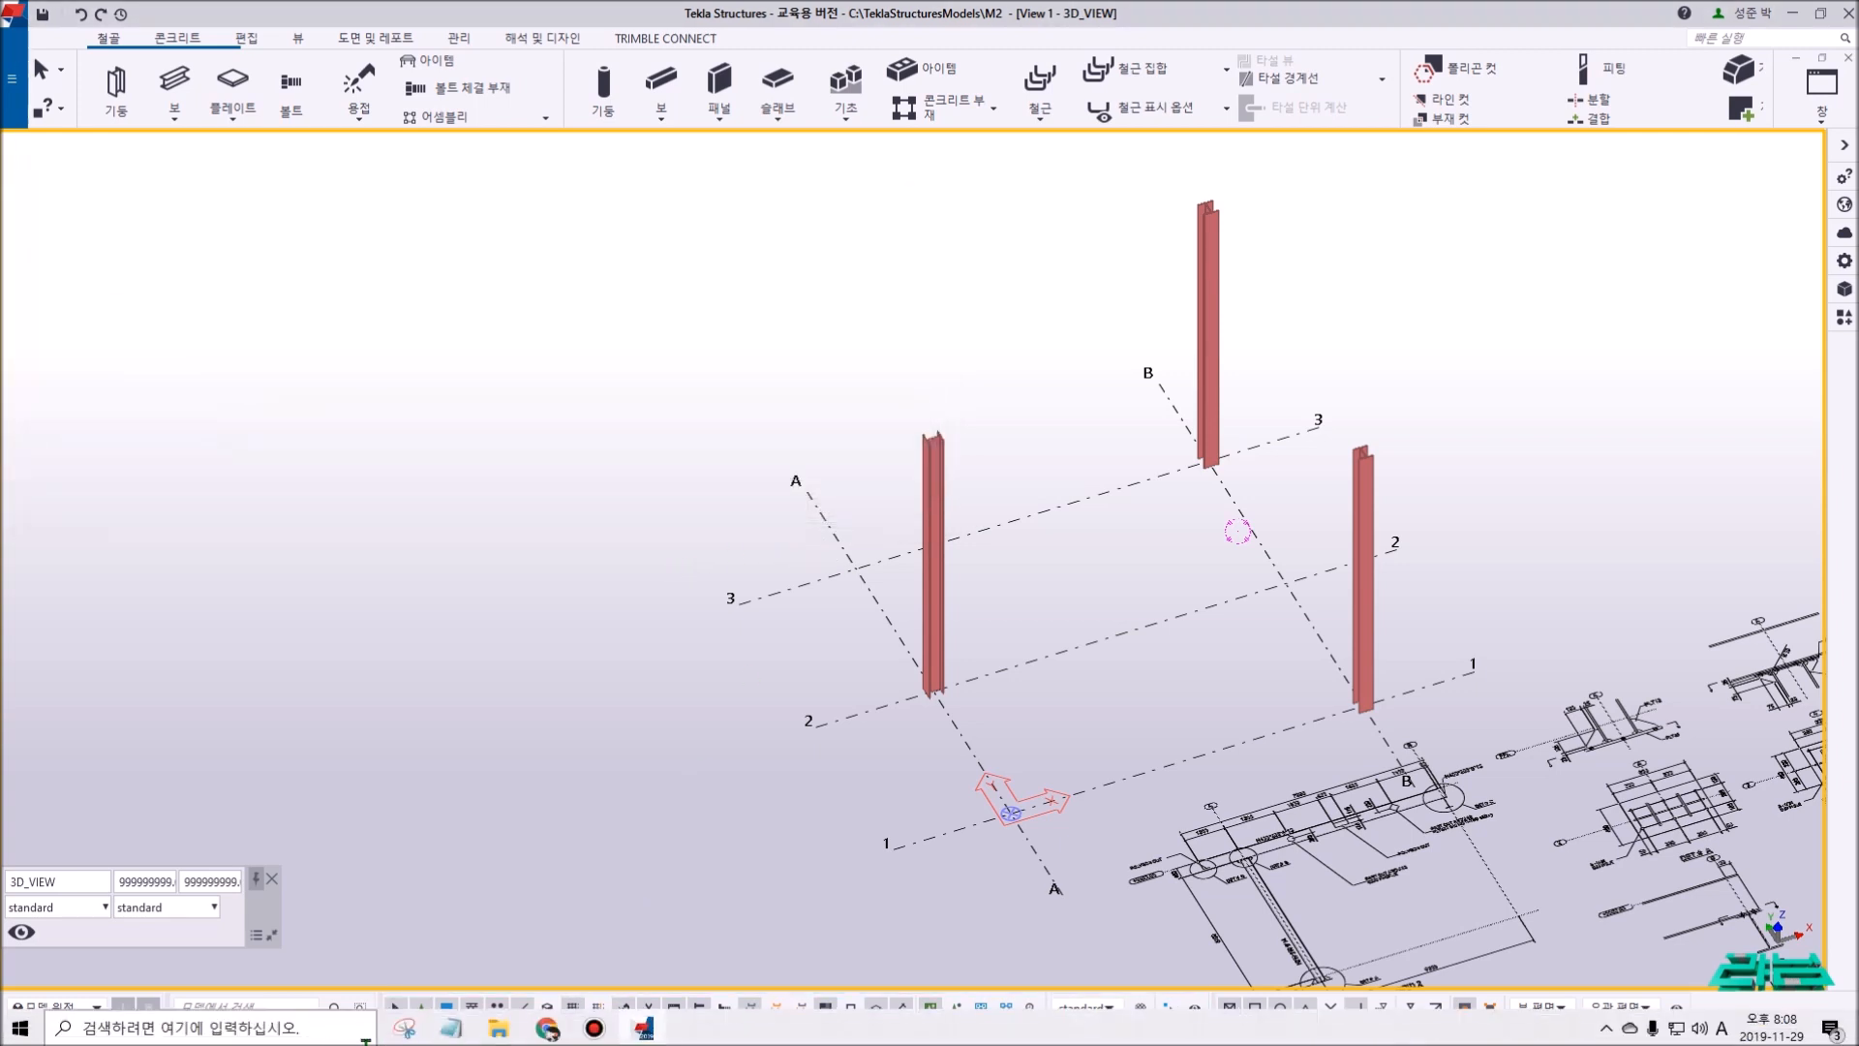
- Return to the attributes folder window and copy the standard.opt file
{"action": "mouse_move", "coordinate": [498, 1028]}
{"action": "left_click", "coordinate": [559, 951]}
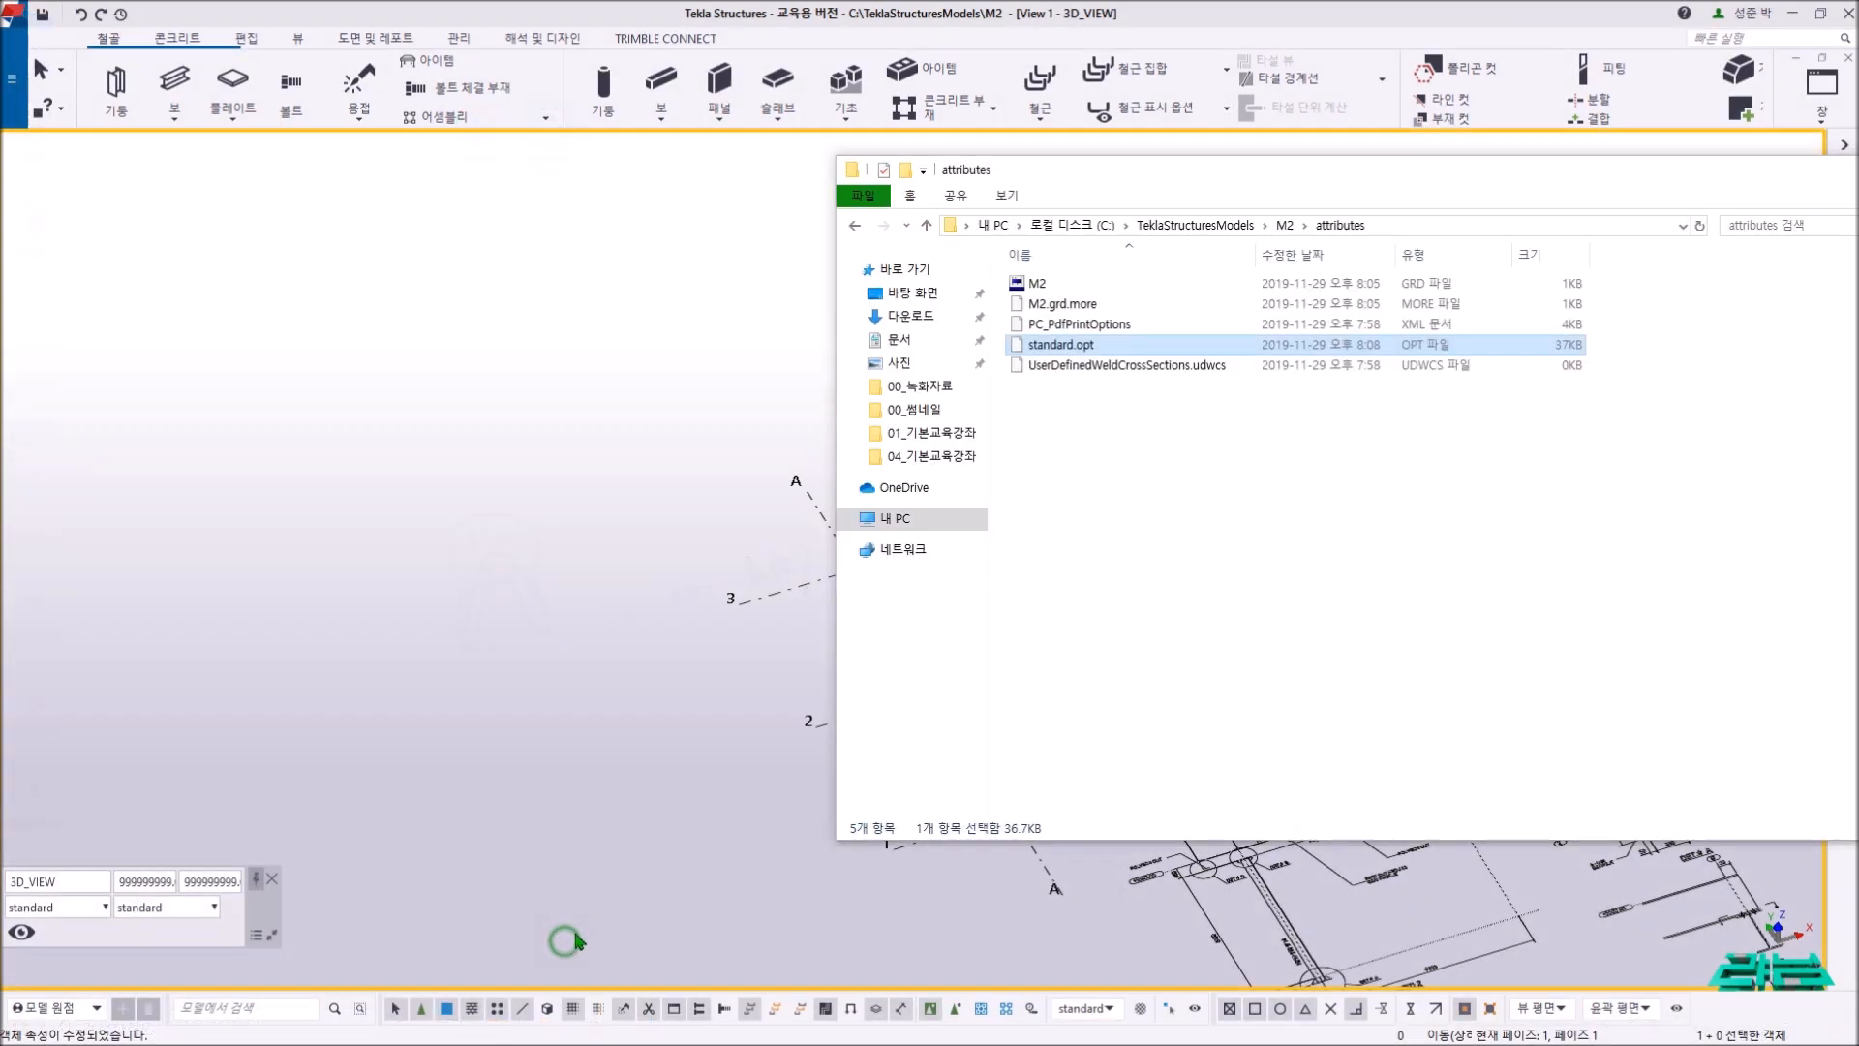
{"action": "left_click", "coordinate": [1099, 347]}
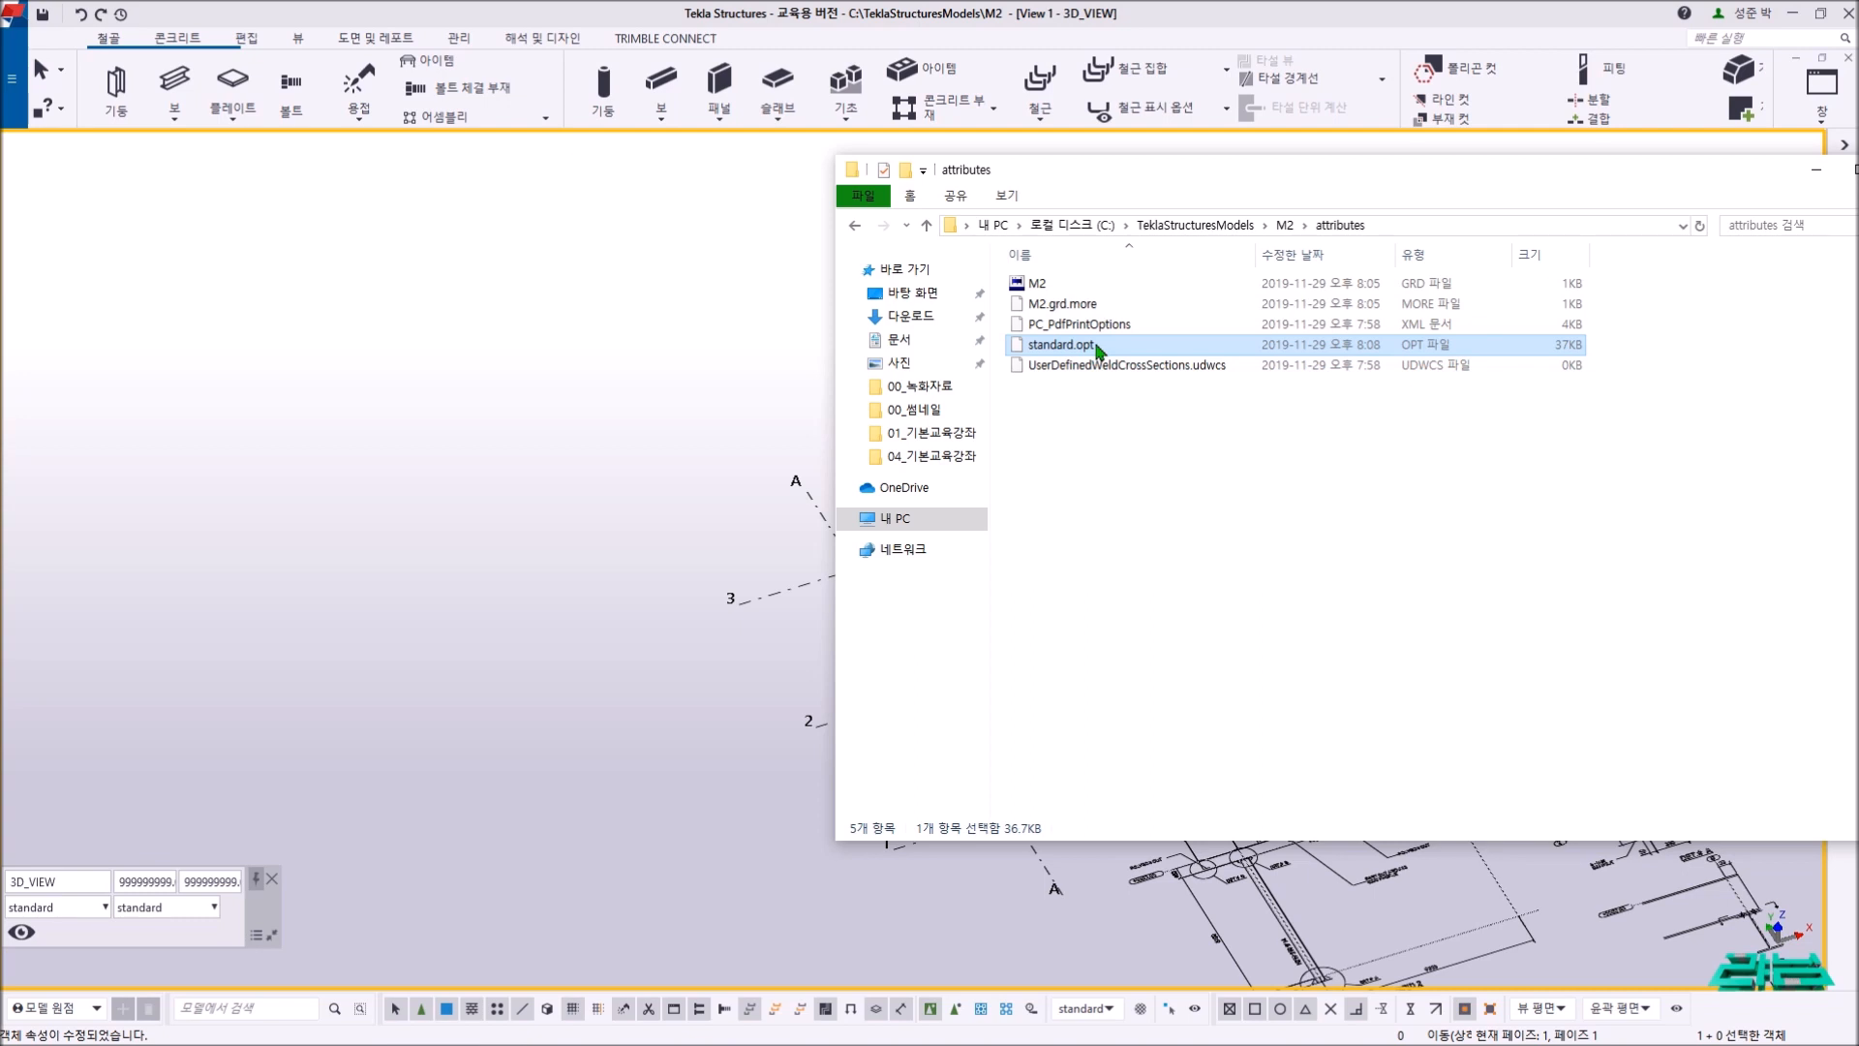
{"action": "right_click", "coordinate": [1065, 346]}
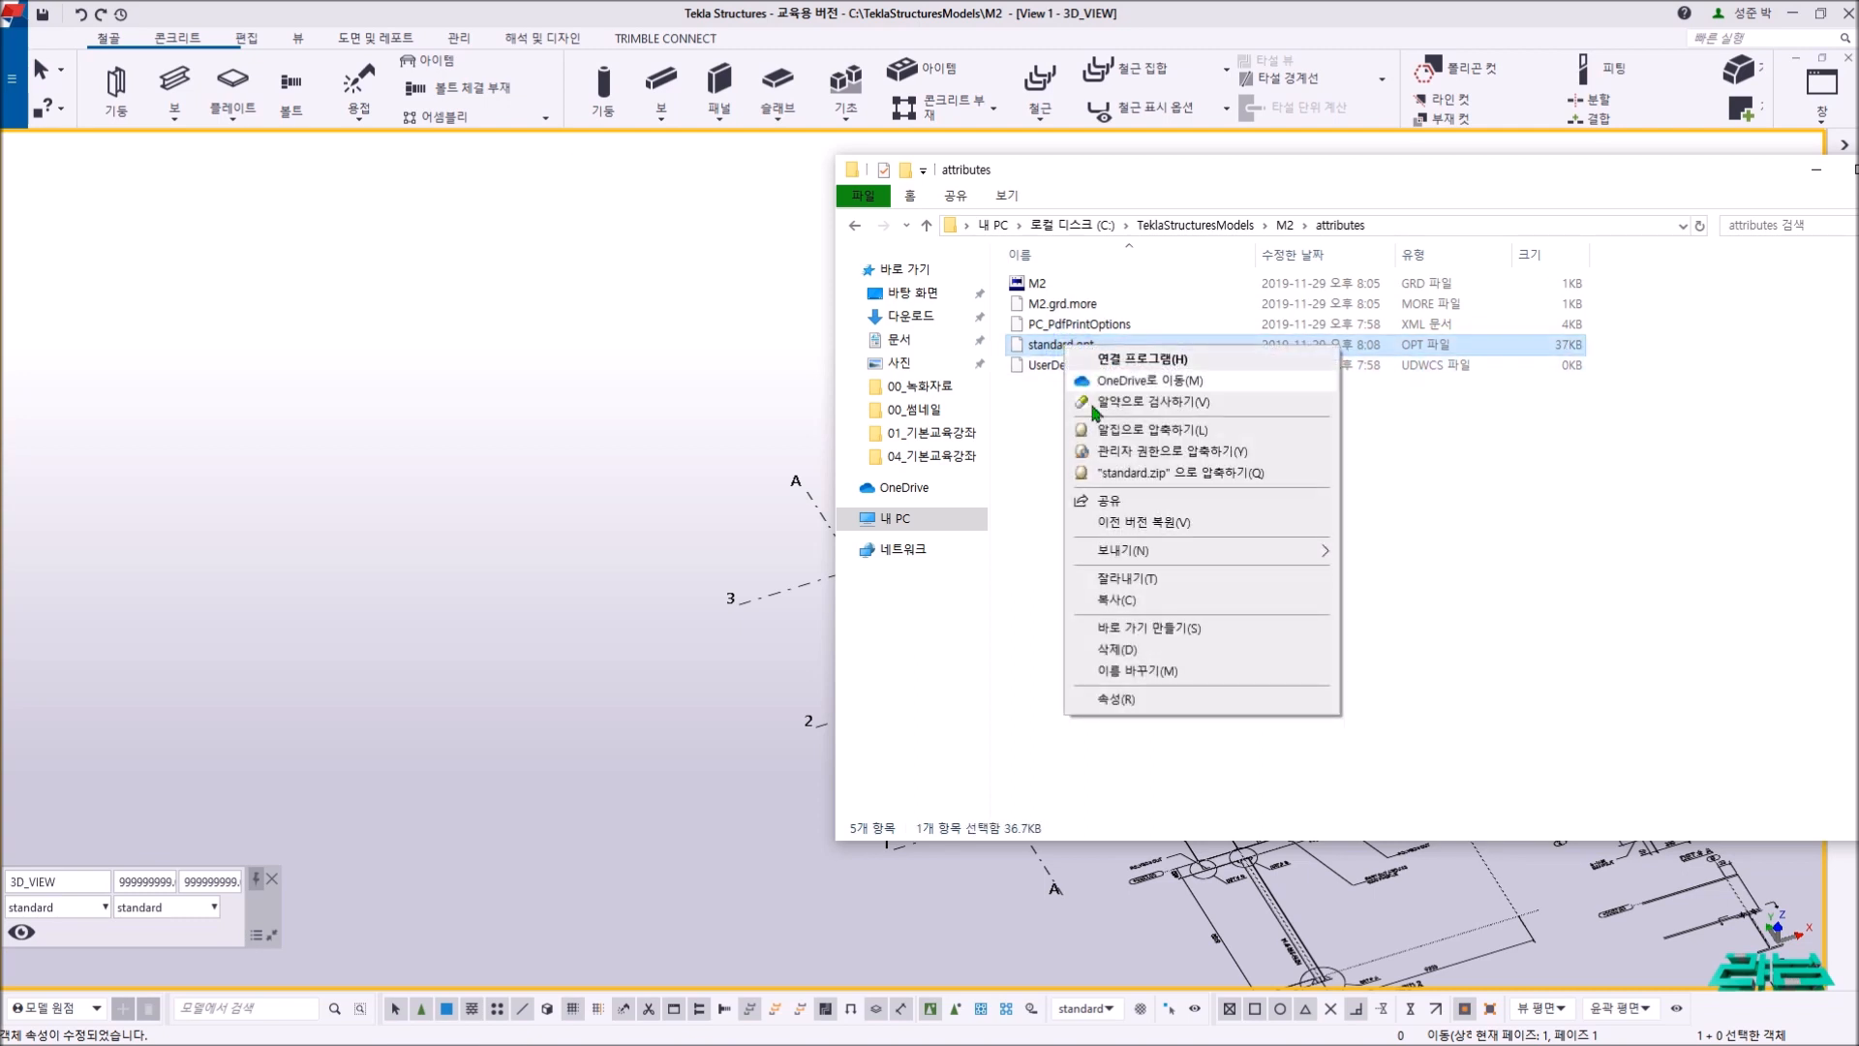
{"action": "left_click", "coordinate": [1113, 602]}
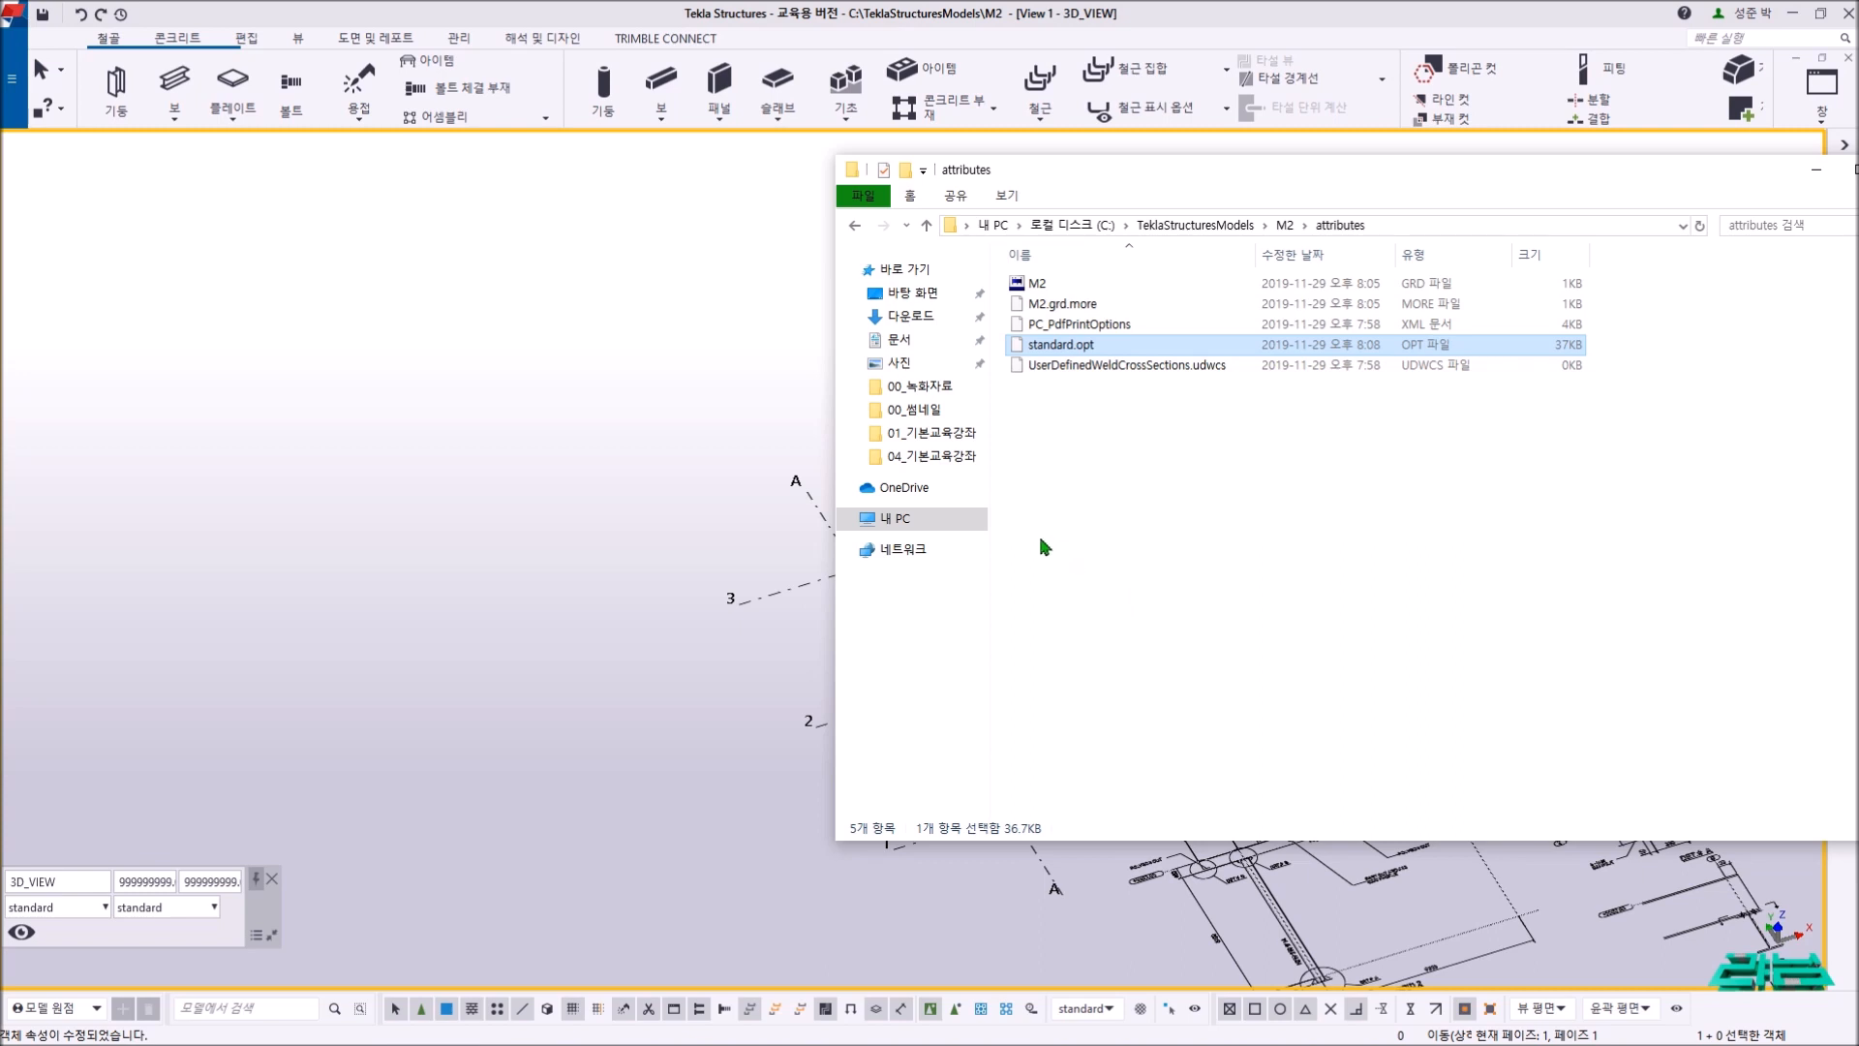
- Browse to C:\TeklaStructures\2019.0\Environments\Korea and examine the environment's folders
{"action": "left_click", "coordinate": [1075, 226]}
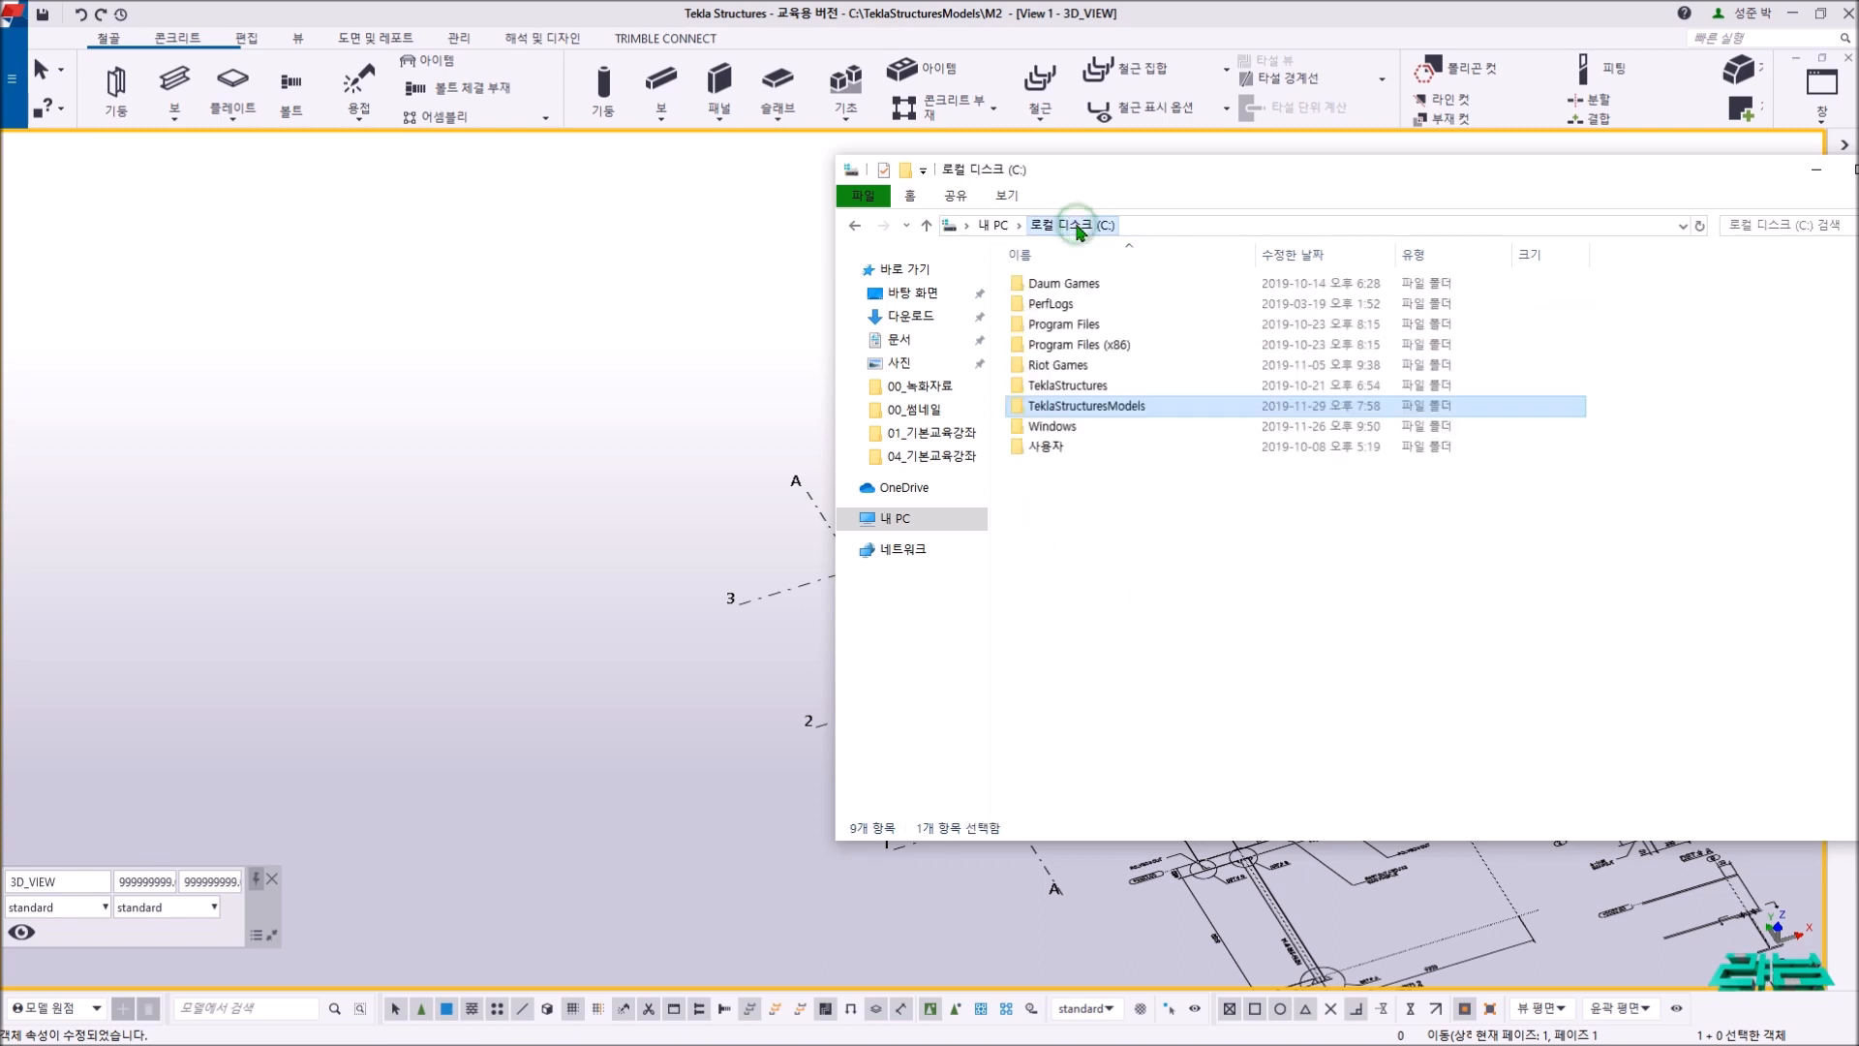
{"action": "double_click", "coordinate": [1070, 385]}
{"action": "double_click", "coordinate": [1069, 286]}
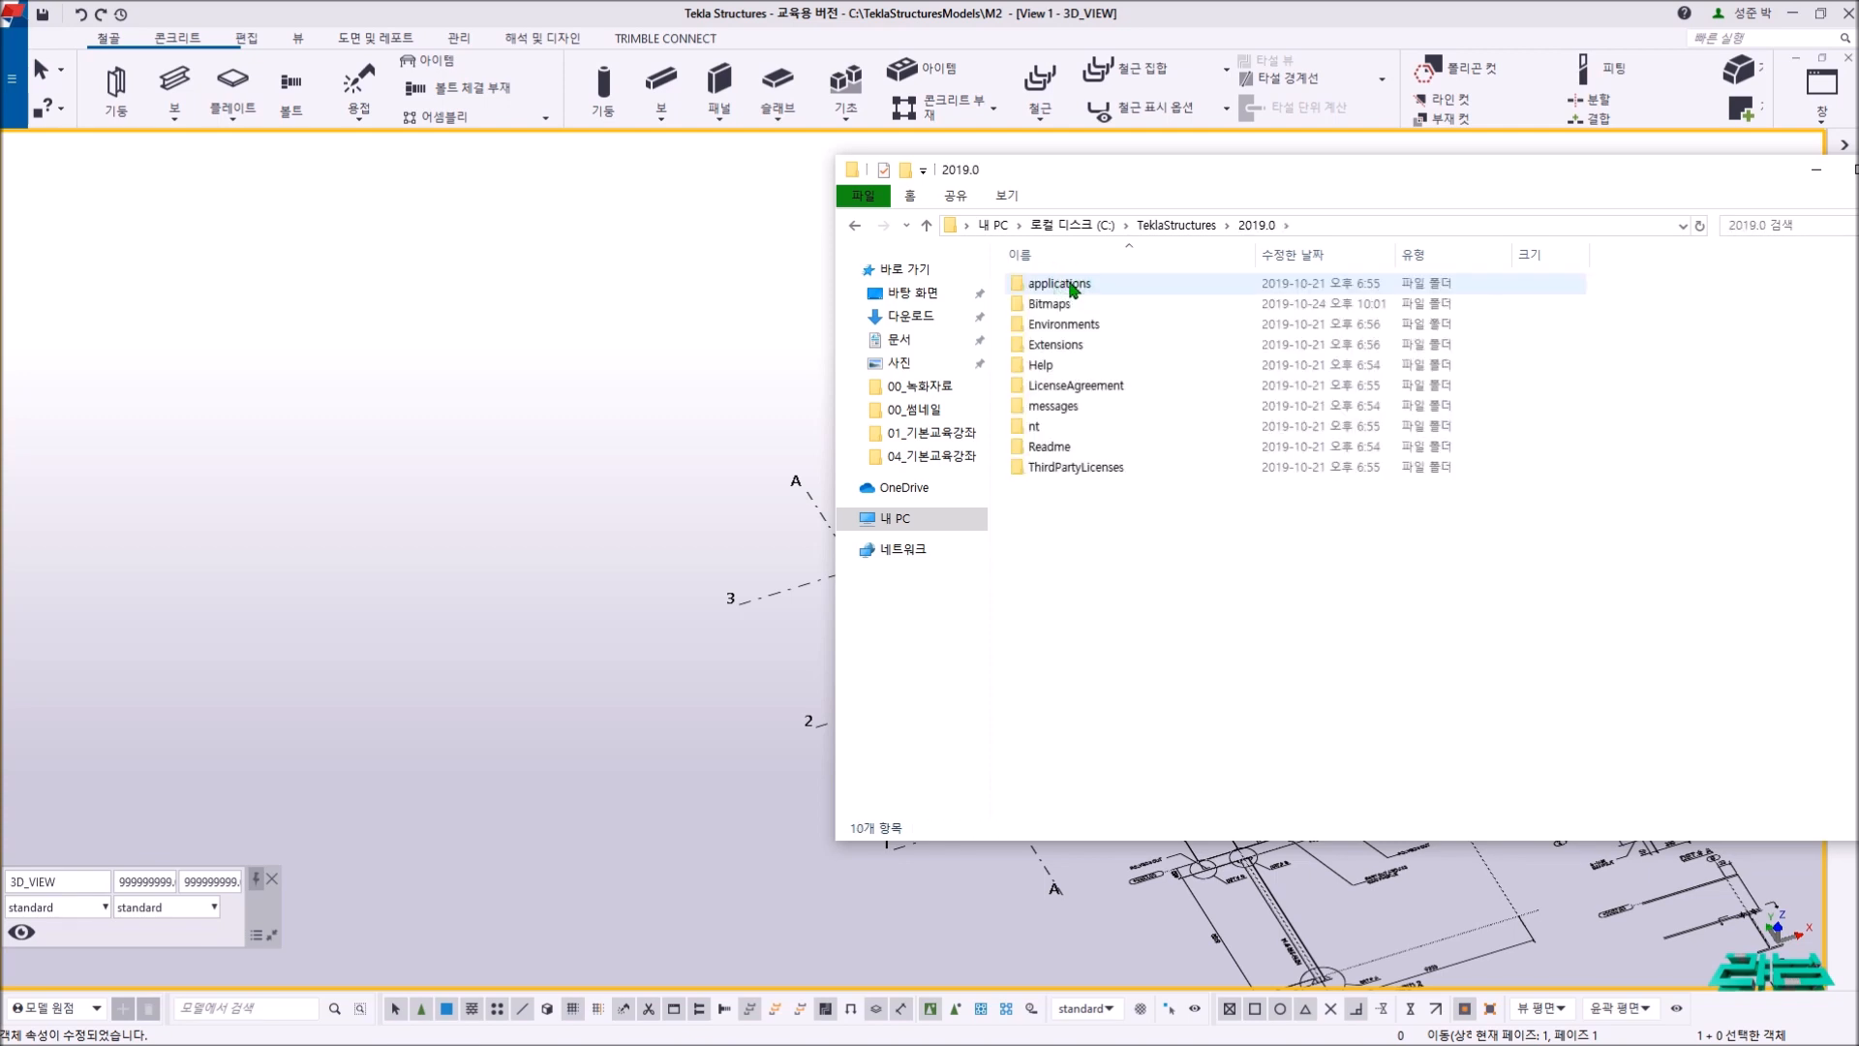
{"action": "double_click", "coordinate": [1065, 325]}
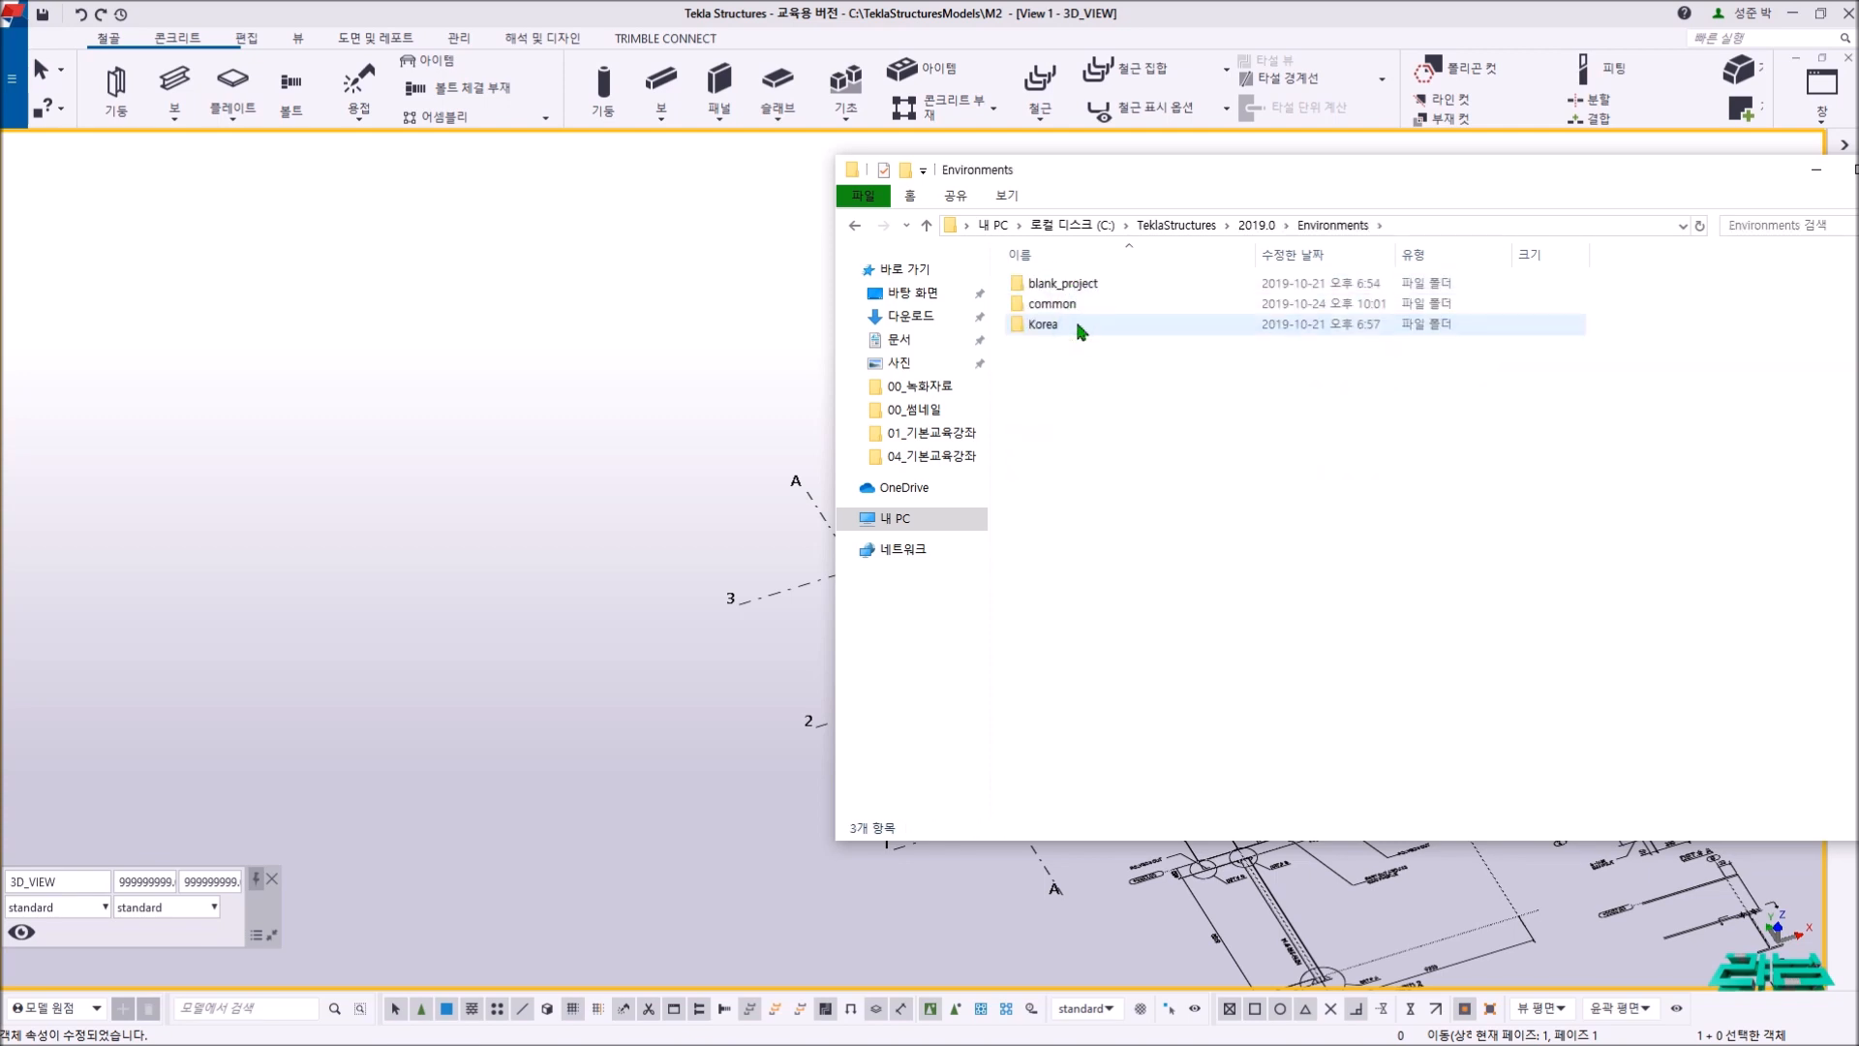
{"action": "double_click", "coordinate": [1063, 327]}
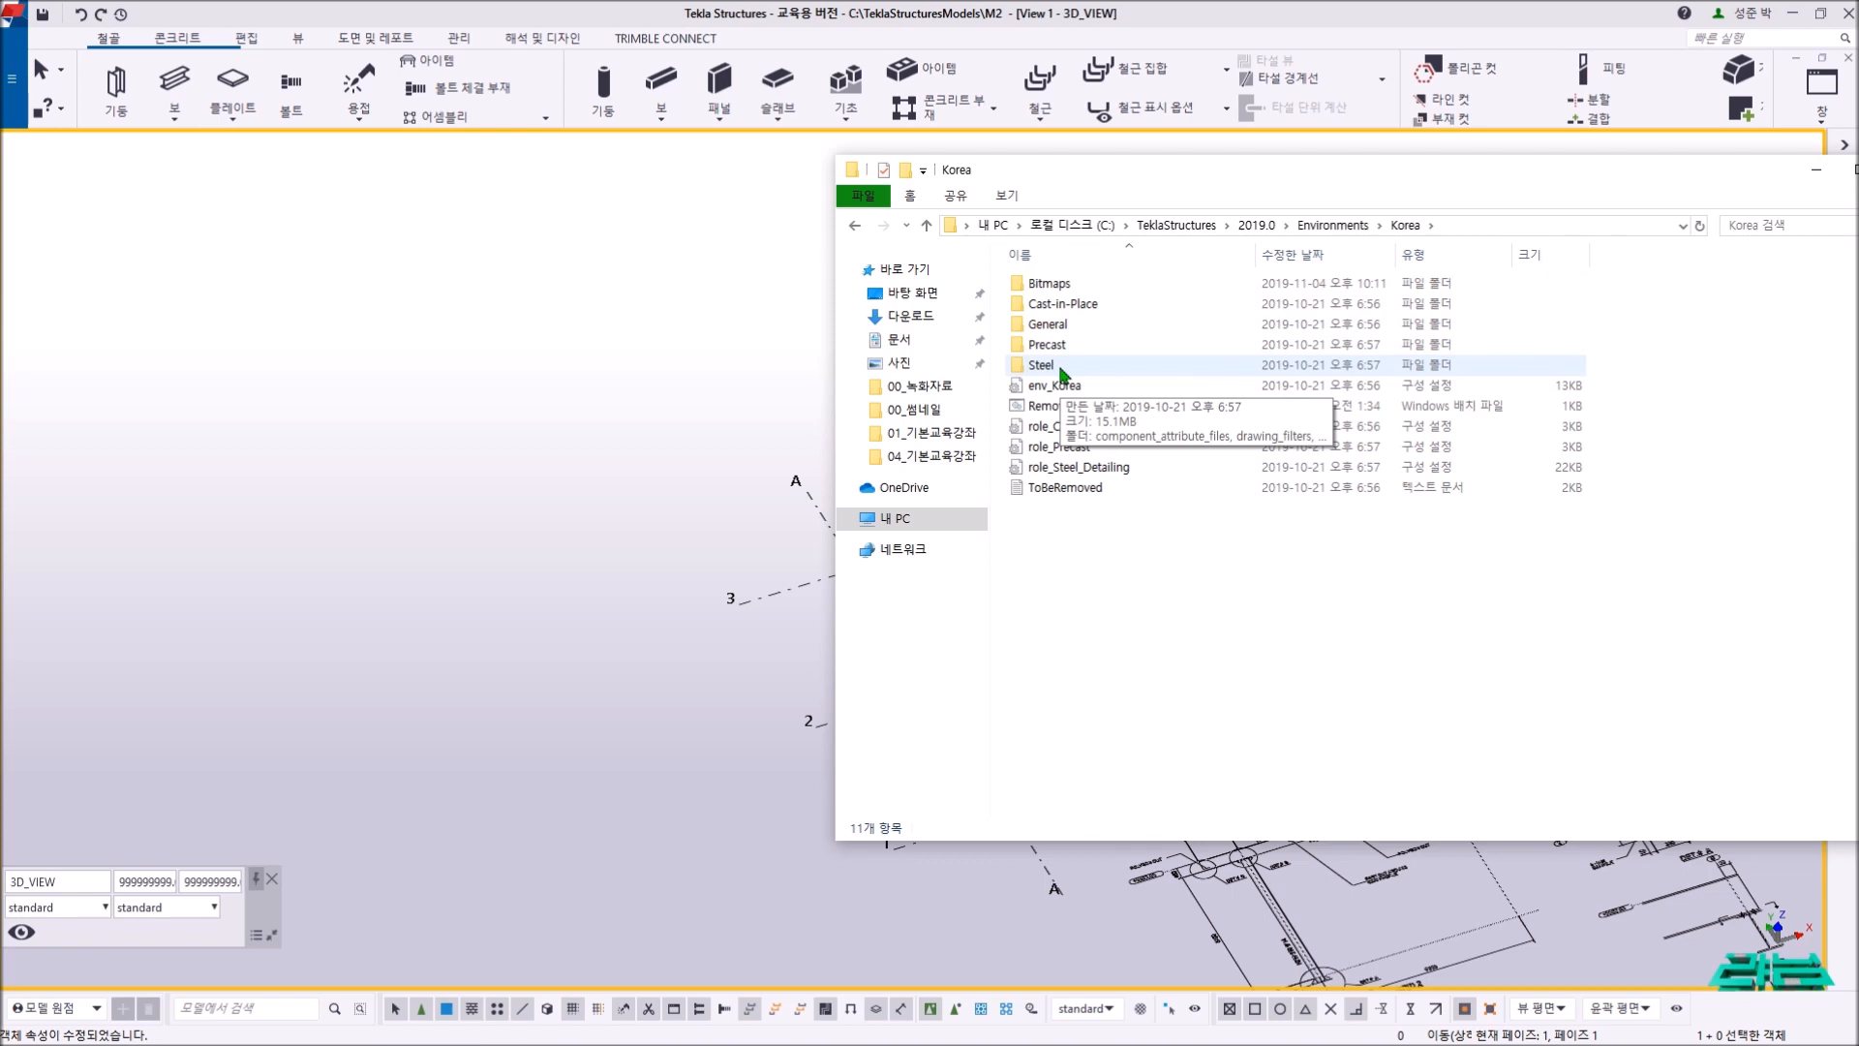
{"action": "left_click", "coordinate": [1085, 544]}
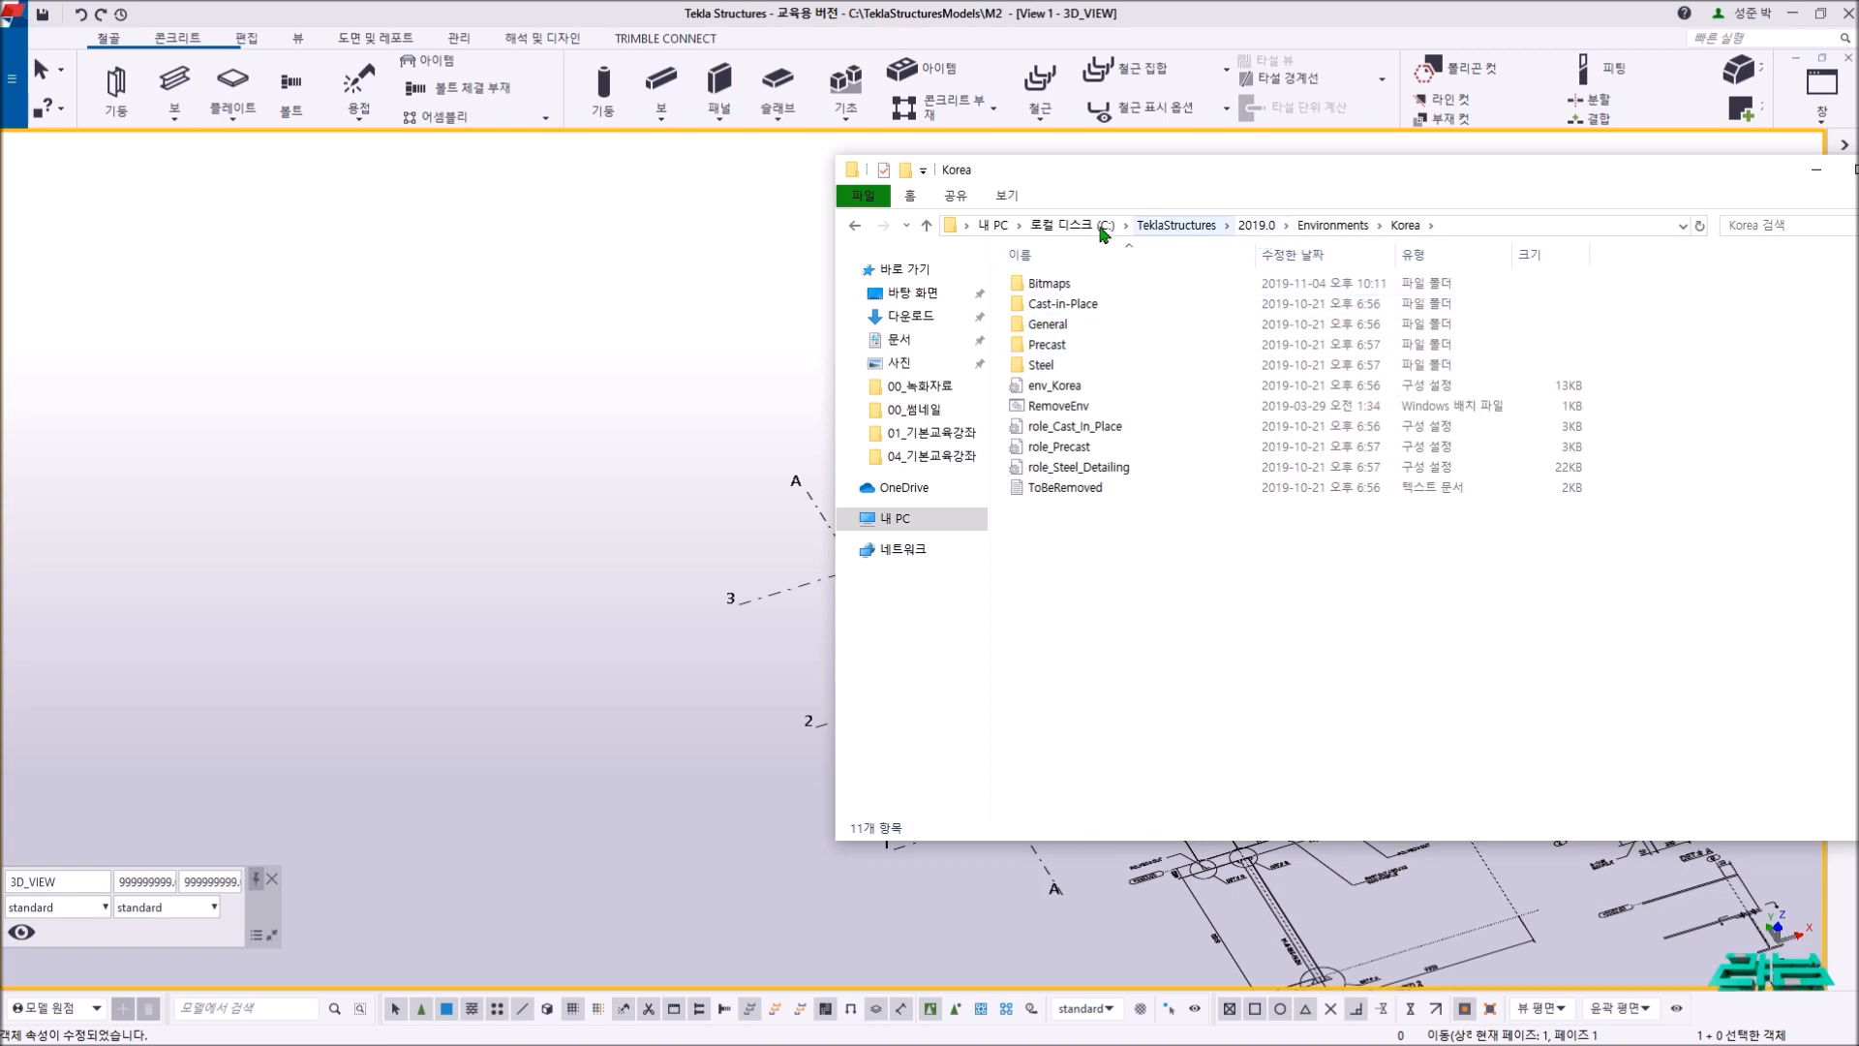
- Create a folder named 라님 in C:\TeklaStructures and open it
{"action": "left_click", "coordinate": [1176, 225]}
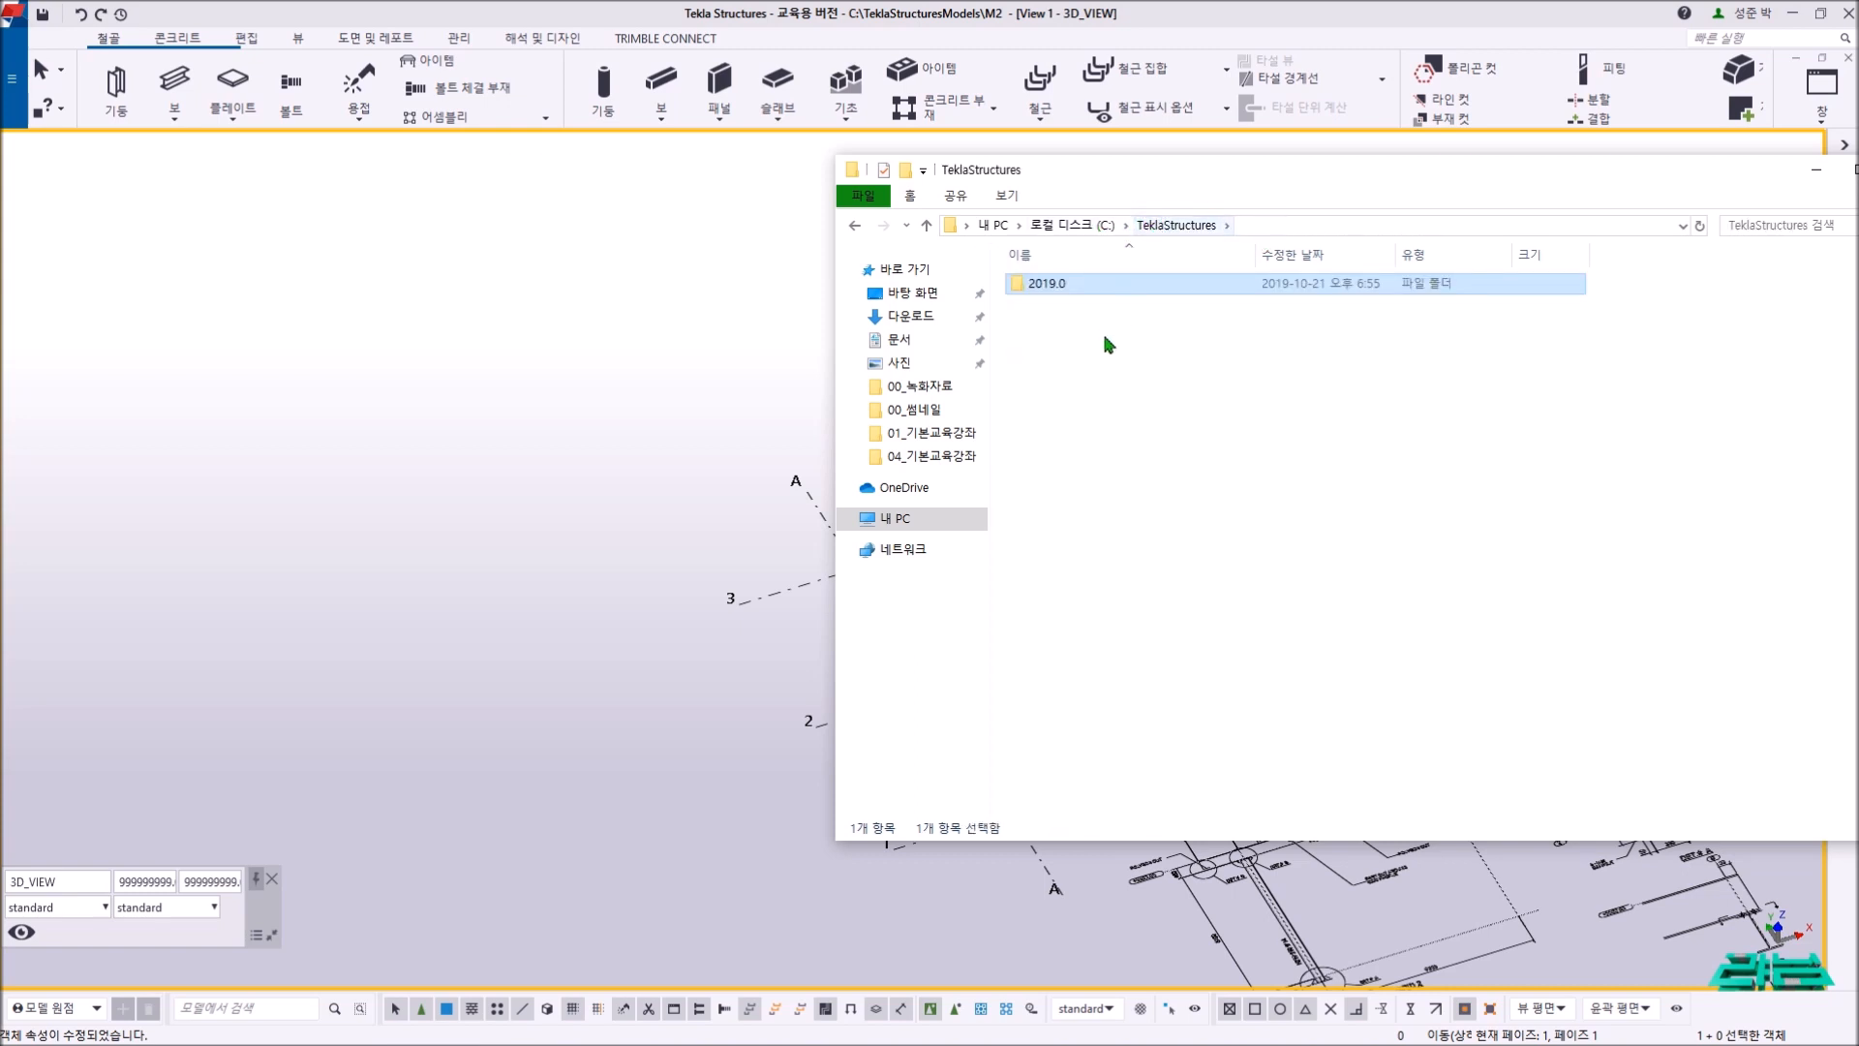
{"action": "right_click", "coordinate": [1064, 371]}
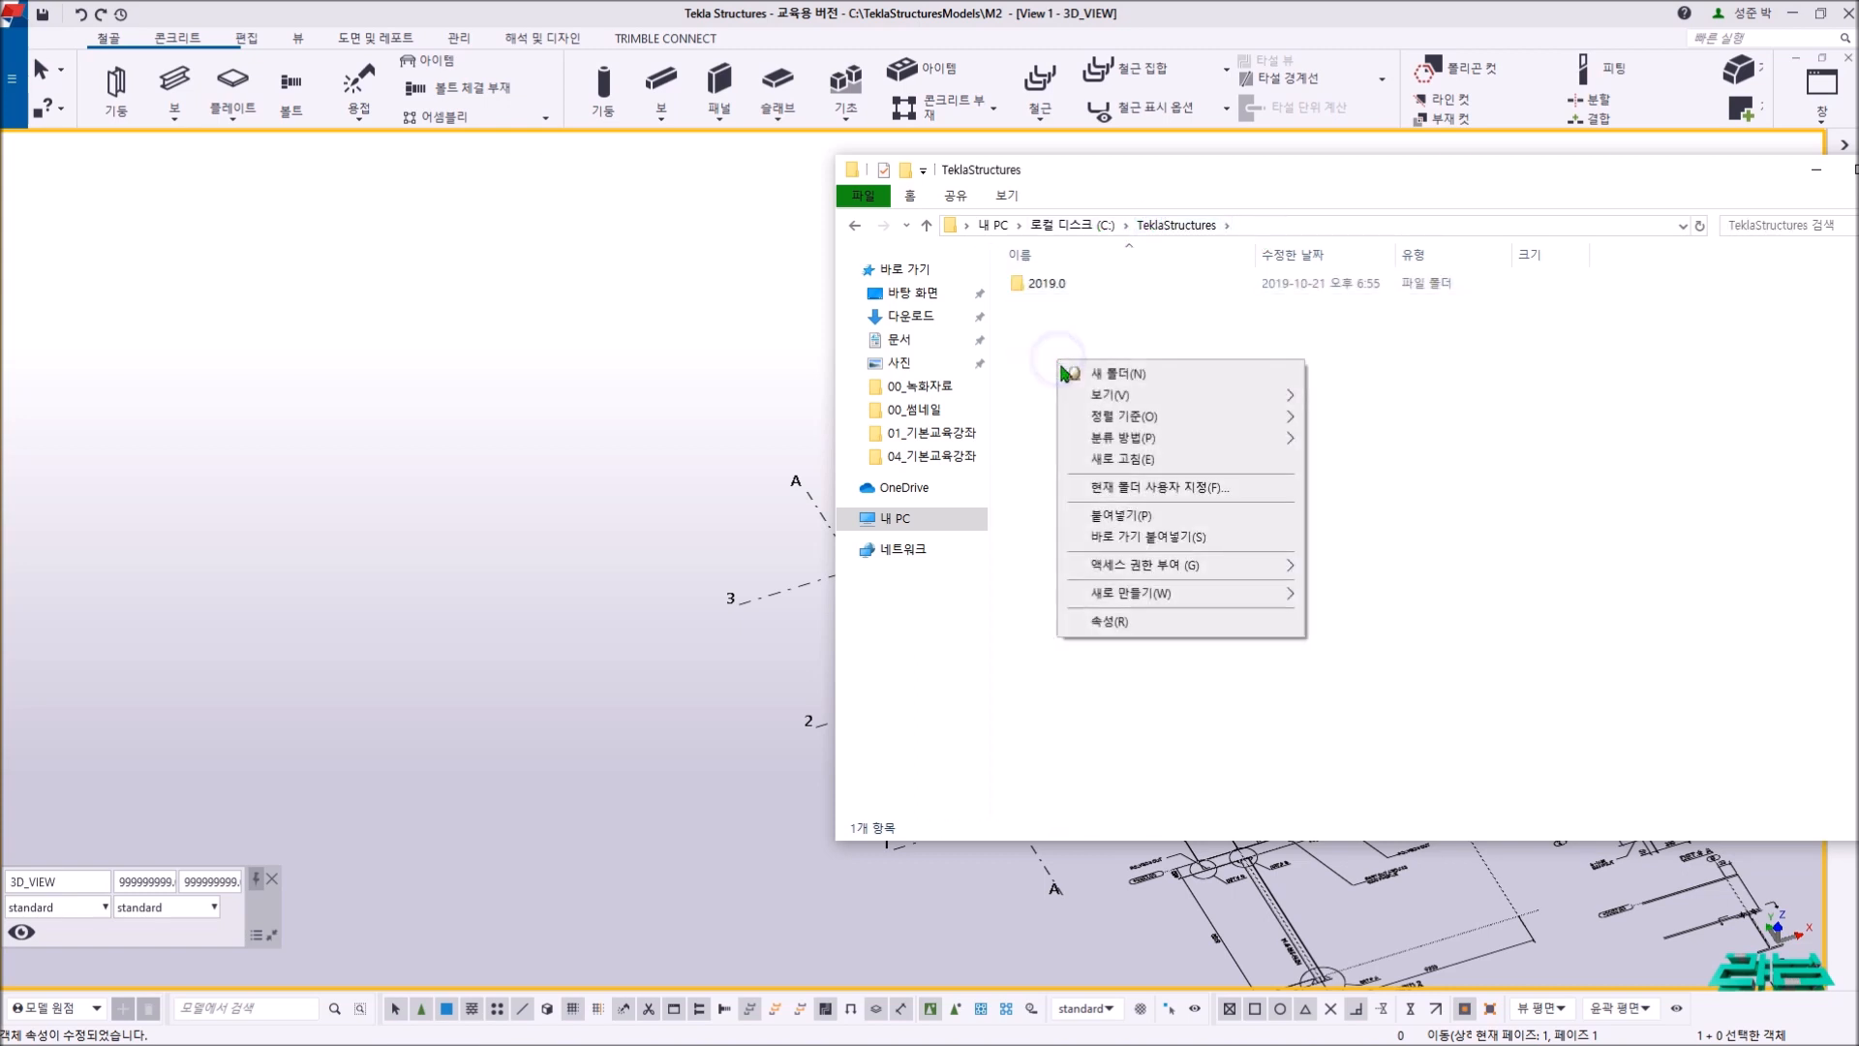
{"action": "left_click", "coordinate": [1112, 374]}
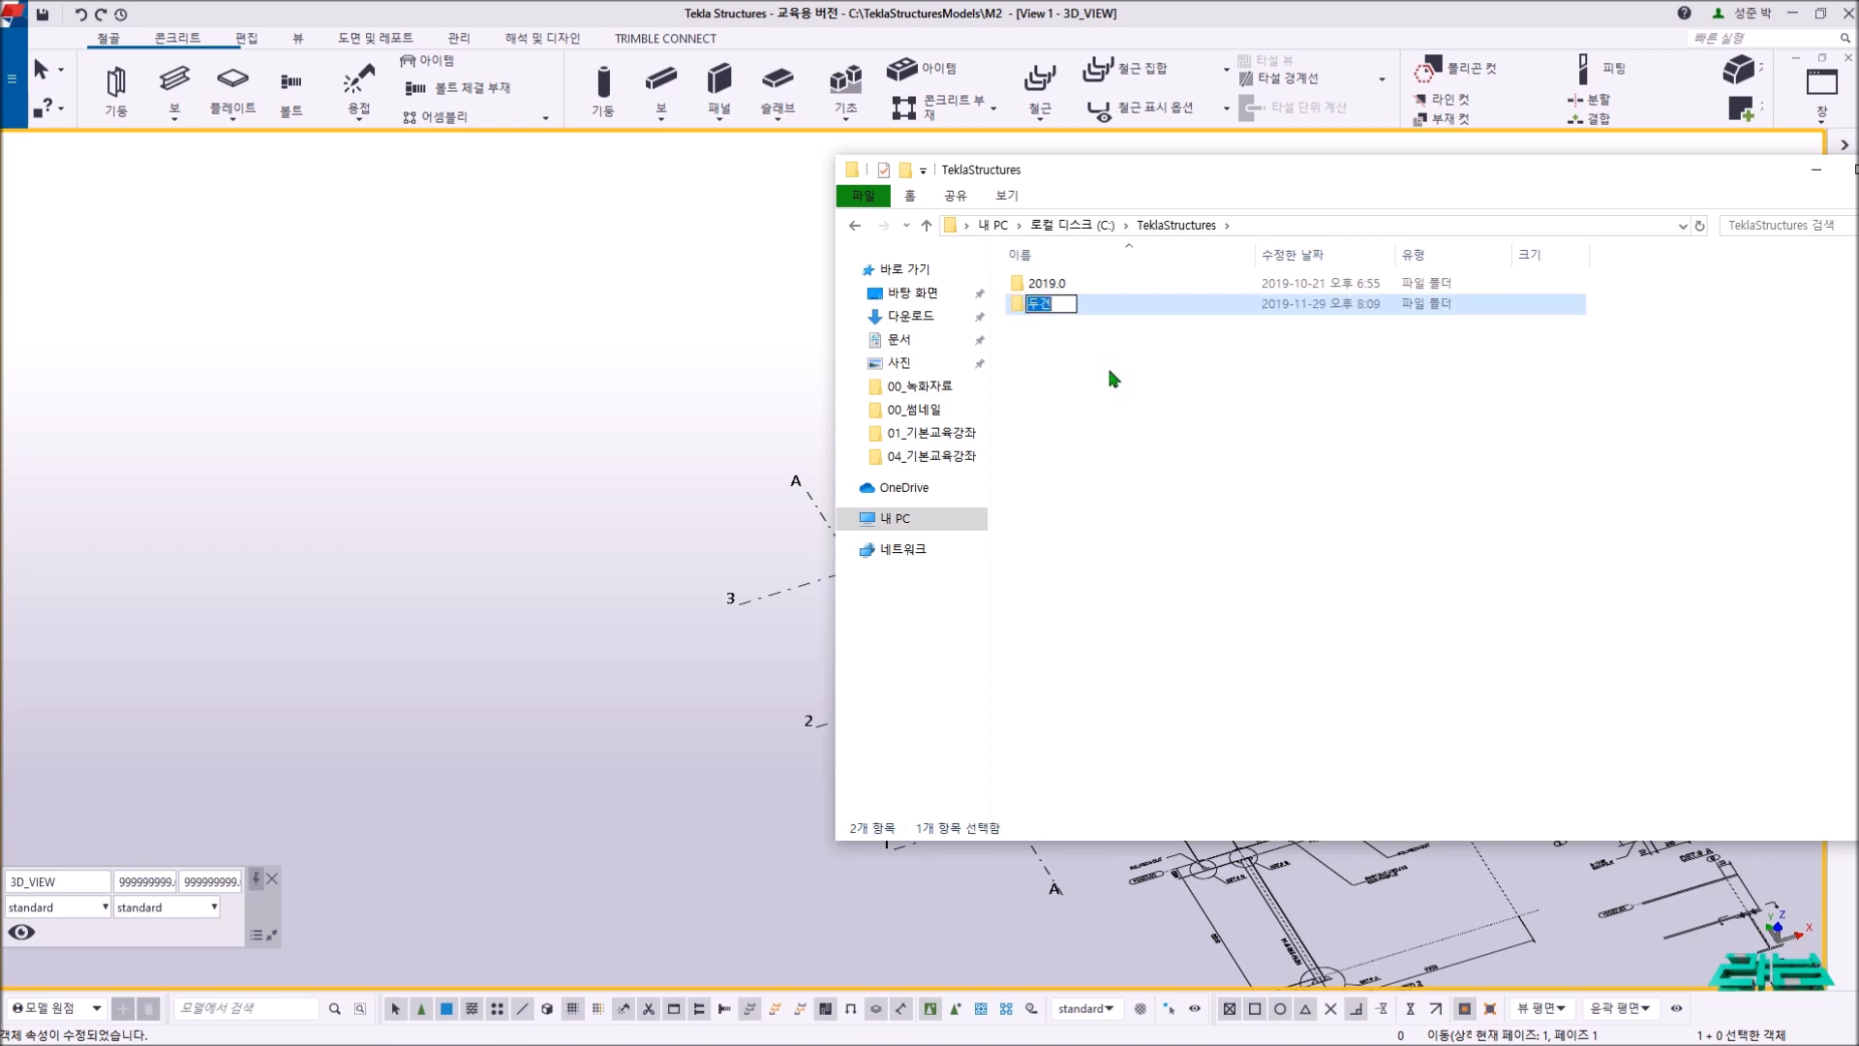
{"action": "type", "text": "랴"}
{"action": "key", "text": "BackSpace"}
{"action": "type", "text": "라님"}
{"action": "key", "text": "Return"}
{"action": "double_click", "coordinate": [1070, 304]}
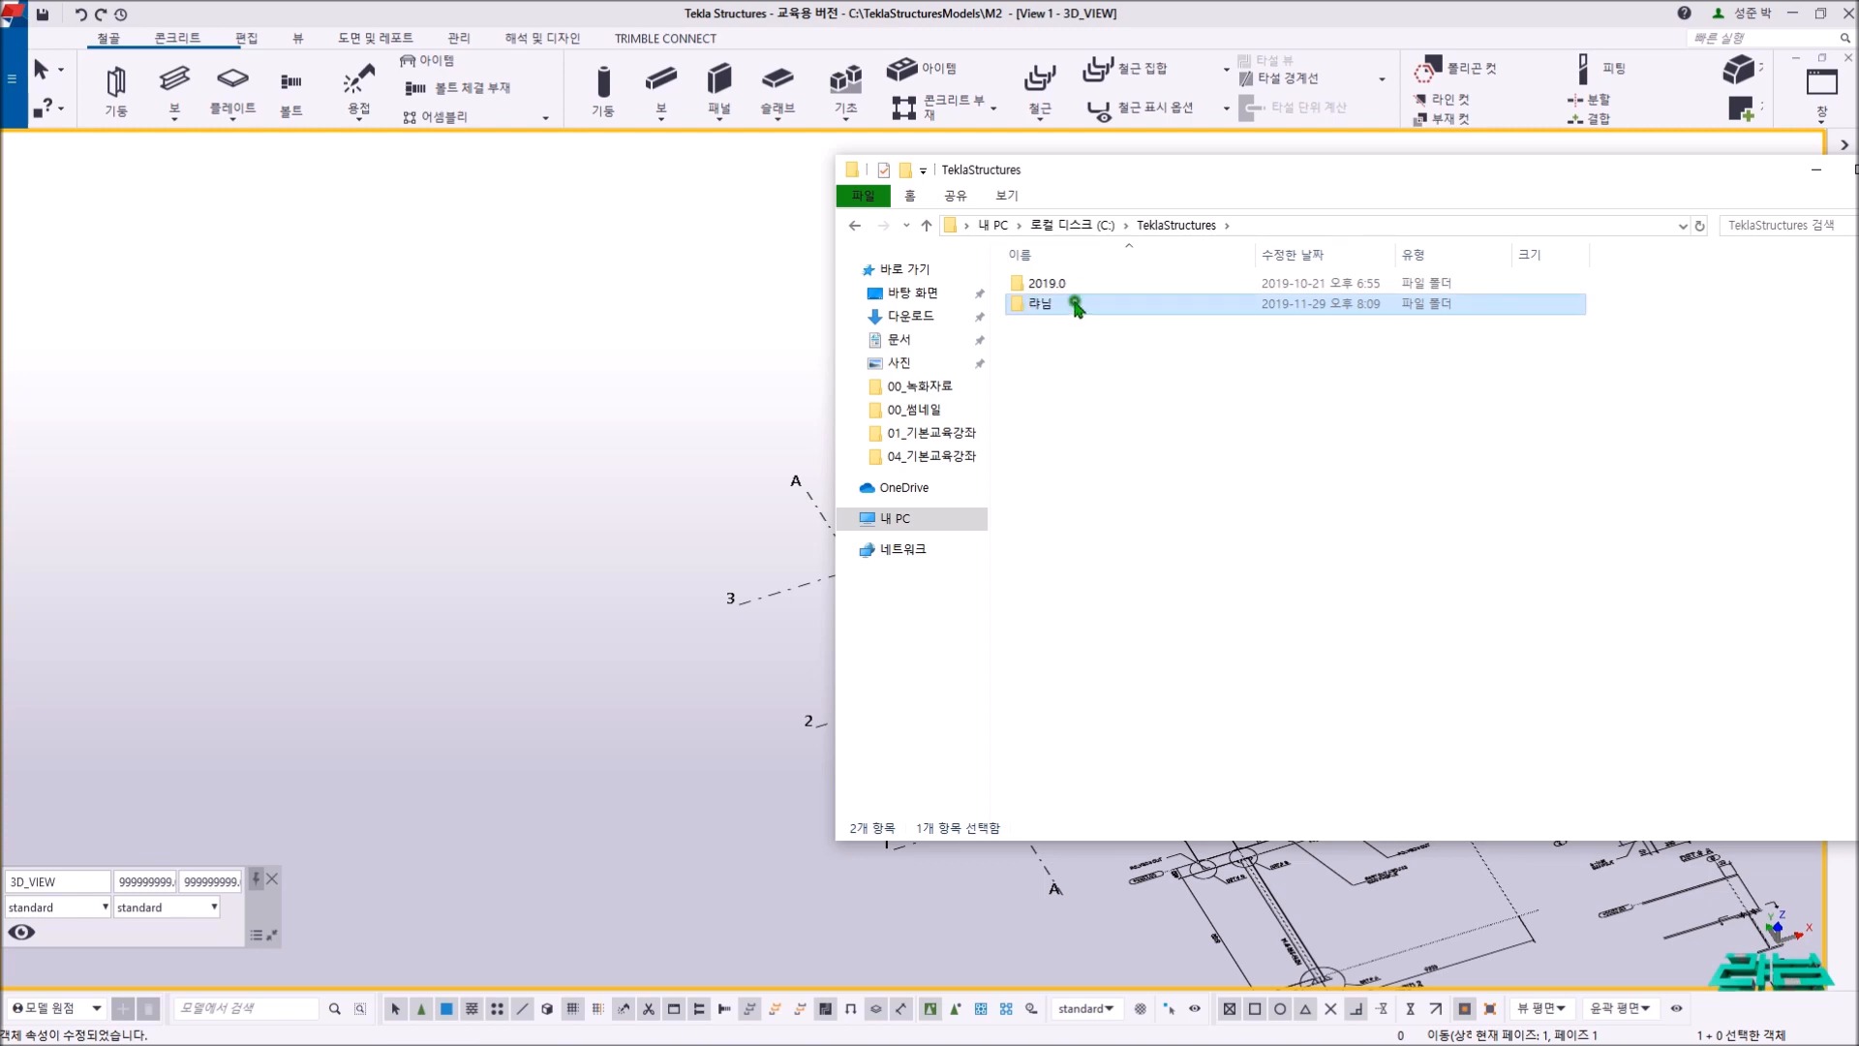
- Create a subfolder named 말똥가리 inside the 라님 folder and delete it again
{"action": "right_click", "coordinate": [1095, 372]}
{"action": "left_click", "coordinate": [1114, 383]}
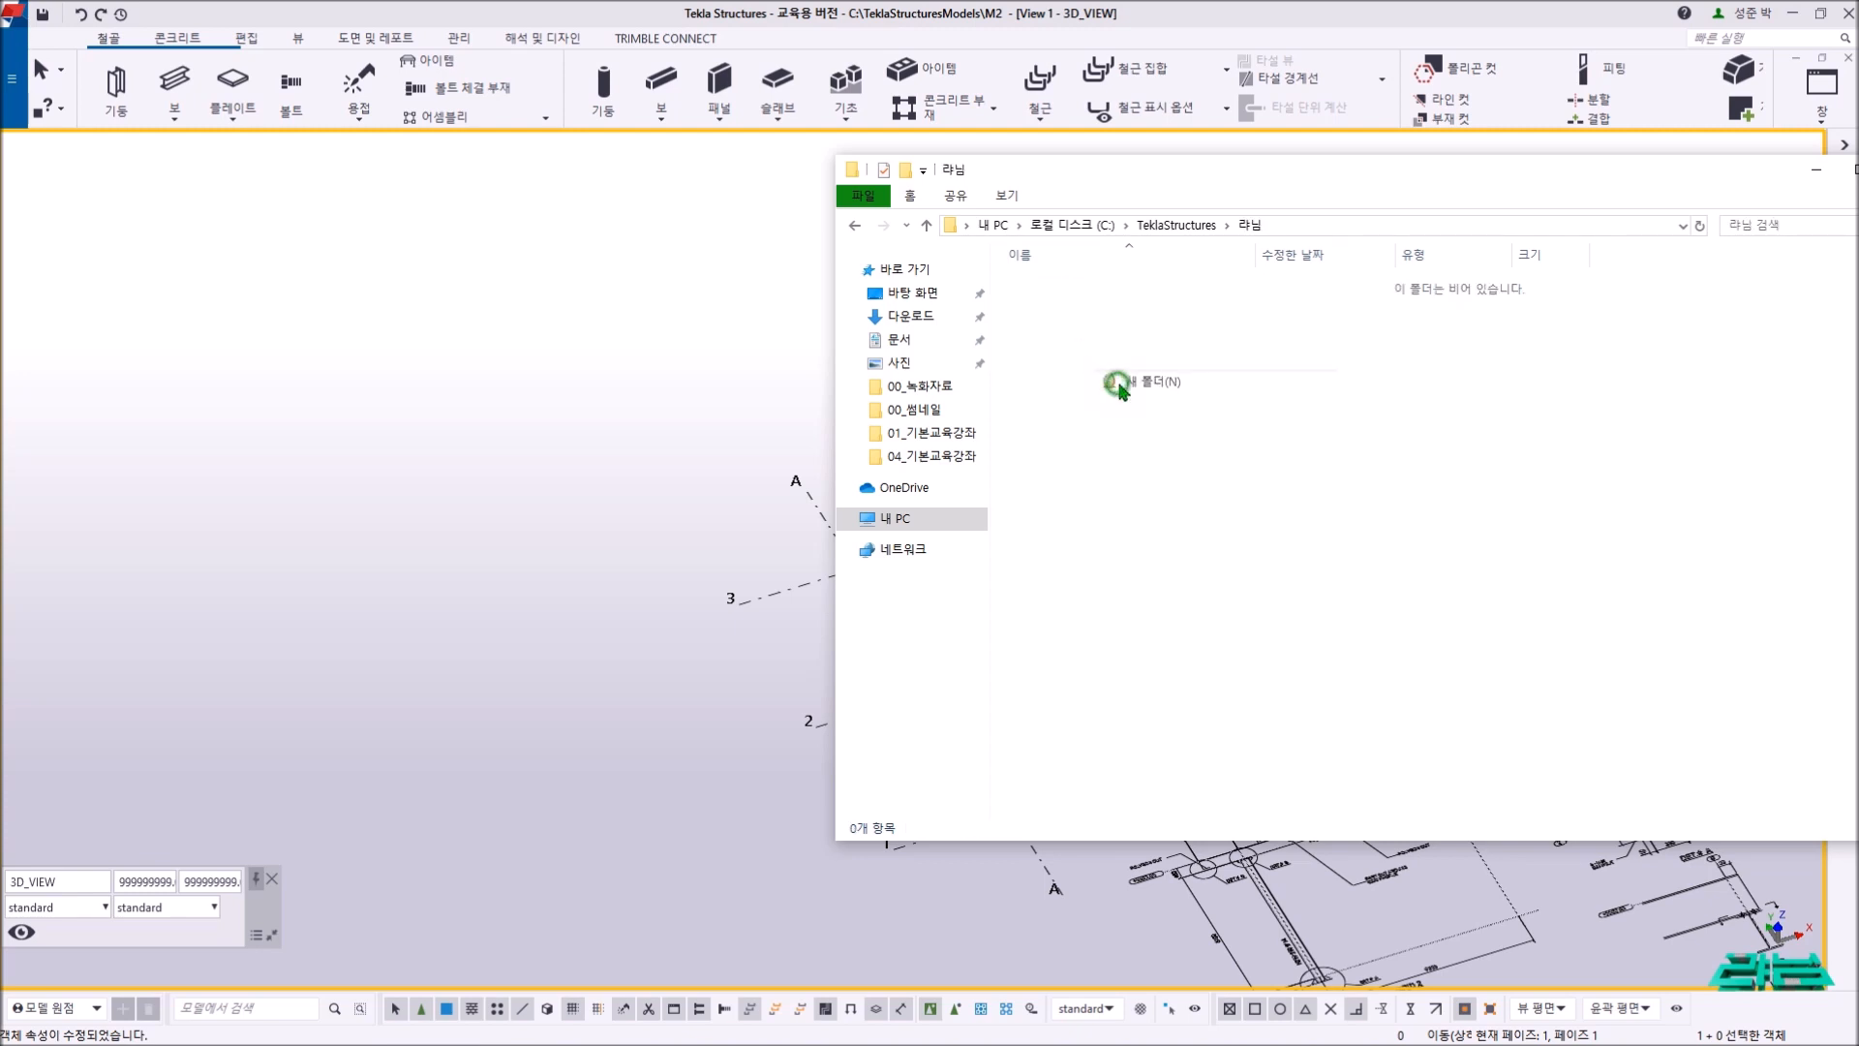
{"action": "key", "text": "BackSpace"}
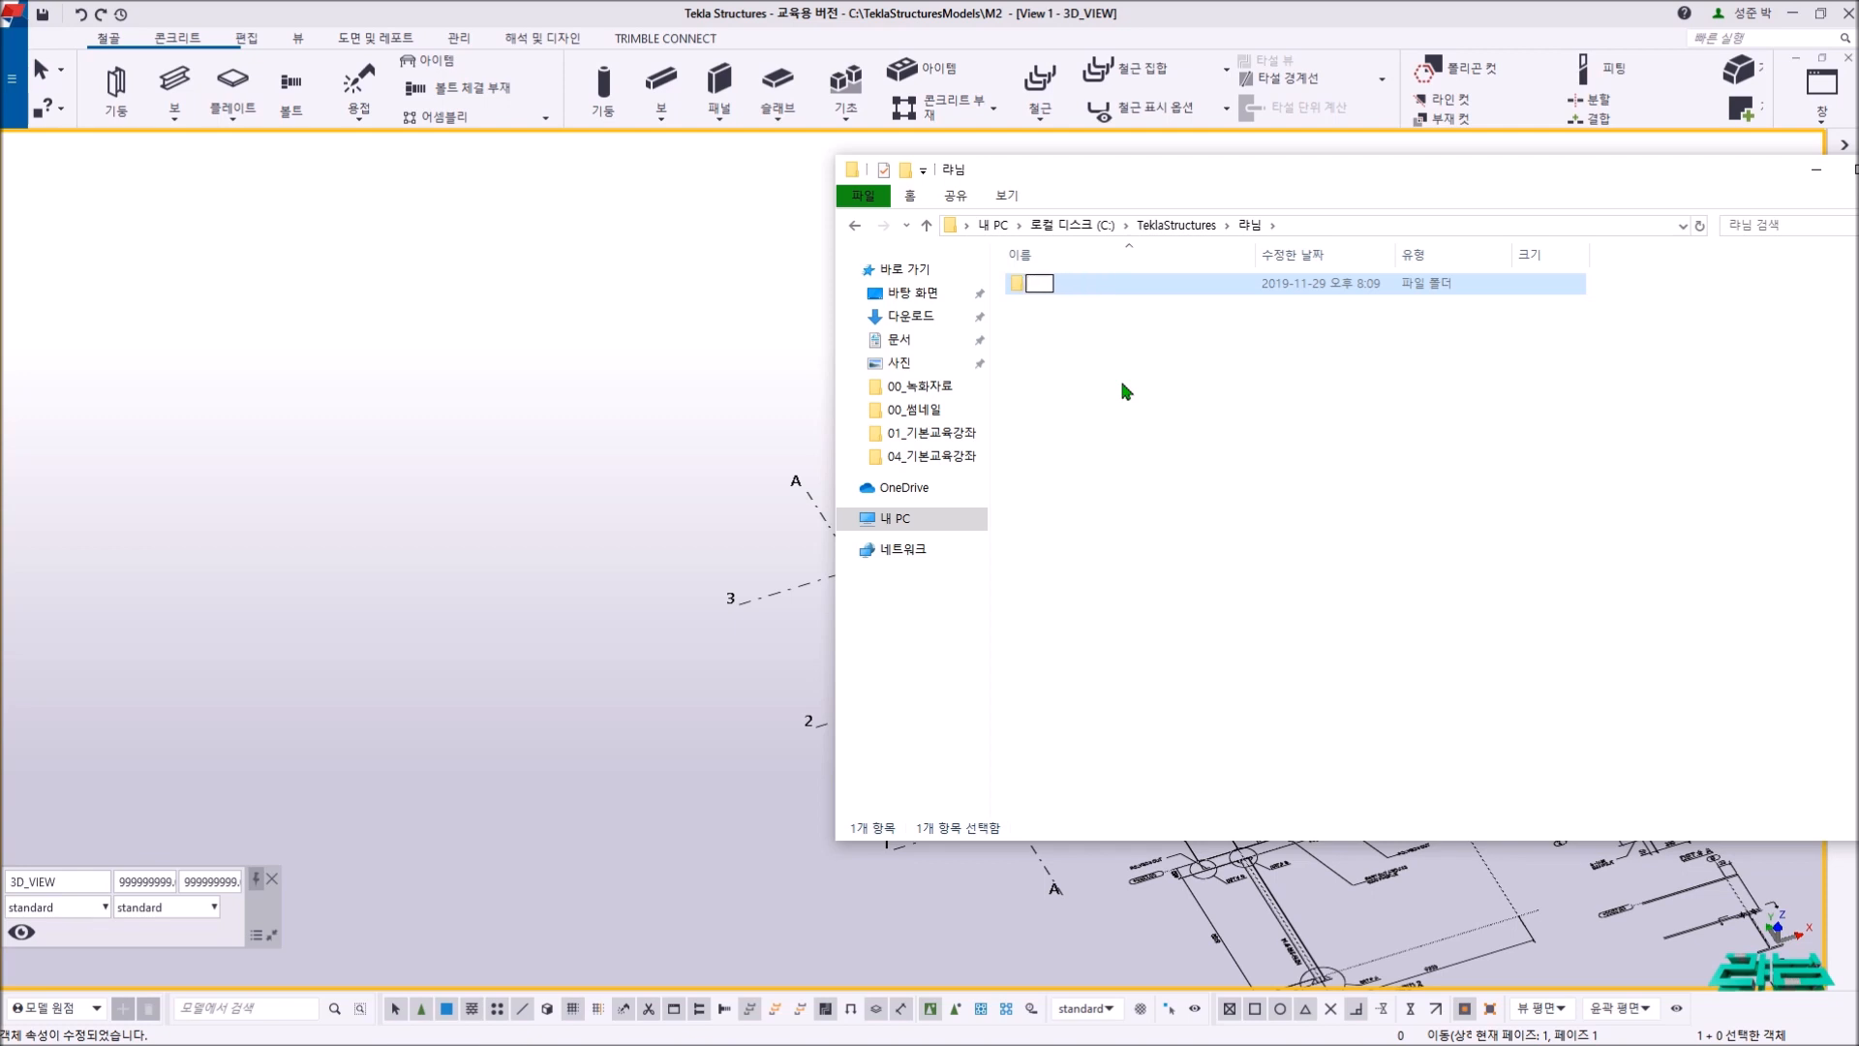
{"action": "type", "text": "말뚱가리"}
{"action": "key", "text": "Return"}
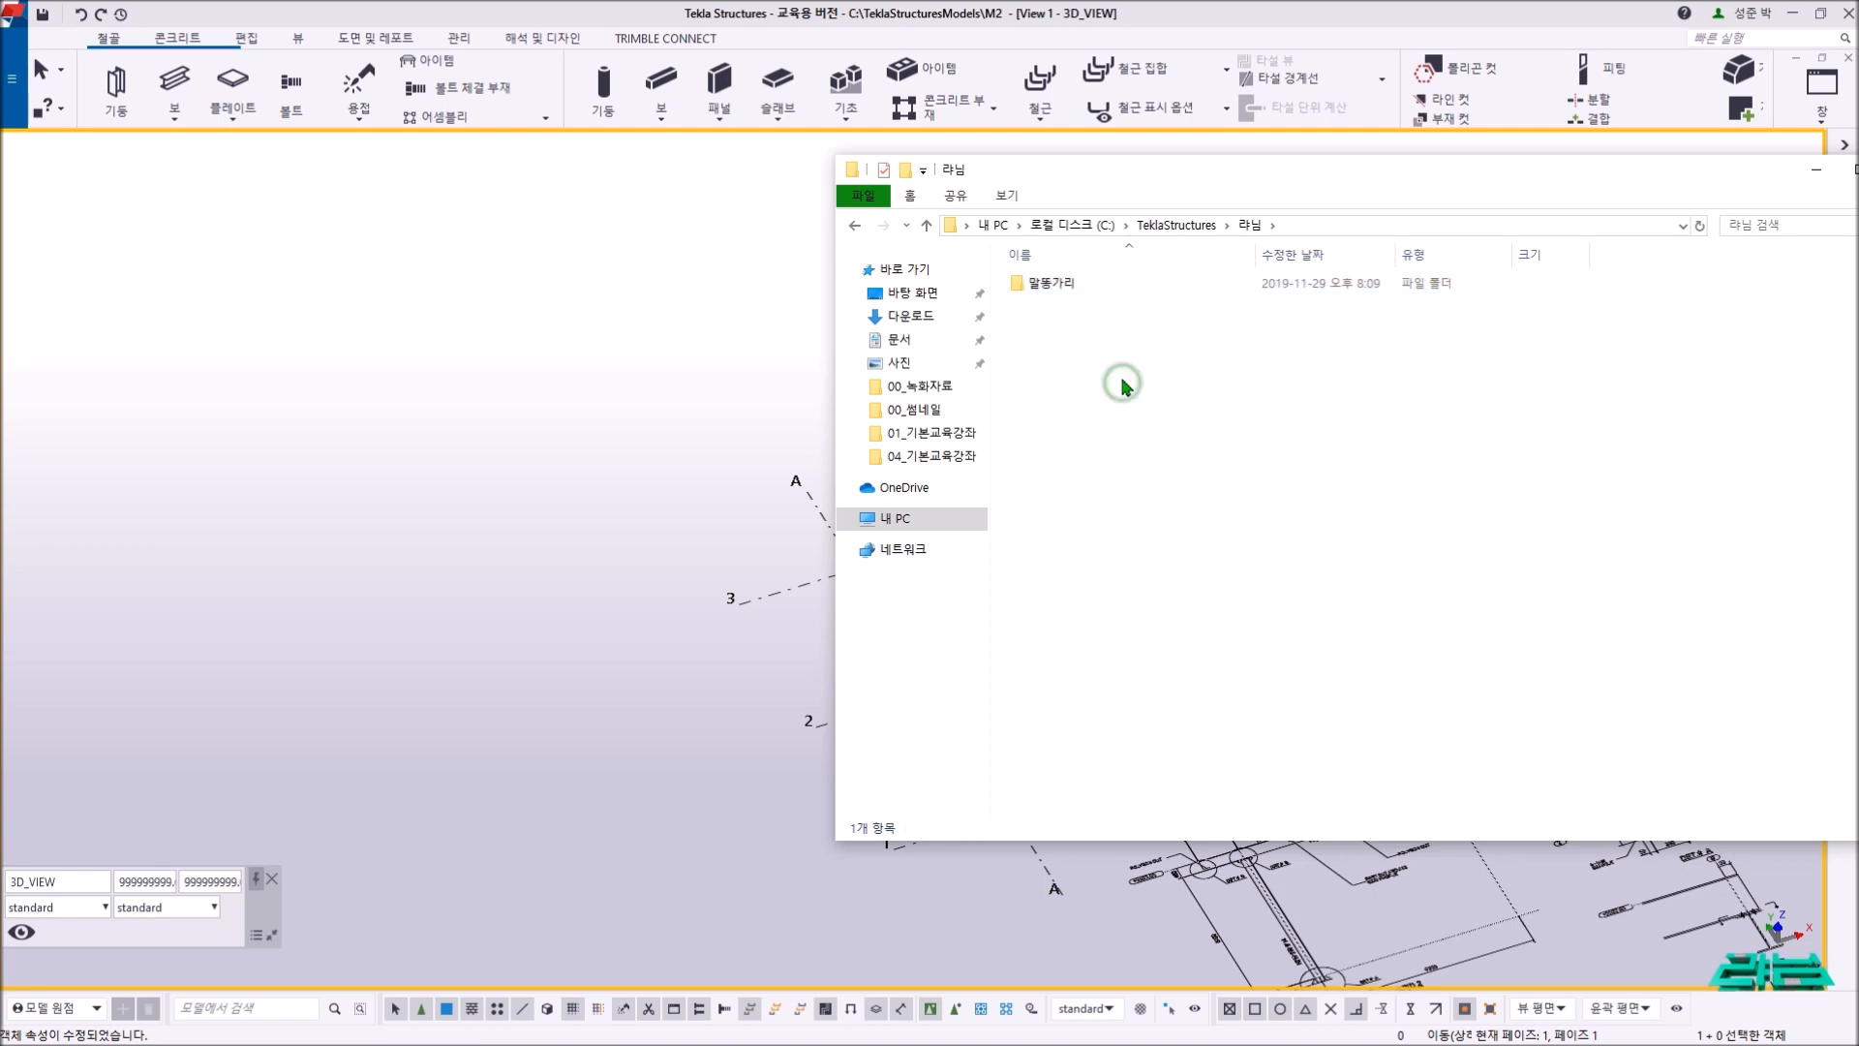
{"action": "left_click", "coordinate": [1056, 293]}
{"action": "key", "text": "Delete"}
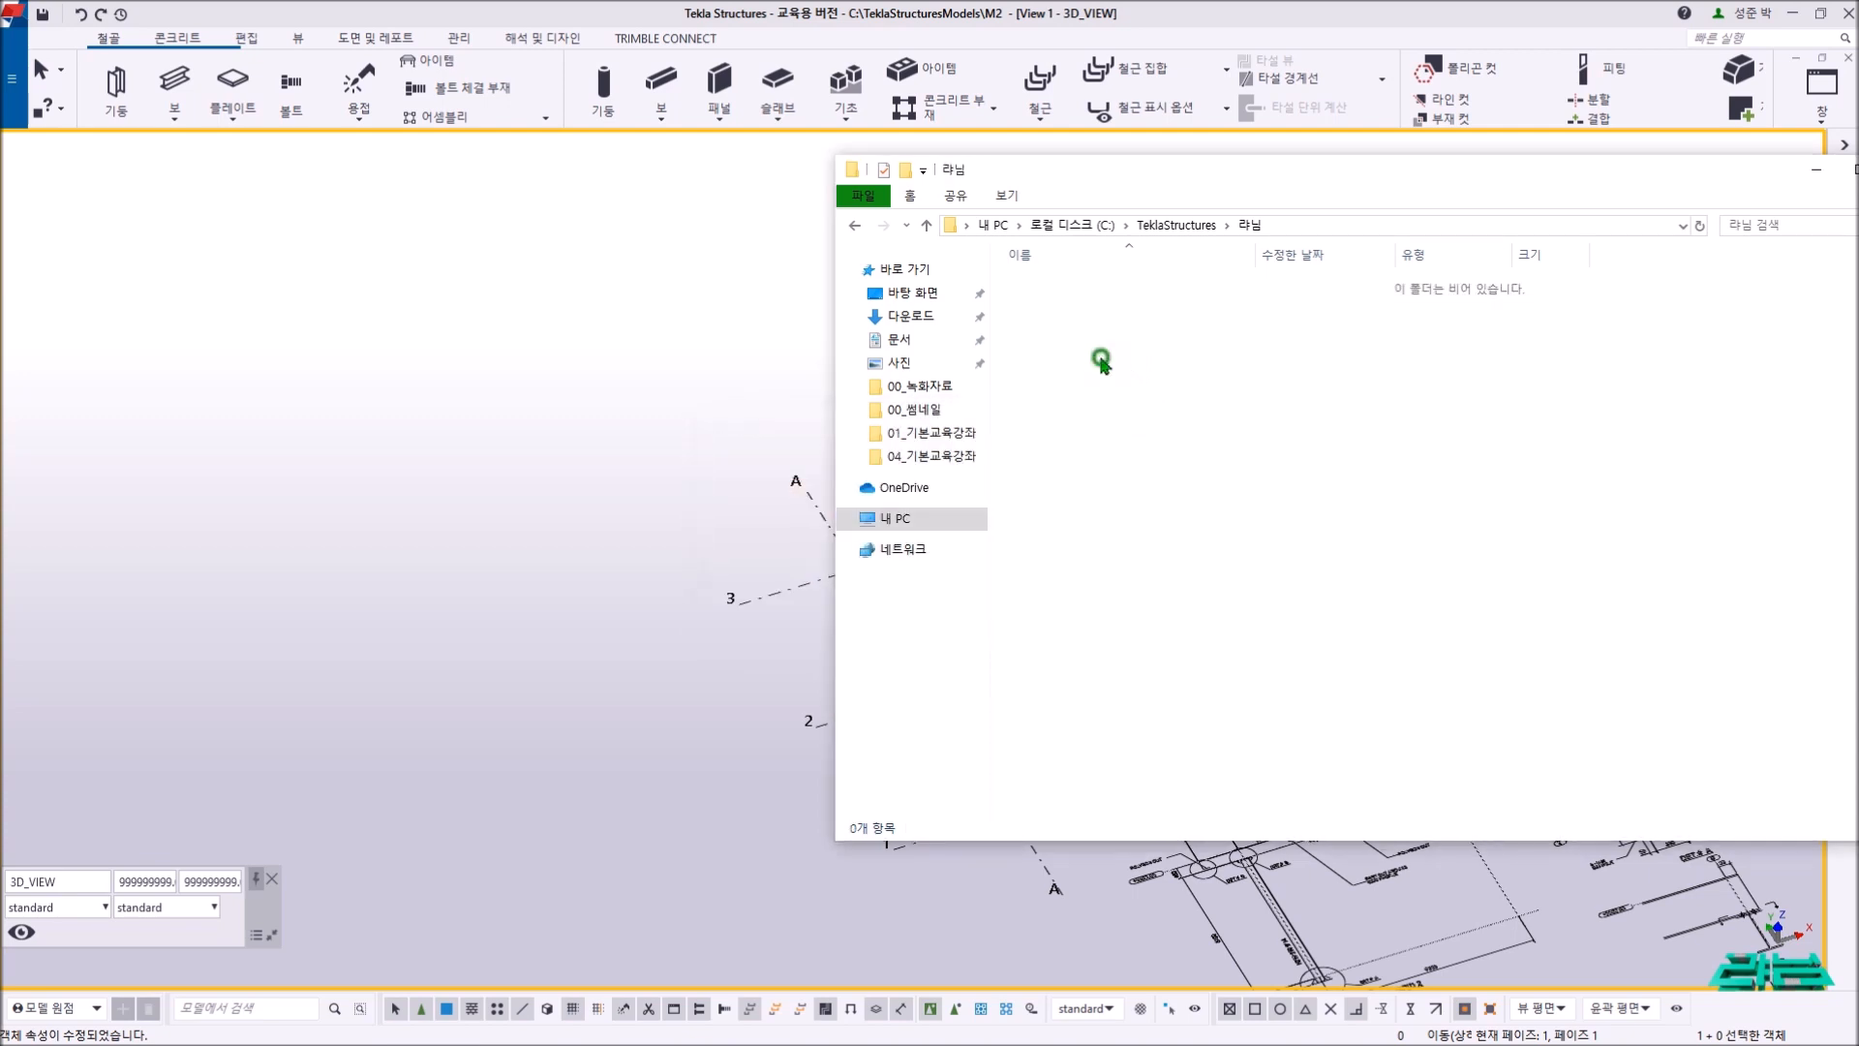
- Paste the copied standard.opt file into the 라님 folder and shift the folder window fully into view
{"action": "key", "text": "ctrl+v"}
{"action": "left_click", "coordinate": [1107, 374]}
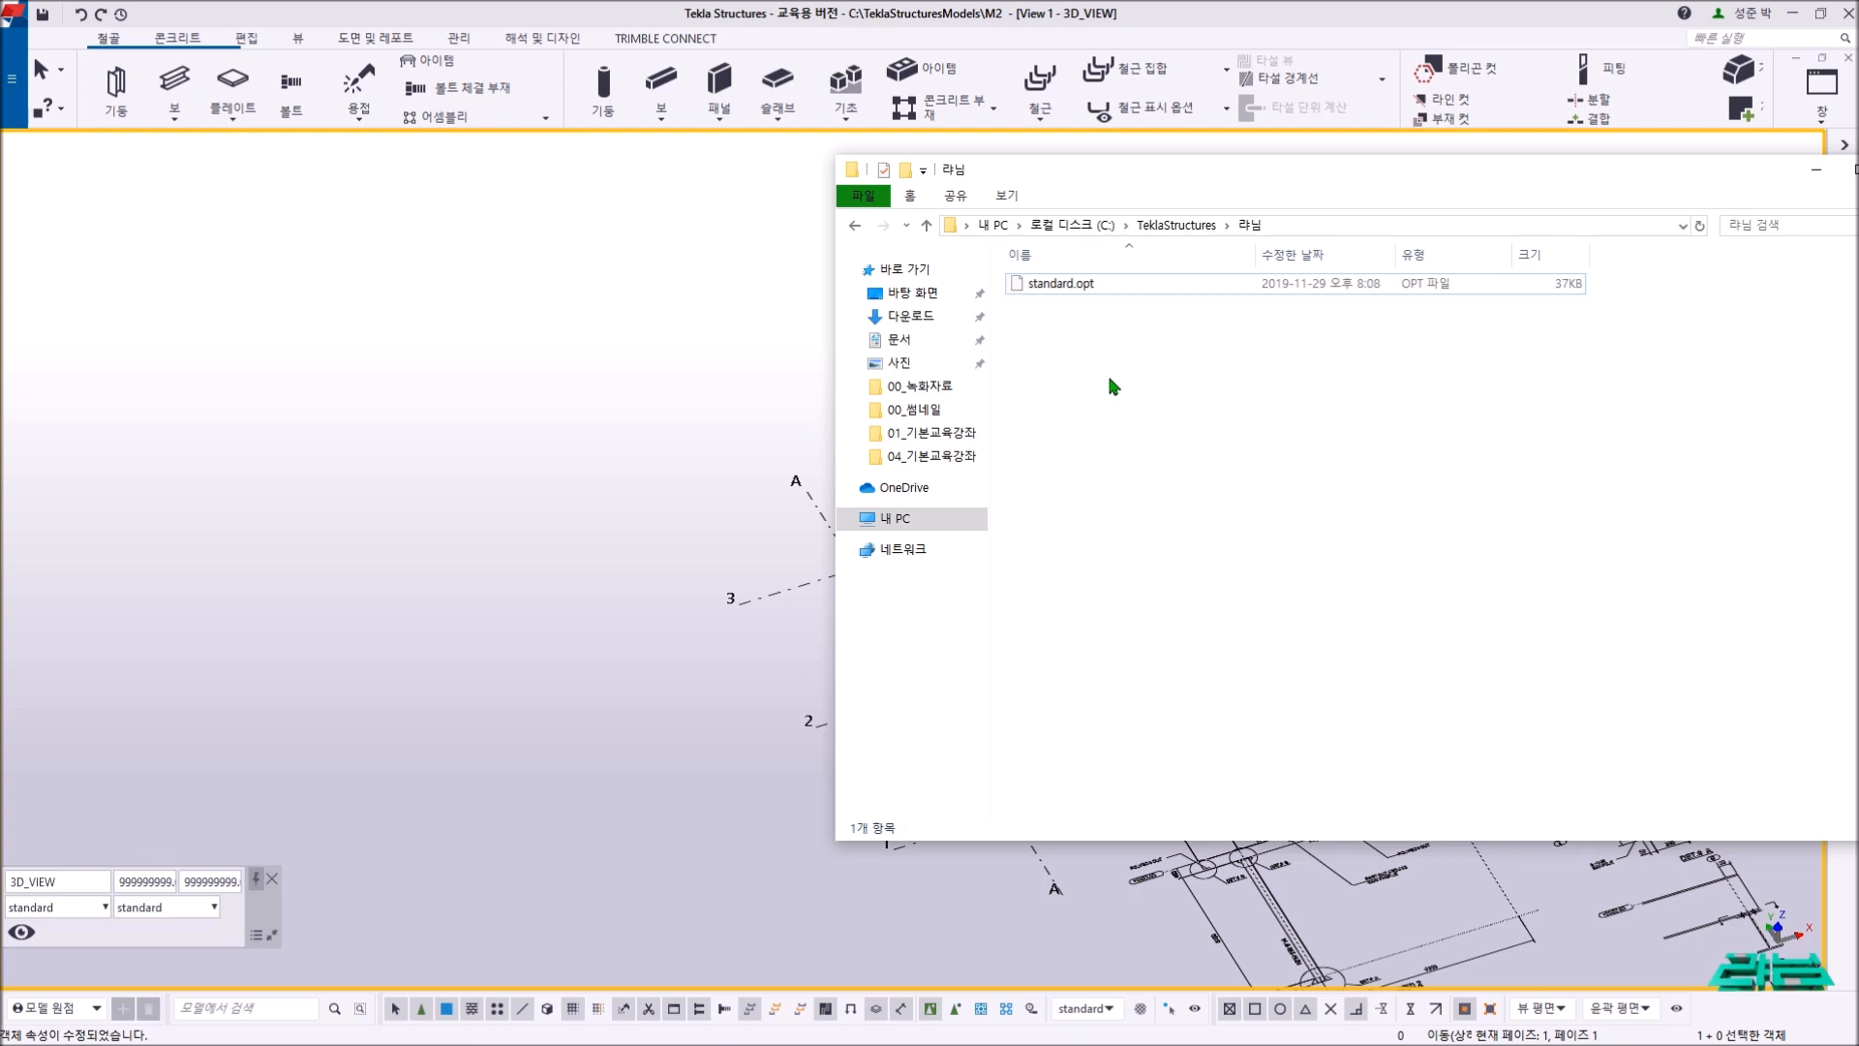
{"action": "left_click_drag", "start_coordinate": [1309, 174], "coordinate": [952, 195]}
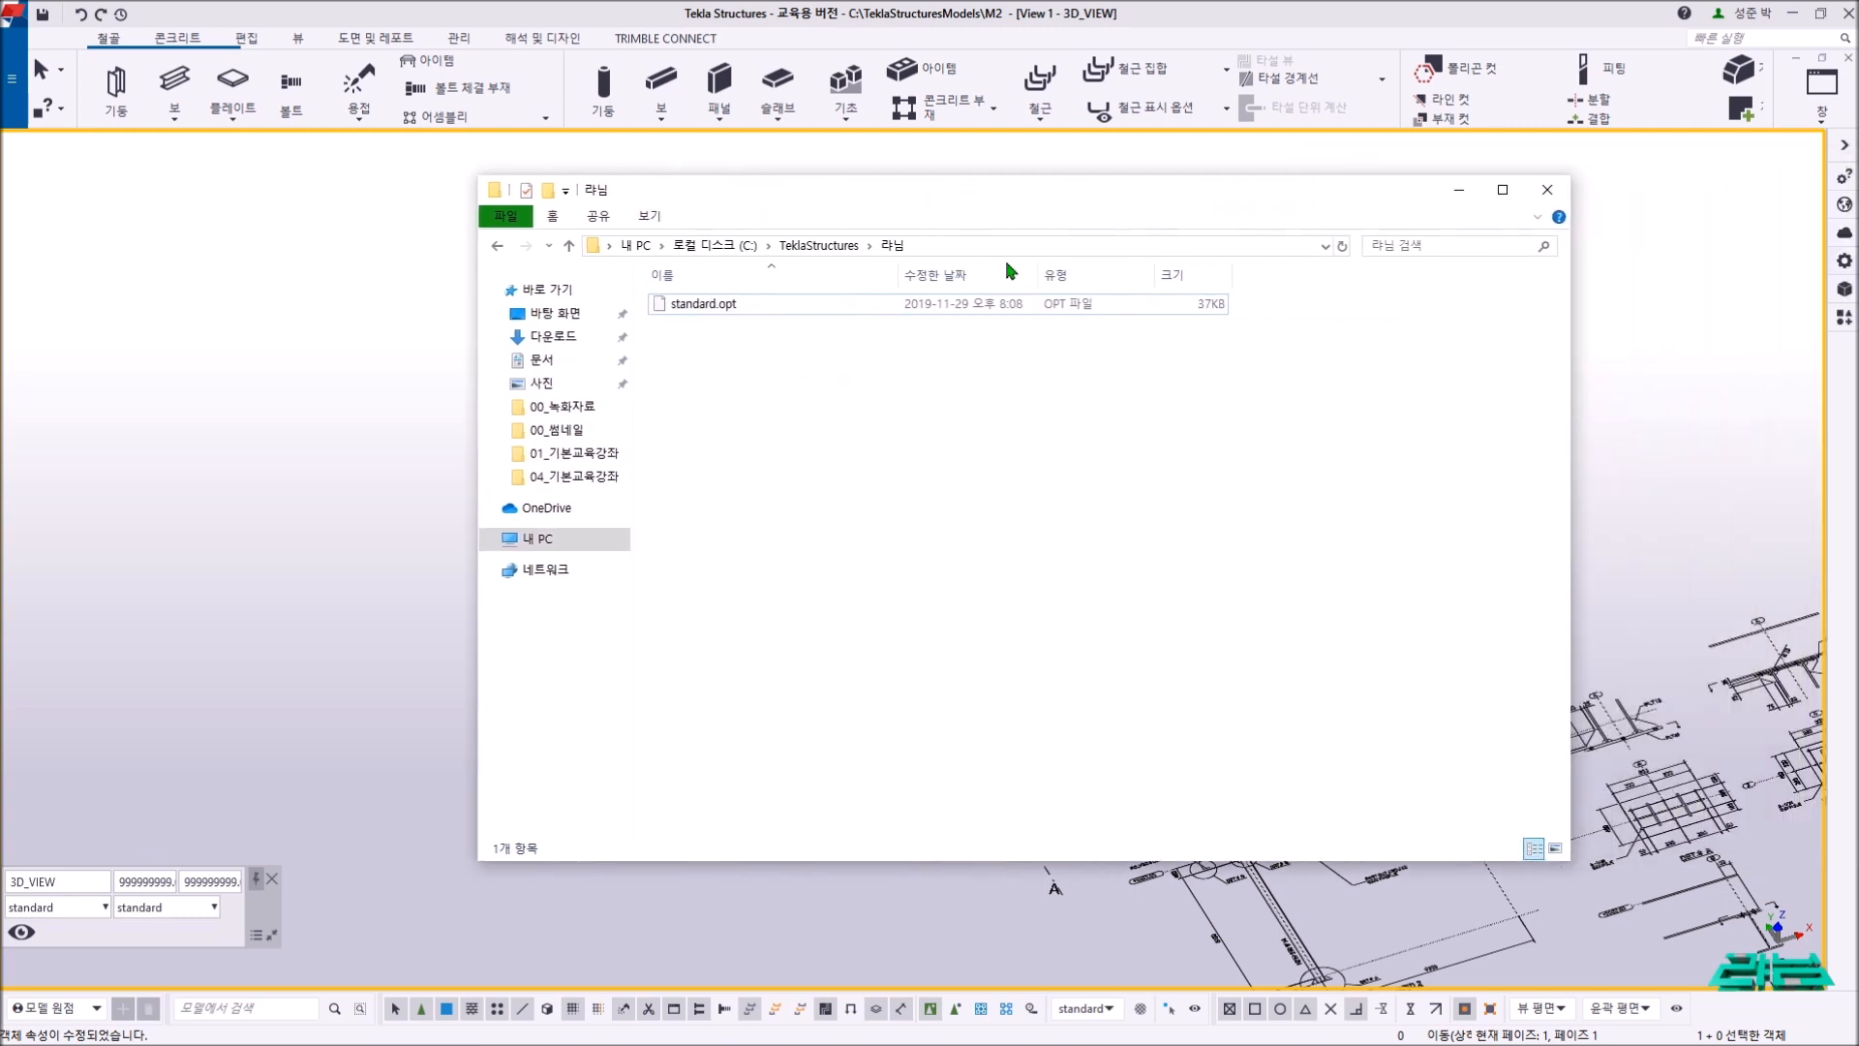
{"action": "left_click", "coordinate": [760, 308]}
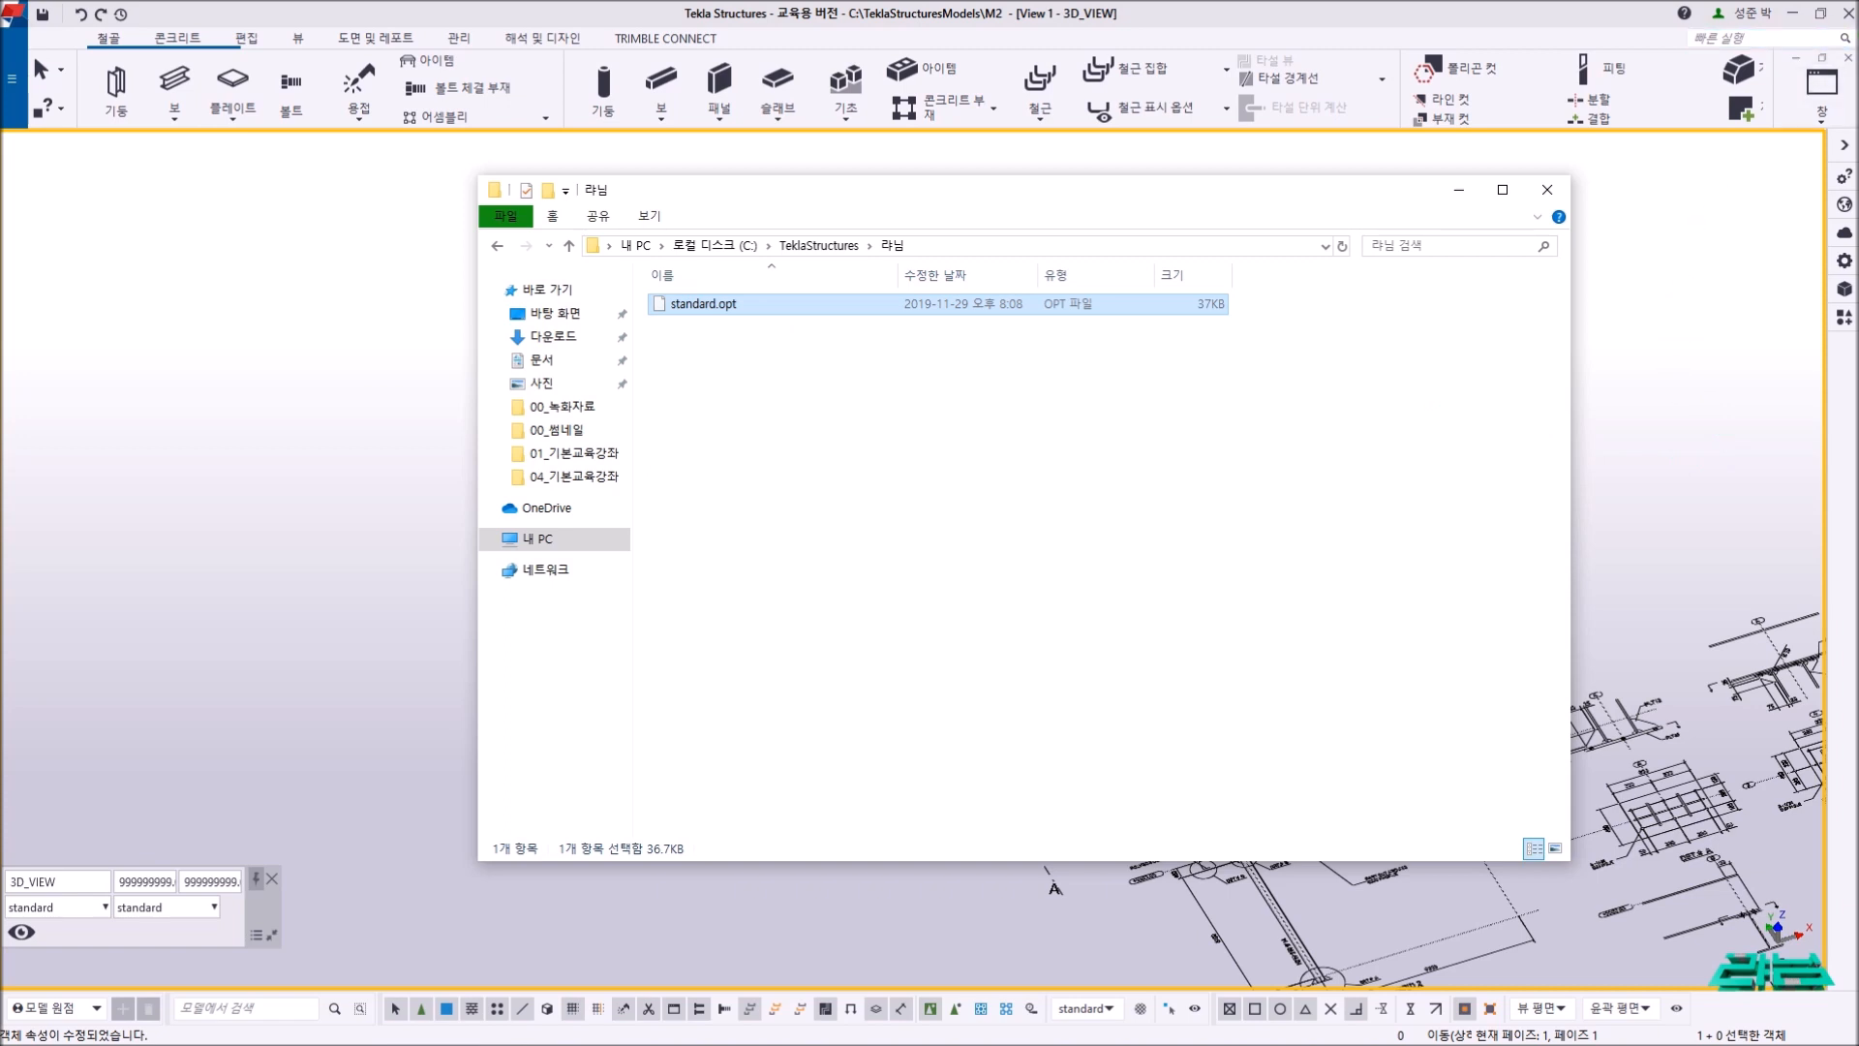
- Exit Tekla Structures, saving the M2 model, and return to the folder window
{"action": "left_click", "coordinate": [1848, 14]}
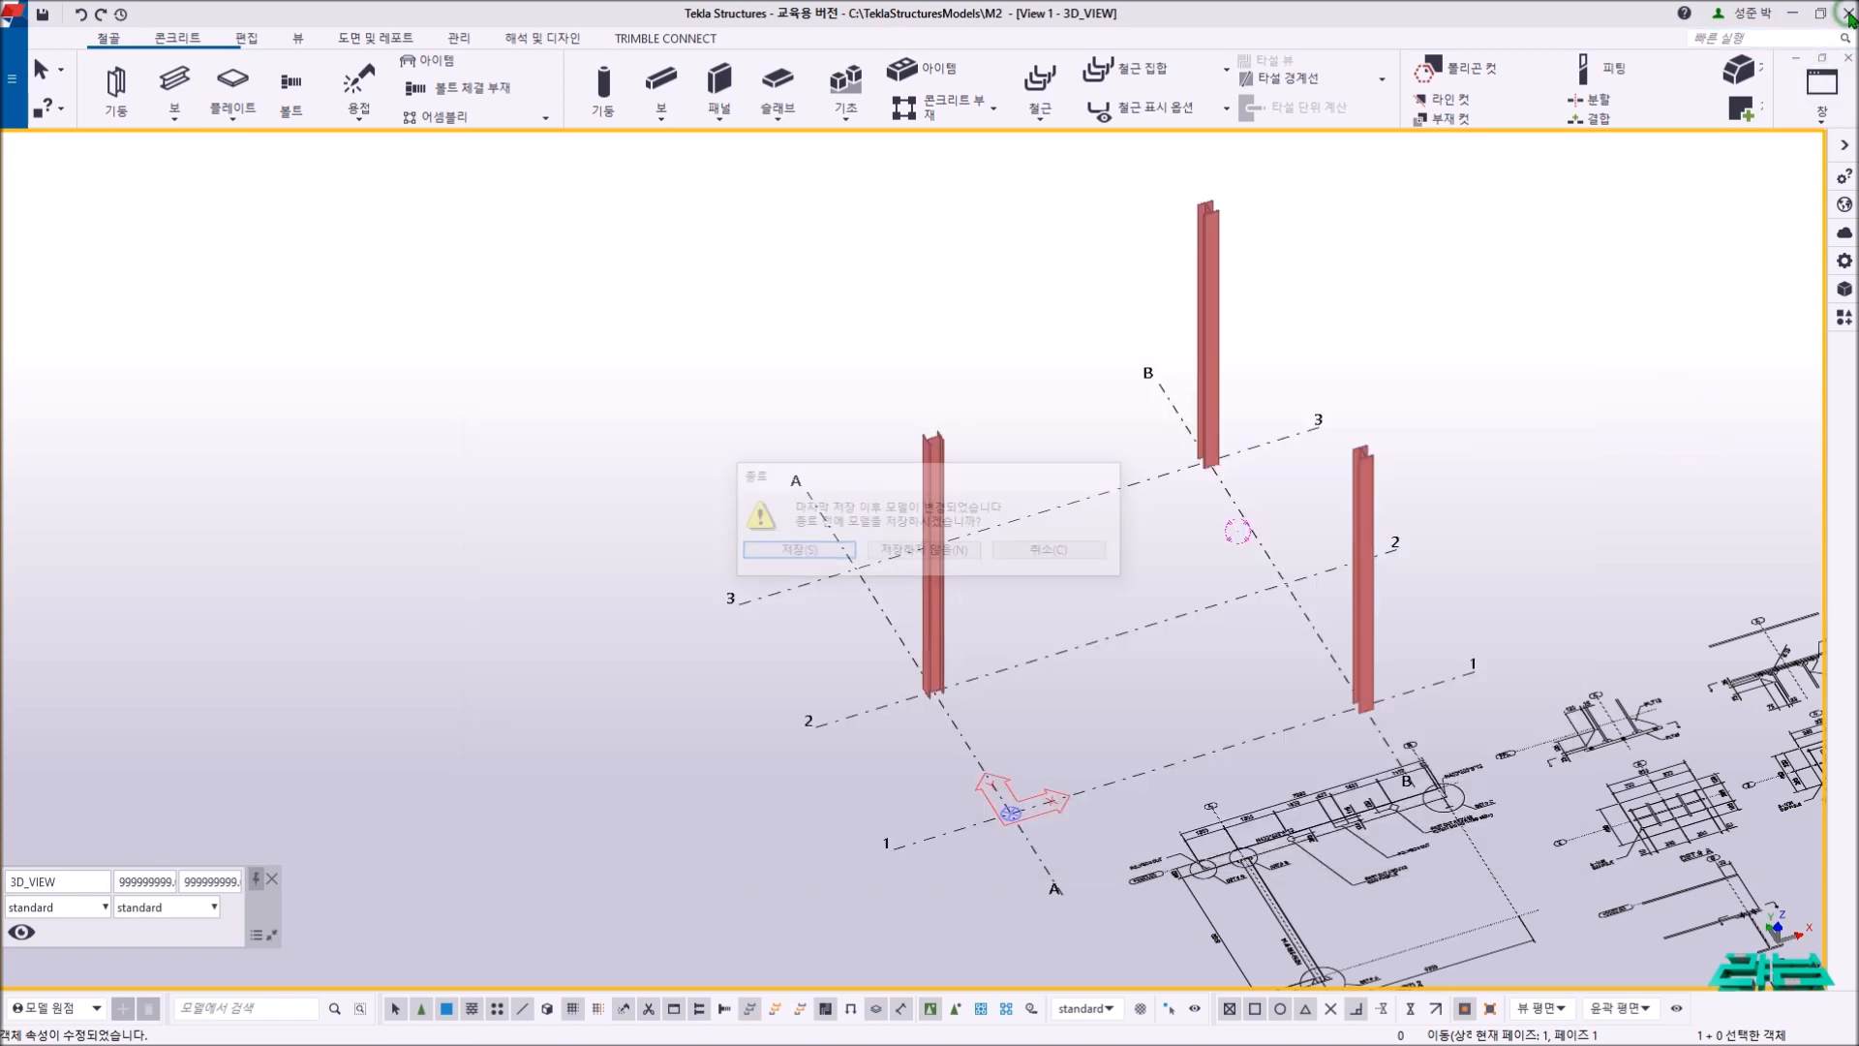
{"action": "left_click", "coordinate": [809, 552]}
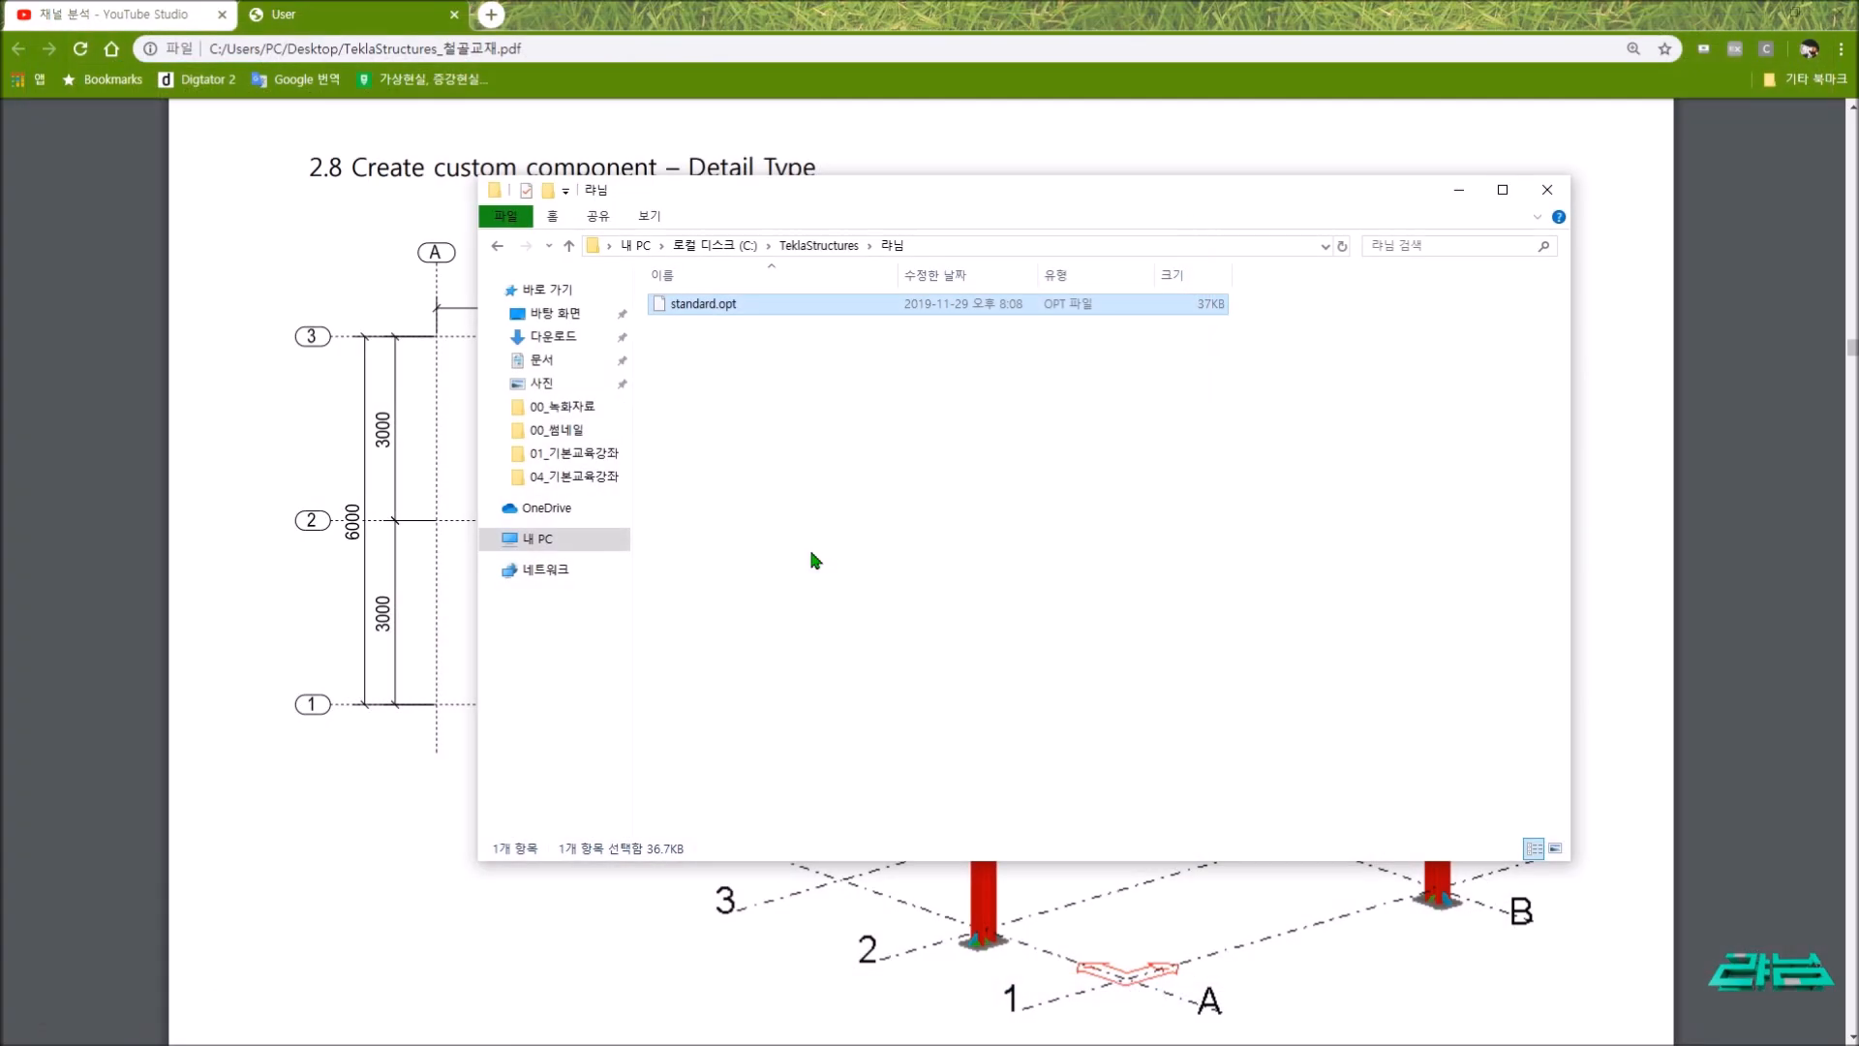
{"action": "left_click", "coordinate": [779, 516]}
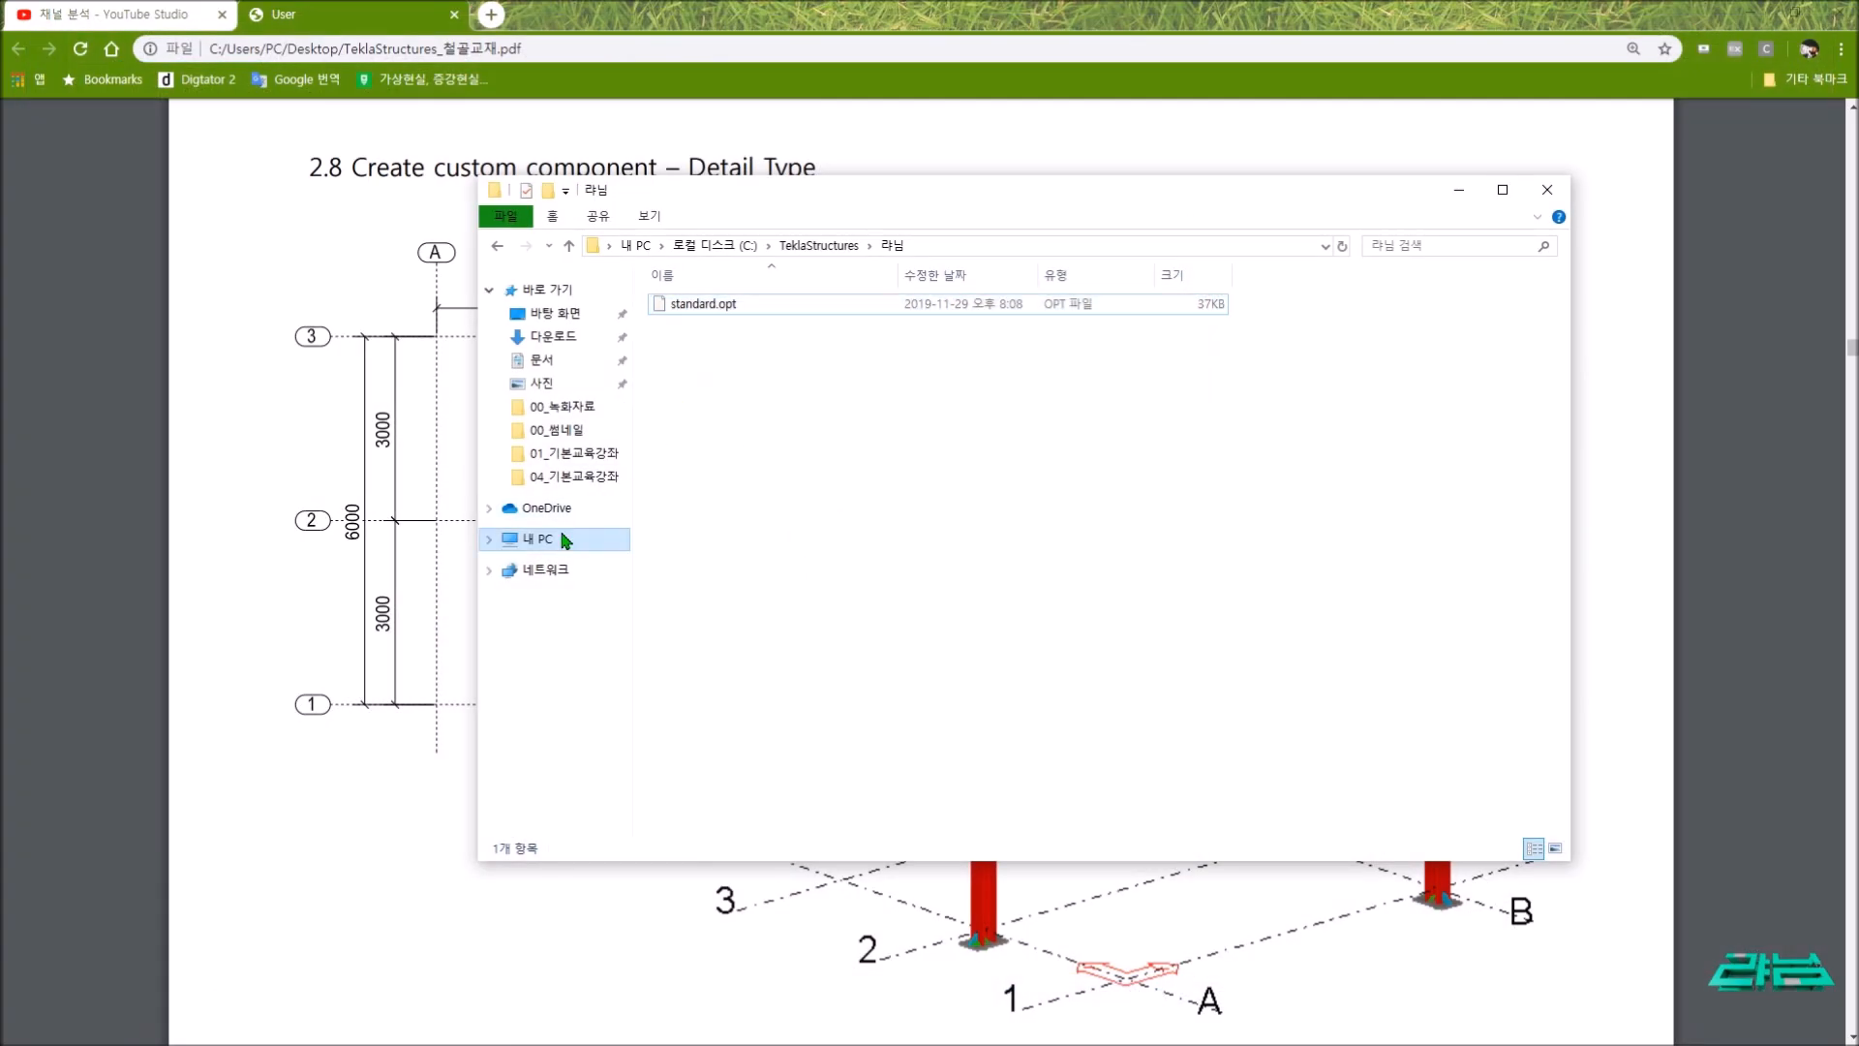
- Browse to C:\TeklaStructures\2019.0\Environments\Korea and select the role_Steel_Detailing file
{"action": "left_click", "coordinate": [816, 246]}
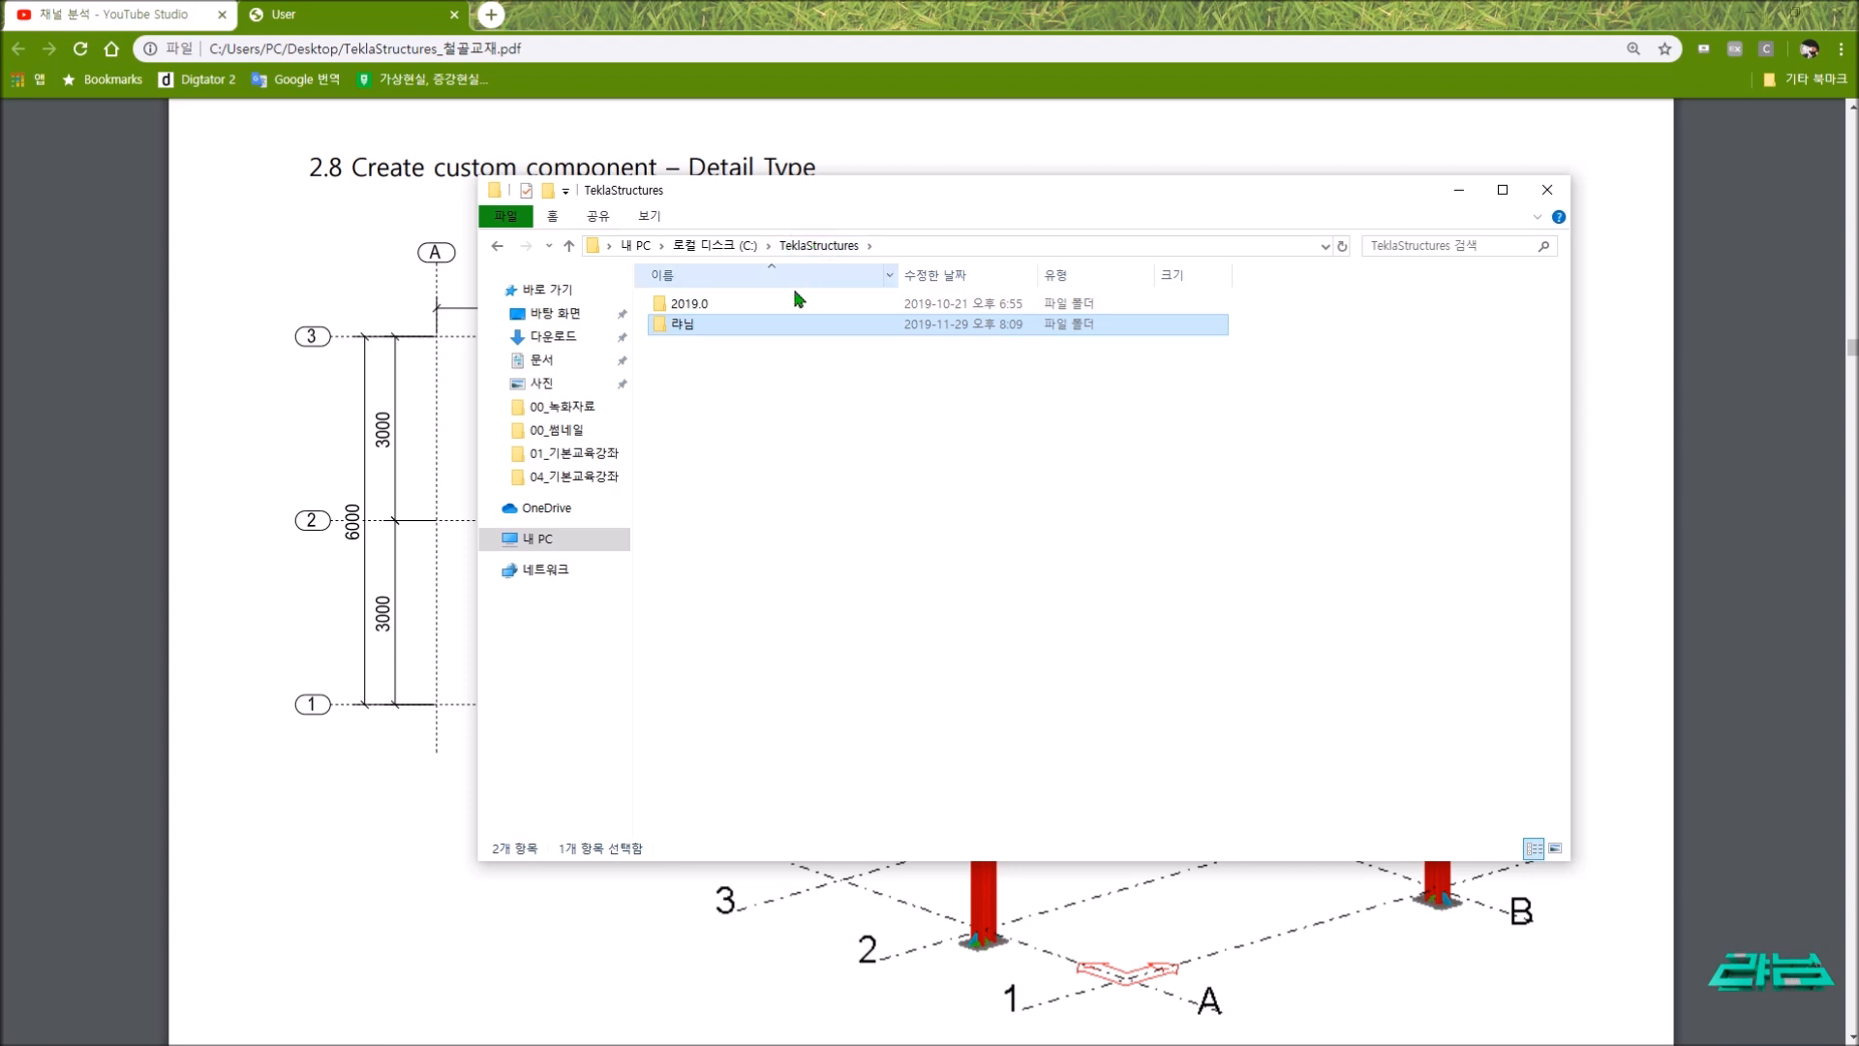
{"action": "double_click", "coordinate": [711, 302]}
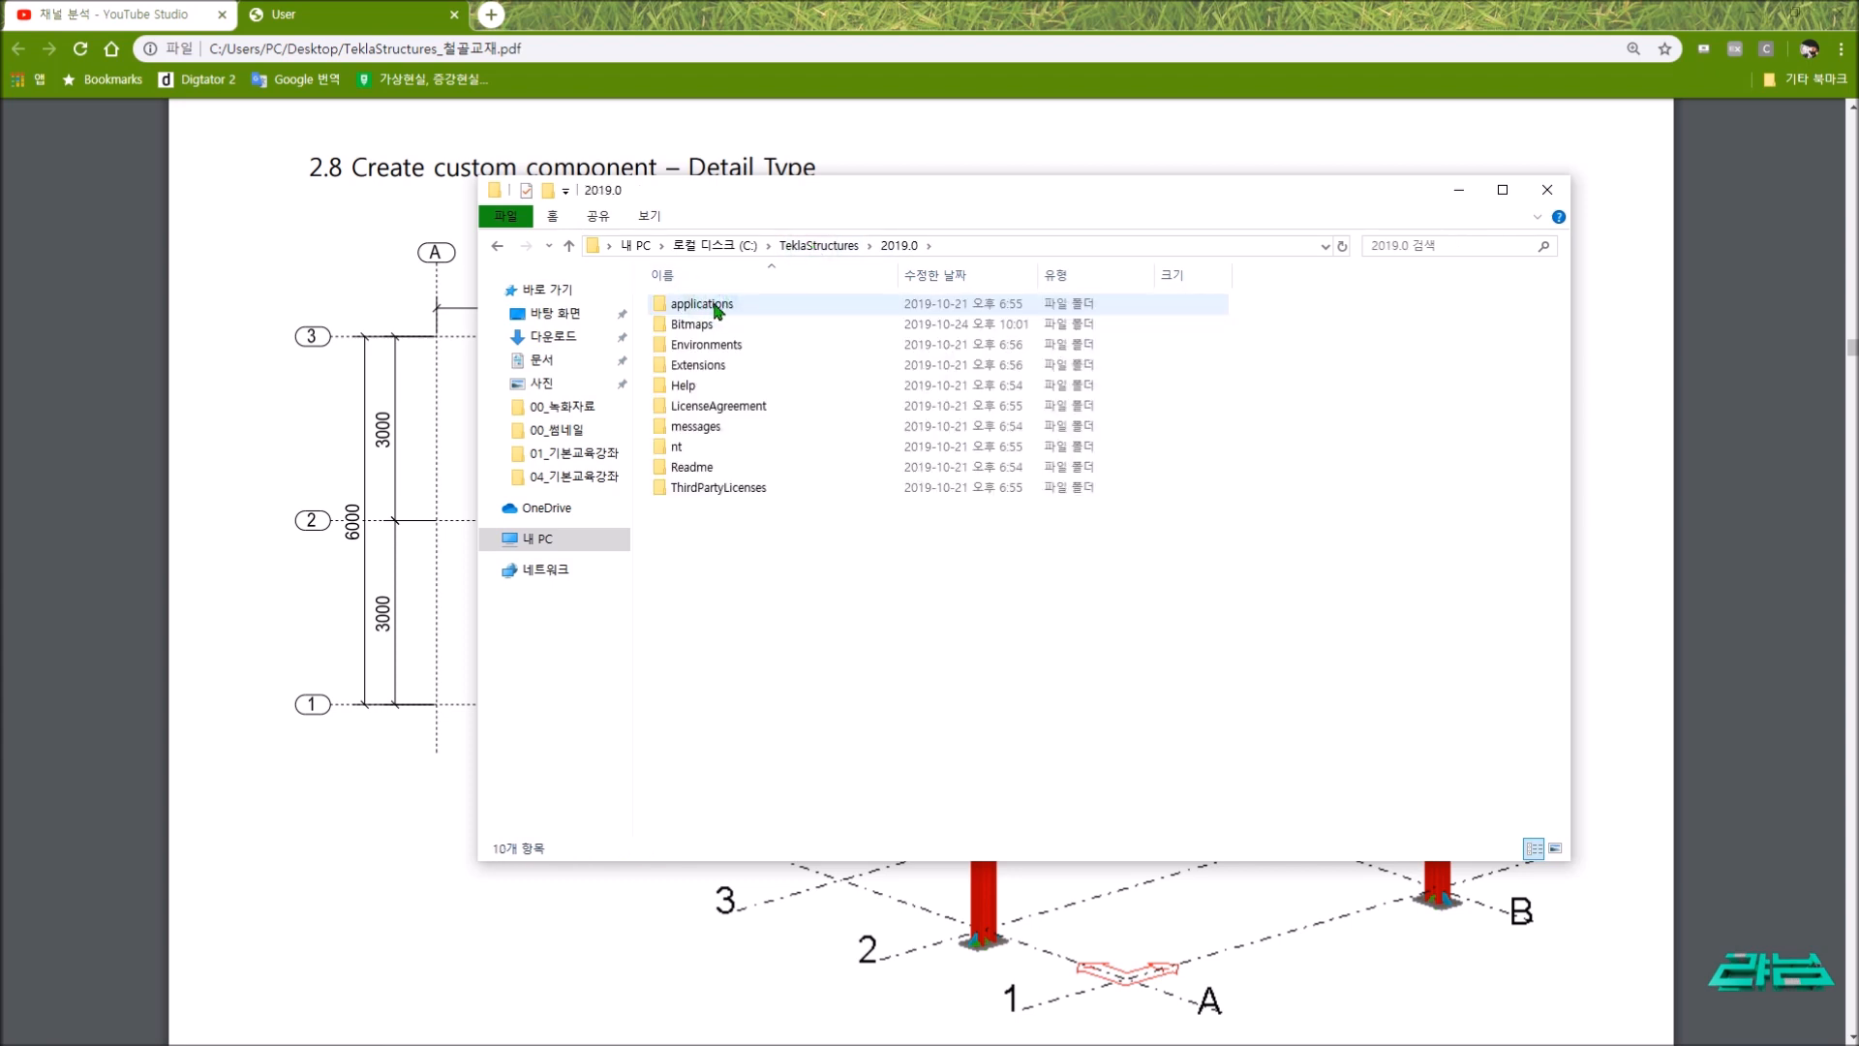
{"action": "double_click", "coordinate": [706, 345]}
{"action": "double_click", "coordinate": [704, 346]}
{"action": "left_click", "coordinate": [736, 583]}
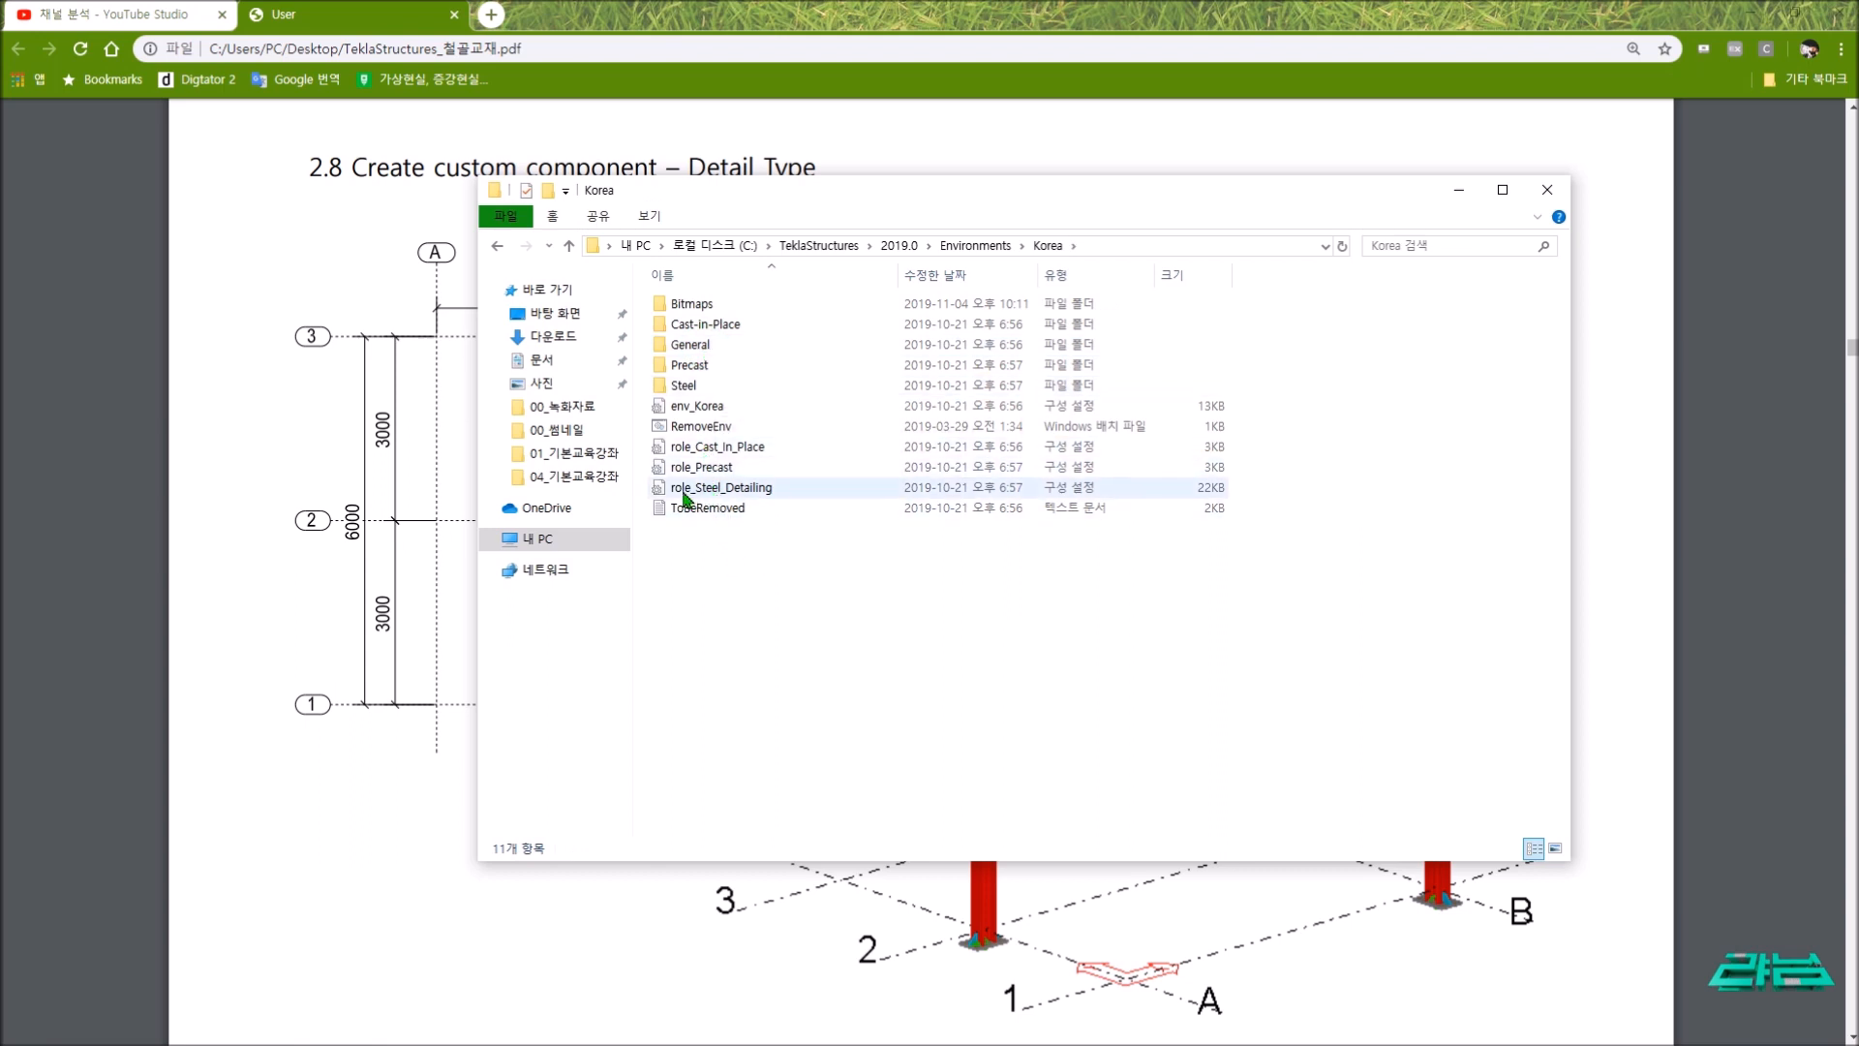
{"action": "left_click", "coordinate": [770, 496]}
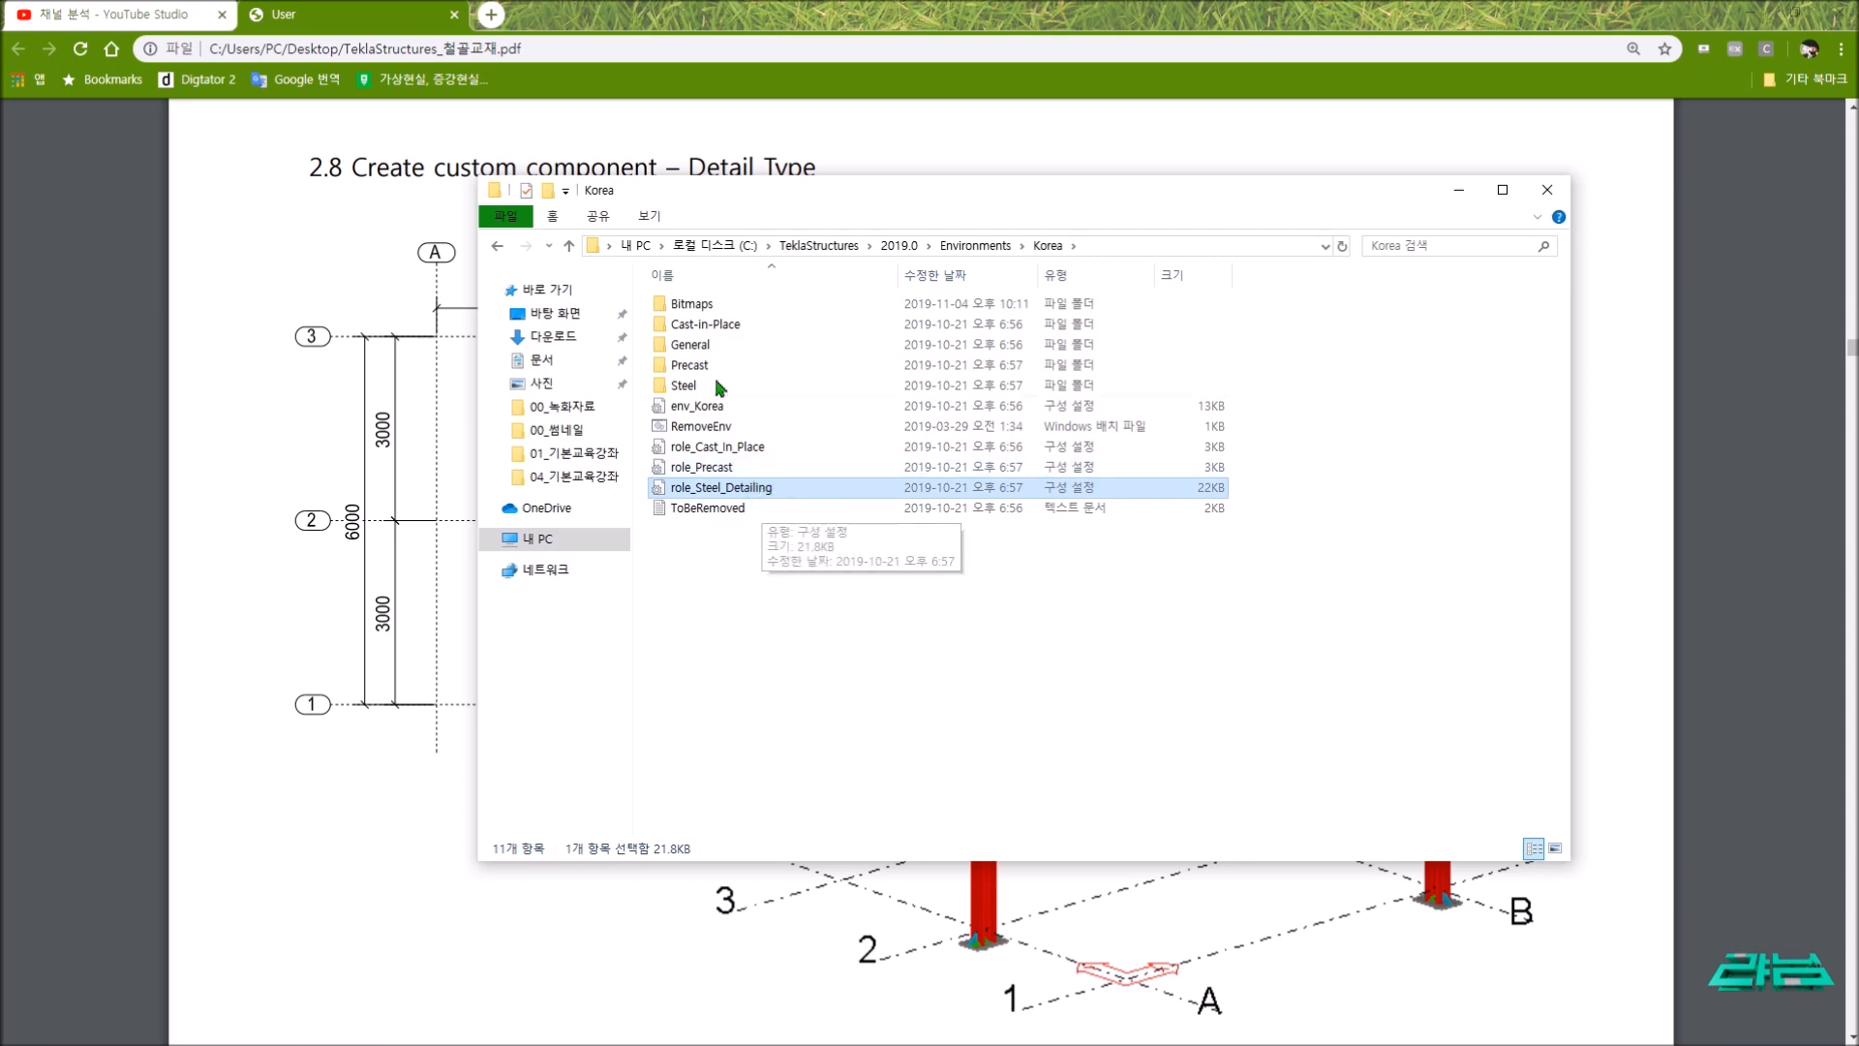
- Turn on the display of file name extensions and reselect role_Steel_Detailing.ini
{"action": "left_click", "coordinate": [649, 217]}
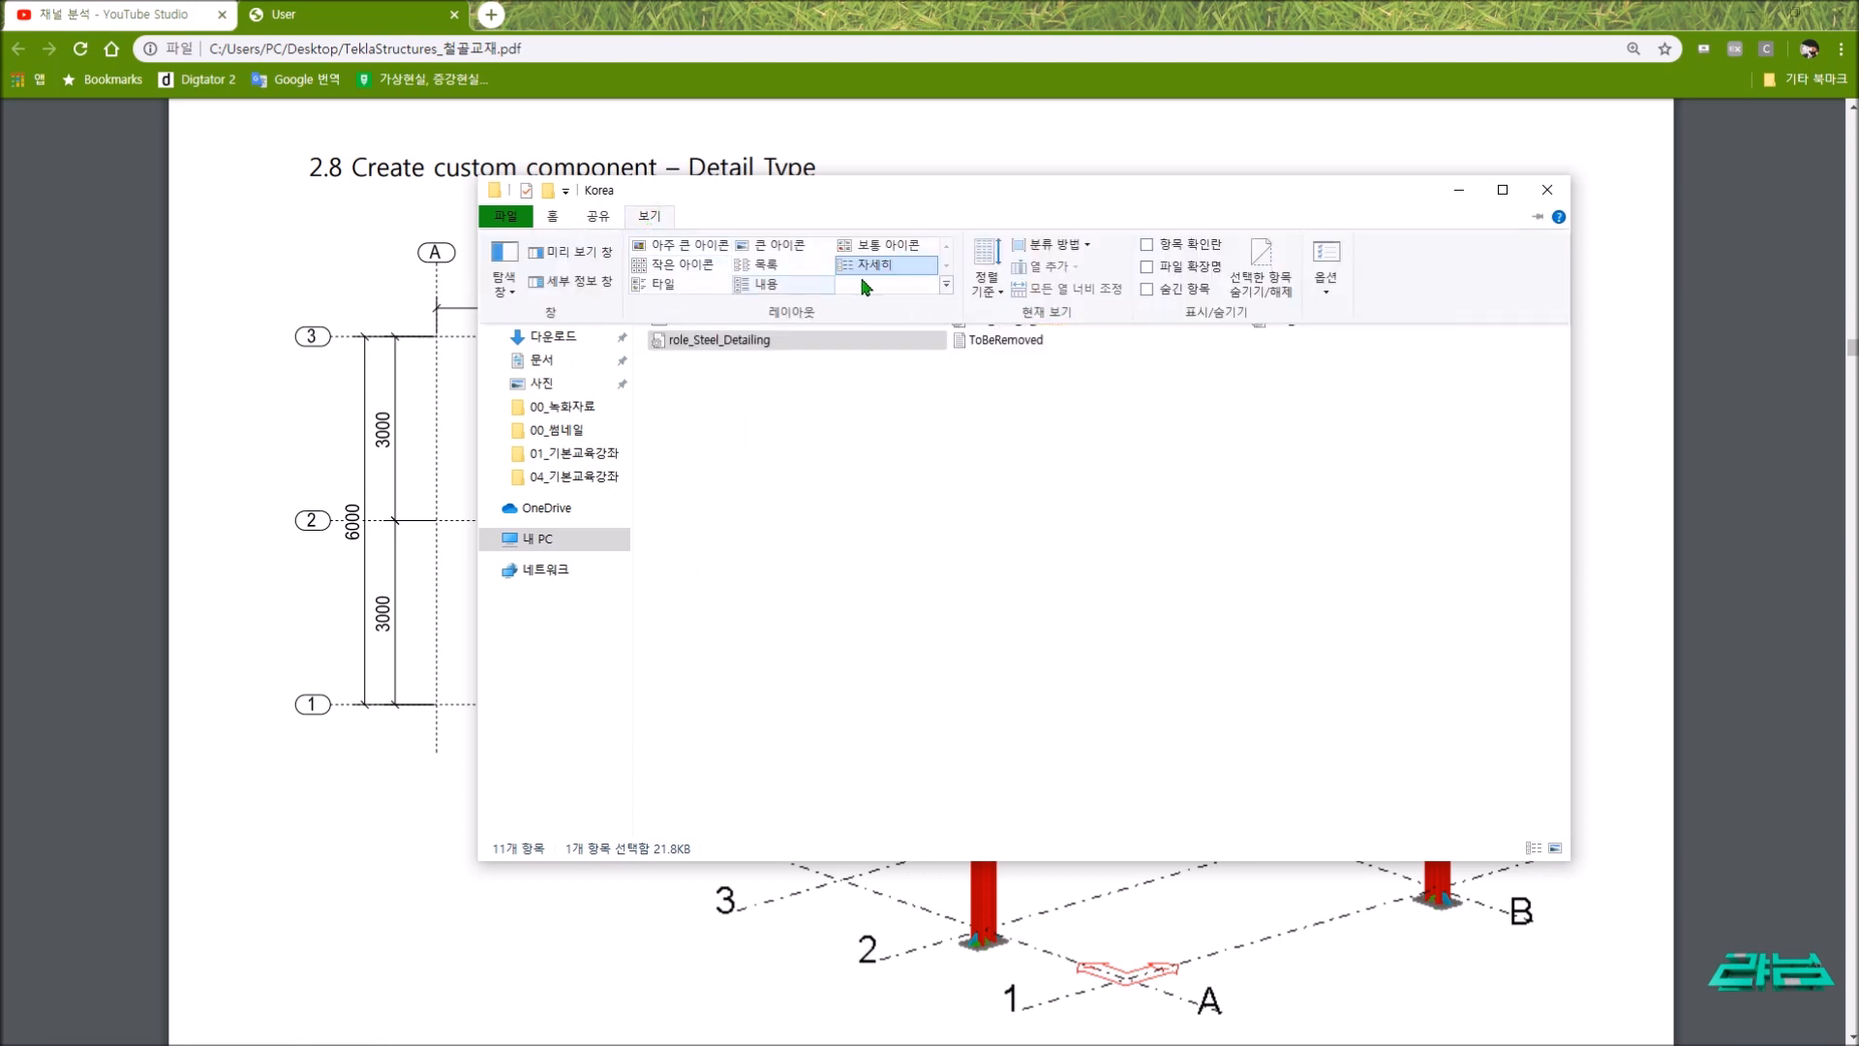
{"action": "left_click", "coordinate": [1149, 268]}
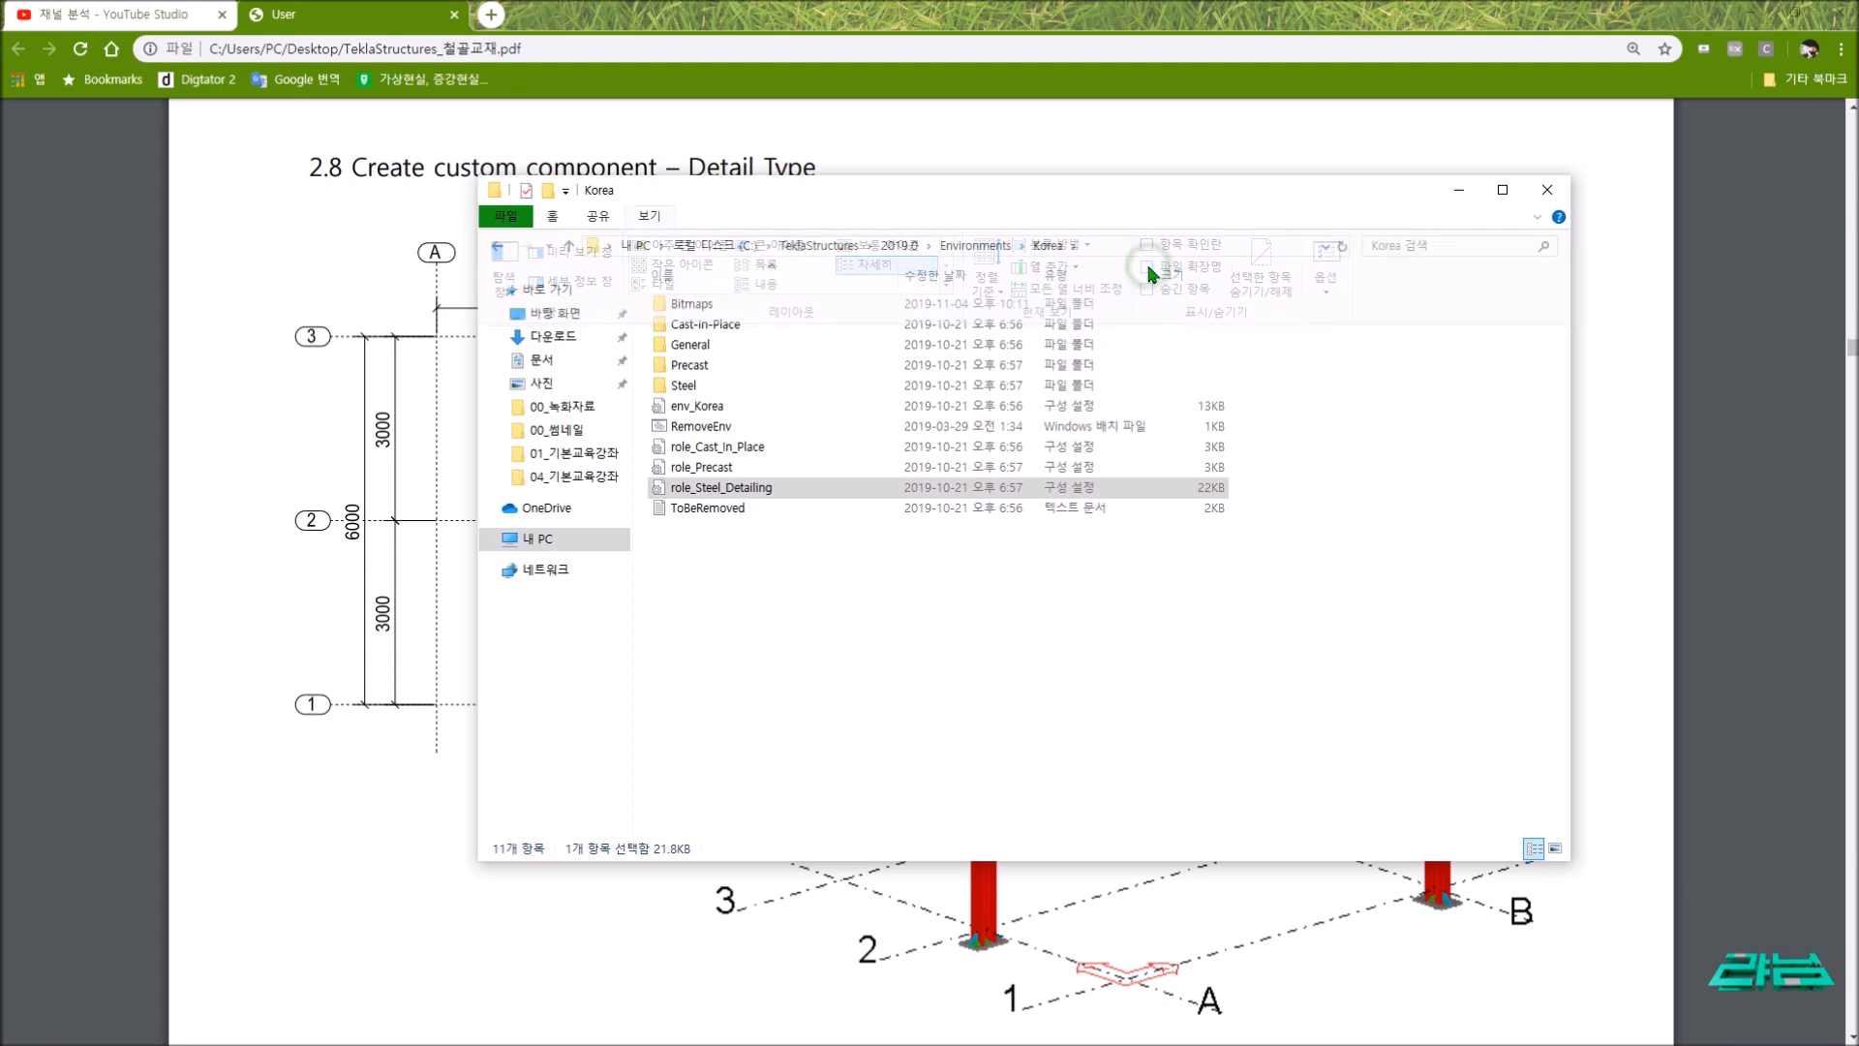
{"action": "left_click", "coordinate": [798, 627]}
{"action": "left_click", "coordinate": [713, 490]}
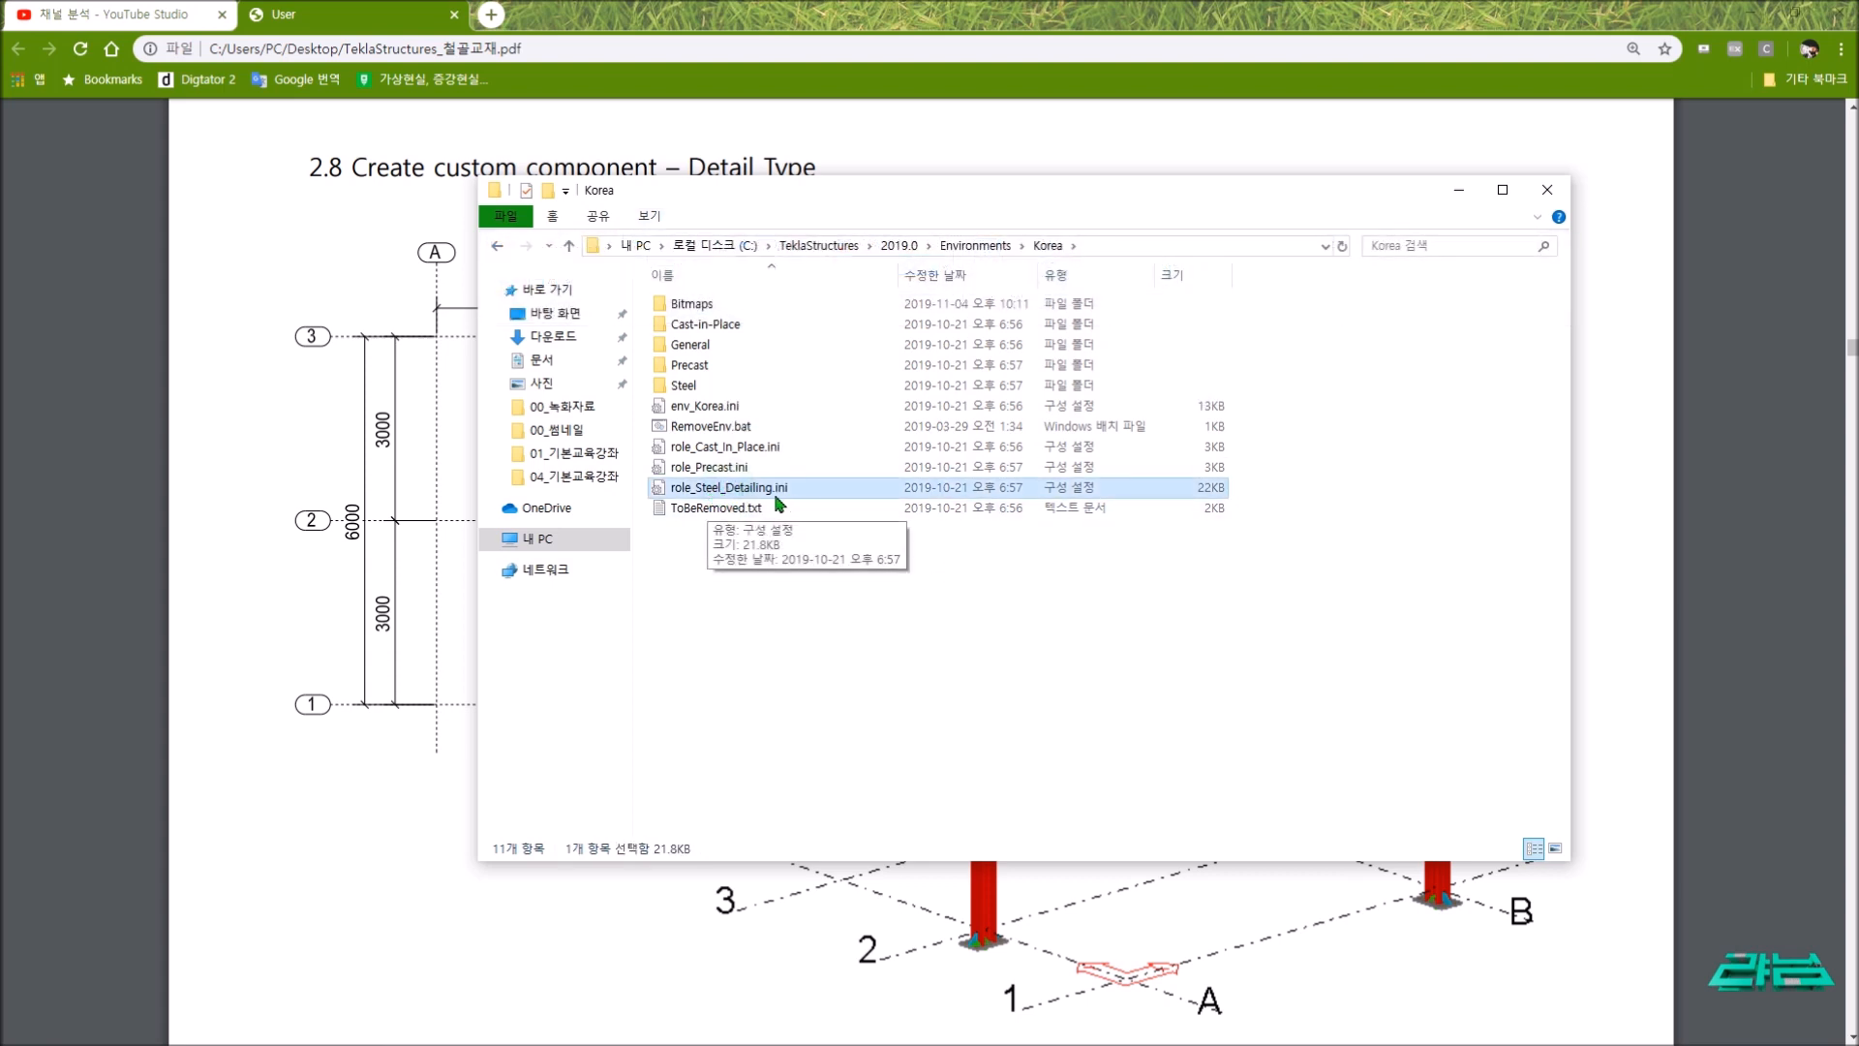
- Duplicate role_Steel_Detailing.ini within the Korea environment folder
{"action": "left_click", "coordinate": [708, 549]}
{"action": "left_click", "coordinate": [735, 489]}
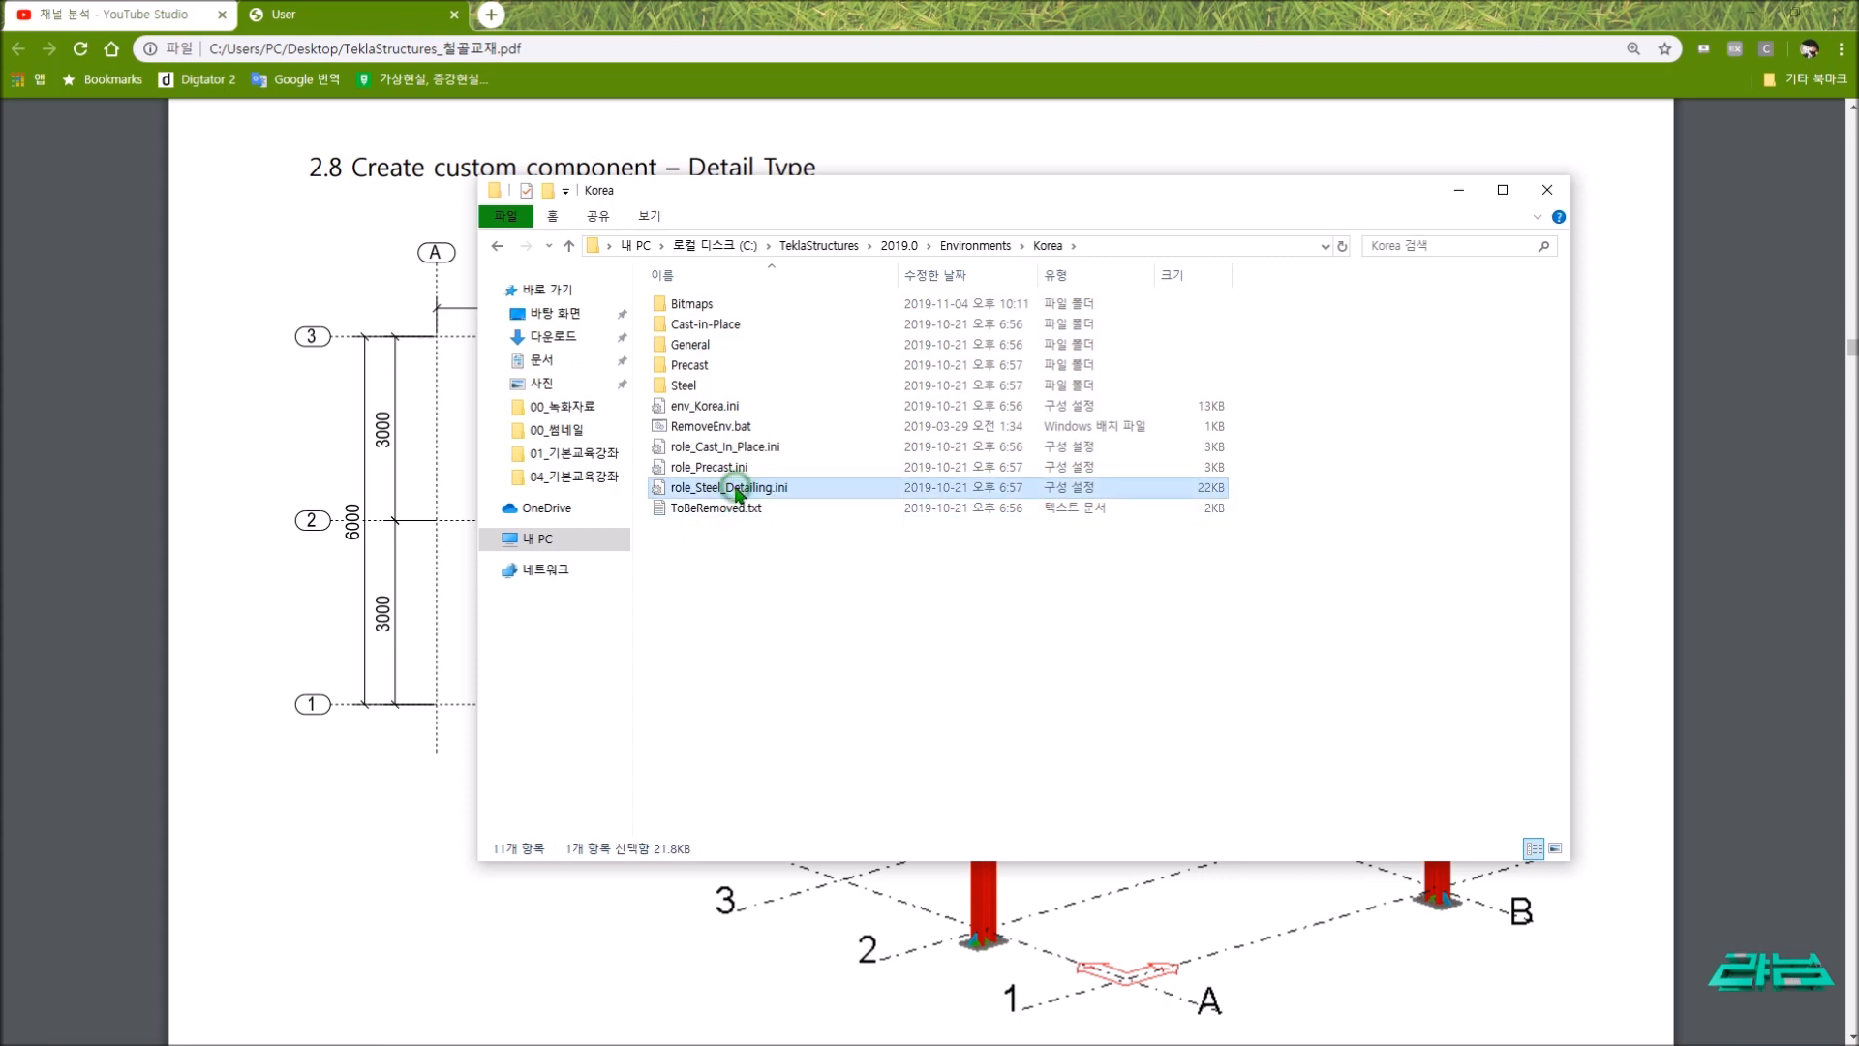
{"action": "left_click", "coordinate": [744, 573]}
{"action": "key", "text": "ctrl+v"}
{"action": "left_click", "coordinate": [752, 572]}
- Rename the duplicated role file to role_라님.ini
{"action": "left_click", "coordinate": [786, 483]}
{"action": "key", "text": "F2"}
{"action": "left_click_drag", "start_coordinate": [819, 491], "coordinate": [701, 491]}
{"action": "key", "text": "BackSpace"}
{"action": "key", "text": "BackSpace"}
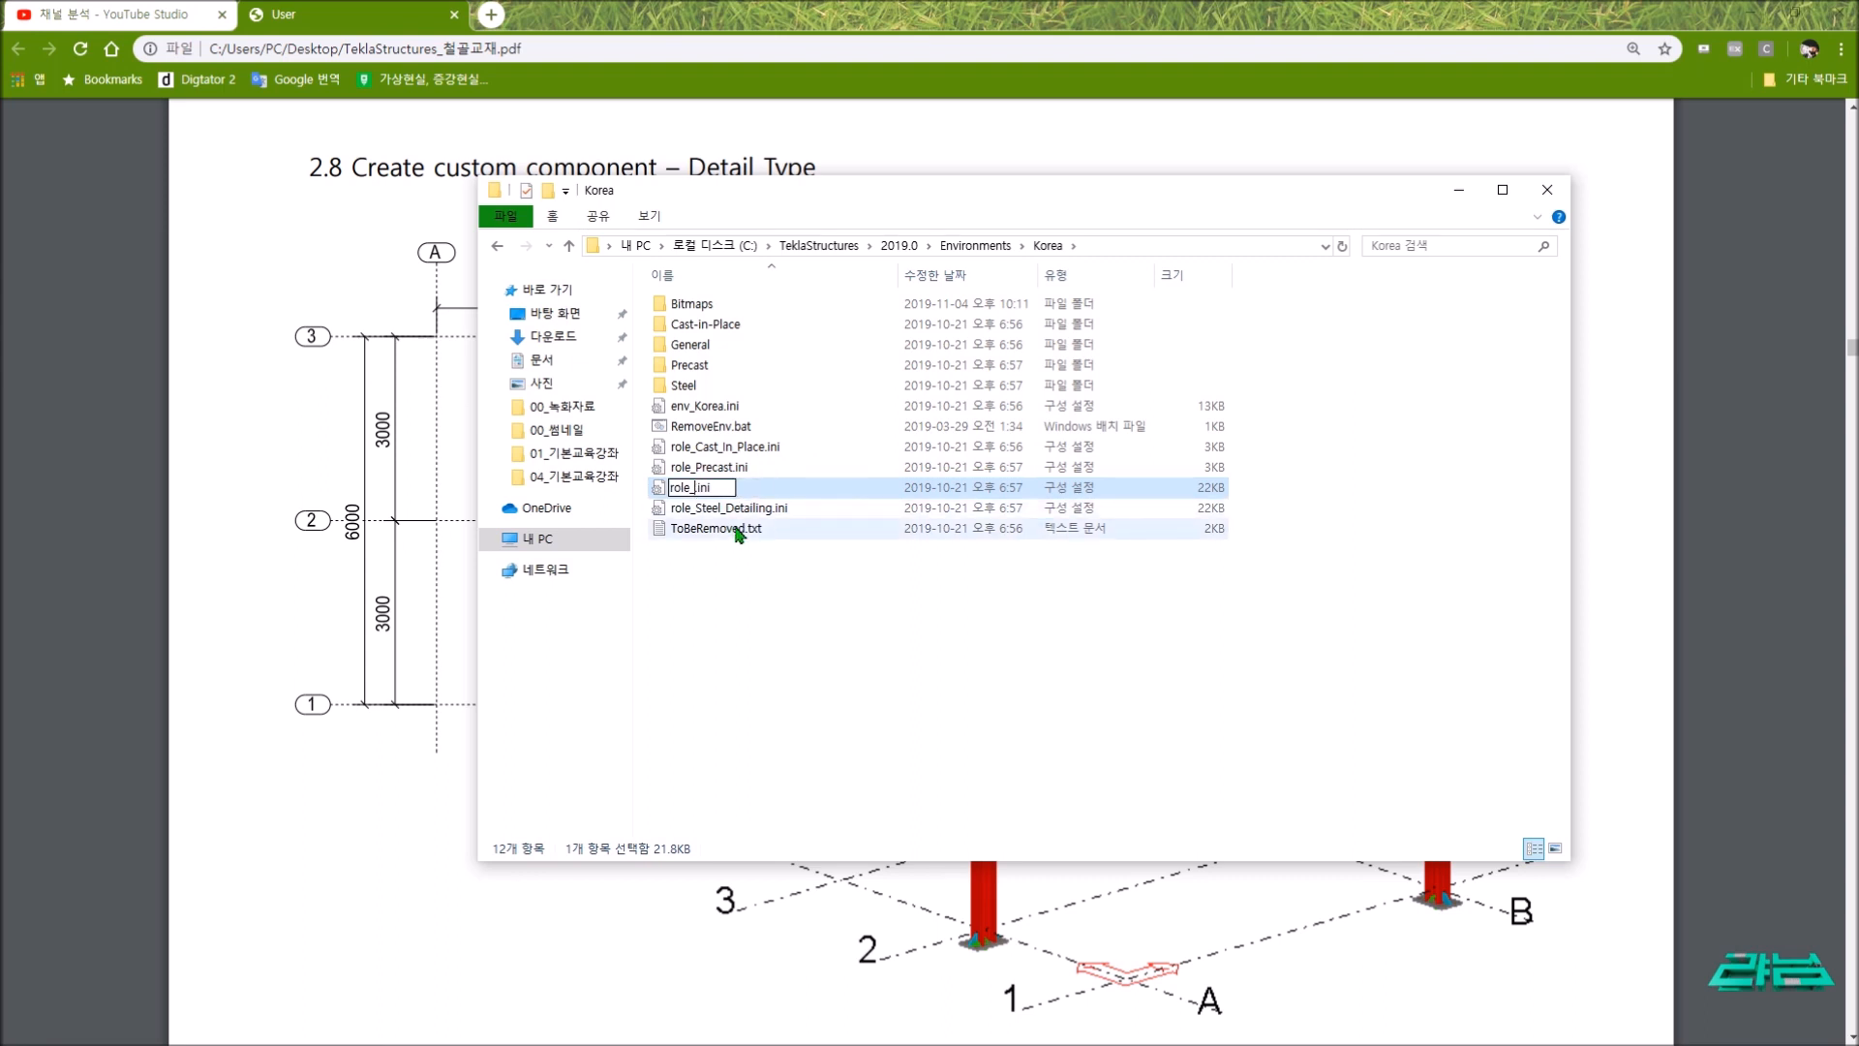
{"action": "type", "text": "fkq"}
{"action": "key", "text": "BackSpace"}
{"action": "key", "text": "BackSpace"}
{"action": "key", "text": "BackSpace"}
{"action": "type", "text": "ㄹ"}
{"action": "key", "text": "Return"}
{"action": "left_click", "coordinate": [738, 602]}
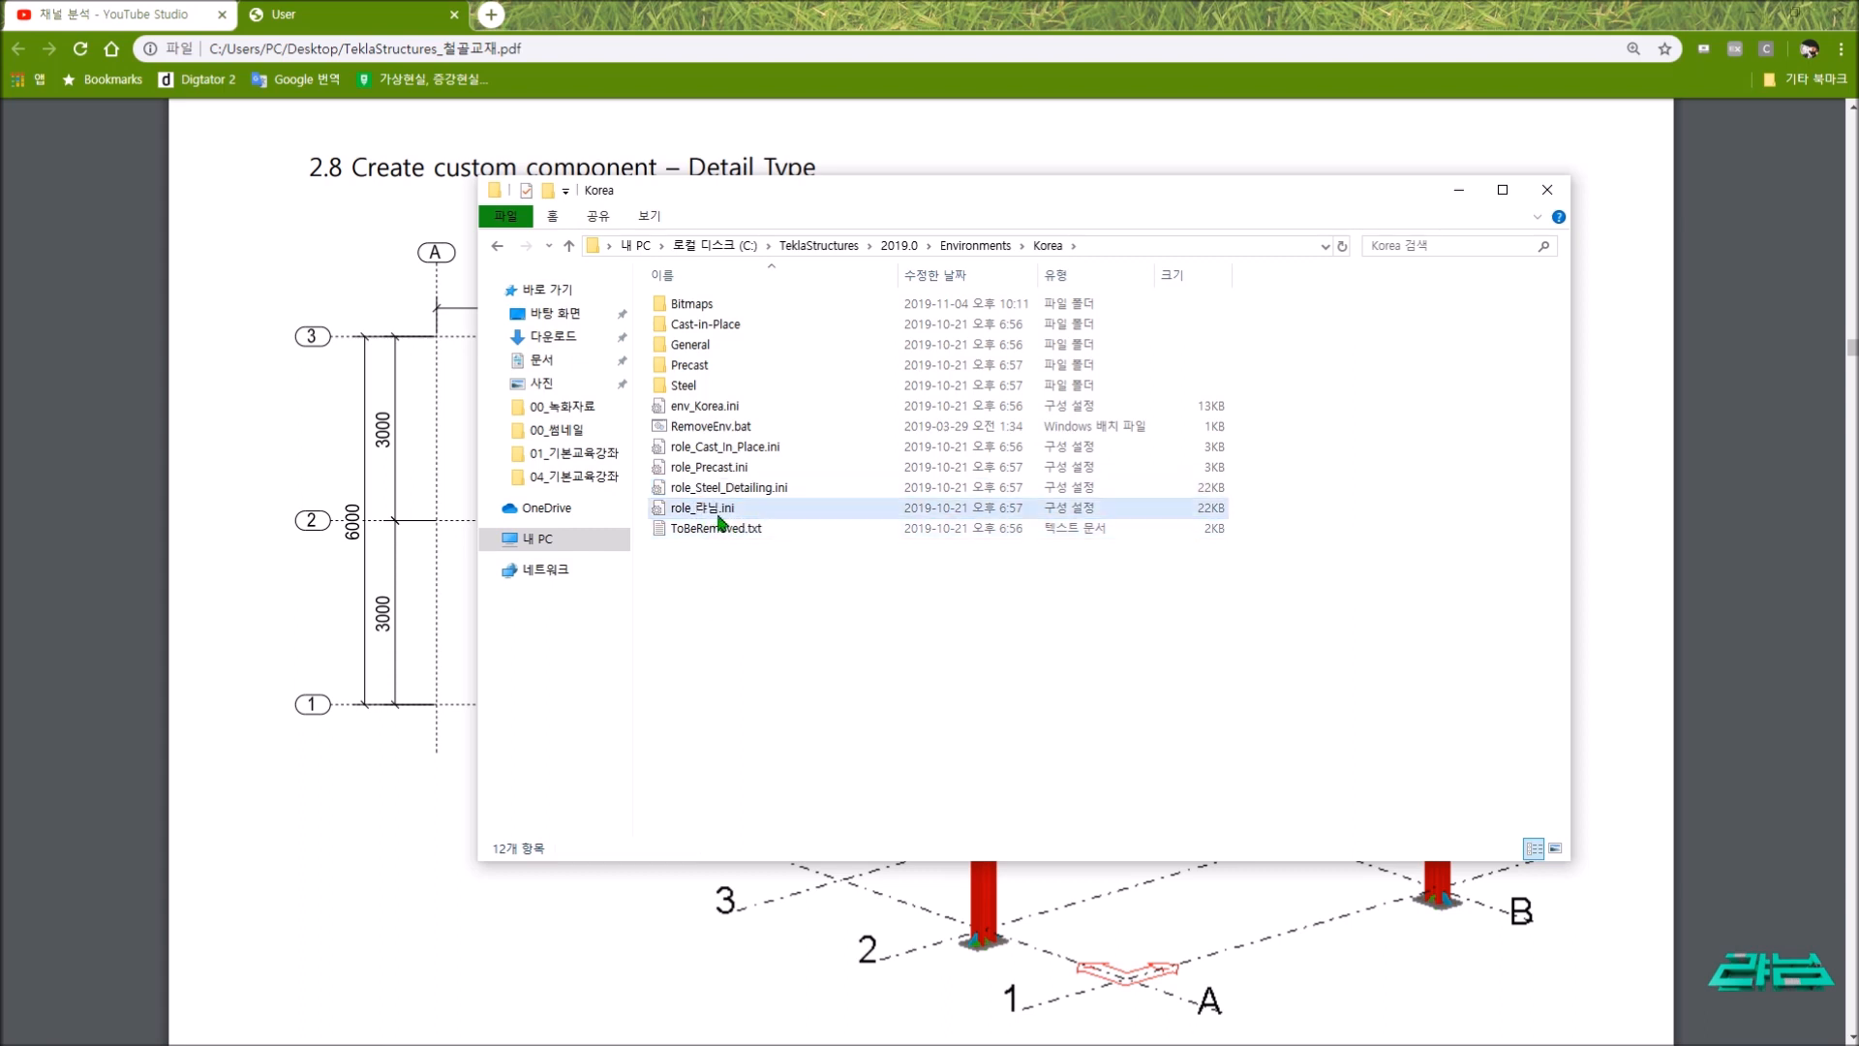
- Open role_라님.ini in Notepad and reposition and enlarge its window
{"action": "double_click", "coordinate": [721, 513]}
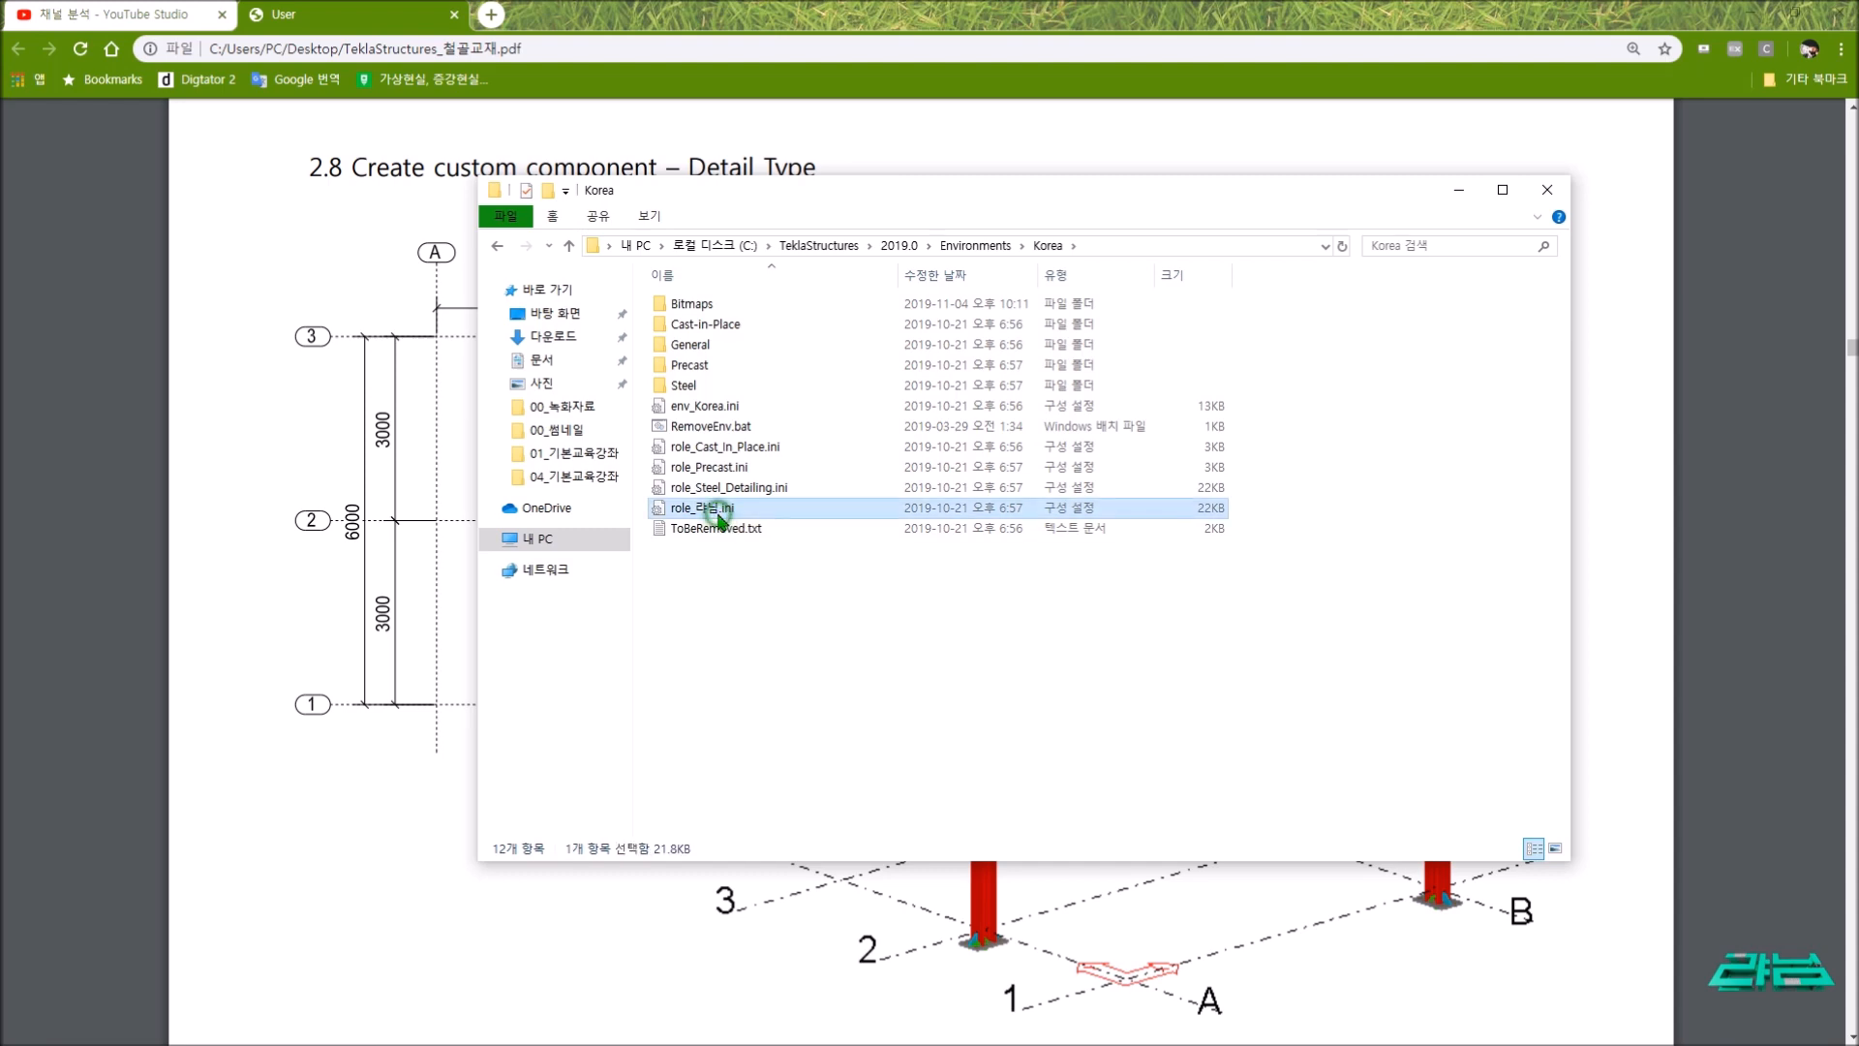
{"action": "left_click_drag", "start_coordinate": [874, 569], "coordinate": [528, 195]}
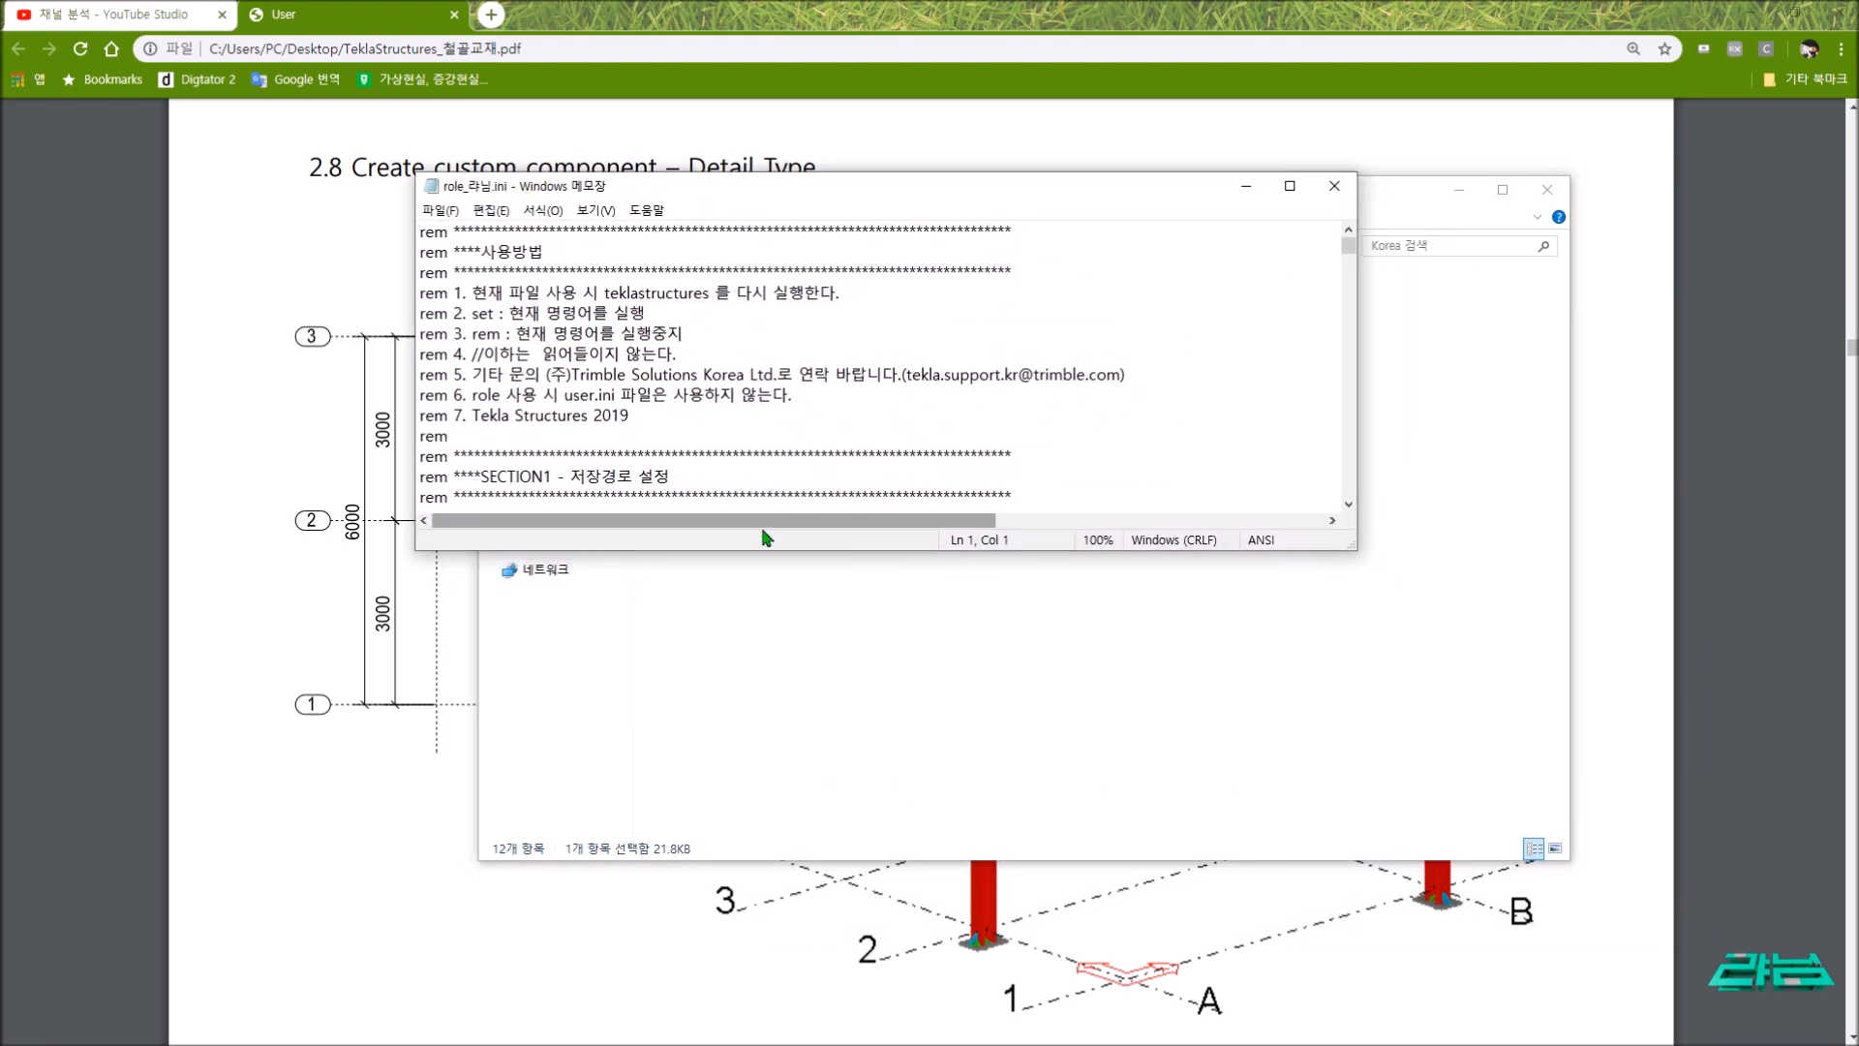
{"action": "left_click_drag", "start_coordinate": [782, 554], "coordinate": [782, 877]}
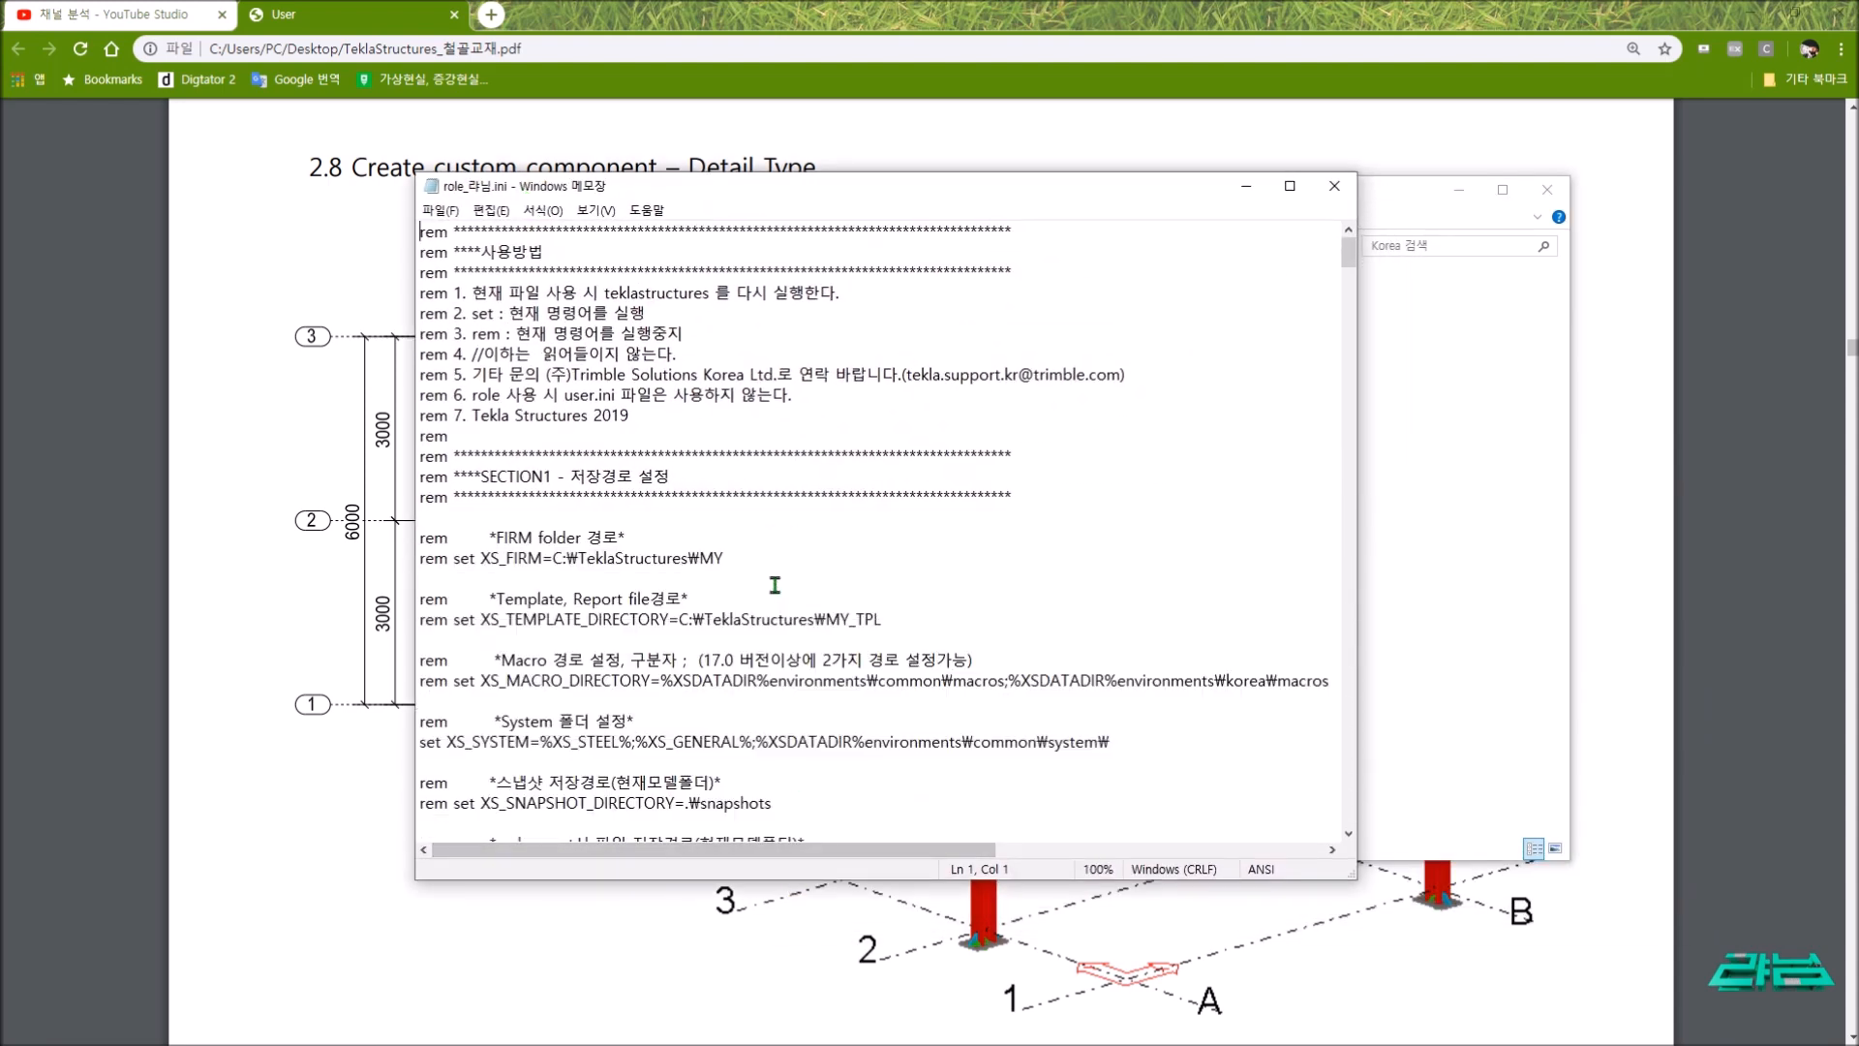
- Activate the XS_FIRM line under the FIRM folder path section by removing its leading rem
{"action": "scroll", "coordinate": [772, 586], "scroll_direction": "down", "scroll_amount": 3}
{"action": "left_click", "coordinate": [741, 495]}
{"action": "left_click_drag", "start_coordinate": [741, 496], "coordinate": [414, 490]}
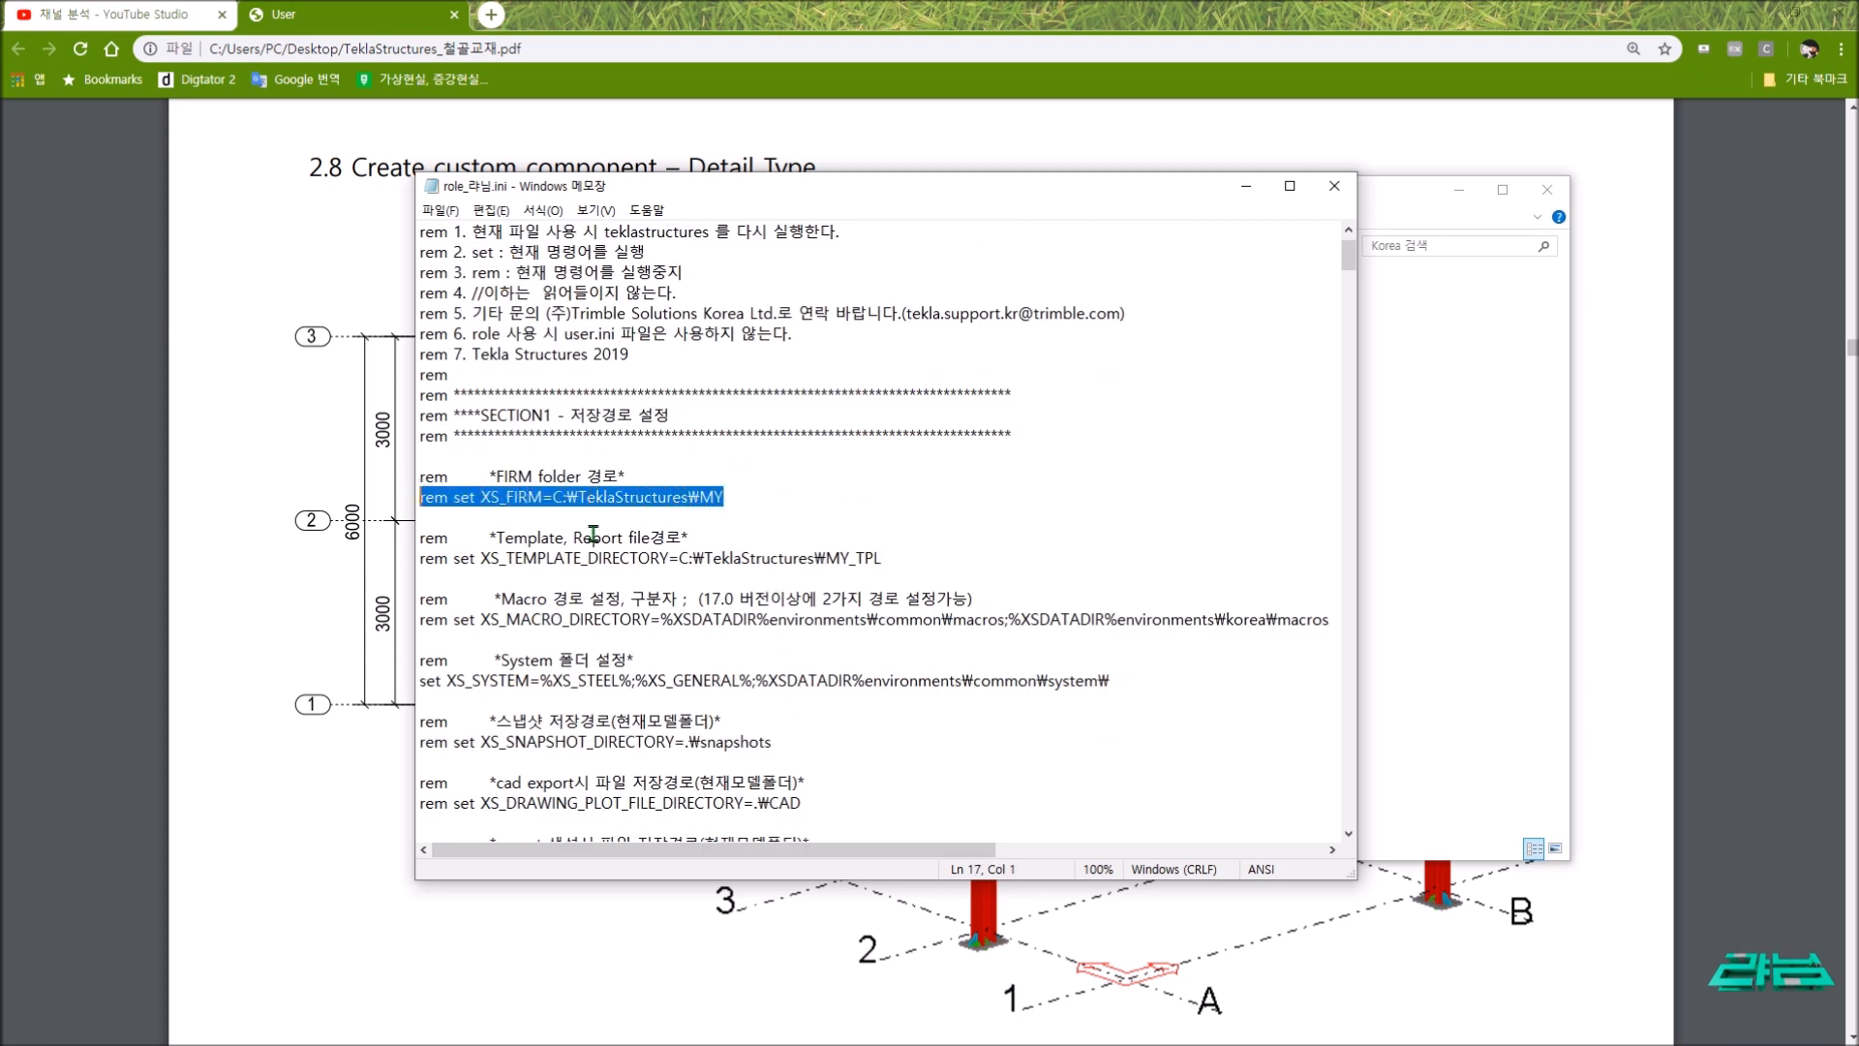
{"action": "left_click", "coordinate": [745, 491]}
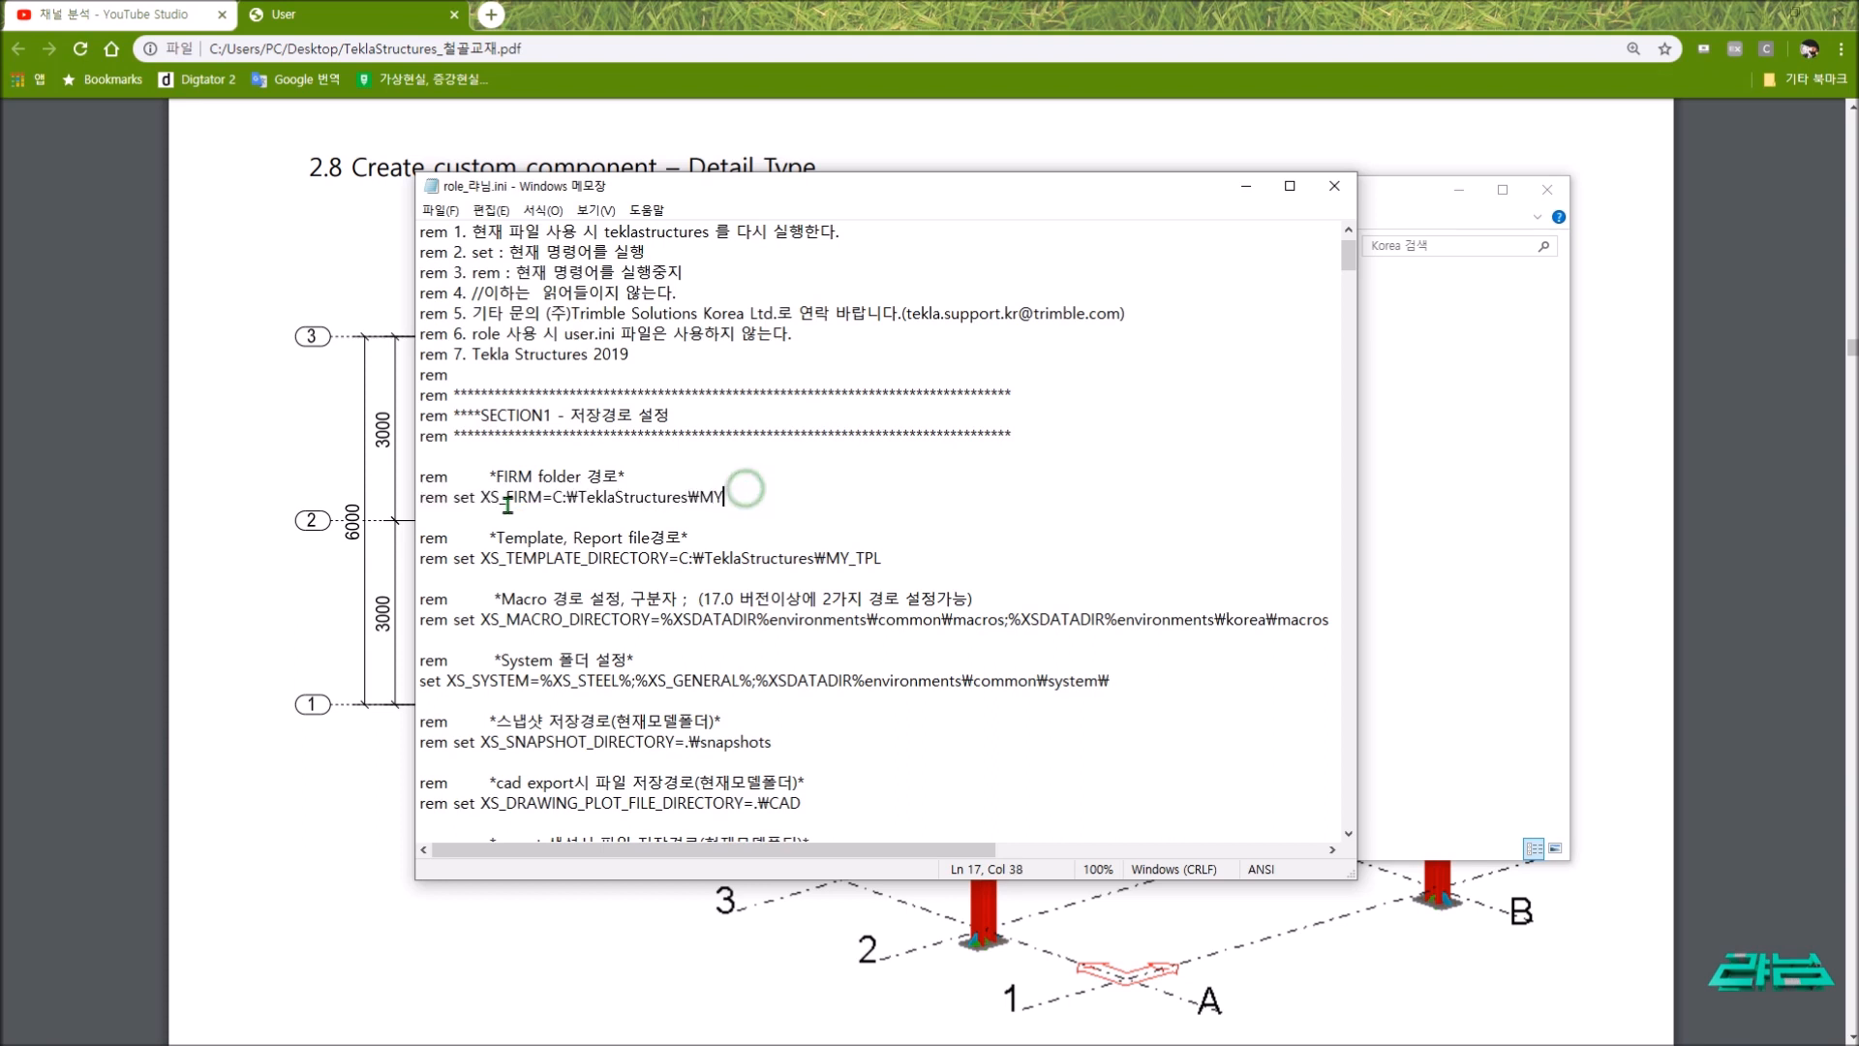
{"action": "left_click_drag", "start_coordinate": [455, 498], "coordinate": [410, 499]}
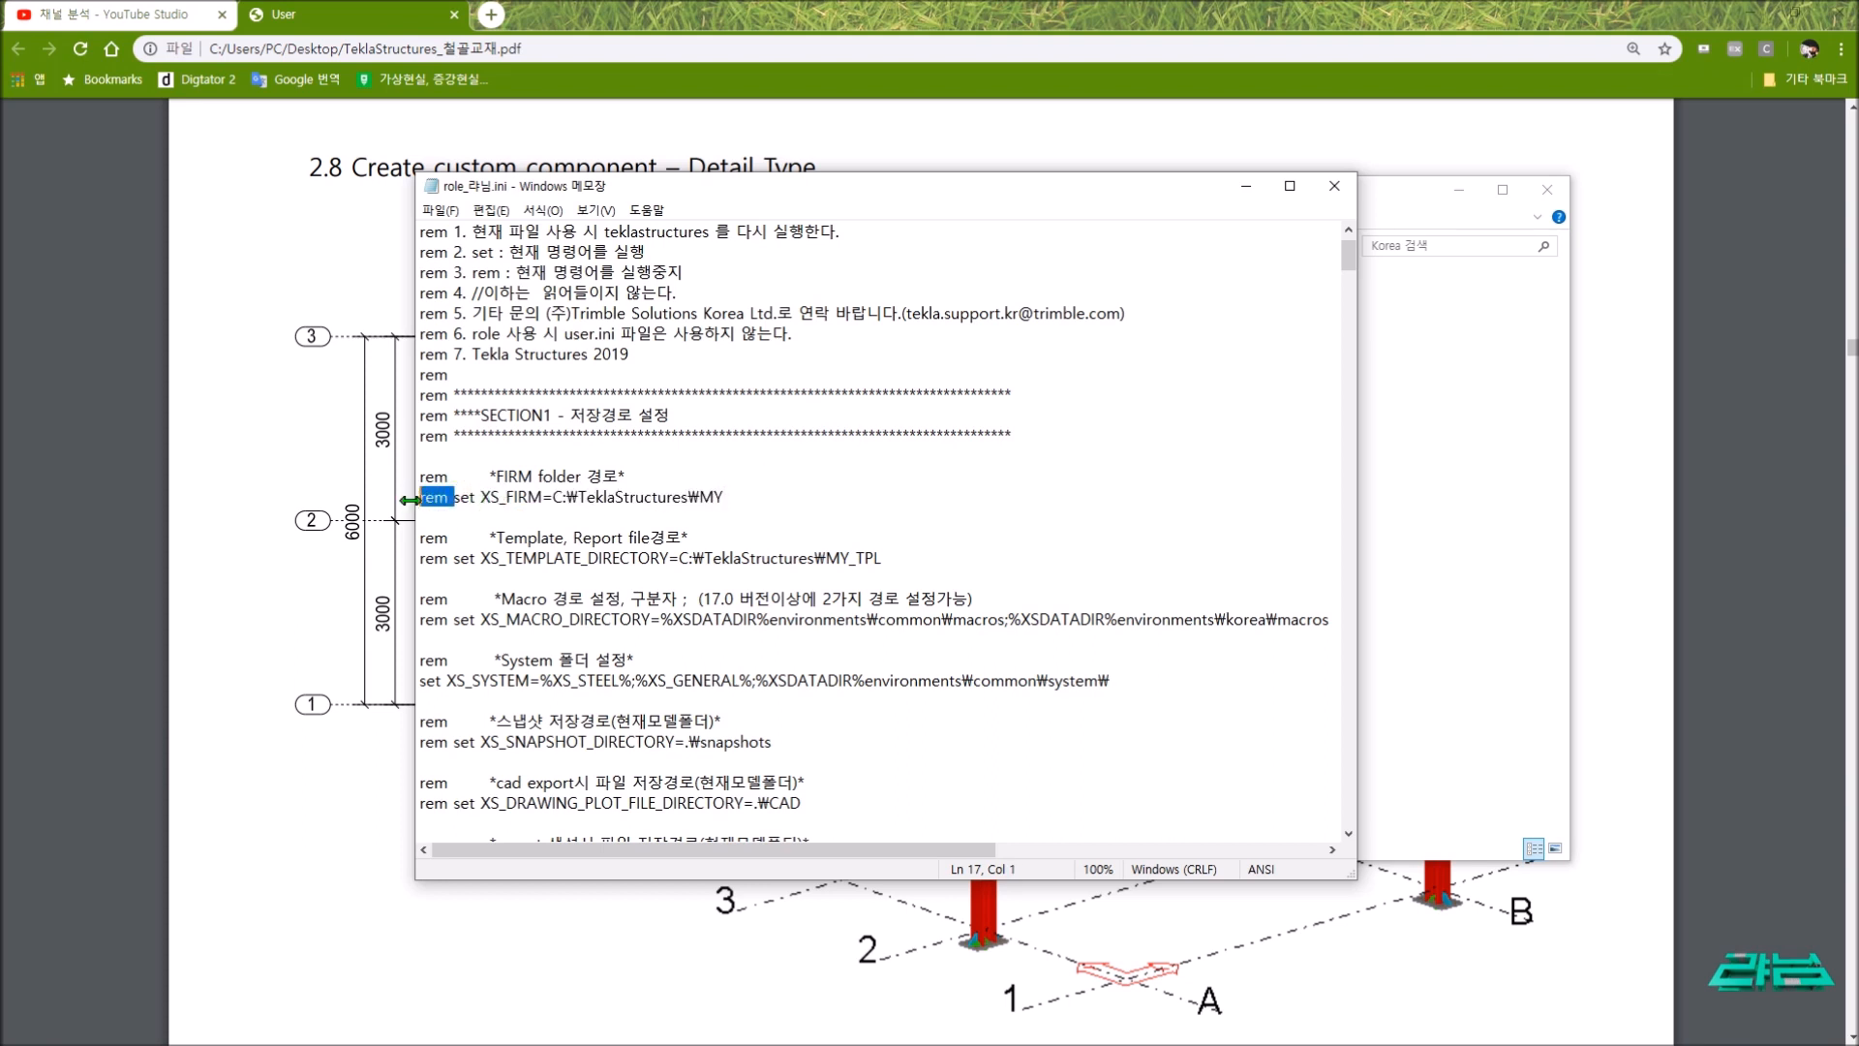
{"action": "key", "text": "Delete"}
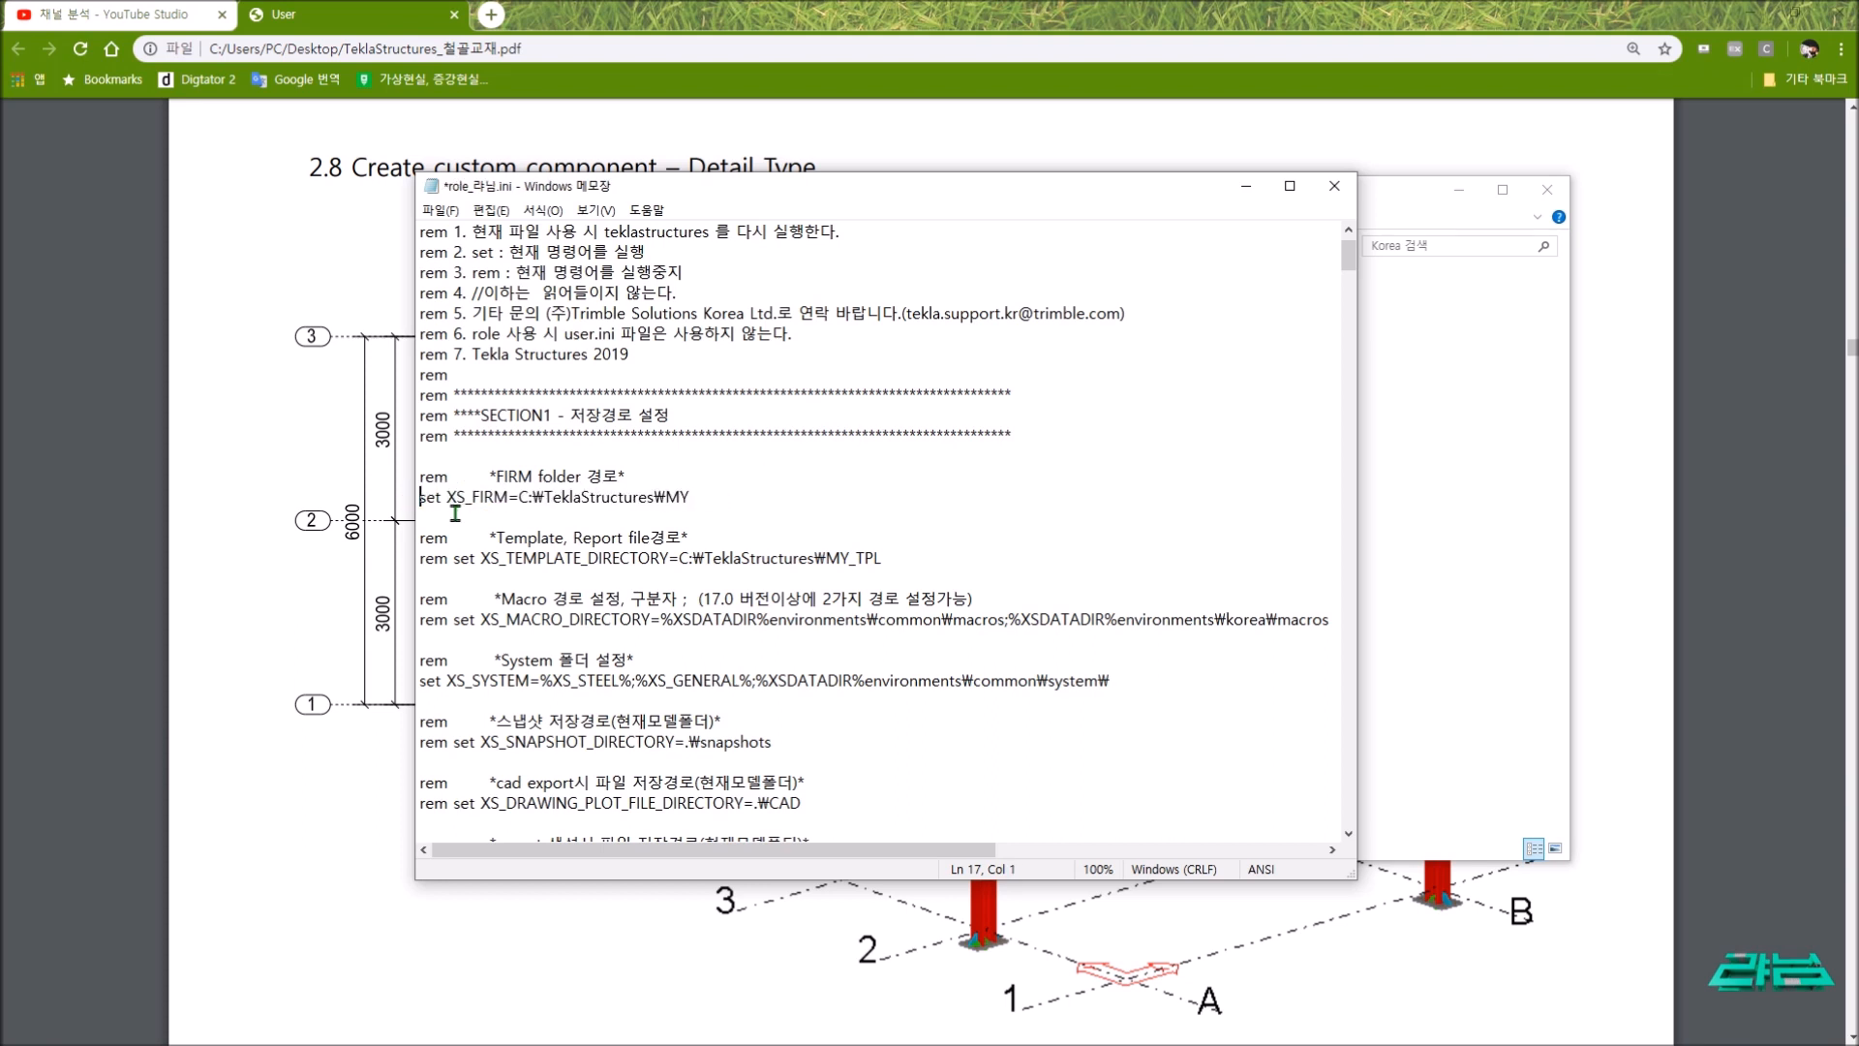
- Select the XS_FIRM path value in the role file and copy the 라님 folder's full path from File Explorer
{"action": "left_click", "coordinate": [715, 503]}
{"action": "left_click", "coordinate": [520, 497]}
{"action": "left_click_drag", "start_coordinate": [520, 497], "coordinate": [718, 497]}
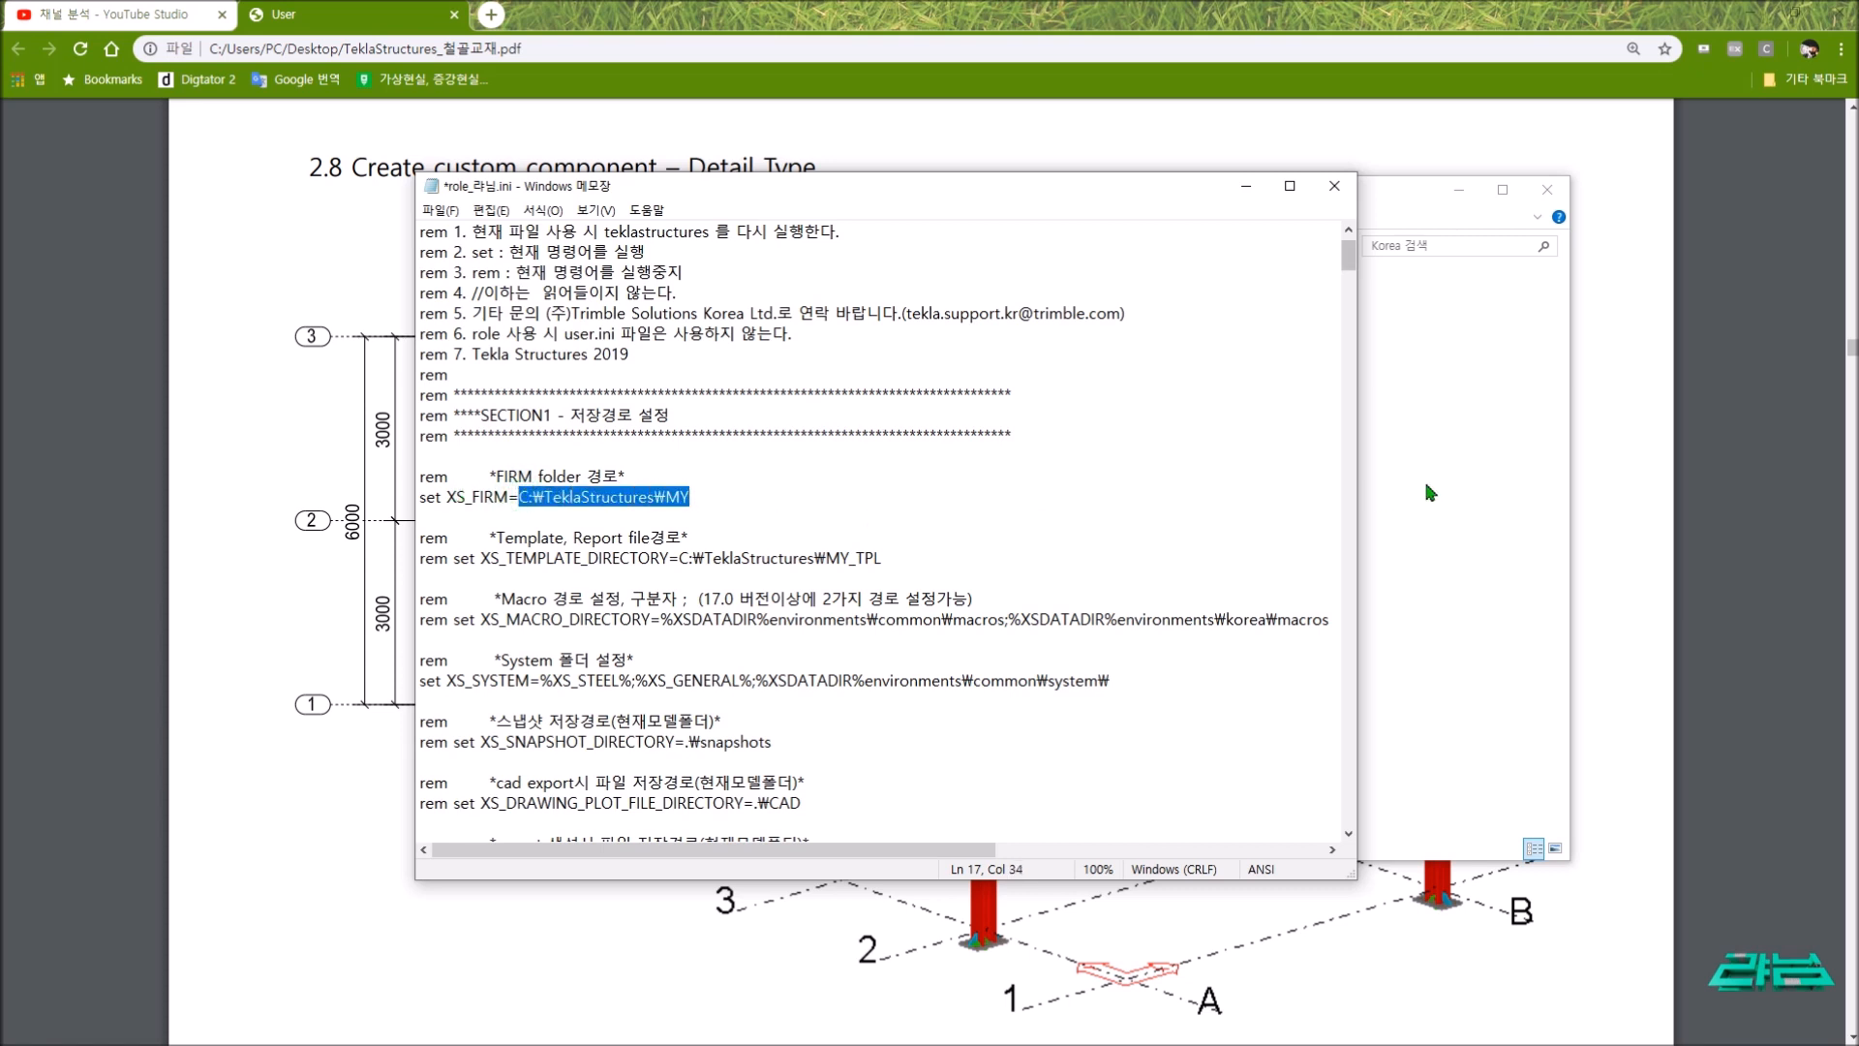
{"action": "left_click", "coordinate": [1473, 473]}
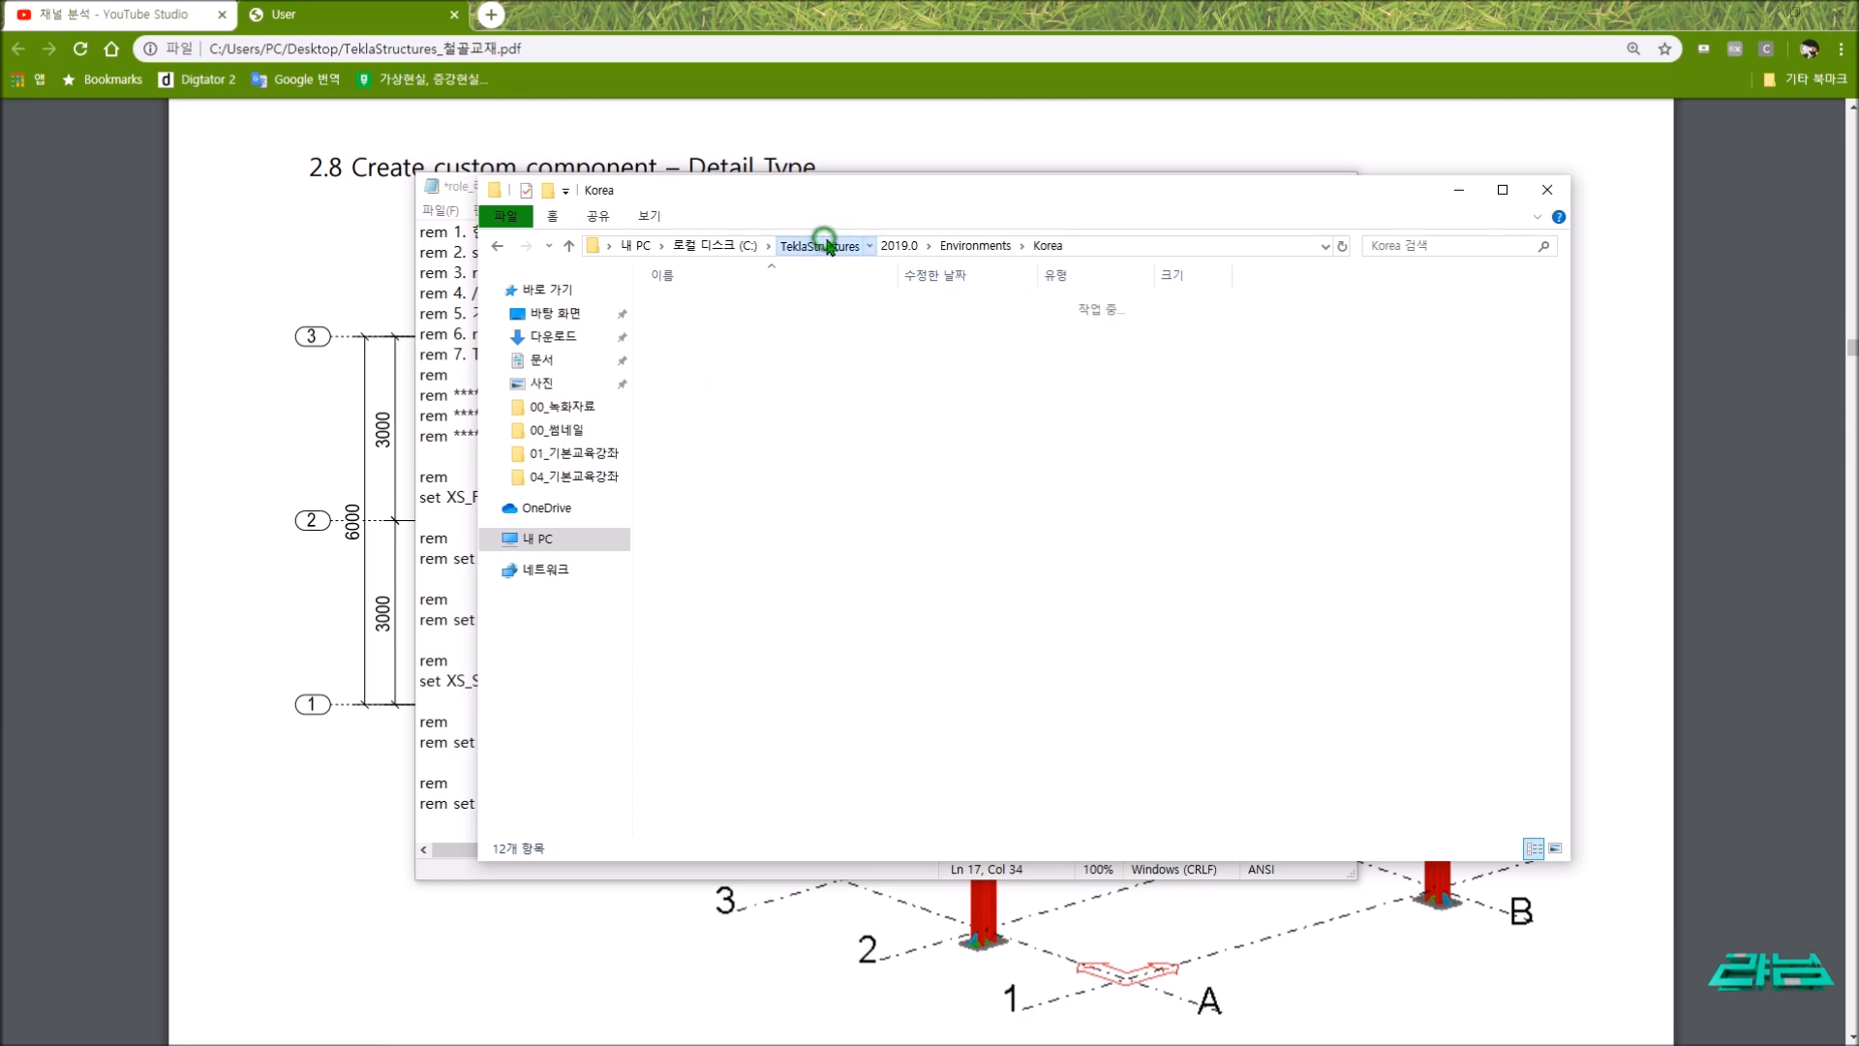
{"action": "left_click", "coordinate": [819, 246]}
{"action": "left_click", "coordinate": [695, 325]}
{"action": "double_click", "coordinate": [695, 326]}
{"action": "left_click", "coordinate": [944, 246]}
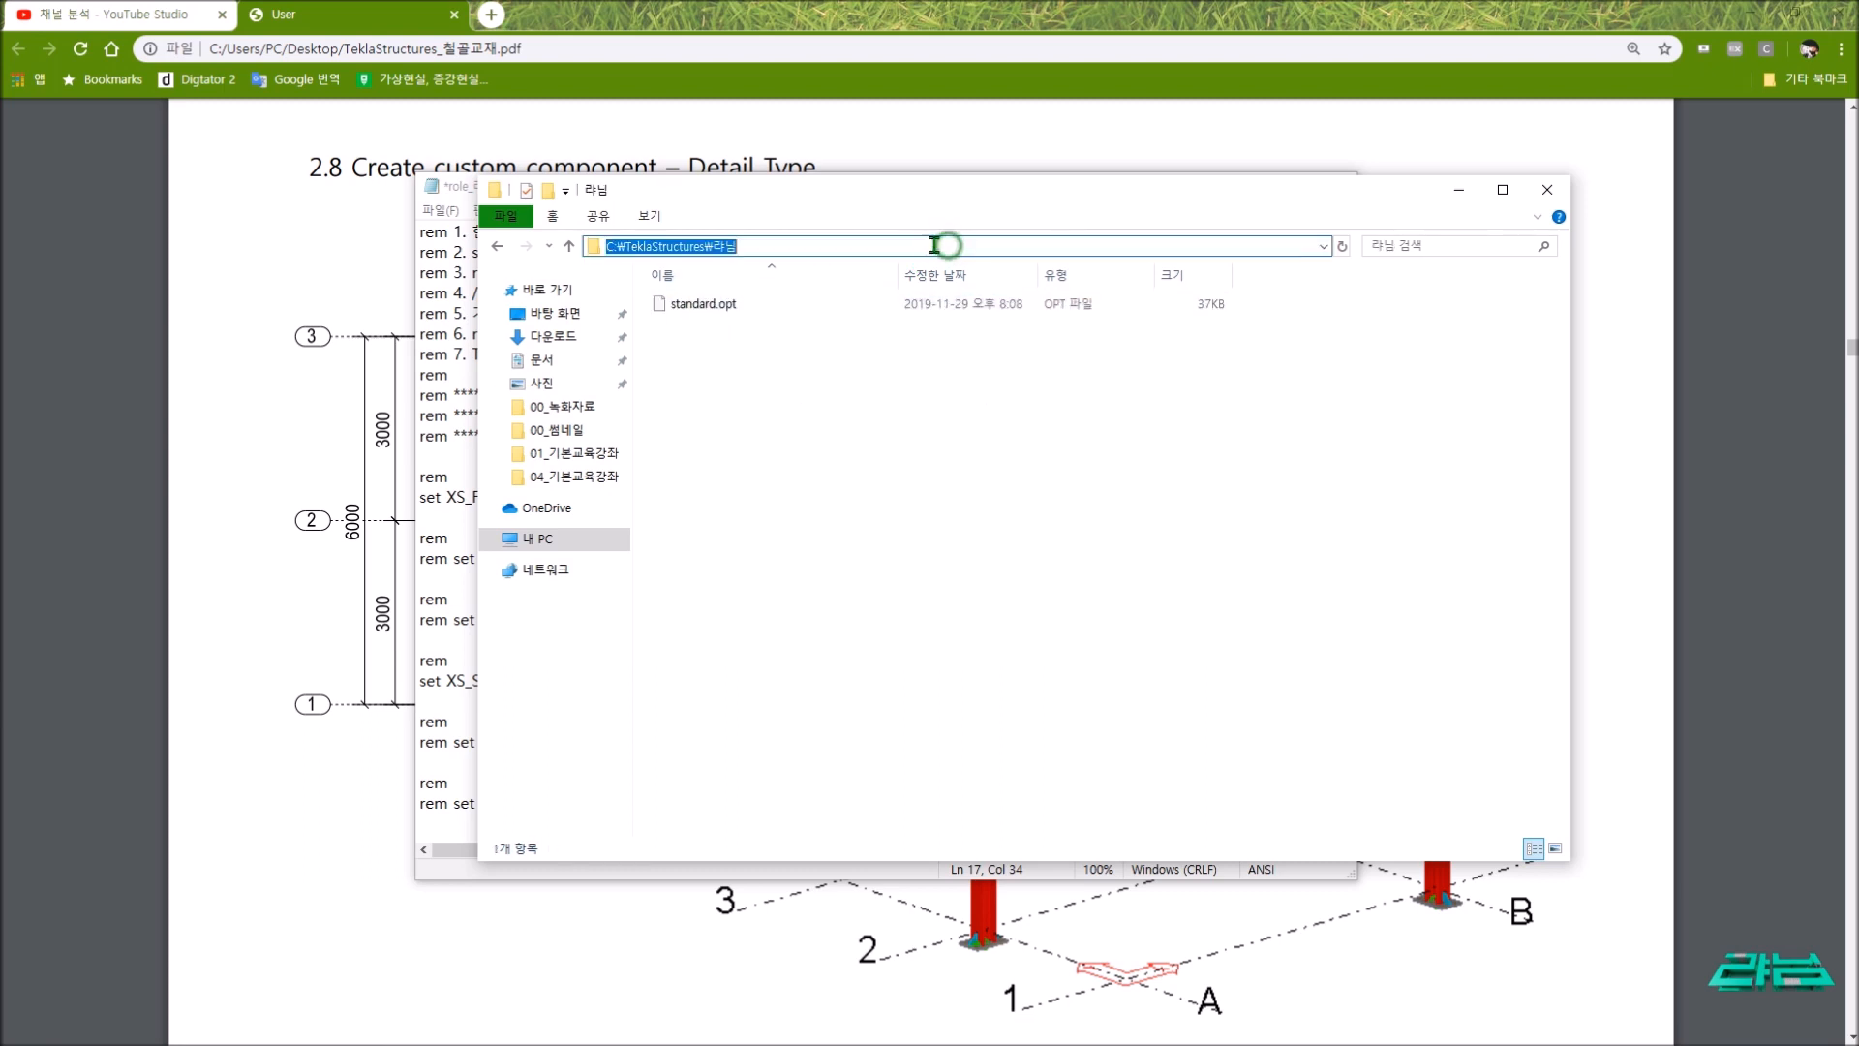
{"action": "right_click", "coordinate": [746, 250]}
{"action": "left_click", "coordinate": [792, 307]}
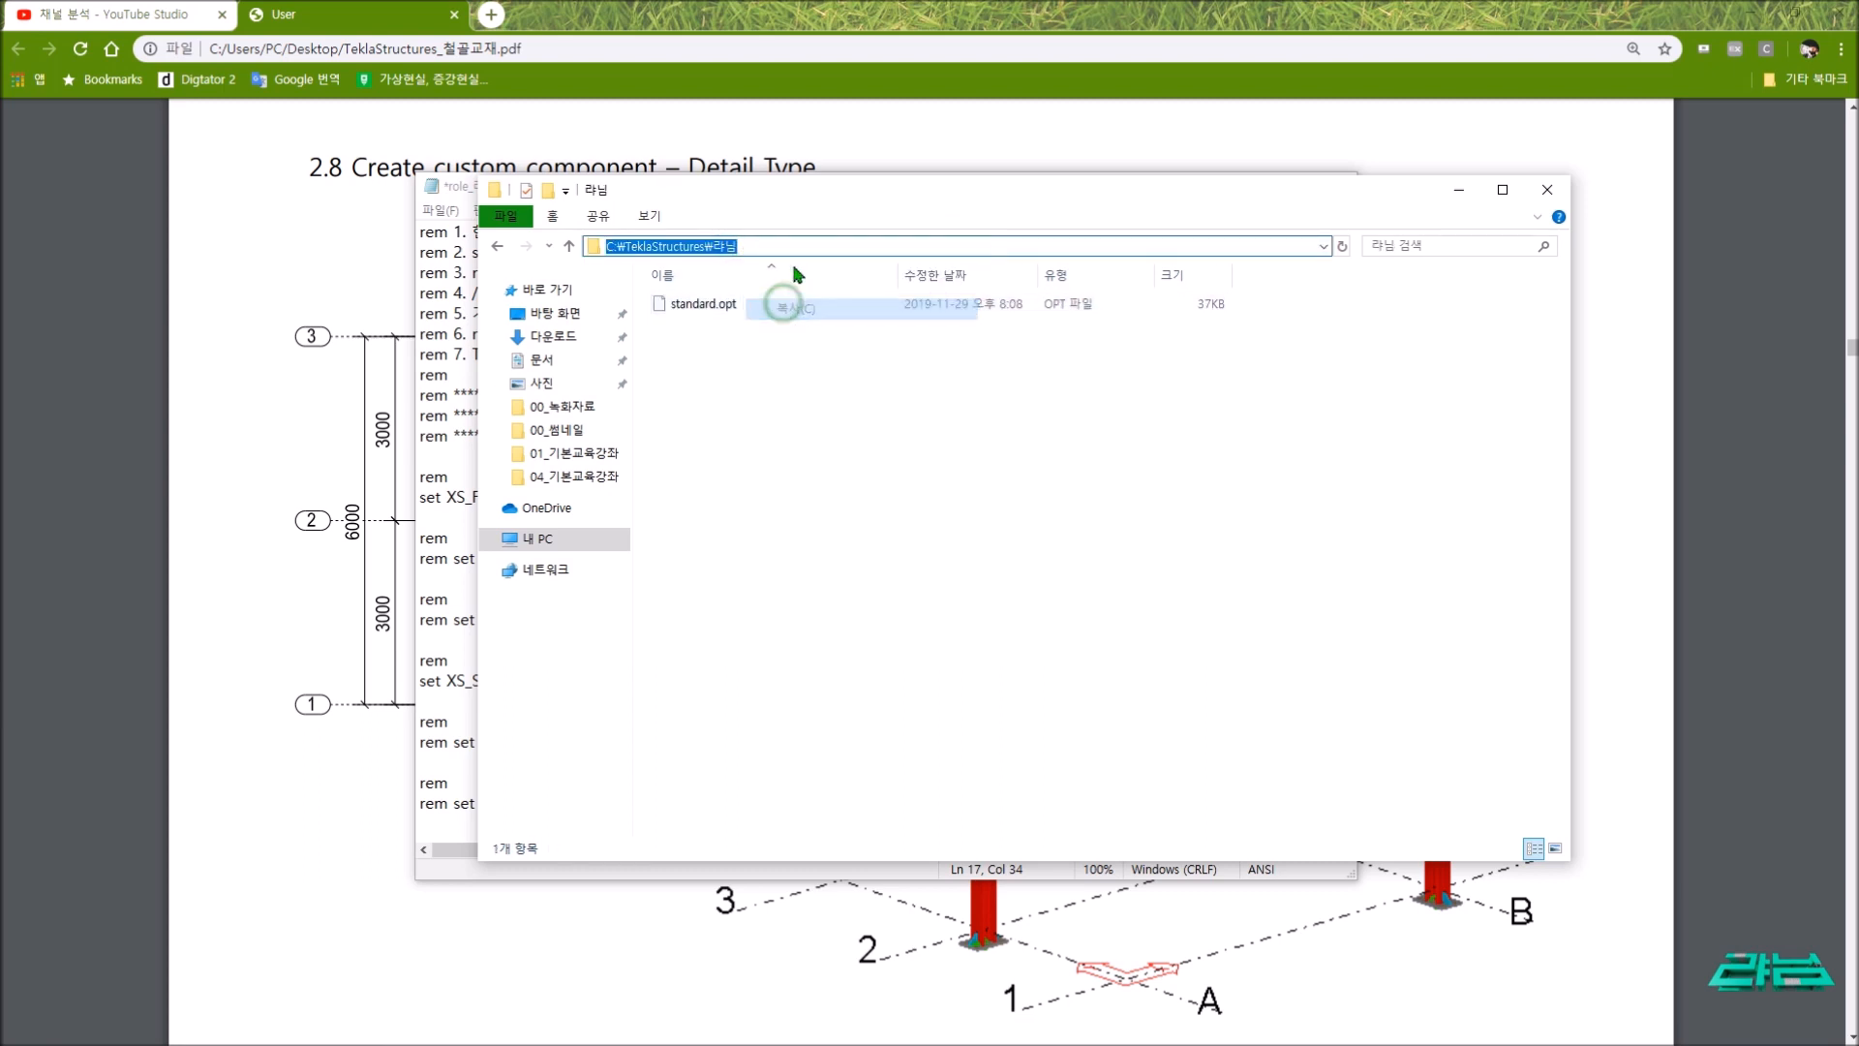
- Replace the XS_FIRM value in the role file with the copied path C:\TeklaStructures\라님, save the file and close Notepad
{"action": "left_click_drag", "start_coordinate": [800, 195], "coordinate": [1137, 308]}
{"action": "left_click_drag", "start_coordinate": [728, 497], "coordinate": [524, 496]}
{"action": "right_click", "coordinate": [524, 496]}
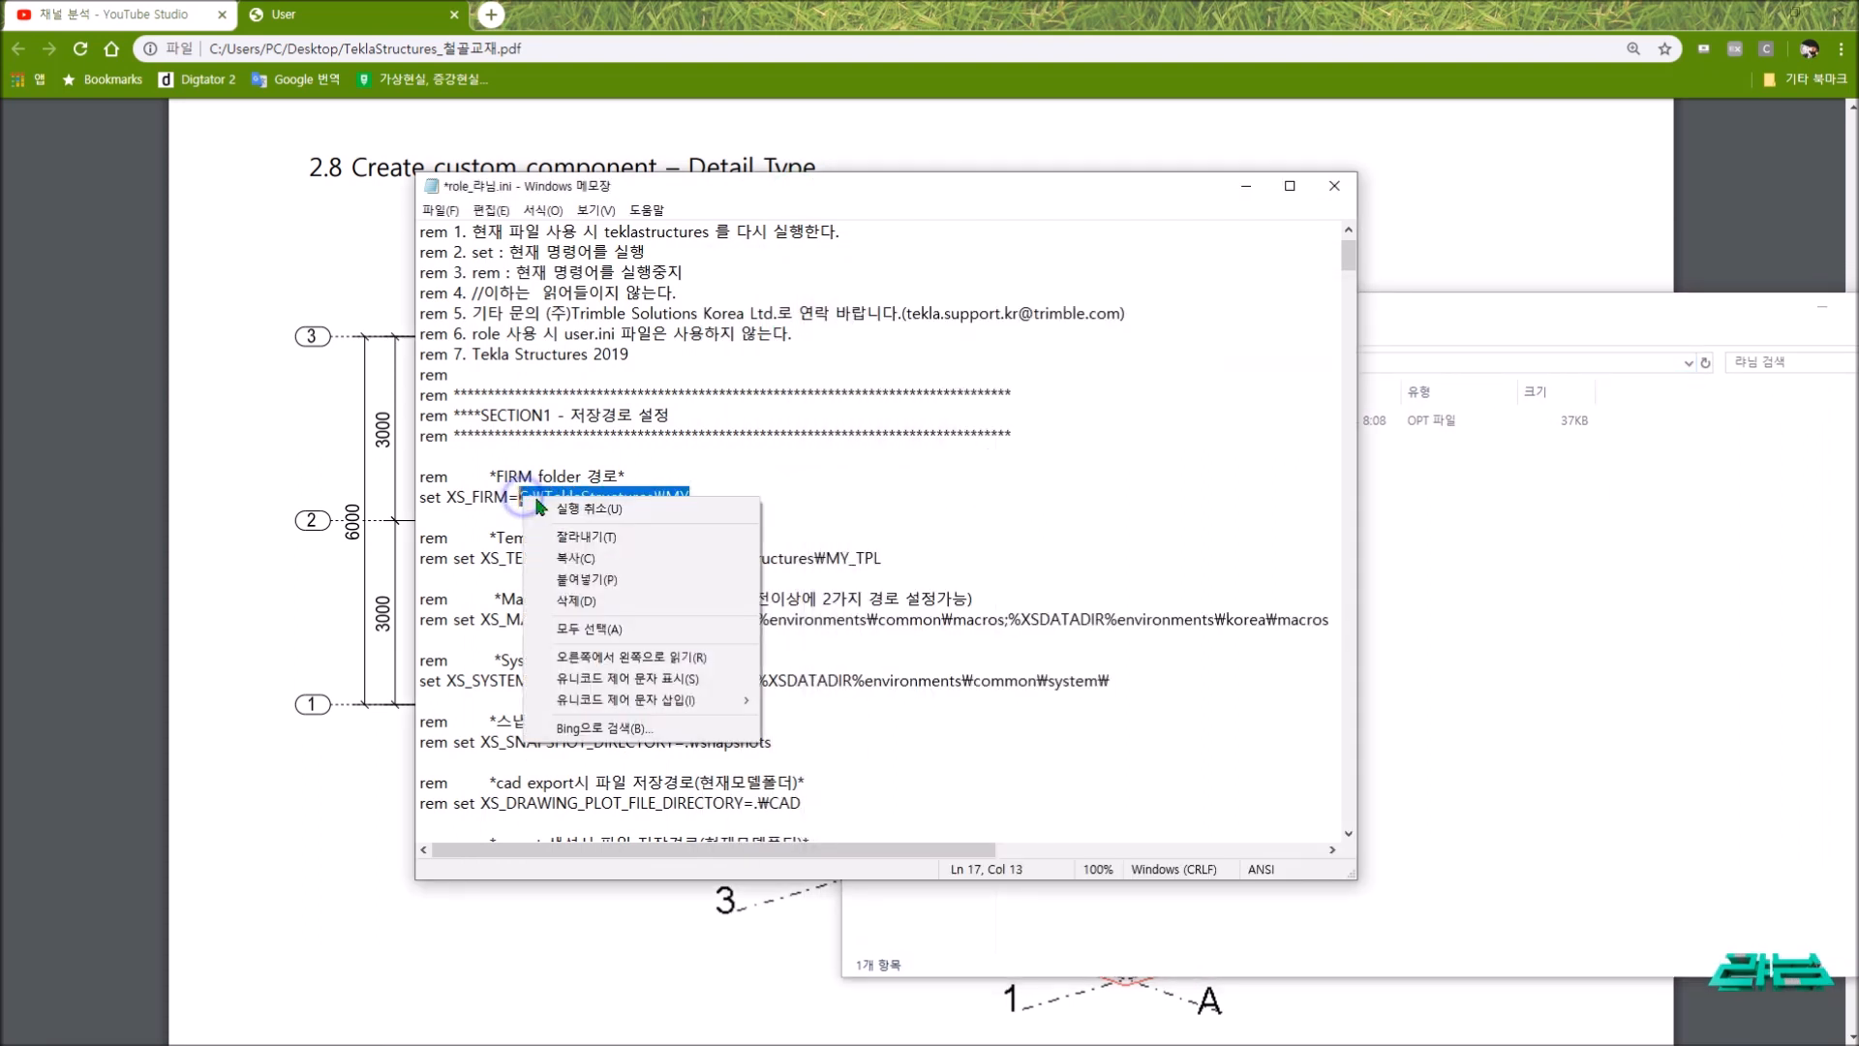
{"action": "left_click", "coordinate": [612, 581]}
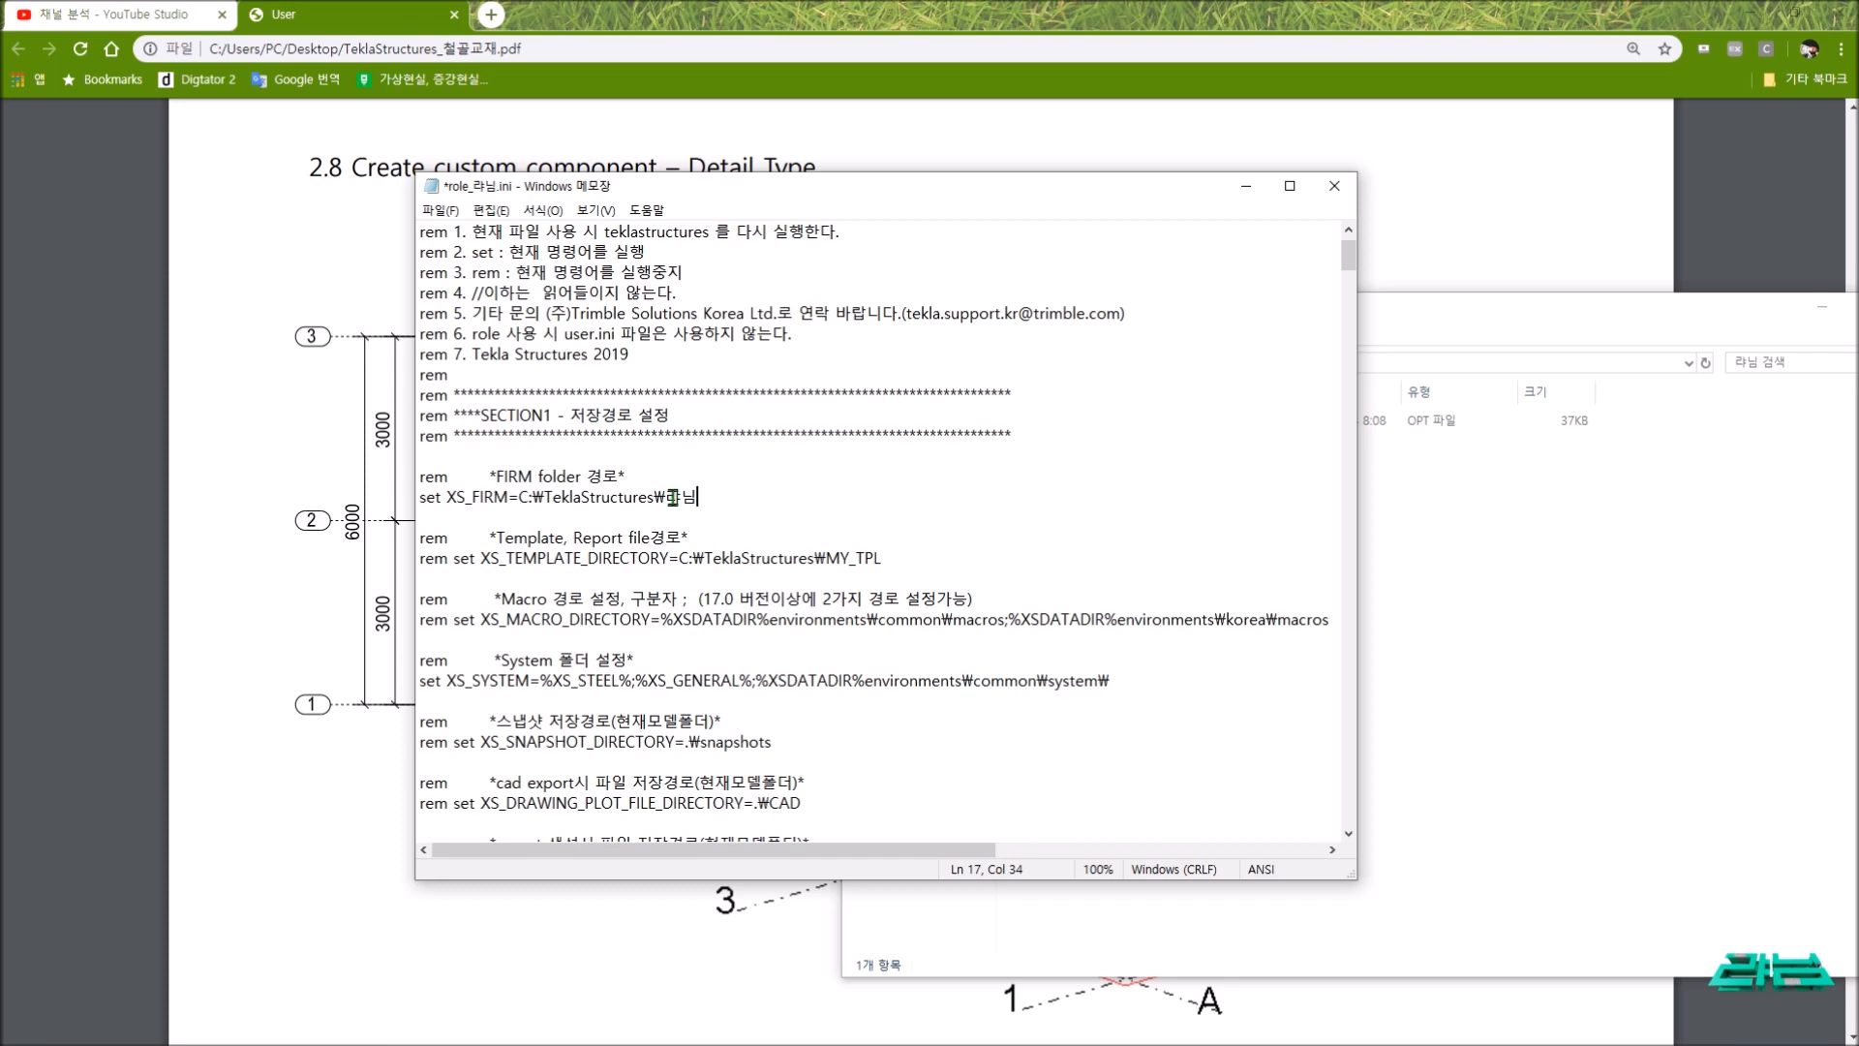
{"action": "left_click", "coordinate": [443, 210]}
{"action": "left_click", "coordinate": [463, 295]}
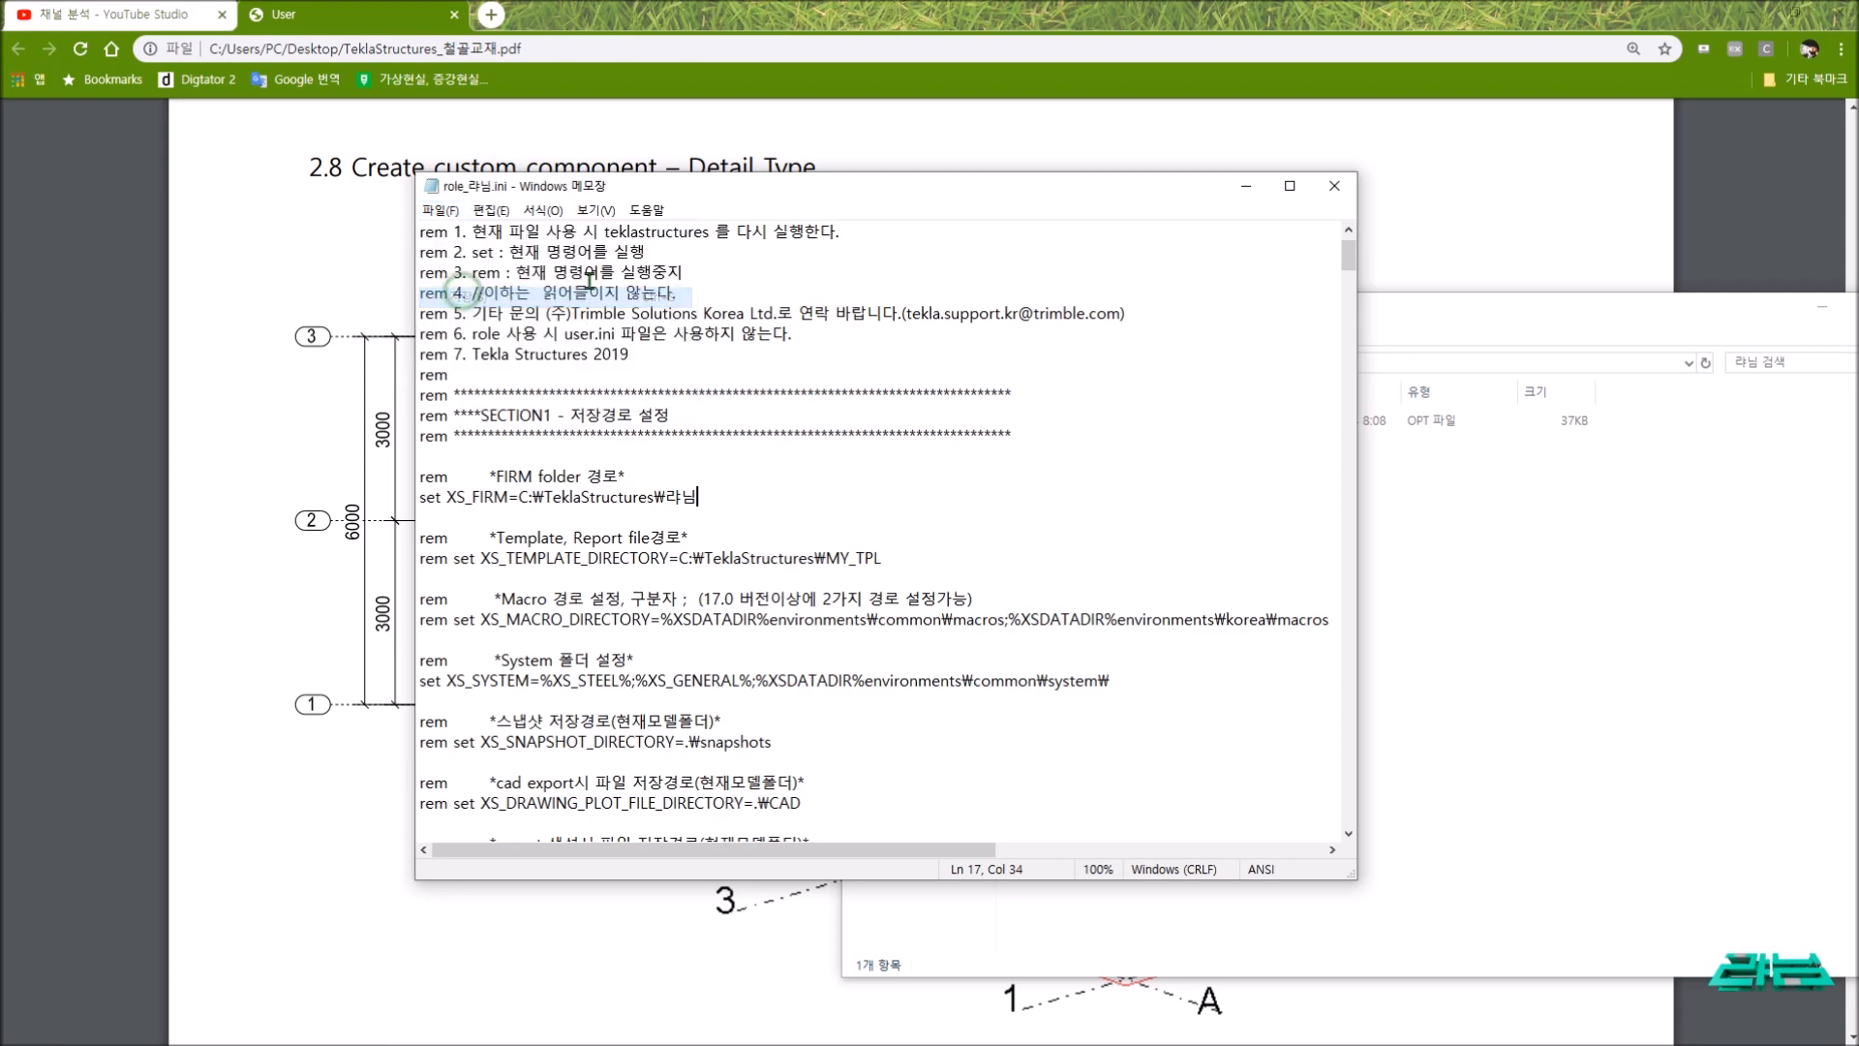
{"action": "left_click", "coordinate": [1337, 186]}
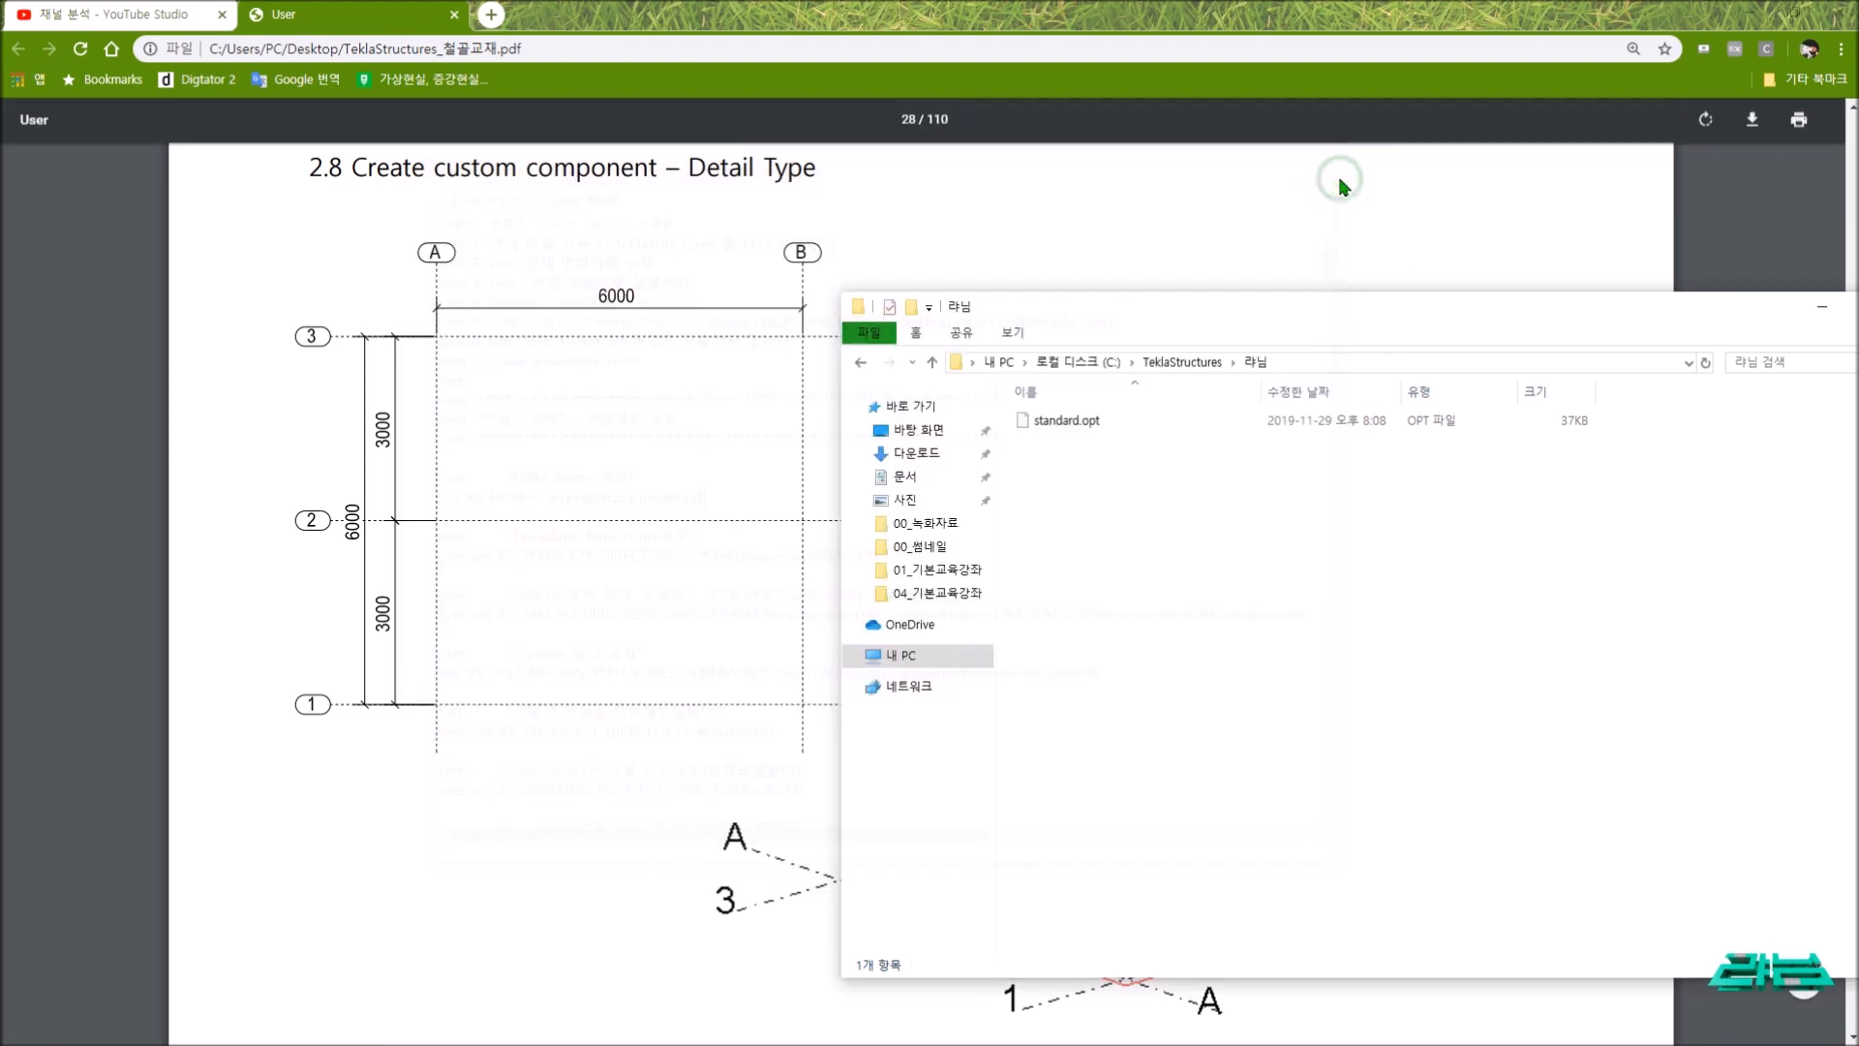
- Minimize the browser and the File Explorer window to reach the desktop
{"action": "double_click", "coordinate": [1319, 311]}
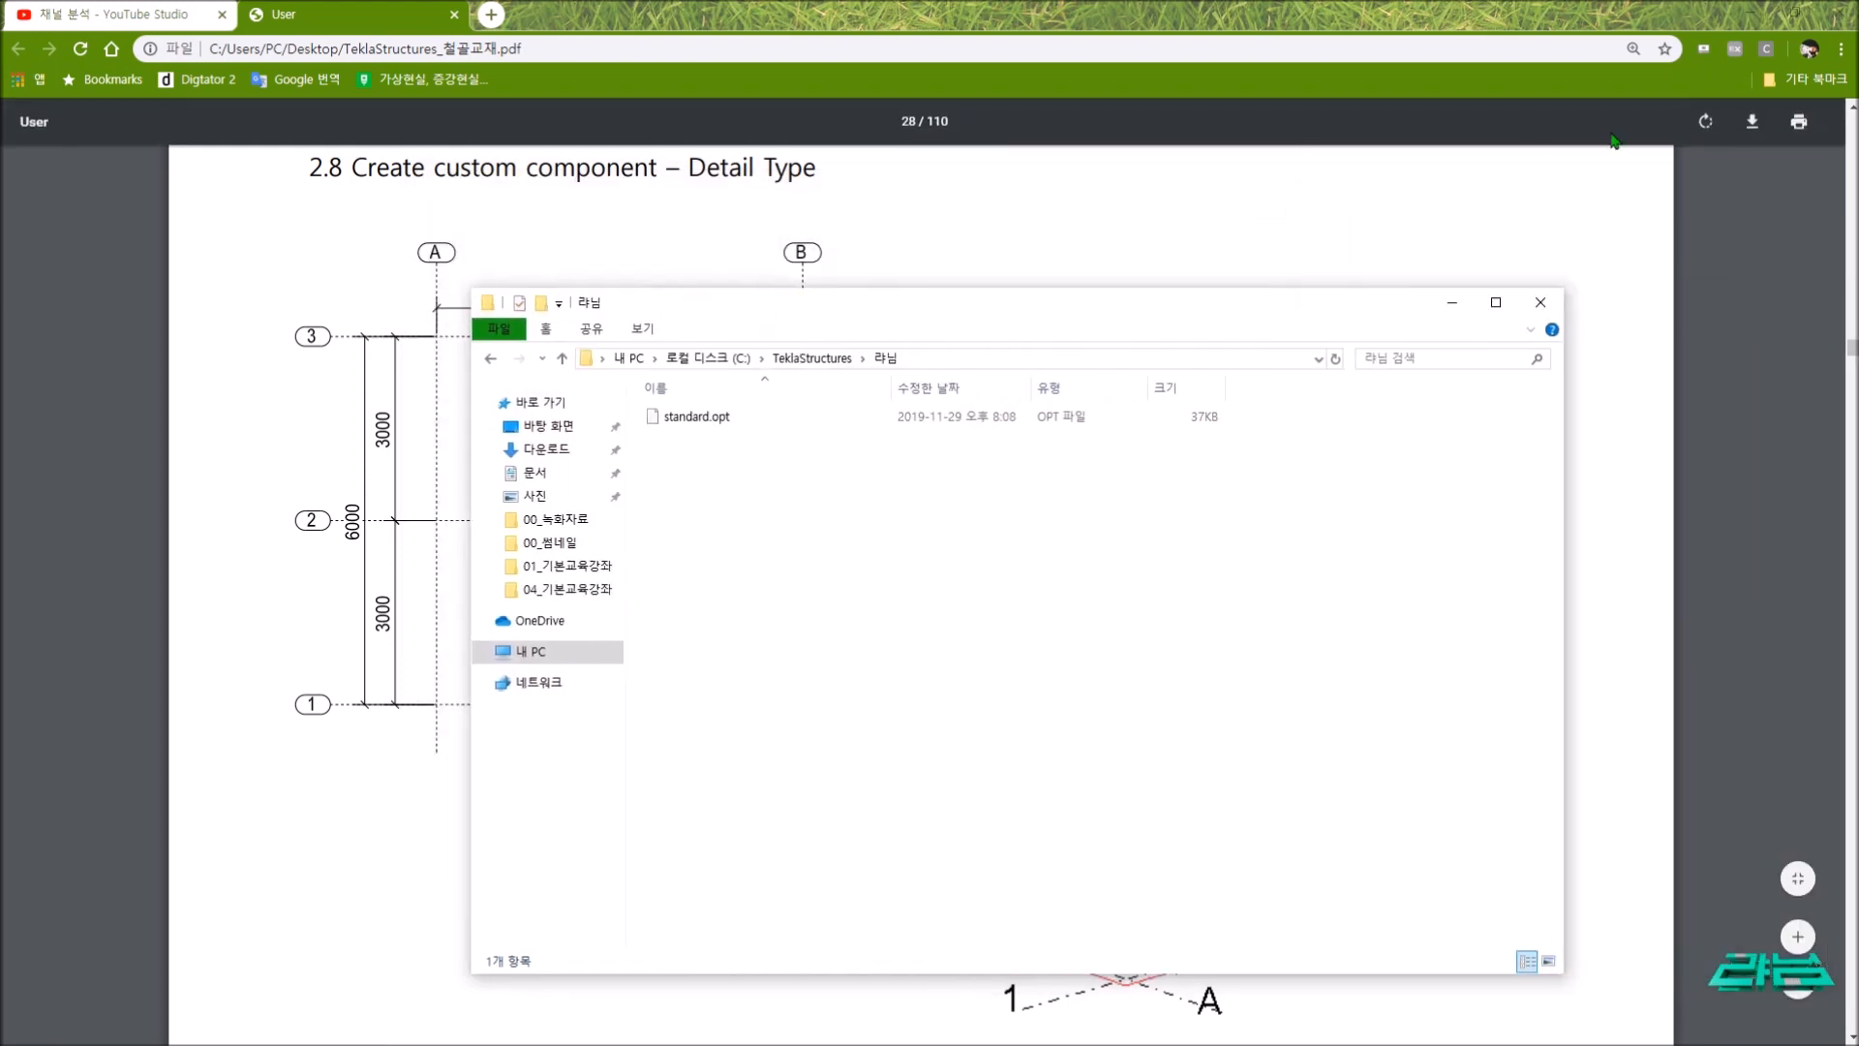
{"action": "left_click", "coordinate": [1753, 8]}
{"action": "left_click", "coordinate": [1751, 12]}
{"action": "left_click", "coordinate": [1453, 298]}
- Start Tekla Structures 2019, accept the startup setup and open the M2 model
{"action": "left_click", "coordinate": [846, 411]}
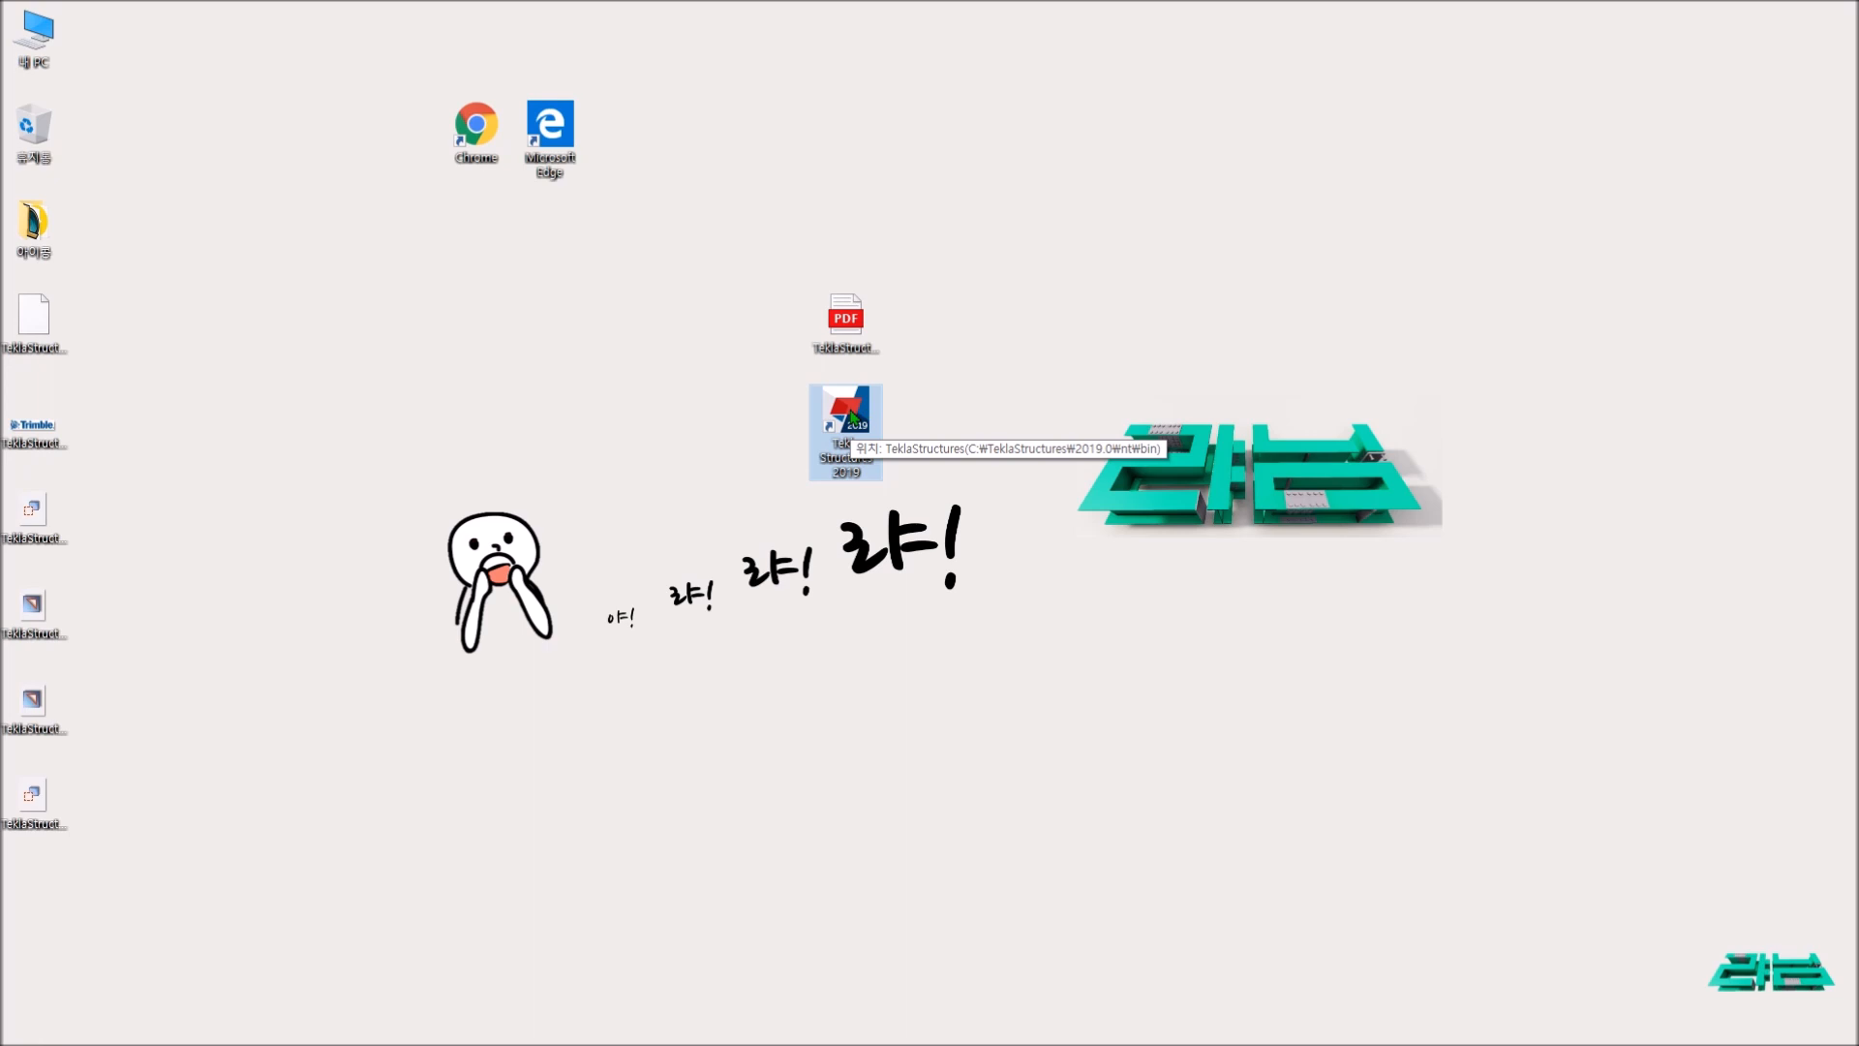
{"action": "double_click", "coordinate": [852, 415]}
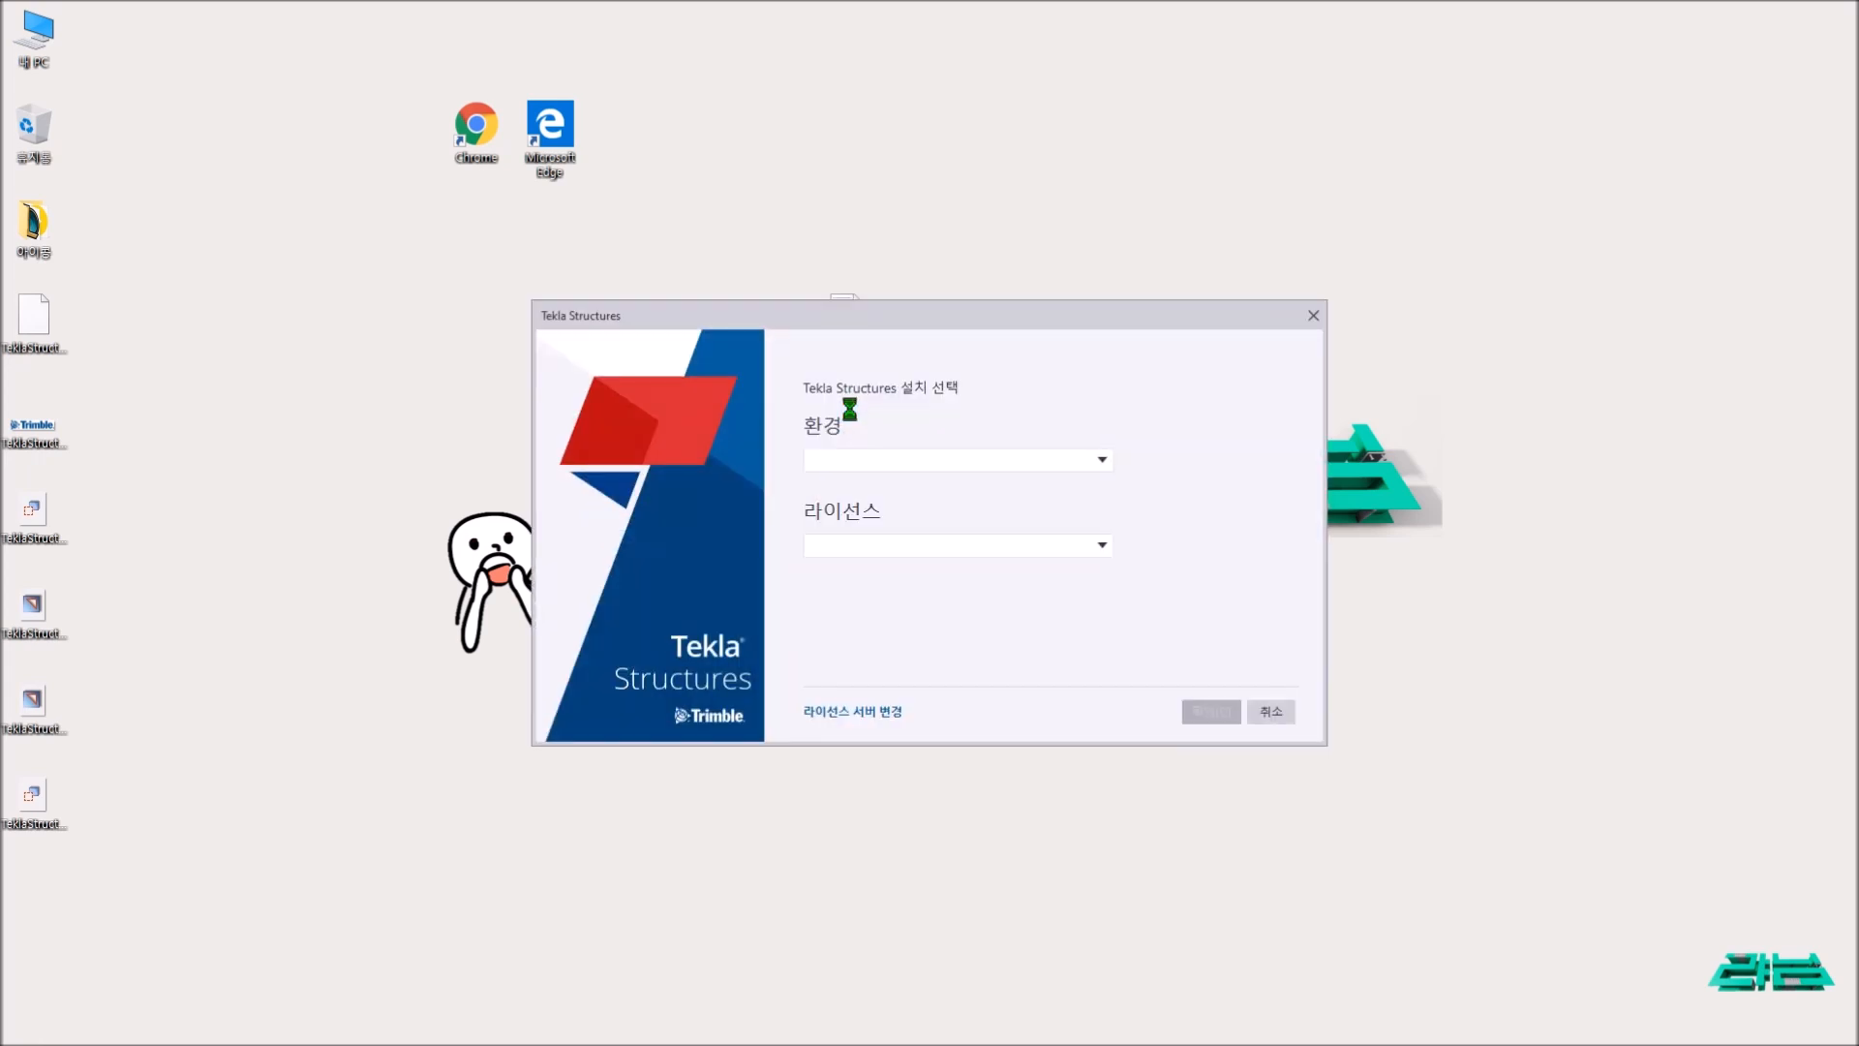
{"action": "left_click", "coordinate": [1210, 713]}
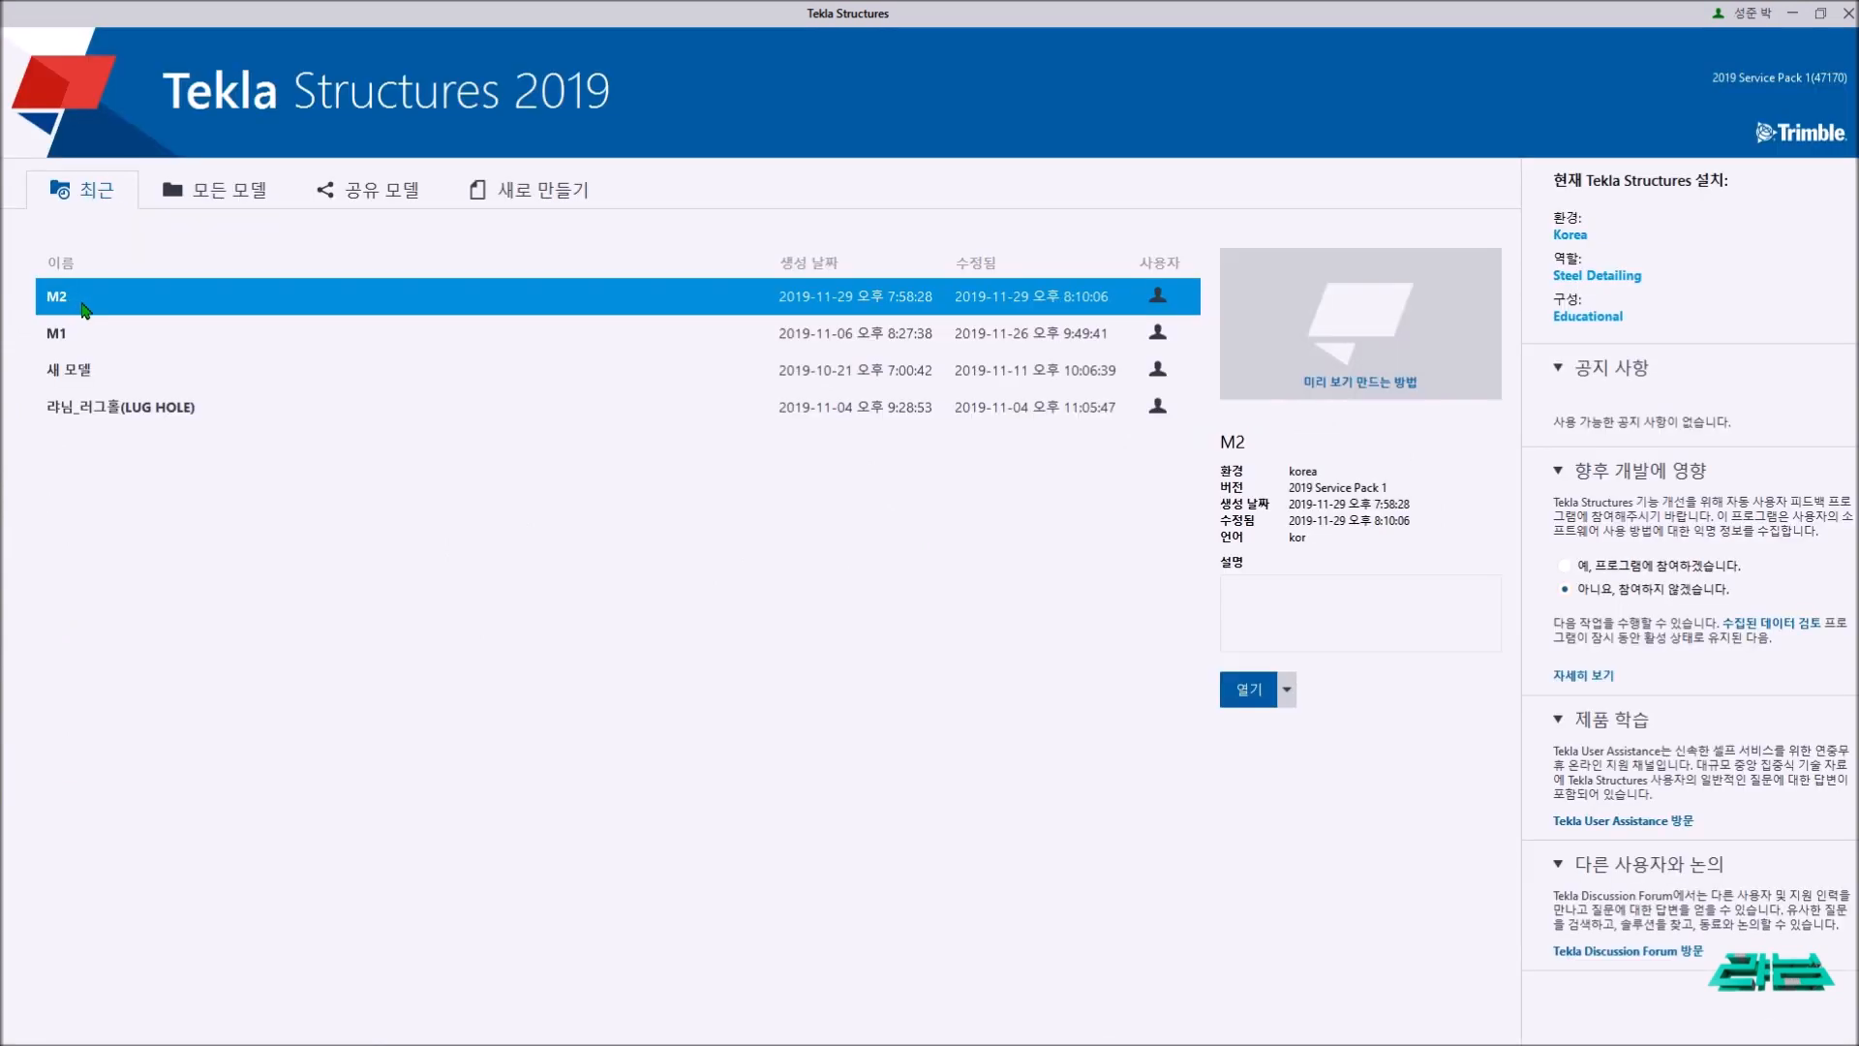
{"action": "double_click", "coordinate": [84, 308]}
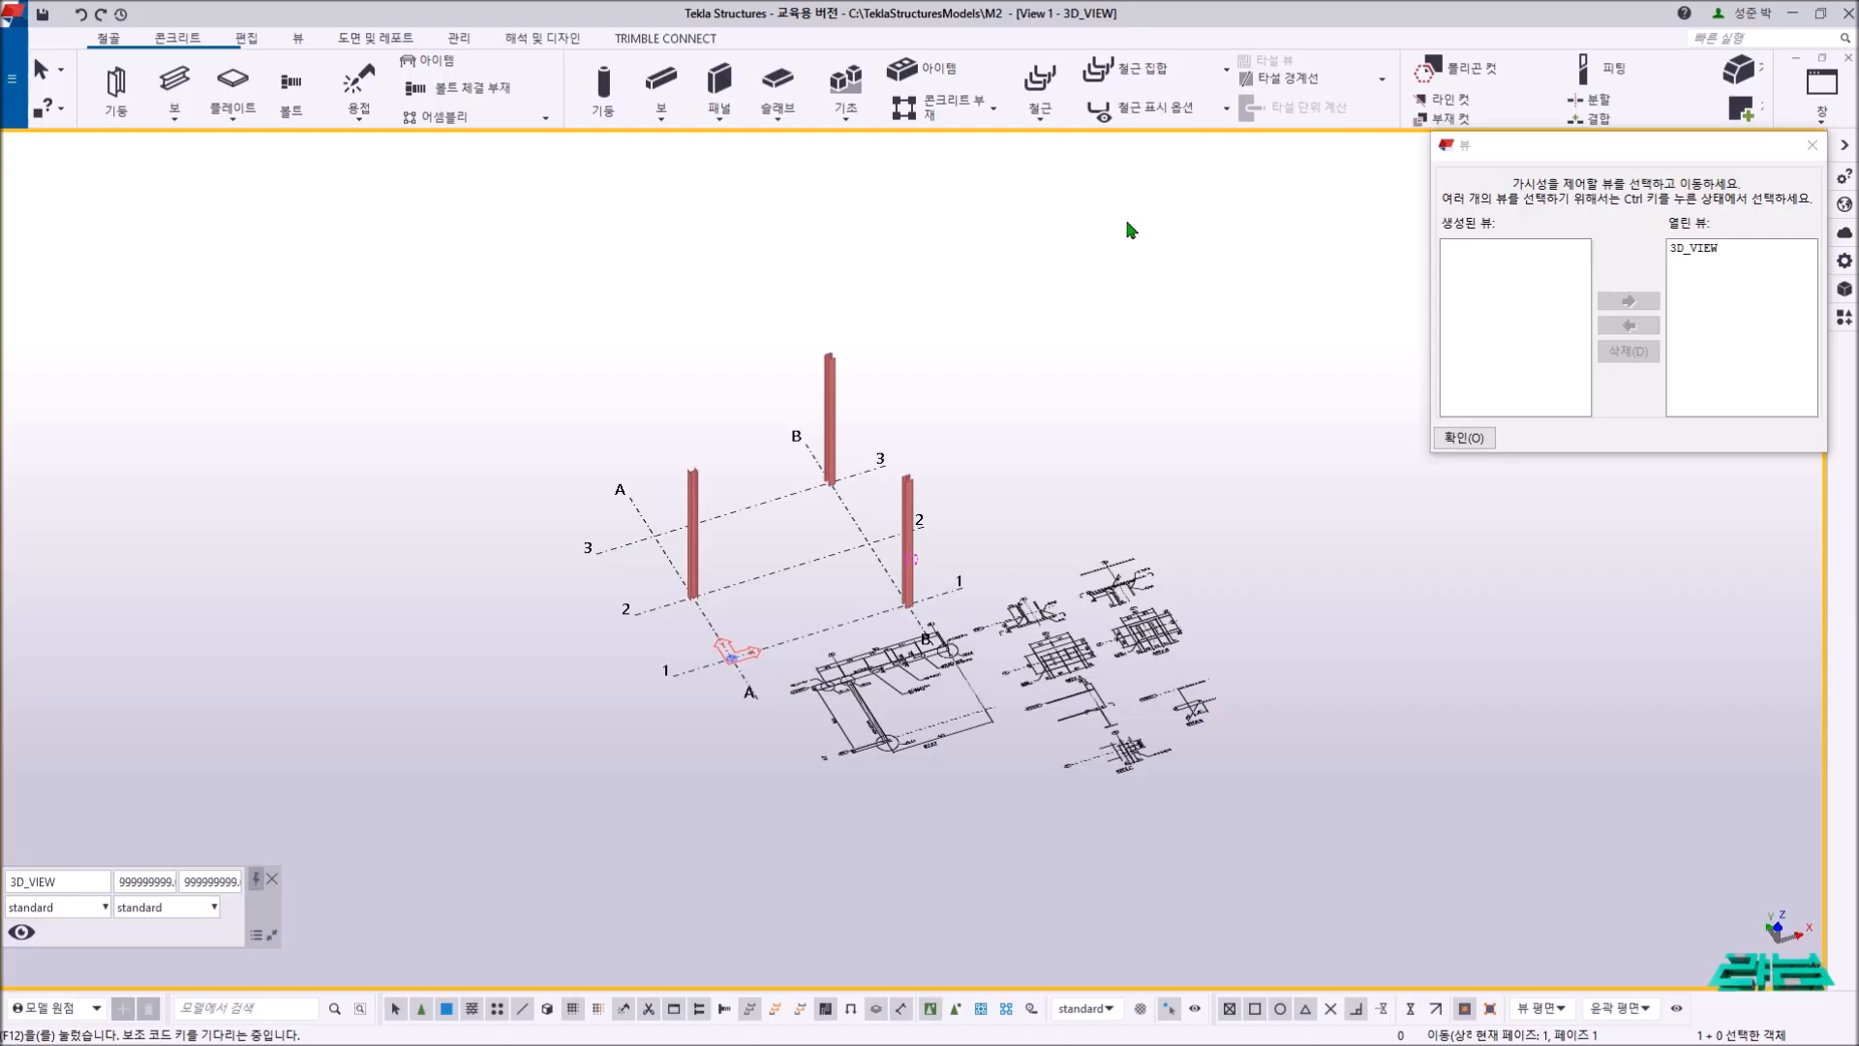
- Select the three columns one at a time to check the text labels shown beside them
{"action": "middle_click_drag", "start_coordinate": [1013, 298], "coordinate": [762, 503]}
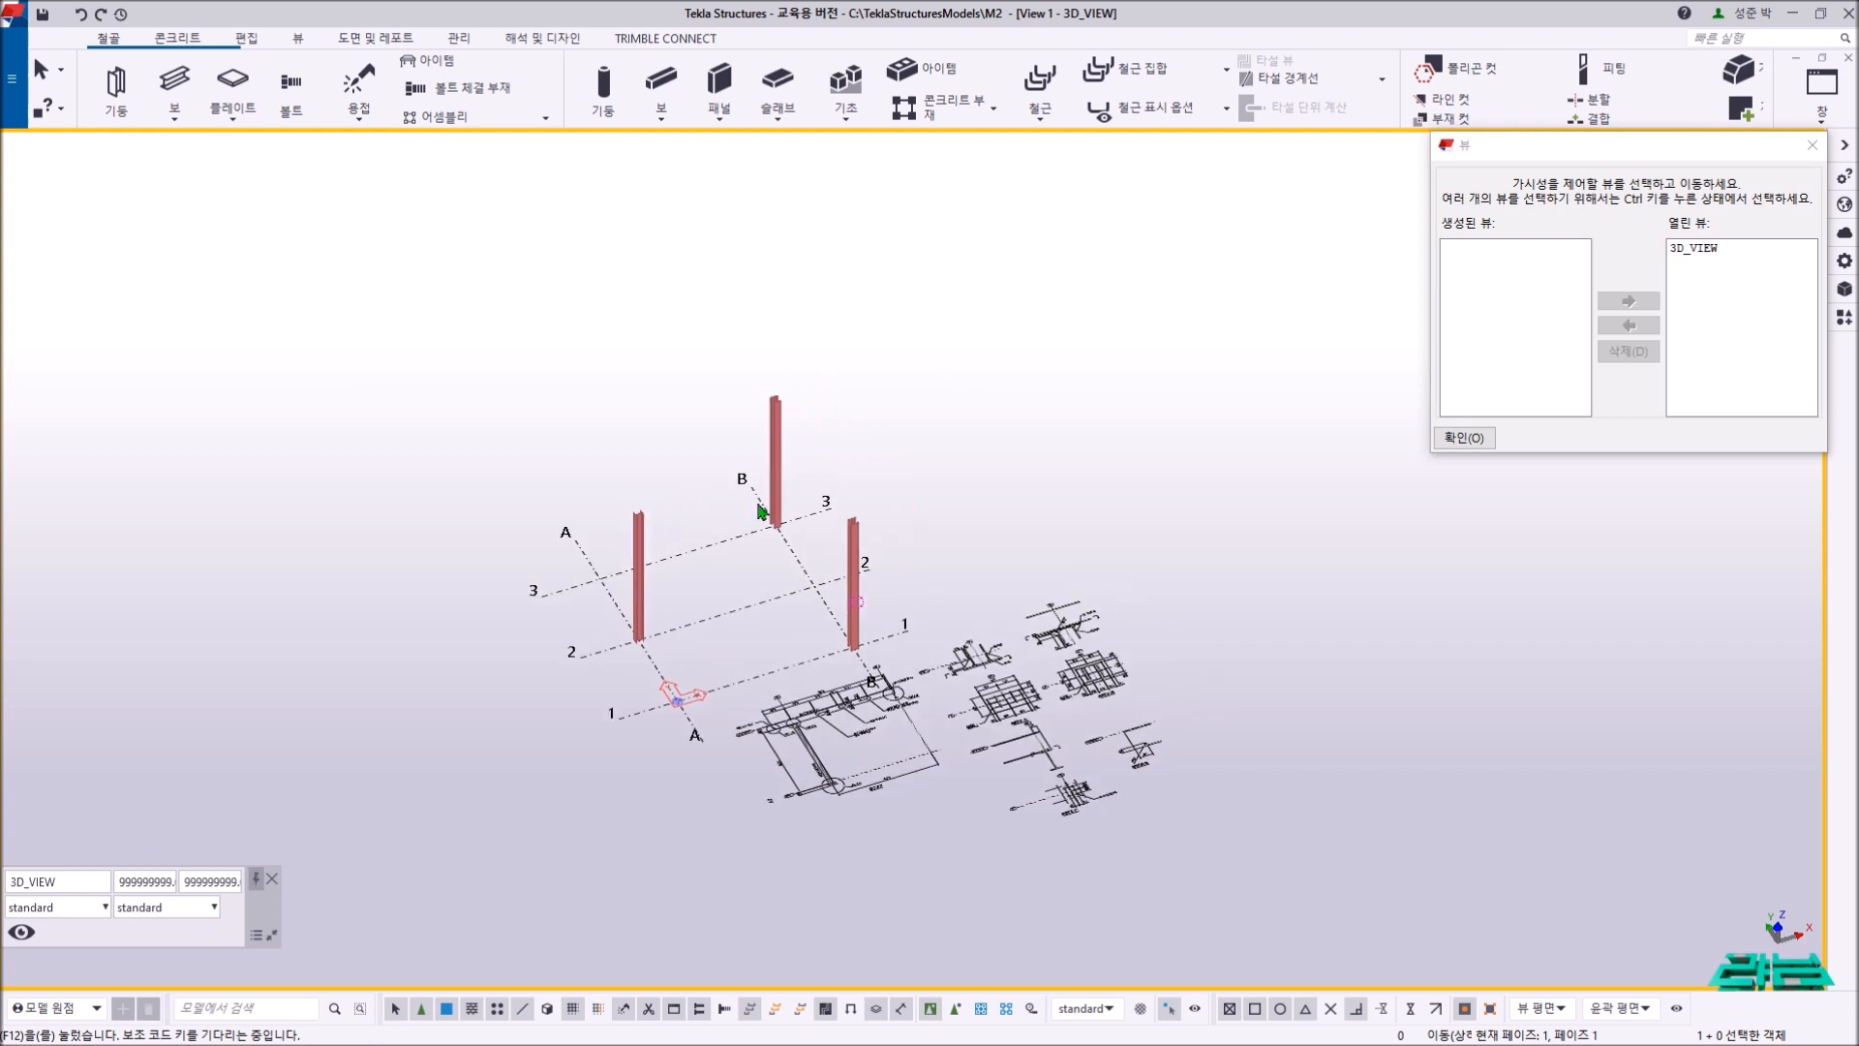
{"action": "scroll", "coordinate": [646, 644], "scroll_direction": "up", "scroll_amount": 2}
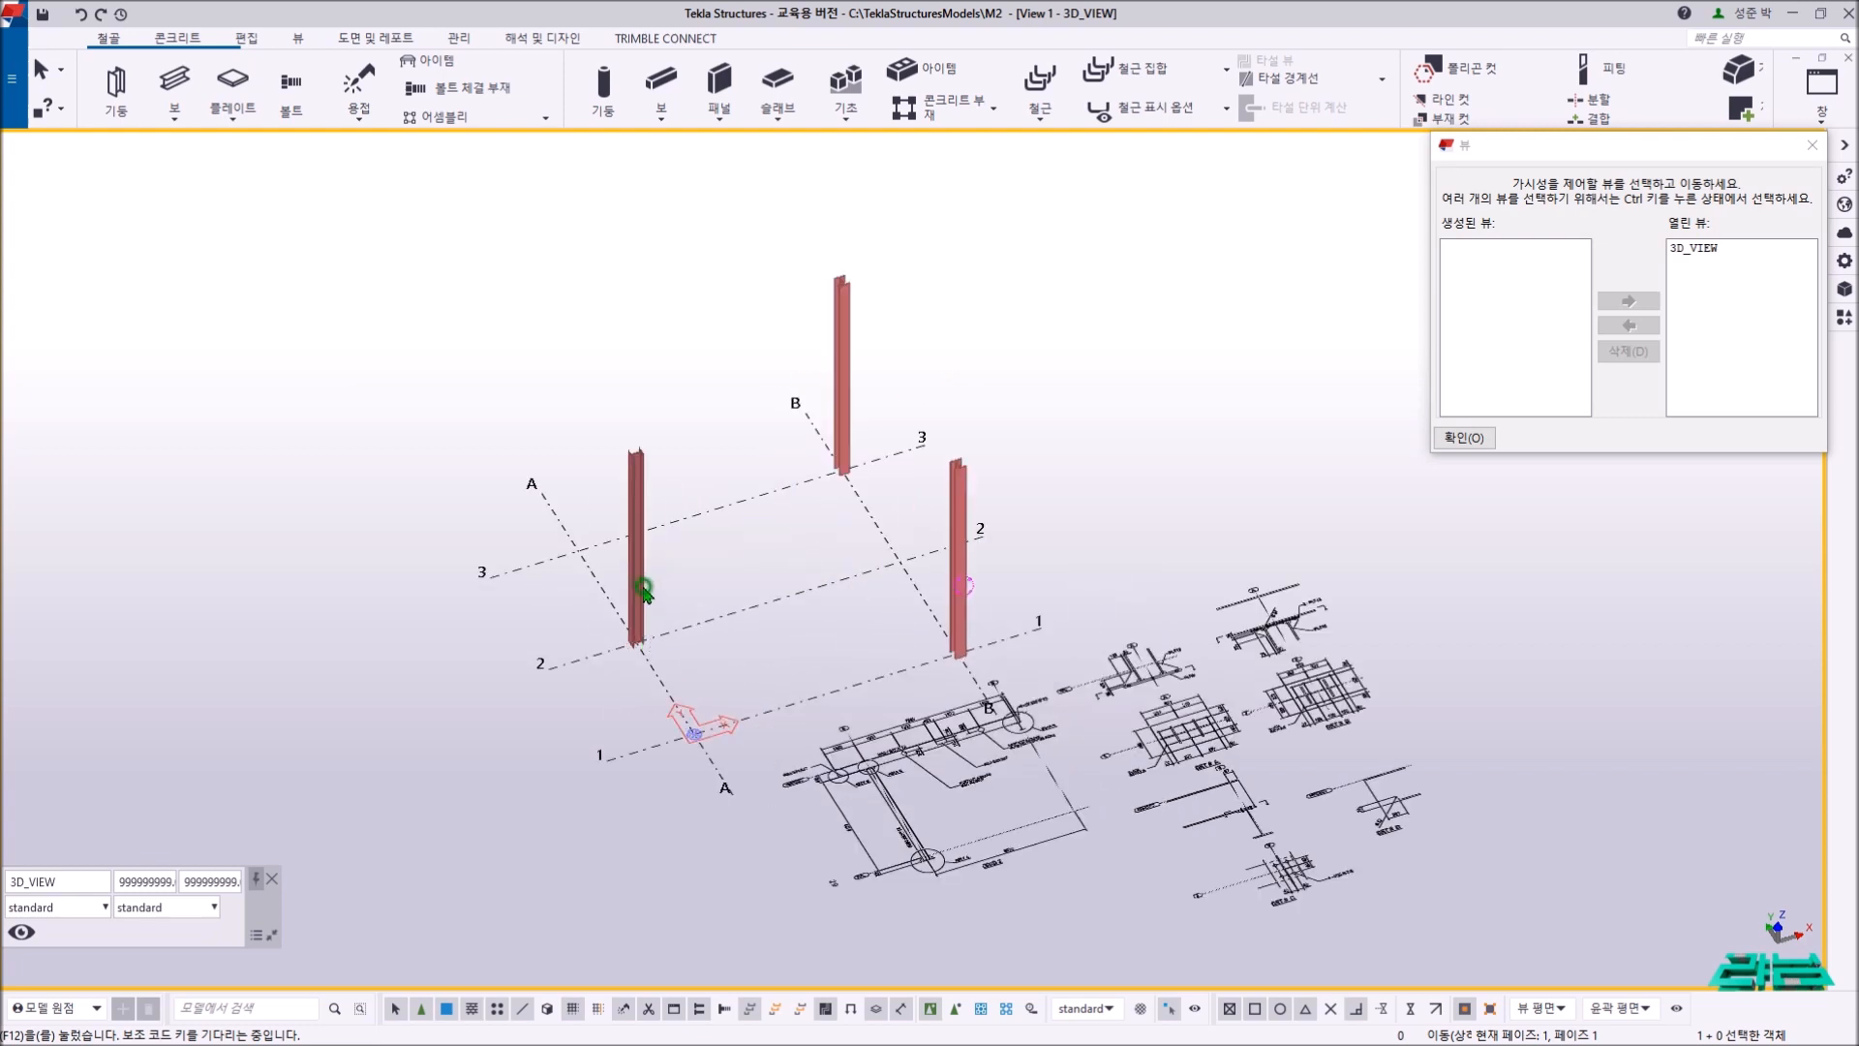
{"action": "left_click", "coordinate": [644, 590]}
{"action": "left_click", "coordinate": [951, 582]}
{"action": "left_click", "coordinate": [843, 410]}
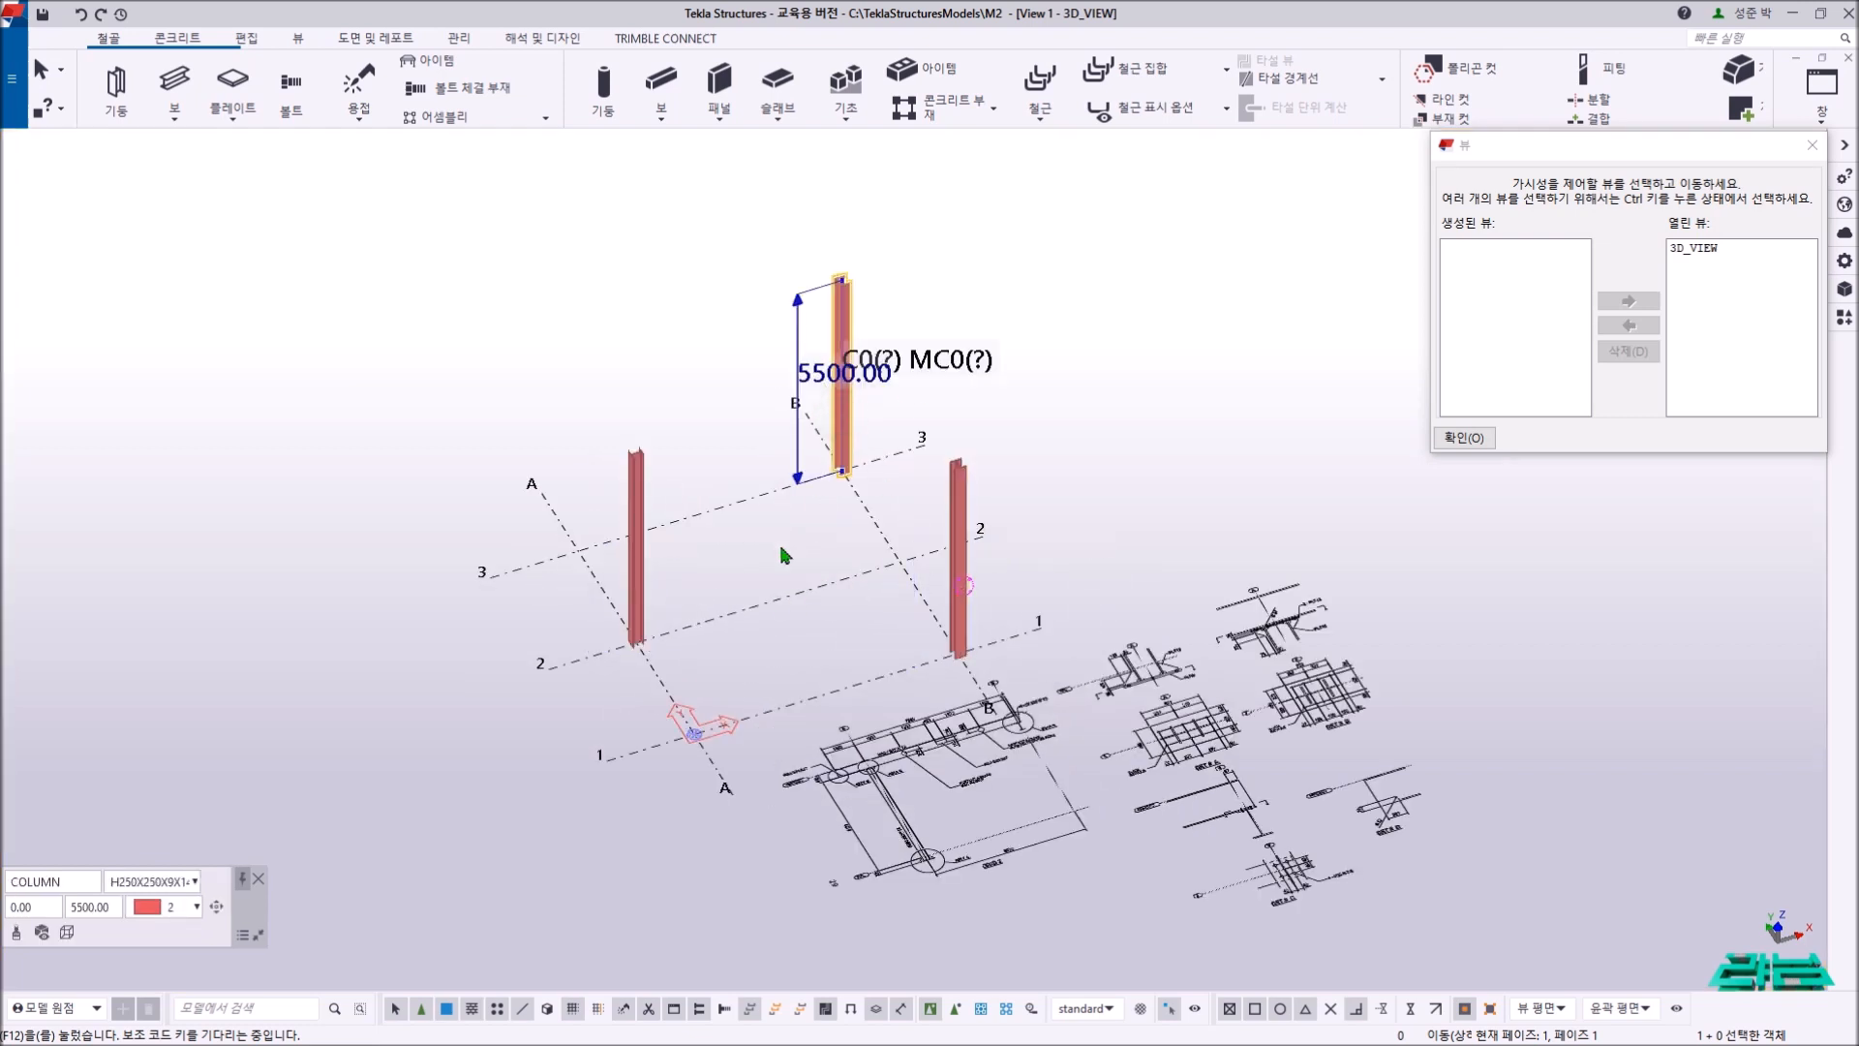
{"action": "left_click", "coordinate": [774, 564]}
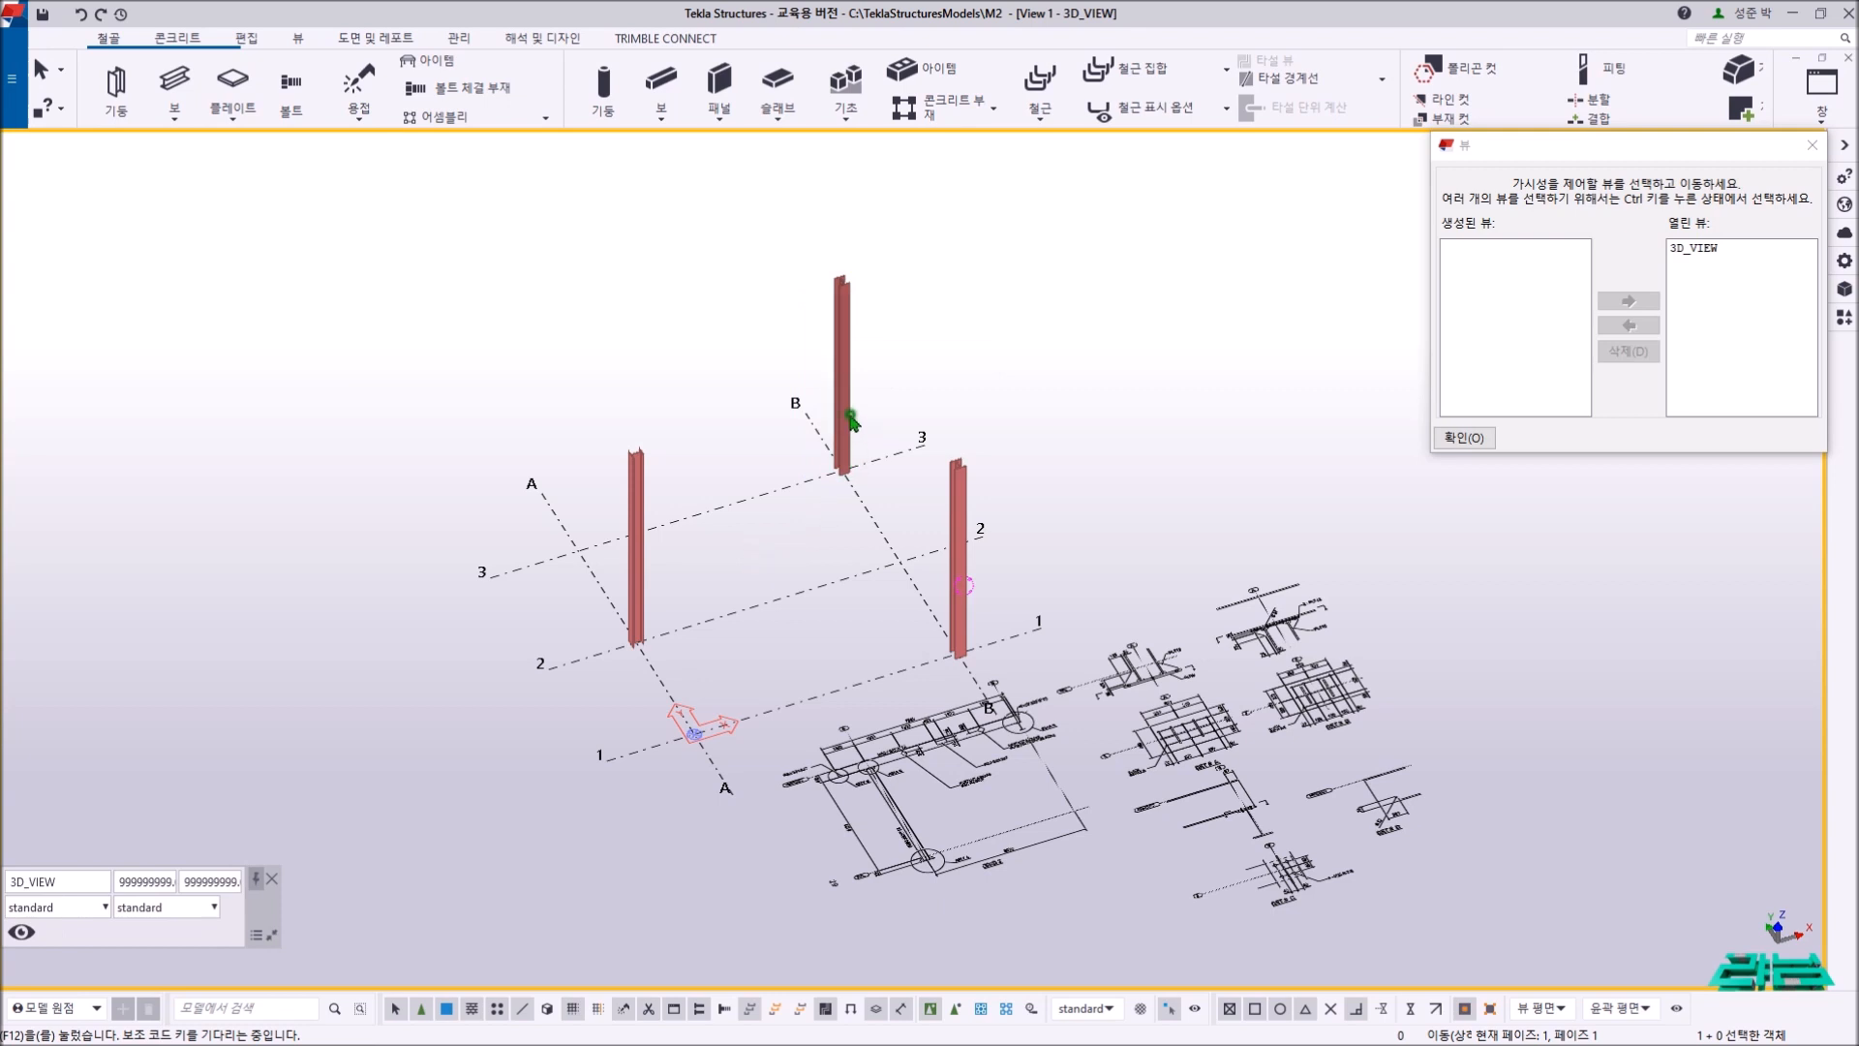
{"action": "left_click", "coordinate": [851, 419]}
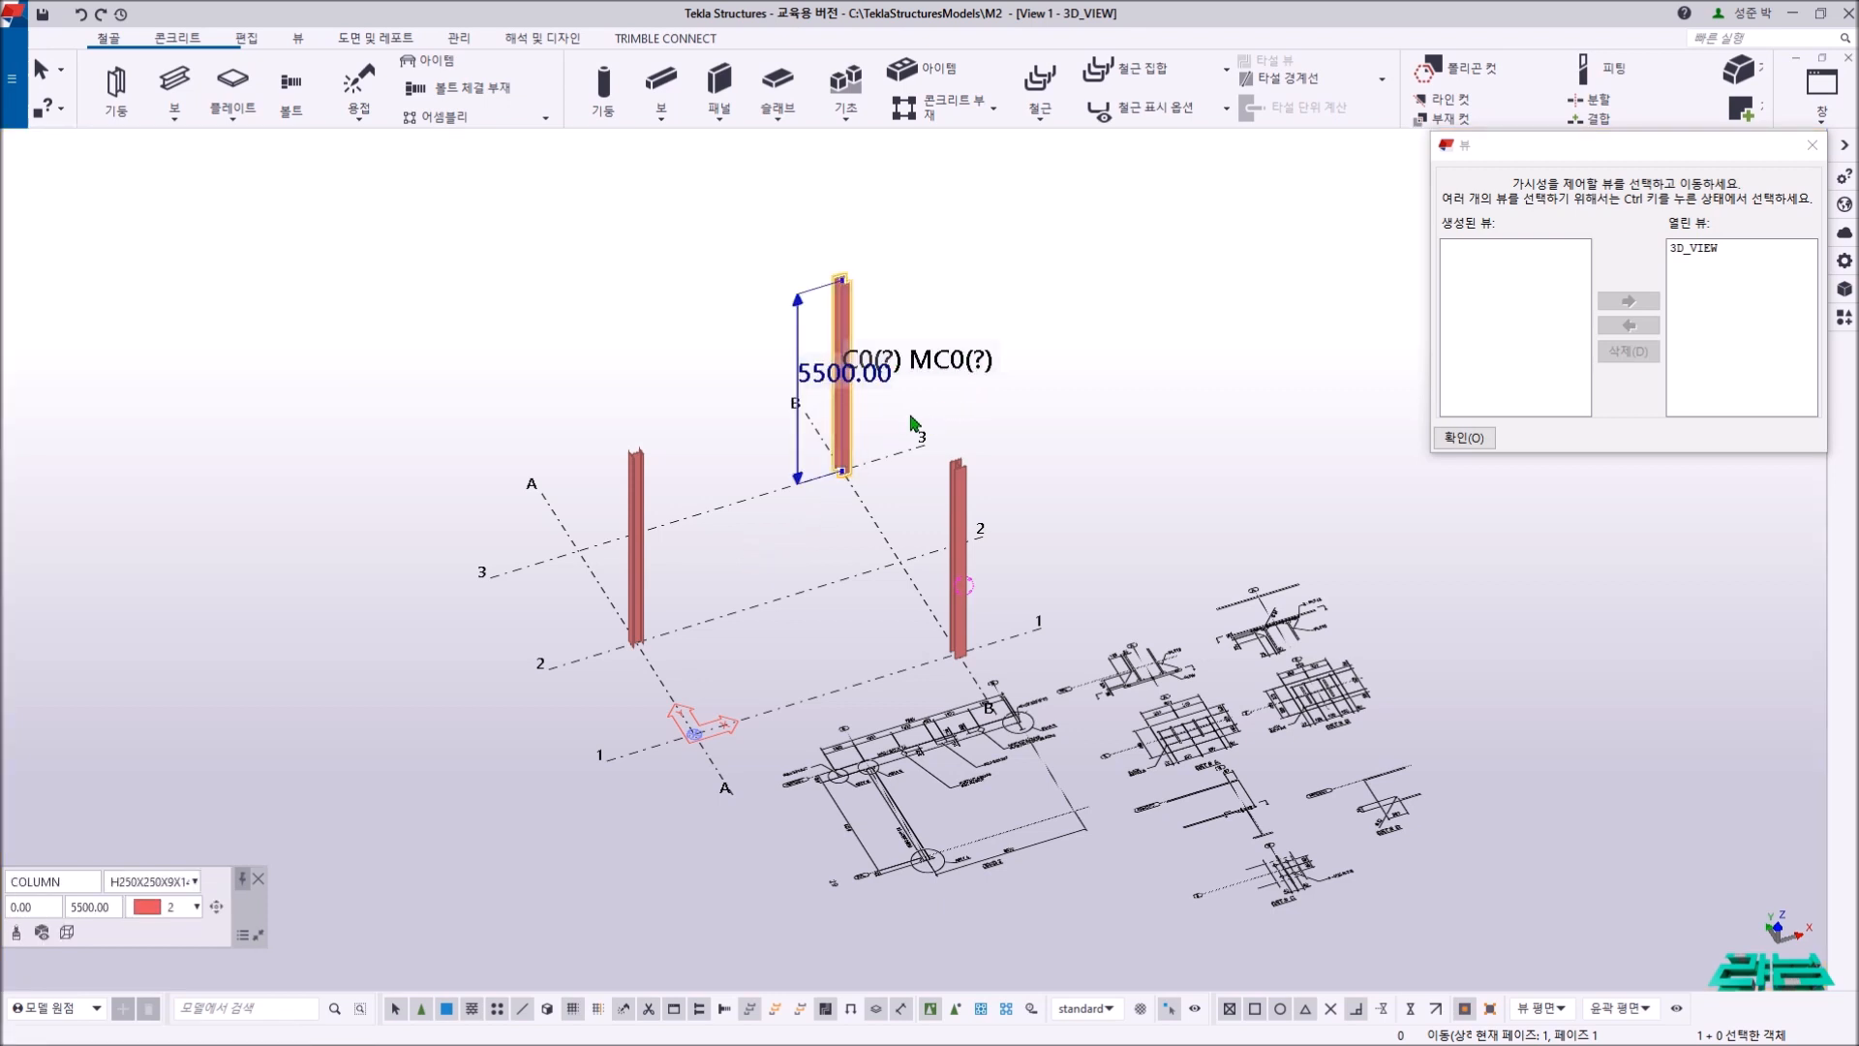
{"action": "middle_click_drag", "start_coordinate": [1072, 478], "coordinate": [1021, 464]}
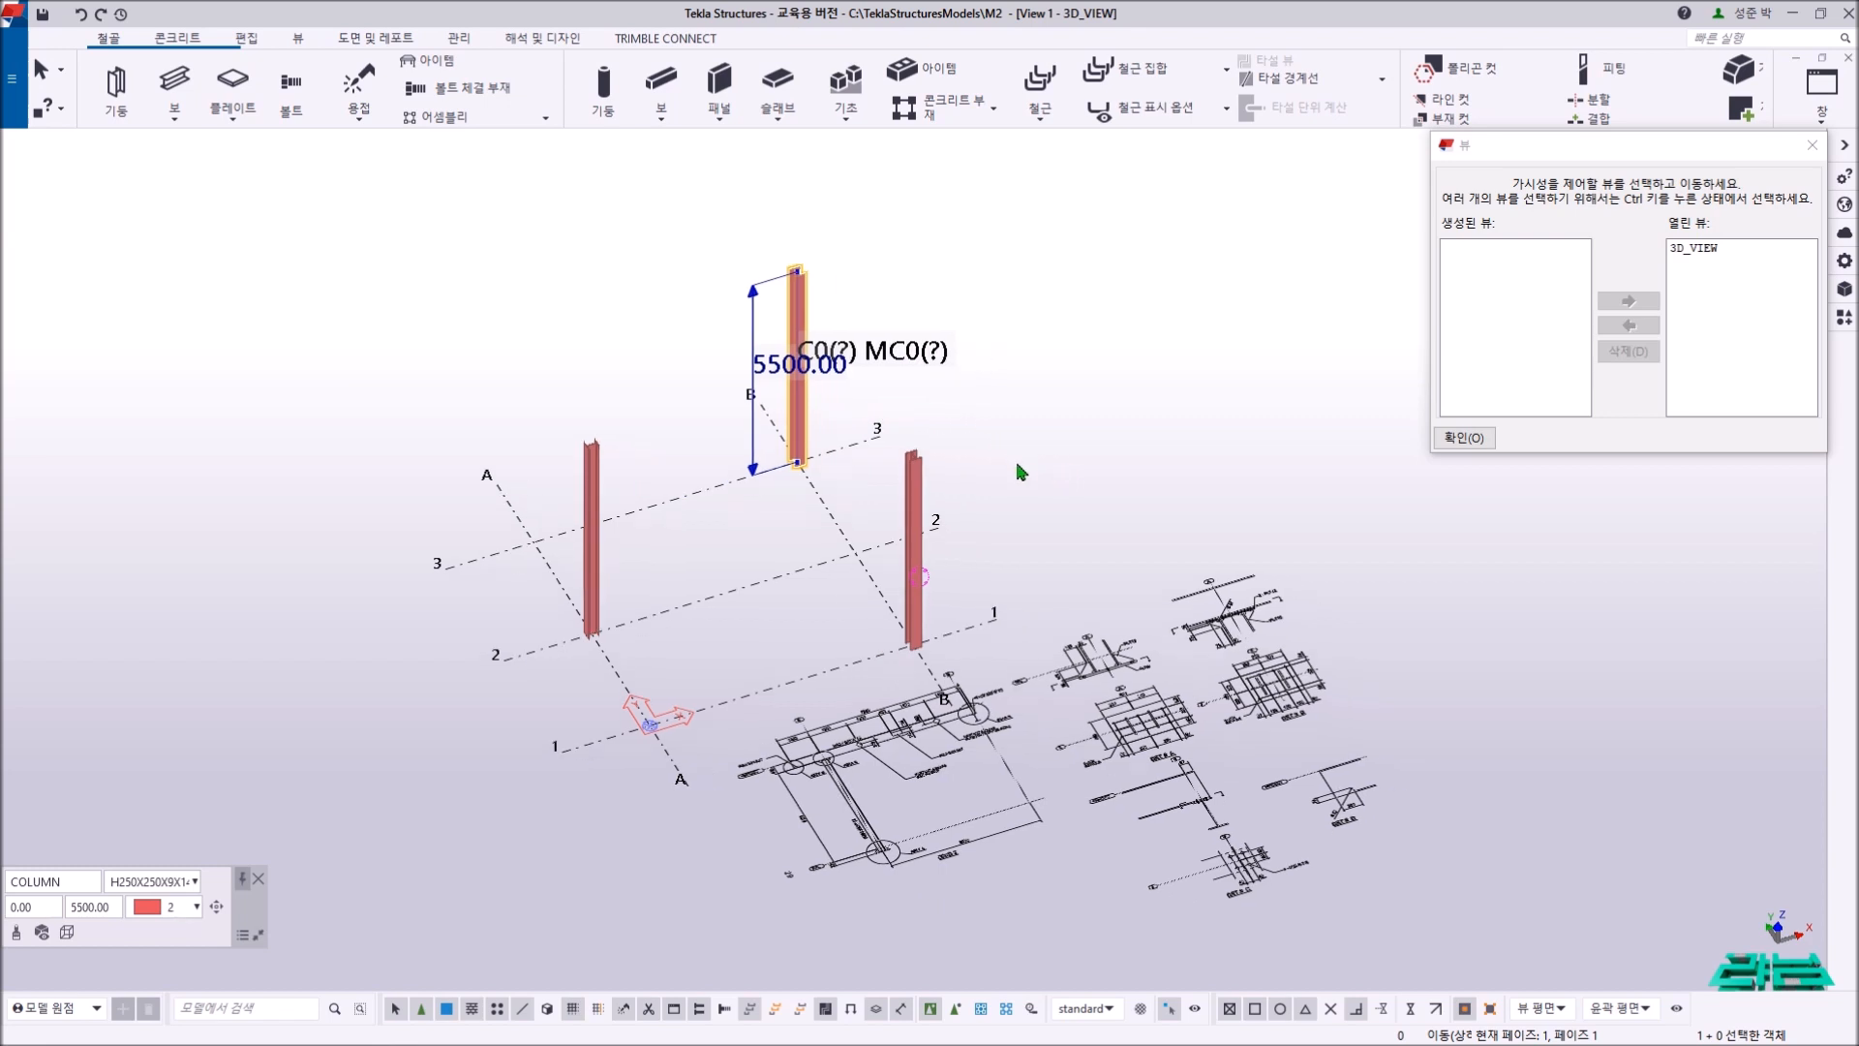
{"action": "left_click", "coordinate": [1059, 498]}
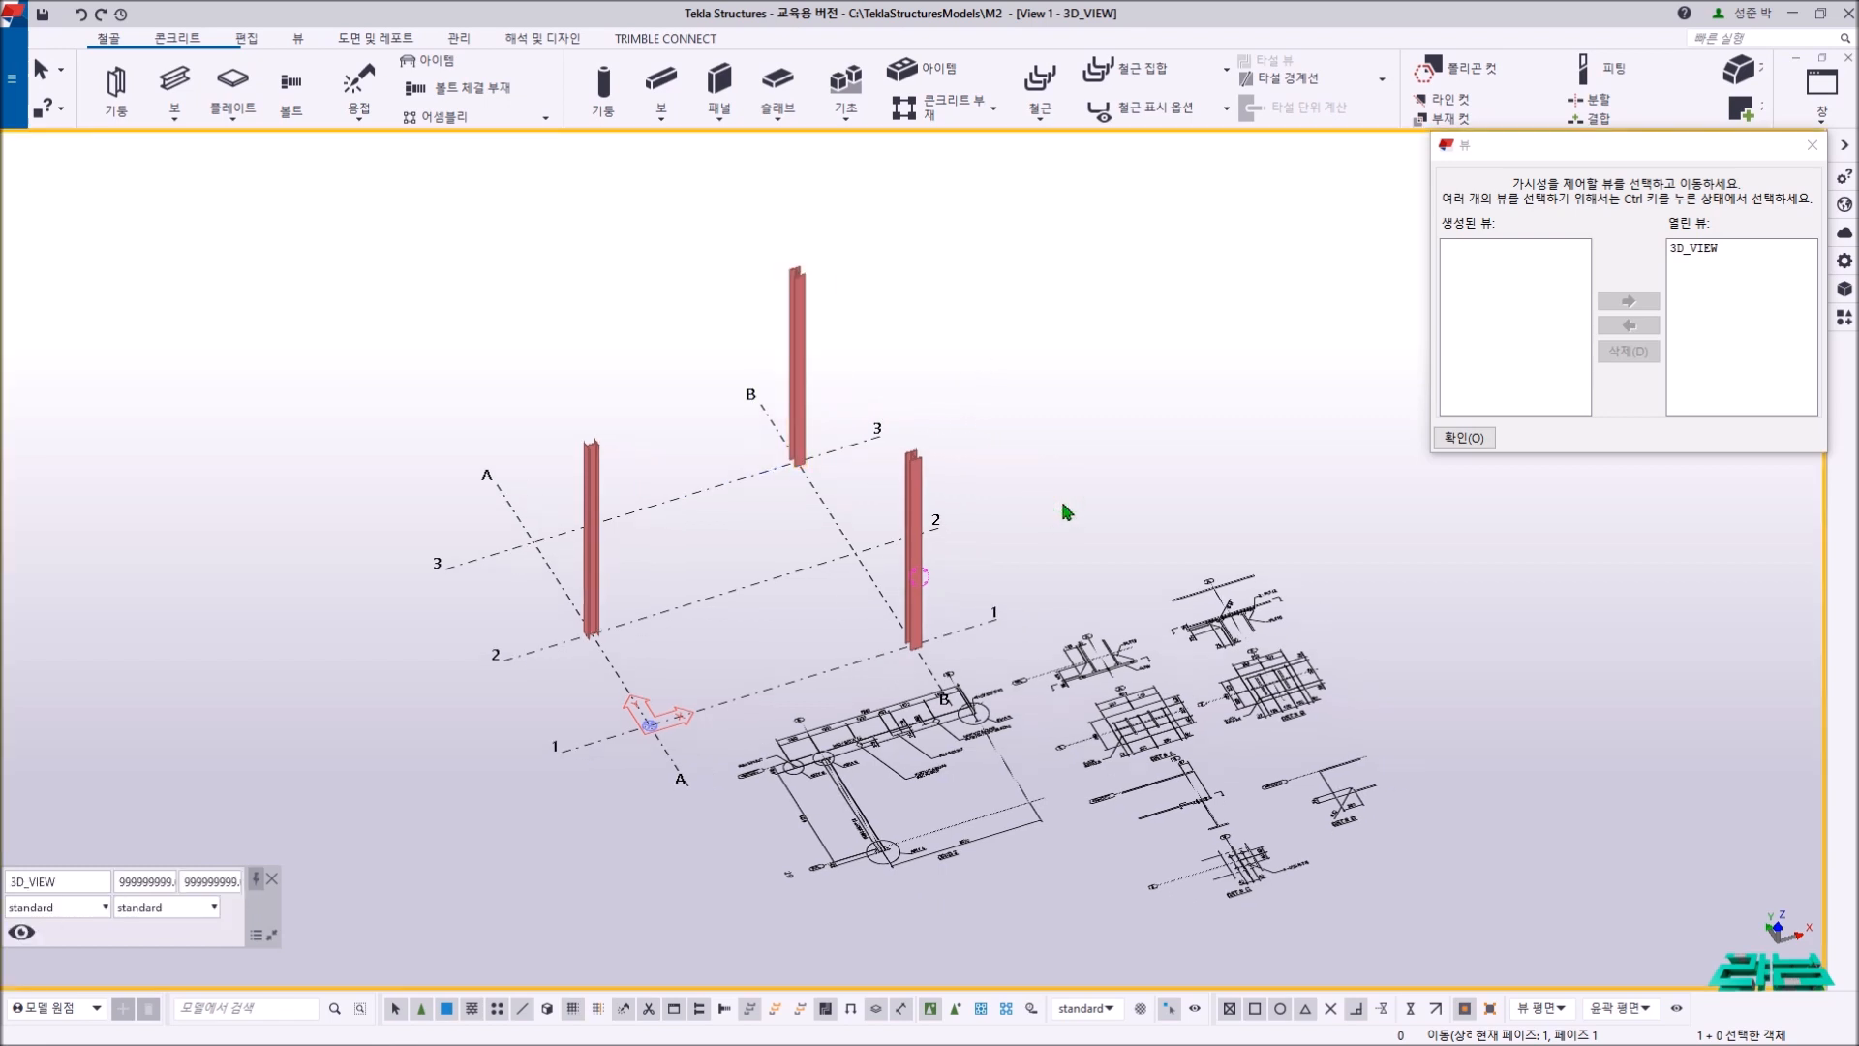
- Turn off the part label (부재 이름) in the 3D view's advanced display settings and apply the view properties
{"action": "double_click", "coordinate": [1063, 509]}
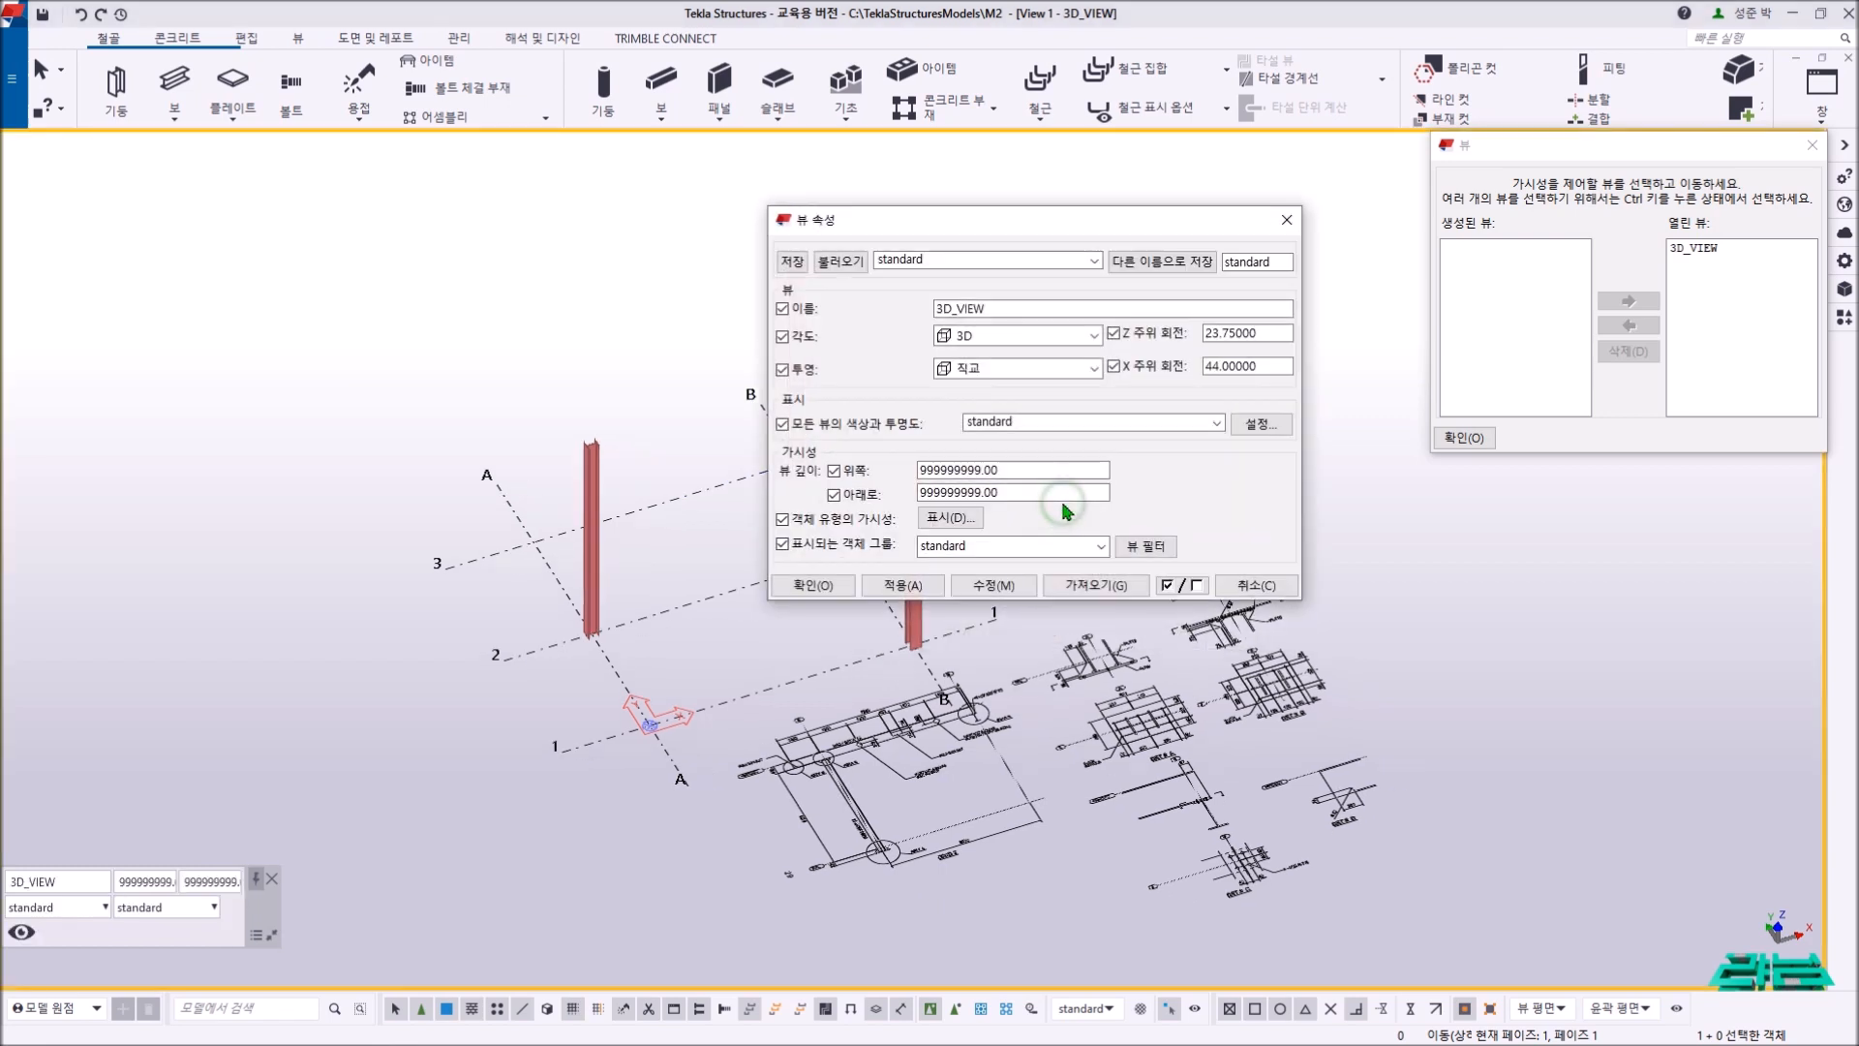
{"action": "left_click", "coordinate": [976, 523]}
{"action": "left_click", "coordinate": [1380, 205]}
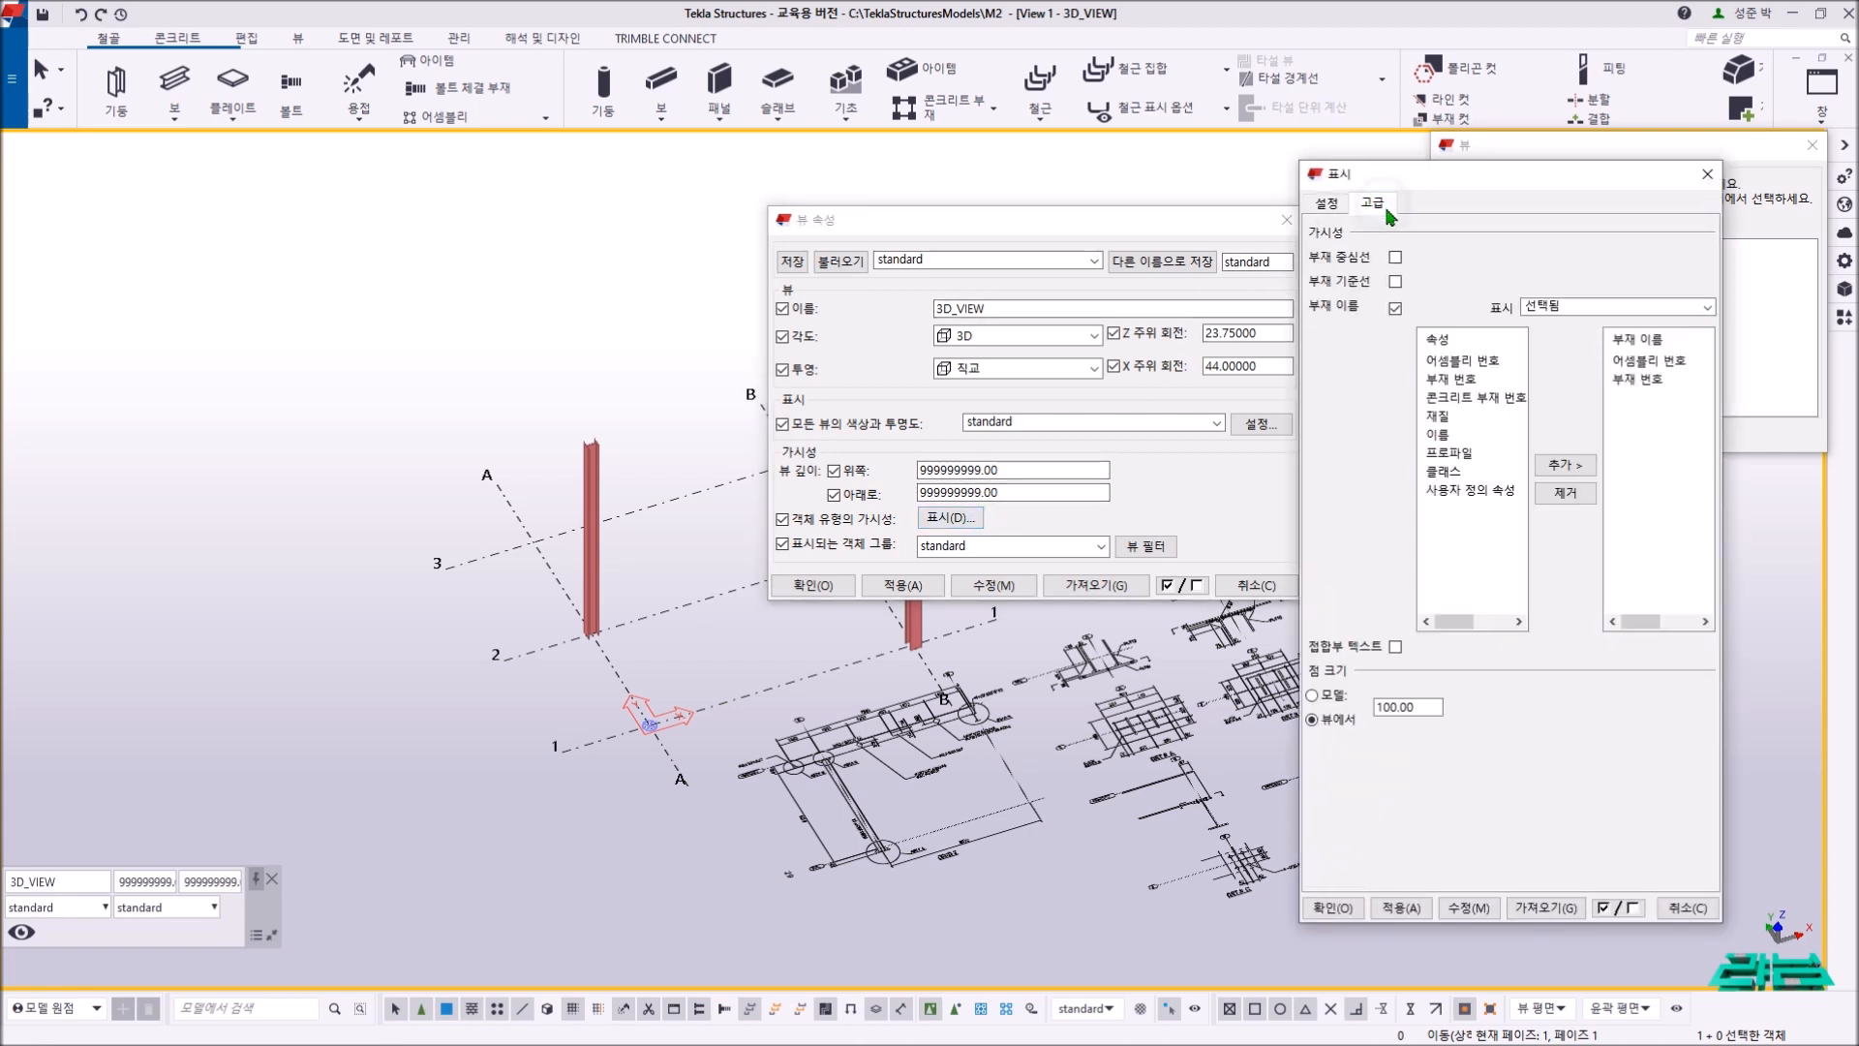
{"action": "left_click", "coordinate": [1395, 309]}
{"action": "left_click", "coordinate": [1350, 910]}
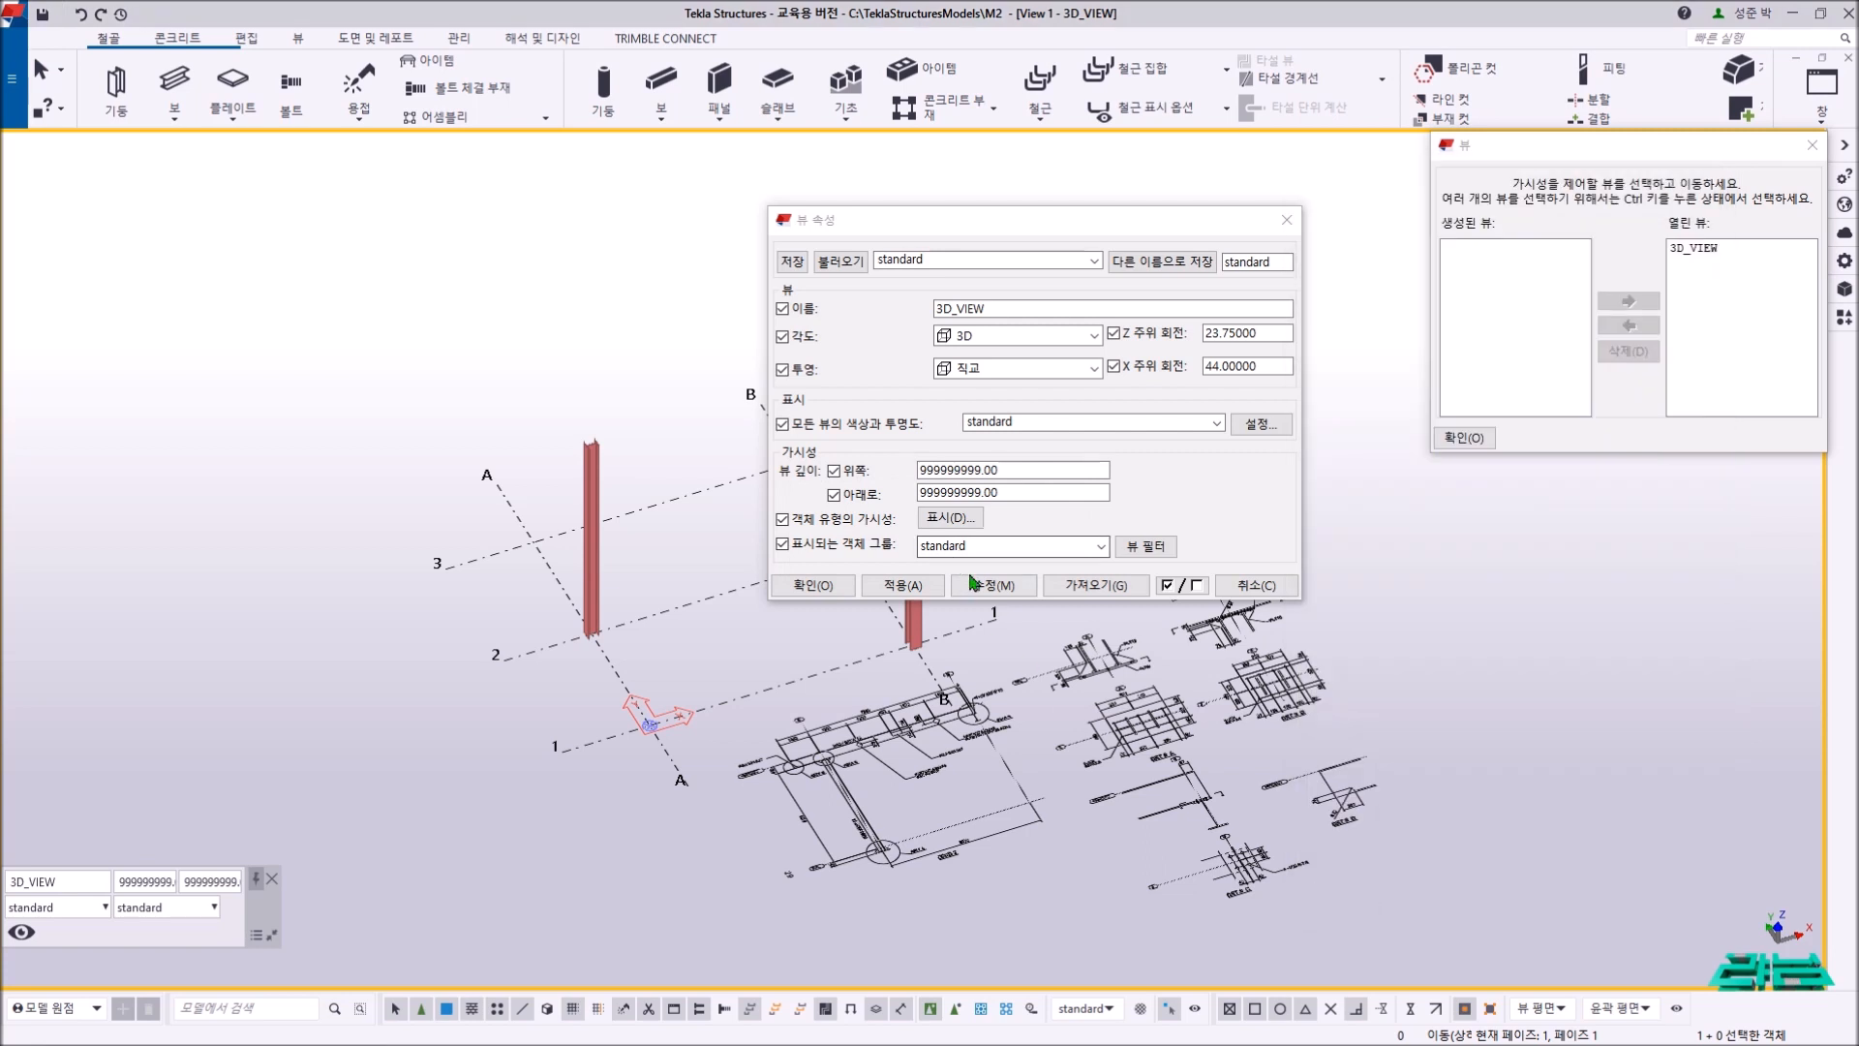
{"action": "left_click", "coordinate": [829, 592]}
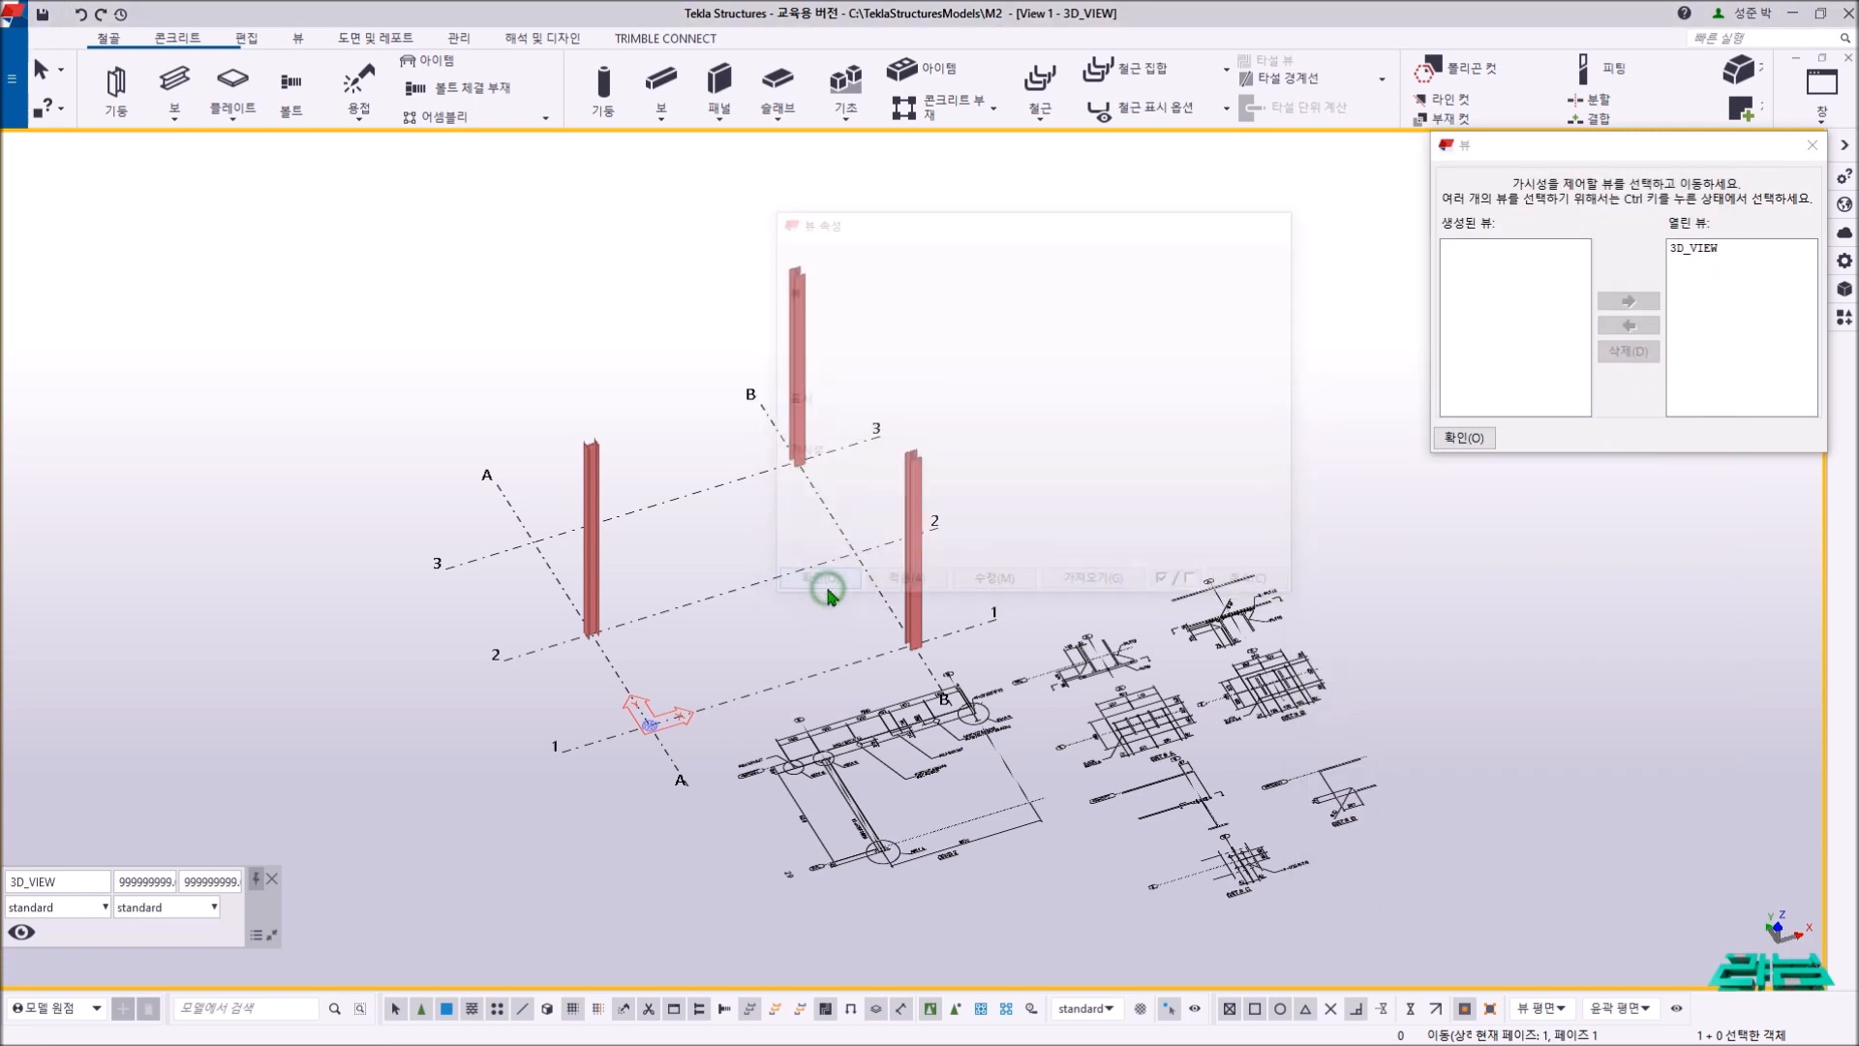
- Select each of the three columns again to check how their labels are displayed
{"action": "left_click", "coordinate": [912, 498]}
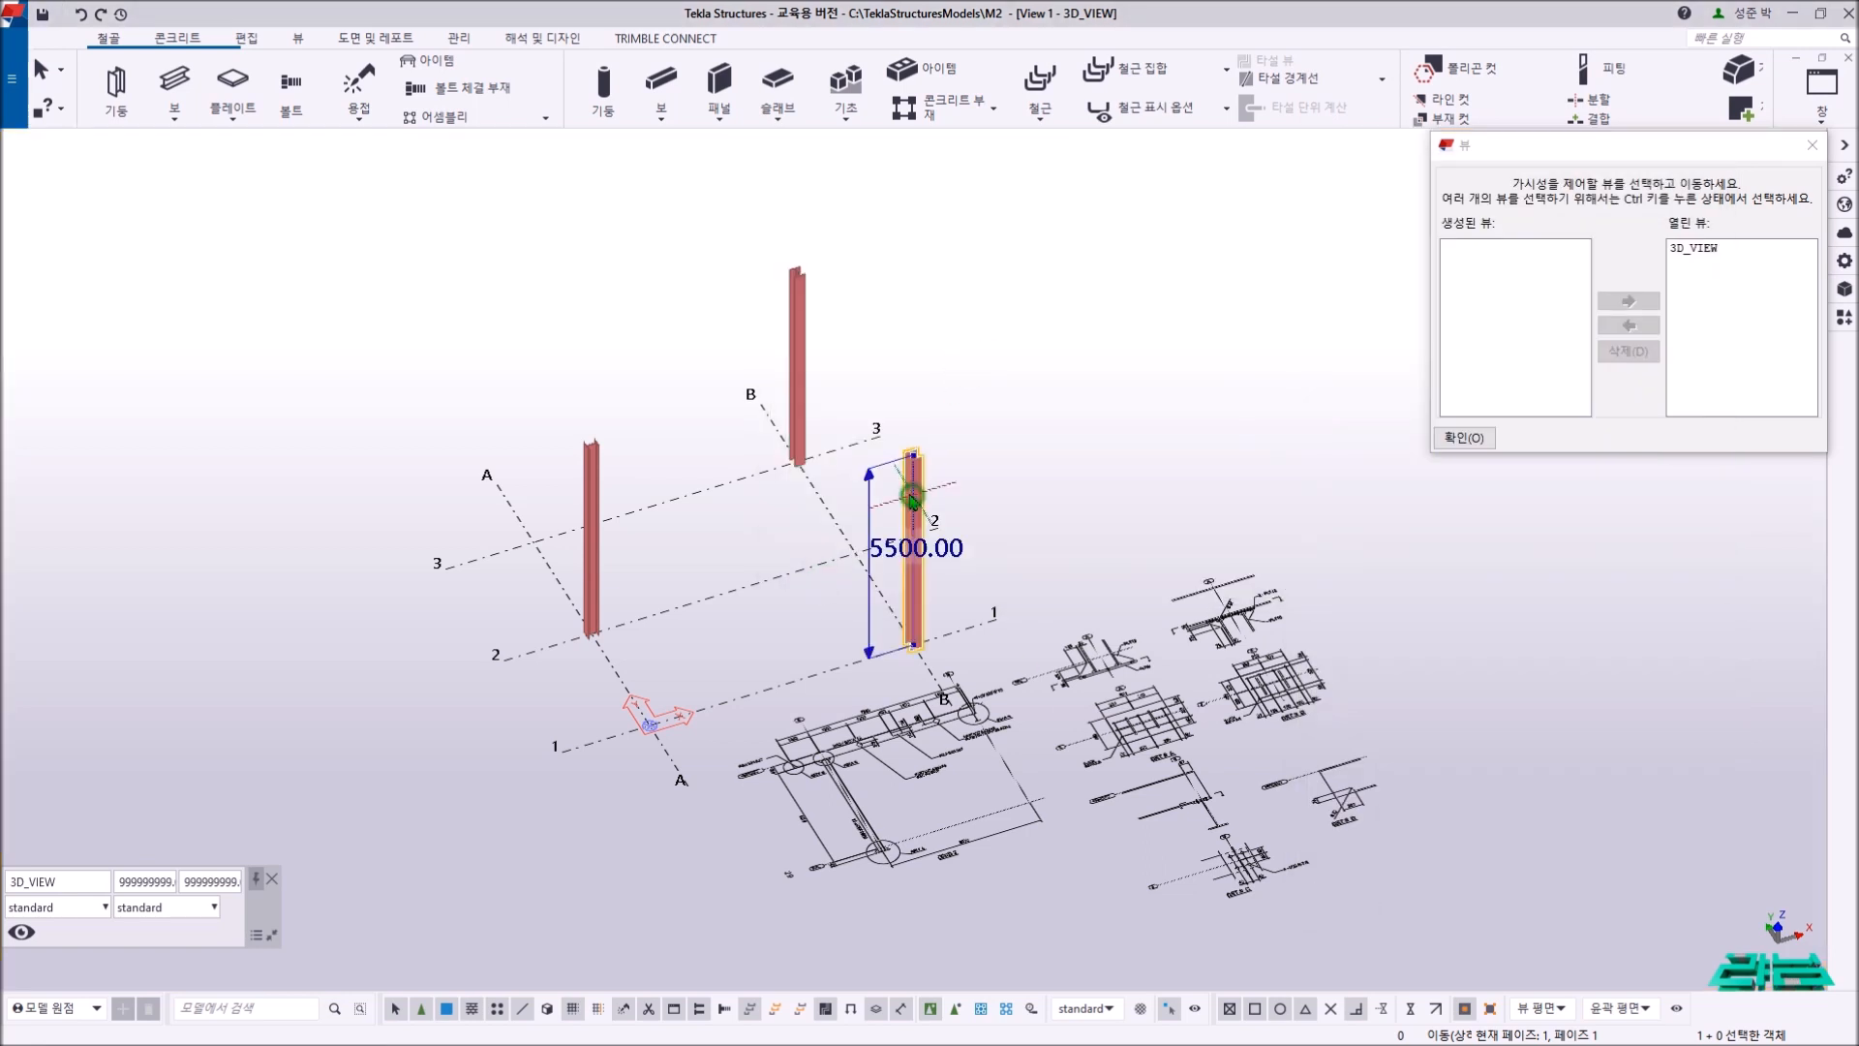
{"action": "left_click", "coordinate": [798, 412]}
{"action": "left_click", "coordinate": [591, 499]}
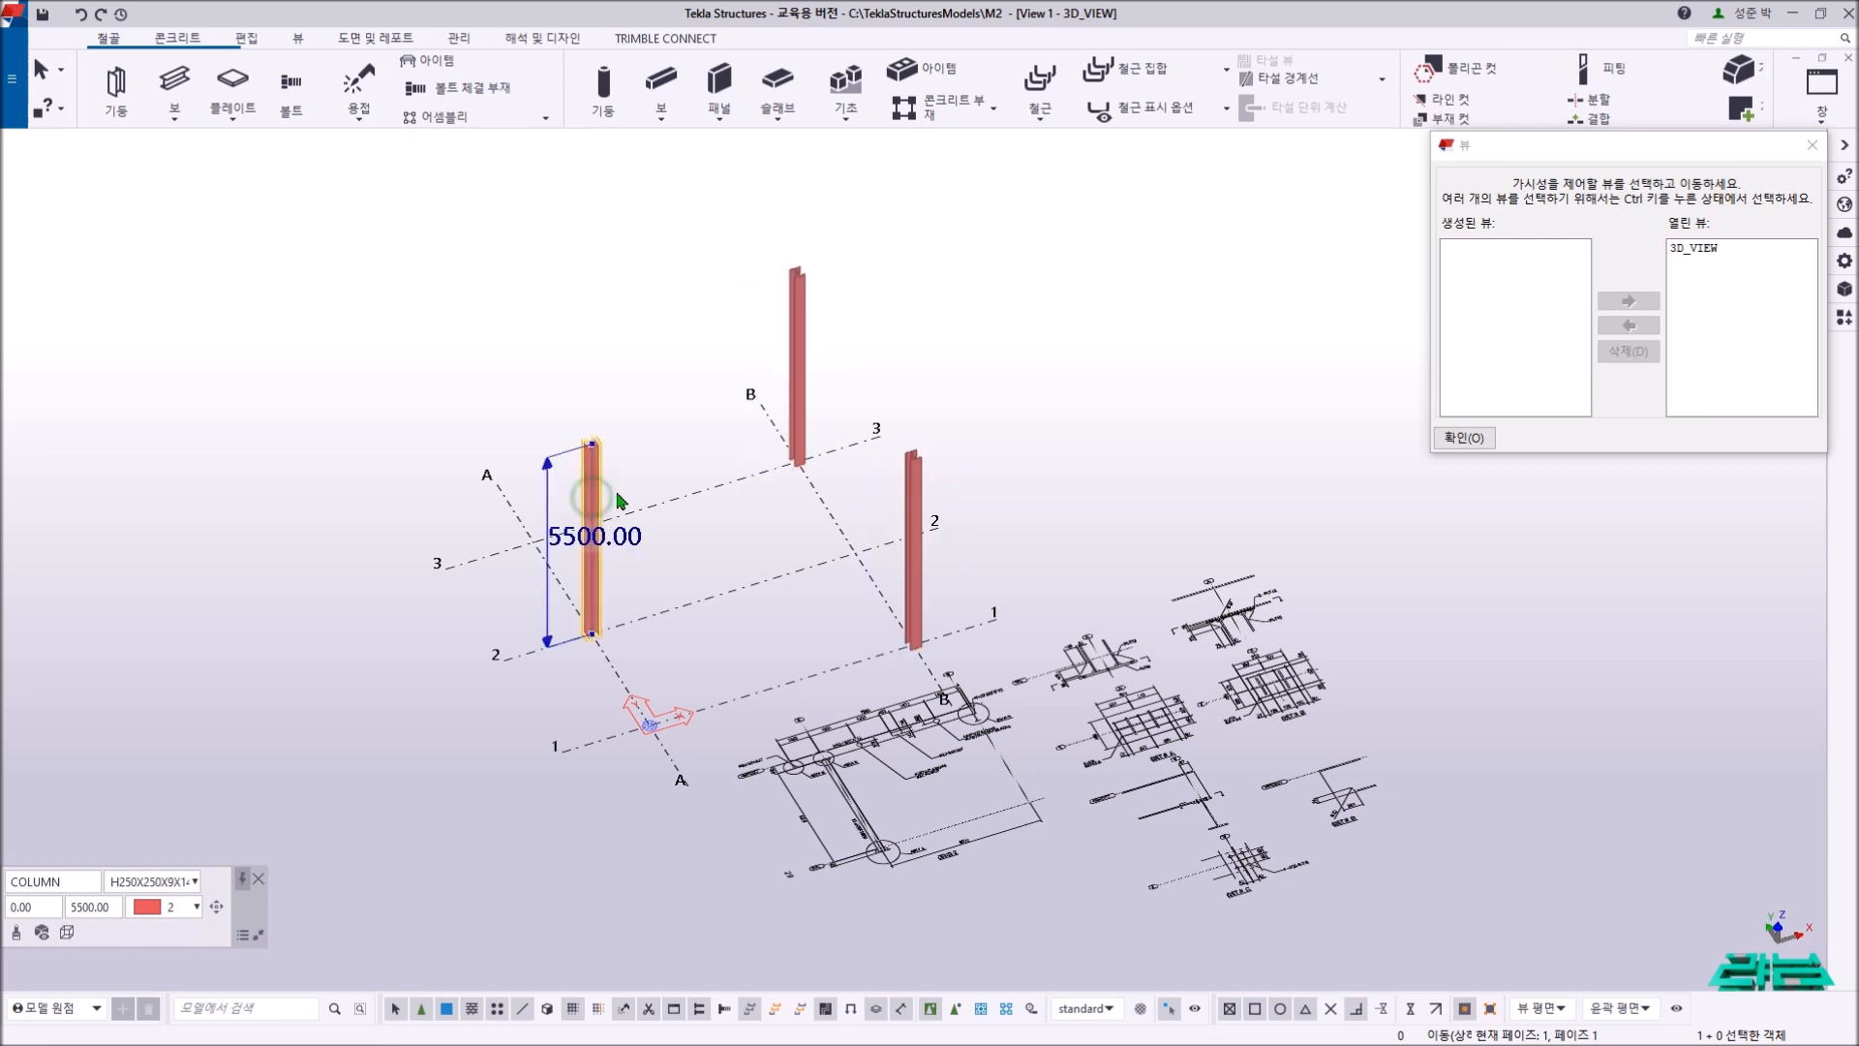
{"action": "left_click", "coordinate": [739, 532]}
{"action": "middle_click_drag", "start_coordinate": [684, 353], "coordinate": [706, 384]}
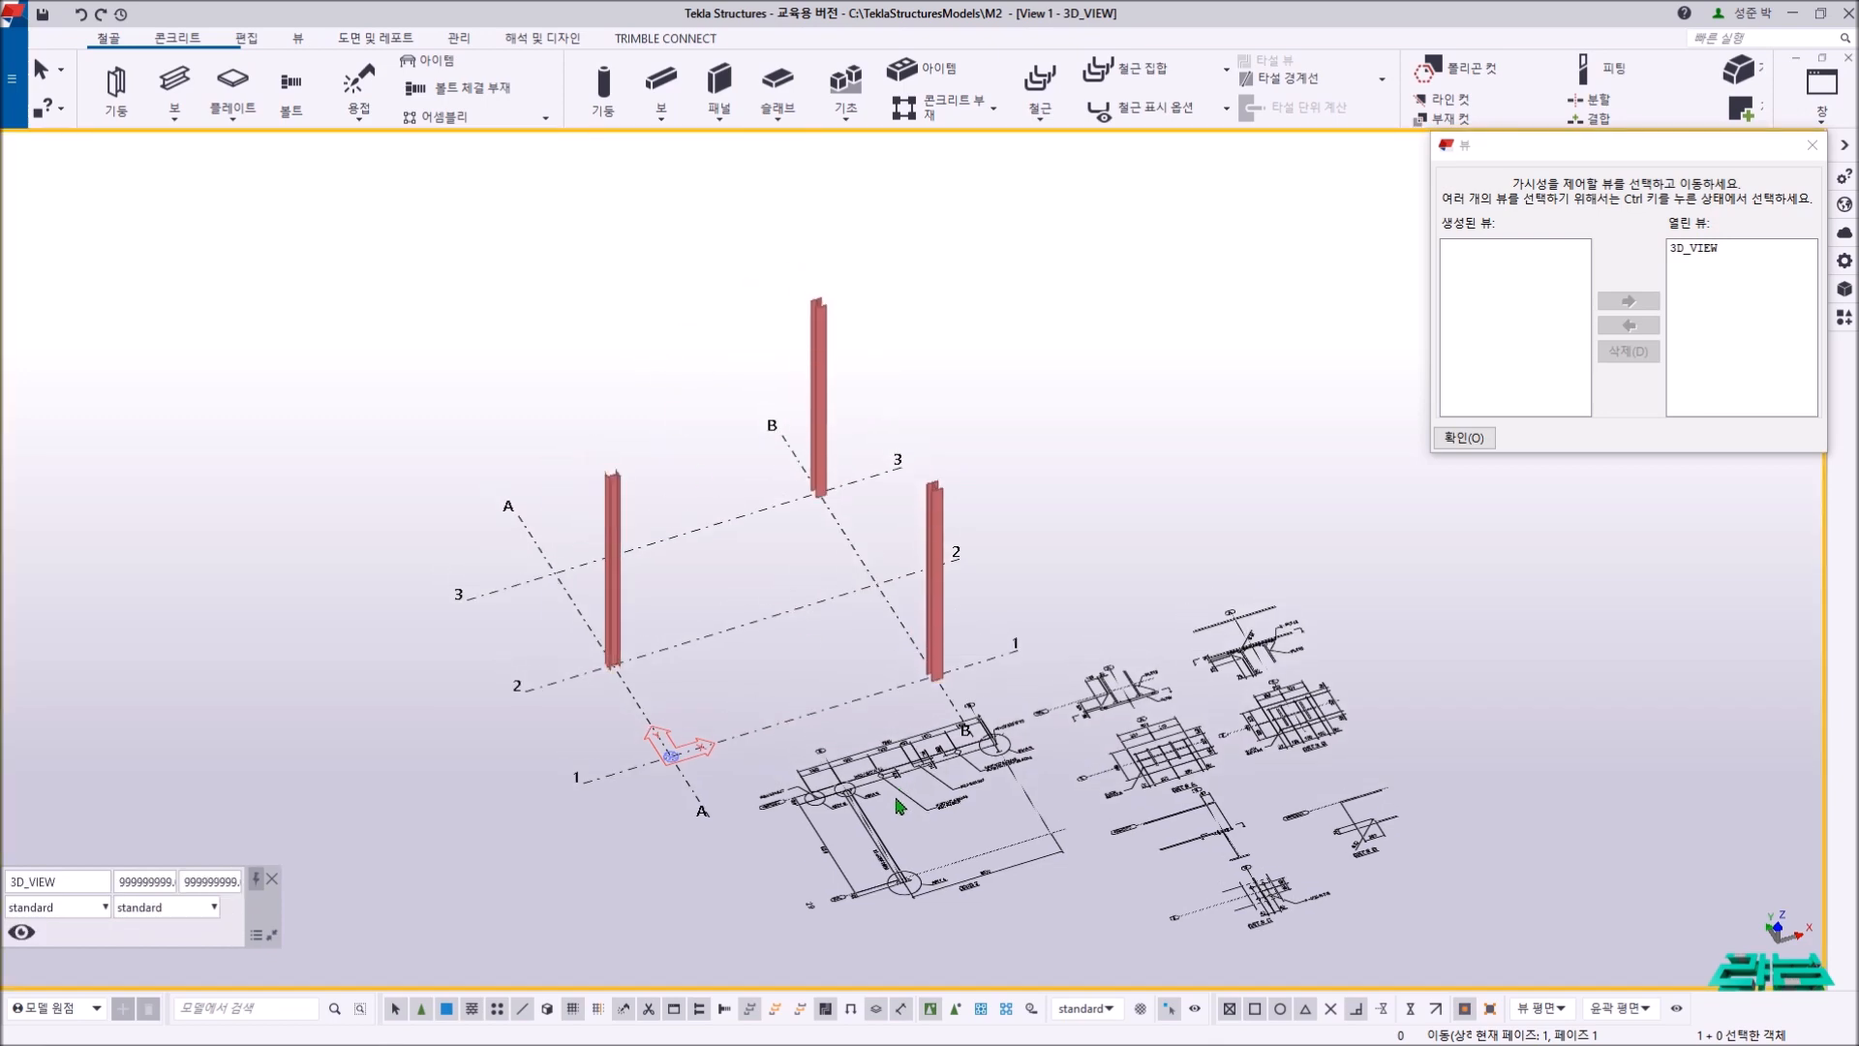
{"action": "scroll", "coordinate": [901, 810], "scroll_direction": "up", "scroll_amount": 4}
{"action": "scroll", "coordinate": [870, 794], "scroll_direction": "down", "scroll_amount": 2}
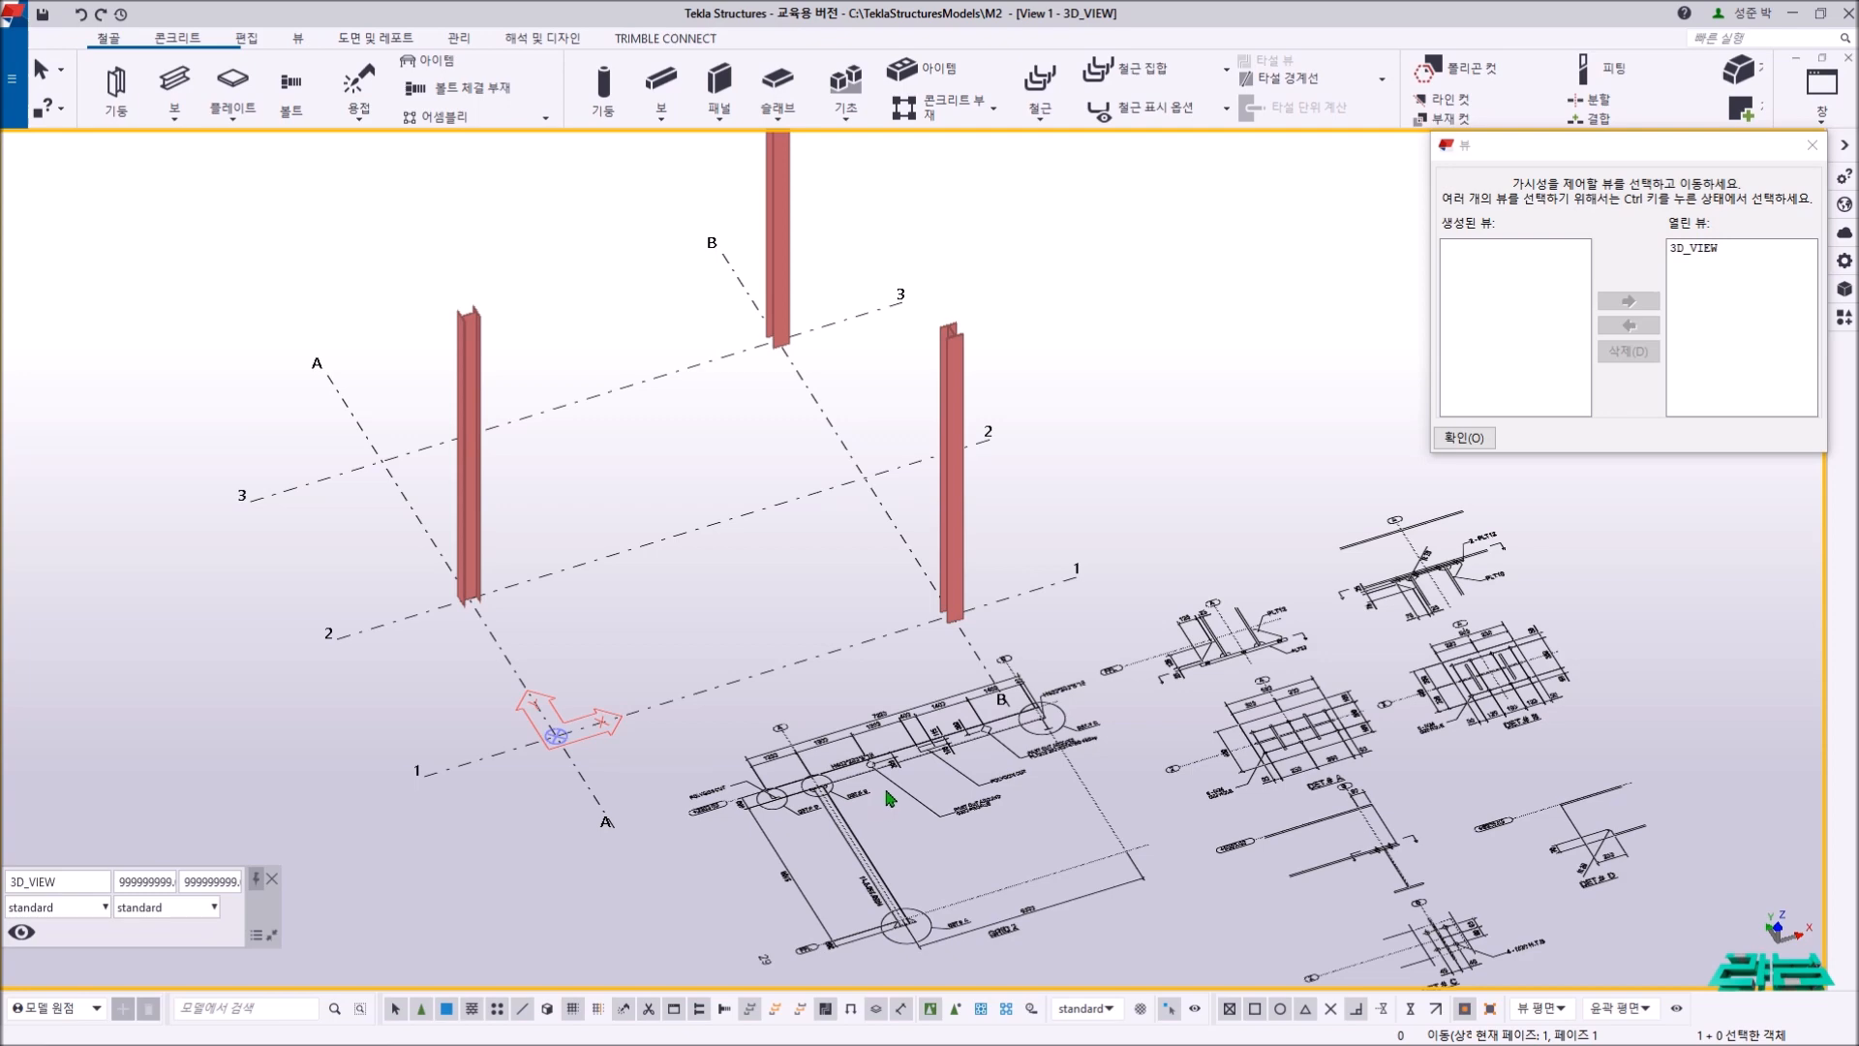
- Switch to the textbook PDF in Chrome and compare the frame illustration on page 28 with the connection detail drawings
{"action": "key", "text": "alt+Tab"}
{"action": "key", "text": "alt+Tab"}
{"action": "mouse_move", "coordinate": [491, 1034]}
{"action": "left_click", "coordinate": [547, 1035]}
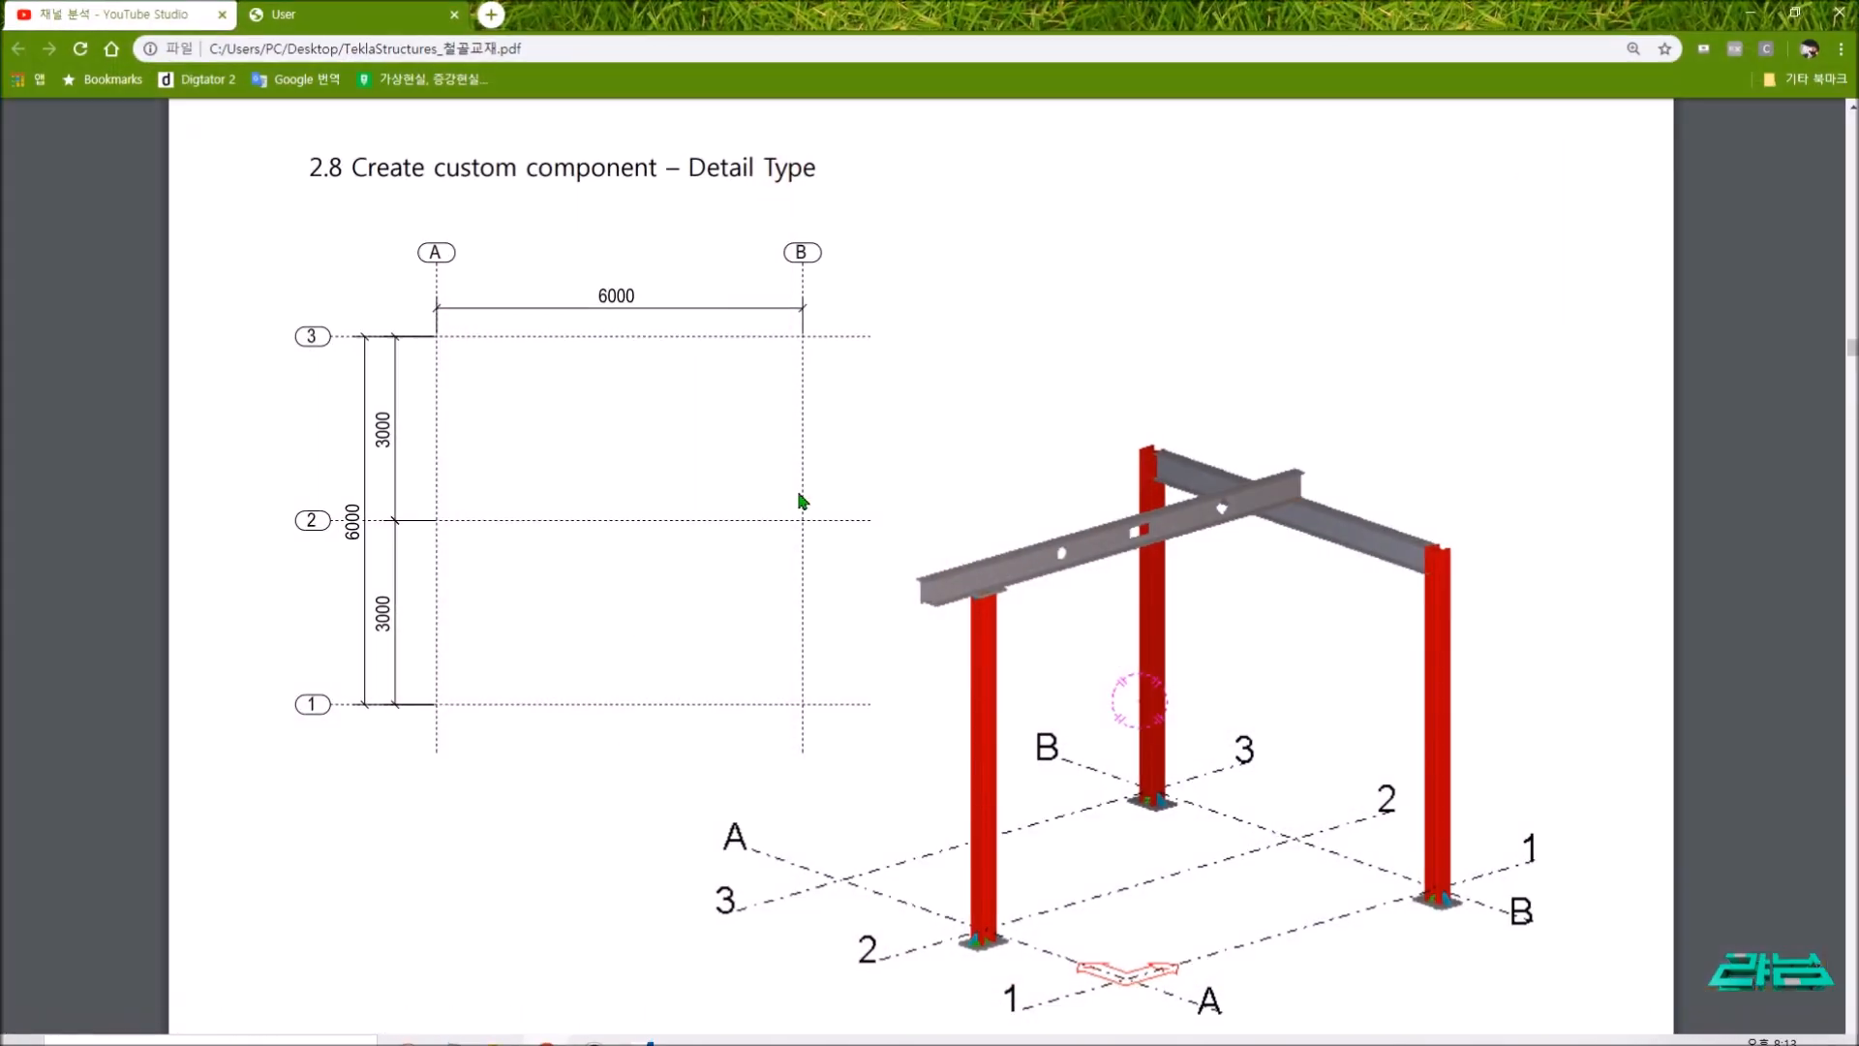
{"action": "scroll", "coordinate": [535, 382], "scroll_direction": "down", "scroll_amount": 3}
{"action": "scroll", "coordinate": [581, 419], "scroll_direction": "down", "scroll_amount": 10}
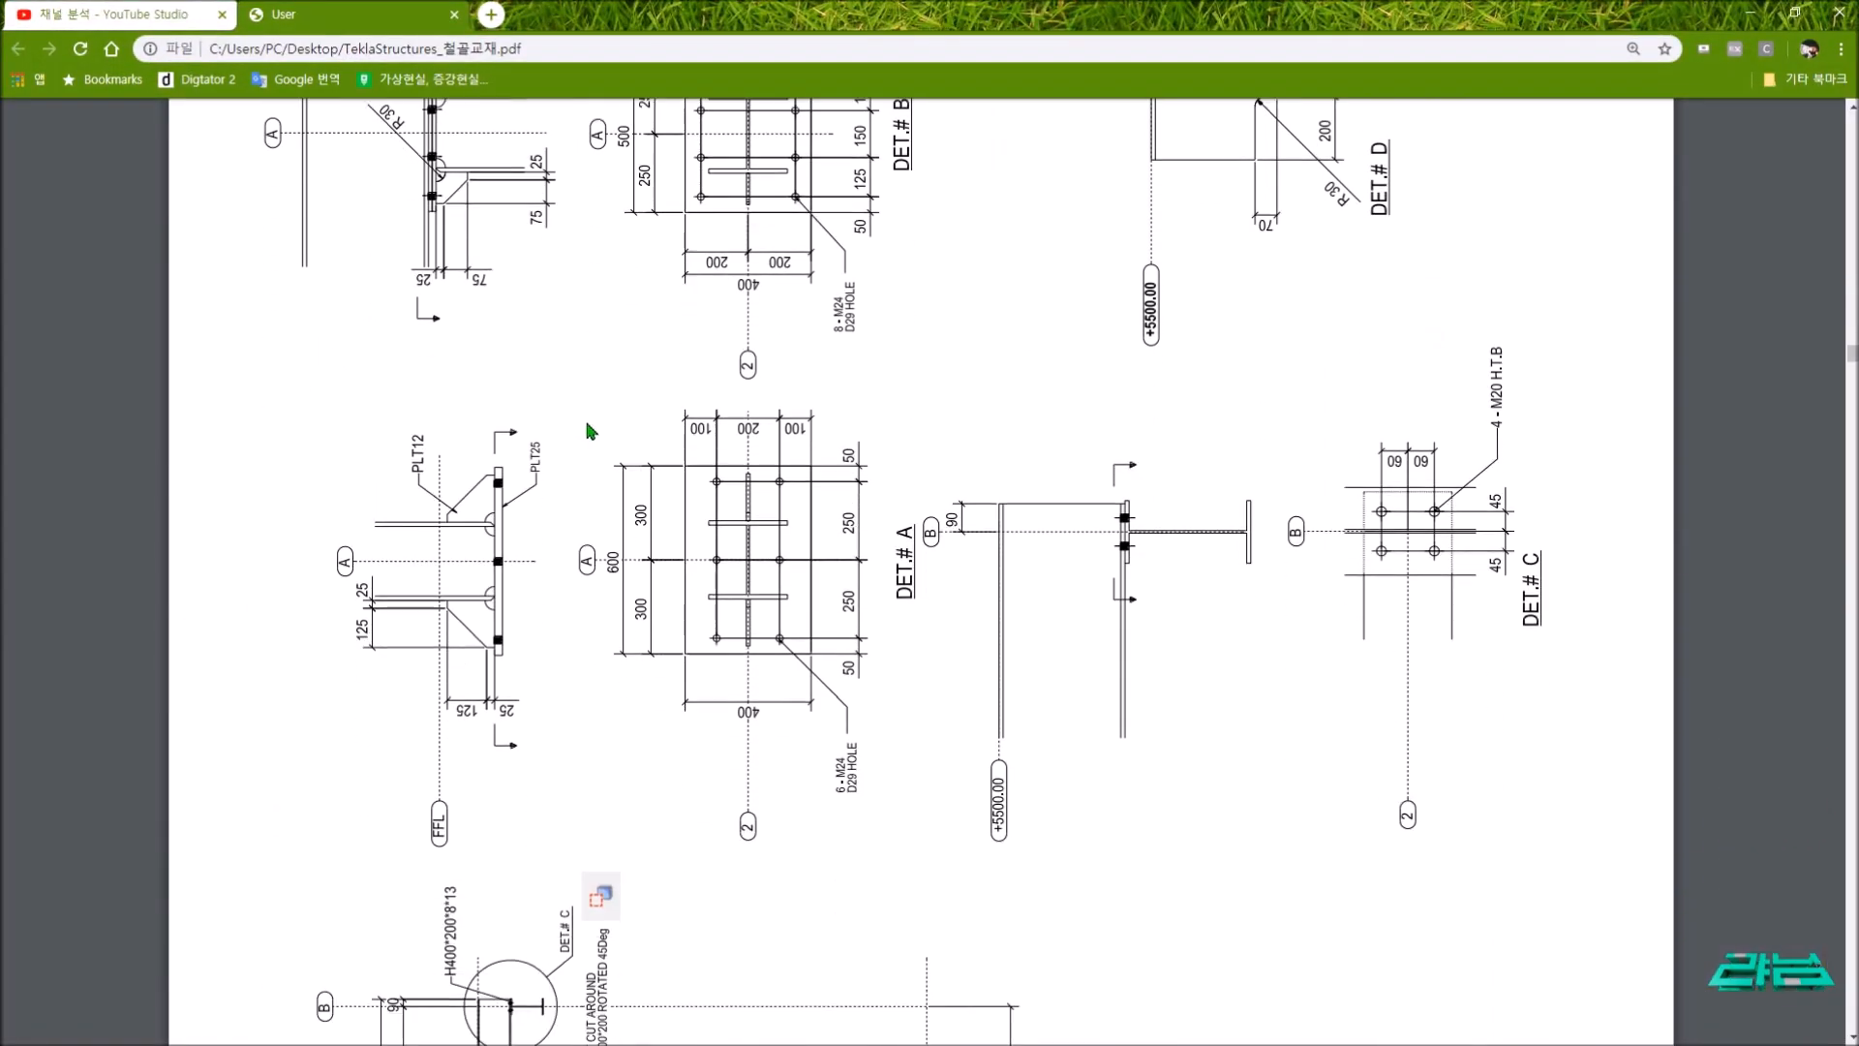
{"action": "scroll", "coordinate": [596, 426], "scroll_direction": "up", "scroll_amount": 12}
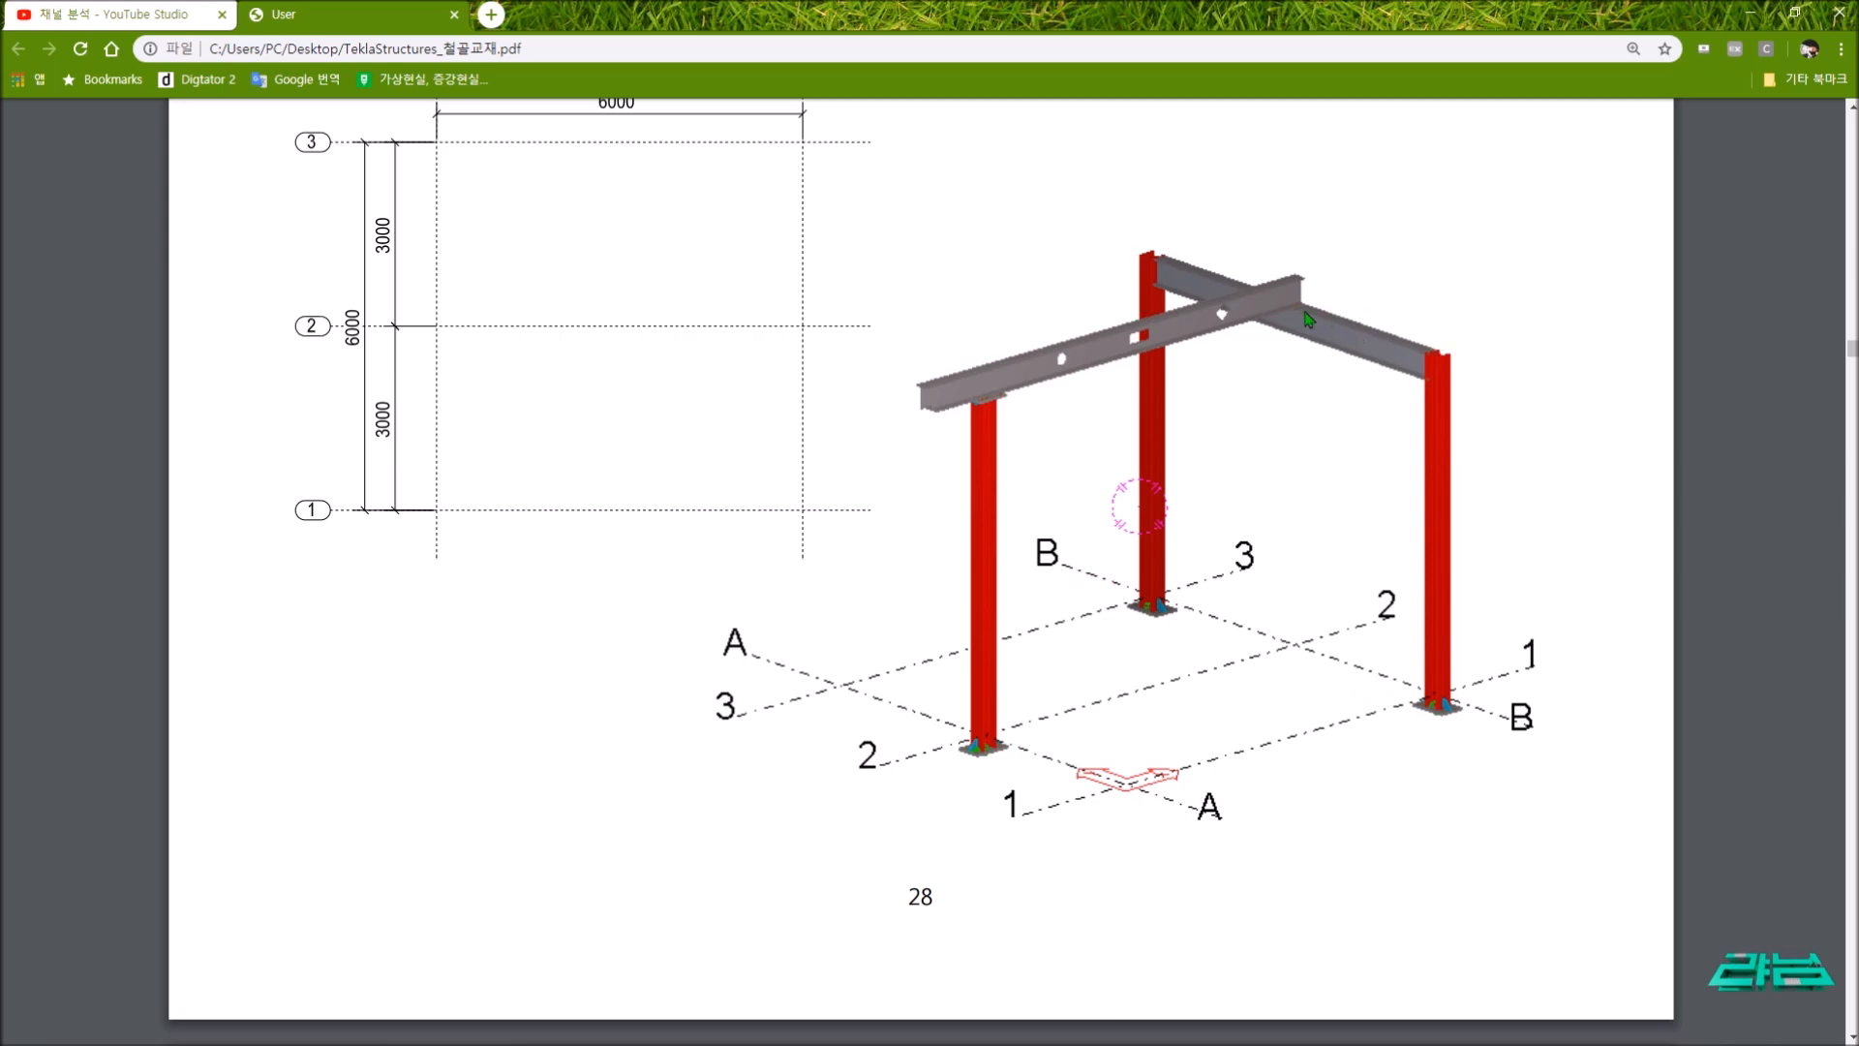
{"action": "scroll", "coordinate": [1056, 381], "scroll_direction": "down", "scroll_amount": 13}
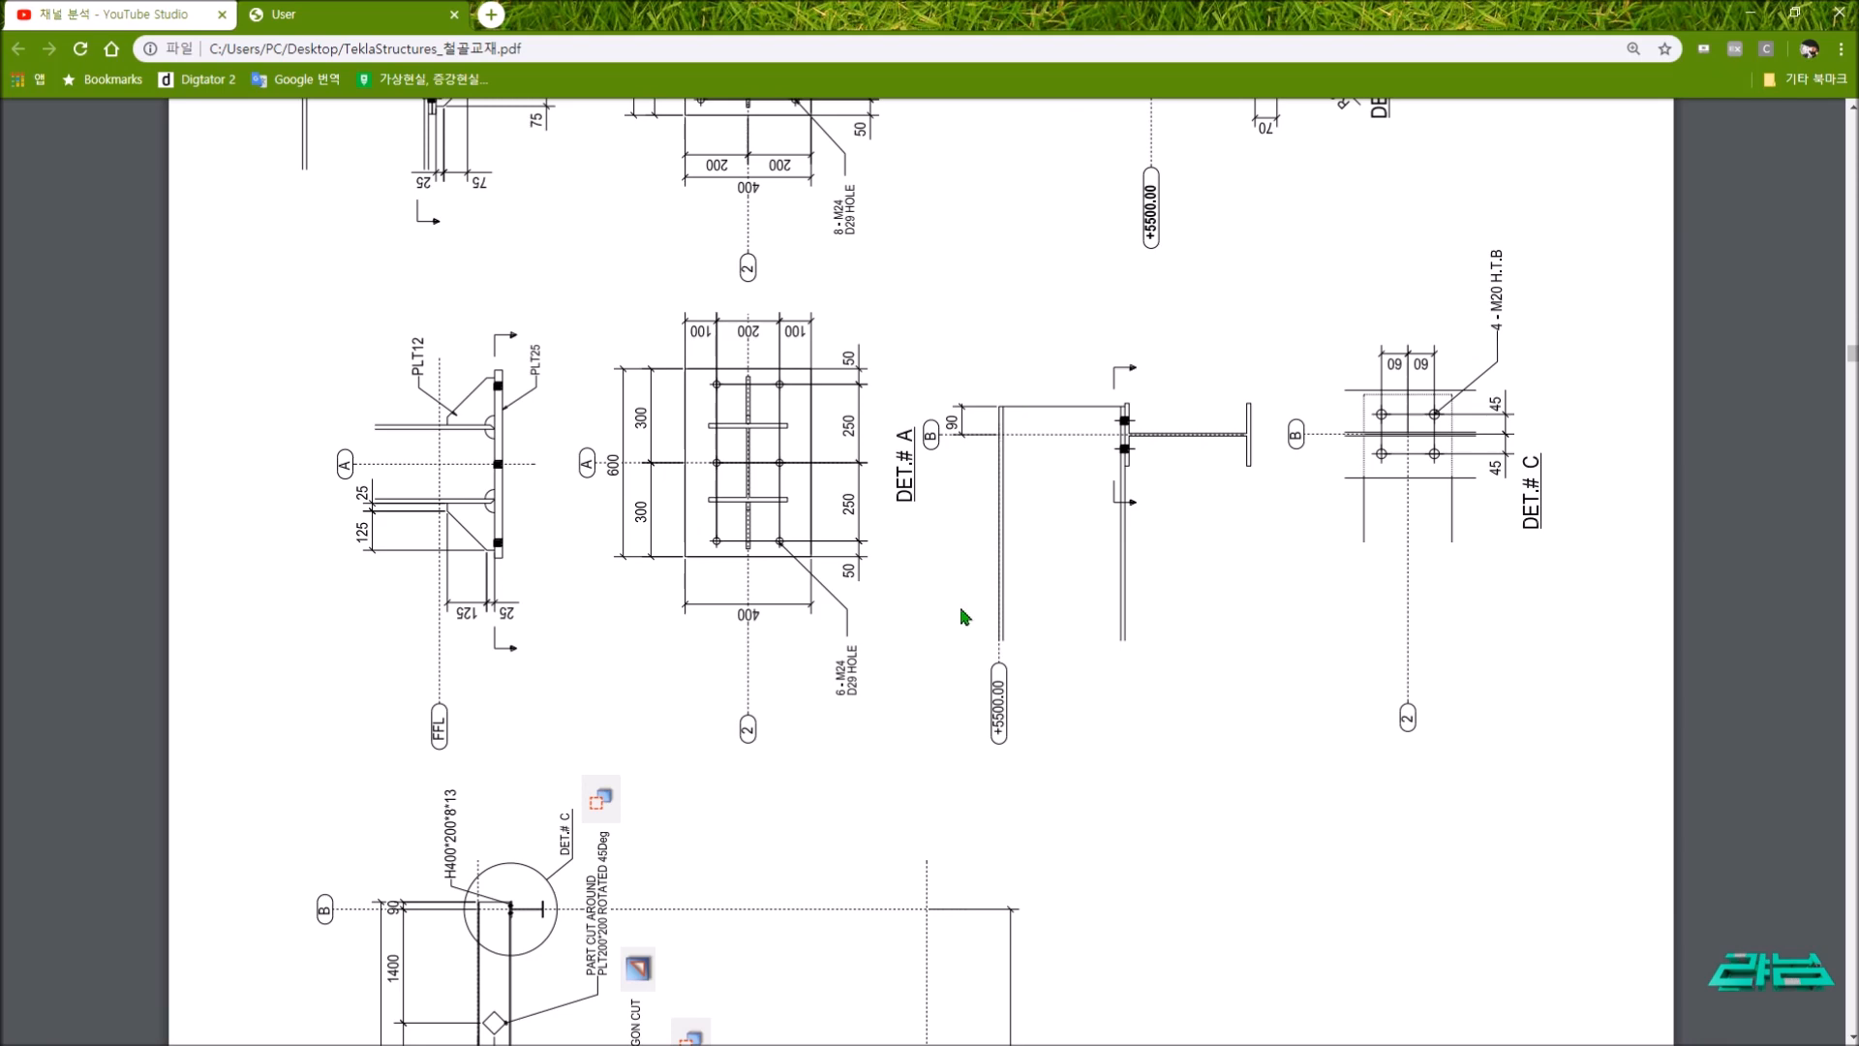
- Return to Tekla Structures and examine the H400*200*8*13 beam dimensions and the DET.# C connection on the reference drawing in plan view
{"action": "key", "text": "alt+Tab"}
{"action": "scroll", "coordinate": [912, 636], "scroll_direction": "up", "scroll_amount": 5}
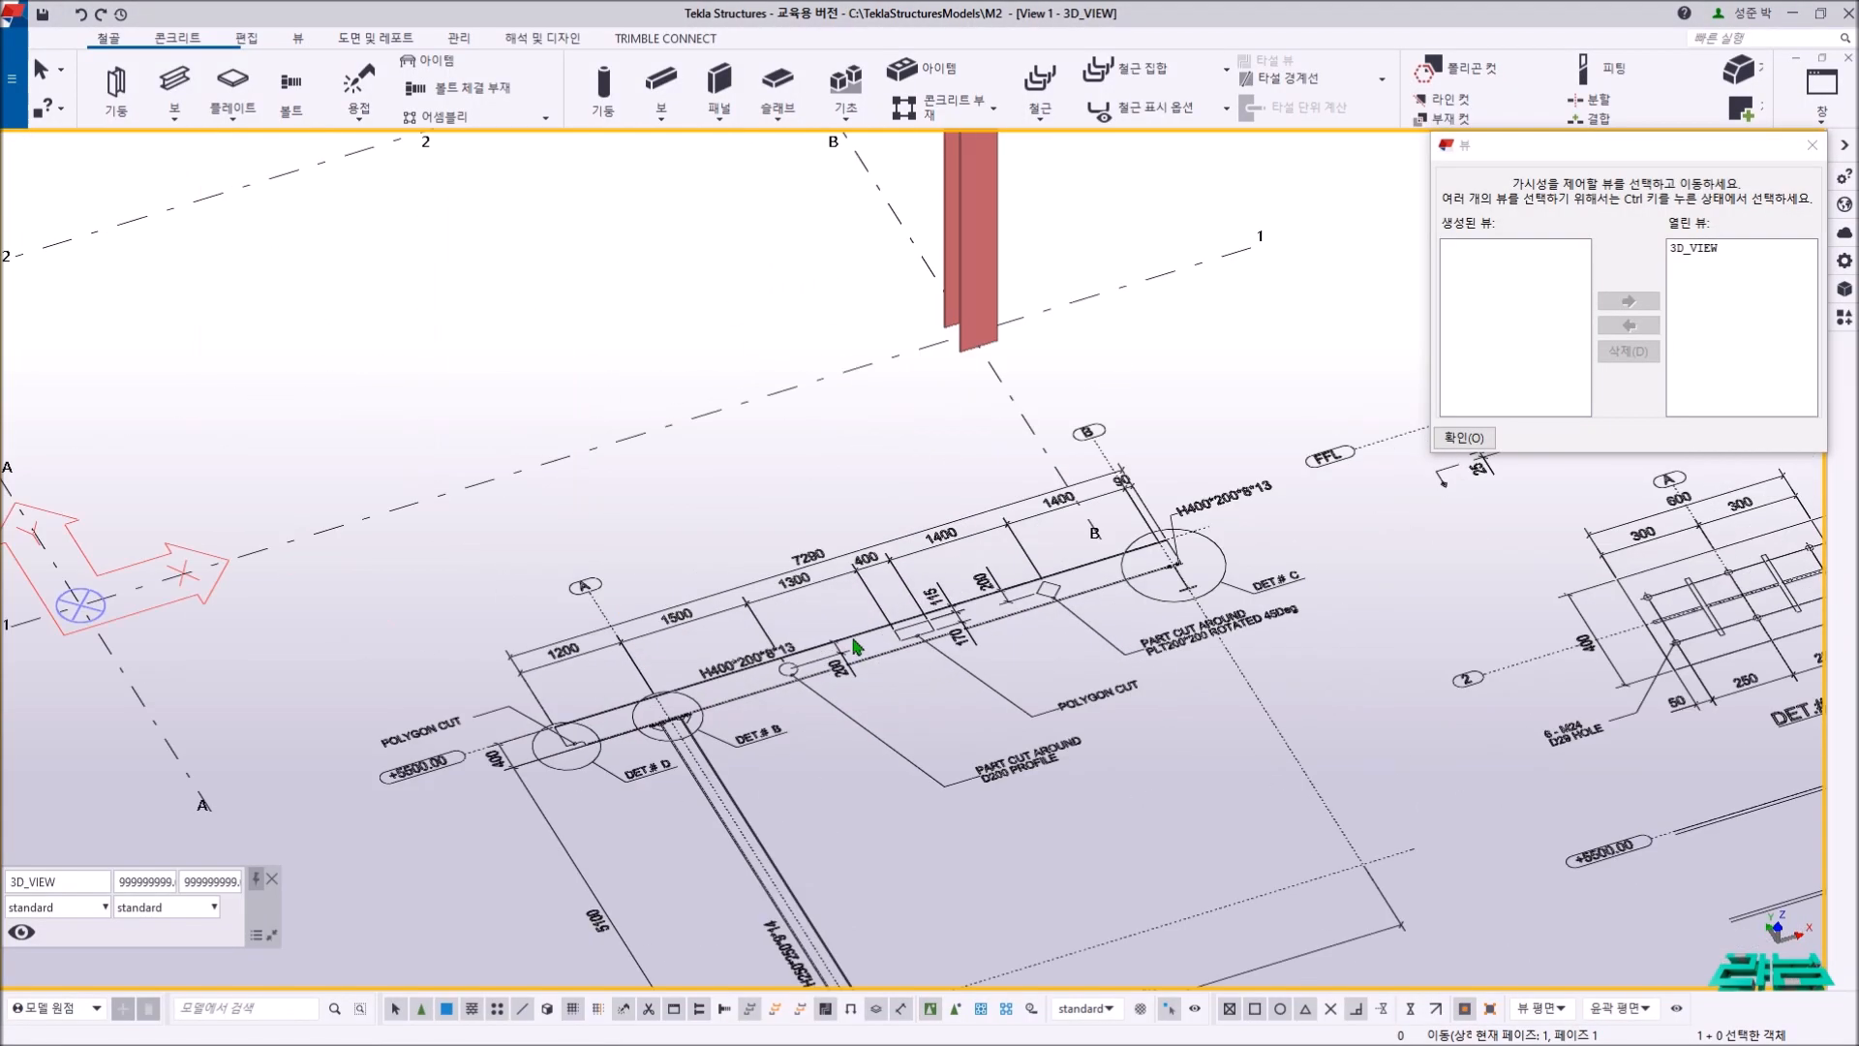
{"action": "scroll", "coordinate": [664, 668], "scroll_direction": "down", "scroll_amount": 4}
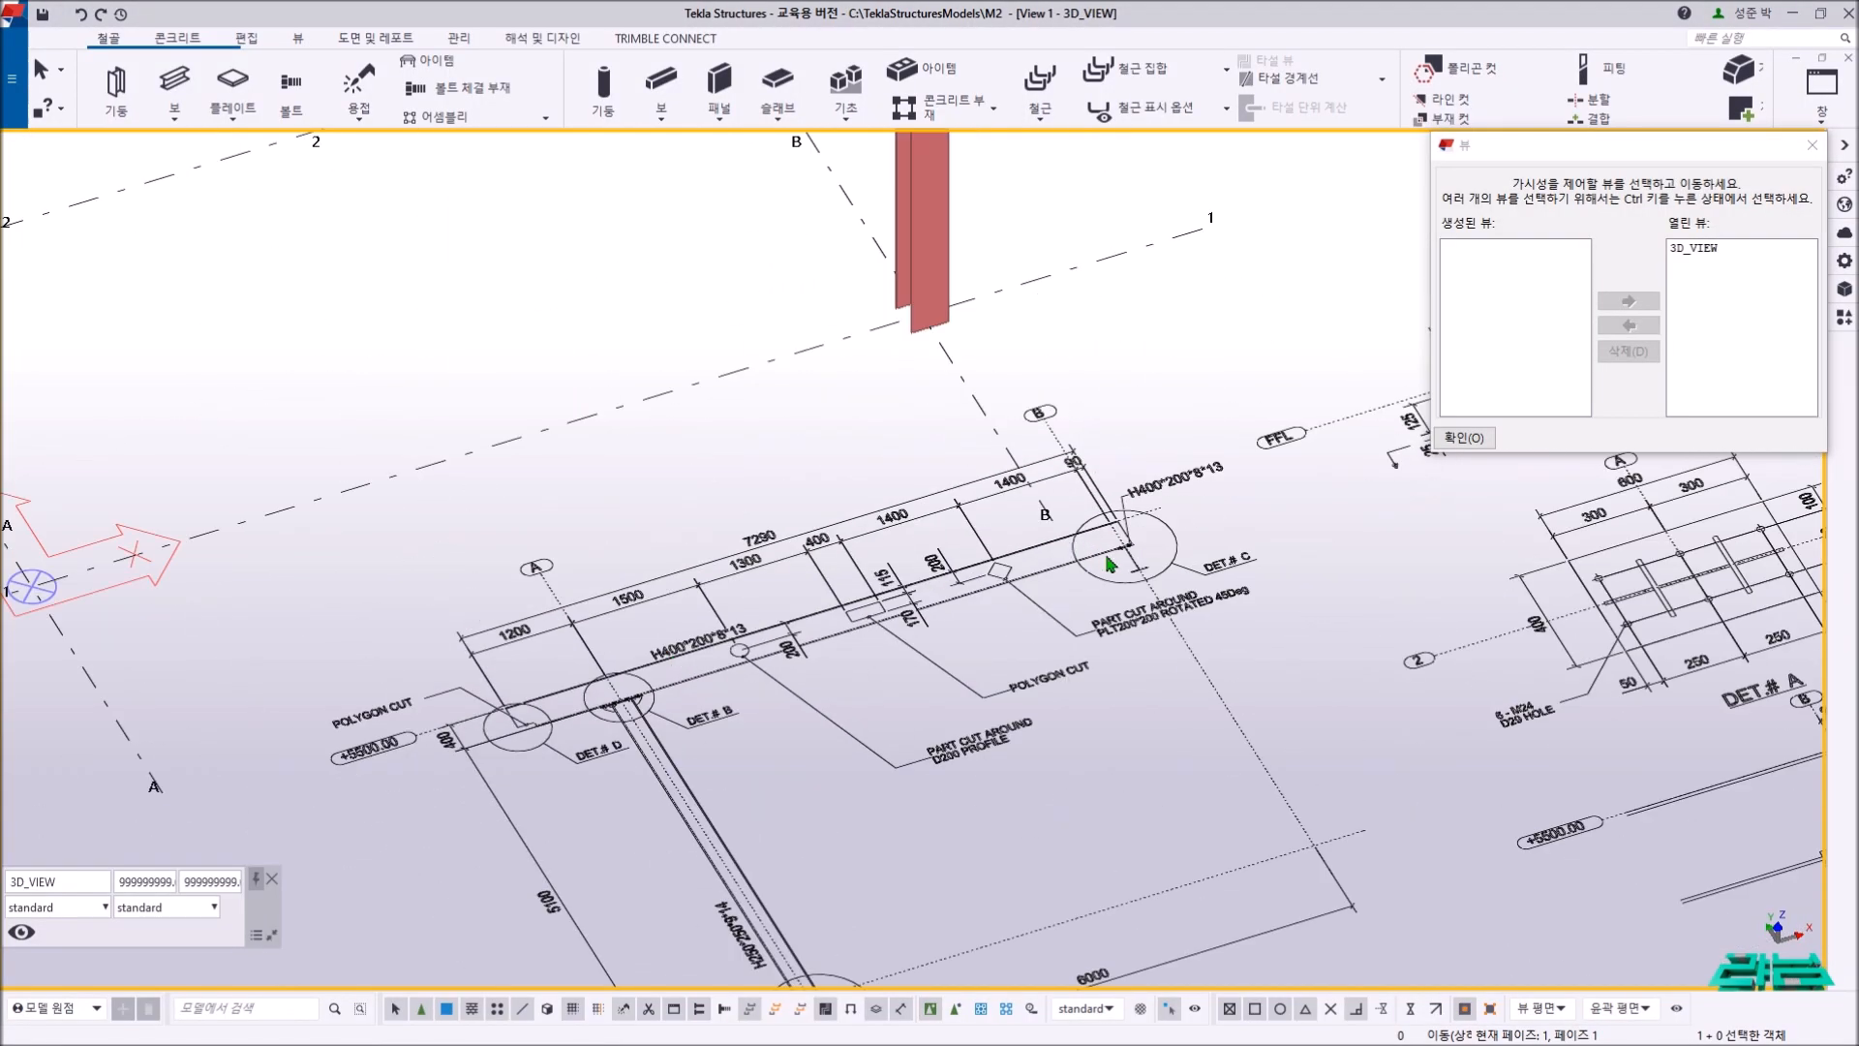
{"action": "scroll", "coordinate": [1114, 557], "scroll_direction": "up", "scroll_amount": 5}
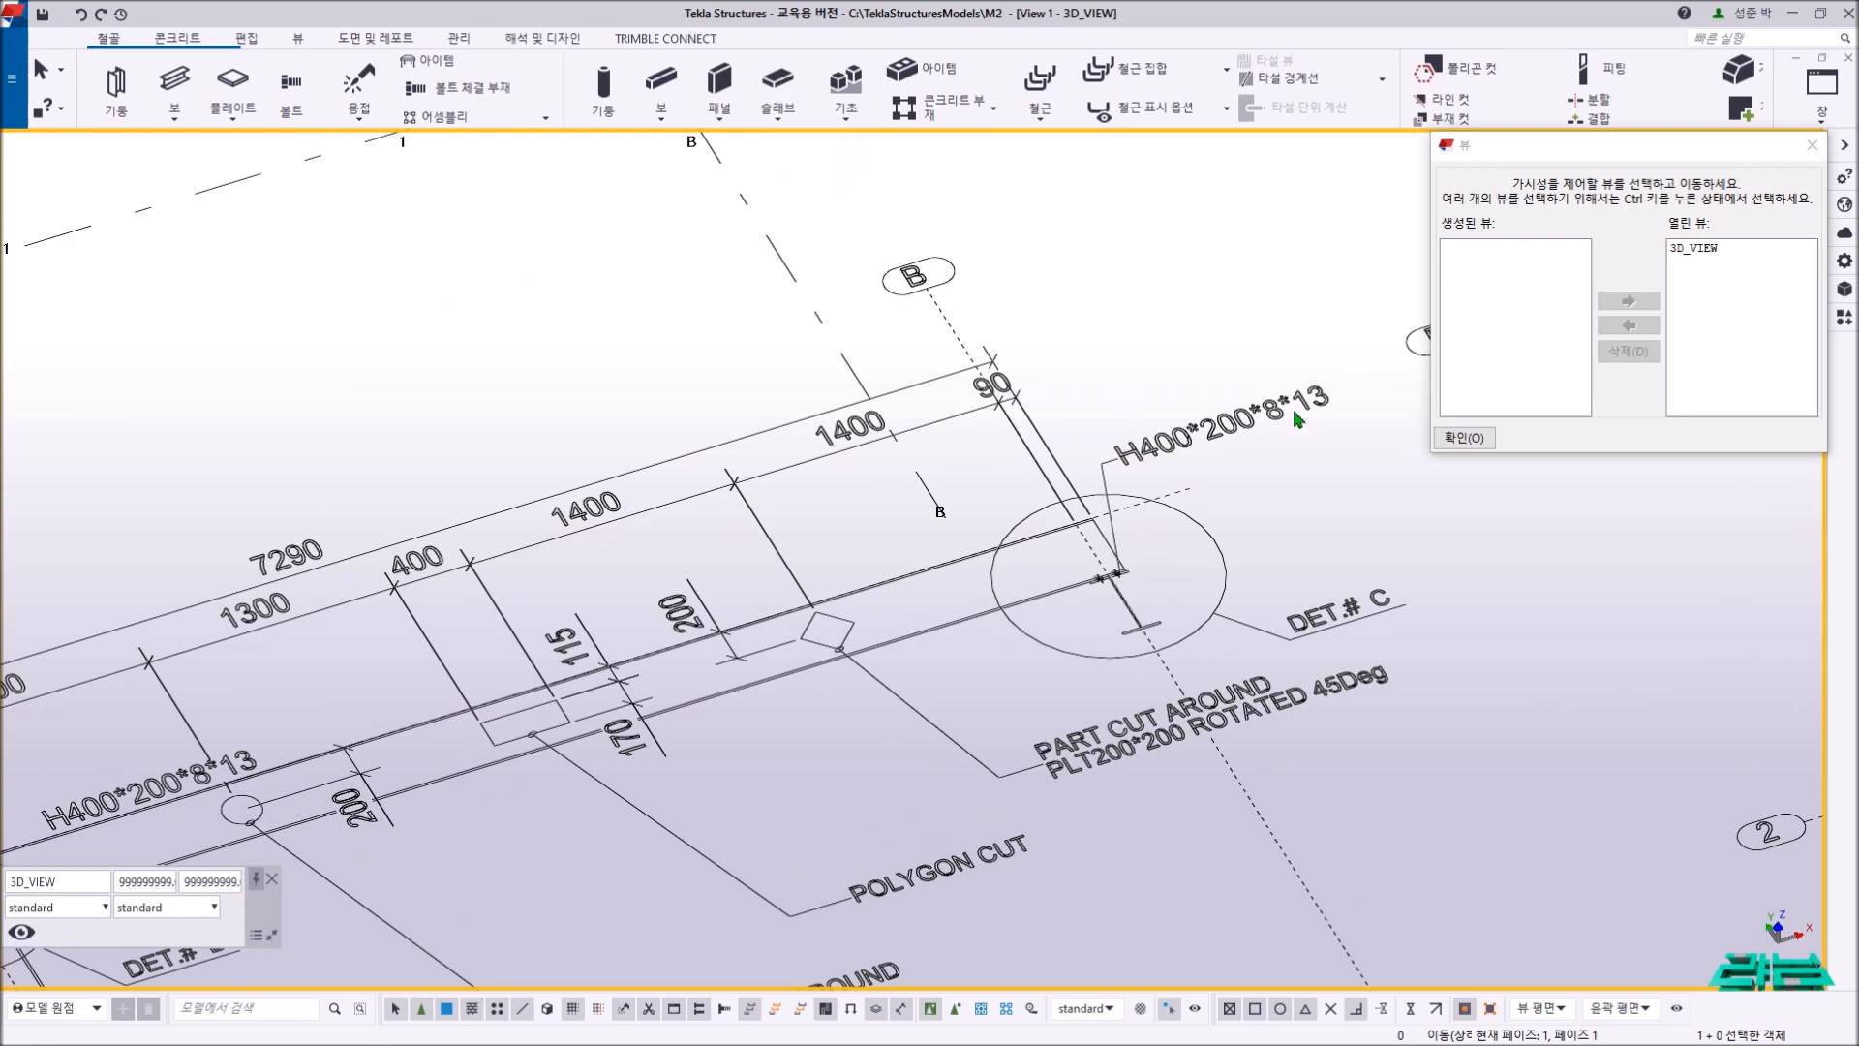
{"action": "scroll", "coordinate": [1214, 464], "scroll_direction": "down", "scroll_amount": 4}
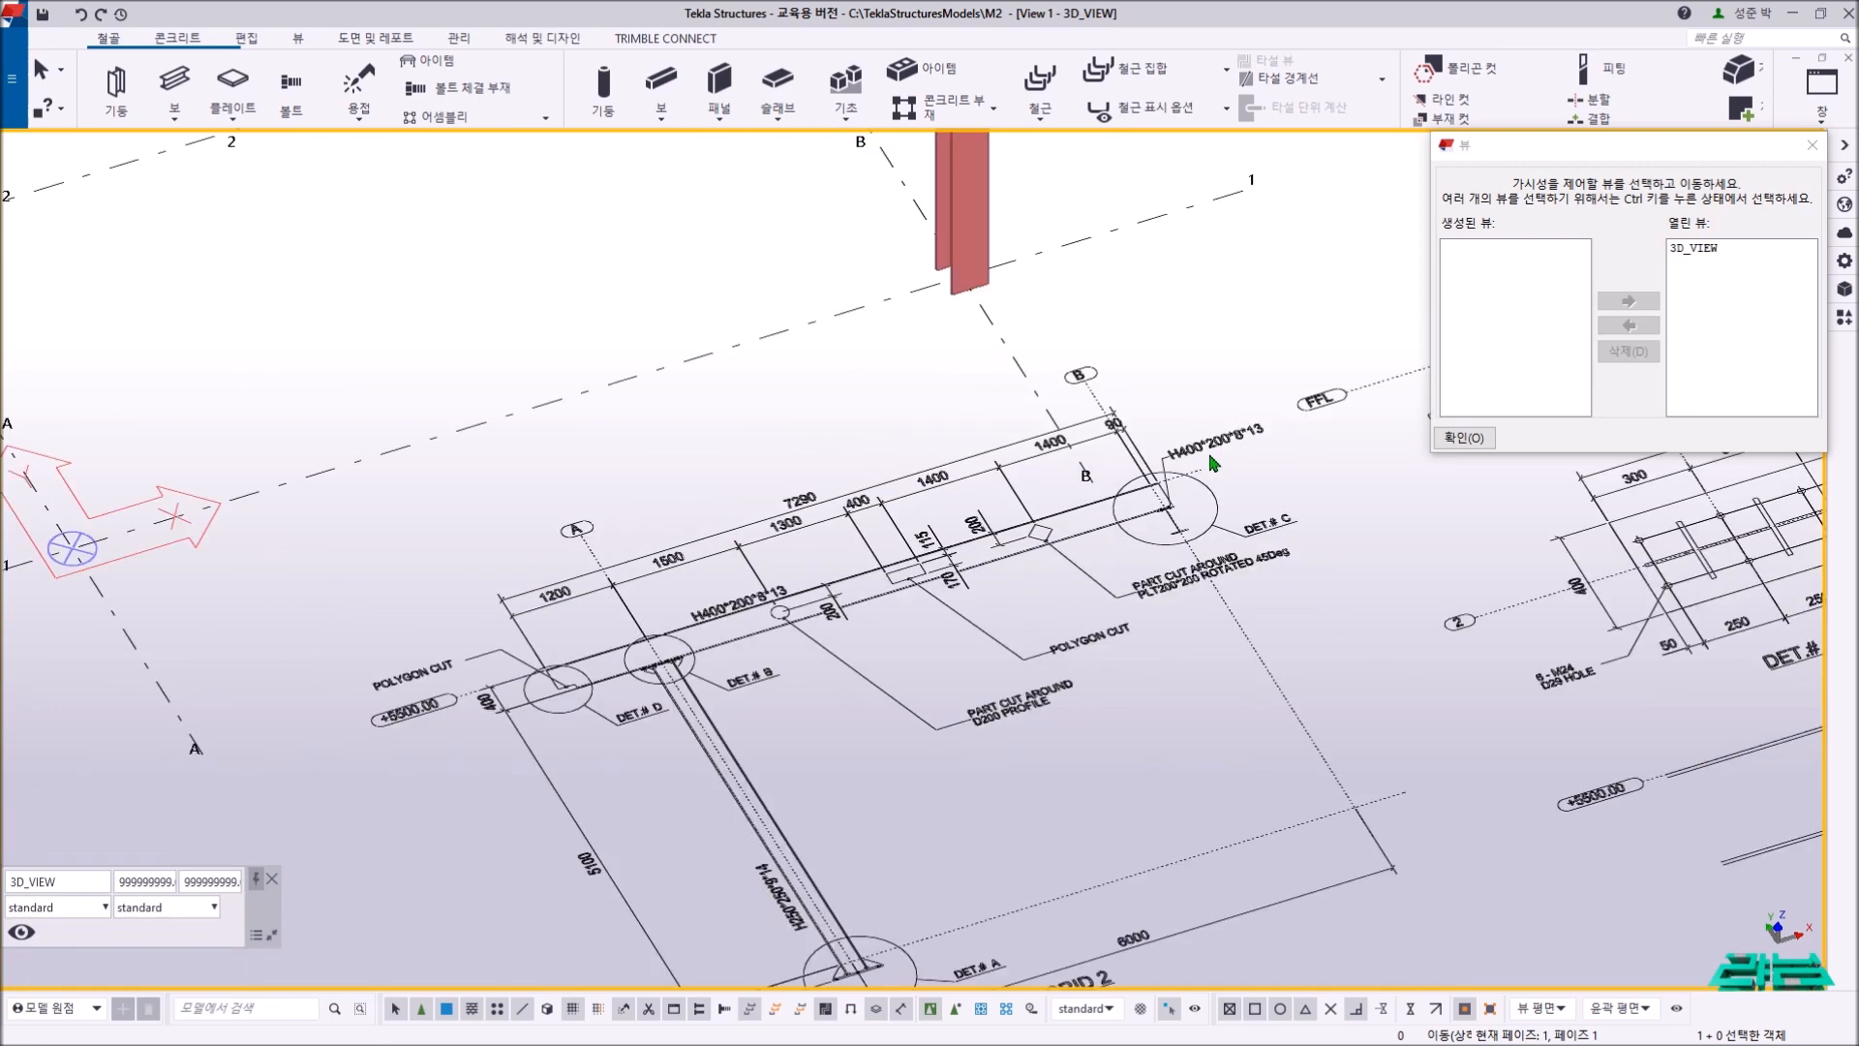
{"action": "key", "text": "ctrl+p"}
{"action": "scroll", "coordinate": [501, 559], "scroll_direction": "up", "scroll_amount": 5}
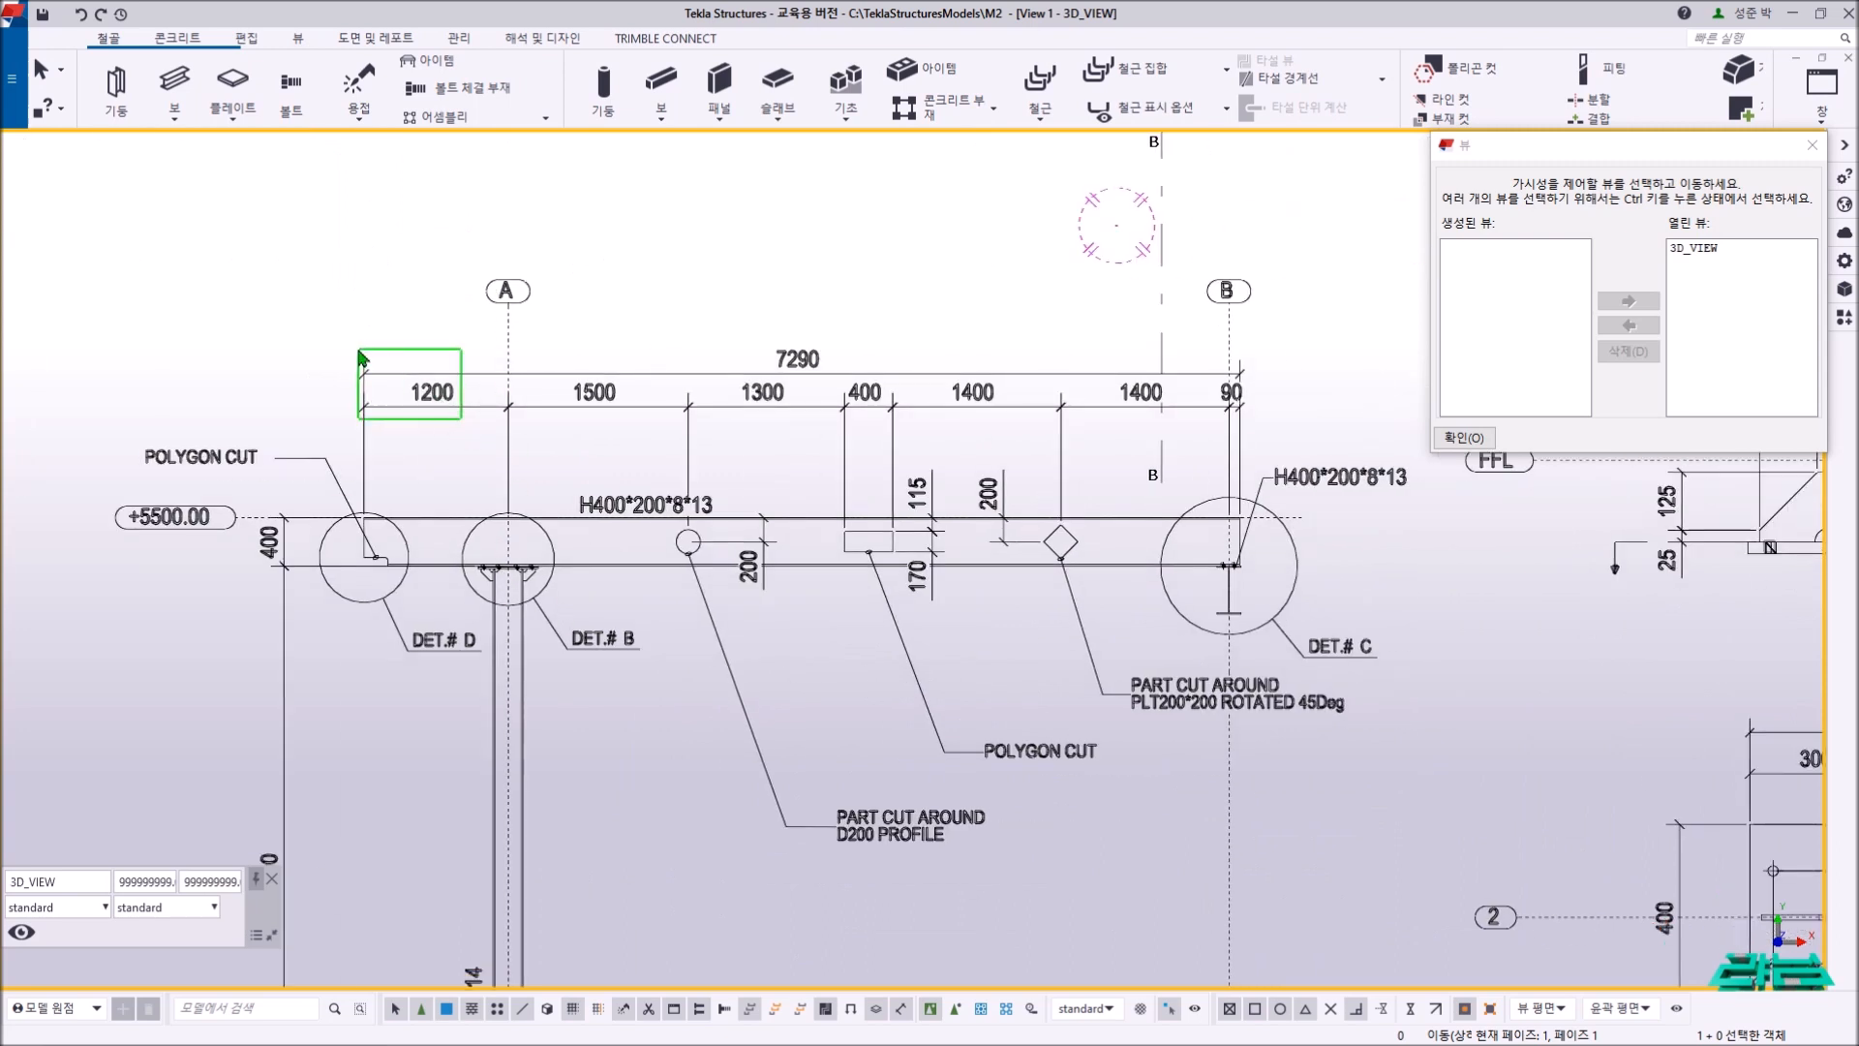
{"action": "scroll", "coordinate": [980, 476], "scroll_direction": "up", "scroll_amount": 5}
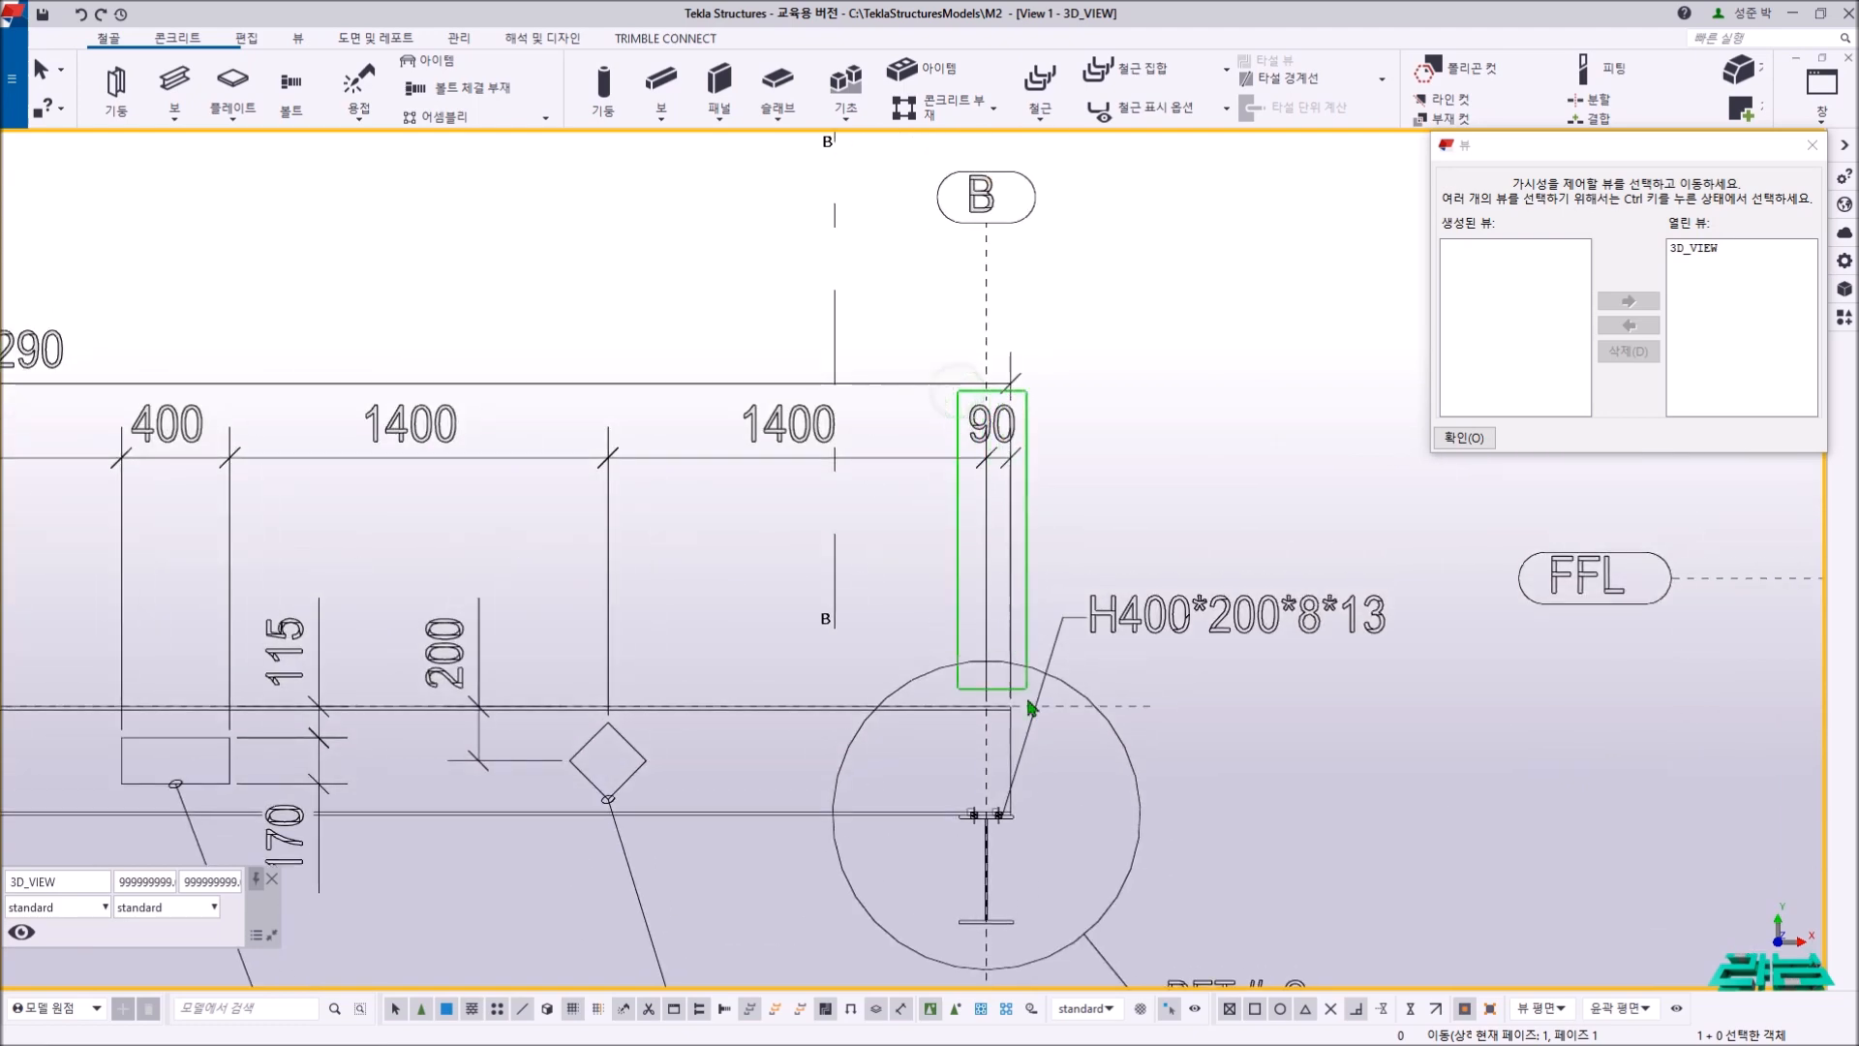
{"action": "scroll", "coordinate": [1029, 848], "scroll_direction": "up", "scroll_amount": 4}
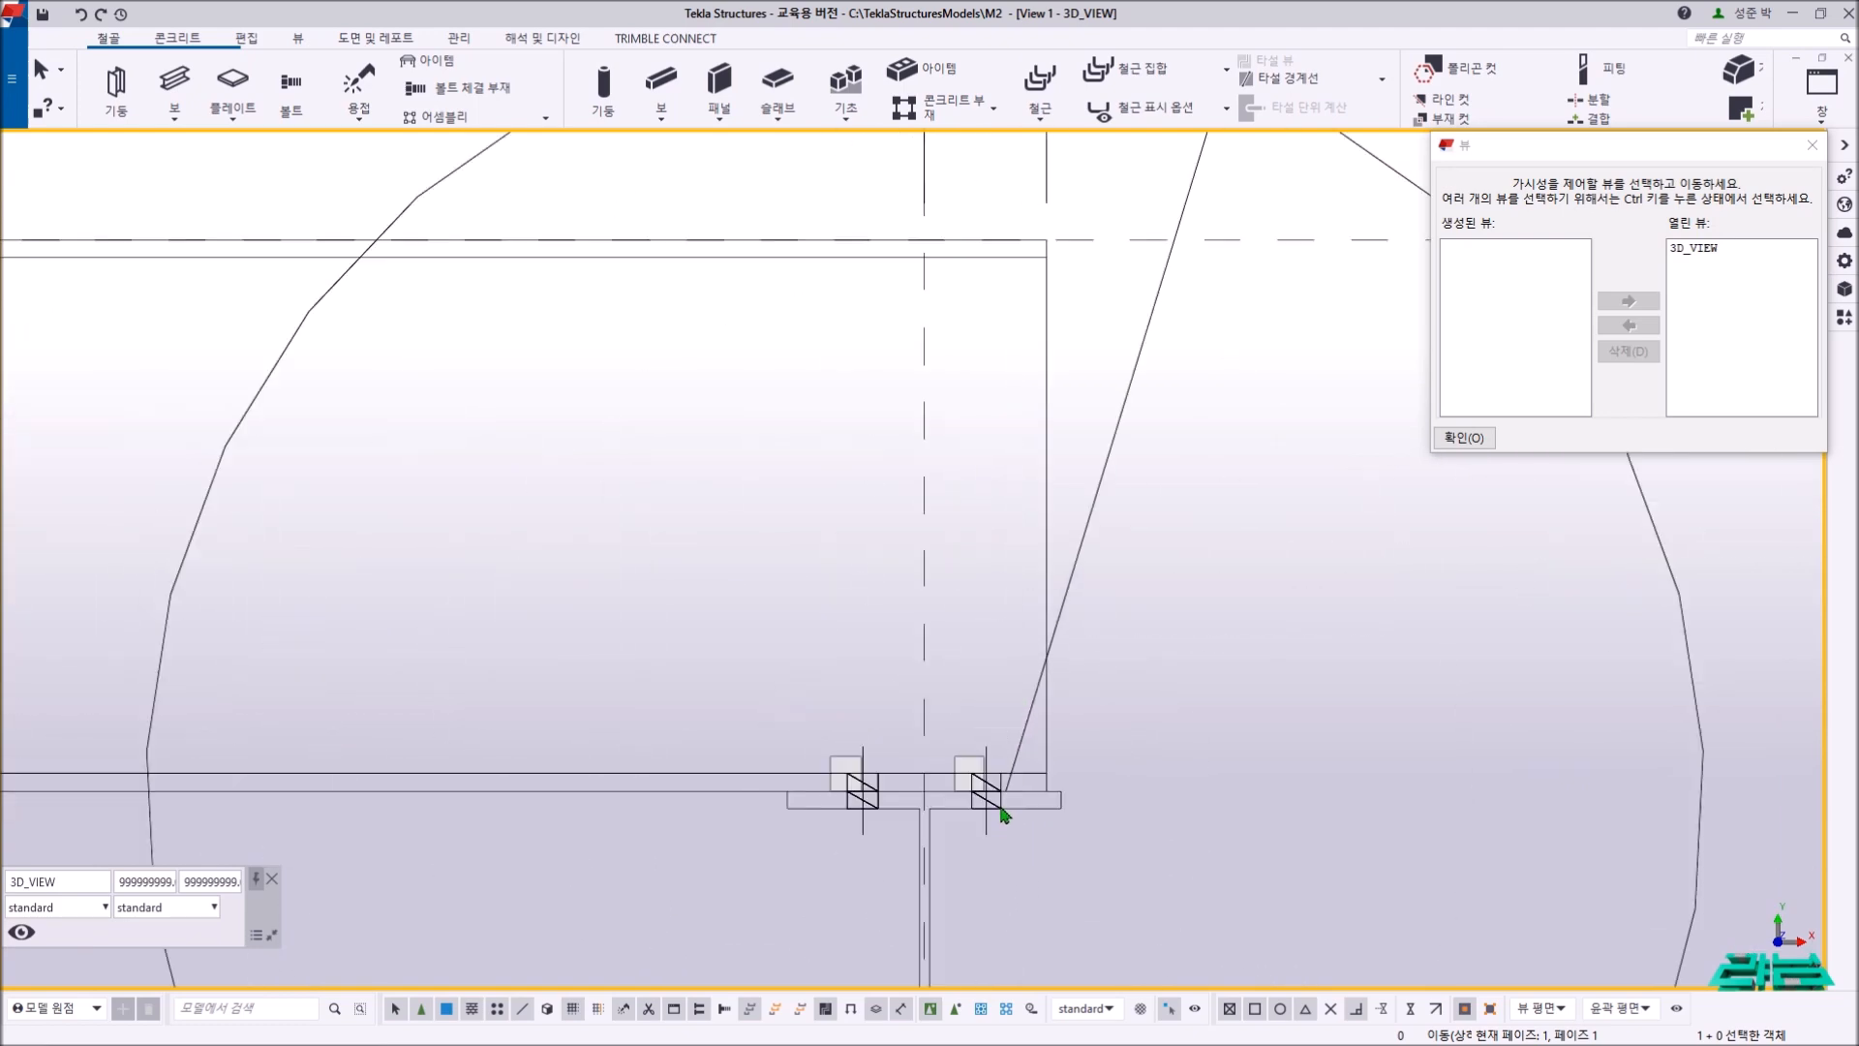
- Create views along the grid lines of the model grid
{"action": "scroll", "coordinate": [1000, 810], "scroll_direction": "down", "scroll_amount": 8}
{"action": "middle_click_drag", "start_coordinate": [900, 714], "coordinate": [1032, 636]}
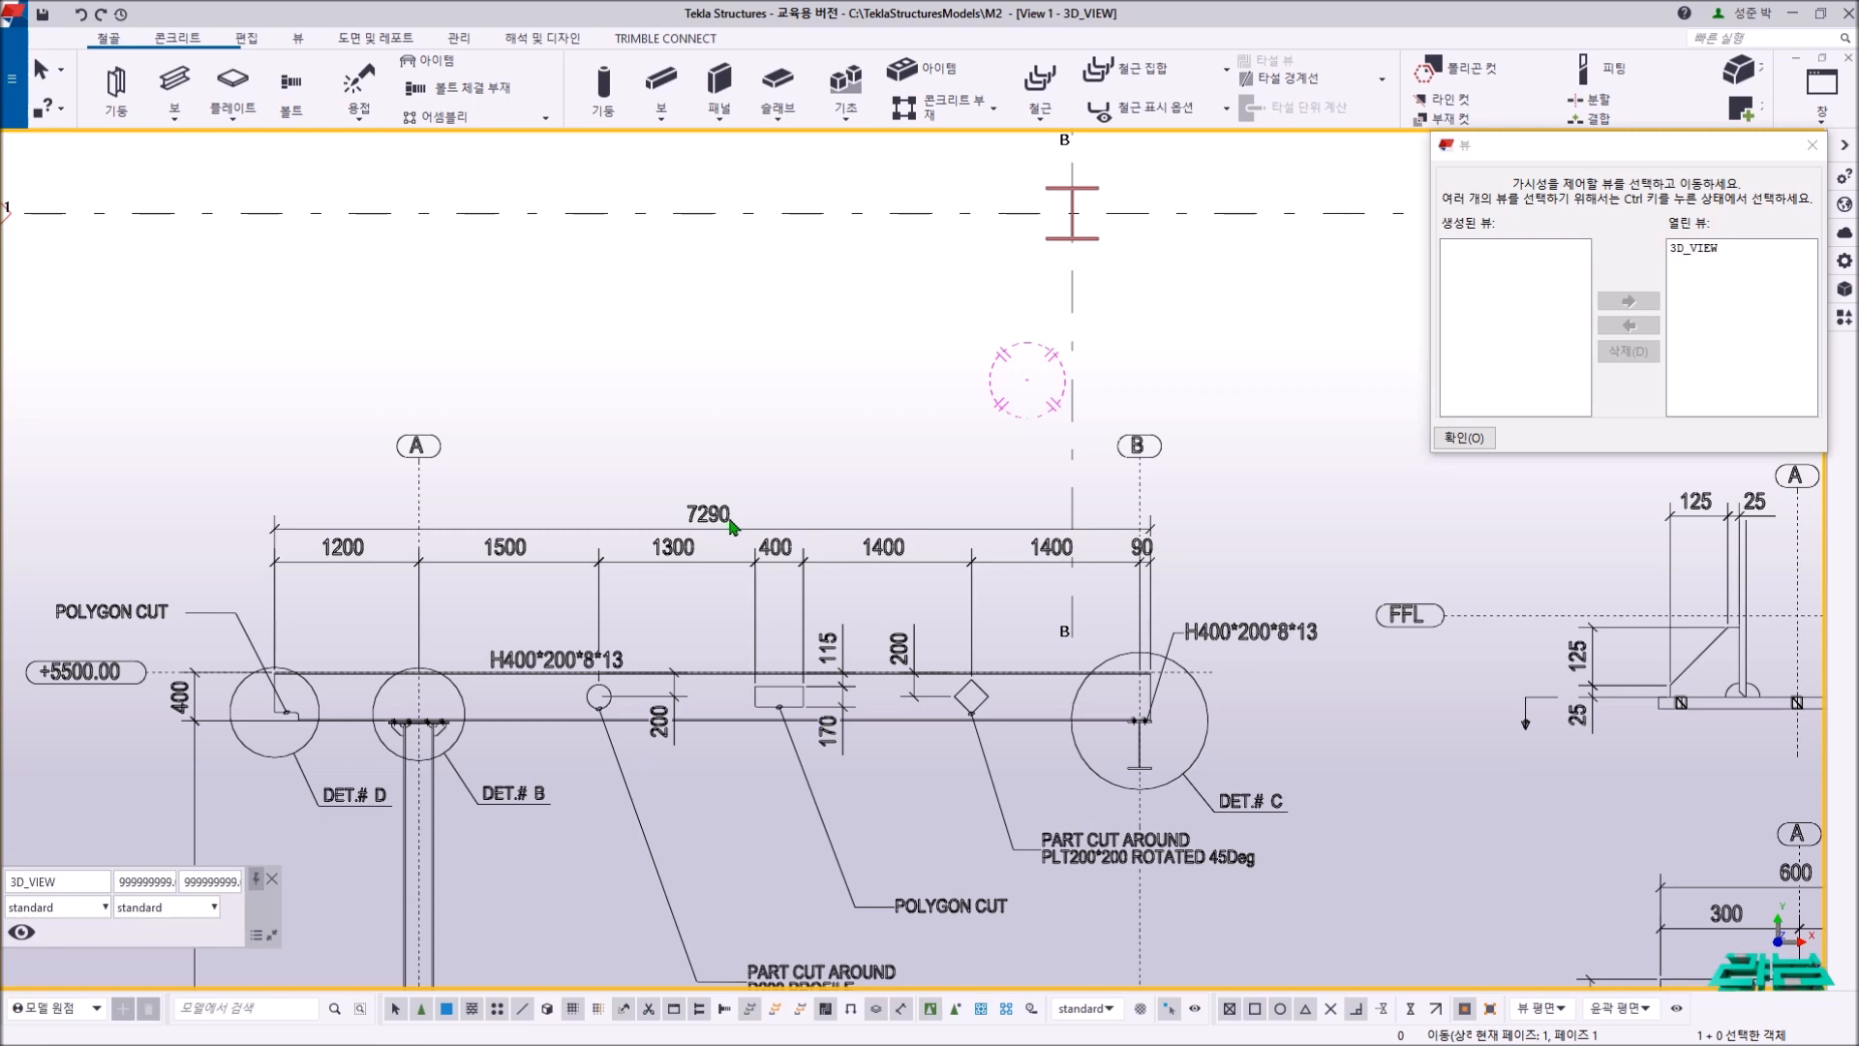
{"action": "scroll", "coordinate": [733, 528], "scroll_direction": "down", "scroll_amount": 4}
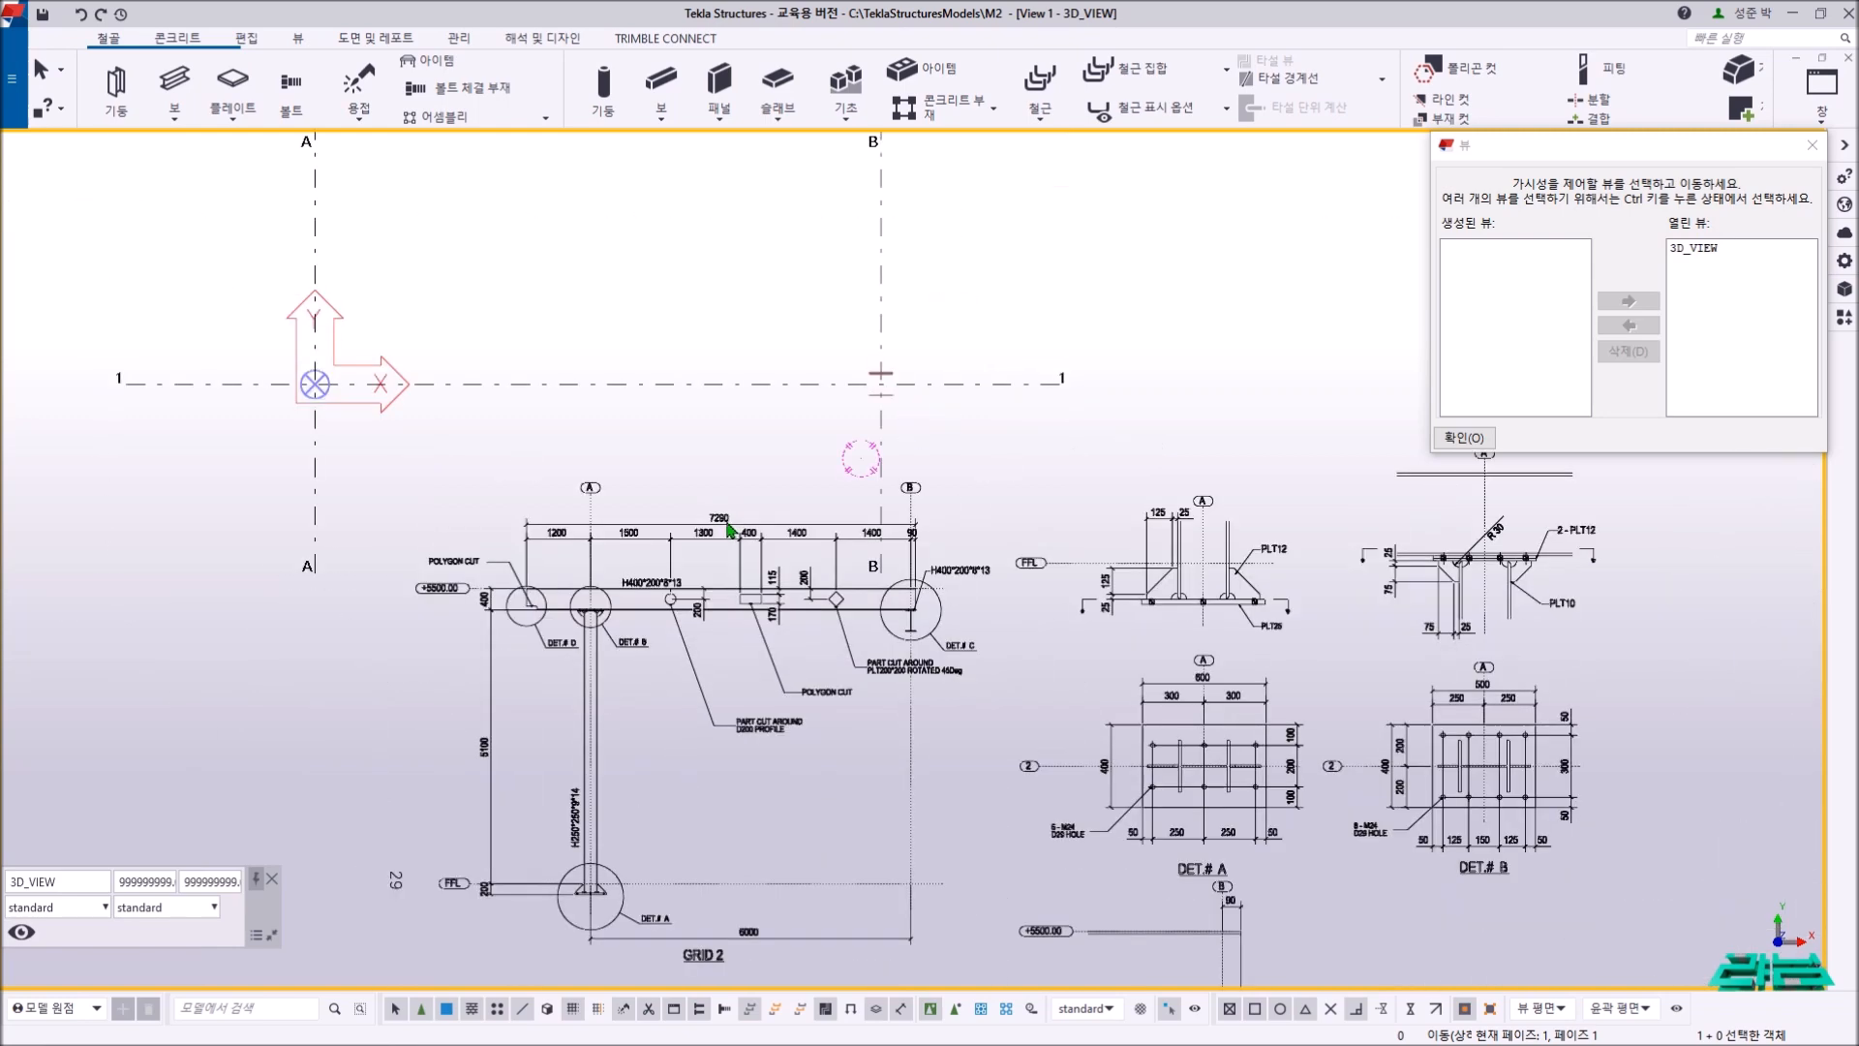
{"action": "mouse_move", "coordinate": [620, 413]}
{"action": "middle_mouse_down"}
{"action": "mouse_move", "coordinate": [638, 464]}
{"action": "mouse_move", "coordinate": [730, 368]}
{"action": "middle_mouse_up"}
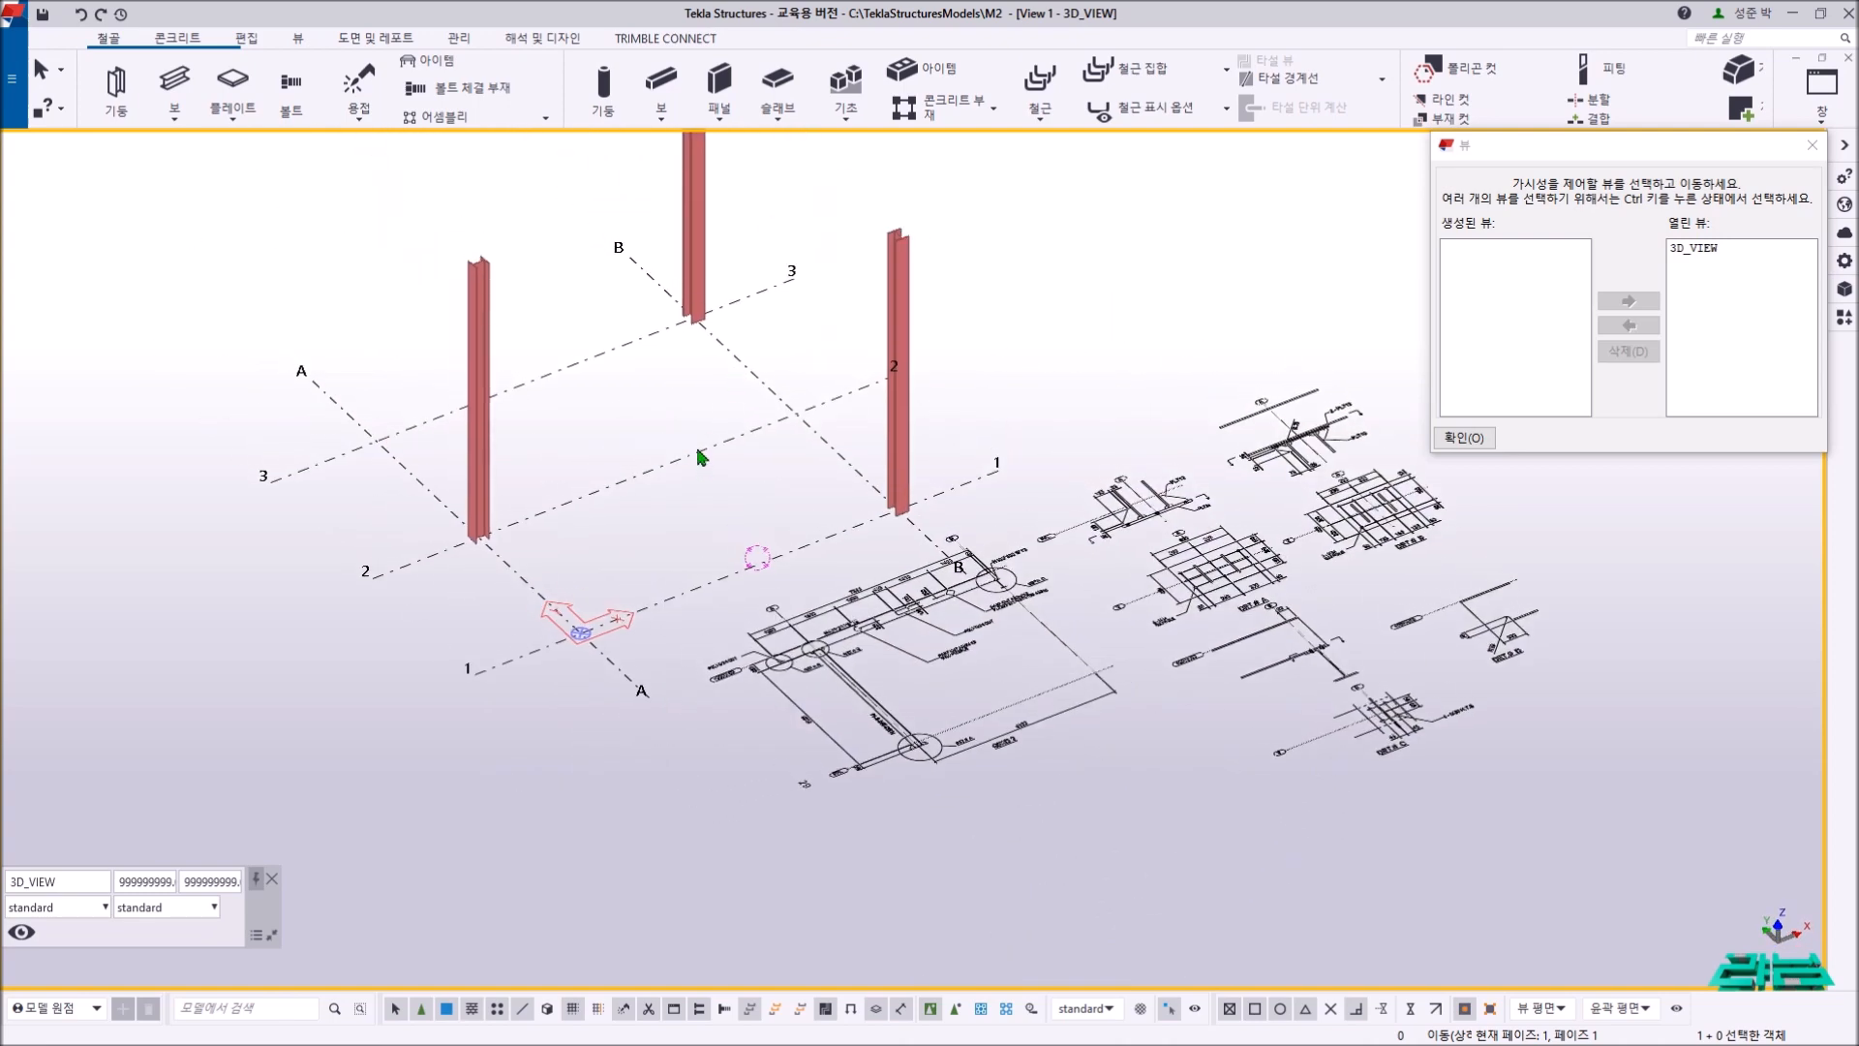
{"action": "left_click", "coordinate": [1551, 147]}
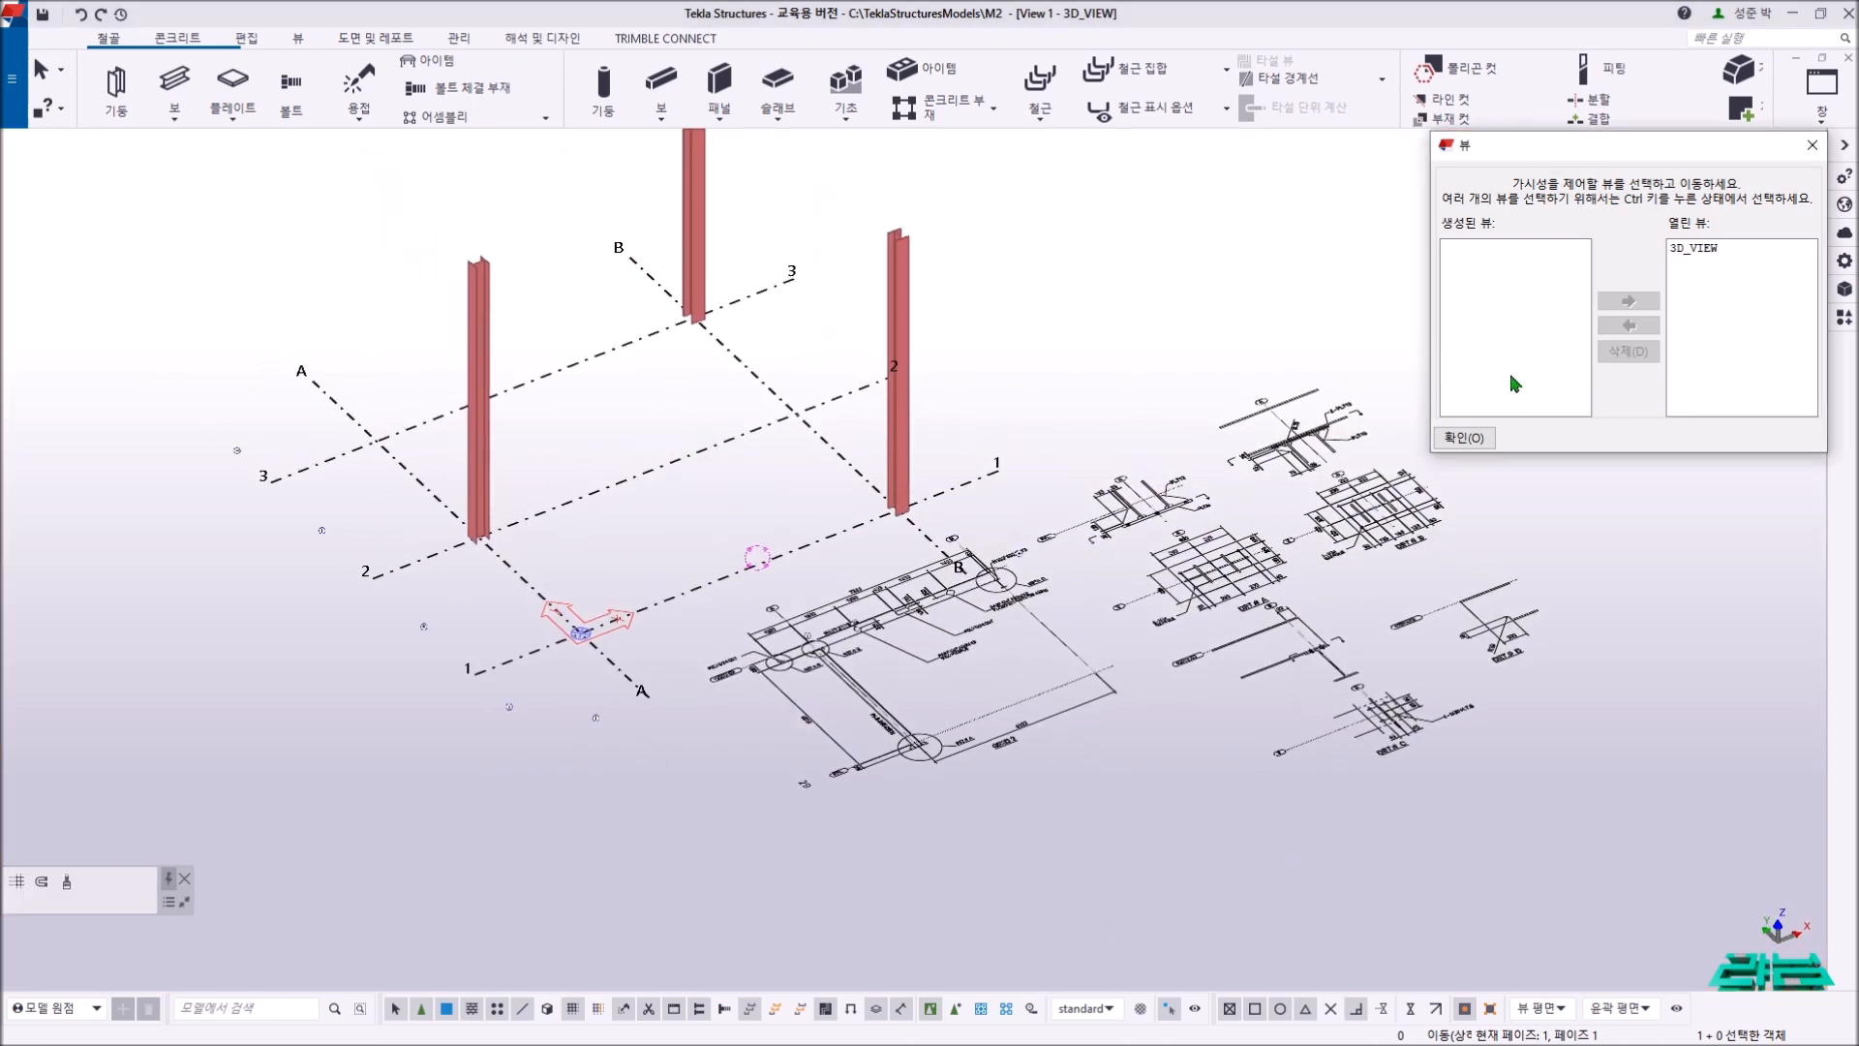
{"action": "left_click", "coordinate": [681, 471]}
{"action": "right_click", "coordinate": [678, 467]}
{"action": "mouse_move", "coordinate": [782, 738]}
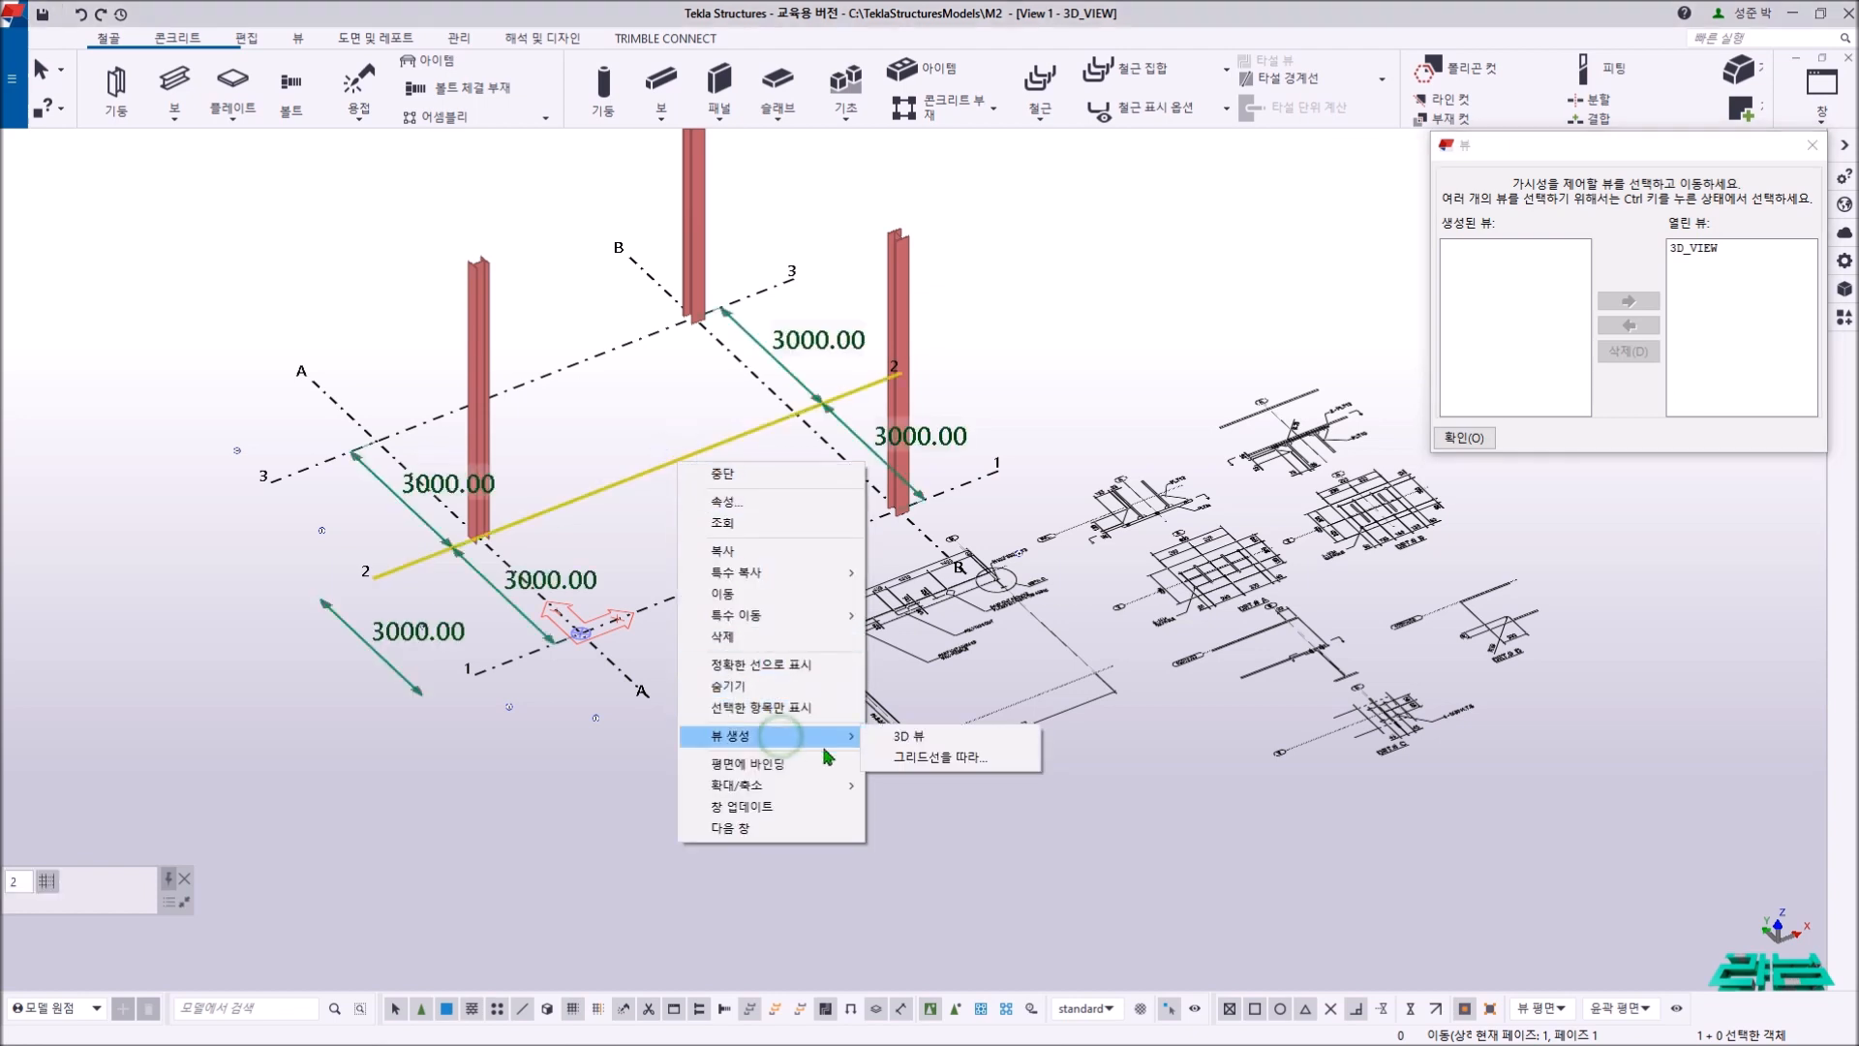
{"action": "left_click", "coordinate": [921, 762]}
{"action": "left_click_drag", "start_coordinate": [349, 224], "coordinate": [363, 178]}
{"action": "left_click", "coordinate": [236, 500]}
{"action": "left_click", "coordinate": [652, 500]}
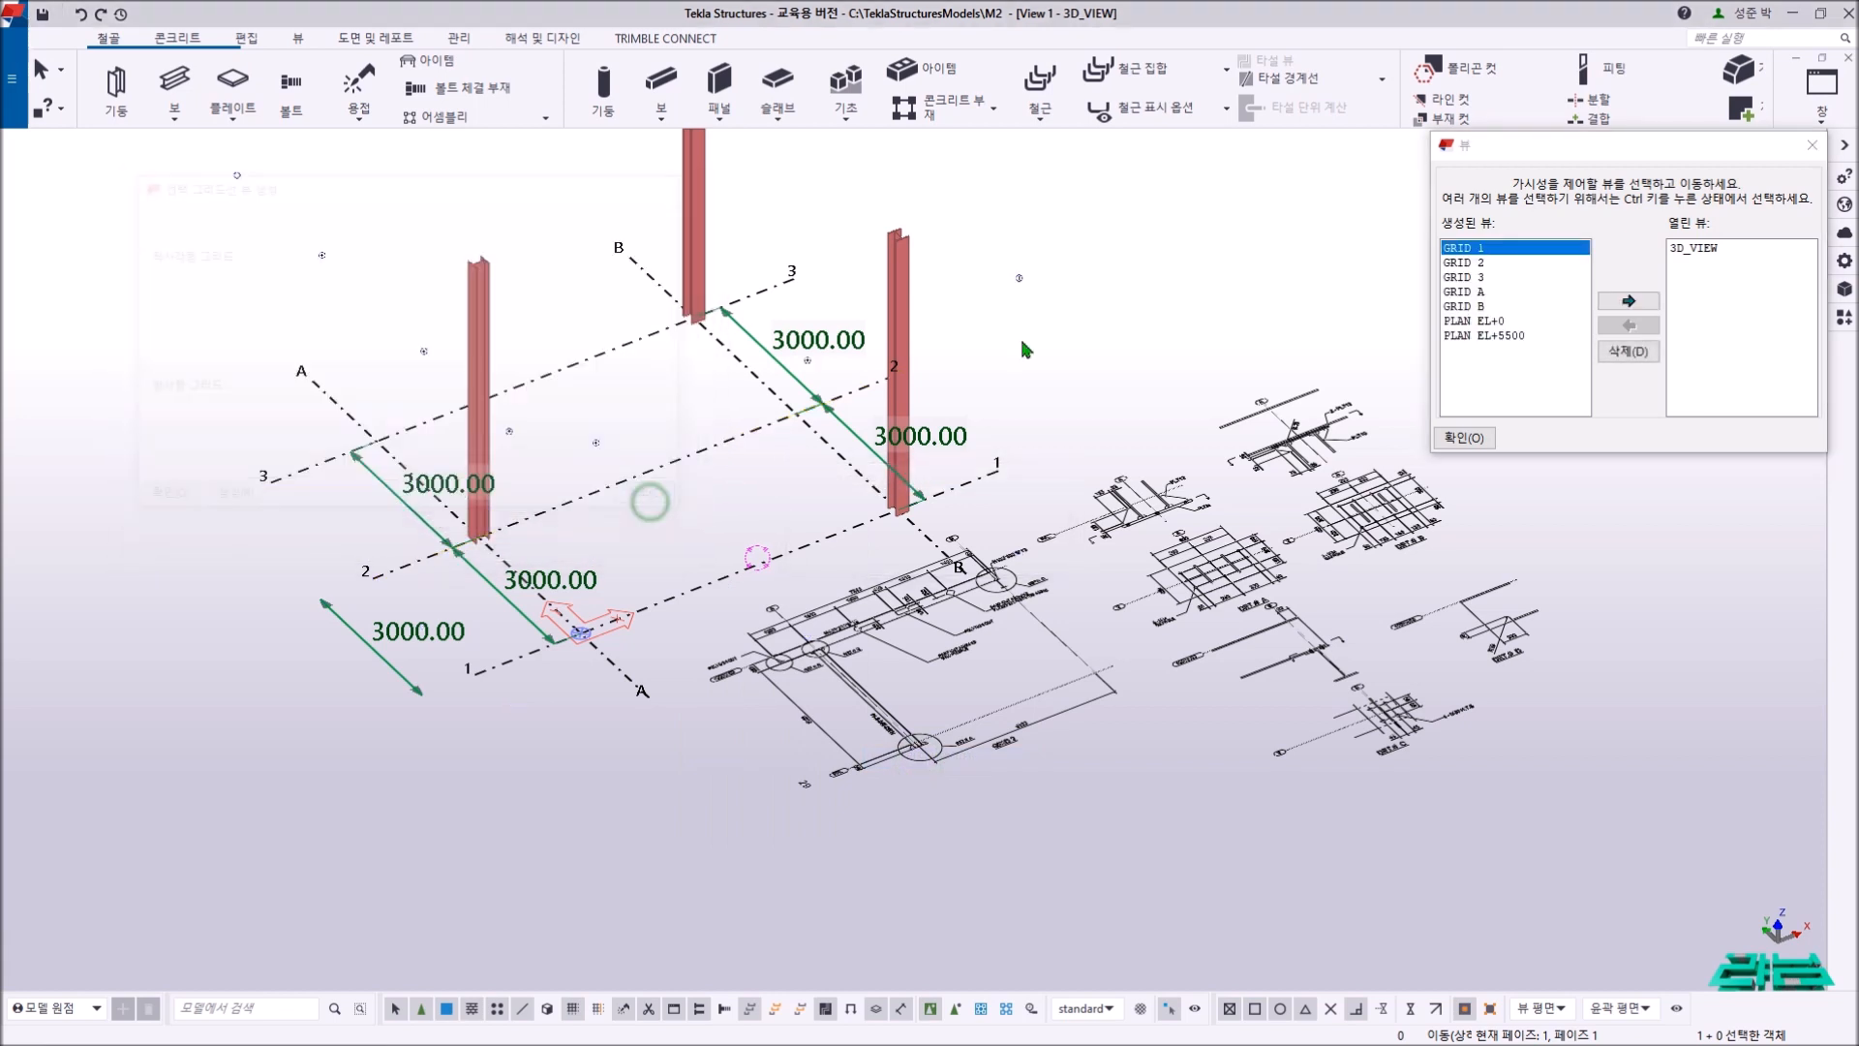
- Open the GRID 2 elevation view and inspect the EL+5500 level between grids A and B
{"action": "left_click_drag", "start_coordinate": [1491, 257], "coordinate": [1488, 339]}
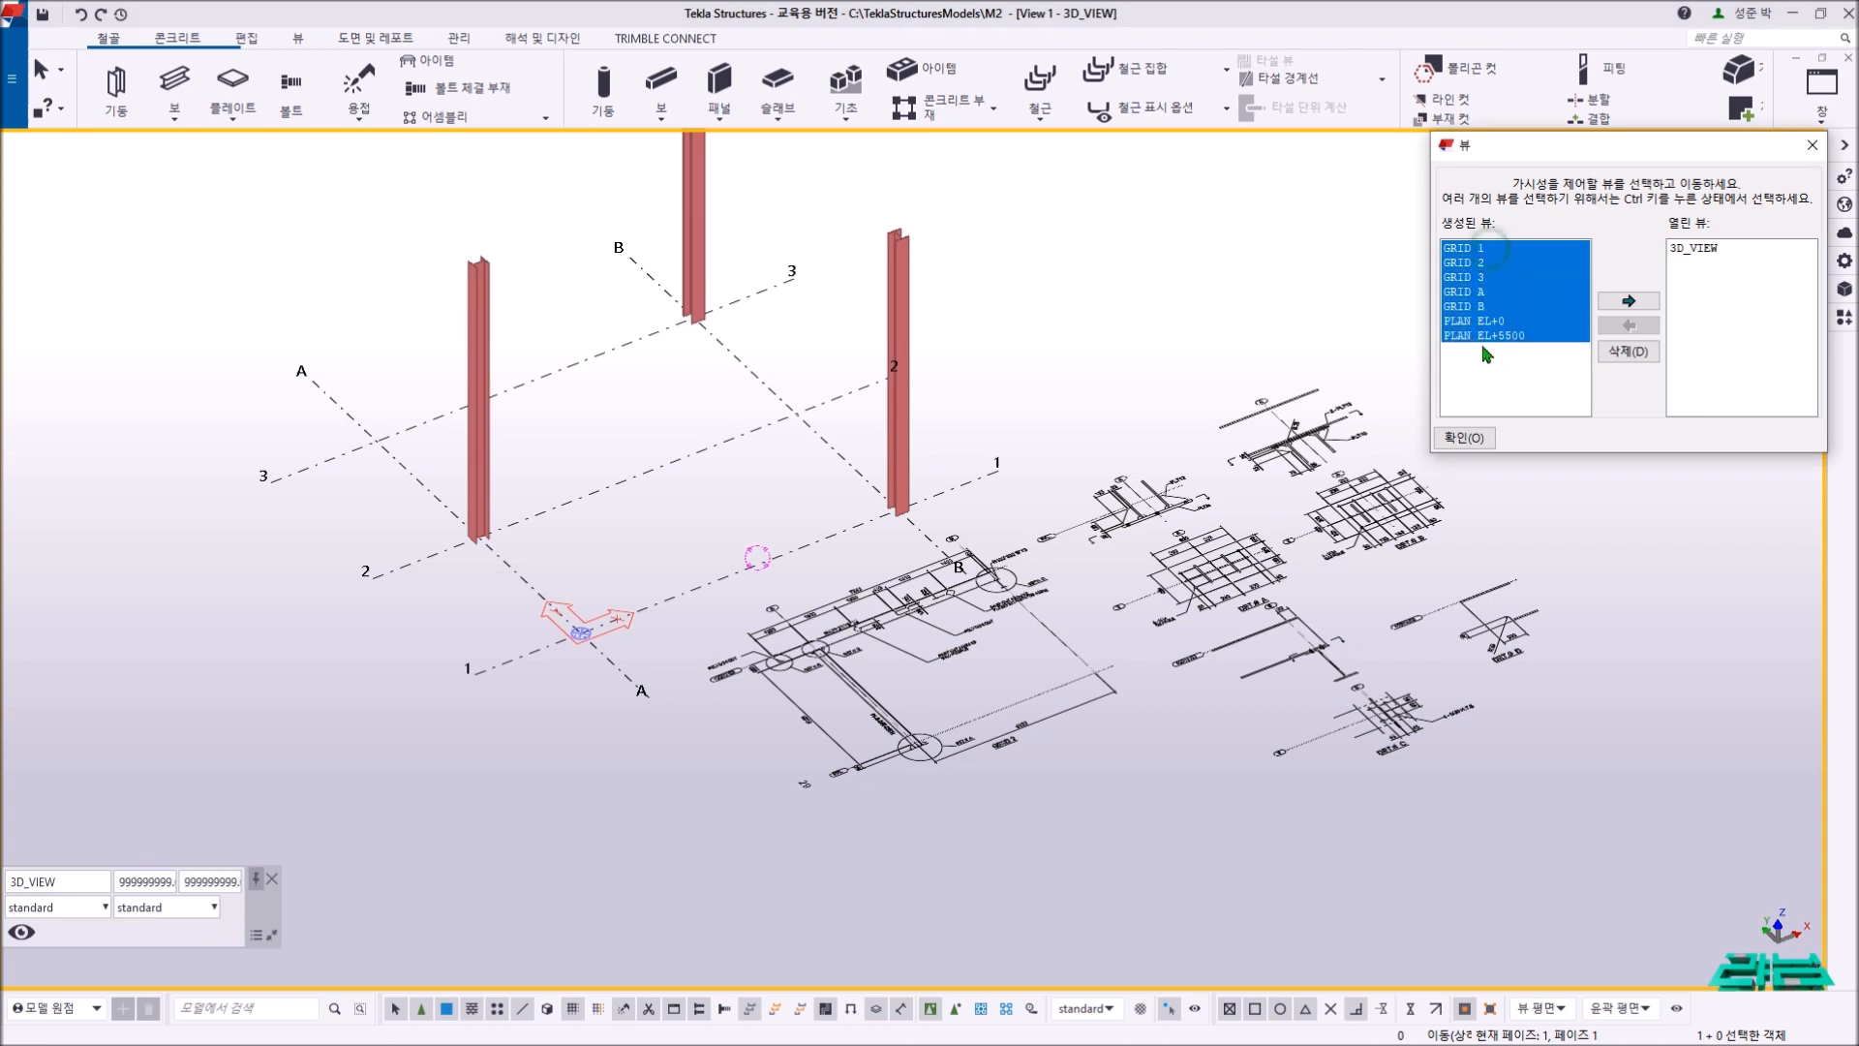
{"action": "middle_click_drag", "start_coordinate": [1040, 331], "coordinate": [1054, 427]}
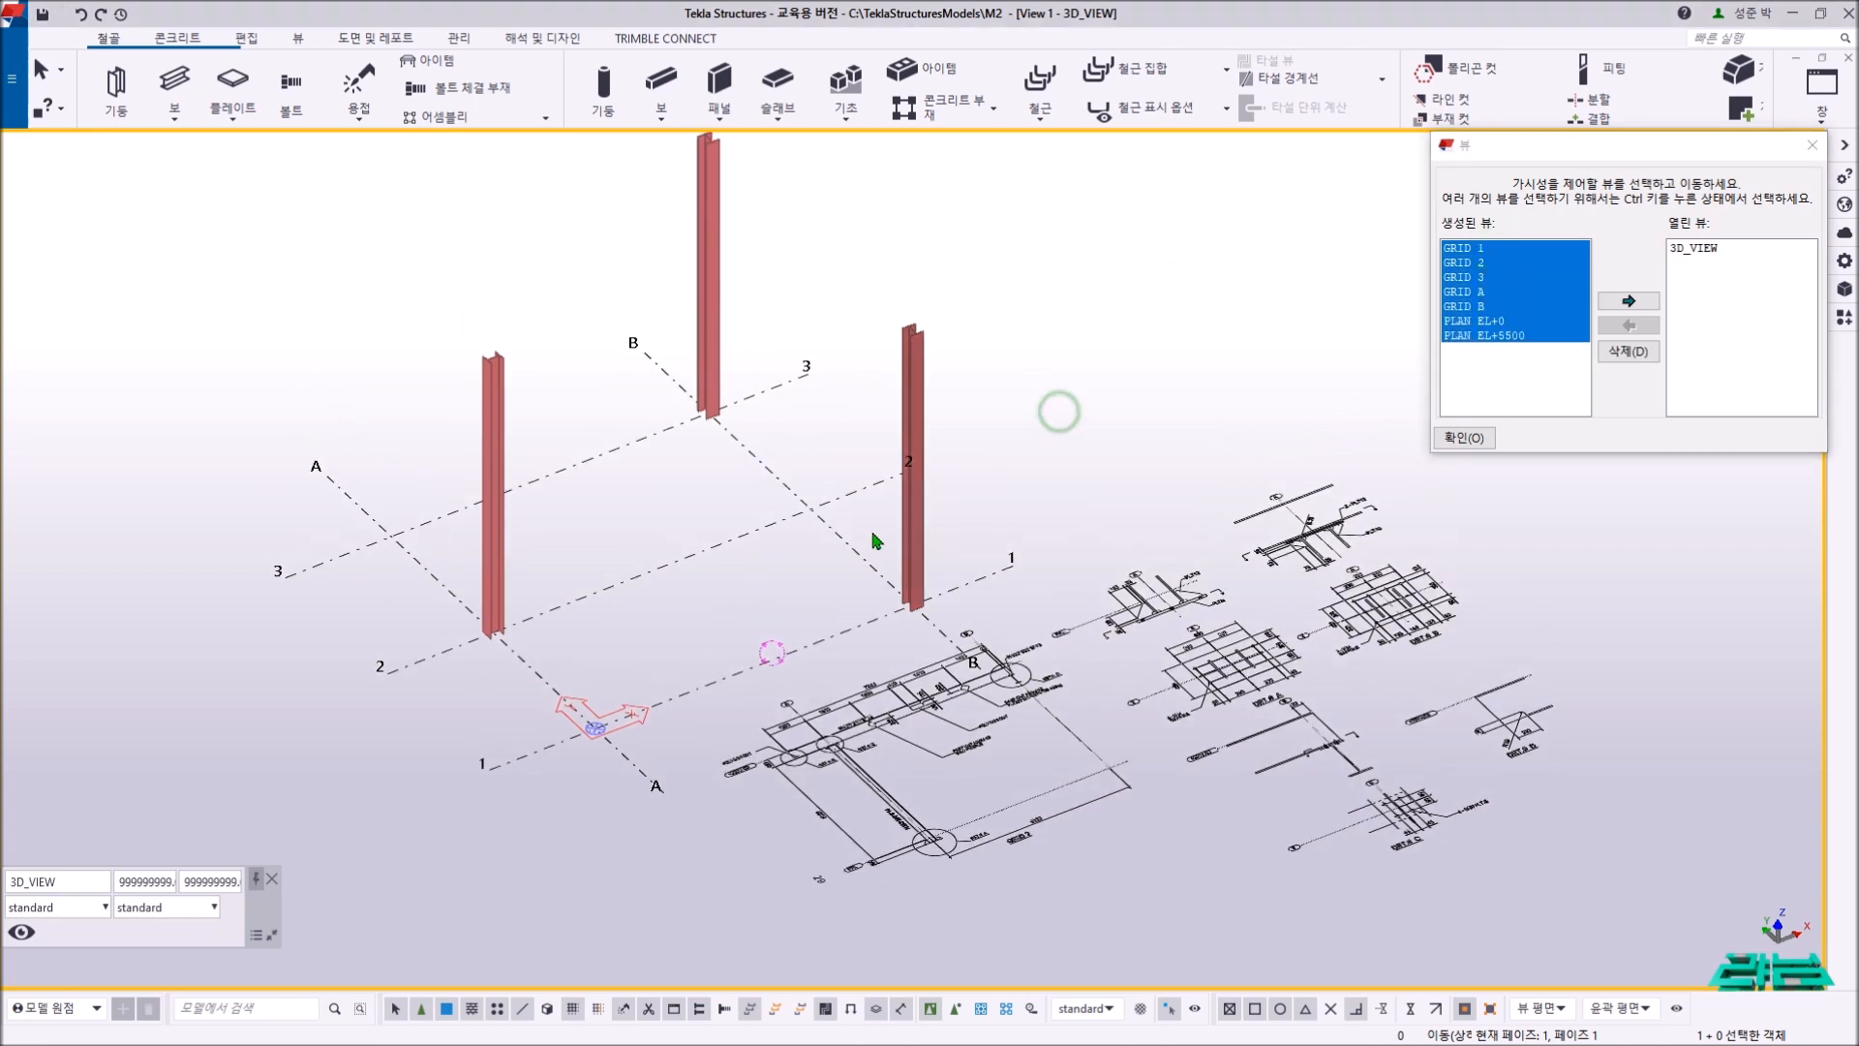
{"action": "left_click", "coordinate": [854, 494]}
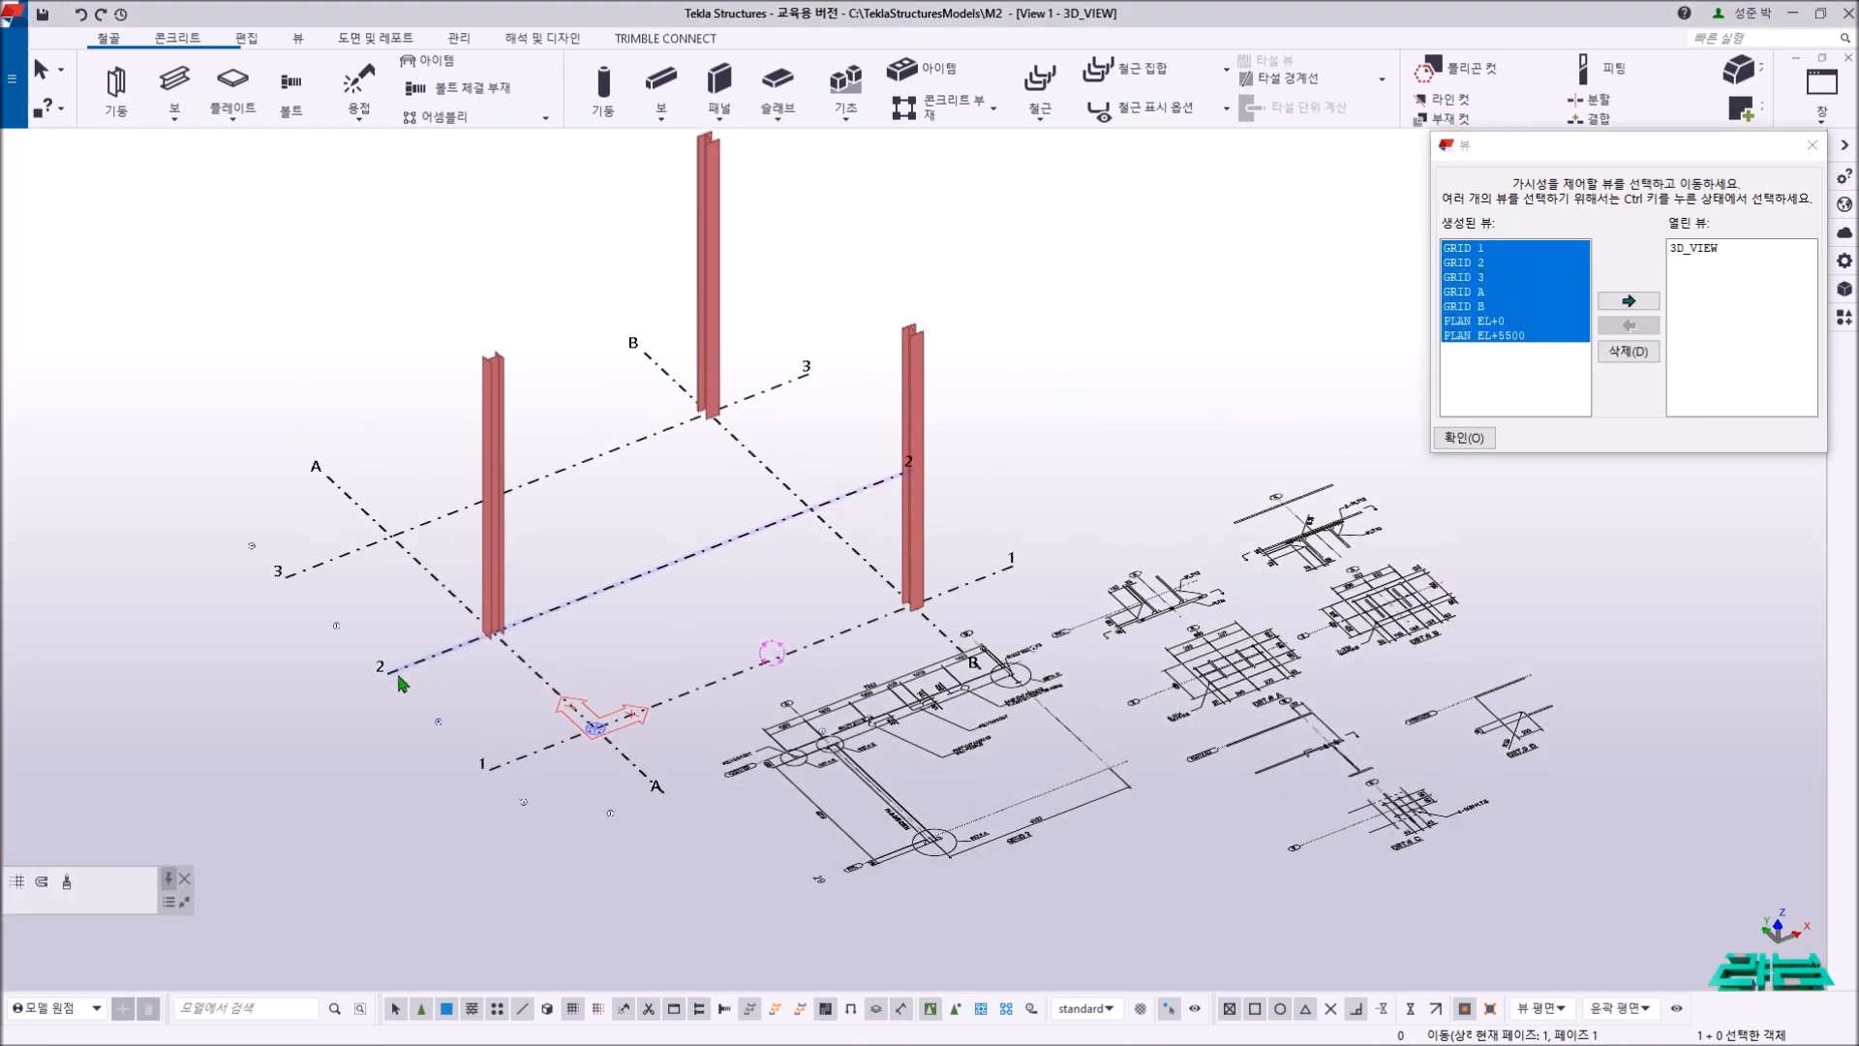
{"action": "left_click", "coordinate": [1484, 321]}
{"action": "double_click", "coordinate": [1459, 263]}
{"action": "middle_click_drag", "start_coordinate": [647, 599], "coordinate": [662, 574]}
{"action": "left_click", "coordinate": [678, 541]}
{"action": "scroll", "coordinate": [582, 387], "scroll_direction": "up", "scroll_amount": 3}
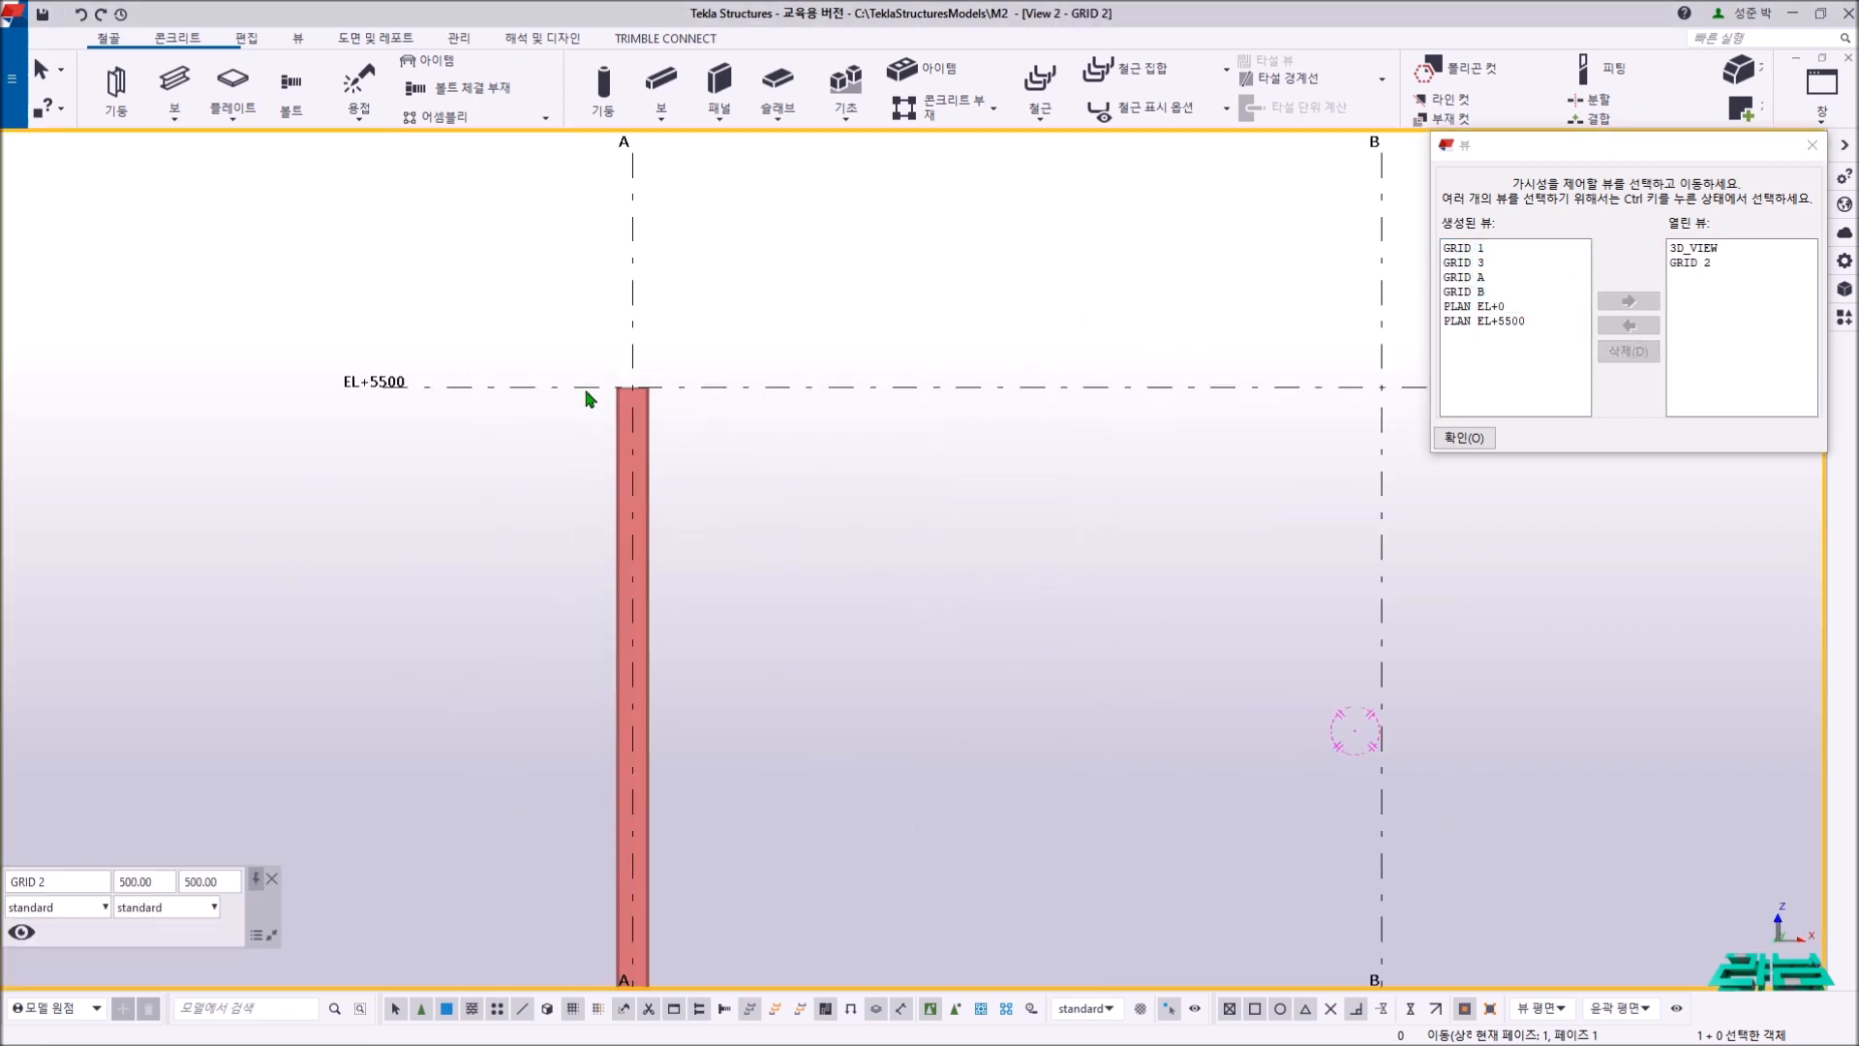
{"action": "left_click_drag", "start_coordinate": [511, 330], "coordinate": [1423, 395]}
{"action": "middle_click_drag", "start_coordinate": [884, 563], "coordinate": [869, 543]}
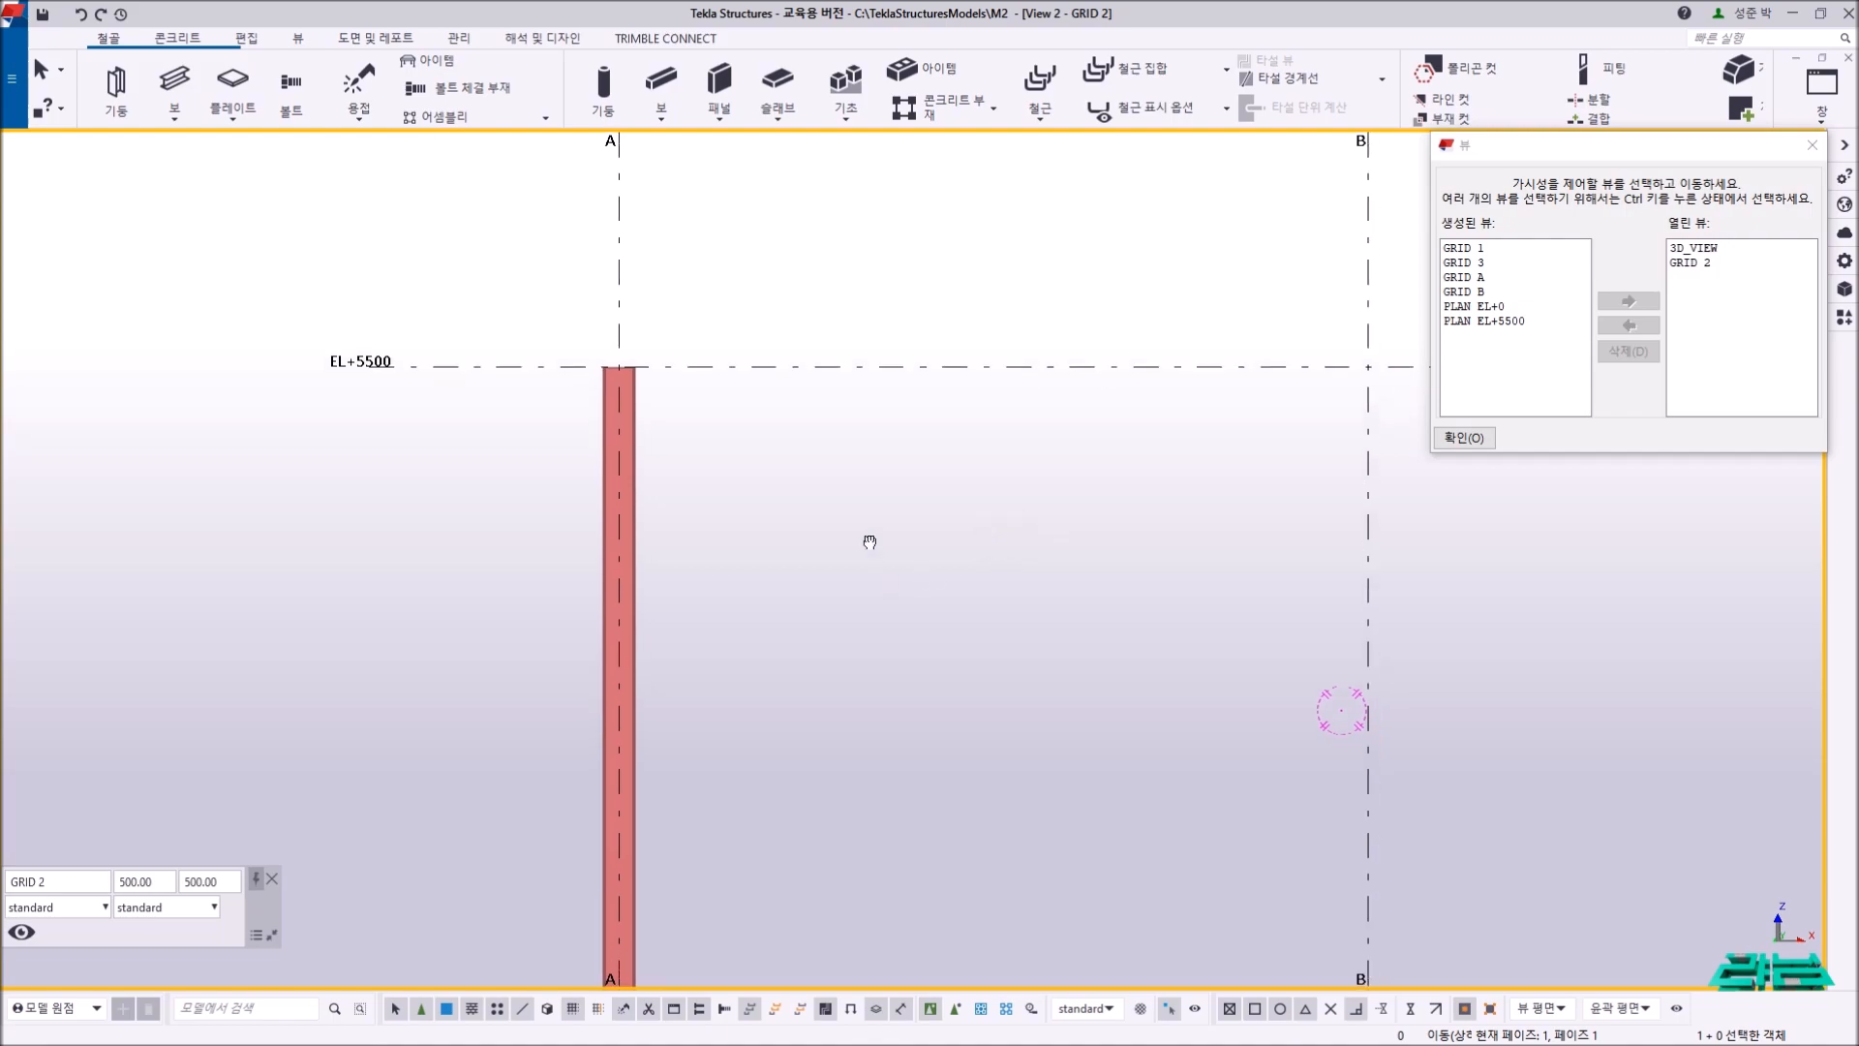
{"action": "key", "text": "Home"}
- Return to the 3D view and examine the column base level below FFL at DET.# A on the GRID 2 drawing
{"action": "key", "text": "super+Tab"}
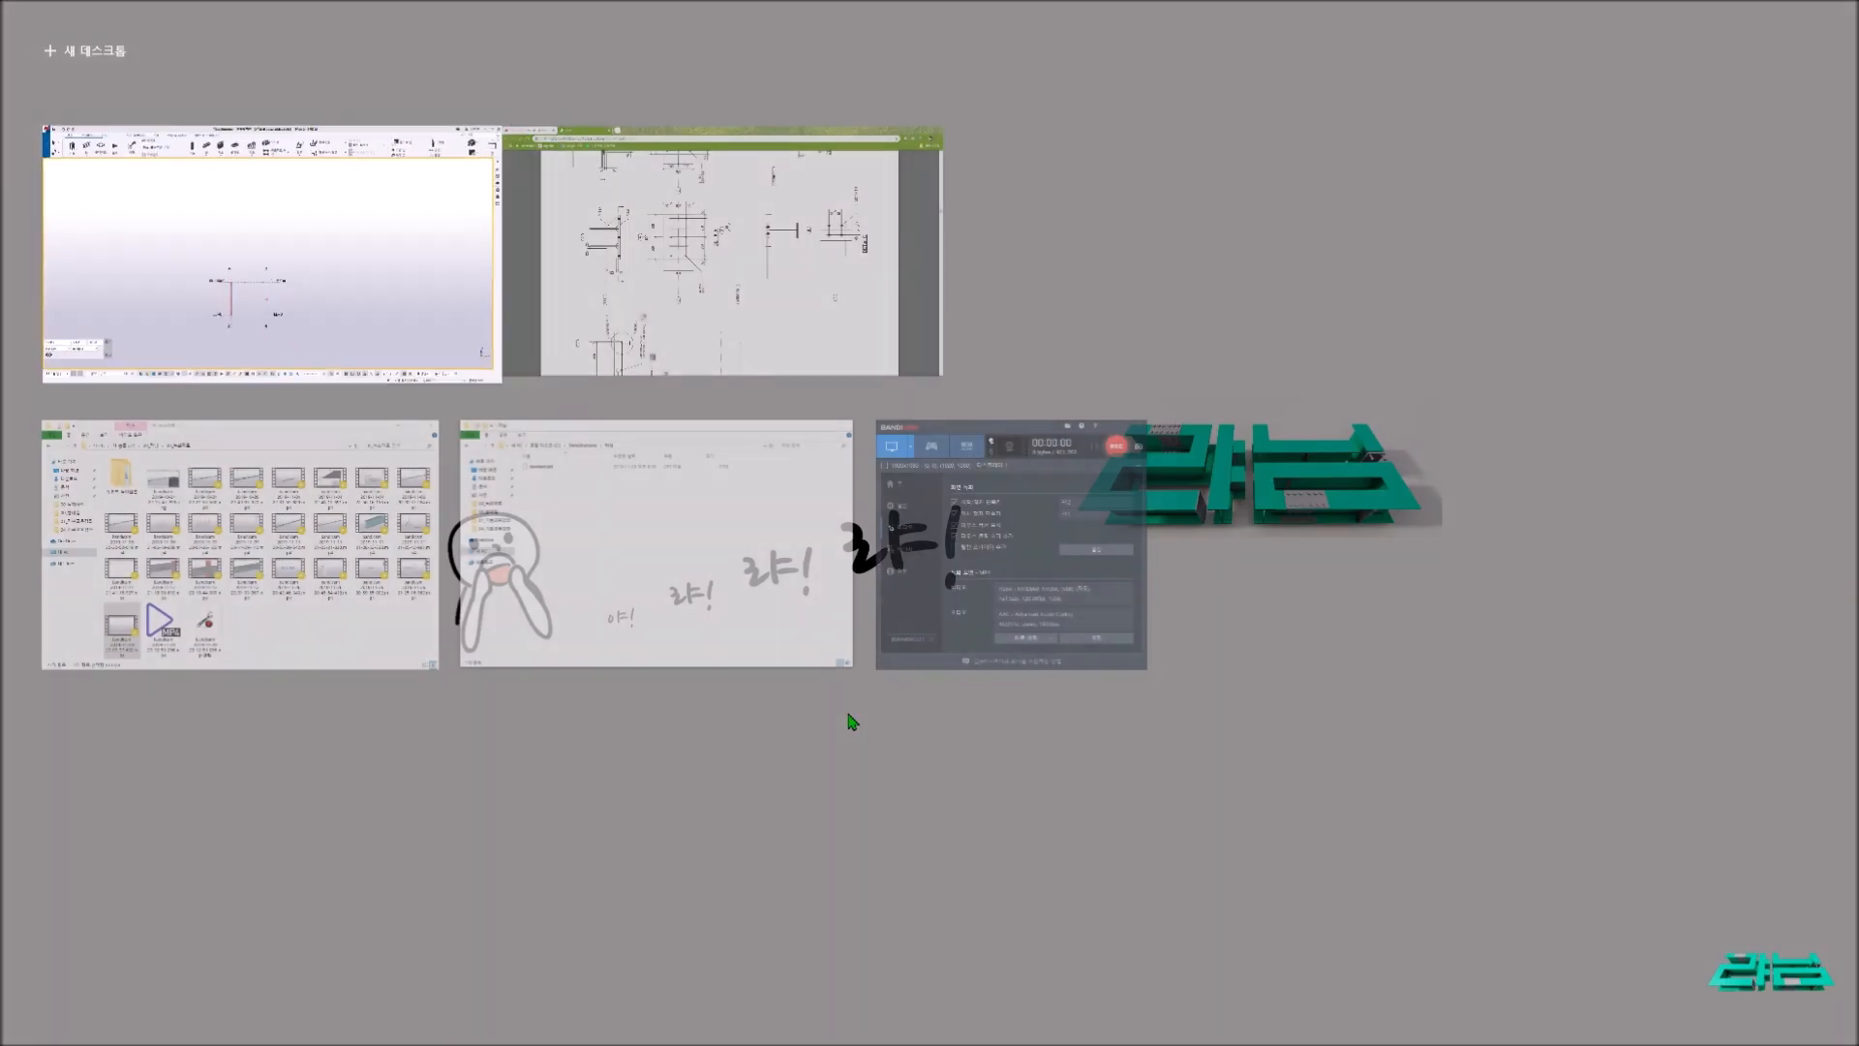
{"action": "left_click", "coordinate": [494, 366]}
{"action": "key", "text": "ctrl+i"}
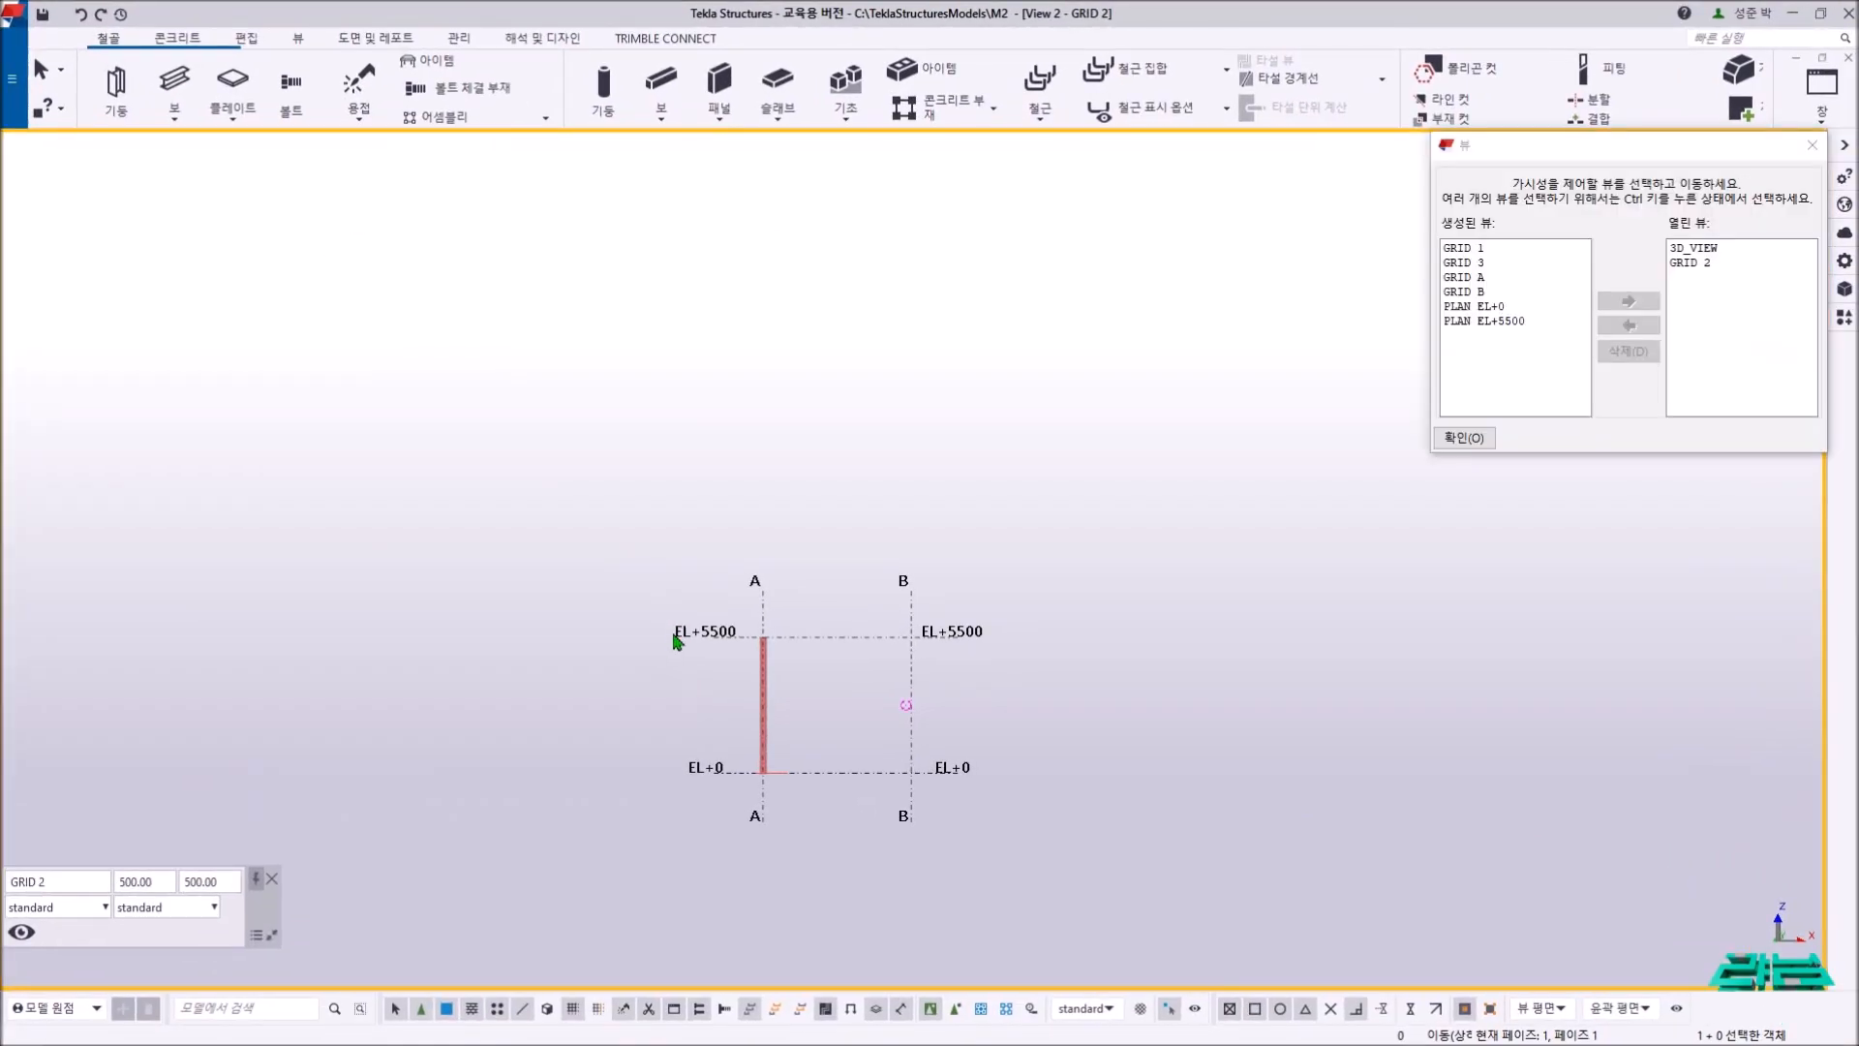
{"action": "key", "text": "ctrl+Tab"}
{"action": "scroll", "coordinate": [968, 757], "scroll_direction": "down", "scroll_amount": 2}
{"action": "scroll", "coordinate": [879, 719], "scroll_direction": "up", "scroll_amount": 5}
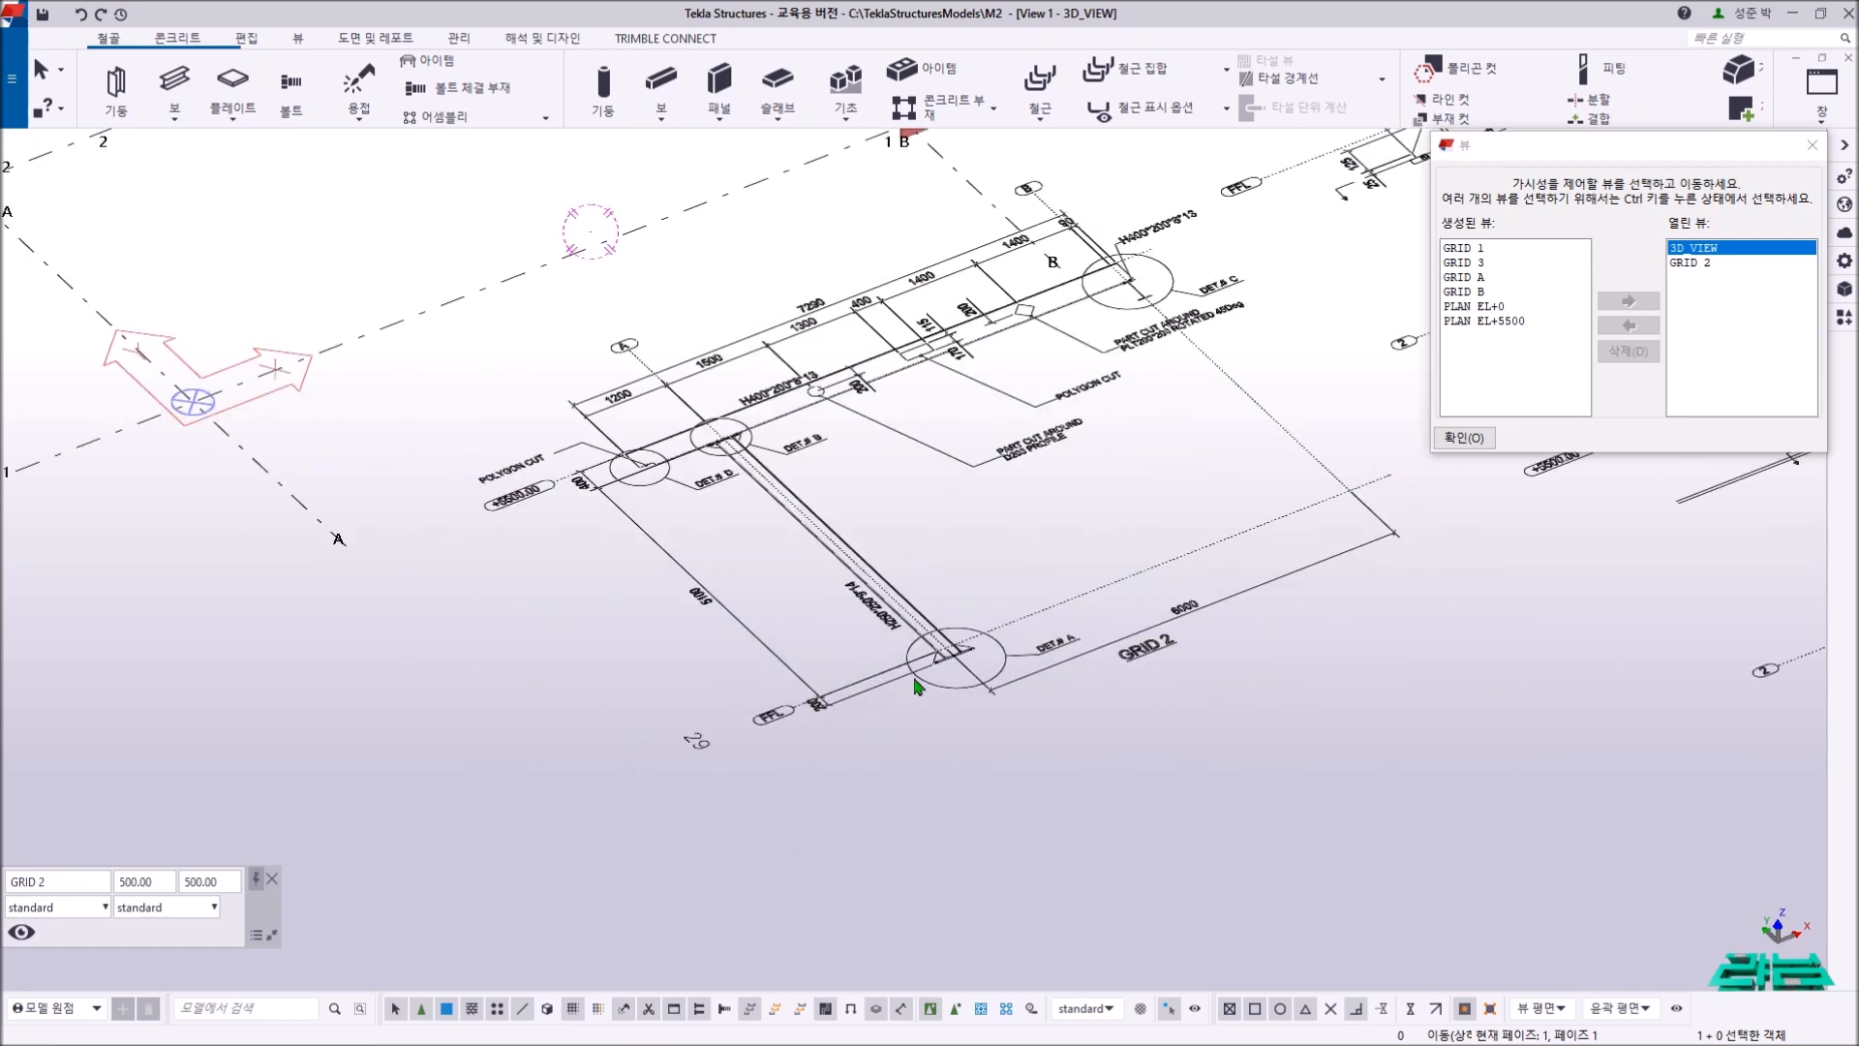
{"action": "middle_click_drag", "start_coordinate": [931, 666], "coordinate": [982, 712]}
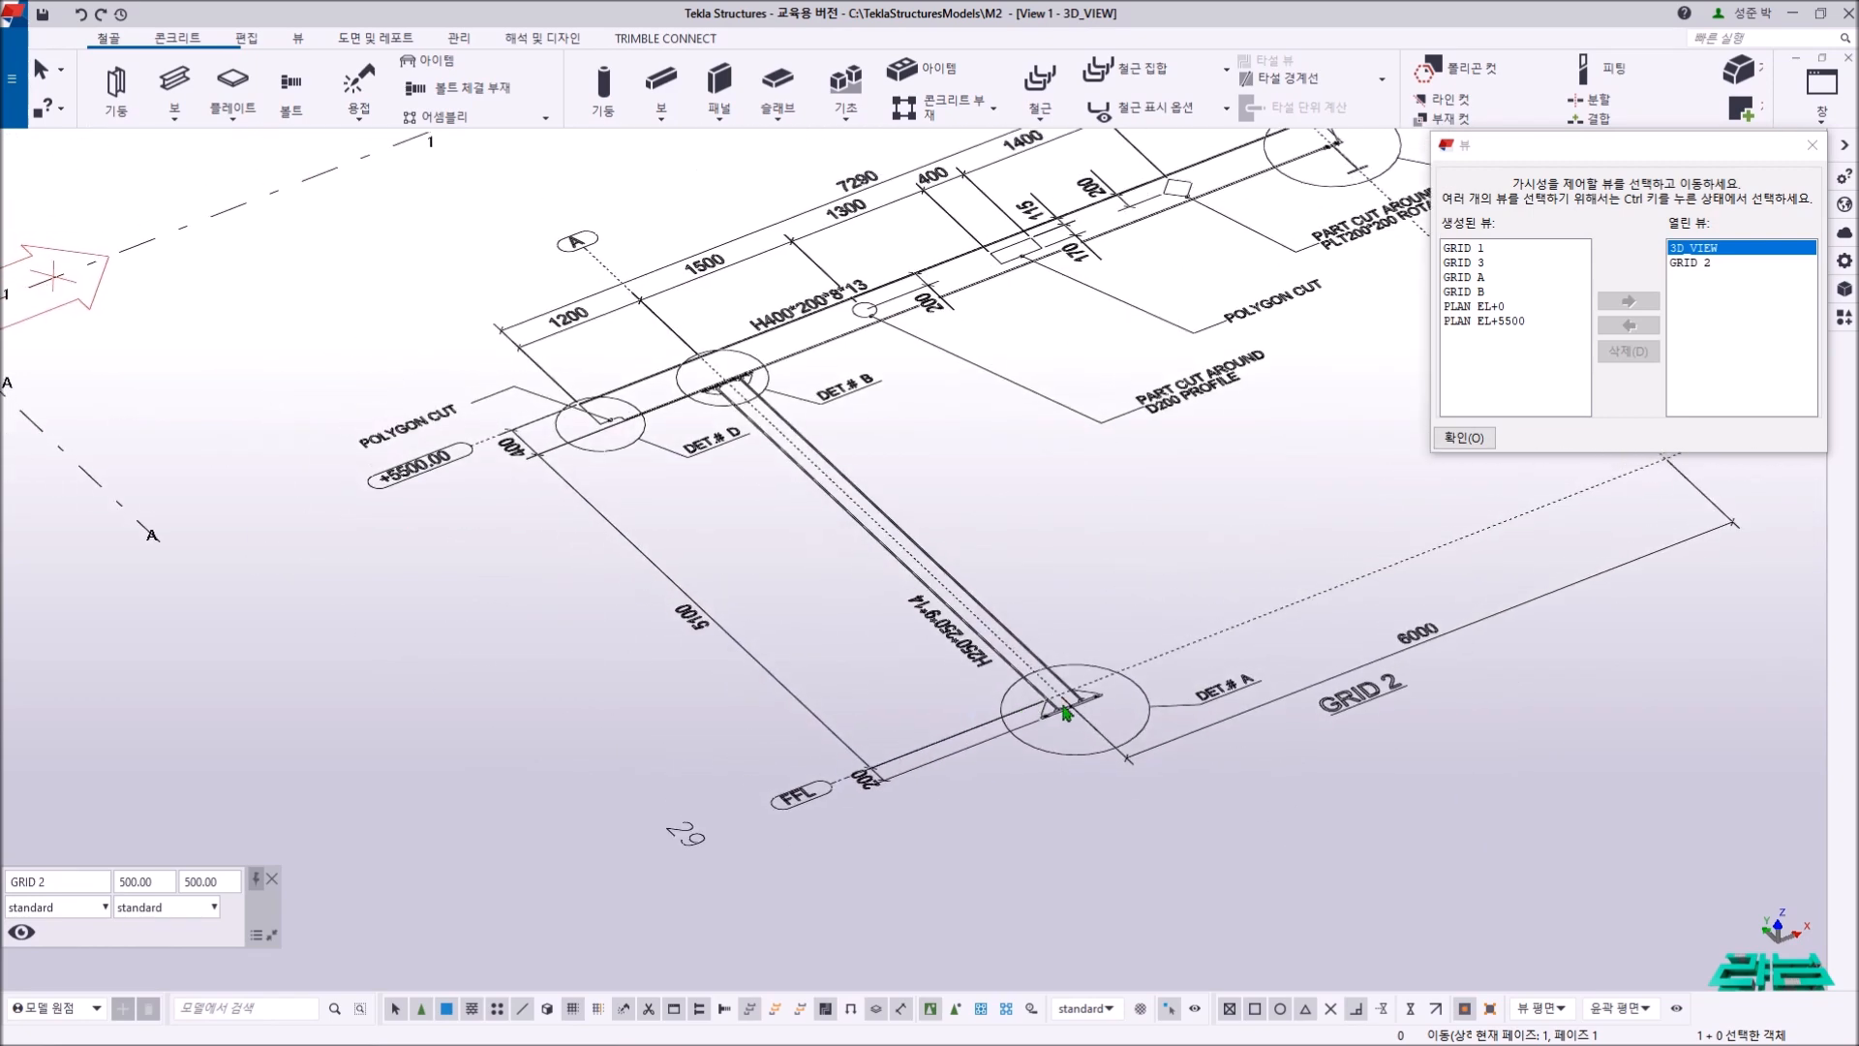
{"action": "scroll", "coordinate": [1065, 714], "scroll_direction": "up", "scroll_amount": 2}
{"action": "left_click_drag", "start_coordinate": [839, 870], "coordinate": [719, 788]}
{"action": "scroll", "coordinate": [726, 794], "scroll_direction": "down", "scroll_amount": 4}
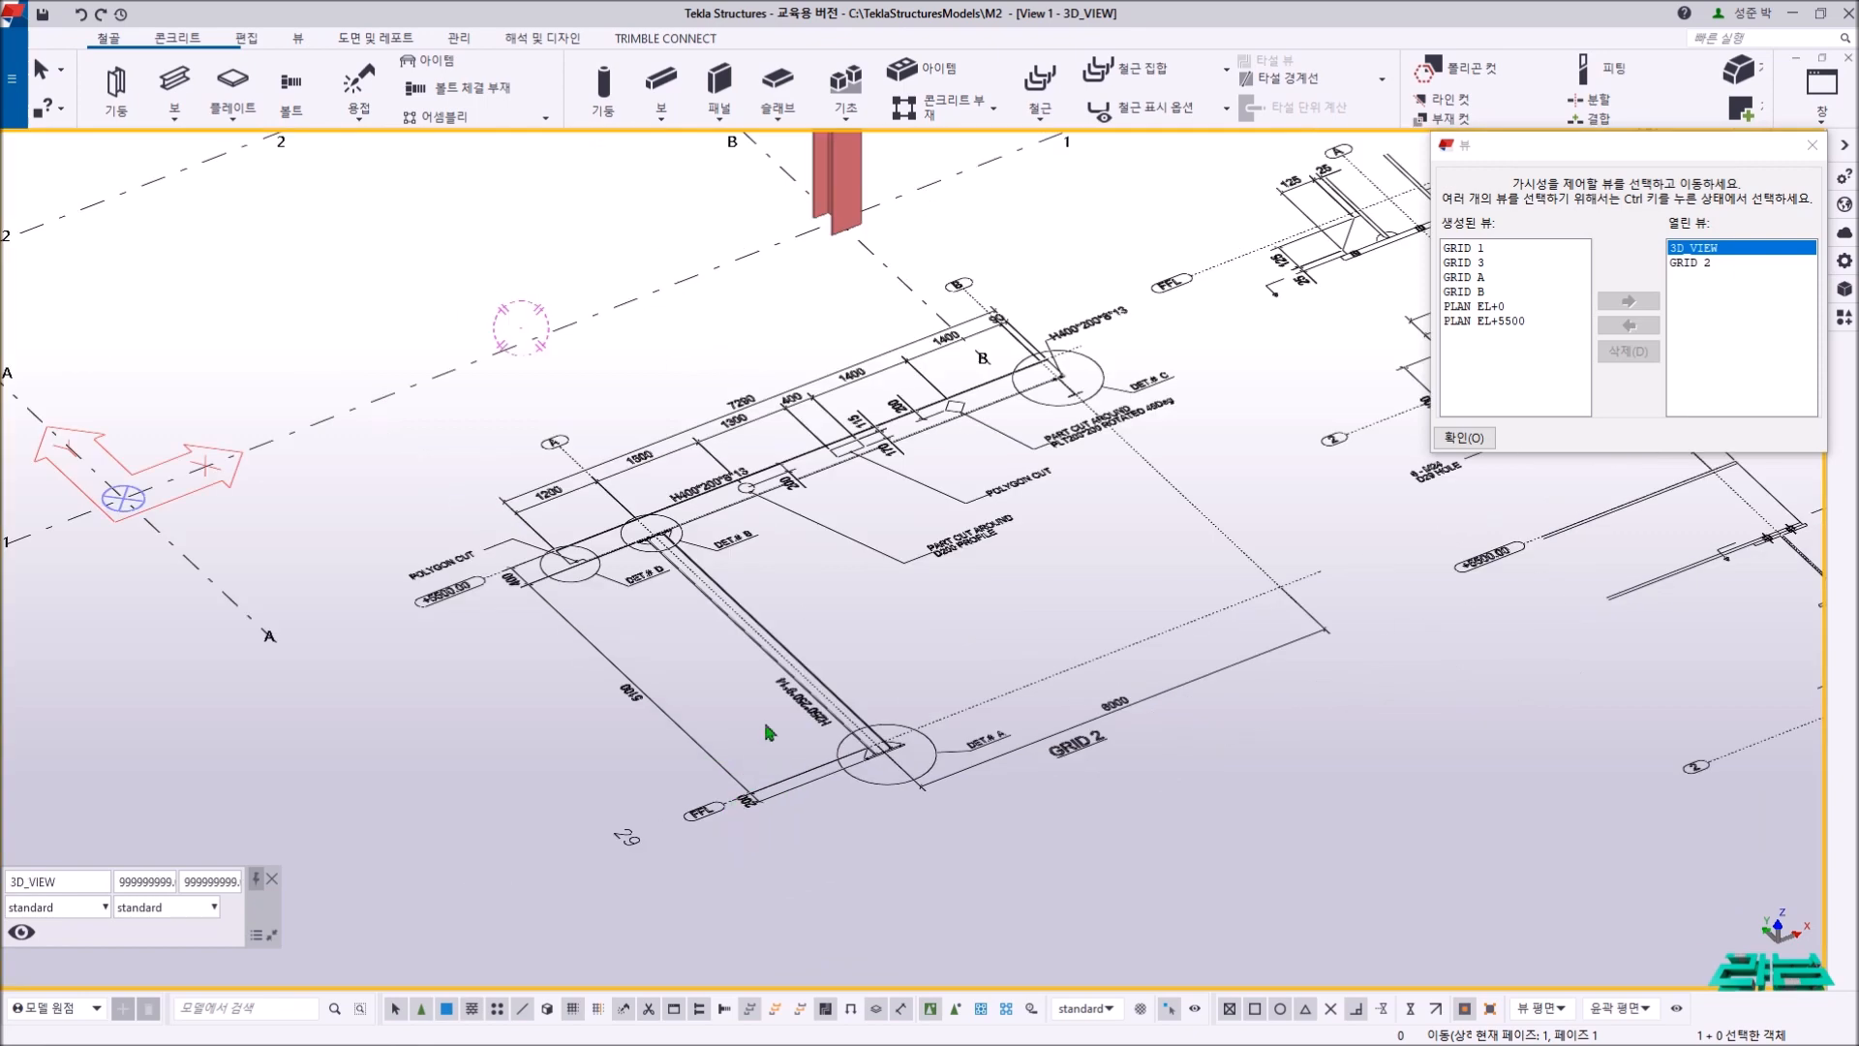
{"action": "scroll", "coordinate": [731, 625], "scroll_direction": "down", "scroll_amount": 3}
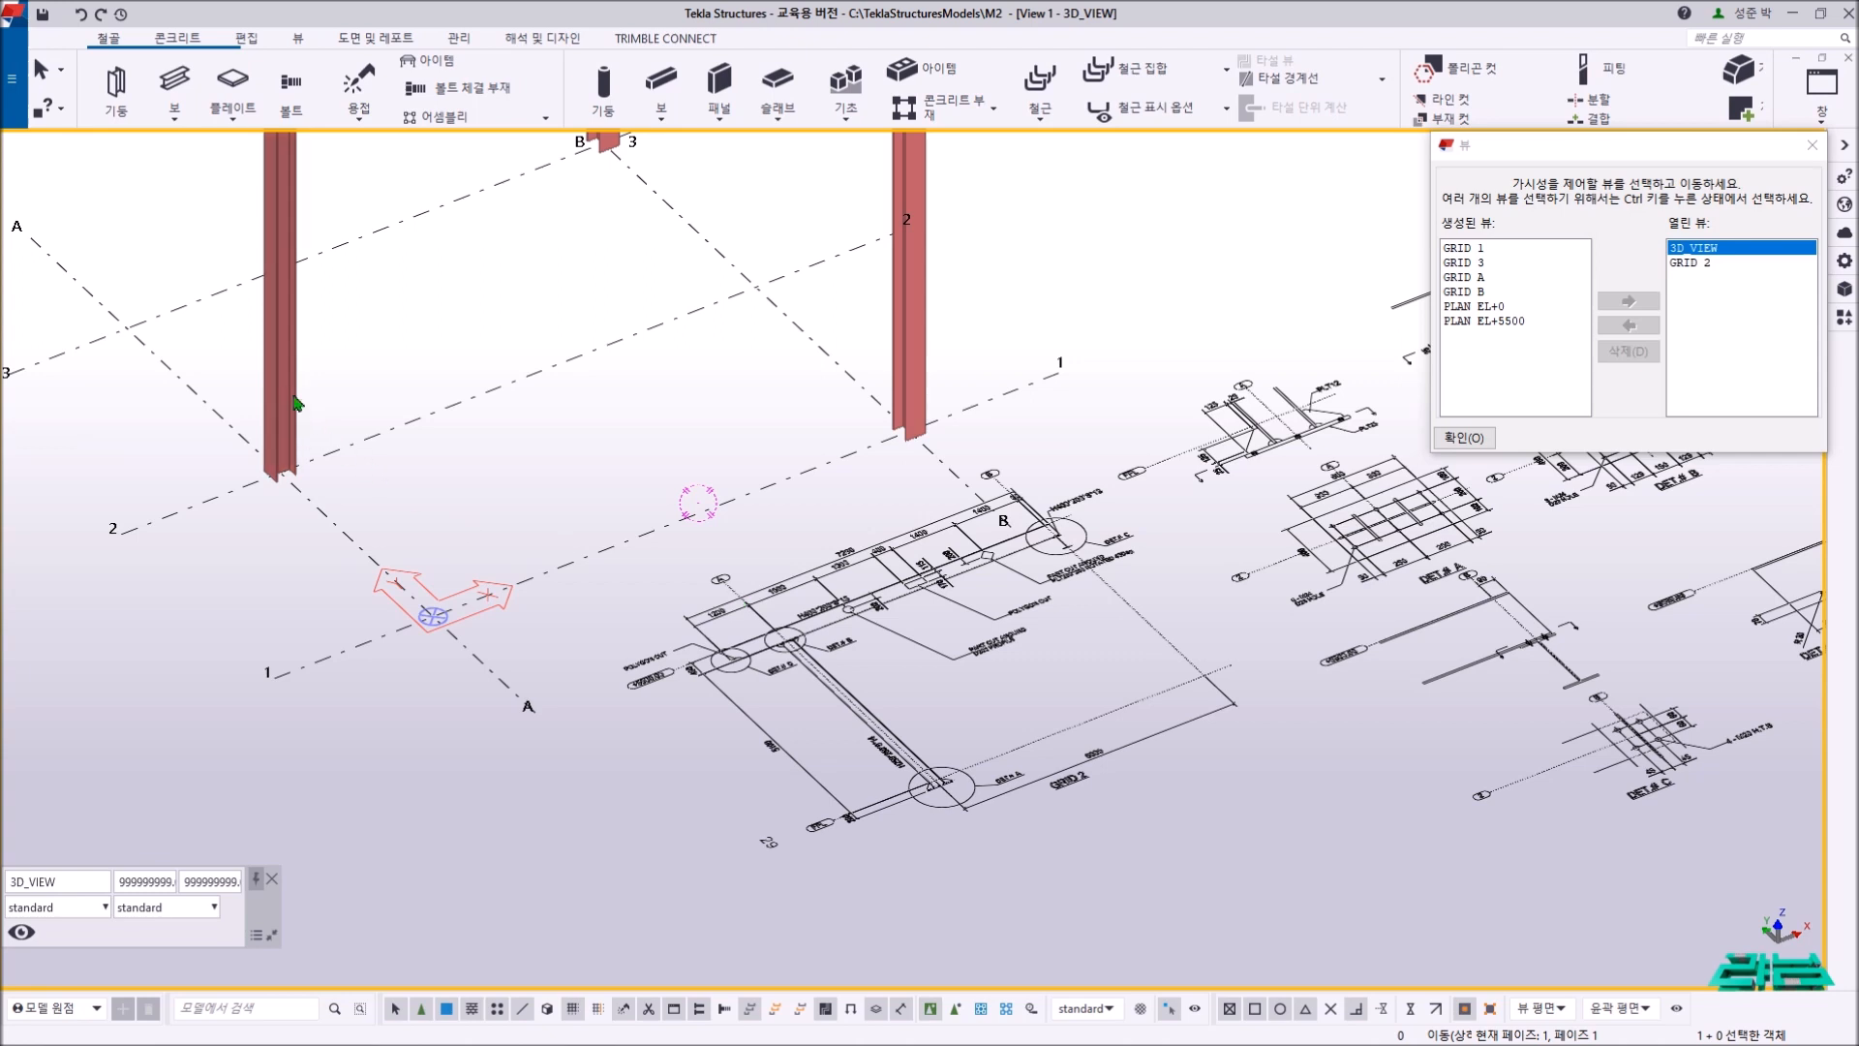
- Set the bottom level of all three H250X250X9X14 columns to -200 mm
{"action": "left_click", "coordinate": [287, 392]}
{"action": "double_click", "coordinate": [288, 392]}
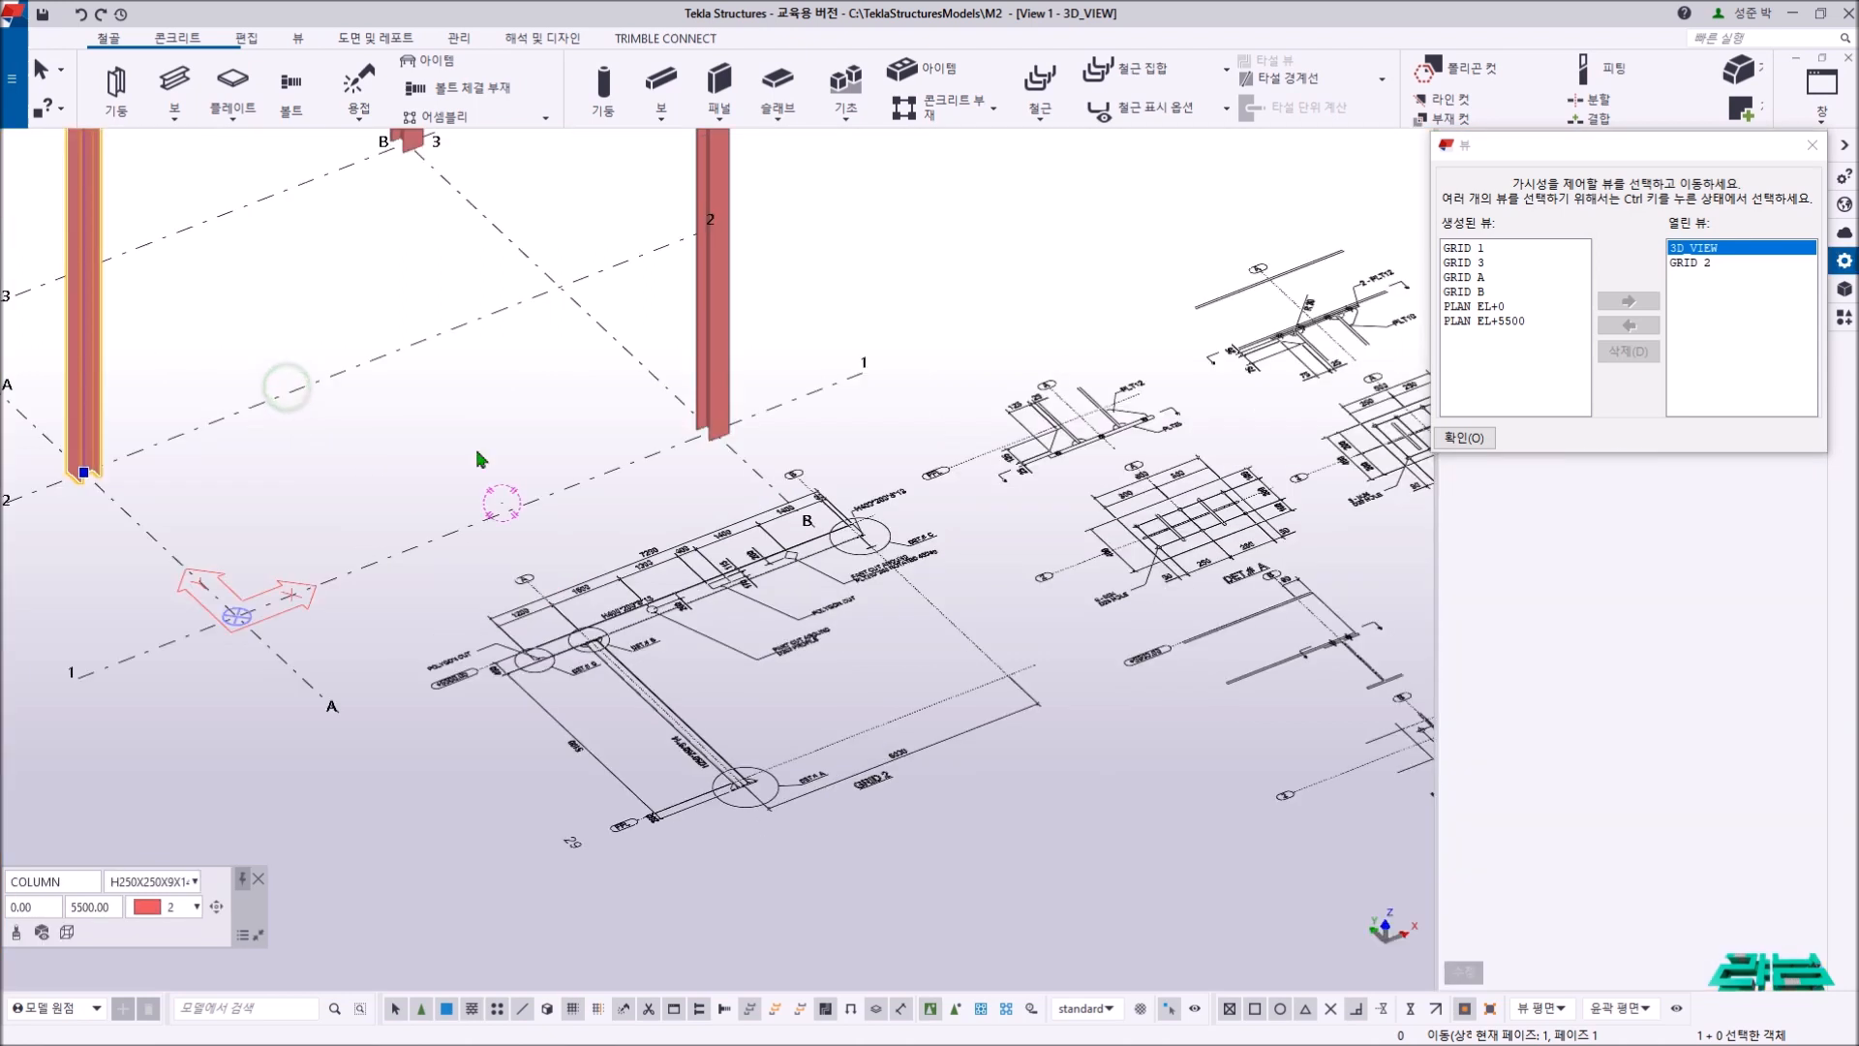
{"action": "left_click", "coordinate": [1481, 436]}
{"action": "left_click", "coordinate": [1627, 549]}
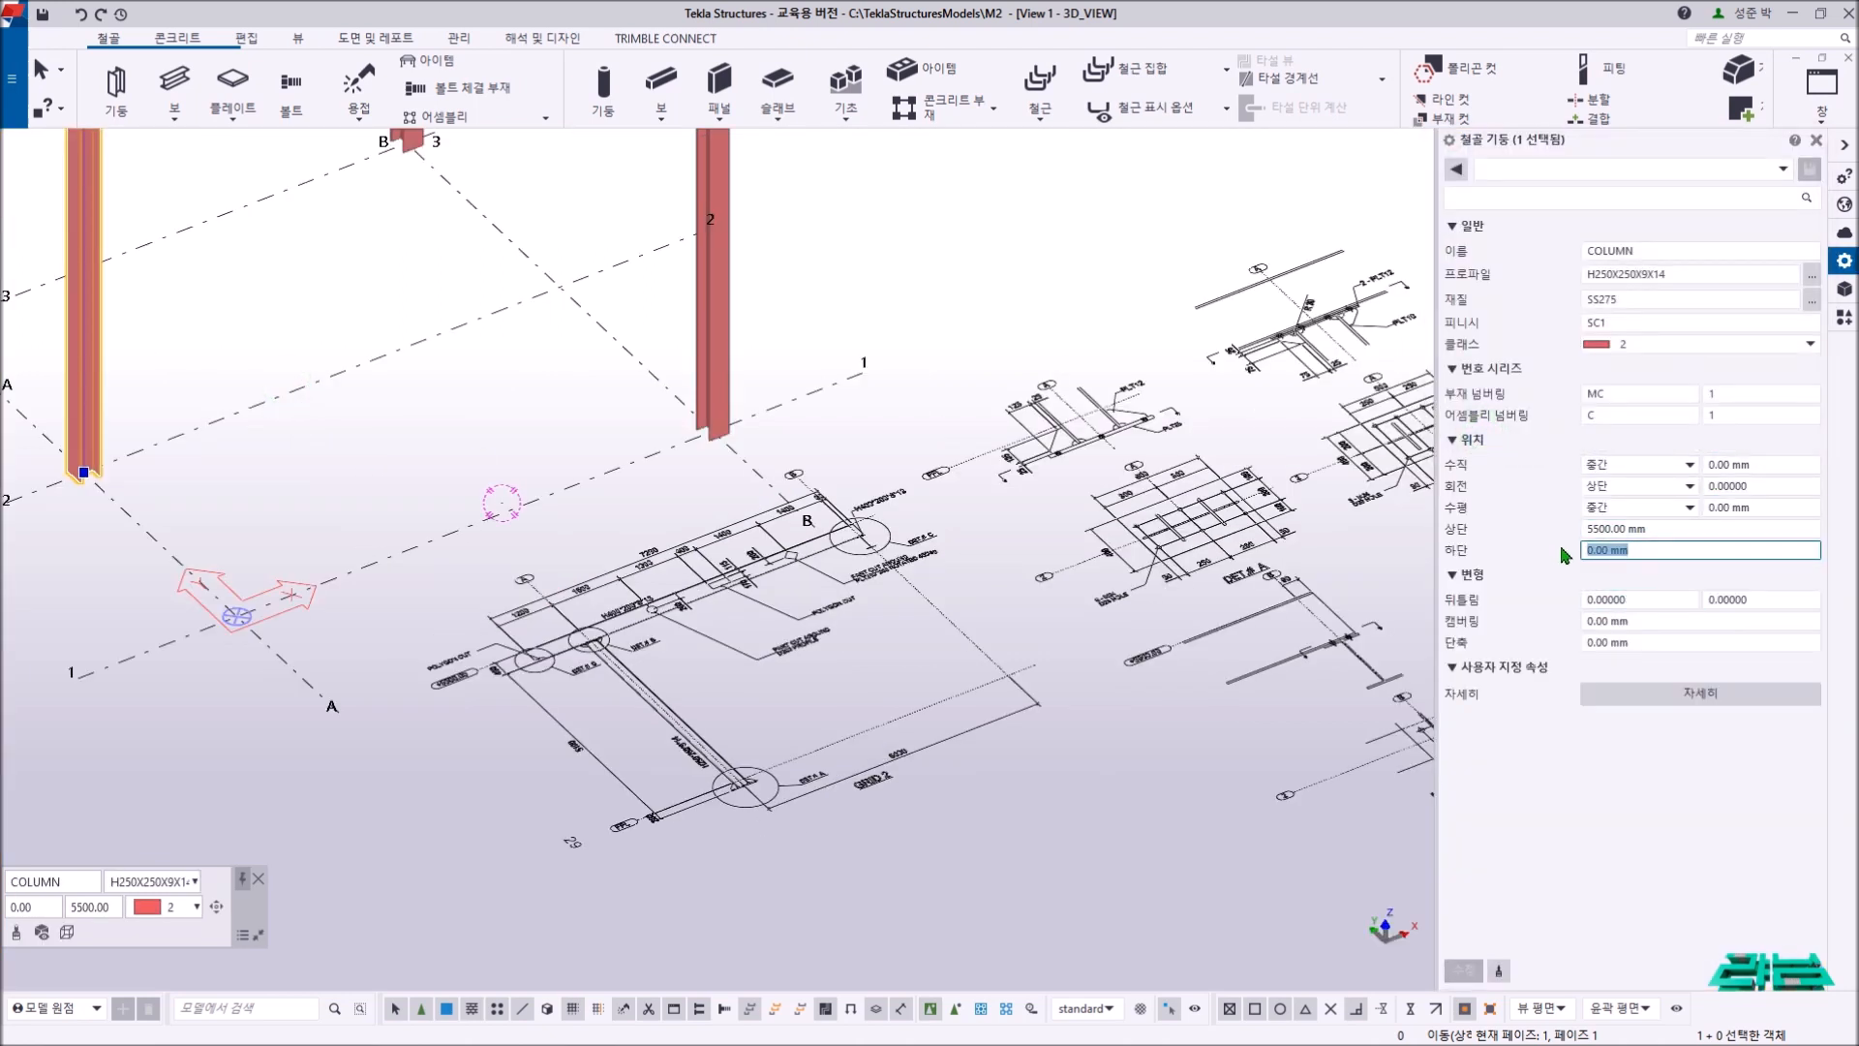
{"action": "type", "text": "-200"}
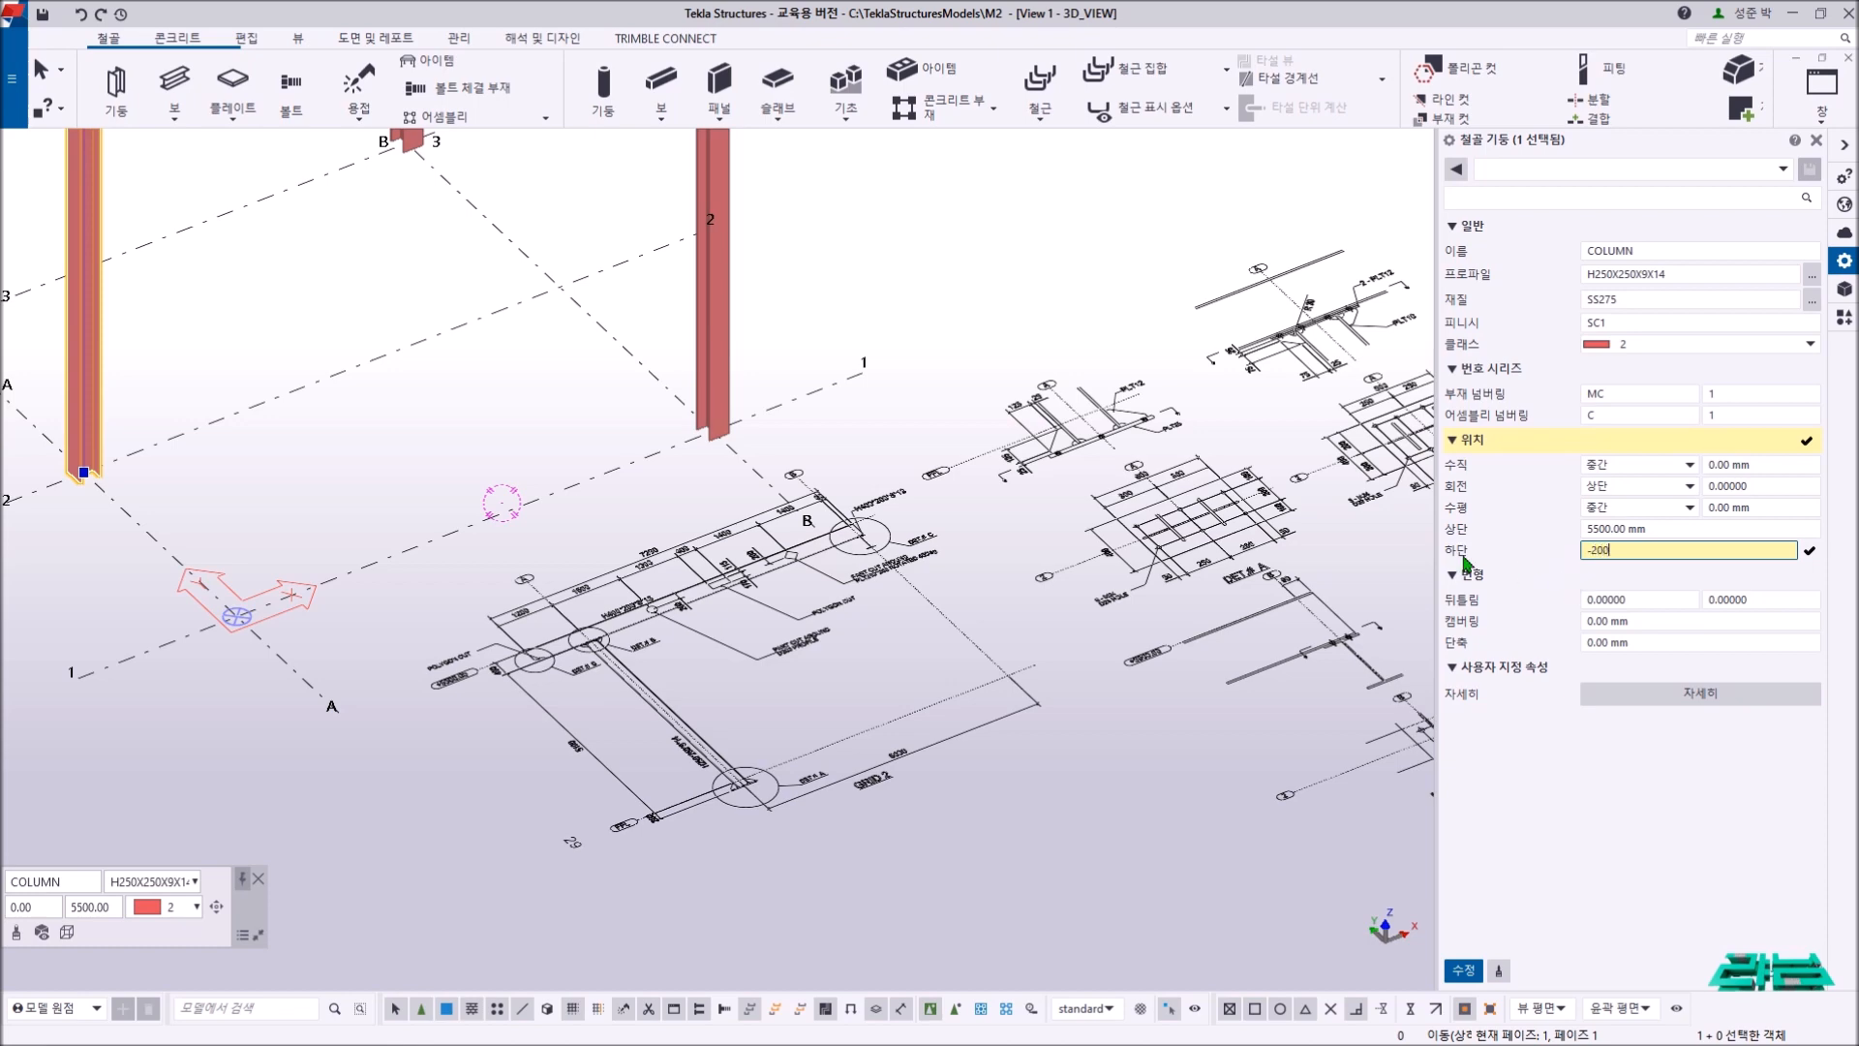
{"action": "middle_click_drag", "start_coordinate": [821, 461], "coordinate": [956, 631]}
{"action": "left_click", "coordinate": [856, 503], "text": "ctrl"}
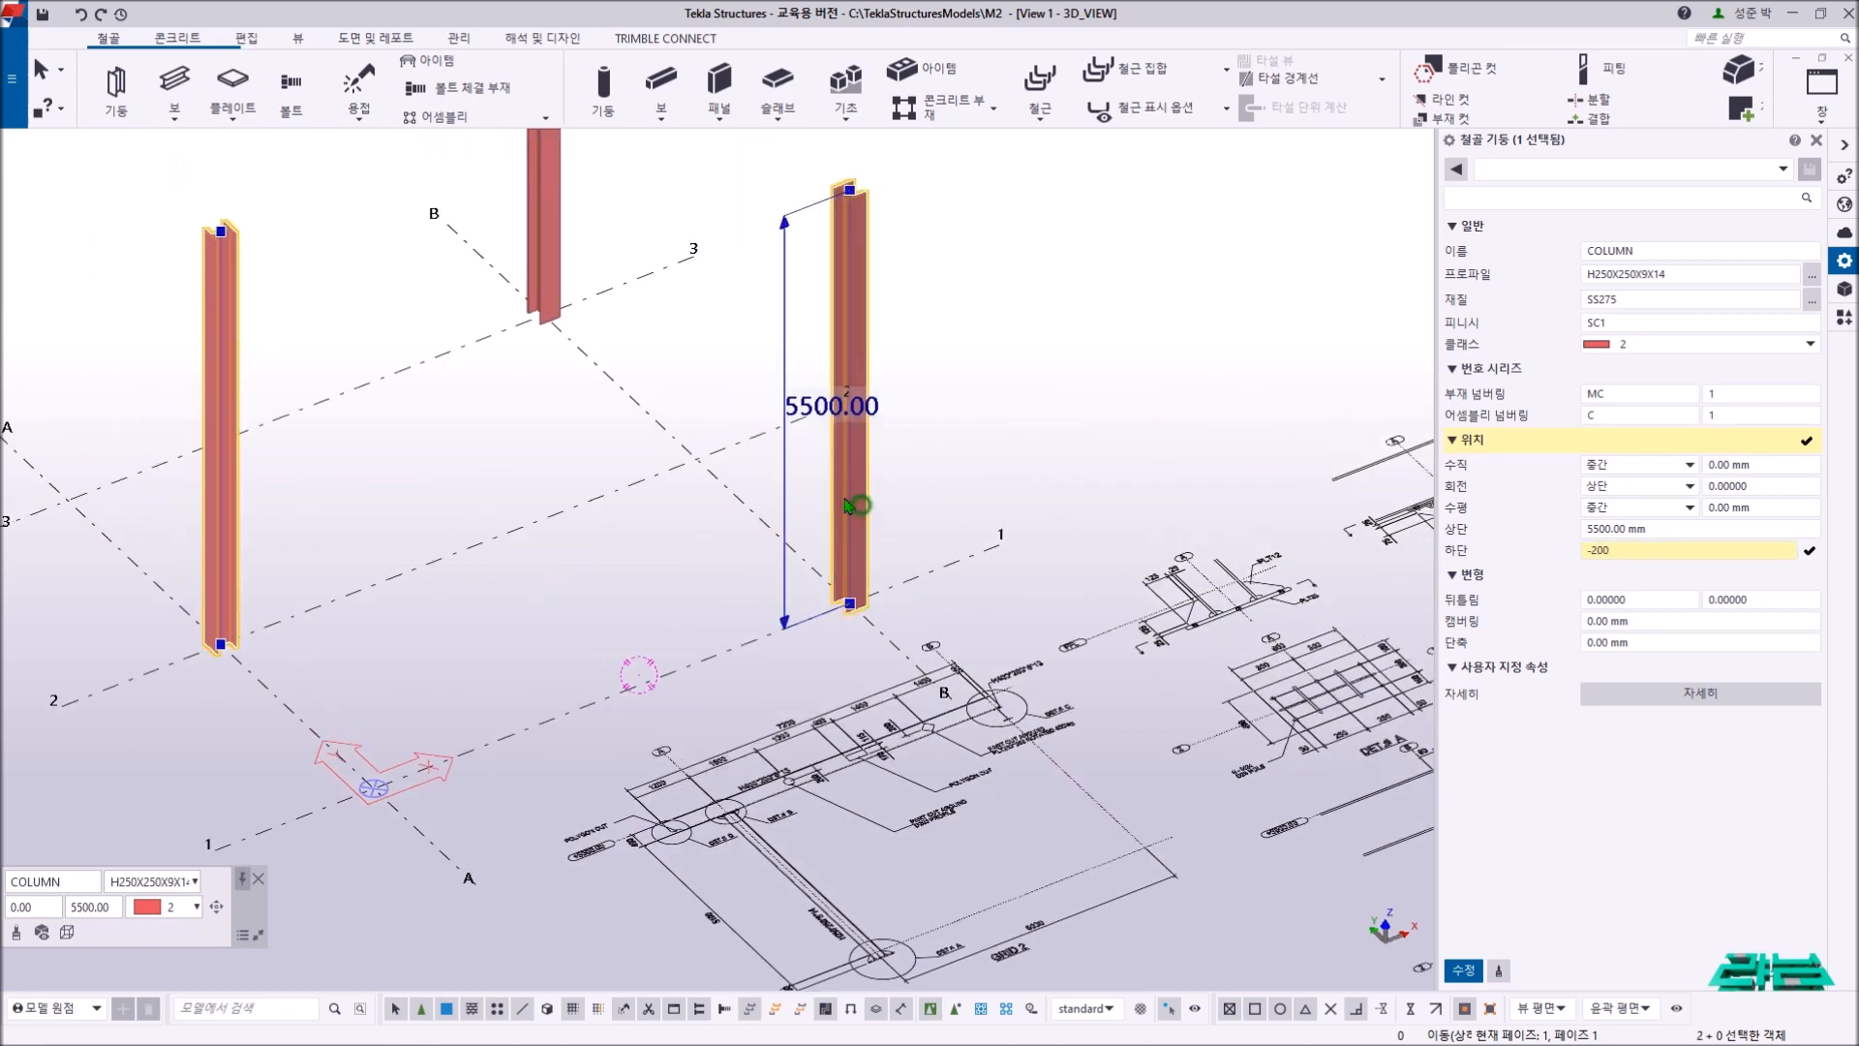
{"action": "left_click", "coordinate": [551, 264], "text": "ctrl"}
{"action": "left_click", "coordinate": [1627, 549]}
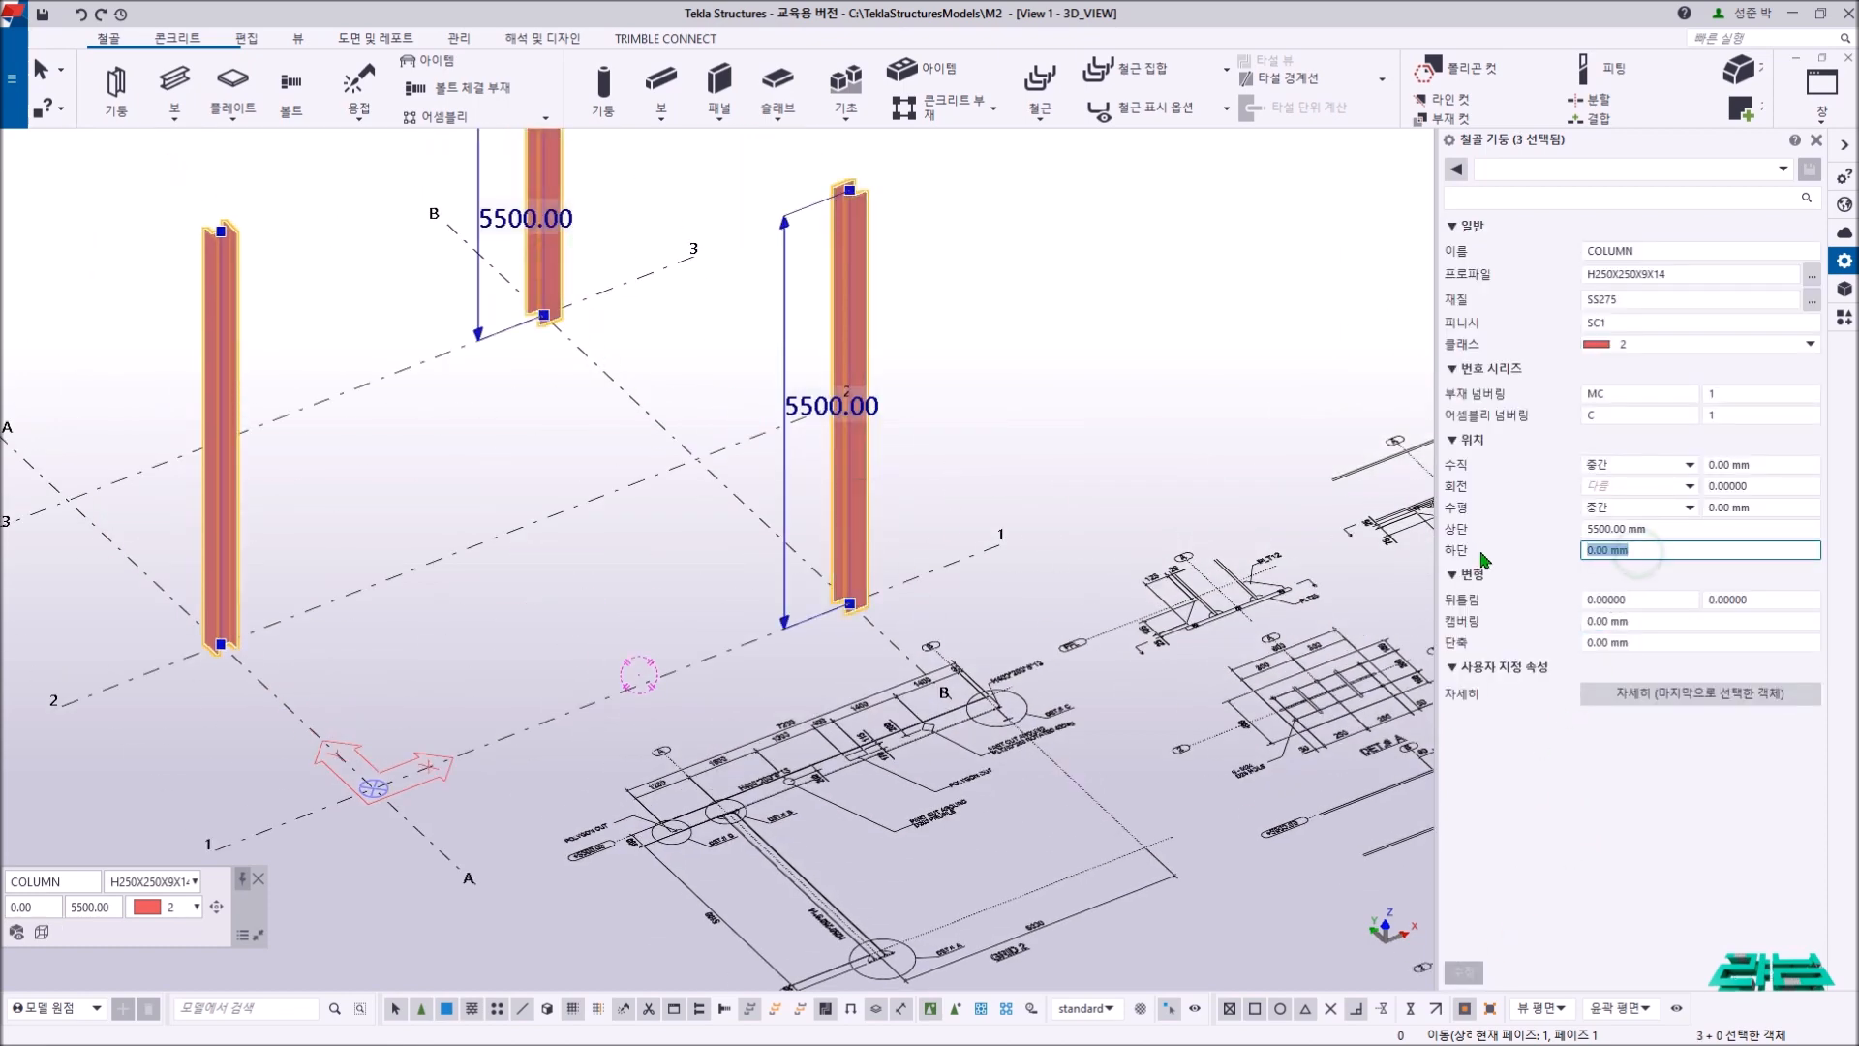
{"action": "type", "text": "-200"}
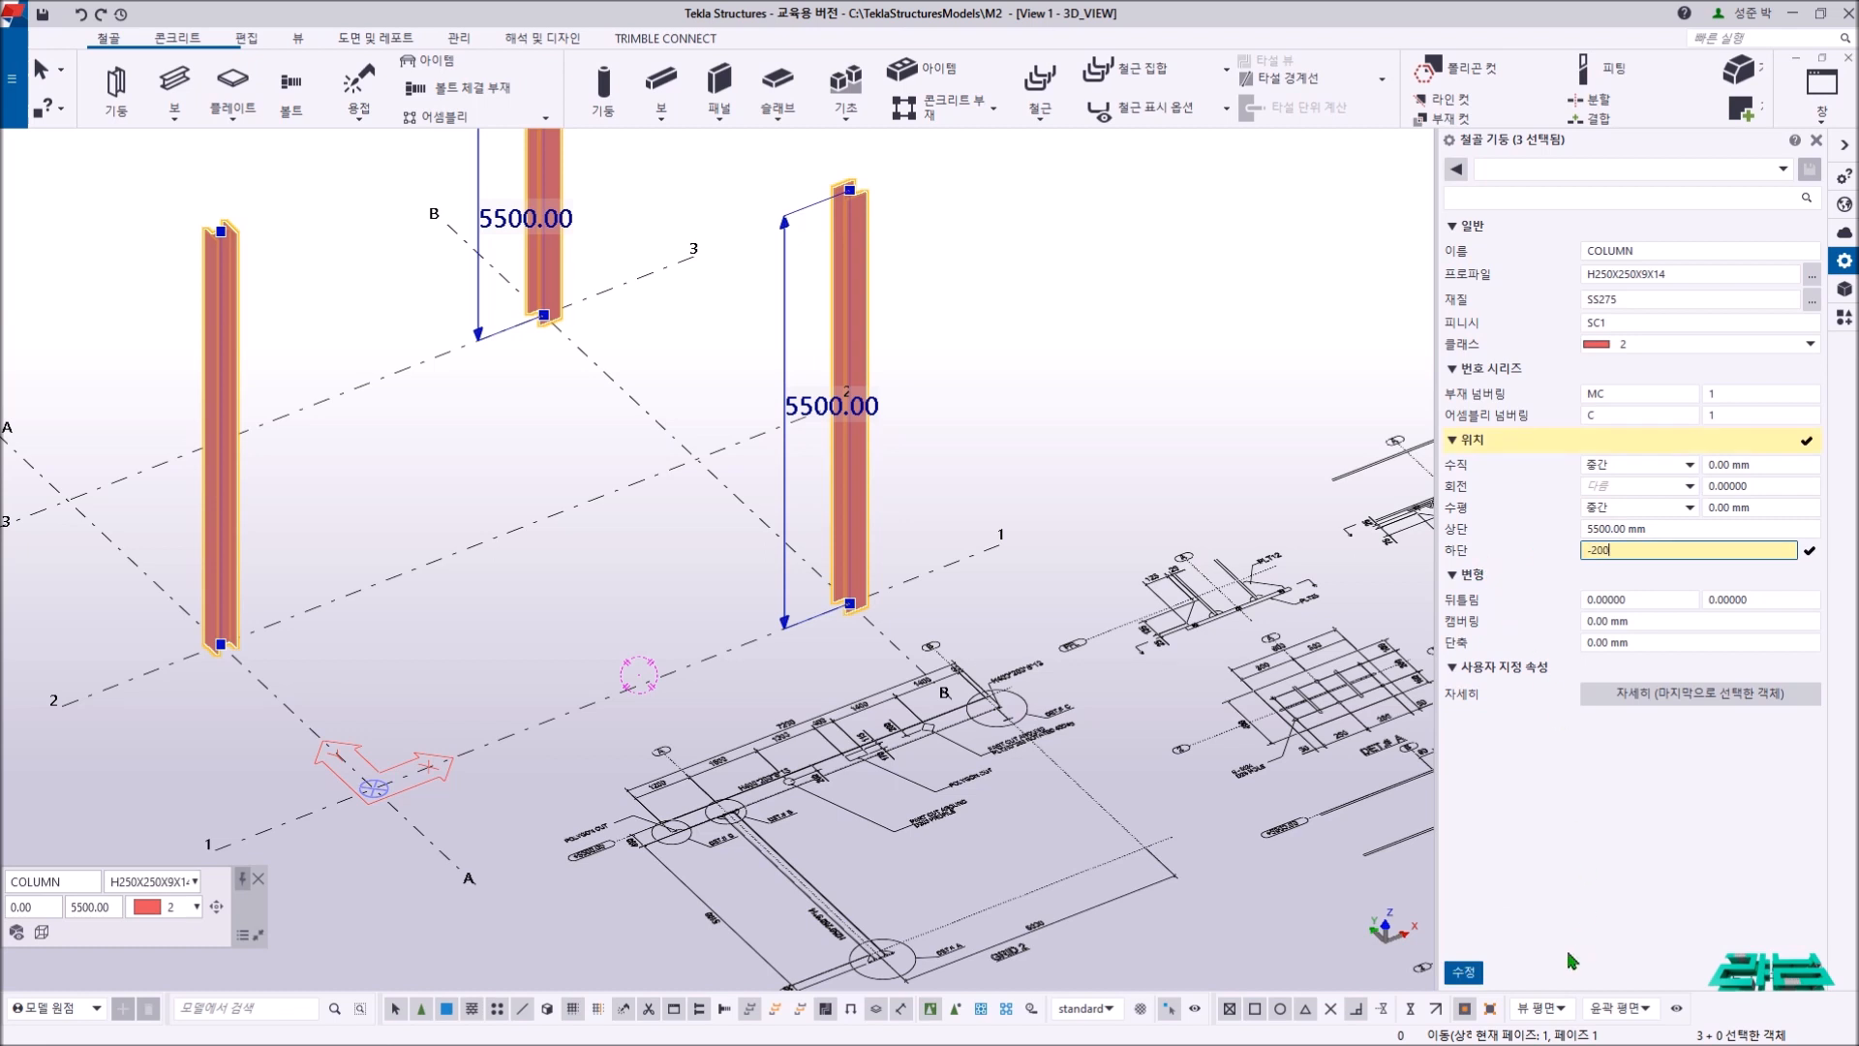
{"action": "left_click", "coordinate": [1464, 971]}
{"action": "left_click", "coordinate": [945, 478]}
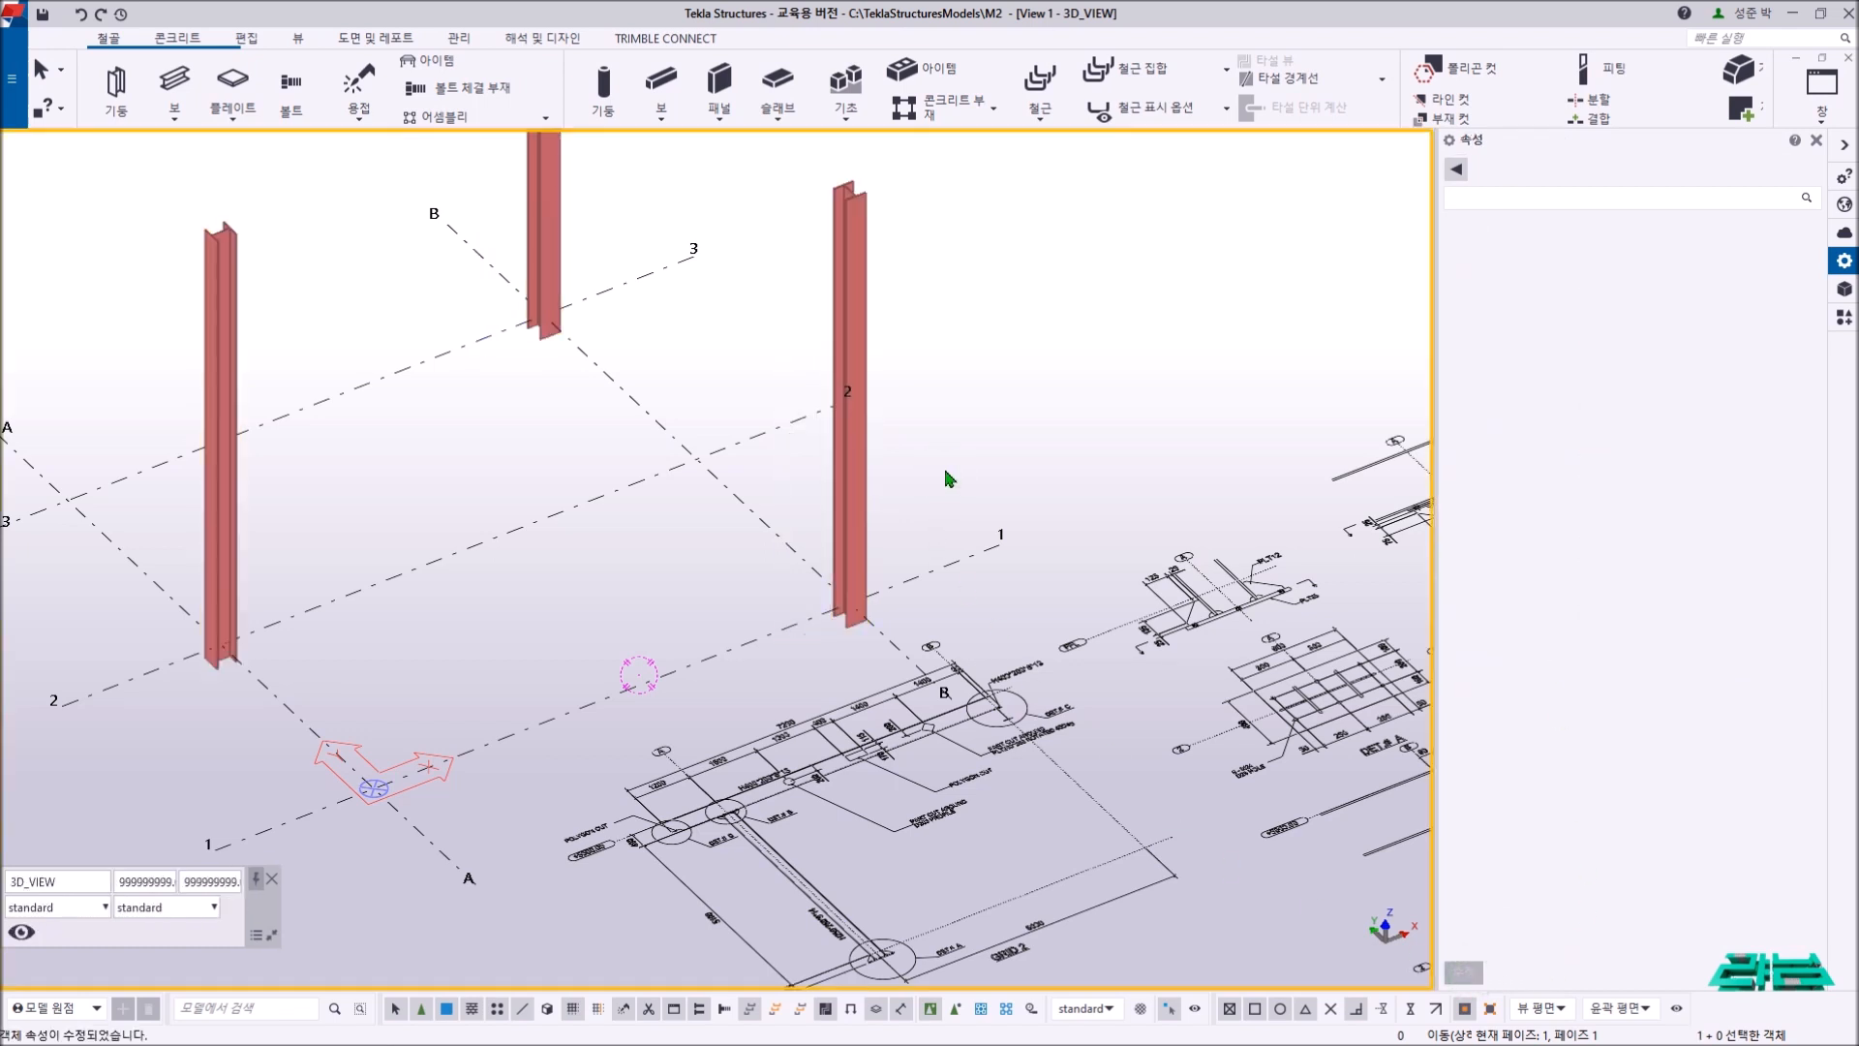
- Compare the model with the GRID 2 drawing and examine the beam's top level, its overhang beyond grid A and the DET.# D cut
{"action": "middle_click_drag", "start_coordinate": [646, 486], "coordinate": [851, 668]}
{"action": "scroll", "coordinate": [926, 556], "scroll_direction": "down", "scroll_amount": 2}
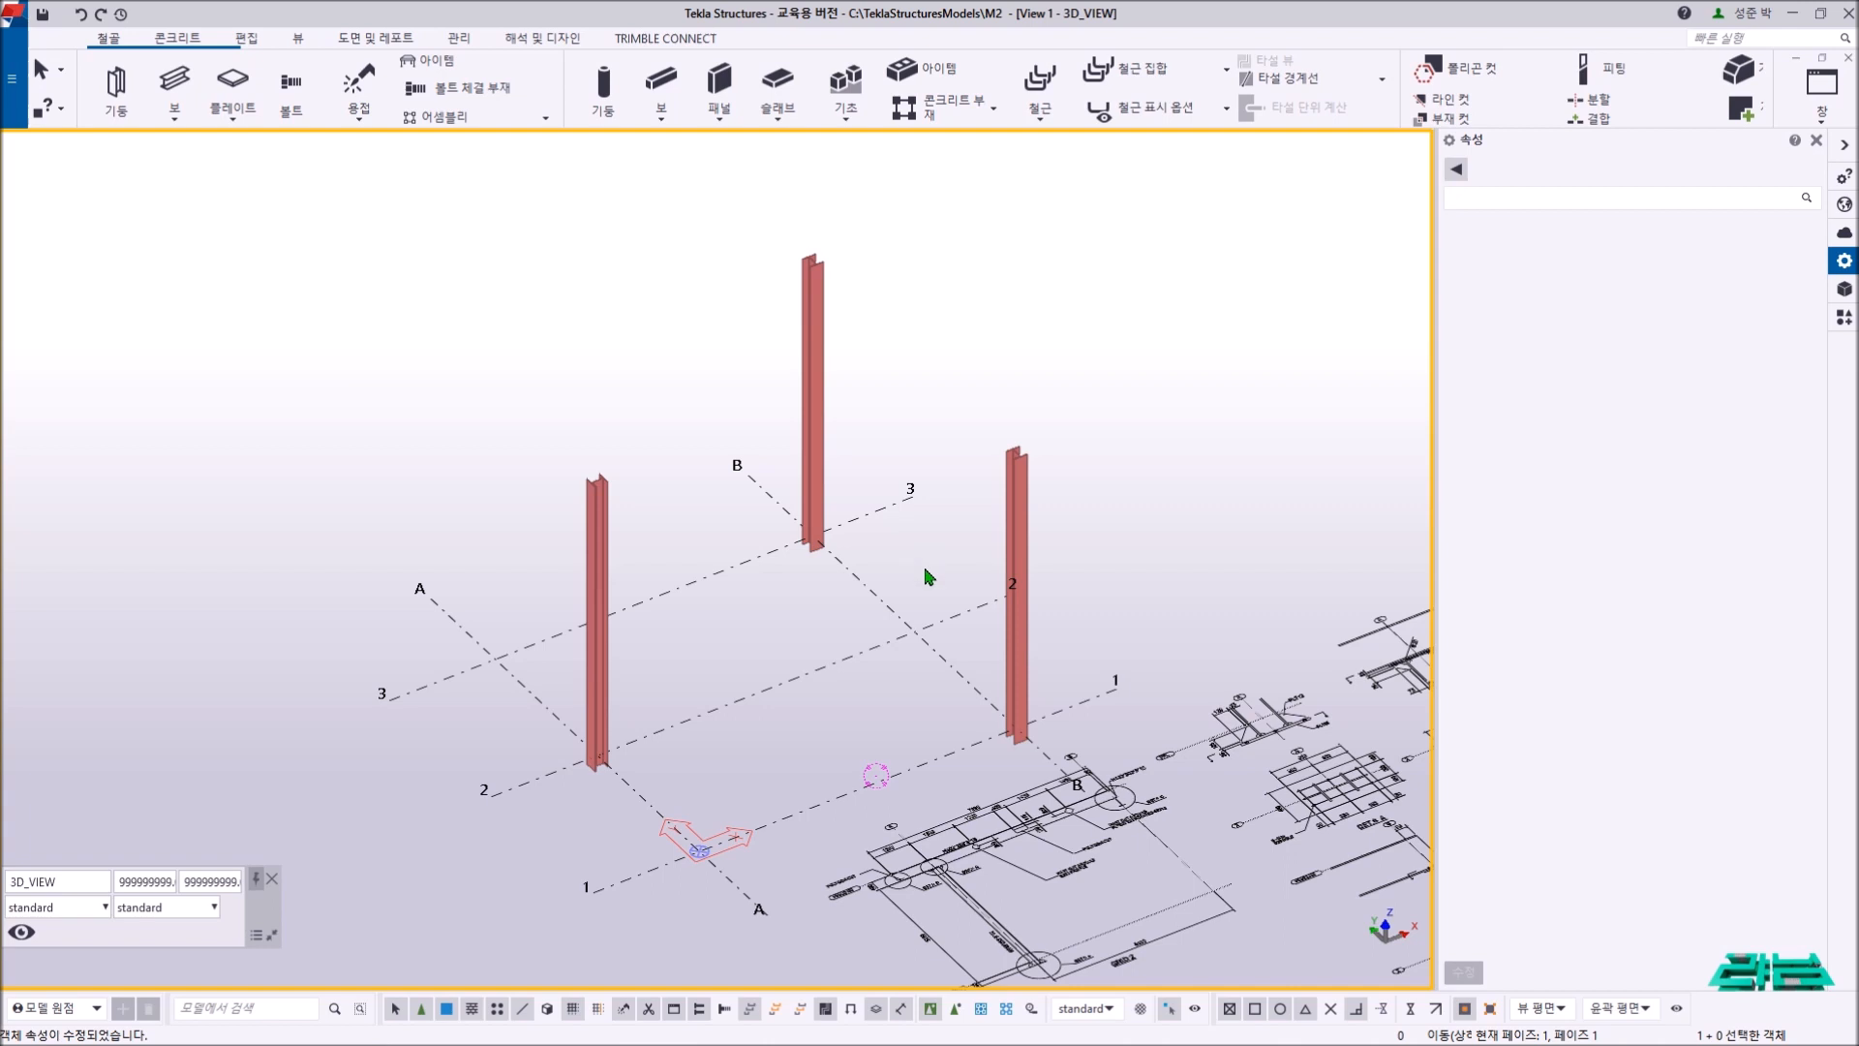
{"action": "middle_click_drag", "start_coordinate": [906, 608], "coordinate": [777, 506]}
{"action": "scroll", "coordinate": [906, 781], "scroll_direction": "up", "scroll_amount": 2}
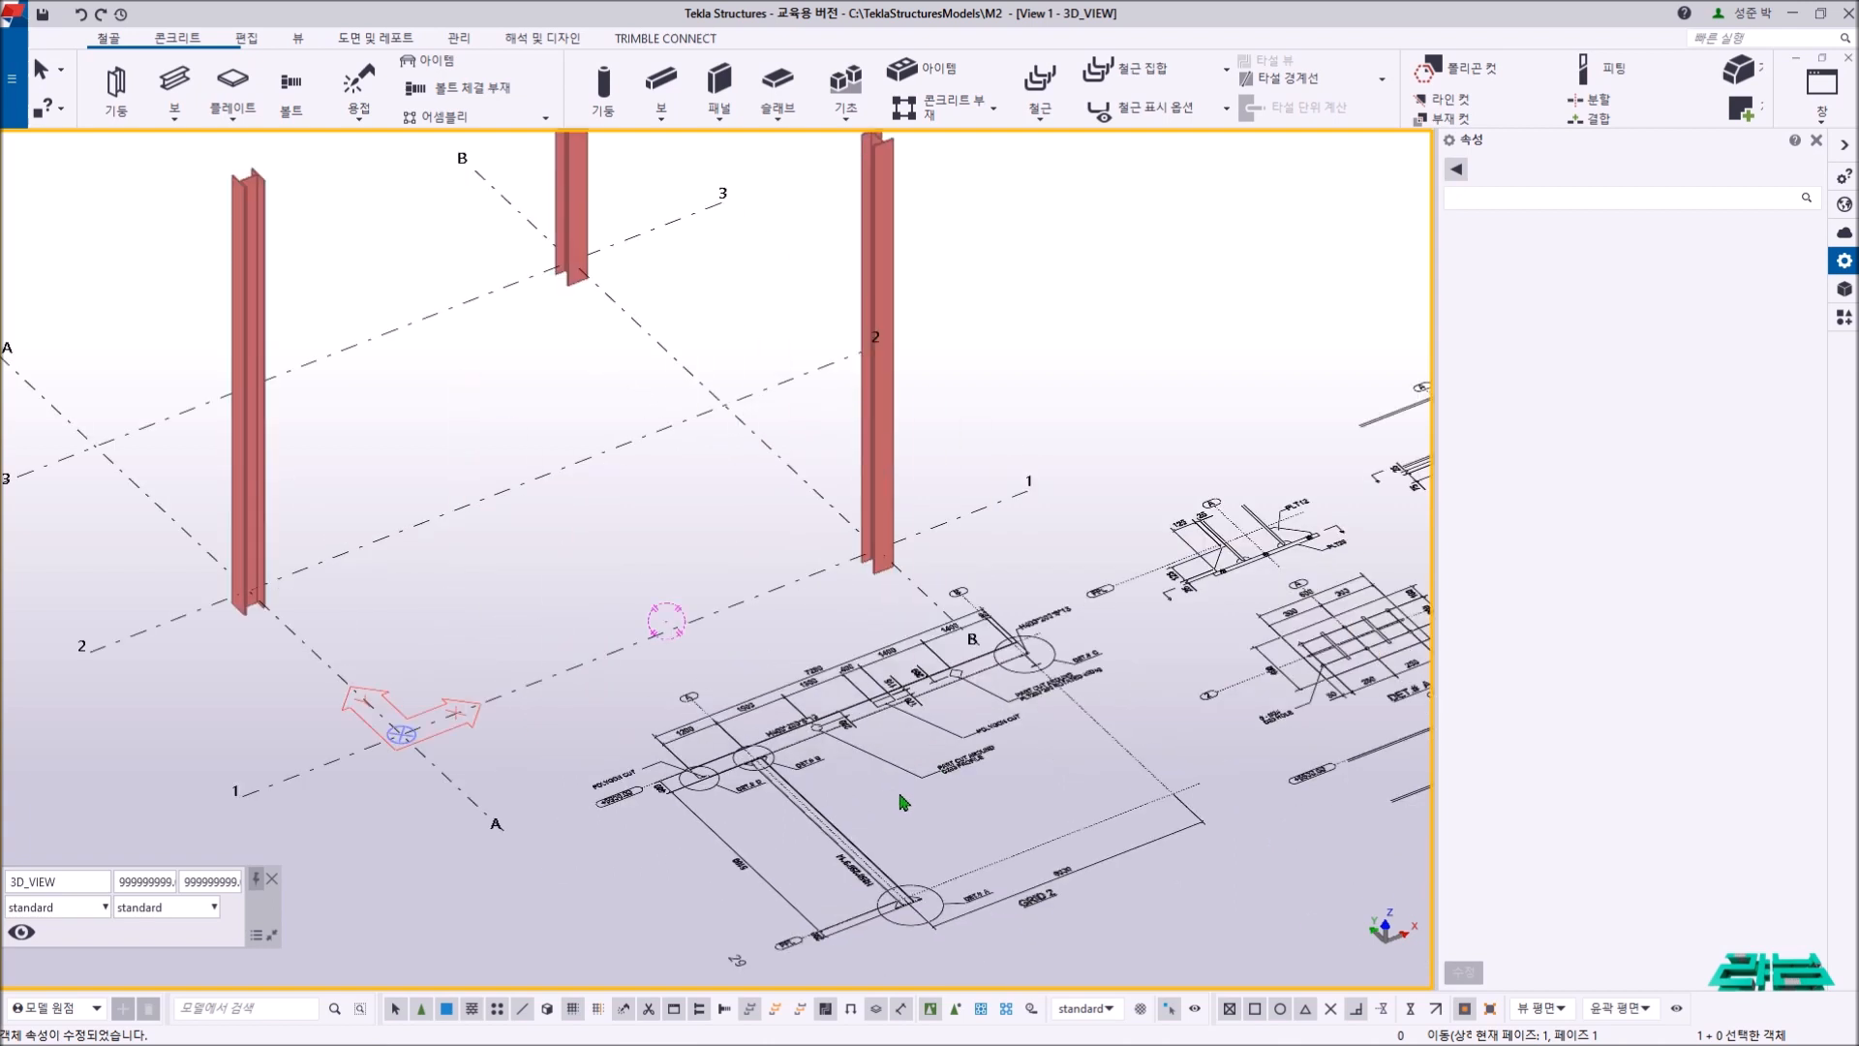
{"action": "key", "text": "ctrl+Tab"}
{"action": "middle_click_drag", "start_coordinate": [667, 742], "coordinate": [625, 545]}
{"action": "scroll", "coordinate": [624, 545], "scroll_direction": "up", "scroll_amount": 2}
{"action": "key", "text": "ctrl+Tab"}
{"action": "scroll", "coordinate": [643, 714], "scroll_direction": "up", "scroll_amount": 5}
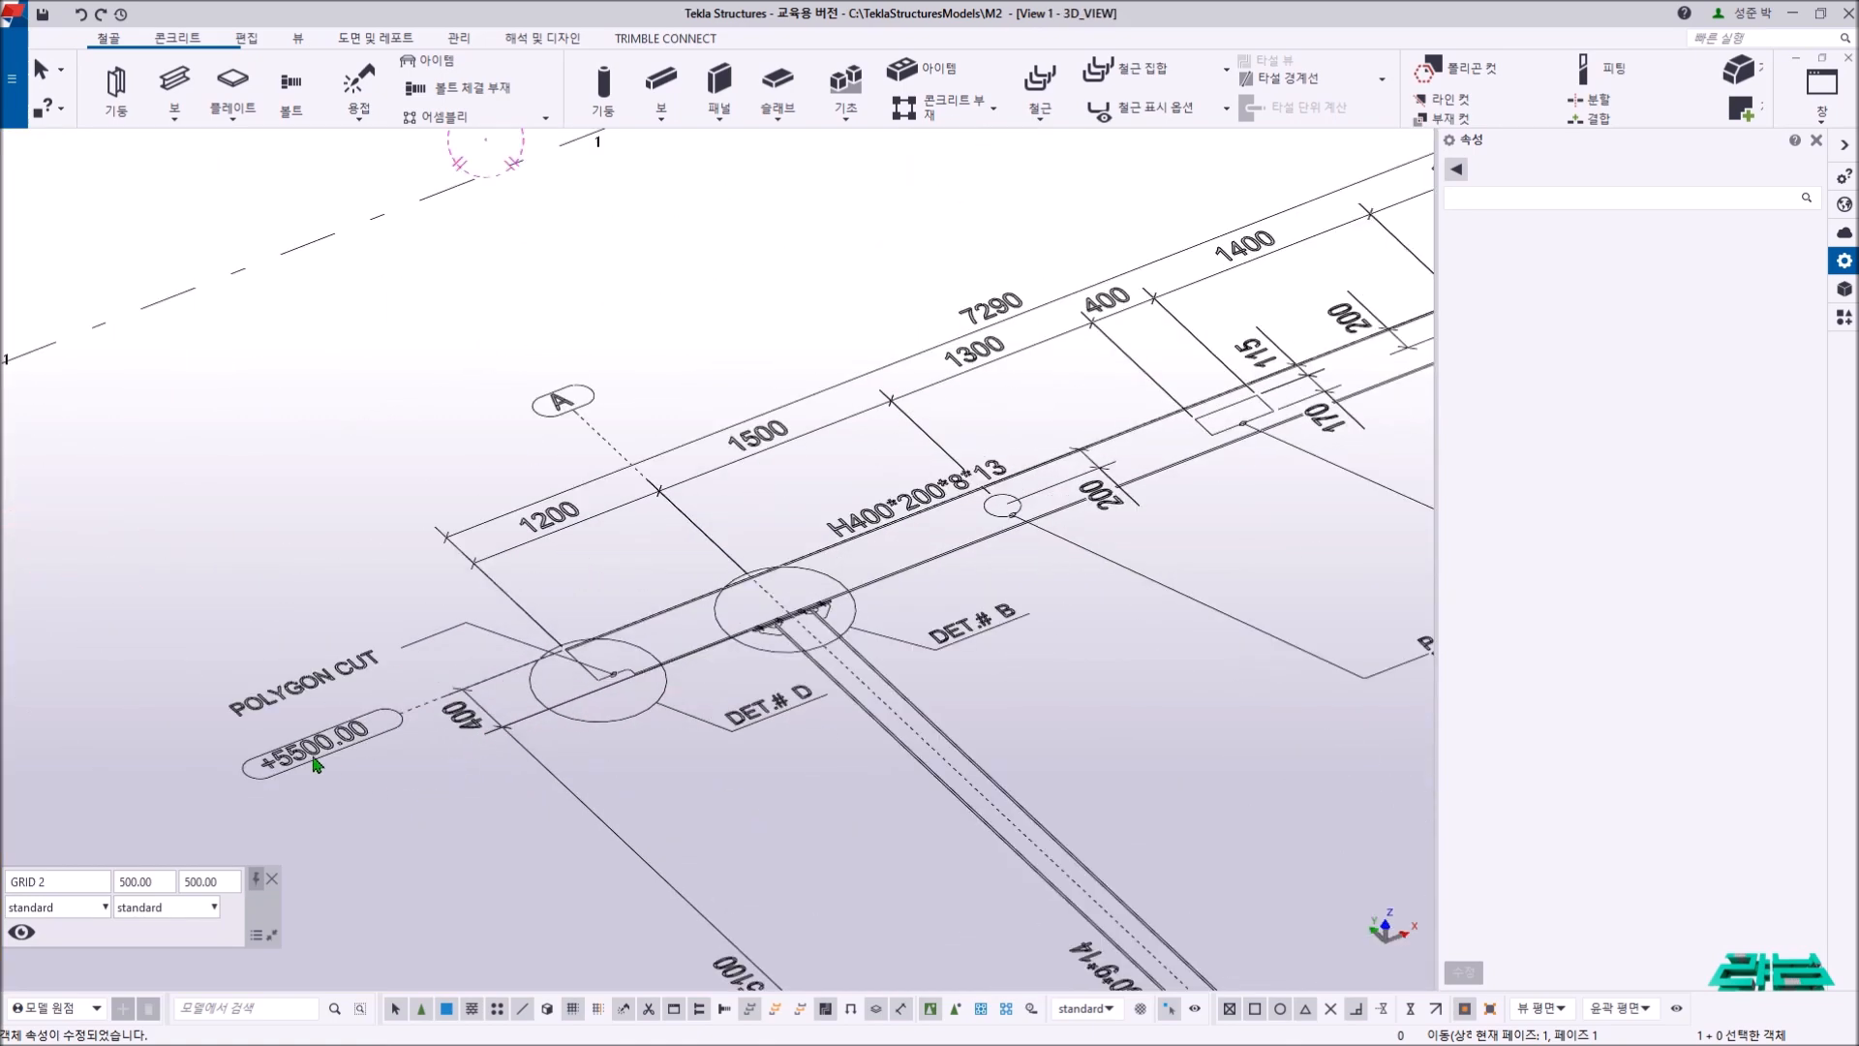
{"action": "scroll", "coordinate": [614, 643], "scroll_direction": "up", "scroll_amount": 4}
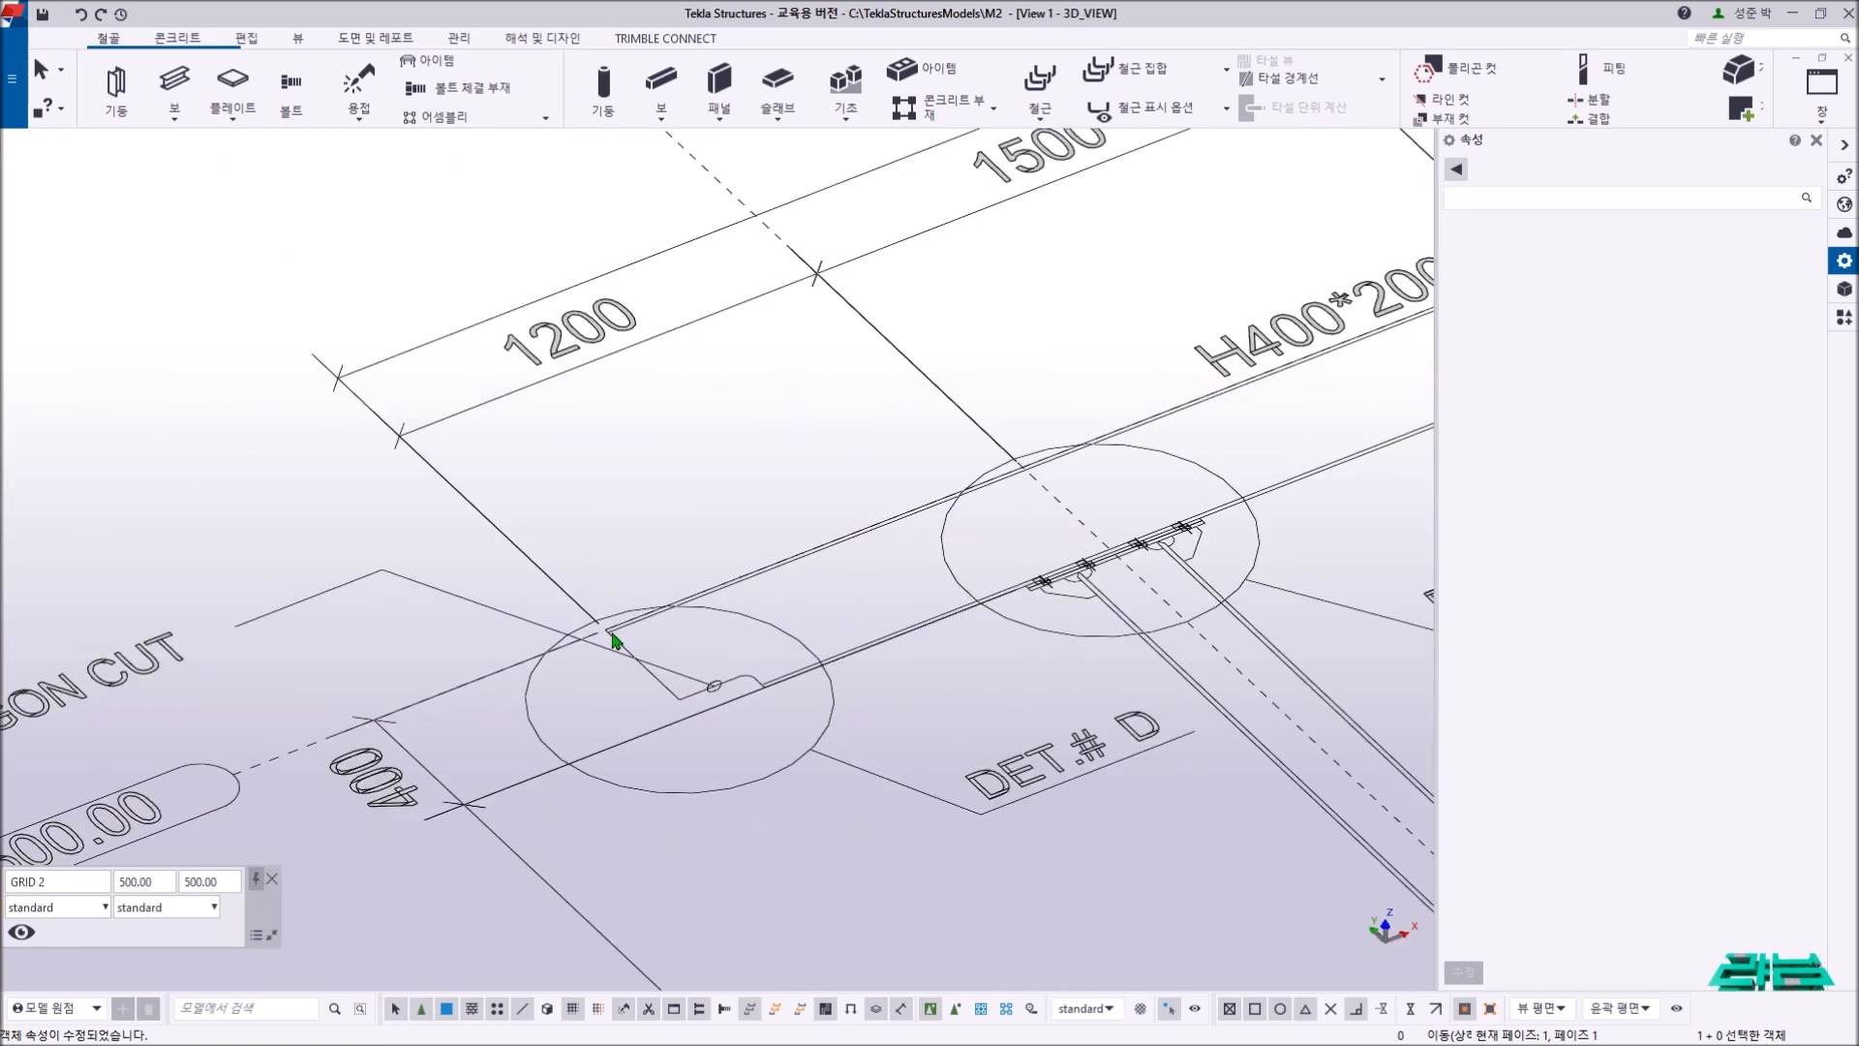
{"action": "scroll", "coordinate": [612, 641], "scroll_direction": "down", "scroll_amount": 4}
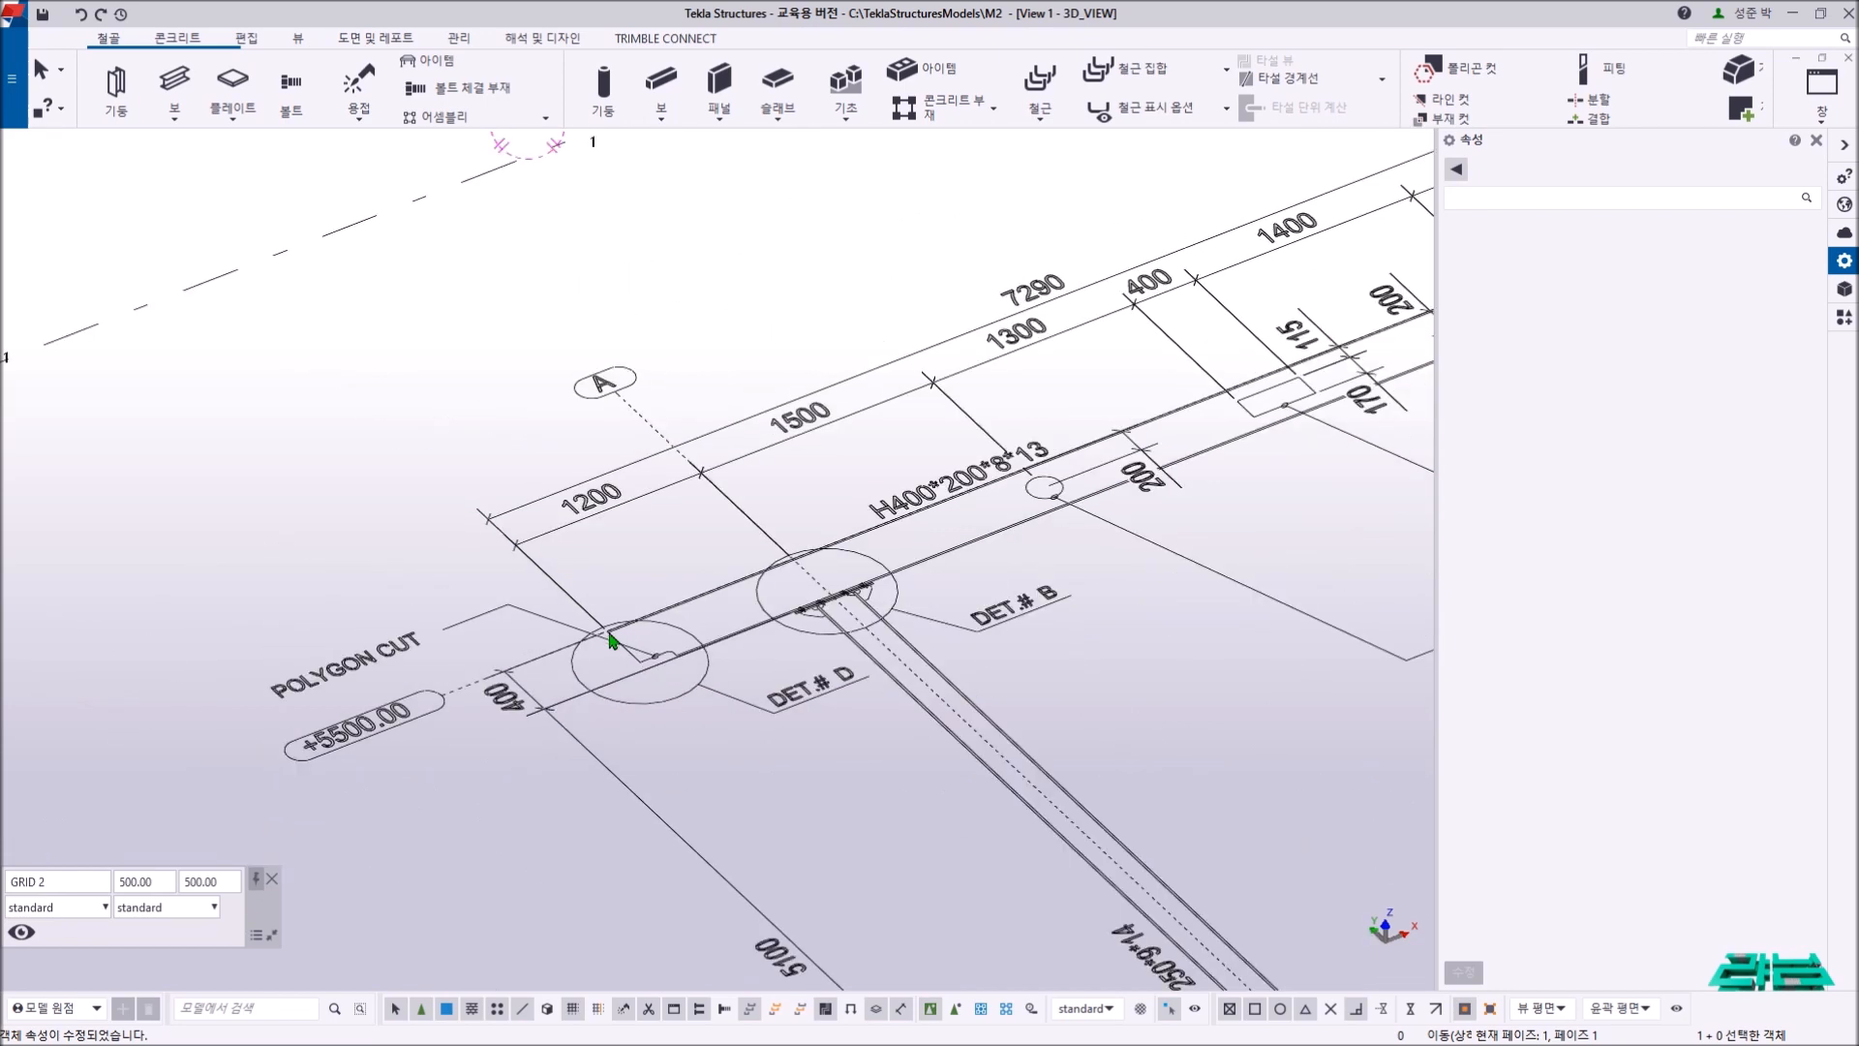
{"action": "middle_click_drag", "start_coordinate": [754, 620], "coordinate": [532, 664]}
{"action": "left_click", "coordinate": [645, 576]}
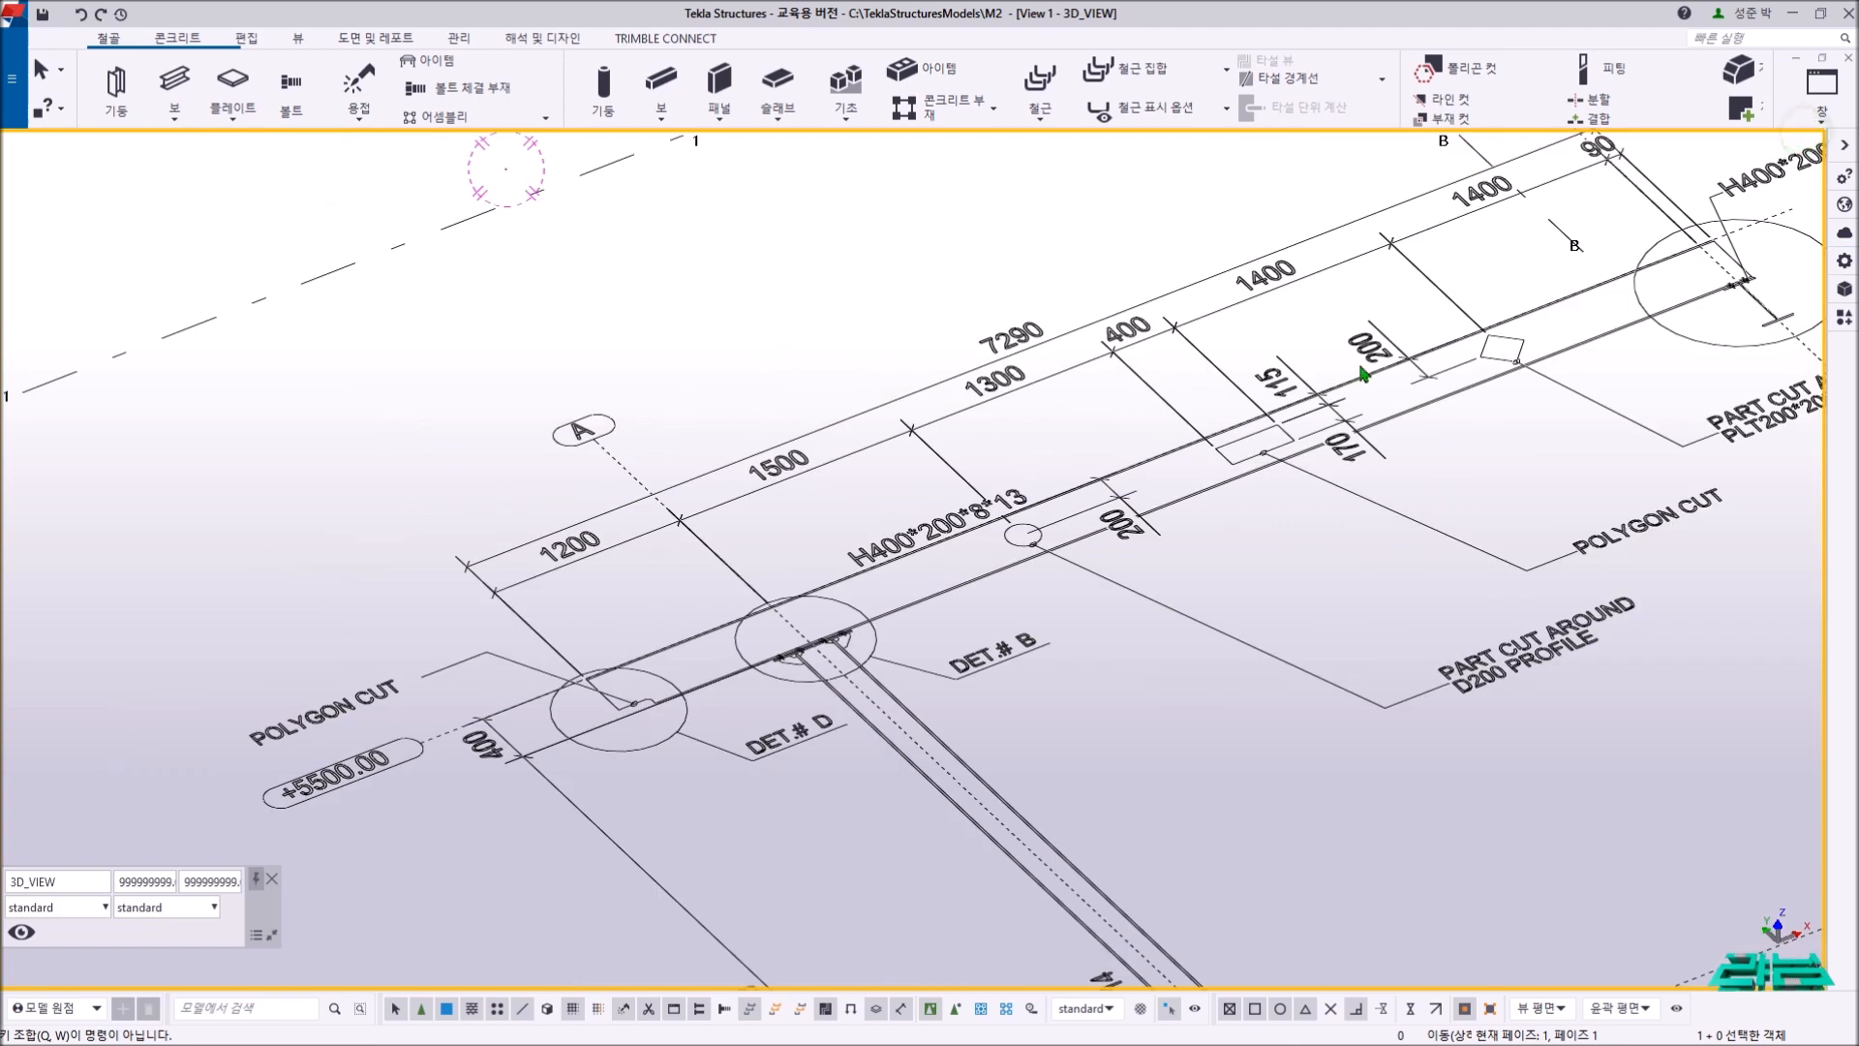
{"action": "scroll", "coordinate": [925, 518], "scroll_direction": "down", "scroll_amount": 4}
- In the GRID 2 view, set up a steel beam with profile H400X200X8X13, finish SG2, part prefix MG and assembly prefix G
{"action": "key", "text": "ctrl+Tab"}
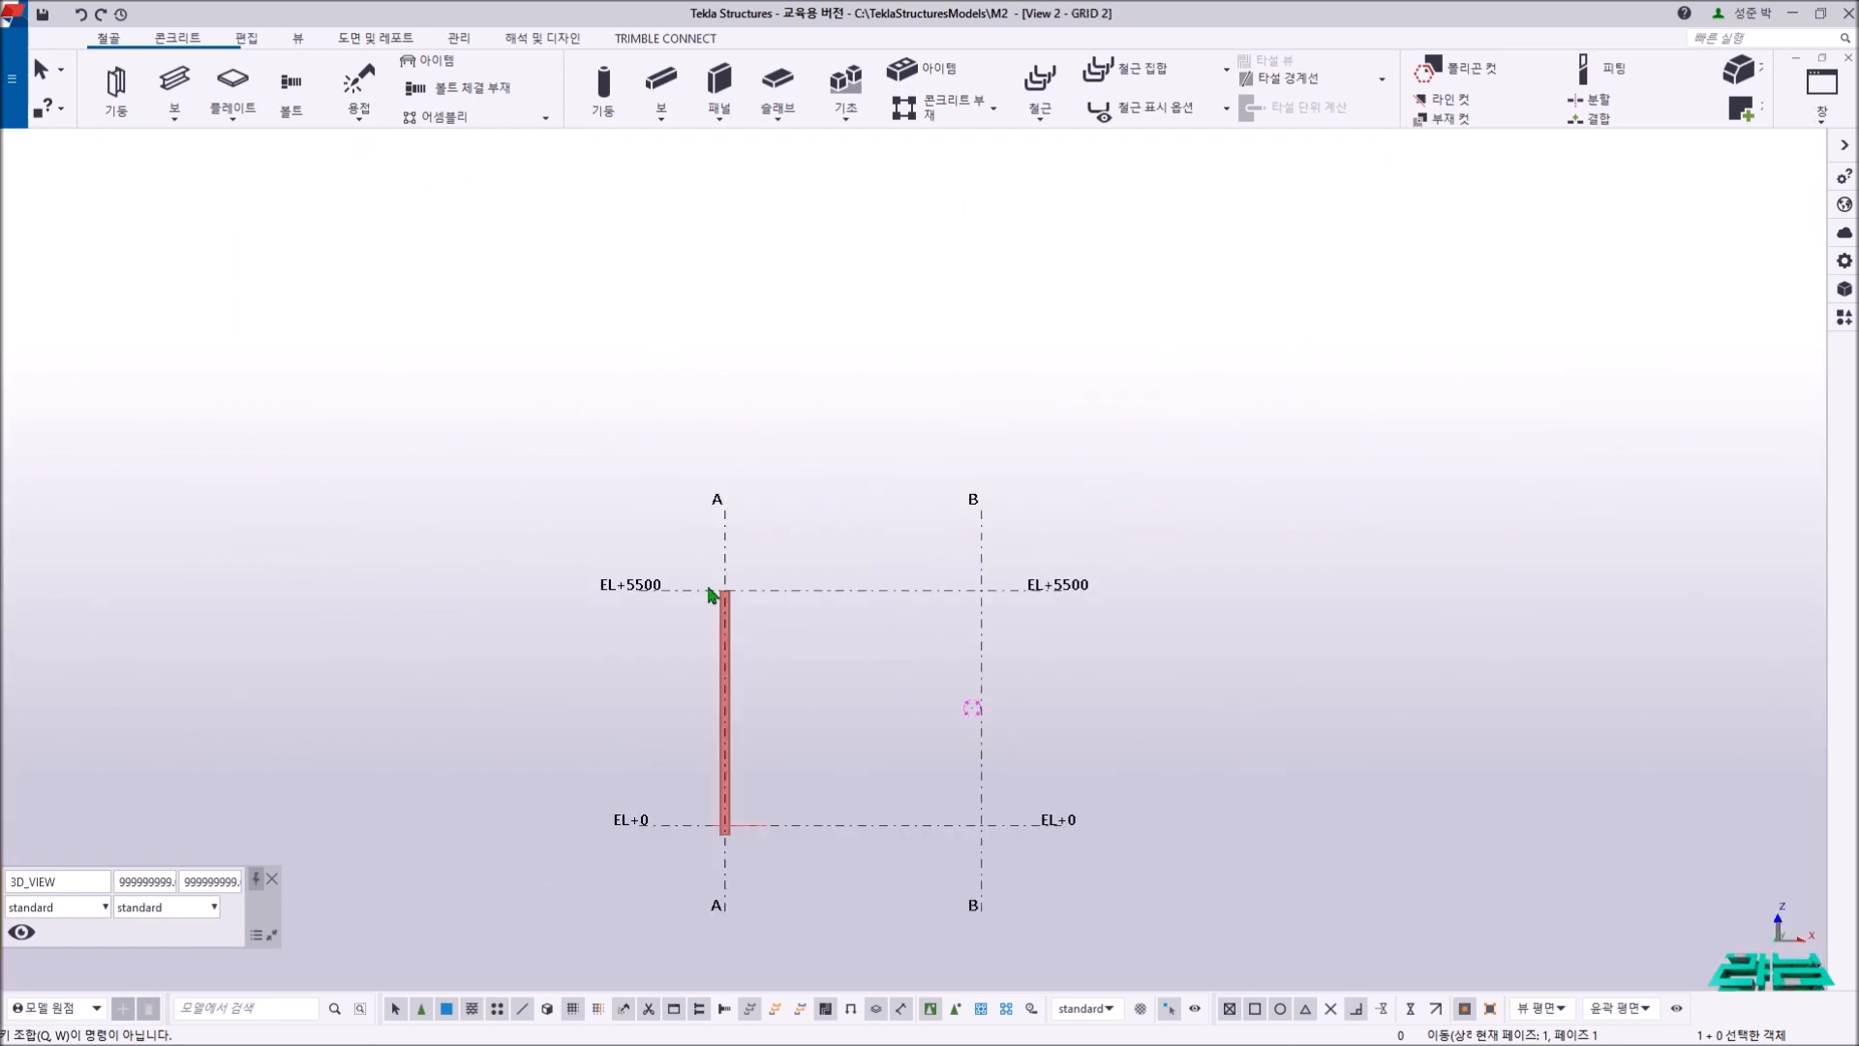
{"action": "mouse_move", "coordinate": [693, 532]}
{"action": "left_mouse_down"}
{"action": "mouse_move", "coordinate": [1016, 595]}
{"action": "mouse_move", "coordinate": [1611, 598]}
{"action": "left_mouse_up"}
{"action": "left_click", "coordinate": [963, 403]}
{"action": "middle_click_drag", "start_coordinate": [803, 377], "coordinate": [632, 313]}
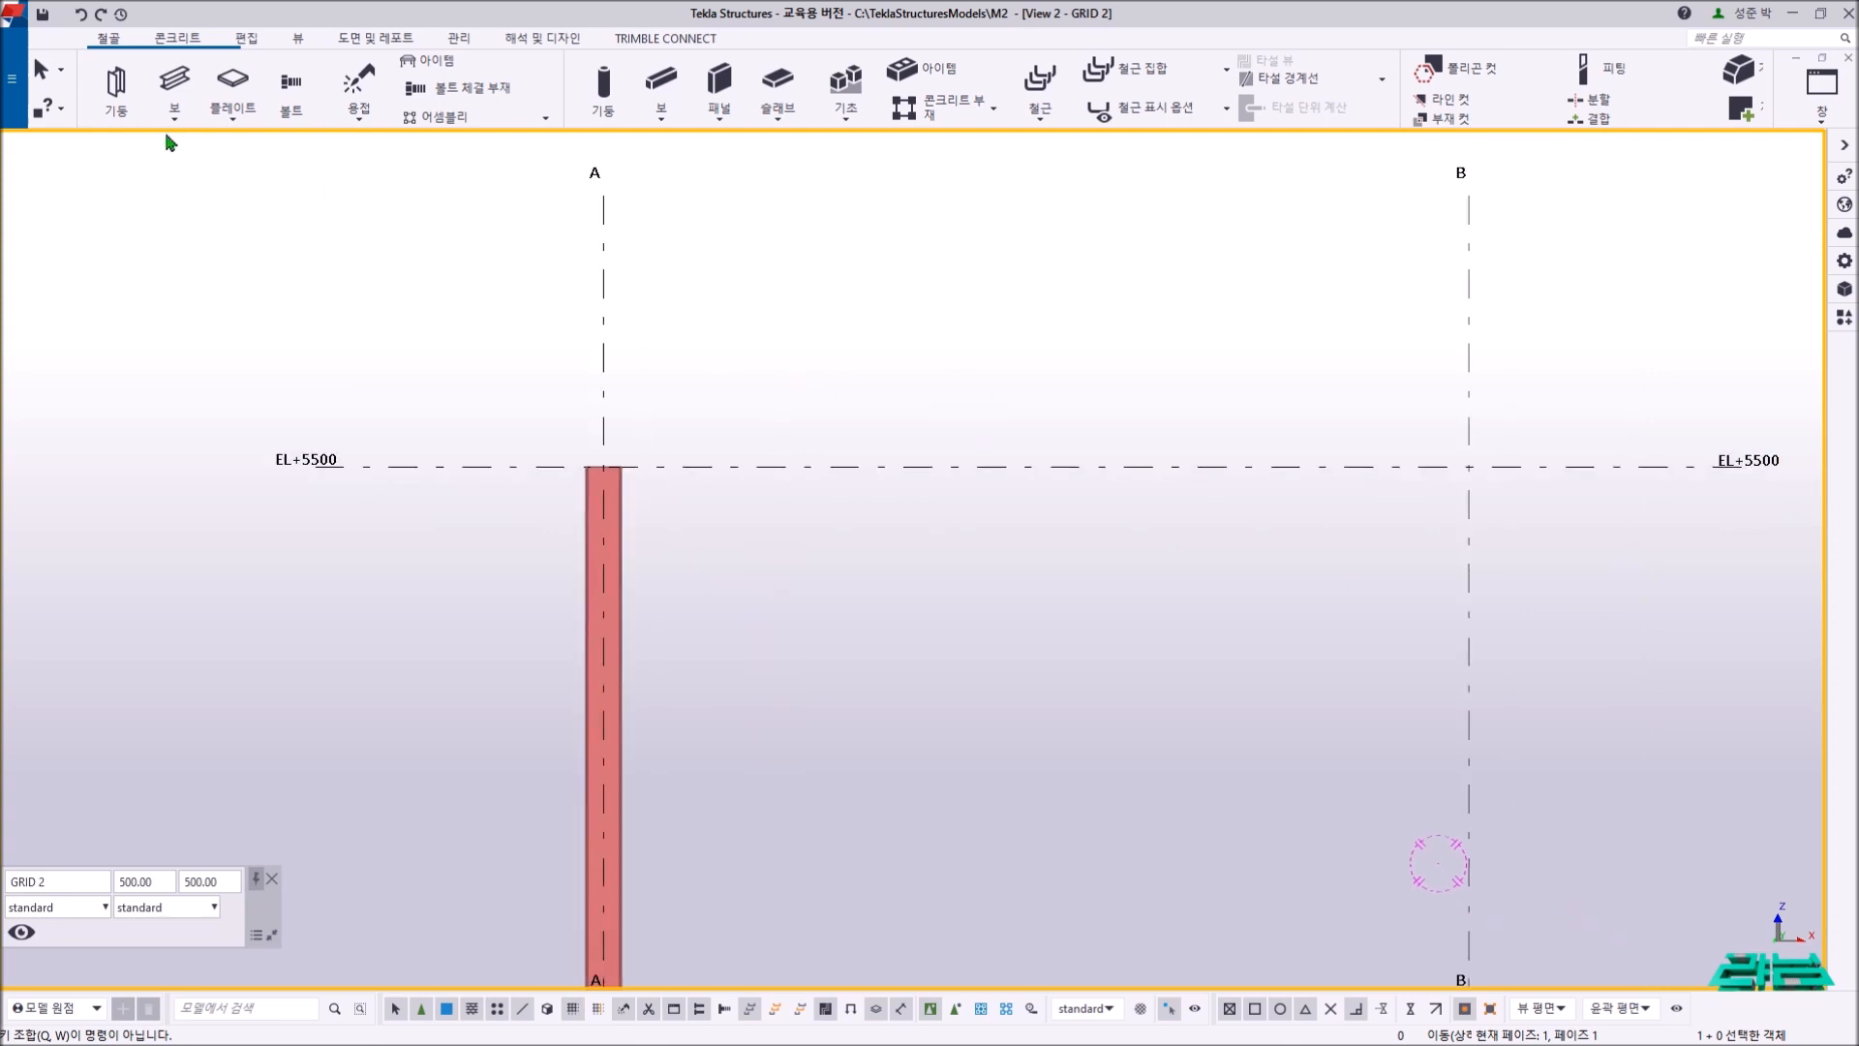
{"action": "left_click", "coordinate": [177, 93]}
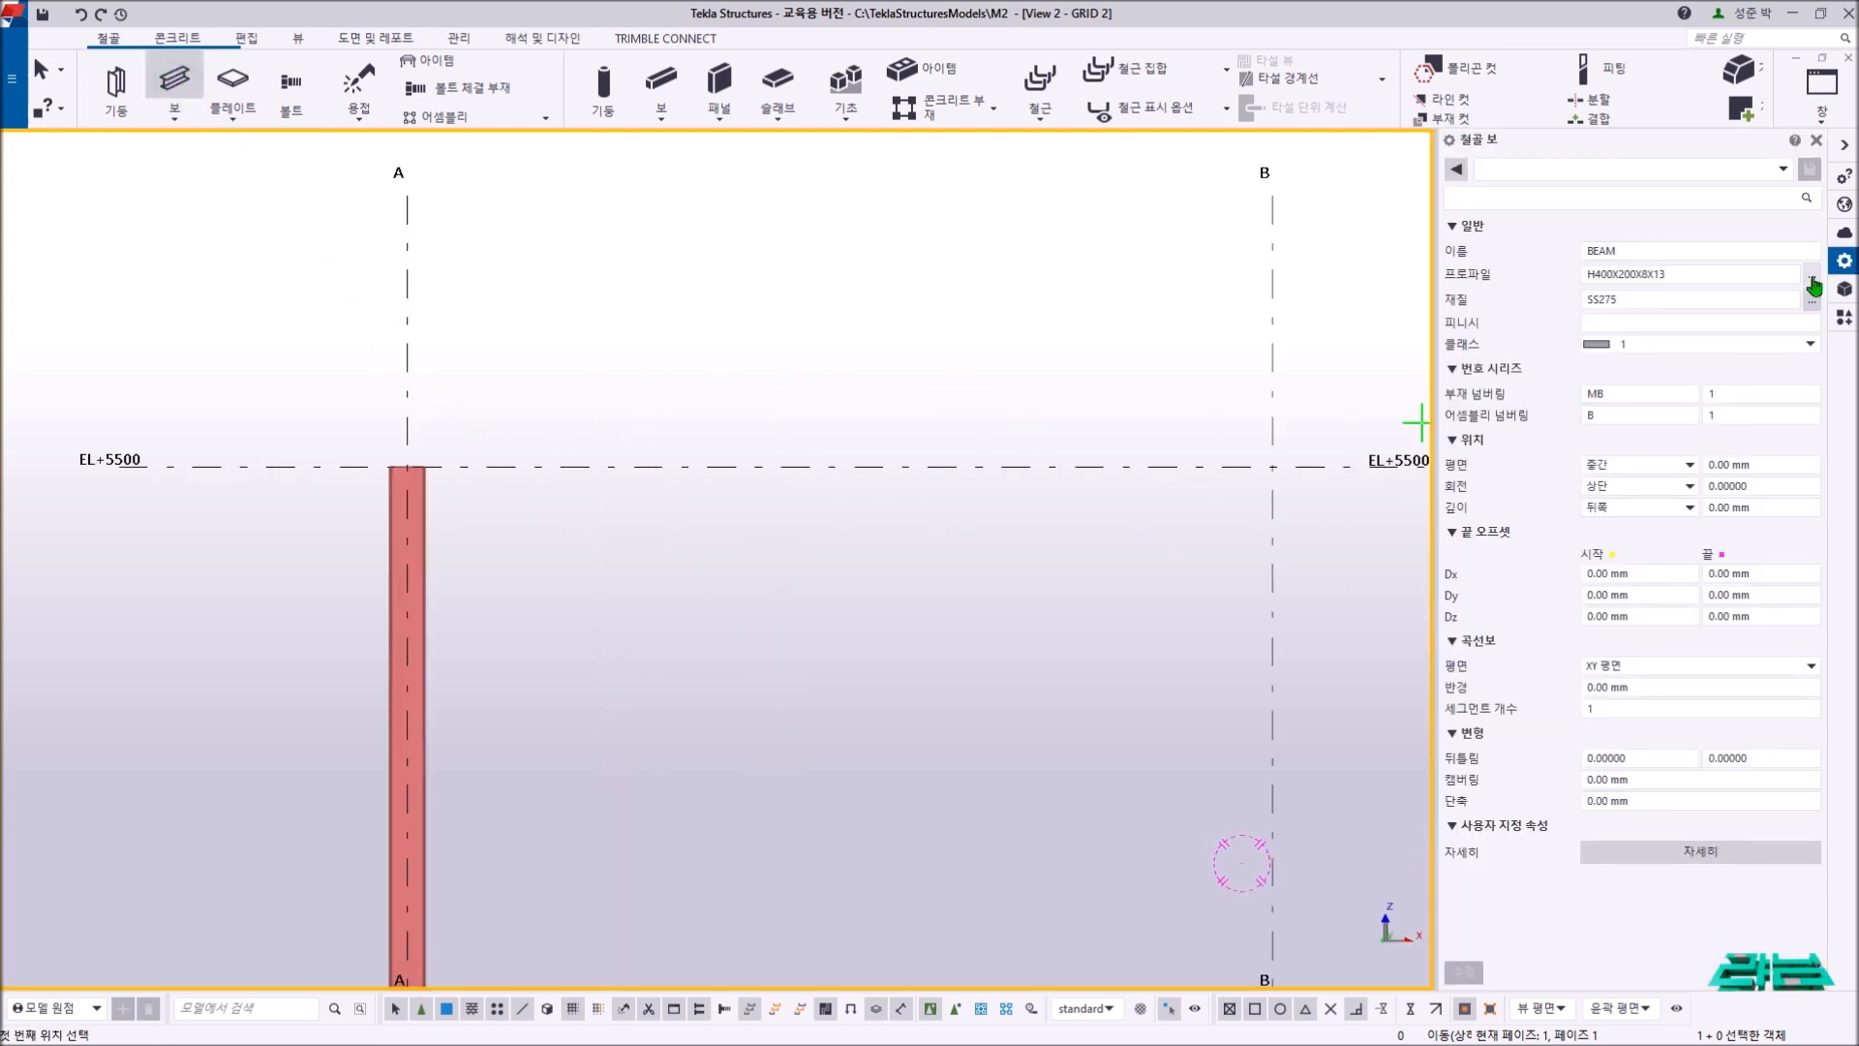
{"action": "double_click", "coordinate": [1708, 274]}
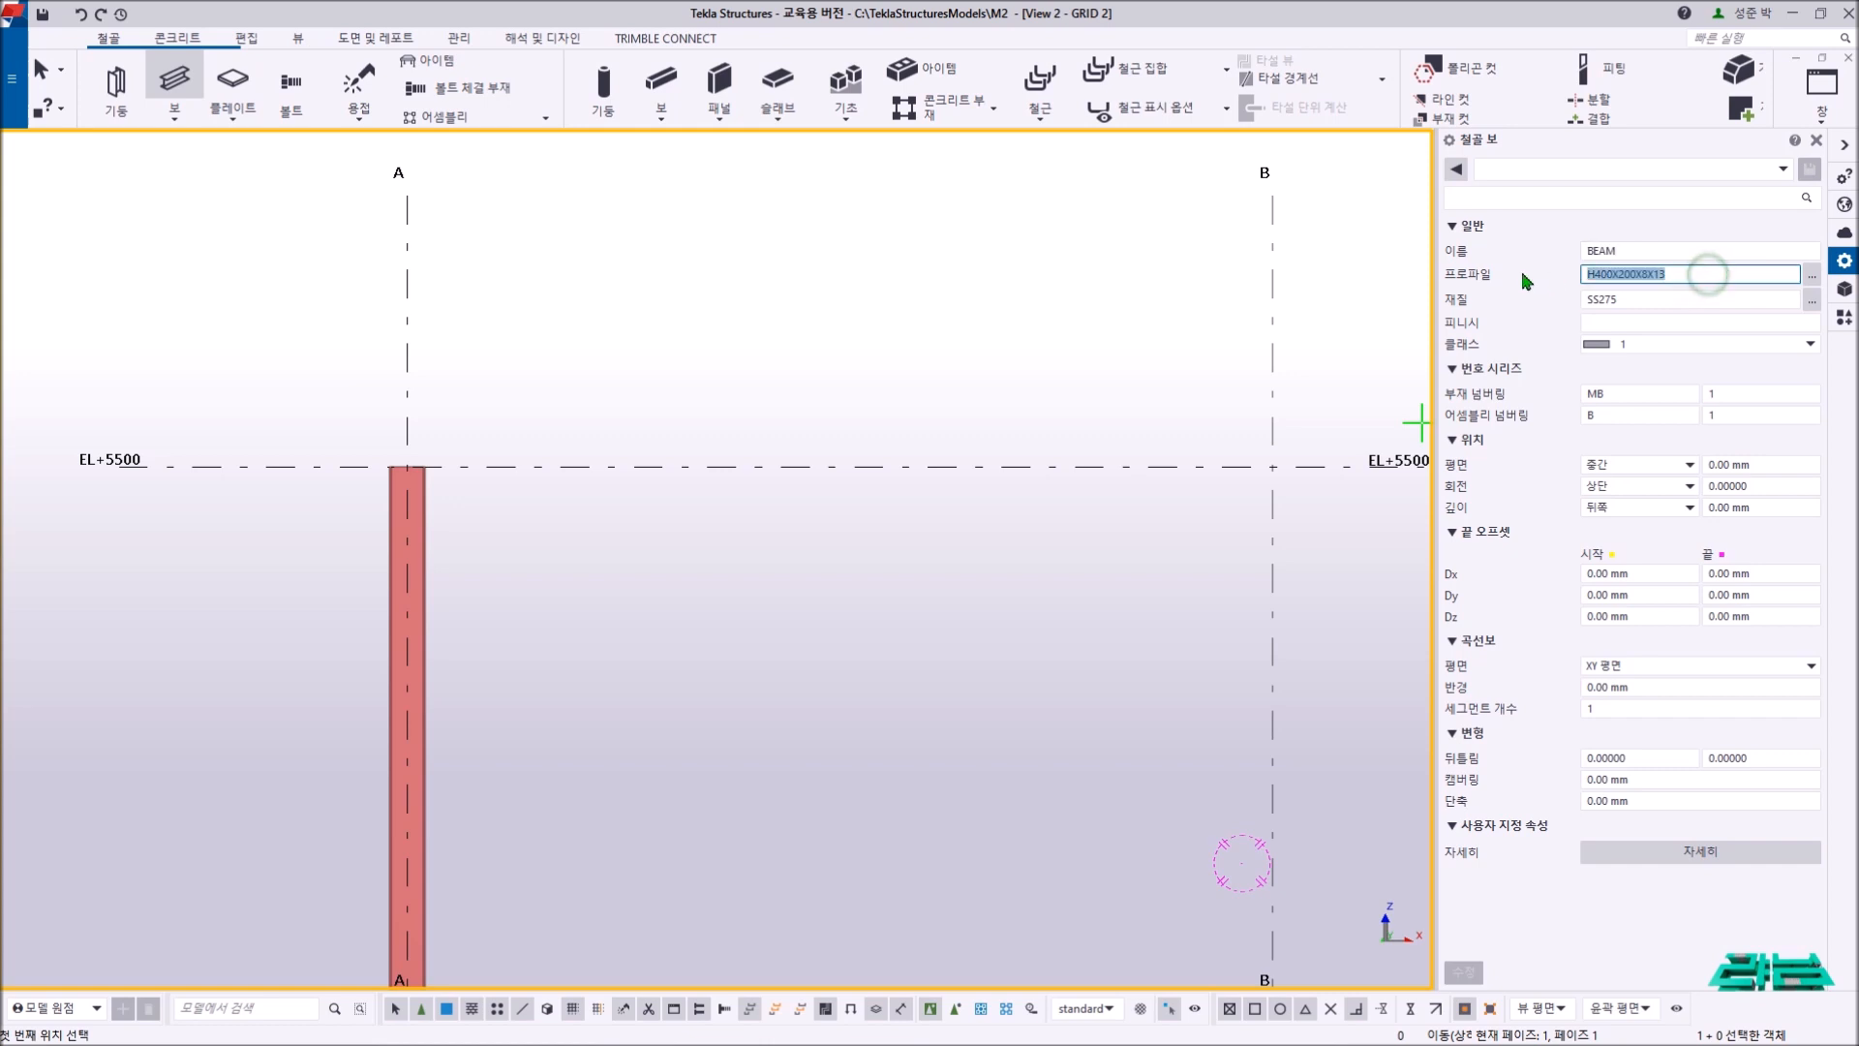
{"action": "left_click", "coordinate": [1625, 323]}
{"action": "type", "text": "SG2"}
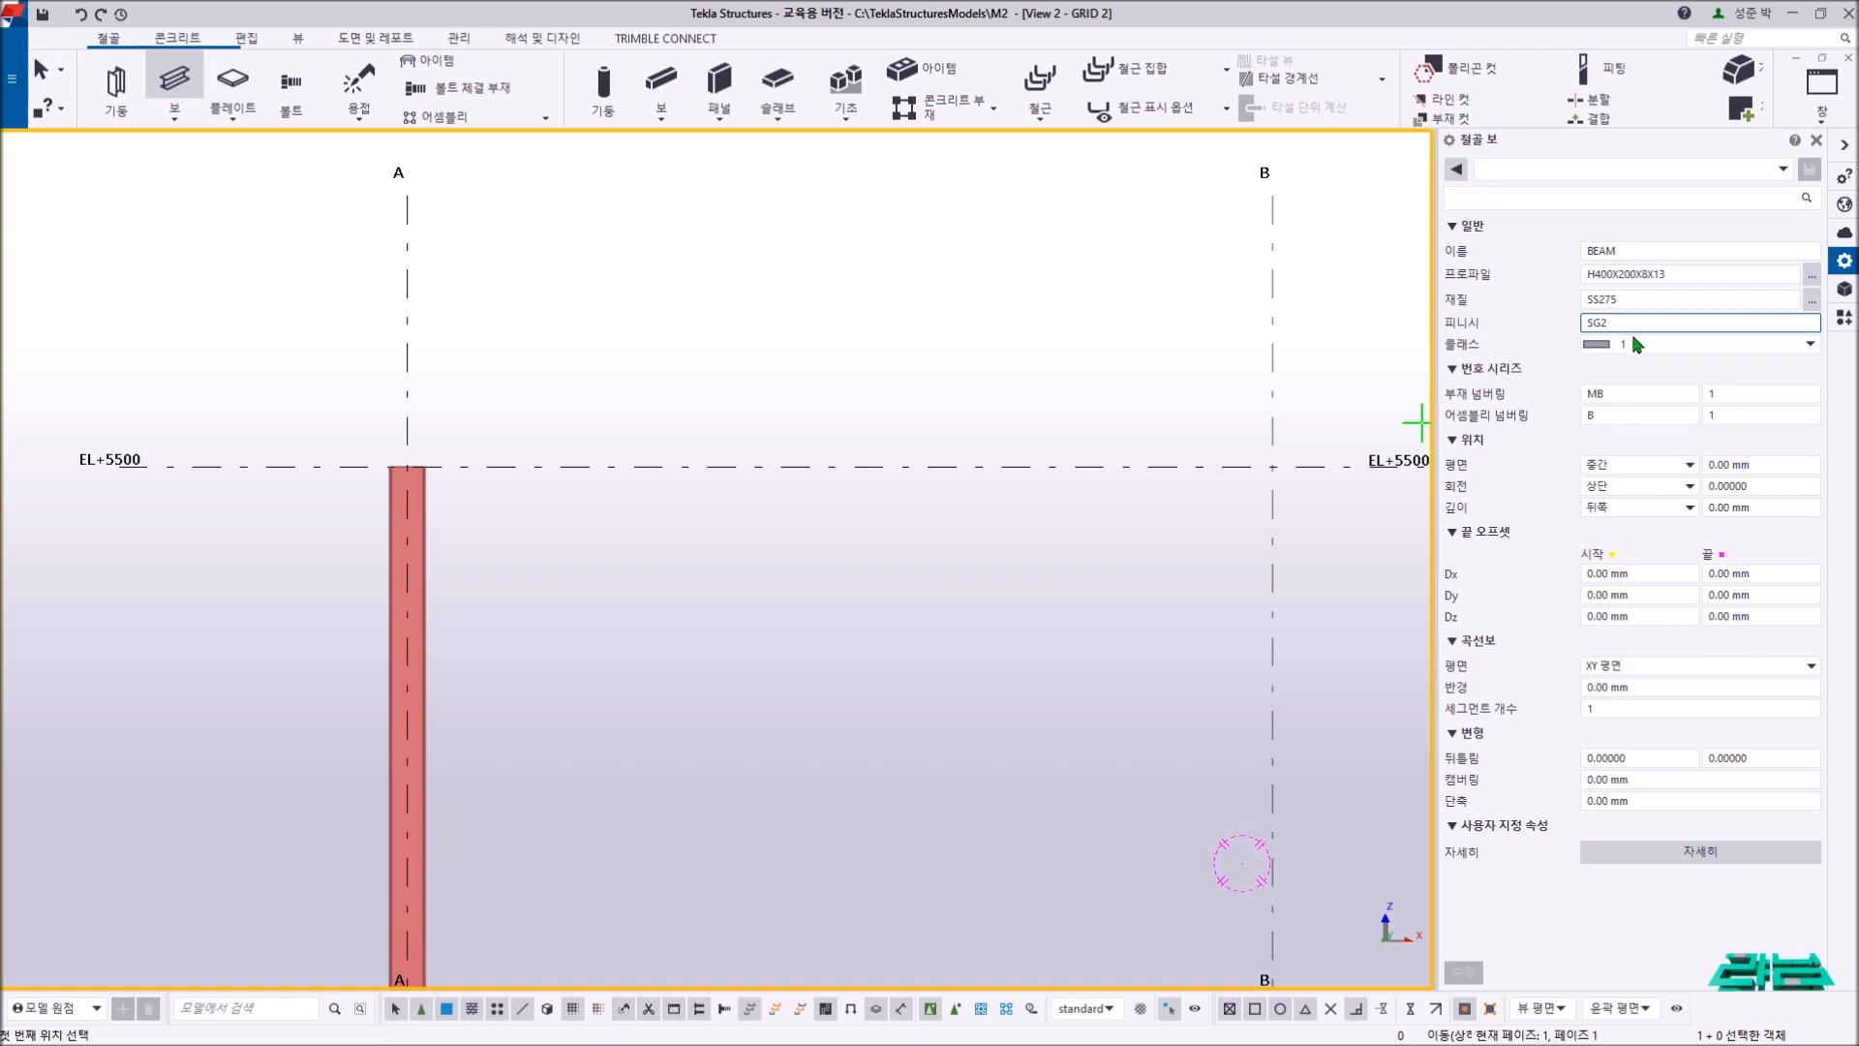
{"action": "left_click", "coordinate": [1617, 393]}
{"action": "key", "text": "BackSpace"}
{"action": "type", "text": "G"}
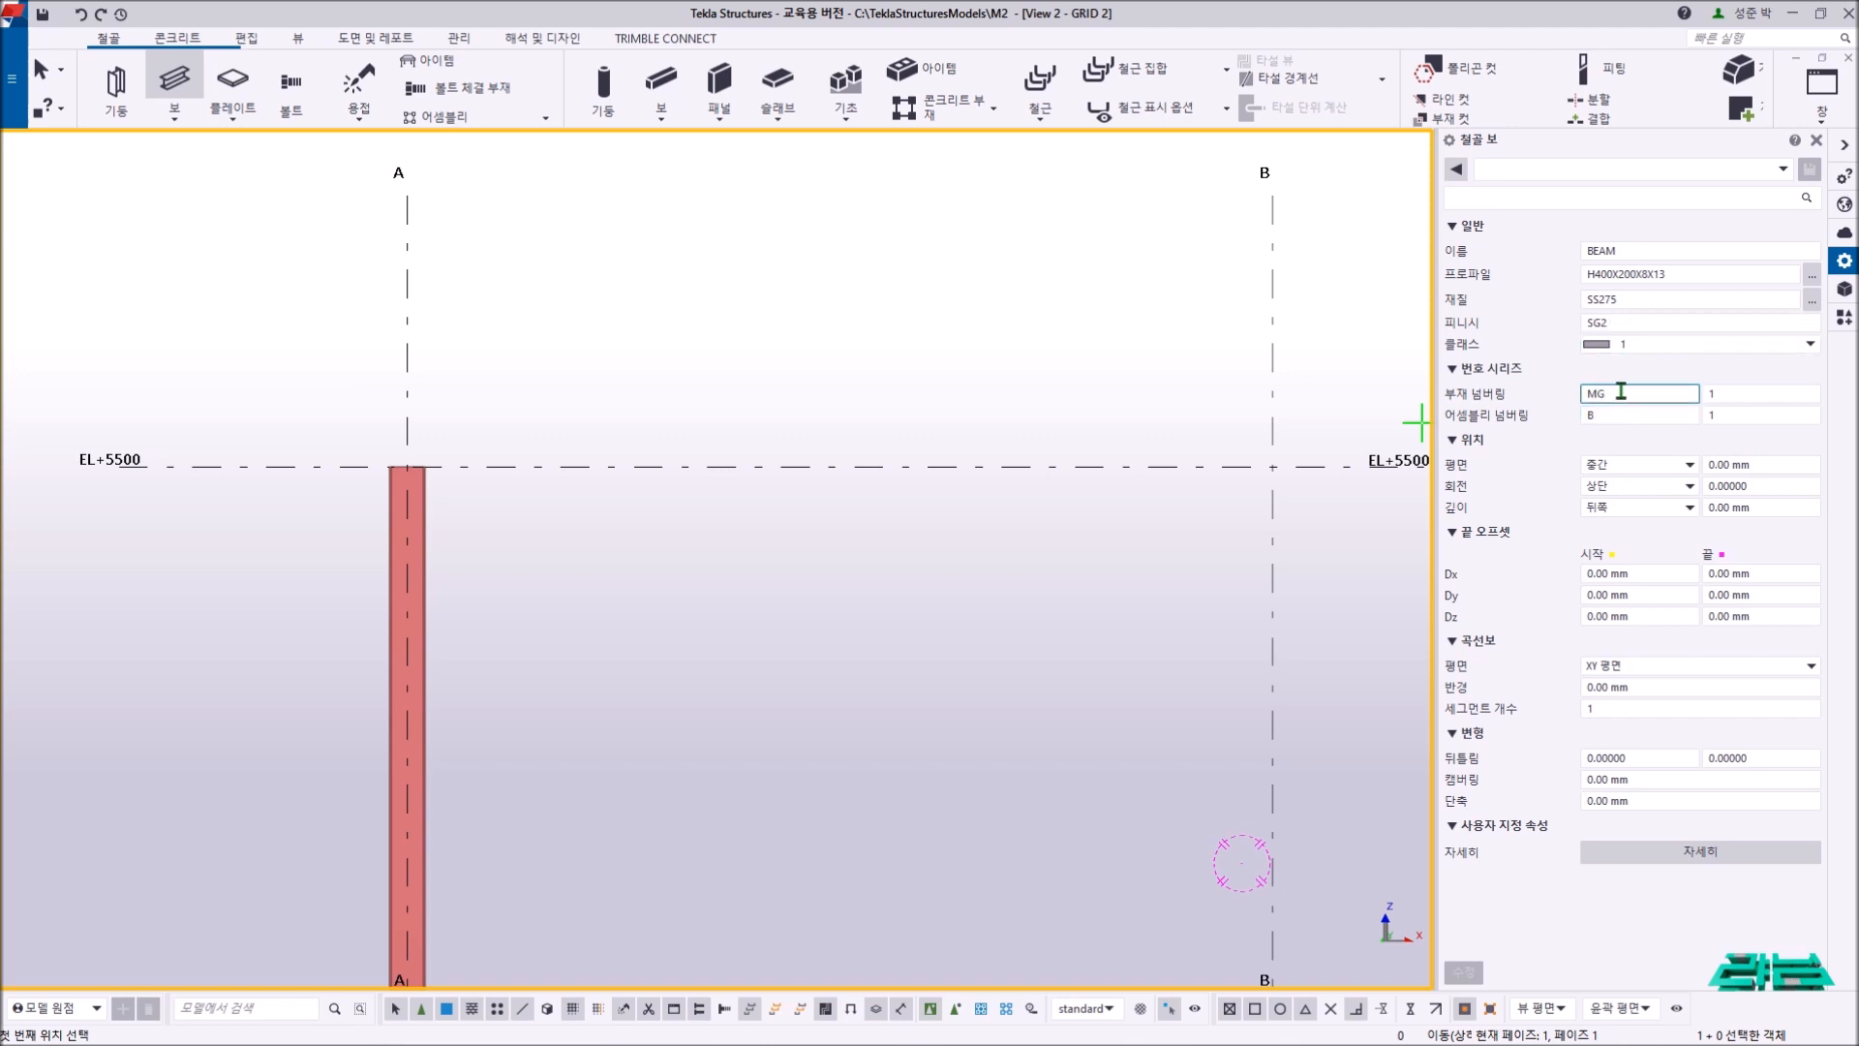
{"action": "left_click", "coordinate": [1611, 414]}
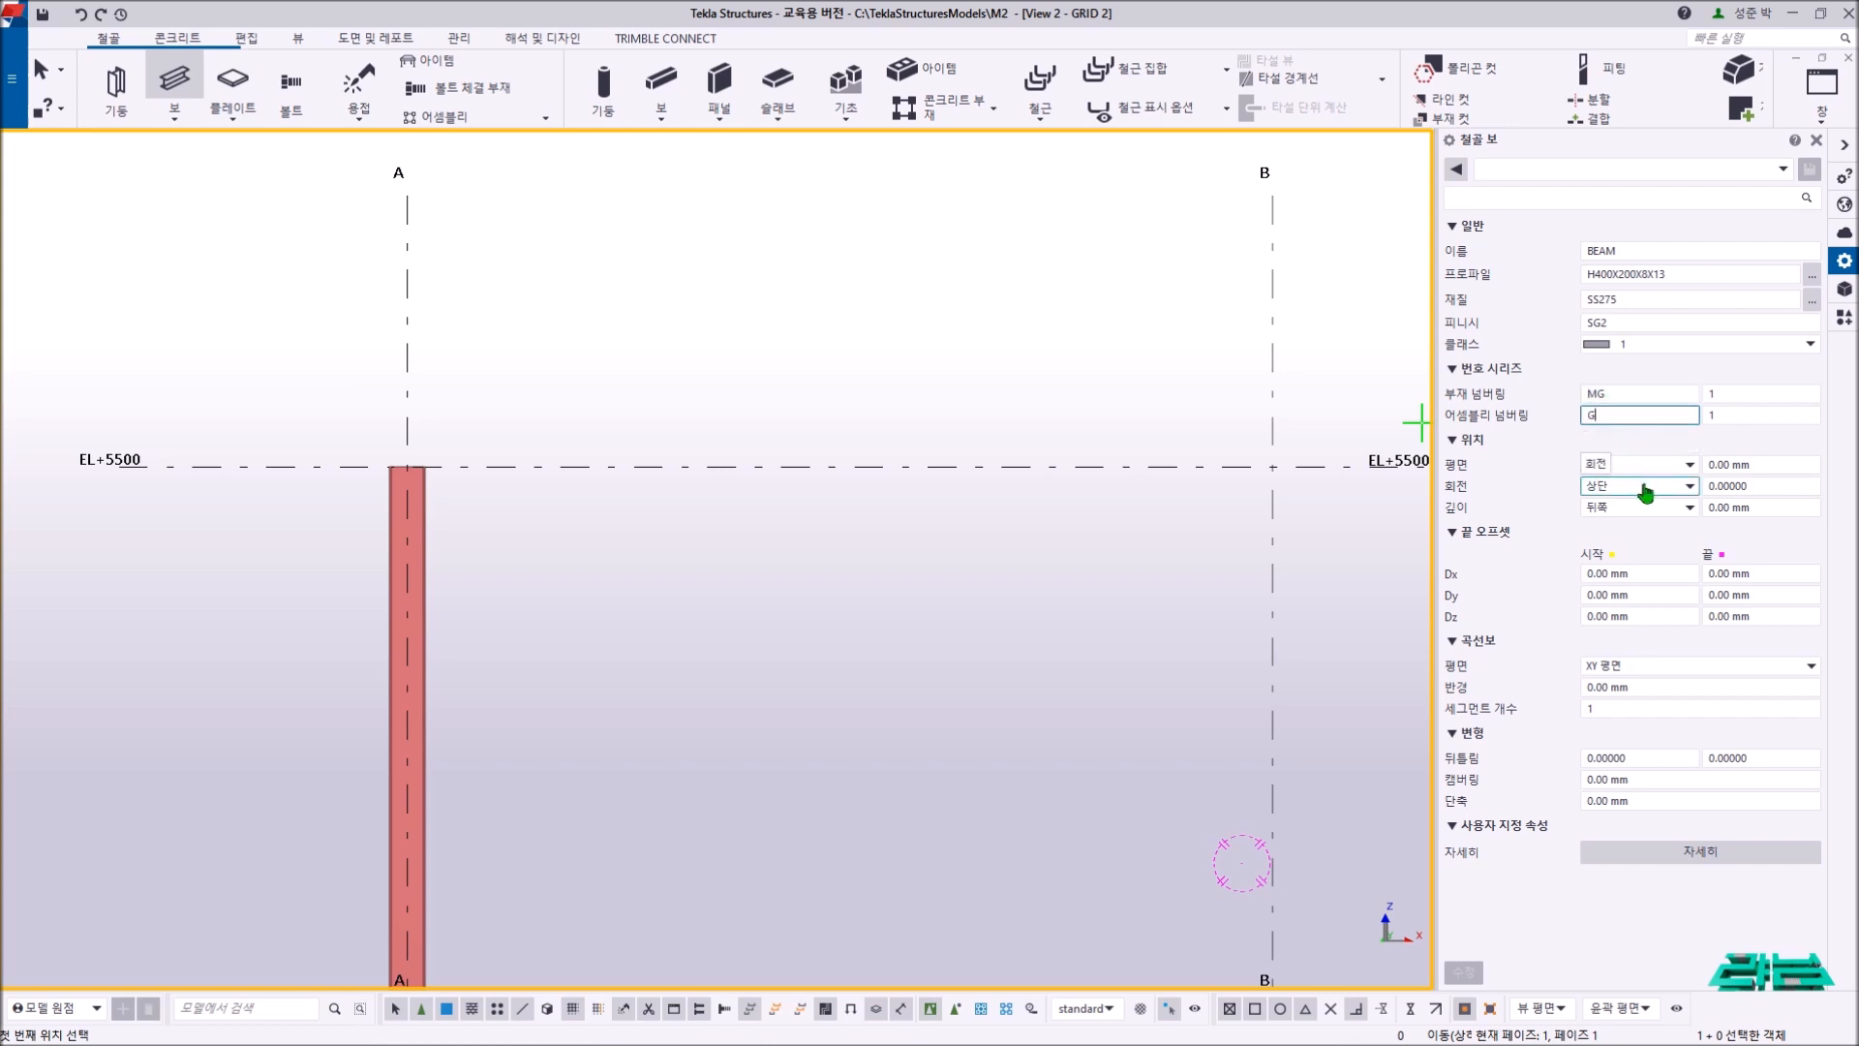
- Place the beam along EL+5500 from 1200 mm outside grid A to 90 mm beyond grid B
{"action": "middle_click_drag", "start_coordinate": [585, 534], "coordinate": [635, 536]}
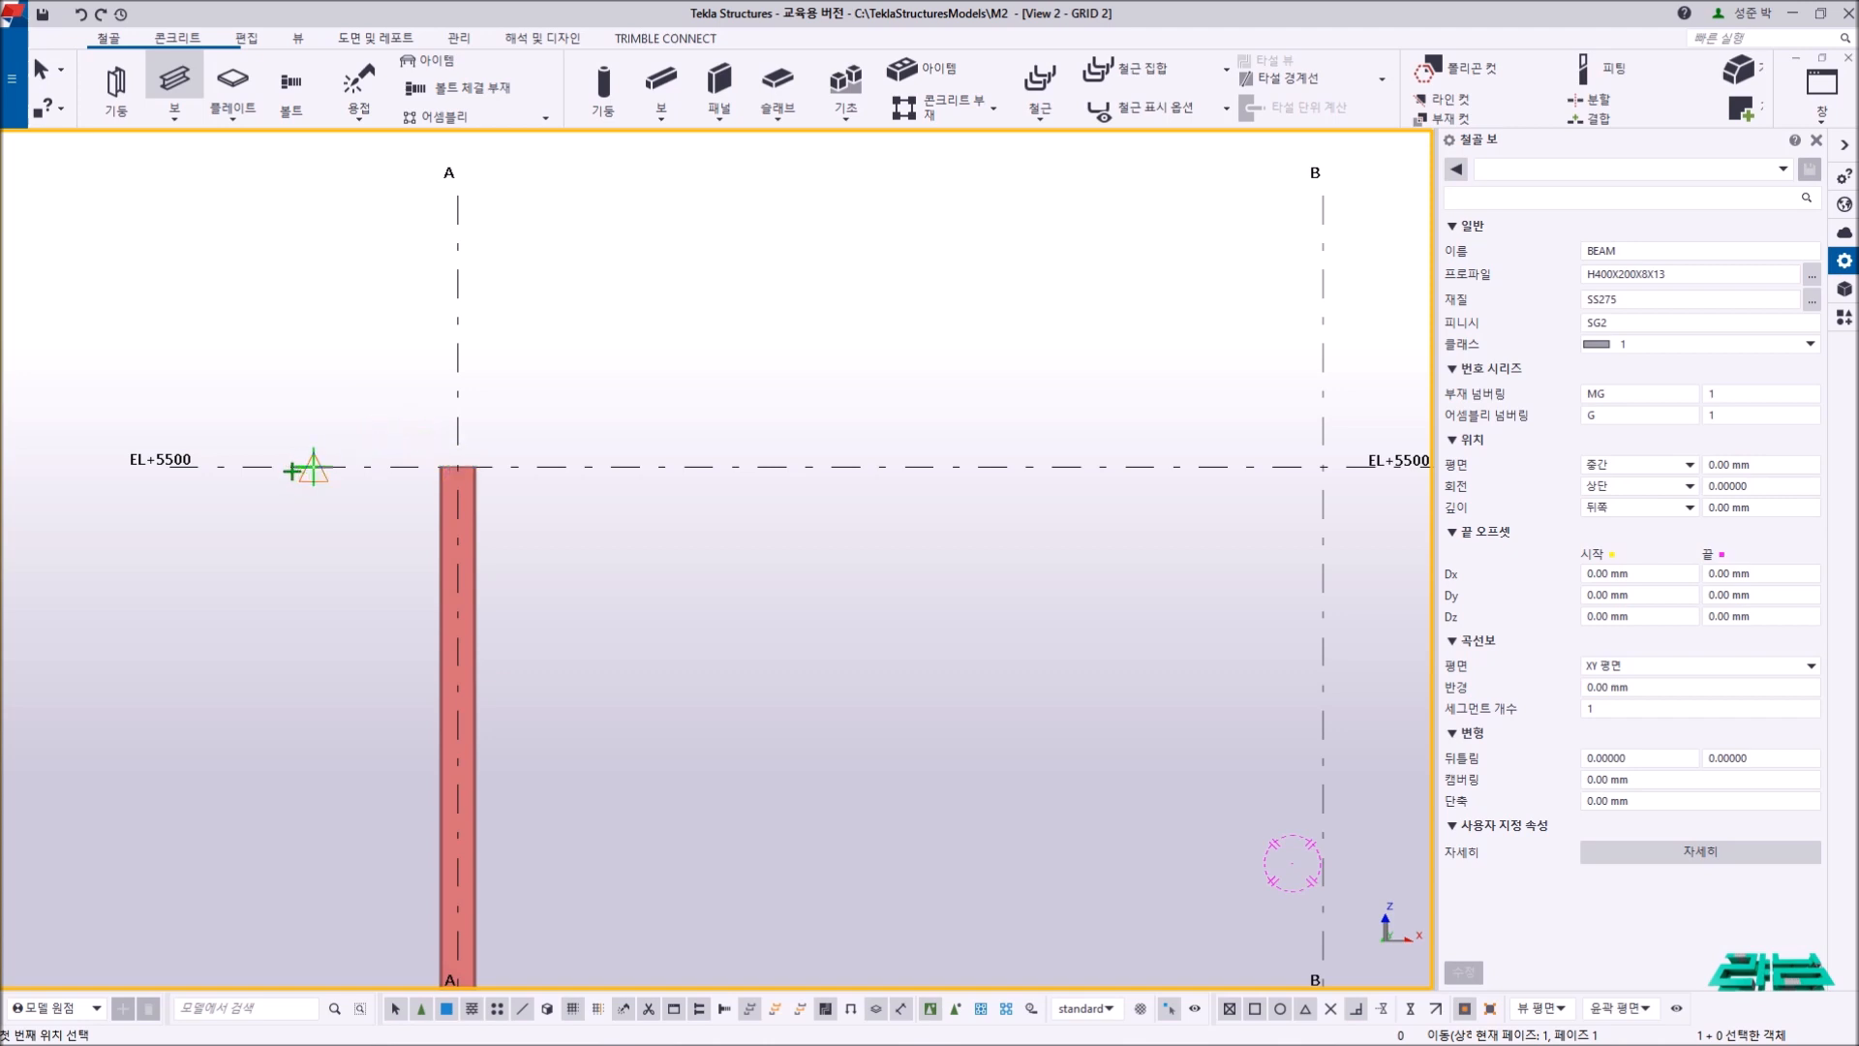
{"action": "left_click", "coordinate": [457, 463]}
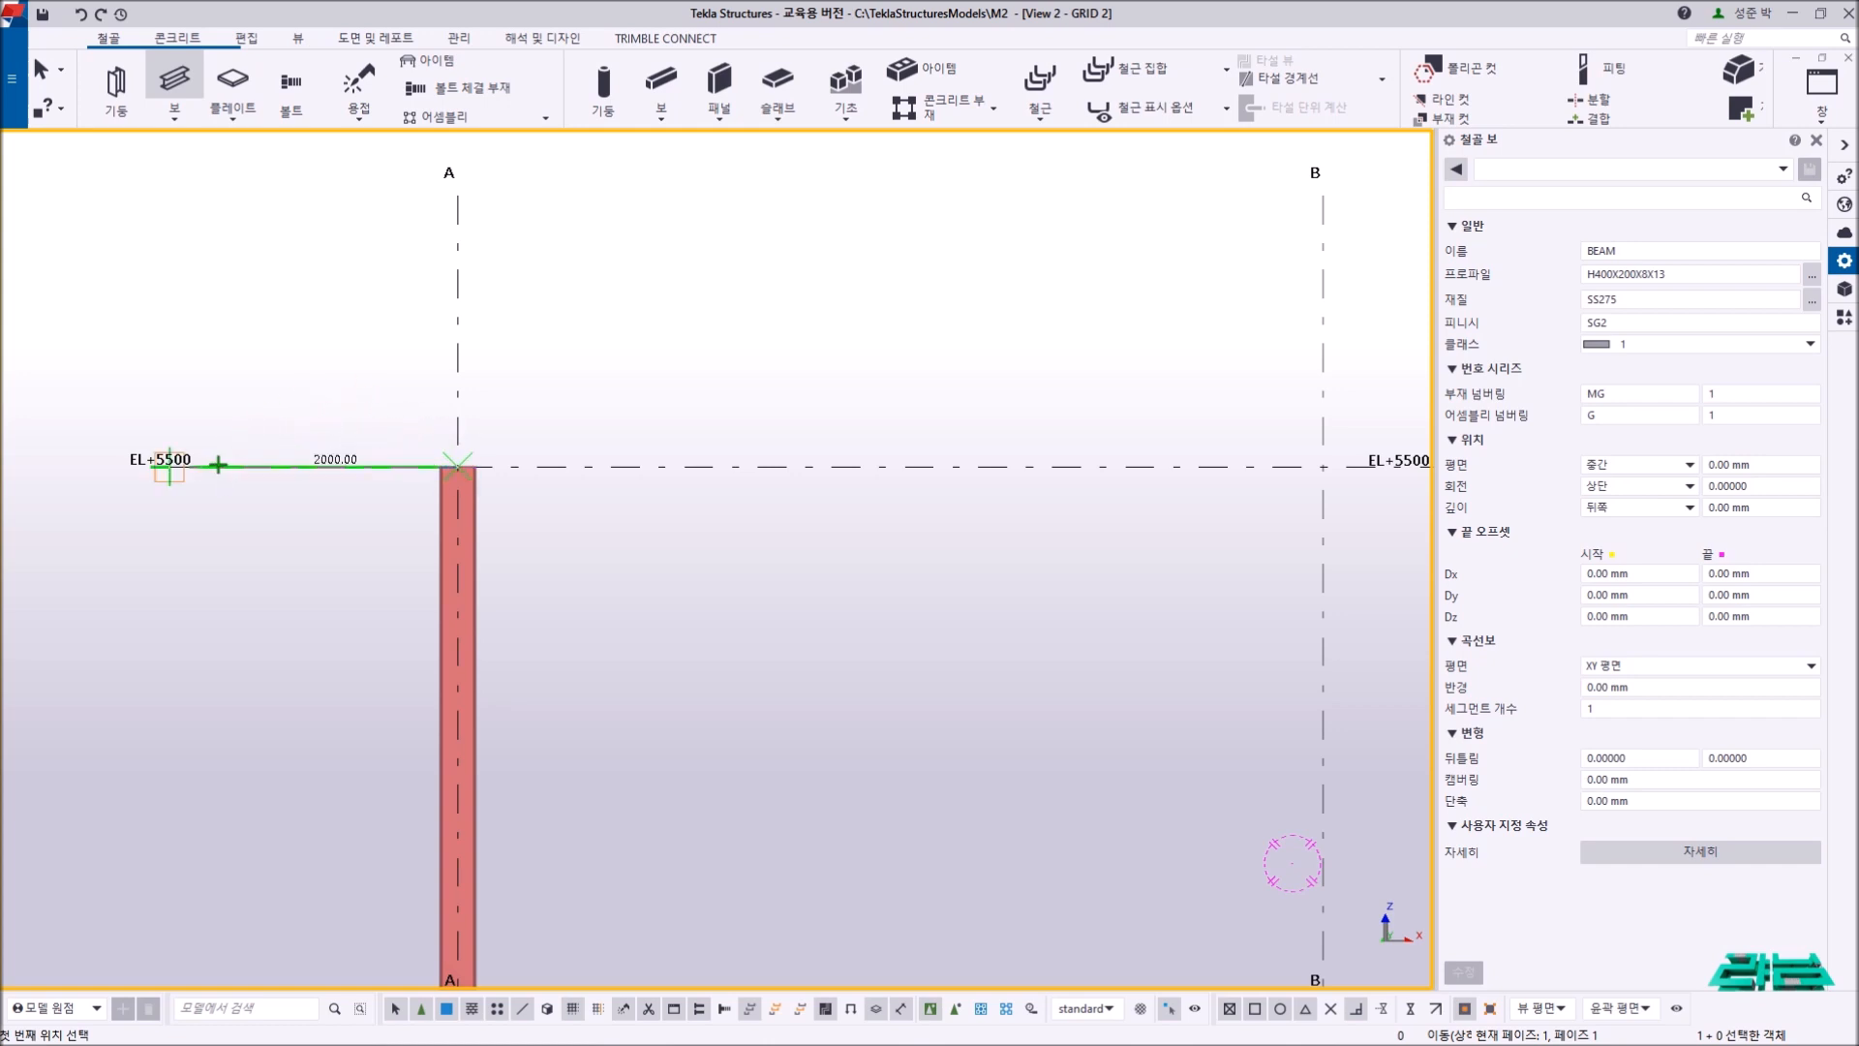
{"action": "type", "text": "1200"}
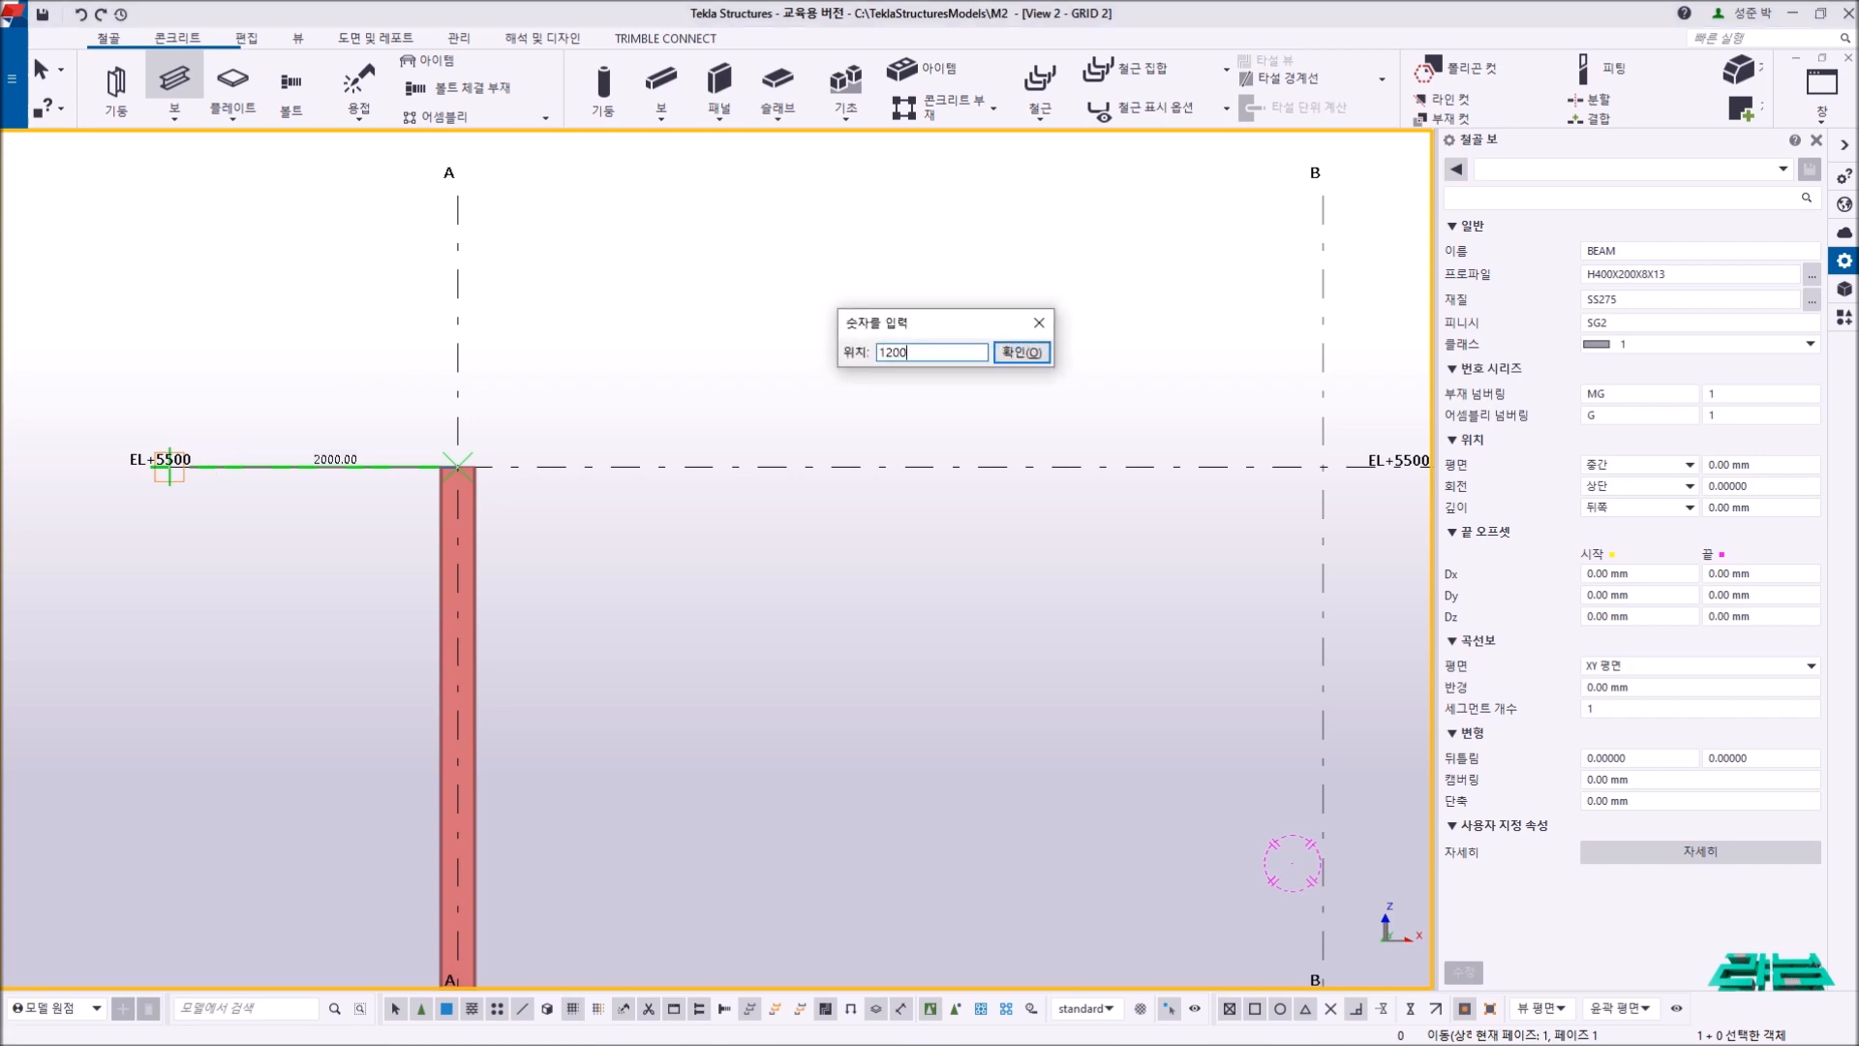
{"action": "key", "text": "Return"}
{"action": "middle_click_drag", "start_coordinate": [1201, 371], "coordinate": [806, 366]}
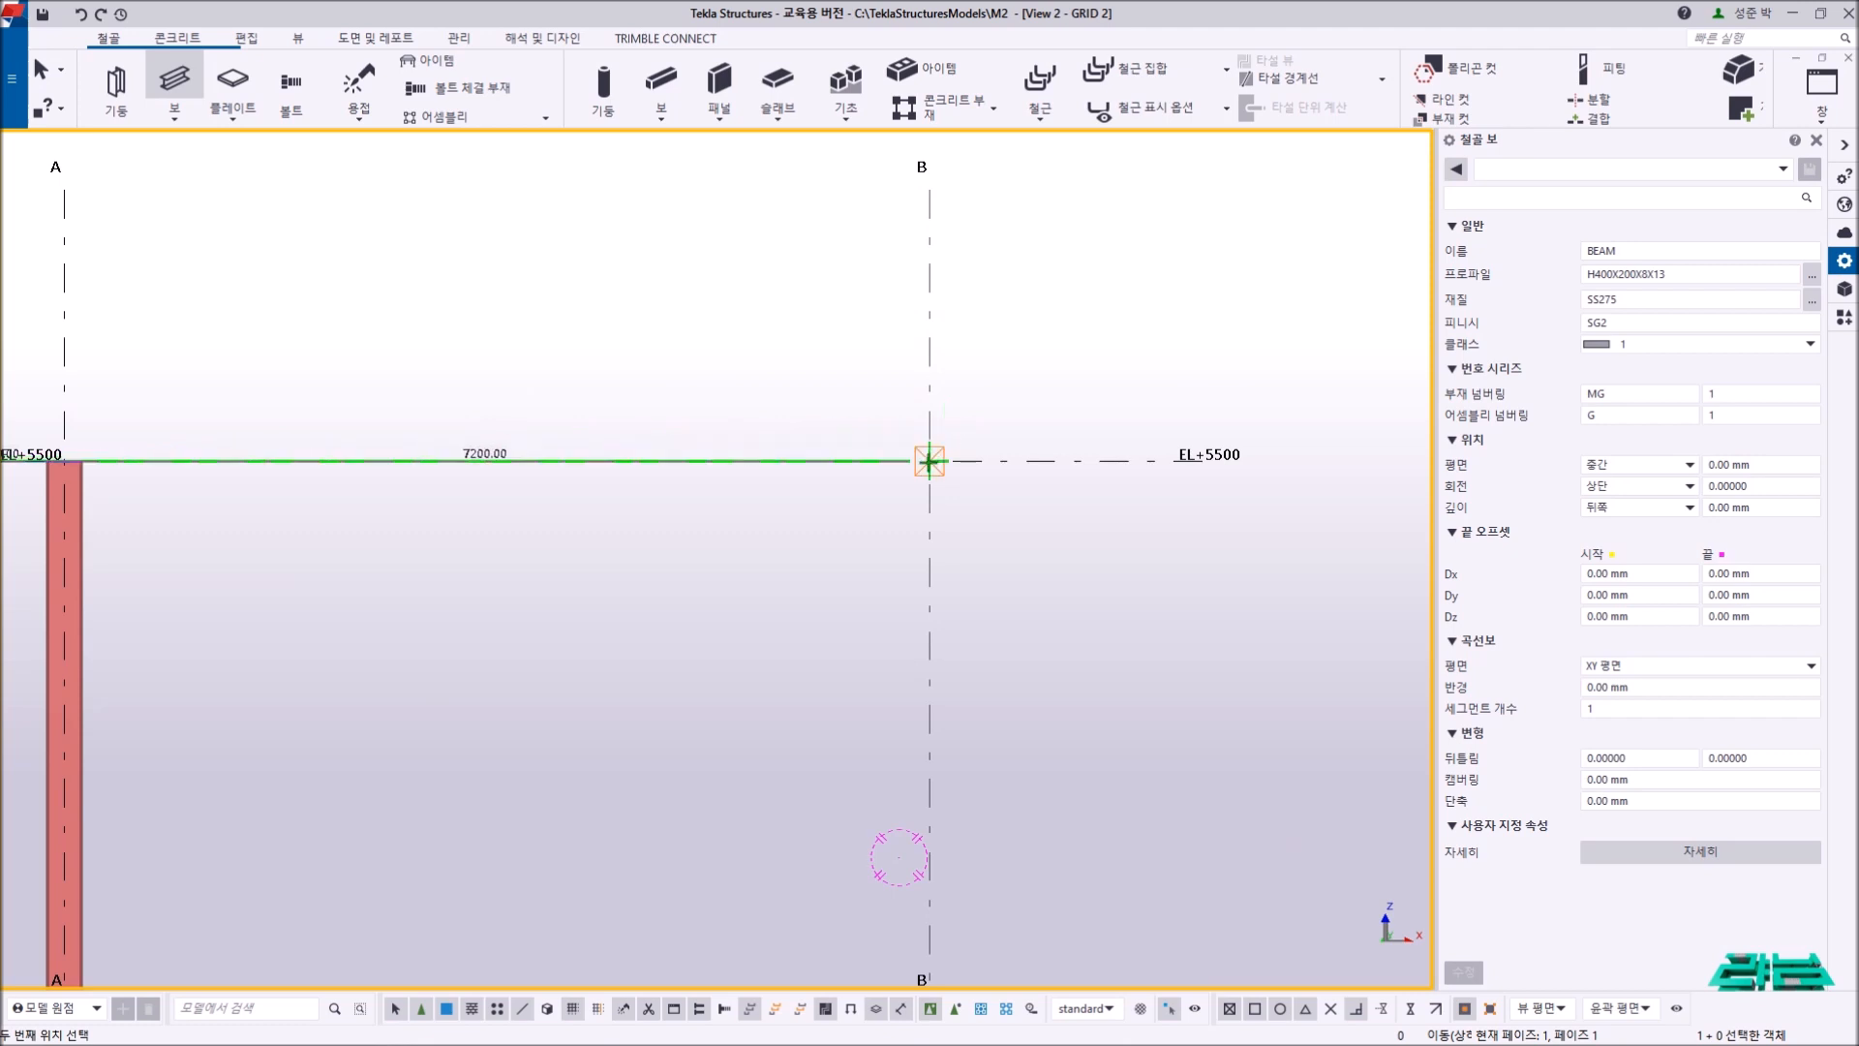
{"action": "left_click", "coordinate": [929, 462]}
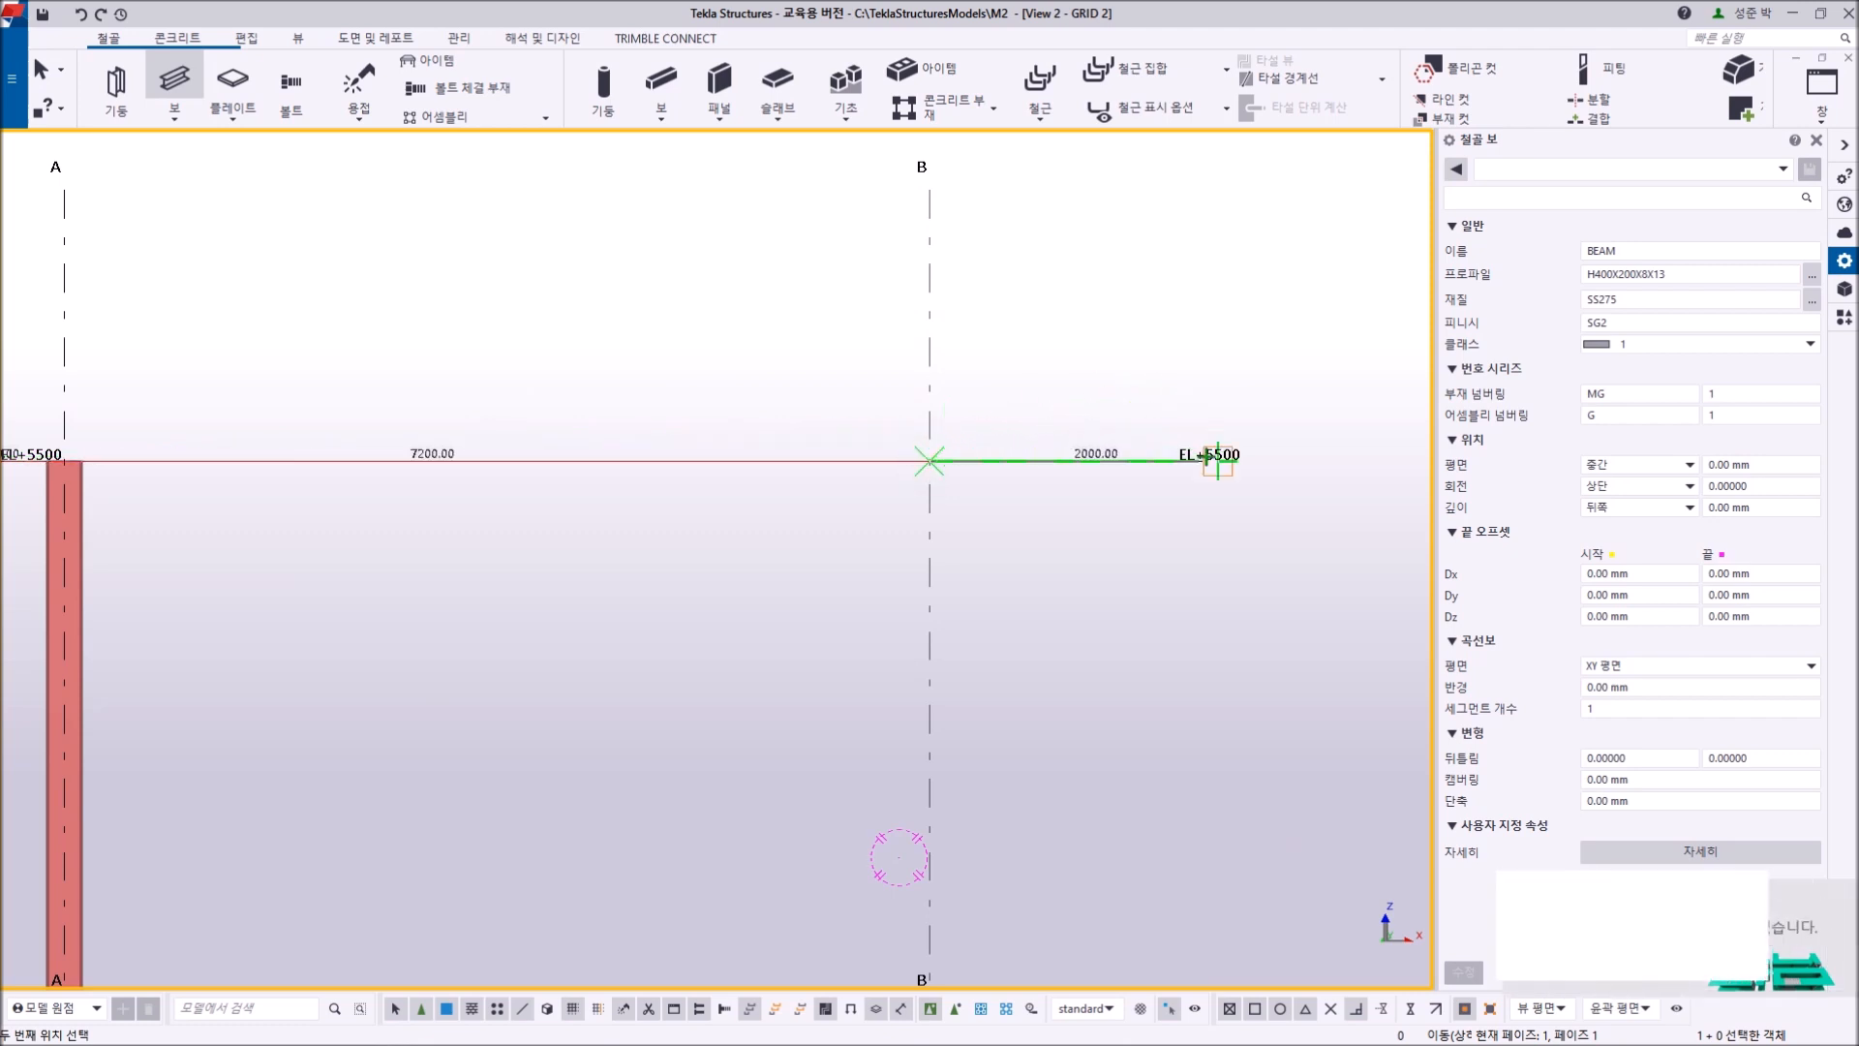
{"action": "type", "text": "90"}
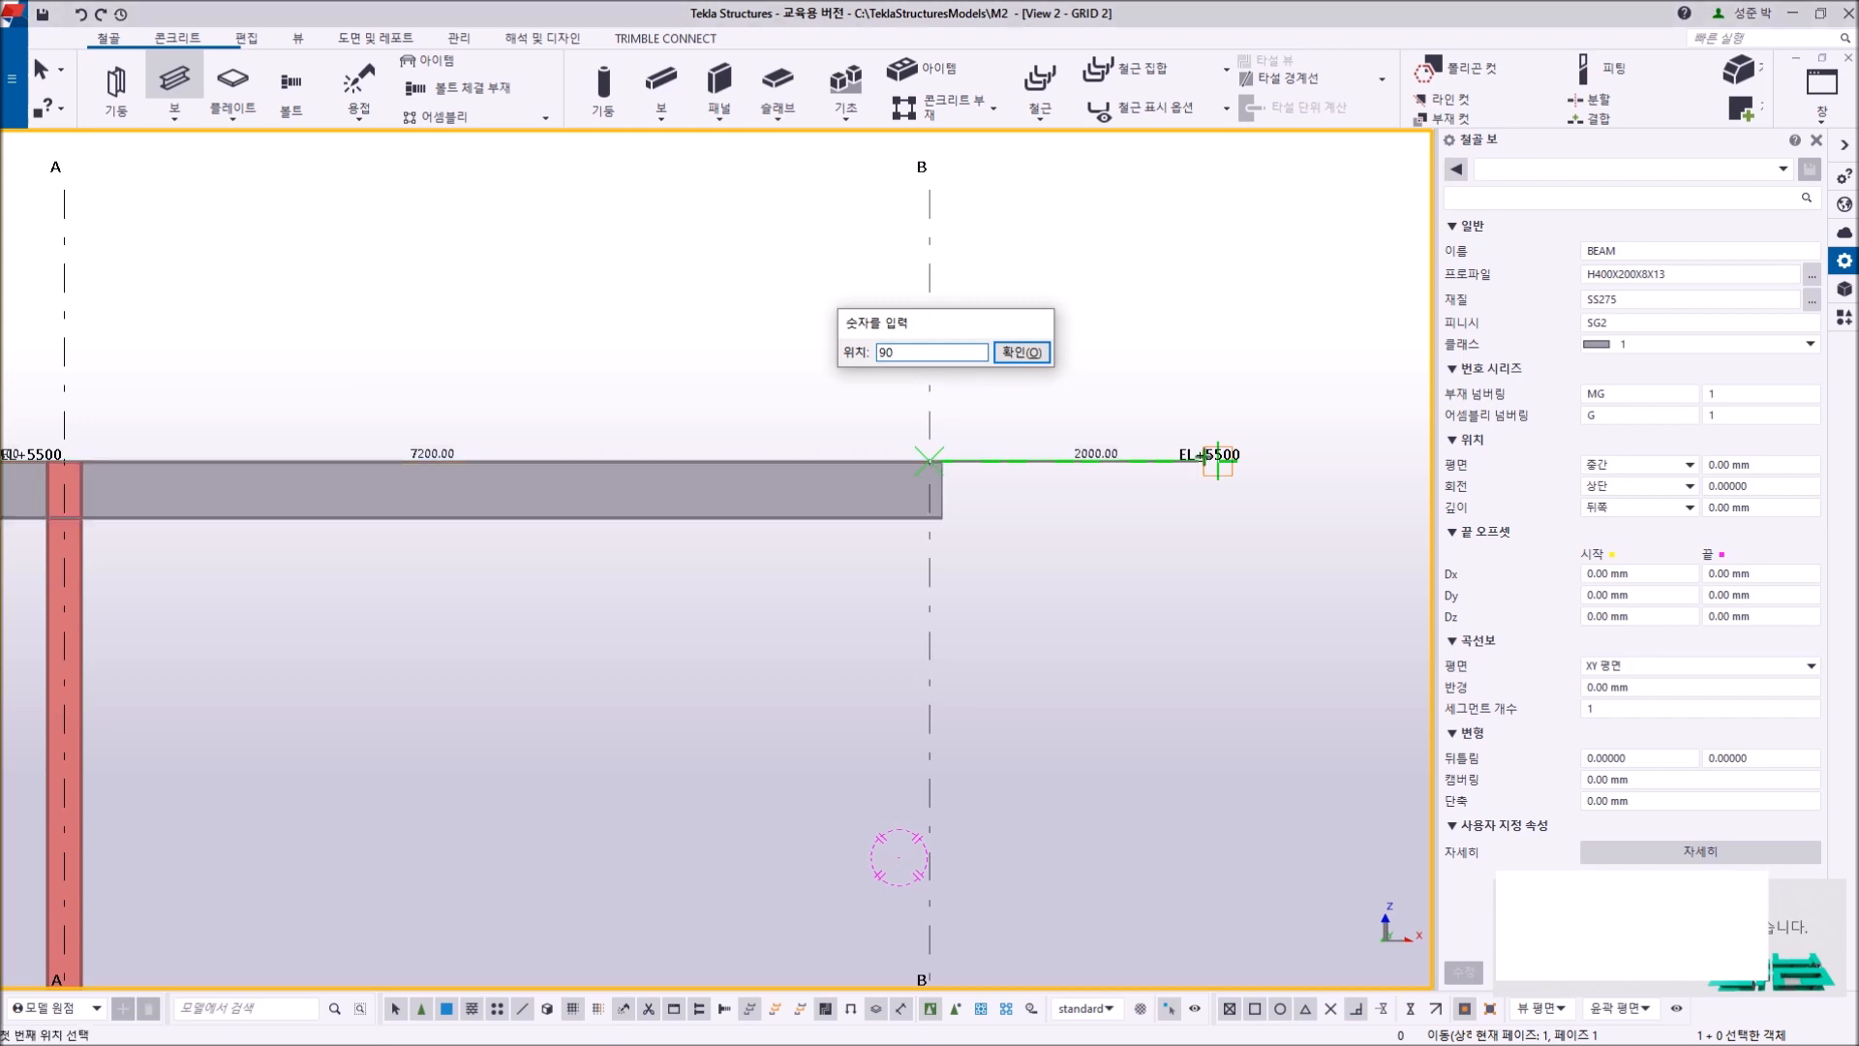
{"action": "key", "text": "Return"}
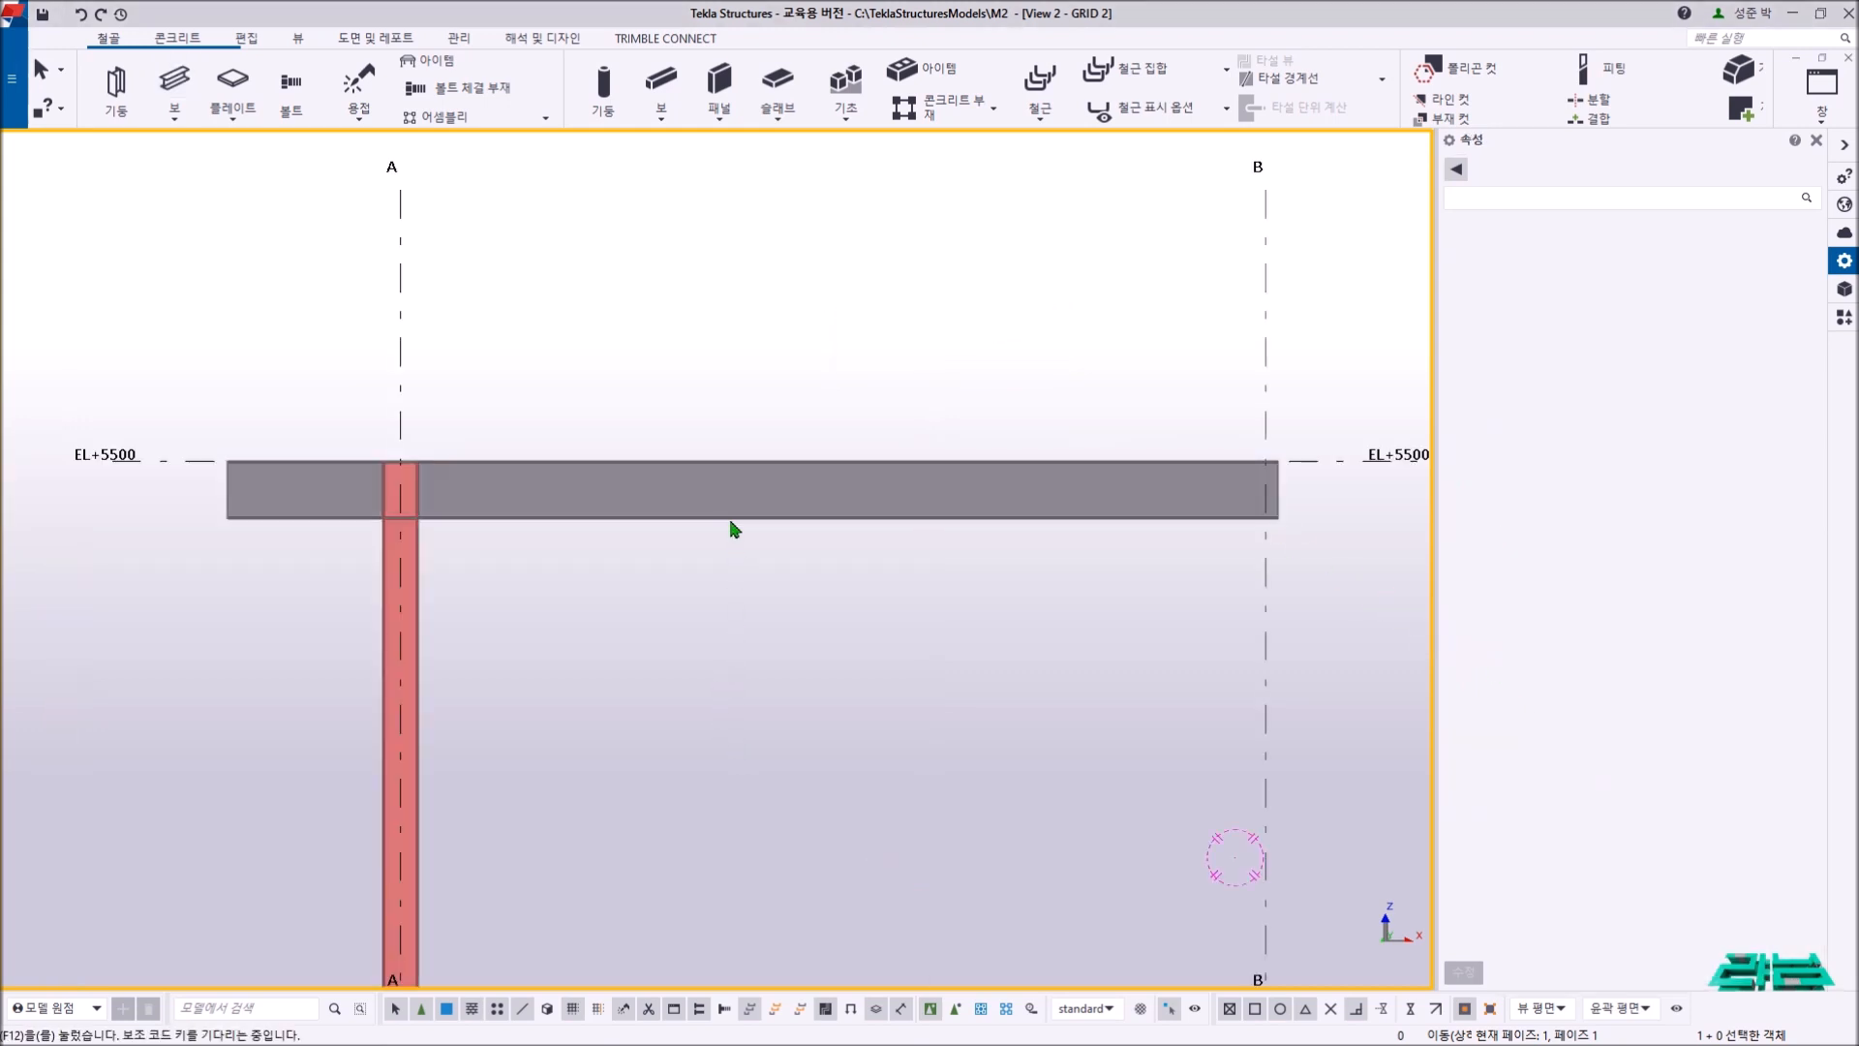
{"action": "left_click", "coordinate": [730, 523]}
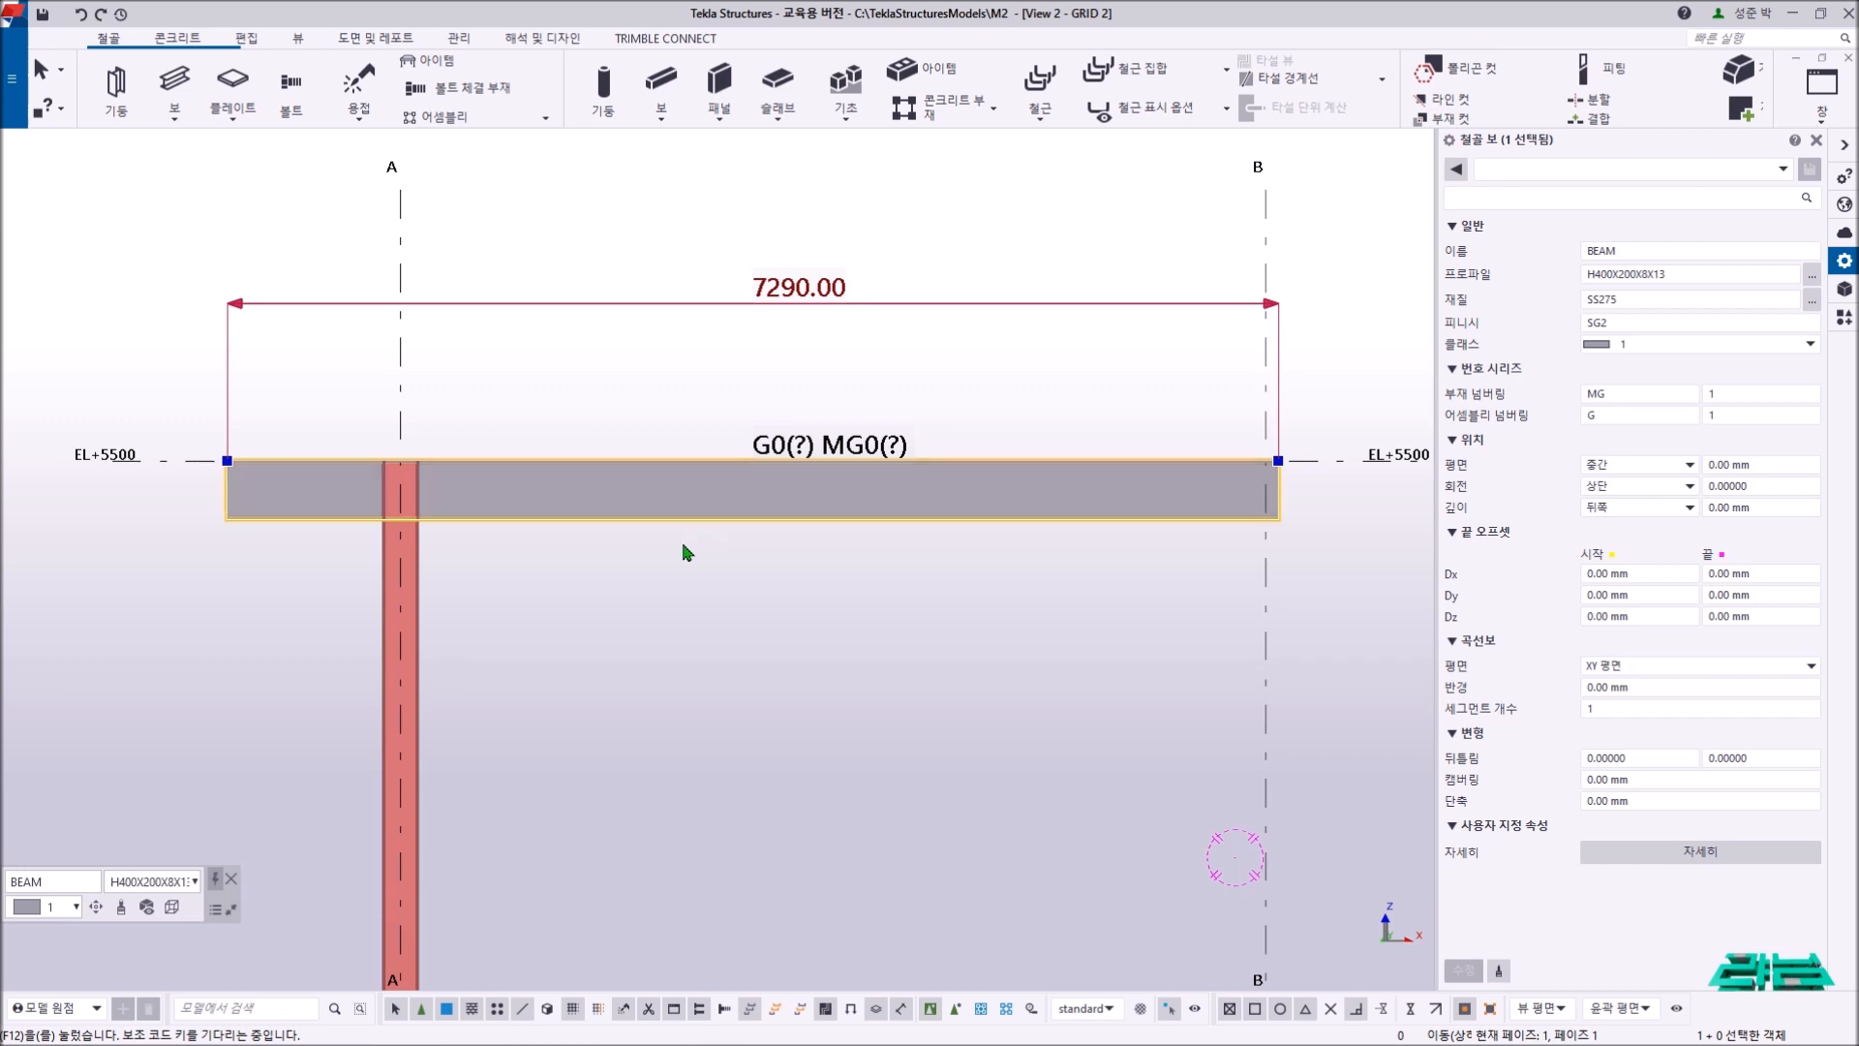
{"action": "left_click", "coordinate": [619, 574]}
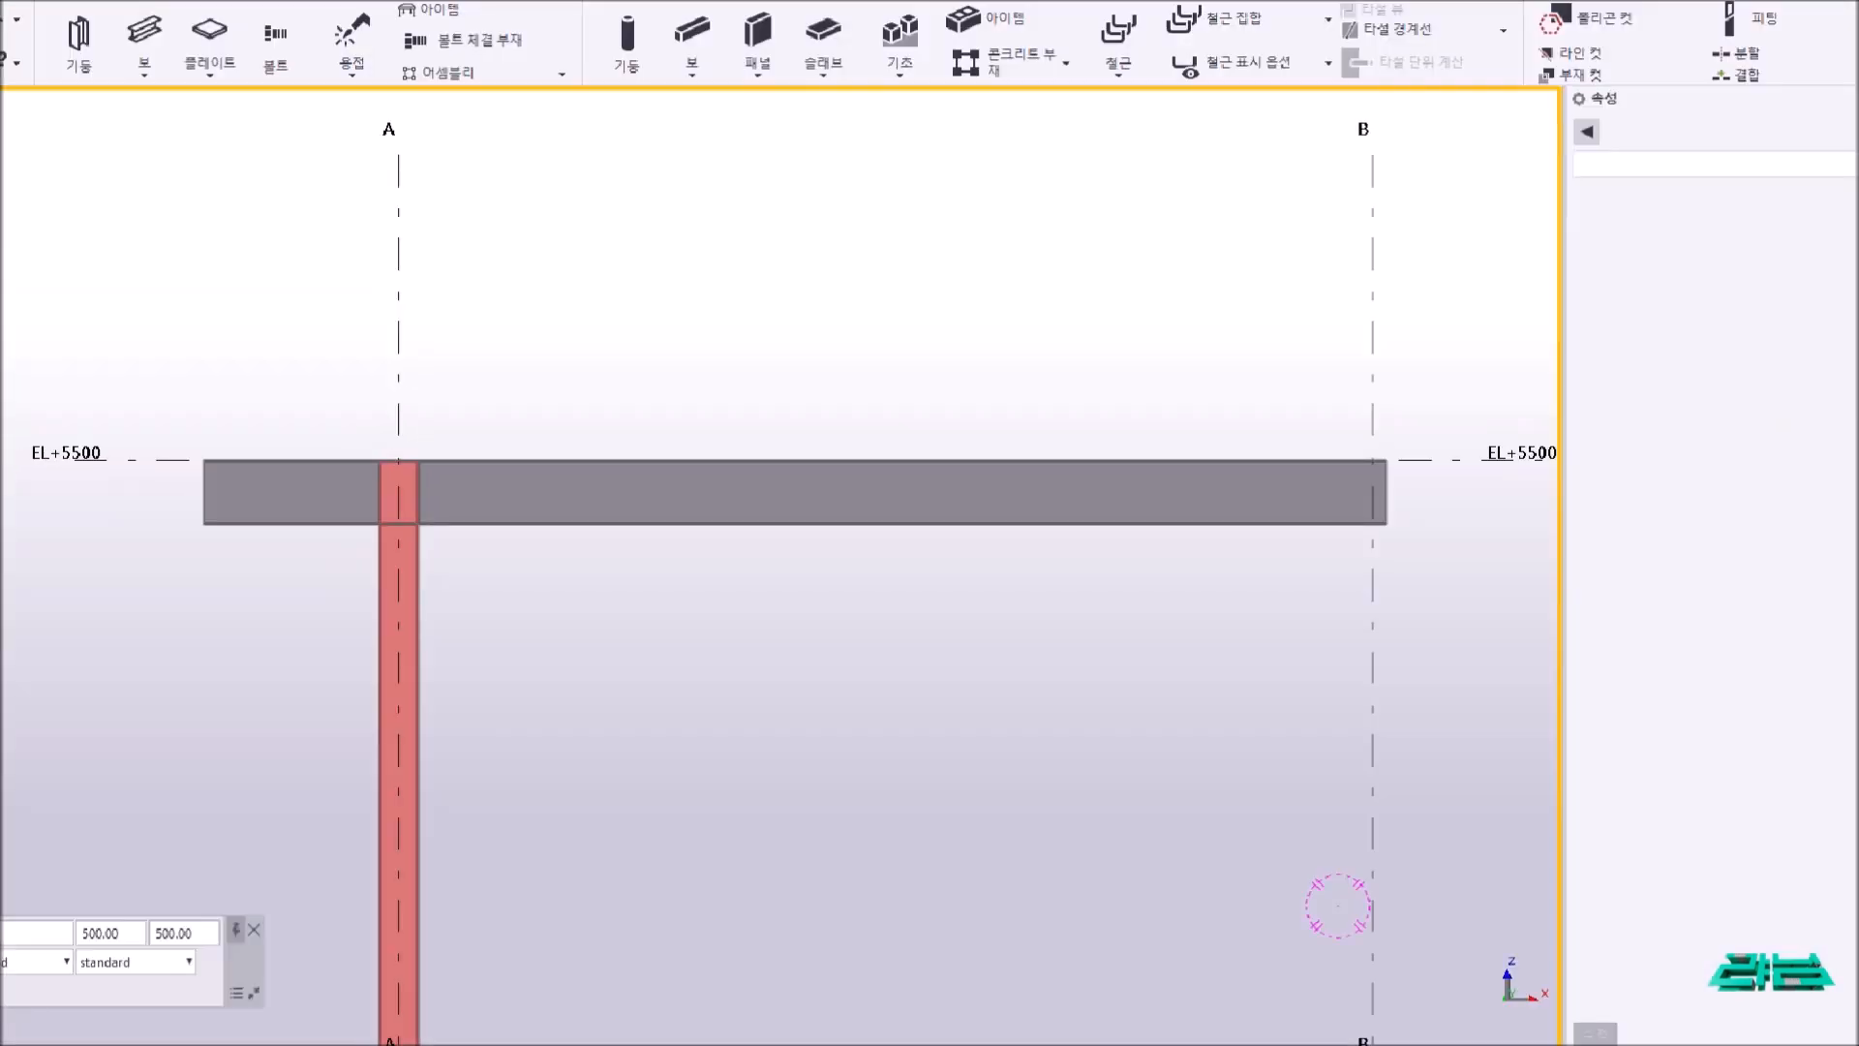
{"action": "left_click", "coordinate": [400, 458]}
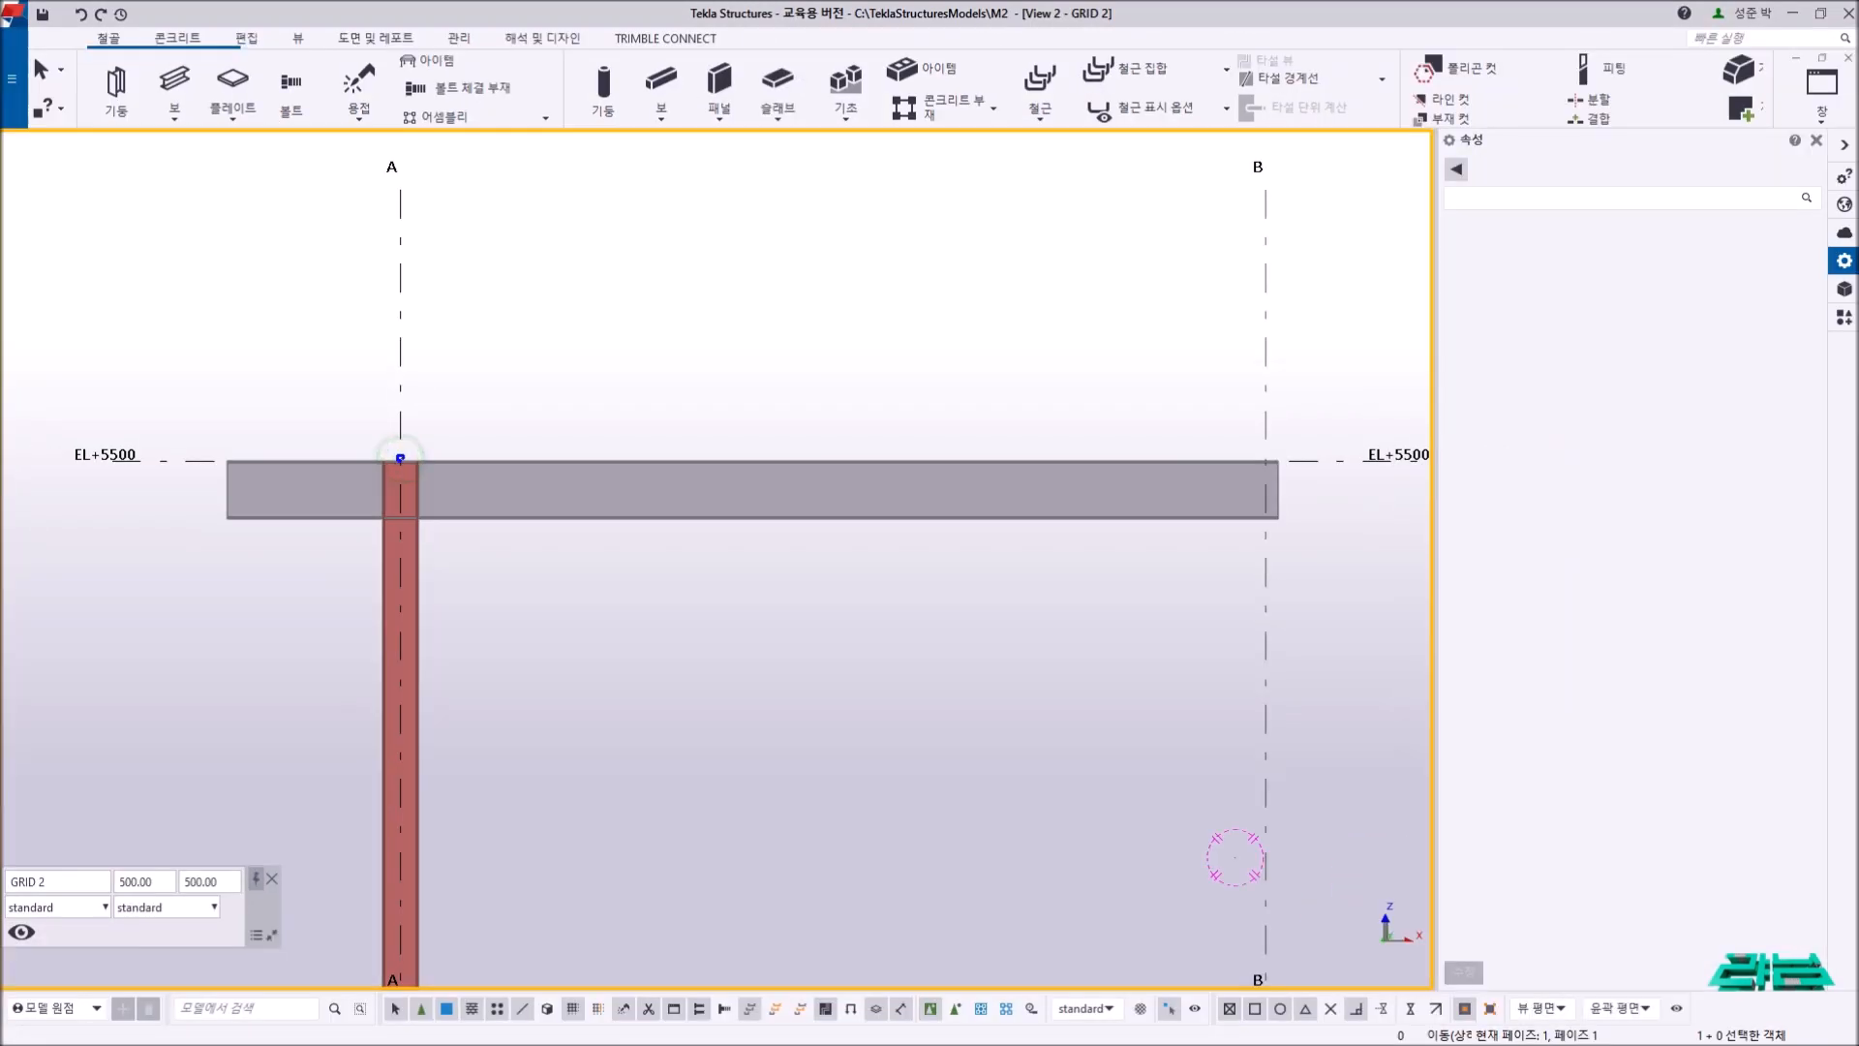
{"action": "mouse_move", "coordinate": [469, 399]}
{"action": "left_mouse_down"}
{"action": "mouse_move", "coordinate": [441, 424]}
{"action": "mouse_move", "coordinate": [469, 441]}
{"action": "mouse_move", "coordinate": [400, 440]}
{"action": "mouse_move", "coordinate": [421, 432]}
{"action": "left_mouse_up"}
{"action": "left_click", "coordinate": [229, 463]}
{"action": "left_click", "coordinate": [1265, 457]}
{"action": "mouse_move", "coordinate": [1211, 422]}
{"action": "left_mouse_down"}
{"action": "mouse_move", "coordinate": [1198, 449]}
{"action": "mouse_move", "coordinate": [1279, 459]}
{"action": "left_mouse_up"}
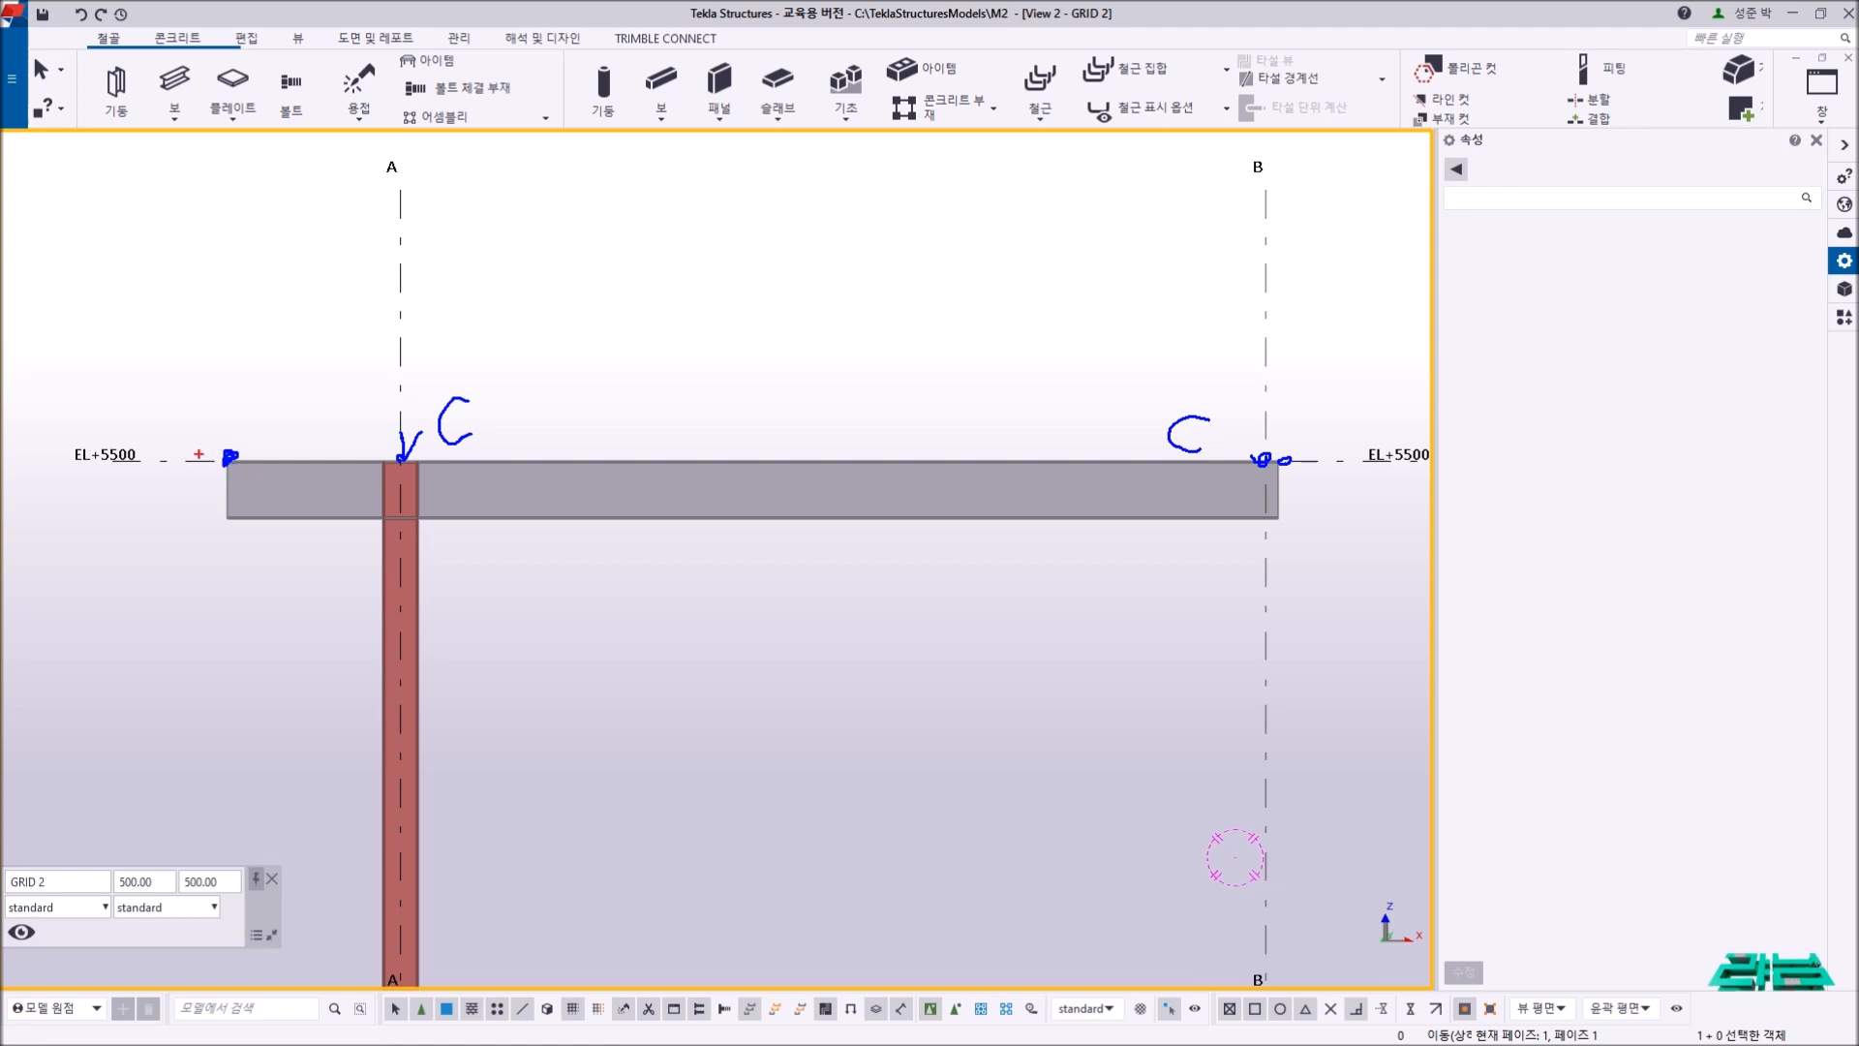
{"action": "left_click_drag", "start_coordinate": [228, 465], "coordinate": [1288, 464]}
{"action": "left_click_drag", "start_coordinate": [208, 423], "coordinate": [262, 397]}
{"action": "mouse_move", "coordinate": [1288, 427]}
{"action": "left_mouse_down"}
{"action": "mouse_move", "coordinate": [1290, 451]}
{"action": "mouse_move", "coordinate": [1339, 415]}
{"action": "left_mouse_up"}
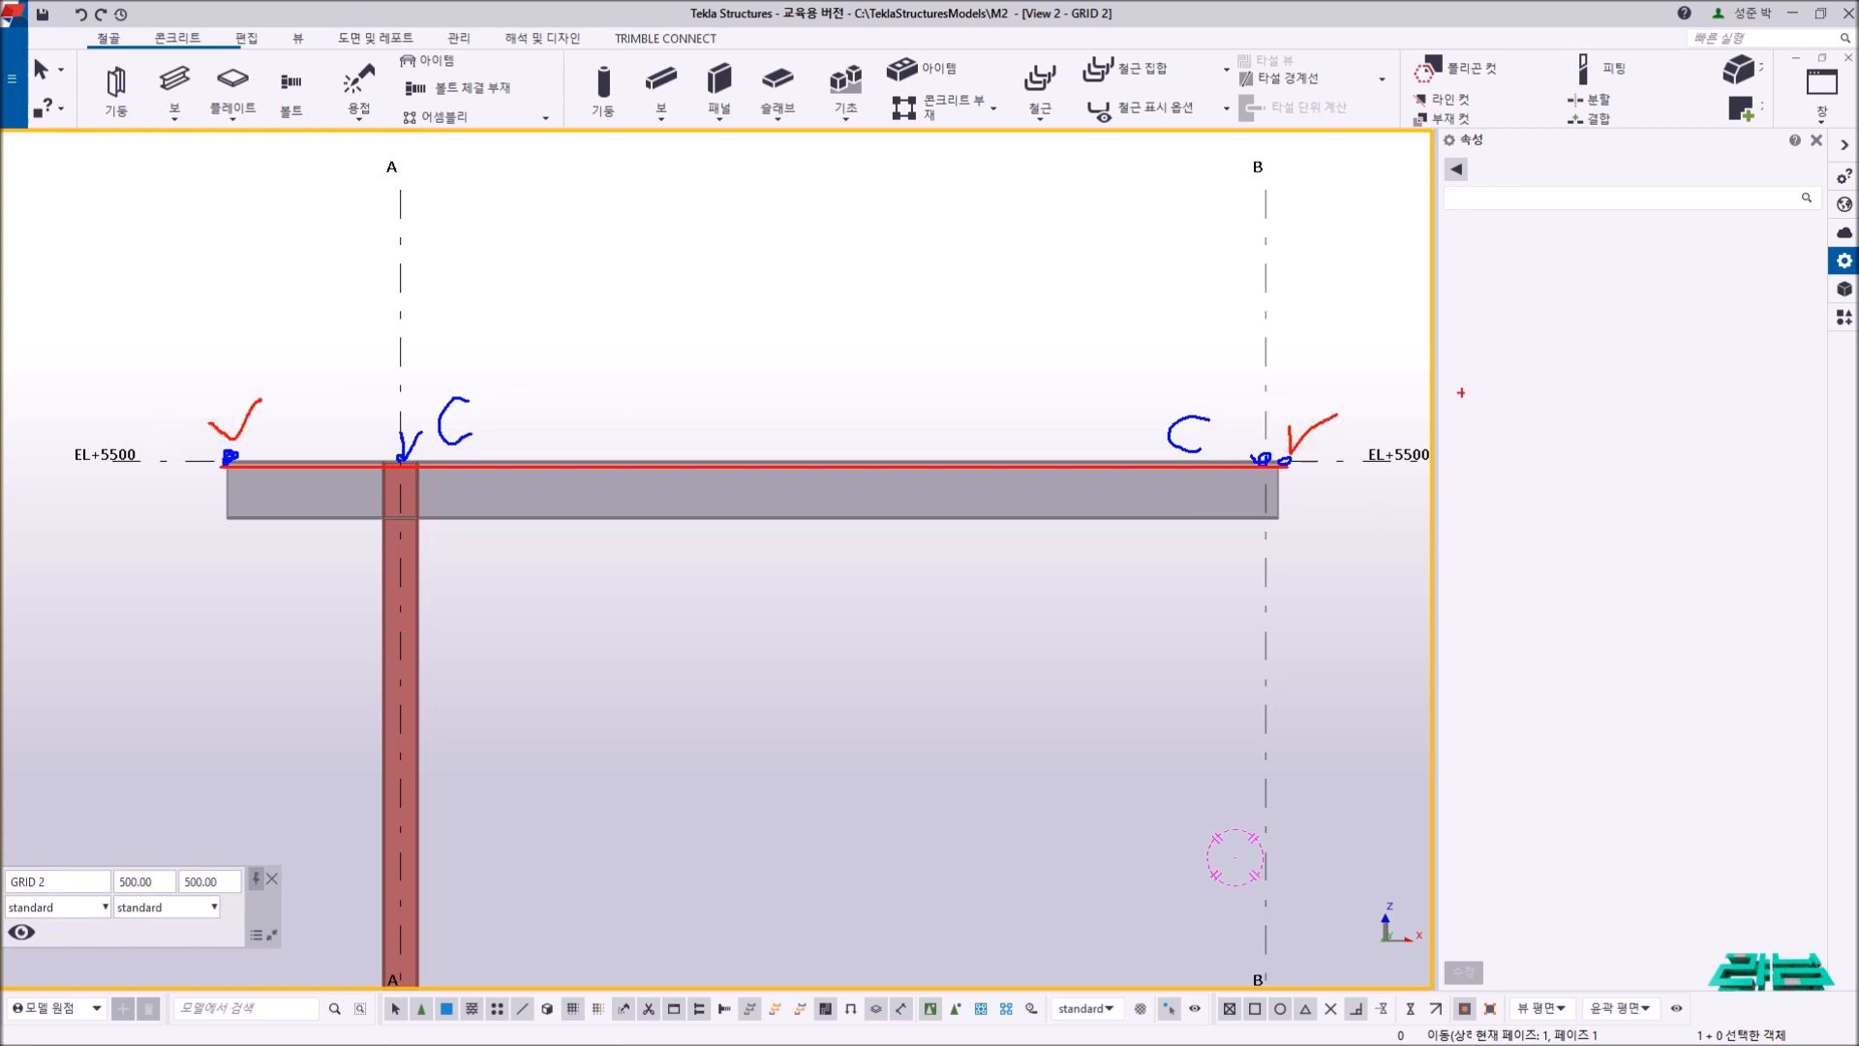
{"action": "key", "text": "Escape"}
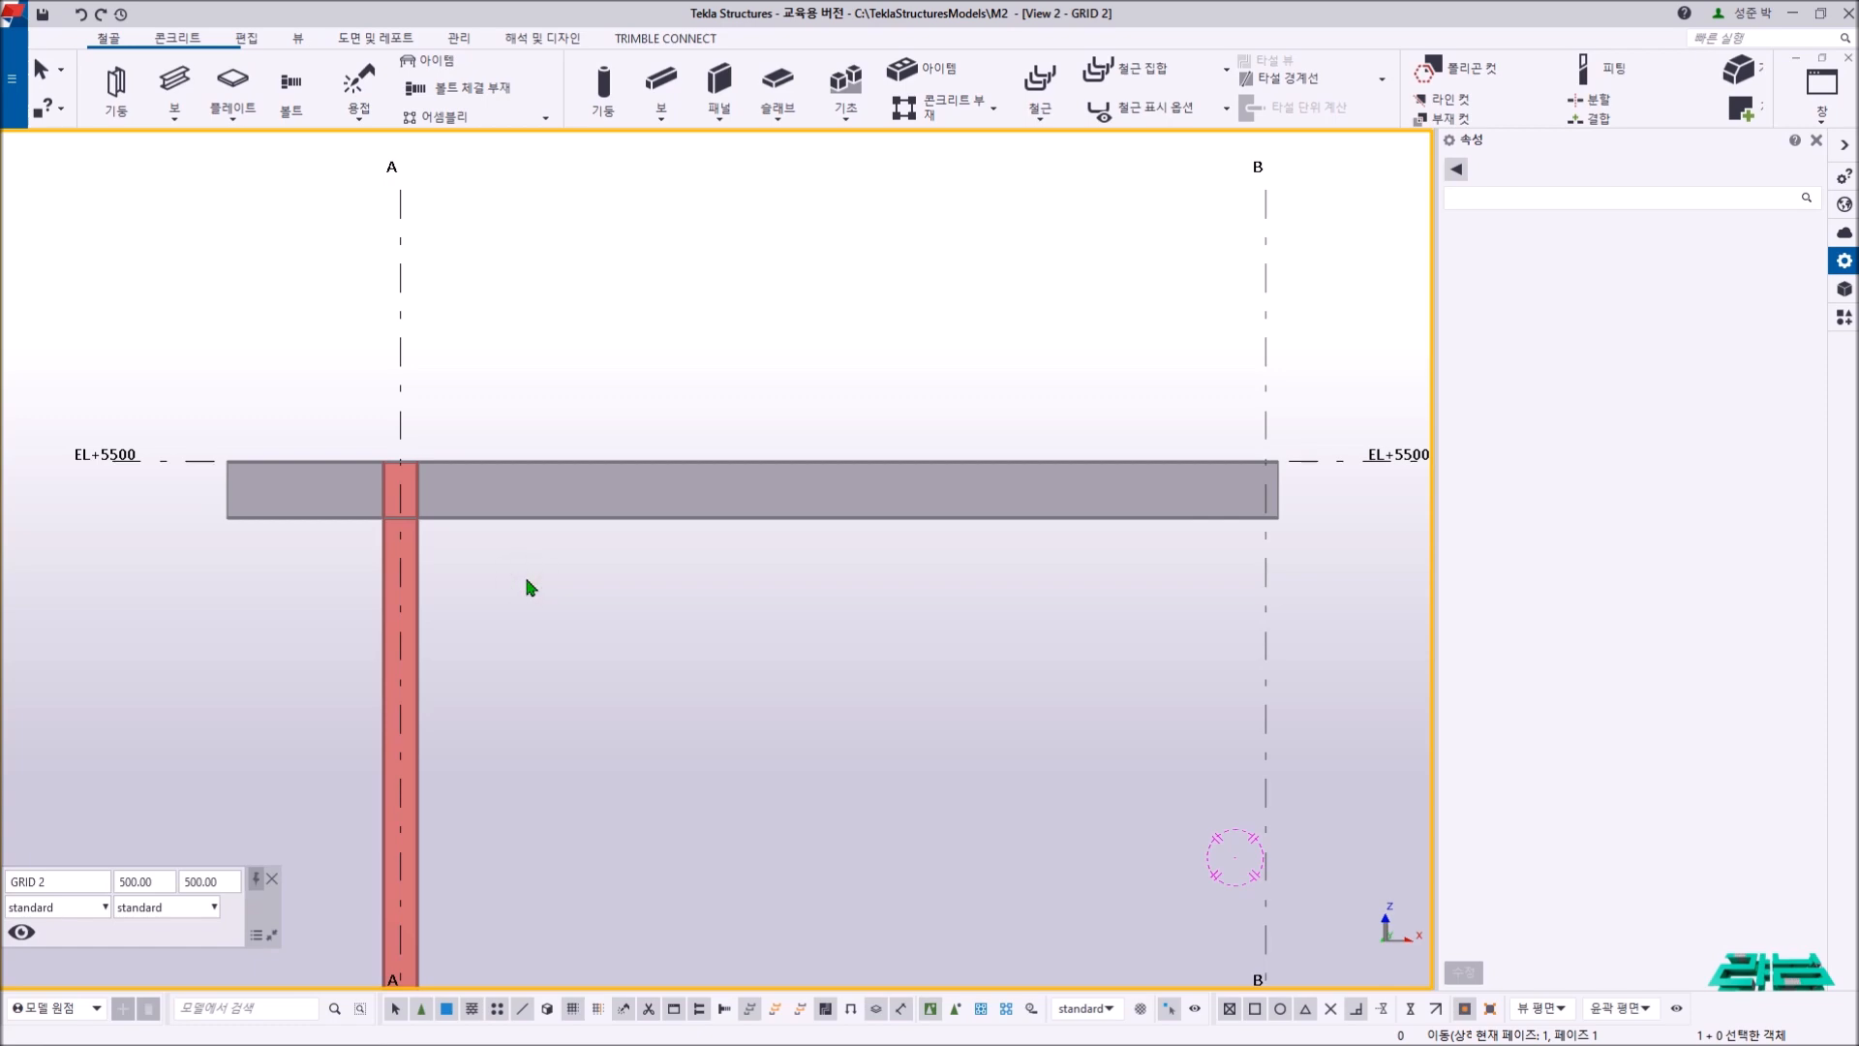
- In the 3D view, add an H400X200X8X13 beam between the tops of the two grid B columns, from grid 1 to grid 3
{"action": "key", "text": "ctrl+Tab"}
{"action": "scroll", "coordinate": [570, 631], "scroll_direction": "down", "scroll_amount": 5}
{"action": "scroll", "coordinate": [552, 527], "scroll_direction": "up", "scroll_amount": 8}
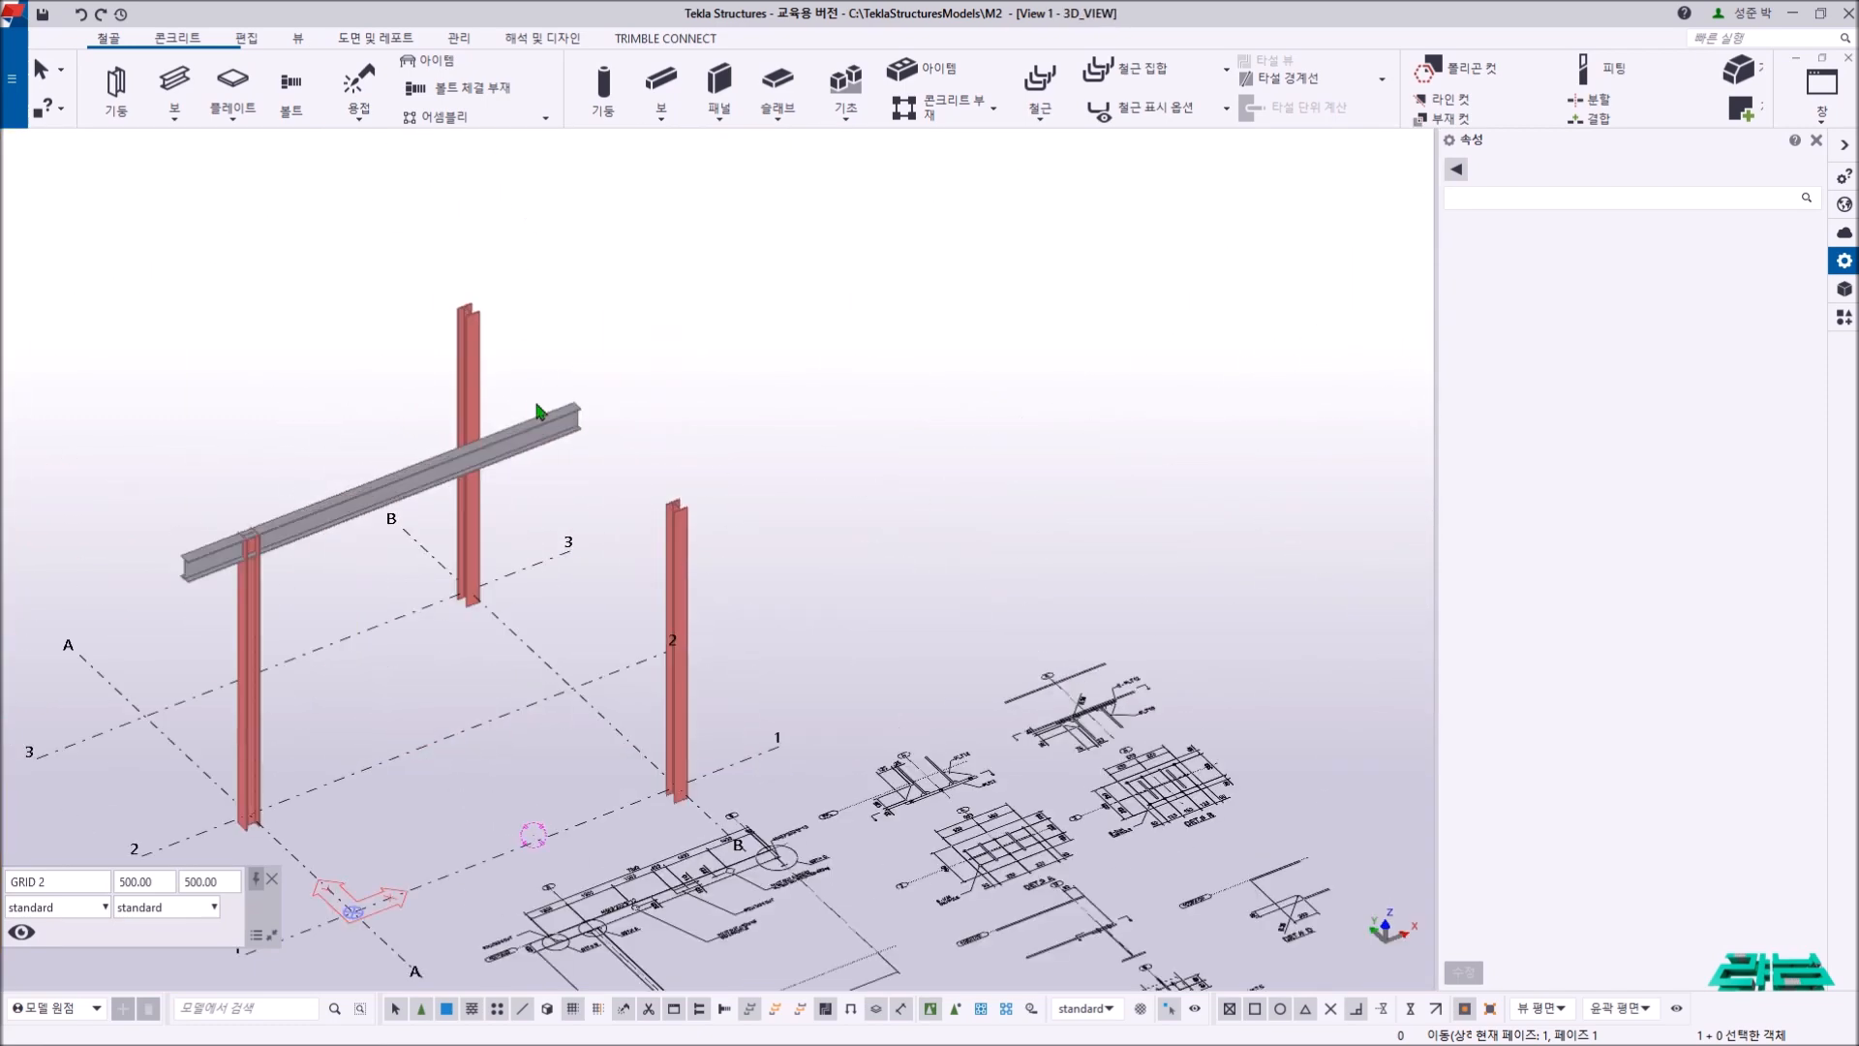
{"action": "left_click", "coordinate": [174, 79]}
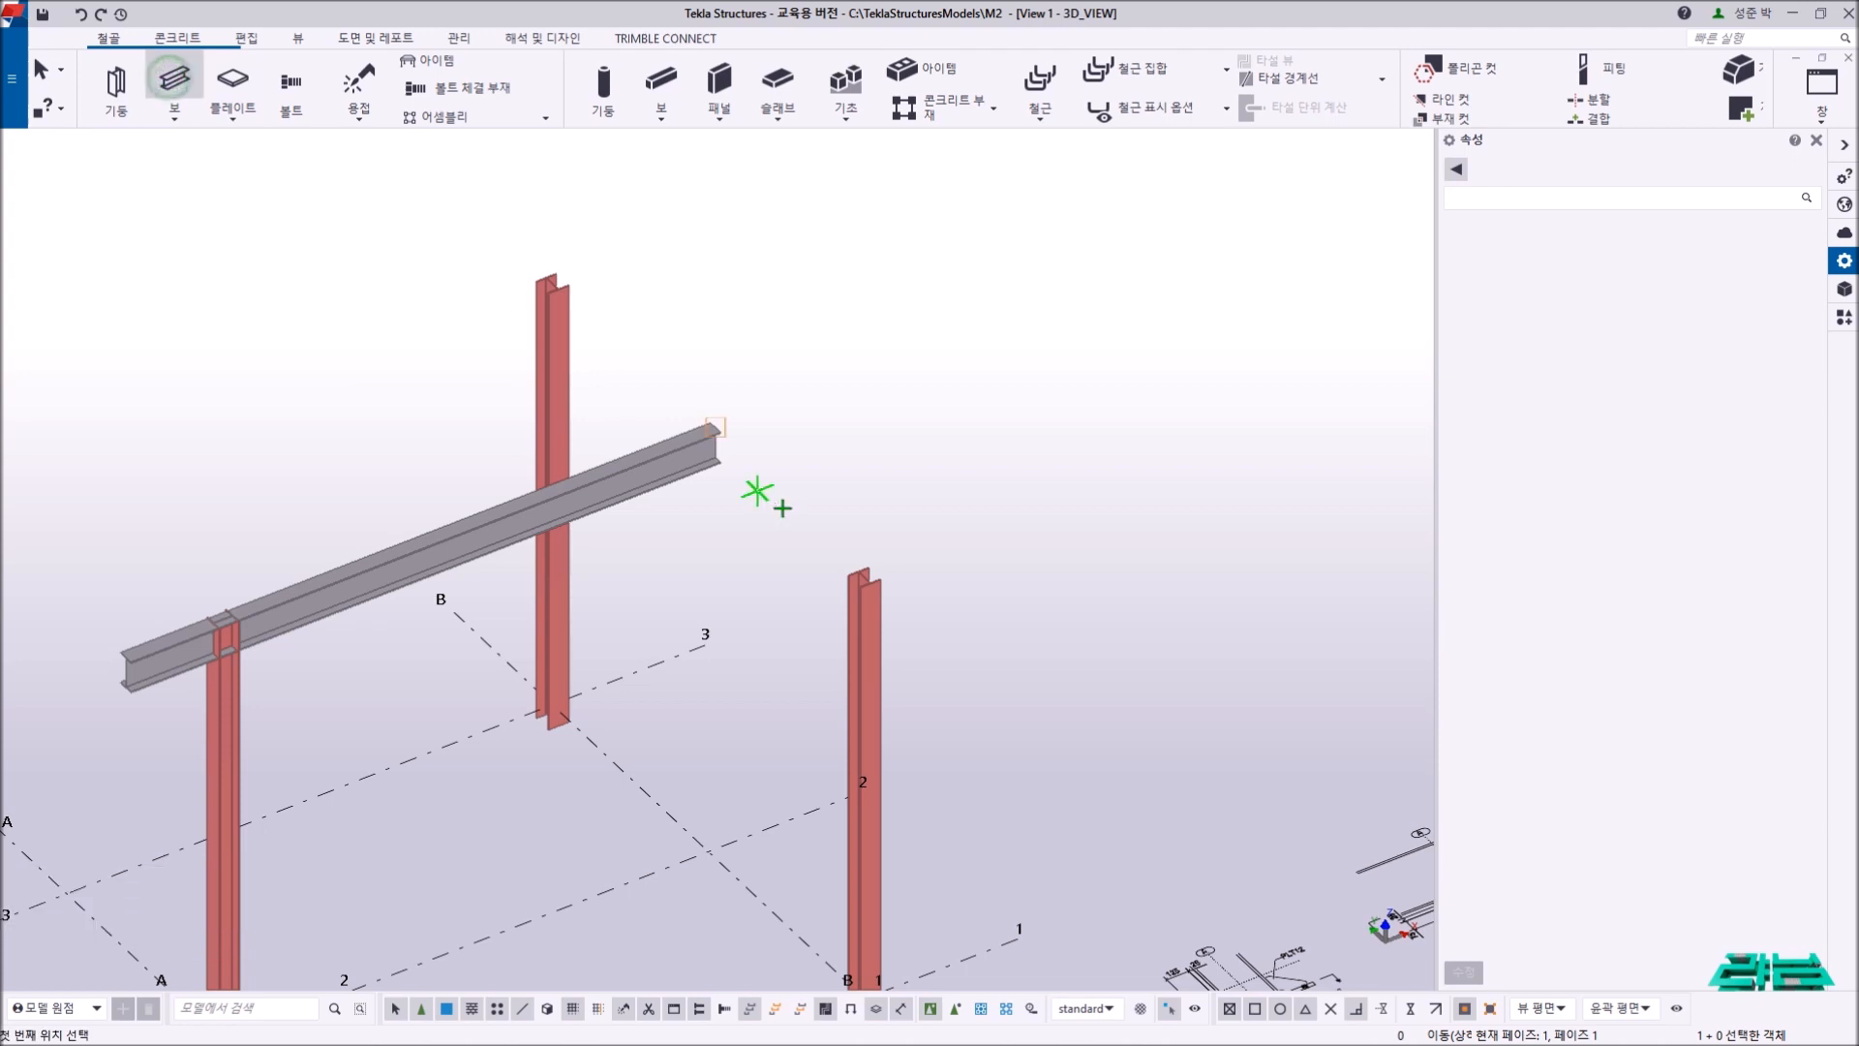
{"action": "left_click", "coordinate": [861, 581]}
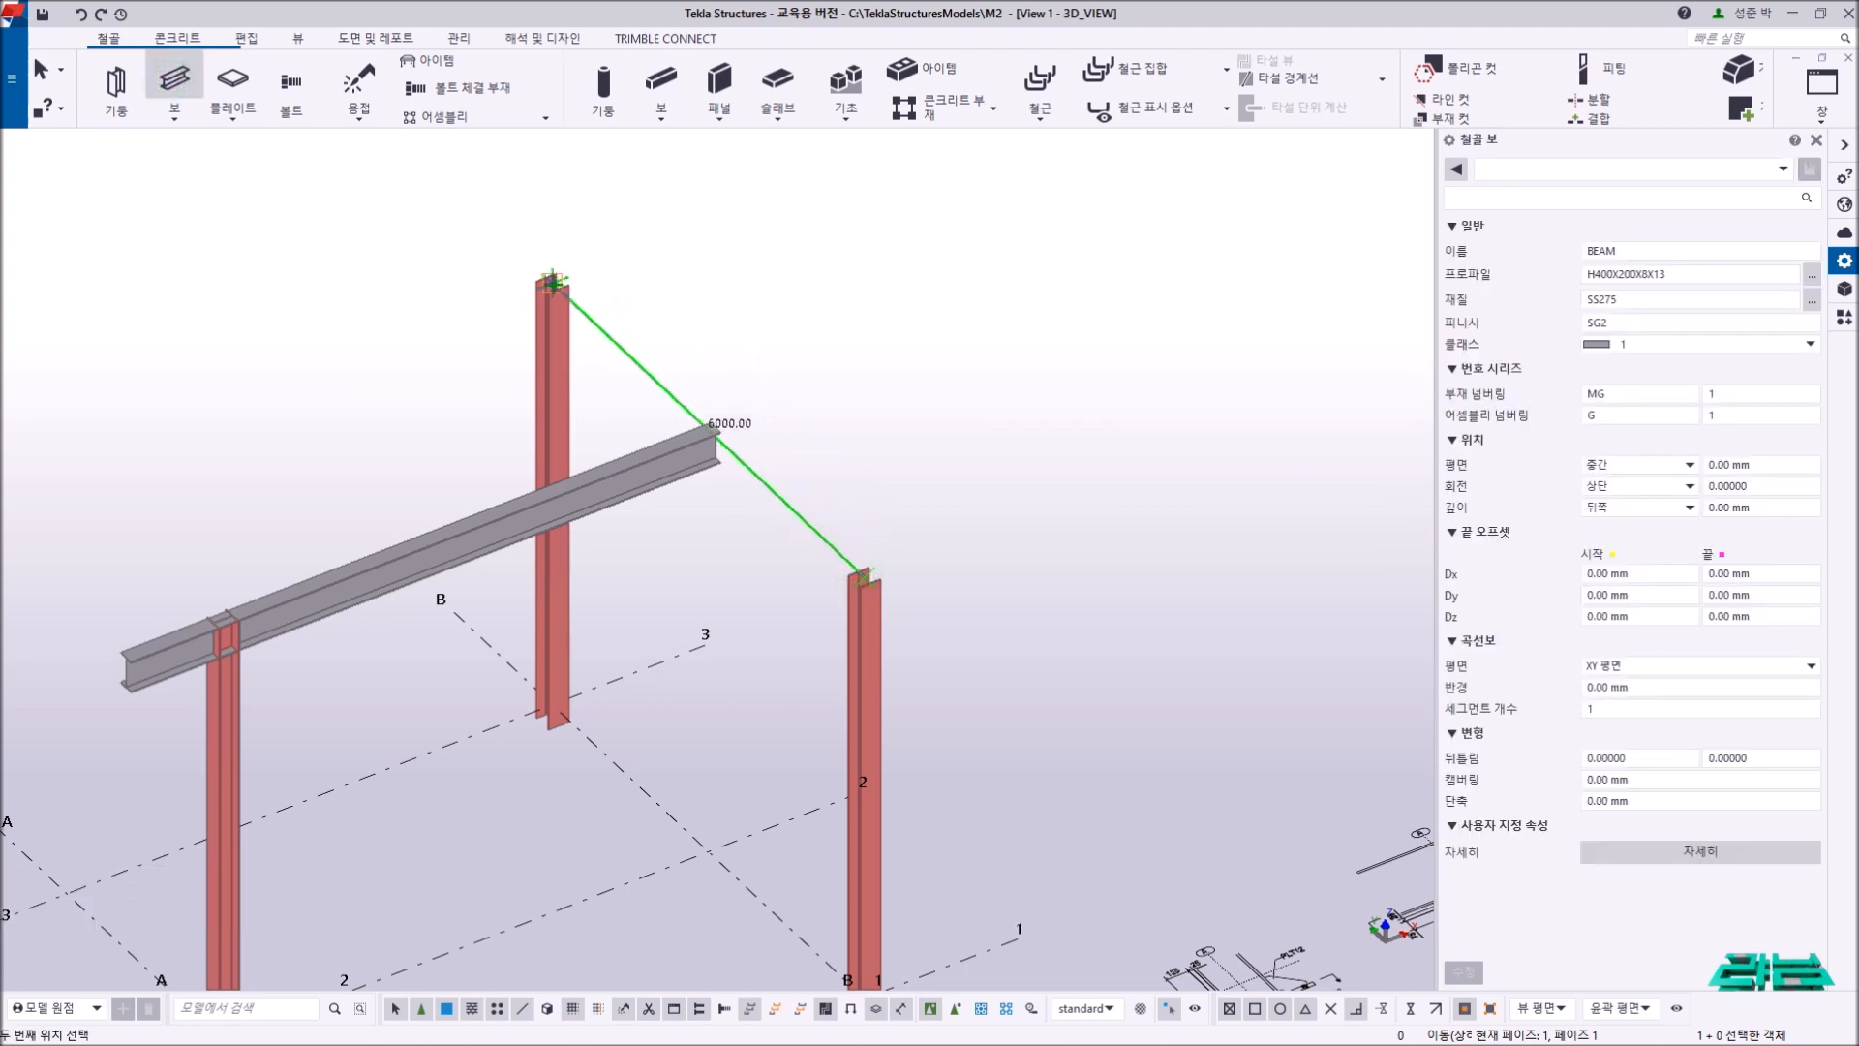
{"action": "left_click", "coordinate": [554, 281]}
{"action": "right_click", "coordinate": [714, 321]}
{"action": "left_click", "coordinate": [768, 345]}
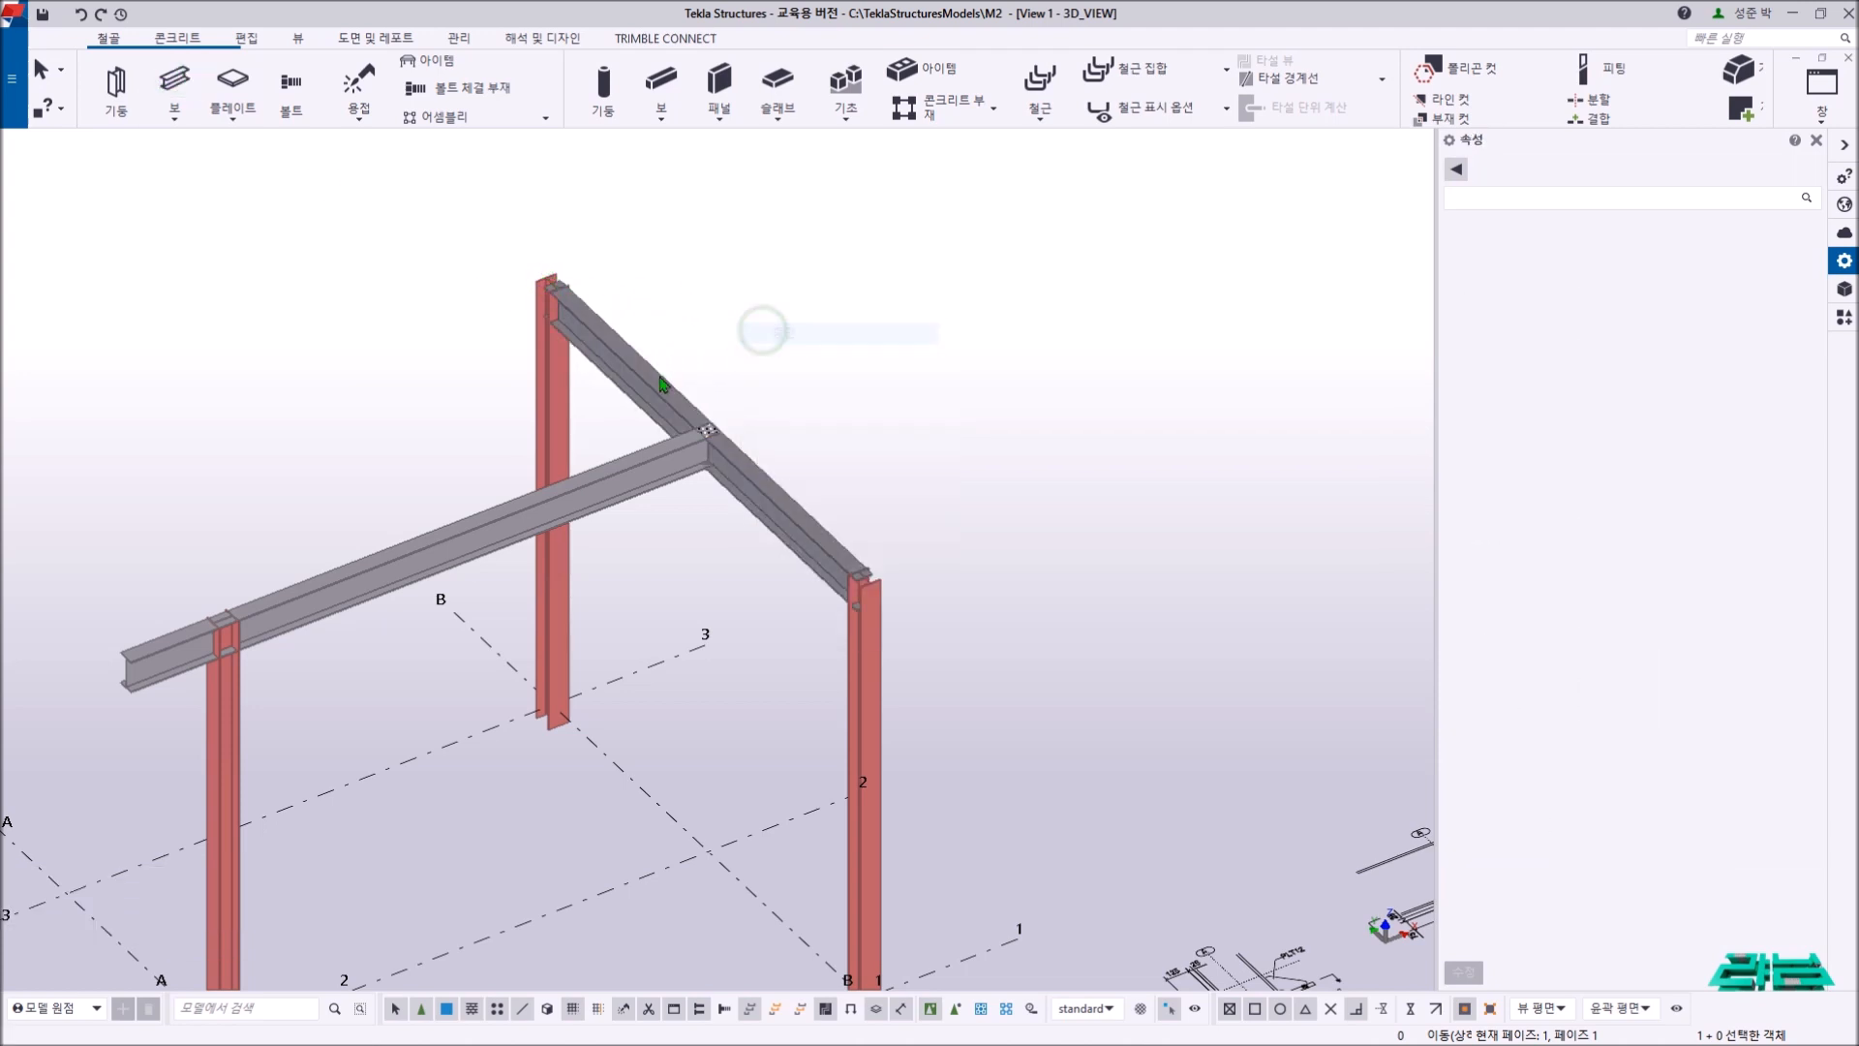
- Check the grid B beam against DET.# C on the drawing and lower it with a linear move of dZ -400 mm
{"action": "left_click", "coordinate": [651, 387]}
{"action": "middle_click_drag", "start_coordinate": [989, 712], "coordinate": [892, 367]}
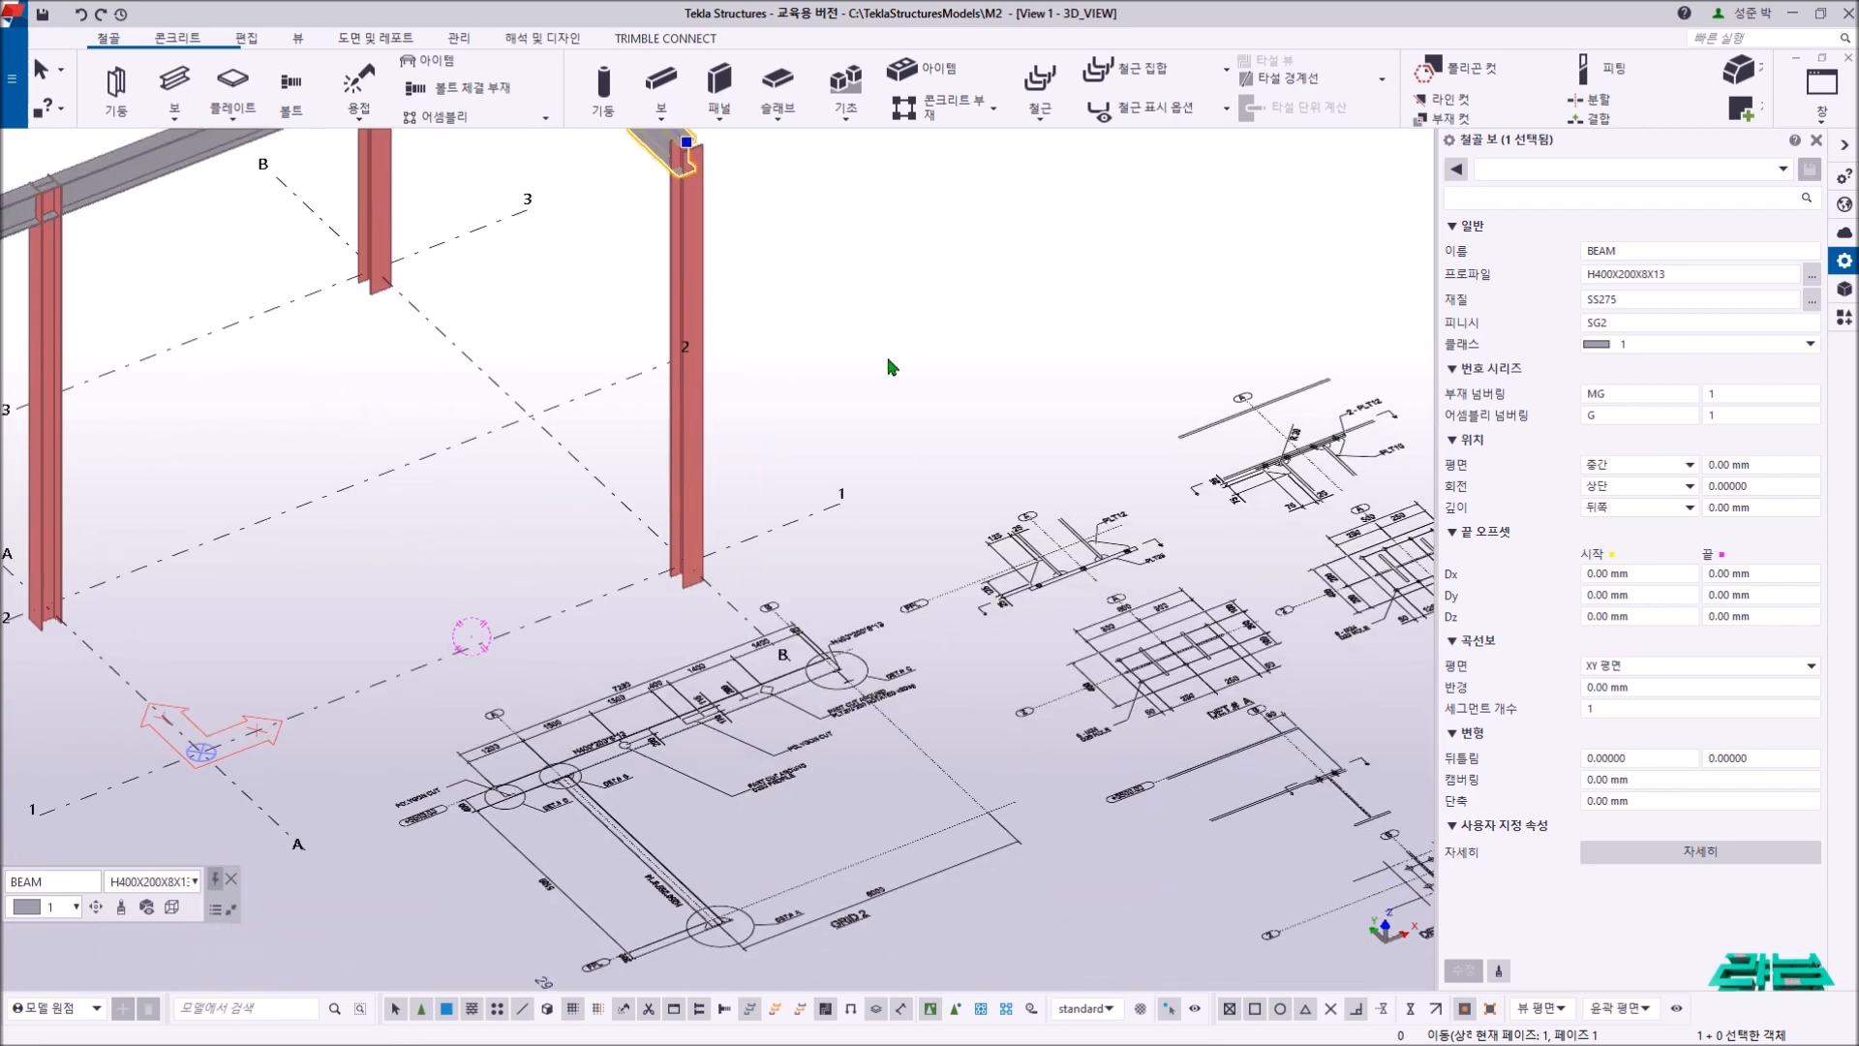
{"action": "scroll", "coordinate": [828, 695], "scroll_direction": "up", "scroll_amount": 6}
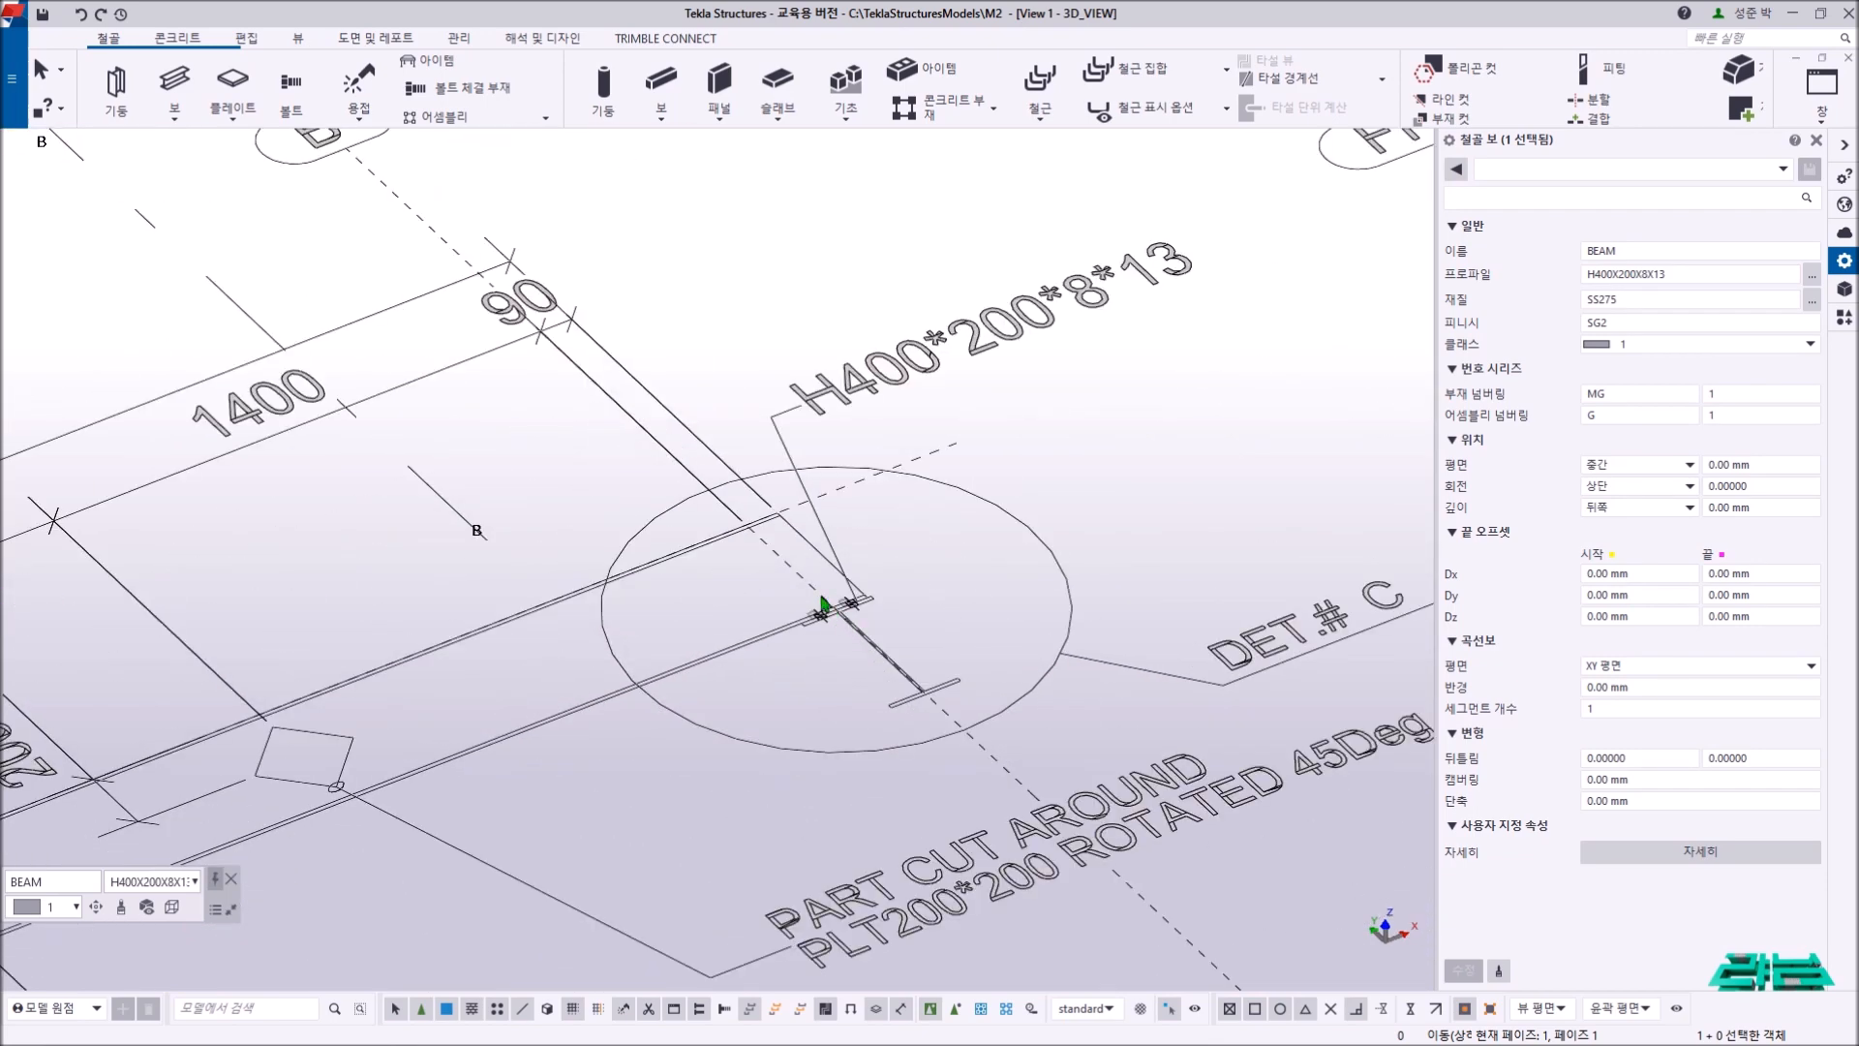
{"action": "scroll", "coordinate": [838, 618], "scroll_direction": "down", "scroll_amount": 8}
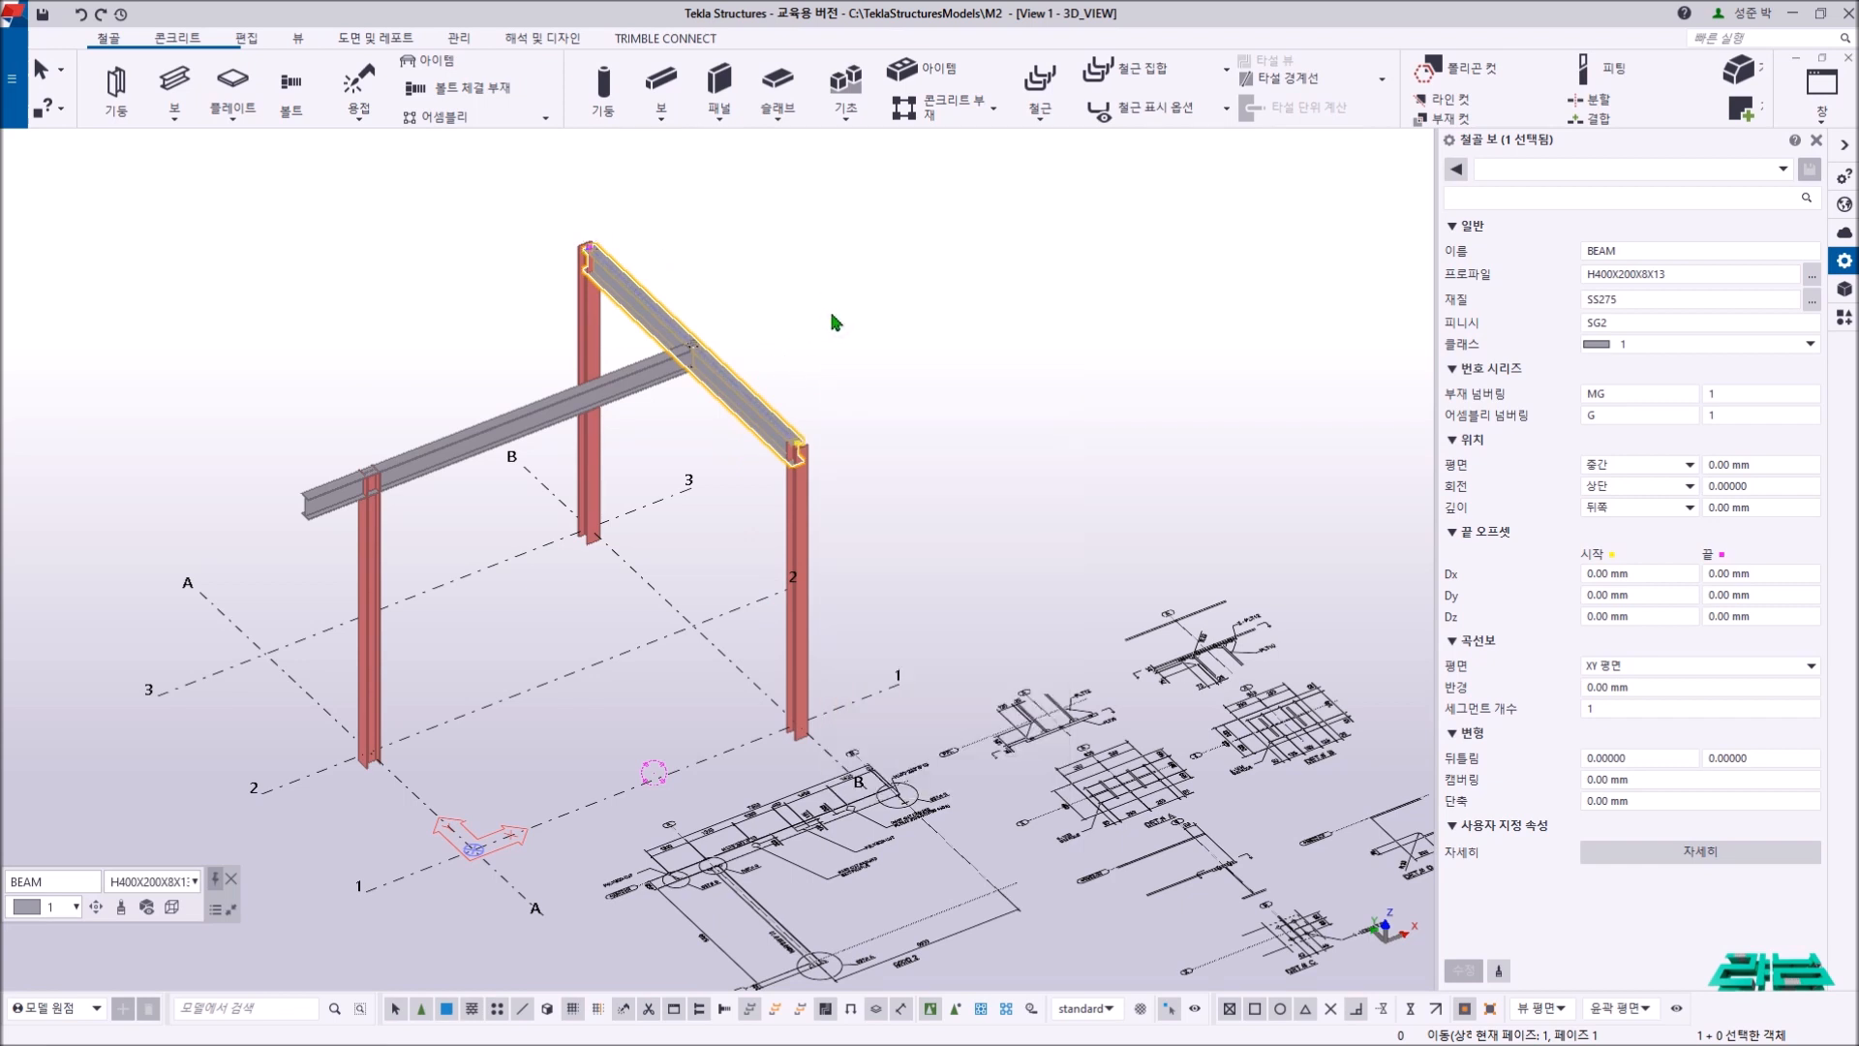
{"action": "scroll", "coordinate": [738, 374], "scroll_direction": "up", "scroll_amount": 4}
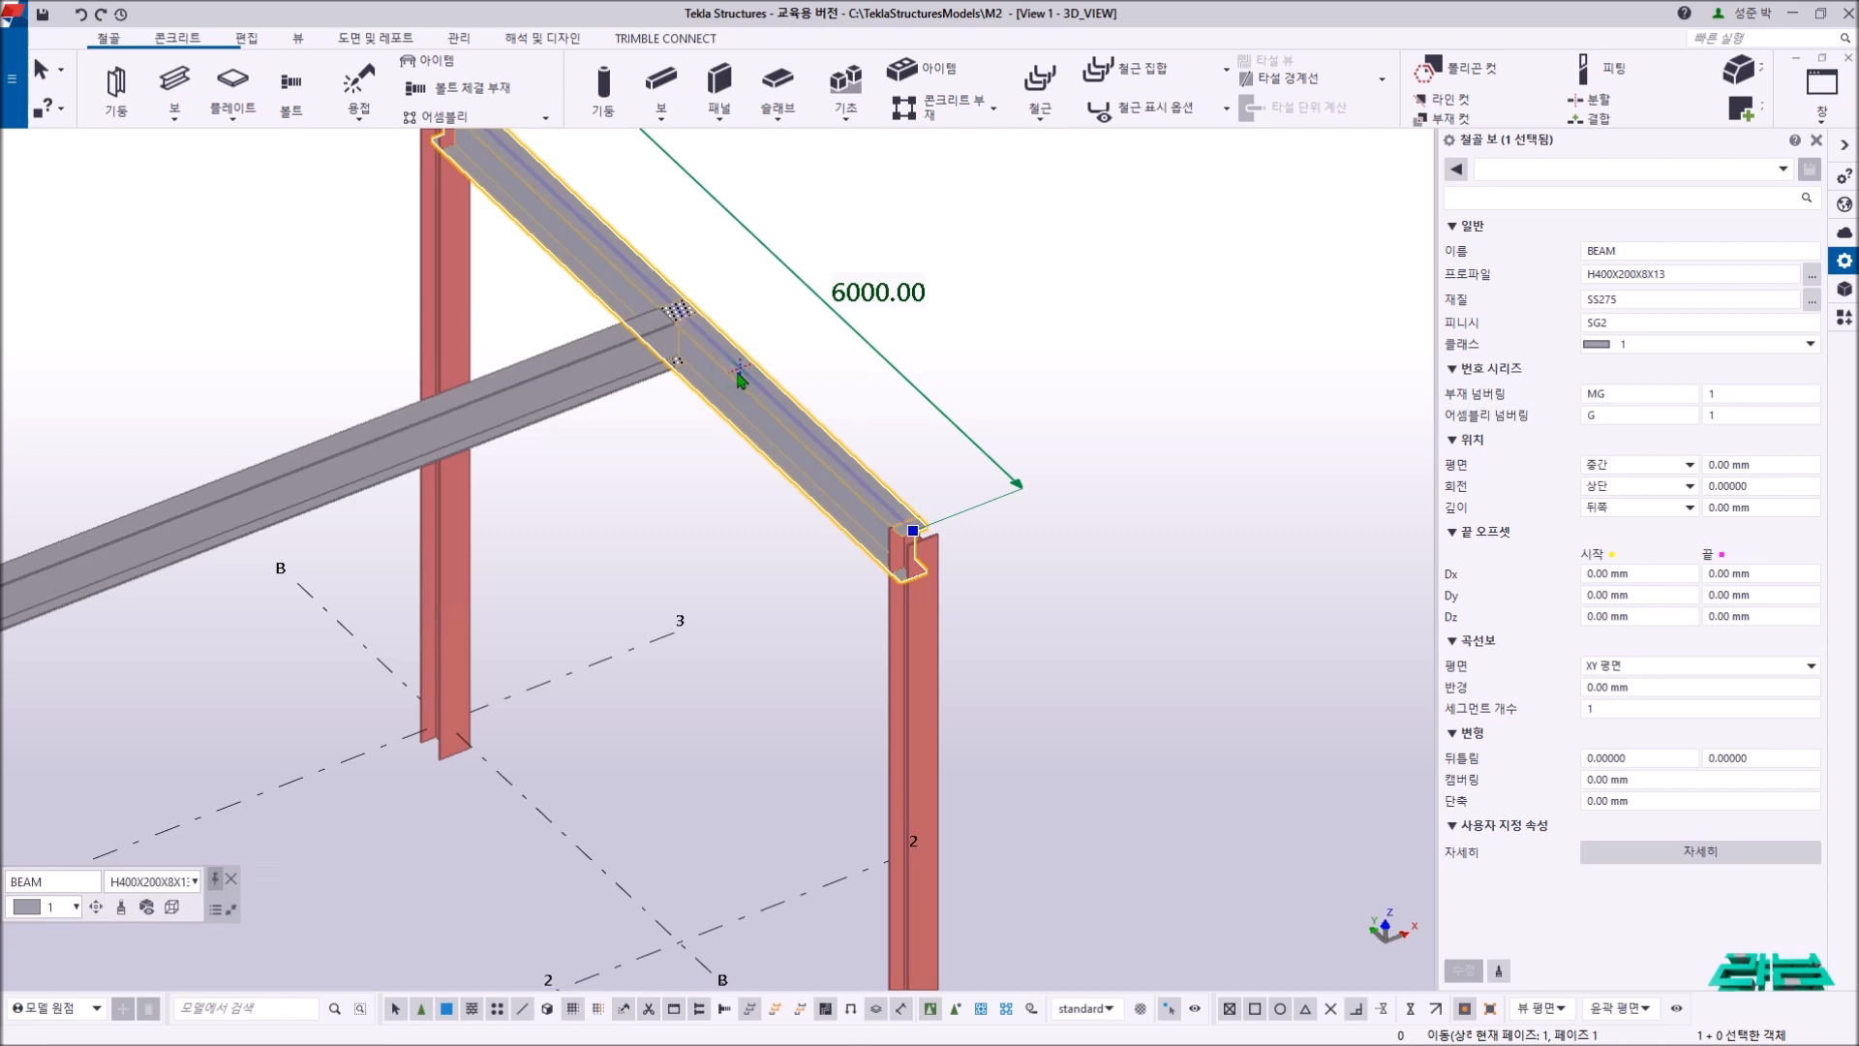
{"action": "scroll", "coordinate": [739, 378], "scroll_direction": "down", "scroll_amount": 4}
{"action": "right_click", "coordinate": [870, 297]}
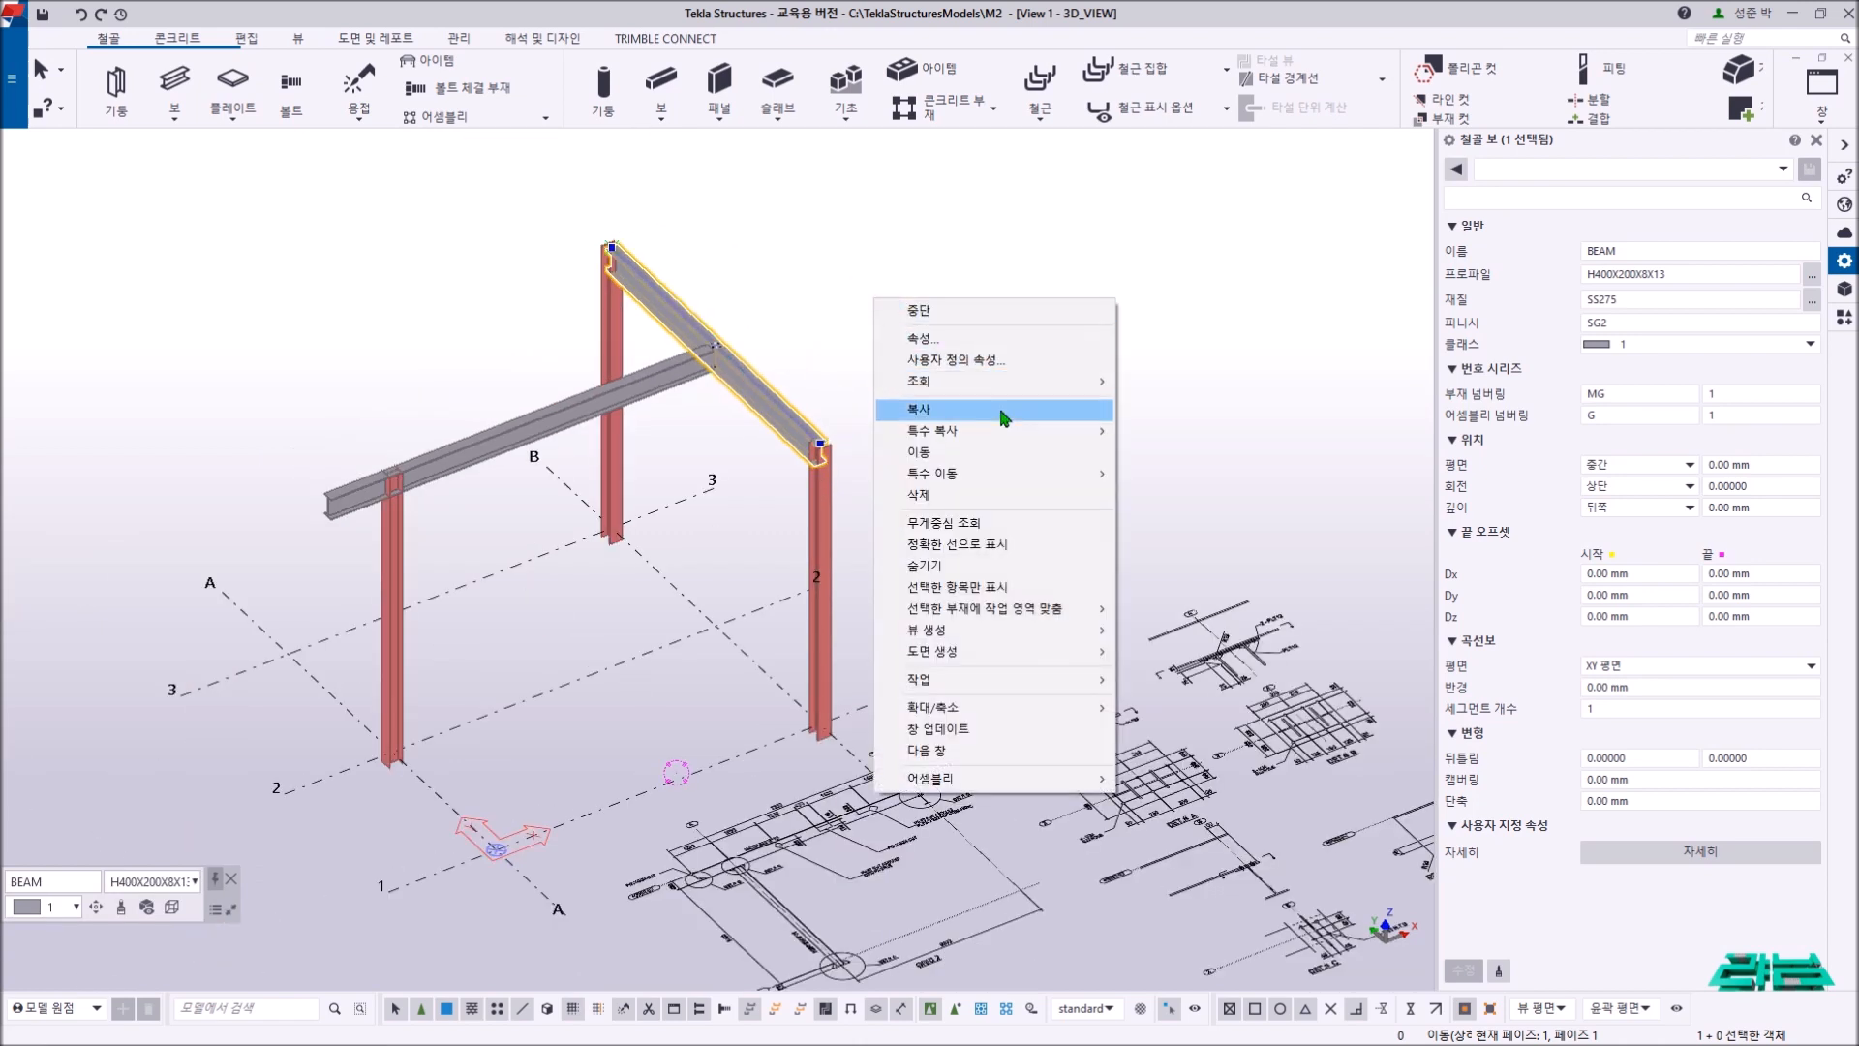
{"action": "mouse_move", "coordinate": [1022, 475]}
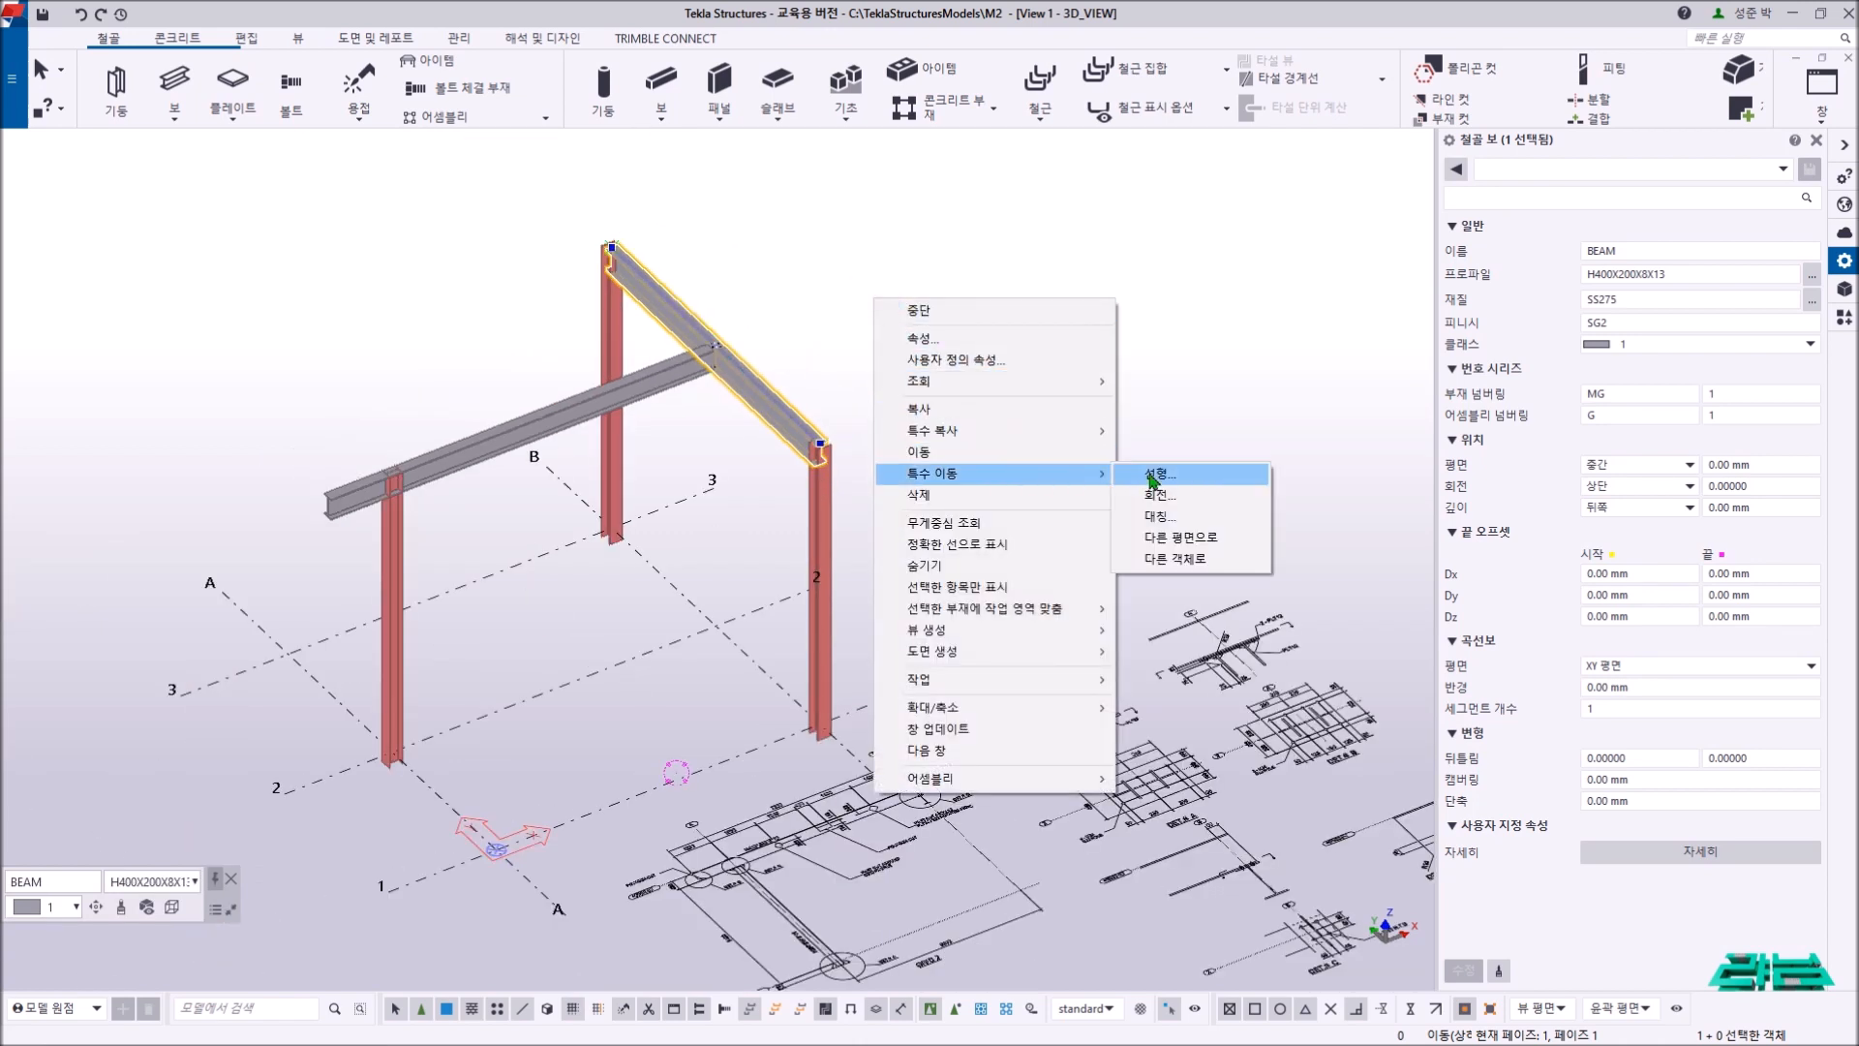
{"action": "left_click", "coordinate": [1177, 475]}
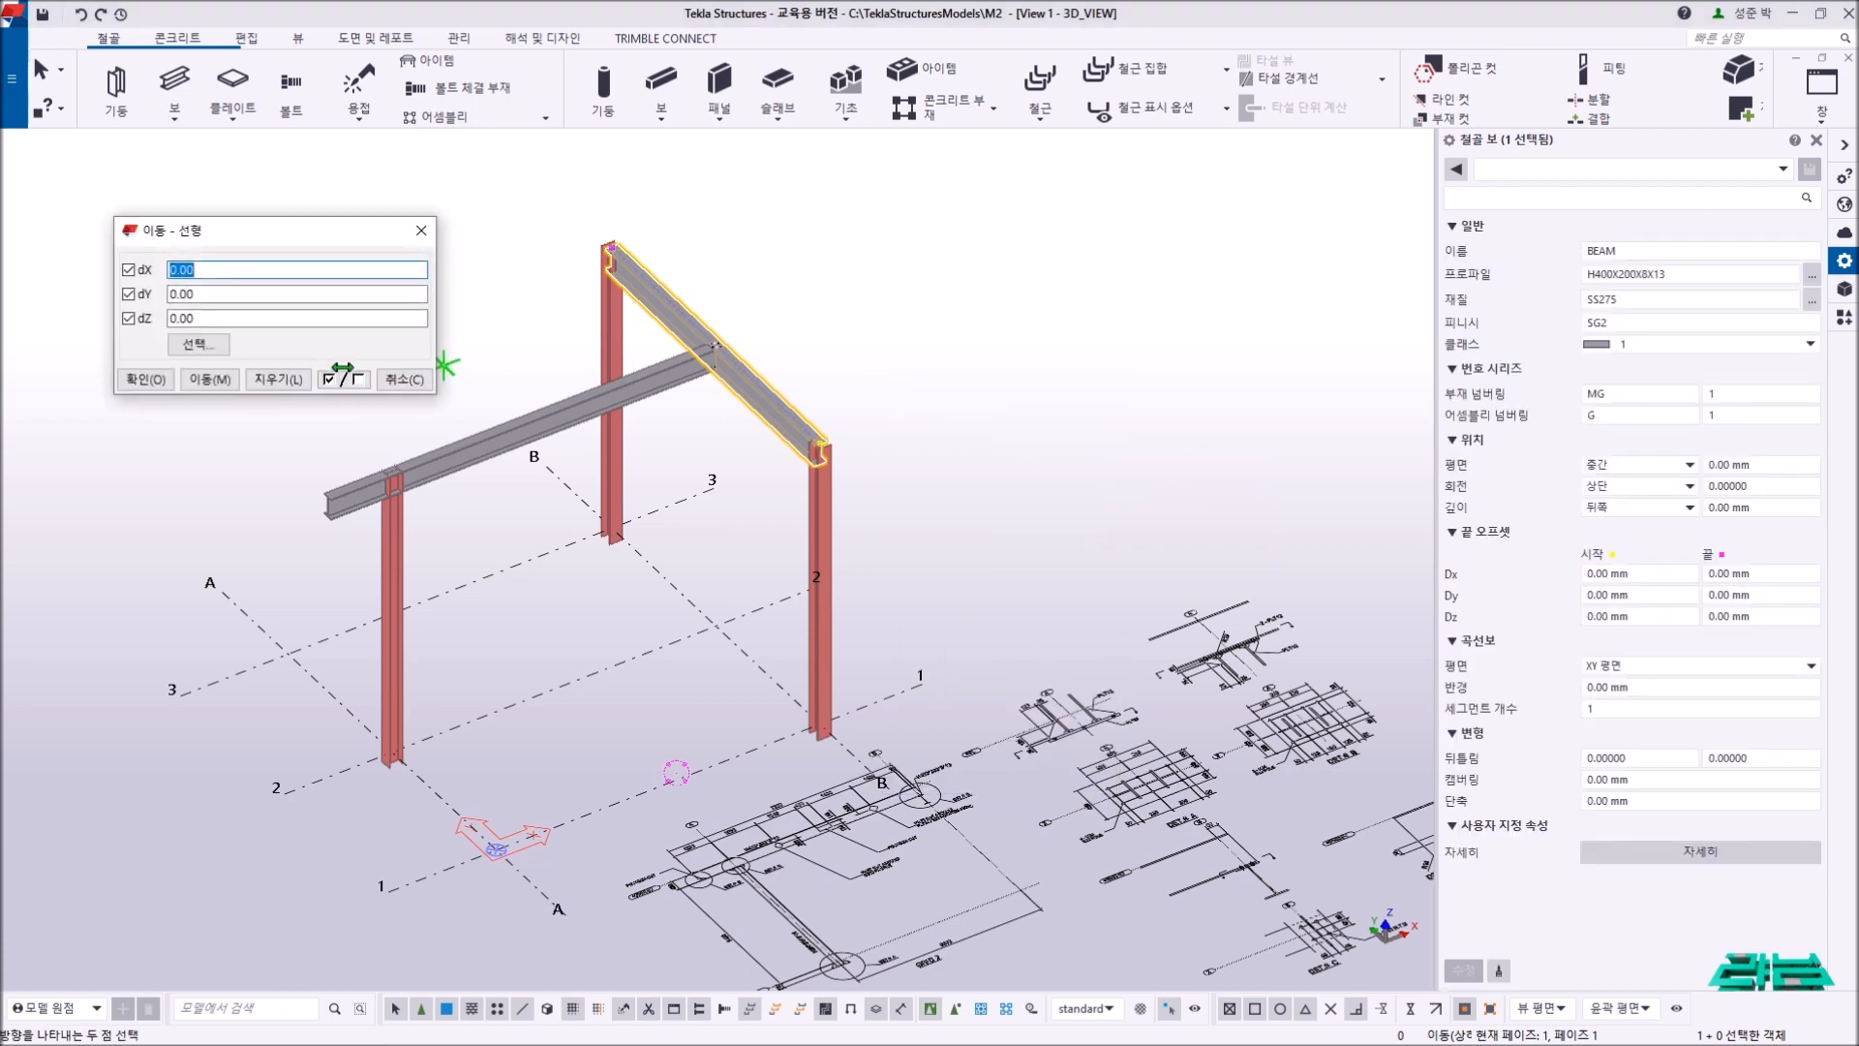
{"action": "double_click", "coordinate": [226, 320]}
{"action": "type", "text": "-400"}
{"action": "left_click", "coordinate": [203, 381]}
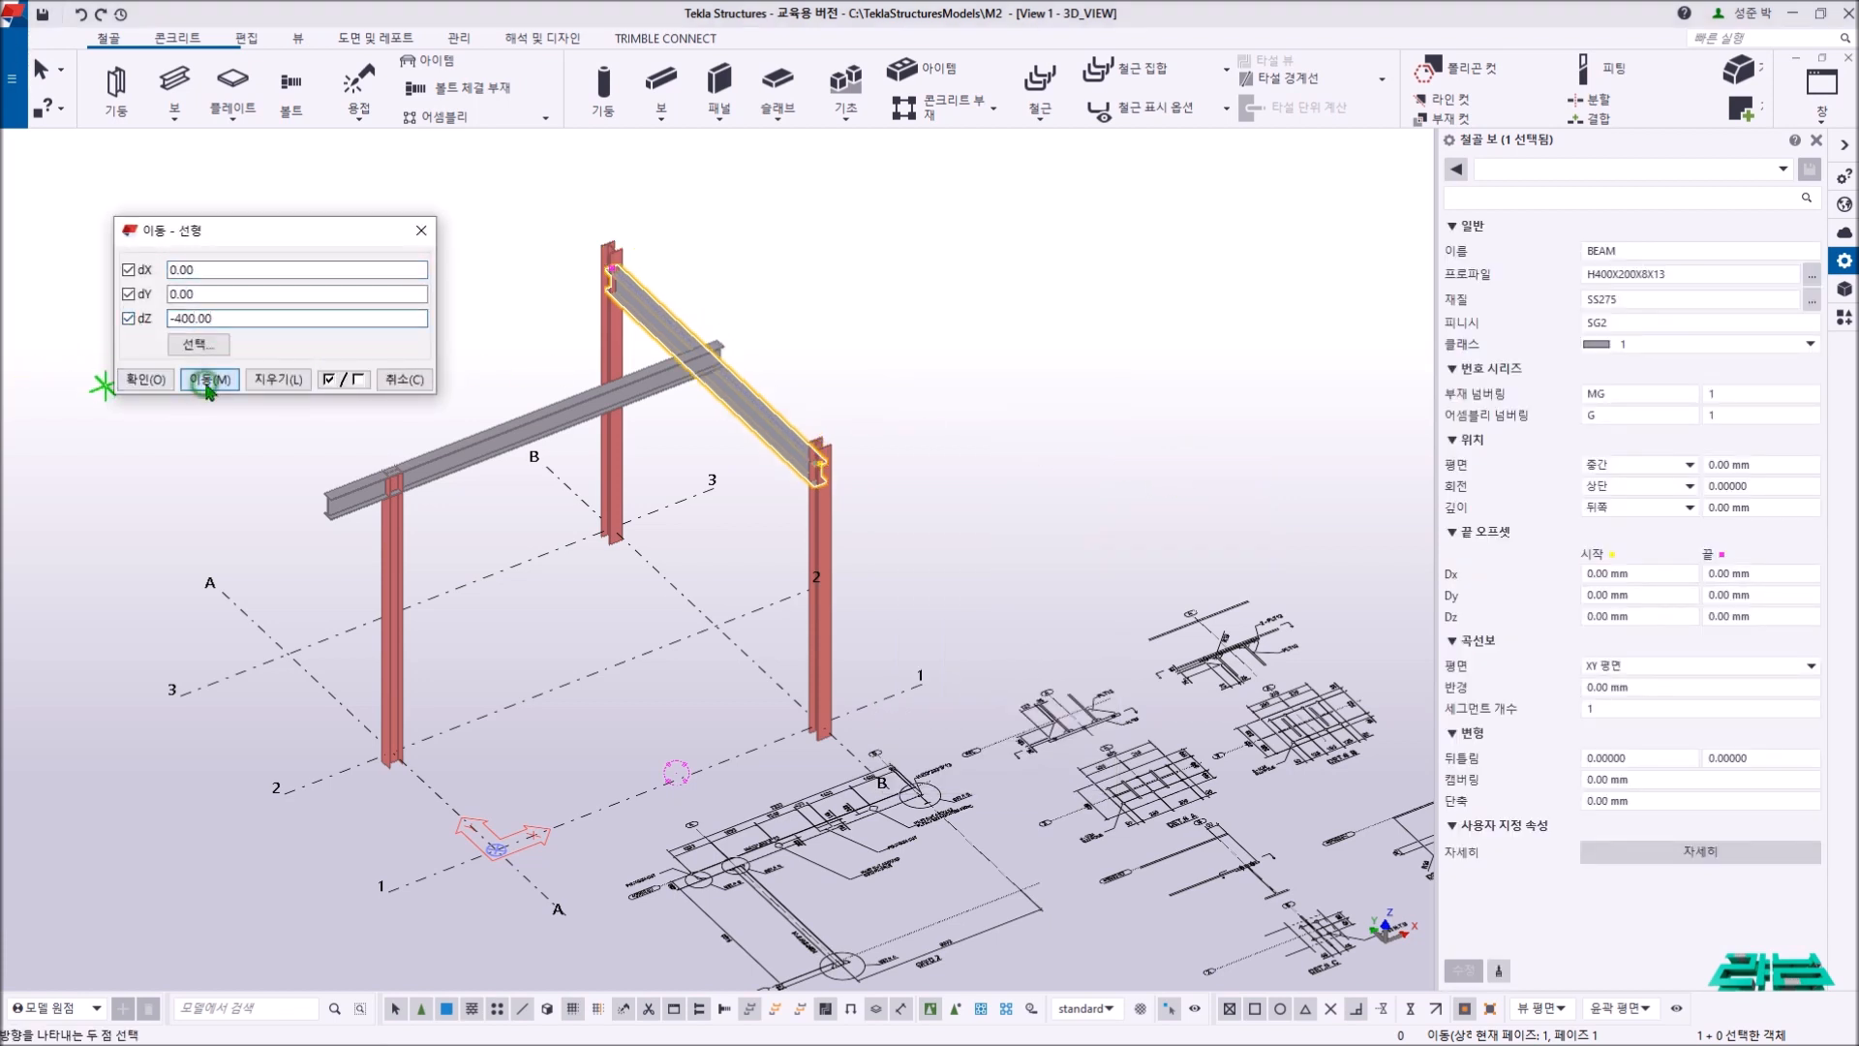
{"action": "right_click", "coordinate": [838, 285]}
{"action": "left_click", "coordinate": [865, 278]}
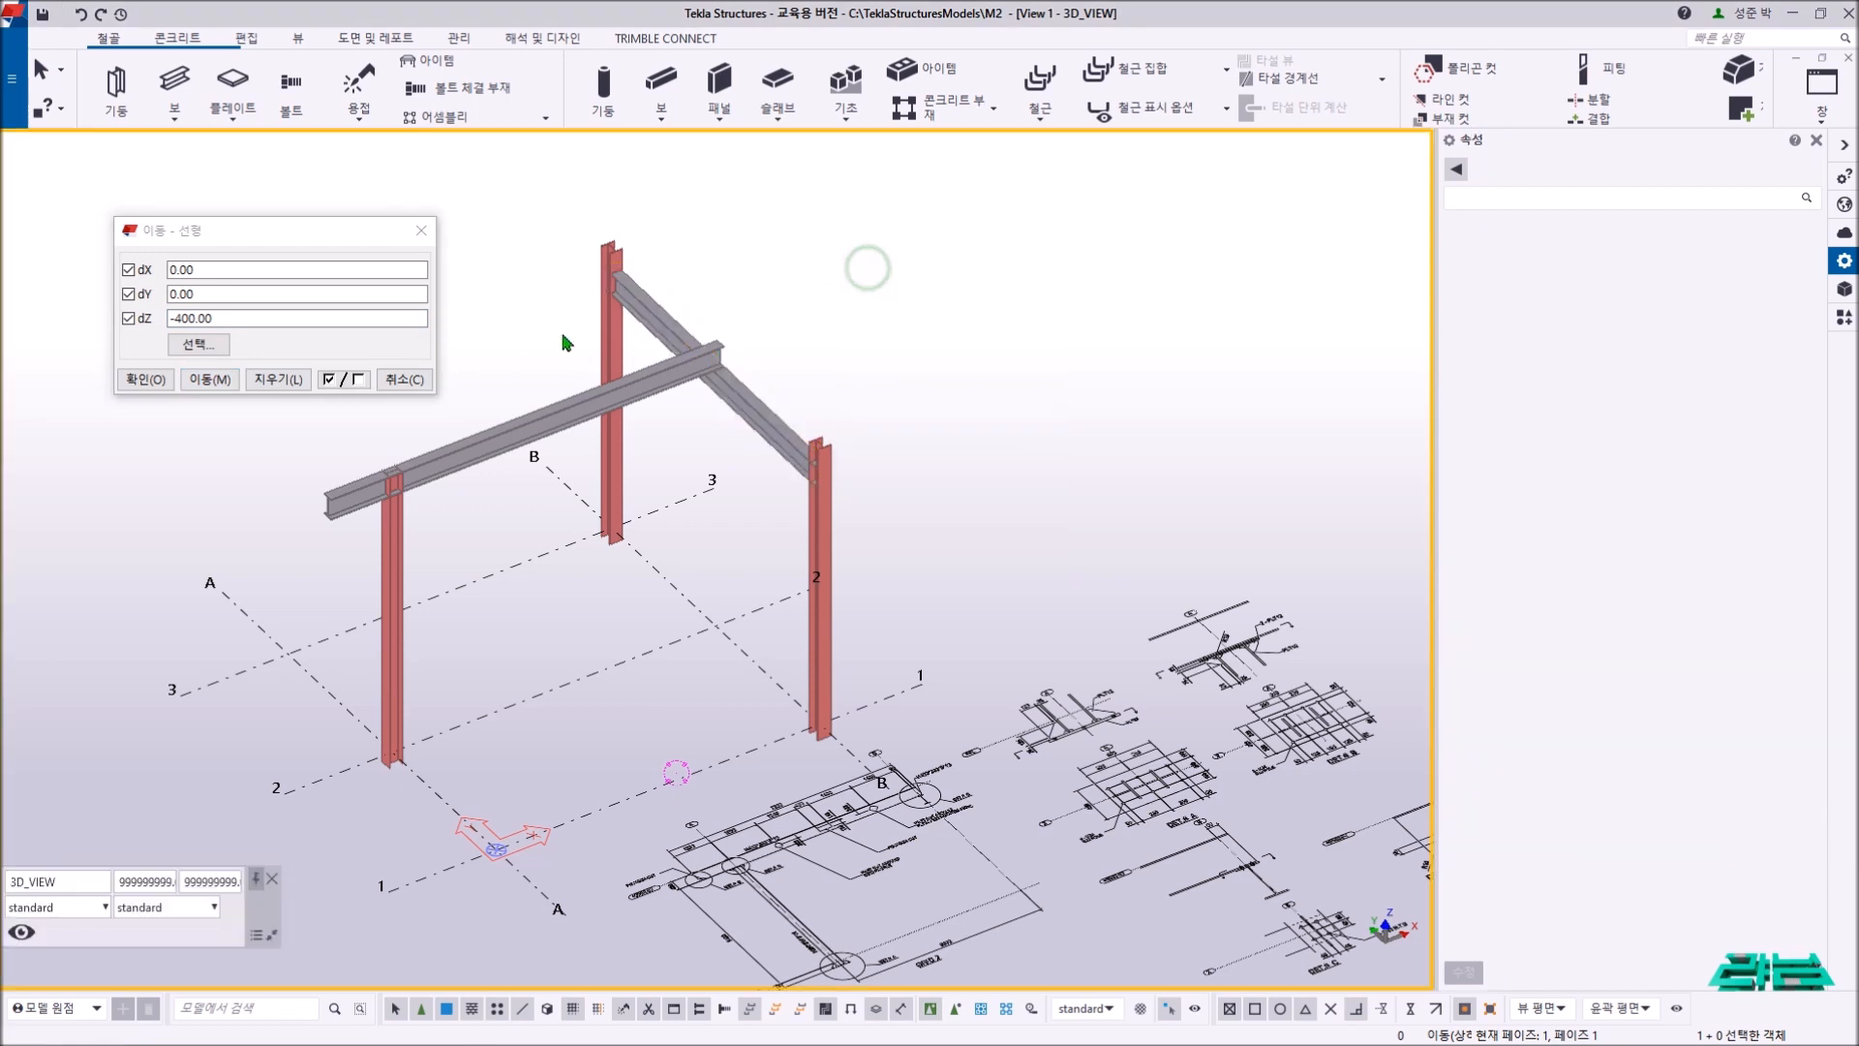
{"action": "left_click", "coordinate": [616, 338]}
{"action": "right_click", "coordinate": [971, 336]}
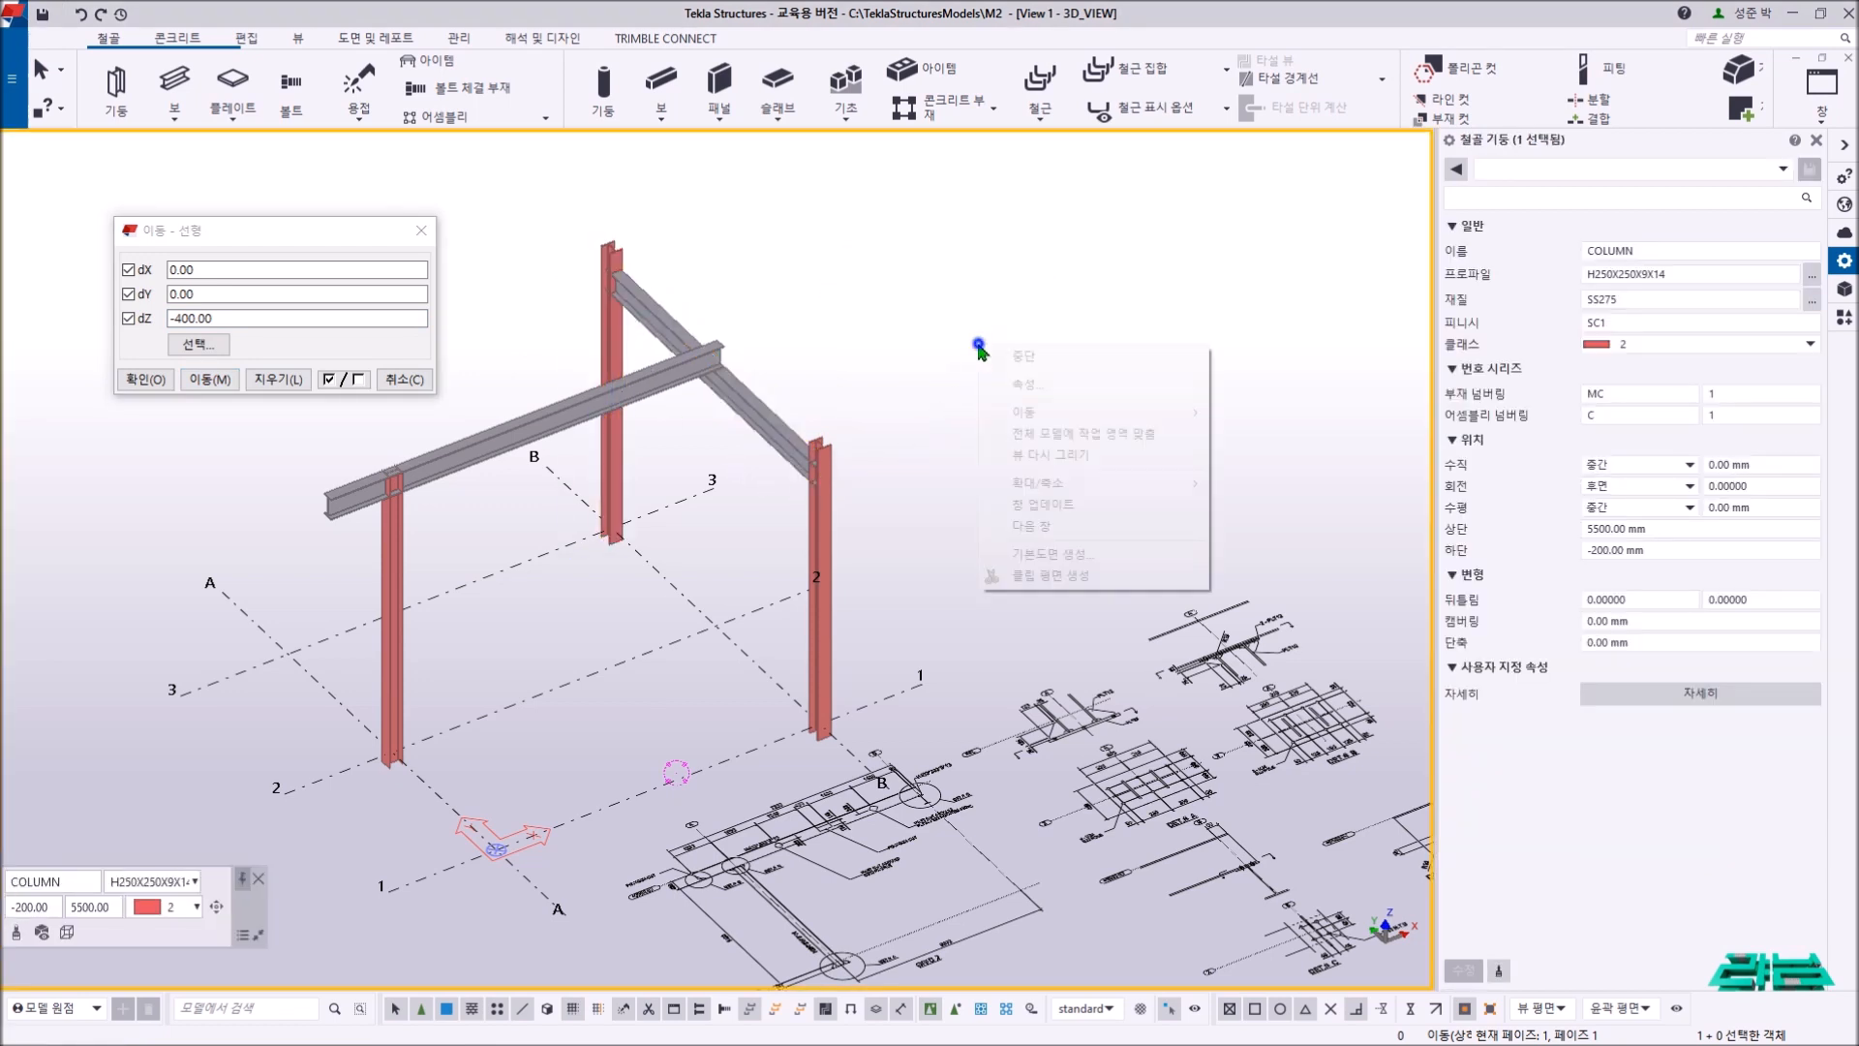
{"action": "left_click", "coordinate": [980, 353]}
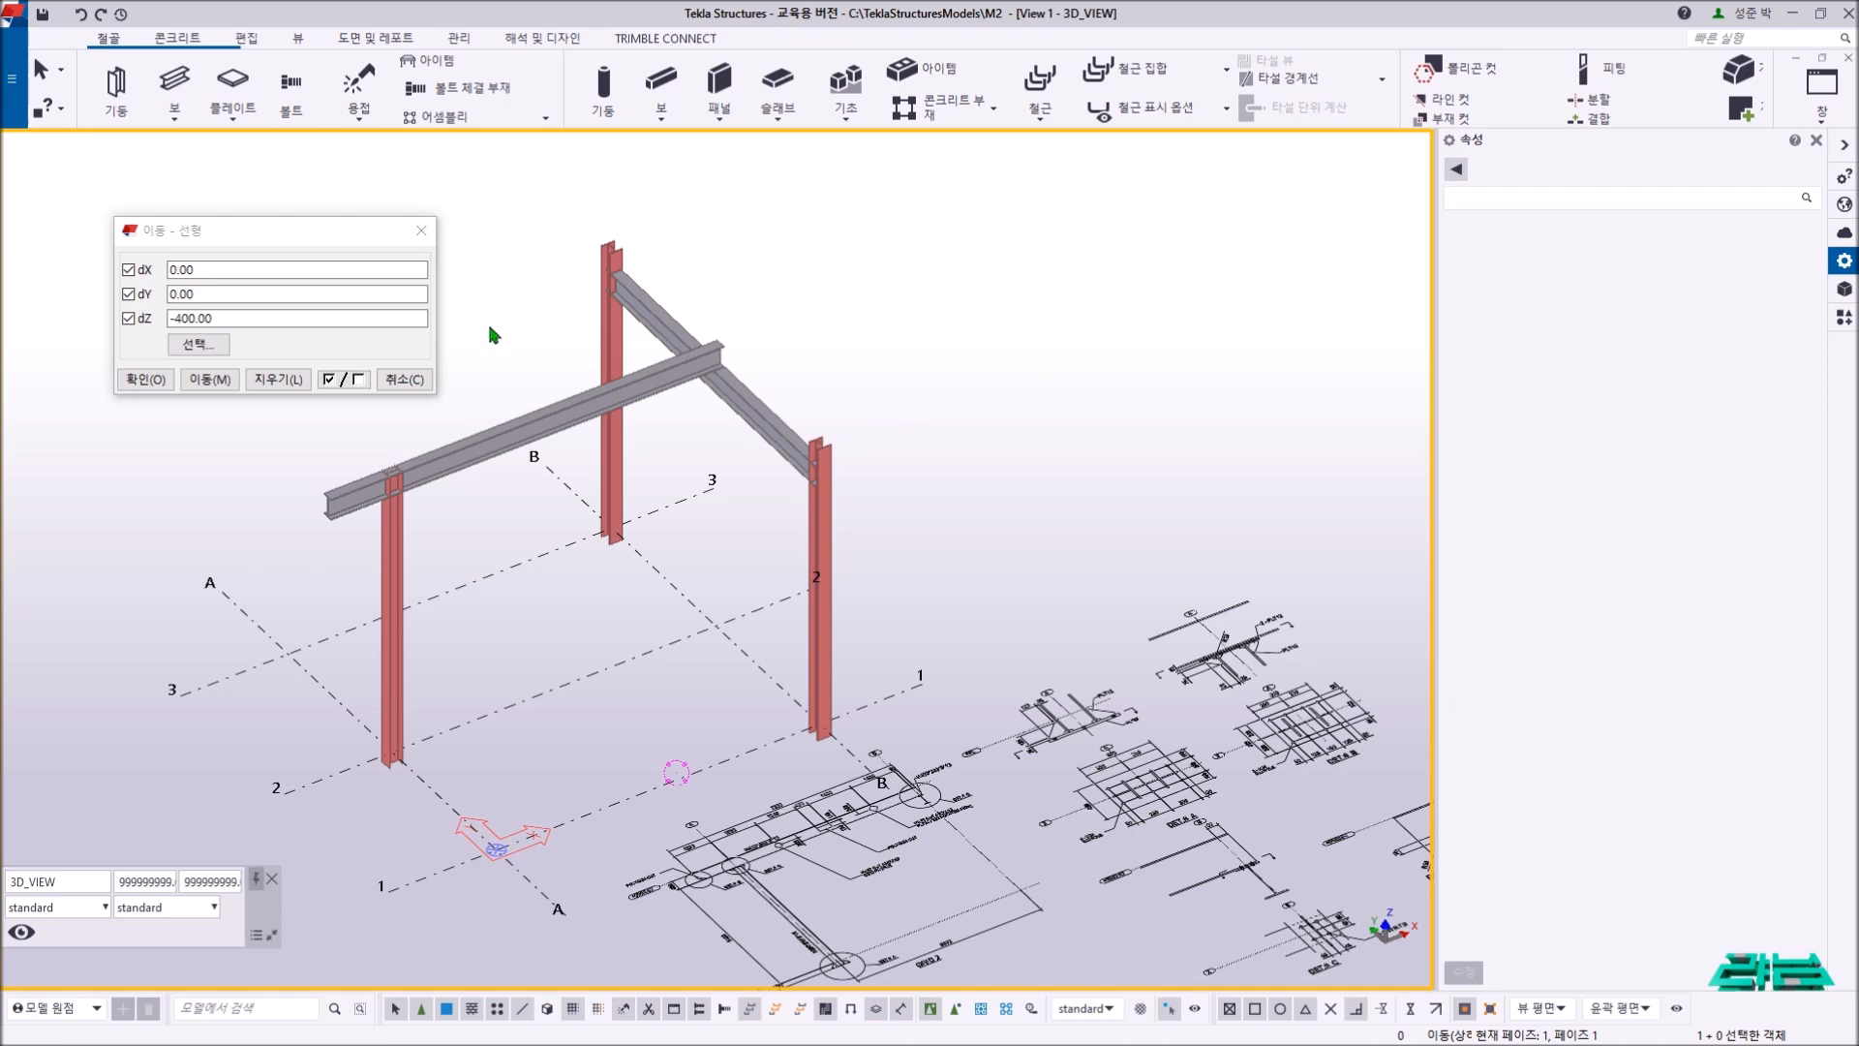
- Toggle direct modification and lower the top ends of both grid B columns with a linear move of dZ -400 mm
{"action": "left_click", "coordinate": [424, 378]}
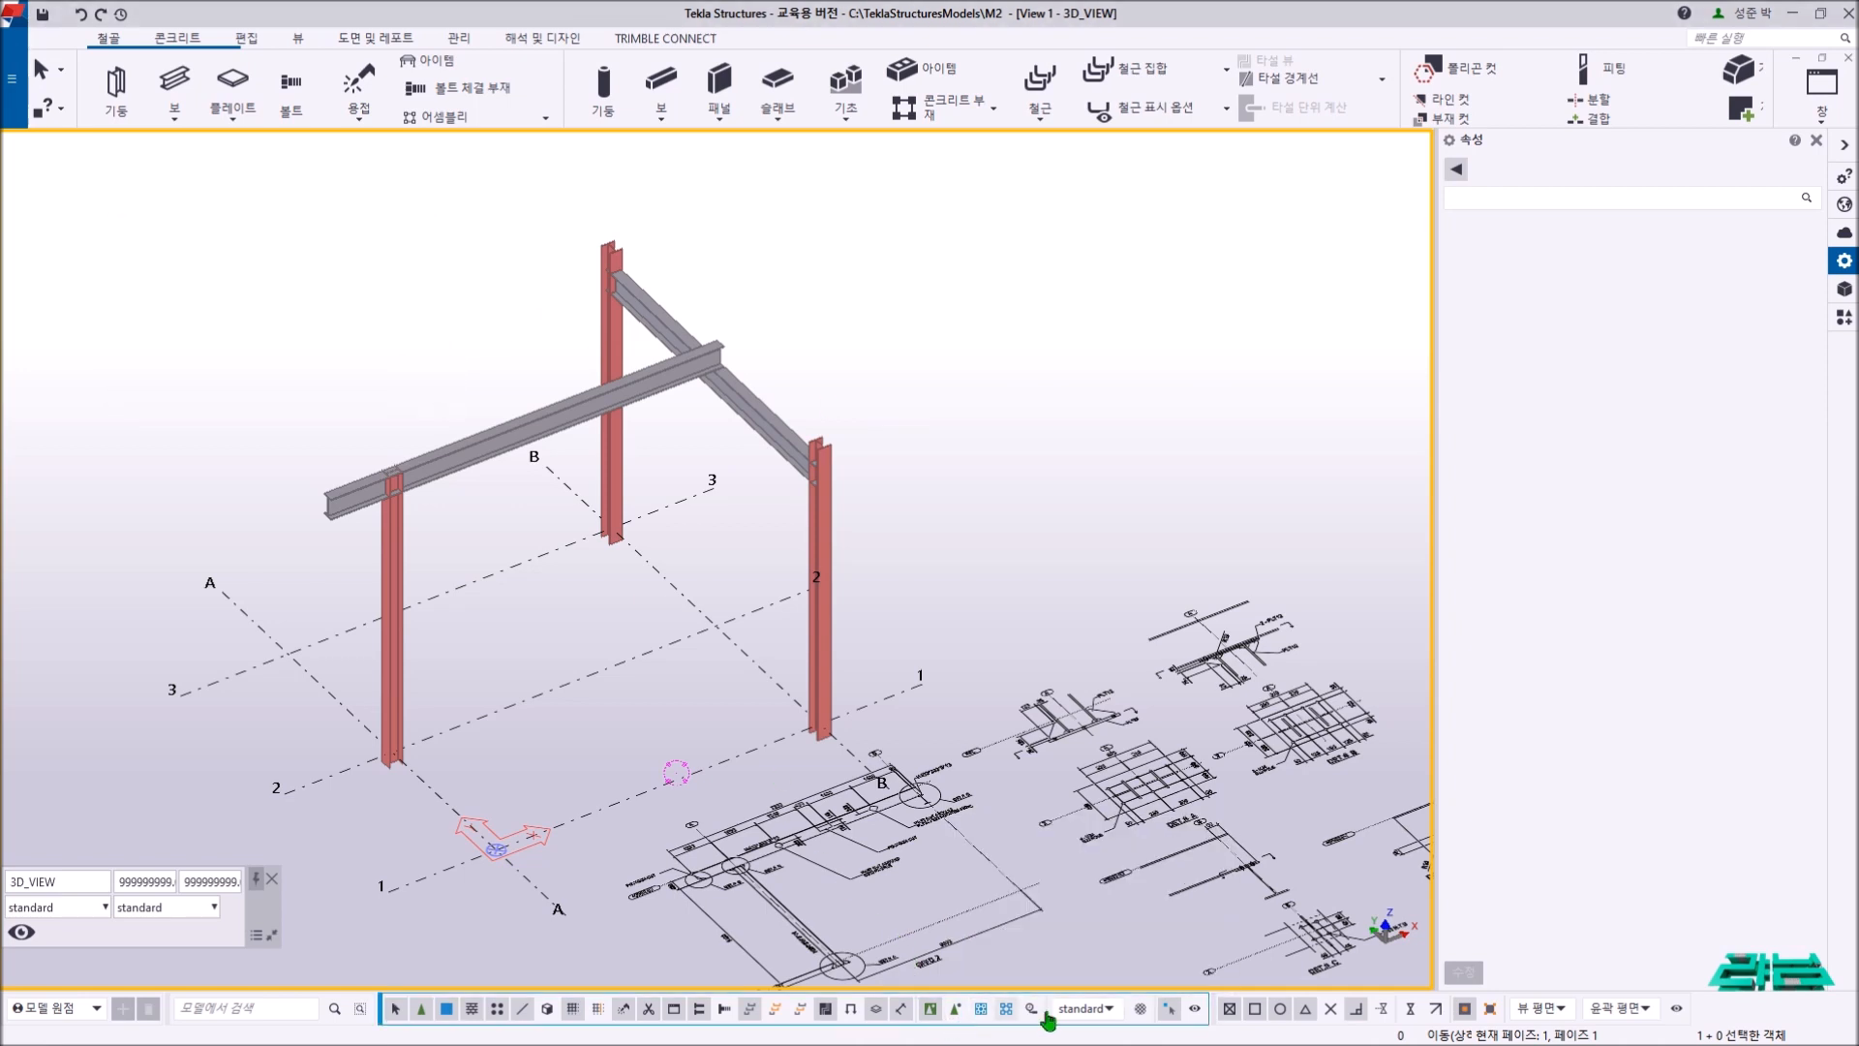
{"action": "left_click", "coordinate": [1170, 1012]}
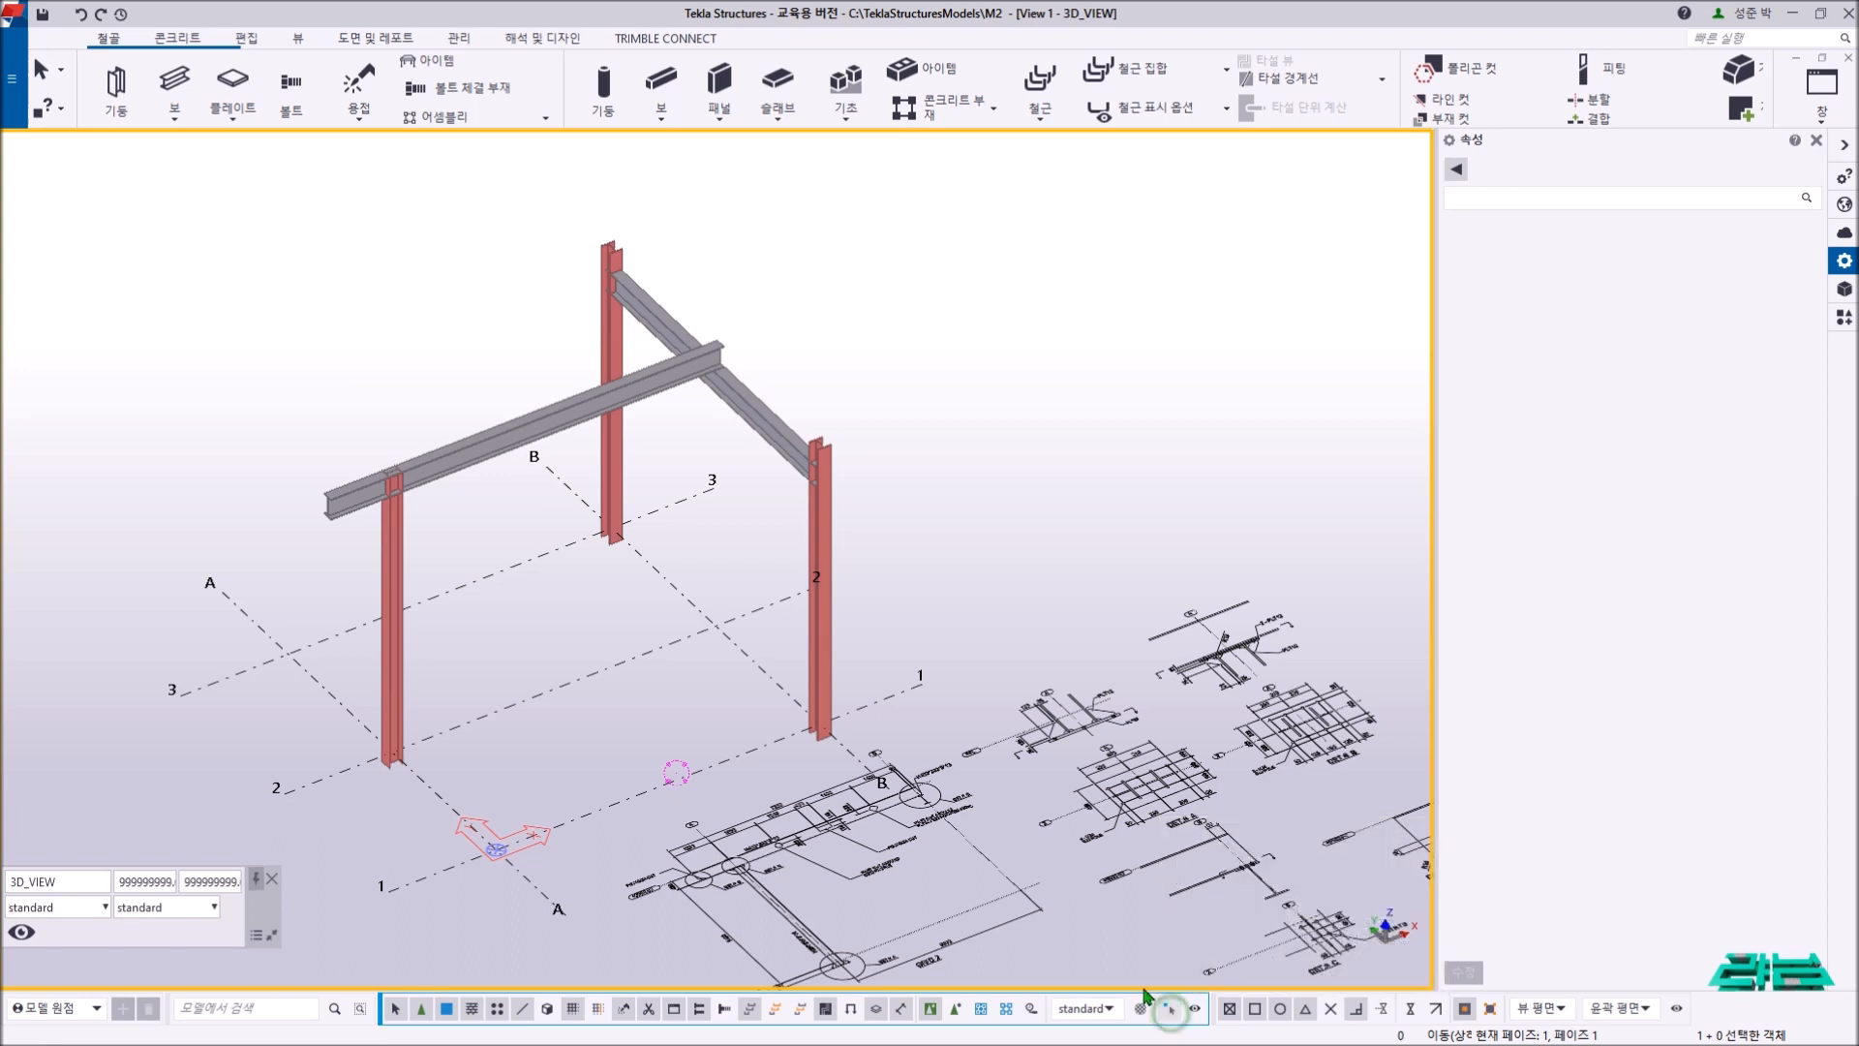
{"action": "left_click", "coordinate": [832, 543]}
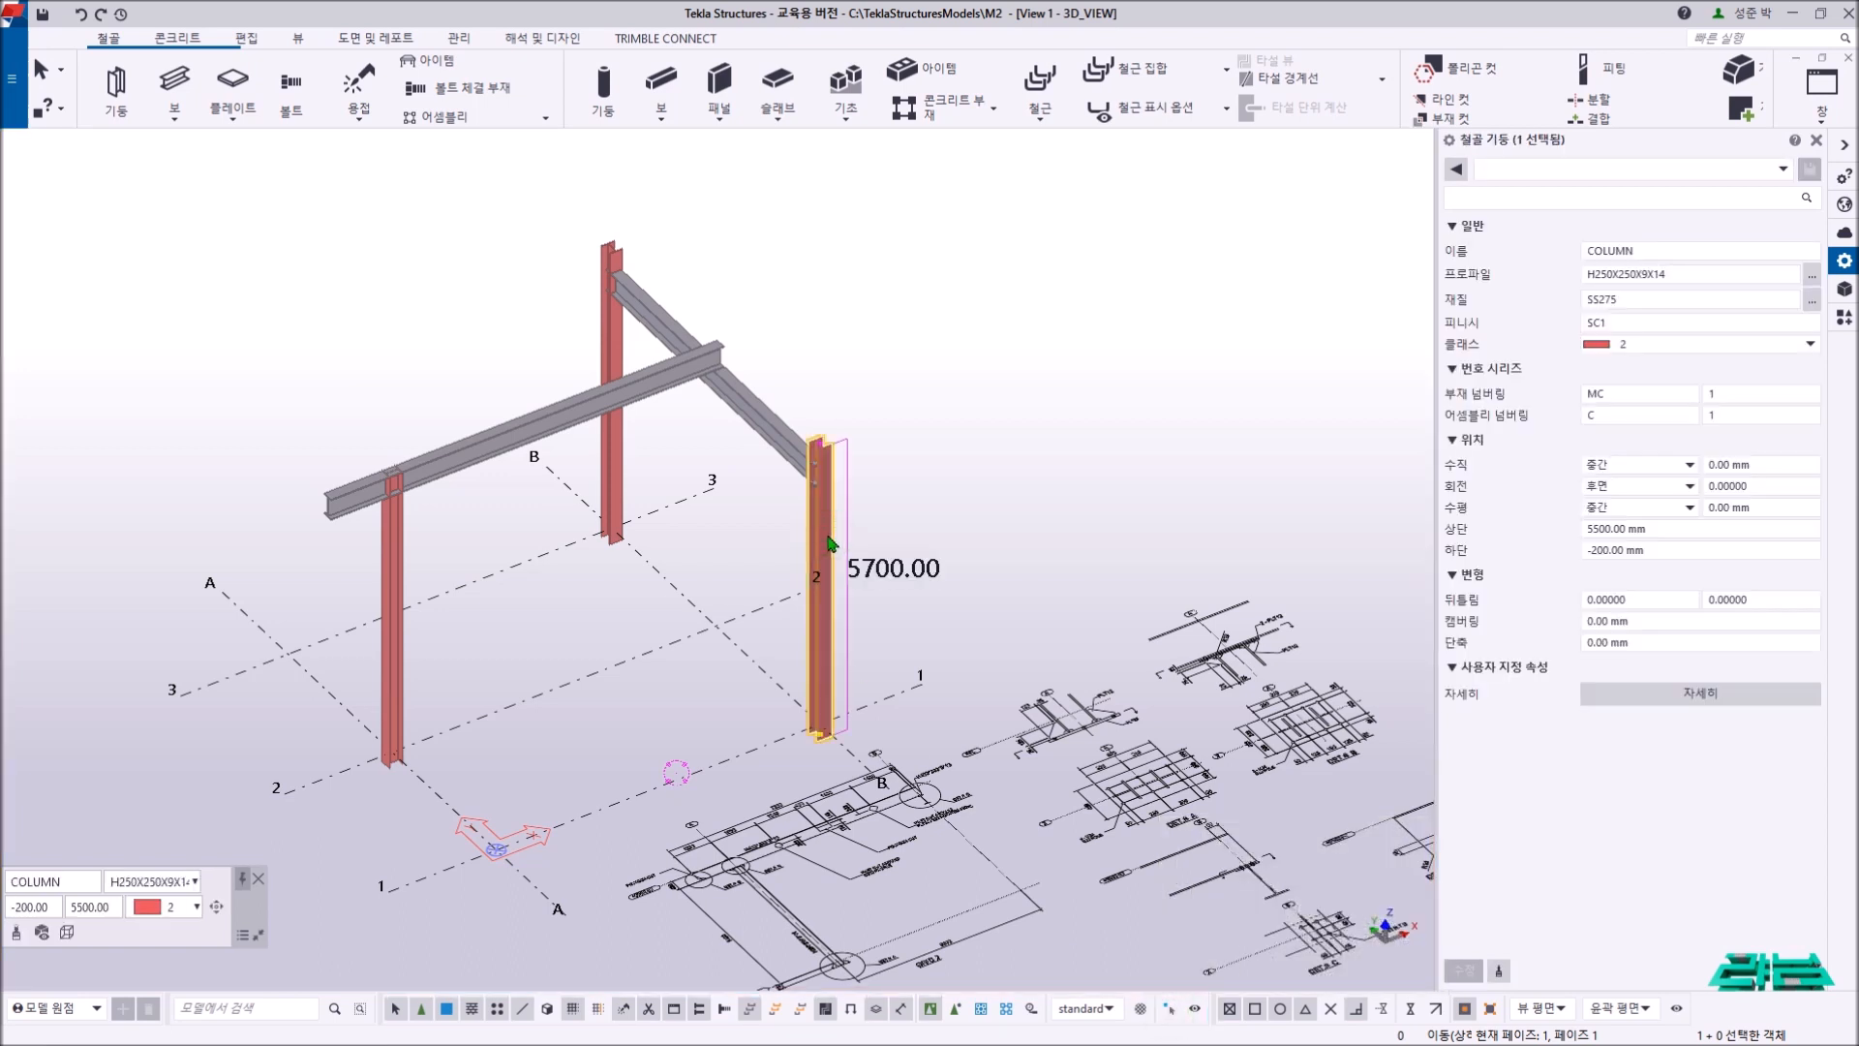
{"action": "left_click", "coordinate": [620, 456], "text": "ctrl"}
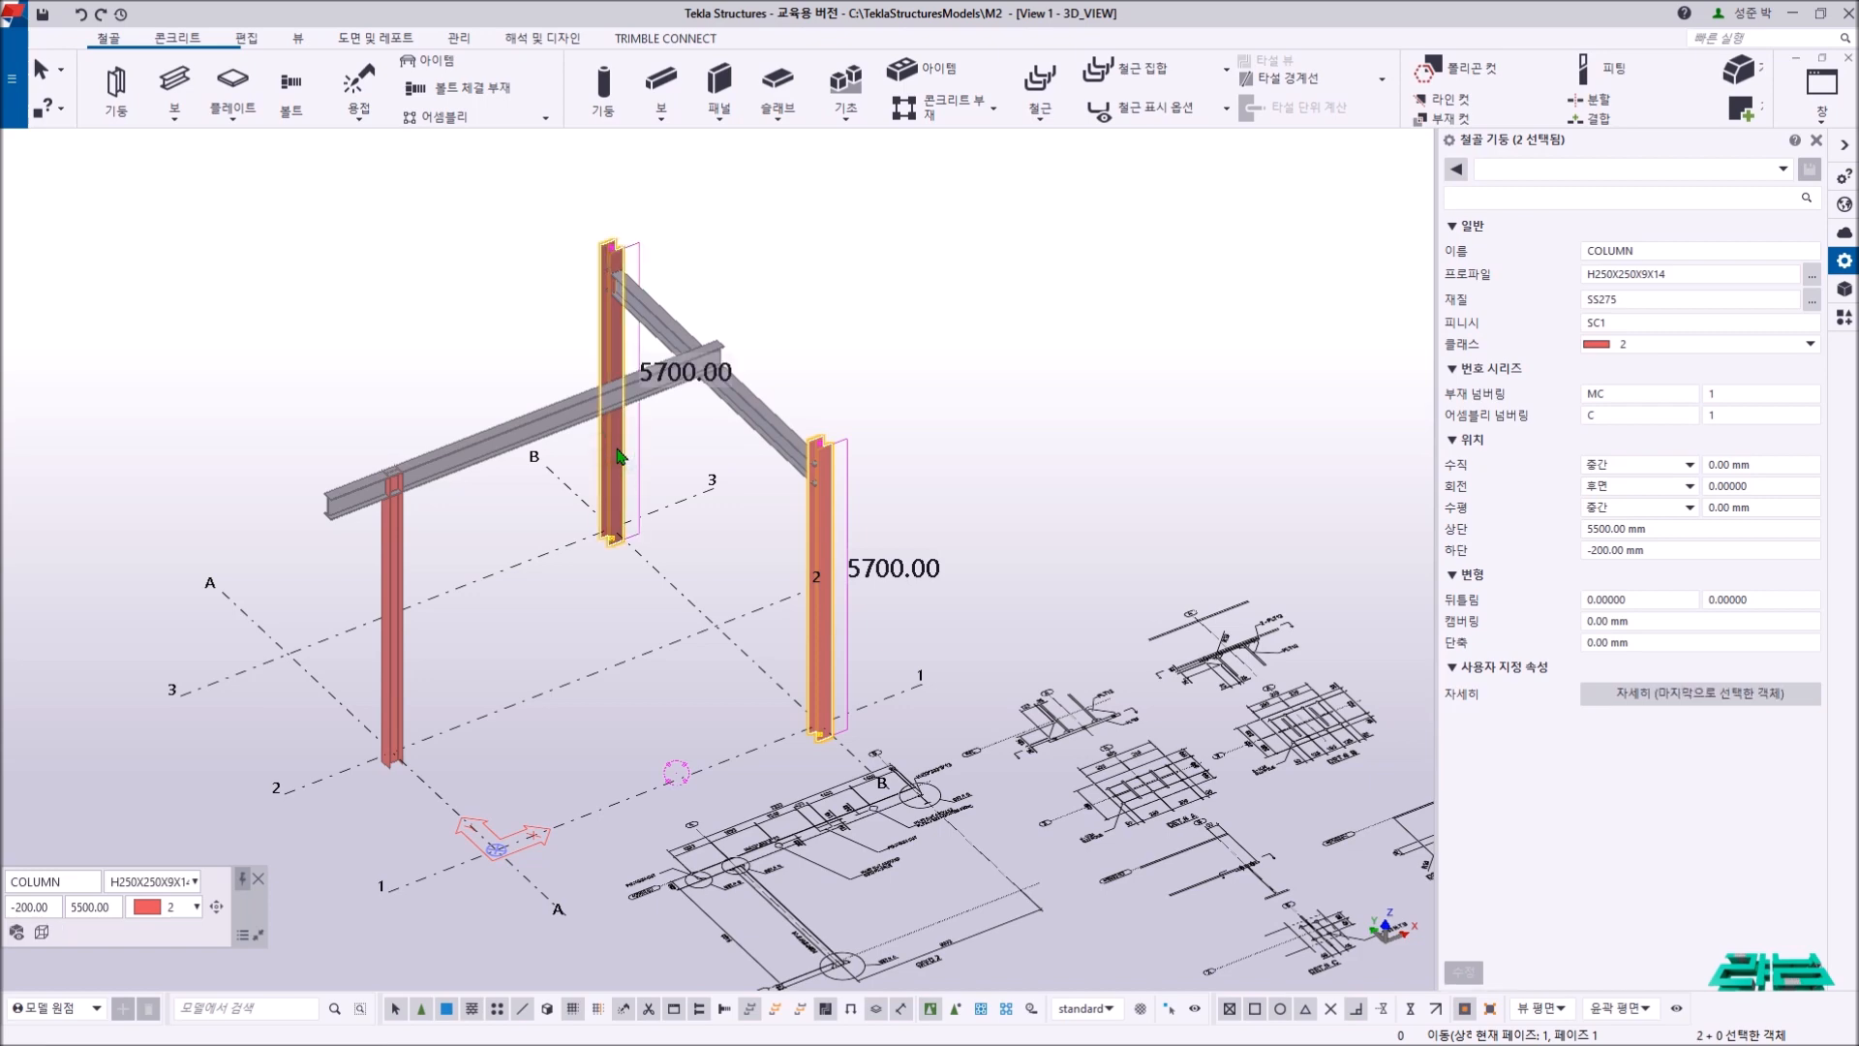
{"action": "middle_click_drag", "start_coordinate": [616, 457], "coordinate": [549, 463], "text": "ctrl"}
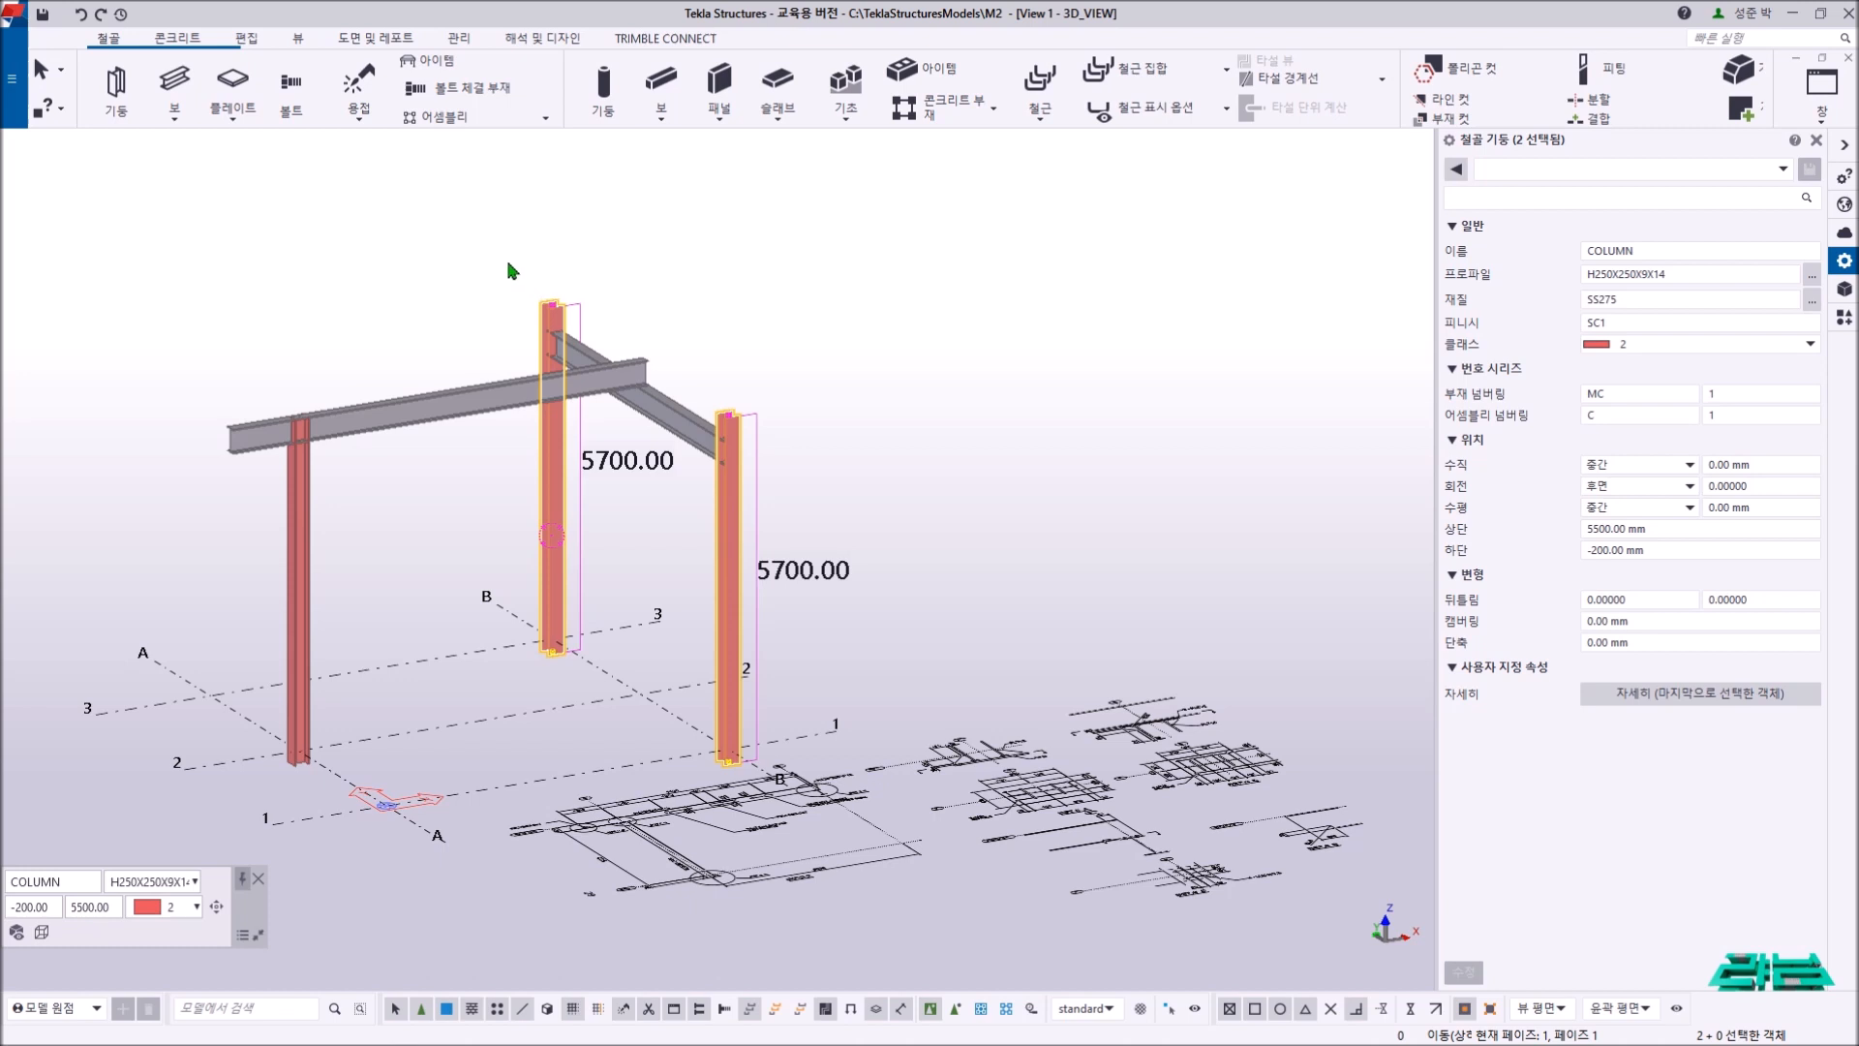
{"action": "left_click_drag", "start_coordinate": [487, 230], "coordinate": [796, 475]}
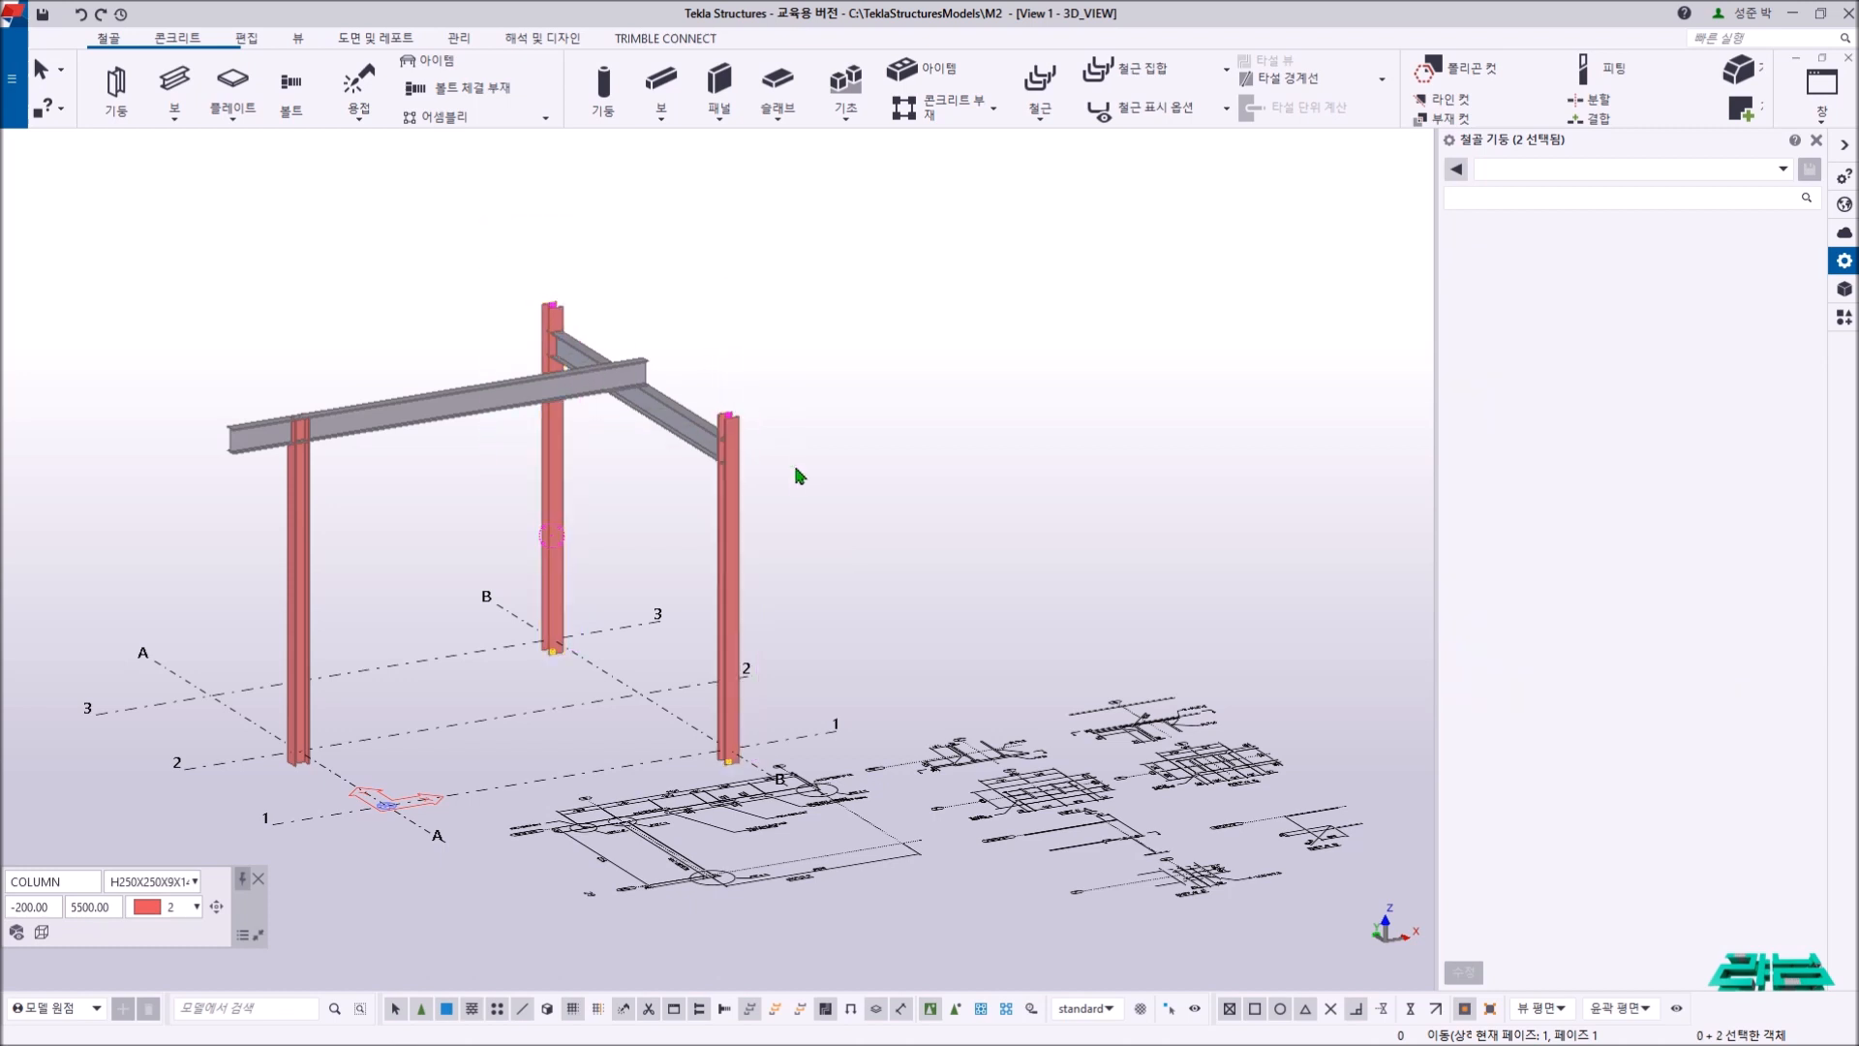
{"action": "scroll", "coordinate": [746, 431], "scroll_direction": "up", "scroll_amount": 4}
{"action": "scroll", "coordinate": [750, 421], "scroll_direction": "down", "scroll_amount": 4}
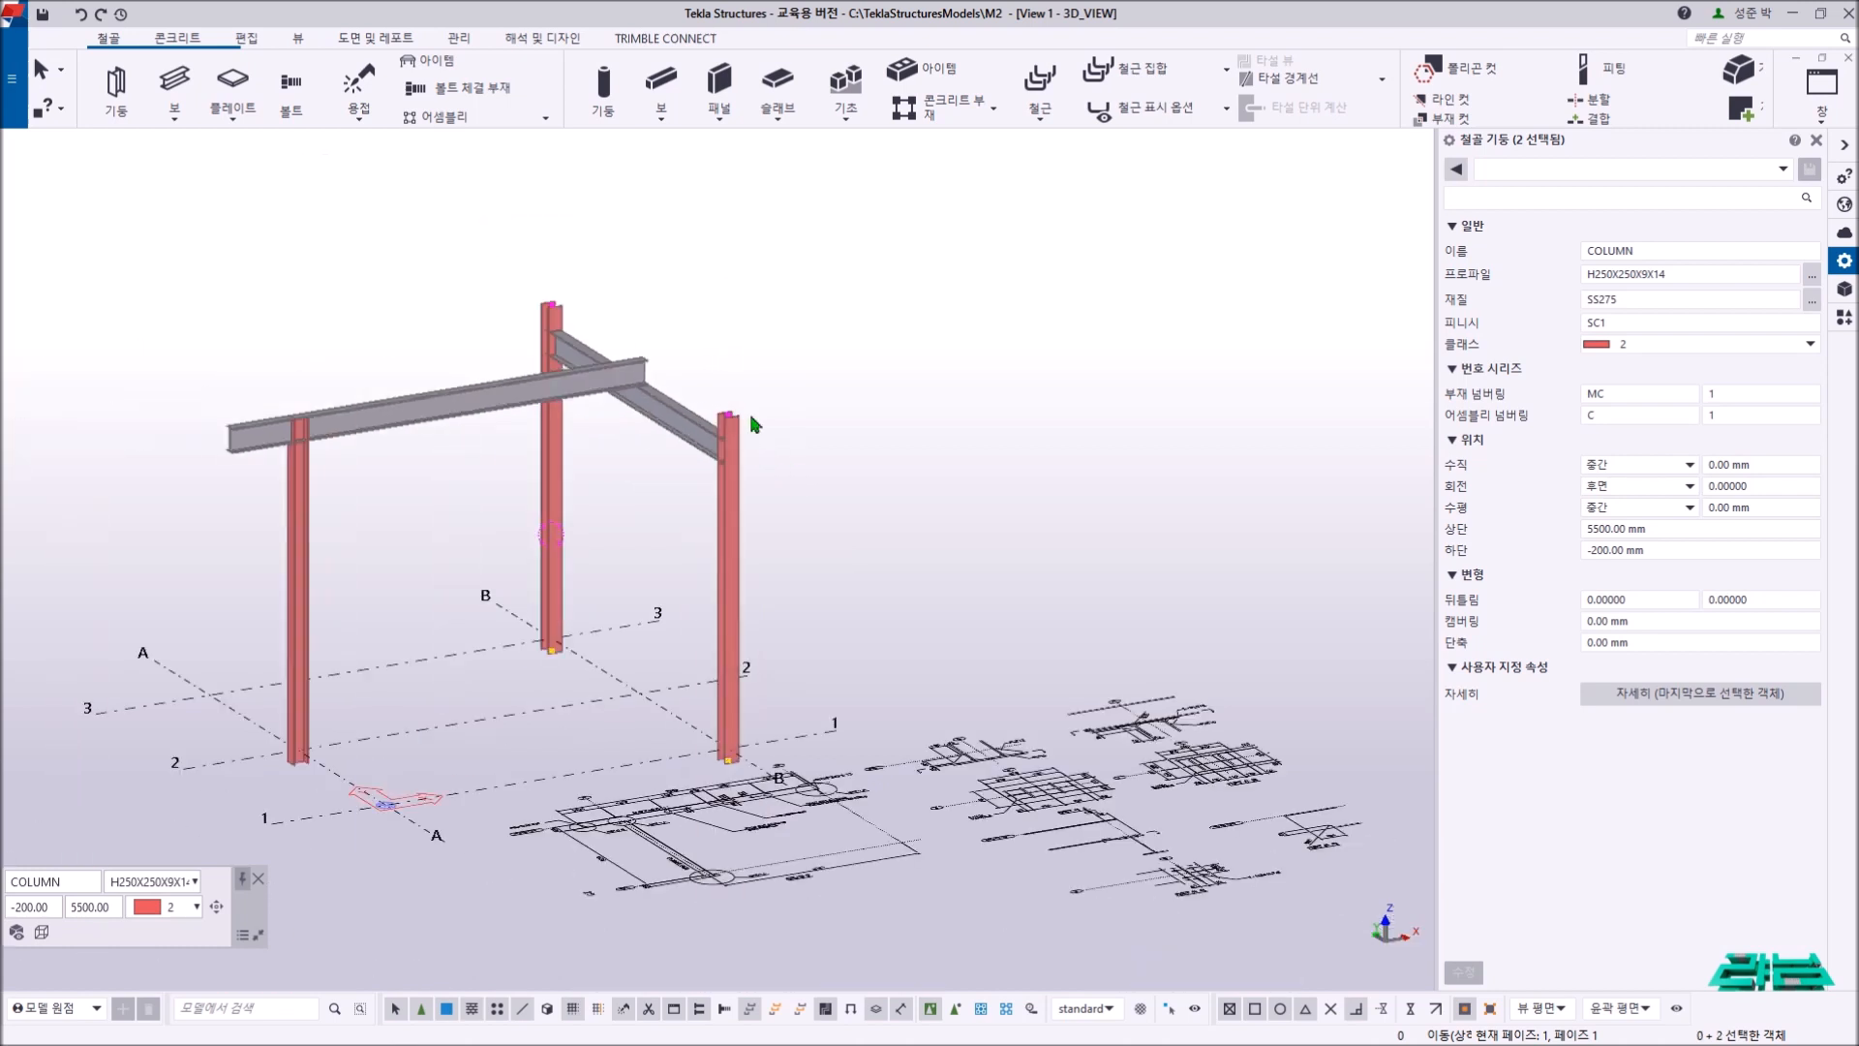
{"action": "right_click", "coordinate": [863, 309]}
{"action": "mouse_move", "coordinate": [944, 404]}
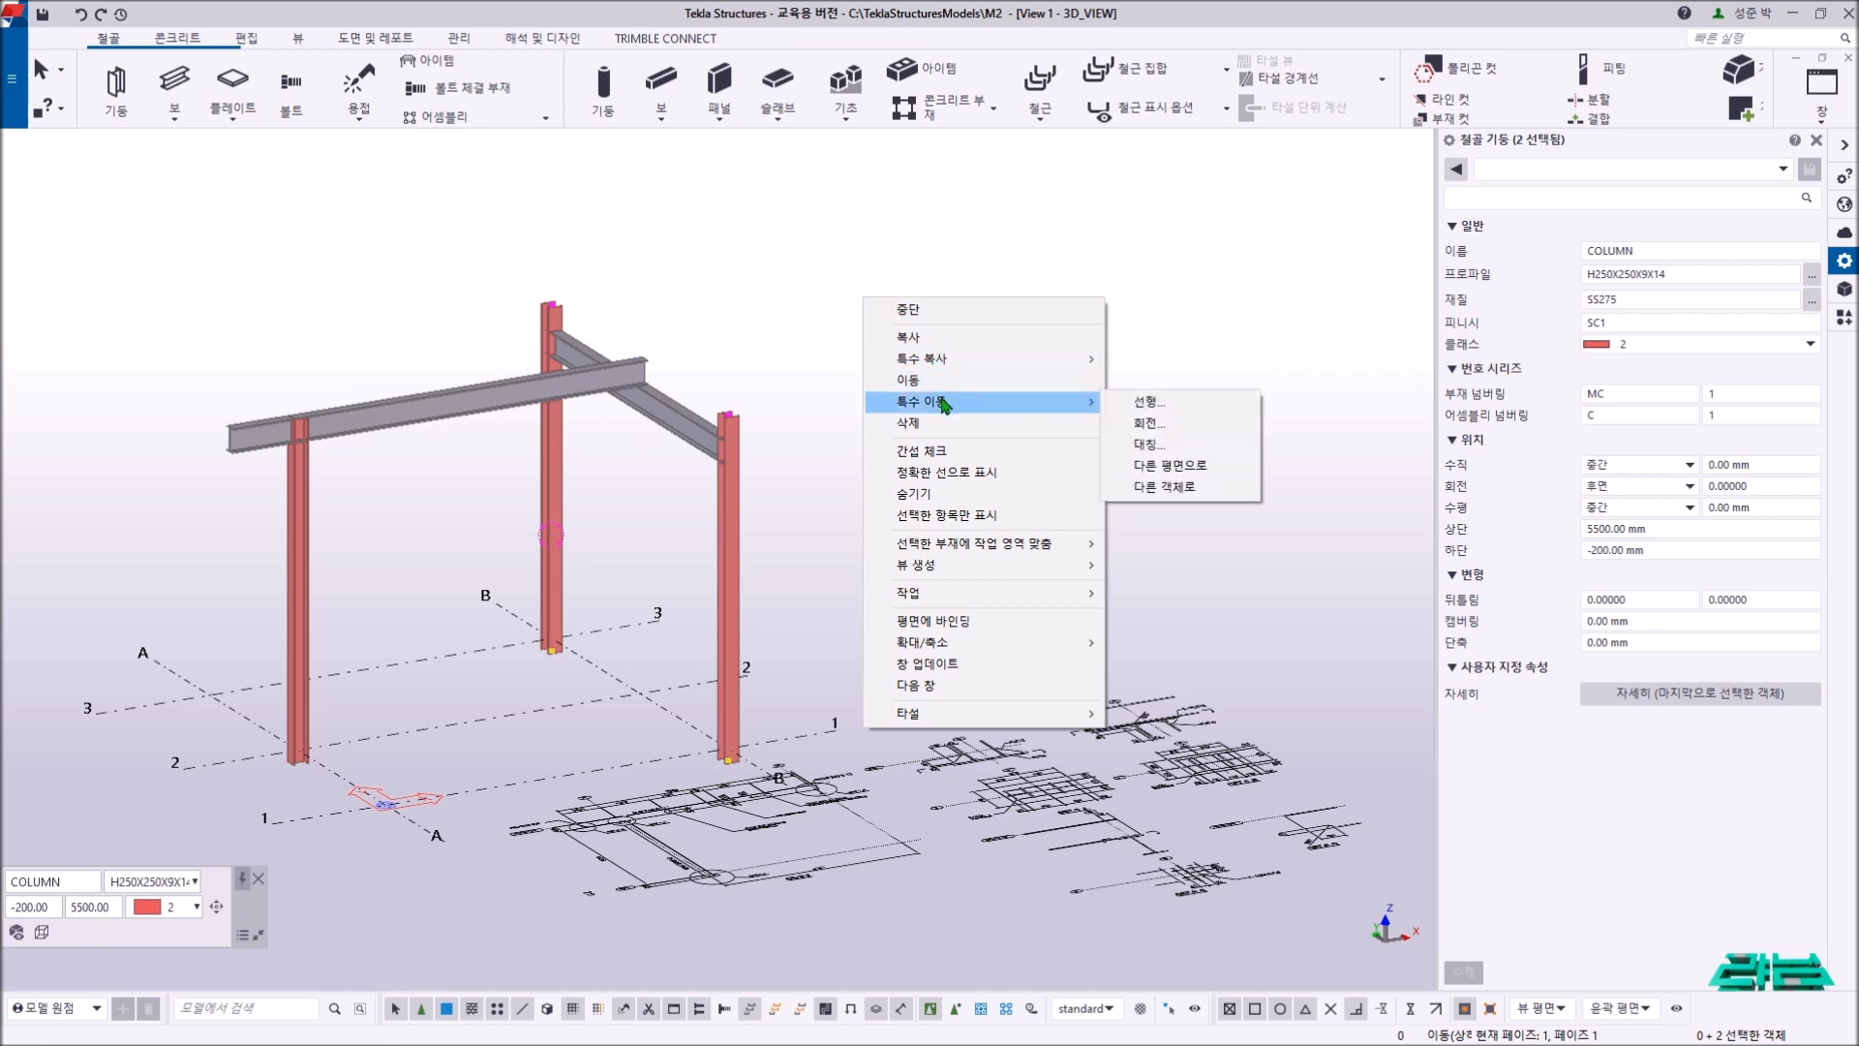
{"action": "left_click", "coordinate": [1148, 401]}
{"action": "double_click", "coordinate": [215, 318]}
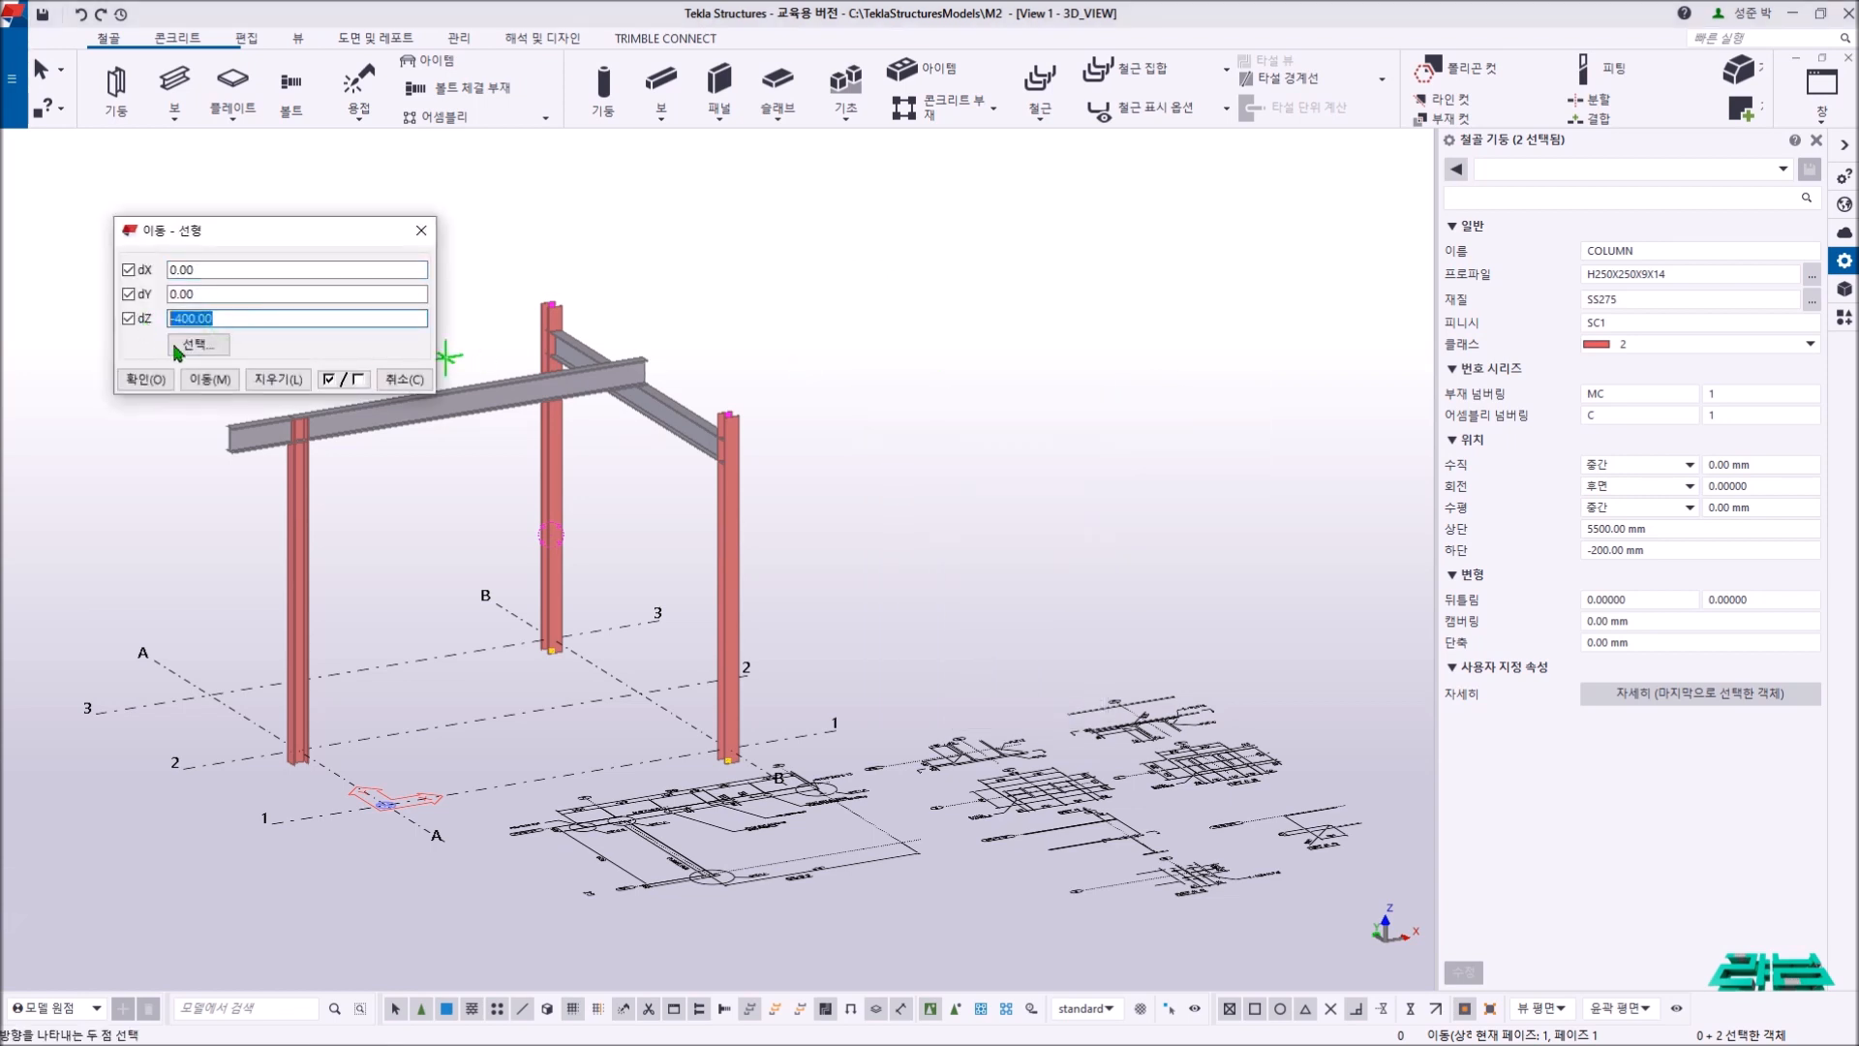
{"action": "left_click", "coordinate": [221, 381]}
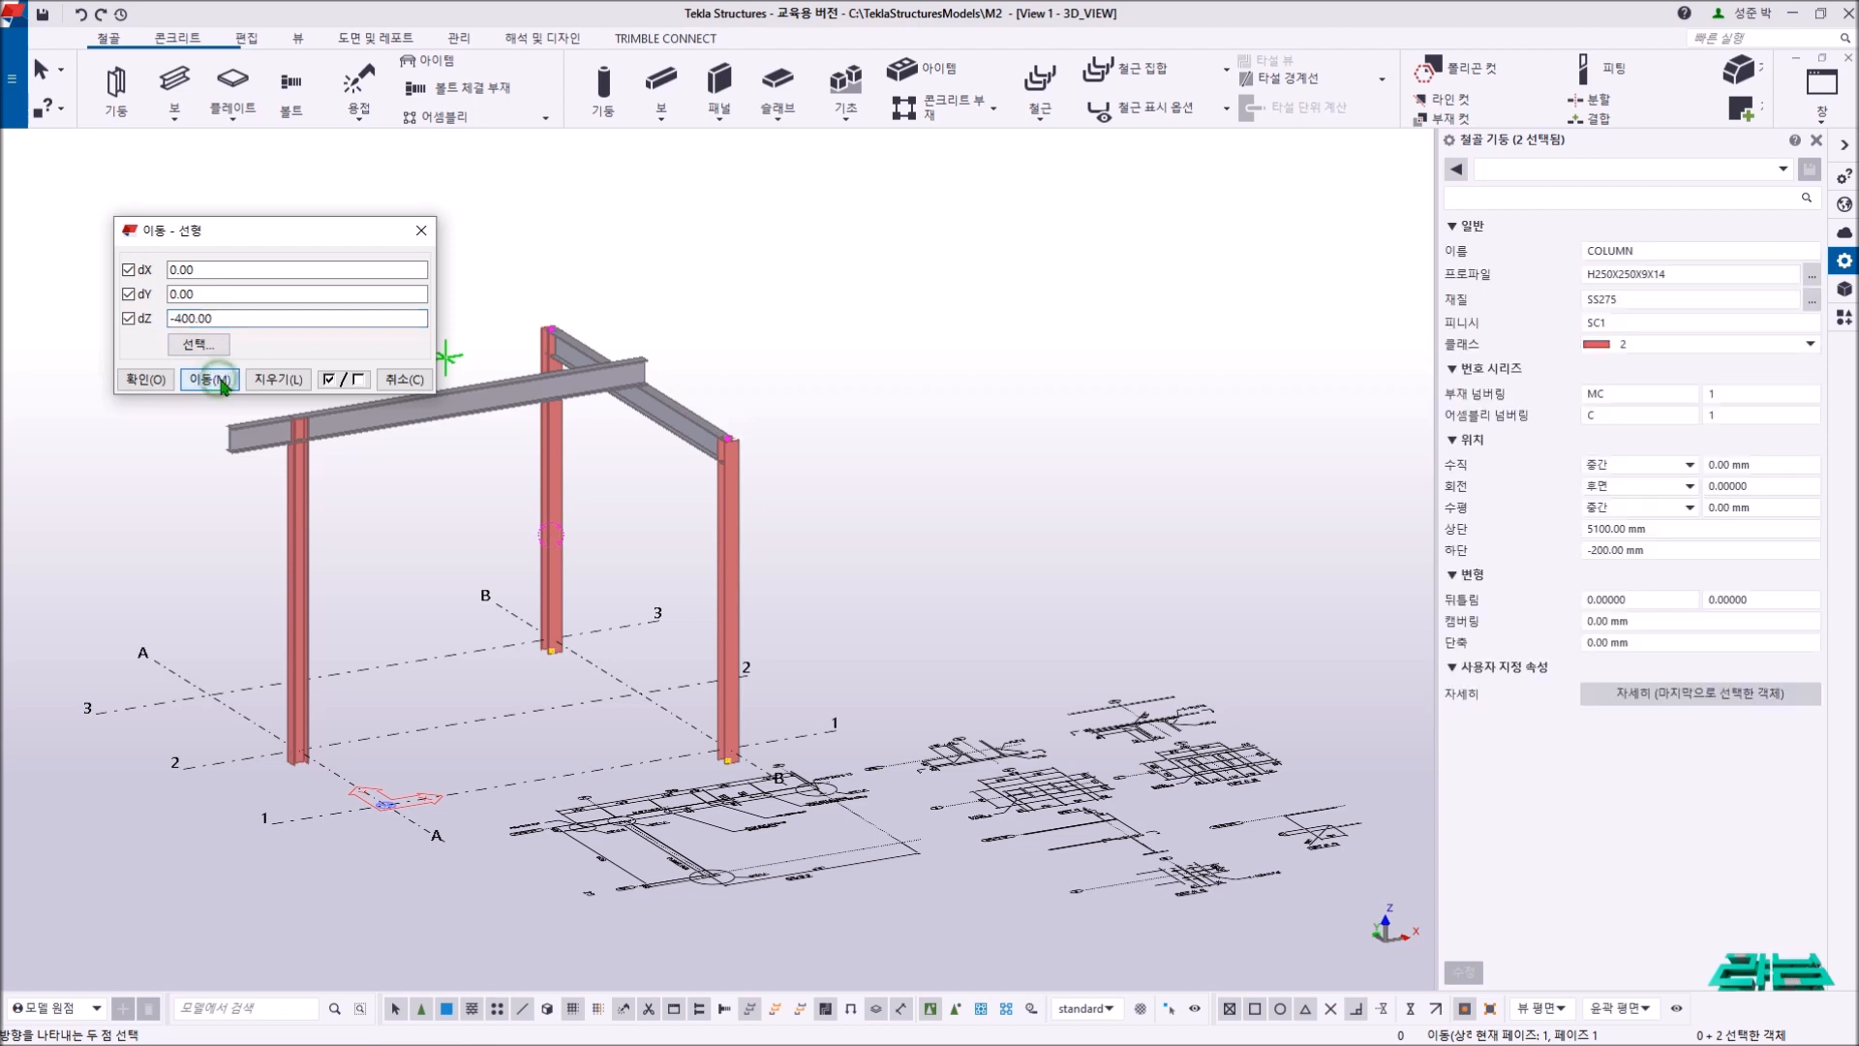
{"action": "left_click", "coordinate": [405, 379]}
{"action": "right_click", "coordinate": [548, 273]}
{"action": "left_click", "coordinate": [550, 273]}
- Examine the column tops against the beams at grids A and B, and inspect the columns in the 3D view
{"action": "left_click", "coordinate": [502, 229]}
{"action": "scroll", "coordinate": [574, 358], "scroll_direction": "up", "scroll_amount": 3}
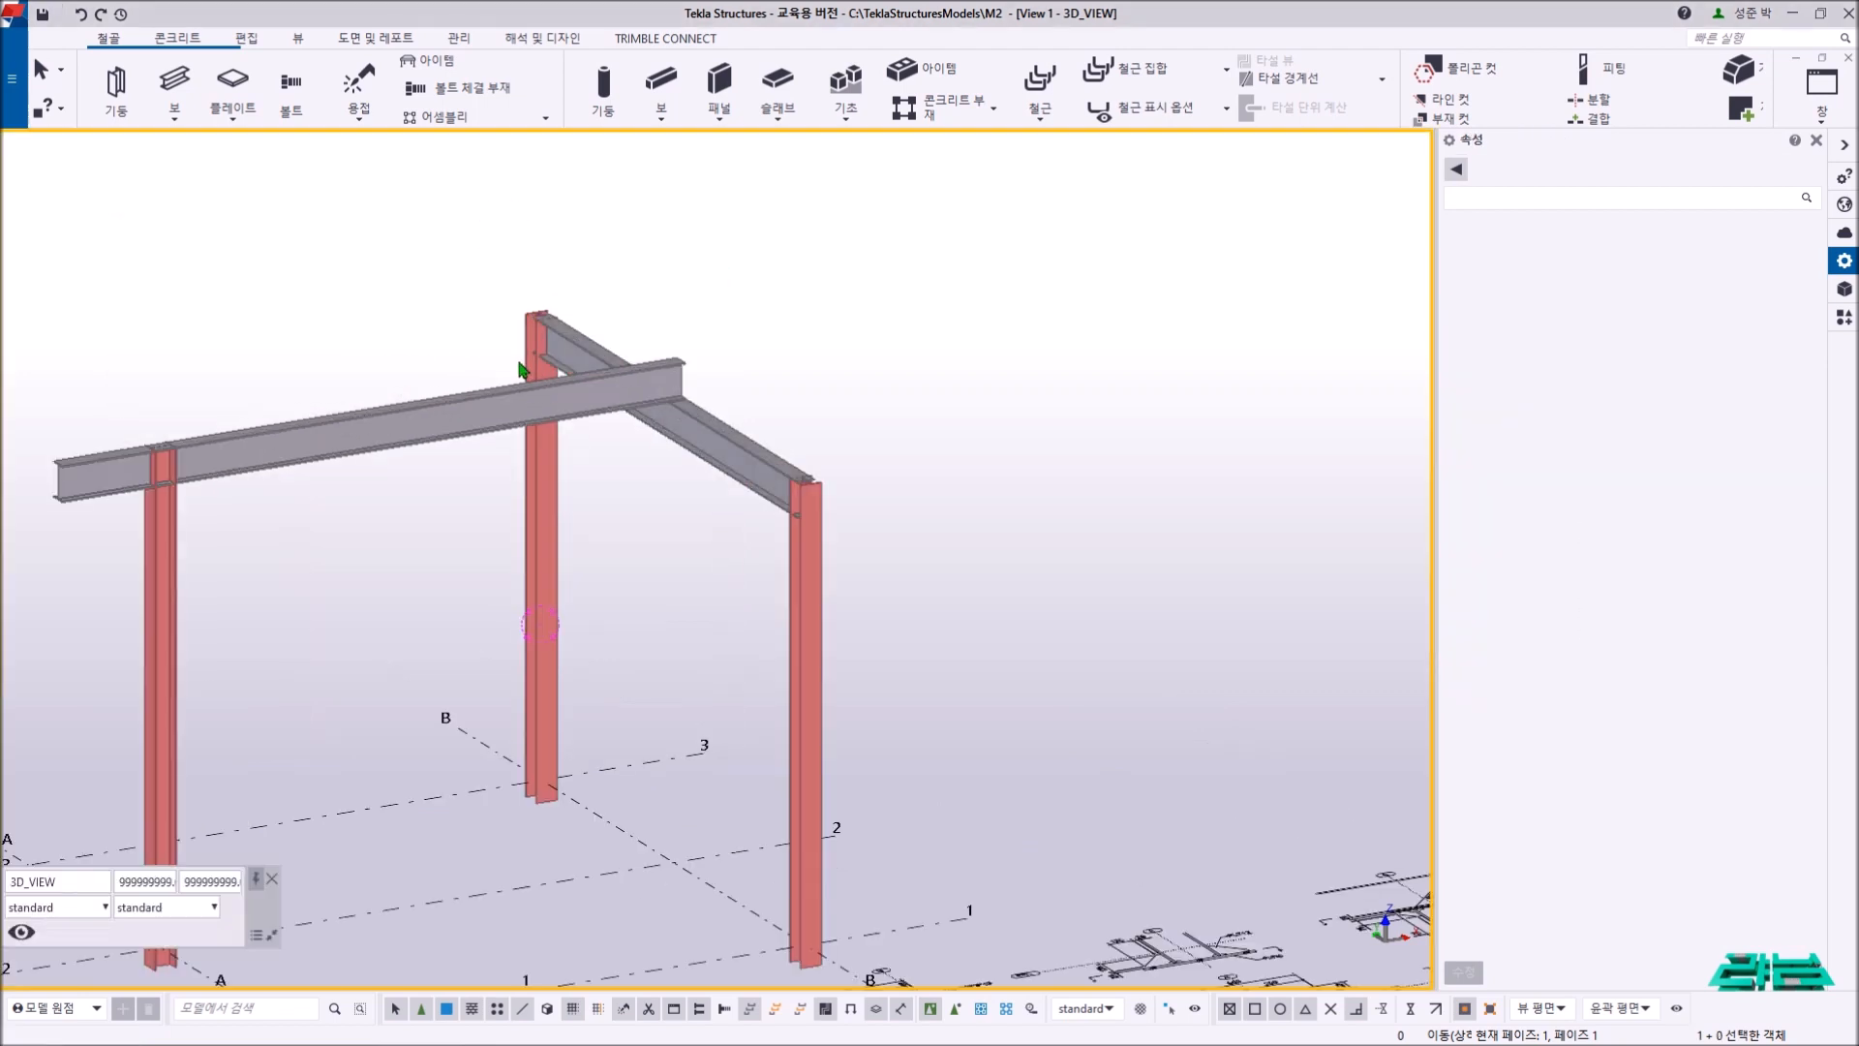
{"action": "left_click", "coordinate": [523, 359]}
{"action": "scroll", "coordinate": [532, 353], "scroll_direction": "up", "scroll_amount": 3}
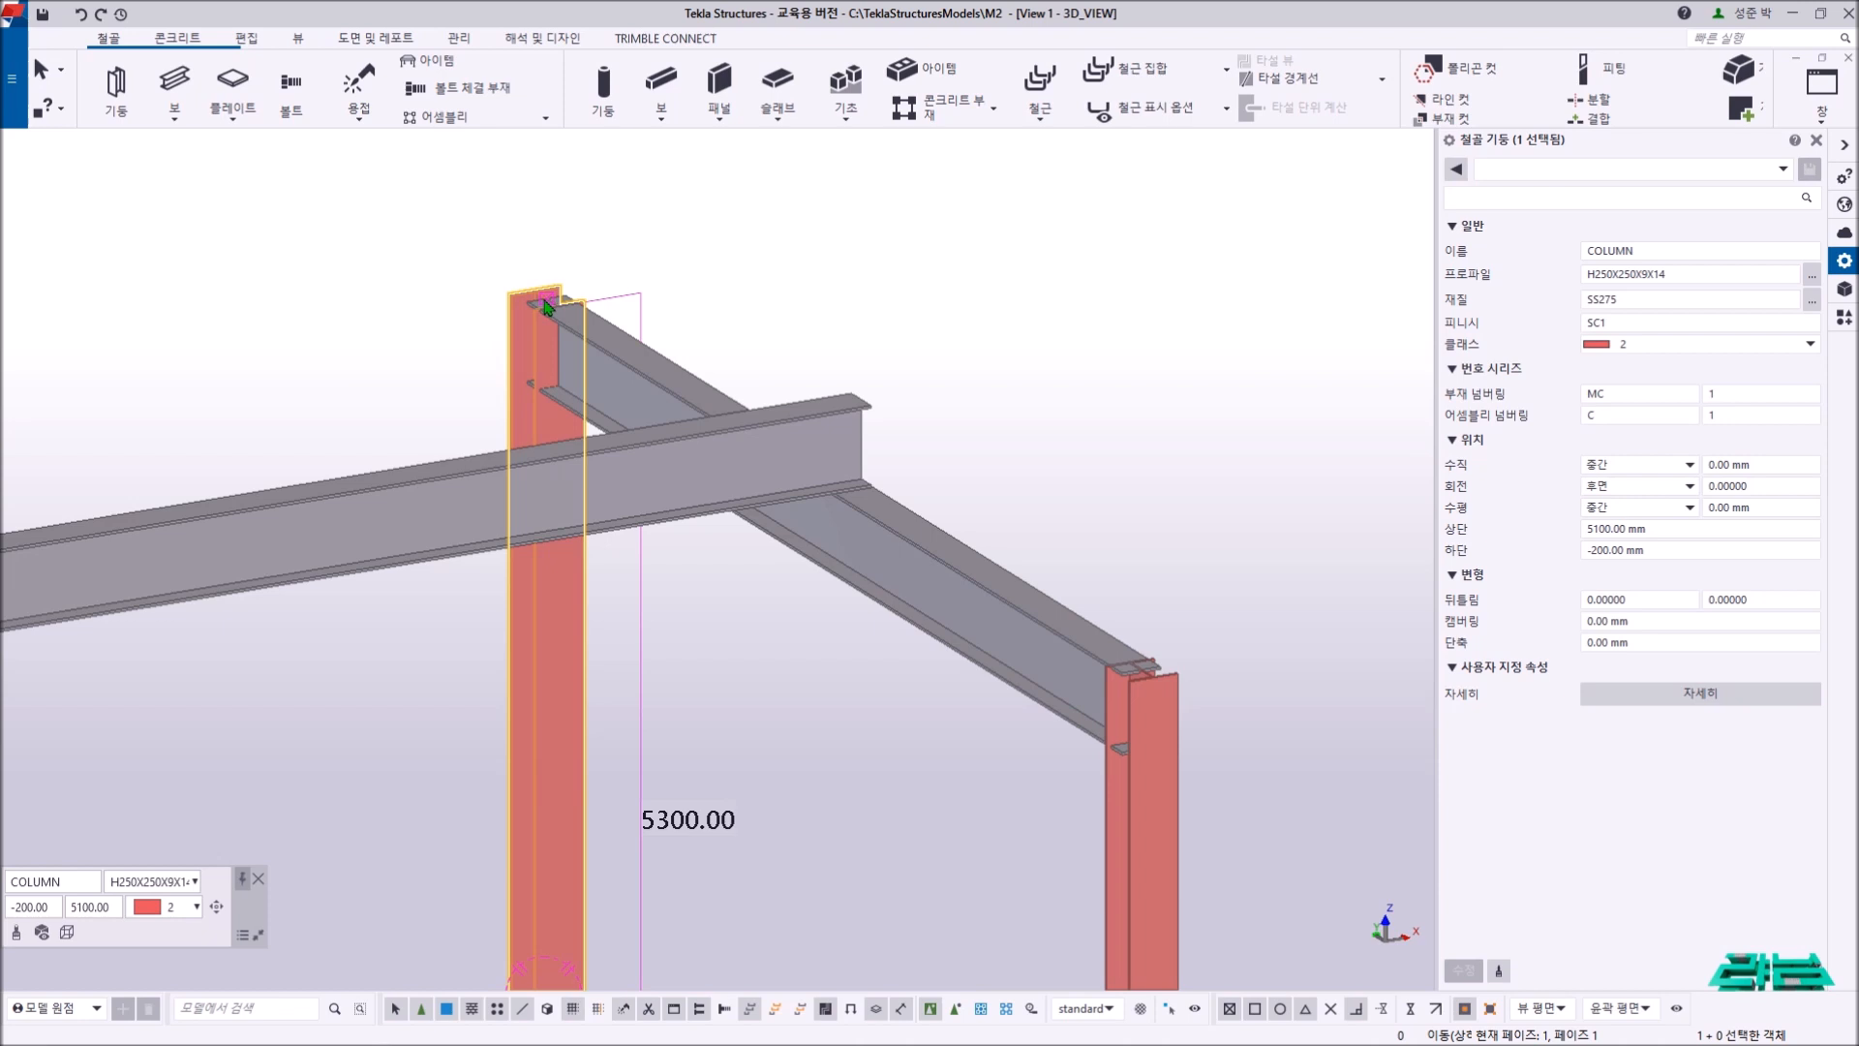
{"action": "scroll", "coordinate": [533, 352], "scroll_direction": "down", "scroll_amount": 3}
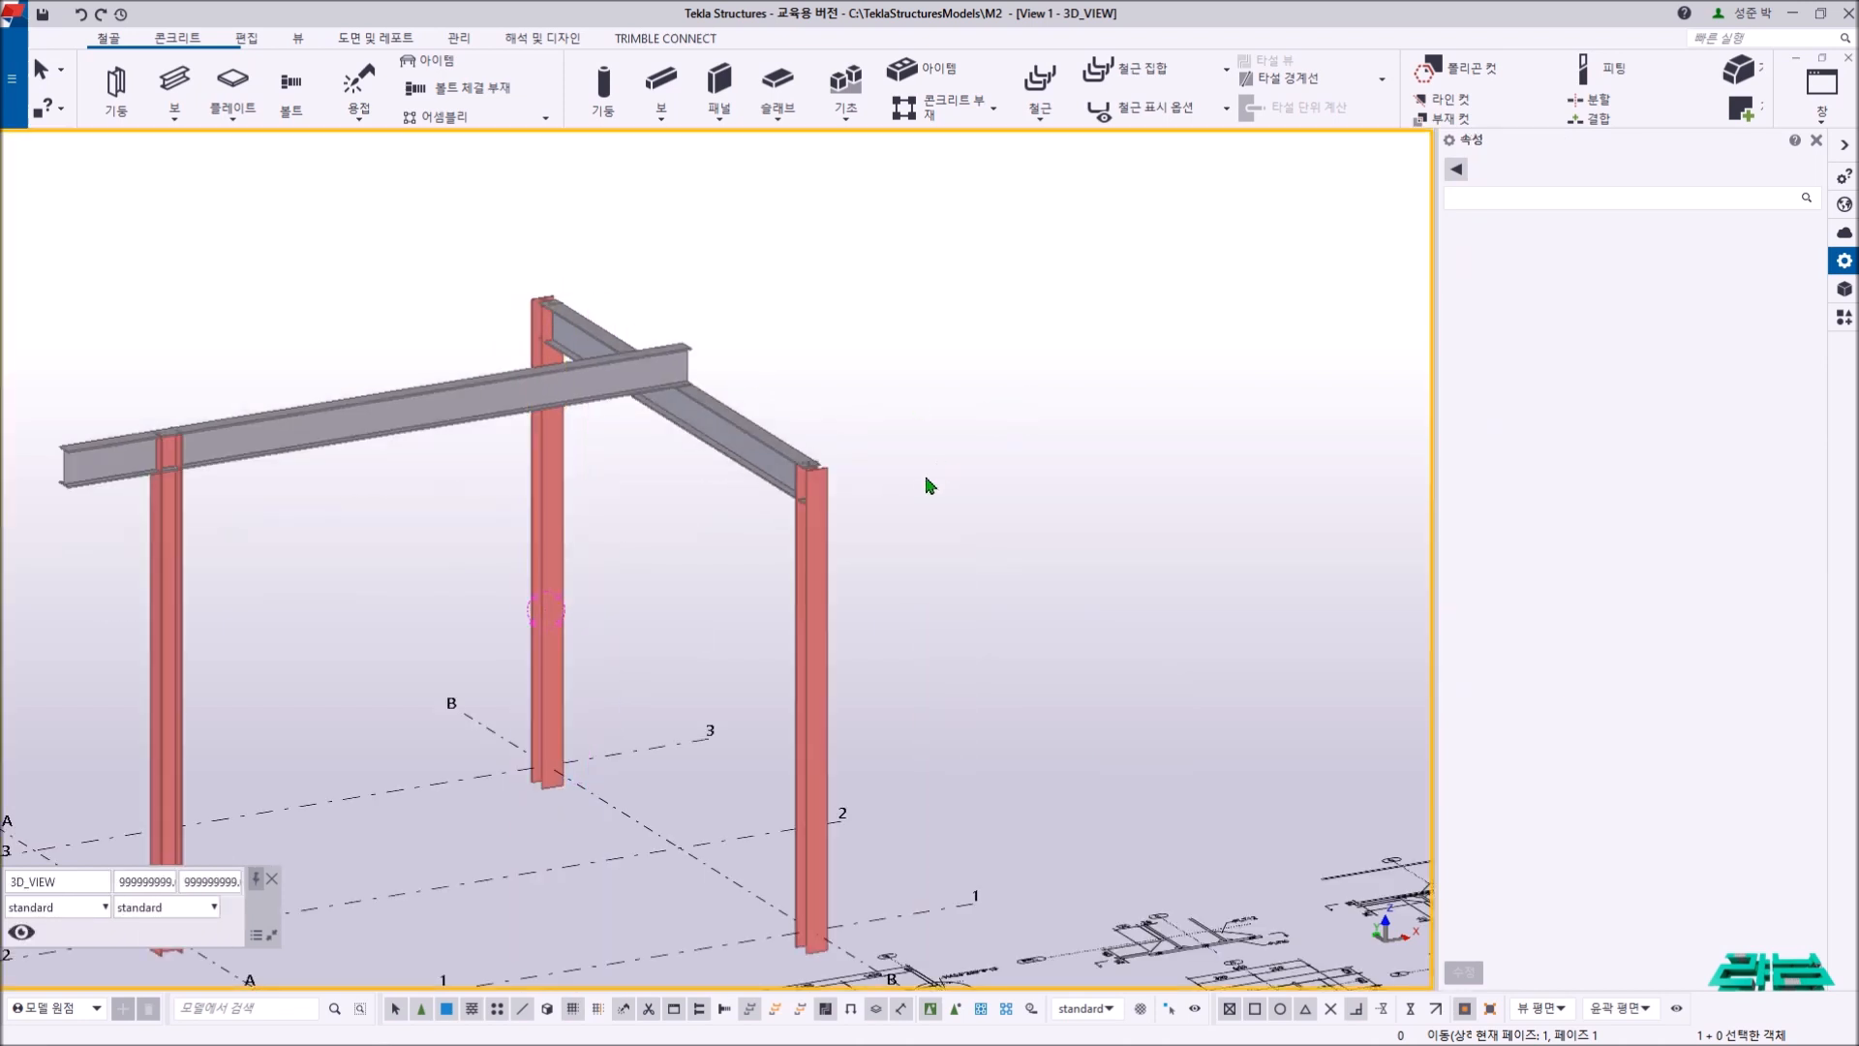
{"action": "scroll", "coordinate": [477, 506], "scroll_direction": "up", "scroll_amount": 5}
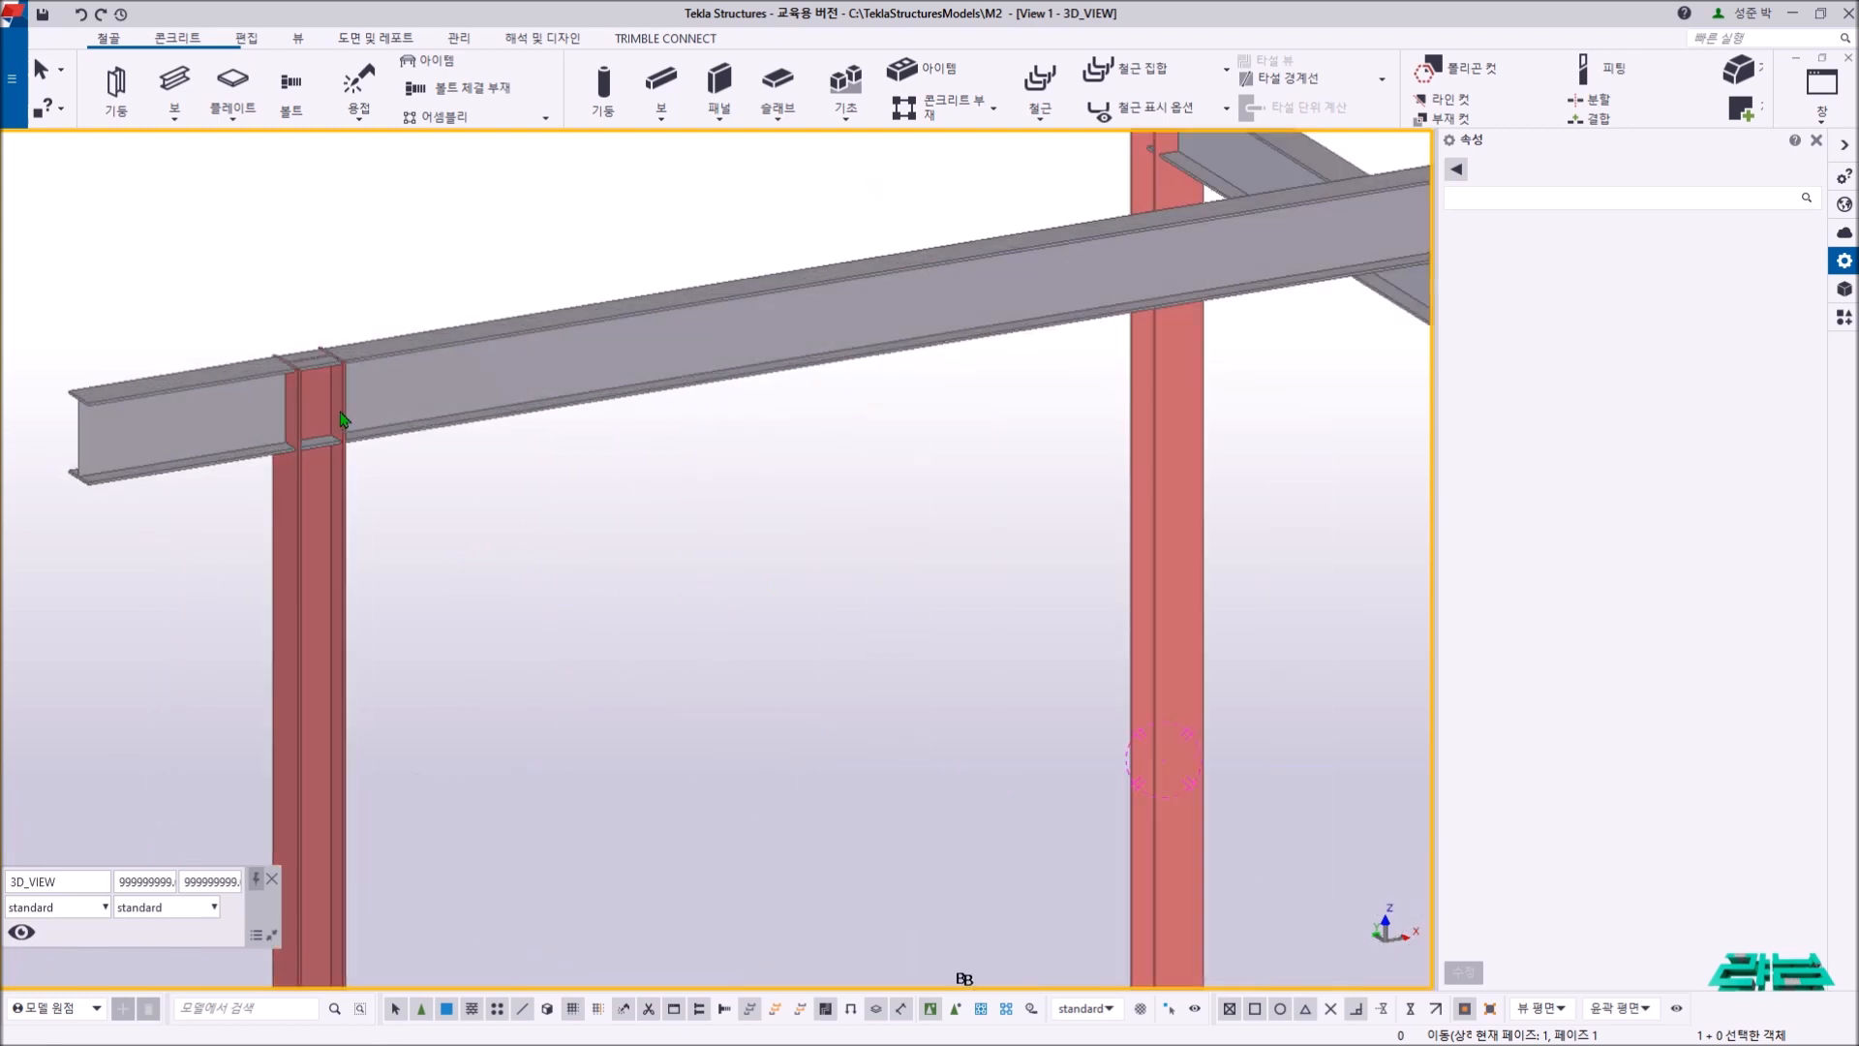
{"action": "scroll", "coordinate": [332, 441], "scroll_direction": "down", "scroll_amount": 5}
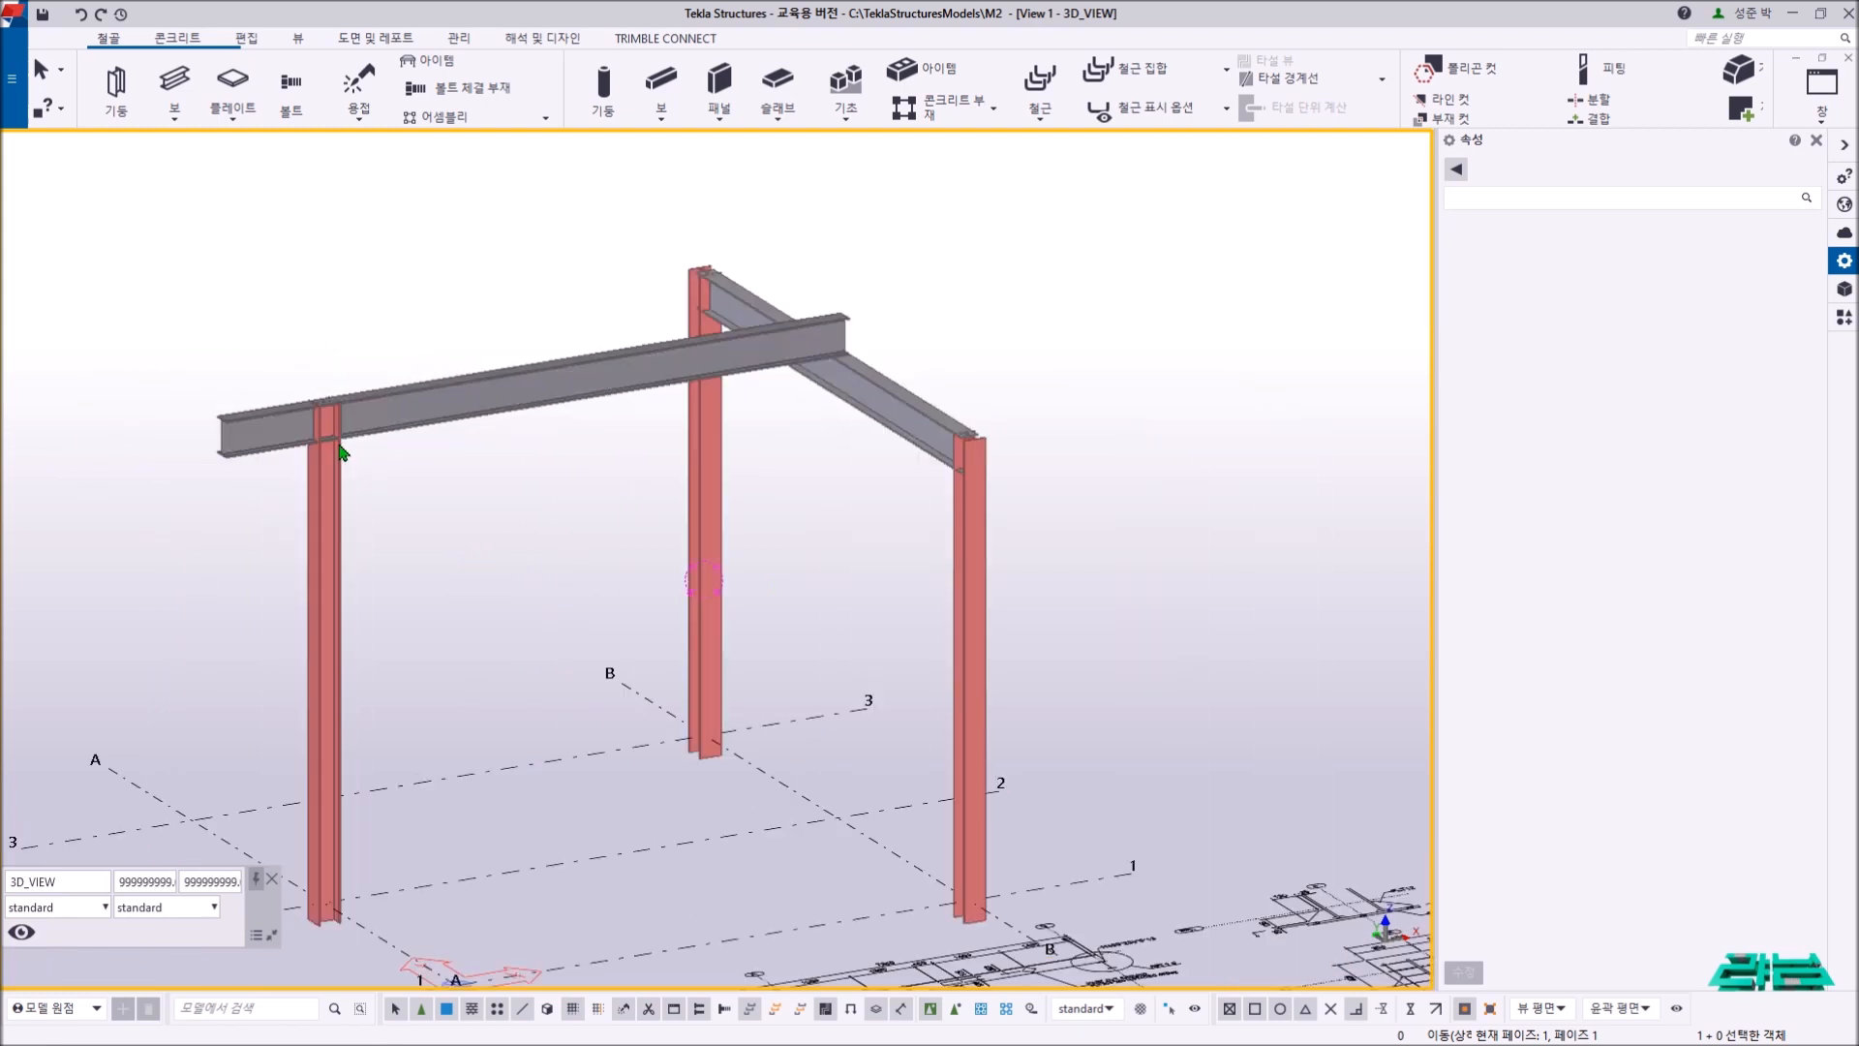
{"action": "right_click", "coordinate": [459, 505]}
{"action": "scroll", "coordinate": [451, 489], "scroll_direction": "down", "scroll_amount": 4}
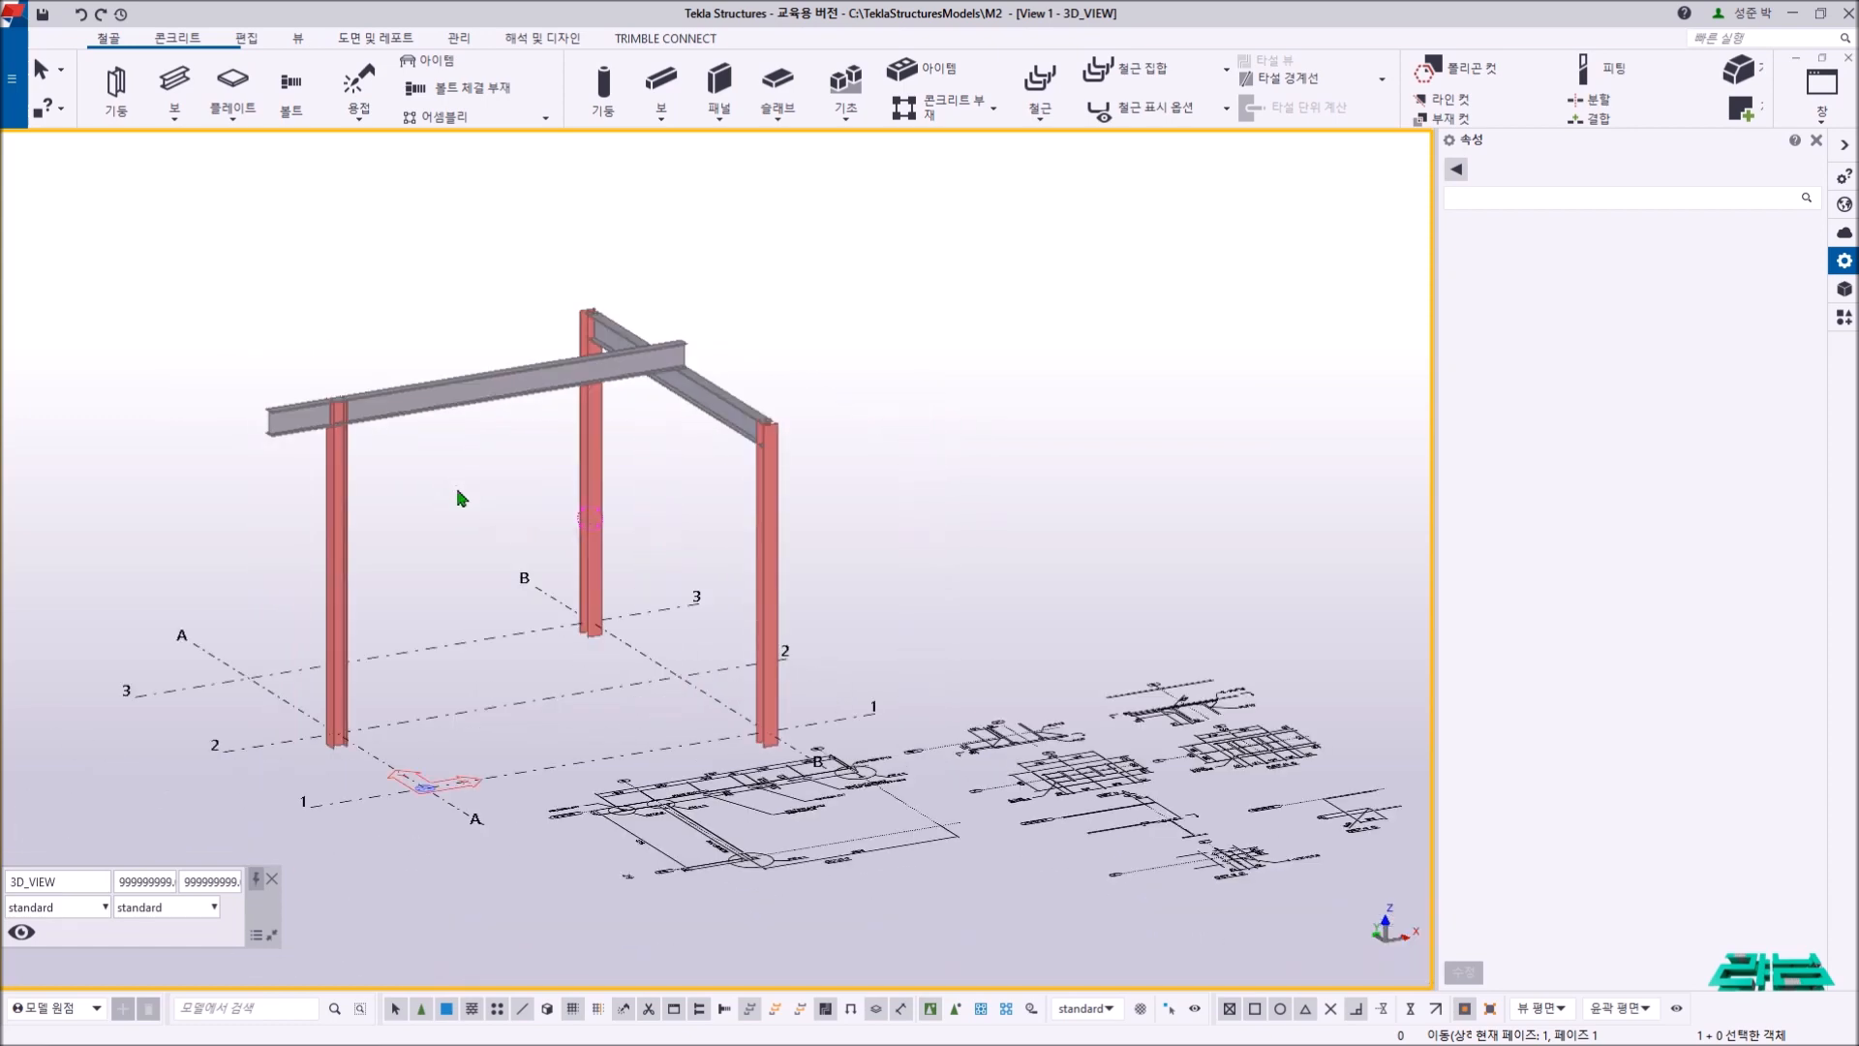
{"action": "left_click", "coordinate": [341, 539]}
{"action": "left_click", "coordinate": [587, 485]}
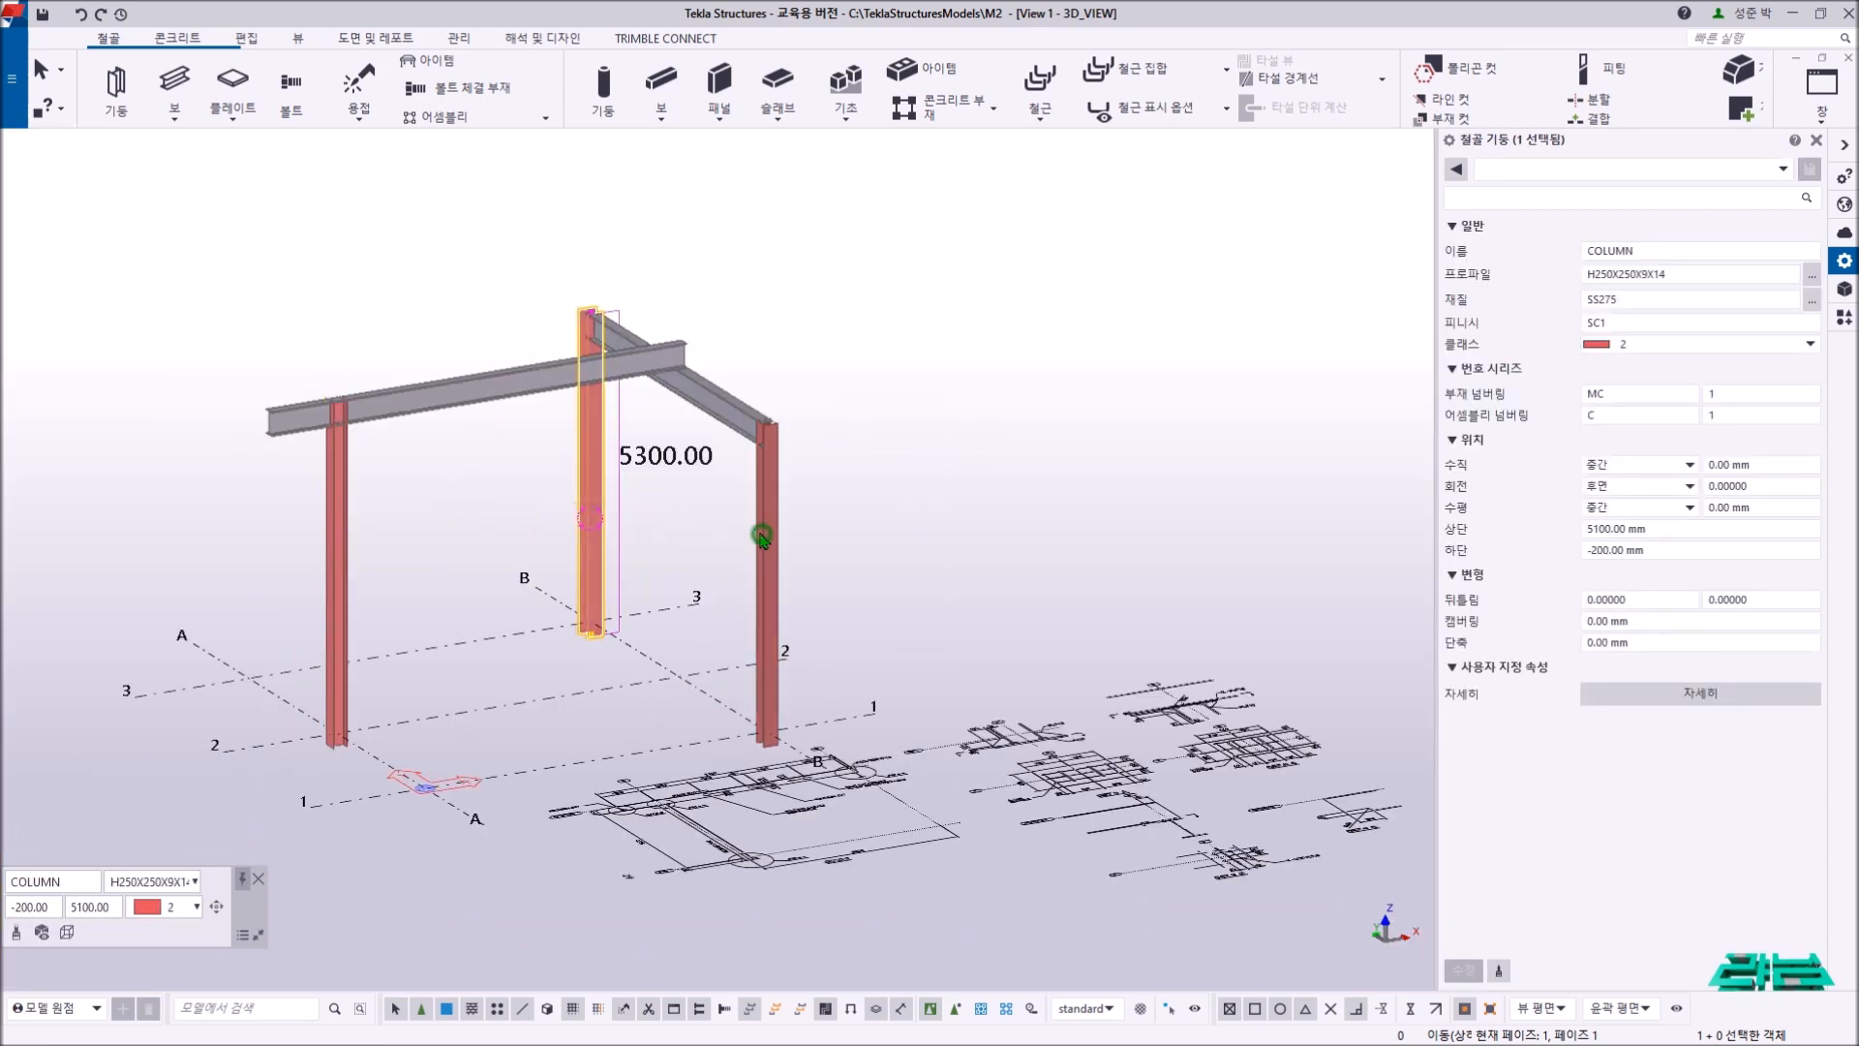
{"action": "left_click", "coordinate": [937, 406]}
{"action": "scroll", "coordinate": [743, 557], "scroll_direction": "down", "scroll_amount": 2}
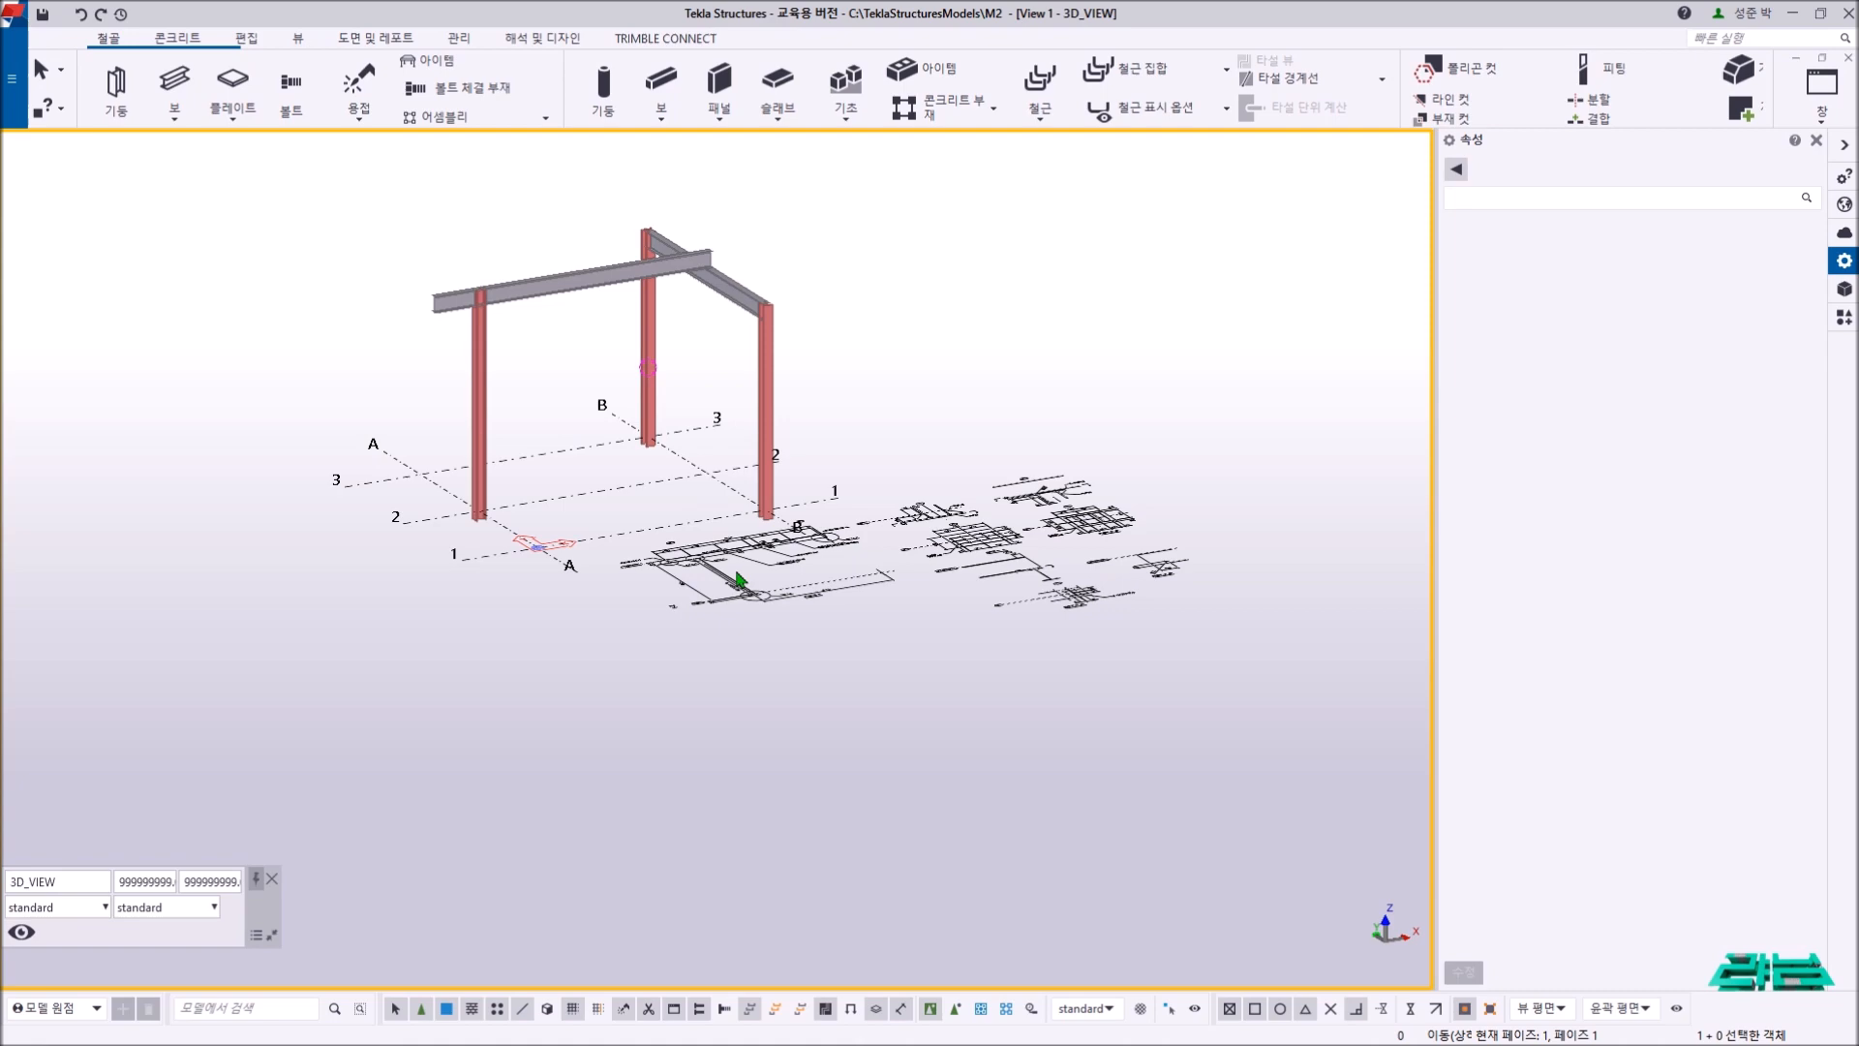
- Switch the 3D view to plan and examine the polygon cuts and part cuts marked along the beam in the elevation drawing
{"action": "key", "text": "ctrl+p"}
{"action": "scroll", "coordinate": [649, 678], "scroll_direction": "up", "scroll_amount": 5}
{"action": "middle_click_drag", "start_coordinate": [659, 717], "coordinate": [646, 615]}
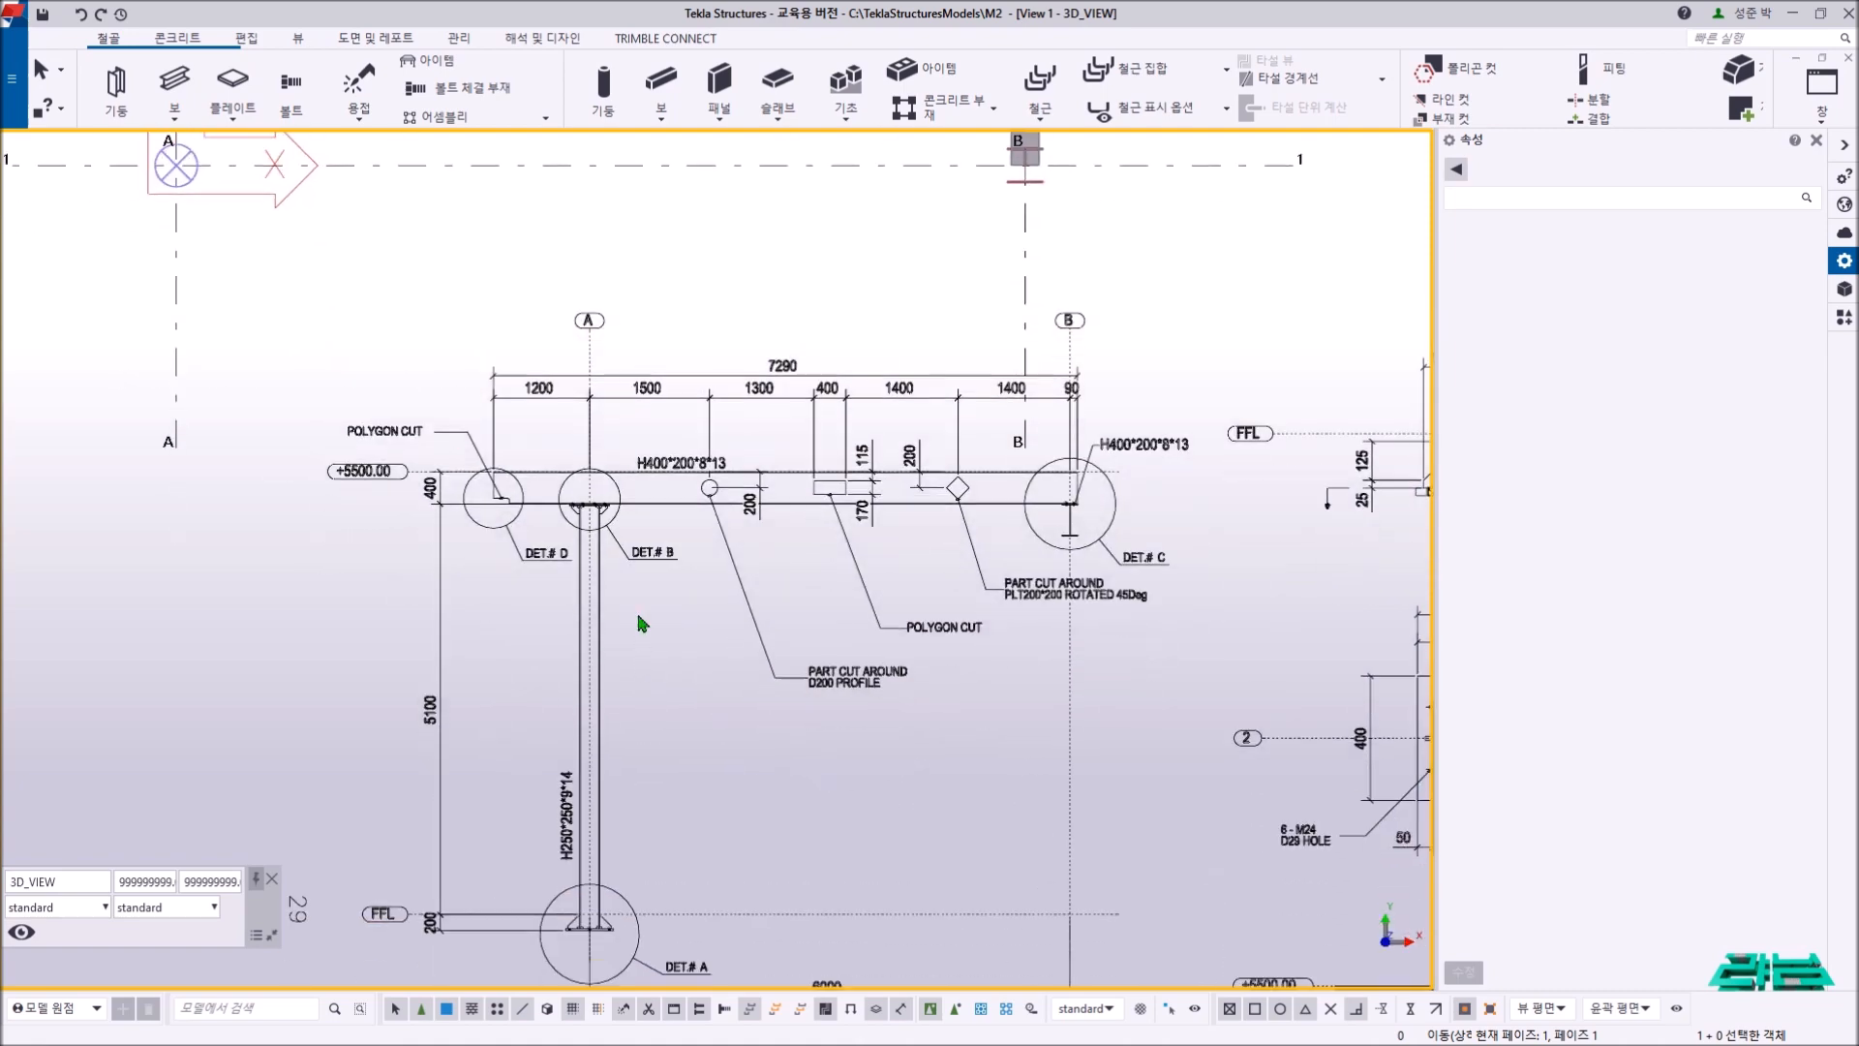
{"action": "scroll", "coordinate": [585, 510], "scroll_direction": "up", "scroll_amount": 2}
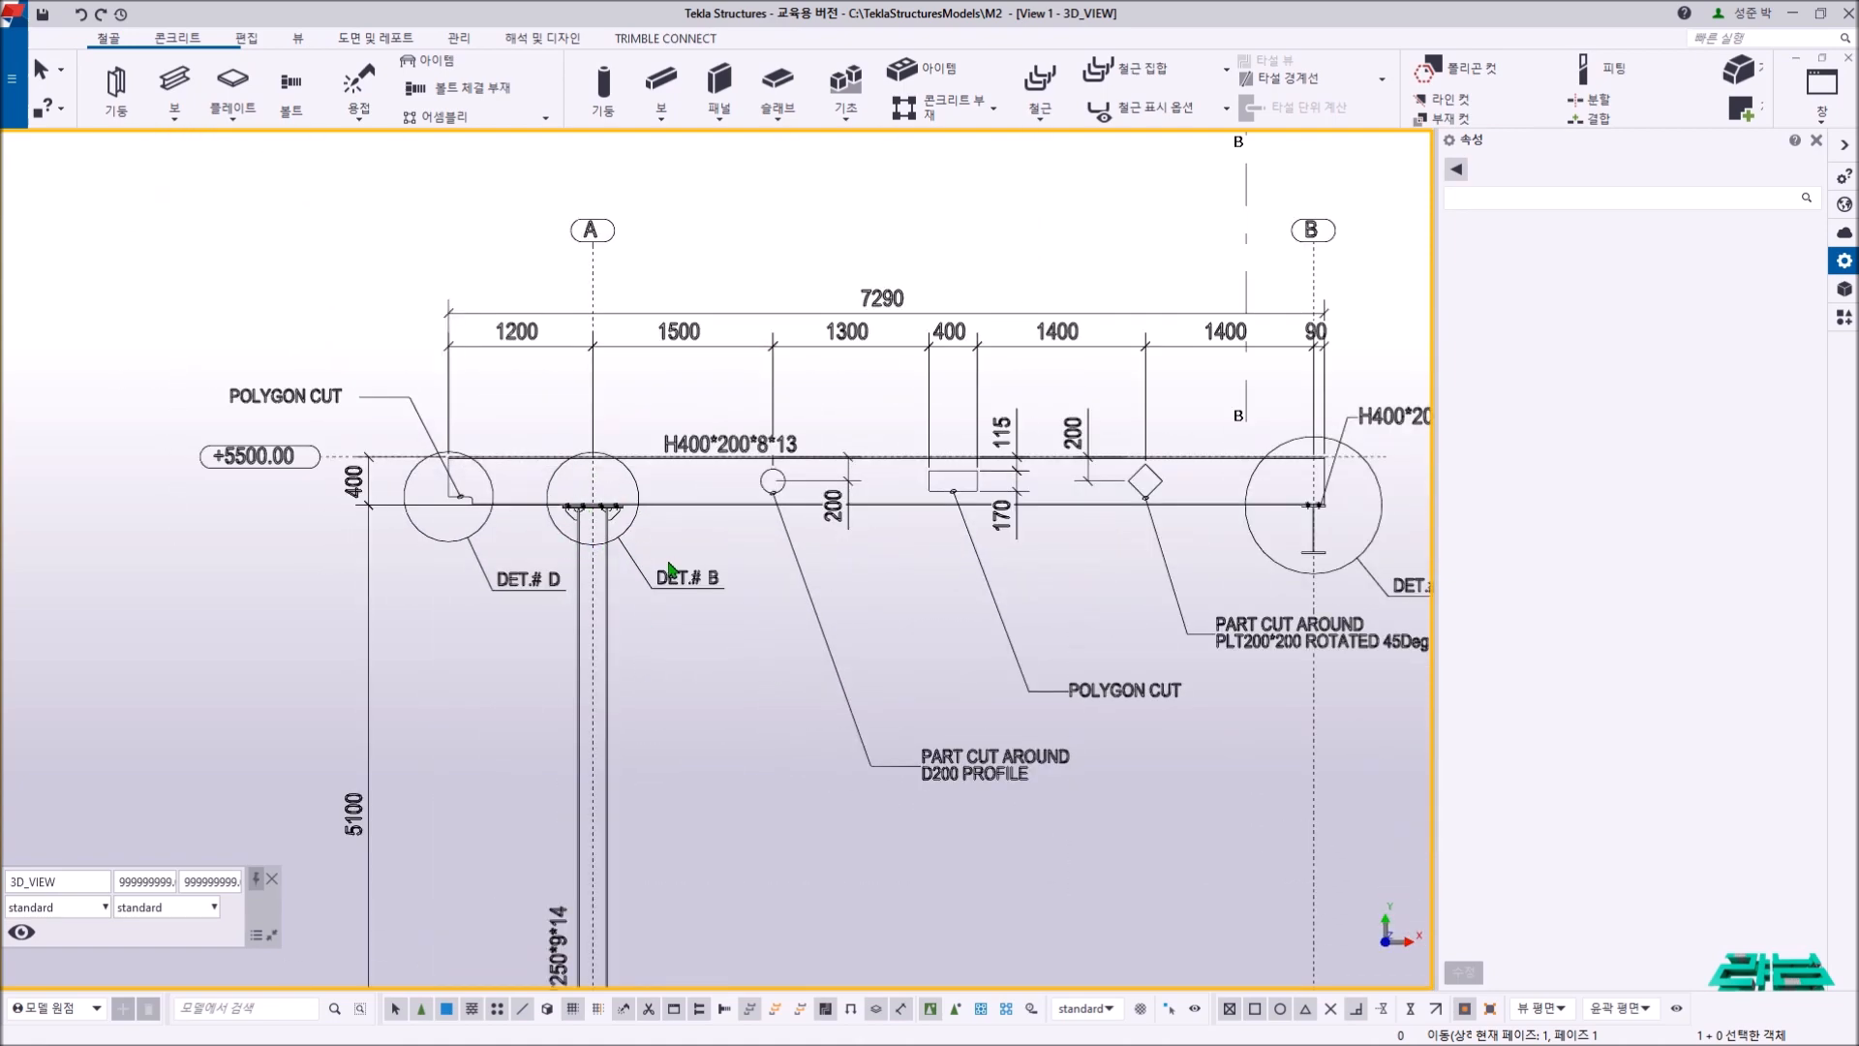
{"action": "mouse_move", "coordinate": [662, 565]}
{"action": "middle_mouse_down"}
{"action": "mouse_move", "coordinate": [549, 563]}
{"action": "mouse_move", "coordinate": [592, 562]}
{"action": "middle_mouse_up"}
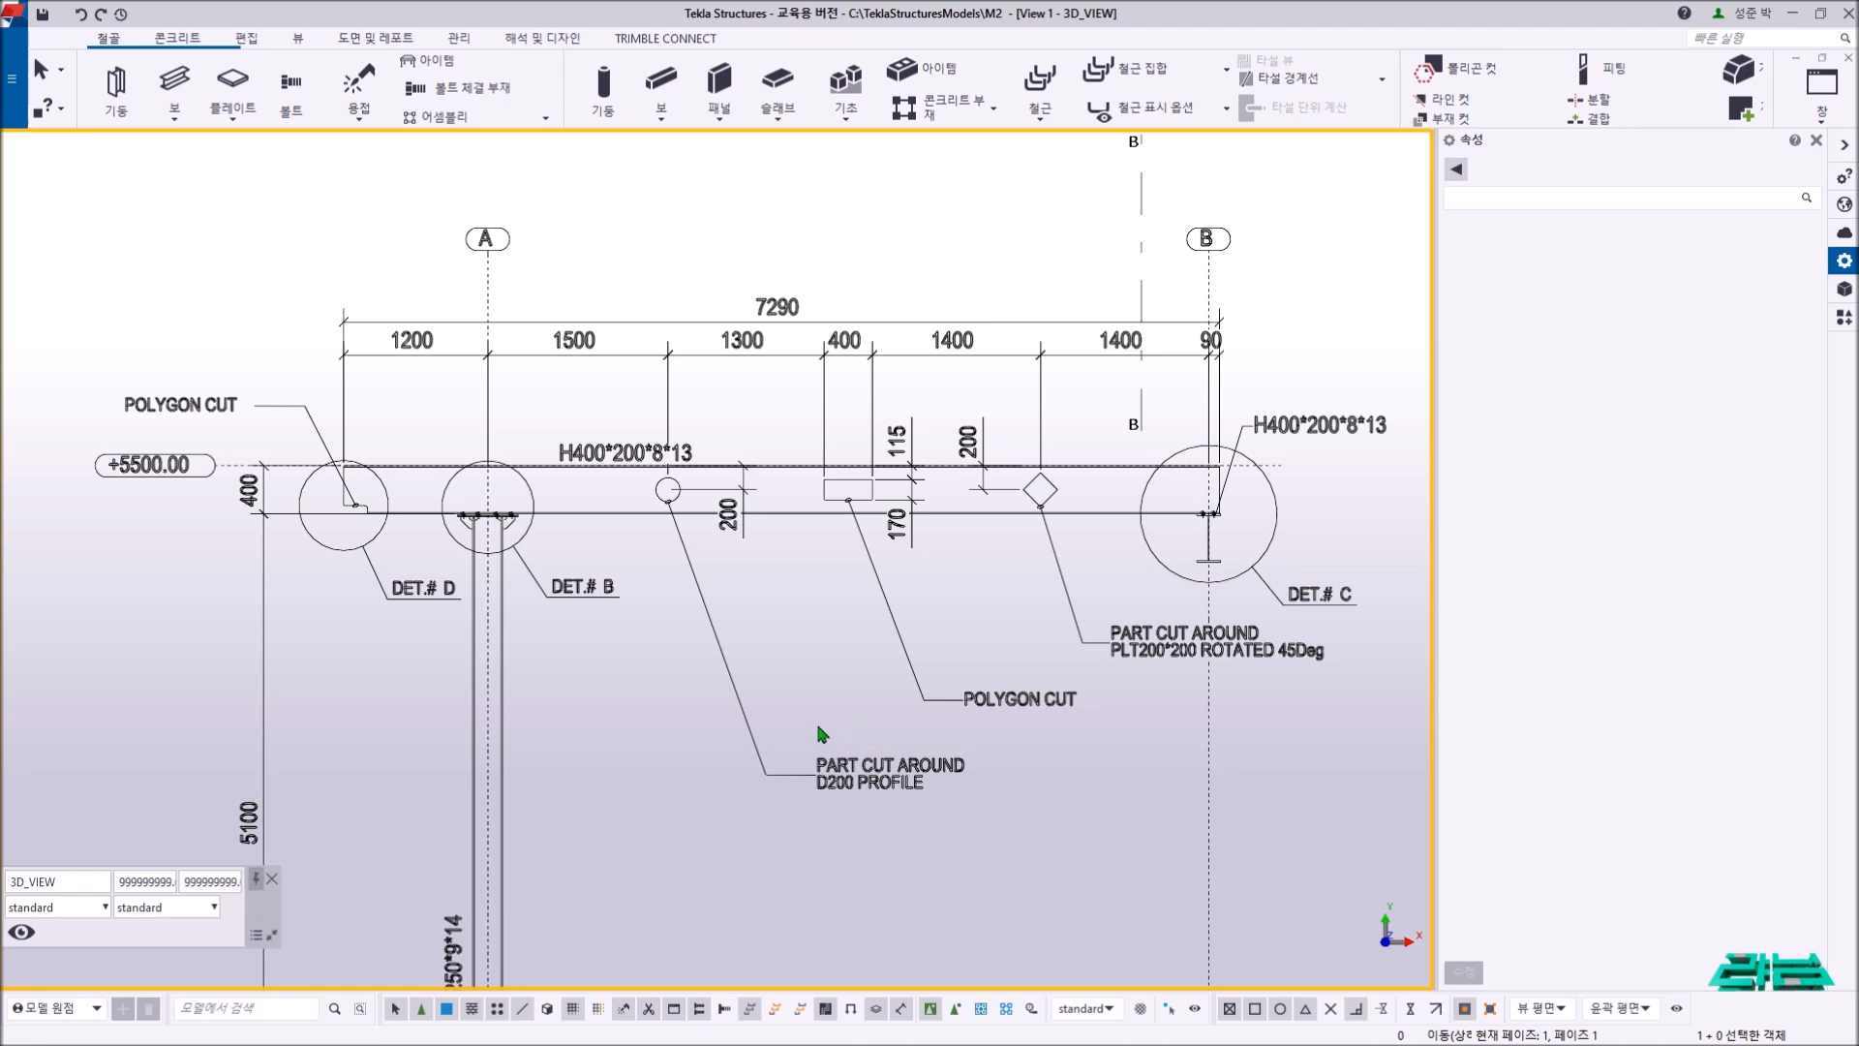
{"action": "scroll", "coordinate": [460, 492], "scroll_direction": "up", "scroll_amount": 3}
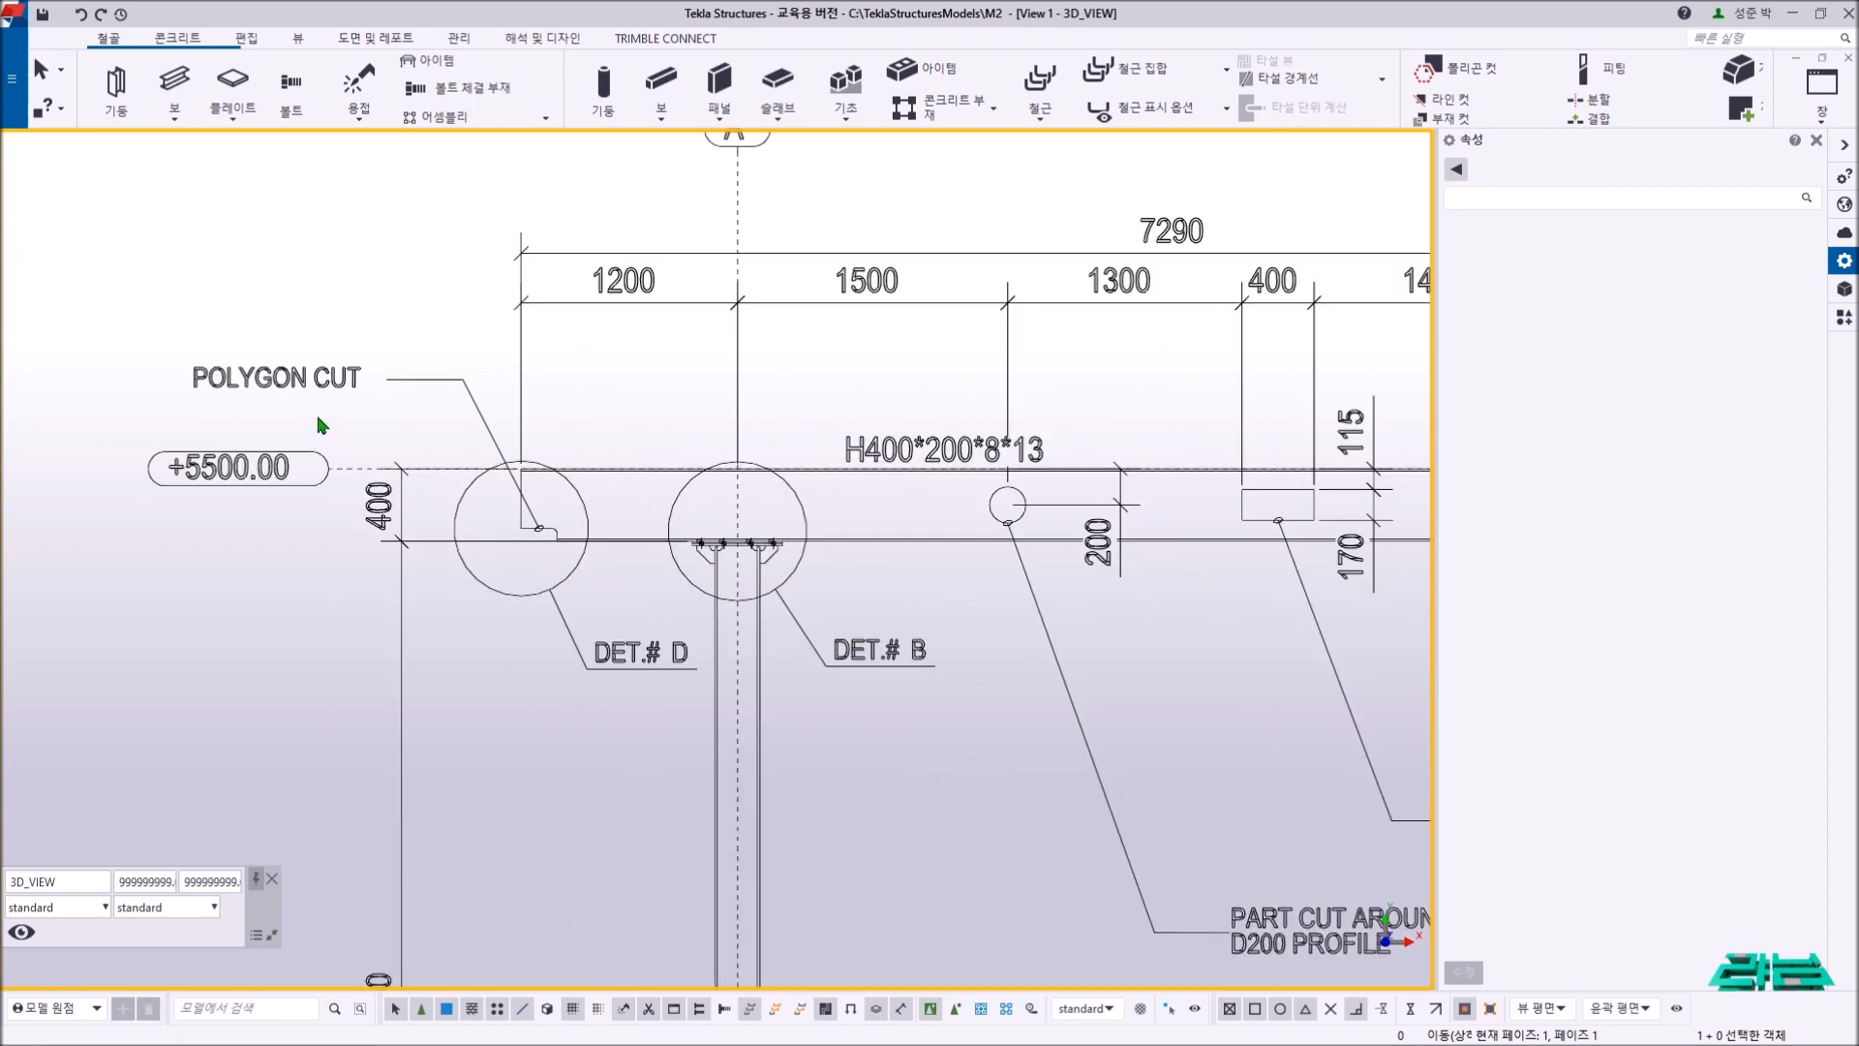
{"action": "scroll", "coordinate": [339, 395], "scroll_direction": "down", "scroll_amount": 2}
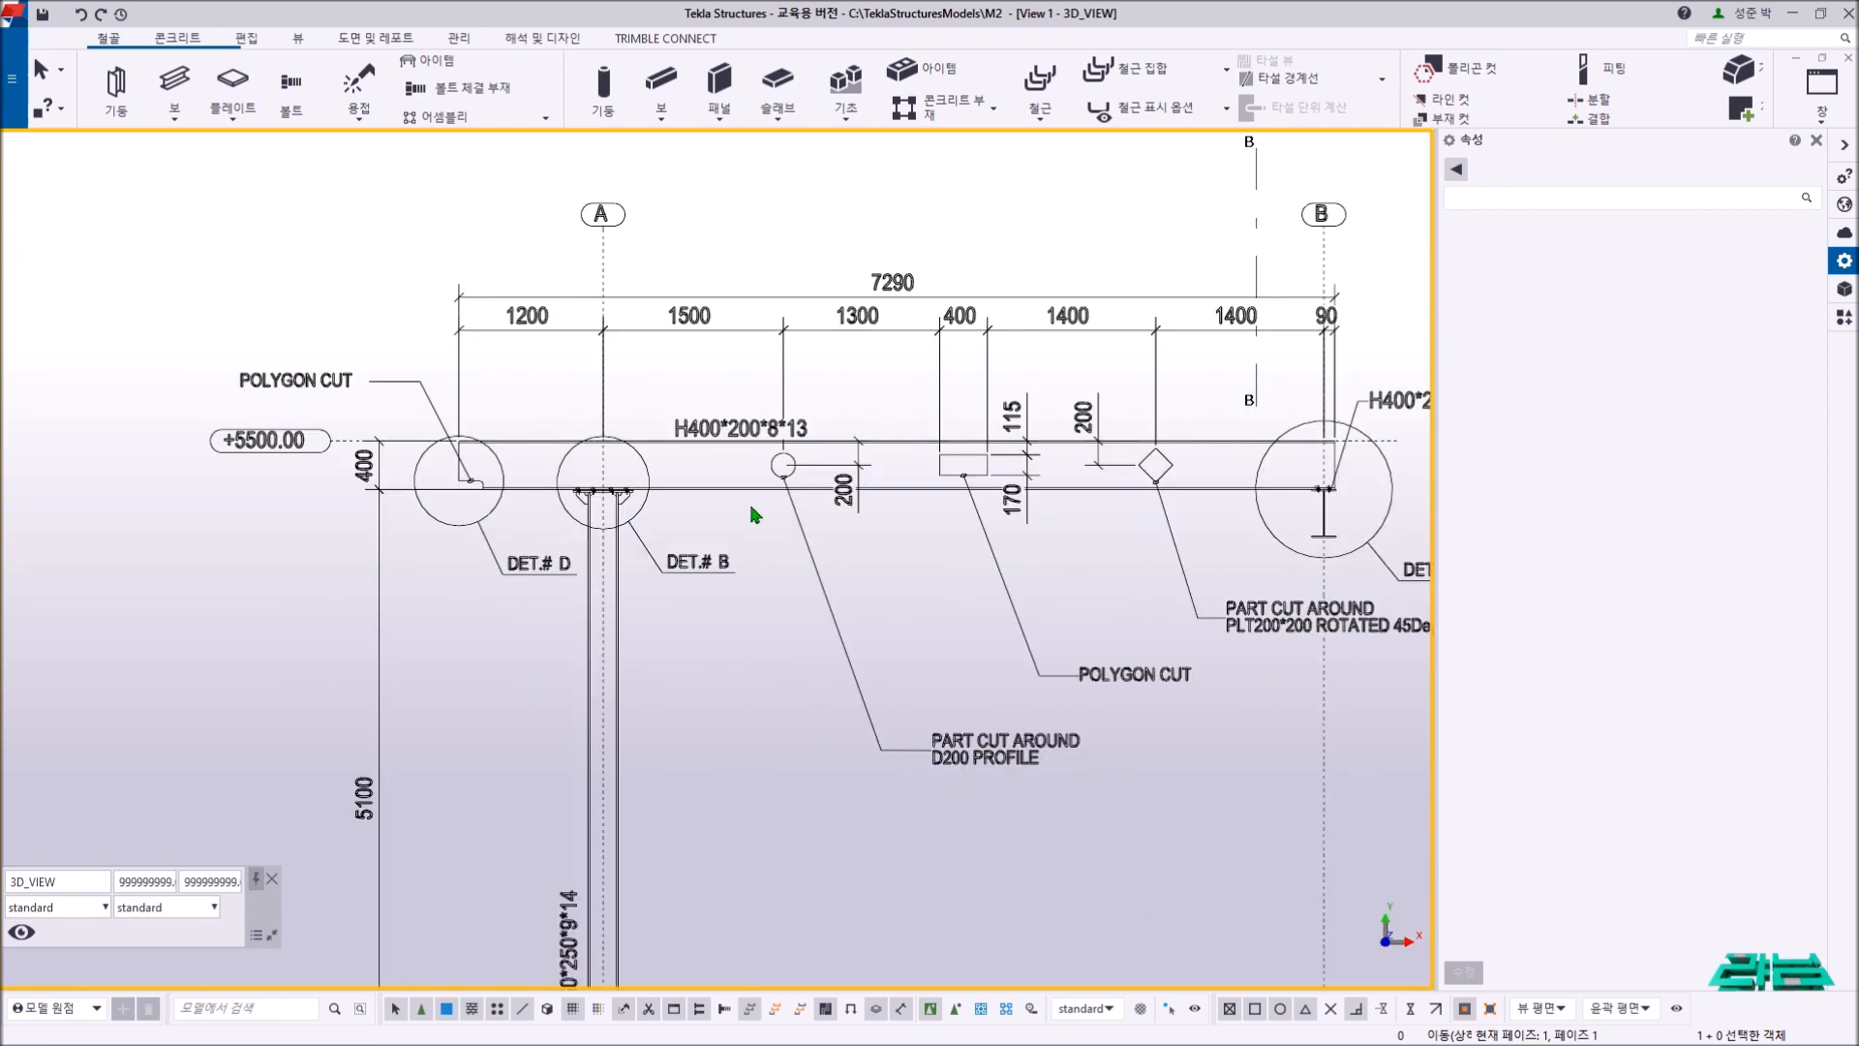
{"action": "scroll", "coordinate": [694, 507], "scroll_direction": "down", "scroll_amount": 5}
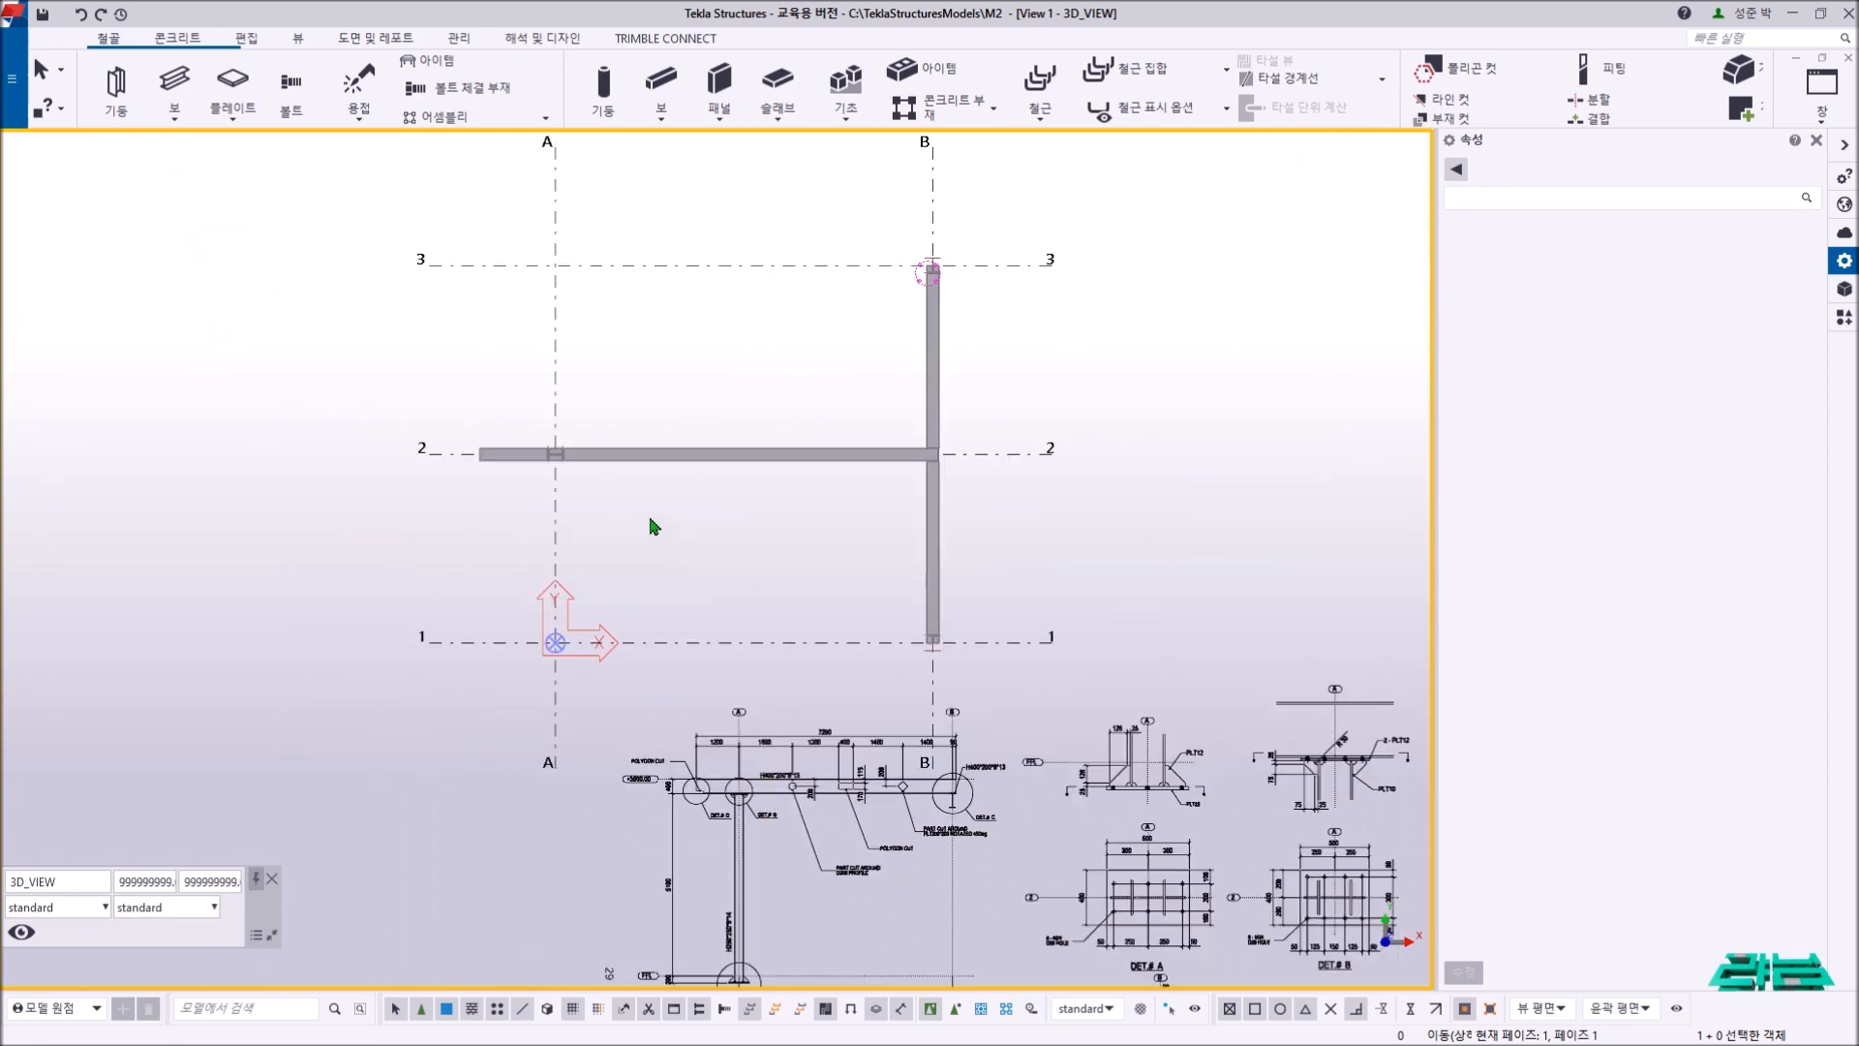
- Switch to the GRID 2 view and examine the beam's free end outside grid A
{"action": "left_click", "coordinate": [646, 521]}
{"action": "key", "text": "ctrl+Tab"}
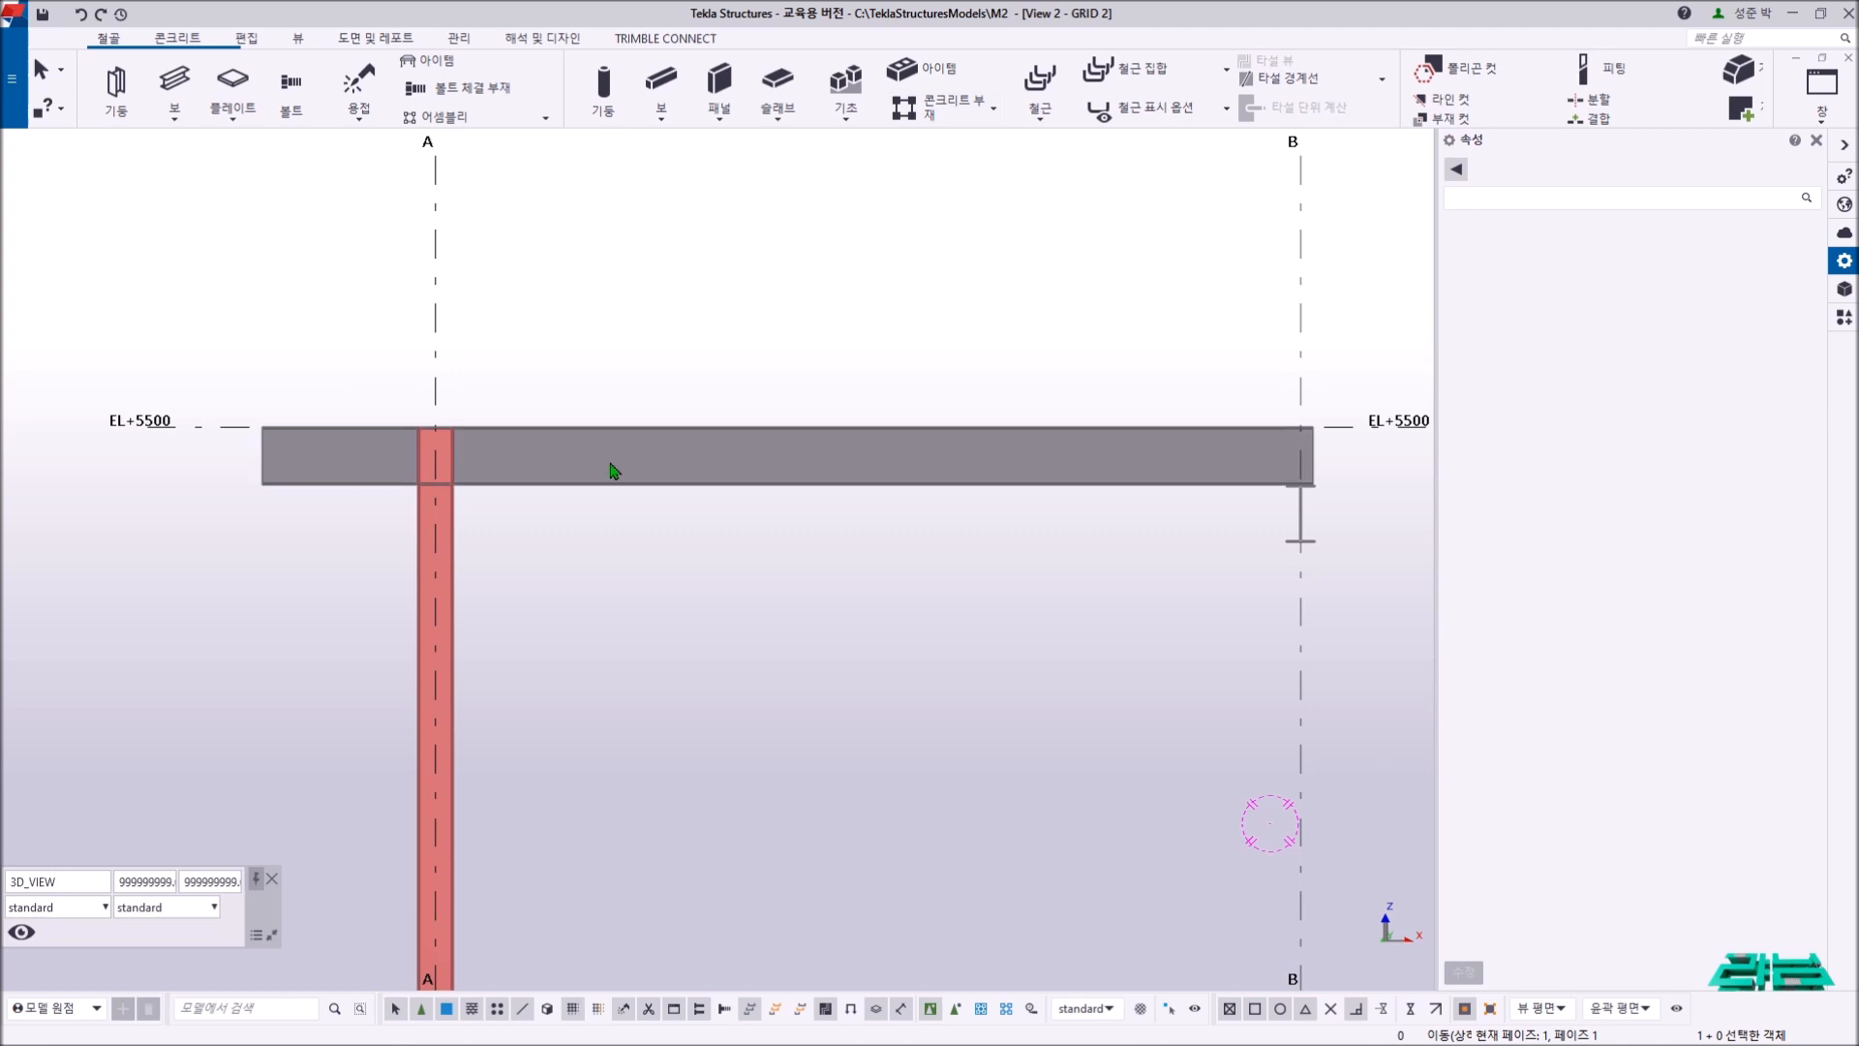
{"action": "scroll", "coordinate": [436, 332], "scroll_direction": "up", "scroll_amount": 4}
{"action": "left_click", "coordinate": [469, 423]}
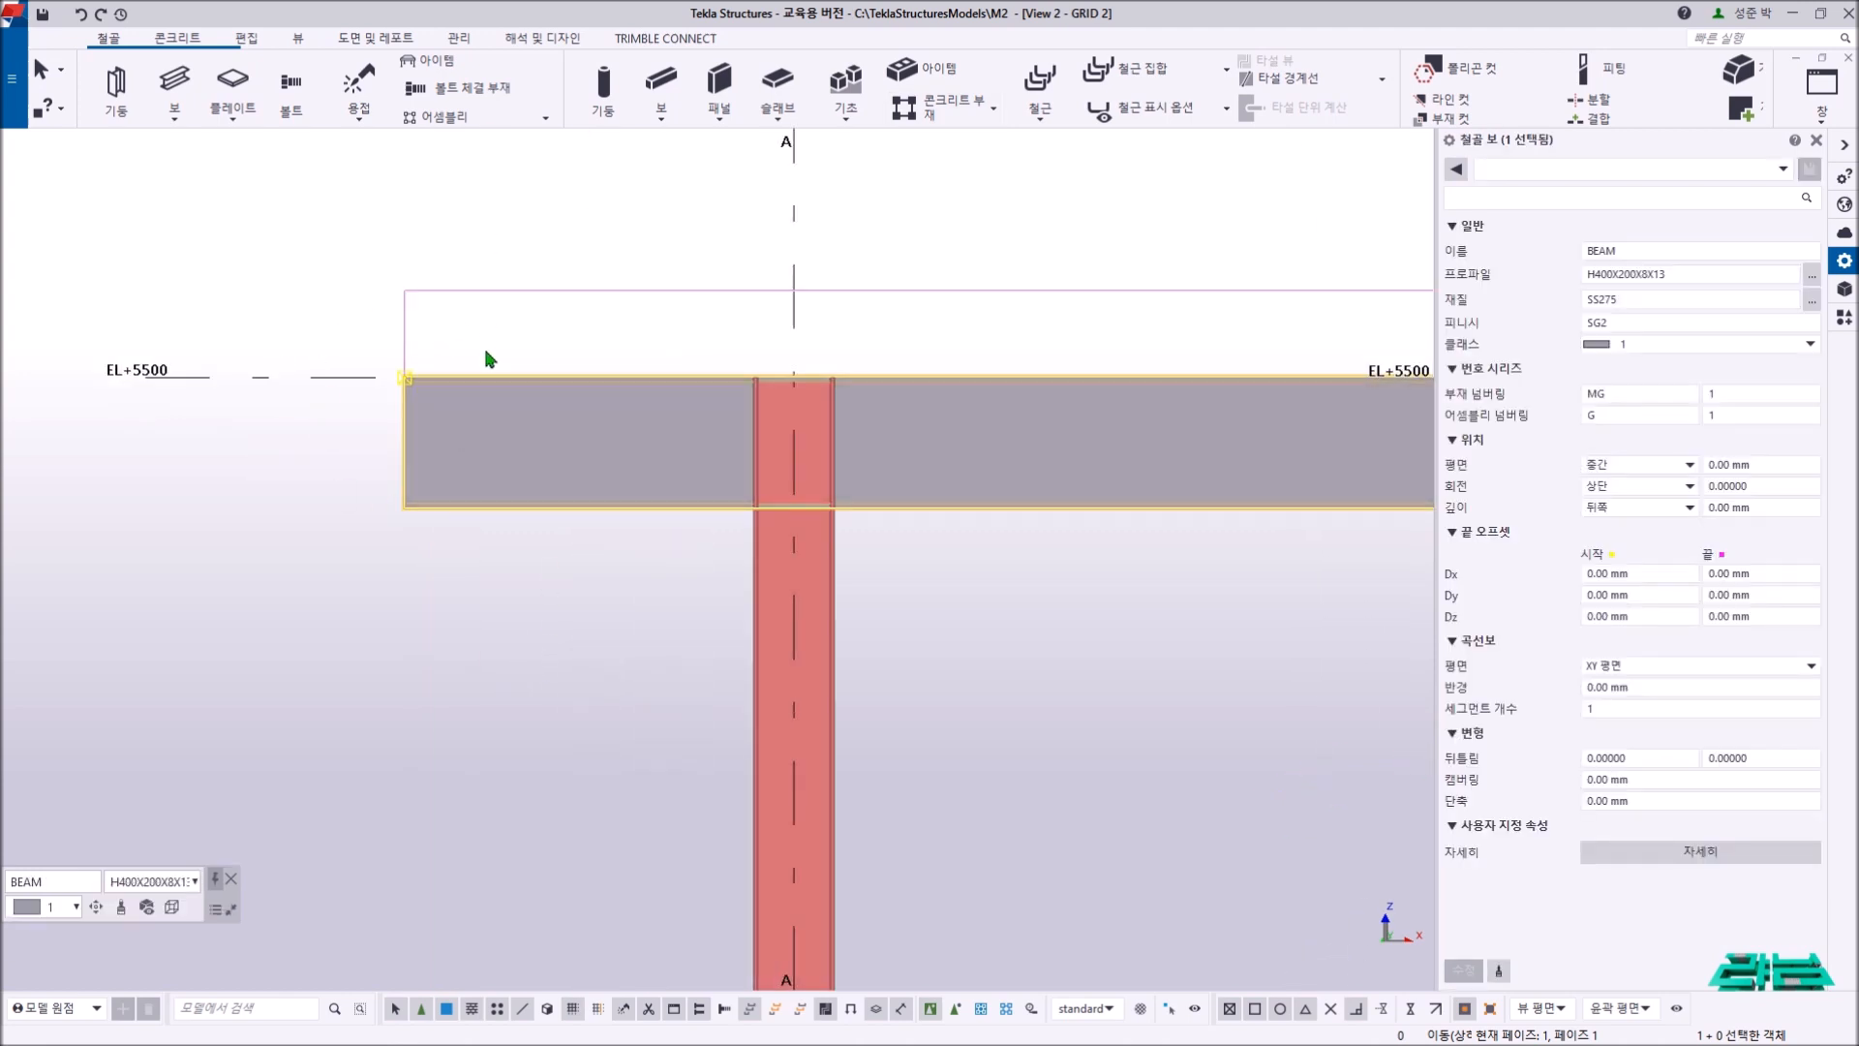
{"action": "mouse_move", "coordinate": [270, 212]}
{"action": "left_mouse_down"}
{"action": "mouse_move", "coordinate": [594, 572]}
{"action": "mouse_move", "coordinate": [635, 581]}
{"action": "left_mouse_up"}
{"action": "left_click", "coordinate": [637, 615]}
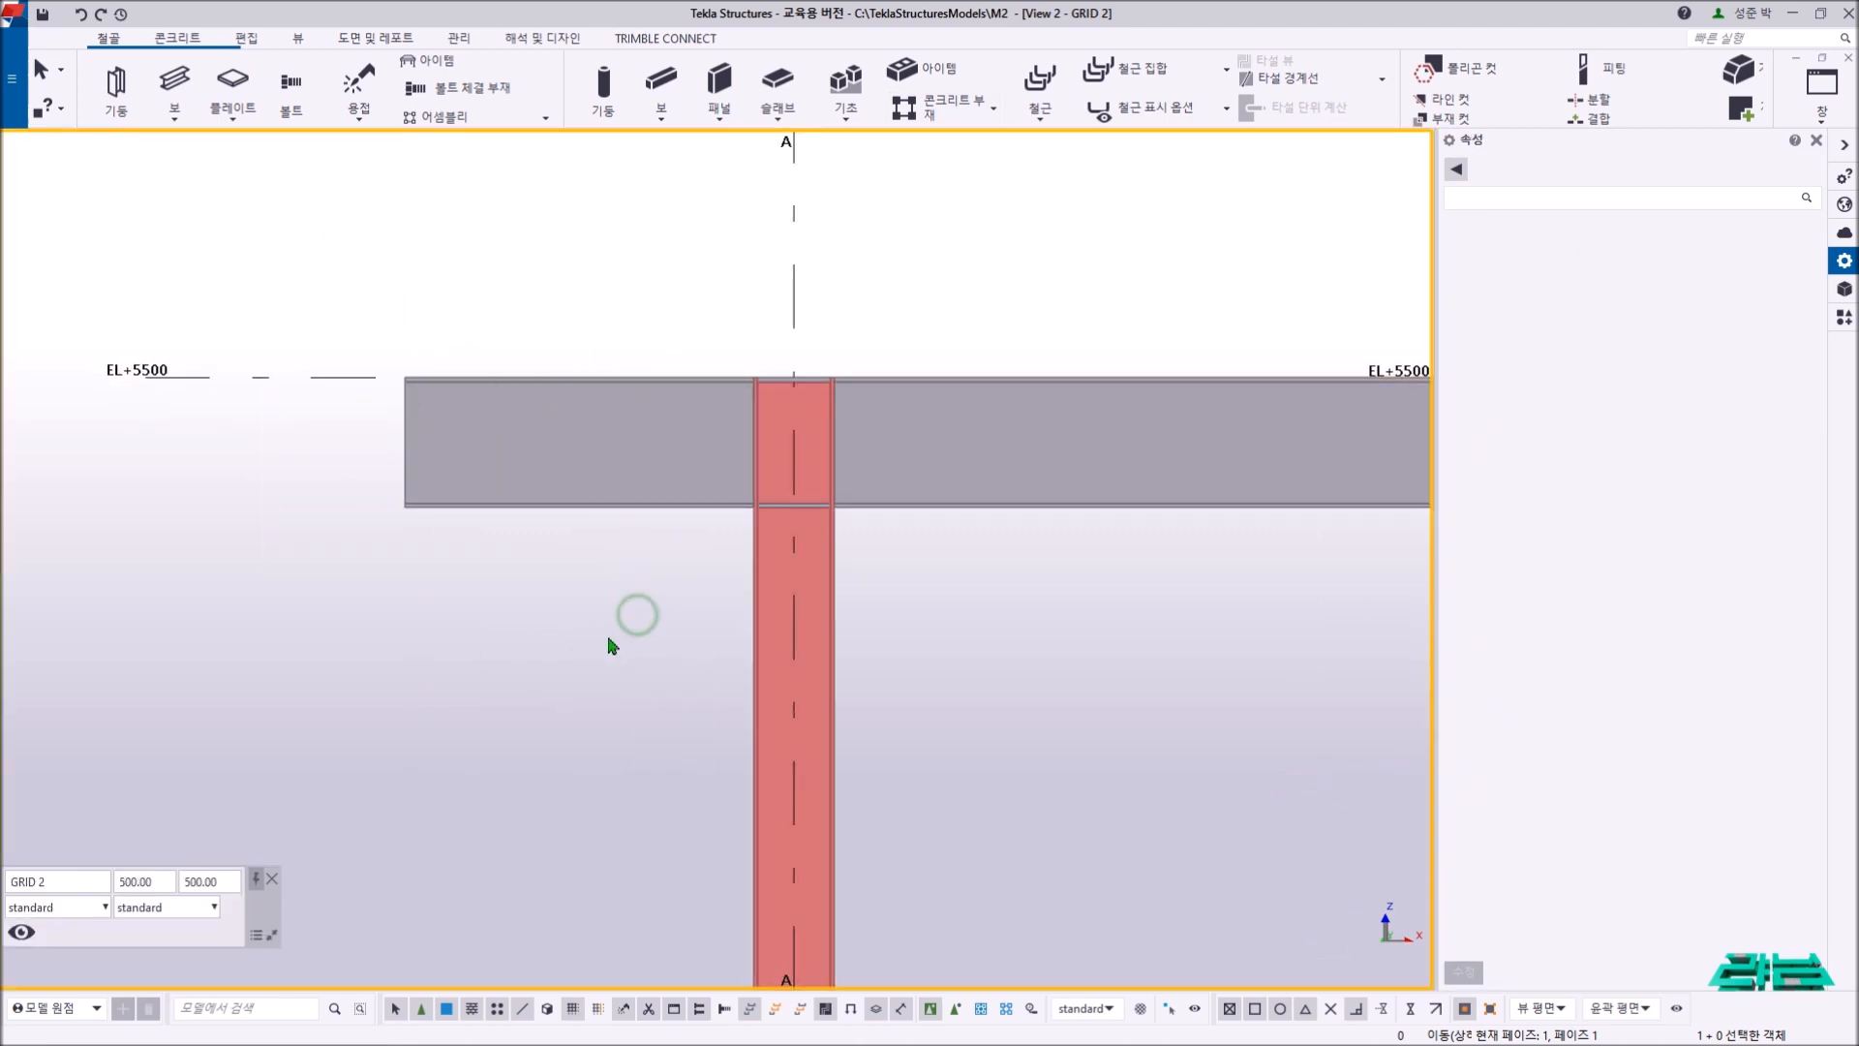
{"action": "middle_click_drag", "start_coordinate": [568, 623], "coordinate": [494, 568]}
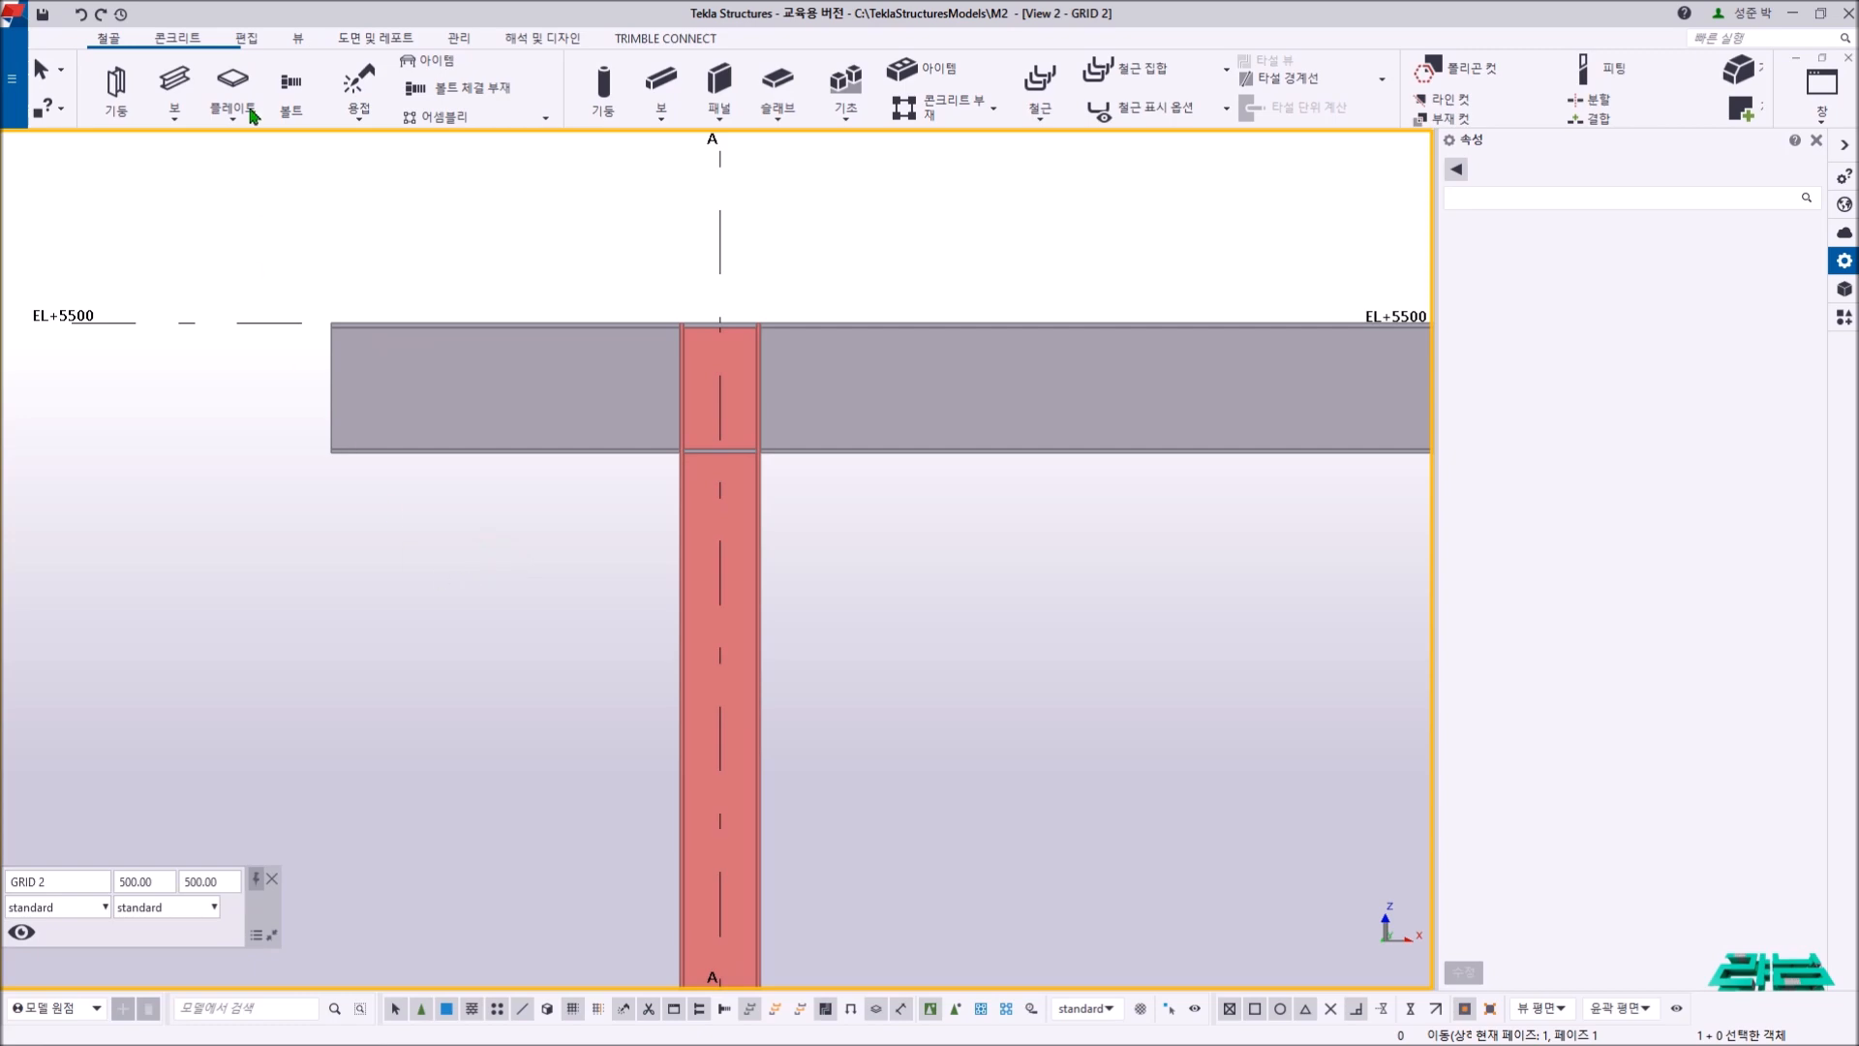
- Fit the beam's free end outside grid A along a slanted line from its bottom edge to a point further inward on its top edge
{"action": "left_click", "coordinate": [244, 37]}
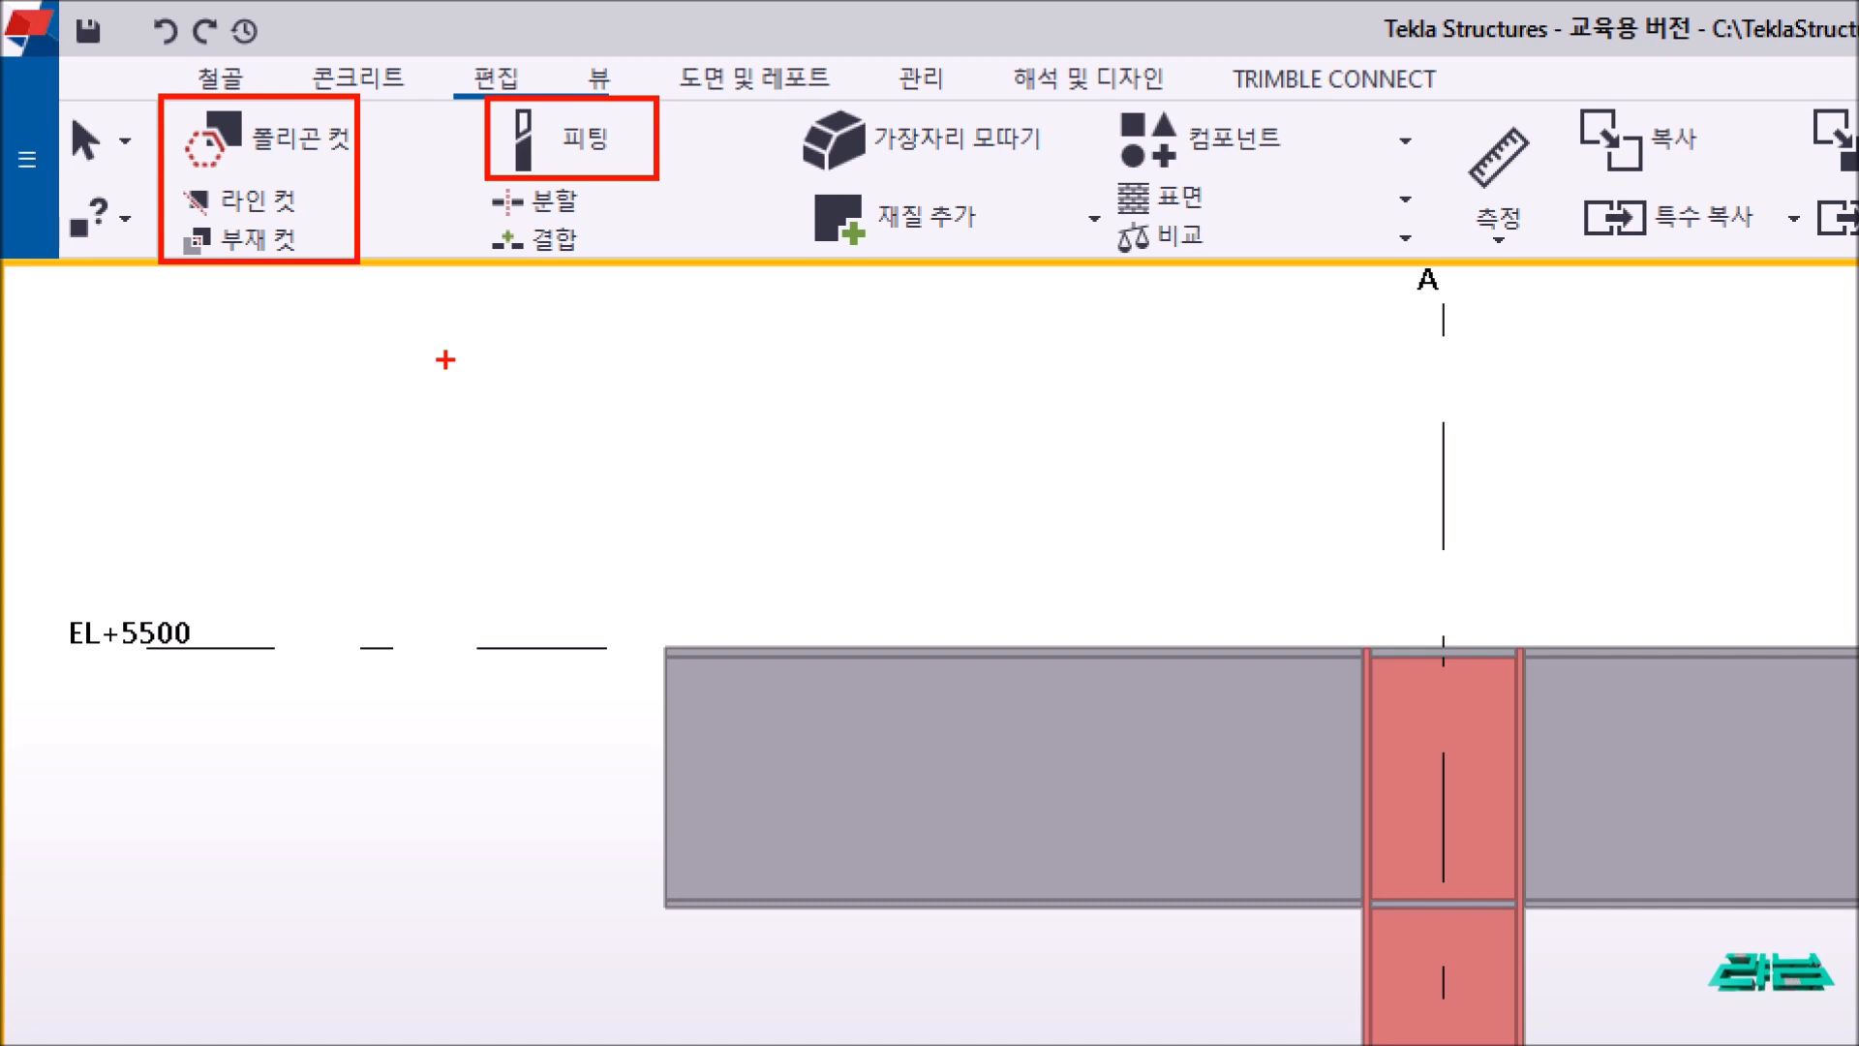
{"action": "left_click_drag", "start_coordinate": [614, 100], "coordinate": [665, 79]}
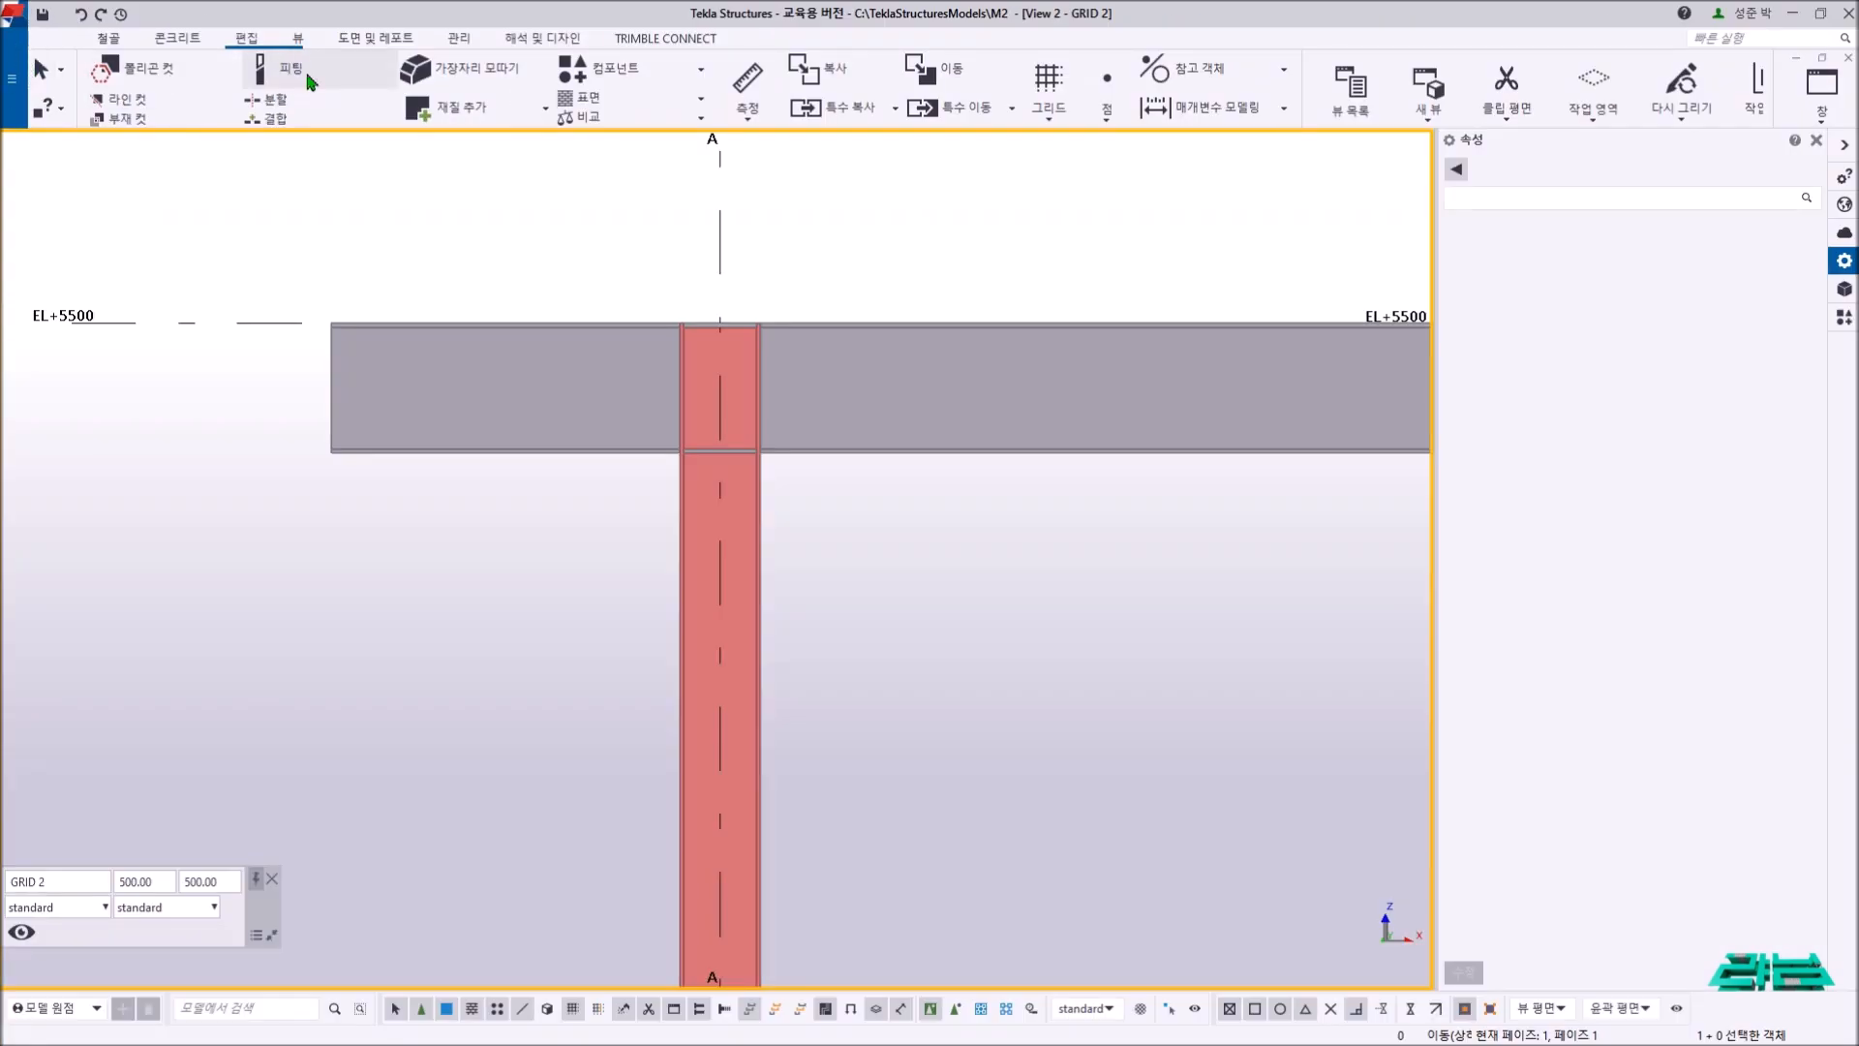
{"action": "left_click", "coordinate": [298, 79]}
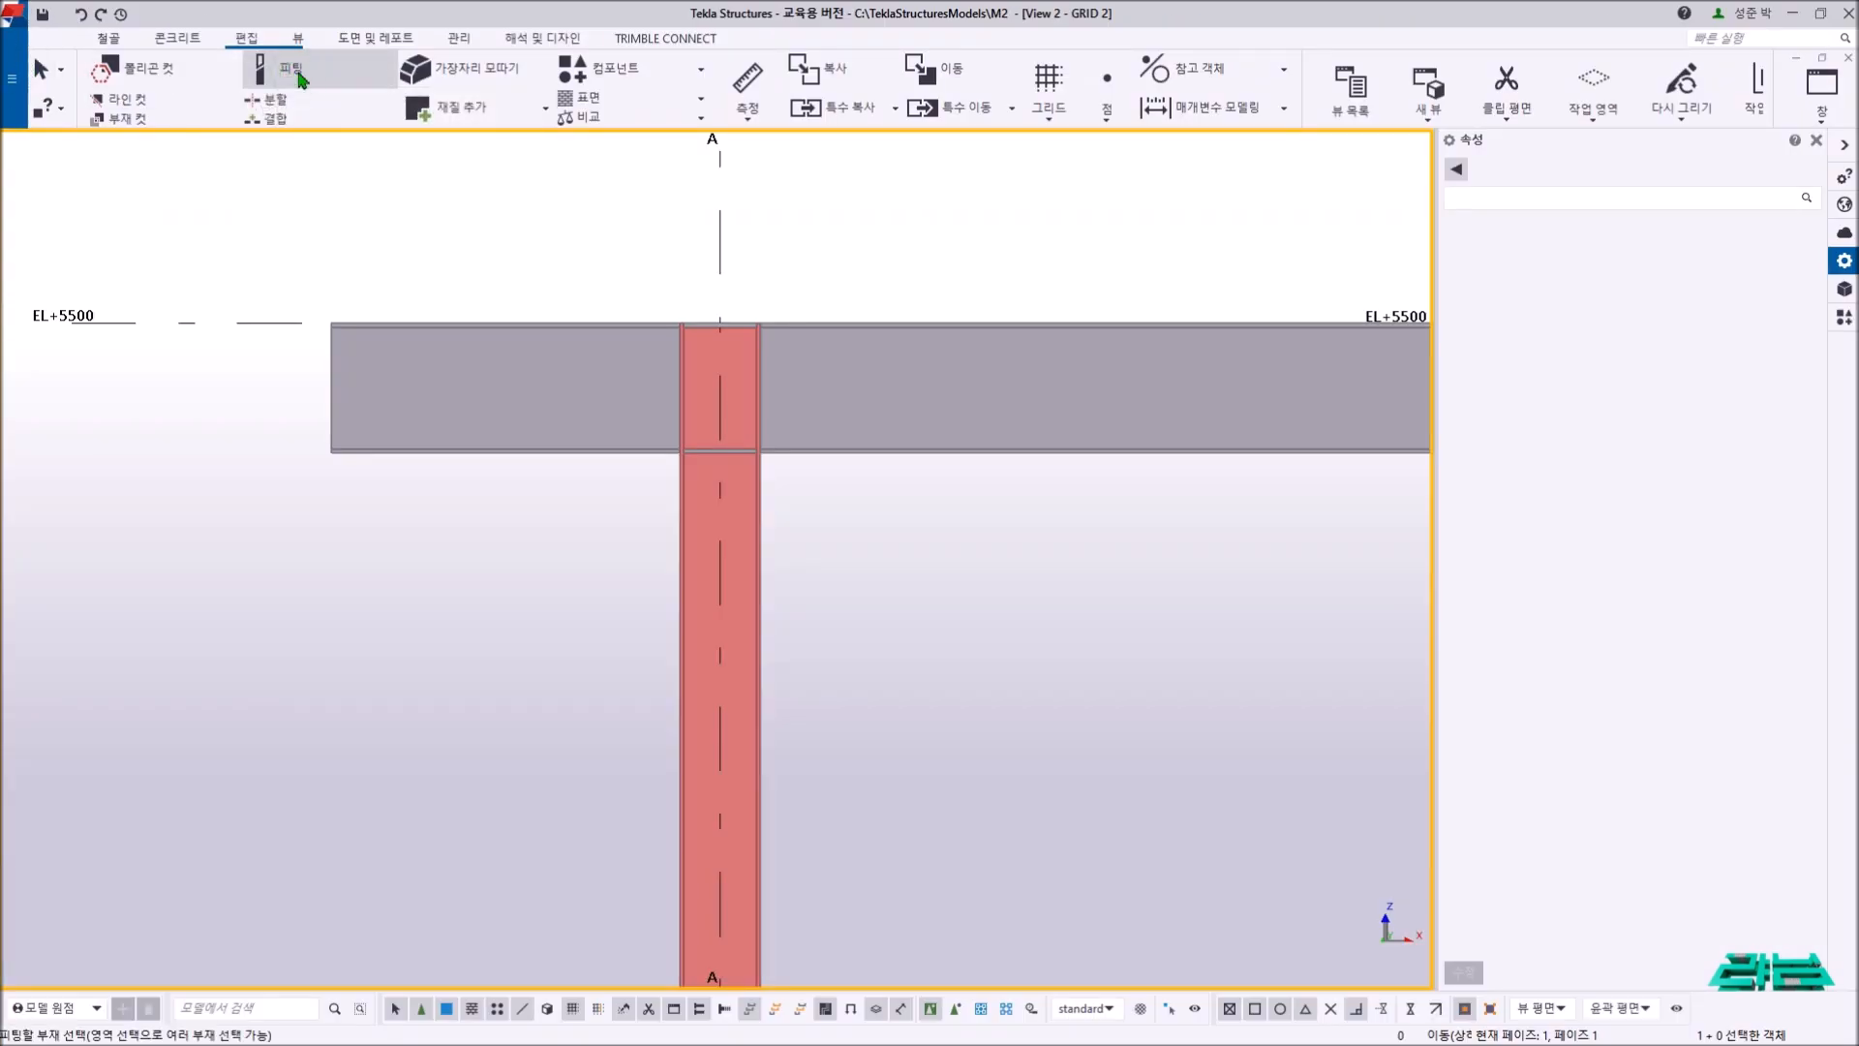
{"action": "middle_click_drag", "start_coordinate": [386, 257], "coordinate": [504, 356]}
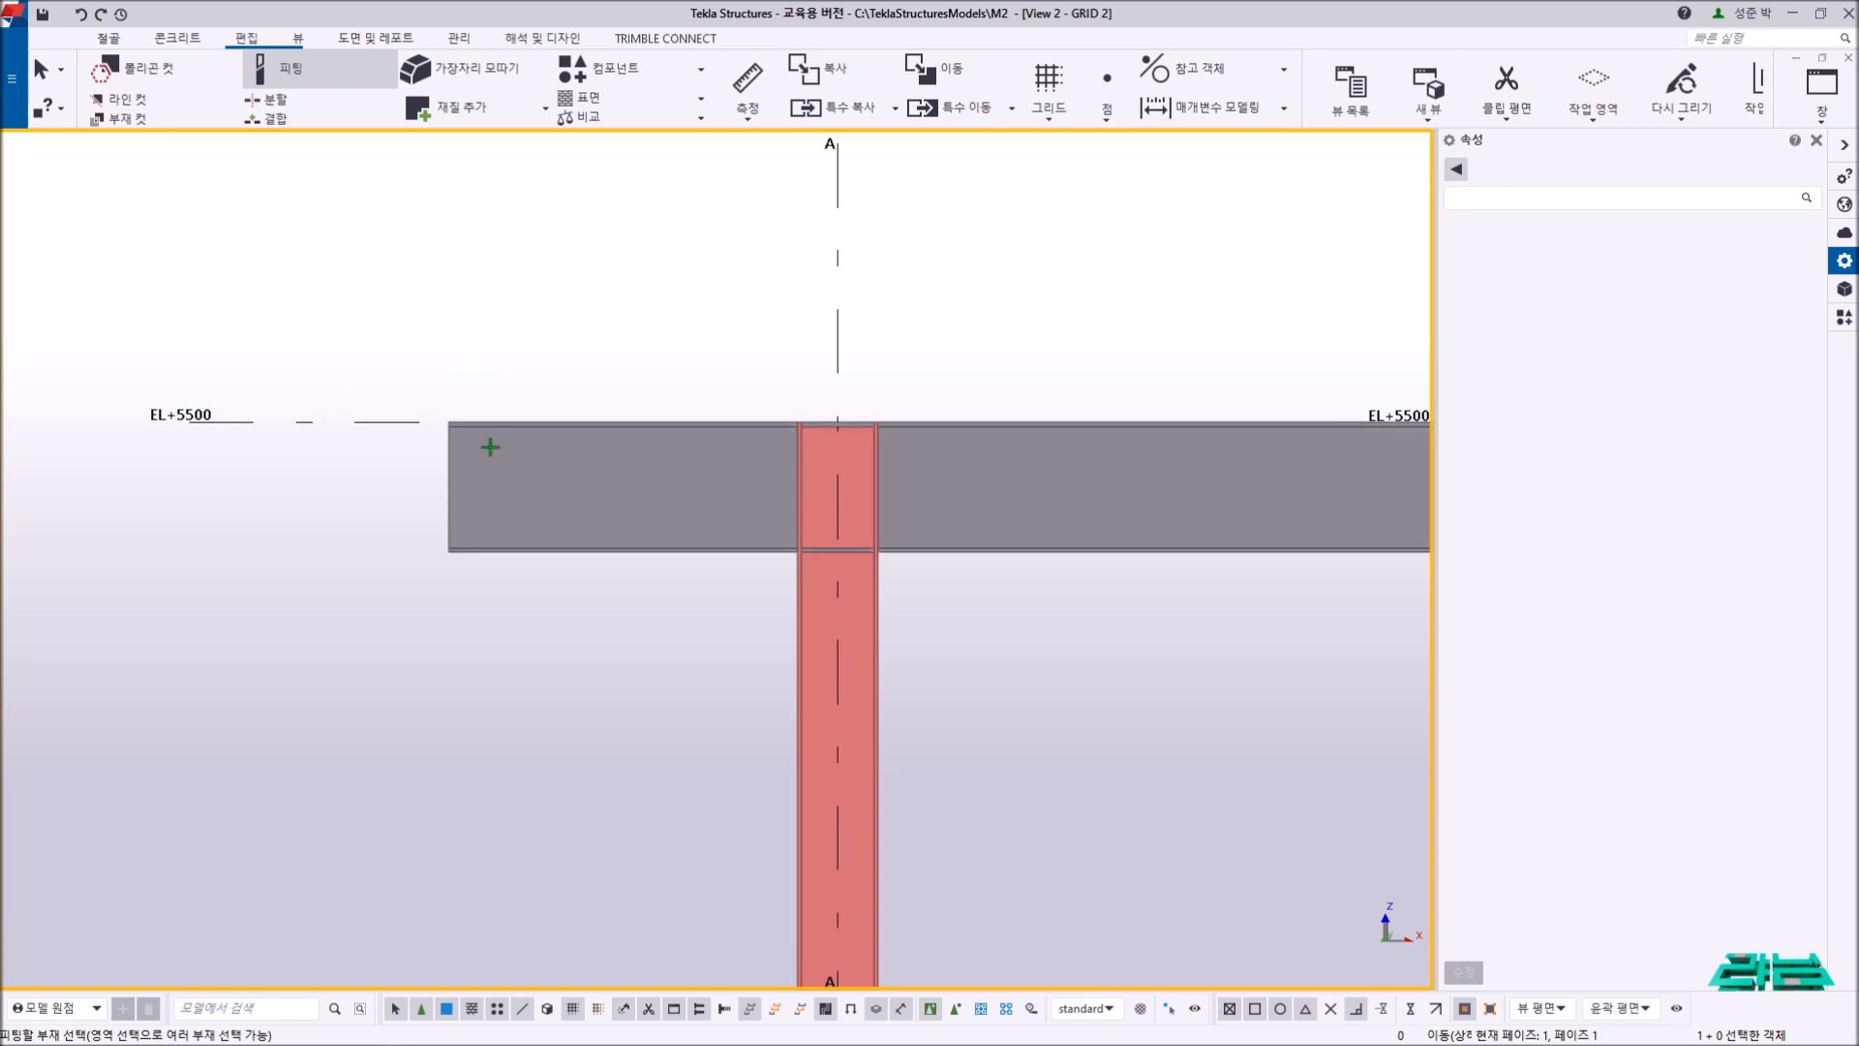
{"action": "scroll", "coordinate": [484, 441], "scroll_direction": "up", "scroll_amount": 3}
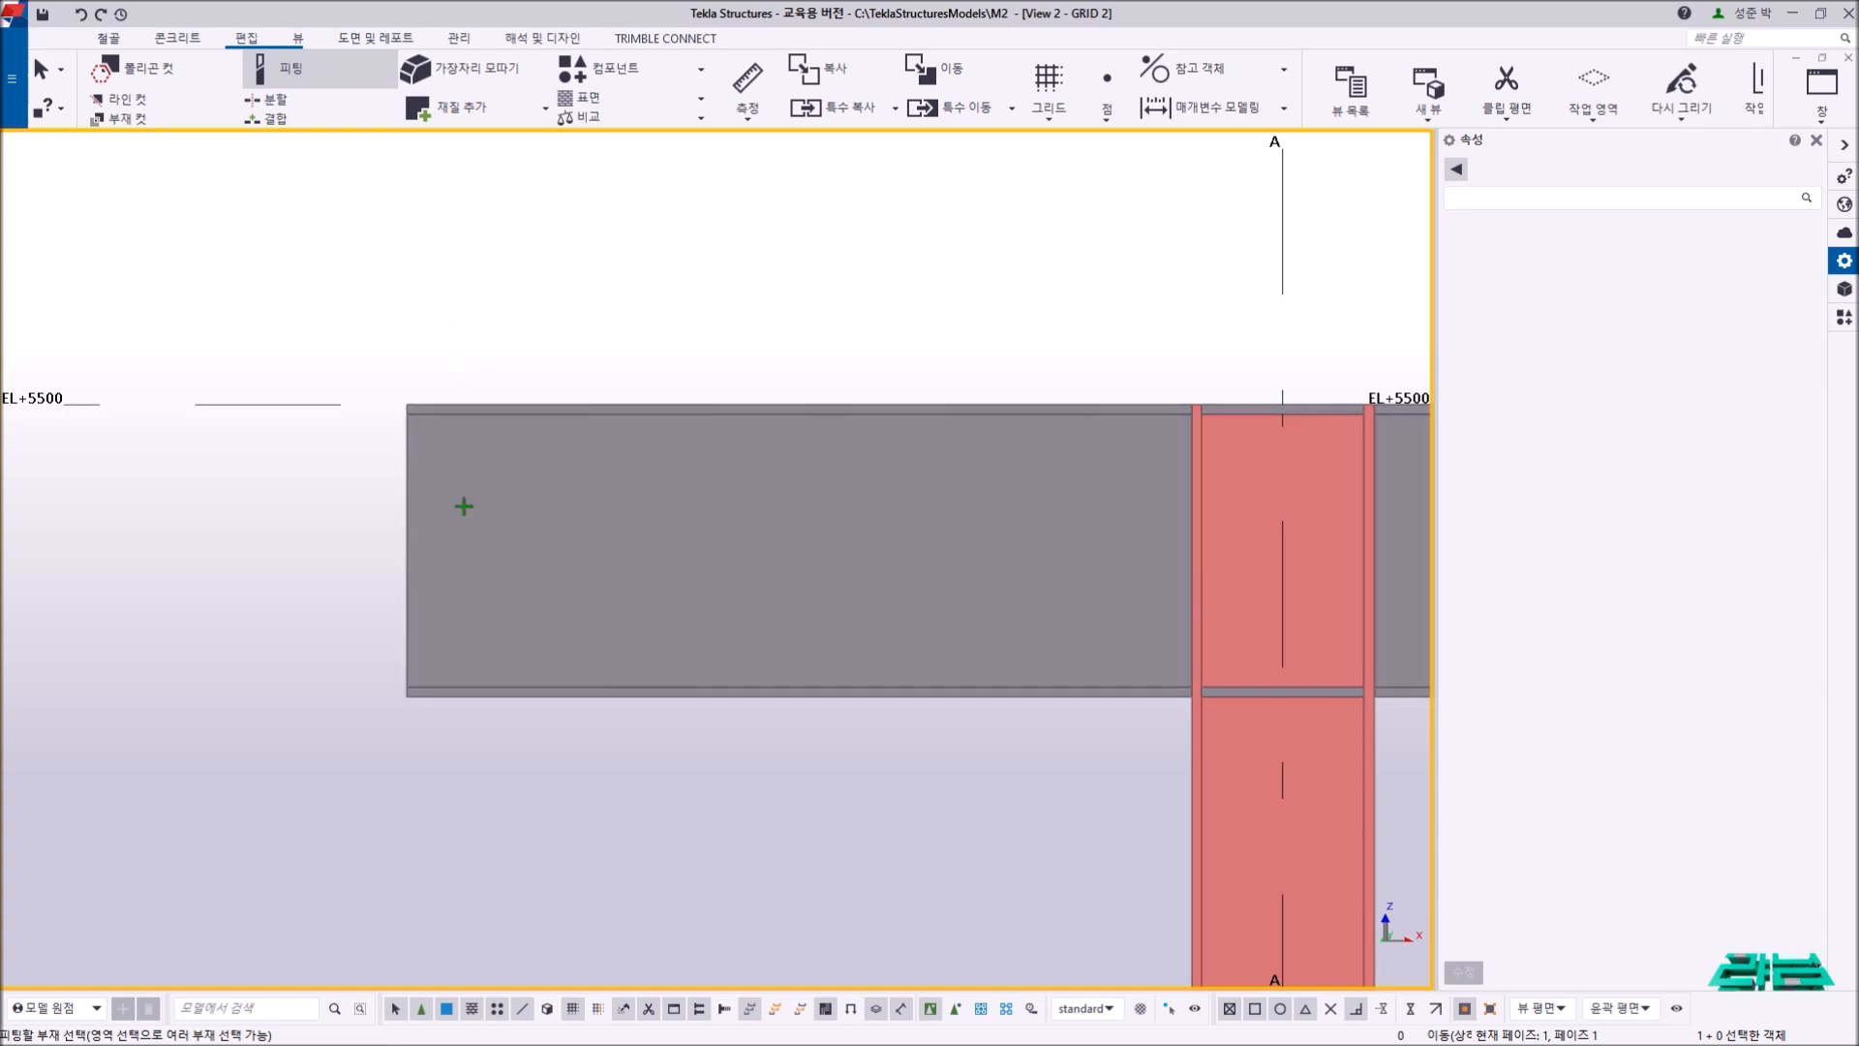
{"action": "left_click", "coordinate": [448, 411]}
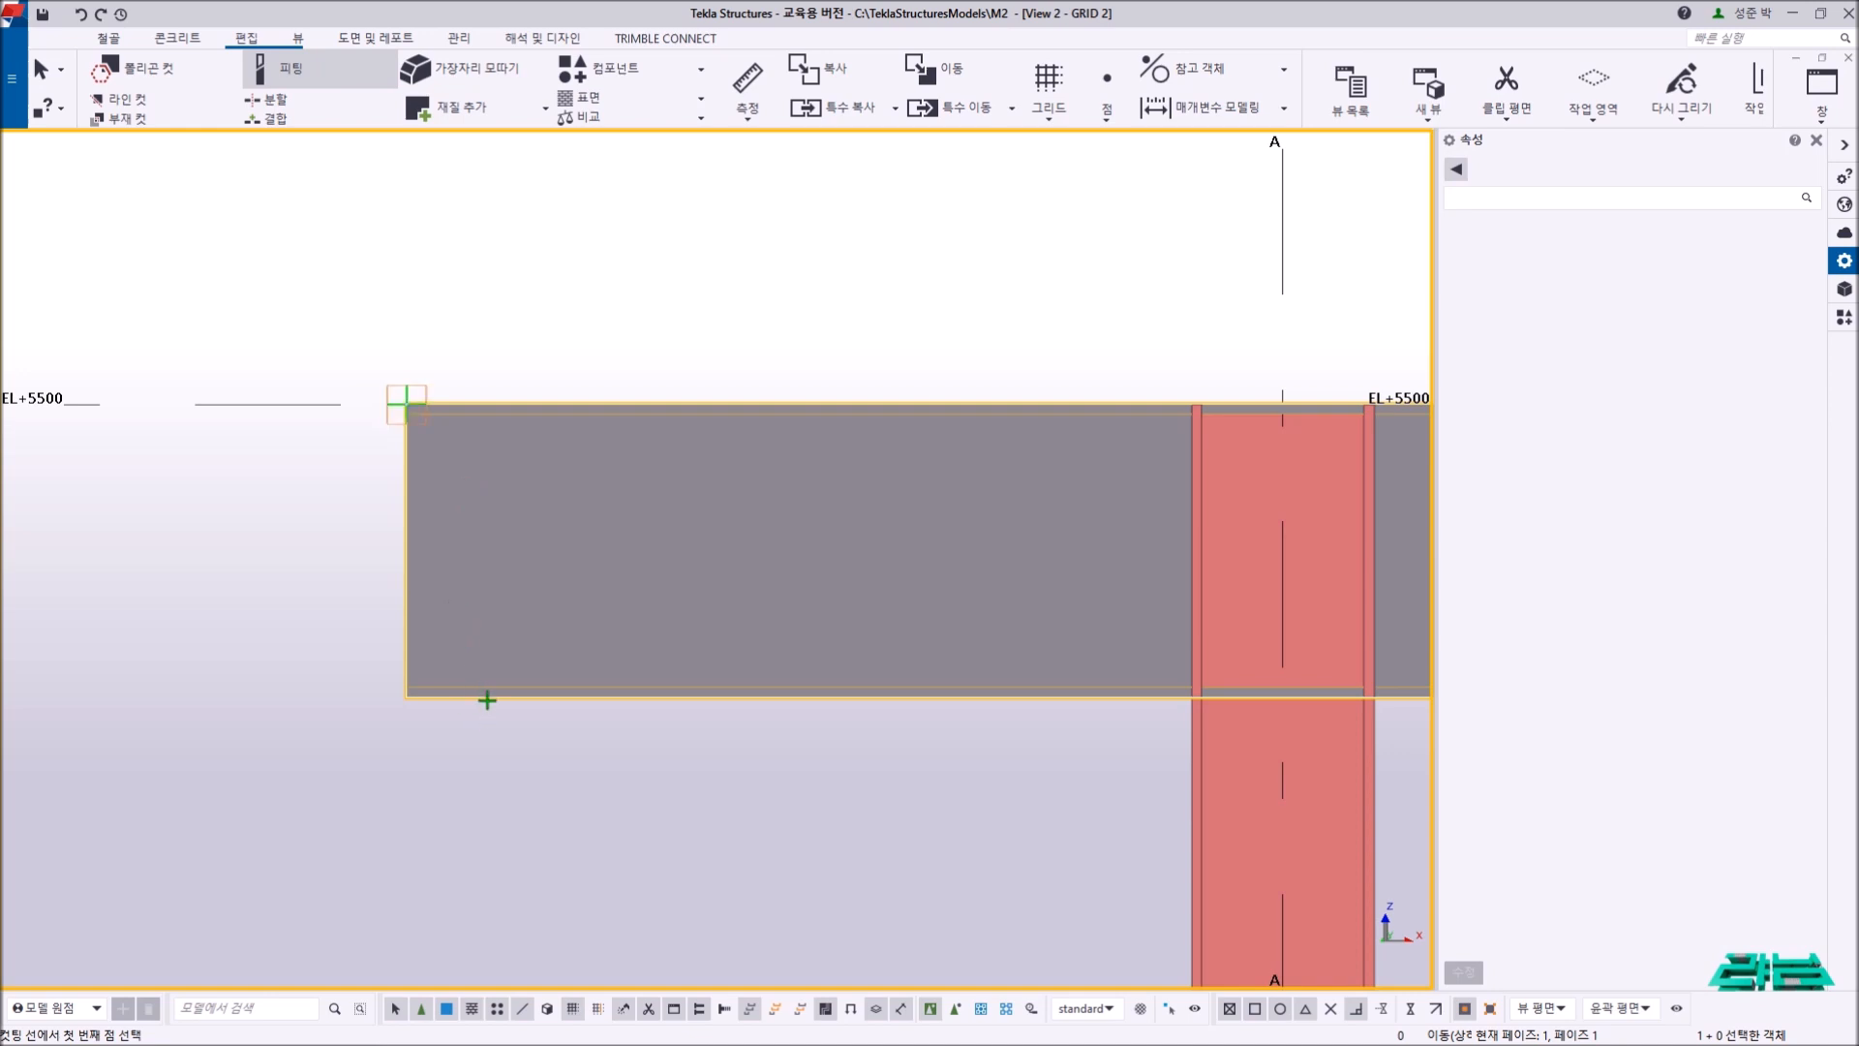
{"action": "left_click", "coordinate": [1491, 1010]}
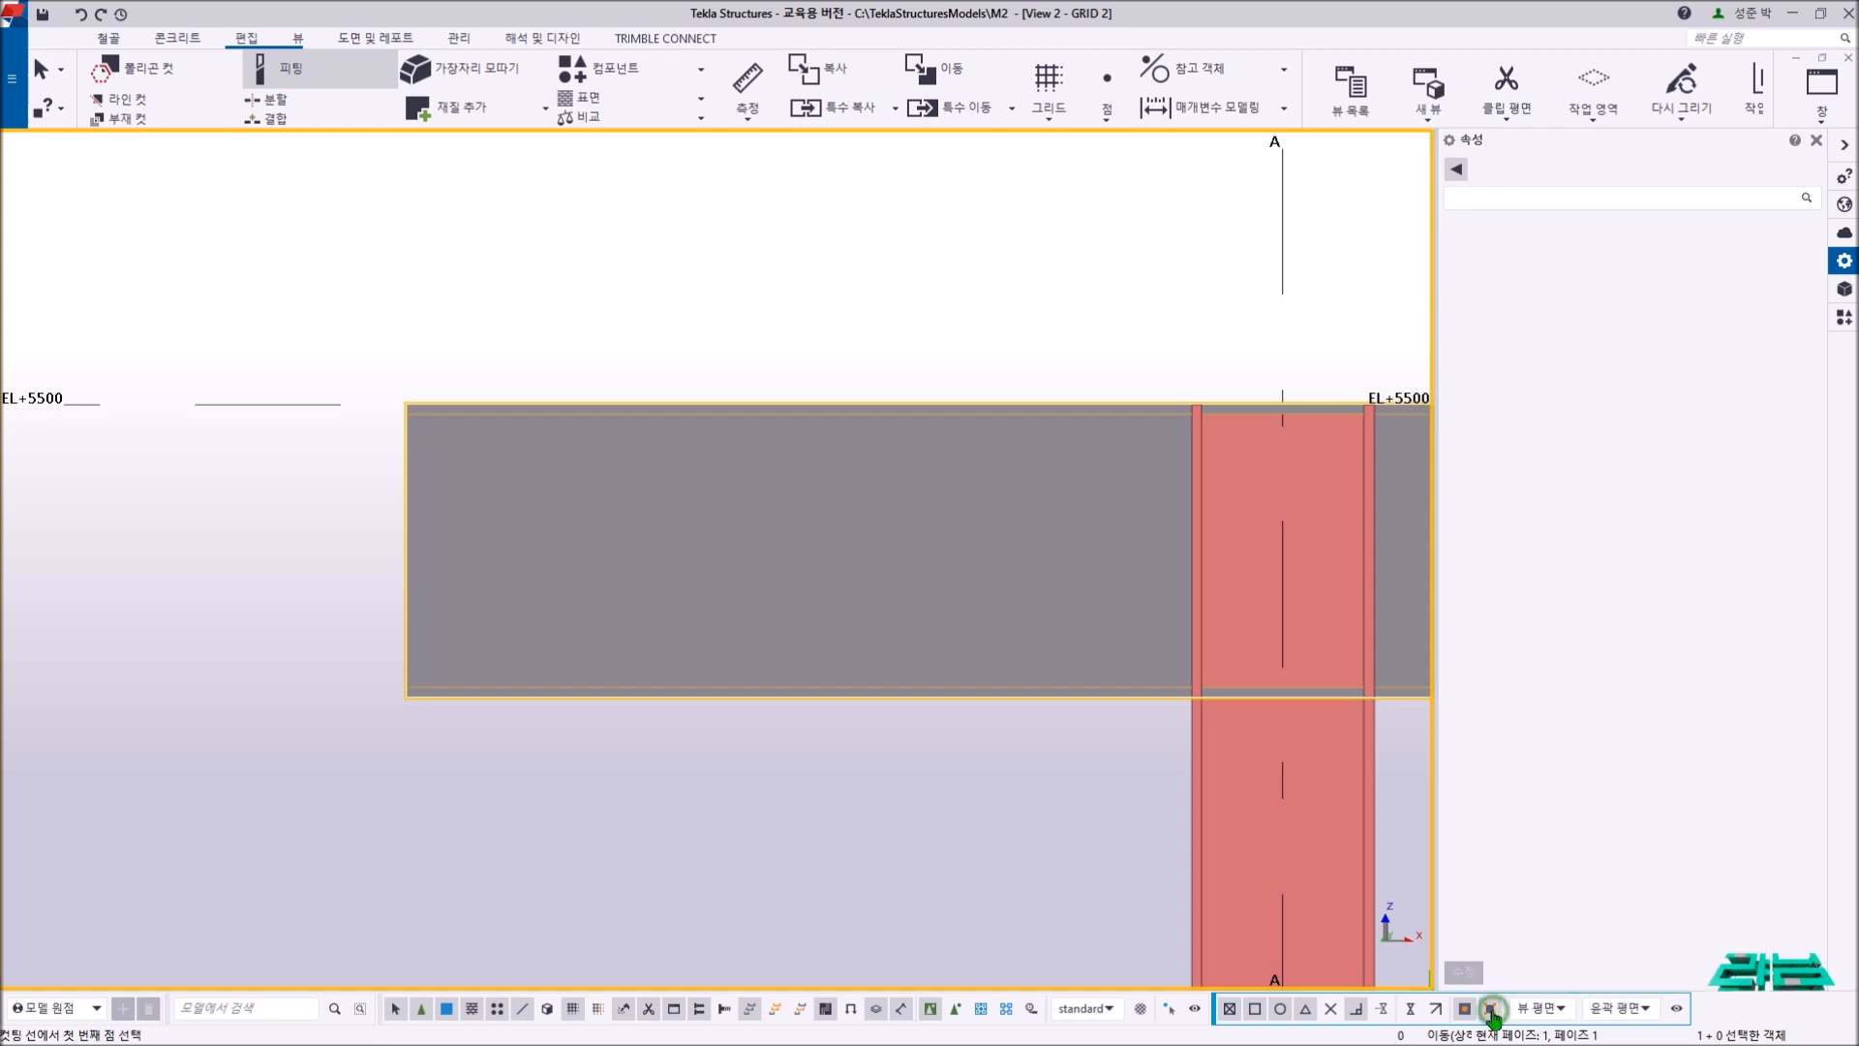
{"action": "left_click", "coordinate": [1414, 1012]}
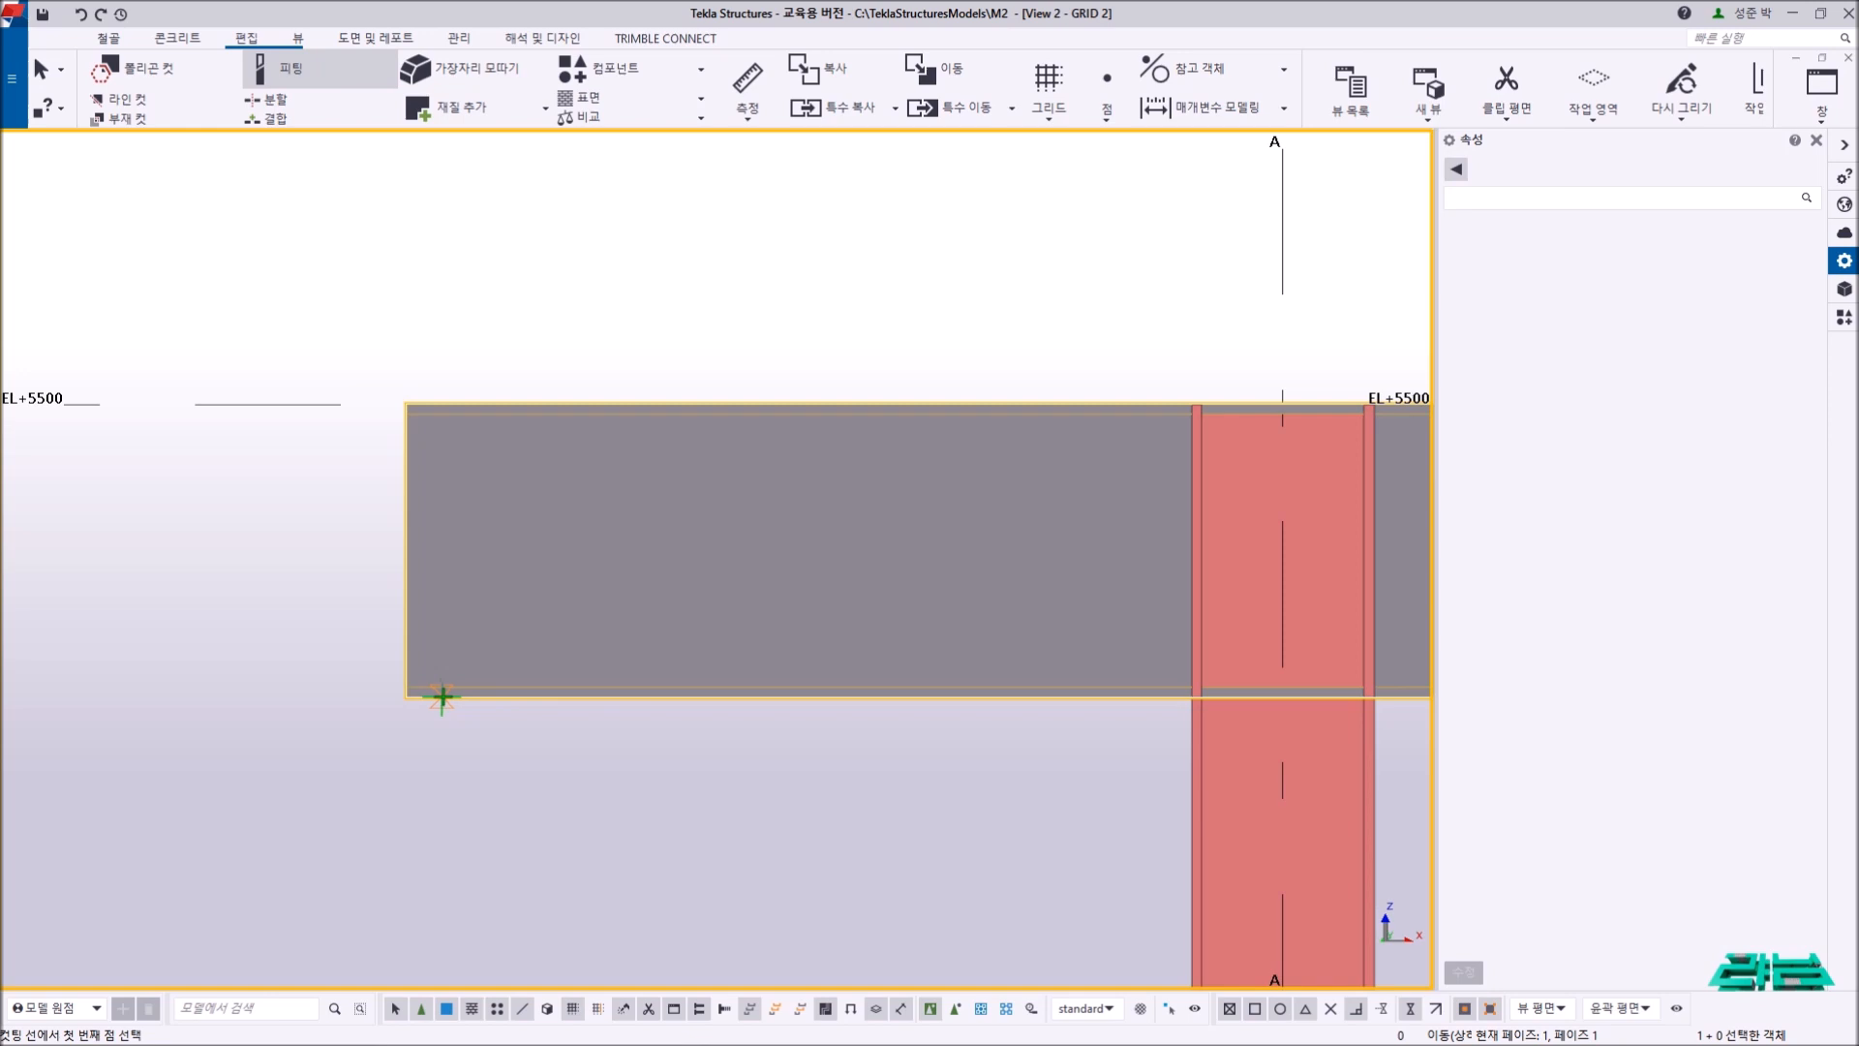
{"action": "left_click", "coordinate": [477, 697]}
{"action": "left_click", "coordinate": [625, 402]}
{"action": "right_click", "coordinate": [658, 310]}
{"action": "left_click", "coordinate": [699, 323]}
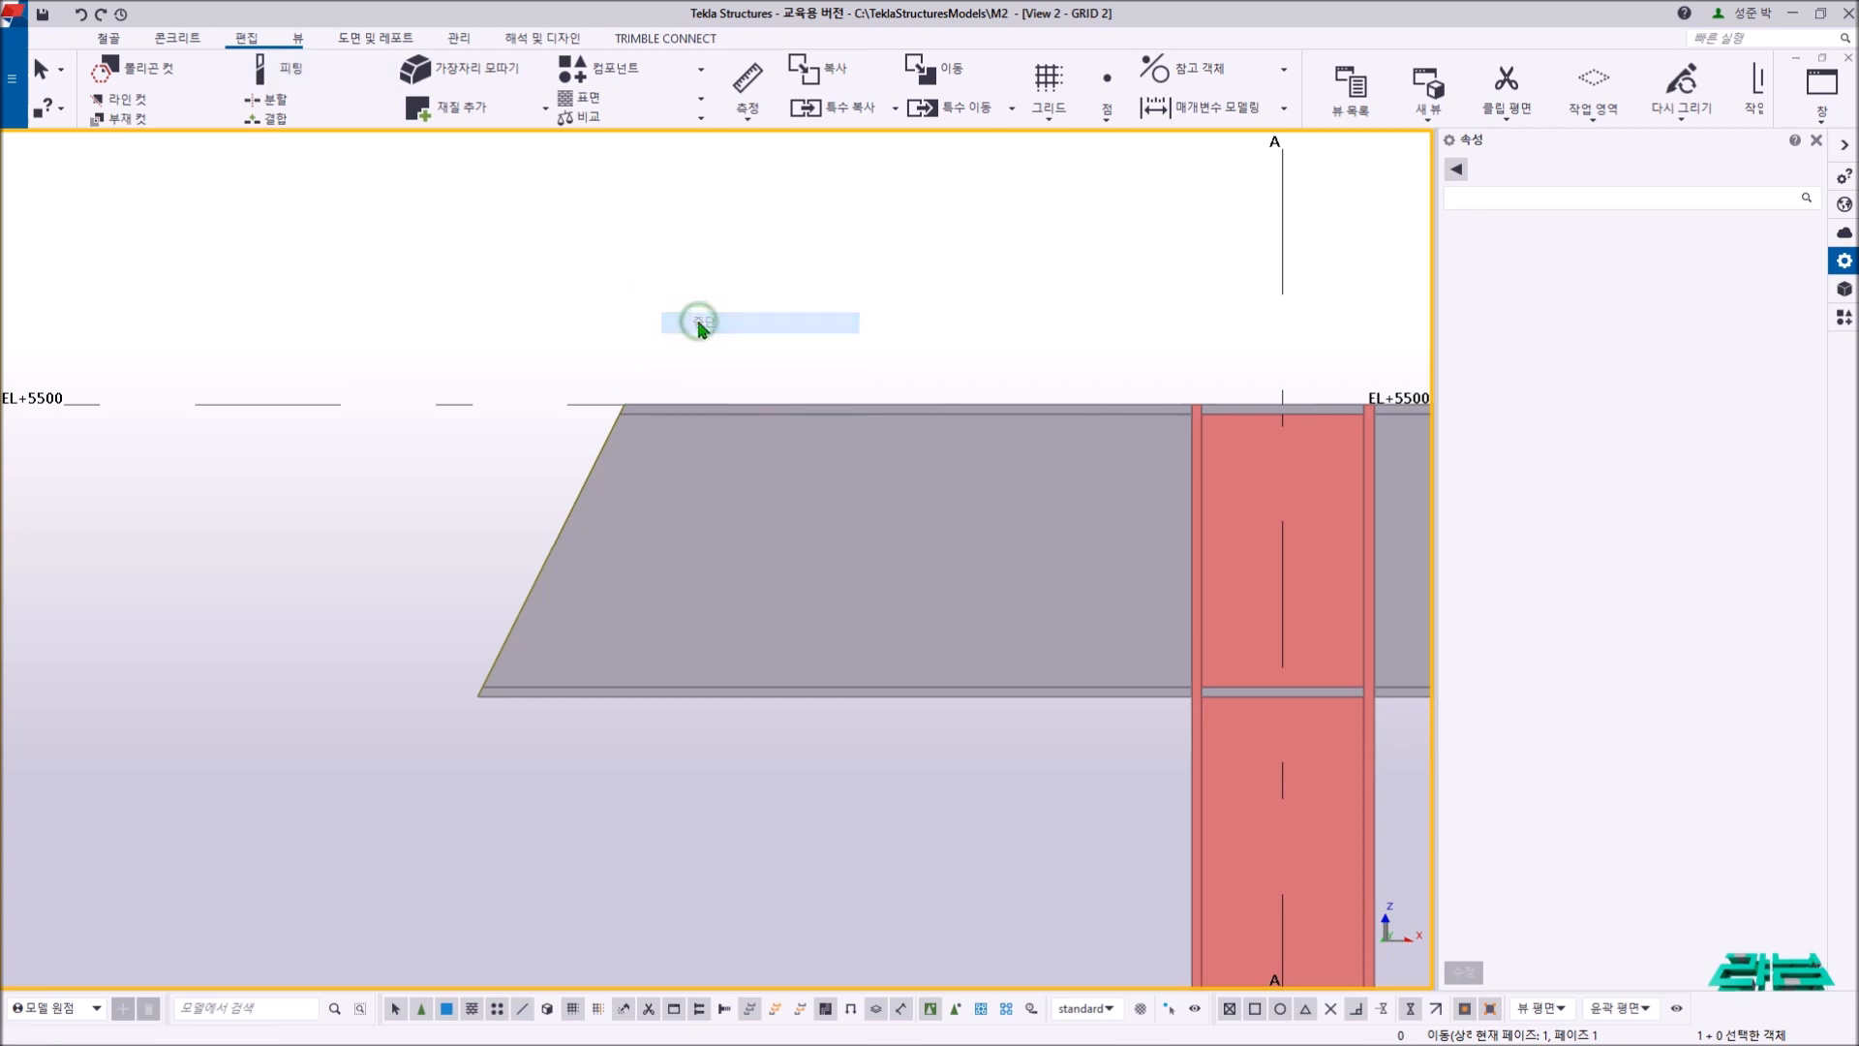
- Examine the slanted fitting plane in rotated 3D and flat elevation, and select the beam to inspect its fitted end and reference points
{"action": "left_click", "coordinate": [595, 465]}
{"action": "mouse_move", "coordinate": [597, 472]}
{"action": "middle_mouse_down", "text": "ctrl"}
{"action": "mouse_move", "coordinate": [623, 485]}
{"action": "mouse_move", "coordinate": [614, 514]}
{"action": "middle_mouse_up", "text": "ctrl"}
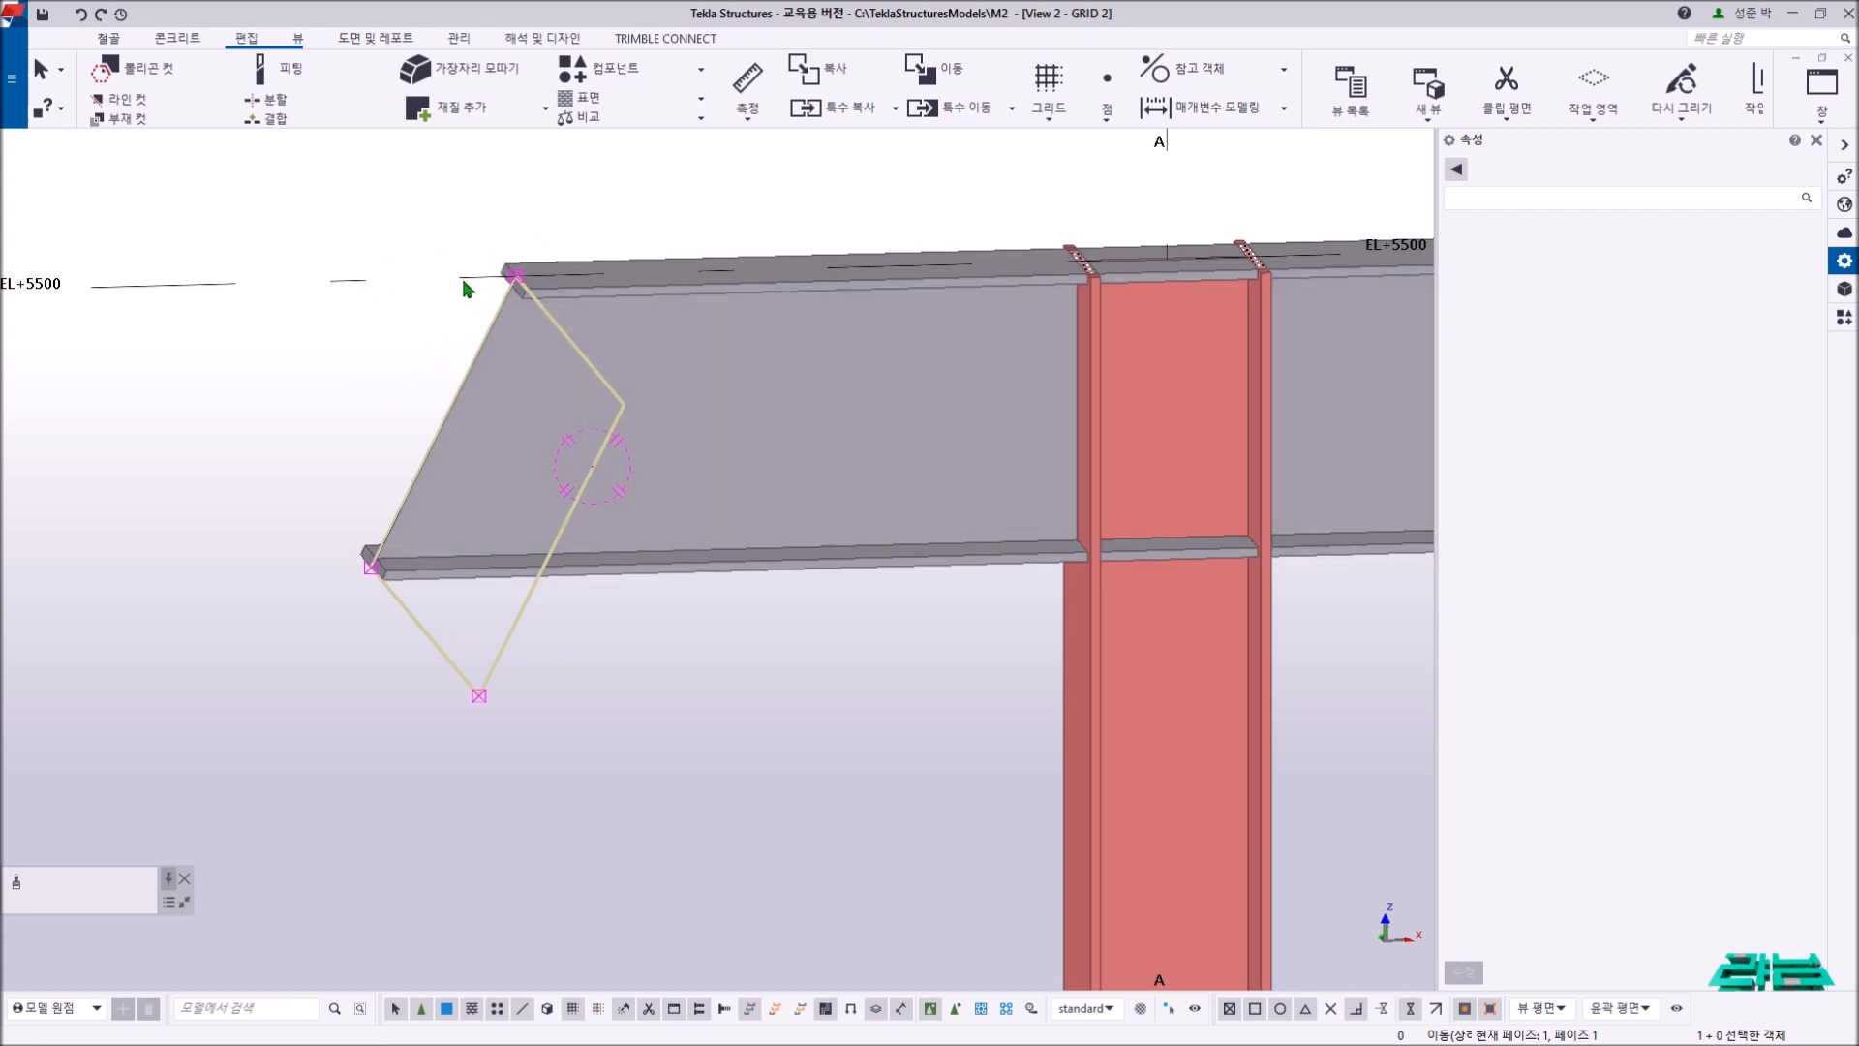
{"action": "key", "text": "ctrl+p"}
{"action": "scroll", "coordinate": [387, 378], "scroll_direction": "up", "scroll_amount": 6}
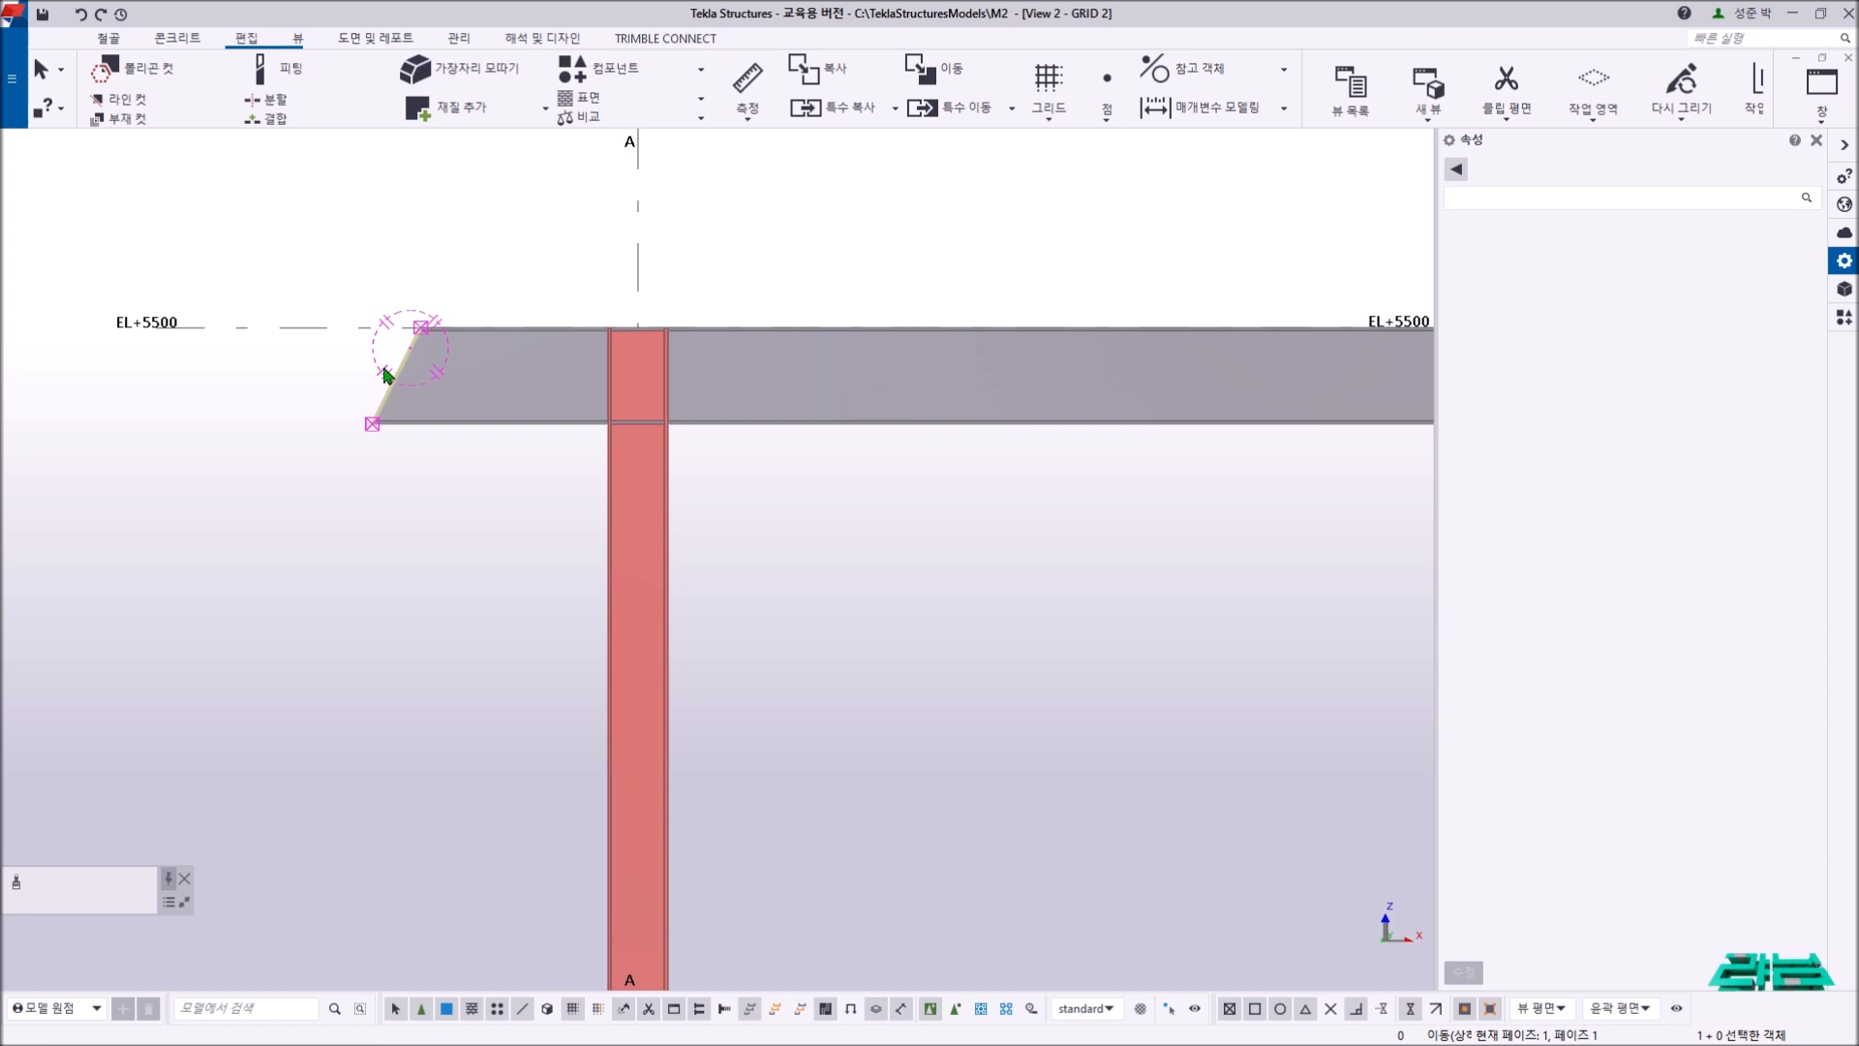
{"action": "left_click", "coordinate": [419, 436]}
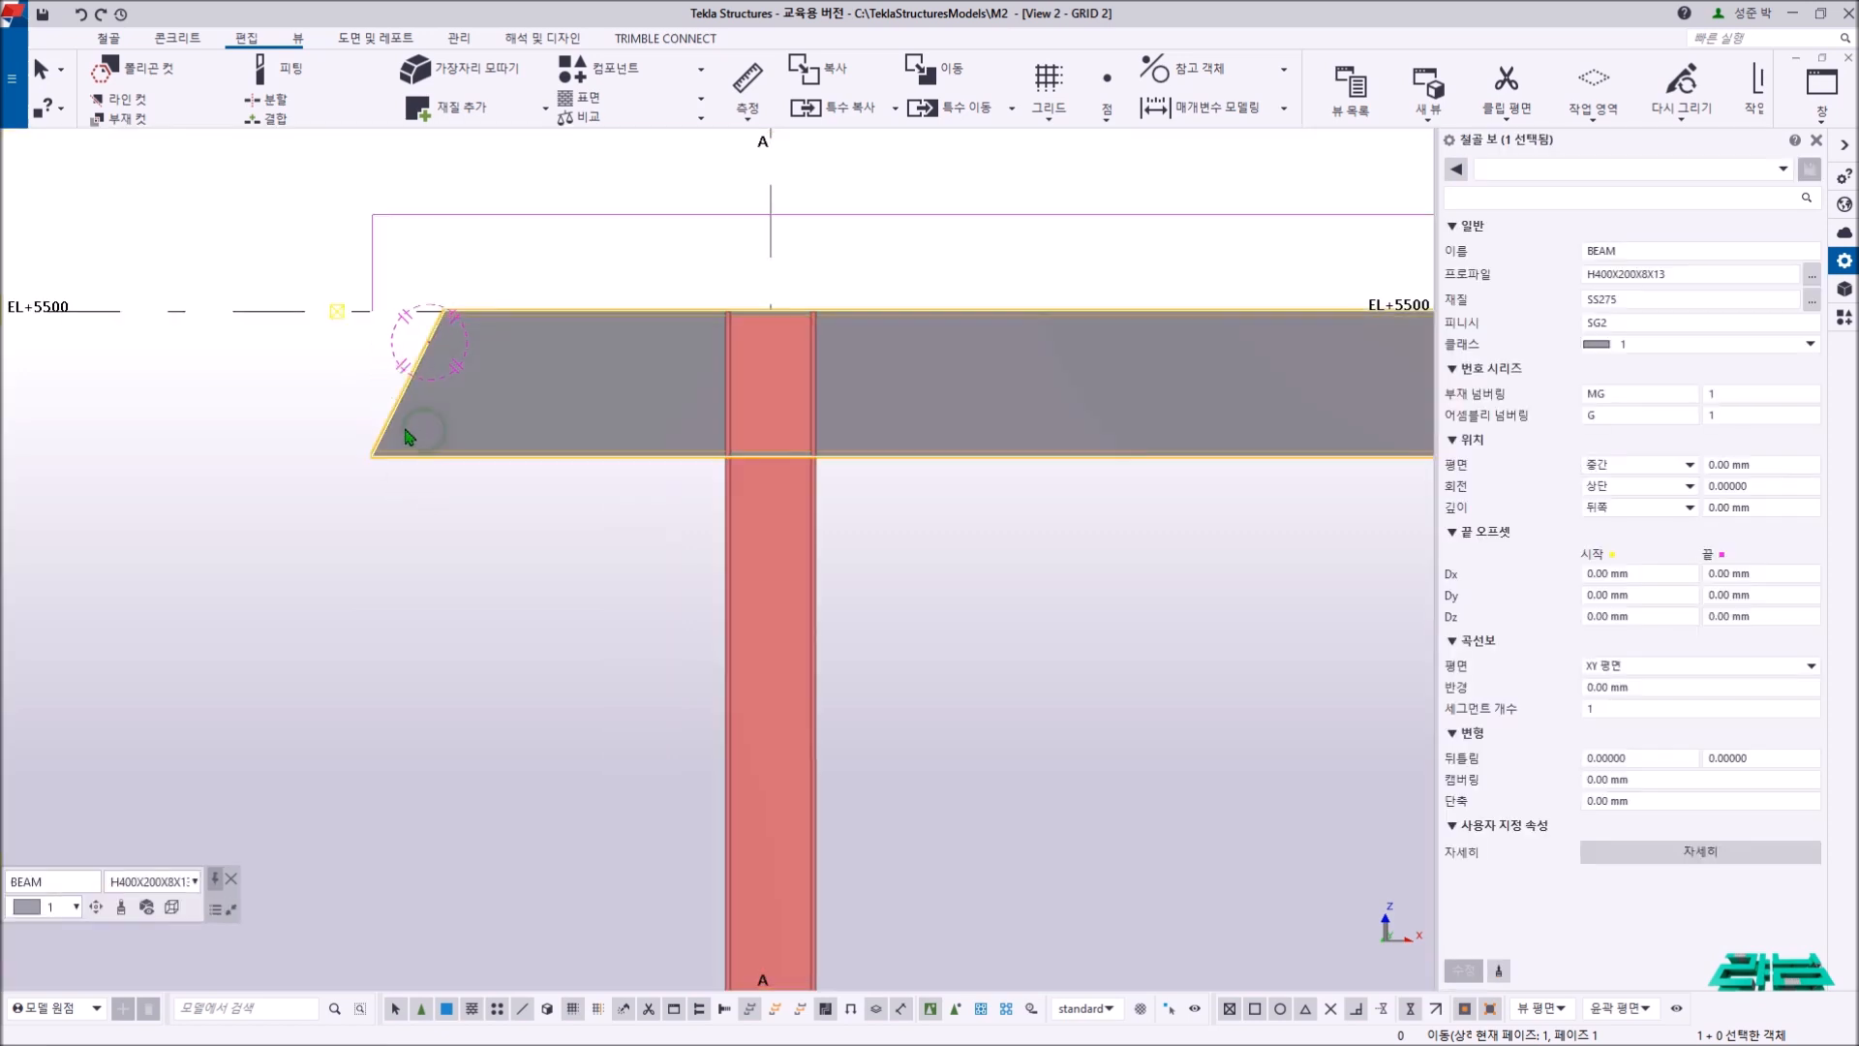
{"action": "middle_click_drag", "start_coordinate": [376, 396], "coordinate": [463, 426]}
{"action": "scroll", "coordinate": [426, 383], "scroll_direction": "up", "scroll_amount": 2}
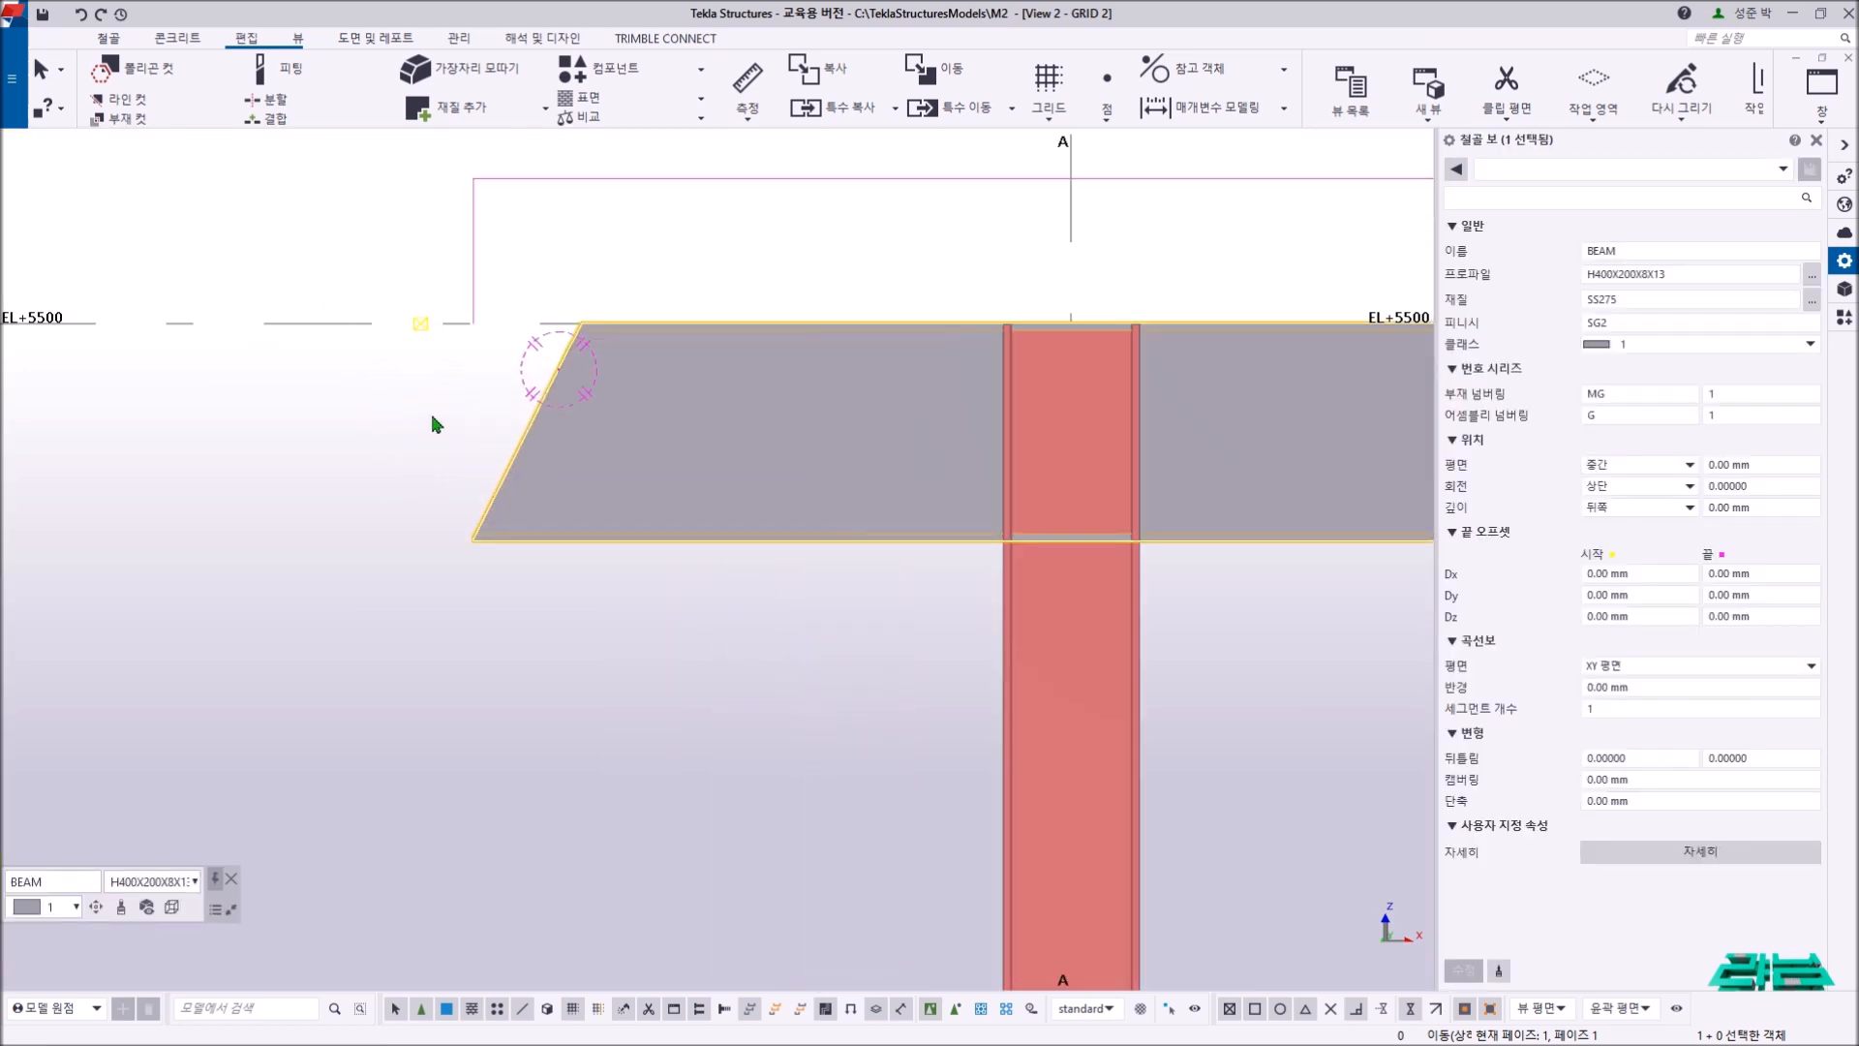
- Fit the beam's end at grid B to a slanted line between its top and bottom edges, and delete that fitting
{"action": "left_click", "coordinate": [529, 410]}
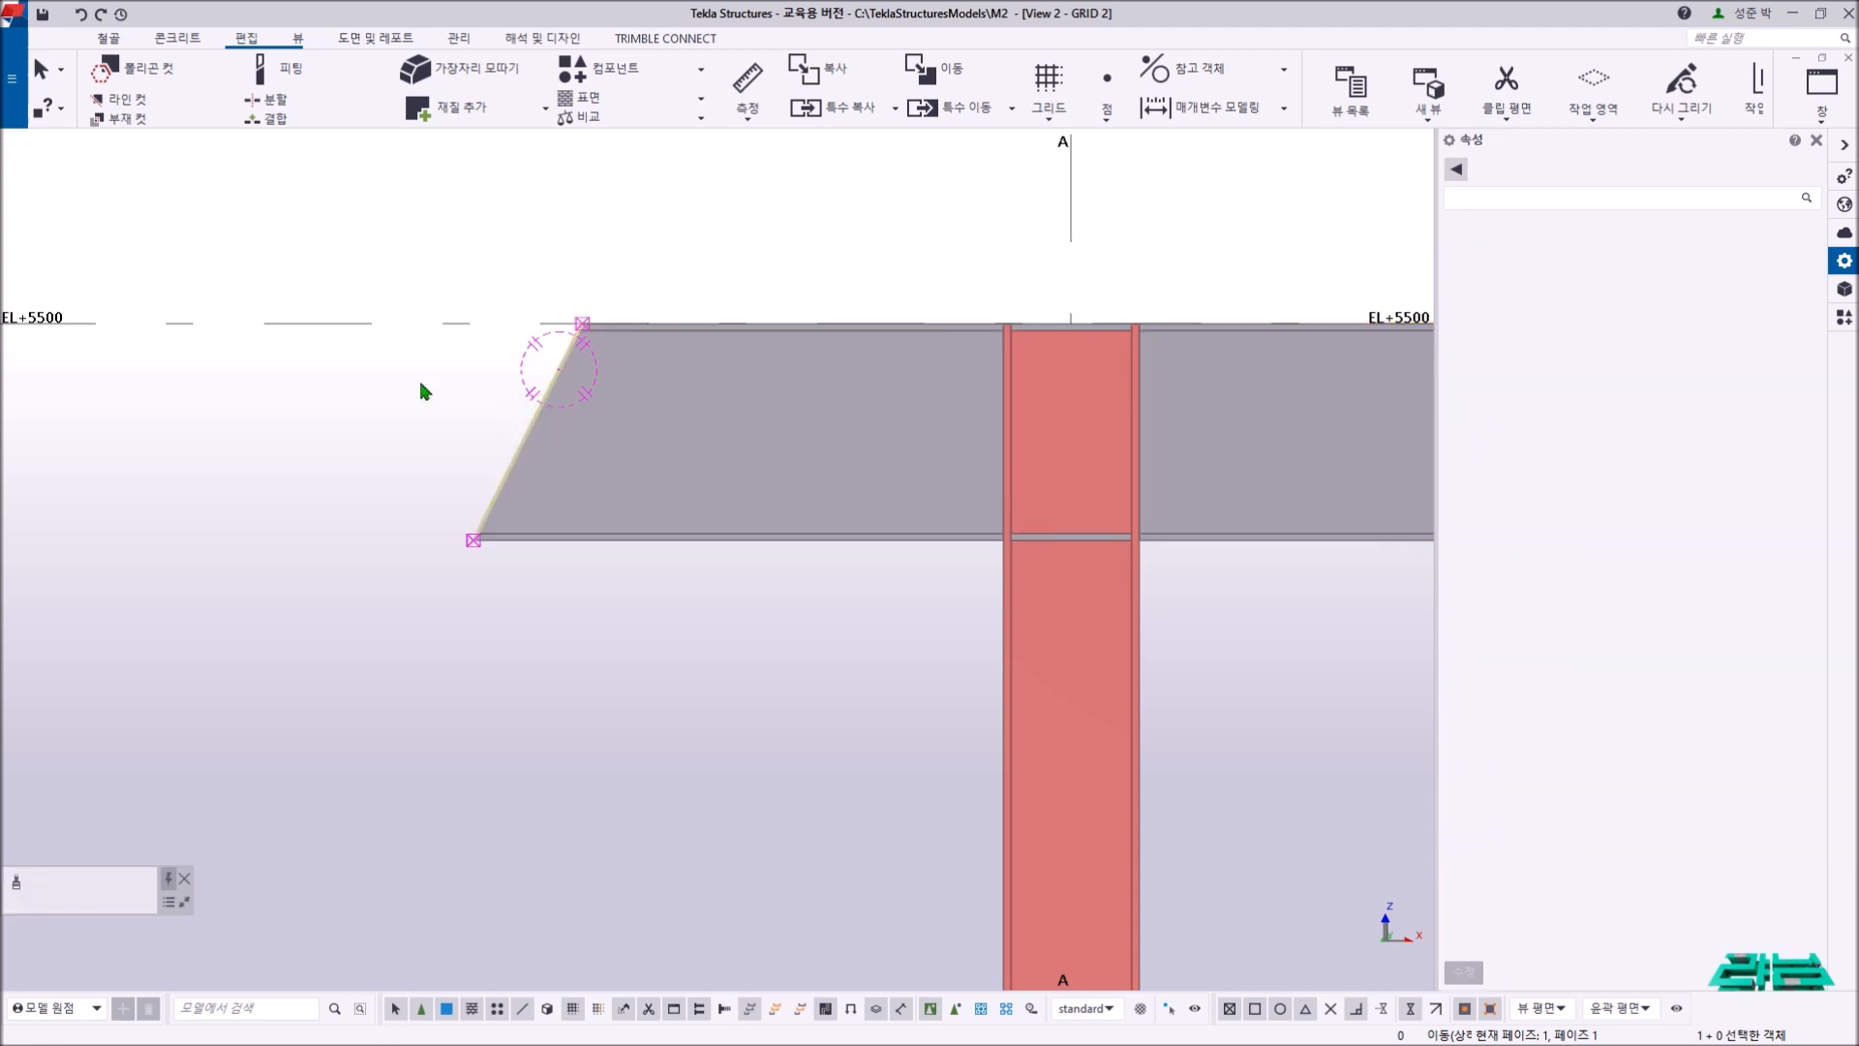
{"action": "scroll", "coordinate": [295, 513], "scroll_direction": "down", "scroll_amount": 5}
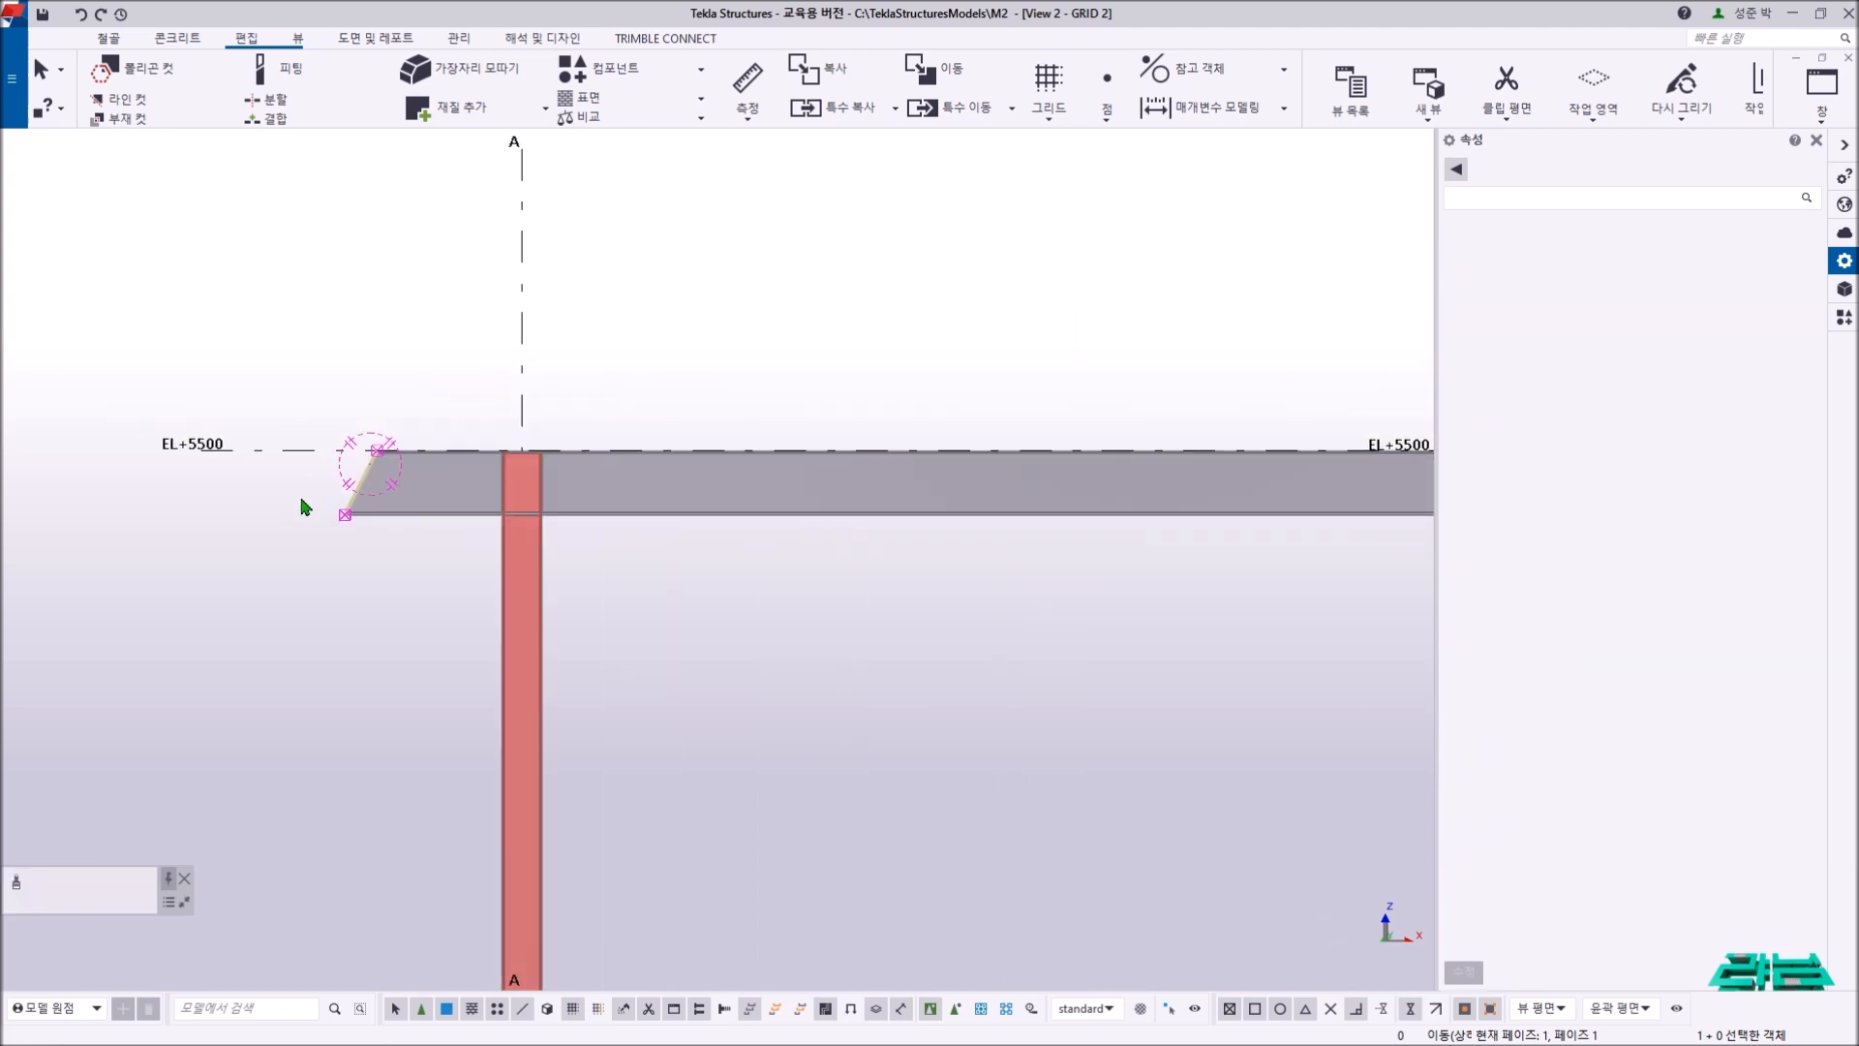
{"action": "scroll", "coordinate": [305, 507], "scroll_direction": "down", "scroll_amount": 3}
{"action": "left_click", "coordinate": [278, 70]}
{"action": "scroll", "coordinate": [804, 513], "scroll_direction": "up", "scroll_amount": 5}
{"action": "left_click", "coordinate": [823, 487]}
{"action": "left_click", "coordinate": [810, 498]}
{"action": "scroll", "coordinate": [842, 398], "scroll_direction": "up", "scroll_amount": 3}
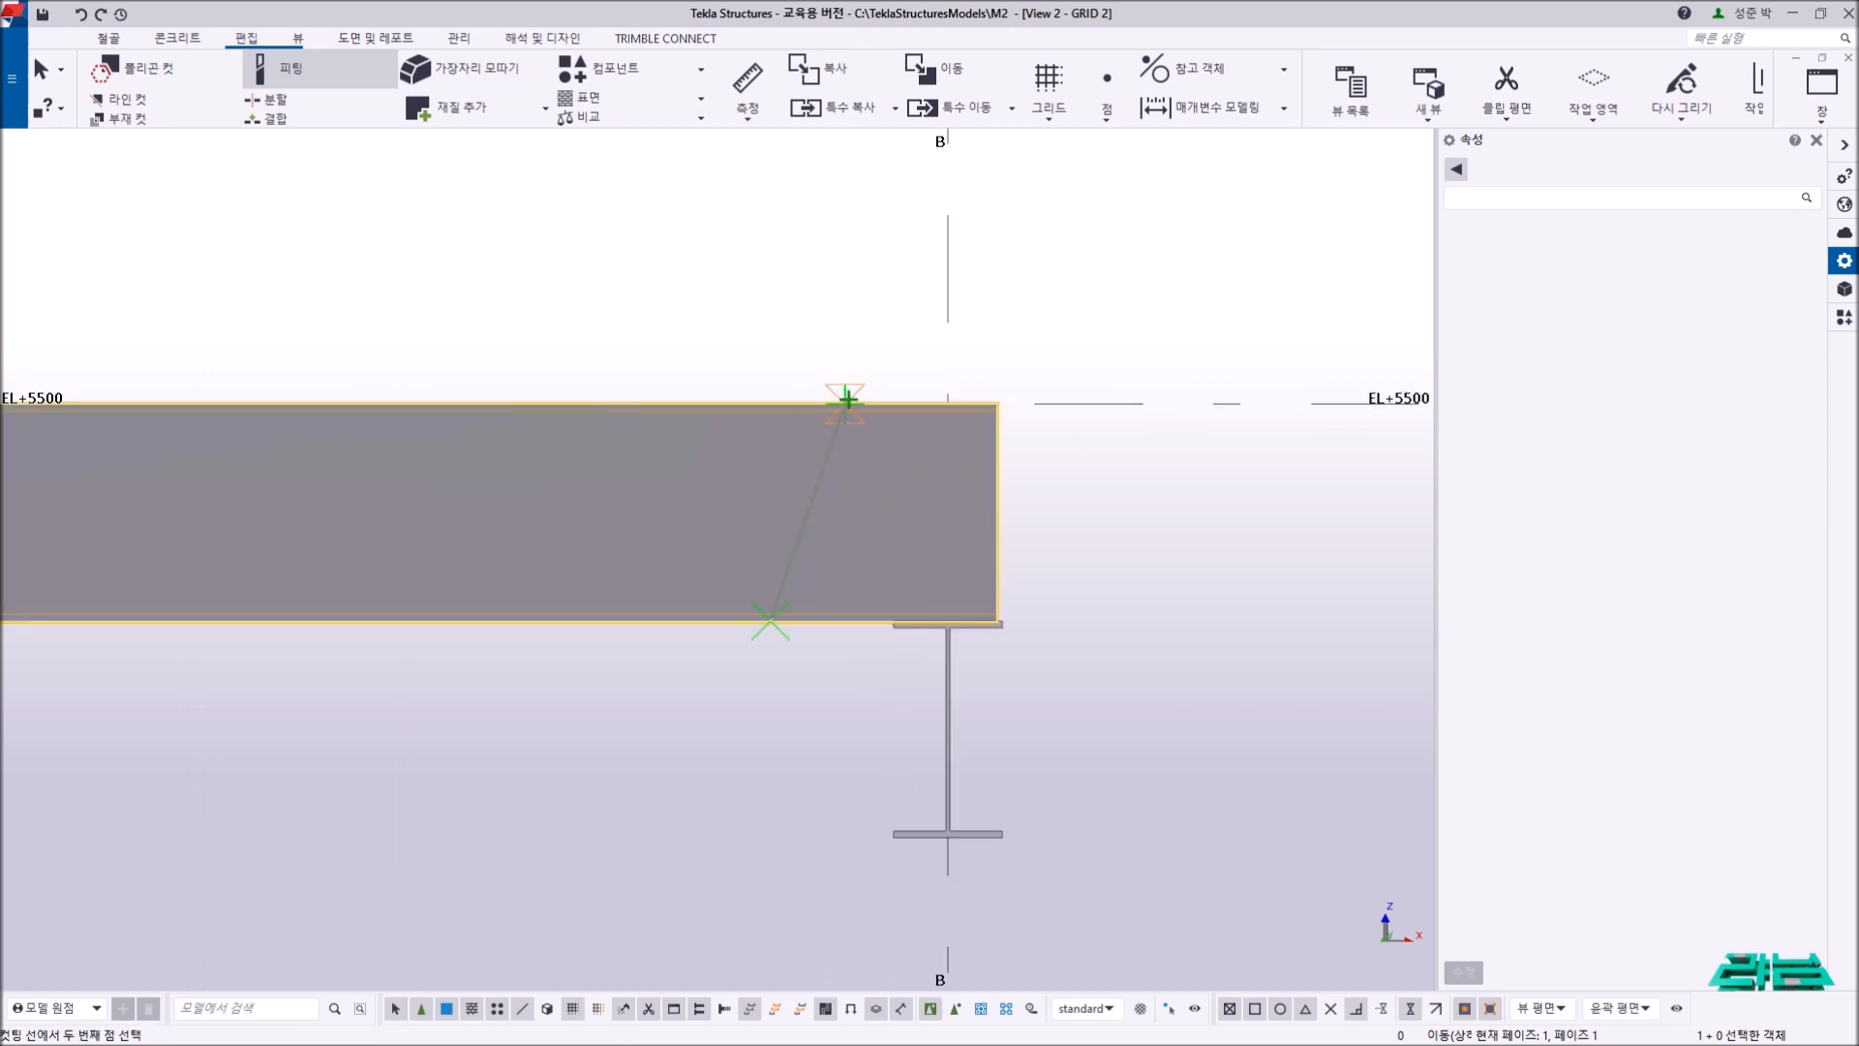
{"action": "left_click", "coordinate": [861, 400]}
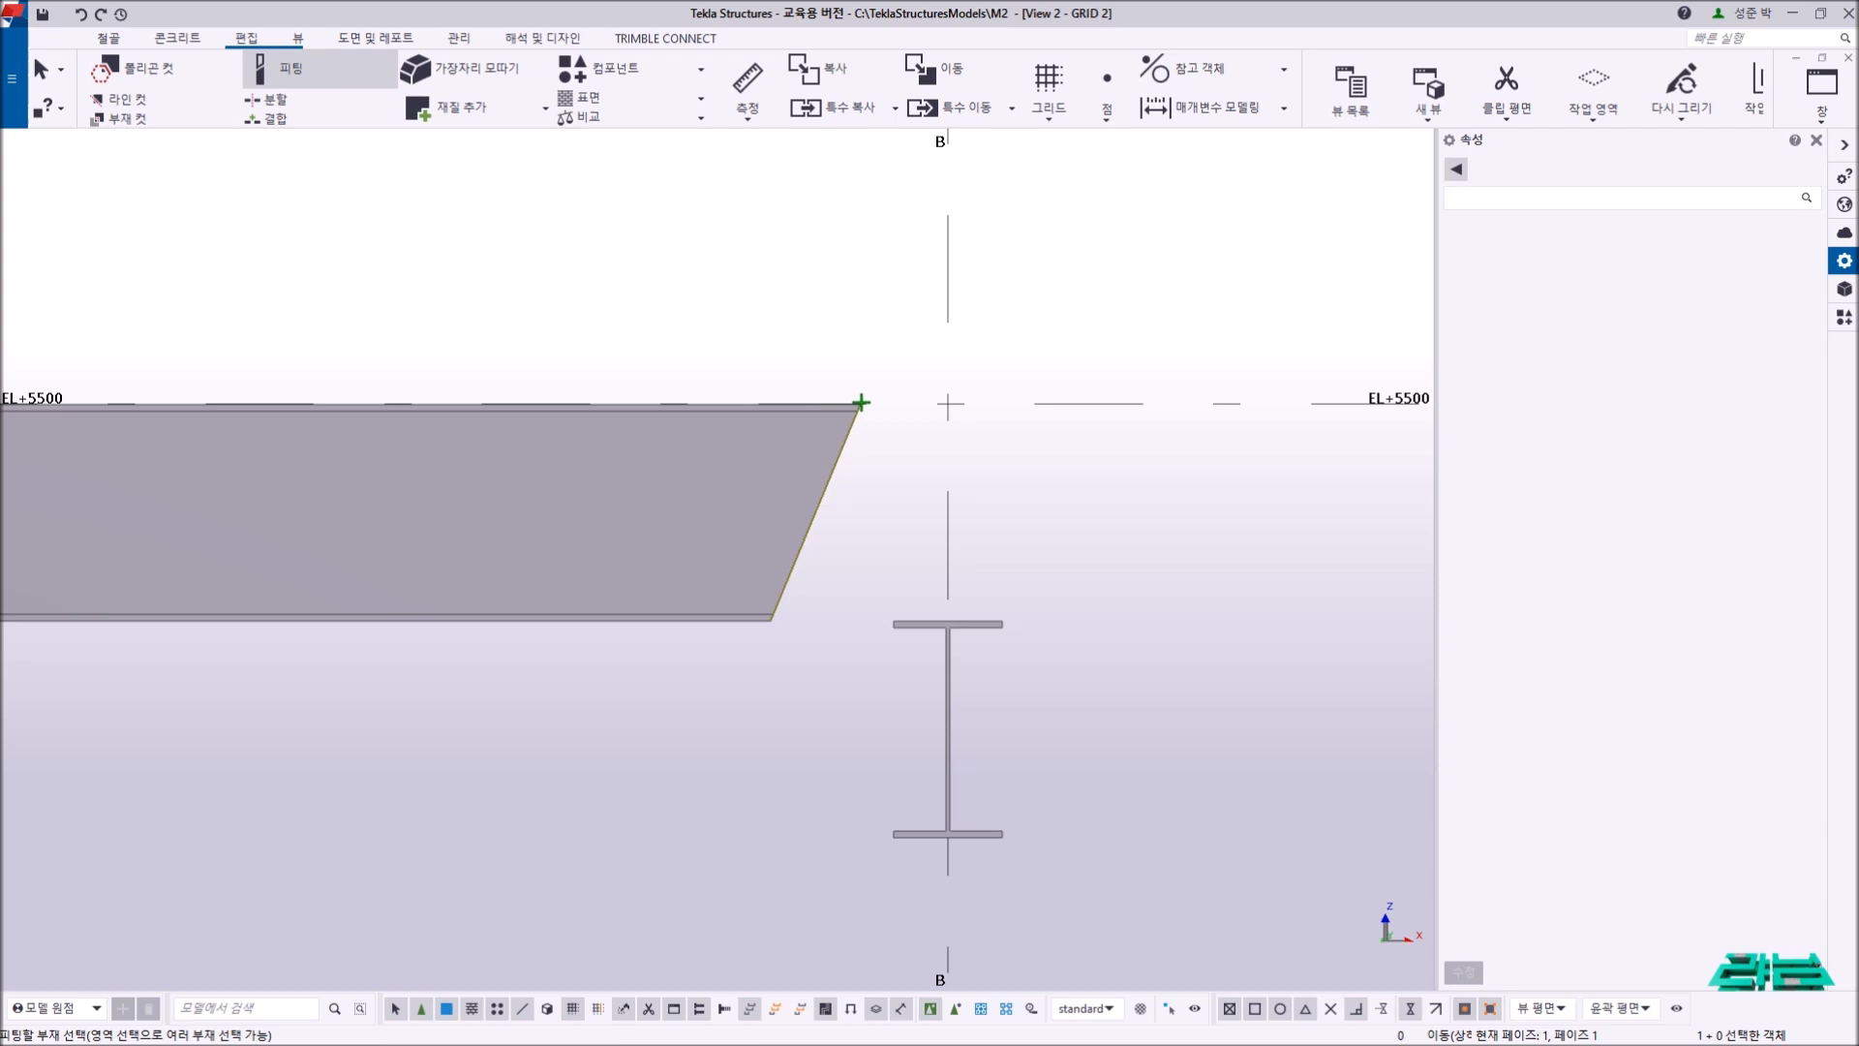
{"action": "right_click", "coordinate": [869, 339]}
{"action": "left_click", "coordinate": [884, 349]}
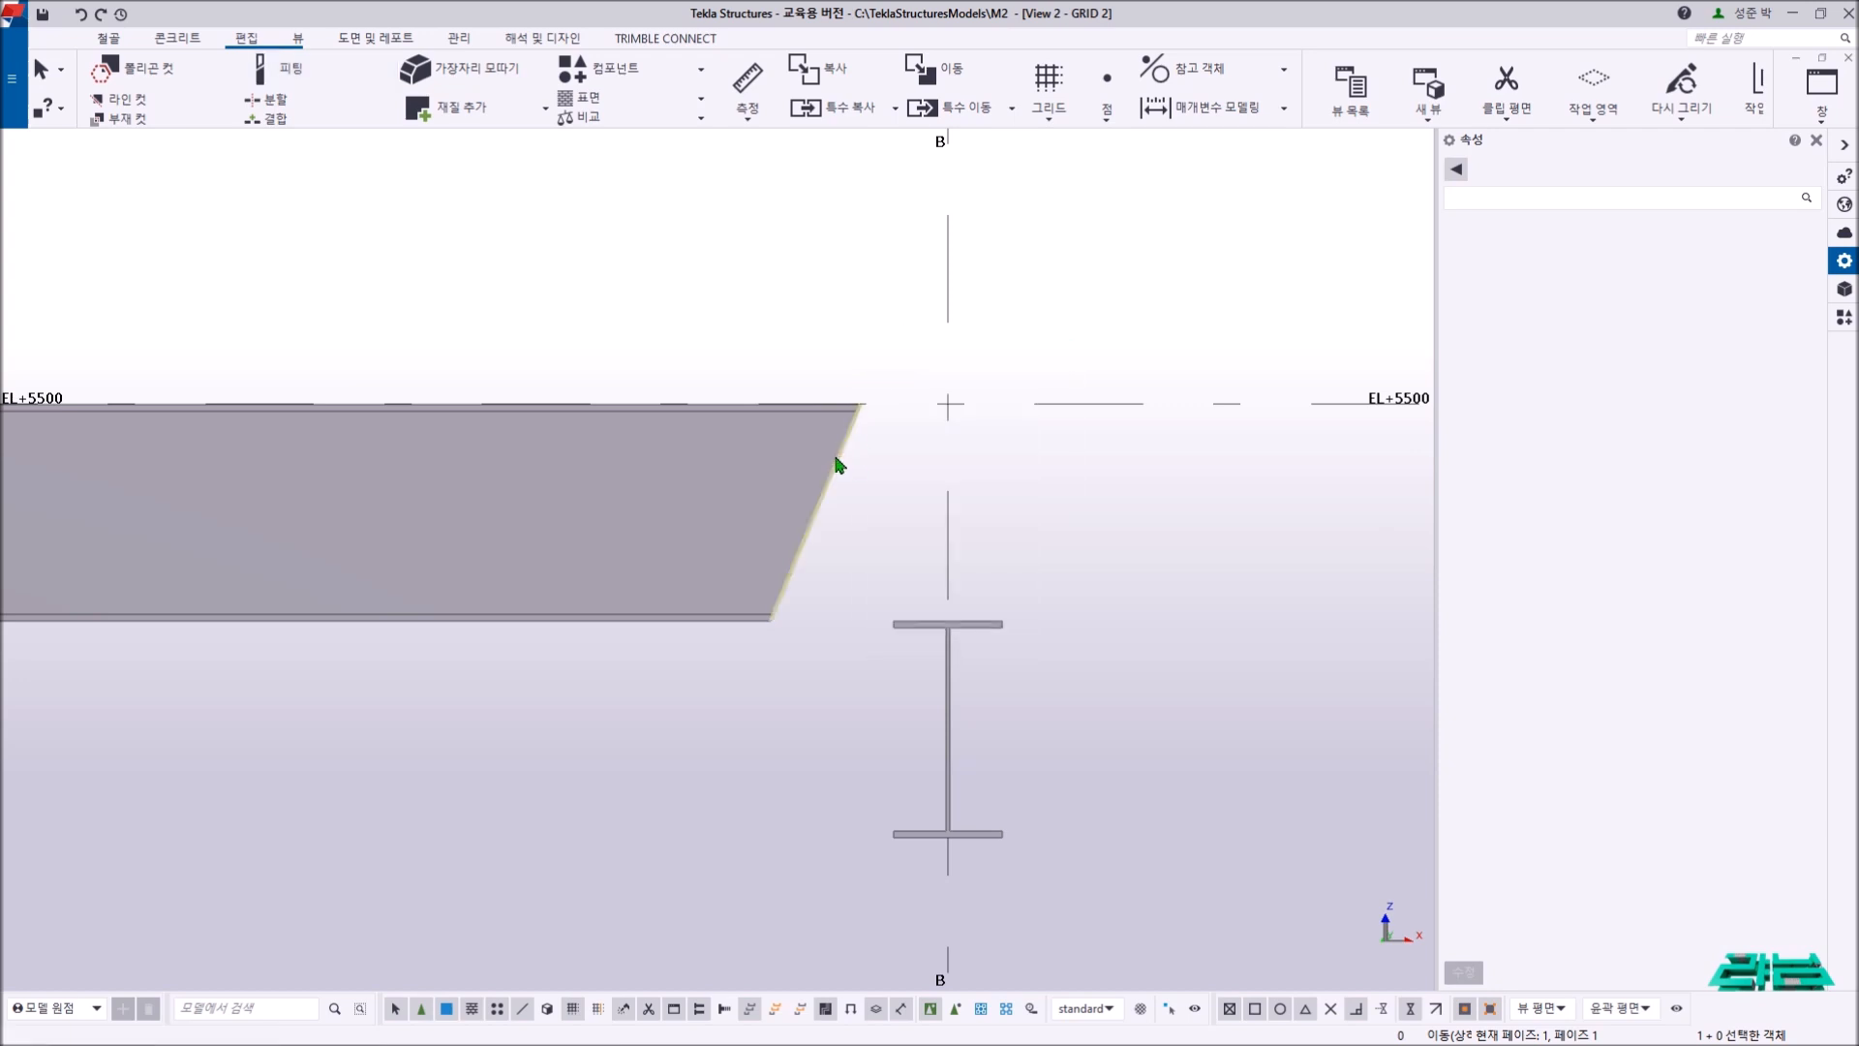
{"action": "left_click", "coordinate": [836, 459]}
{"action": "key", "text": "Delete"}
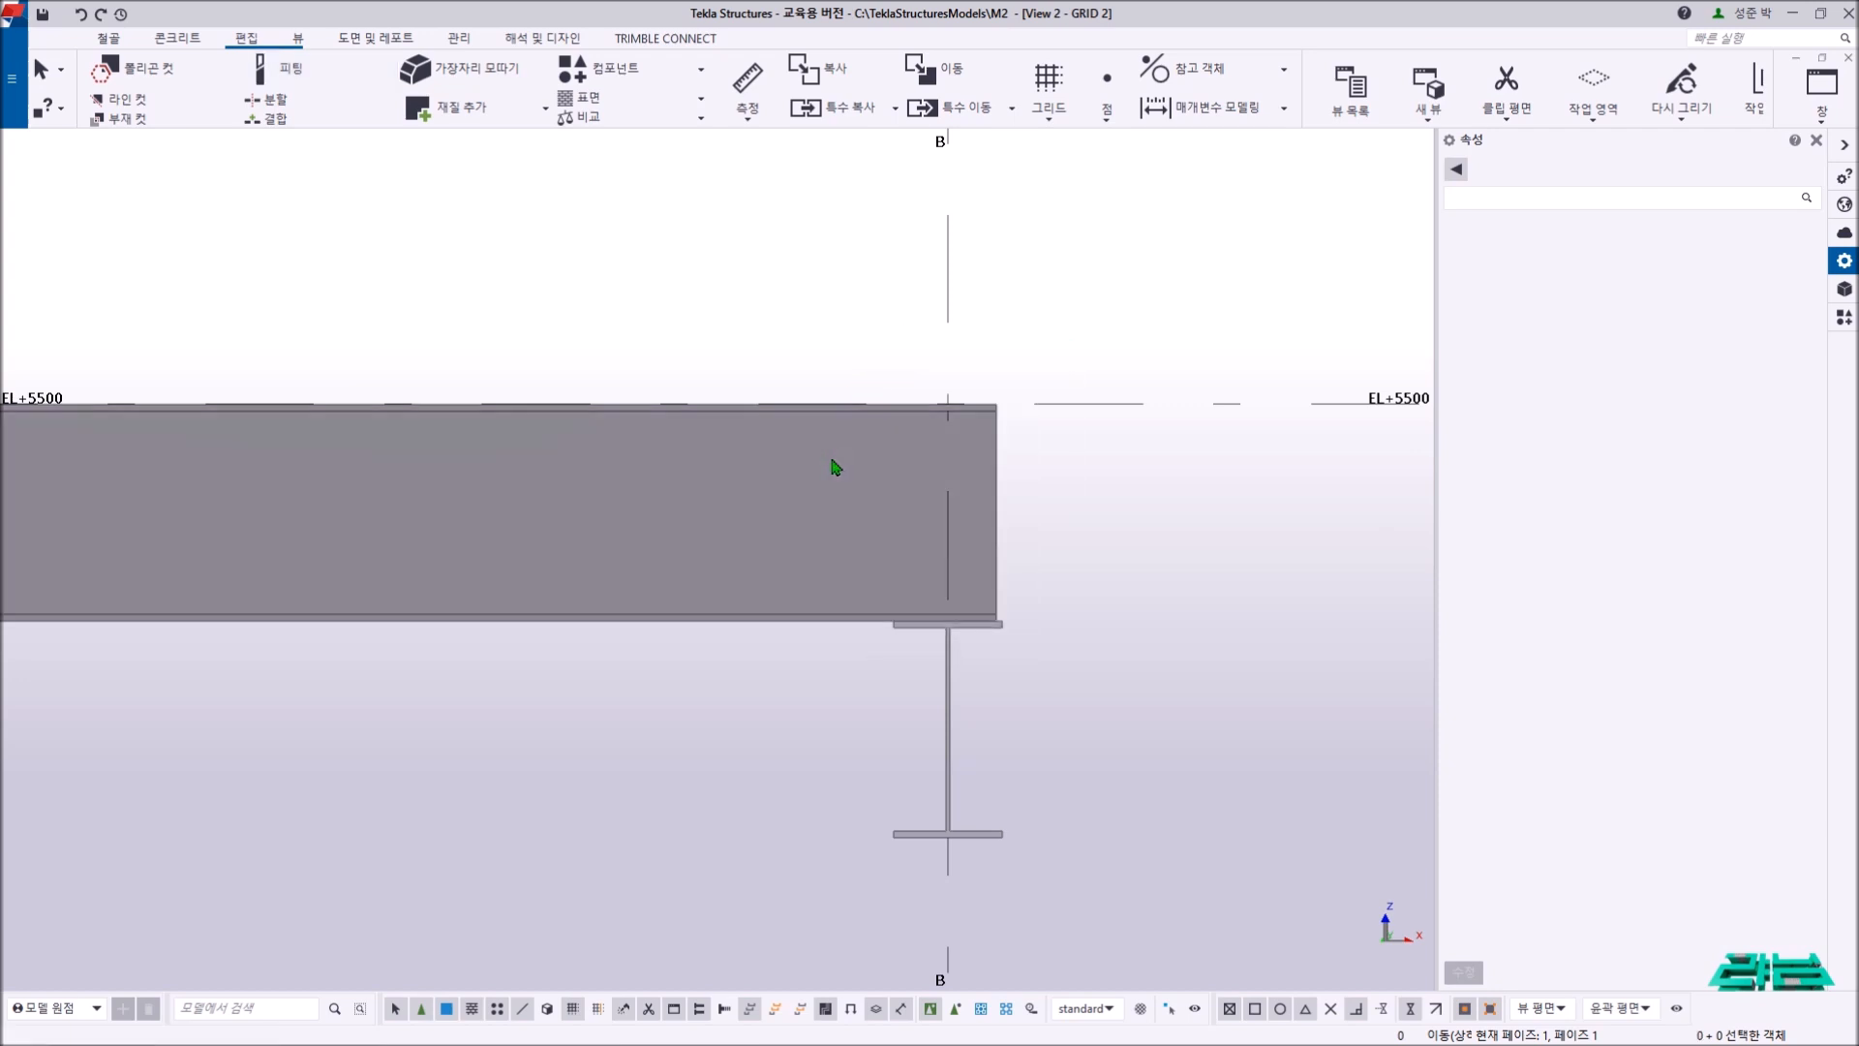
- Delete the slanted fitting at the beam's free end beyond grid A and undo the deletion
{"action": "scroll", "coordinate": [838, 465], "scroll_direction": "down", "scroll_amount": 8}
{"action": "middle_click_drag", "start_coordinate": [514, 498], "coordinate": [772, 503]}
{"action": "scroll", "coordinate": [439, 494], "scroll_direction": "up", "scroll_amount": 5}
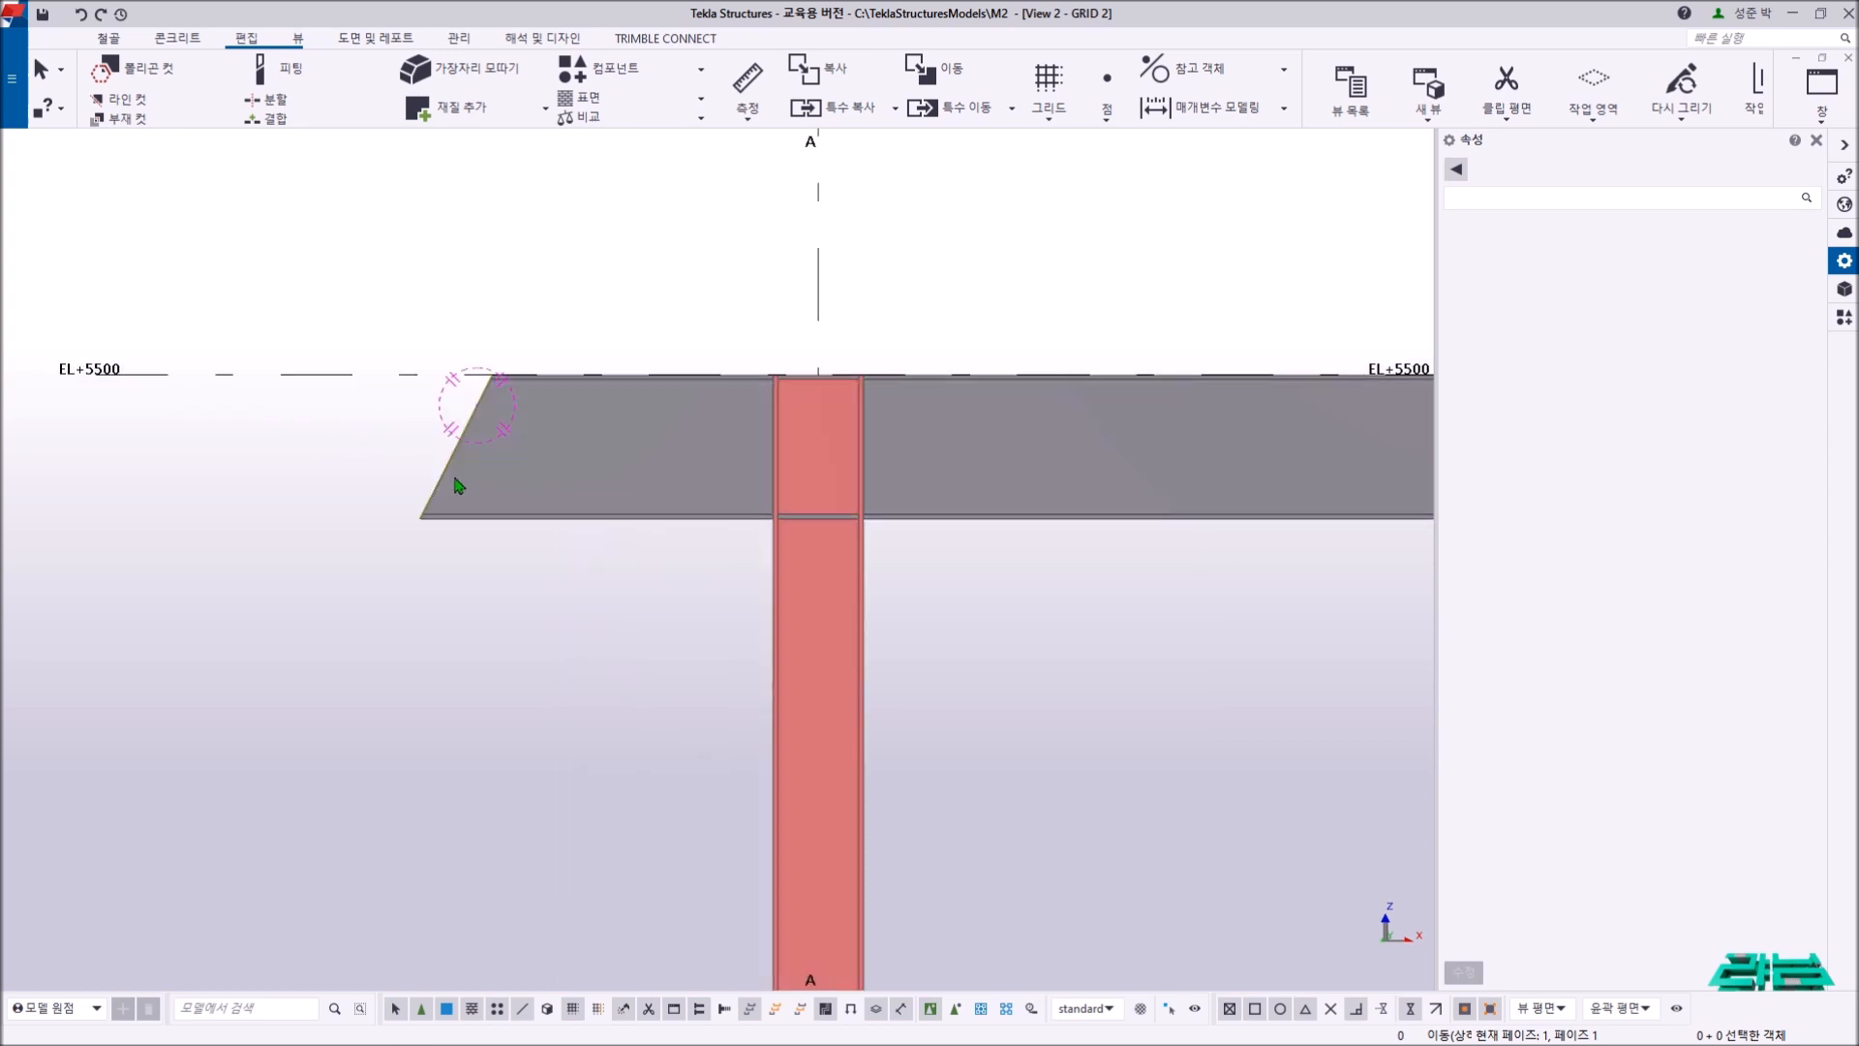
{"action": "left_click", "coordinate": [467, 436]}
{"action": "middle_click_drag", "start_coordinate": [466, 436], "coordinate": [385, 511], "text": "ctrl"}
{"action": "left_click", "coordinate": [381, 506]}
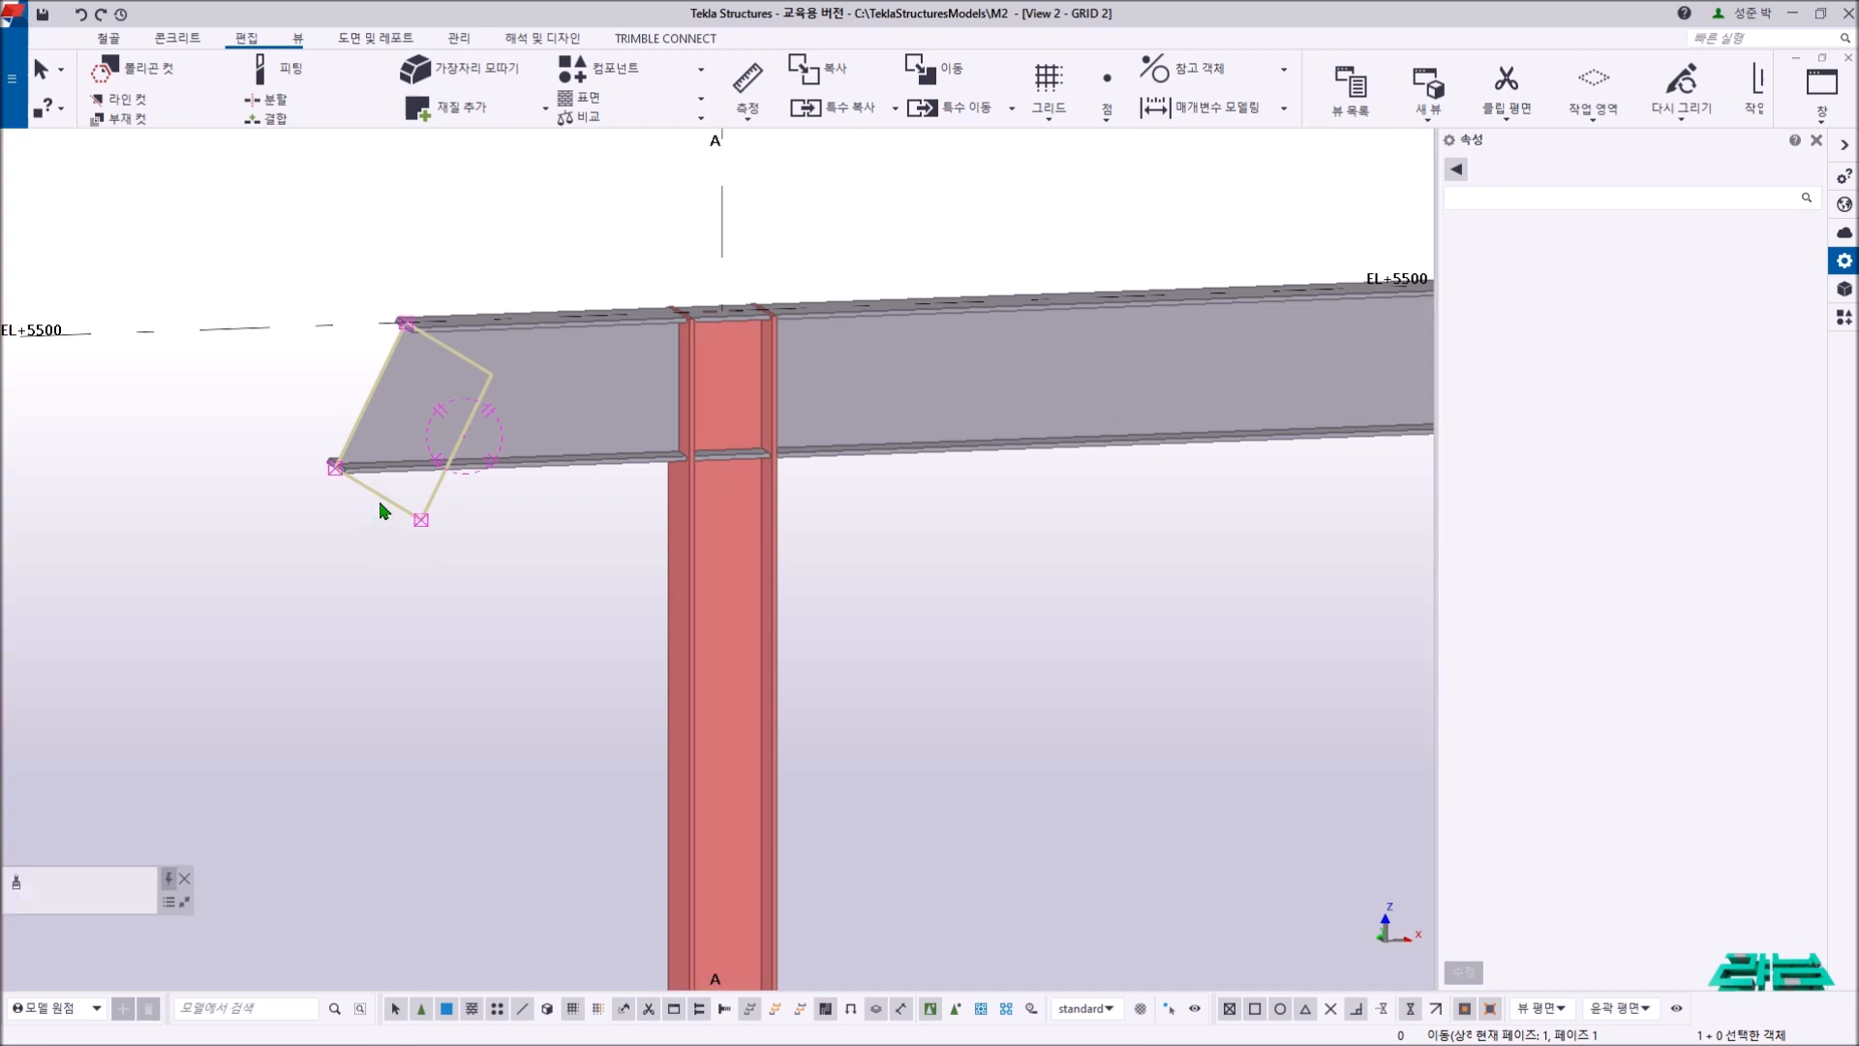
{"action": "key", "text": "Delete"}
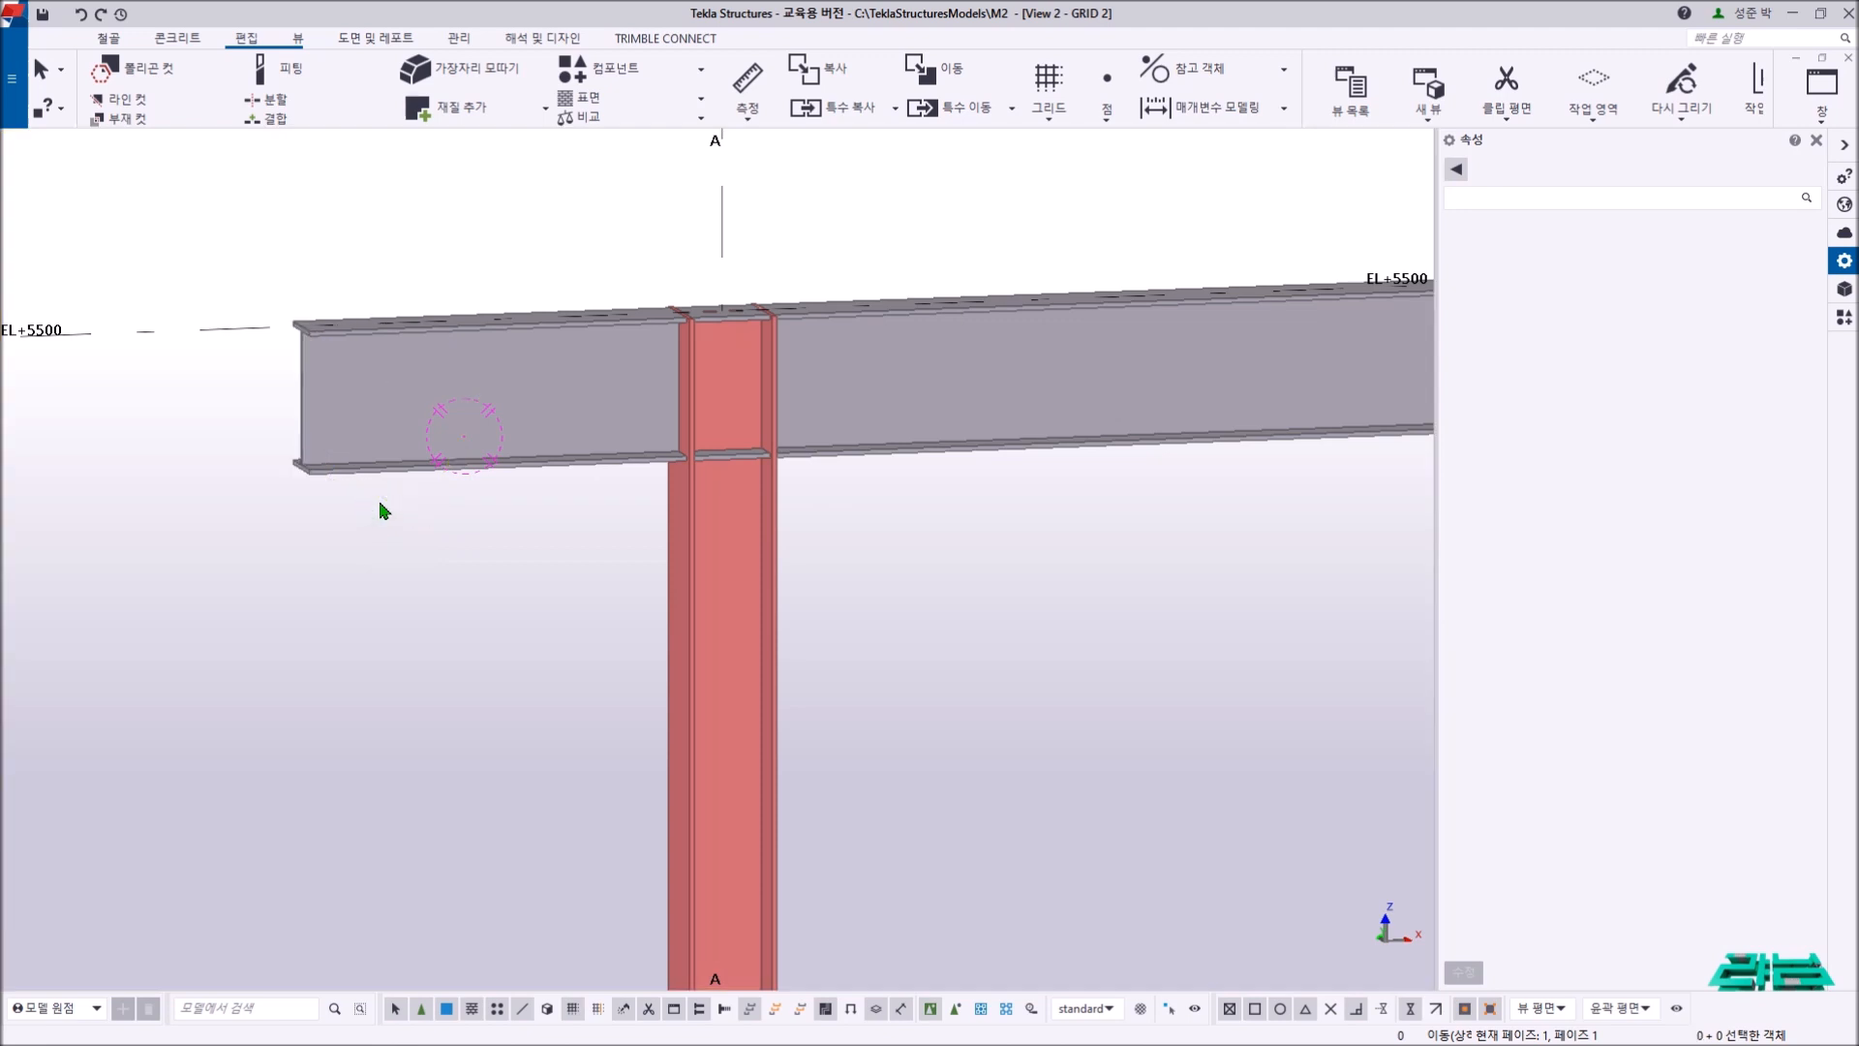
{"action": "key", "text": "ctrl+z"}
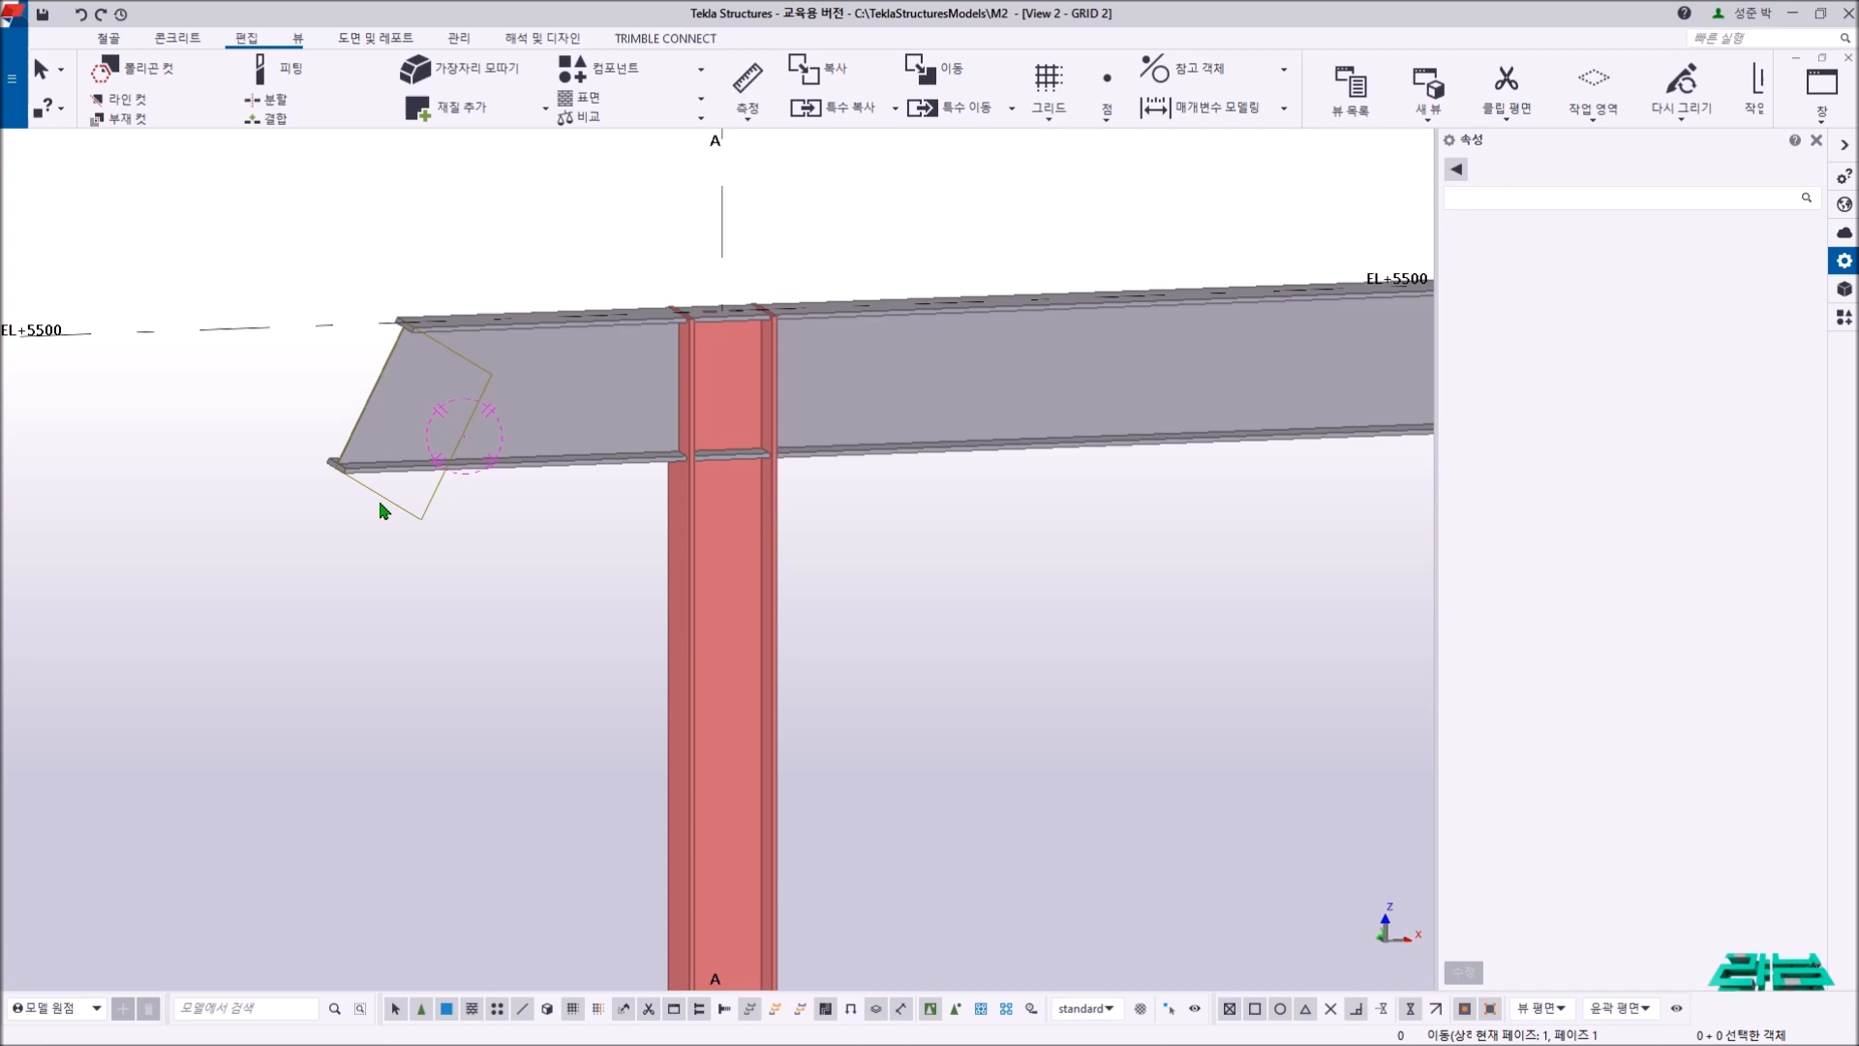
- Delete the slanted fitting at the beam's free end beyond grid A in the GRID 2 view
{"action": "key", "text": "ctrl+p"}
{"action": "scroll", "coordinate": [254, 392], "scroll_direction": "up", "scroll_amount": 5}
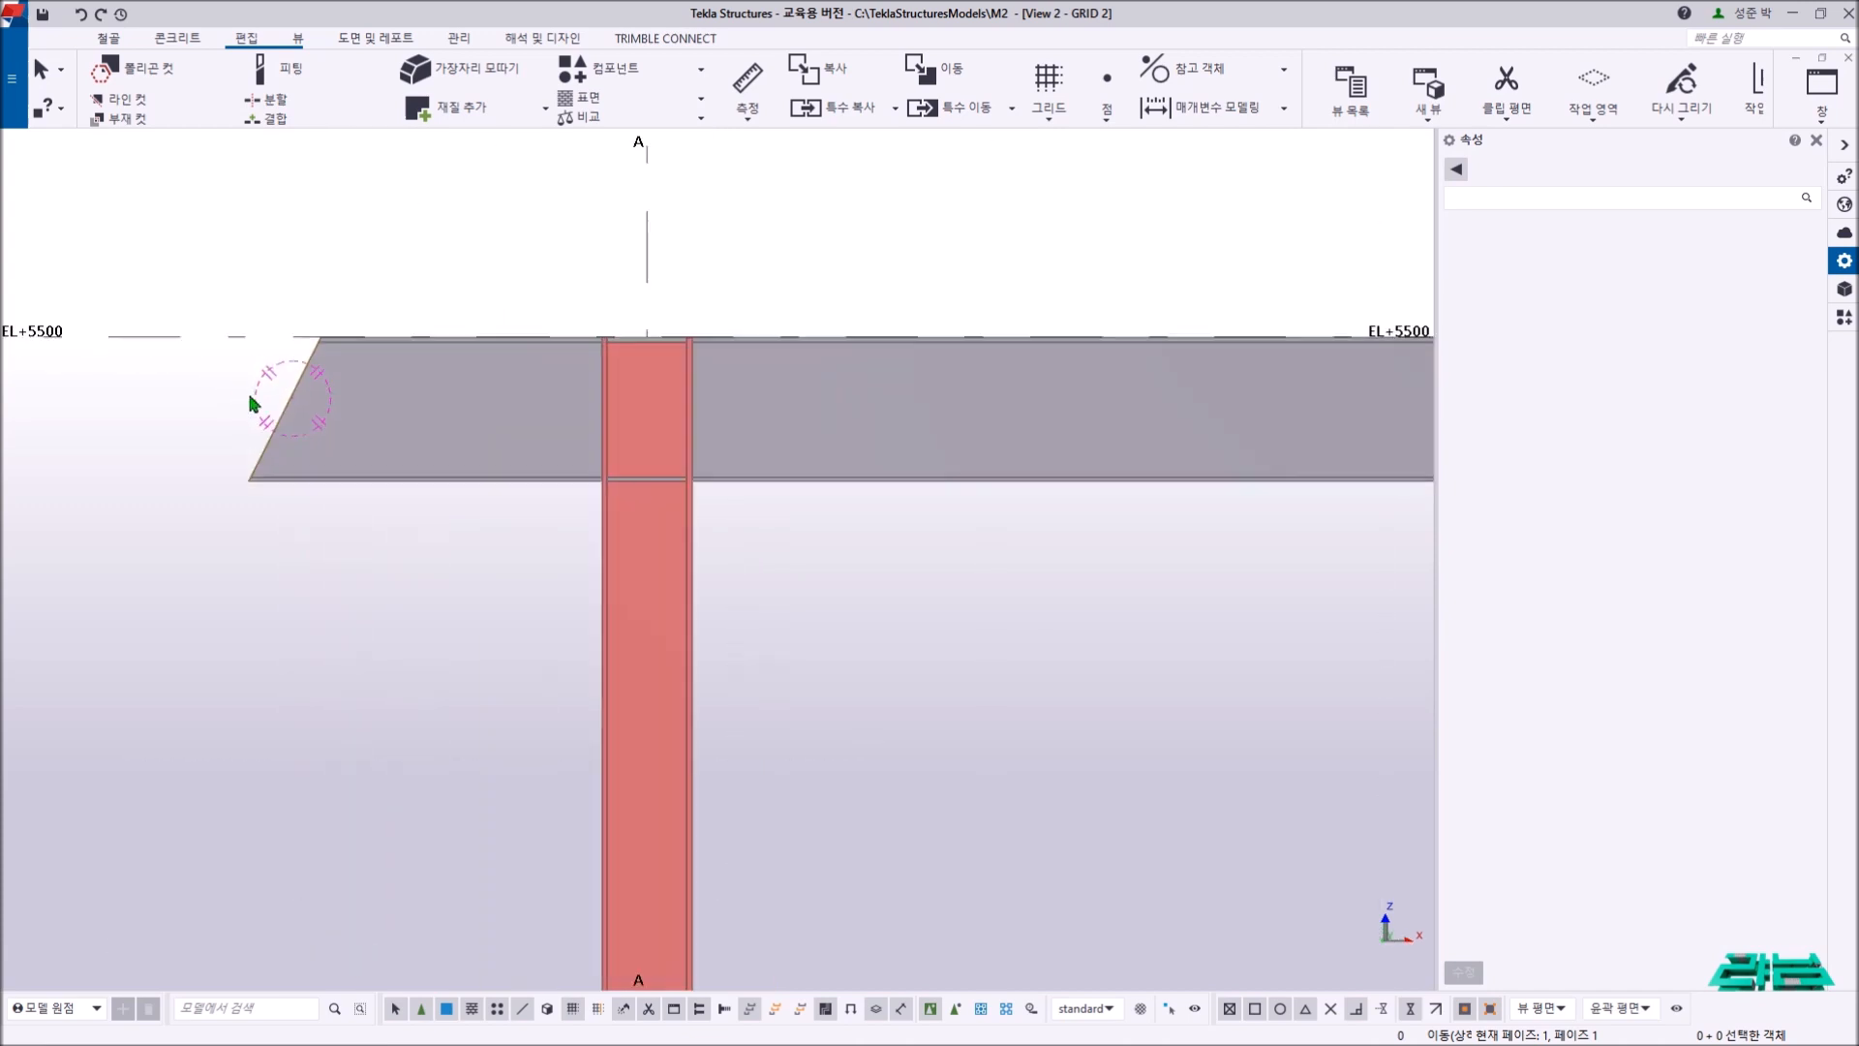
{"action": "middle_click_drag", "start_coordinate": [271, 416], "coordinate": [322, 394]}
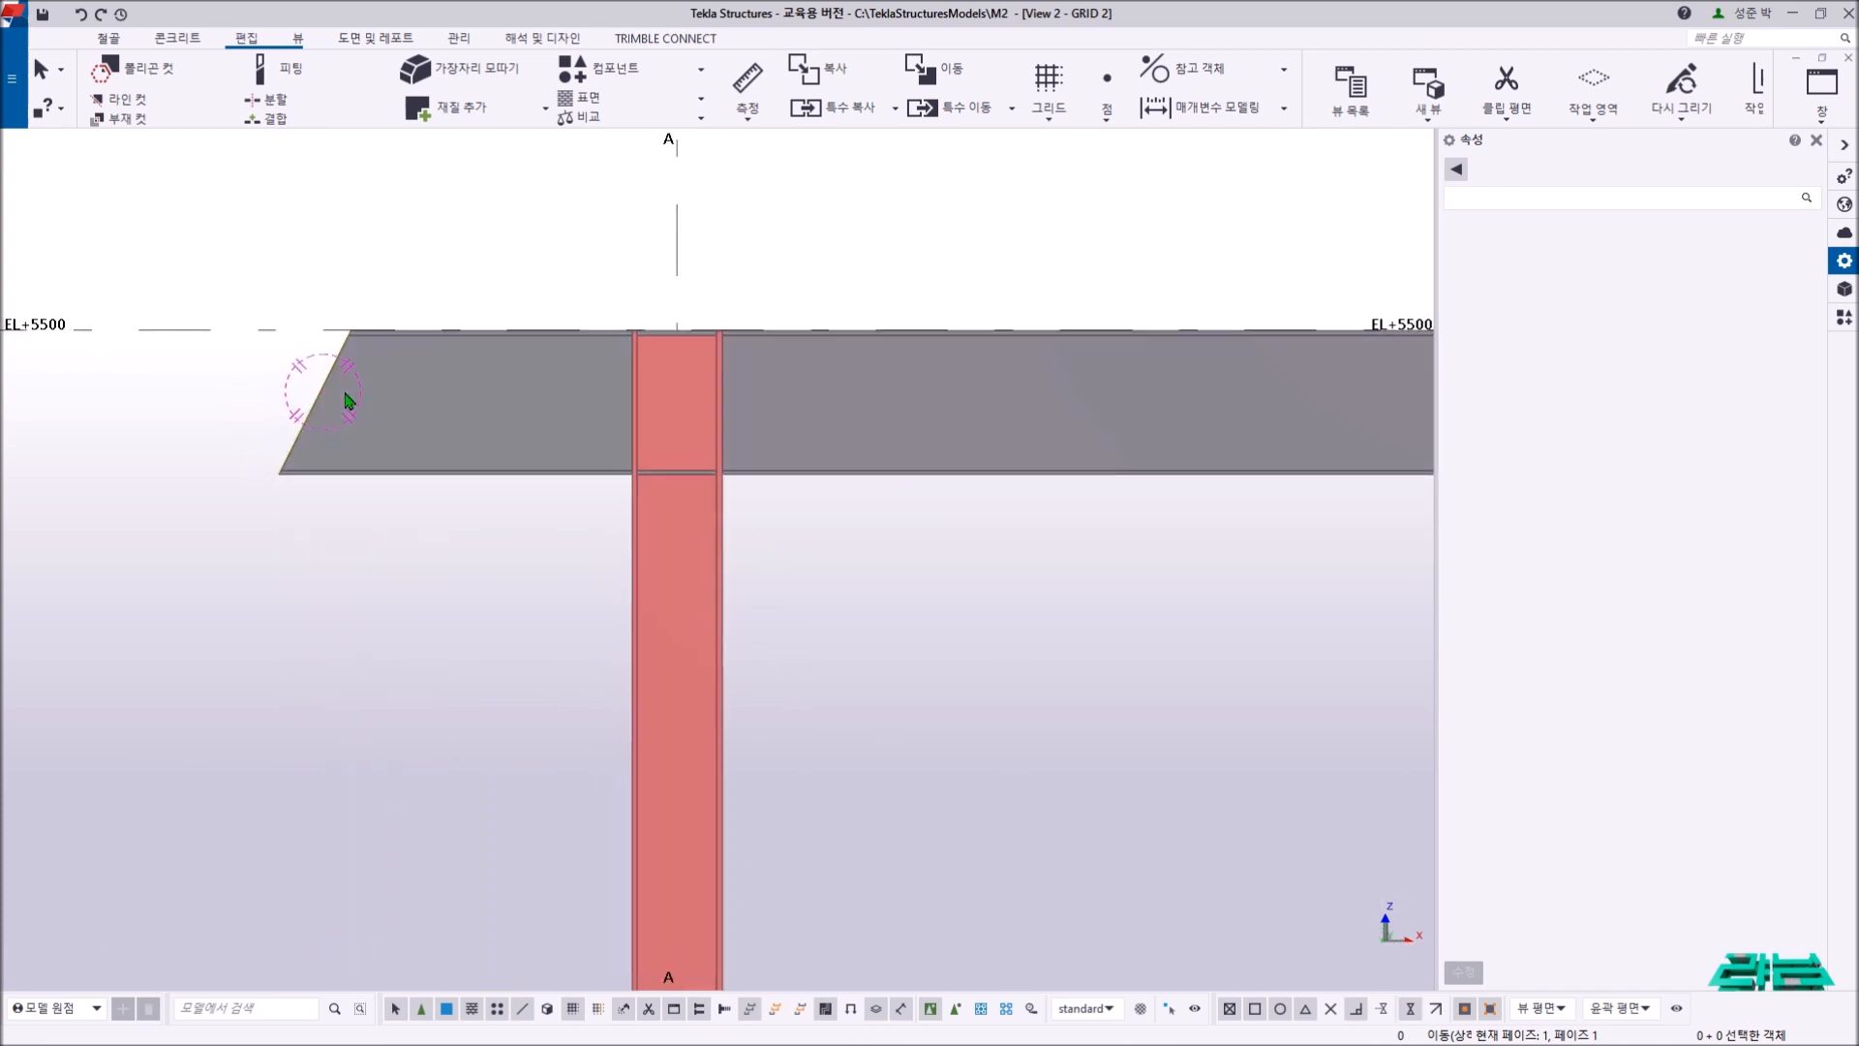
{"action": "left_click", "coordinate": [329, 389]}
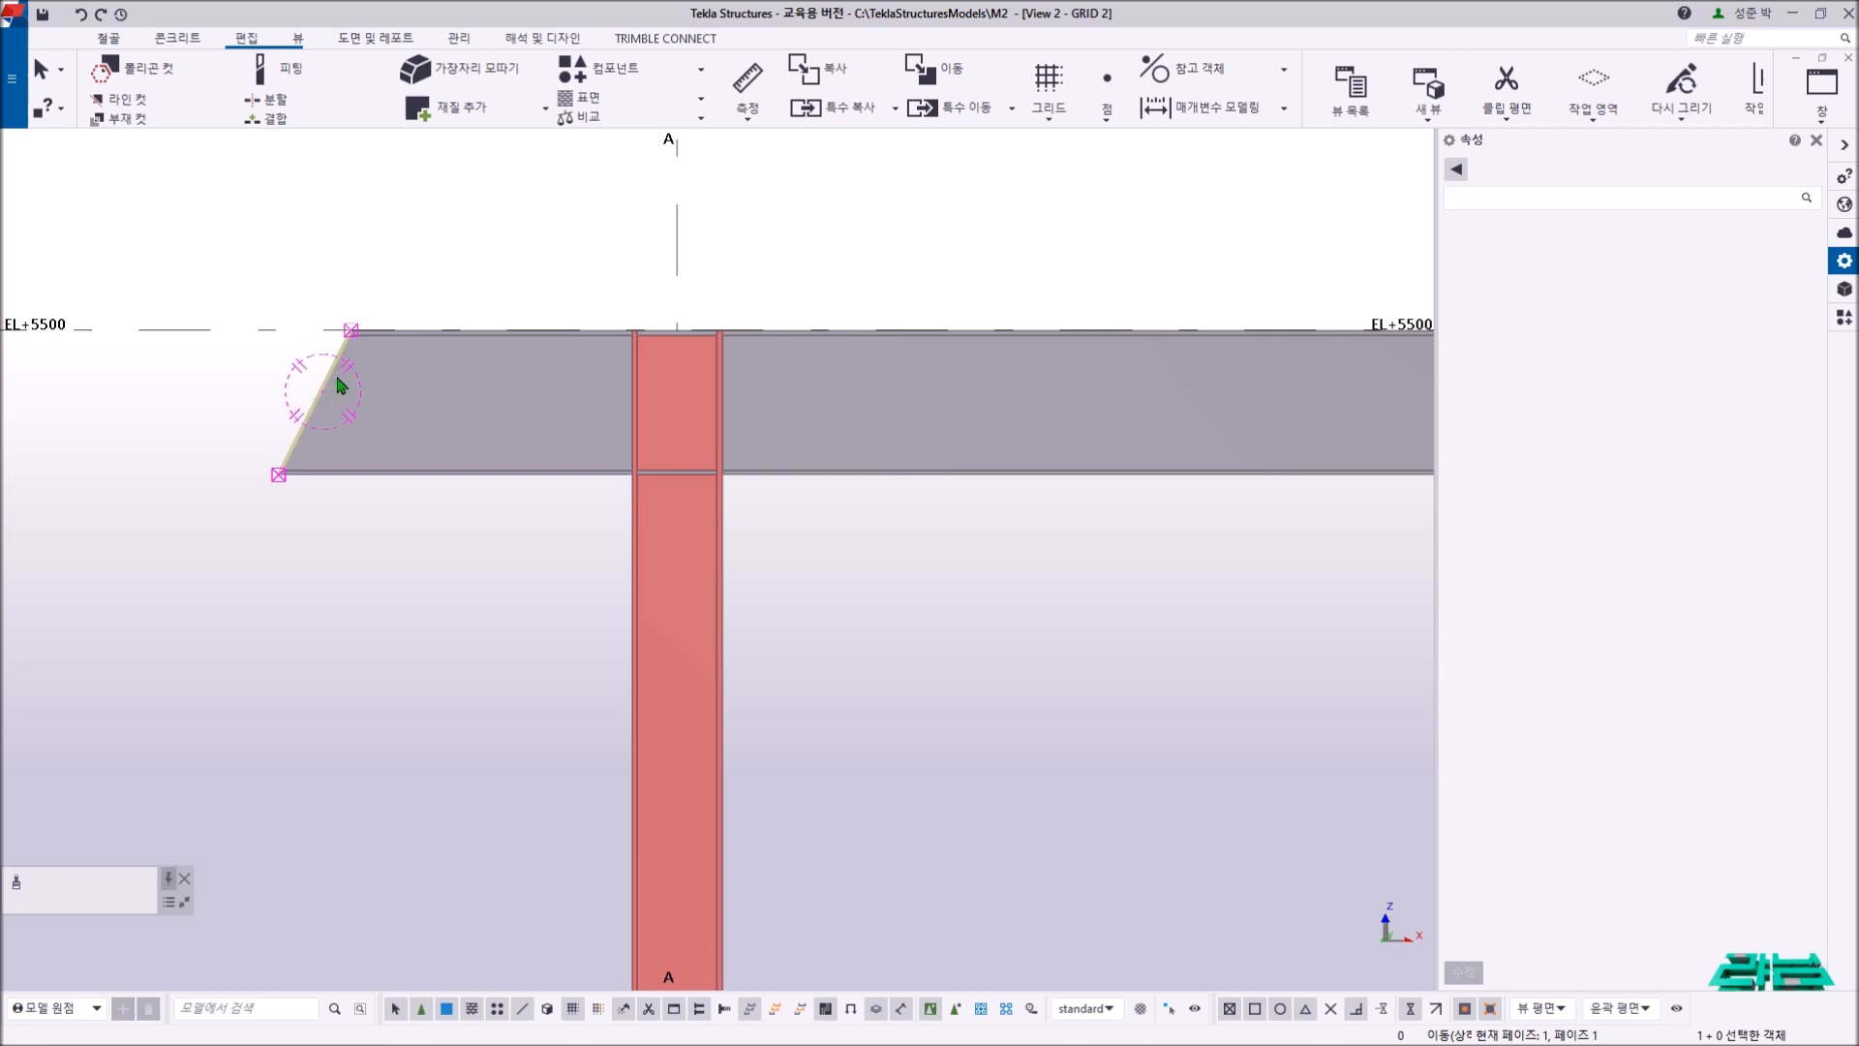
{"action": "key", "text": "Delete"}
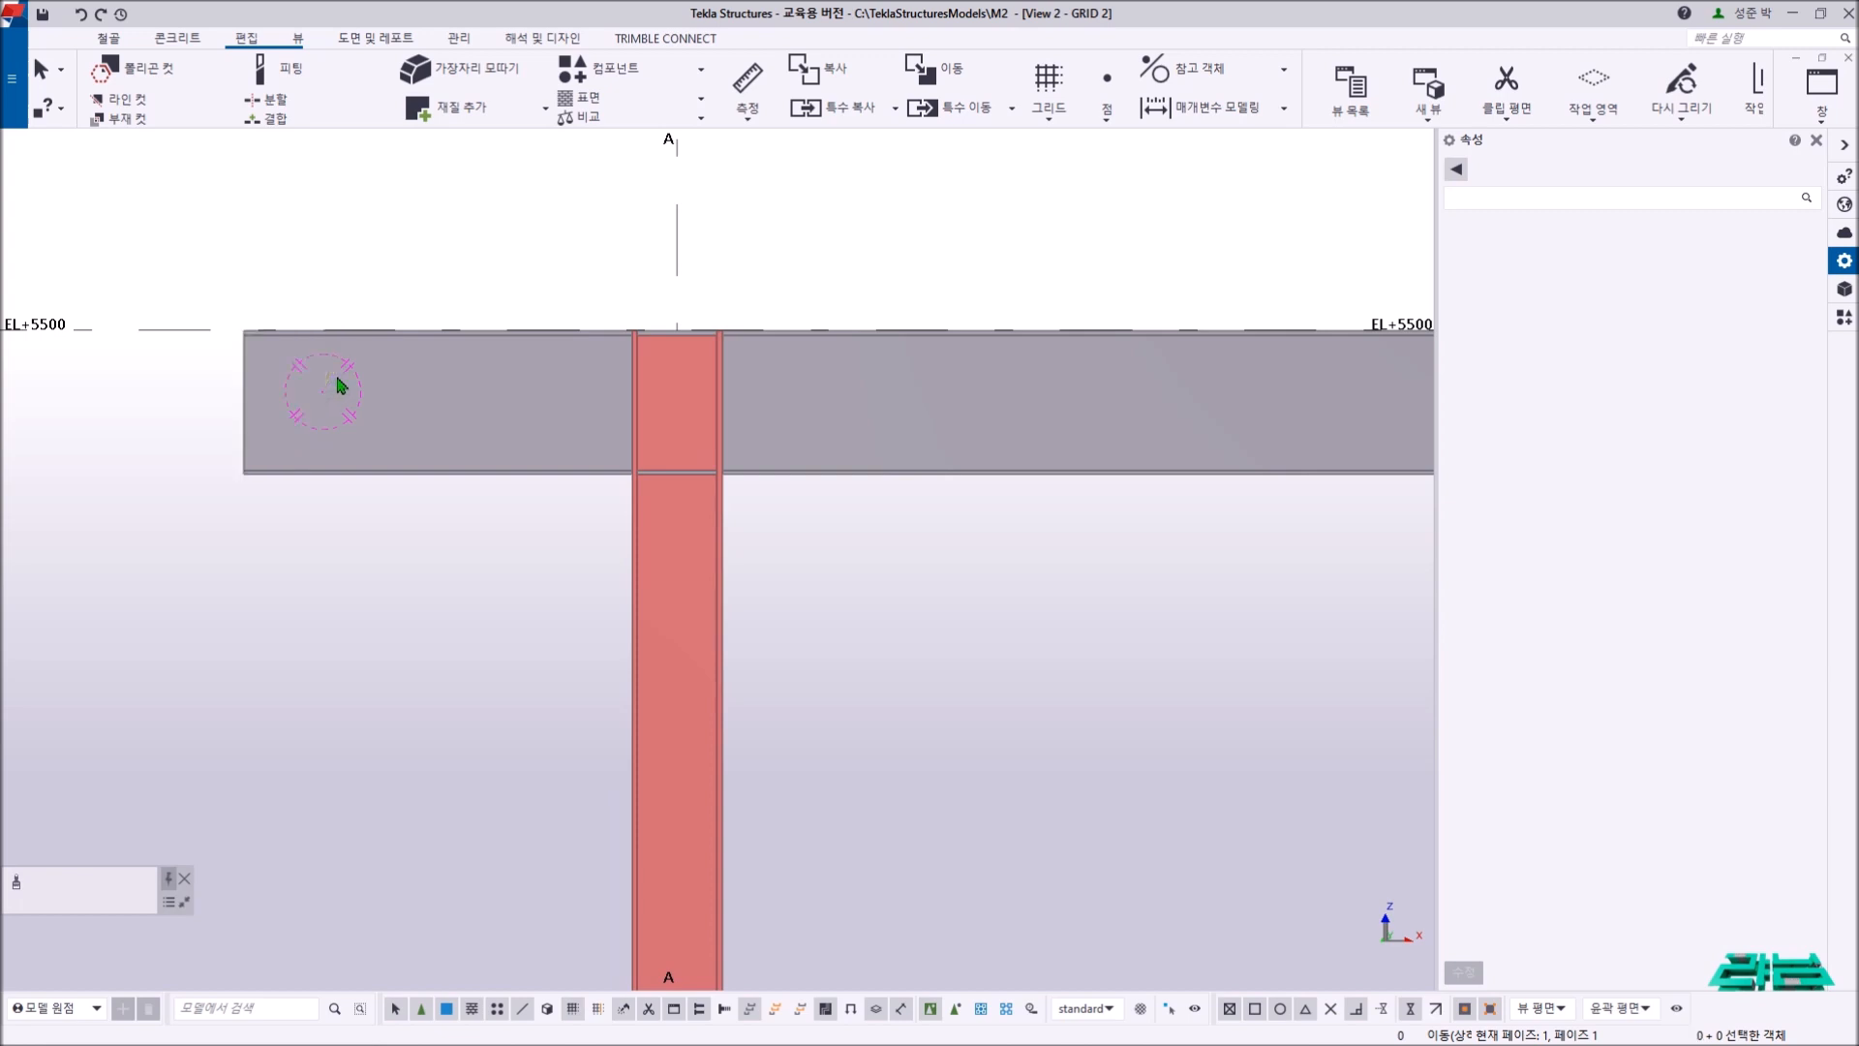
- Line-cut the beam's free end along a slanted line, removing the outer side, and delete that cut
{"action": "left_click", "coordinate": [142, 107]}
{"action": "middle_click_drag", "start_coordinate": [316, 285], "coordinate": [449, 287]}
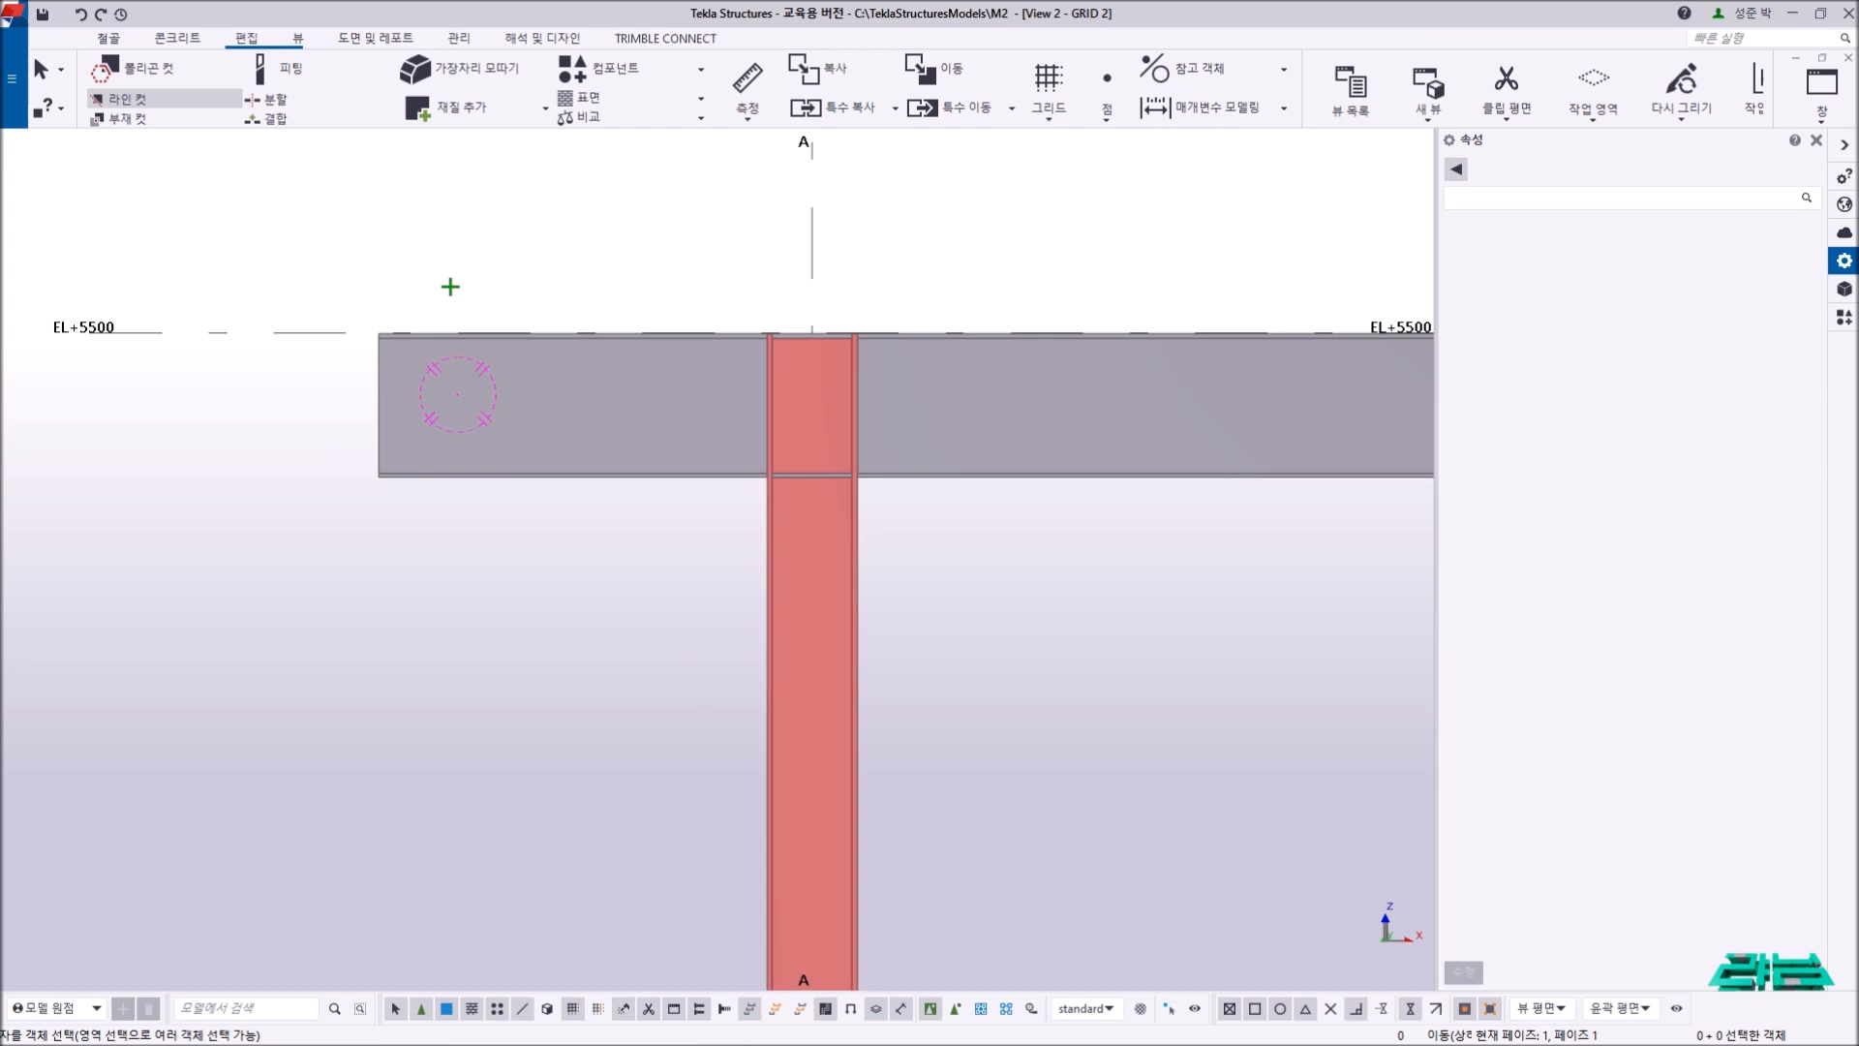
{"action": "scroll", "coordinate": [499, 328], "scroll_direction": "up", "scroll_amount": 2}
{"action": "left_click", "coordinate": [347, 356]}
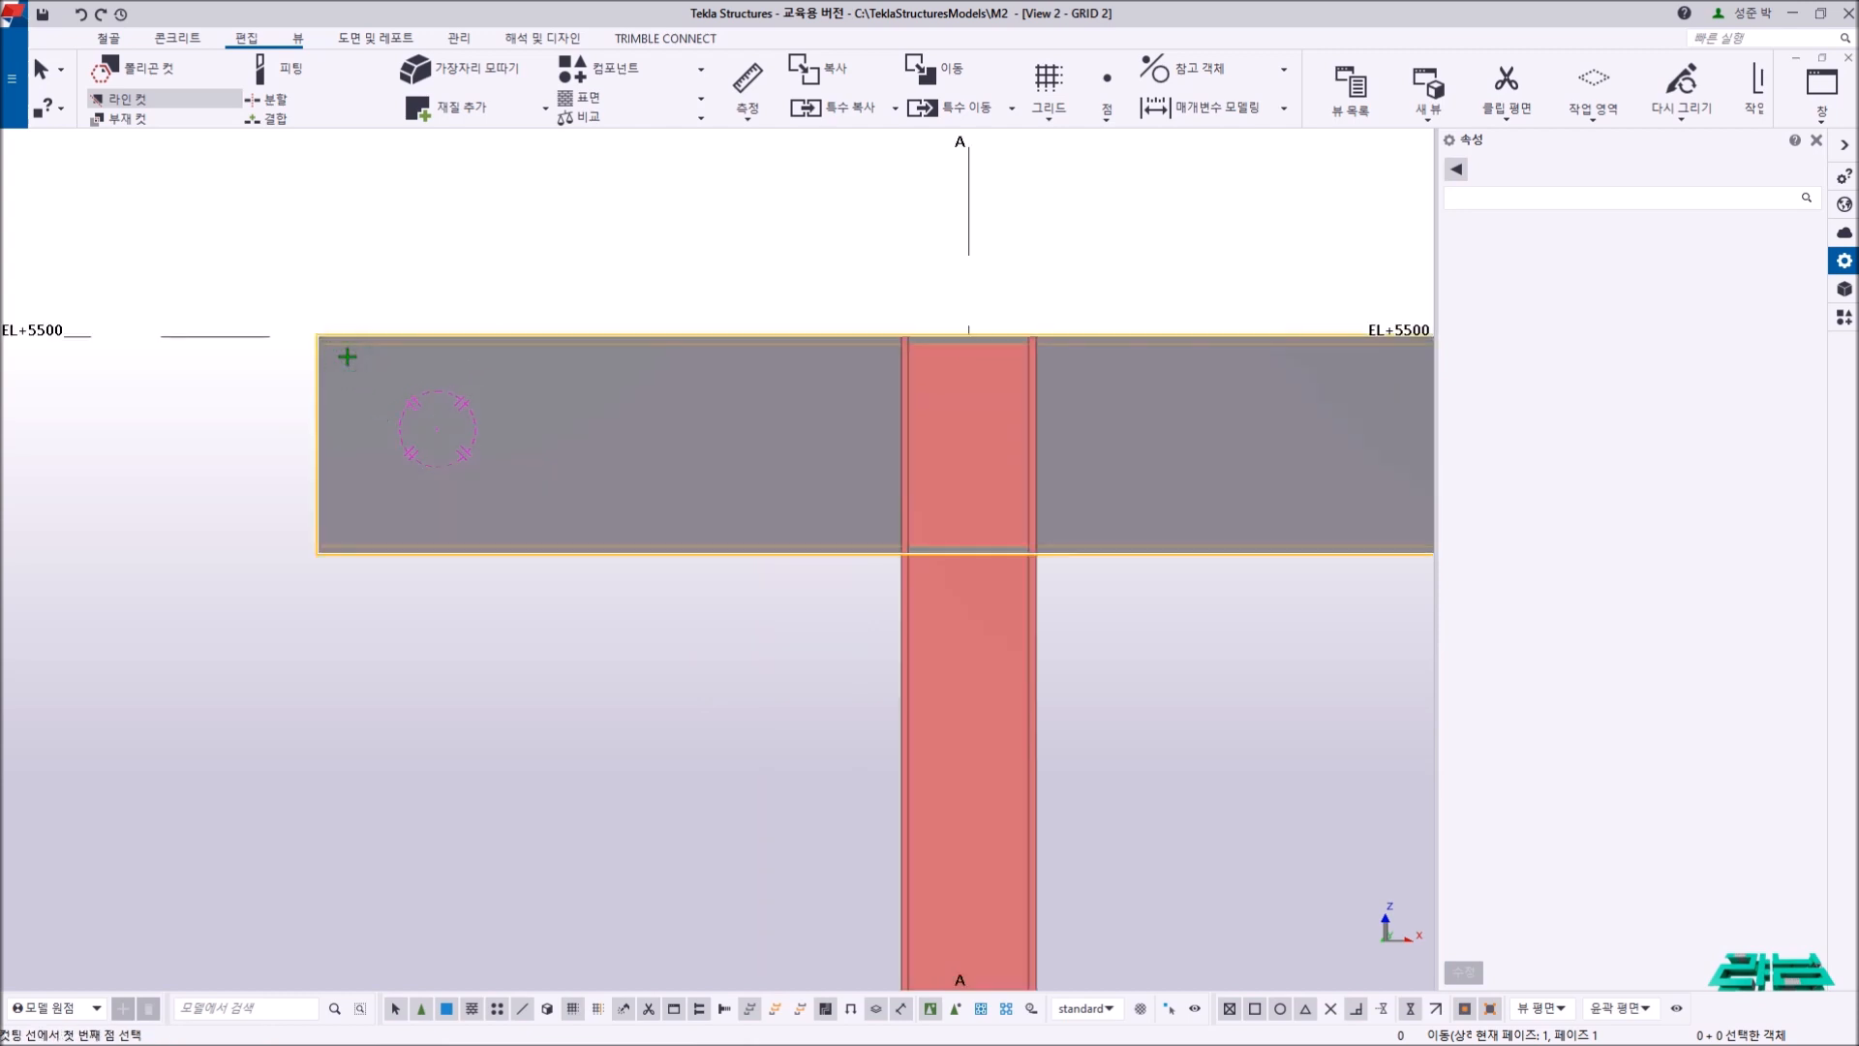
{"action": "left_click", "coordinate": [390, 555]}
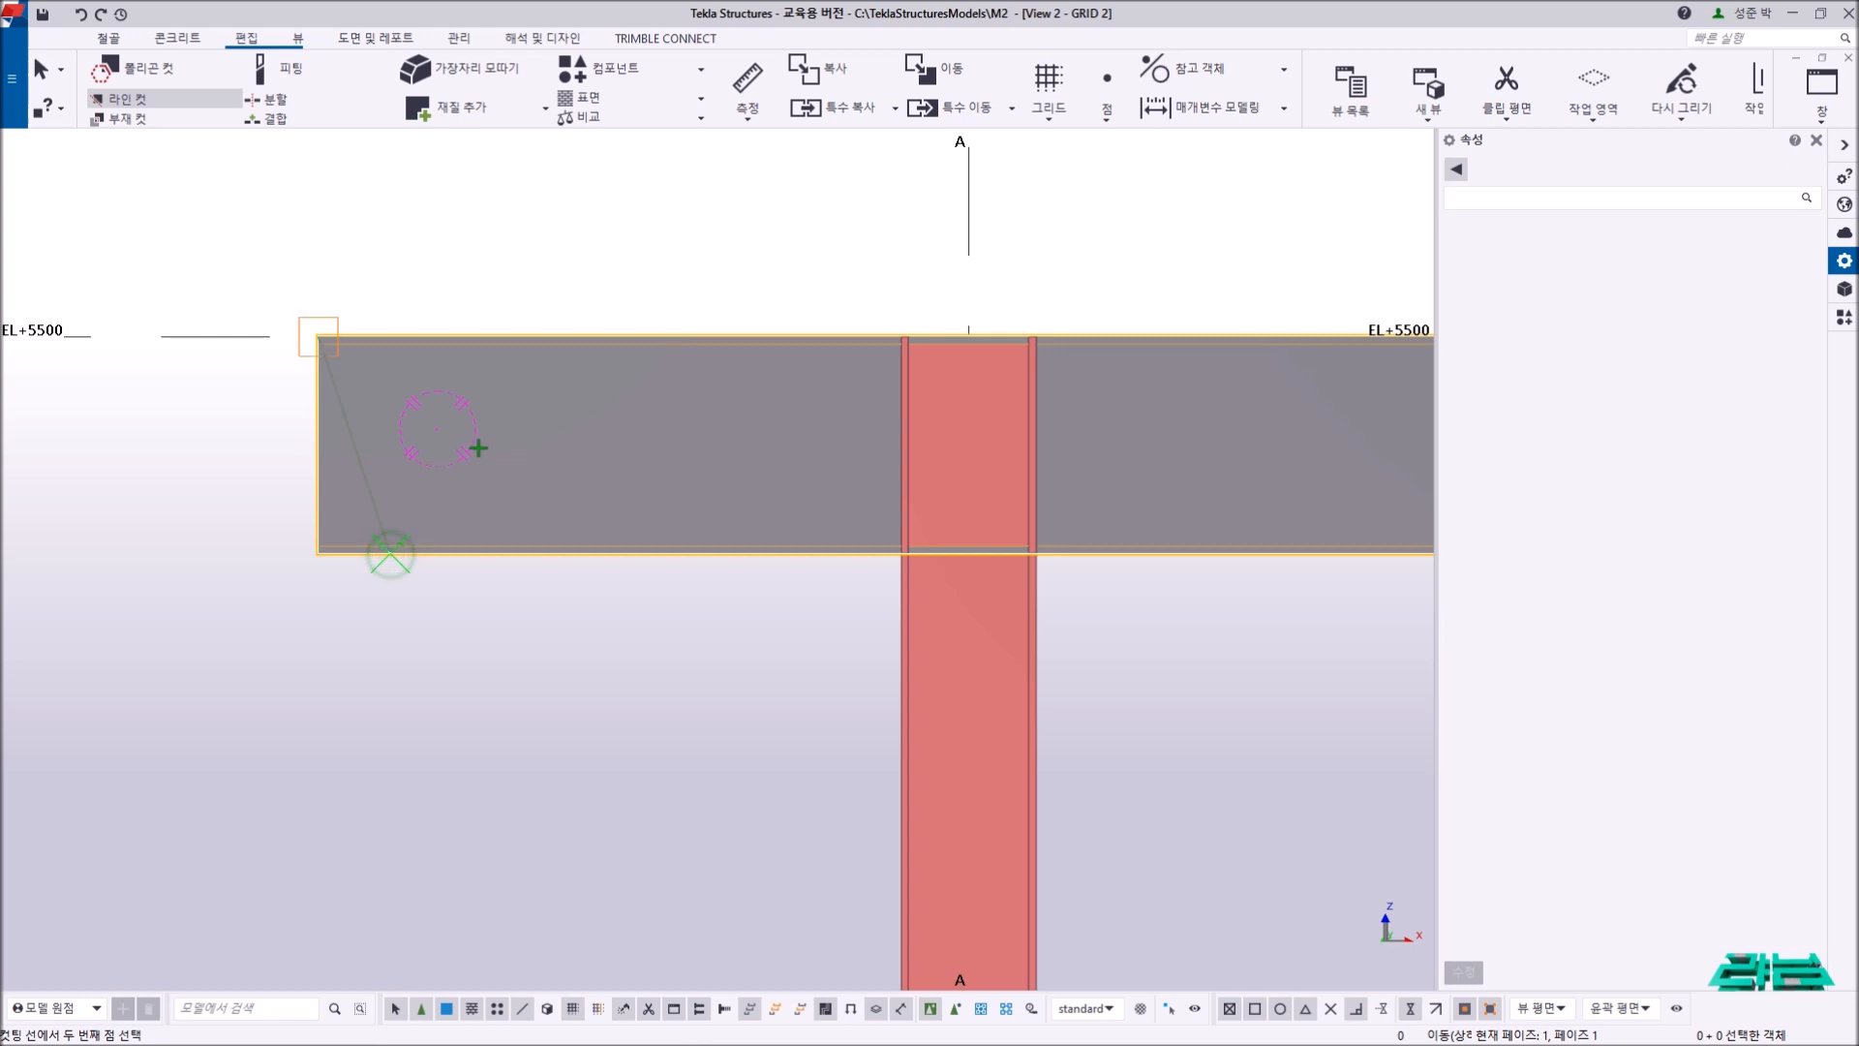
{"action": "left_click", "coordinate": [527, 336]}
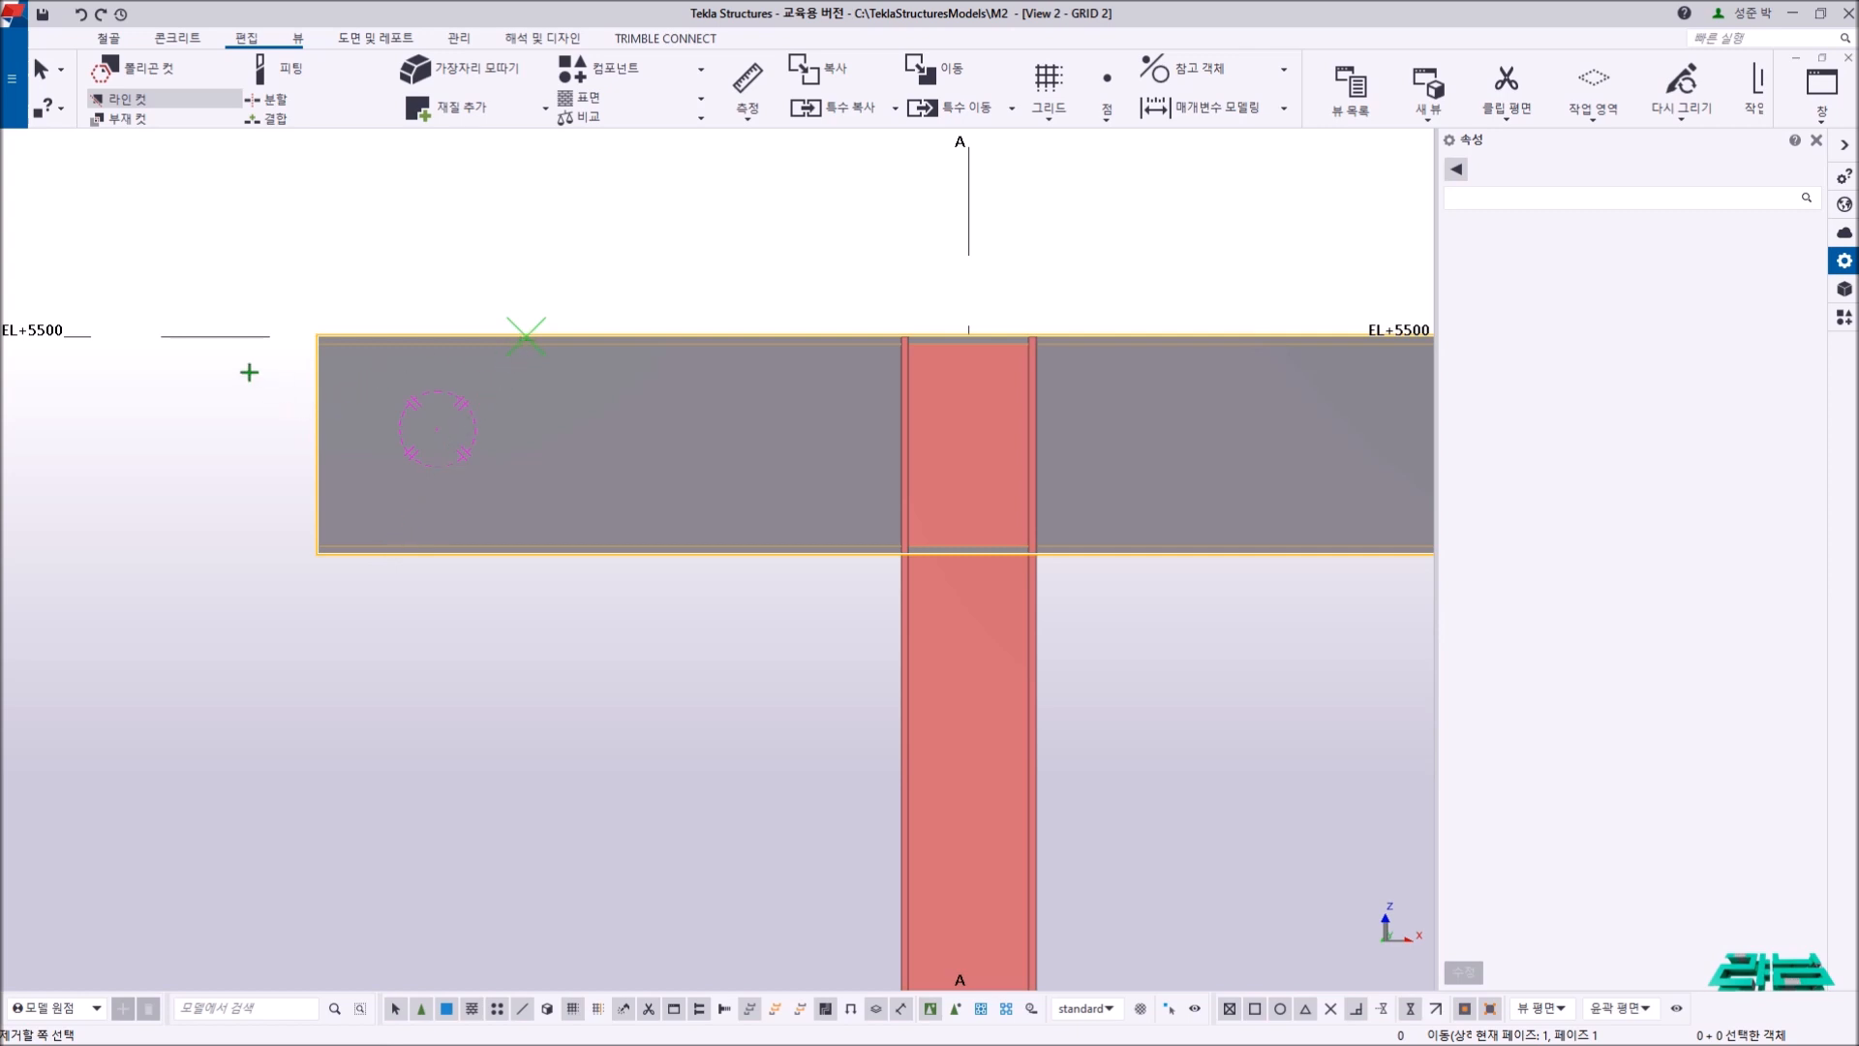
{"action": "left_click", "coordinate": [219, 314]}
{"action": "right_click", "coordinate": [257, 280]}
{"action": "left_click", "coordinate": [271, 283]}
{"action": "left_click", "coordinate": [571, 274]}
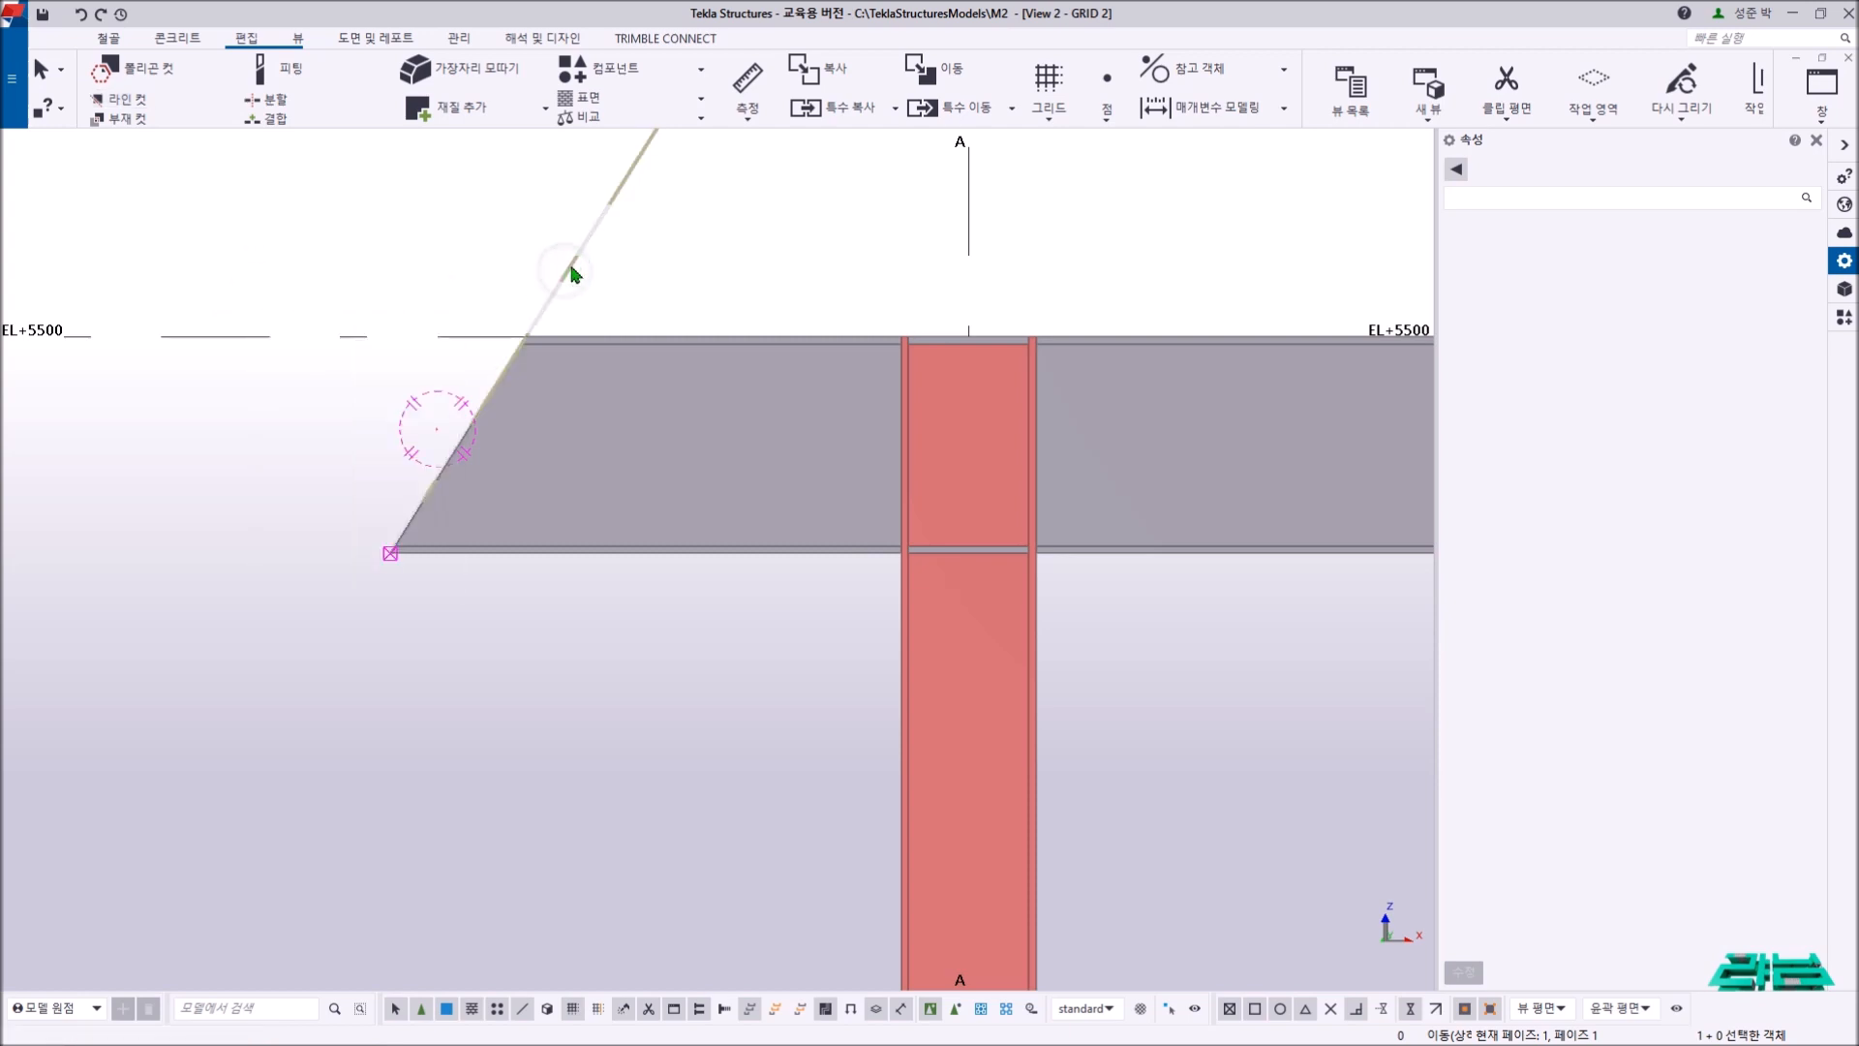
{"action": "key", "text": "Delete"}
- Line-cut the beam near its free end along a slanted line, removing the side towards grid A, and delete that cut
{"action": "left_click", "coordinate": [121, 98]}
{"action": "left_click", "coordinate": [375, 384]}
{"action": "left_click", "coordinate": [387, 546]}
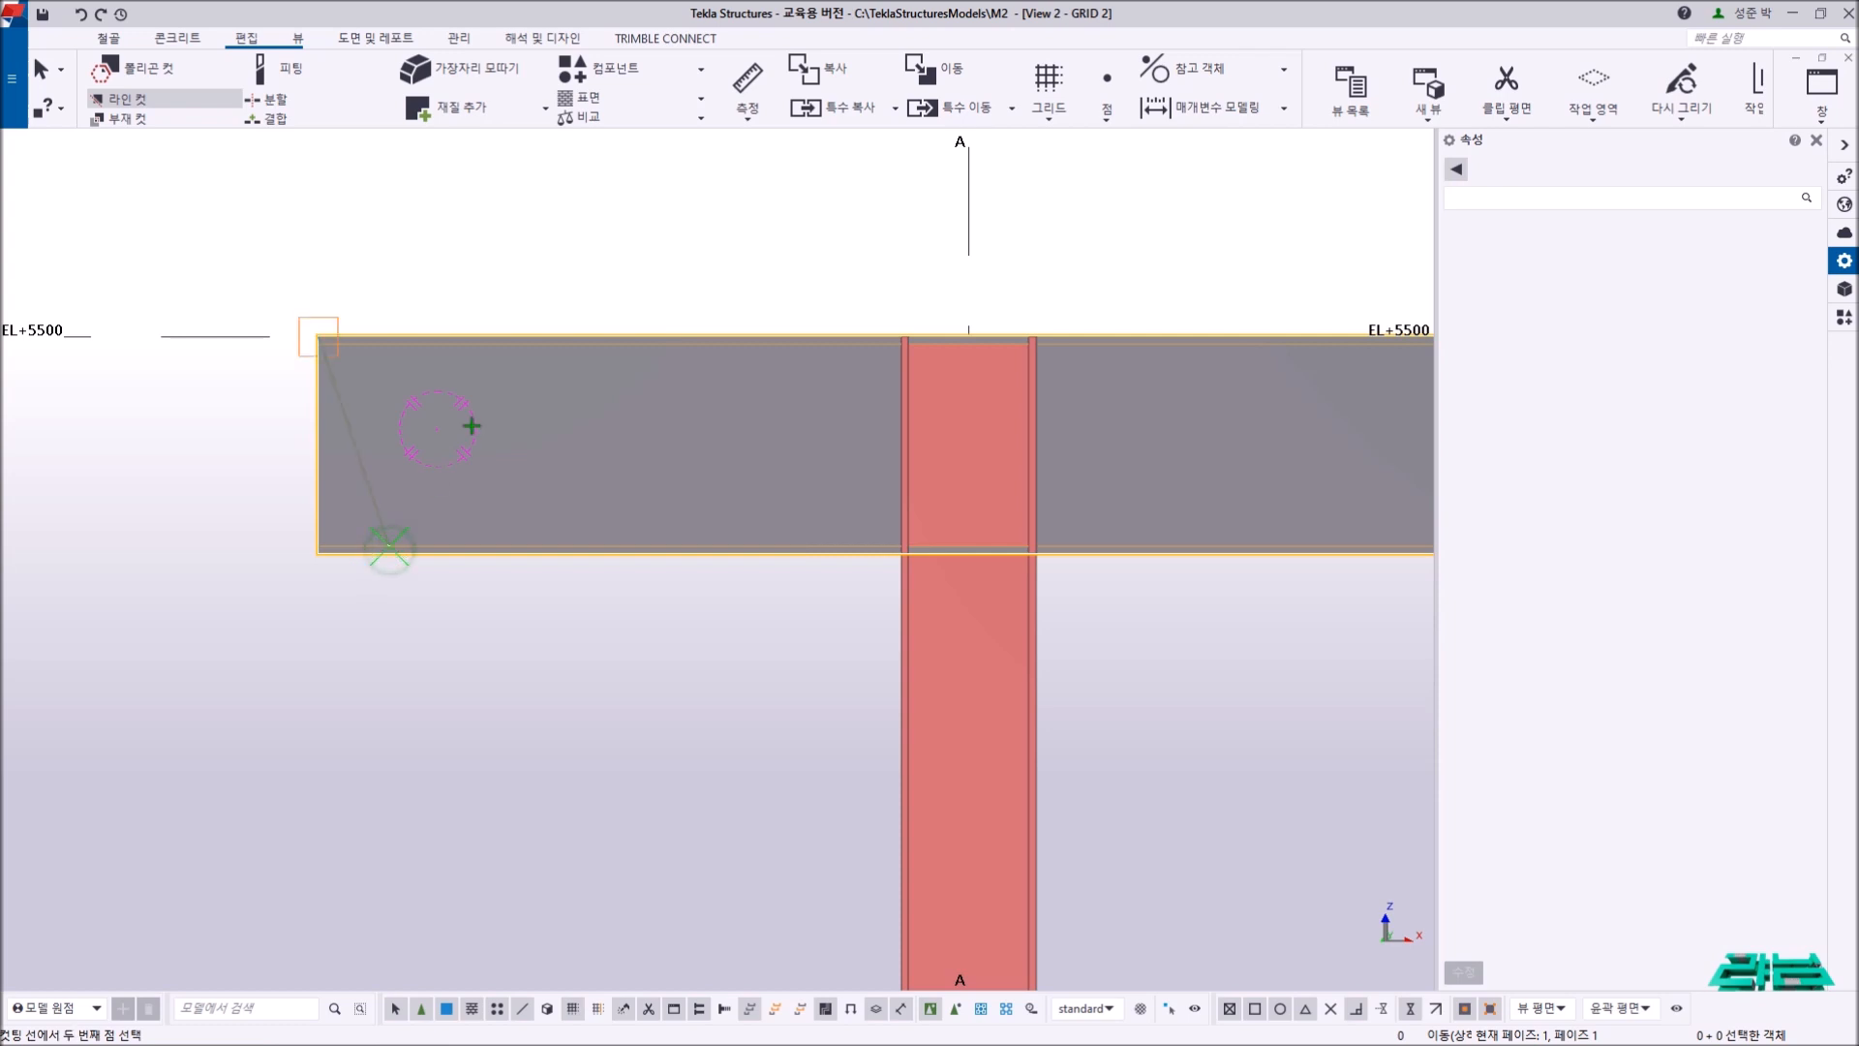
{"action": "left_click", "coordinate": [523, 336]}
{"action": "left_click", "coordinate": [628, 453]}
{"action": "right_click", "coordinate": [676, 263]}
{"action": "left_click", "coordinate": [697, 273]}
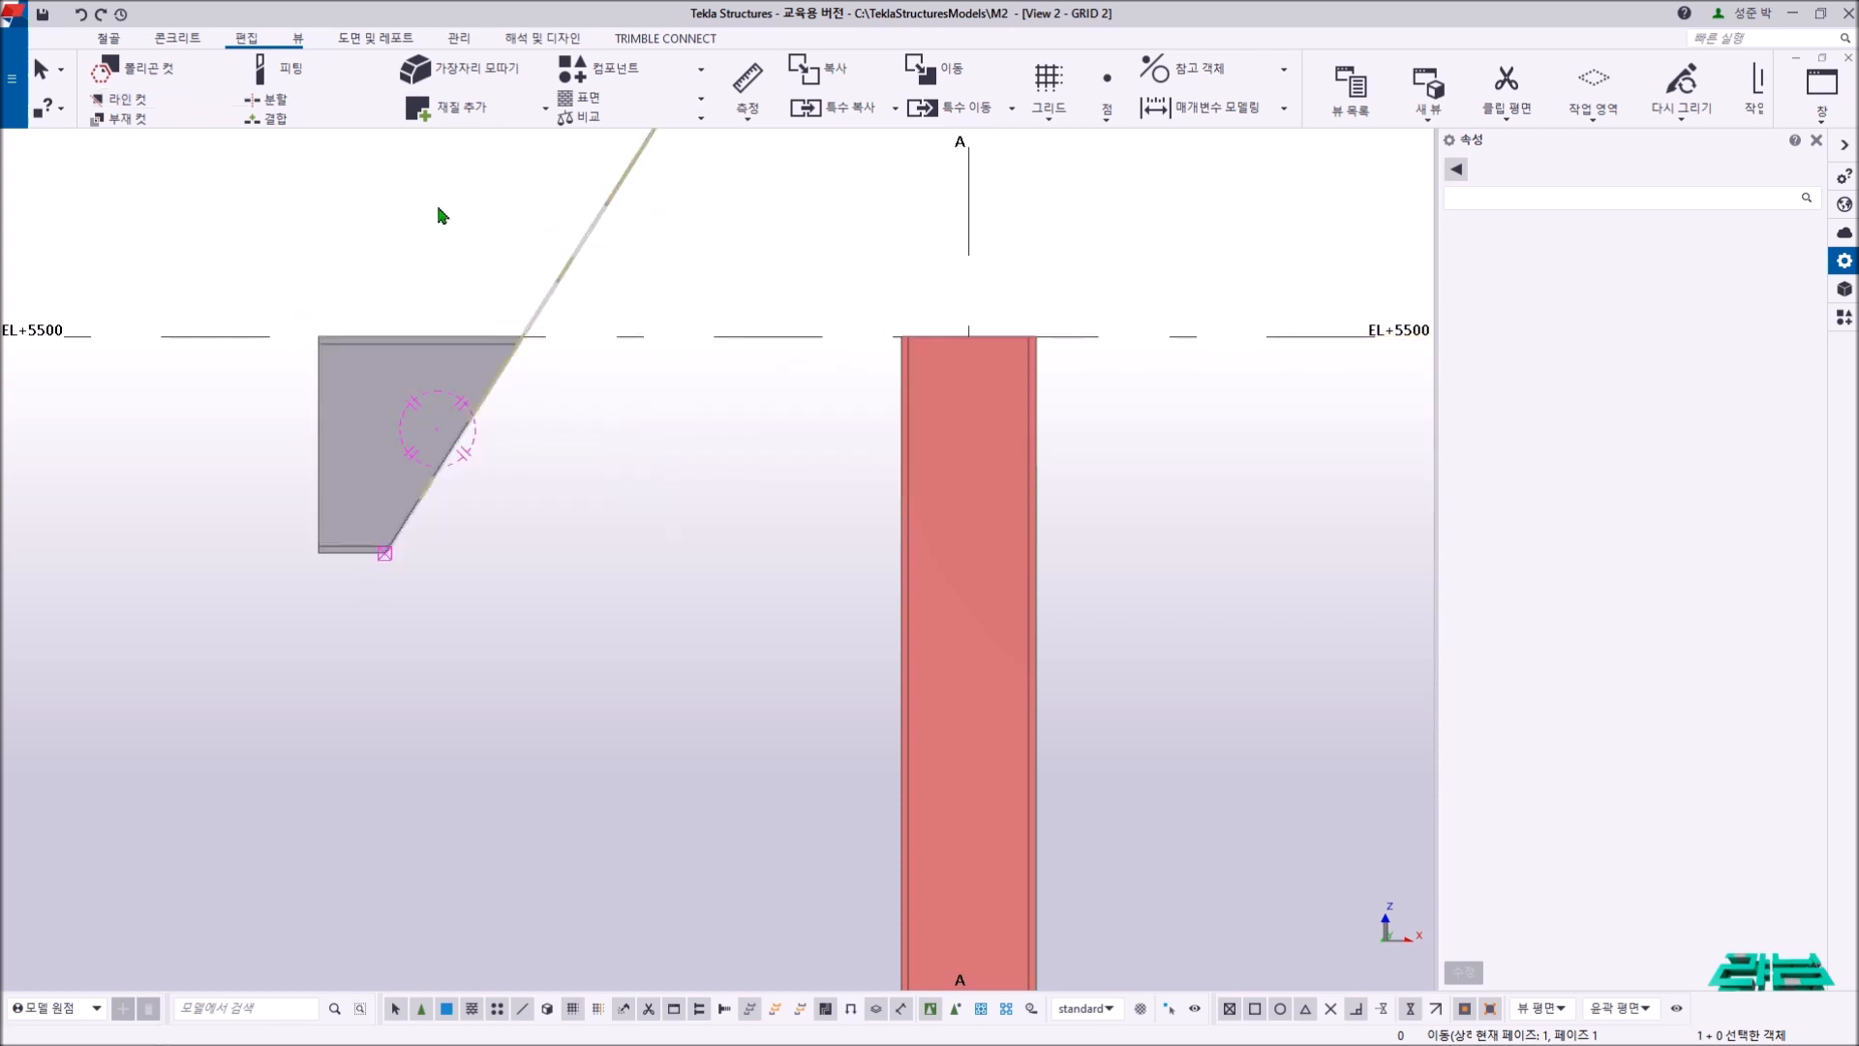
{"action": "key", "text": "Delete"}
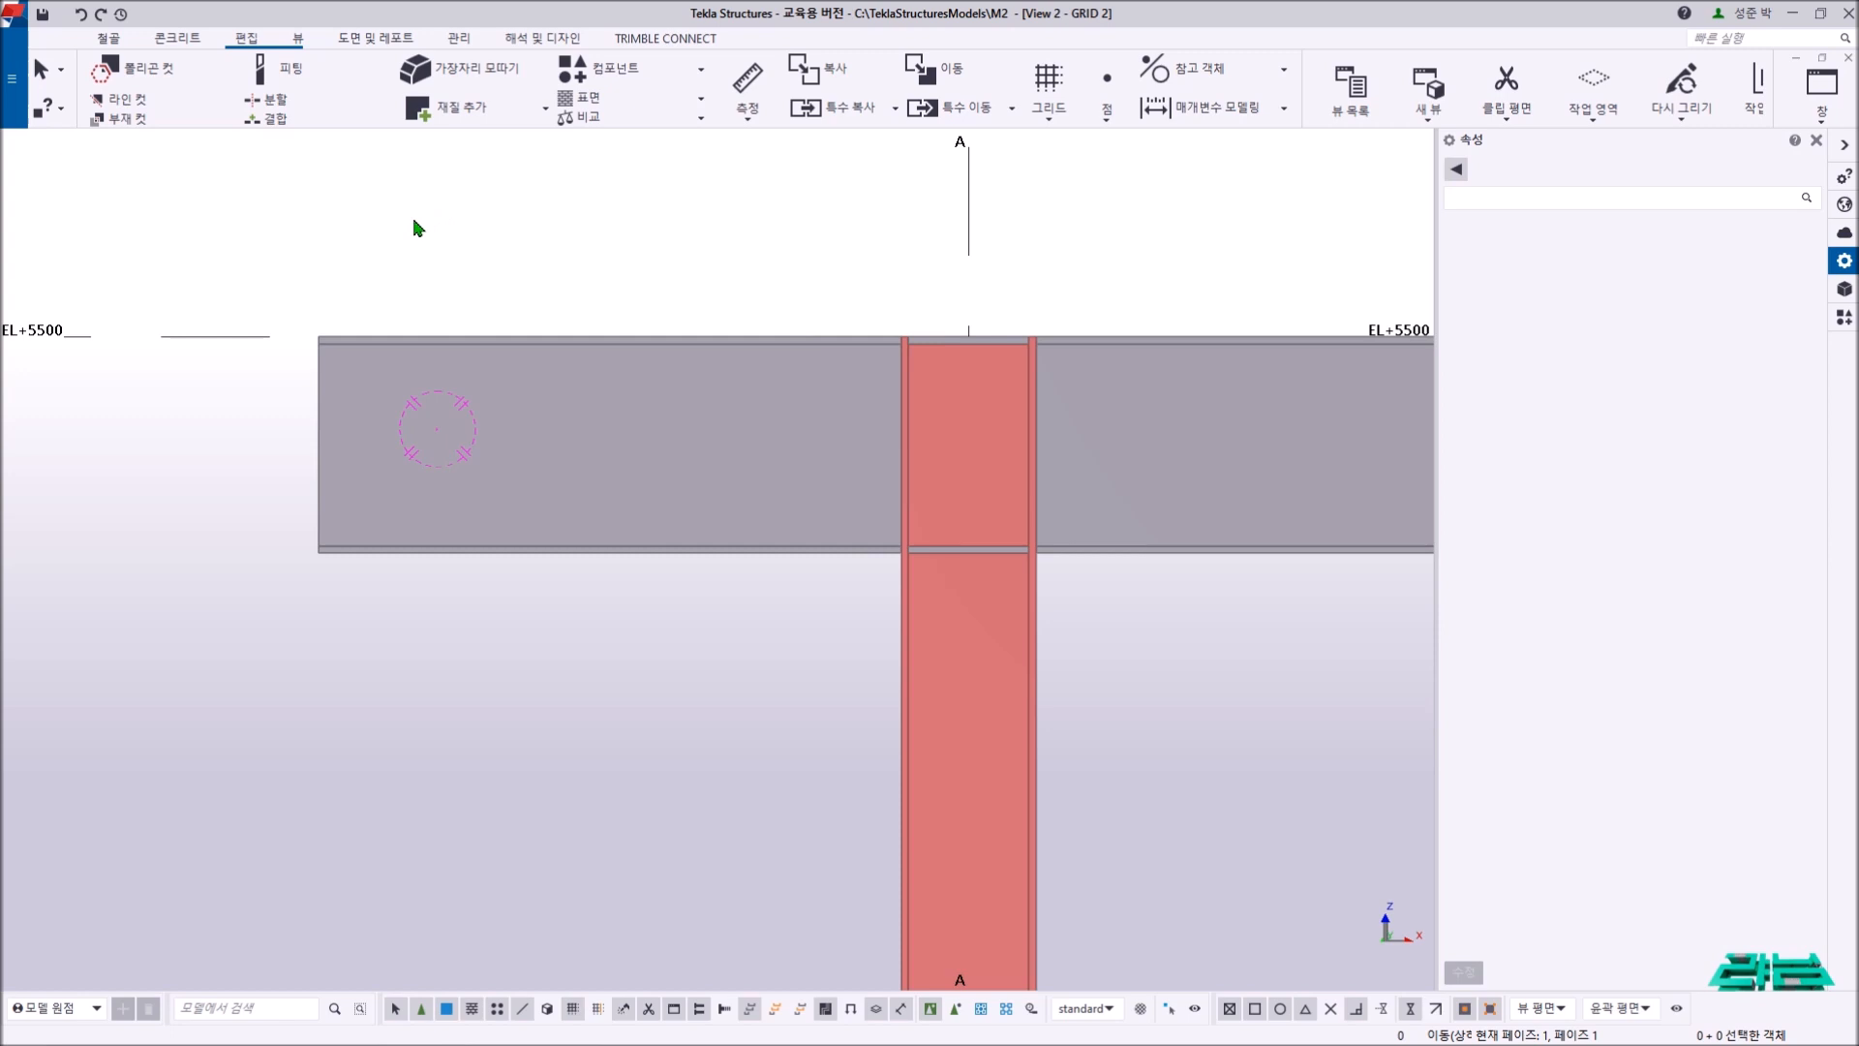
{"action": "left_click", "coordinate": [340, 218]}
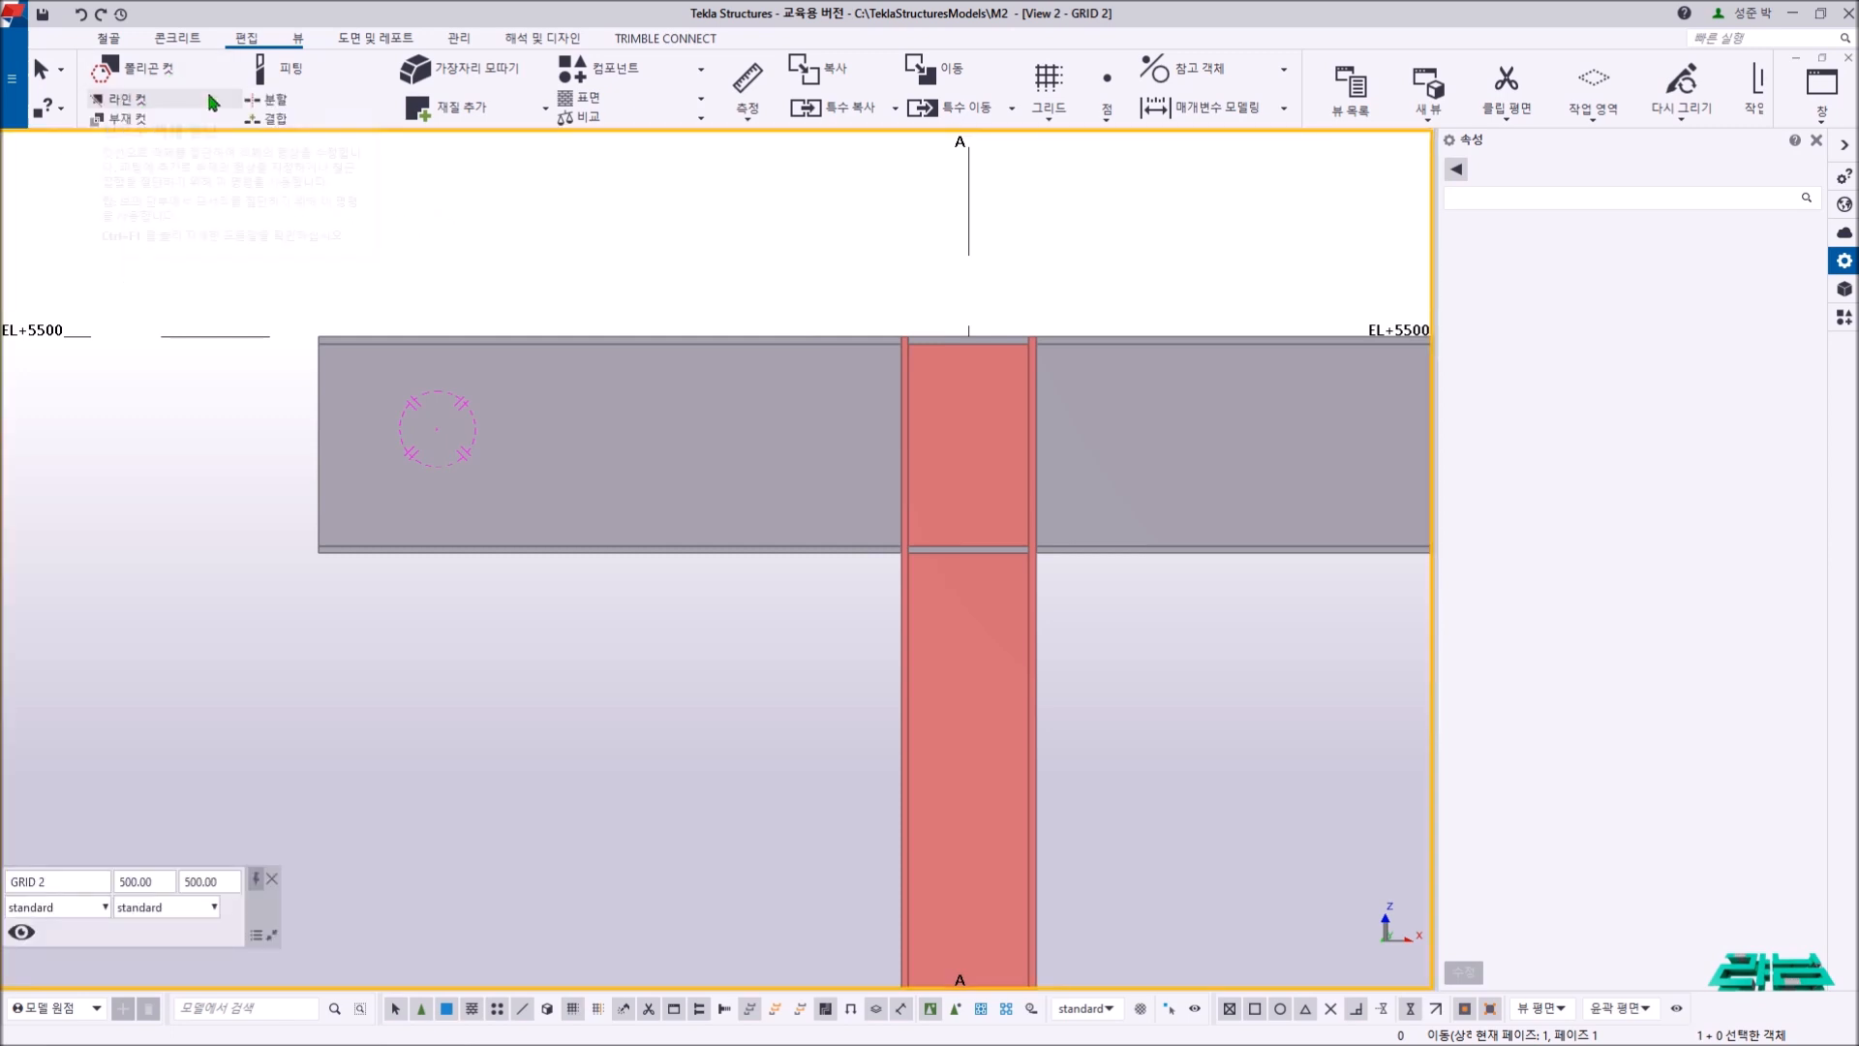
{"action": "left_click", "coordinate": [297, 38]}
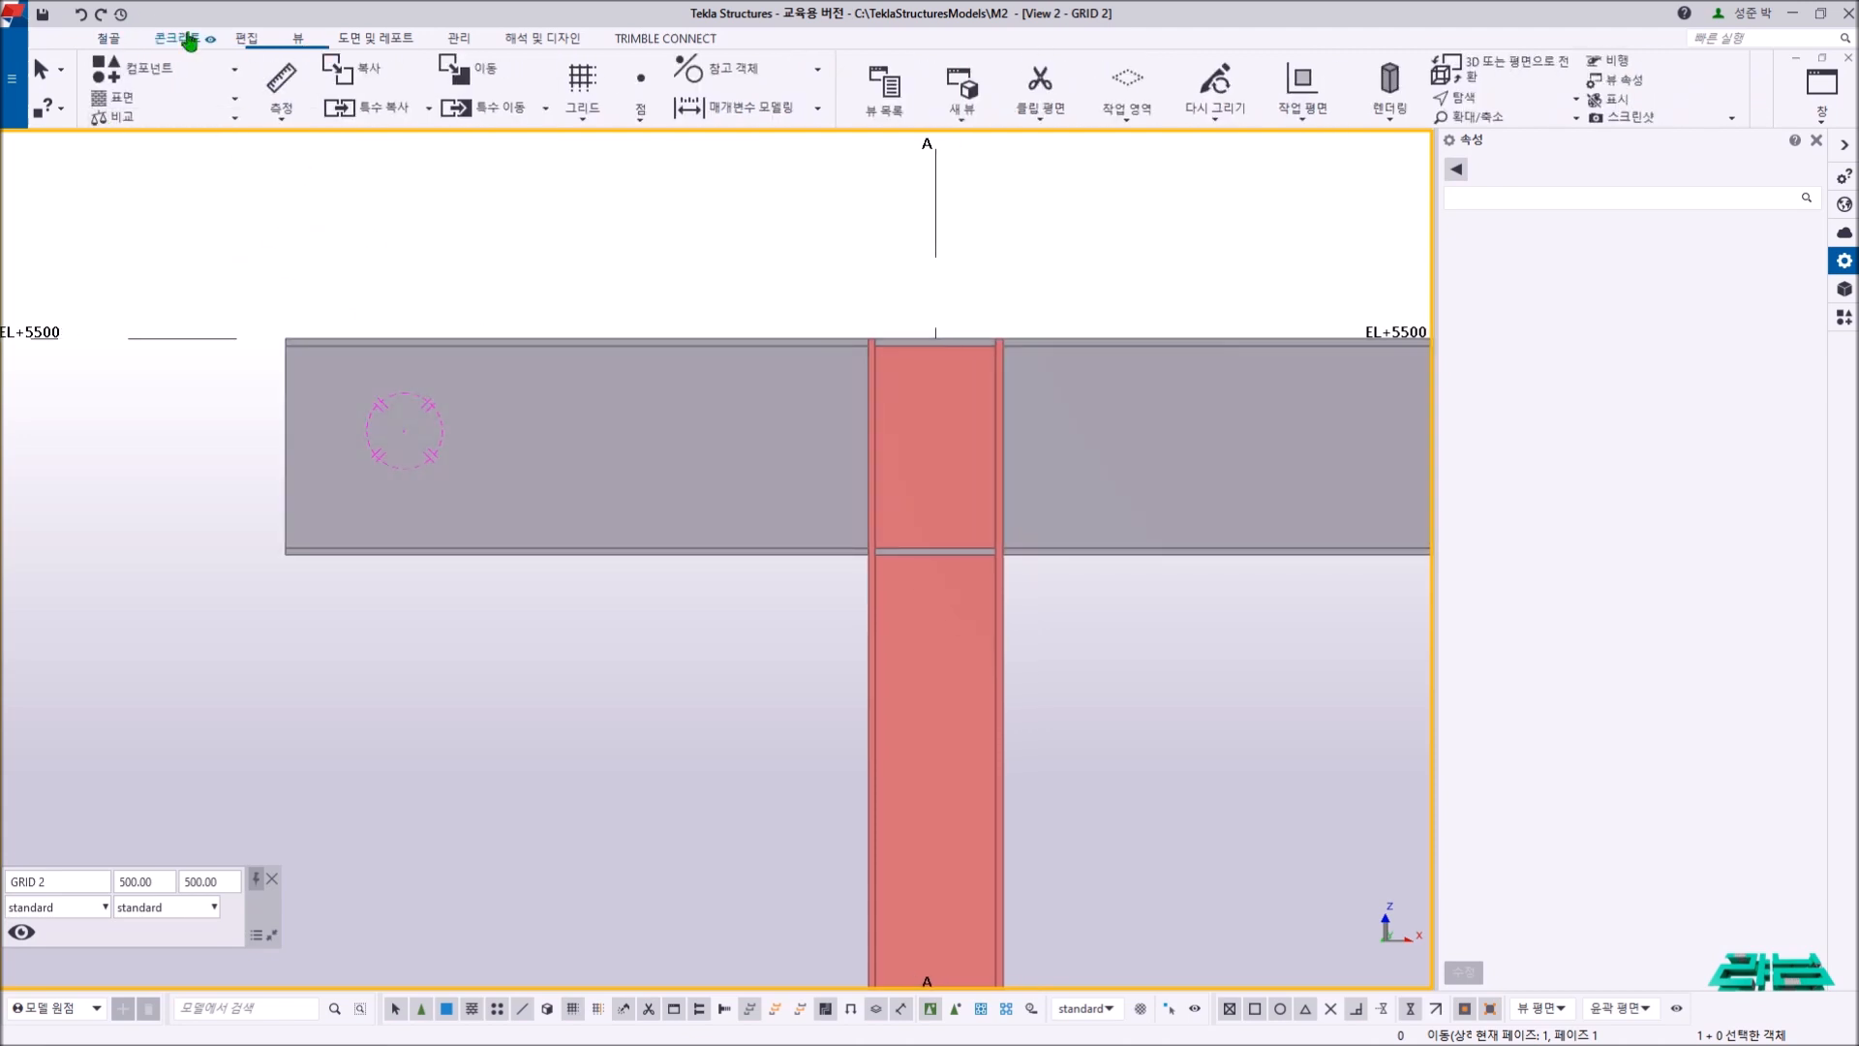
{"action": "left_click", "coordinate": [247, 39]}
- Examine the reference drawing in the 3D view for the polygon cut's location and its dimensions in detail D
{"action": "key", "text": "ctrl+Tab"}
{"action": "middle_click_drag", "start_coordinate": [802, 616], "coordinate": [755, 420]}
{"action": "scroll", "coordinate": [660, 785], "scroll_direction": "up", "scroll_amount": 8}
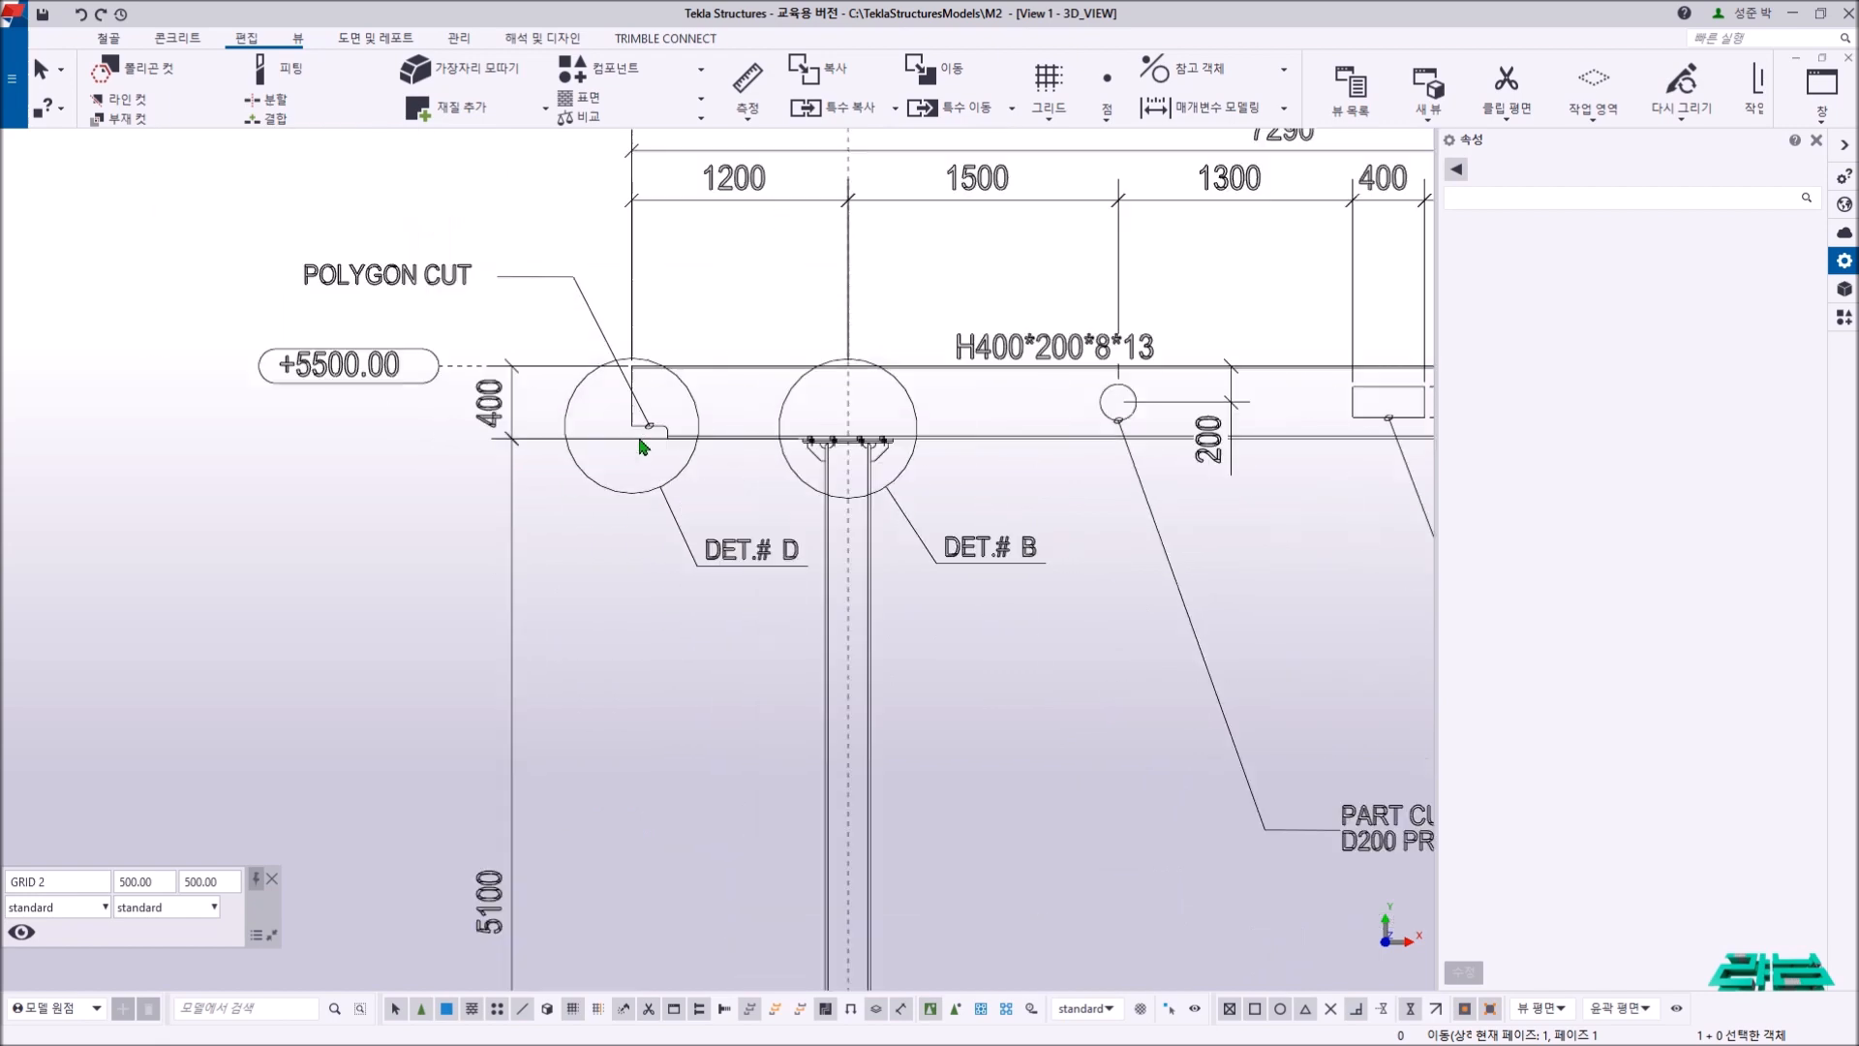
{"action": "scroll", "coordinate": [682, 520], "scroll_direction": "down", "scroll_amount": 5}
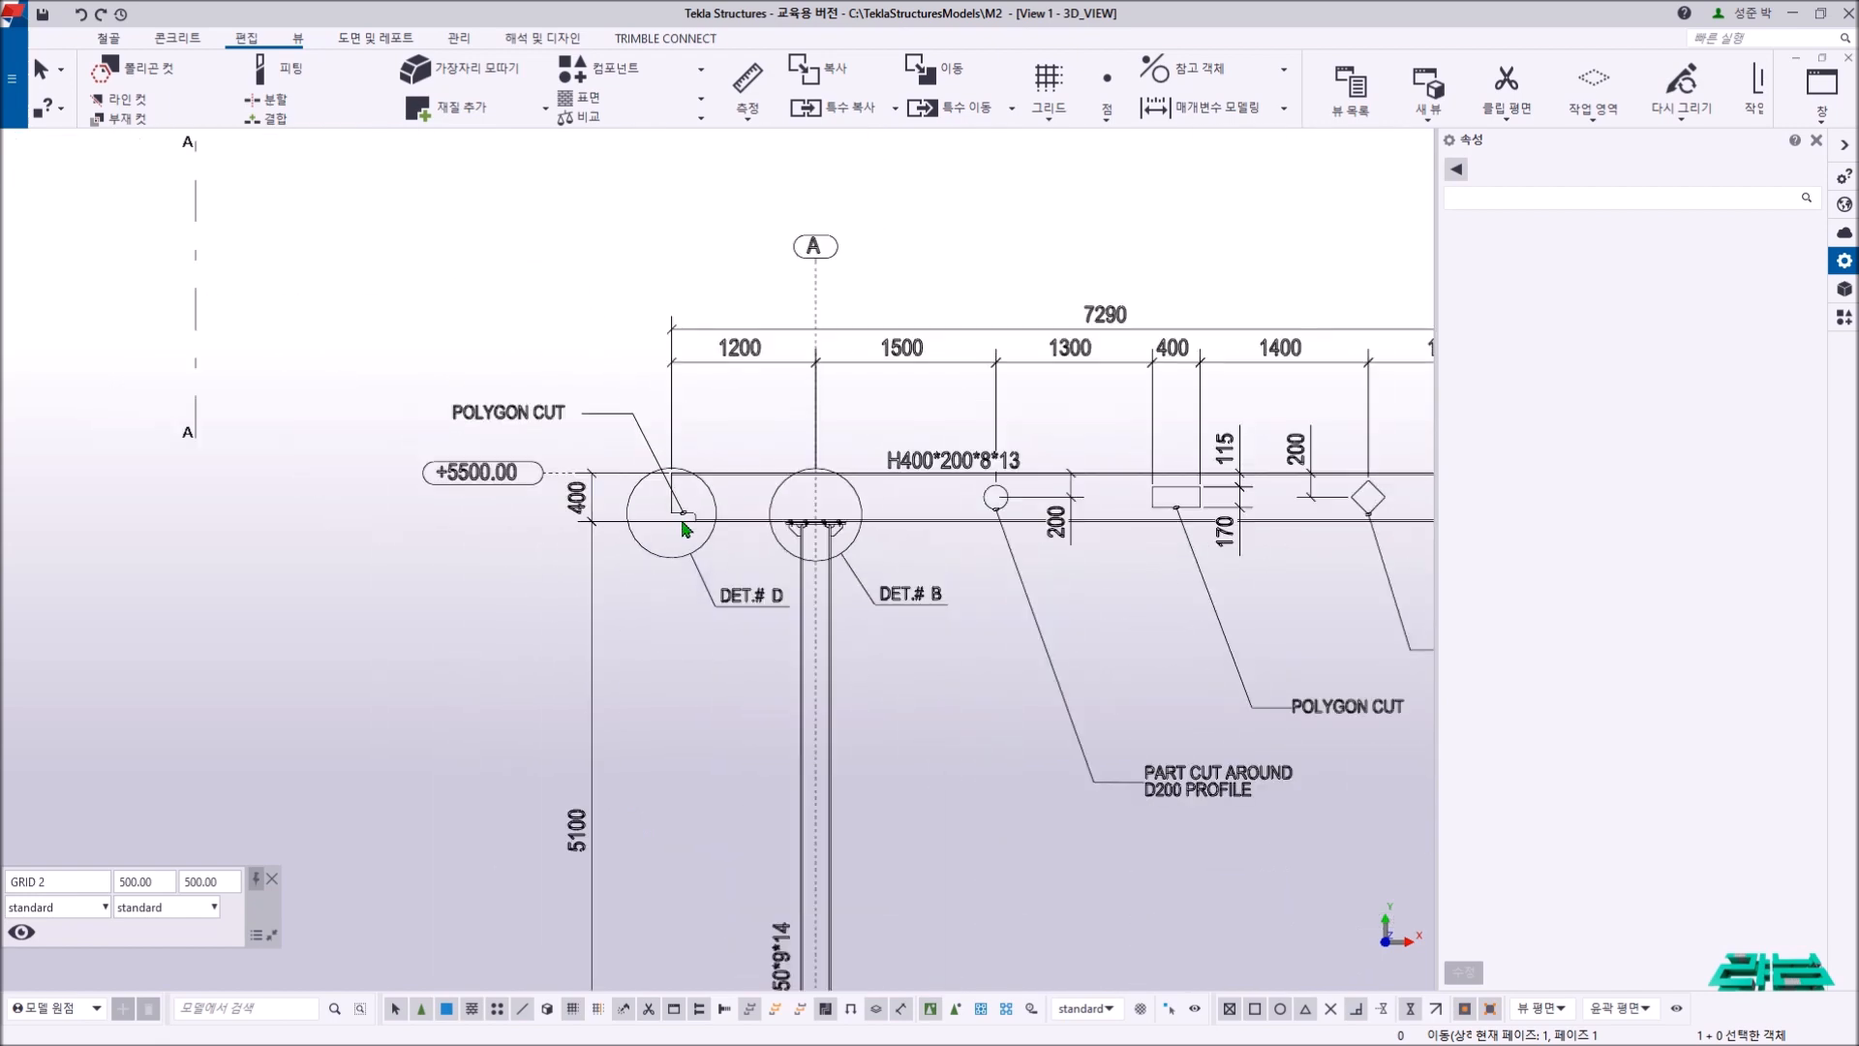
{"action": "scroll", "coordinate": [713, 581], "scroll_direction": "up", "scroll_amount": 1}
{"action": "scroll", "coordinate": [714, 581], "scroll_direction": "down", "scroll_amount": 4}
{"action": "scroll", "coordinate": [929, 624], "scroll_direction": "up", "scroll_amount": 6}
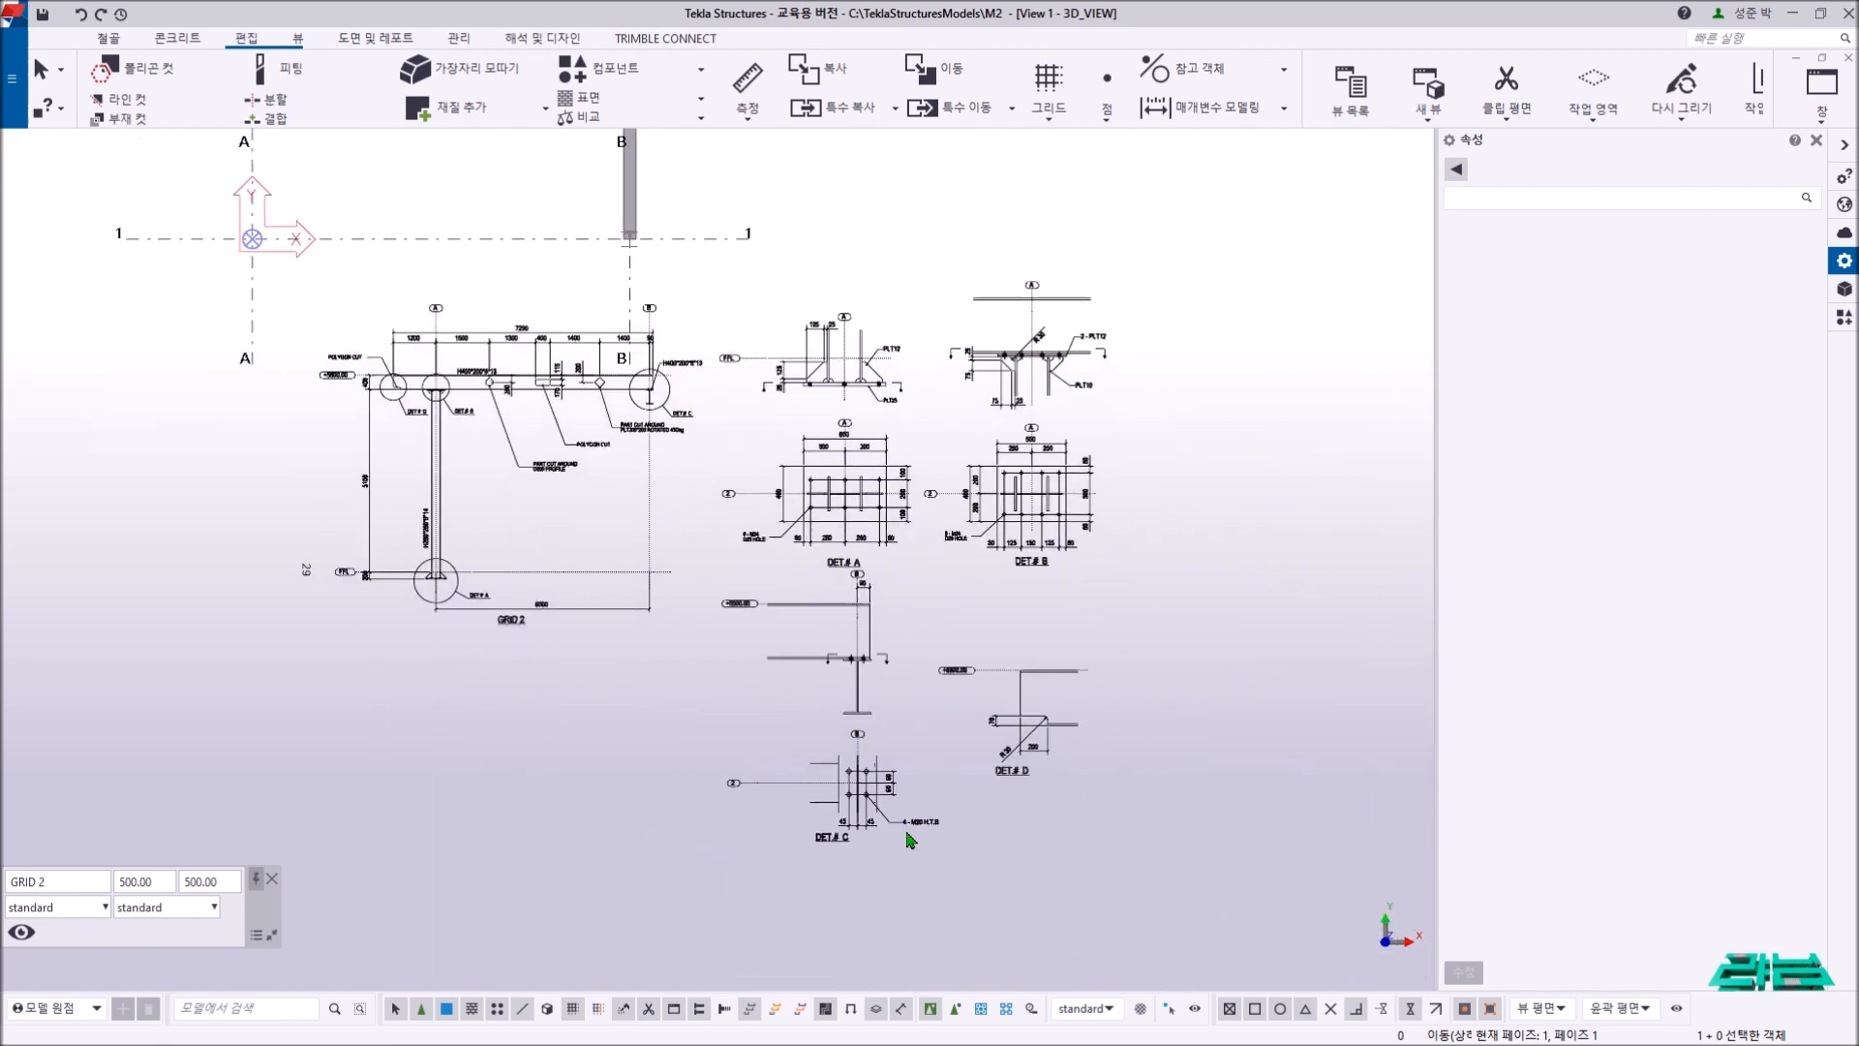
{"action": "scroll", "coordinate": [1014, 740], "scroll_direction": "up", "scroll_amount": 2}
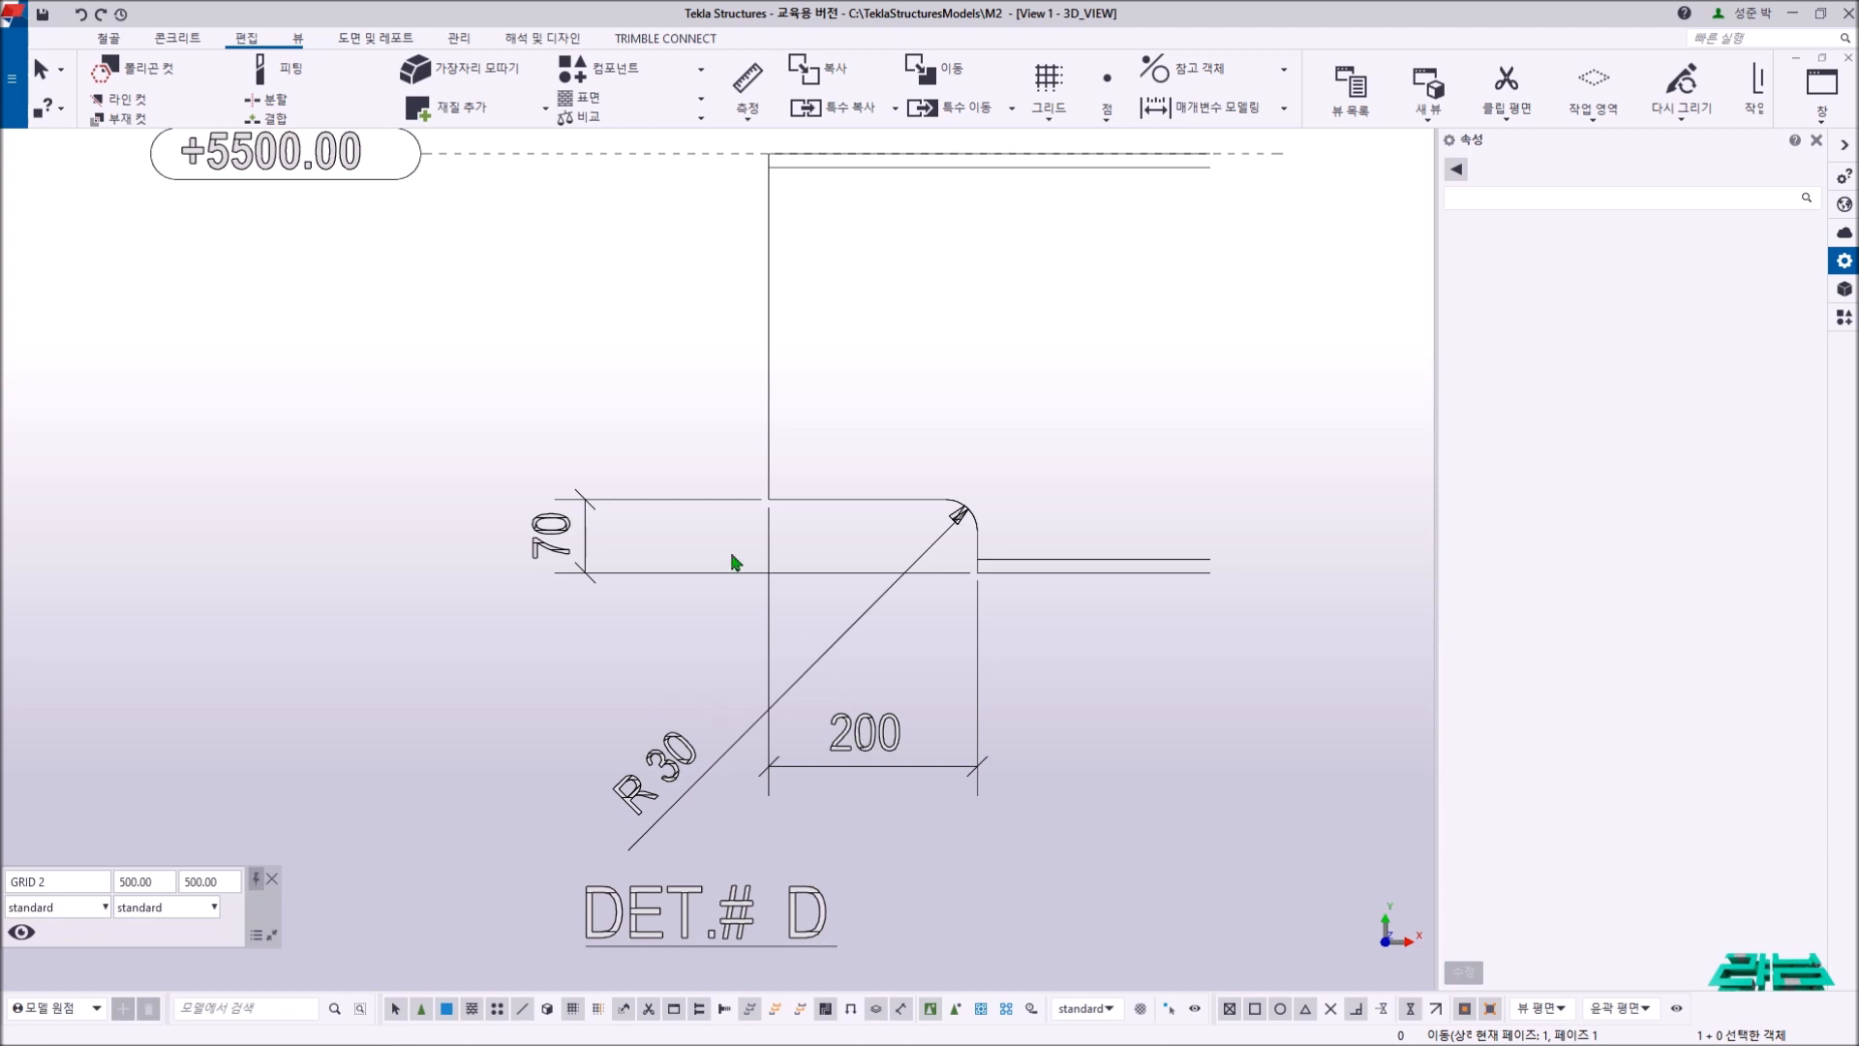
{"action": "scroll", "coordinate": [620, 579], "scroll_direction": "down", "scroll_amount": 5}
{"action": "scroll", "coordinate": [443, 463], "scroll_direction": "up", "scroll_amount": 5}
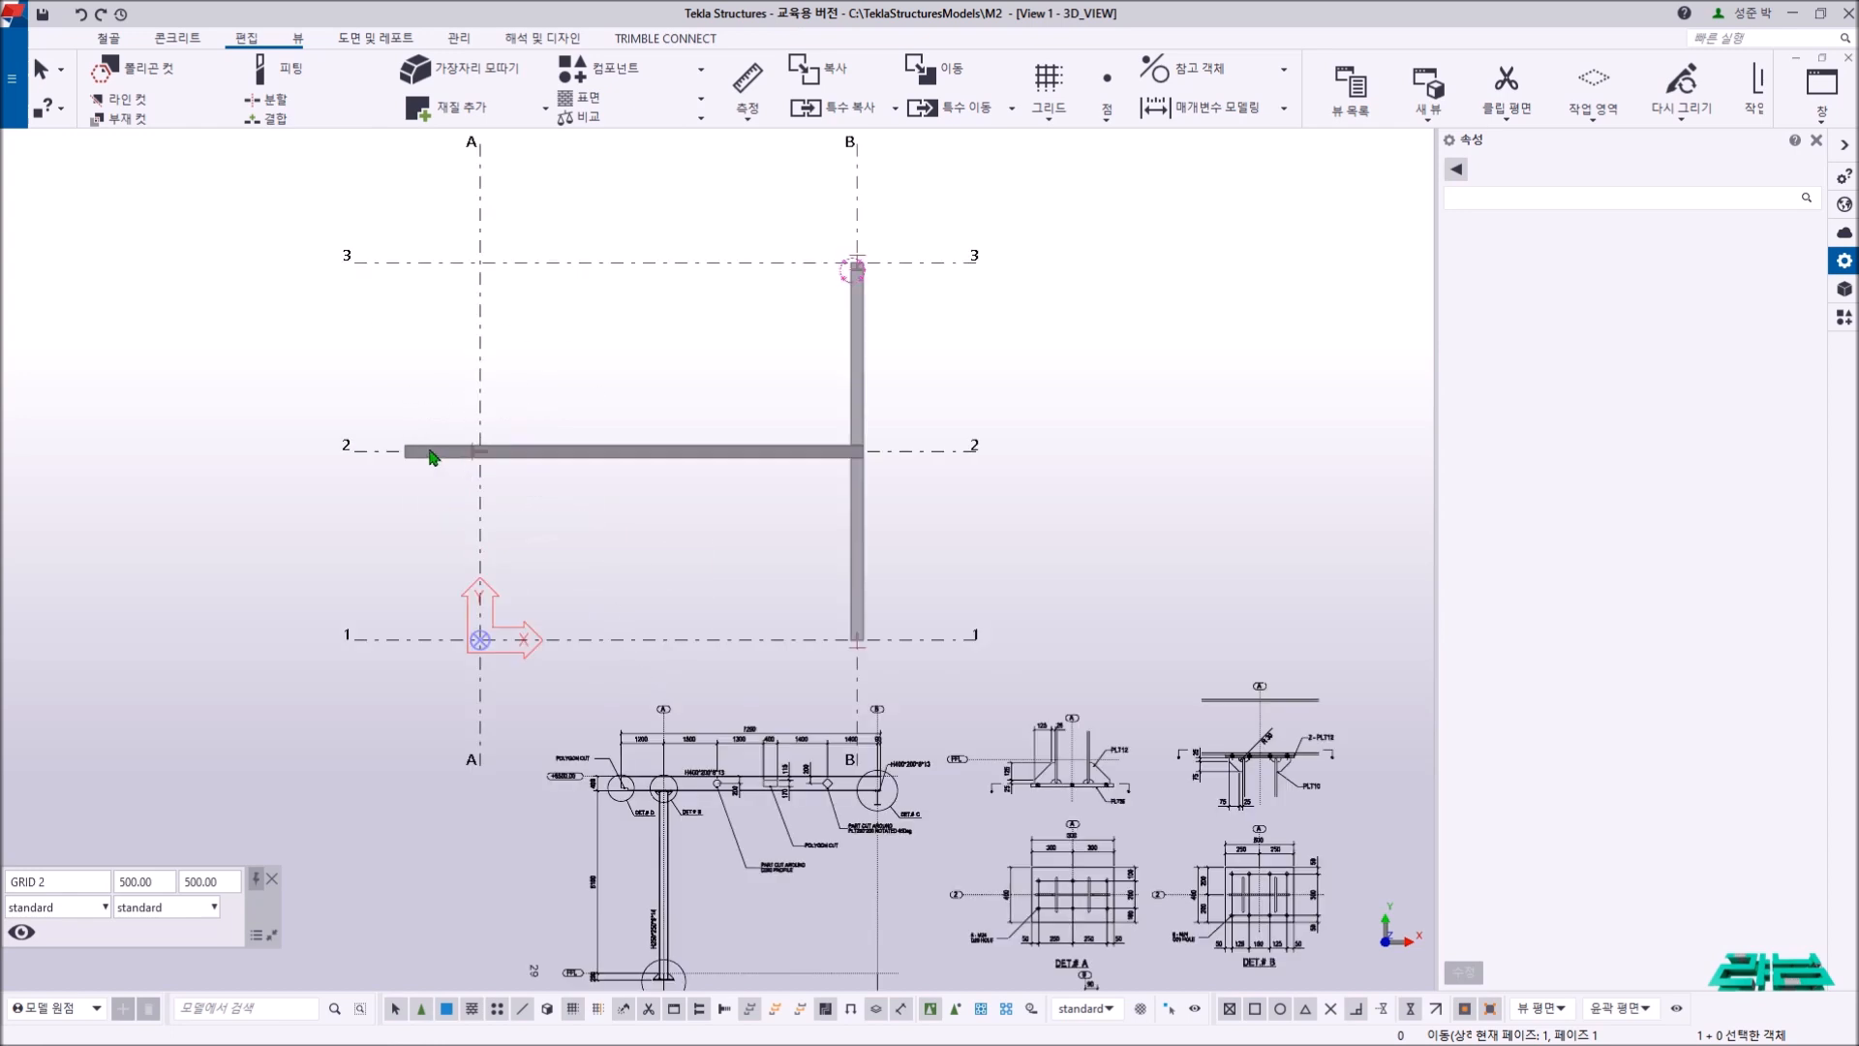
- In the GRID 2 view, start a polygon cut on the beam from its lower free-end corner, placing the second point 200 mm along the bottom edge
{"action": "key", "text": "ctrl+Tab"}
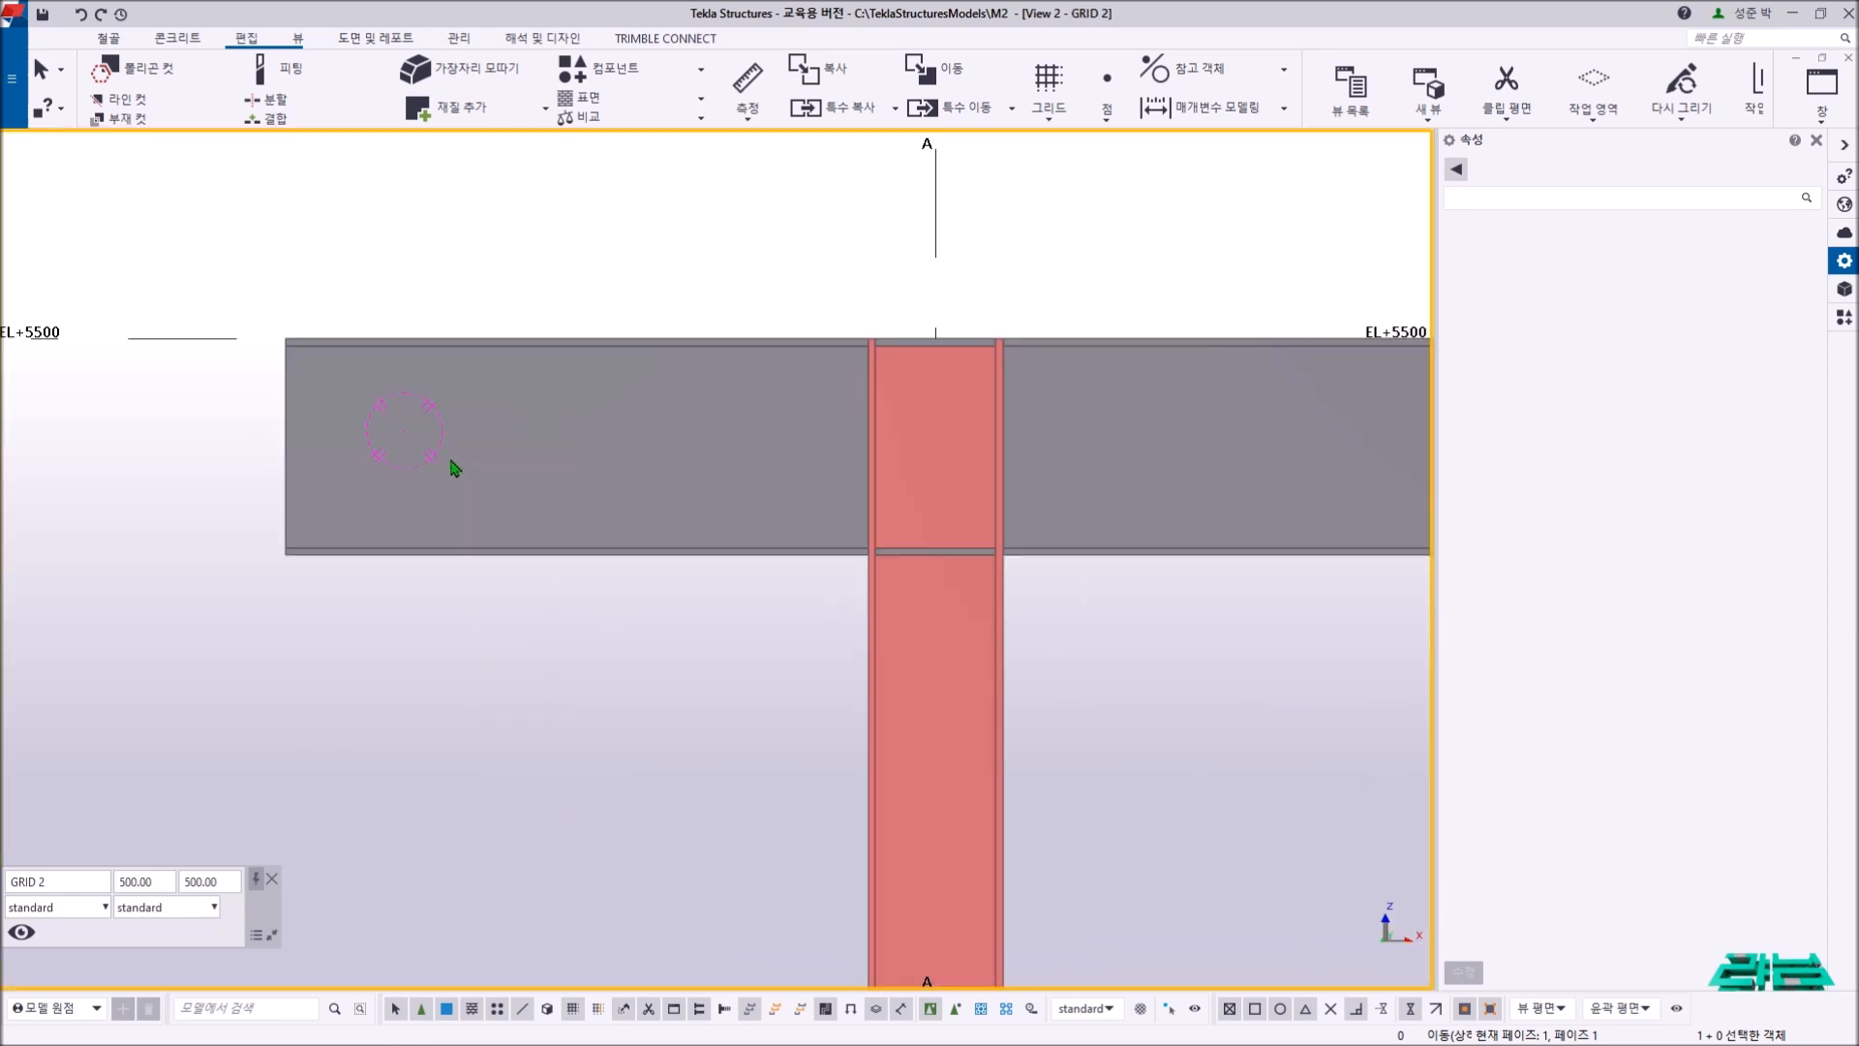
{"action": "scroll", "coordinate": [378, 556], "scroll_direction": "up", "scroll_amount": 4}
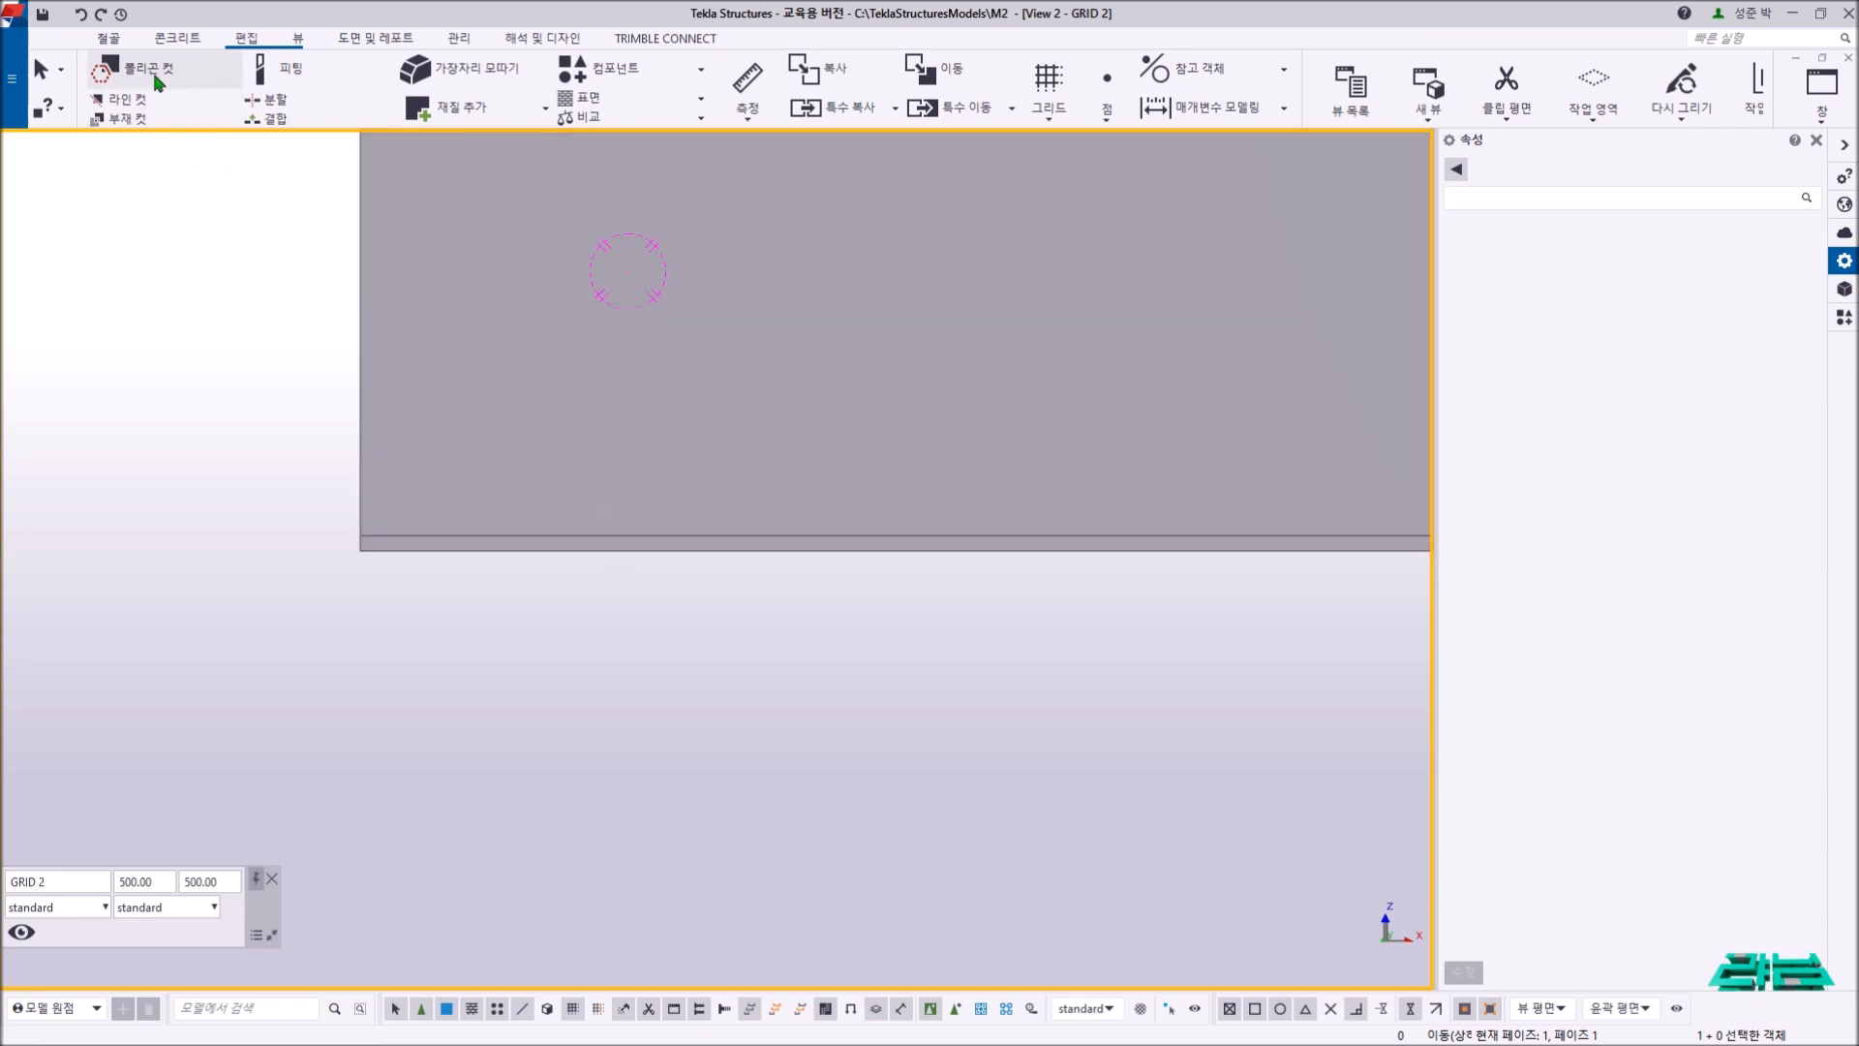
{"action": "left_click", "coordinate": [155, 78]}
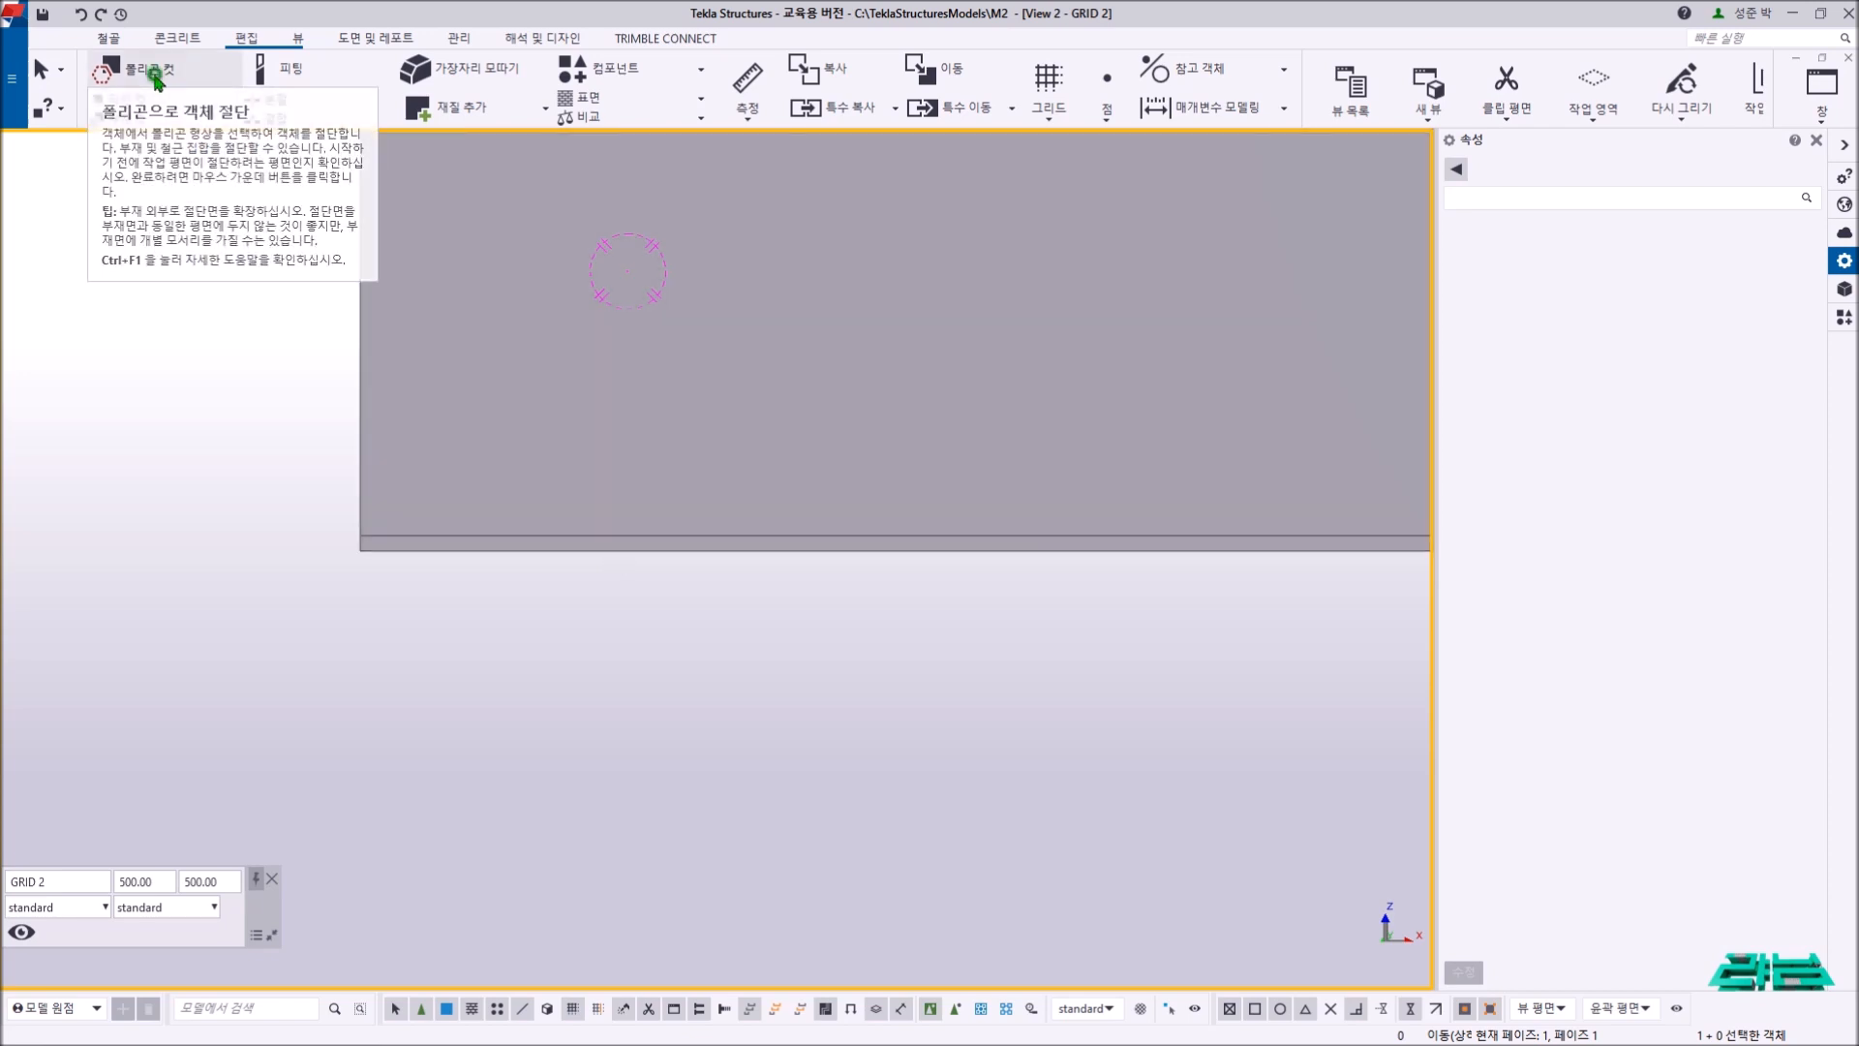
{"action": "left_click", "coordinate": [388, 543]}
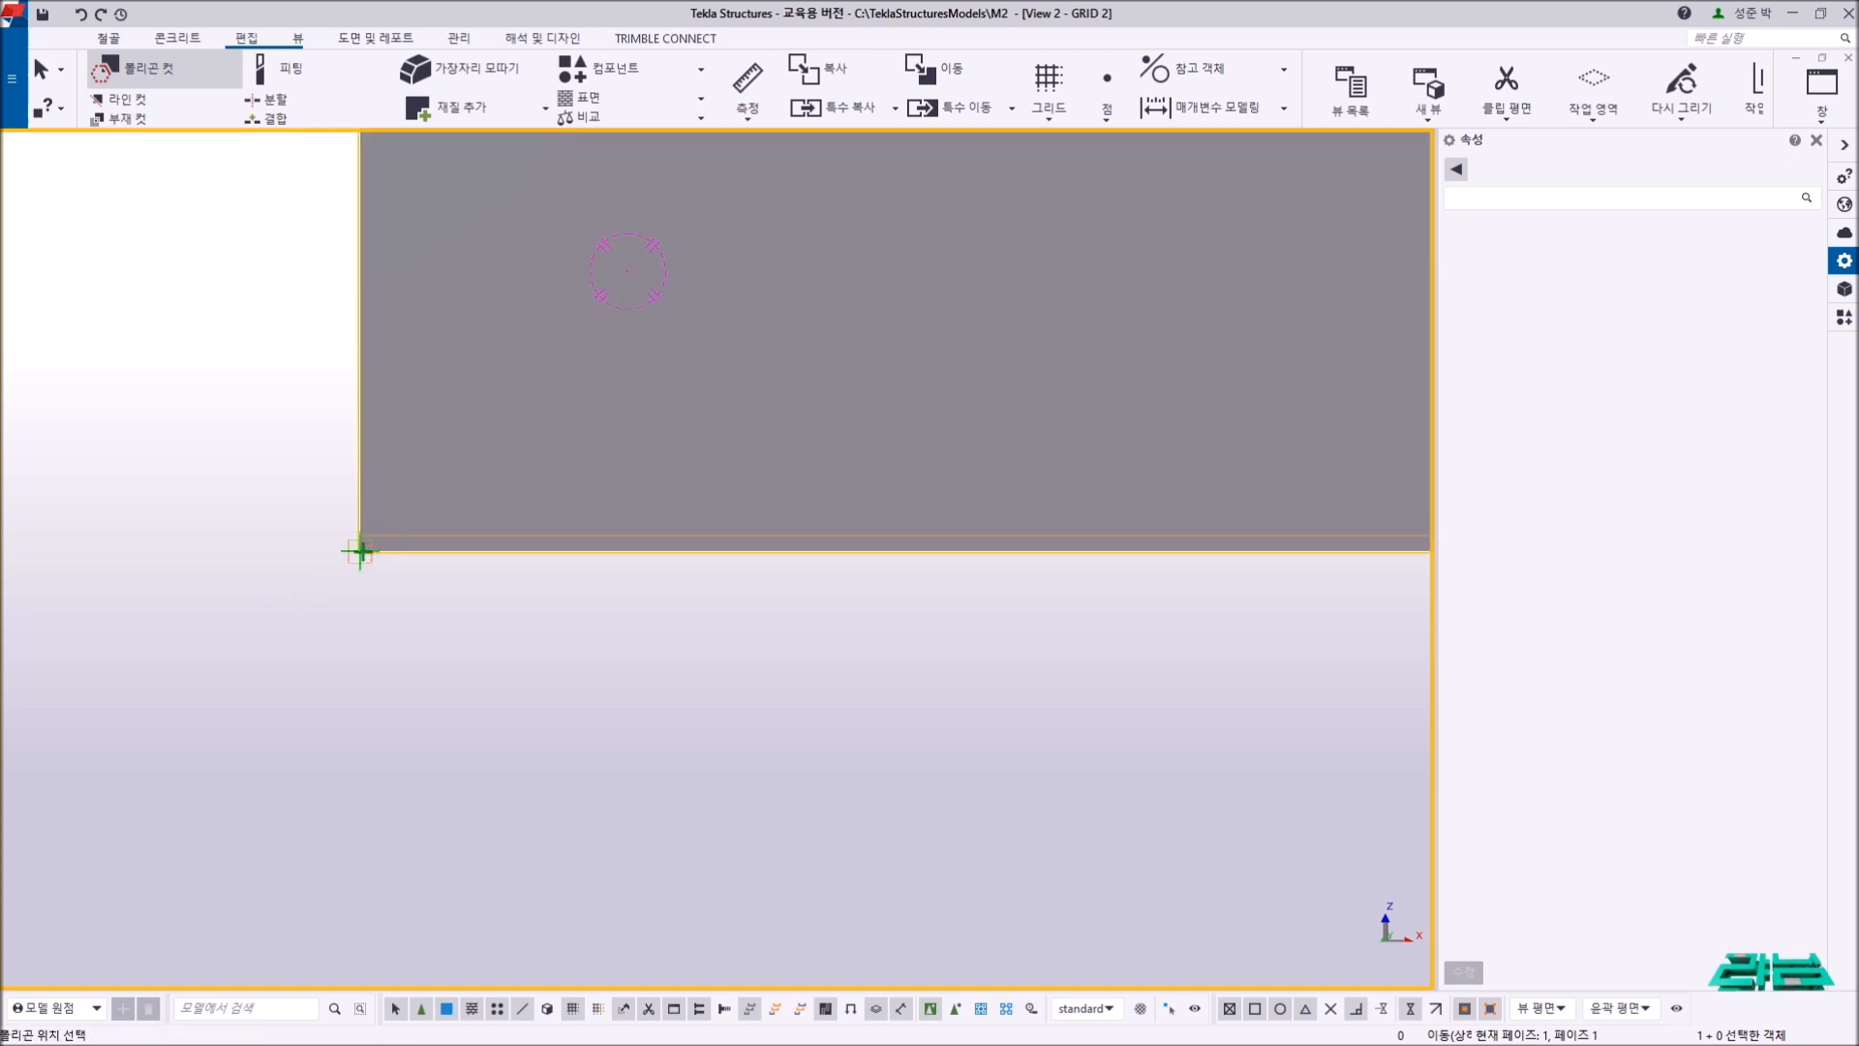
{"action": "left_click", "coordinate": [360, 551]}
{"action": "left_click", "coordinate": [603, 551]}
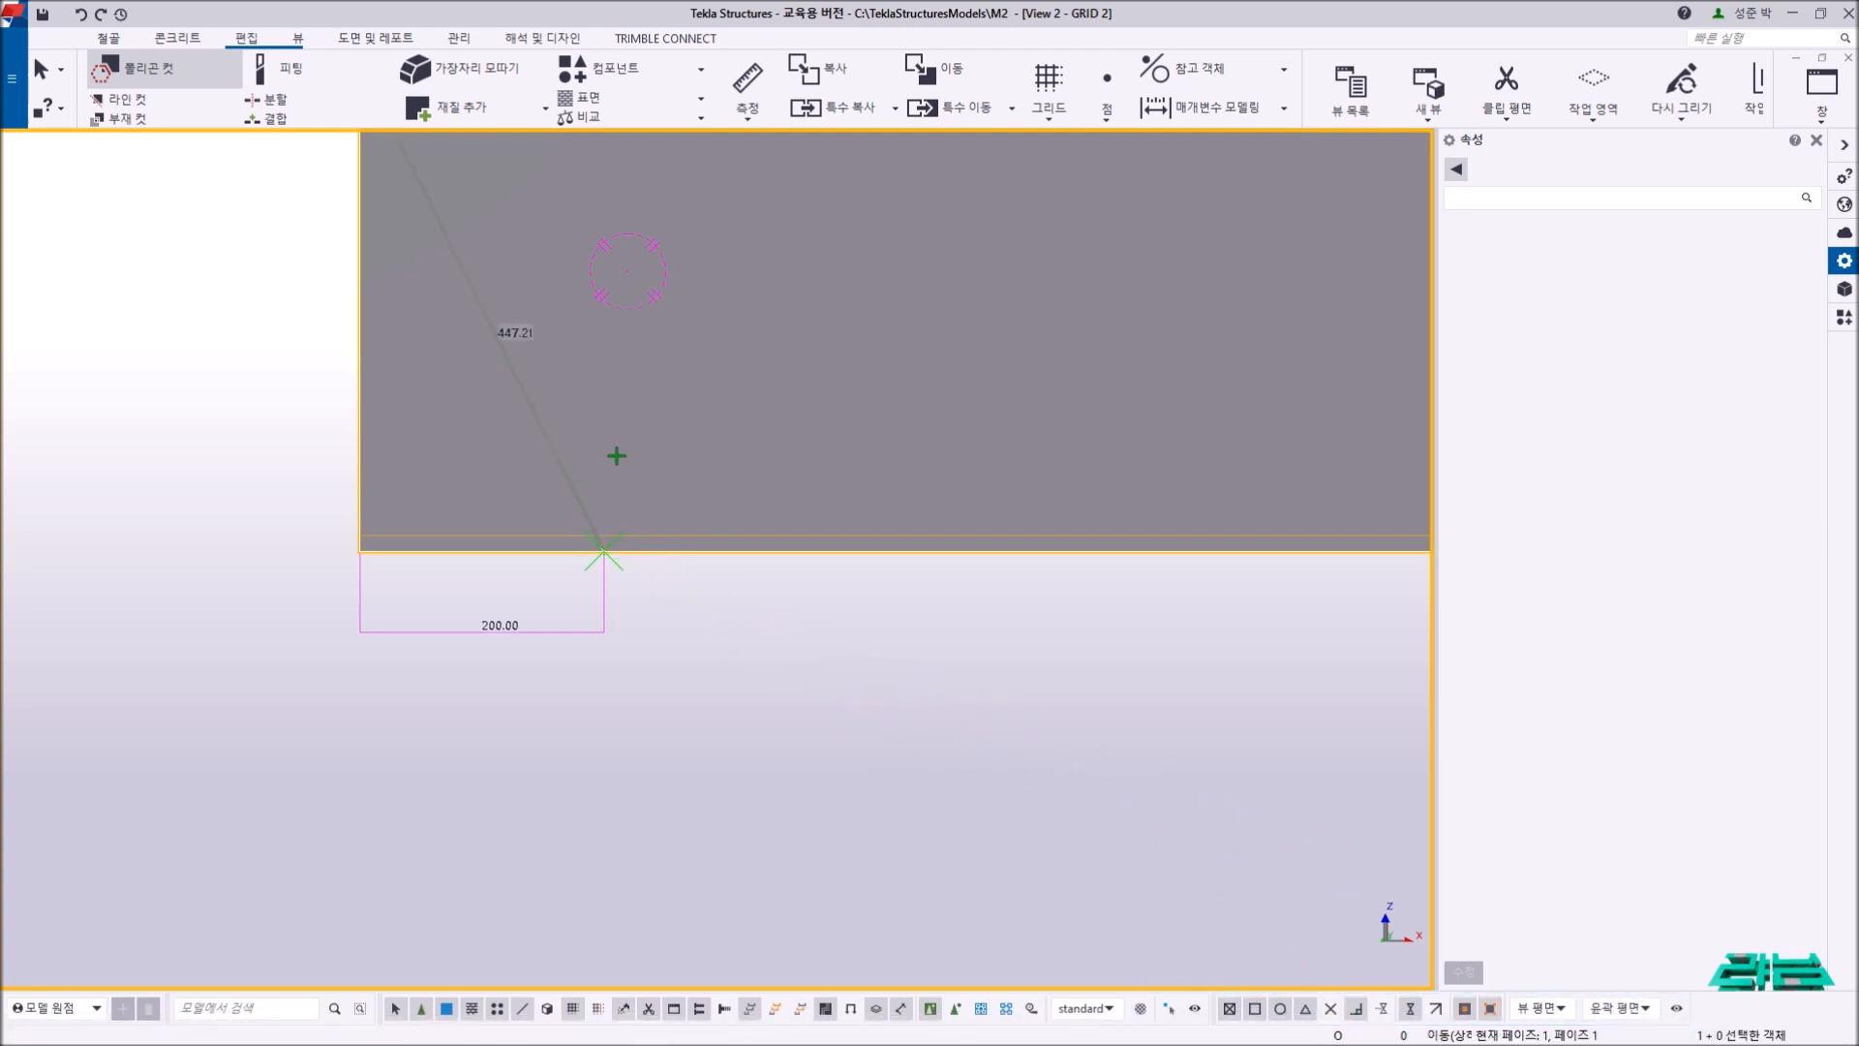
{"action": "scroll", "coordinate": [618, 455], "scroll_direction": "down", "scroll_amount": 3}
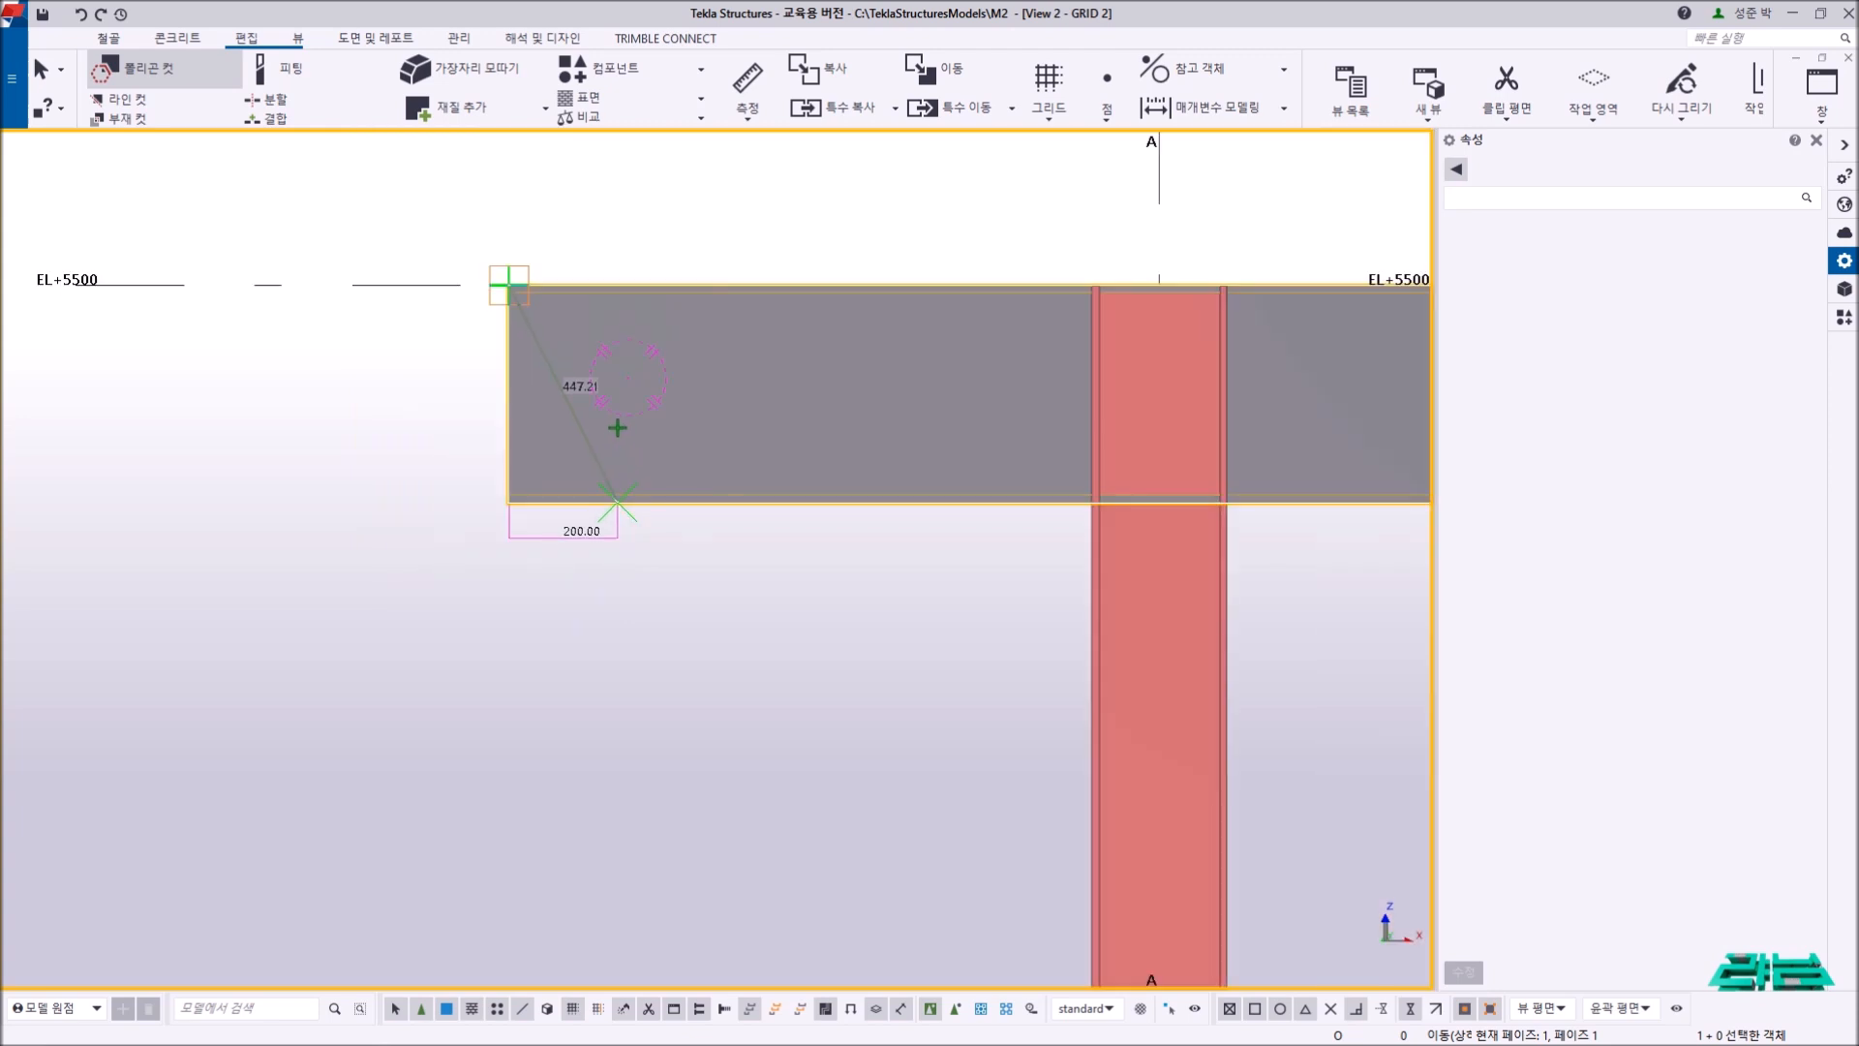
{"action": "left_click", "coordinate": [617, 501]}
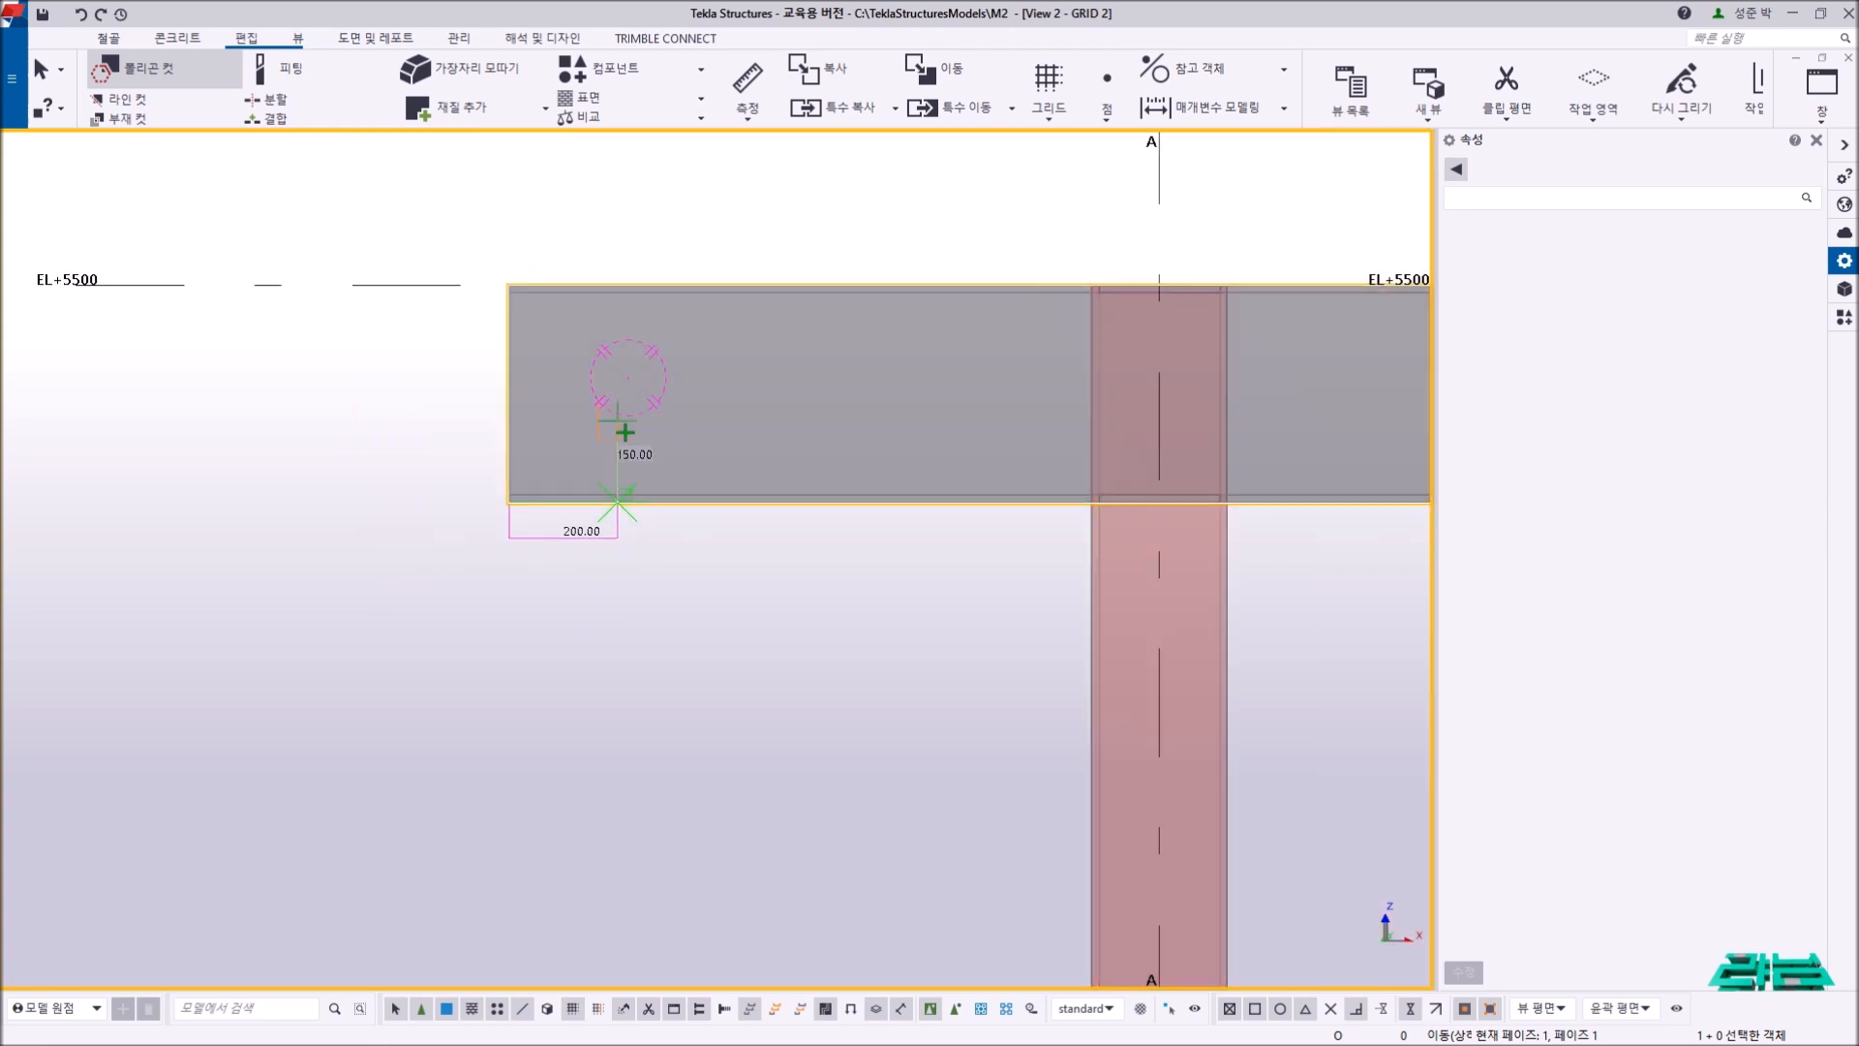
- Complete the polygon cut with a point 70 mm up and one 200 mm back at the beam's free end, and end the command
{"action": "scroll", "coordinate": [625, 431], "scroll_direction": "up", "scroll_amount": 3}
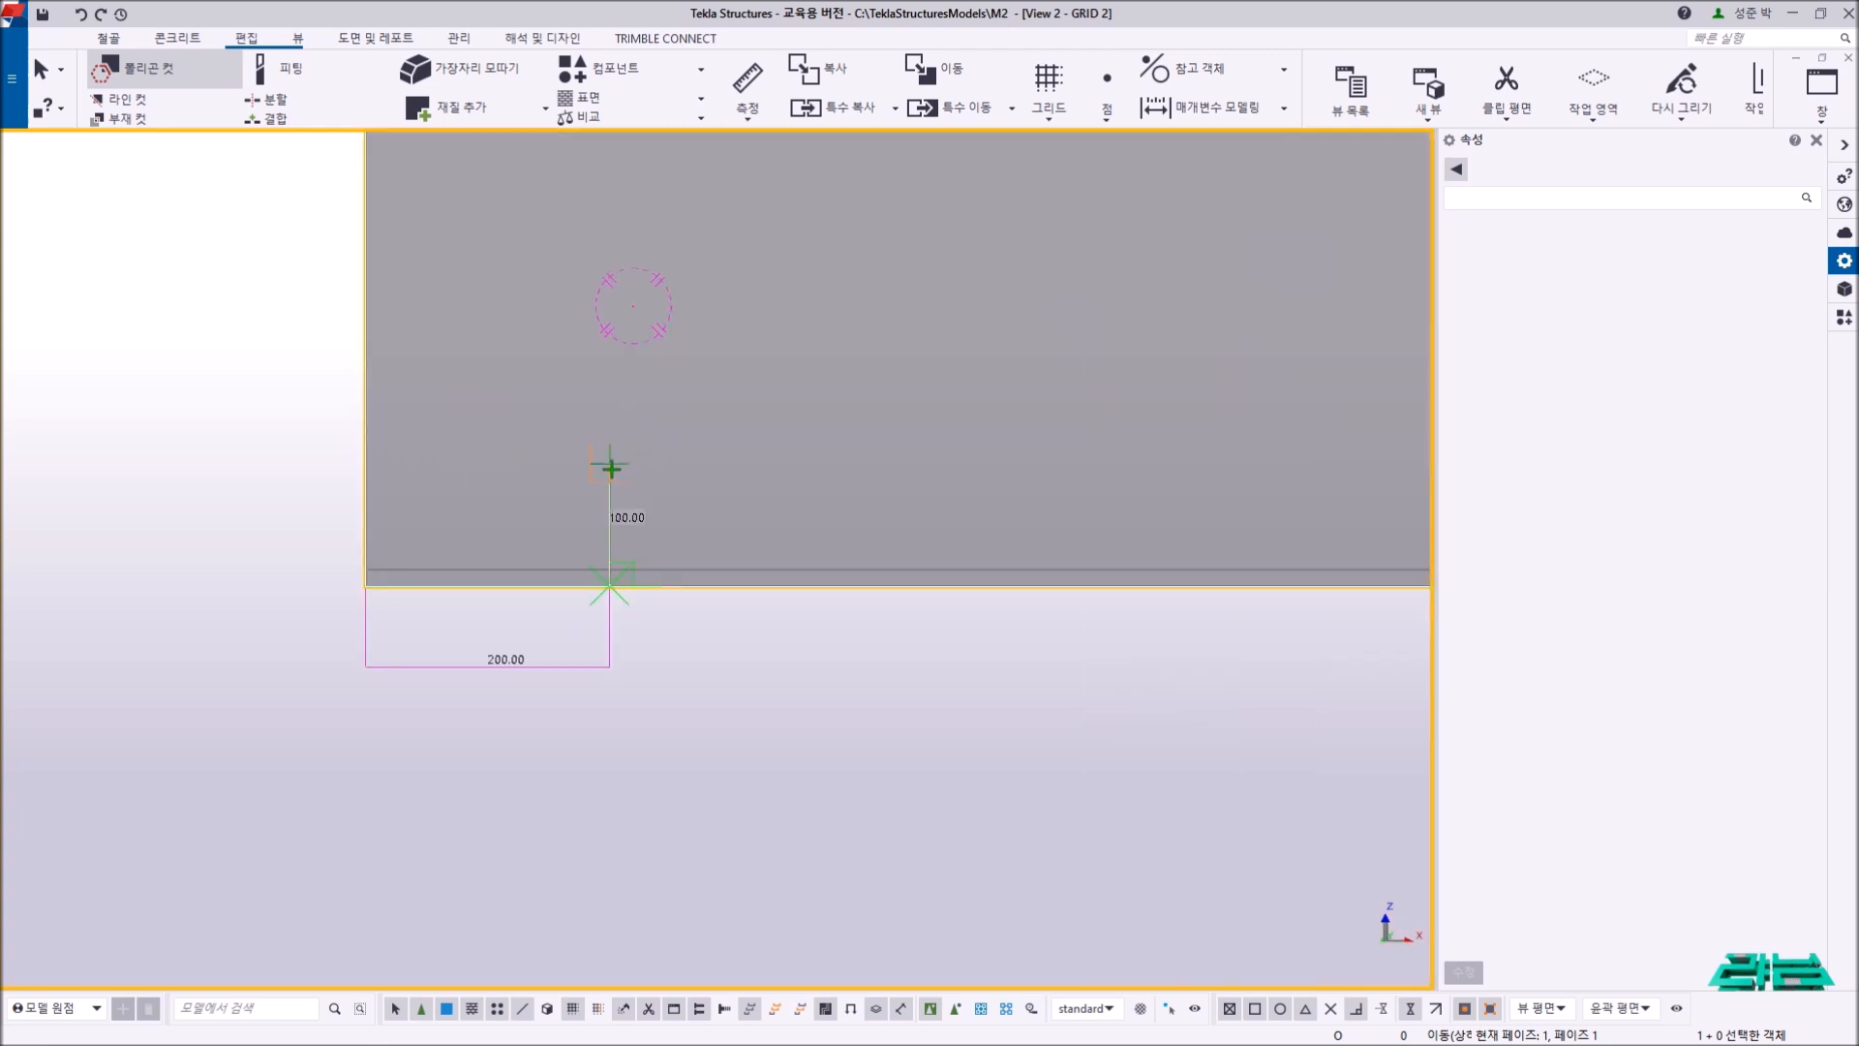
{"action": "scroll", "coordinate": [612, 469], "scroll_direction": "down", "scroll_amount": 3}
{"action": "middle_click_drag", "start_coordinate": [623, 485], "coordinate": [618, 523], "text": "ctrl"}
{"action": "scroll", "coordinate": [241, 416], "scroll_direction": "down", "scroll_amount": 5}
{"action": "scroll", "coordinate": [299, 394], "scroll_direction": "up", "scroll_amount": 7}
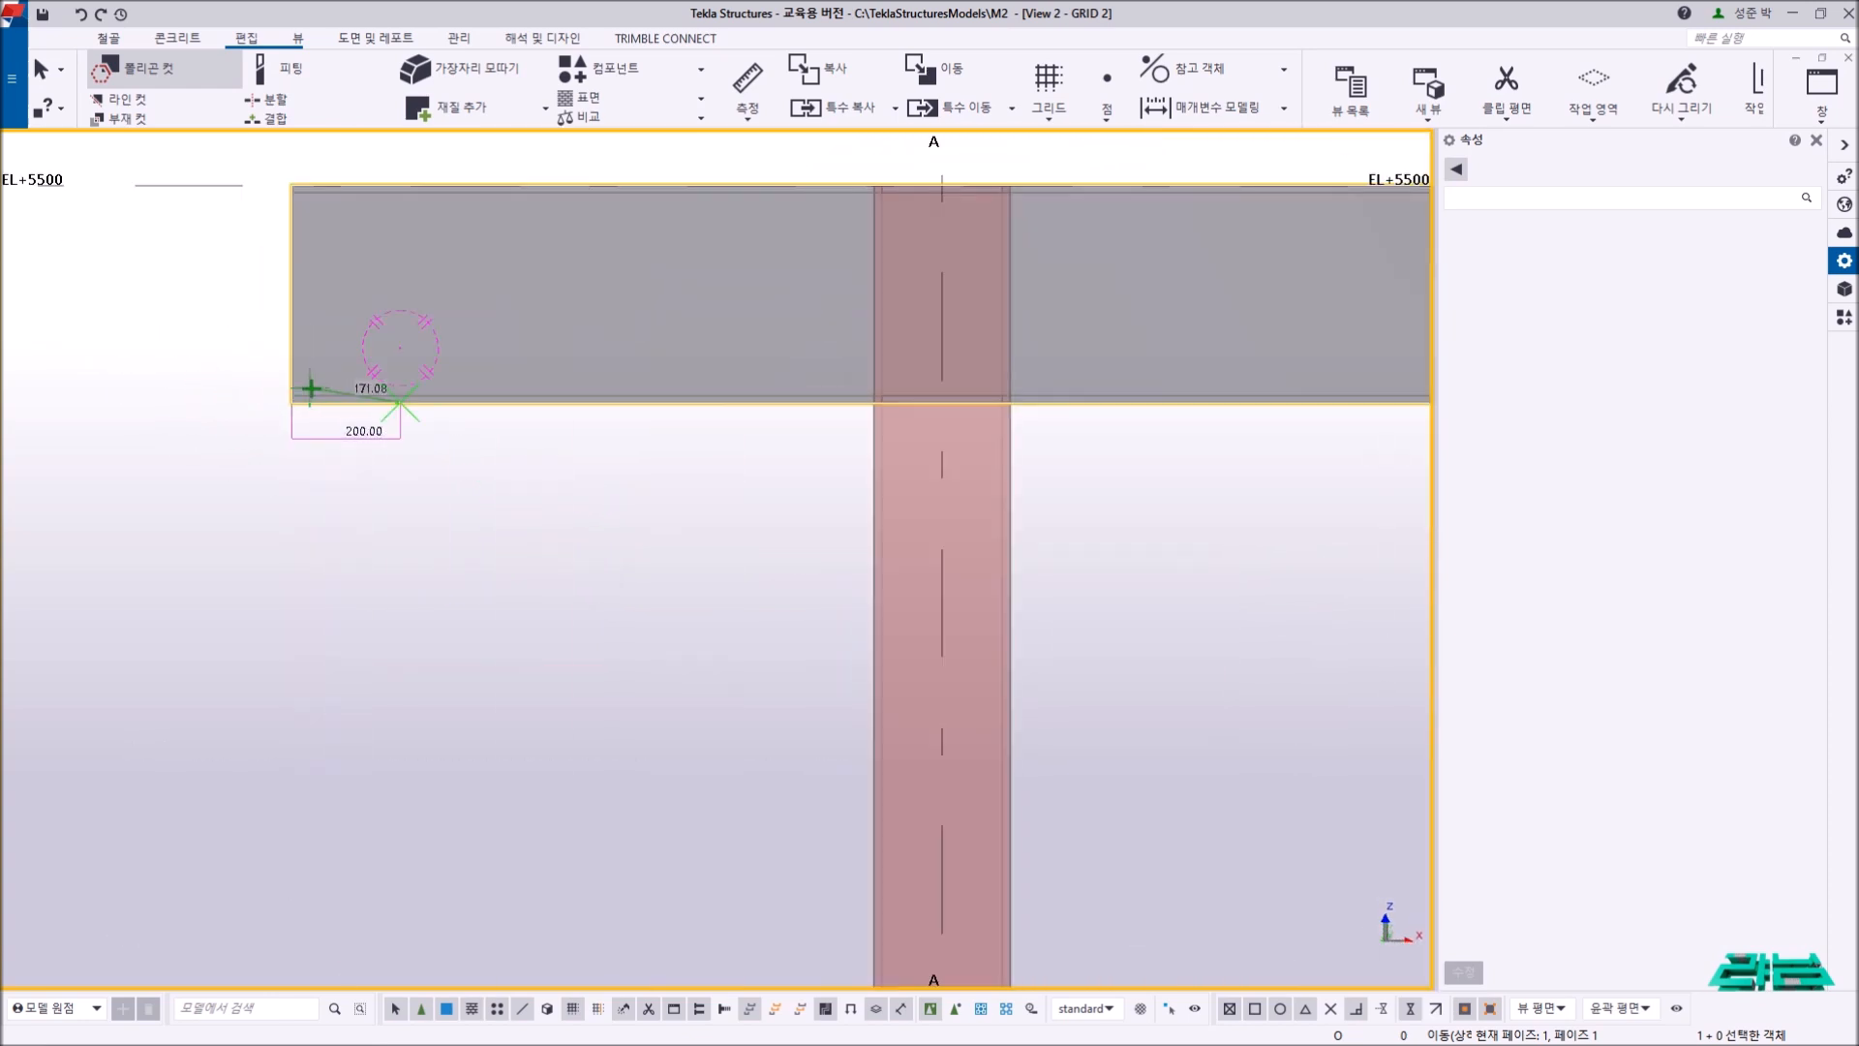
{"action": "middle_click_drag", "start_coordinate": [358, 389], "coordinate": [665, 490]}
{"action": "scroll", "coordinate": [726, 489], "scroll_direction": "up", "scroll_amount": 2}
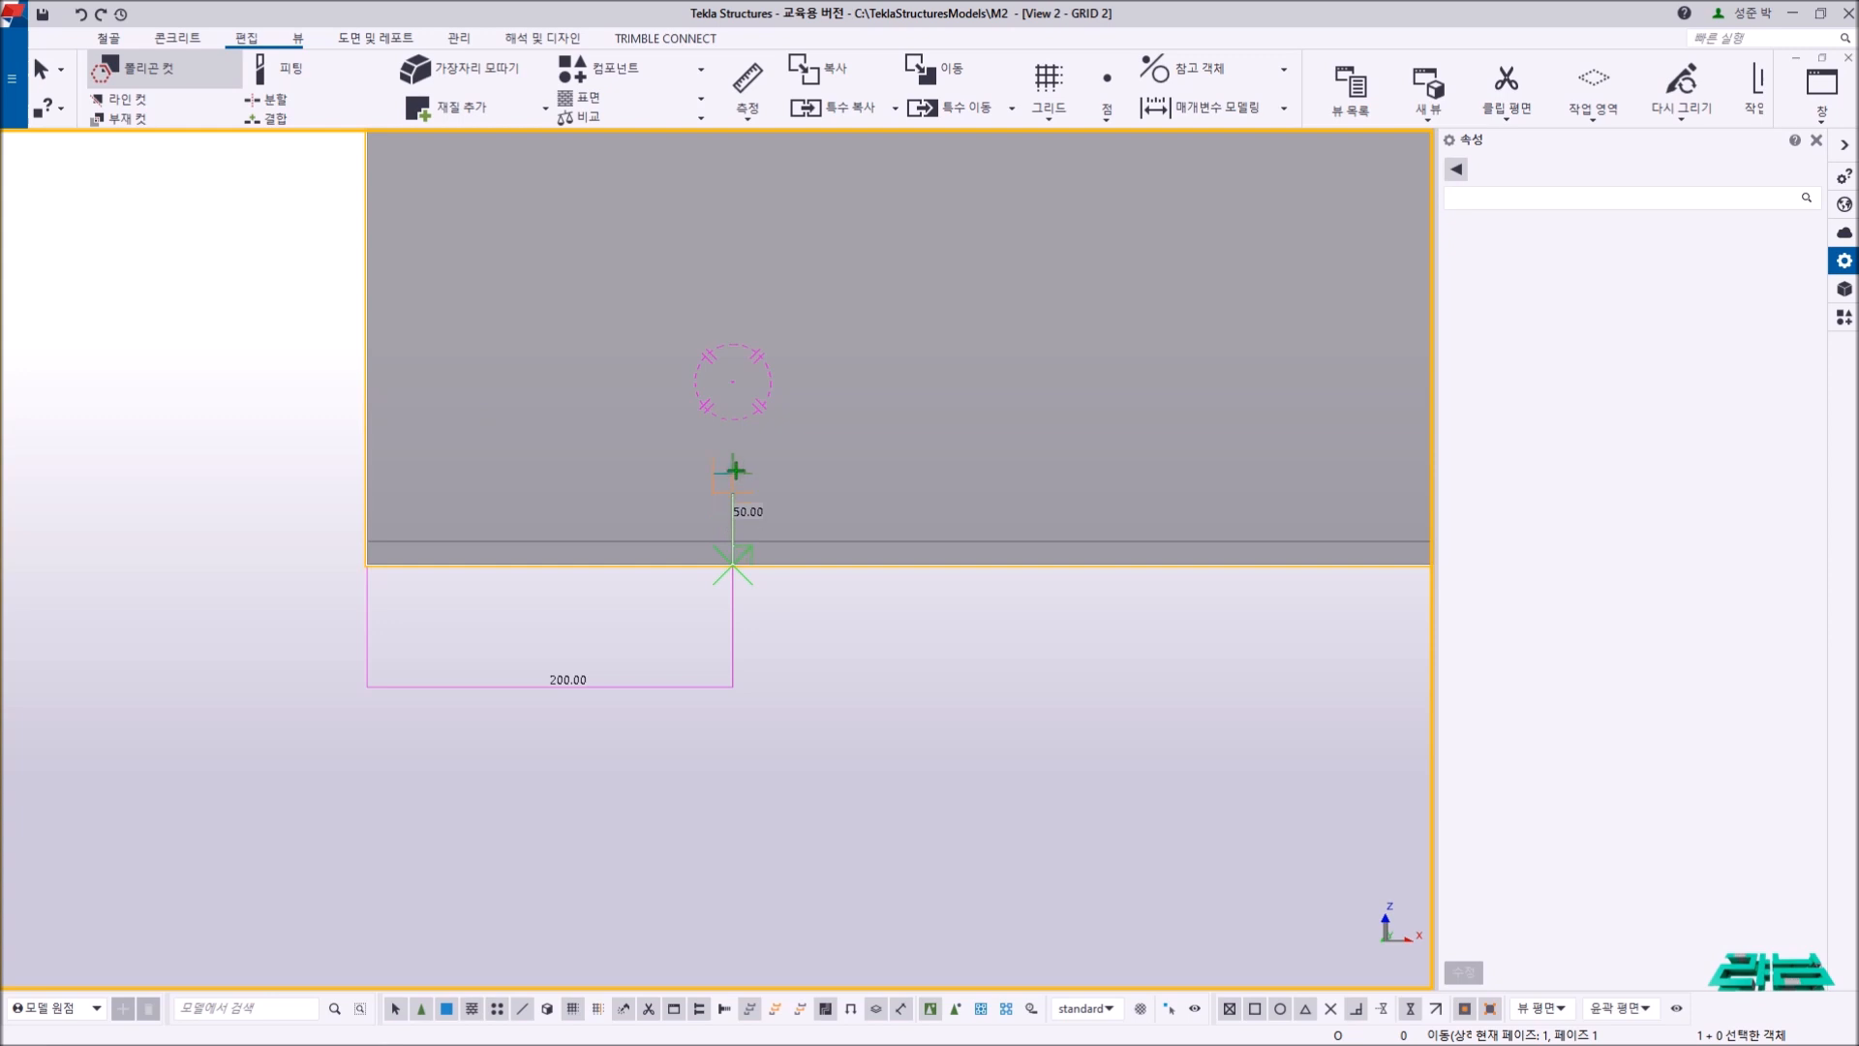
{"action": "left_click", "coordinate": [733, 436]}
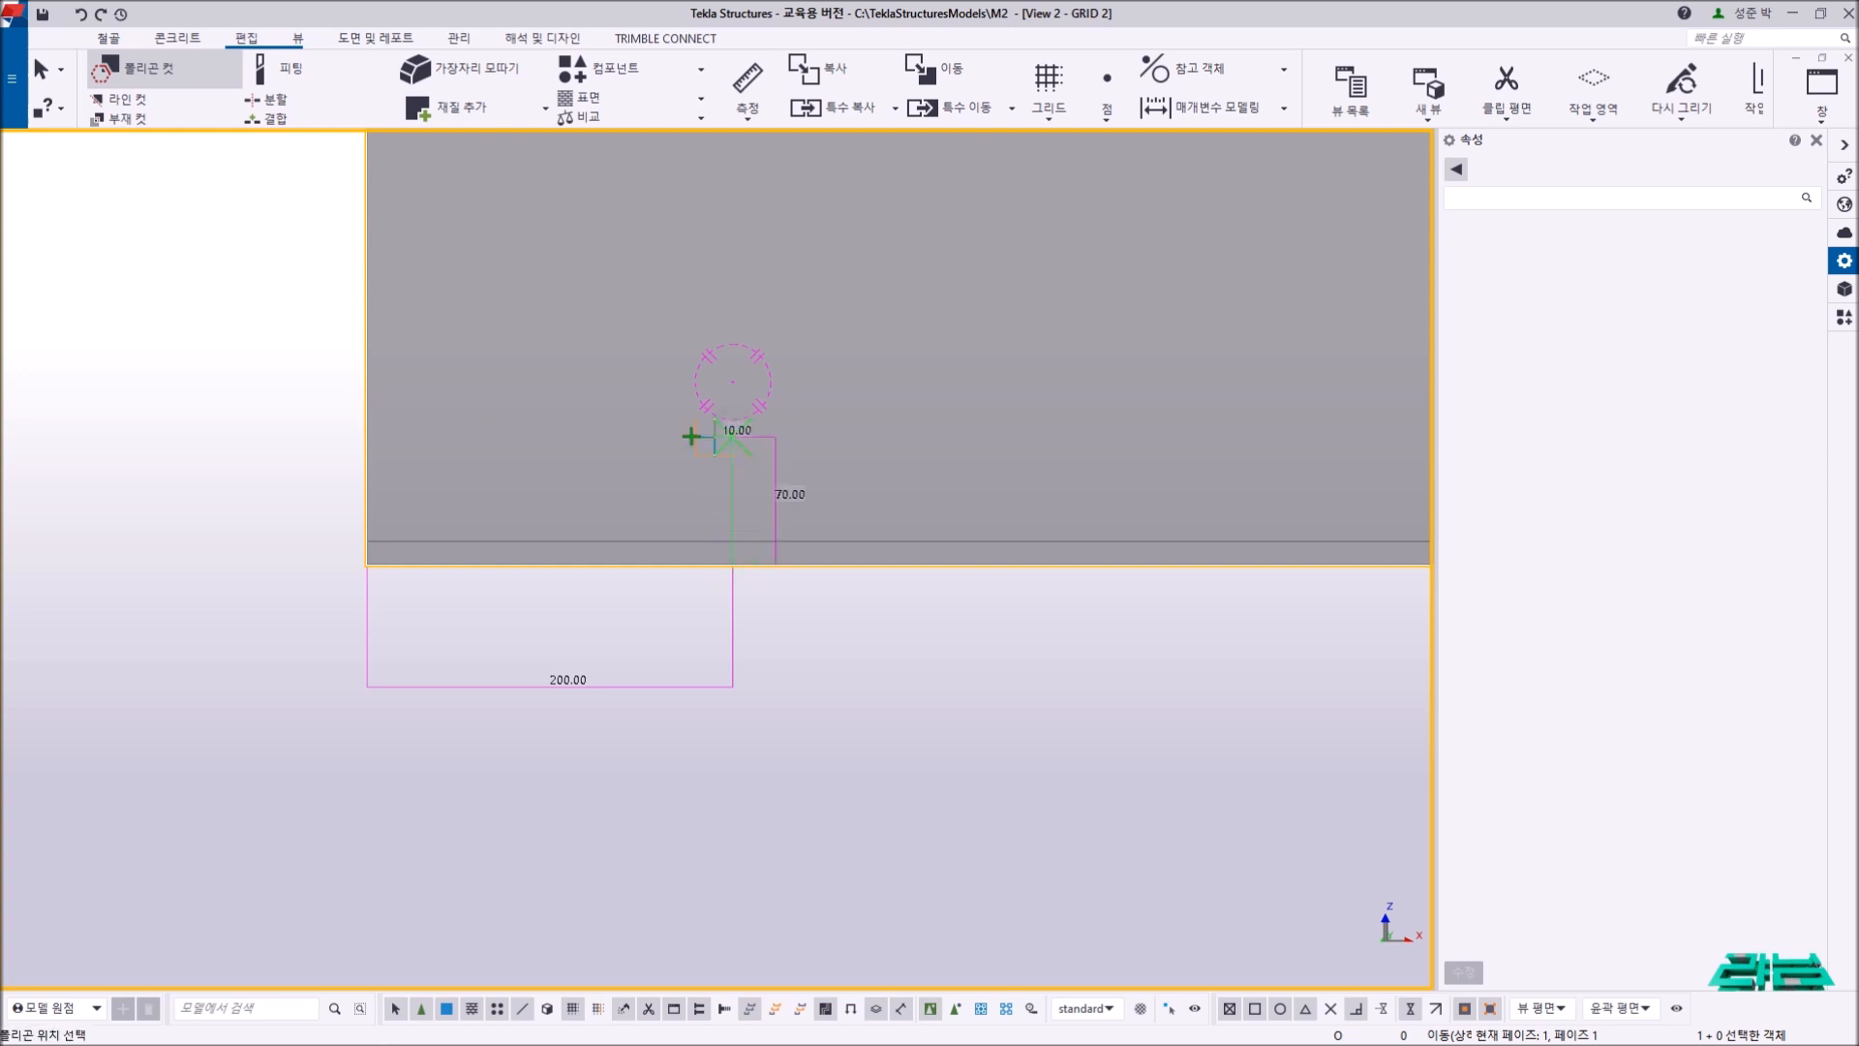
{"action": "left_click", "coordinate": [365, 438]}
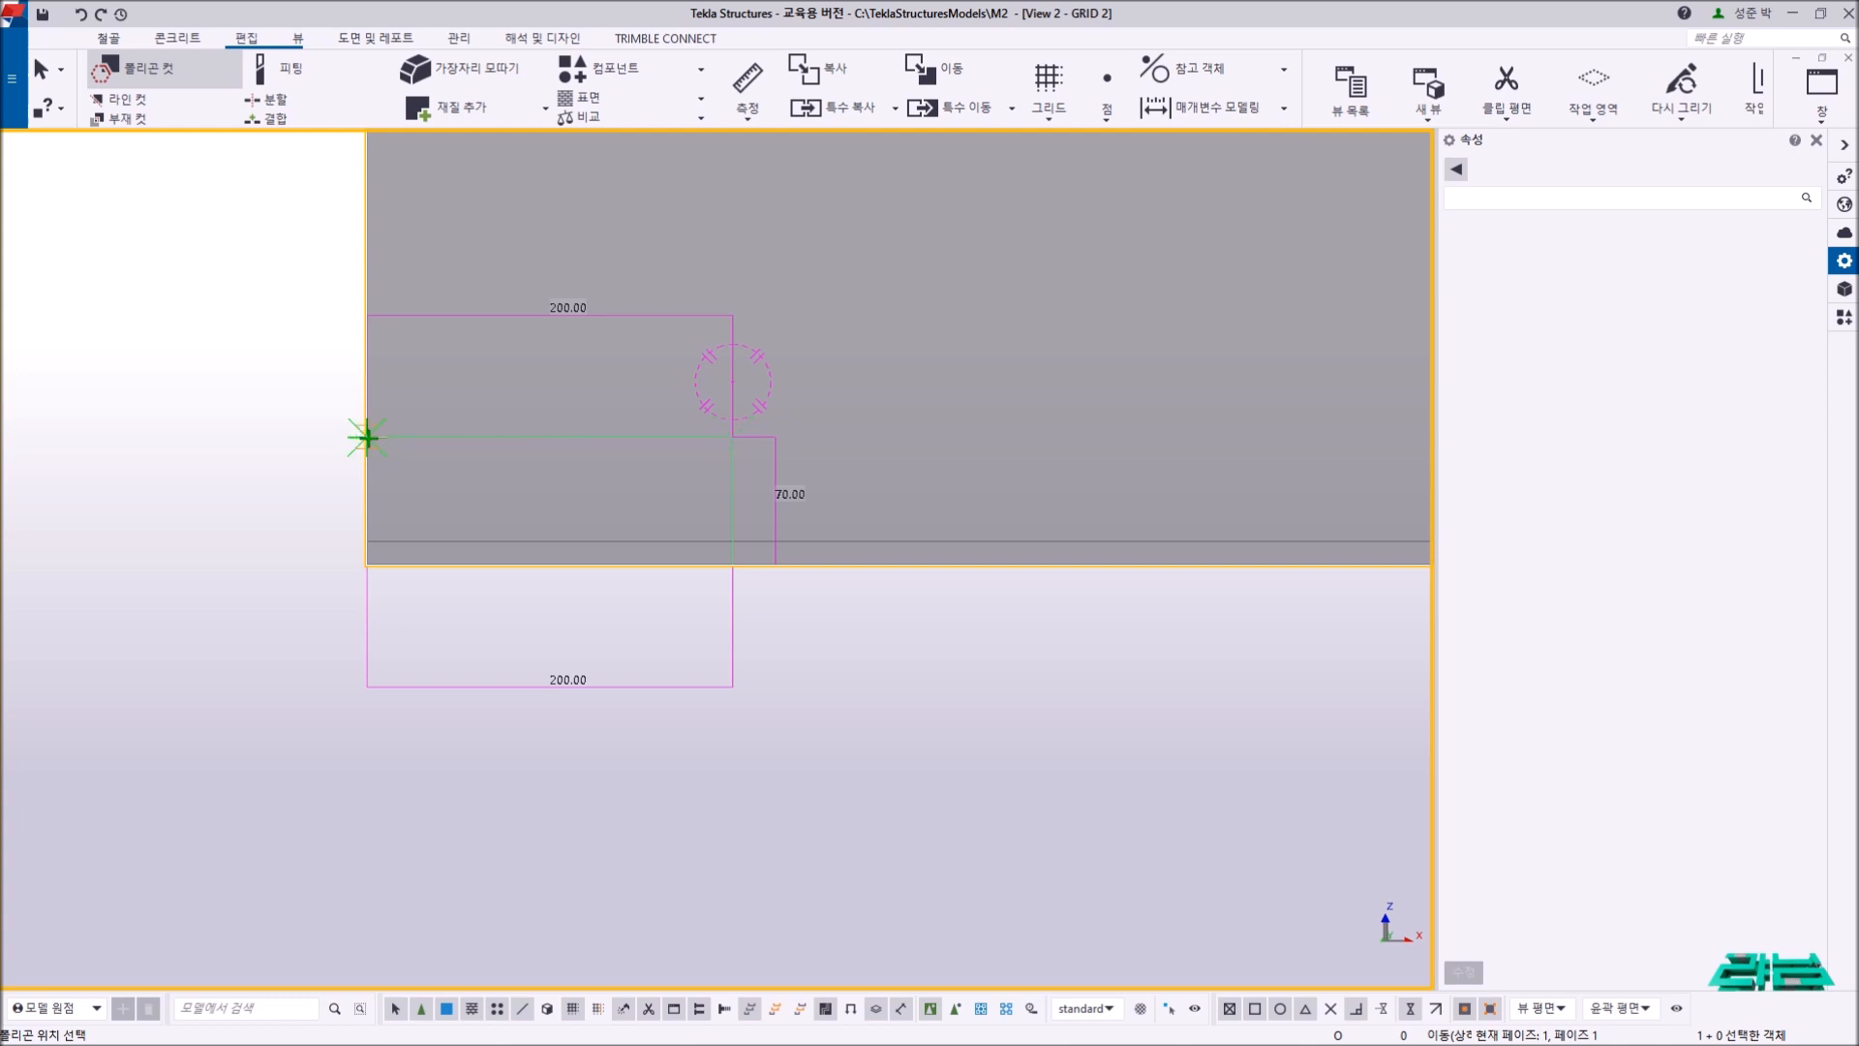
{"action": "middle_click", "coordinate": [207, 483]}
{"action": "right_click", "coordinate": [257, 440]}
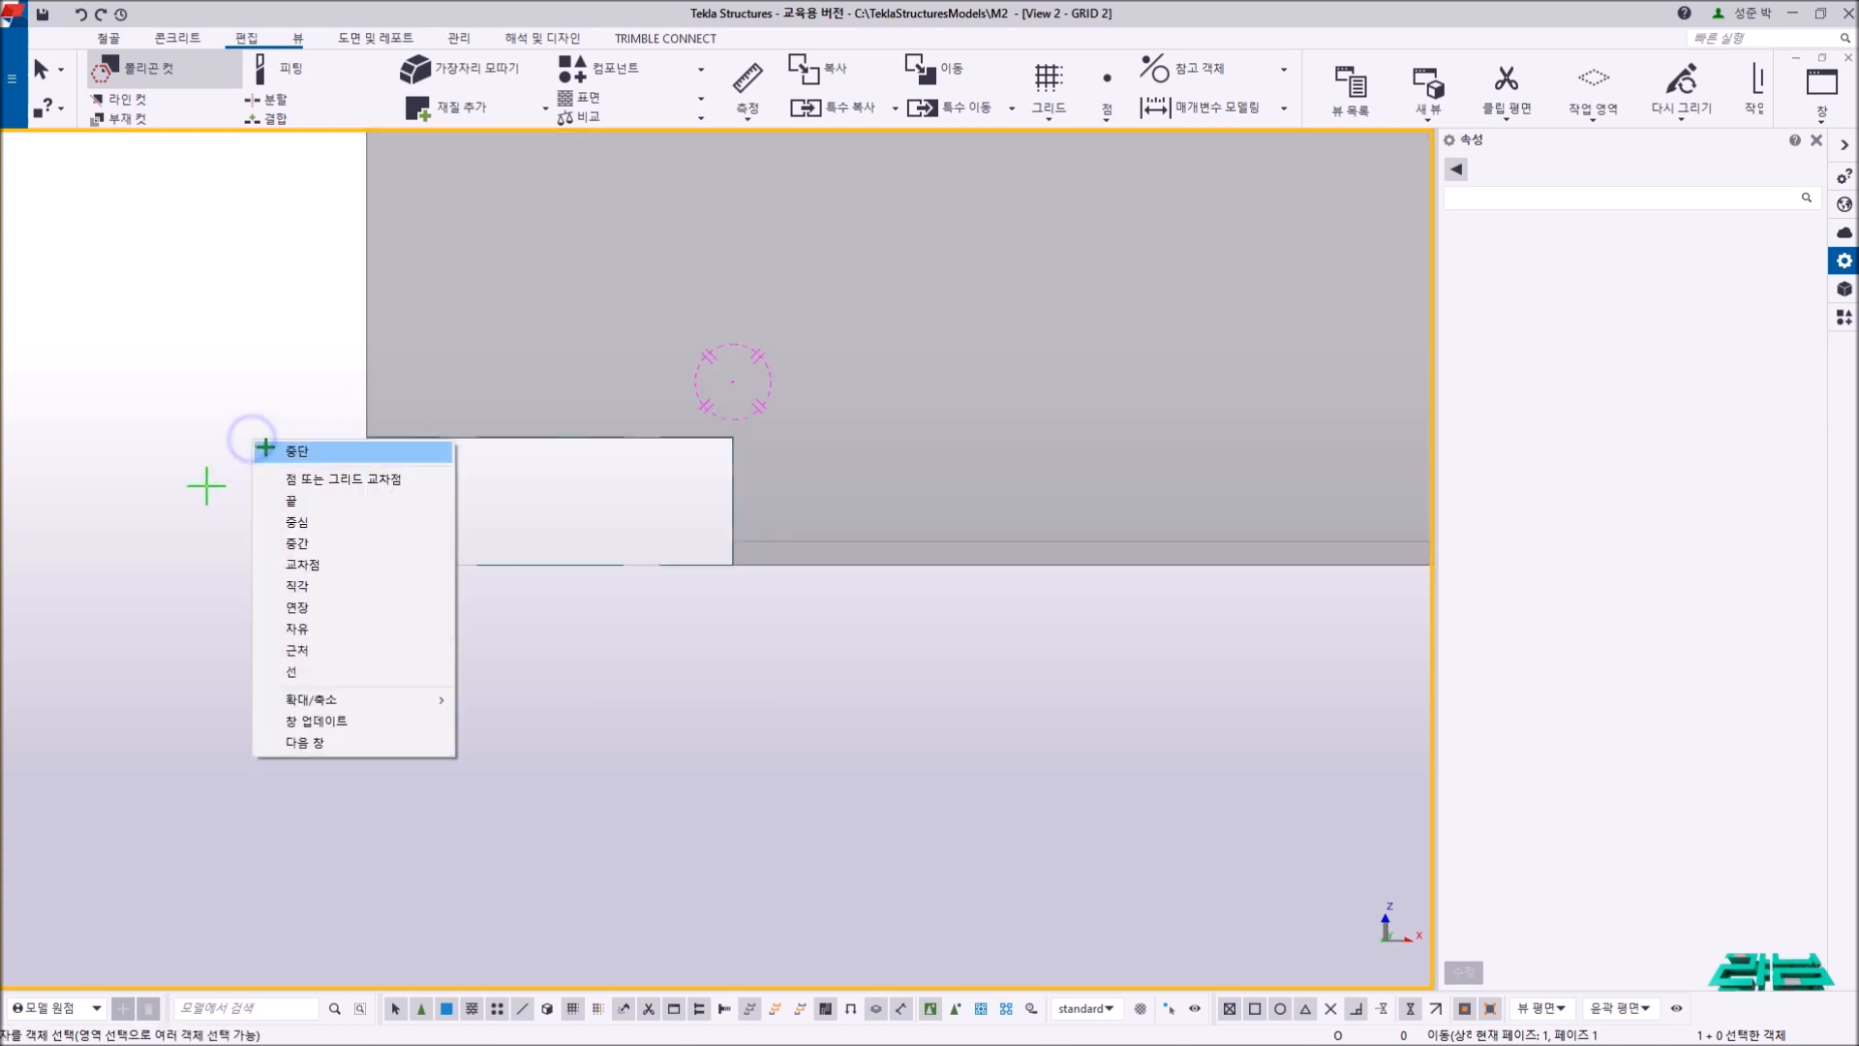
{"action": "left_click", "coordinate": [269, 450]}
- Inspect the new polygon cut's volume at the beam's free end from a tilted view, and return to the front view
{"action": "left_click", "coordinate": [365, 506]}
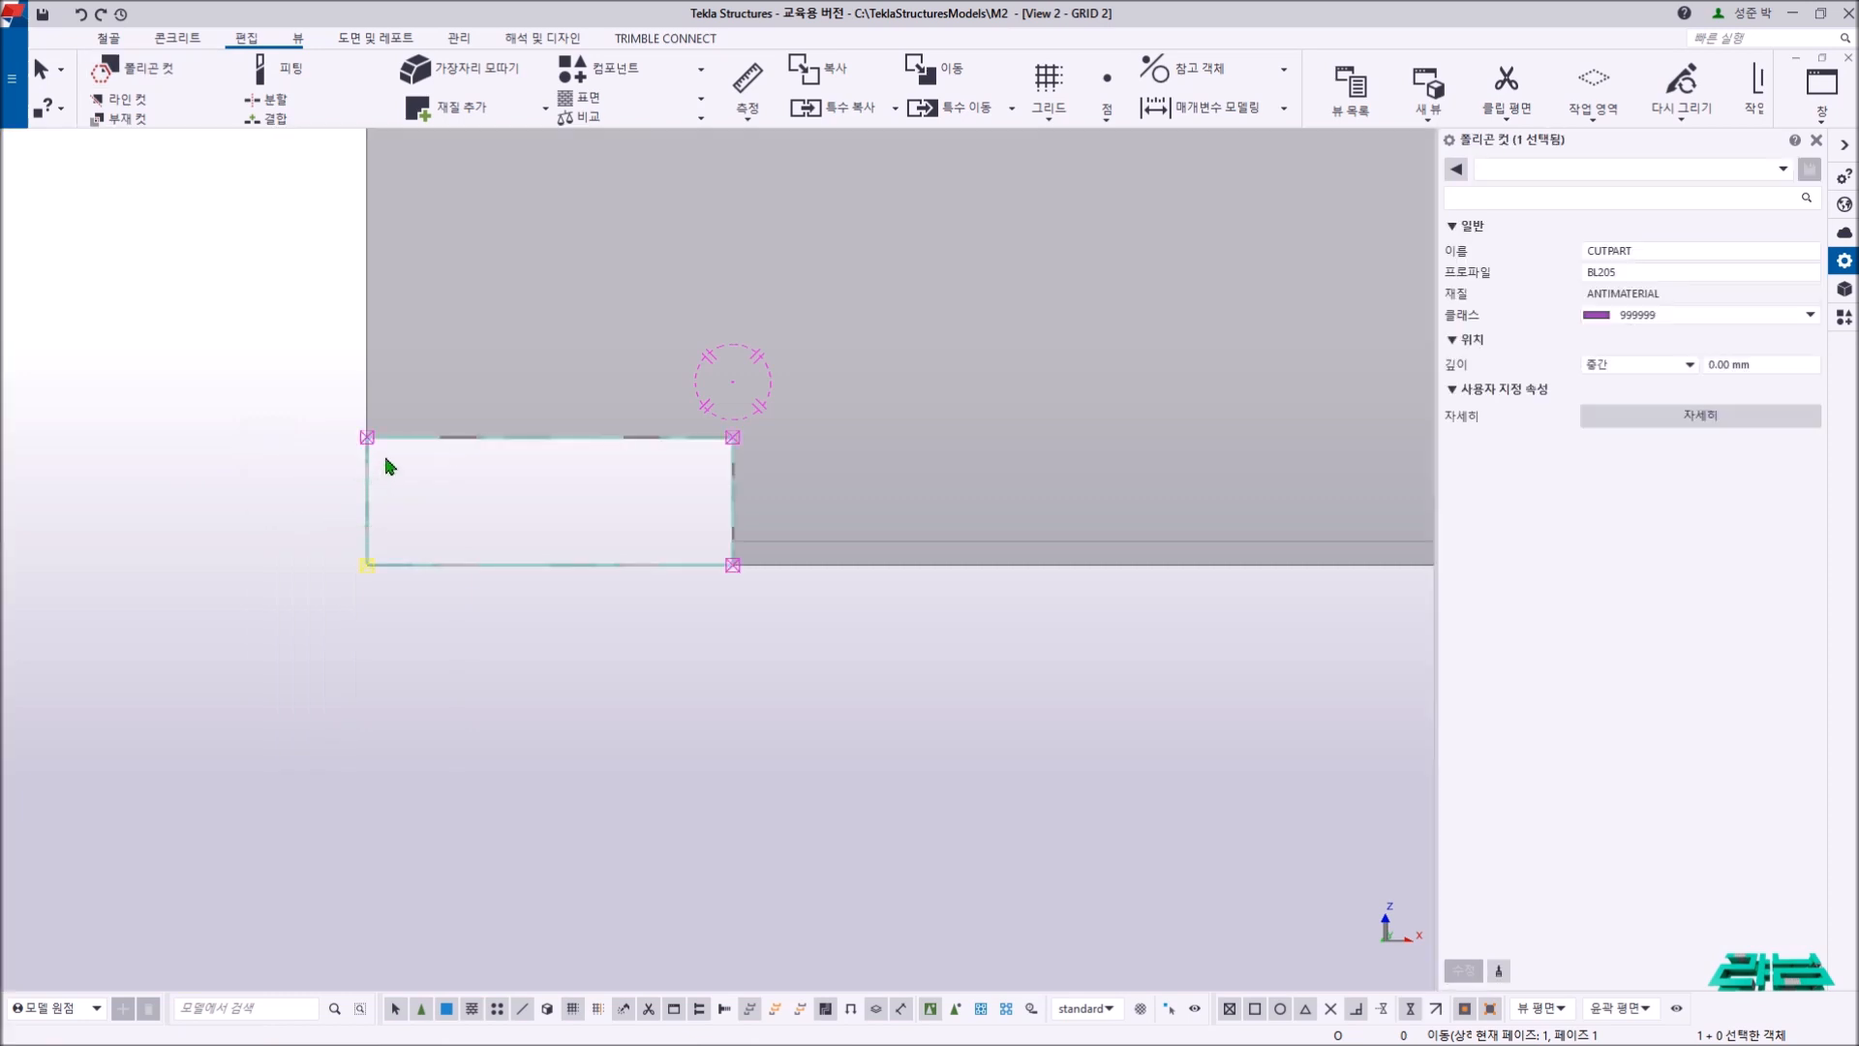
{"action": "middle_click_drag", "start_coordinate": [376, 441], "coordinate": [579, 494], "text": "ctrl"}
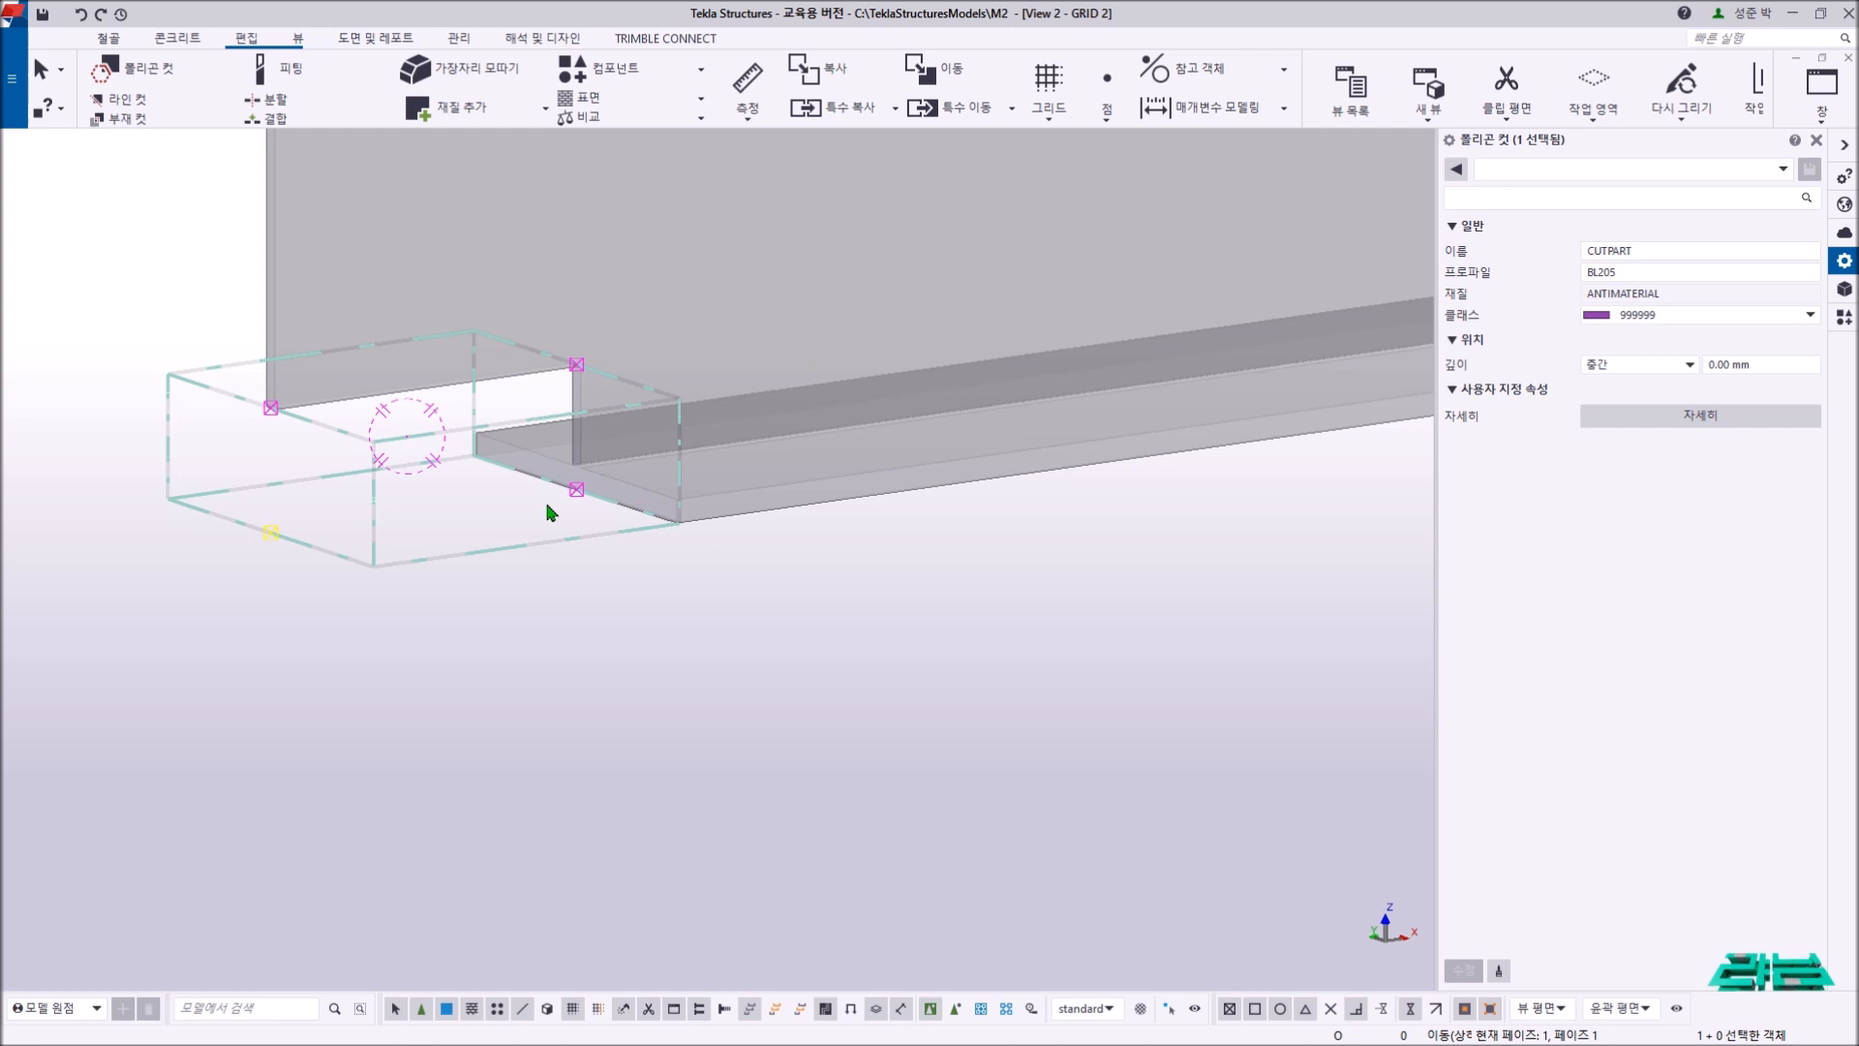
{"action": "key", "text": "ctrl+p"}
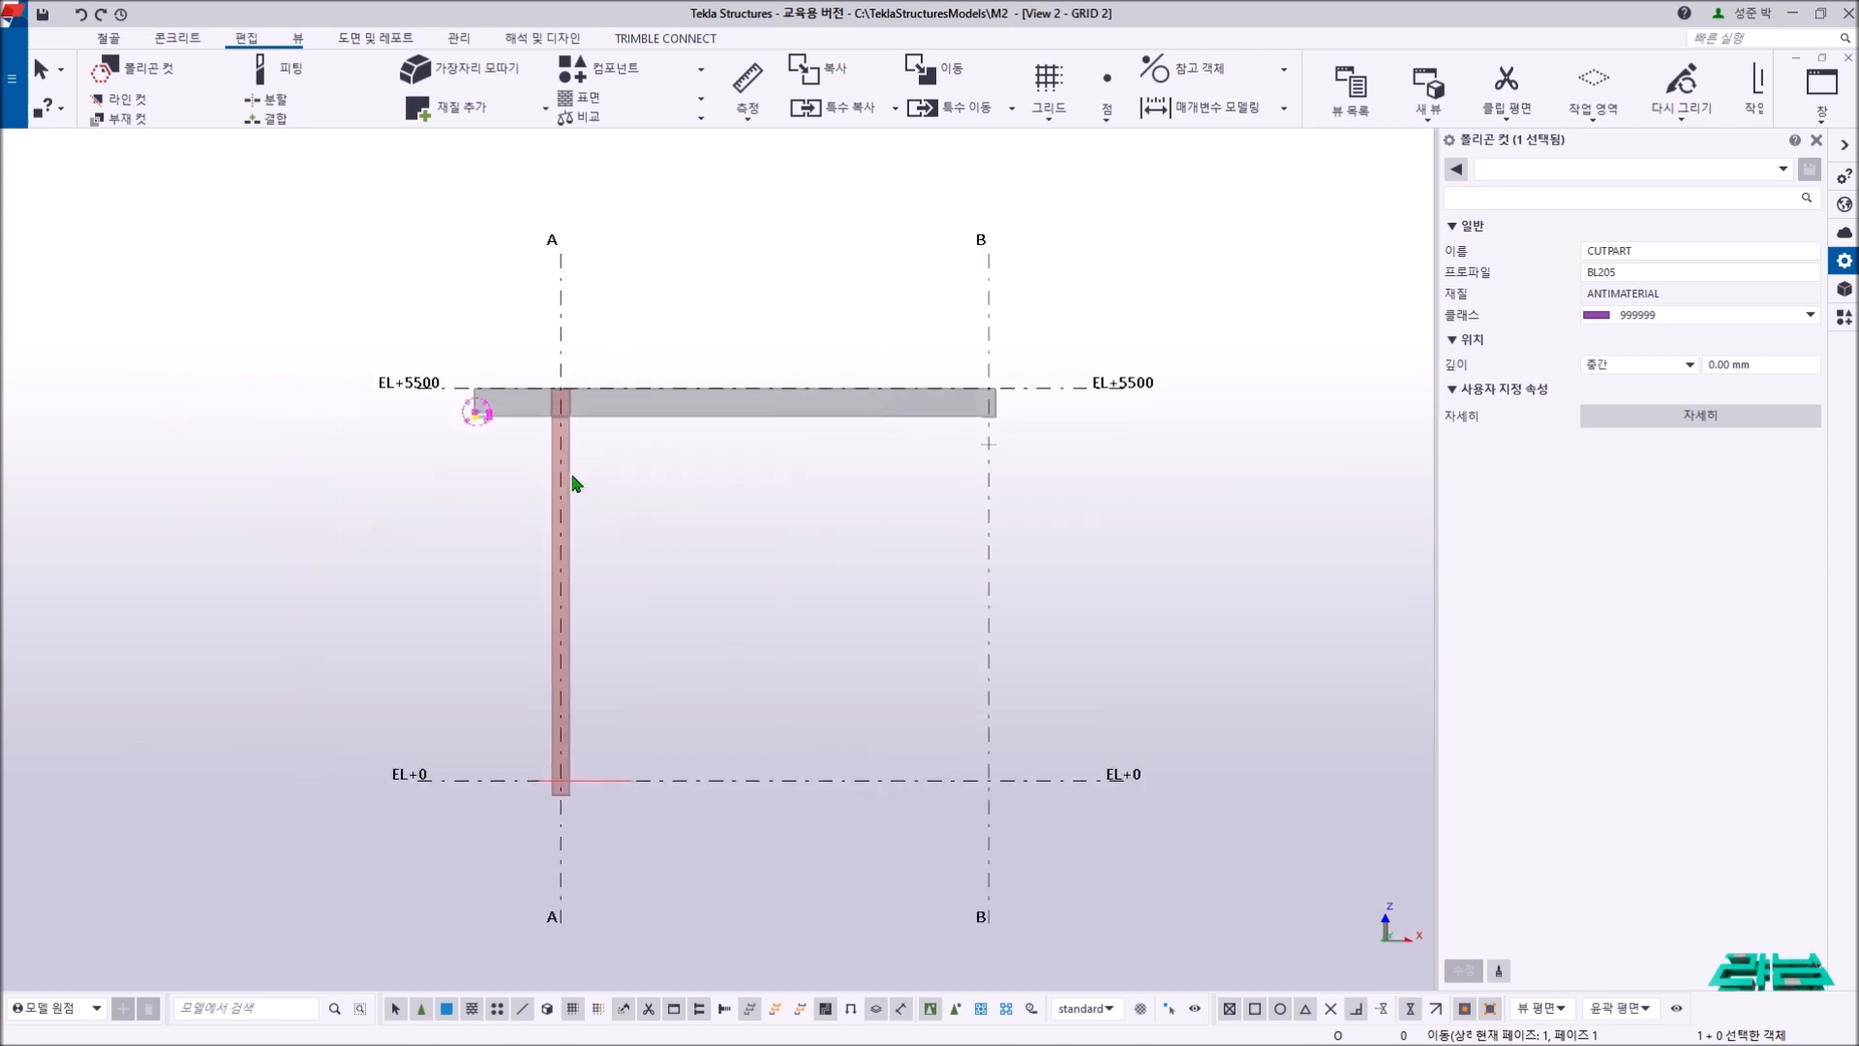
{"action": "scroll", "coordinate": [490, 415], "scroll_direction": "up", "scroll_amount": 5}
{"action": "scroll", "coordinate": [582, 461], "scroll_direction": "up", "scroll_amount": 2}
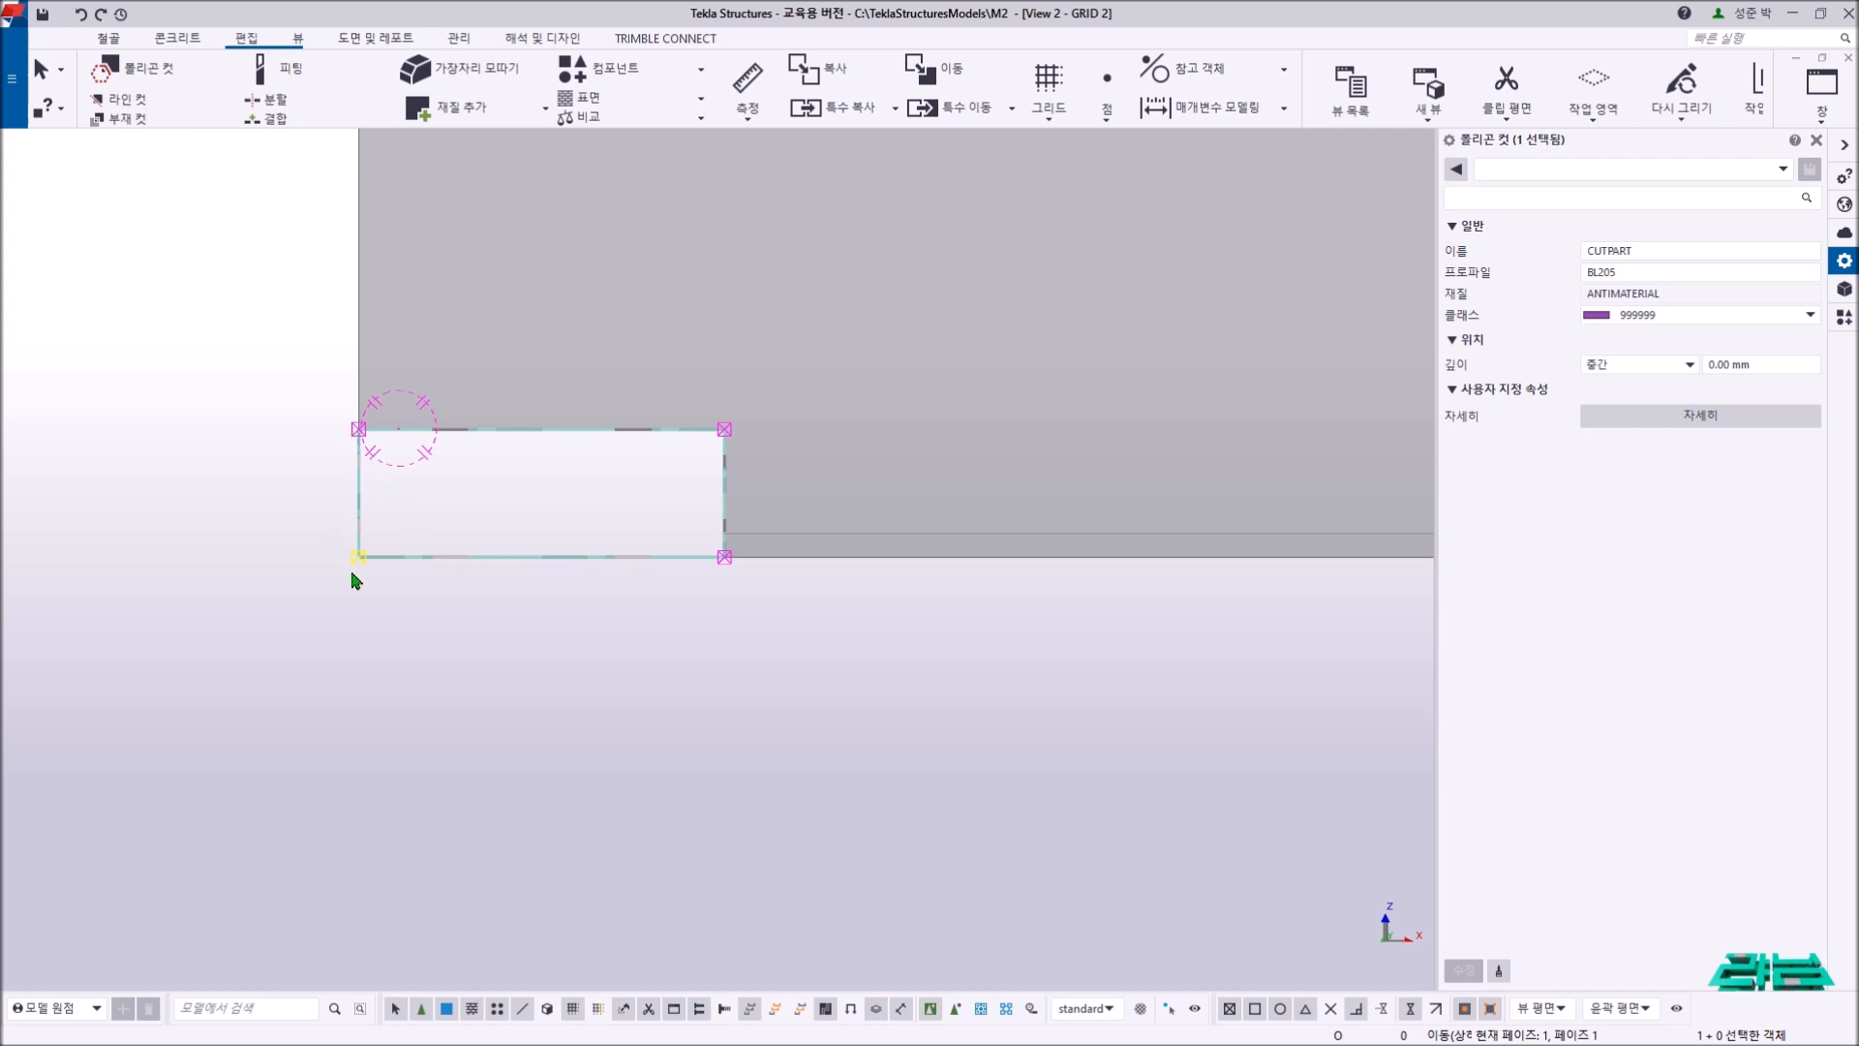
{"action": "left_click", "coordinate": [726, 429]}
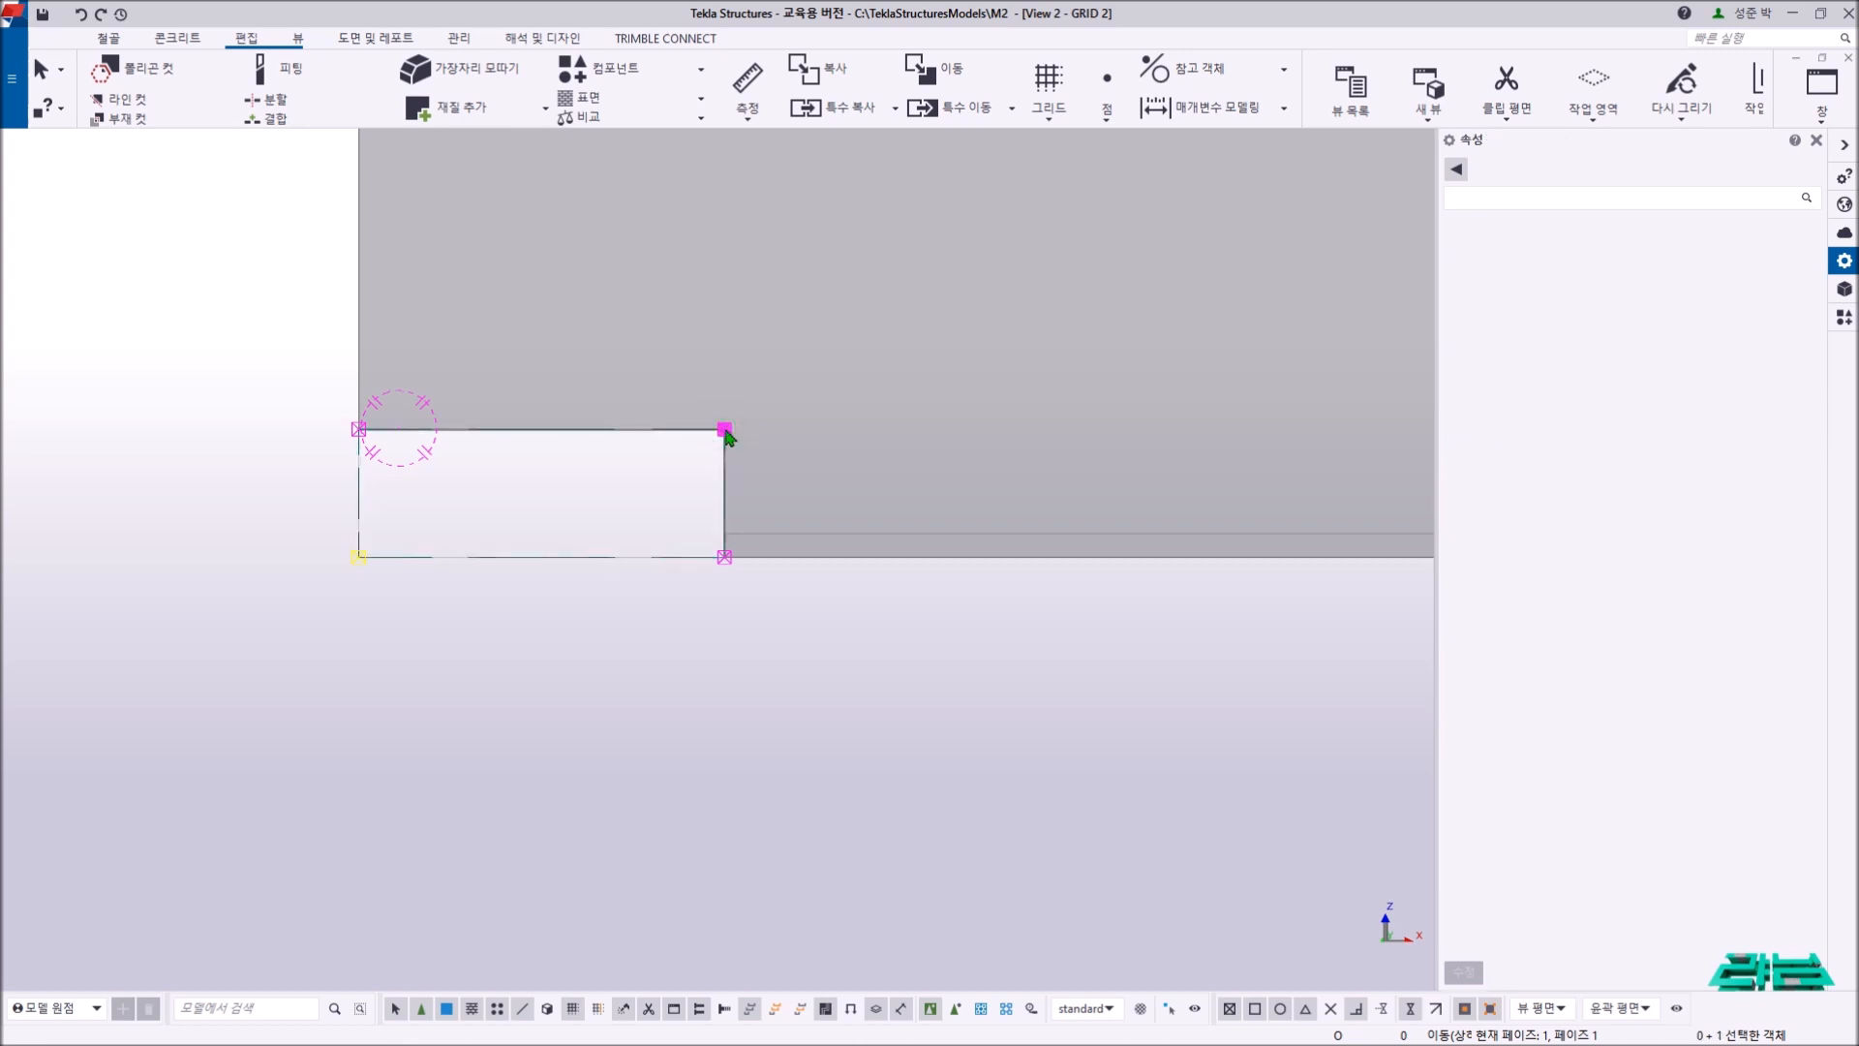
{"action": "left_click", "coordinate": [653, 555]}
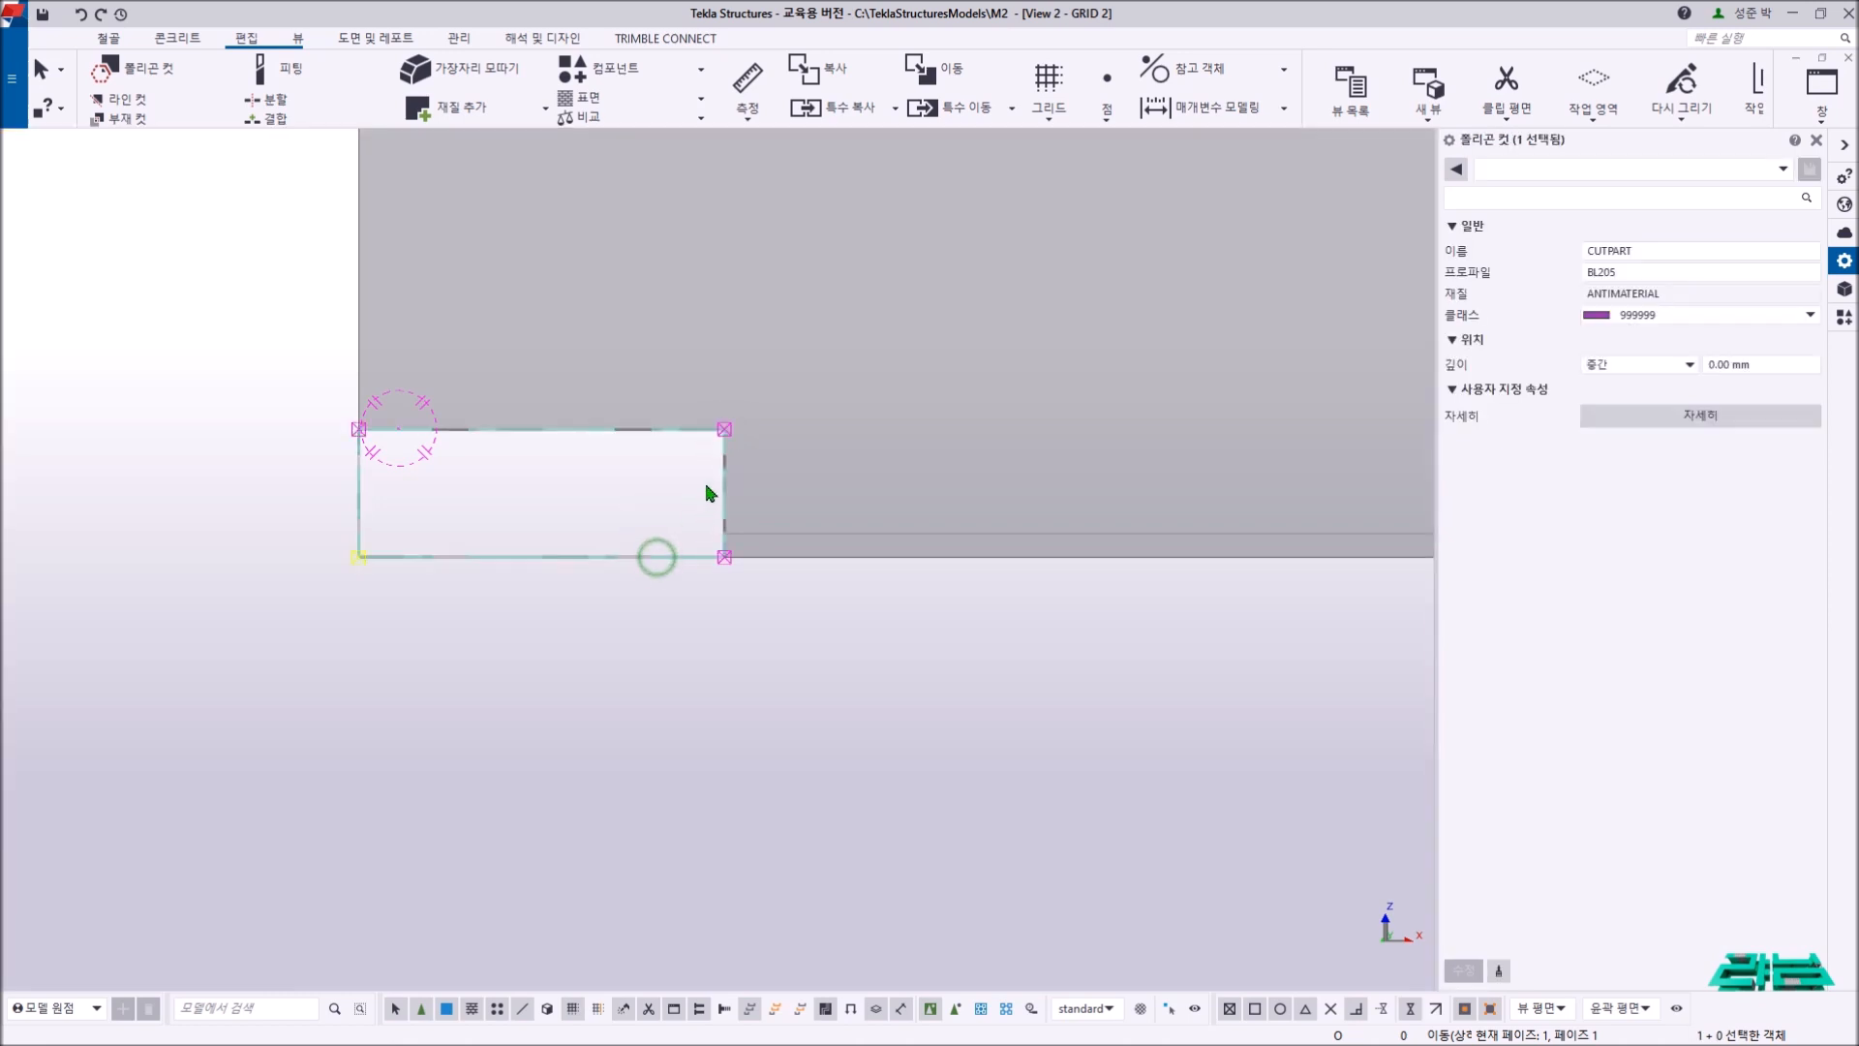
- Give the polygon cut's upper corner inside the beam a rounded chamfer with x set to 30
{"action": "left_click", "coordinate": [726, 430]}
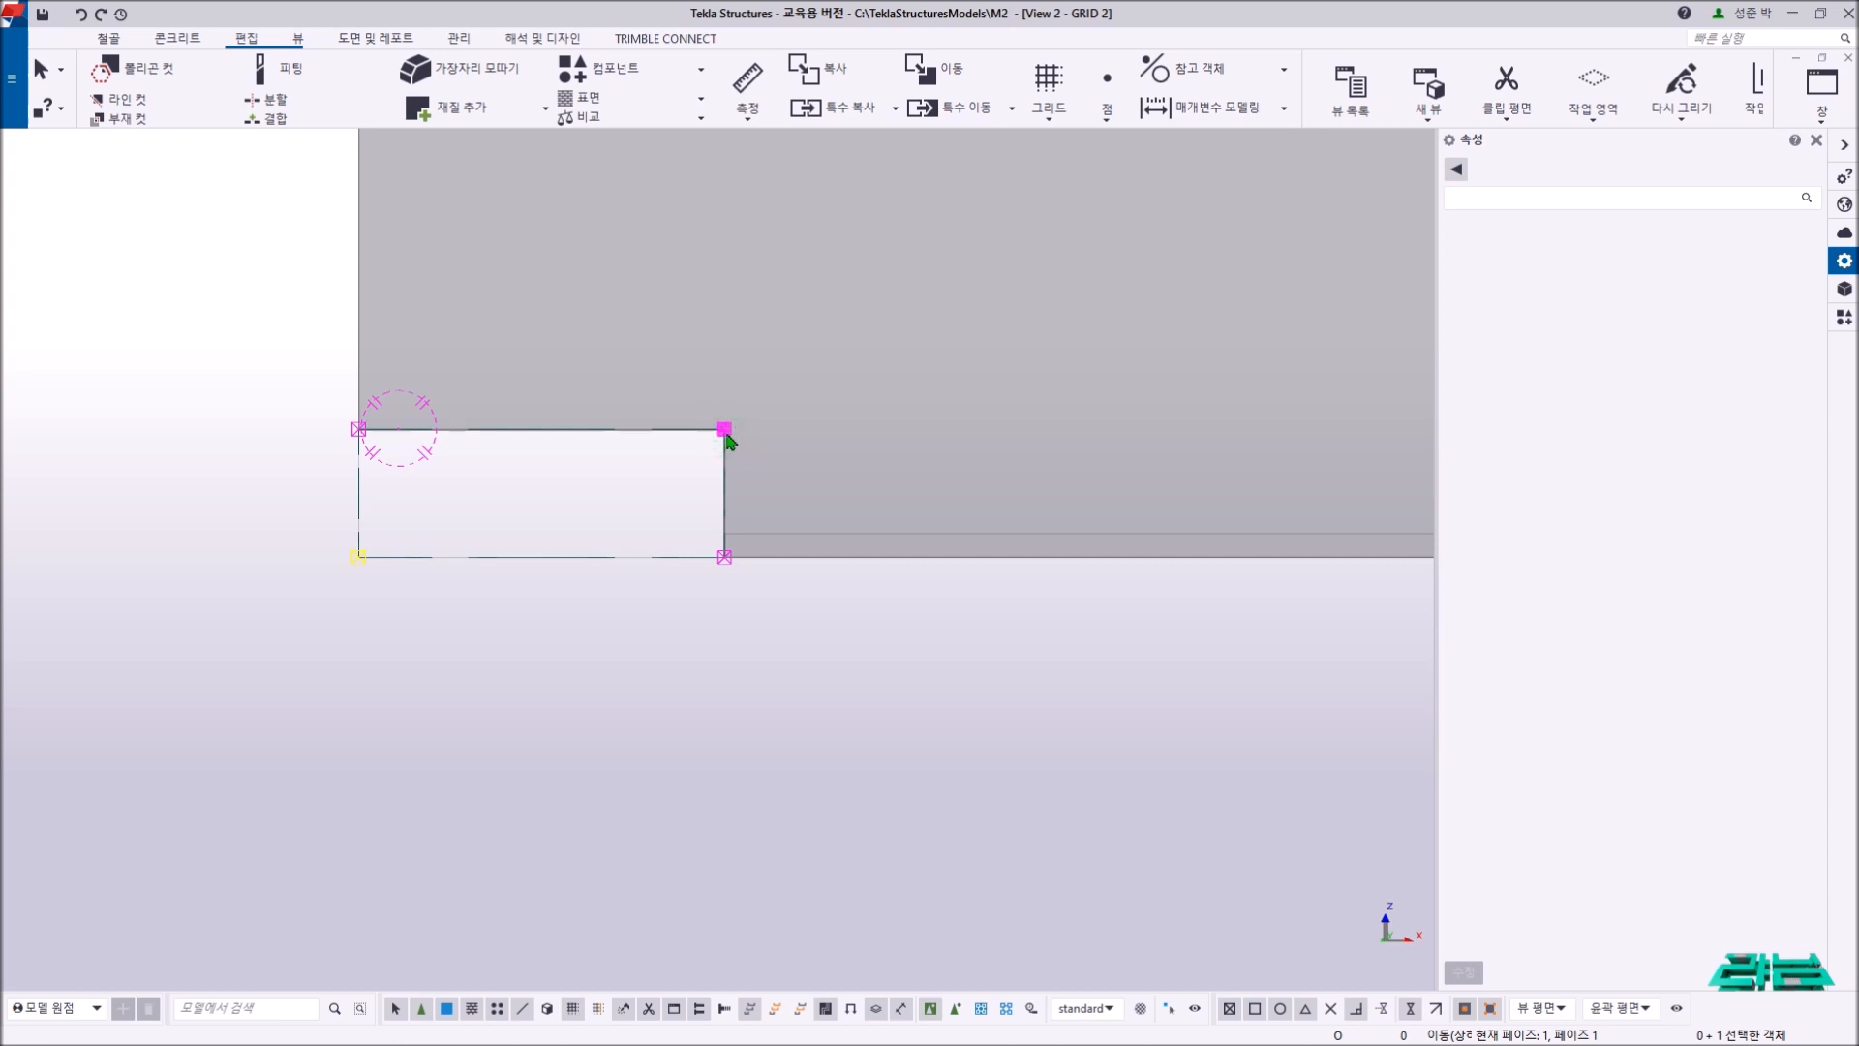
{"action": "double_click", "coordinate": [726, 435]}
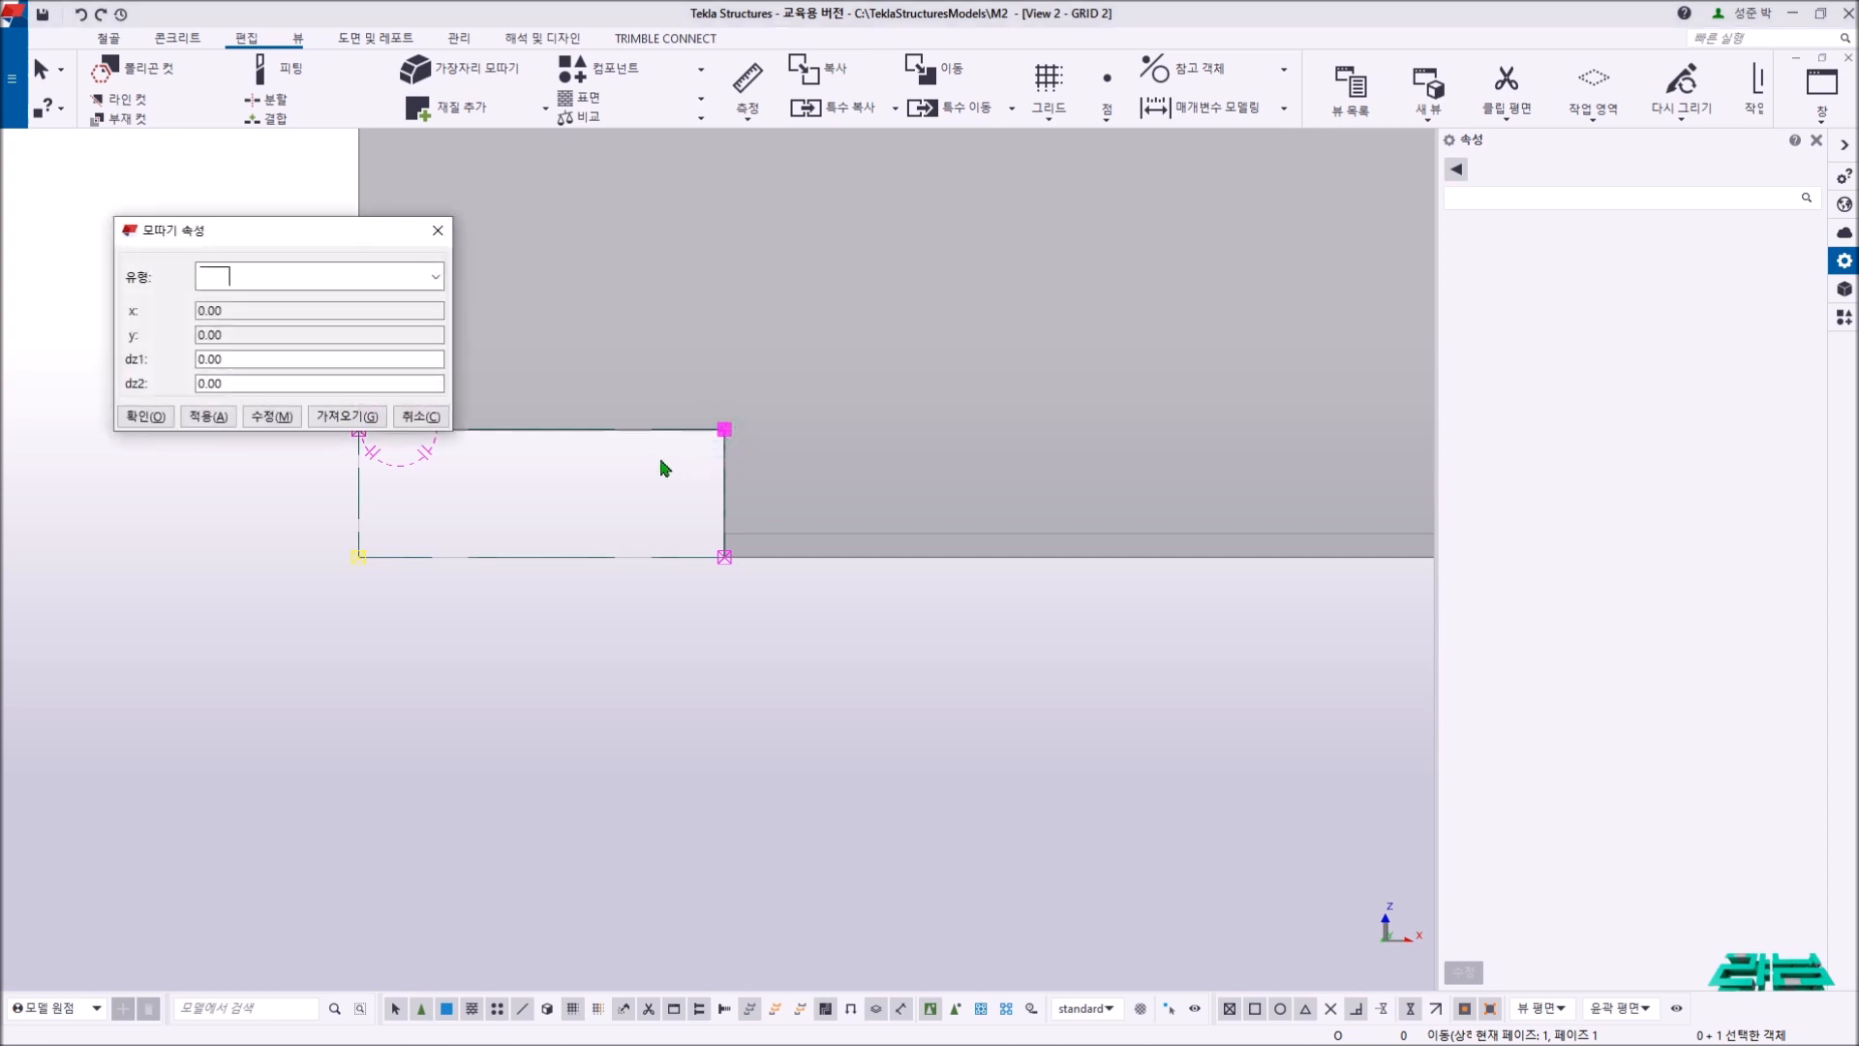
{"action": "left_click_drag", "start_coordinate": [220, 233], "coordinate": [176, 176]}
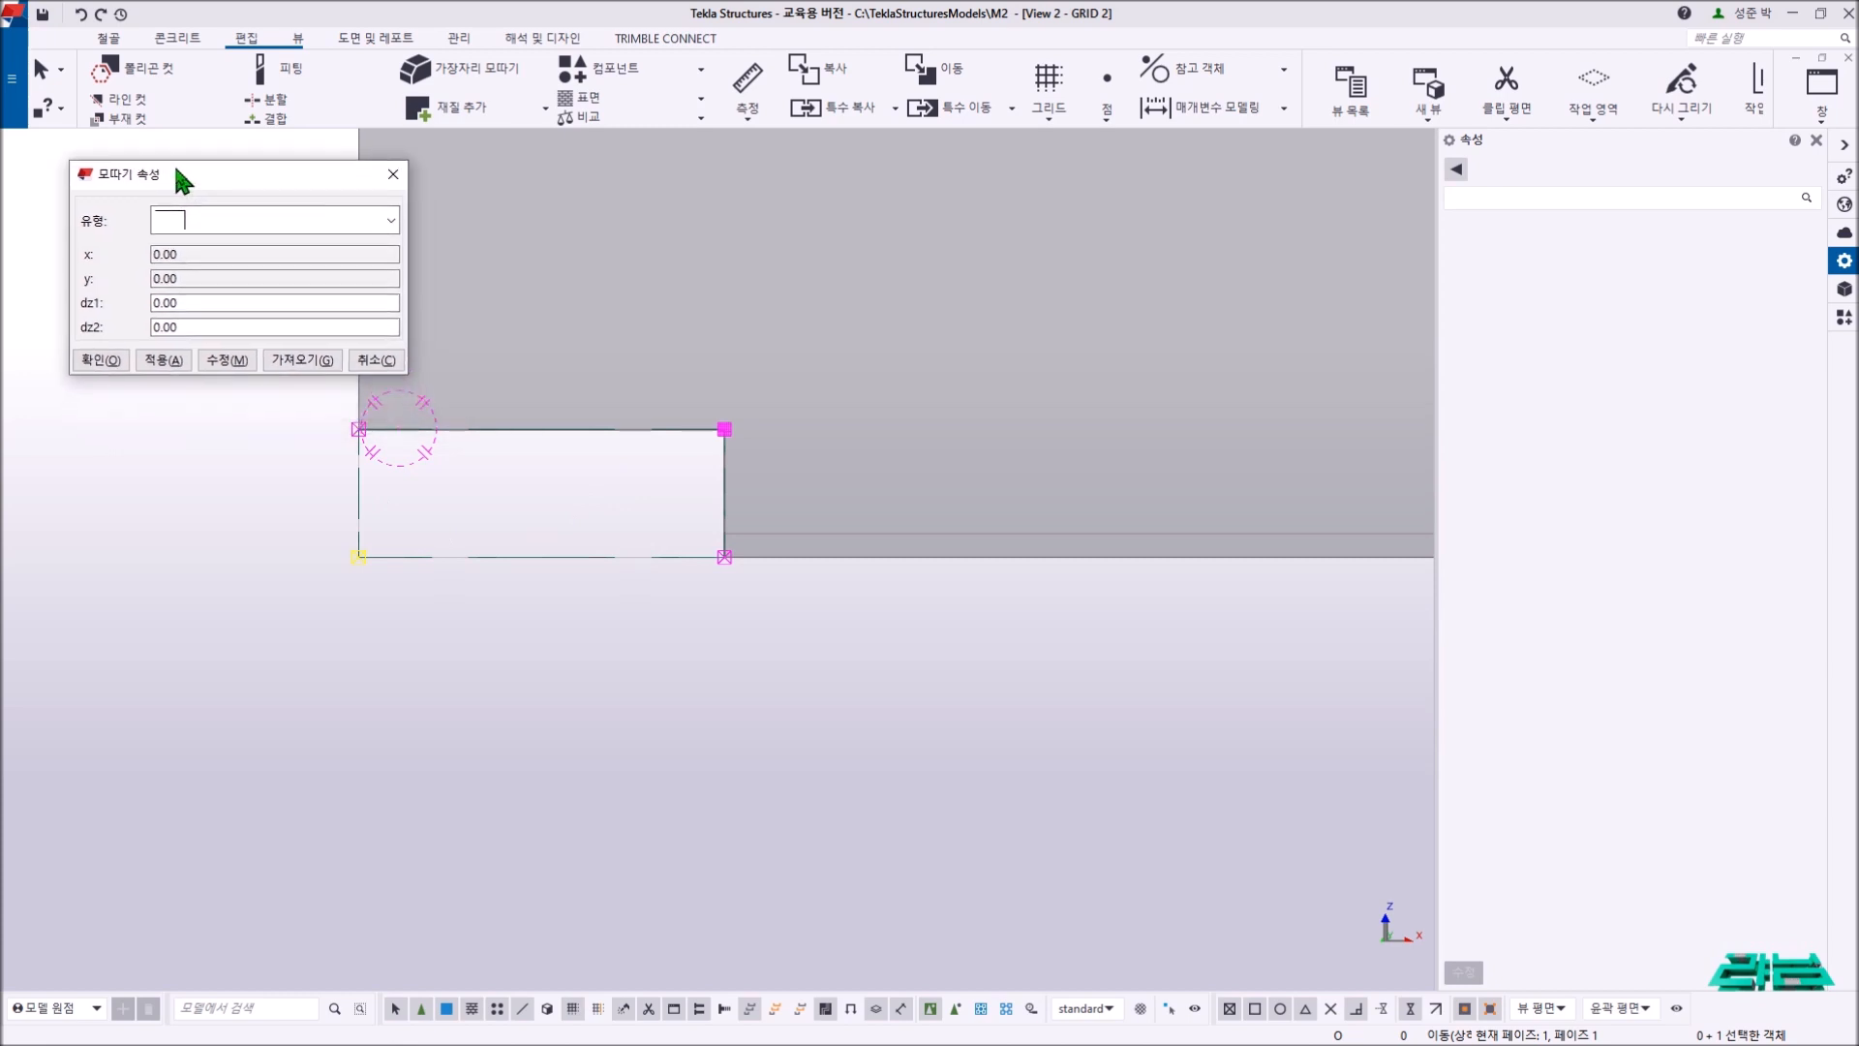
{"action": "left_click", "coordinate": [215, 230]}
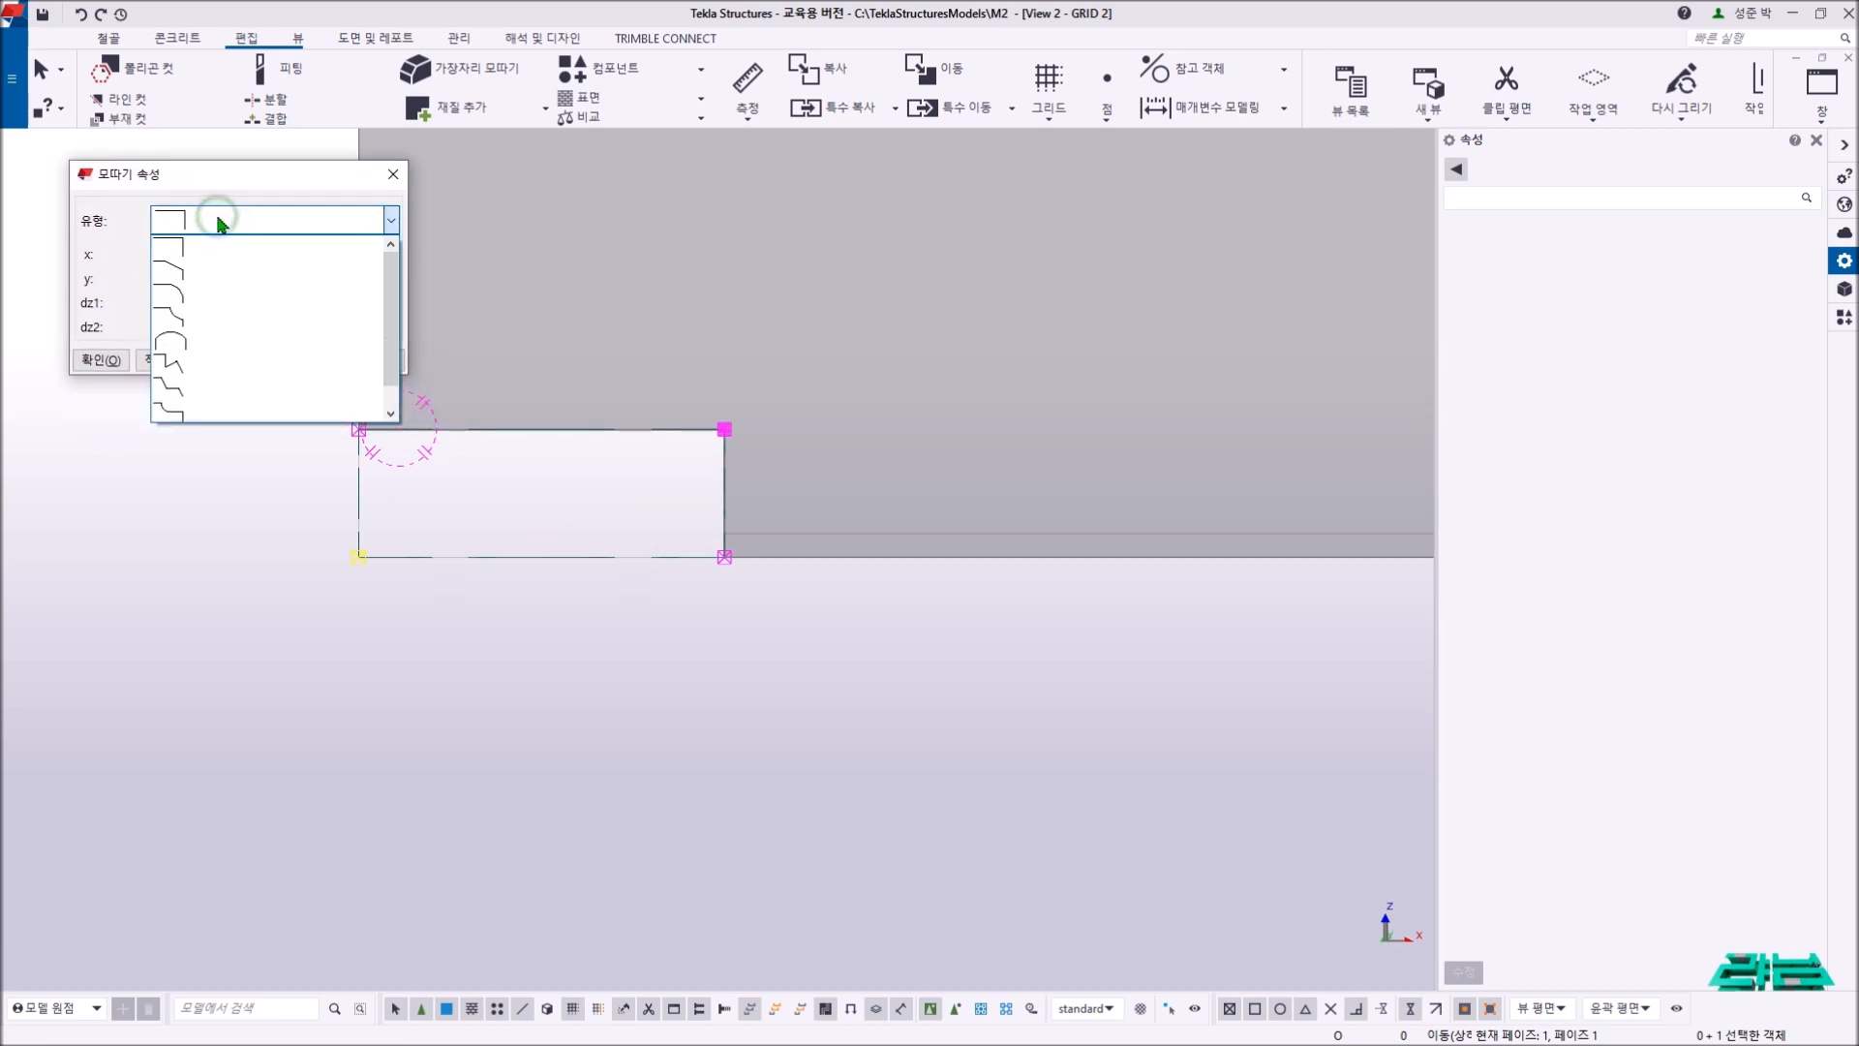
{"action": "left_click", "coordinate": [192, 295]}
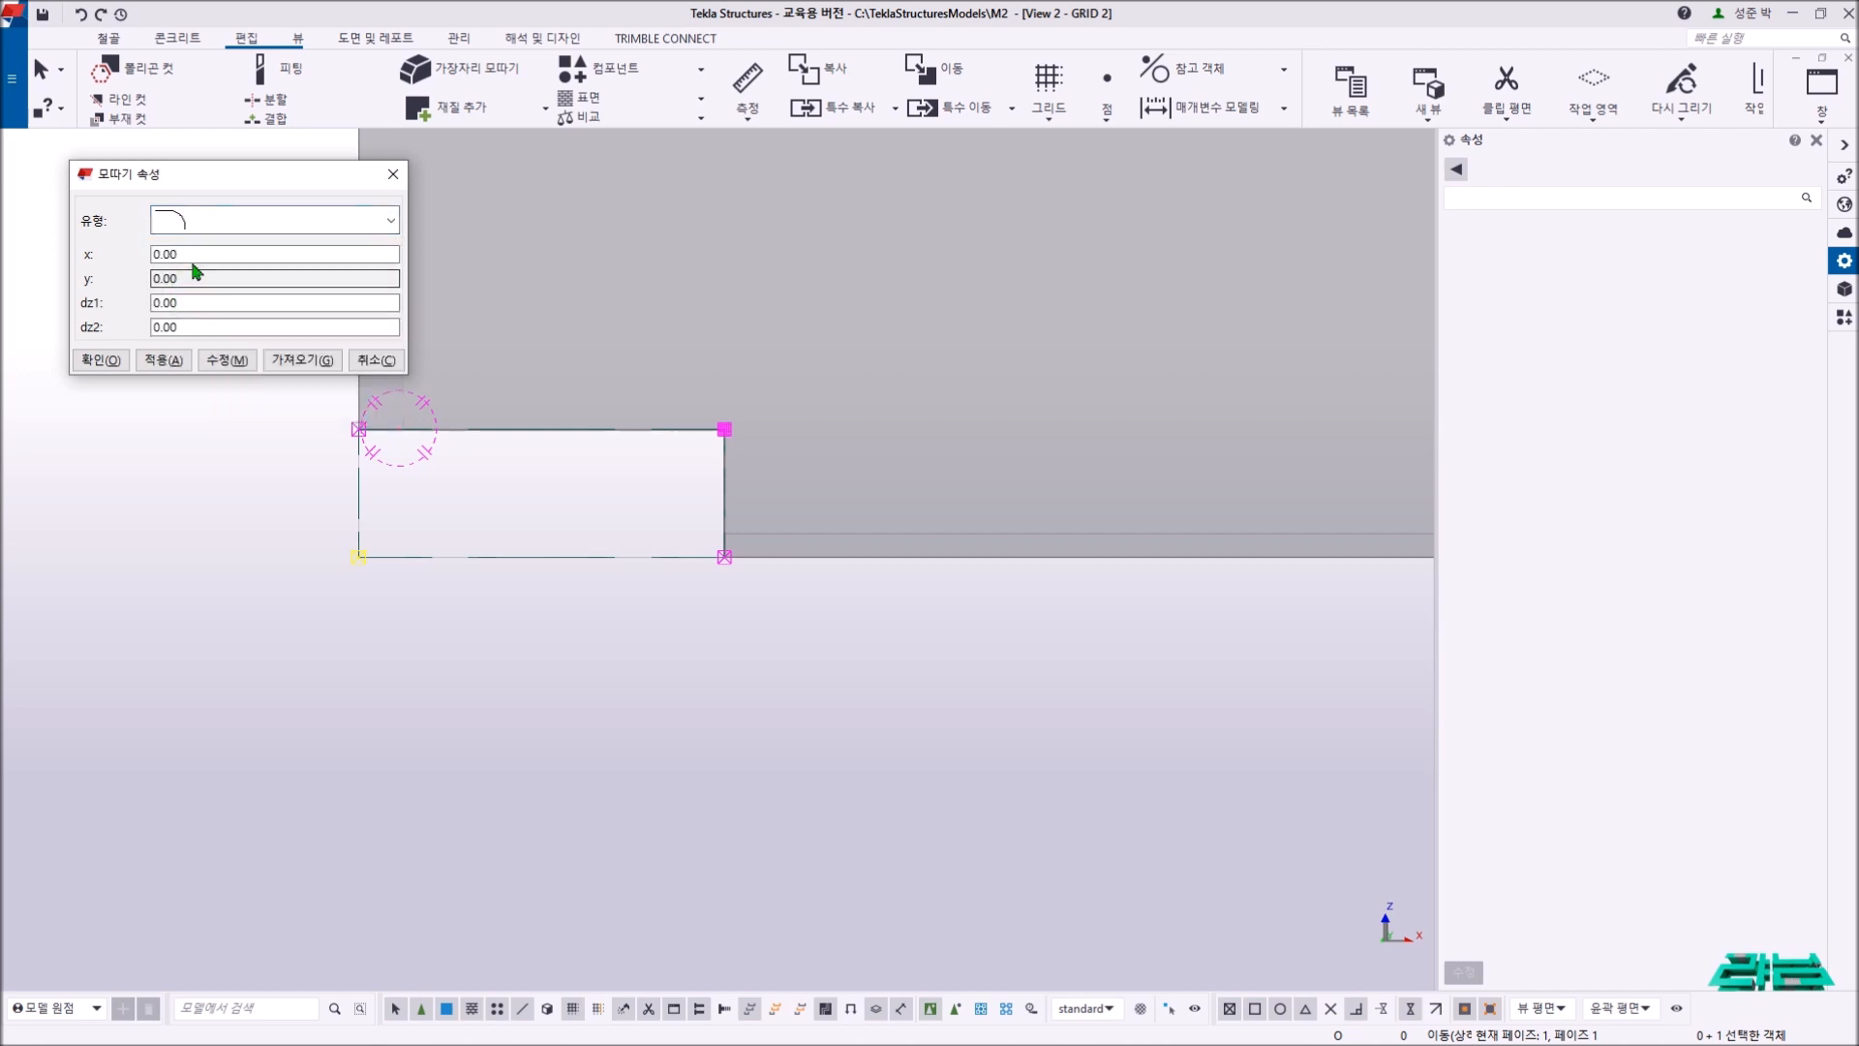
{"action": "left_click_drag", "start_coordinate": [205, 252], "coordinate": [106, 247]}
{"action": "type", "text": "30"}
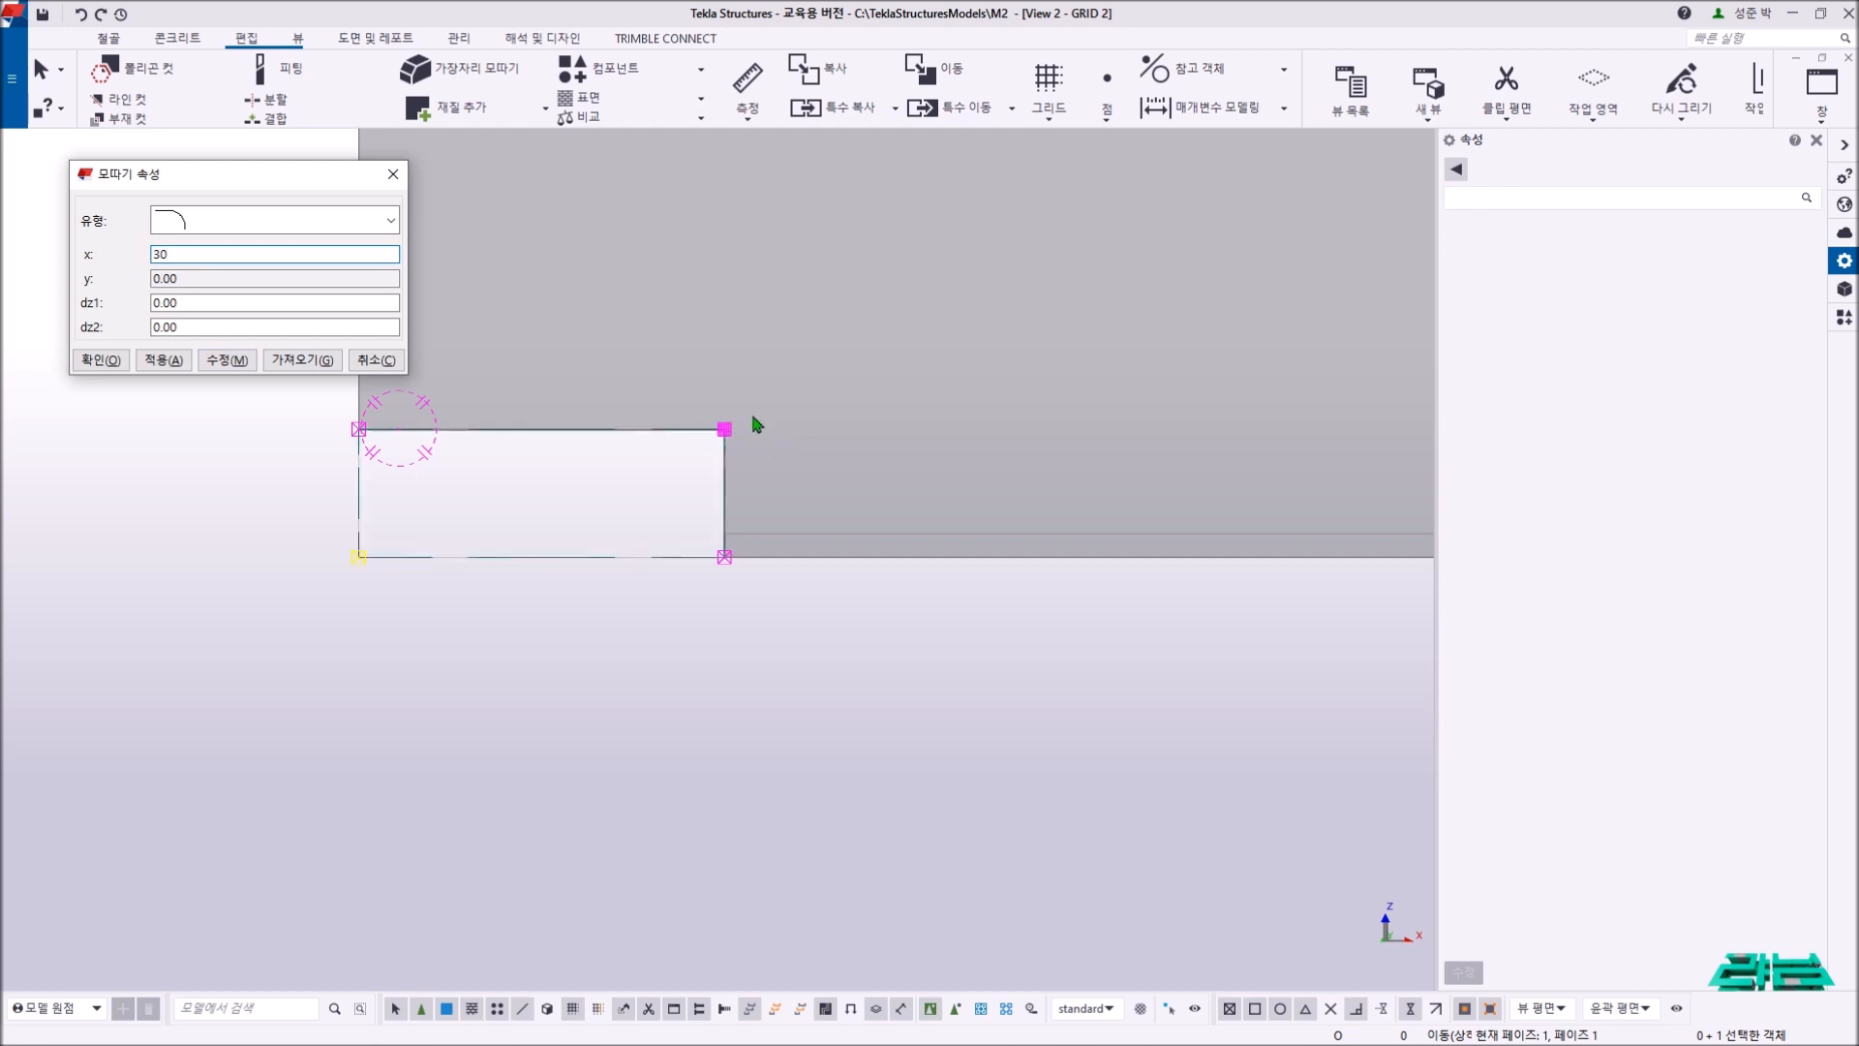
{"action": "left_click", "coordinate": [229, 360]}
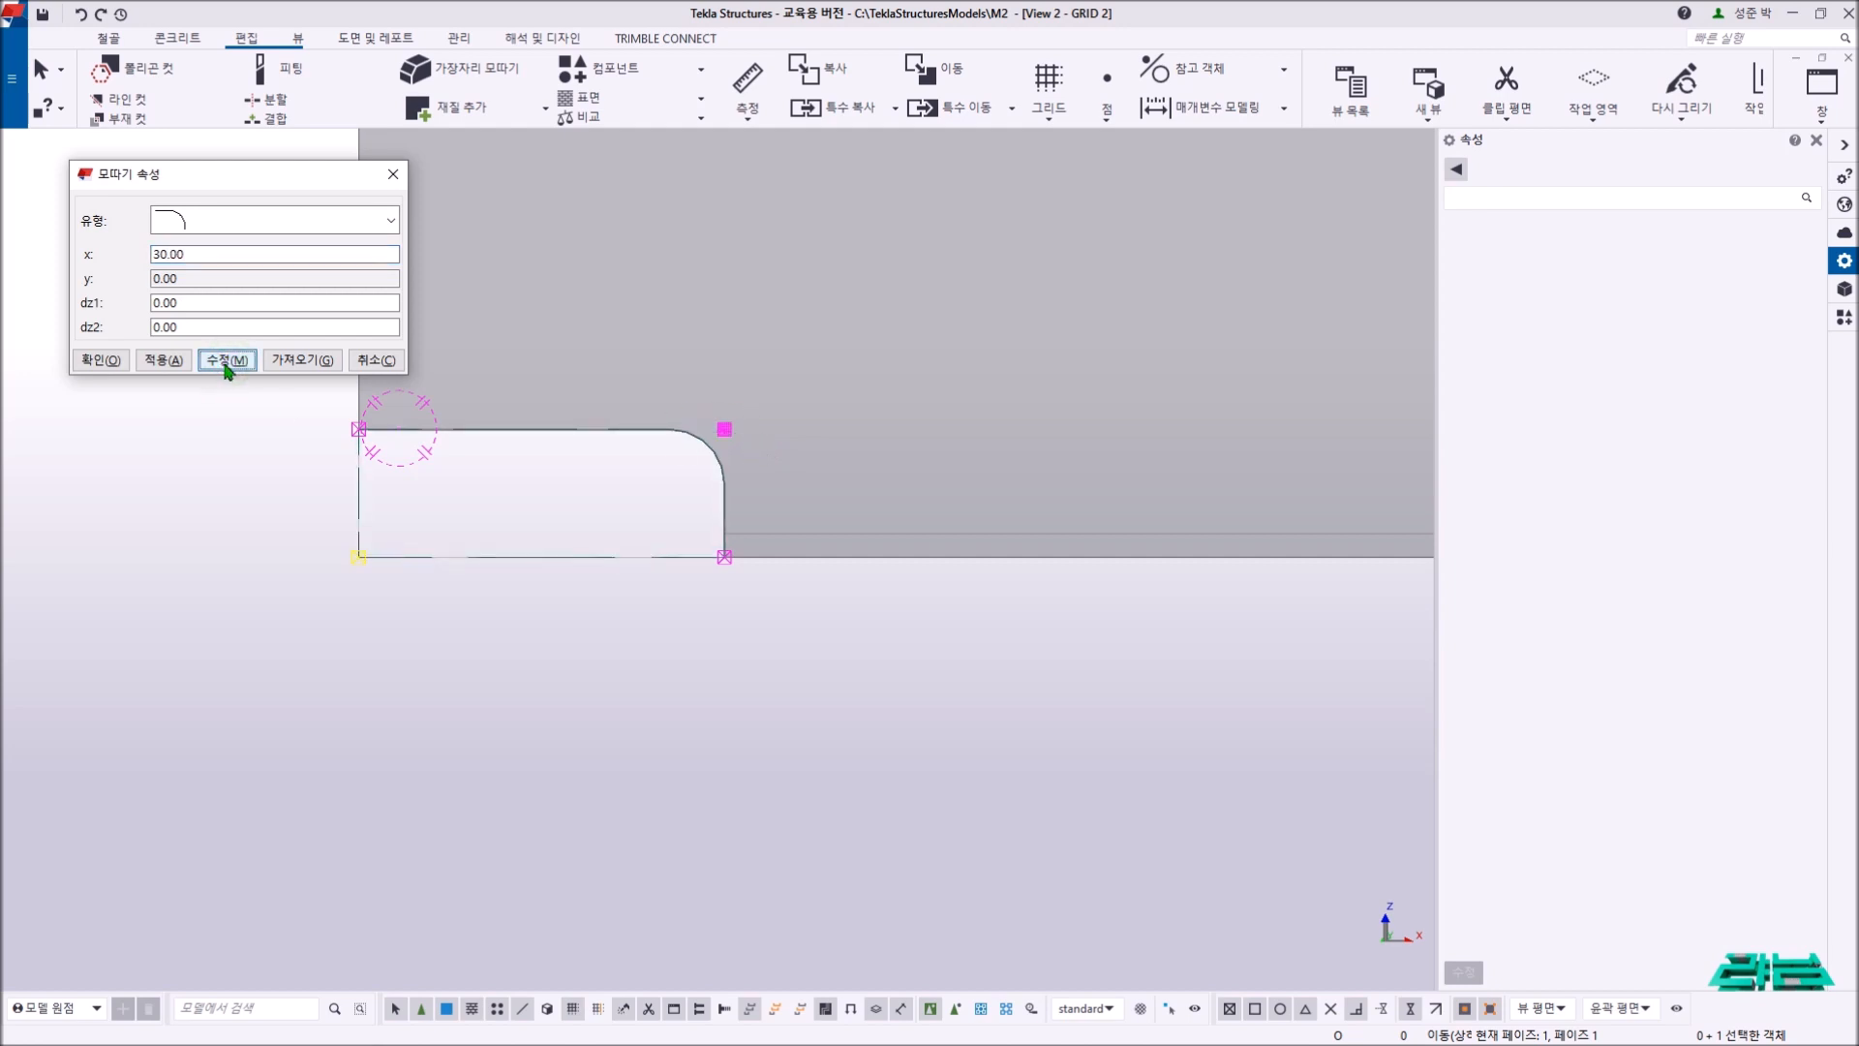
- Apply the same 30 mm rounding to the polygon cut's upper corner on the beam end and its inner corner on the bottom edge
{"action": "left_click", "coordinate": [358, 429]}
{"action": "left_click", "coordinate": [238, 362]}
{"action": "left_click", "coordinate": [724, 557]}
{"action": "left_click", "coordinate": [237, 360]}
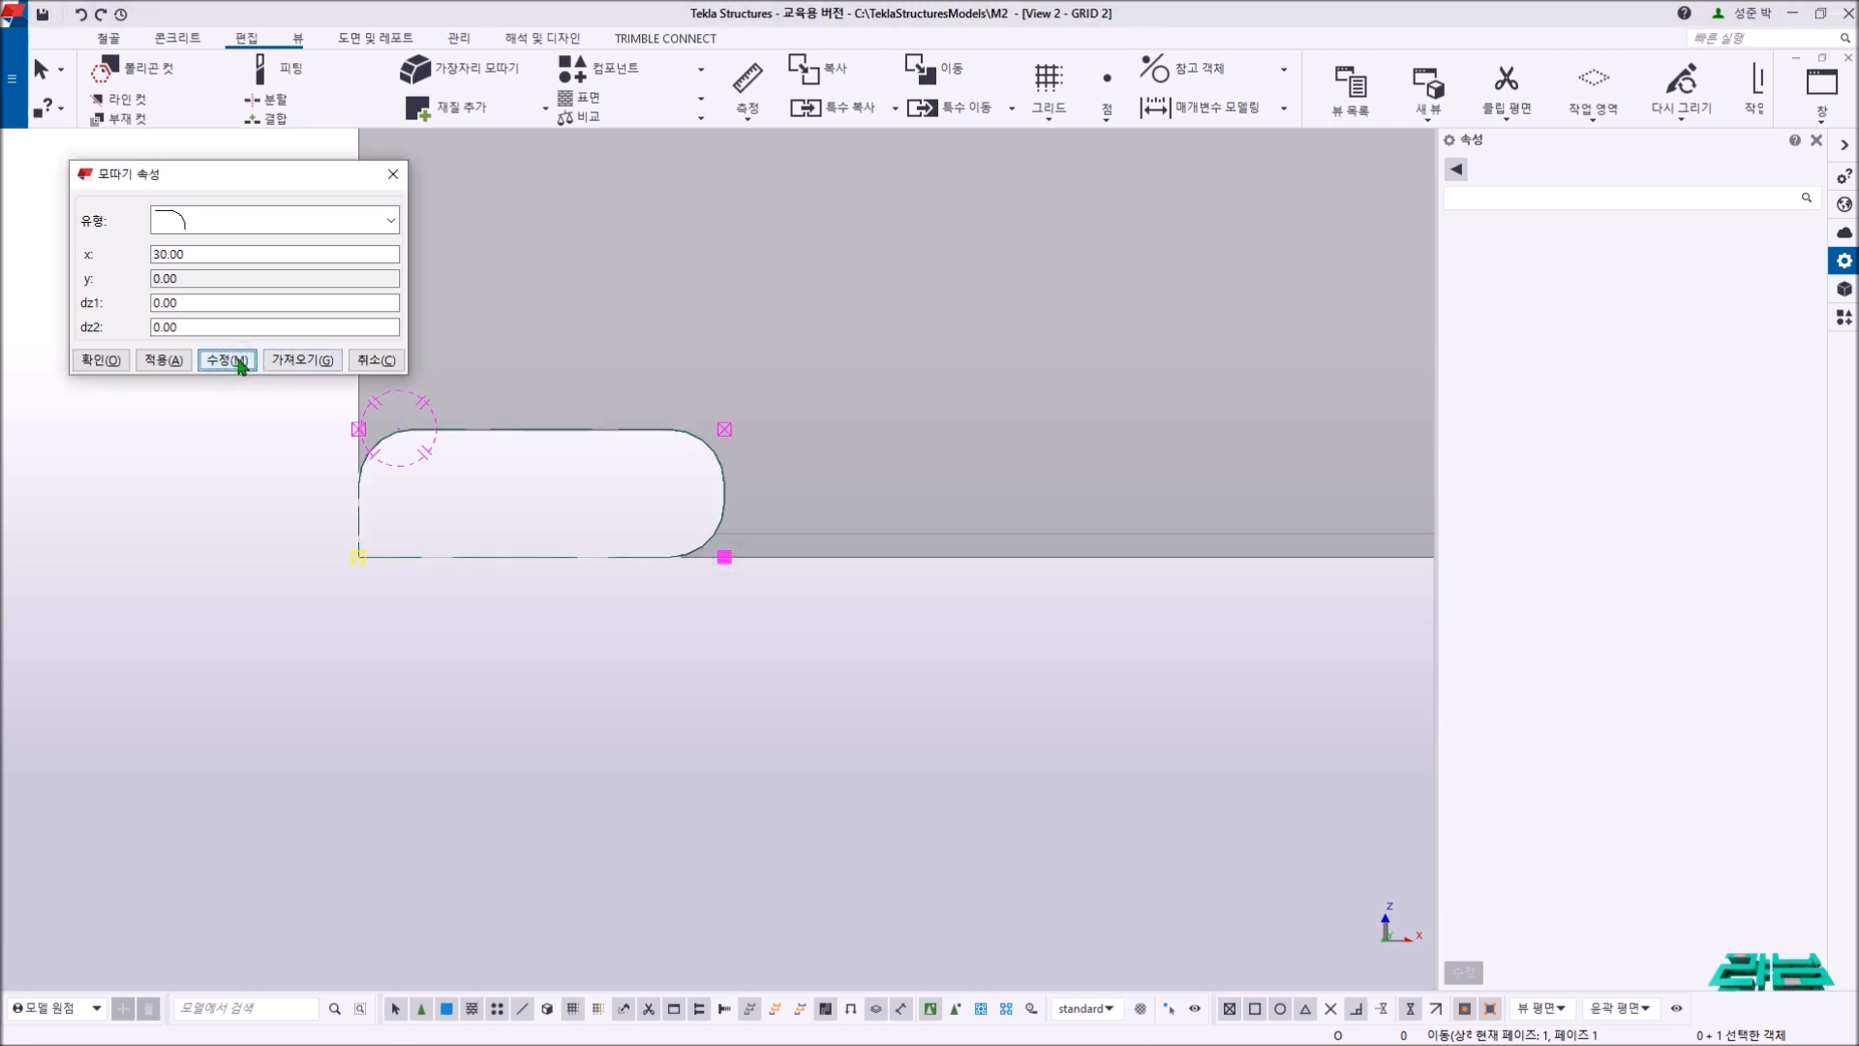
- Reset the chamfers of the cut's beam-end upper corner and bottom-edge inner corner to the square type
{"action": "left_click", "coordinate": [361, 432], "text": "ctrl"}
{"action": "double_click", "coordinate": [237, 253]}
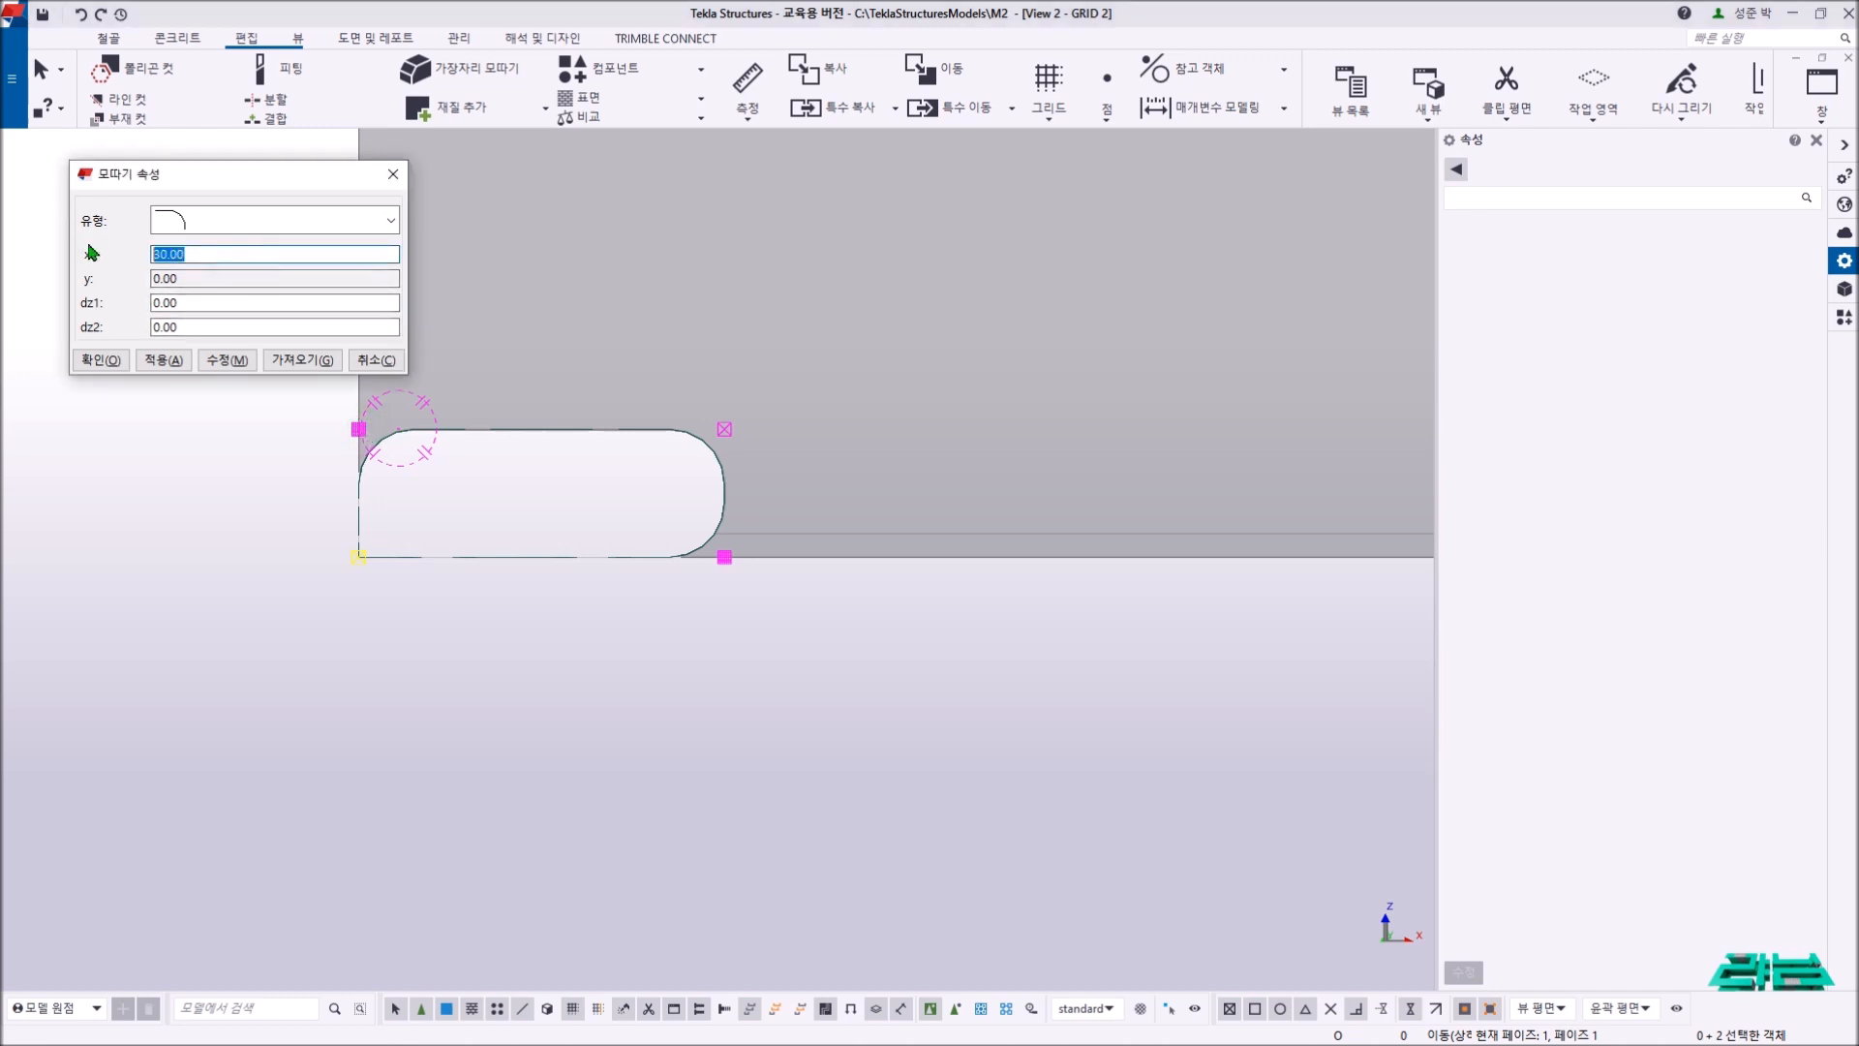
{"action": "left_click", "coordinate": [172, 220]}
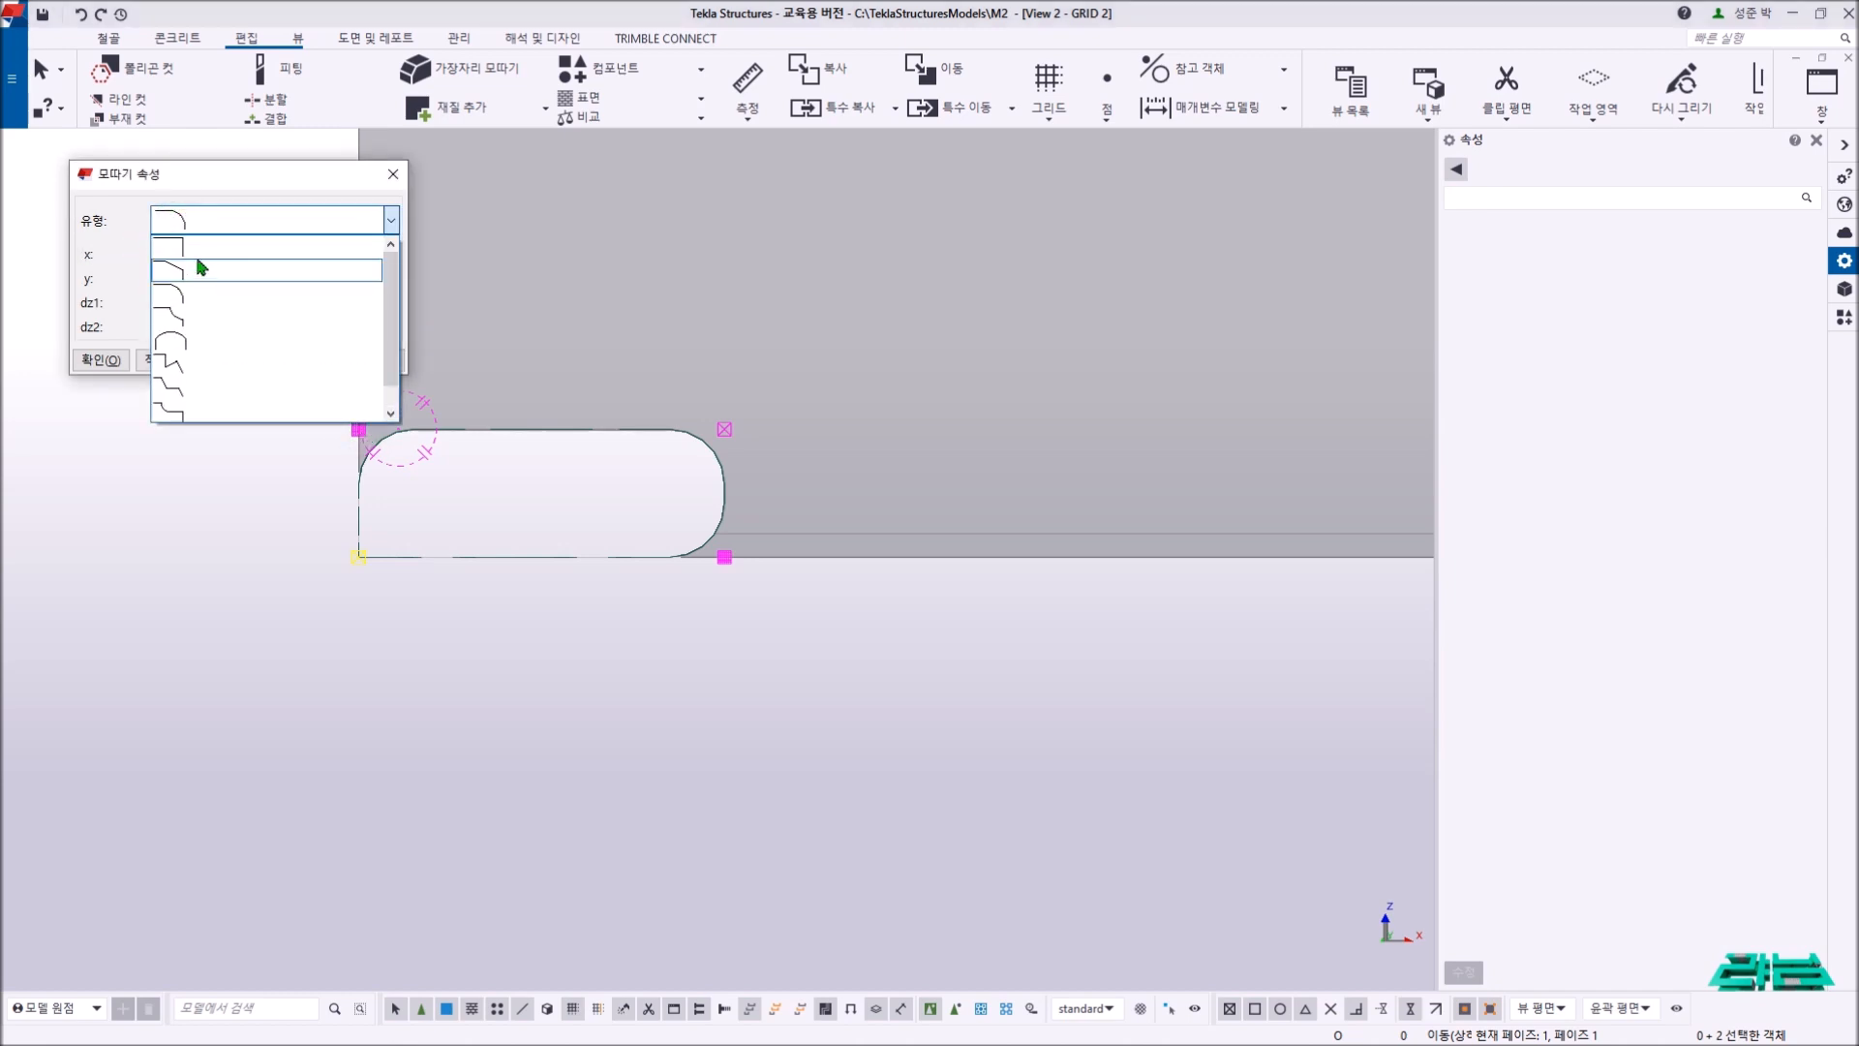
{"action": "left_click", "coordinate": [194, 248]}
{"action": "left_click", "coordinate": [227, 360]}
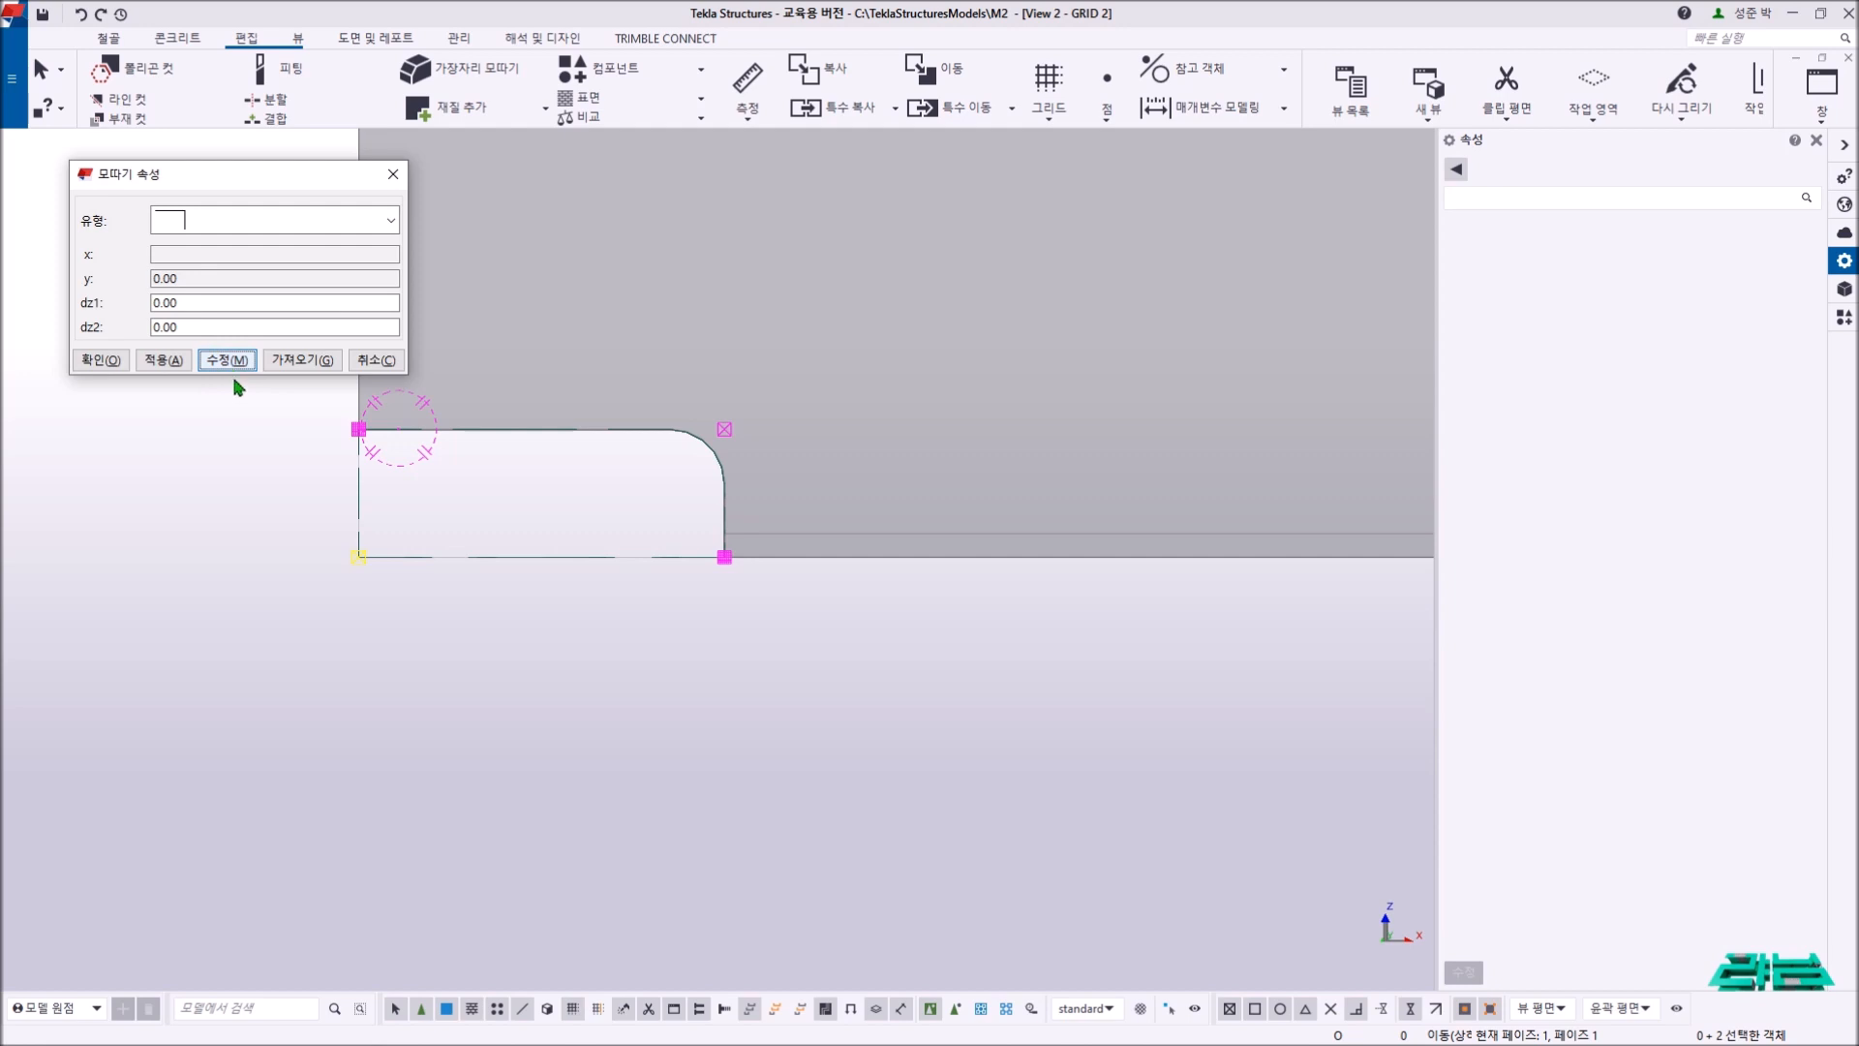
{"action": "left_click", "coordinate": [296, 411]}
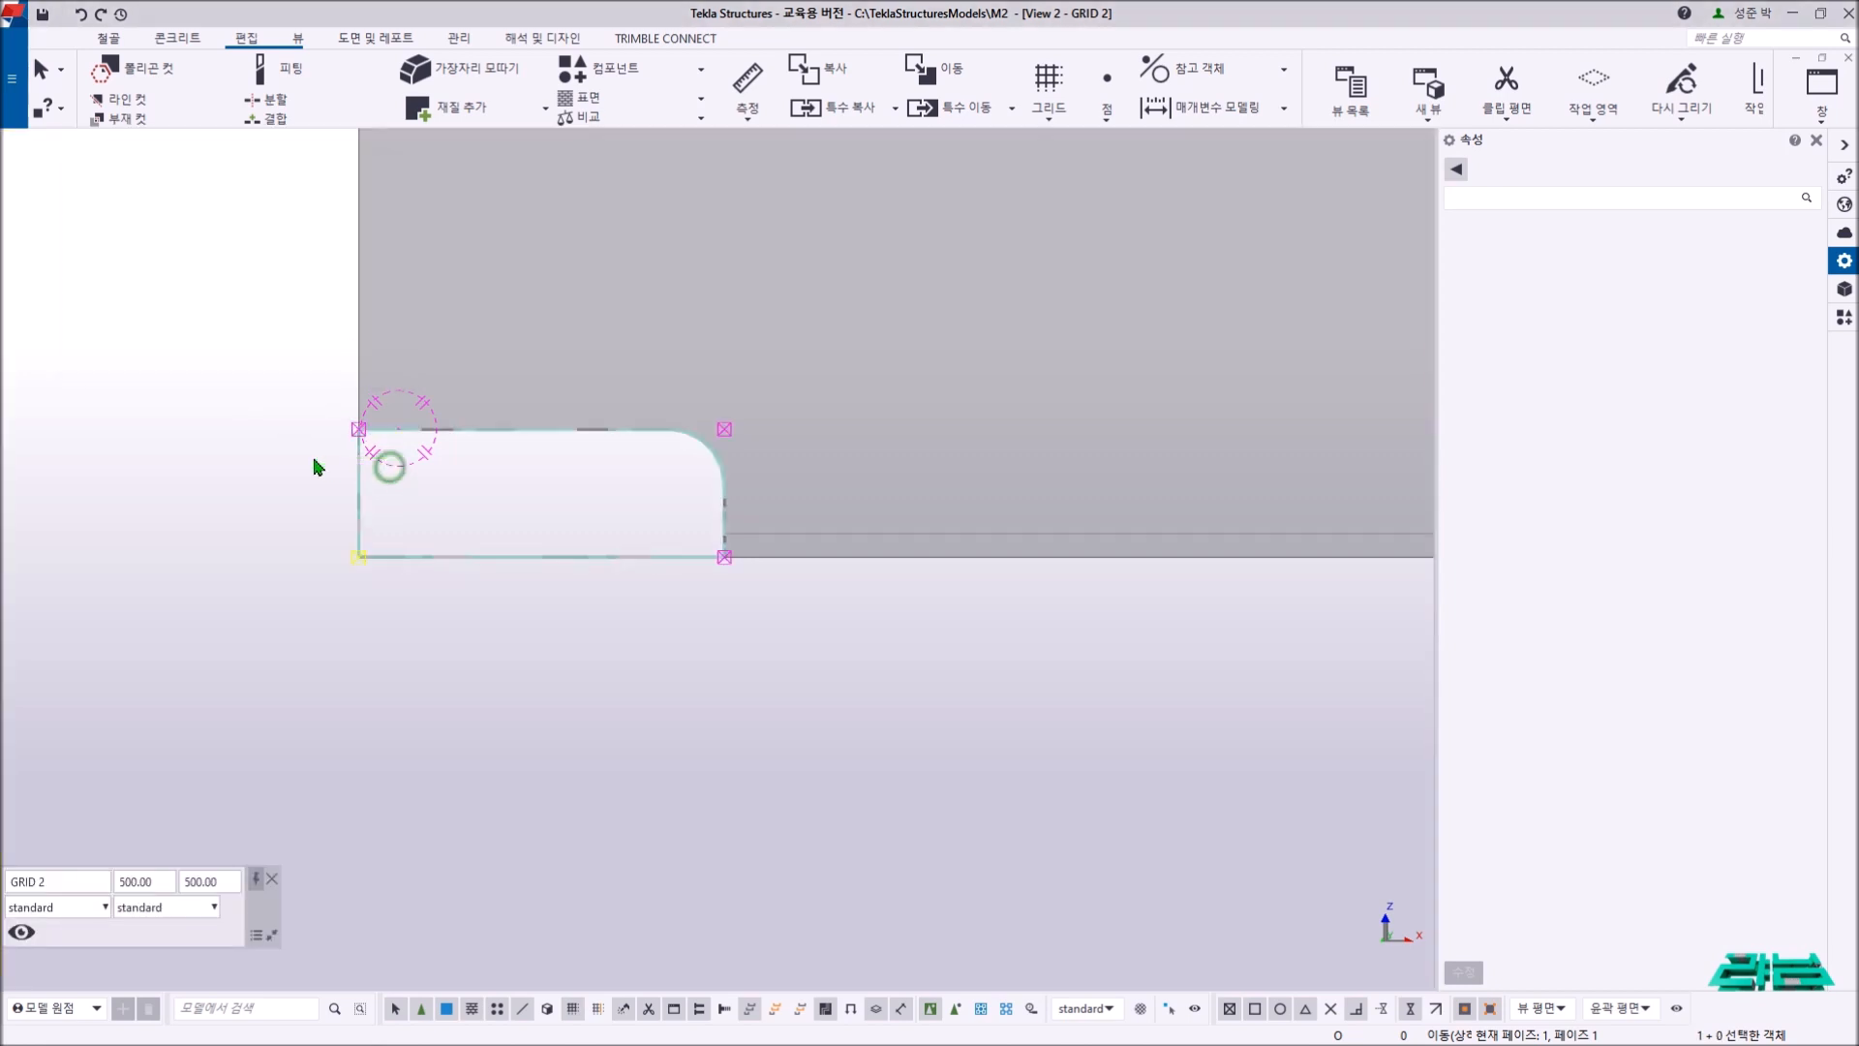
{"action": "left_click", "coordinate": [399, 490]}
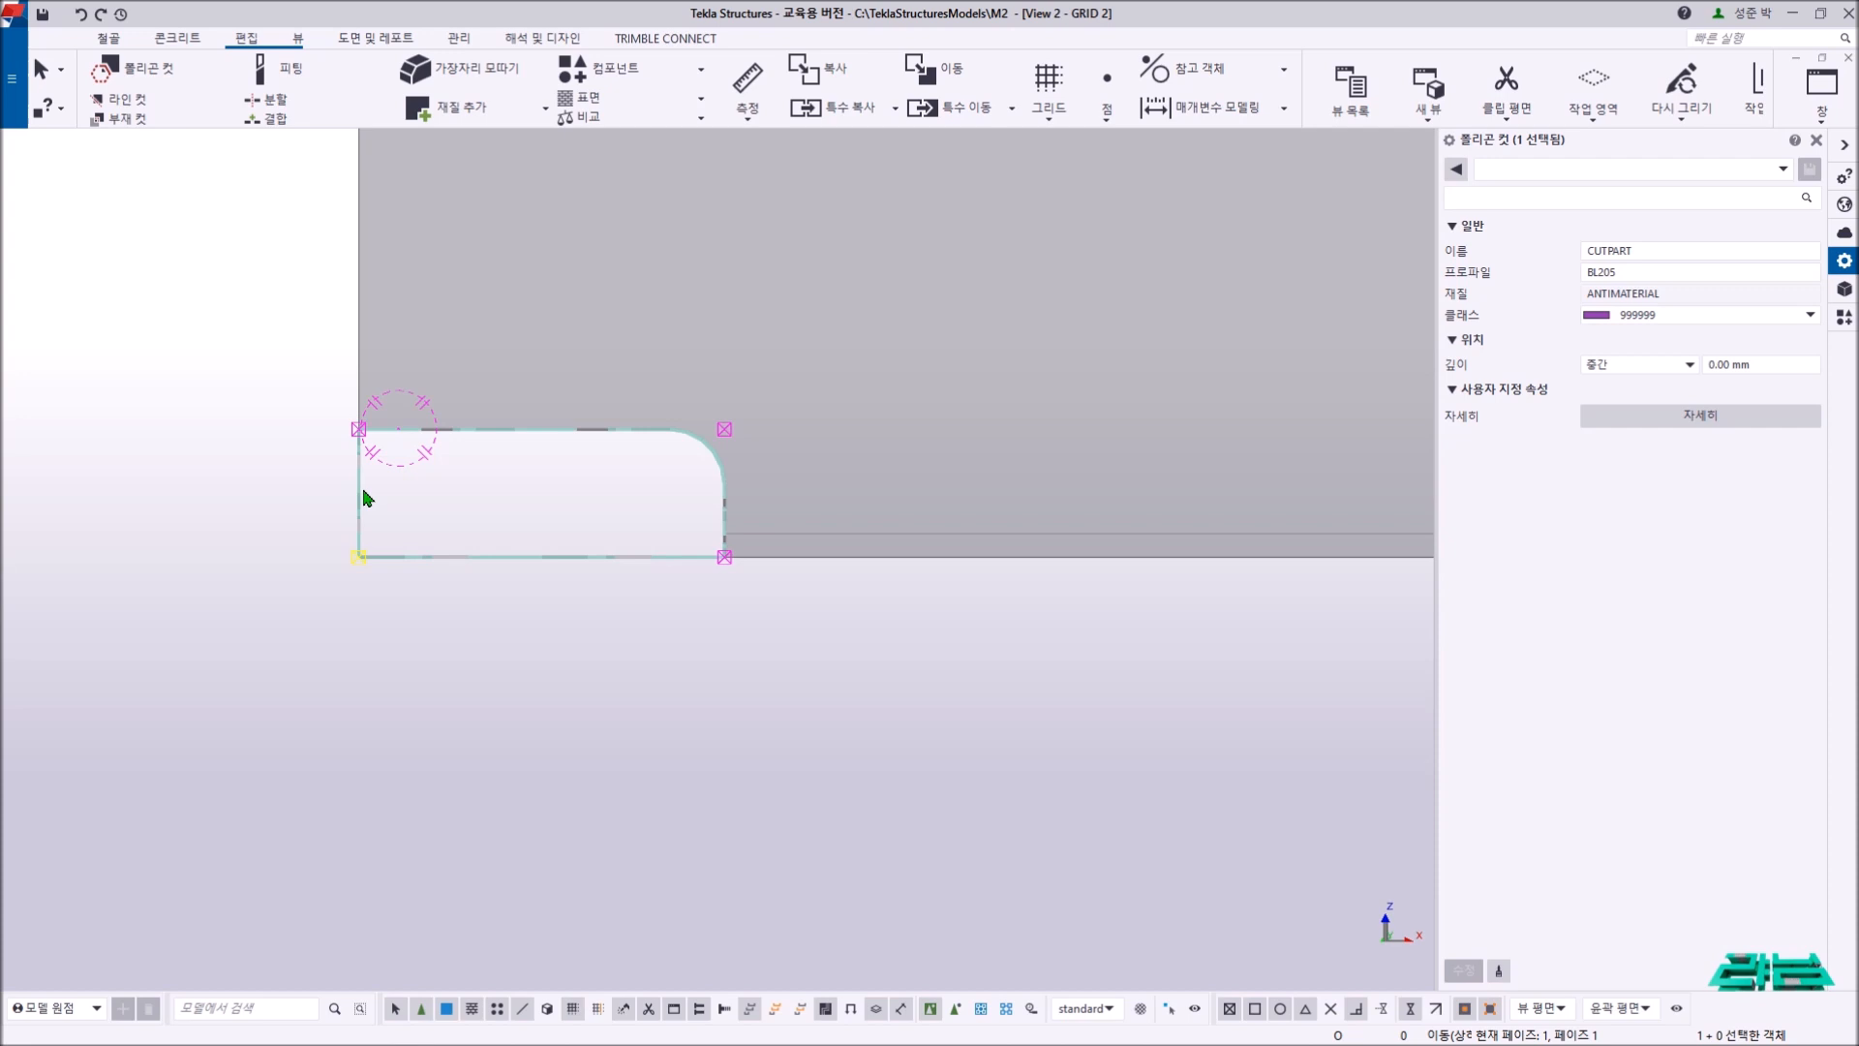
- Examine the reference drawing in the 3D view for the locations and dimensions of the remaining cuts in the beam between grids A and B
{"action": "scroll", "coordinate": [382, 581], "scroll_direction": "down", "scroll_amount": 5}
{"action": "middle_click_drag", "start_coordinate": [681, 803], "coordinate": [730, 294]}
{"action": "key", "text": "ctrl+Tab"}
{"action": "scroll", "coordinate": [801, 539], "scroll_direction": "down", "scroll_amount": 3}
{"action": "scroll", "coordinate": [909, 700], "scroll_direction": "up", "scroll_amount": 5}
{"action": "scroll", "coordinate": [746, 571], "scroll_direction": "up", "scroll_amount": 4}
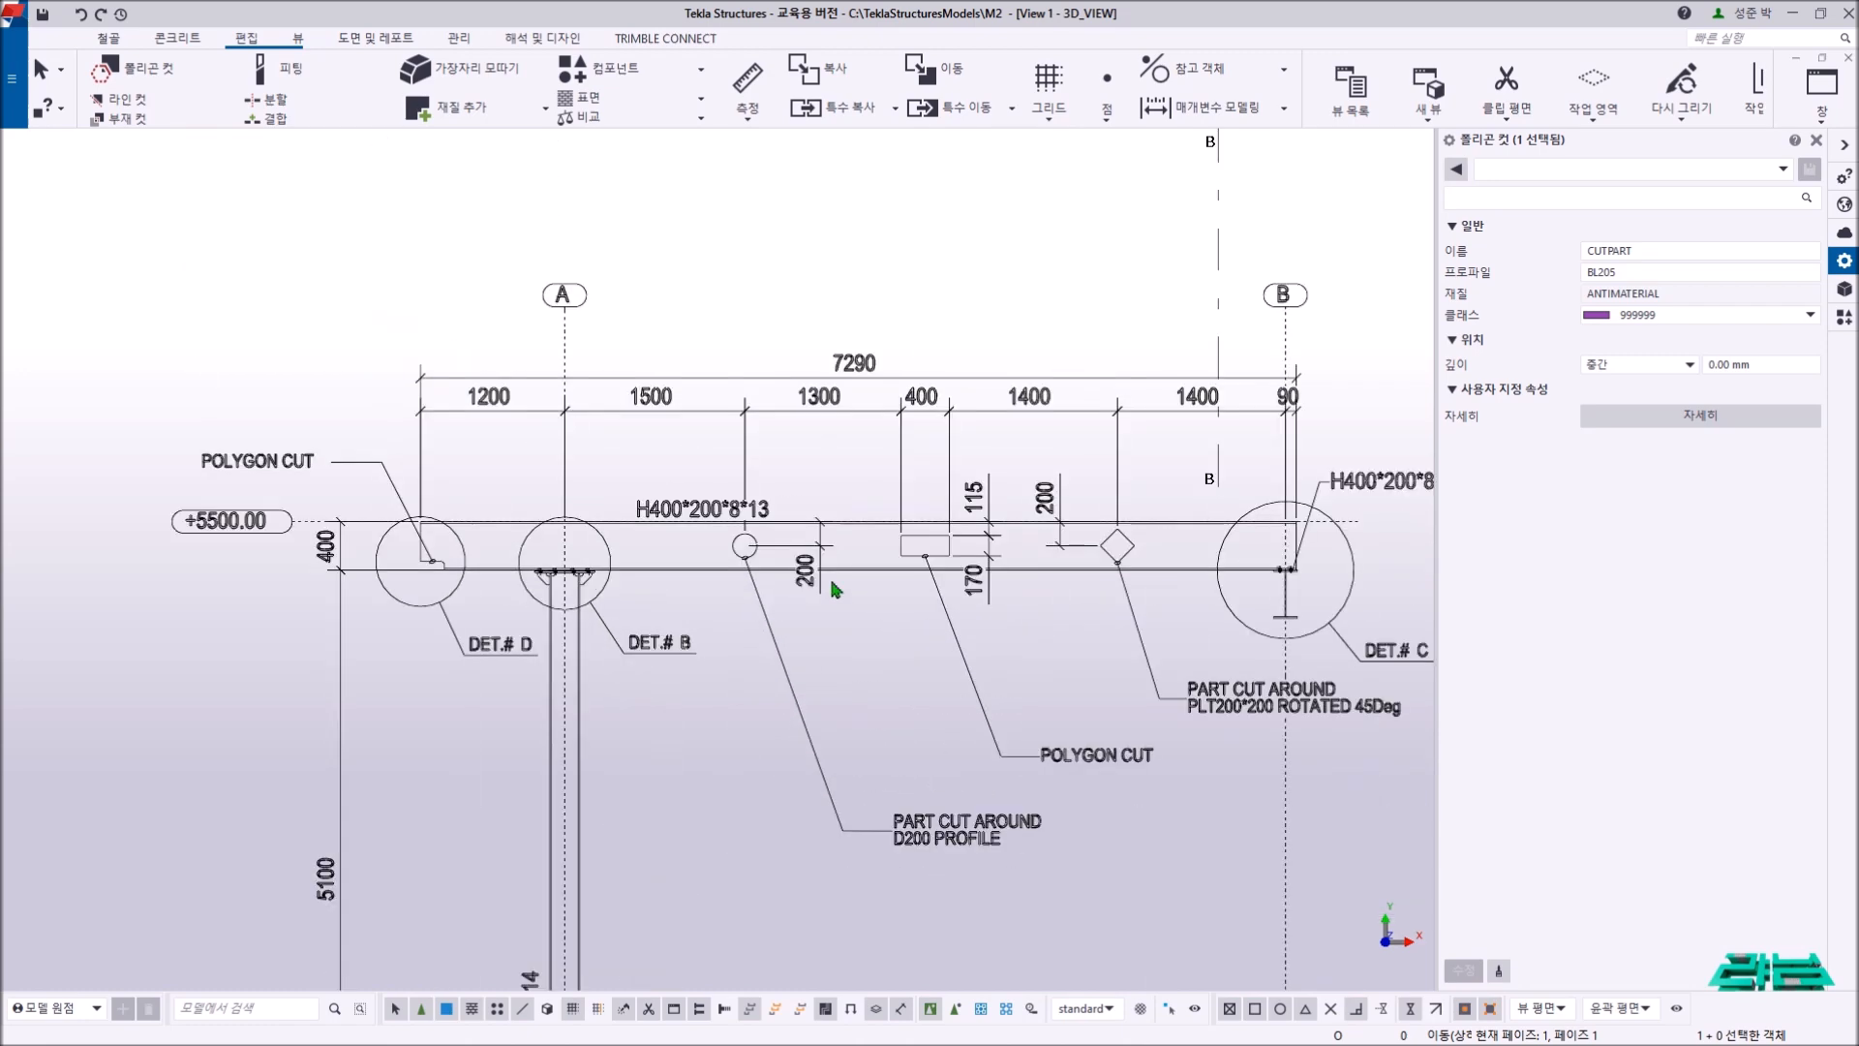
{"action": "scroll", "coordinate": [531, 513], "scroll_direction": "down", "scroll_amount": 1}
{"action": "left_click_drag", "start_coordinate": [511, 491], "coordinate": [589, 549]}
{"action": "middle_click_drag", "start_coordinate": [559, 532], "coordinate": [590, 530]}
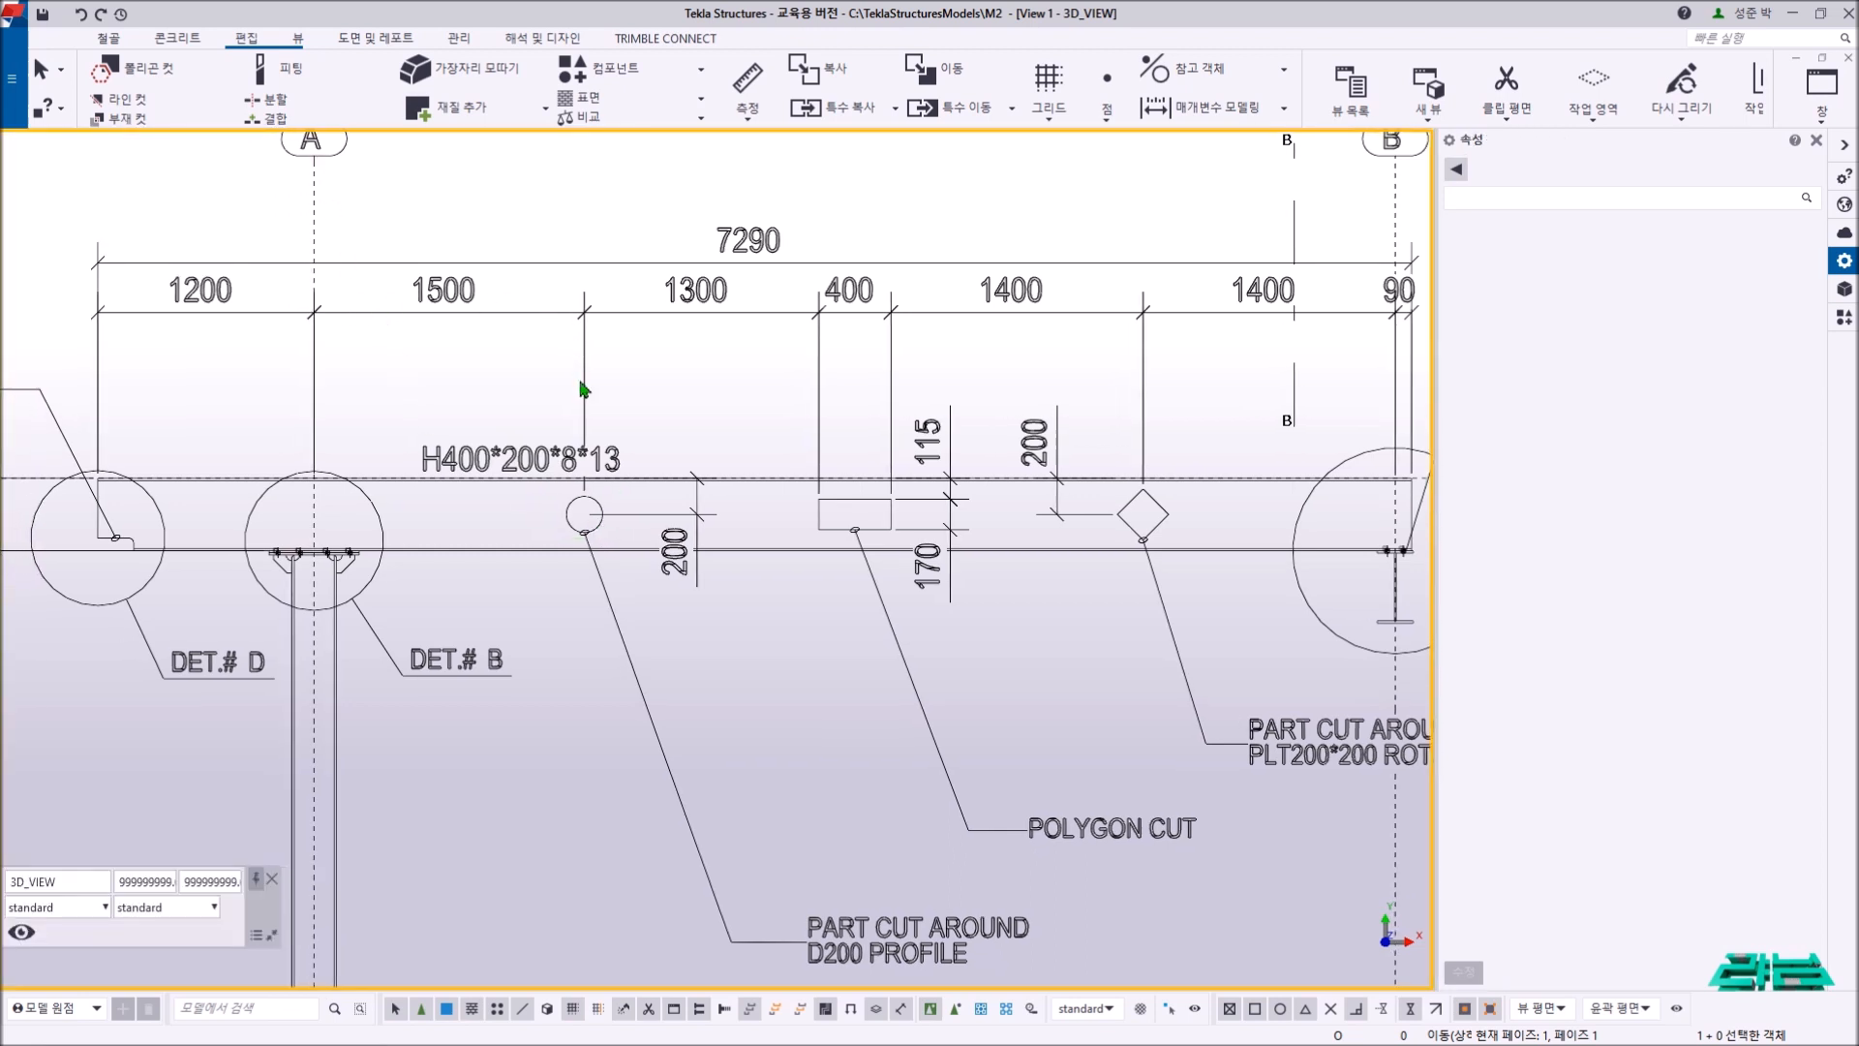
{"action": "scroll", "coordinate": [594, 497], "scroll_direction": "up", "scroll_amount": 2}
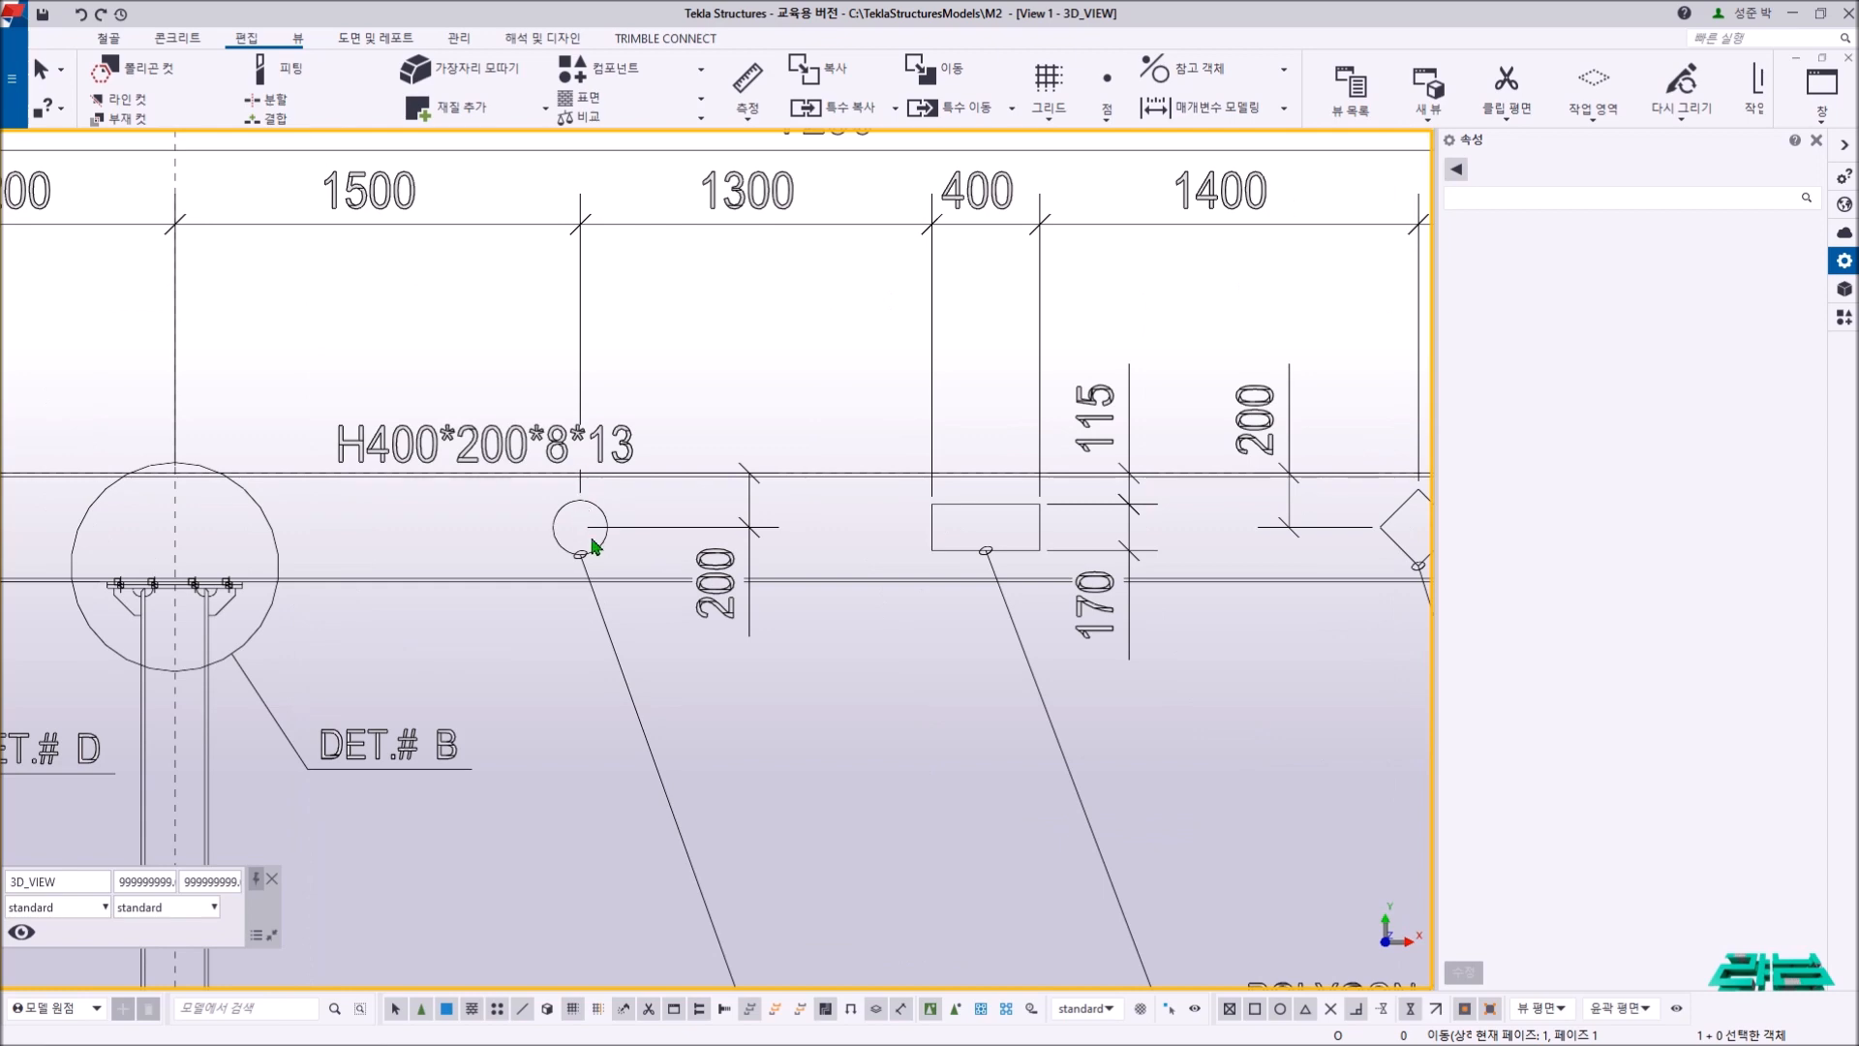
- Examine the web openings in the reference drawing, especially the round opening's position and its D200 profile note
{"action": "scroll", "coordinate": [593, 552], "scroll_direction": "down", "scroll_amount": 4}
{"action": "middle_click_drag", "start_coordinate": [721, 789], "coordinate": [688, 729]}
{"action": "scroll", "coordinate": [712, 772], "scroll_direction": "up", "scroll_amount": 2}
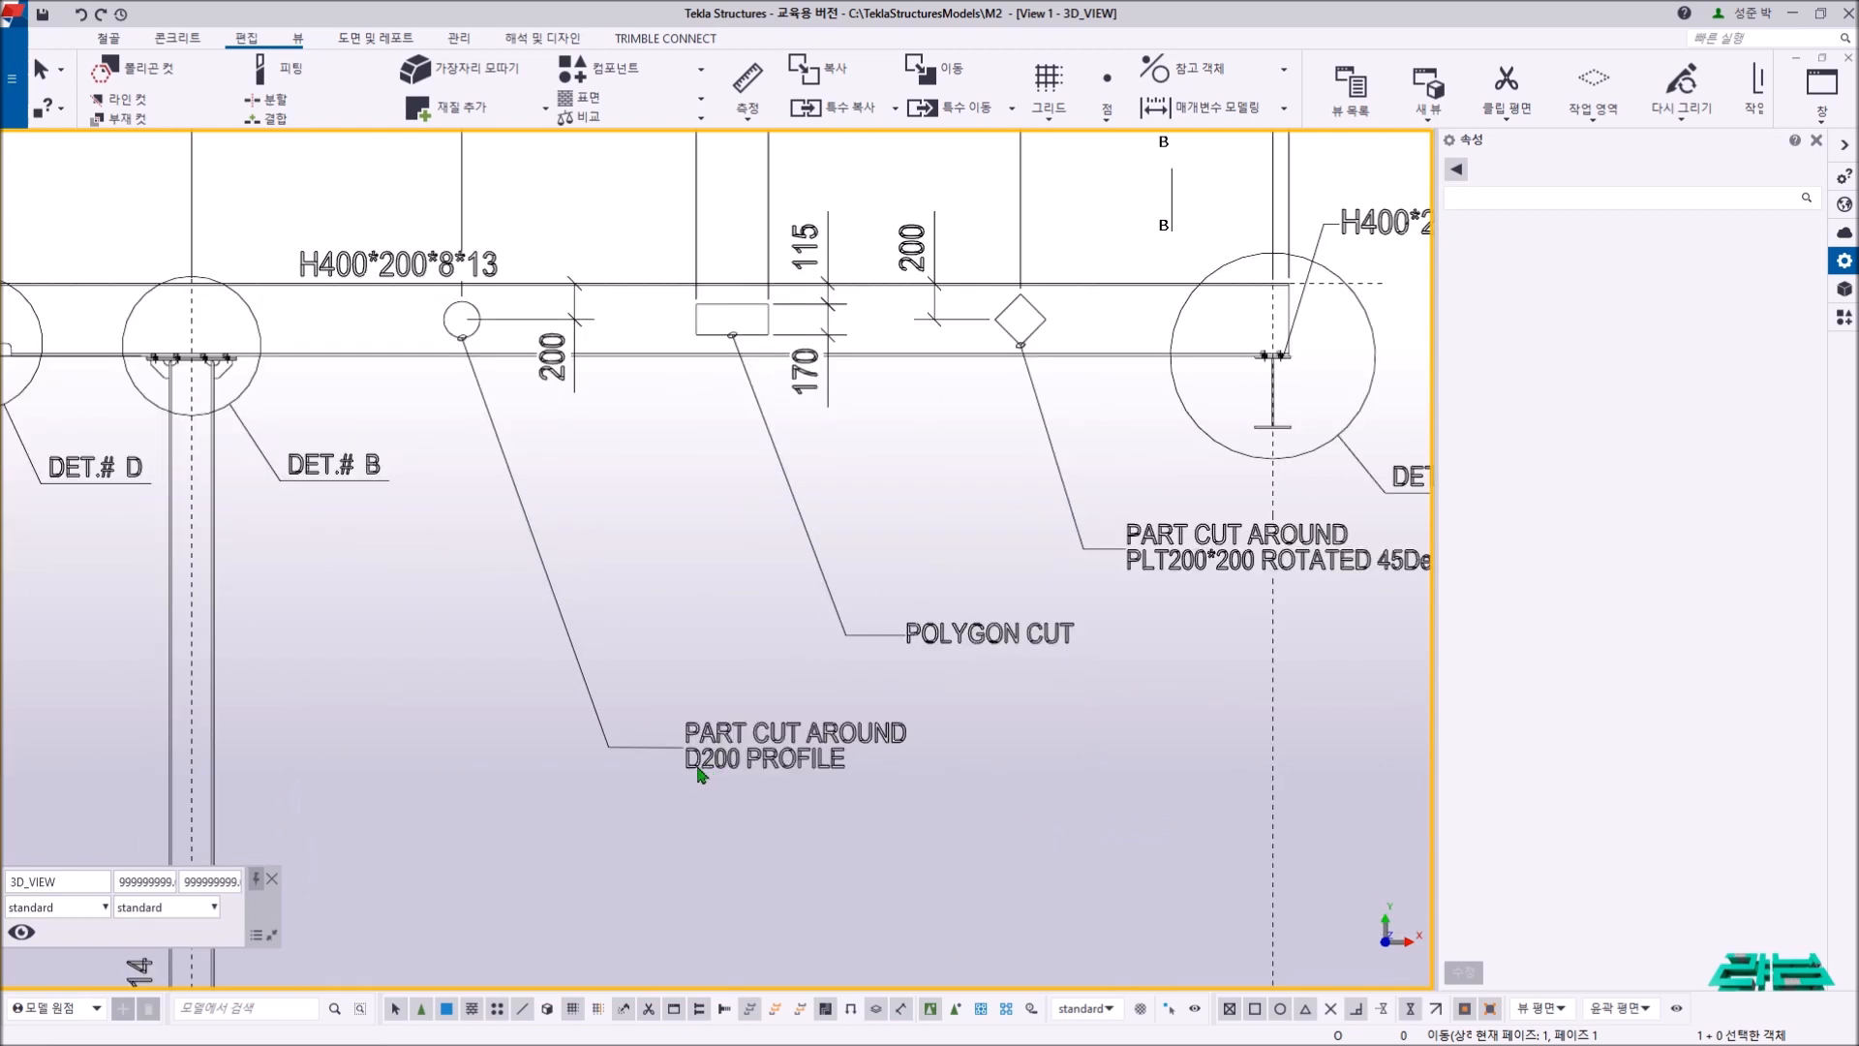
{"action": "scroll", "coordinate": [738, 772], "scroll_direction": "down", "scroll_amount": 2}
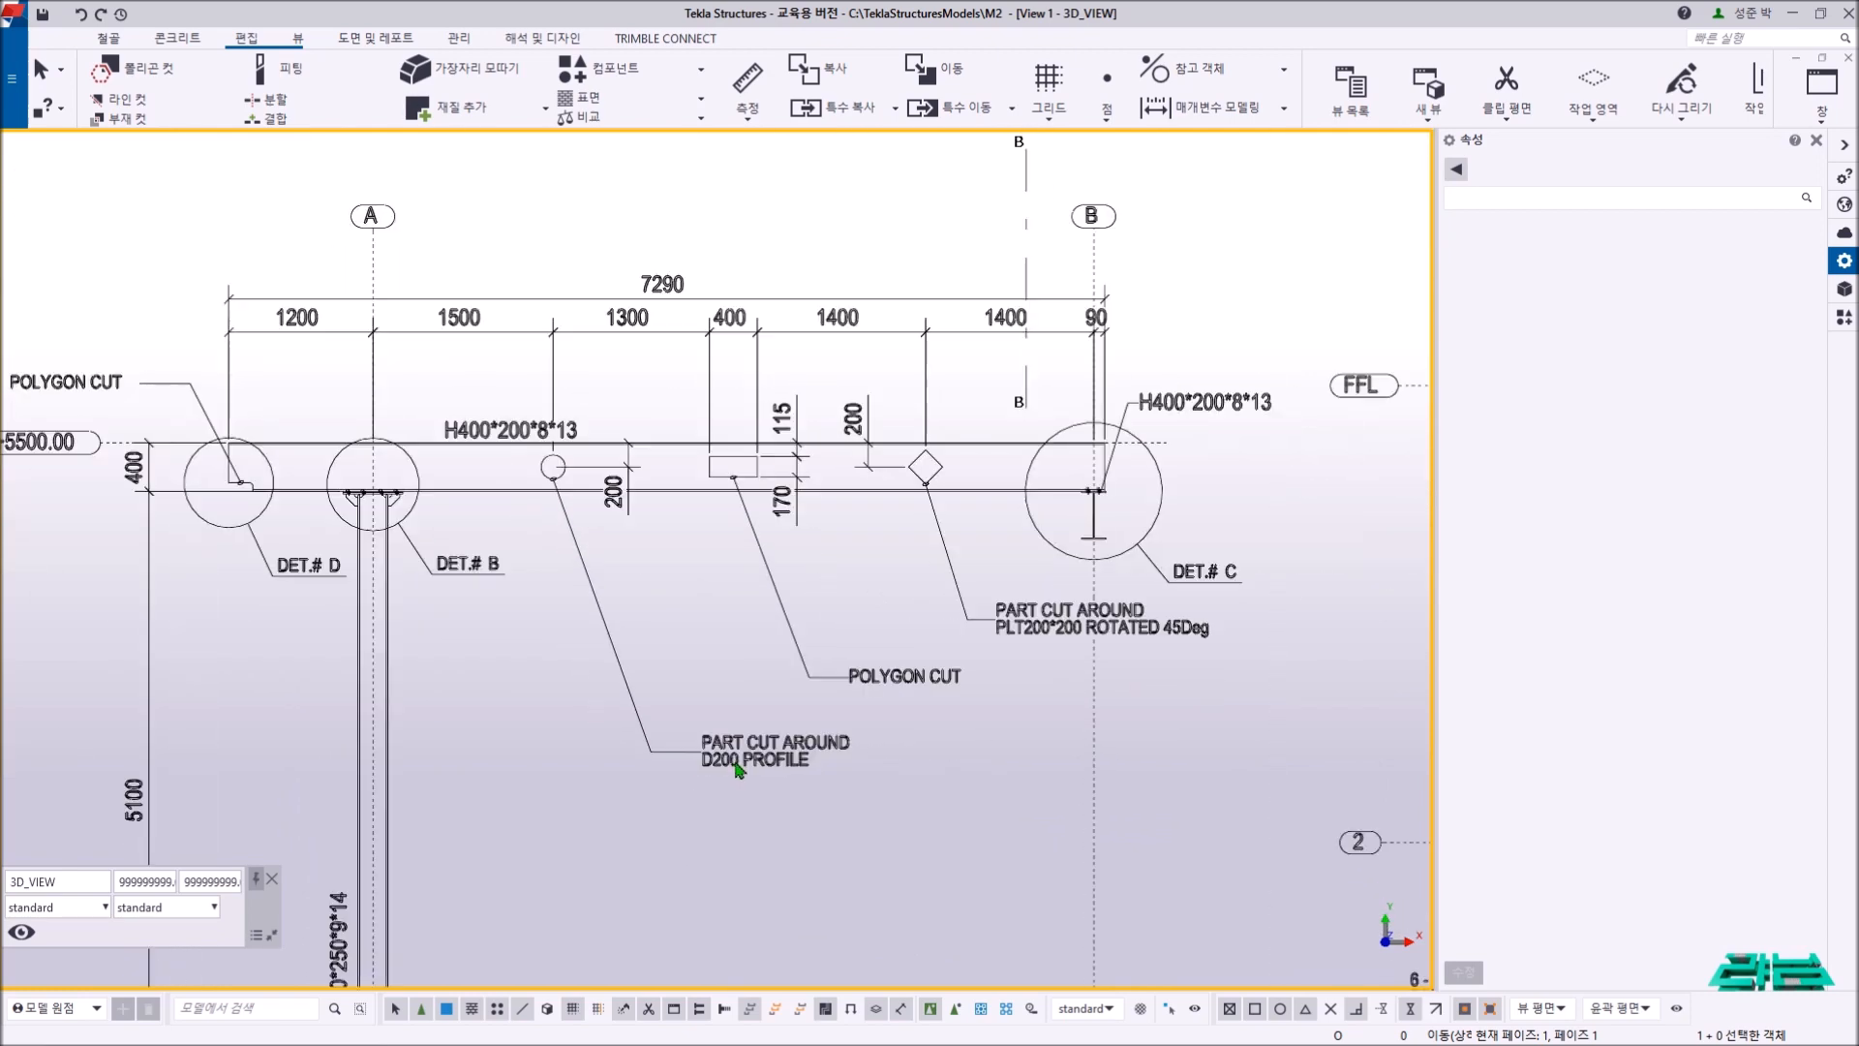
{"action": "middle_click_drag", "start_coordinate": [496, 529], "coordinate": [554, 621]}
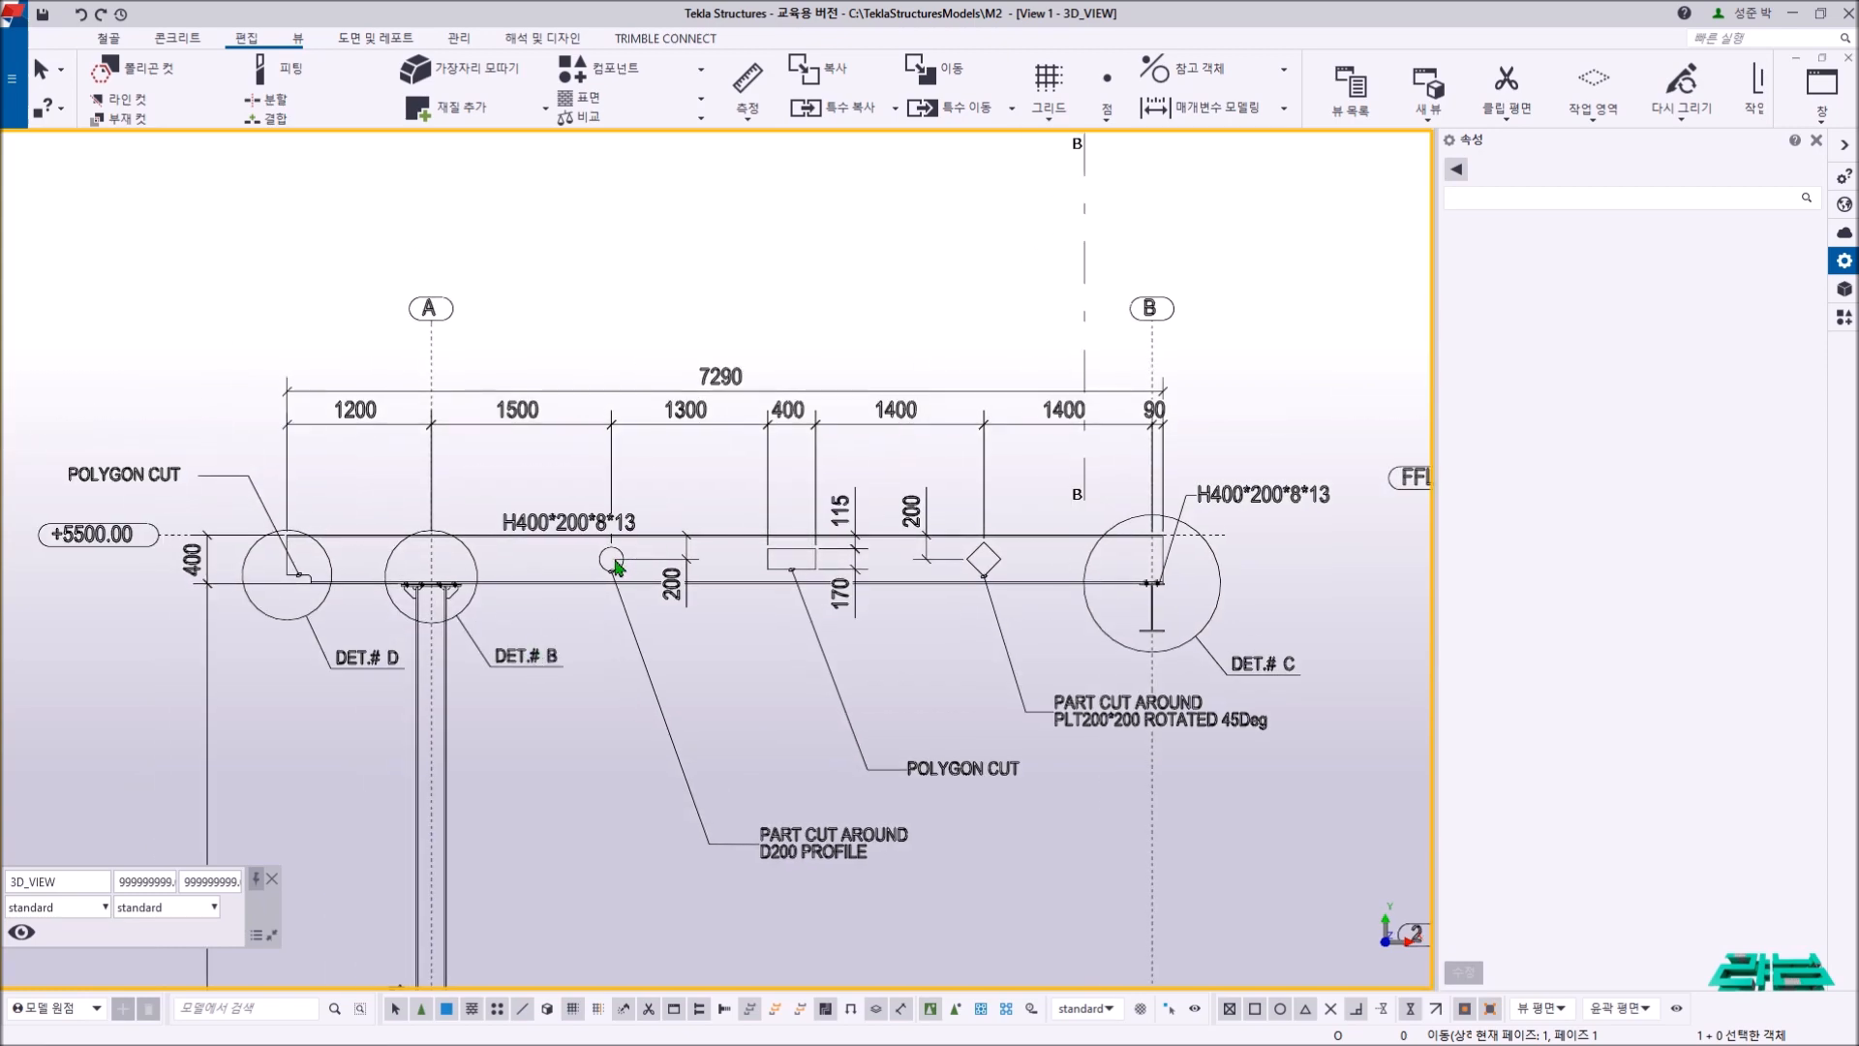
{"action": "scroll", "coordinate": [615, 566], "scroll_direction": "up", "scroll_amount": 3}
{"action": "scroll", "coordinate": [616, 567], "scroll_direction": "down", "scroll_amount": 3}
{"action": "scroll", "coordinate": [512, 415], "scroll_direction": "down", "scroll_amount": 5}
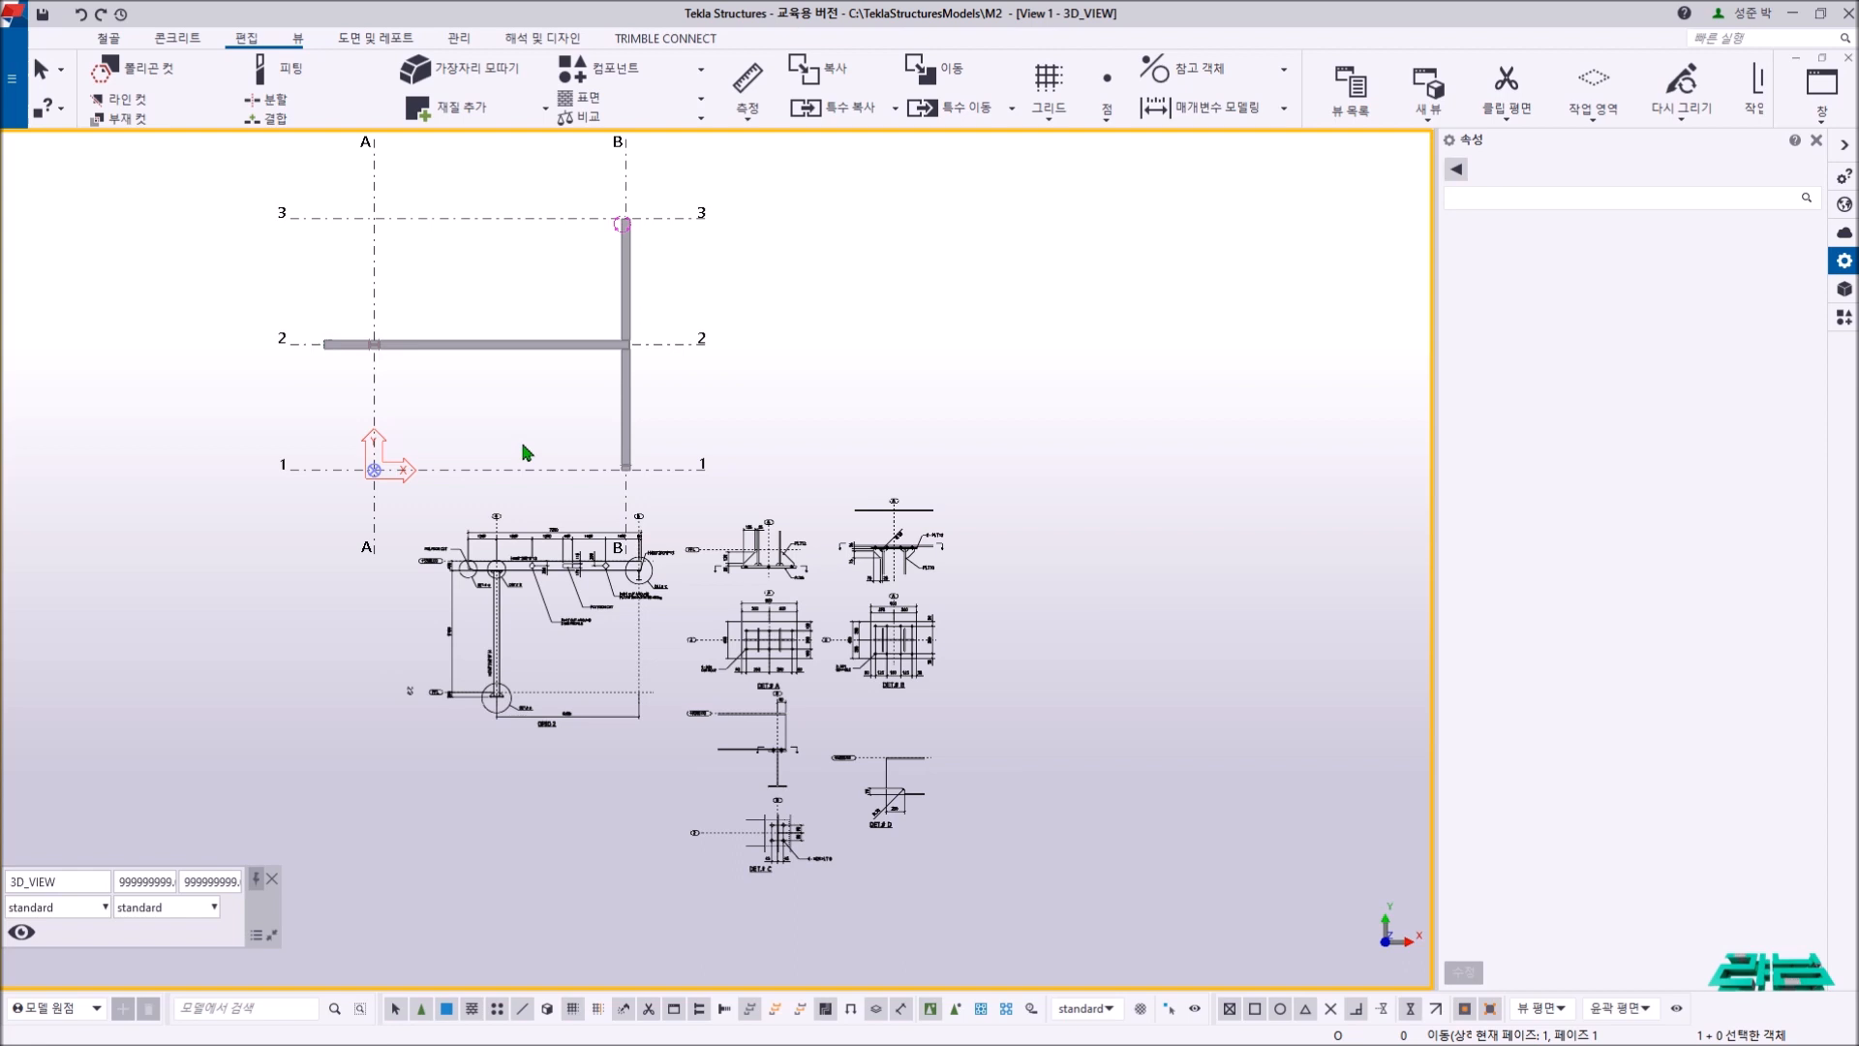
- In the GRID 2 view, start a polygon cut on the beam and set a reference point on its top edge 1500 mm from grid A
{"action": "key", "text": "ctrl+Tab"}
{"action": "middle_click_drag", "start_coordinate": [553, 447], "coordinate": [544, 871]}
{"action": "scroll", "coordinate": [508, 492], "scroll_direction": "up", "scroll_amount": 6}
{"action": "middle_click_drag", "start_coordinate": [487, 473], "coordinate": [439, 477]}
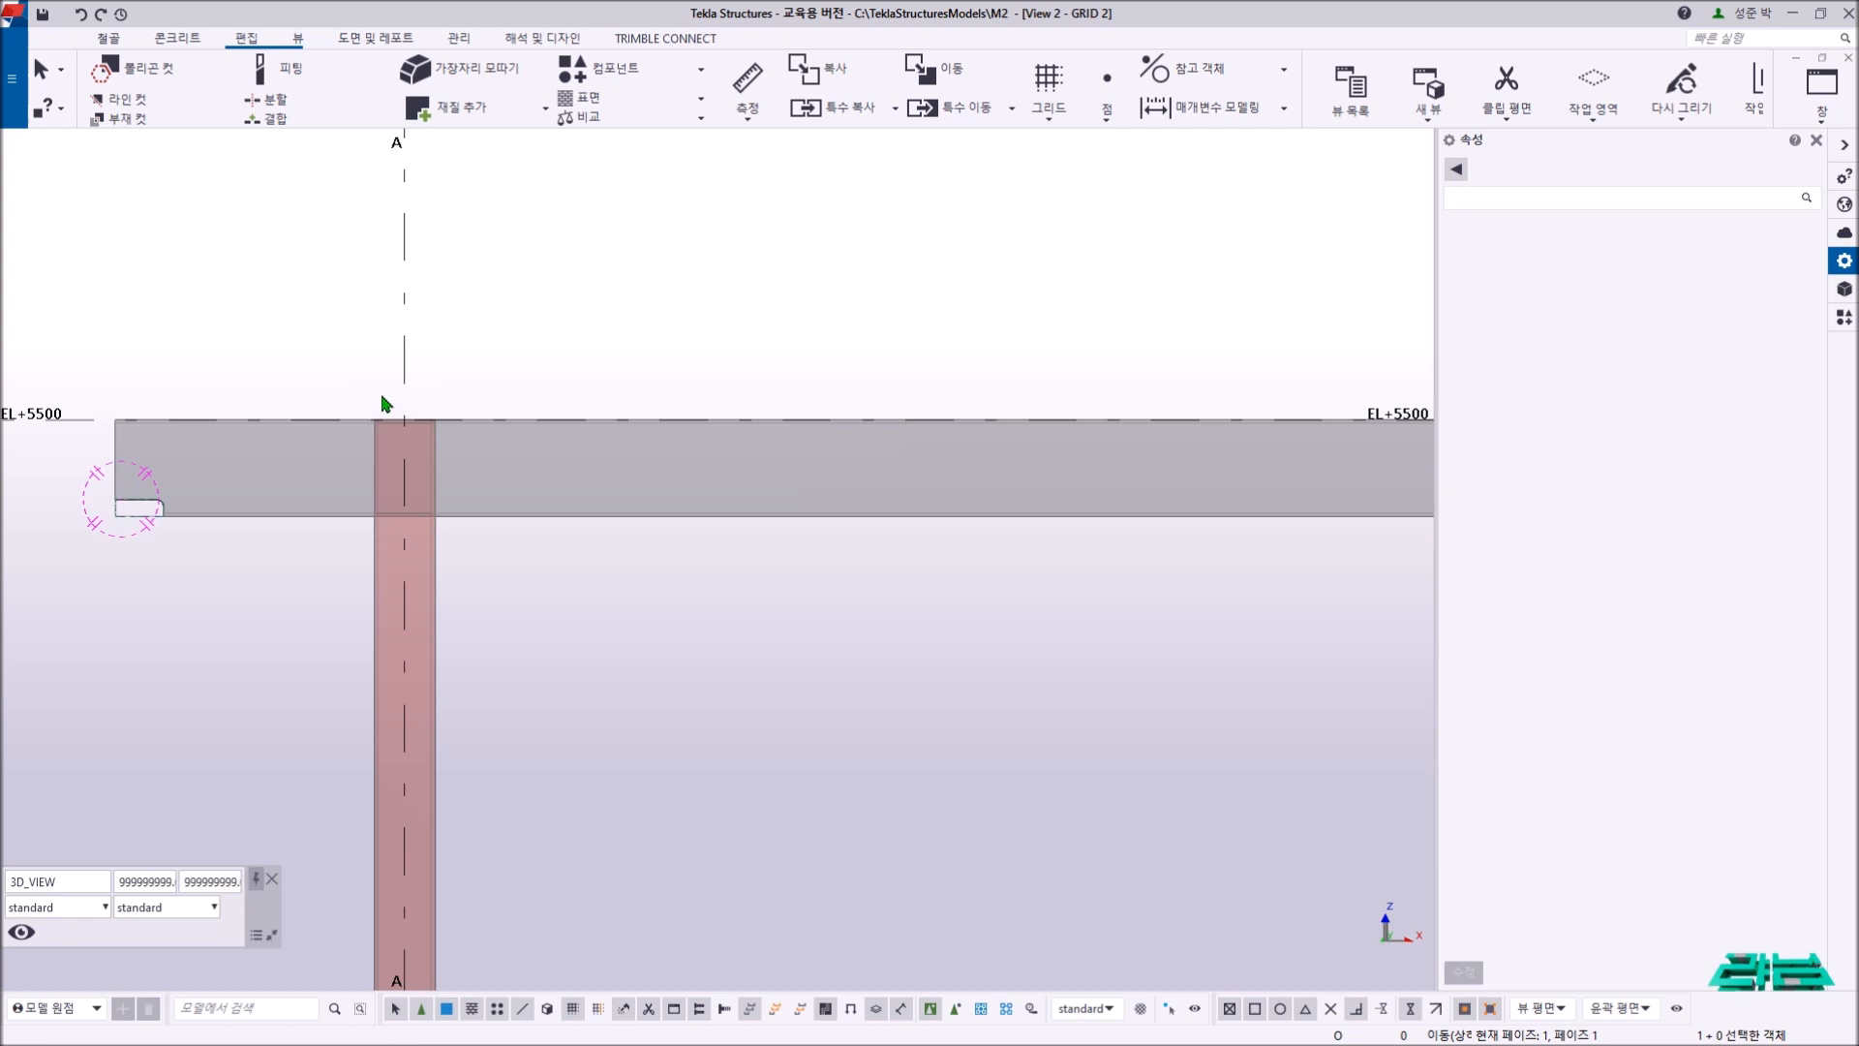
{"action": "left_click", "coordinate": [170, 66]}
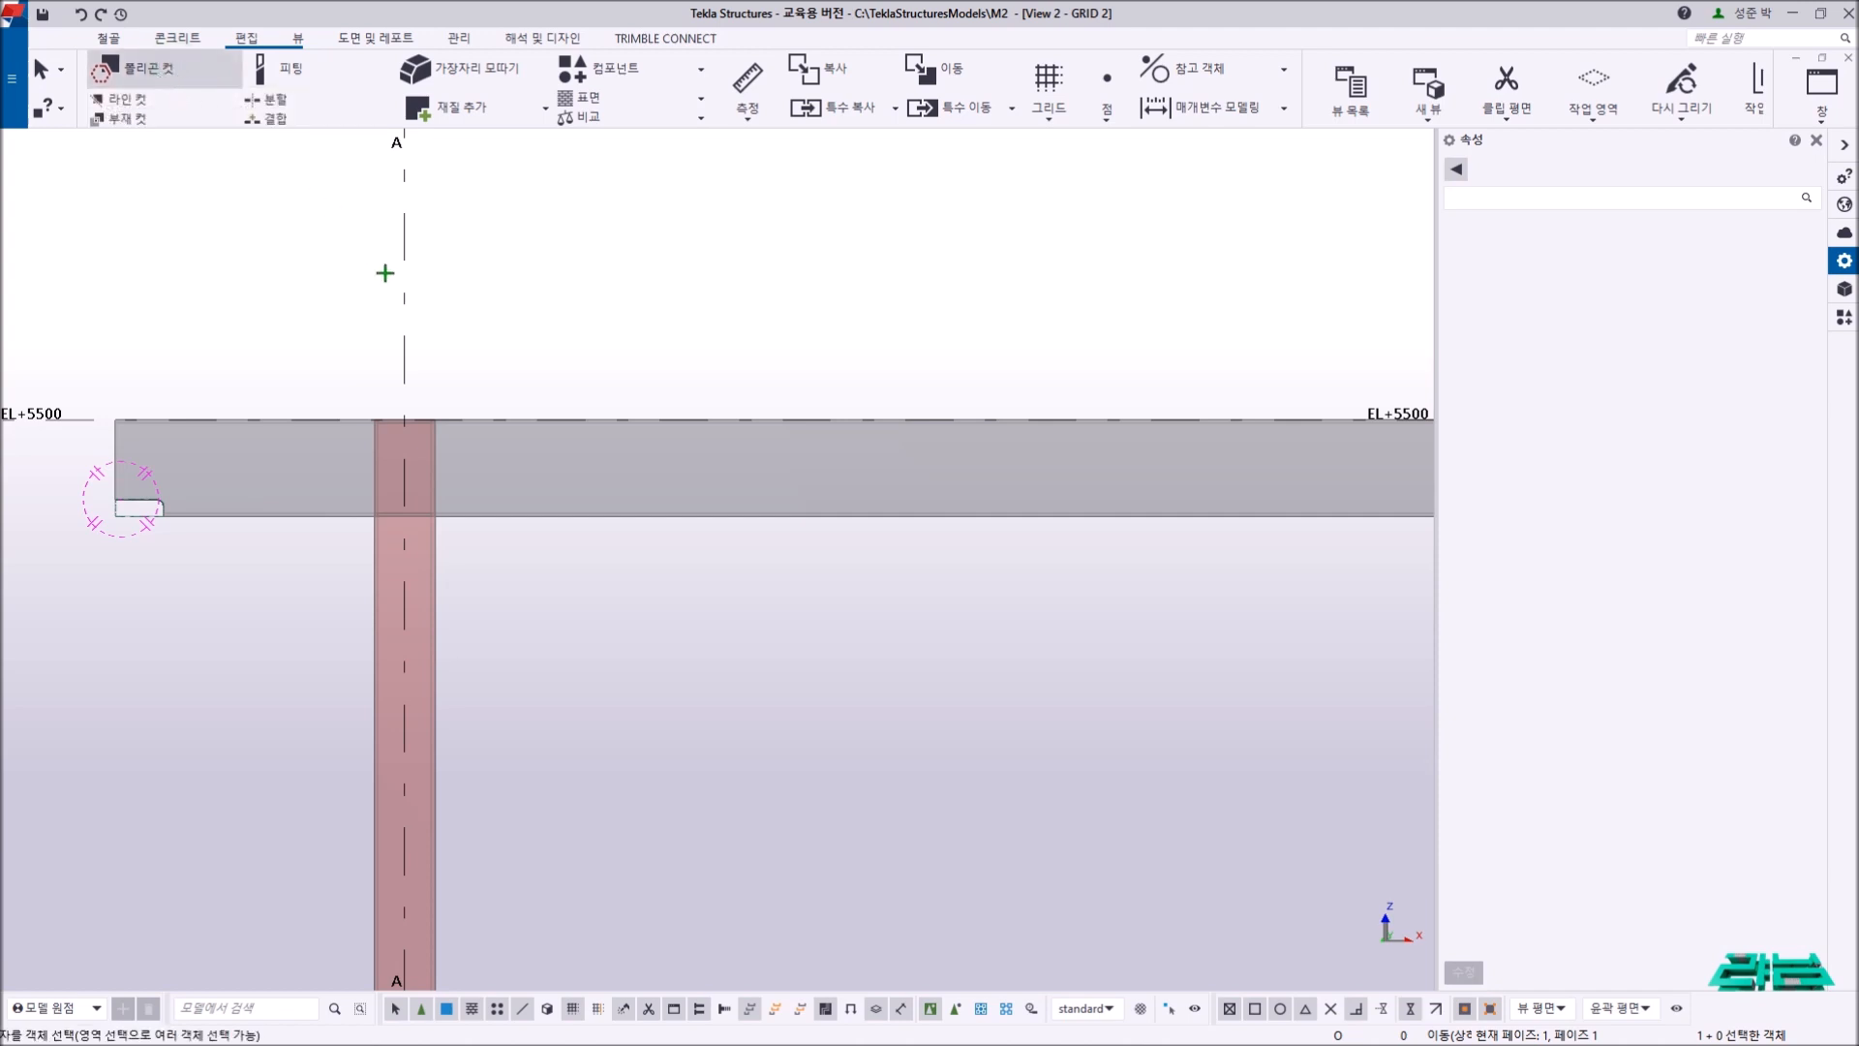
{"action": "left_click", "coordinate": [490, 419]}
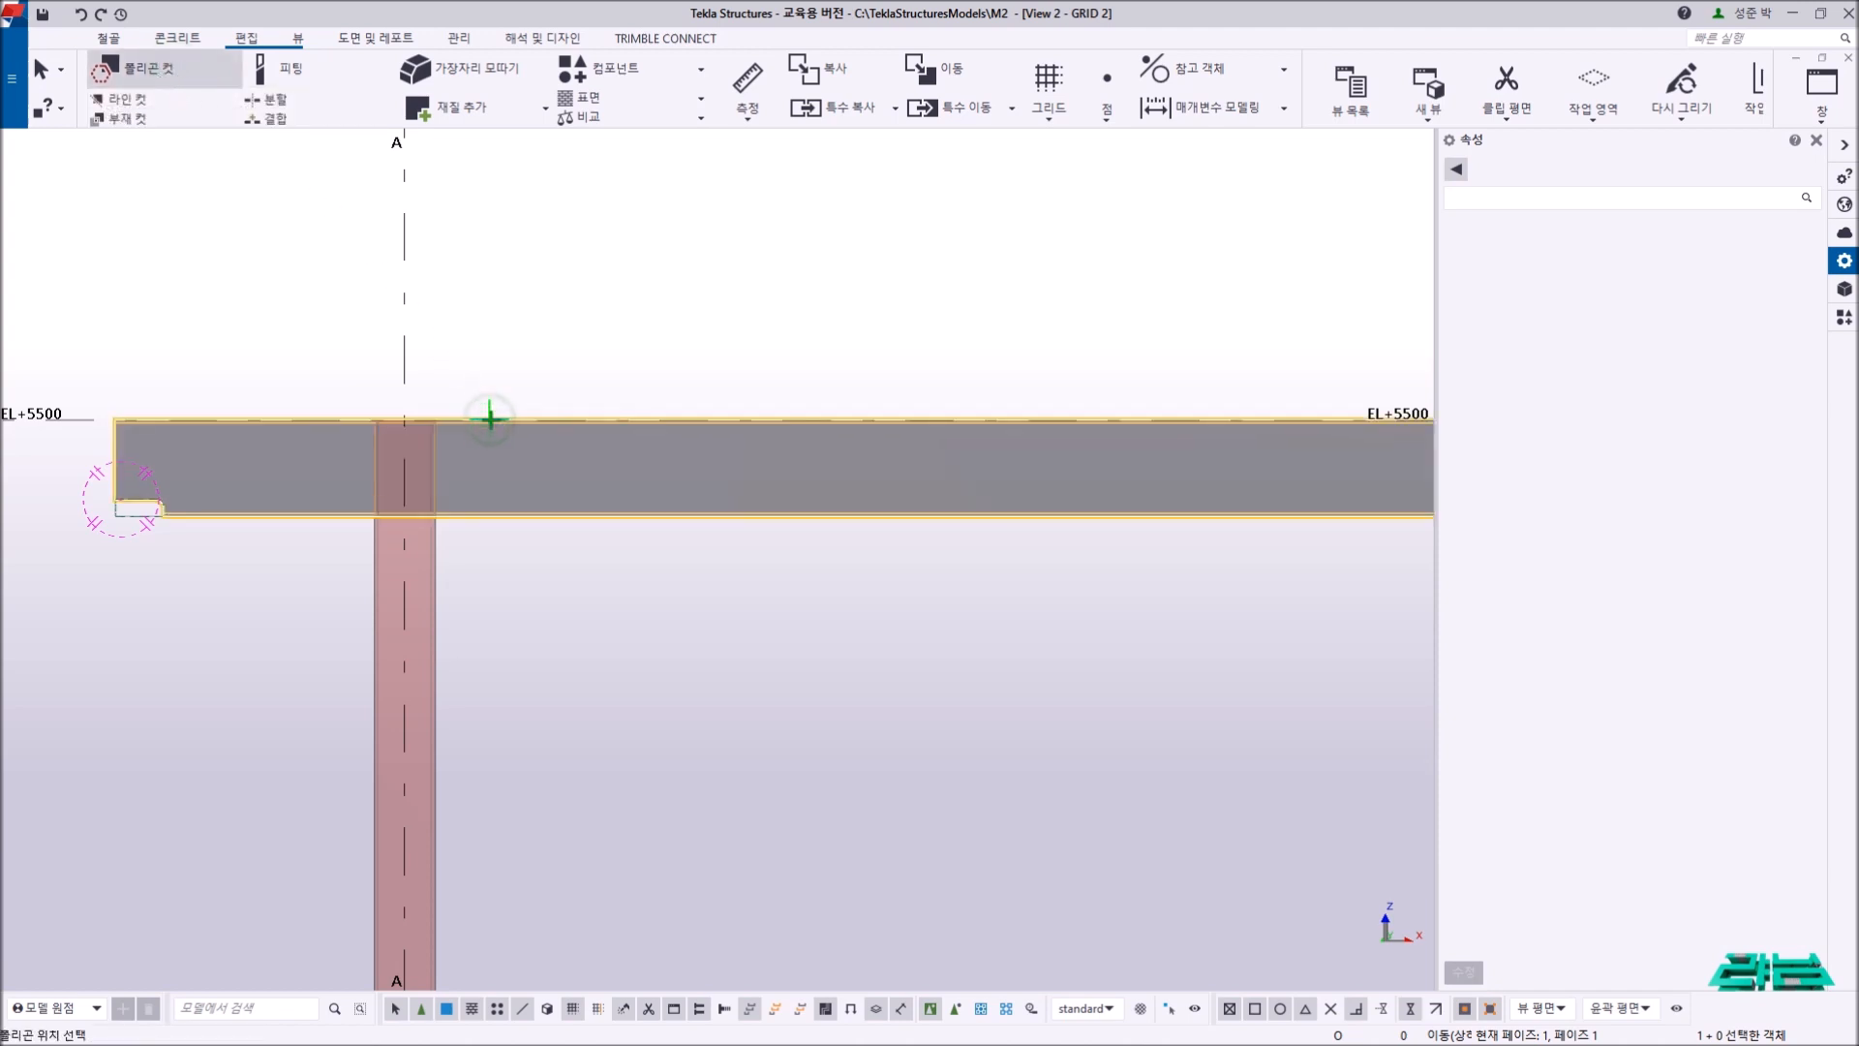
{"action": "left_click", "coordinate": [404, 419]}
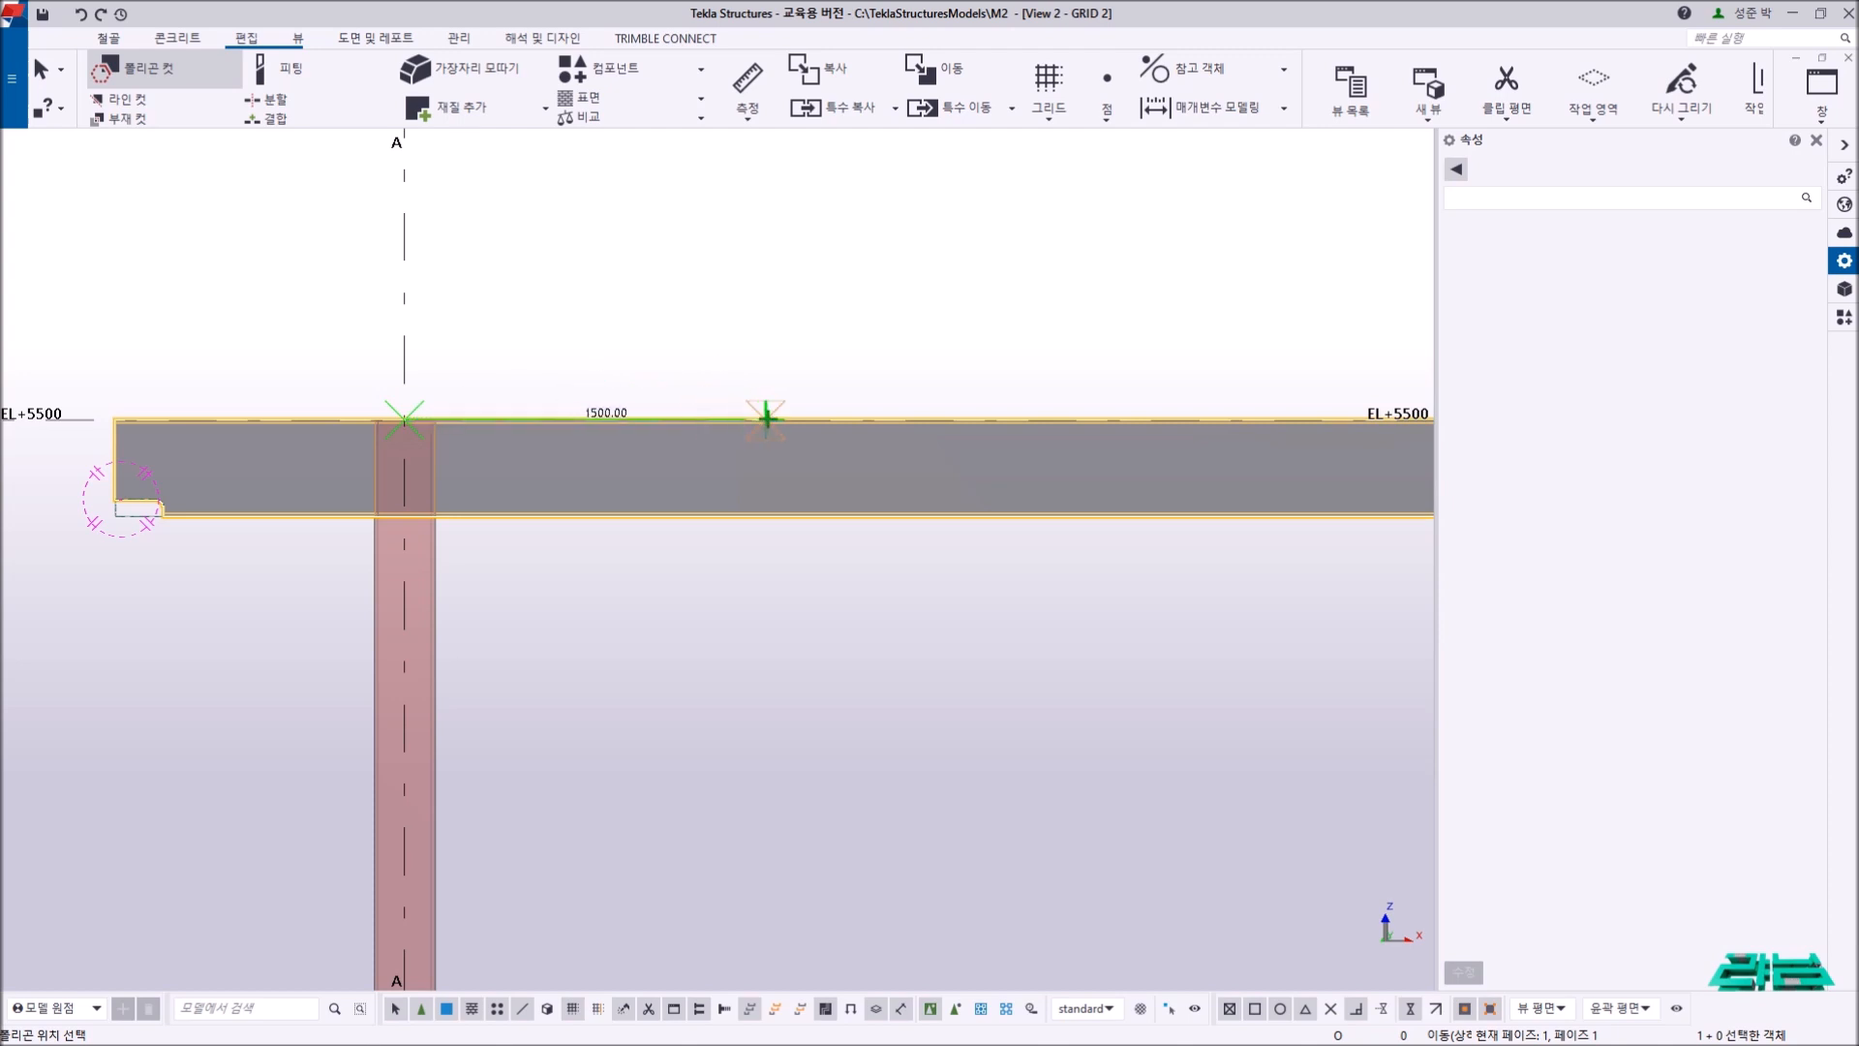
{"action": "left_click", "coordinate": [766, 418]}
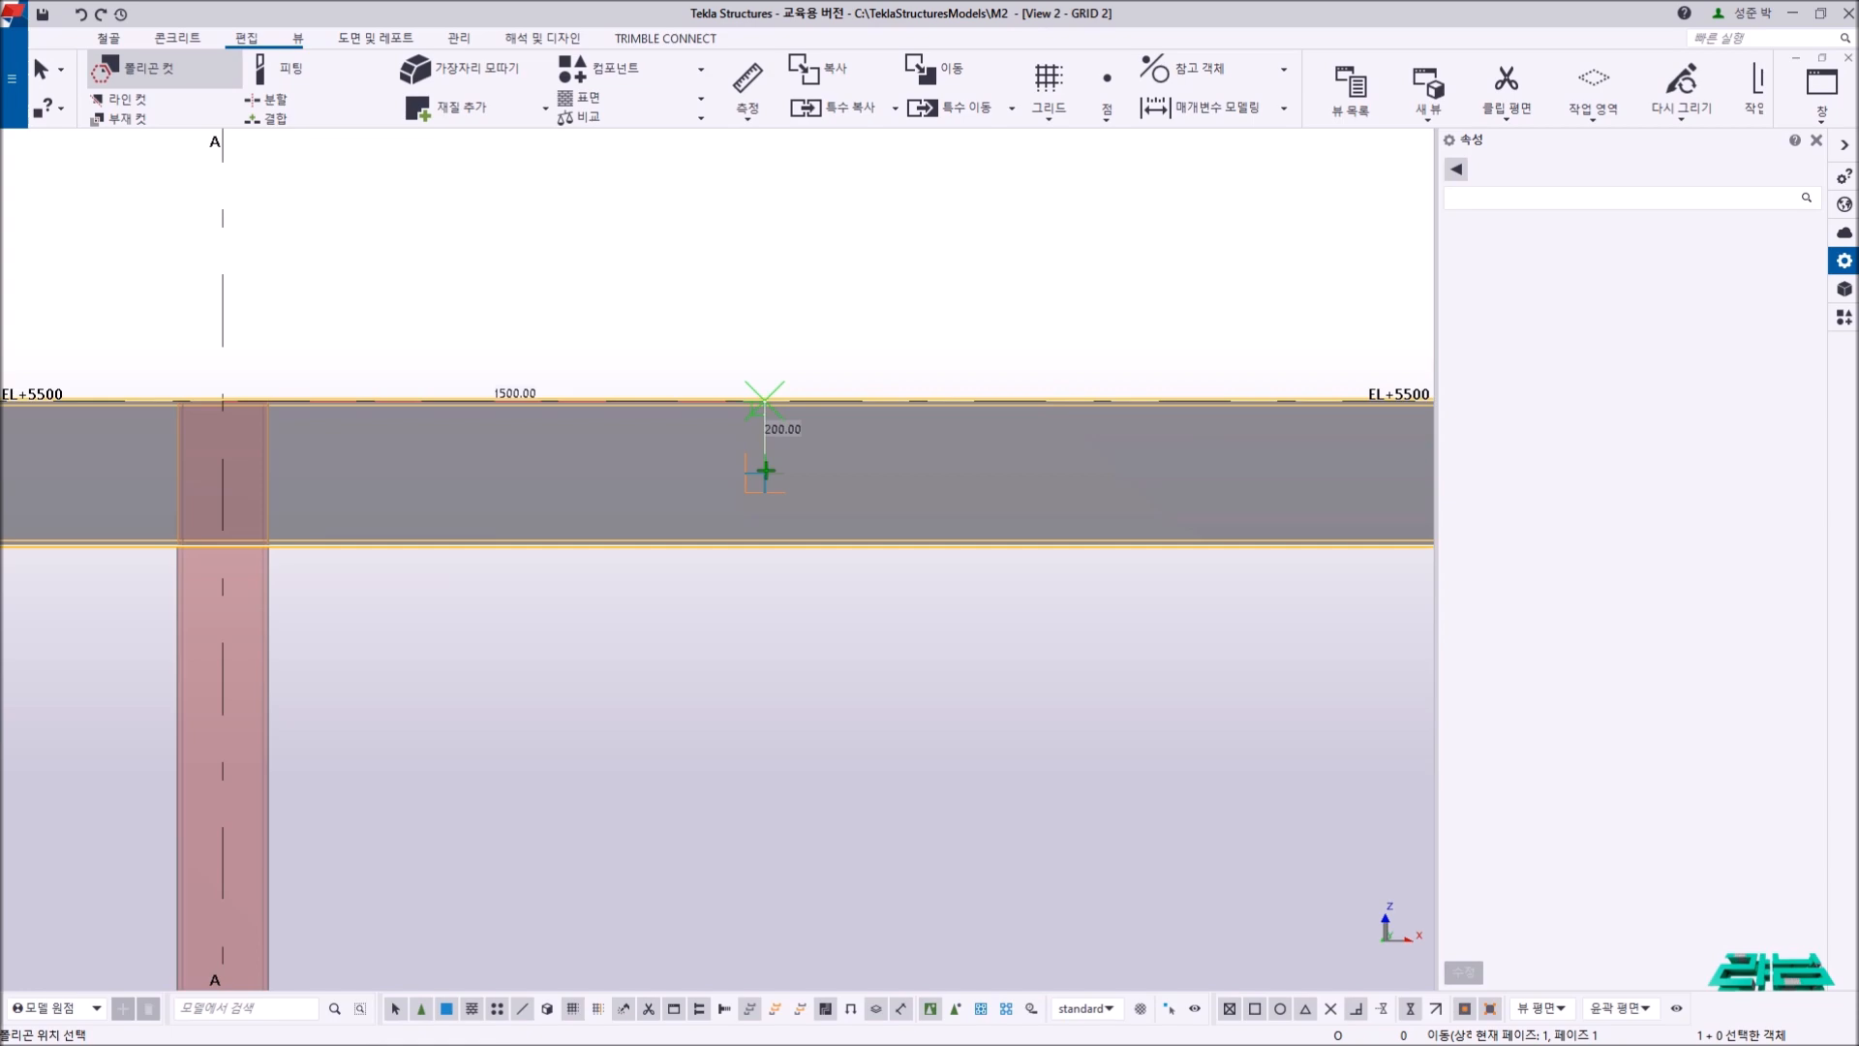
- Cut a 200 x 200 mm square web opening centred on the reference point, its upper edge 100 mm below the beam's top
{"action": "scroll", "coordinate": [765, 471], "scroll_direction": "down", "scroll_amount": 6}
{"action": "scroll", "coordinate": [765, 470], "scroll_direction": "up", "scroll_amount": 3}
{"action": "key", "text": "ctrl+Tab"}
{"action": "scroll", "coordinate": [532, 469], "scroll_direction": "up", "scroll_amount": 10}
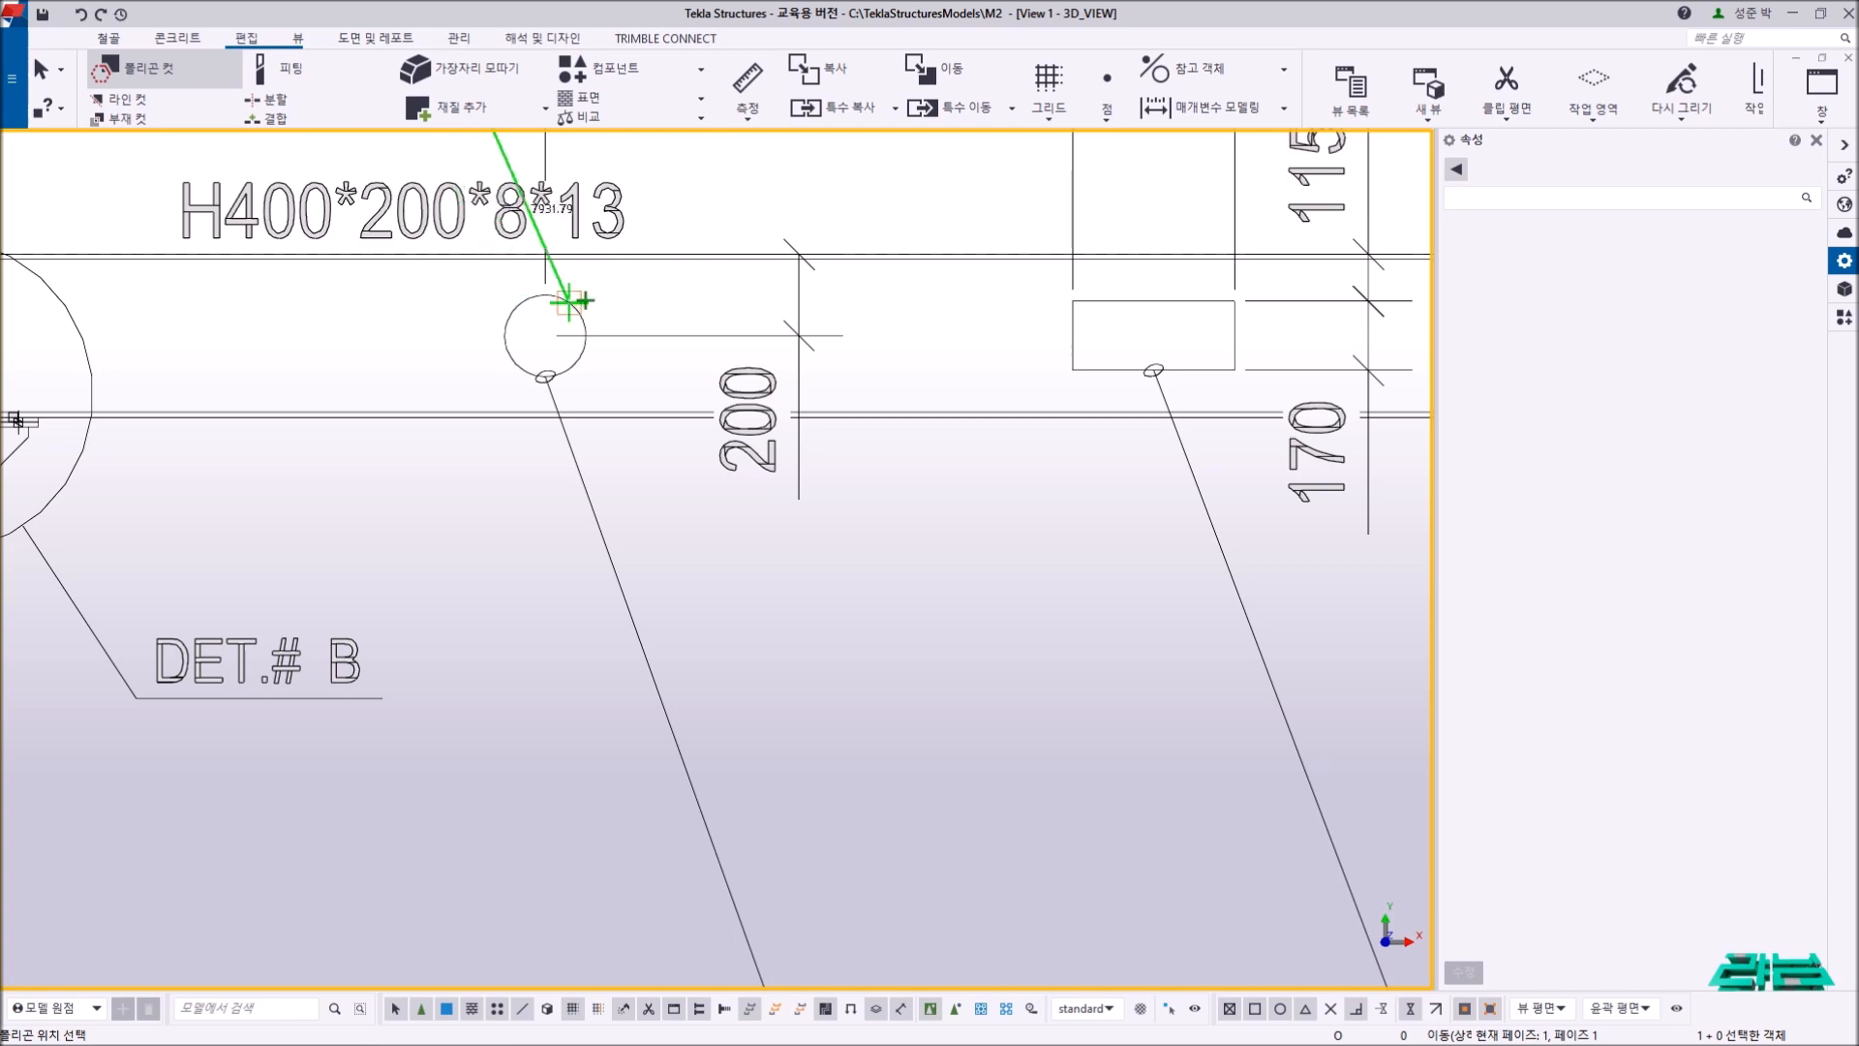
{"action": "scroll", "coordinate": [528, 358], "scroll_direction": "down", "scroll_amount": 5}
{"action": "middle_click_drag", "start_coordinate": [533, 327], "coordinate": [548, 388]}
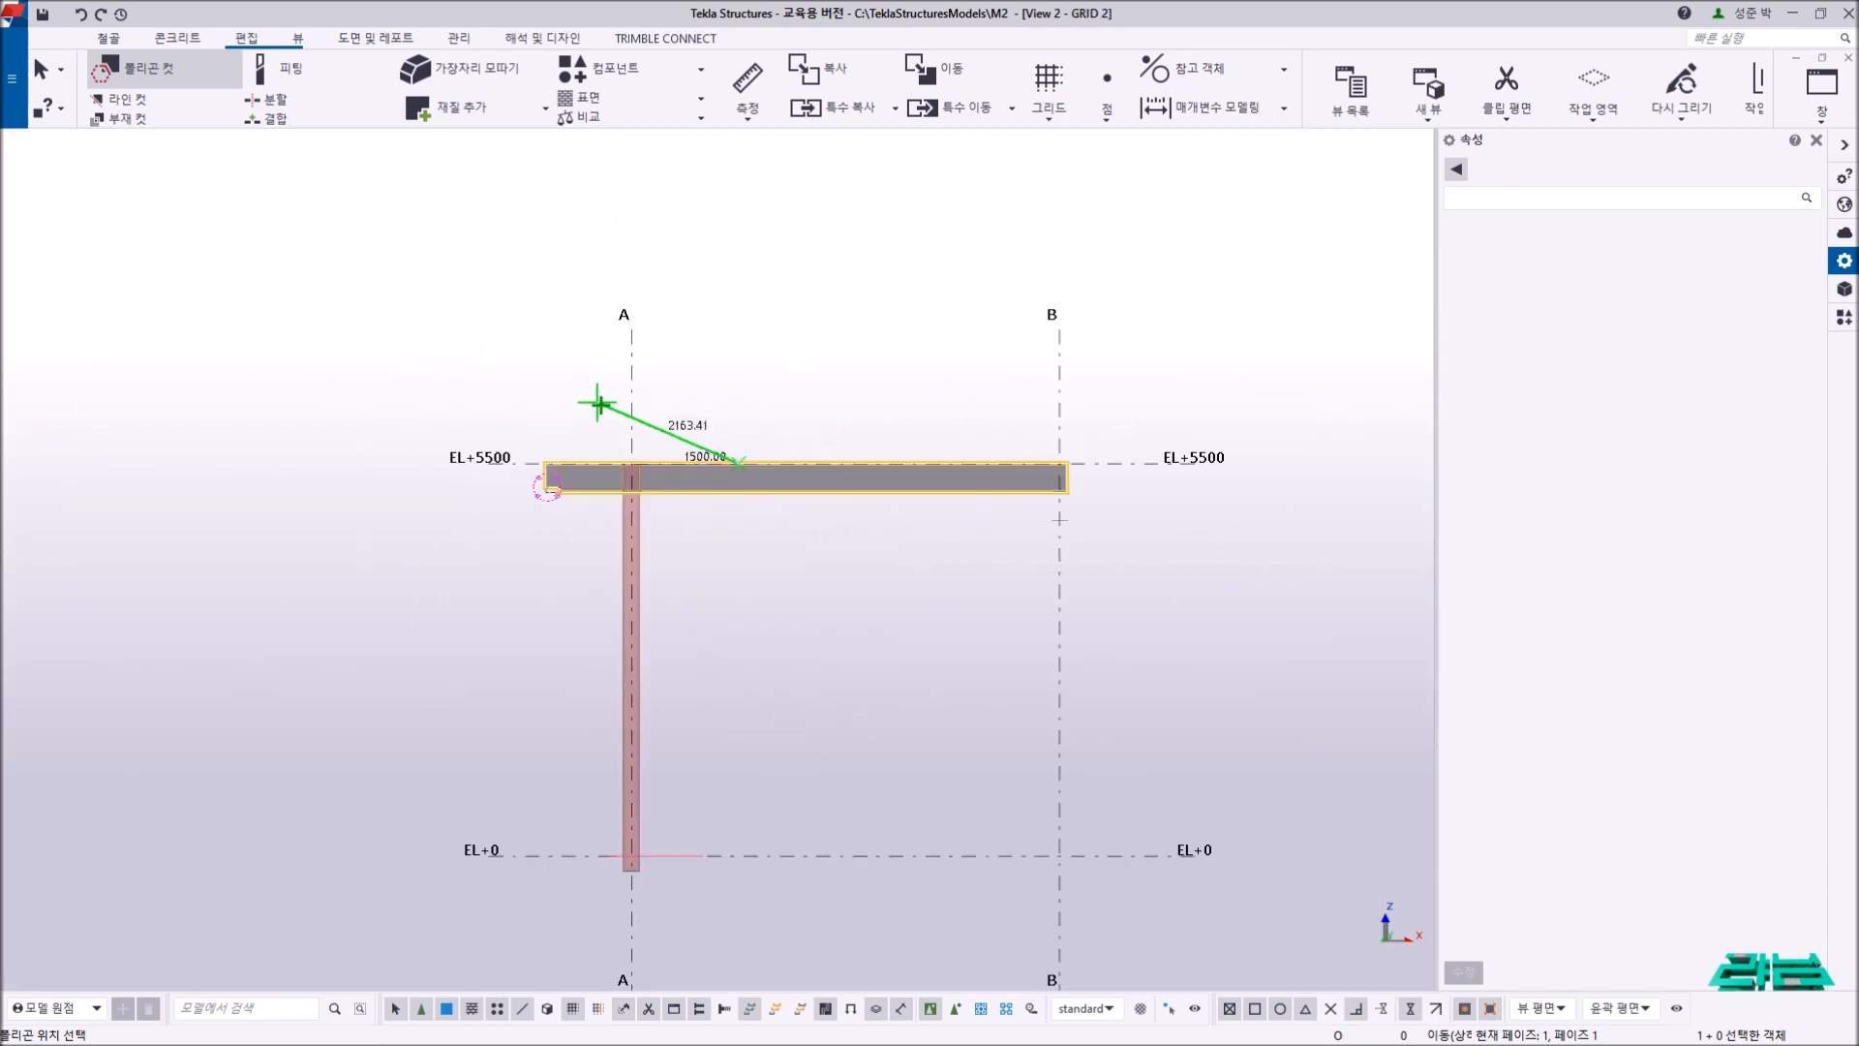
{"action": "scroll", "coordinate": [736, 471], "scroll_direction": "up", "scroll_amount": 6}
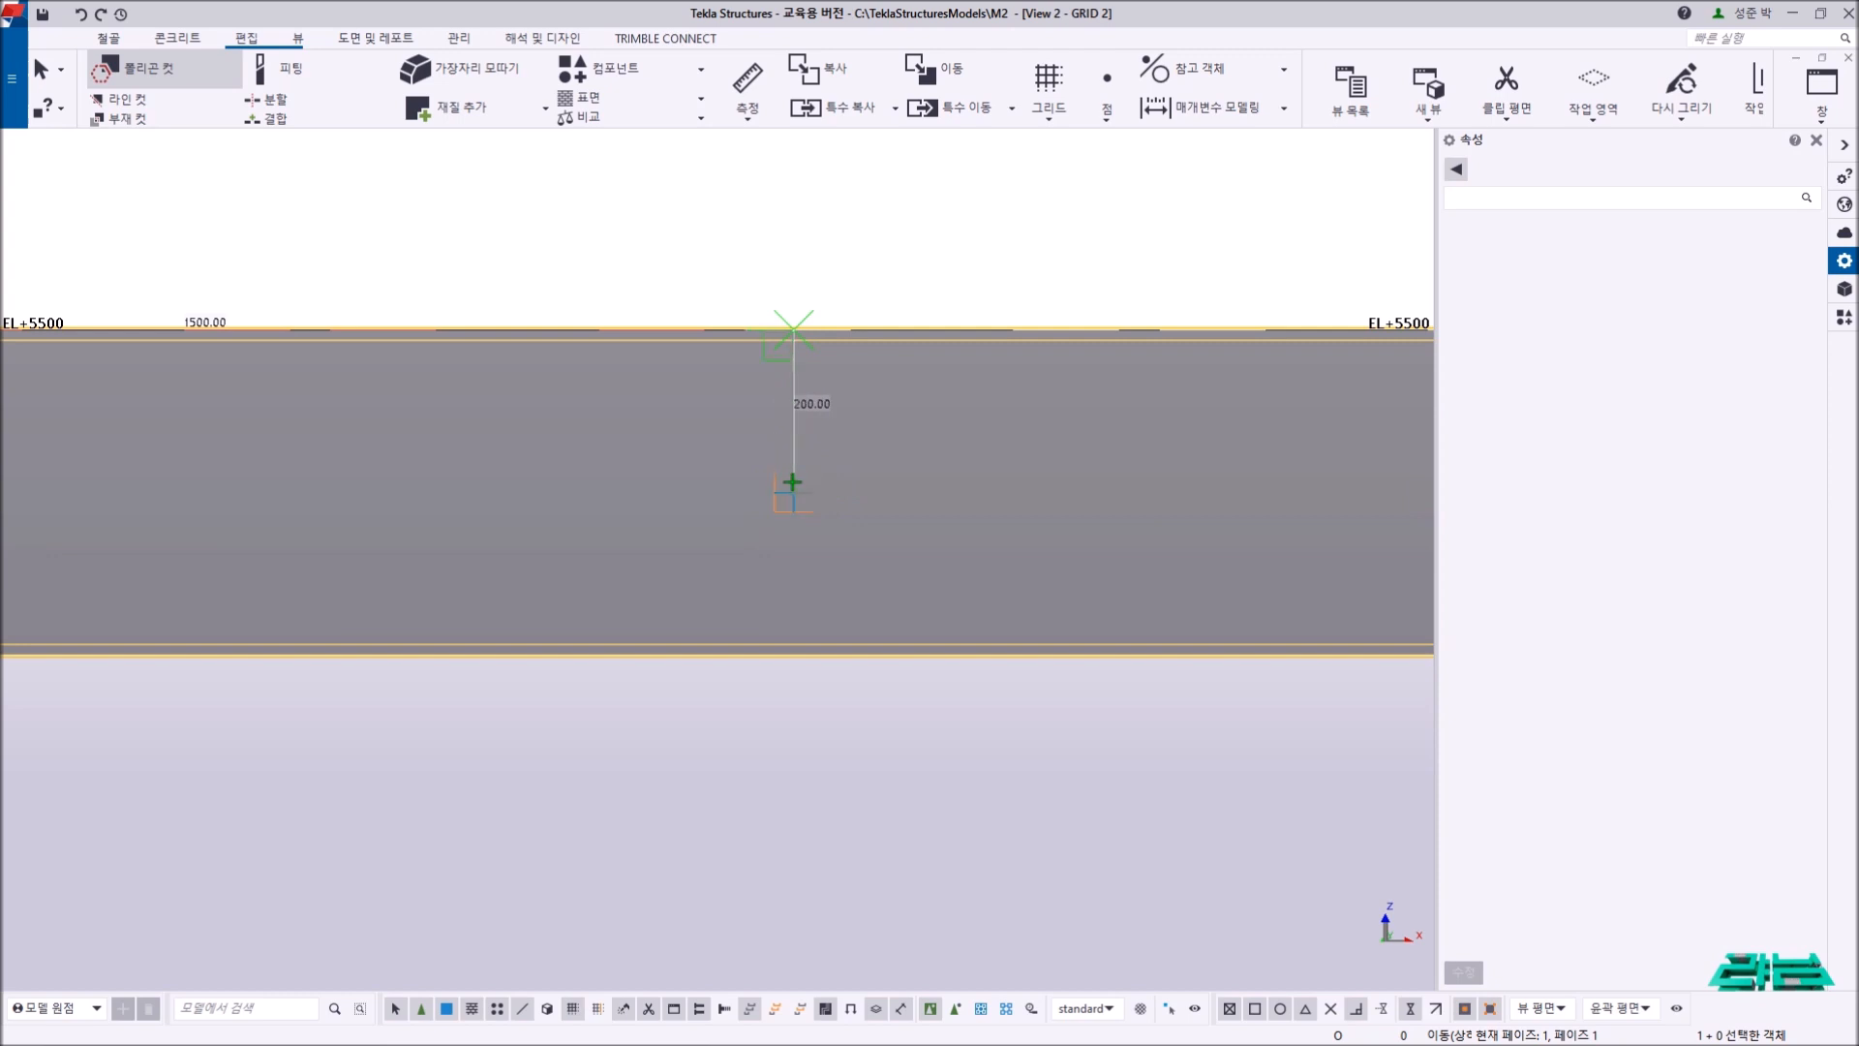
{"action": "left_click", "coordinate": [795, 423]}
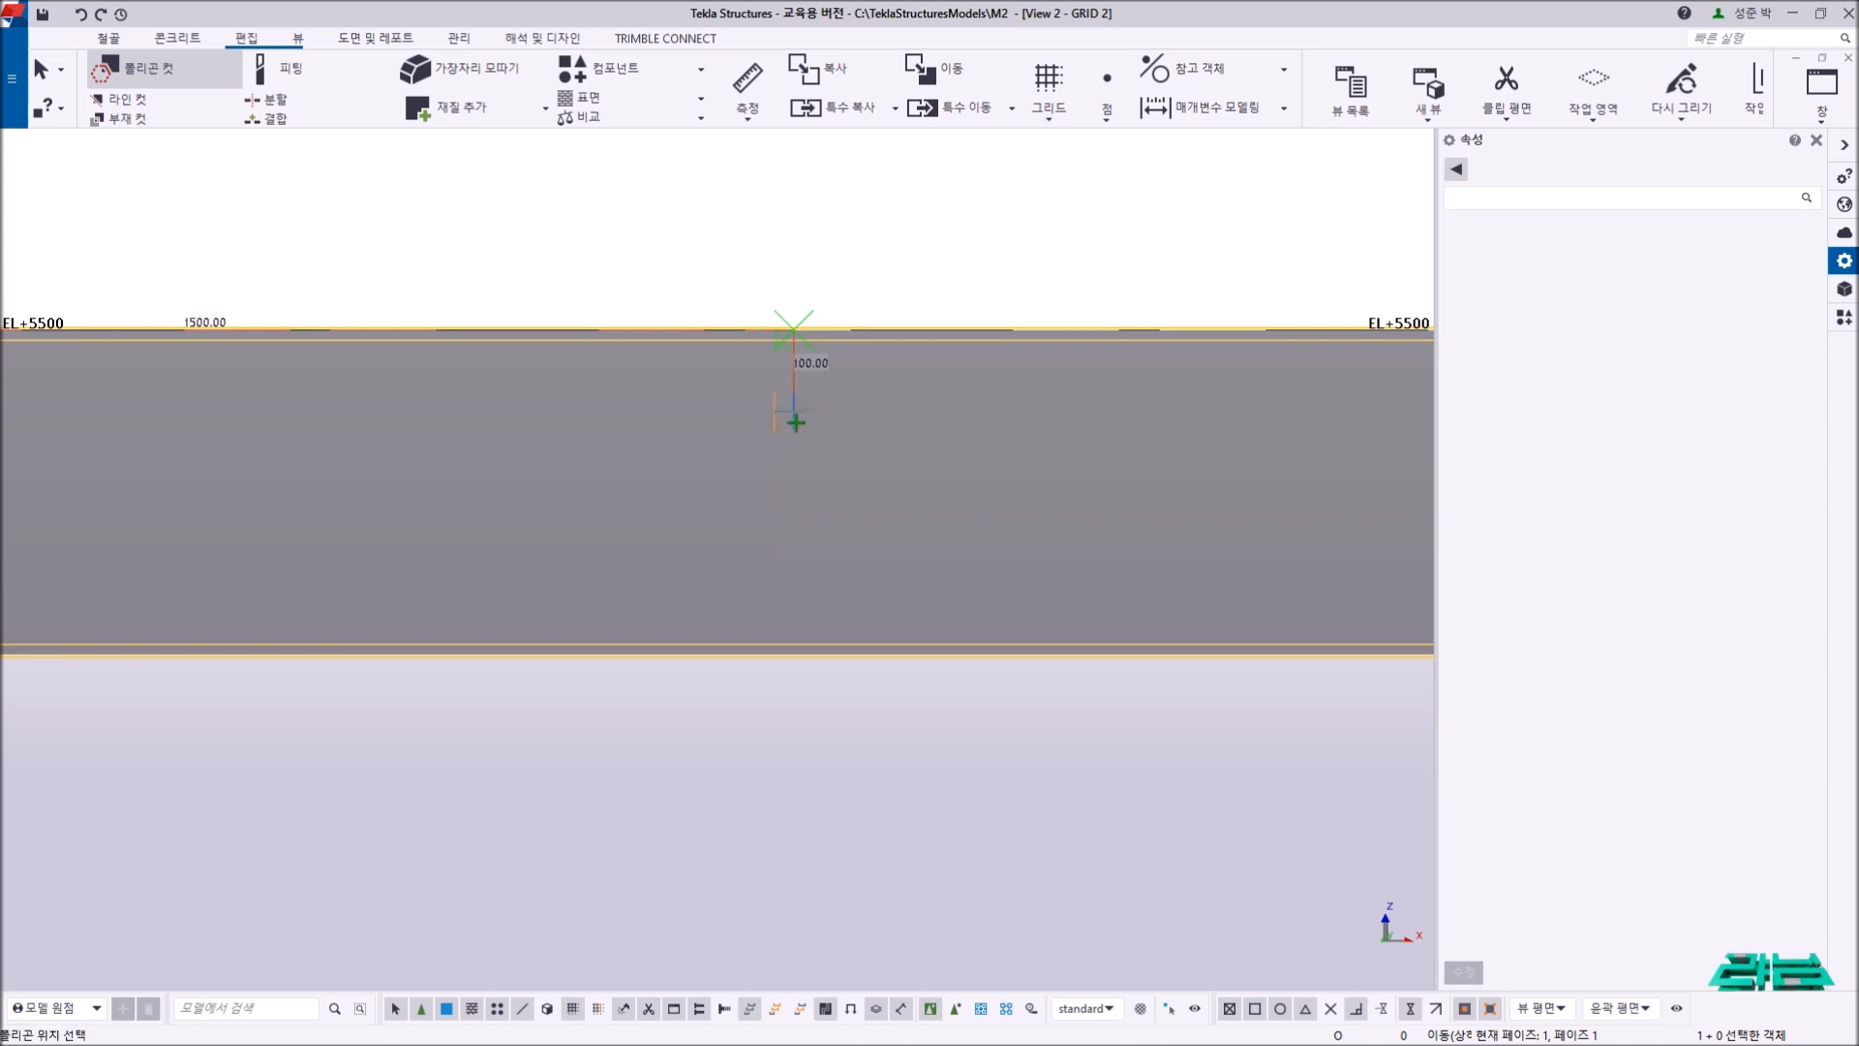
{"action": "left_click", "coordinate": [718, 412]}
{"action": "left_click", "coordinate": [709, 566]}
{"action": "left_click", "coordinate": [871, 576]}
{"action": "left_click", "coordinate": [876, 413]}
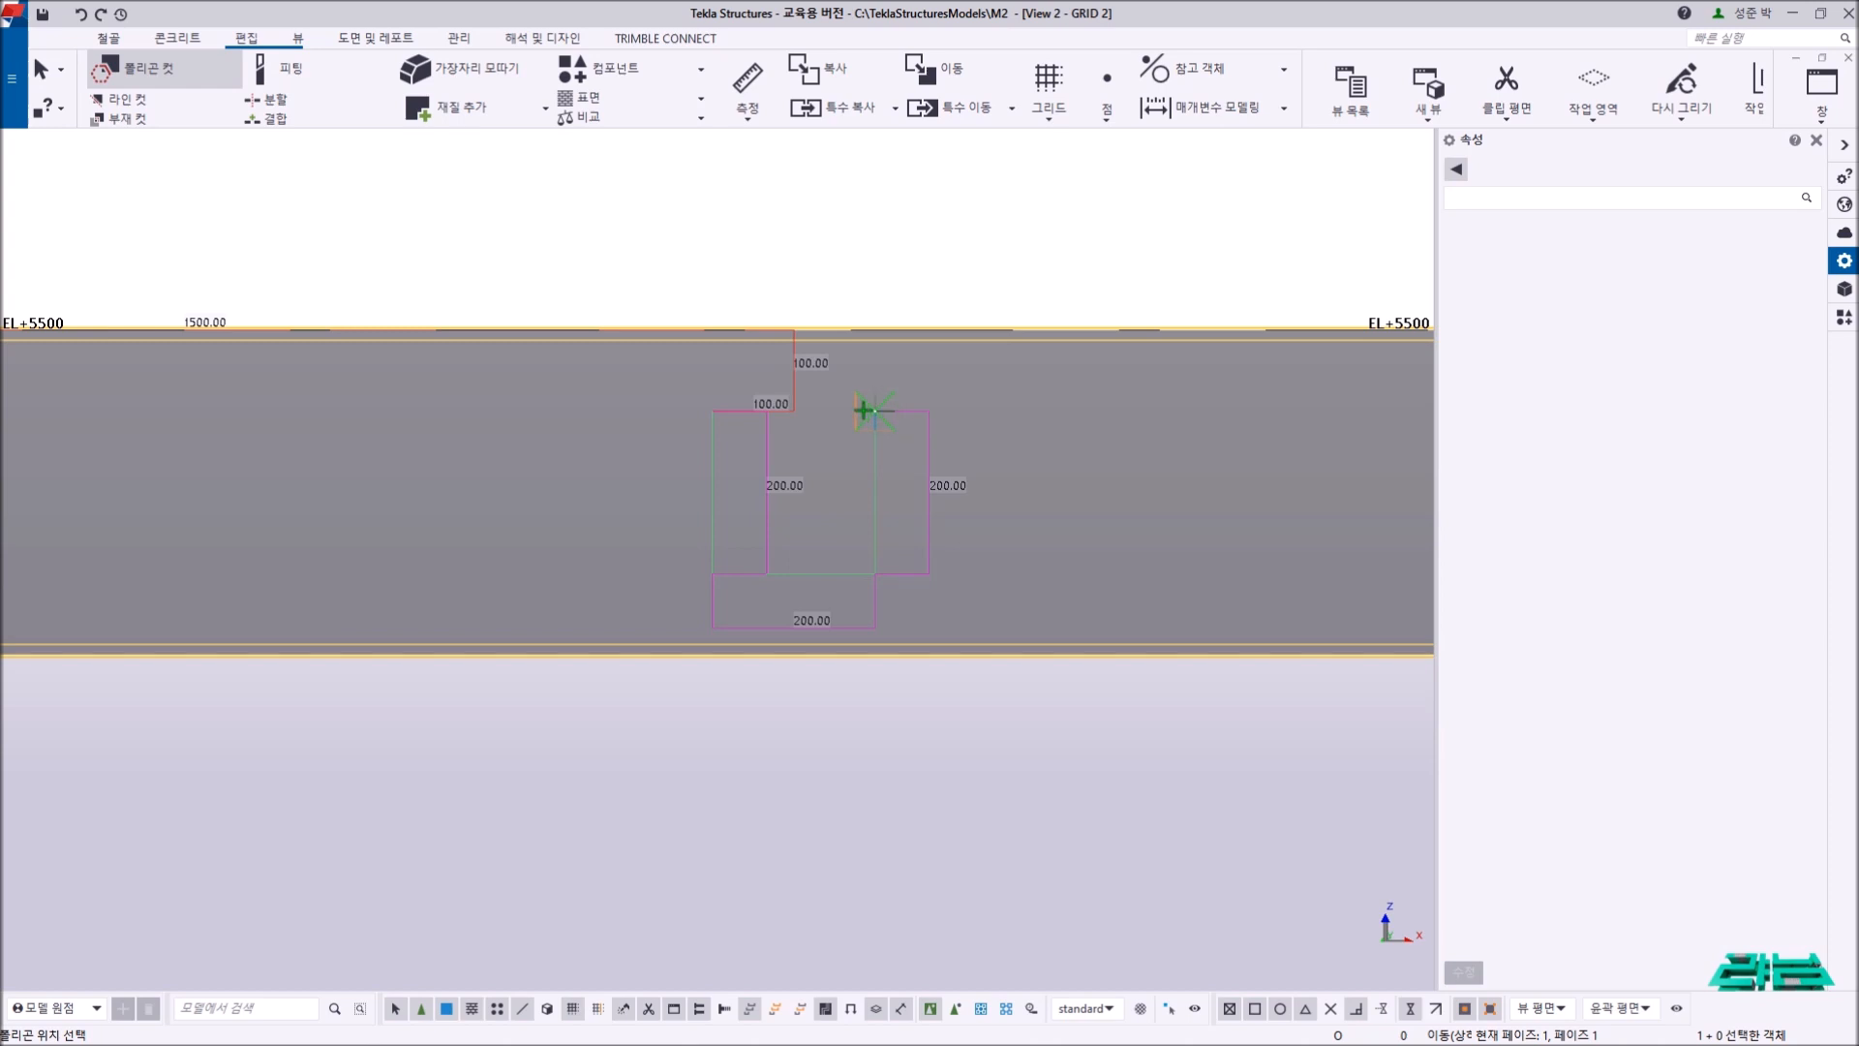
{"action": "middle_click", "coordinate": [772, 264]}
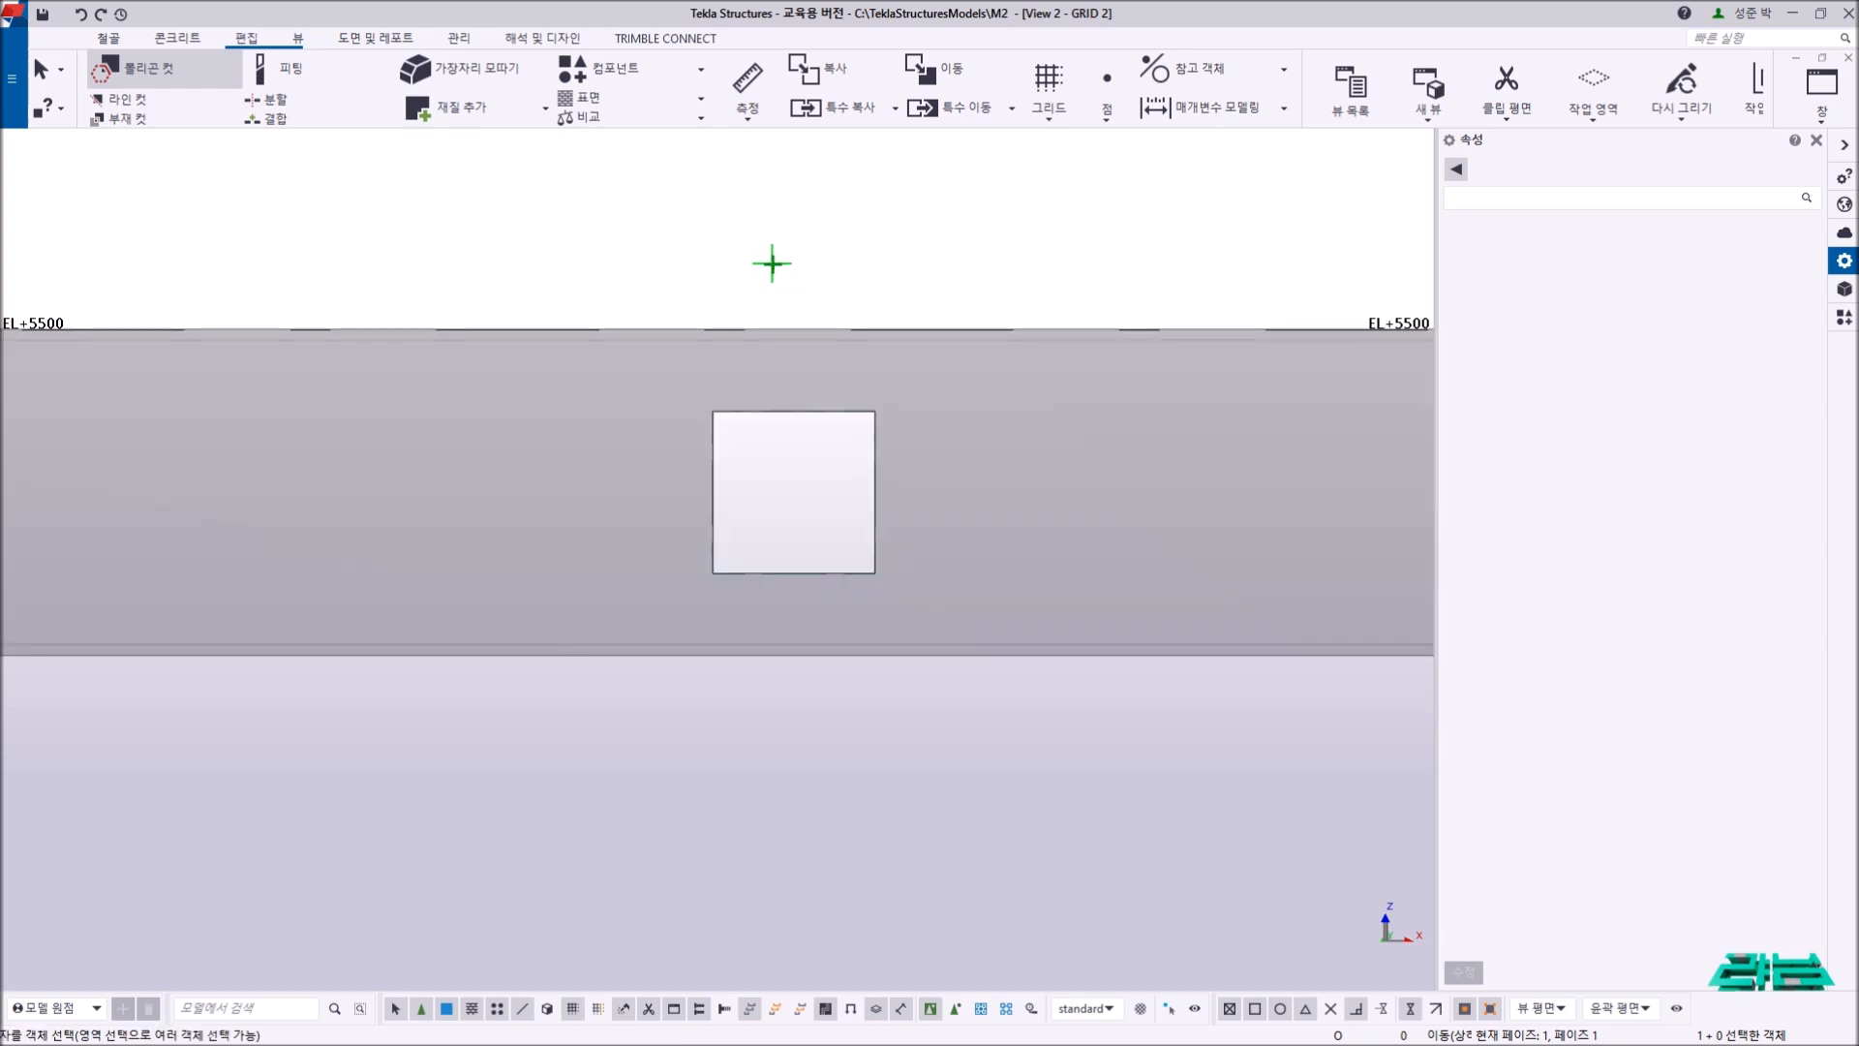
{"action": "right_click", "coordinate": [850, 256]}
{"action": "left_click", "coordinate": [878, 258]}
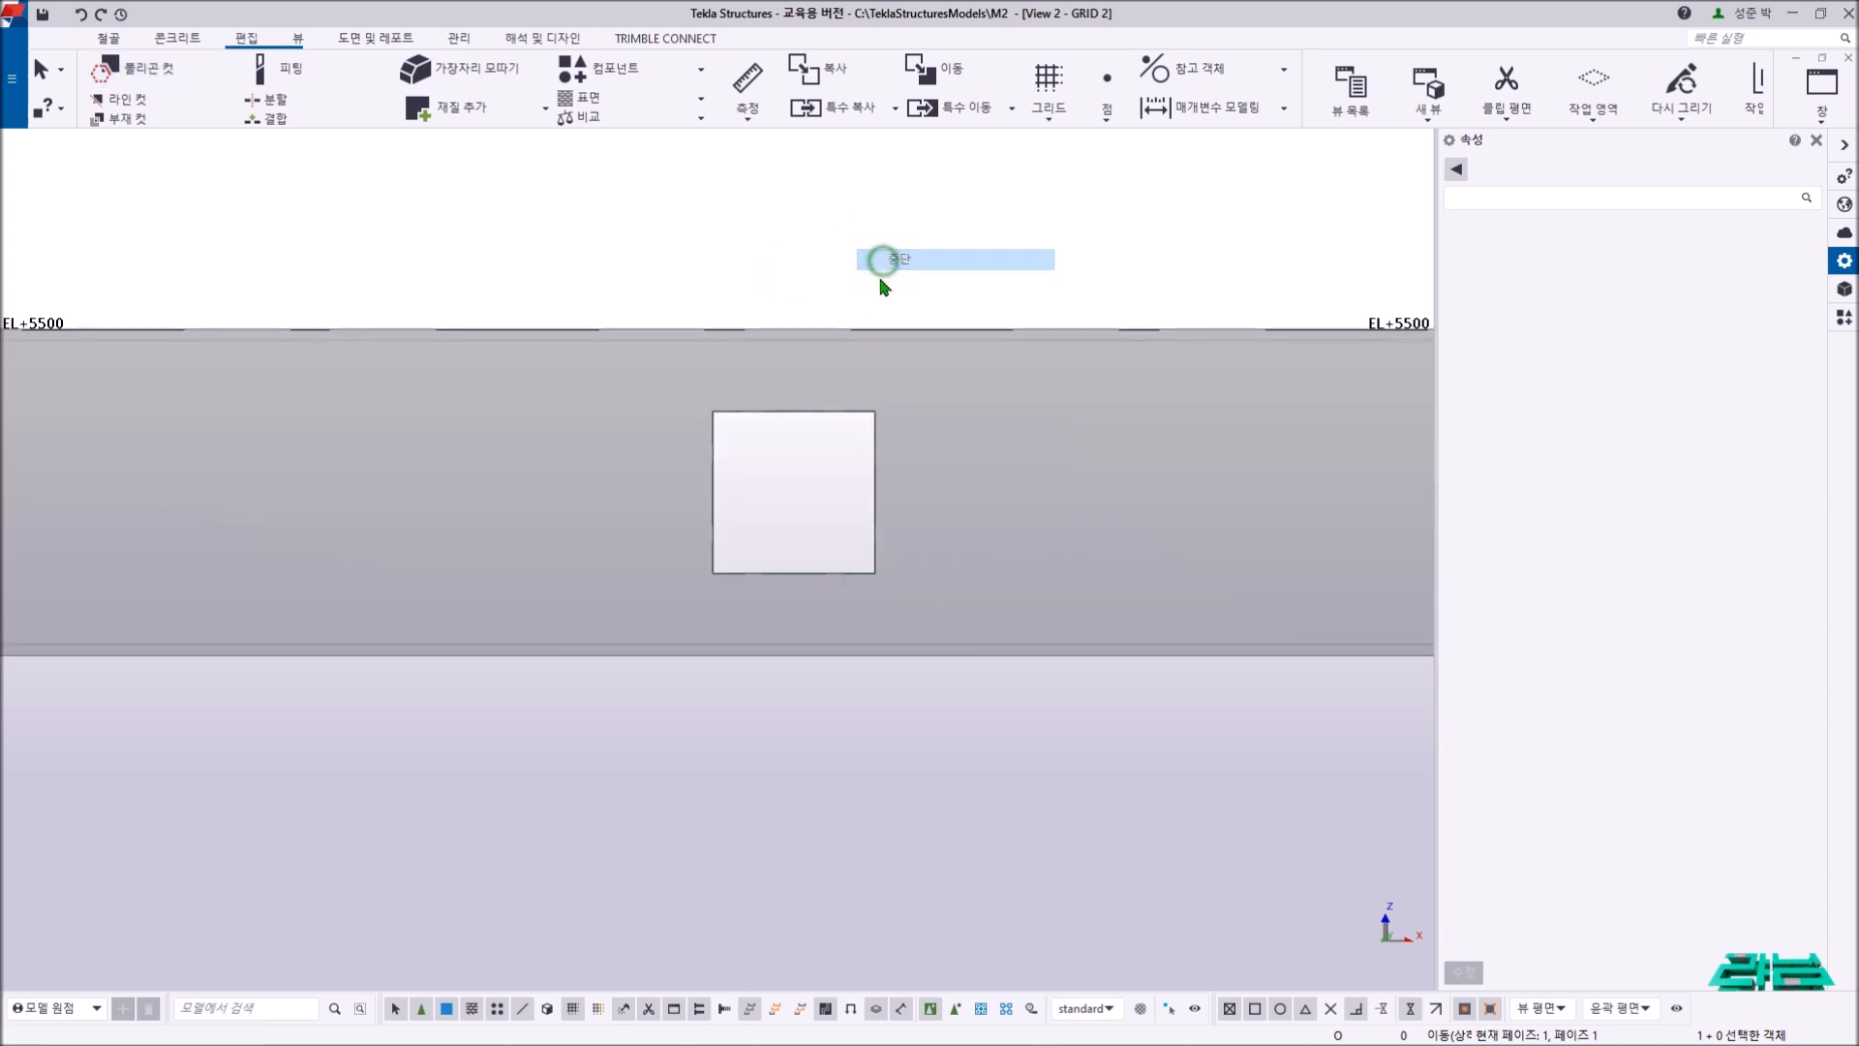
- Try the arc-point chamfer type on two diagonally opposite corners of the square cut
{"action": "left_click", "coordinate": [831, 421]}
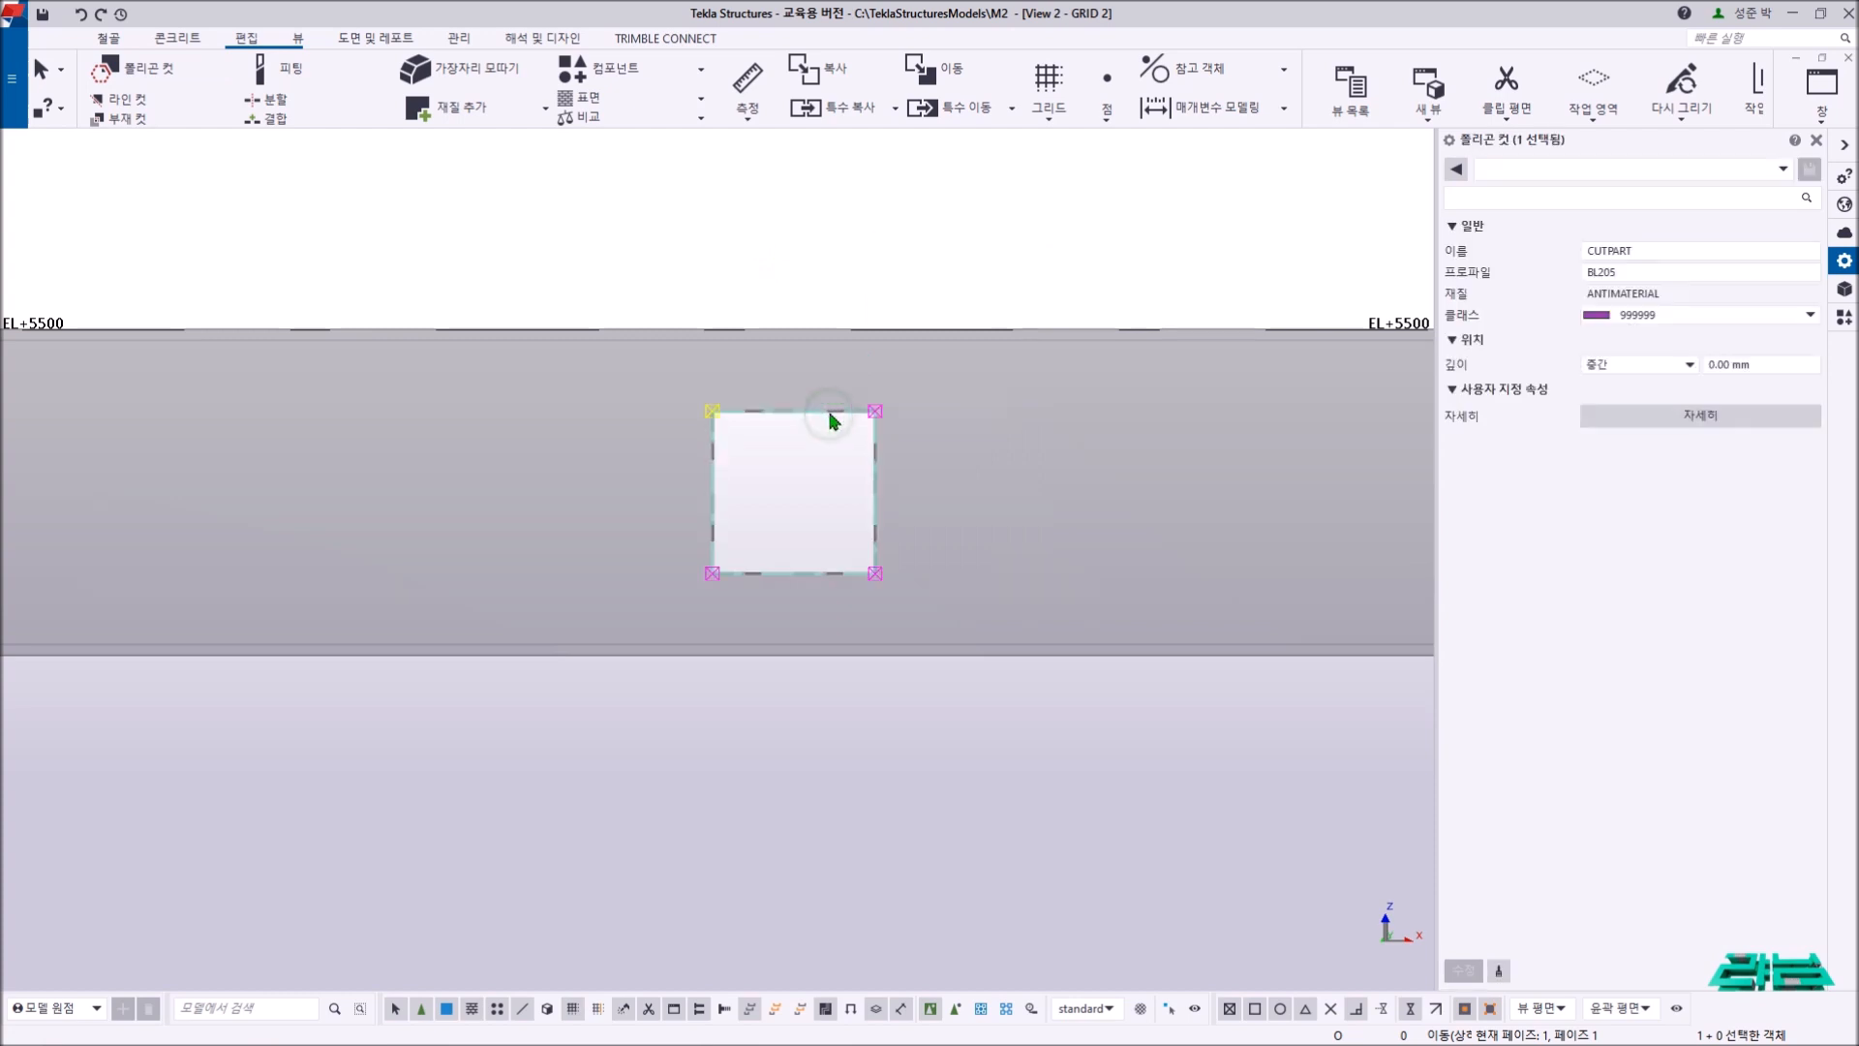
{"action": "left_click", "coordinate": [713, 414]}
{"action": "left_click", "coordinate": [876, 576], "text": "ctrl"}
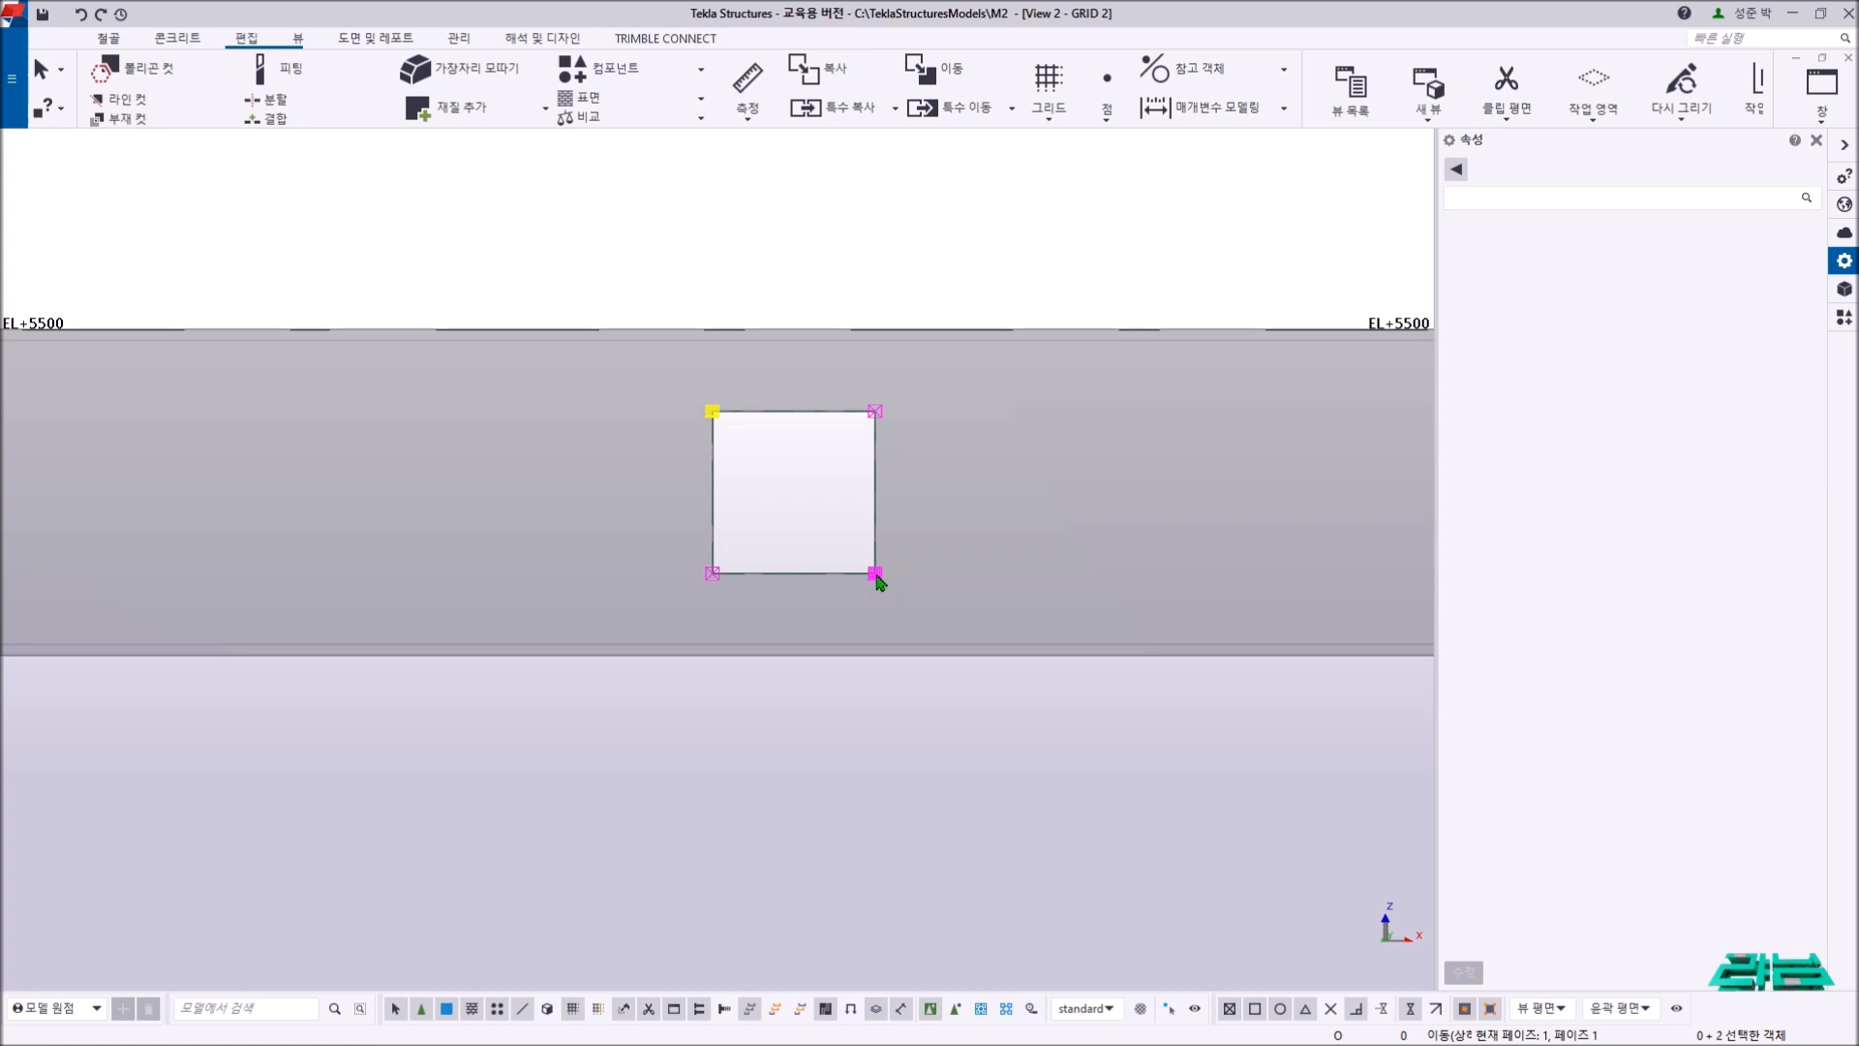
{"action": "double_click", "coordinate": [876, 575]}
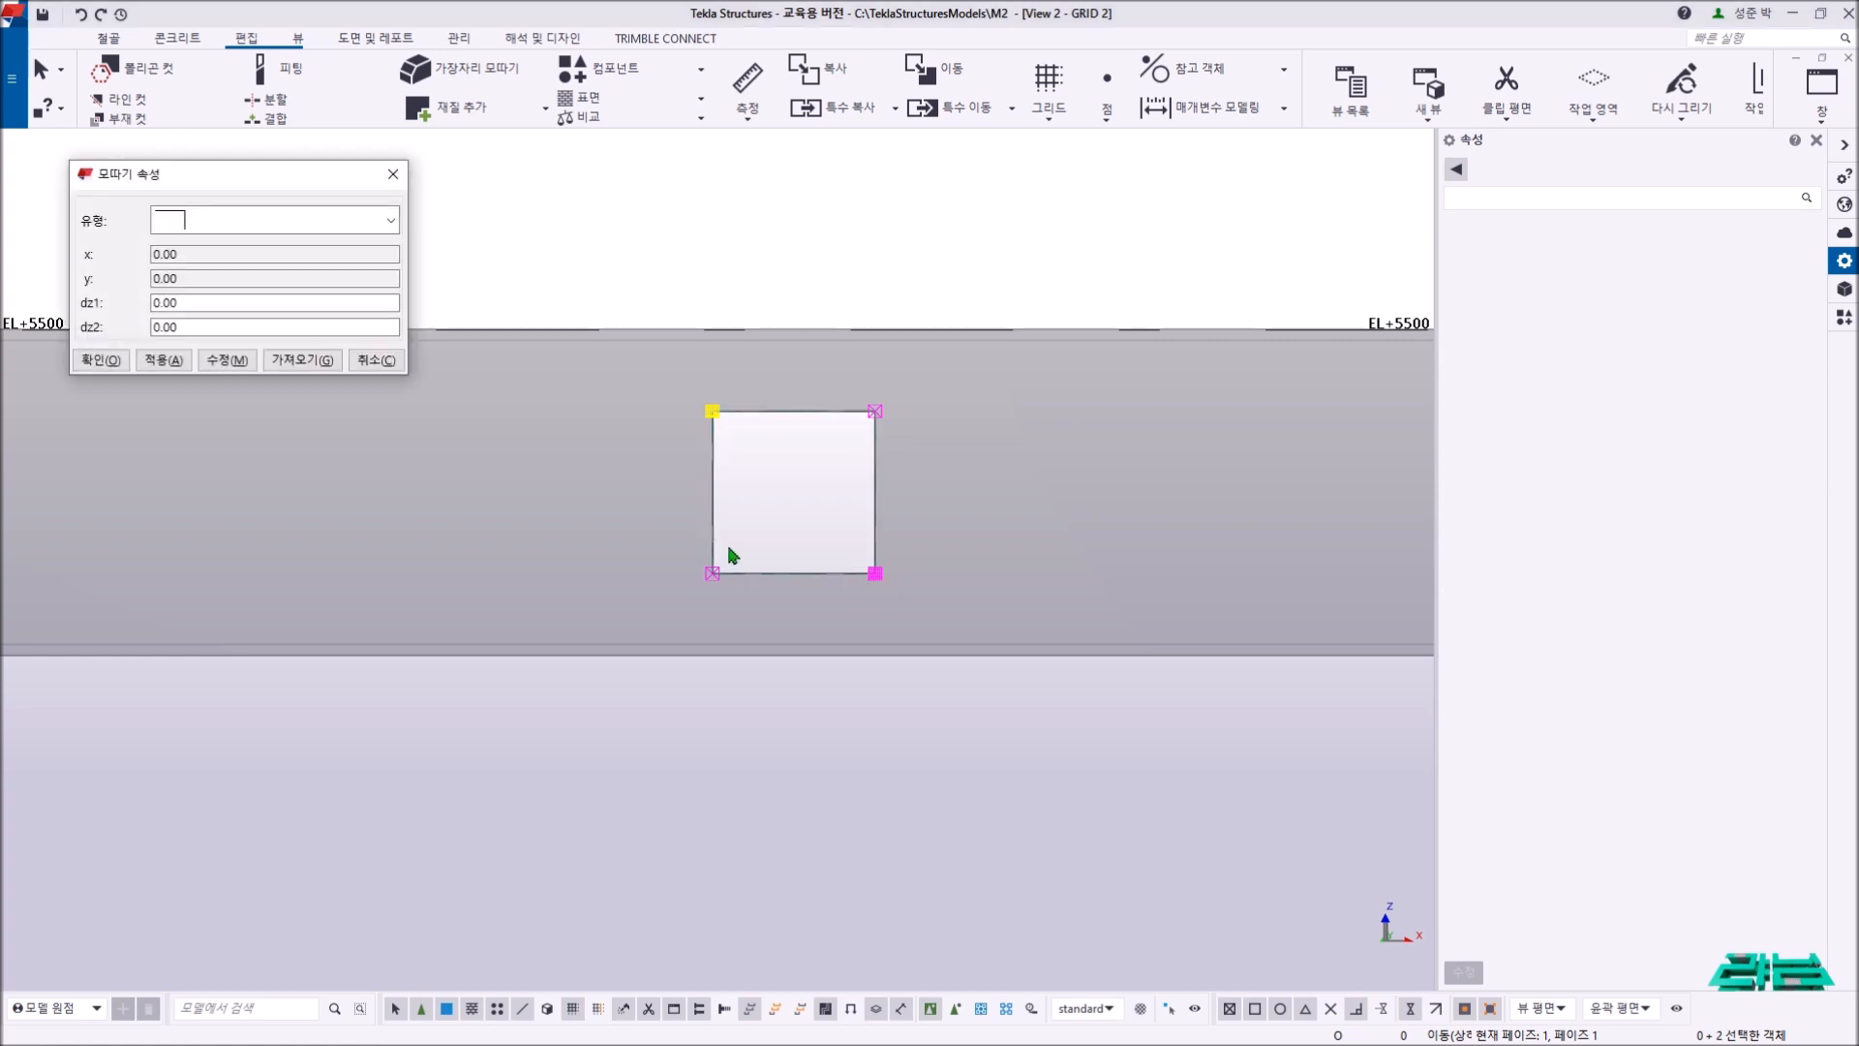
{"action": "left_click_drag", "start_coordinate": [250, 173], "coordinate": [353, 220]}
{"action": "left_click", "coordinate": [319, 269]}
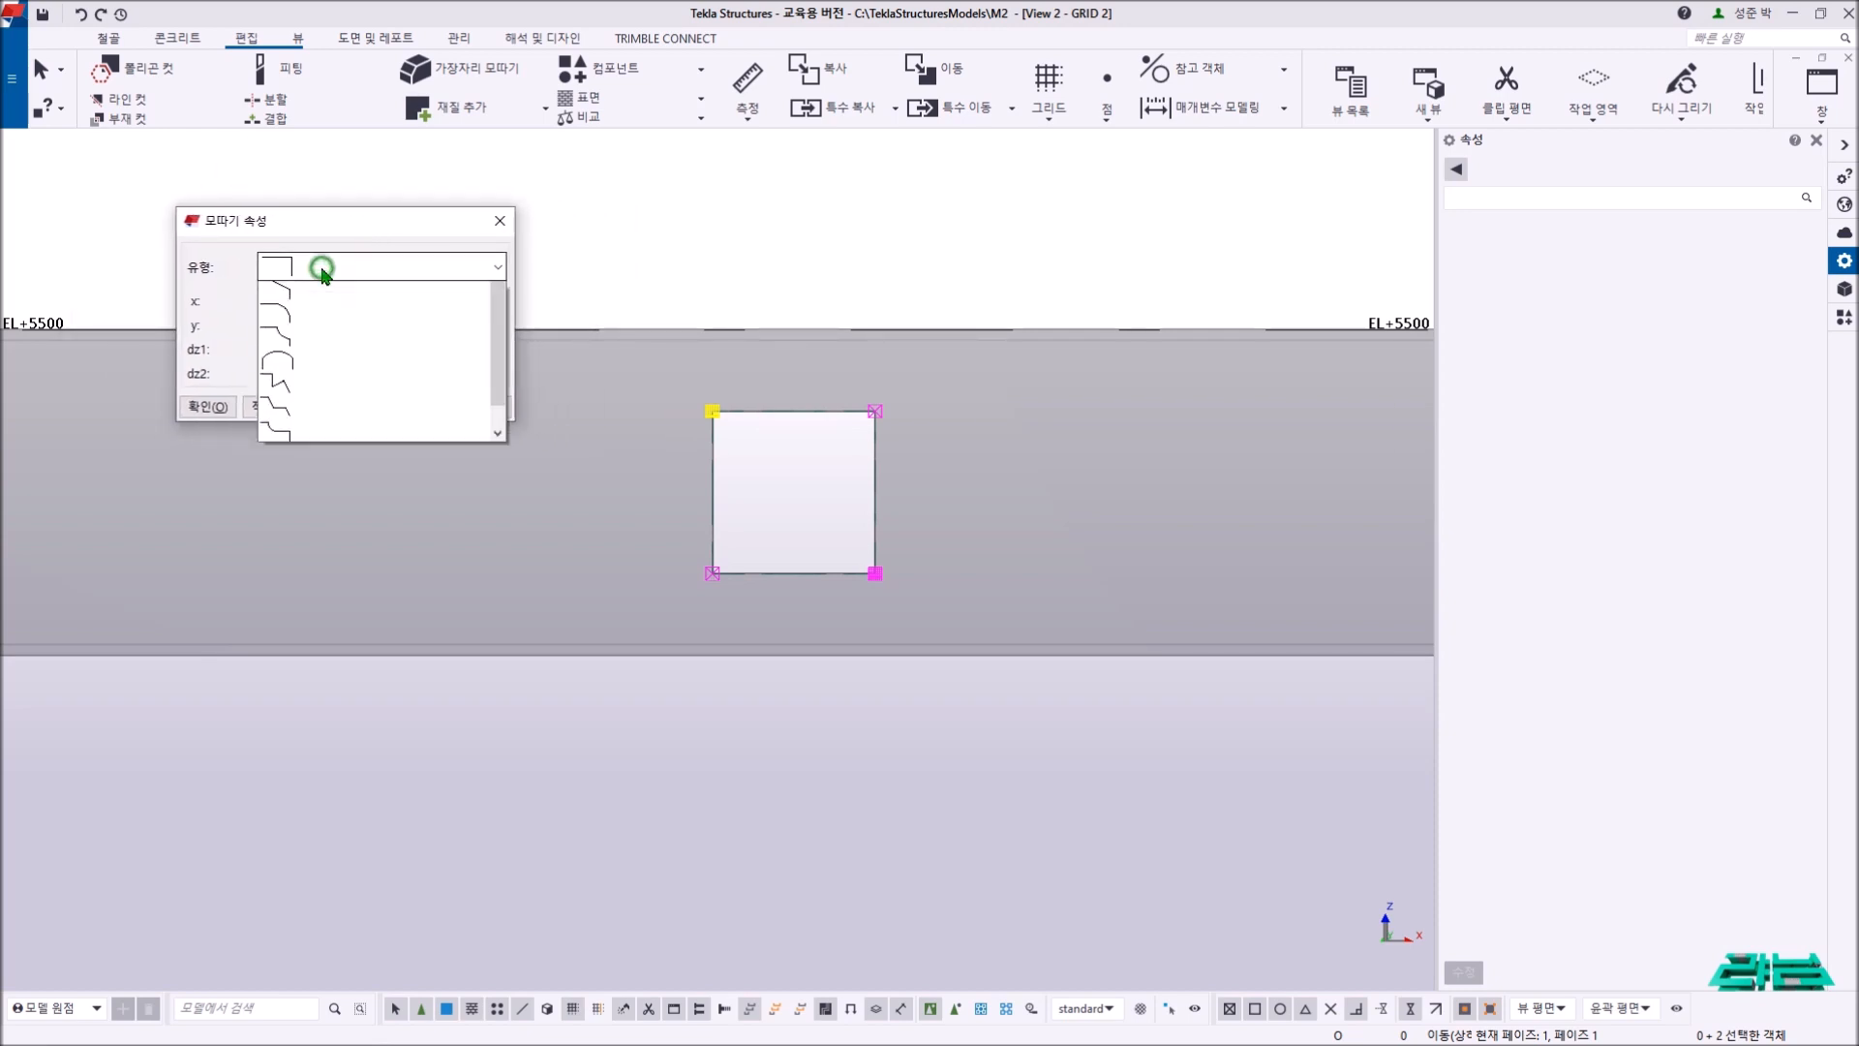
{"action": "left_click", "coordinate": [279, 388]}
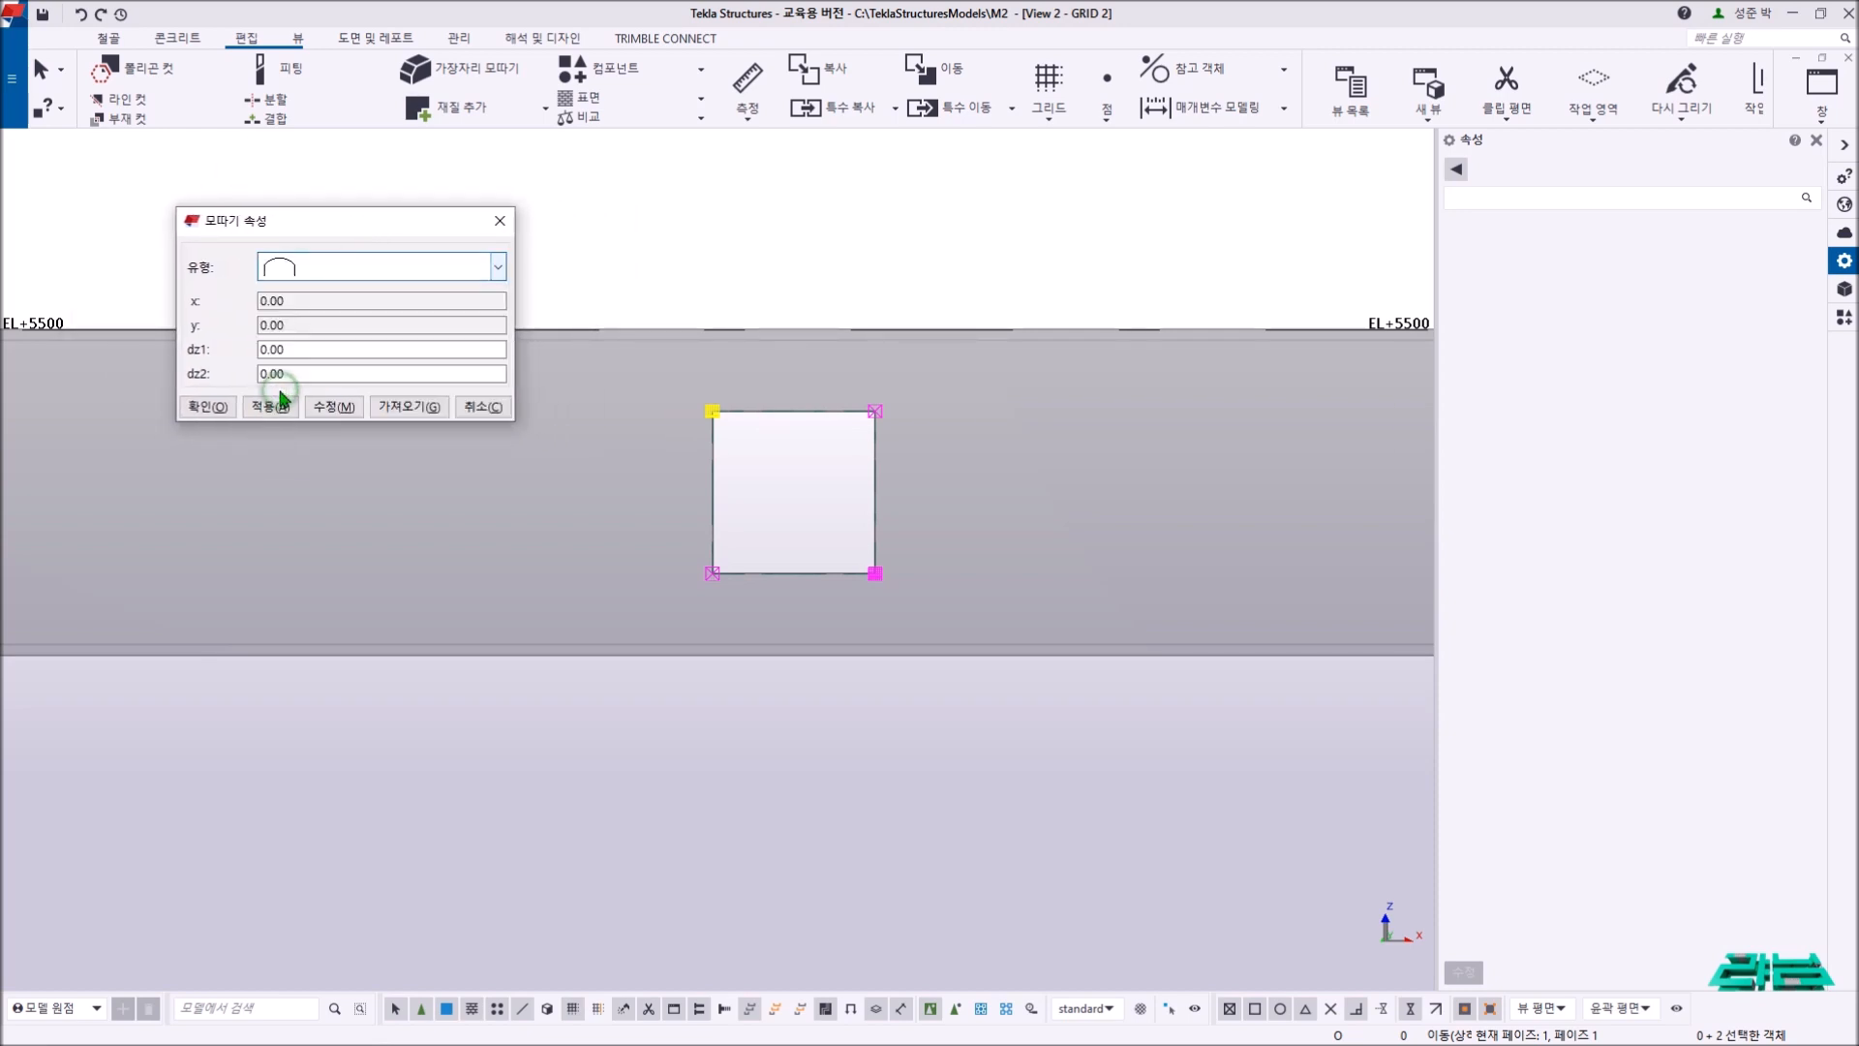
{"action": "left_click", "coordinate": [335, 407]}
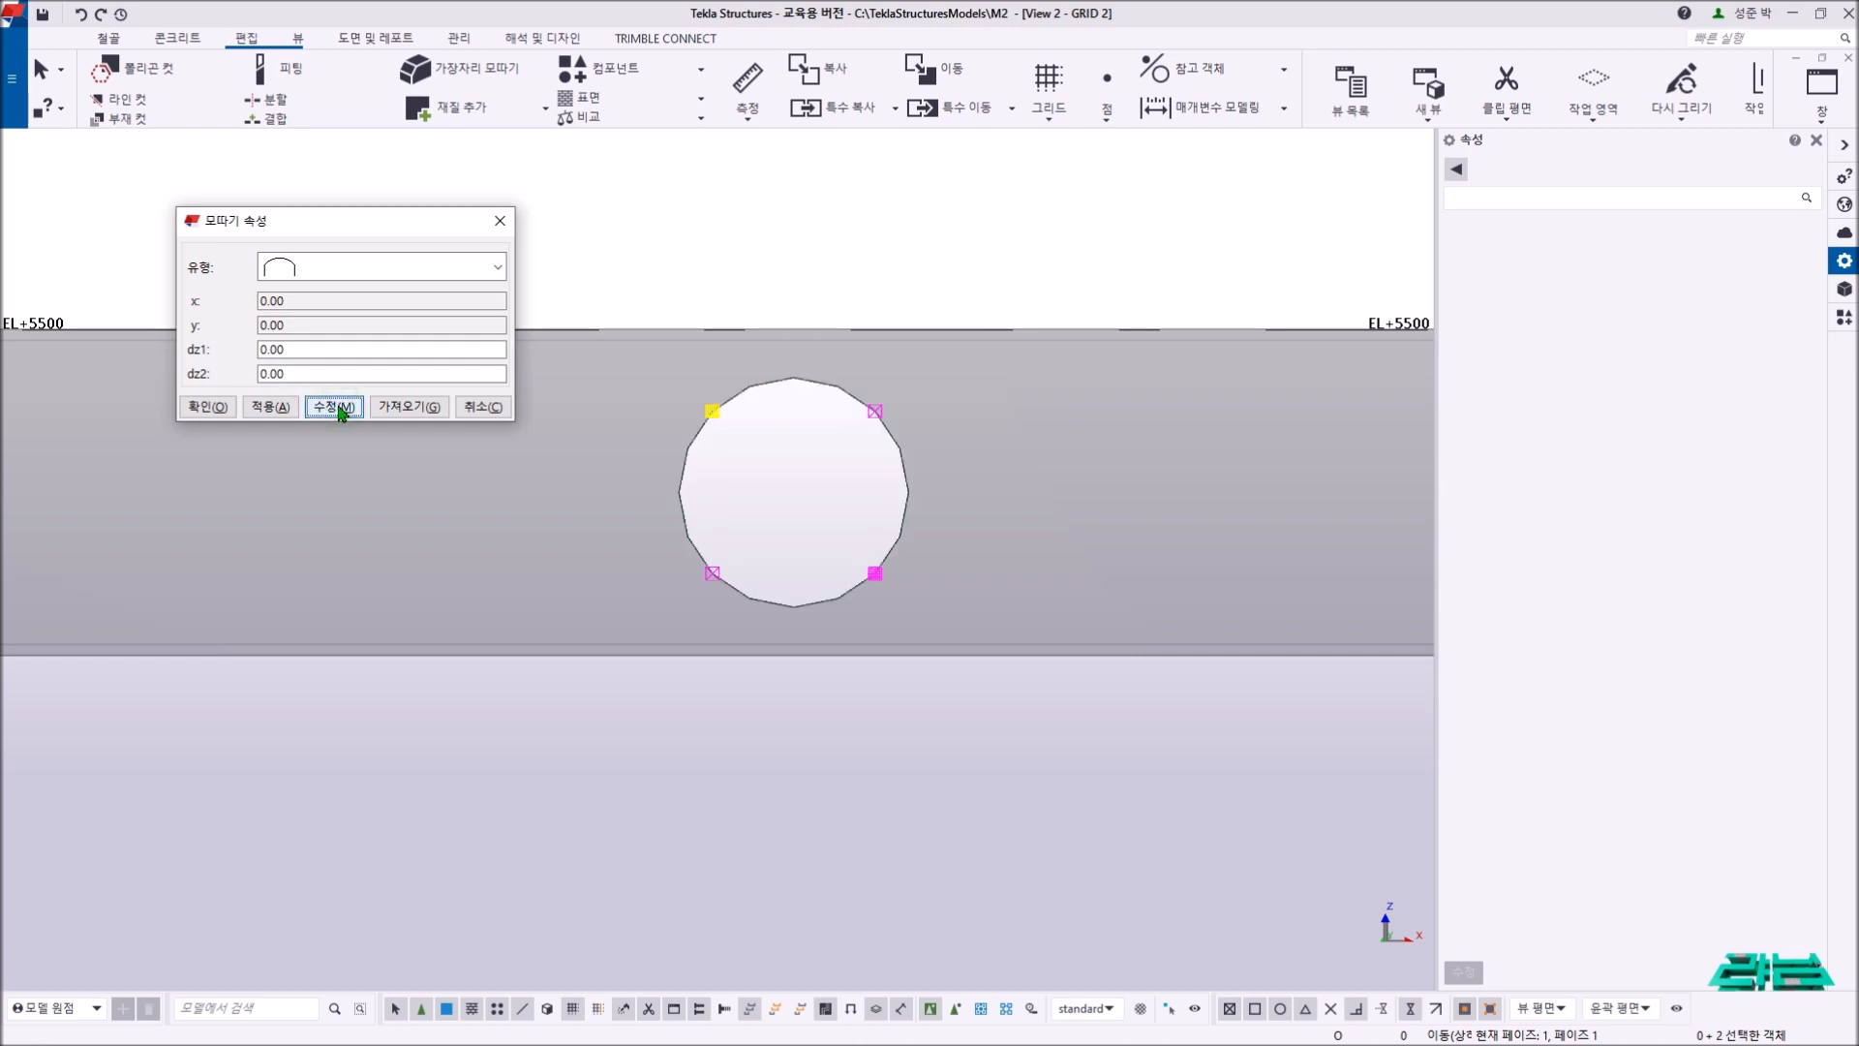
{"action": "left_click", "coordinate": [689, 326]}
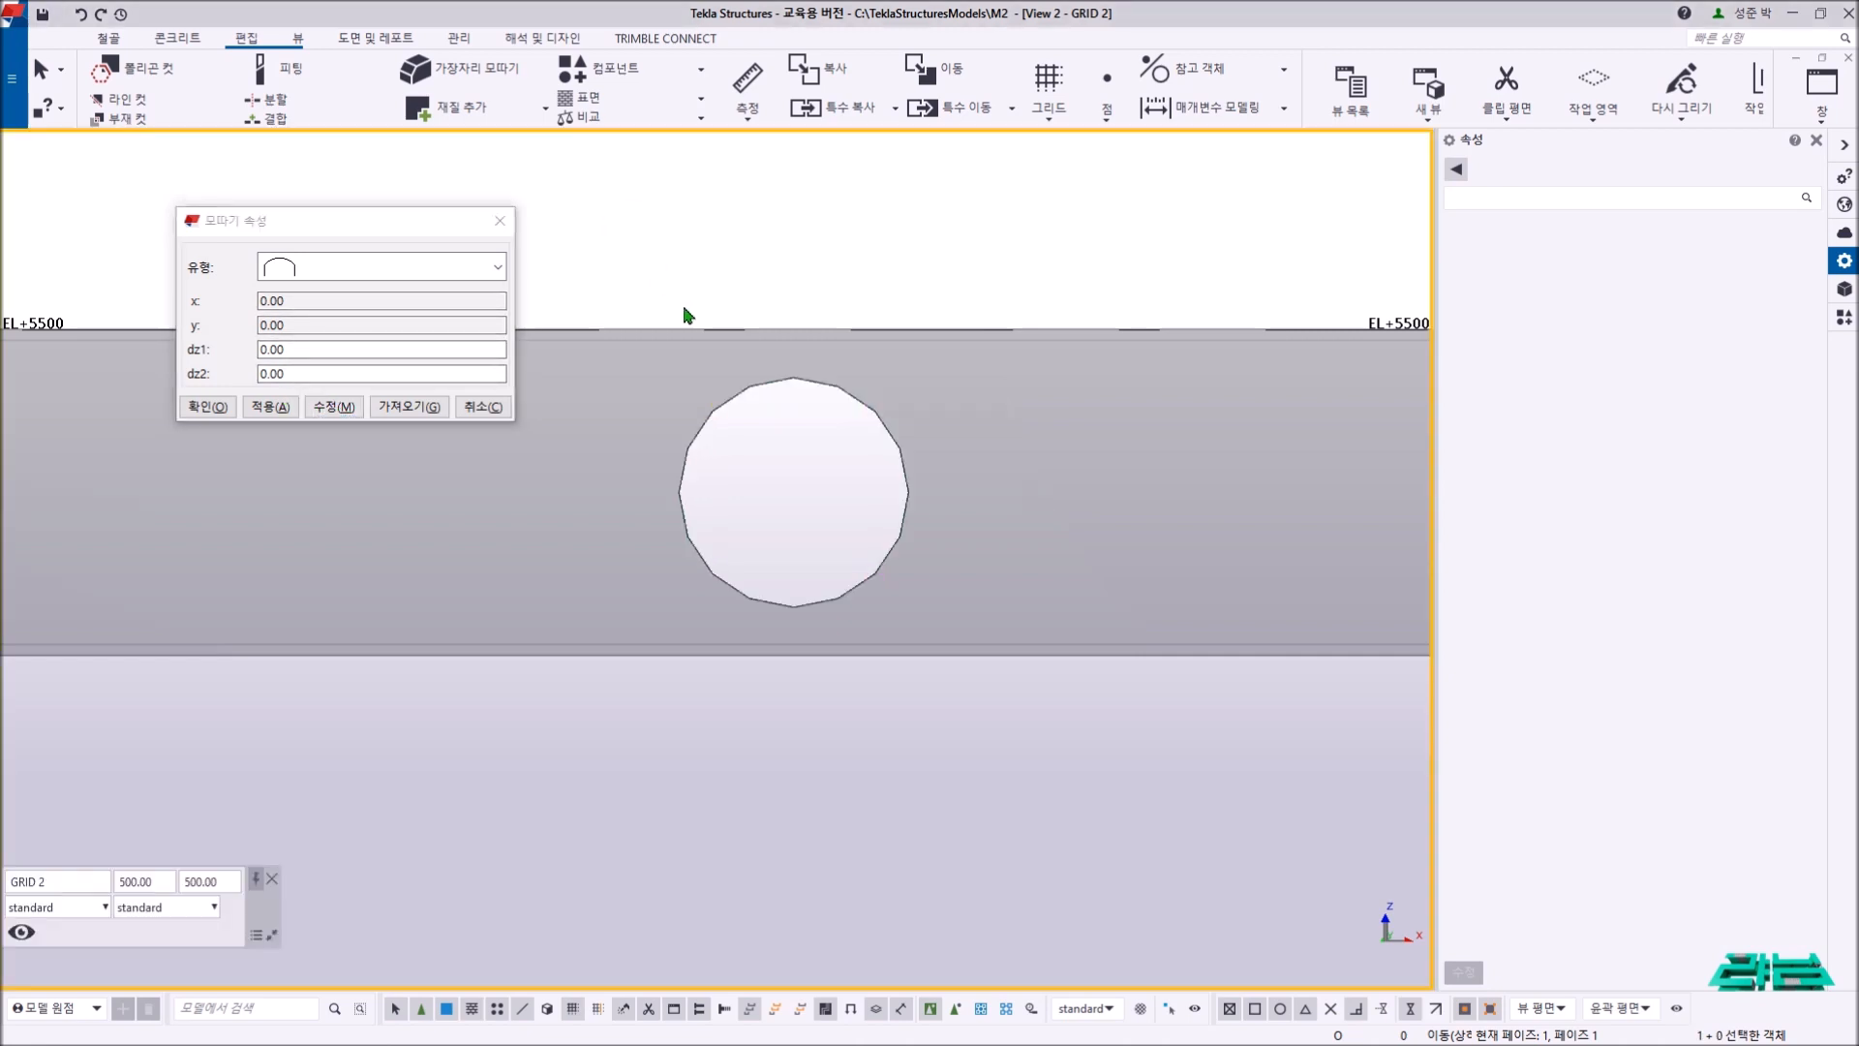
- Examine the arc-shaped cut's size with direct modification and inspect the opening in the web from an oblique angle
{"action": "scroll", "coordinate": [687, 322], "scroll_direction": "down", "scroll_amount": 2}
{"action": "scroll", "coordinate": [710, 365], "scroll_direction": "up", "scroll_amount": 3}
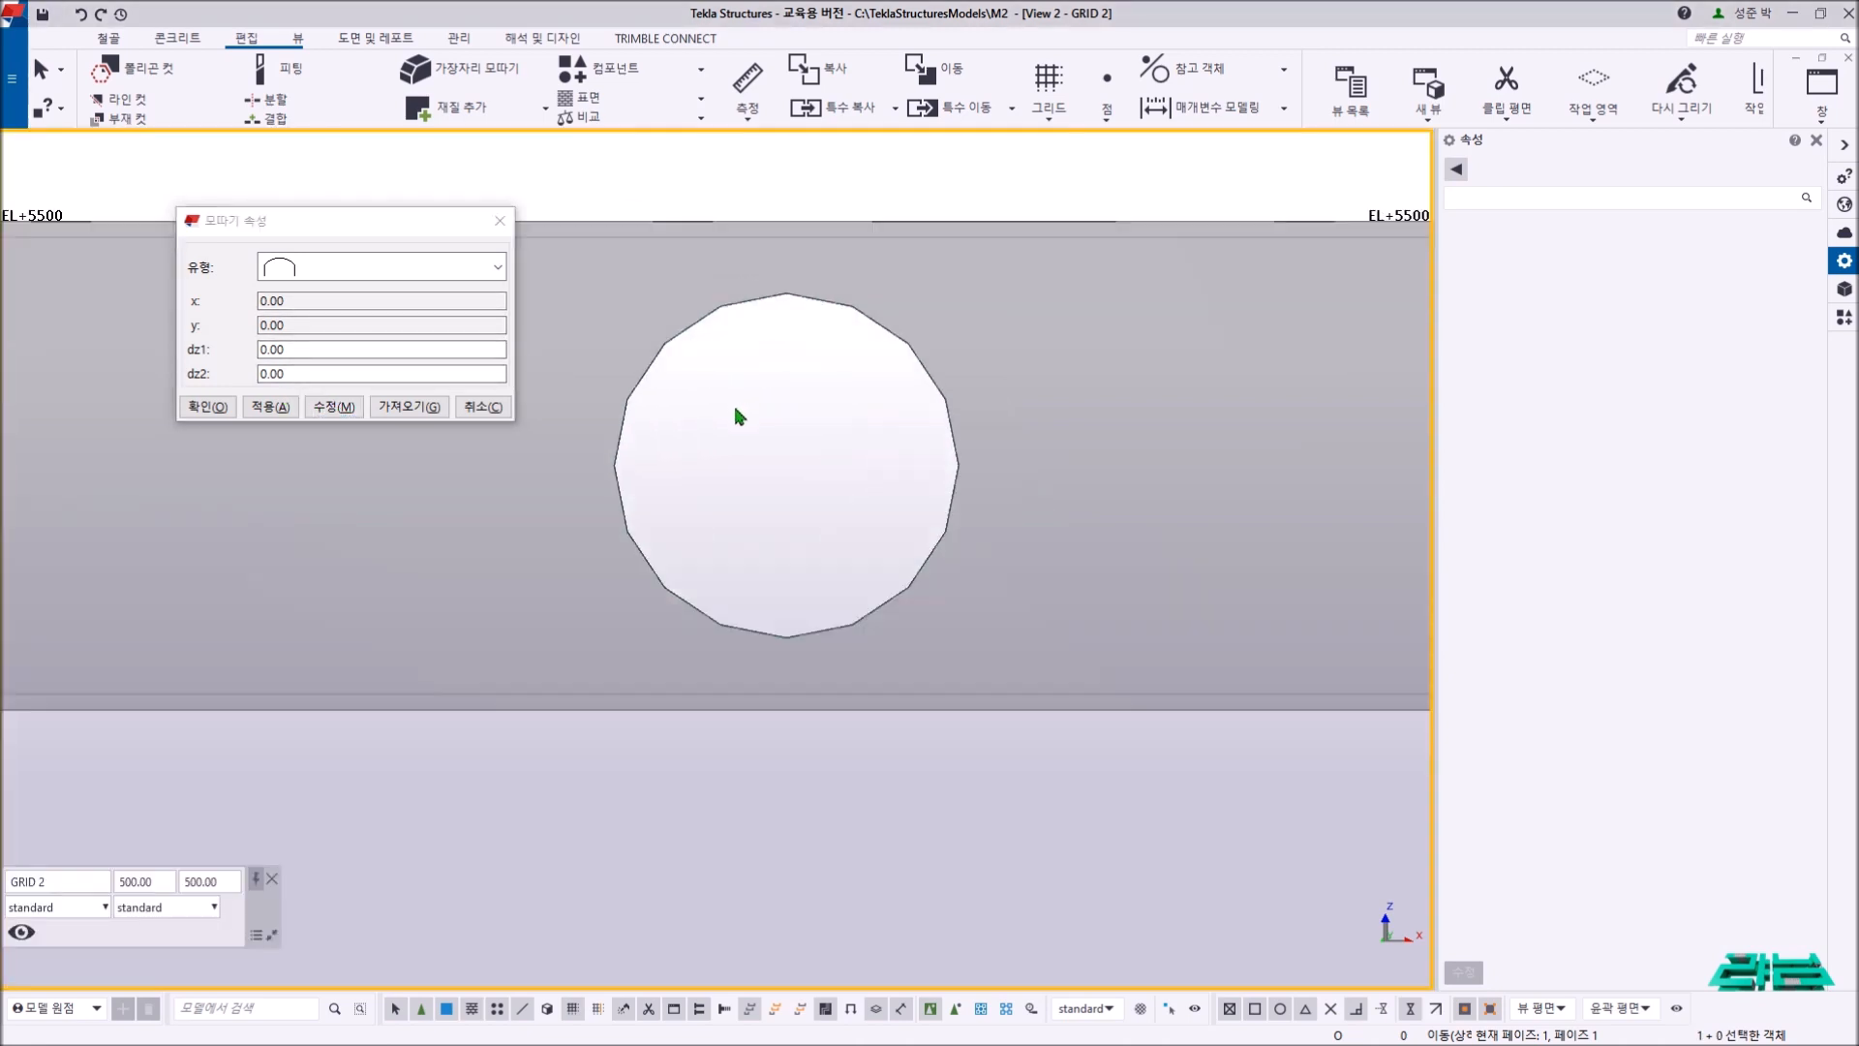
{"action": "left_click", "coordinate": [688, 337]}
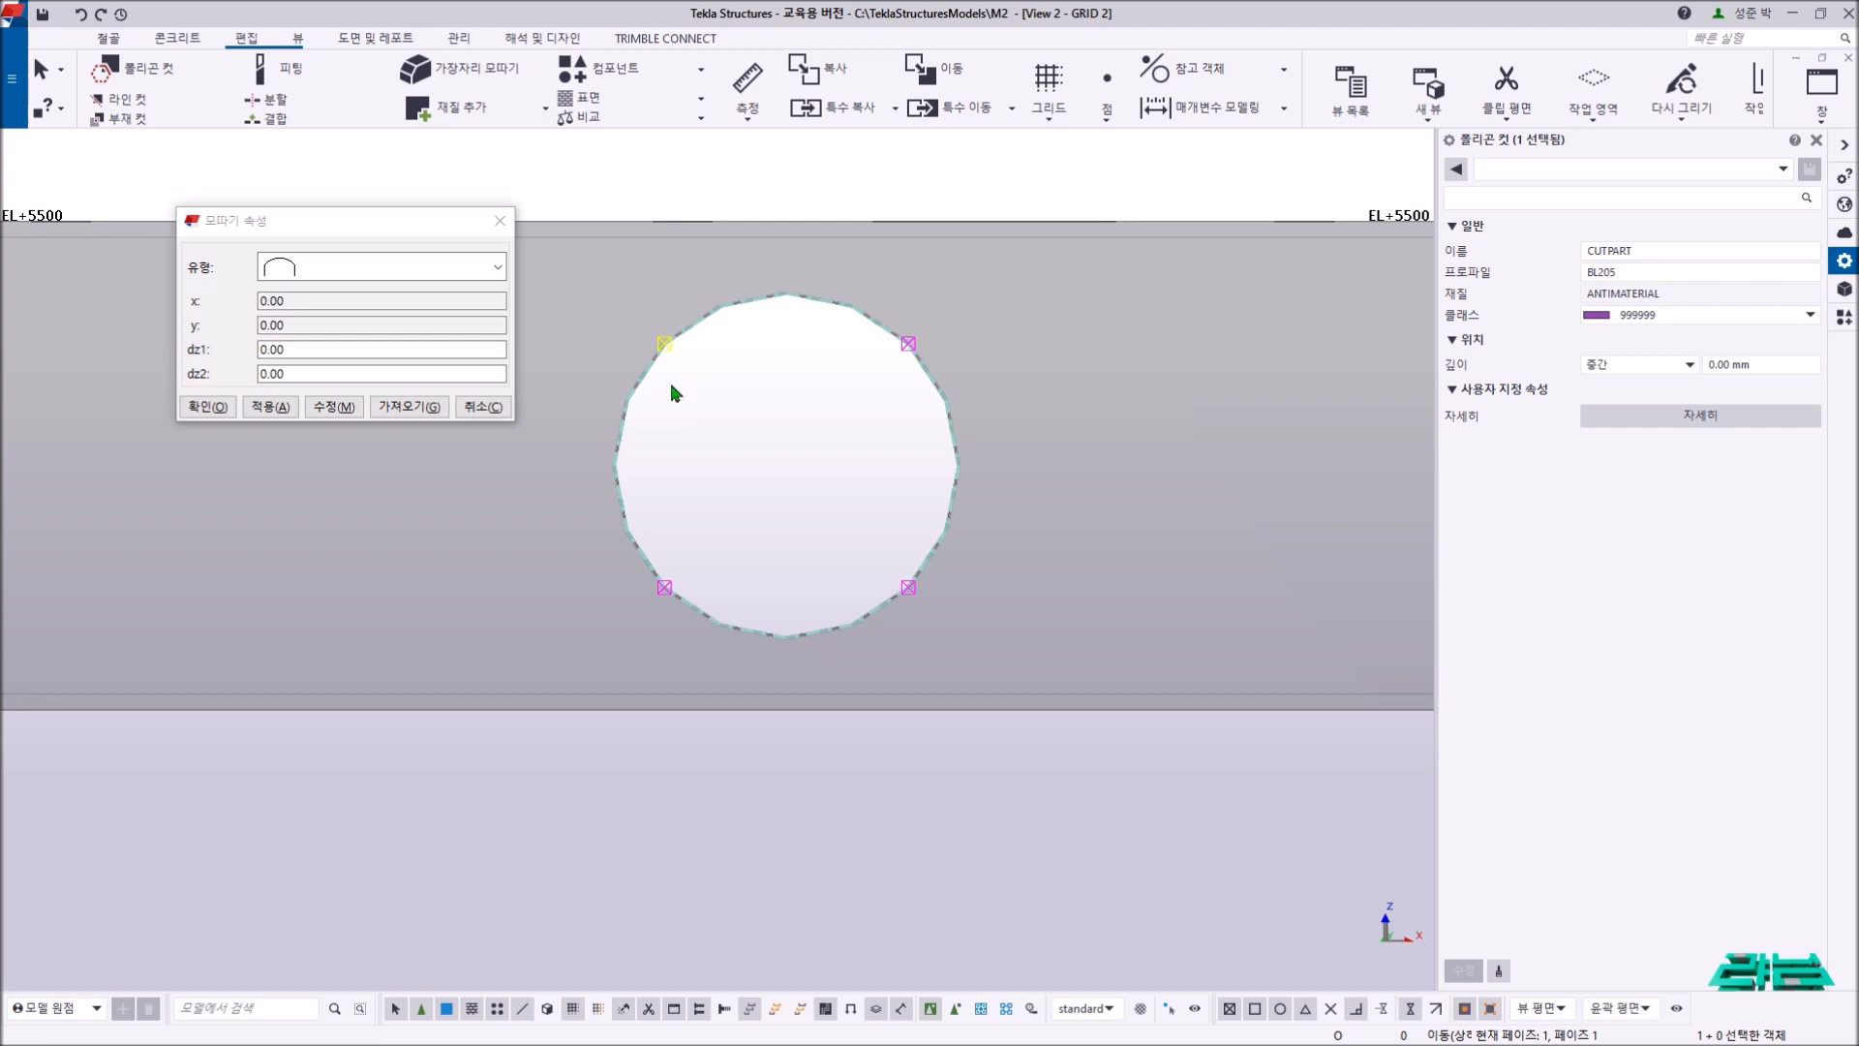
{"action": "key", "text": "d"}
{"action": "left_click", "coordinate": [686, 380]}
{"action": "middle_click_drag", "start_coordinate": [651, 363], "coordinate": [724, 422], "text": "ctrl"}
{"action": "left_click", "coordinate": [655, 370]}
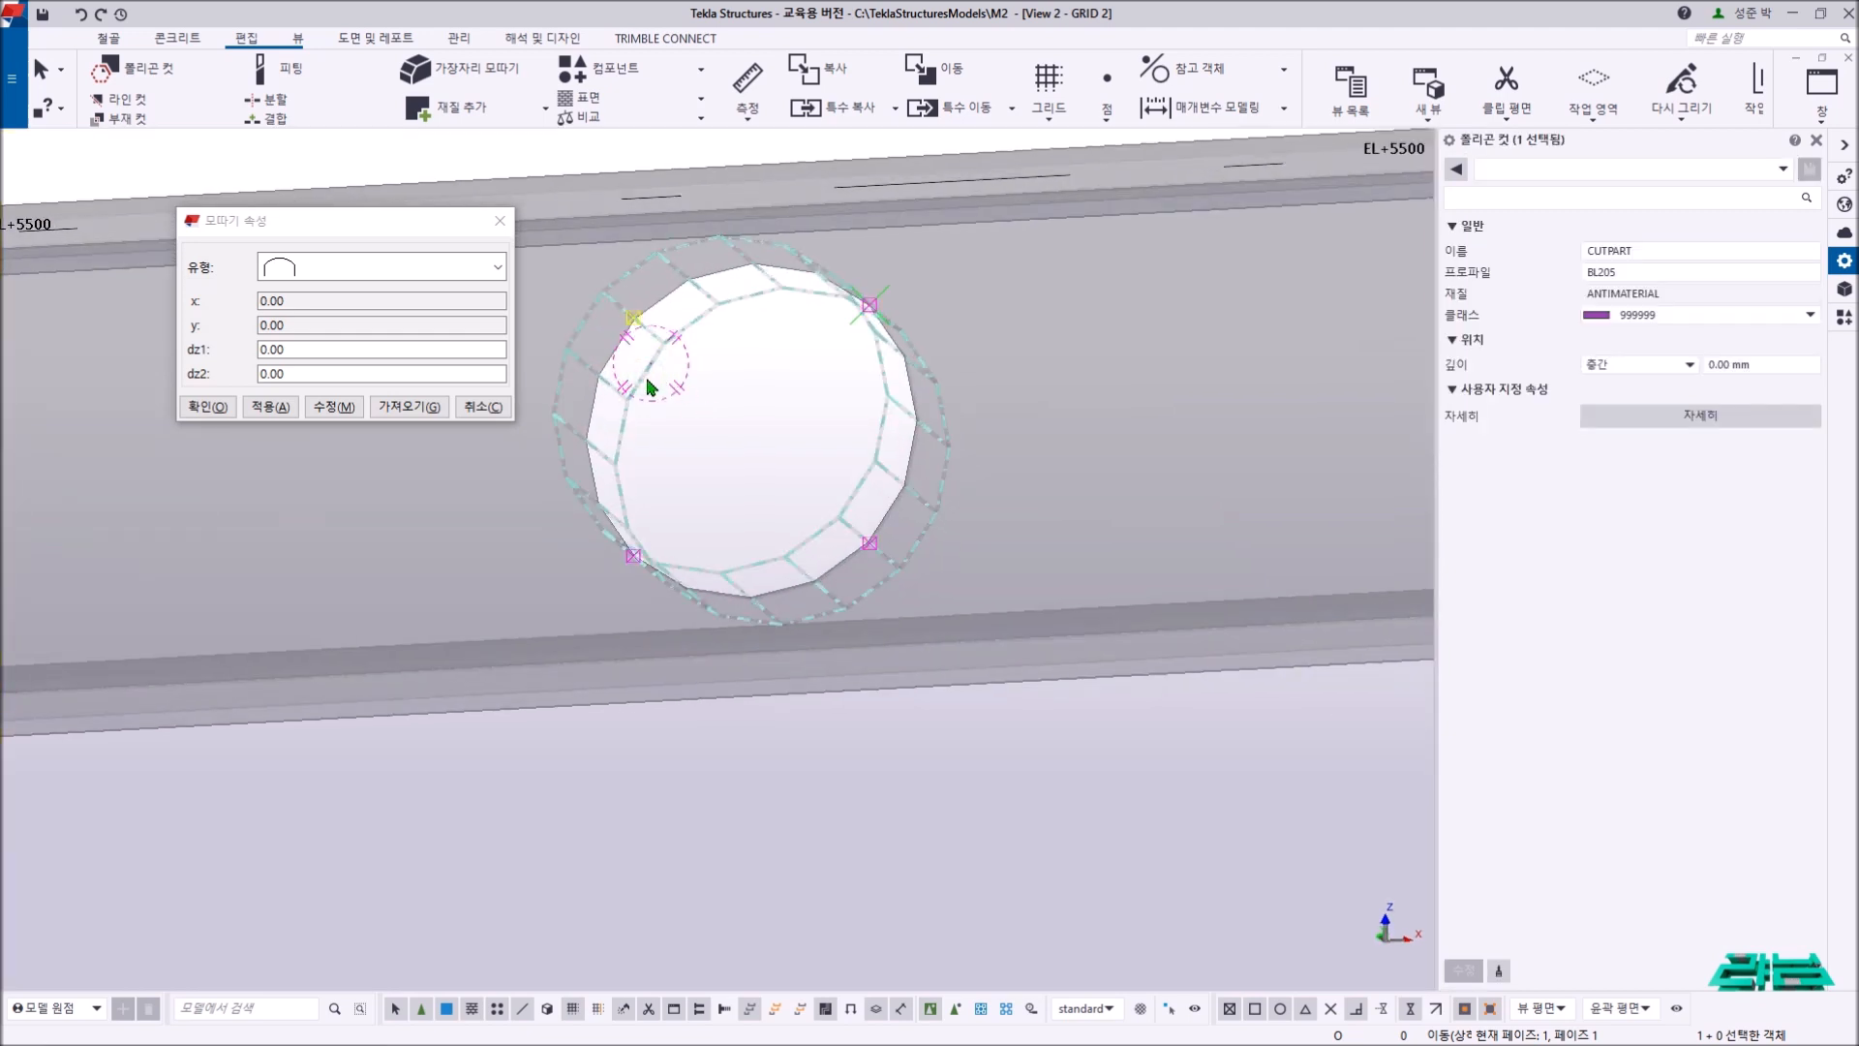
- Change the chamfers of the cut's two diagonally opposite arc corners to the rounded type with x set to 100
{"action": "left_click_drag", "start_coordinate": [573, 242], "coordinate": [673, 339]}
{"action": "left_click_drag", "start_coordinate": [816, 502], "coordinate": [929, 610], "text": "shift"}
{"action": "left_click", "coordinate": [356, 268]}
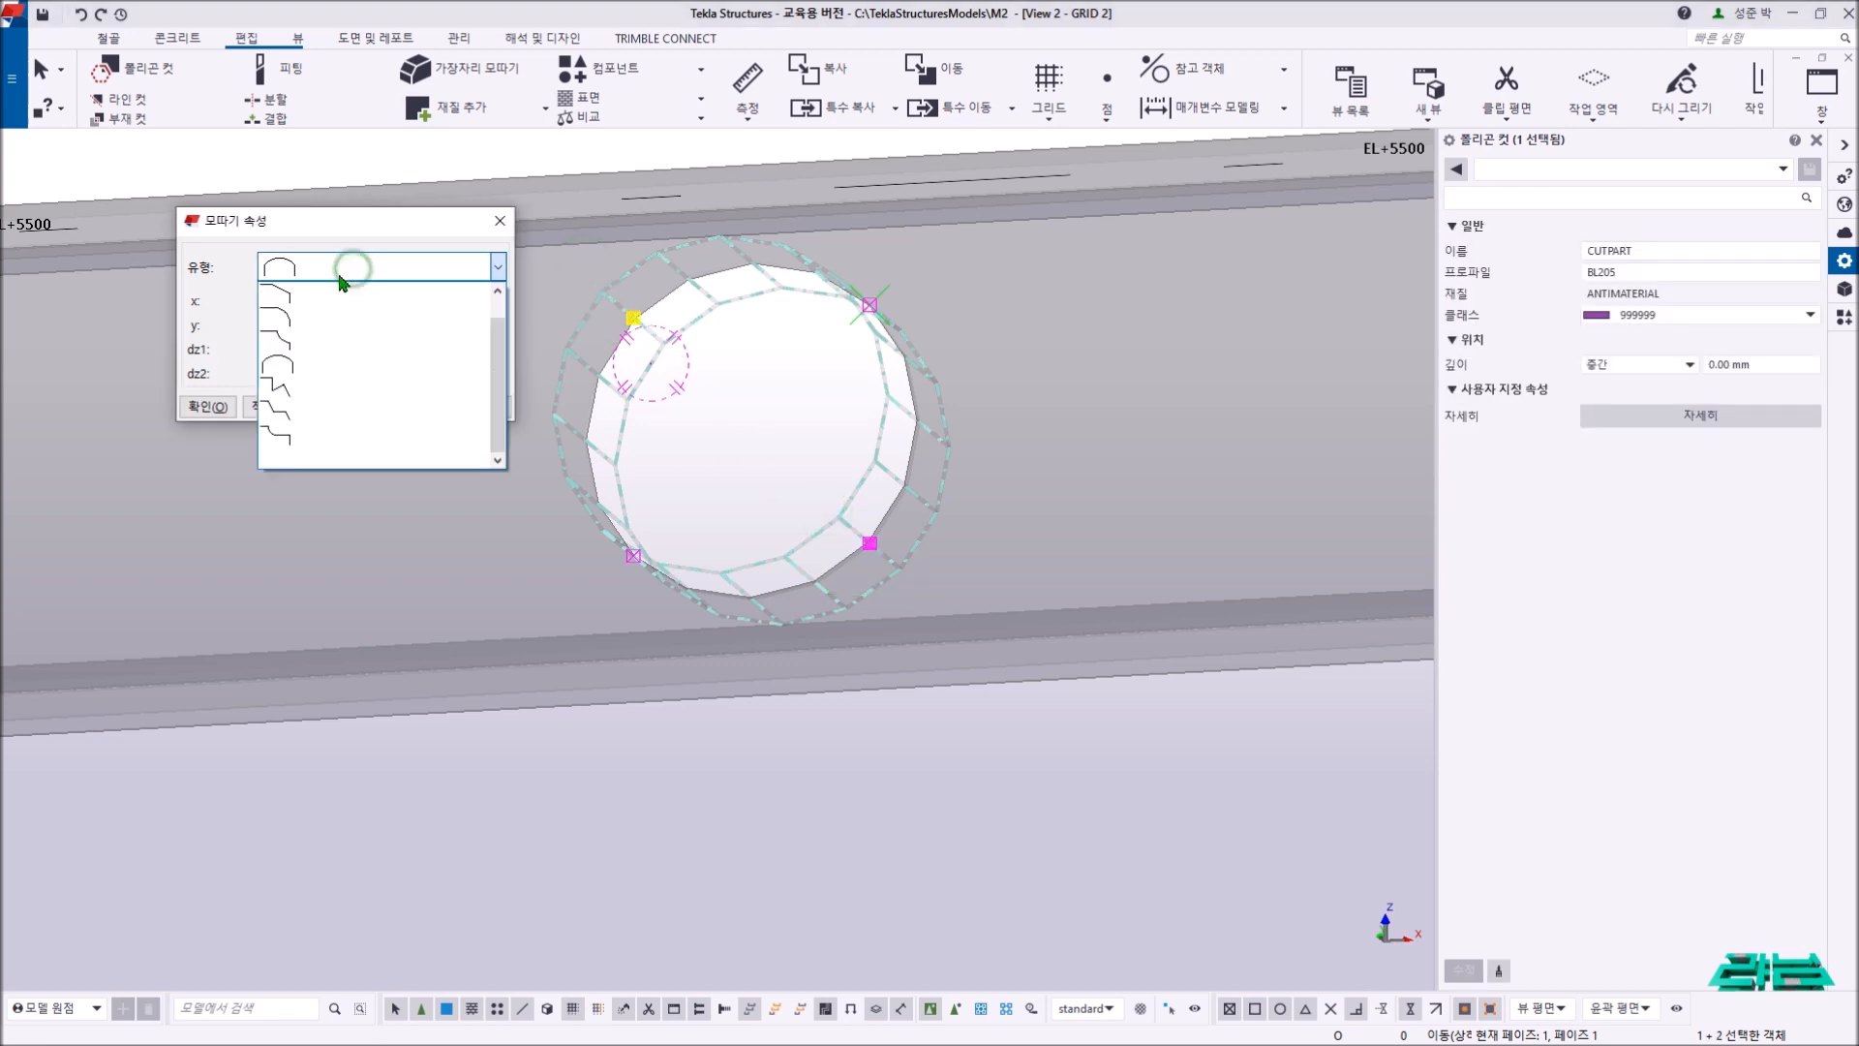
{"action": "left_click", "coordinate": [299, 324]}
{"action": "double_click", "coordinate": [303, 300]}
{"action": "type", "text": "100"}
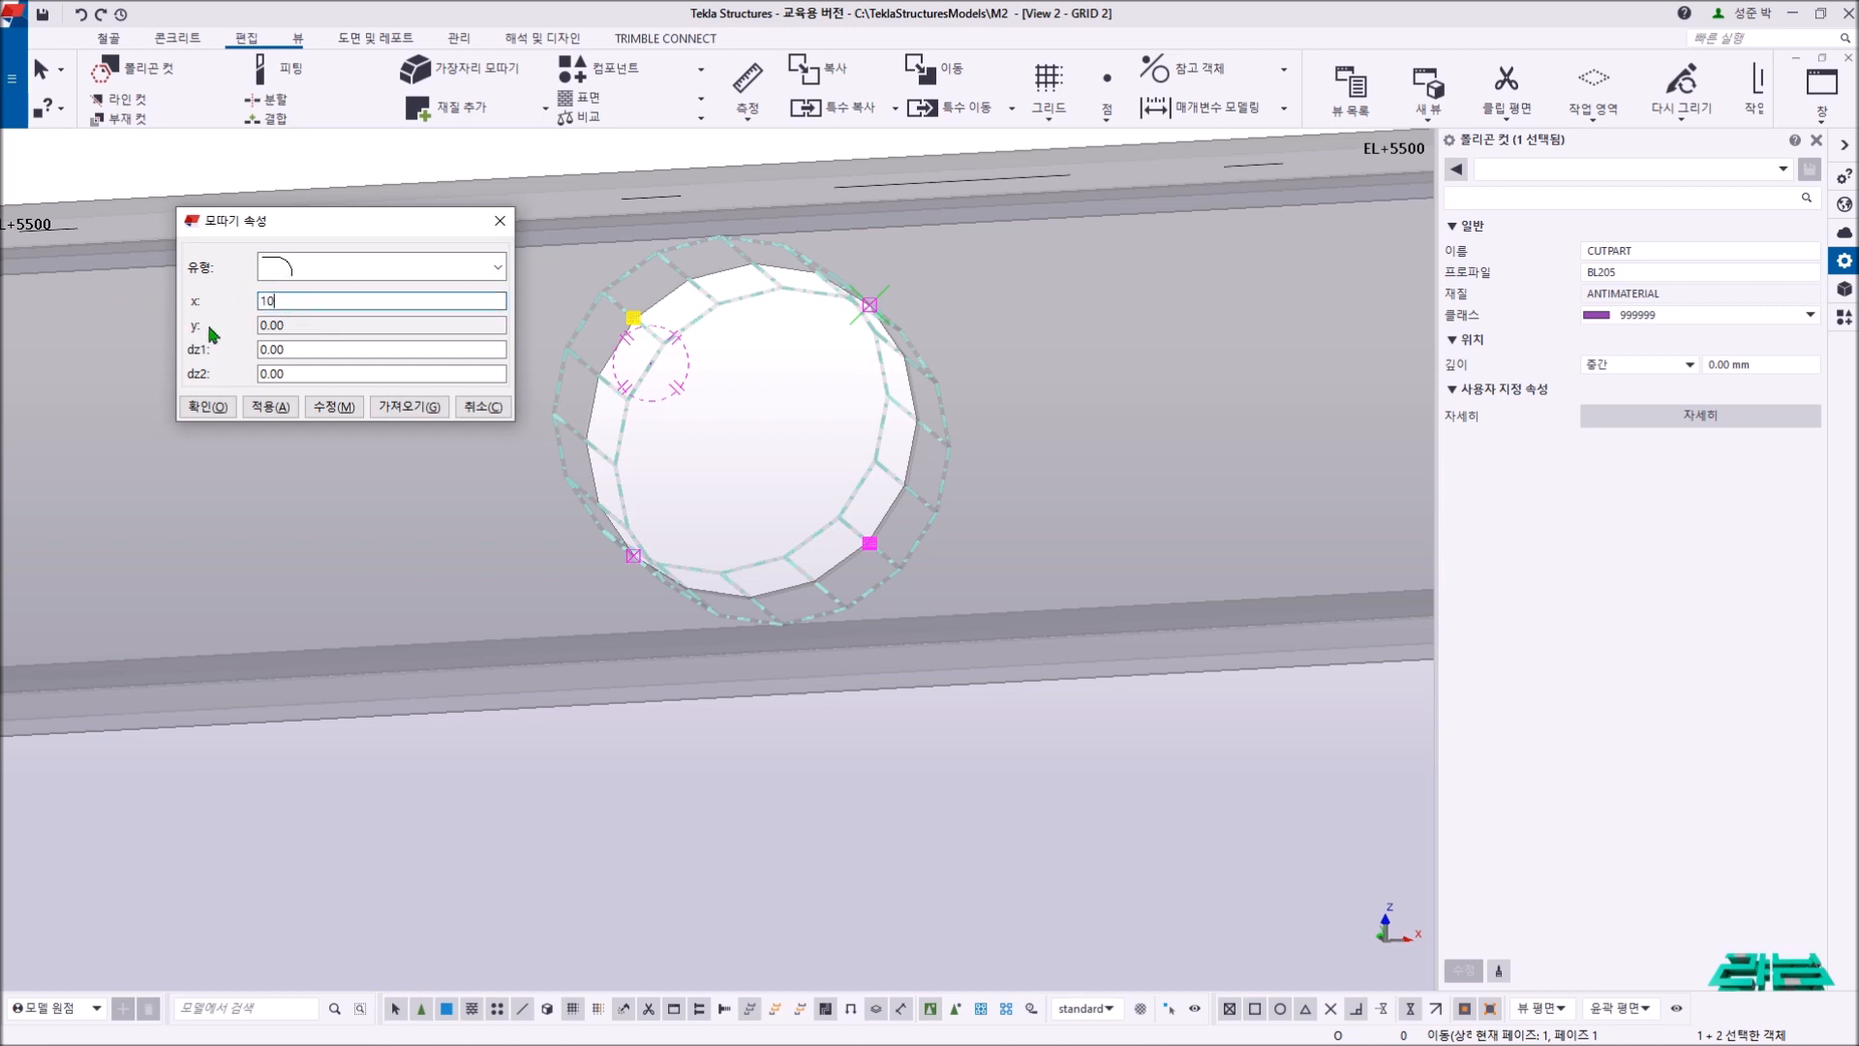
{"action": "left_click", "coordinate": [341, 413]}
- Apply the same 100 mm rounded chamfer to the cut's remaining two opposite corners
{"action": "left_click_drag", "start_coordinate": [589, 513], "coordinate": [677, 607]}
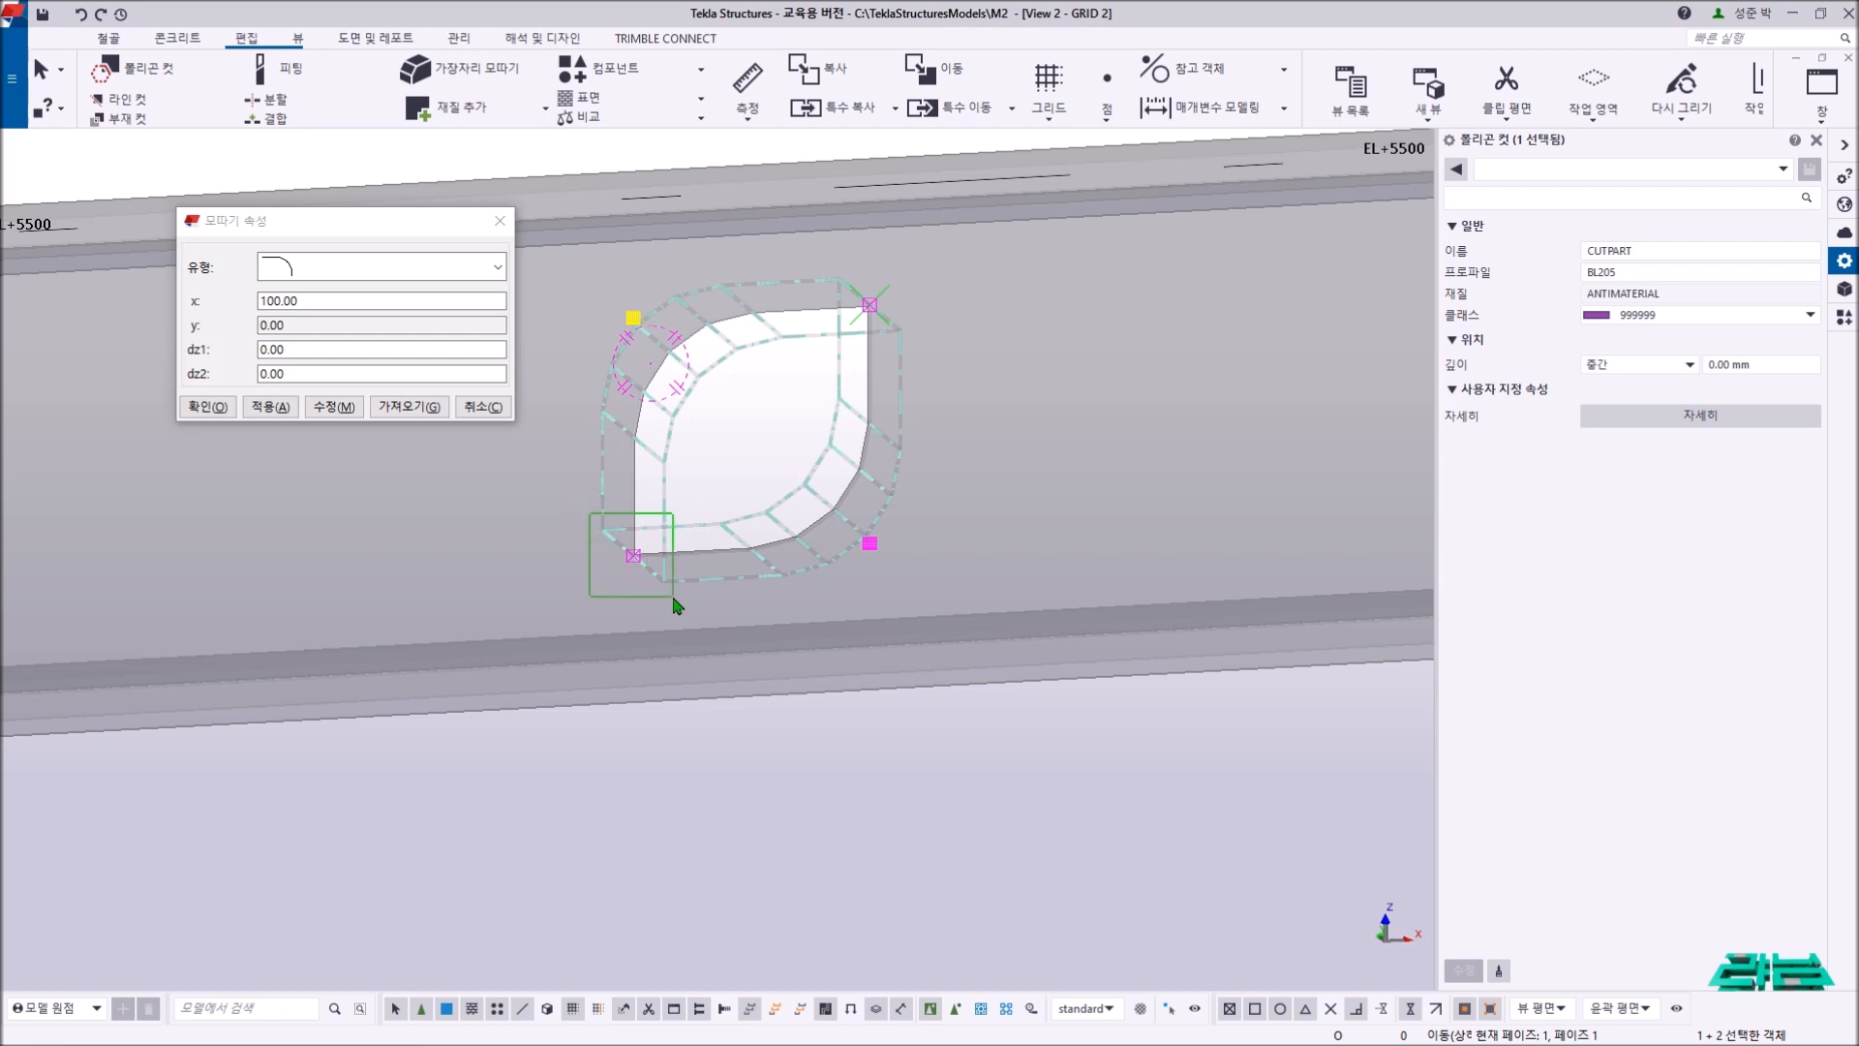
{"action": "left_click_drag", "start_coordinate": [677, 606], "coordinate": [677, 602]}
{"action": "left_click", "coordinate": [870, 305]}
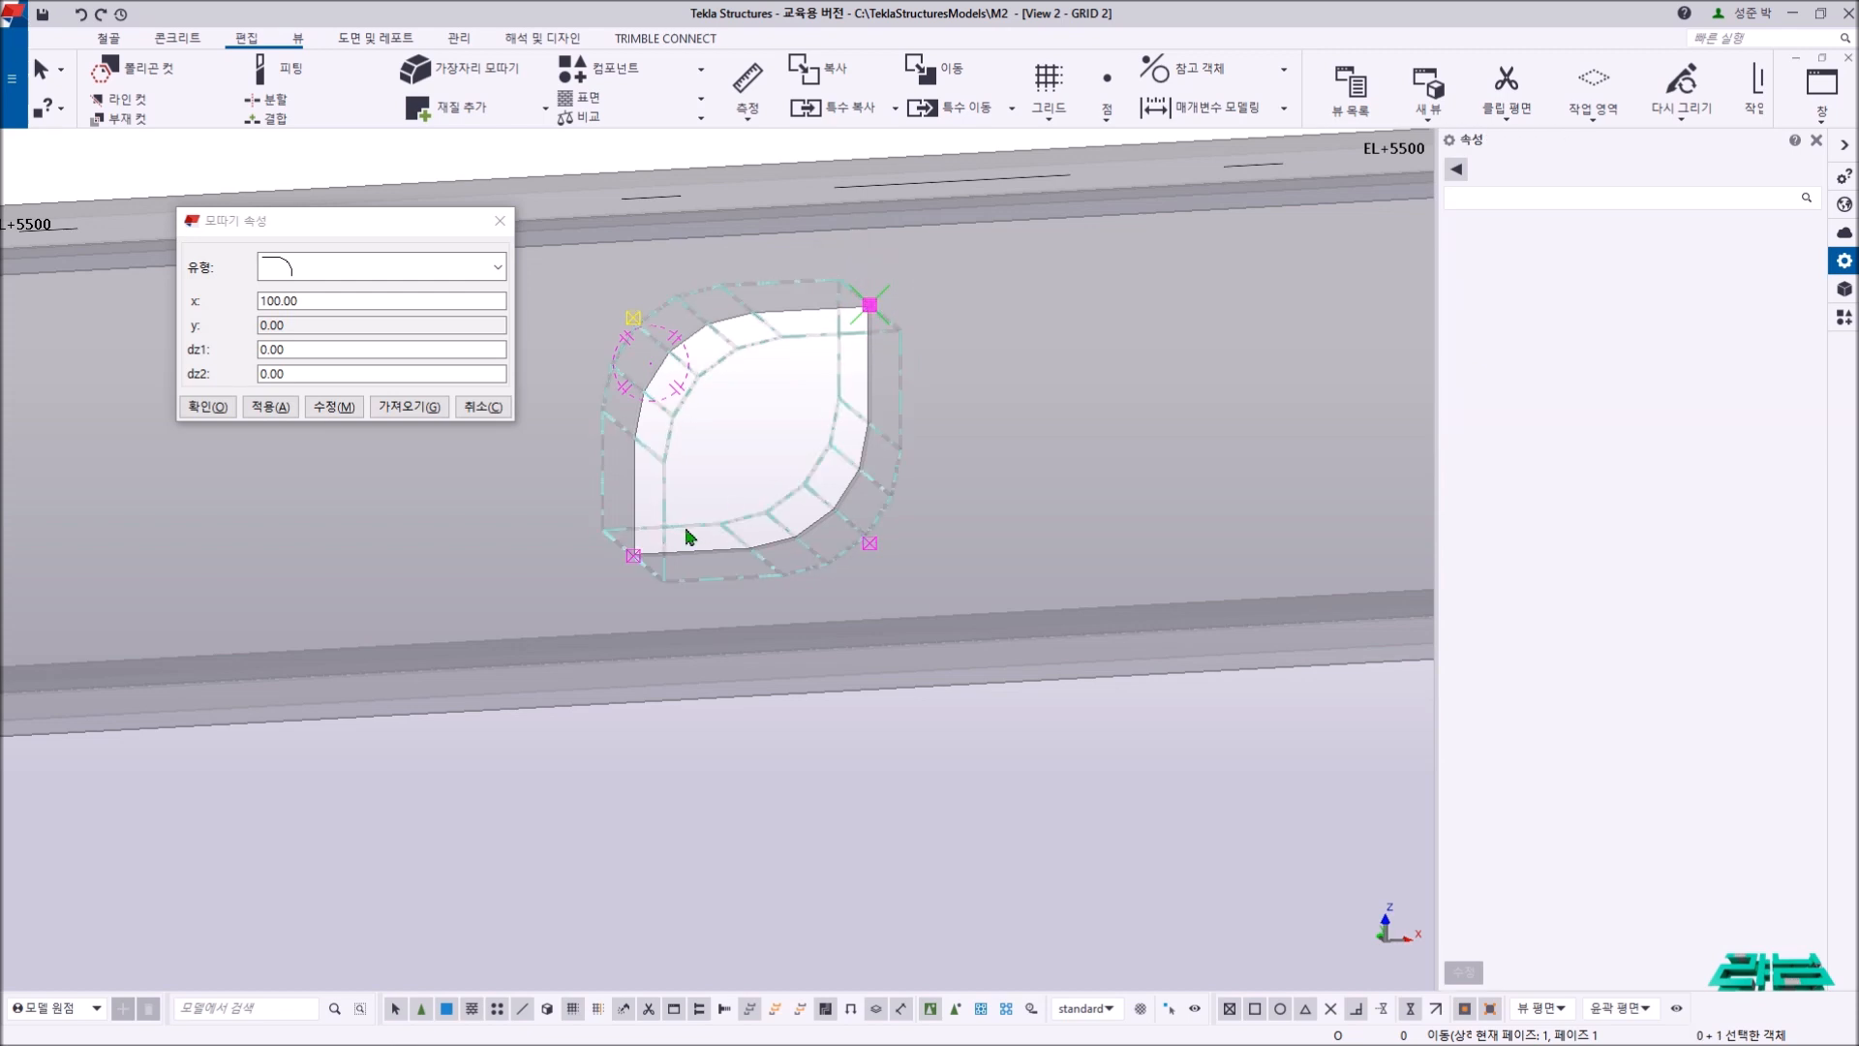
{"action": "left_click_drag", "start_coordinate": [601, 537], "coordinate": [678, 616], "text": "shift"}
{"action": "left_click", "coordinate": [334, 405]}
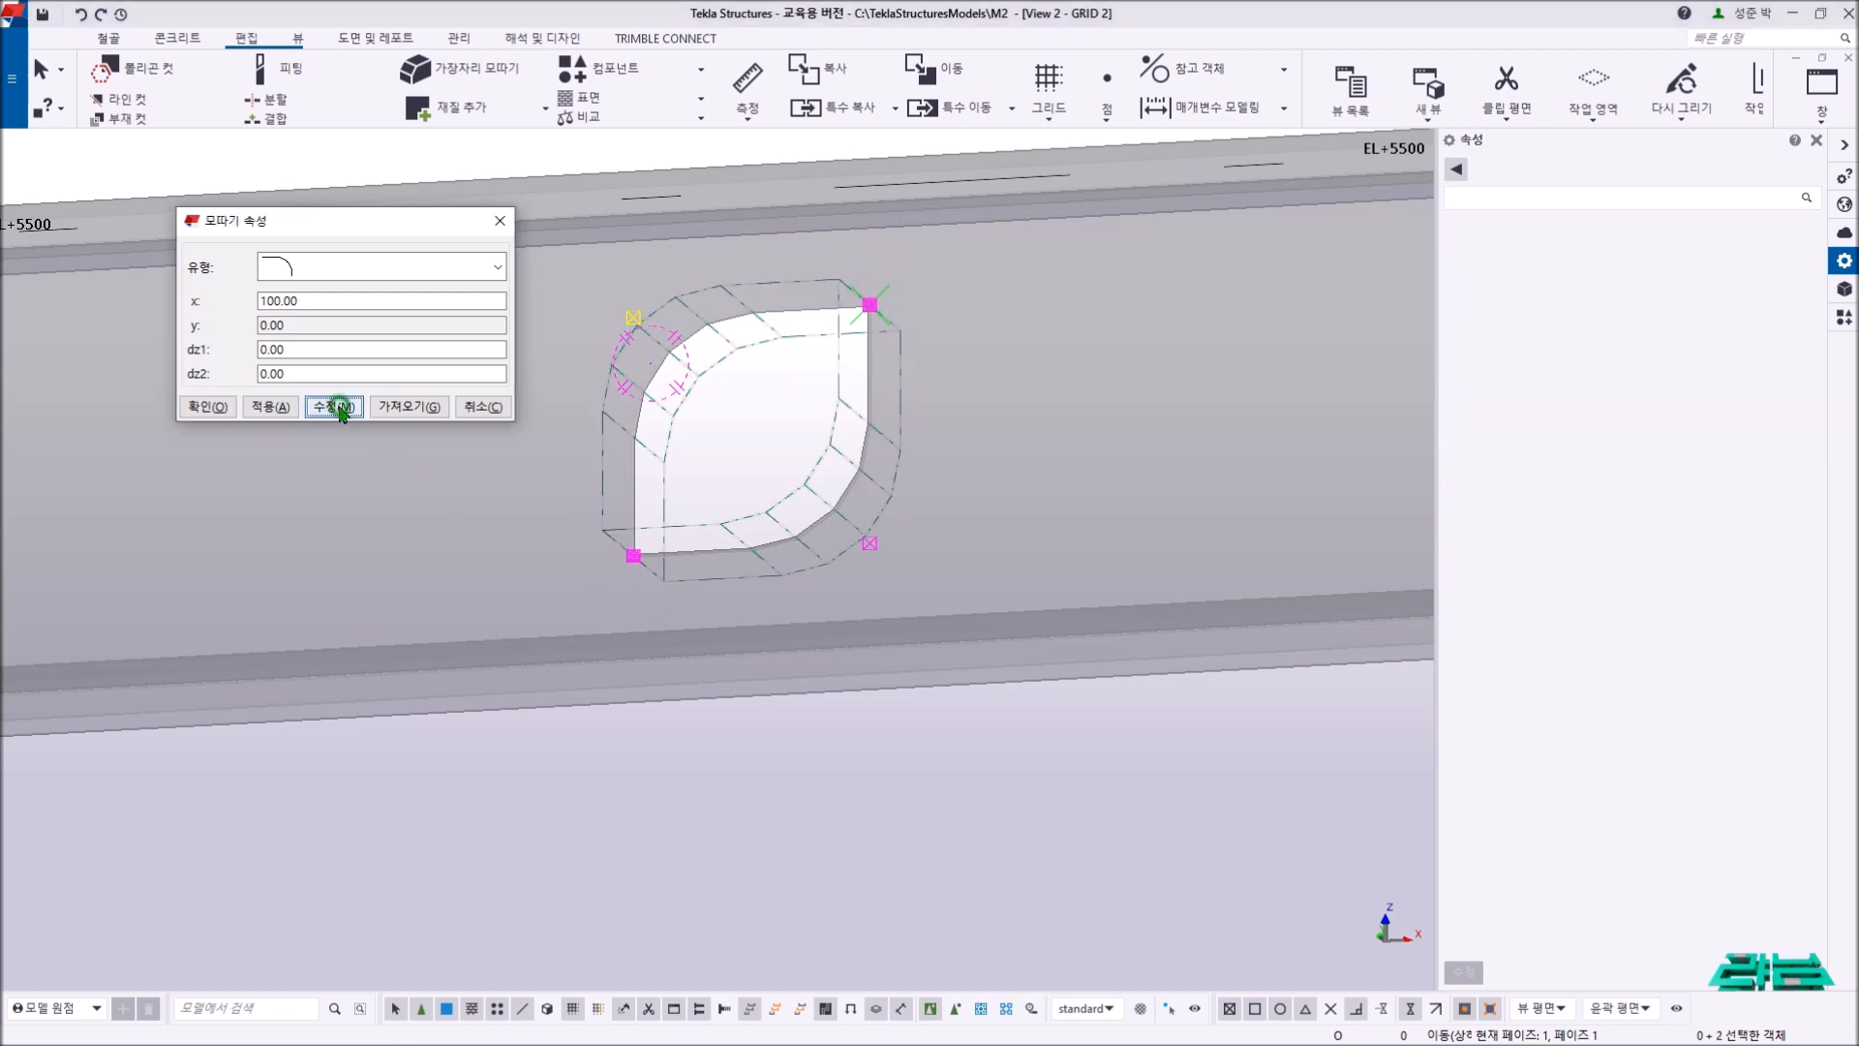
- Return to the flat GRID 2 view, check the round cut's dimensions with direct modification, and close the chamfer properties
{"action": "left_click", "coordinate": [771, 444]}
{"action": "key", "text": "ctrl+p"}
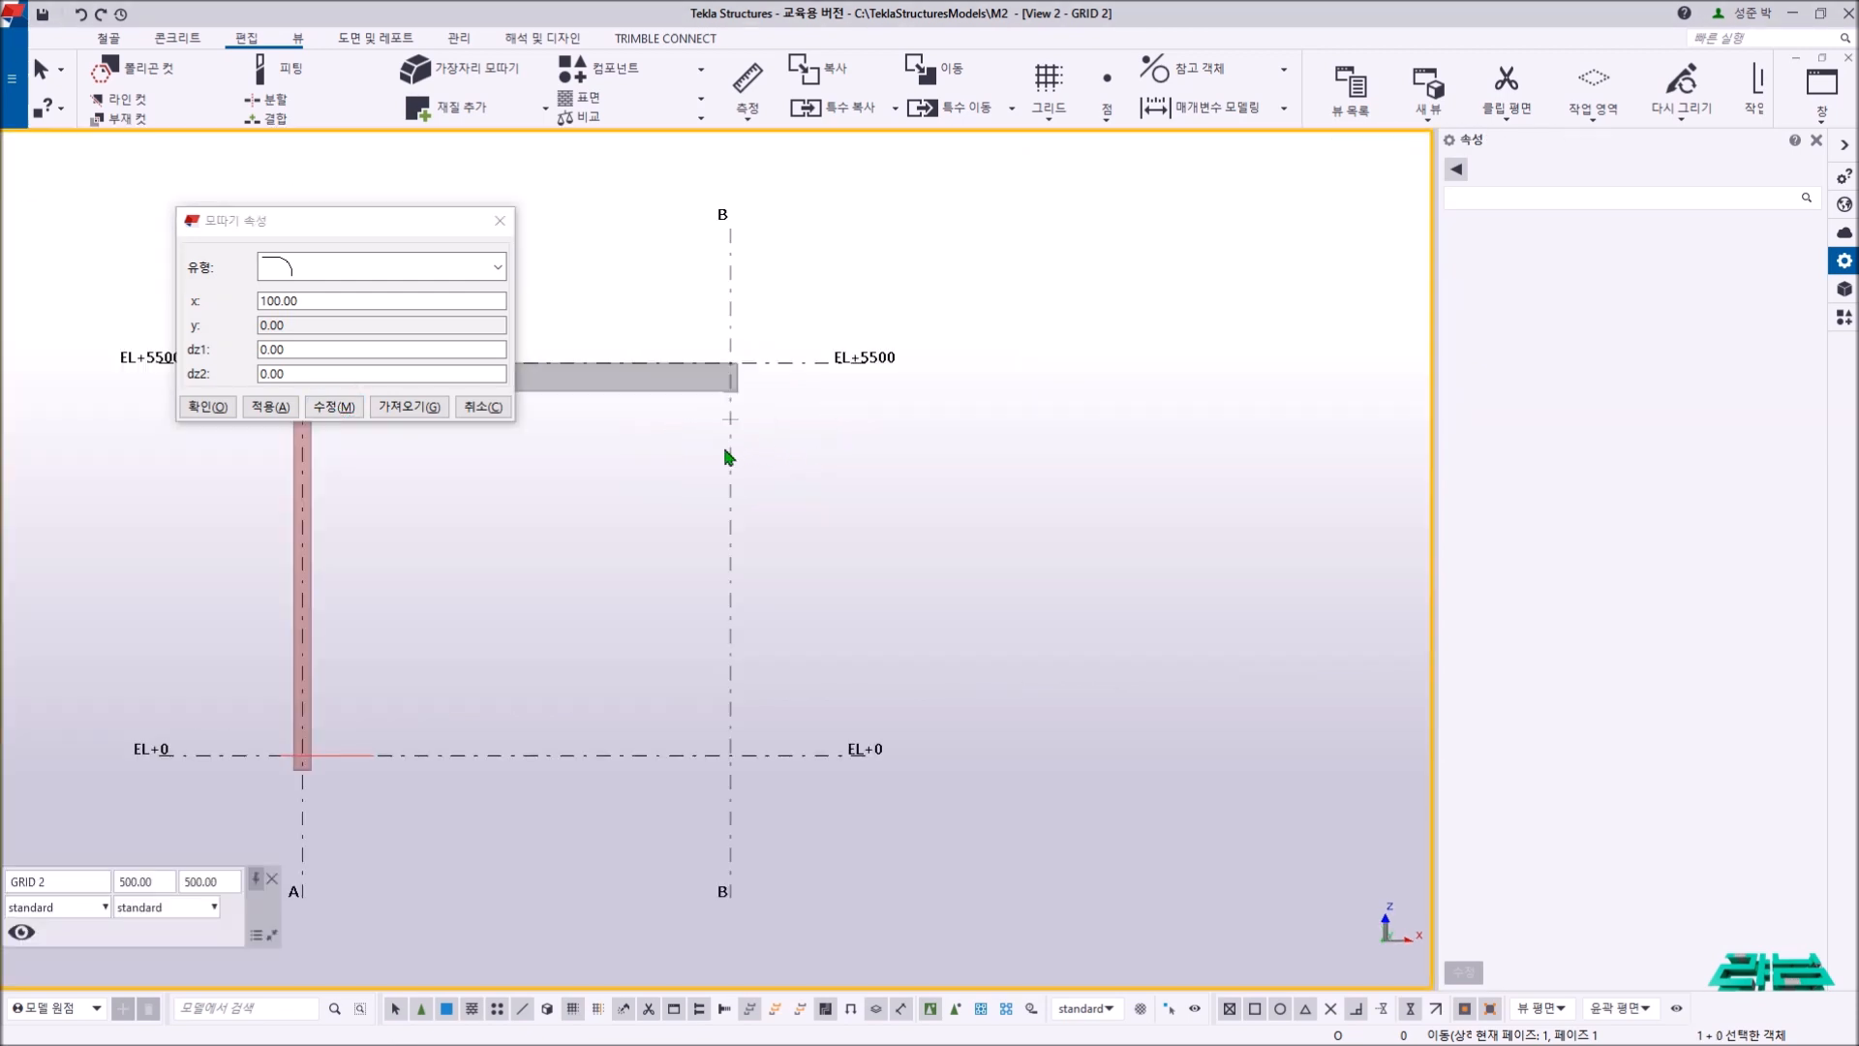
{"action": "scroll", "coordinate": [917, 487], "scroll_direction": "up", "scroll_amount": 5}
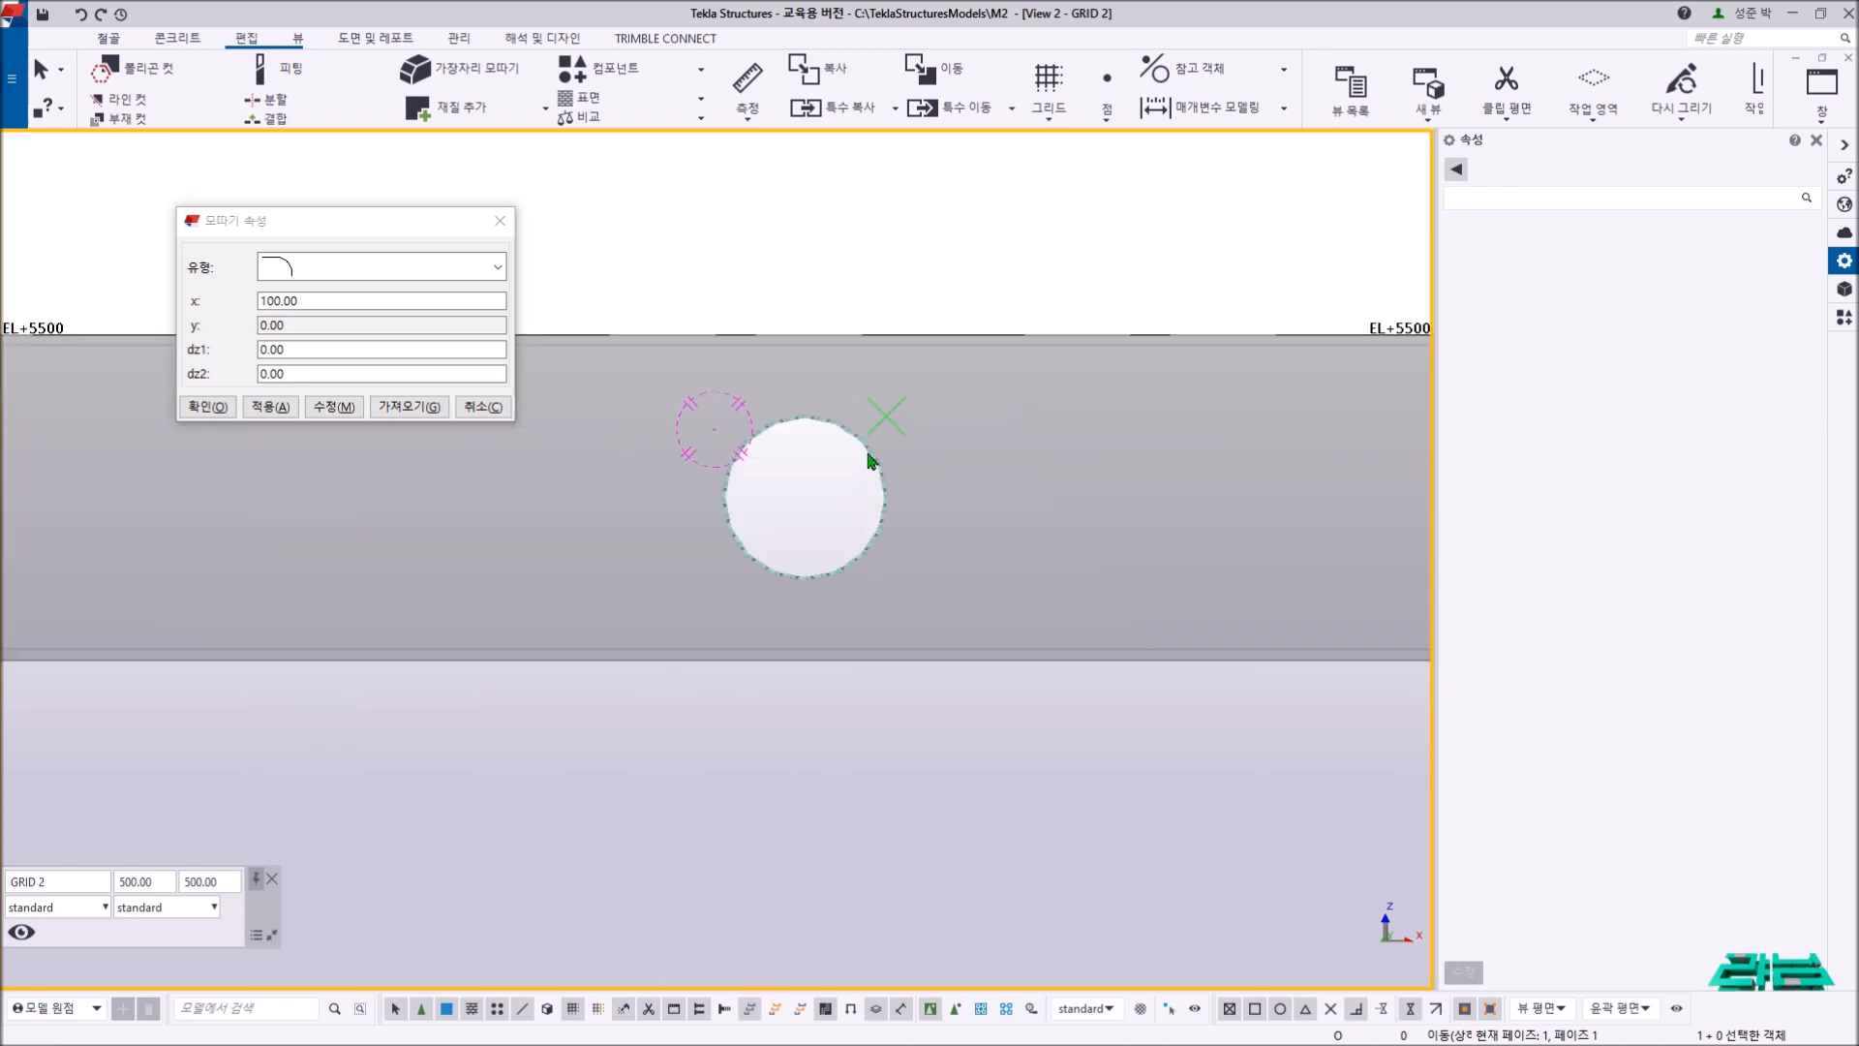
{"action": "left_click", "coordinate": [870, 459]}
{"action": "key", "text": "d"}
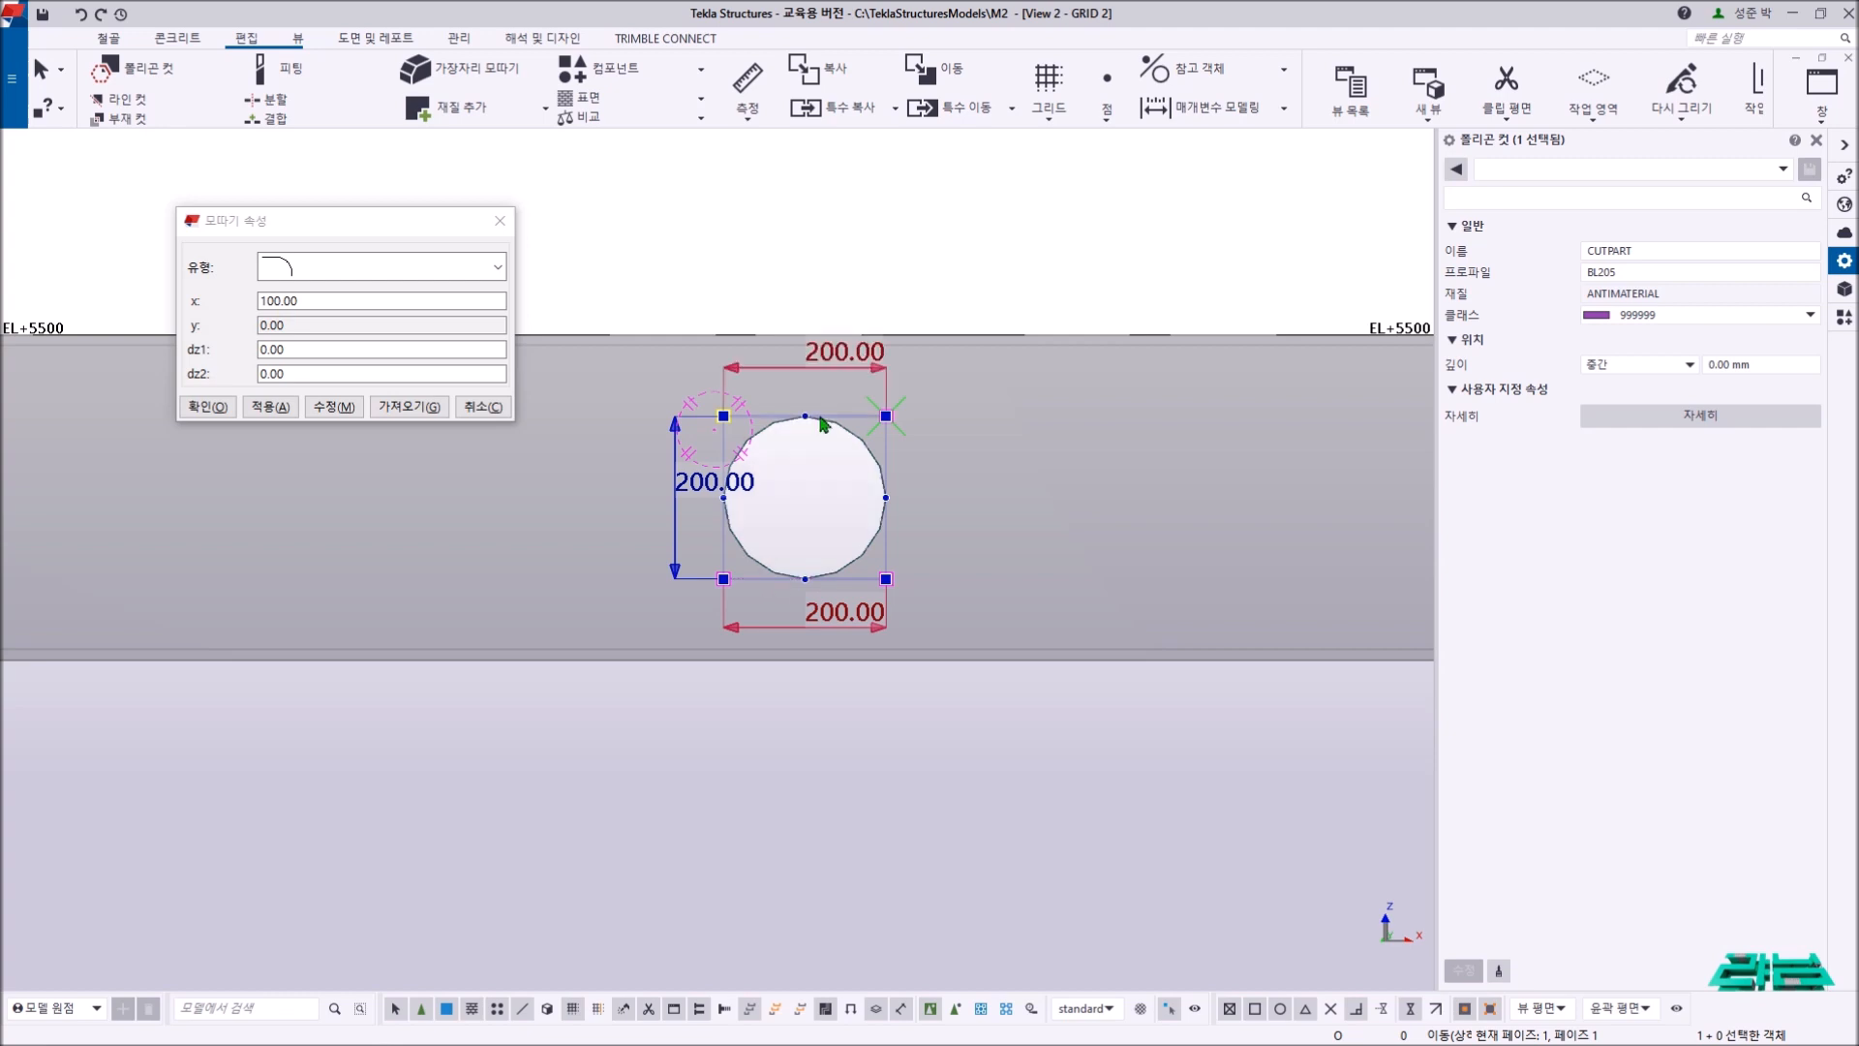
{"action": "left_click", "coordinate": [482, 406]}
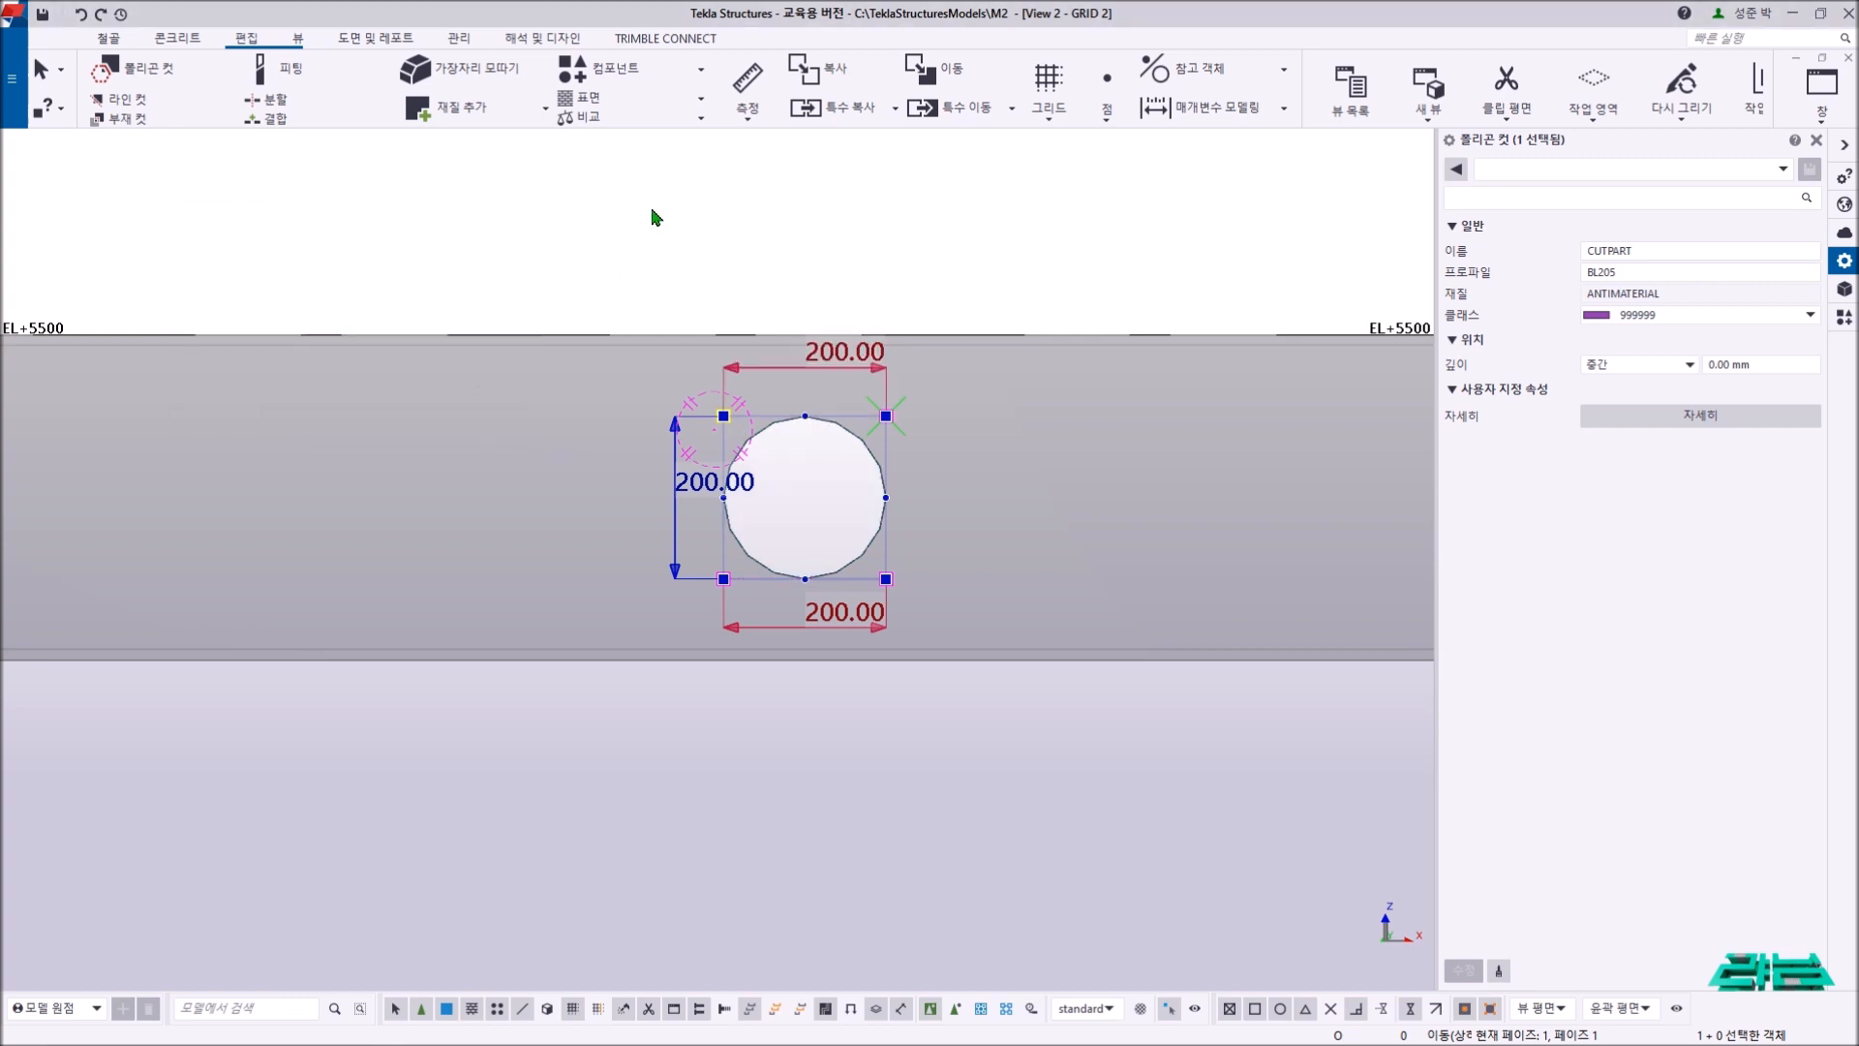
- Check the round web cut's outline without its dimensions and clear the selection
{"action": "right_click", "coordinate": [681, 223]}
{"action": "left_click", "coordinate": [696, 221]}
{"action": "left_click", "coordinate": [746, 432]}
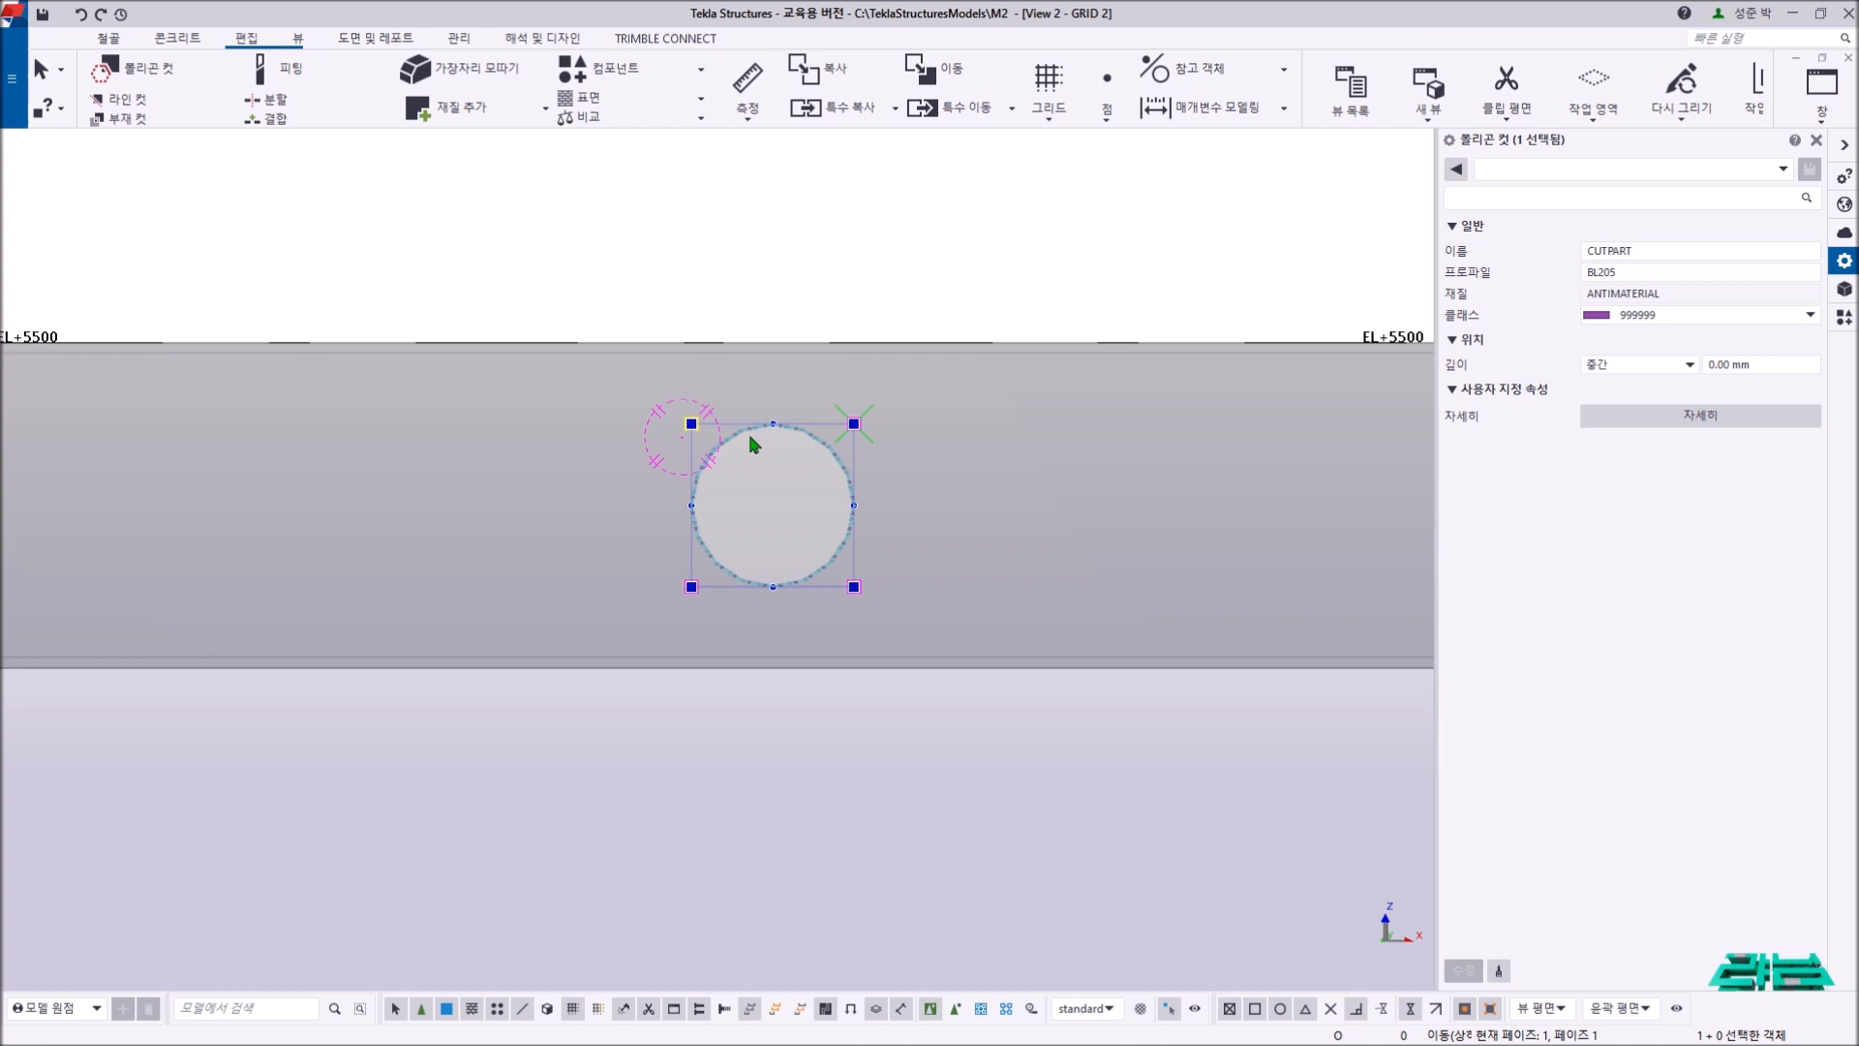
{"action": "left_click", "coordinate": [869, 295]}
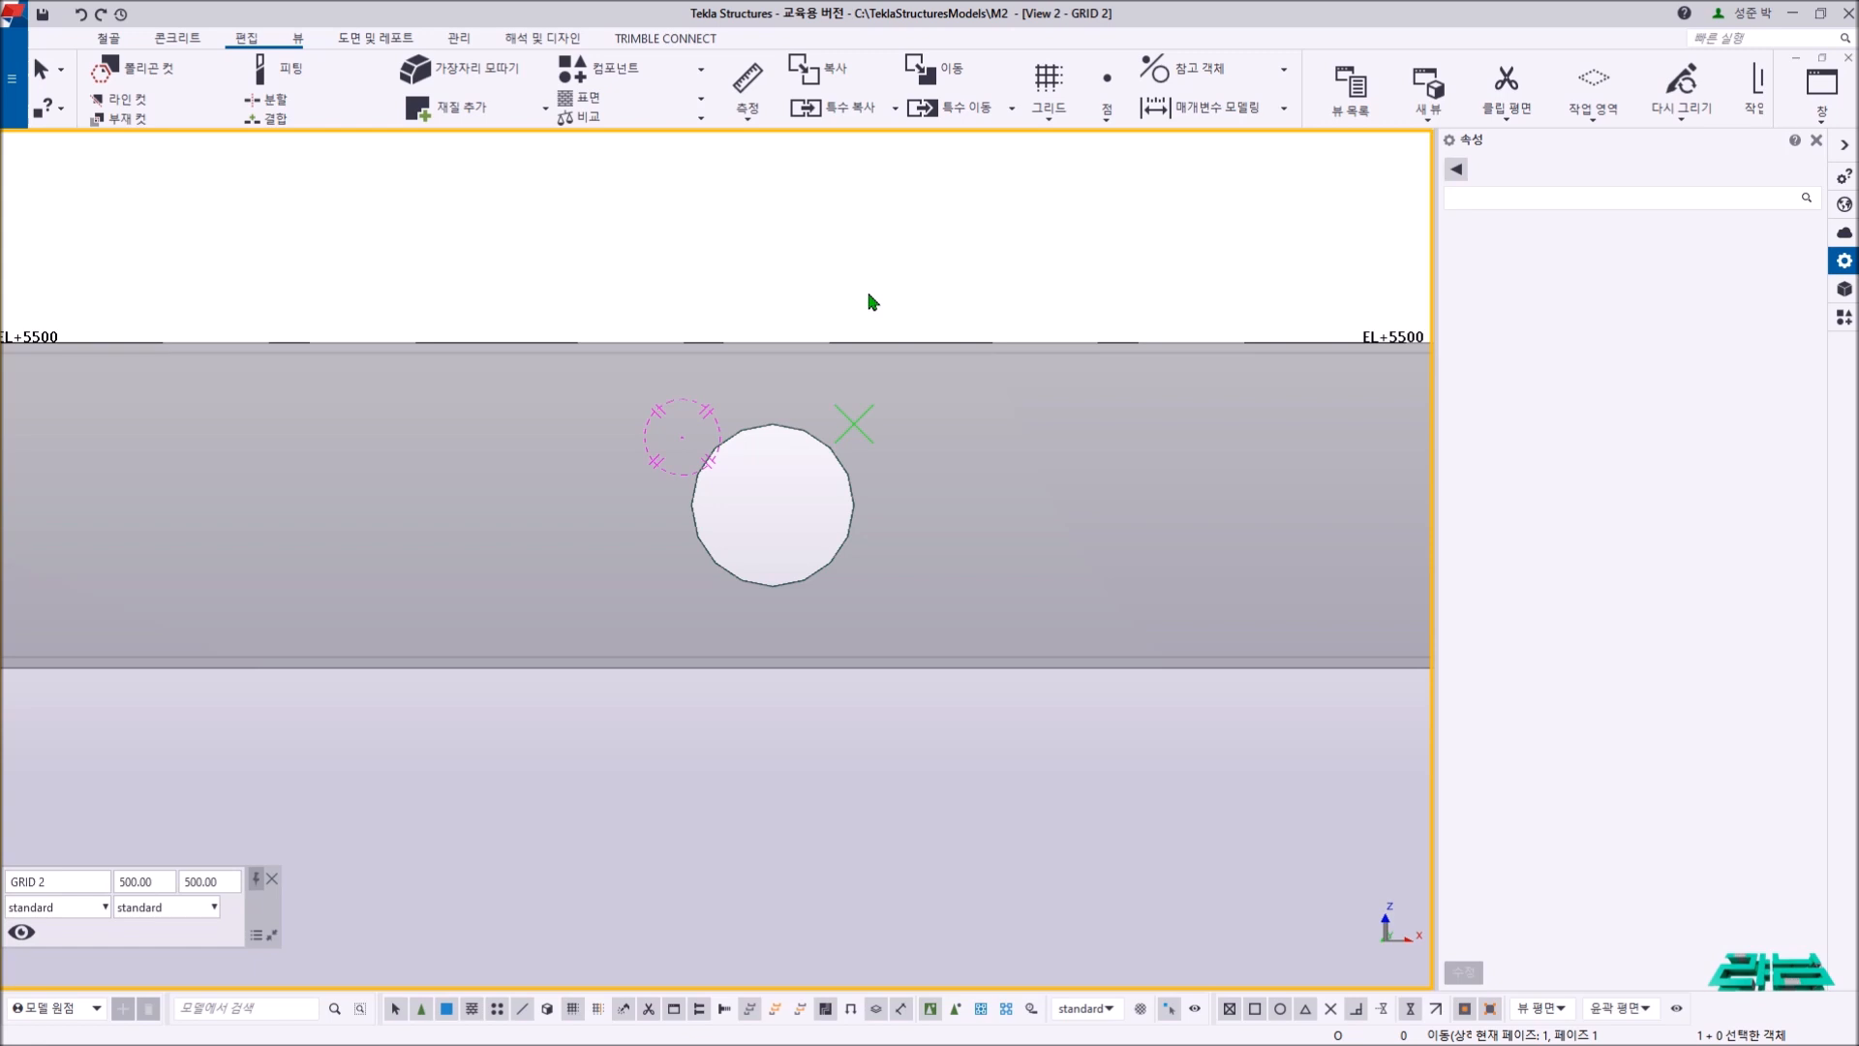
{"action": "middle_click_drag", "start_coordinate": [854, 296], "coordinate": [795, 307]}
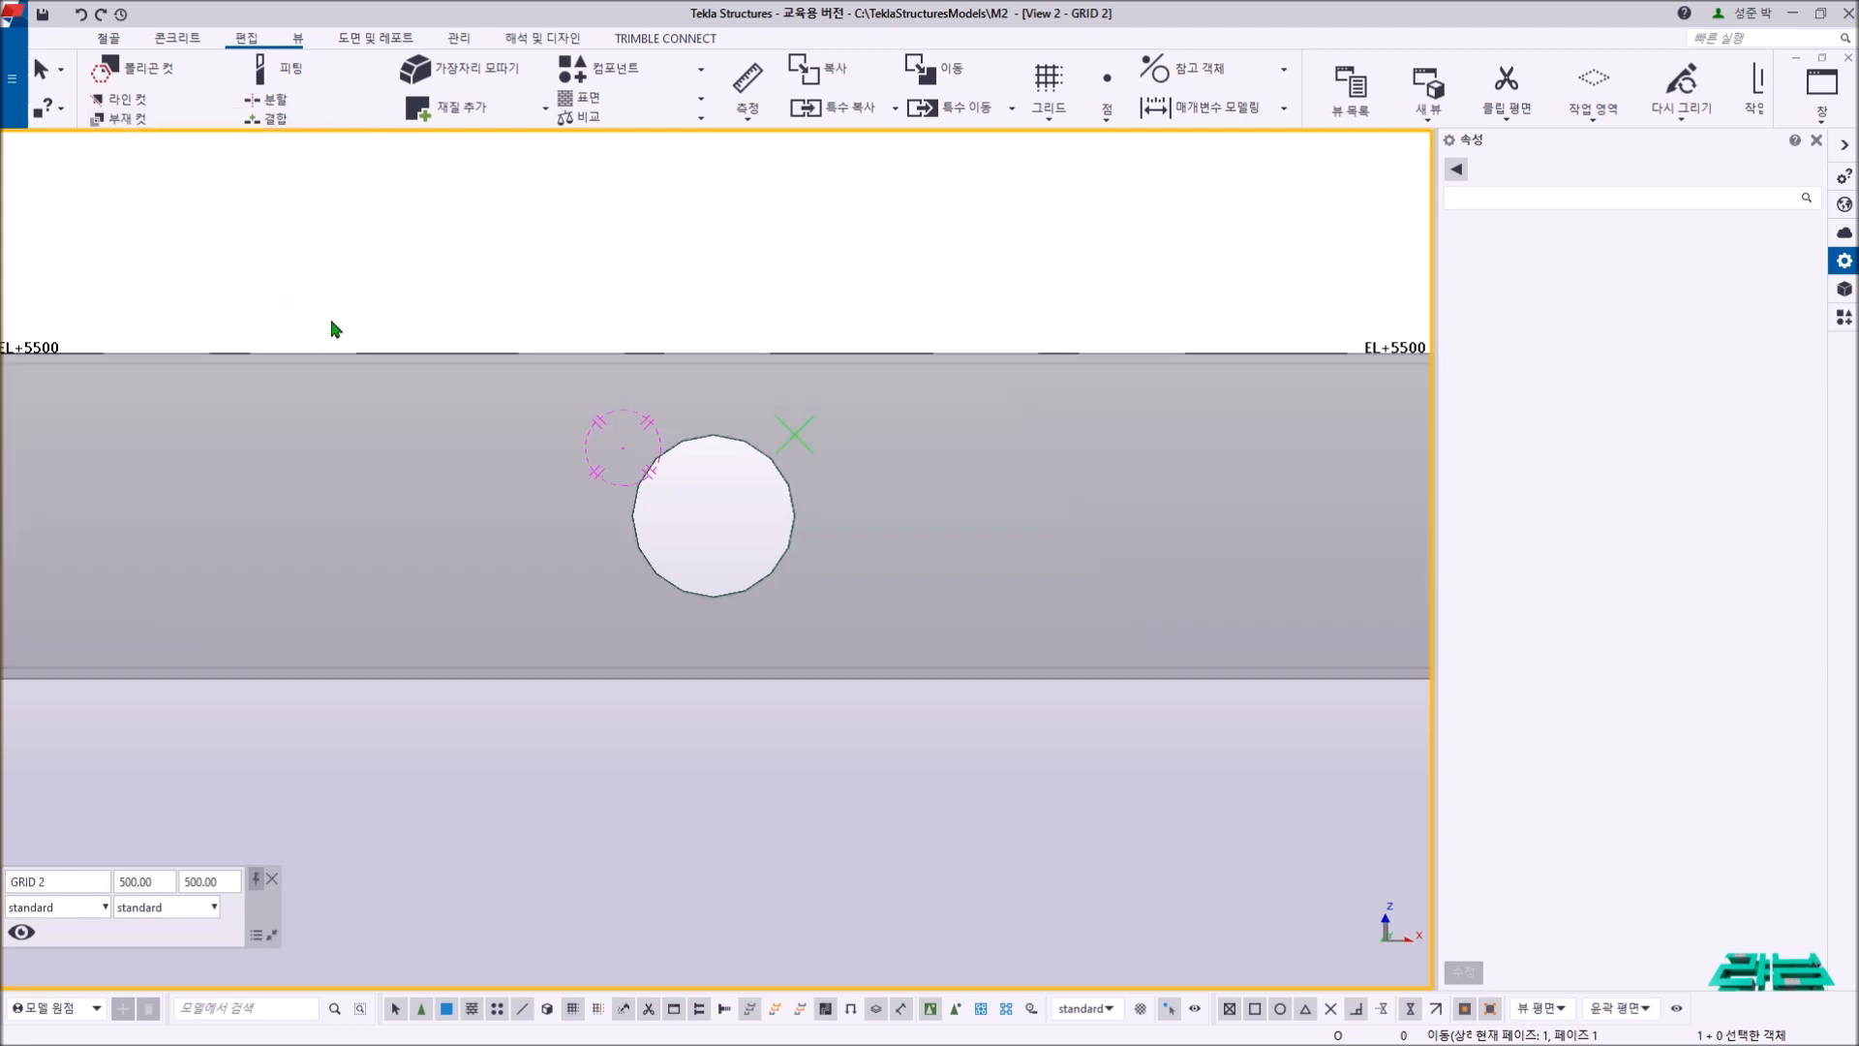
- Cut the red column at grid A with the H400x200 beam as the cutting part, using the part cut
{"action": "scroll", "coordinate": [330, 320], "scroll_direction": "down", "scroll_amount": 4}
{"action": "middle_click_drag", "start_coordinate": [329, 320], "coordinate": [921, 382]}
{"action": "mouse_move", "coordinate": [792, 442]}
{"action": "middle_mouse_down", "text": "ctrl"}
{"action": "mouse_move", "coordinate": [883, 518]}
{"action": "mouse_move", "coordinate": [790, 474]}
{"action": "middle_mouse_up", "text": "ctrl"}
{"action": "key", "text": "ctrl+4"}
{"action": "left_click", "coordinate": [124, 116]}
{"action": "scroll", "coordinate": [668, 451], "scroll_direction": "up", "scroll_amount": 3}
{"action": "scroll", "coordinate": [831, 404], "scroll_direction": "up", "scroll_amount": 3}
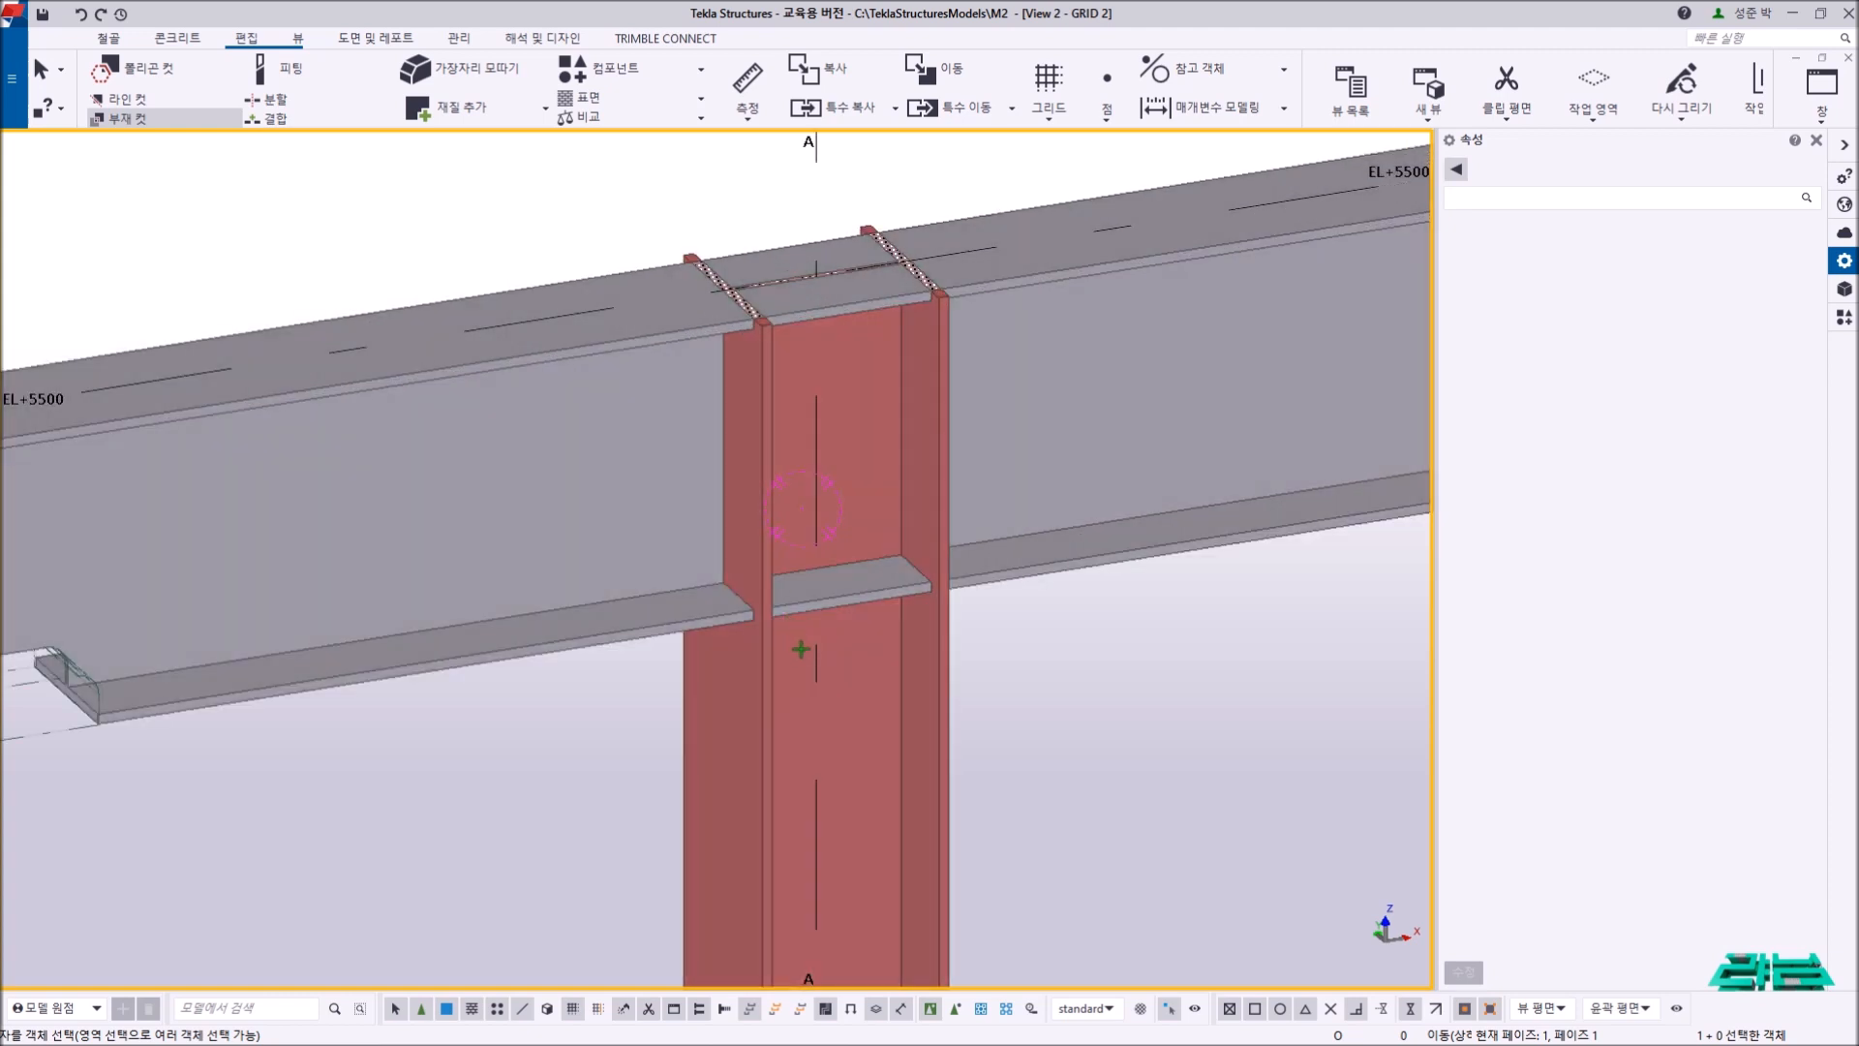
{"action": "left_click", "coordinate": [781, 685]}
{"action": "left_click", "coordinate": [575, 608]}
{"action": "right_click", "coordinate": [562, 166]}
{"action": "left_click", "coordinate": [576, 174]}
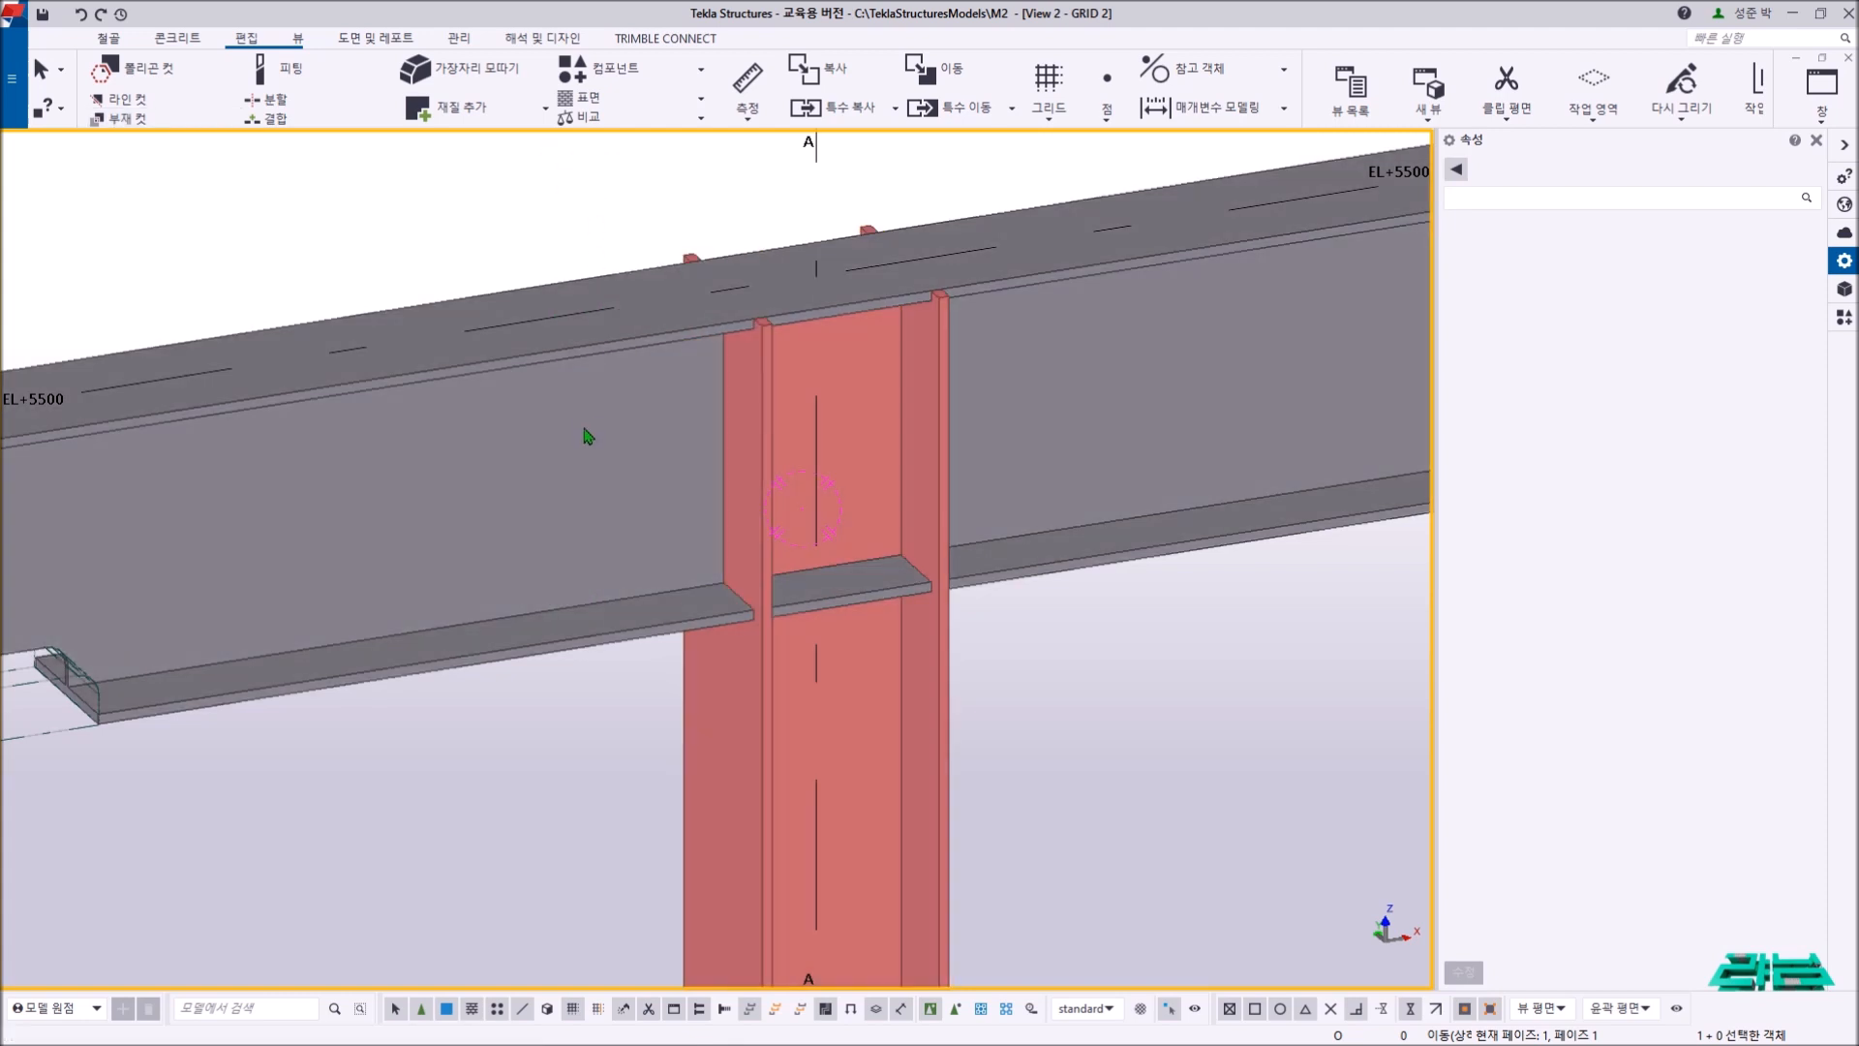
- Hide the H400x200 beam and examine the shape cut out of the column's top
{"action": "left_click", "coordinate": [584, 431]}
{"action": "right_click", "coordinate": [593, 405]}
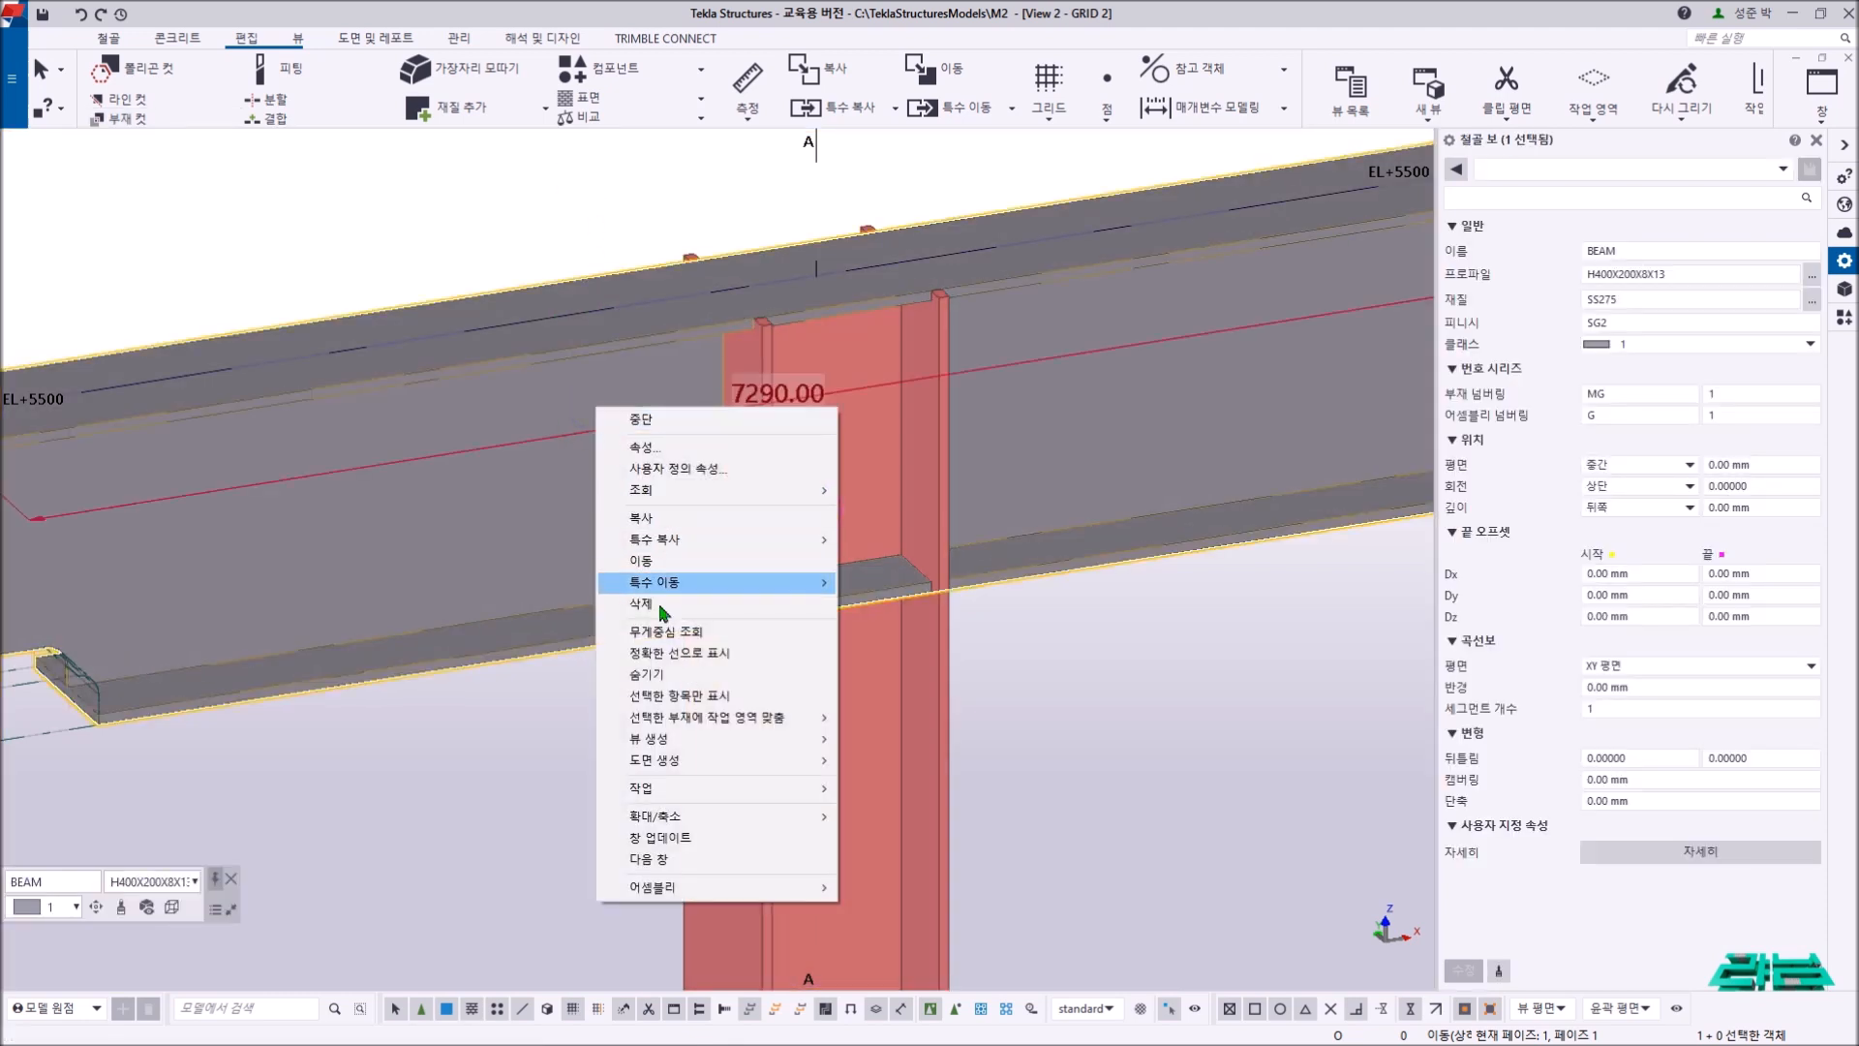
{"action": "left_click", "coordinate": [664, 675]}
{"action": "left_click", "coordinate": [1129, 706]}
{"action": "scroll", "coordinate": [830, 594], "scroll_direction": "up", "scroll_amount": 5}
{"action": "middle_click_drag", "start_coordinate": [830, 594], "coordinate": [868, 405], "text": "ctrl"}
{"action": "scroll", "coordinate": [719, 281], "scroll_direction": "up", "scroll_amount": 3}
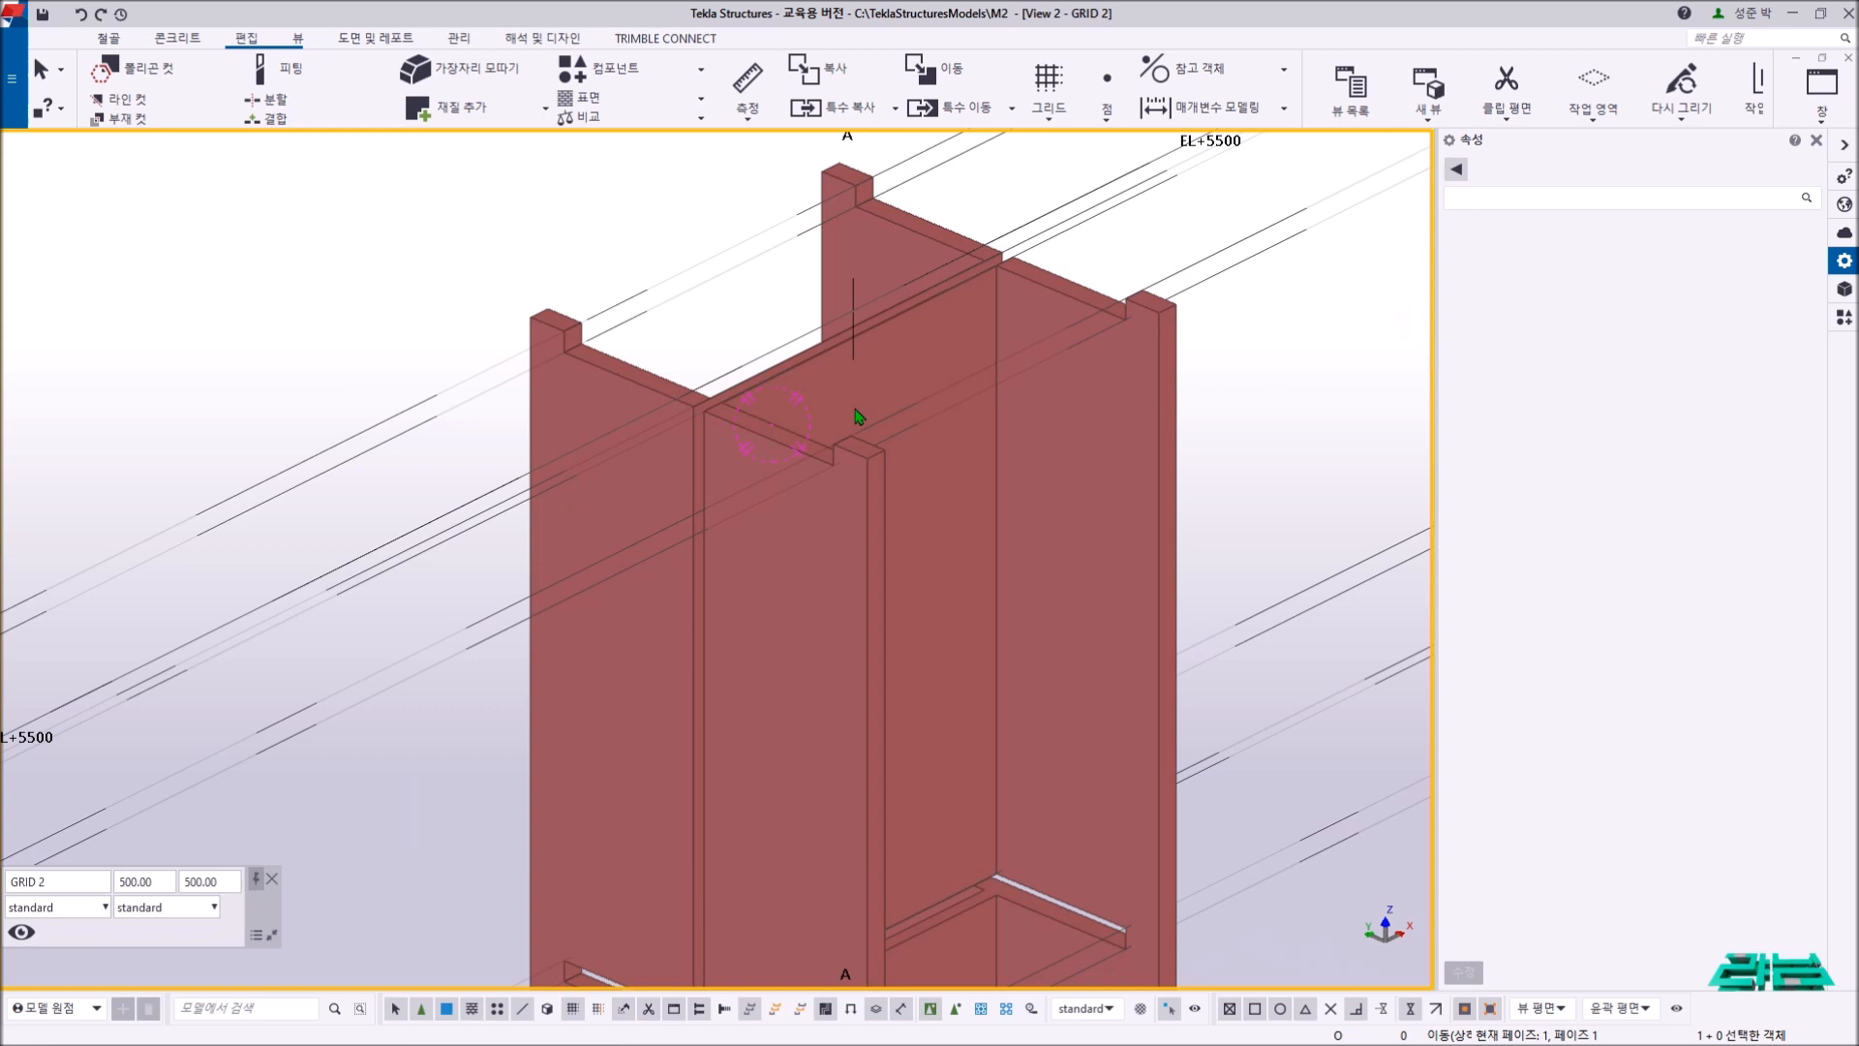
- Redraw the GRID 2 view to bring the hidden beam back and check it against the column
{"action": "scroll", "coordinate": [859, 418], "scroll_direction": "down", "scroll_amount": 6}
{"action": "right_click", "coordinate": [1132, 371]}
{"action": "left_click", "coordinate": [1241, 495]}
{"action": "scroll", "coordinate": [1004, 478], "scroll_direction": "up", "scroll_amount": 2}
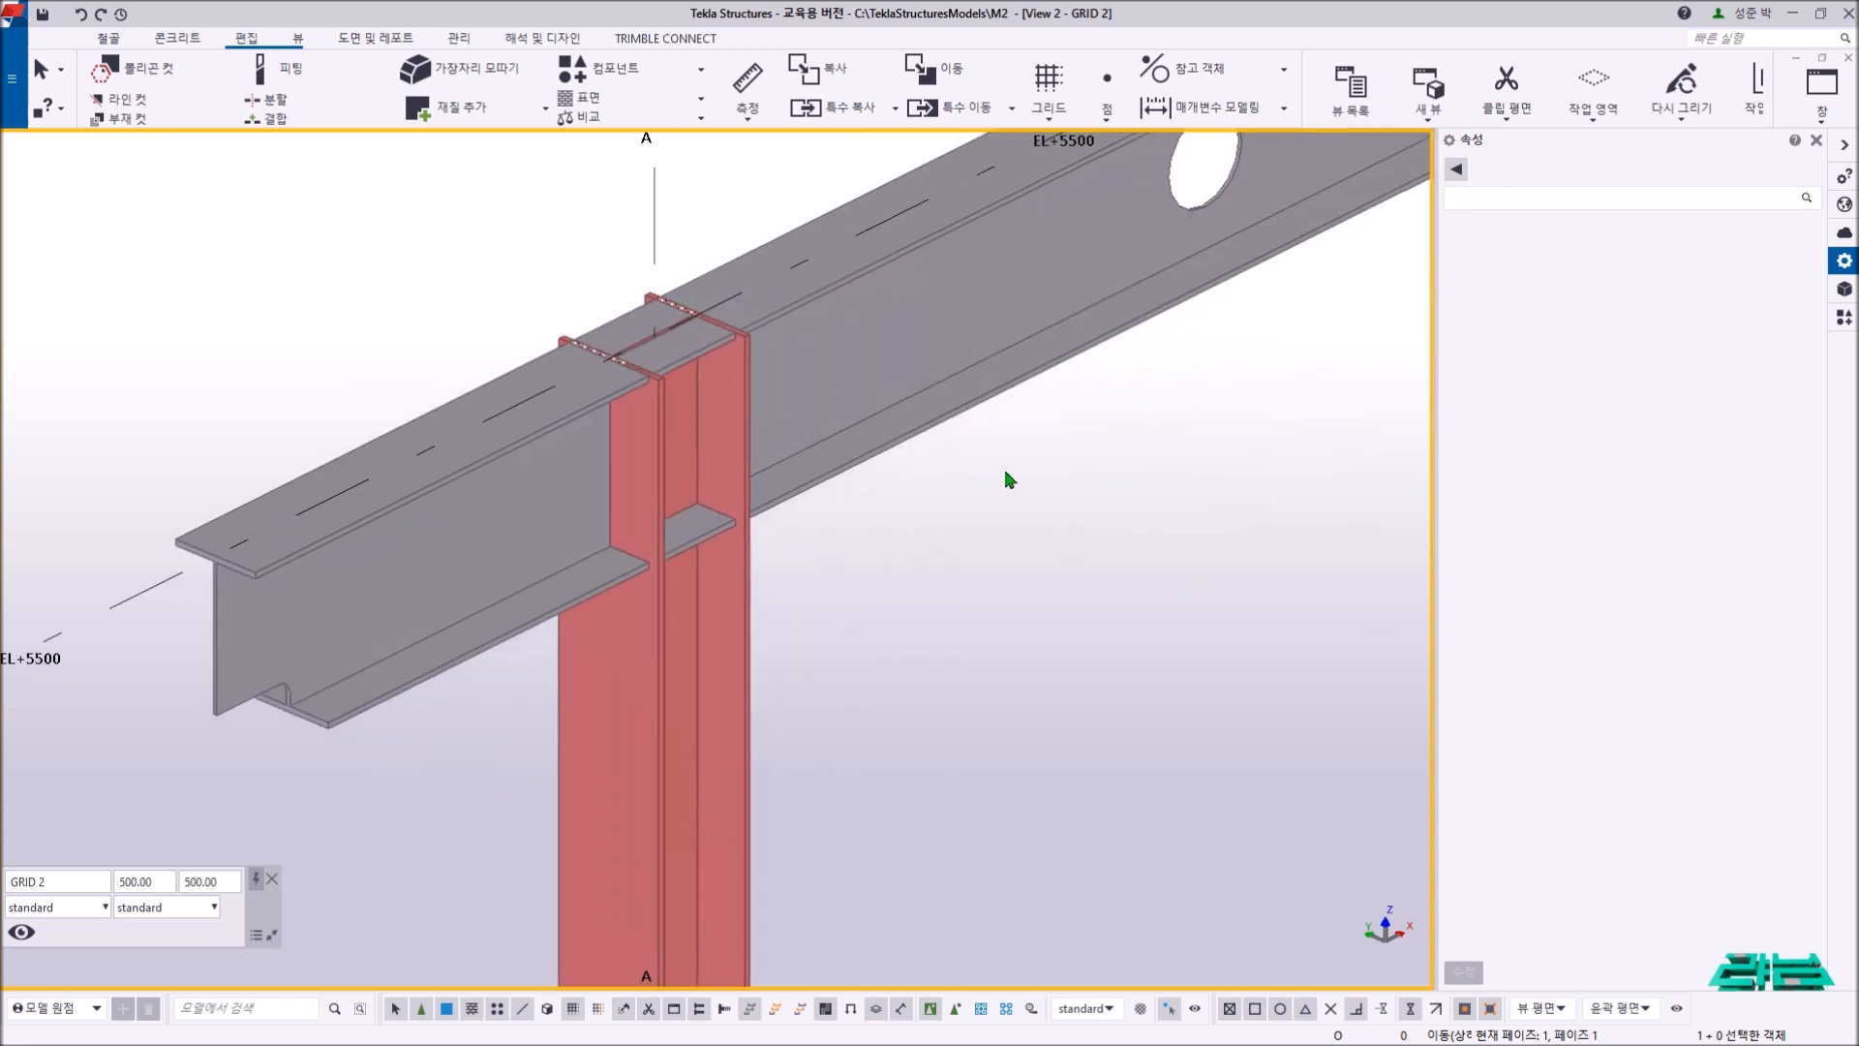
{"action": "right_click", "coordinate": [1052, 445]}
{"action": "left_click", "coordinate": [1138, 555]}
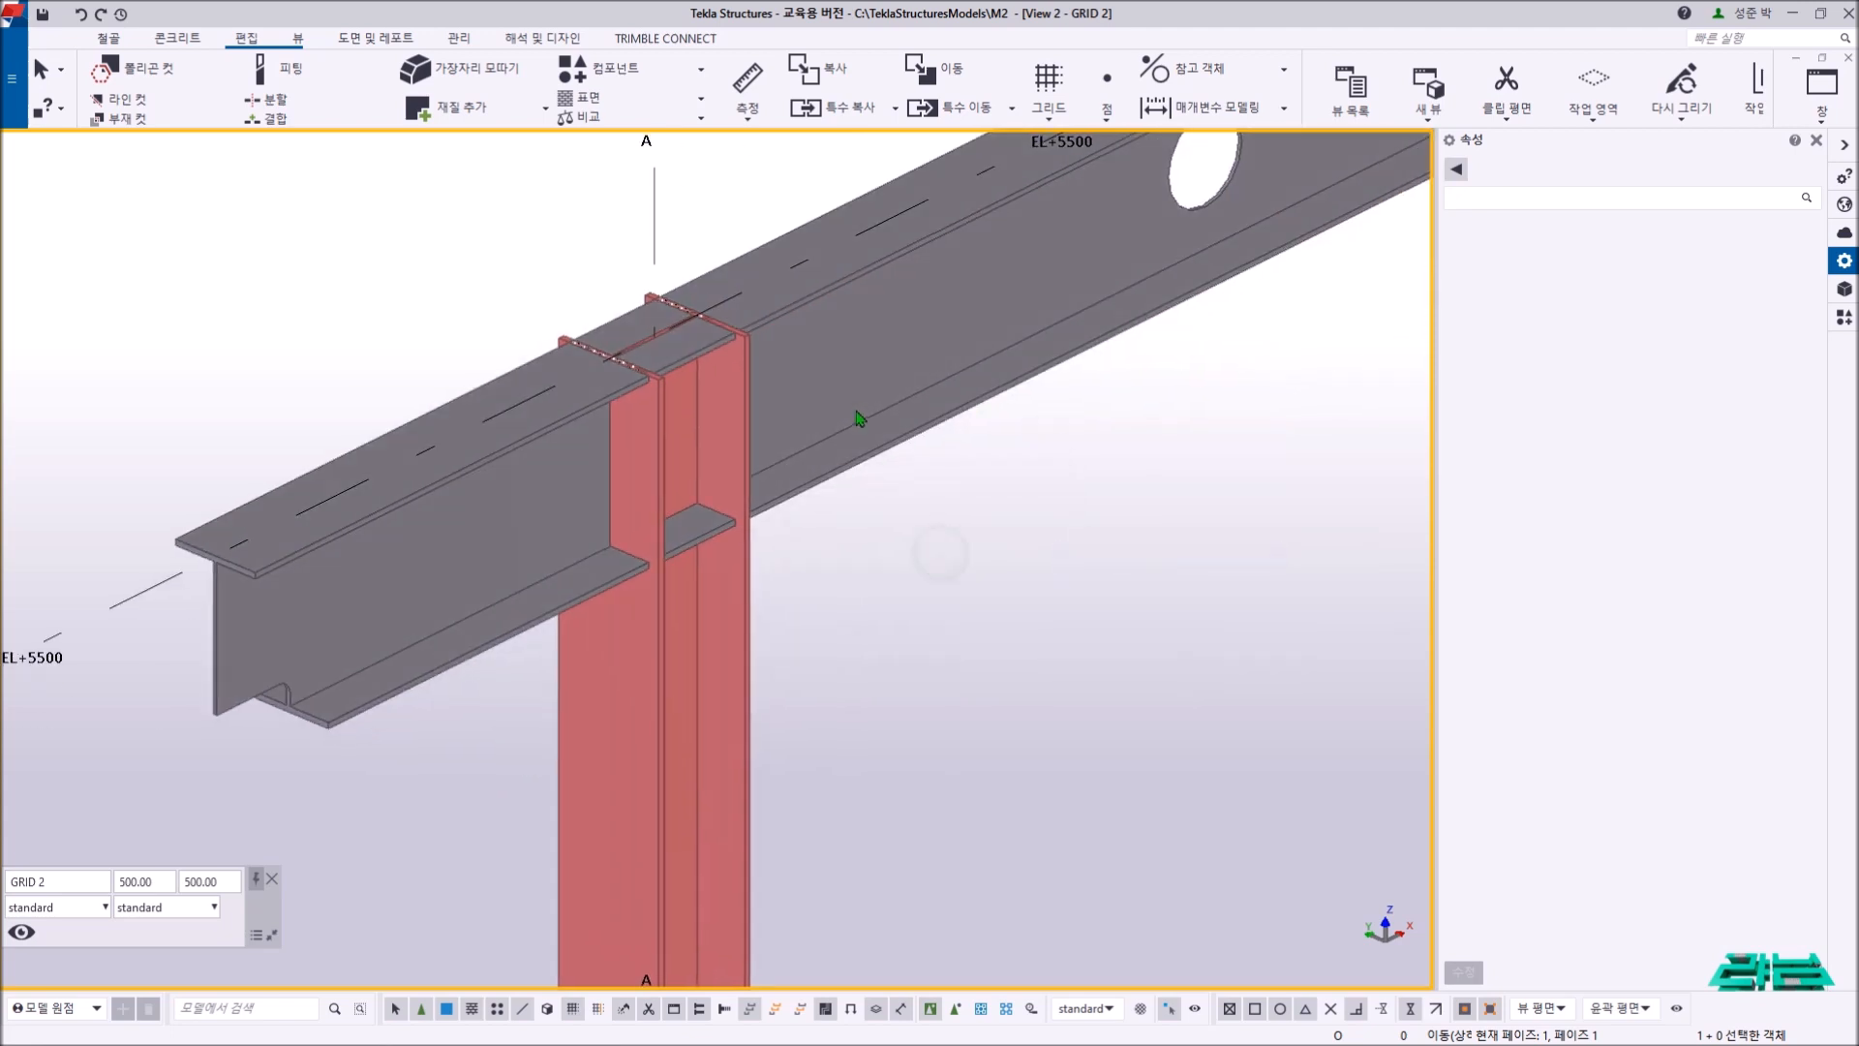
{"action": "left_click", "coordinate": [821, 444]}
{"action": "left_click", "coordinate": [907, 527]}
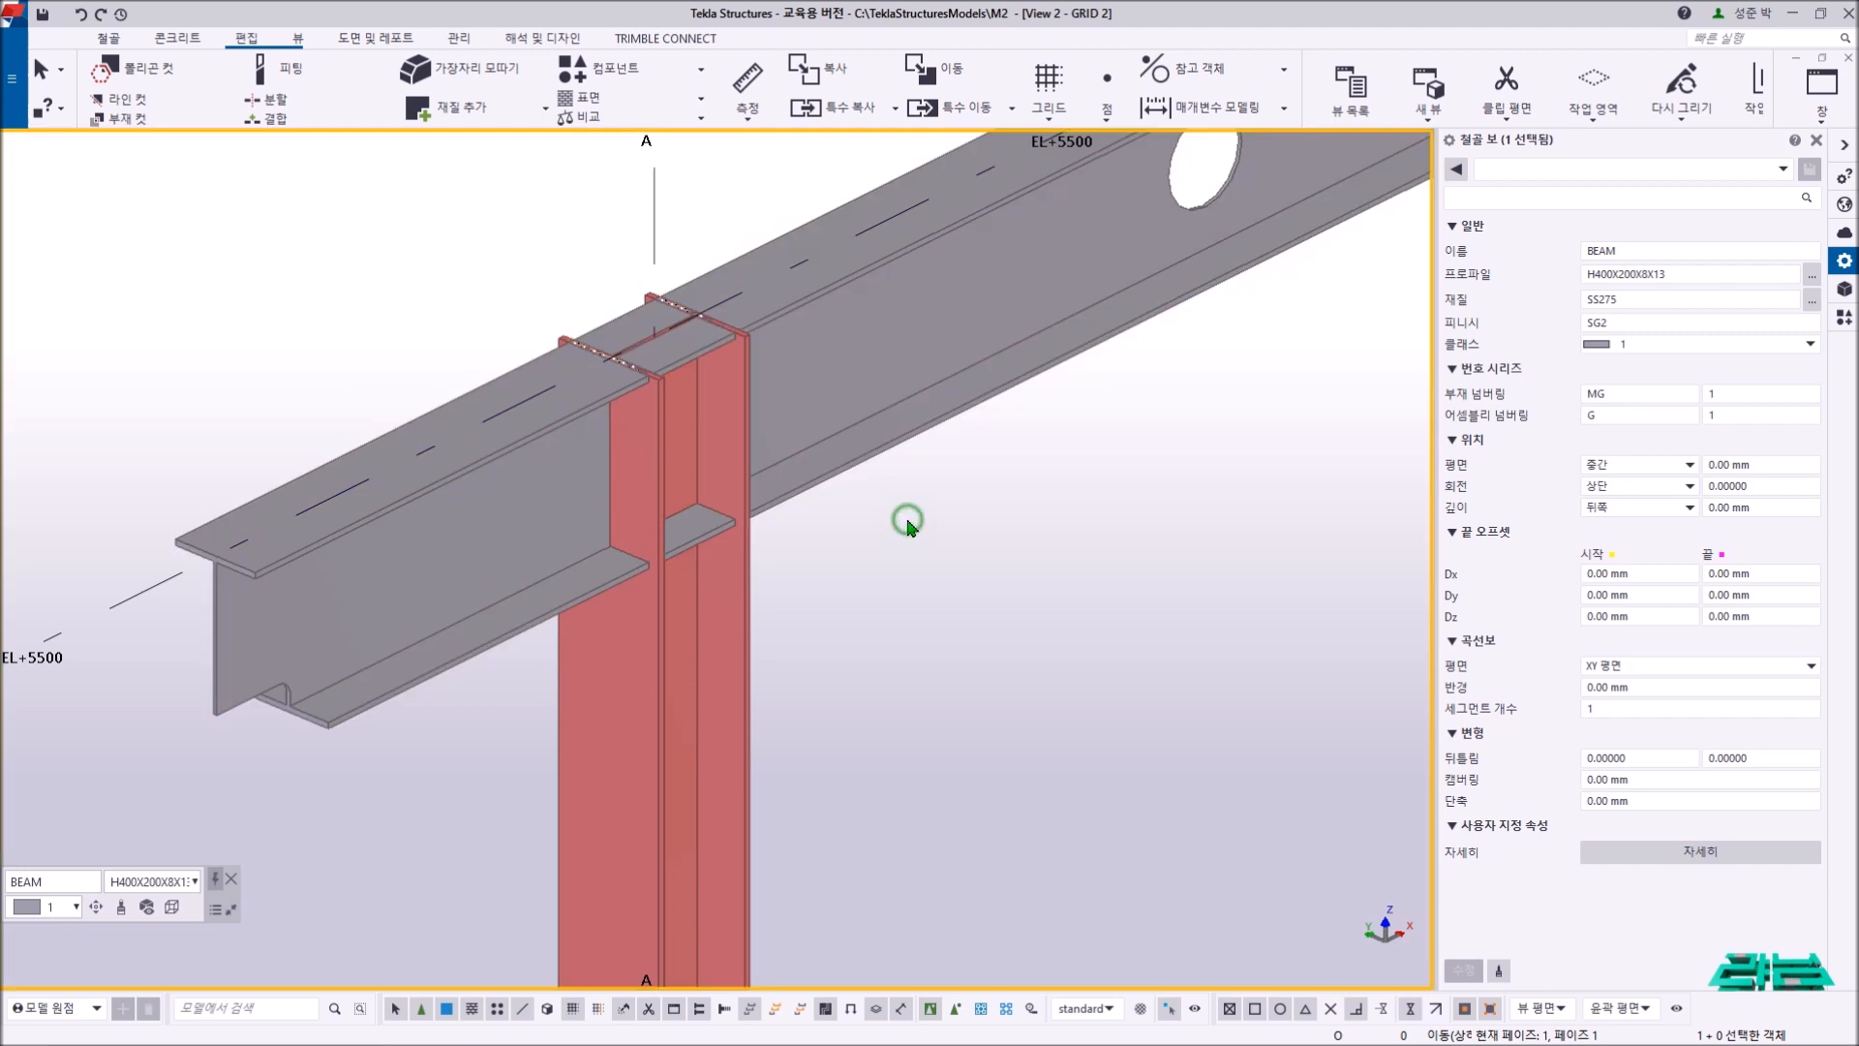
- Switch to the 3D_VIEW and redraw it so the hidden beam on grid line 2 is displayed again
{"action": "key", "text": "ctrl+Tab"}
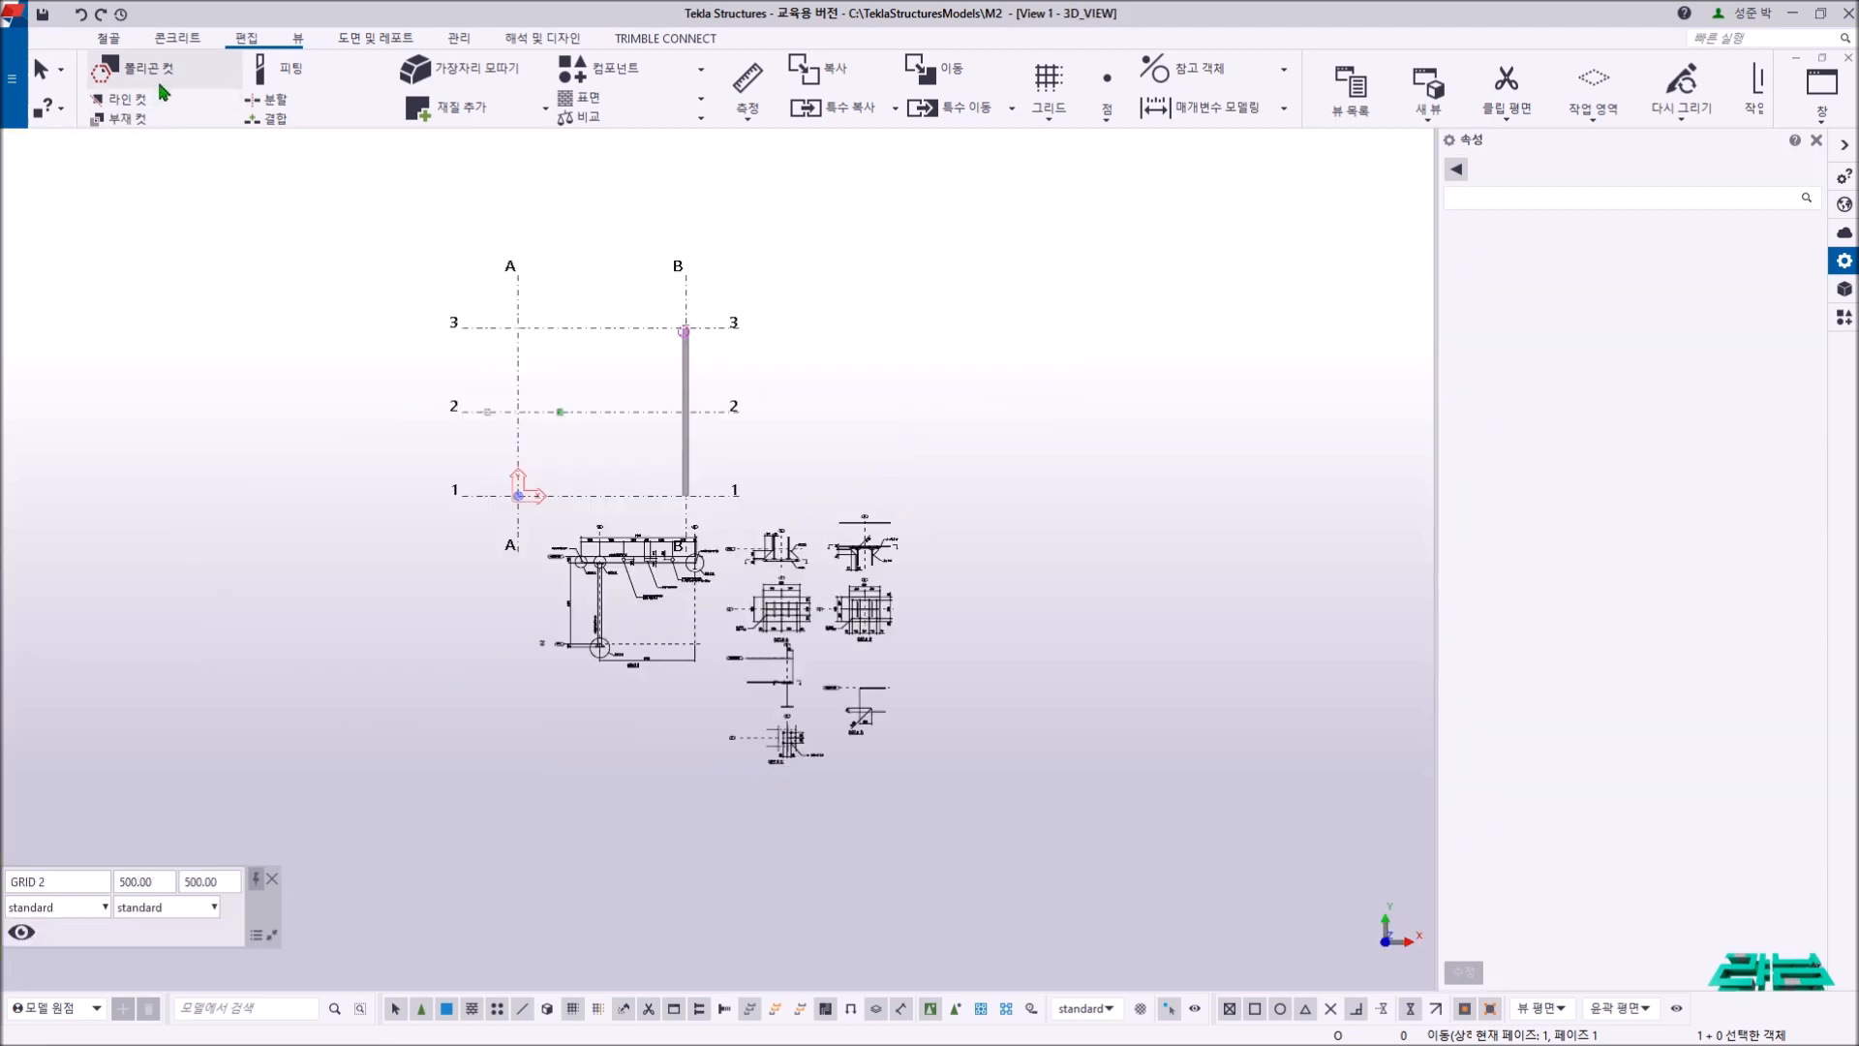
{"action": "middle_click_drag", "start_coordinate": [621, 455], "coordinate": [707, 504]}
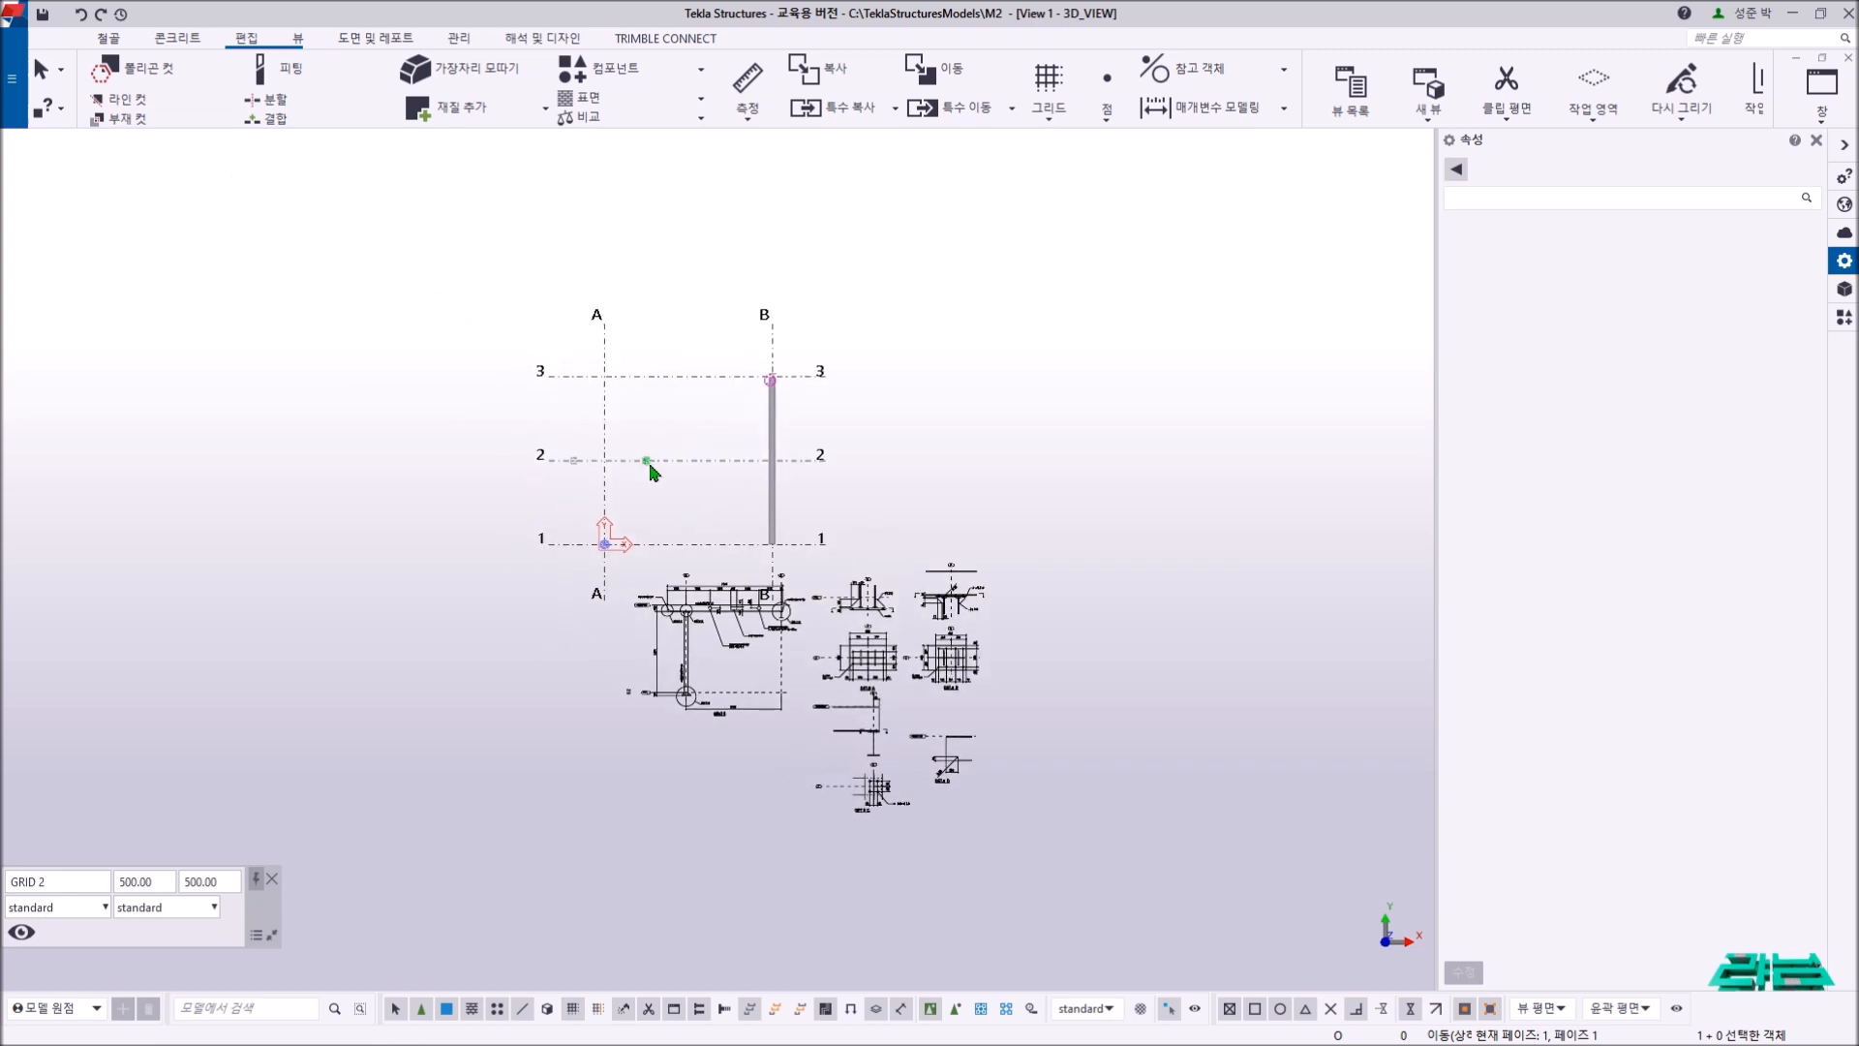
{"action": "scroll", "coordinate": [656, 466], "scroll_direction": "up", "scroll_amount": 5}
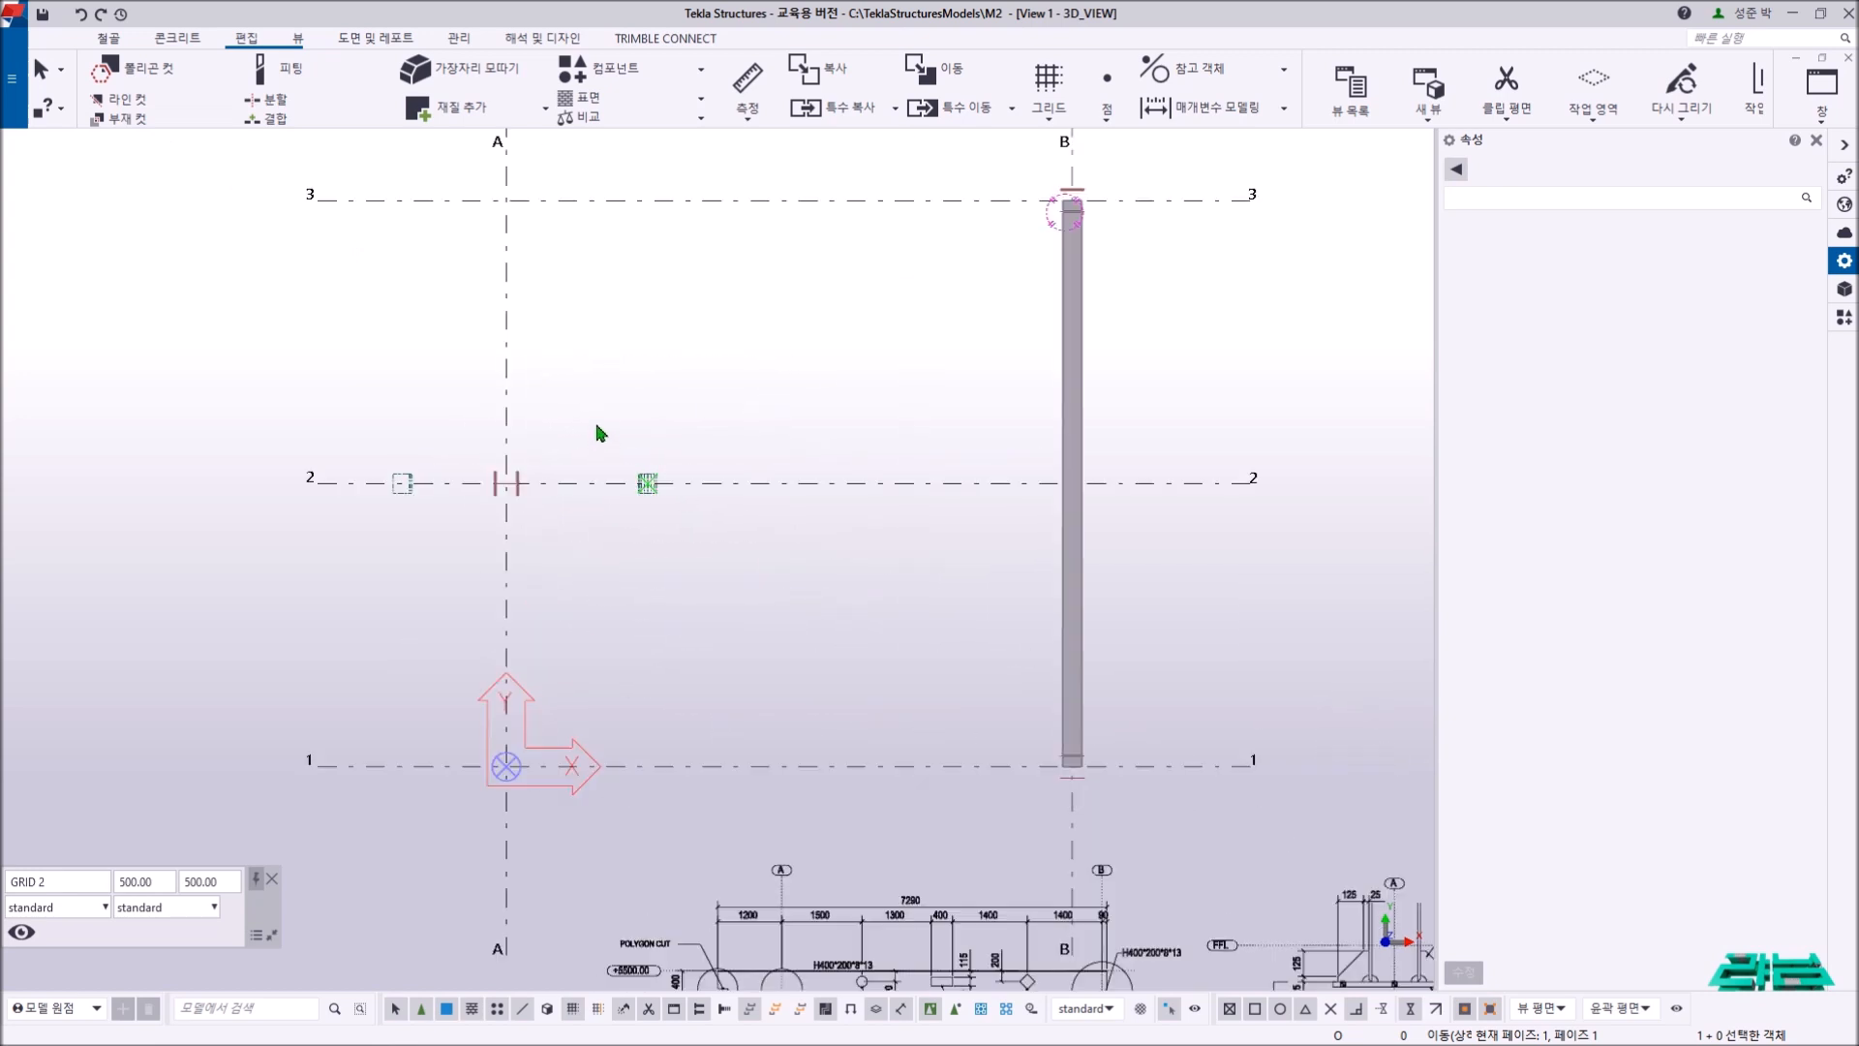
{"action": "right_click", "coordinate": [752, 287]}
{"action": "left_click", "coordinate": [851, 403]}
{"action": "middle_click_drag", "start_coordinate": [726, 361], "coordinate": [640, 363]}
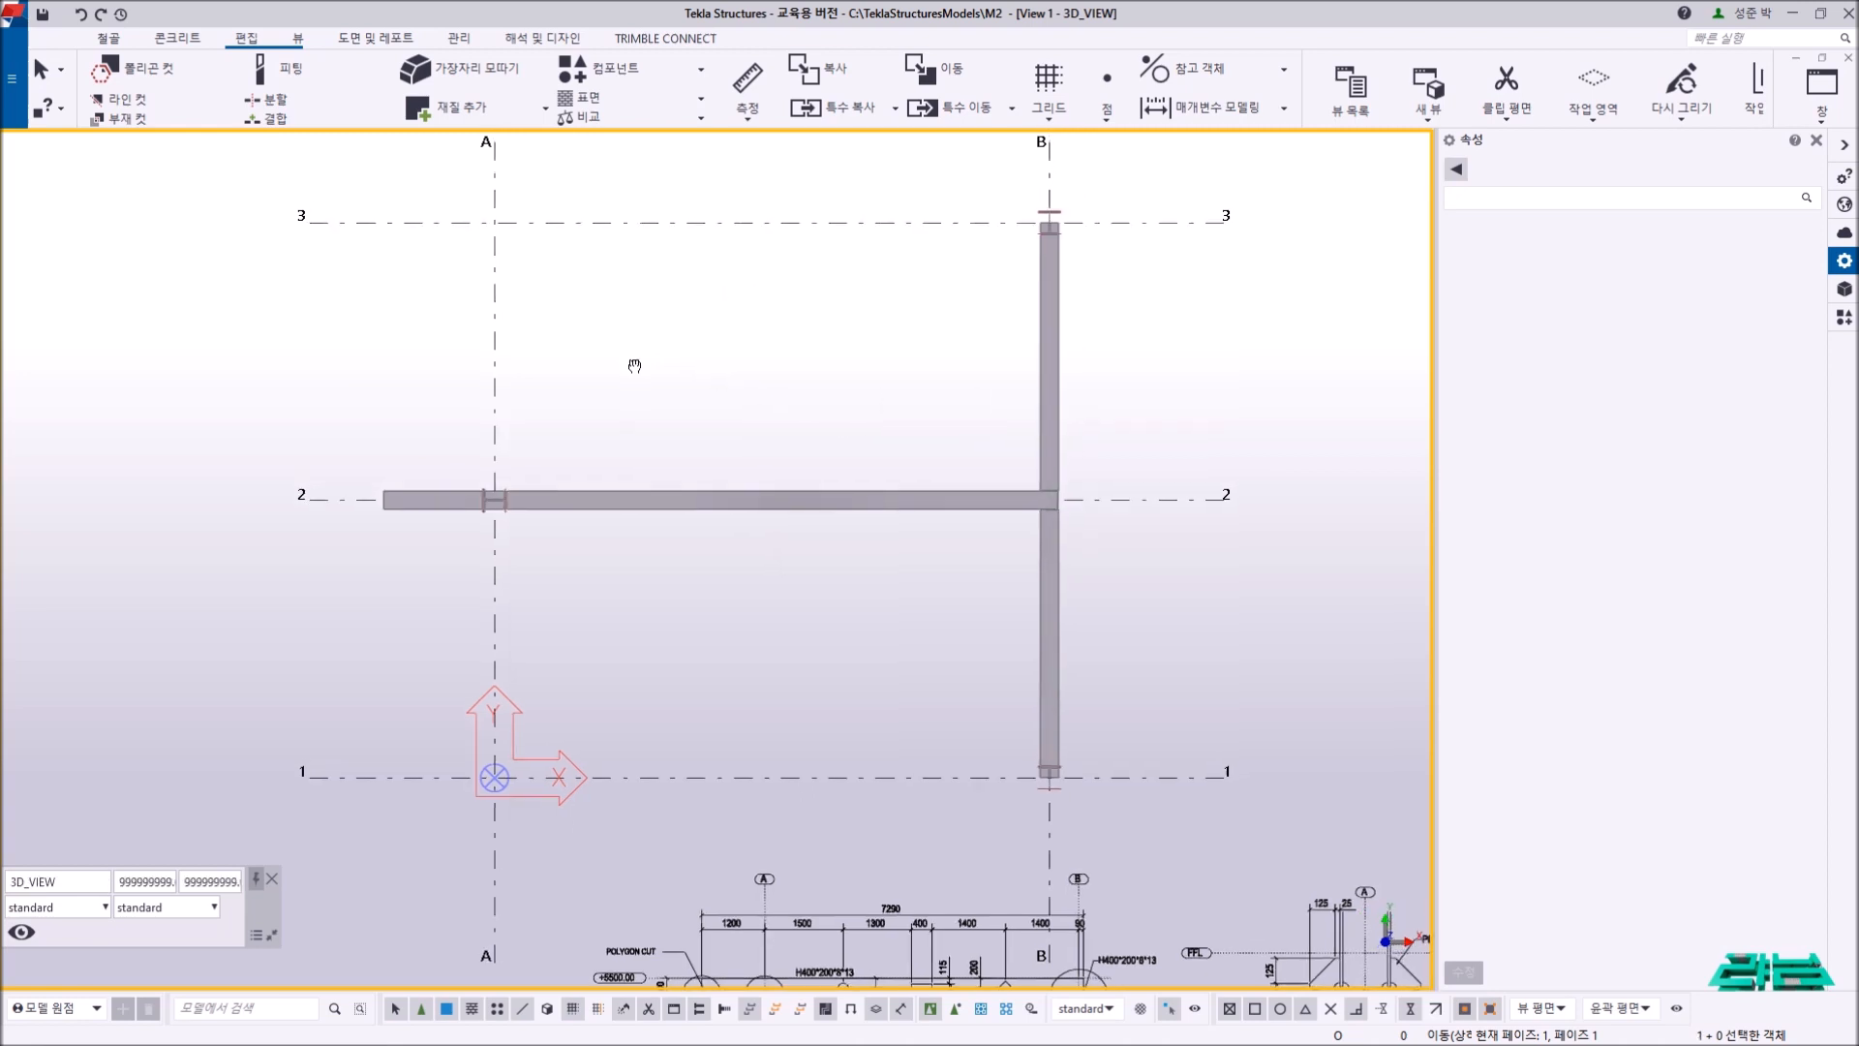
- Model a steel beam about 4374 mm long along grid line 3 and a diagonal one about 1803 mm long from intersection A-3
{"action": "left_click", "coordinate": [109, 38]}
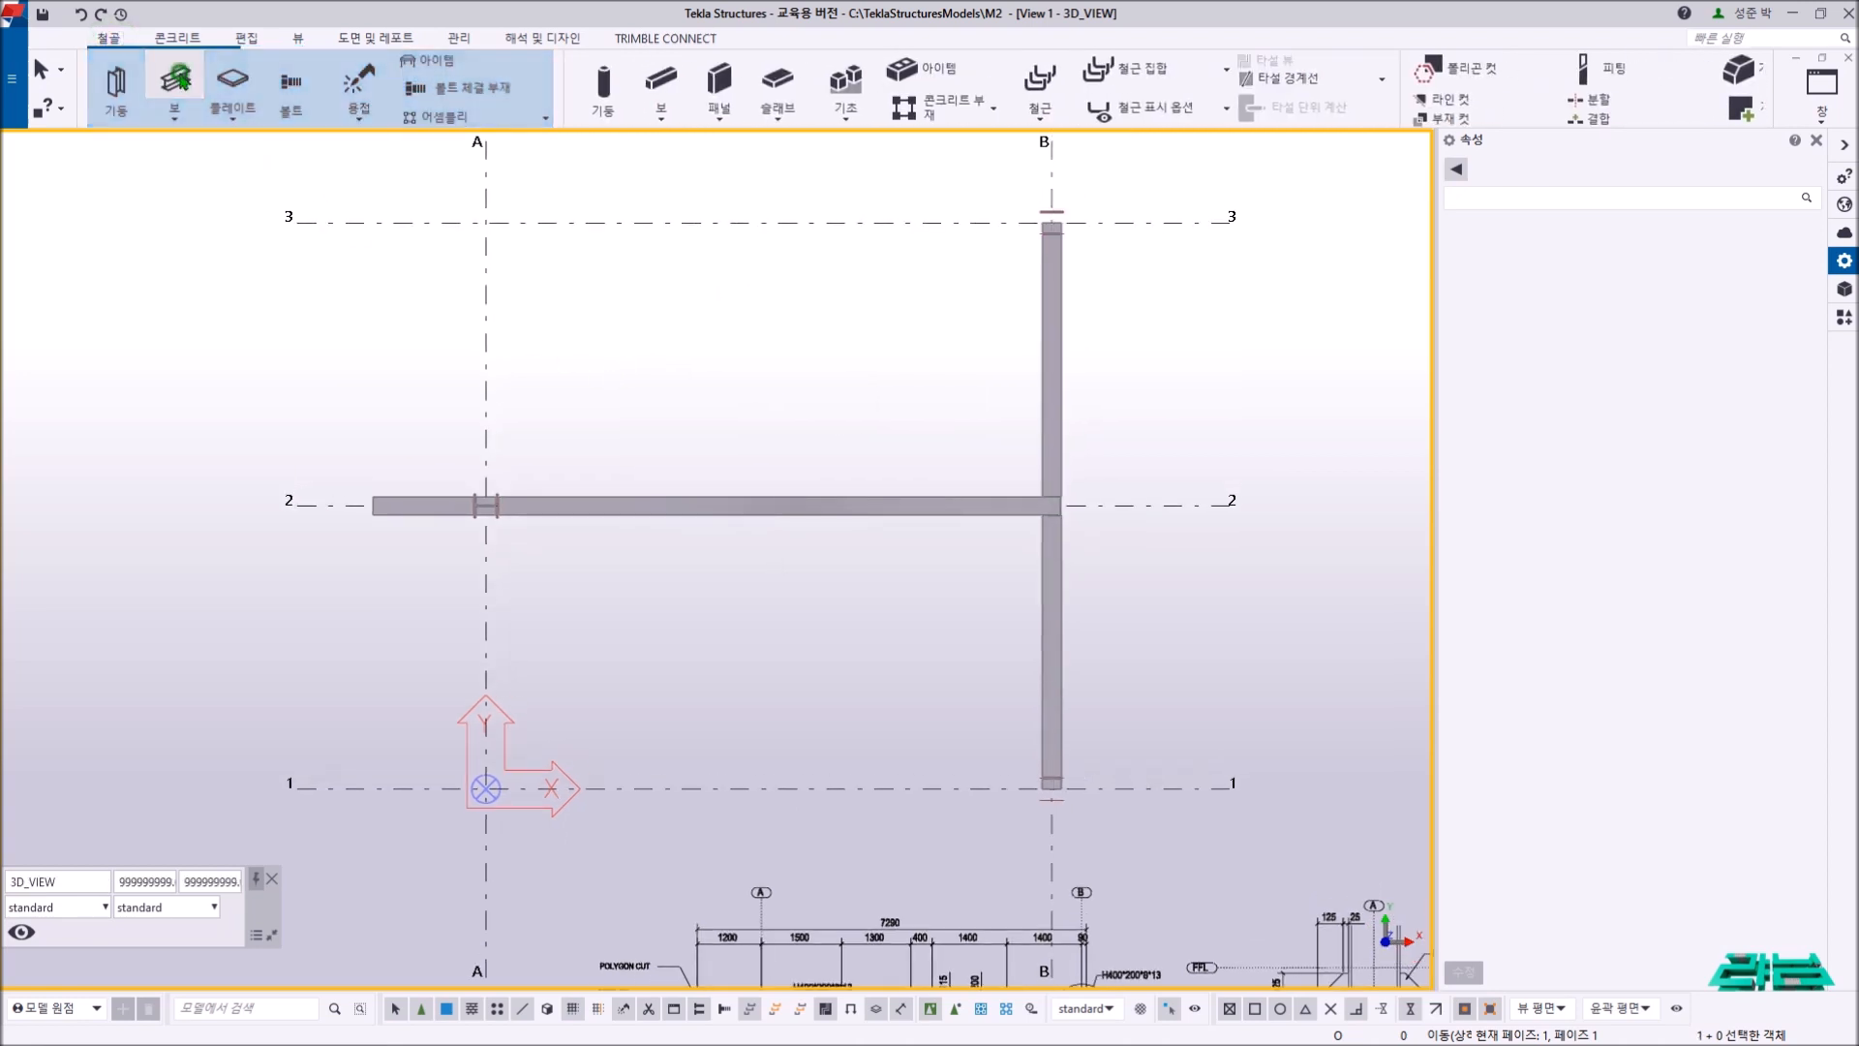
{"action": "left_click", "coordinate": [177, 78]}
{"action": "left_click", "coordinate": [356, 221]}
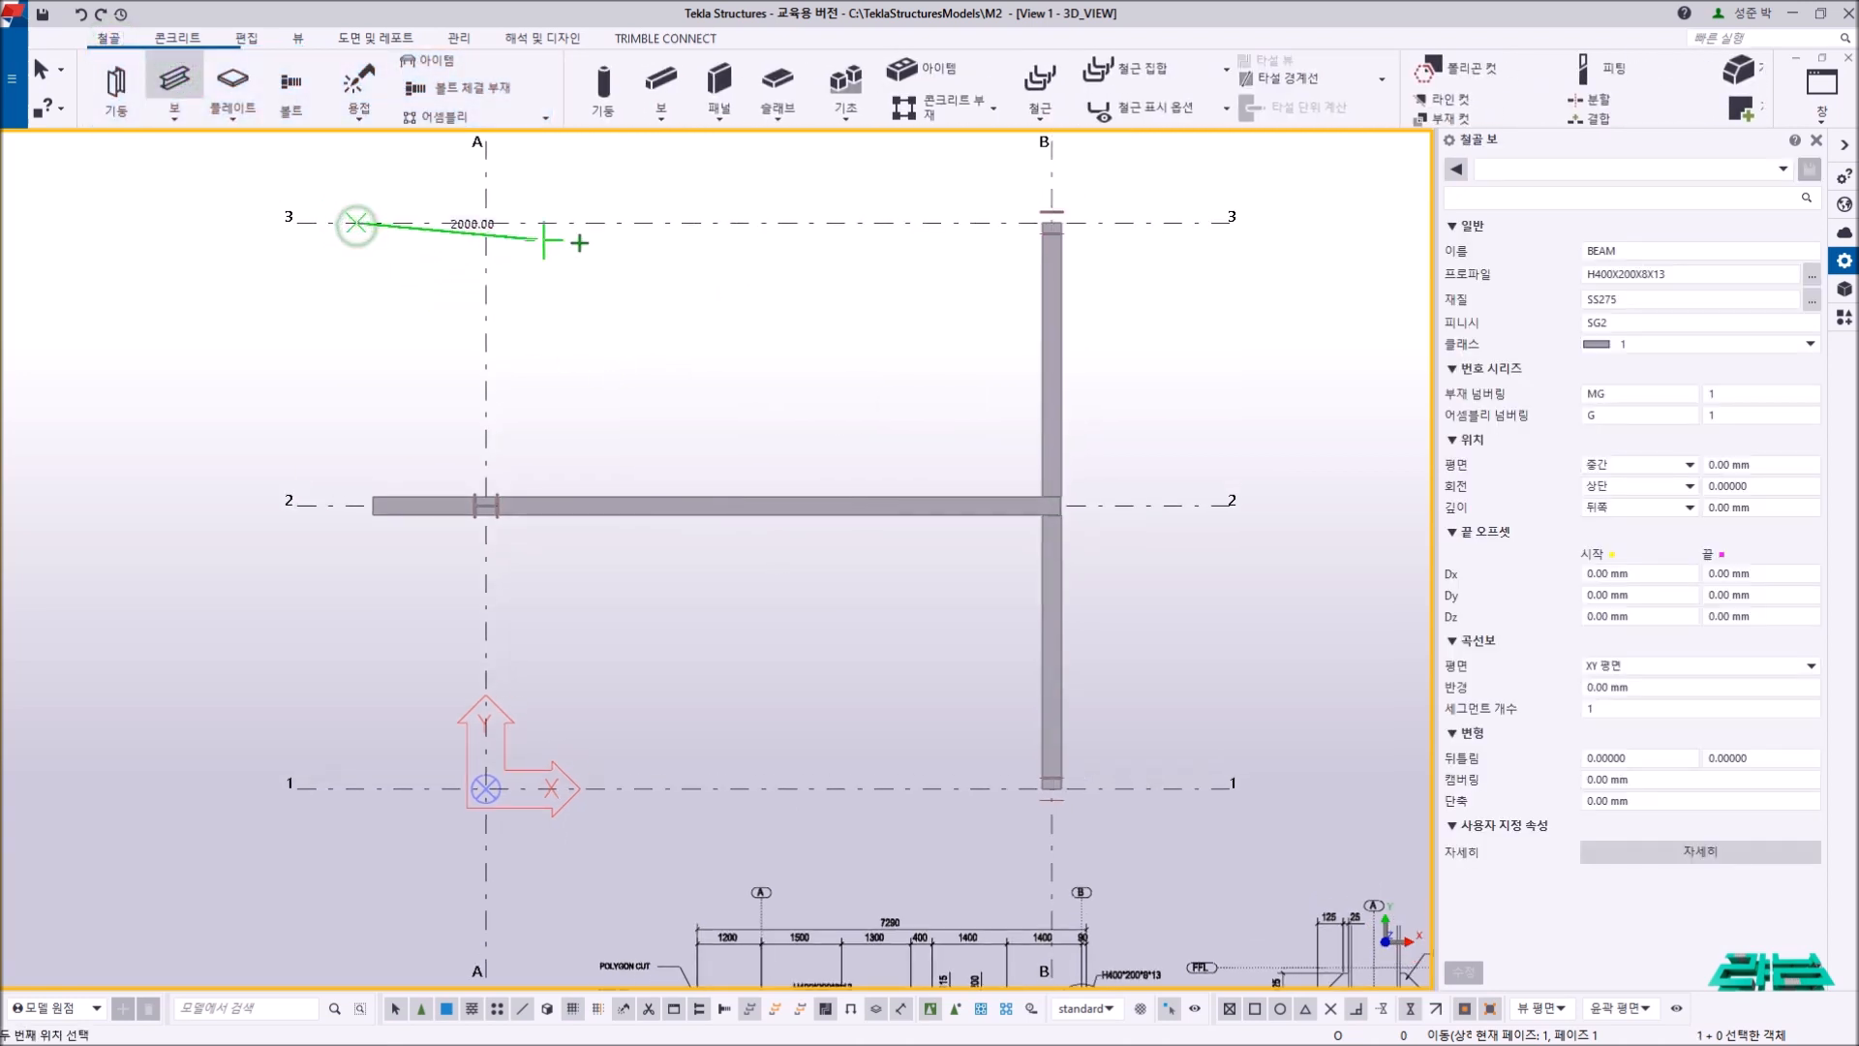
{"action": "left_click", "coordinate": [768, 224]}
{"action": "left_click", "coordinate": [487, 224]}
{"action": "left_click", "coordinate": [587, 366]}
{"action": "right_click", "coordinate": [668, 285]}
{"action": "left_click", "coordinate": [682, 299]}
{"action": "middle_click_drag", "start_coordinate": [683, 300], "coordinate": [542, 348], "text": "ctrl"}
{"action": "scroll", "coordinate": [474, 375], "scroll_direction": "up", "scroll_amount": 4}
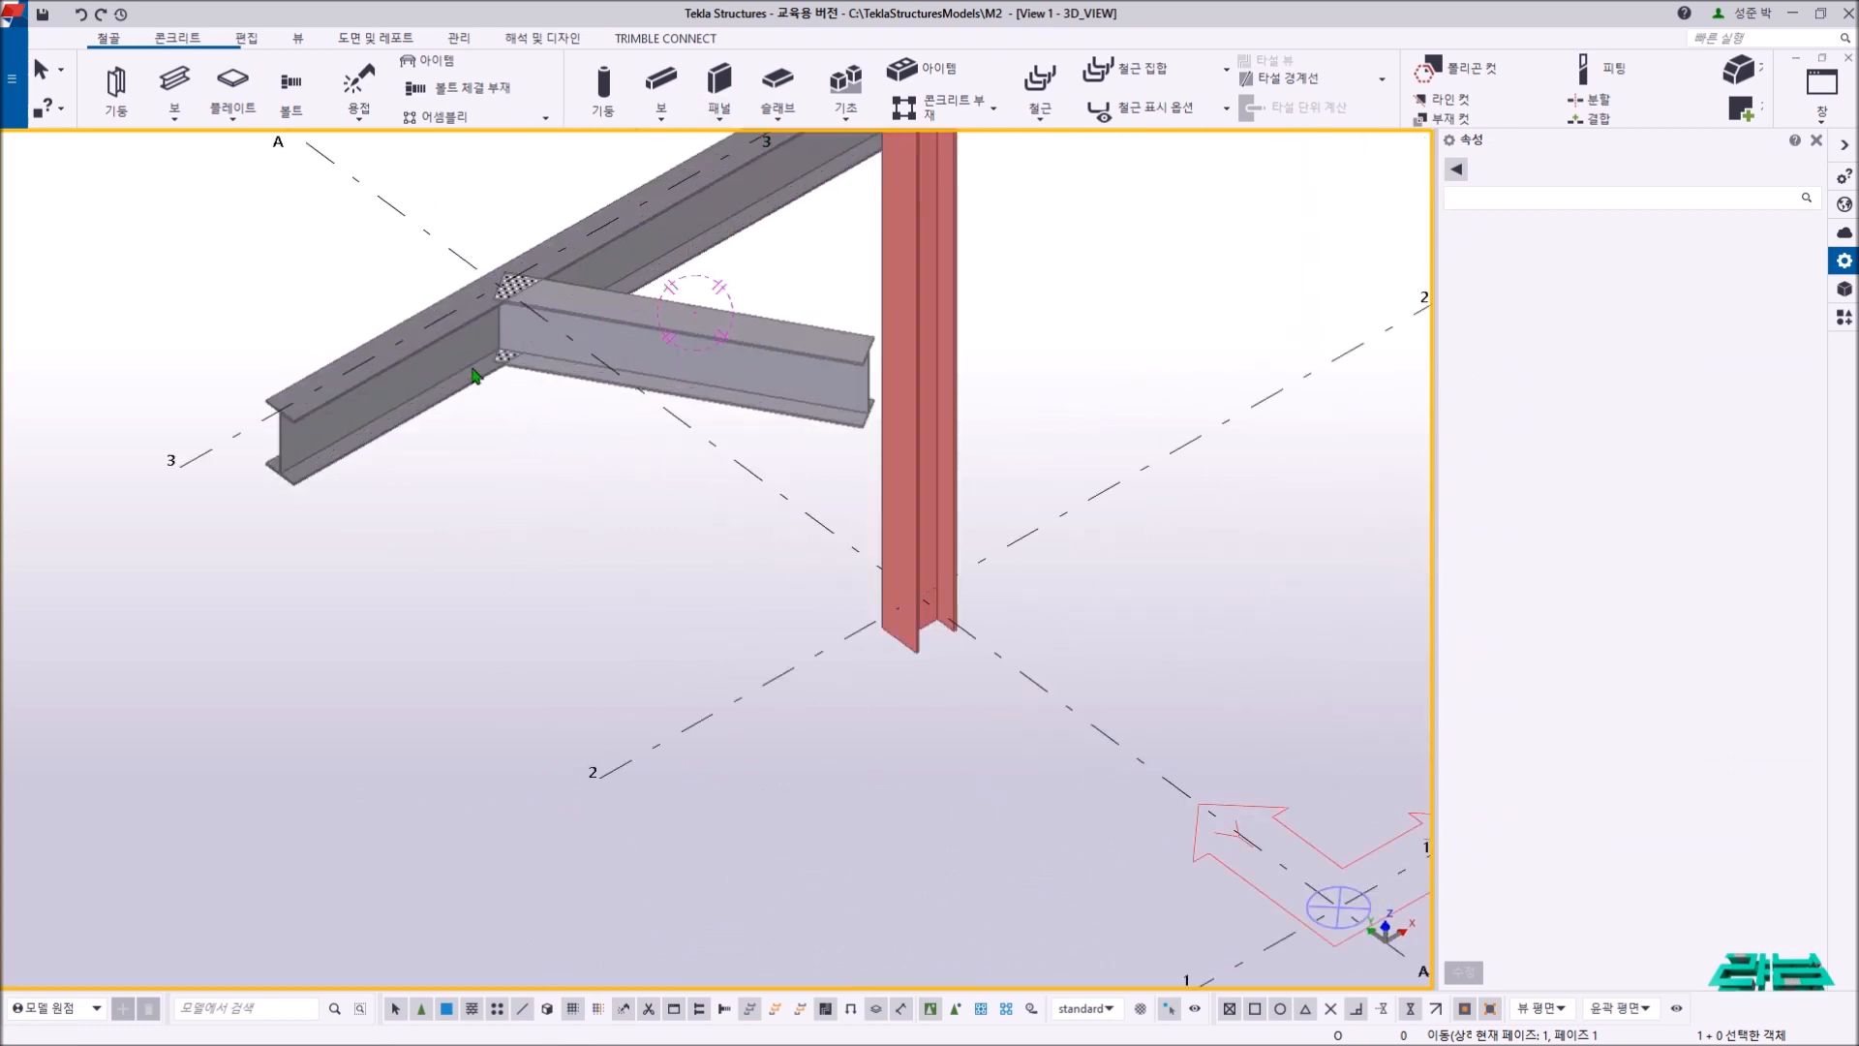
- Change the profile of the beam along grid line 3 to PD300X10
{"action": "left_click", "coordinate": [474, 375]}
{"action": "scroll", "coordinate": [475, 375], "scroll_direction": "up", "scroll_amount": 3}
{"action": "left_click", "coordinate": [1692, 274]}
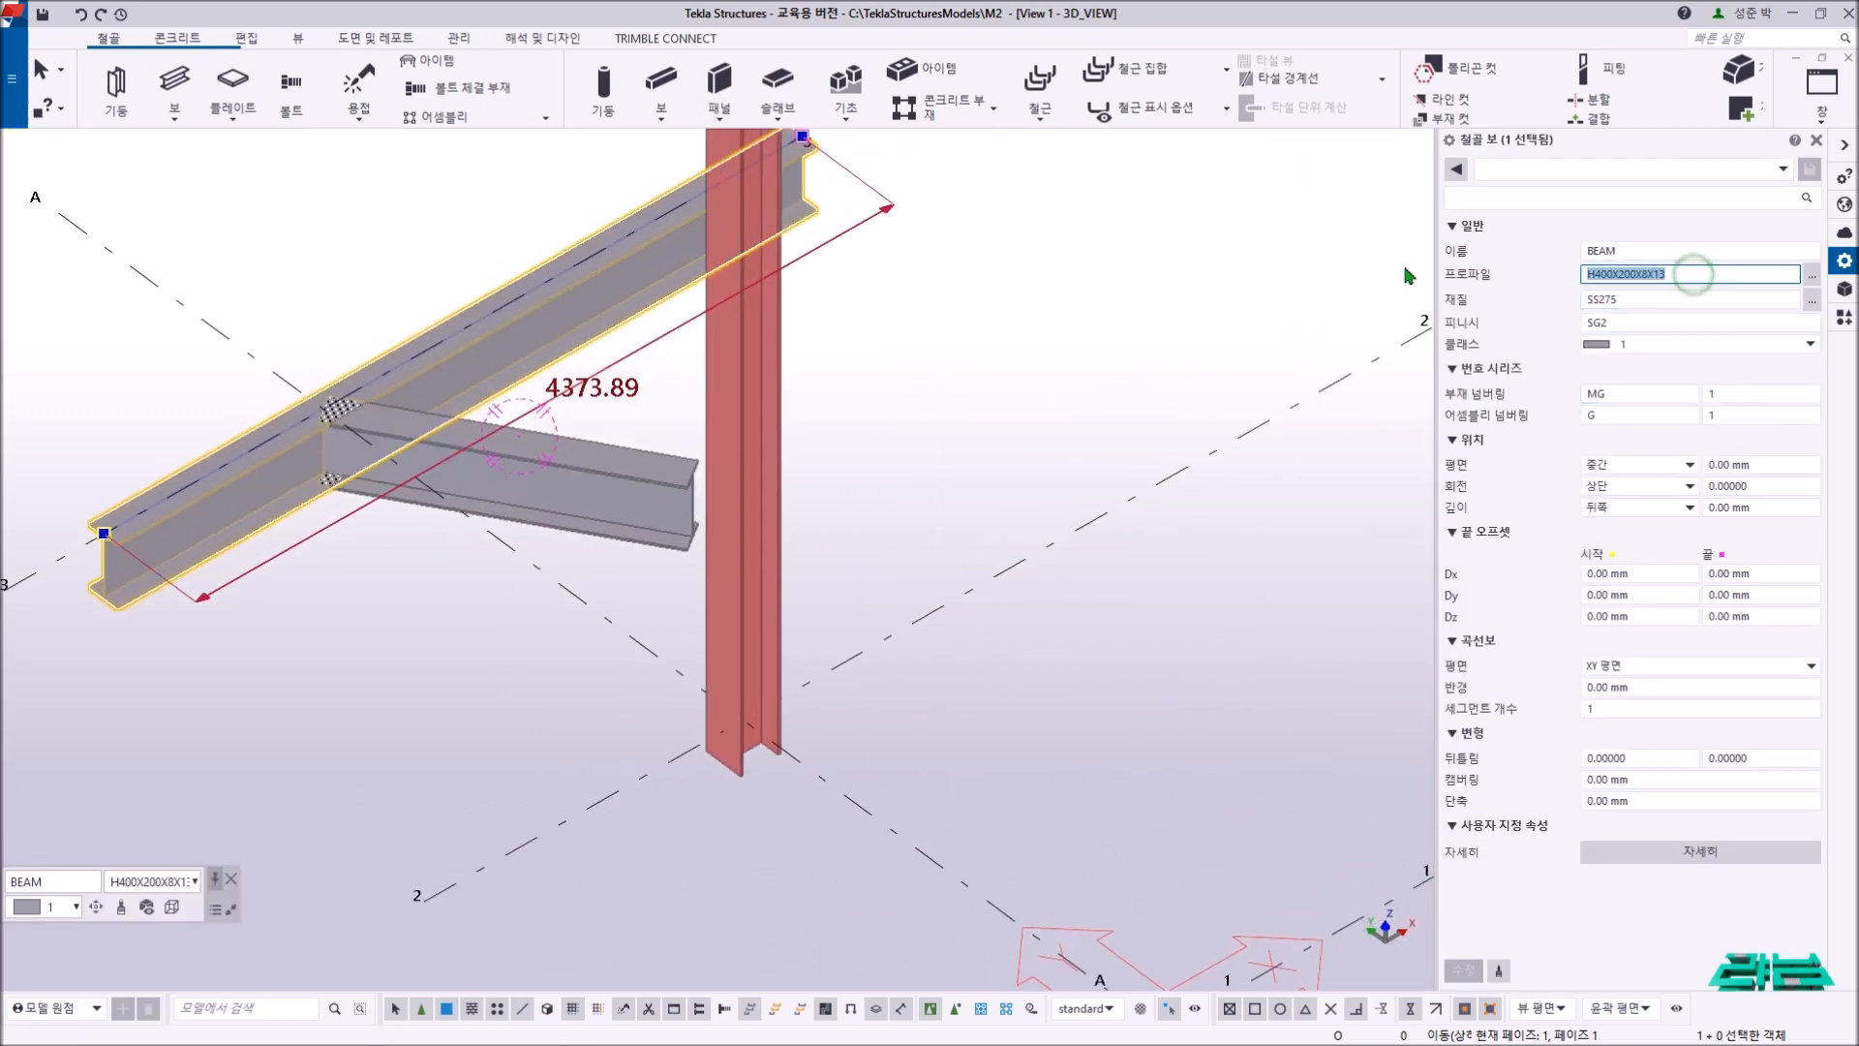
{"action": "type", "text": "PD3"}
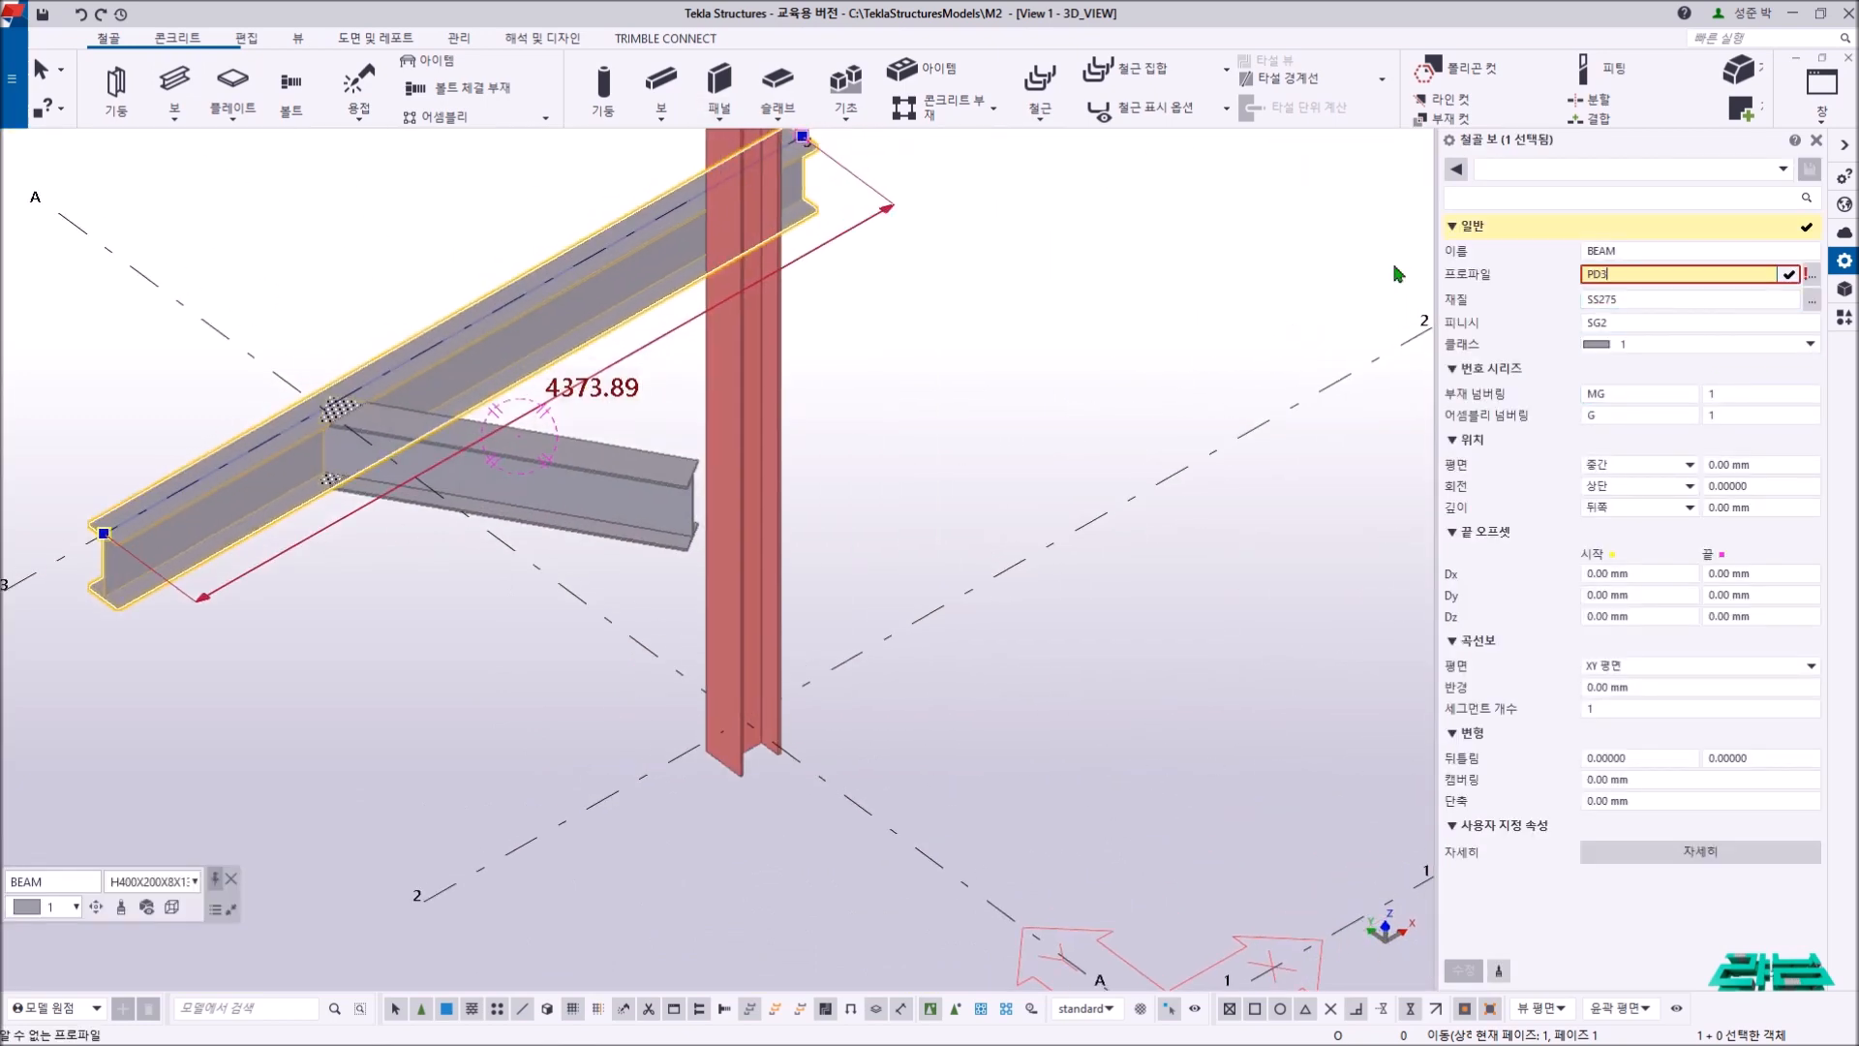
{"action": "type", "text": "00X10"}
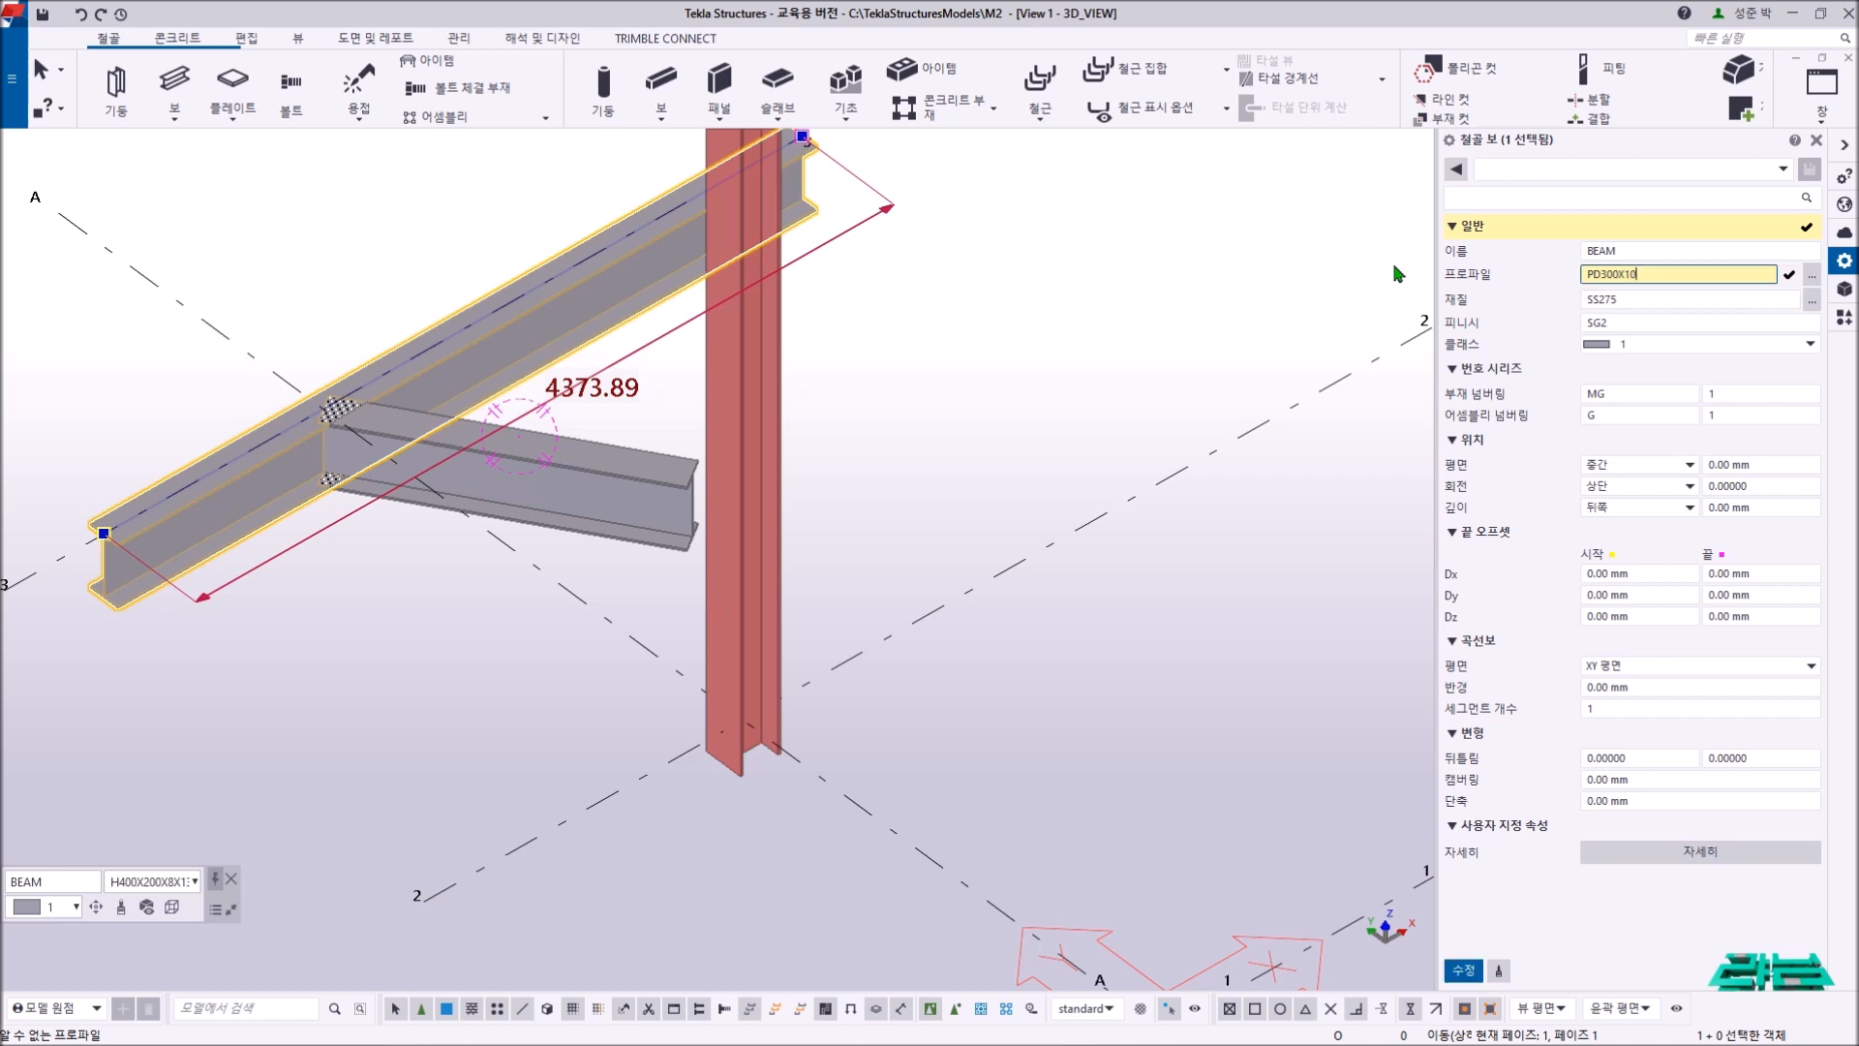
{"action": "left_click", "coordinate": [1630, 594]}
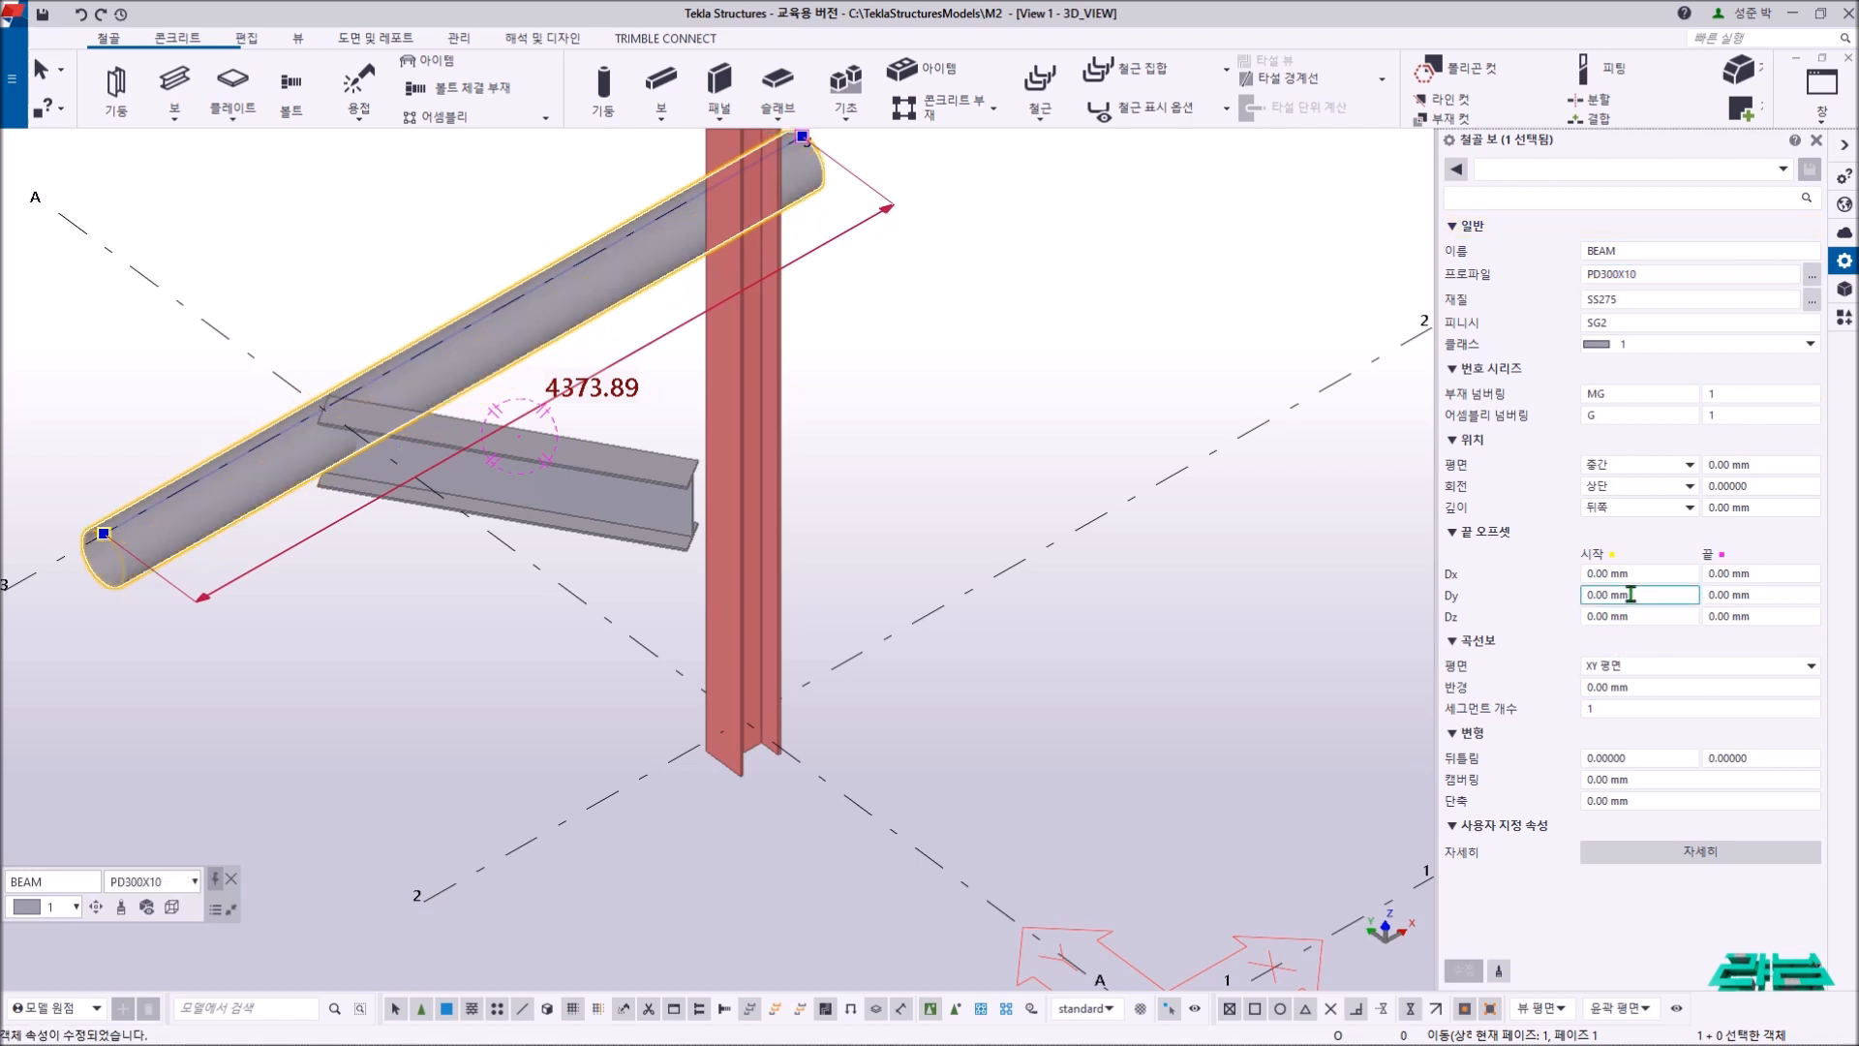
- Set the depth position of the pipe along grid line 3 to middle (중간)
{"action": "left_click", "coordinate": [1646, 507]}
{"action": "left_click", "coordinate": [1609, 557]}
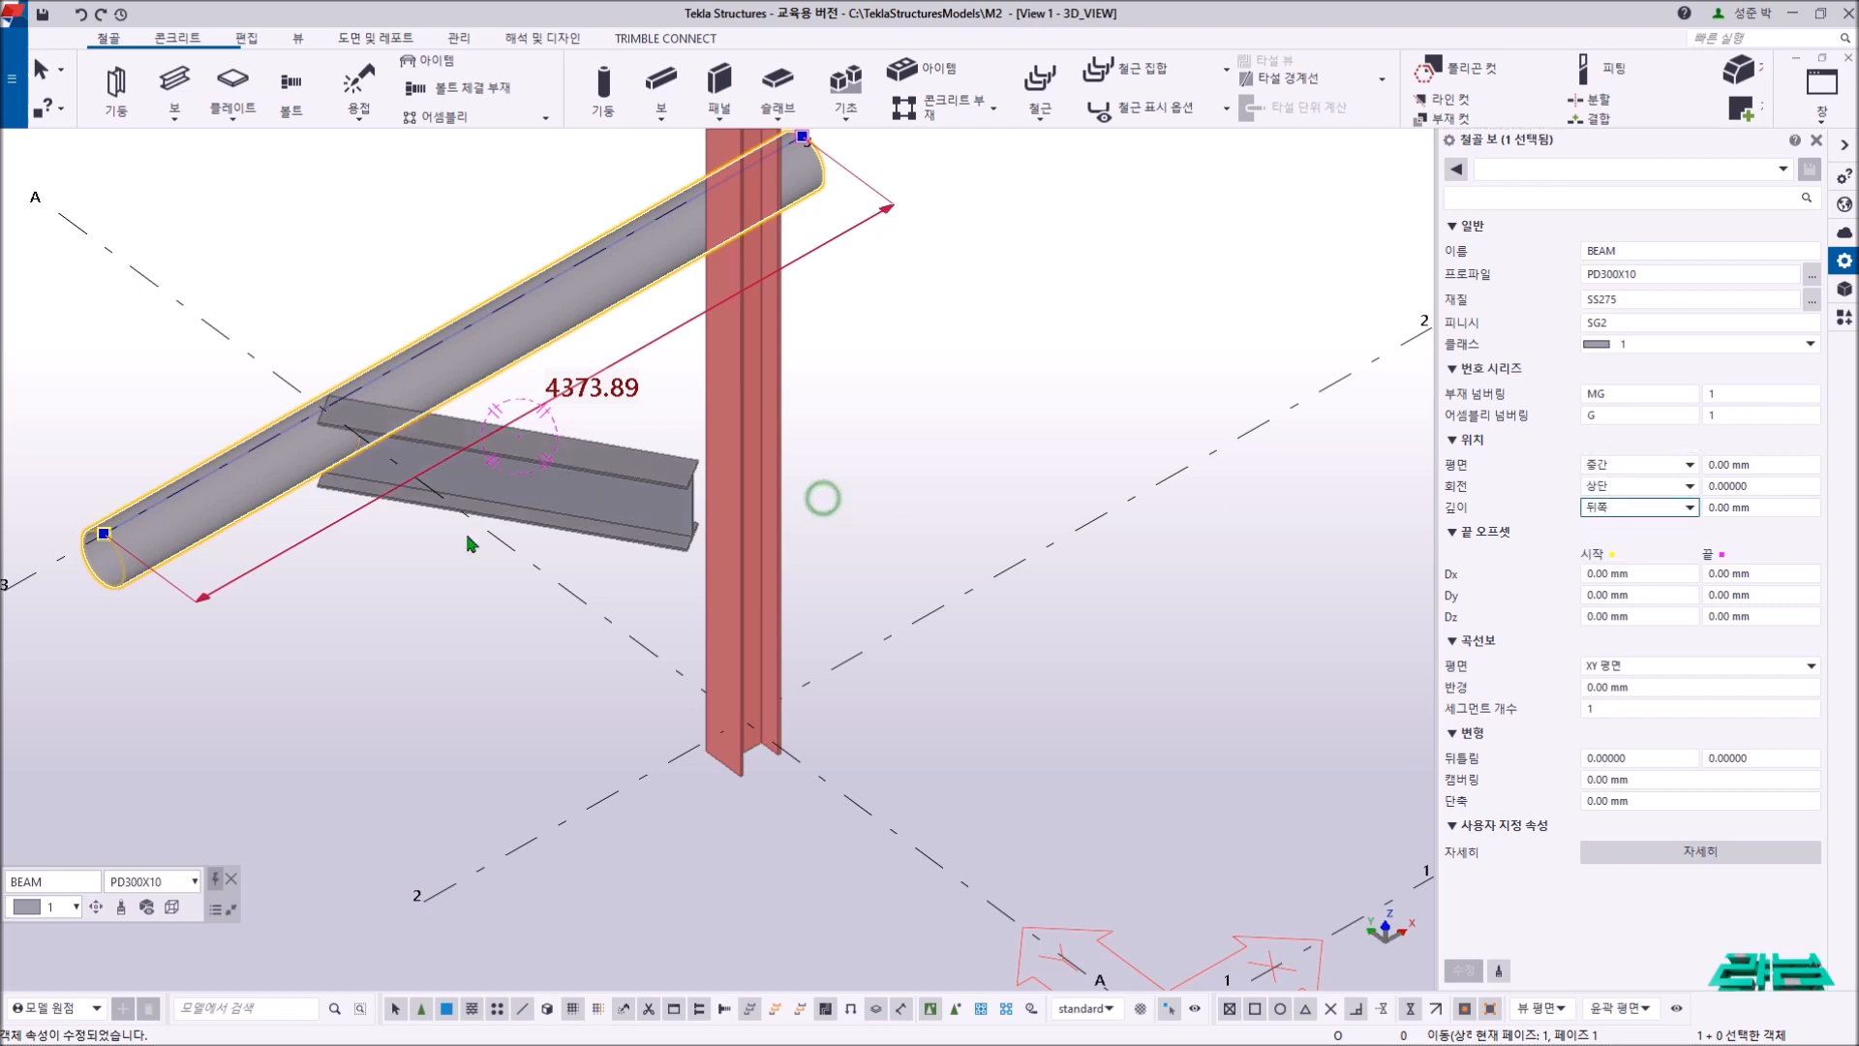
{"action": "left_click", "coordinate": [95, 910]}
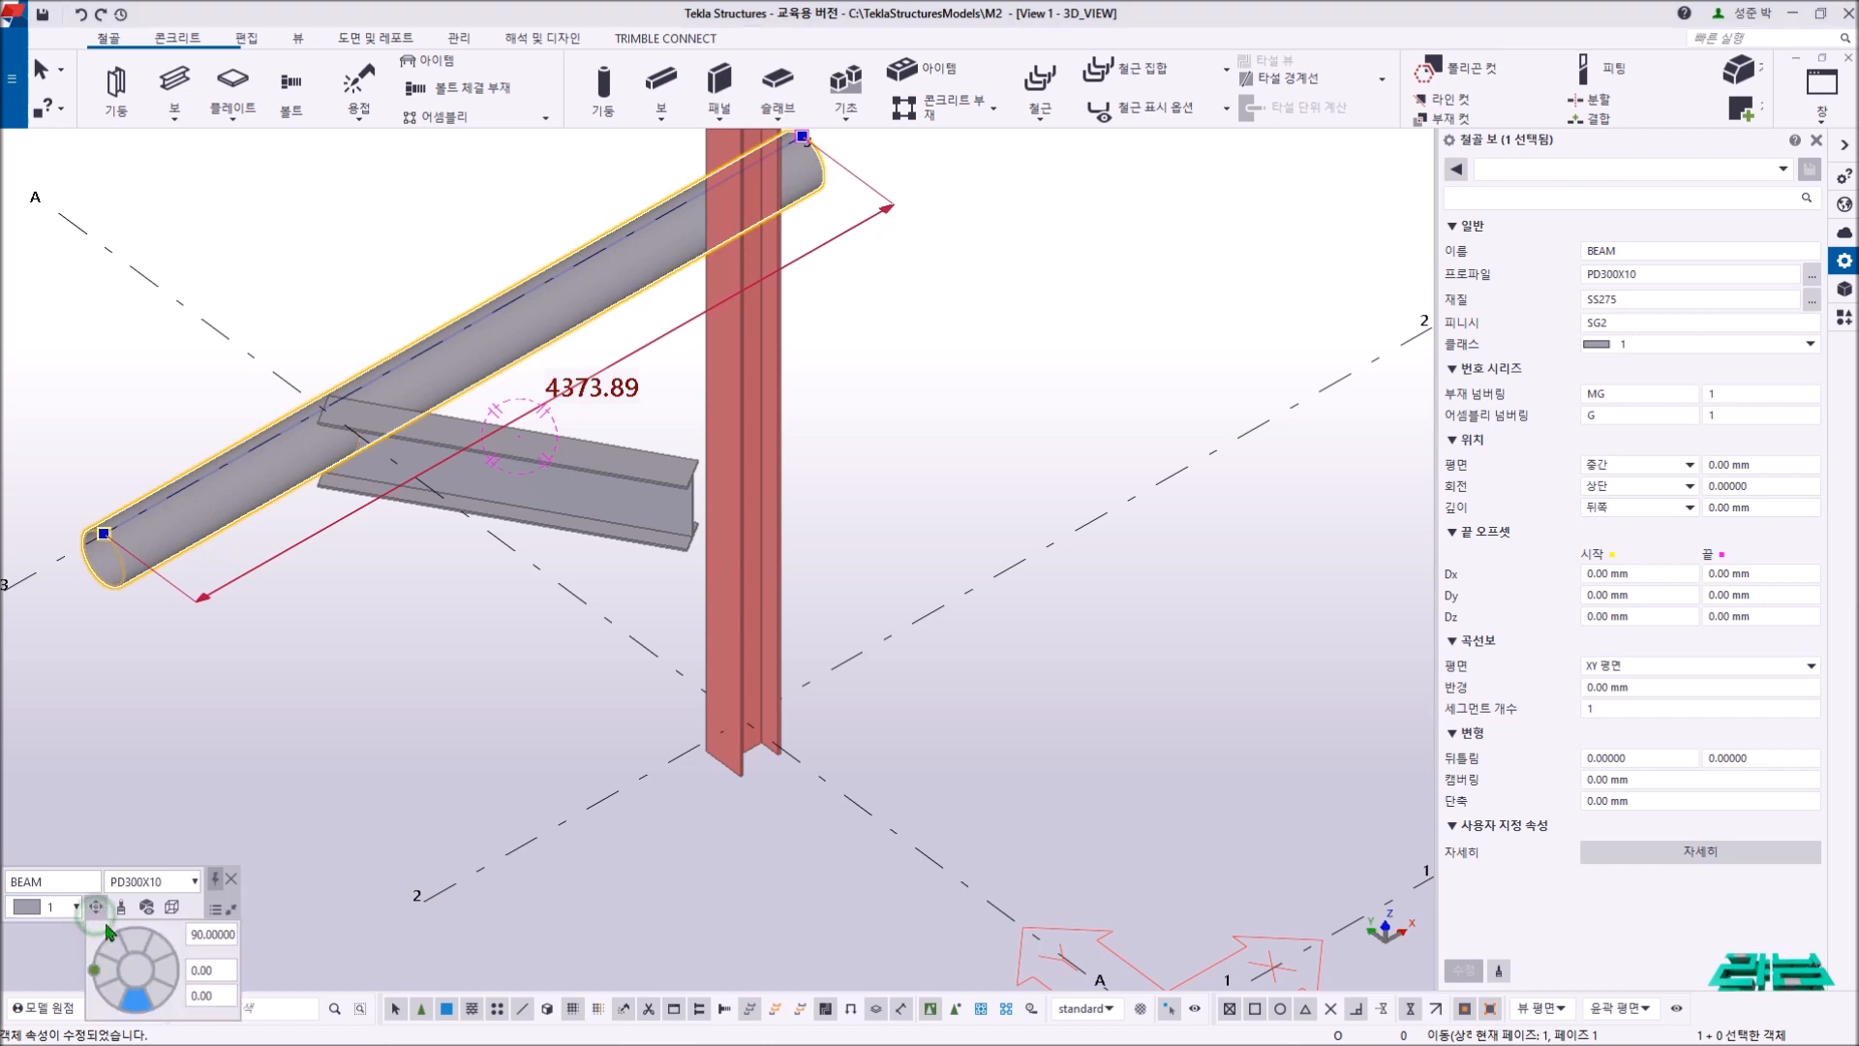
{"action": "left_click", "coordinate": [140, 968]}
{"action": "left_click", "coordinate": [295, 666]}
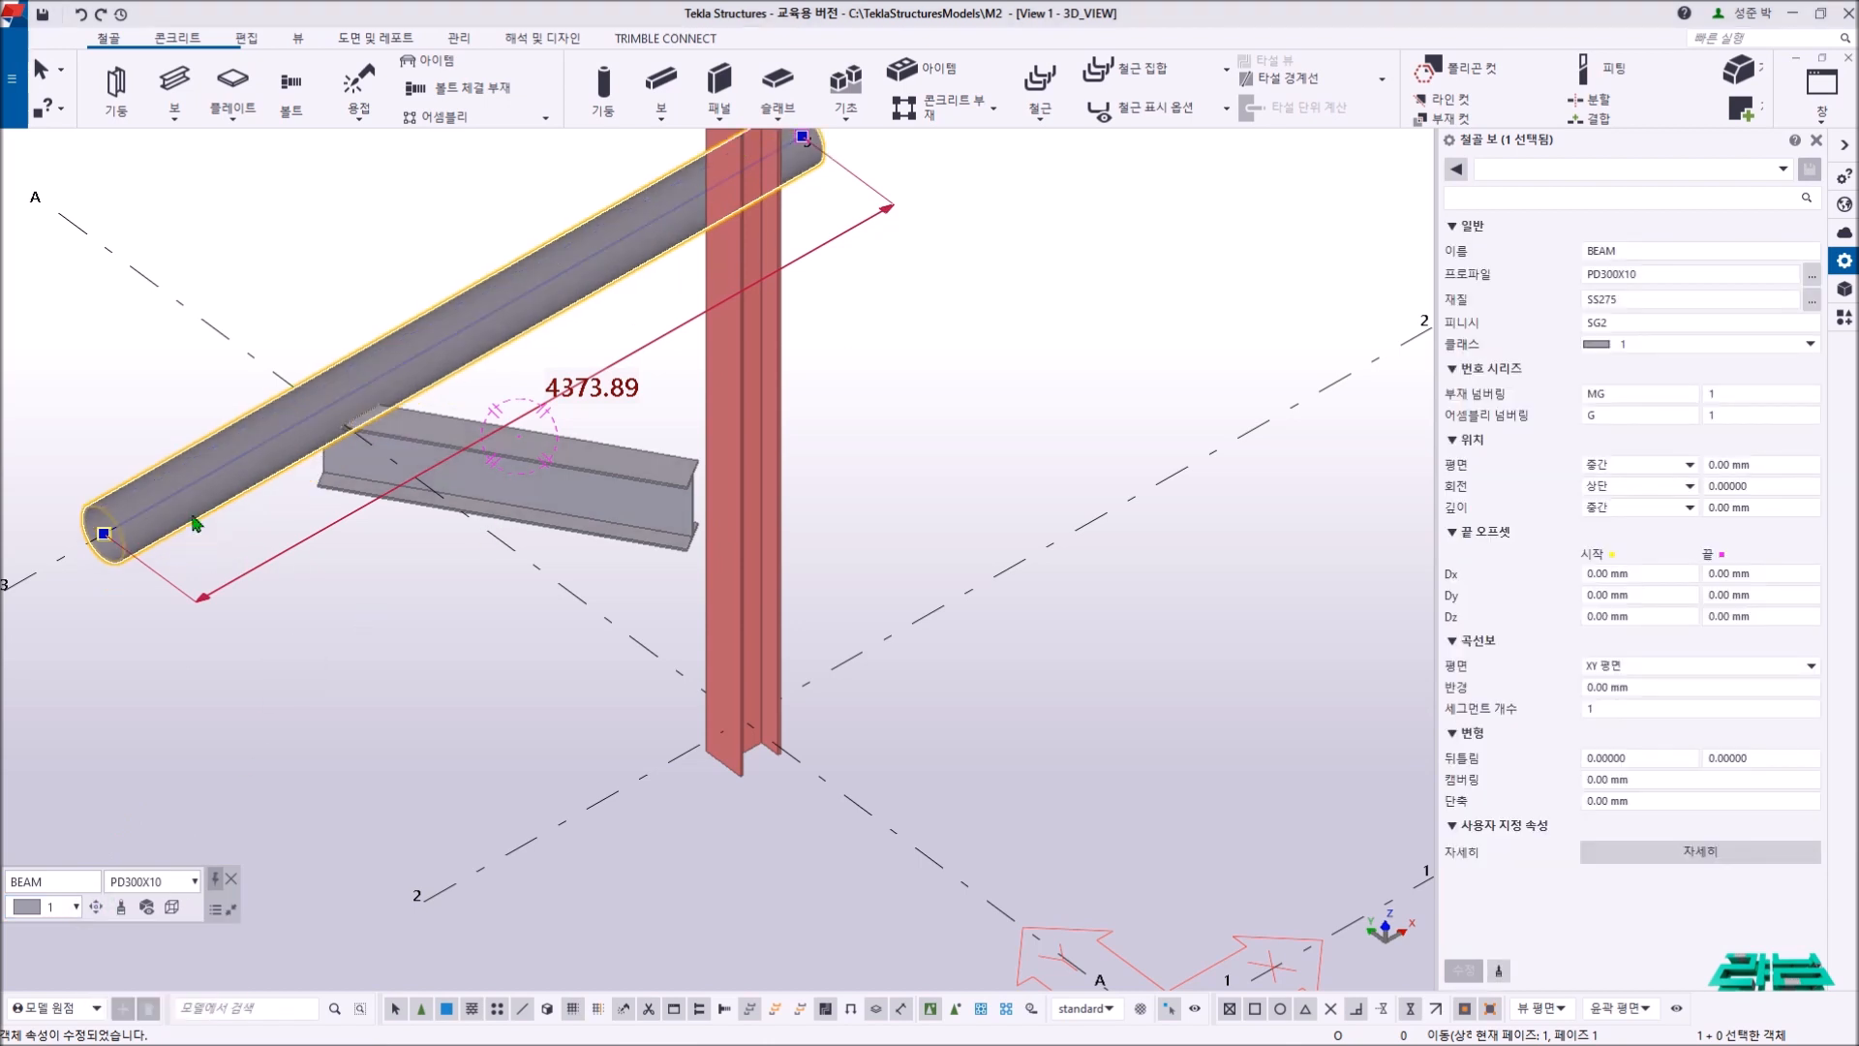
- Copy the properties of the pipe along grid line 3 to the diagonal beam
{"action": "left_click", "coordinate": [121, 907]}
{"action": "left_click", "coordinate": [548, 511]}
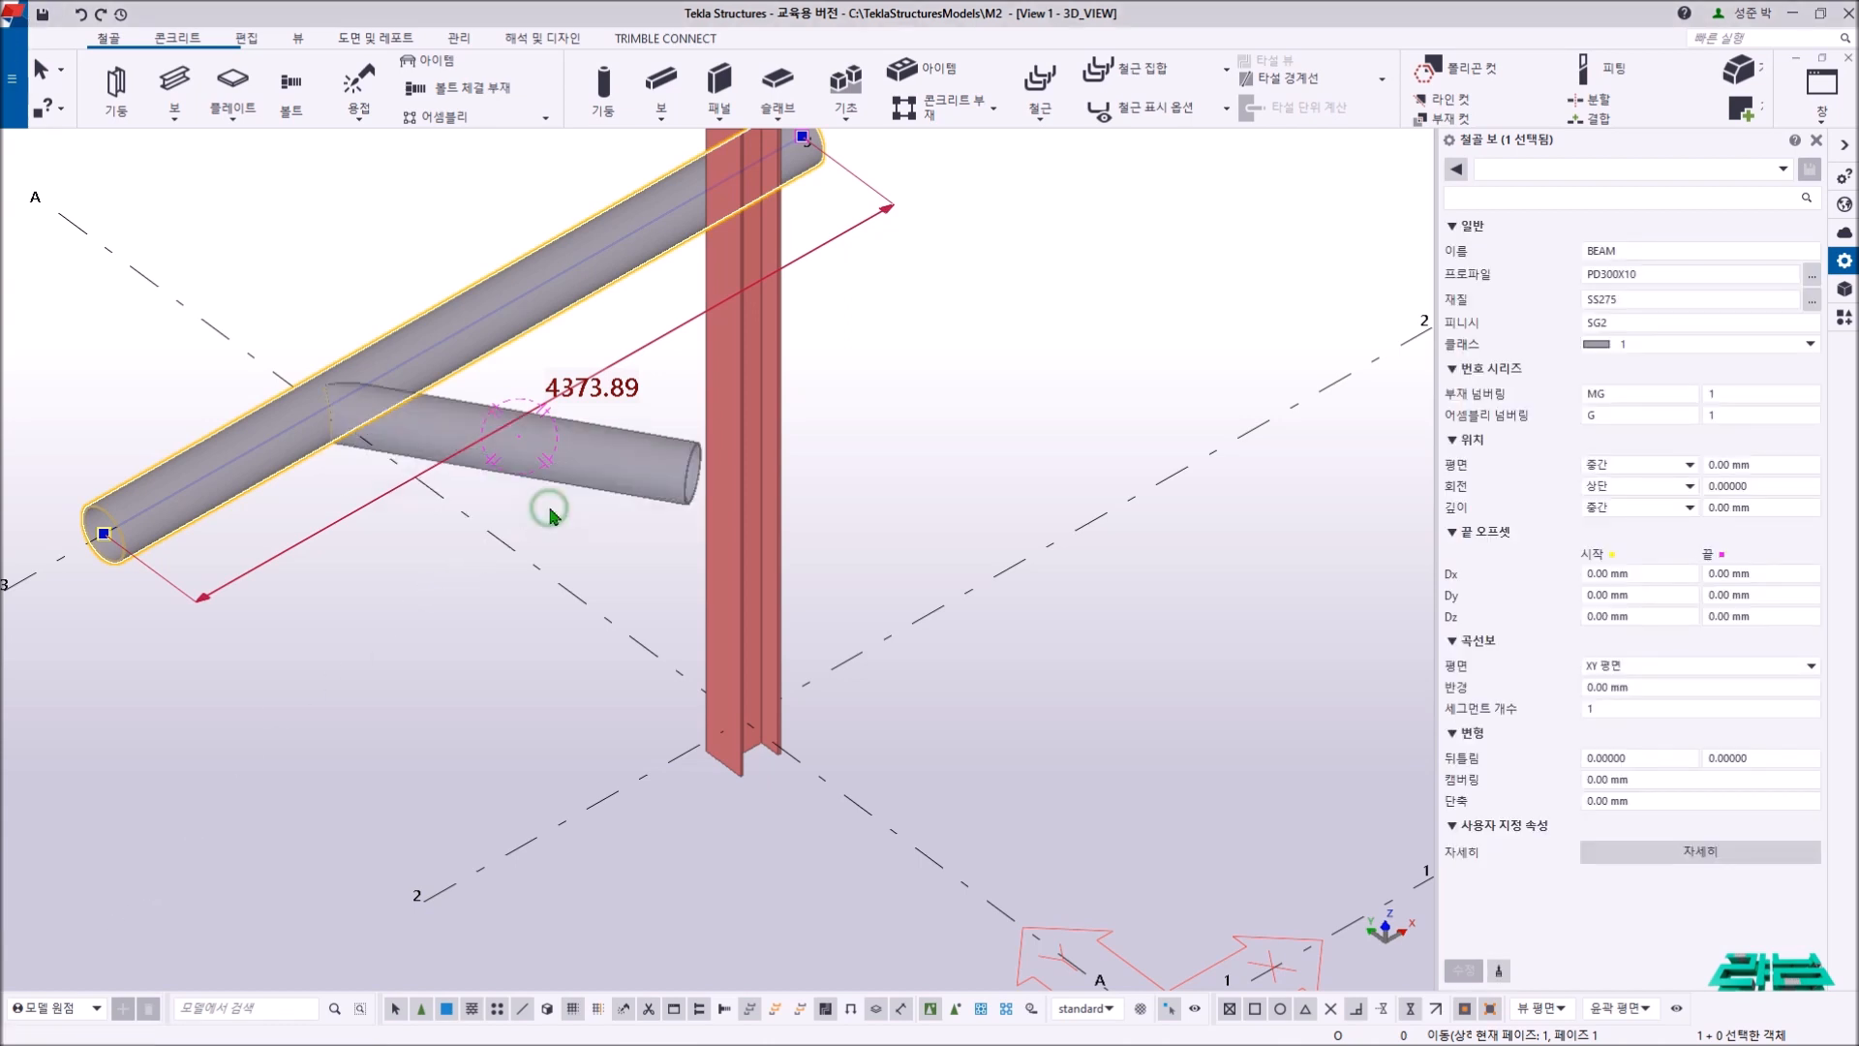
{"action": "right_click", "coordinate": [365, 236]}
{"action": "left_click", "coordinate": [290, 181]}
- Select each of the two pipes in turn and examine how they overlap at the joint
{"action": "scroll", "coordinate": [264, 412], "scroll_direction": "up", "scroll_amount": 5}
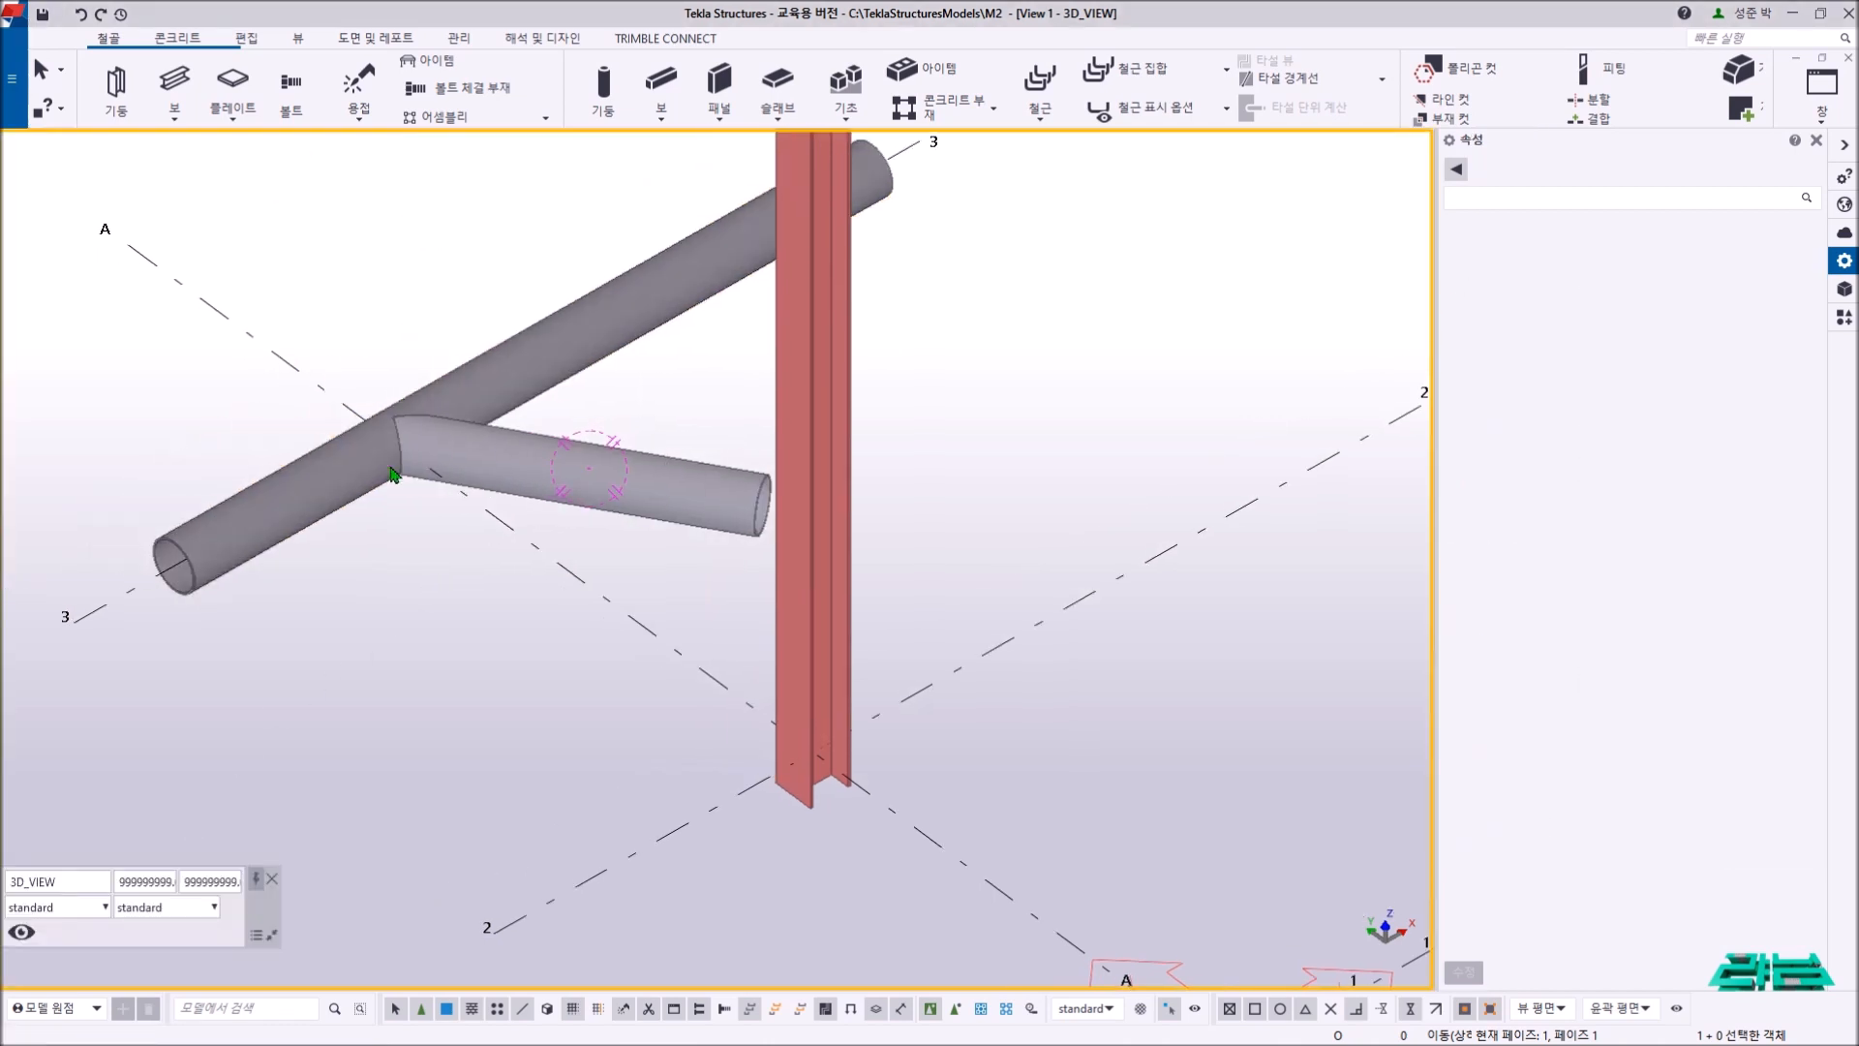
{"action": "left_click", "coordinate": [378, 475]}
{"action": "middle_click_drag", "start_coordinate": [377, 475], "coordinate": [463, 479], "text": "ctrl"}
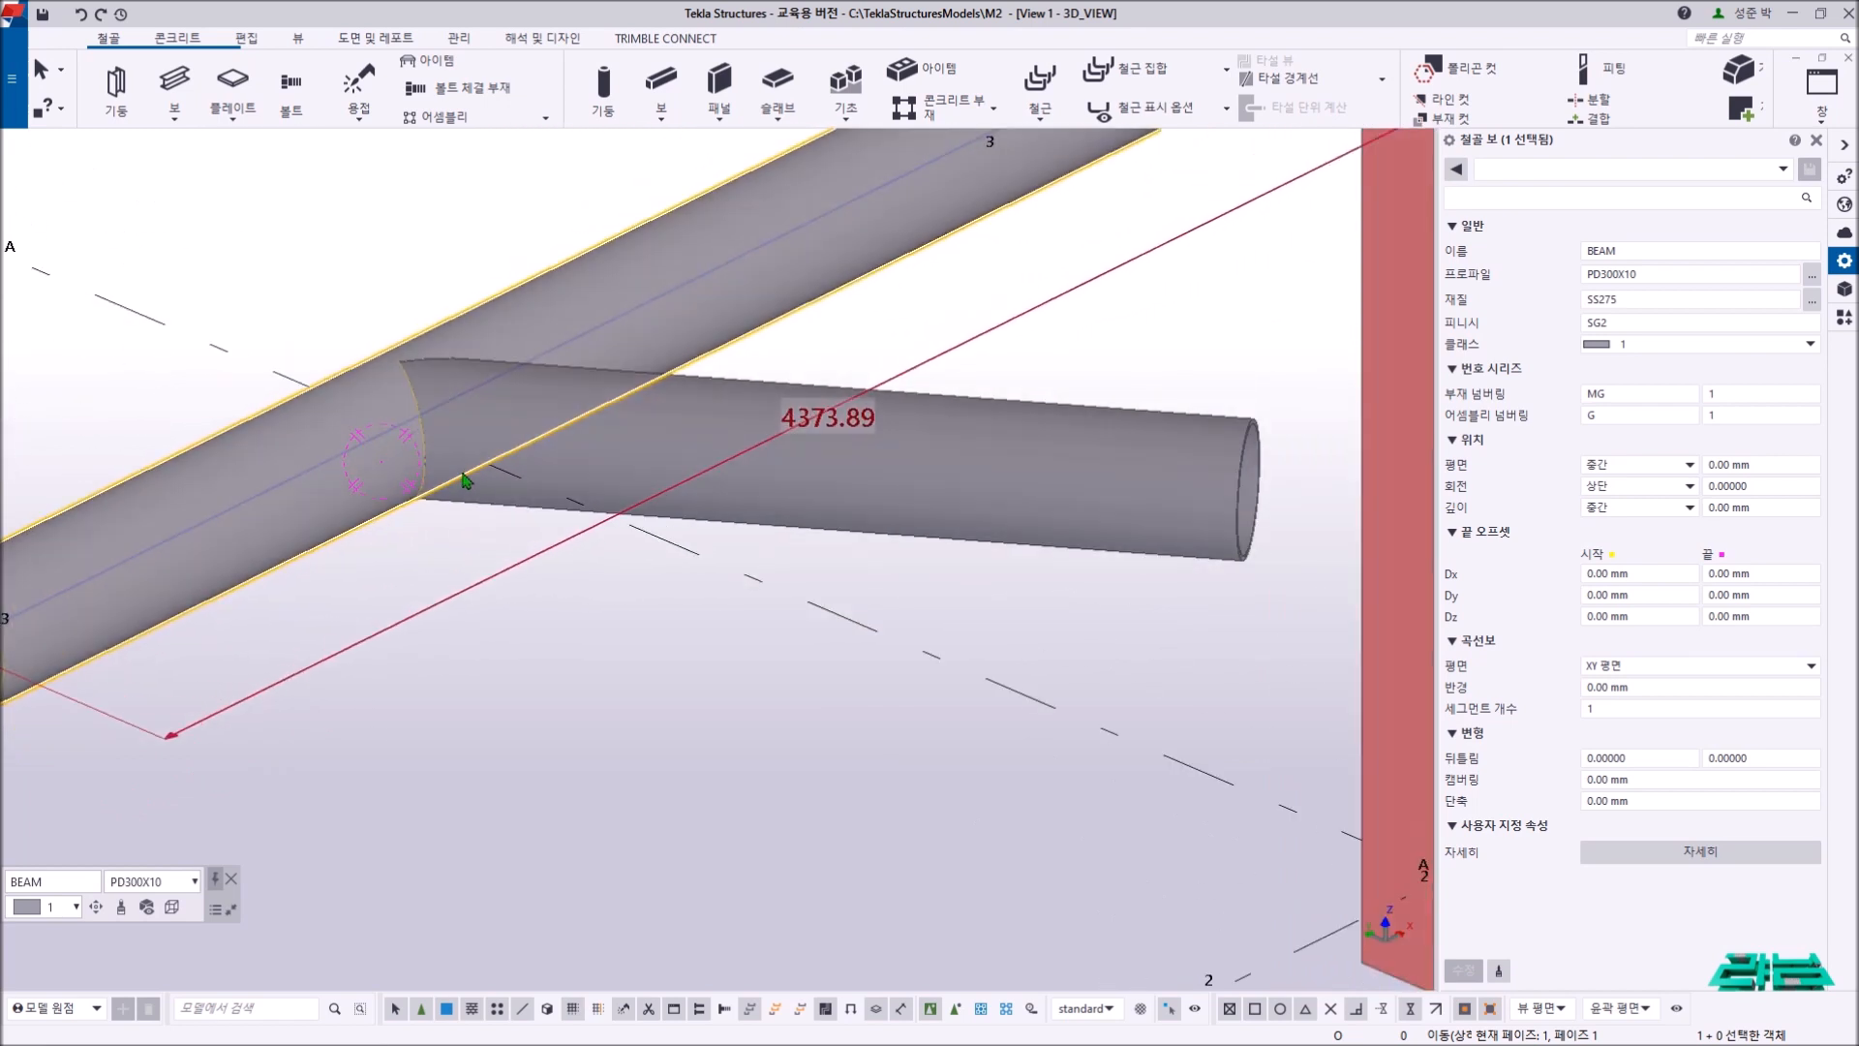
{"action": "left_click", "coordinate": [481, 494]}
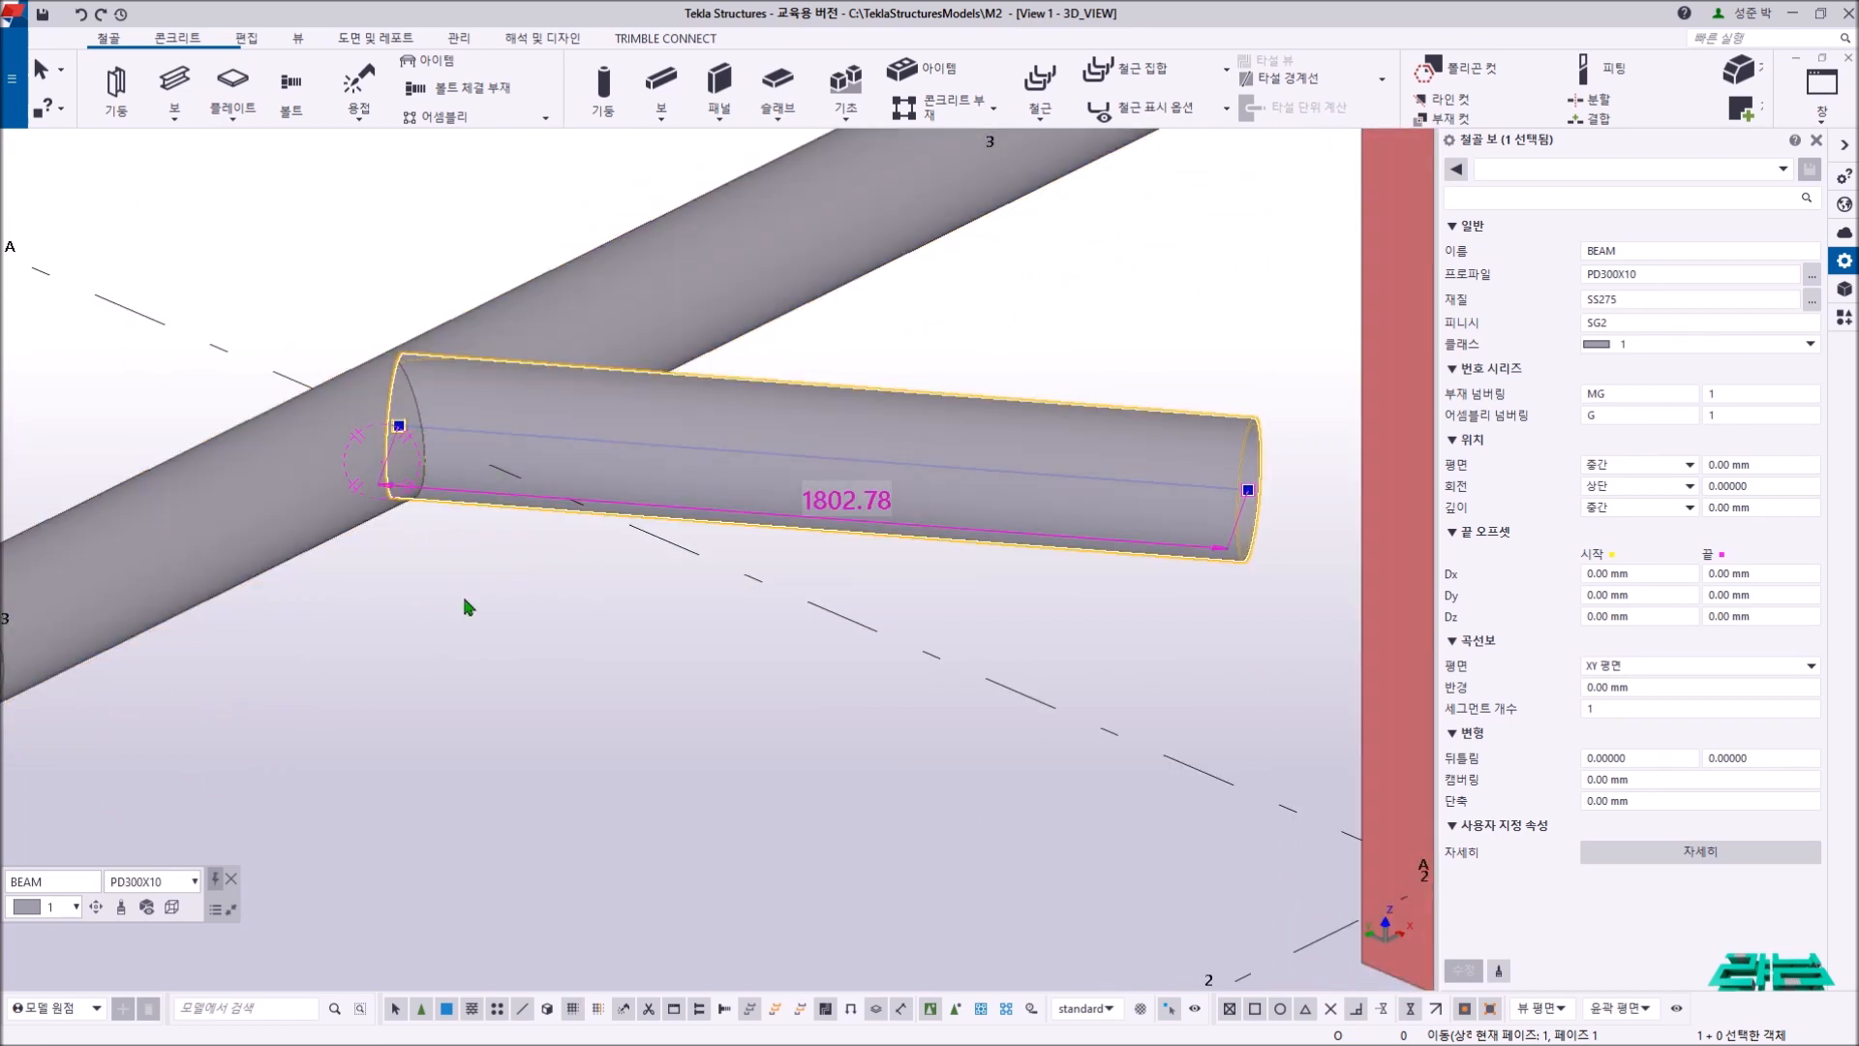
{"action": "left_click", "coordinate": [465, 605]}
{"action": "right_click", "coordinate": [469, 601]}
{"action": "left_click", "coordinate": [437, 596]}
{"action": "middle_click_drag", "start_coordinate": [527, 622], "coordinate": [571, 637]}
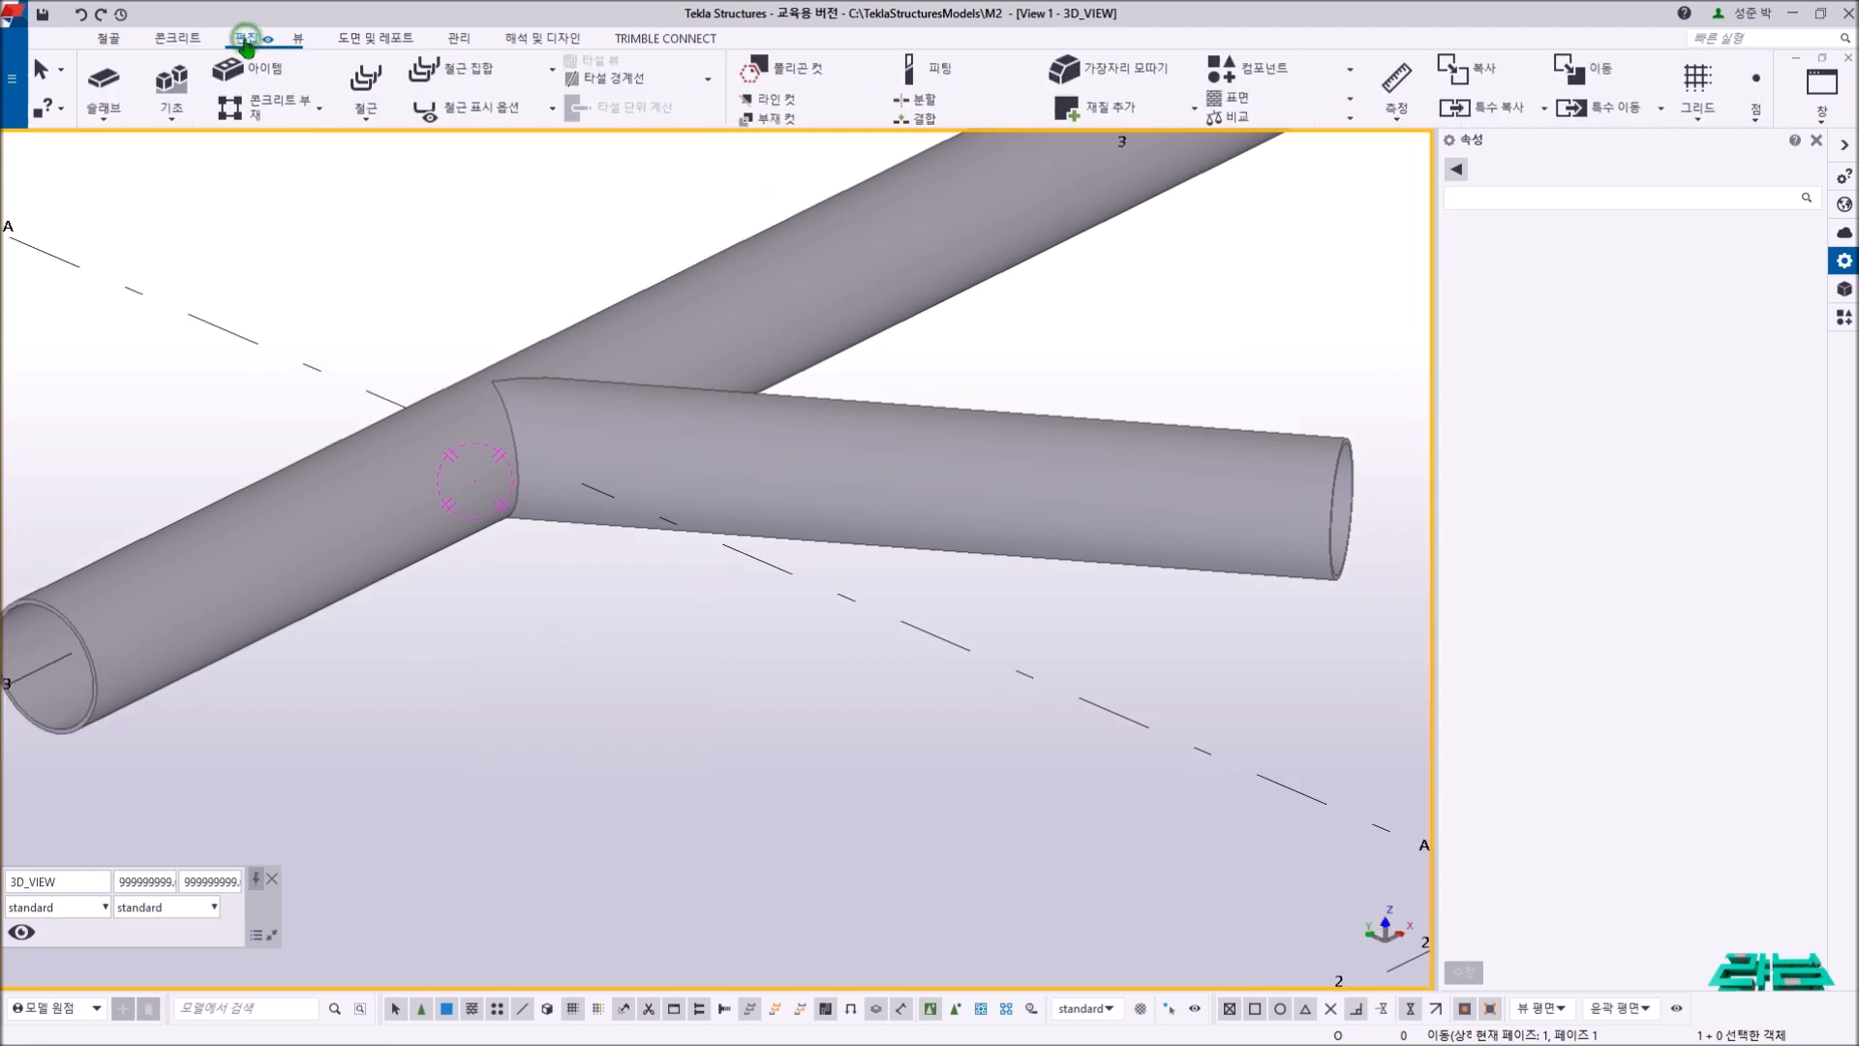
- Cut the diagonal pipe with the pipe along grid line 3 as the cutting part, using the part cut
{"action": "left_click", "coordinate": [247, 38]}
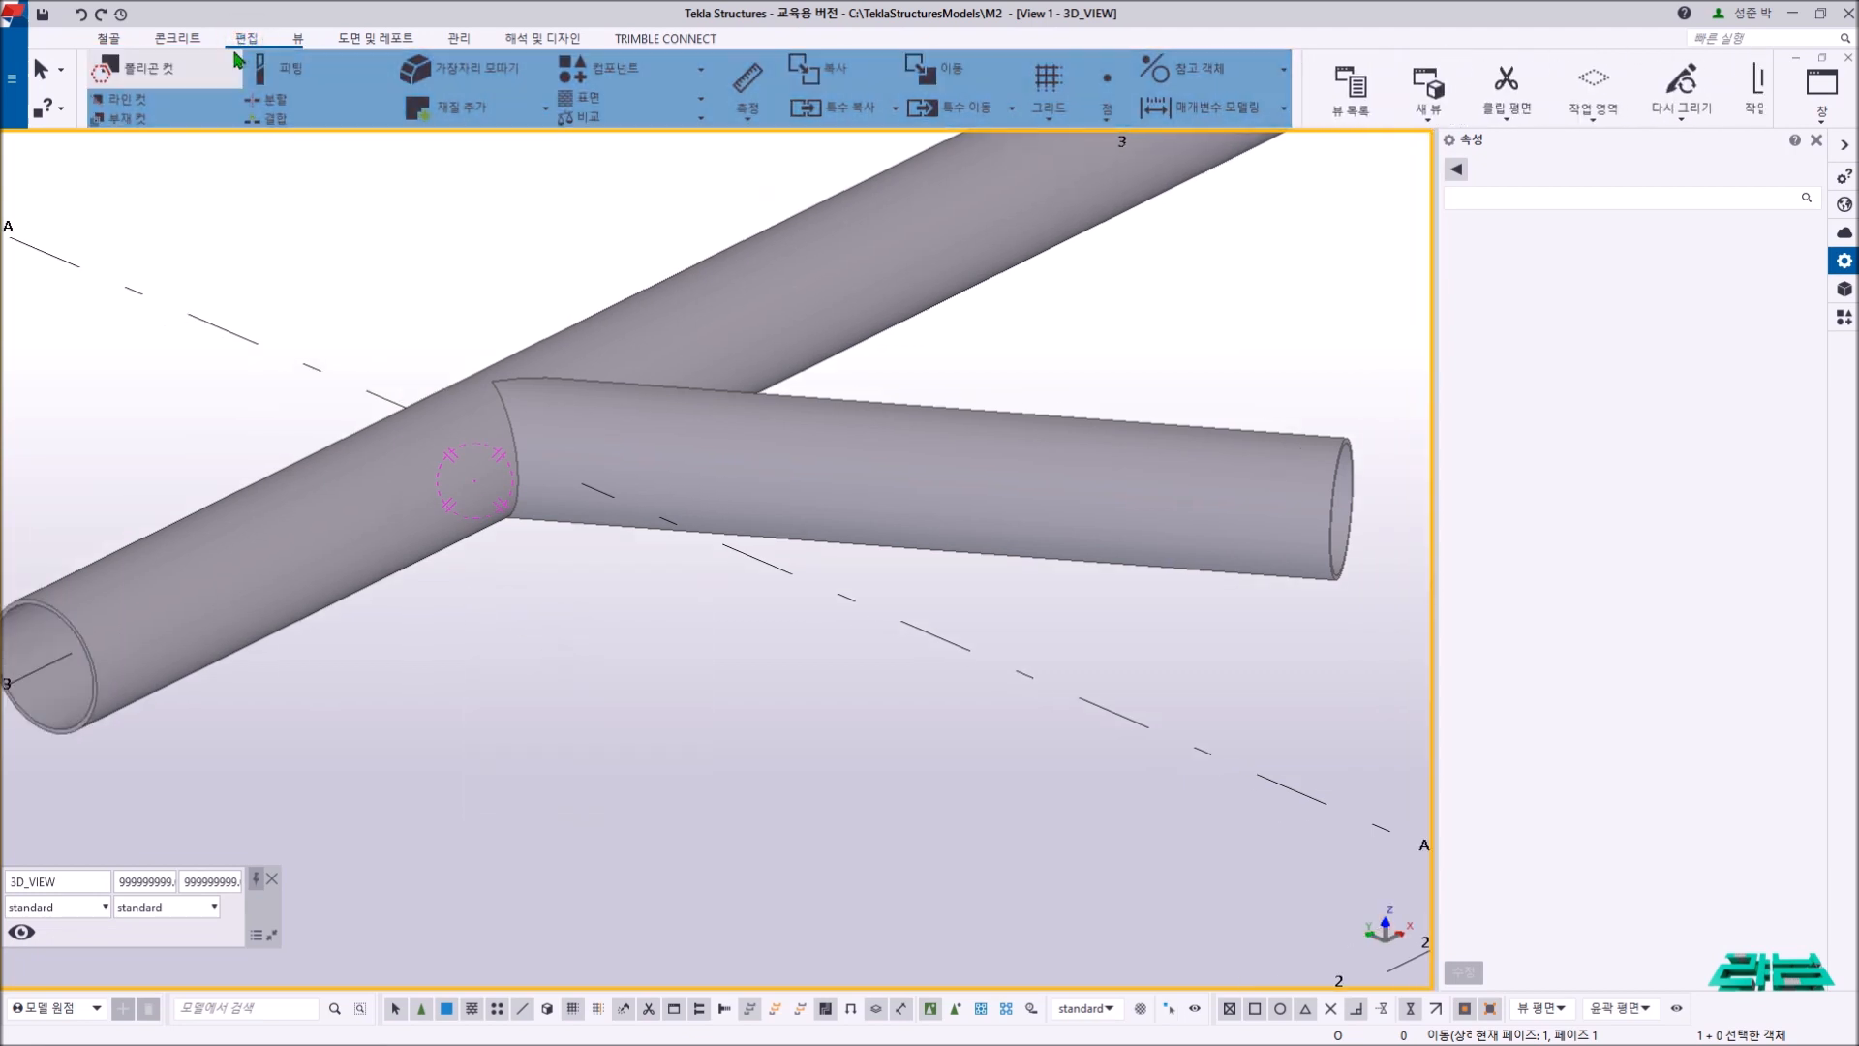
{"action": "left_click", "coordinate": [124, 119]}
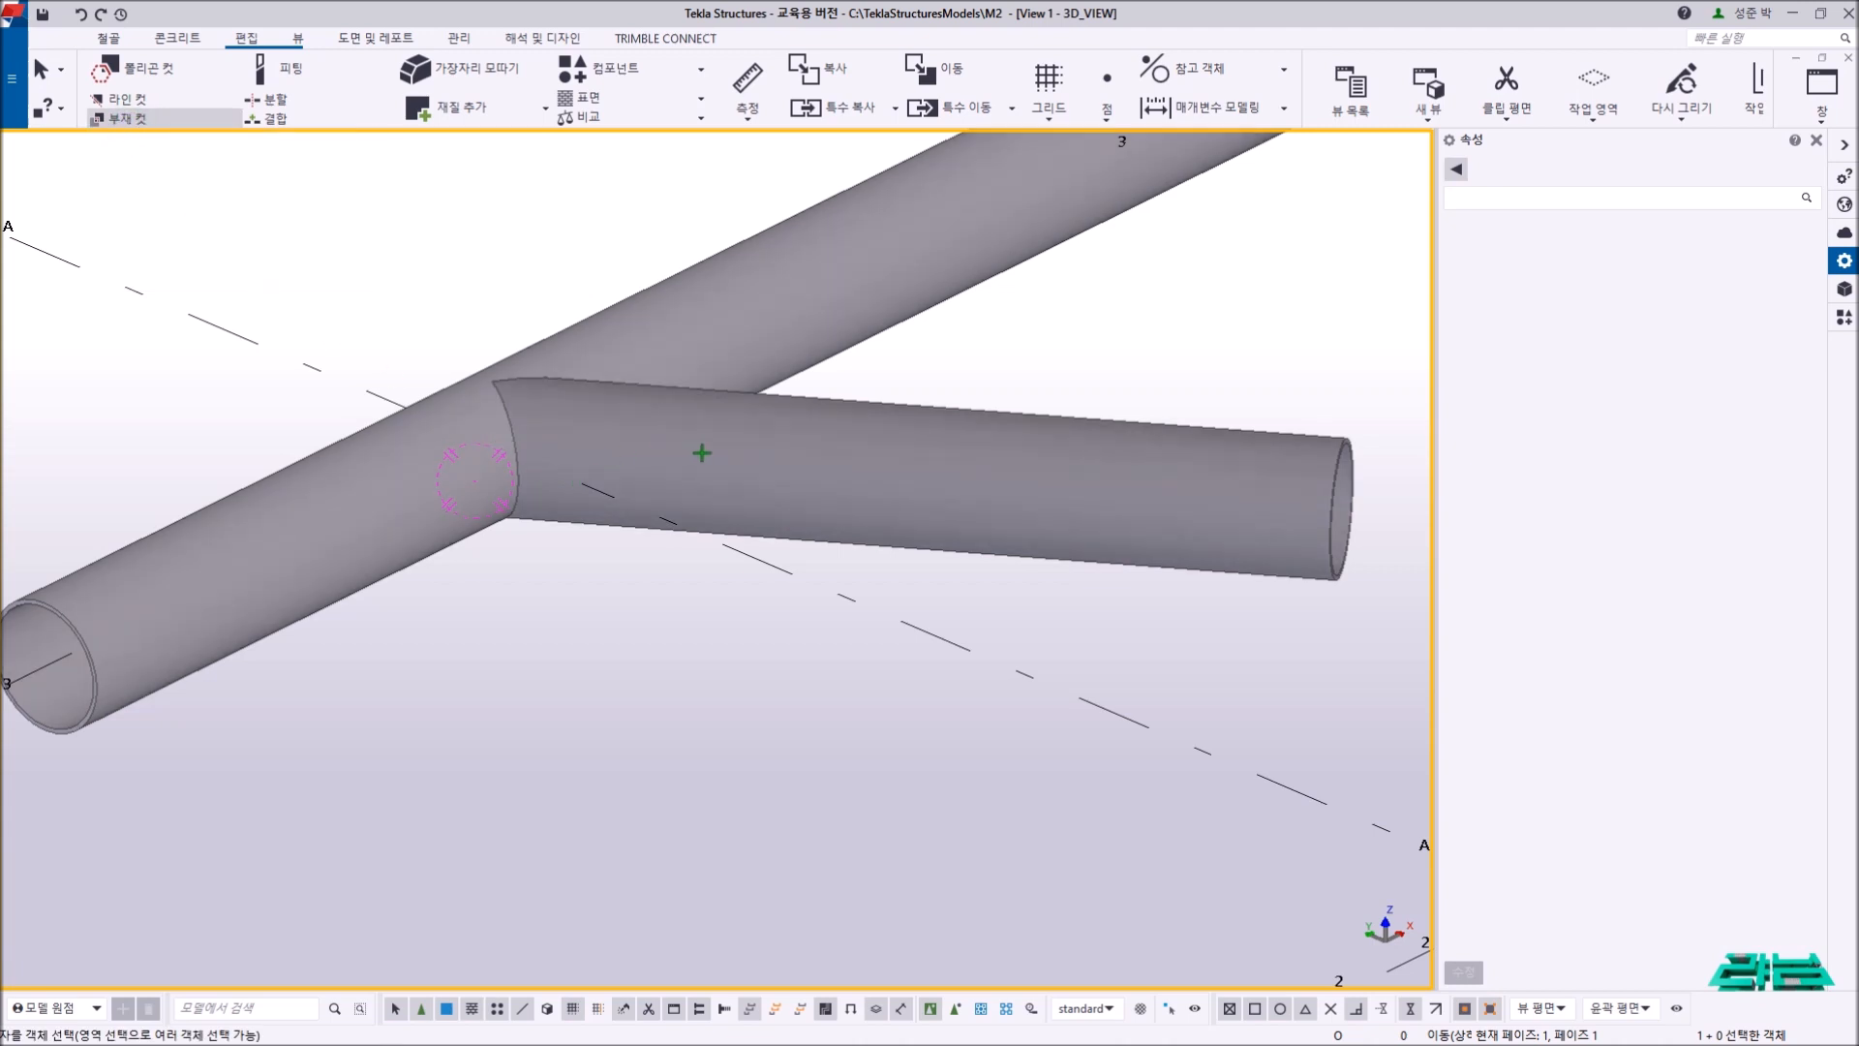
{"action": "left_click", "coordinate": [830, 411]}
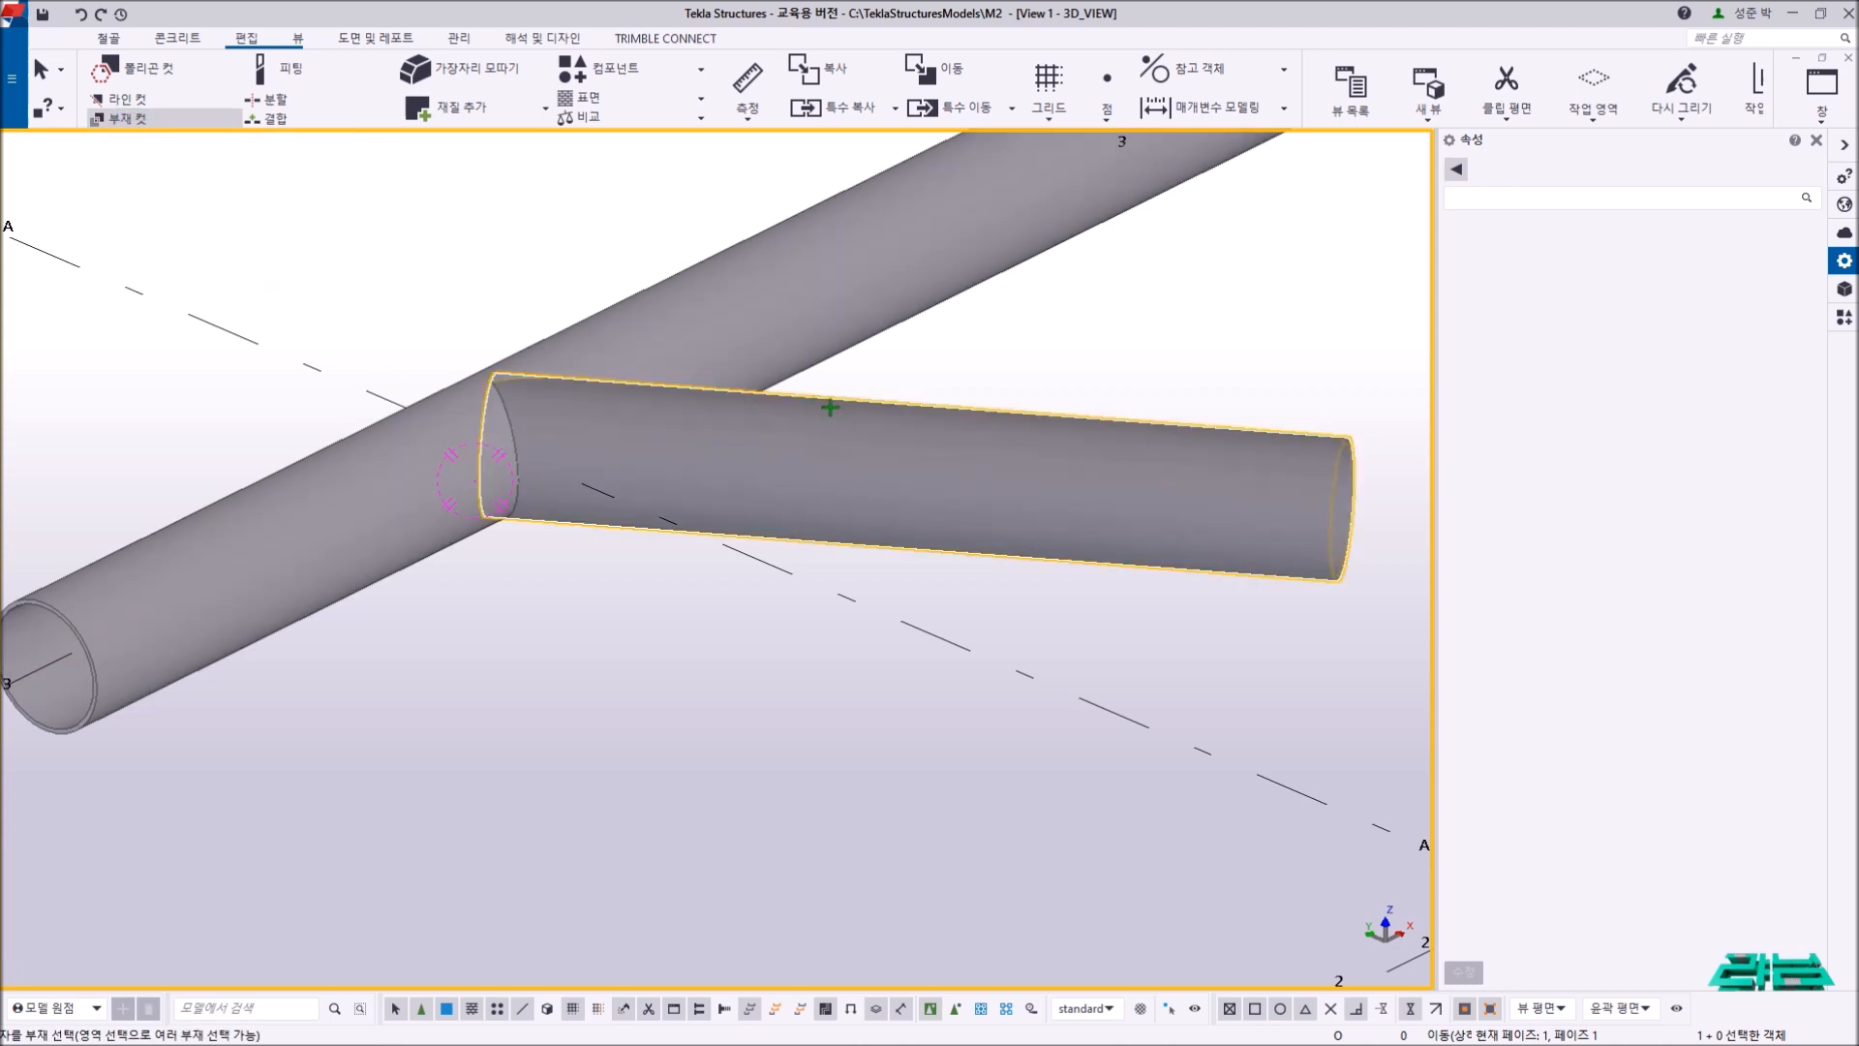
{"action": "left_click", "coordinate": [853, 342]}
{"action": "right_click", "coordinate": [567, 174]}
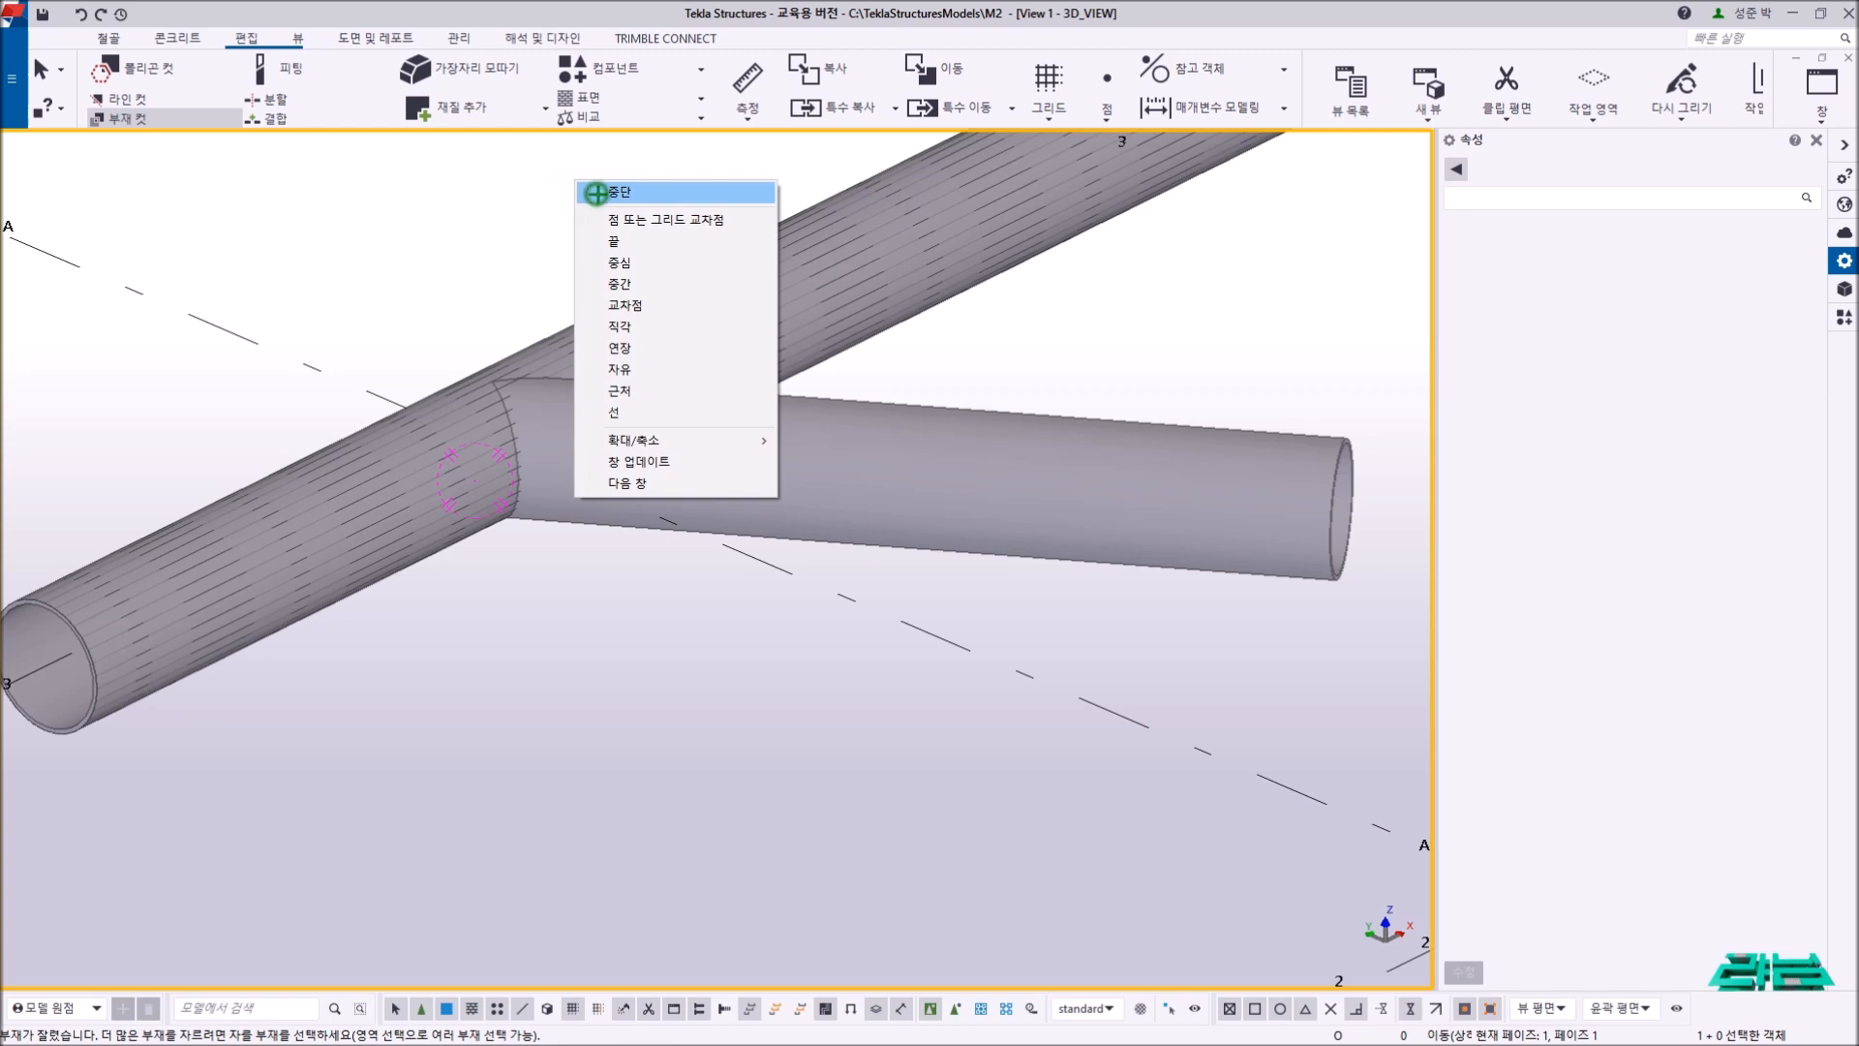
{"action": "left_click", "coordinate": [581, 191]}
{"action": "middle_click_drag", "start_coordinate": [164, 496], "coordinate": [350, 417]}
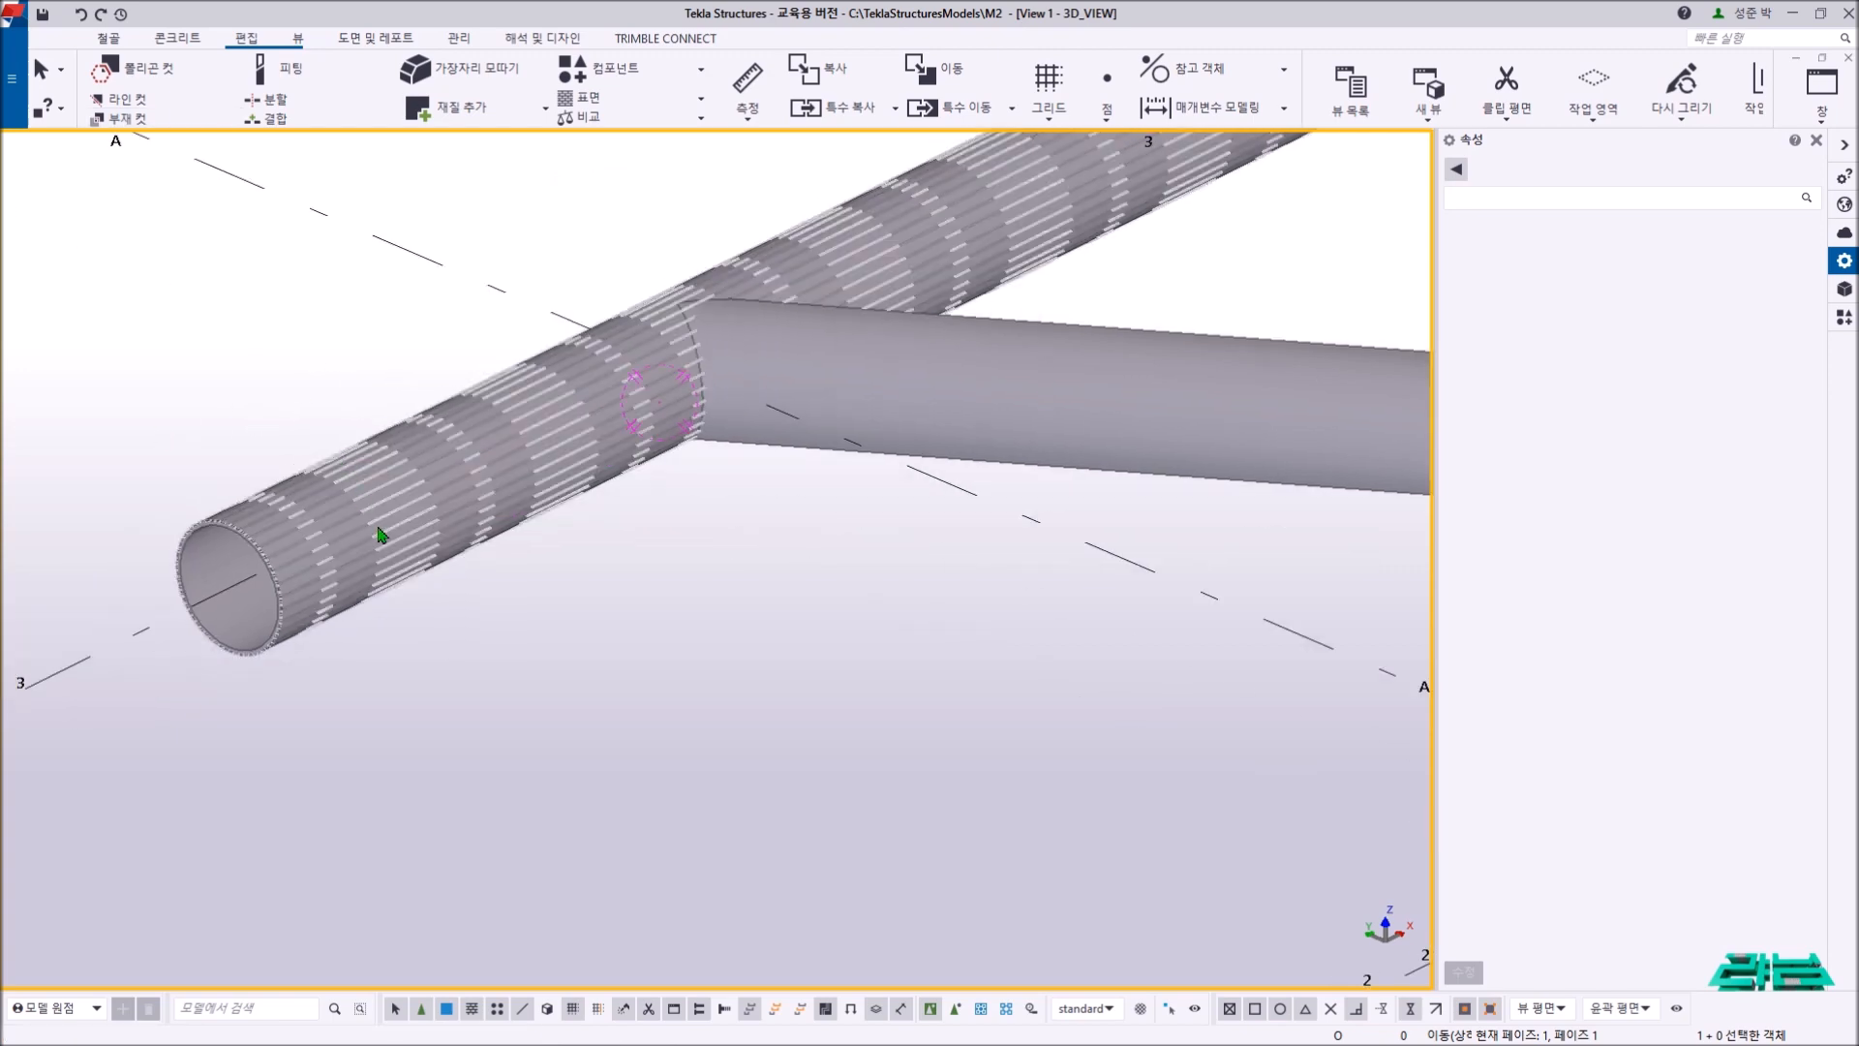
{"action": "scroll", "coordinate": [377, 526], "scroll_direction": "up", "scroll_amount": 2}
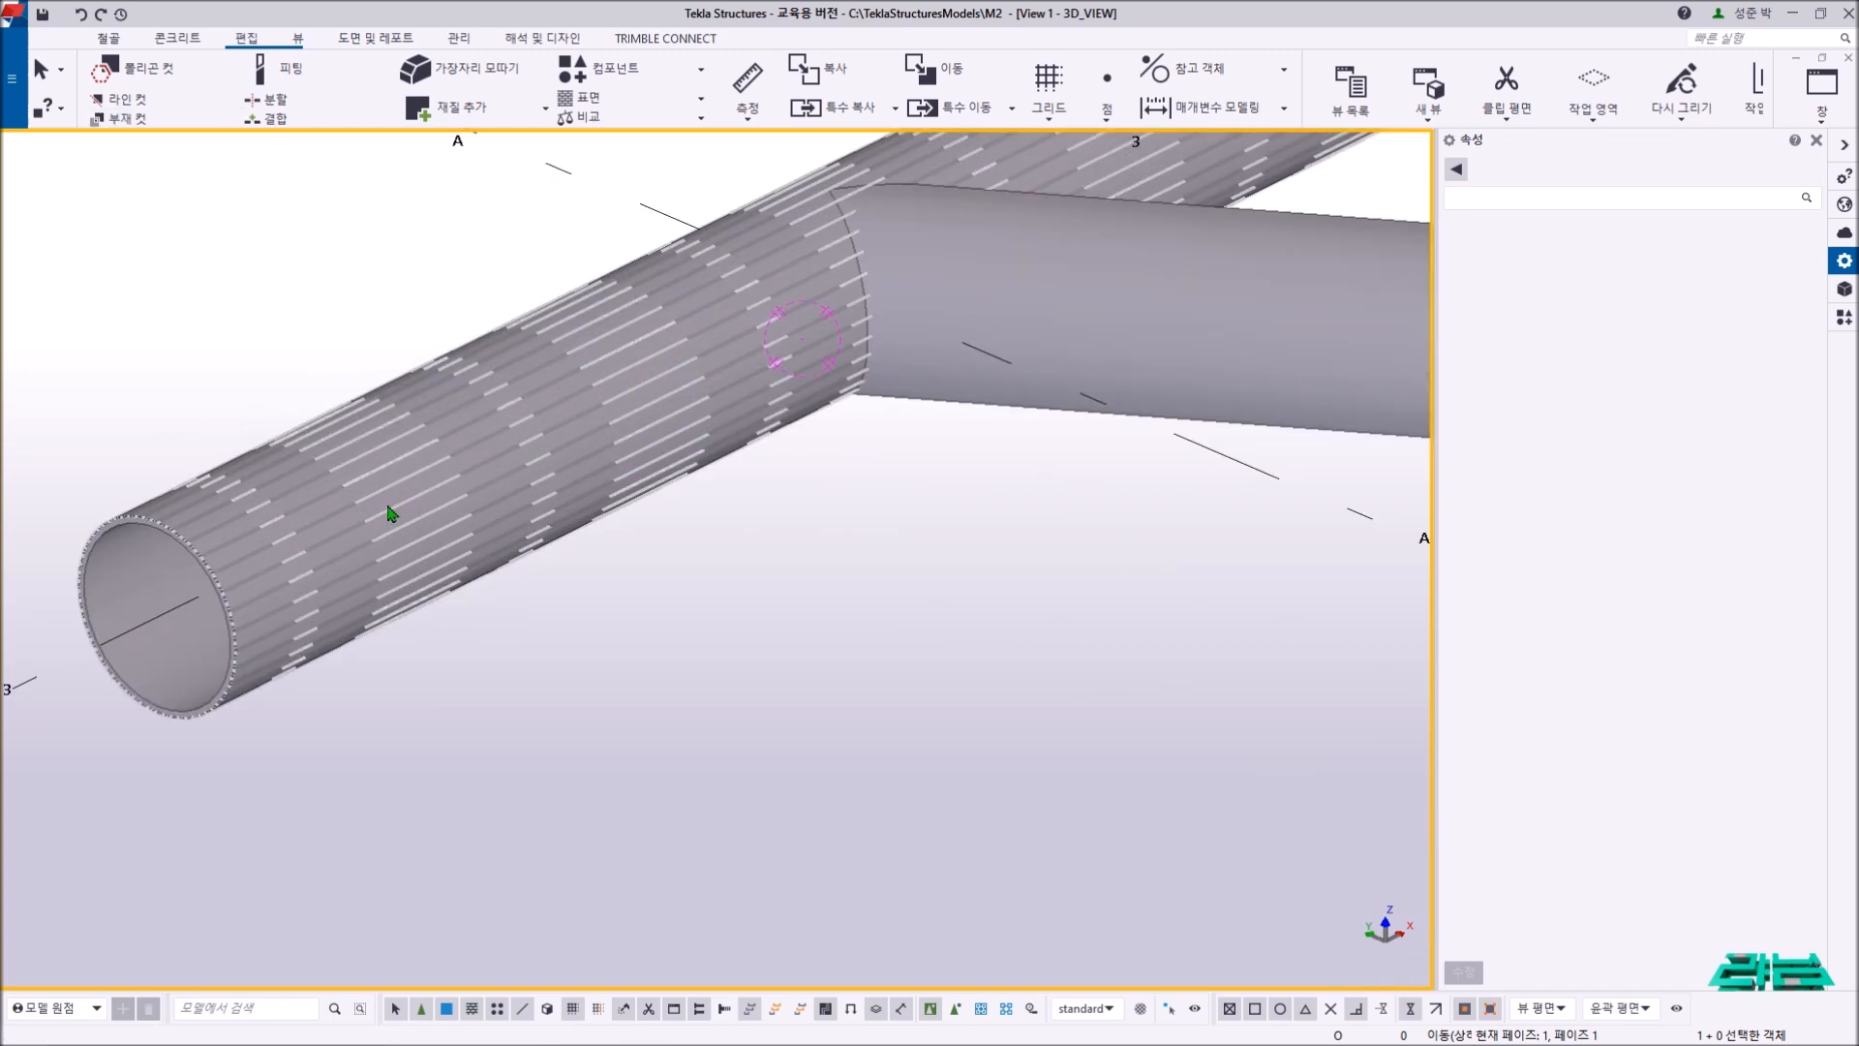
- Redraw the 3D view to clear the temporary display lines on the pipes
{"action": "scroll", "coordinate": [251, 636], "scroll_direction": "up", "scroll_amount": 3}
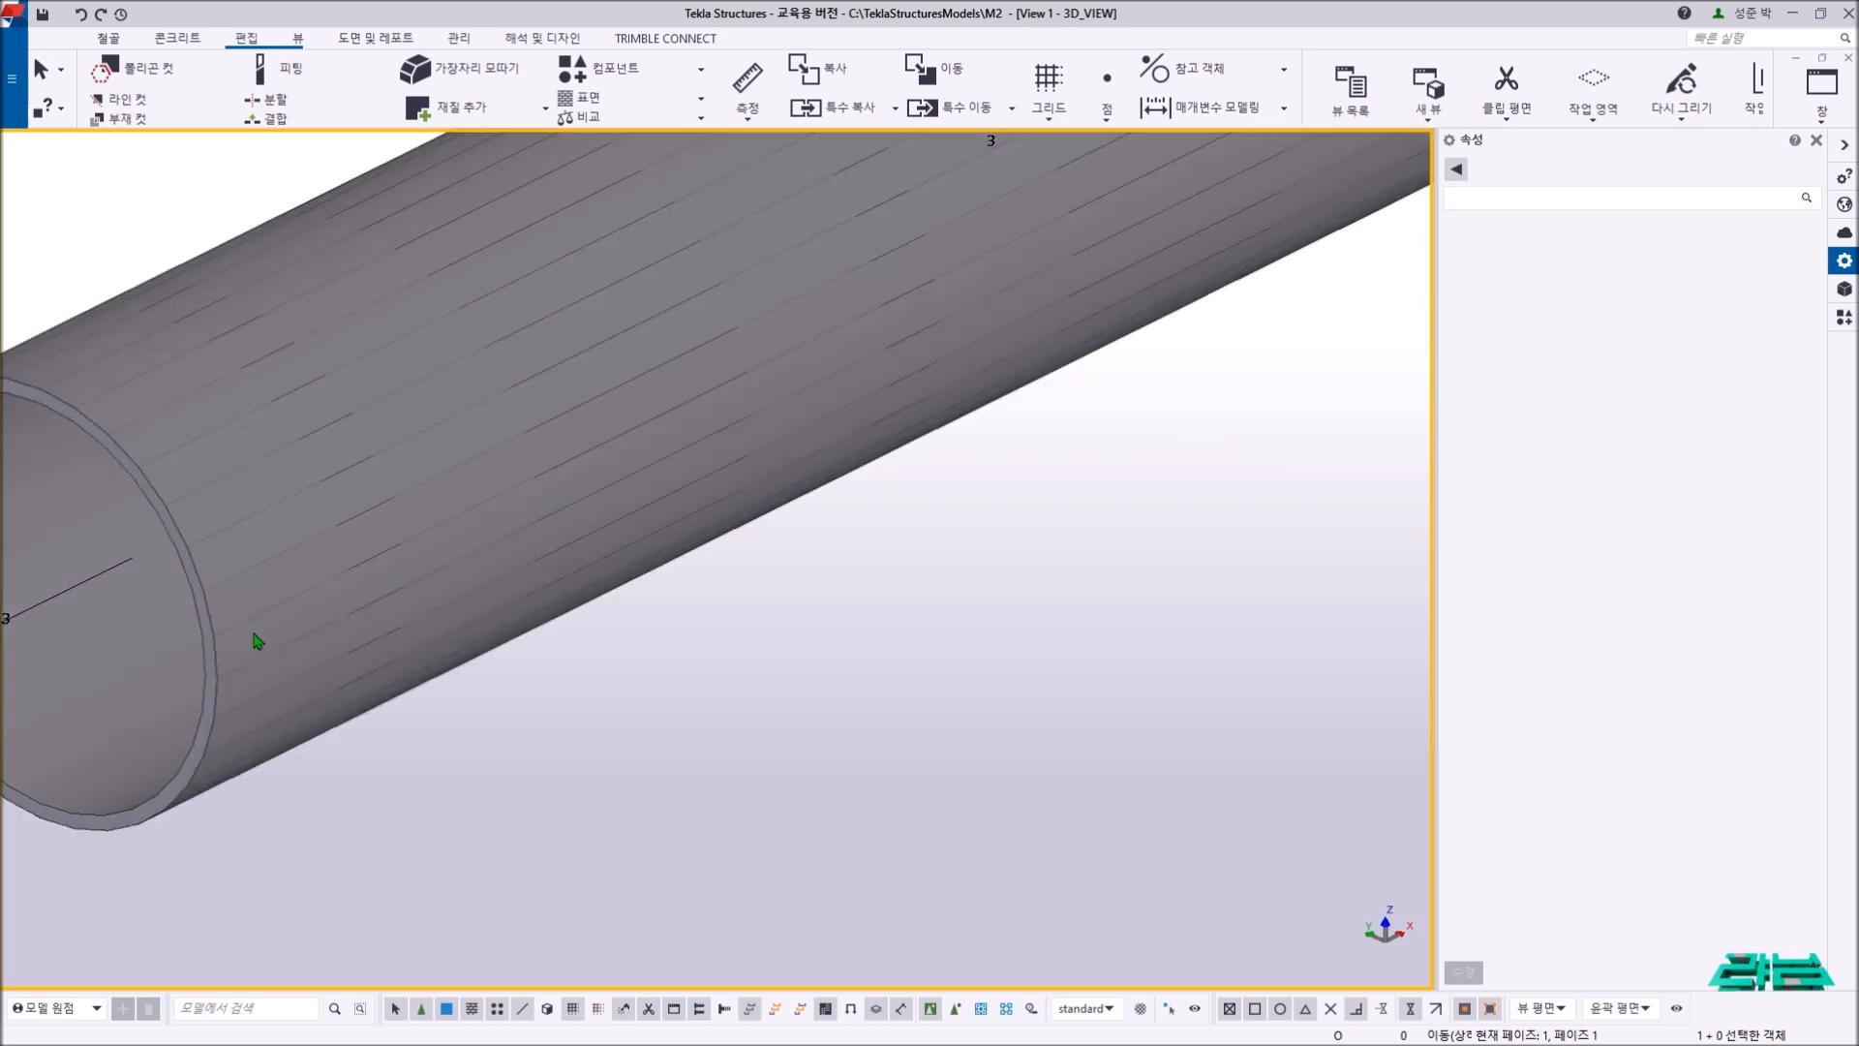
{"action": "scroll", "coordinate": [257, 641], "scroll_direction": "down", "scroll_amount": 3}
{"action": "right_click", "coordinate": [368, 219]}
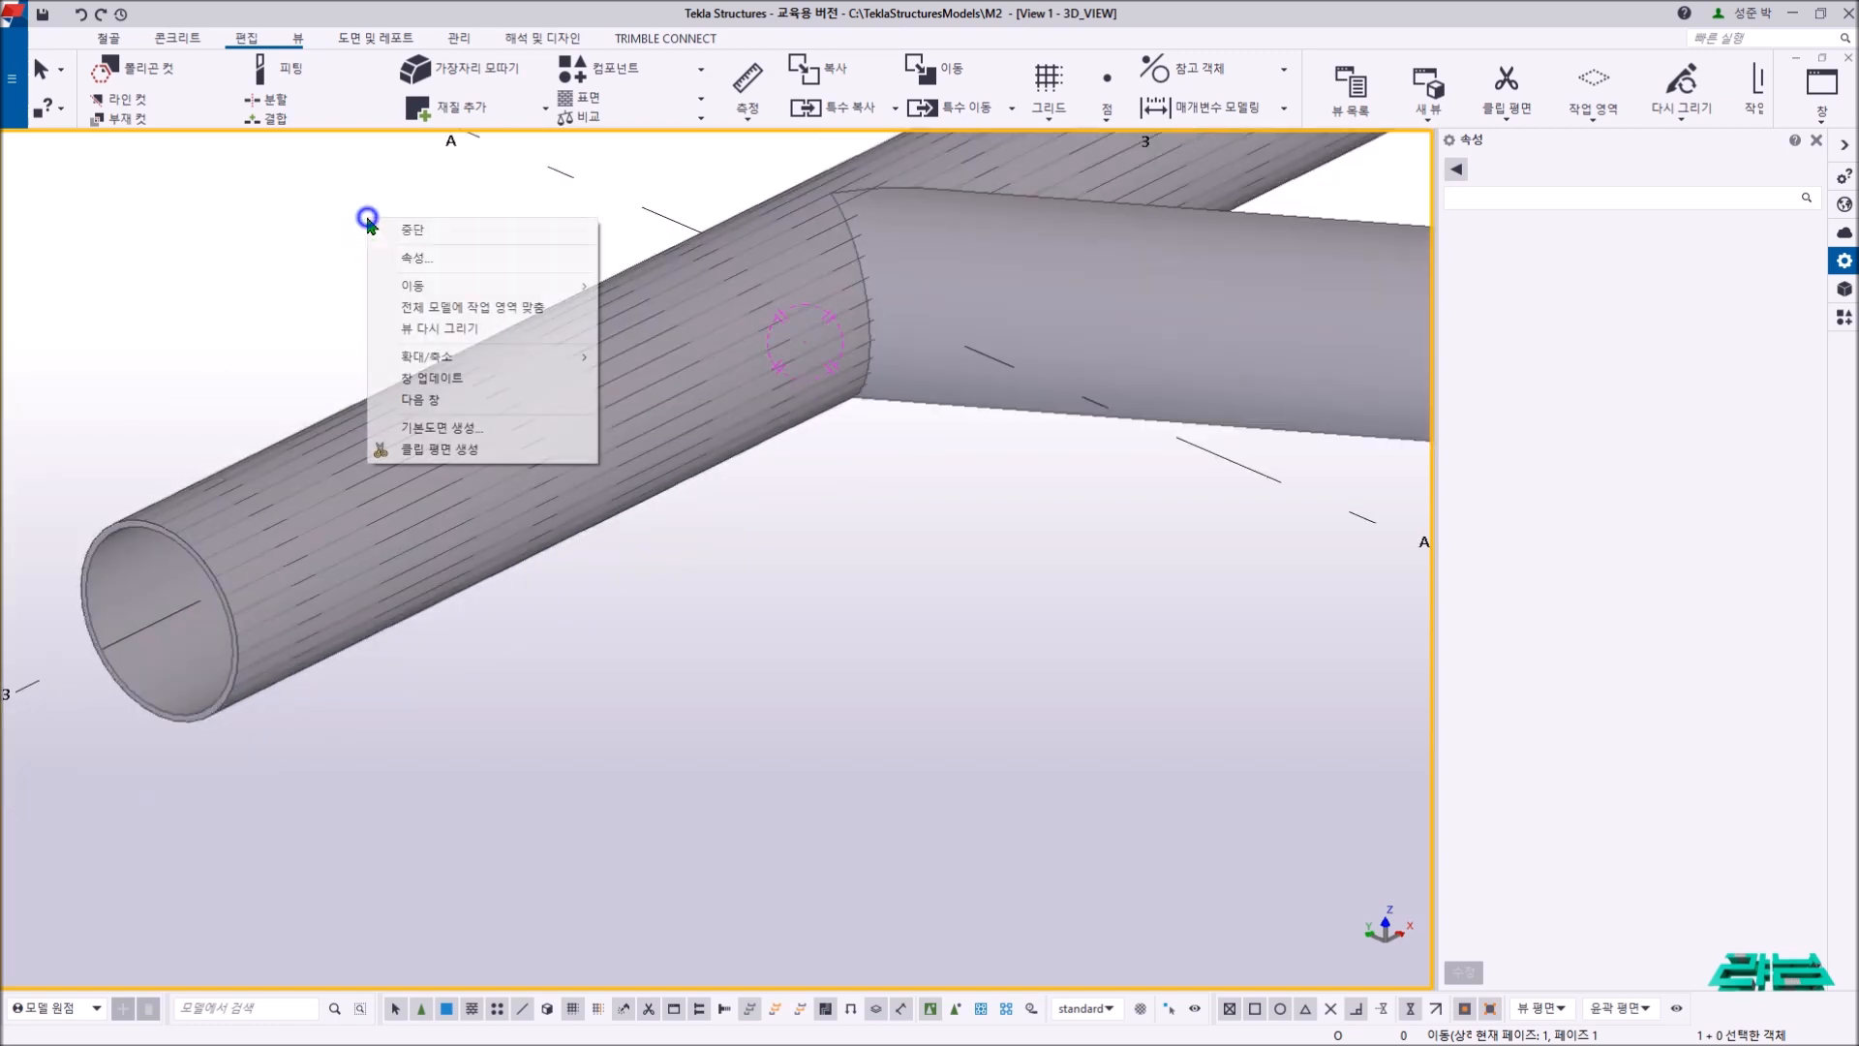
{"action": "left_click", "coordinate": [433, 329]}
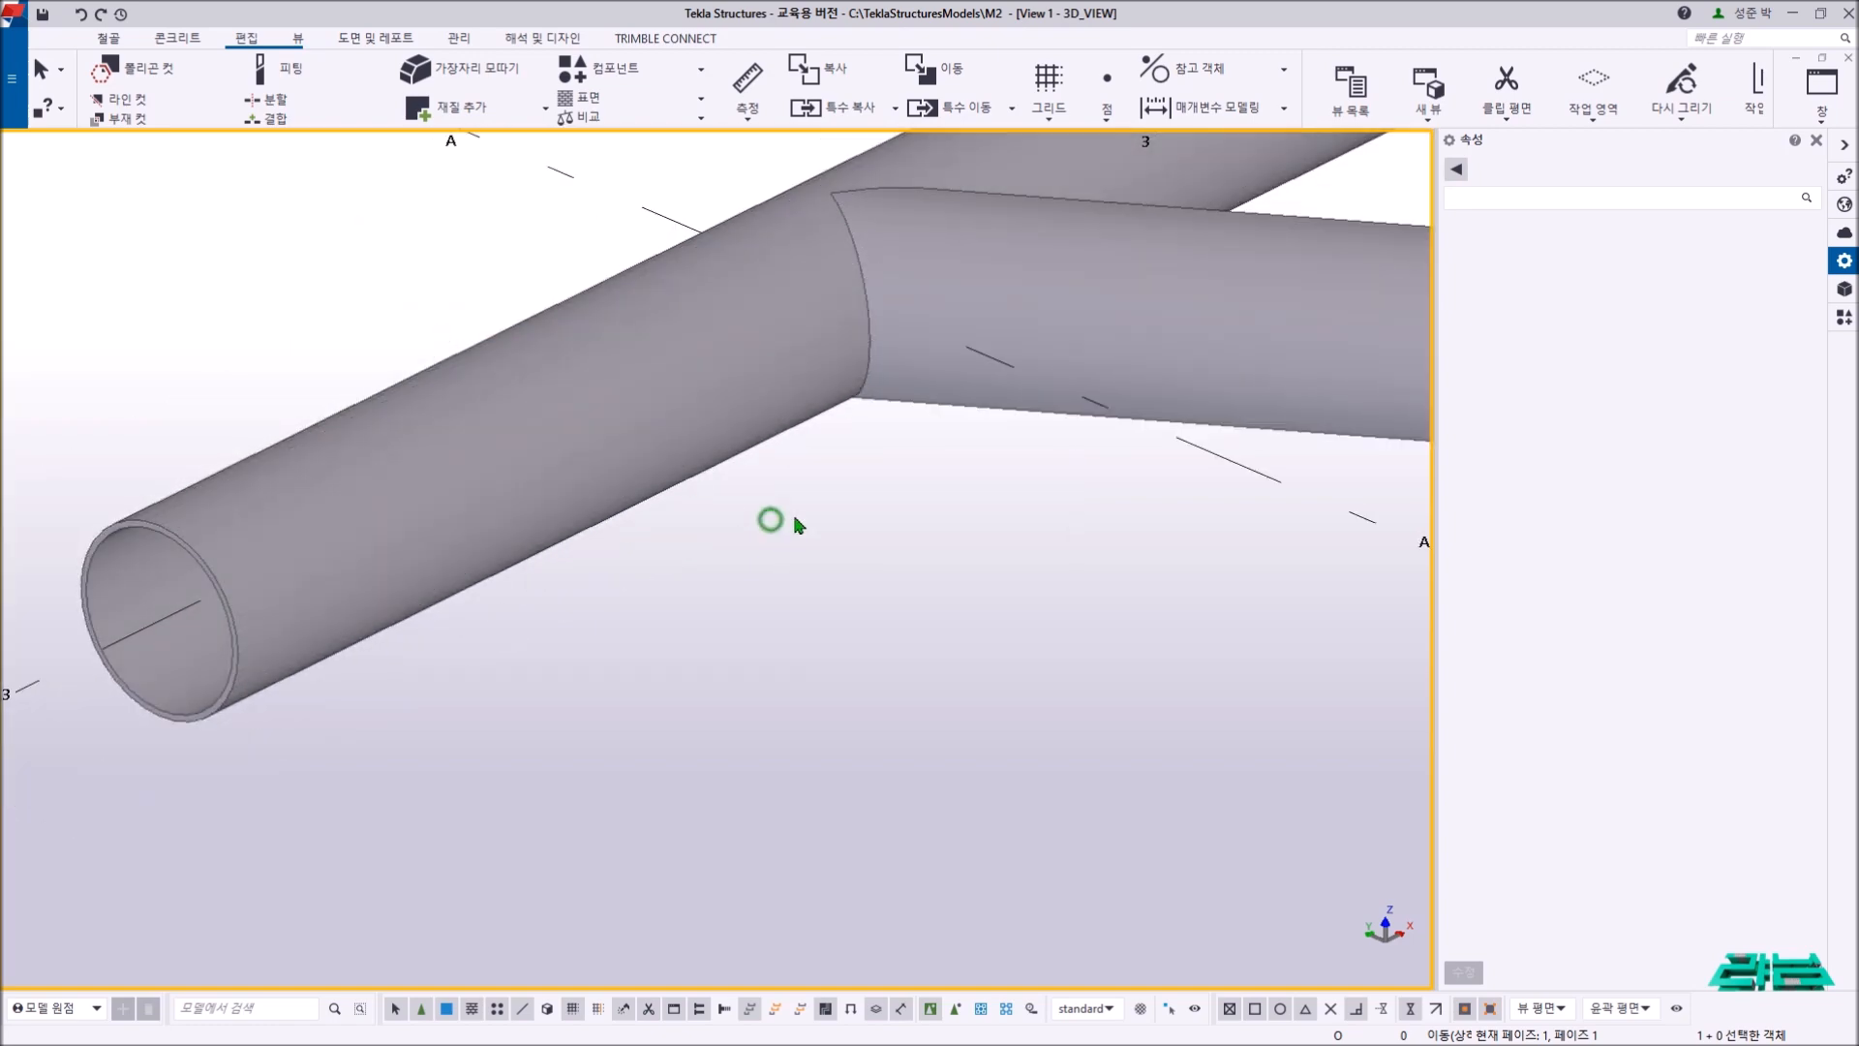
- Hide the pipe along grid line 3 and examine the cut end of the diagonal pipe
{"action": "scroll", "coordinate": [768, 519], "scroll_direction": "up", "scroll_amount": 4}
{"action": "left_click", "coordinate": [601, 391]}
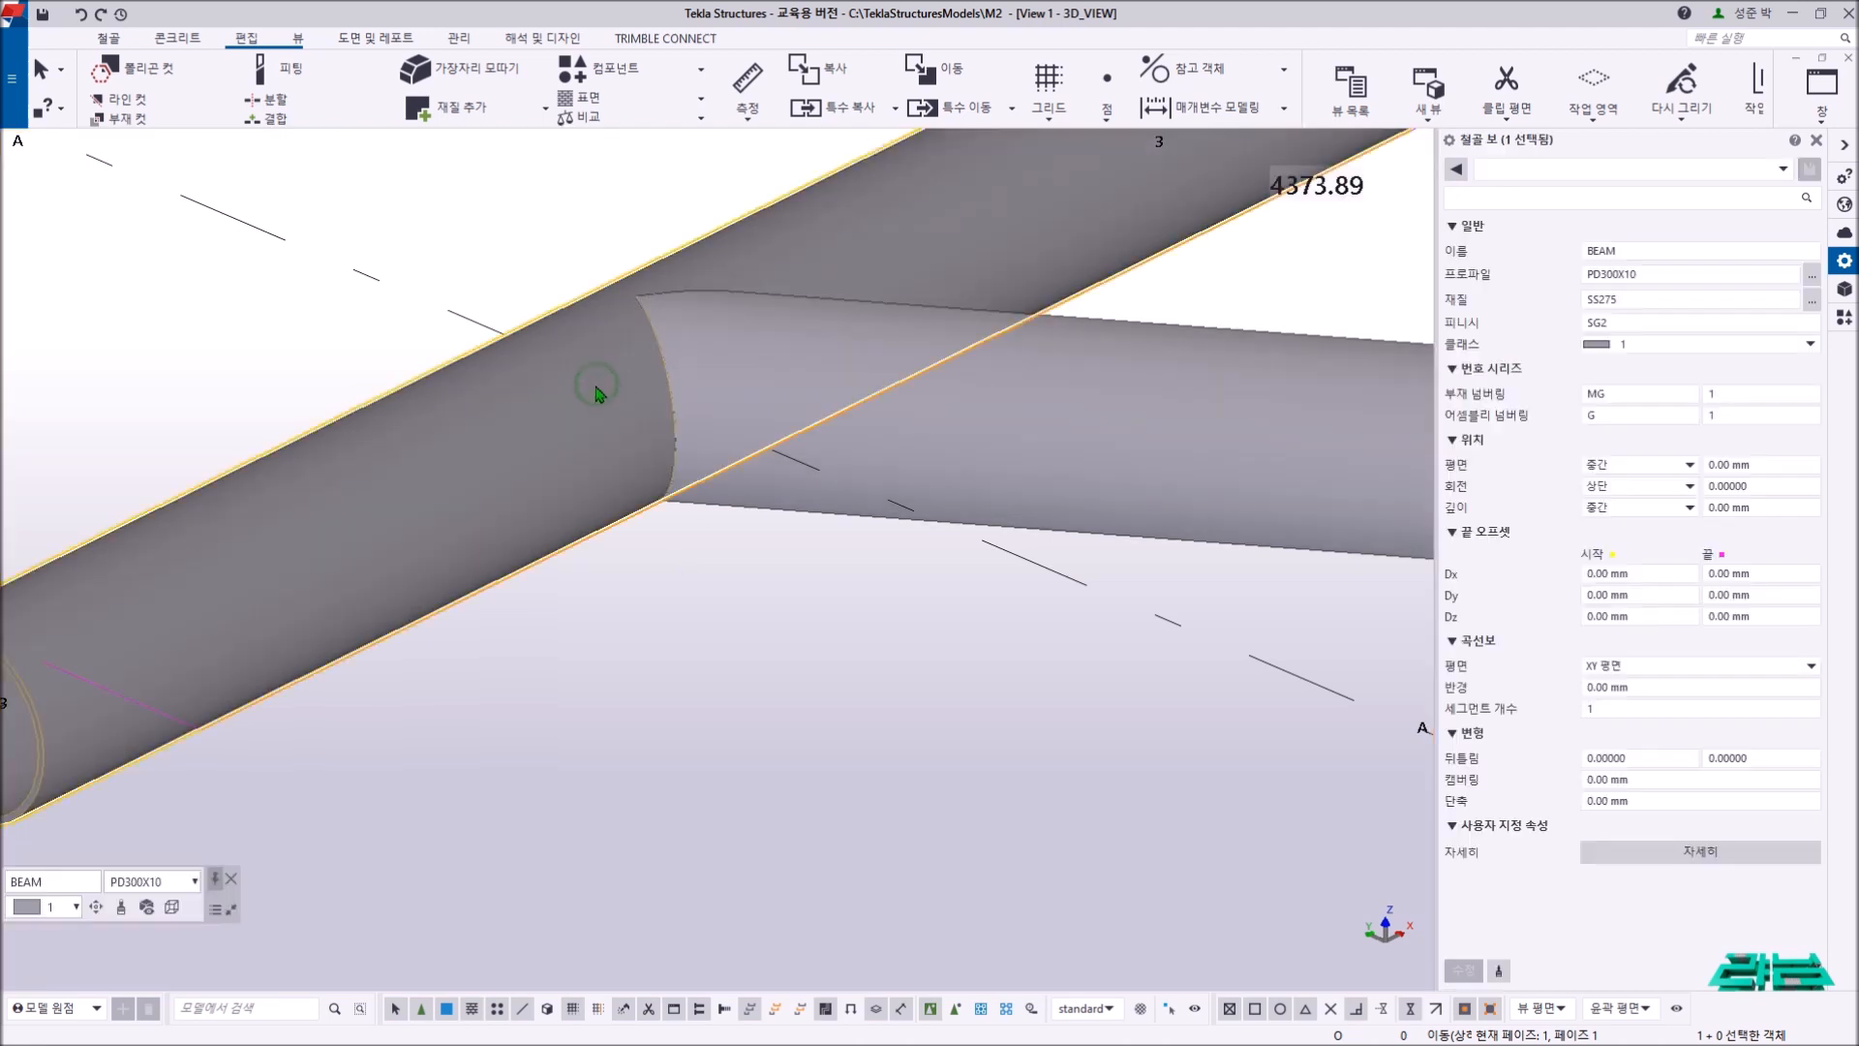
{"action": "left_click", "coordinate": [1049, 405]}
{"action": "left_click", "coordinate": [519, 456]}
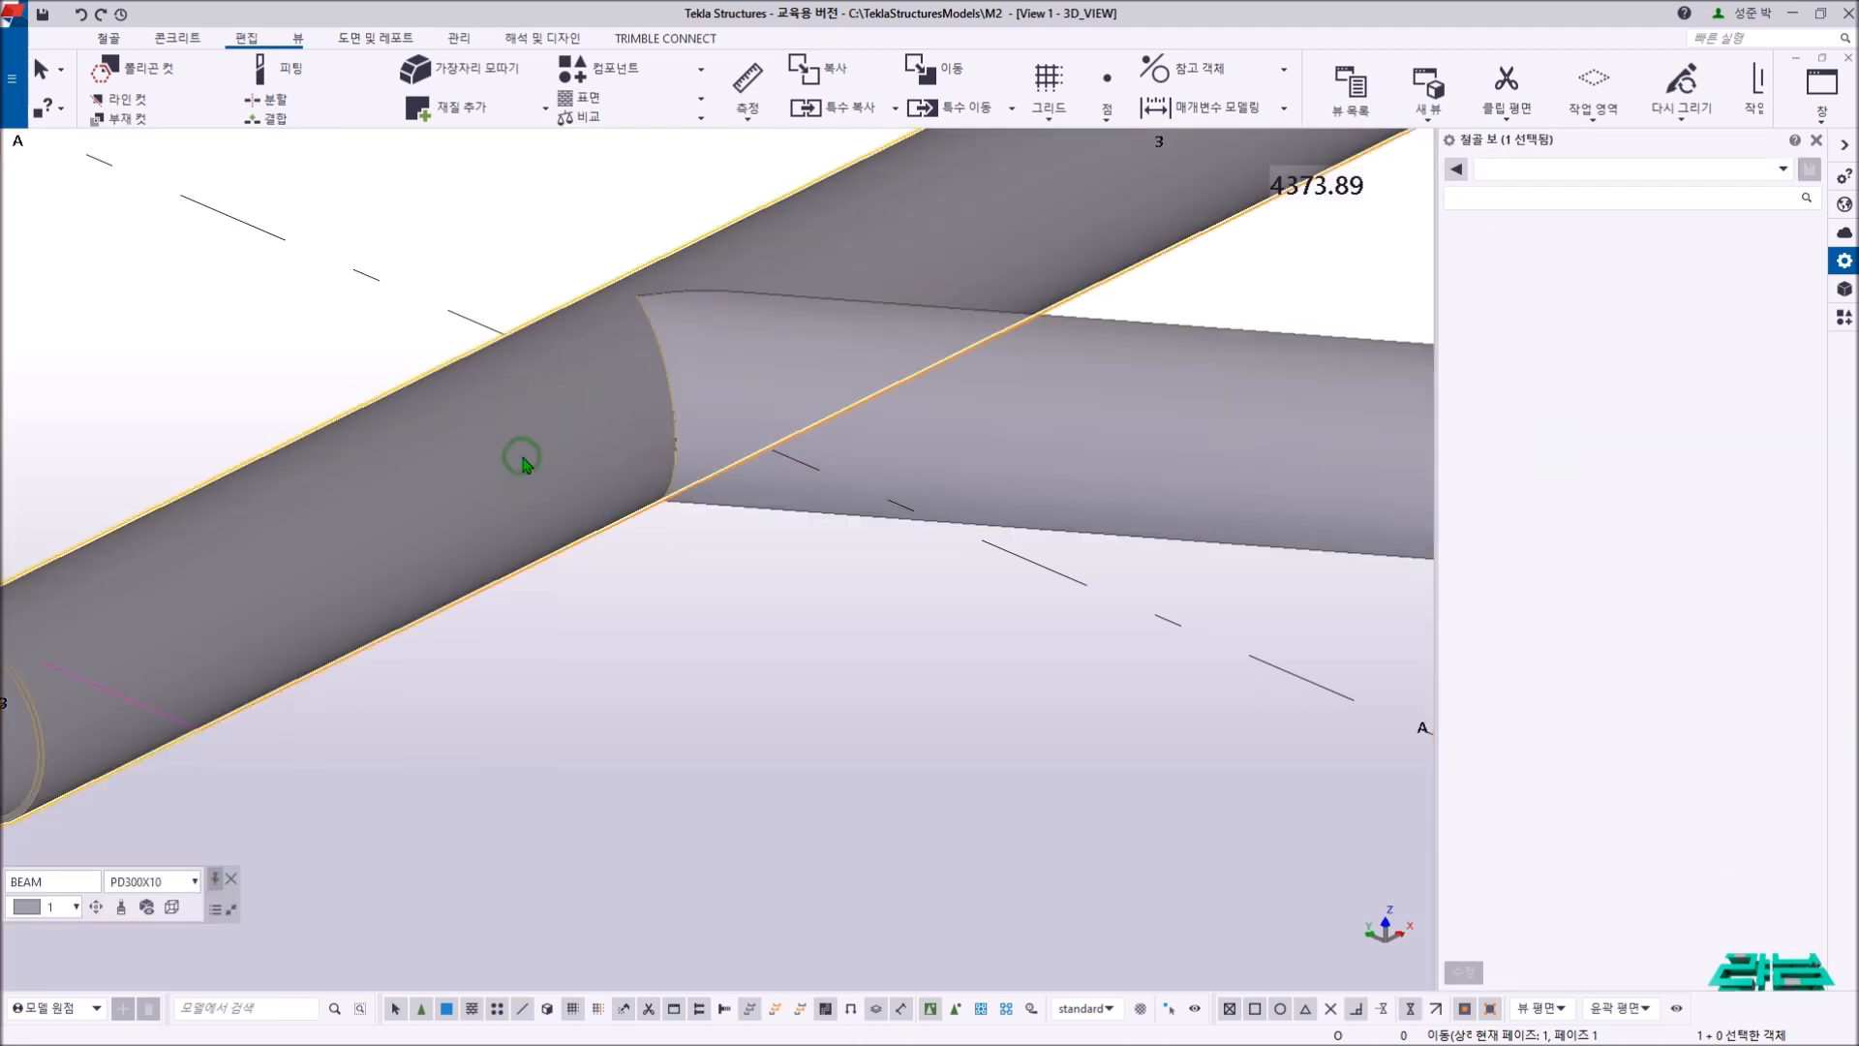
{"action": "right_click", "coordinate": [521, 457]}
{"action": "left_click", "coordinate": [584, 727]}
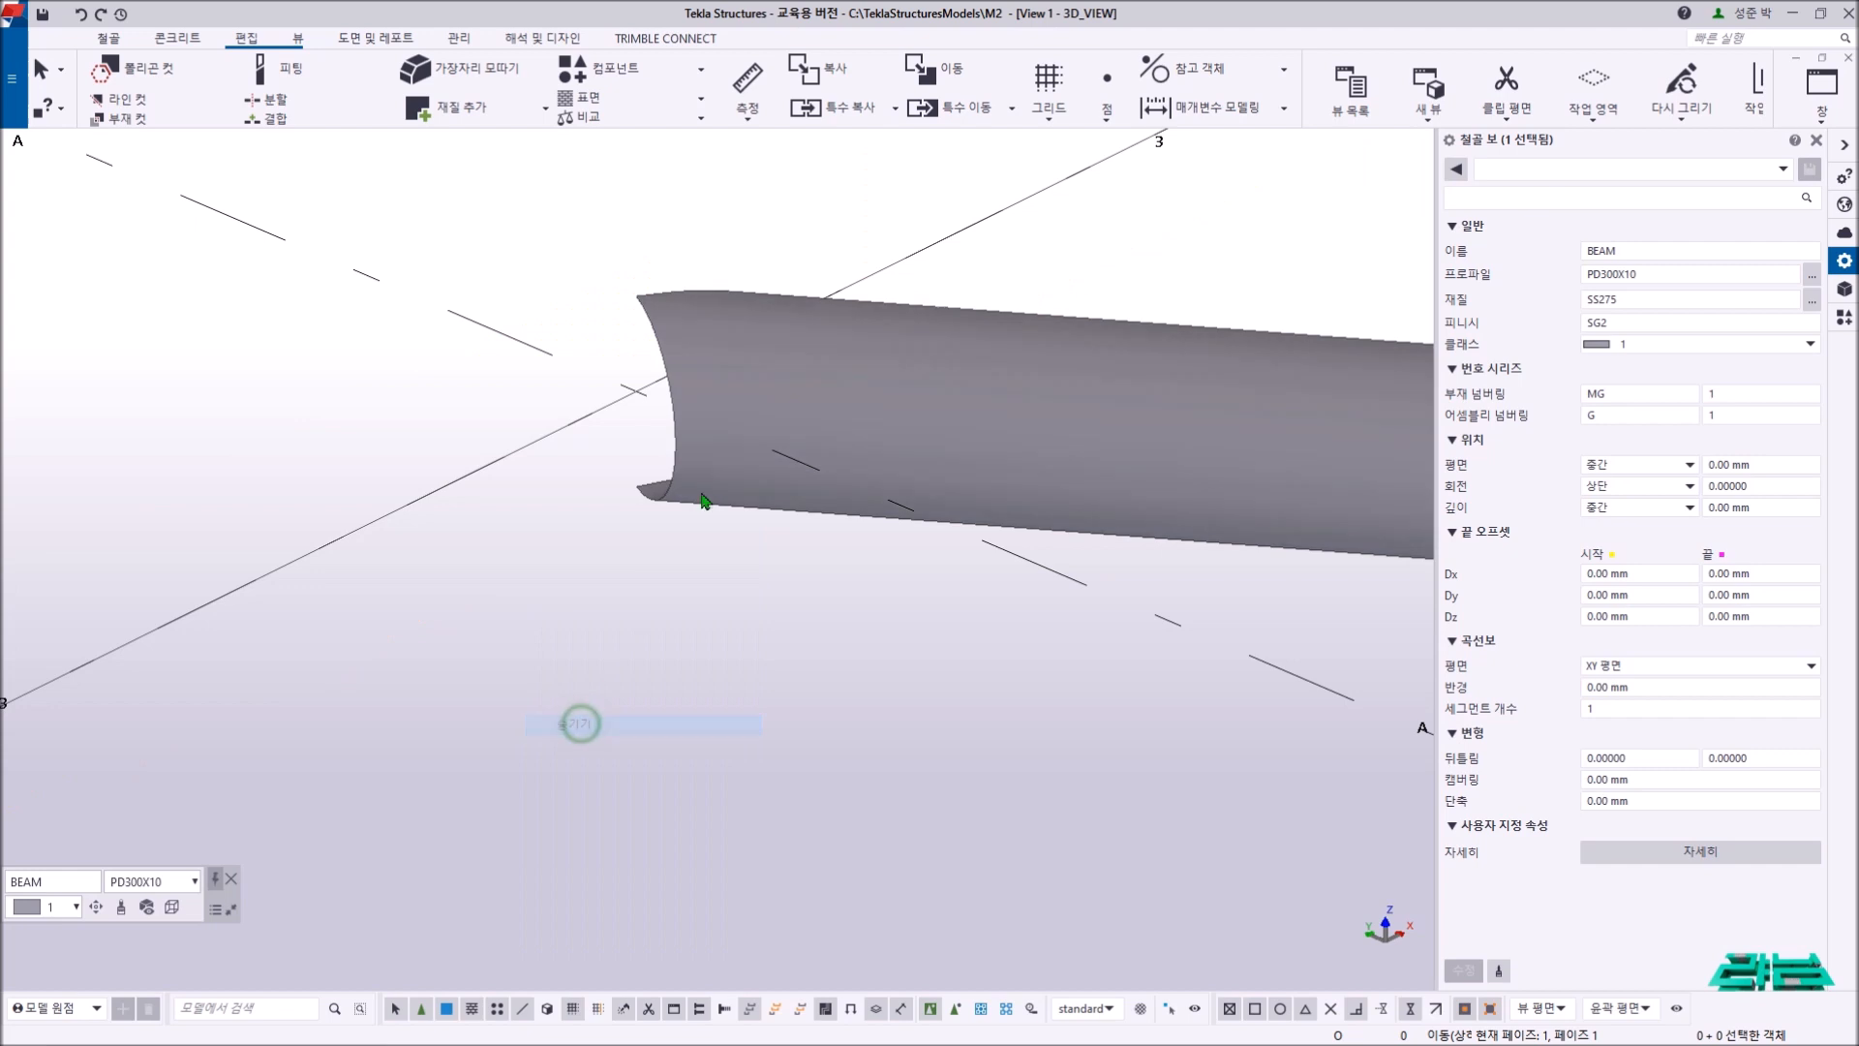
{"action": "middle_click_drag", "start_coordinate": [727, 456], "coordinate": [767, 451], "text": "ctrl"}
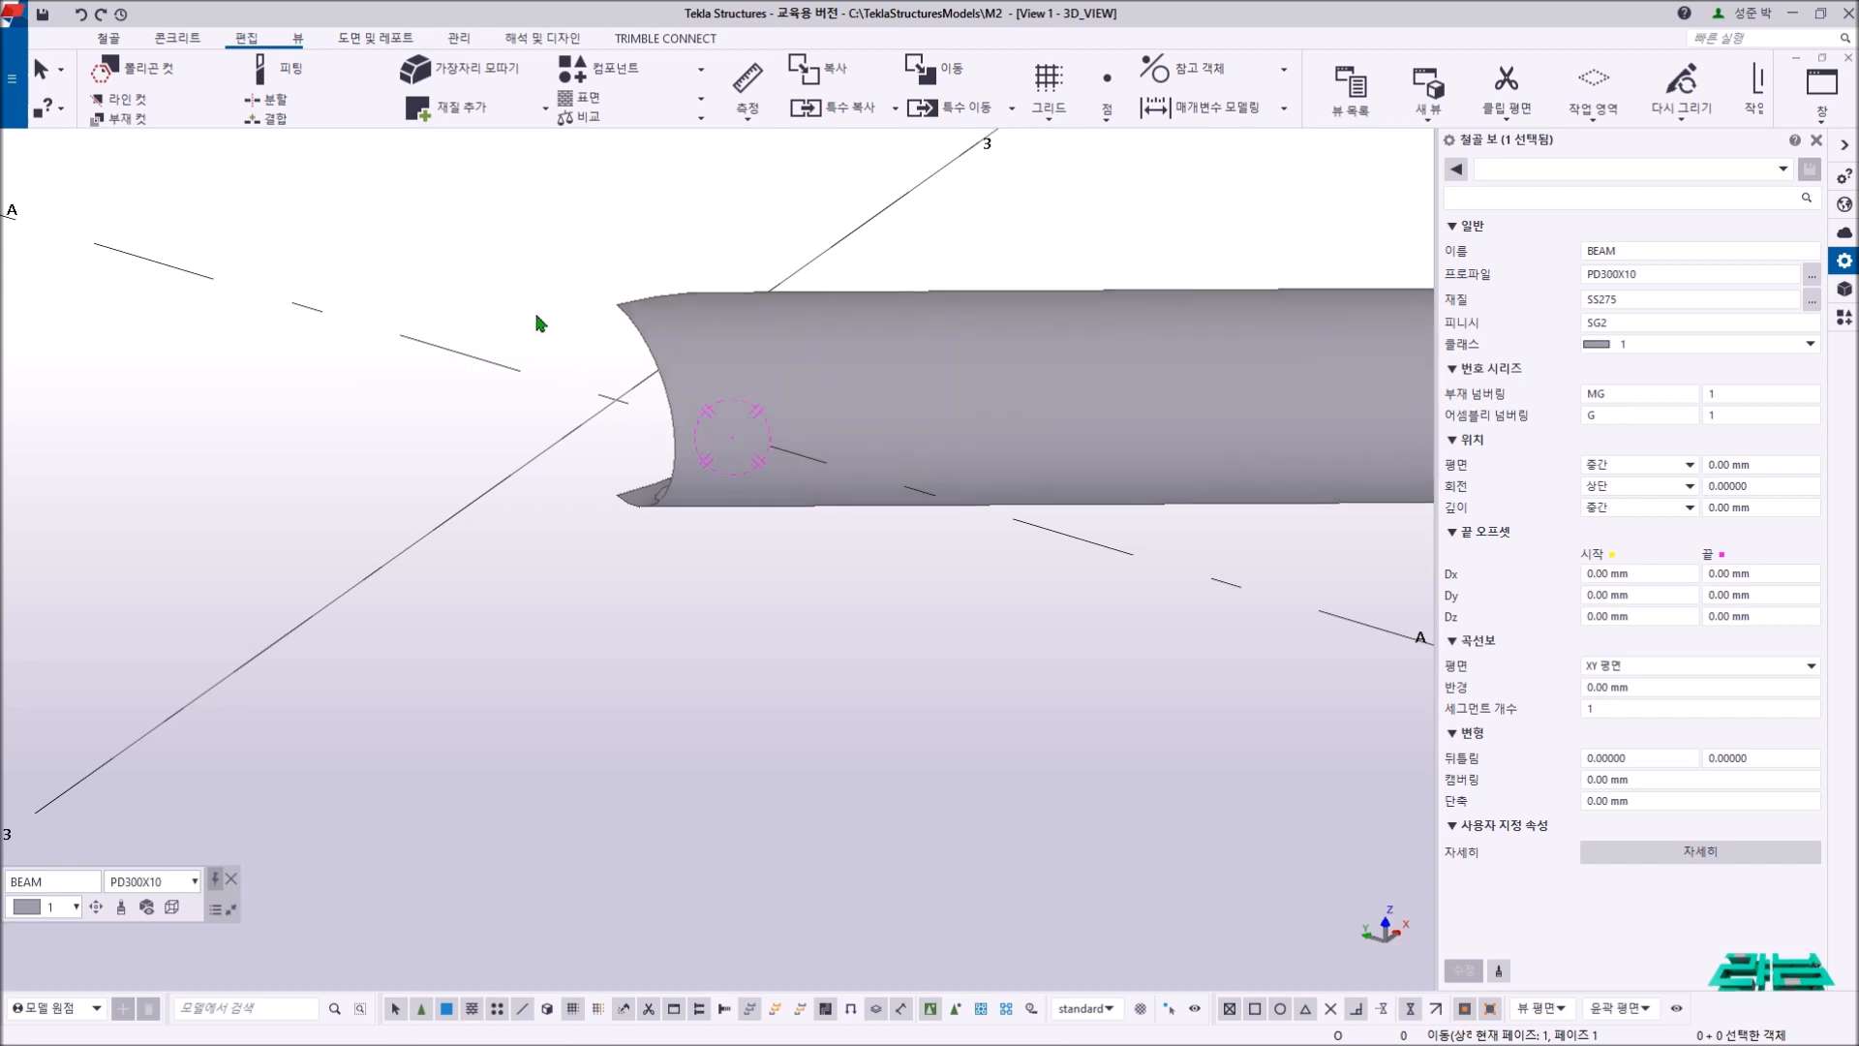
- Remove the diagonal pipe and bring the whole column-and-beam frame into view
{"action": "right_click", "coordinate": [515, 197]}
{"action": "left_click", "coordinate": [516, 215]}
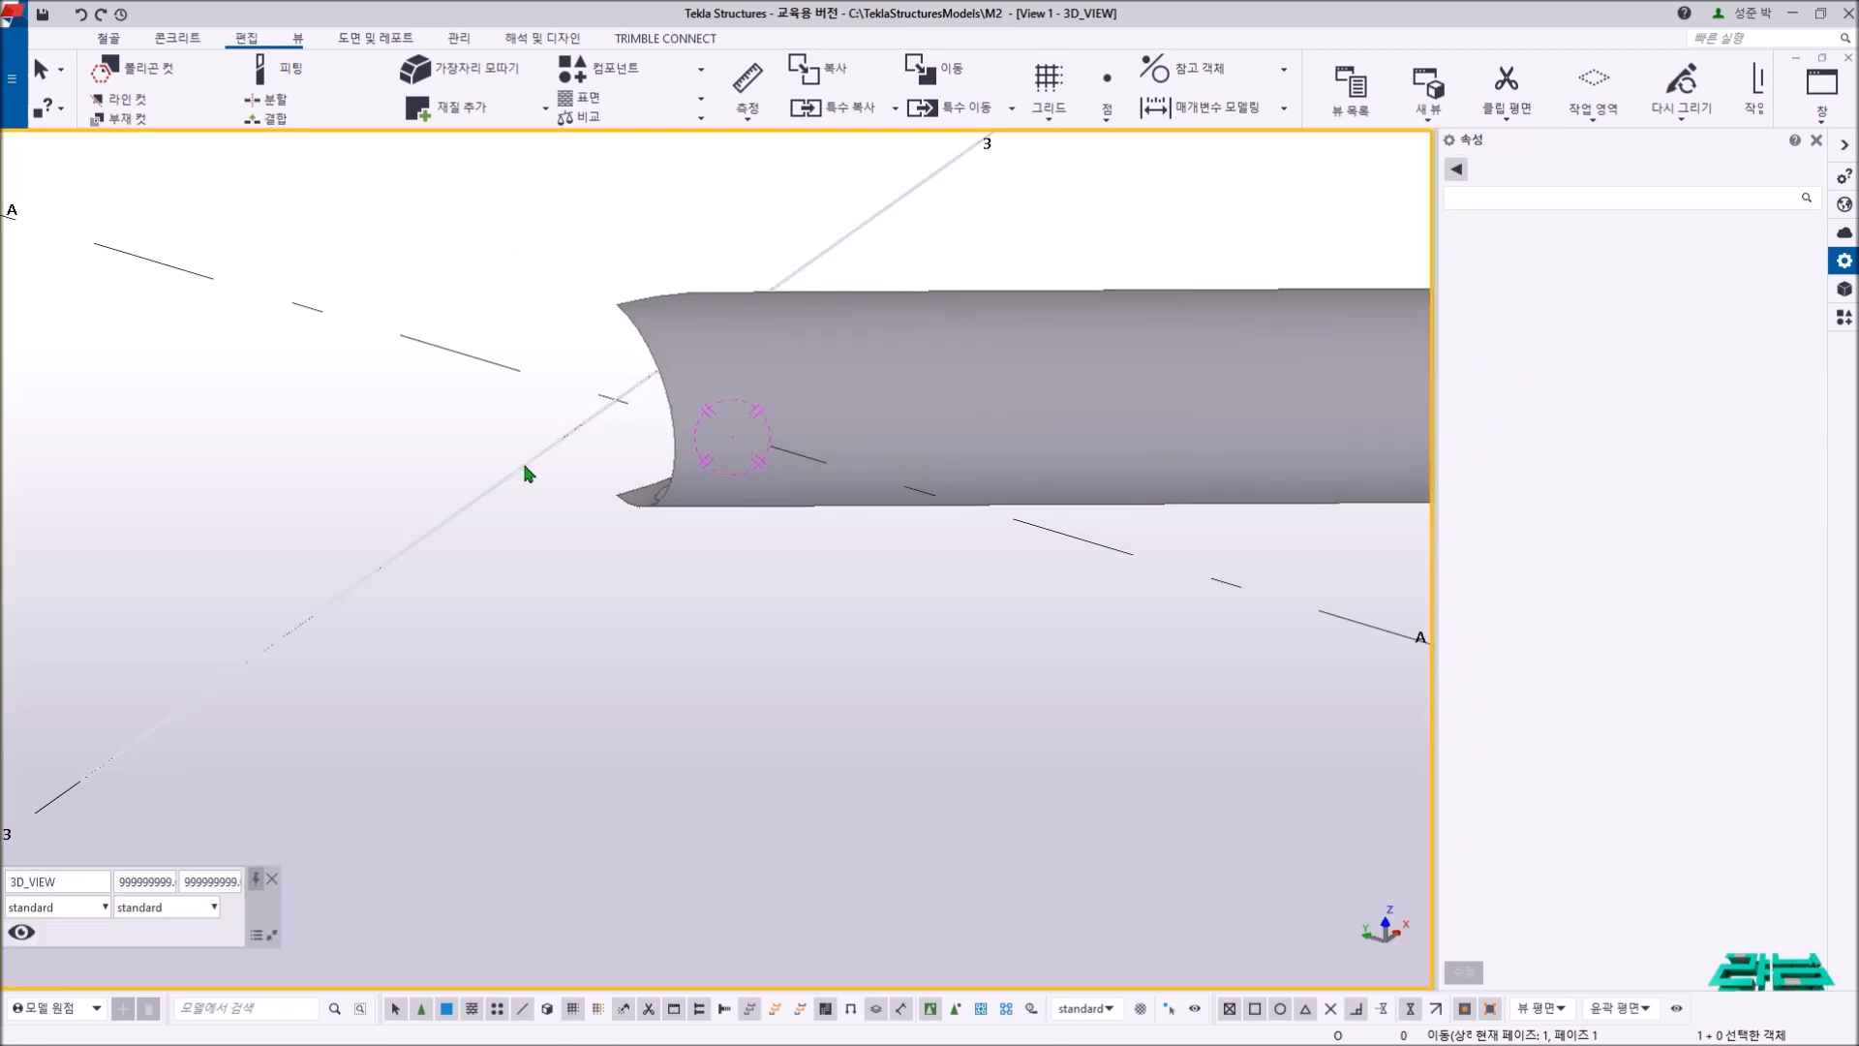
{"action": "left_click", "coordinate": [847, 469]}
{"action": "scroll", "coordinate": [792, 479], "scroll_direction": "down", "scroll_amount": 5}
{"action": "middle_click_drag", "start_coordinate": [794, 476], "coordinate": [616, 651]}
{"action": "left_click", "coordinate": [906, 438]}
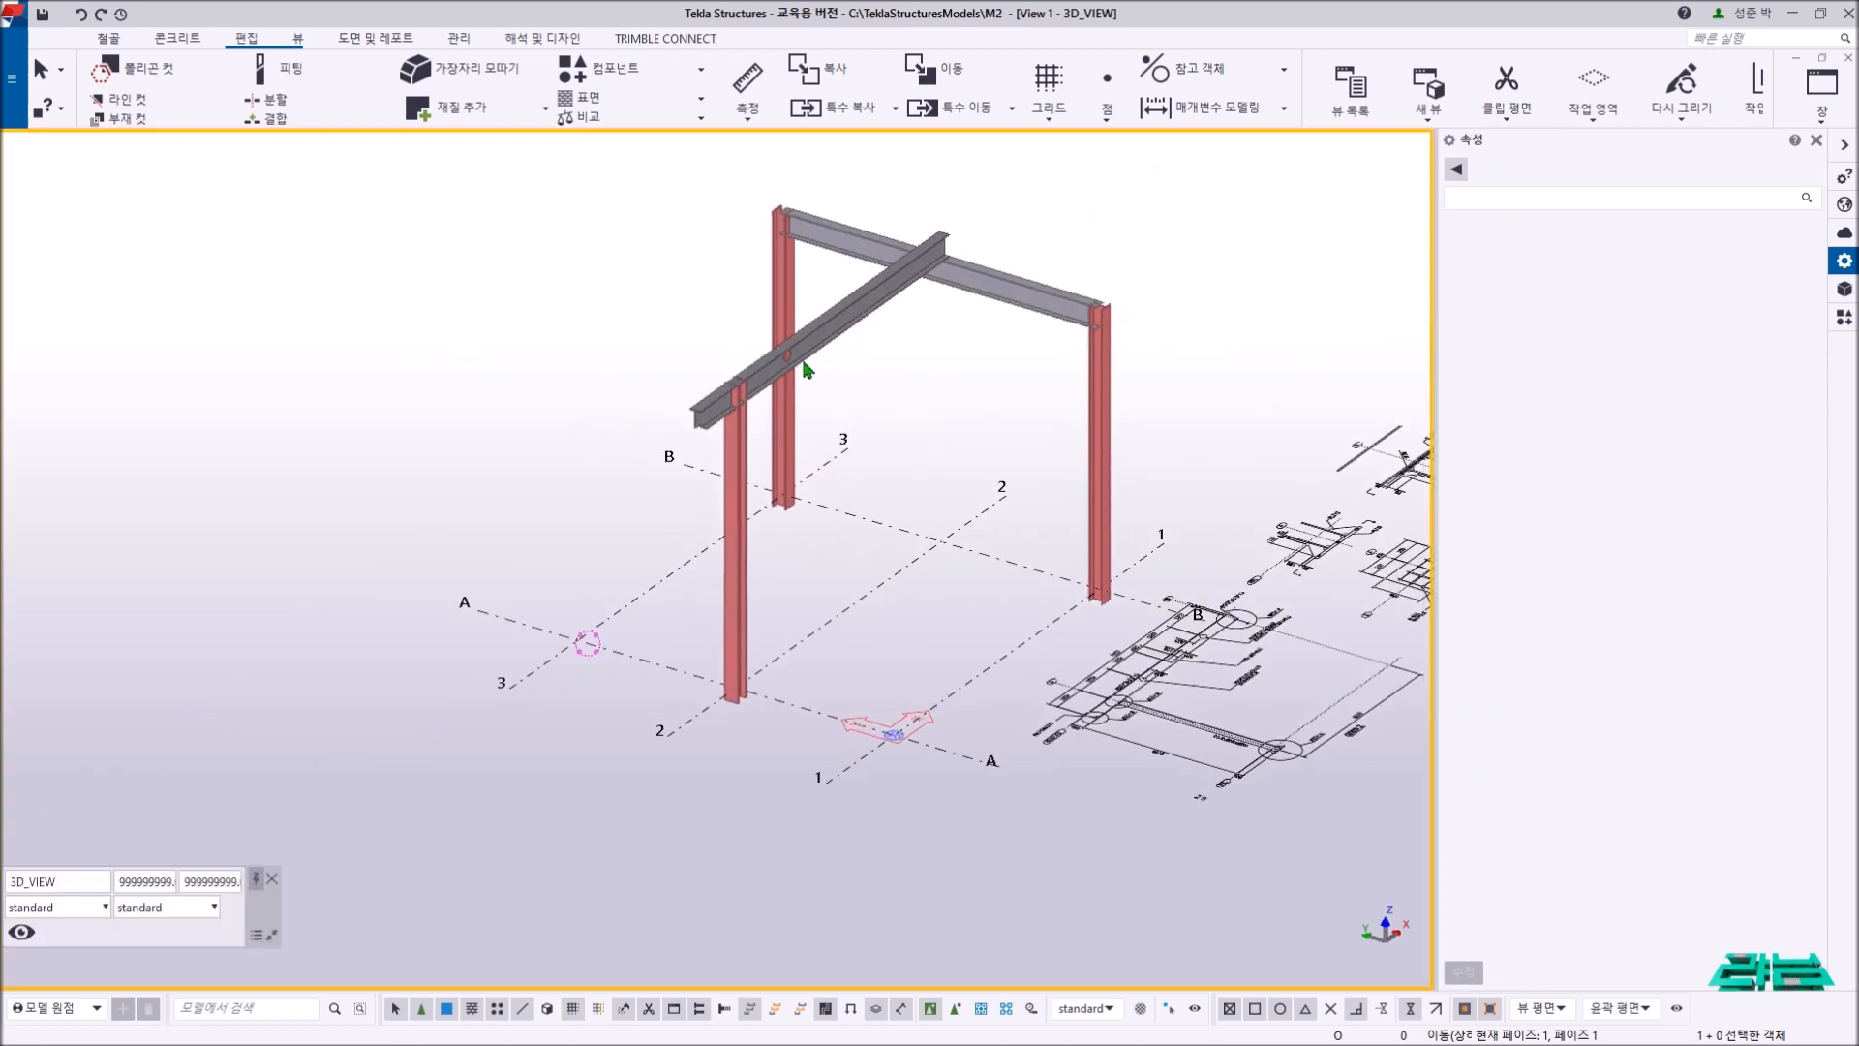
{"action": "middle_click_drag", "start_coordinate": [793, 358], "coordinate": [682, 360], "text": "ctrl"}
{"action": "scroll", "coordinate": [692, 377], "scroll_direction": "up", "scroll_amount": 3}
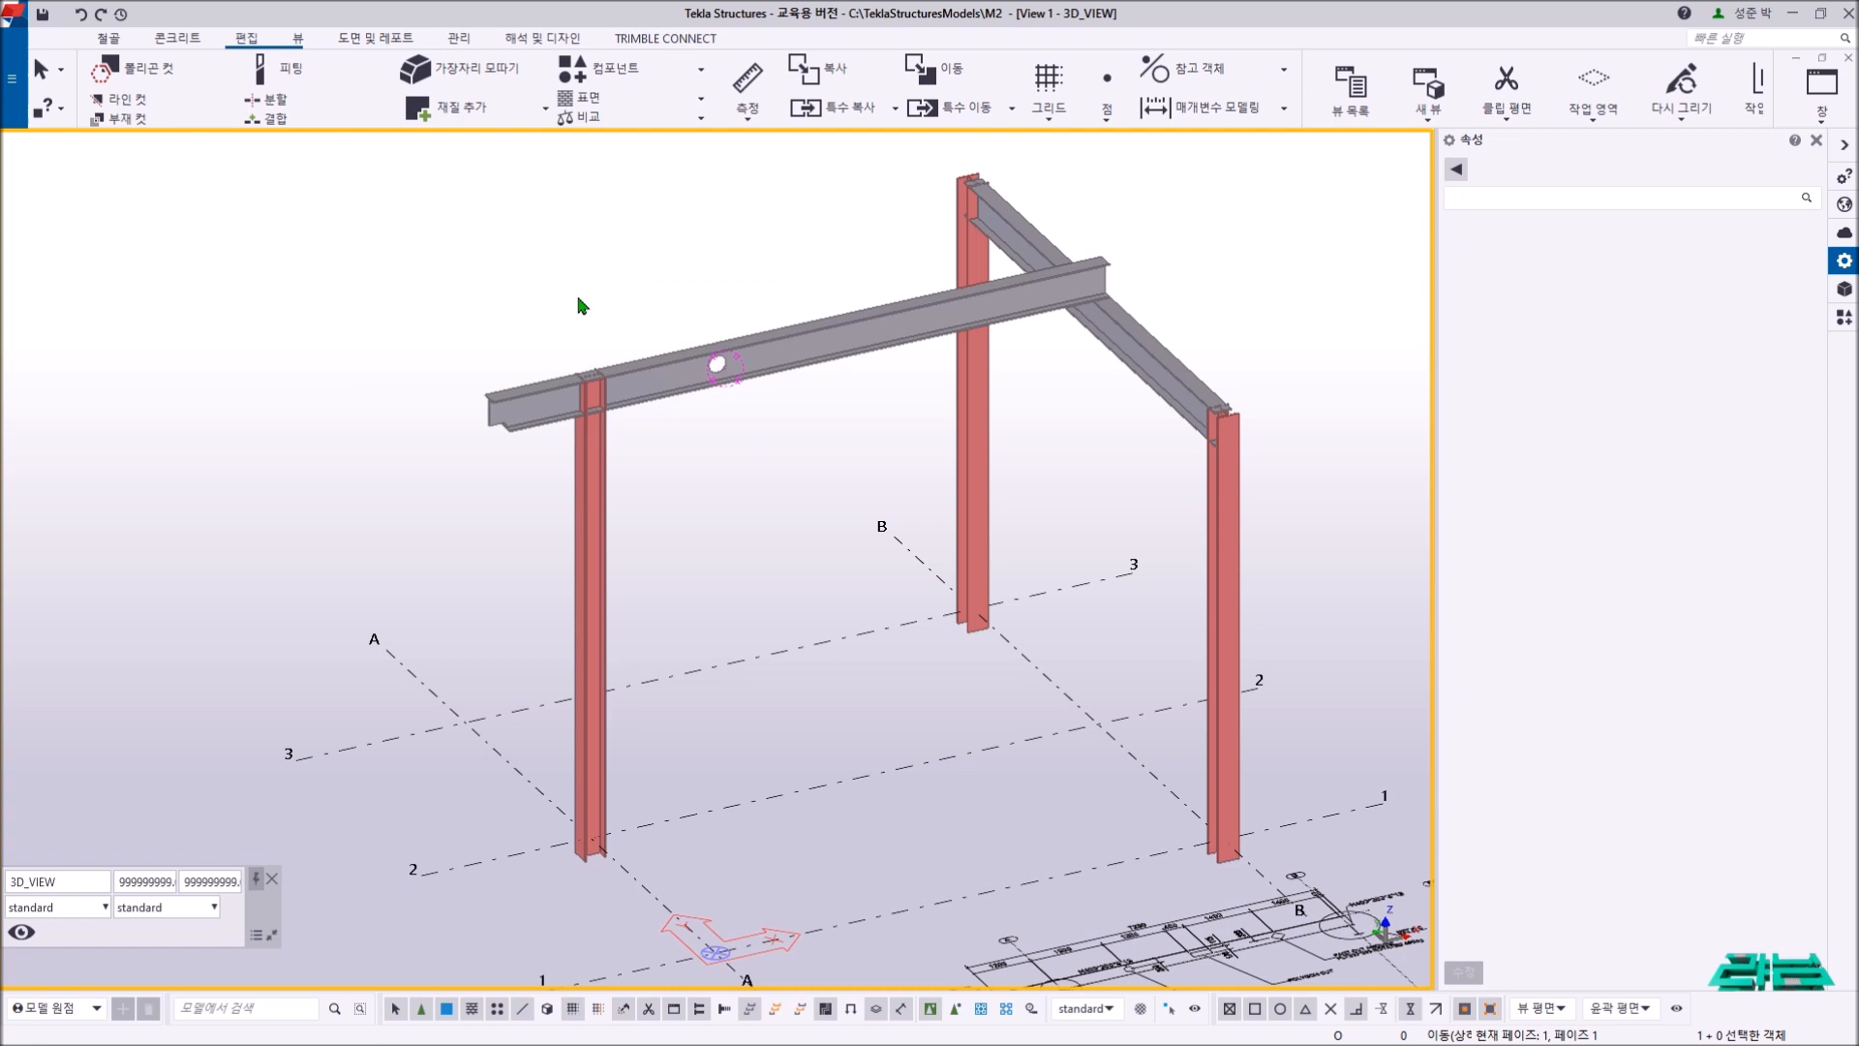
- Switch to the GRID 2 view and frame the notched beam end beside grid line A
{"action": "key", "text": "ctrl+Tab"}
{"action": "key", "text": "ctrl+p"}
{"action": "middle_click_drag", "start_coordinate": [288, 350], "coordinate": [459, 333]}
{"action": "scroll", "coordinate": [484, 346], "scroll_direction": "up", "scroll_amount": 8}
- Apply an oblique fitting to the notched beam end near grid line A, running from mid-height of the end up to the EL+5500 level line
{"action": "left_click", "coordinate": [290, 67]}
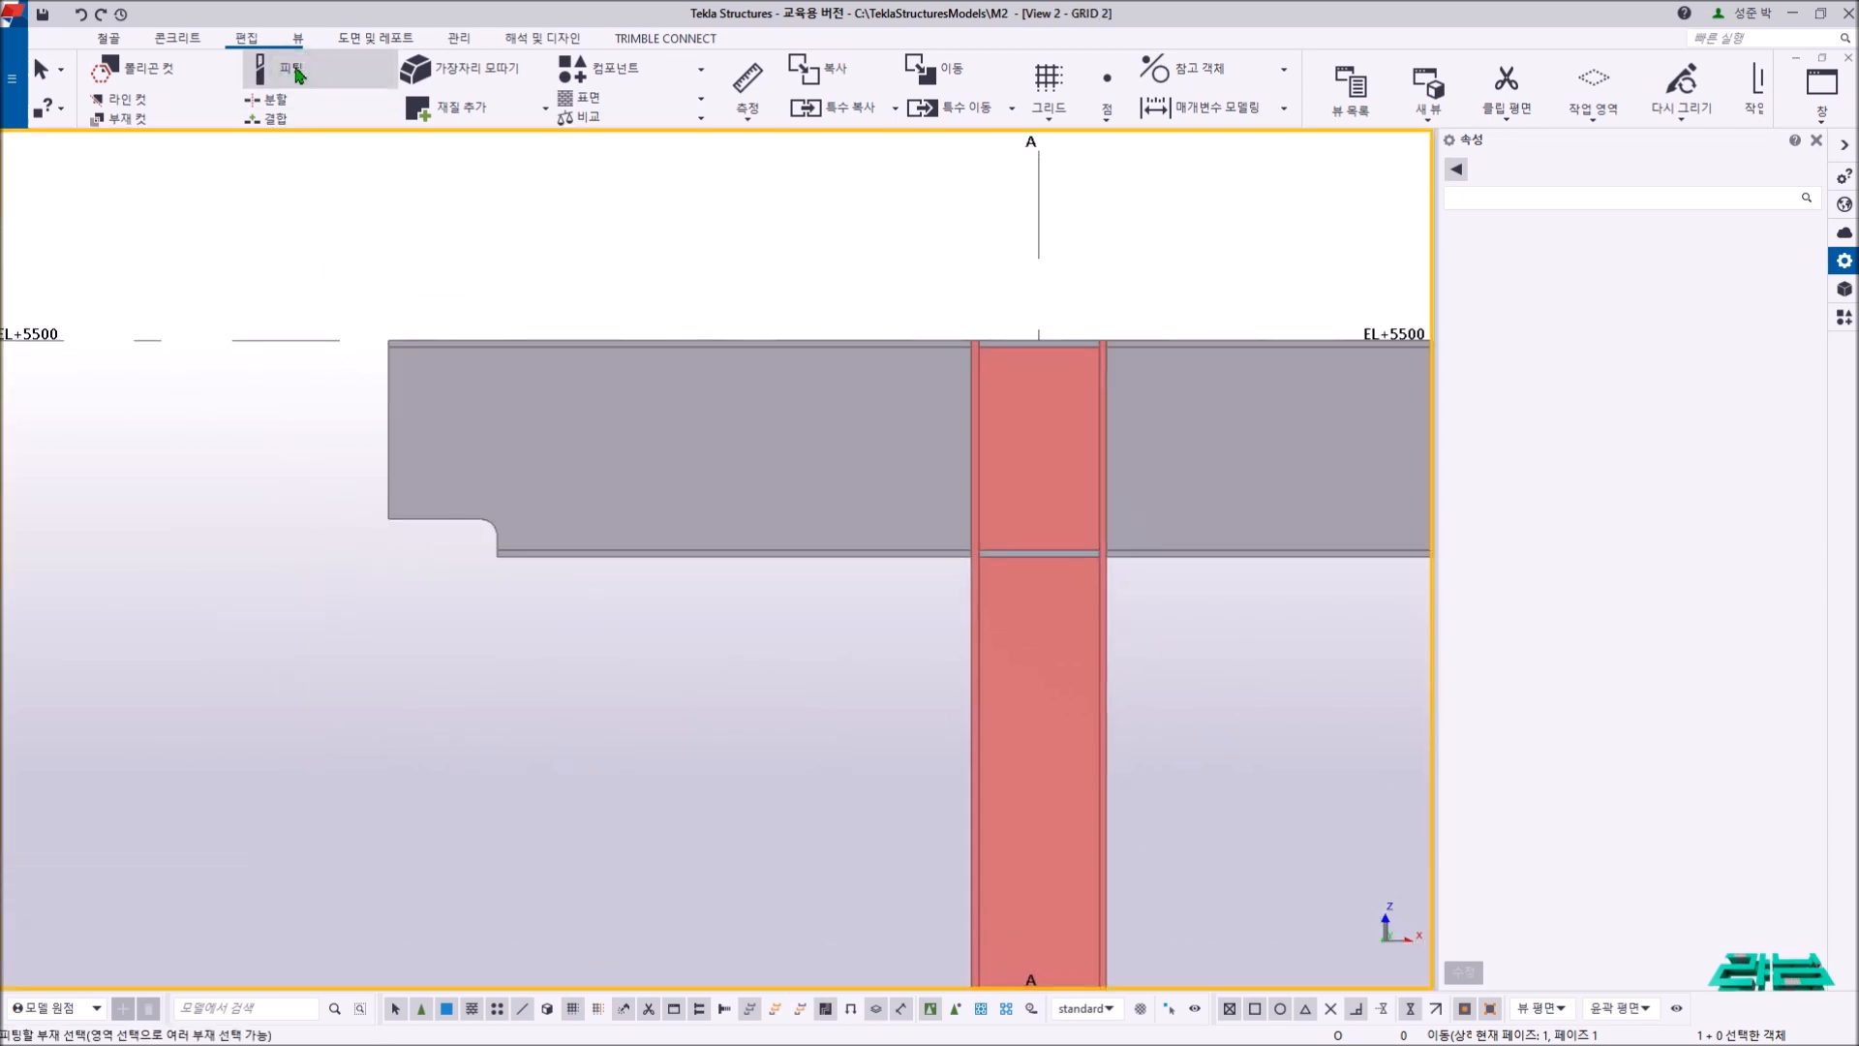
{"action": "left_click", "coordinate": [530, 351]}
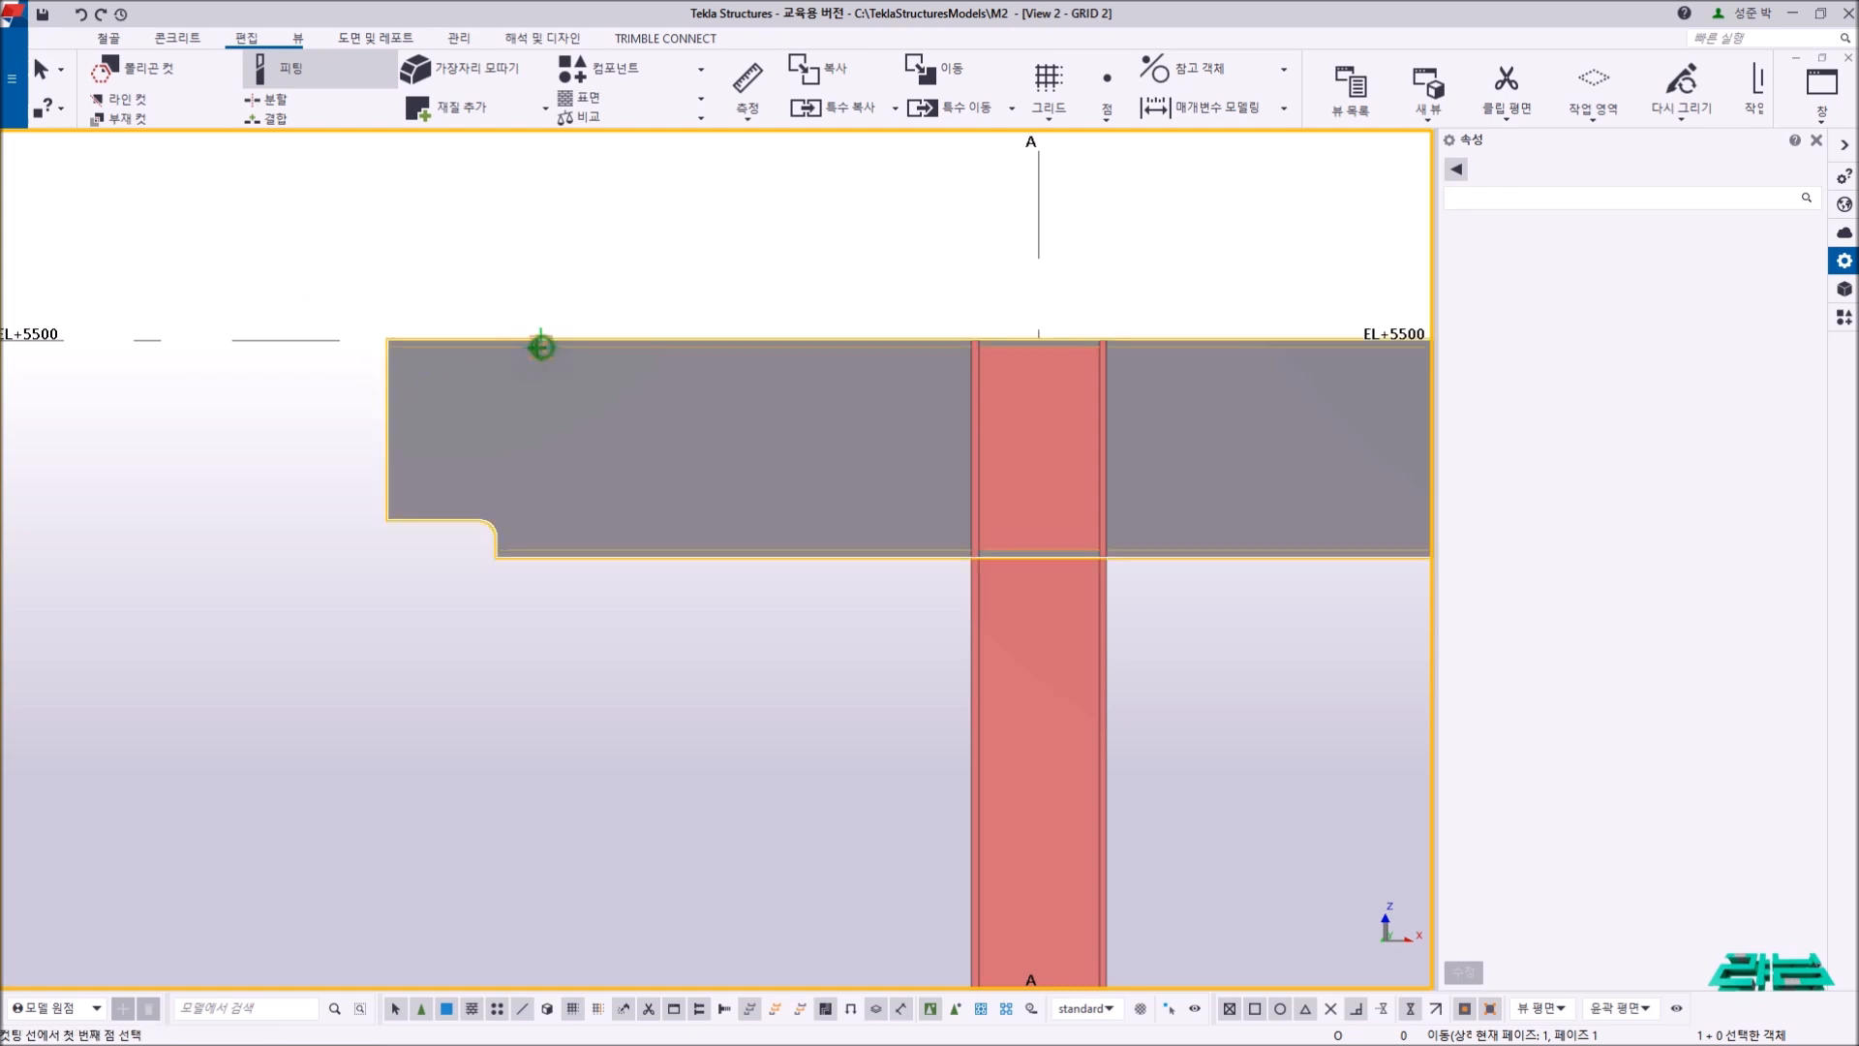
{"action": "left_click", "coordinate": [388, 448]}
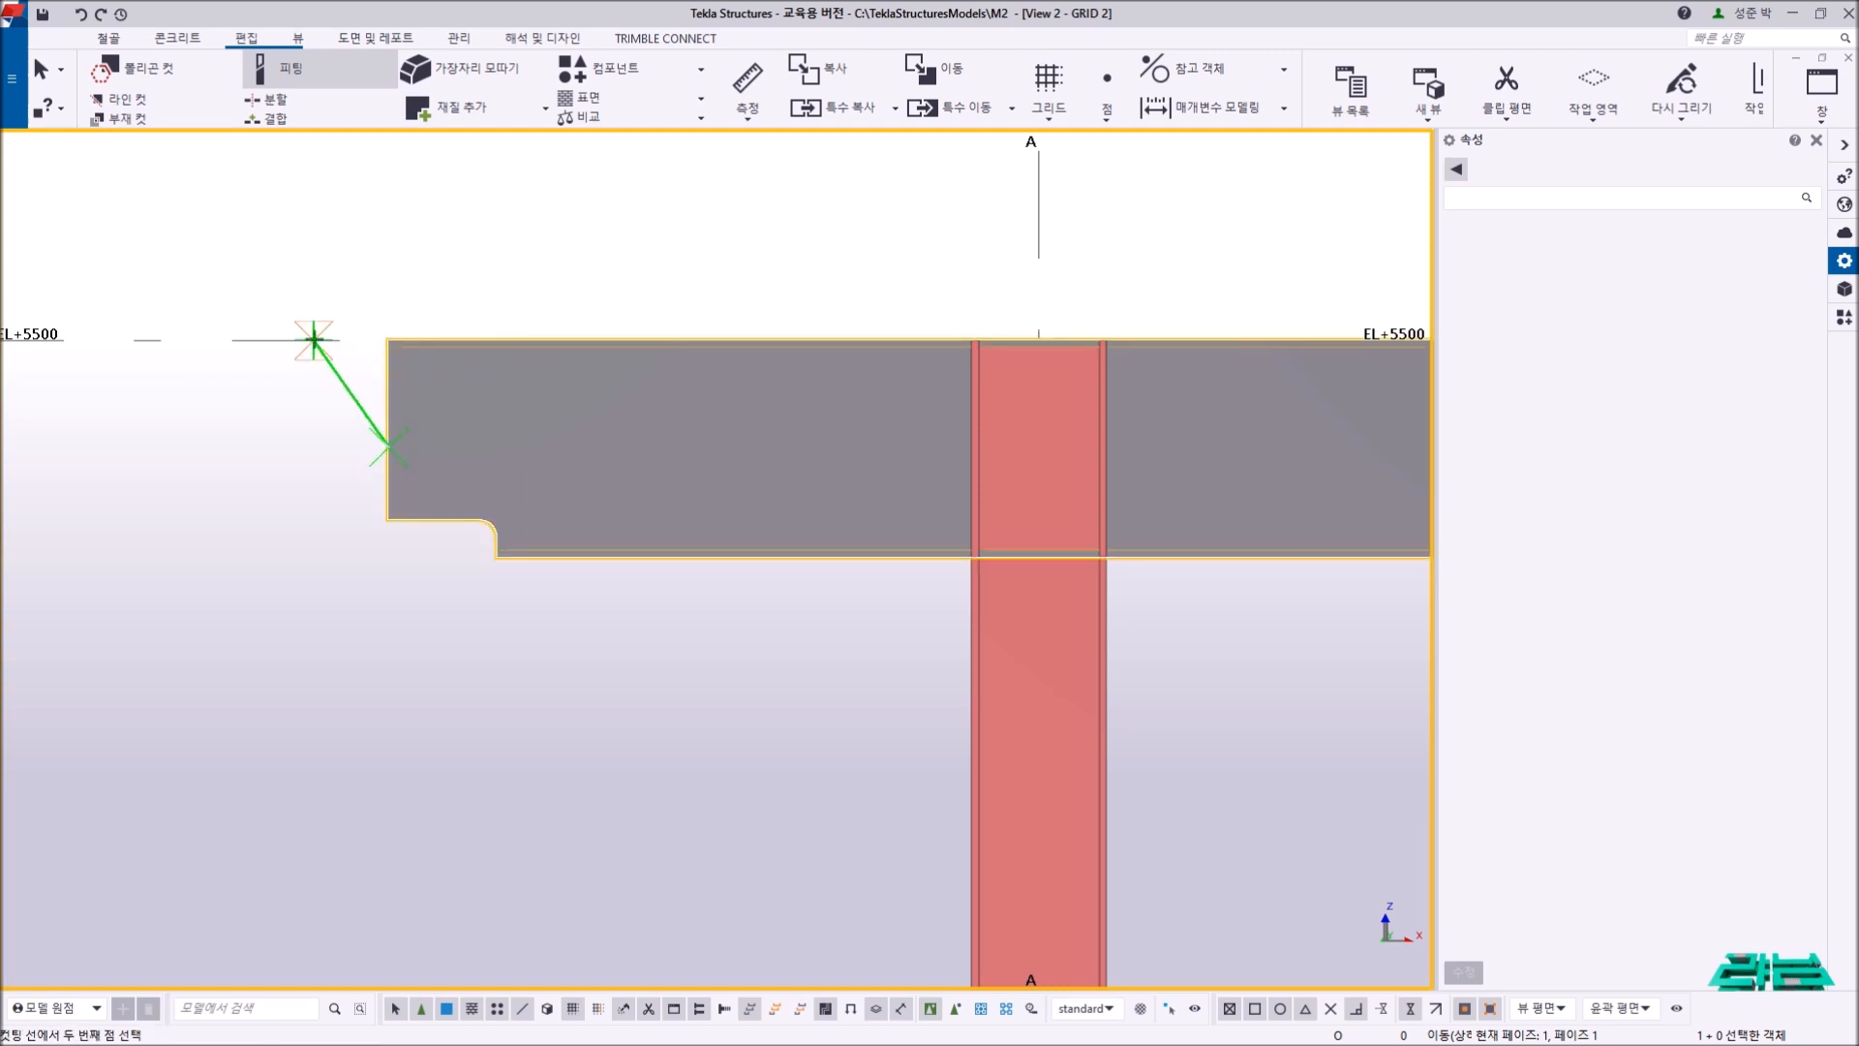
{"action": "left_click", "coordinate": [313, 340]}
{"action": "right_click", "coordinate": [403, 247]}
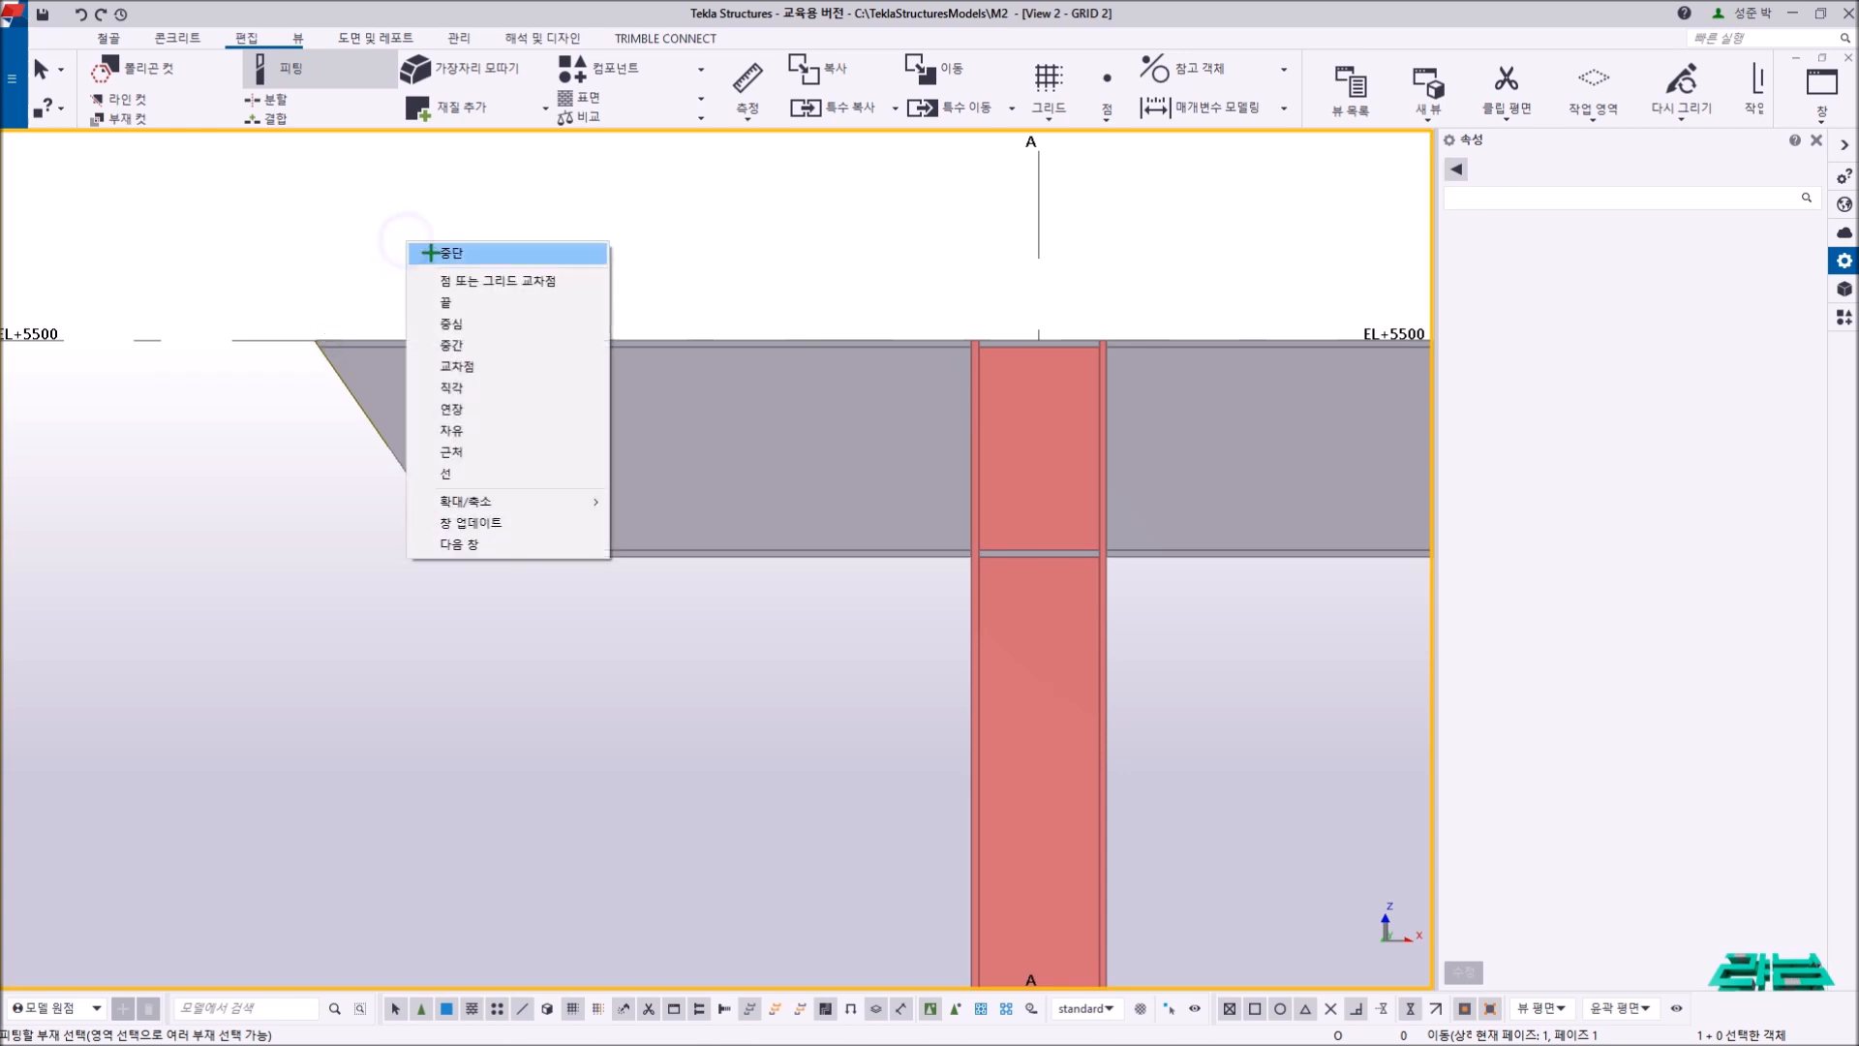
{"action": "left_click", "coordinate": [431, 253]}
- Delete the oblique fitting from the notched beam end
{"action": "left_click", "coordinate": [495, 364]}
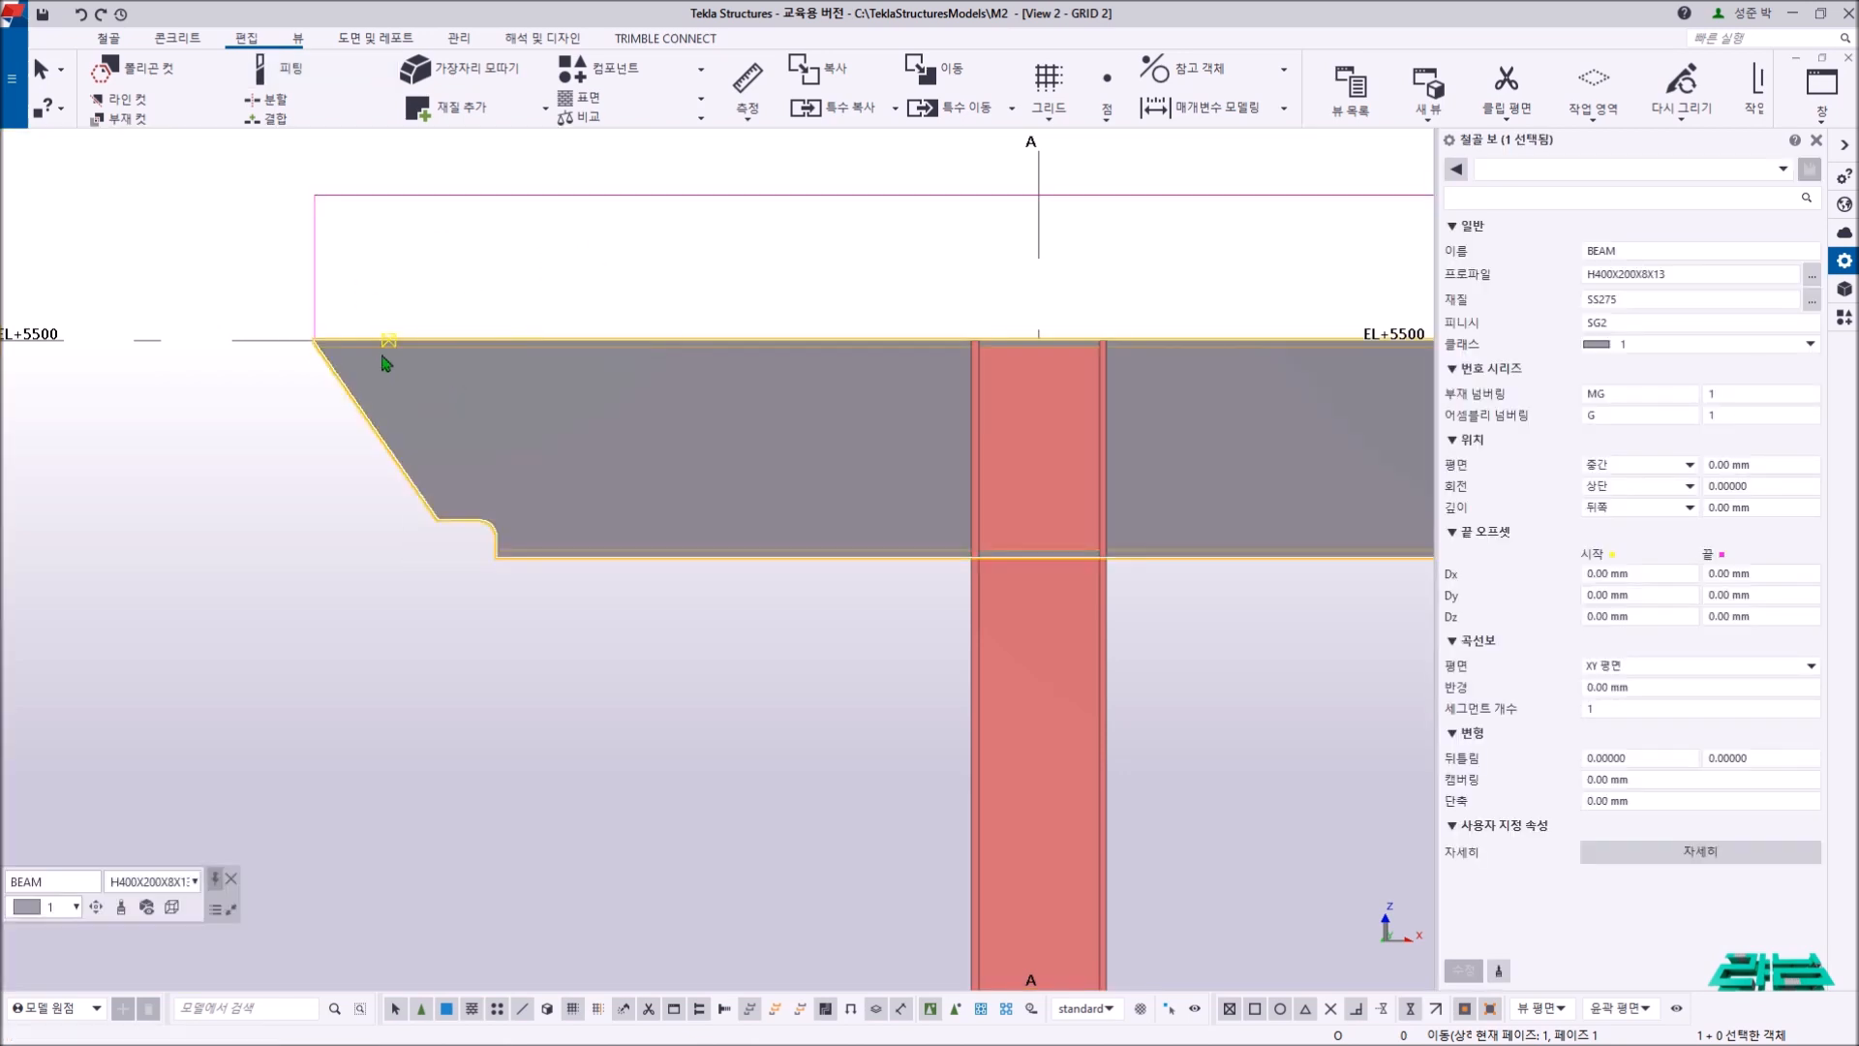
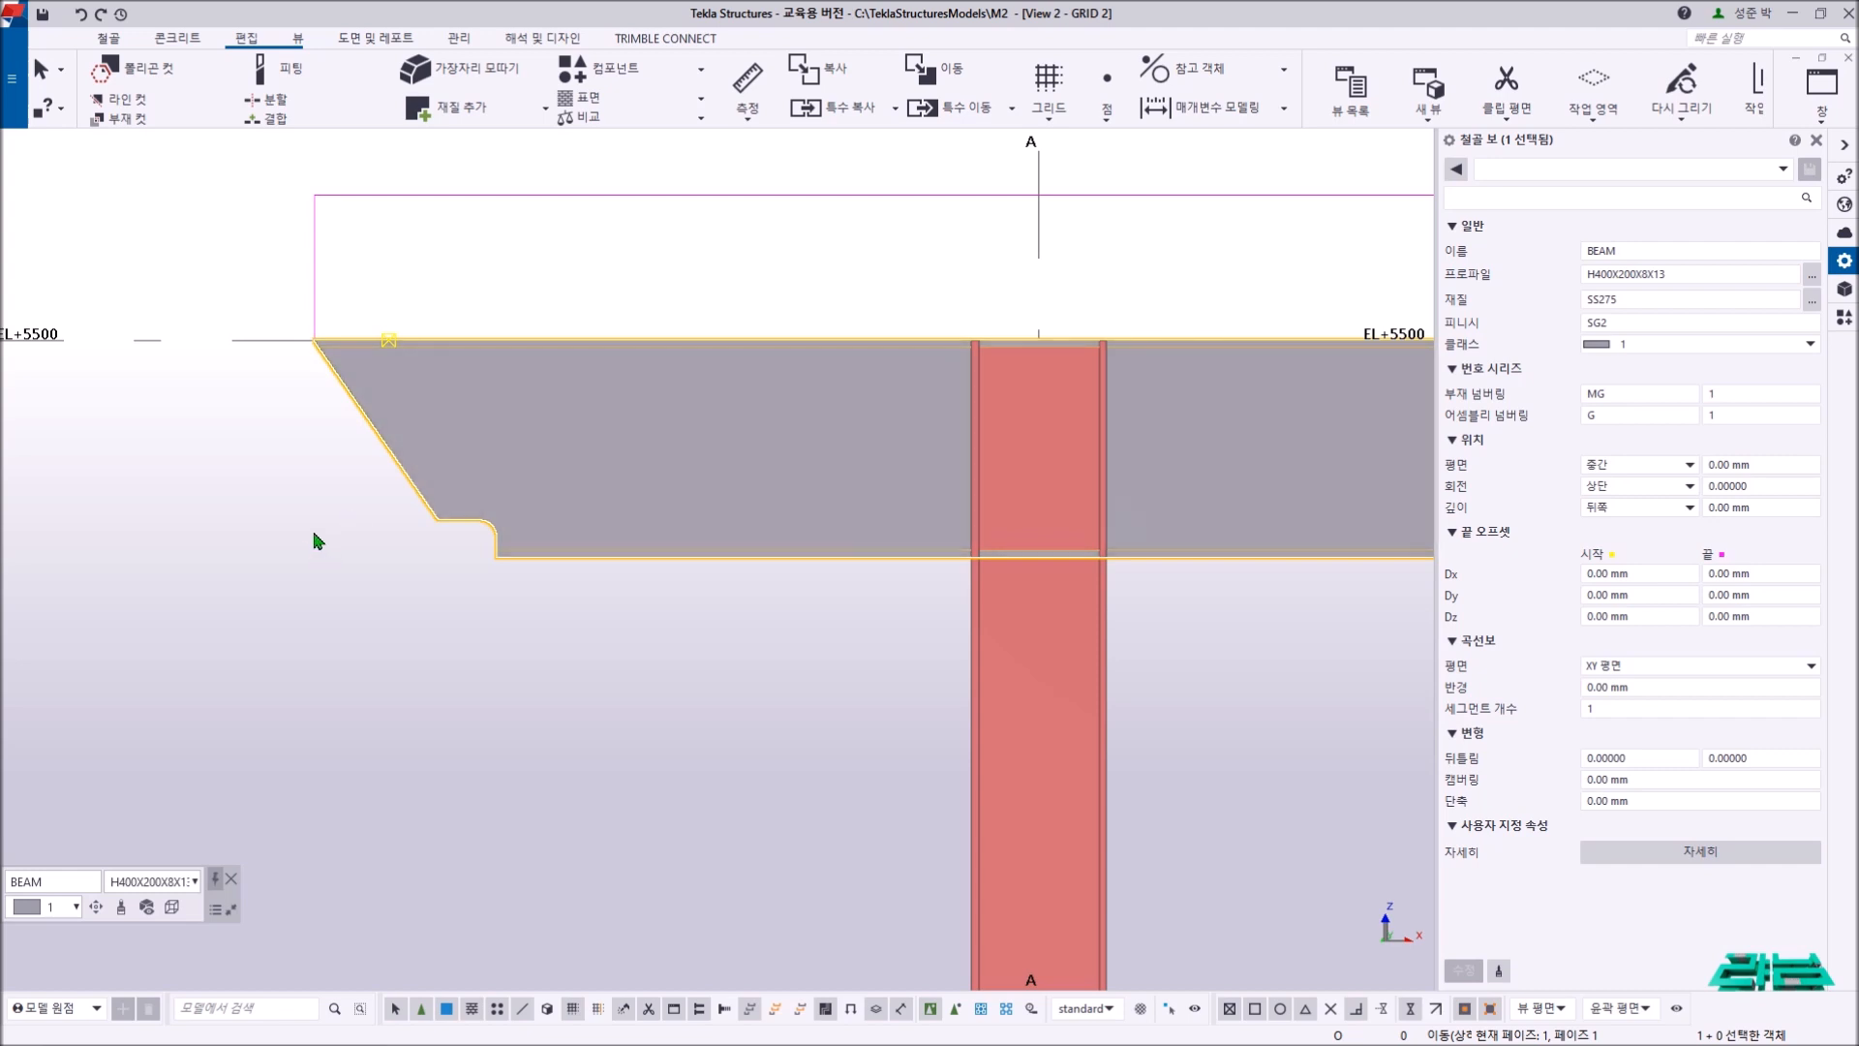
{"action": "left_click", "coordinate": [334, 387]}
{"action": "key", "text": "Delete"}
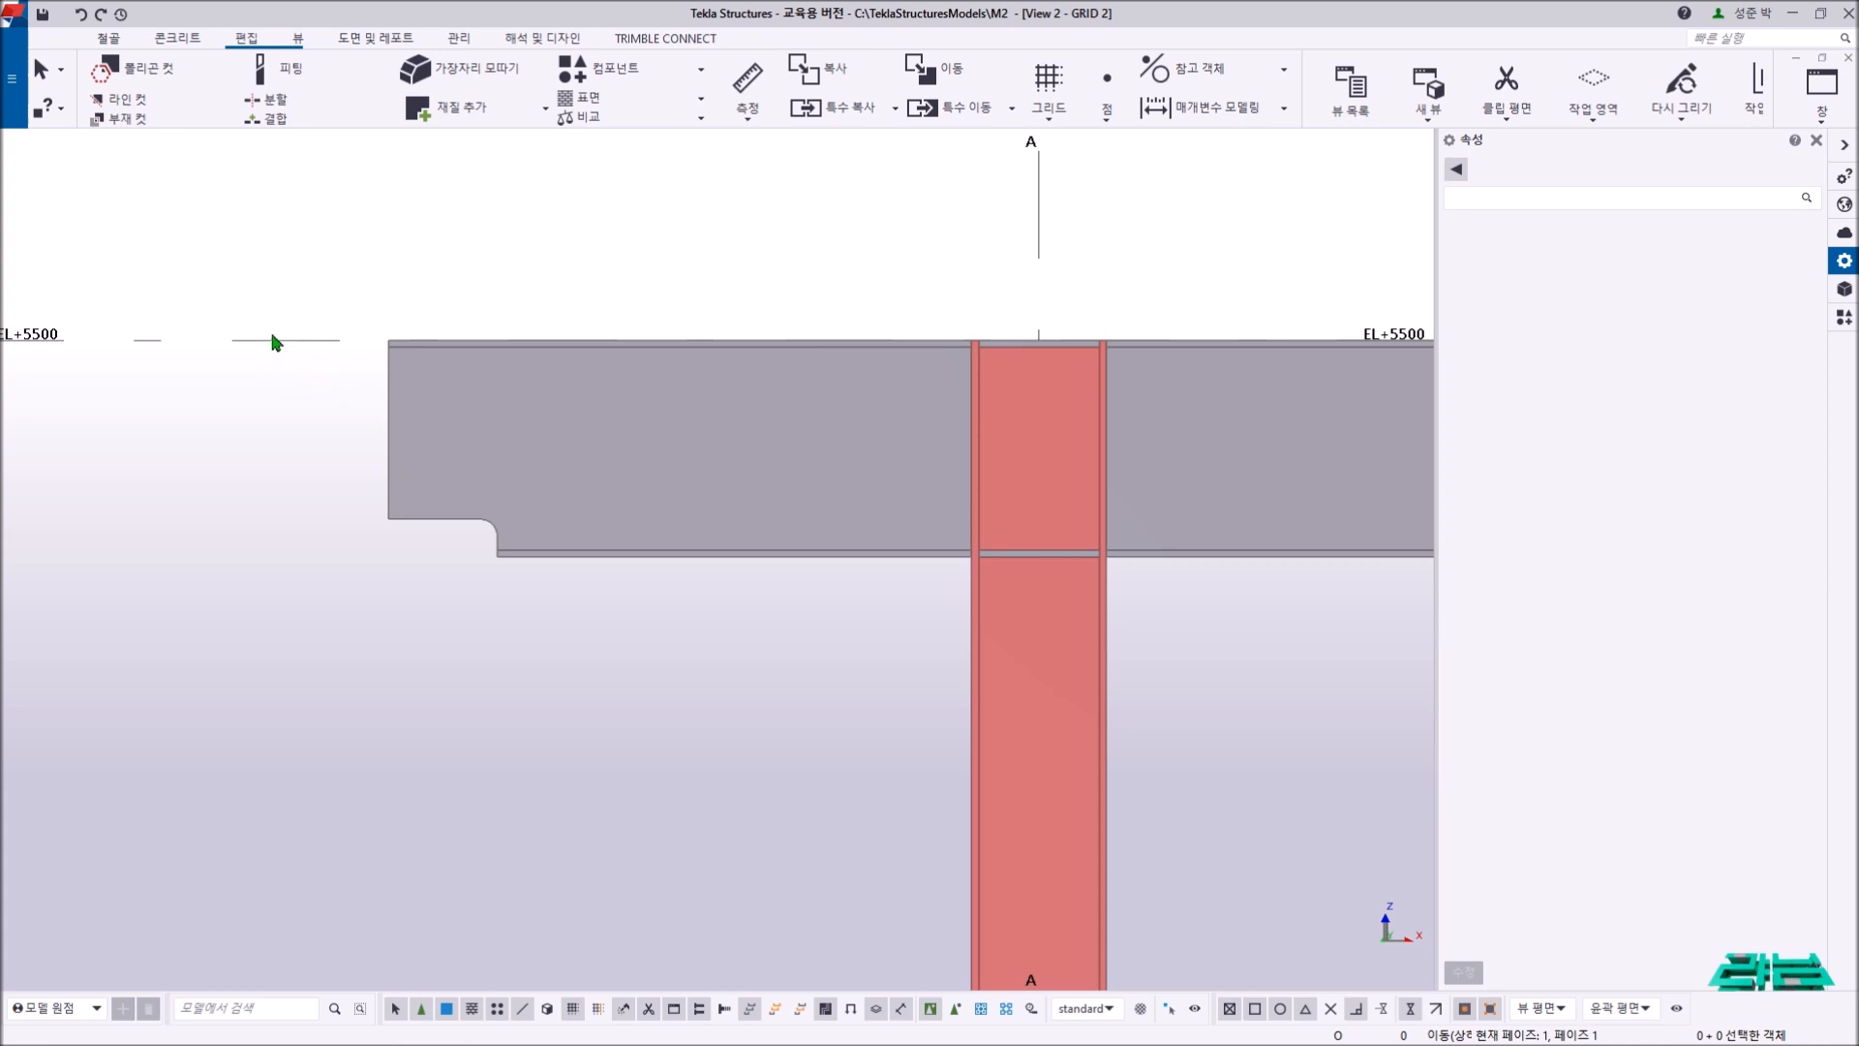
- Try a line cut on the notched beam end, from the EL+5500 level outside the beam to the end's lower corner, removing the outer side
{"action": "left_click", "coordinate": [116, 100]}
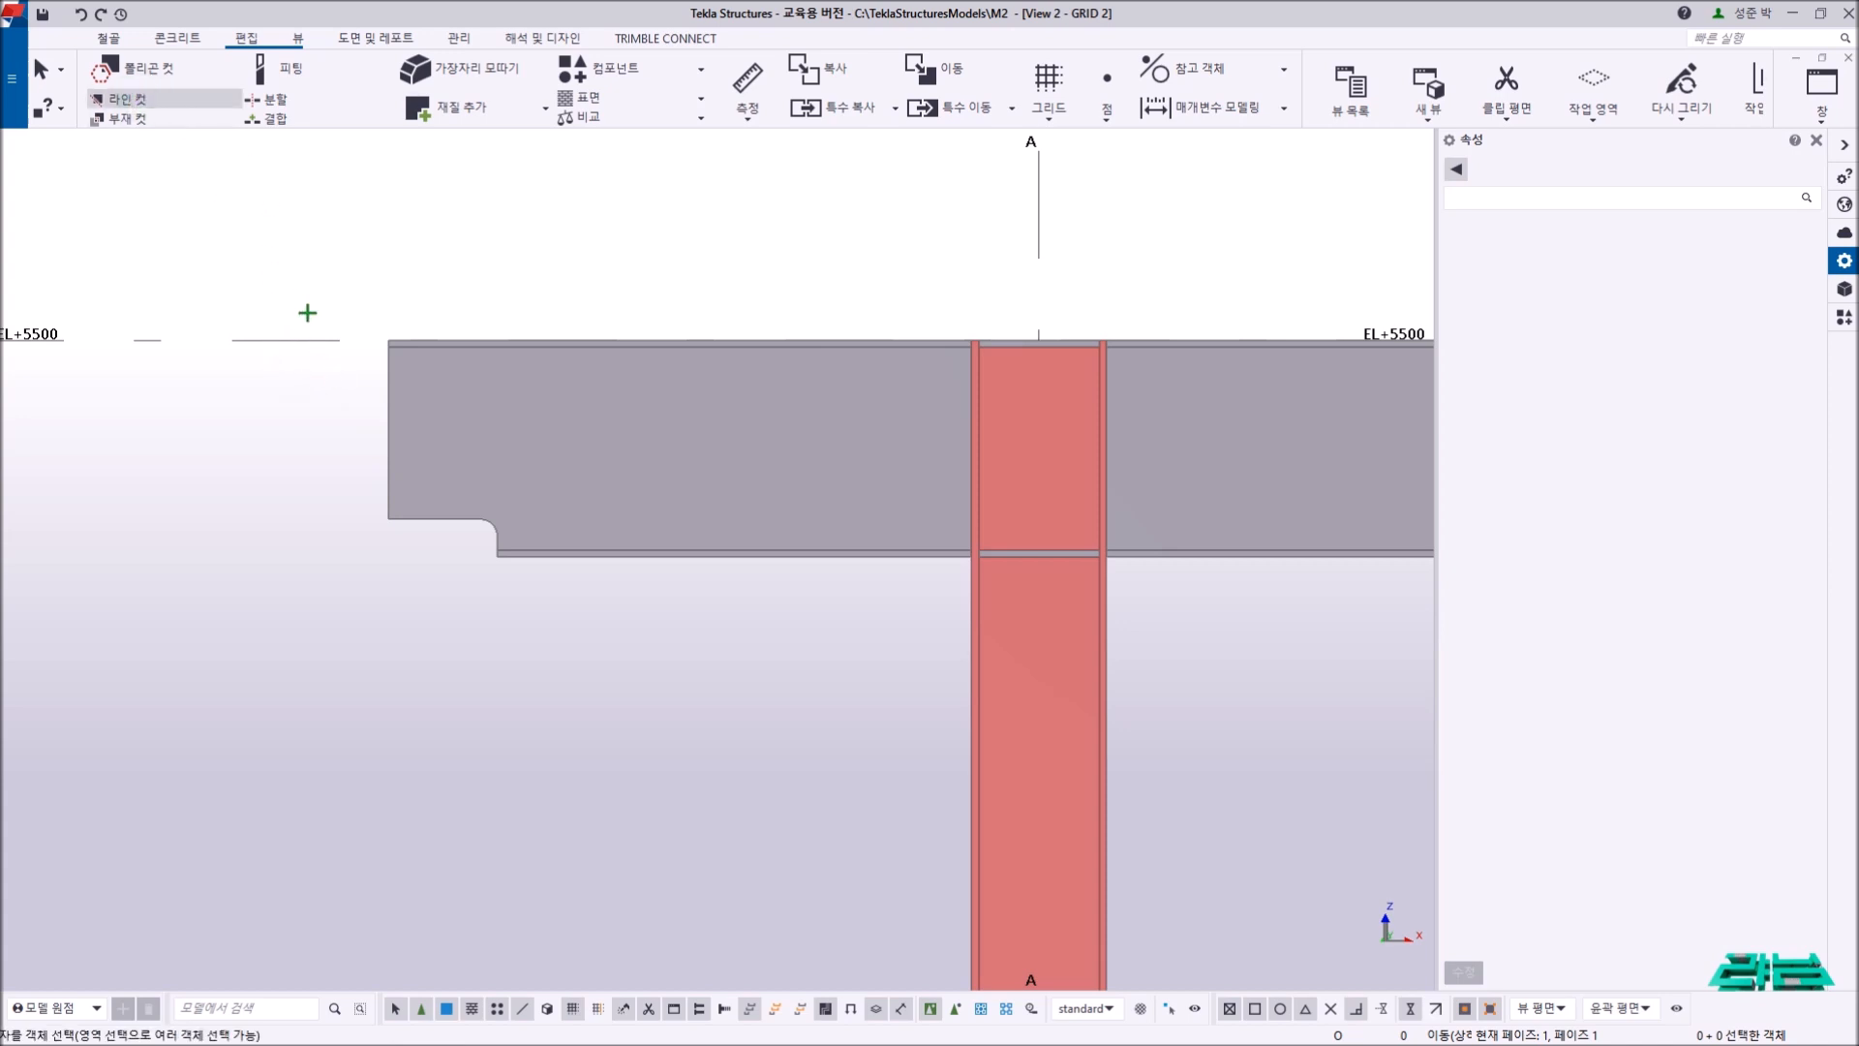
{"action": "left_click", "coordinate": [404, 368]}
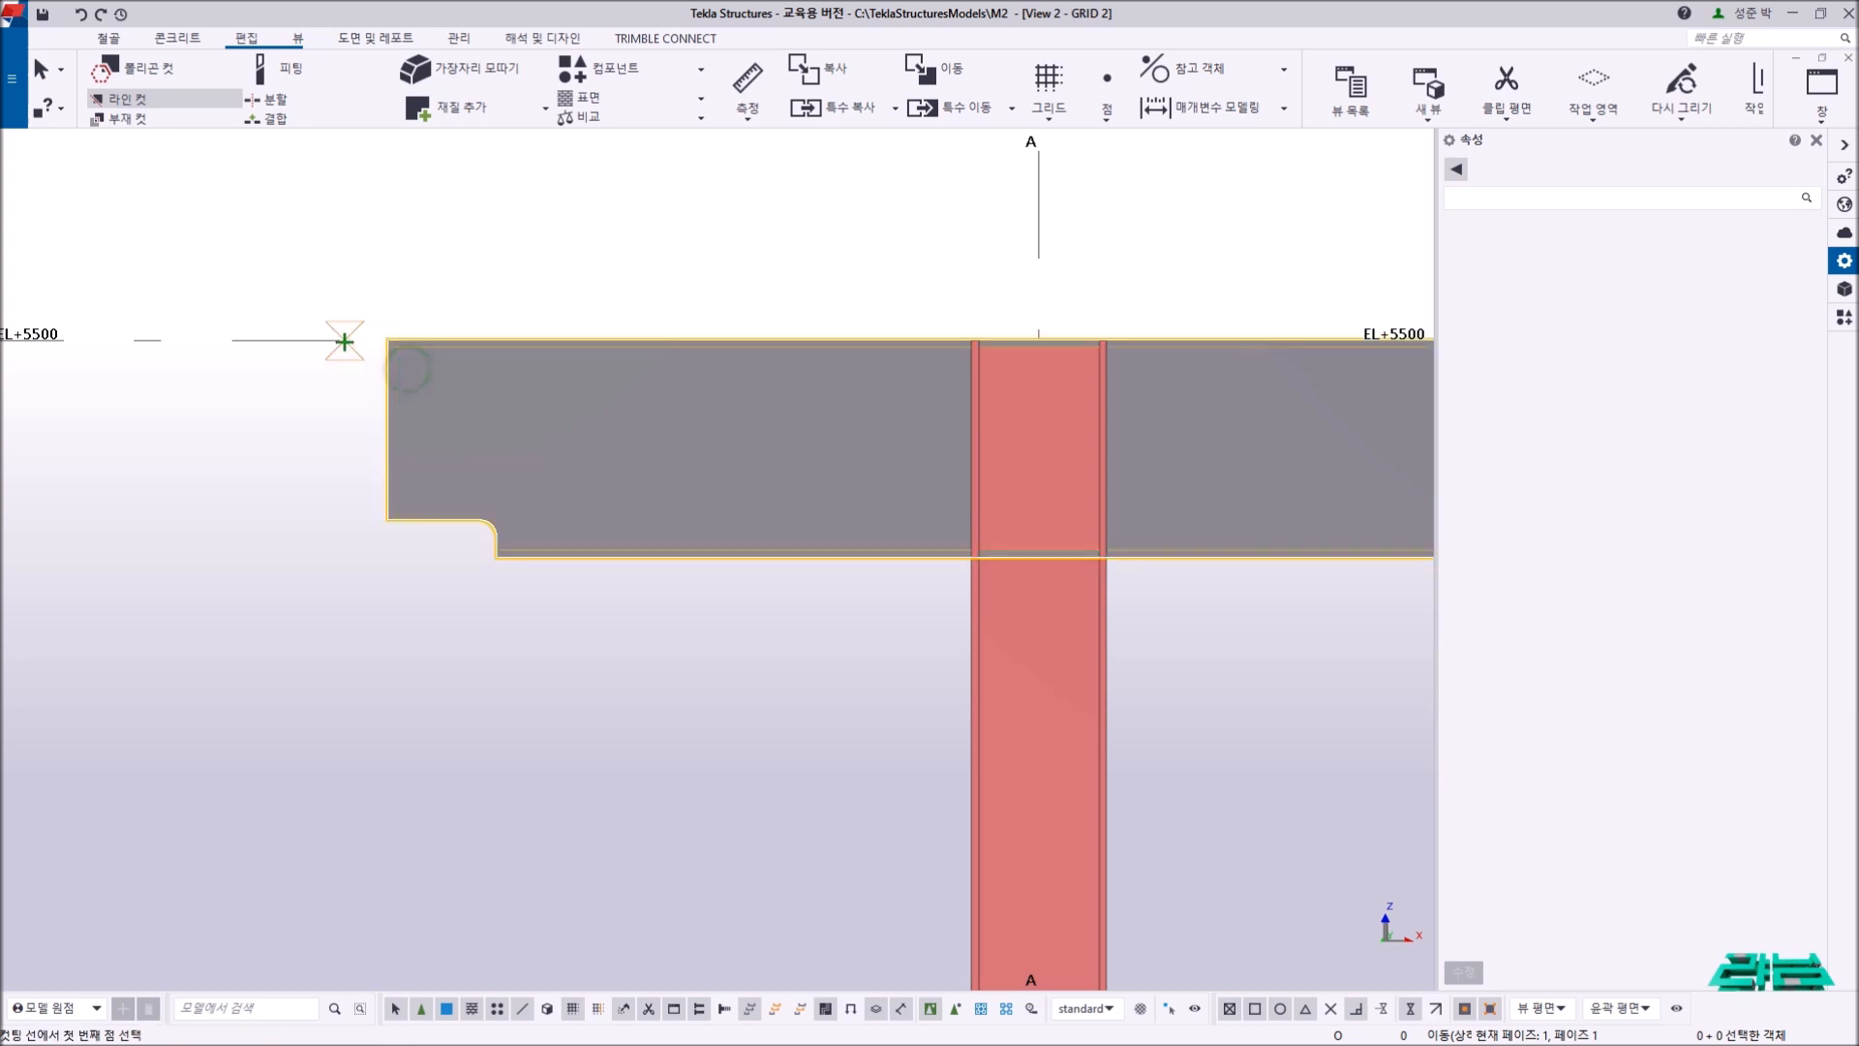
{"action": "left_click", "coordinate": [294, 341]}
{"action": "left_click", "coordinate": [388, 519]}
{"action": "left_click", "coordinate": [248, 522]}
{"action": "right_click", "coordinate": [374, 211]}
{"action": "left_click", "coordinate": [405, 235]}
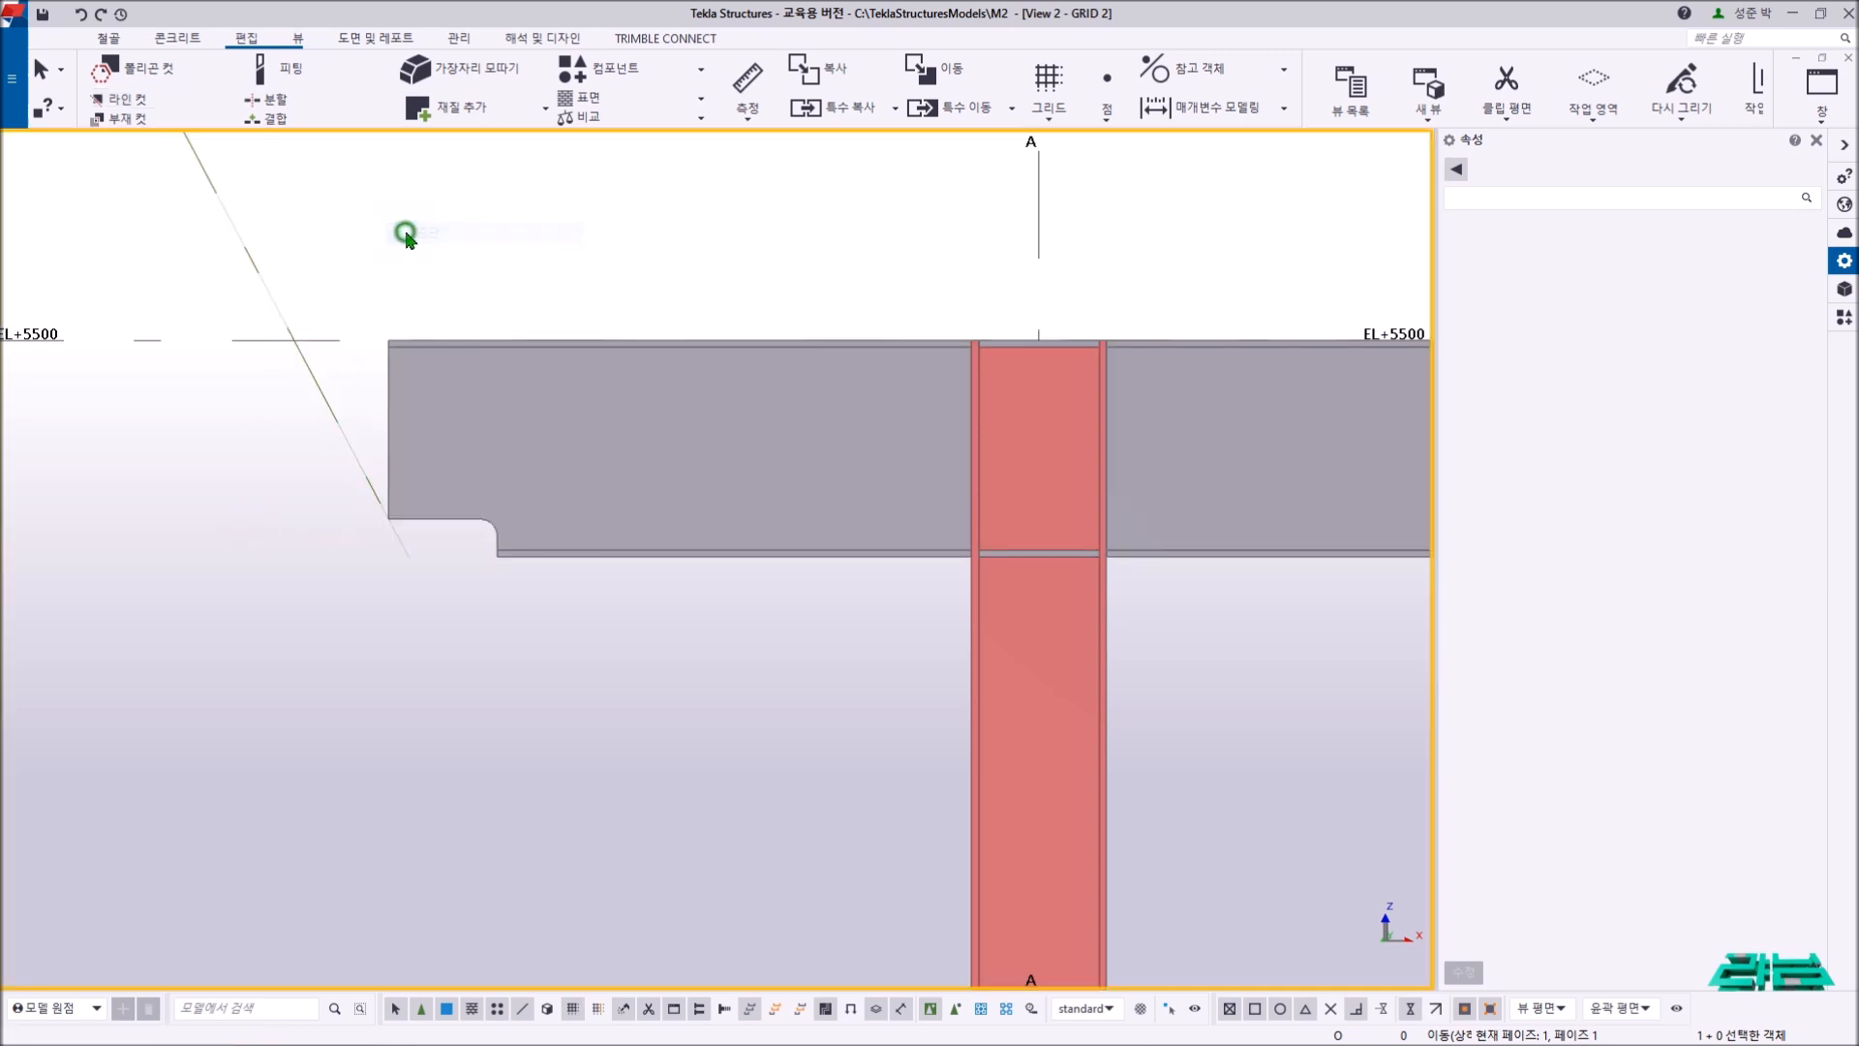
- Delete the line cut at the notched beam end
{"action": "left_click", "coordinate": [406, 238]}
{"action": "left_click", "coordinate": [346, 431]}
{"action": "left_click", "coordinate": [358, 448]}
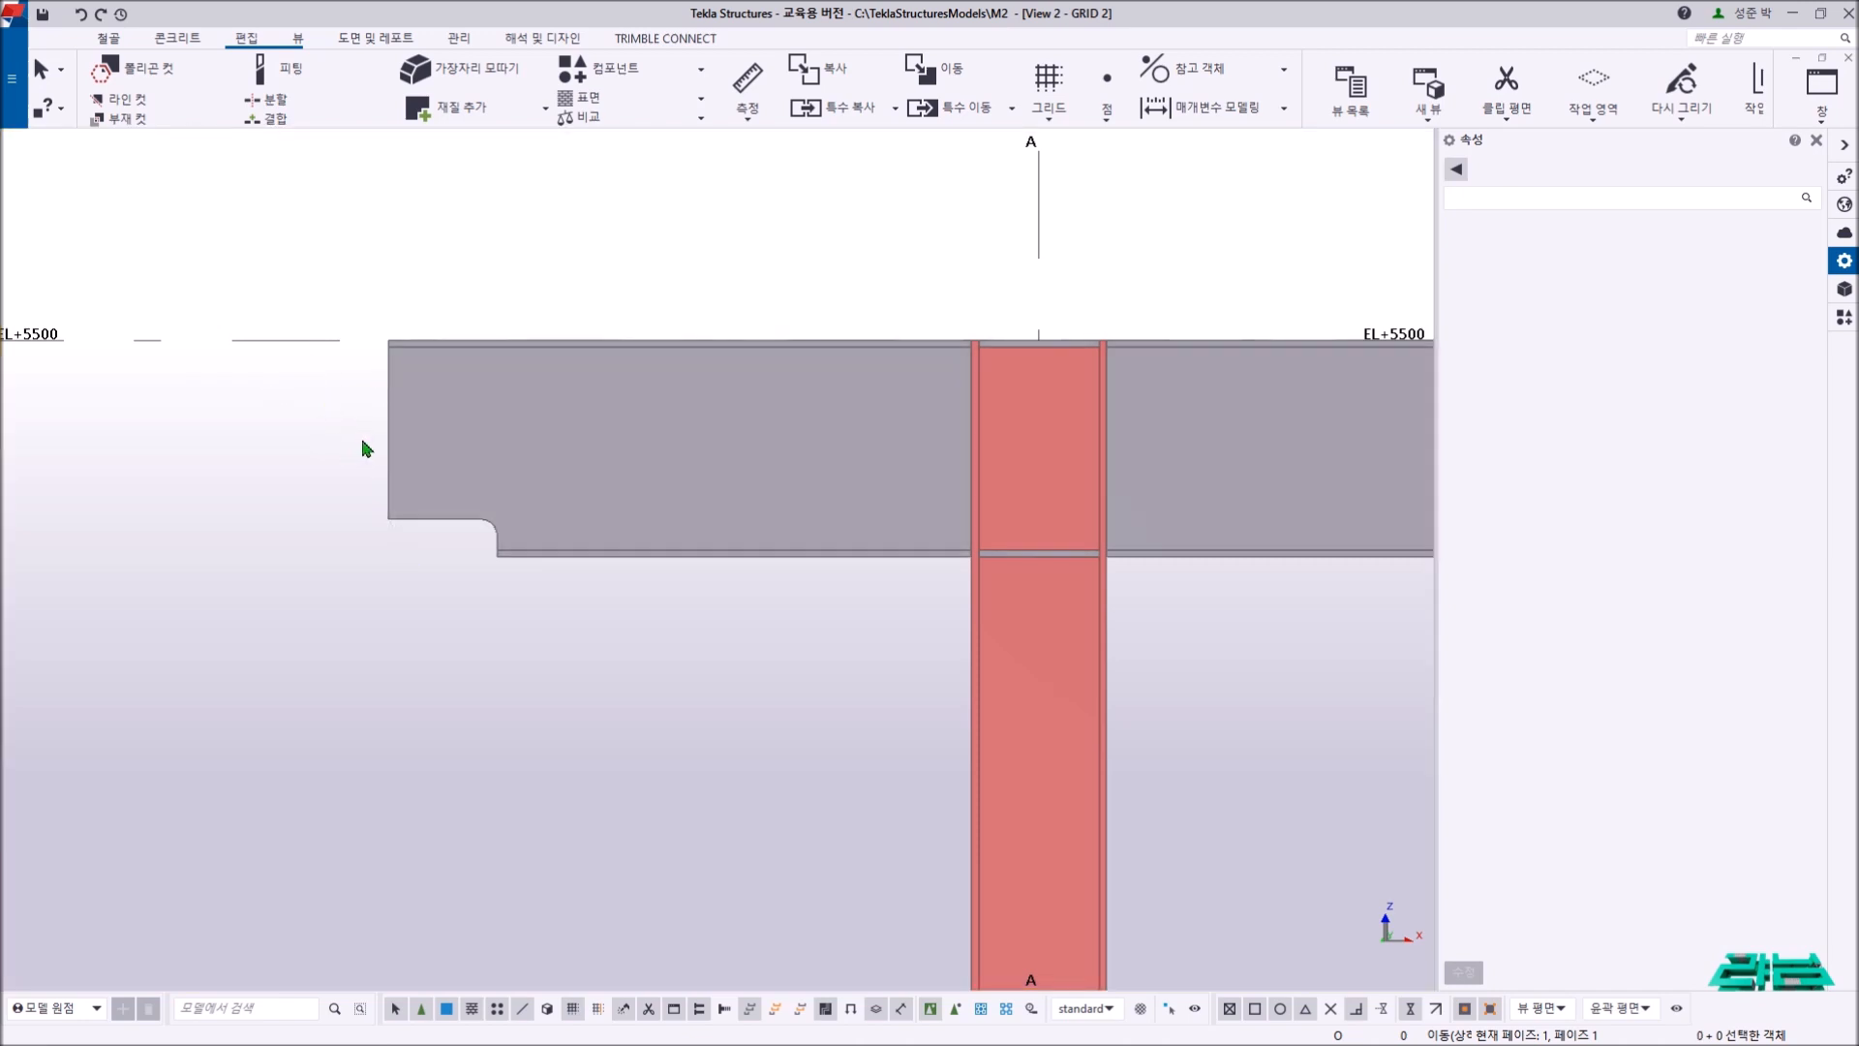
- Apply a slanted fitting to the beam end at grid line B, from its top edge down to mid-height of the end face
{"action": "left_click", "coordinate": [291, 79]}
{"action": "middle_click_drag", "start_coordinate": [1109, 406], "coordinate": [432, 386]}
{"action": "scroll", "coordinate": [432, 386], "scroll_direction": "down", "scroll_amount": 3}
{"action": "scroll", "coordinate": [1375, 395], "scroll_direction": "up", "scroll_amount": 2}
{"action": "middle_click_drag", "start_coordinate": [1375, 395], "coordinate": [928, 414]}
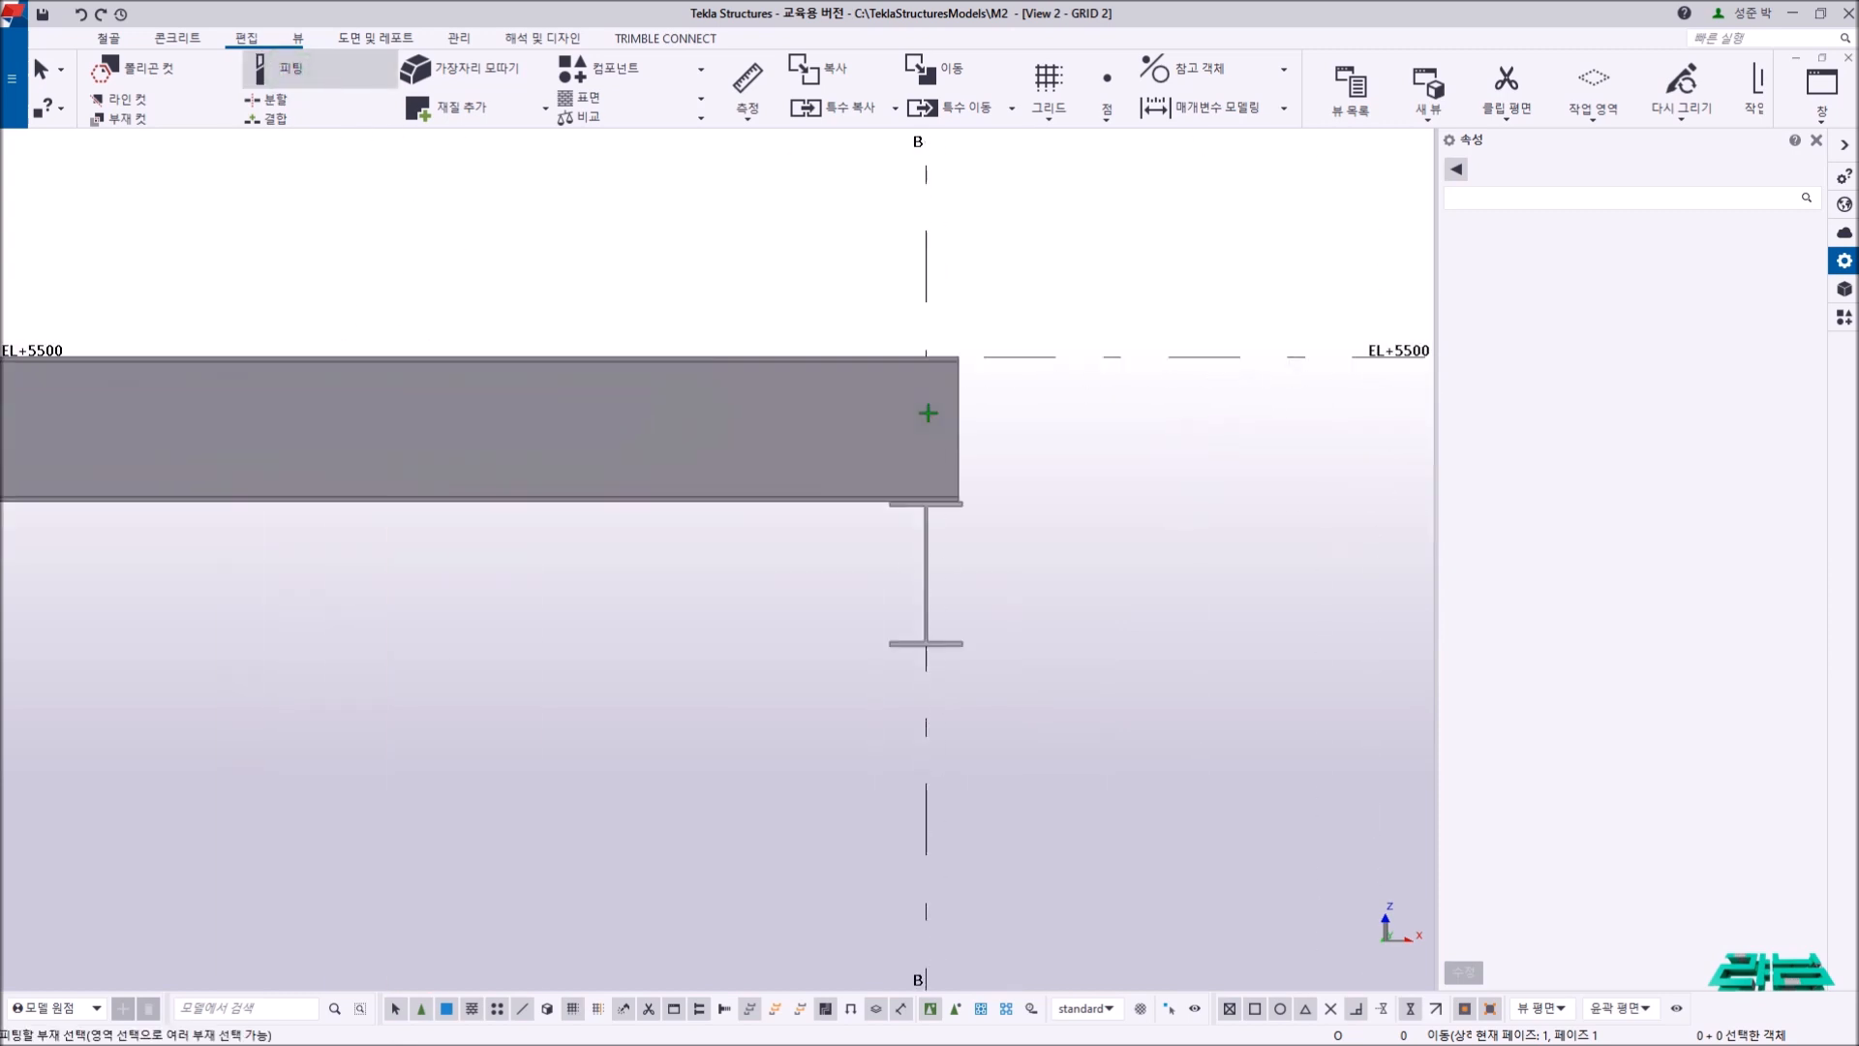
{"action": "left_click", "coordinate": [922, 374]}
{"action": "left_click", "coordinate": [793, 356]}
{"action": "left_click", "coordinate": [956, 426]}
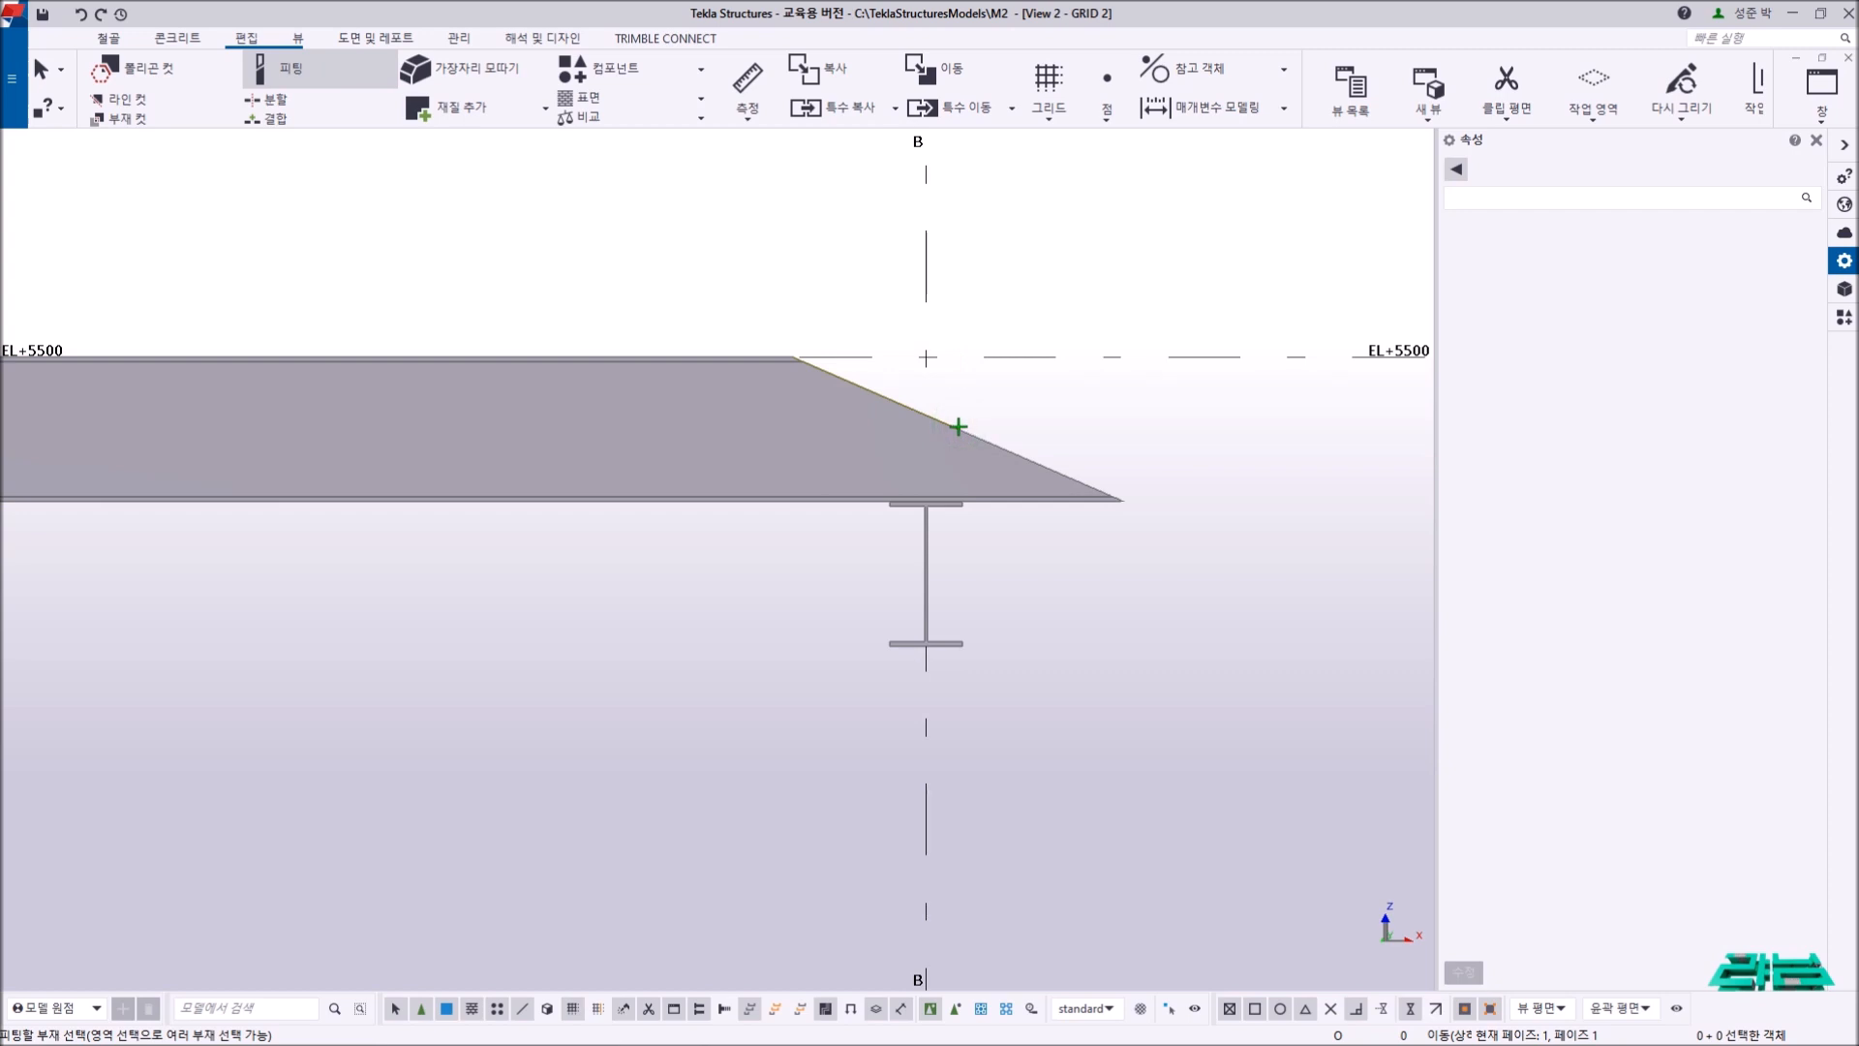
- Fit the beam end at grid line B along the opposite slant, down to its bottom edge, and delete the first fitting there
{"action": "left_click", "coordinate": [953, 451]}
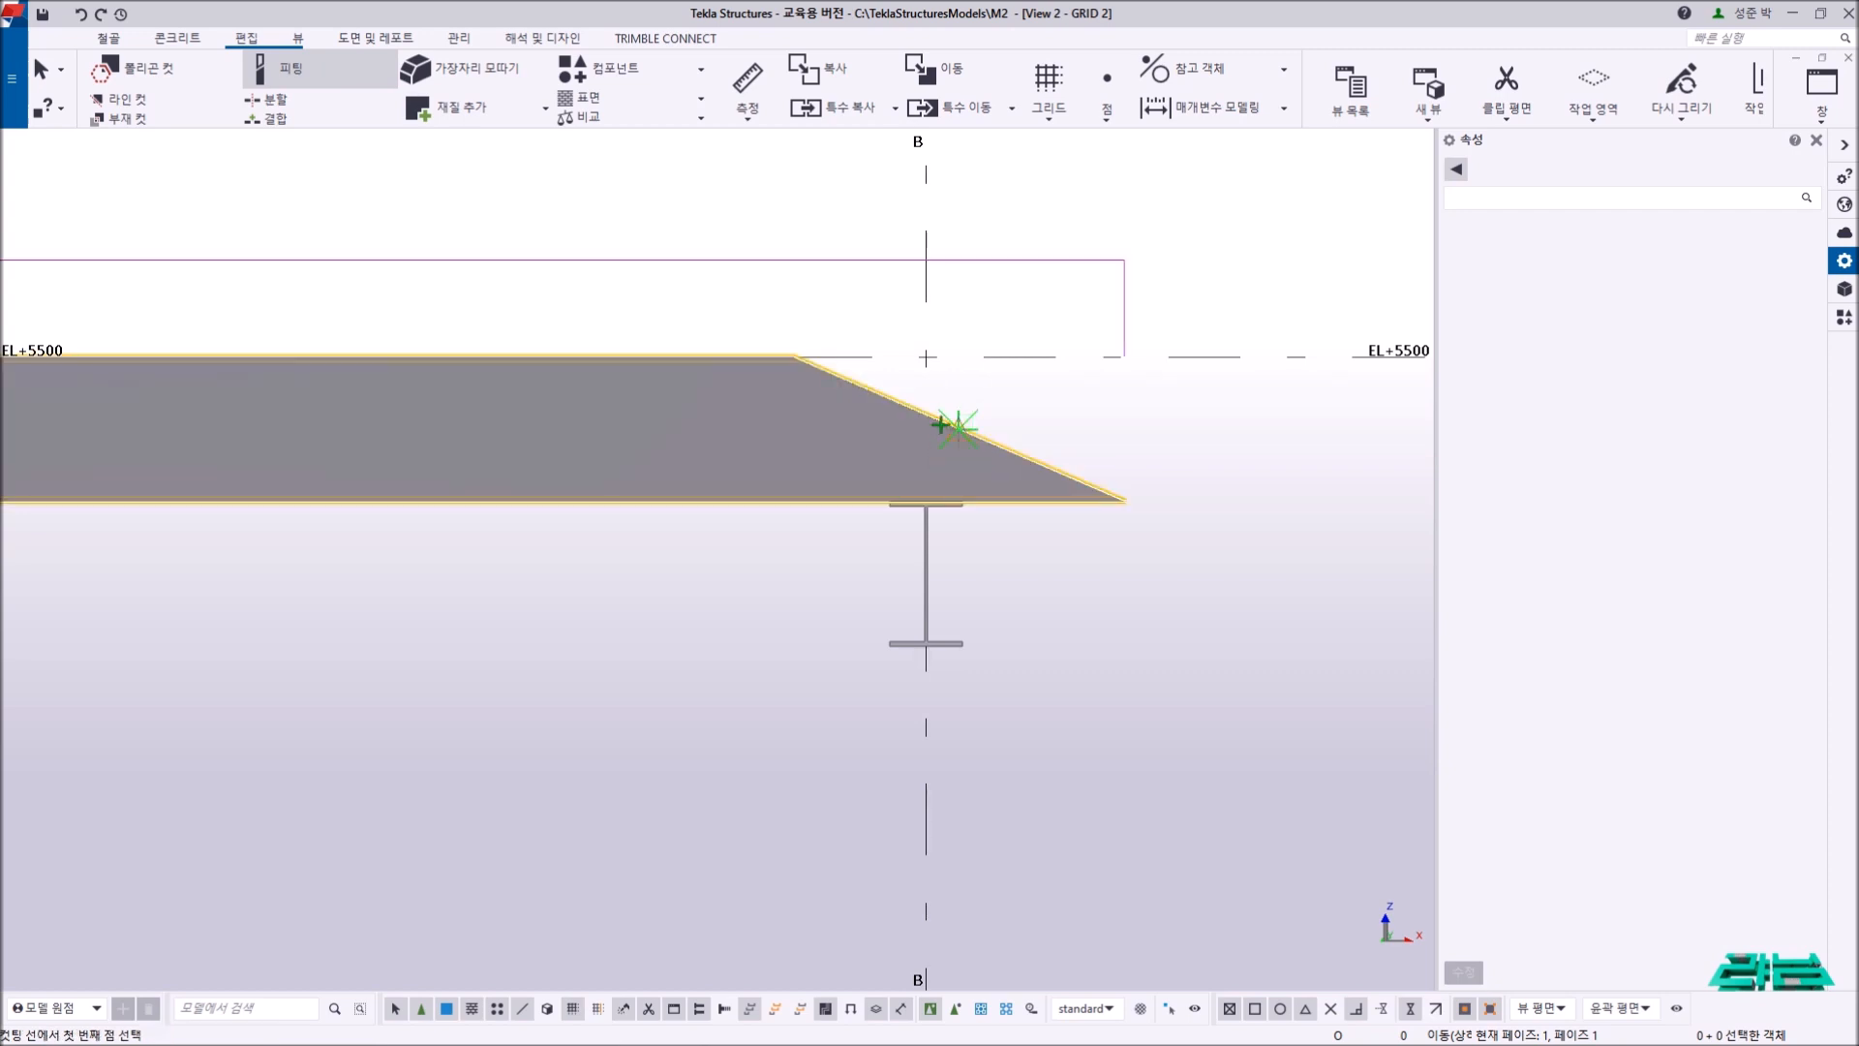
{"action": "left_click", "coordinate": [925, 414]}
{"action": "left_click", "coordinate": [784, 506]}
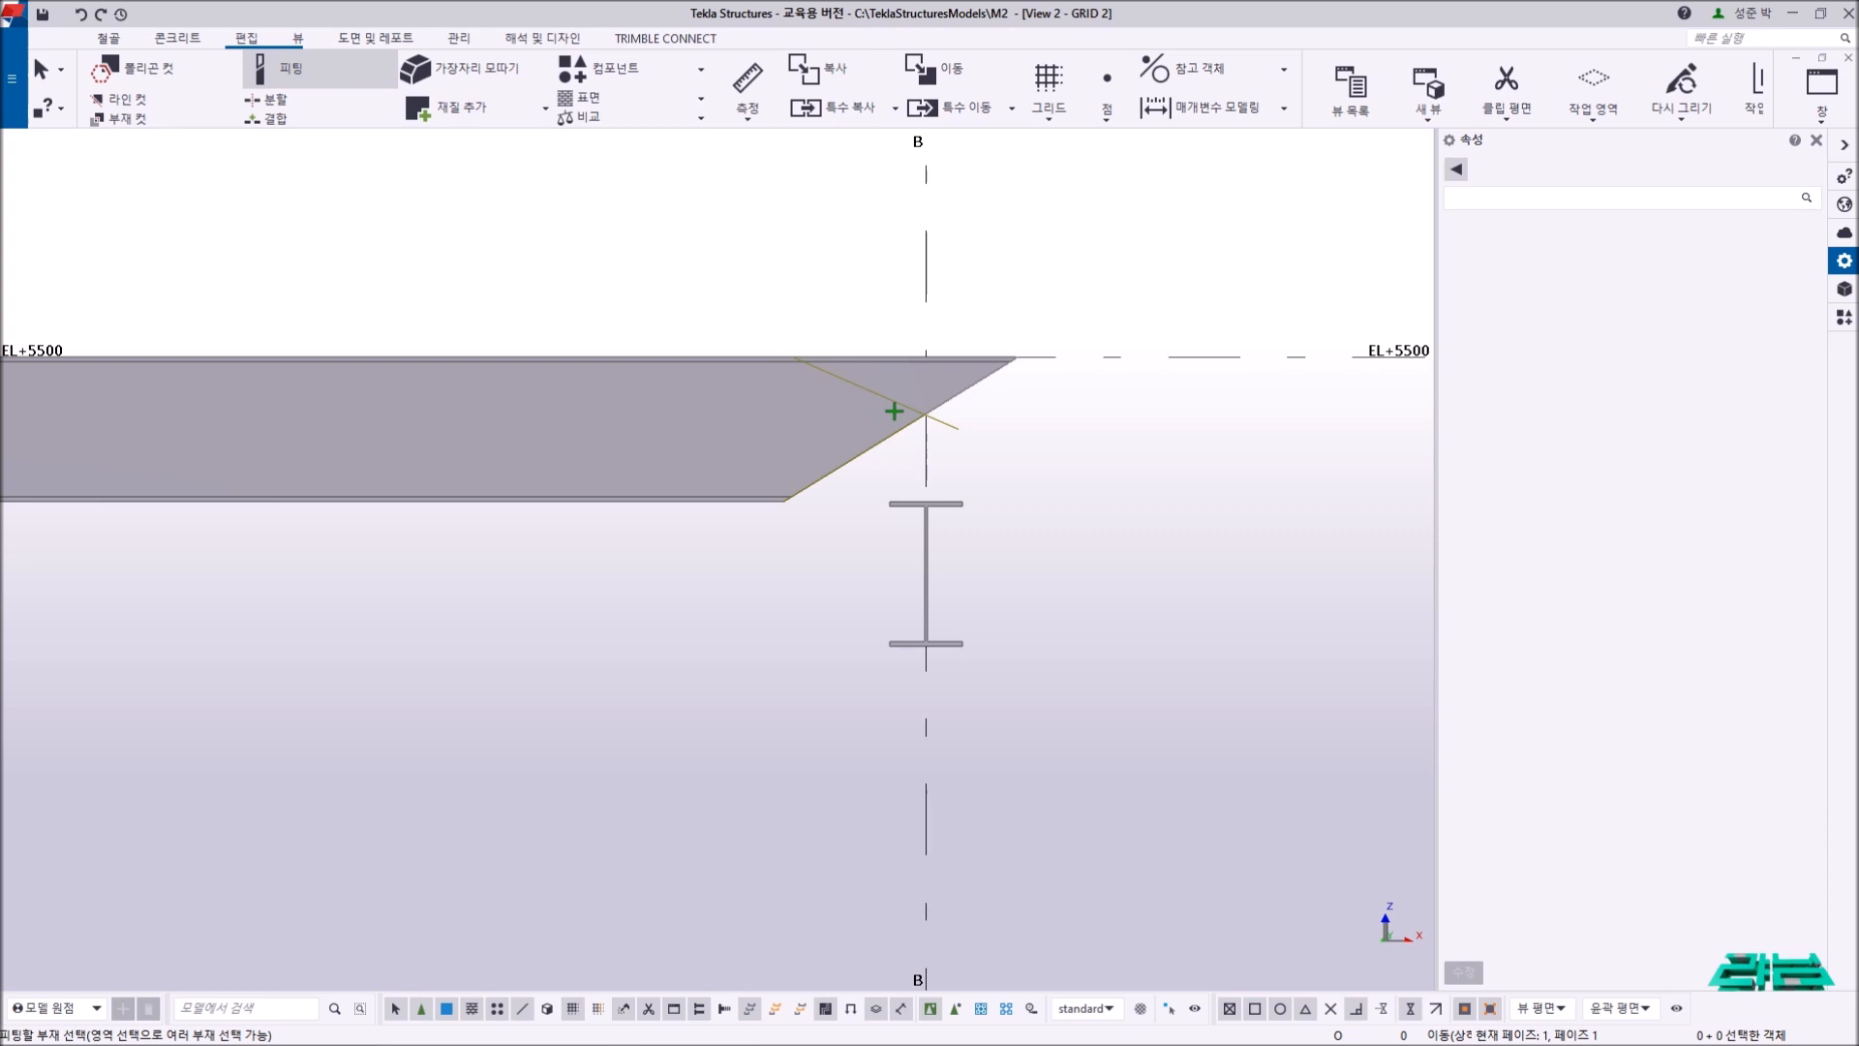
{"action": "right_click", "coordinate": [964, 304]}
{"action": "left_click", "coordinate": [970, 307]}
{"action": "left_click", "coordinate": [880, 400]}
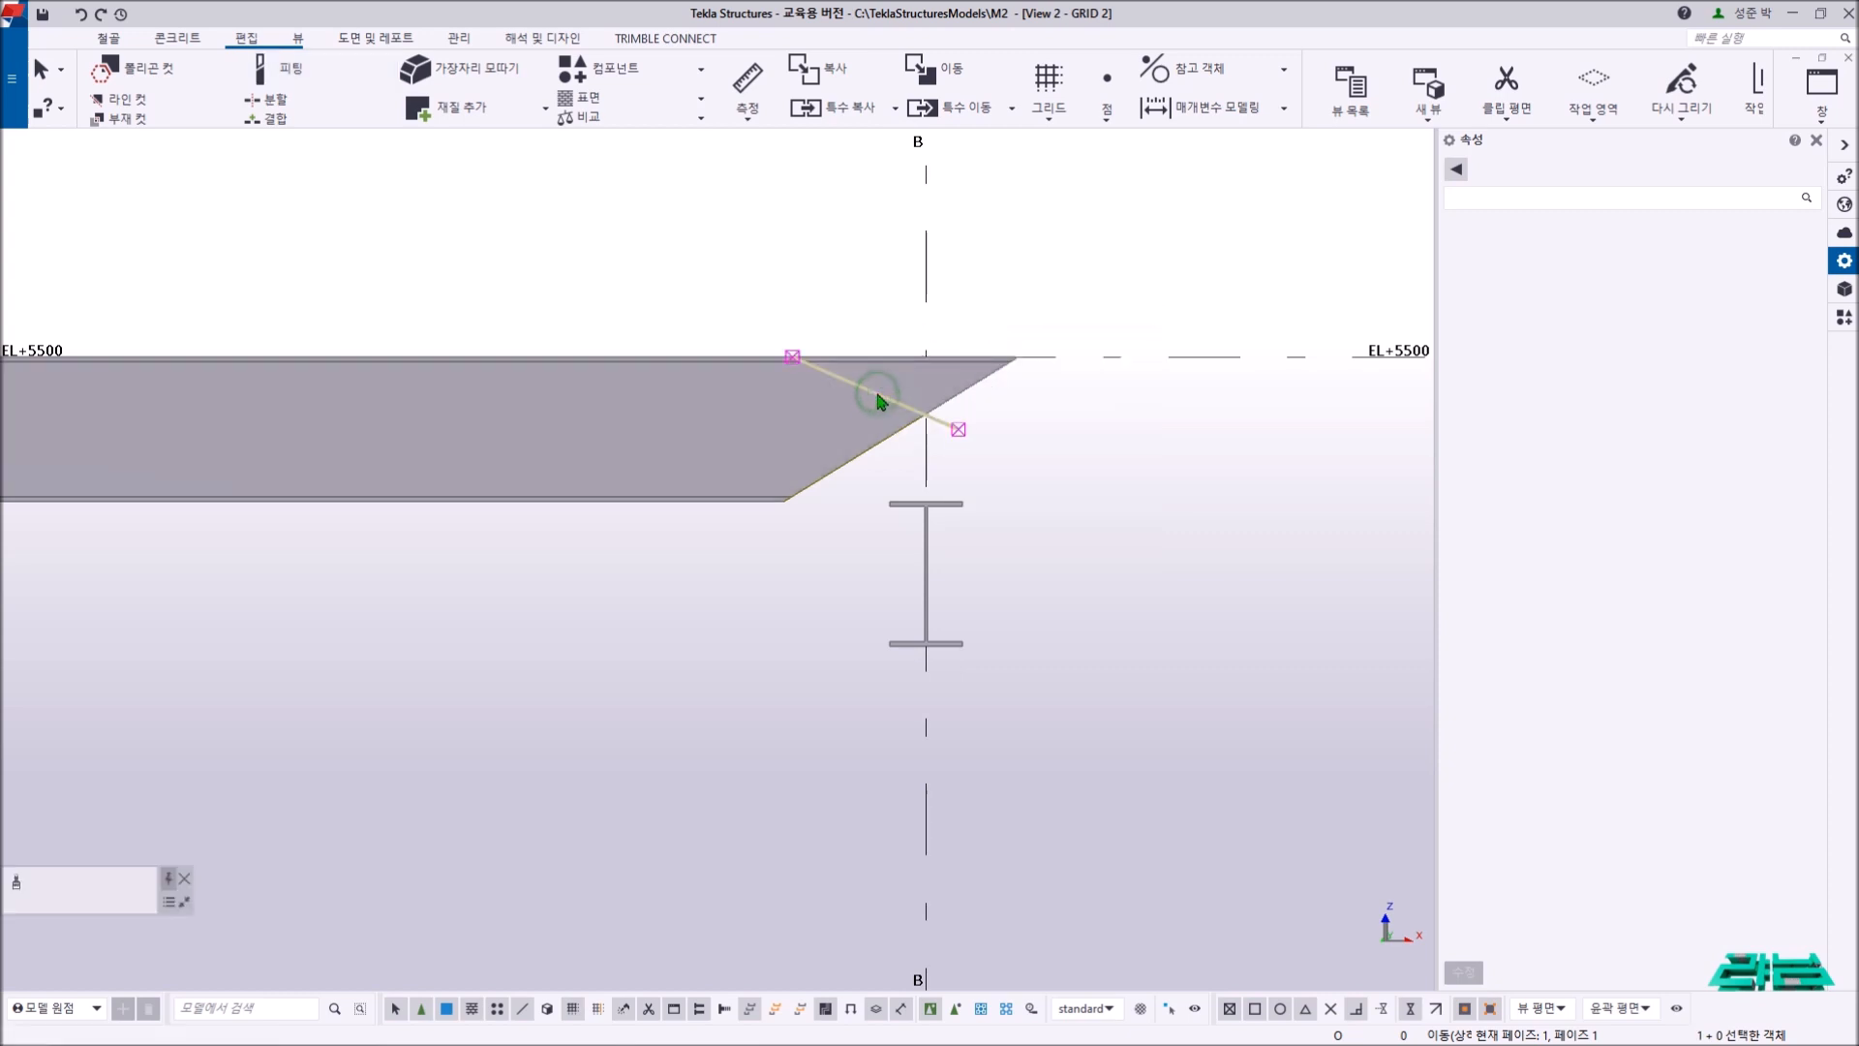
{"action": "key", "text": "Escape"}
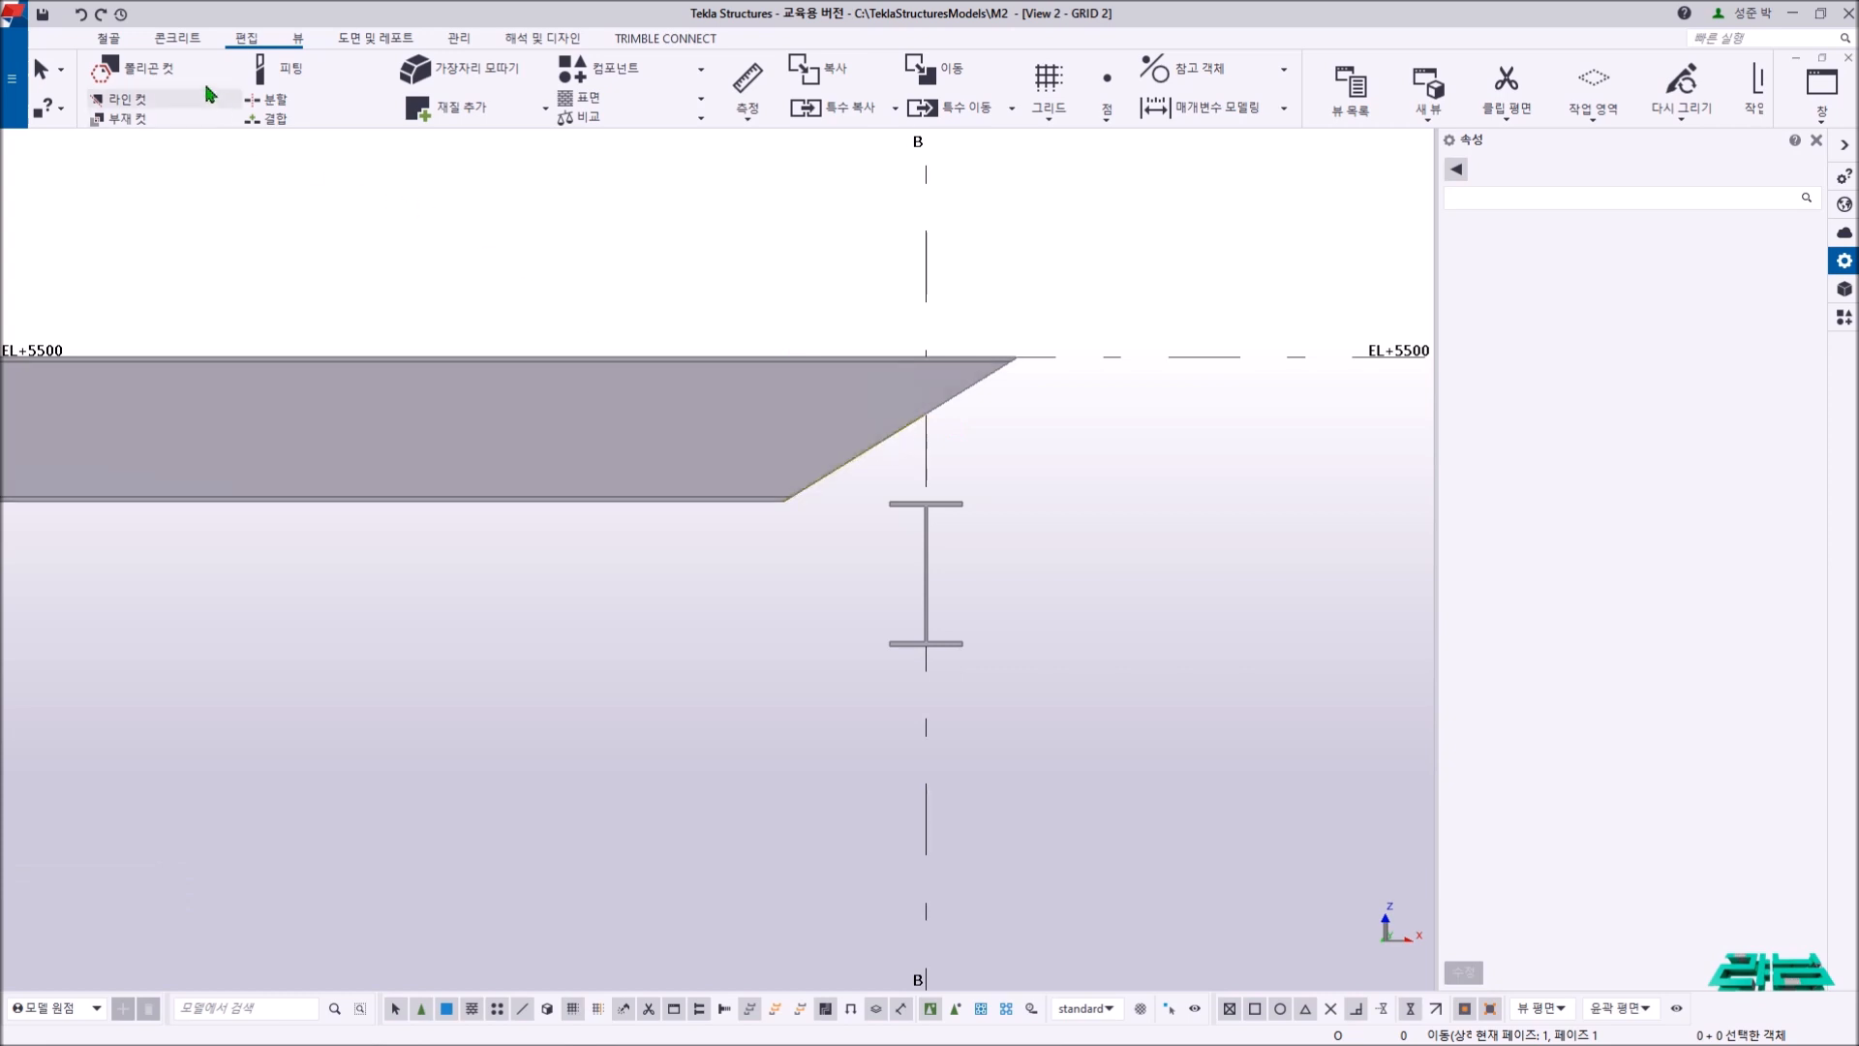
- Add a line cut from the slanted end at grid line B up to the beam's top edge, removing the upper tip
{"action": "left_click", "coordinate": [133, 67]}
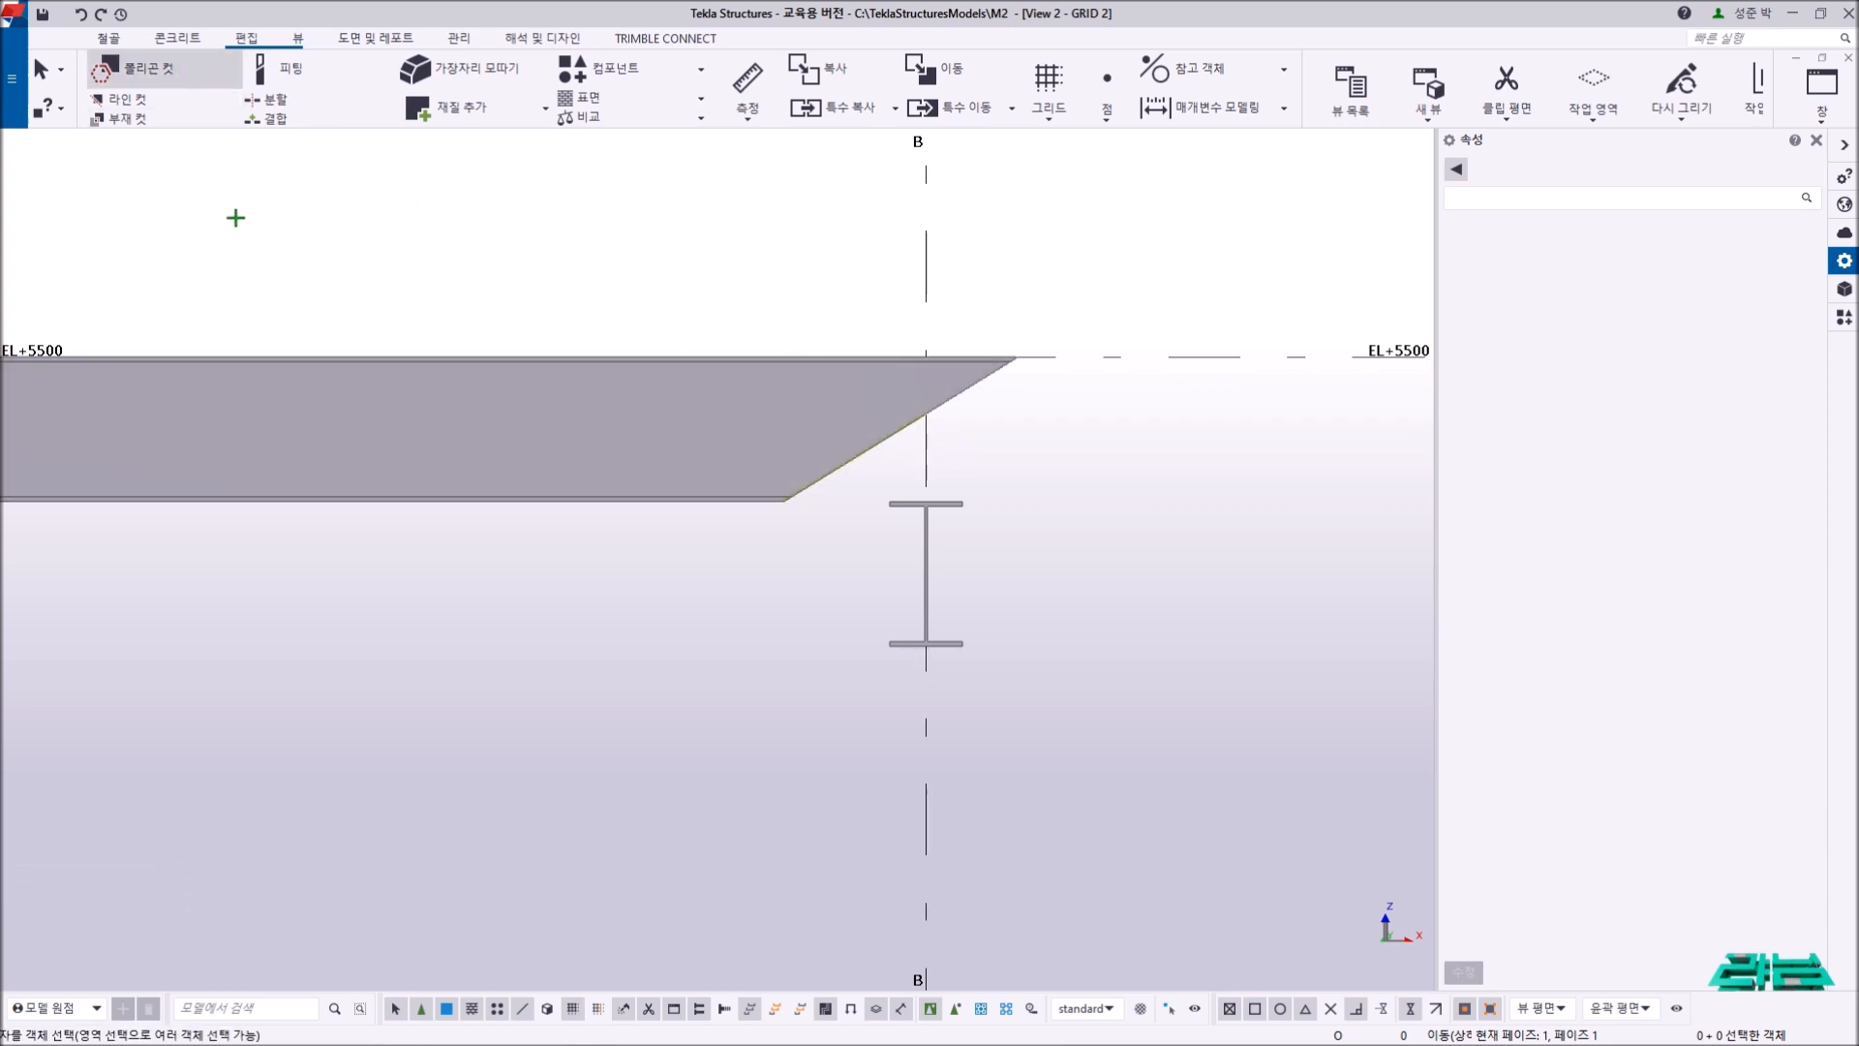
{"action": "left_click", "coordinate": [150, 101]}
{"action": "left_click", "coordinate": [909, 428]}
{"action": "left_click", "coordinate": [889, 434]}
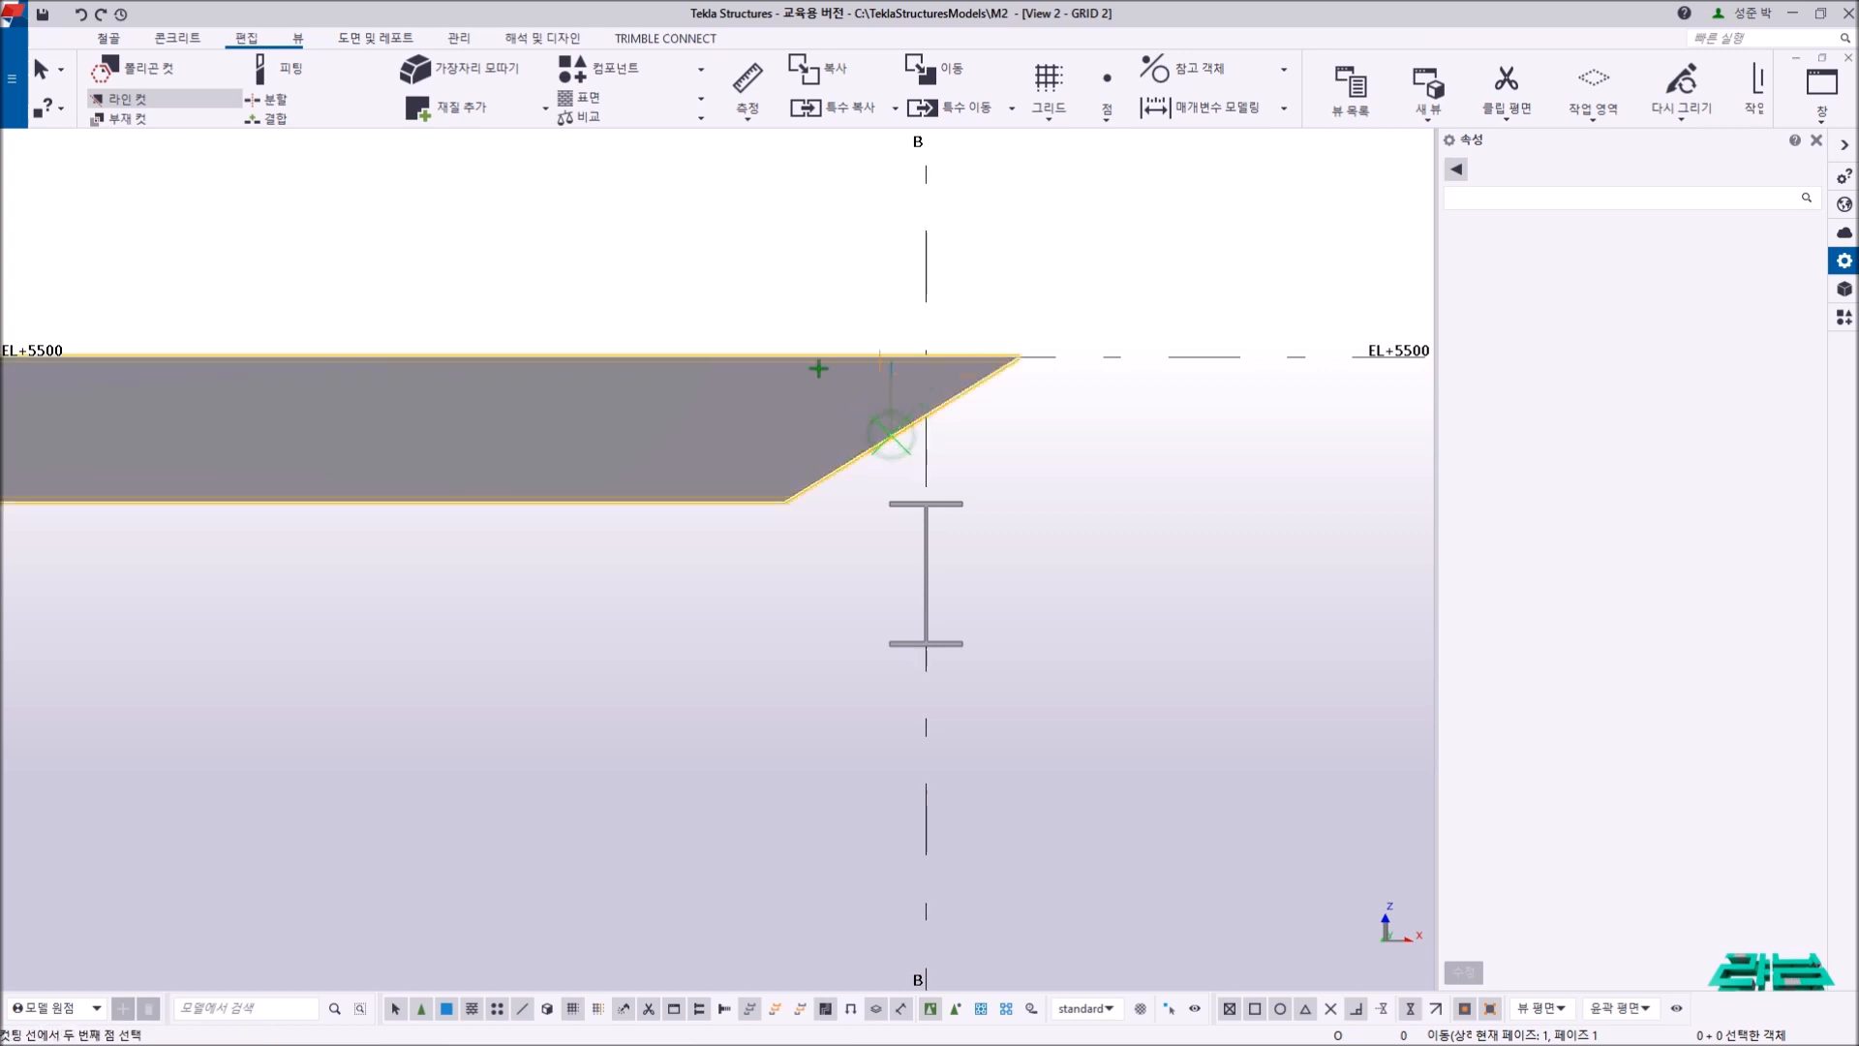
{"action": "left_click", "coordinate": [807, 356]}
{"action": "left_click", "coordinate": [872, 376]}
{"action": "right_click", "coordinate": [903, 284]}
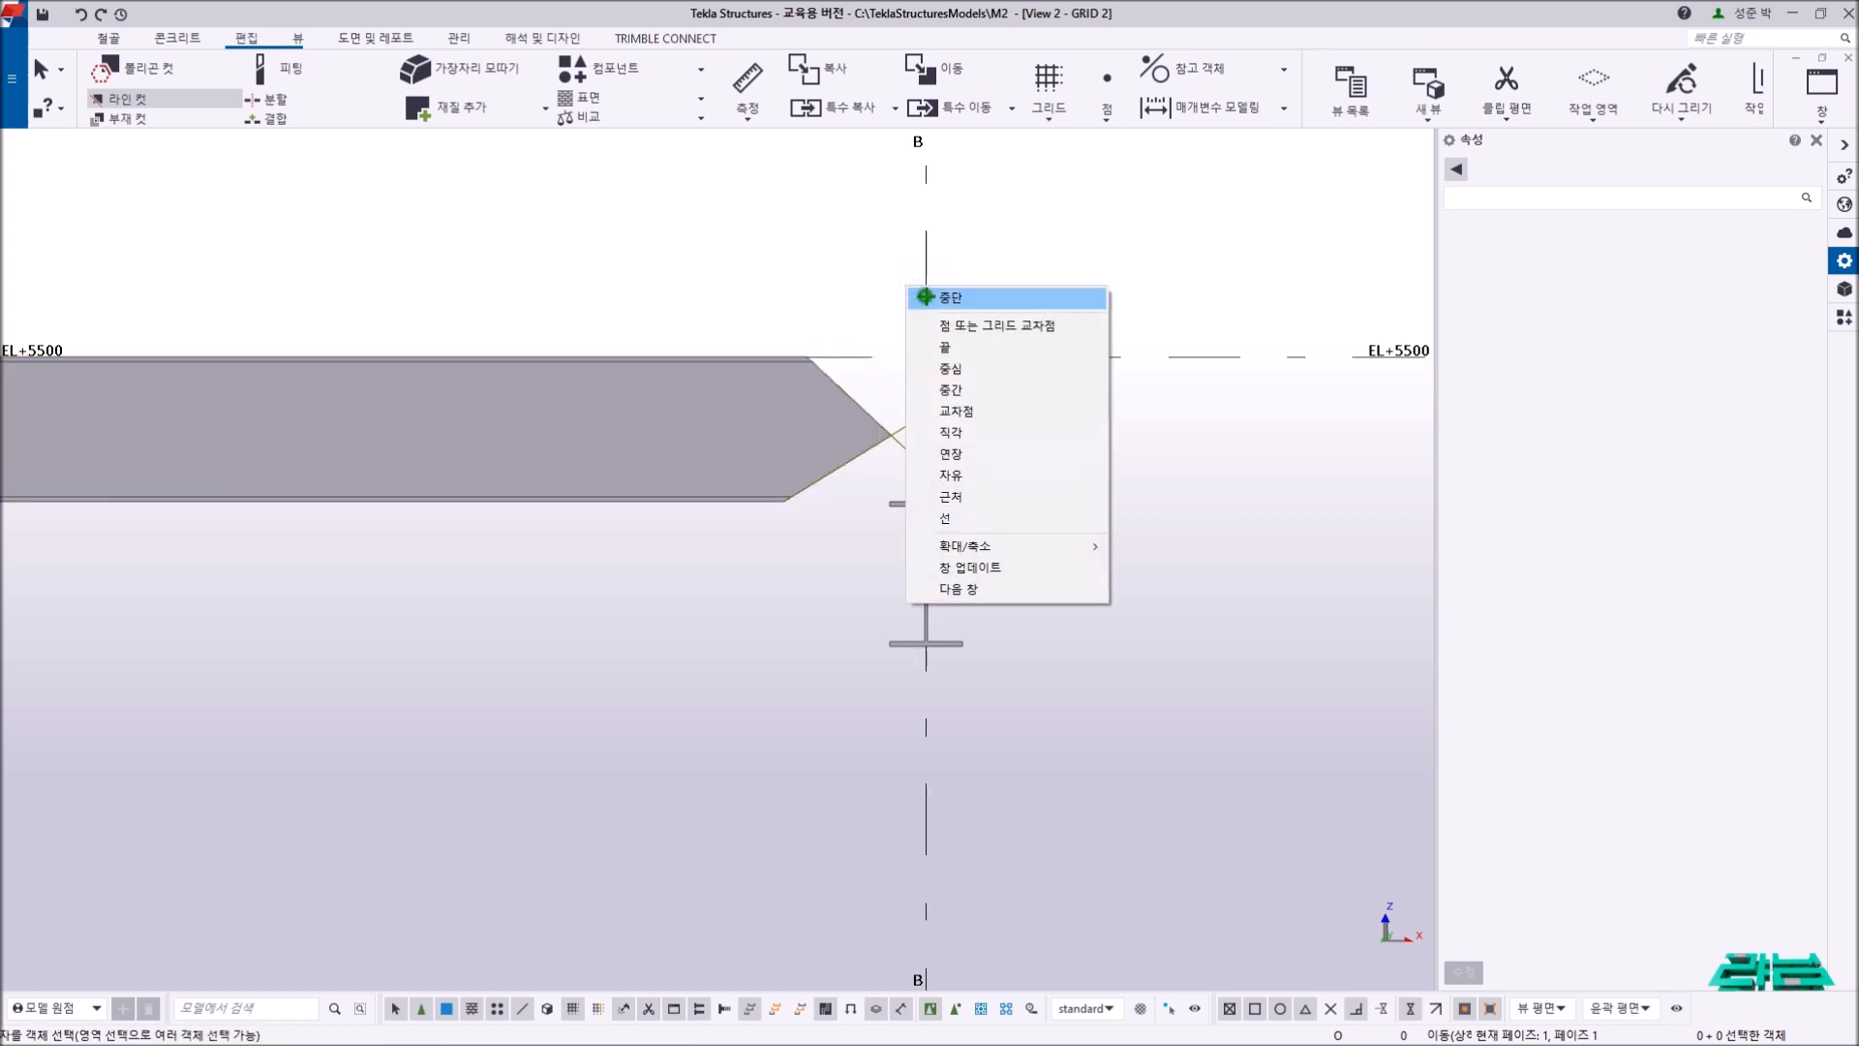
{"action": "left_click", "coordinate": [920, 298]}
- Delete the line cut and the slanted fitting from the beam end at grid line B
{"action": "left_click", "coordinate": [993, 530]}
{"action": "key", "text": "Delete"}
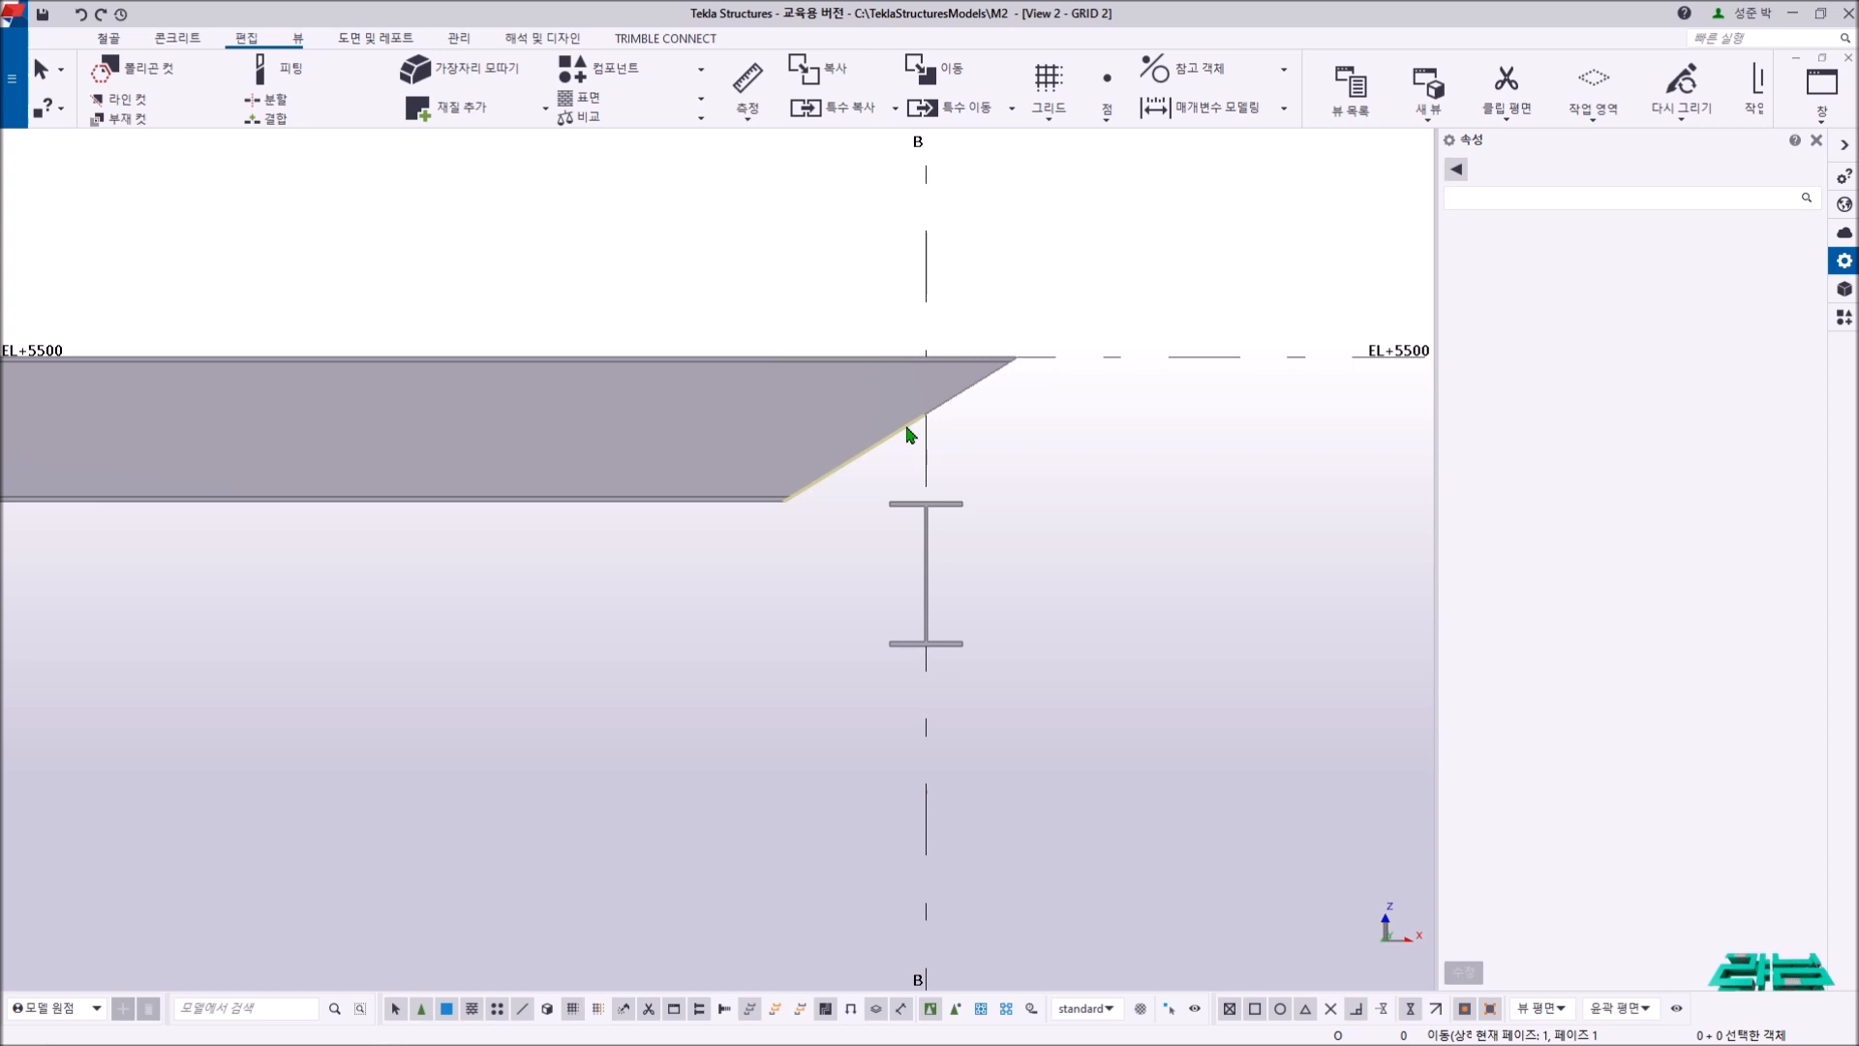
{"action": "scroll", "coordinate": [1081, 499], "scroll_direction": "down", "scroll_amount": 5}
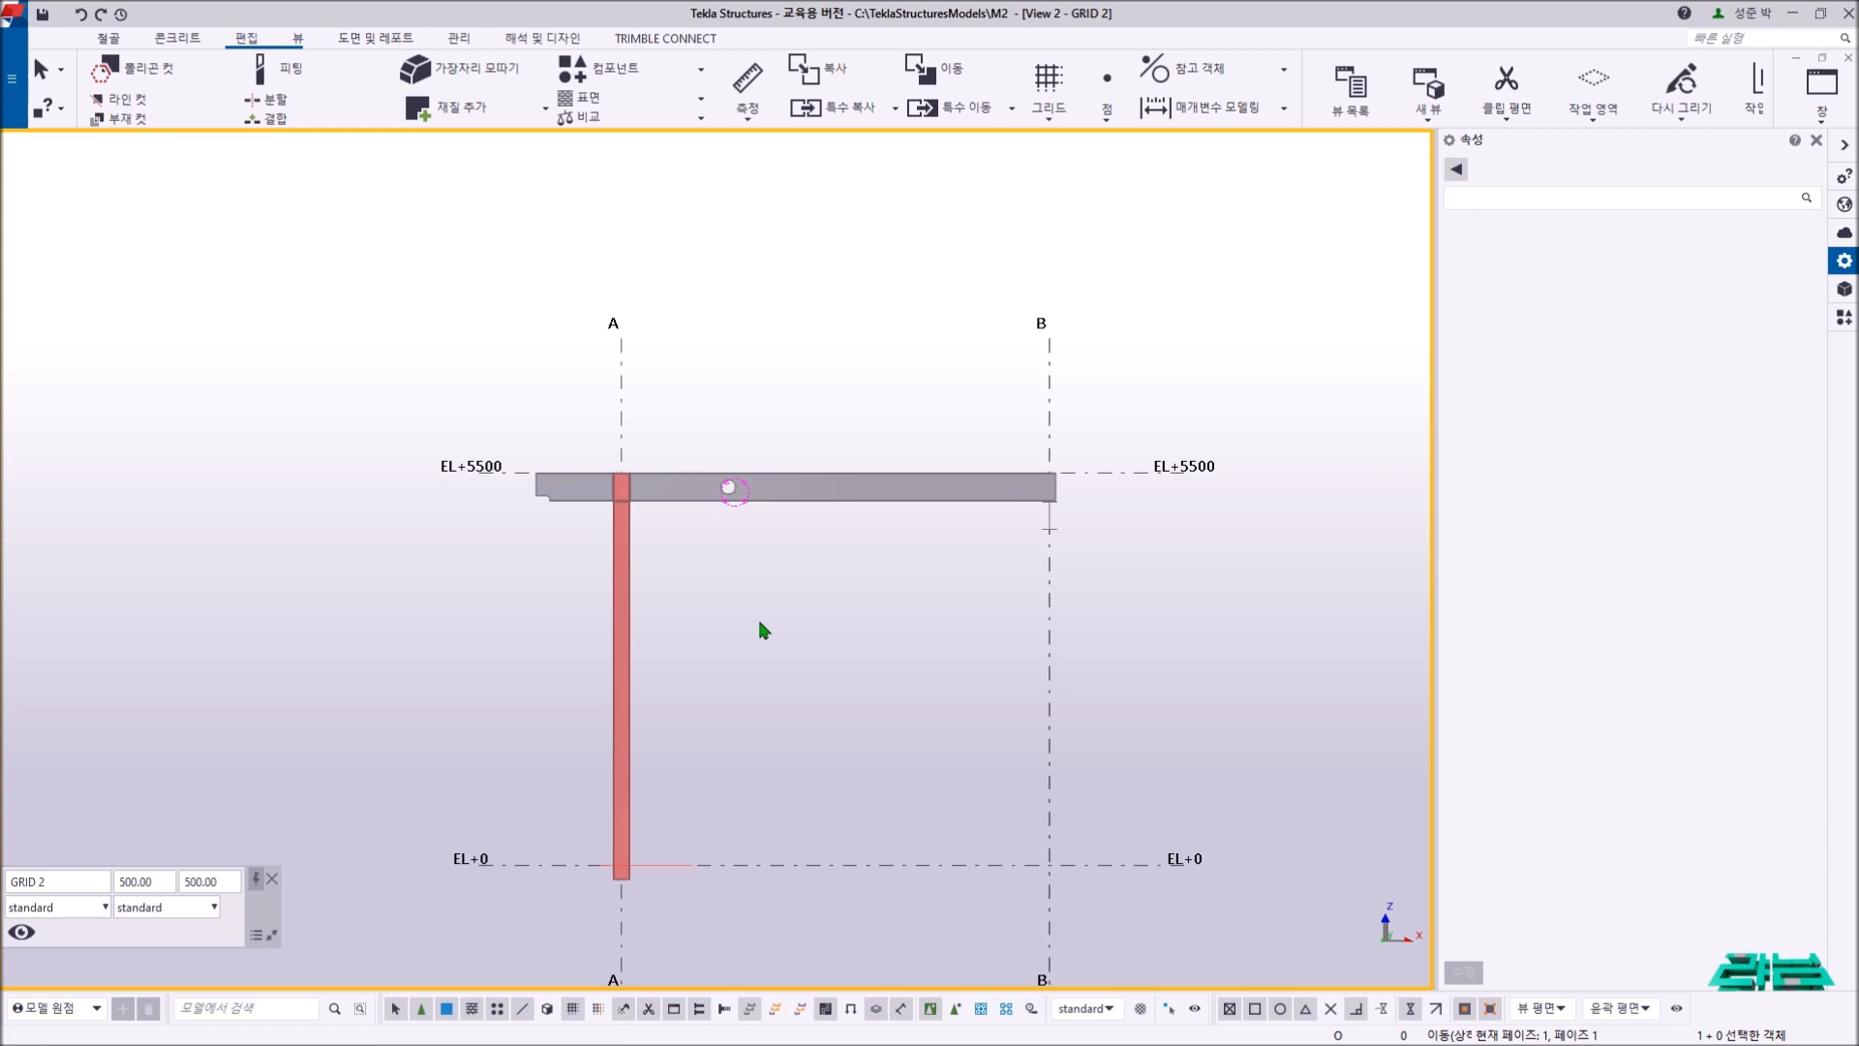
{"action": "scroll", "coordinate": [783, 625], "scroll_direction": "down", "scroll_amount": 8}
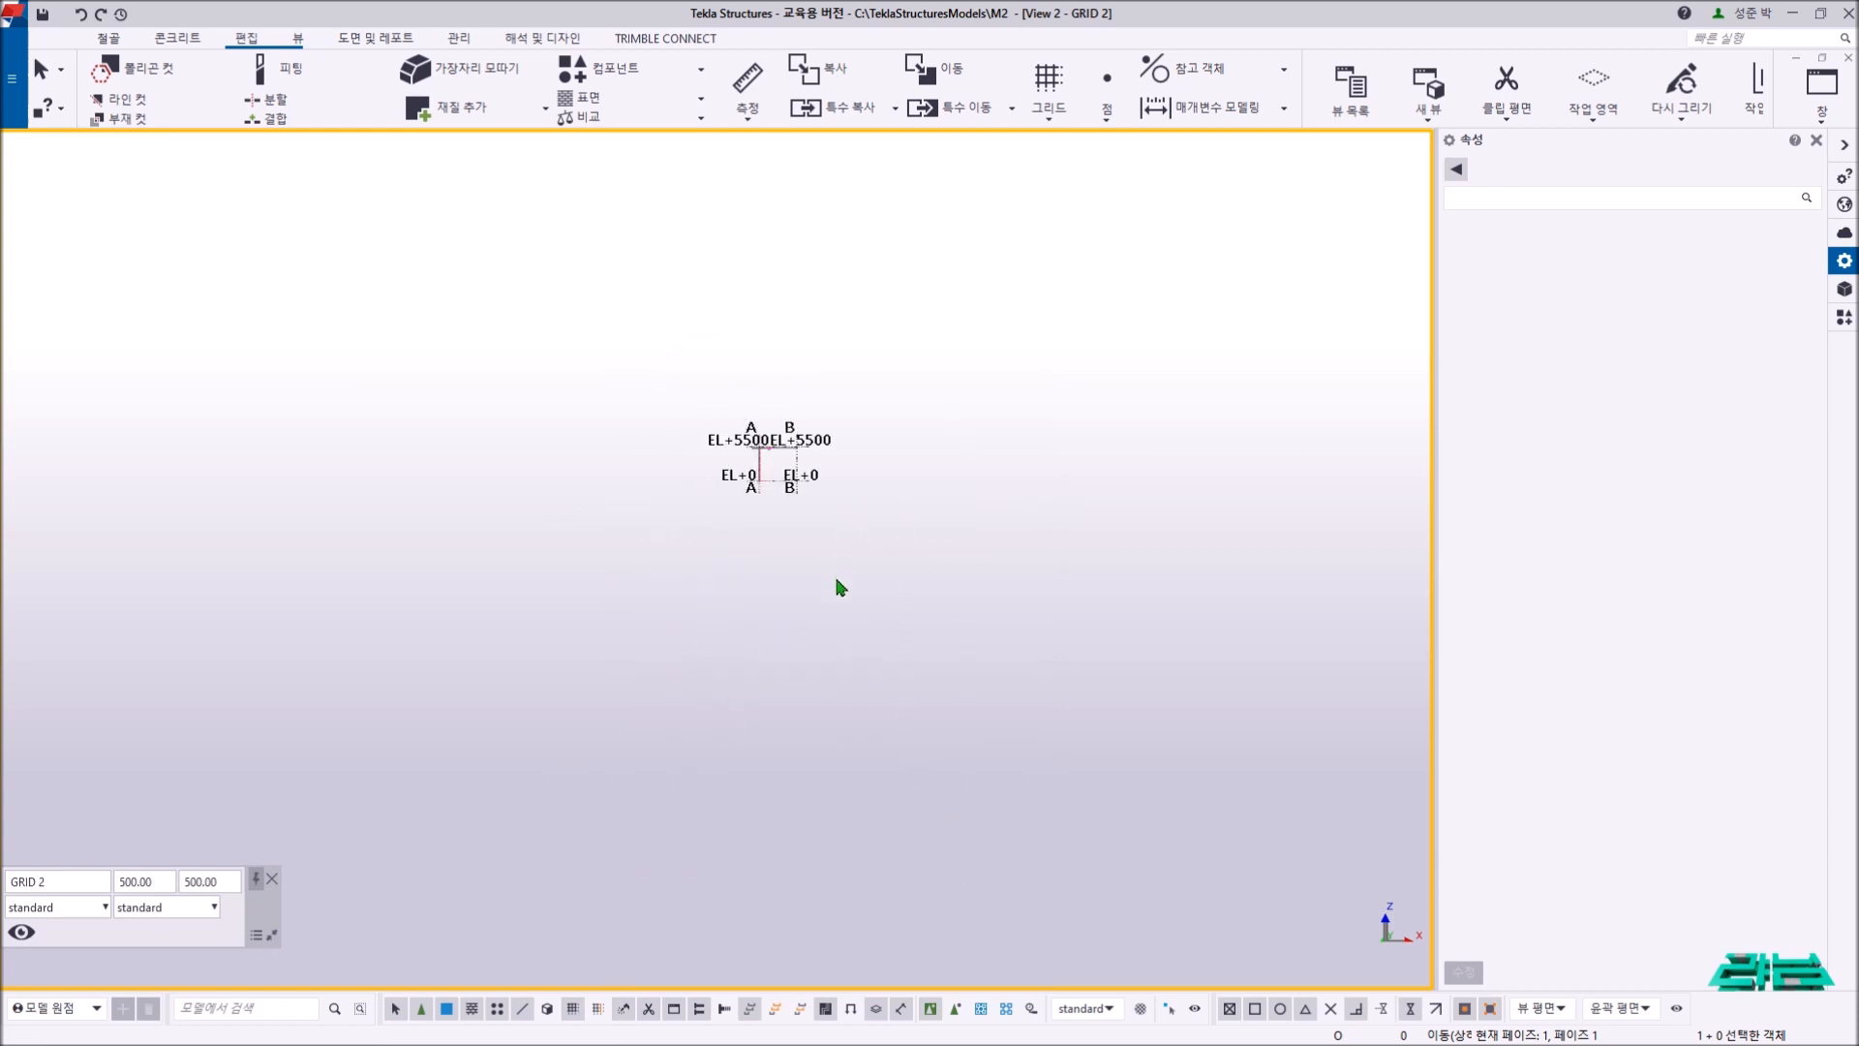
{"action": "scroll", "coordinate": [790, 457], "scroll_direction": "up", "scroll_amount": 8}
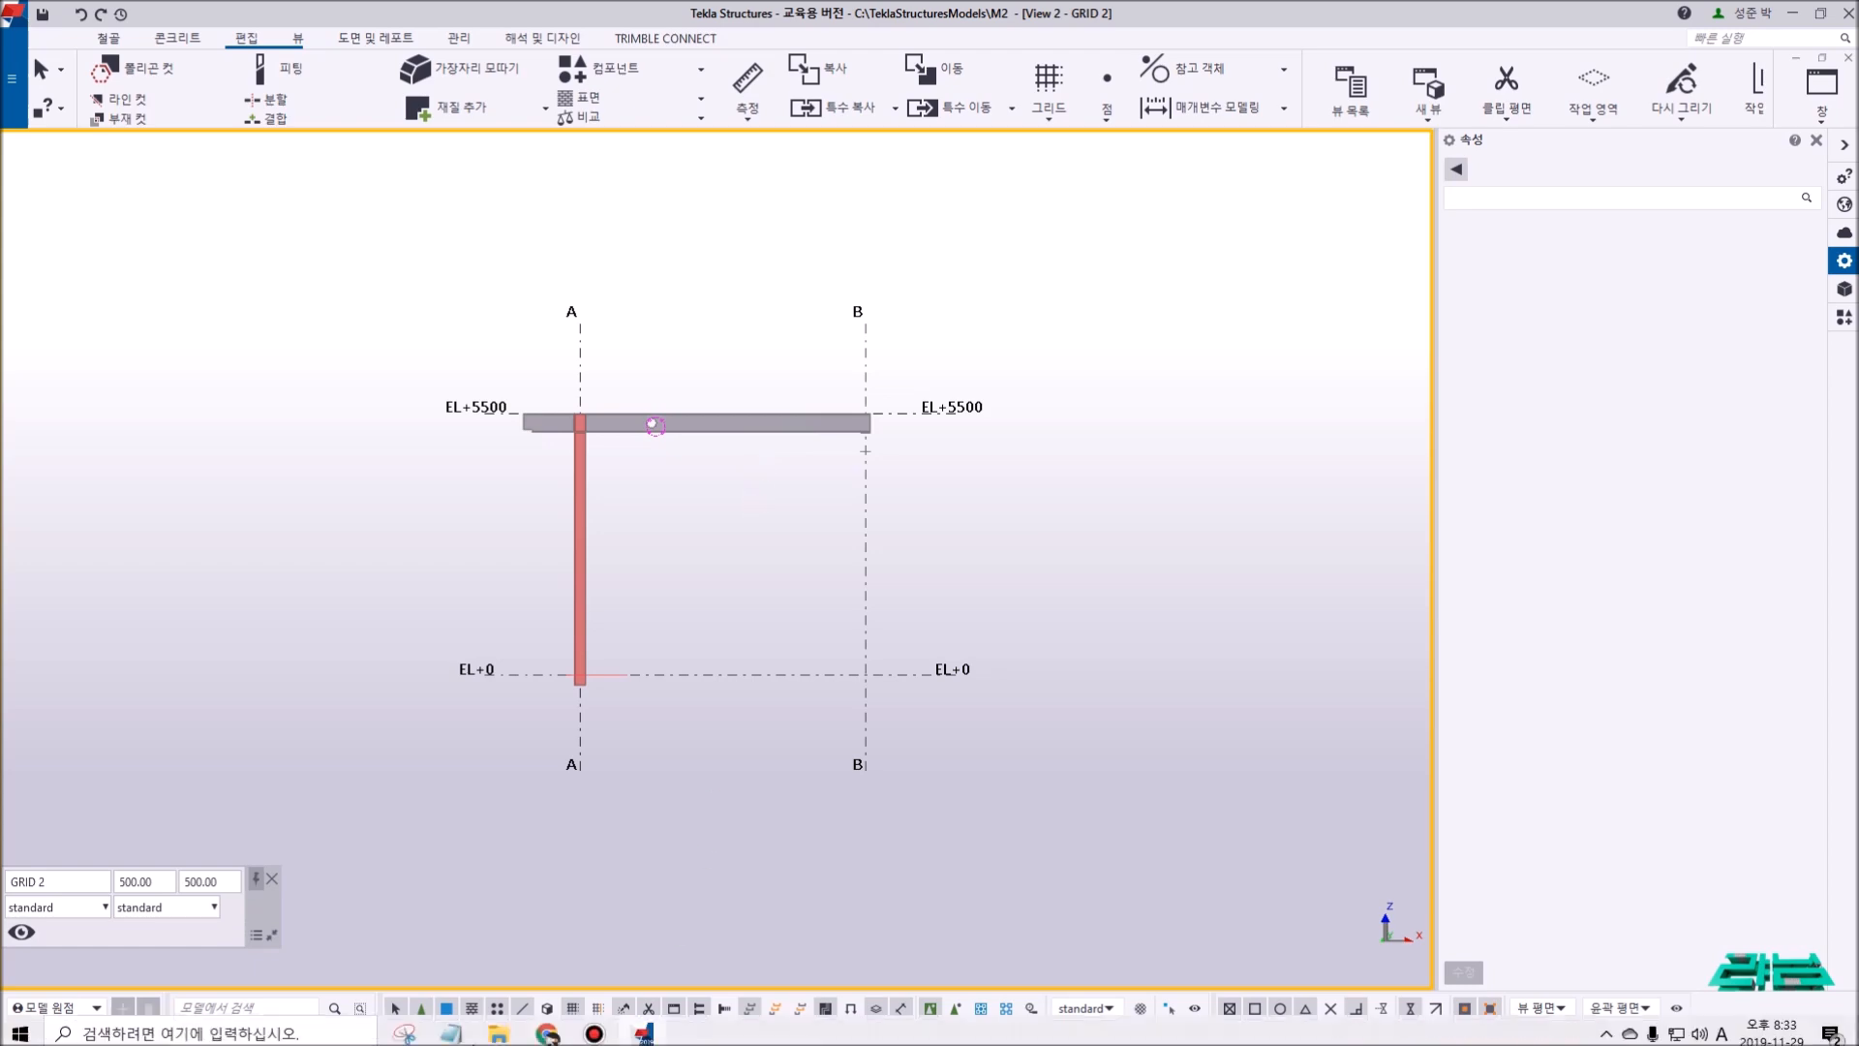
- Switch to the browser and examine the GRID 2 frame drawing and its details in the steel textbook PDF, before returning to Tekla Structures
{"action": "left_click", "coordinate": [547, 1027]}
{"action": "scroll", "coordinate": [595, 659], "scroll_direction": "down", "scroll_amount": 2}
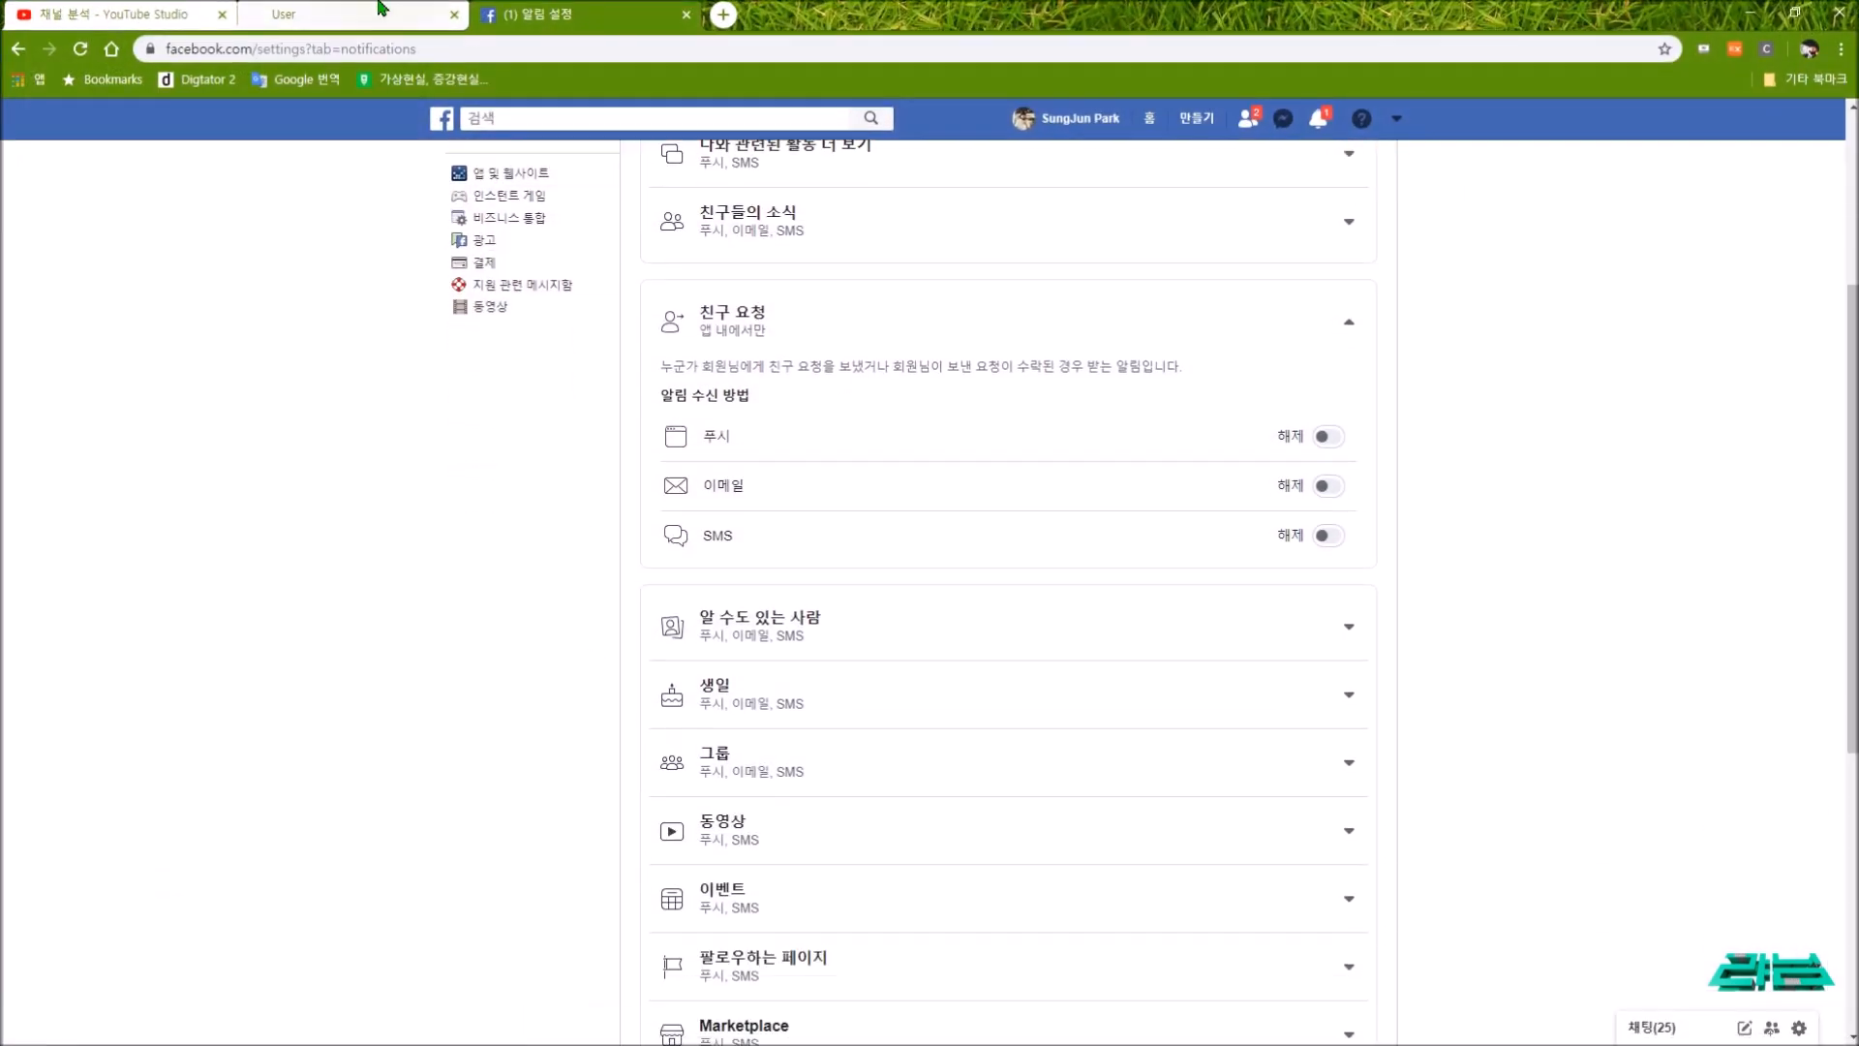
{"action": "left_click", "coordinate": [281, 13]}
{"action": "left_click", "coordinate": [135, 13]}
{"action": "left_click", "coordinate": [318, 12]}
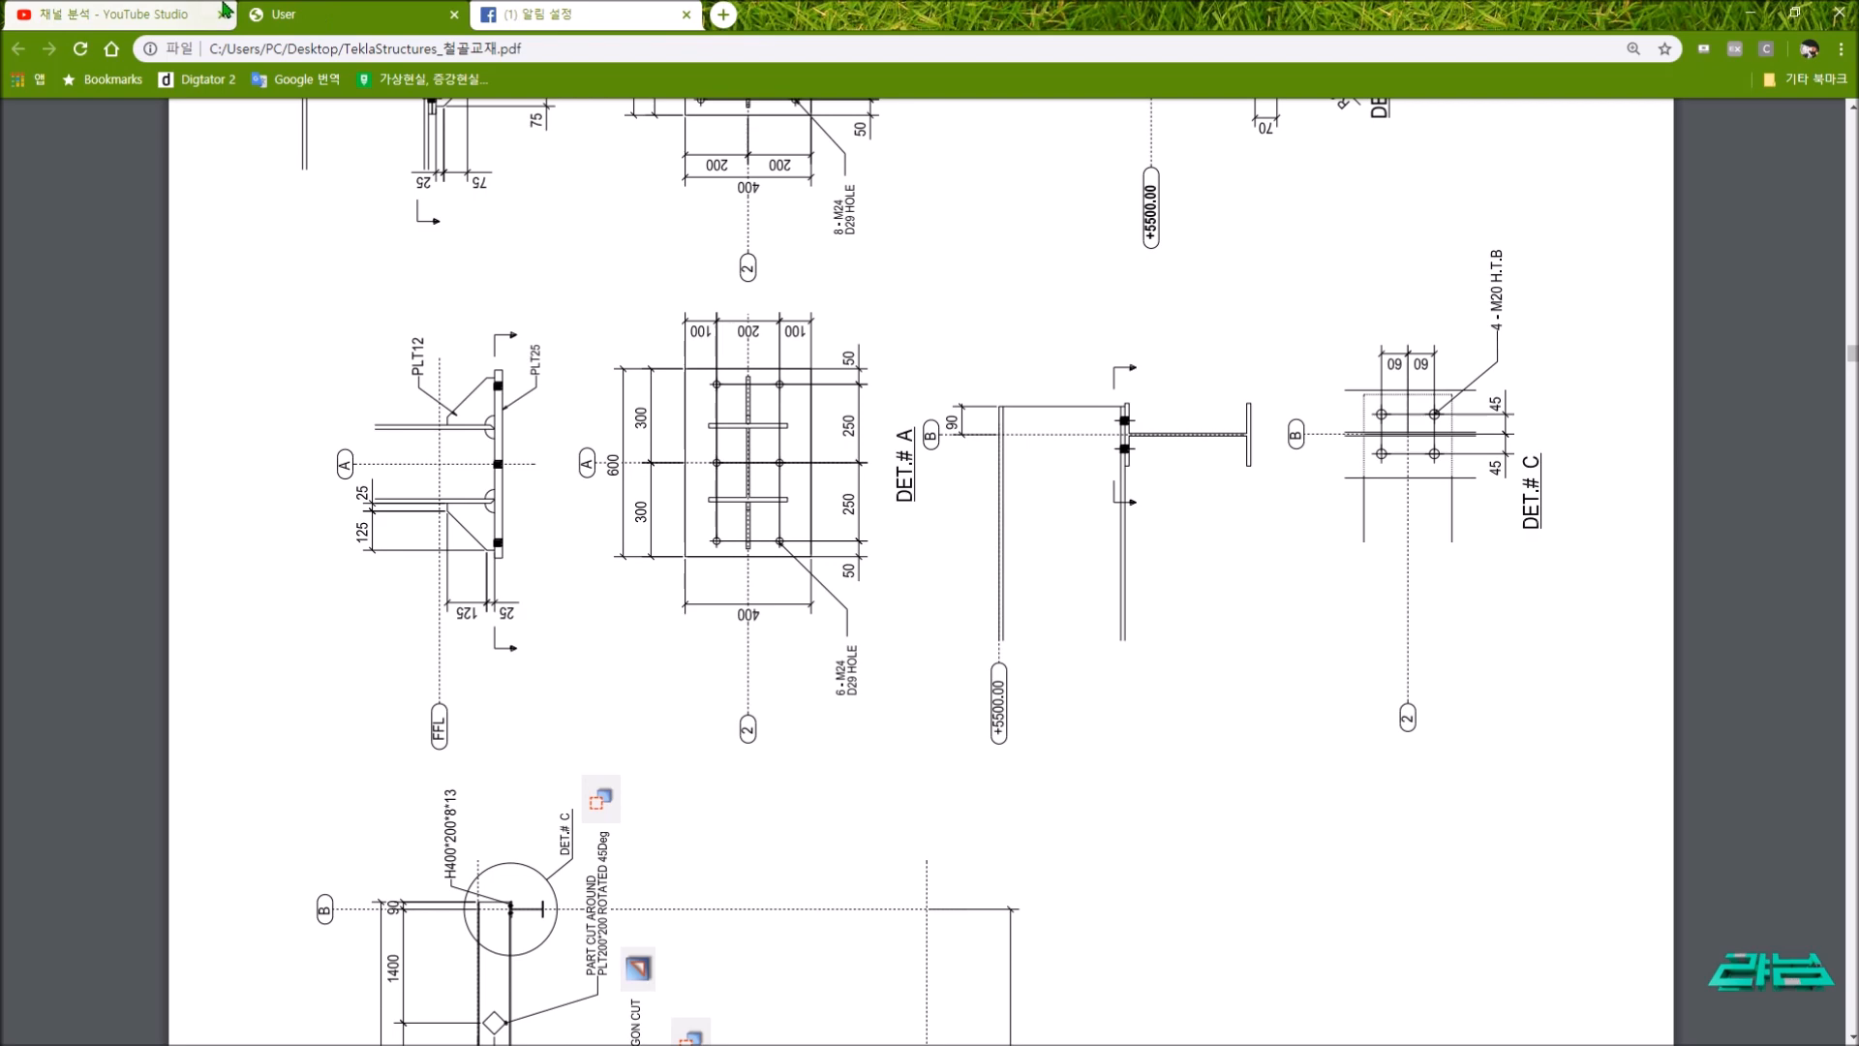
{"action": "scroll", "coordinate": [447, 330], "scroll_direction": "down", "scroll_amount": 20}
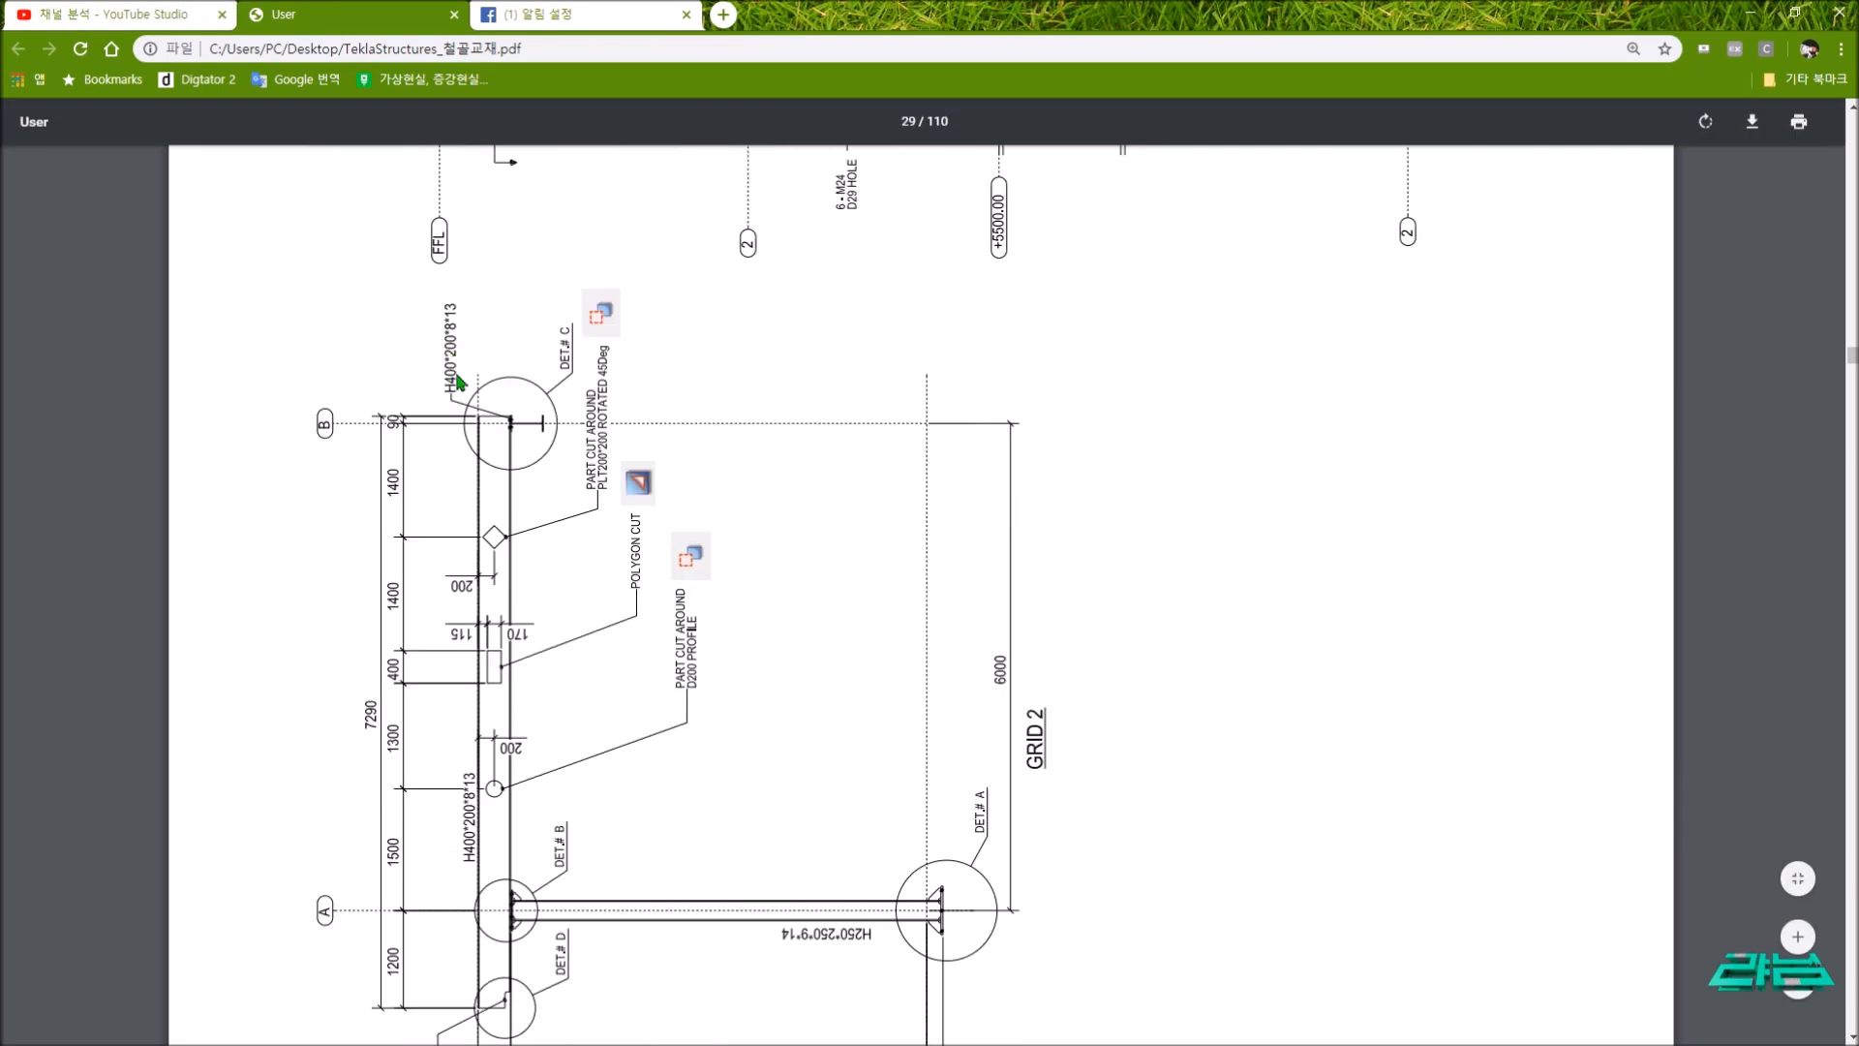
{"action": "scroll", "coordinate": [475, 430], "scroll_direction": "up", "scroll_amount": 15}
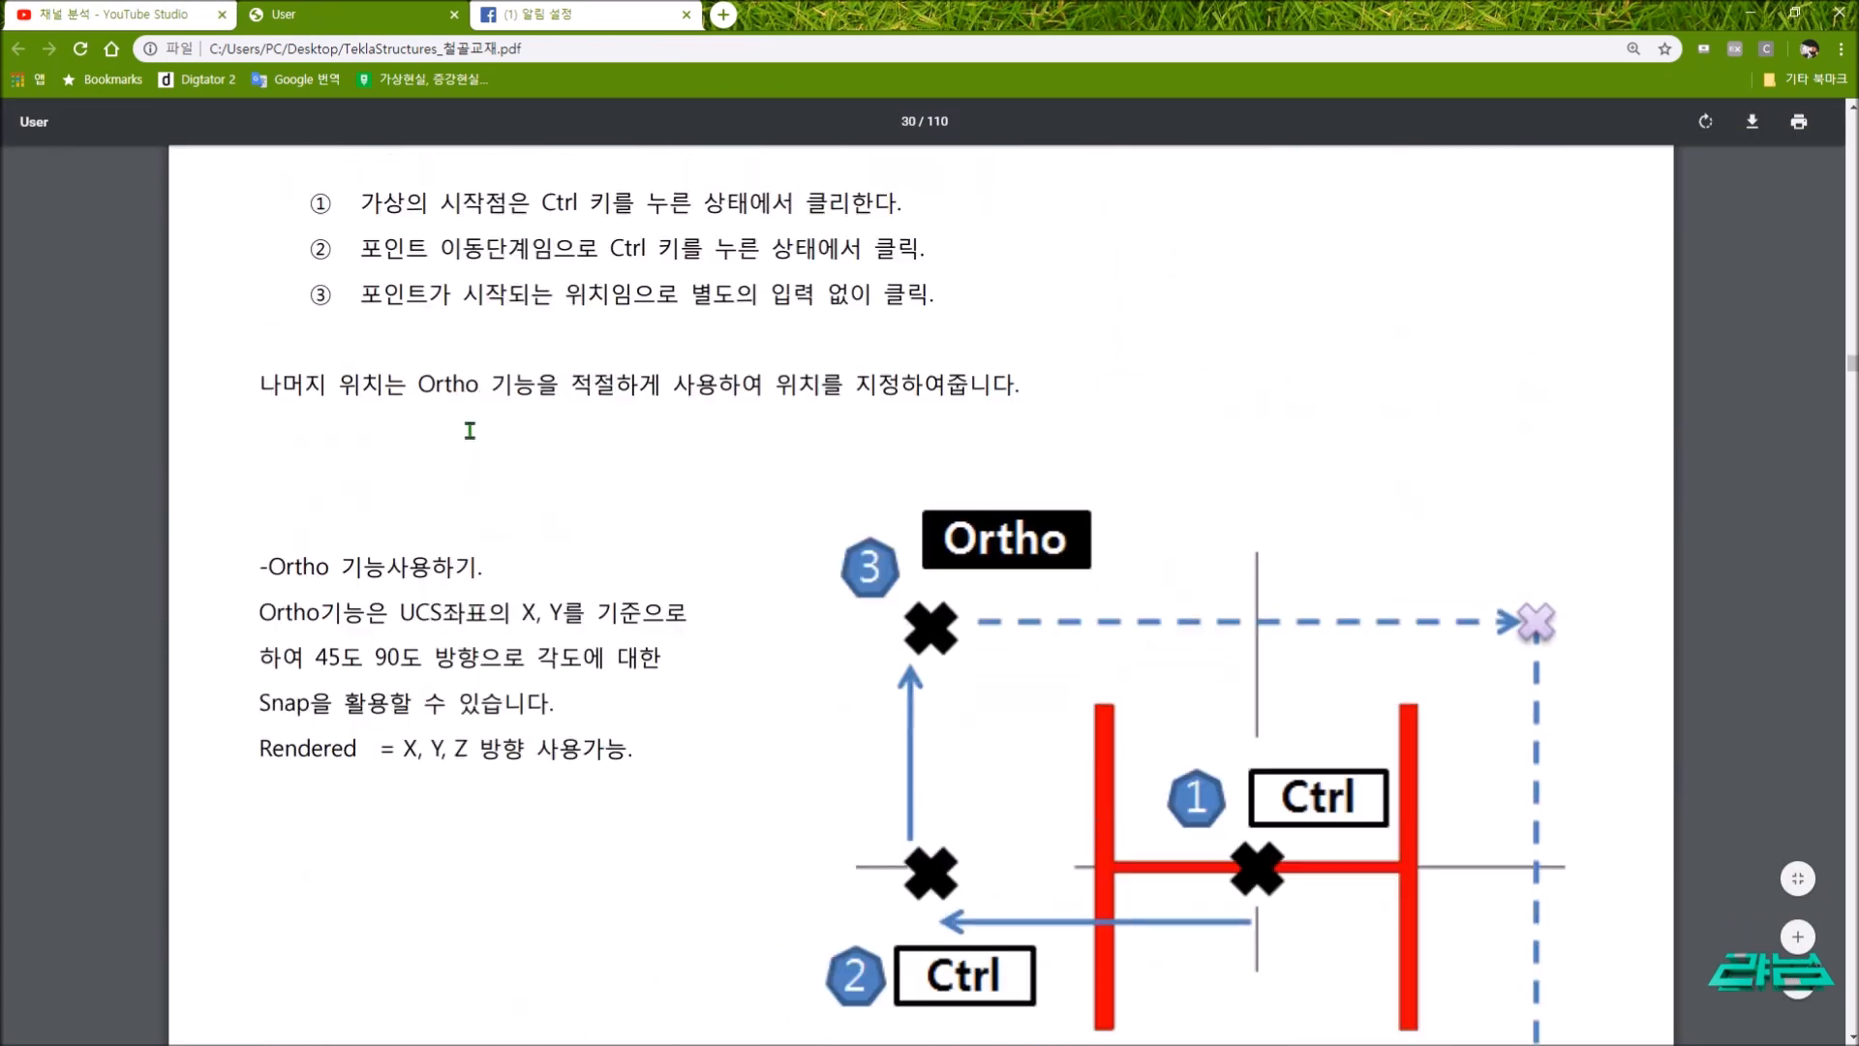
{"action": "left_click", "coordinate": [644, 1029]}
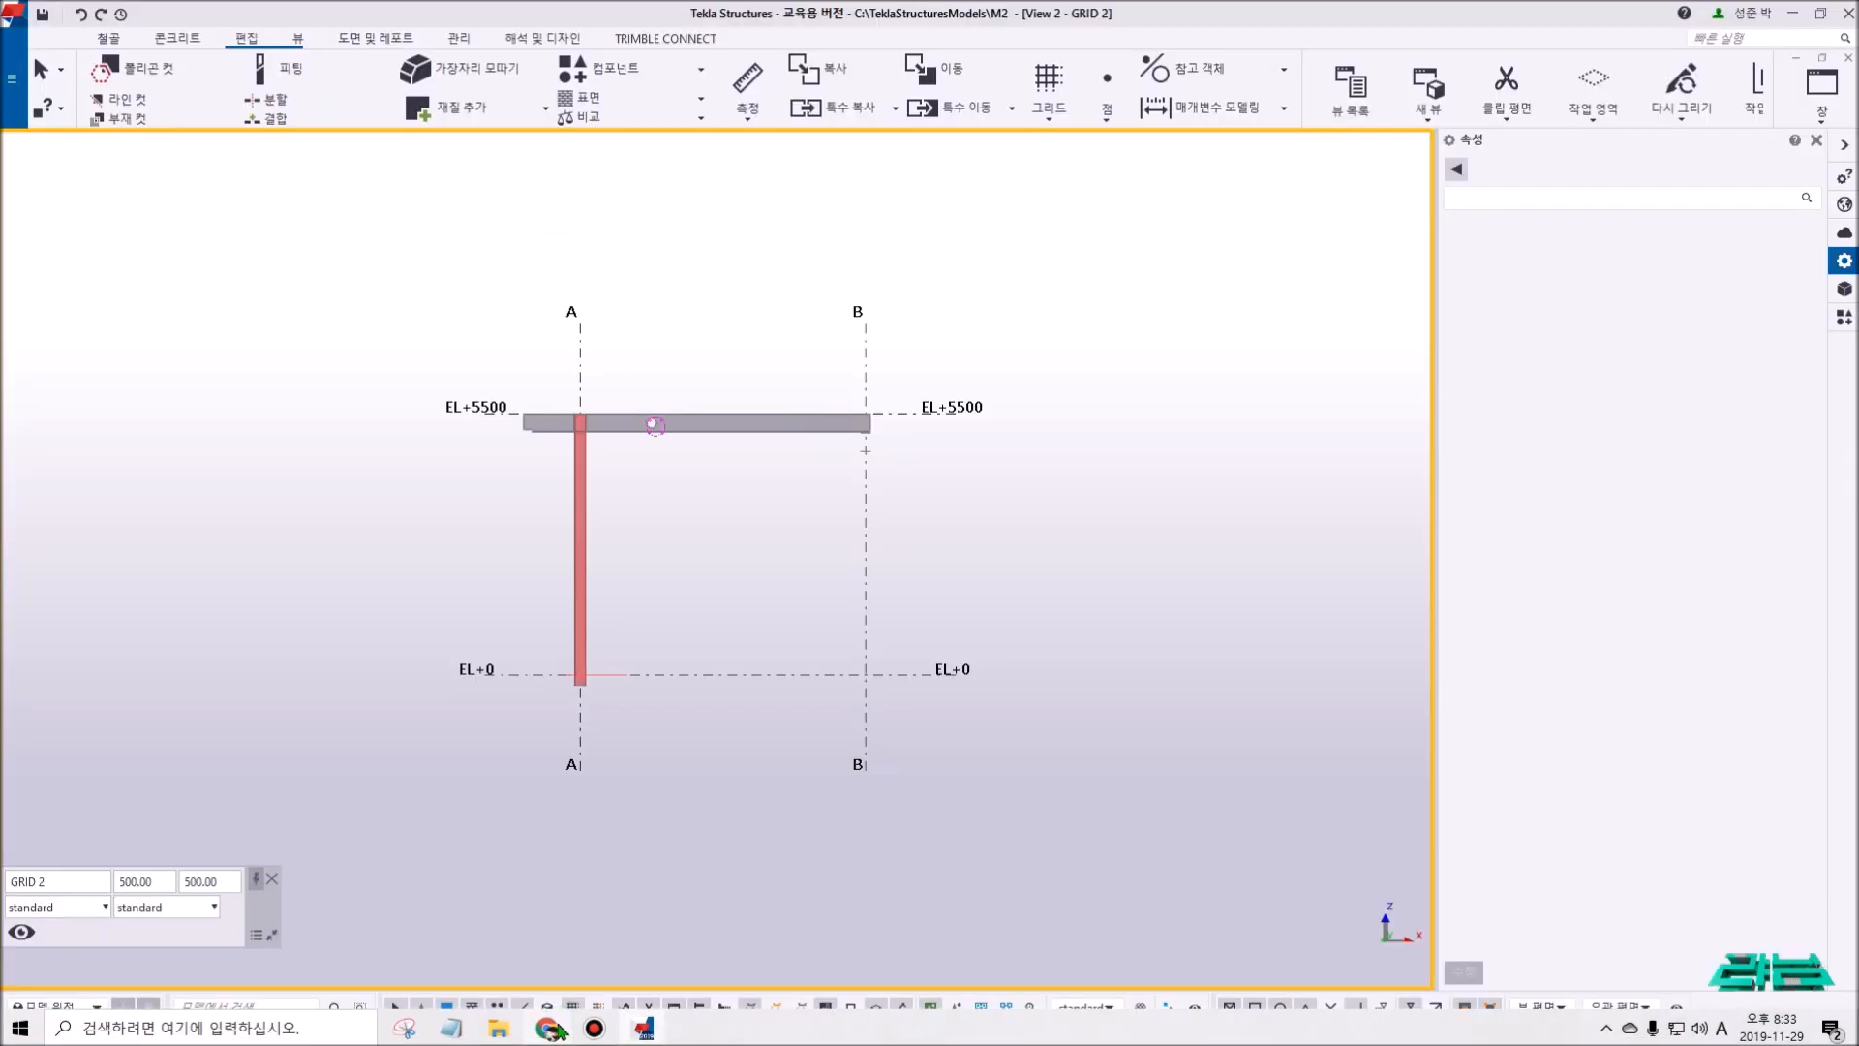
- End the active command in the GRID 2 view and bring the 3D view of the frame to the front
{"action": "right_click", "coordinate": [986, 195]}
{"action": "left_click", "coordinate": [990, 219]}
{"action": "middle_click_drag", "start_coordinate": [1093, 529], "coordinate": [1157, 526]}
{"action": "left_click", "coordinate": [1188, 564]}
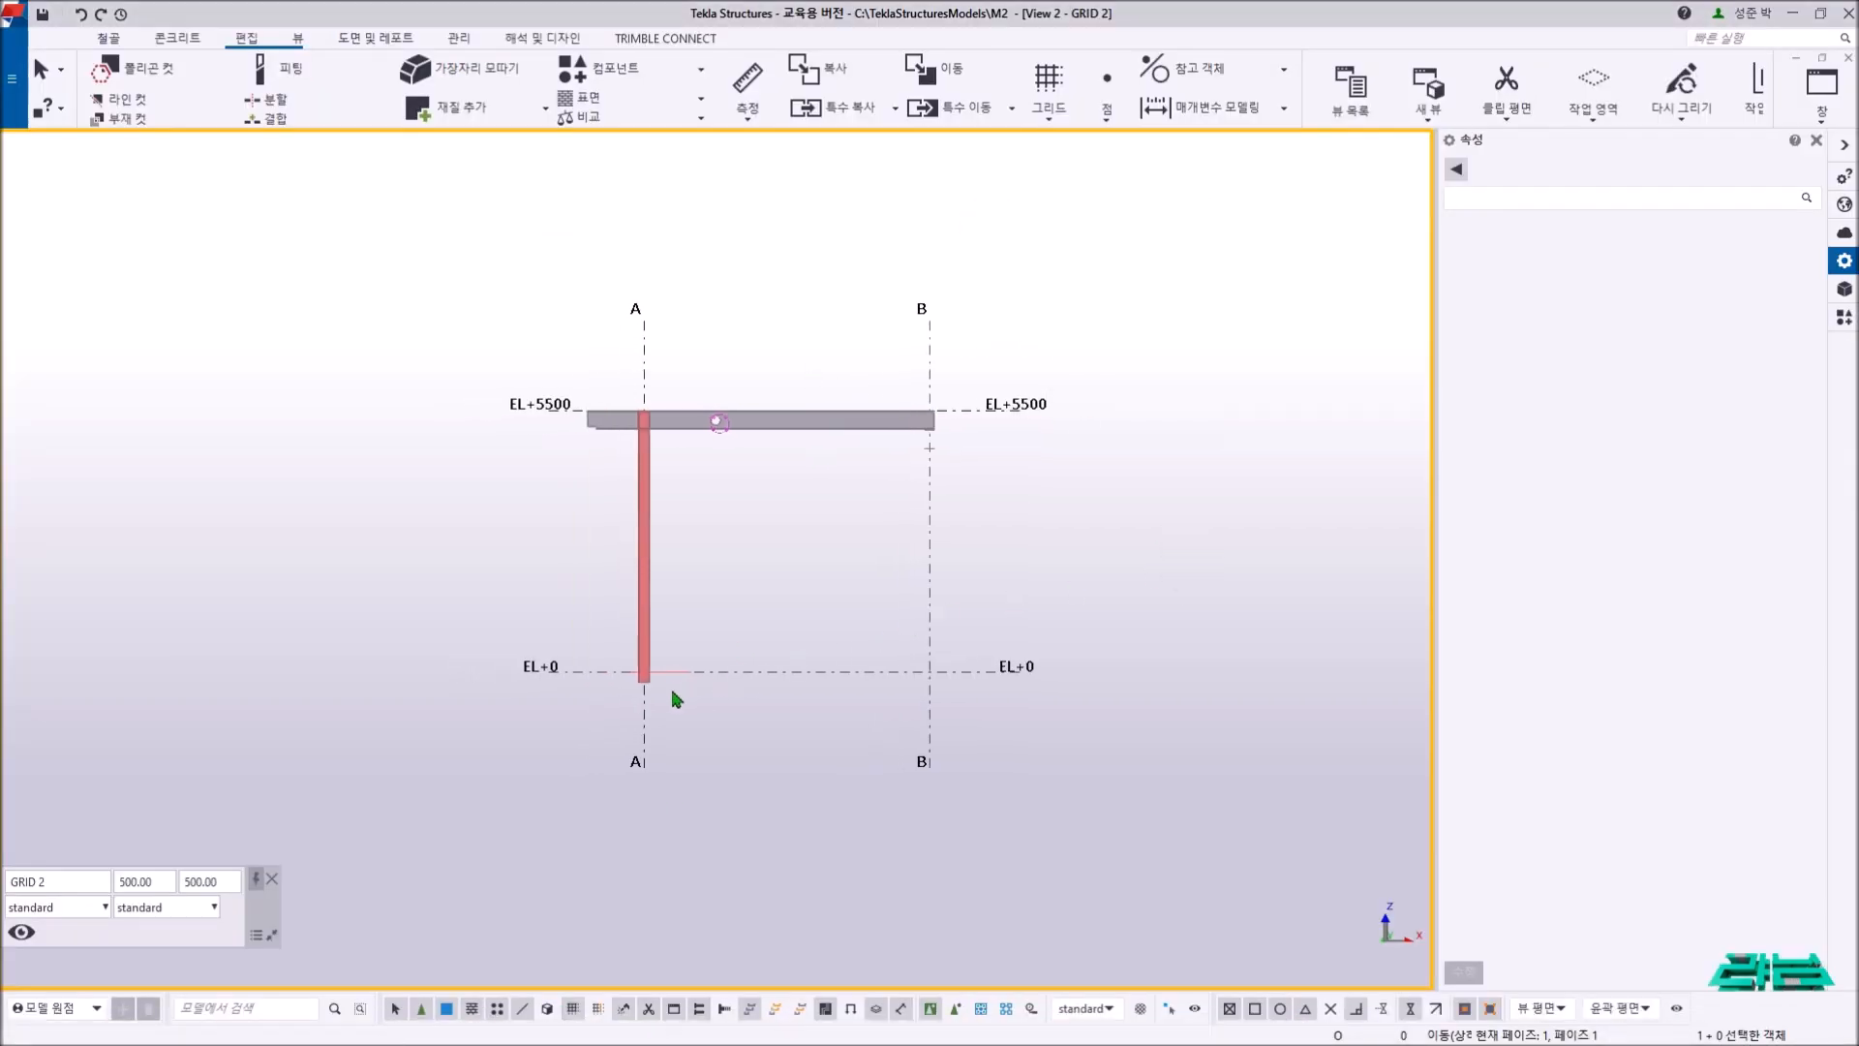
{"action": "key", "text": "ctrl+Tab"}
{"action": "scroll", "coordinate": [644, 697], "scroll_direction": "up", "scroll_amount": 5}
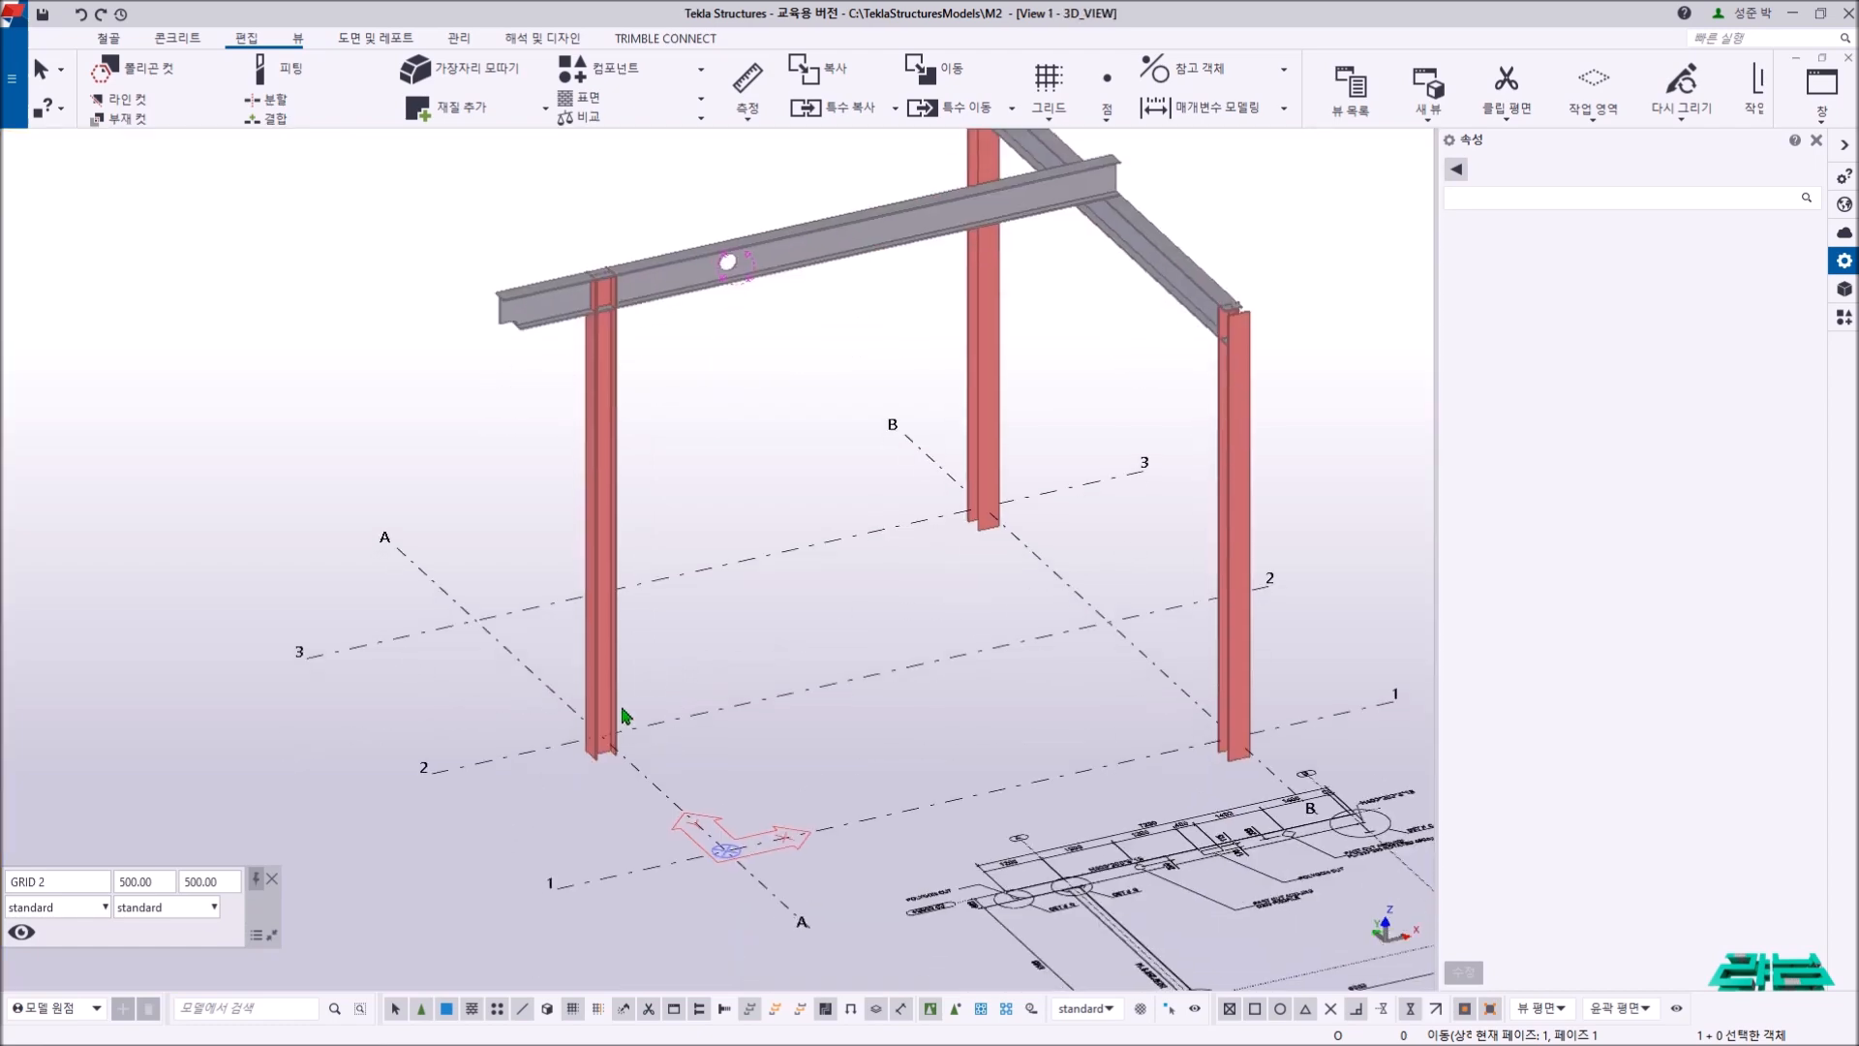
{"action": "scroll", "coordinate": [598, 775], "scroll_direction": "down", "scroll_amount": 5}
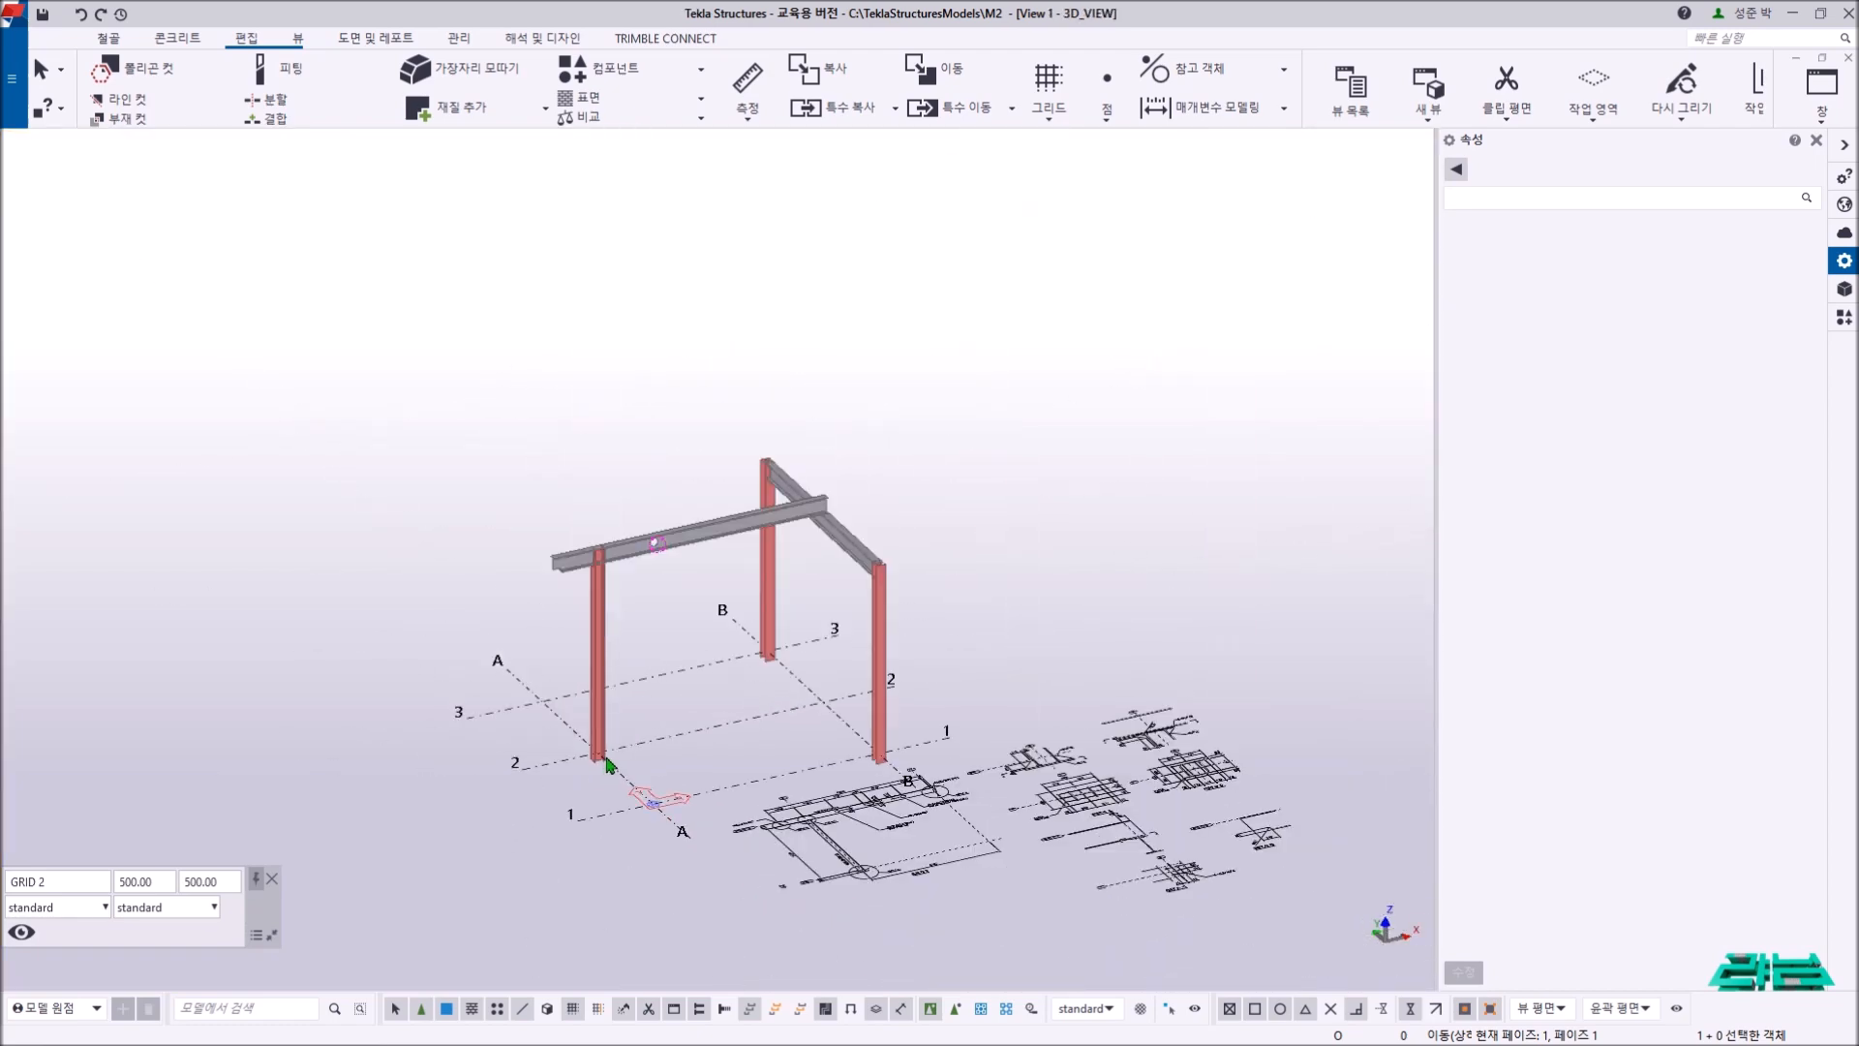
- Open the plan view PLAN EL+0 from the list of saved views
{"action": "key", "text": "ctrl+i"}
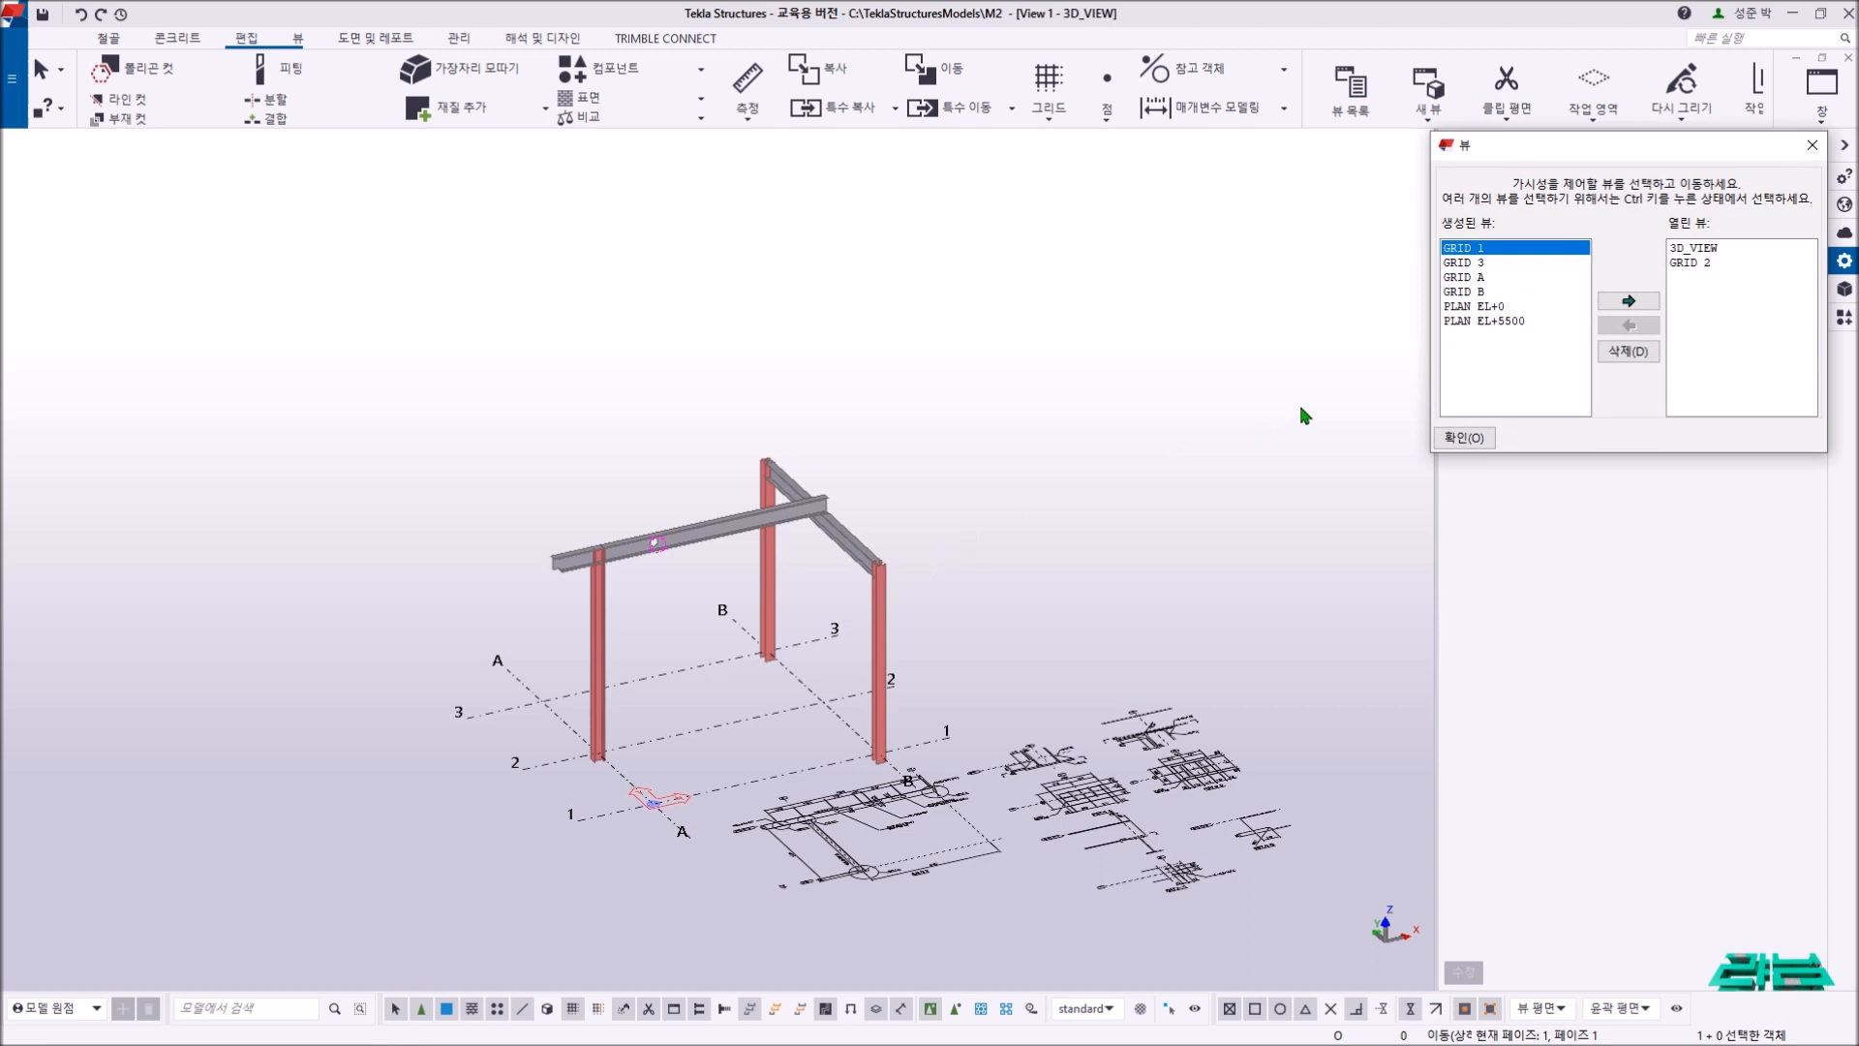
{"action": "left_click", "coordinate": [297, 37]}
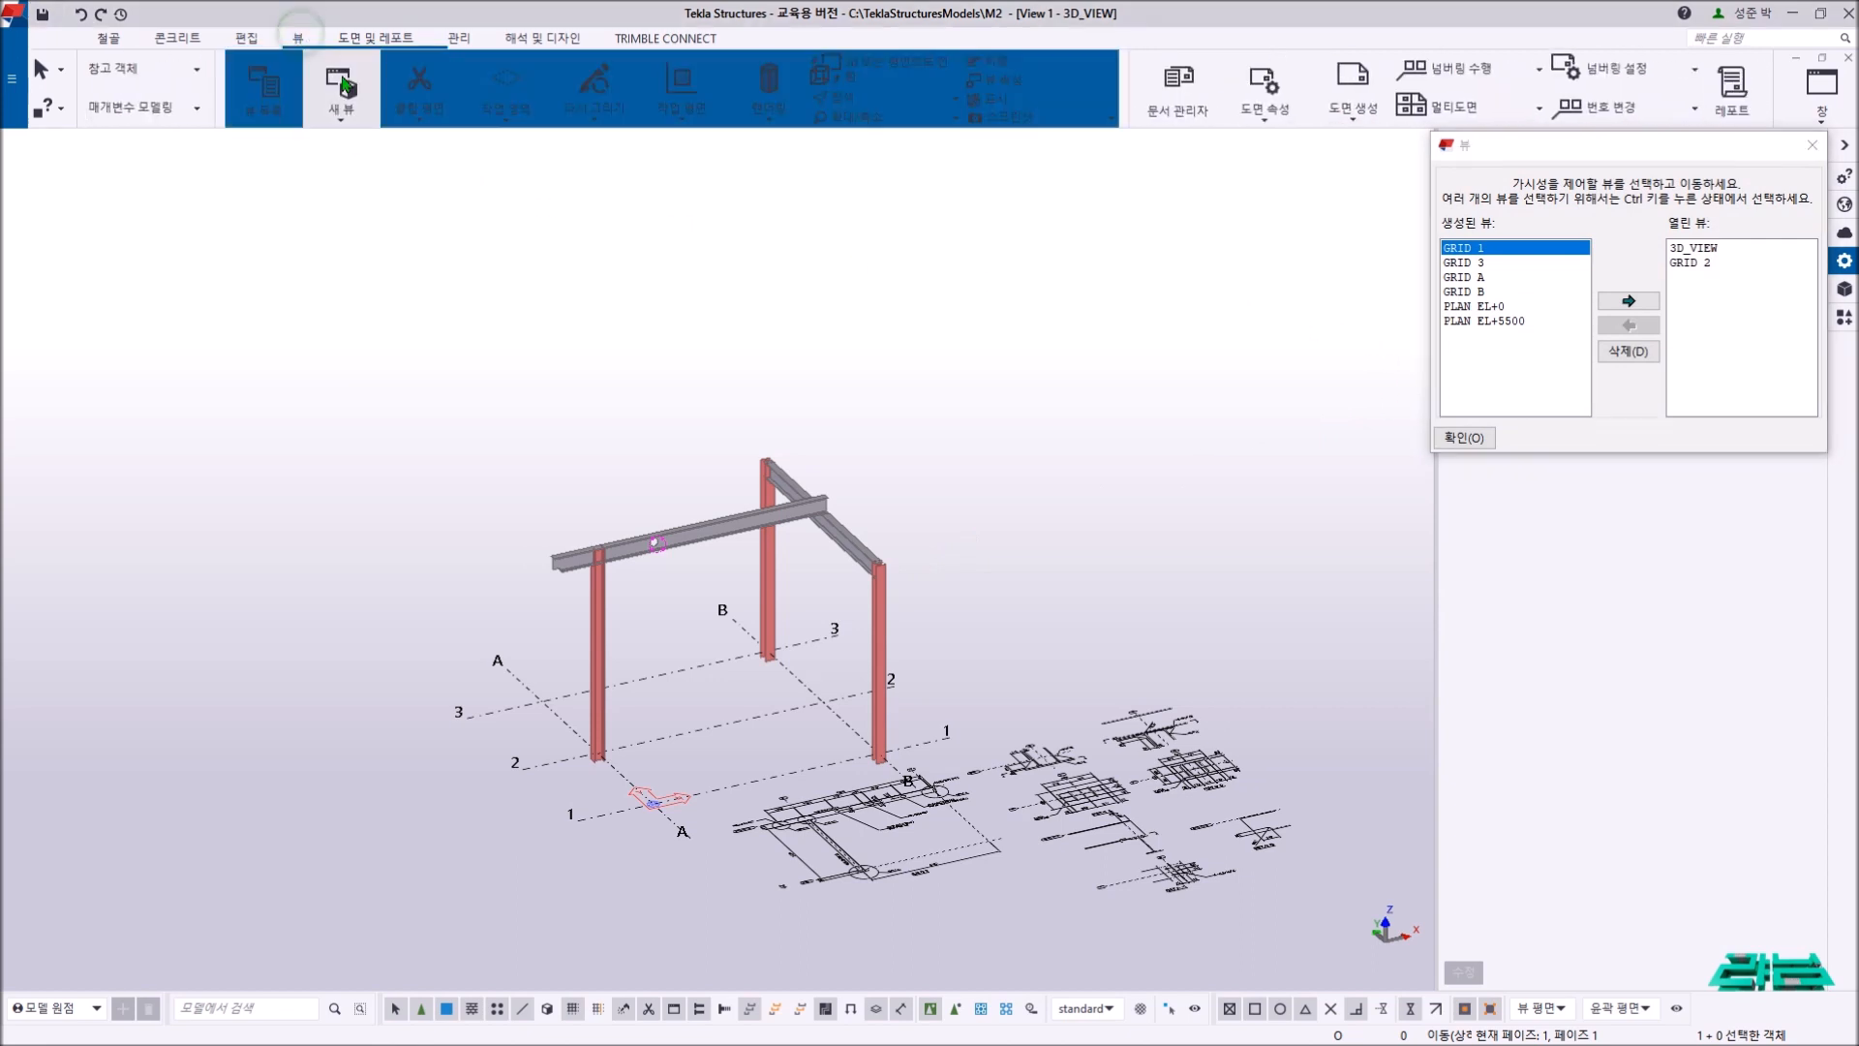
{"action": "left_click_drag", "start_coordinate": [1571, 143], "coordinate": [1527, 150]}
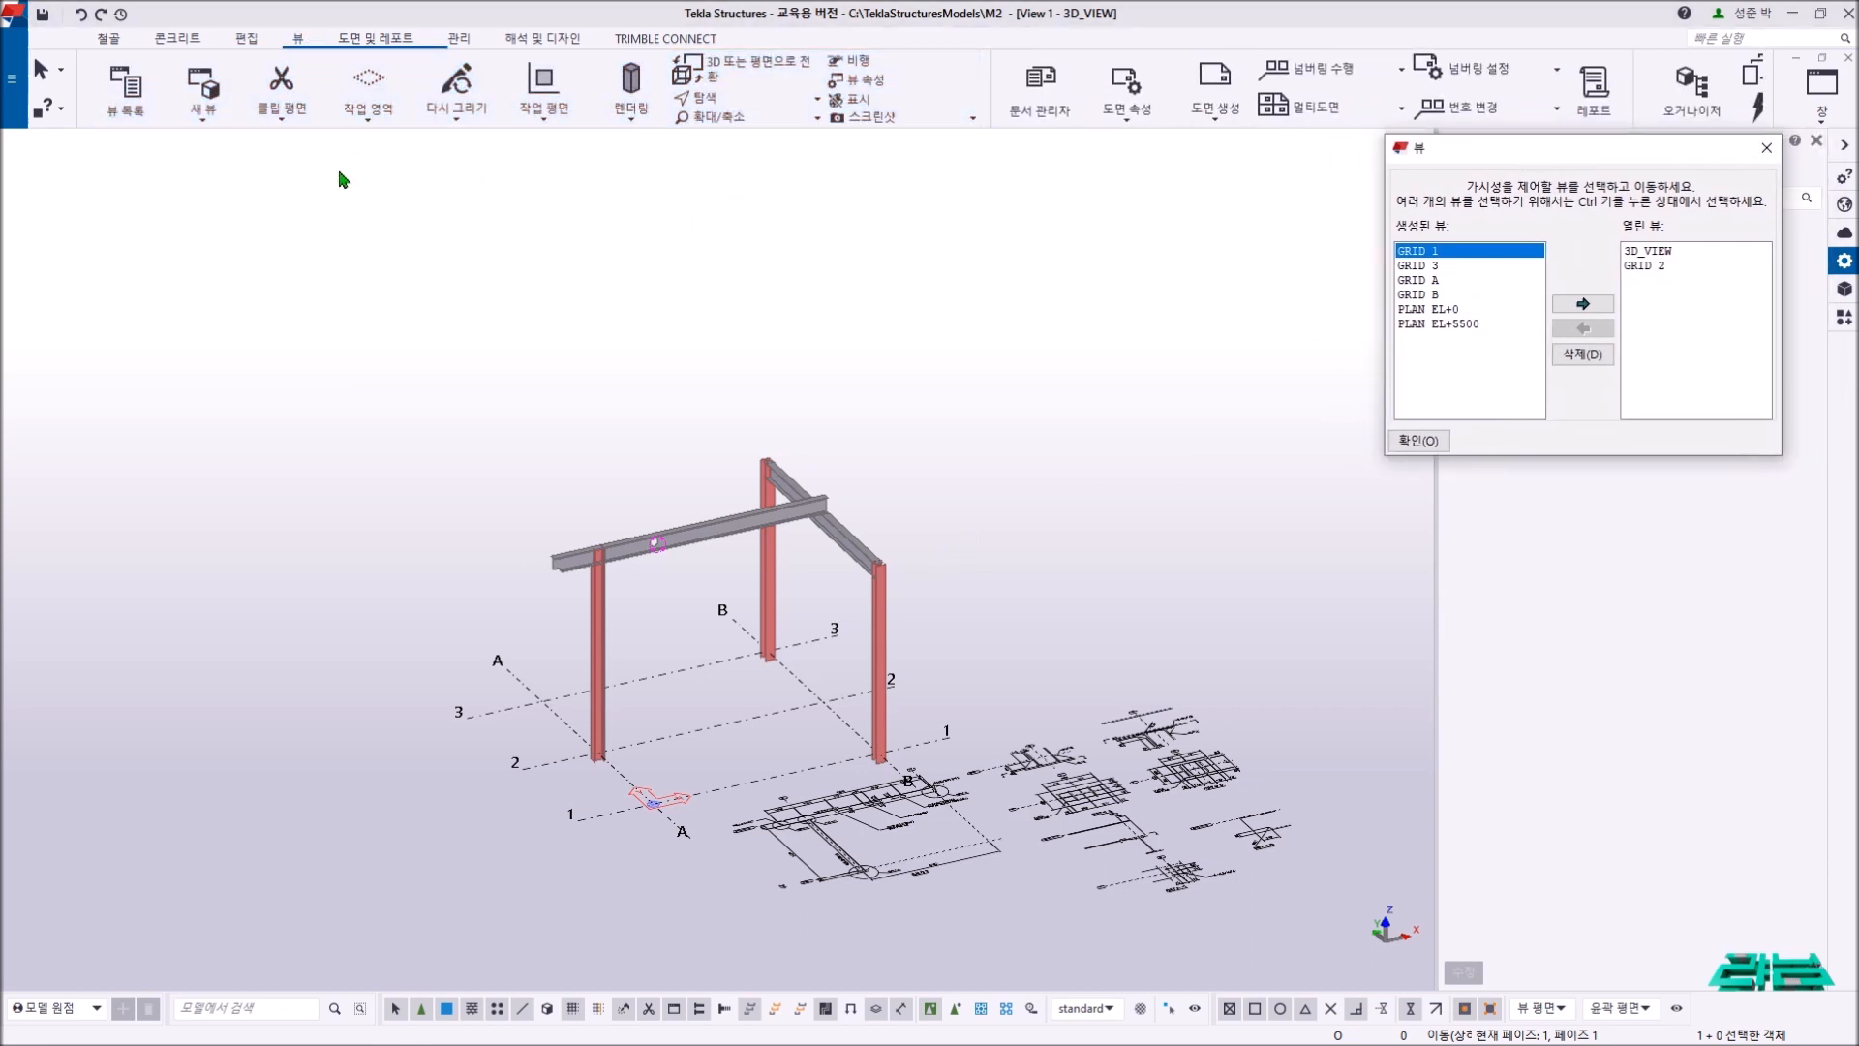
{"action": "left_click", "coordinate": [1431, 310]}
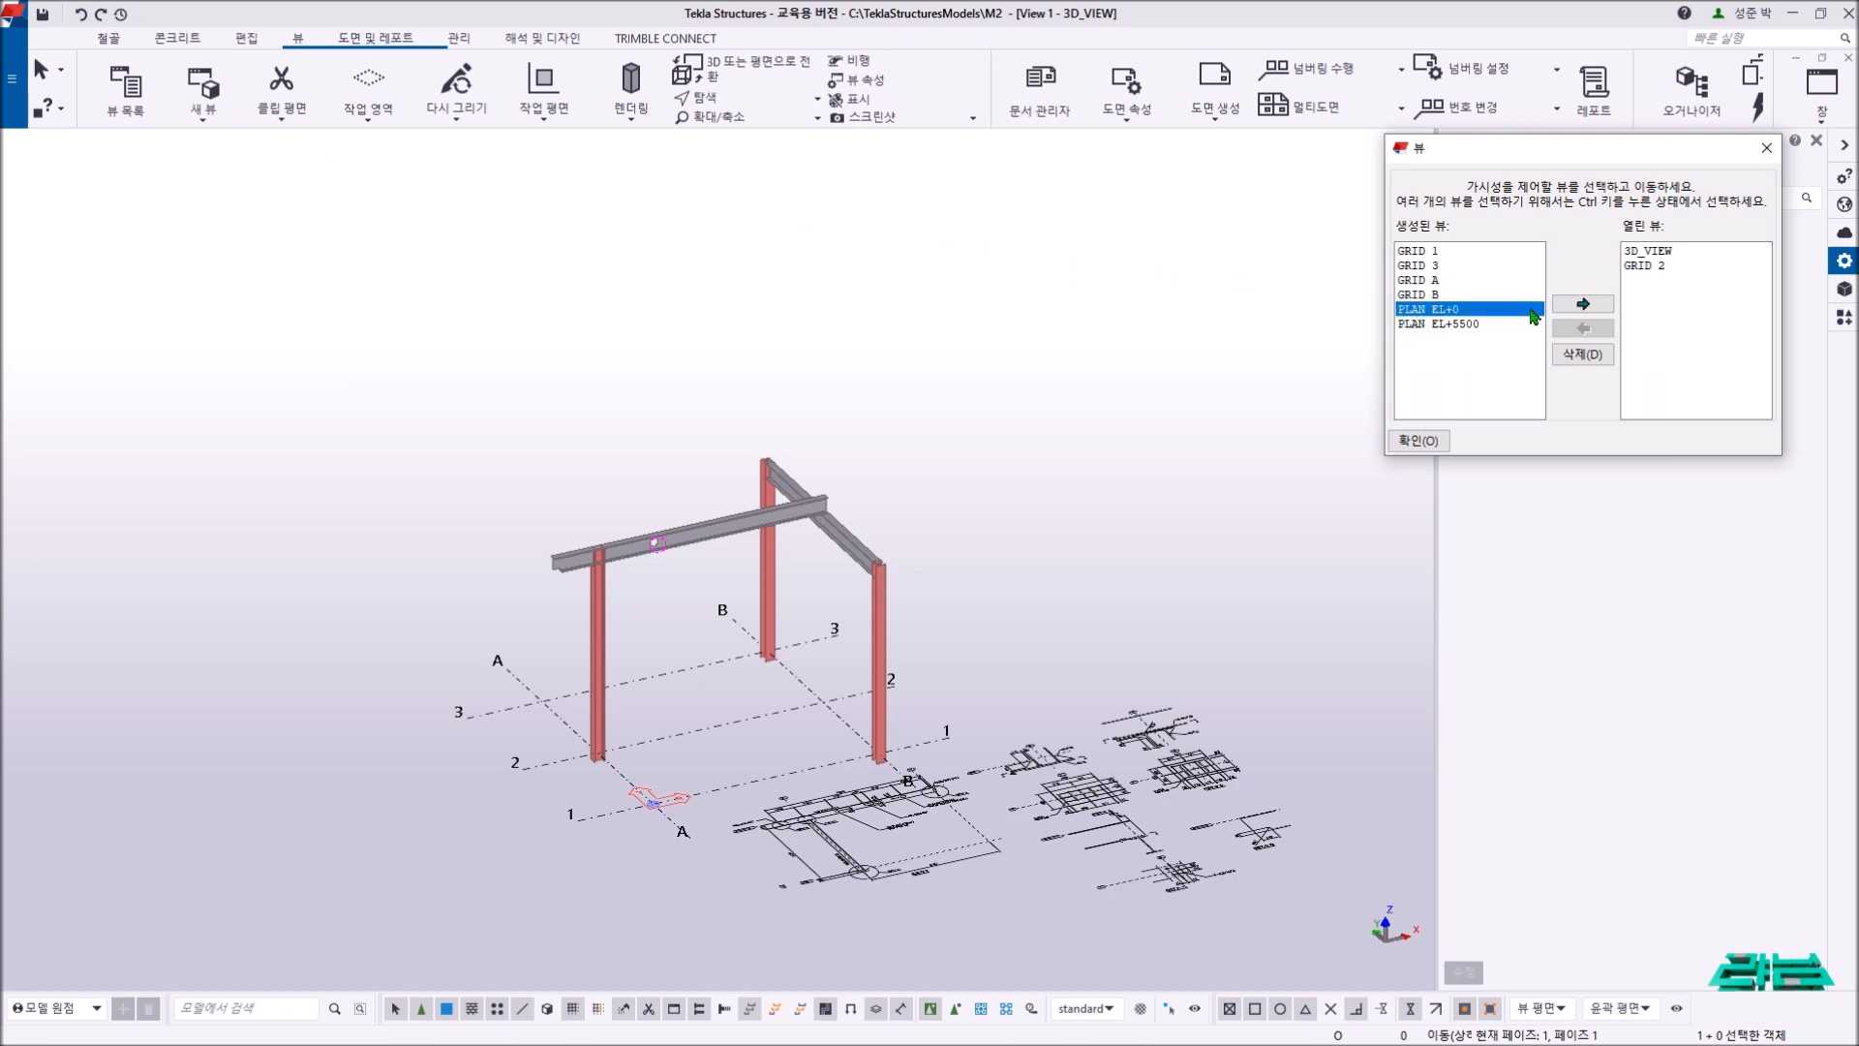
{"action": "left_click", "coordinate": [1582, 306]}
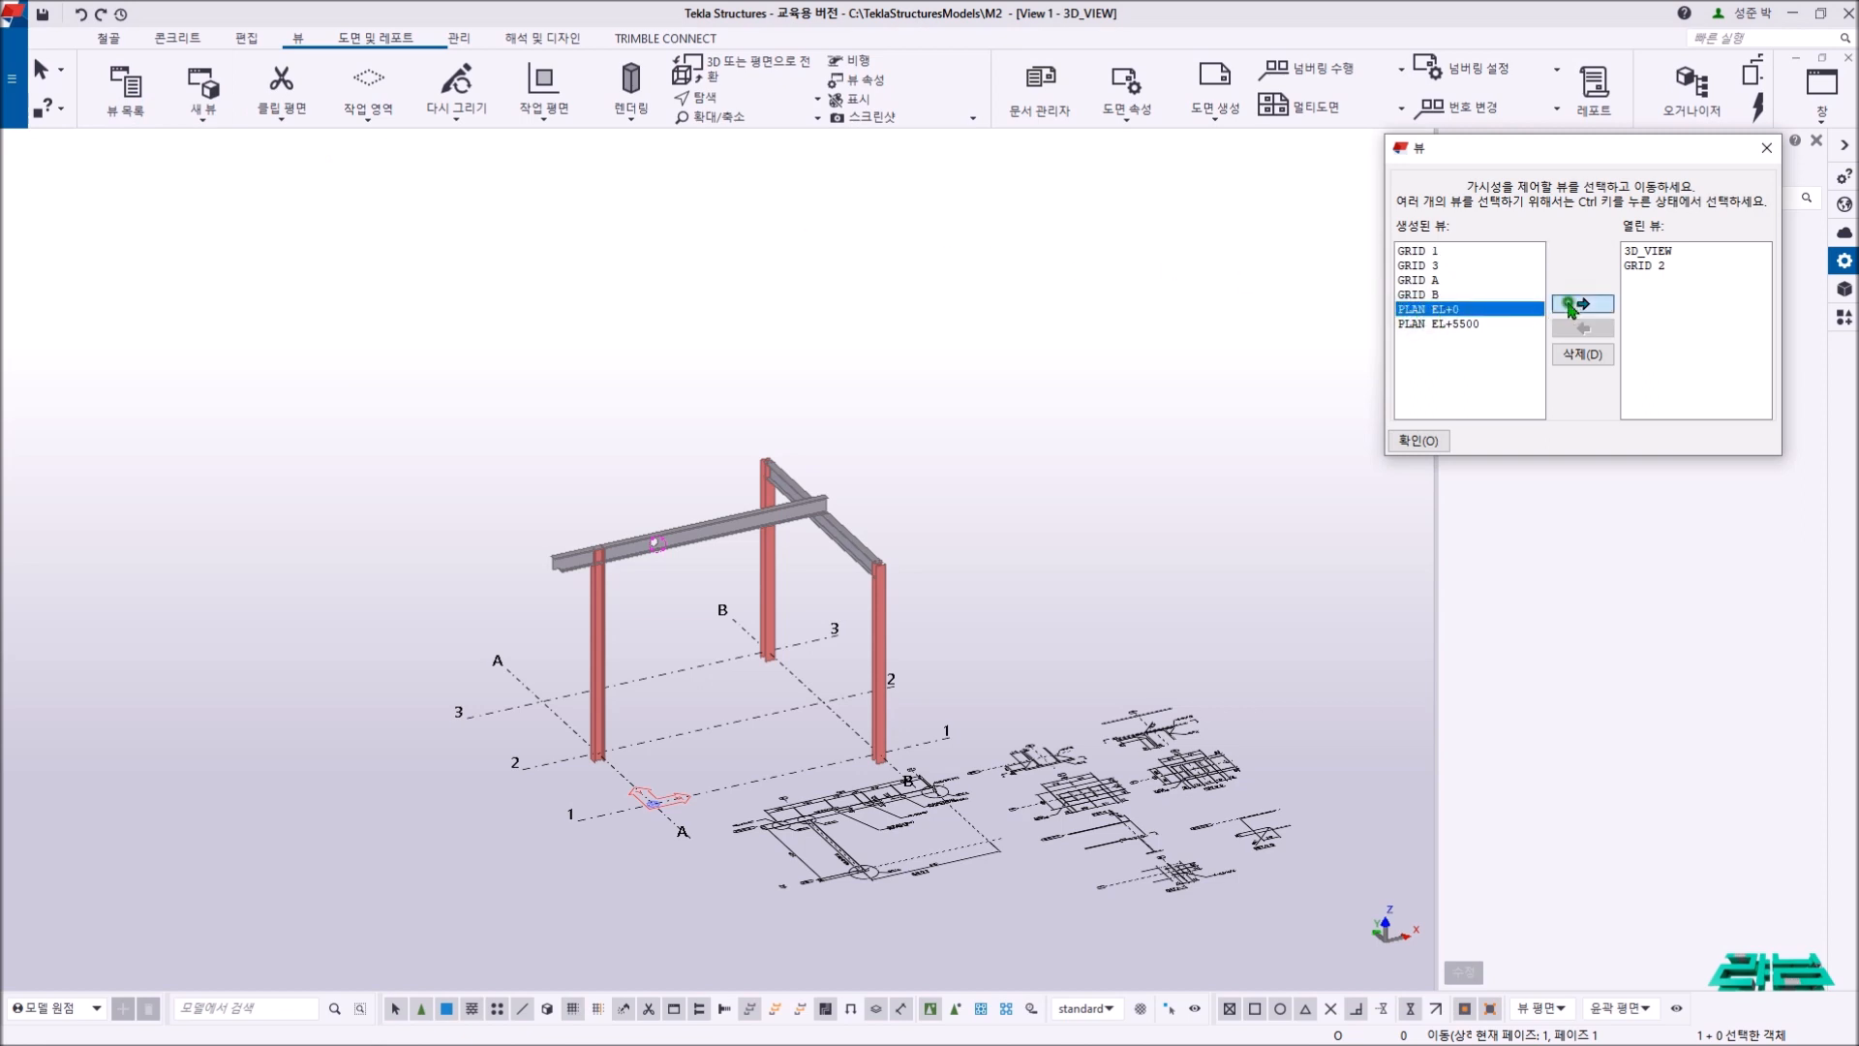
{"action": "left_click", "coordinate": [1433, 443]}
{"action": "right_click", "coordinate": [1012, 360]}
{"action": "left_click", "coordinate": [1031, 373]}
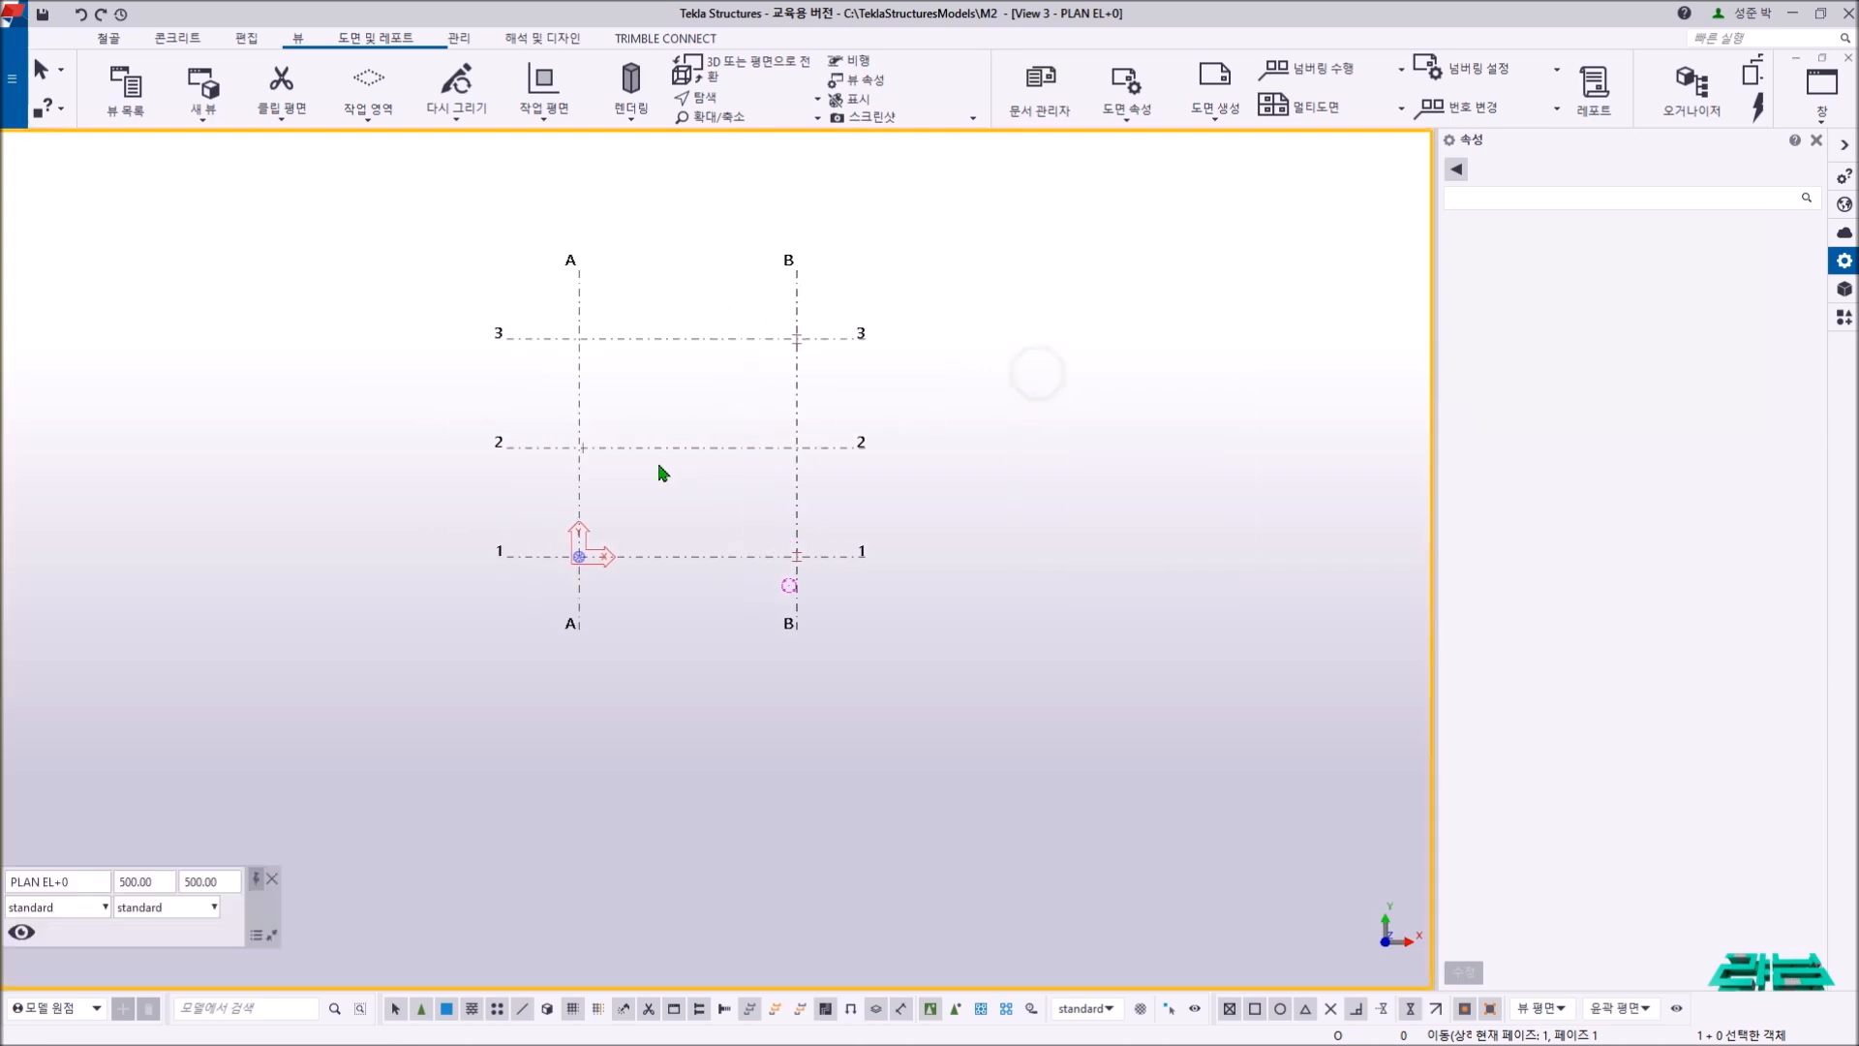
- Make reference objects visible in the PLAN EL+0 view to display the imported drawing
{"action": "scroll", "coordinate": [569, 447], "scroll_direction": "up", "scroll_amount": 5}
{"action": "scroll", "coordinate": [569, 448], "scroll_direction": "up", "scroll_amount": 5}
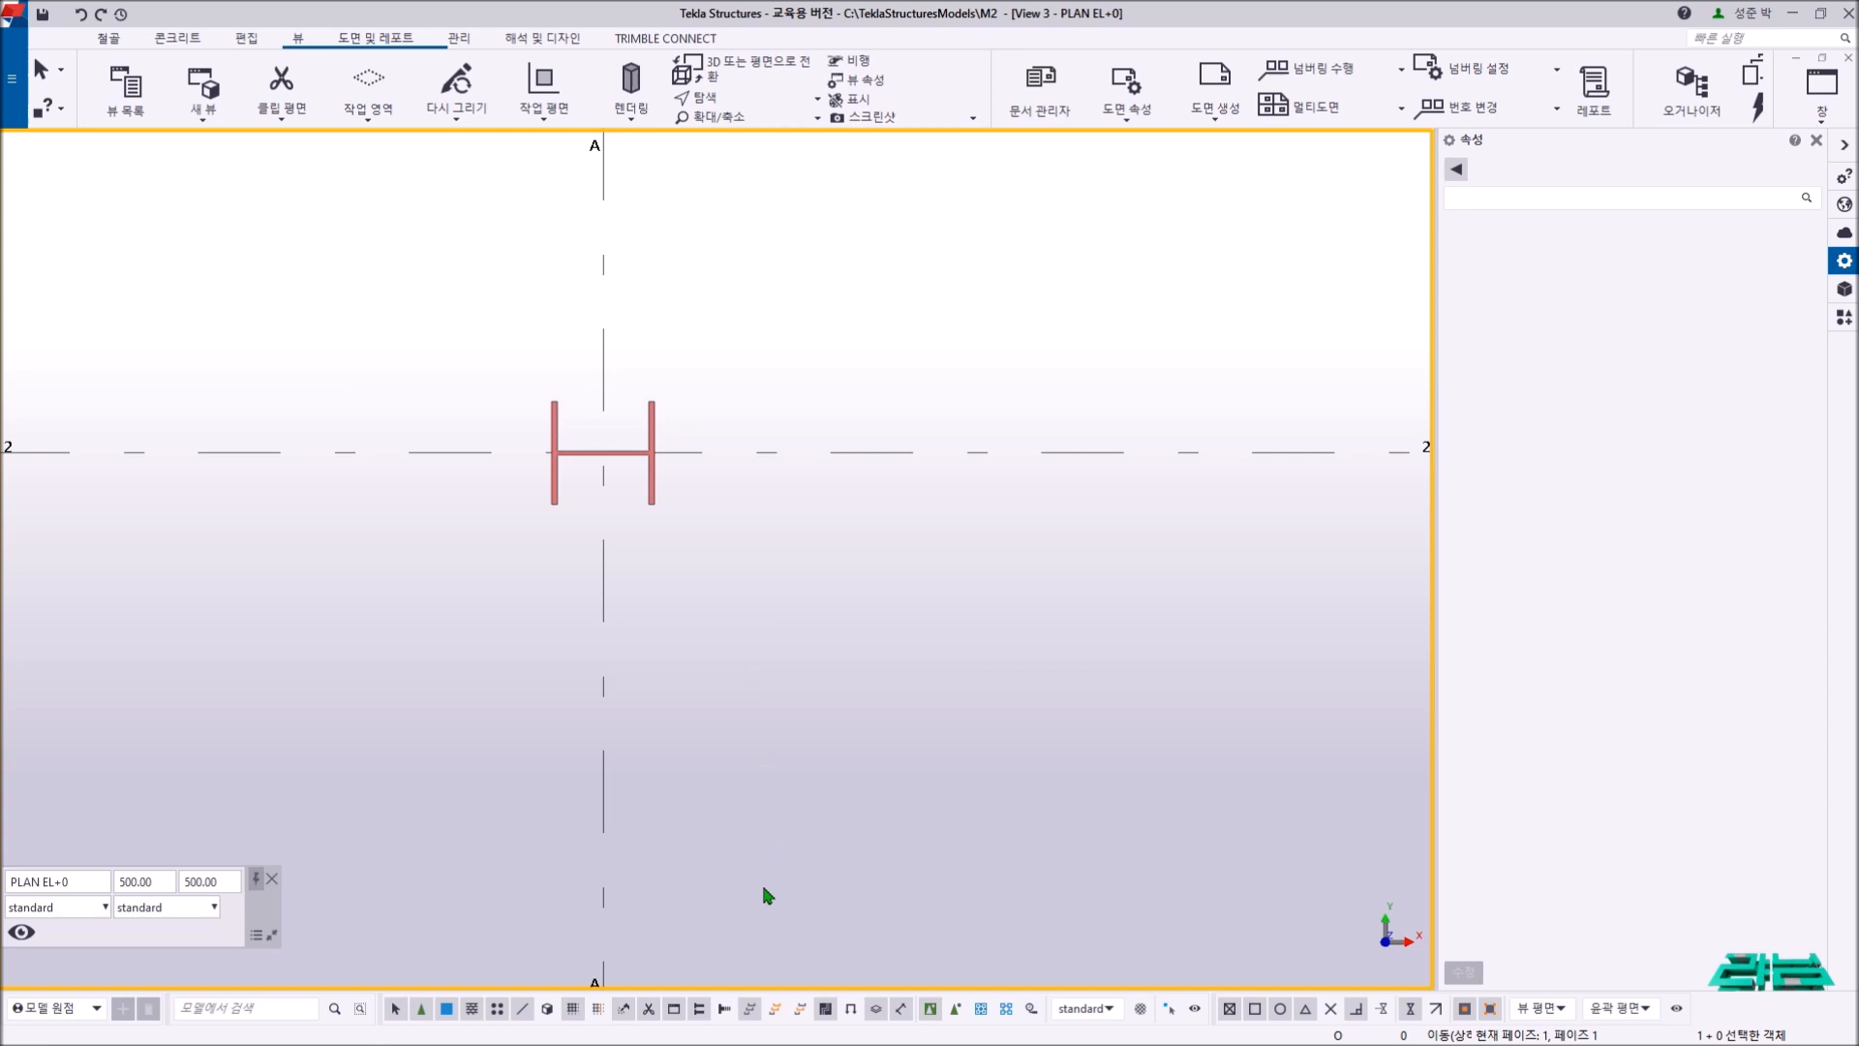
{"action": "scroll", "coordinate": [792, 819], "scroll_direction": "down", "scroll_amount": 10}
{"action": "middle_click_drag", "start_coordinate": [797, 772], "coordinate": [652, 514]}
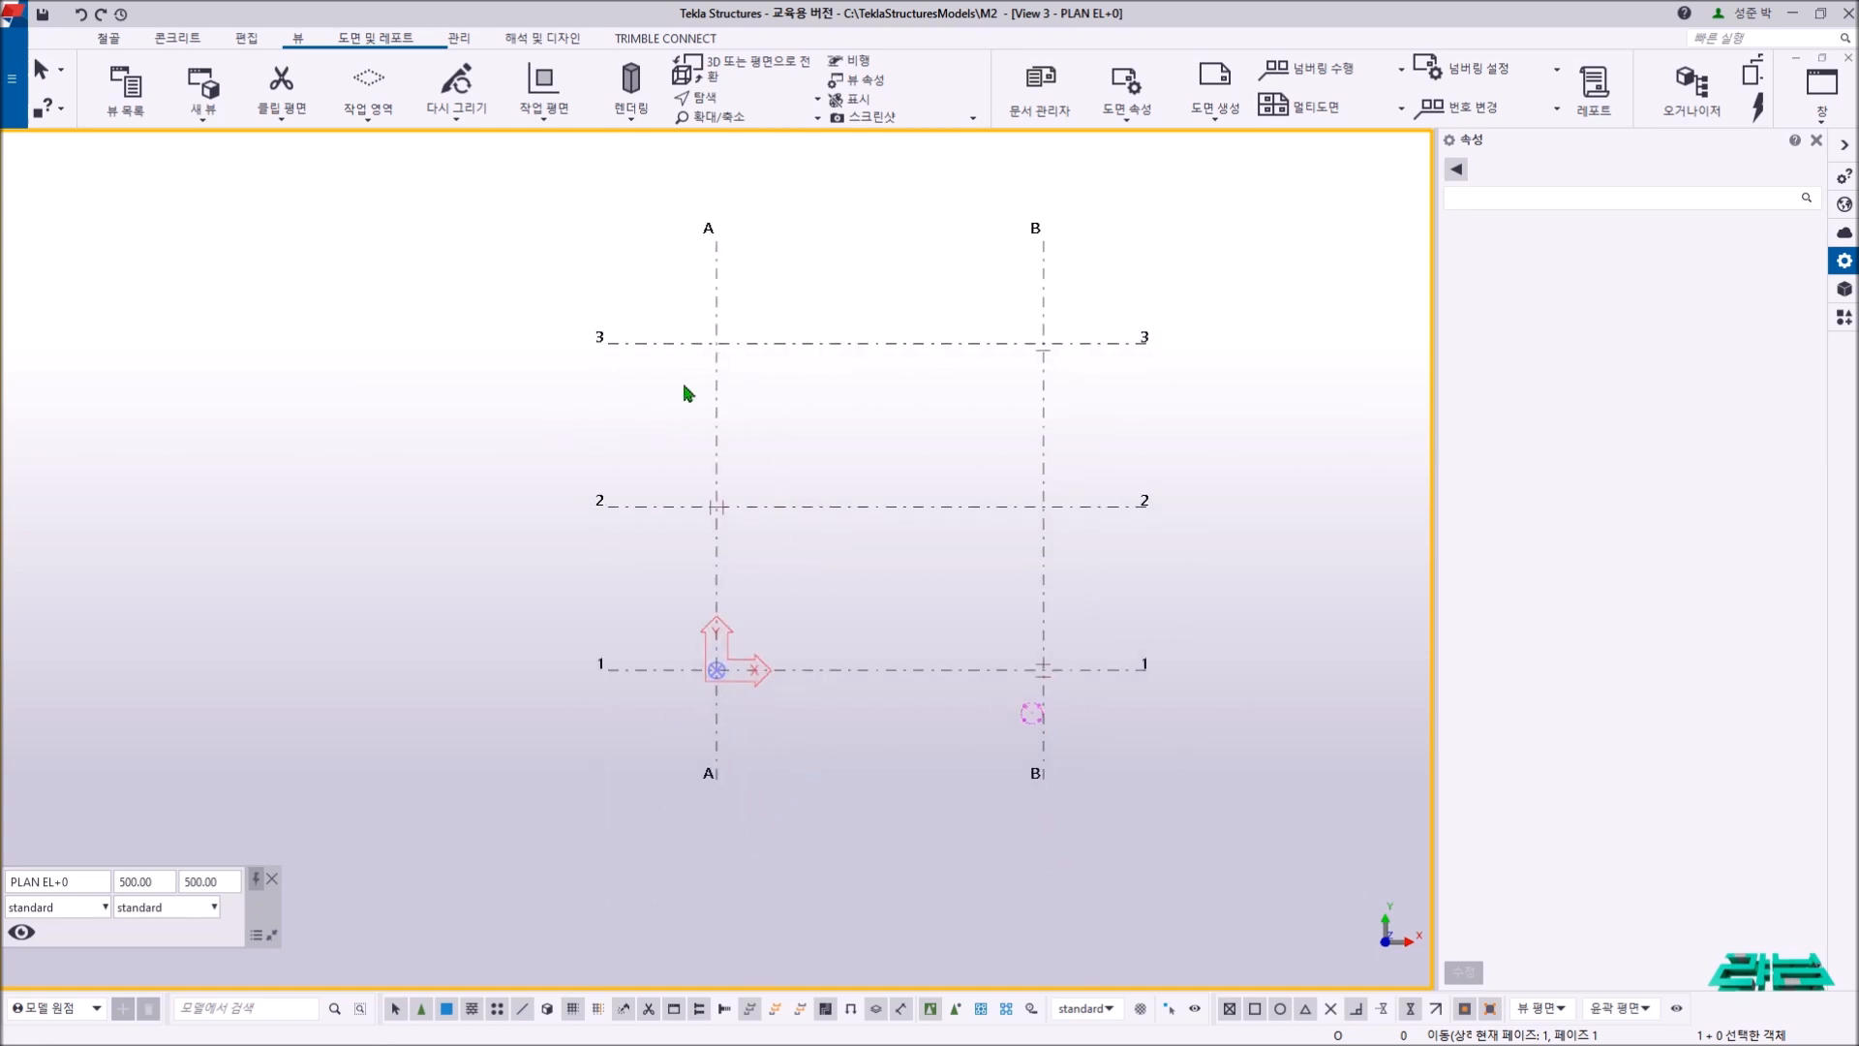
{"action": "middle_click_drag", "start_coordinate": [948, 625], "coordinate": [876, 548]}
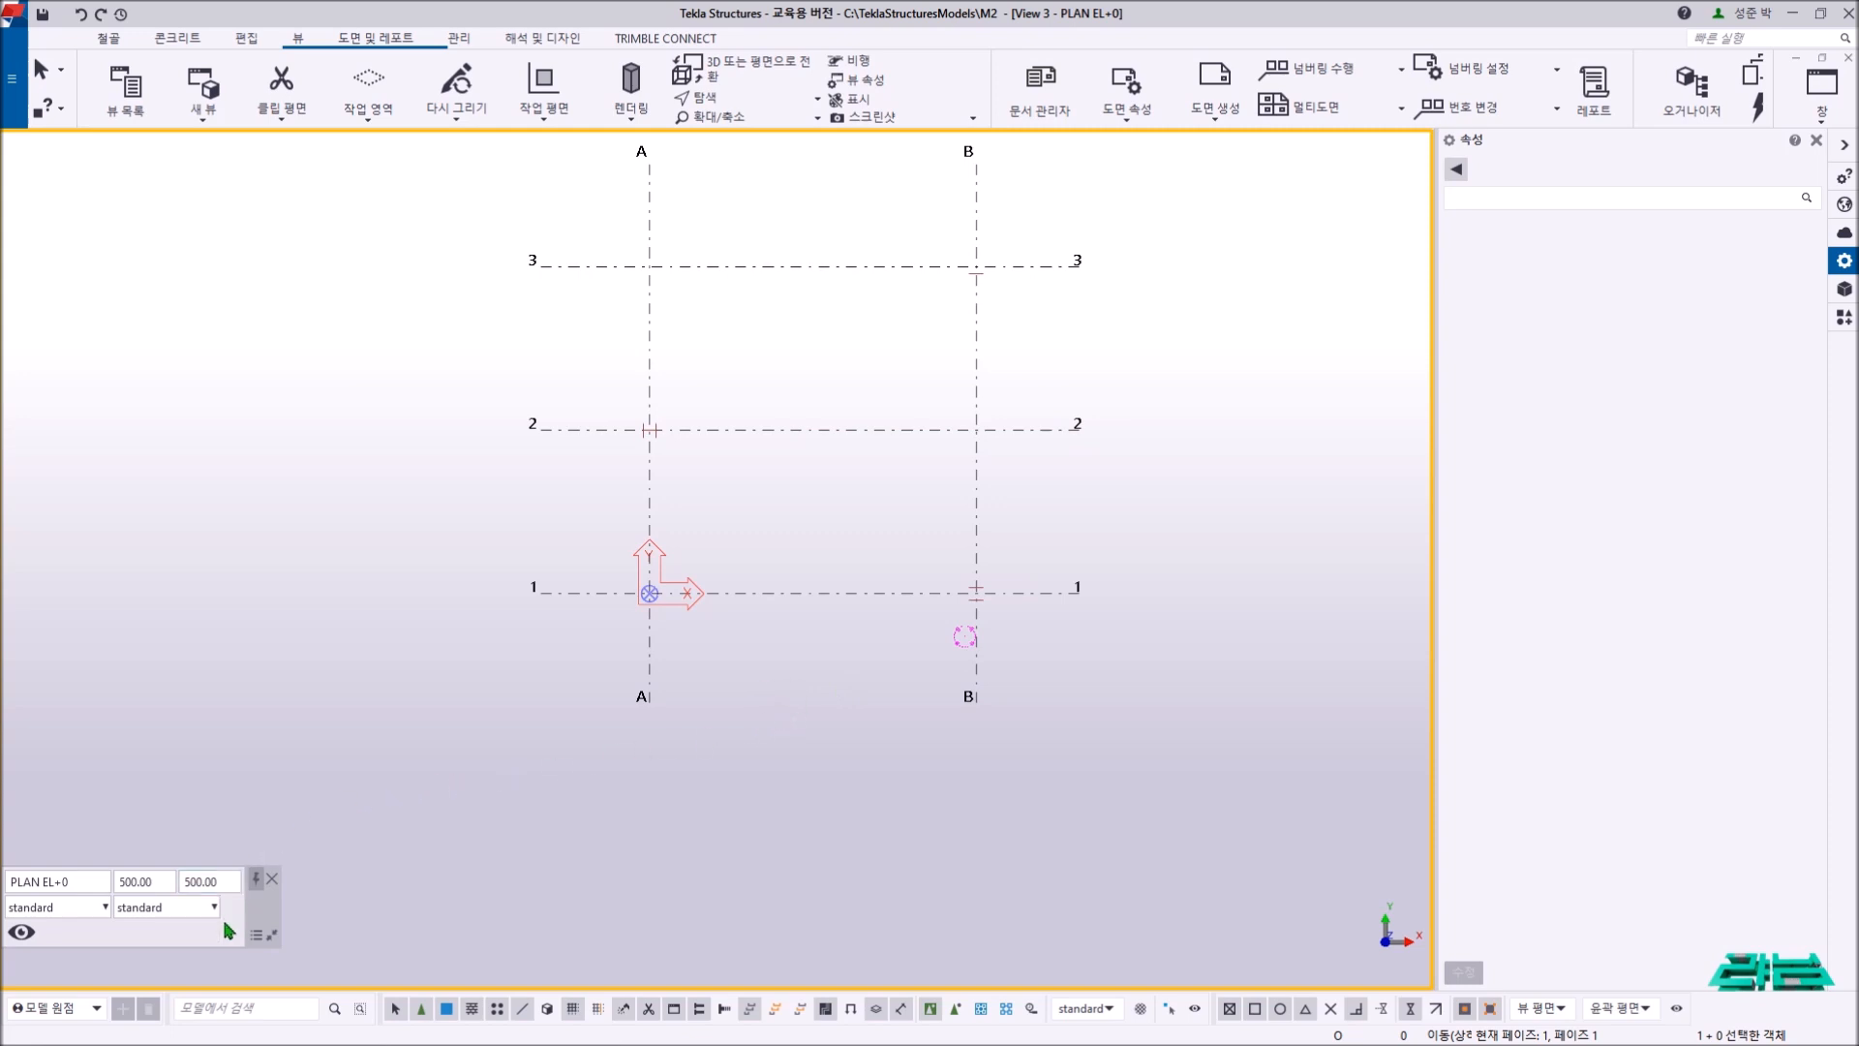
{"action": "left_click", "coordinate": [21, 934]}
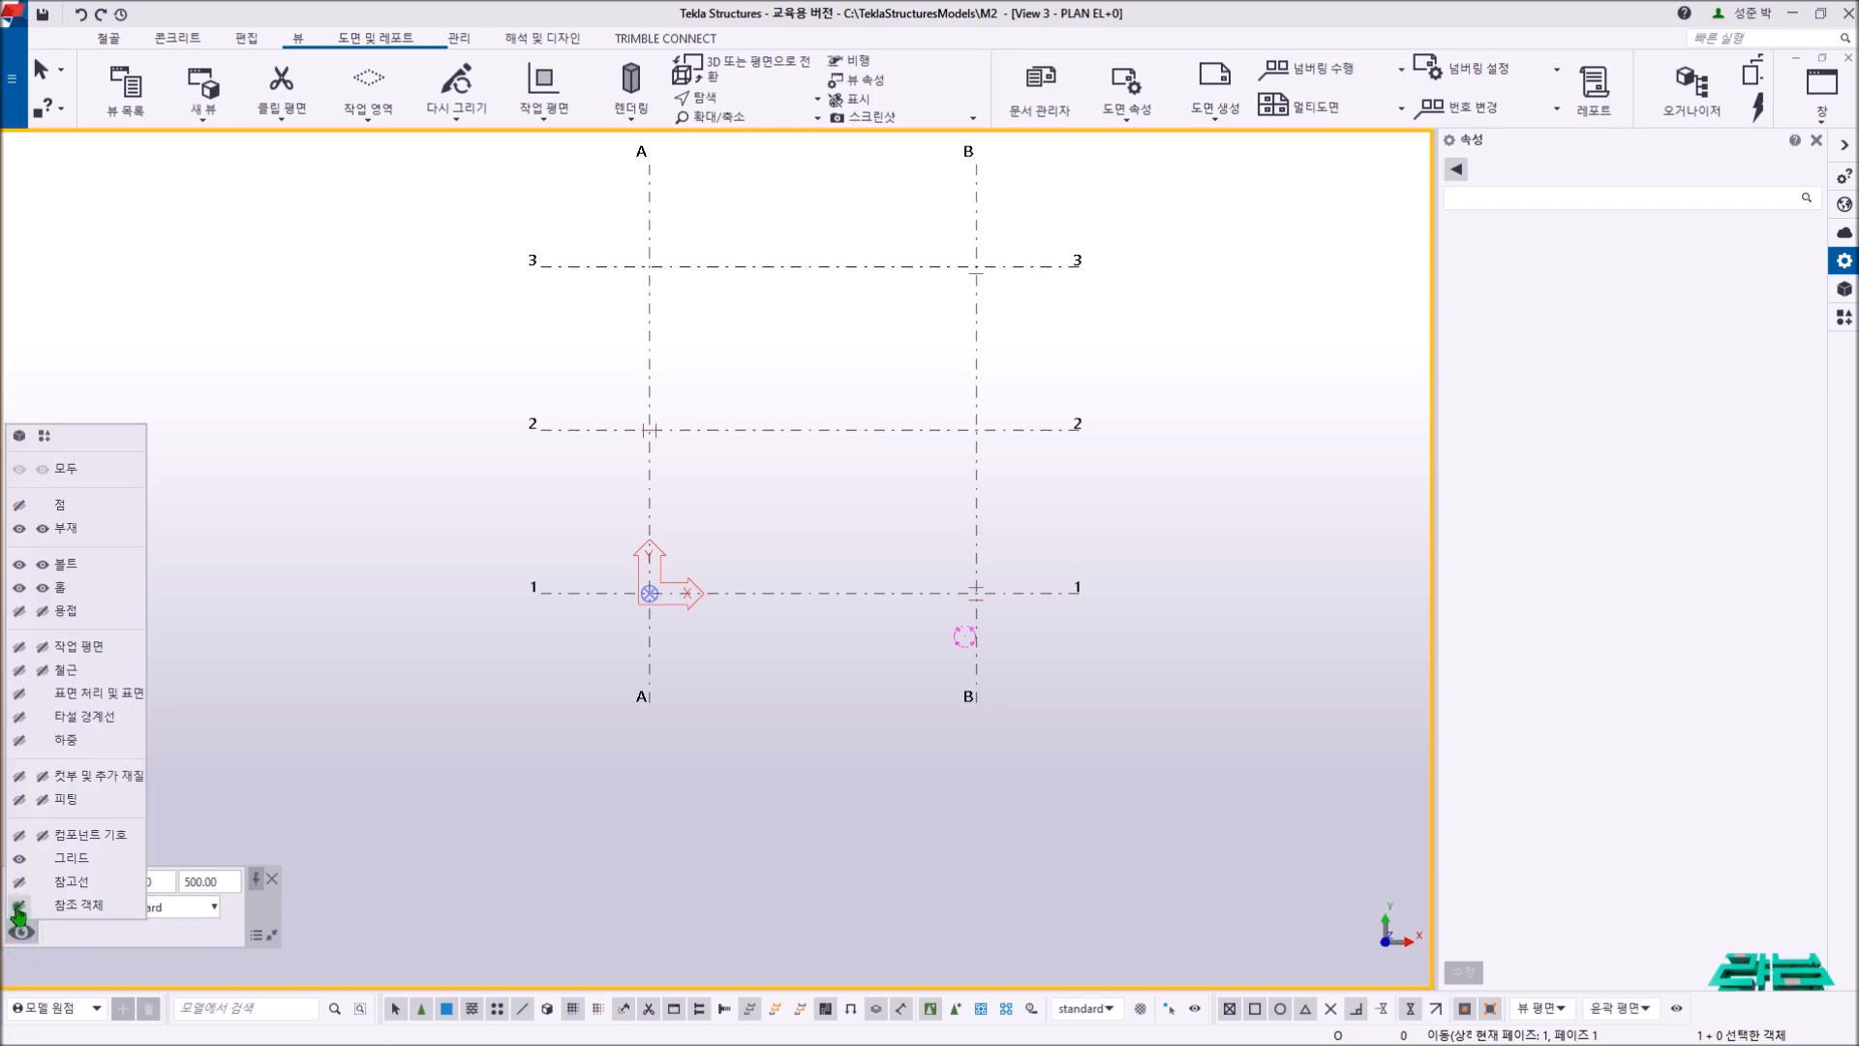
{"action": "left_click", "coordinate": [18, 907]}
- Examine detail DET.# A on the reference drawing for the base plate's outline dimensions, thickness, hole layout and stiffeners
{"action": "scroll", "coordinate": [817, 780], "scroll_direction": "up", "scroll_amount": 4}
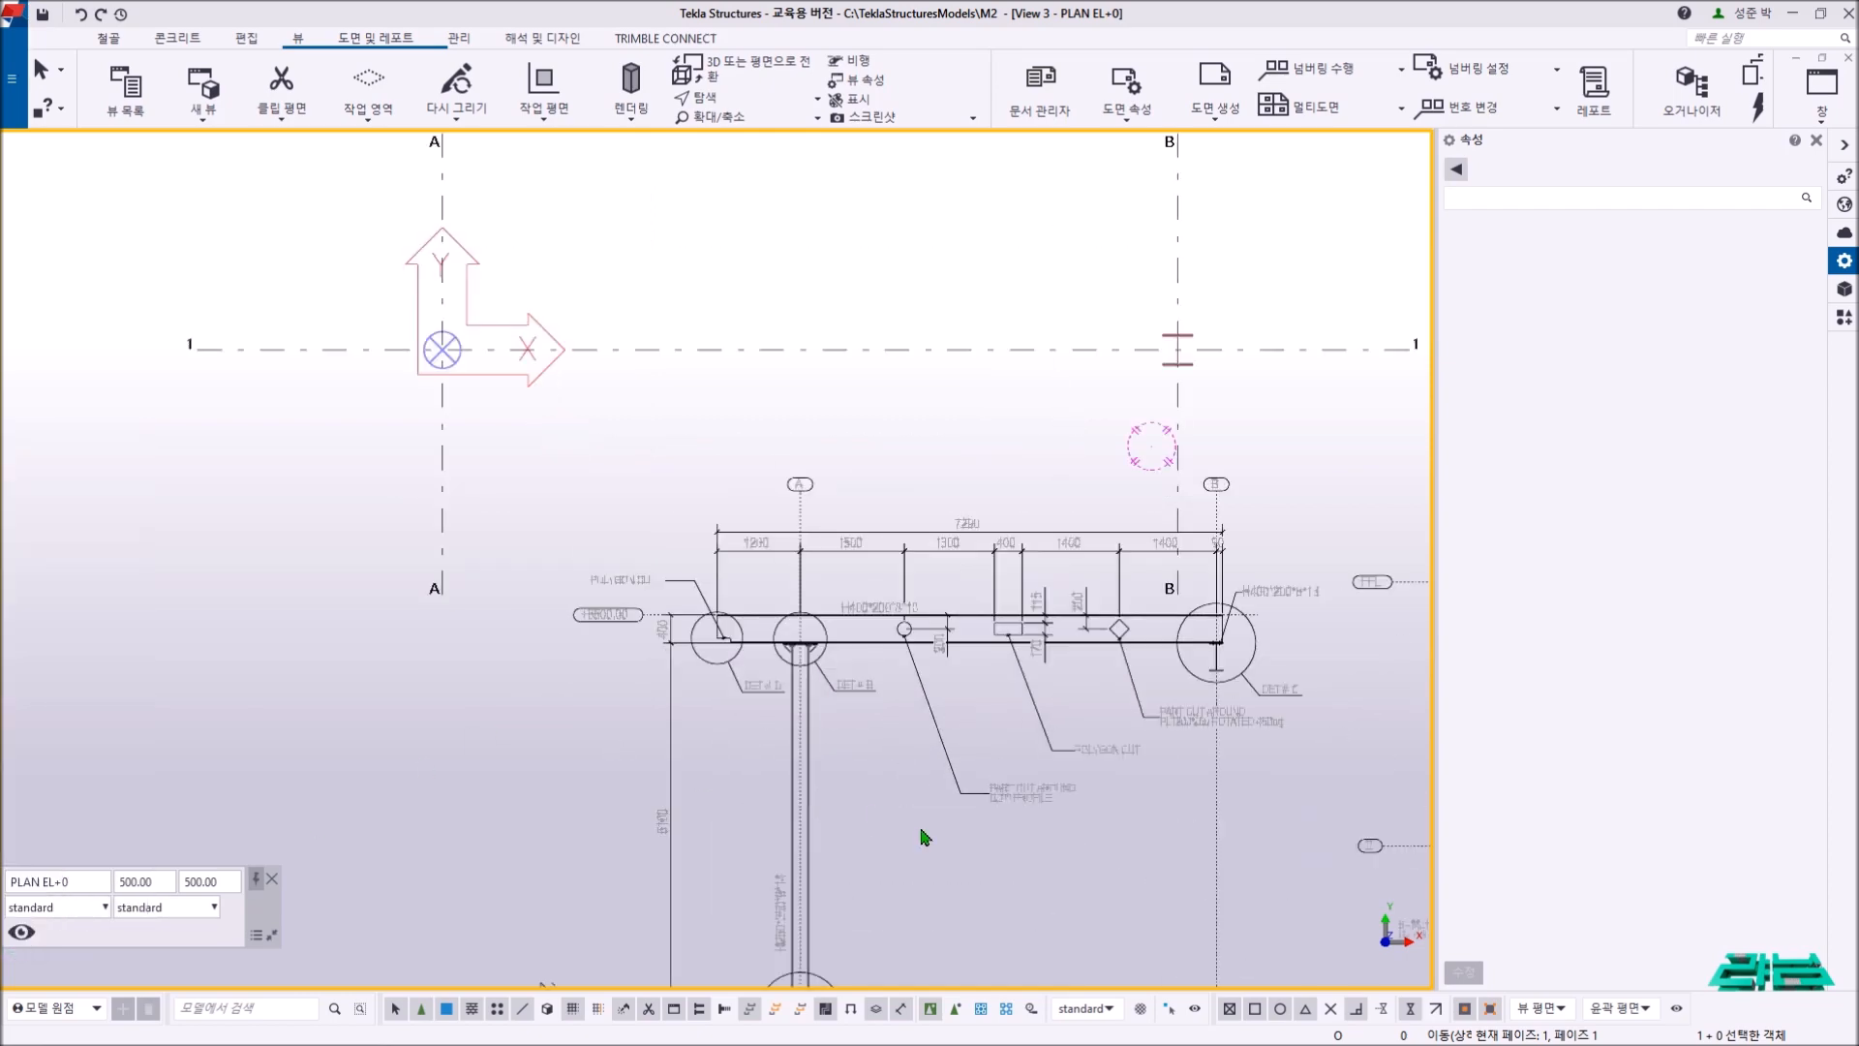
{"action": "scroll", "coordinate": [839, 600], "scroll_direction": "up", "scroll_amount": 1}
{"action": "scroll", "coordinate": [803, 765], "scroll_direction": "up", "scroll_amount": 4}
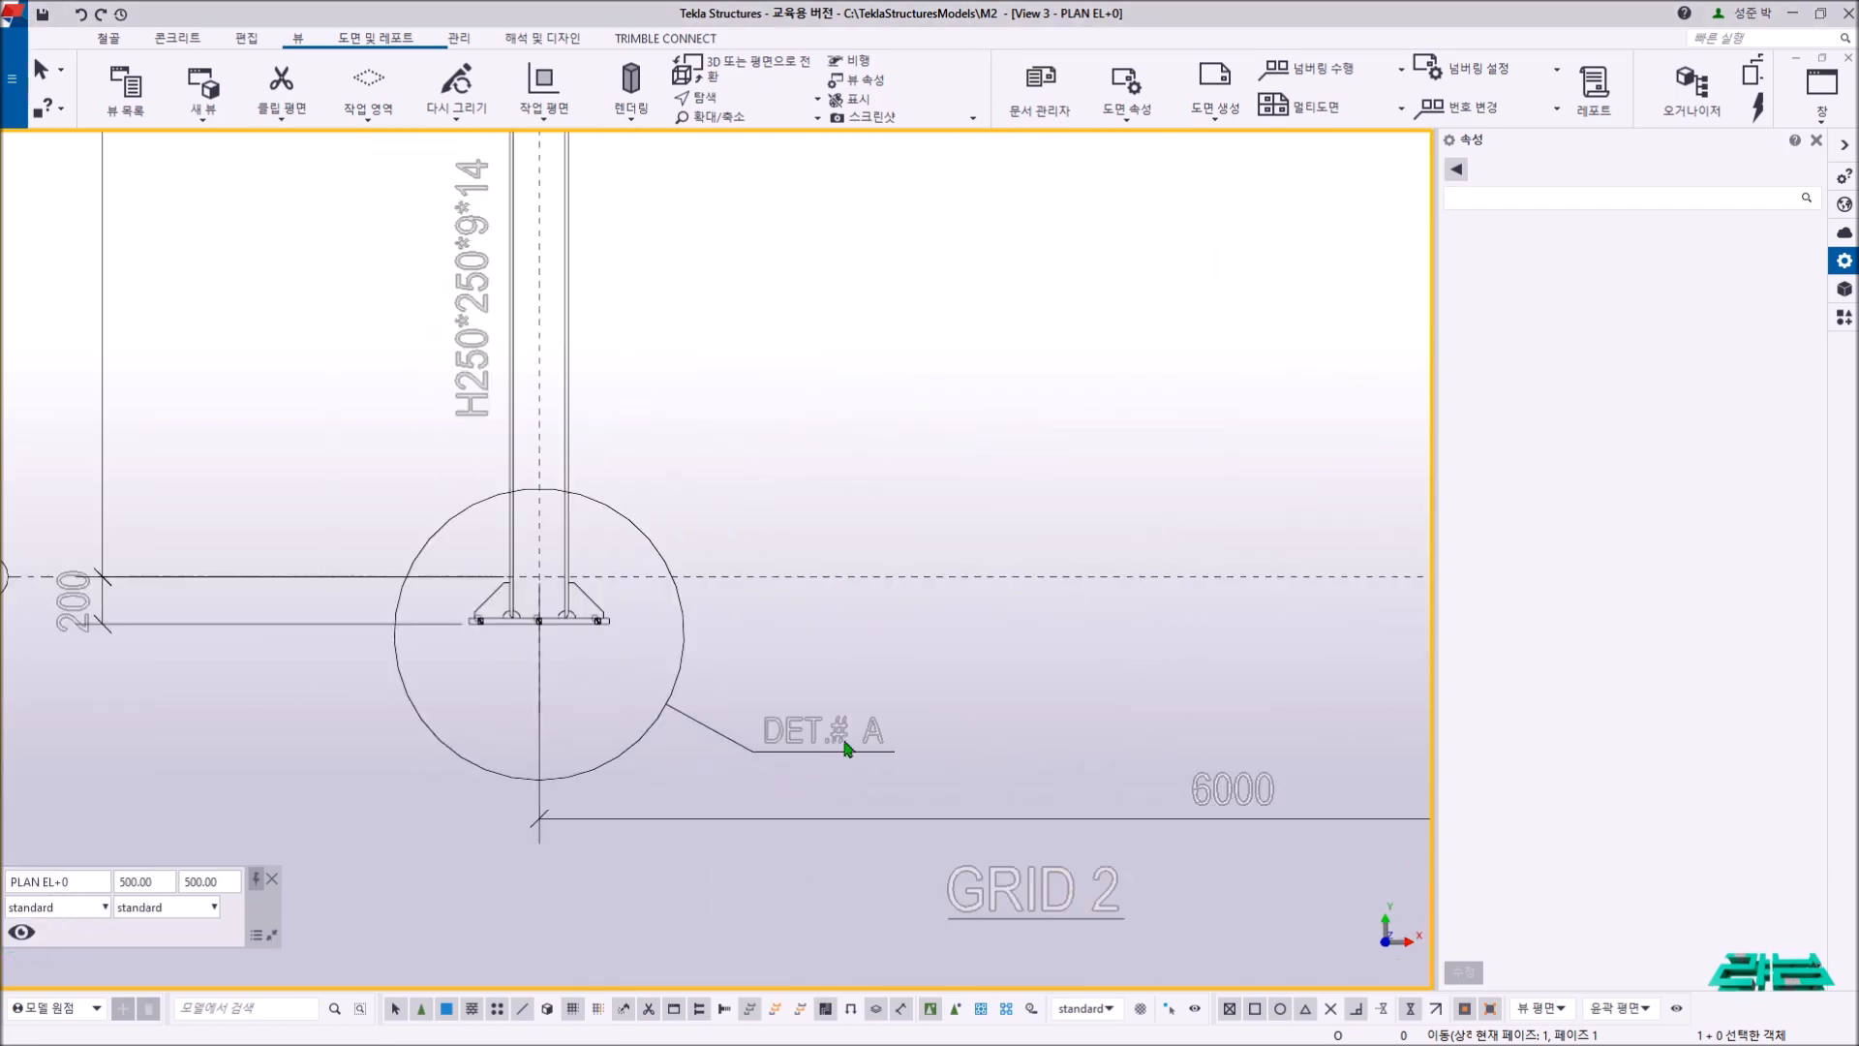
{"action": "scroll", "coordinate": [639, 666], "scroll_direction": "down", "scroll_amount": 4}
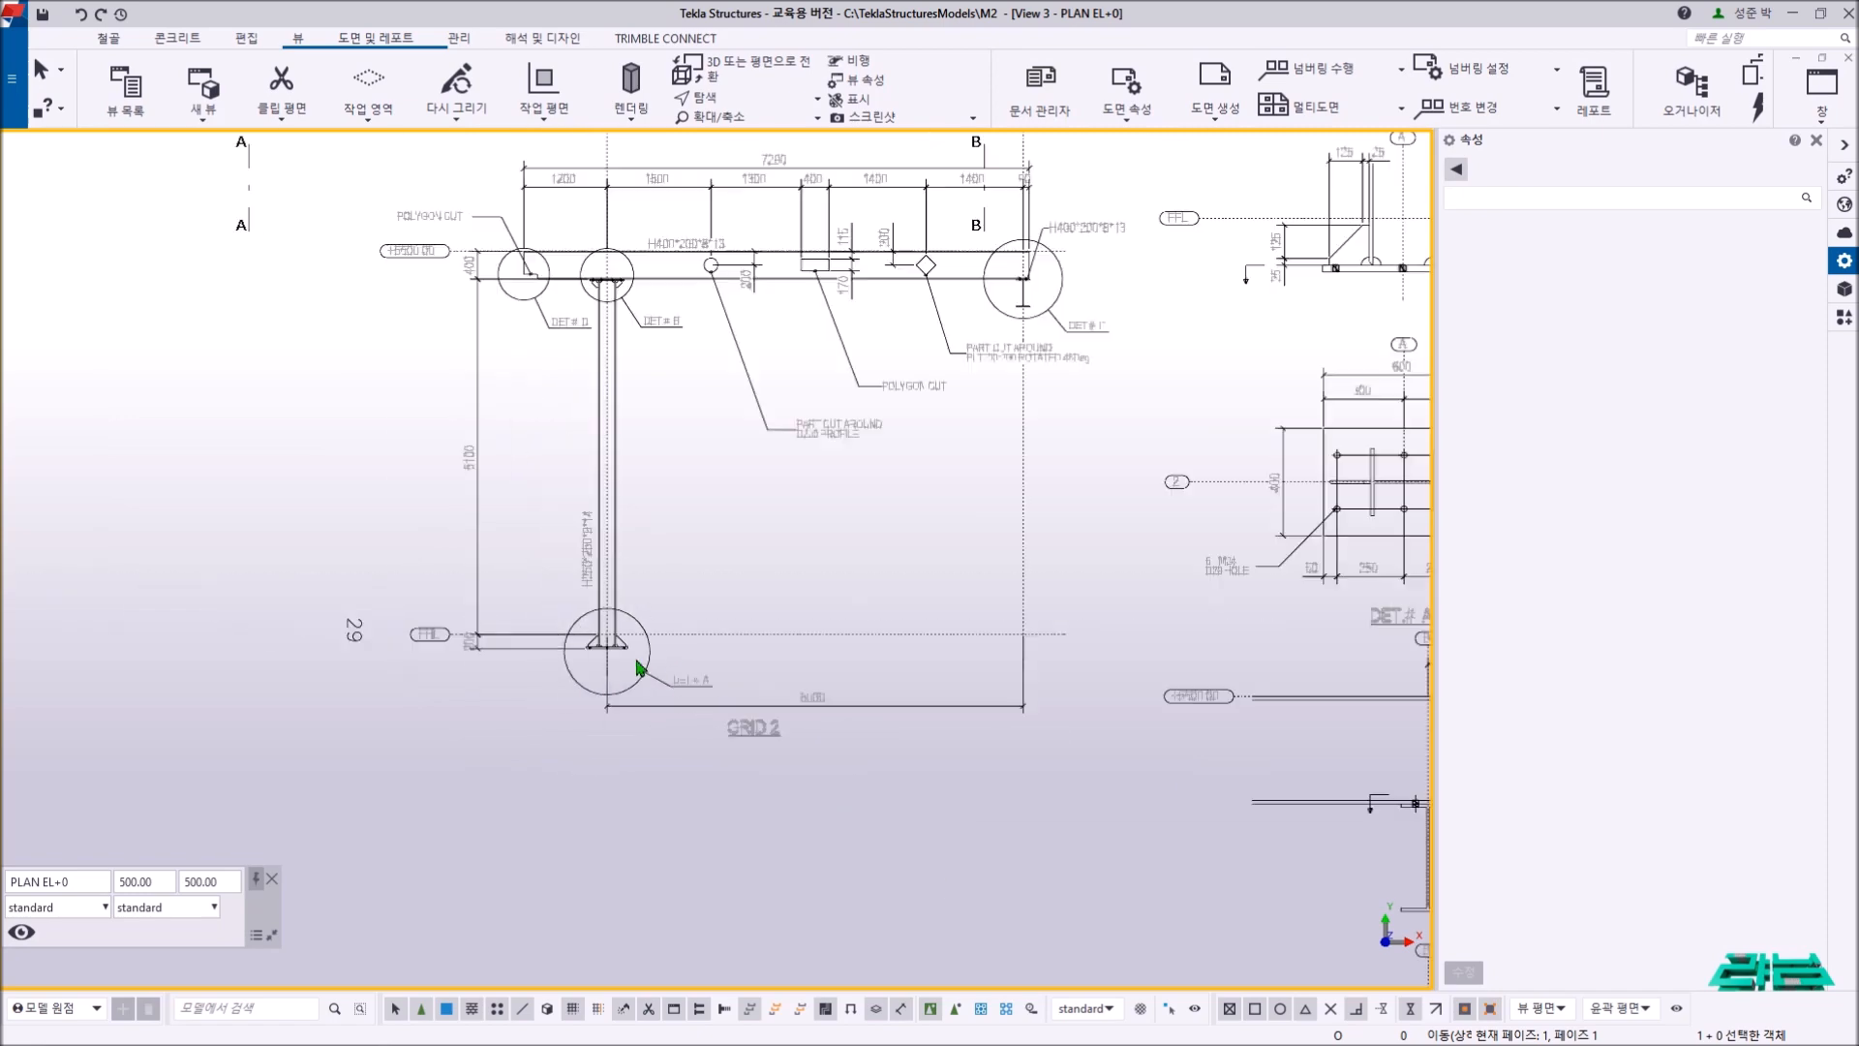
{"action": "scroll", "coordinate": [908, 683], "scroll_direction": "up", "scroll_amount": 5}
{"action": "middle_click_drag", "start_coordinate": [849, 567], "coordinate": [818, 699]}
{"action": "middle_click_drag", "start_coordinate": [765, 528], "coordinate": [742, 595]}
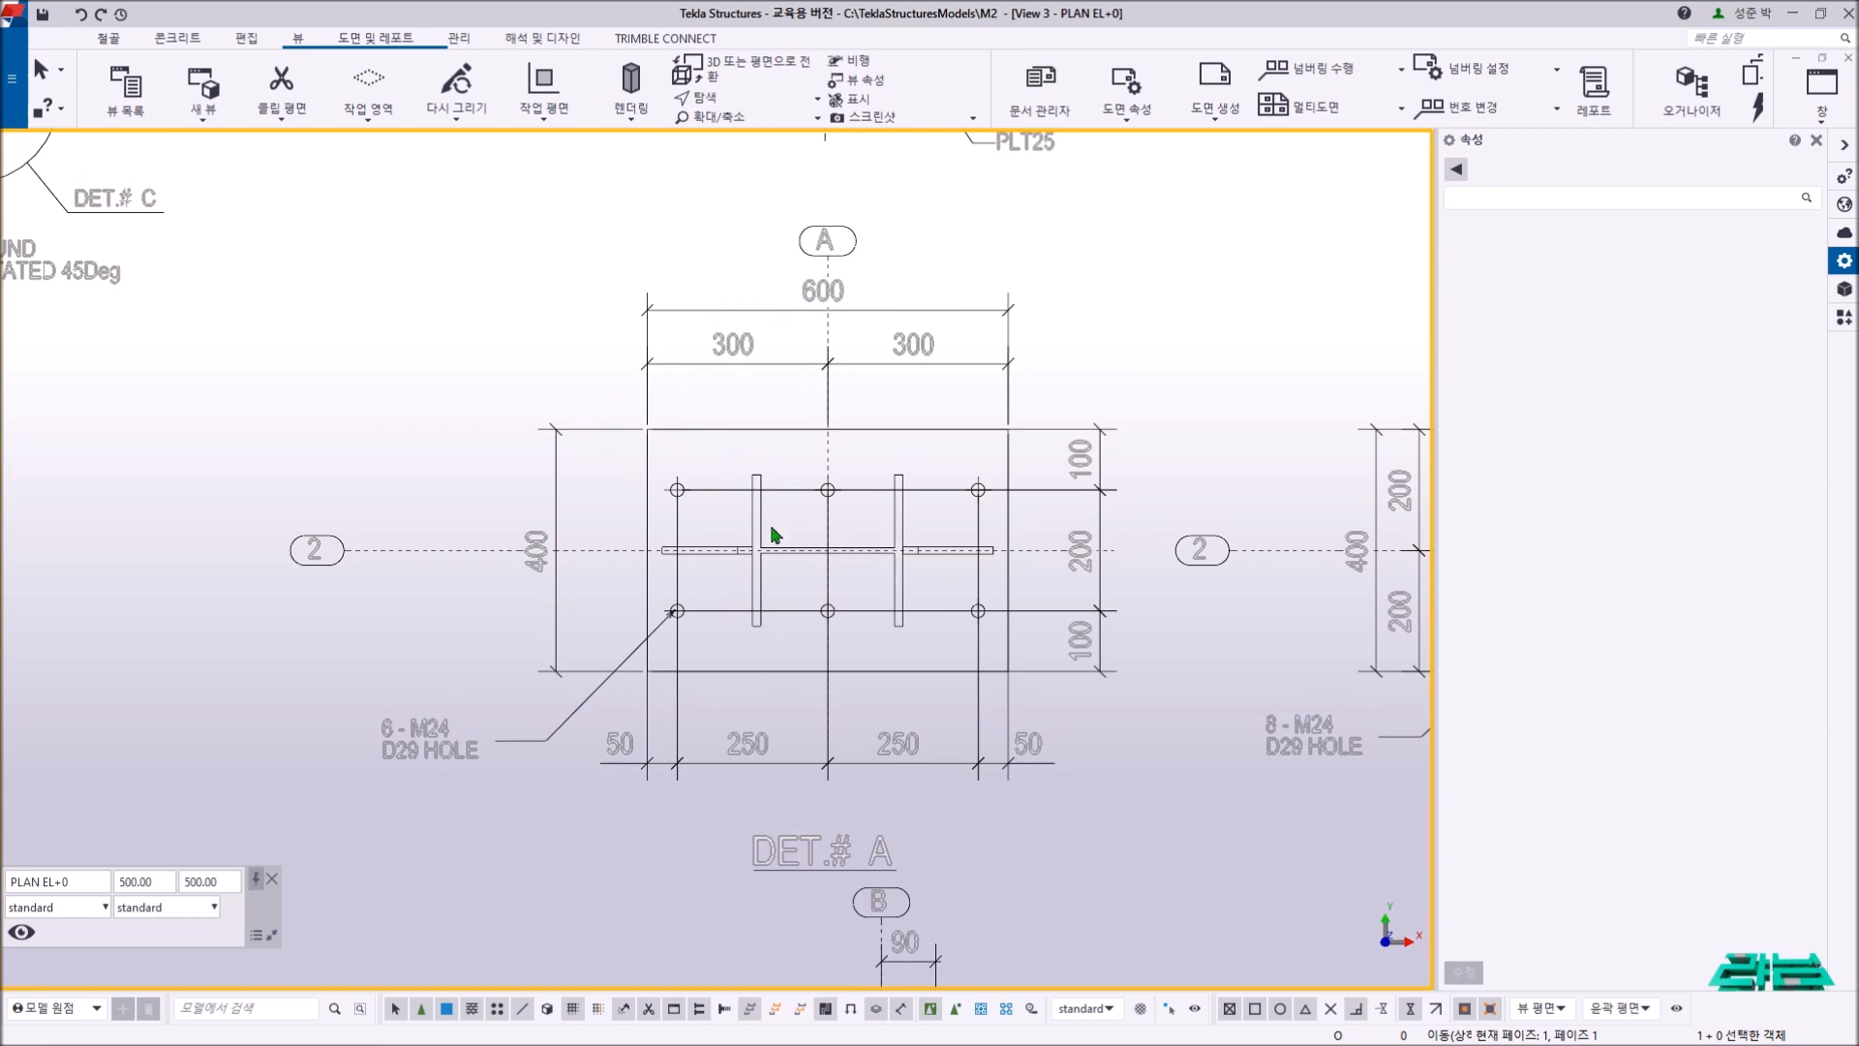
{"action": "middle_click_drag", "start_coordinate": [835, 651], "coordinate": [774, 614]}
{"action": "scroll", "coordinate": [775, 618], "scroll_direction": "down", "scroll_amount": 4}
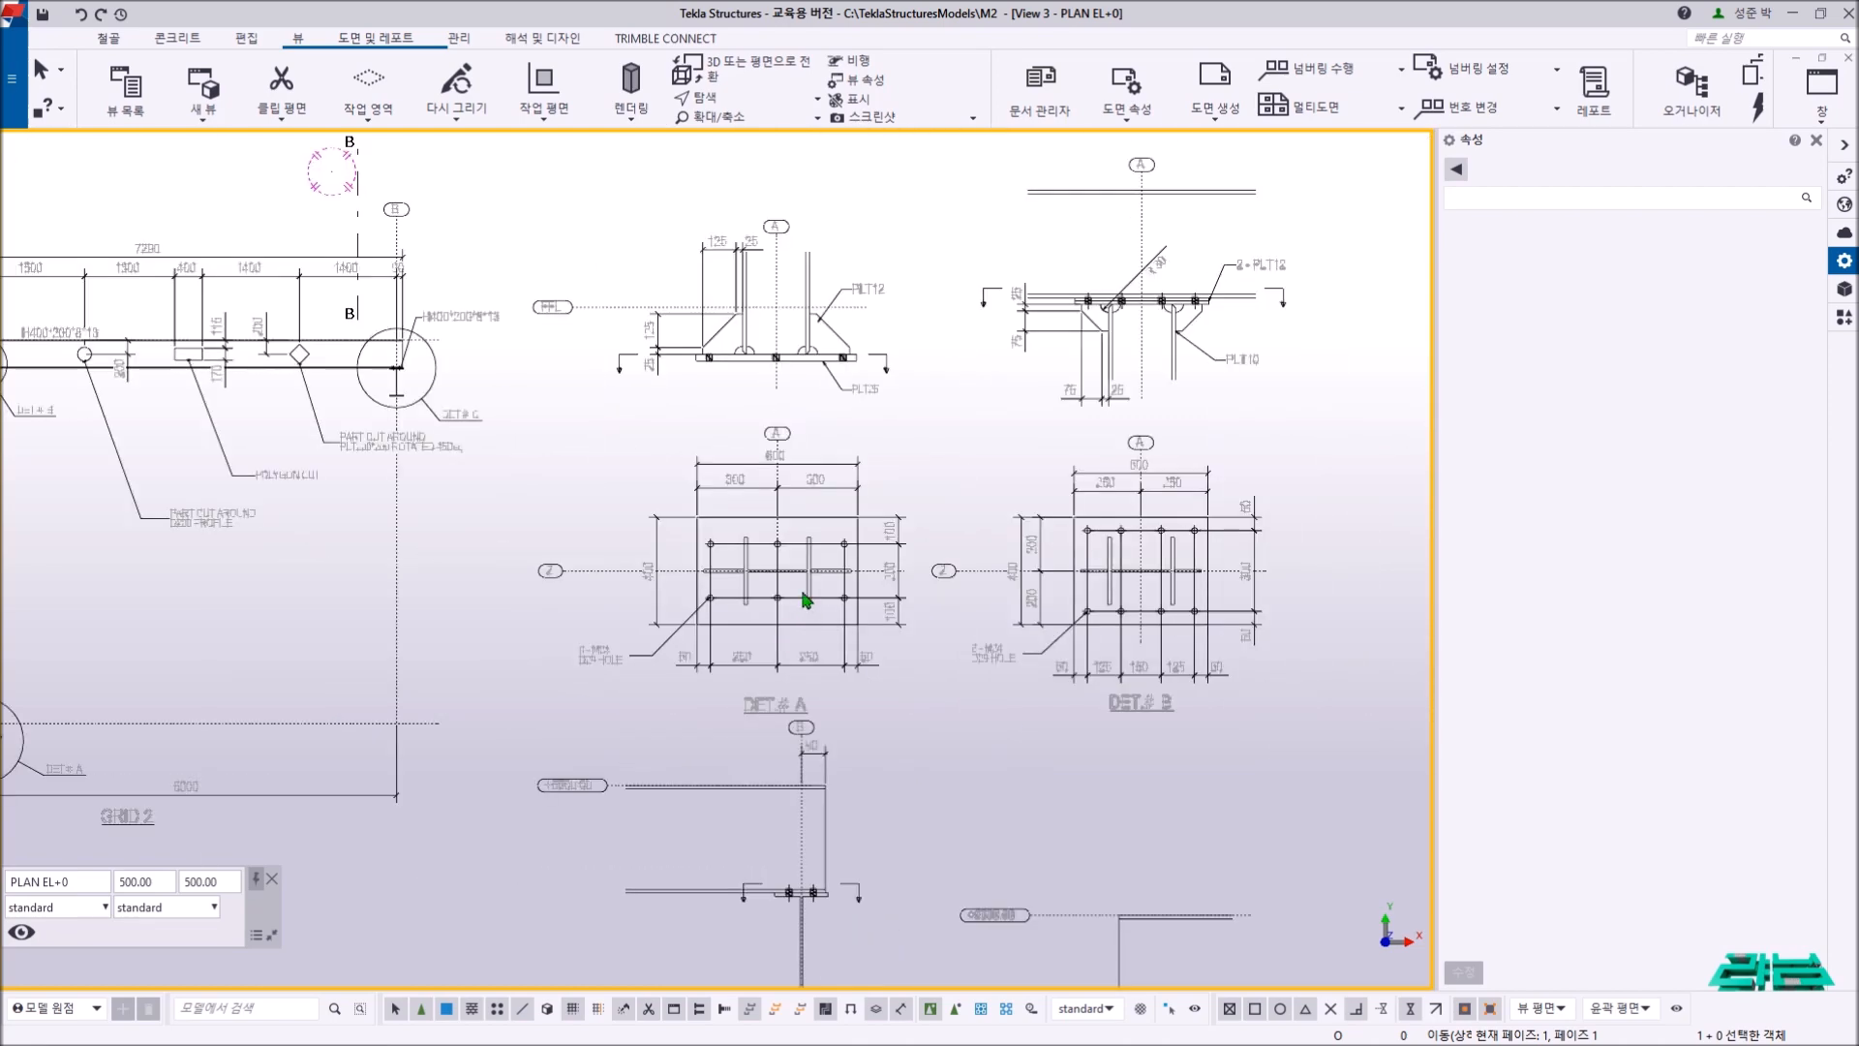
{"action": "scroll", "coordinate": [766, 338], "scroll_direction": "up", "scroll_amount": 5}
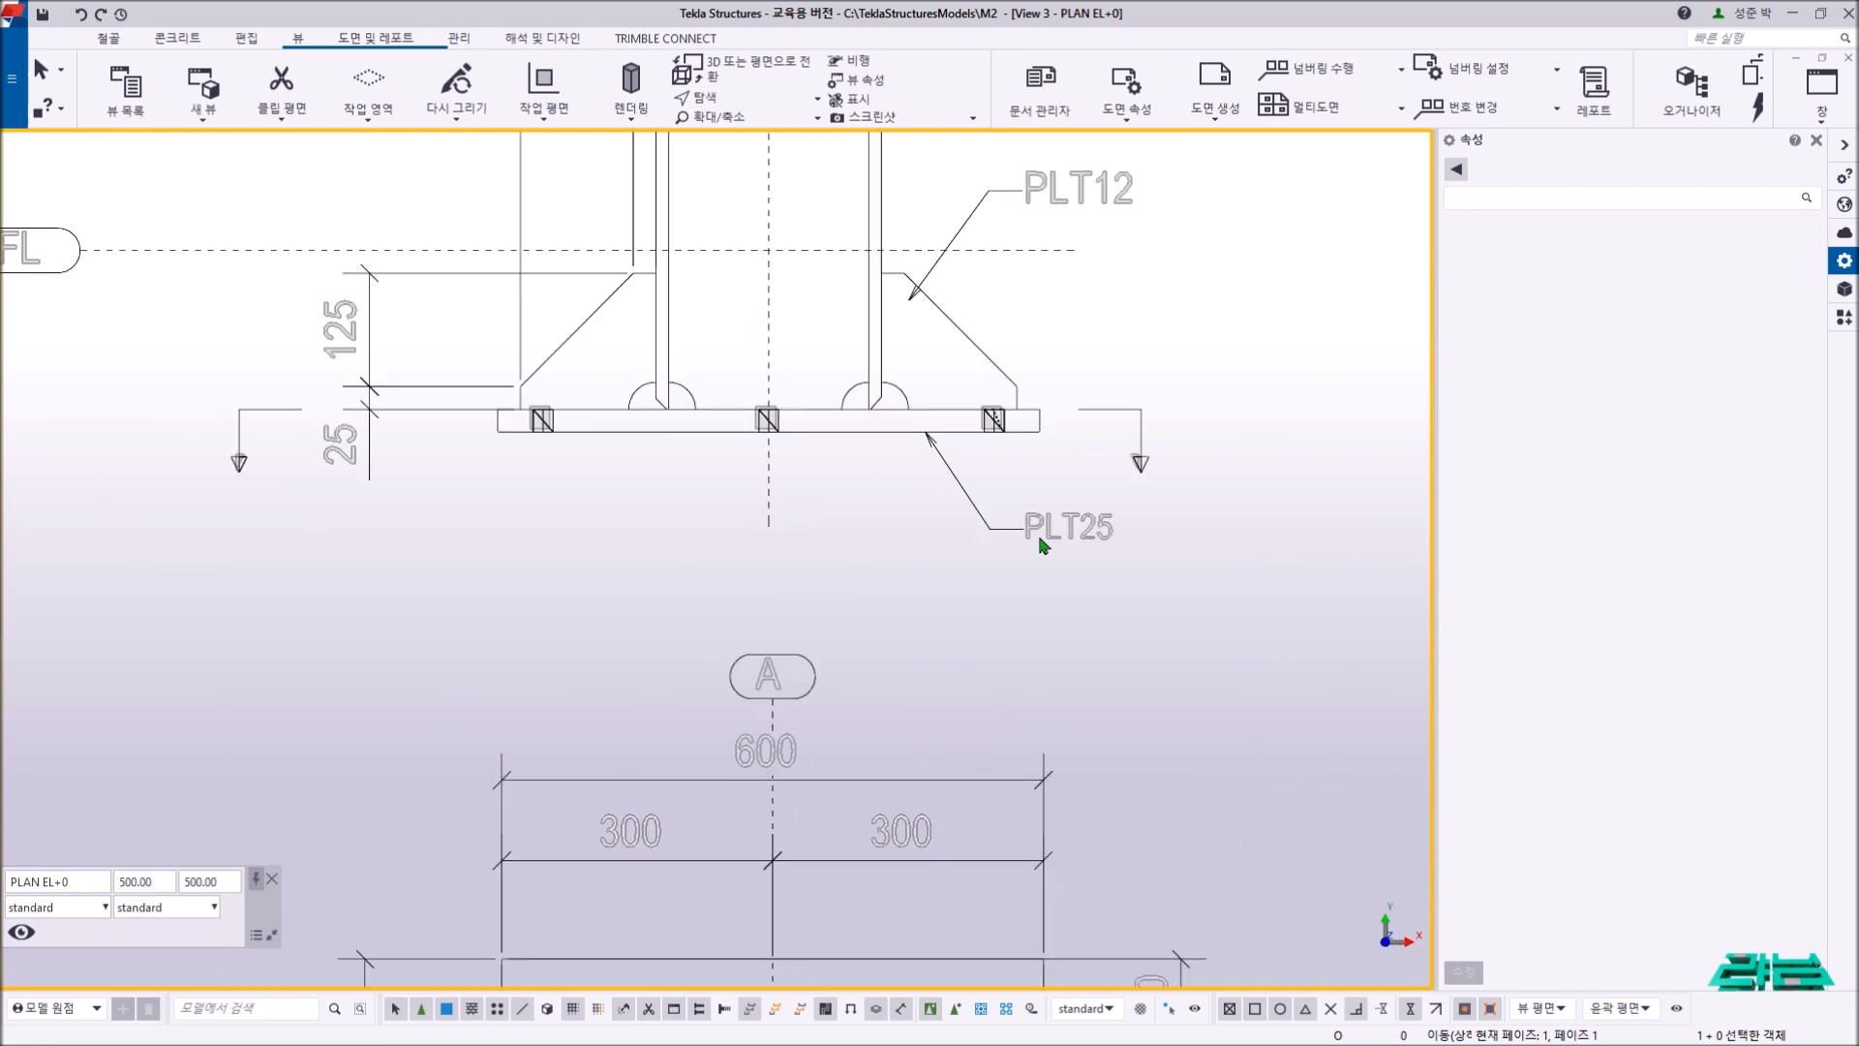
{"action": "scroll", "coordinate": [1042, 548], "scroll_direction": "down", "scroll_amount": 2}
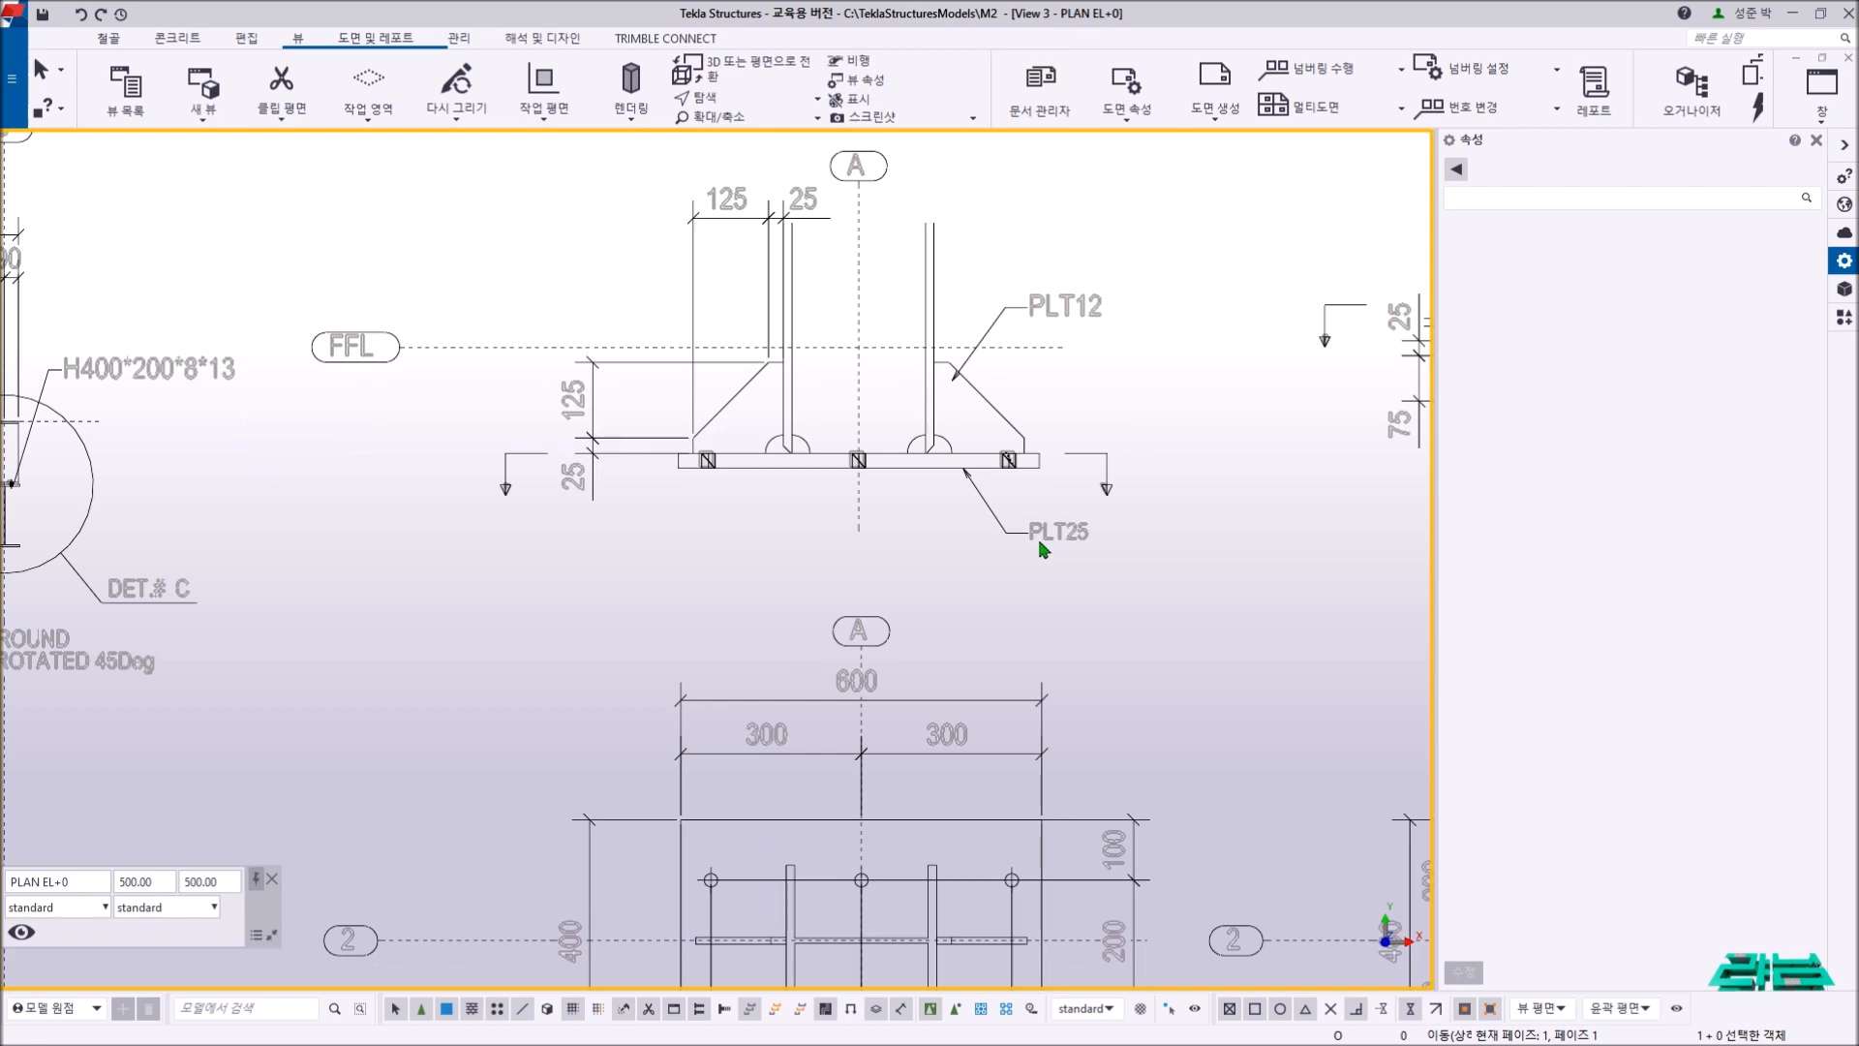
{"action": "middle_click_drag", "start_coordinate": [1029, 593], "coordinate": [987, 447]}
{"action": "middle_click_drag", "start_coordinate": [927, 610], "coordinate": [927, 561]}
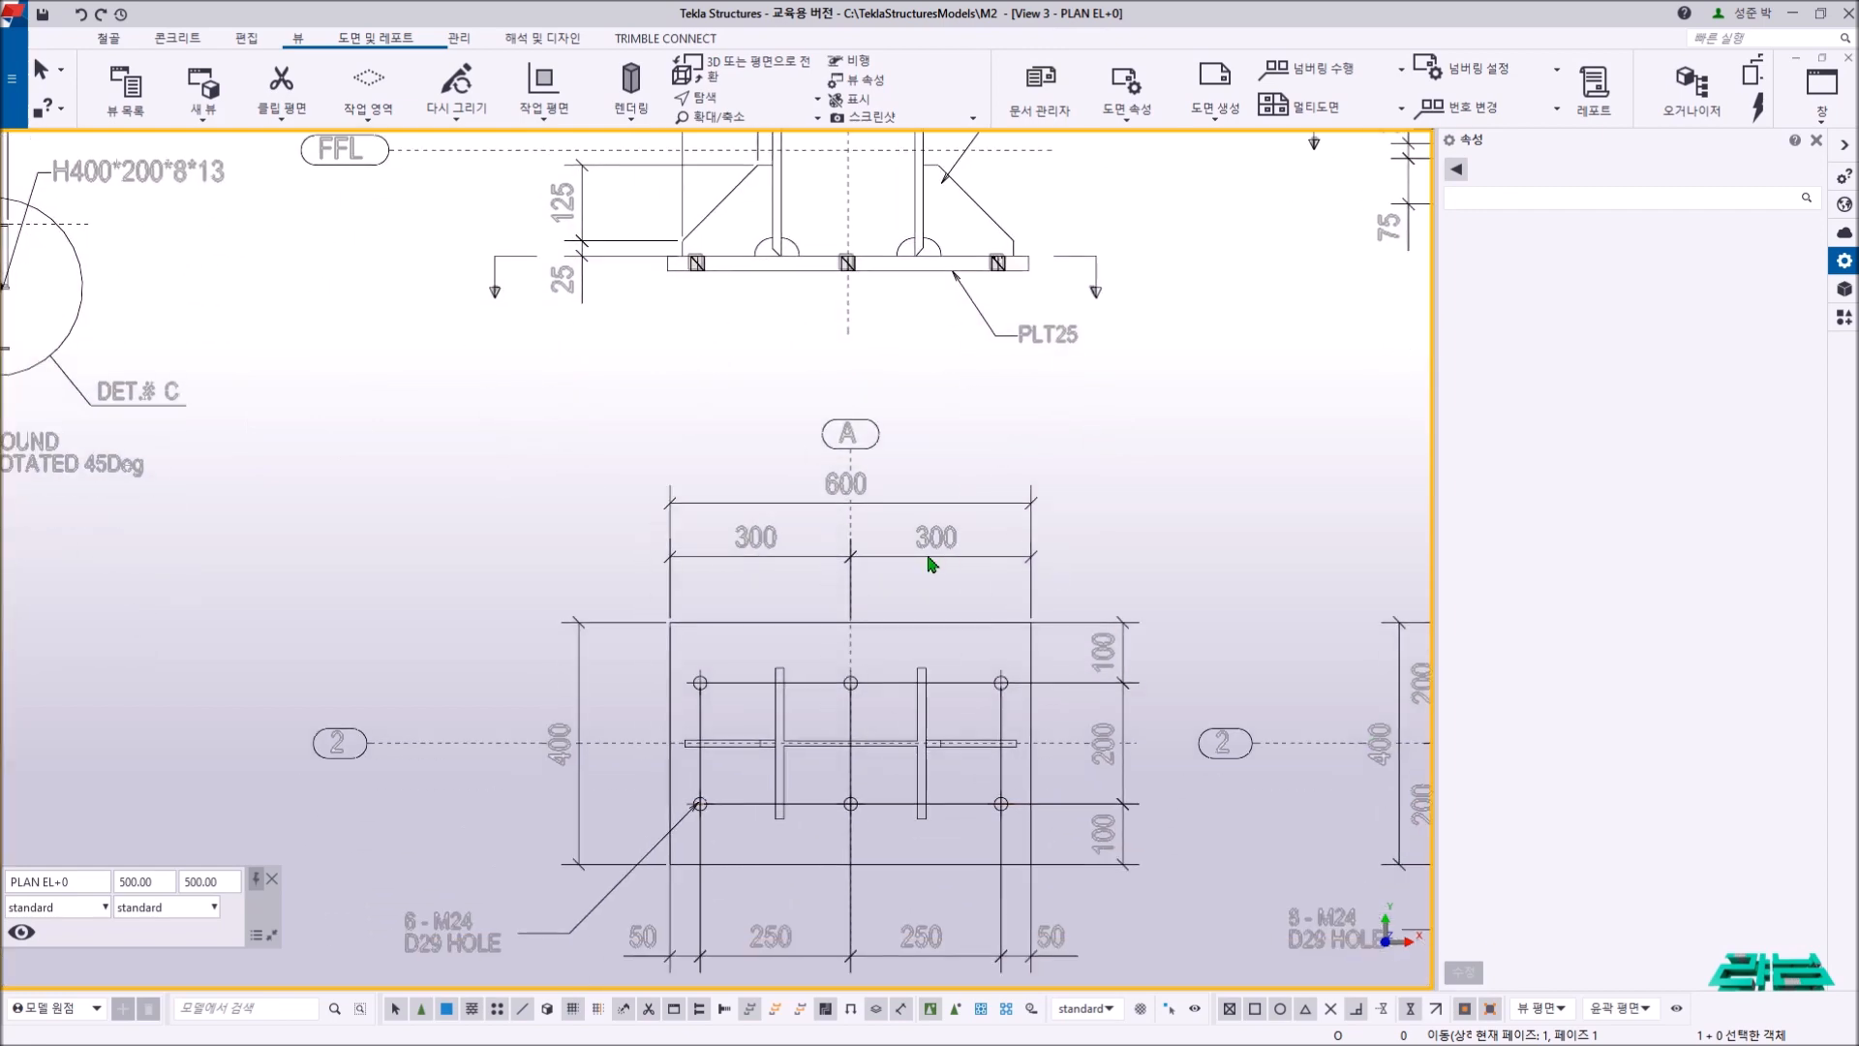
- Inspect the area around the column at the intersection of grid lines A and 2 where the base plate belongs
{"action": "scroll", "coordinate": [820, 582], "scroll_direction": "down", "scroll_amount": 6}
{"action": "middle_click_drag", "start_coordinate": [809, 579], "coordinate": [984, 850]}
{"action": "middle_click_drag", "start_coordinate": [519, 315], "coordinate": [585, 532]}
{"action": "scroll", "coordinate": [582, 546], "scroll_direction": "up", "scroll_amount": 6}
{"action": "scroll", "coordinate": [573, 573], "scroll_direction": "down", "scroll_amount": 3}
{"action": "left_click_drag", "start_coordinate": [514, 523], "coordinate": [636, 639]}
{"action": "scroll", "coordinate": [636, 639], "scroll_direction": "up", "scroll_amount": 3}
{"action": "left_click", "coordinate": [645, 639]}
{"action": "left_click_drag", "start_coordinate": [477, 496], "coordinate": [659, 666]}
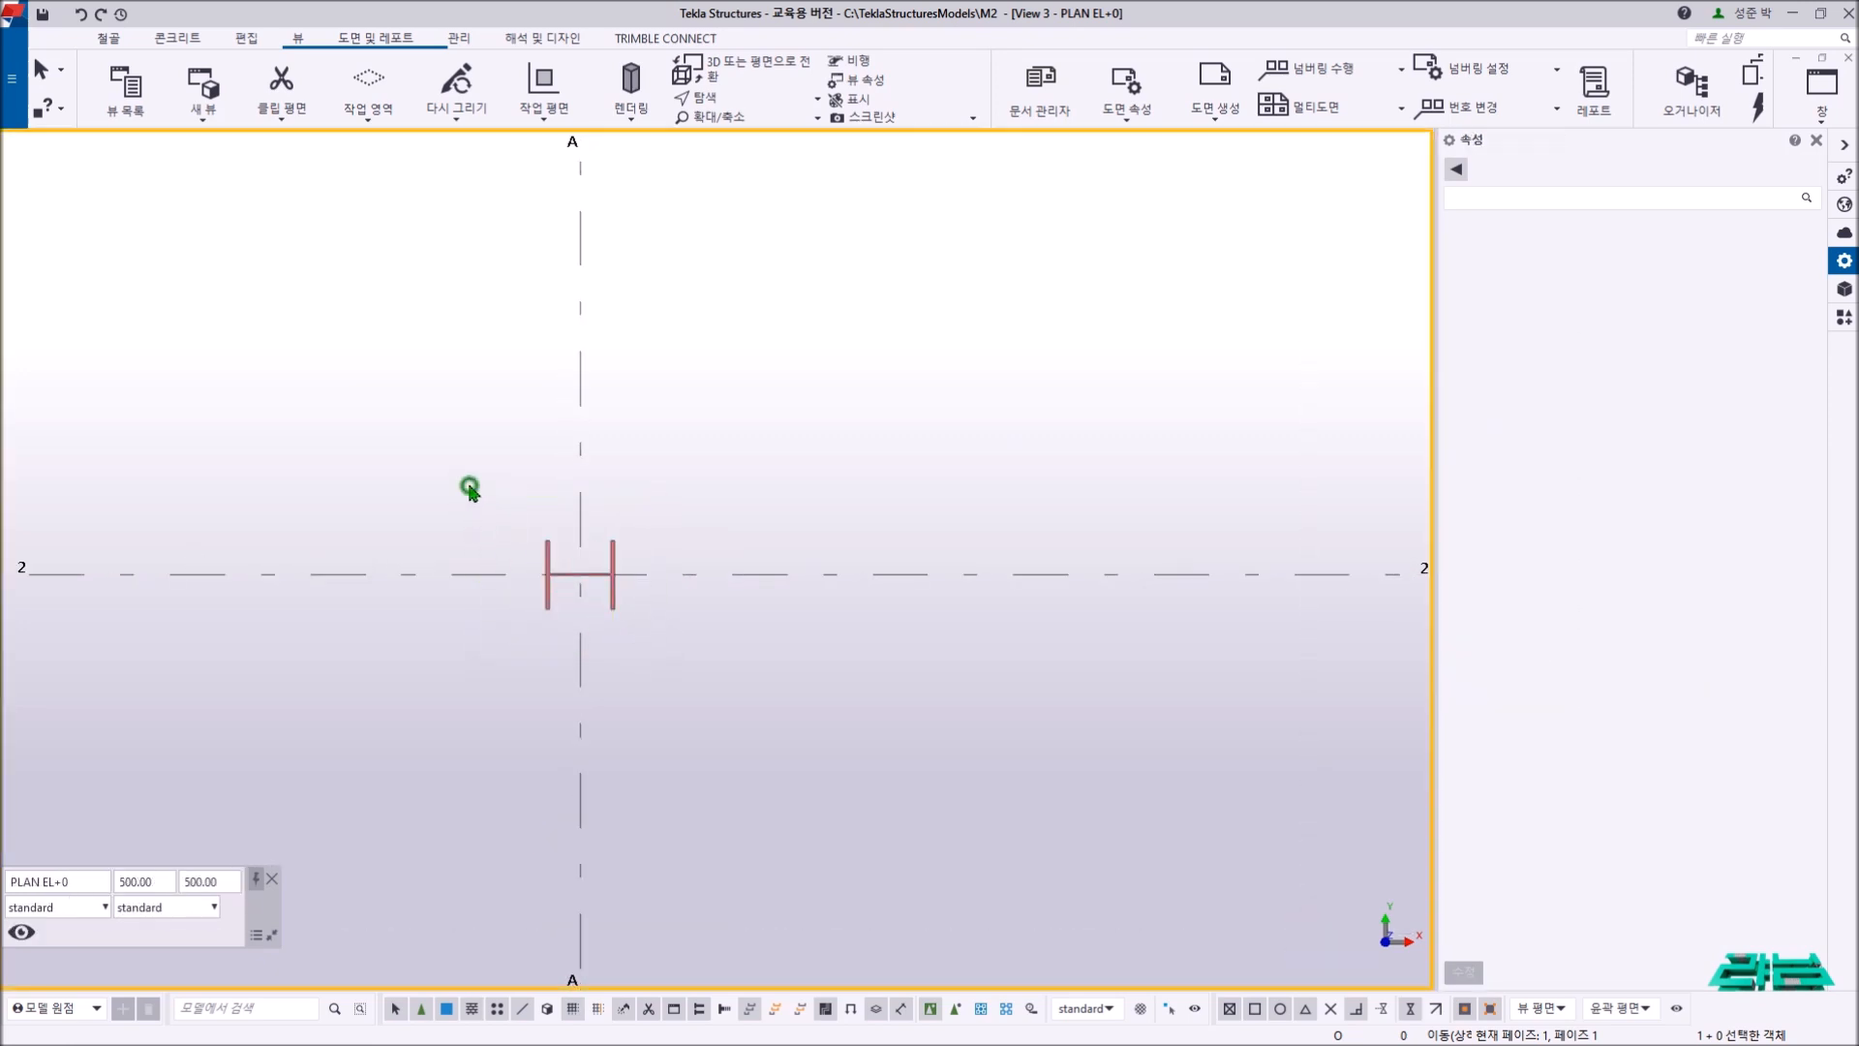
{"action": "middle_click_drag", "start_coordinate": [437, 439], "coordinate": [378, 393]}
- Start a steel plate and set its profile to PL25
{"action": "left_click", "coordinate": [108, 39]}
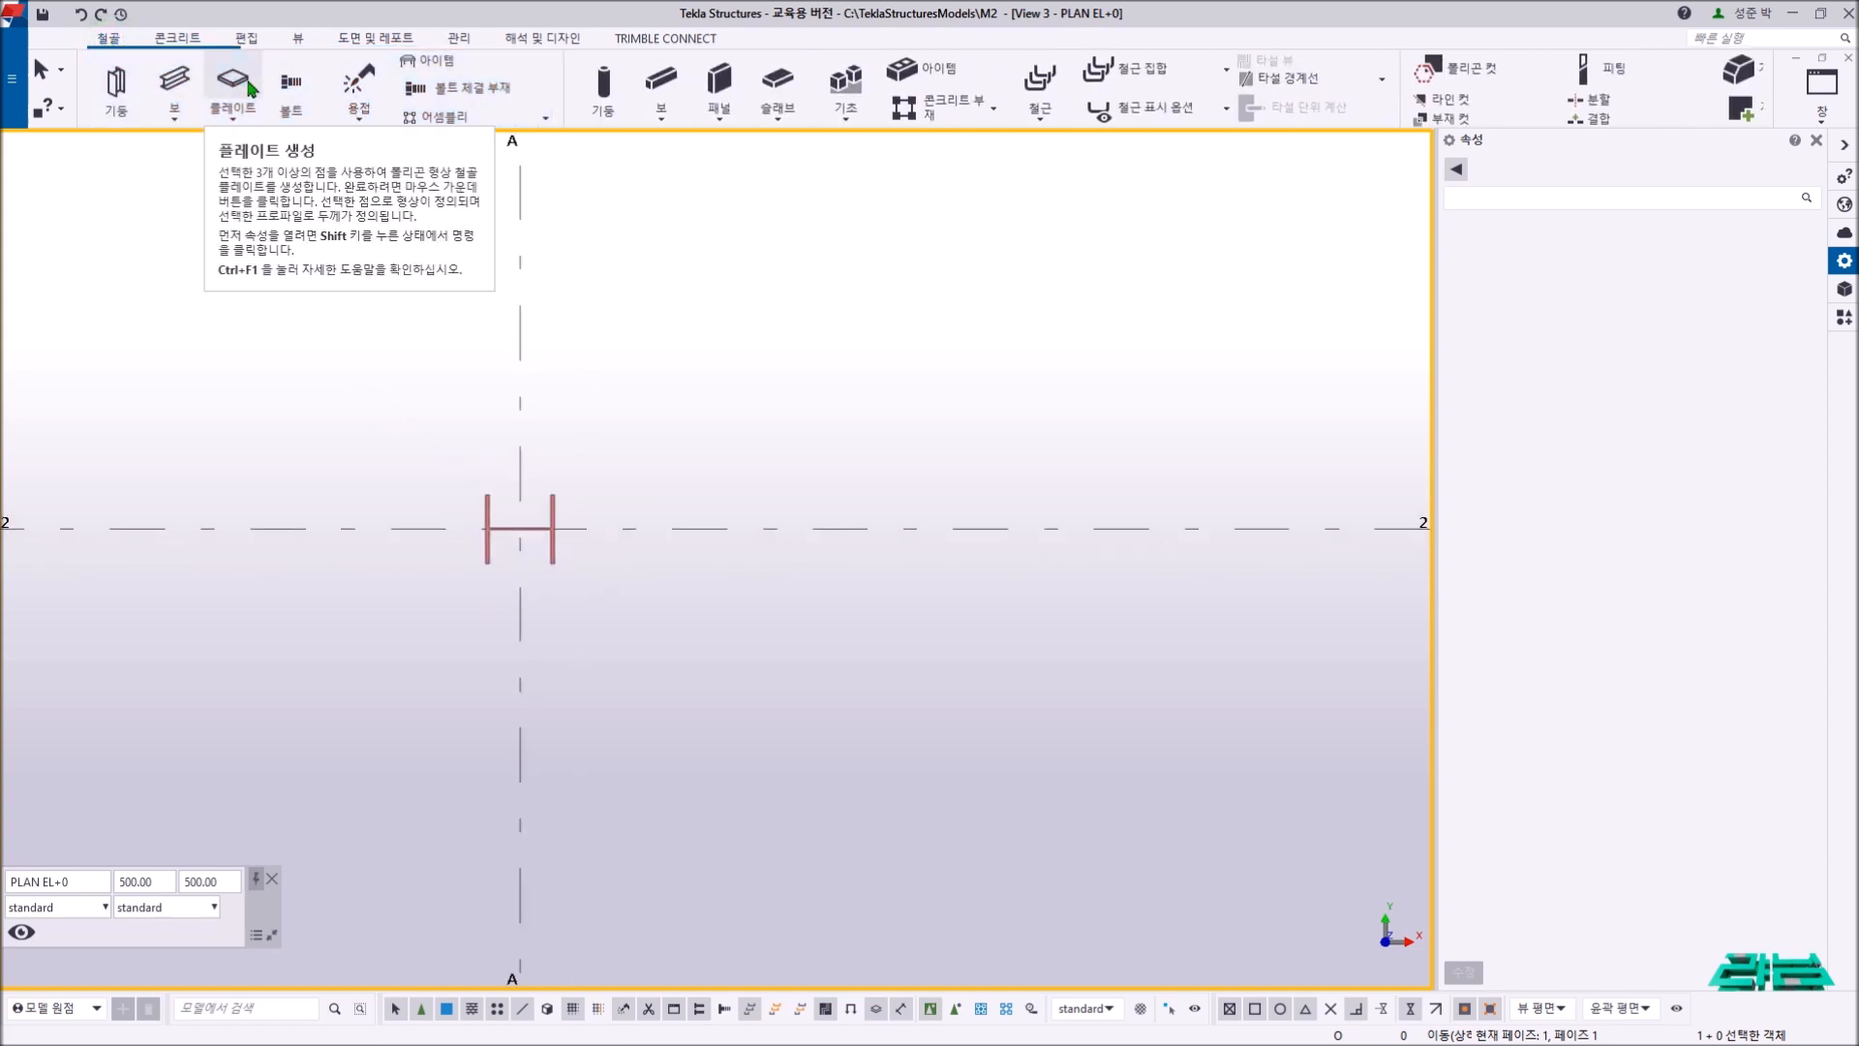
{"action": "left_click", "coordinate": [249, 89]}
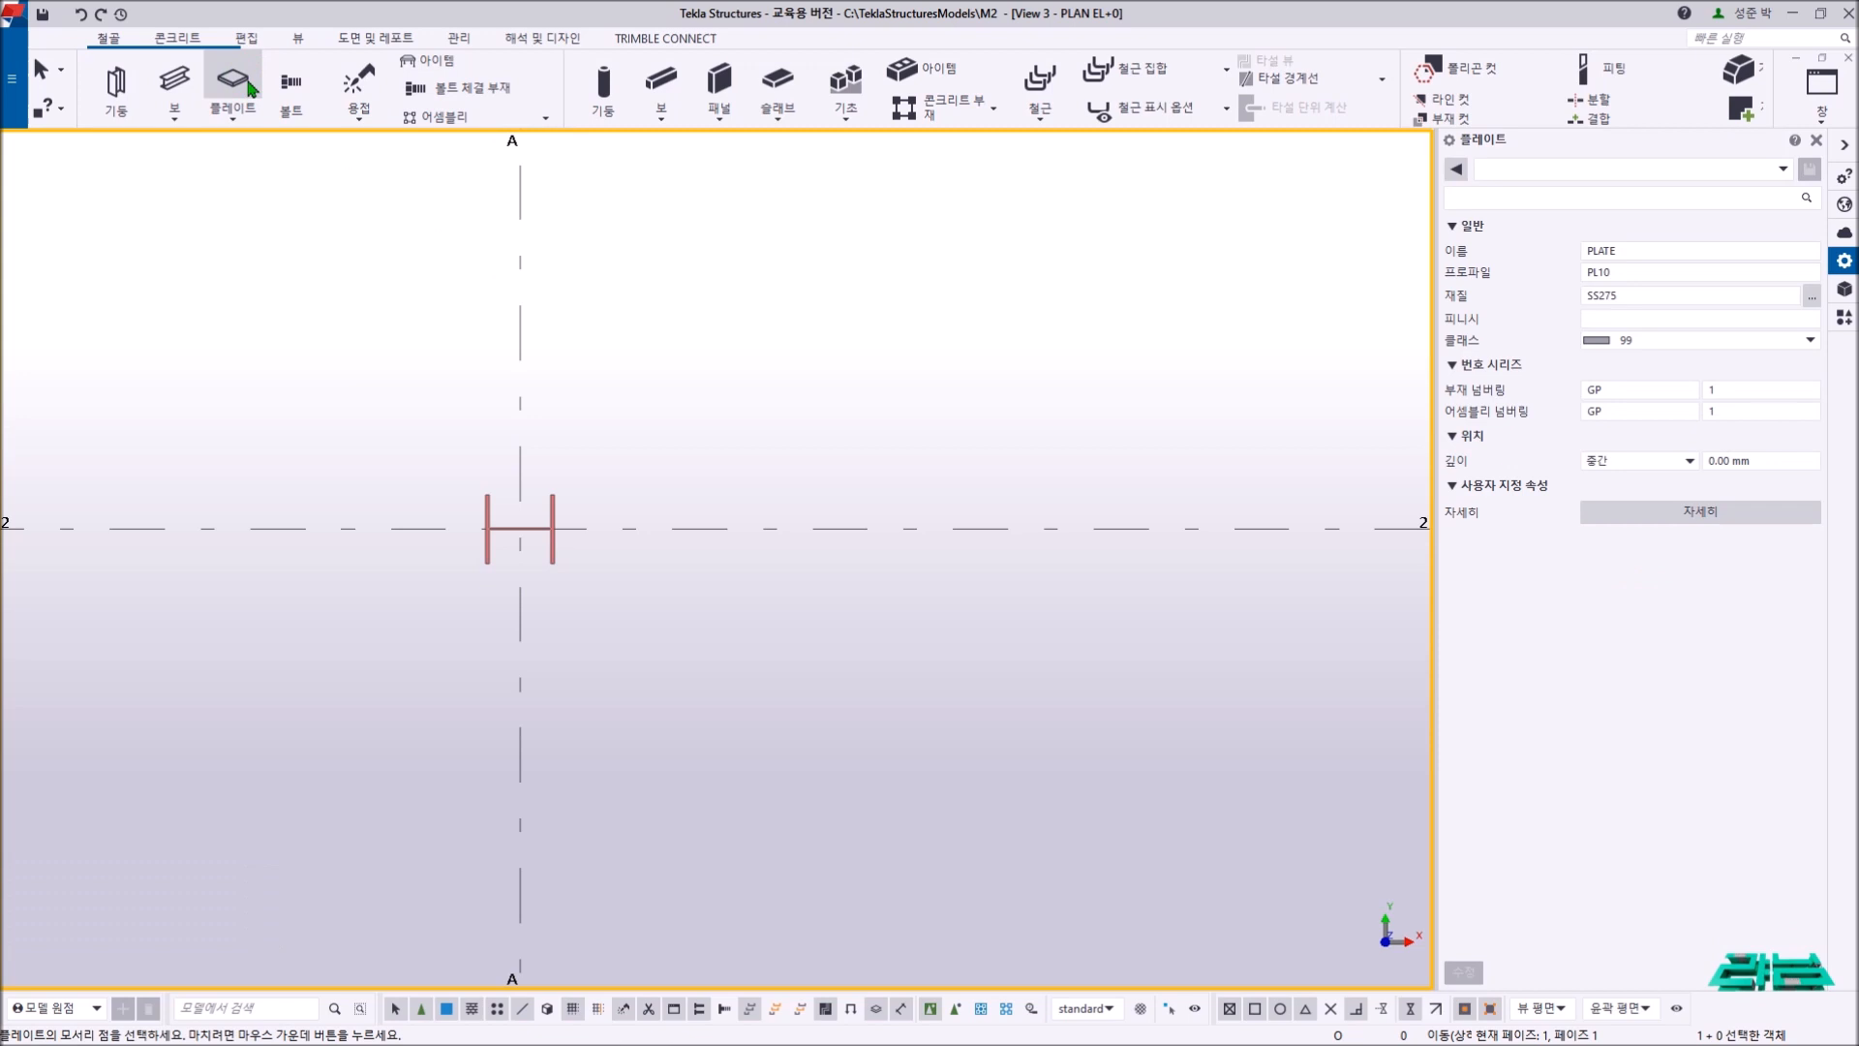
{"action": "left_click", "coordinate": [1641, 271]}
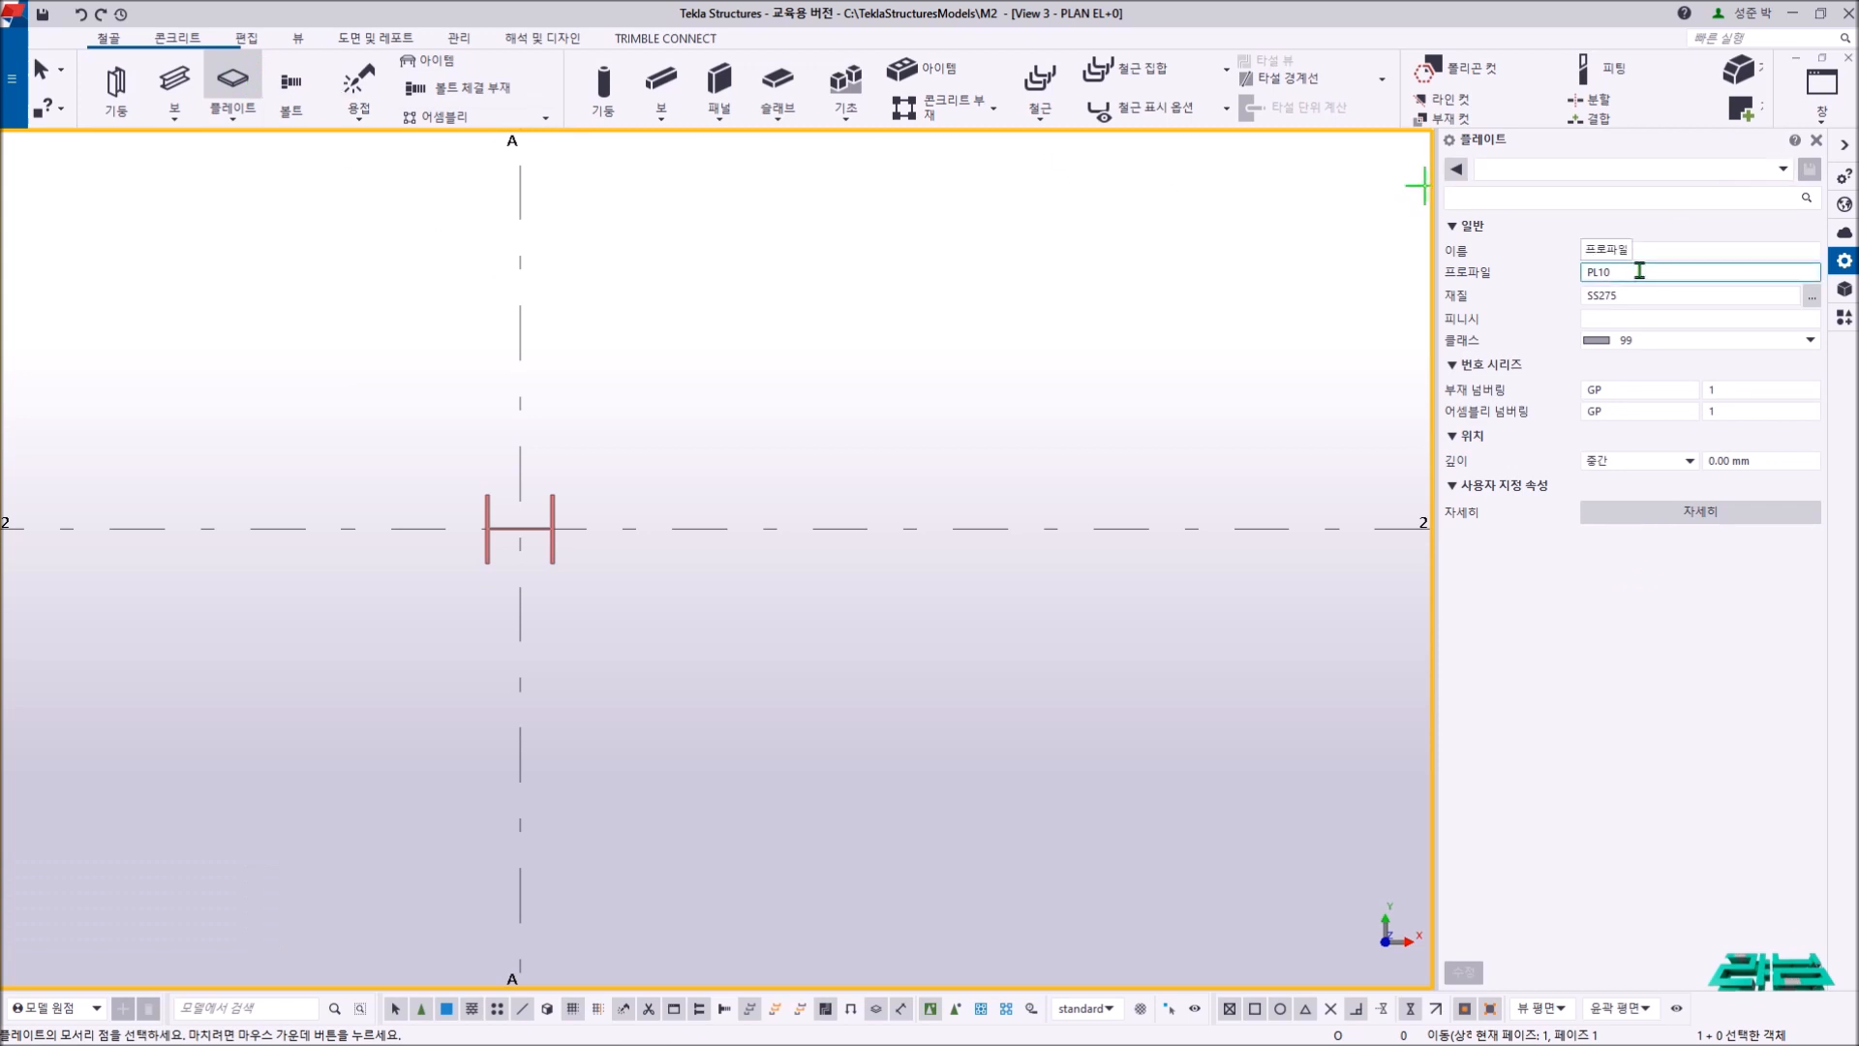
{"action": "key", "text": "BackSpace"}
{"action": "type", "text": "25"}
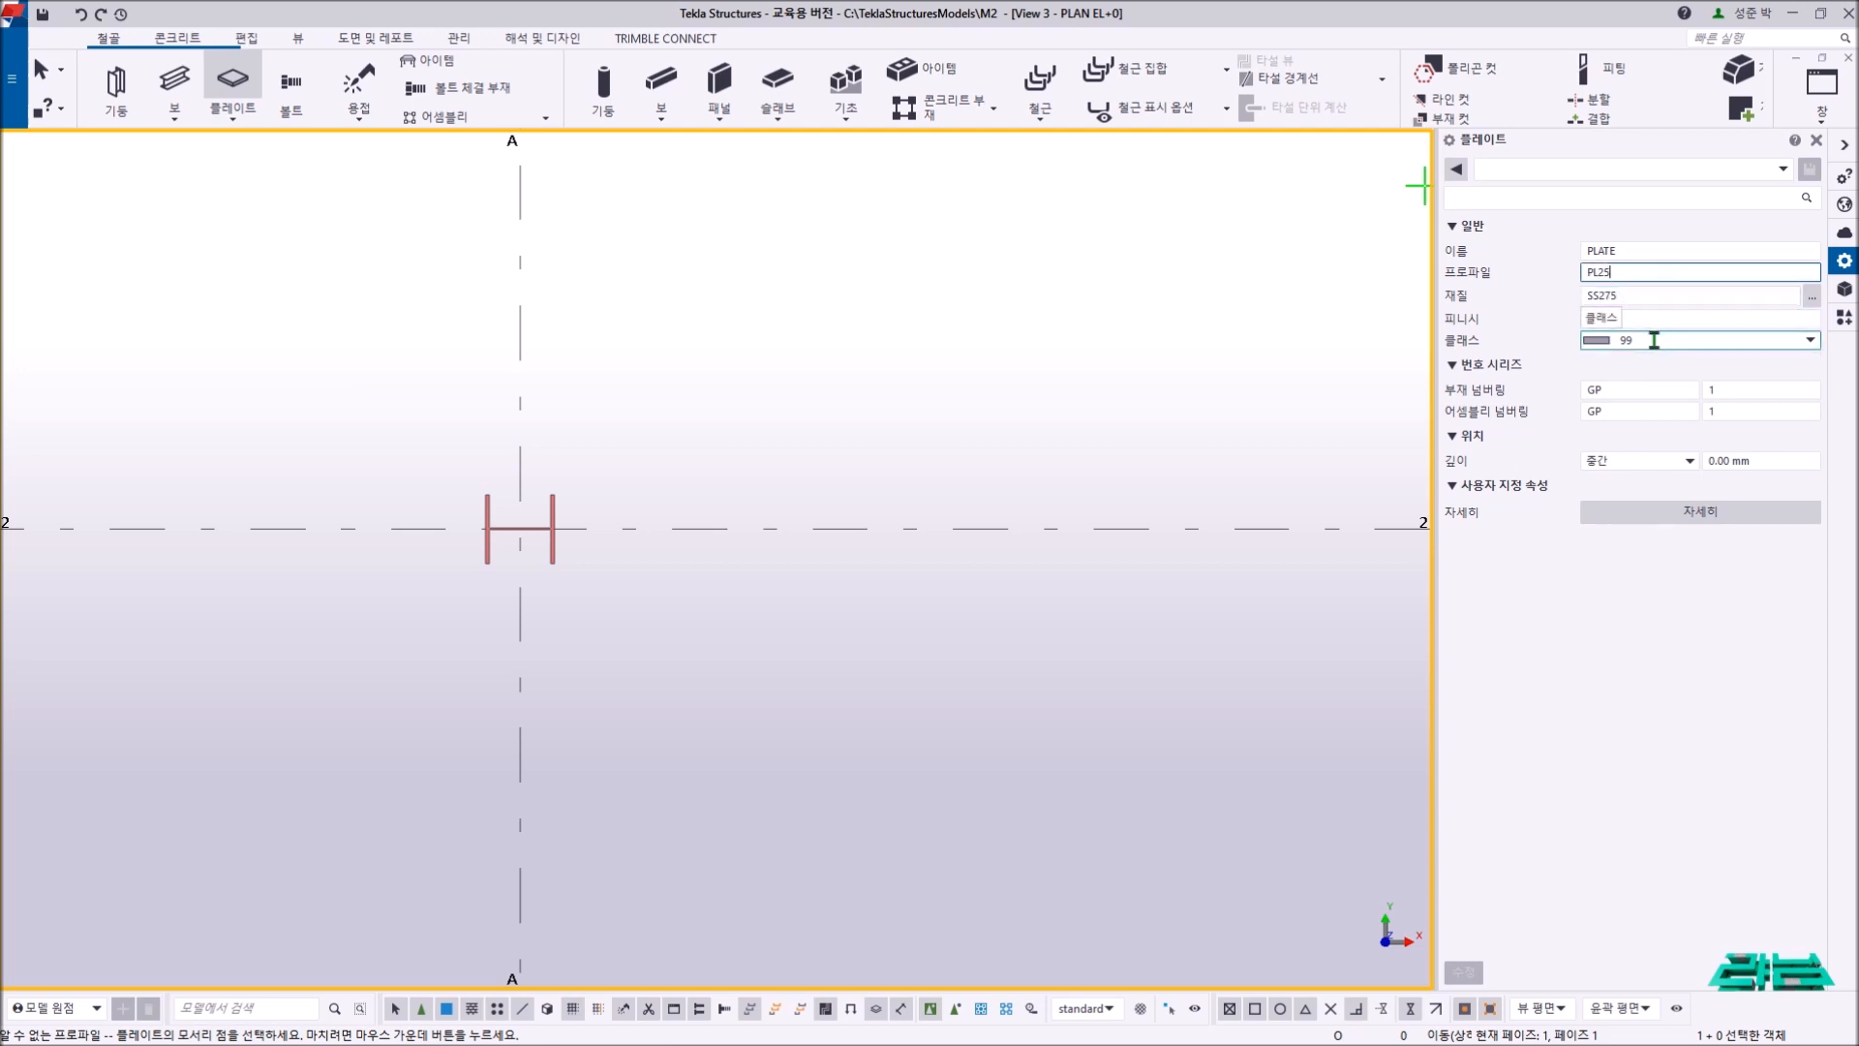
- Set the plate's part and assembly numbering prefixes to BP
{"action": "double_click", "coordinate": [1627, 389]}
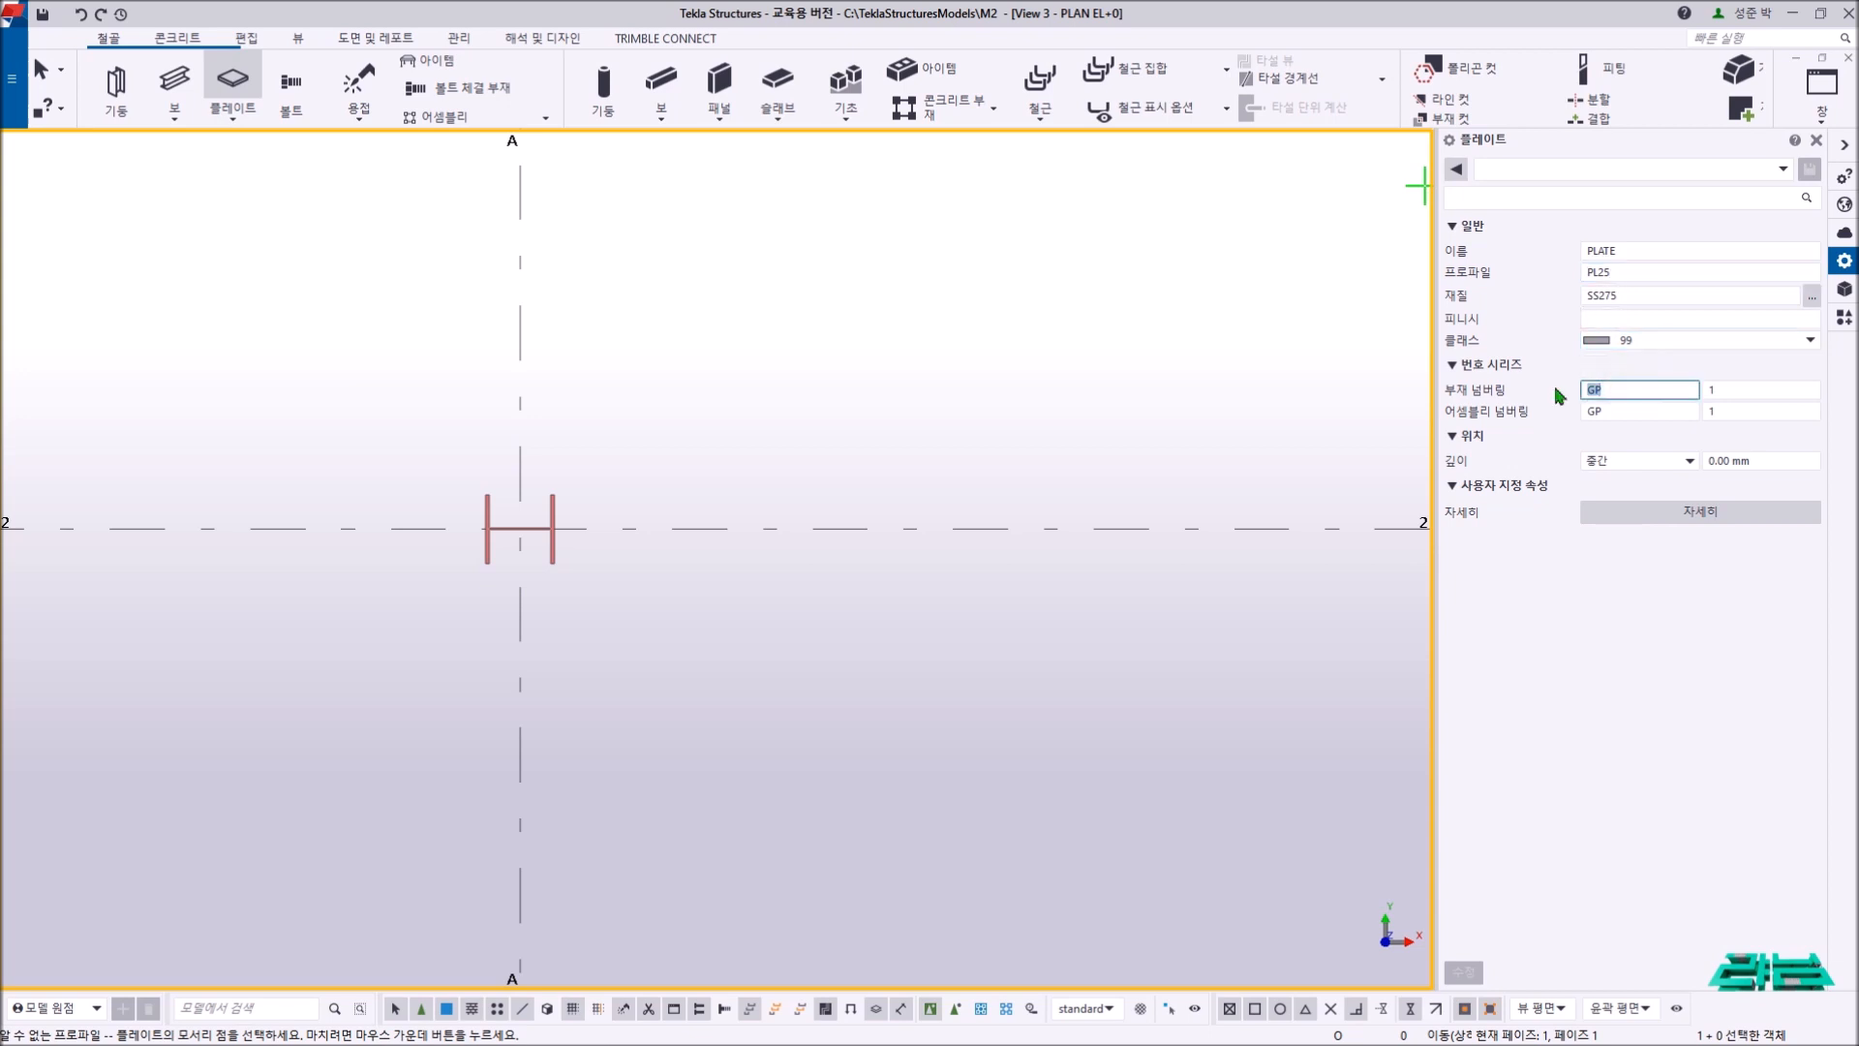
{"action": "double_click", "coordinate": [1626, 412]}
{"action": "type", "text": "B"}
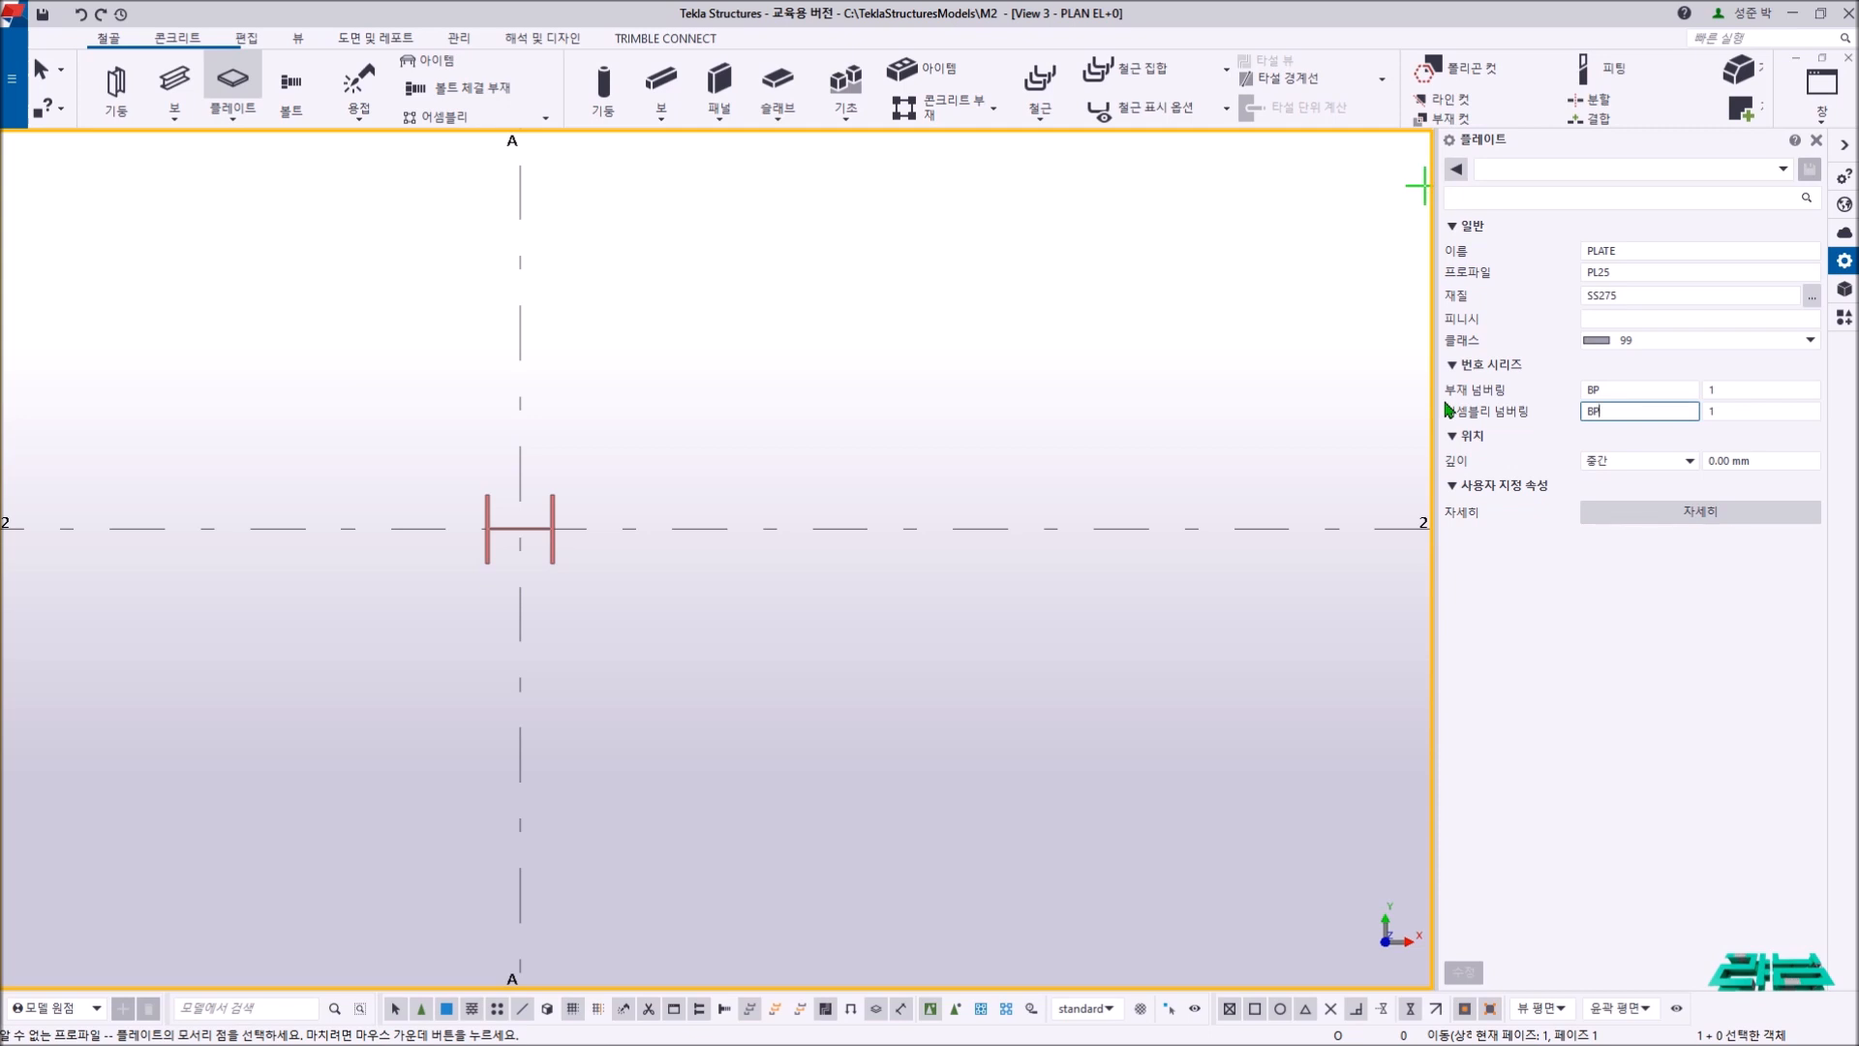
{"action": "left_click", "coordinate": [1627, 389]}
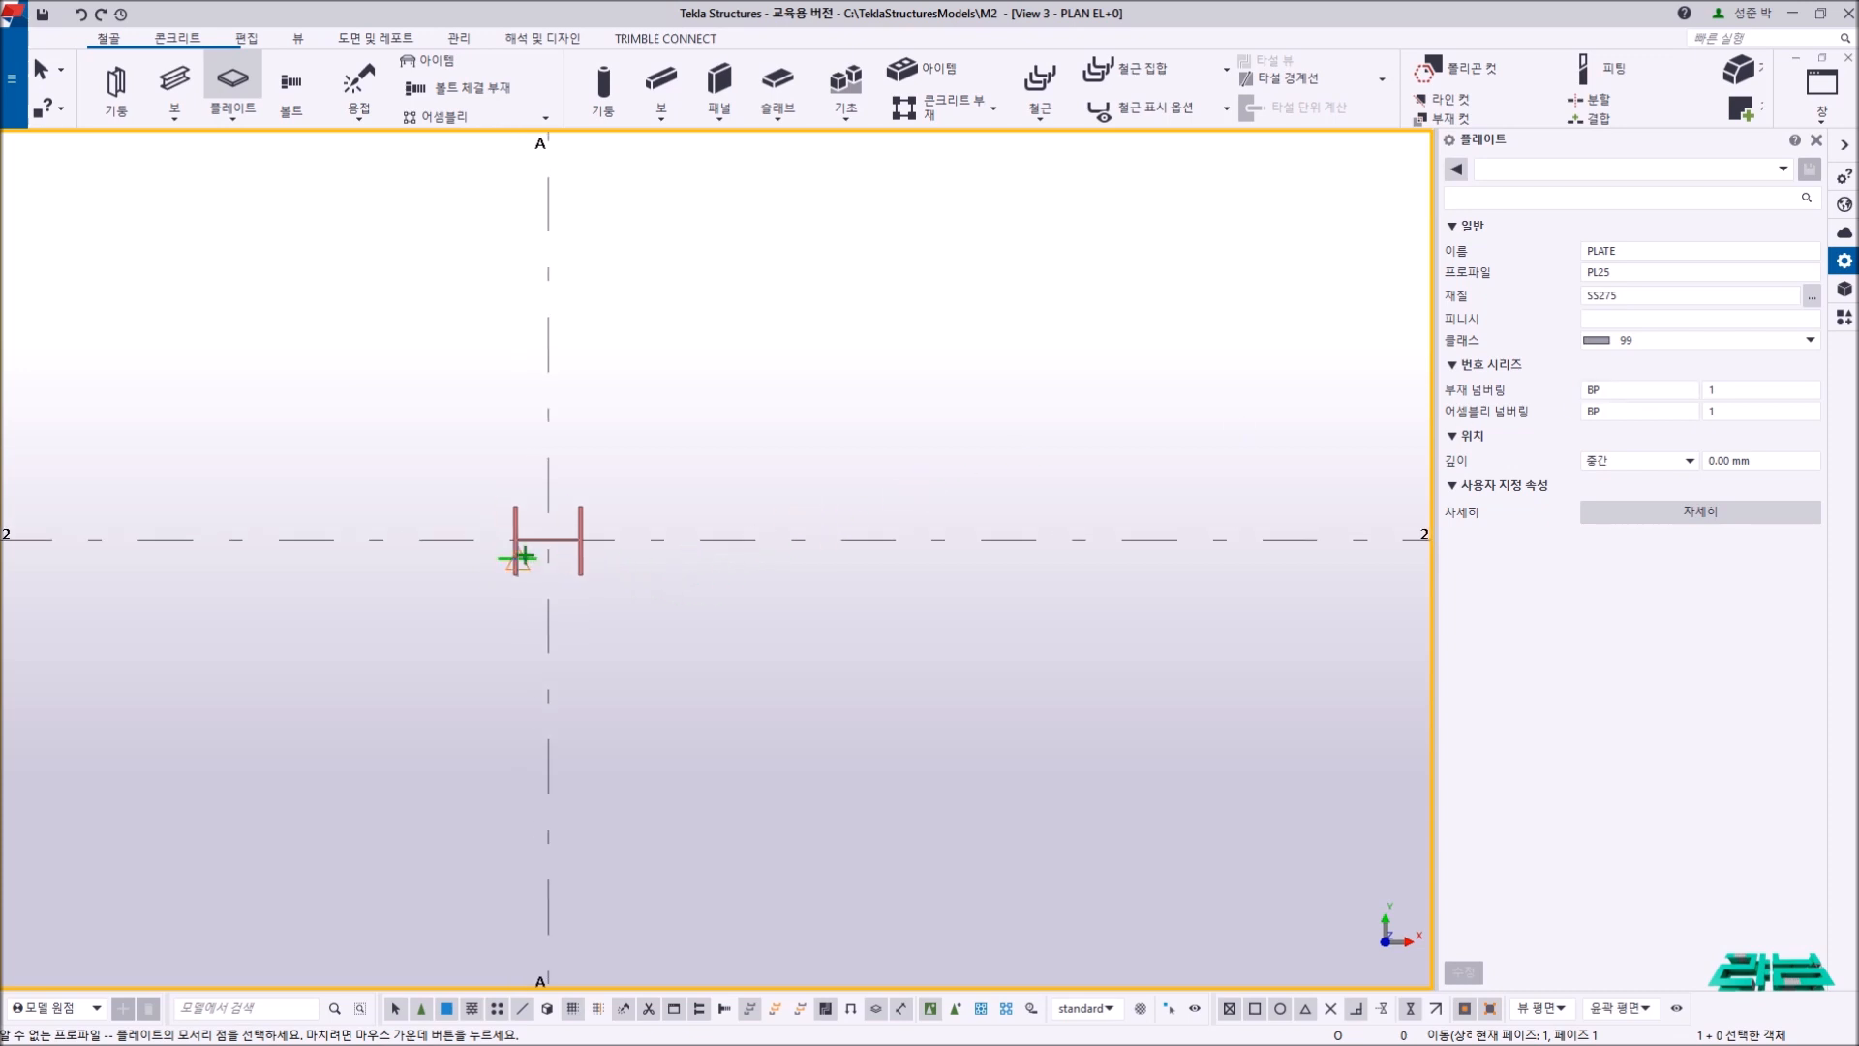
{"action": "scroll", "coordinate": [519, 552], "scroll_direction": "up", "scroll_amount": 3}
{"action": "middle_click_drag", "start_coordinate": [588, 457], "coordinate": [599, 483]}
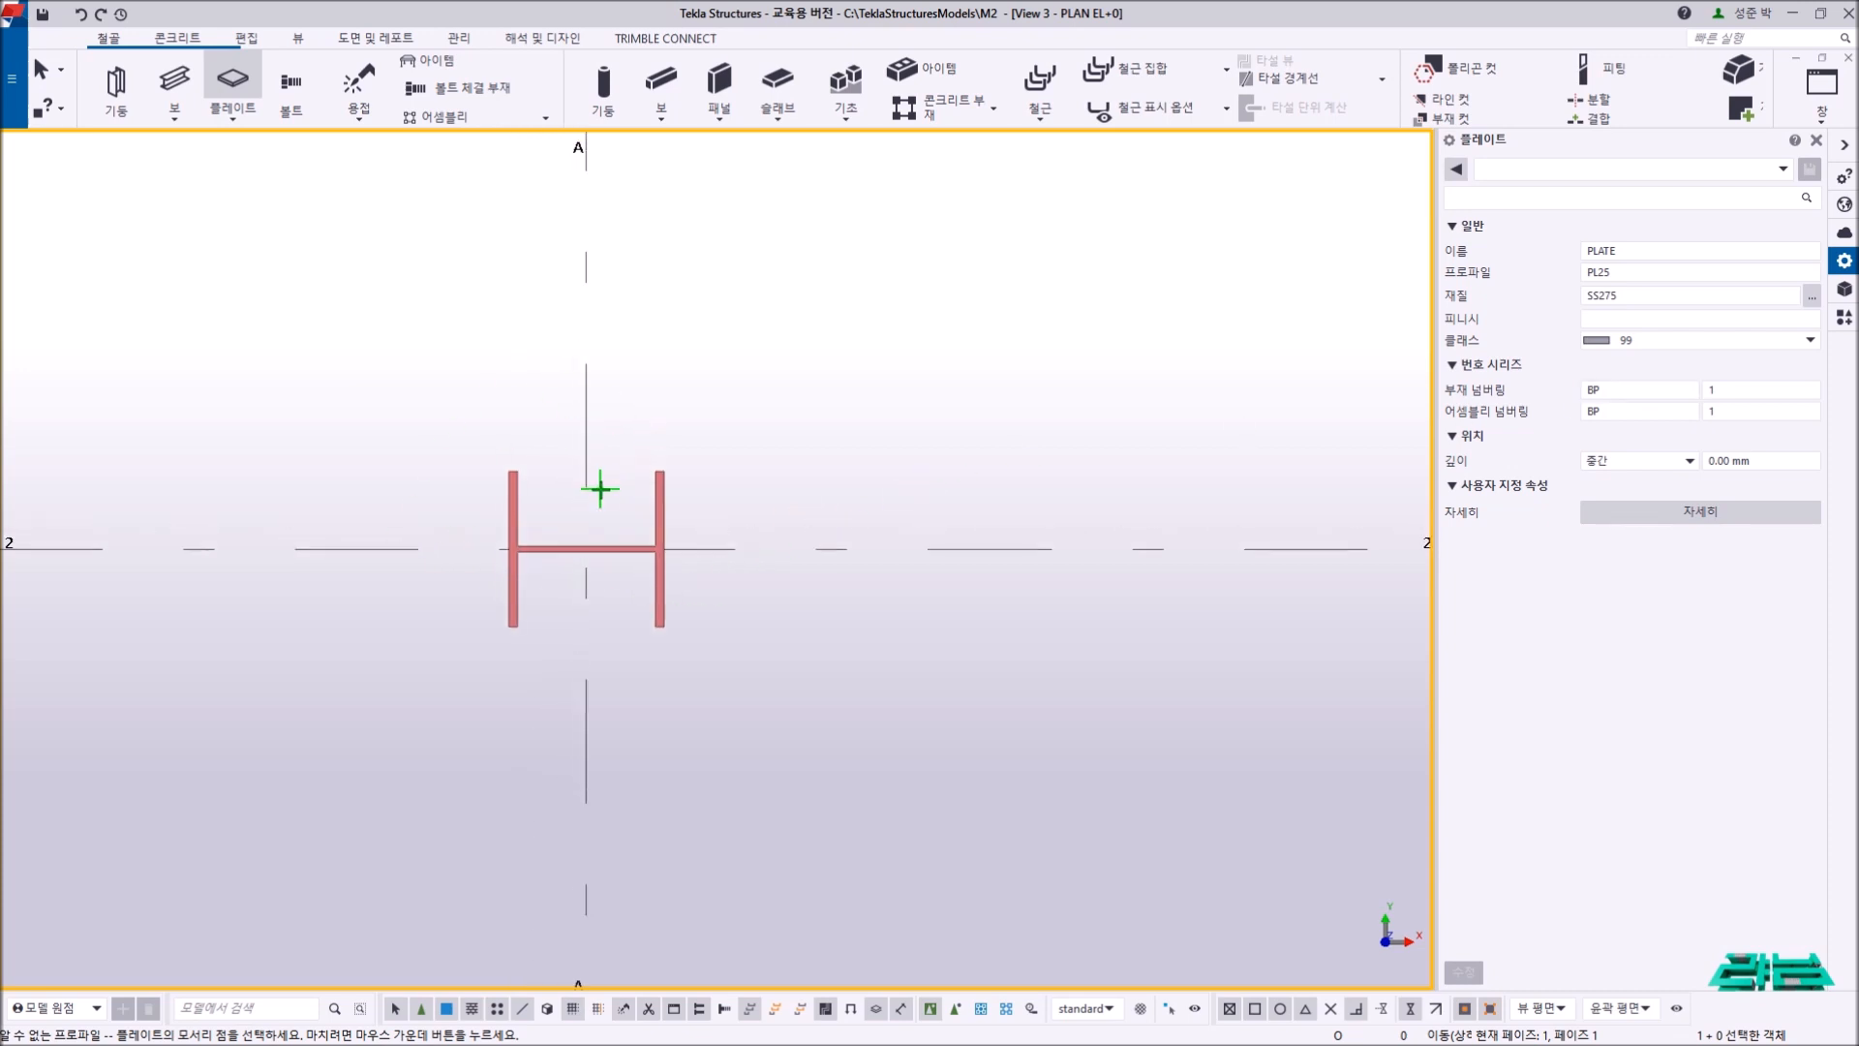
- Model the base plate as a 600 by 400 mm rectangle centred on the intersection of grid lines A and 2
{"action": "left_click", "coordinate": [584, 547]}
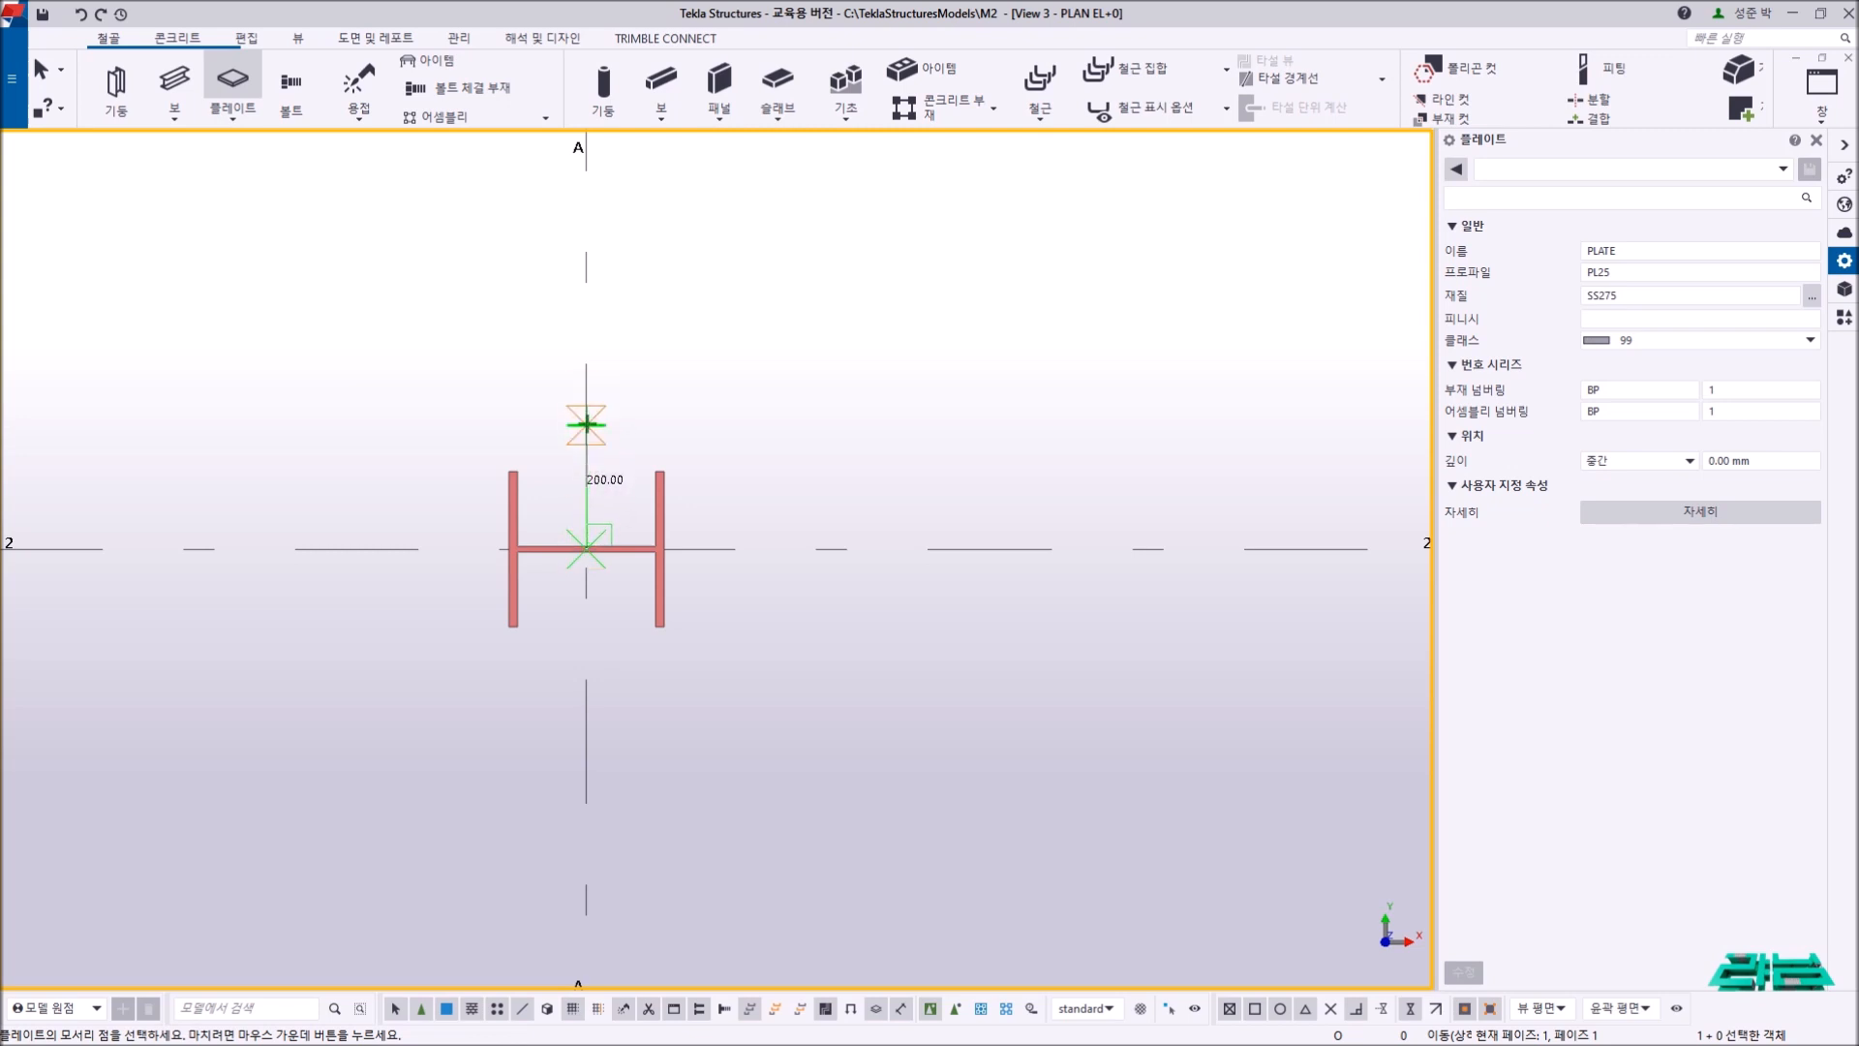
{"action": "left_click", "coordinate": [585, 423]}
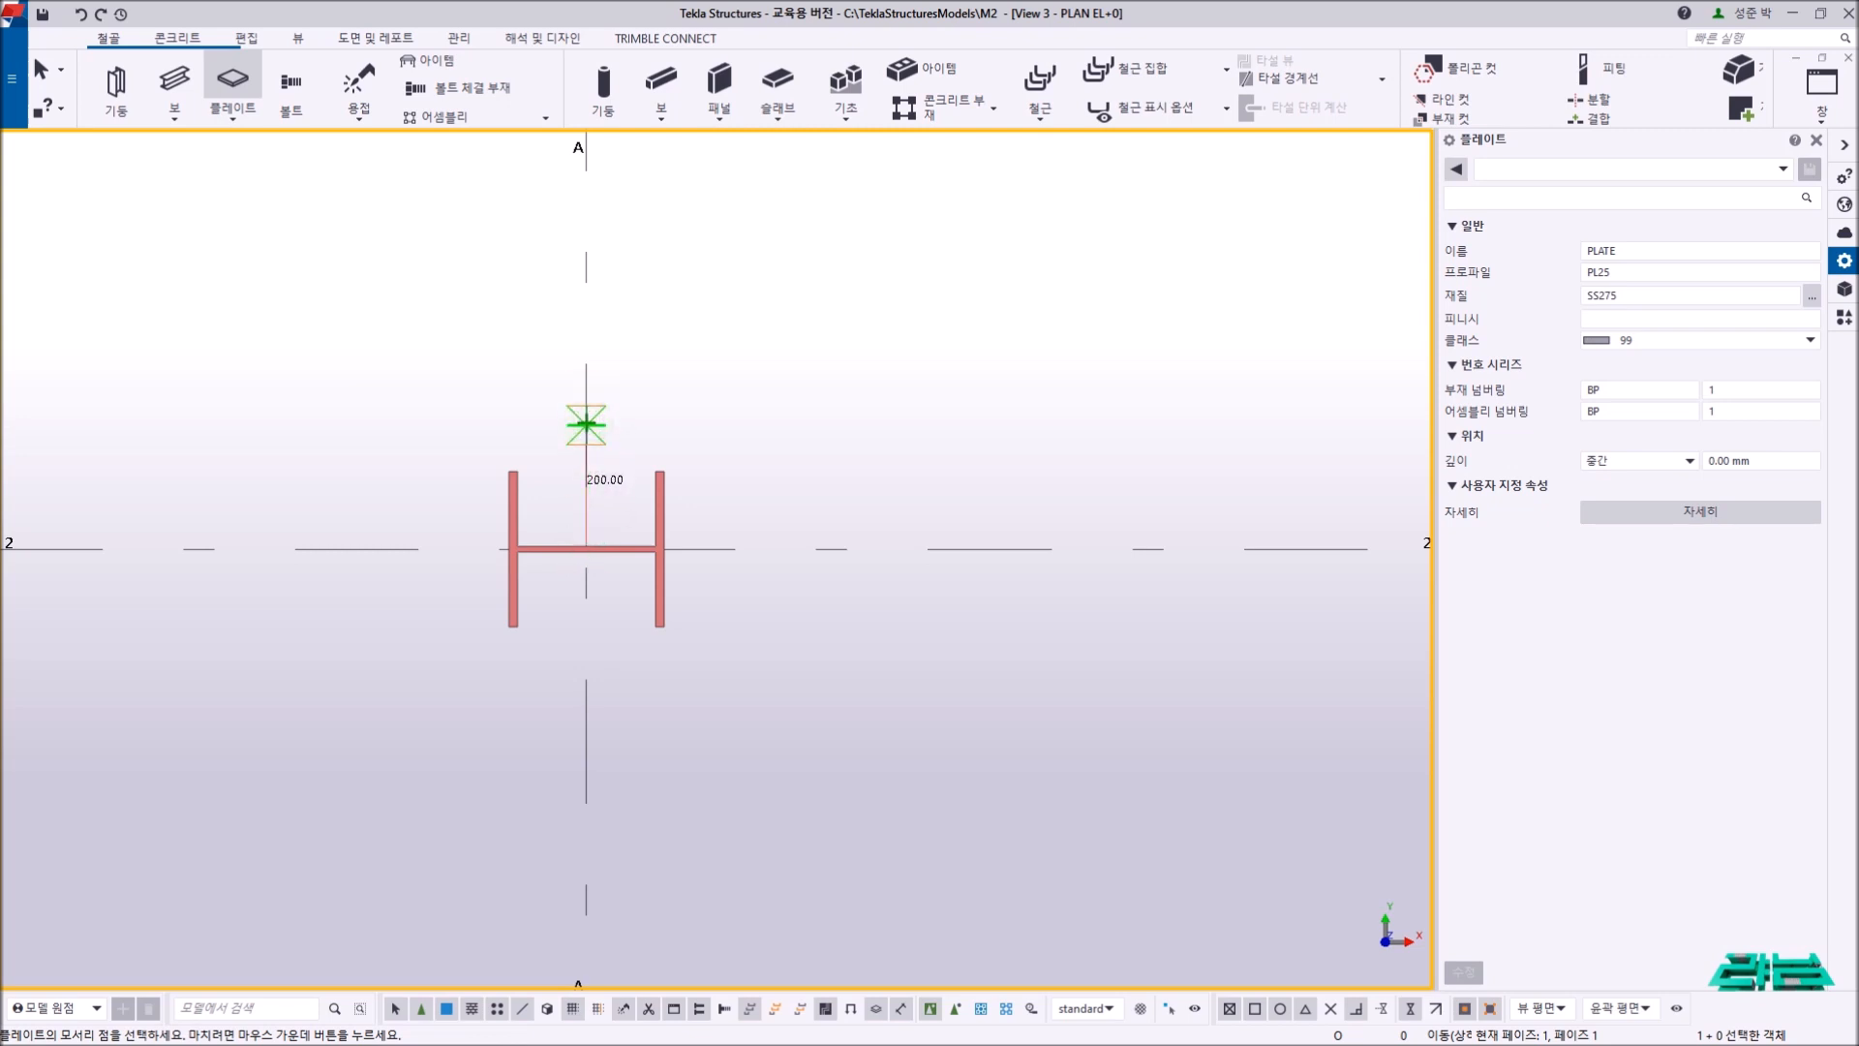
{"action": "left_click", "coordinate": [773, 425]}
{"action": "left_click", "coordinate": [773, 425]}
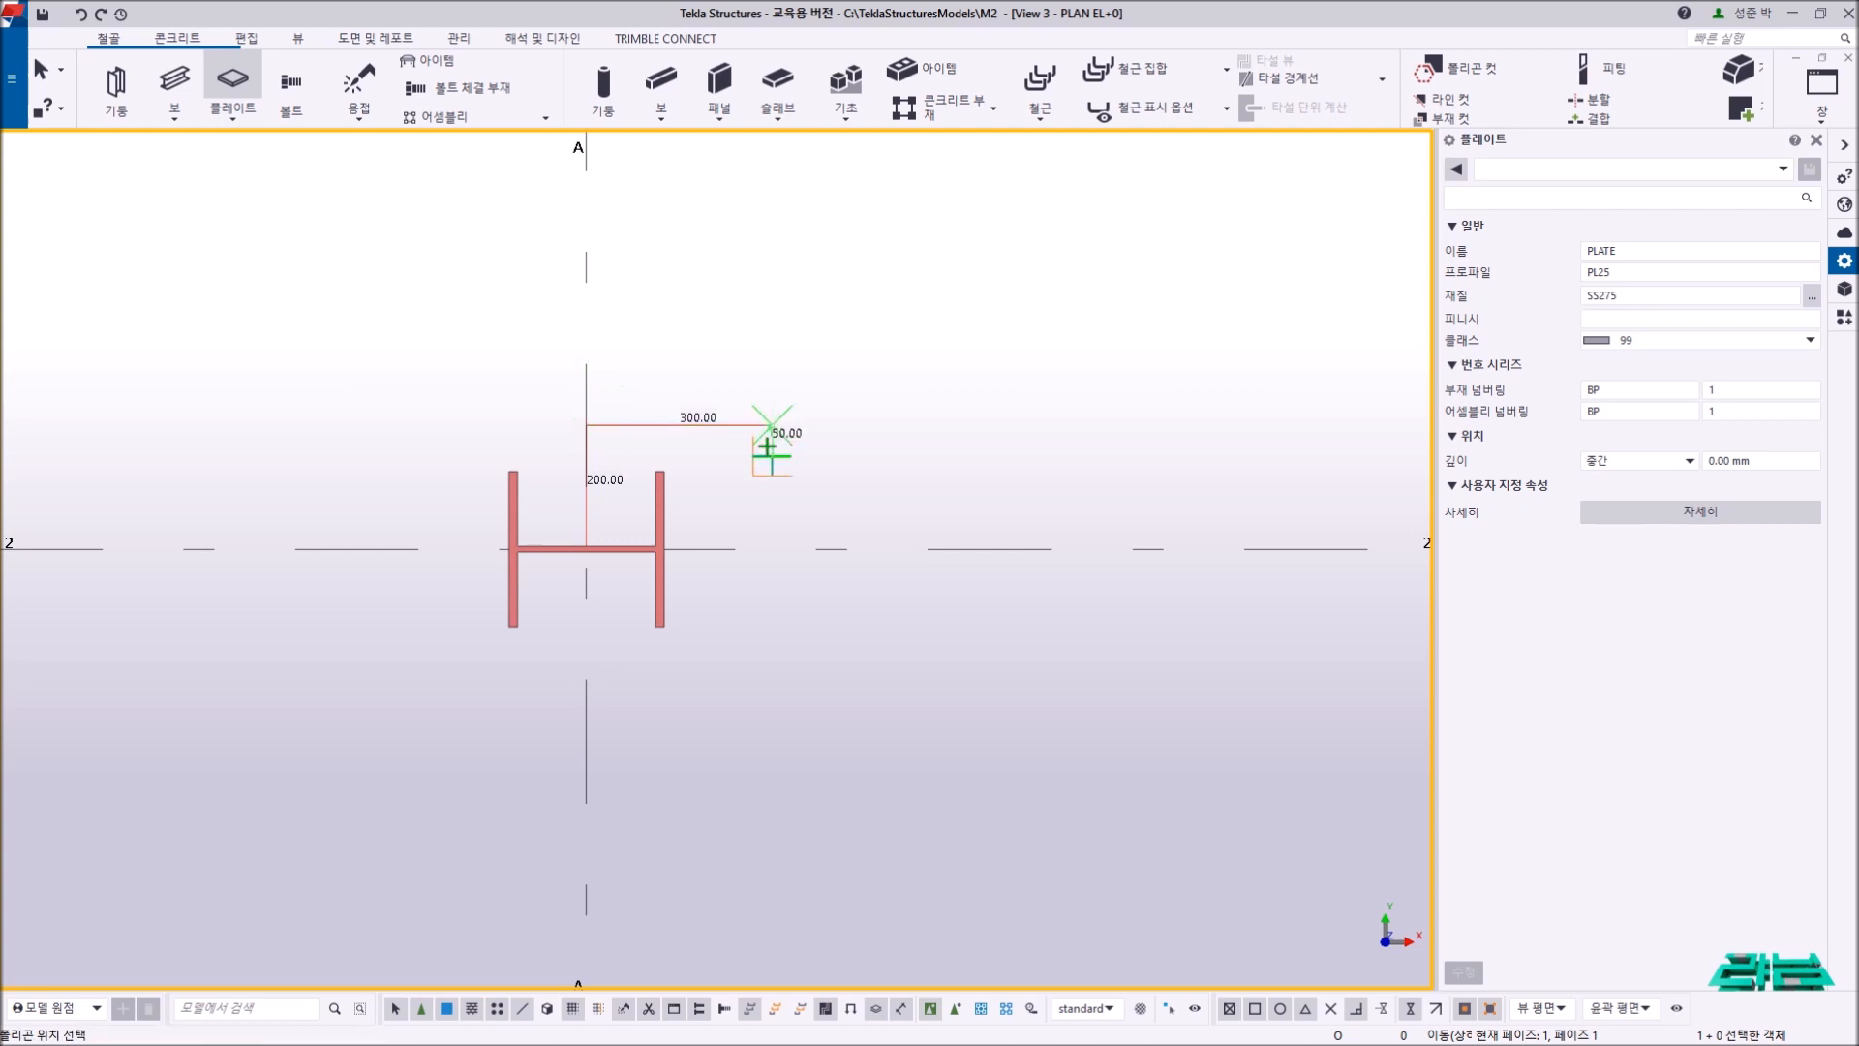
{"action": "left_click", "coordinate": [772, 675]}
{"action": "left_click", "coordinate": [399, 673]}
{"action": "left_click", "coordinate": [400, 425]}
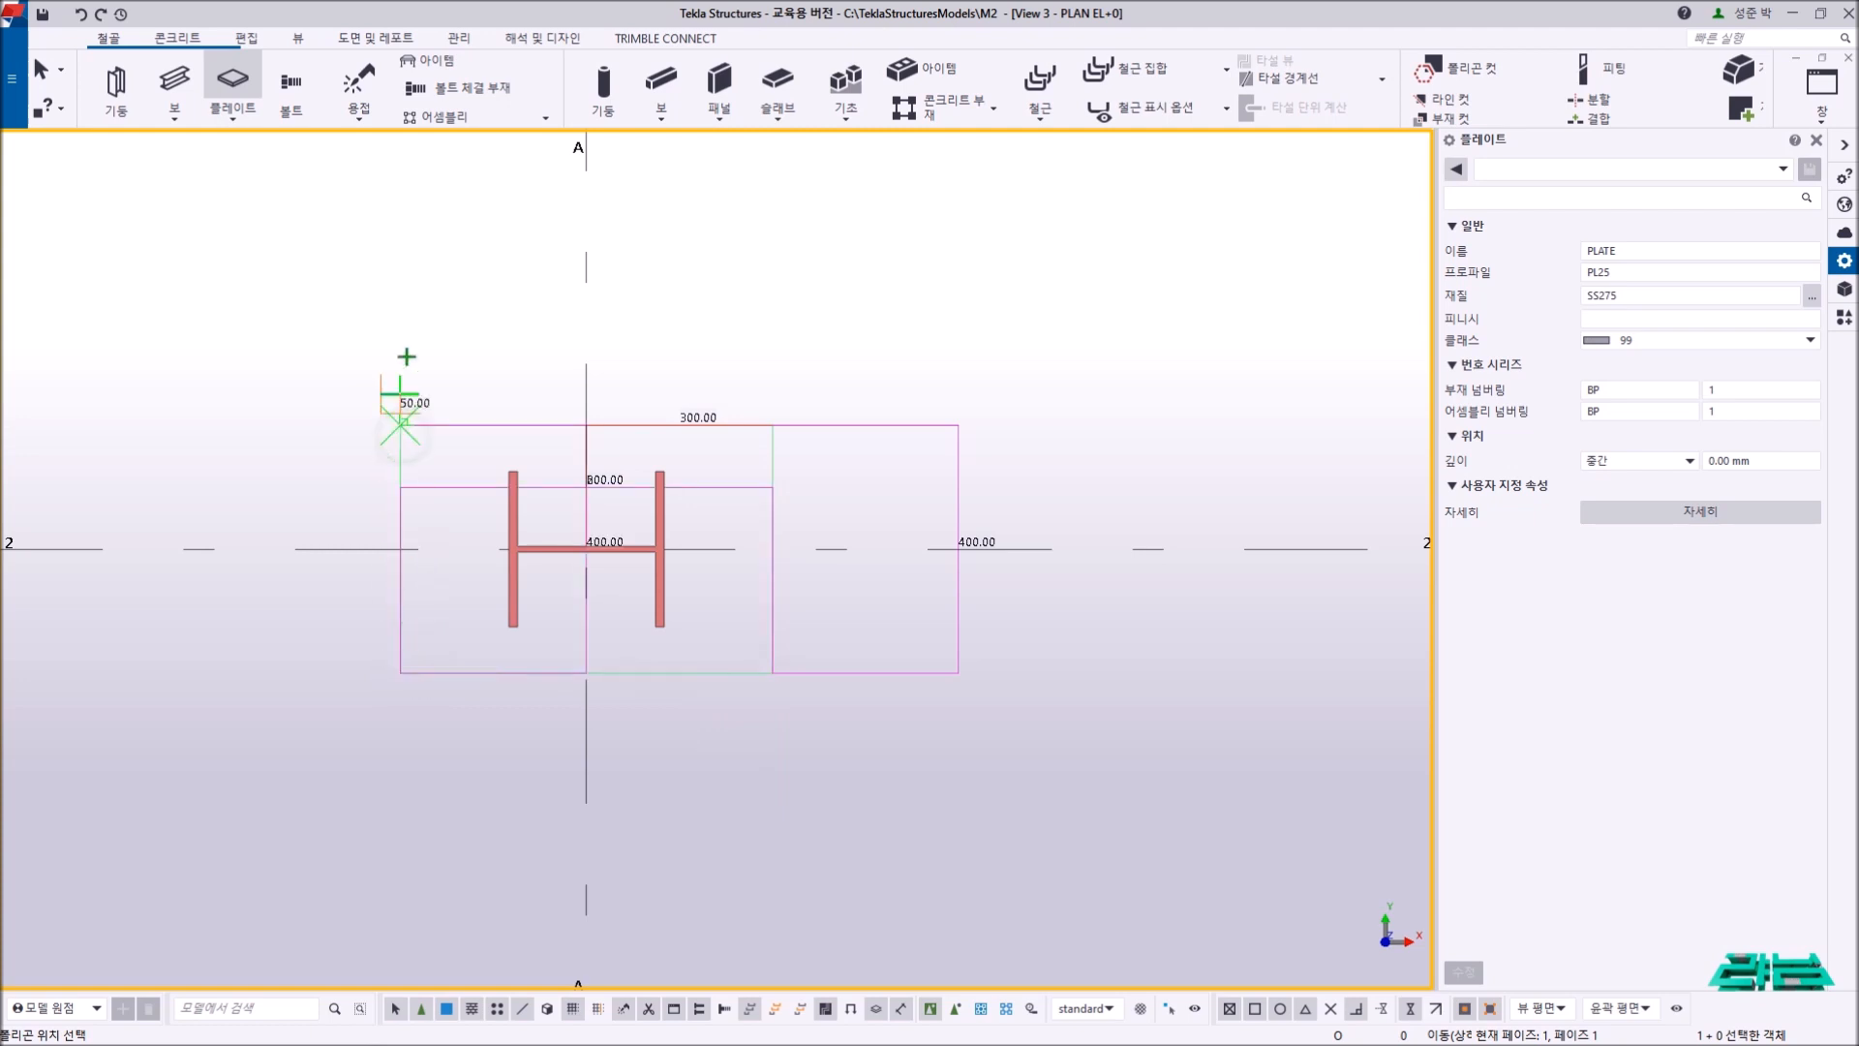
{"action": "middle_click", "coordinate": [480, 256]}
{"action": "right_click", "coordinate": [490, 262]}
{"action": "left_click", "coordinate": [510, 278]}
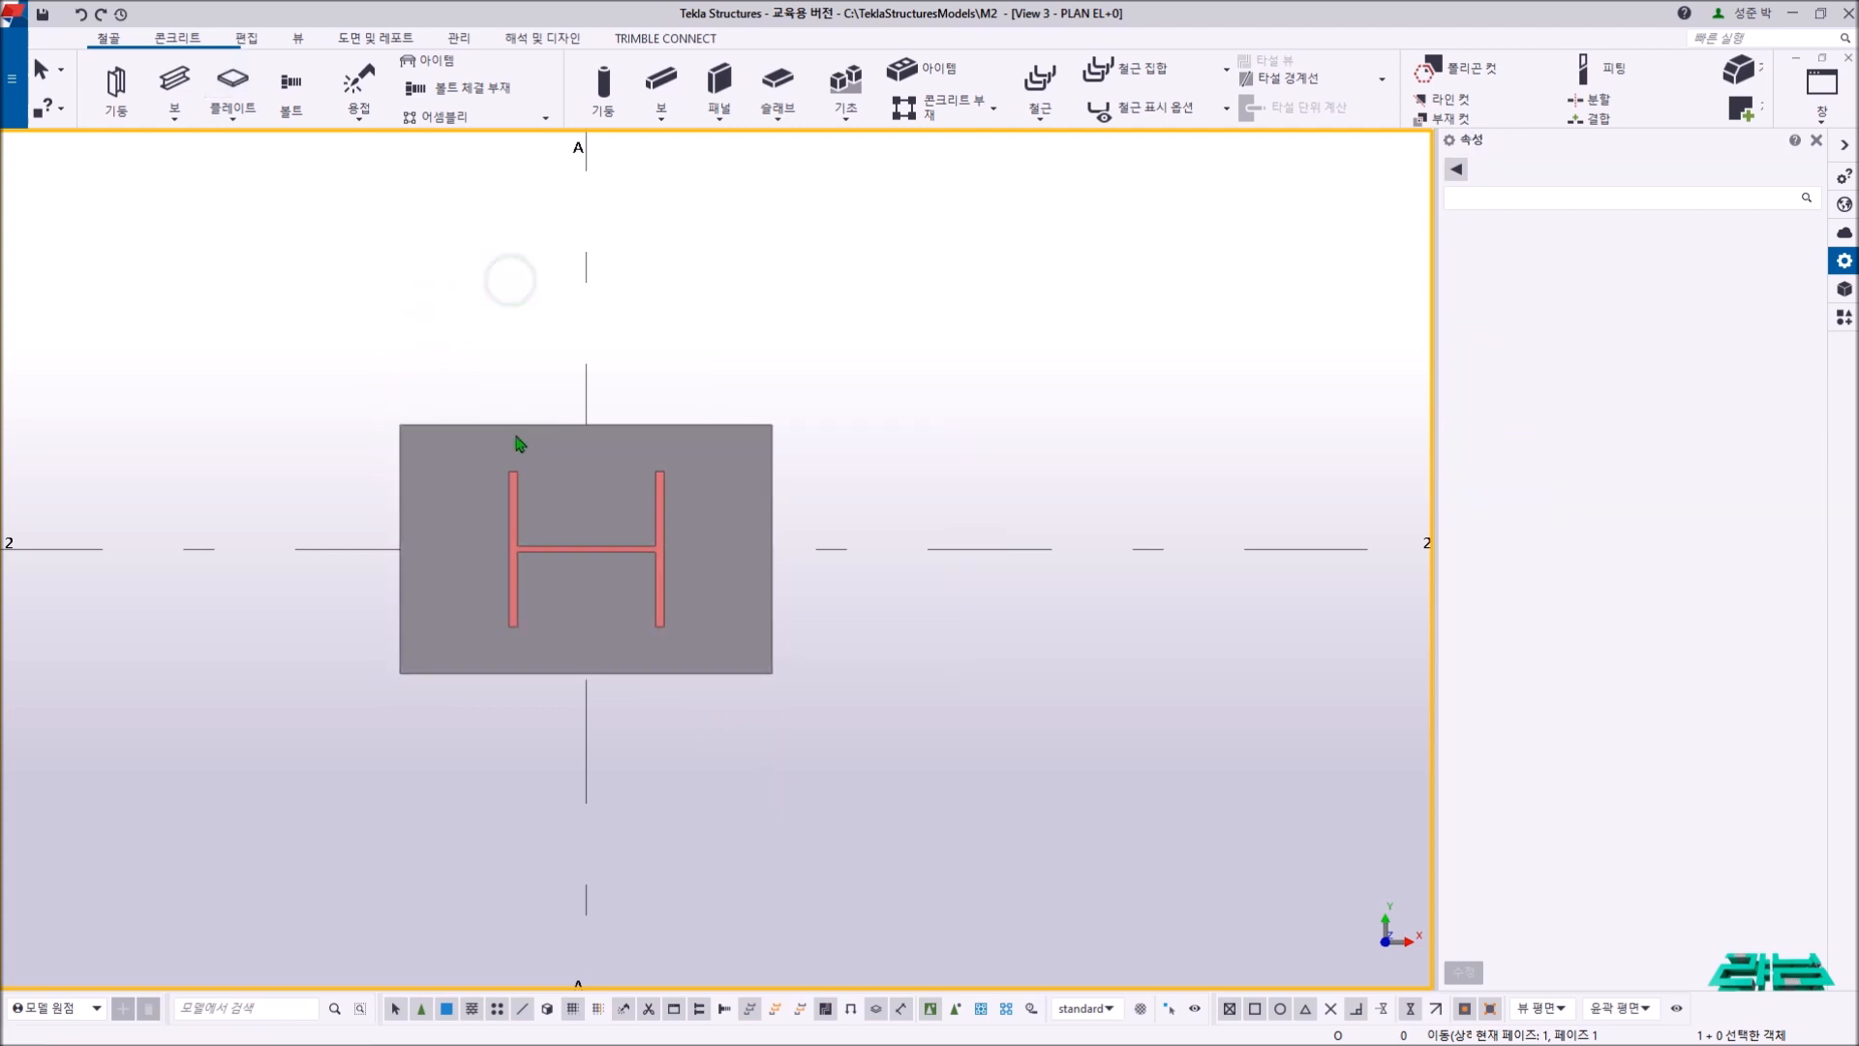
- In the GRID 2 elevation, move the base plate straight down 200 mm from EL+0 to the column's lower end
{"action": "left_click", "coordinate": [518, 442]}
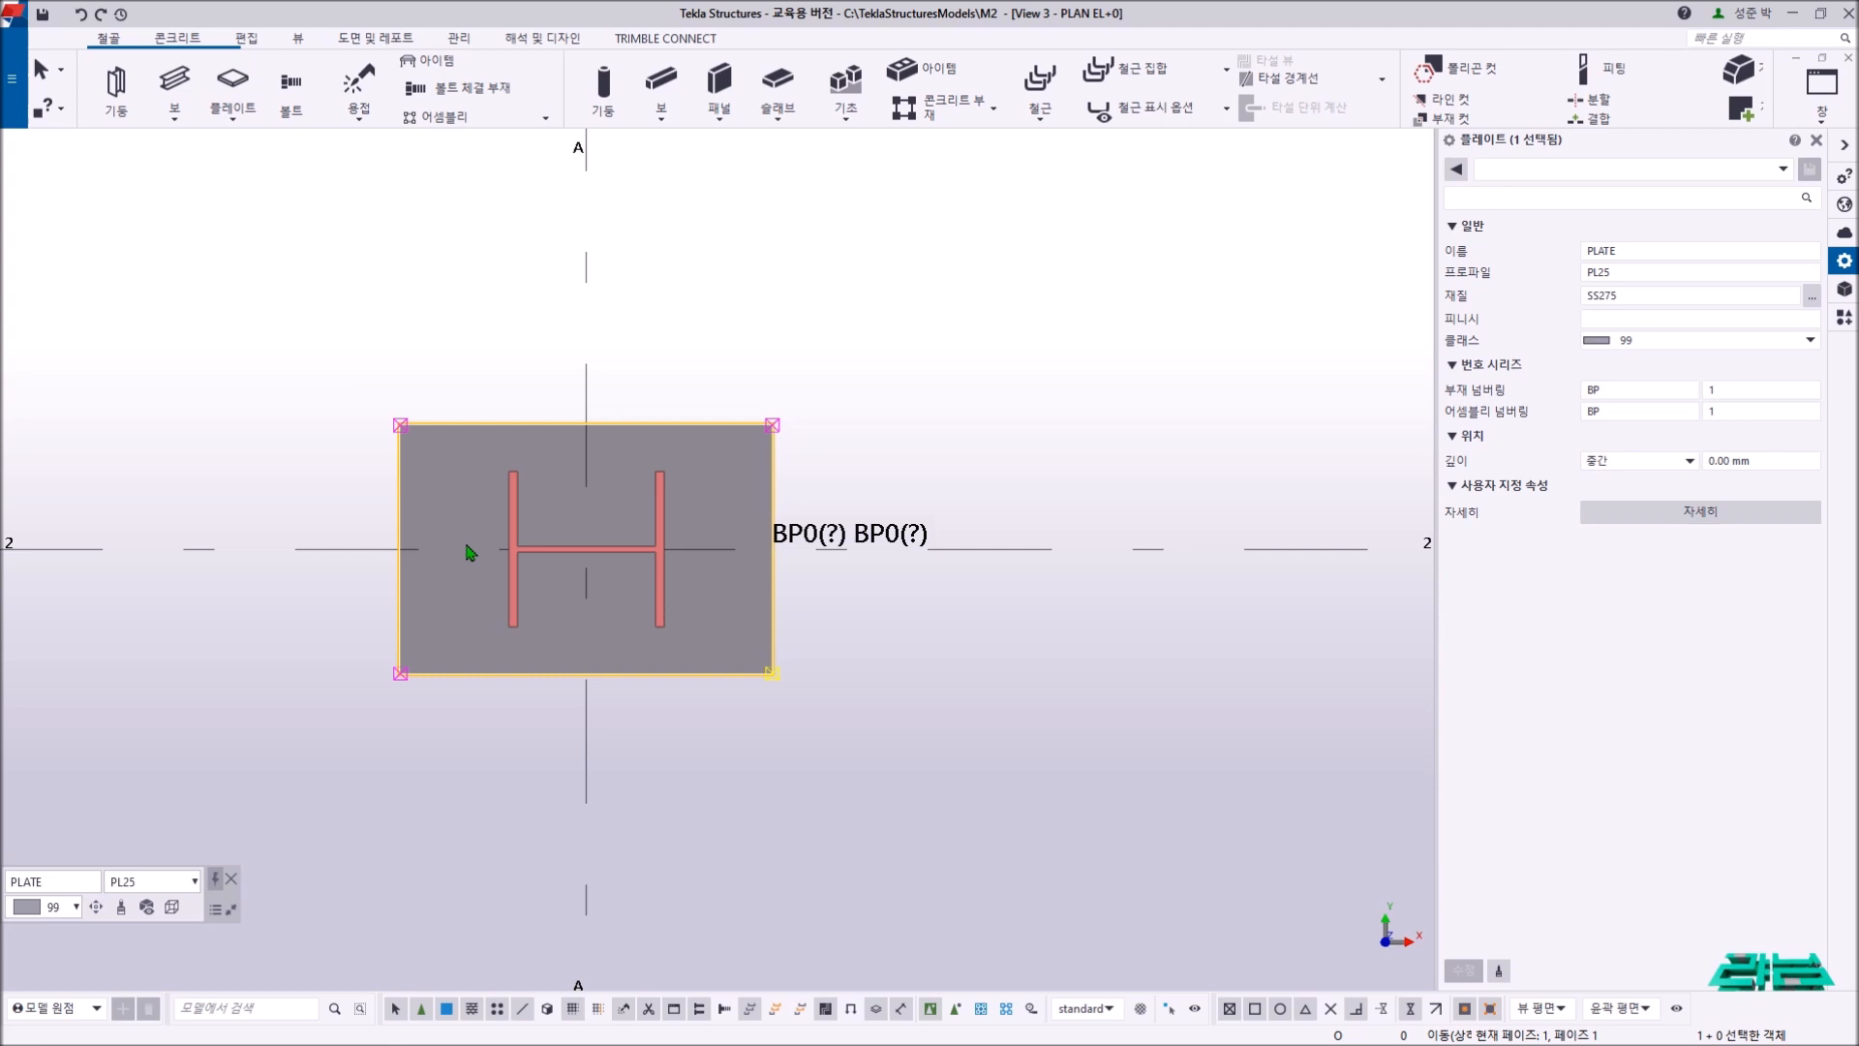
{"action": "key", "text": "ctrl+Tab"}
{"action": "key", "text": "ctrl+Tab"}
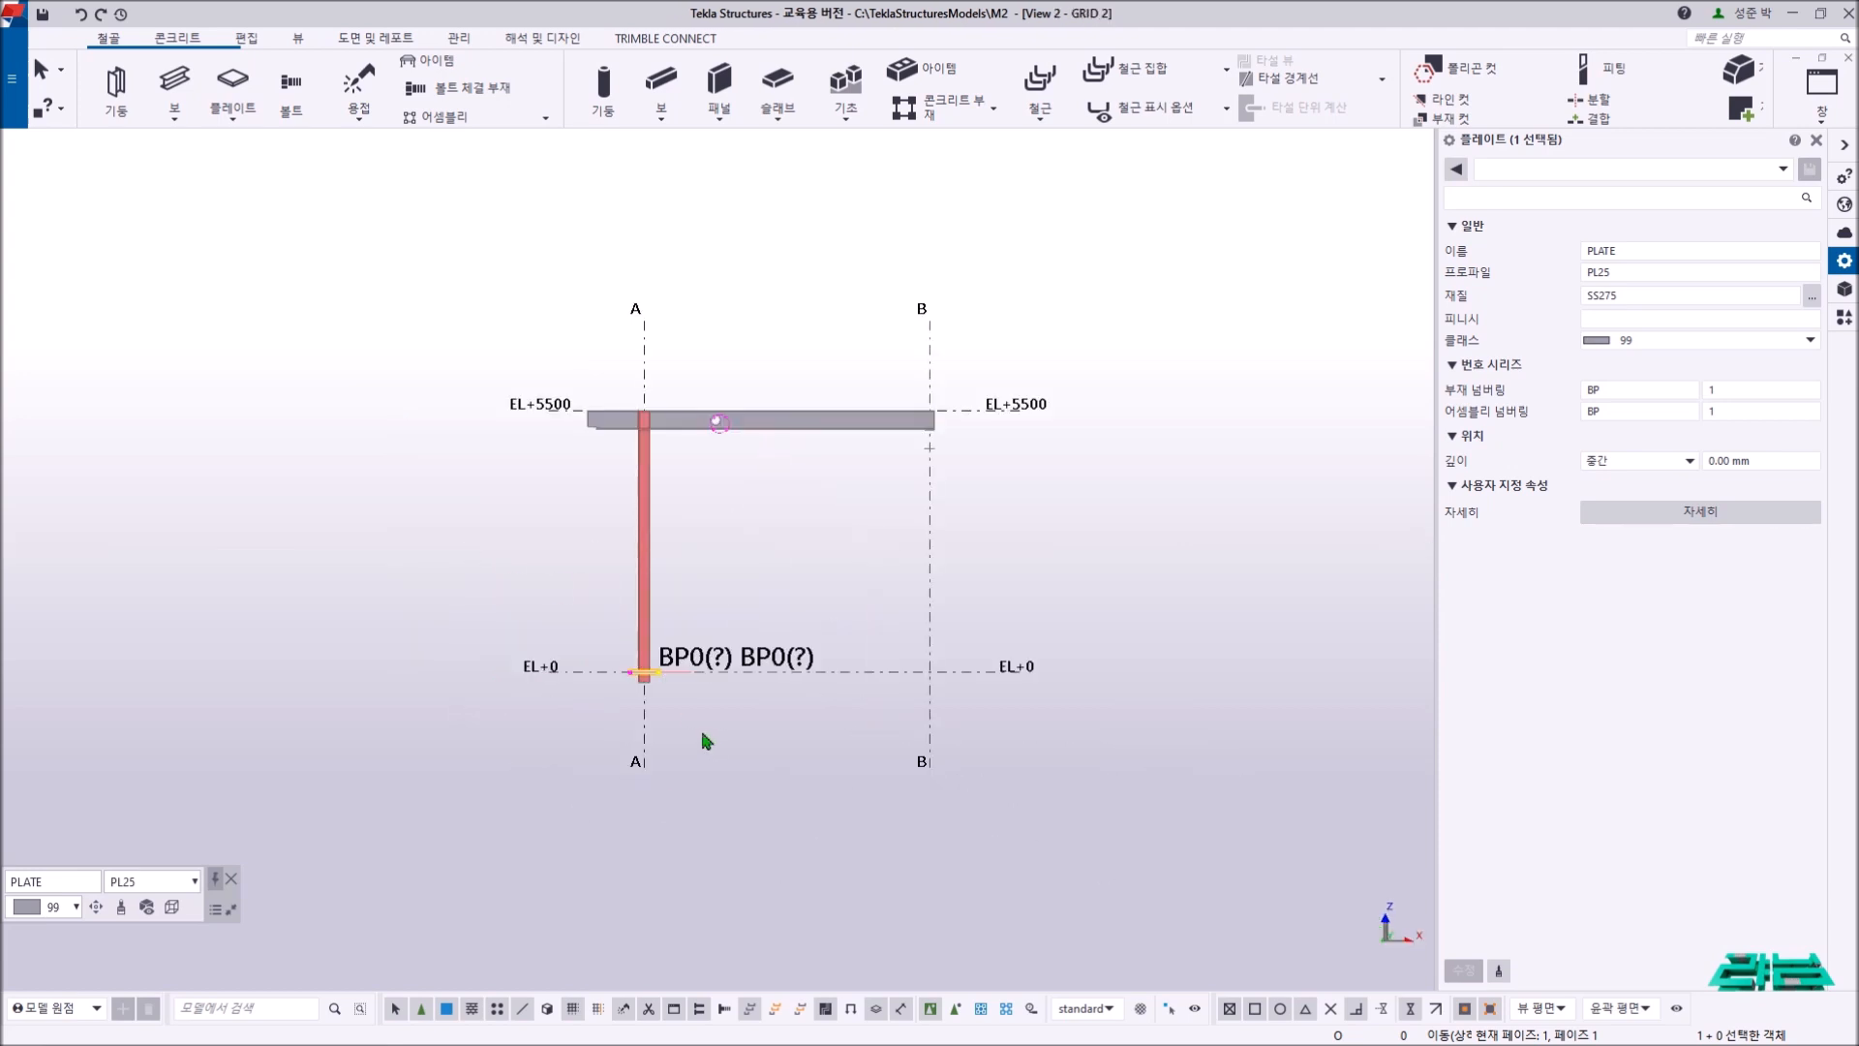
{"action": "scroll", "coordinate": [631, 696], "scroll_direction": "up", "scroll_amount": 5}
{"action": "scroll", "coordinate": [631, 695], "scroll_direction": "up", "scroll_amount": 5}
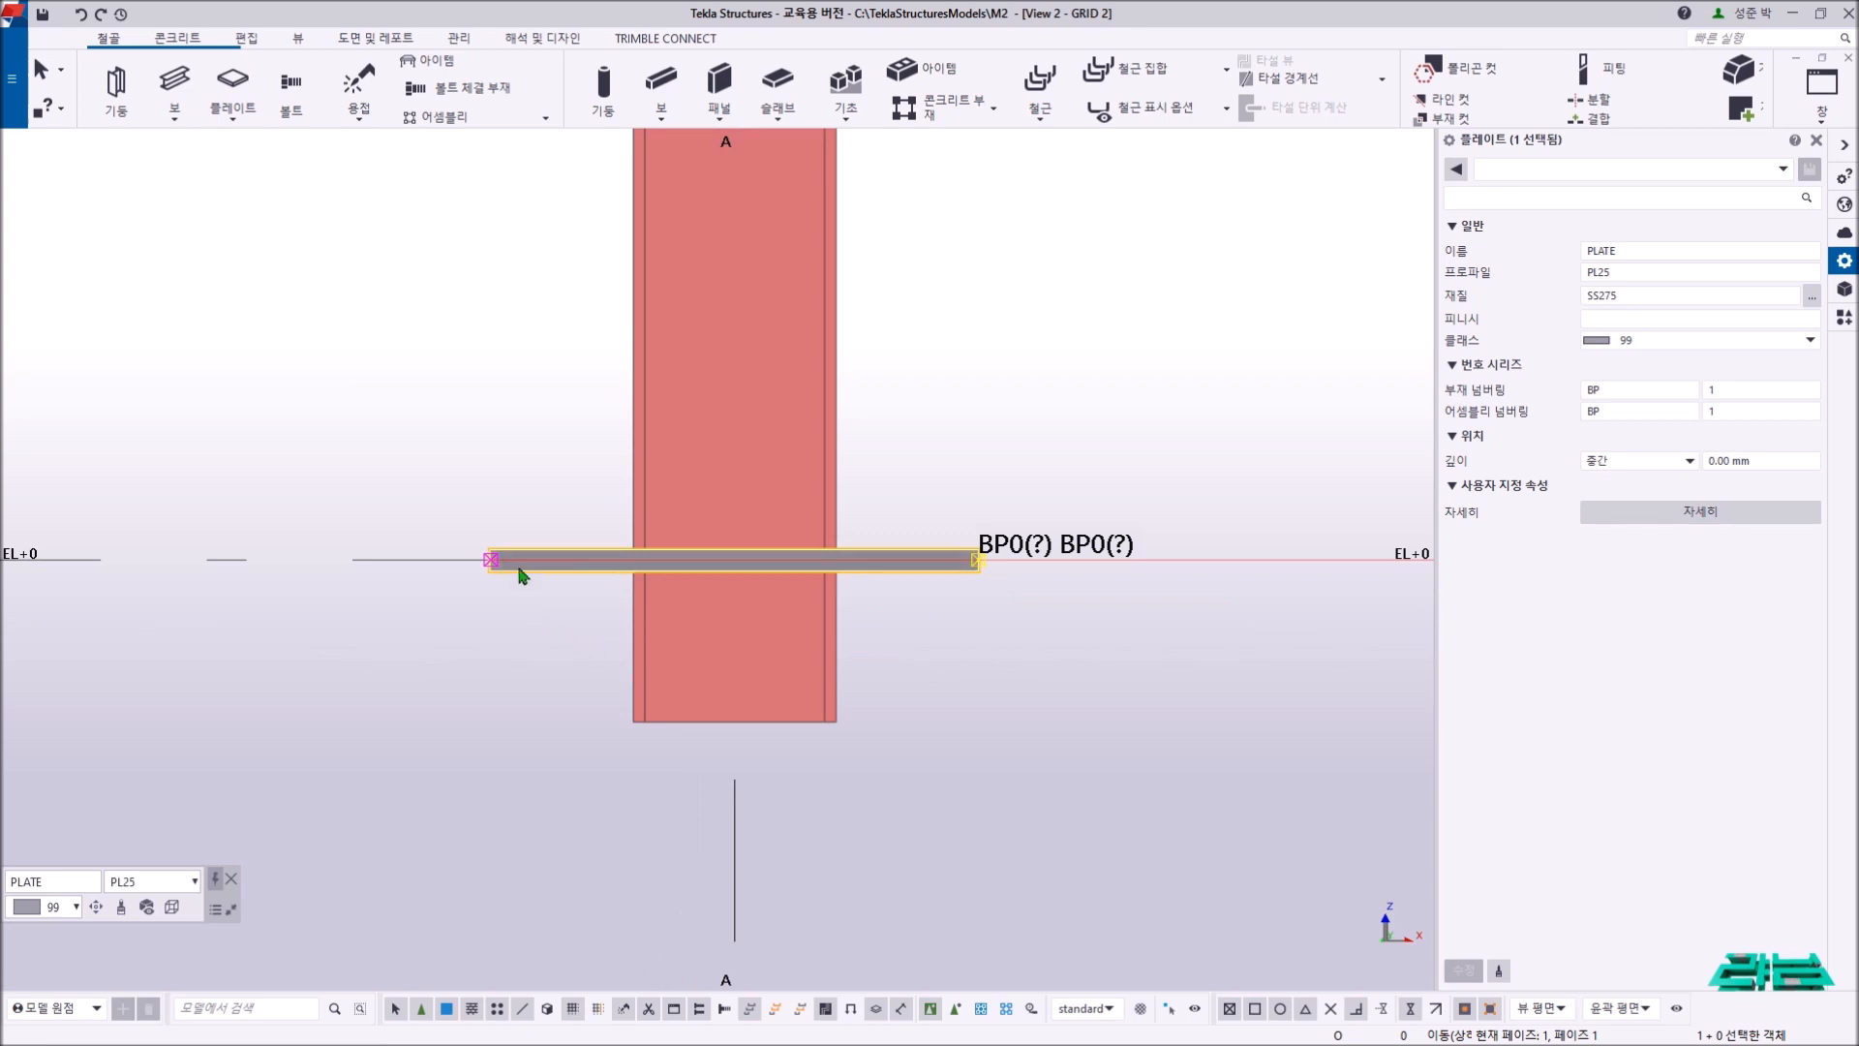
{"action": "middle_click_drag", "start_coordinate": [481, 604], "coordinate": [561, 610]}
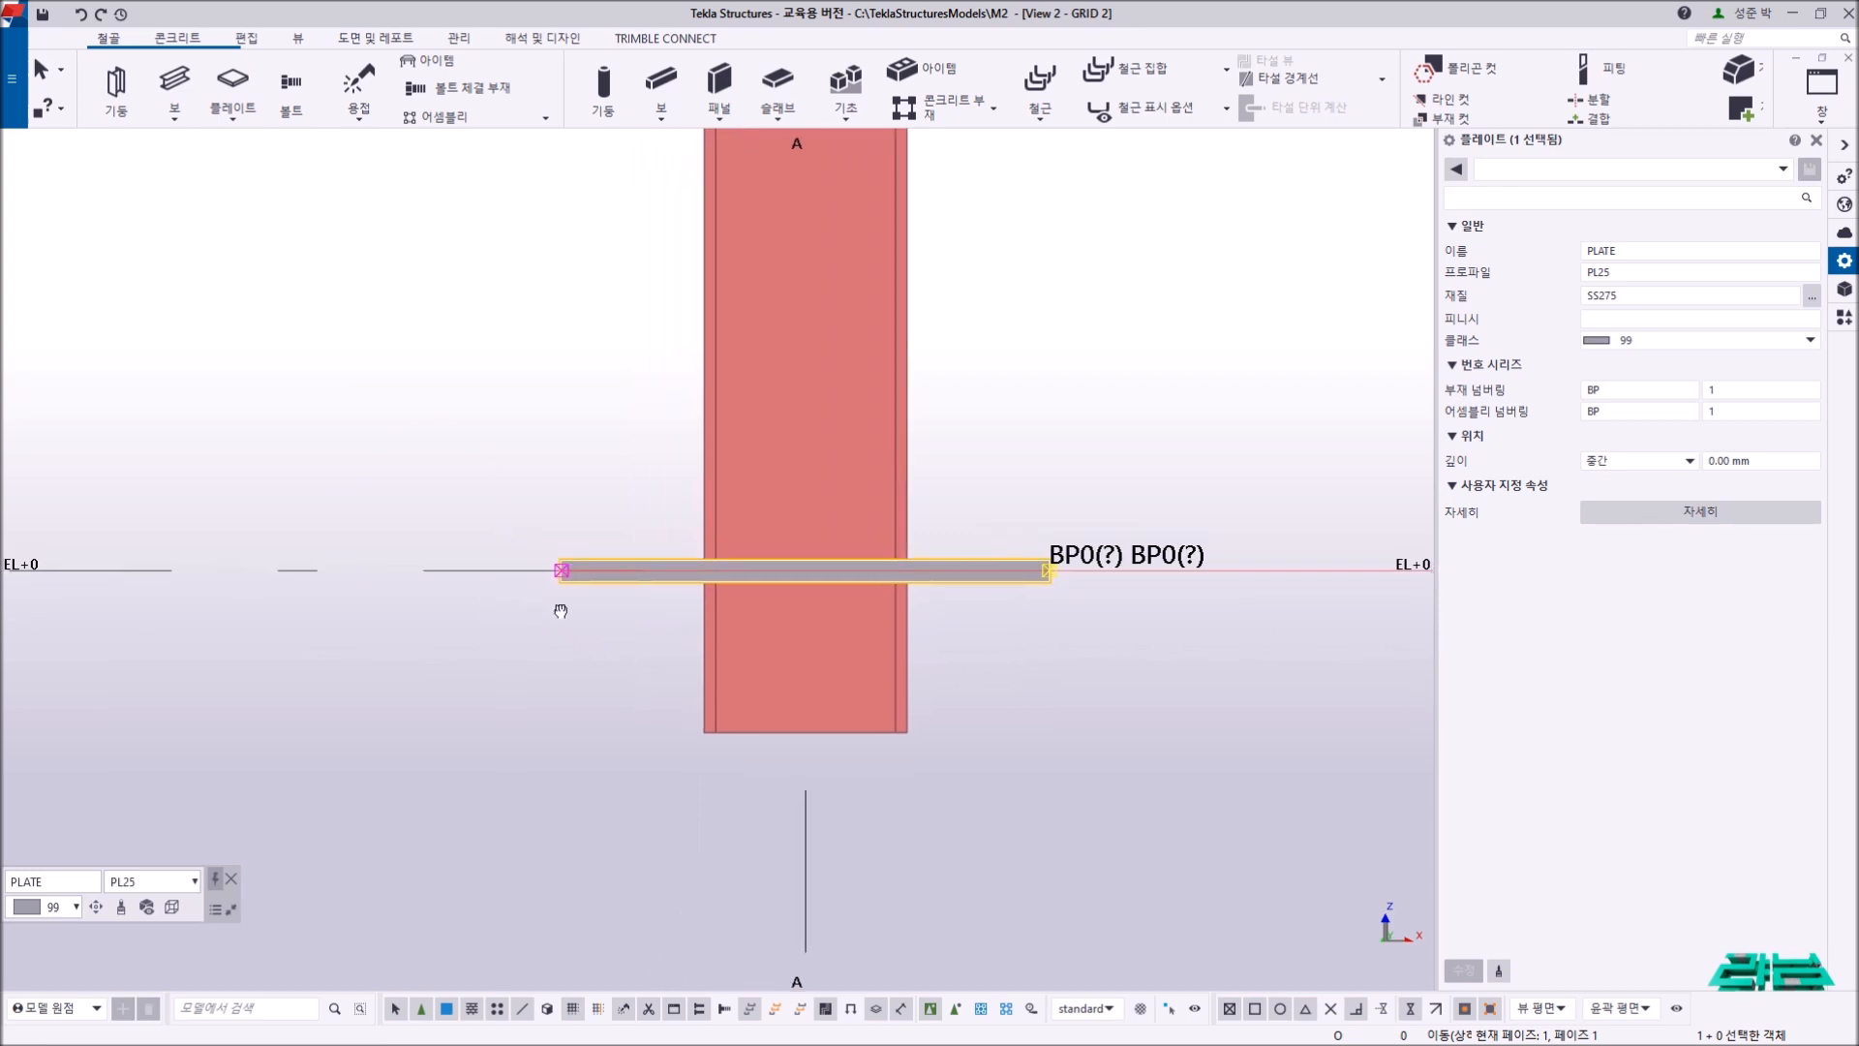
{"action": "scroll", "coordinate": [561, 610], "scroll_direction": "down", "scroll_amount": 2}
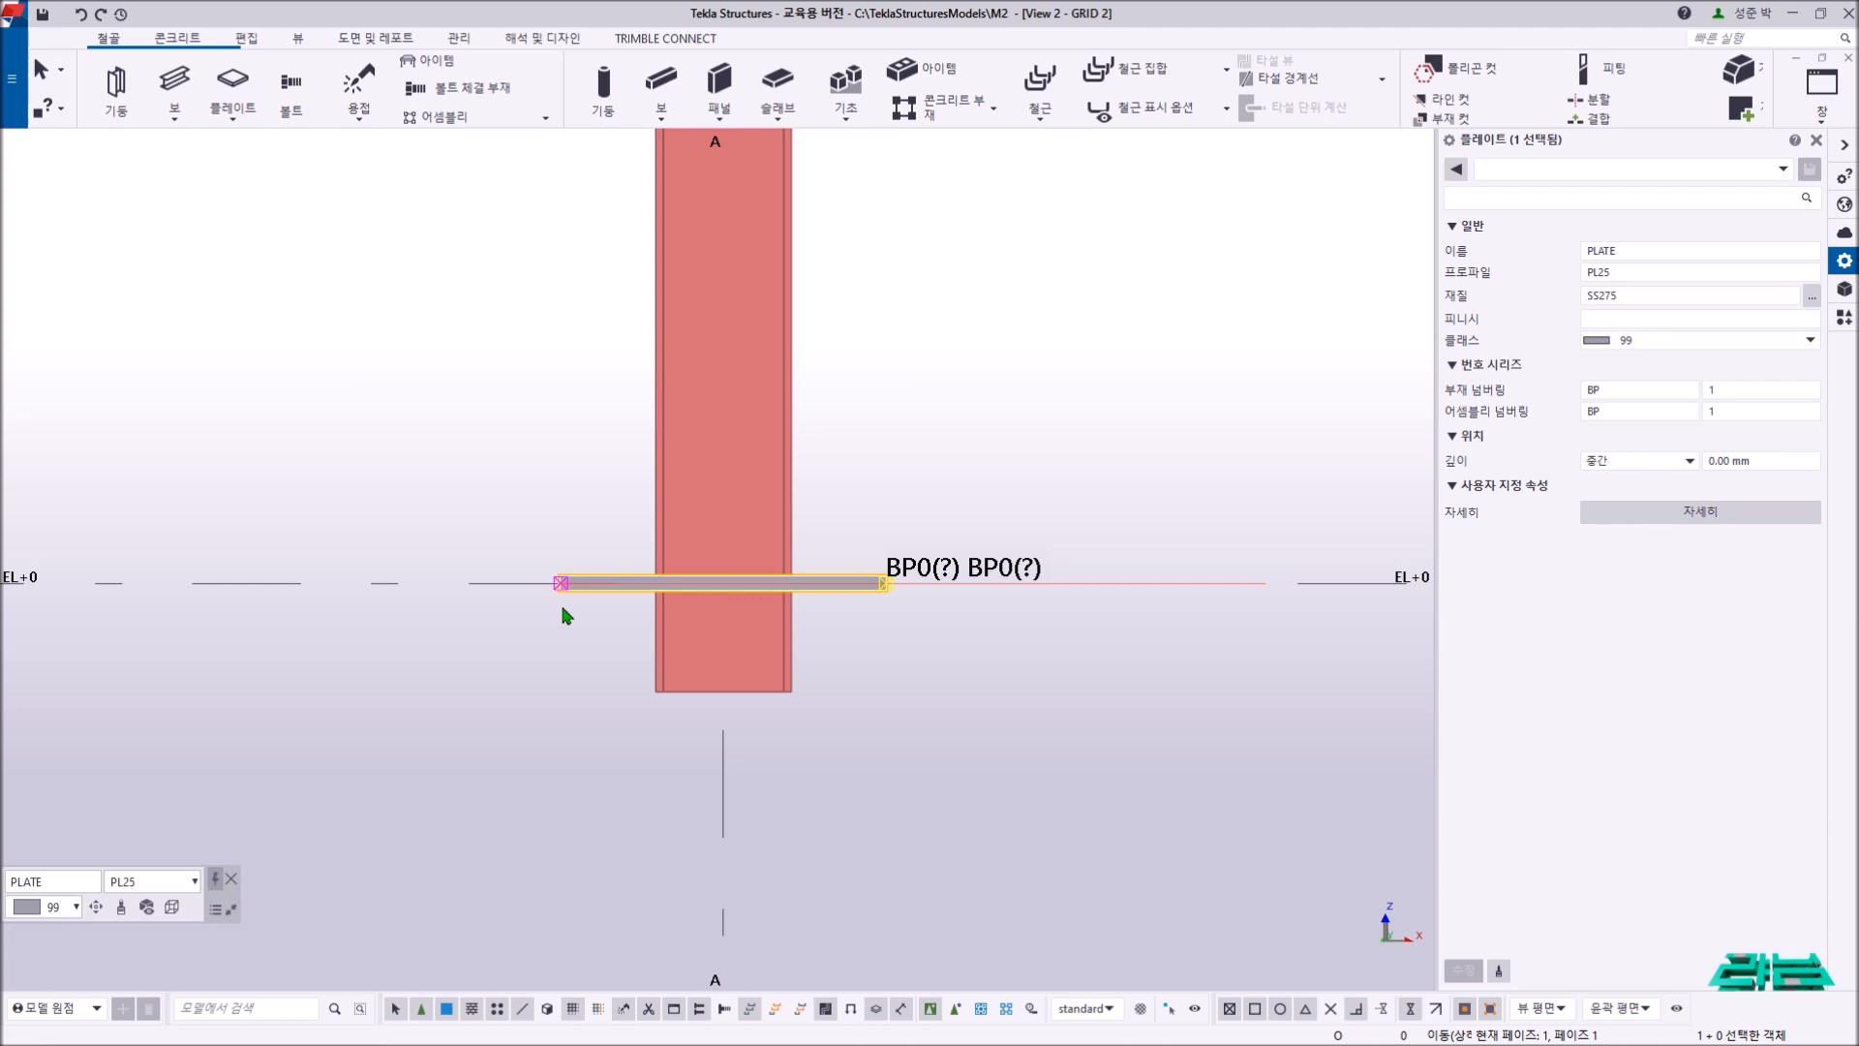
{"action": "right_click", "coordinate": [602, 419]}
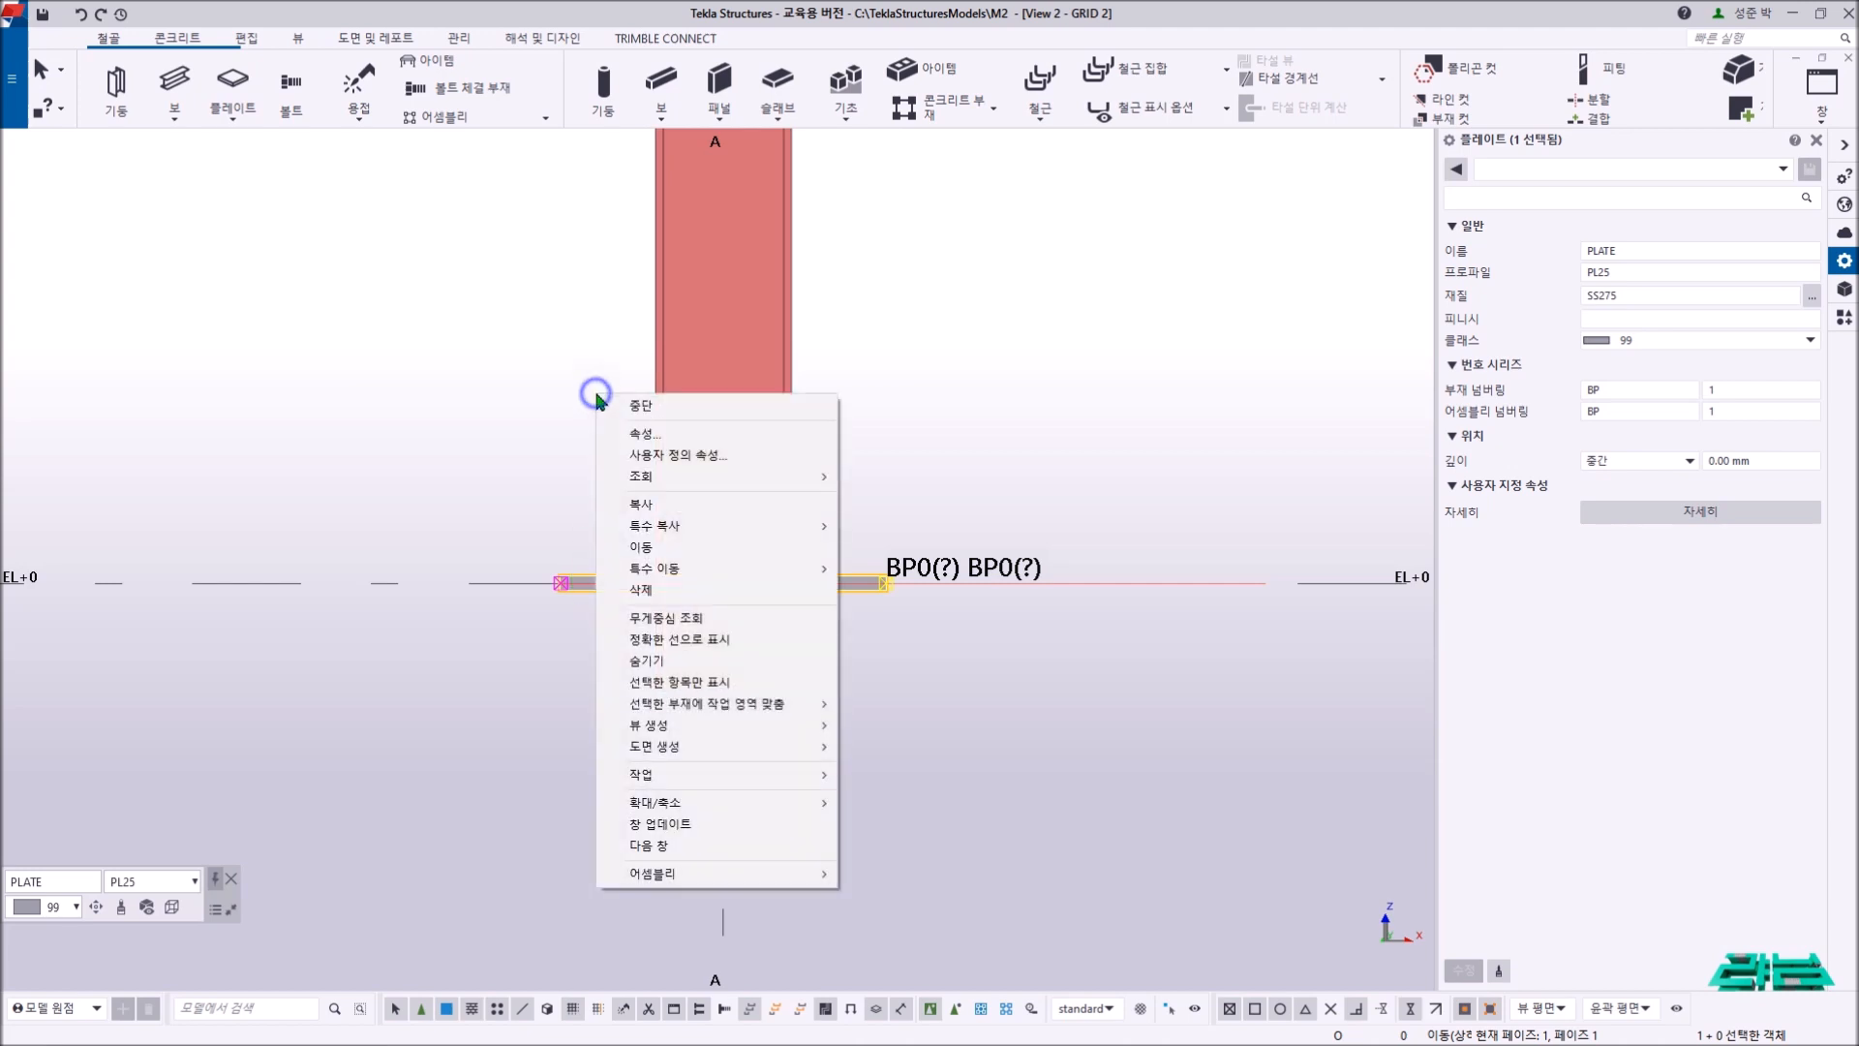
{"action": "left_click", "coordinate": [634, 523]}
{"action": "scroll", "coordinate": [560, 596], "scroll_direction": "up", "scroll_amount": 4}
{"action": "left_click", "coordinate": [532, 529]}
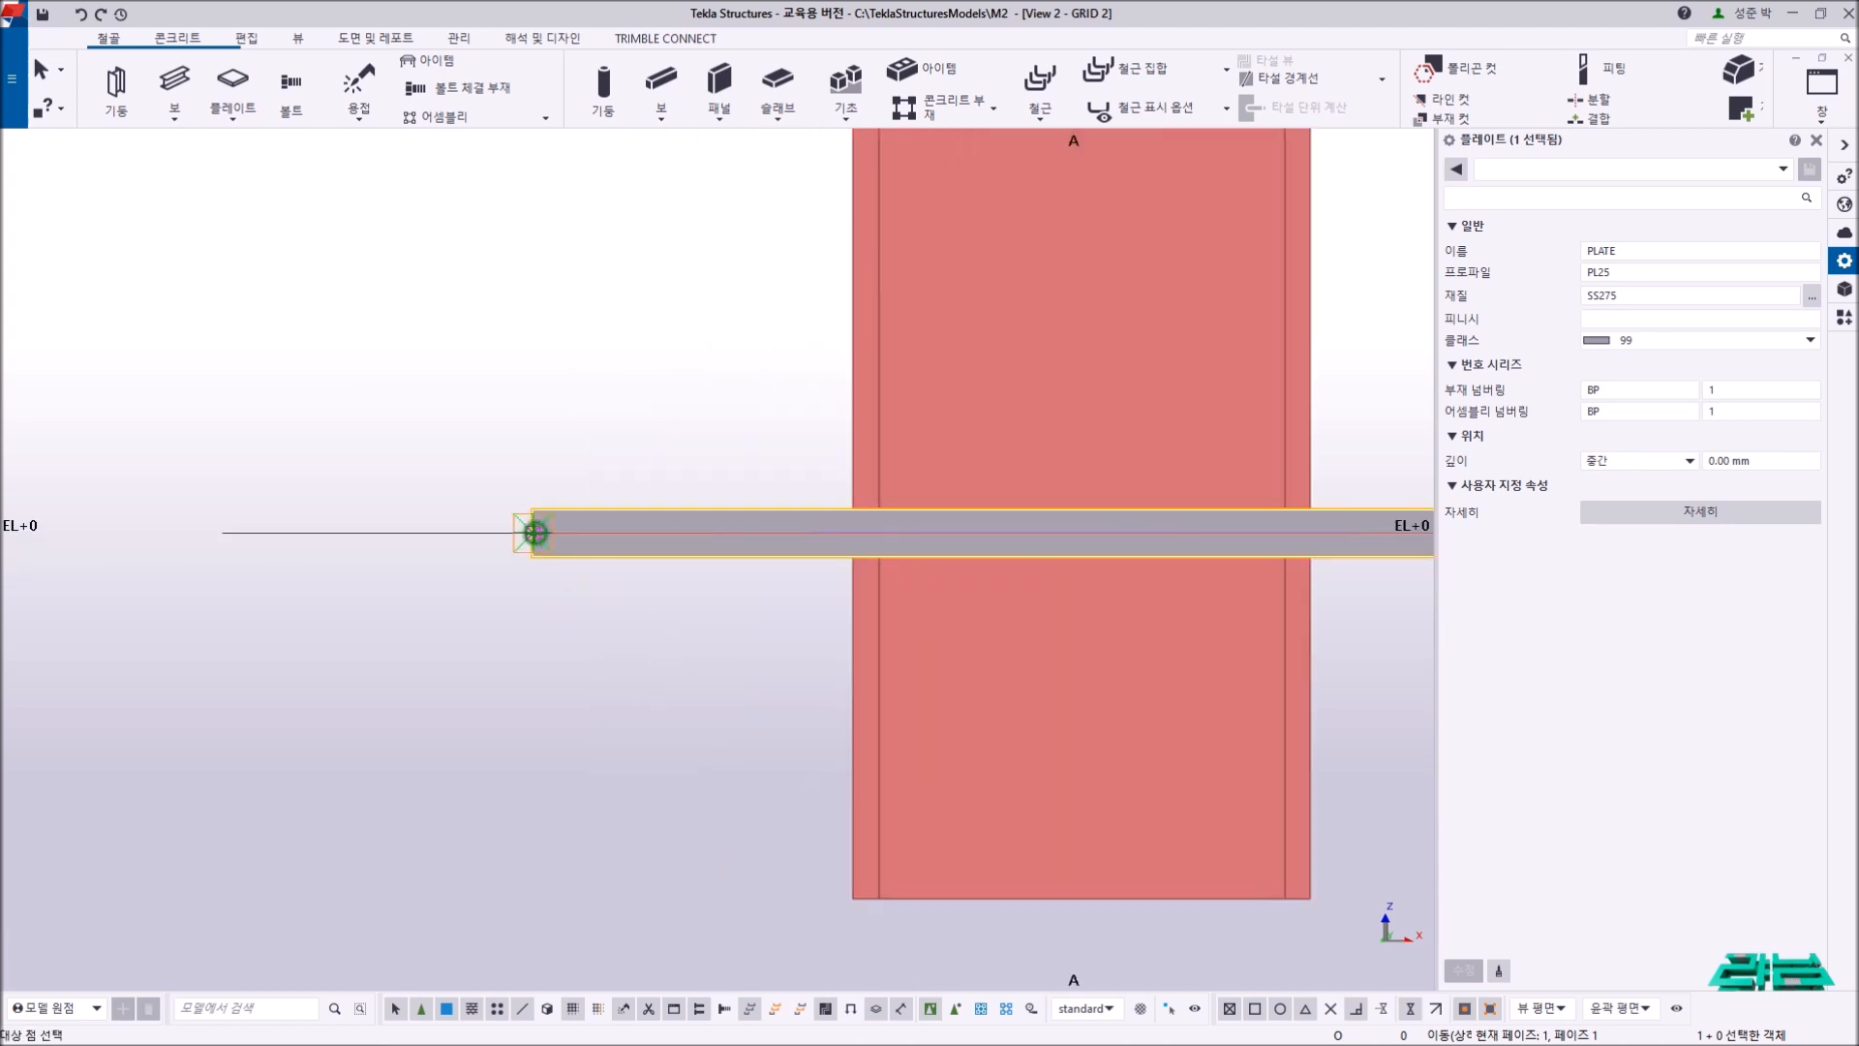
{"action": "scroll", "coordinate": [533, 533], "scroll_direction": "down", "scroll_amount": 3}
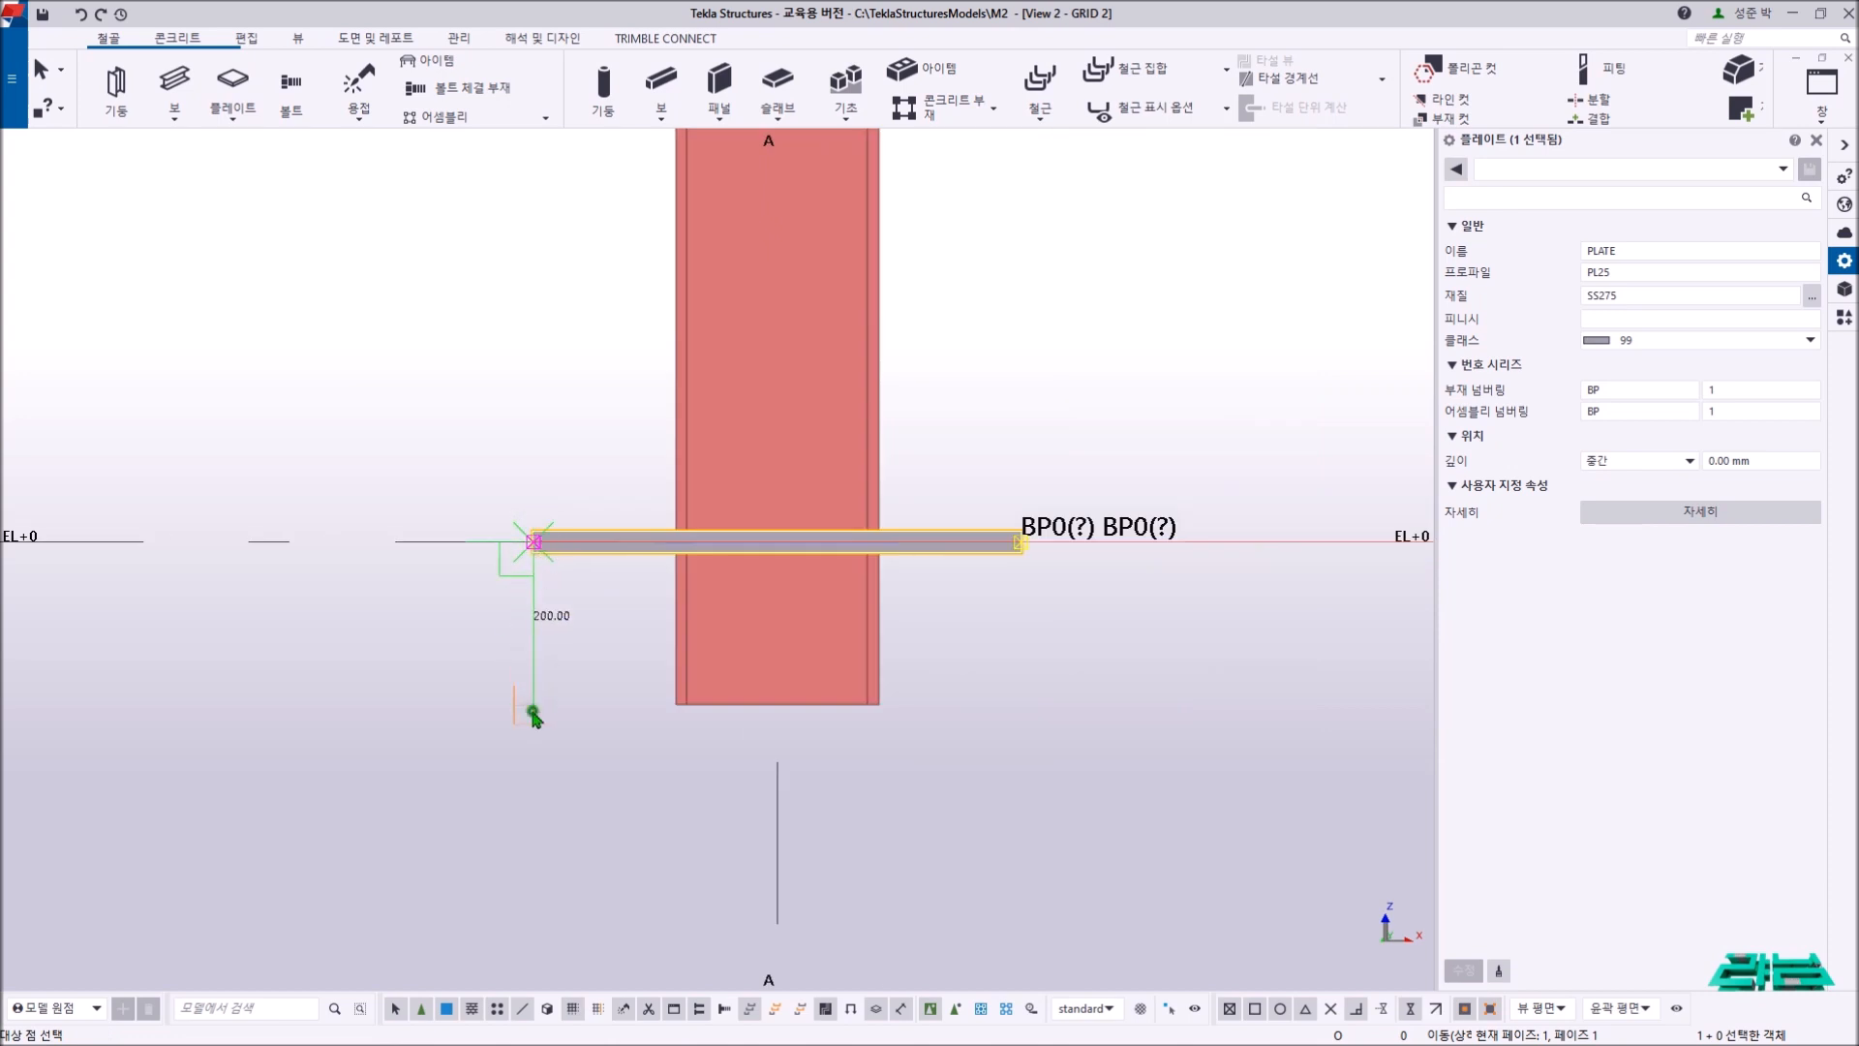
{"action": "left_click", "coordinate": [533, 704]}
{"action": "scroll", "coordinate": [706, 697], "scroll_direction": "up", "scroll_amount": 4}
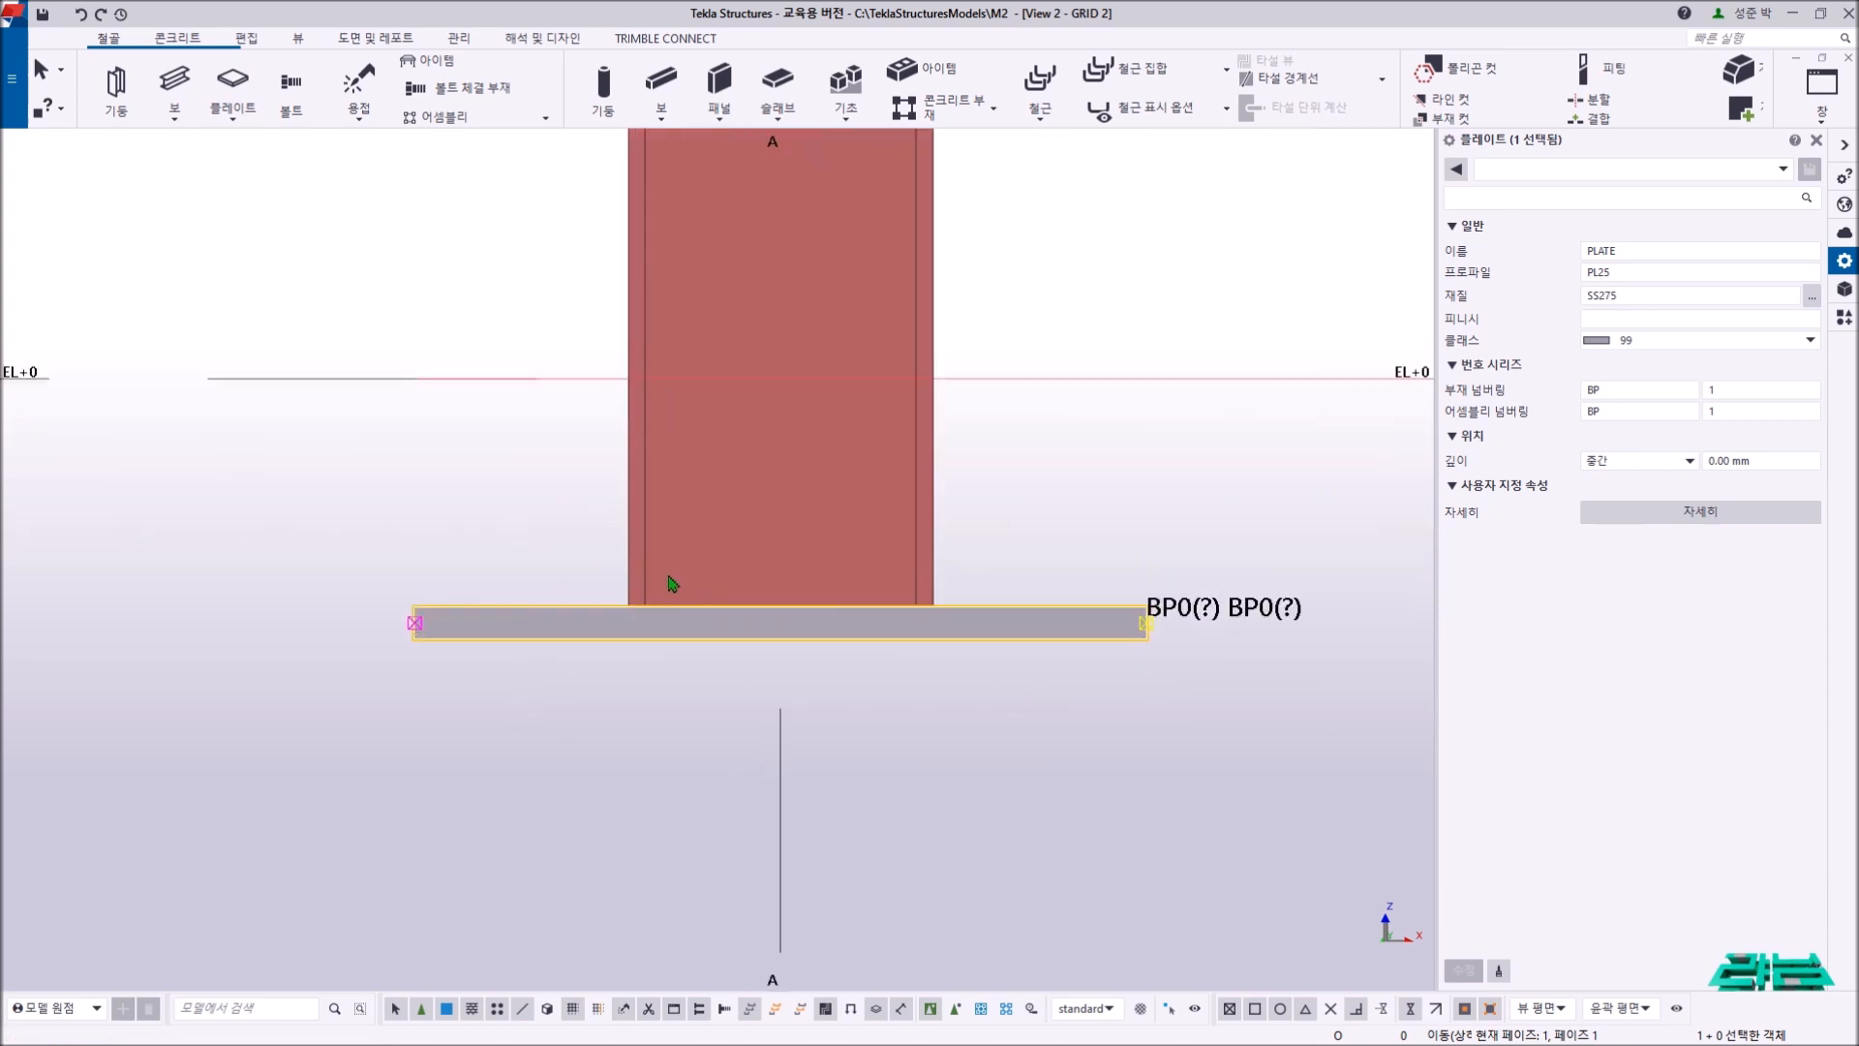
- Display the parts semi-transparently in the GRID 2 elevation and select the base plate where it overlaps the column end
{"action": "key", "text": "ctrl+2"}
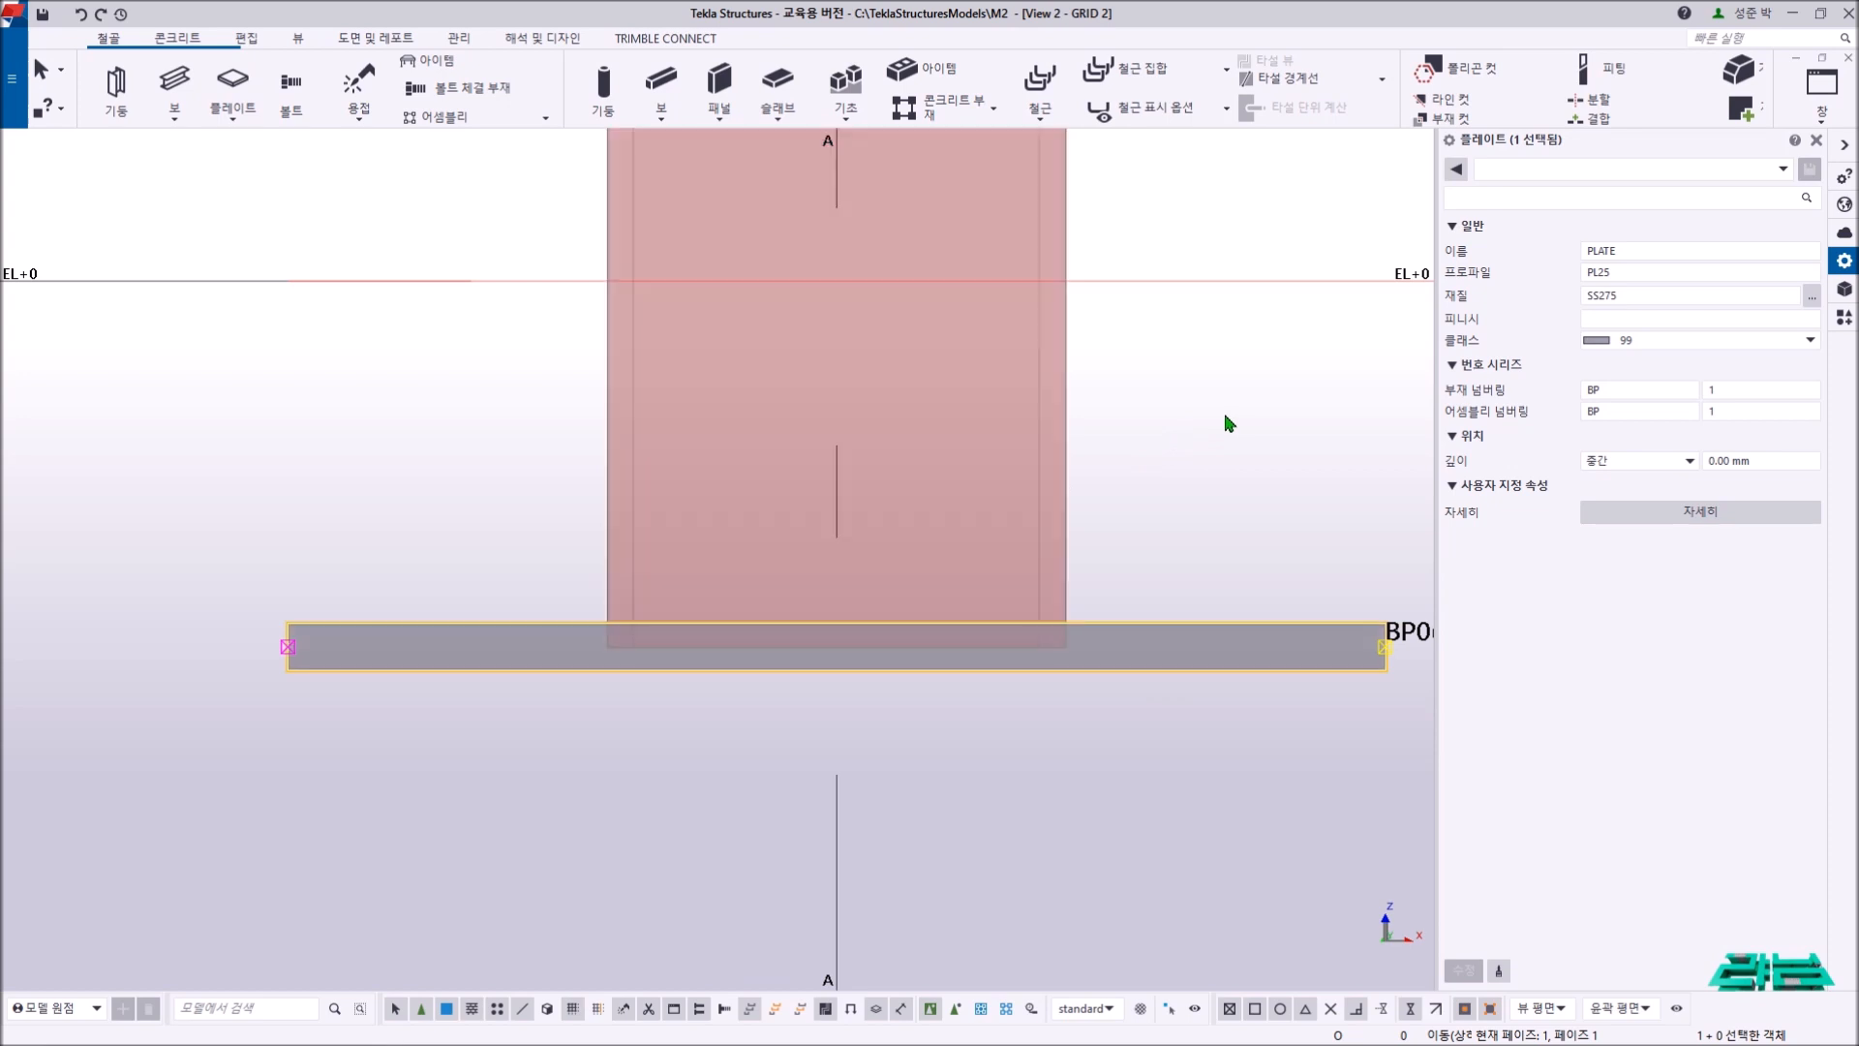
{"action": "left_click", "coordinate": [1206, 420]}
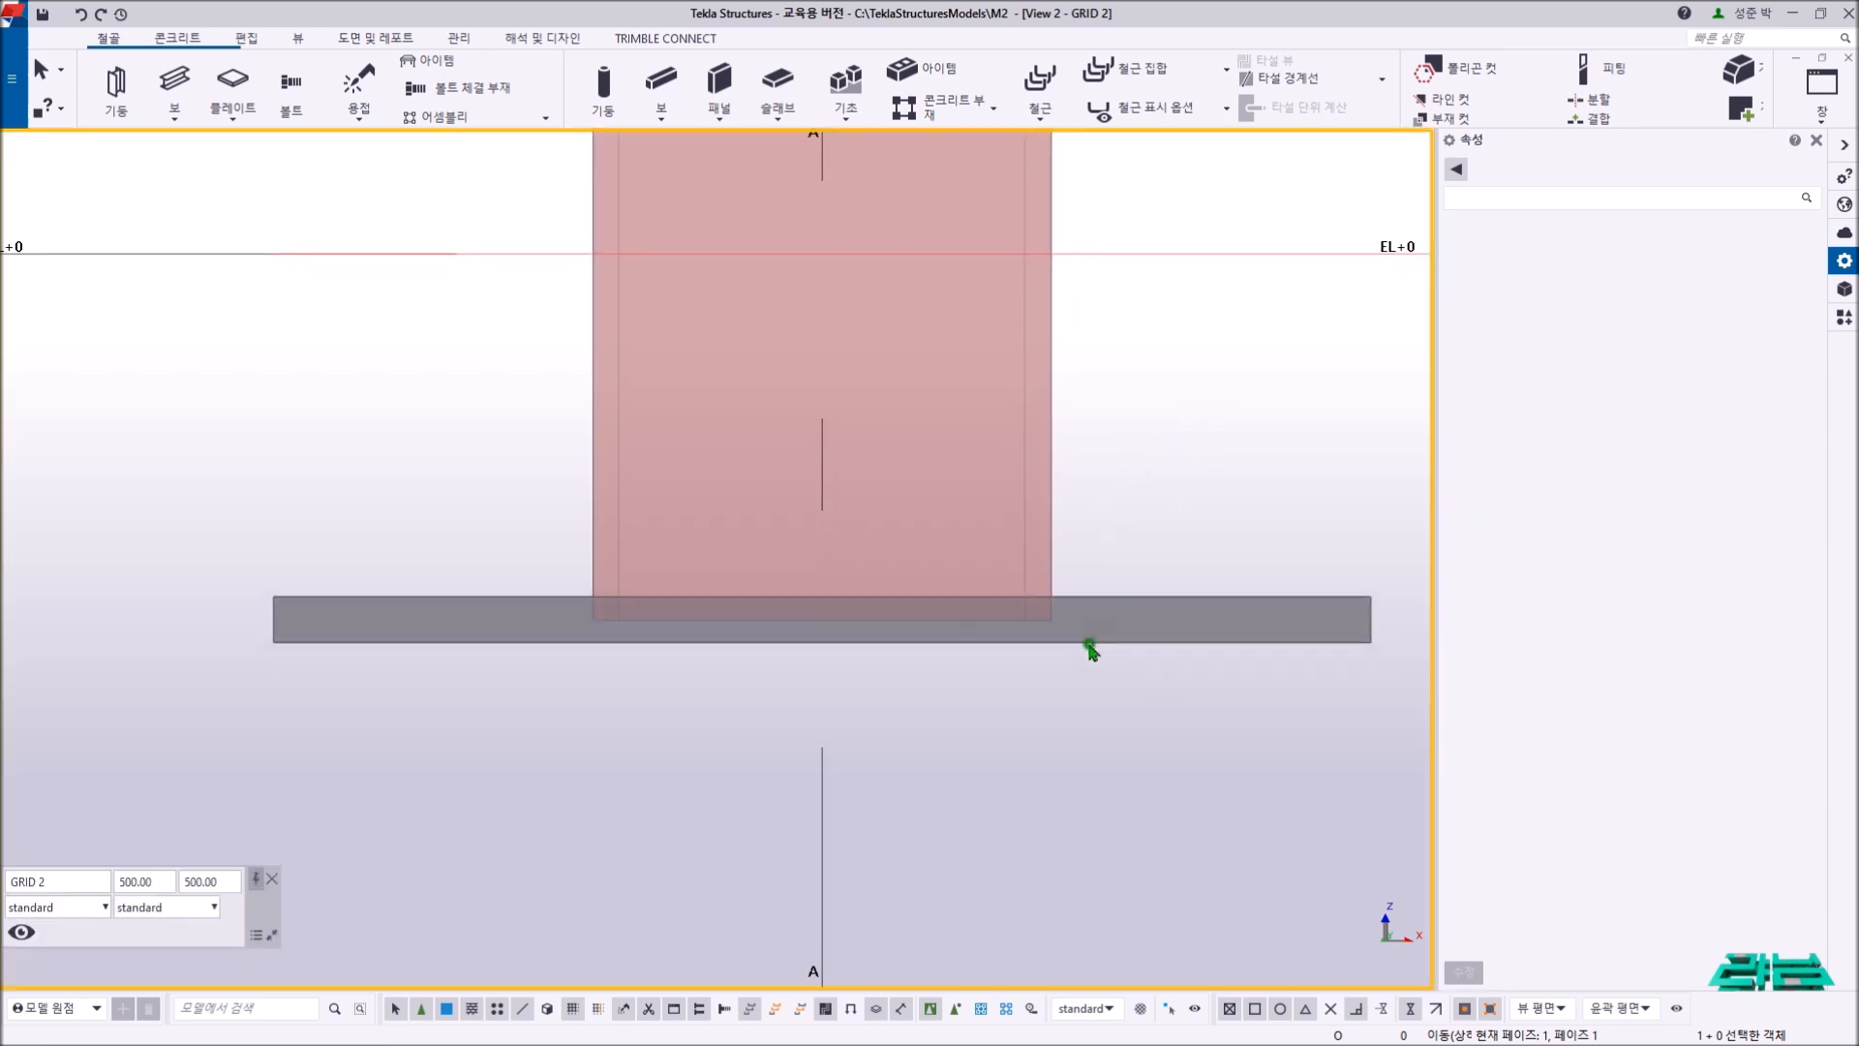
{"action": "left_click", "coordinate": [1092, 647]}
{"action": "scroll", "coordinate": [1088, 650], "scroll_direction": "down", "scroll_amount": 10}
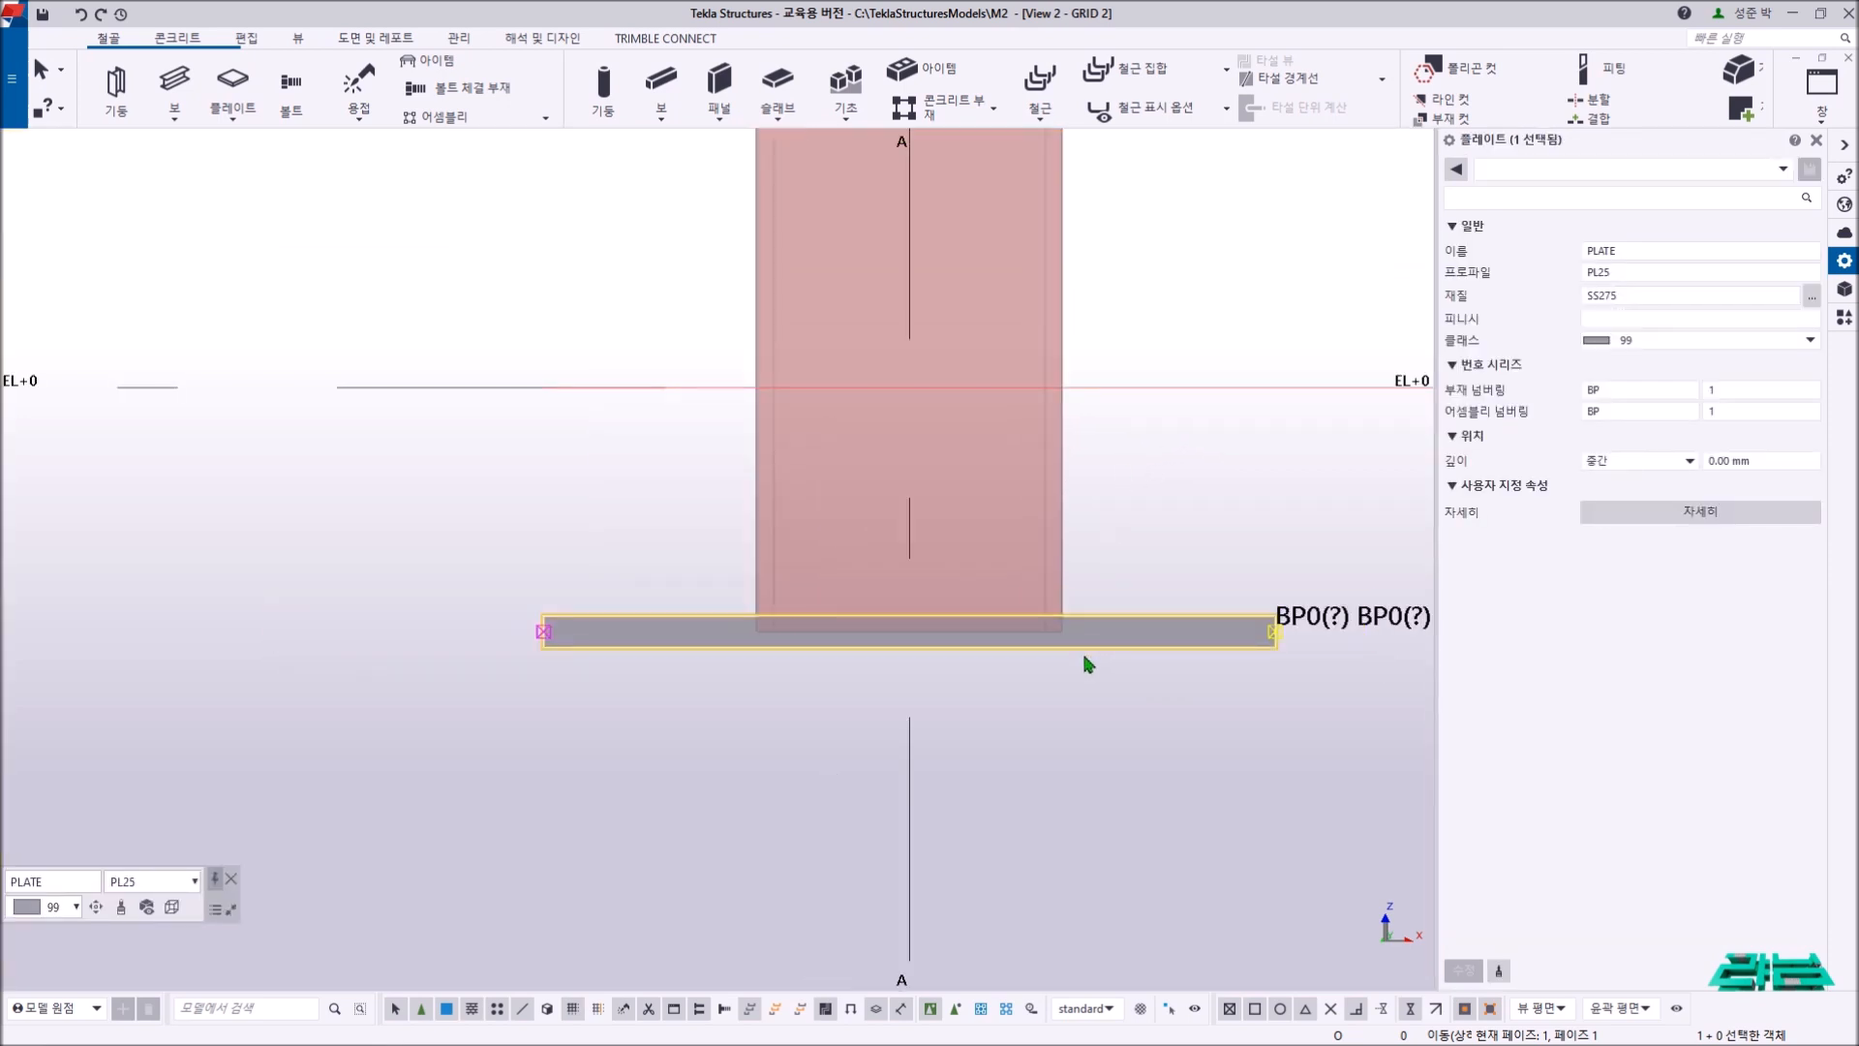
- Examine detail A on the reference drawing in the 3D view, switched to plan, for the base plate's vertical position
{"action": "key", "text": "ctrl+Tab"}
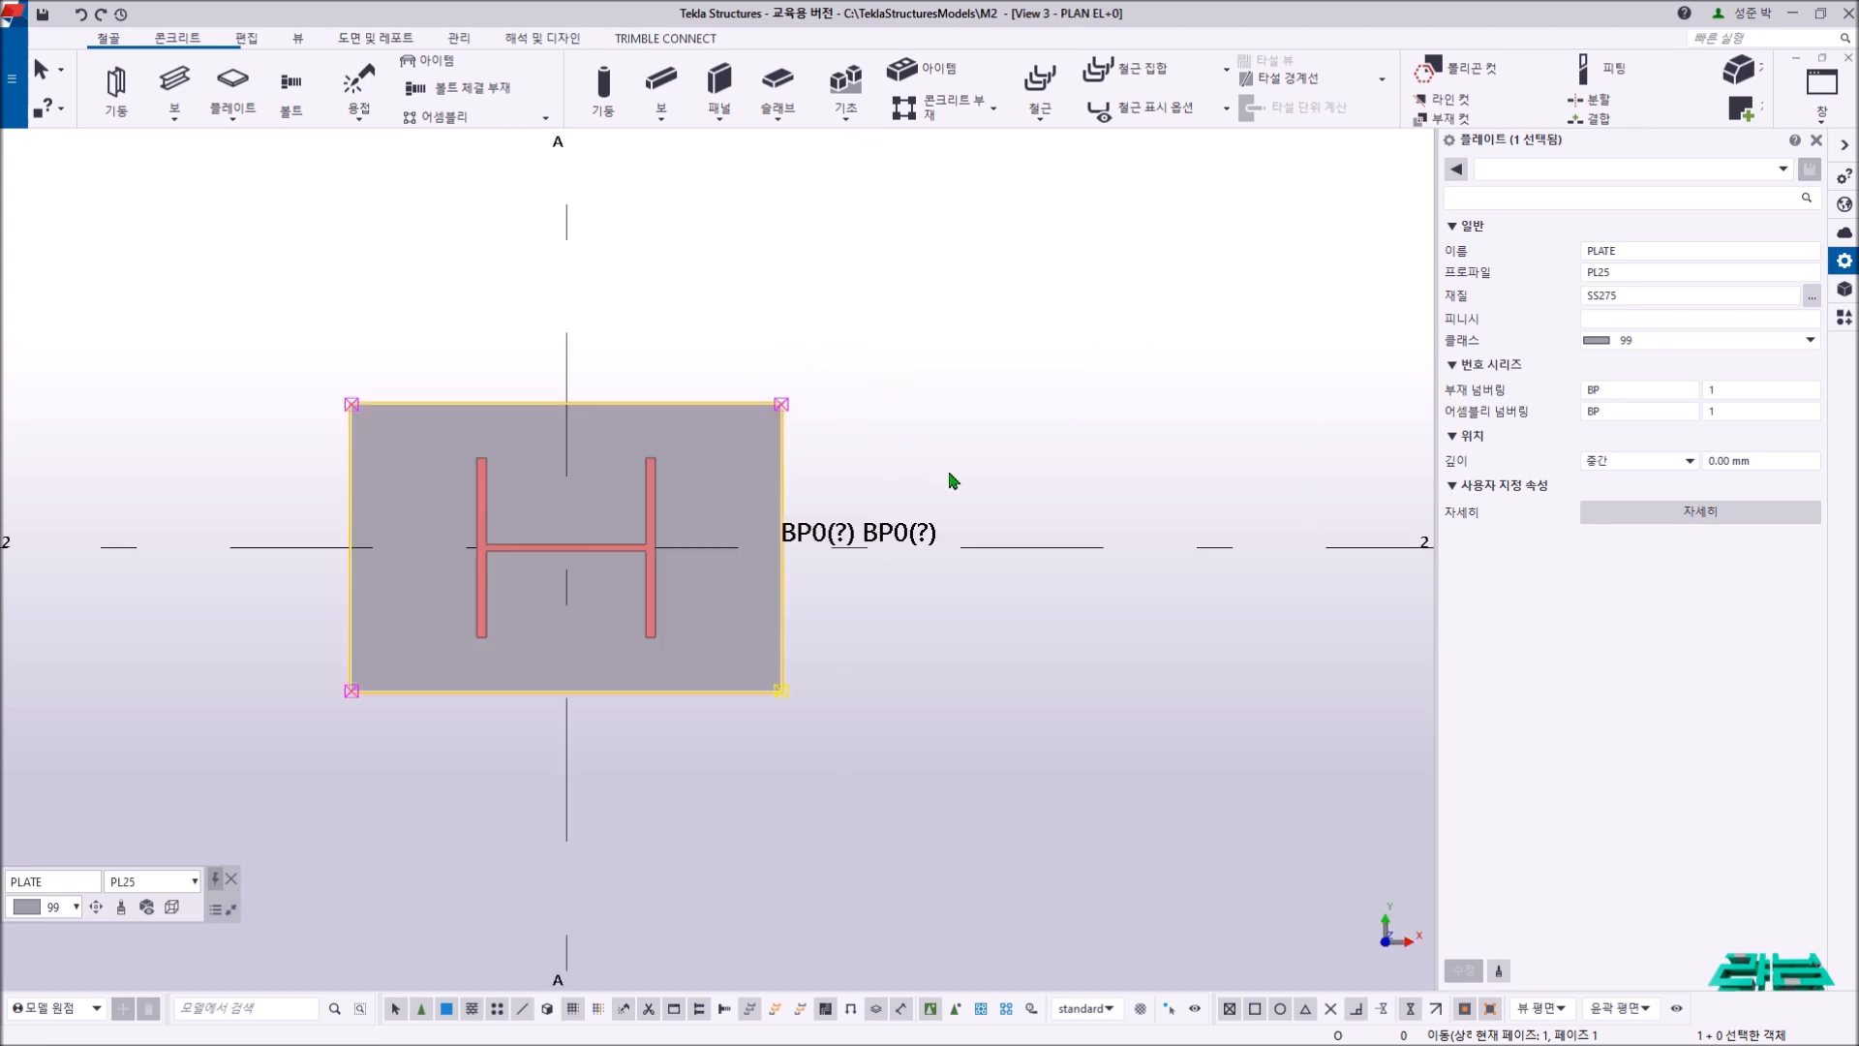
{"action": "key", "text": "ctrl+Tab"}
{"action": "scroll", "coordinate": [784, 741], "scroll_direction": "up", "scroll_amount": 5}
{"action": "middle_click_drag", "start_coordinate": [879, 660], "coordinate": [325, 648]}
{"action": "scroll", "coordinate": [242, 707], "scroll_direction": "up", "scroll_amount": 8}
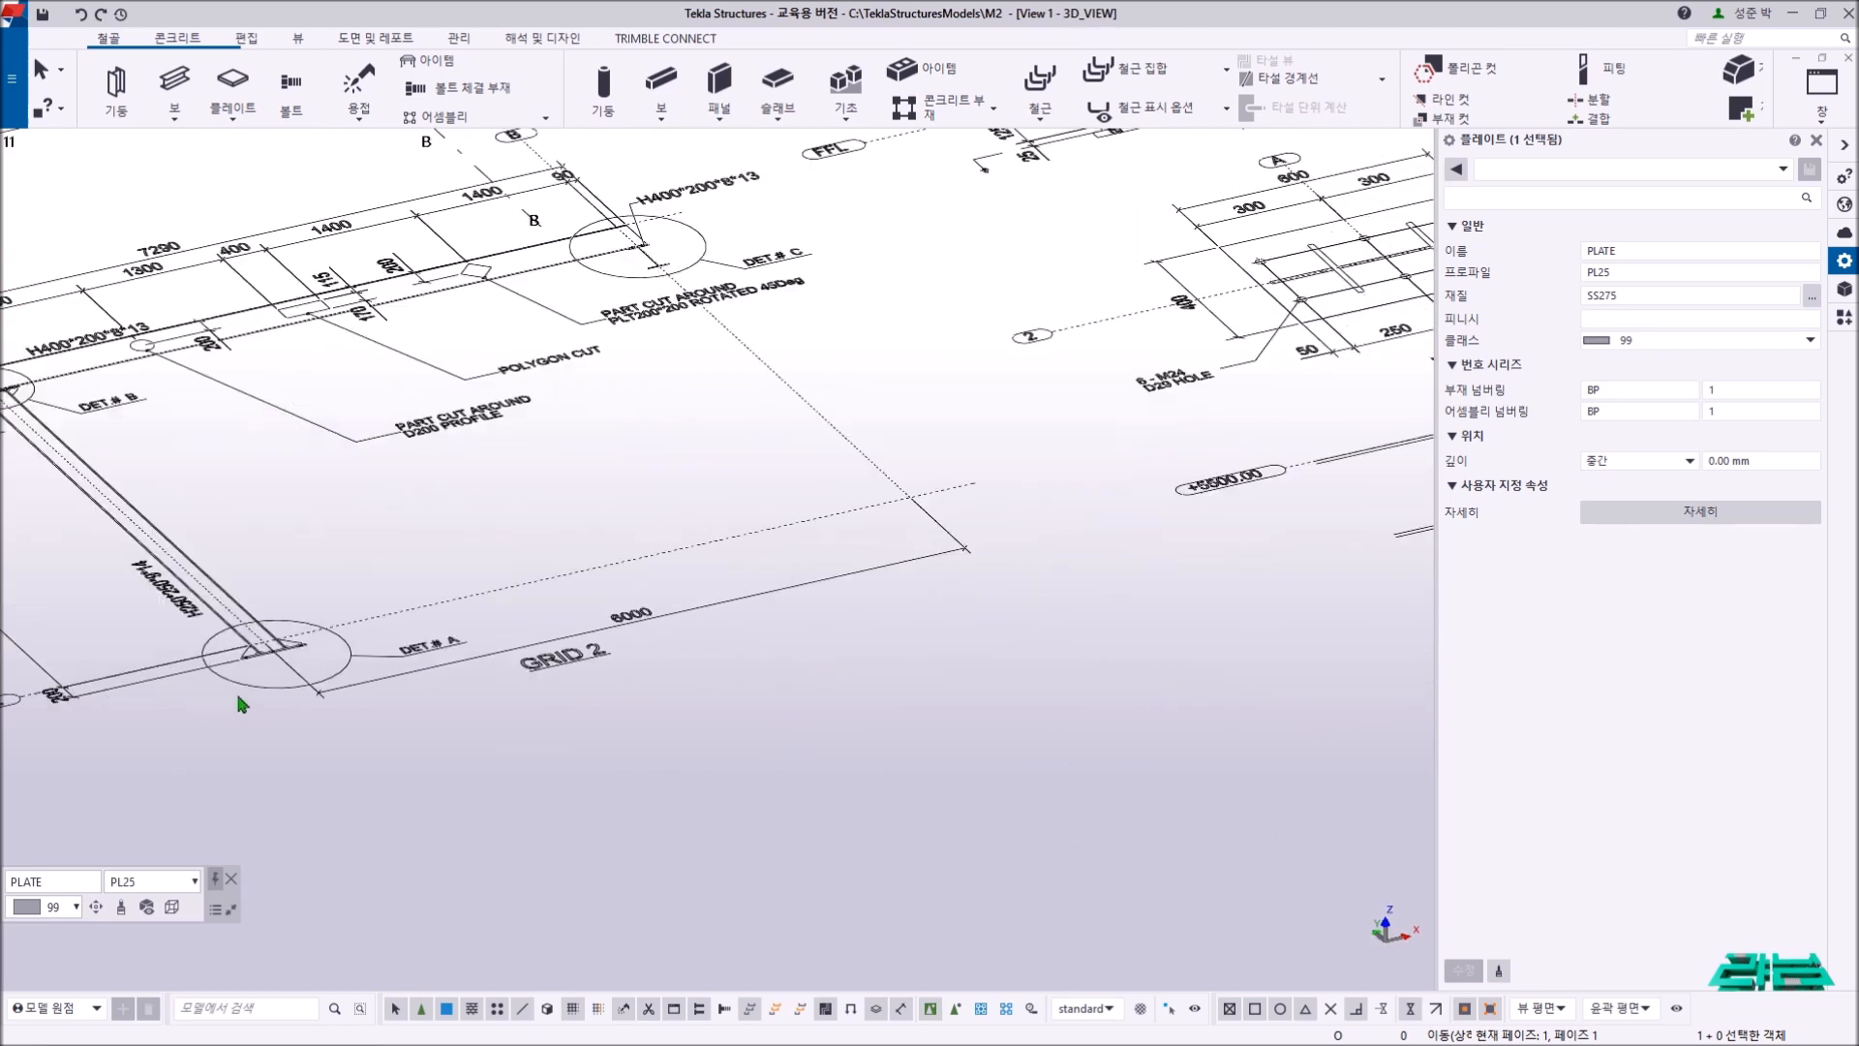
{"action": "key", "text": "ctrl+p"}
{"action": "scroll", "coordinate": [542, 716], "scroll_direction": "up", "scroll_amount": 6}
{"action": "scroll", "coordinate": [1007, 780], "scroll_direction": "up", "scroll_amount": 3}
{"action": "scroll", "coordinate": [959, 744], "scroll_direction": "up", "scroll_amount": 2}
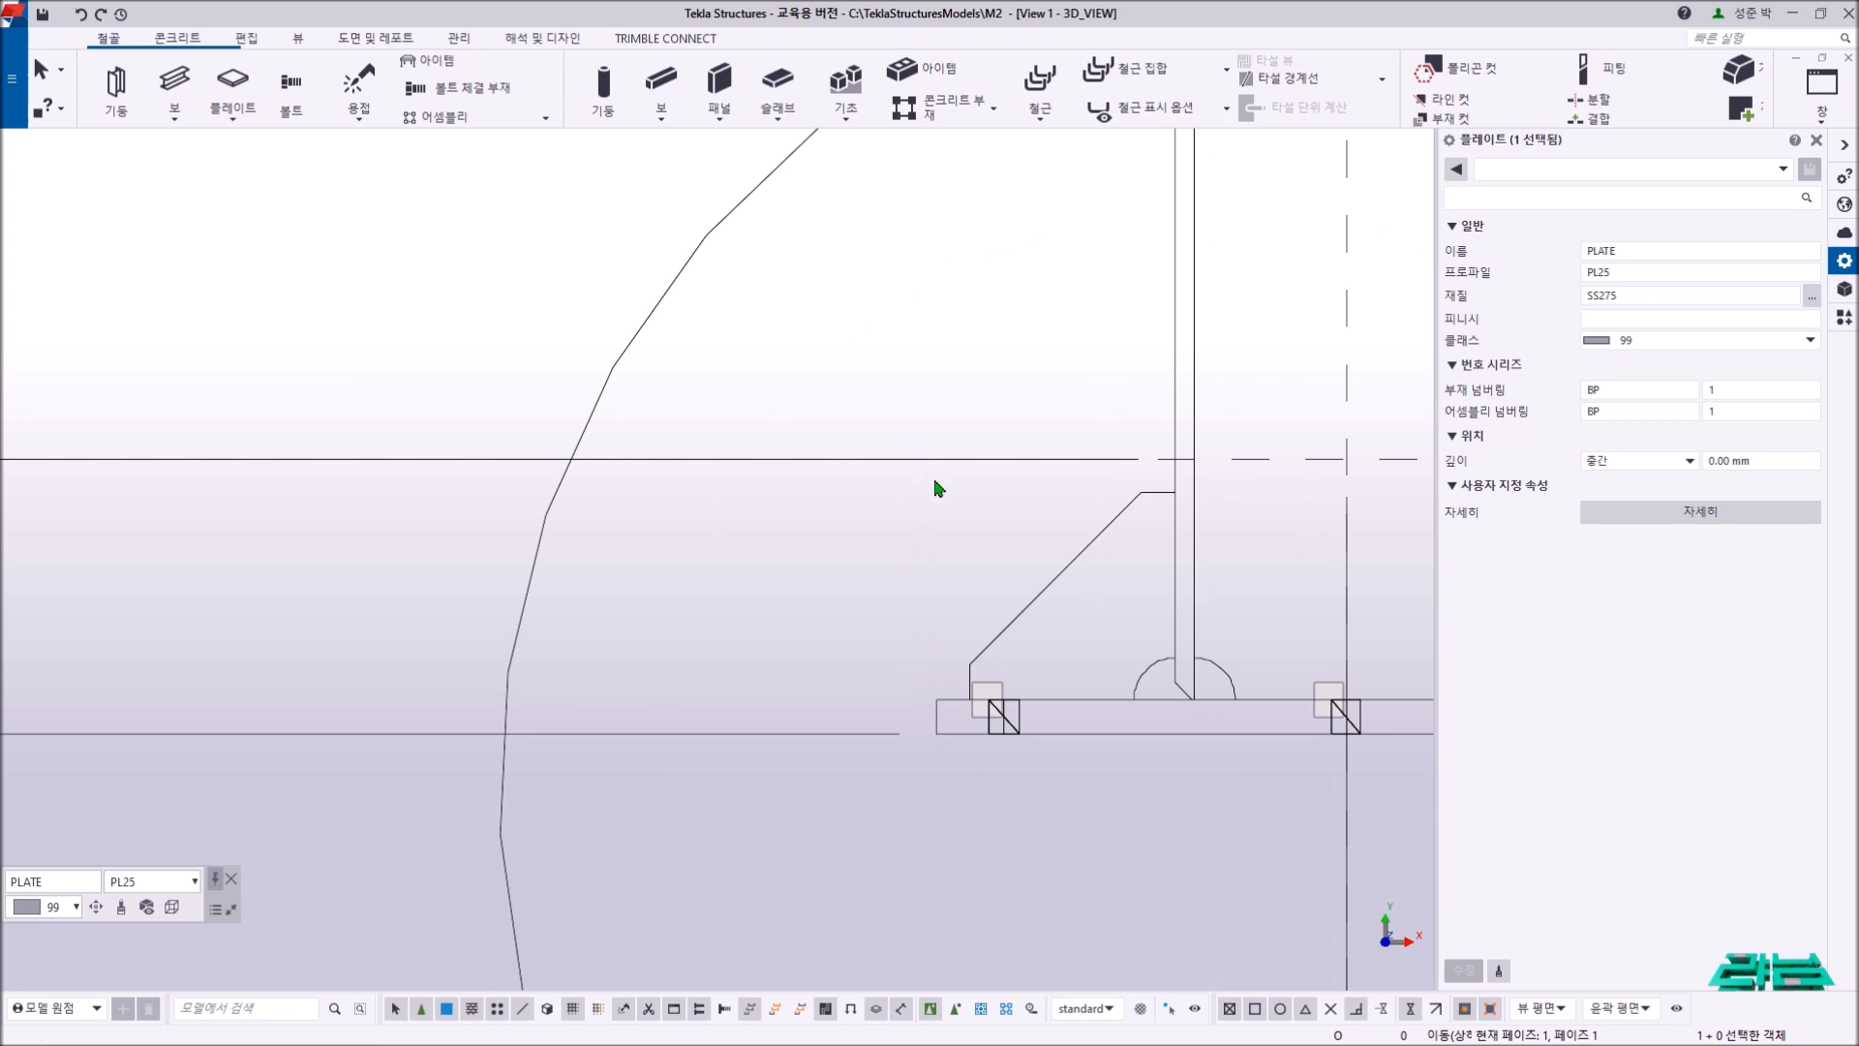
- Measure the vertical distance from the base plate's underside to the EL+0 level in the GRID 2 elevation
{"action": "key", "text": "ctrl+Tab"}
{"action": "scroll", "coordinate": [857, 439], "scroll_direction": "up", "scroll_amount": 5}
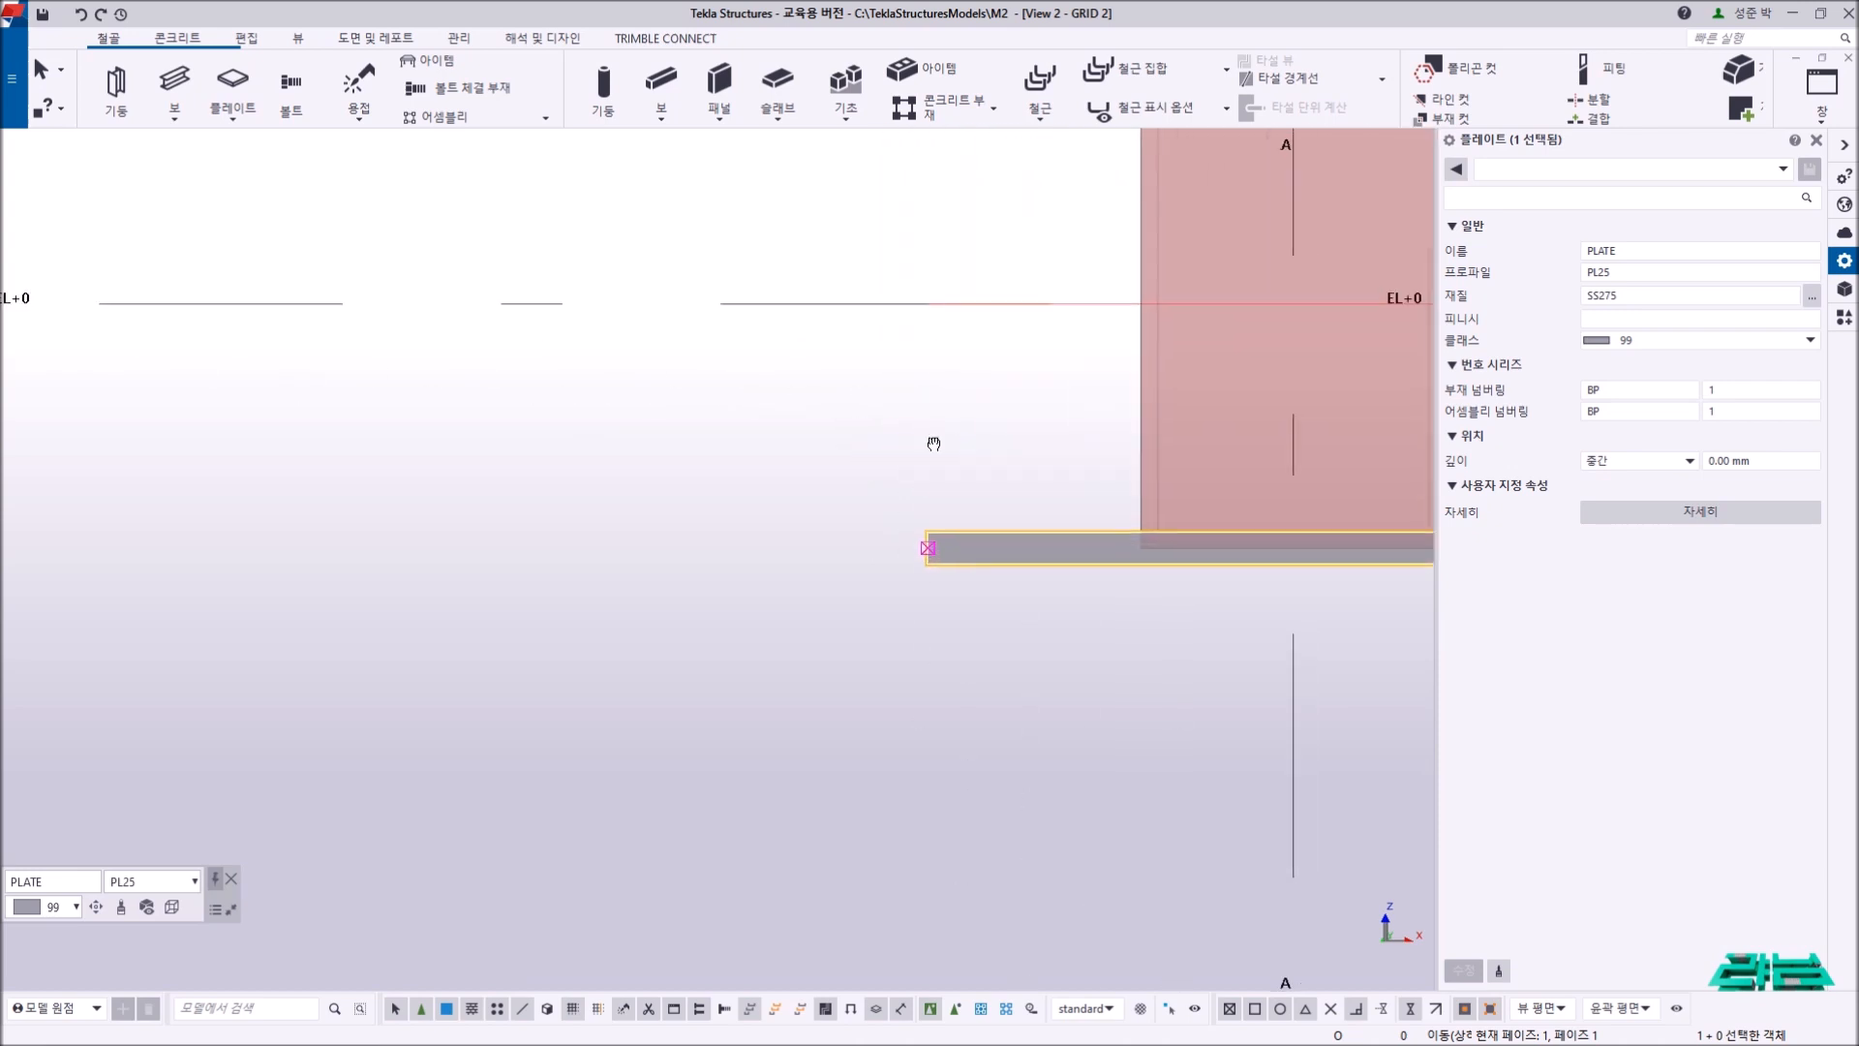
{"action": "left_click", "coordinate": [247, 38]}
{"action": "left_click", "coordinate": [758, 96]}
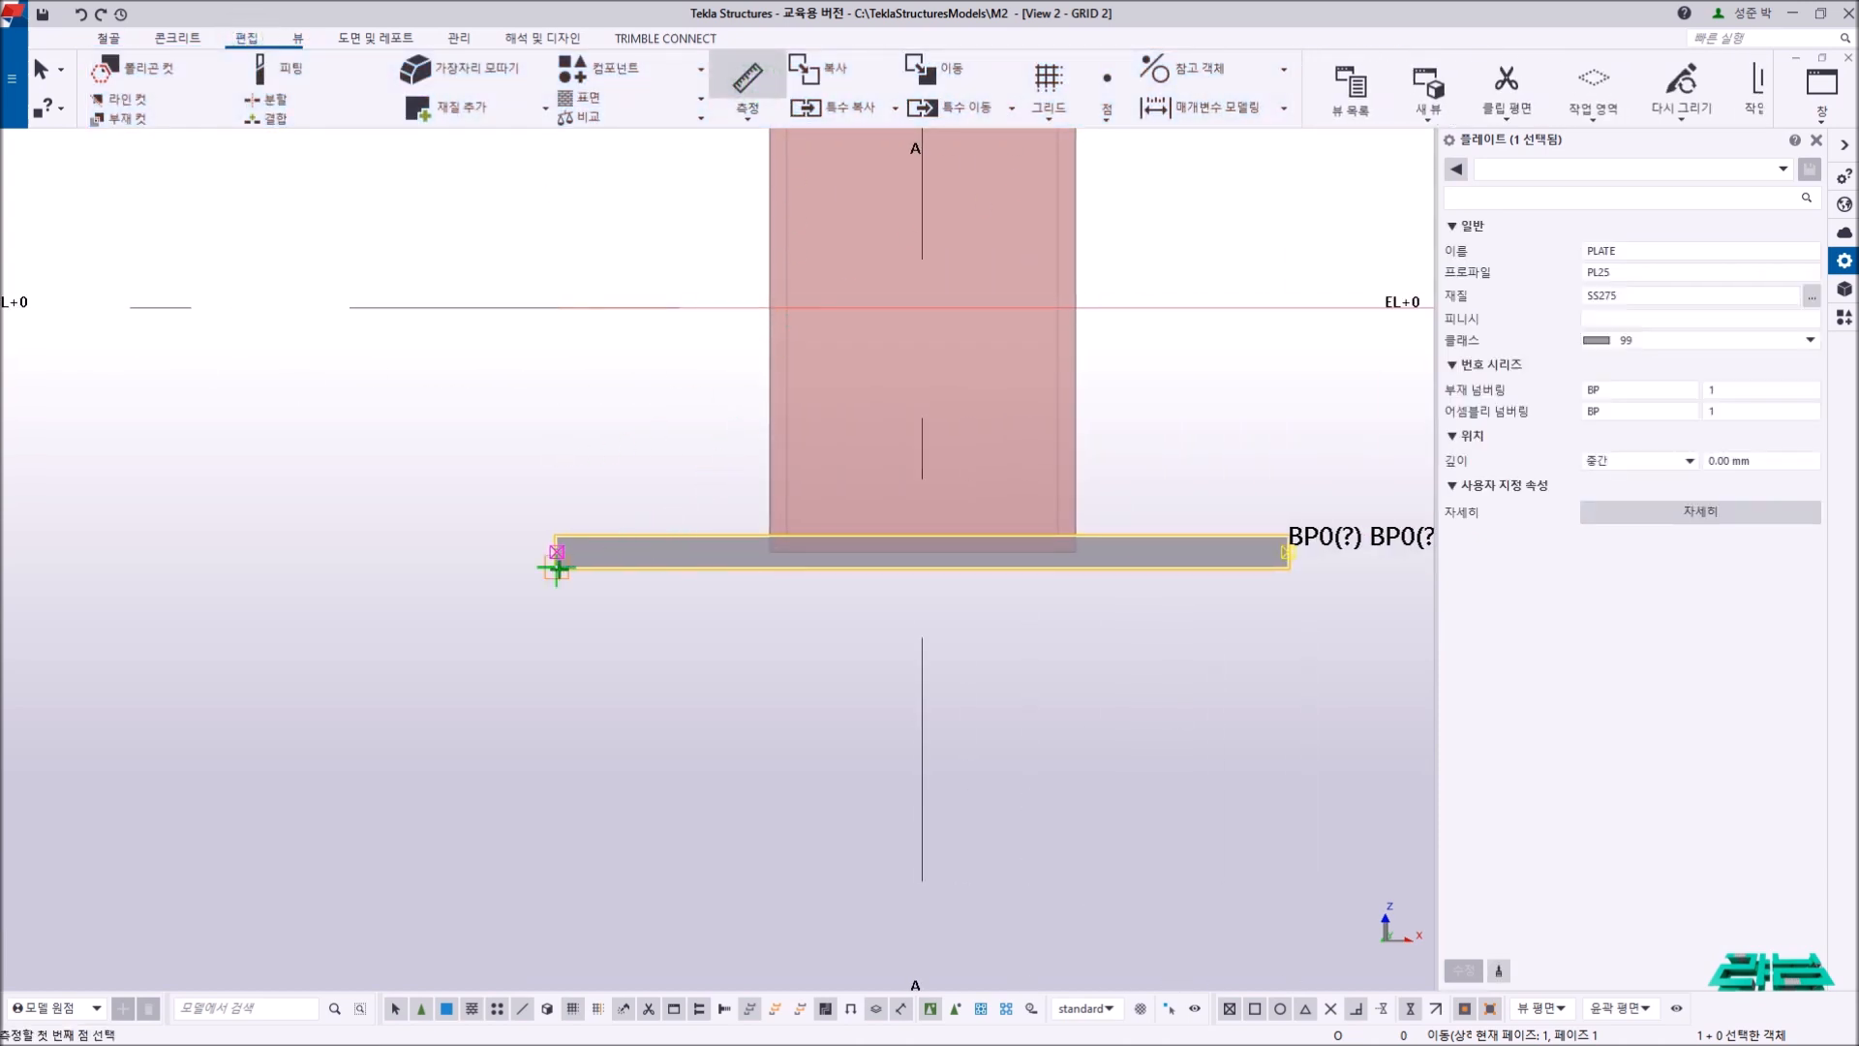
{"action": "left_click", "coordinate": [555, 568]}
{"action": "left_click", "coordinate": [557, 306]}
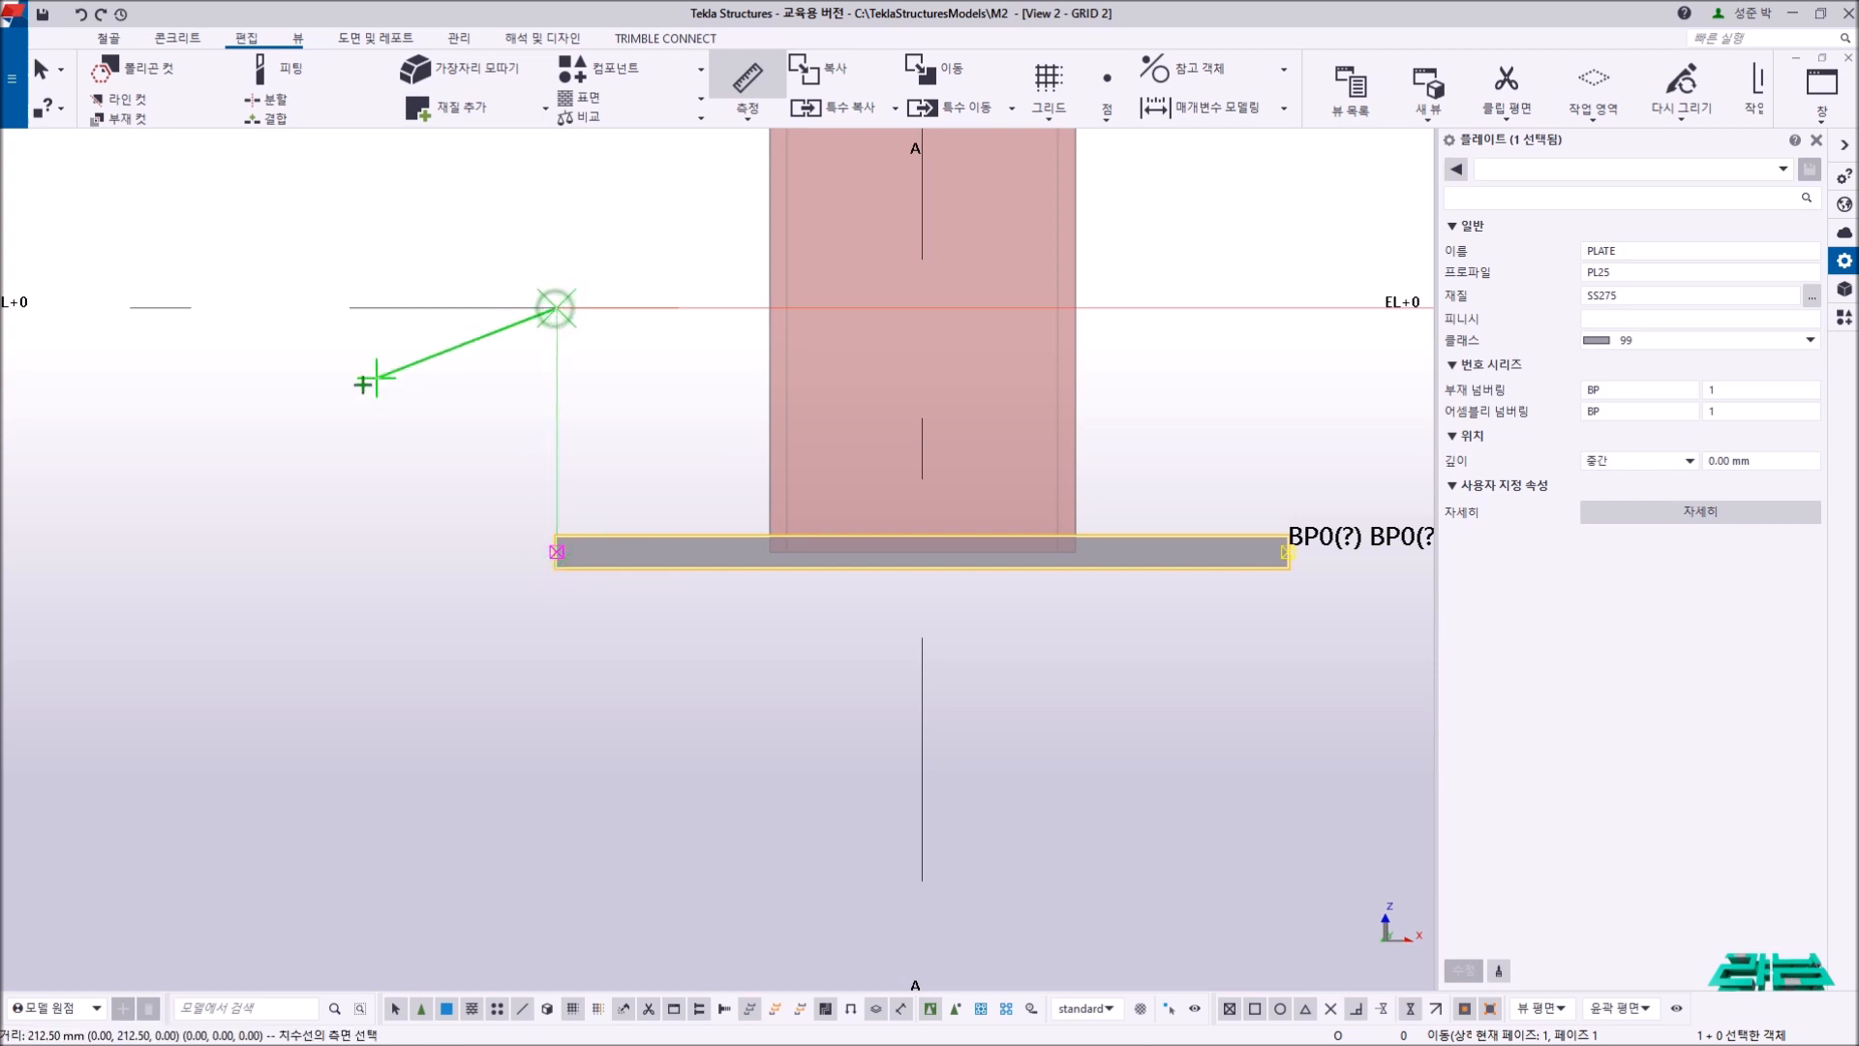
{"action": "left_click", "coordinate": [300, 414]}
{"action": "left_click", "coordinate": [426, 256]}
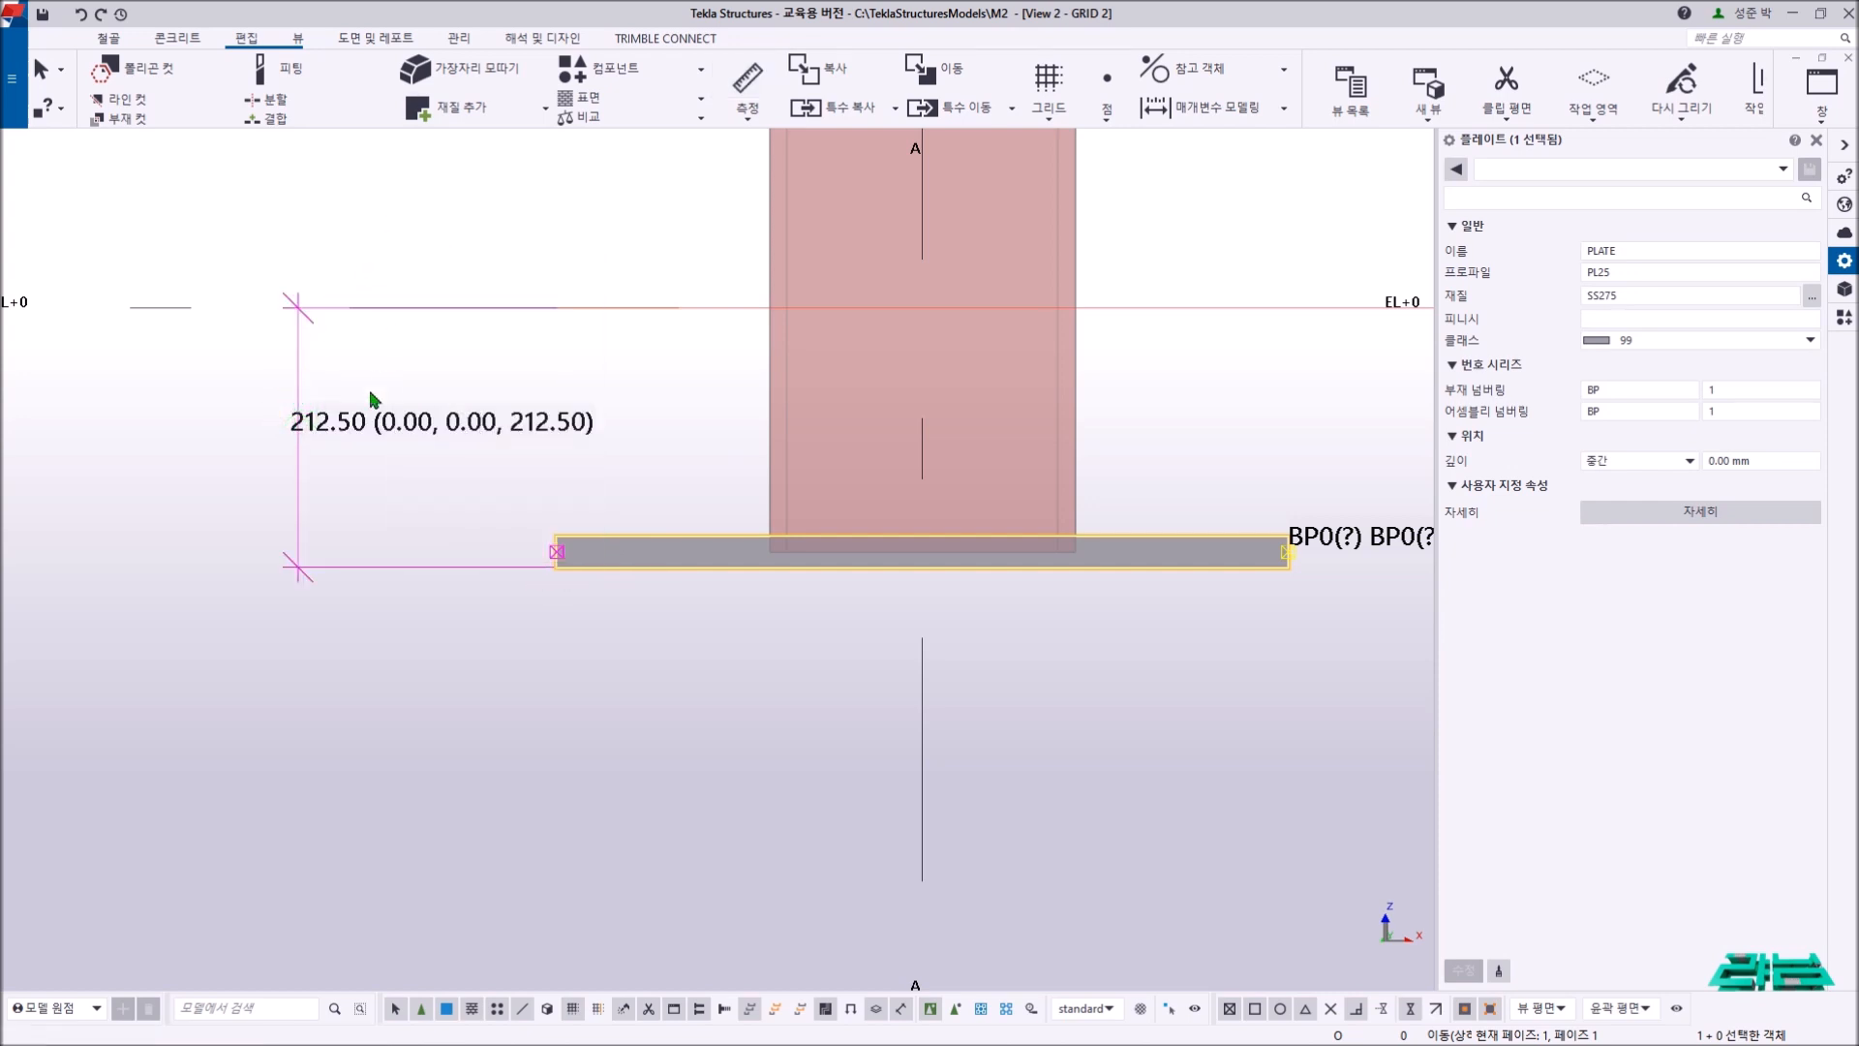
- Set the base plate's depth position to front (정면) with a 0.00 mm offset
{"action": "scroll", "coordinate": [537, 550], "scroll_direction": "up", "scroll_amount": 3}
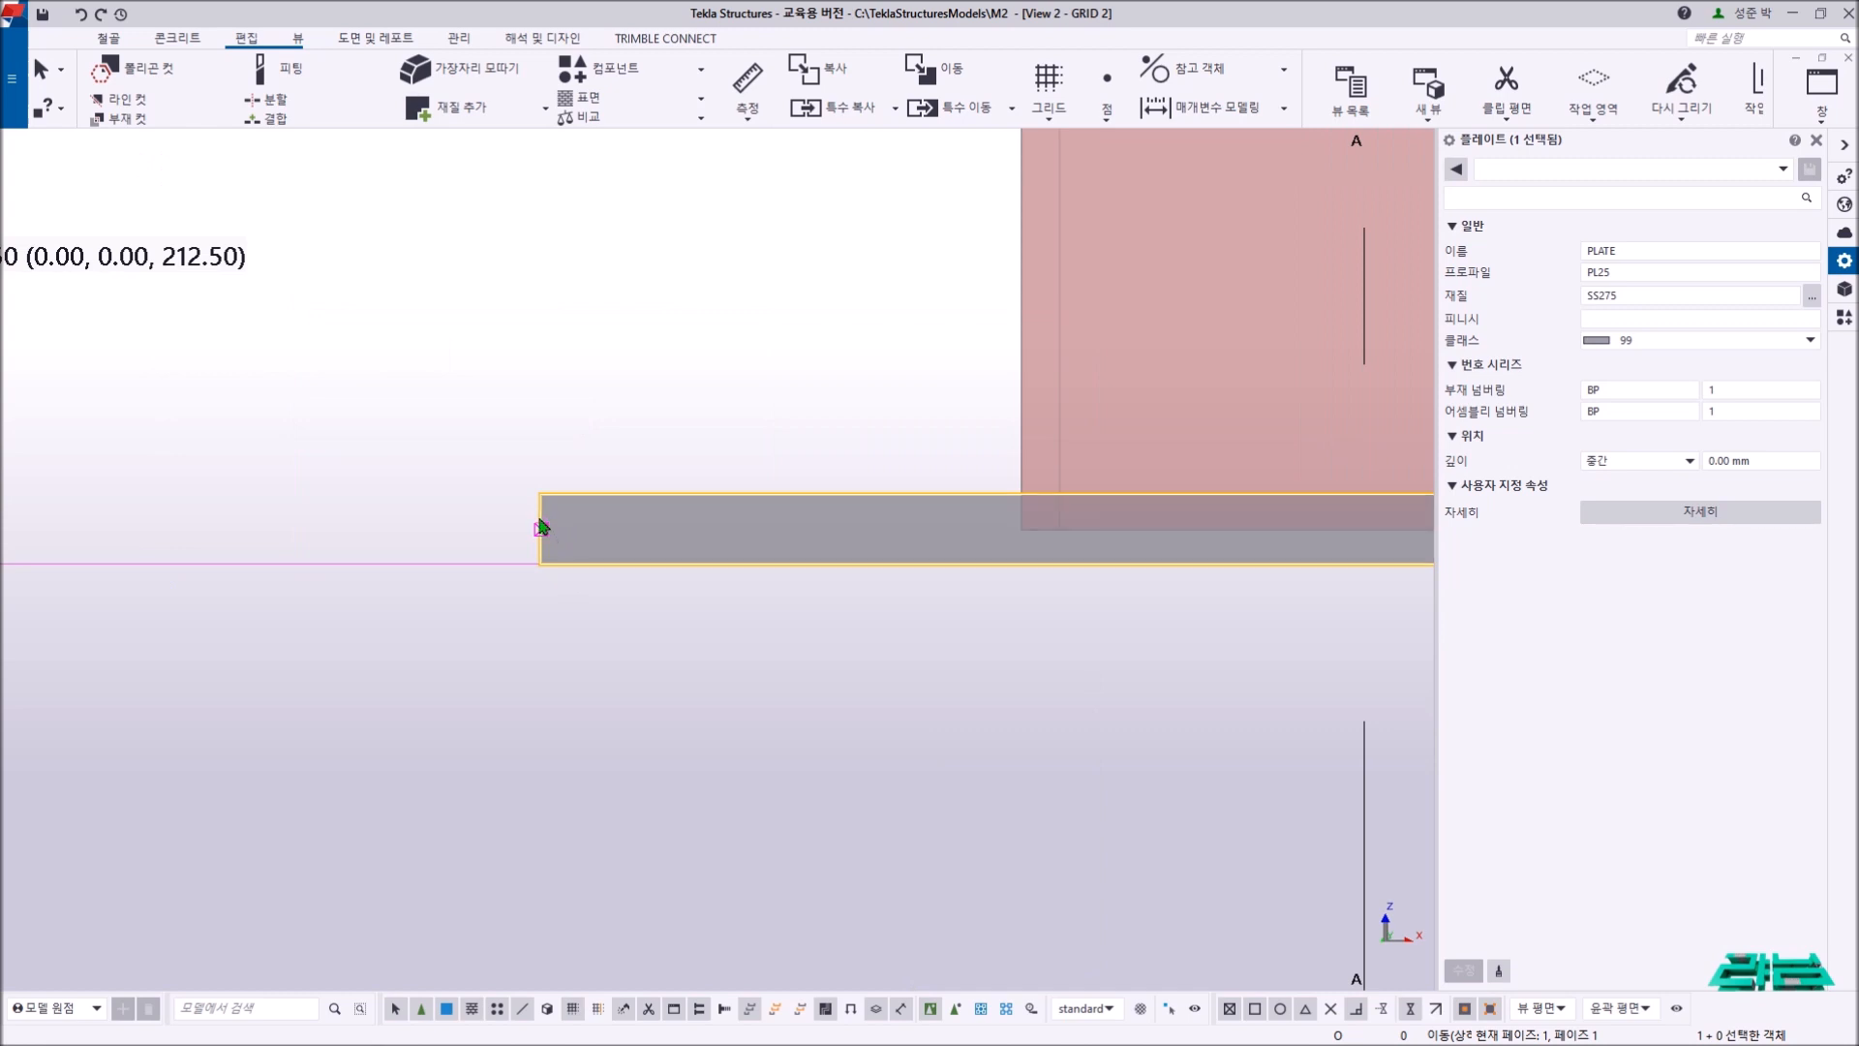
{"action": "left_click", "coordinate": [594, 446]}
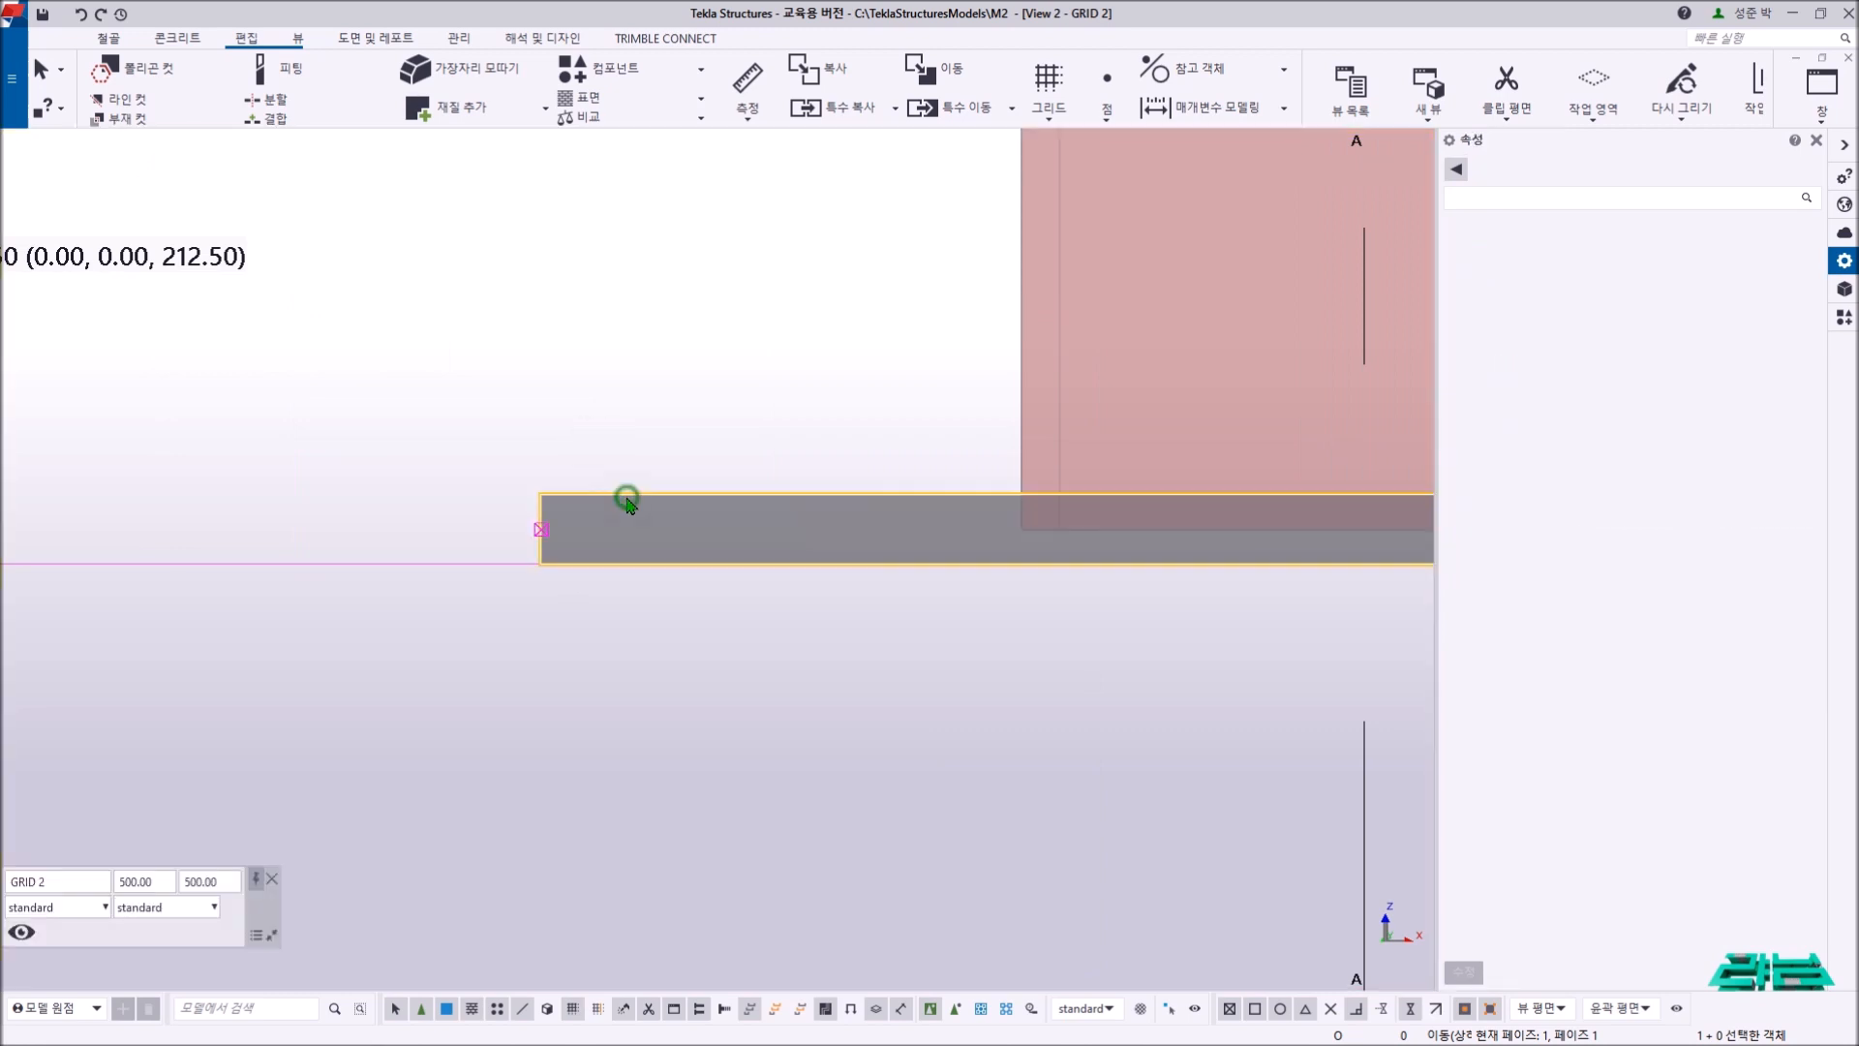
{"action": "left_click", "coordinate": [627, 501]}
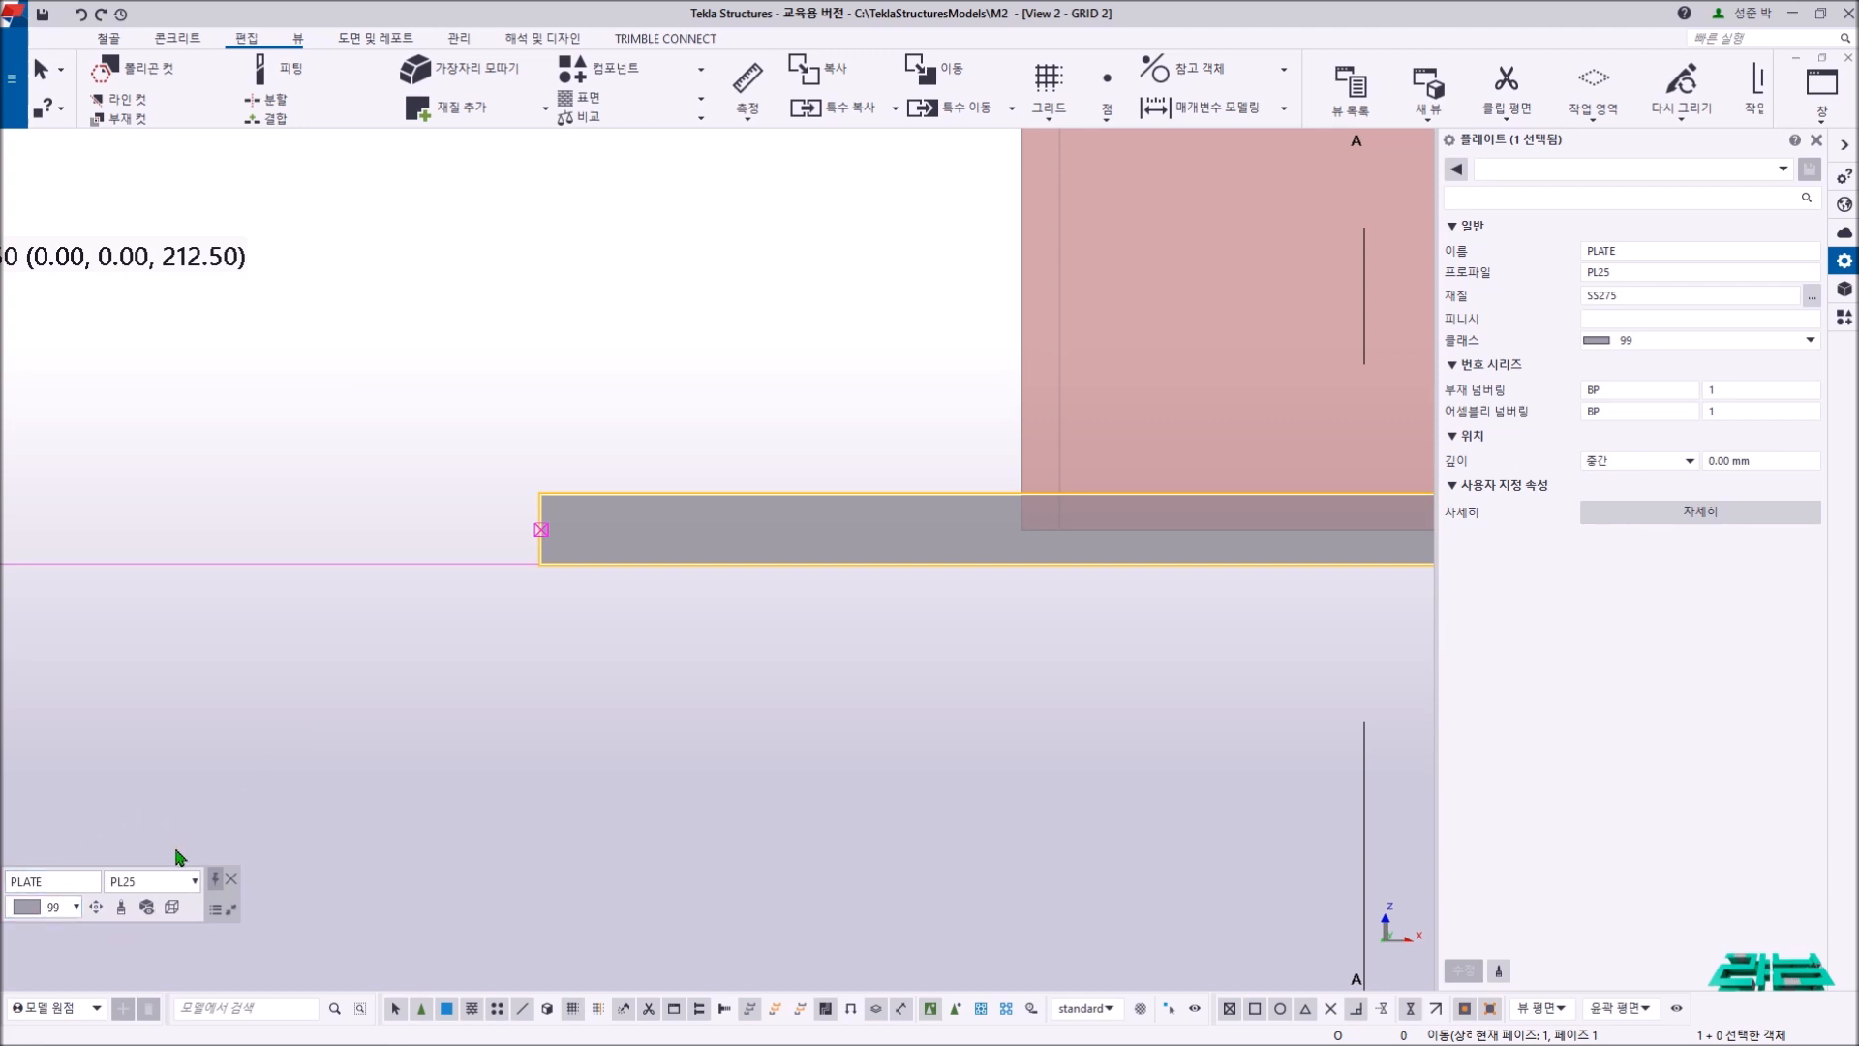
{"action": "left_click", "coordinate": [99, 911]}
{"action": "left_click", "coordinate": [103, 937]}
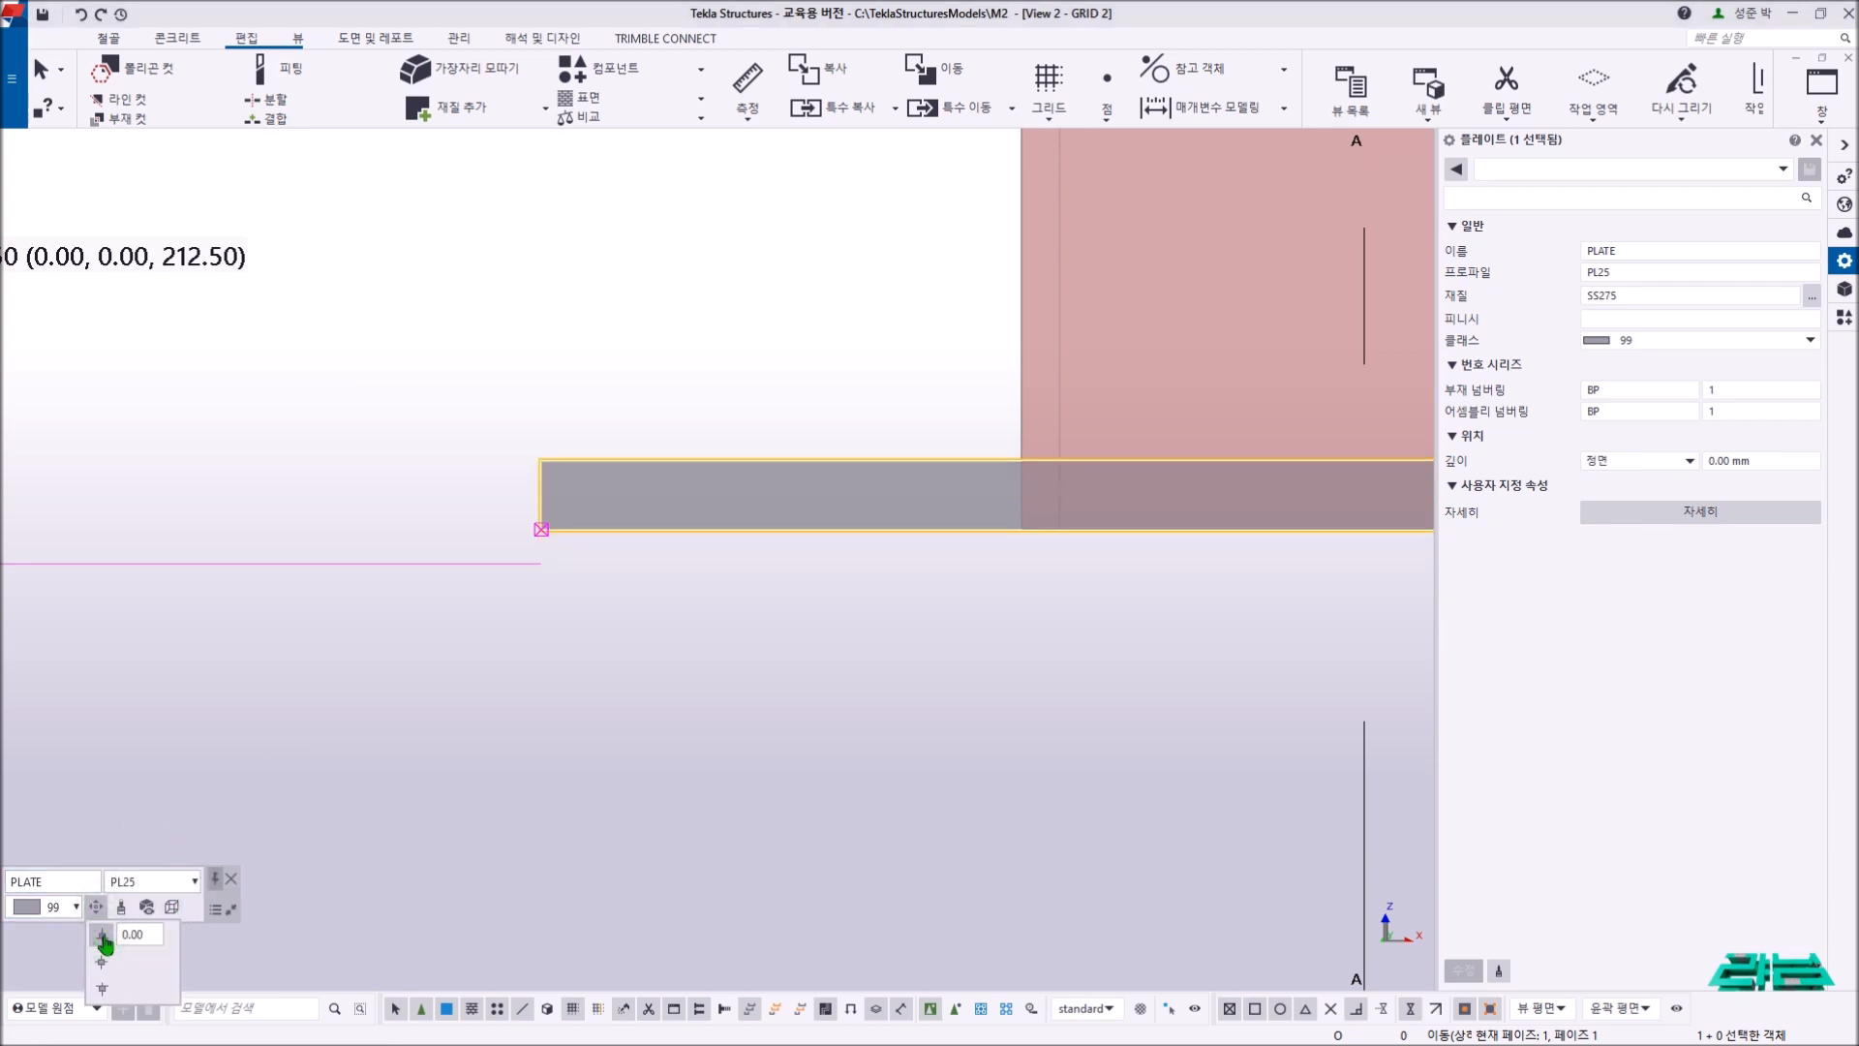
{"action": "scroll", "coordinate": [552, 605], "scroll_direction": "down", "scroll_amount": 5}
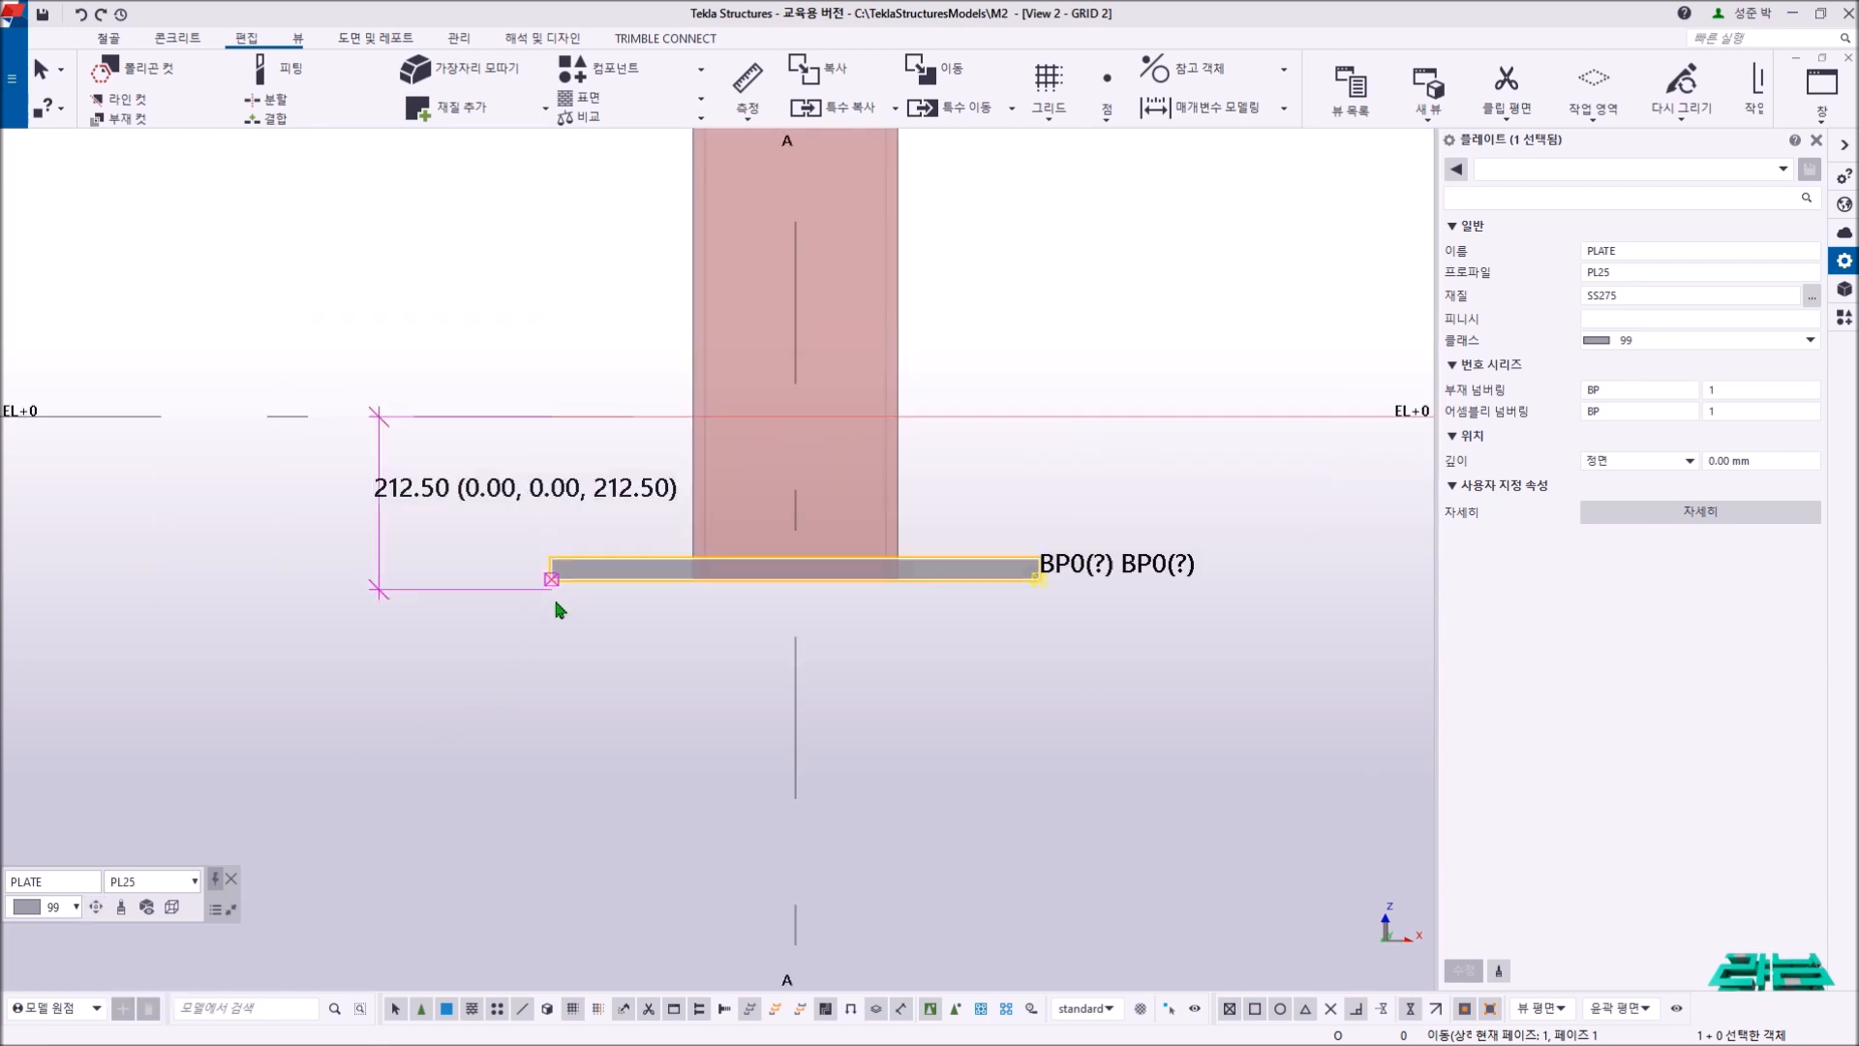
- Measure the vertical distance from the repositioned base plate's underside to EL+0 again
{"action": "left_click", "coordinate": [748, 78]}
{"action": "scroll", "coordinate": [608, 562], "scroll_direction": "up", "scroll_amount": 4}
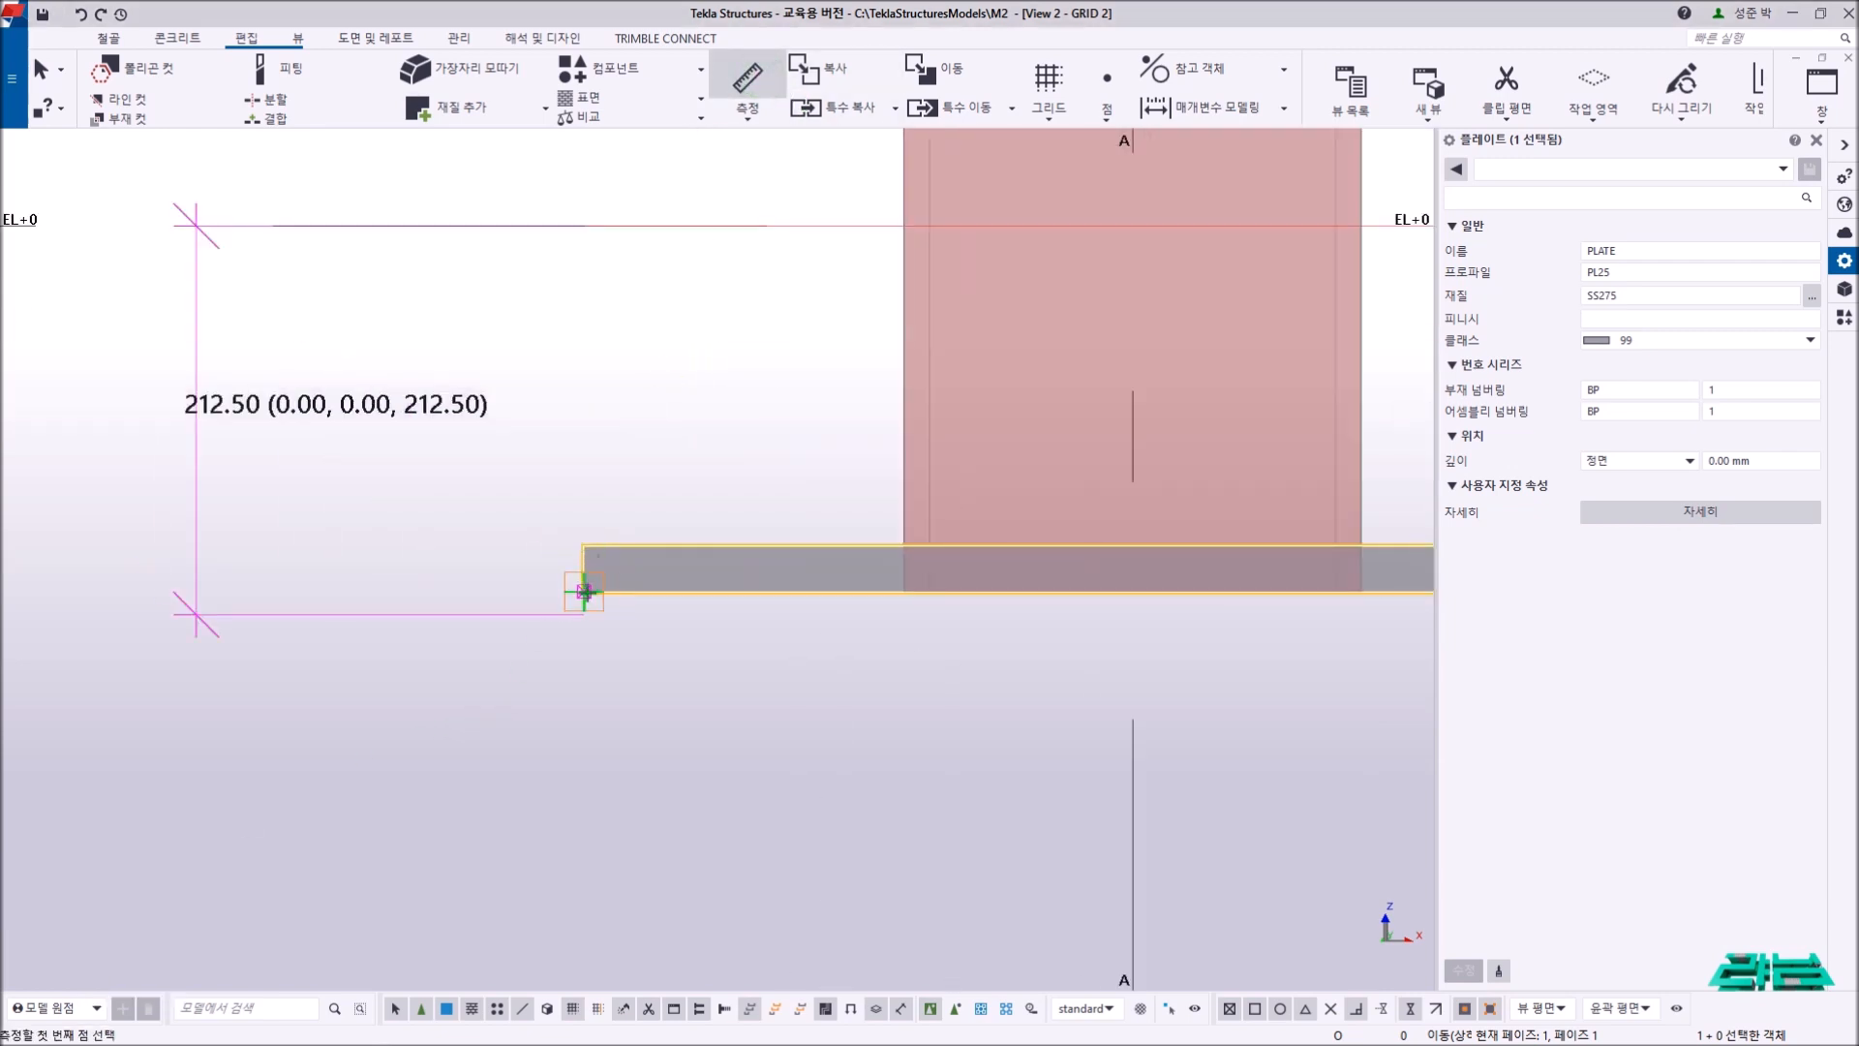
{"action": "left_click", "coordinate": [584, 591]}
{"action": "left_click", "coordinate": [584, 226]}
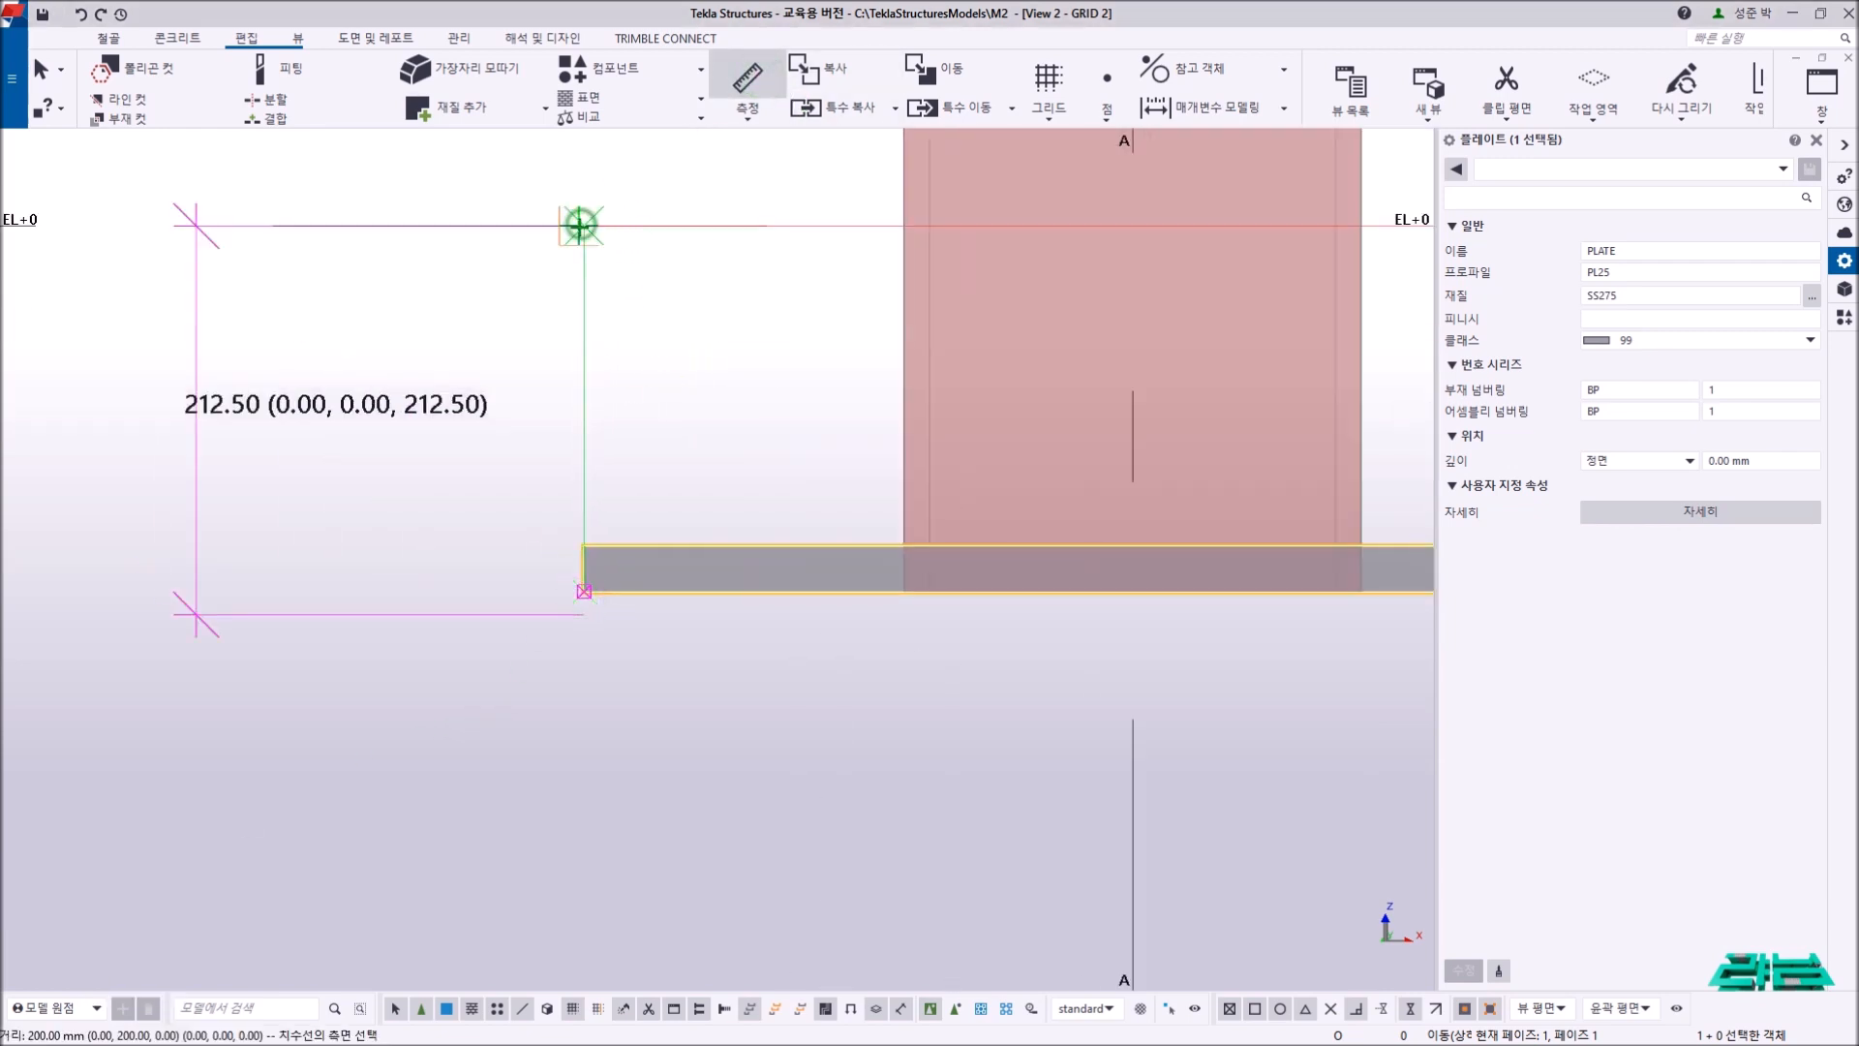
{"action": "left_click", "coordinate": [456, 303]}
{"action": "right_click", "coordinate": [412, 322]}
{"action": "left_click", "coordinate": [422, 334]}
{"action": "scroll", "coordinate": [433, 397], "scroll_direction": "up", "scroll_amount": 3}
{"action": "scroll", "coordinate": [480, 435], "scroll_direction": "down", "scroll_amount": 2}
{"action": "scroll", "coordinate": [481, 434], "scroll_direction": "down", "scroll_amount": 2}
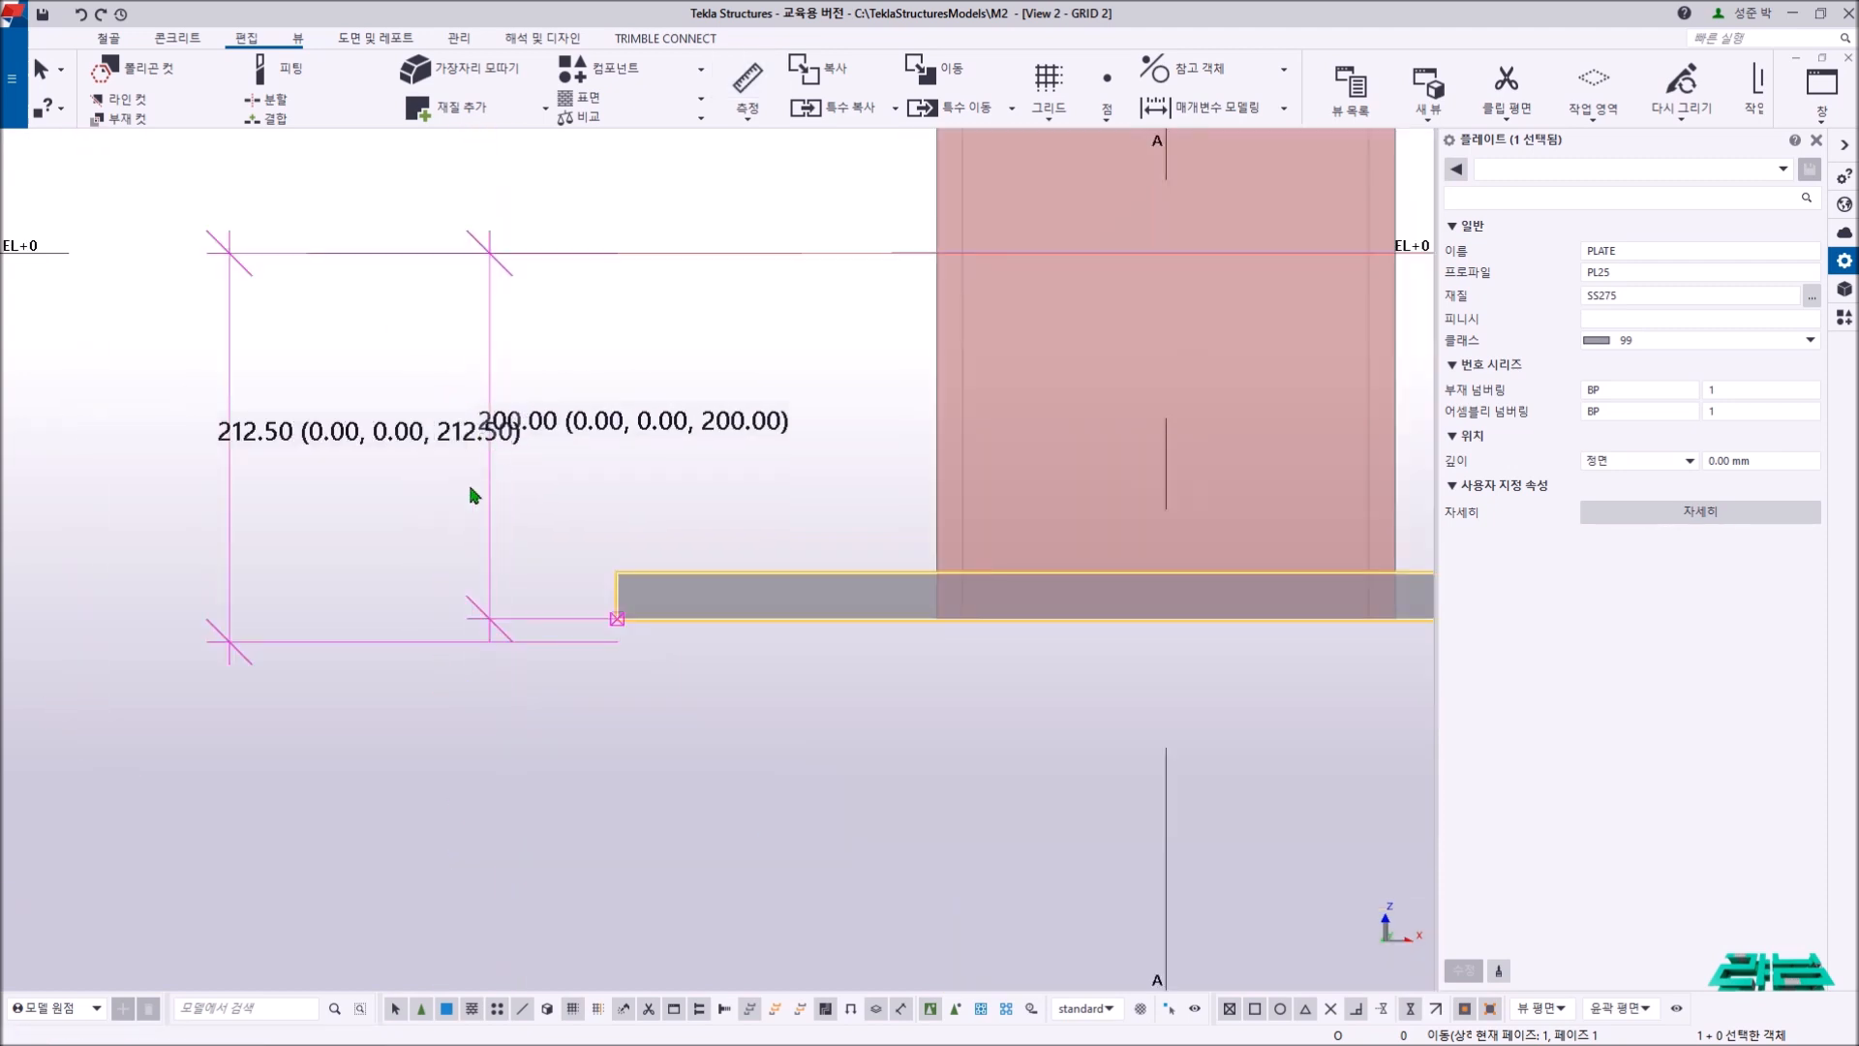
{"action": "right_click", "coordinate": [721, 312]}
{"action": "left_click", "coordinate": [728, 315]}
{"action": "left_click", "coordinate": [768, 315]}
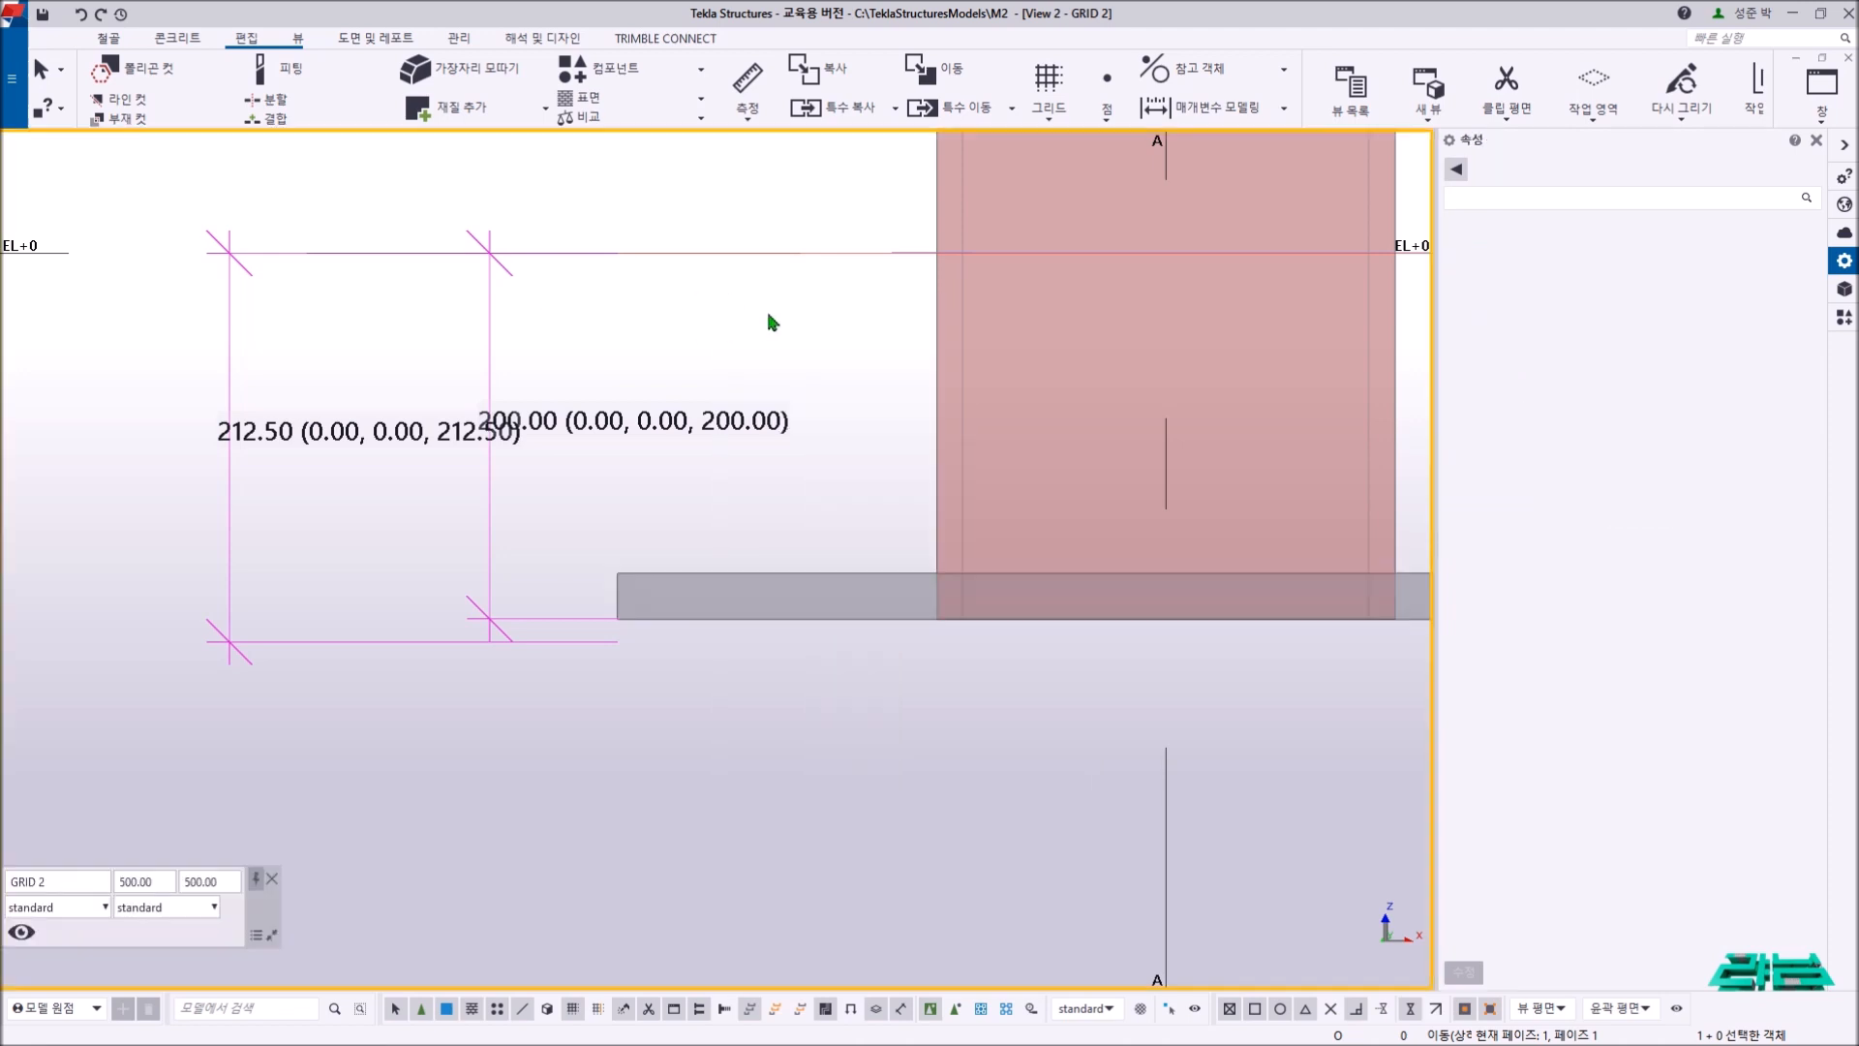
{"action": "right_click", "coordinate": [768, 319]}
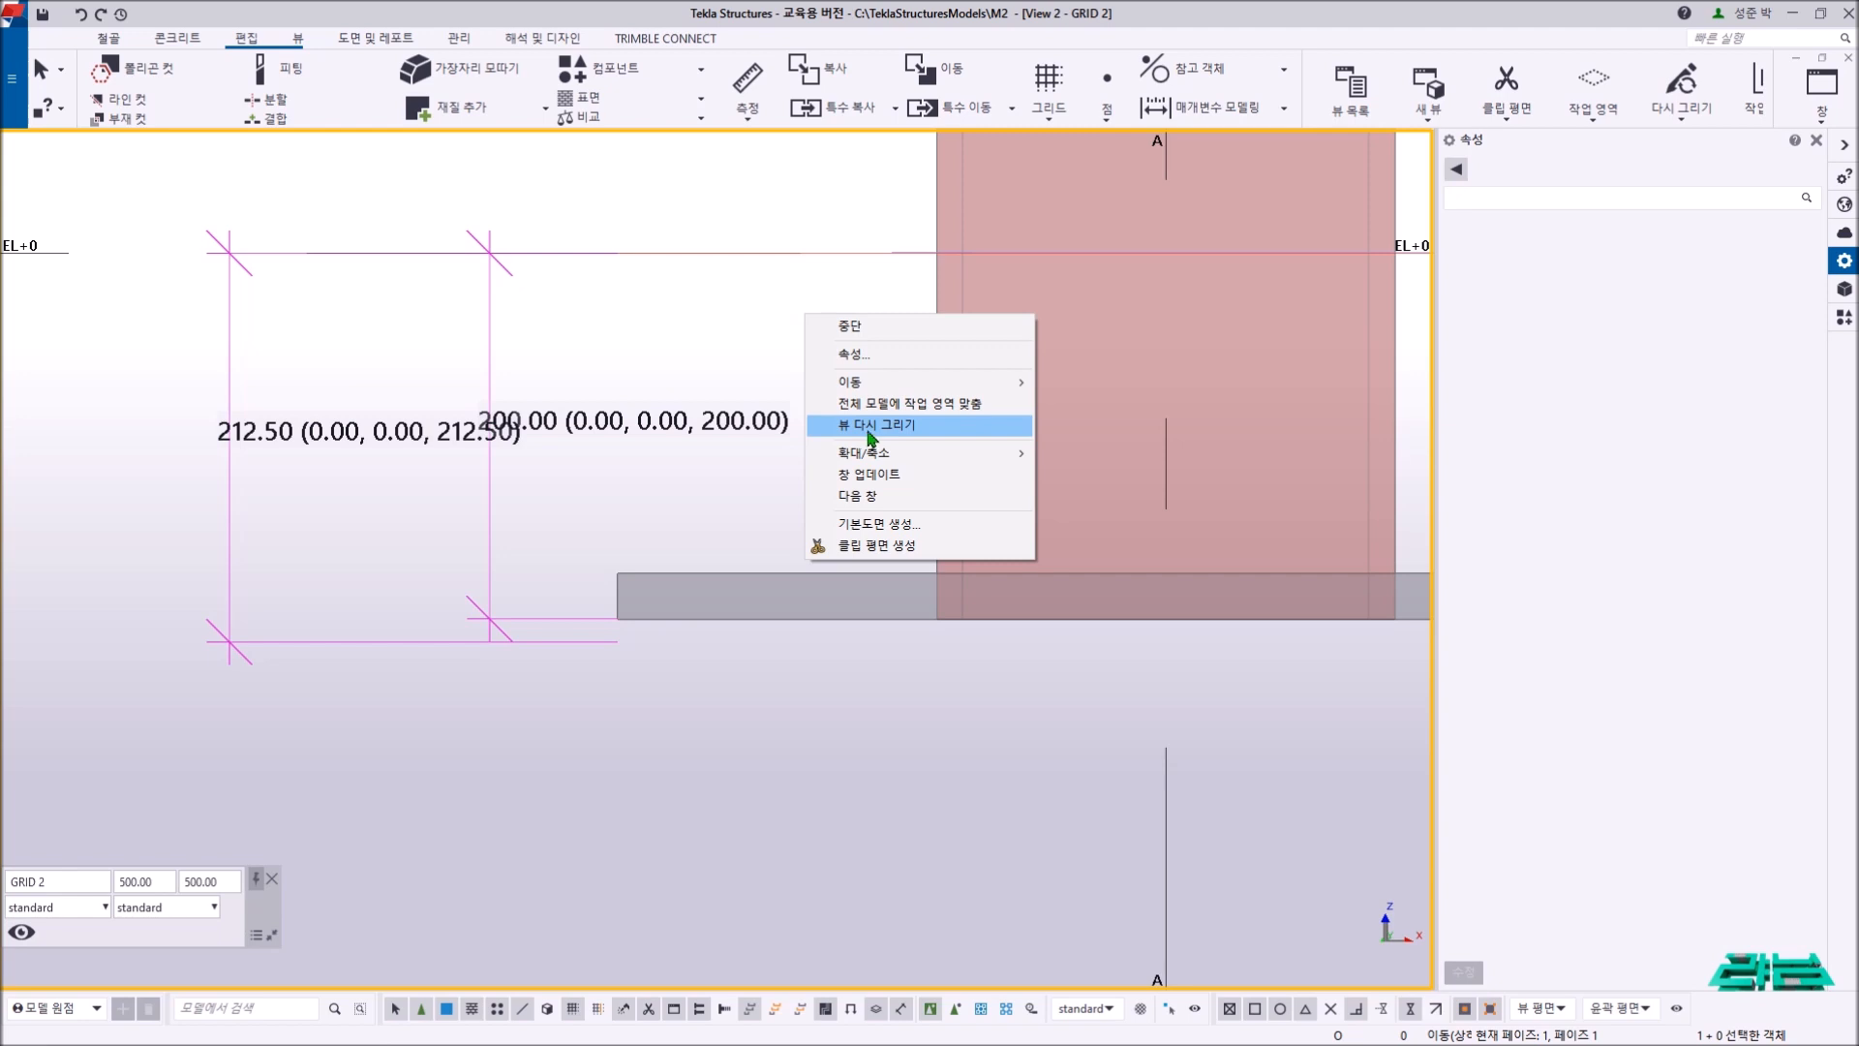
{"action": "left_click", "coordinate": [747, 328]}
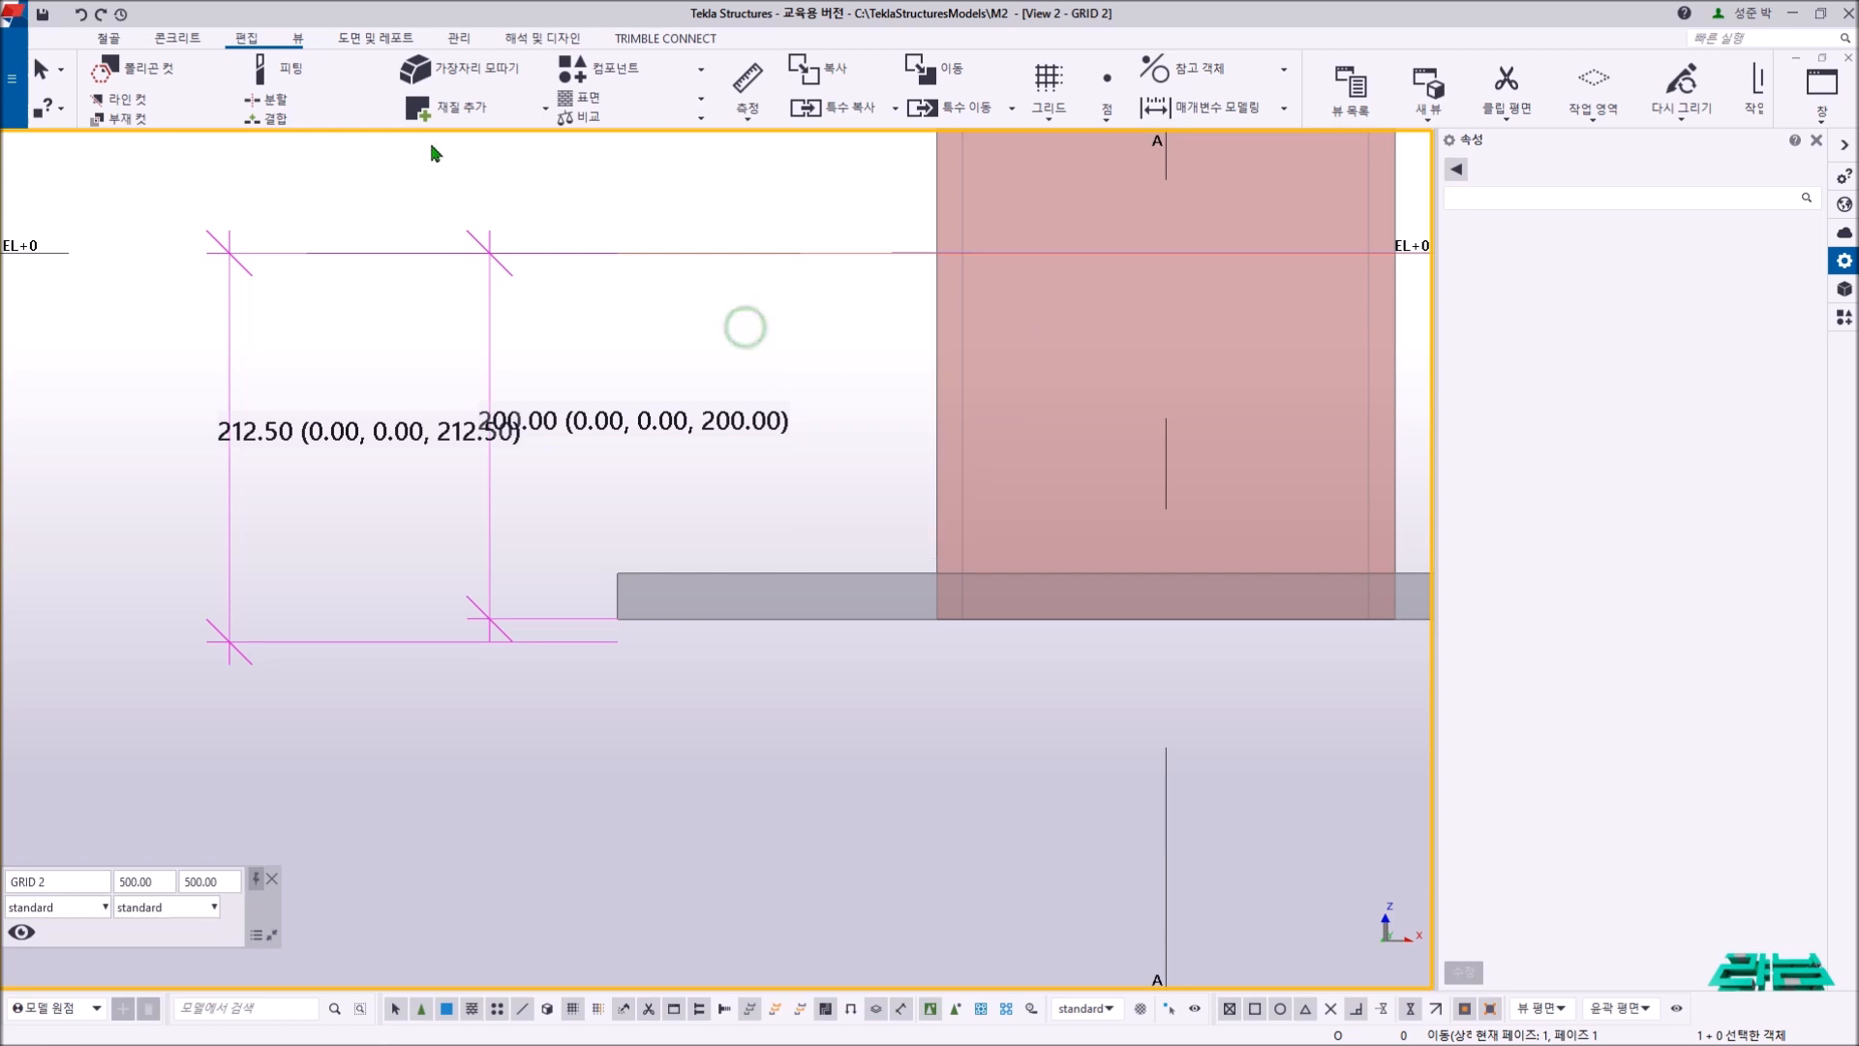
- Clear the temporary measurement graphics from the GRID 2 elevation
{"action": "left_click", "coordinate": [293, 39]}
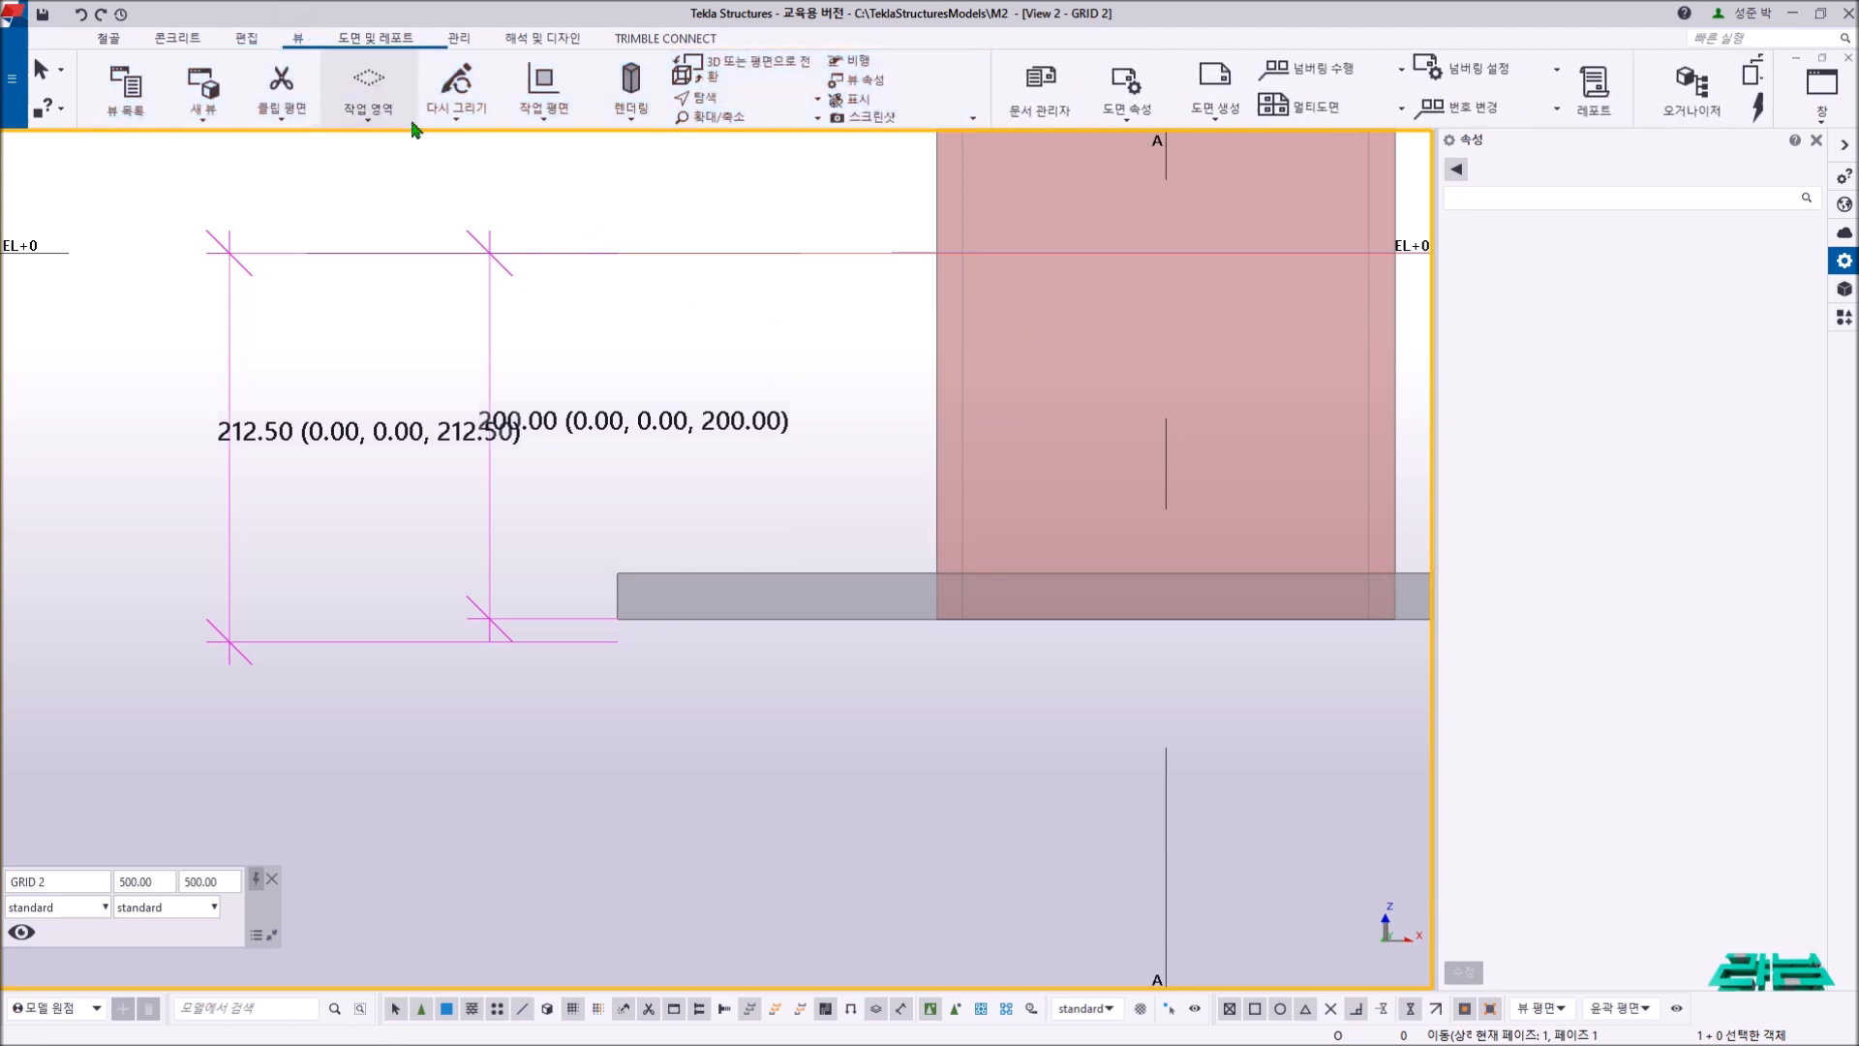
{"action": "left_click", "coordinate": [455, 122]}
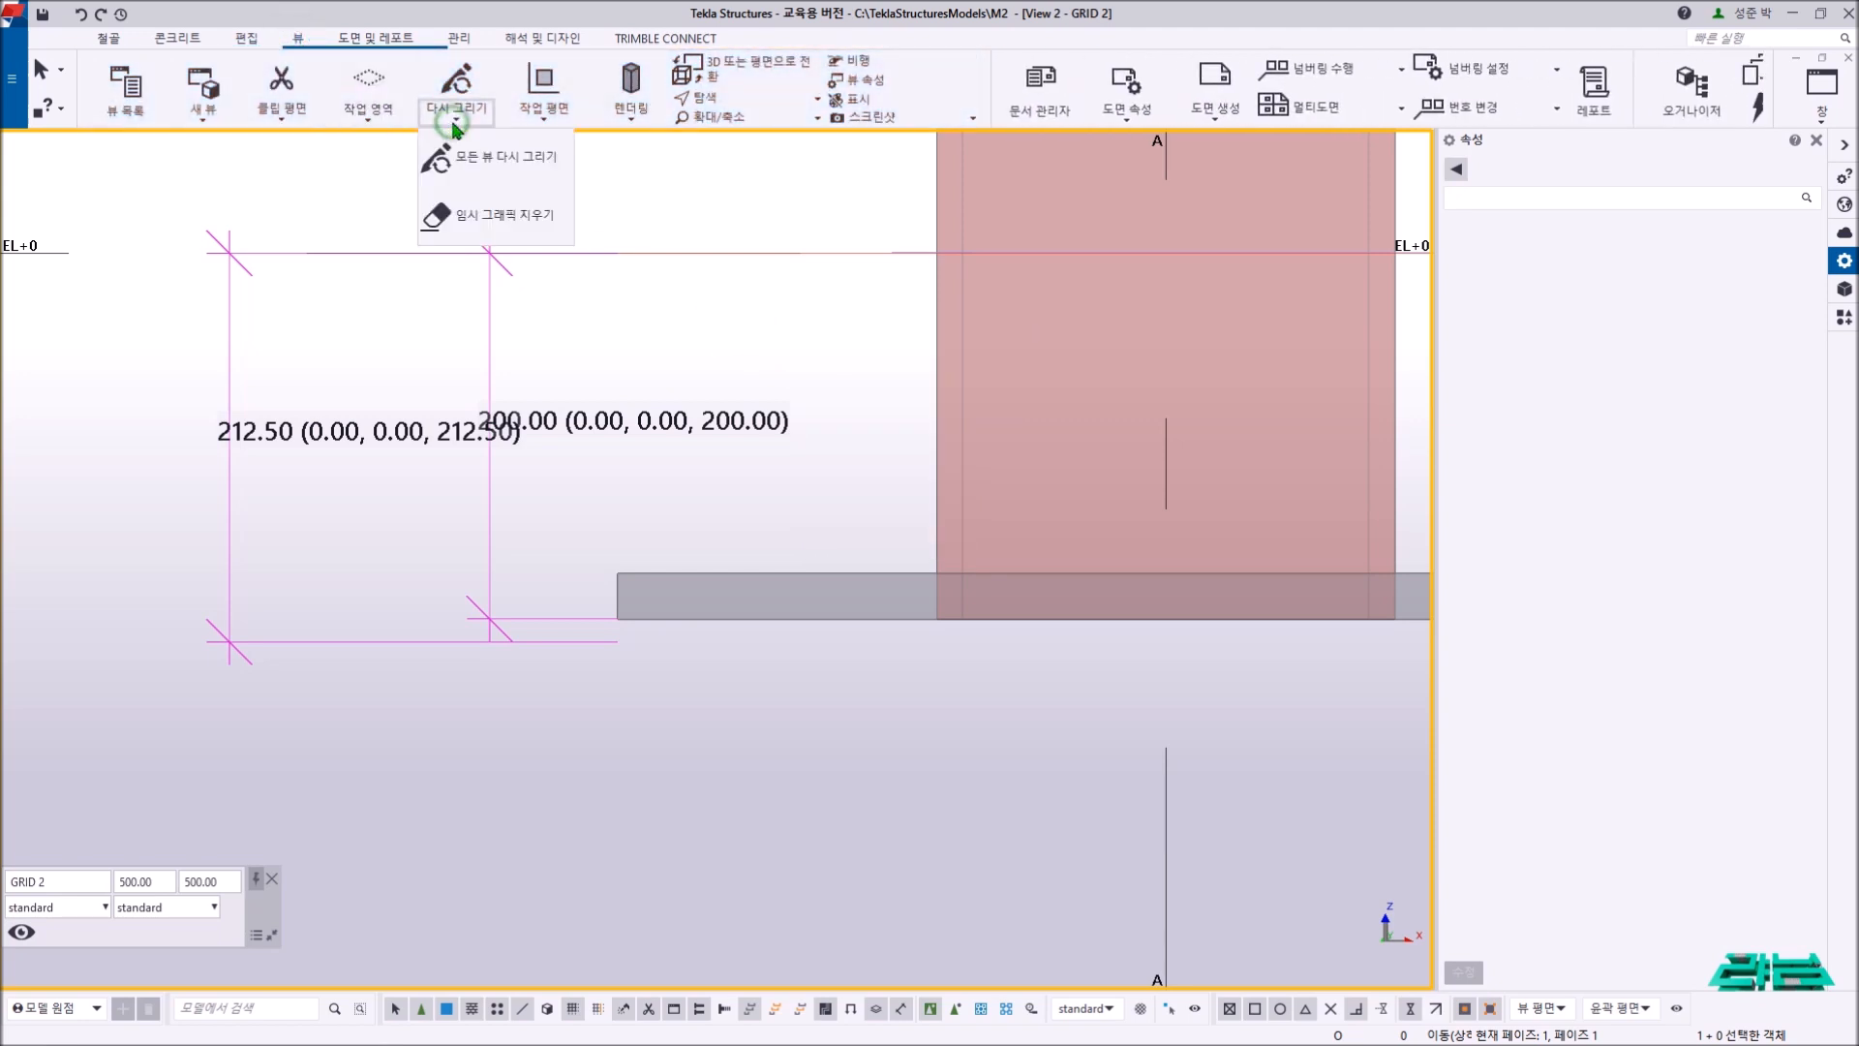
{"action": "left_click", "coordinate": [511, 227]}
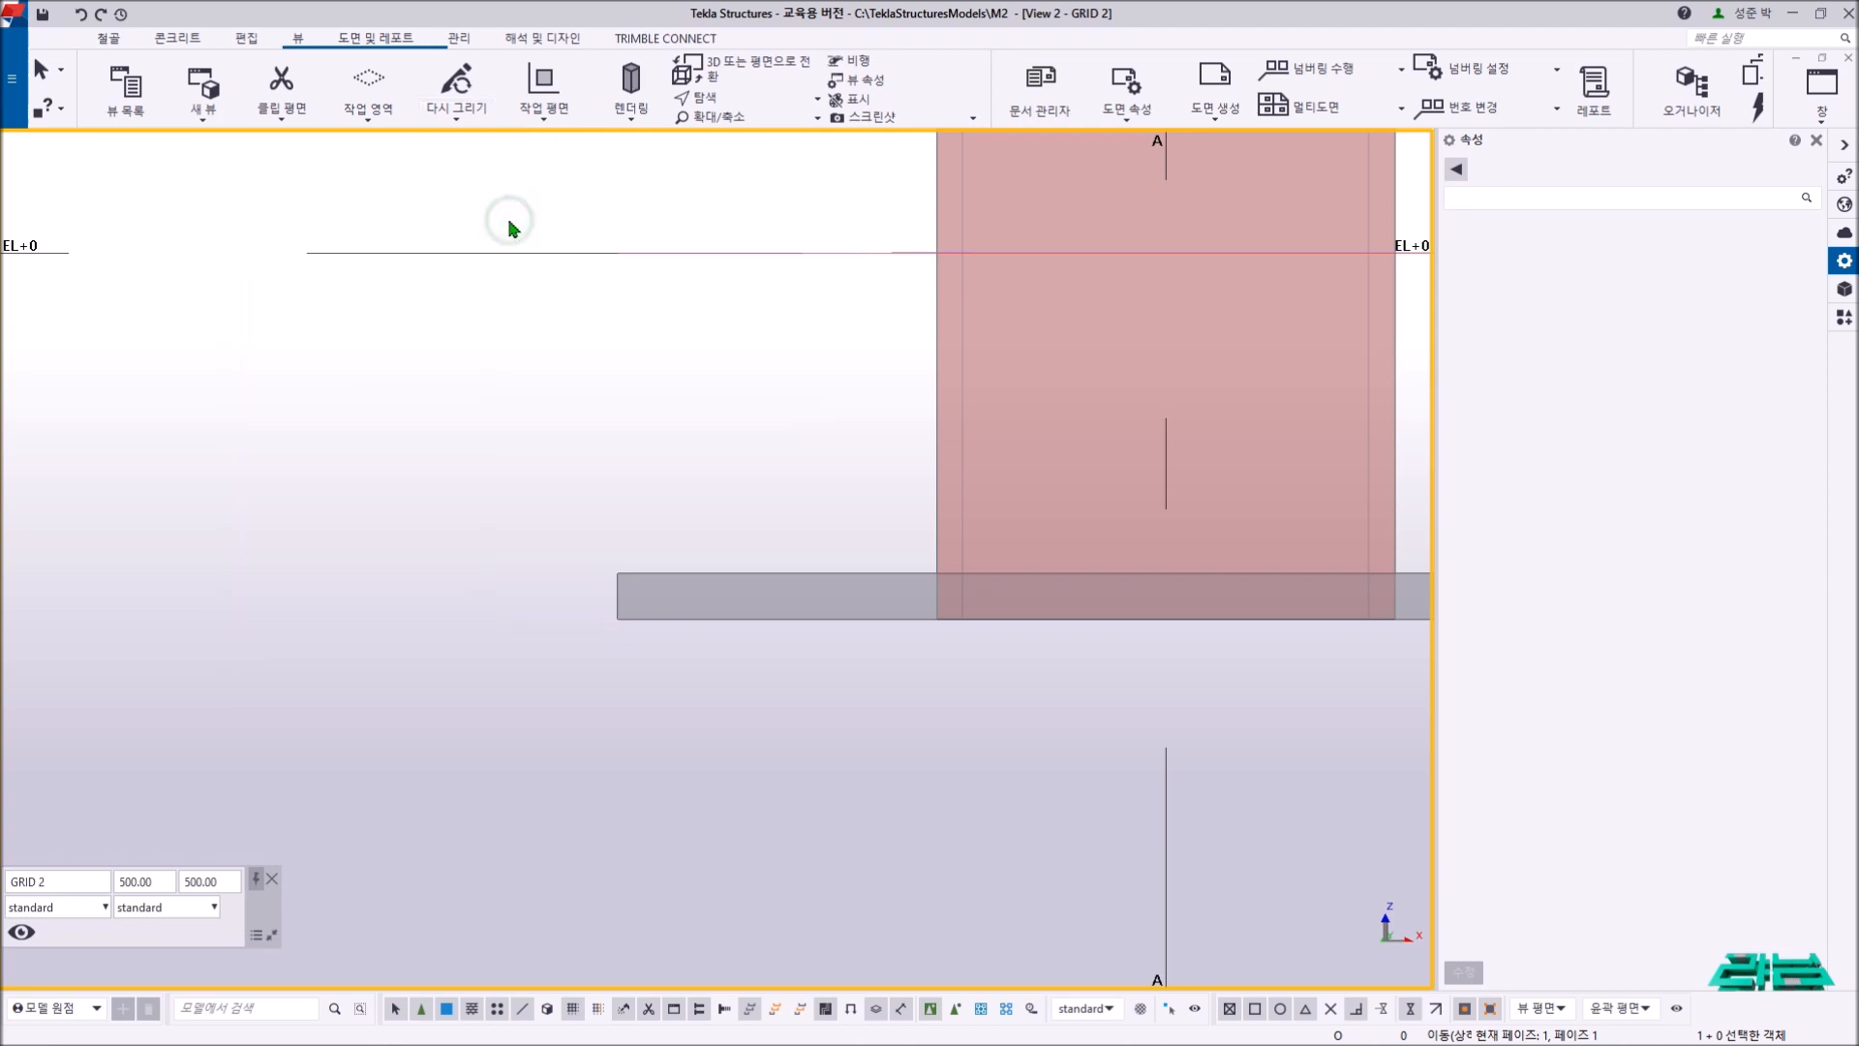
- Measure the vertical distance from the base plate's top face to EL+0, and redraw the view to clear the measurement
{"action": "left_click", "coordinate": [109, 39]}
{"action": "left_click", "coordinate": [242, 38]}
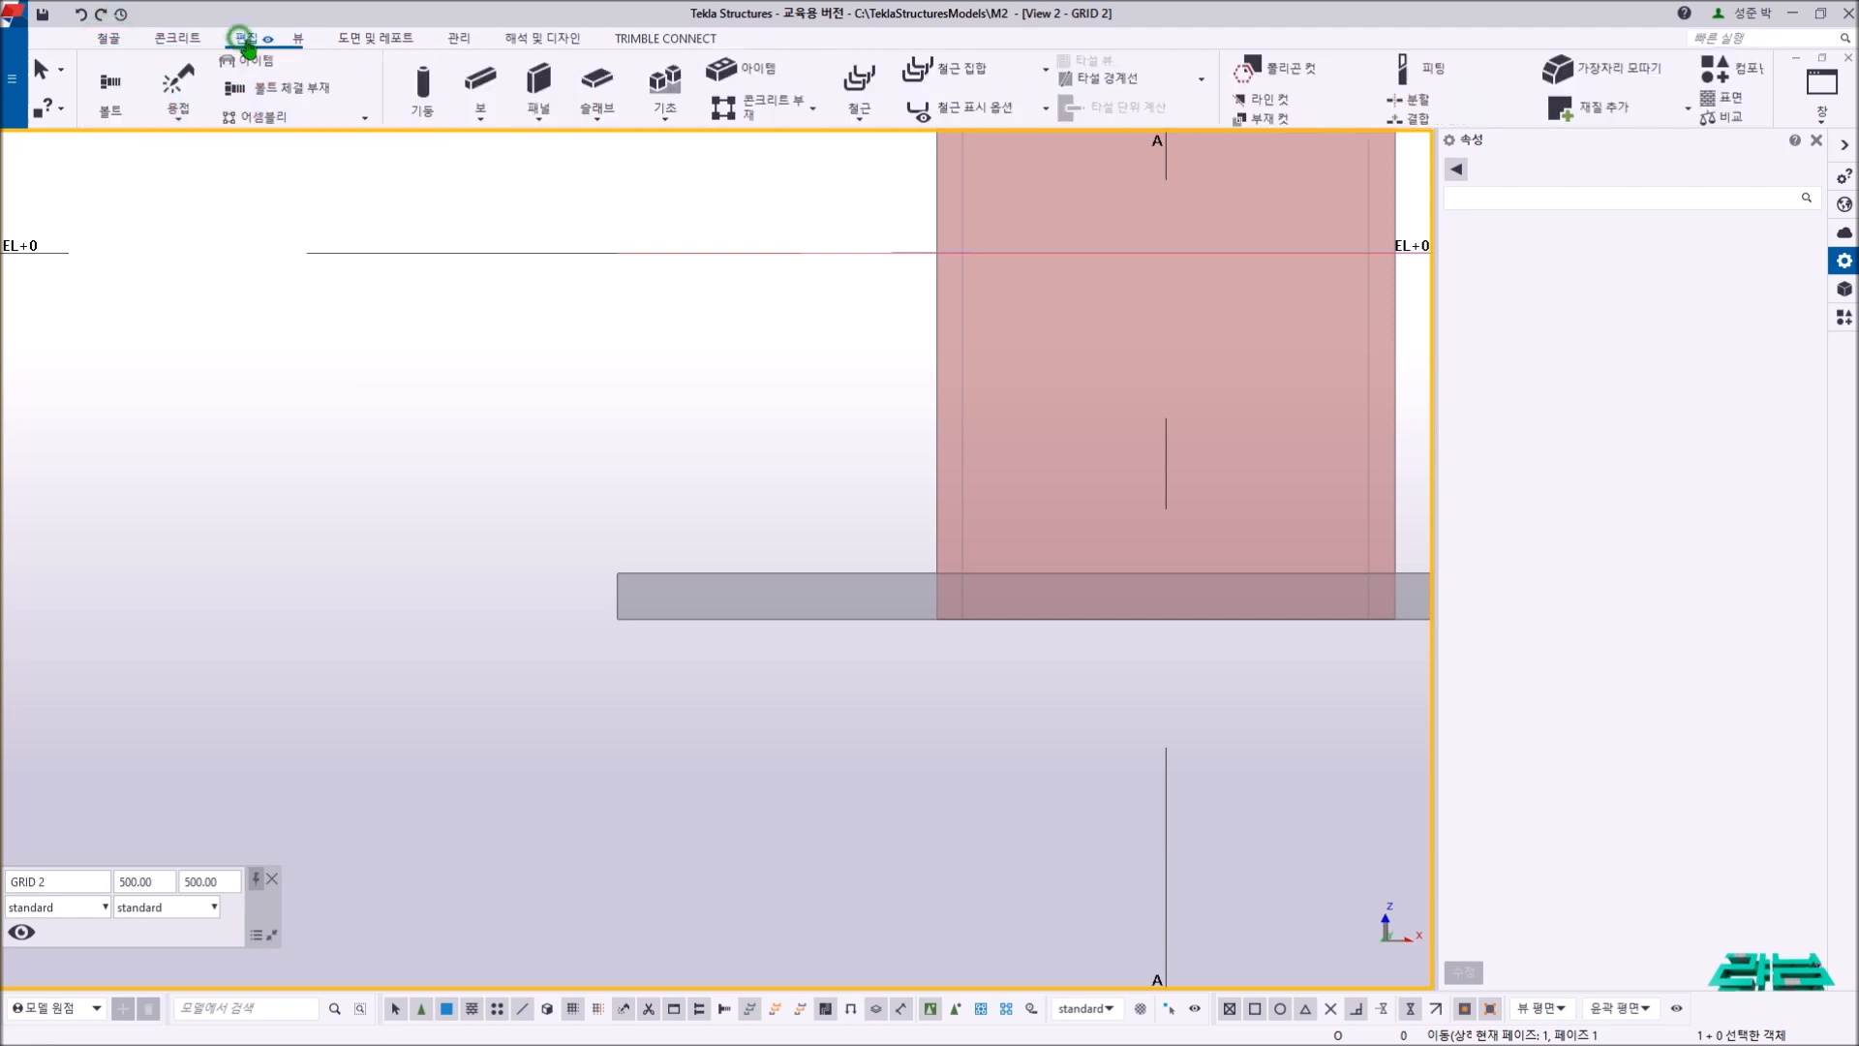
{"action": "left_click", "coordinate": [747, 82]}
{"action": "left_click", "coordinate": [617, 573]}
{"action": "left_click", "coordinate": [614, 253]}
{"action": "left_click", "coordinate": [487, 374]}
{"action": "right_click", "coordinate": [578, 303]}
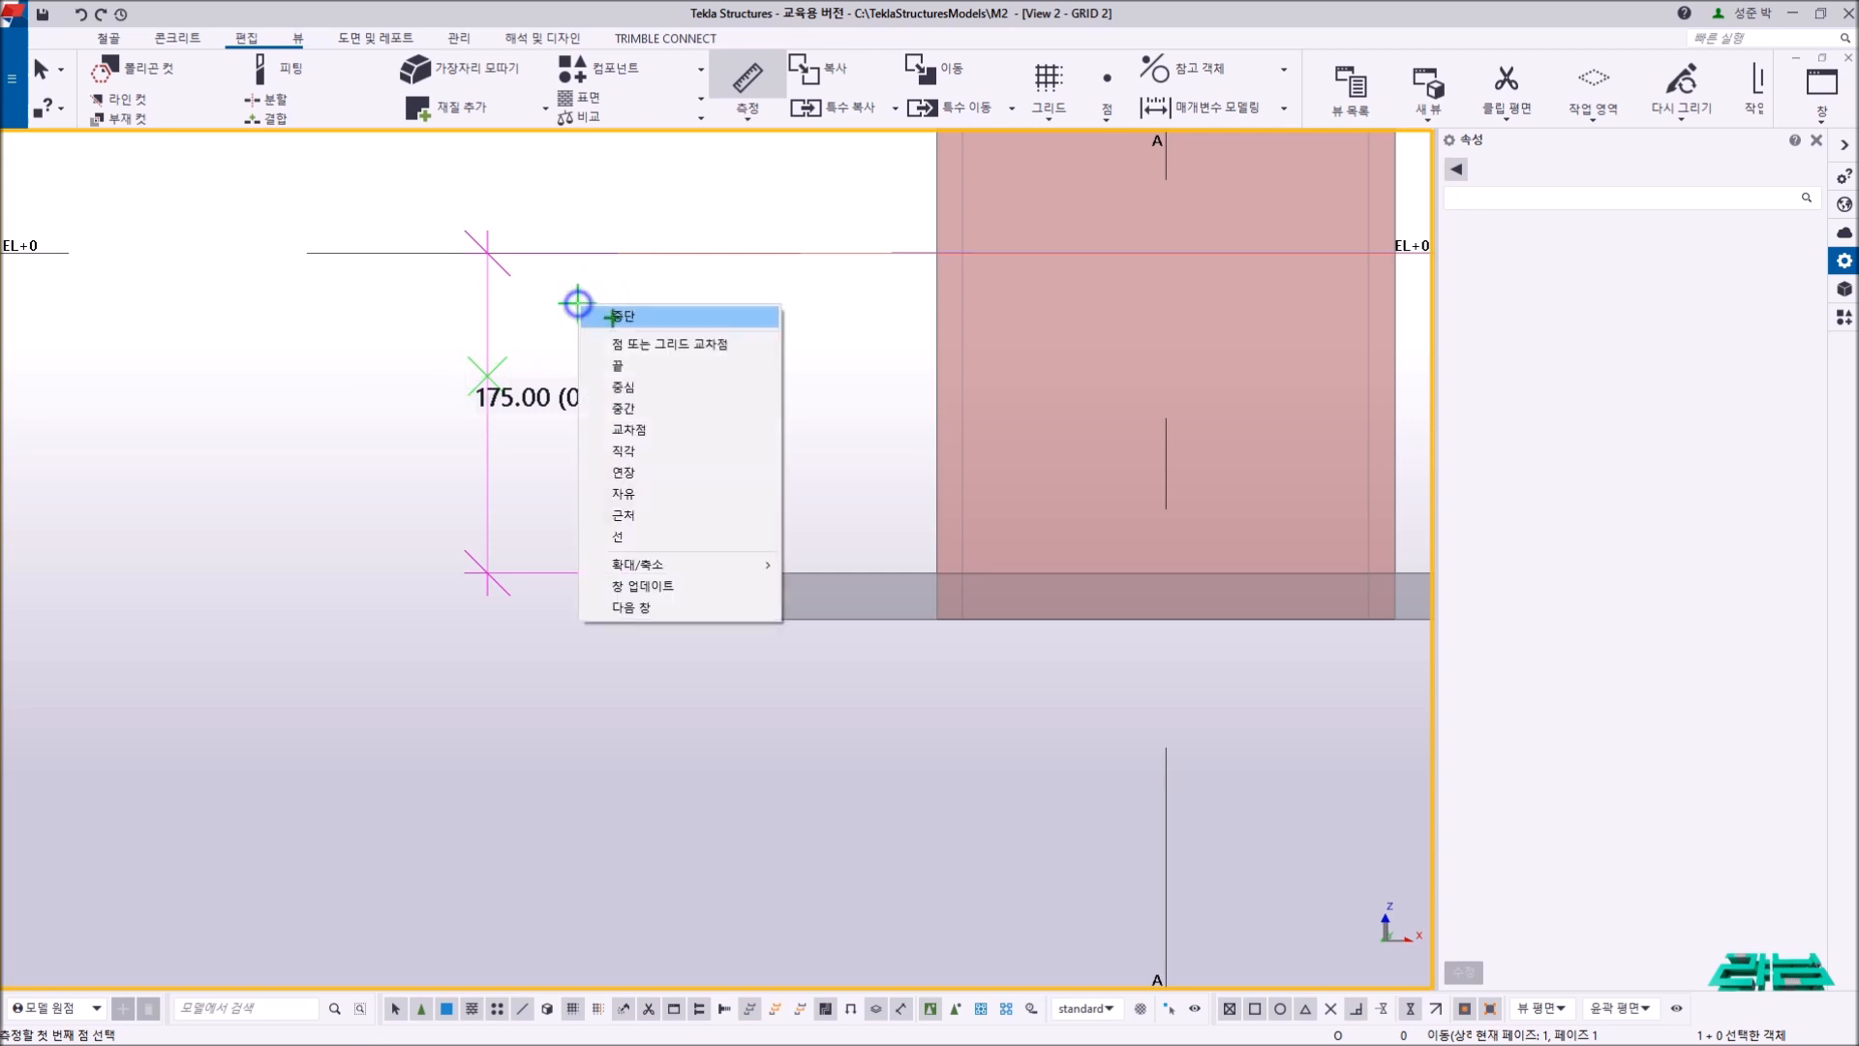
{"action": "left_click", "coordinate": [620, 316]}
{"action": "middle_click_drag", "start_coordinate": [749, 322], "coordinate": [683, 321]}
{"action": "key", "text": "ctrl+r"}
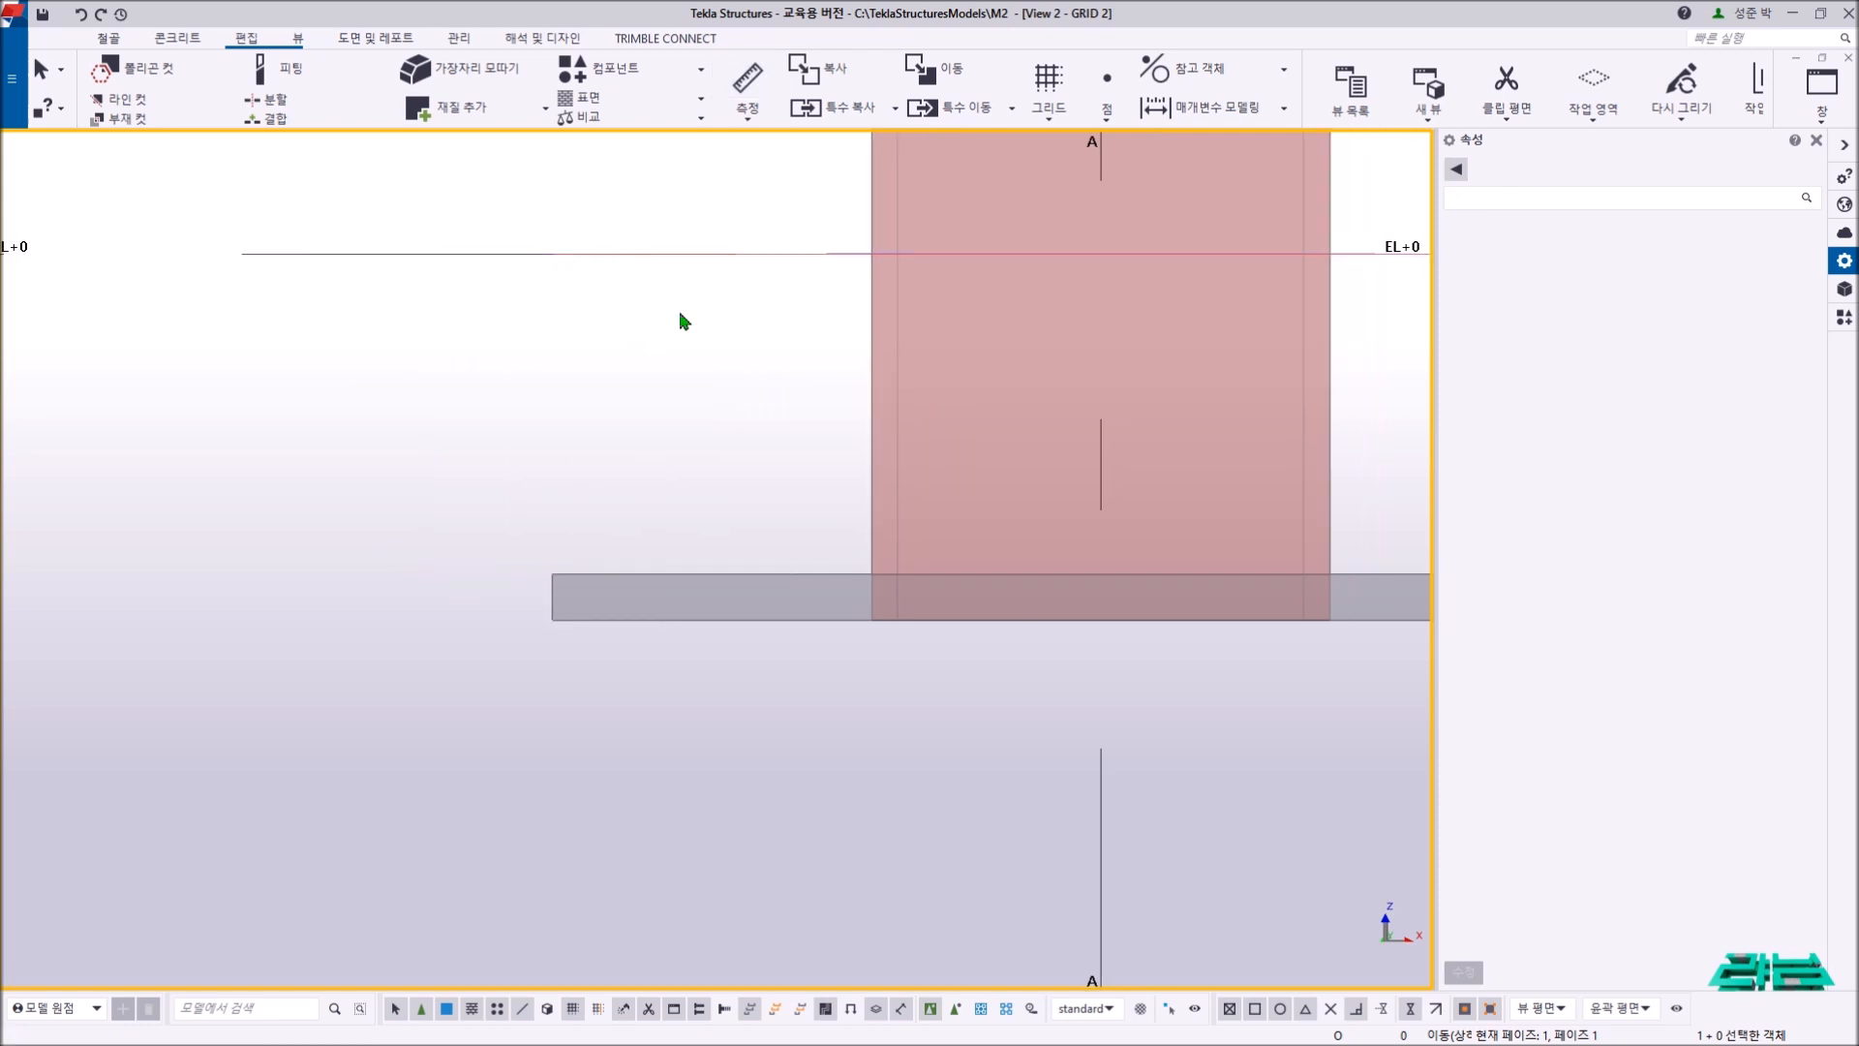
{"action": "left_click", "coordinate": [681, 319]}
- Fit the column's lower end to the top face of the base plate
{"action": "left_click_drag", "start_coordinate": [411, 187], "coordinate": [714, 765]}
{"action": "middle_click_drag", "start_coordinate": [726, 585], "coordinate": [535, 610]}
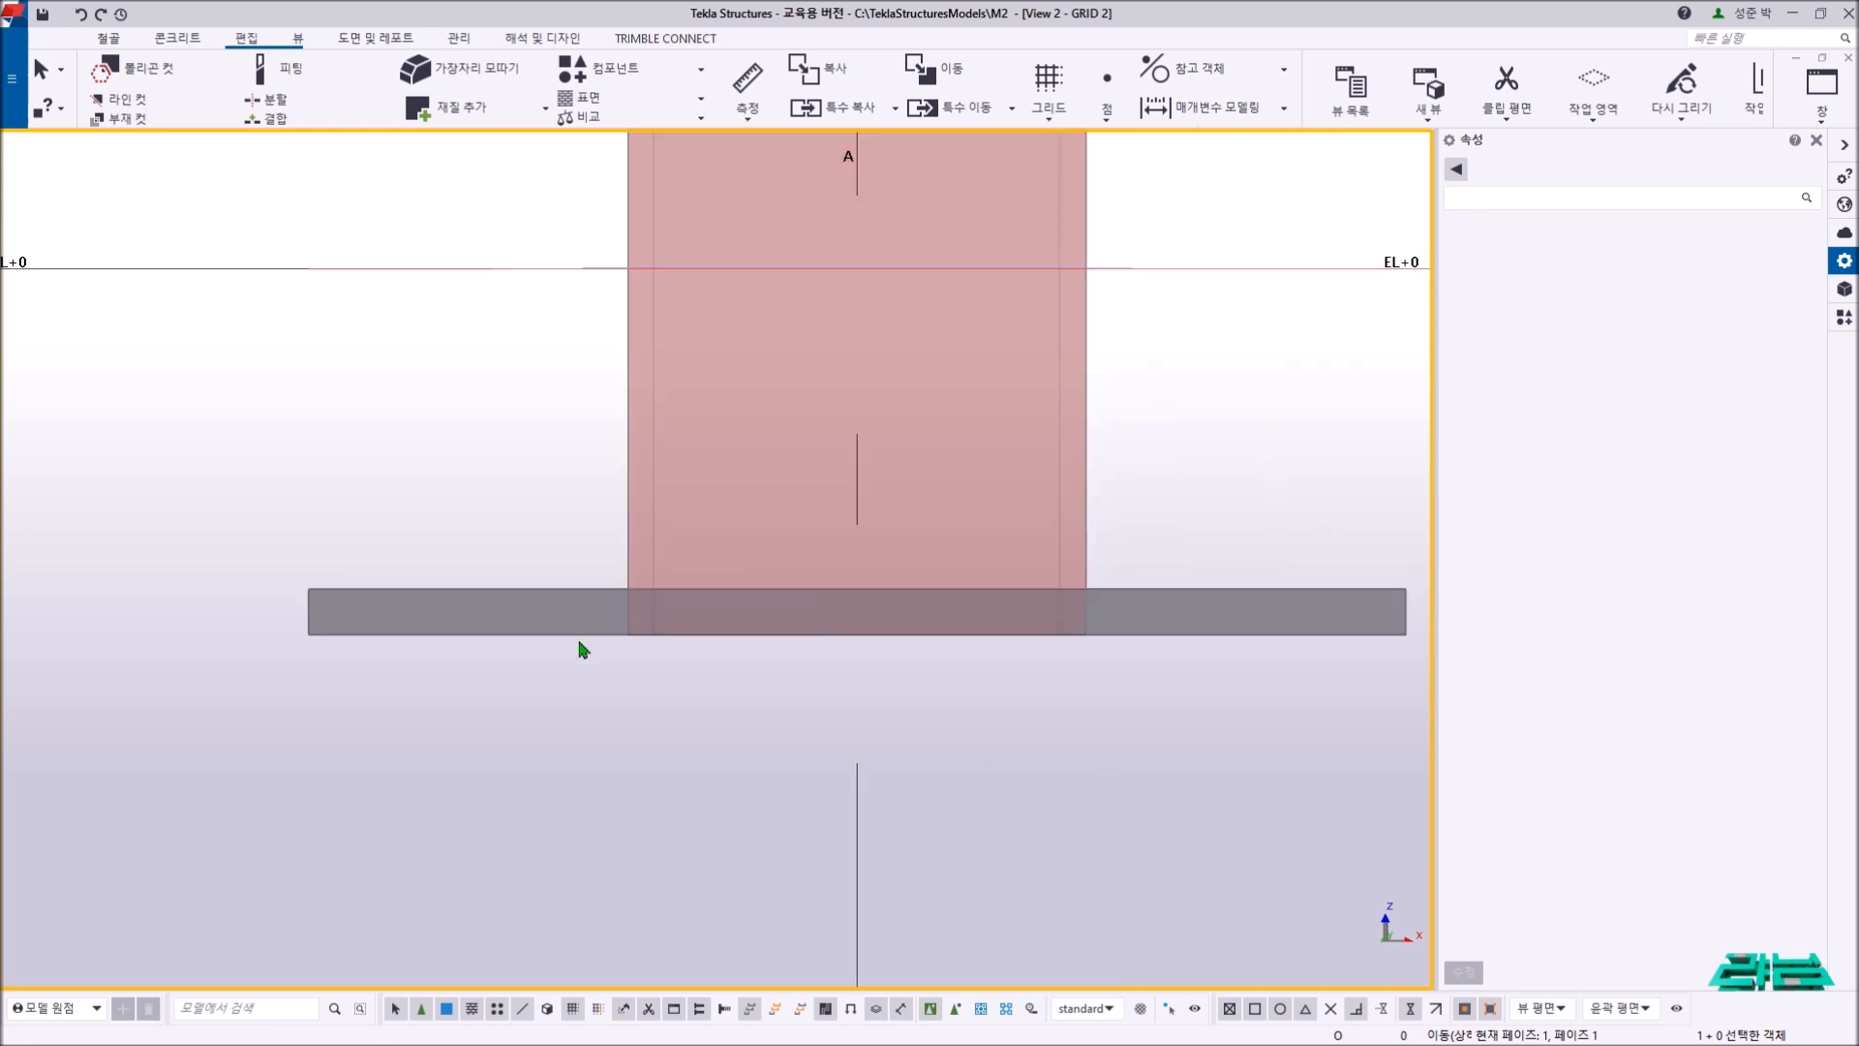
{"action": "left_click", "coordinate": [655, 570]}
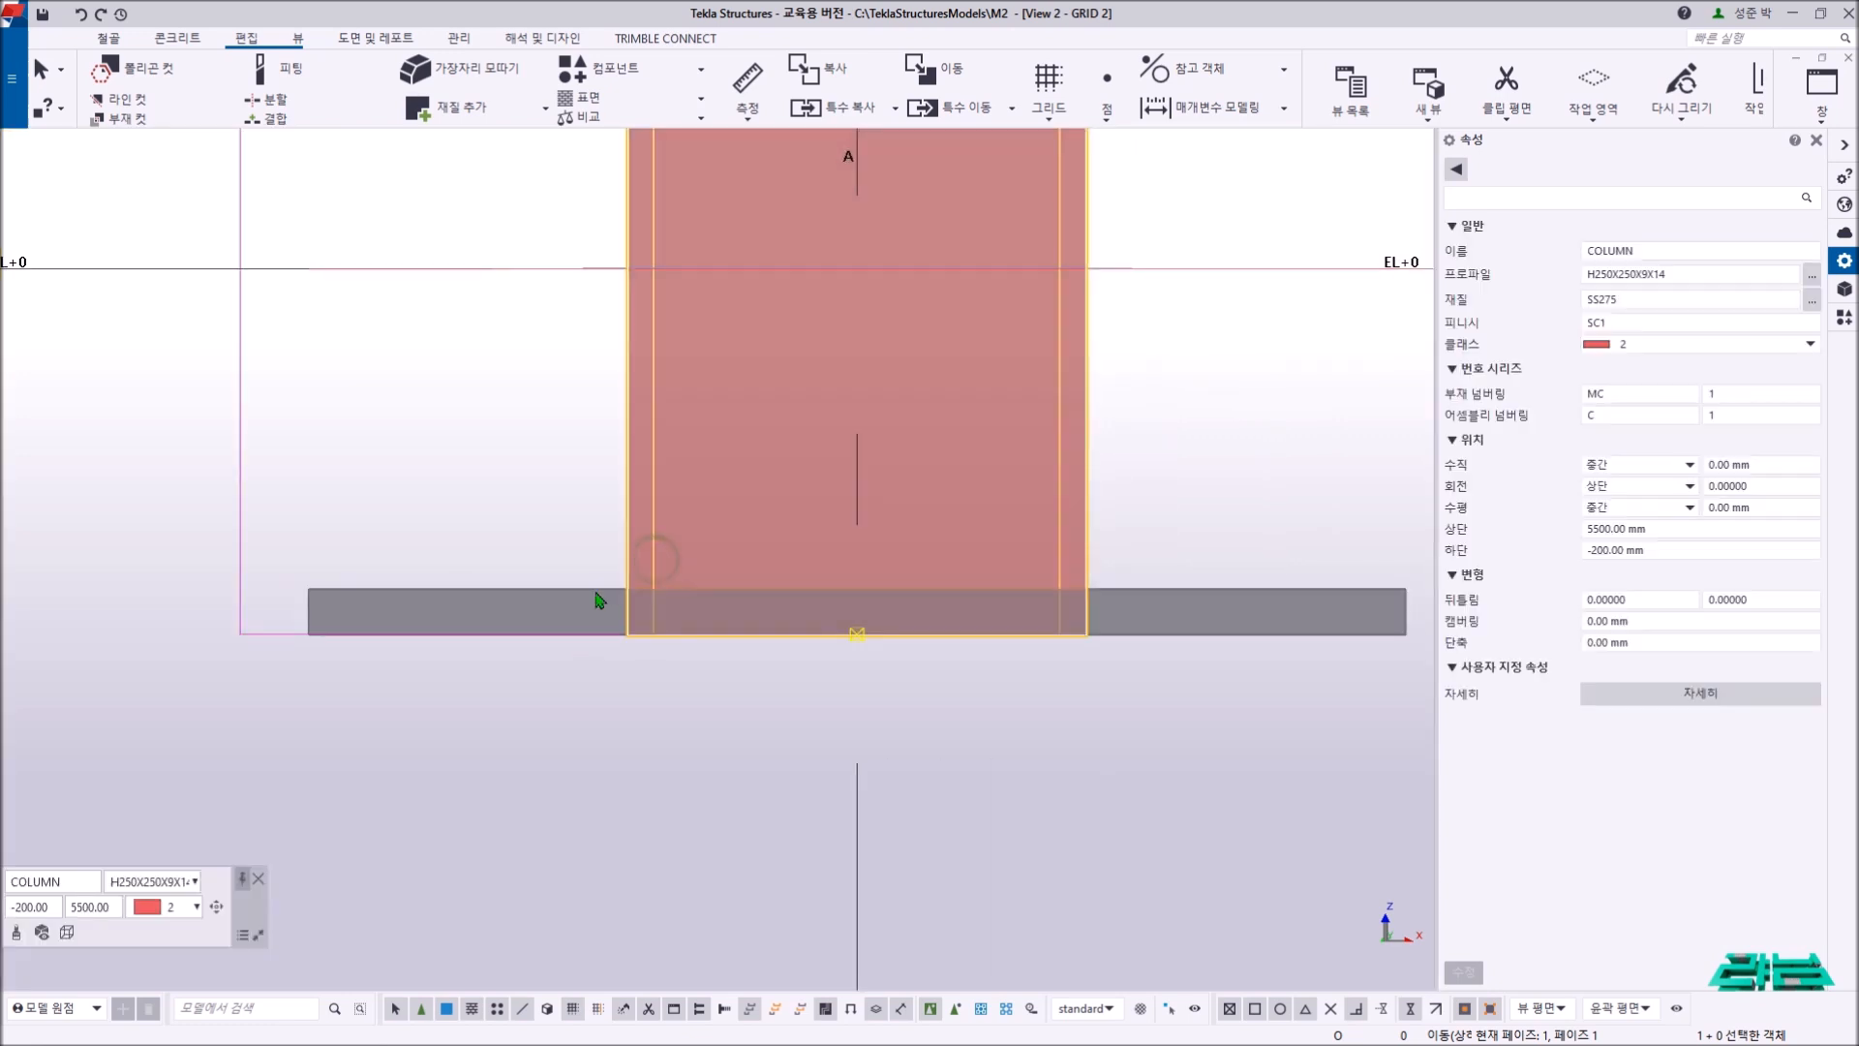
{"action": "left_click", "coordinate": [614, 452]}
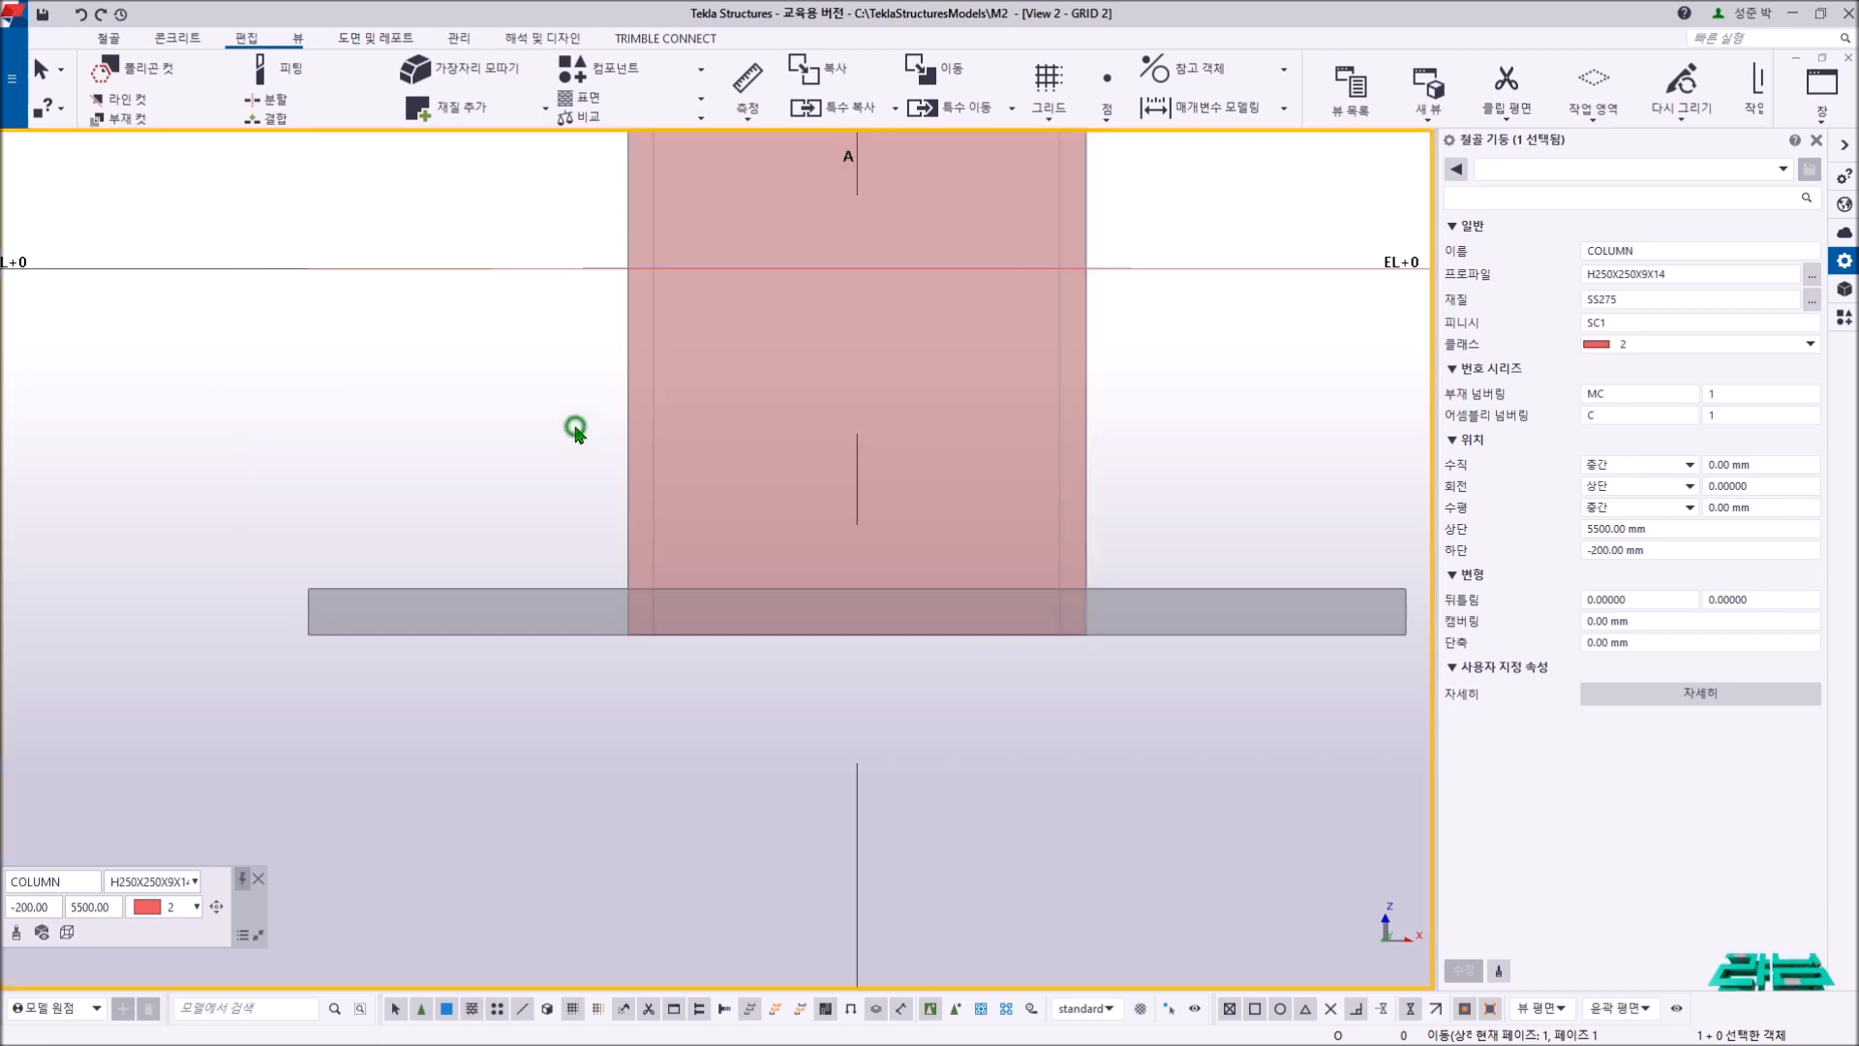
{"action": "left_click", "coordinate": [312, 77]}
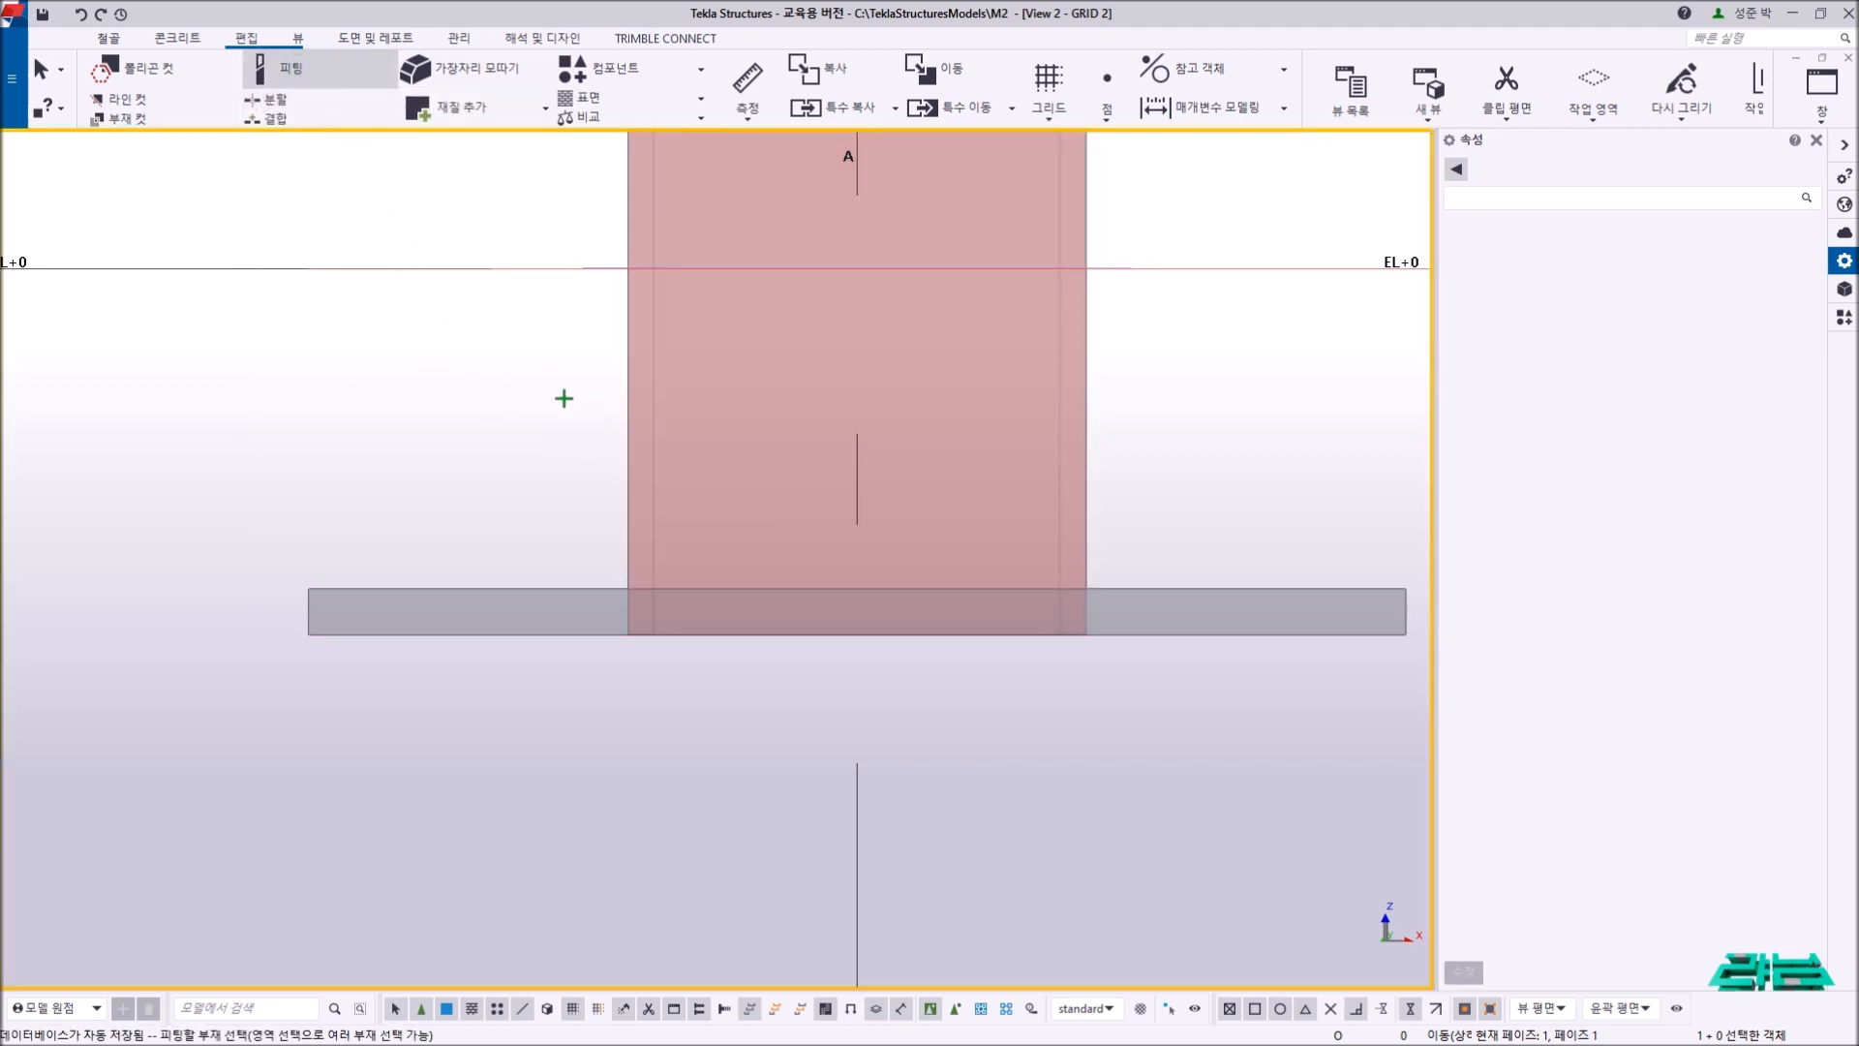
{"action": "left_click", "coordinate": [641, 421]}
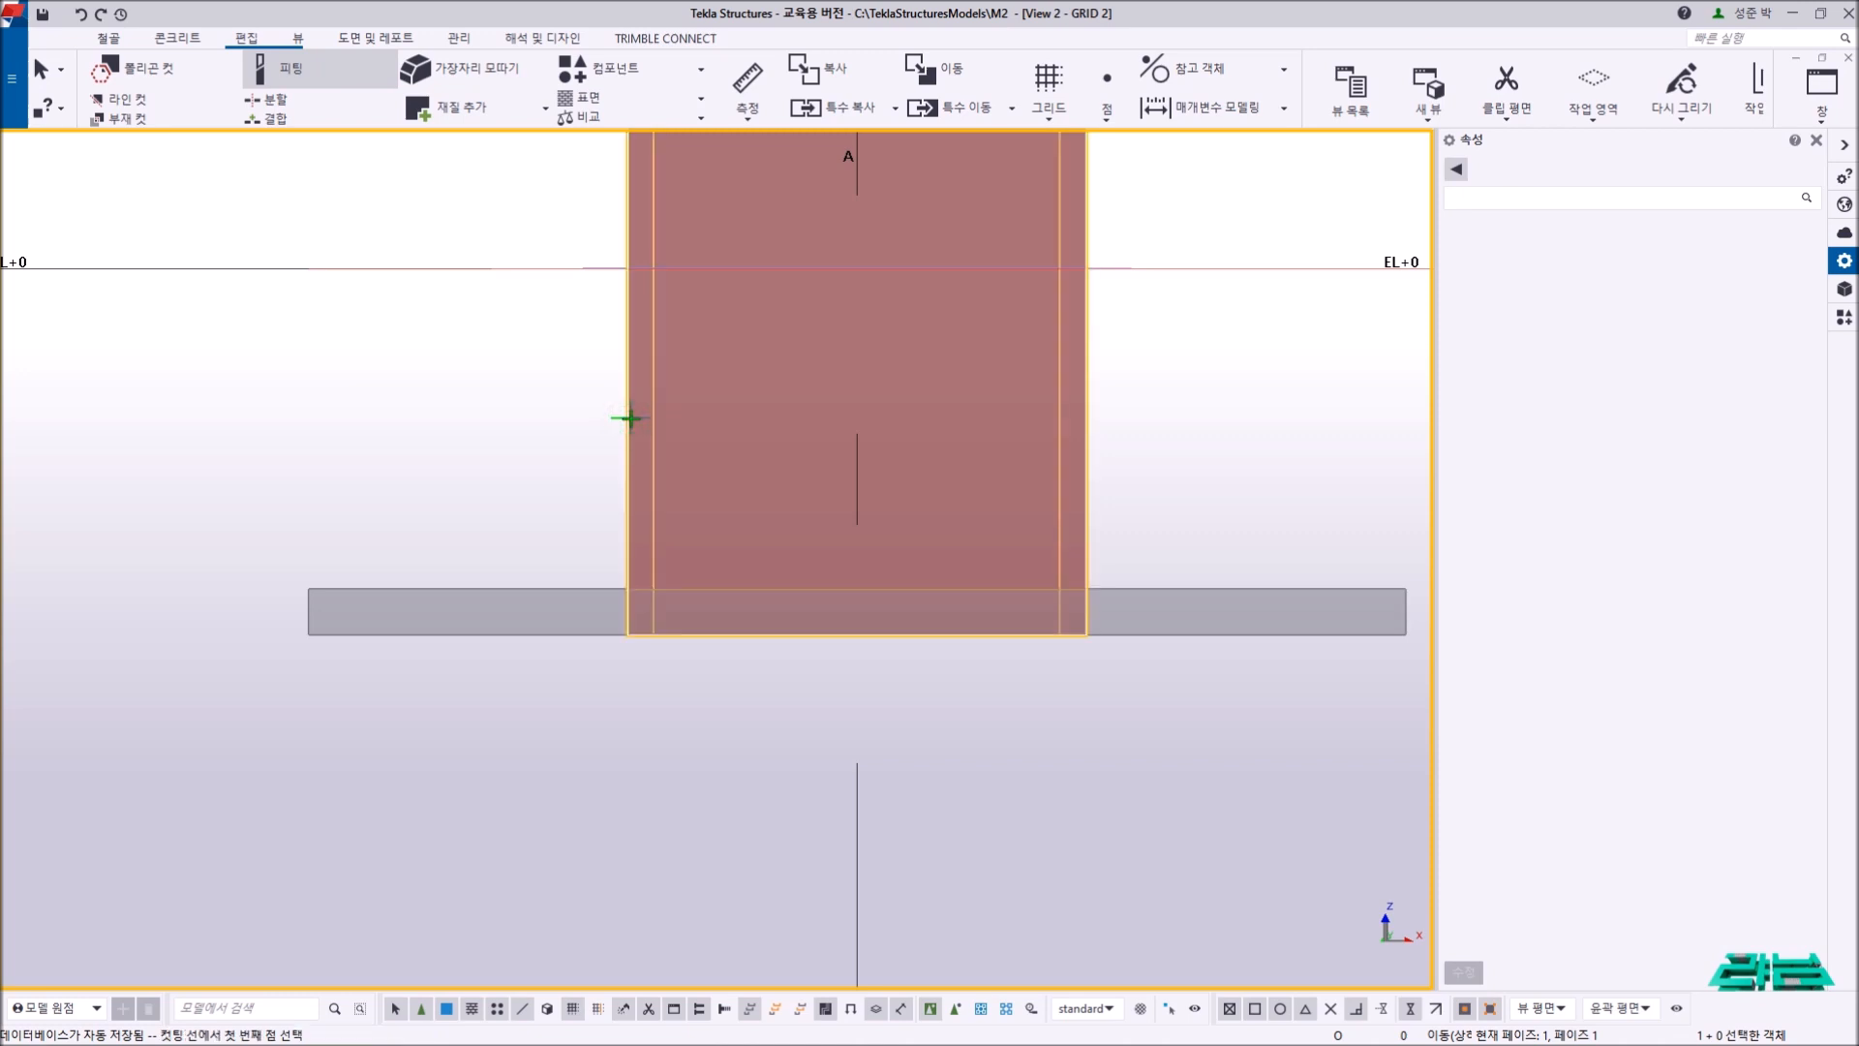
{"action": "left_click", "coordinate": [596, 590]}
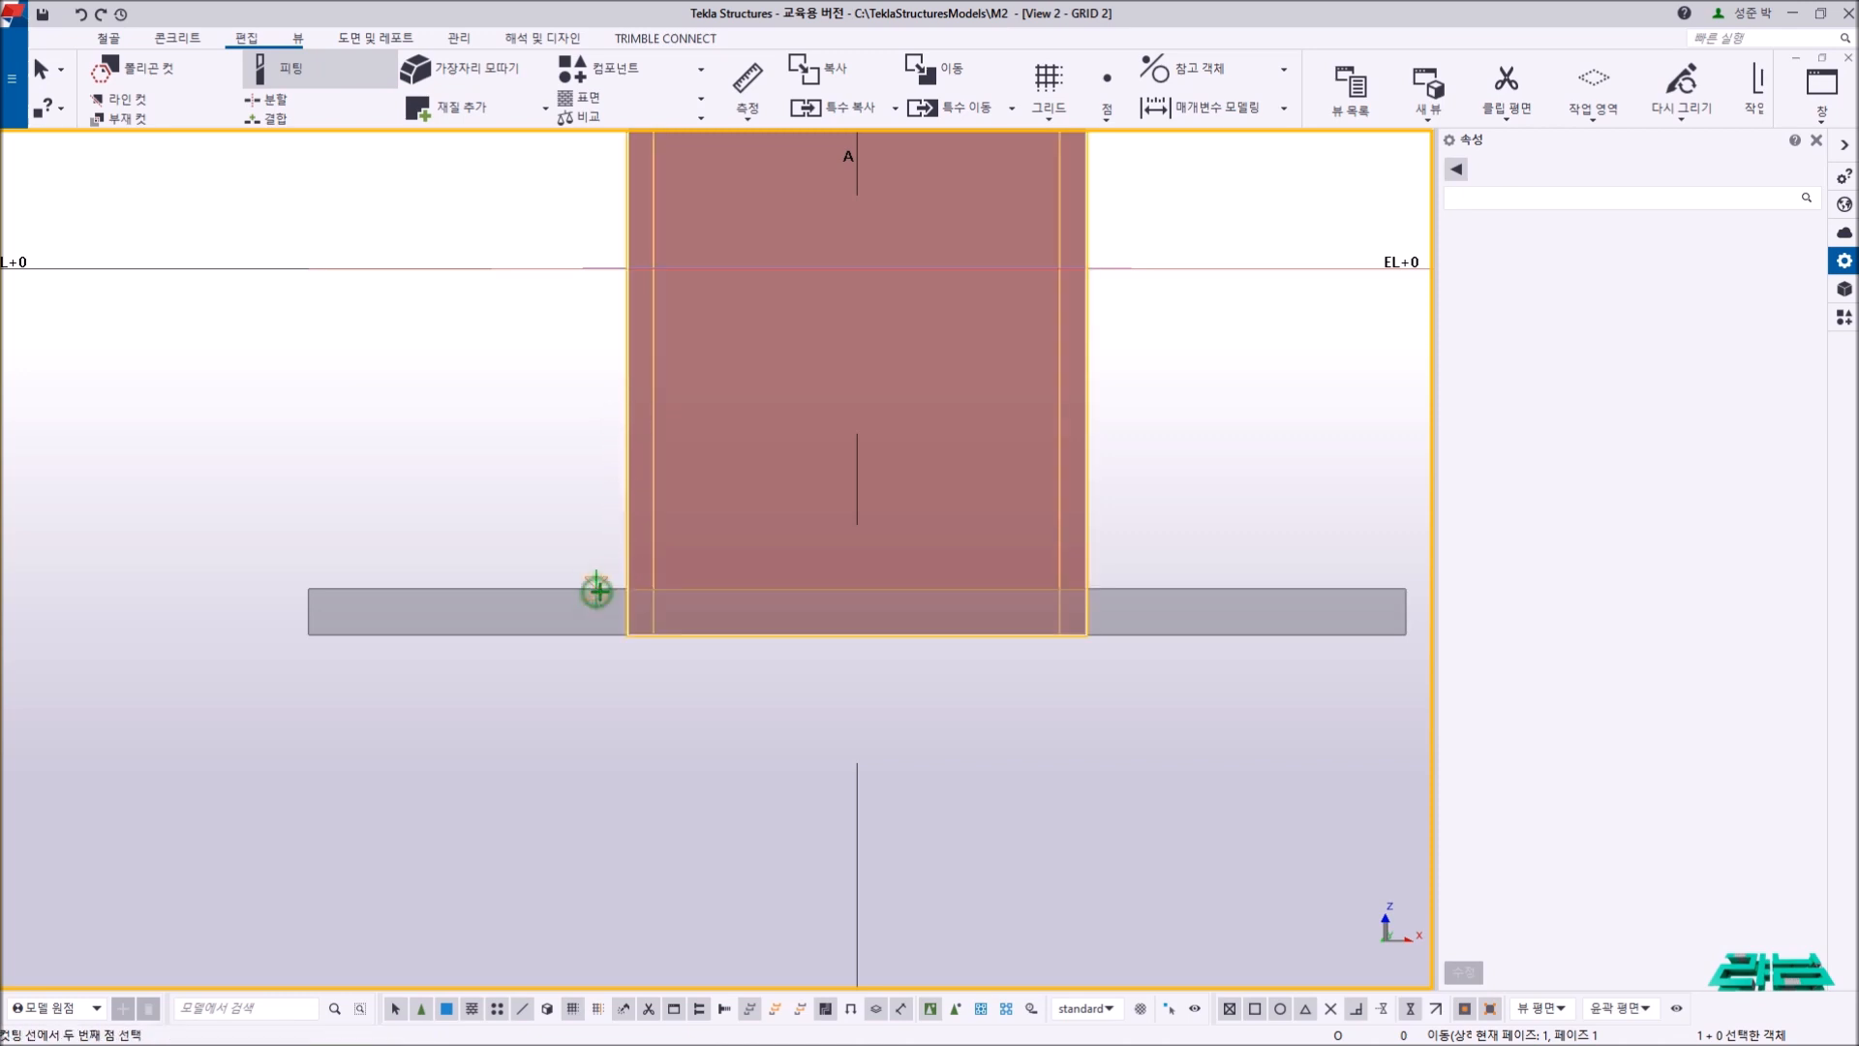
{"action": "left_click", "coordinate": [1160, 588]}
{"action": "right_click", "coordinate": [1176, 433]}
{"action": "left_click", "coordinate": [1196, 440]}
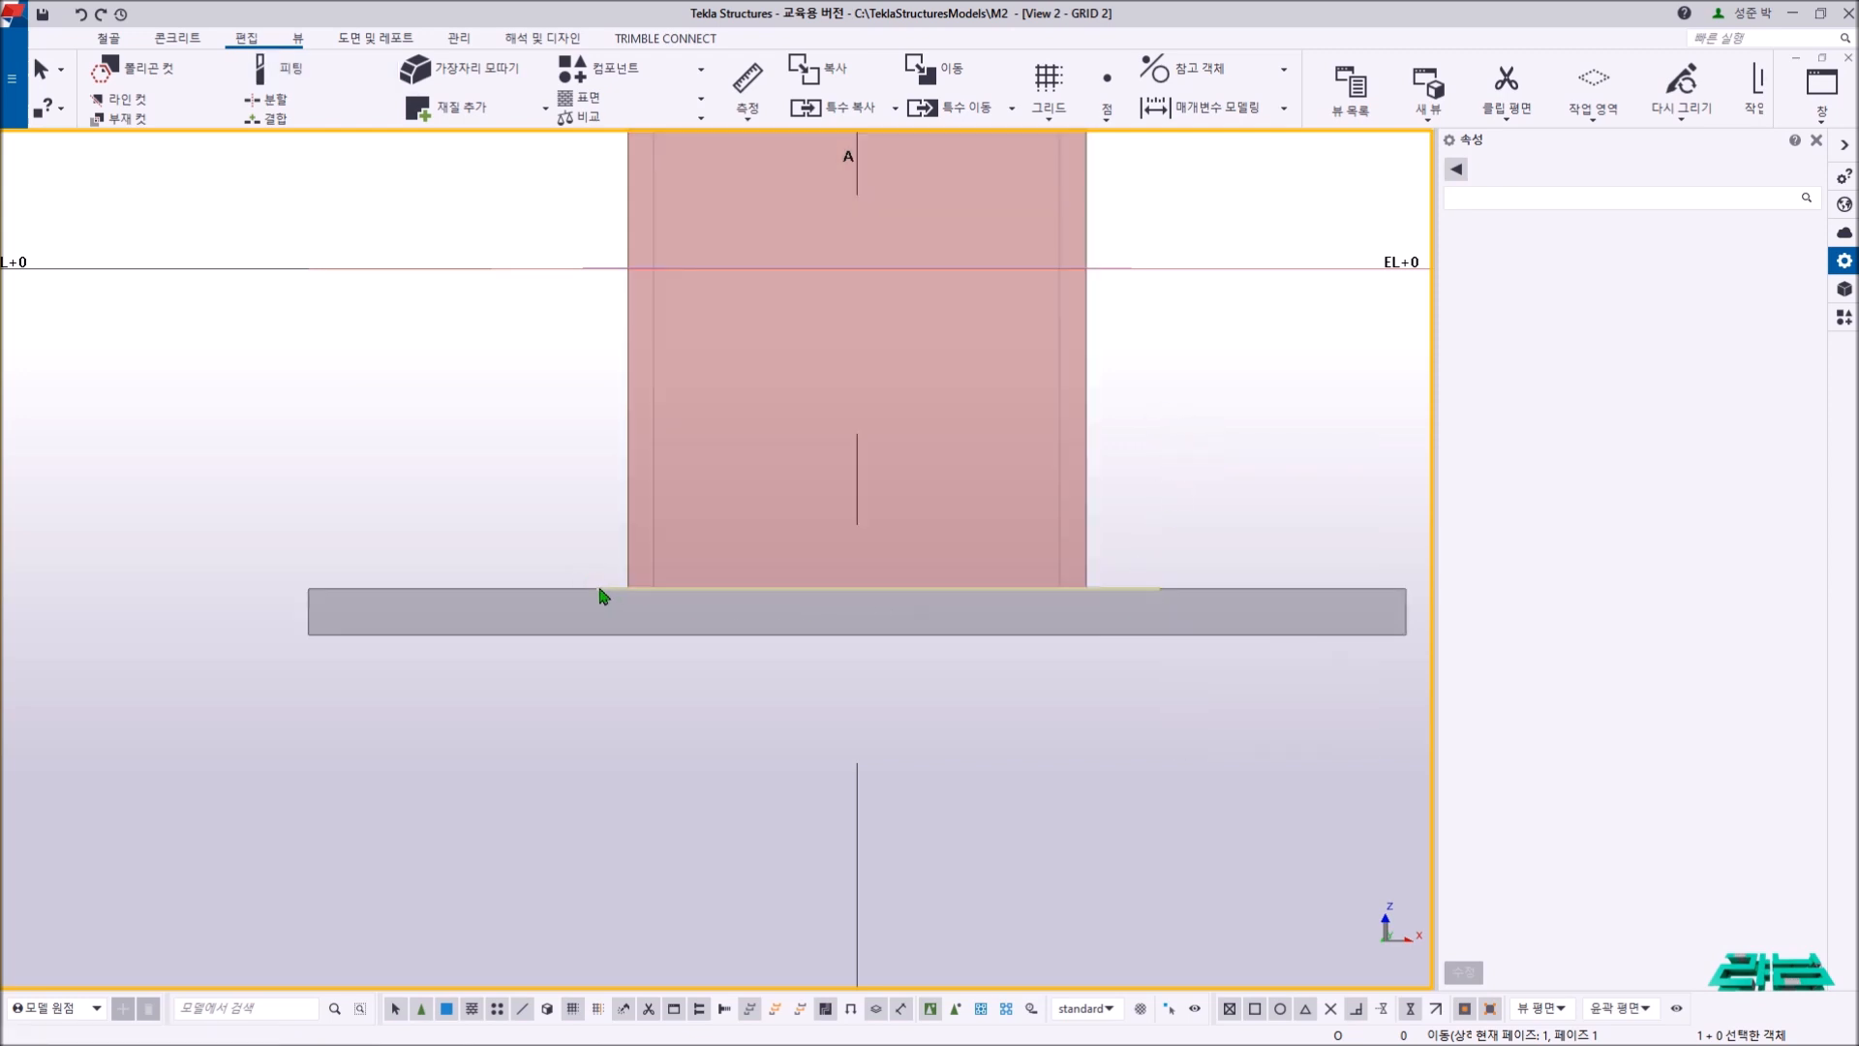
- Inspect the fitting line, the shortened column end and the column's lower reference point at the base plate
{"action": "left_click", "coordinate": [704, 589]}
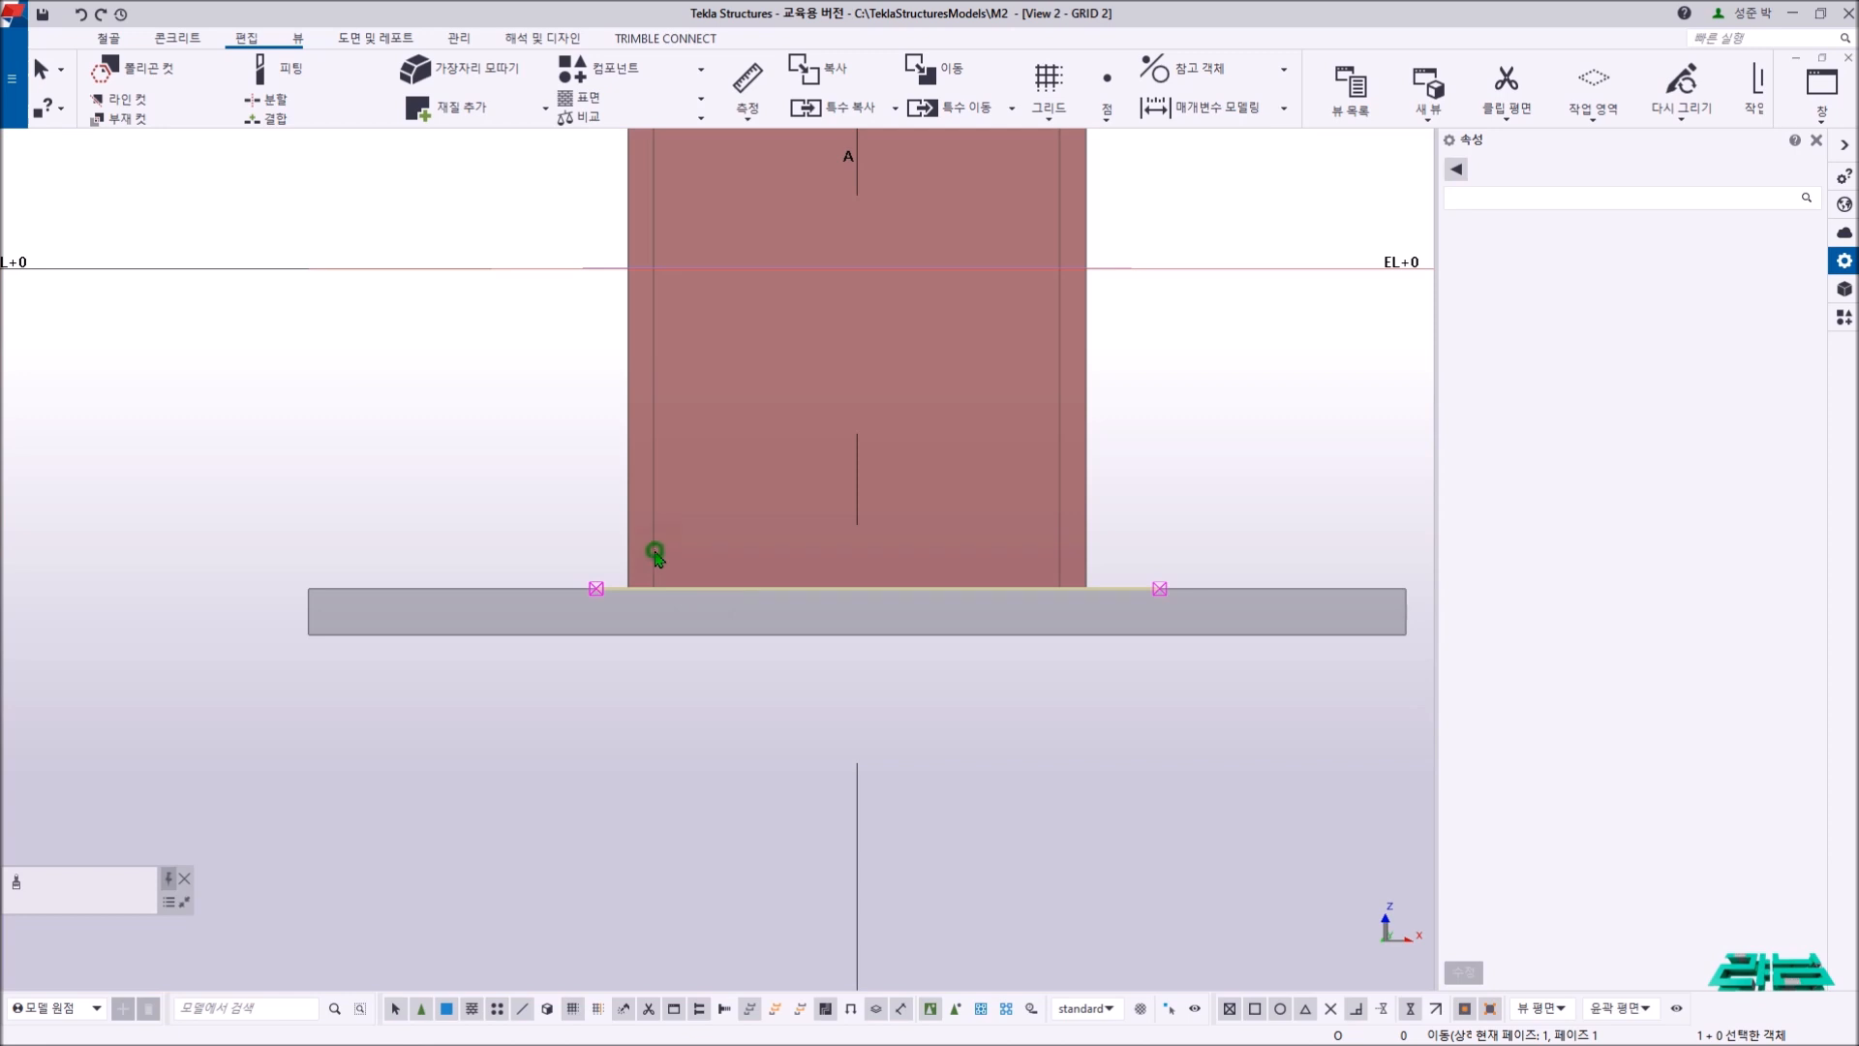
{"action": "left_click", "coordinate": [652, 552]}
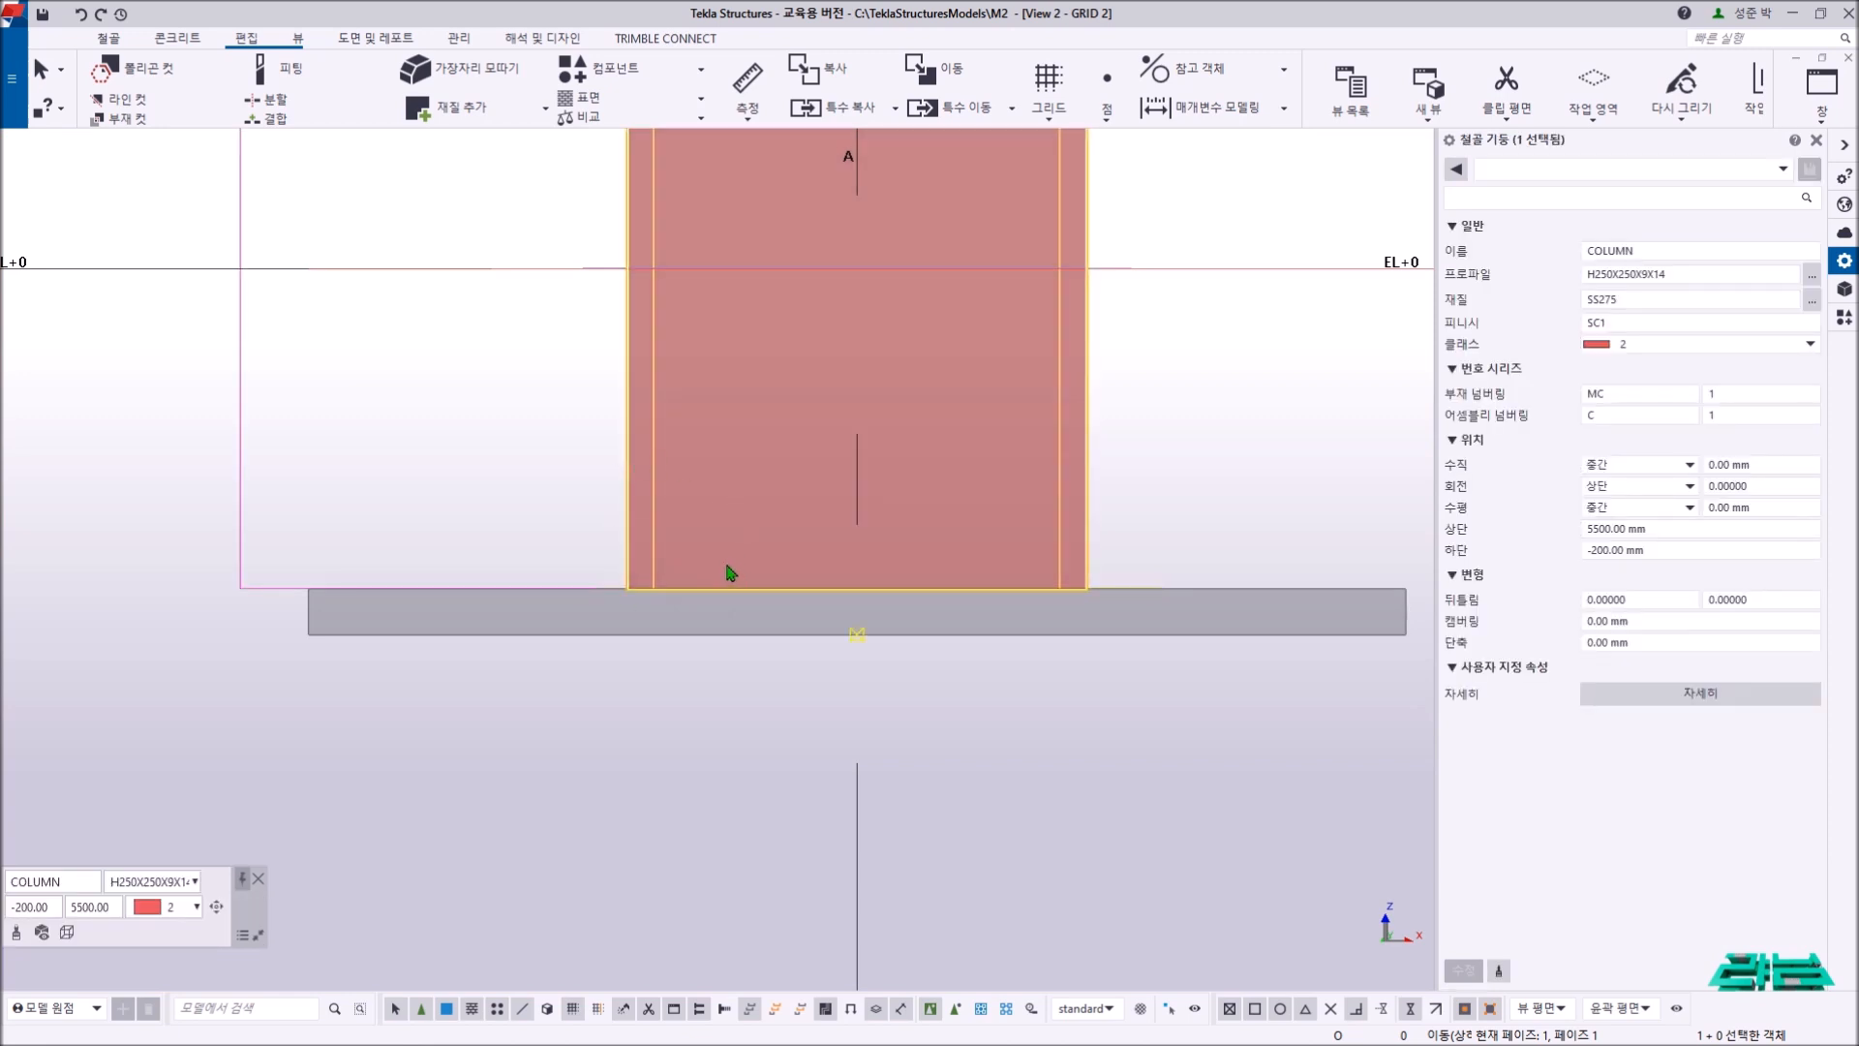
{"action": "scroll", "coordinate": [858, 641], "scroll_direction": "up", "scroll_amount": 2}
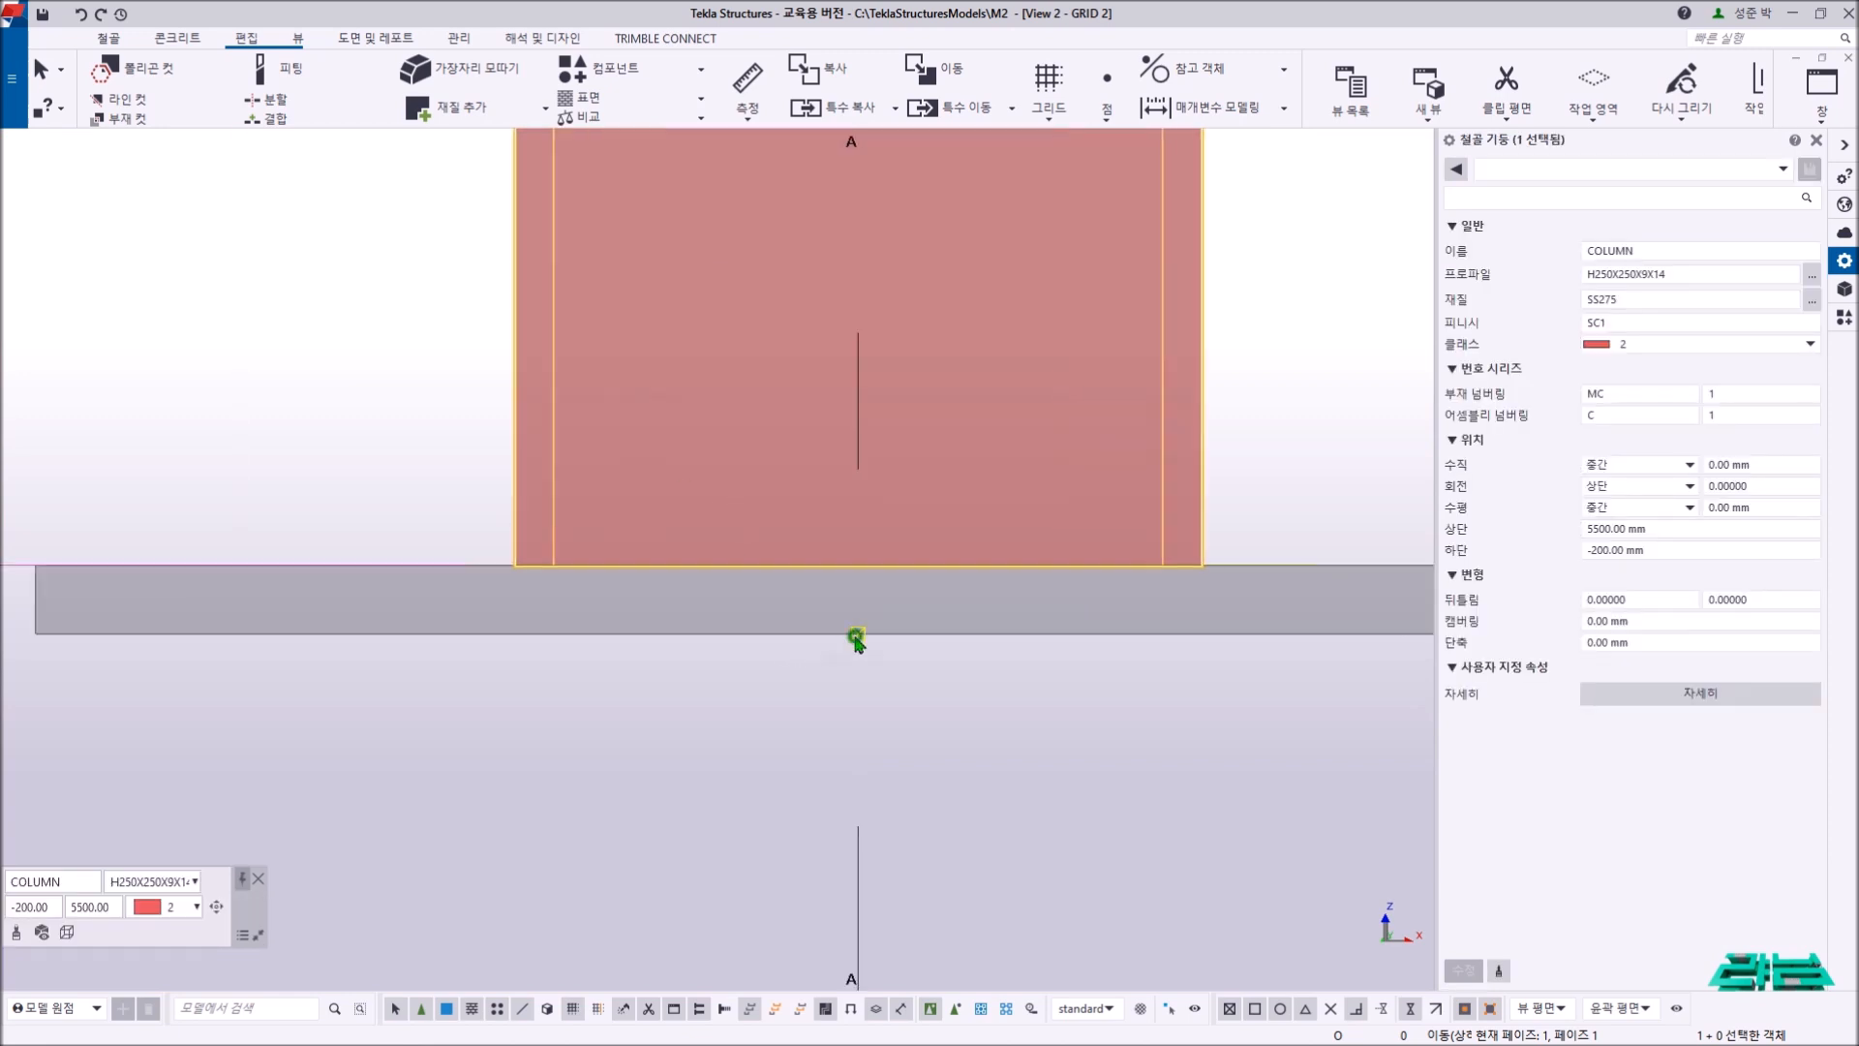
{"action": "left_click", "coordinate": [857, 637]}
{"action": "scroll", "coordinate": [858, 641], "scroll_direction": "down", "scroll_amount": 2}
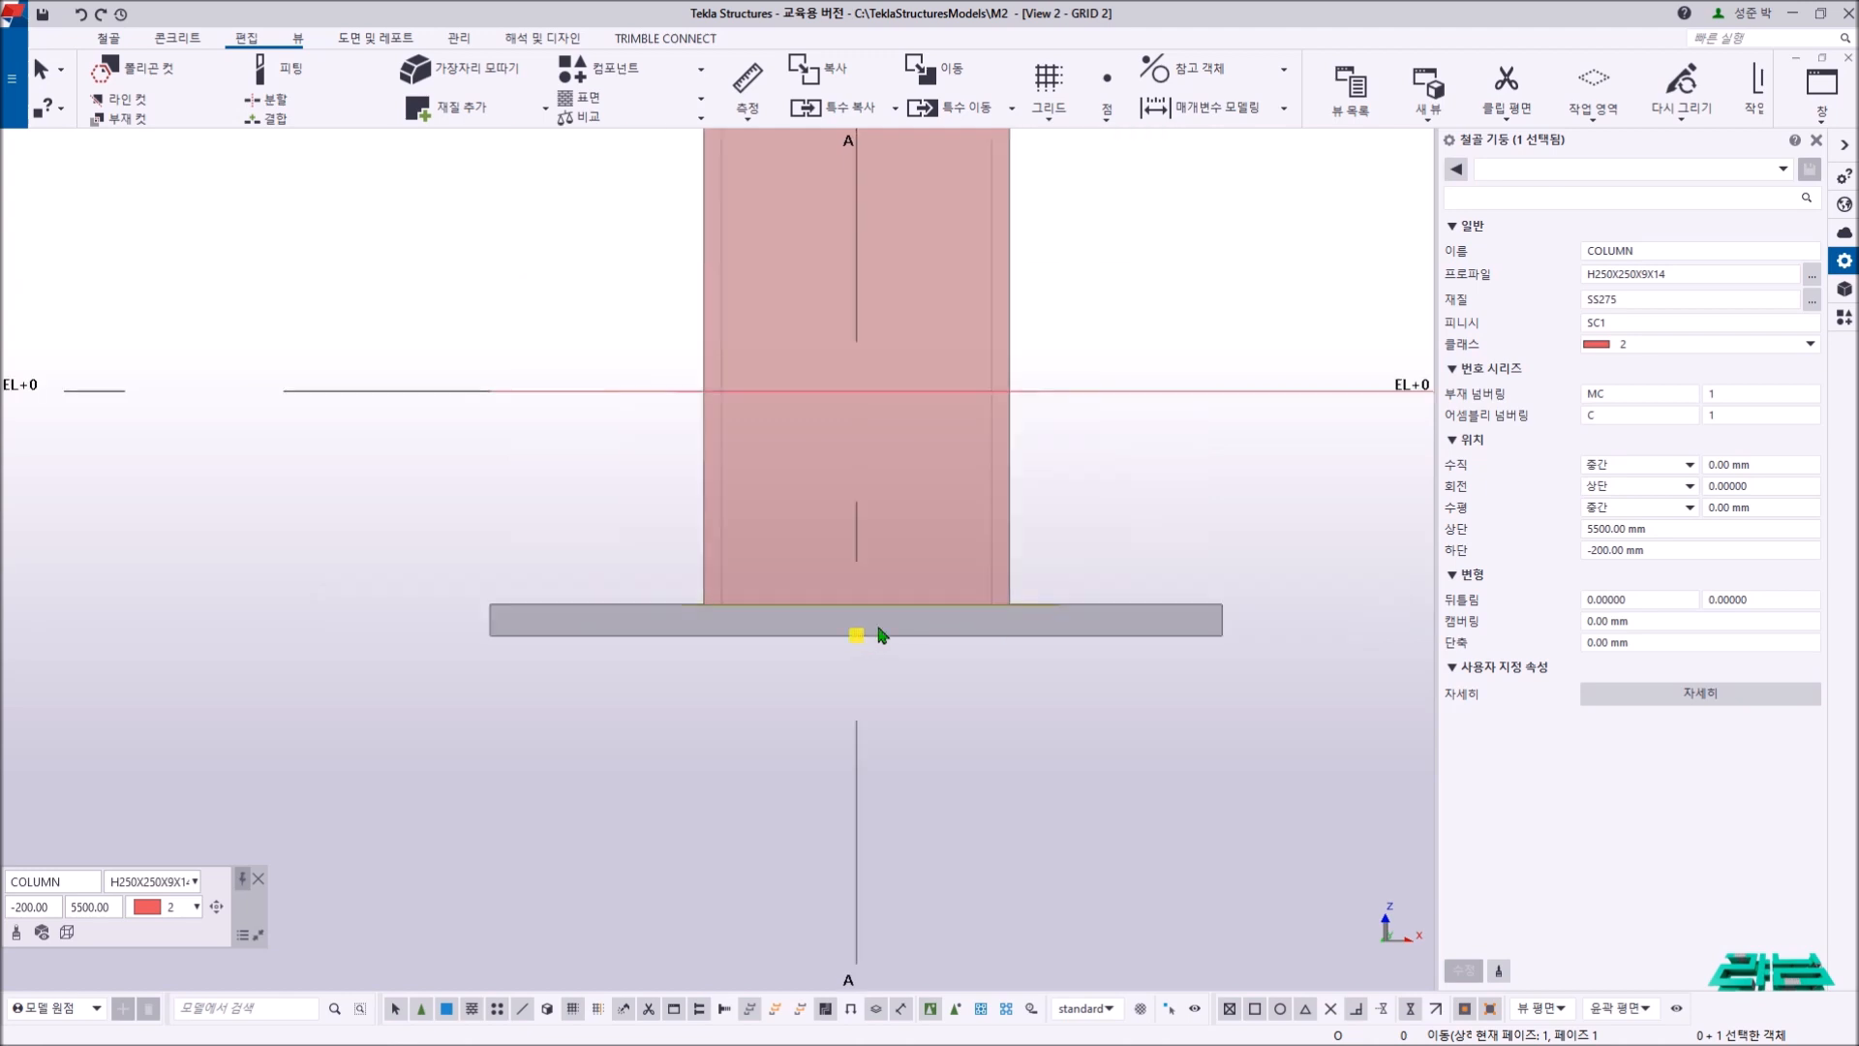
{"action": "left_click", "coordinate": [1014, 630]}
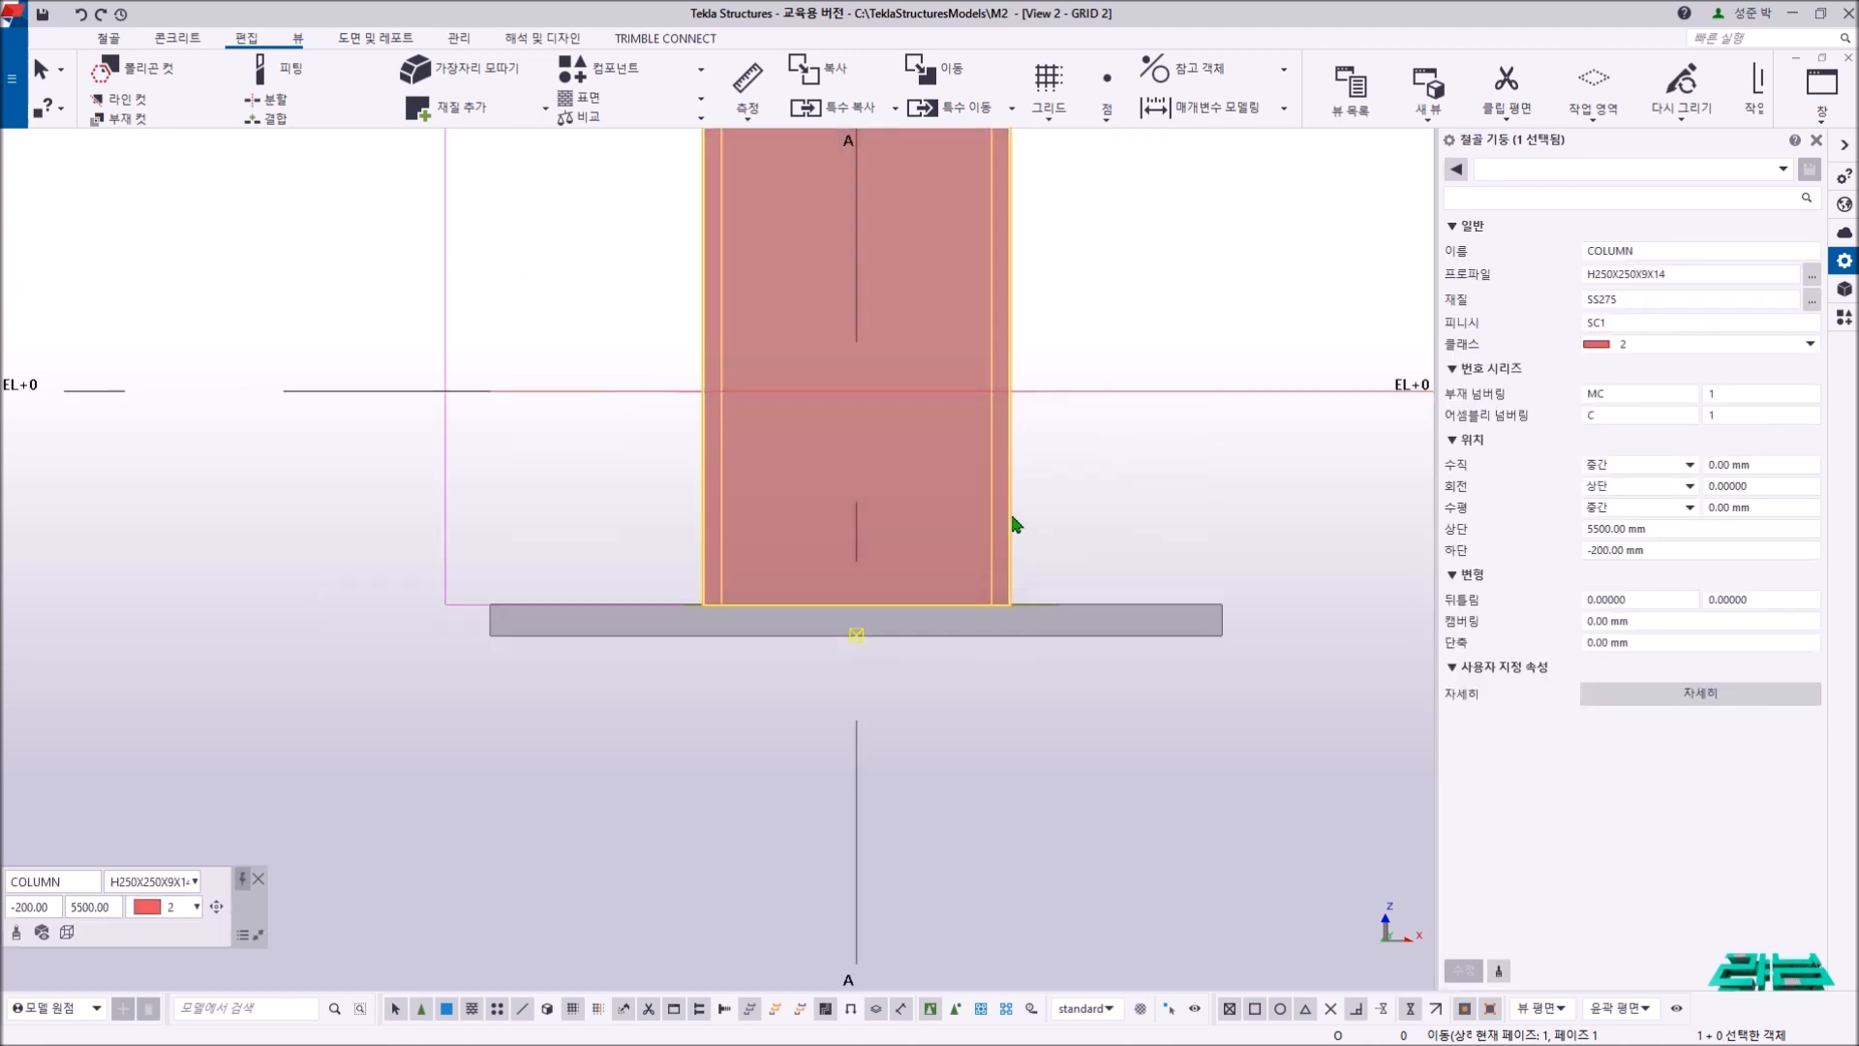
{"action": "scroll", "coordinate": [1054, 682], "scroll_direction": "down", "scroll_amount": 3}
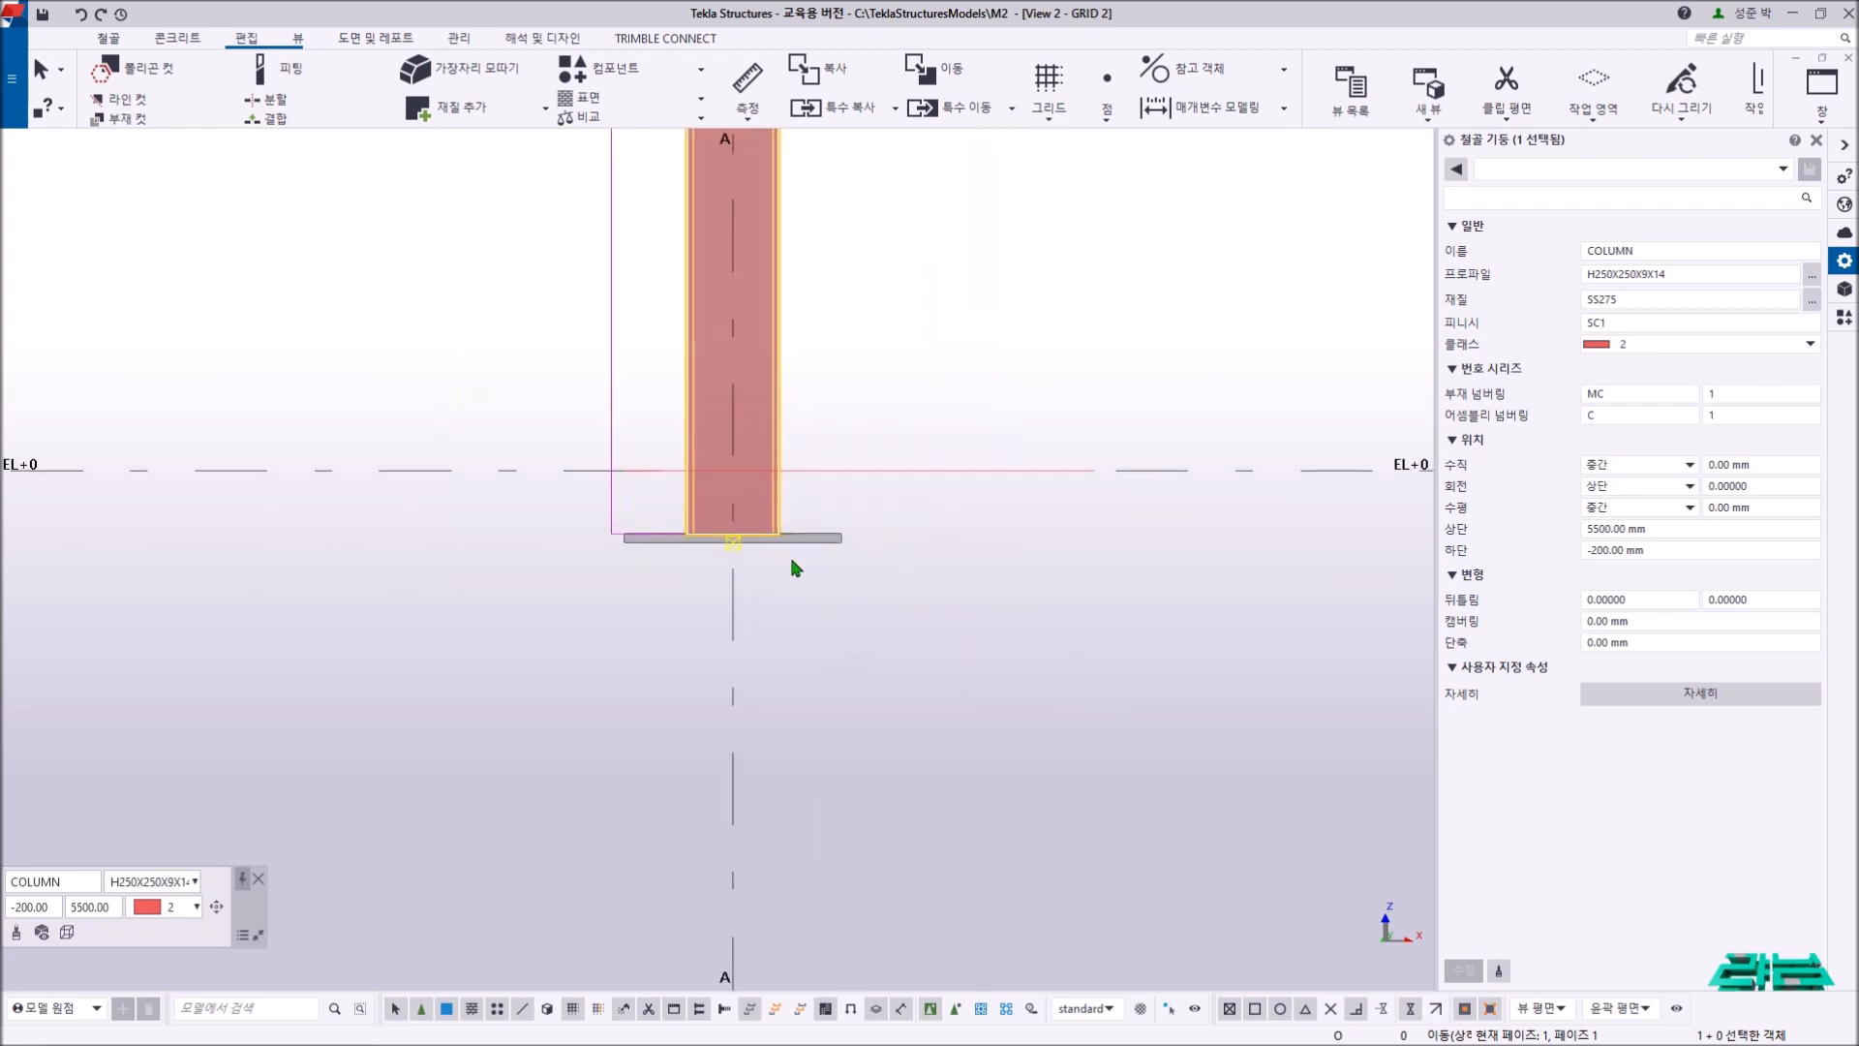
- Examine the rib plate's thickness and edge dimensions in detail A of the reference drawing, and return to the GRID 2 elevation
{"action": "key", "text": "ctrl+Tab"}
{"action": "scroll", "coordinate": [810, 565], "scroll_direction": "down", "scroll_amount": 6}
{"action": "scroll", "coordinate": [839, 535], "scroll_direction": "up", "scroll_amount": 5}
{"action": "scroll", "coordinate": [928, 387], "scroll_direction": "up", "scroll_amount": 5}
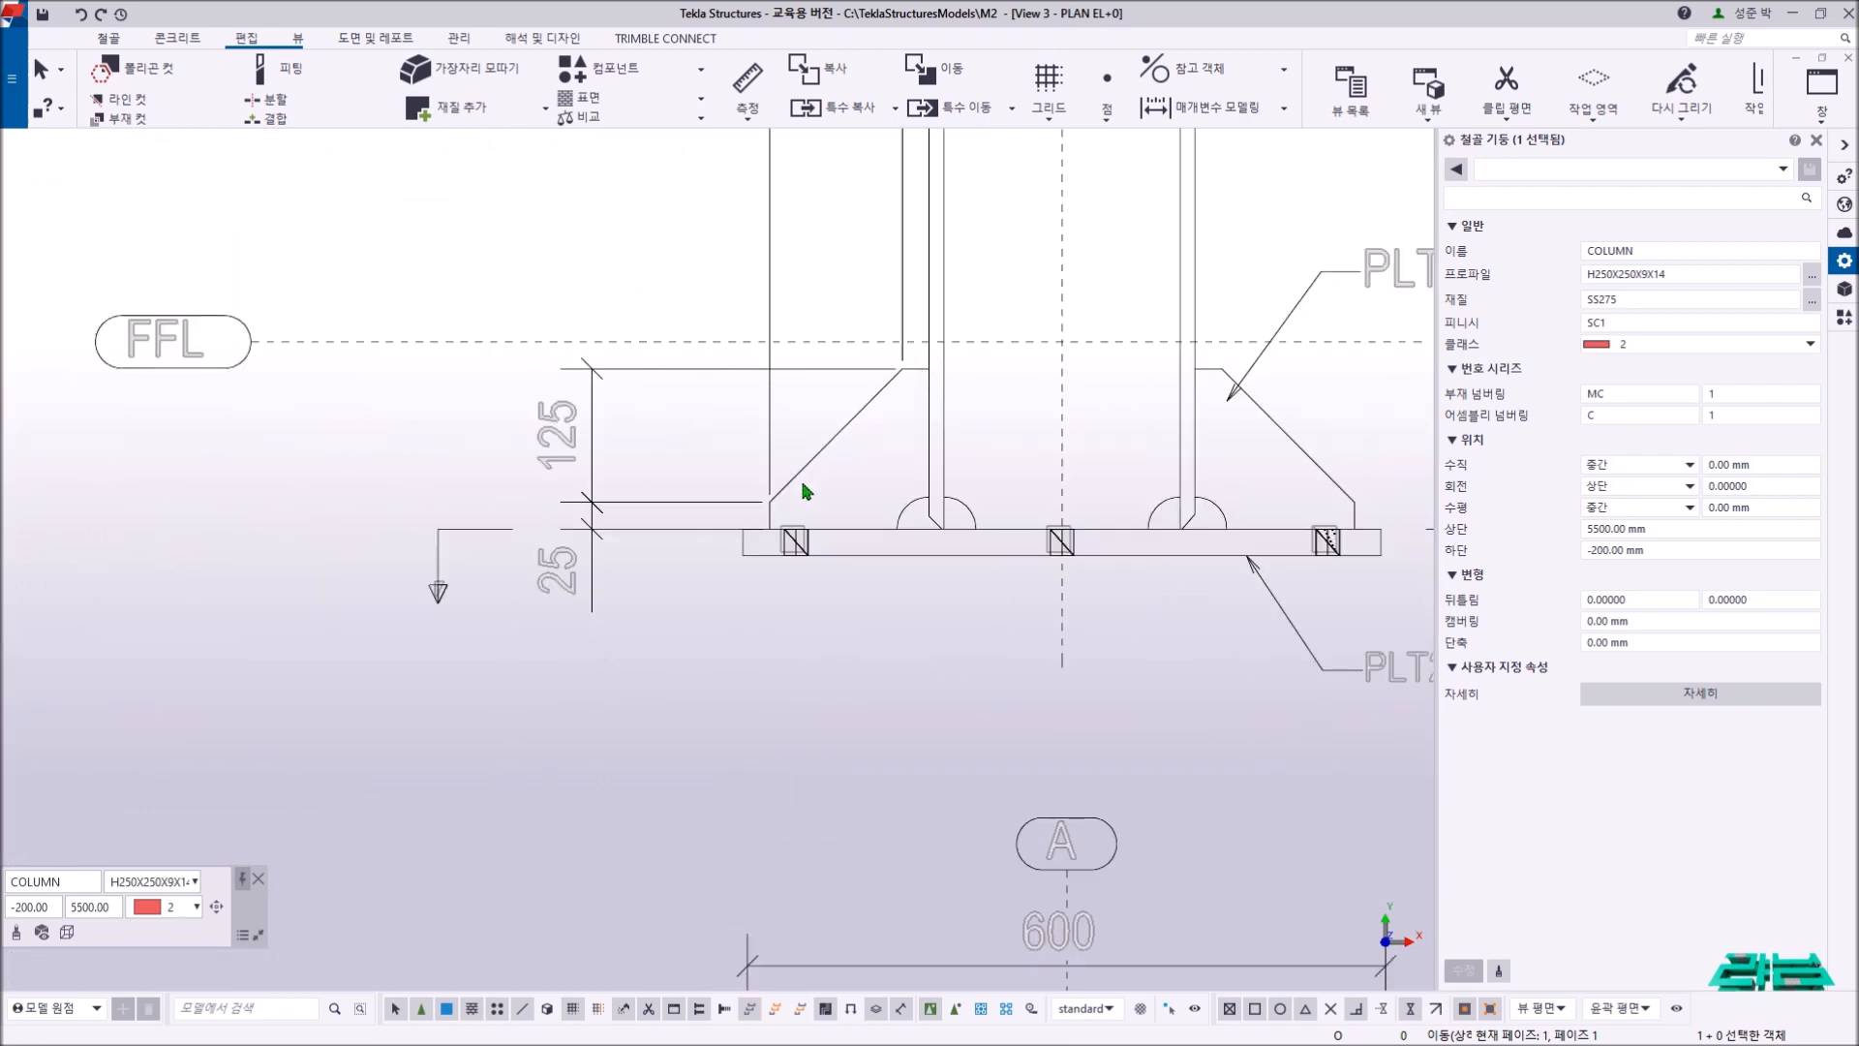
{"action": "middle_click_drag", "start_coordinate": [869, 487], "coordinate": [744, 552]}
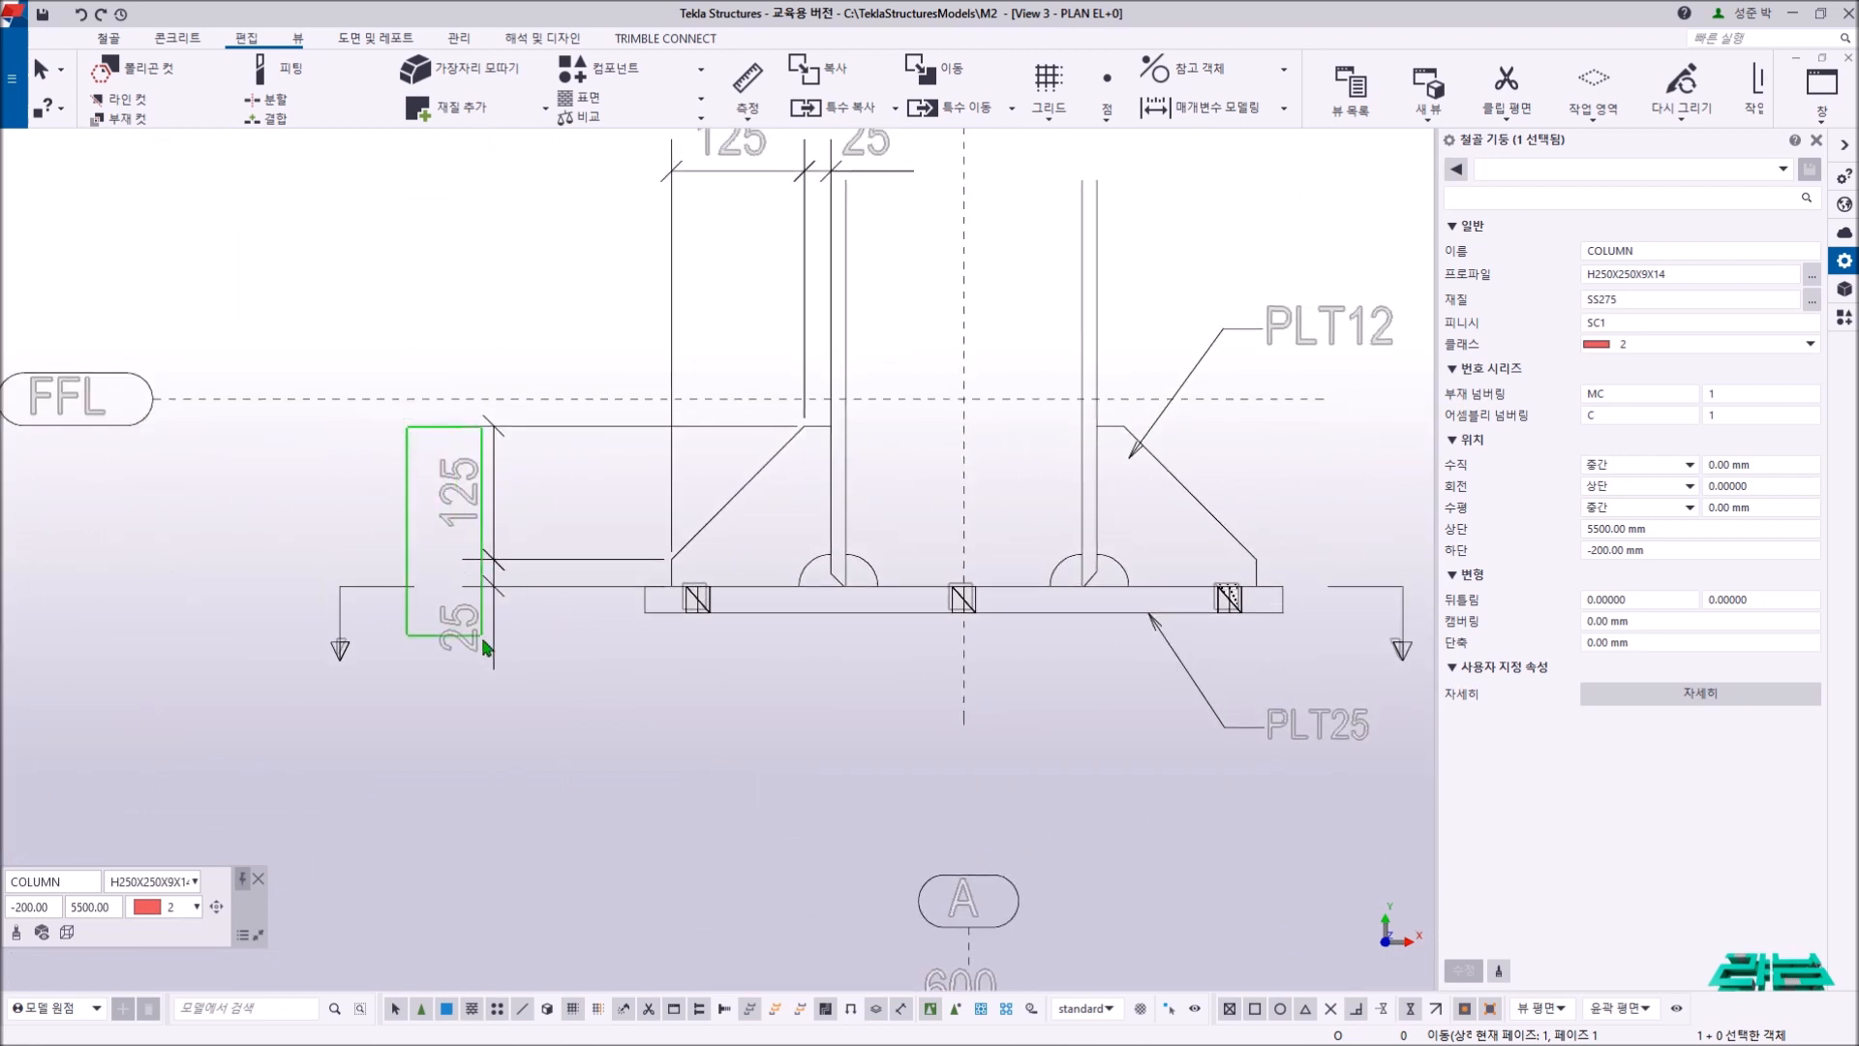
{"action": "left_click", "coordinate": [772, 353]}
{"action": "middle_click_drag", "start_coordinate": [772, 352], "coordinate": [728, 437]}
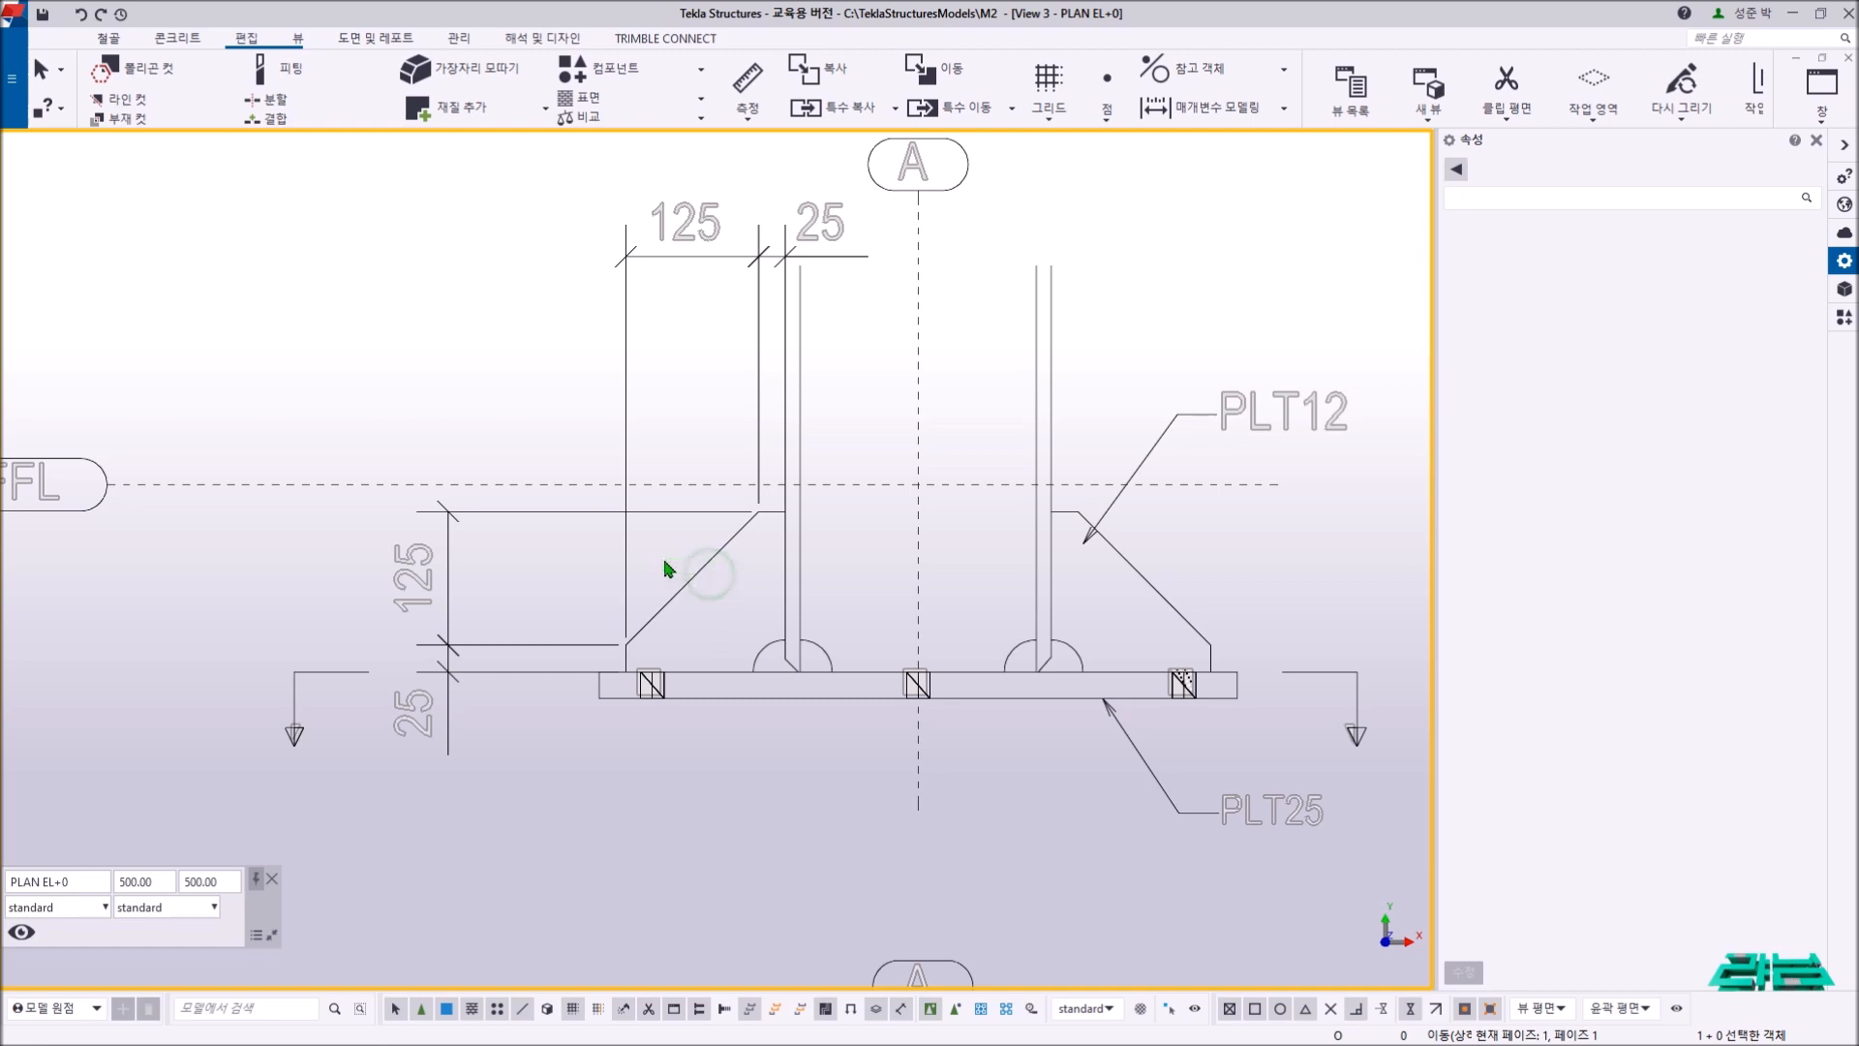
{"action": "scroll", "coordinate": [687, 571], "scroll_direction": "down", "scroll_amount": 8}
{"action": "middle_click_drag", "start_coordinate": [559, 553], "coordinate": [622, 567]}
{"action": "scroll", "coordinate": [474, 475], "scroll_direction": "up", "scroll_amount": 5}
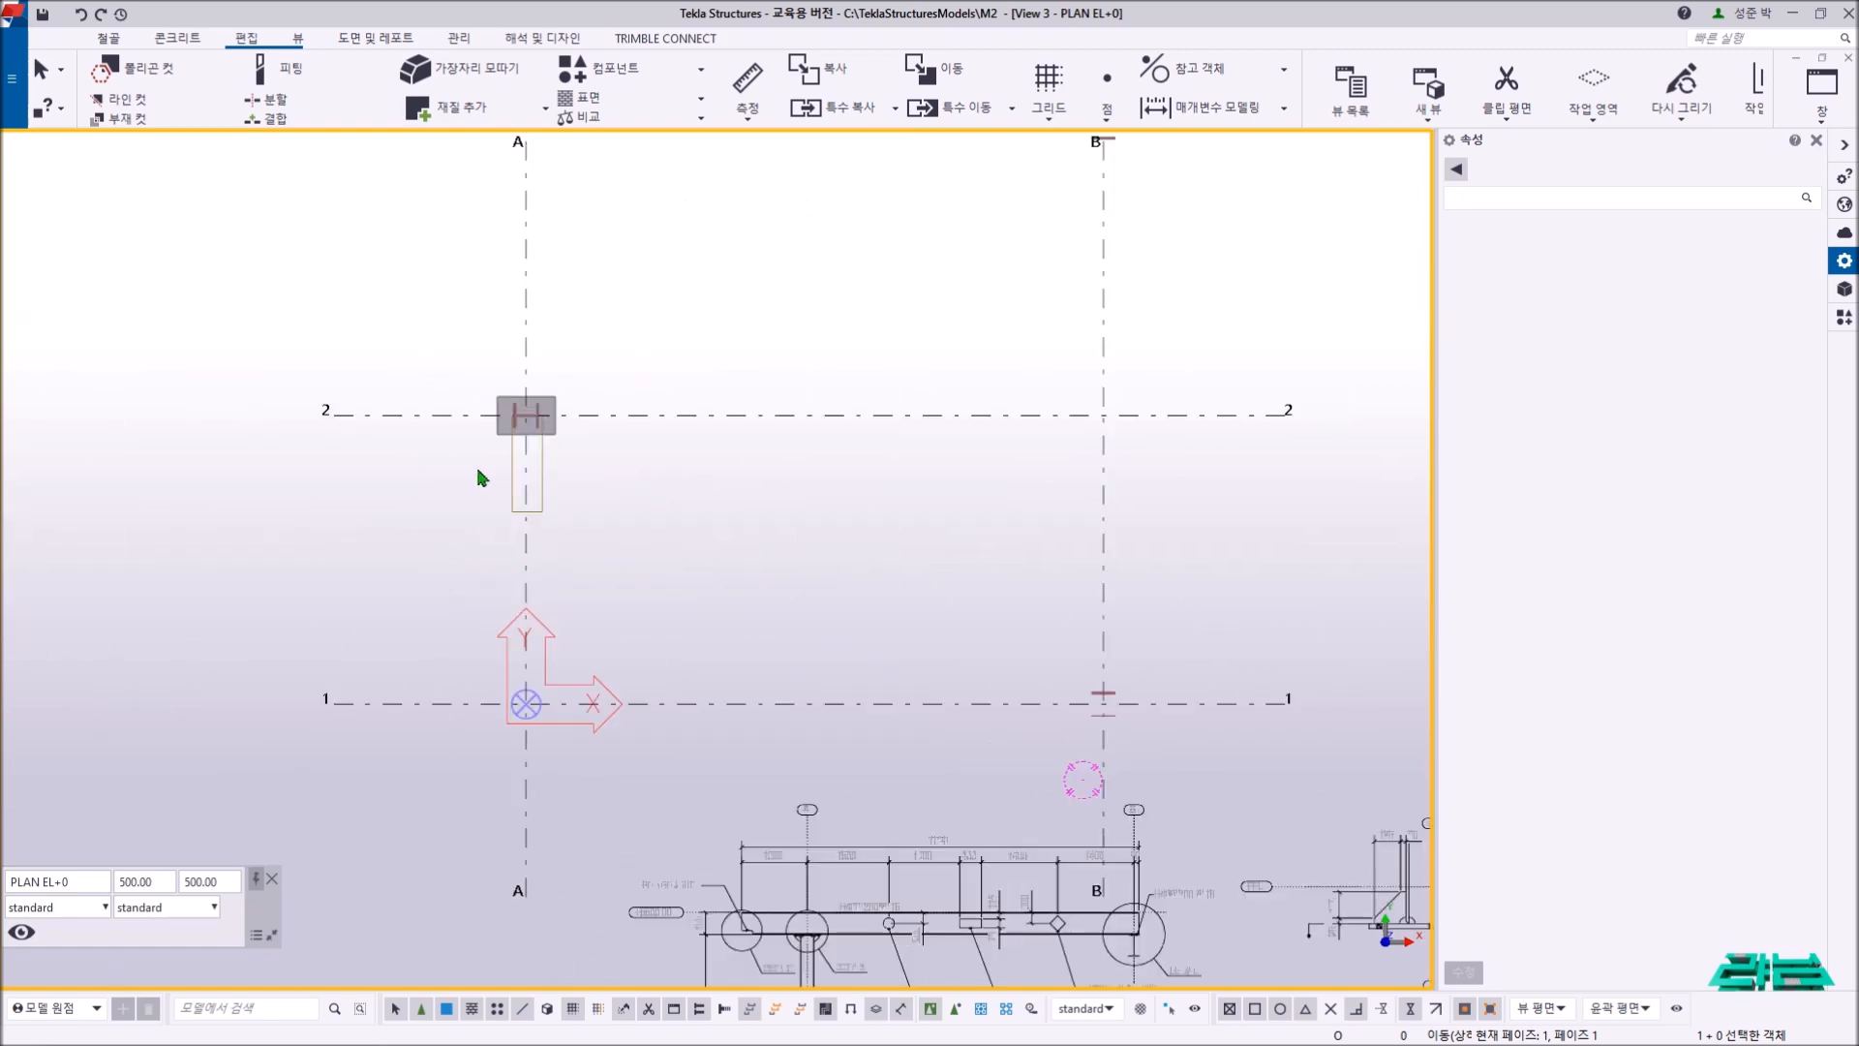
{"action": "key", "text": "ctrl+Tab"}
{"action": "scroll", "coordinate": [632, 528], "scroll_direction": "down", "scroll_amount": 8}
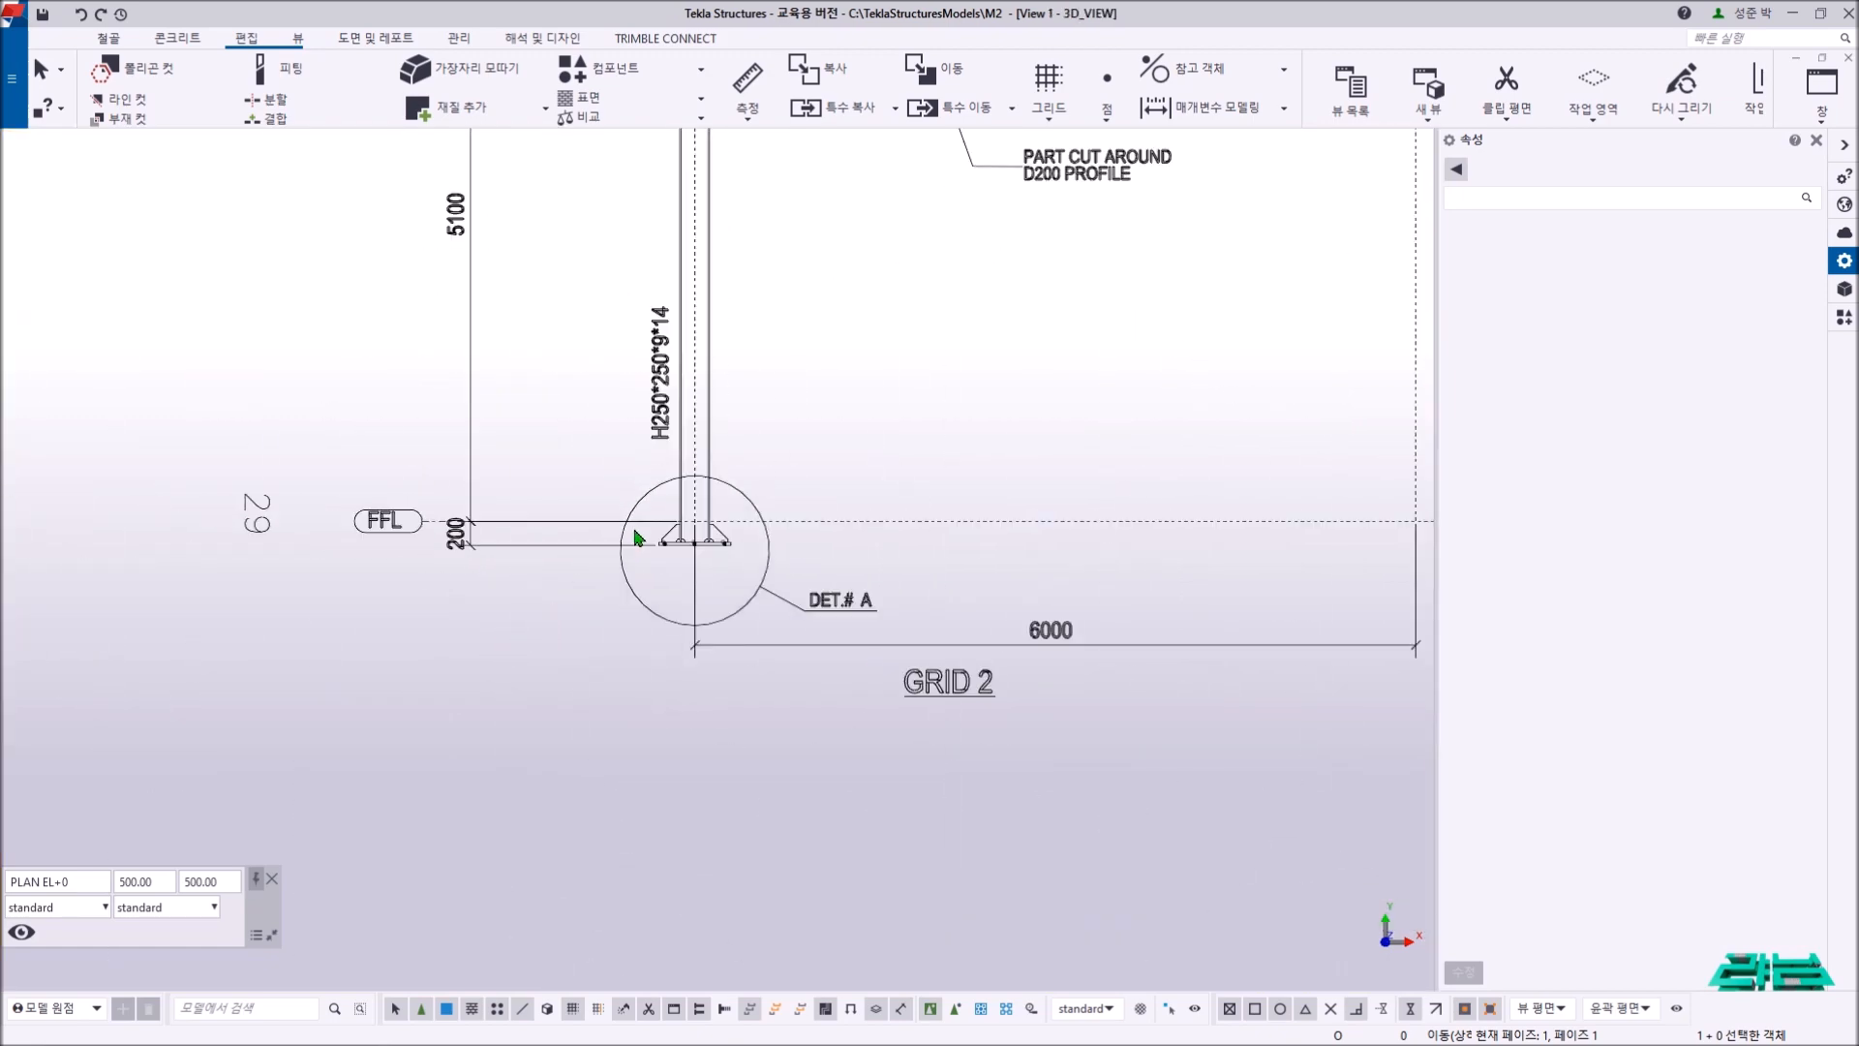
{"action": "scroll", "coordinate": [639, 536], "scroll_direction": "down", "scroll_amount": 8}
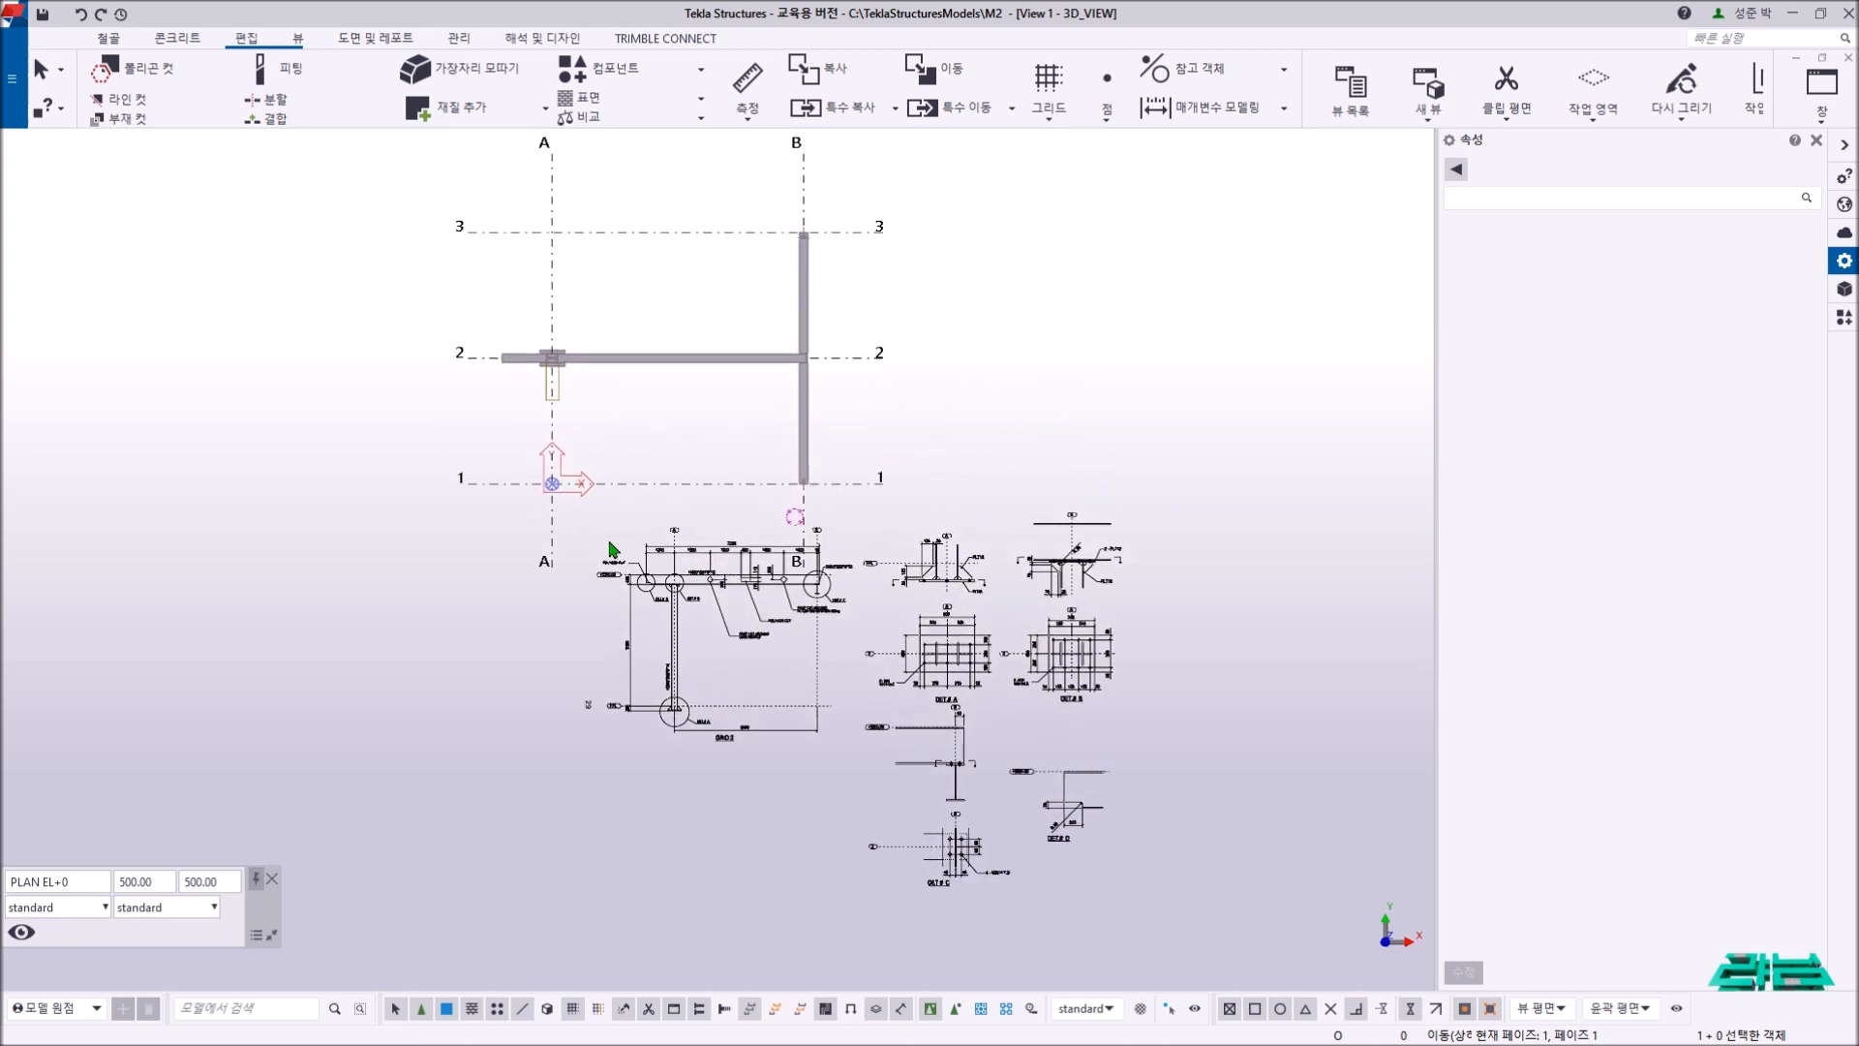
{"action": "key", "text": "ctrl+Tab"}
{"action": "scroll", "coordinate": [644, 532], "scroll_direction": "up", "scroll_amount": 5}
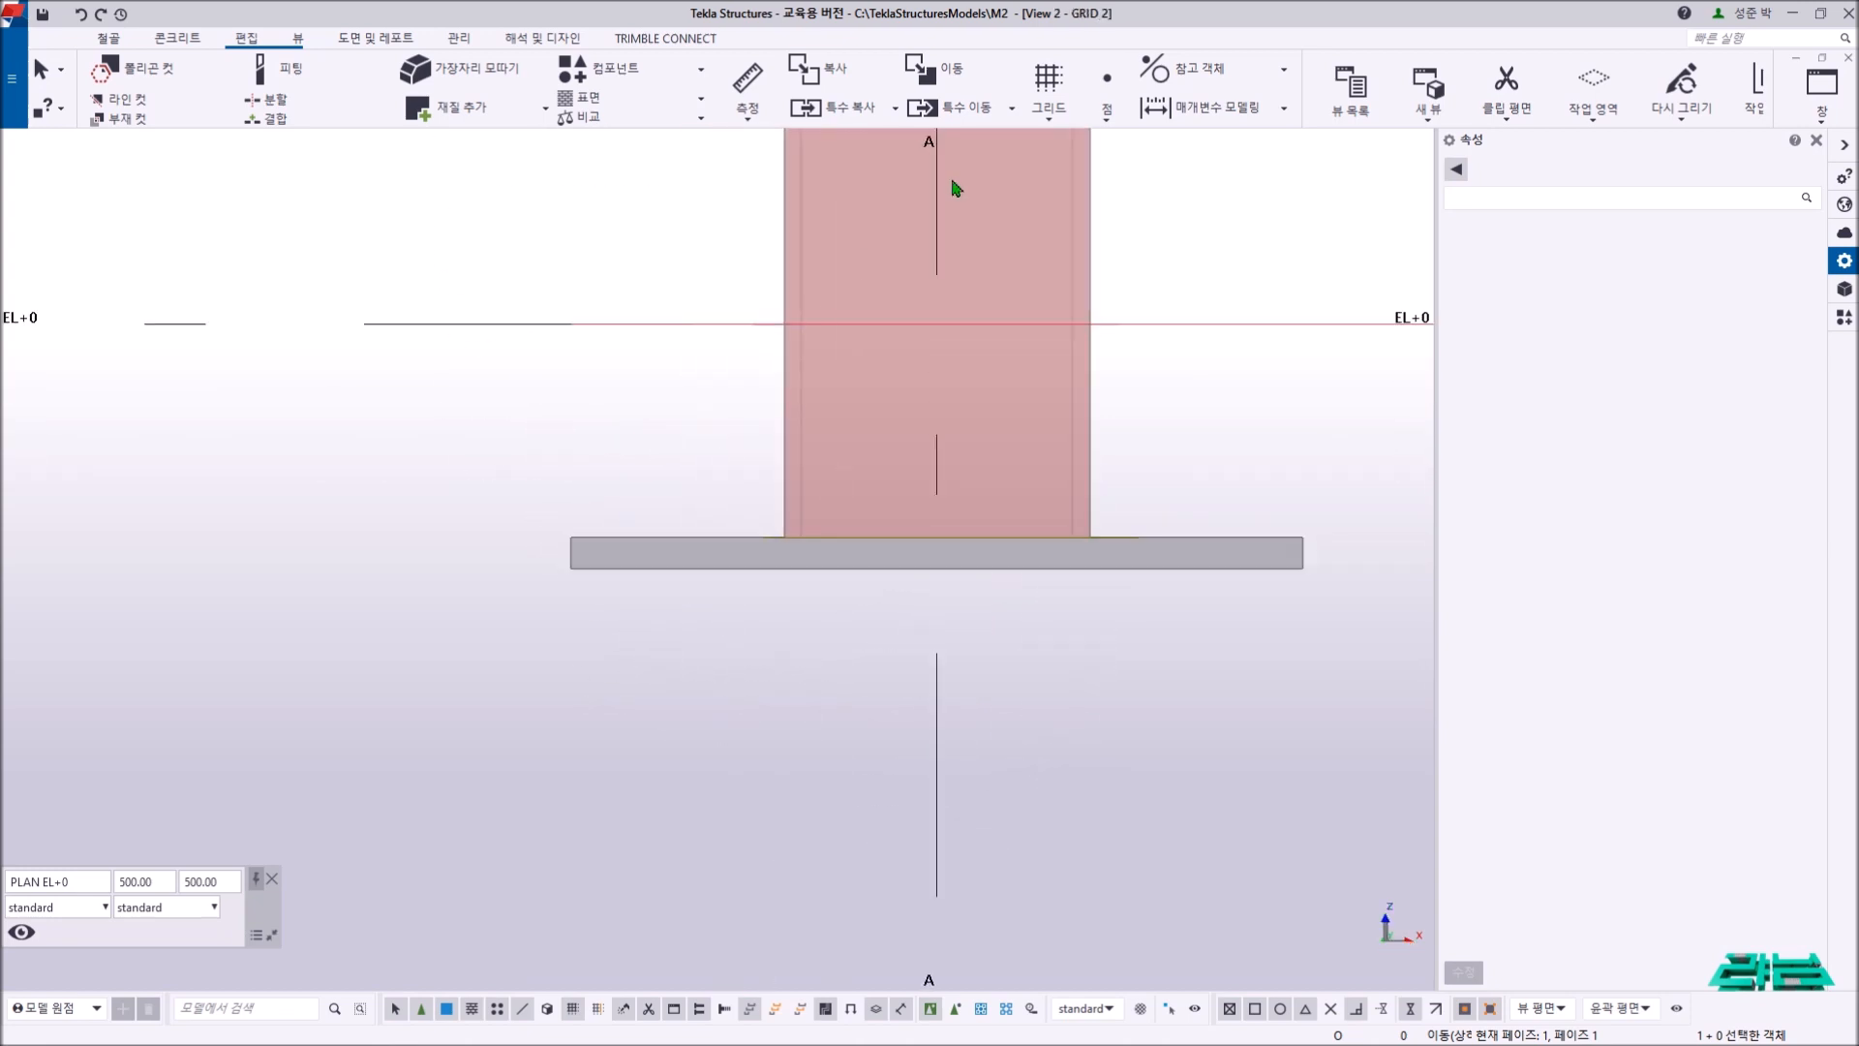
- Start a steel plate with profile PL12 and the prefix RP for both part and assembly numbering
{"action": "right_click", "coordinate": [614, 429]}
{"action": "left_click", "coordinate": [639, 437]}
{"action": "scroll", "coordinate": [482, 511], "scroll_direction": "up", "scroll_amount": 2}
{"action": "middle_click_drag", "start_coordinate": [659, 466], "coordinate": [461, 543]}
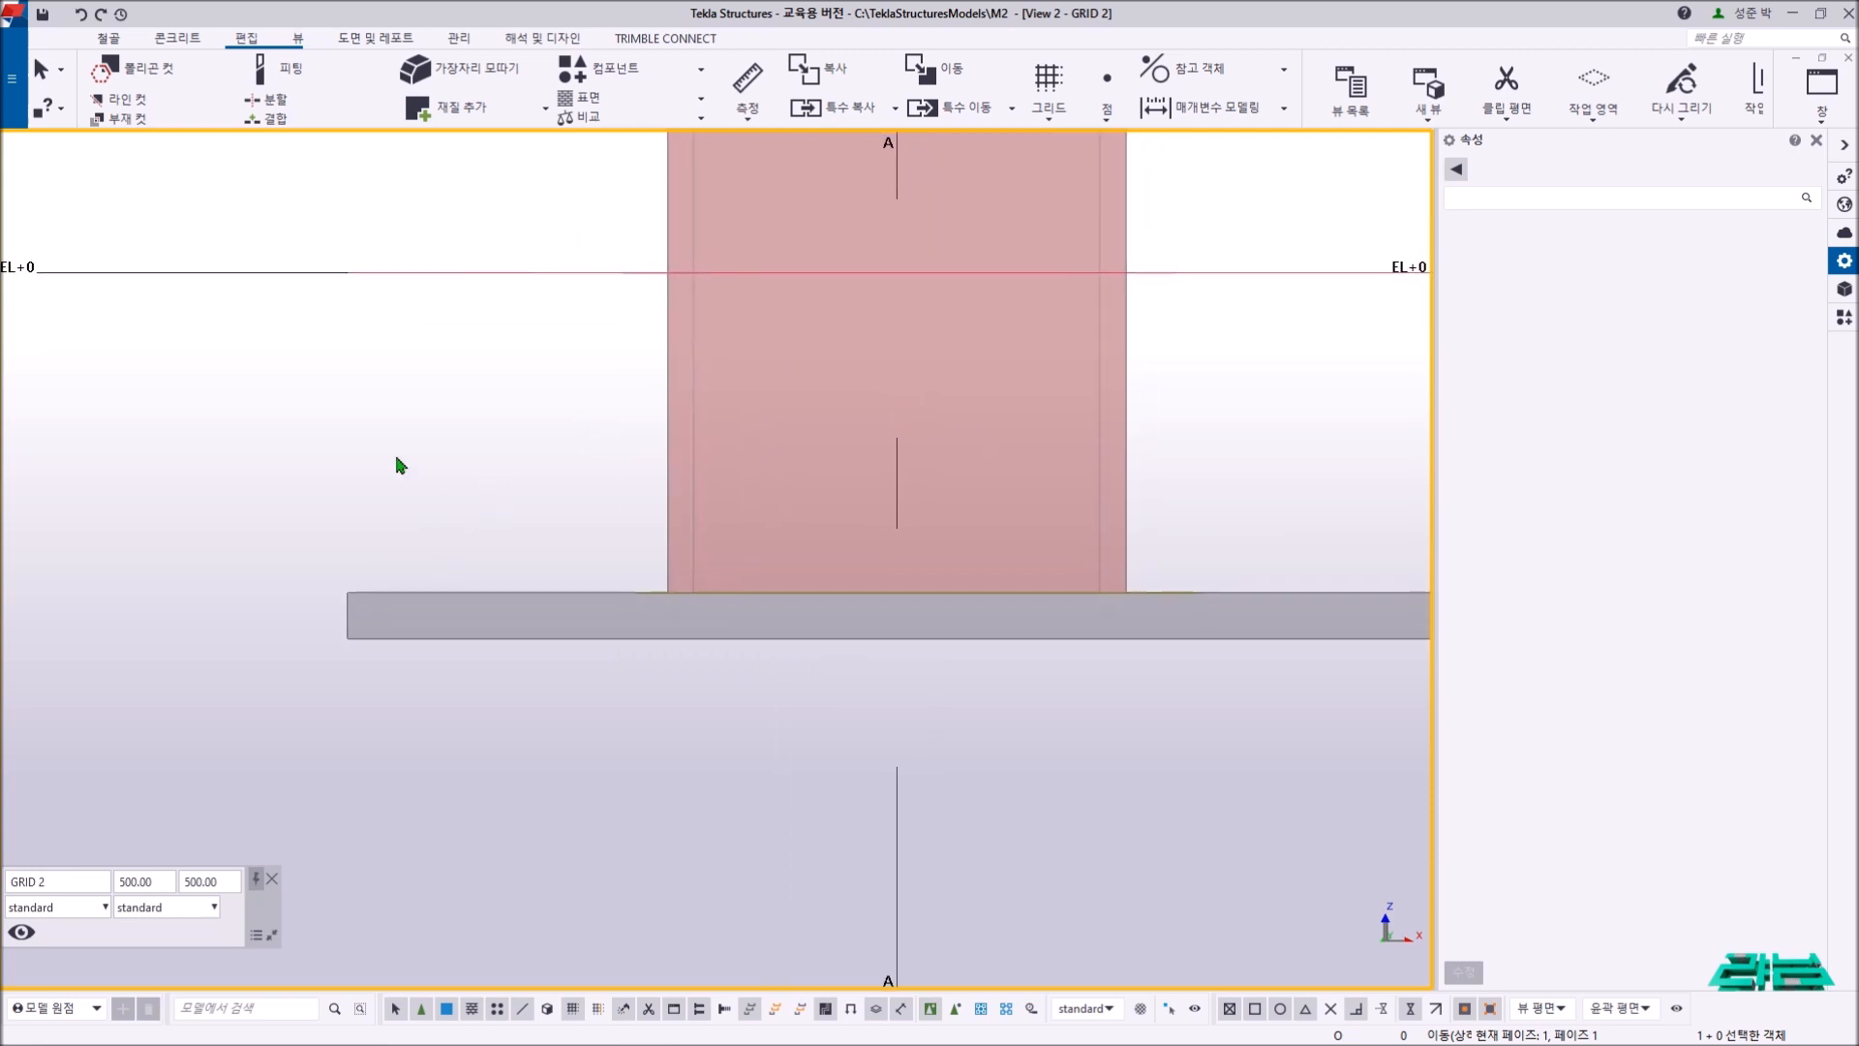
{"action": "left_click", "coordinate": [107, 39]}
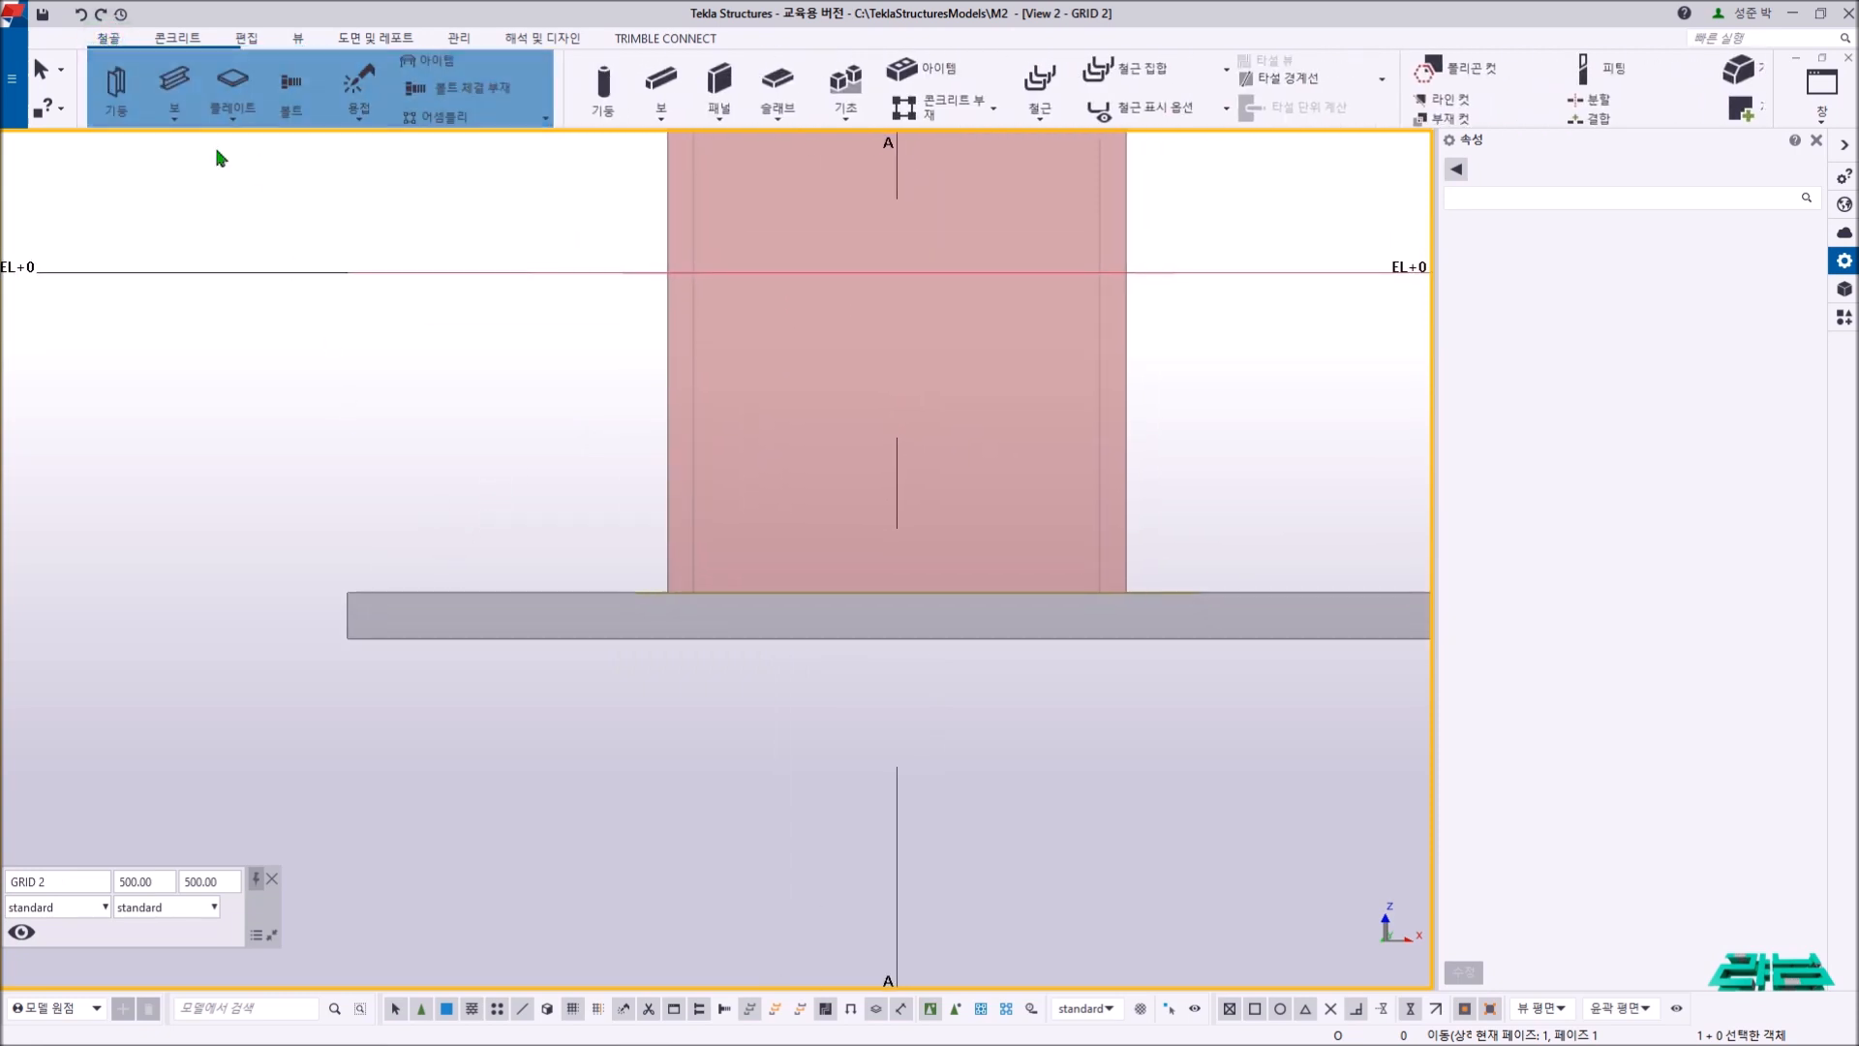
{"action": "left_click", "coordinate": [238, 85]}
{"action": "left_click", "coordinate": [1627, 273]}
{"action": "key", "text": "BackSpace"}
{"action": "key", "text": "BackSpace"}
{"action": "type", "text": "12"}
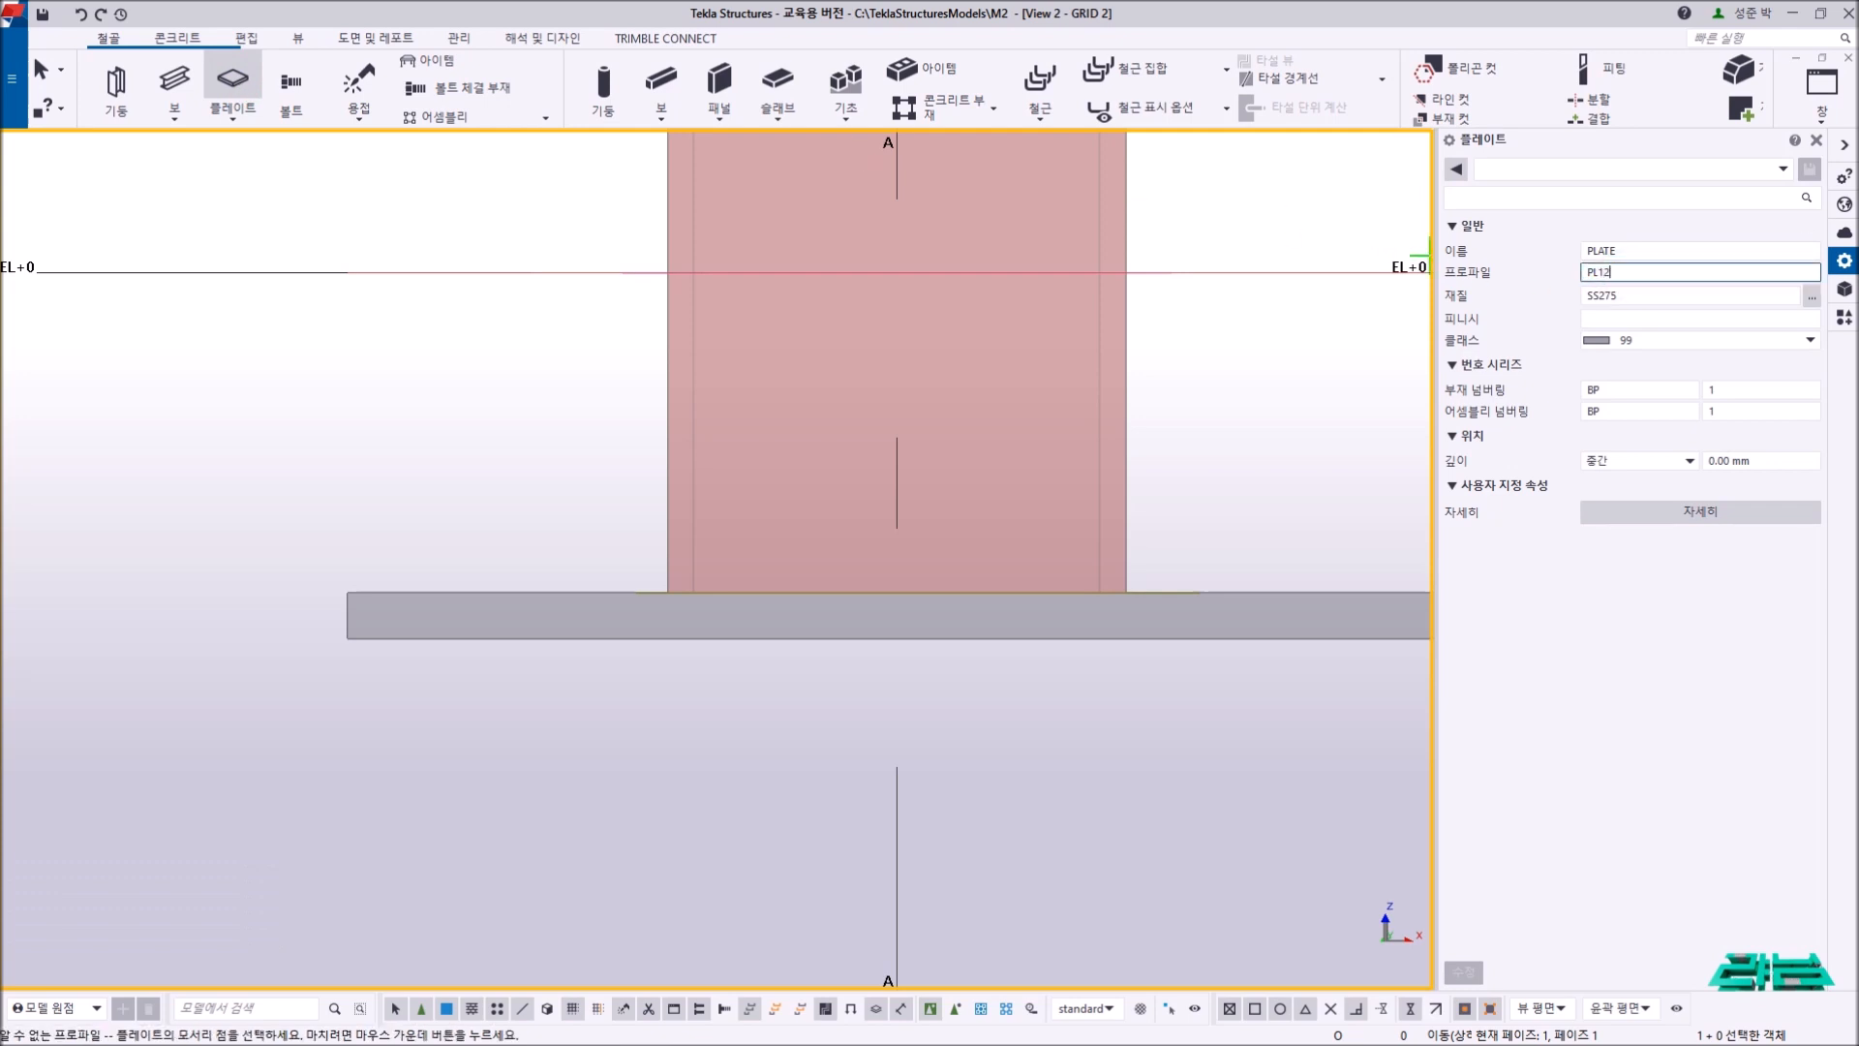
{"action": "double_click", "coordinate": [1641, 389]}
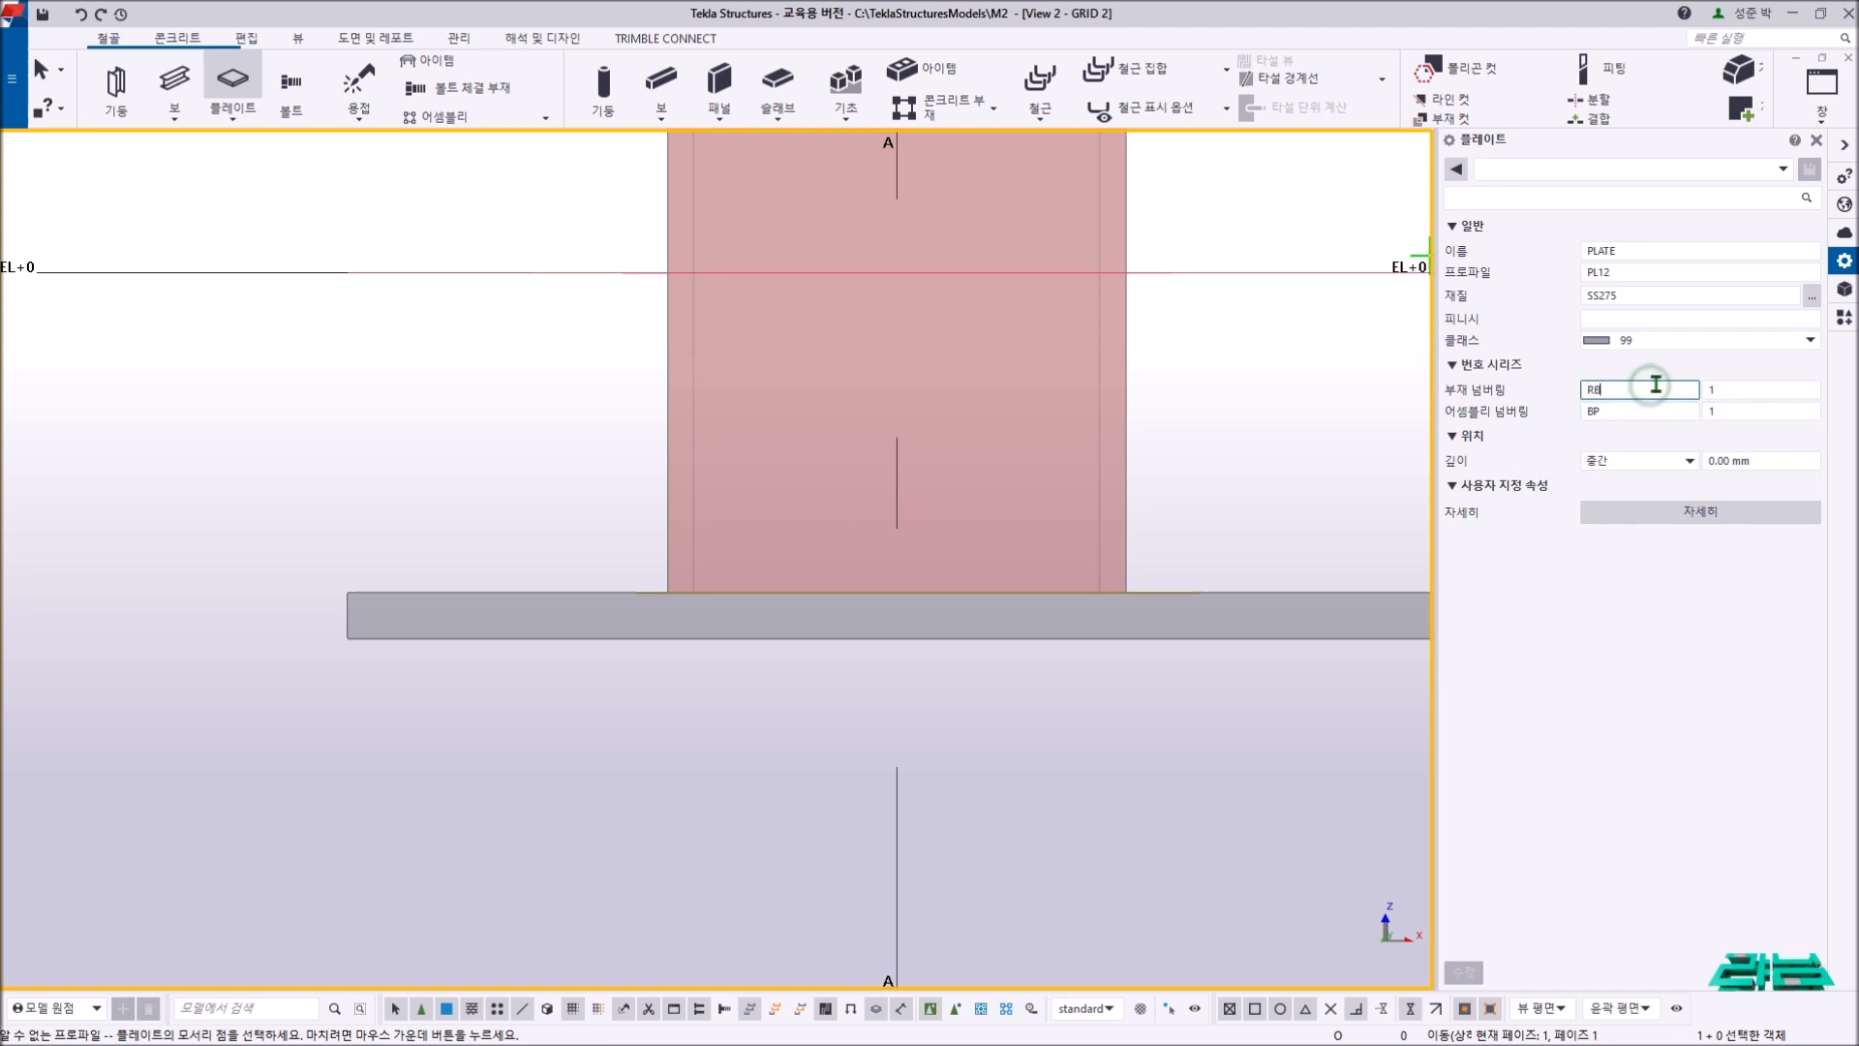
{"action": "double_click", "coordinate": [1615, 411]}
{"action": "type", "text": "RP"}
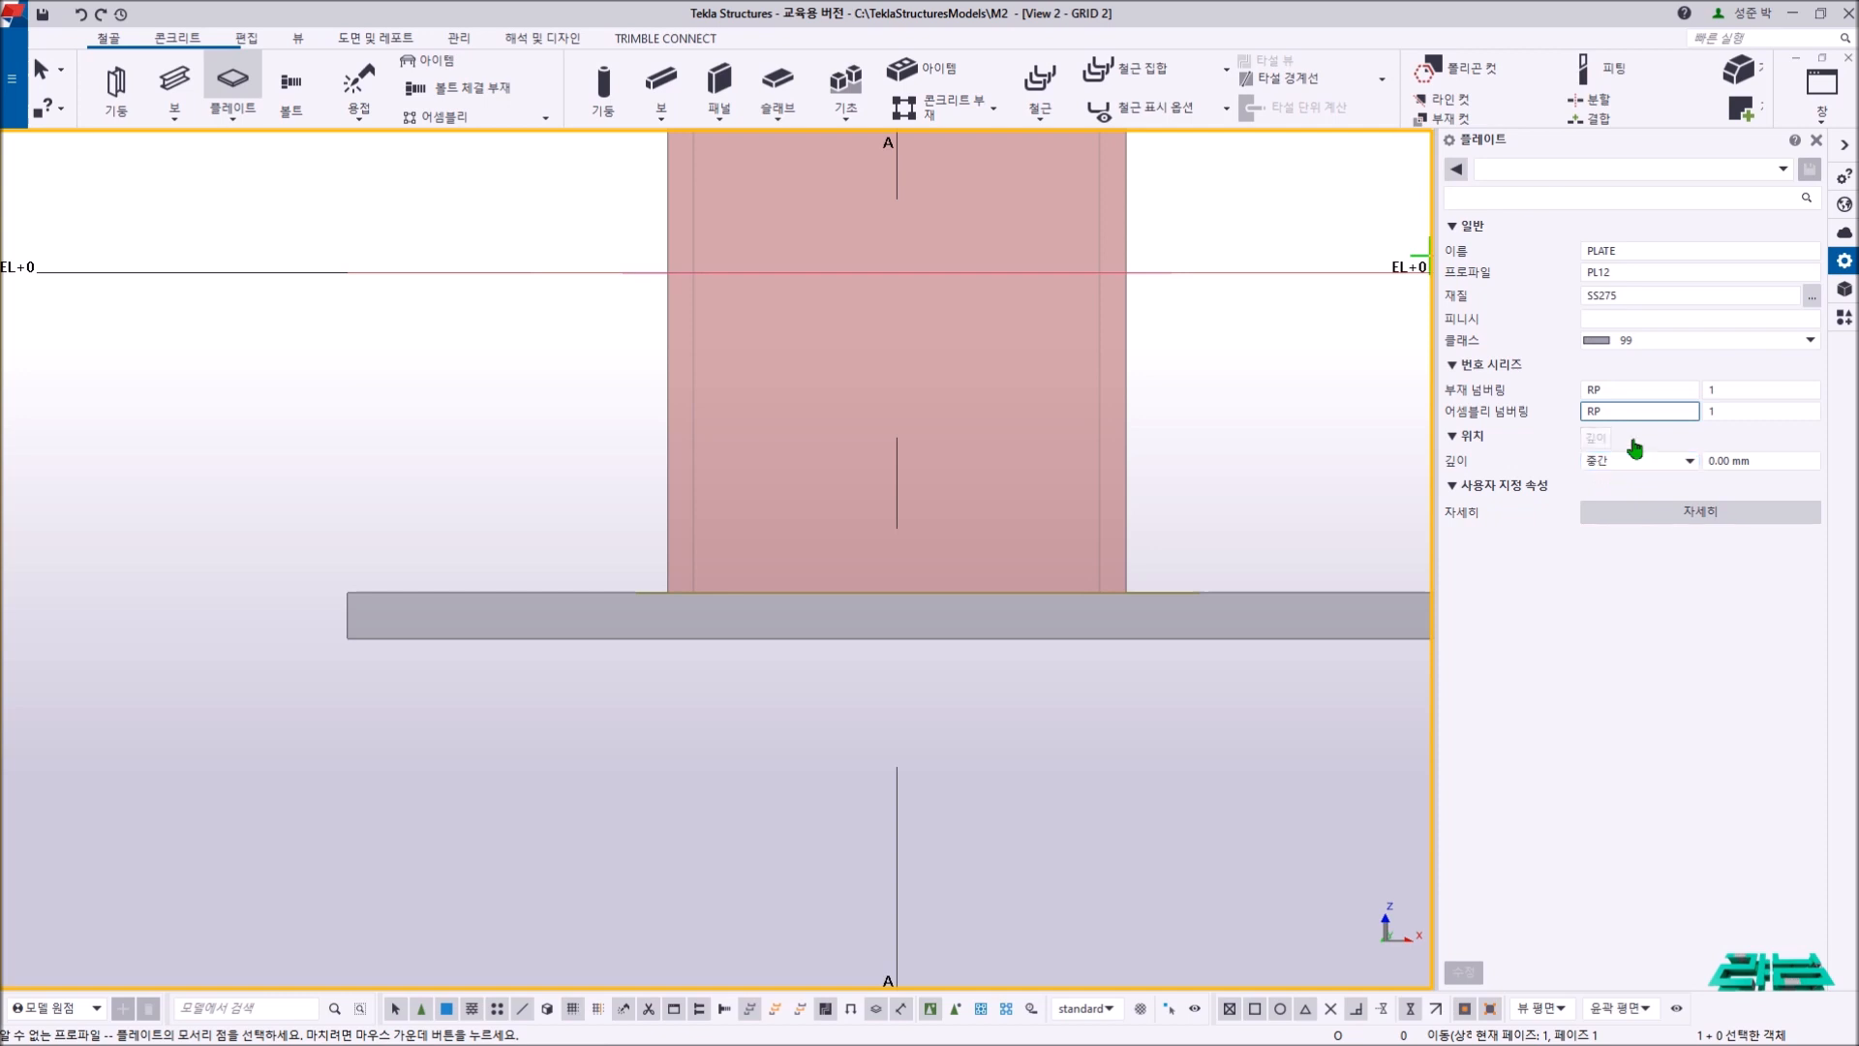
- Outline the rib plate from the column's lower corner, 150 mm outward along the base plate and 25 mm up
{"action": "middle_click_drag", "start_coordinate": [695, 525], "coordinate": [727, 572]}
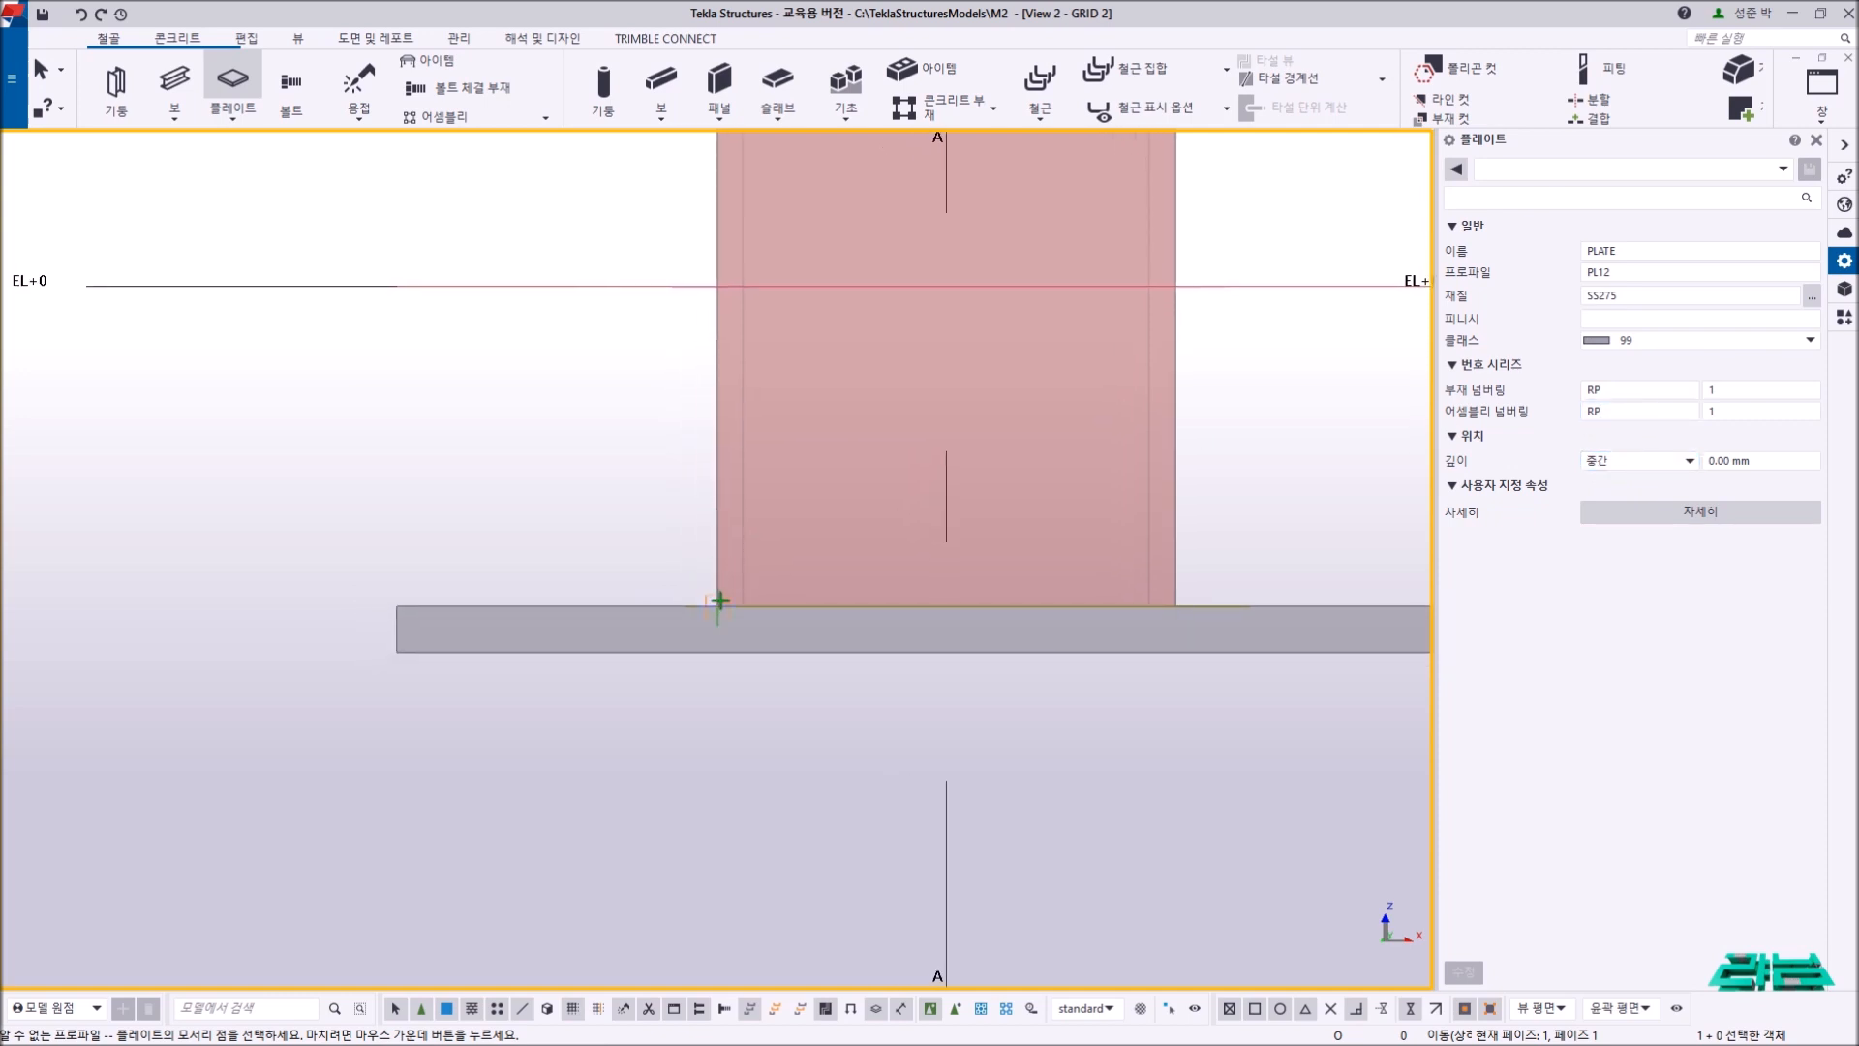
{"action": "left_click", "coordinate": [718, 608]}
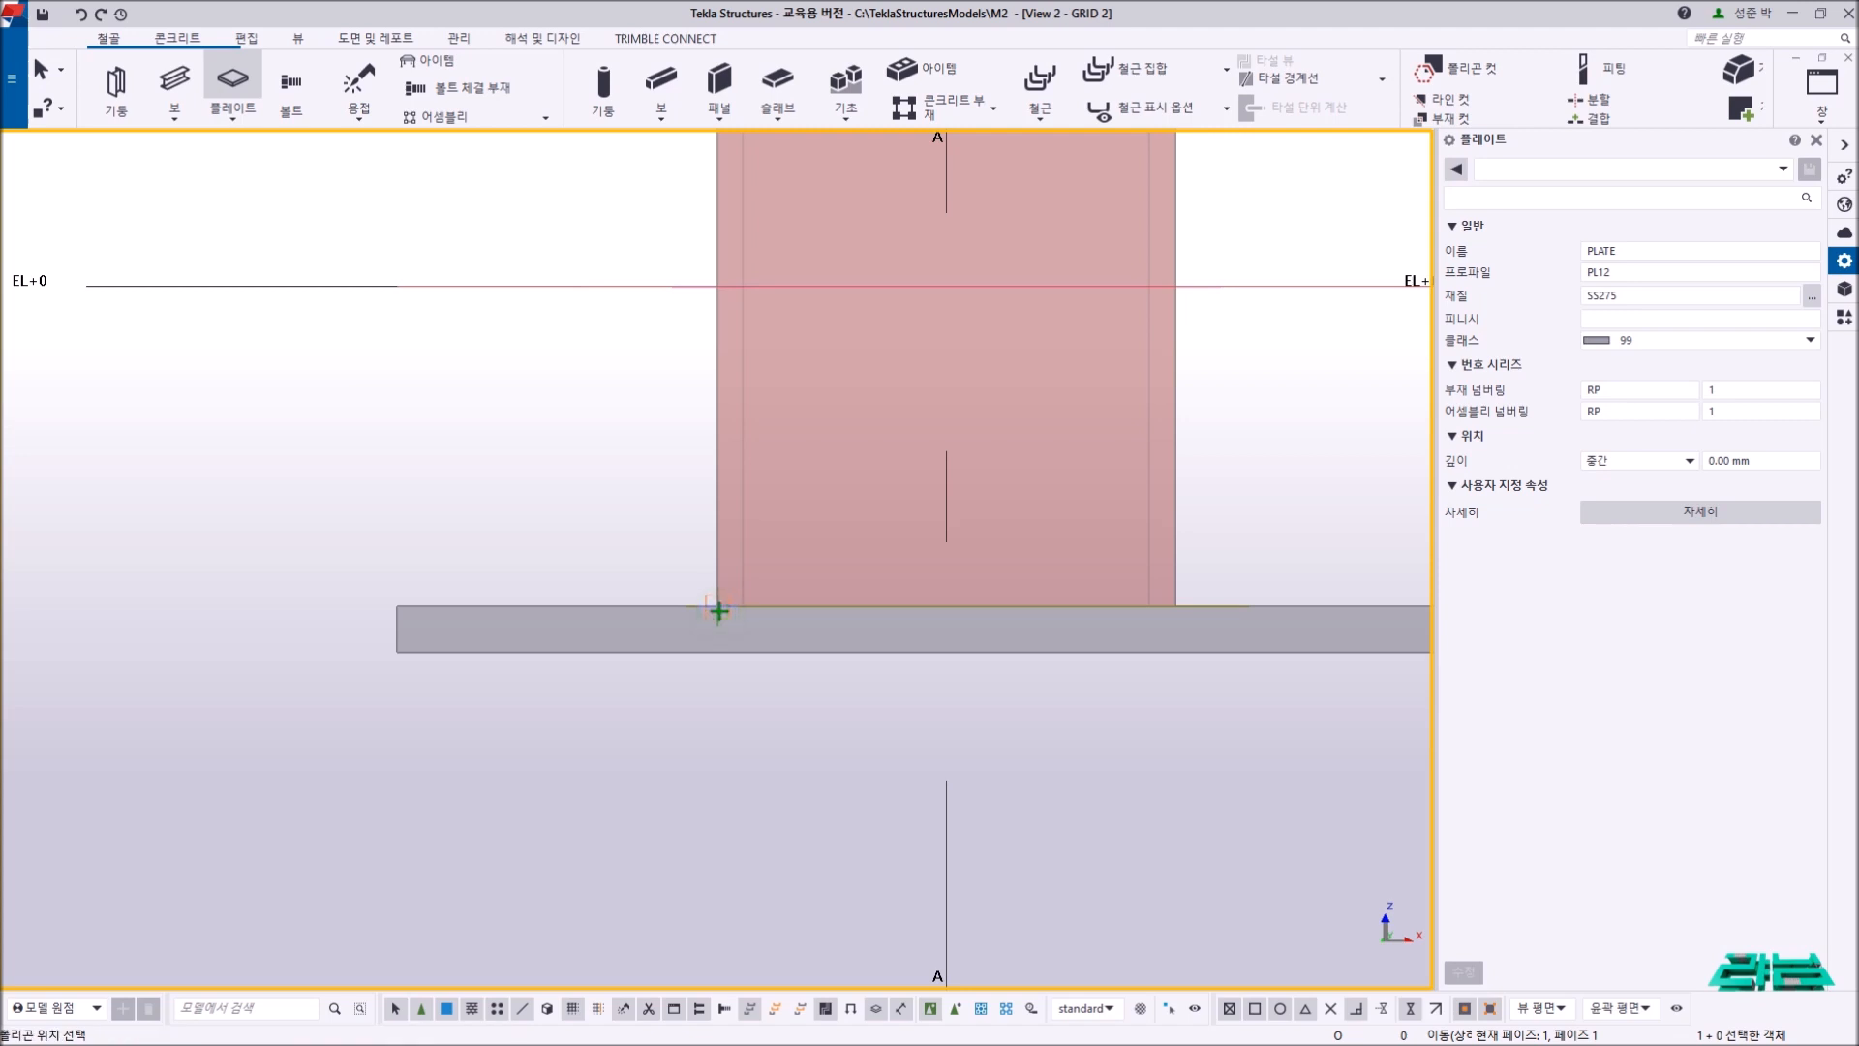
{"action": "left_click", "coordinate": [443, 607]}
{"action": "left_click", "coordinate": [442, 511]}
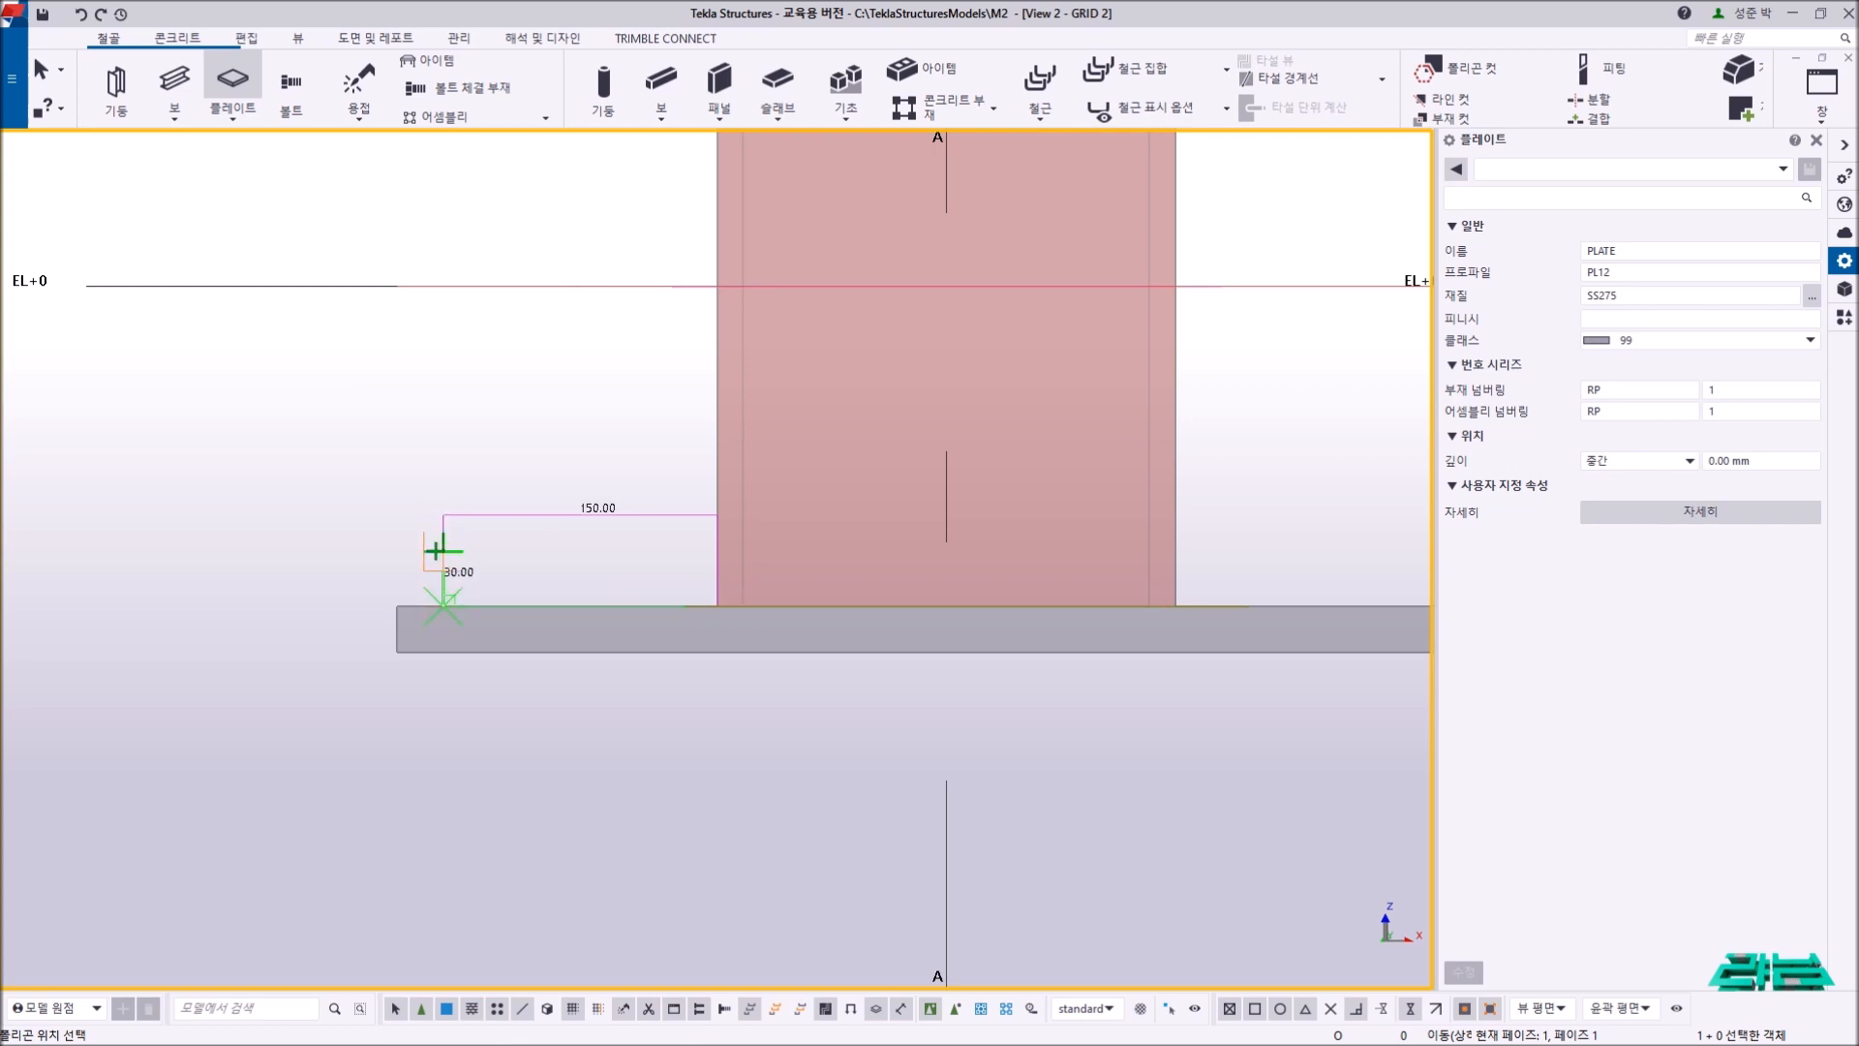
{"action": "scroll", "coordinate": [435, 550], "scroll_direction": "up", "scroll_amount": 2}
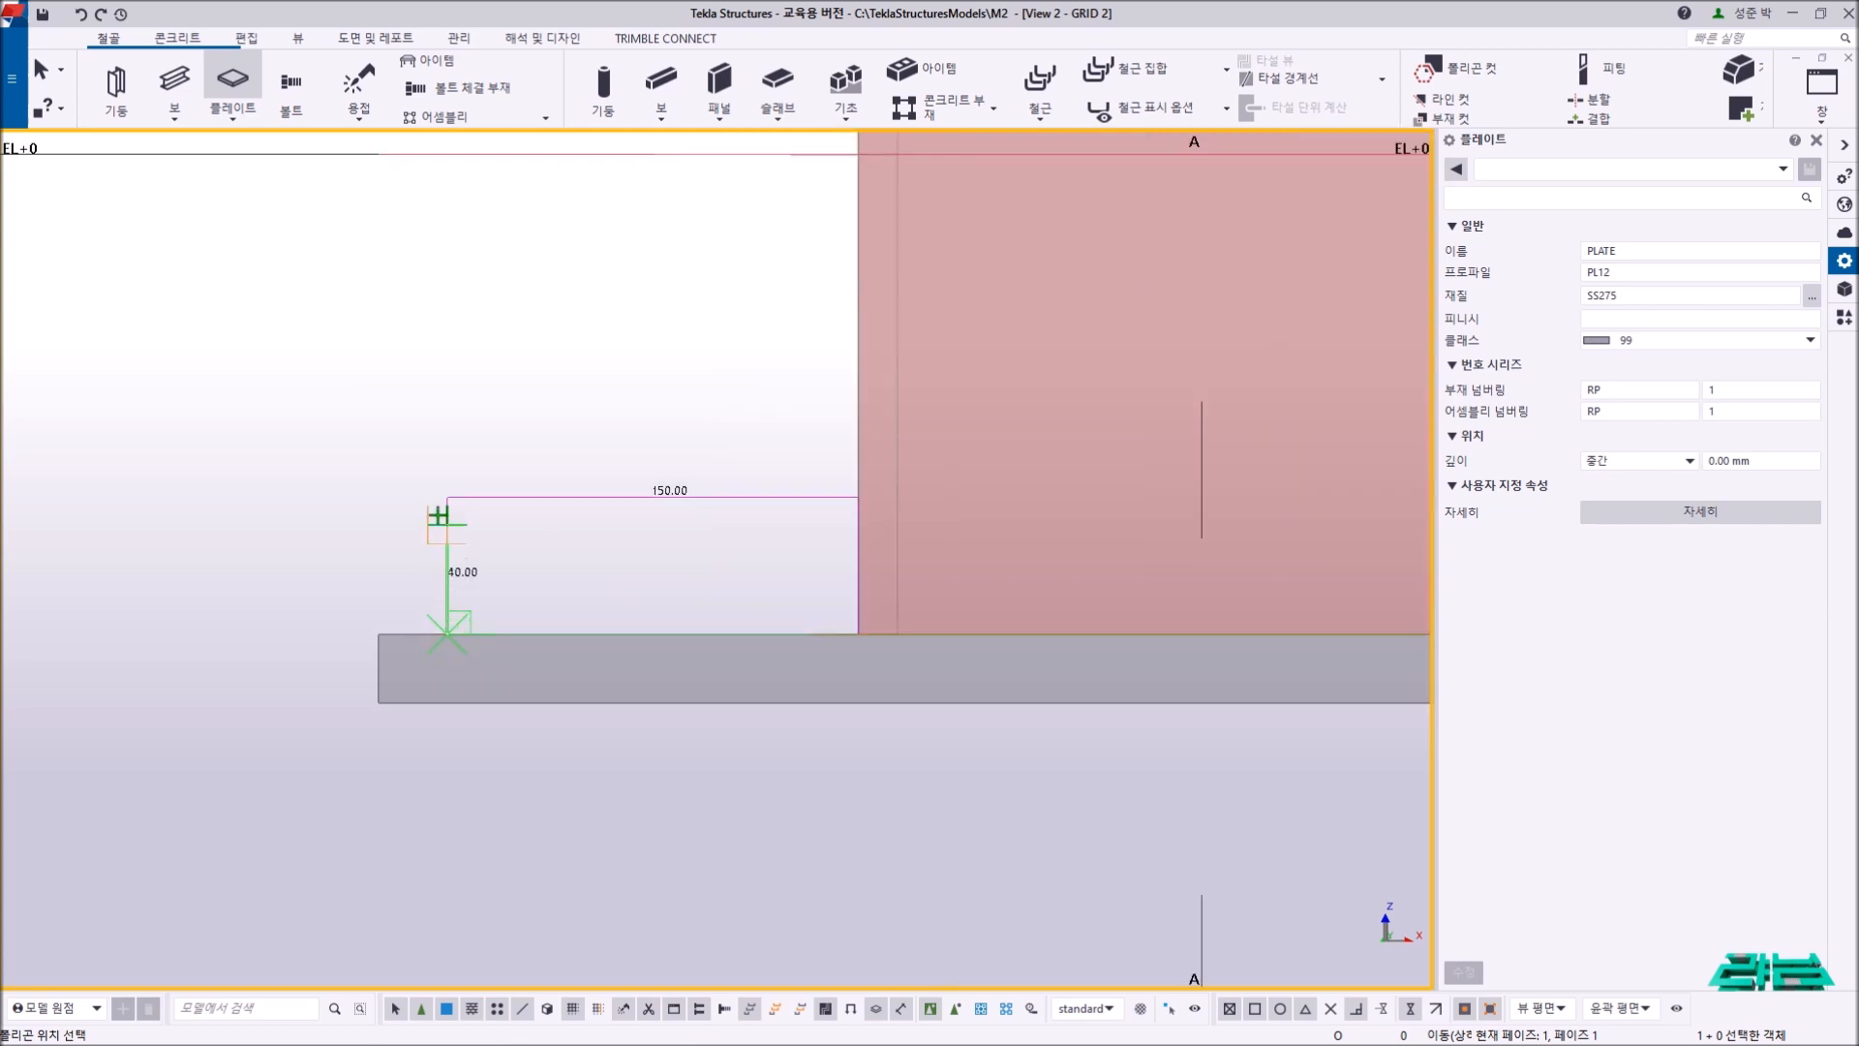
{"action": "scroll", "coordinate": [444, 499], "scroll_direction": "down", "scroll_amount": 2}
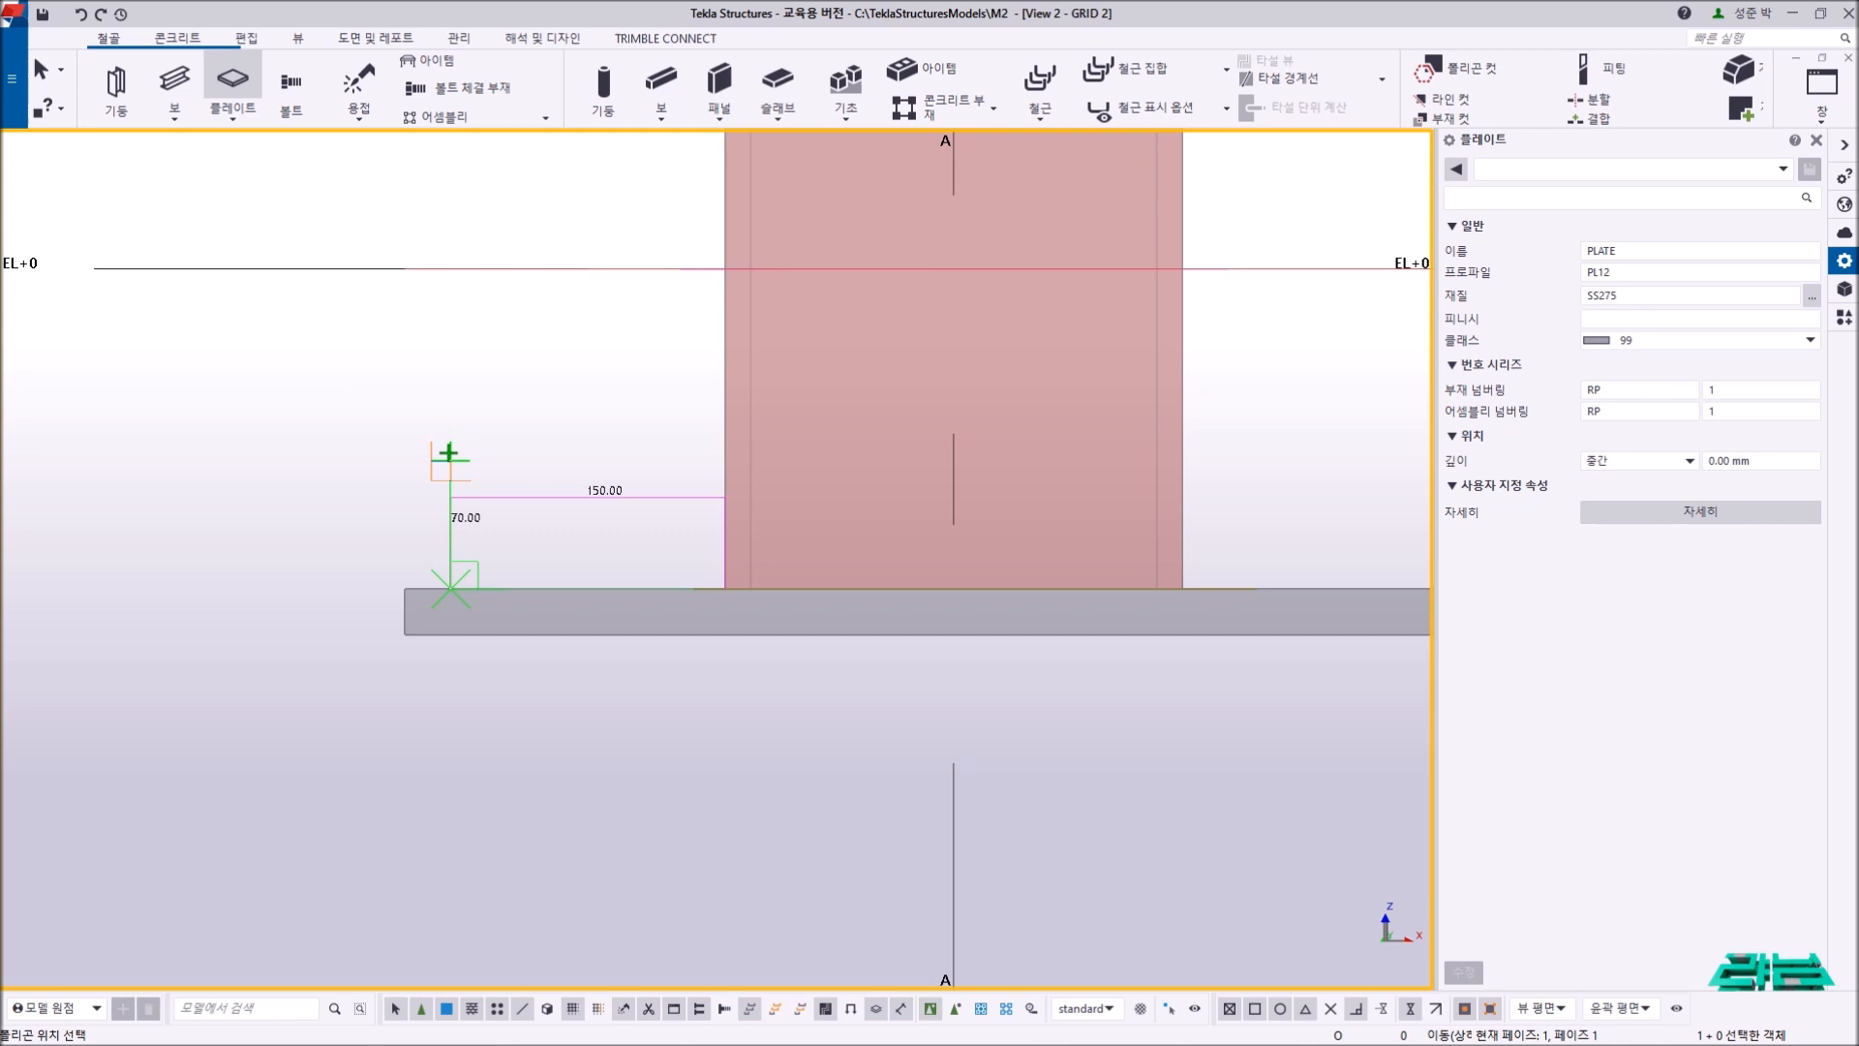
{"action": "type", "text": "25"}
{"action": "key", "text": "Return"}
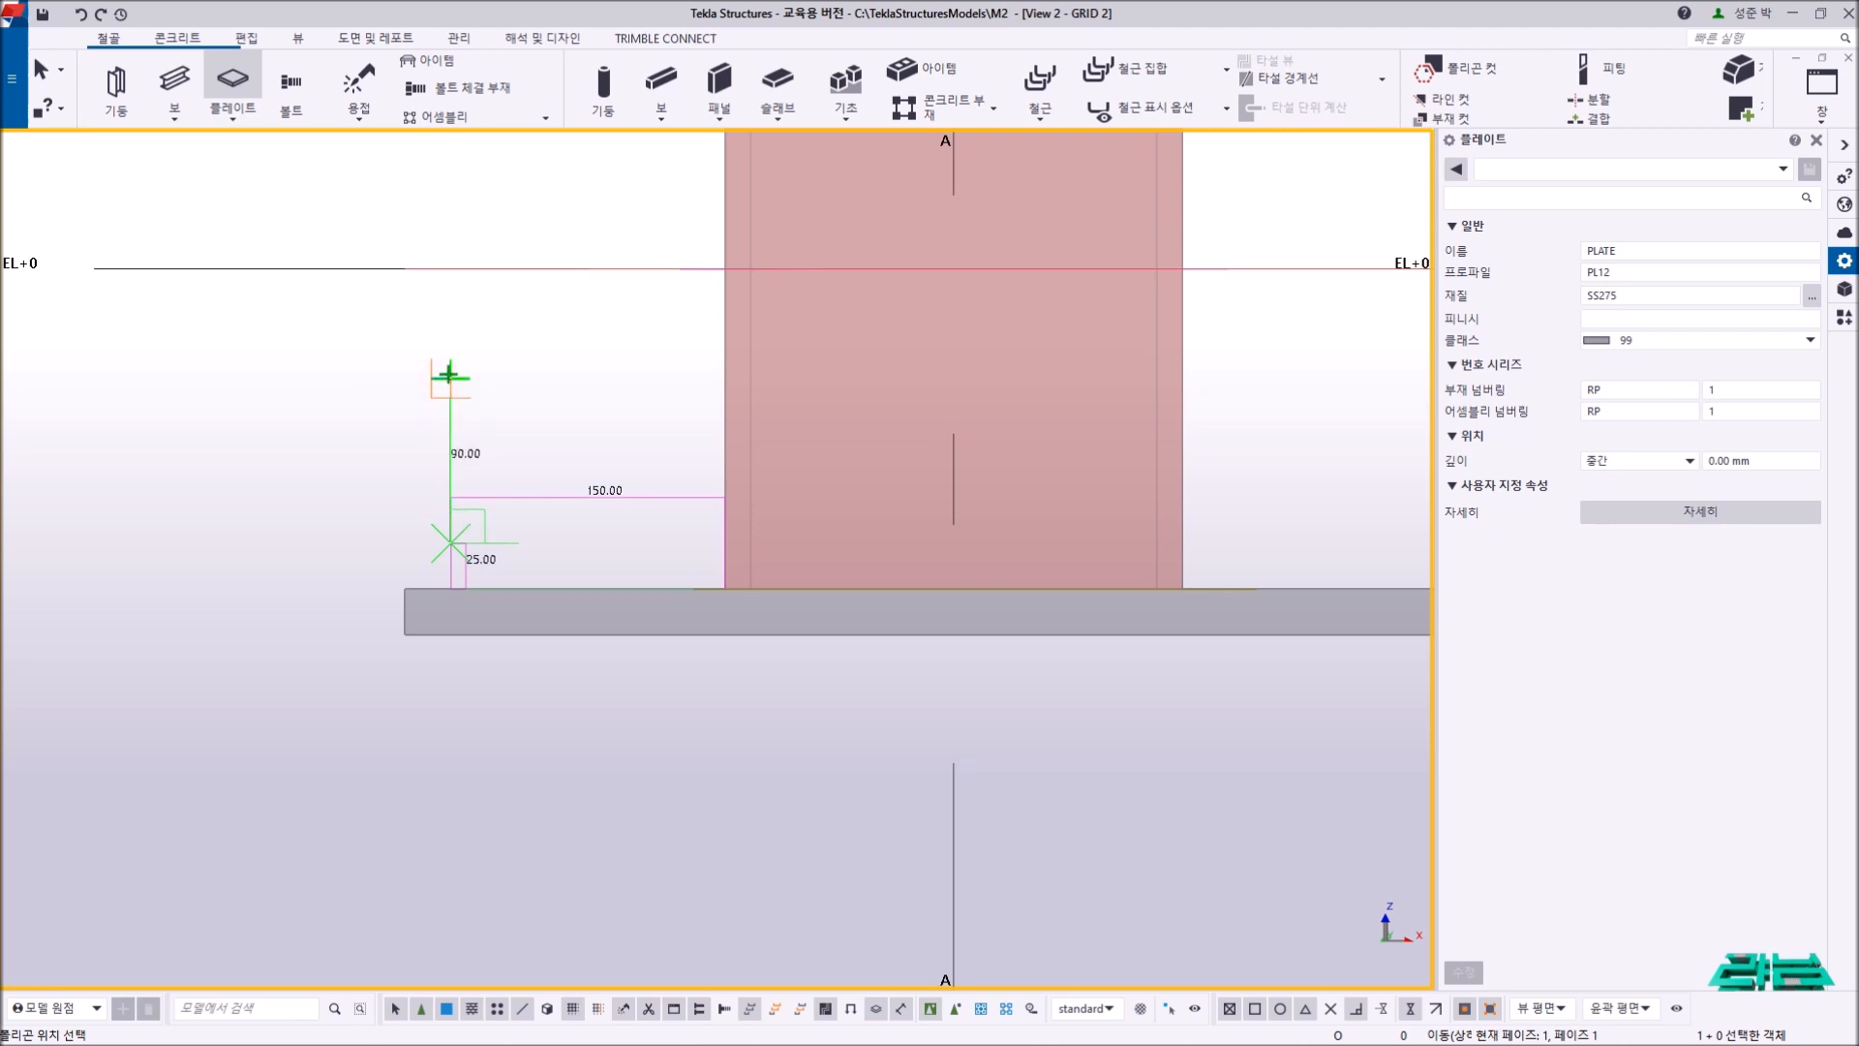
- Finish the rib plate outline with a sloped edge rising 125 mm over 125 mm and a flat top edge to the column face
{"action": "type", "text": "125"}
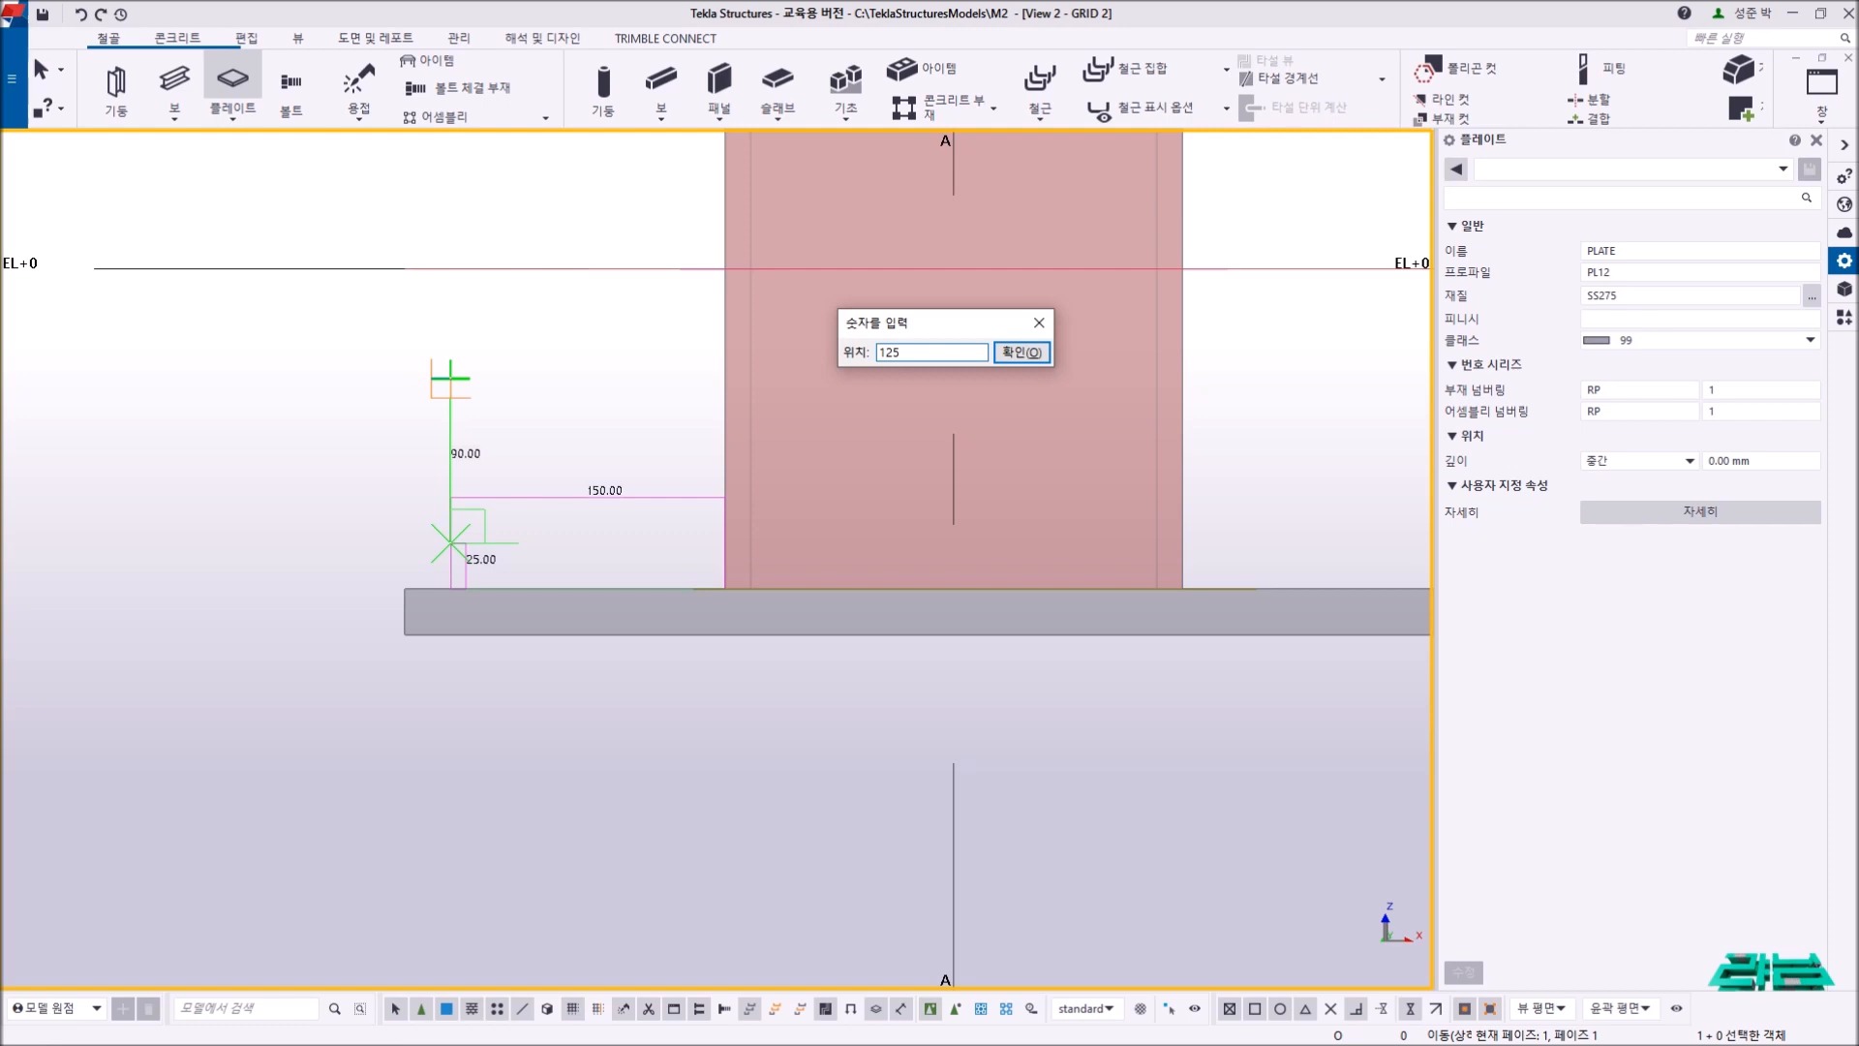
{"action": "key", "text": "Return"}
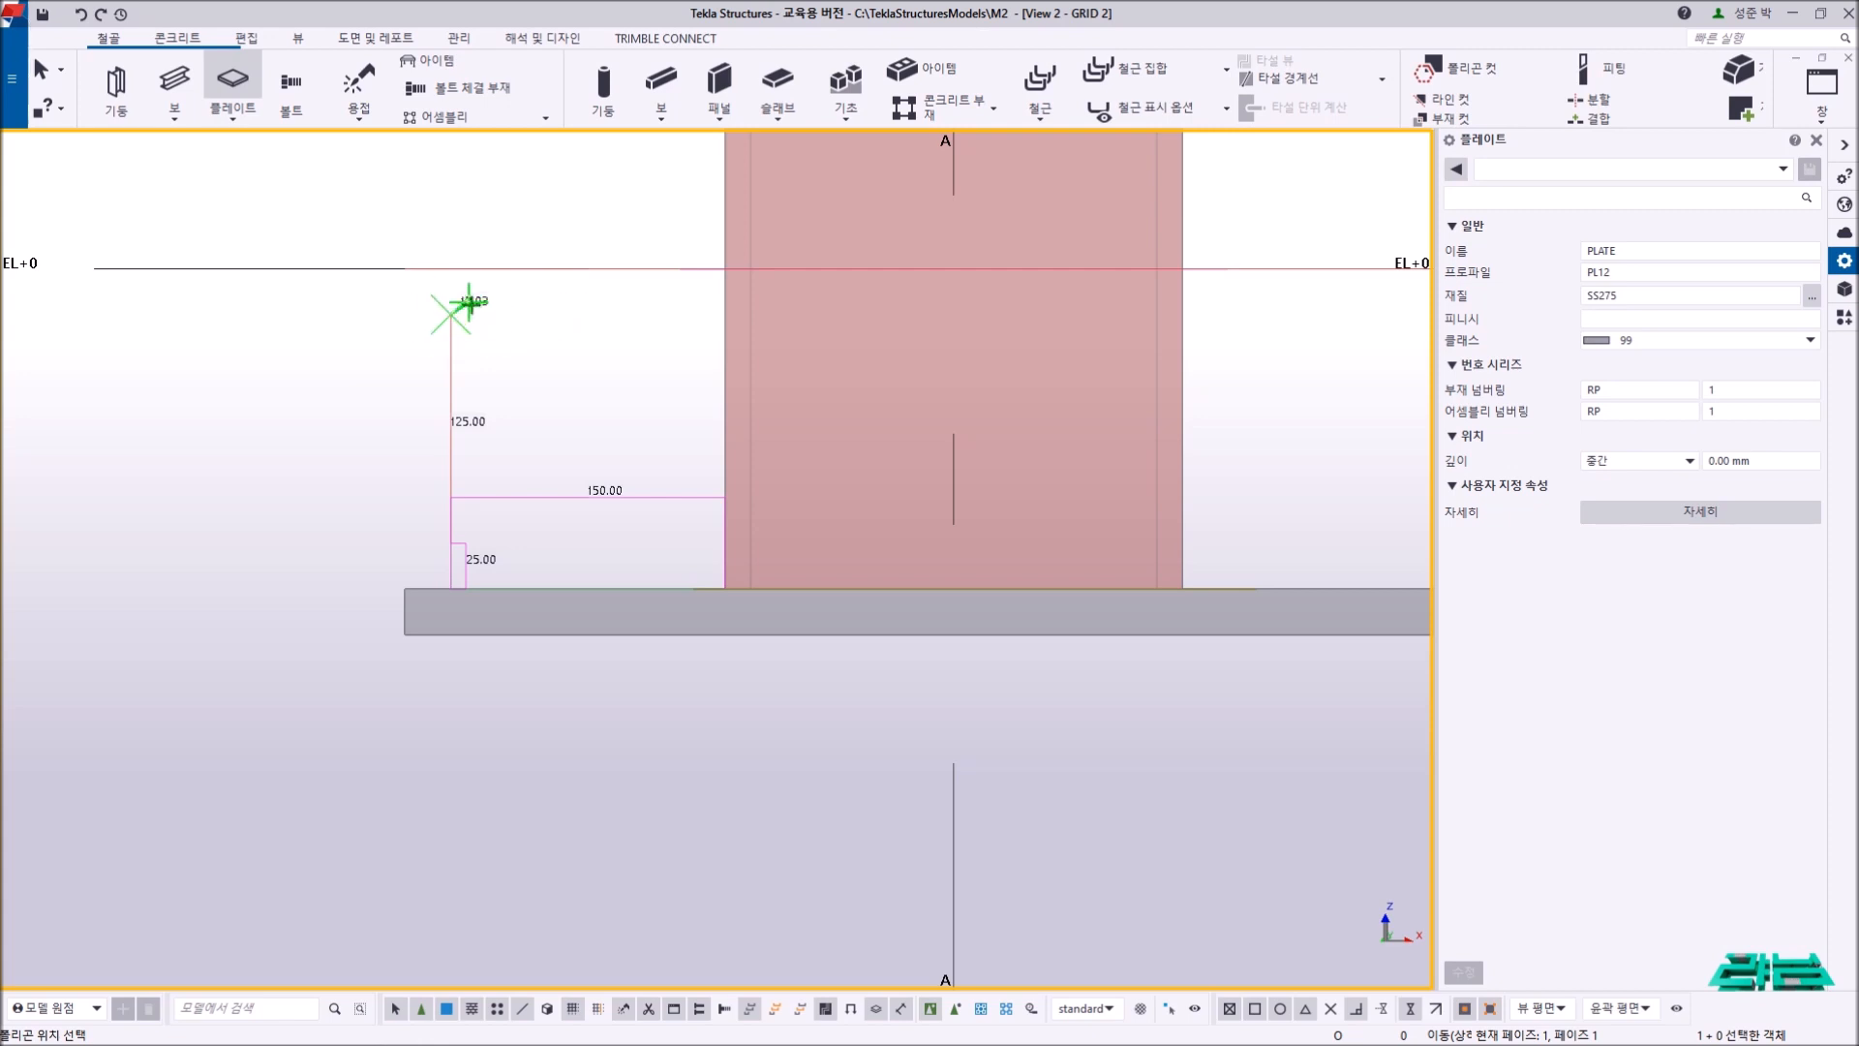
{"action": "type", "text": "125"}
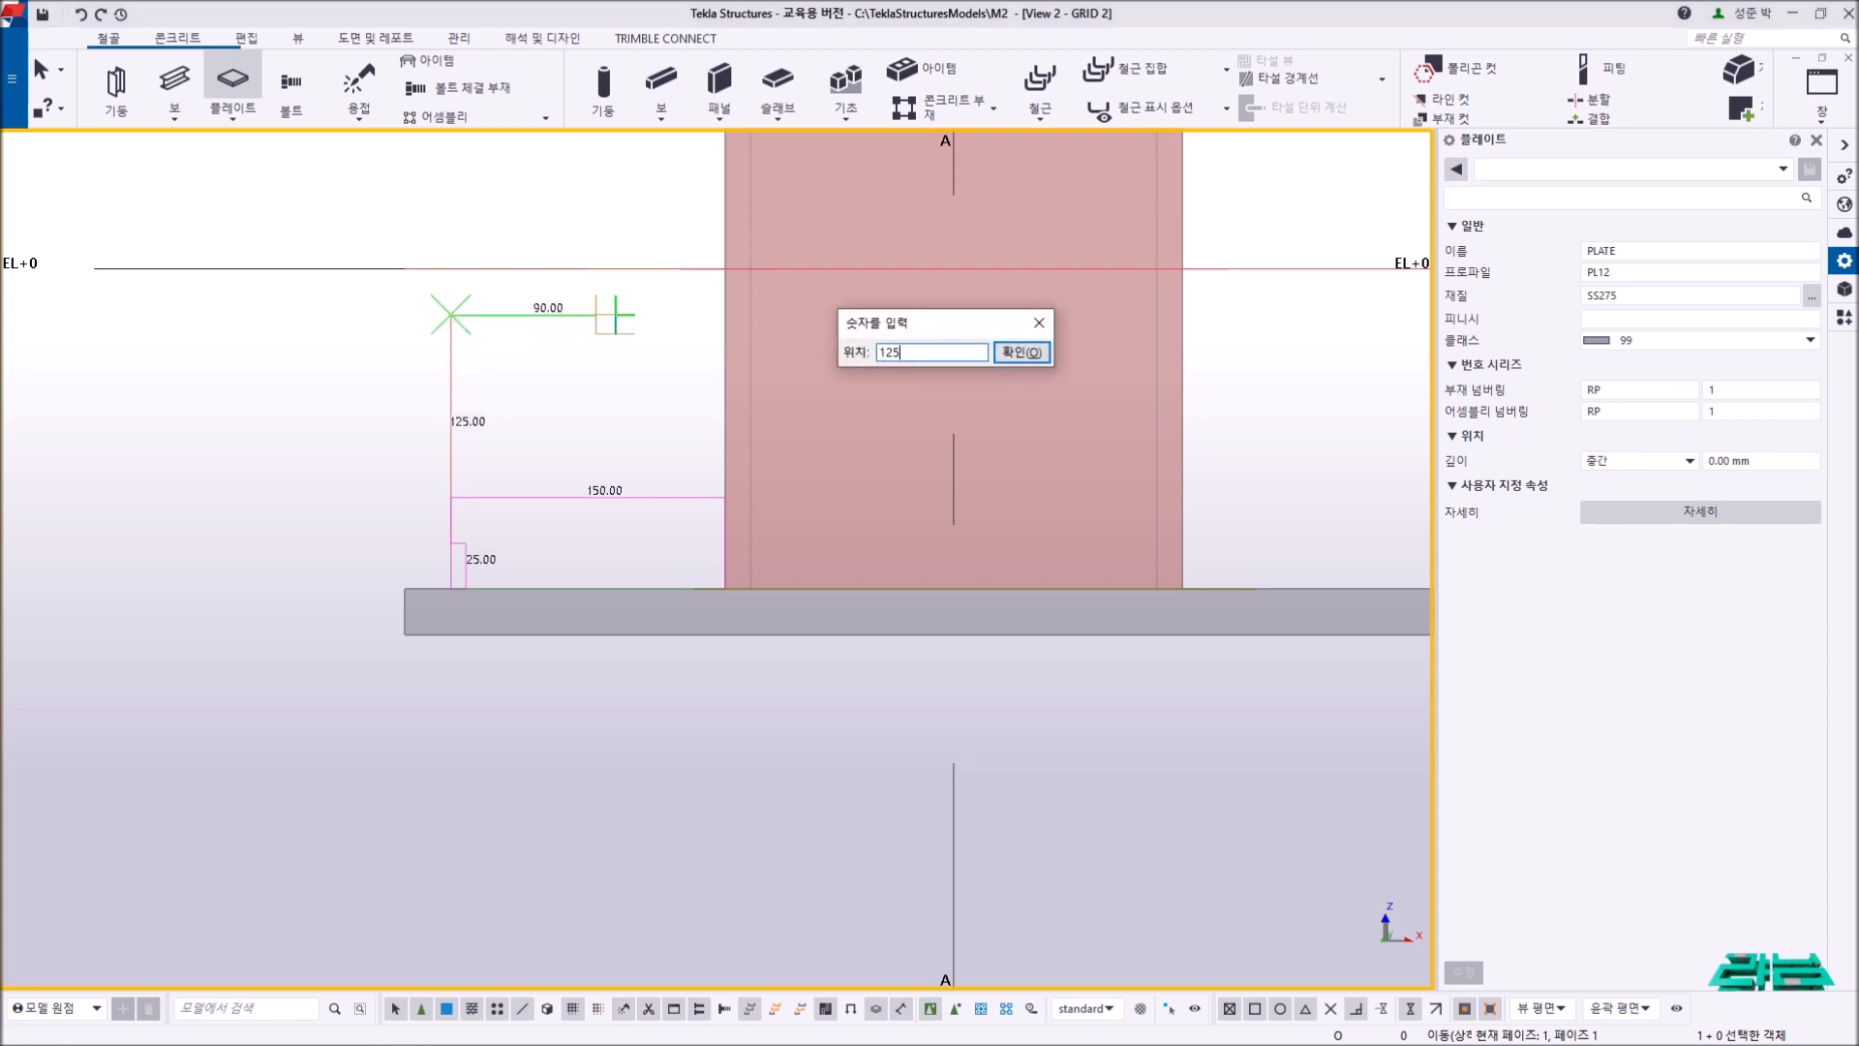
{"action": "key", "text": "Return"}
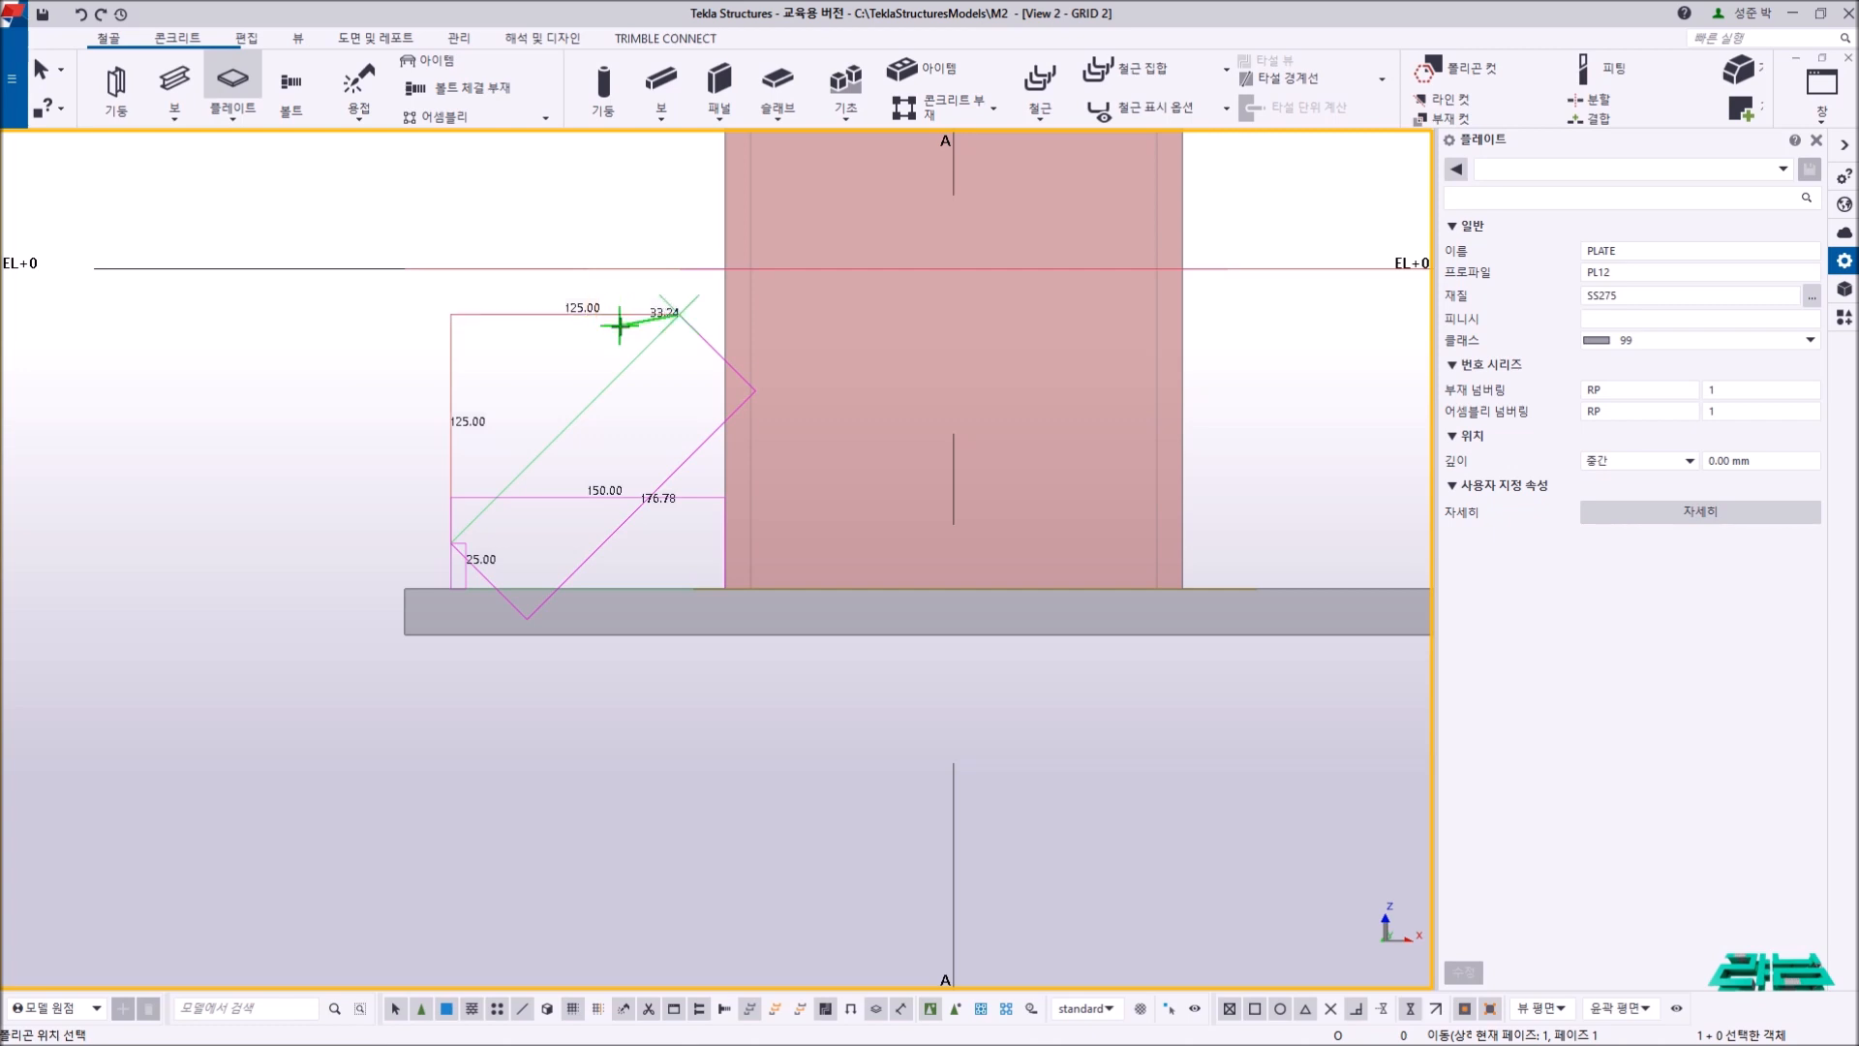
{"action": "scroll", "coordinate": [618, 350], "scroll_direction": "up", "scroll_amount": 2}
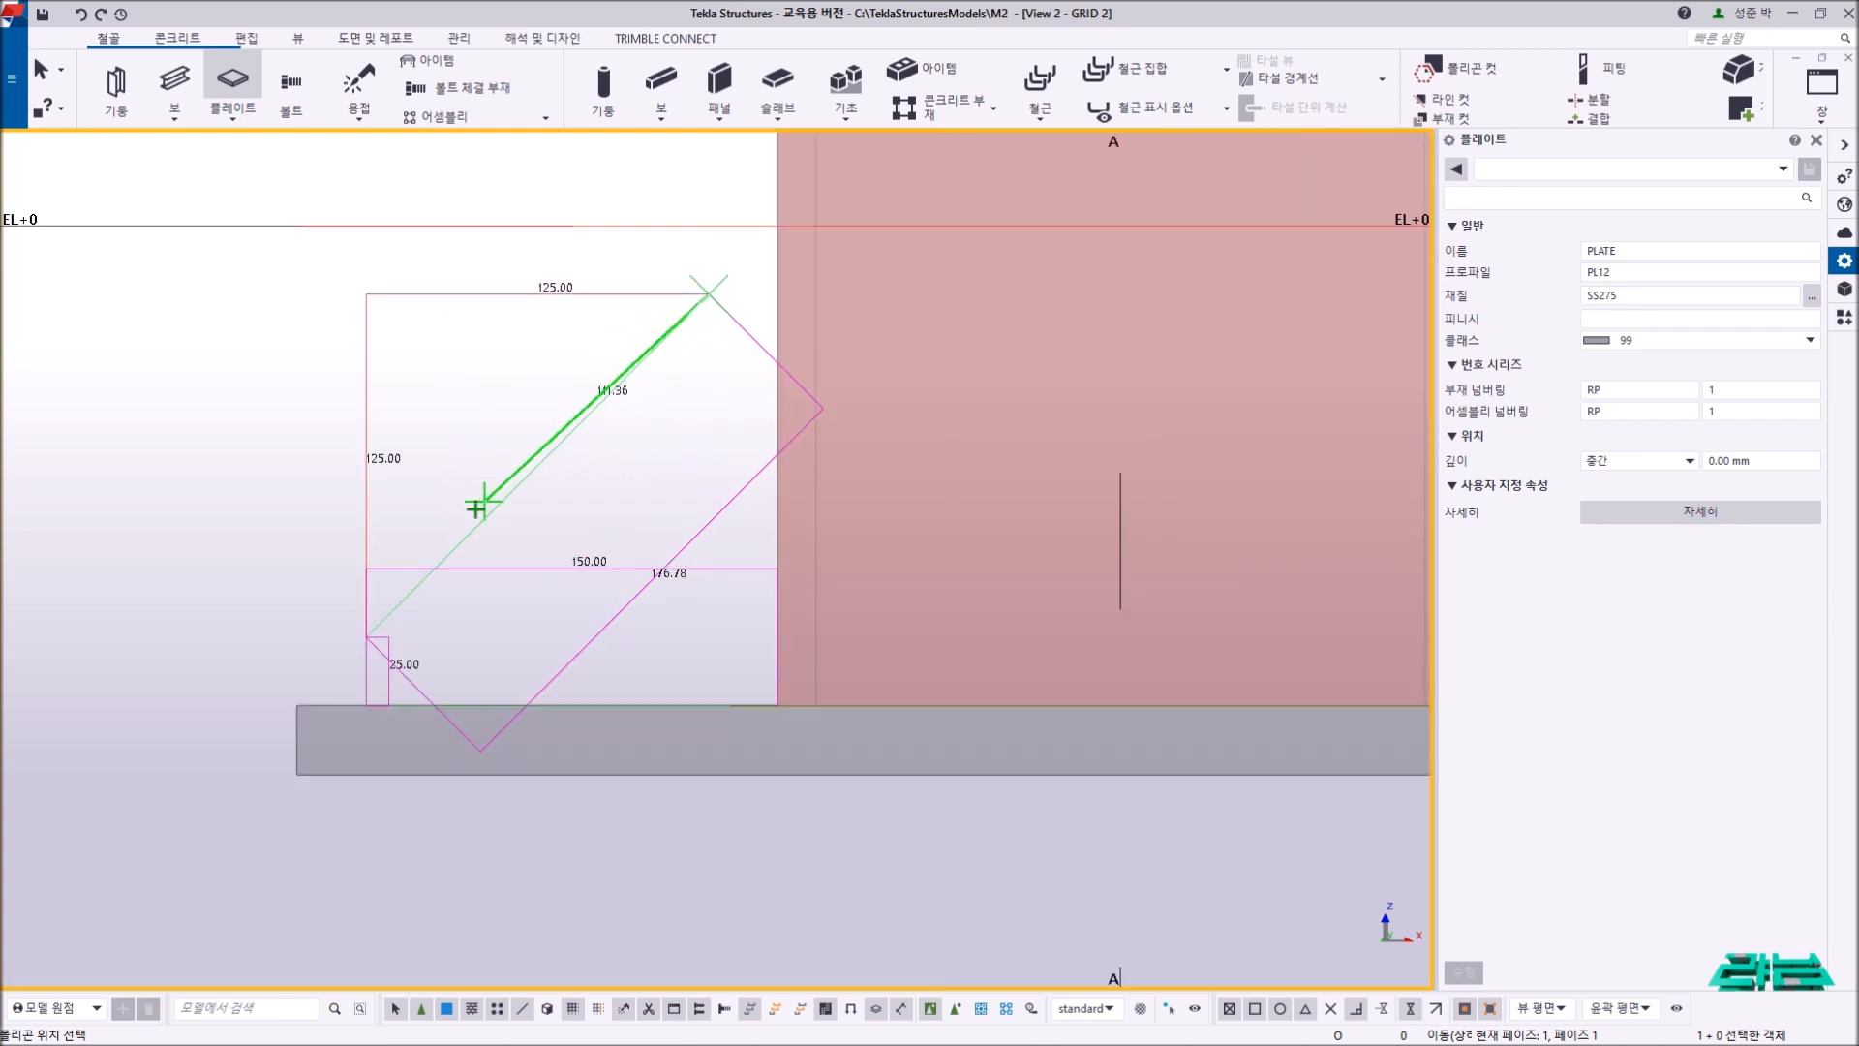
{"action": "left_click", "coordinate": [777, 292]}
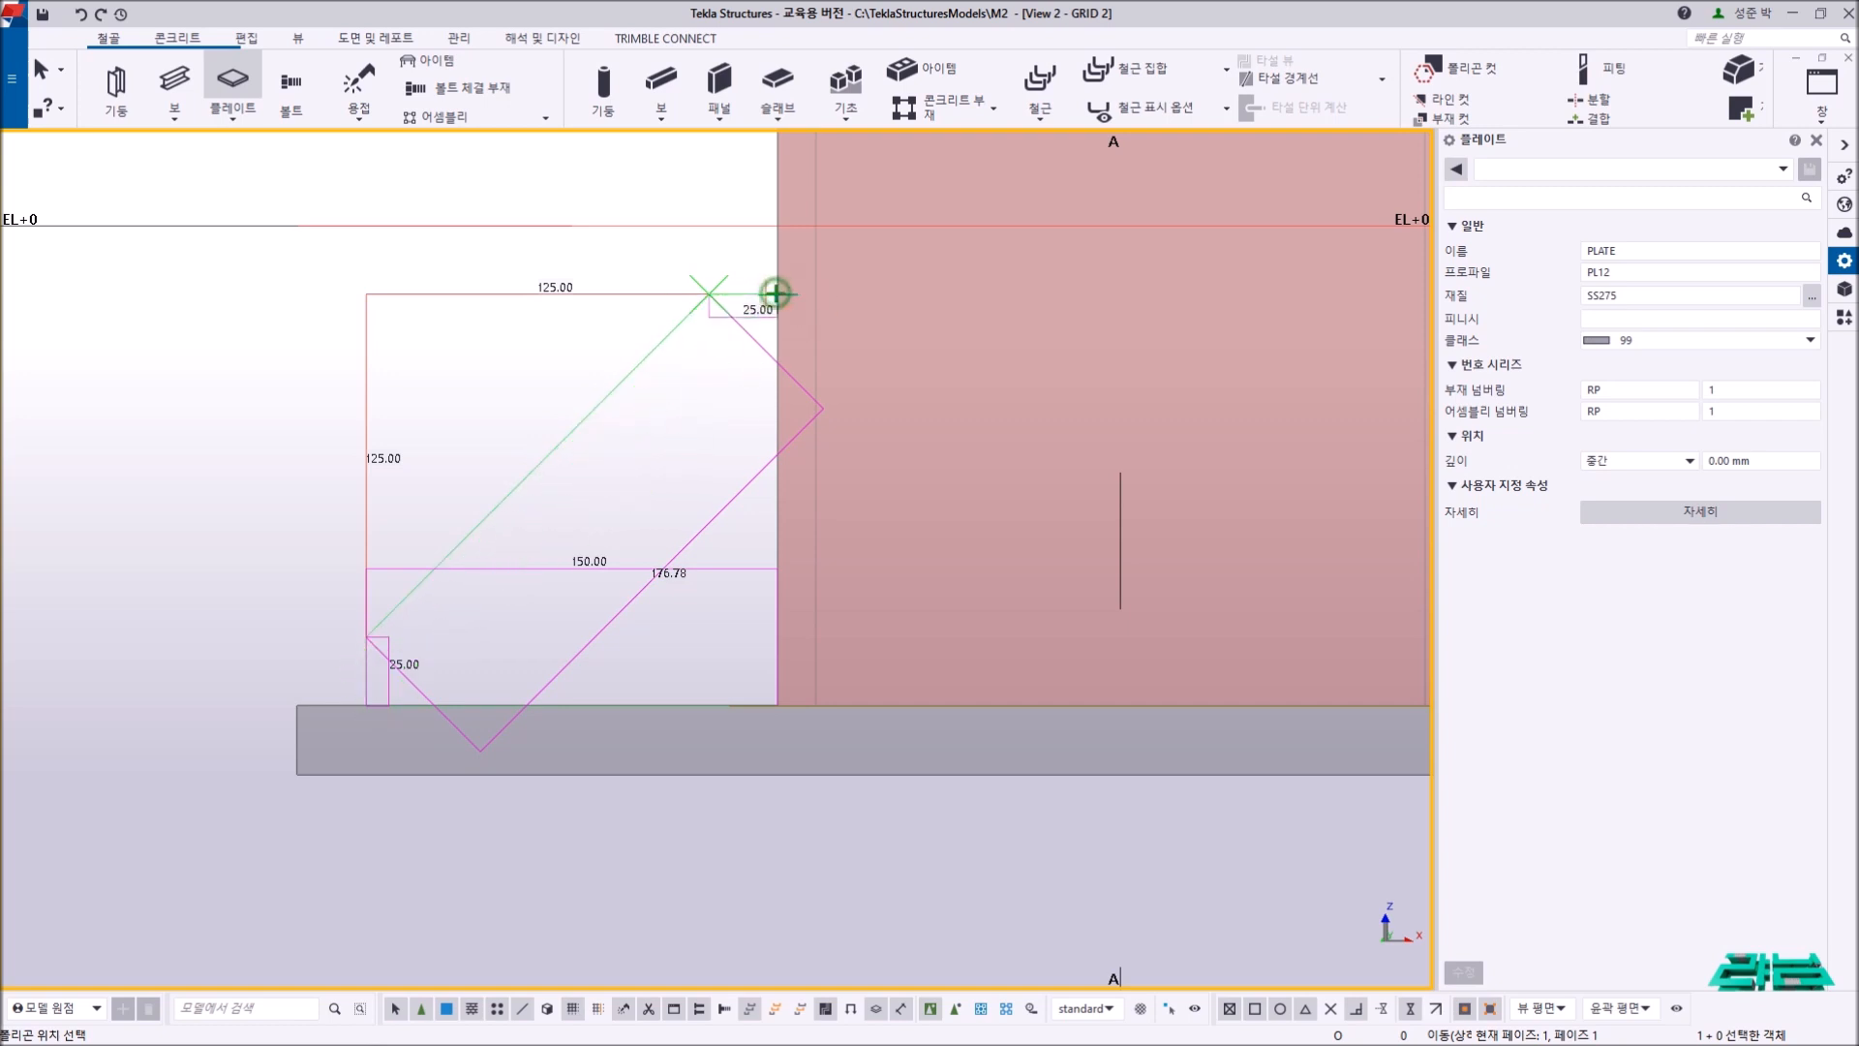
{"action": "middle_click", "coordinate": [690, 466]}
{"action": "right_click", "coordinate": [620, 318]}
{"action": "left_click", "coordinate": [636, 333]}
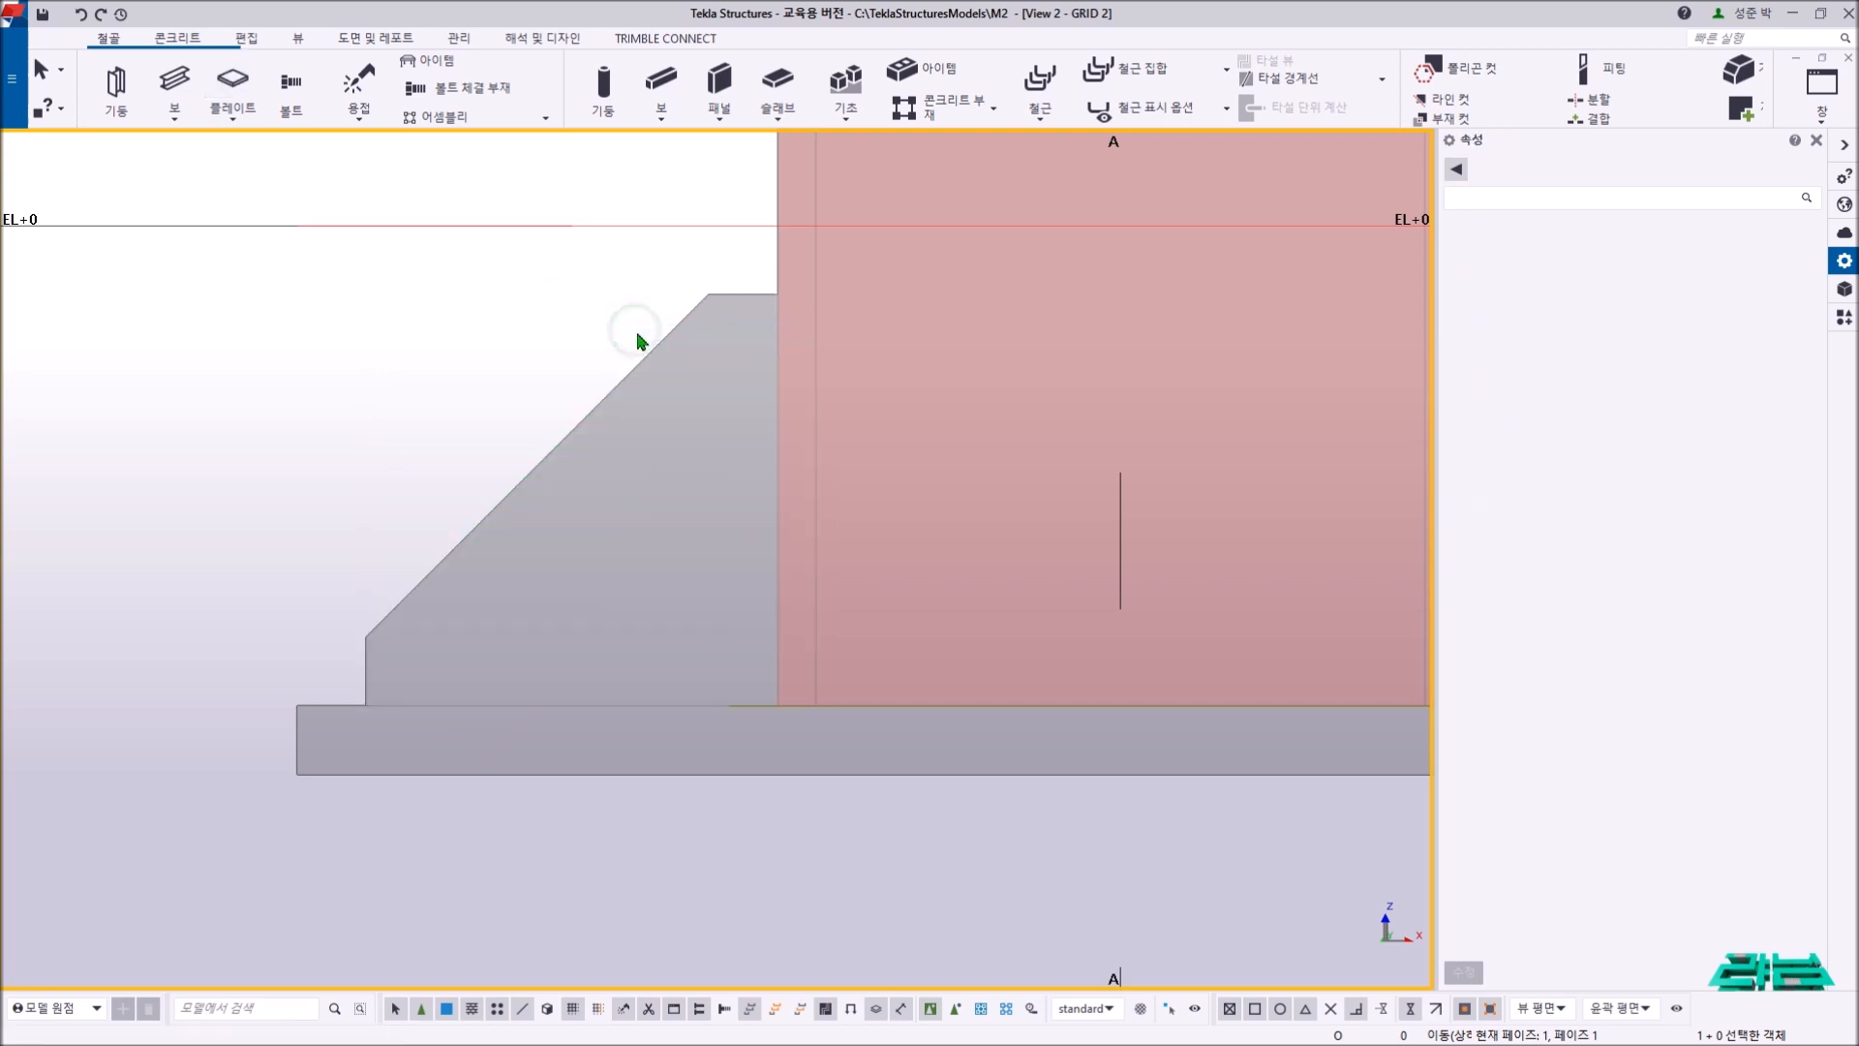
- Give the rib plate's inner lower corner an arc chamfer with a 30 mm radius
{"action": "left_click", "coordinate": [651, 349]}
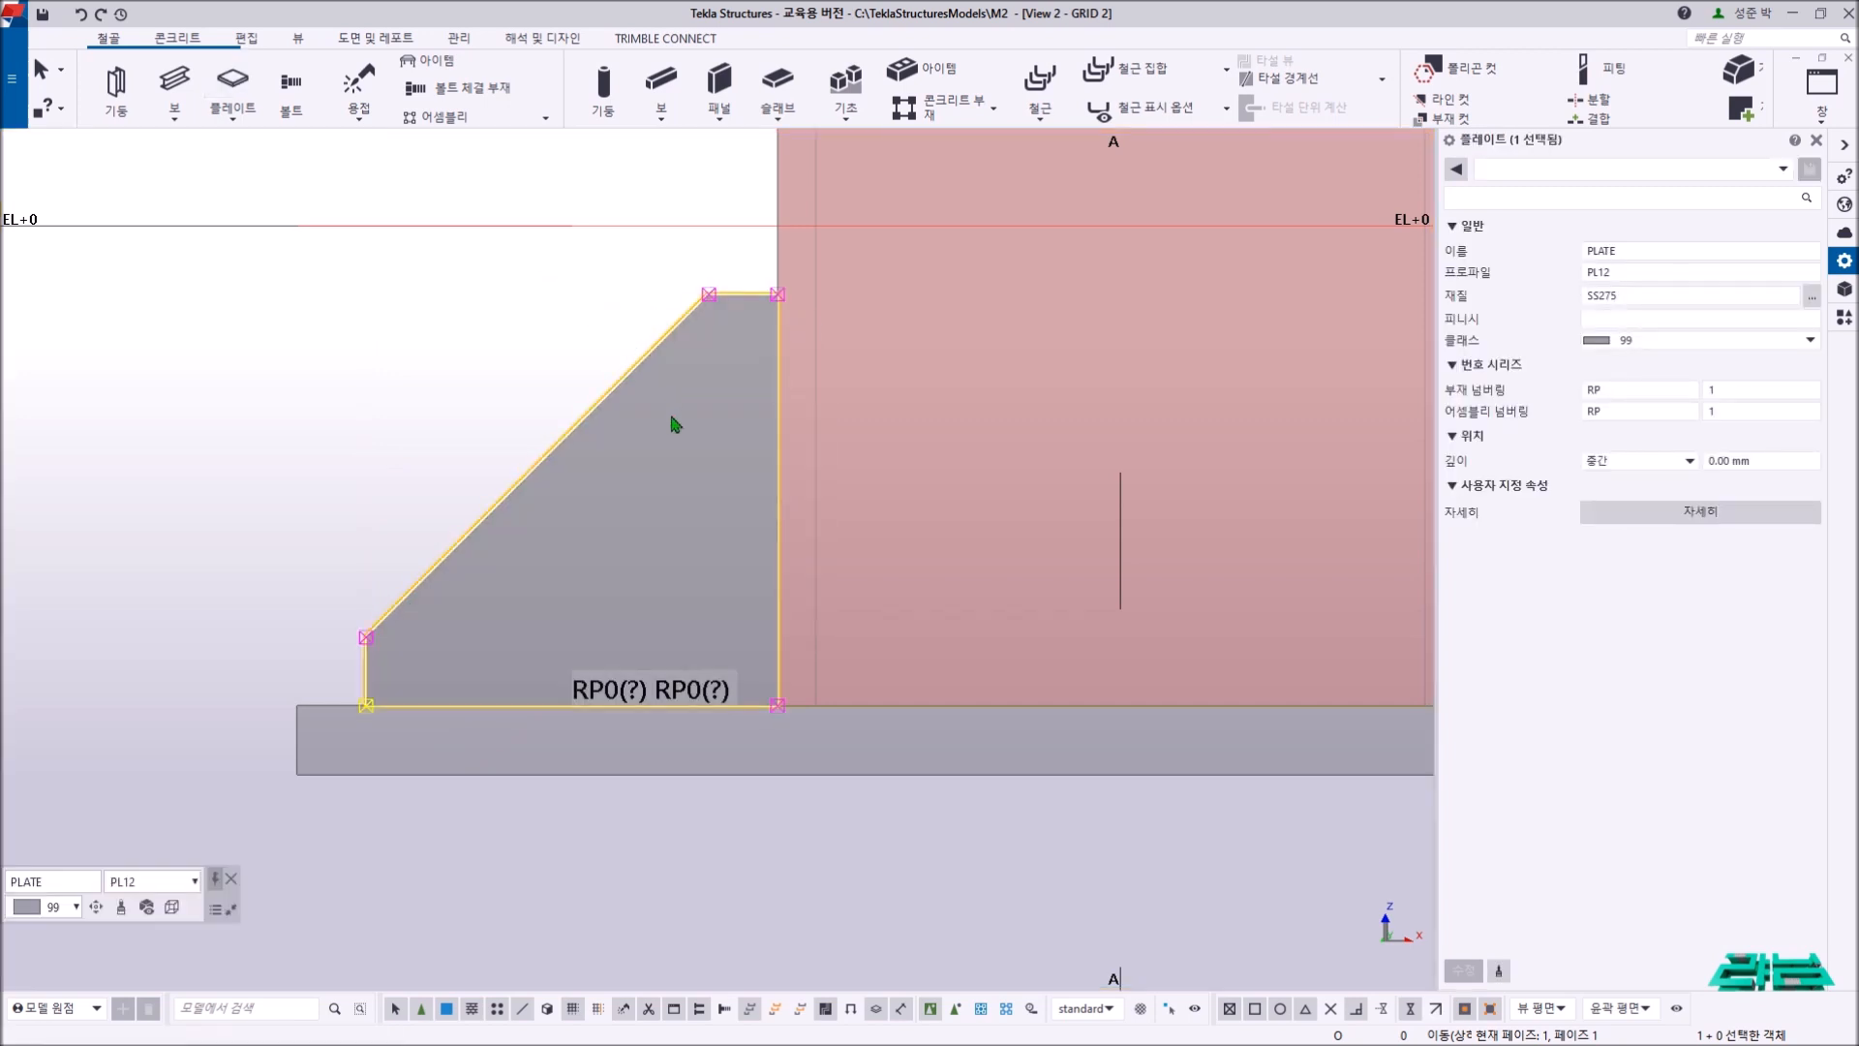
{"action": "left_click", "coordinate": [778, 706]}
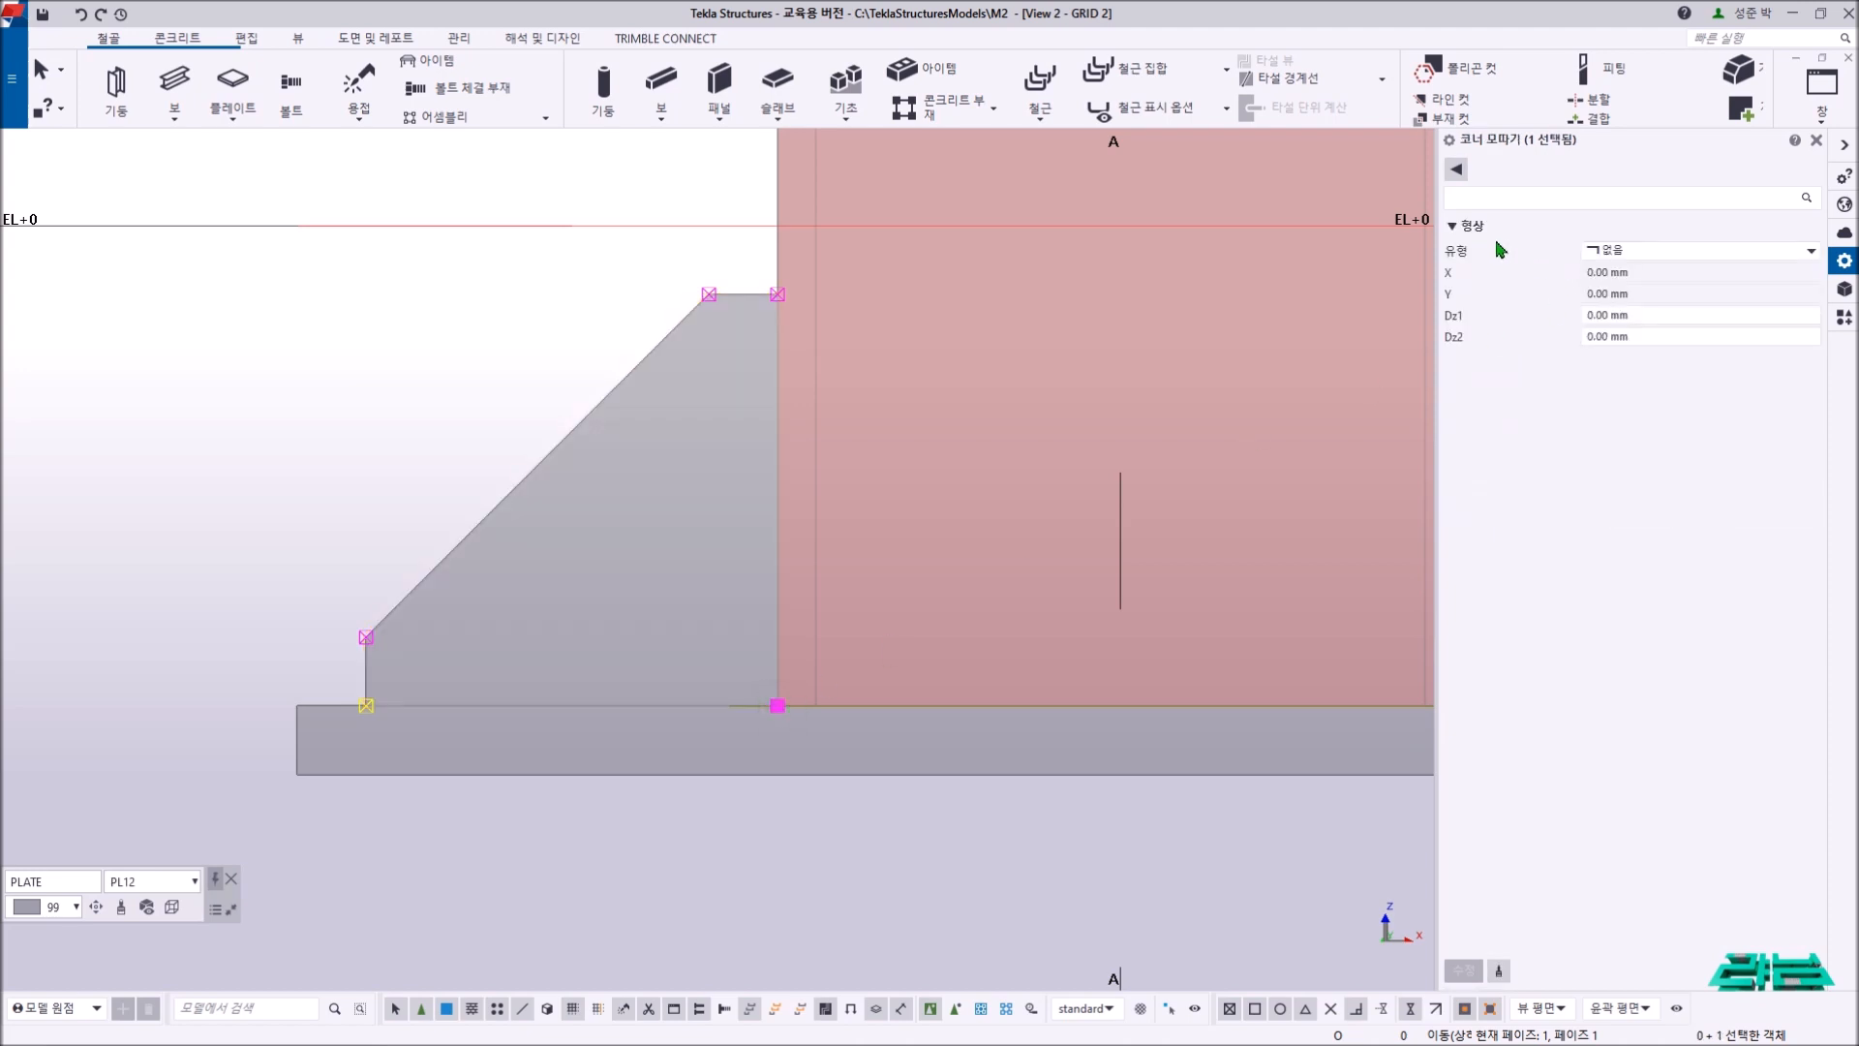
{"action": "left_click", "coordinate": [1658, 251]}
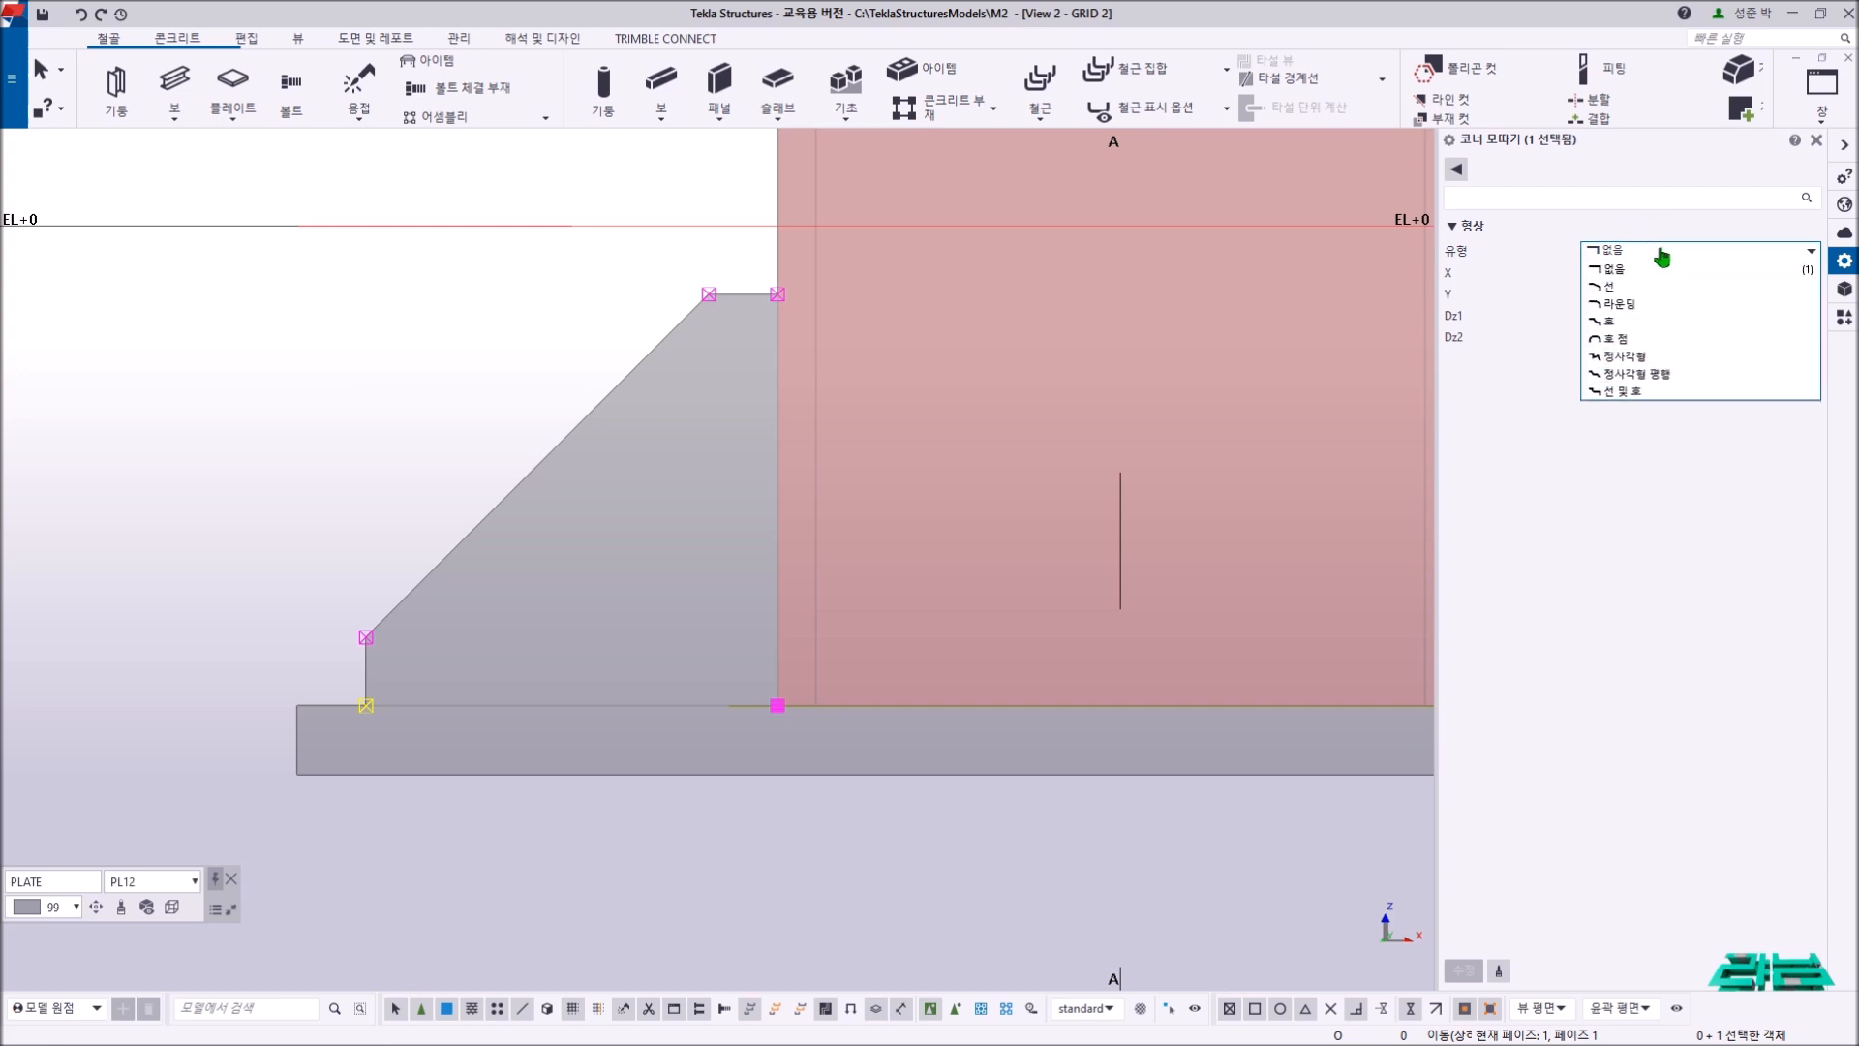
{"action": "left_click", "coordinate": [1618, 320]}
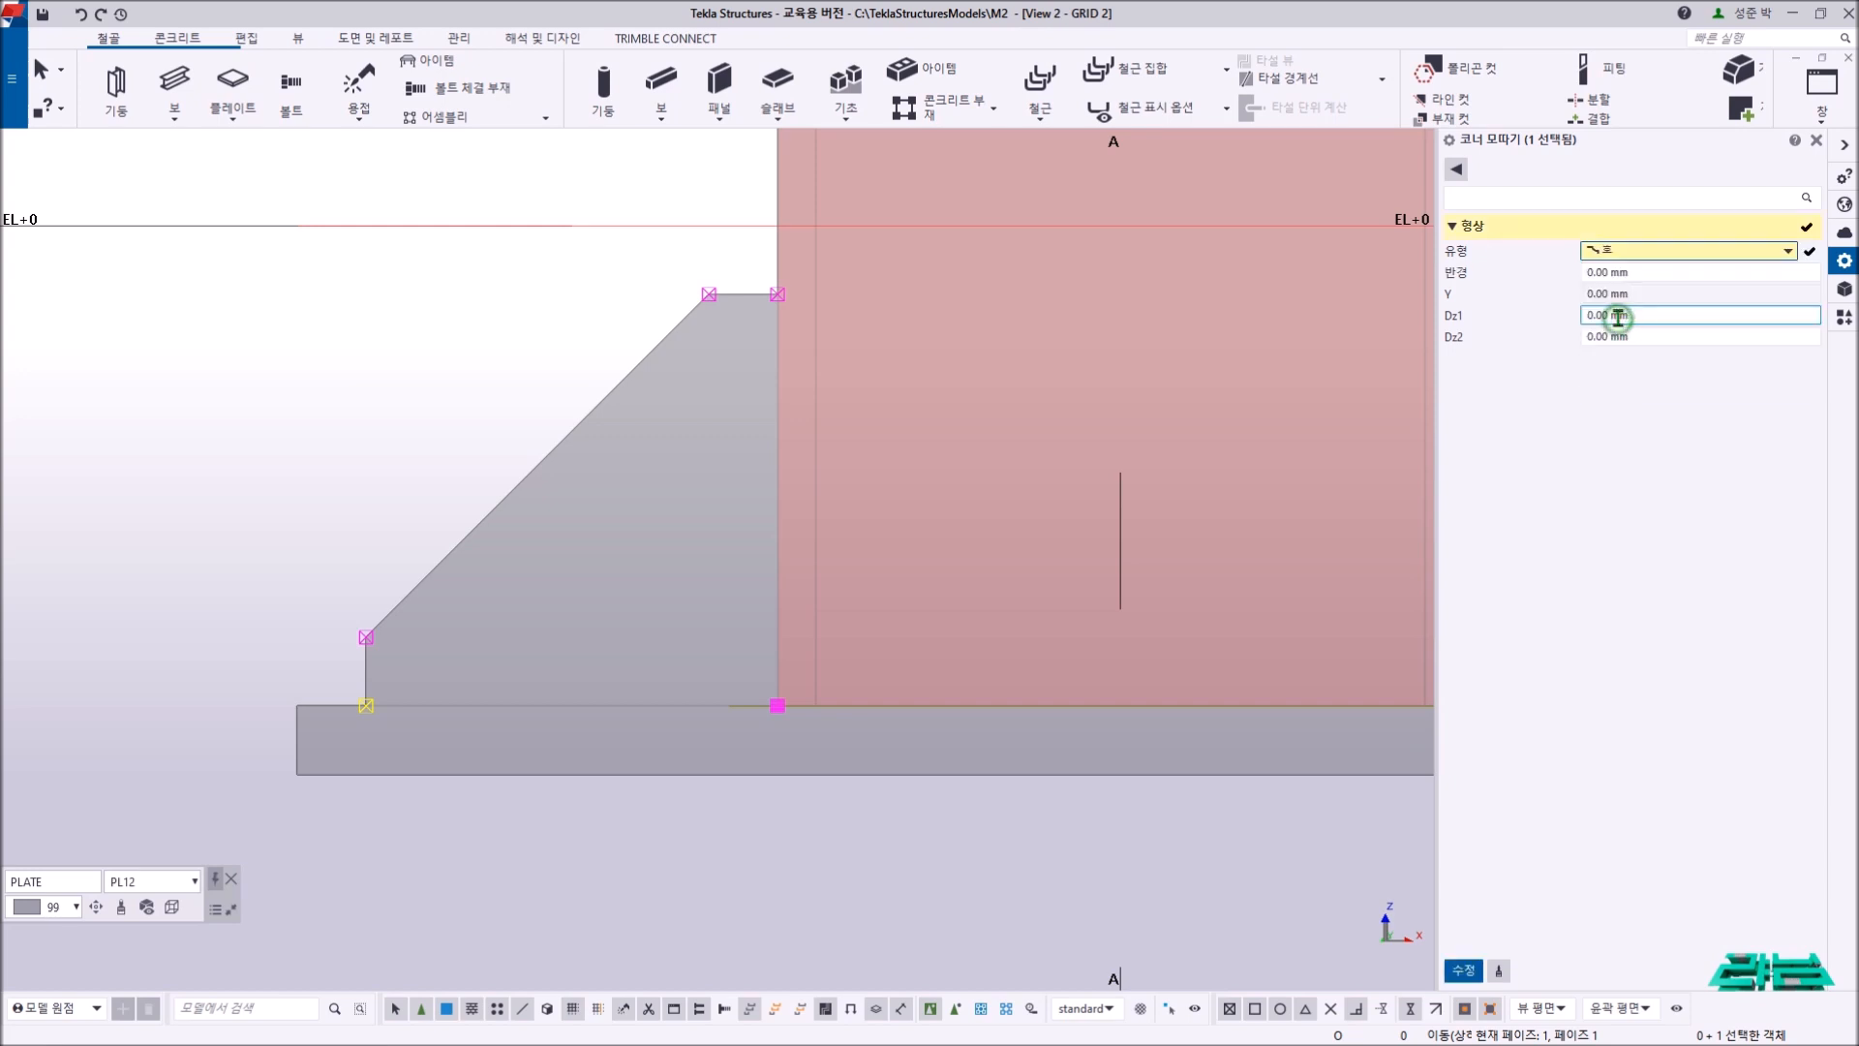
{"action": "left_click", "coordinate": [1649, 272]}
{"action": "type", "text": "30"}
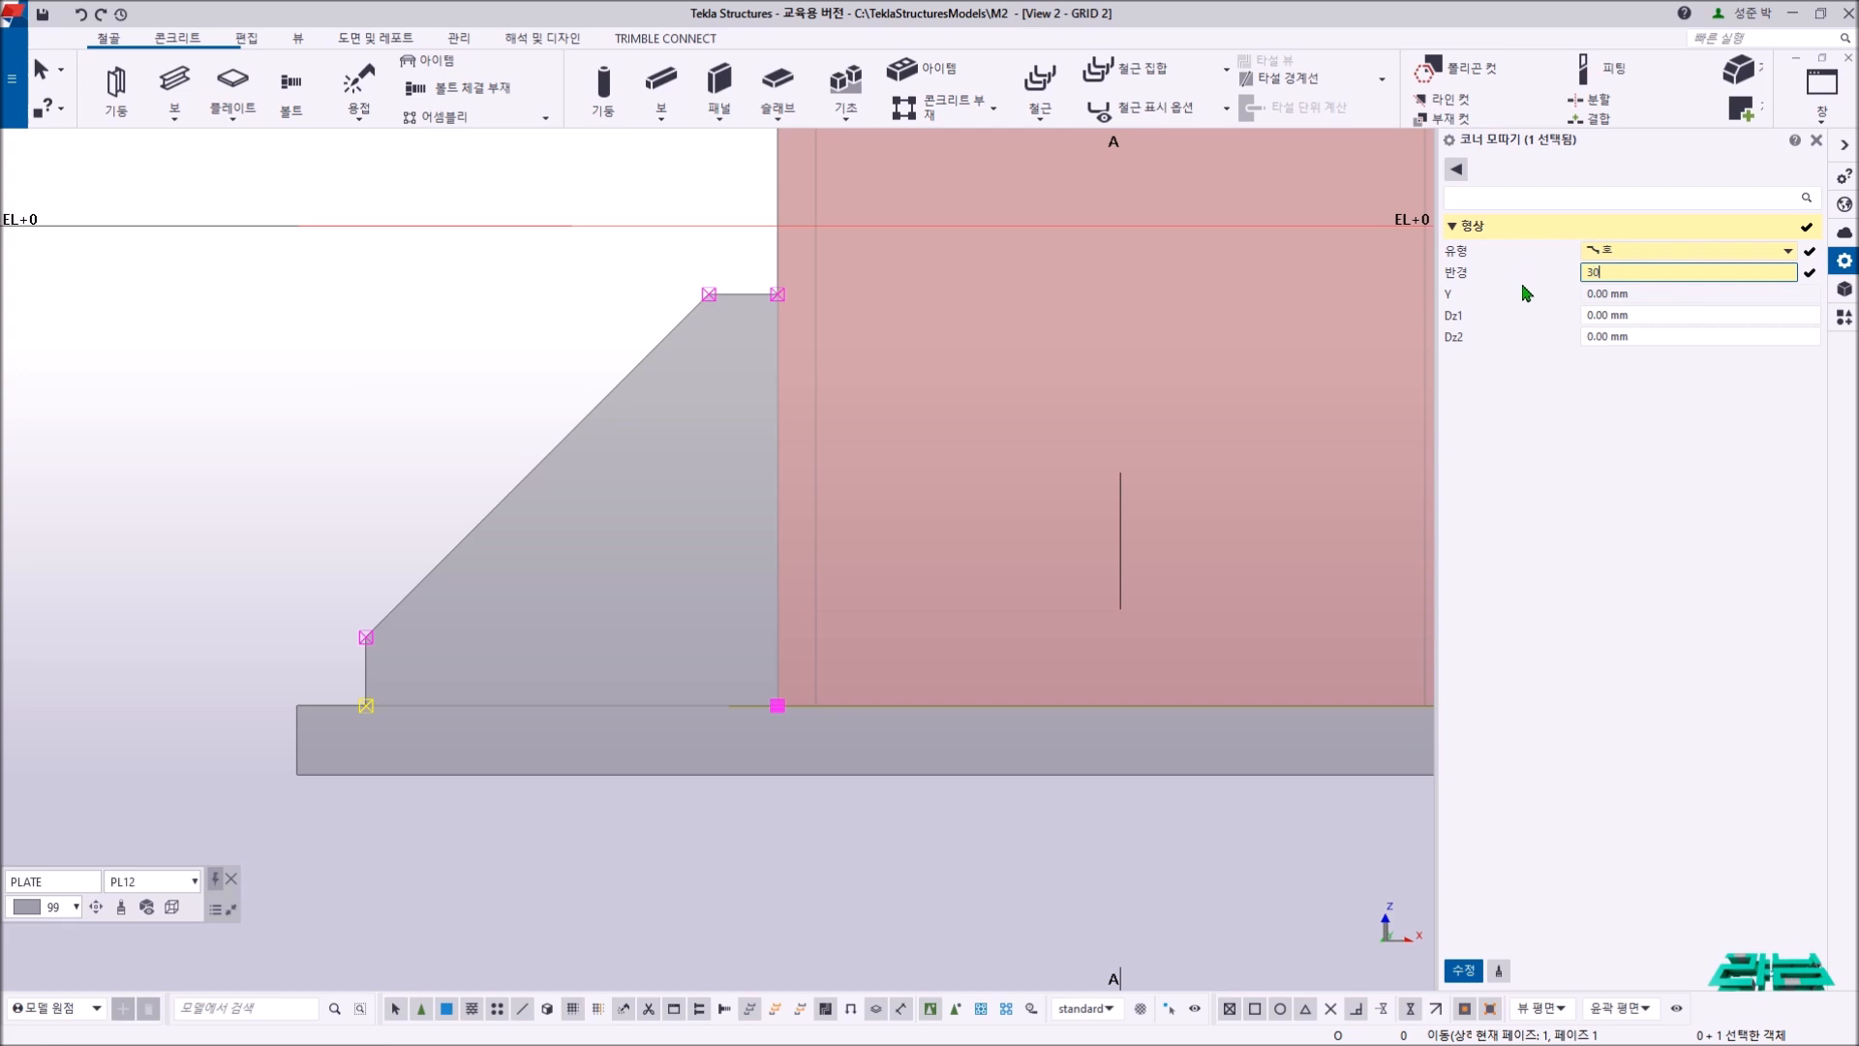
{"action": "key", "text": "Return"}
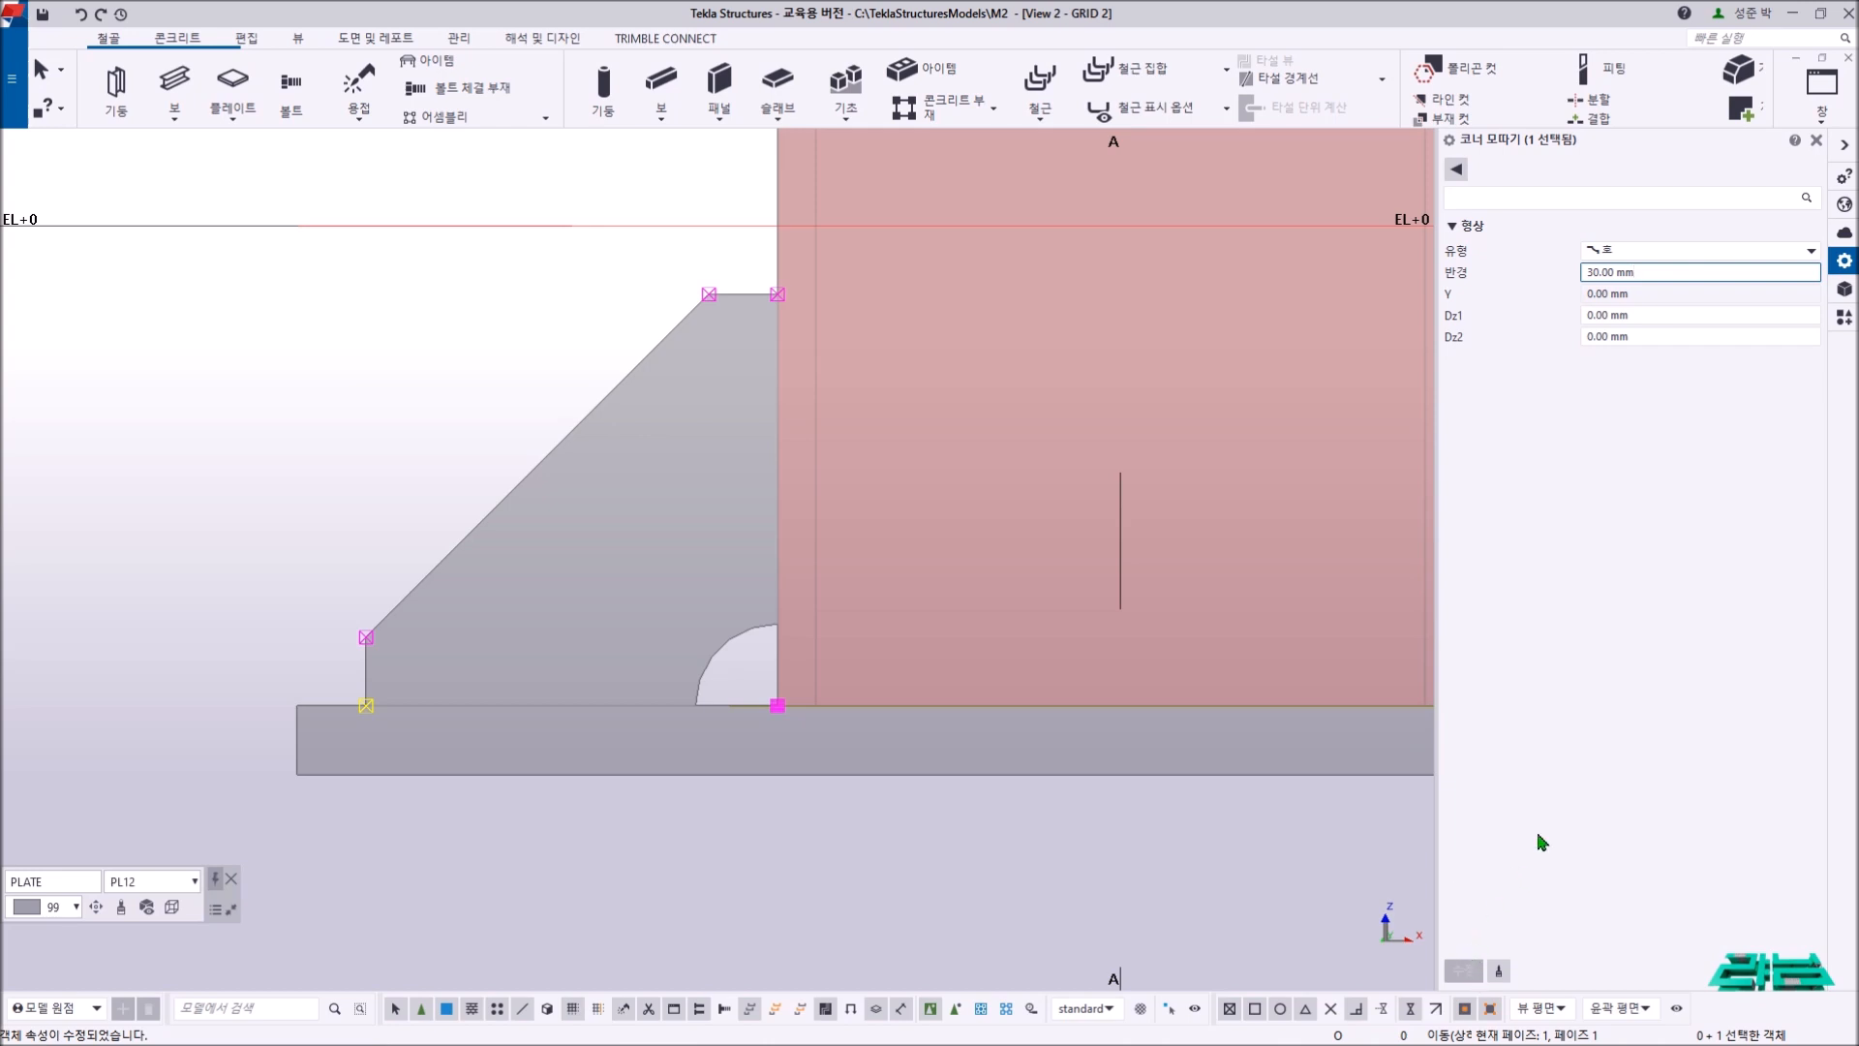
{"action": "right_click", "coordinate": [477, 362]}
{"action": "left_click", "coordinate": [493, 361]}
- Switch to the 3D_VIEW in its 3D projection, showing the rib plate at the foot of column A-2
{"action": "scroll", "coordinate": [485, 365], "scroll_direction": "down", "scroll_amount": 5}
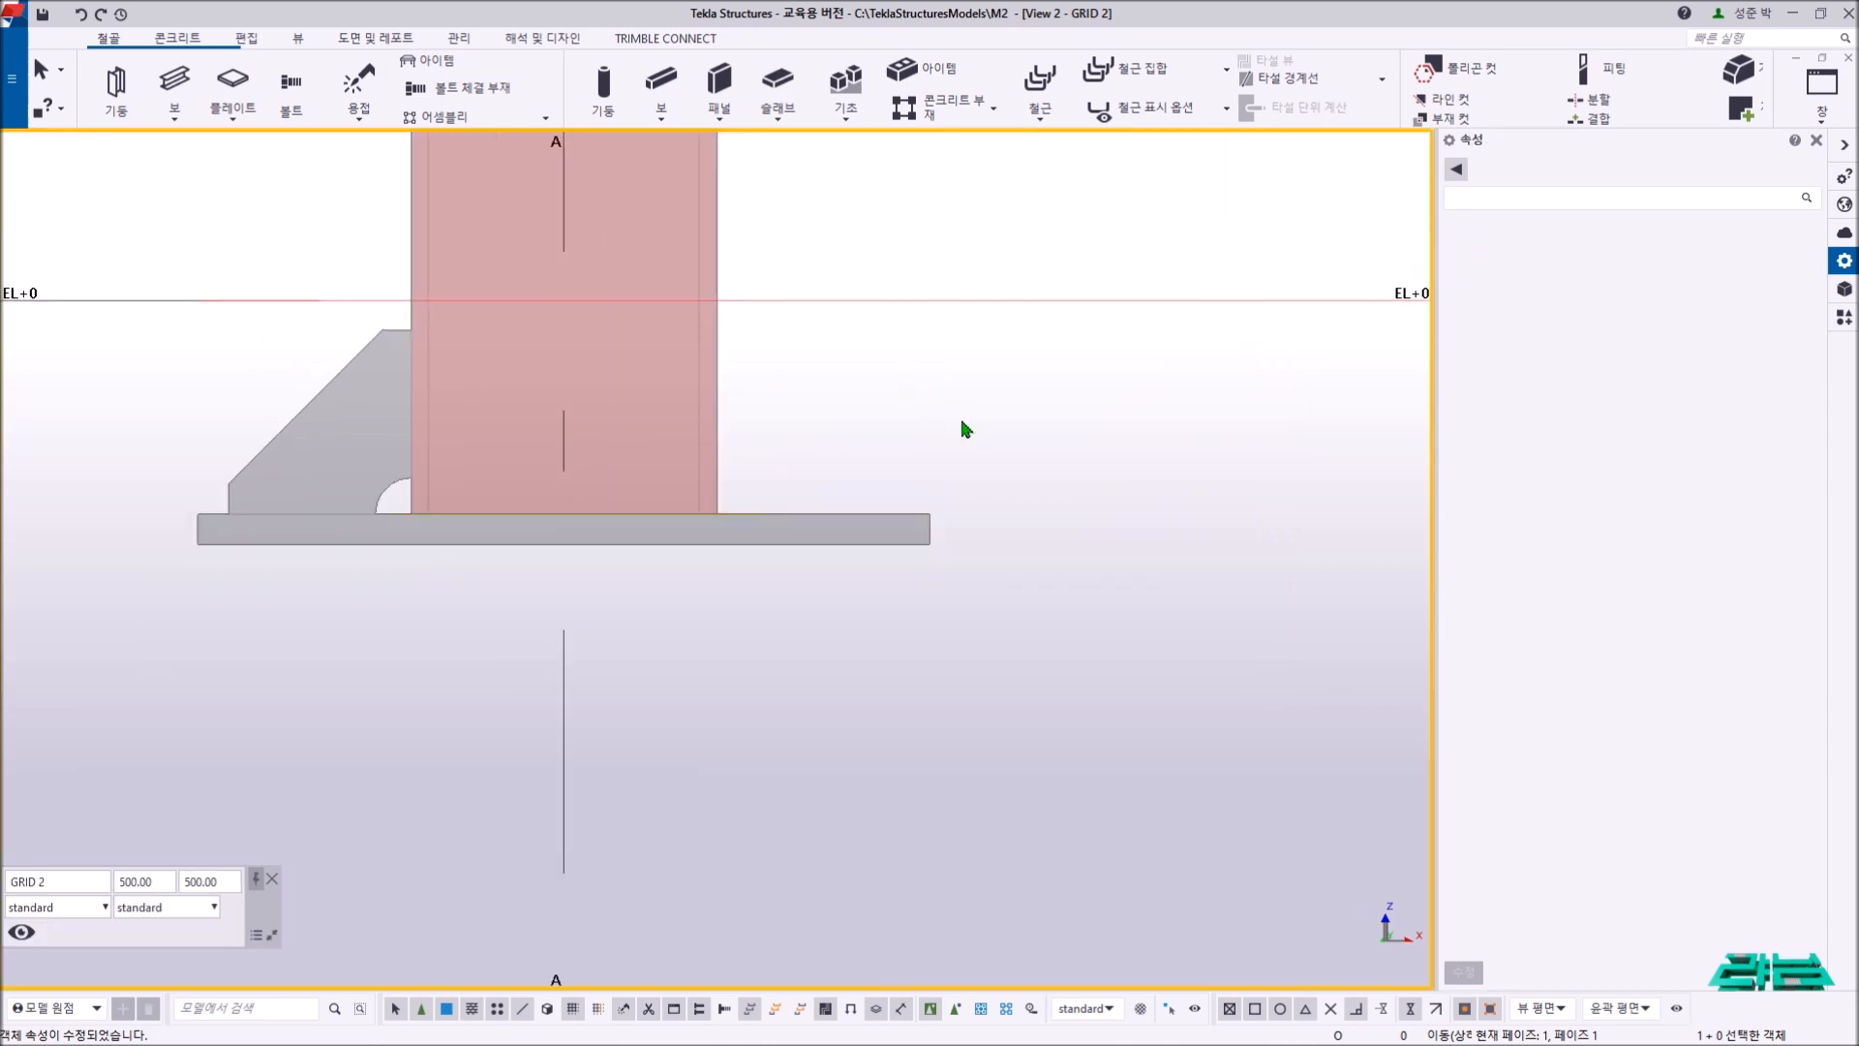
{"action": "key", "text": "ctrl+Tab"}
{"action": "middle_click_drag", "start_coordinate": [528, 474], "coordinate": [502, 595], "text": "ctrl"}
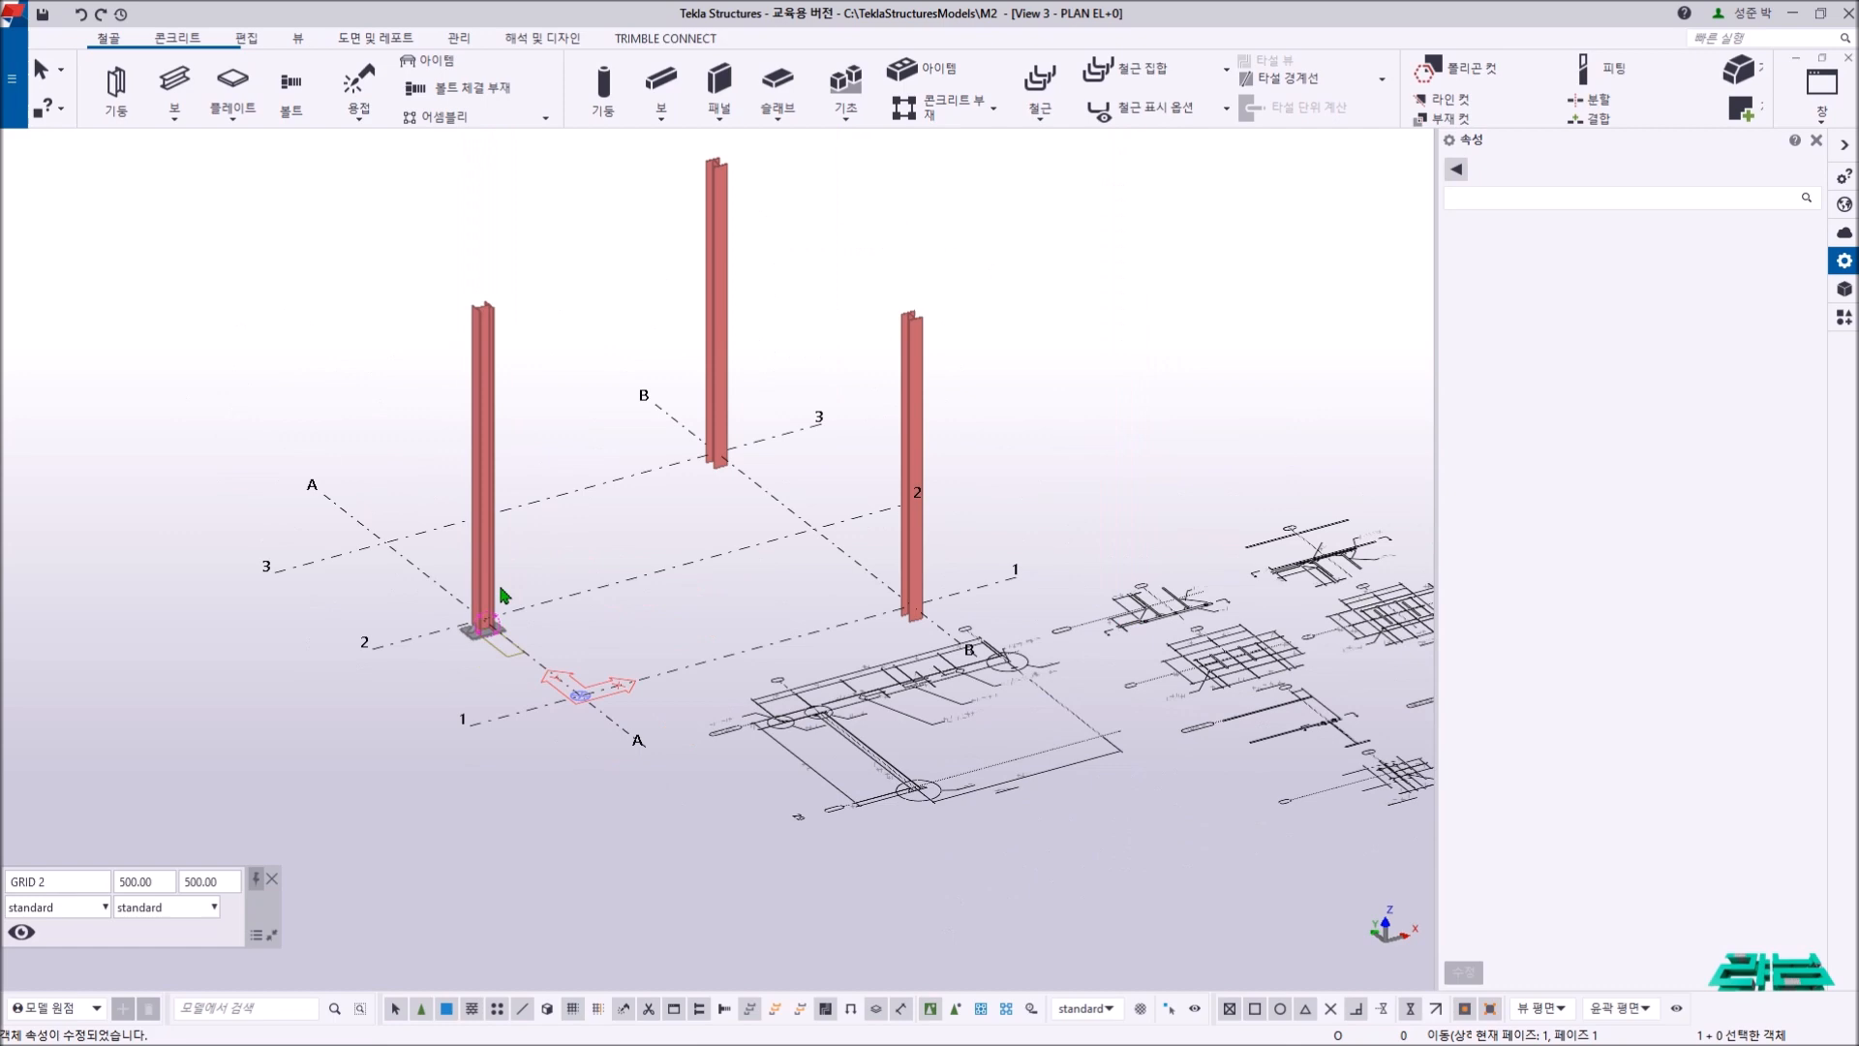
{"action": "key", "text": "ctrl+Tab"}
{"action": "key", "text": "ctrl+p"}
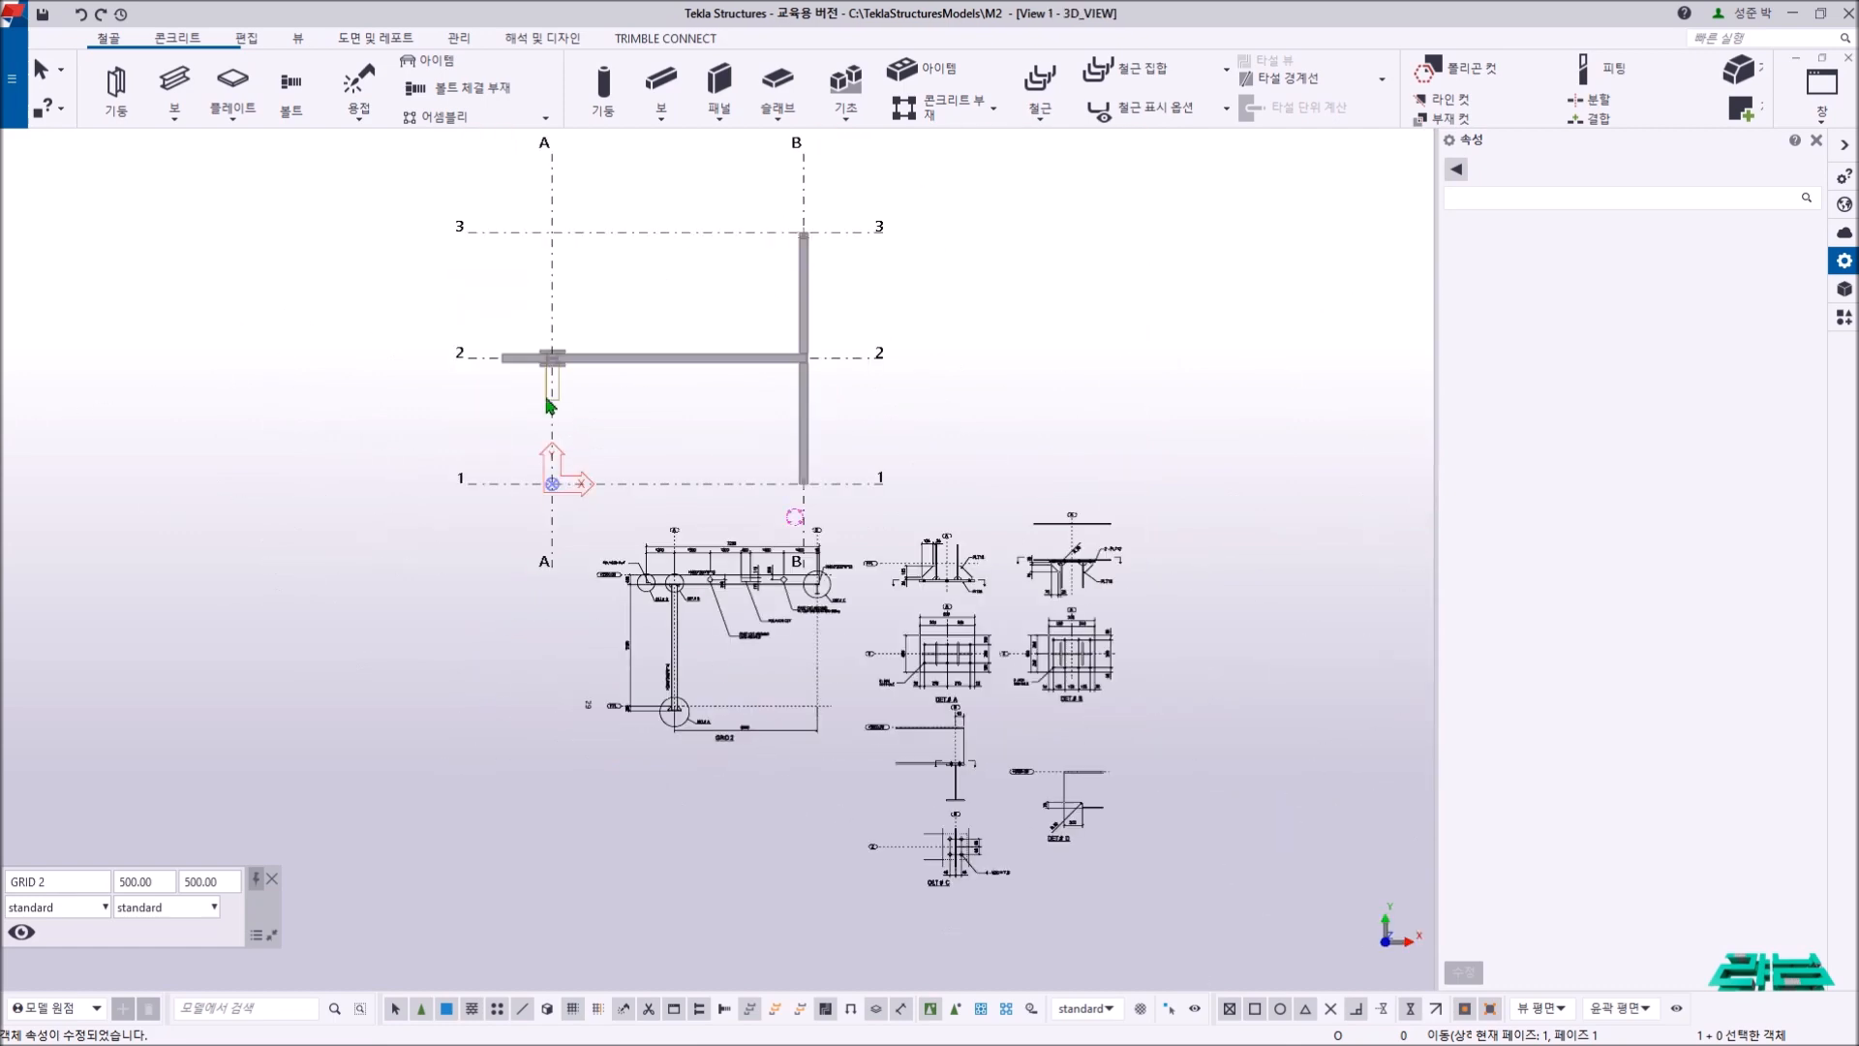
{"action": "key", "text": "ctrl+p"}
{"action": "scroll", "coordinate": [523, 559], "scroll_direction": "up", "scroll_amount": 6}
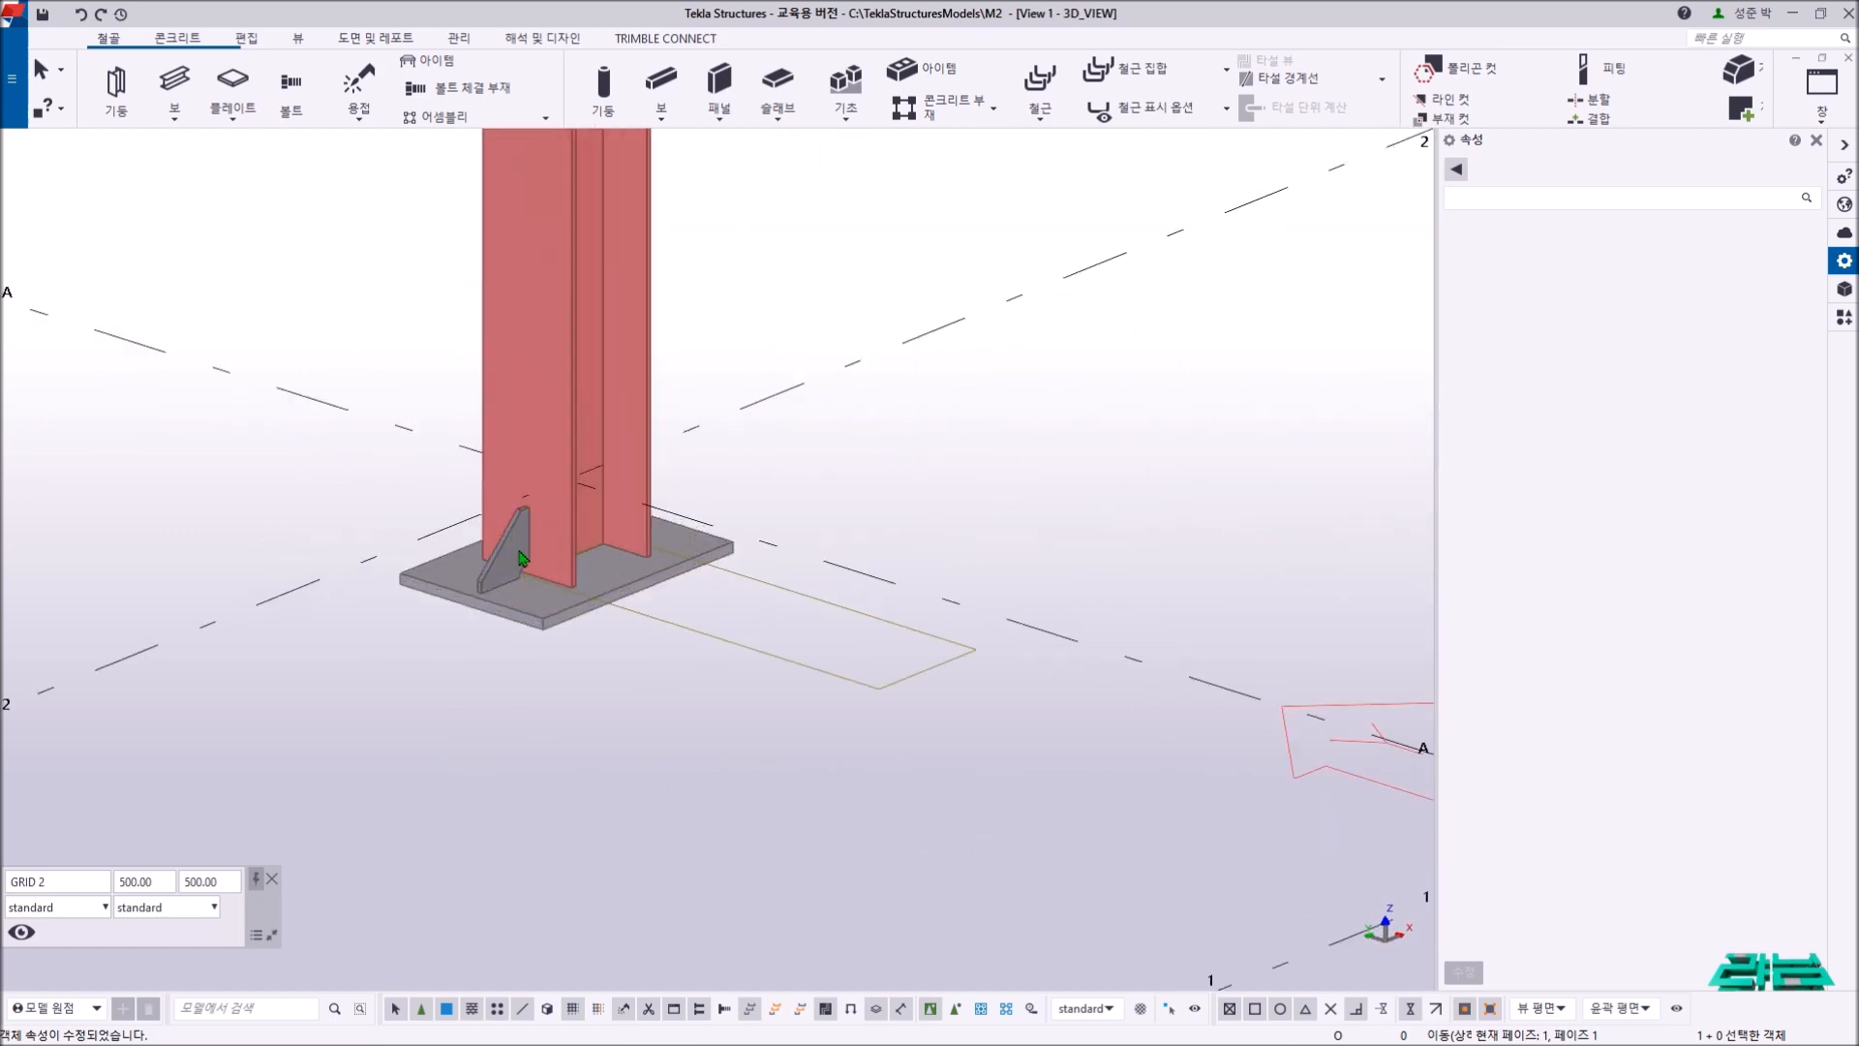
- Mirror-copy the rib plate across grid line A to the opposite side of the column
{"action": "left_click", "coordinate": [523, 559]}
{"action": "right_click", "coordinate": [776, 280]}
{"action": "mouse_move", "coordinate": [911, 414]}
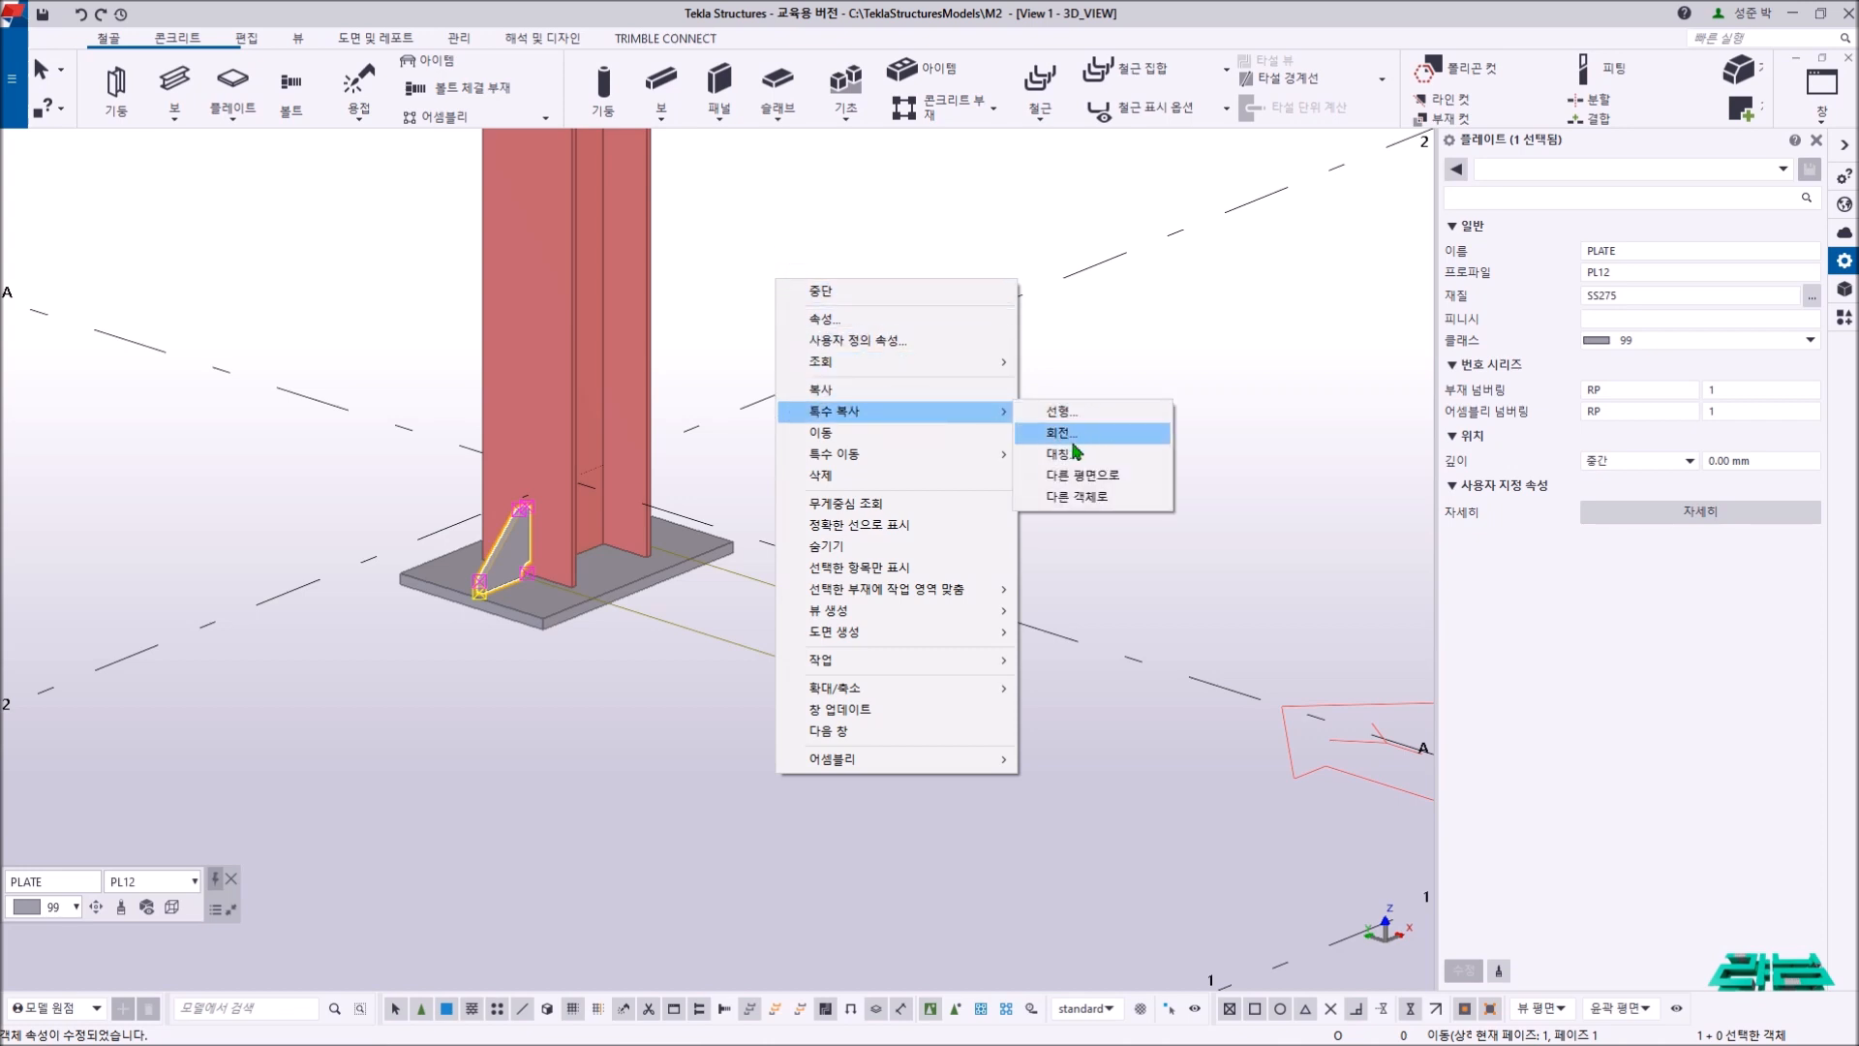
{"action": "left_click", "coordinate": [1065, 455]}
{"action": "middle_click_drag", "start_coordinate": [925, 602], "coordinate": [831, 571], "text": "ctrl"}
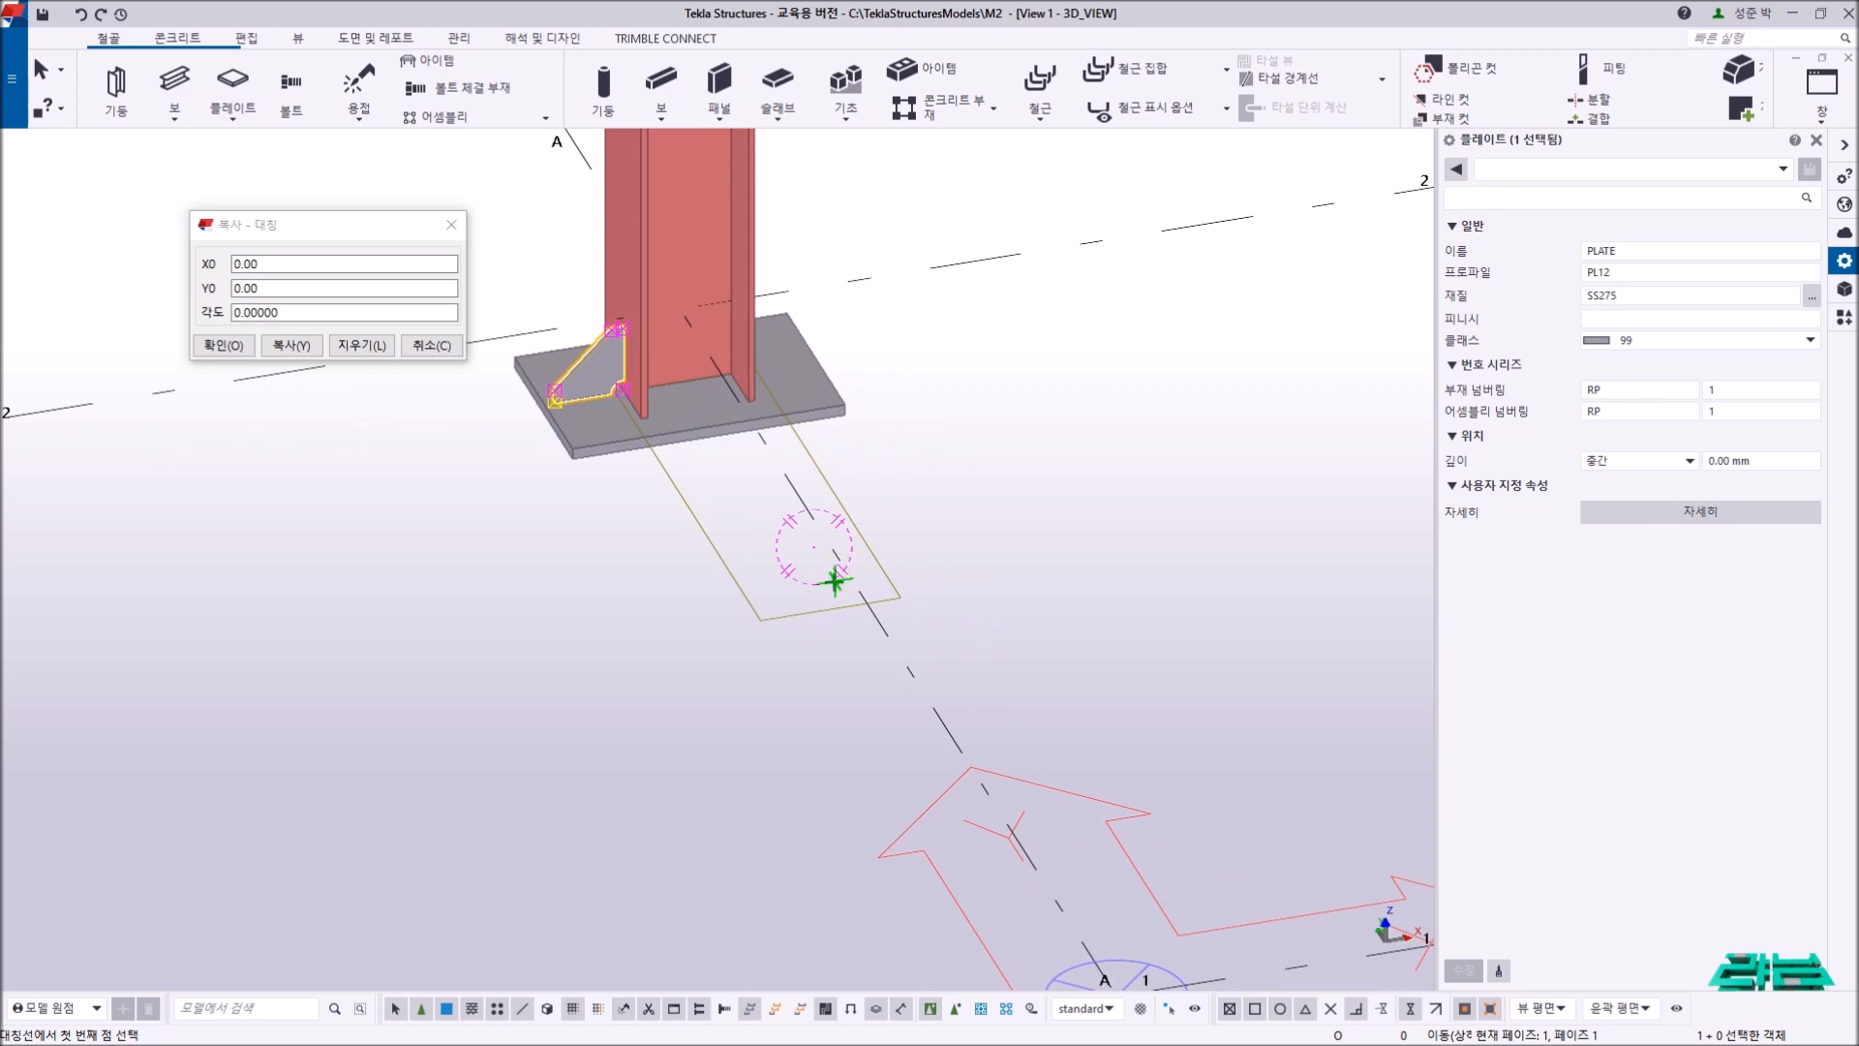
{"action": "left_click", "coordinate": [791, 500]}
{"action": "left_click", "coordinate": [898, 654]}
{"action": "left_click", "coordinate": [291, 346]}
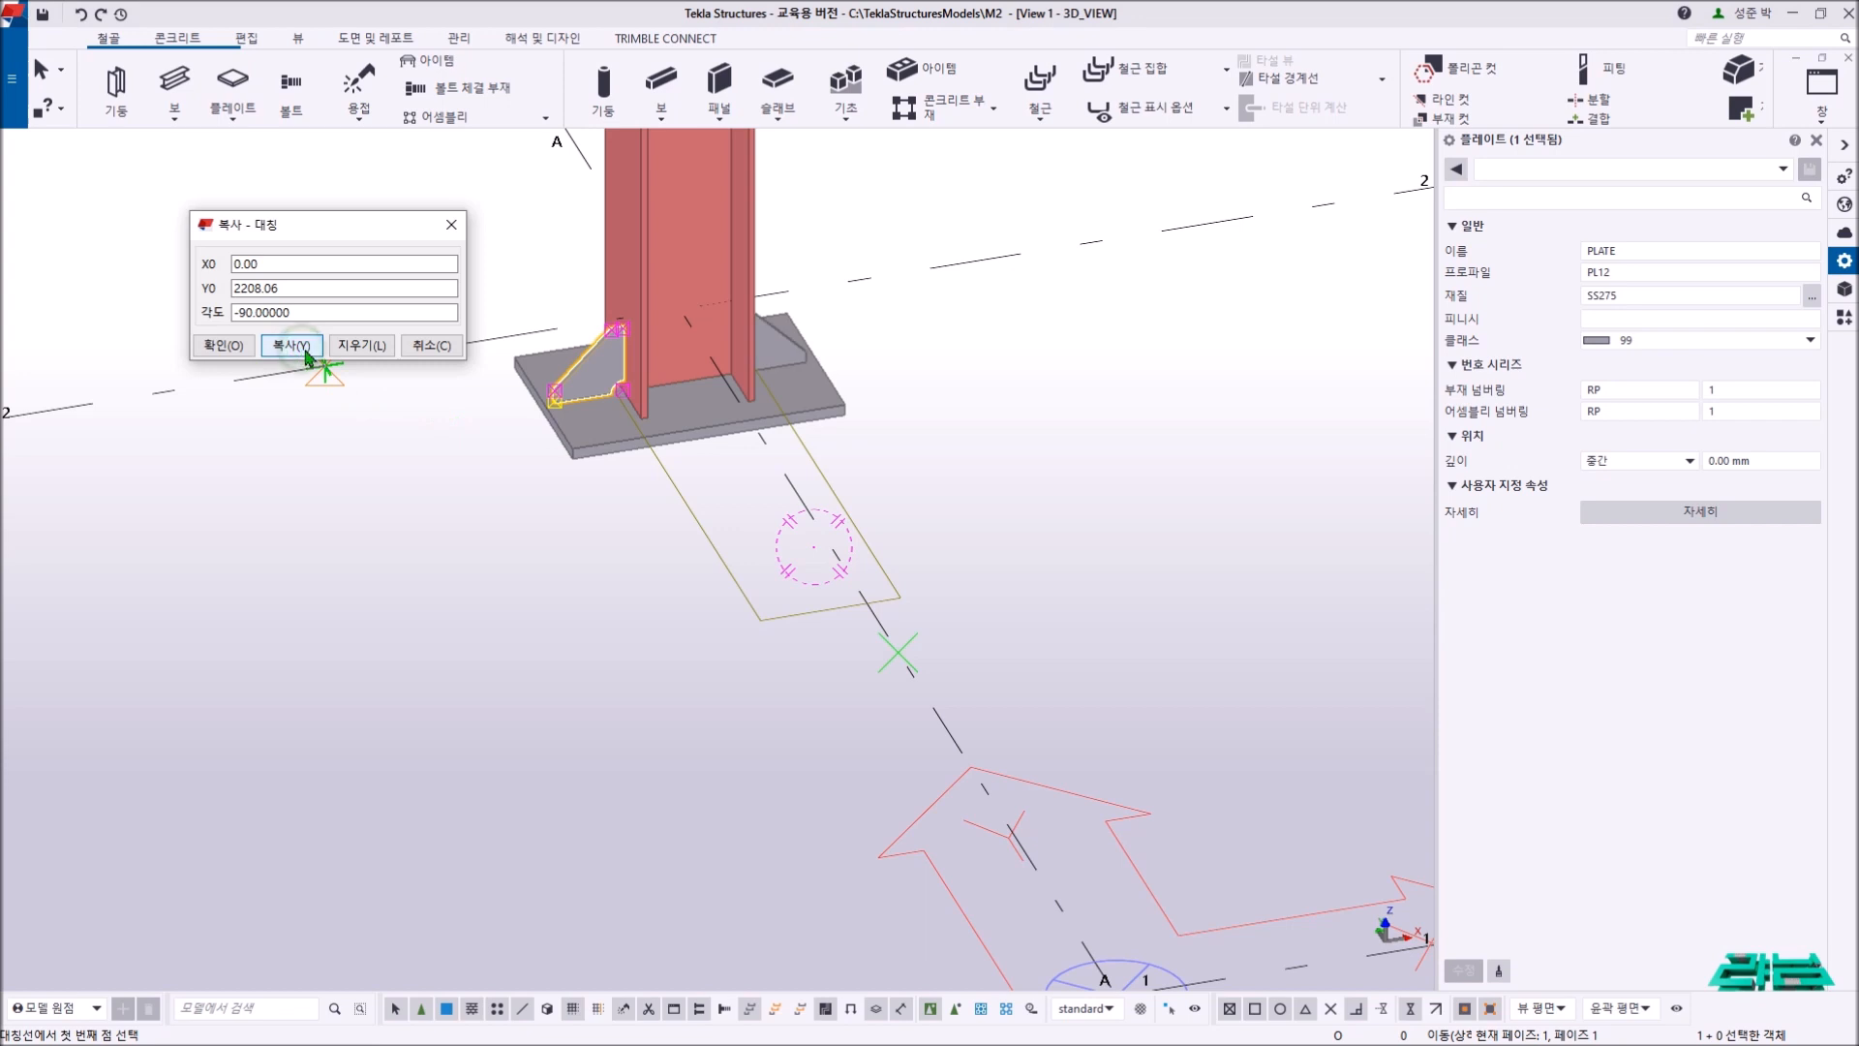
{"action": "right_click", "coordinate": [898, 325]}
{"action": "left_click", "coordinate": [935, 343]}
{"action": "left_click", "coordinate": [432, 346]}
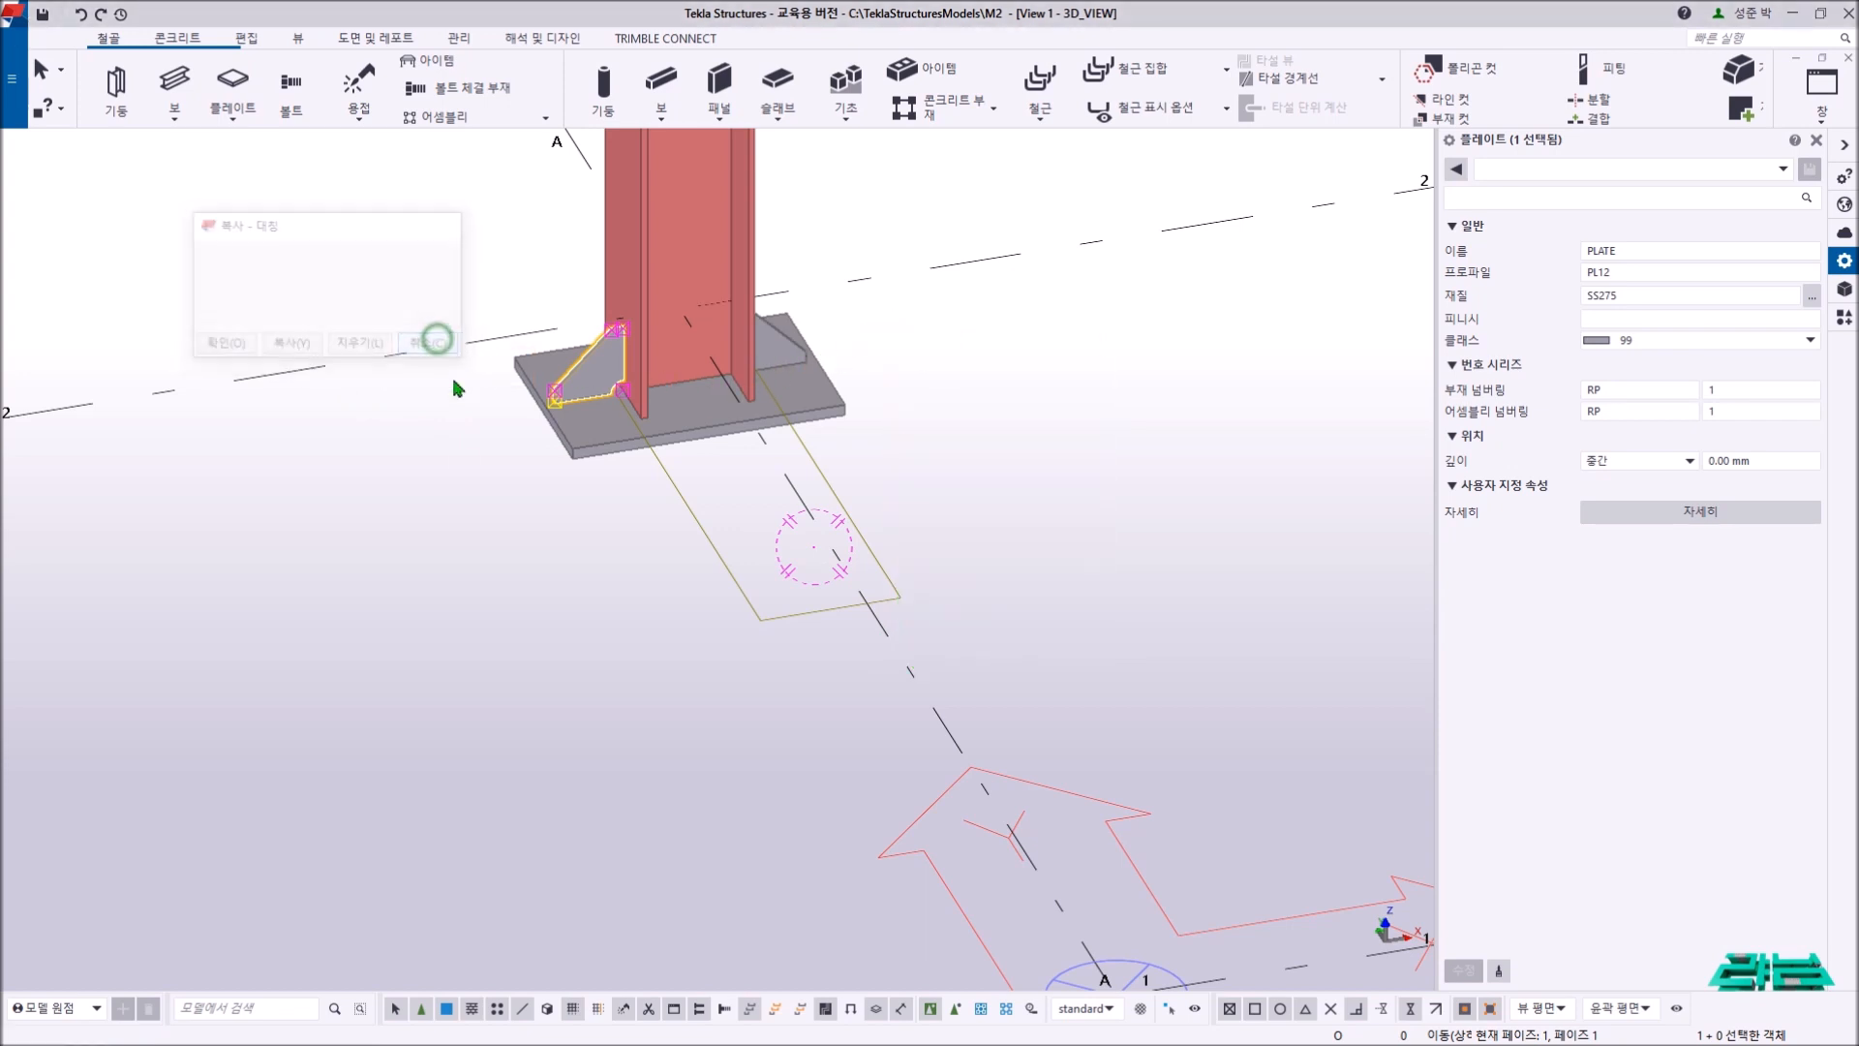
- Inspect the rib plates on both sides of the column in the 3D view and the GRID 2 elevation
{"action": "left_click", "coordinate": [456, 581]}
{"action": "scroll", "coordinate": [620, 572], "scroll_direction": "up", "scroll_amount": 3}
{"action": "middle_click_drag", "start_coordinate": [374, 523], "coordinate": [643, 532], "text": "ctrl"}
{"action": "scroll", "coordinate": [643, 531], "scroll_direction": "up", "scroll_amount": 4}
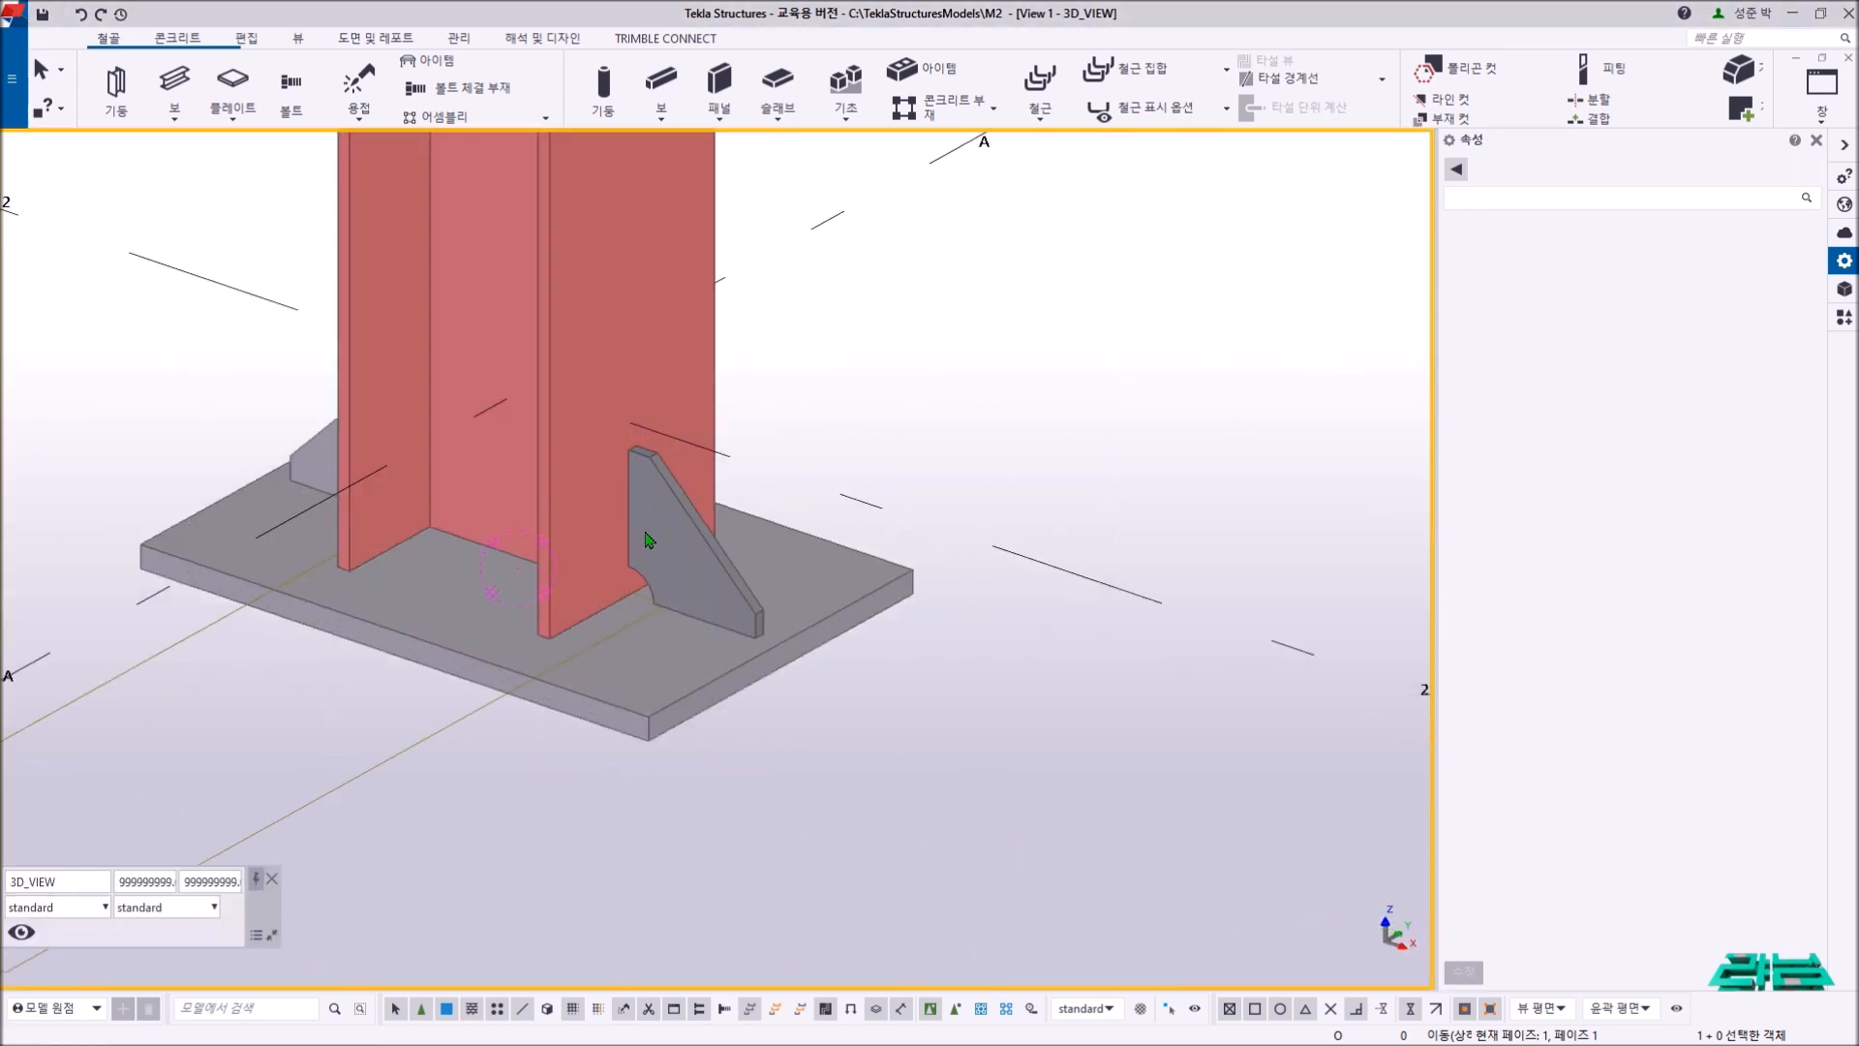
{"action": "left_click", "coordinate": [643, 532]}
{"action": "left_click", "coordinate": [303, 462]}
{"action": "left_click", "coordinate": [687, 542]}
{"action": "left_click", "coordinate": [346, 469]}
{"action": "key", "text": "ctrl+Tab"}
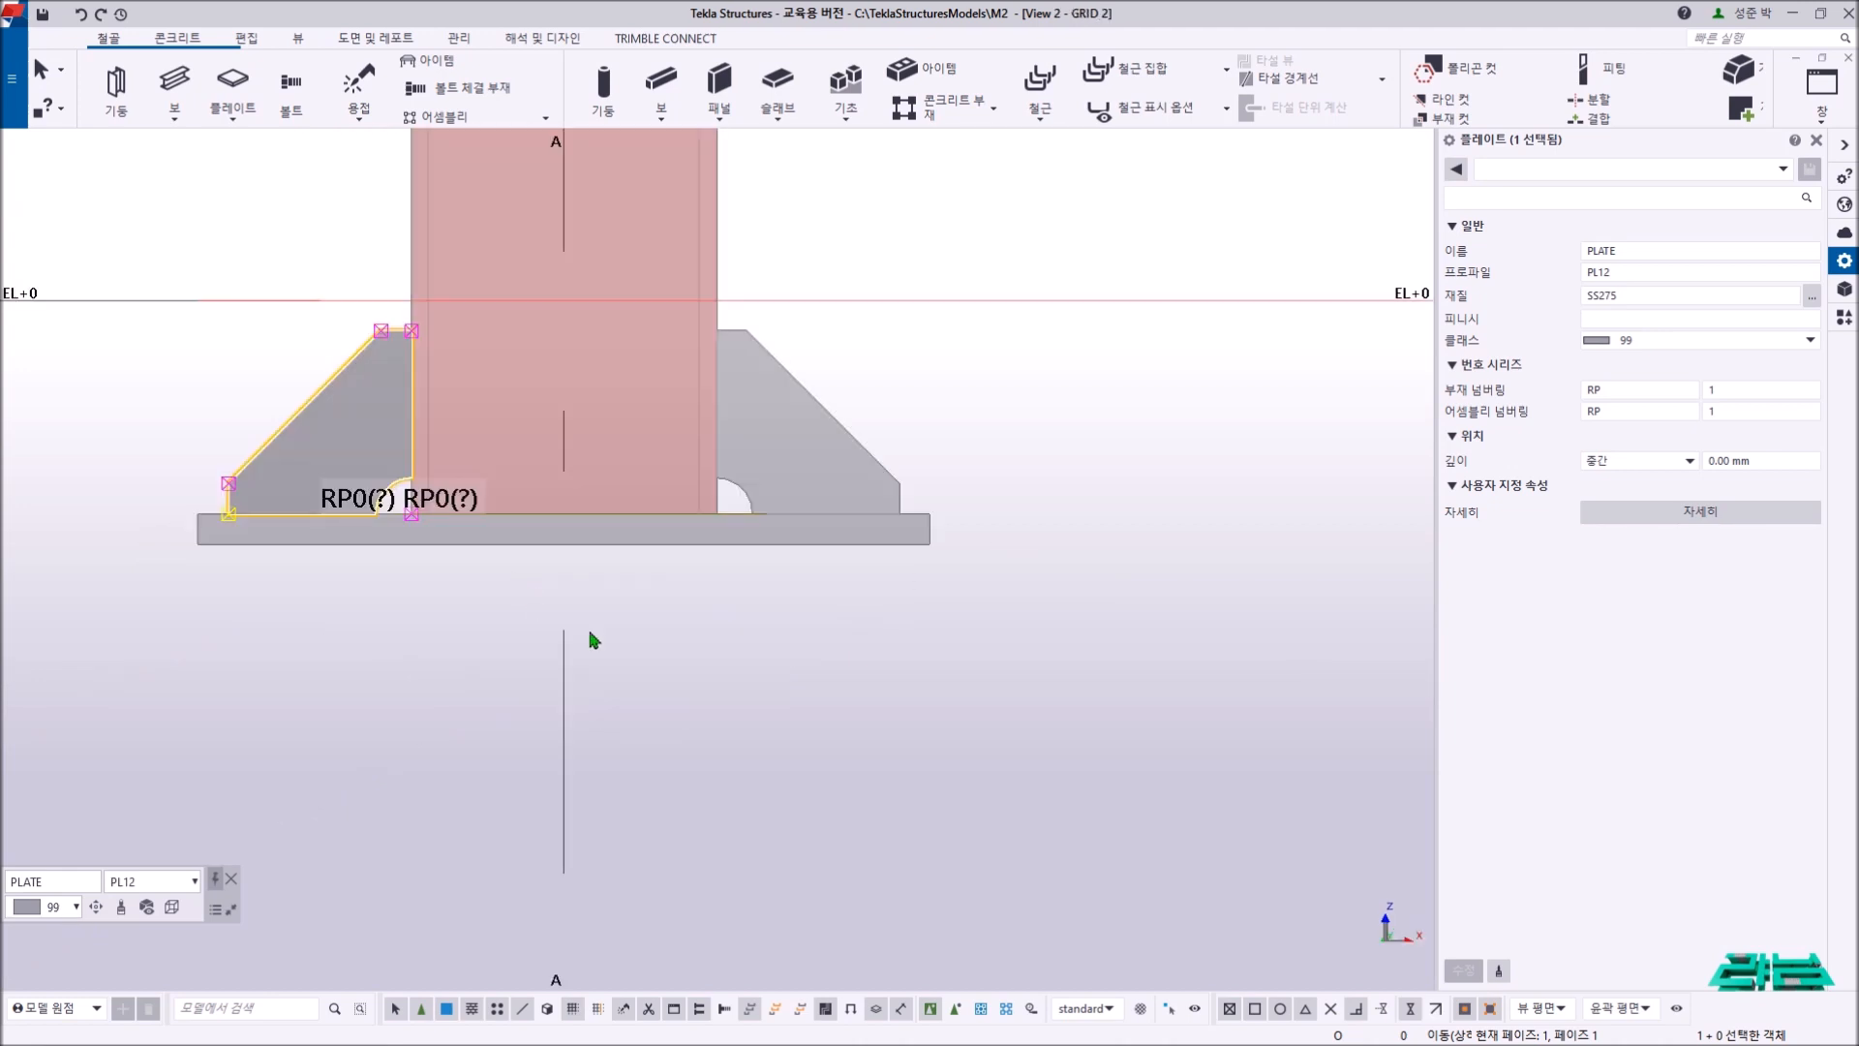
{"action": "left_click", "coordinate": [765, 678]}
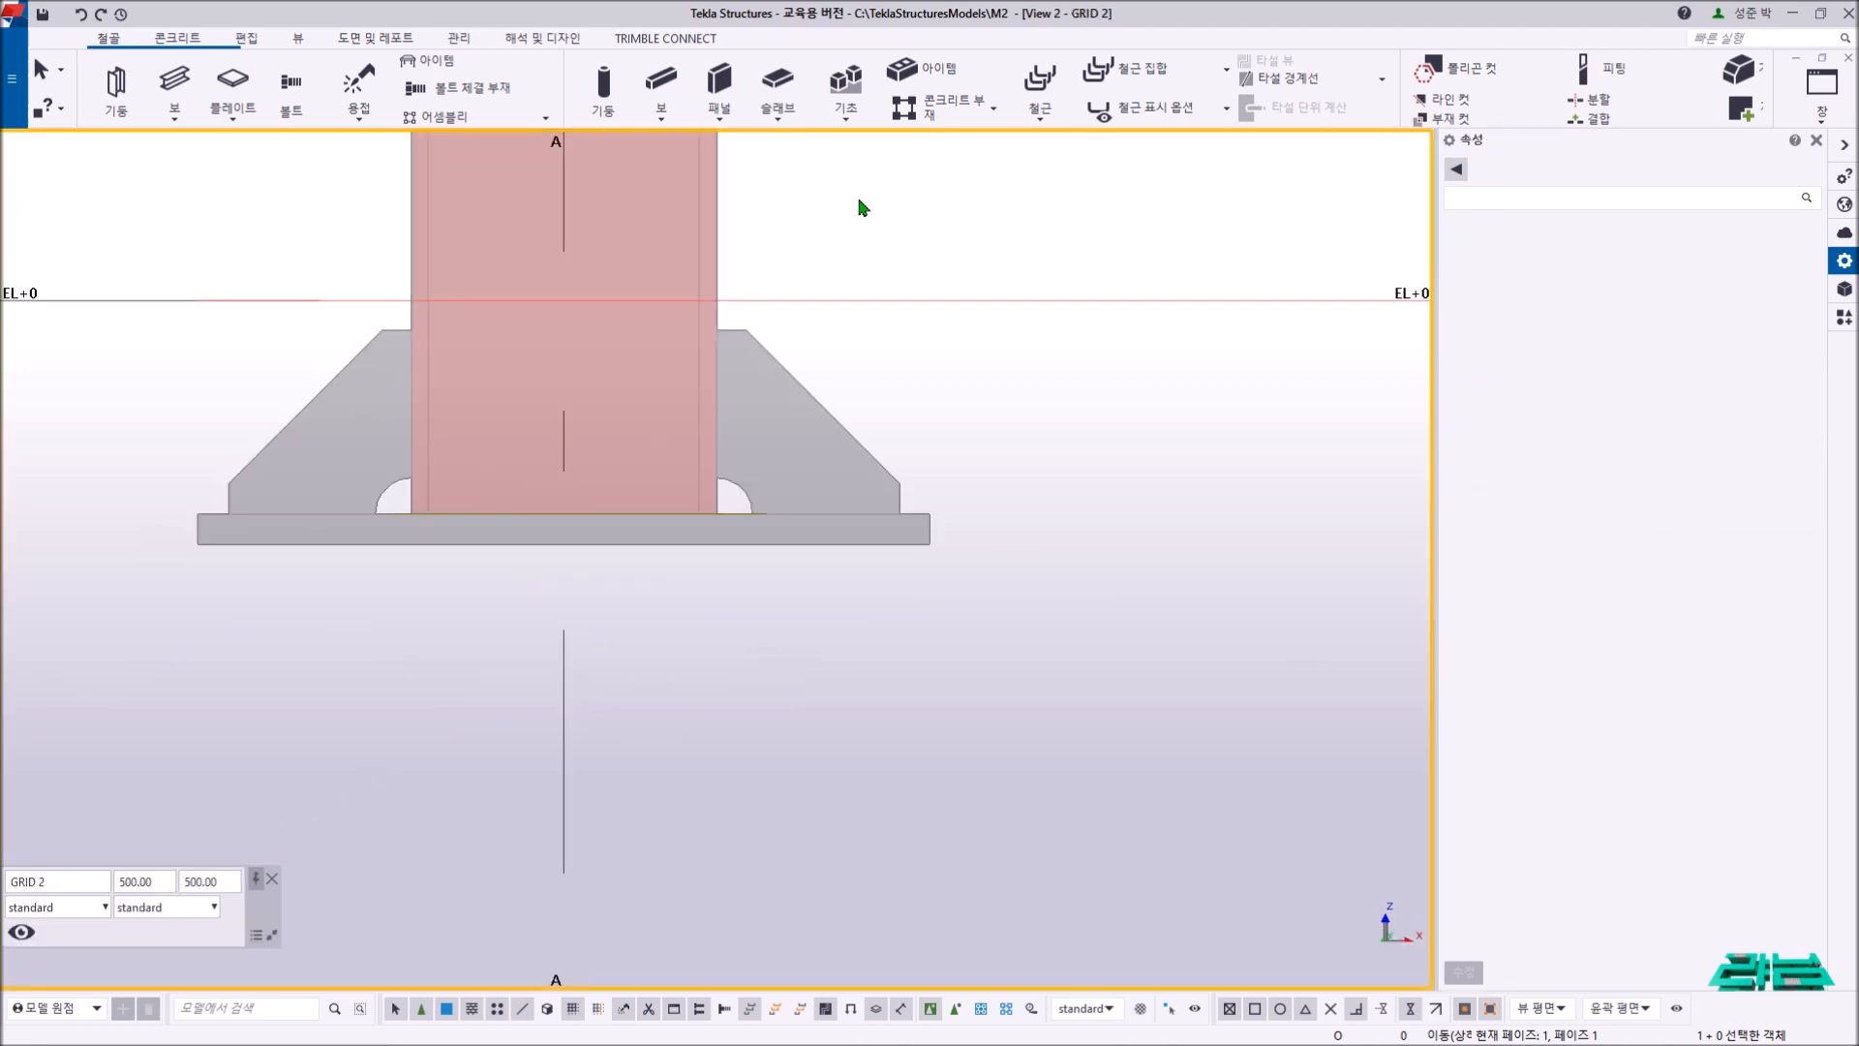
{"action": "left_click", "coordinate": [324, 388]}
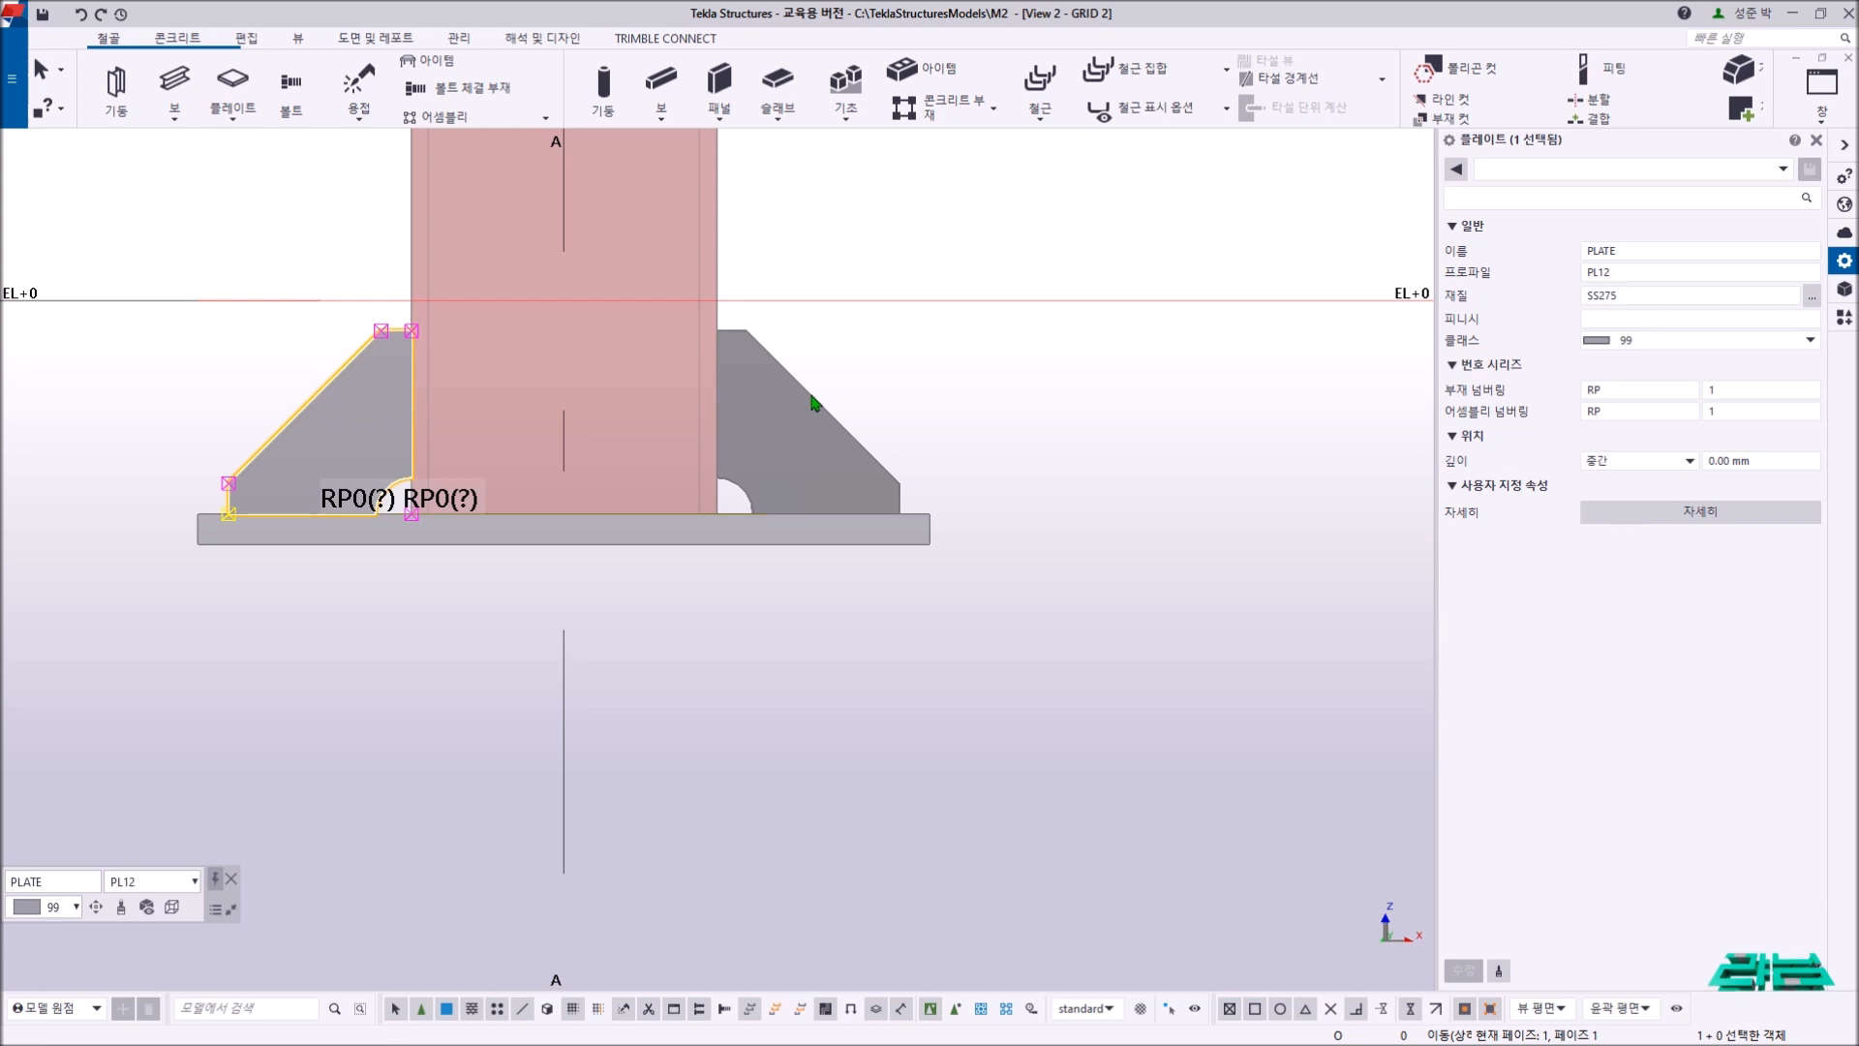
{"action": "left_click", "coordinate": [1029, 386]}
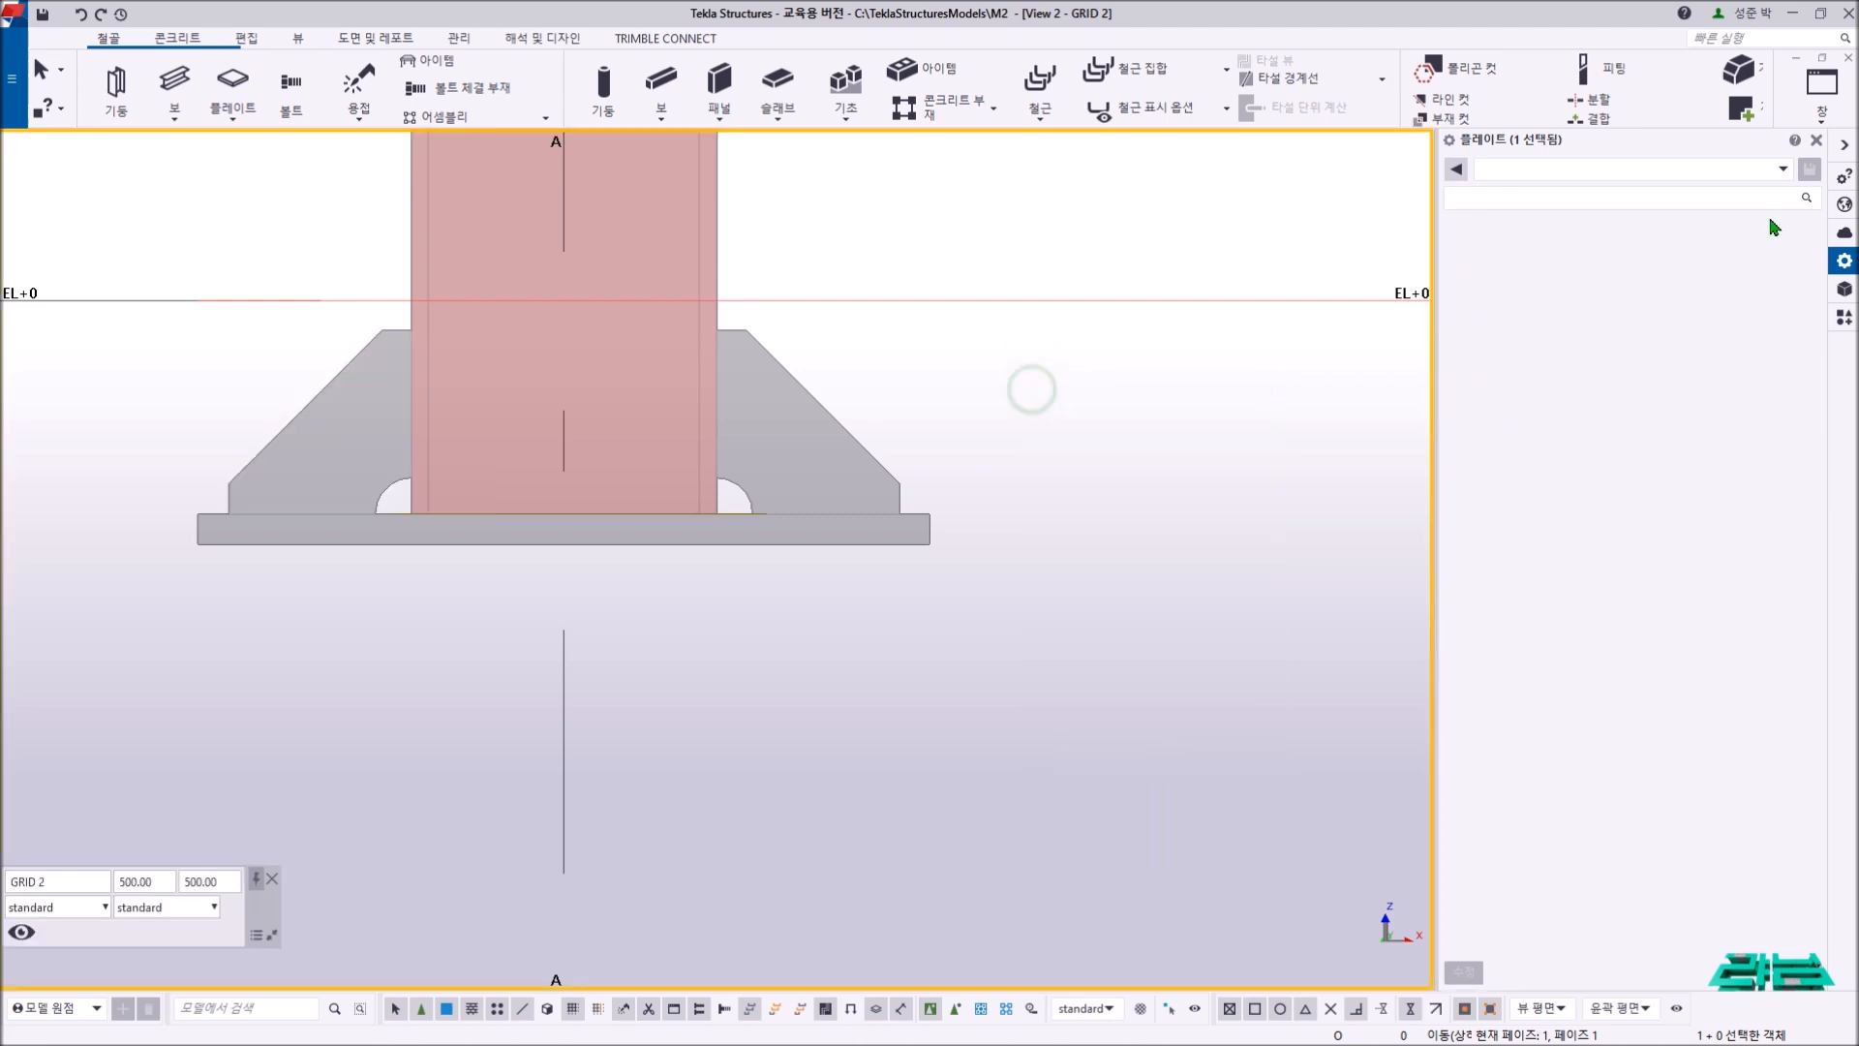
{"action": "middle_click_drag", "start_coordinate": [980, 496], "coordinate": [988, 534]}
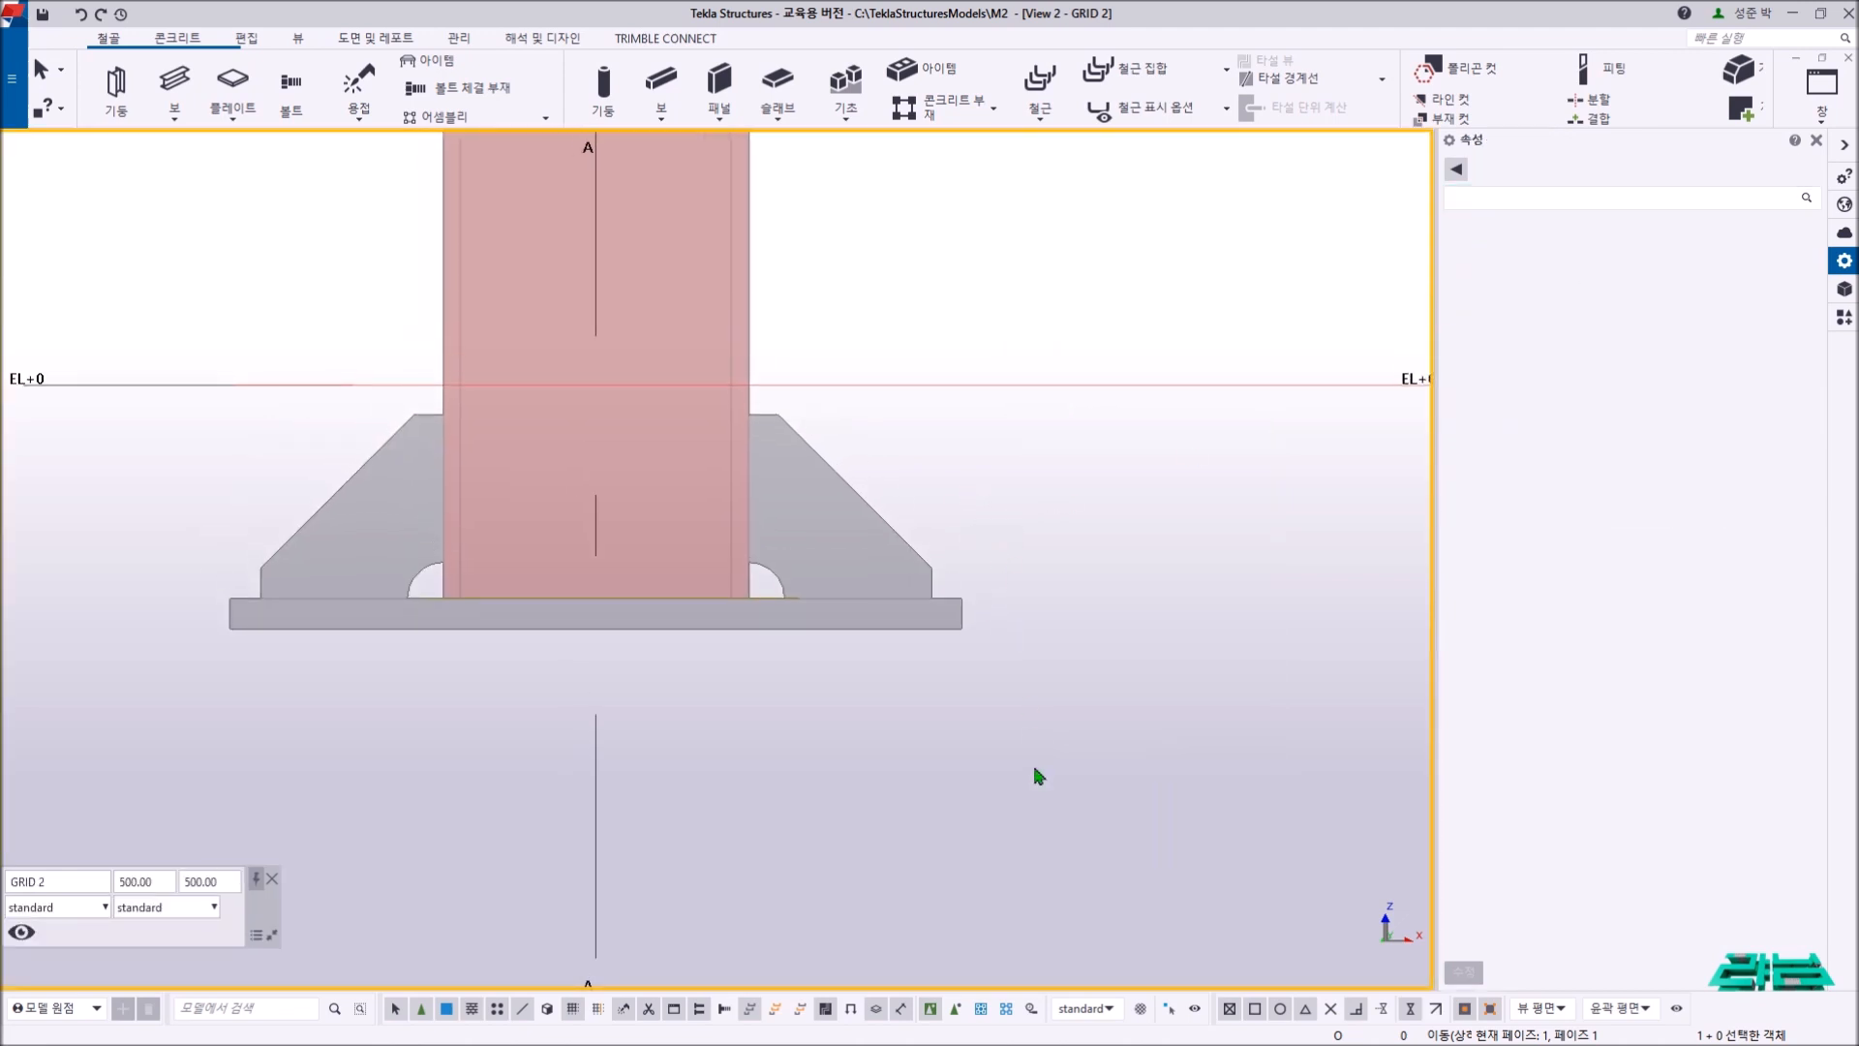
{"action": "mouse_move", "coordinate": [1122, 1043]}
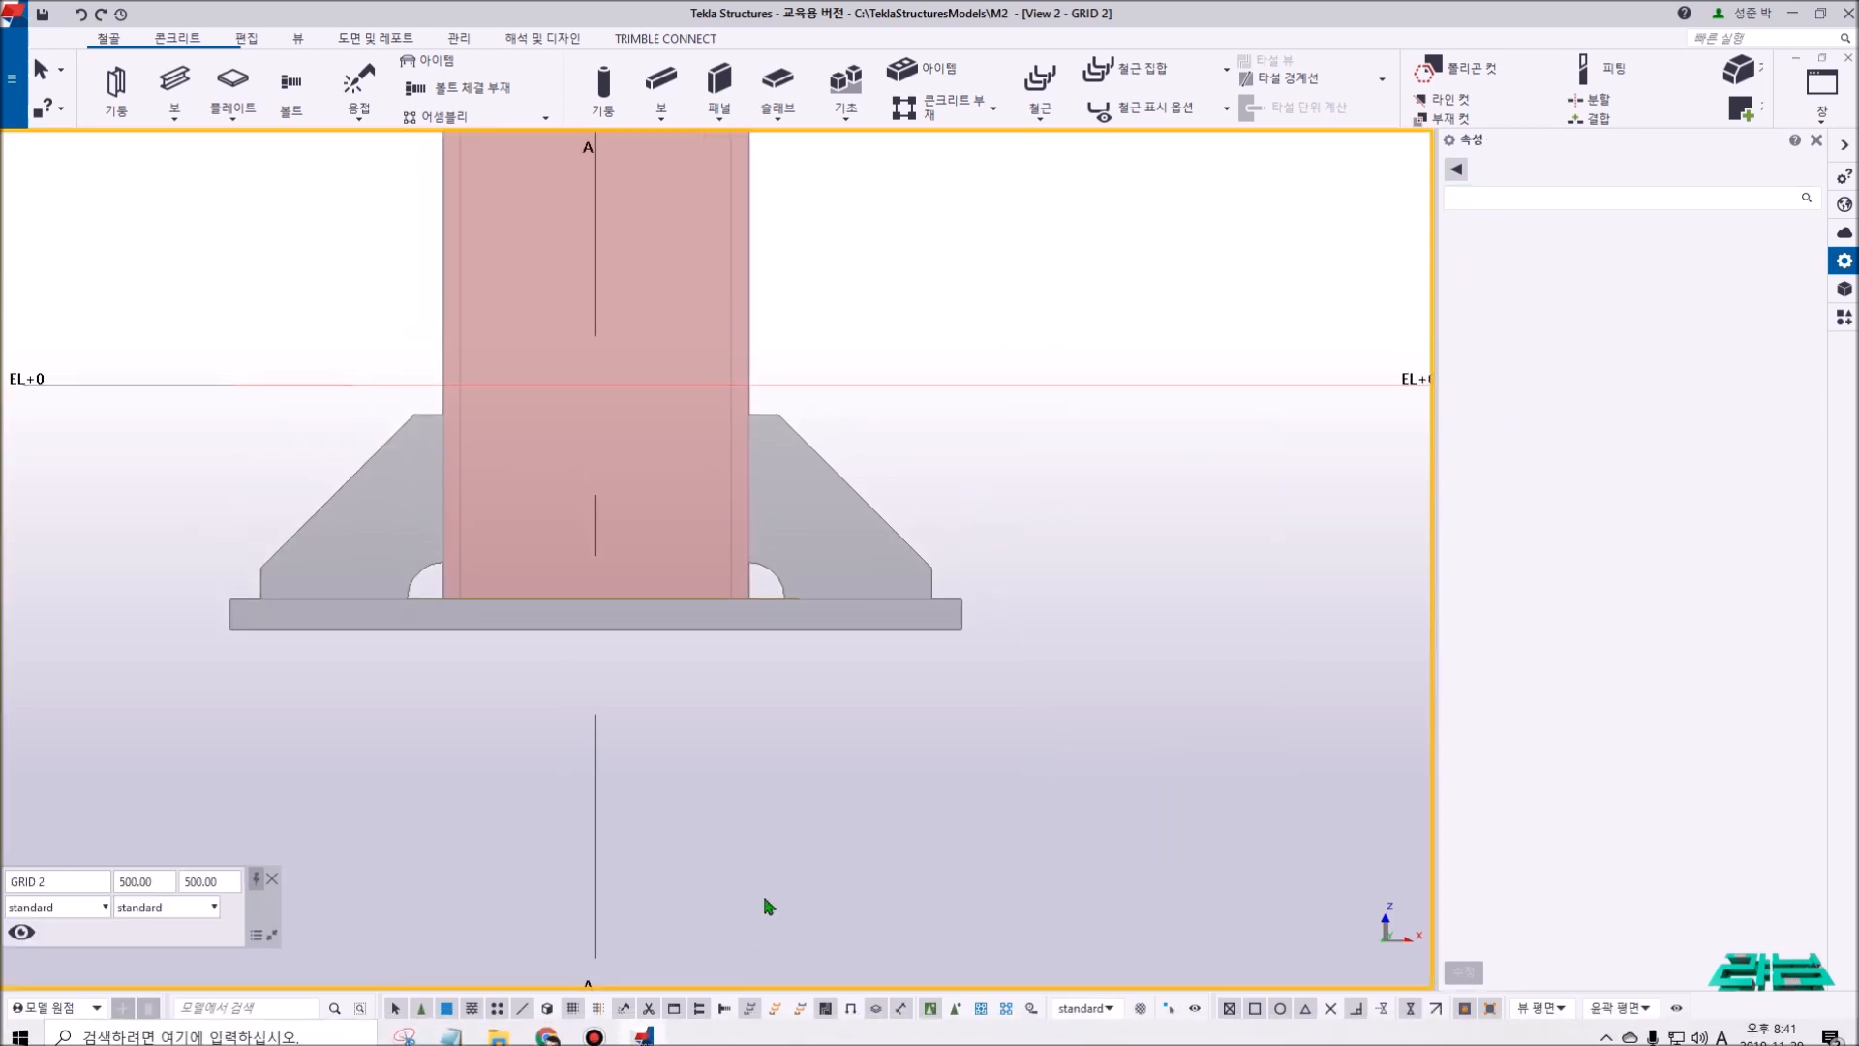
{"action": "scroll", "coordinate": [822, 820], "scroll_direction": "down", "scroll_amount": 4}
{"action": "middle_click_drag", "start_coordinate": [953, 817], "coordinate": [774, 483]}
{"action": "scroll", "coordinate": [775, 483], "scroll_direction": "down", "scroll_amount": 3}
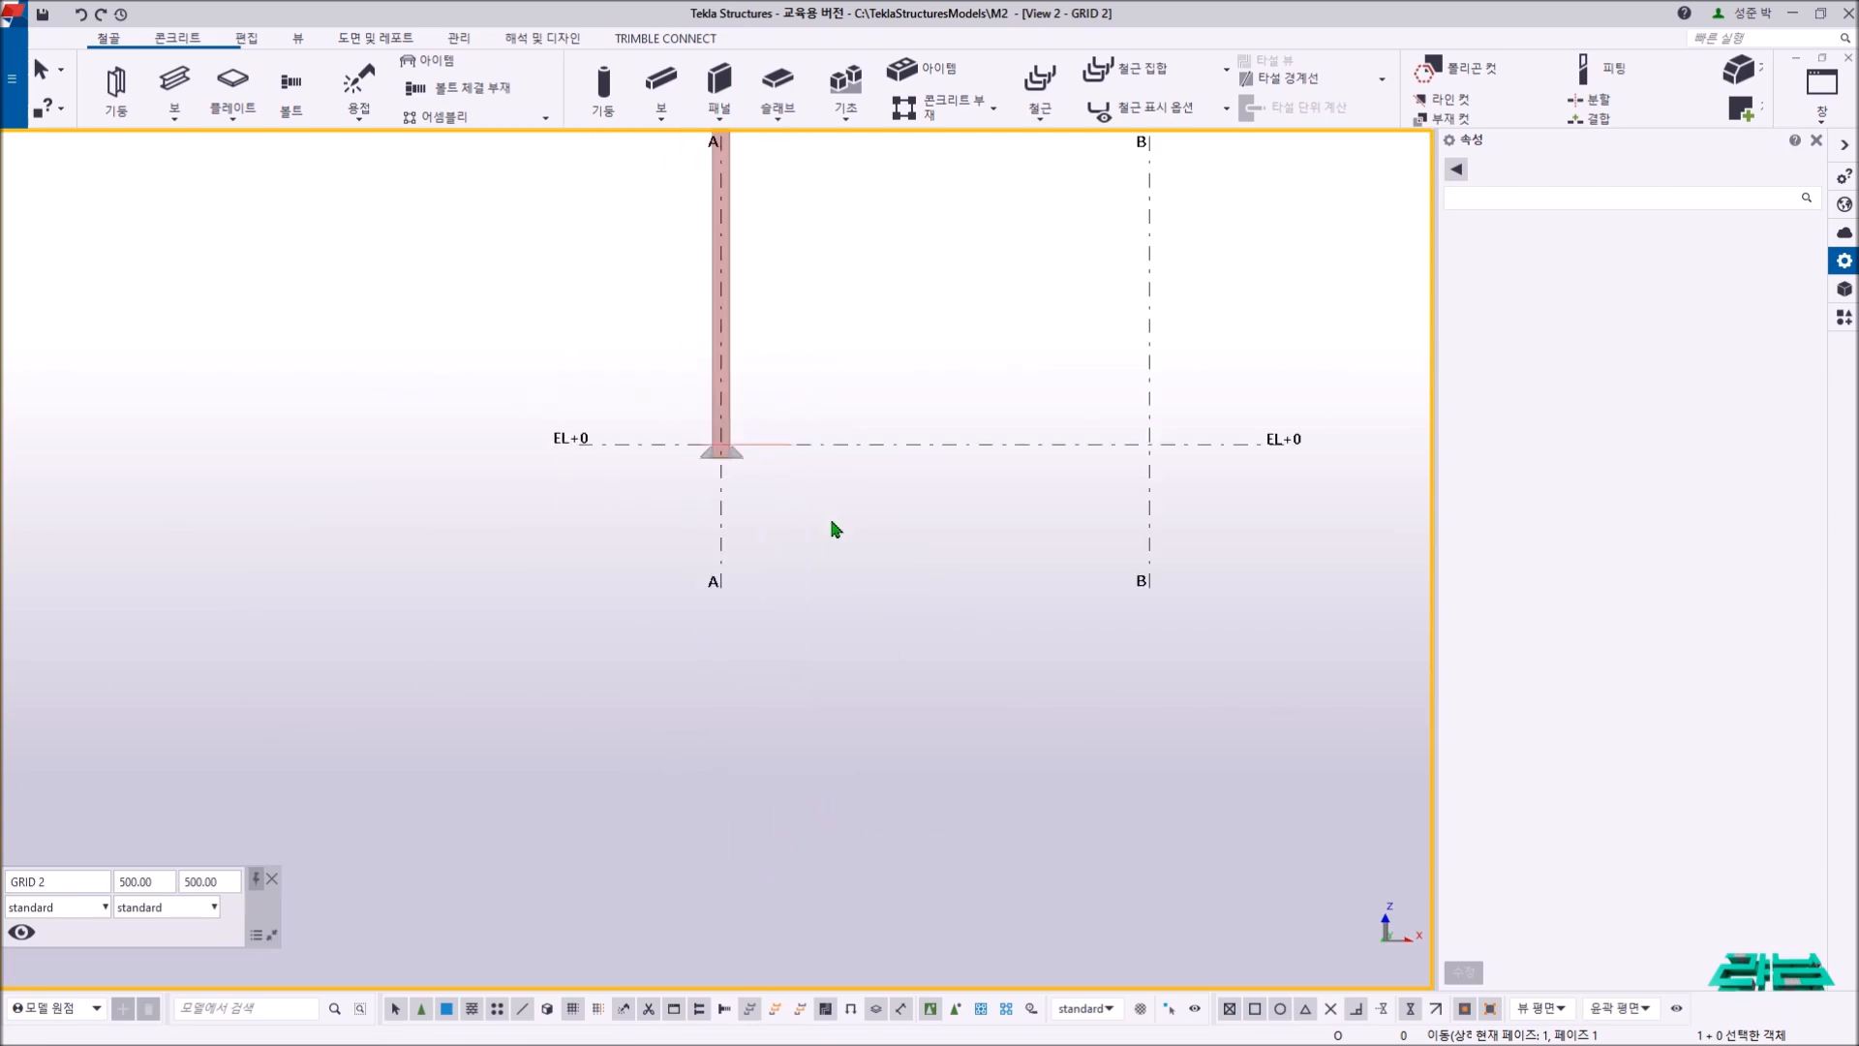
- Switch to the PLAN EL+0 view in plane projection and examine detail A's base plate section, bolt spacings and hole specification
{"action": "key", "text": "ctrl+Tab"}
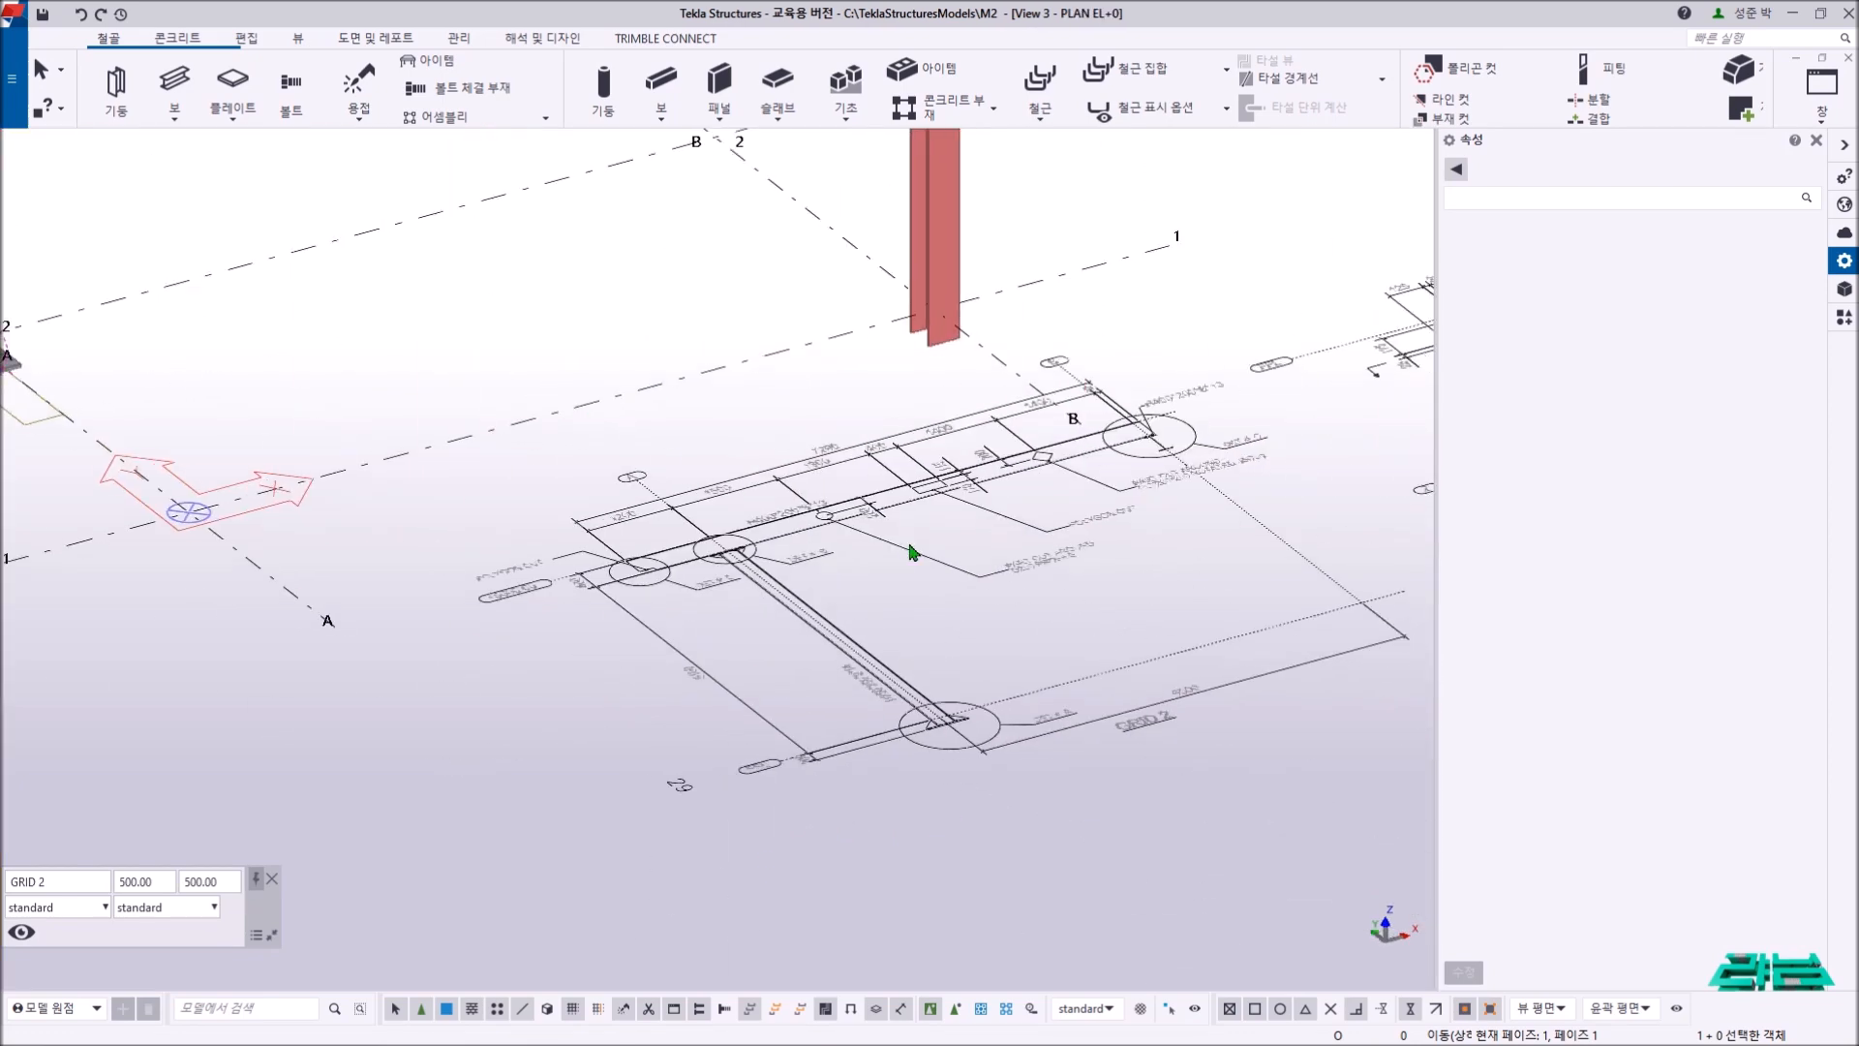
{"action": "key", "text": "ctrl+p"}
{"action": "scroll", "coordinate": [1021, 734], "scroll_direction": "up", "scroll_amount": 6}
{"action": "middle_click_drag", "start_coordinate": [953, 594], "coordinate": [905, 642]}
{"action": "scroll", "coordinate": [860, 411], "scroll_direction": "up", "scroll_amount": 3}
{"action": "middle_click_drag", "start_coordinate": [860, 409], "coordinate": [826, 465]}
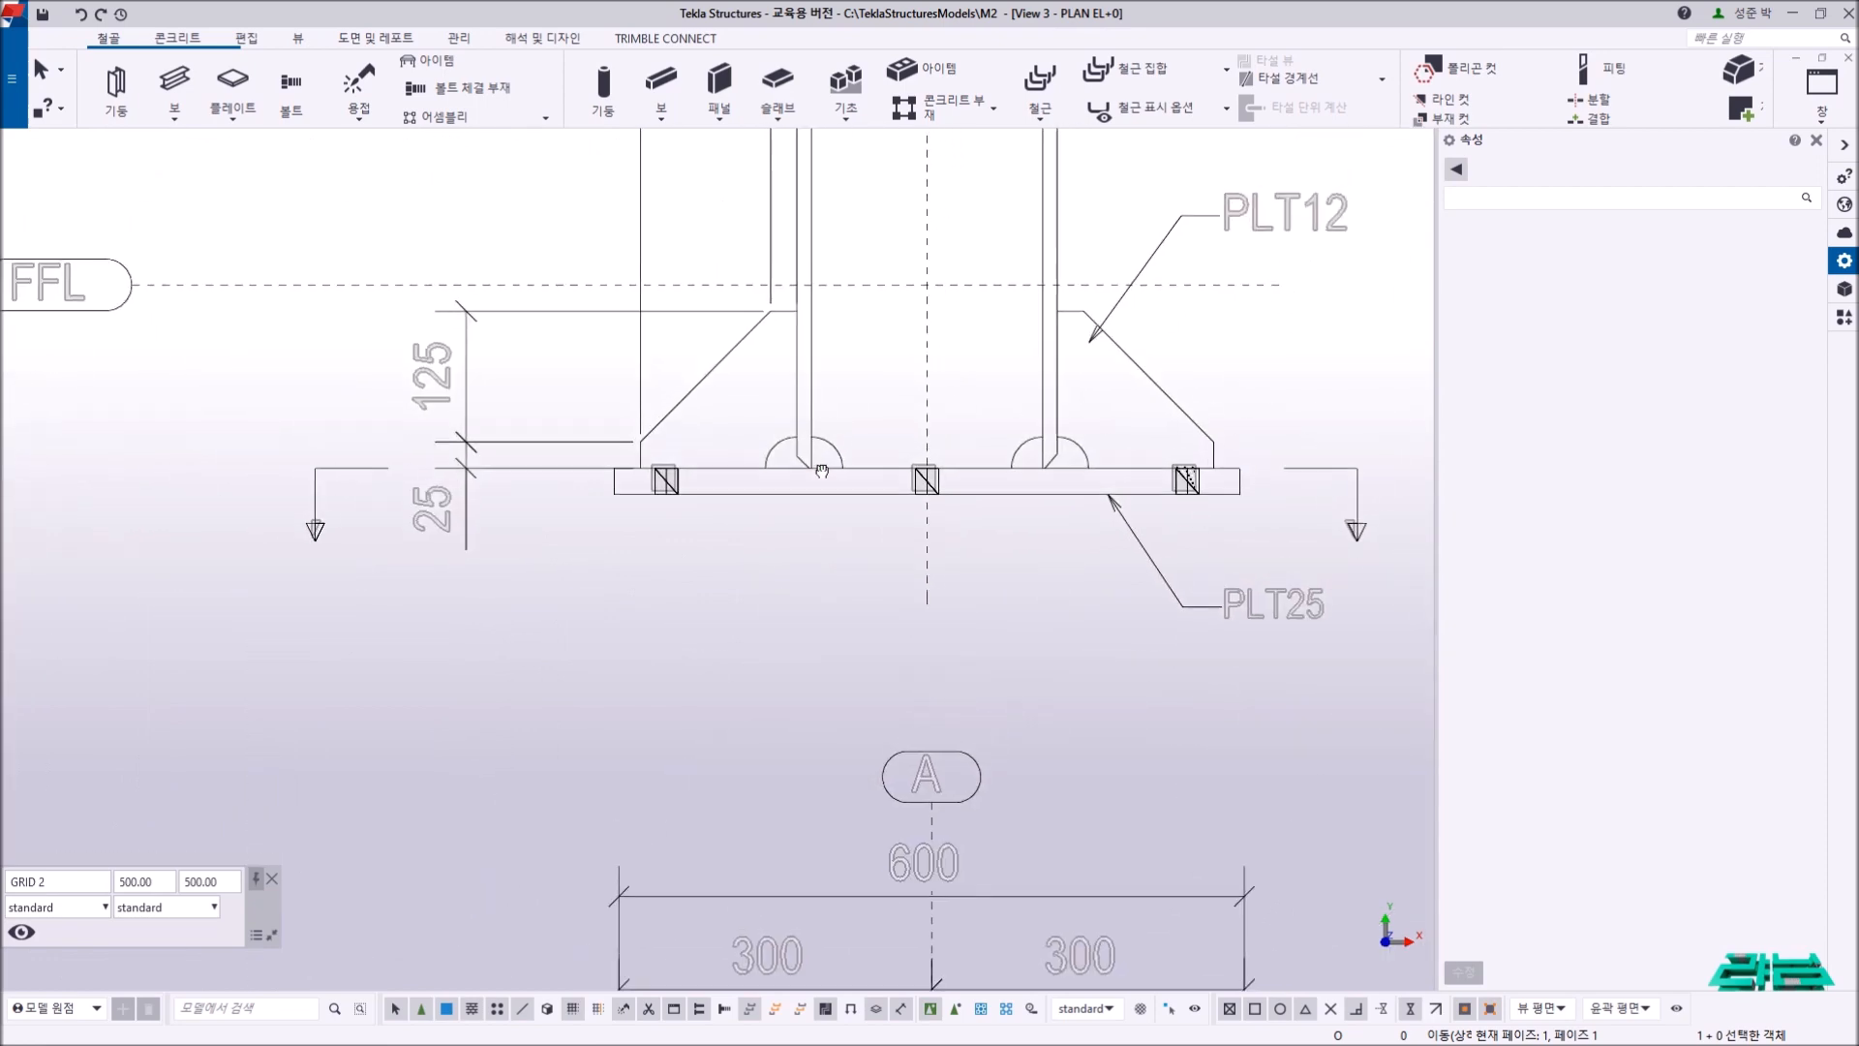
{"action": "scroll", "coordinate": [714, 526], "scroll_direction": "down", "scroll_amount": 4}
{"action": "middle_click_drag", "start_coordinate": [775, 725], "coordinate": [788, 568]}
{"action": "scroll", "coordinate": [789, 772], "scroll_direction": "up", "scroll_amount": 2}
{"action": "middle_click_drag", "start_coordinate": [817, 800], "coordinate": [717, 639]}
{"action": "scroll", "coordinate": [685, 726], "scroll_direction": "up", "scroll_amount": 2}
{"action": "middle_click_drag", "start_coordinate": [697, 739], "coordinate": [660, 726]}
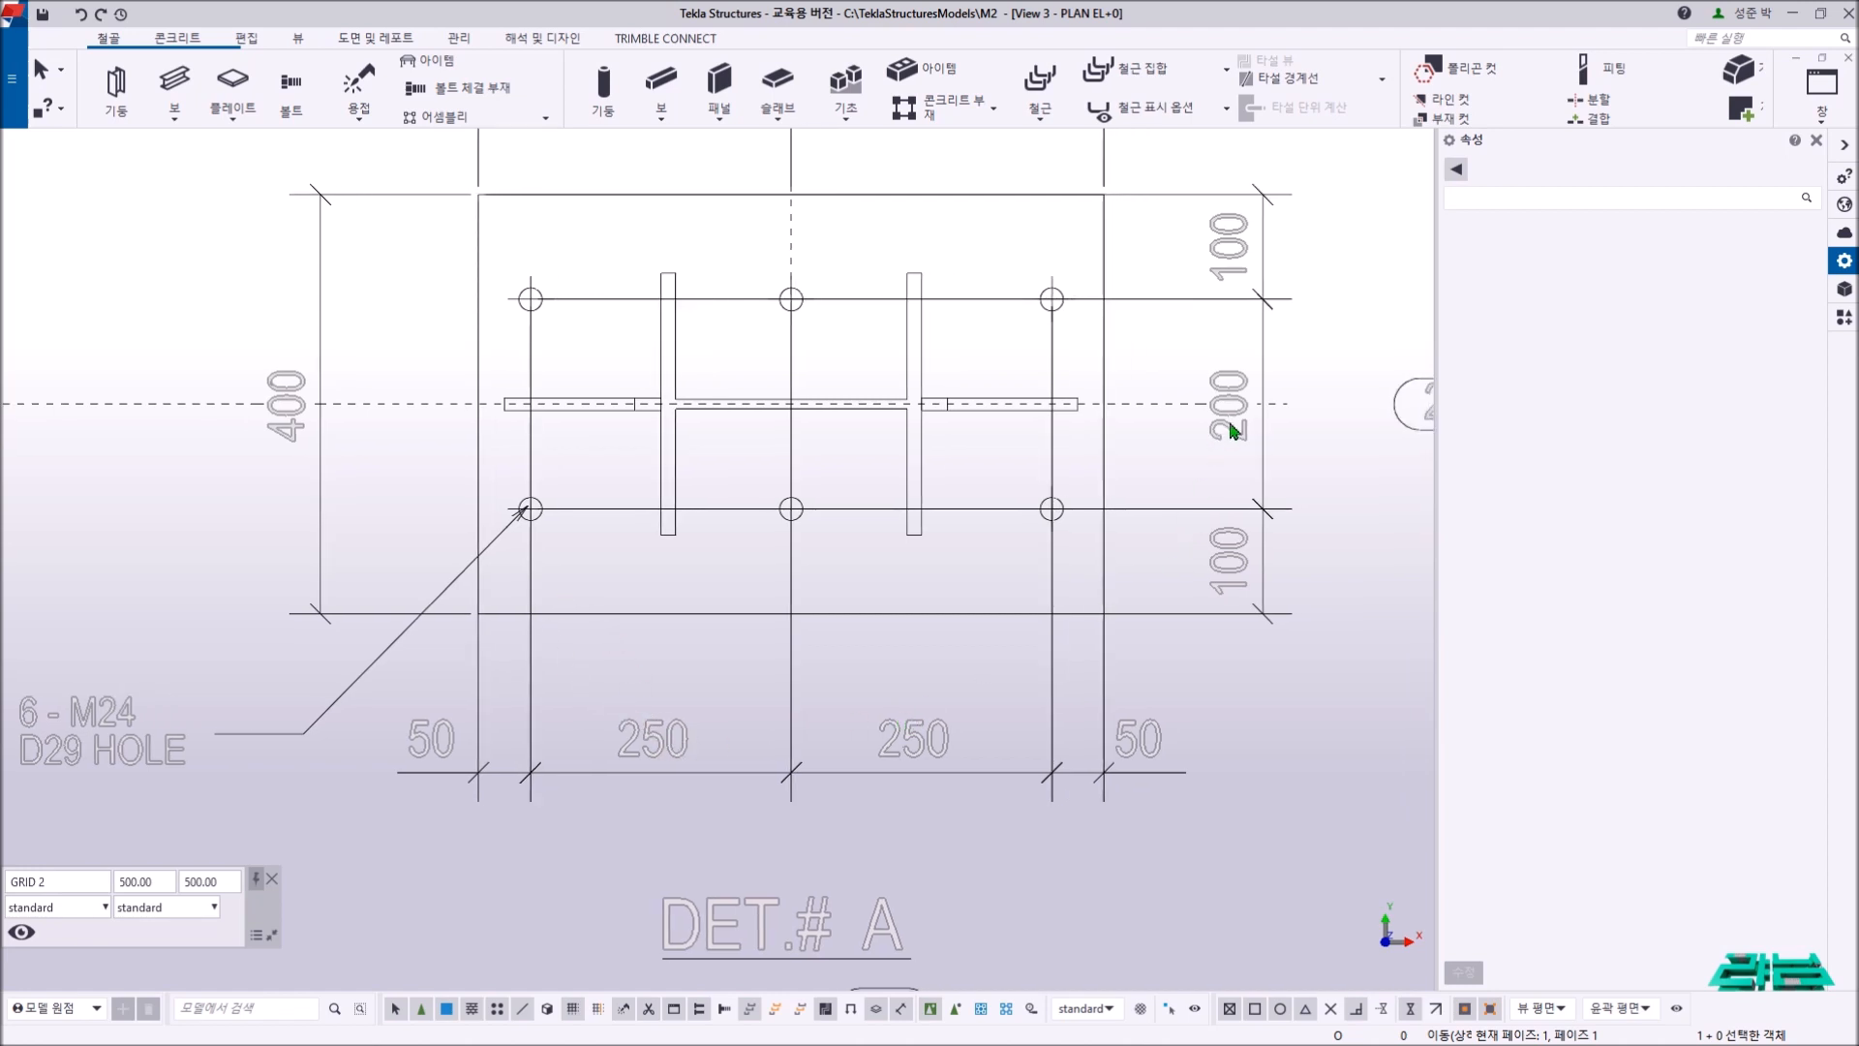
{"action": "middle_click_drag", "start_coordinate": [133, 747], "coordinate": [287, 739]}
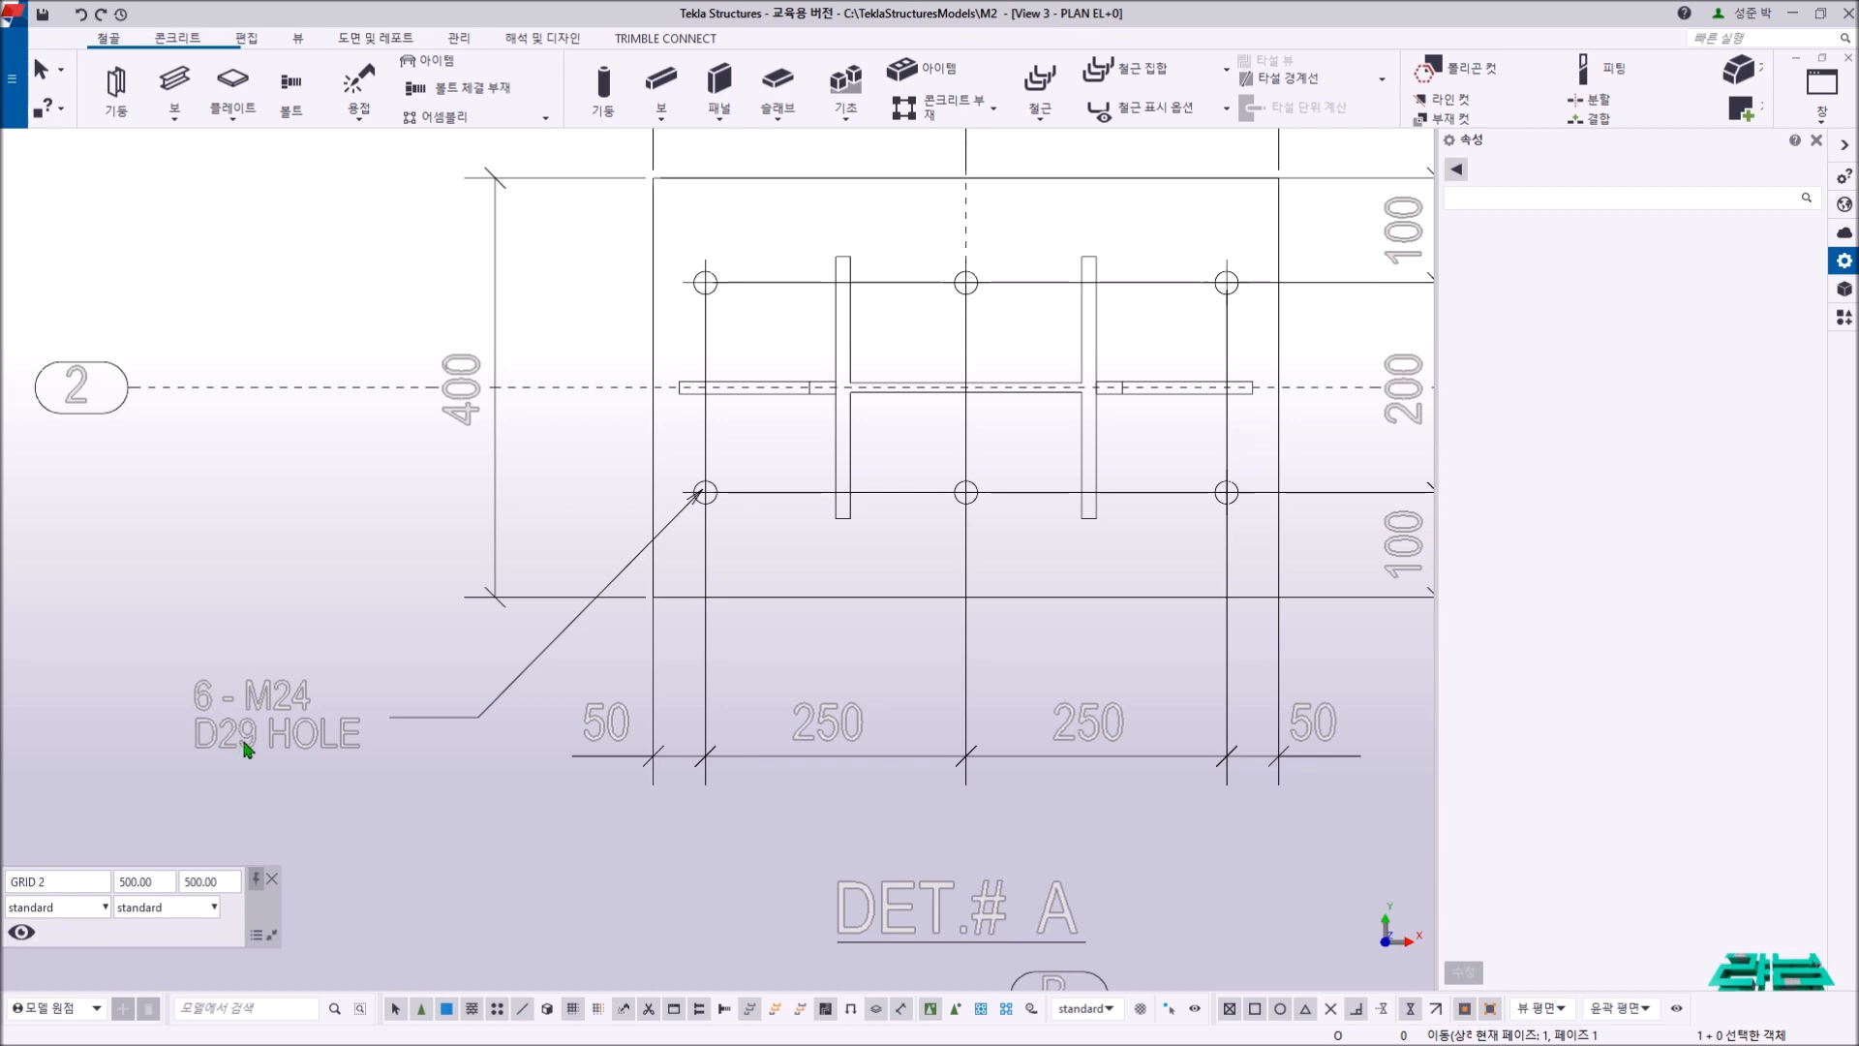
{"action": "scroll", "coordinate": [246, 746], "scroll_direction": "down", "scroll_amount": 5}
{"action": "middle_click_drag", "start_coordinate": [341, 657], "coordinate": [794, 728]}
- Start a bolt group in the PLAN EL+0 view, picking column A-2's base plate as the part to bolt
{"action": "key", "text": "ctrl+Tab"}
{"action": "scroll", "coordinate": [681, 694], "scroll_direction": "down", "scroll_amount": 5}
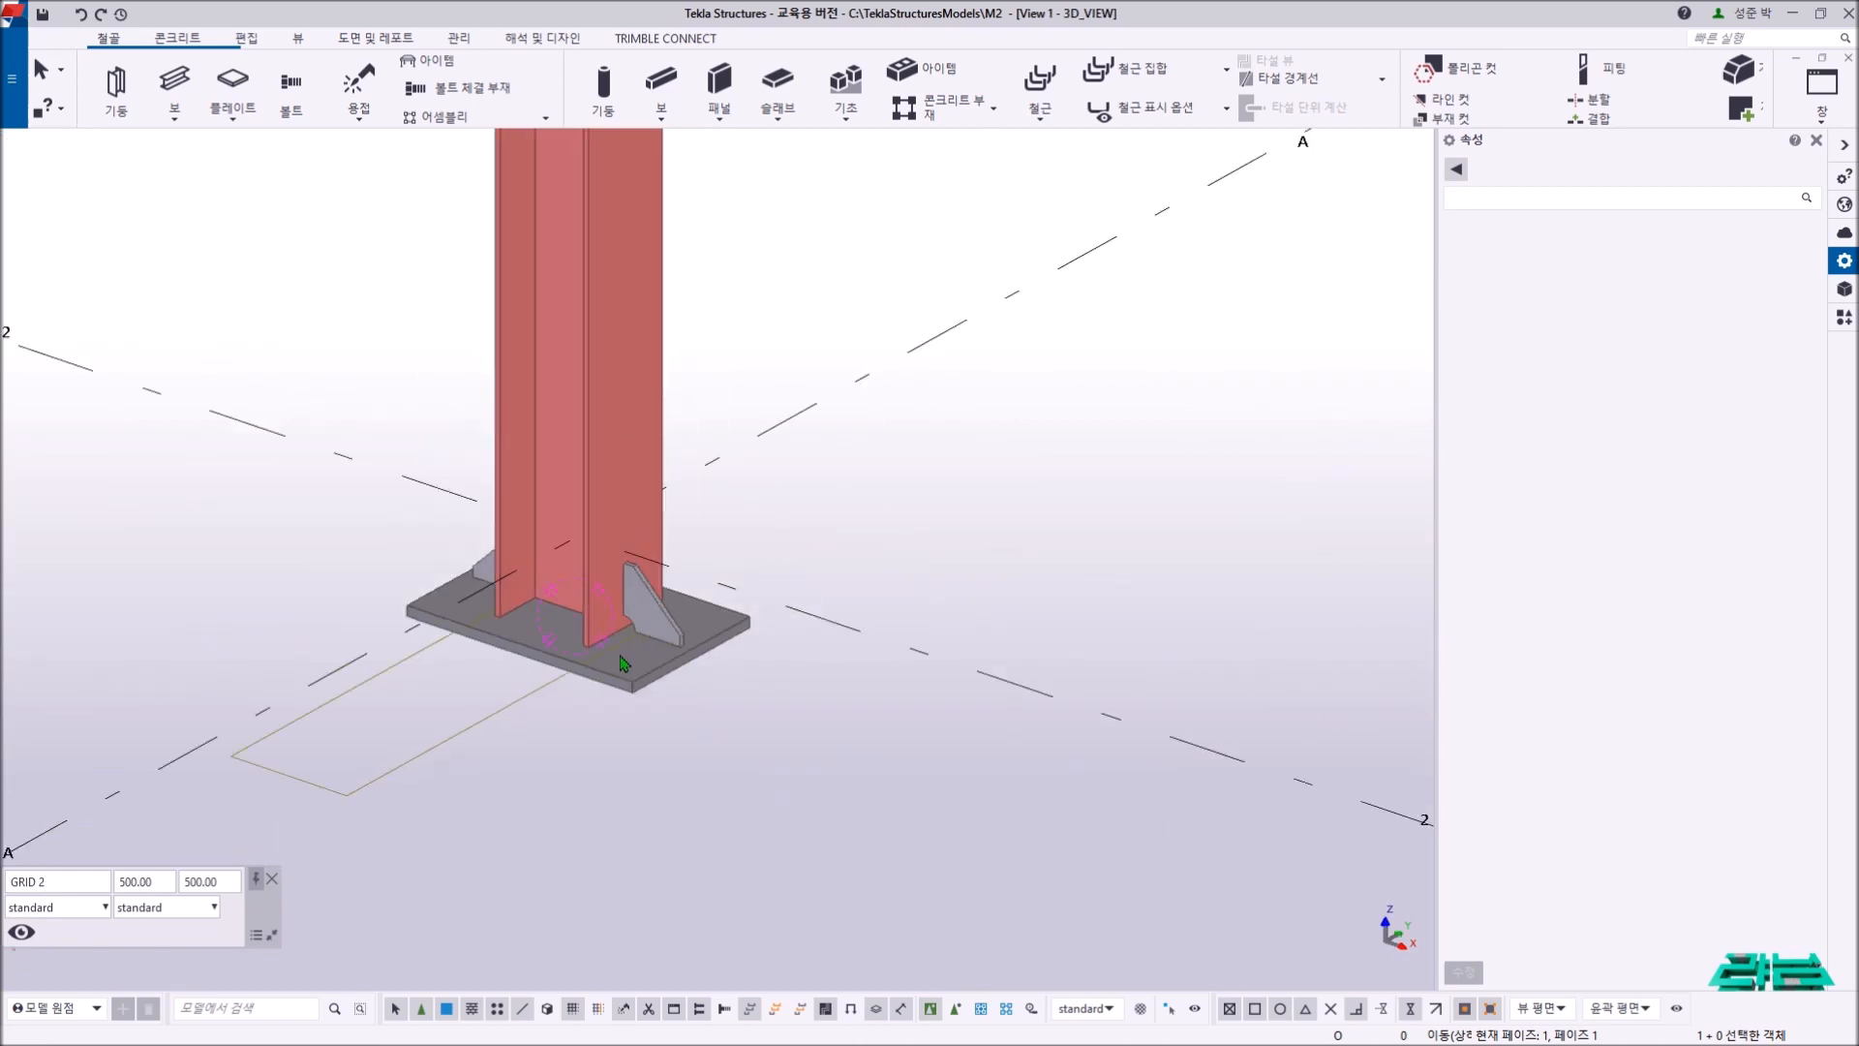
{"action": "key", "text": "ctrl+Tab"}
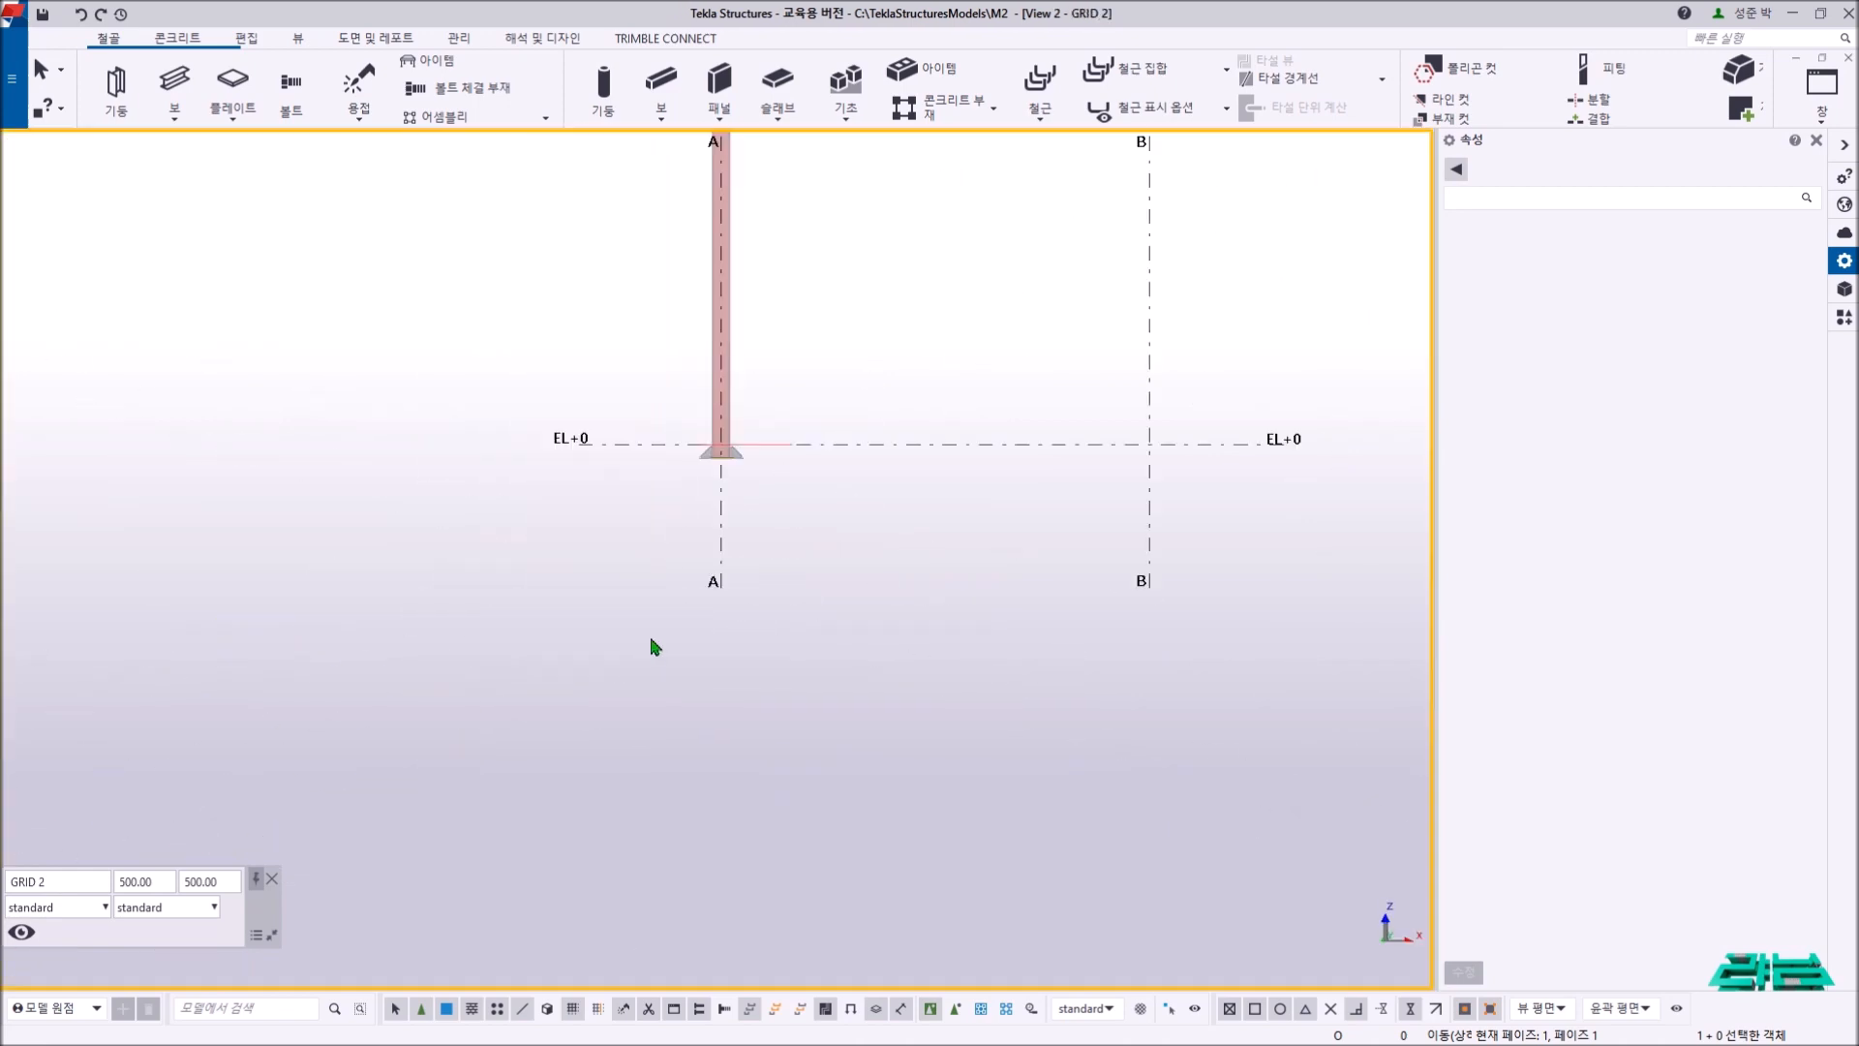
{"action": "key", "text": "ctrl+Tab"}
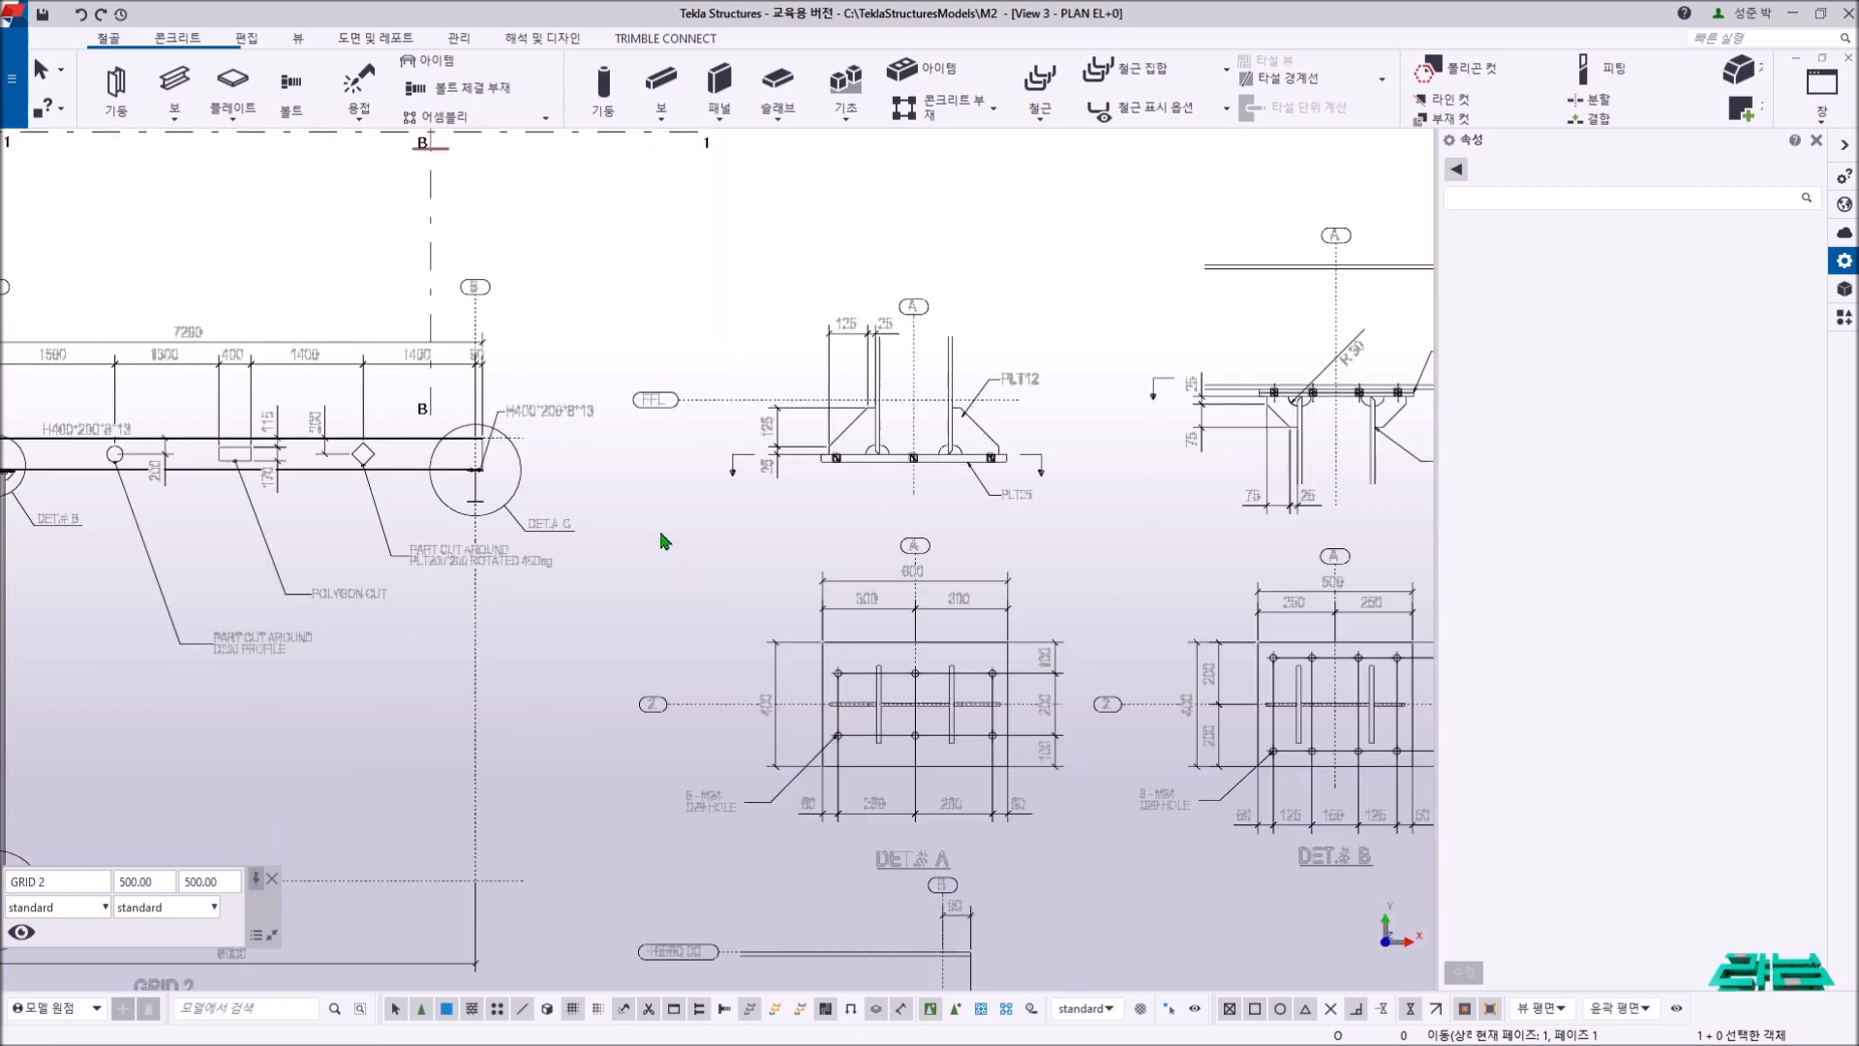
{"action": "scroll", "coordinate": [664, 541], "scroll_direction": "down", "scroll_amount": 5}
{"action": "scroll", "coordinate": [531, 486], "scroll_direction": "up", "scroll_amount": 8}
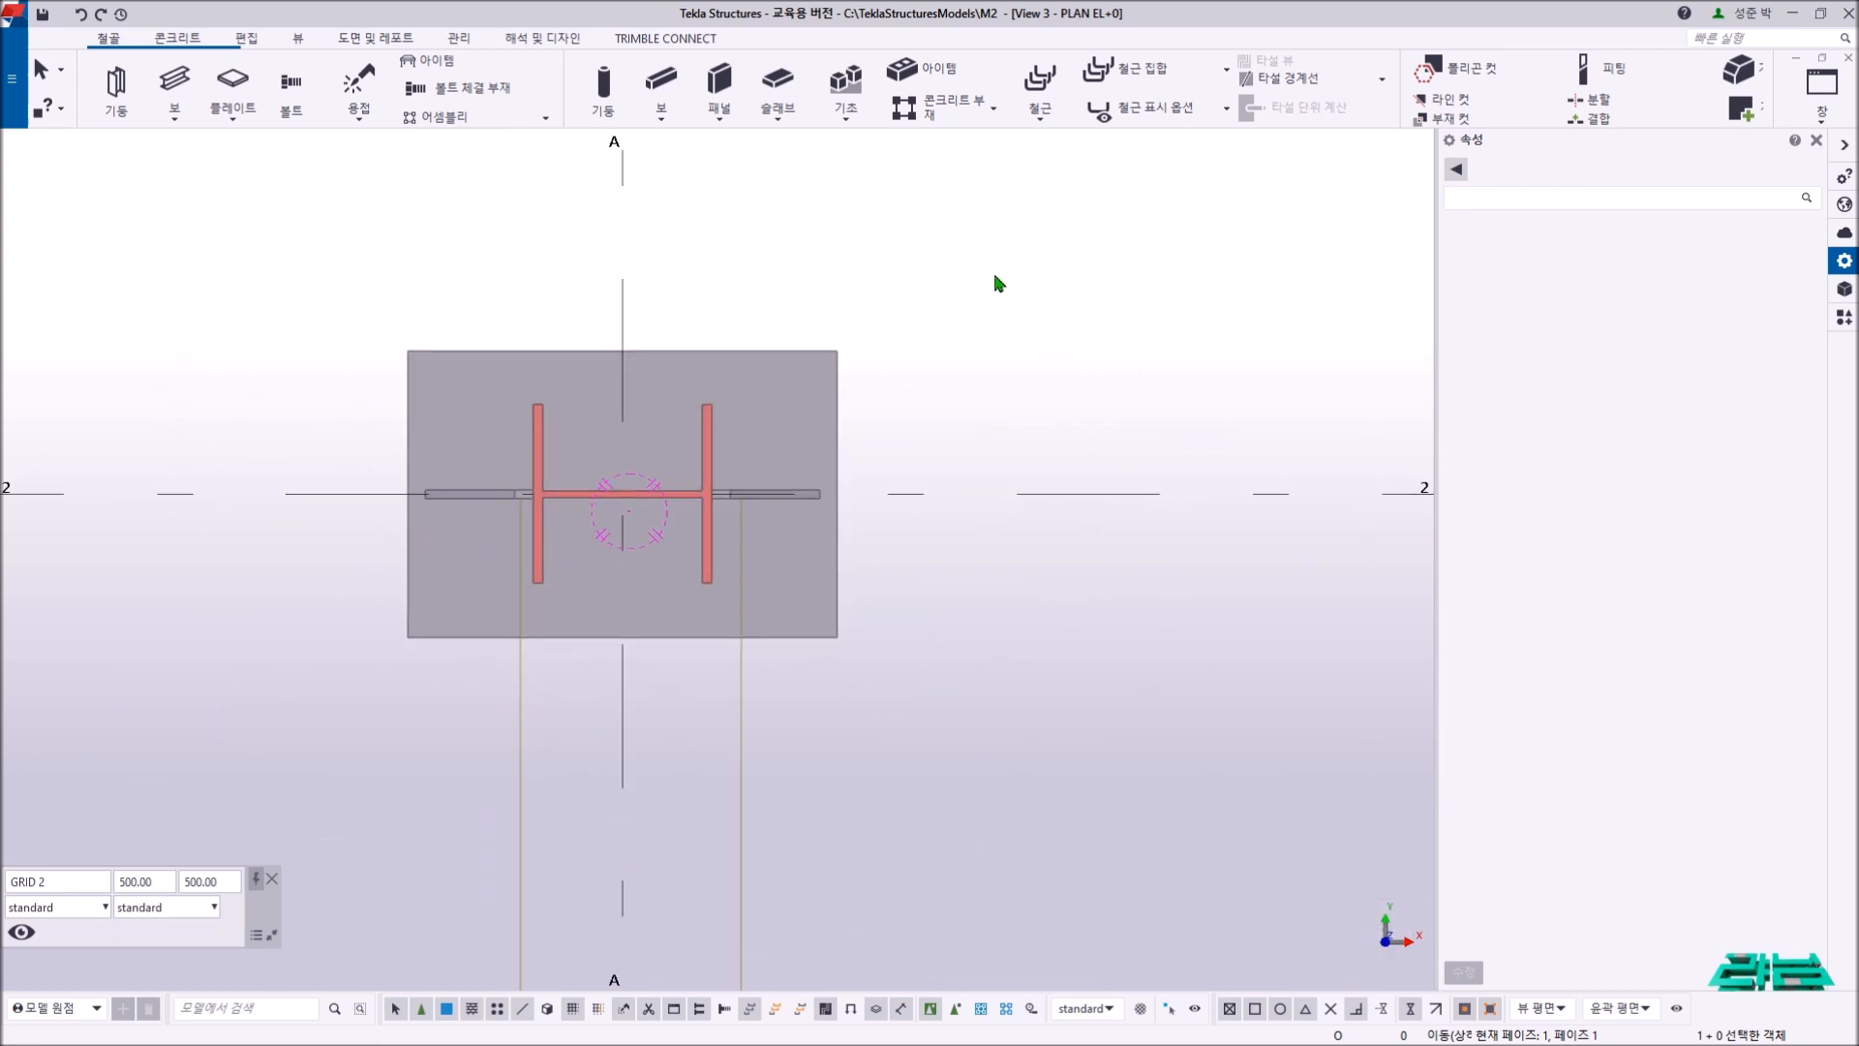
{"action": "right_click", "coordinate": [944, 293]}
{"action": "left_click", "coordinate": [962, 303]}
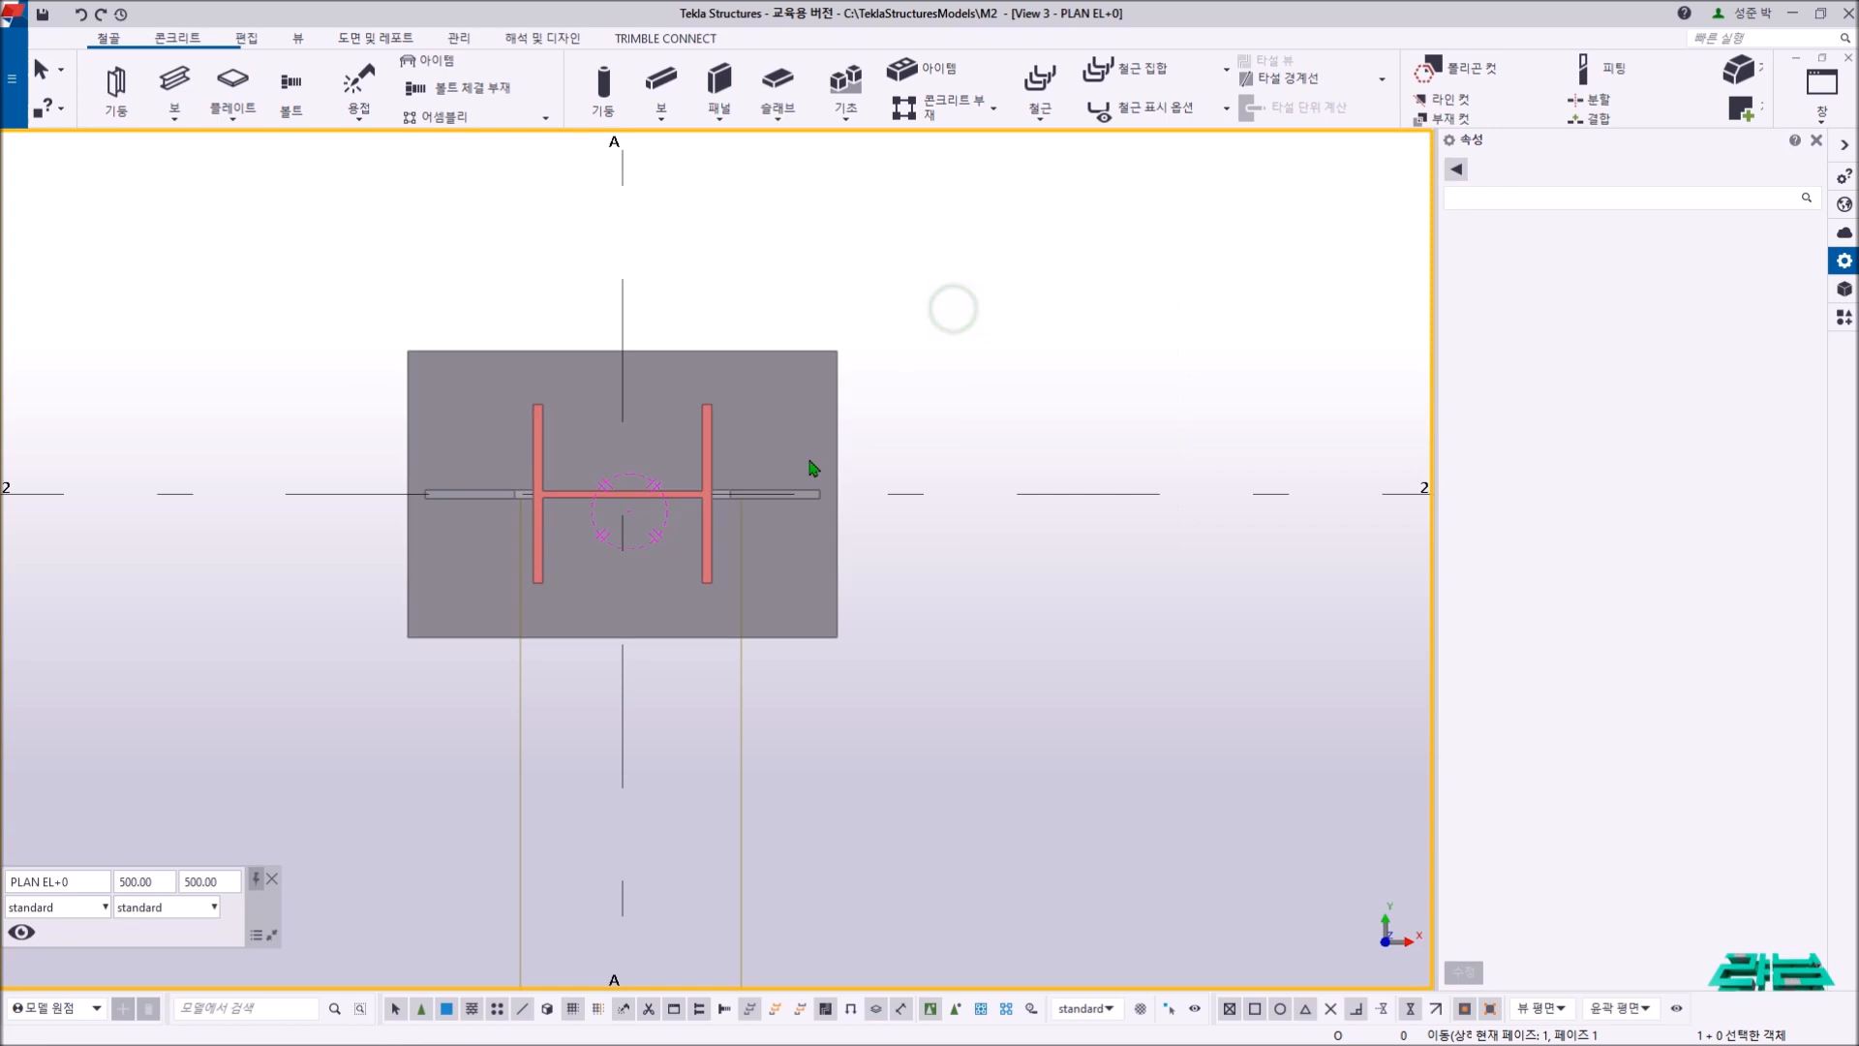
{"action": "left_click", "coordinate": [306, 105]}
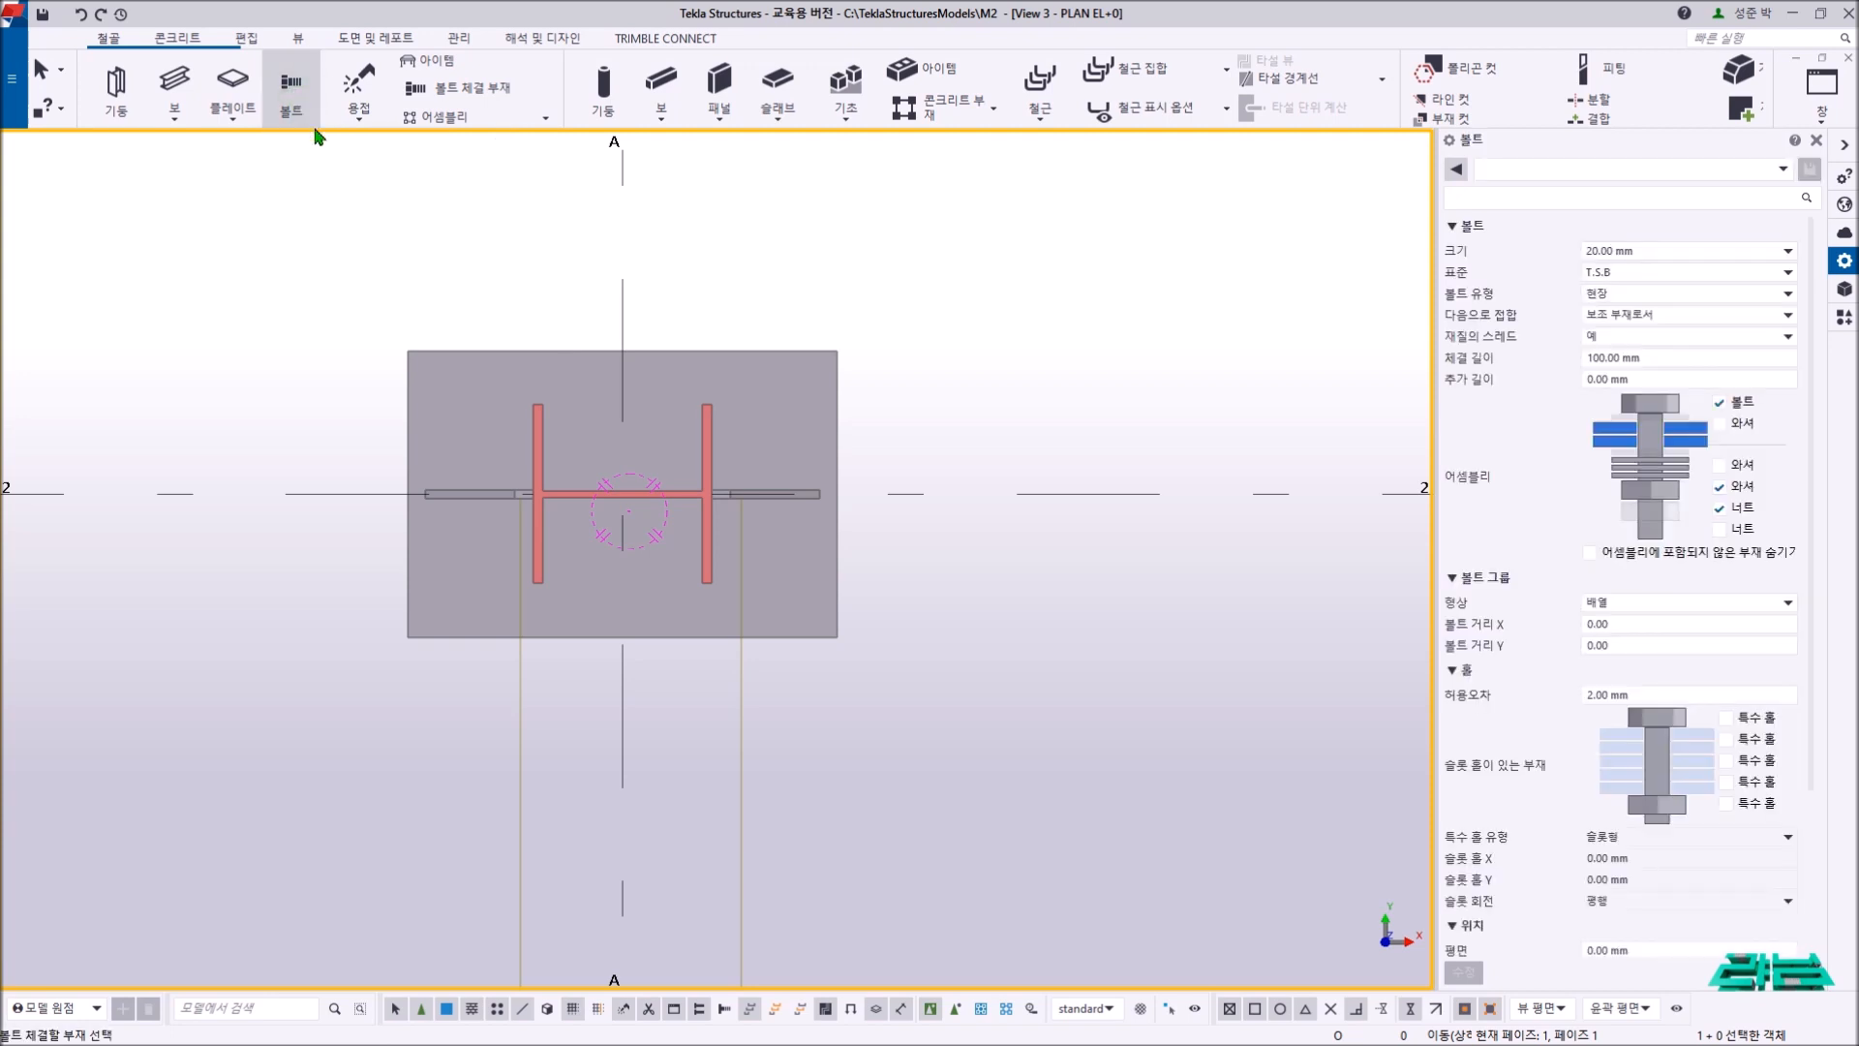
{"action": "left_click", "coordinate": [408, 415]}
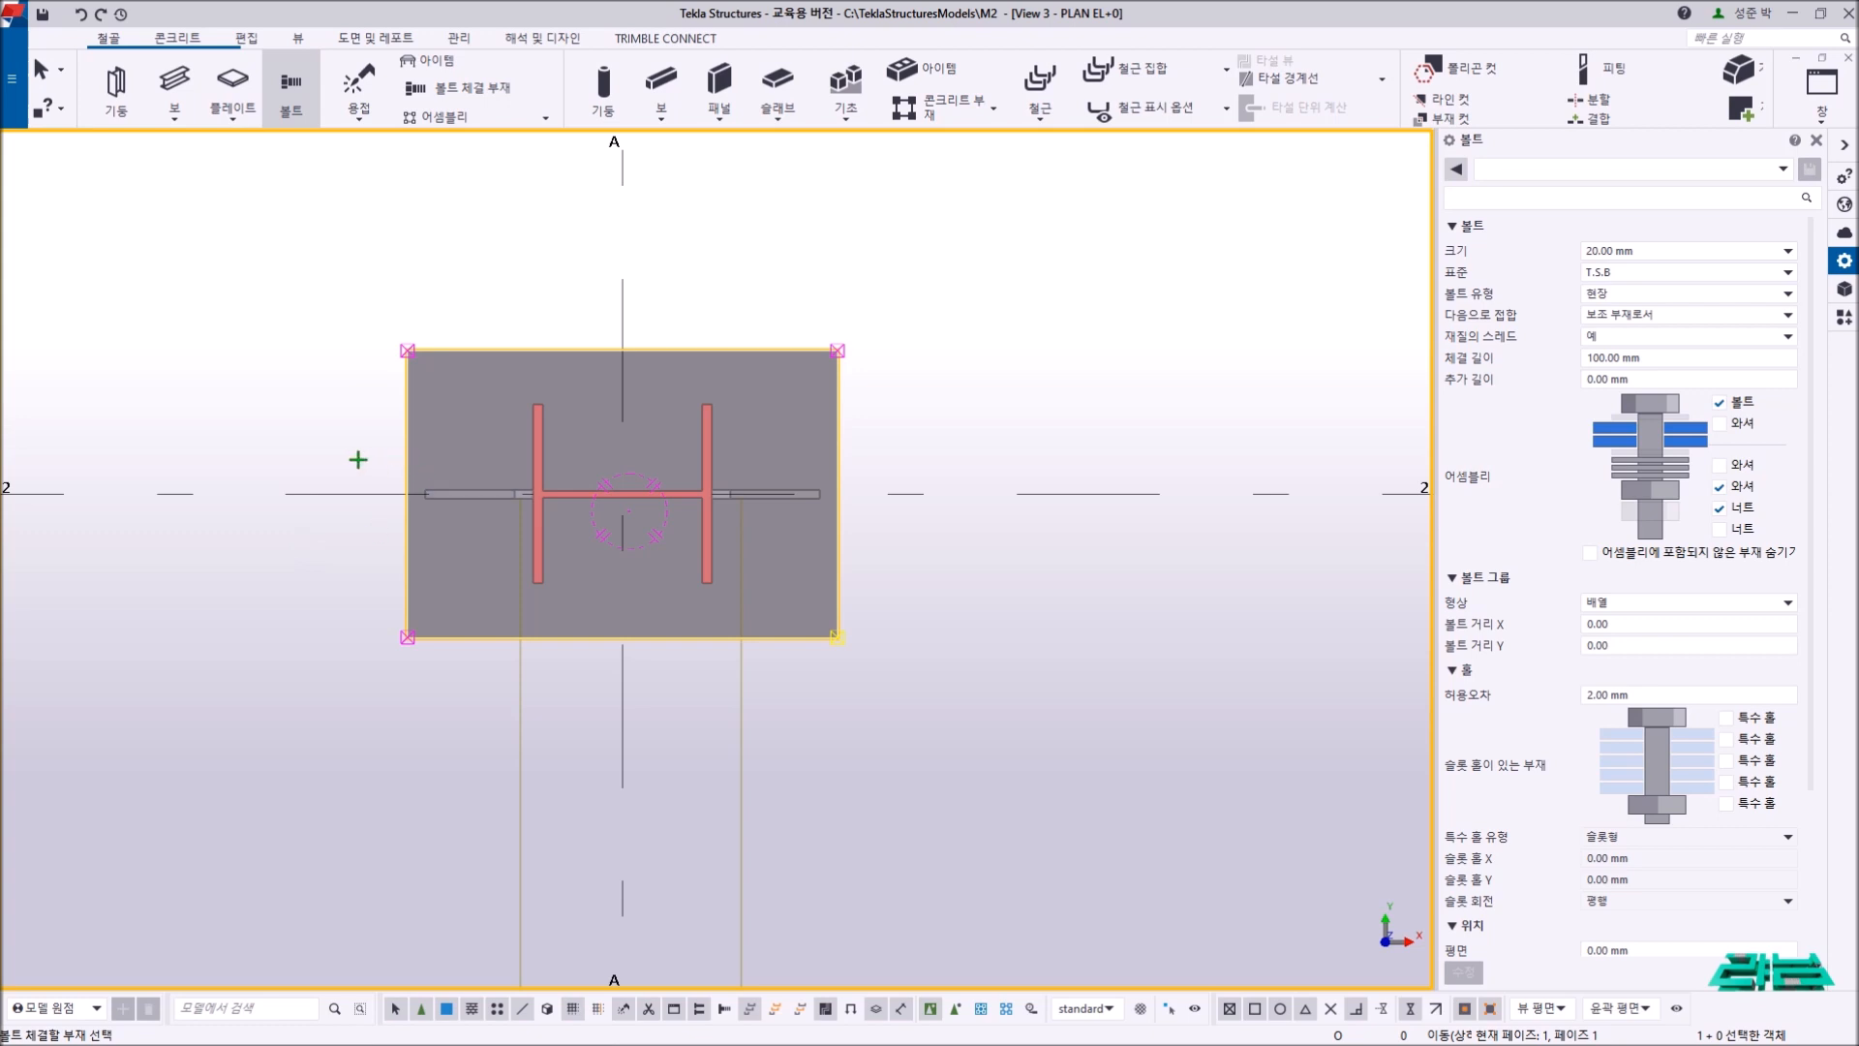
- Place a bolt group on the base plate along grid line 2, from one short edge's midpoint to the opposite edge's midpoint, and end the command
{"action": "middle_click", "coordinate": [292, 392]}
{"action": "left_click", "coordinate": [408, 497]}
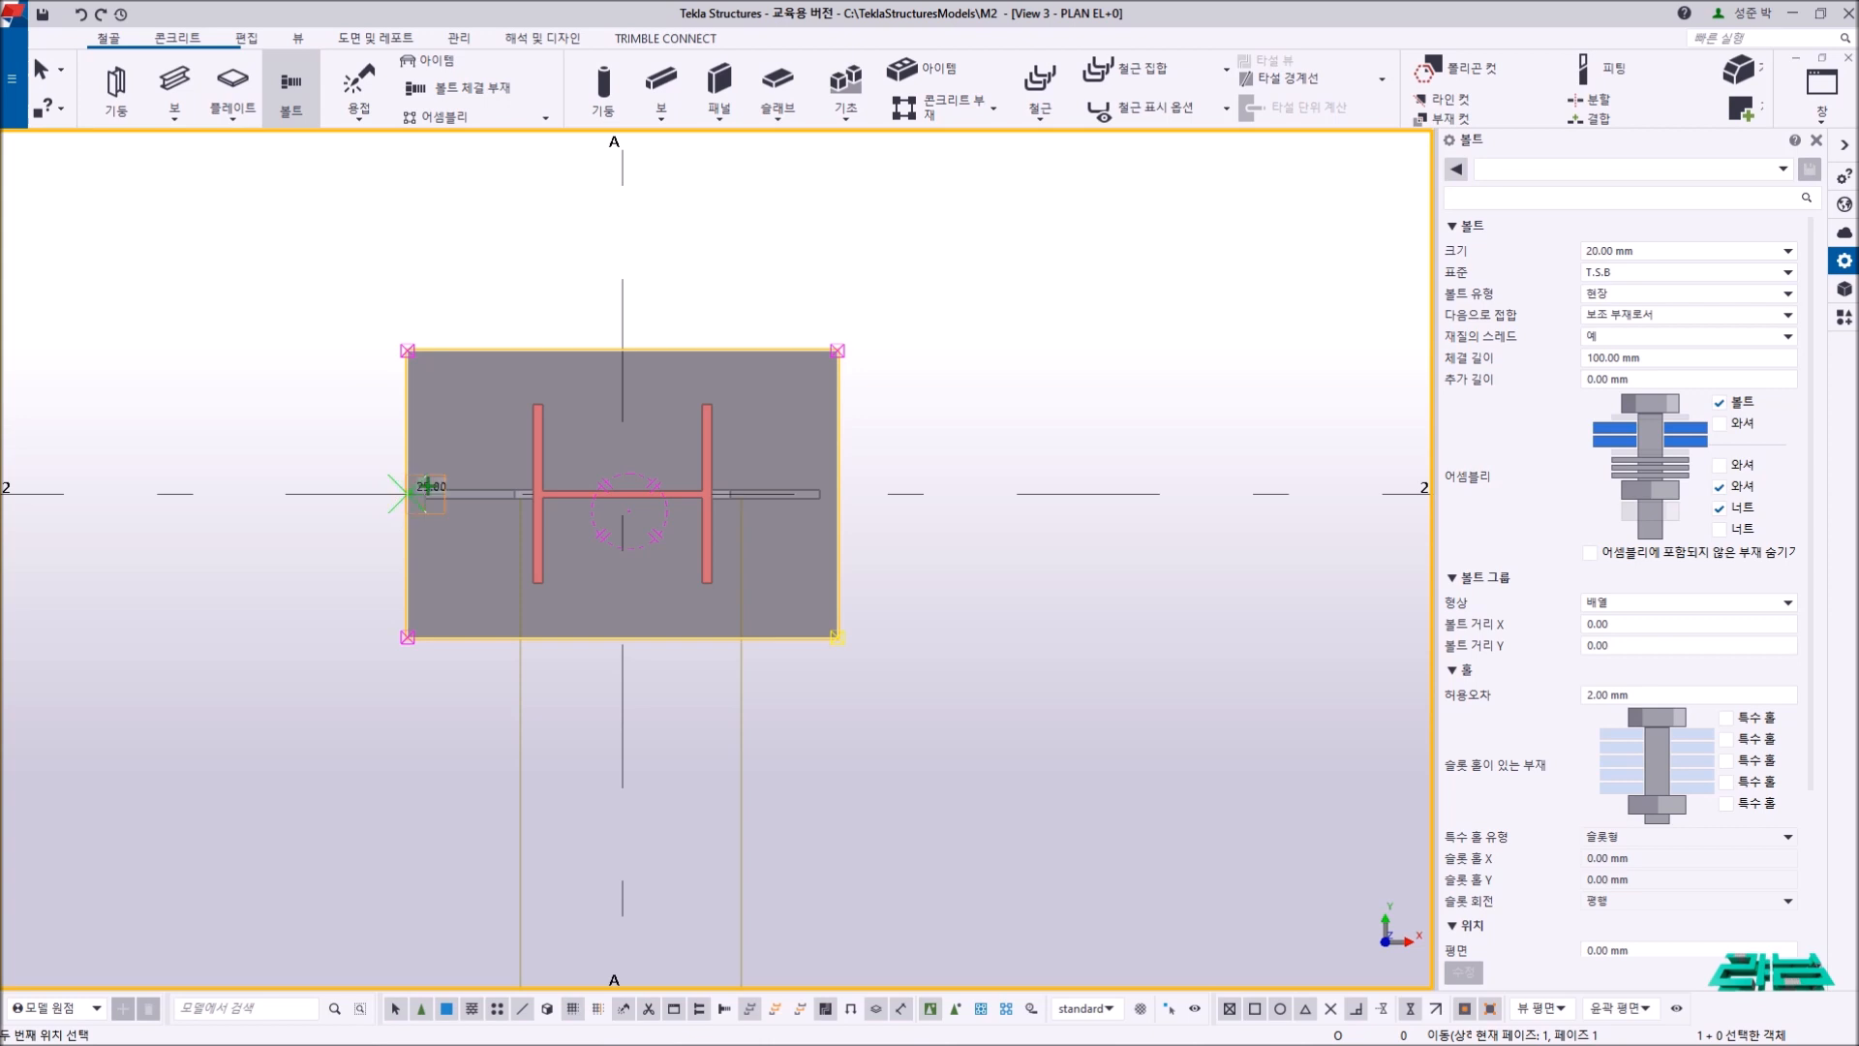
{"action": "left_click", "coordinate": [840, 497]}
{"action": "right_click", "coordinate": [980, 423]}
{"action": "left_click", "coordinate": [1009, 434]}
- Move the new bolt down to the base plate with a linear move of dZ -200 mm
{"action": "left_click", "coordinate": [408, 495]}
{"action": "scroll", "coordinate": [407, 499], "scroll_direction": "up", "scroll_amount": 4}
{"action": "middle_click_drag", "start_coordinate": [403, 500], "coordinate": [593, 184], "text": "ctrl"}
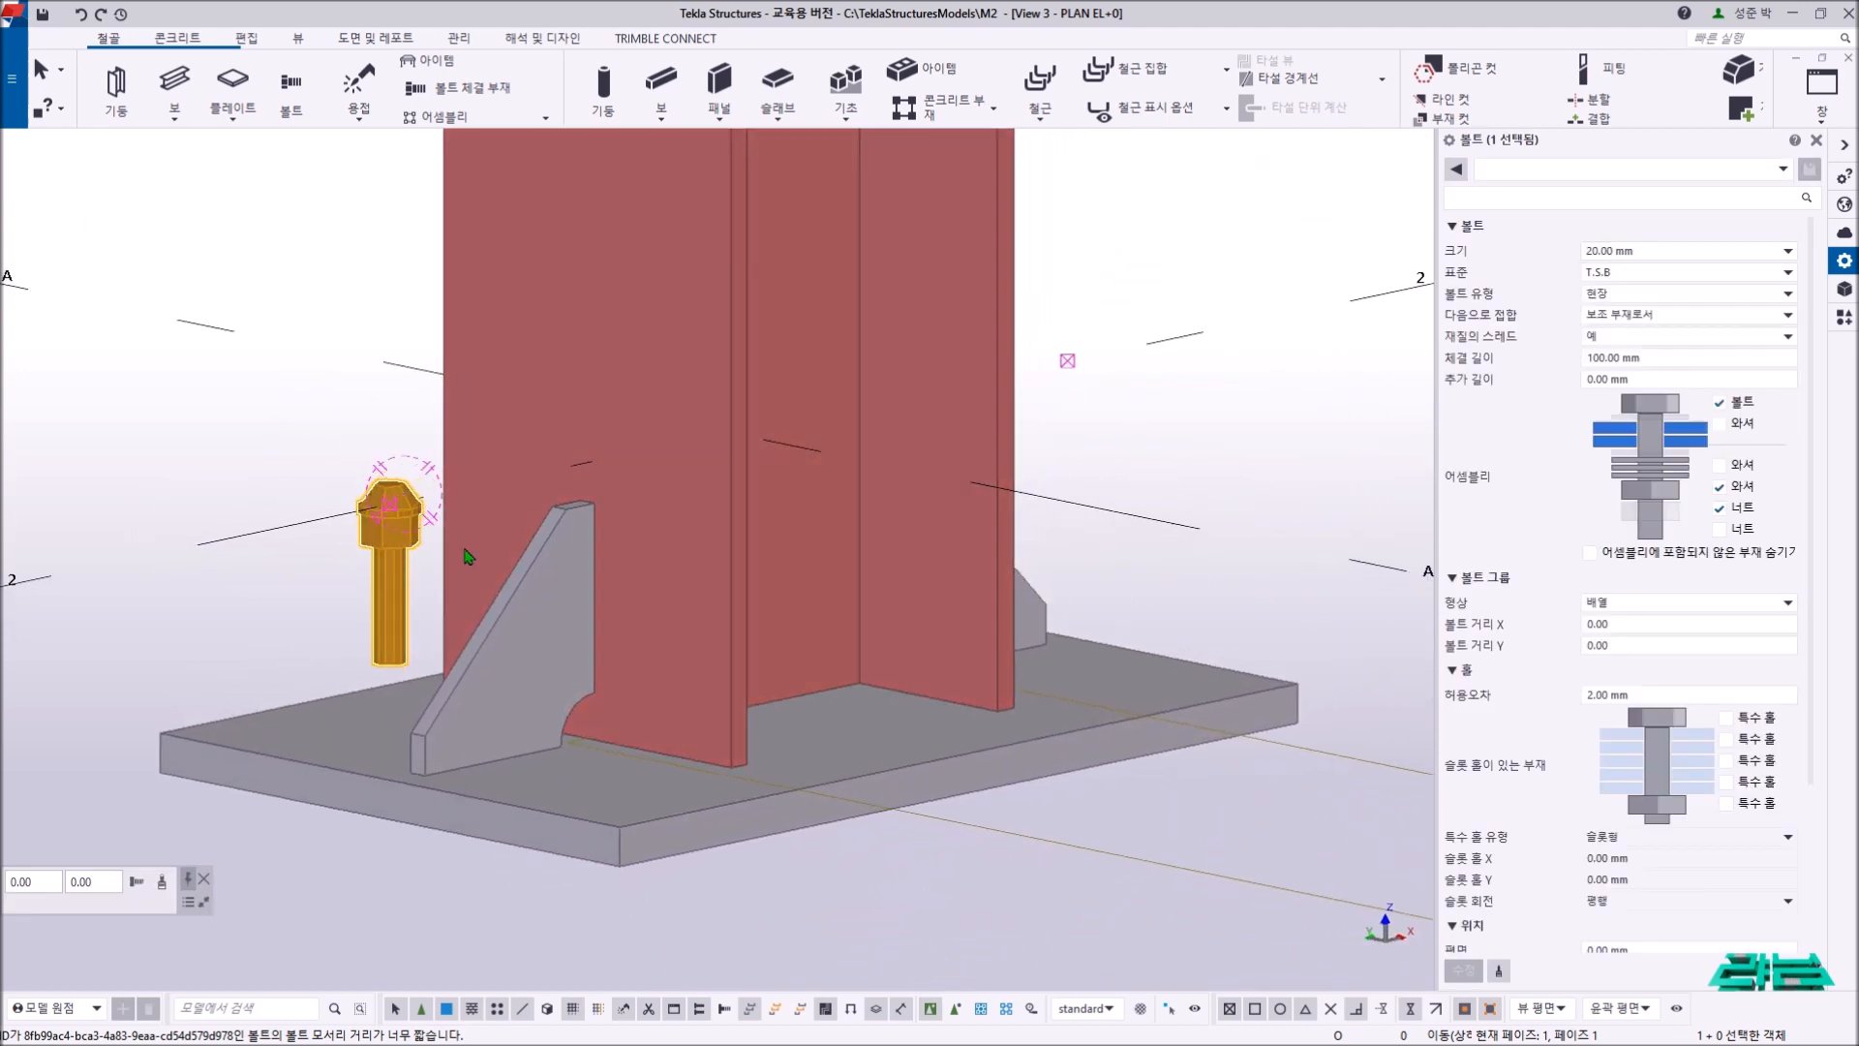
{"action": "left_click", "coordinate": [409, 625]}
{"action": "left_click", "coordinate": [402, 622]}
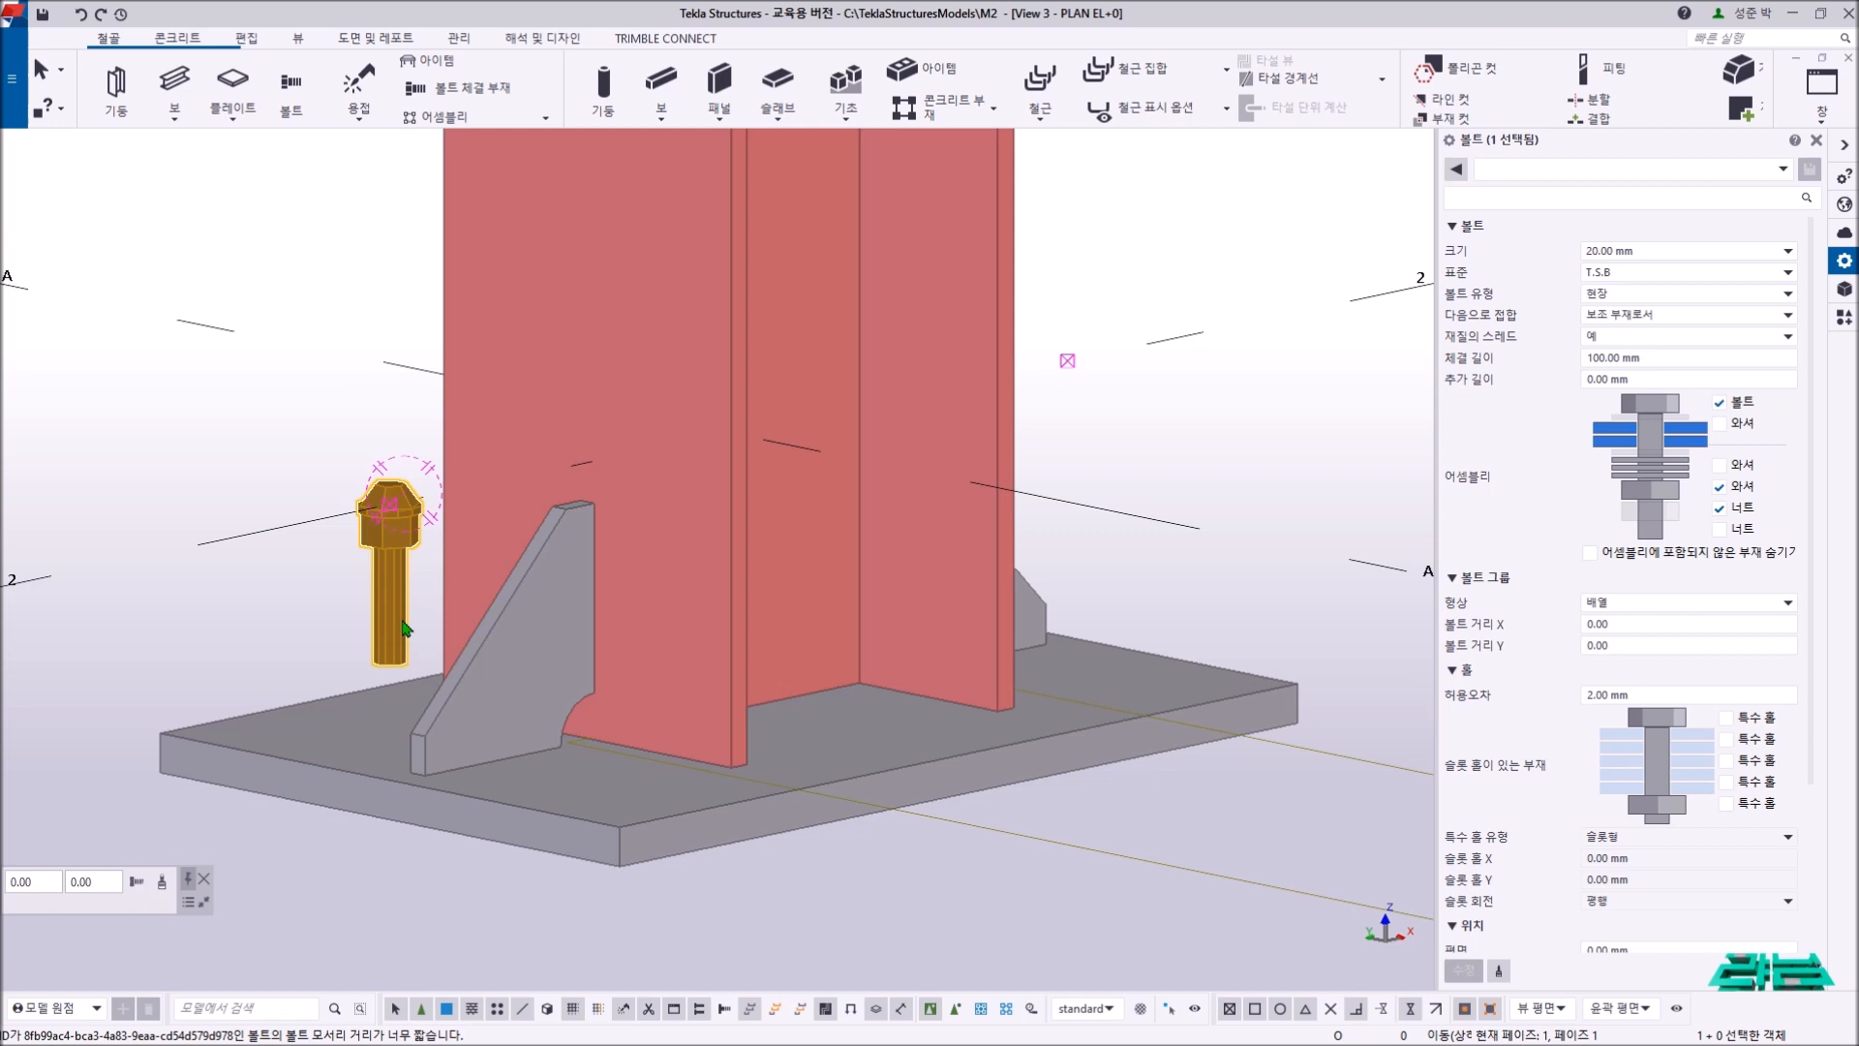
{"action": "left_click", "coordinate": [385, 811]}
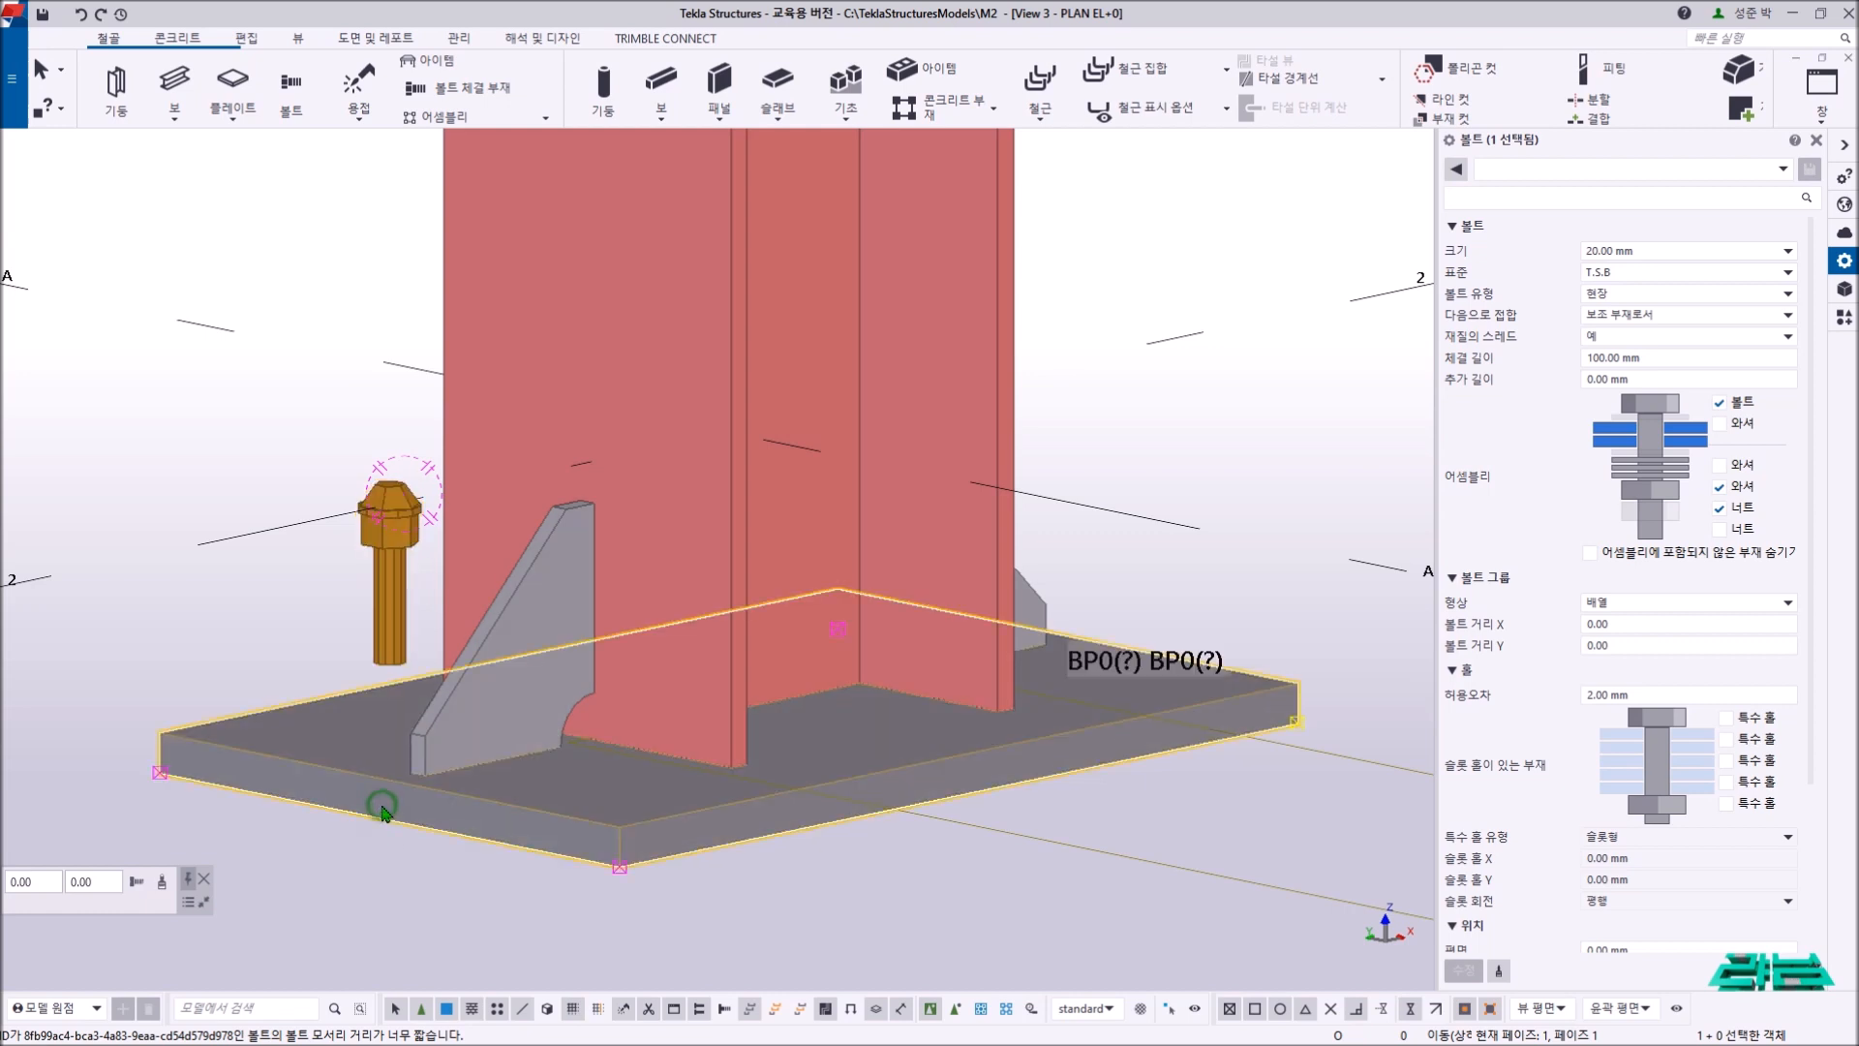
{"action": "left_click", "coordinate": [388, 586]}
{"action": "right_click", "coordinate": [393, 250]}
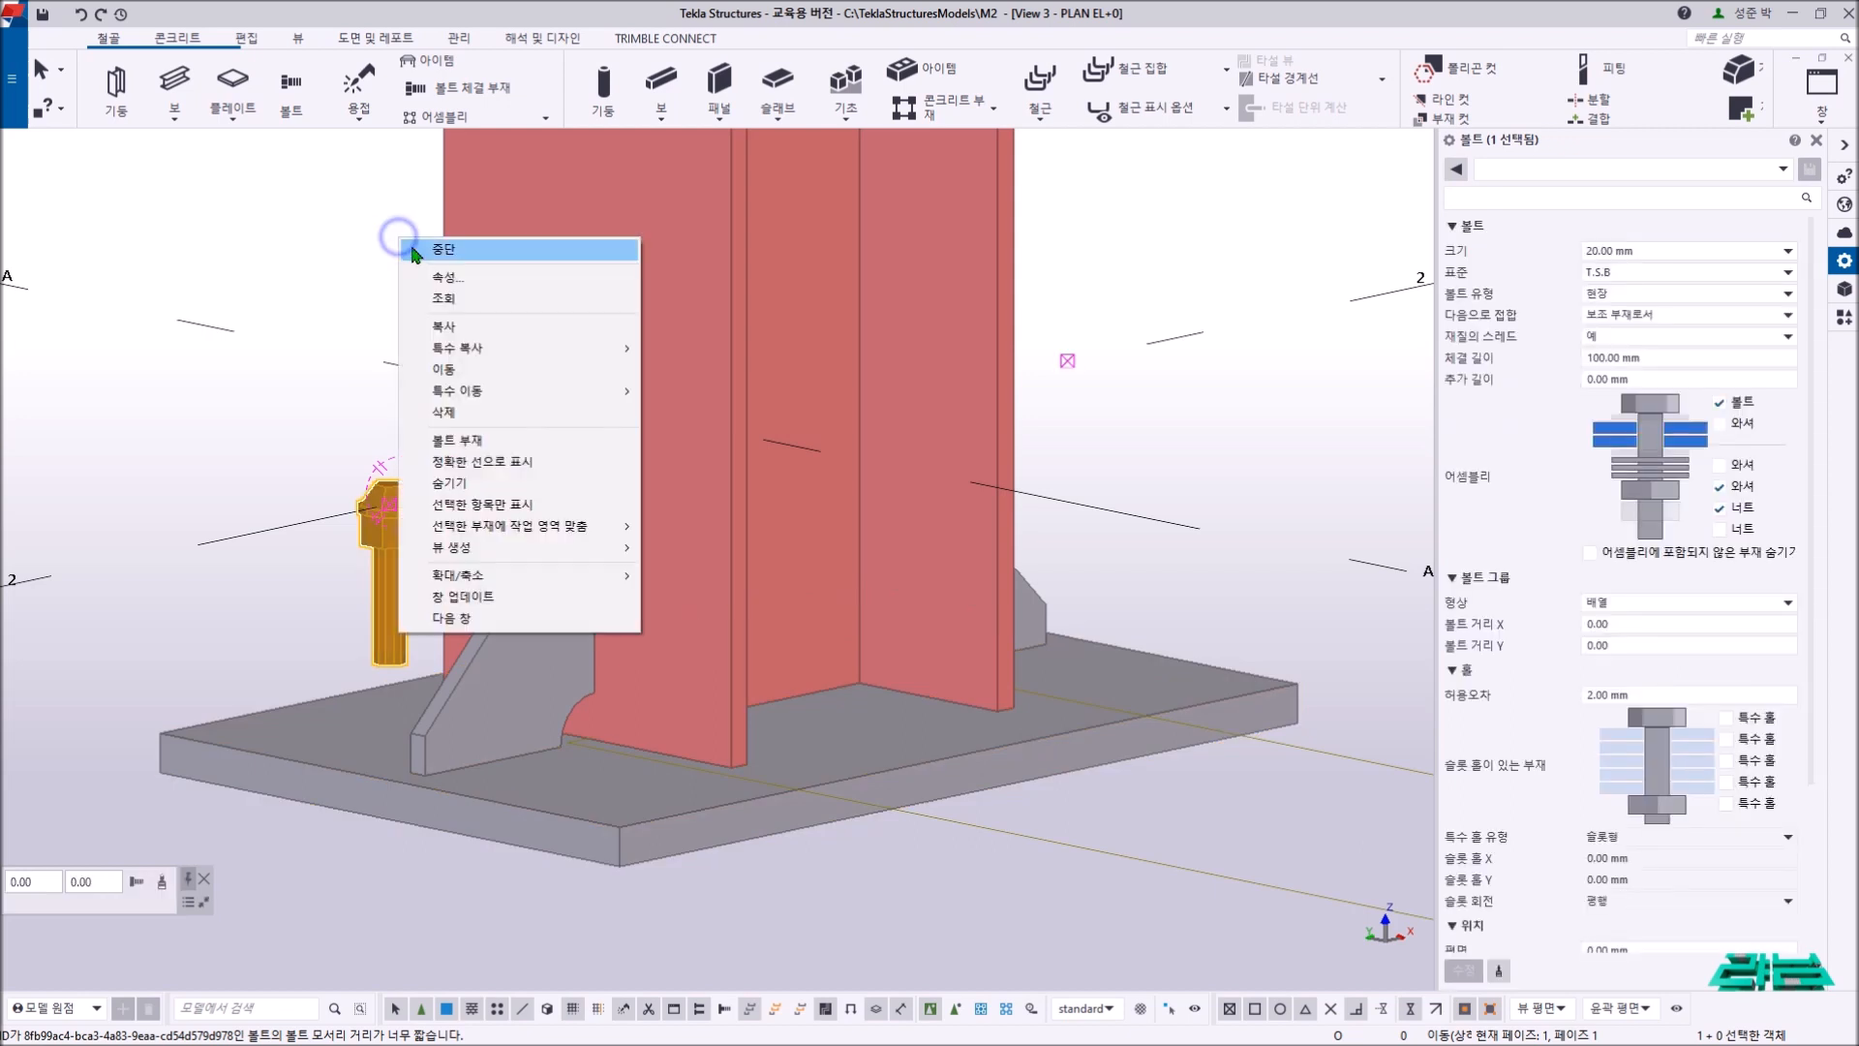
{"action": "mouse_move", "coordinate": [523, 393]}
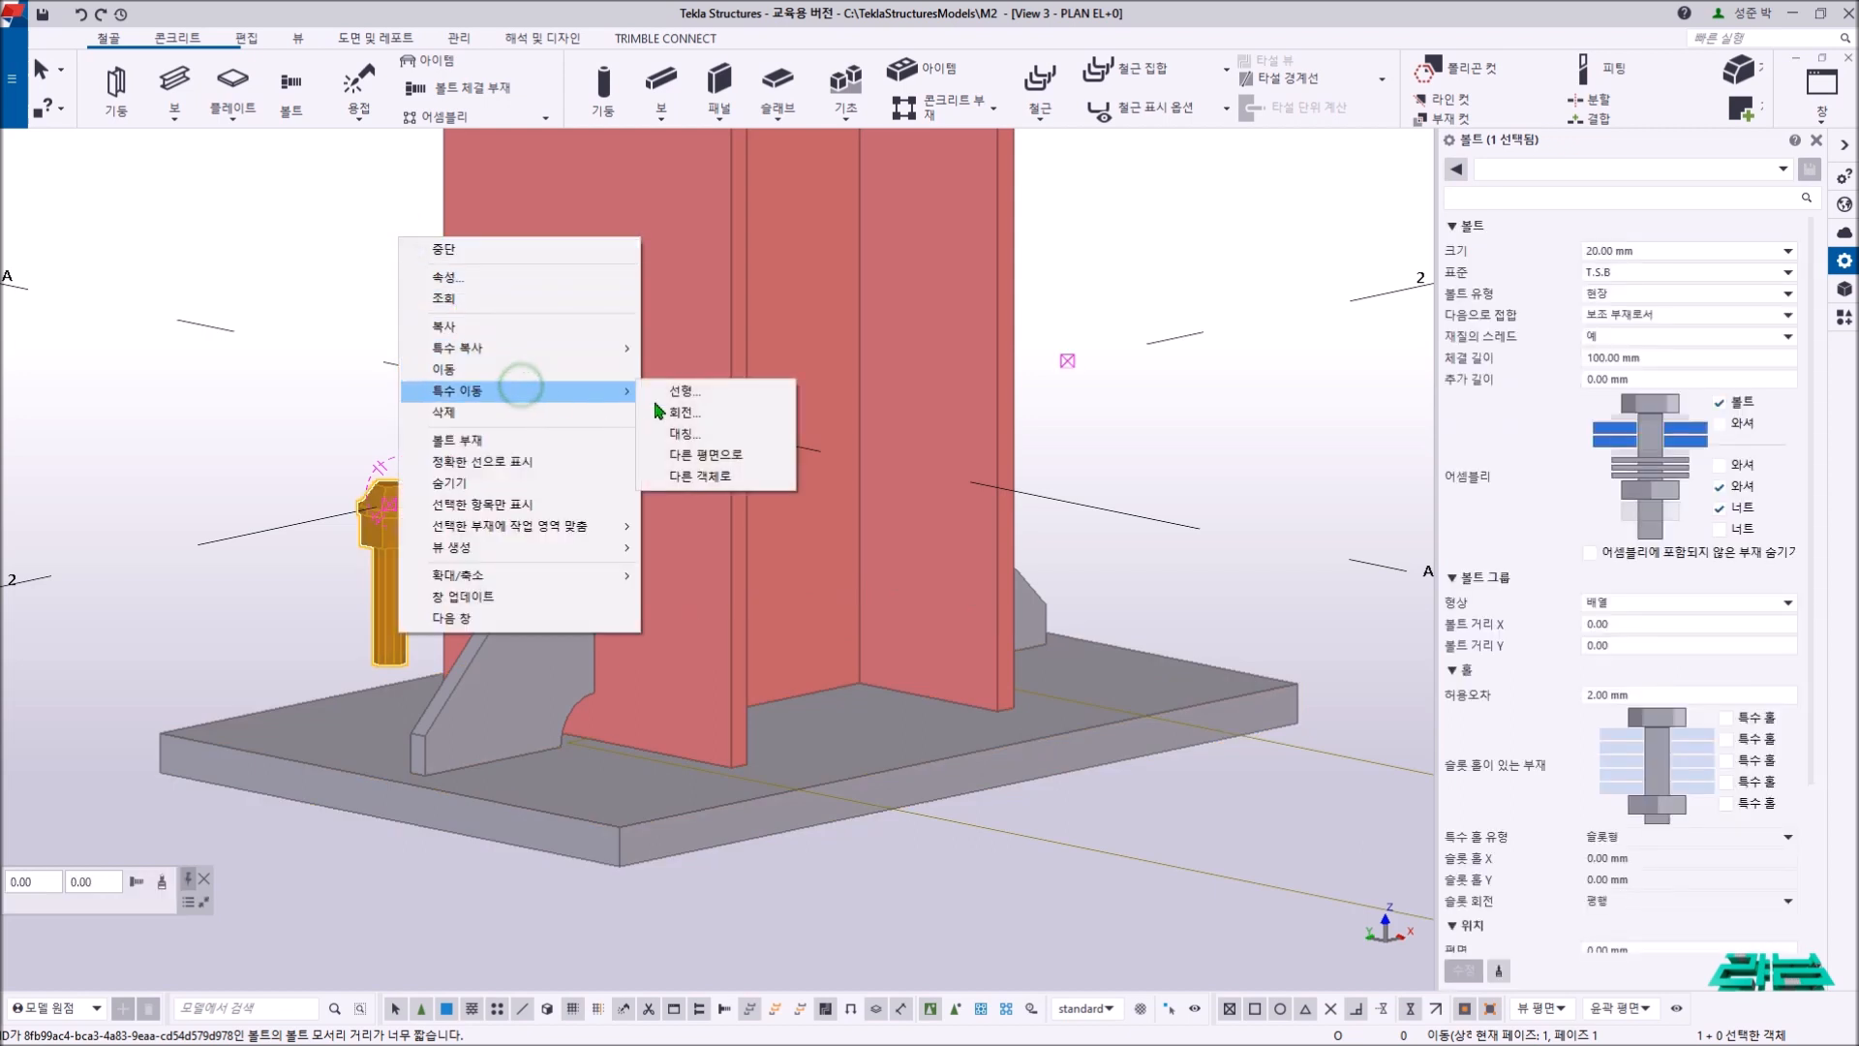
{"action": "left_click", "coordinate": [706, 393]}
{"action": "left_click", "coordinate": [239, 317]}
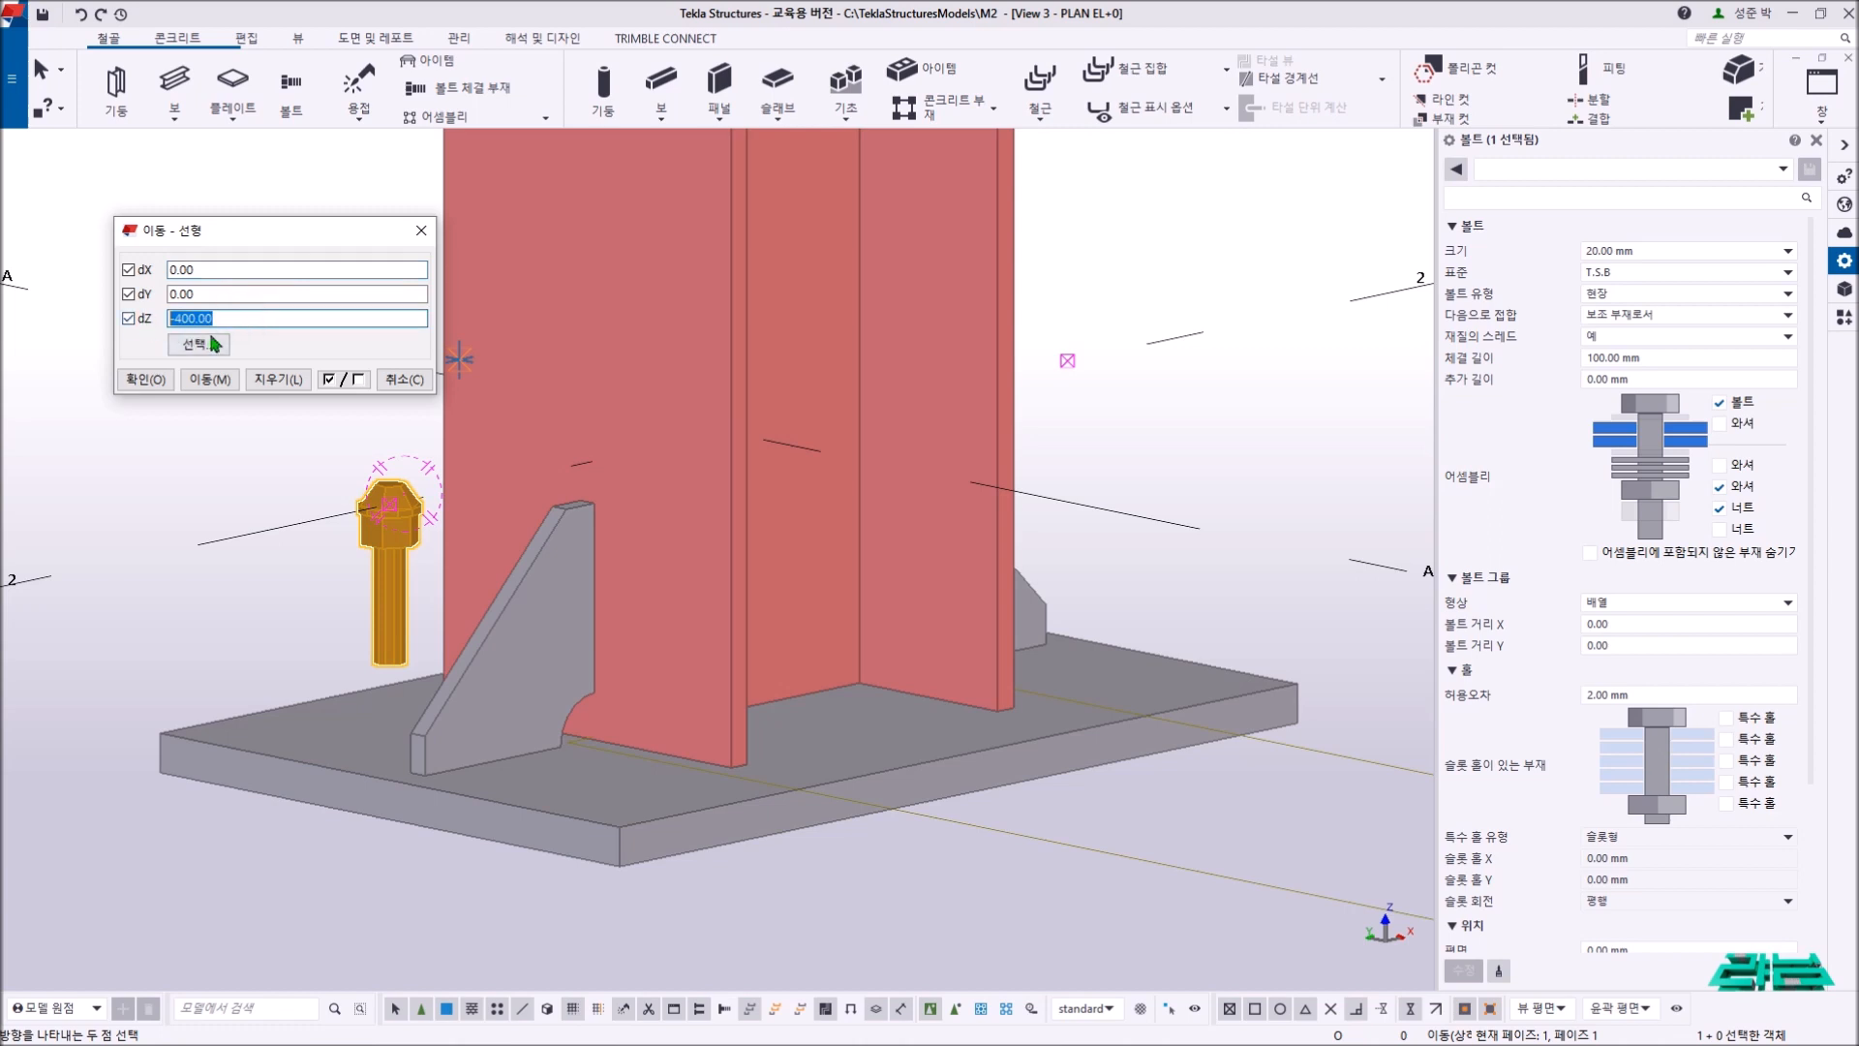
{"action": "left_click", "coordinate": [184, 318]}
{"action": "left_click", "coordinate": [213, 381]}
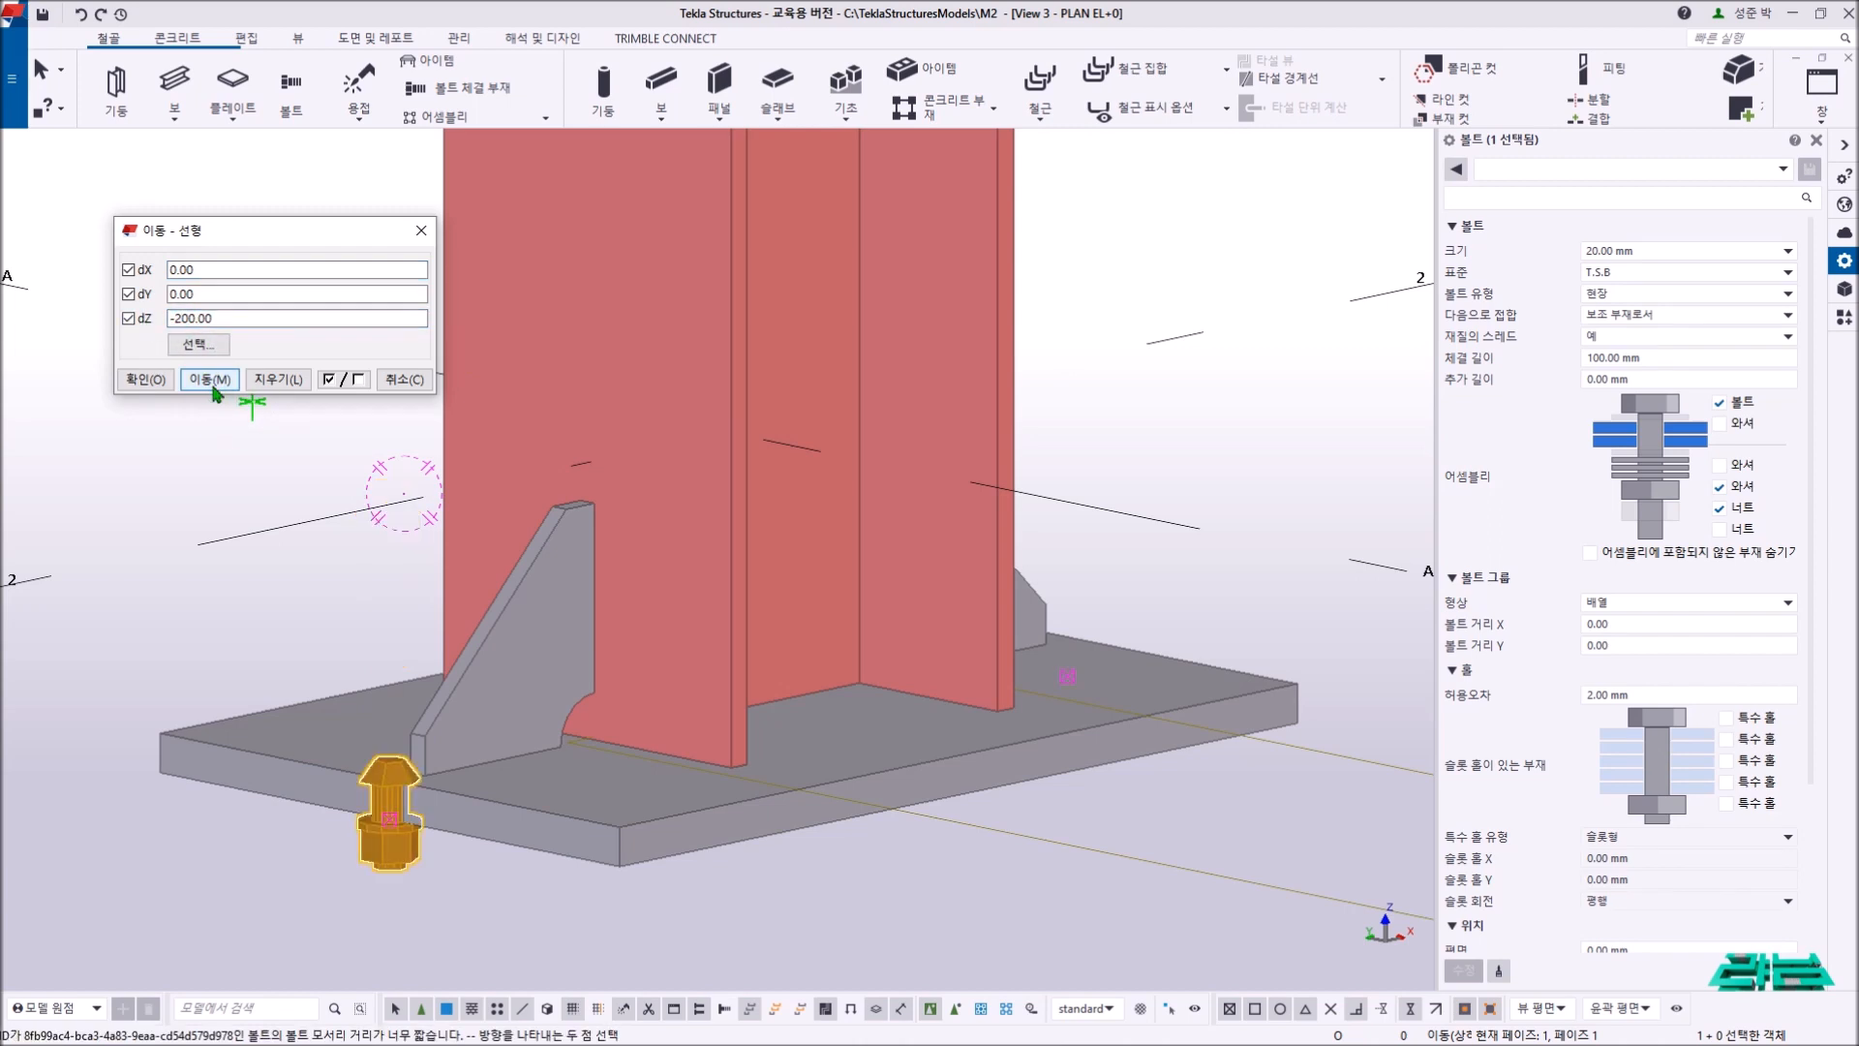
{"action": "left_click", "coordinate": [389, 382]}
{"action": "right_click", "coordinate": [343, 230]}
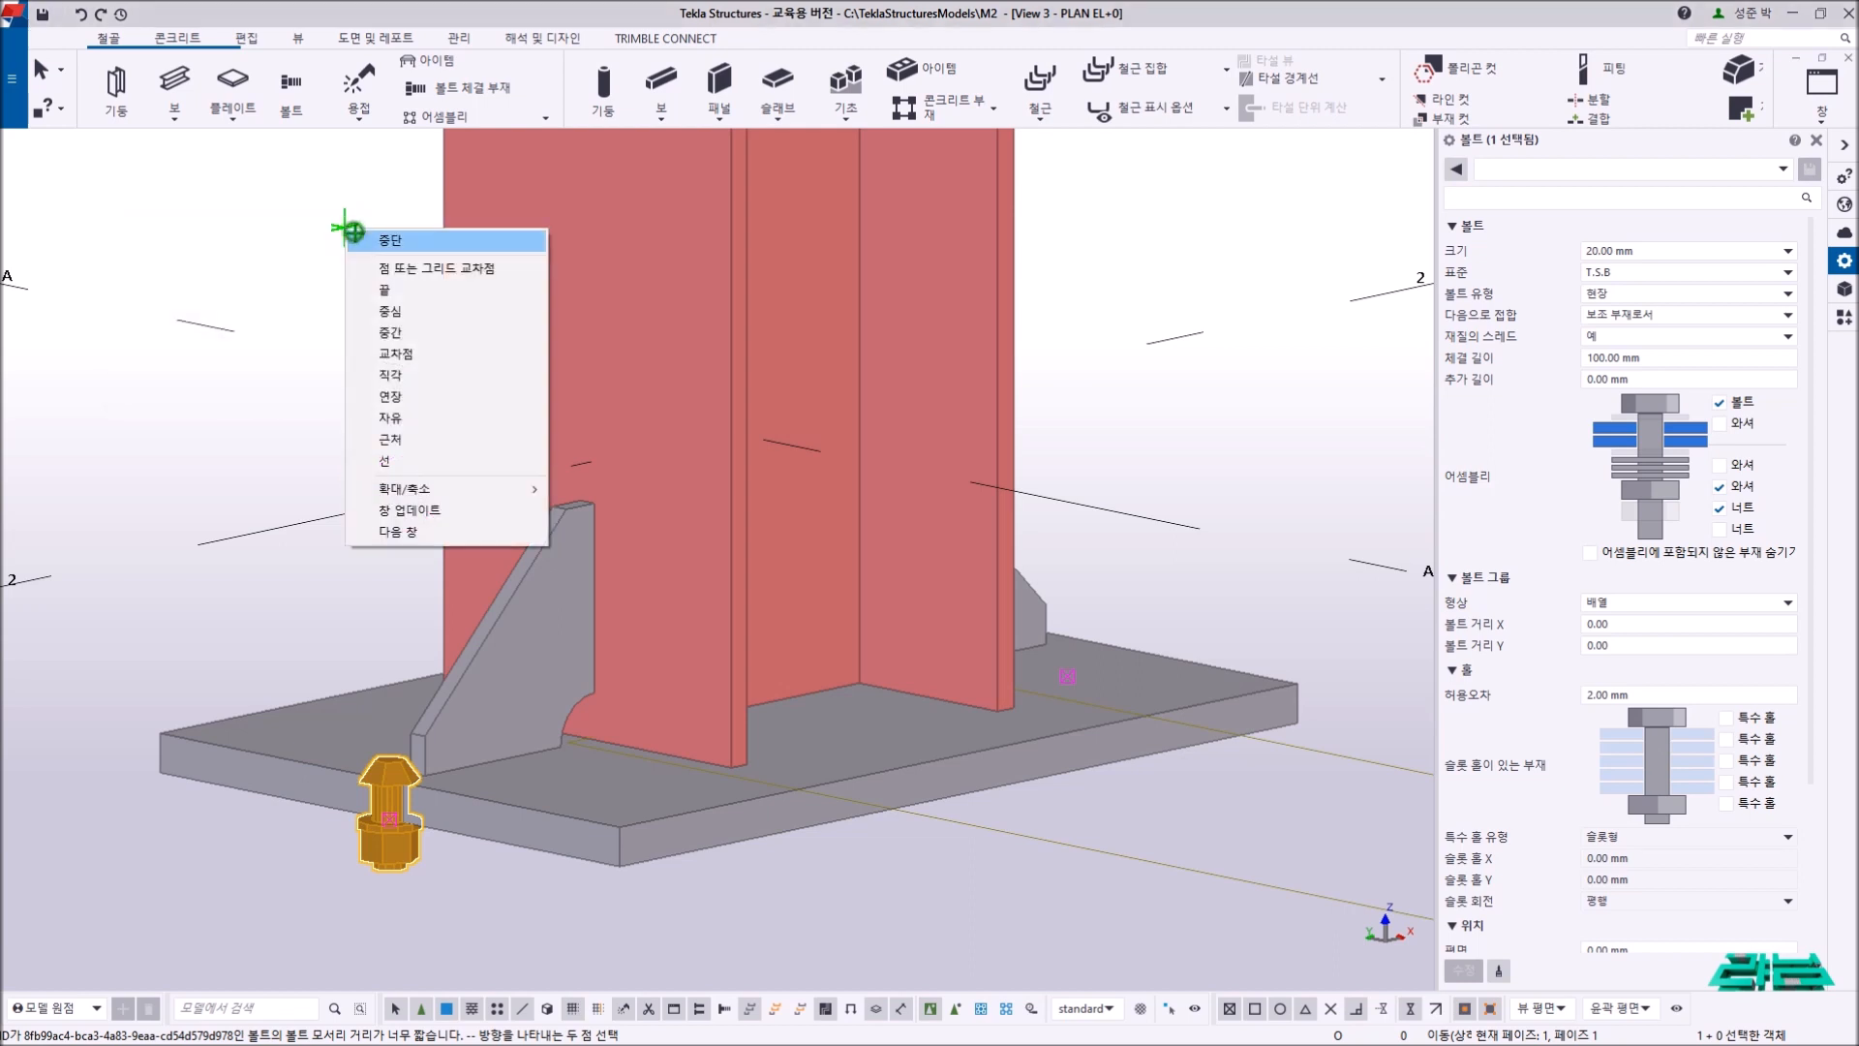
{"action": "left_click", "coordinate": [351, 241]}
- Remove the bolt, washer and nut from the bolt's assembly in plan view, leaving a hole only, and apply the change
{"action": "middle_click_drag", "start_coordinate": [341, 247], "coordinate": [340, 231]}
{"action": "scroll", "coordinate": [417, 620], "scroll_direction": "up", "scroll_amount": 3}
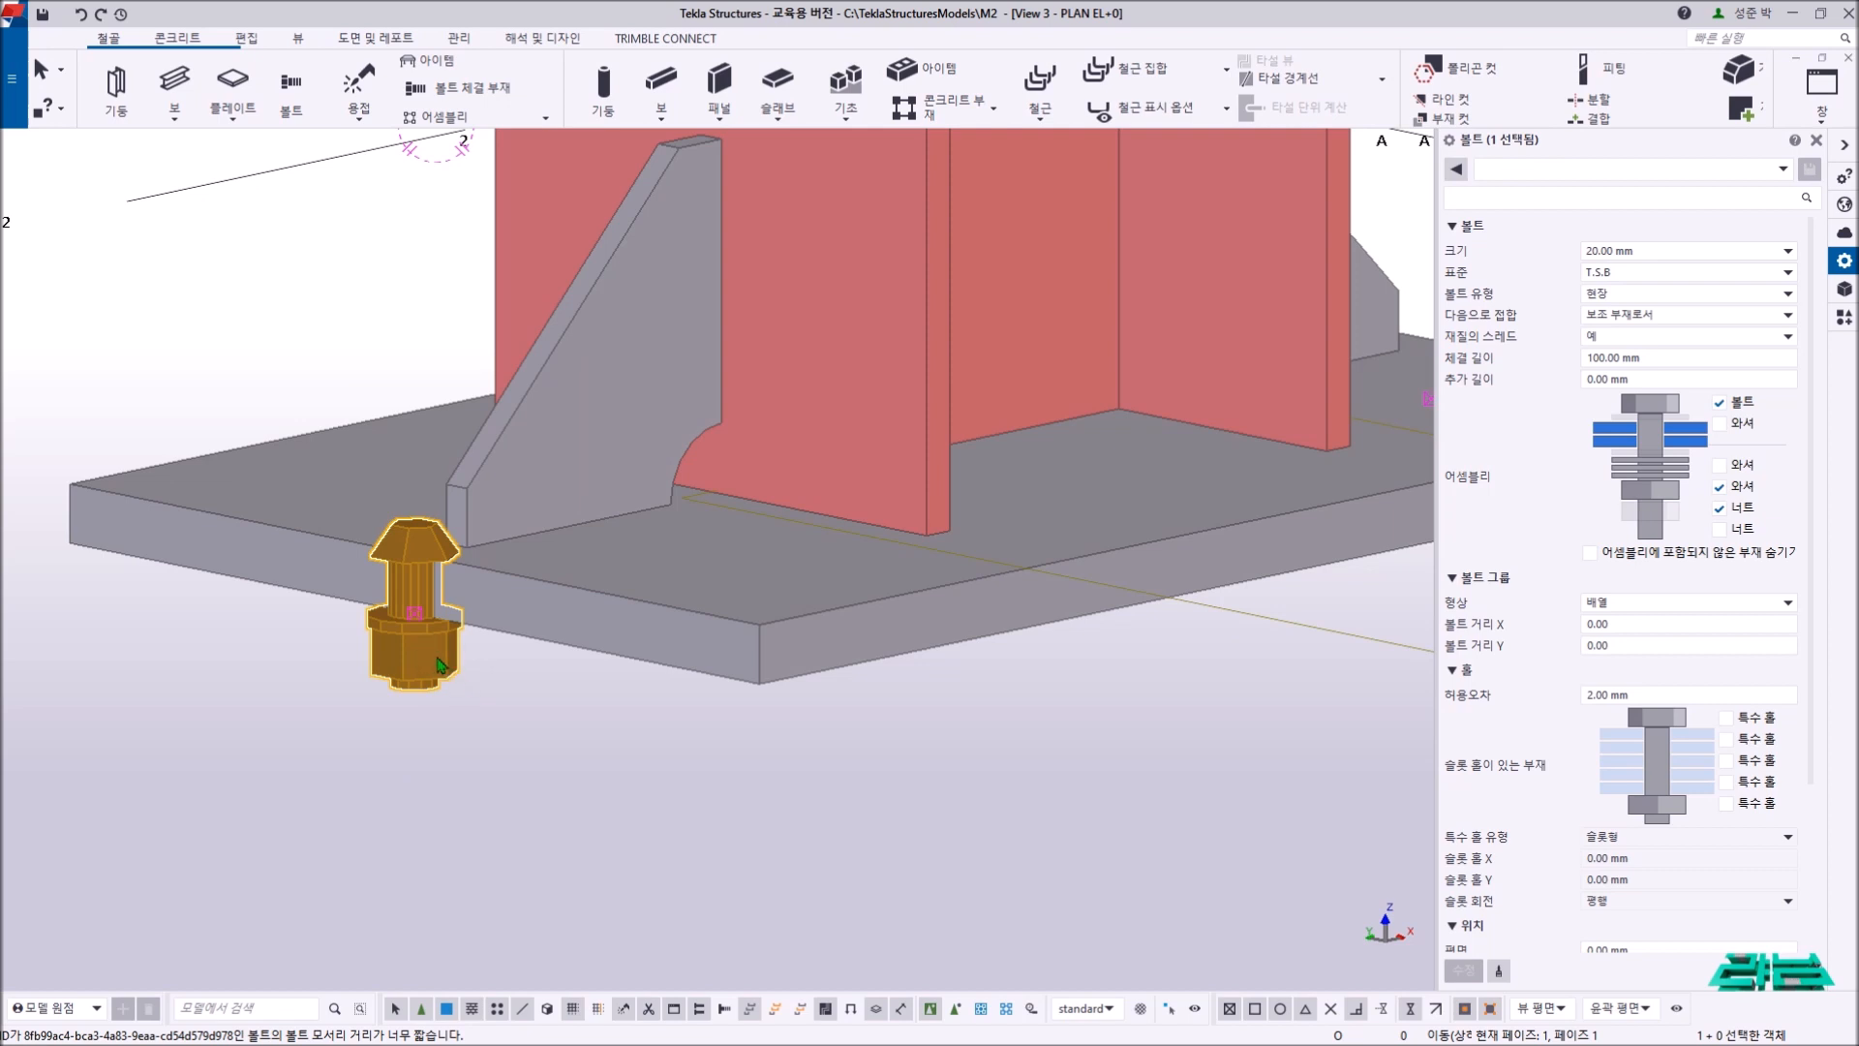
{"action": "key", "text": "ctrl+p"}
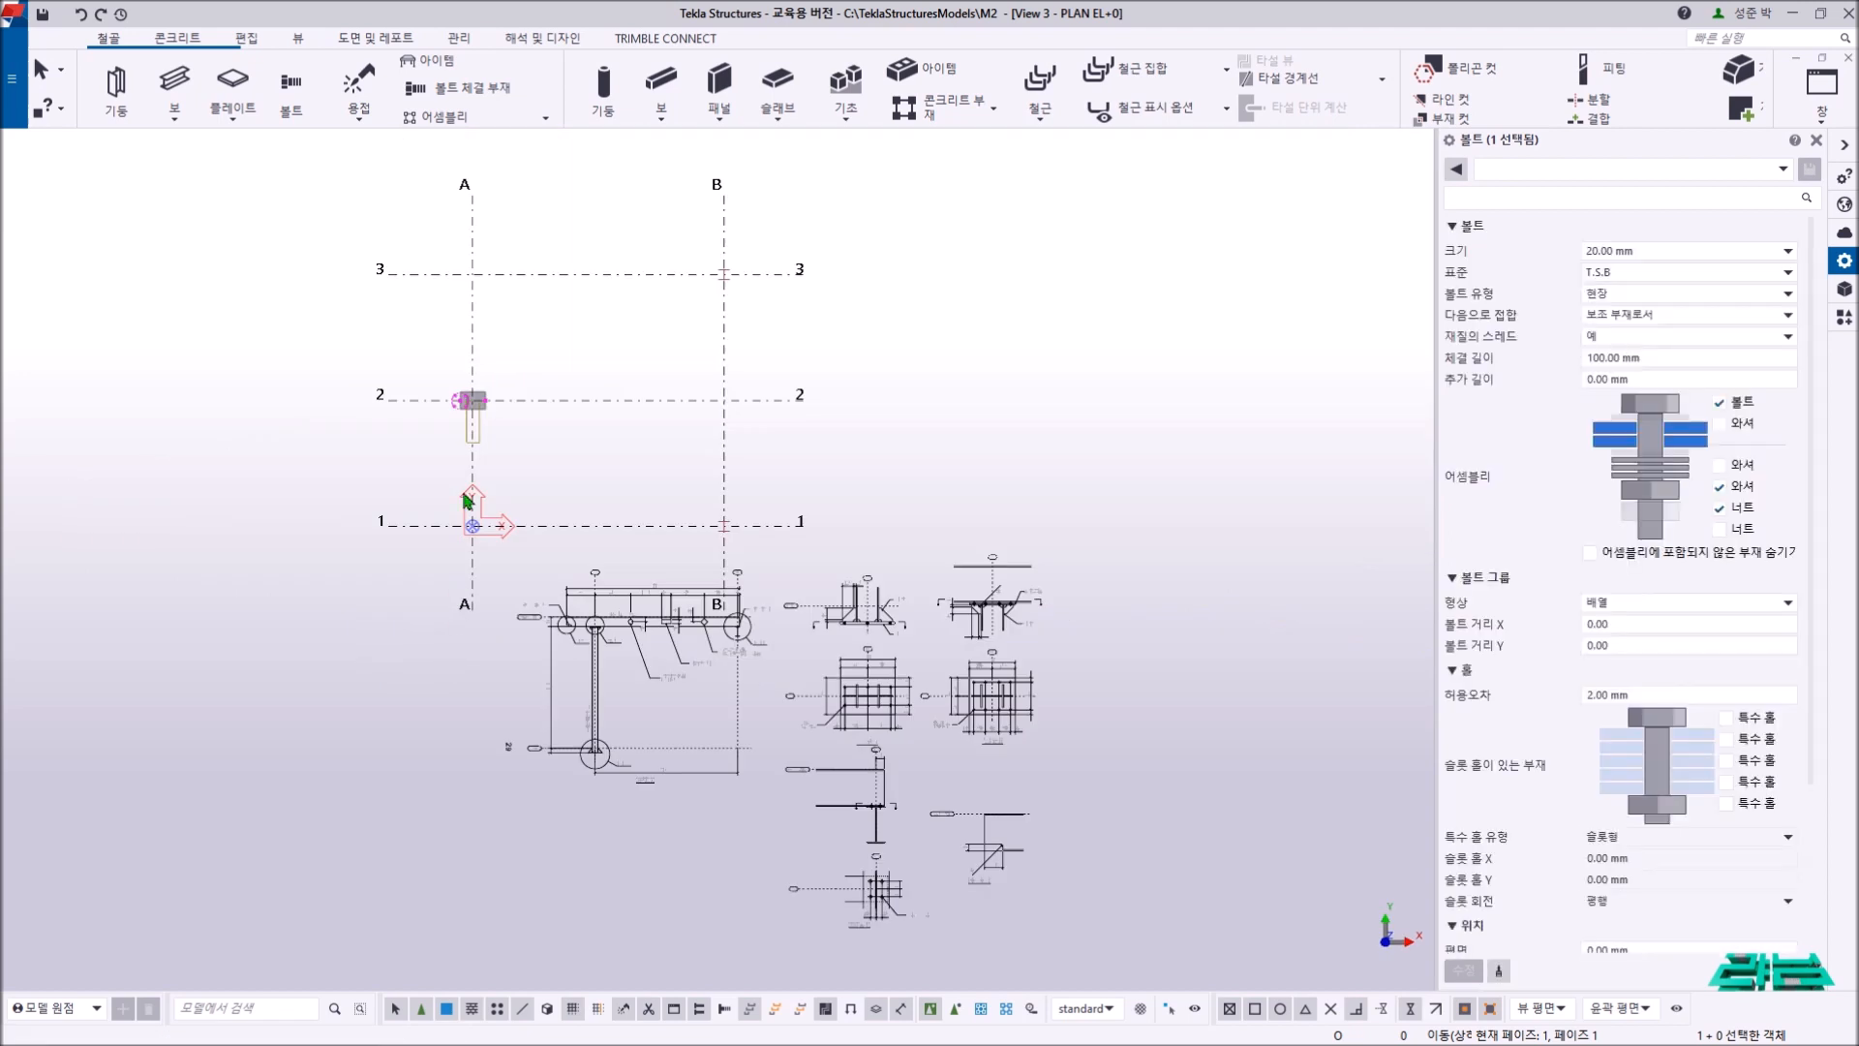
{"action": "scroll", "coordinate": [470, 500], "scroll_direction": "up", "scroll_amount": 6}
{"action": "scroll", "coordinate": [469, 454], "scroll_direction": "up", "scroll_amount": 5}
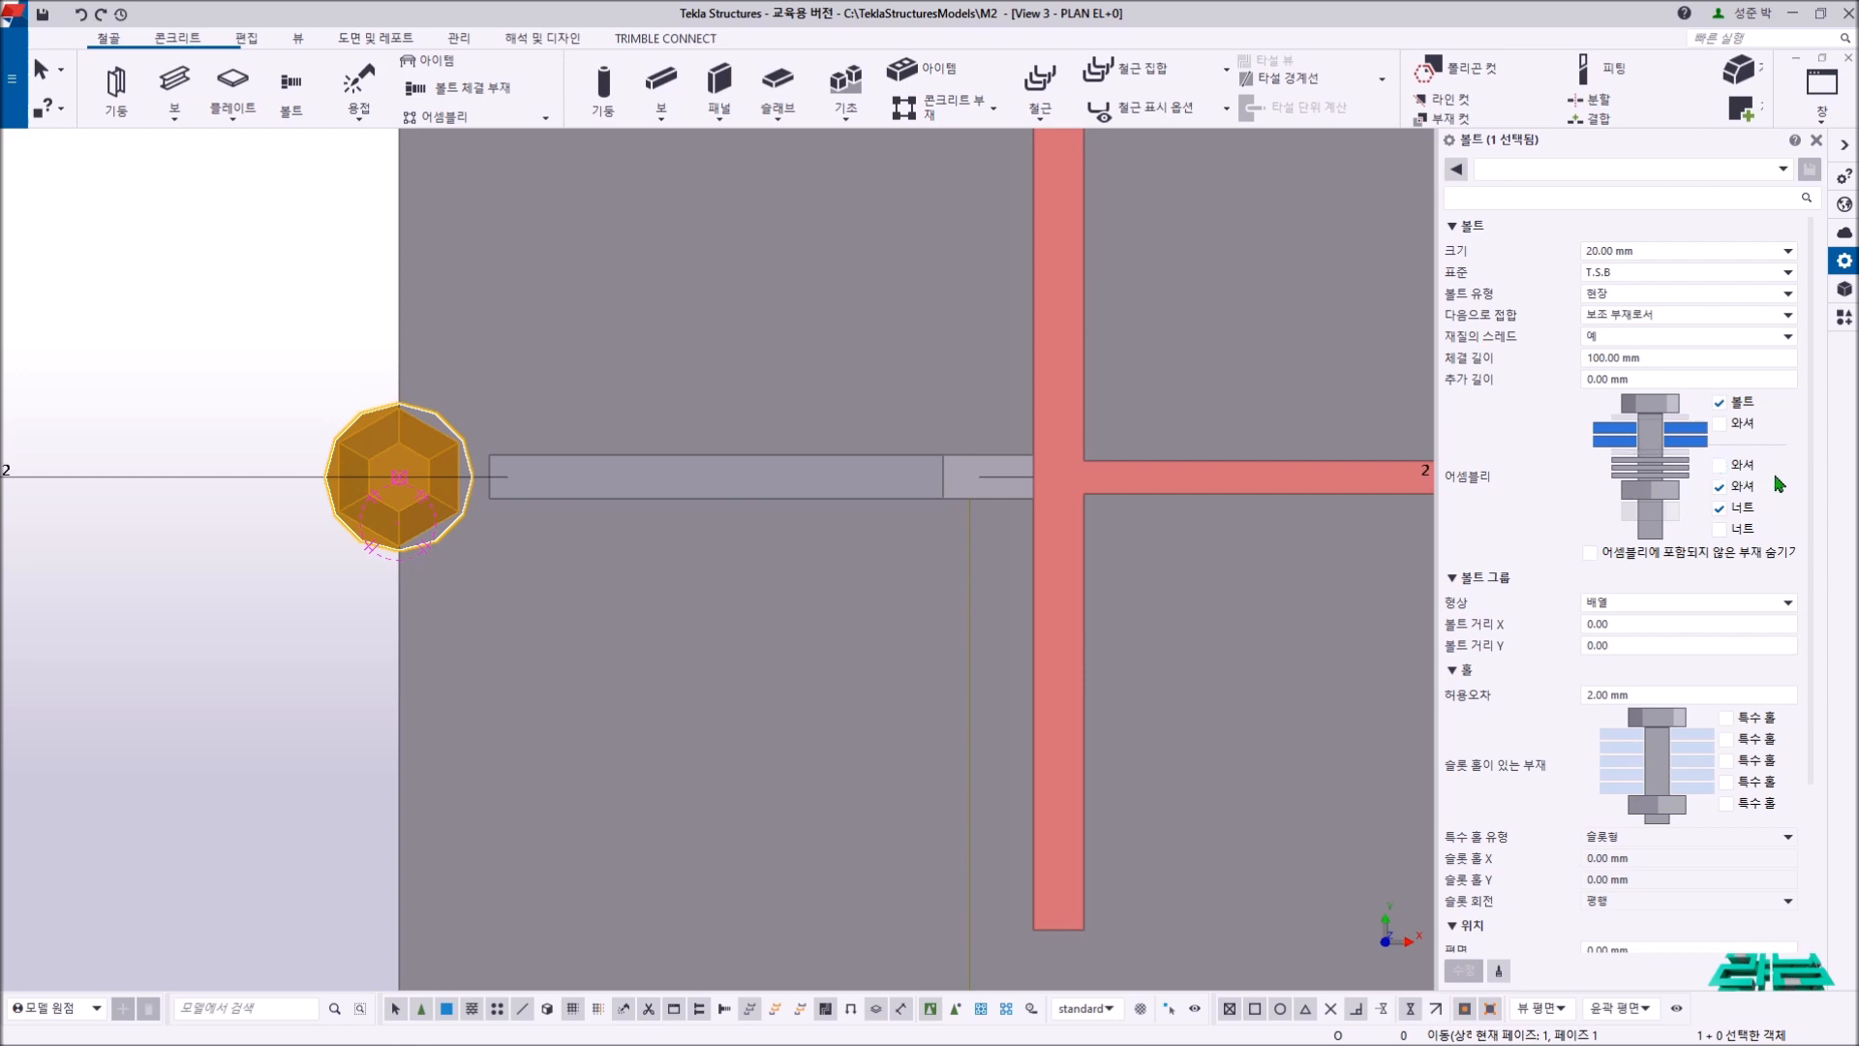
{"action": "left_click", "coordinate": [1722, 399]}
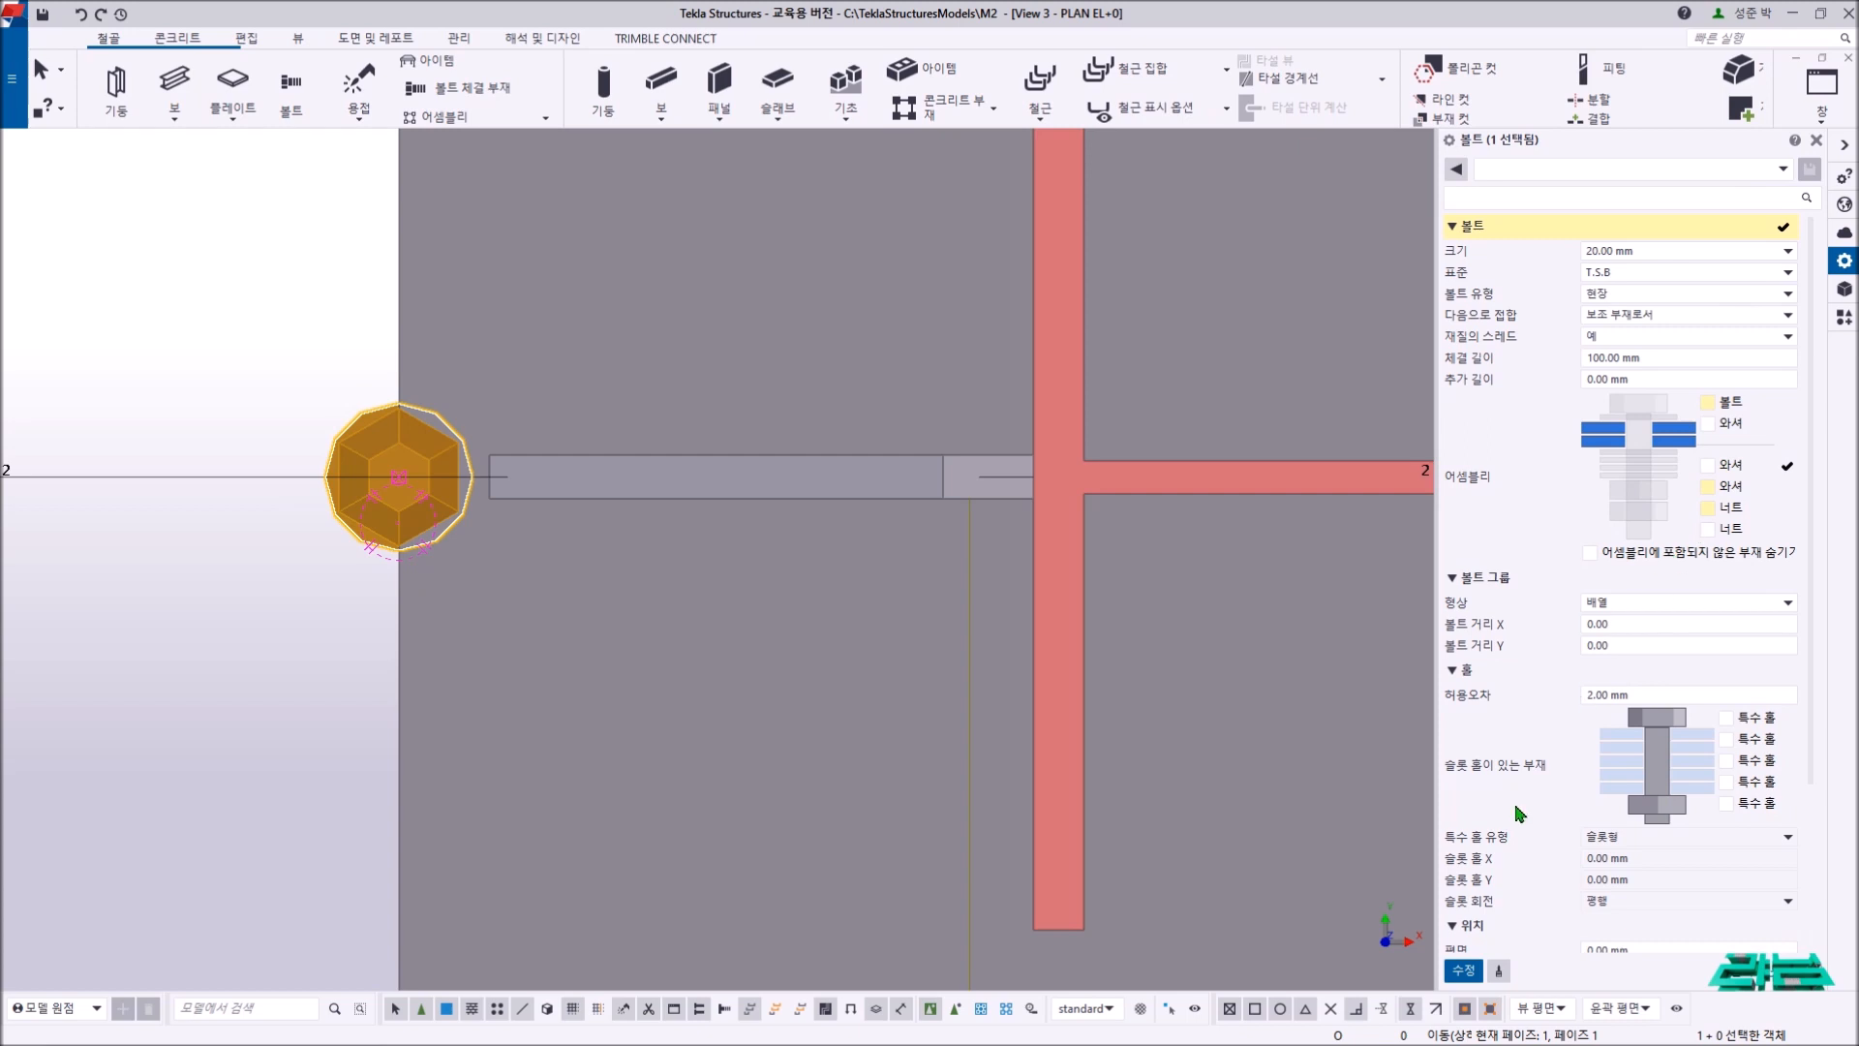
{"action": "left_click", "coordinate": [1463, 969]}
{"action": "left_click", "coordinate": [384, 702]}
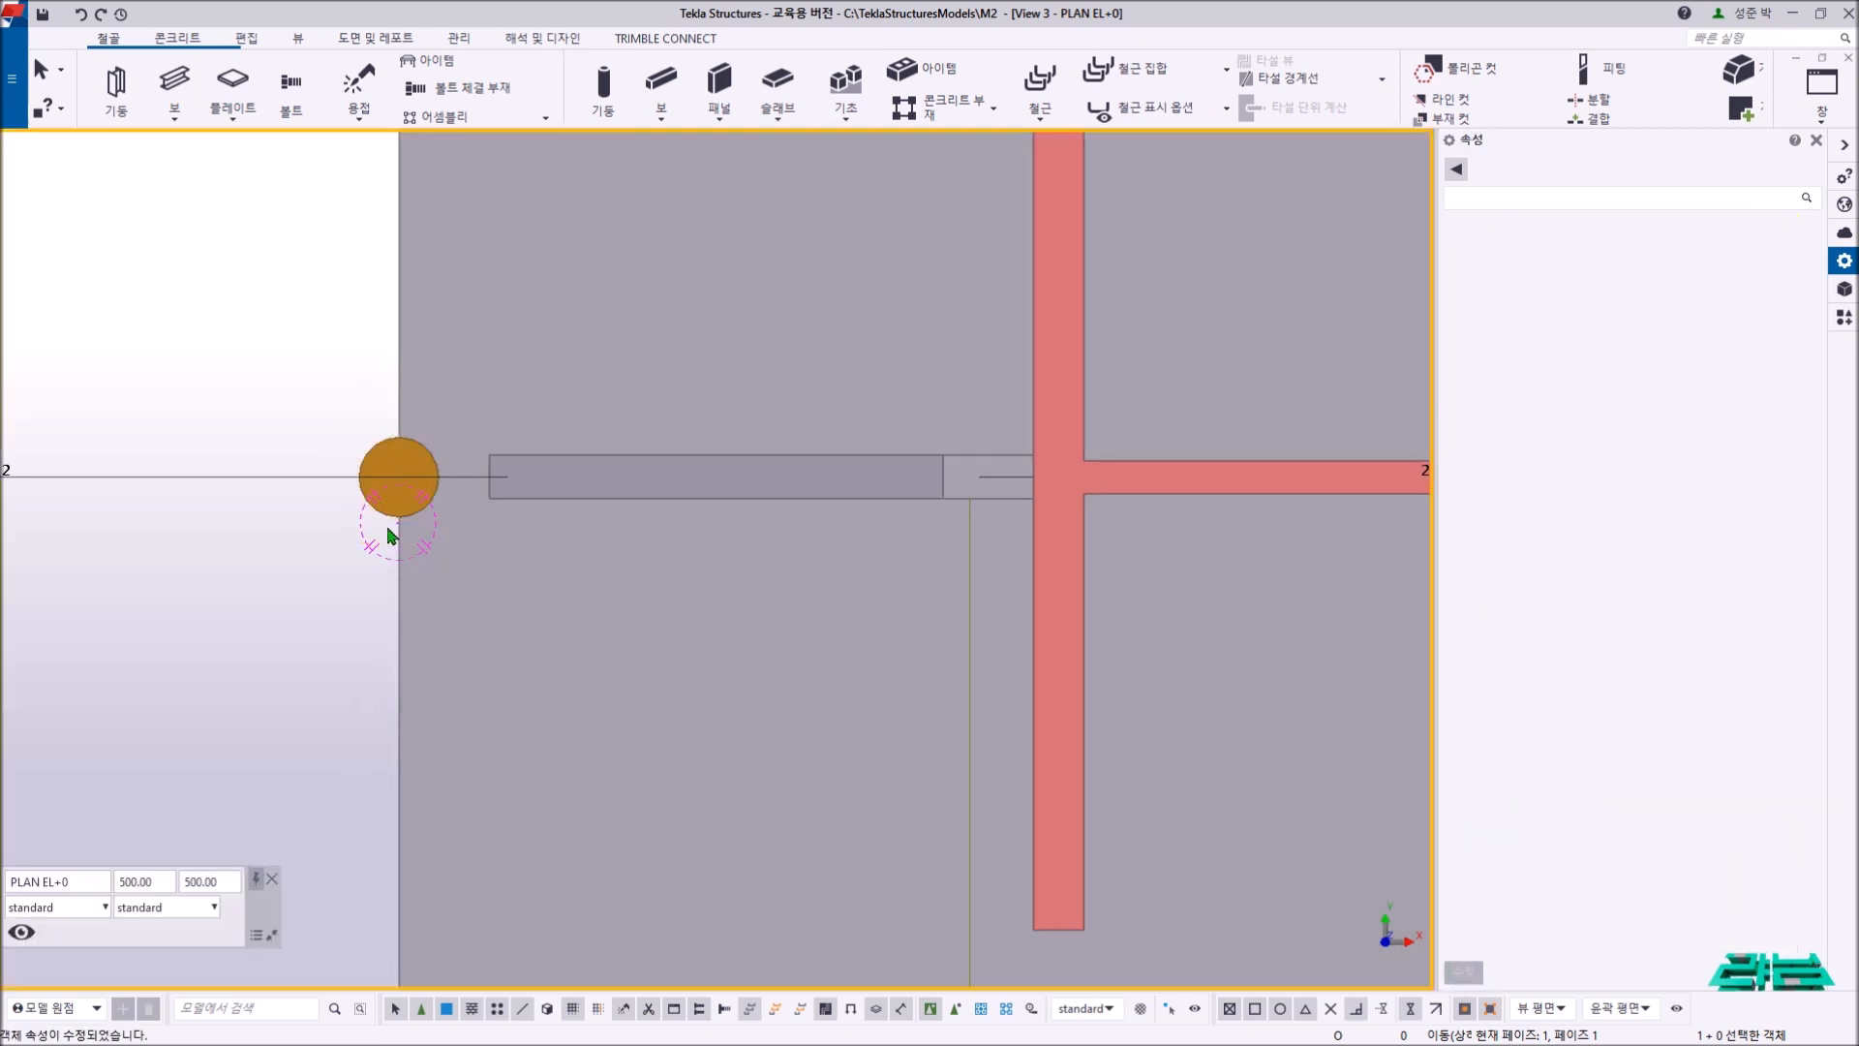
- Select the hole-only bolt at the base plate's edge and choose a size of 24 mm
{"action": "left_click", "coordinate": [388, 503]}
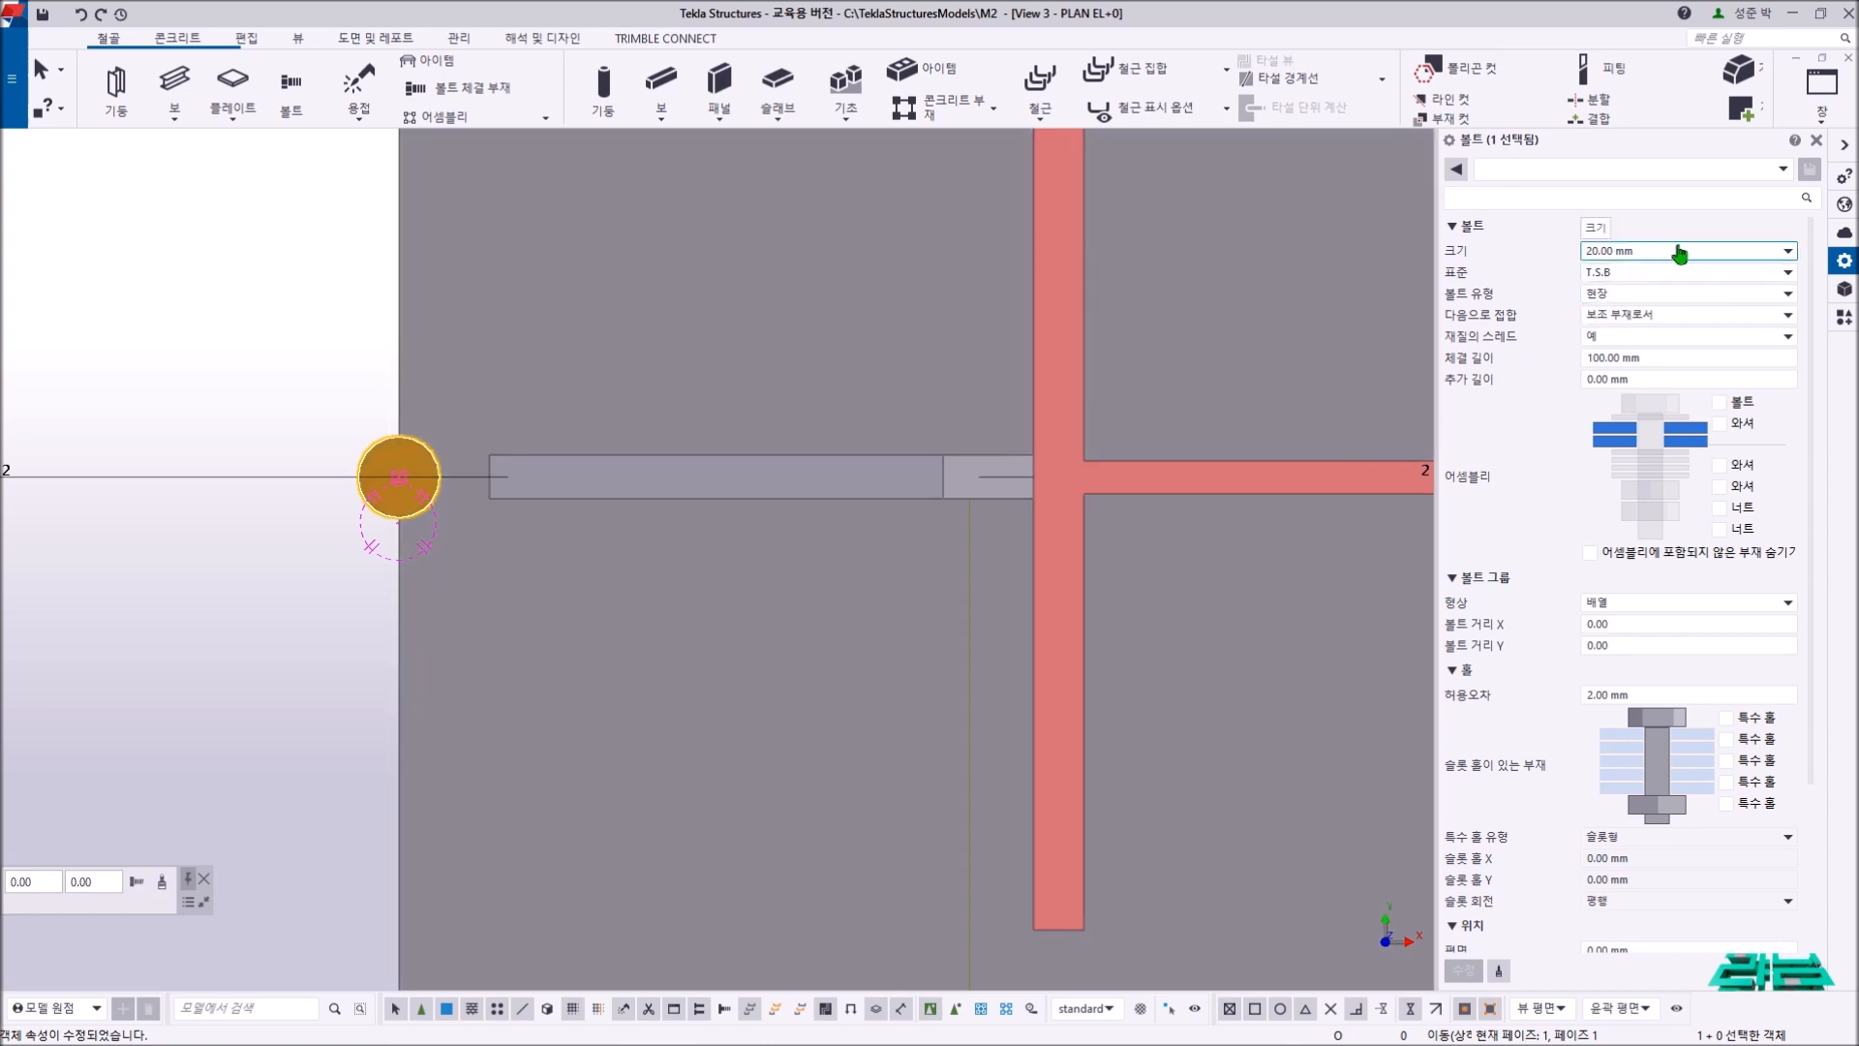
{"action": "left_click", "coordinate": [1678, 252]}
{"action": "left_click", "coordinate": [1627, 319]}
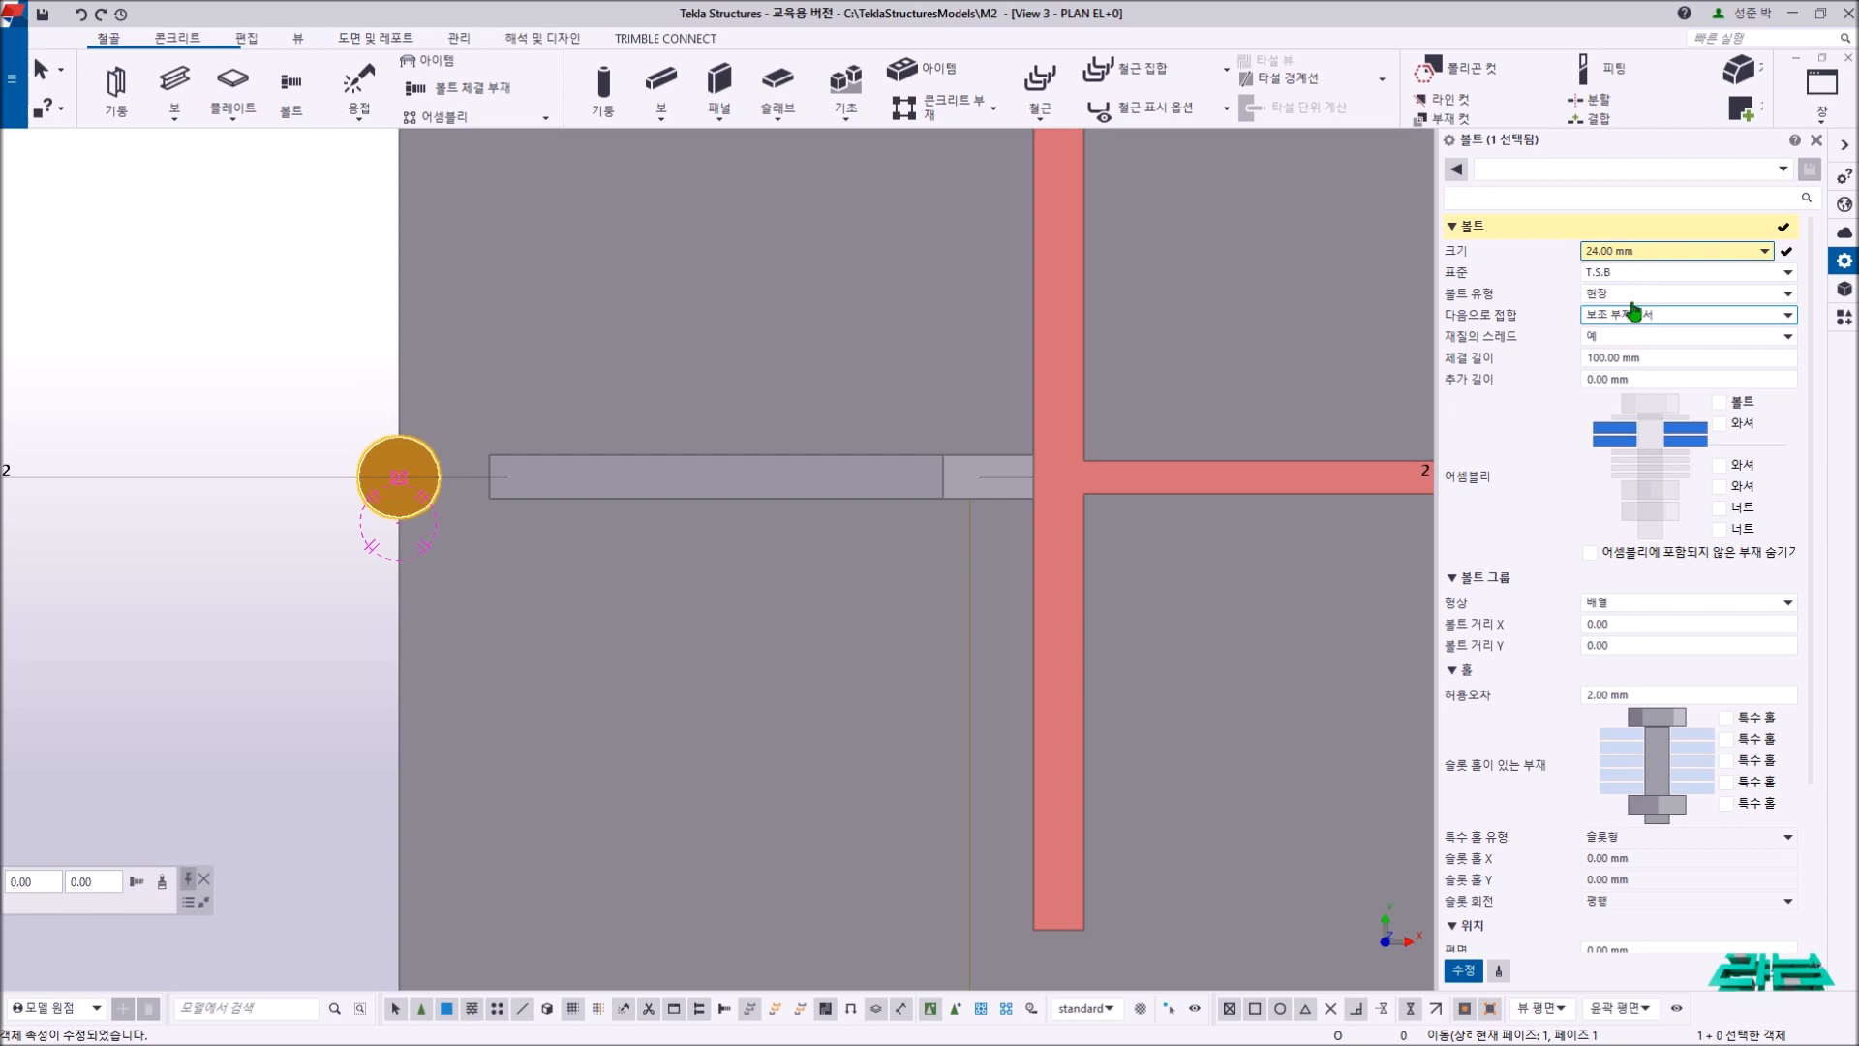
- Examine the anchor bolt size and hole diameter note in the base plate detail of the reference drawing
{"action": "scroll", "coordinate": [623, 407], "scroll_direction": "down", "scroll_amount": 5}
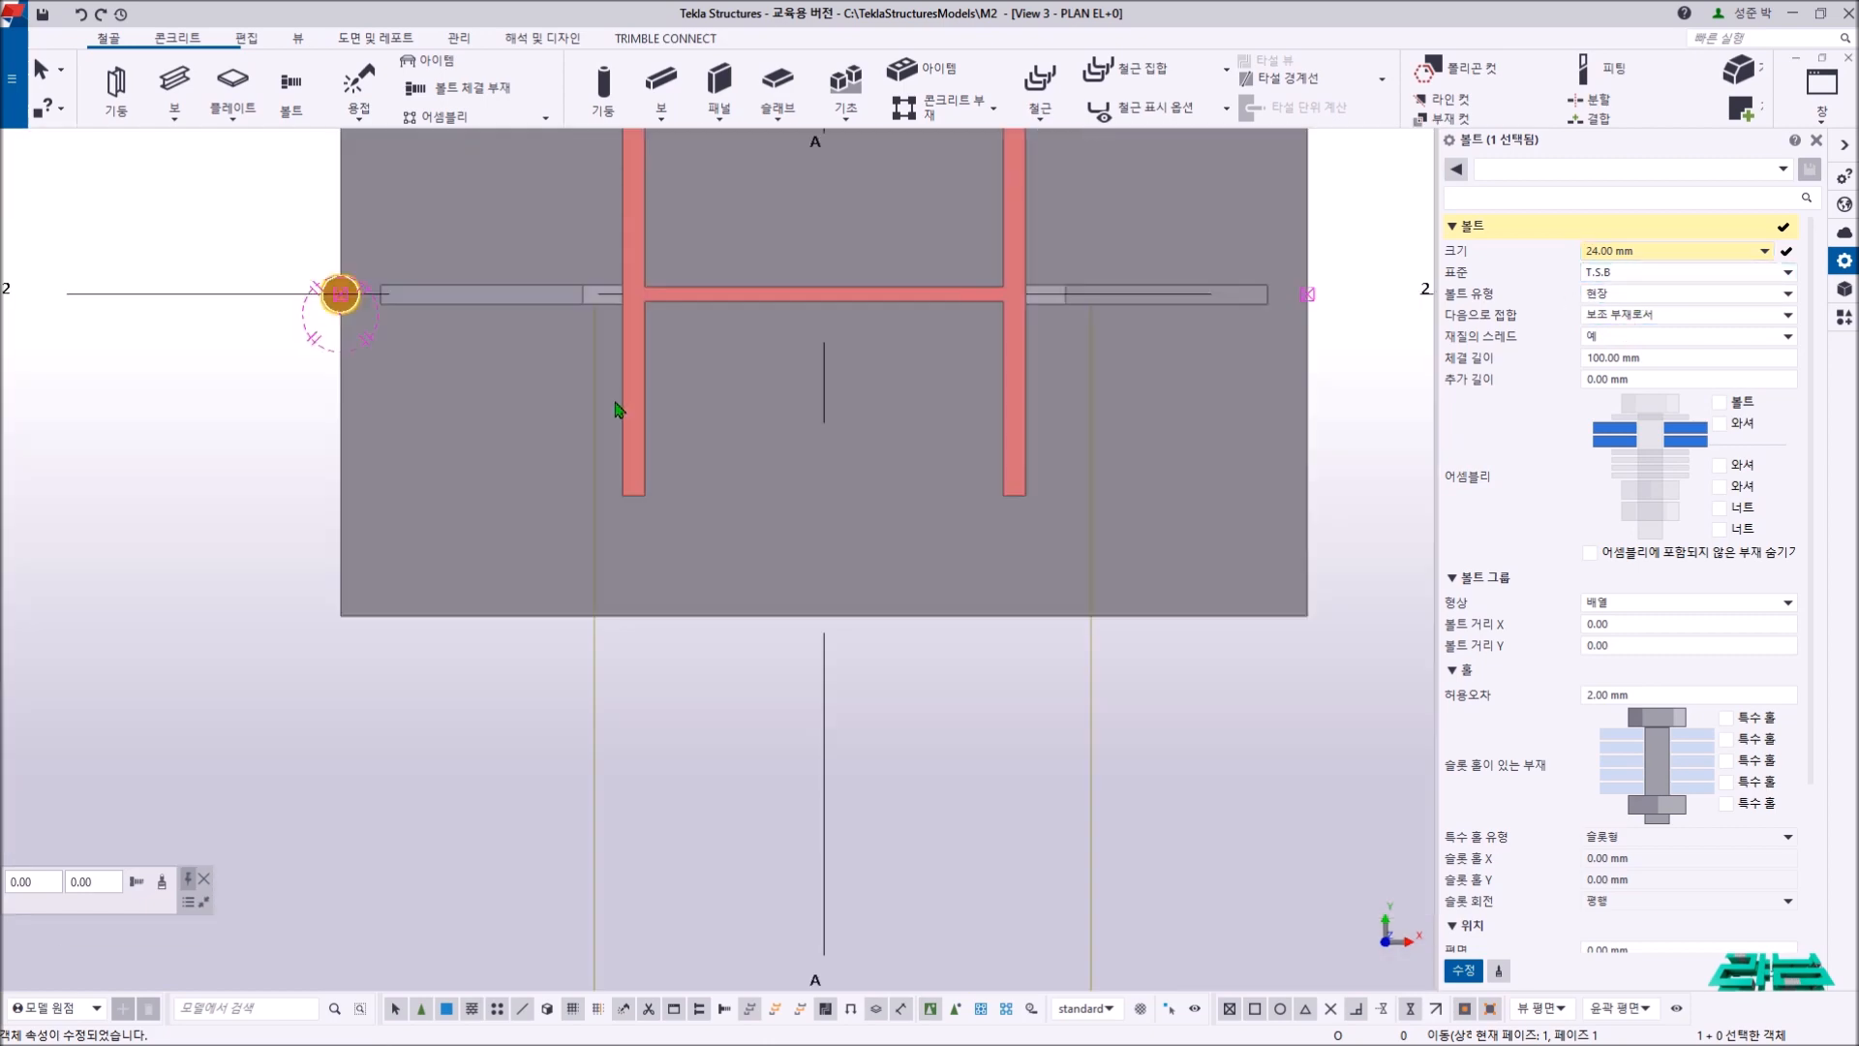
{"action": "scroll", "coordinate": [765, 687], "scroll_direction": "down", "scroll_amount": 3}
{"action": "scroll", "coordinate": [920, 934], "scroll_direction": "up", "scroll_amount": 5}
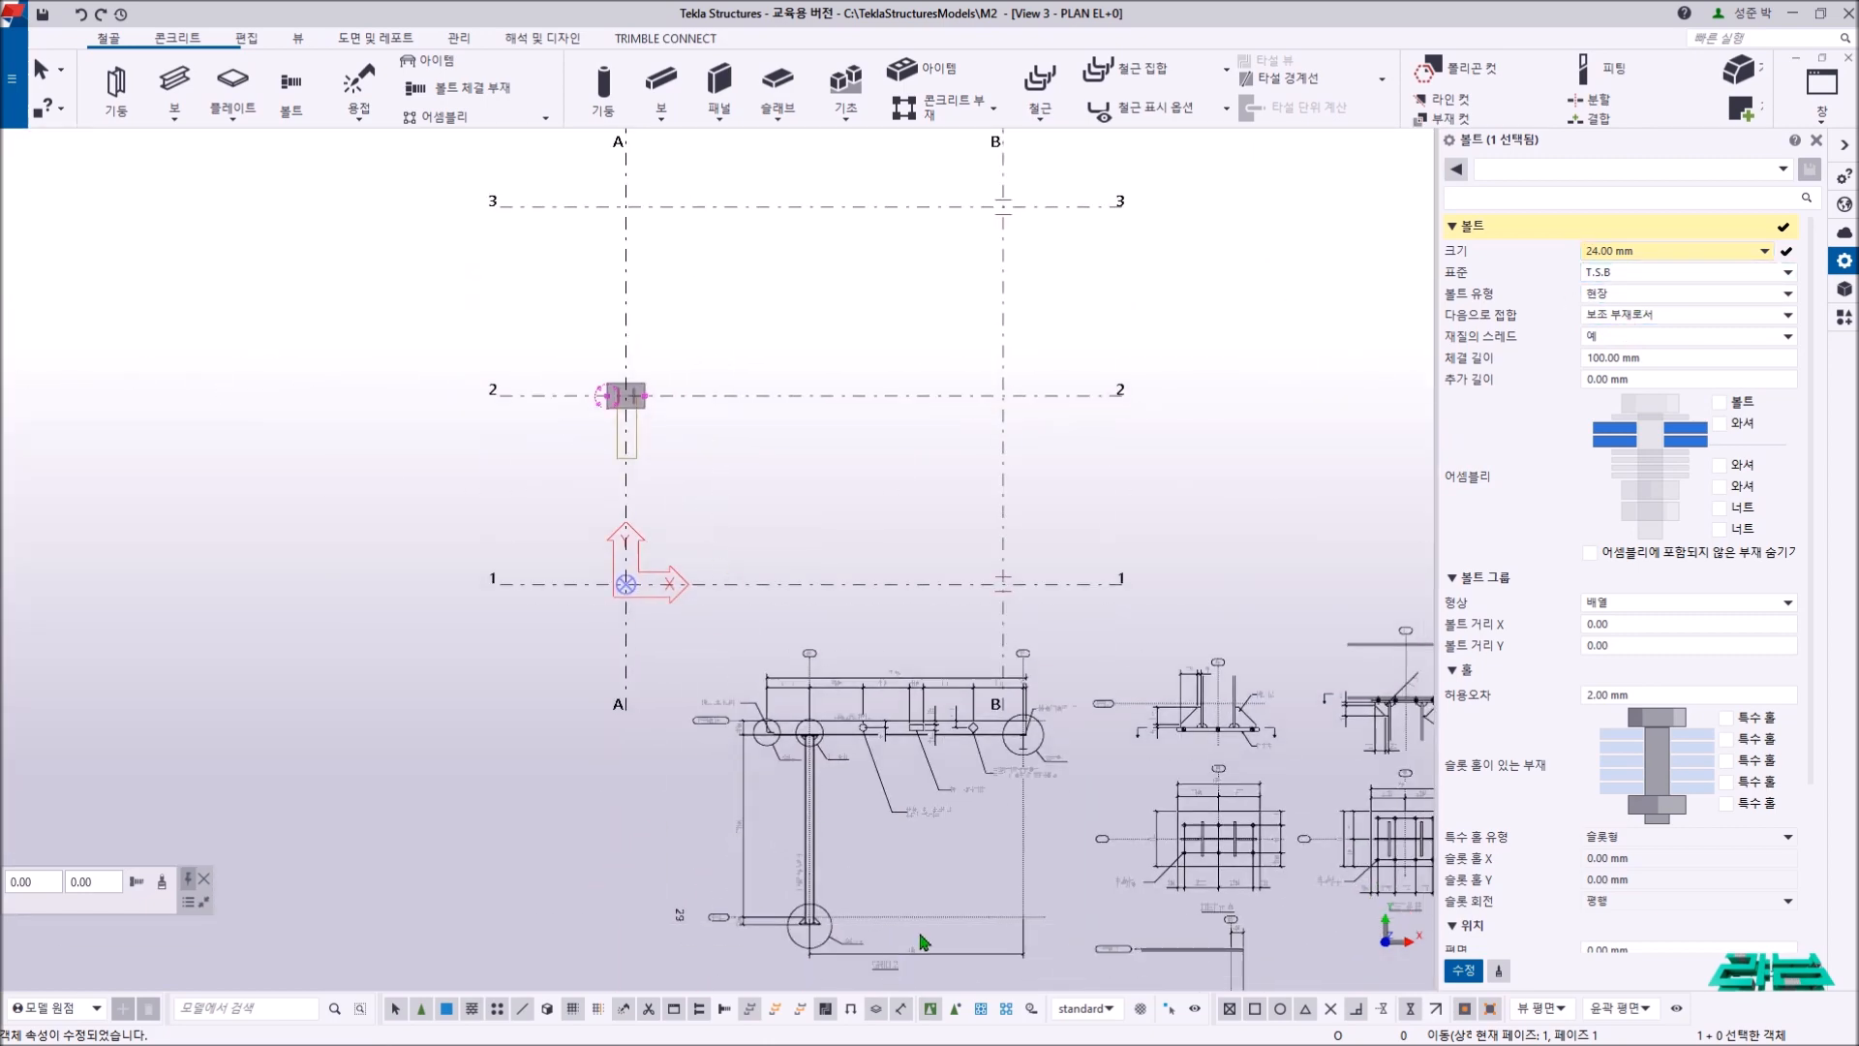
{"action": "scroll", "coordinate": [739, 697], "scroll_direction": "up", "scroll_amount": 3}
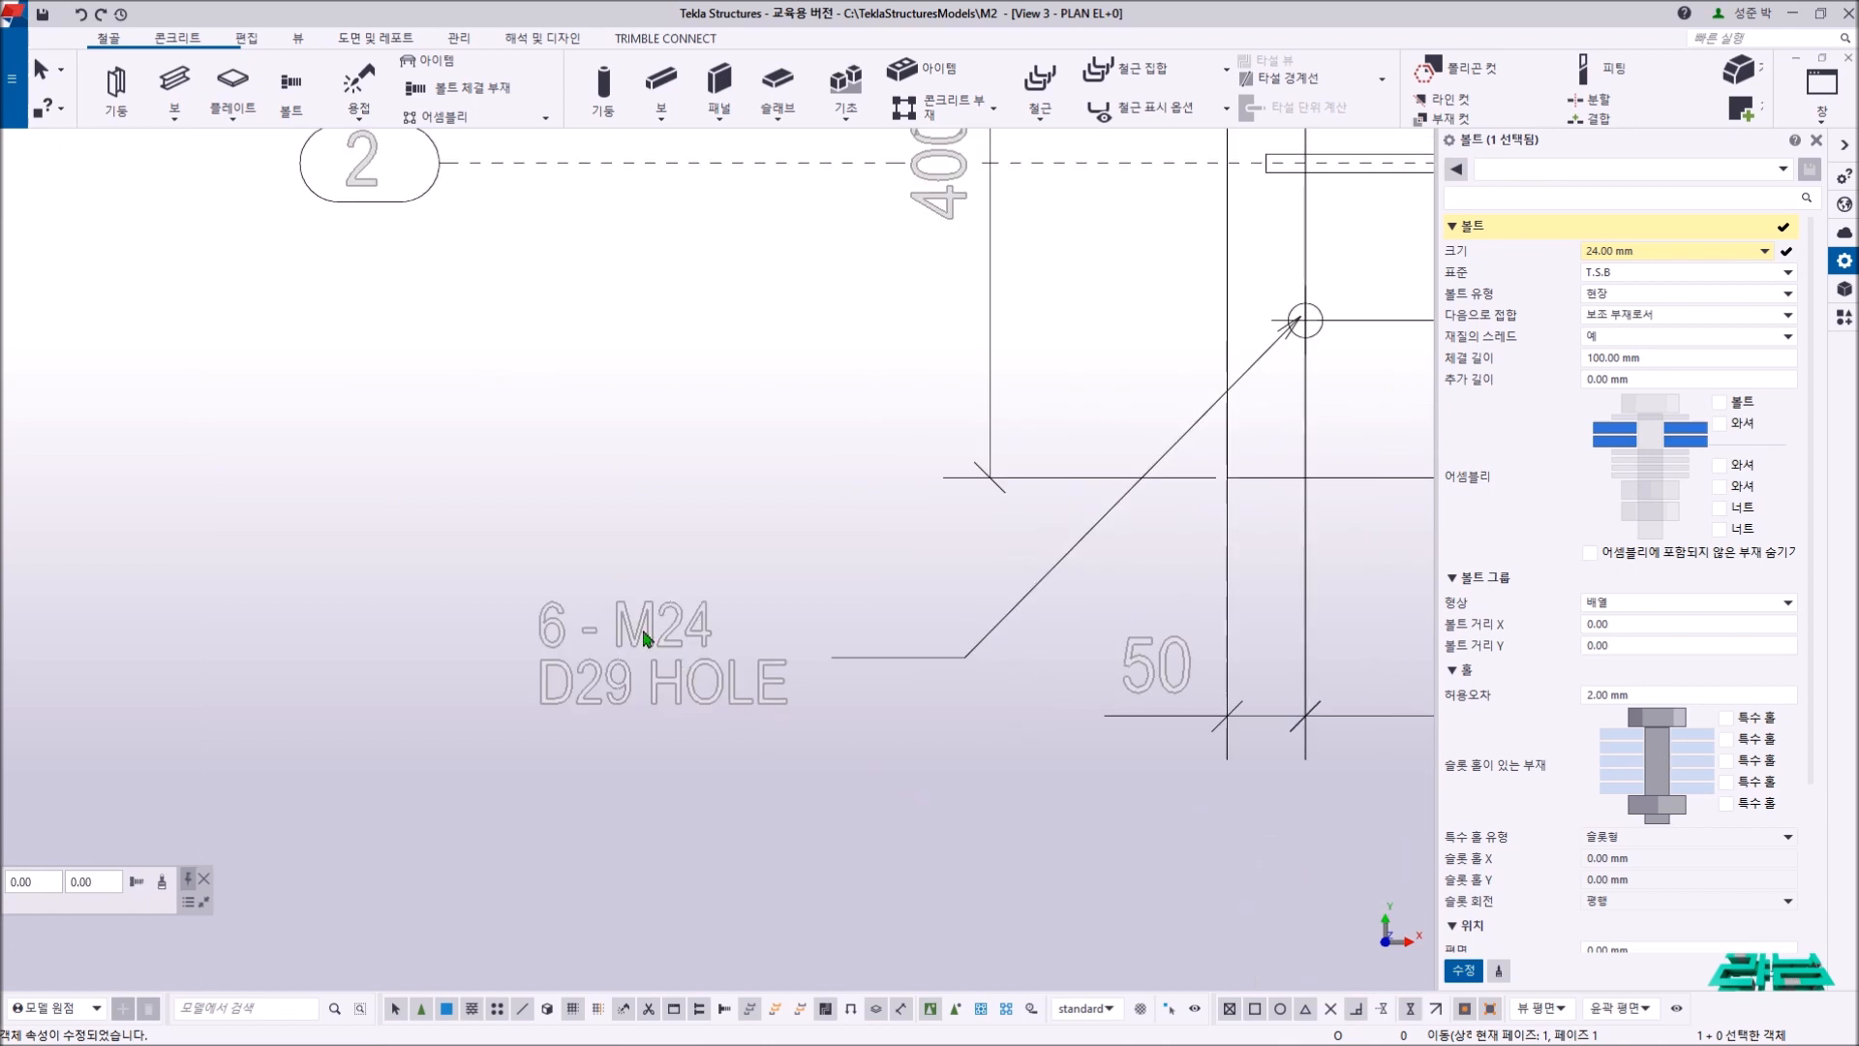
{"action": "scroll", "coordinate": [649, 658], "scroll_direction": "up", "scroll_amount": 2}
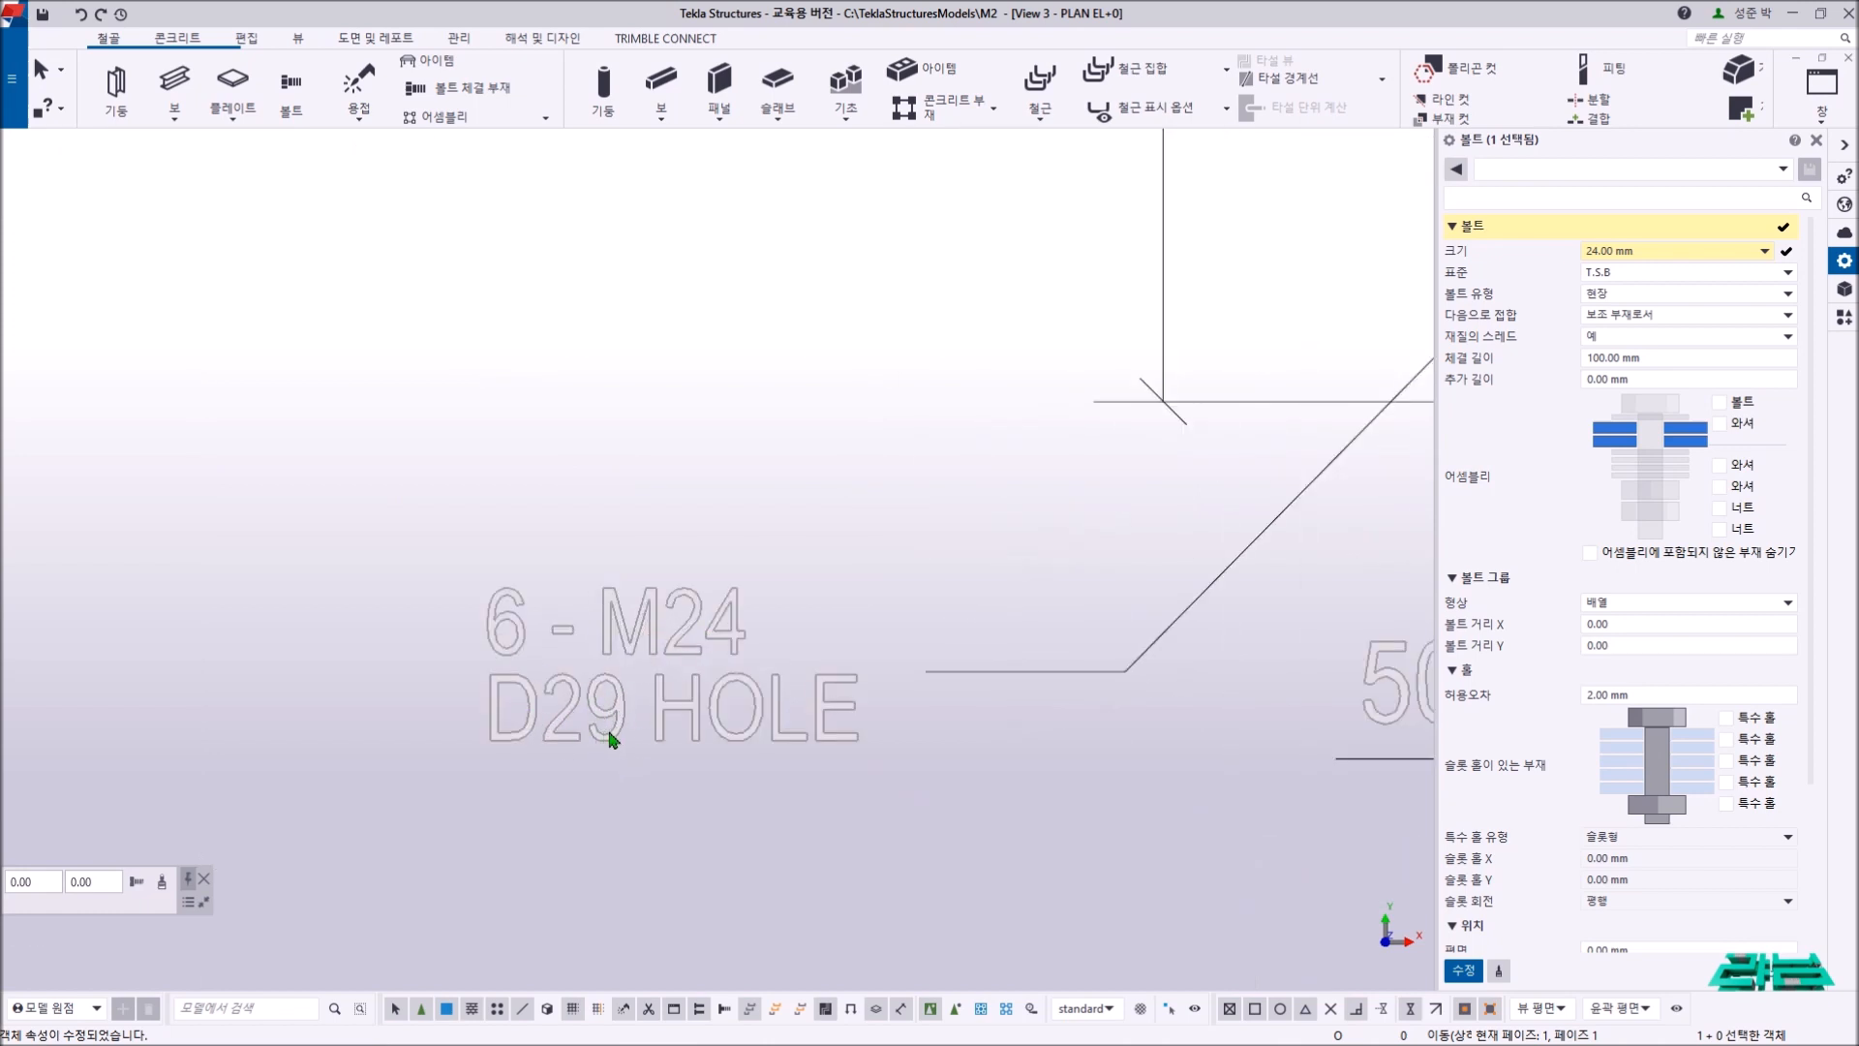
{"action": "scroll", "coordinate": [623, 745], "scroll_direction": "down", "scroll_amount": 7}
{"action": "middle_click_drag", "start_coordinate": [498, 702], "coordinate": [1095, 793]}
{"action": "middle_click_drag", "start_coordinate": [662, 502], "coordinate": [1130, 916]}
{"action": "middle_click_drag", "start_coordinate": [784, 592], "coordinate": [840, 806]}
{"action": "scroll", "coordinate": [654, 437], "scroll_direction": "up", "scroll_amount": 6}
{"action": "middle_click_drag", "start_coordinate": [652, 439], "coordinate": [777, 466]}
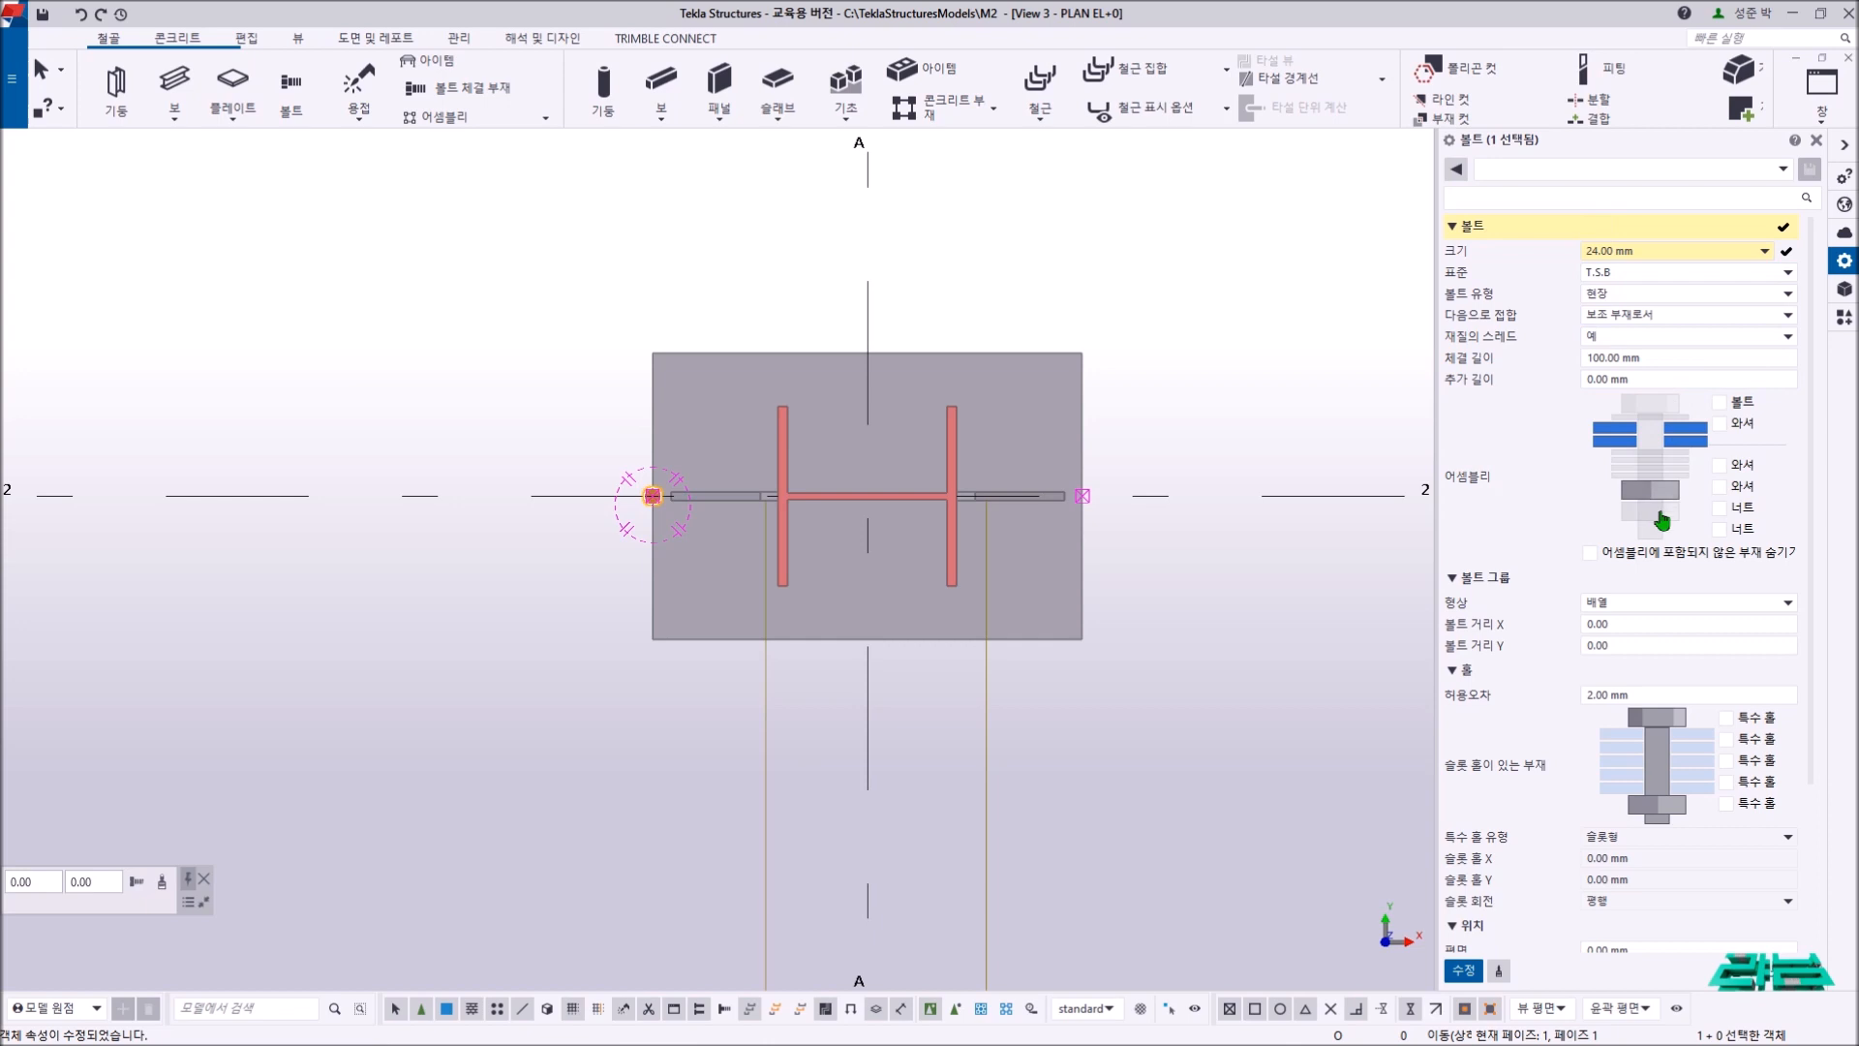
- Set the hole tolerance to 5 mm and apply the bolt changes
{"action": "left_click", "coordinate": [1652, 695]}
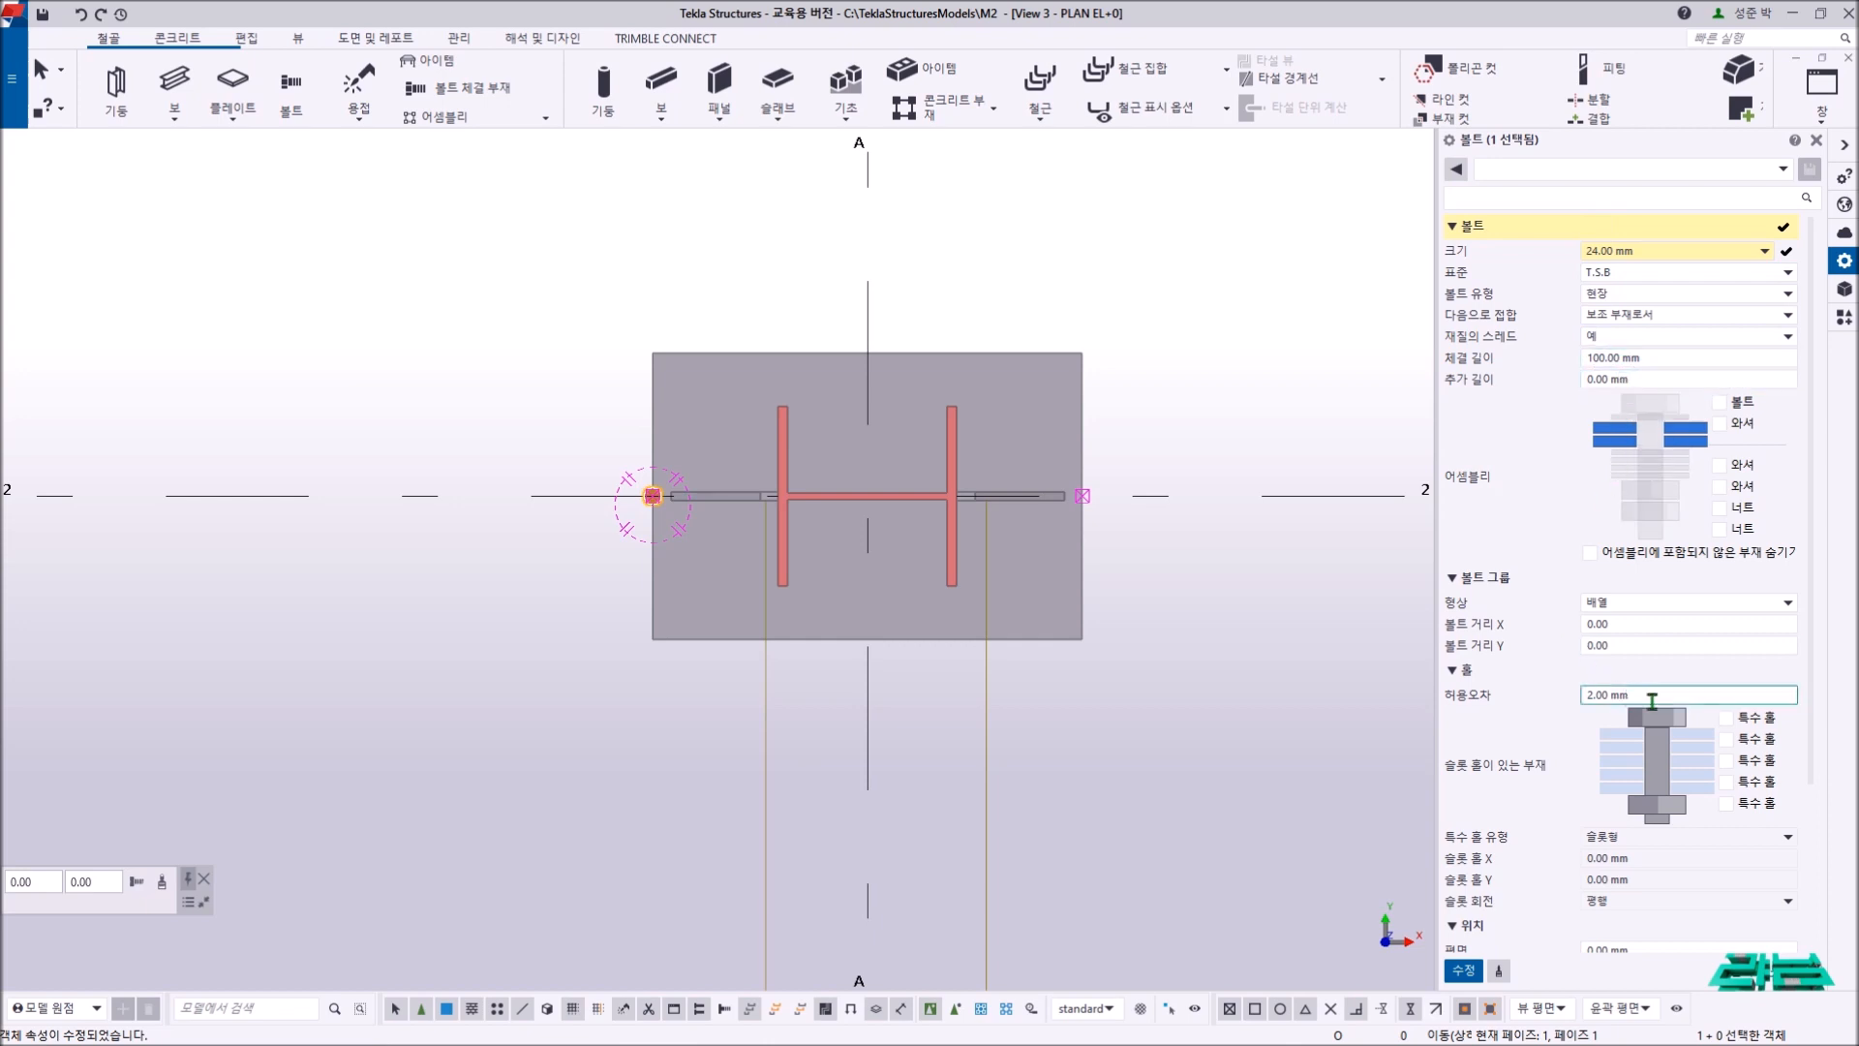
{"action": "type", "text": "56"}
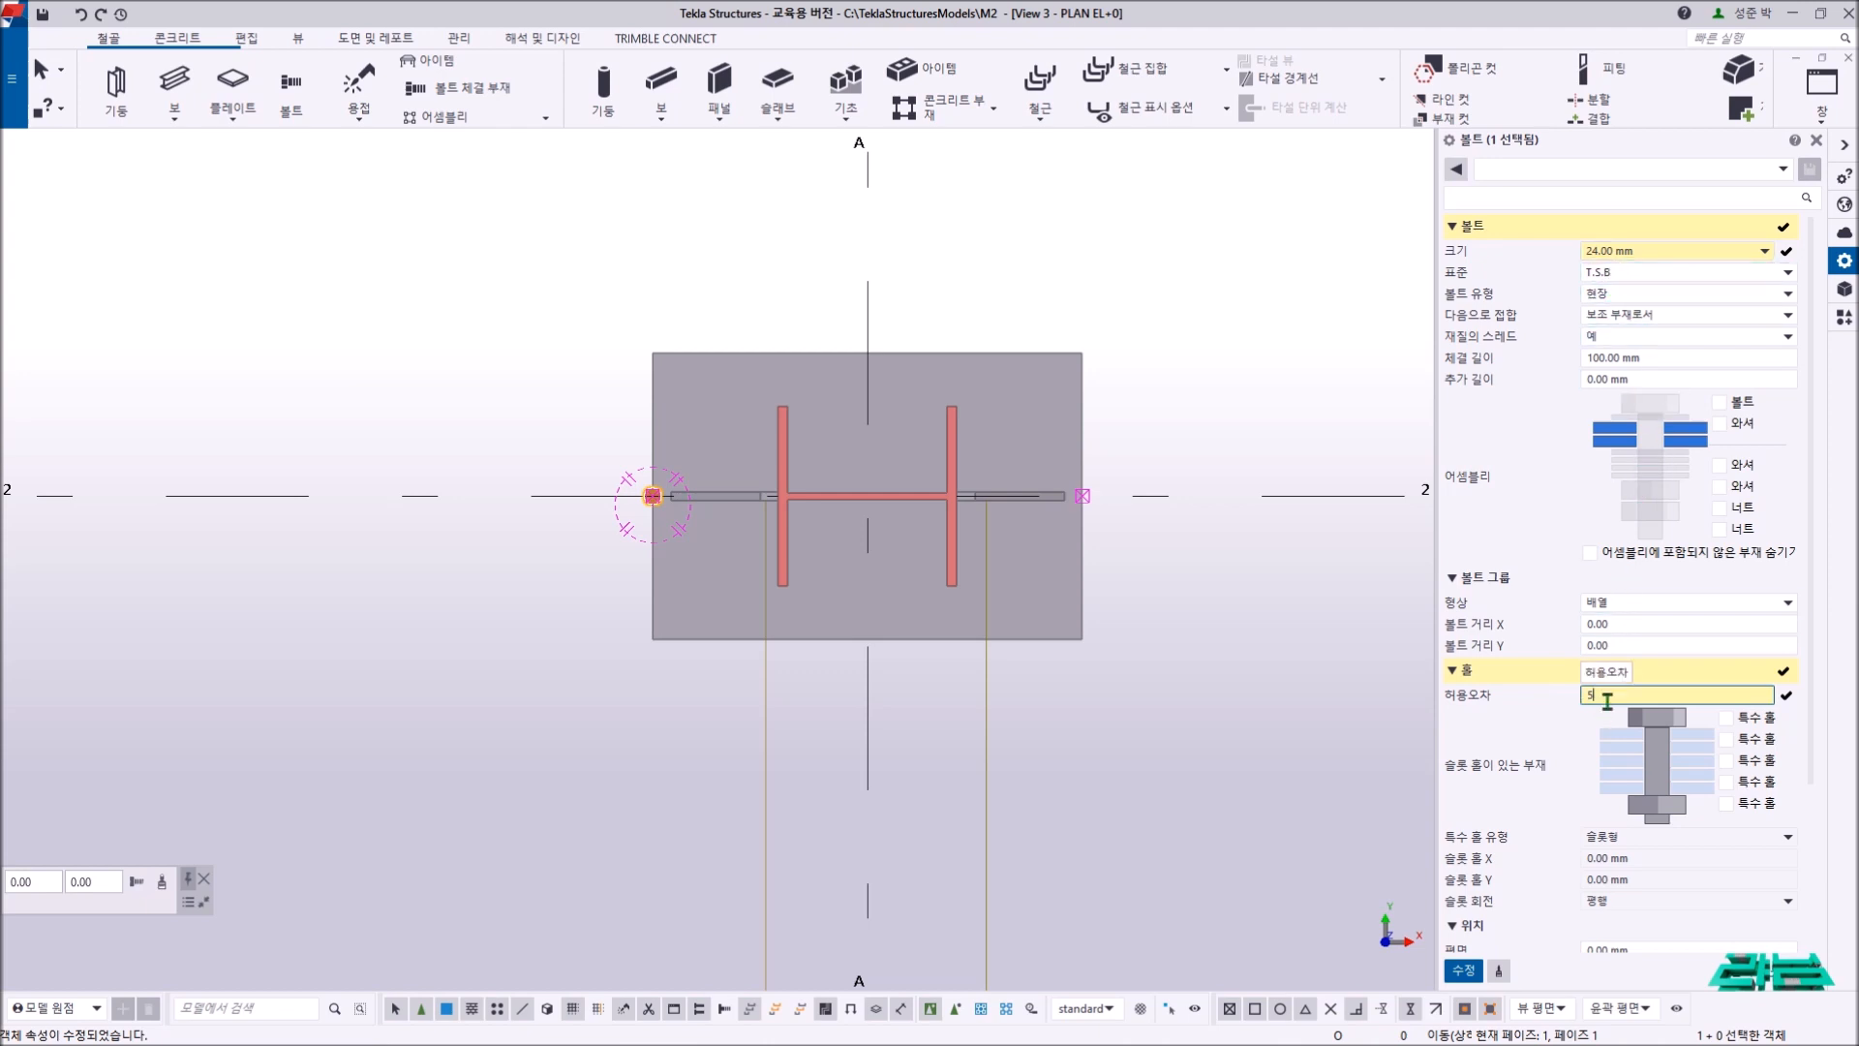
{"action": "left_click", "coordinate": [1175, 694]}
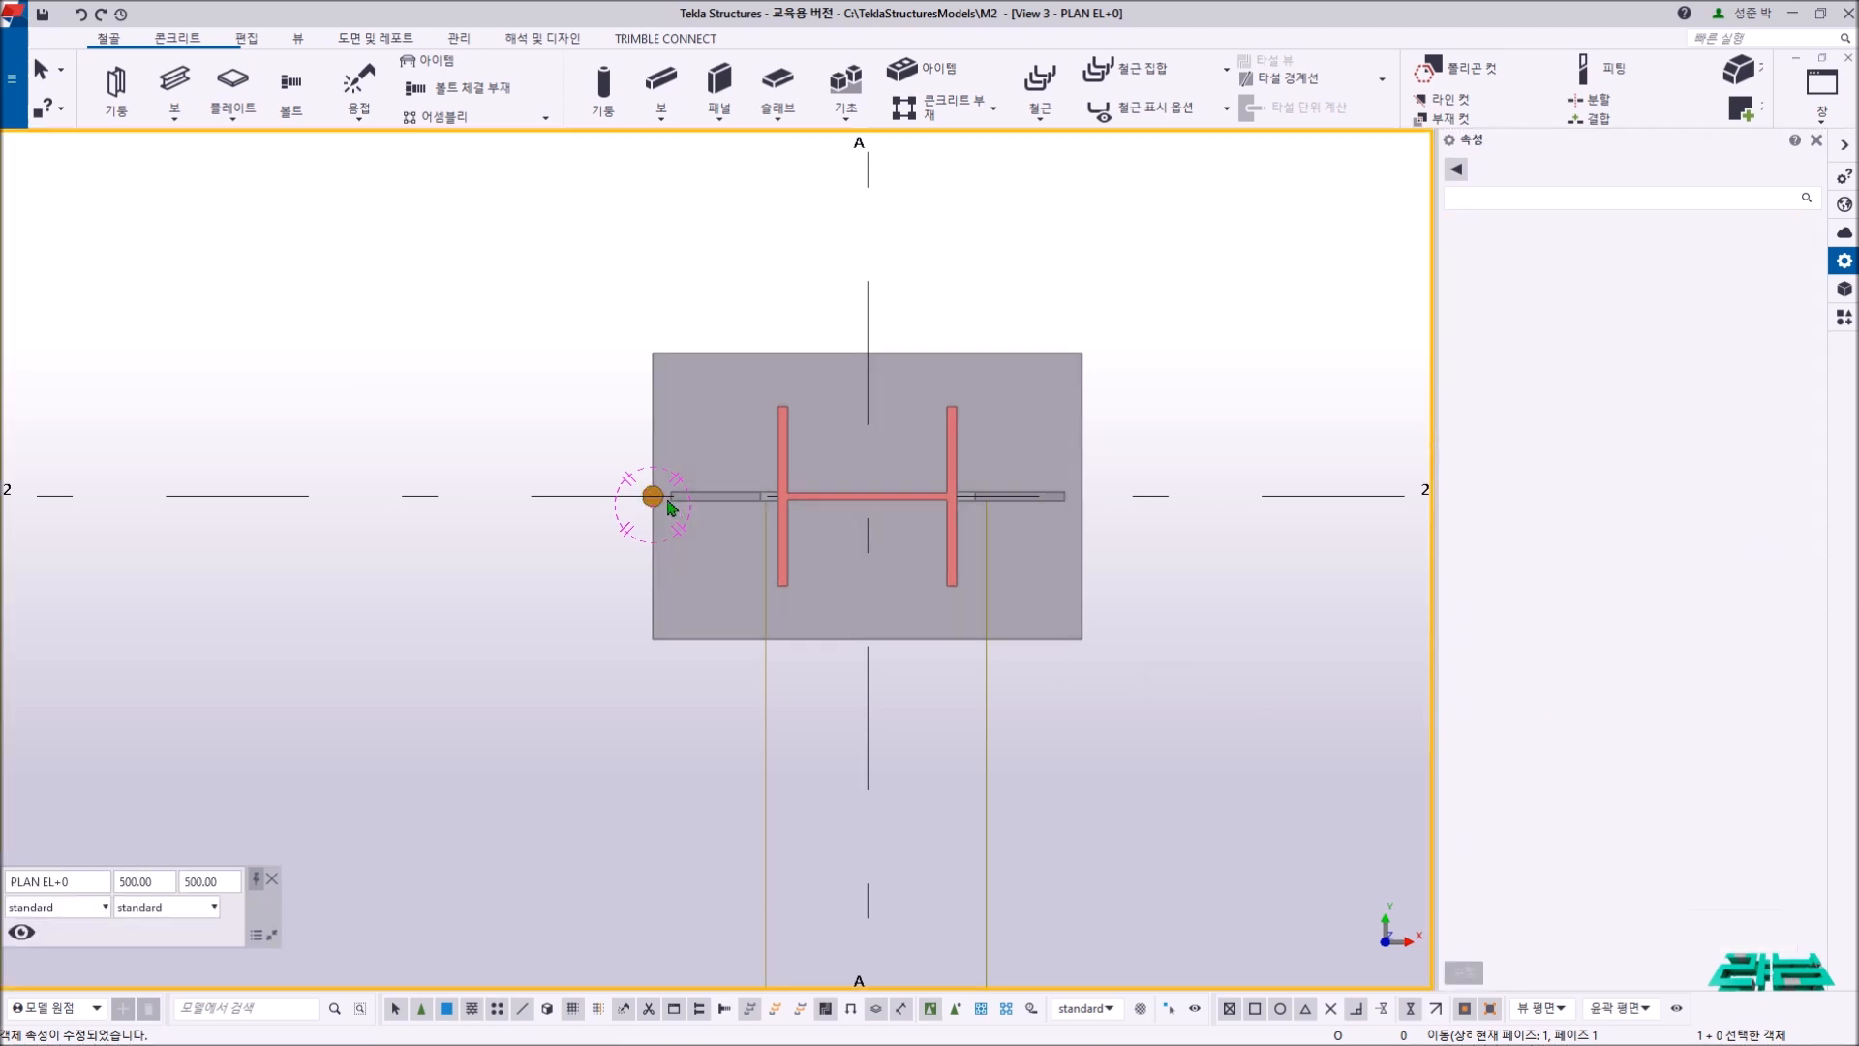
- Reselect the bolt and examine its bolt standard and the bolt group's X and Y spacing settings
{"action": "scroll", "coordinate": [652, 495], "scroll_direction": "up", "scroll_amount": 5}
{"action": "left_click", "coordinate": [657, 502]}
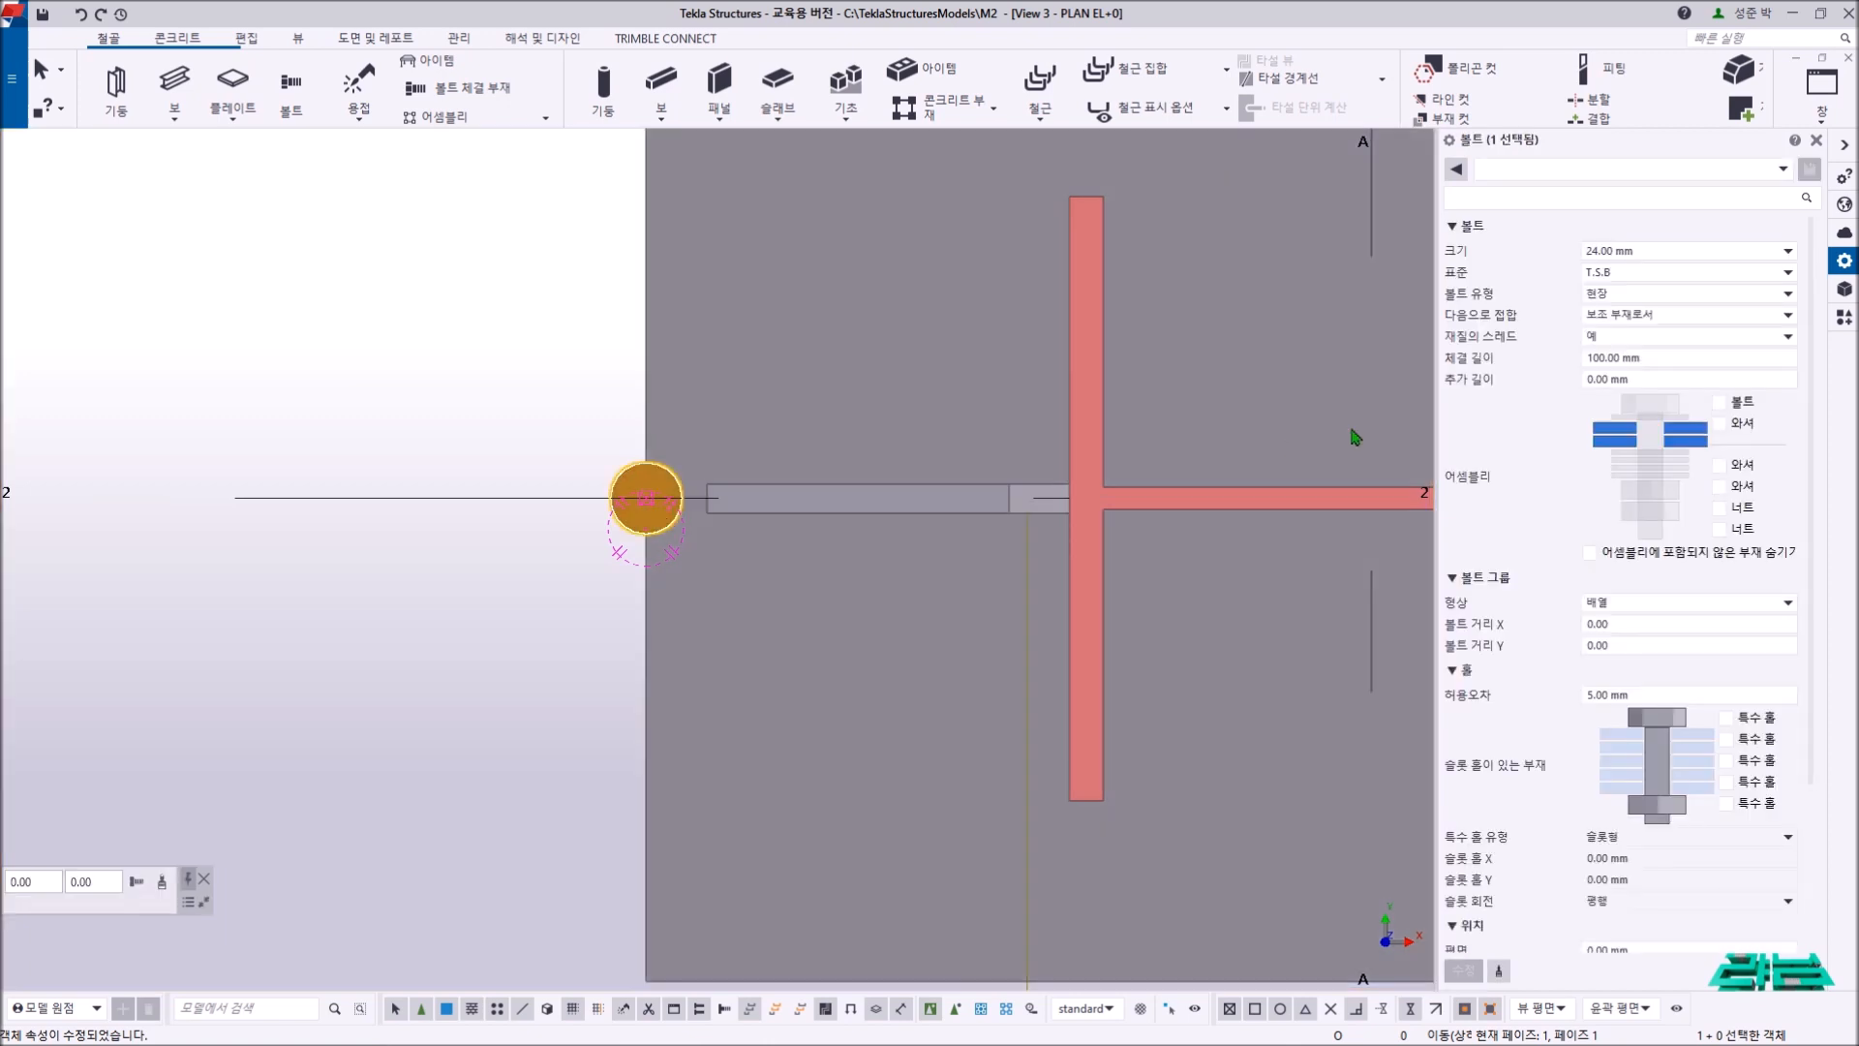
{"action": "left_click", "coordinate": [1628, 275]}
{"action": "left_click", "coordinate": [1624, 275]}
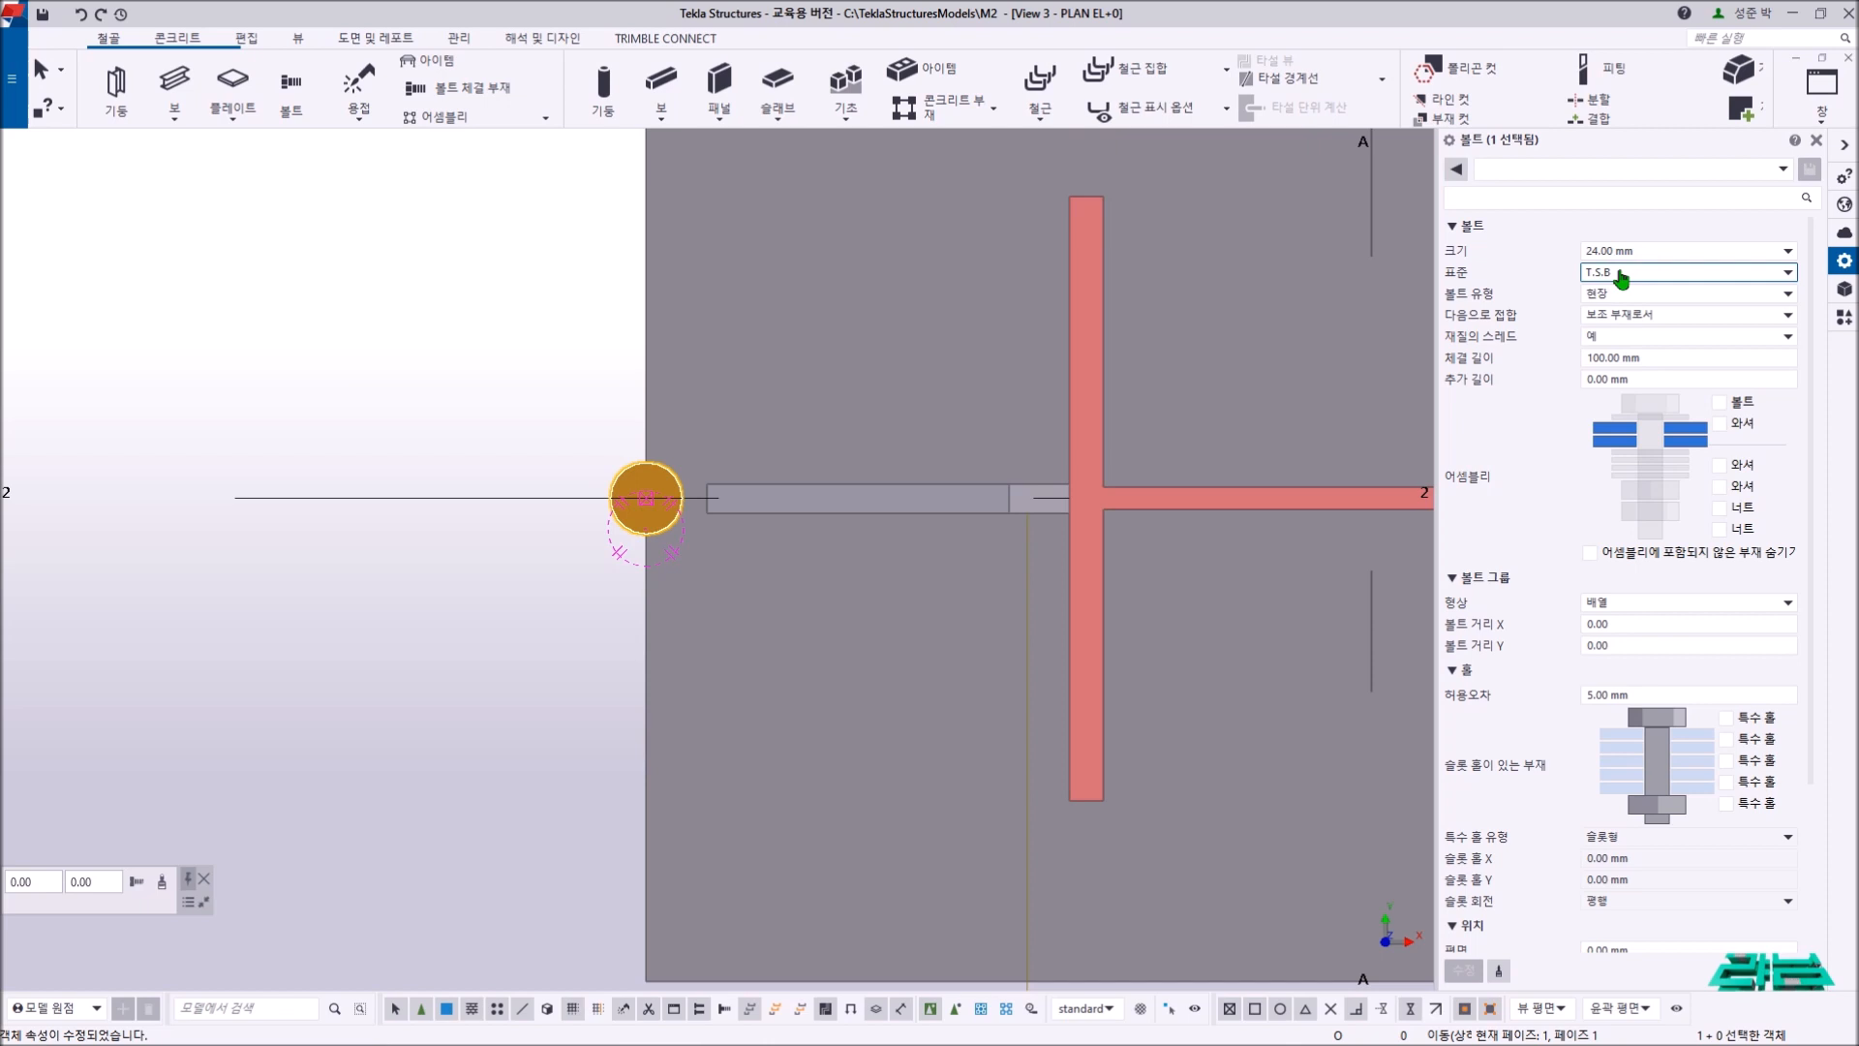
{"action": "scroll", "coordinate": [1617, 479], "scroll_direction": "down", "scroll_amount": 3}
{"action": "left_click", "coordinate": [1614, 530]}
{"action": "left_click", "coordinate": [1629, 551]}
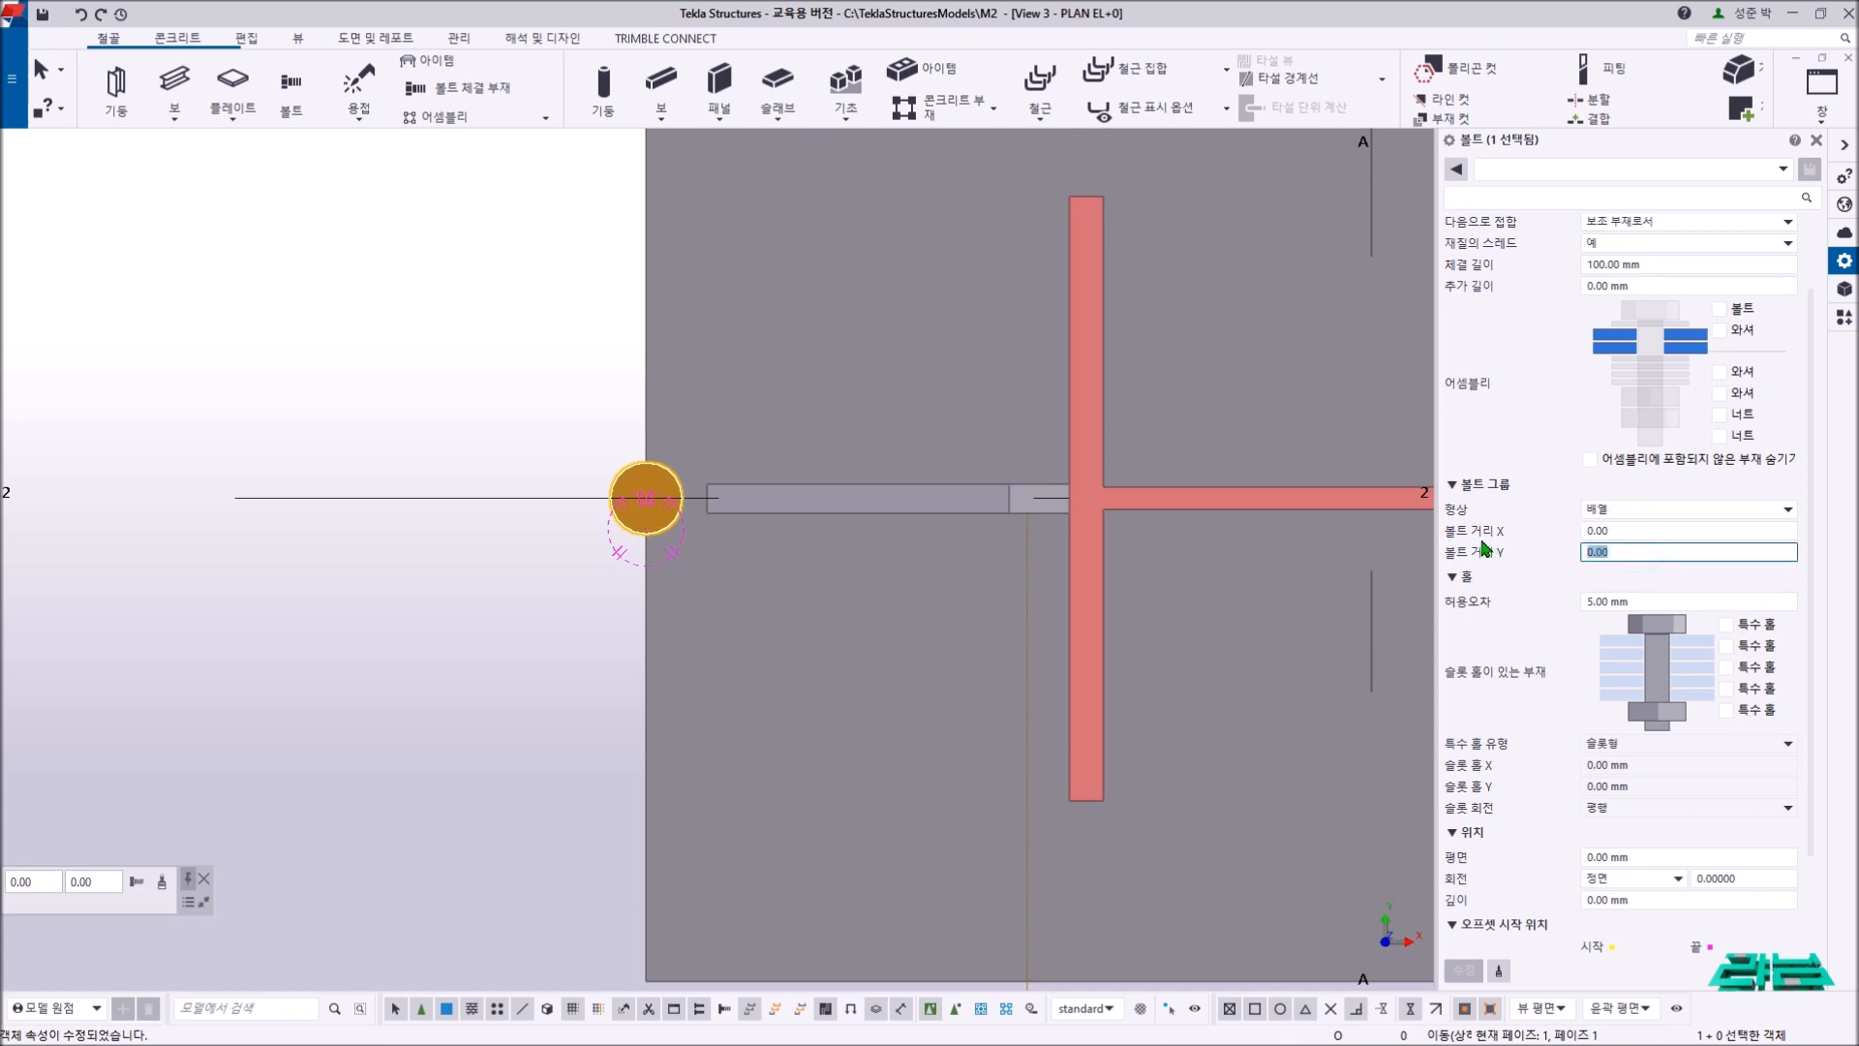
{"action": "scroll", "coordinate": [685, 532], "scroll_direction": "down", "scroll_amount": 5}
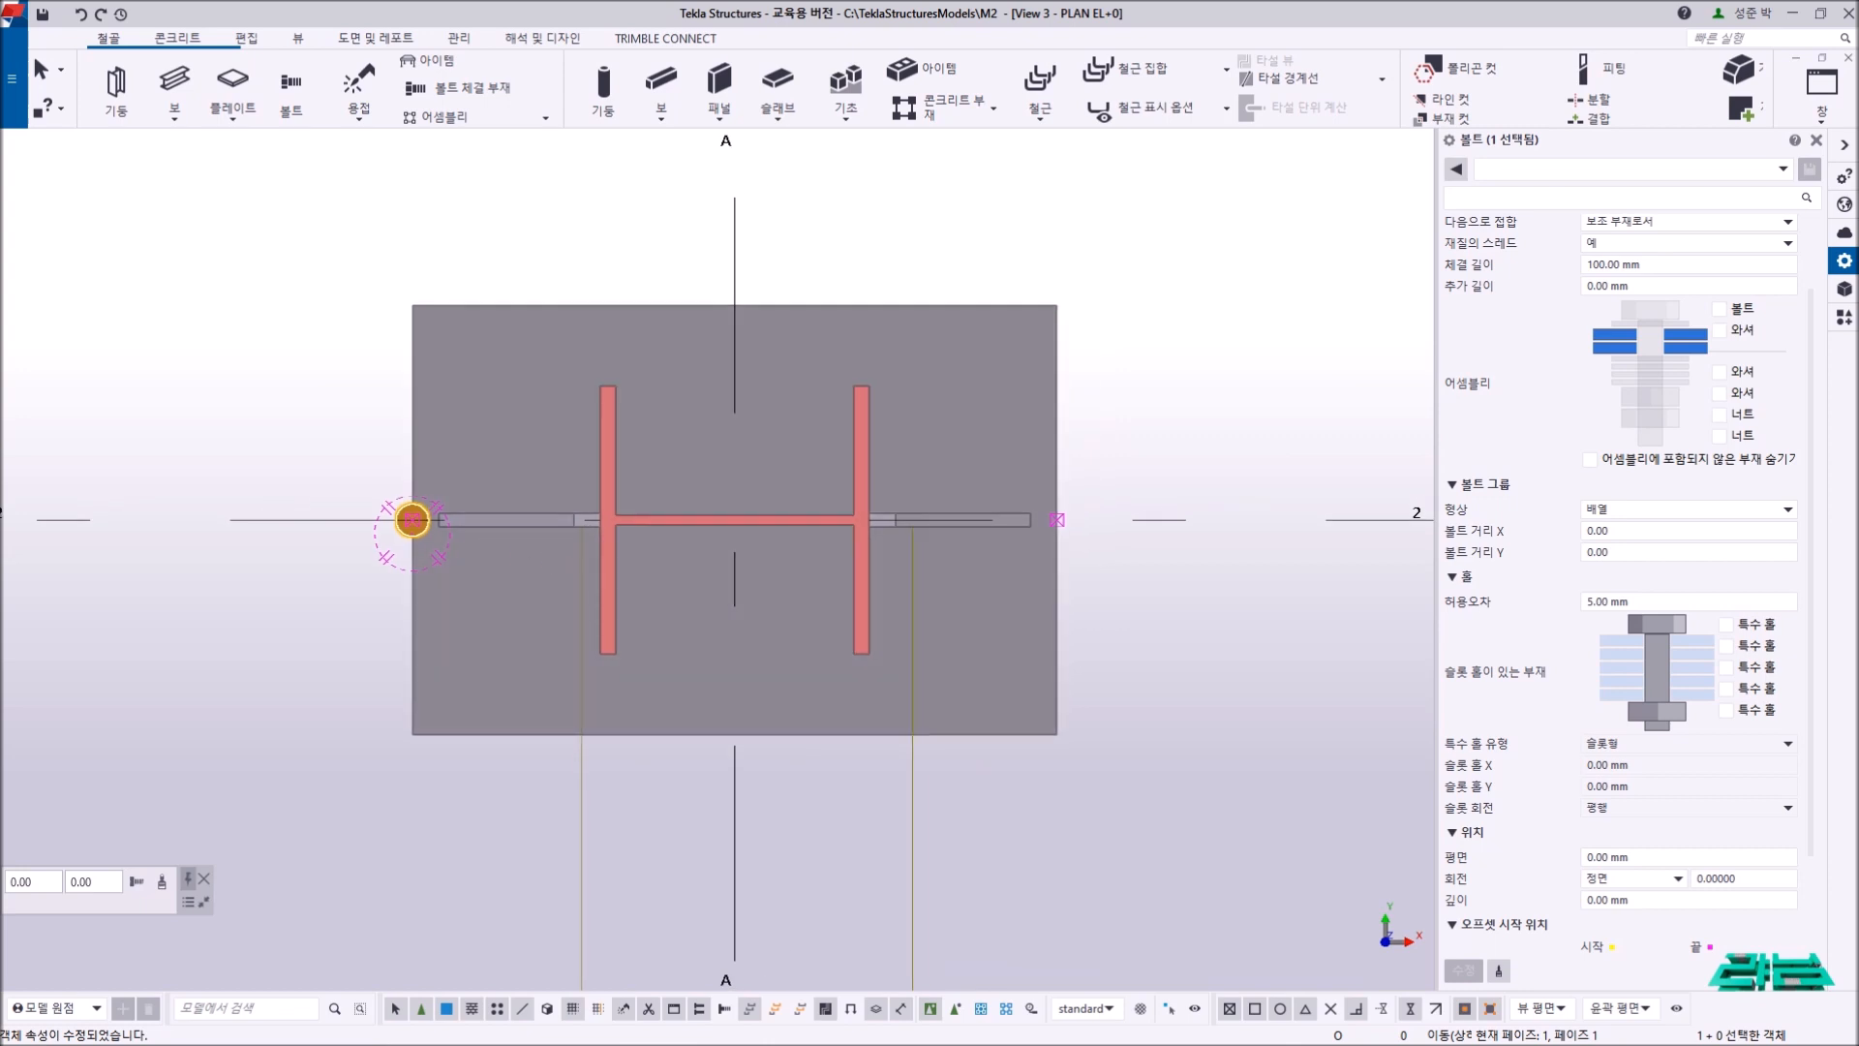
{"action": "mouse_move", "coordinate": [393, 490]}
{"action": "left_mouse_down"}
{"action": "mouse_move", "coordinate": [414, 514]}
{"action": "mouse_move", "coordinate": [374, 532]}
{"action": "mouse_move", "coordinate": [417, 540]}
{"action": "left_mouse_up"}
{"action": "left_click_drag", "start_coordinate": [1038, 491], "coordinate": [1091, 552]}
{"action": "left_click_drag", "start_coordinate": [415, 525], "coordinate": [1075, 524], "text": "shift"}
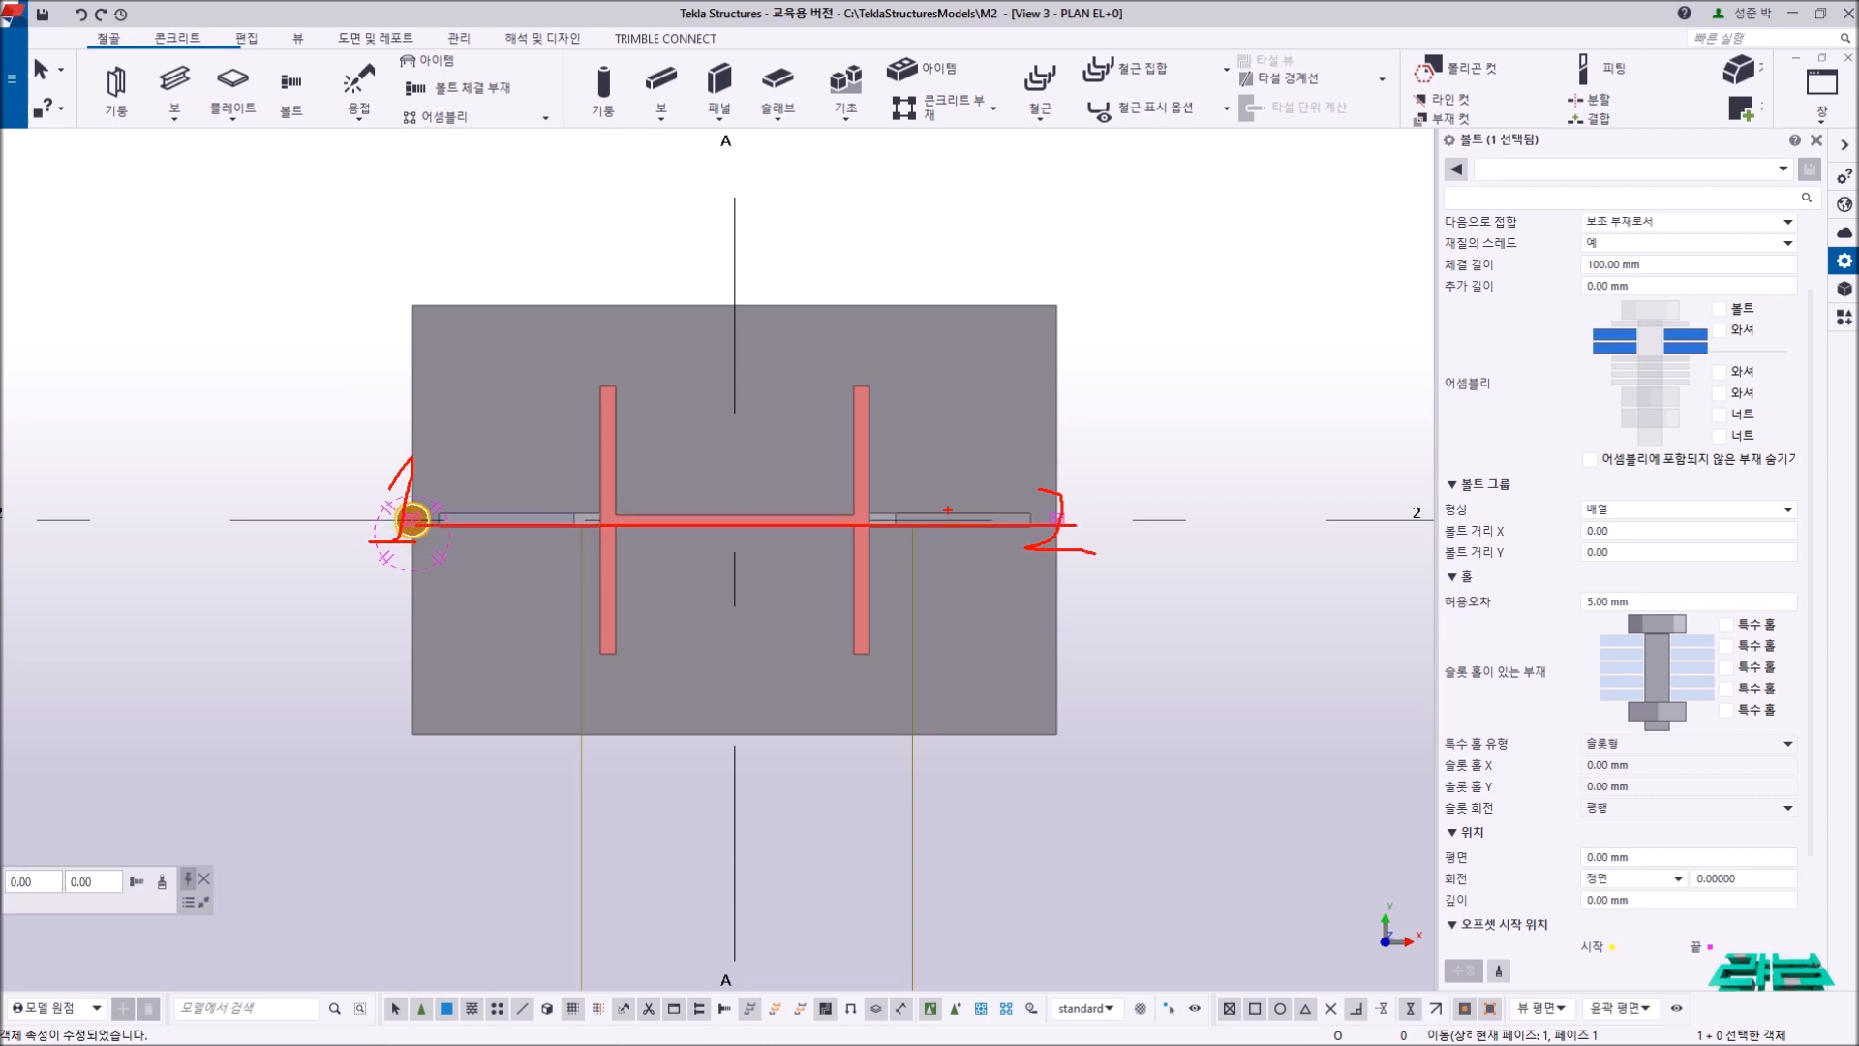
{"action": "mouse_move", "coordinate": [953, 485]}
{"action": "left_mouse_down"}
{"action": "mouse_move", "coordinate": [899, 548]}
{"action": "mouse_move", "coordinate": [968, 513]}
{"action": "mouse_move", "coordinate": [982, 548]}
{"action": "left_mouse_up"}
{"action": "left_click_drag", "start_coordinate": [734, 211], "coordinate": [734, 741], "text": "shift"}
{"action": "left_click_drag", "start_coordinate": [713, 310], "coordinate": [755, 393]}
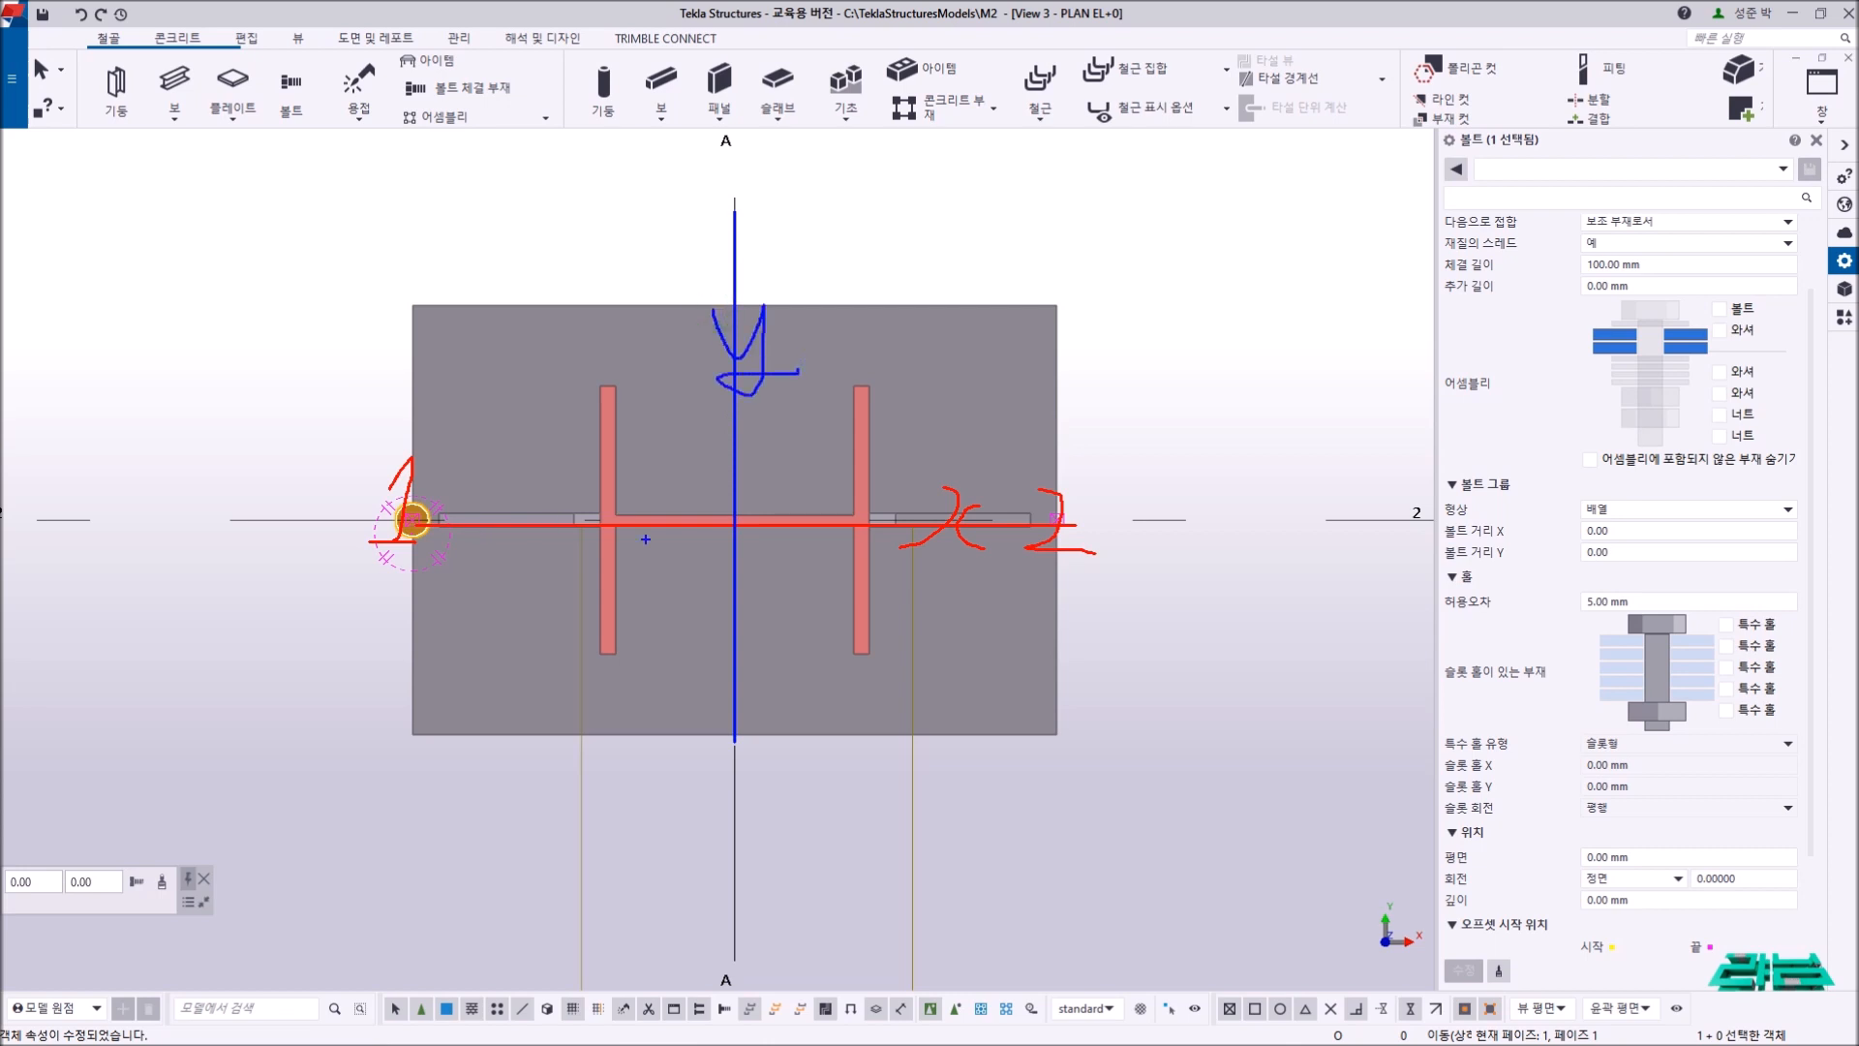
{"action": "key", "text": "Escape"}
- Set the bolt group's X spacing to 250 250 and its Y spacing to 200, and apply them
{"action": "left_click", "coordinate": [1639, 530]}
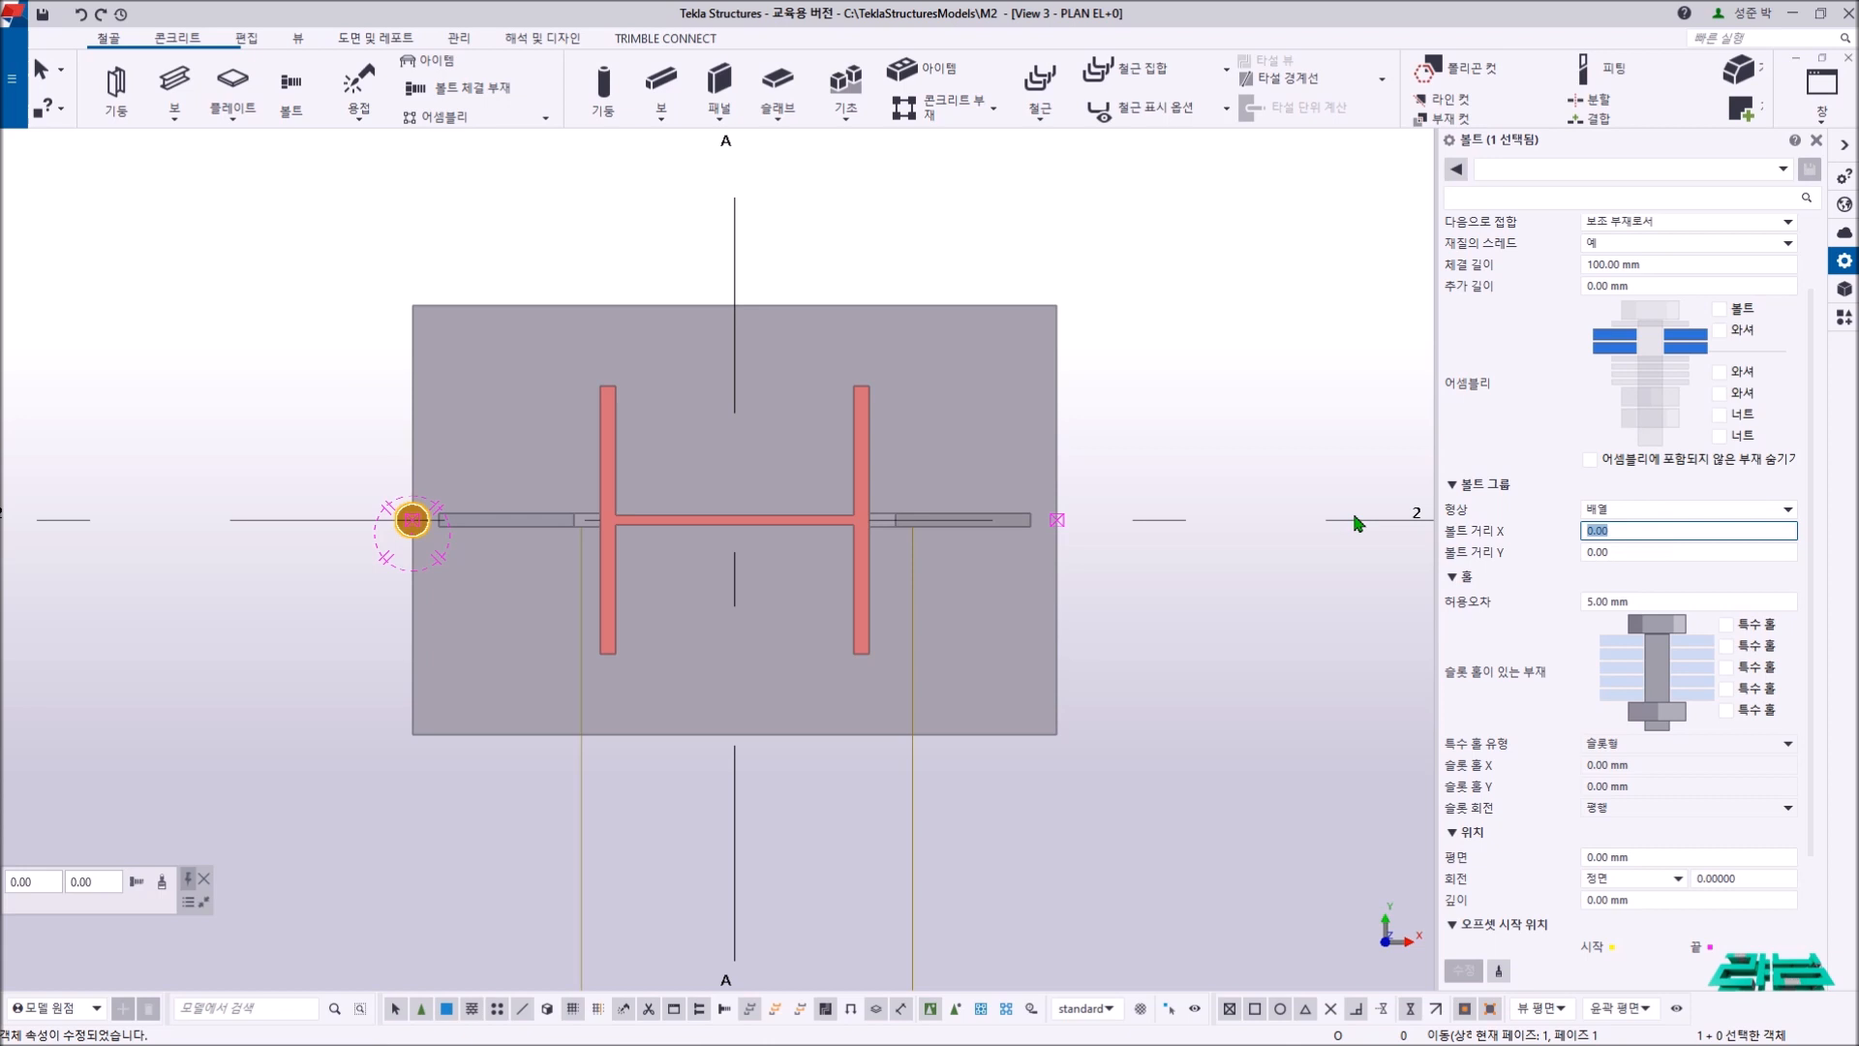
{"action": "type", "text": "250"}
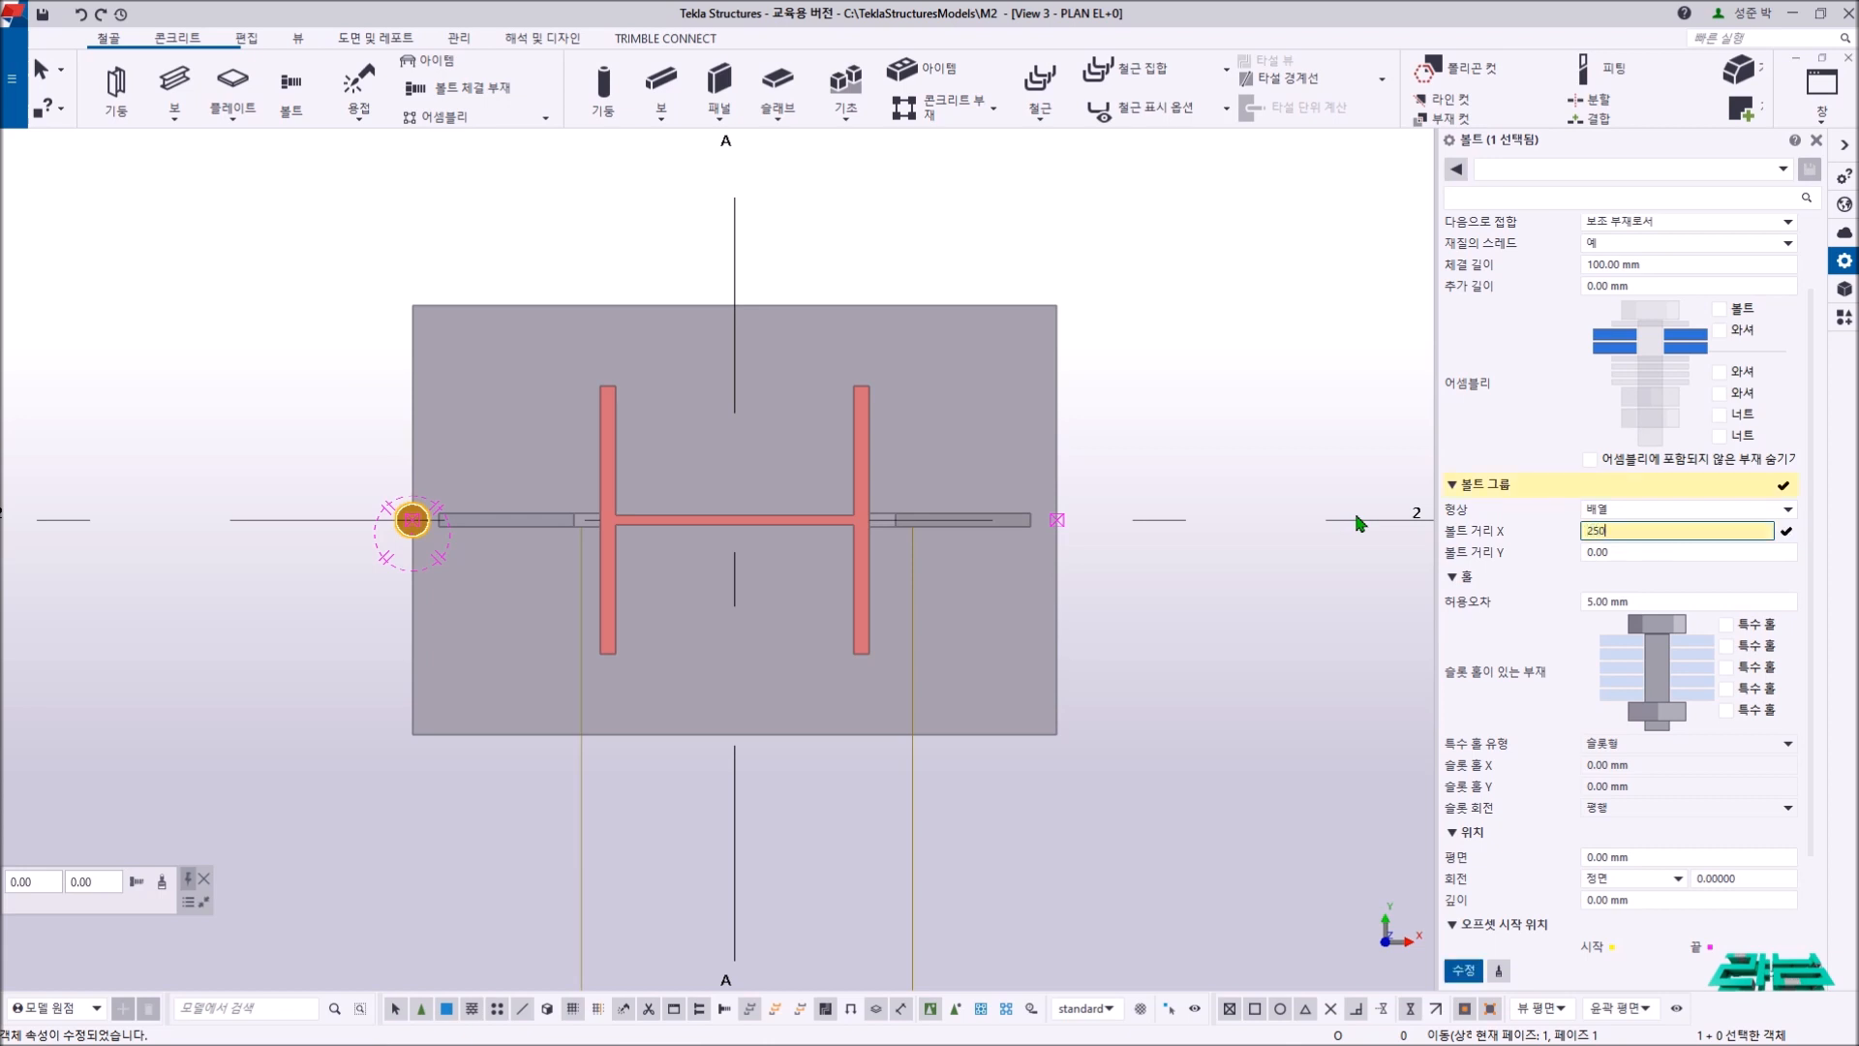
{"action": "type", "text": " 250"}
{"action": "key", "text": "Tab"}
{"action": "type", "text": "200"}
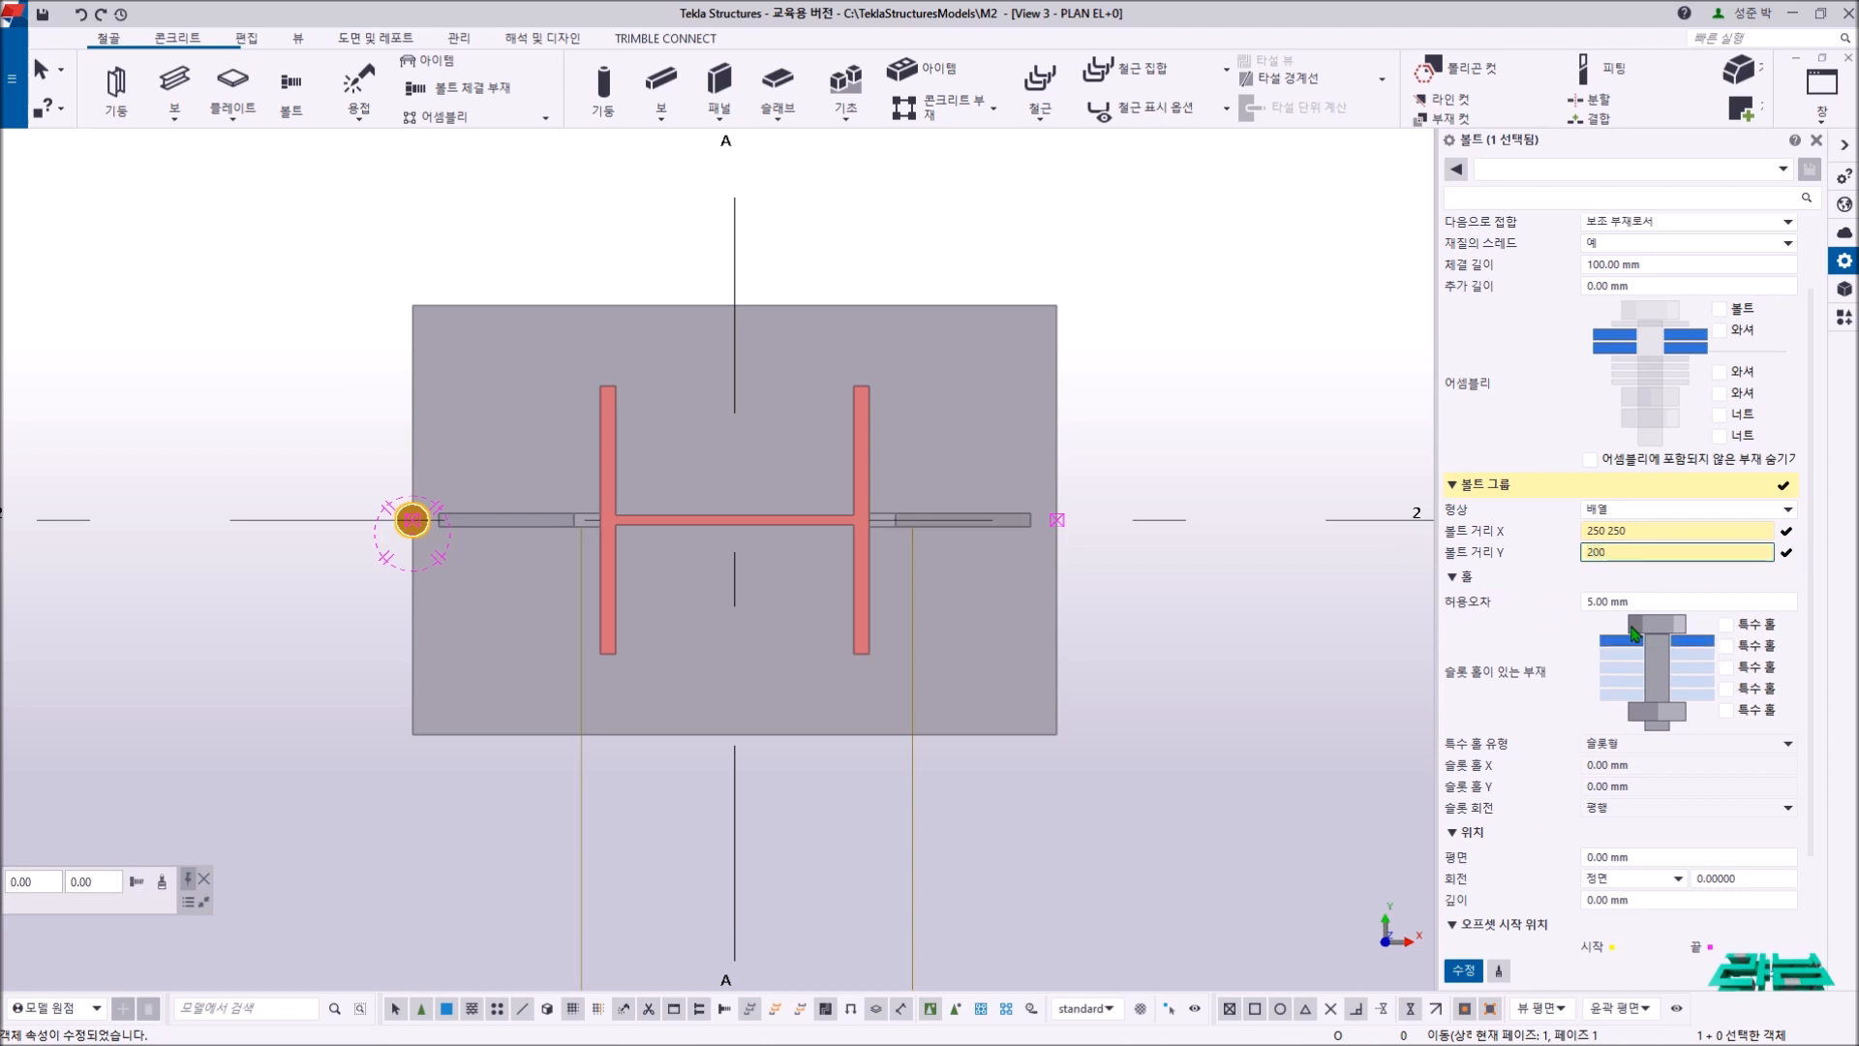
{"action": "left_click", "coordinate": [1621, 549]}
{"action": "key", "text": "Return"}
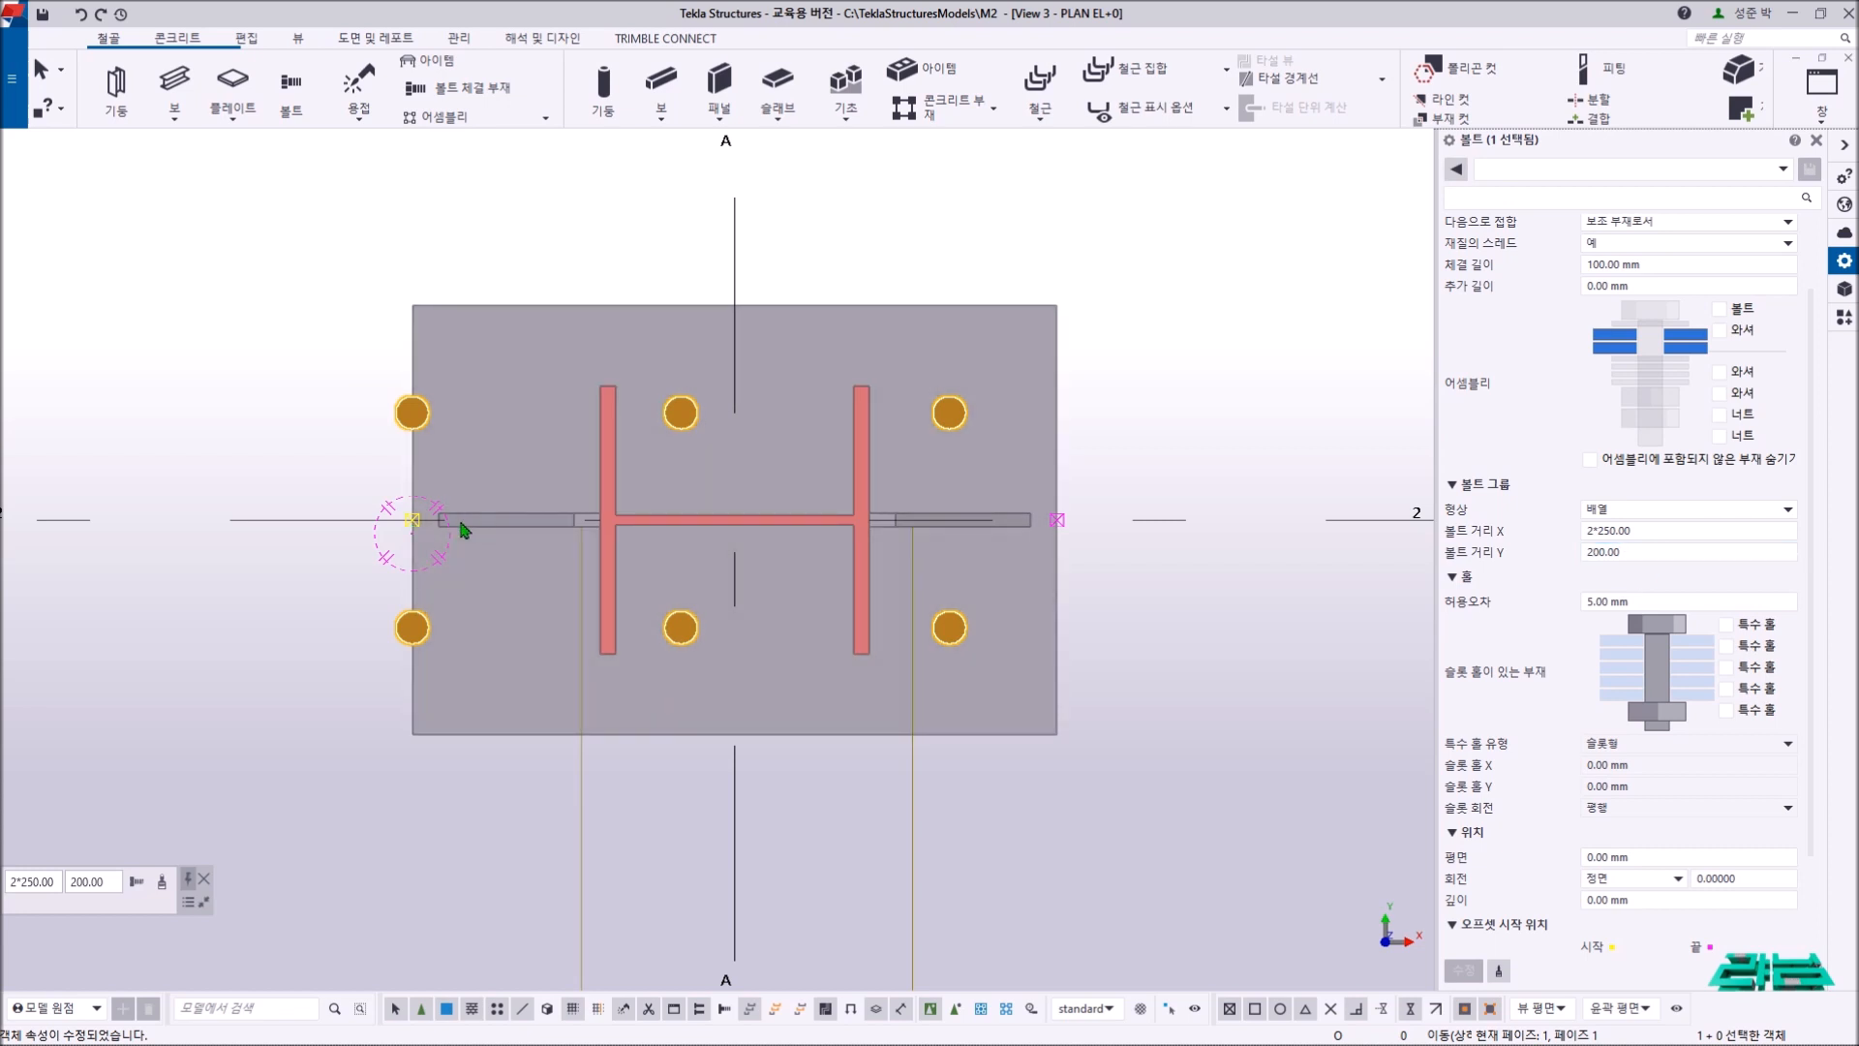
- Set the bolt group's start offset Dx to 50 mm so the holes move in from the base plate's edge
{"action": "left_click", "coordinate": [412, 521]}
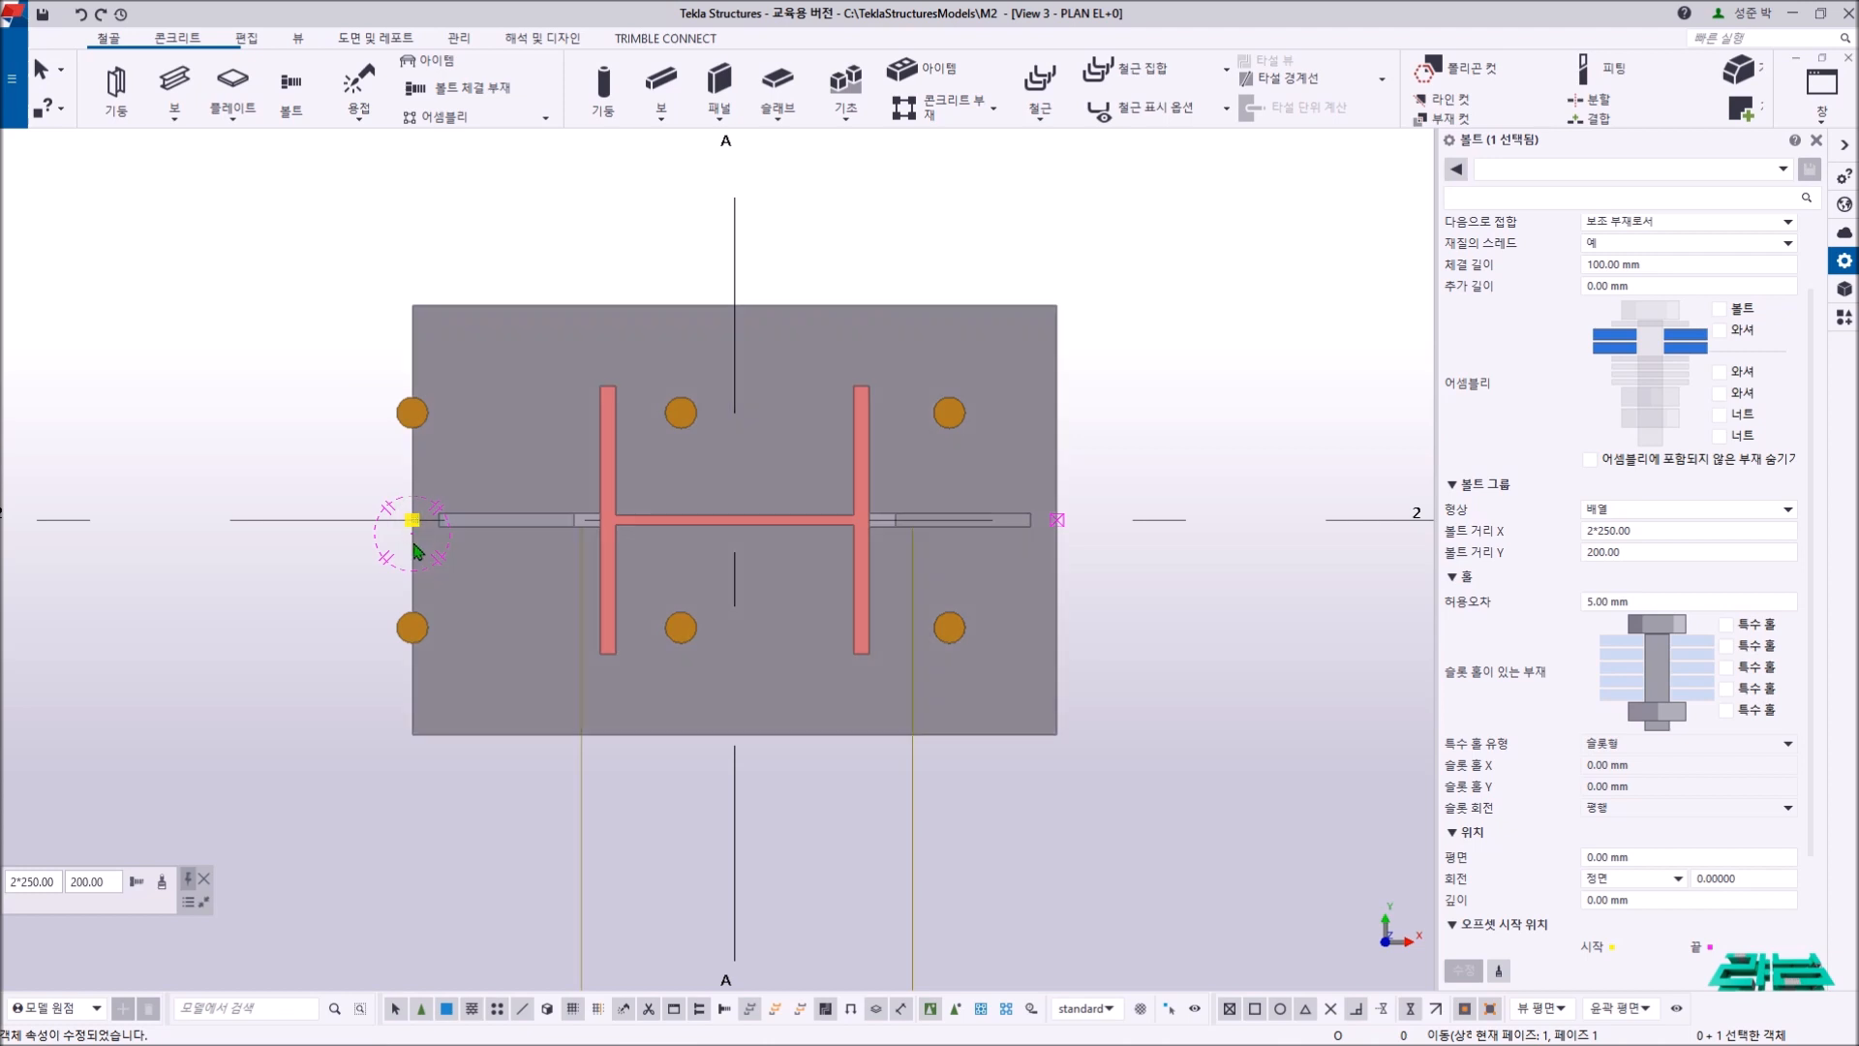
{"action": "left_click", "coordinate": [413, 527]}
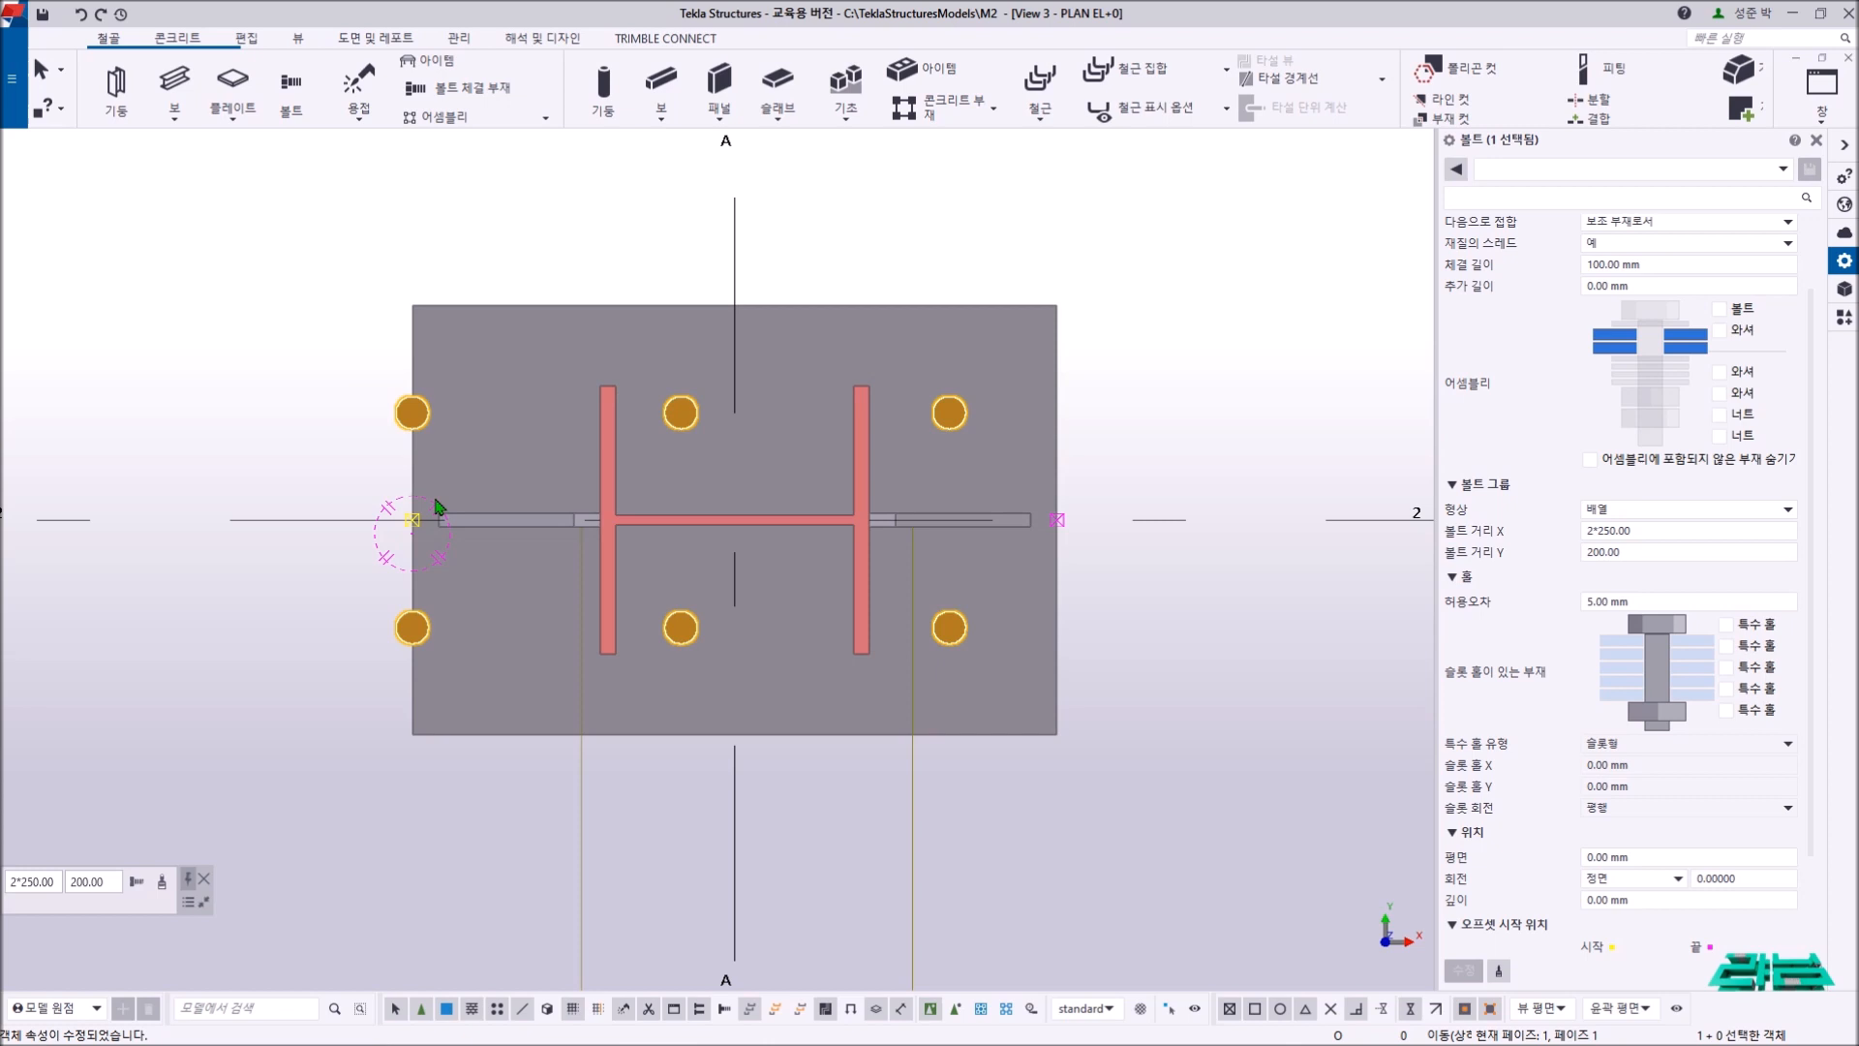
{"action": "scroll", "coordinate": [1597, 704], "scroll_direction": "down", "scroll_amount": 2}
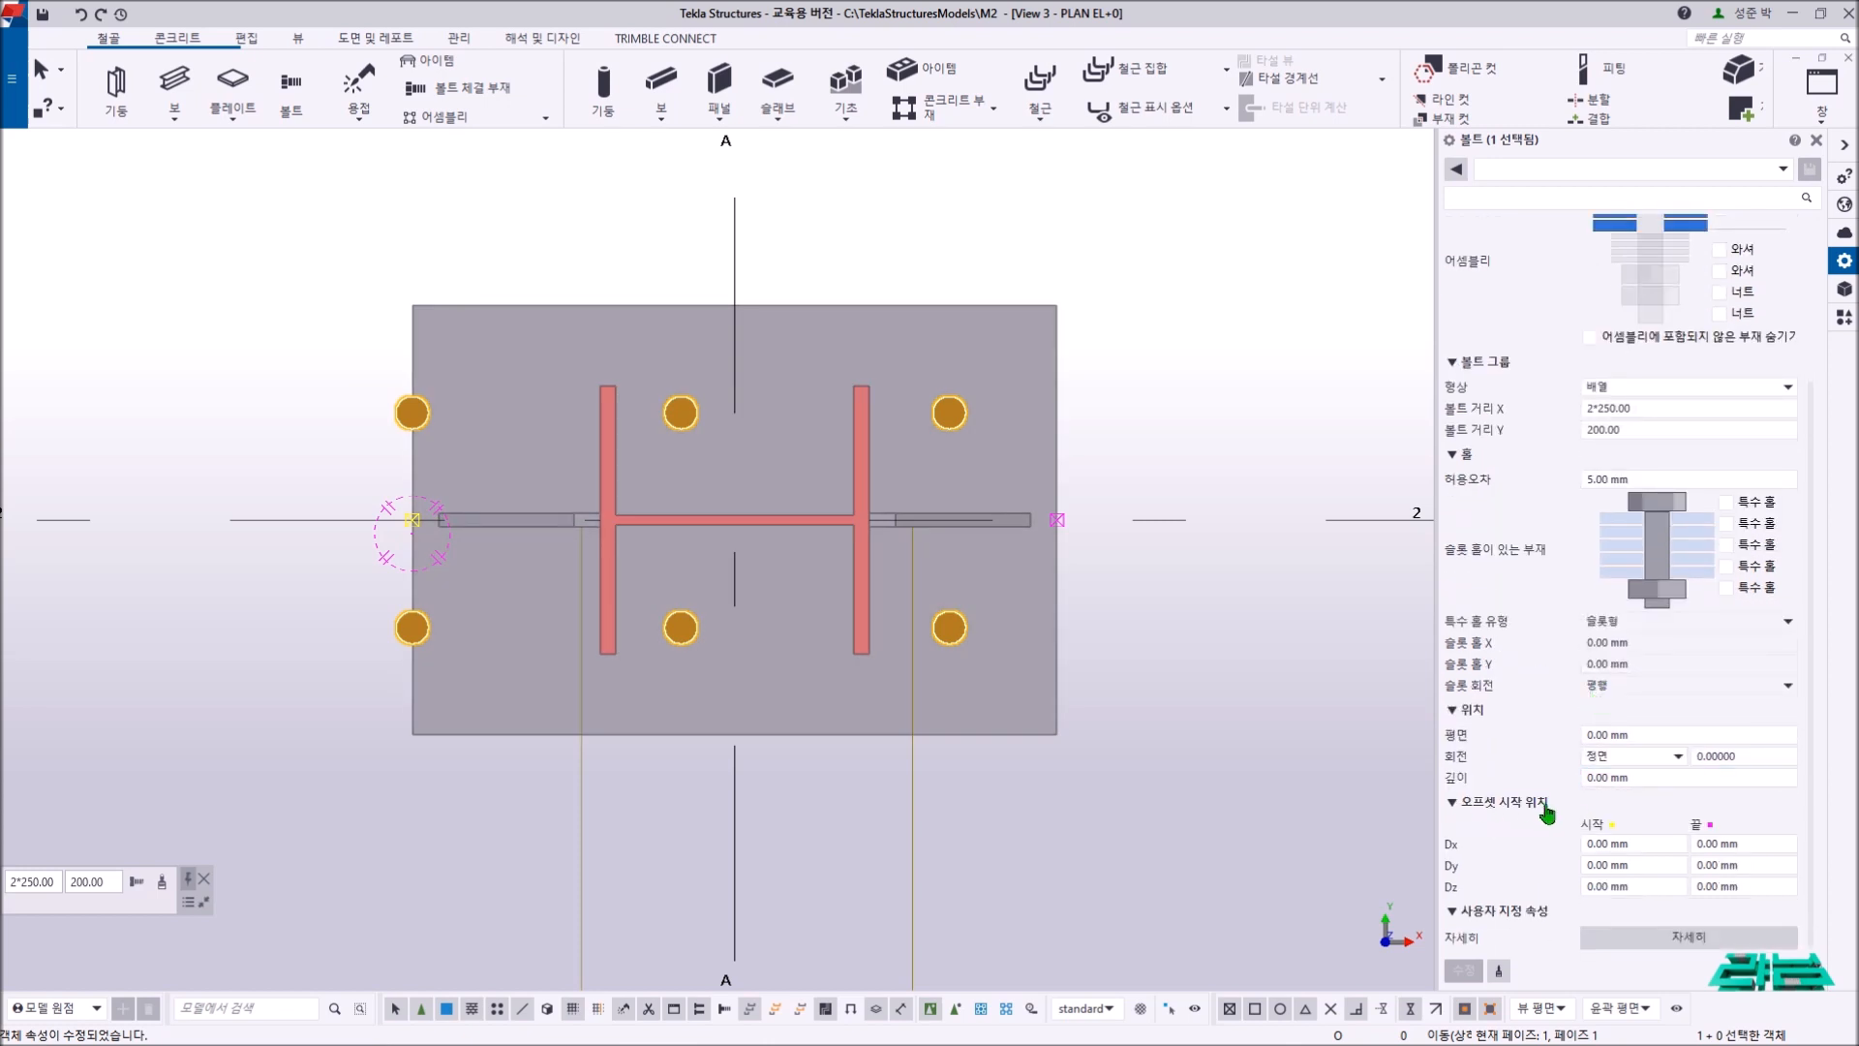
{"action": "double_click", "coordinate": [1596, 844]}
{"action": "type", "text": "50"}
{"action": "key", "text": "Return"}
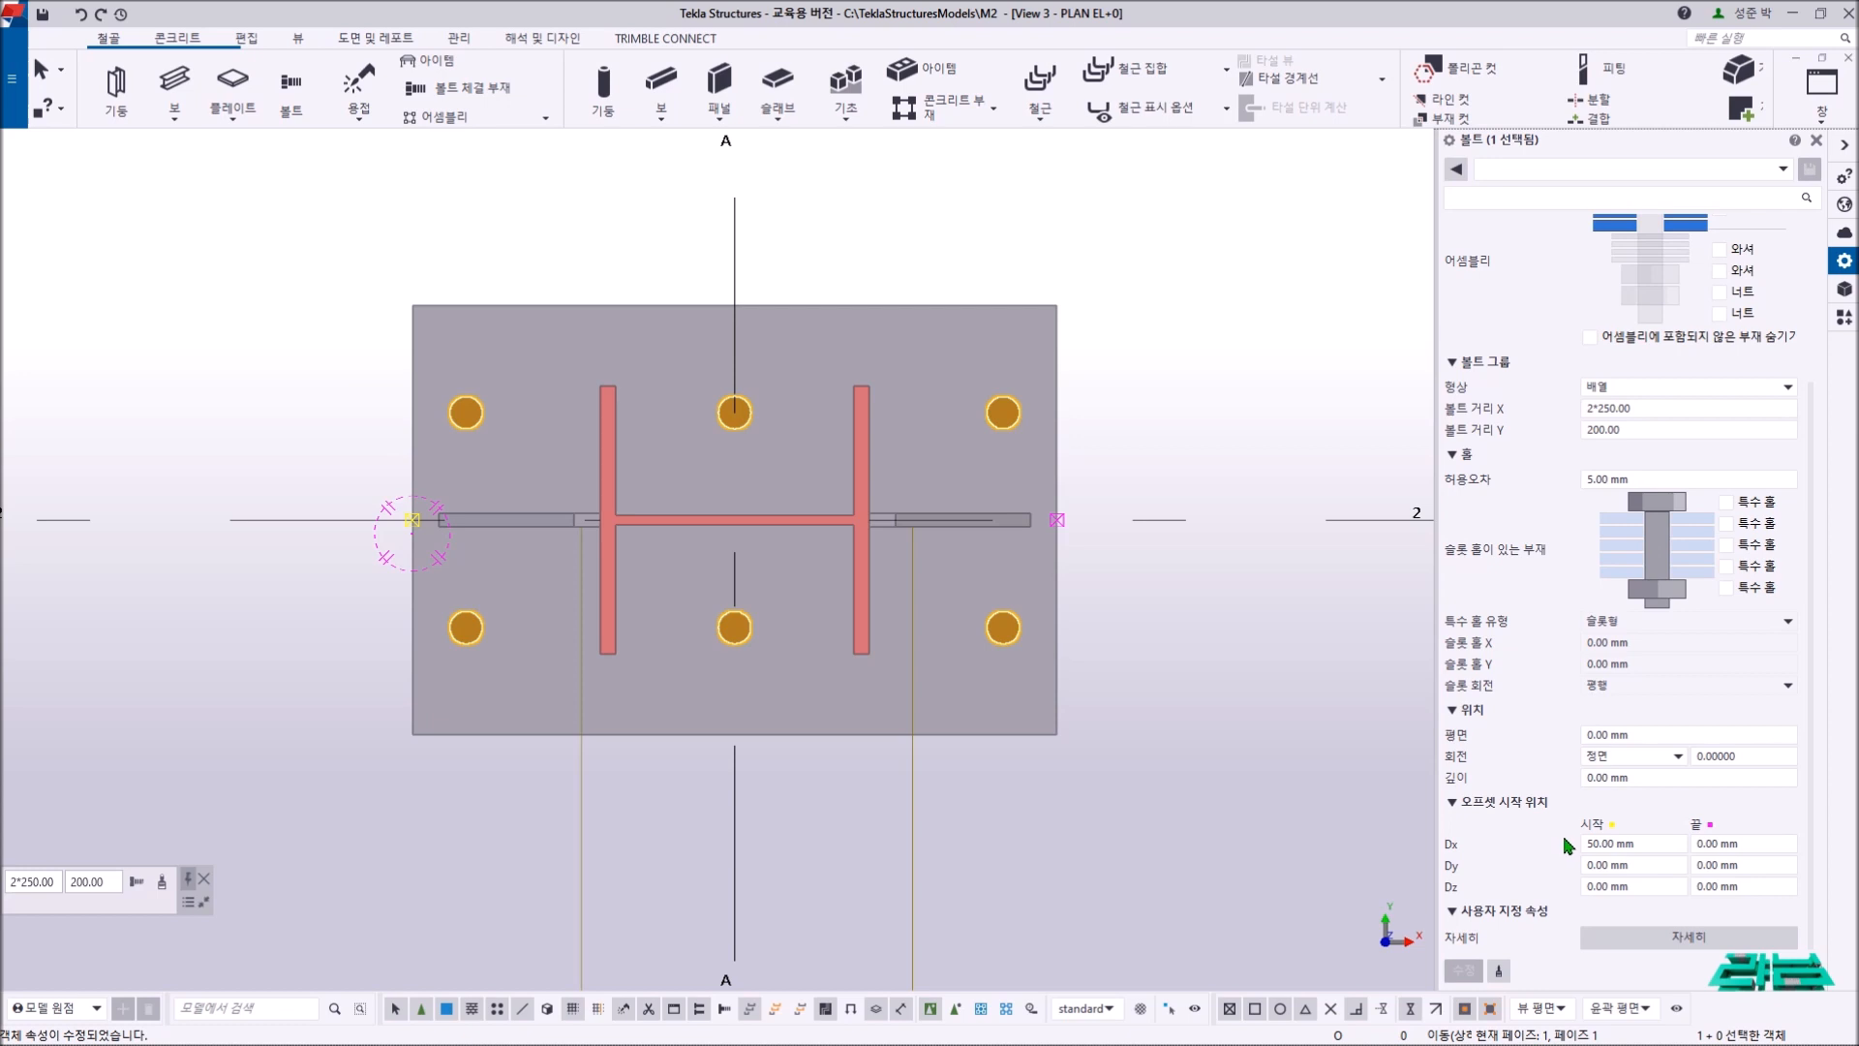
{"action": "left_click", "coordinate": [1817, 140]}
{"action": "right_click", "coordinate": [1422, 252]}
{"action": "left_click", "coordinate": [1457, 263]}
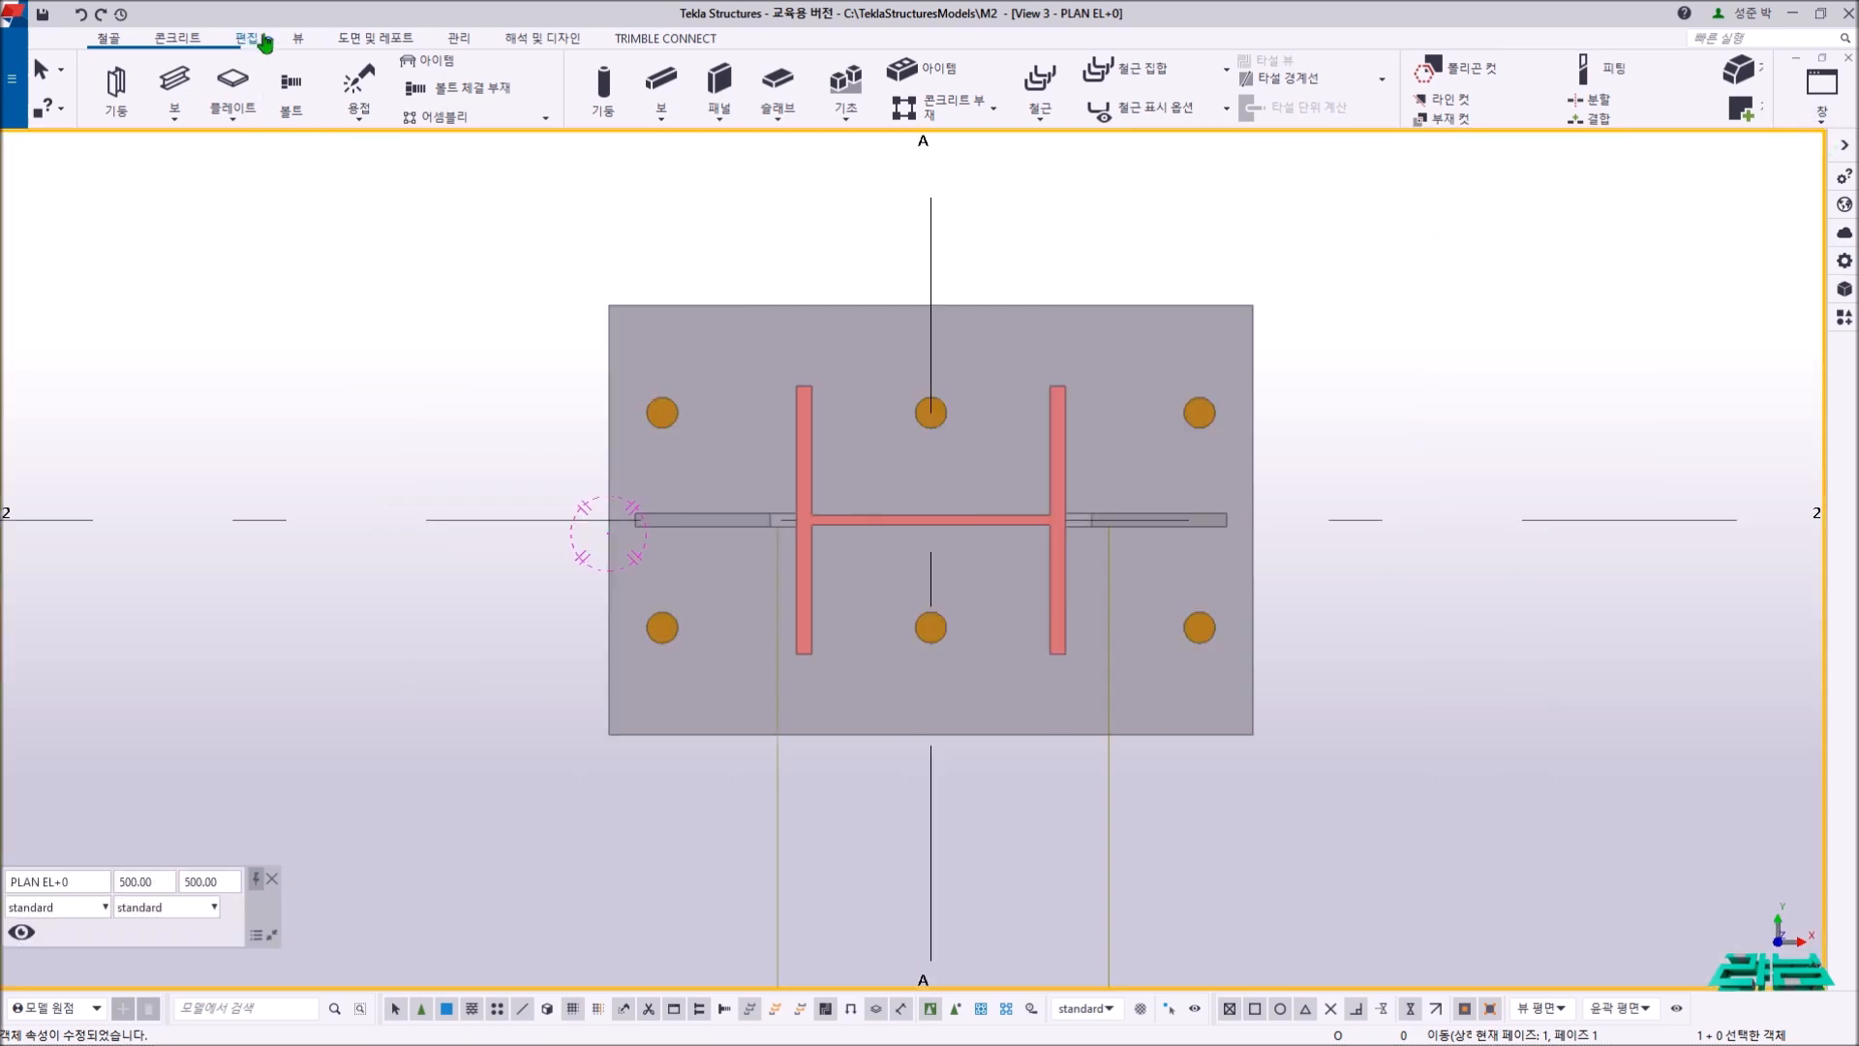
- Measure the bolt group's spacing and edge distances relative to the base plate with the bolt spacing measurement
{"action": "left_click", "coordinate": [245, 41]}
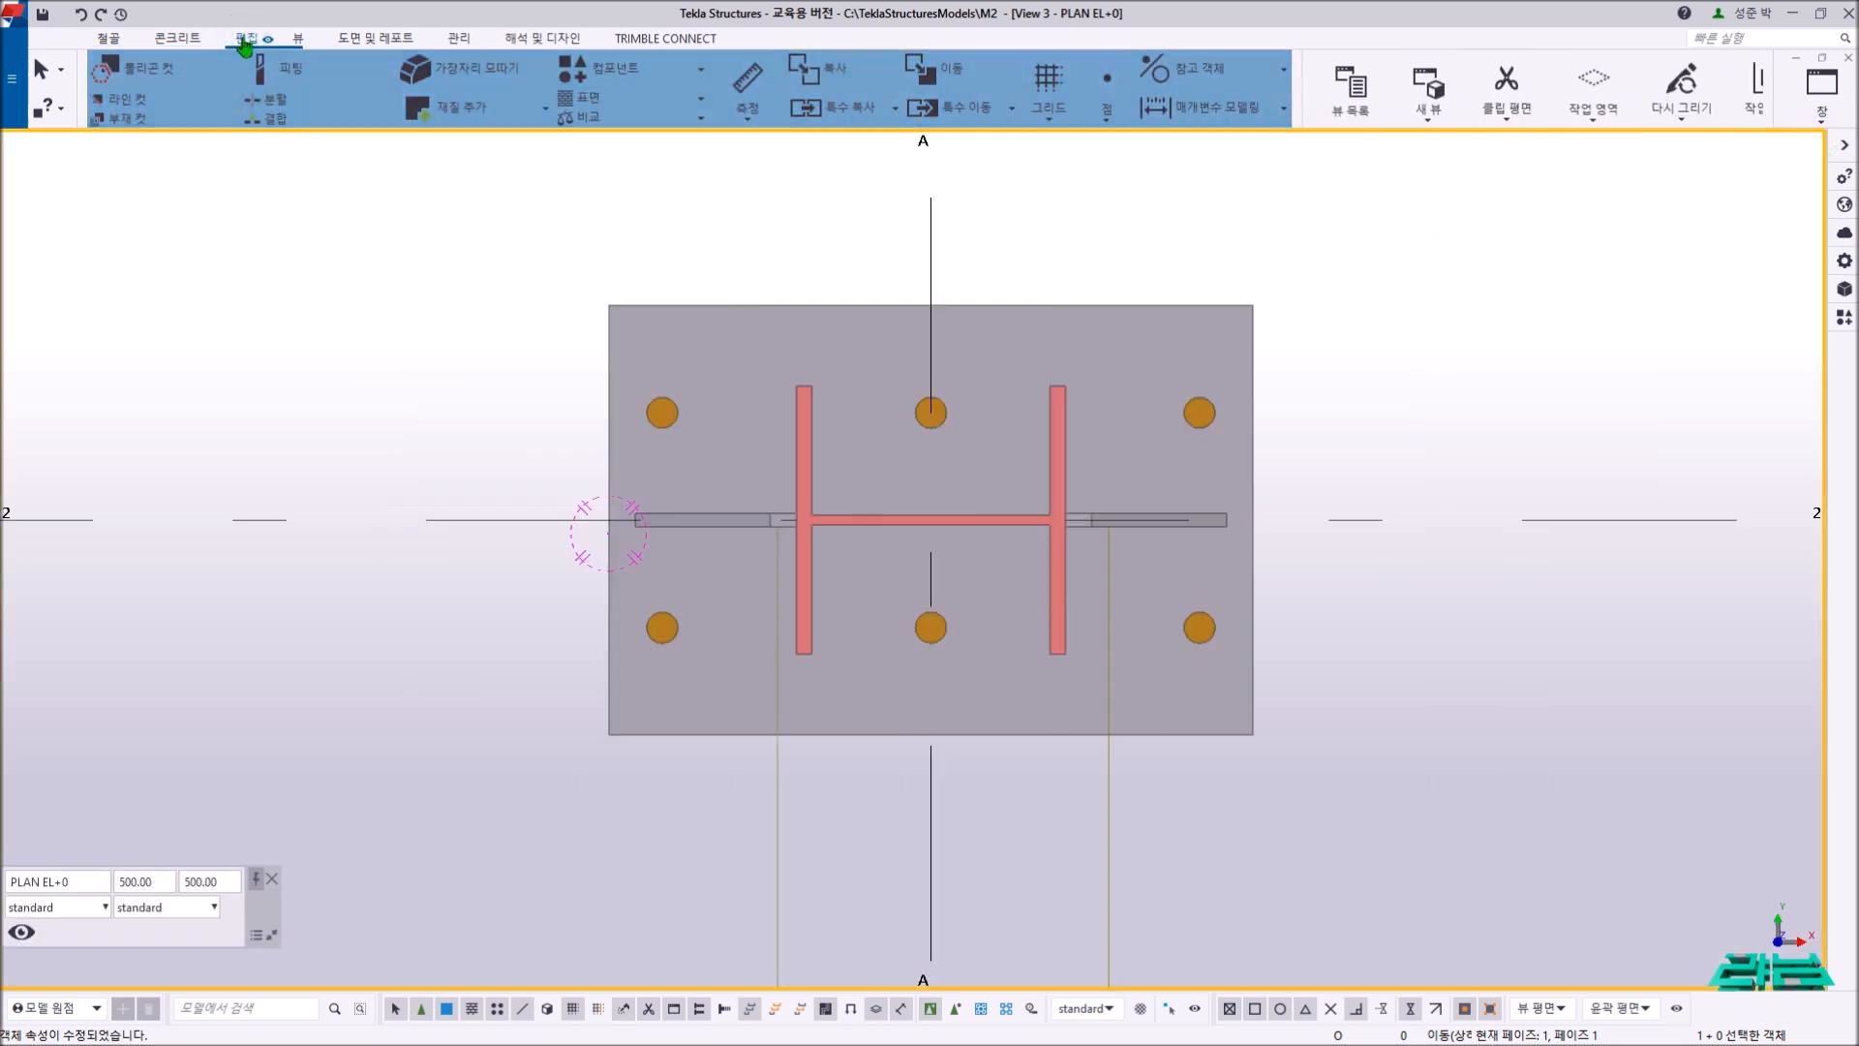
{"action": "left_click", "coordinate": [760, 122]}
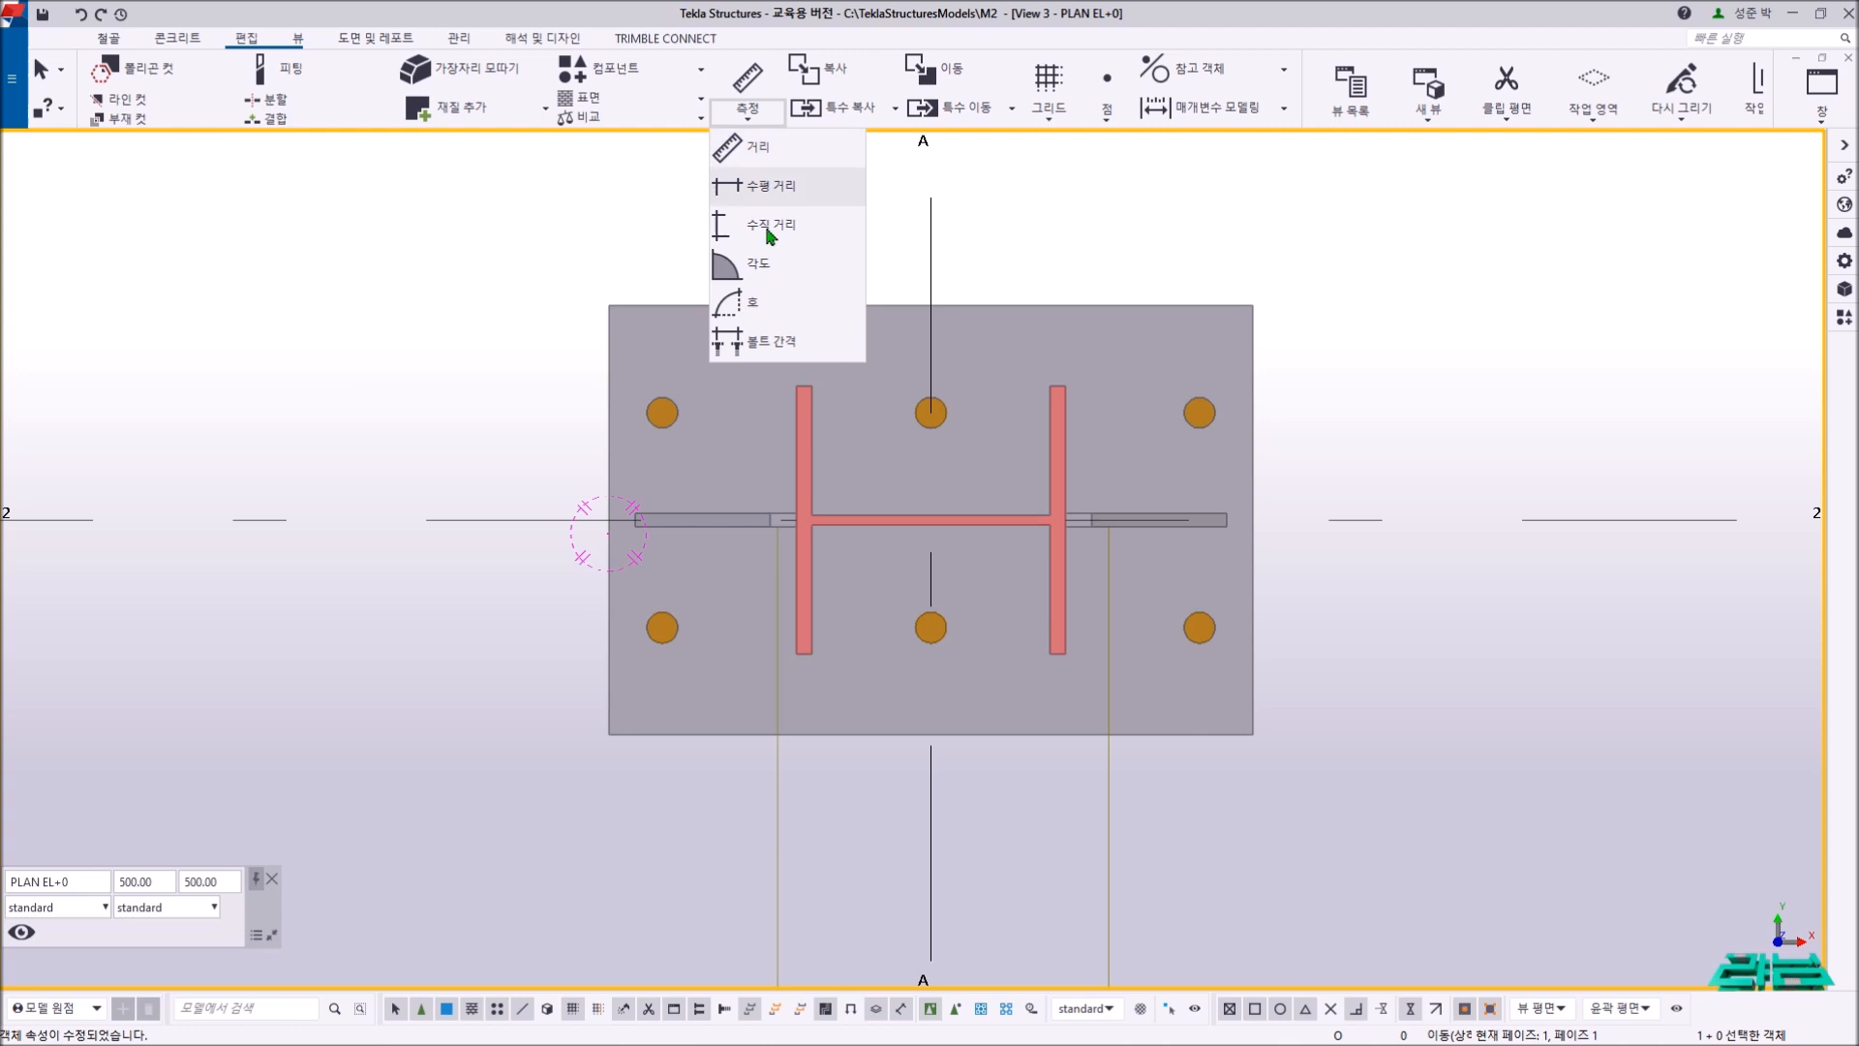
{"action": "left_click", "coordinate": [748, 344]}
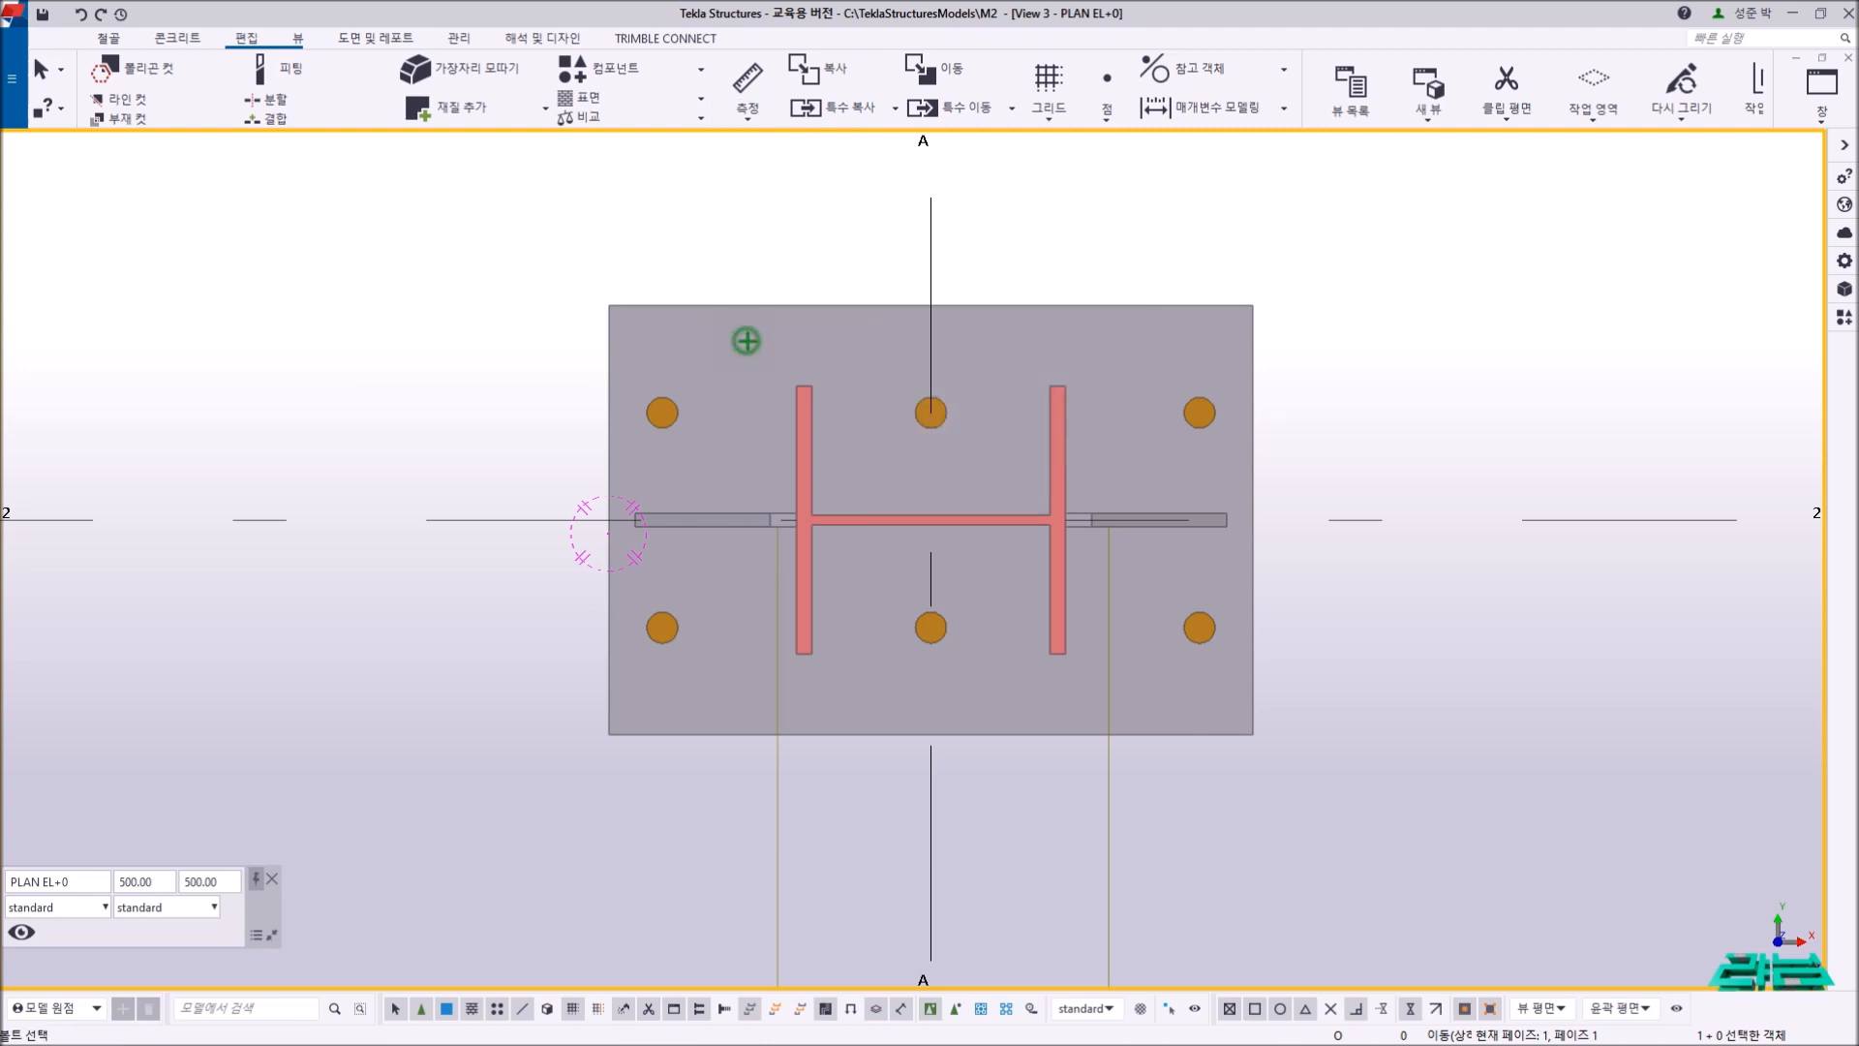
{"action": "left_click", "coordinate": [665, 398]}
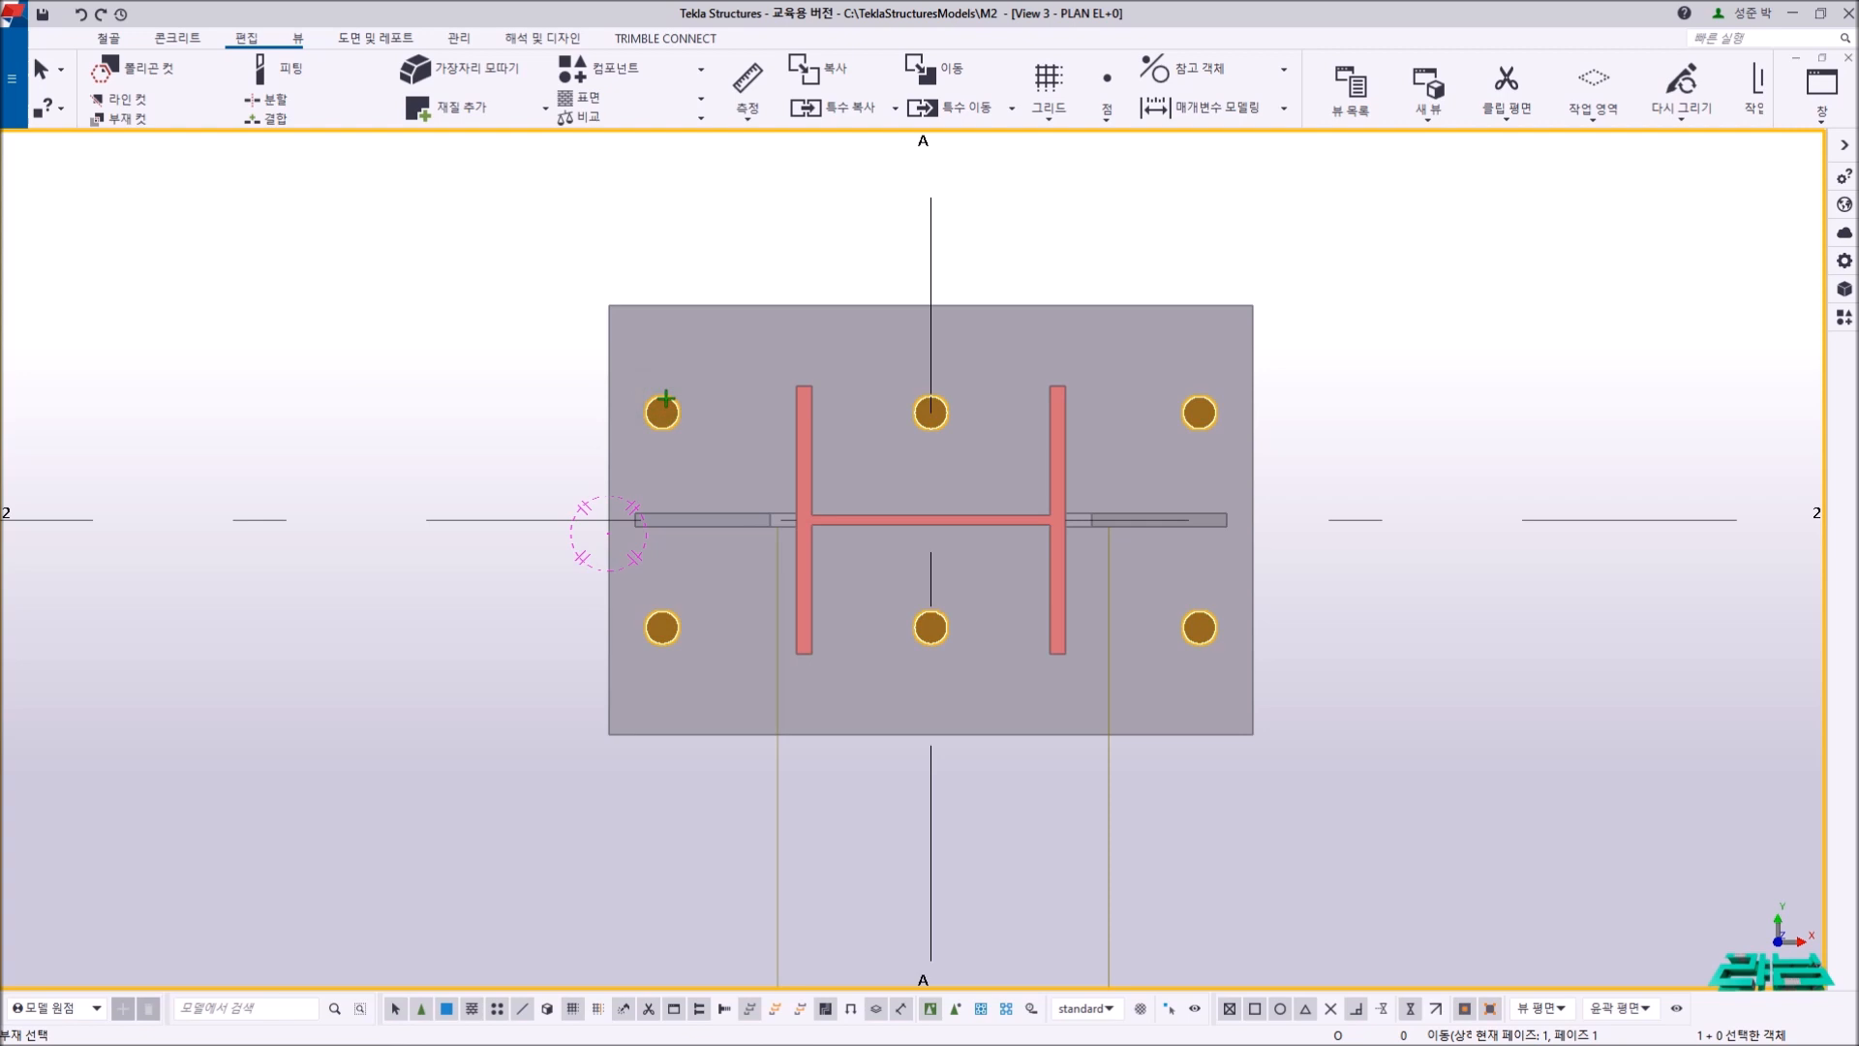
{"action": "left_click", "coordinate": [662, 308]}
{"action": "right_click", "coordinate": [712, 242]}
{"action": "left_click", "coordinate": [758, 255]}
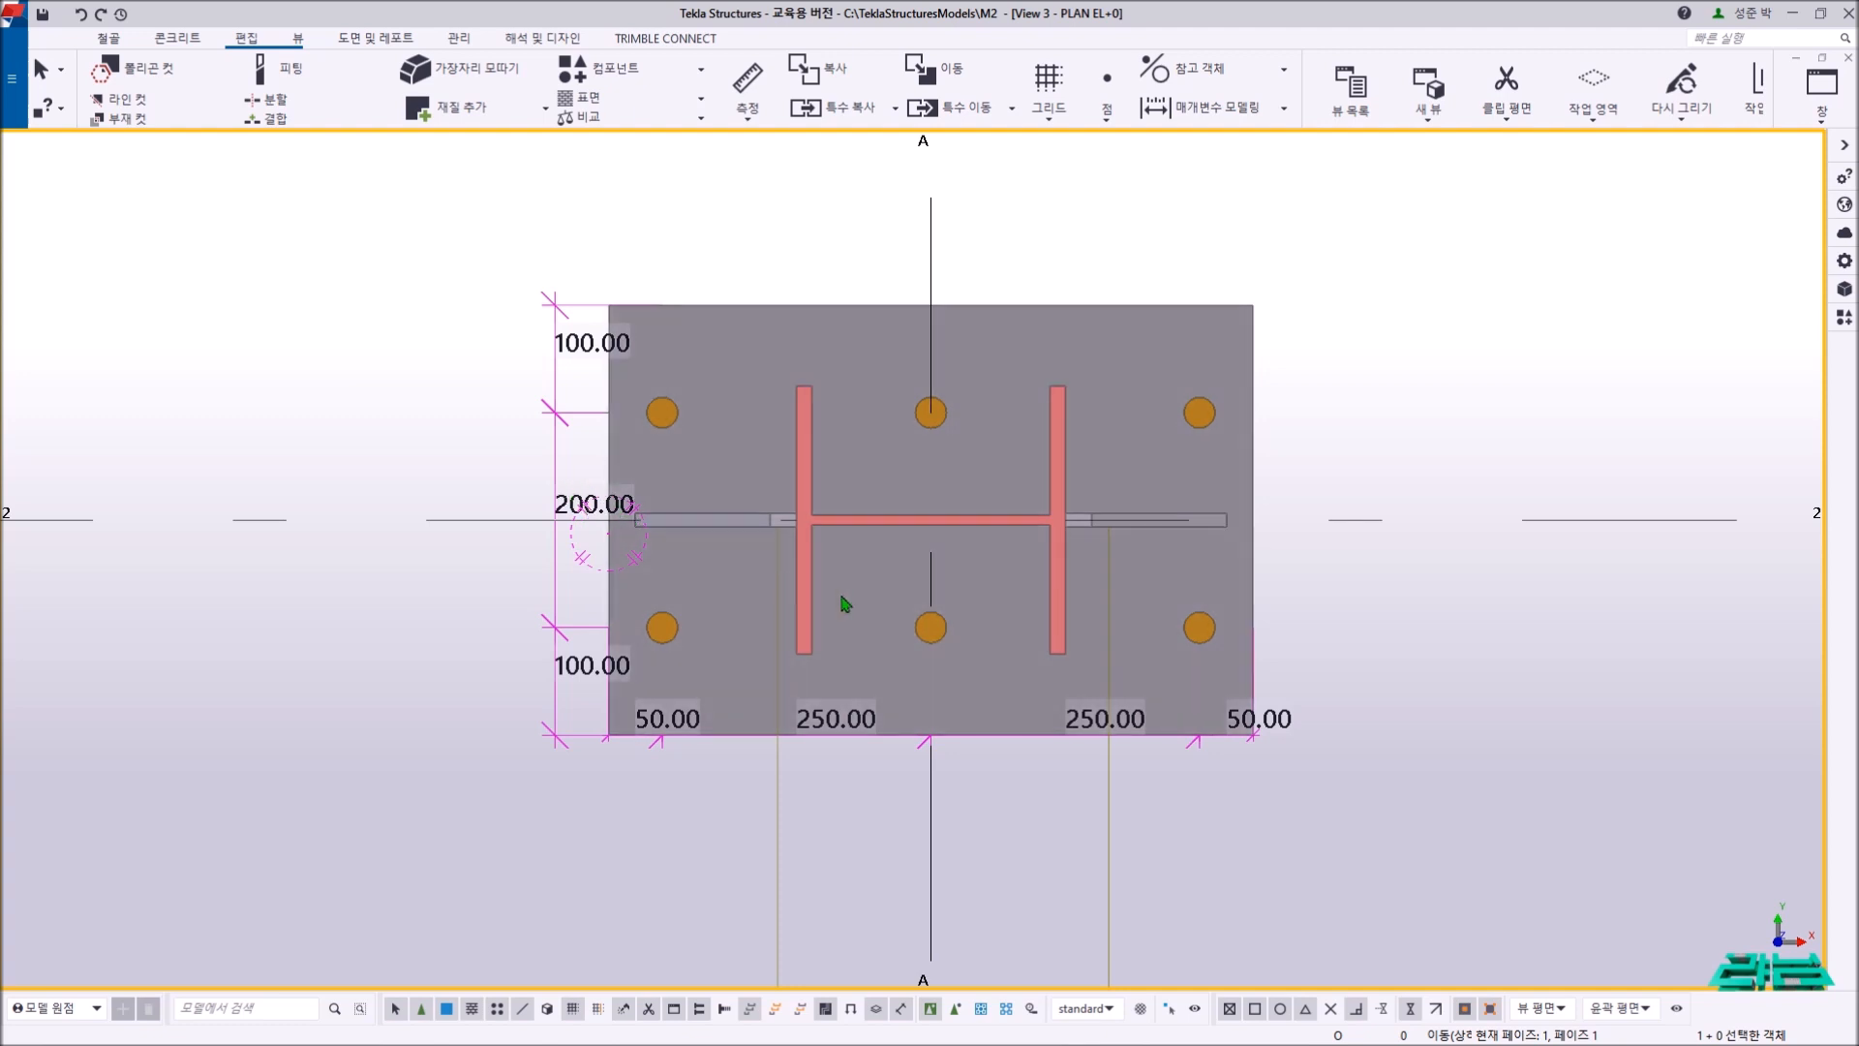
{"action": "middle_click_drag", "start_coordinate": [775, 584], "coordinate": [749, 534]}
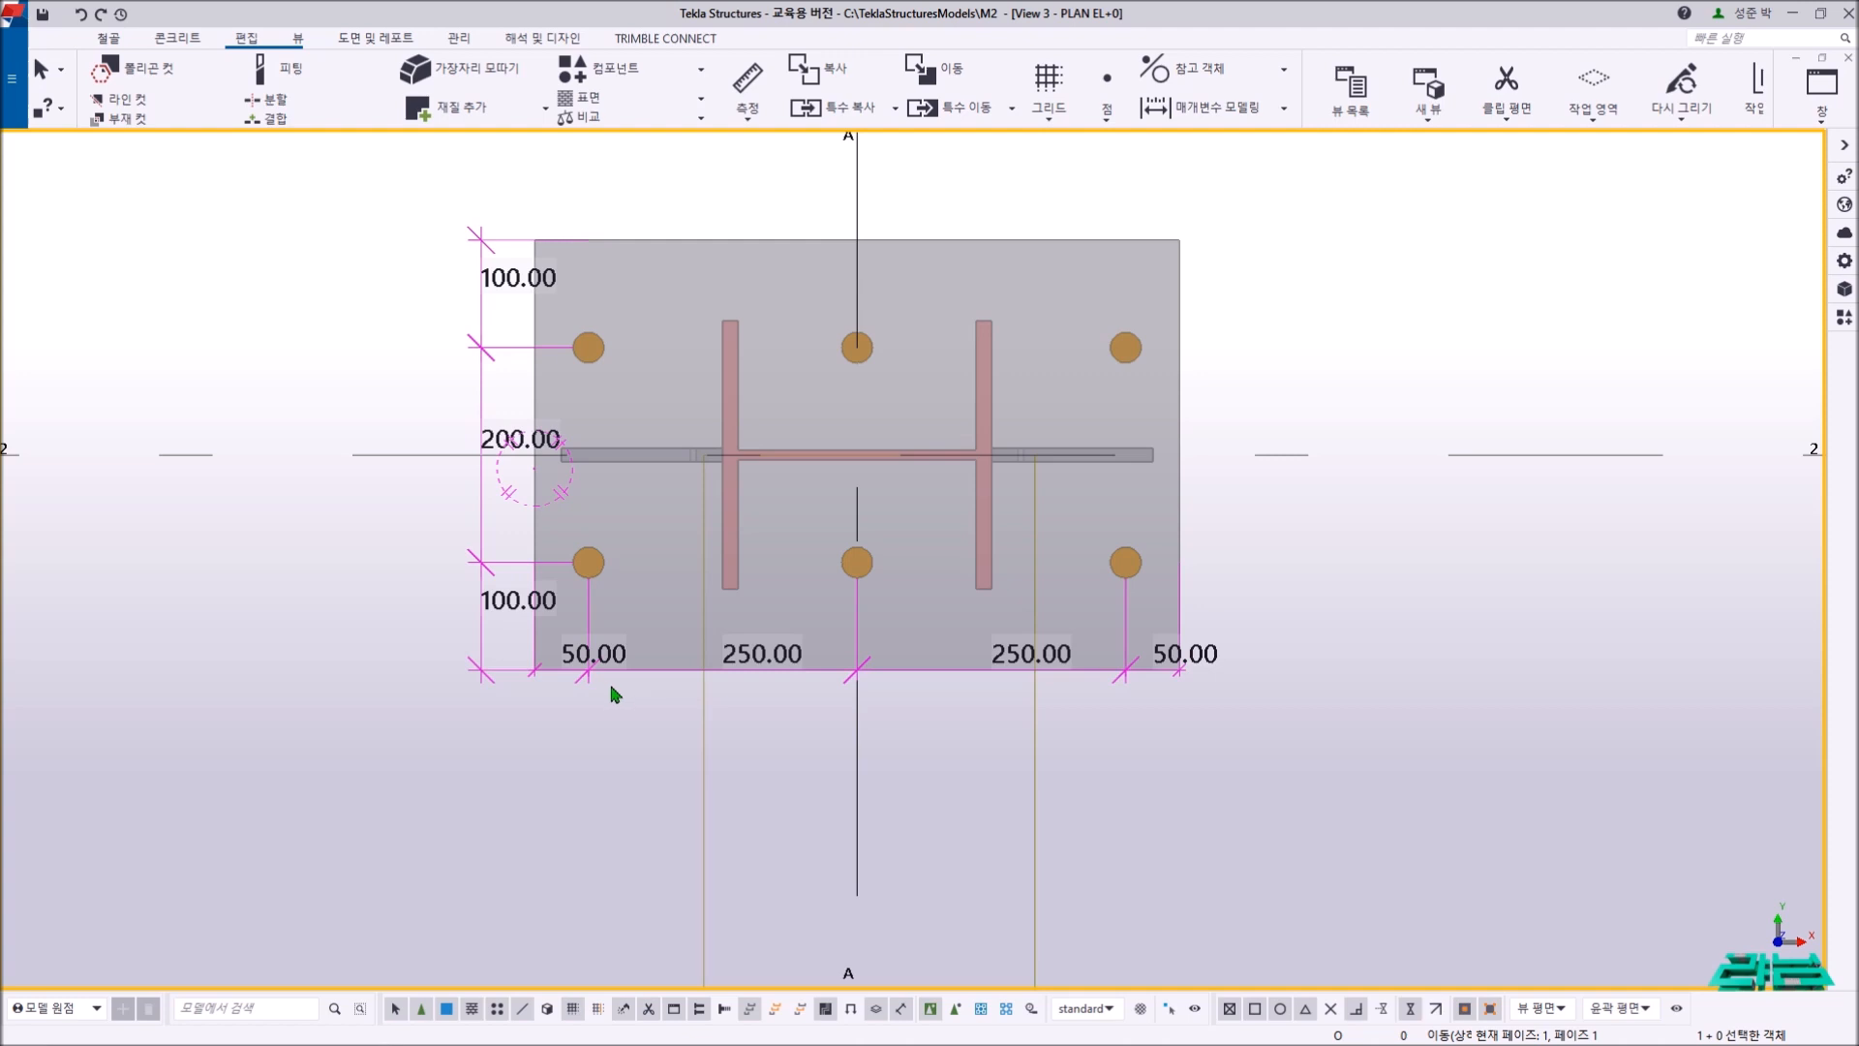
{"action": "key", "text": "ctrl+4"}
{"action": "right_click", "coordinate": [1429, 314]}
{"action": "left_click", "coordinate": [1448, 336]}
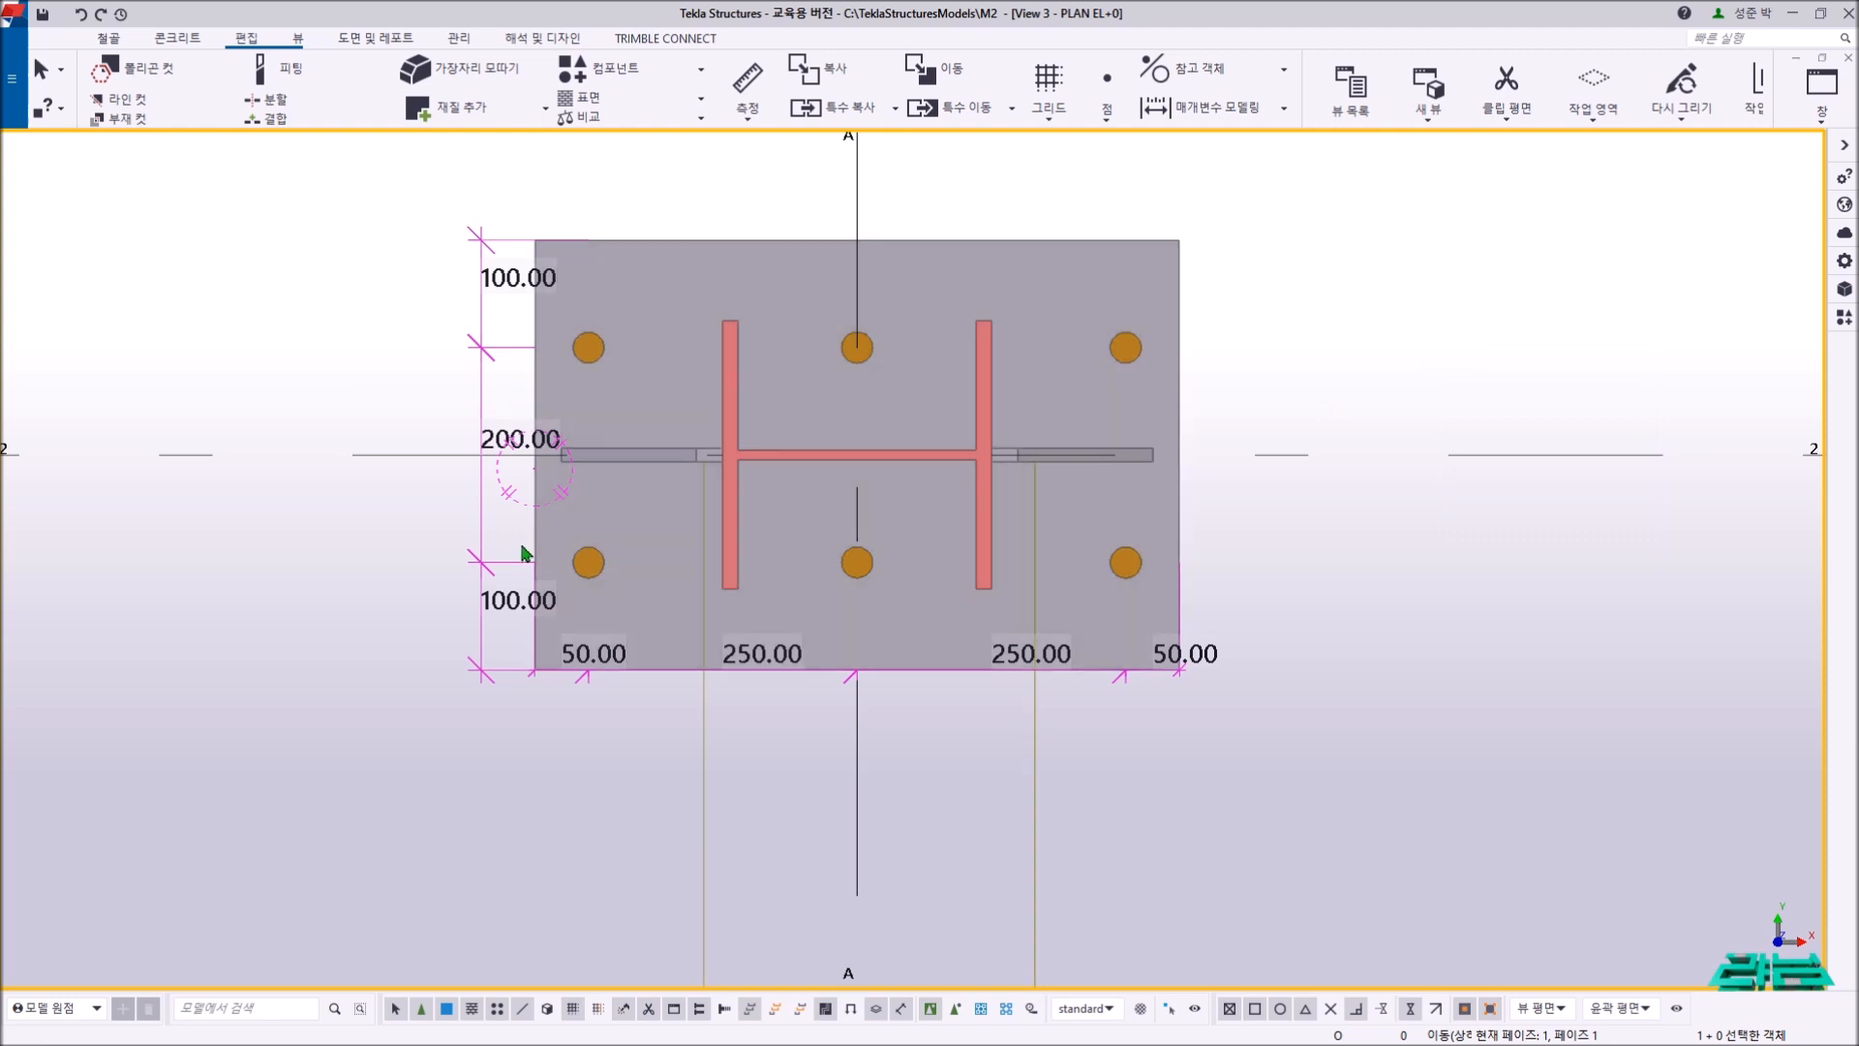
- Weld the front rib plate to the column with the column as the main part
{"action": "key", "text": "super"}
{"action": "left_click", "coordinate": [416, 238]}
{"action": "middle_click_drag", "start_coordinate": [461, 428], "coordinate": [623, 490], "text": "ctrl"}
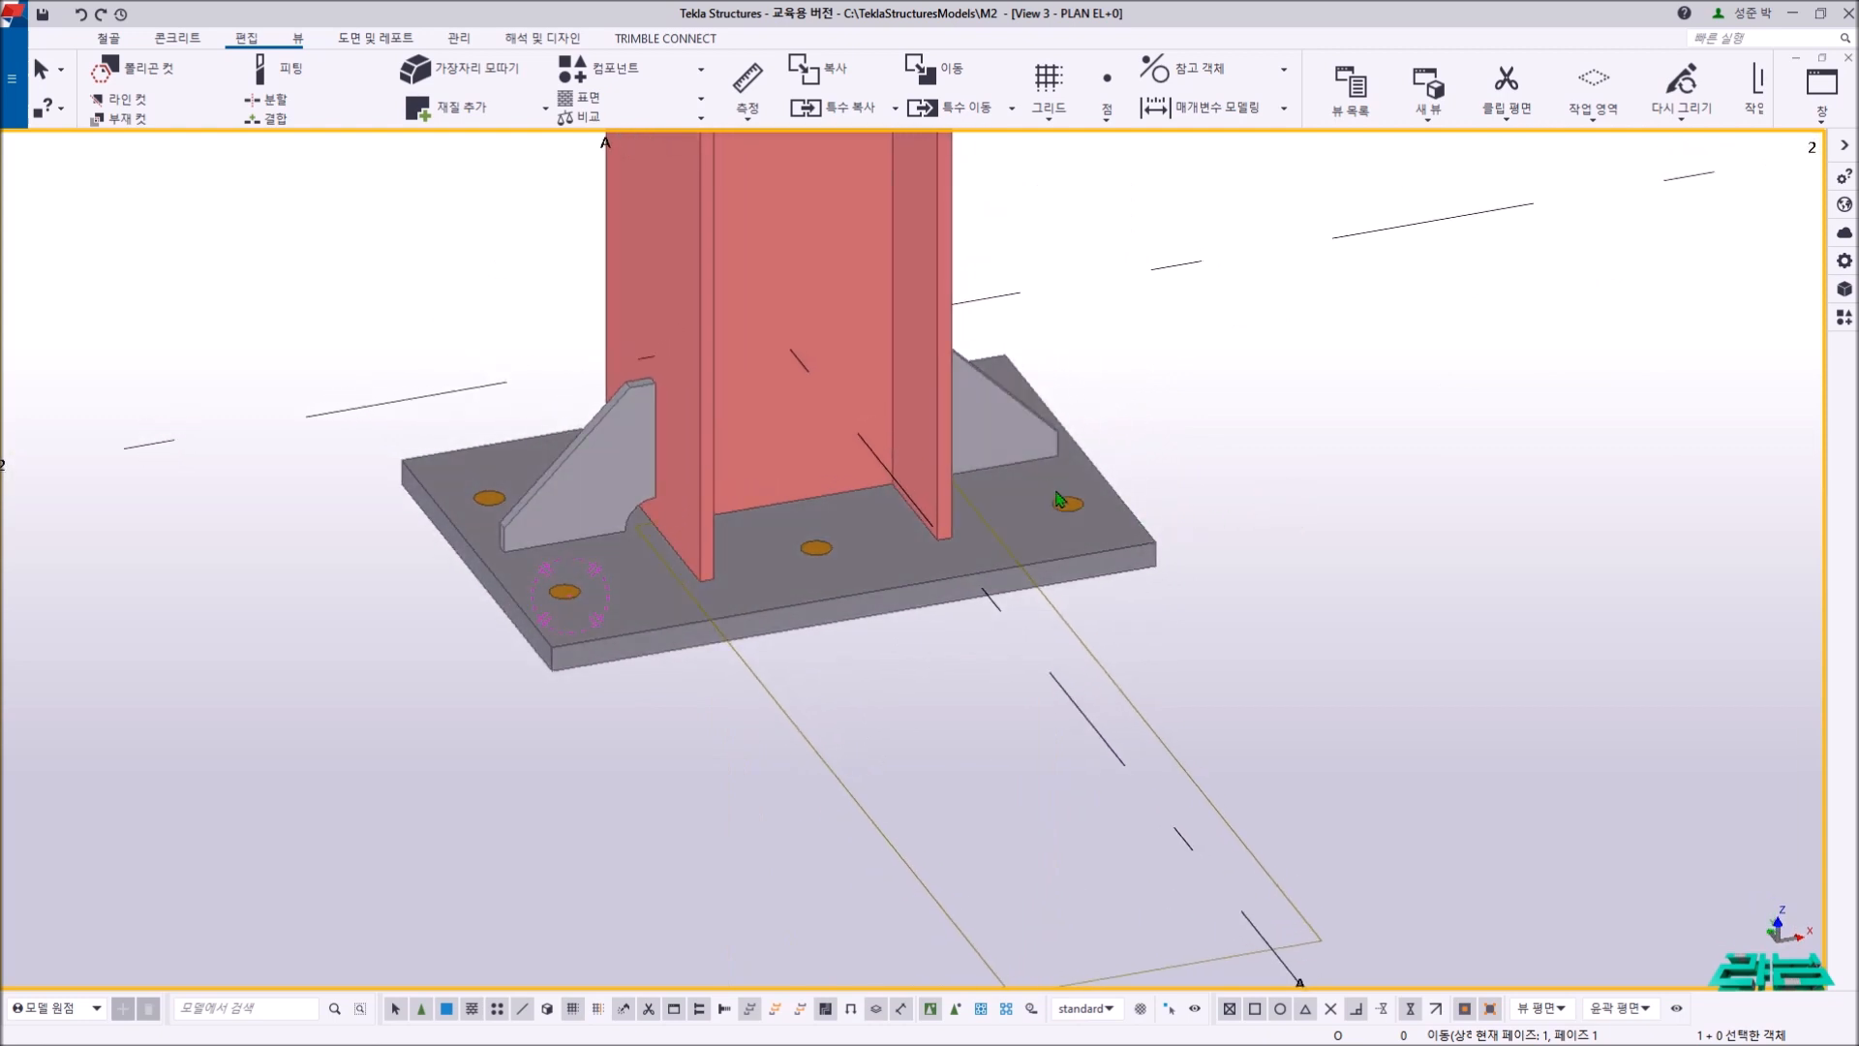
{"action": "mouse_move", "coordinate": [1024, 514]}
{"action": "middle_mouse_down", "text": "ctrl"}
{"action": "mouse_move", "coordinate": [792, 522]}
{"action": "mouse_move", "coordinate": [1043, 506]}
{"action": "middle_mouse_up", "text": "ctrl"}
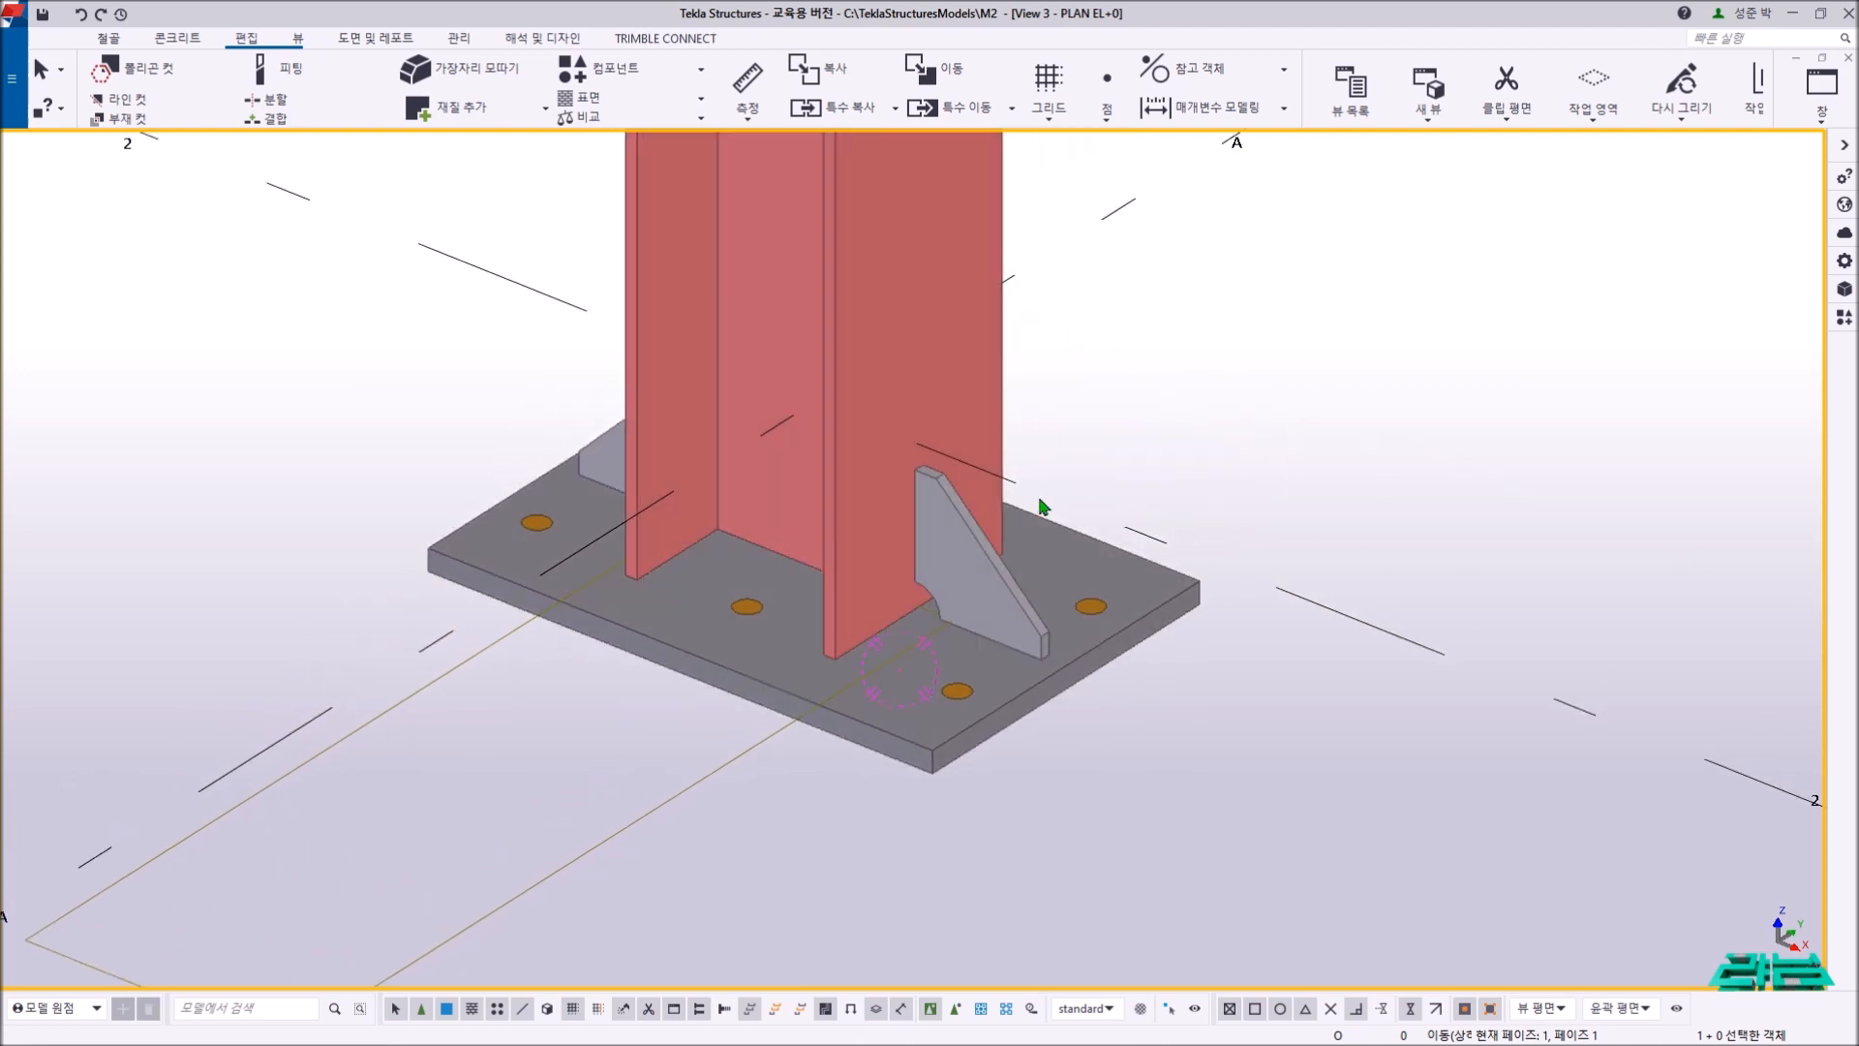
{"action": "right_click", "coordinate": [1086, 415]}
{"action": "left_click", "coordinate": [1126, 445]}
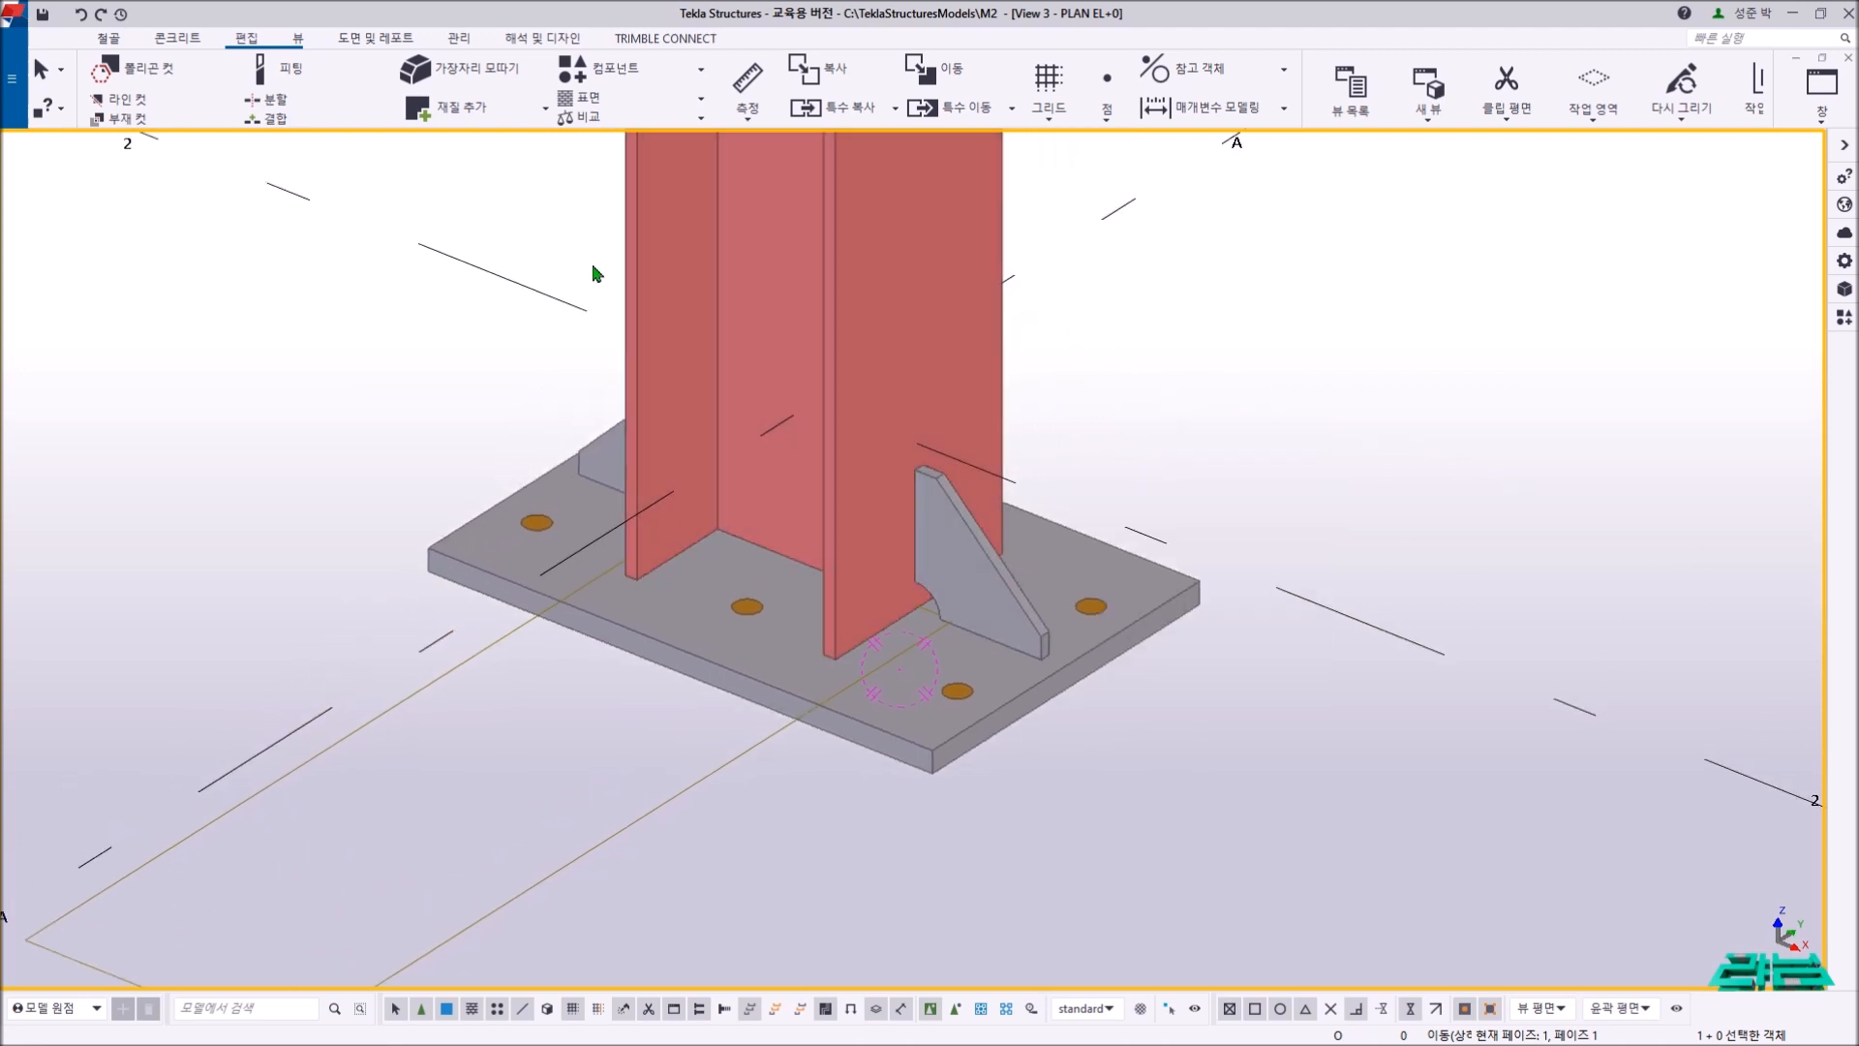
{"action": "left_click", "coordinate": [114, 39]}
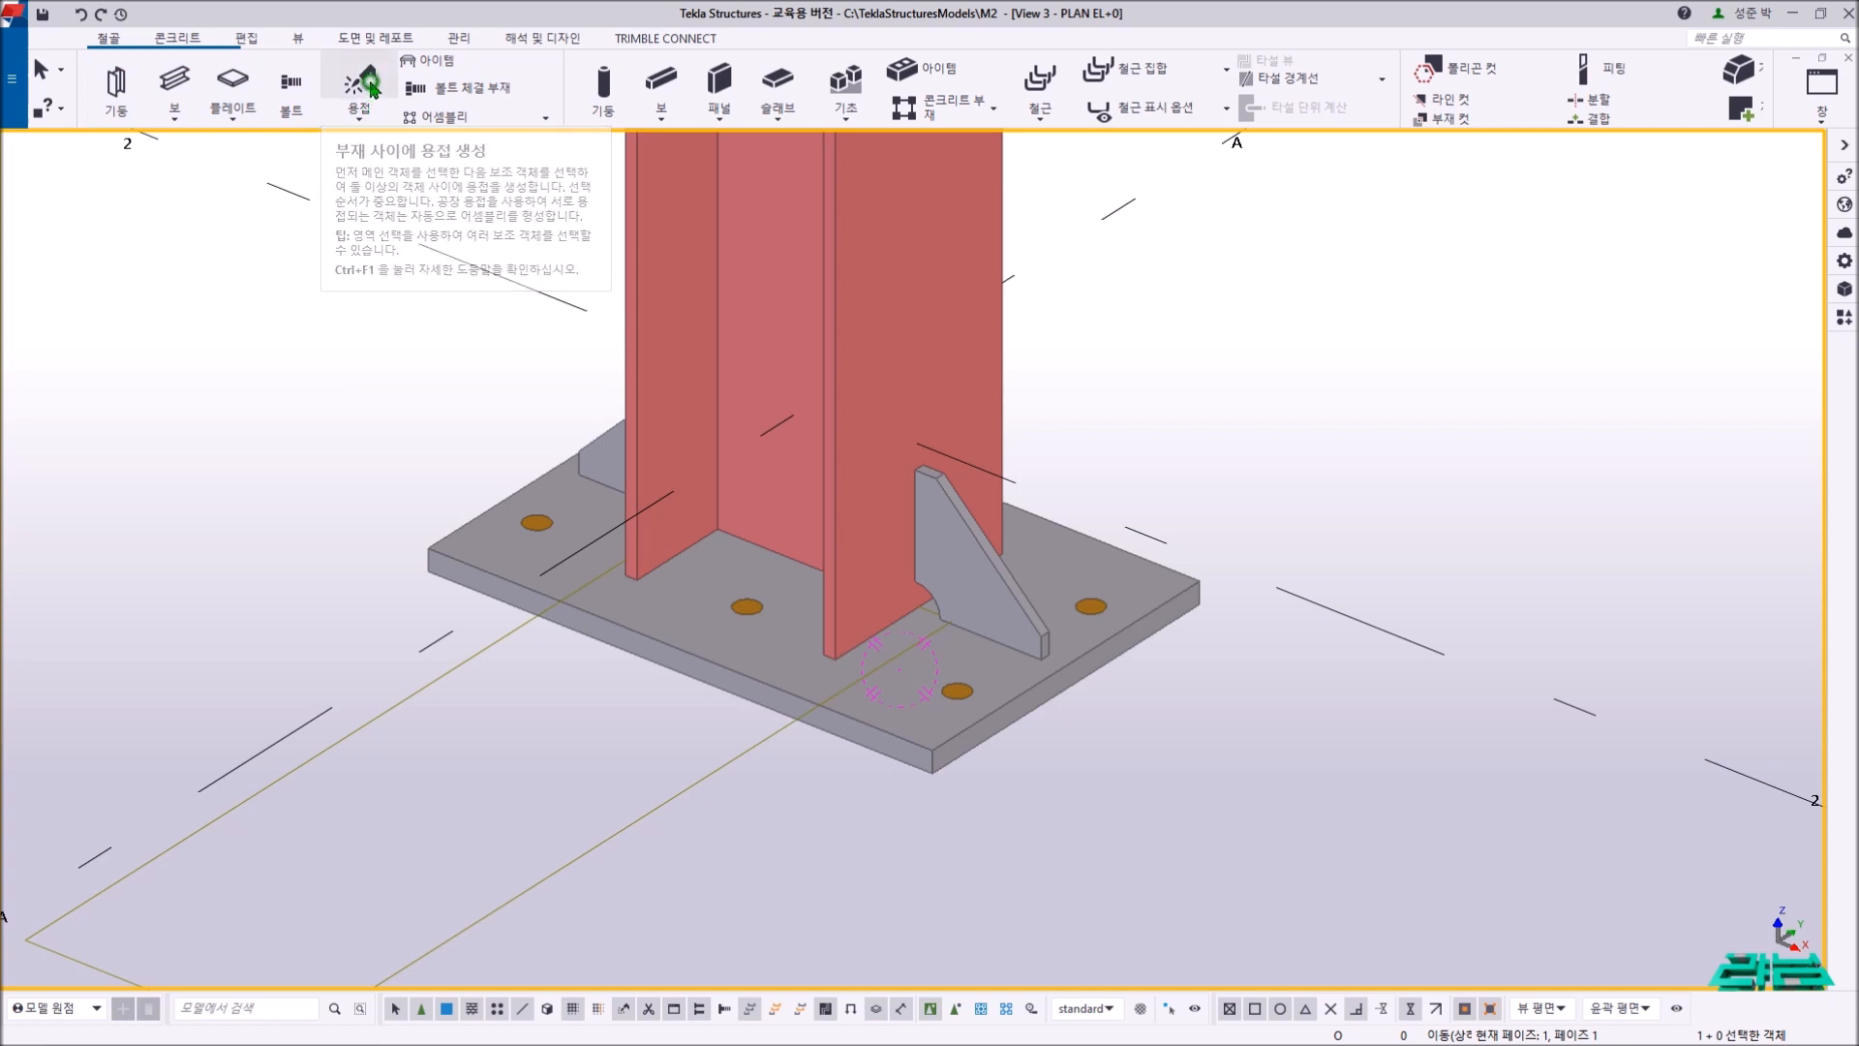
{"action": "left_click", "coordinate": [372, 90]}
{"action": "left_click", "coordinate": [745, 286]}
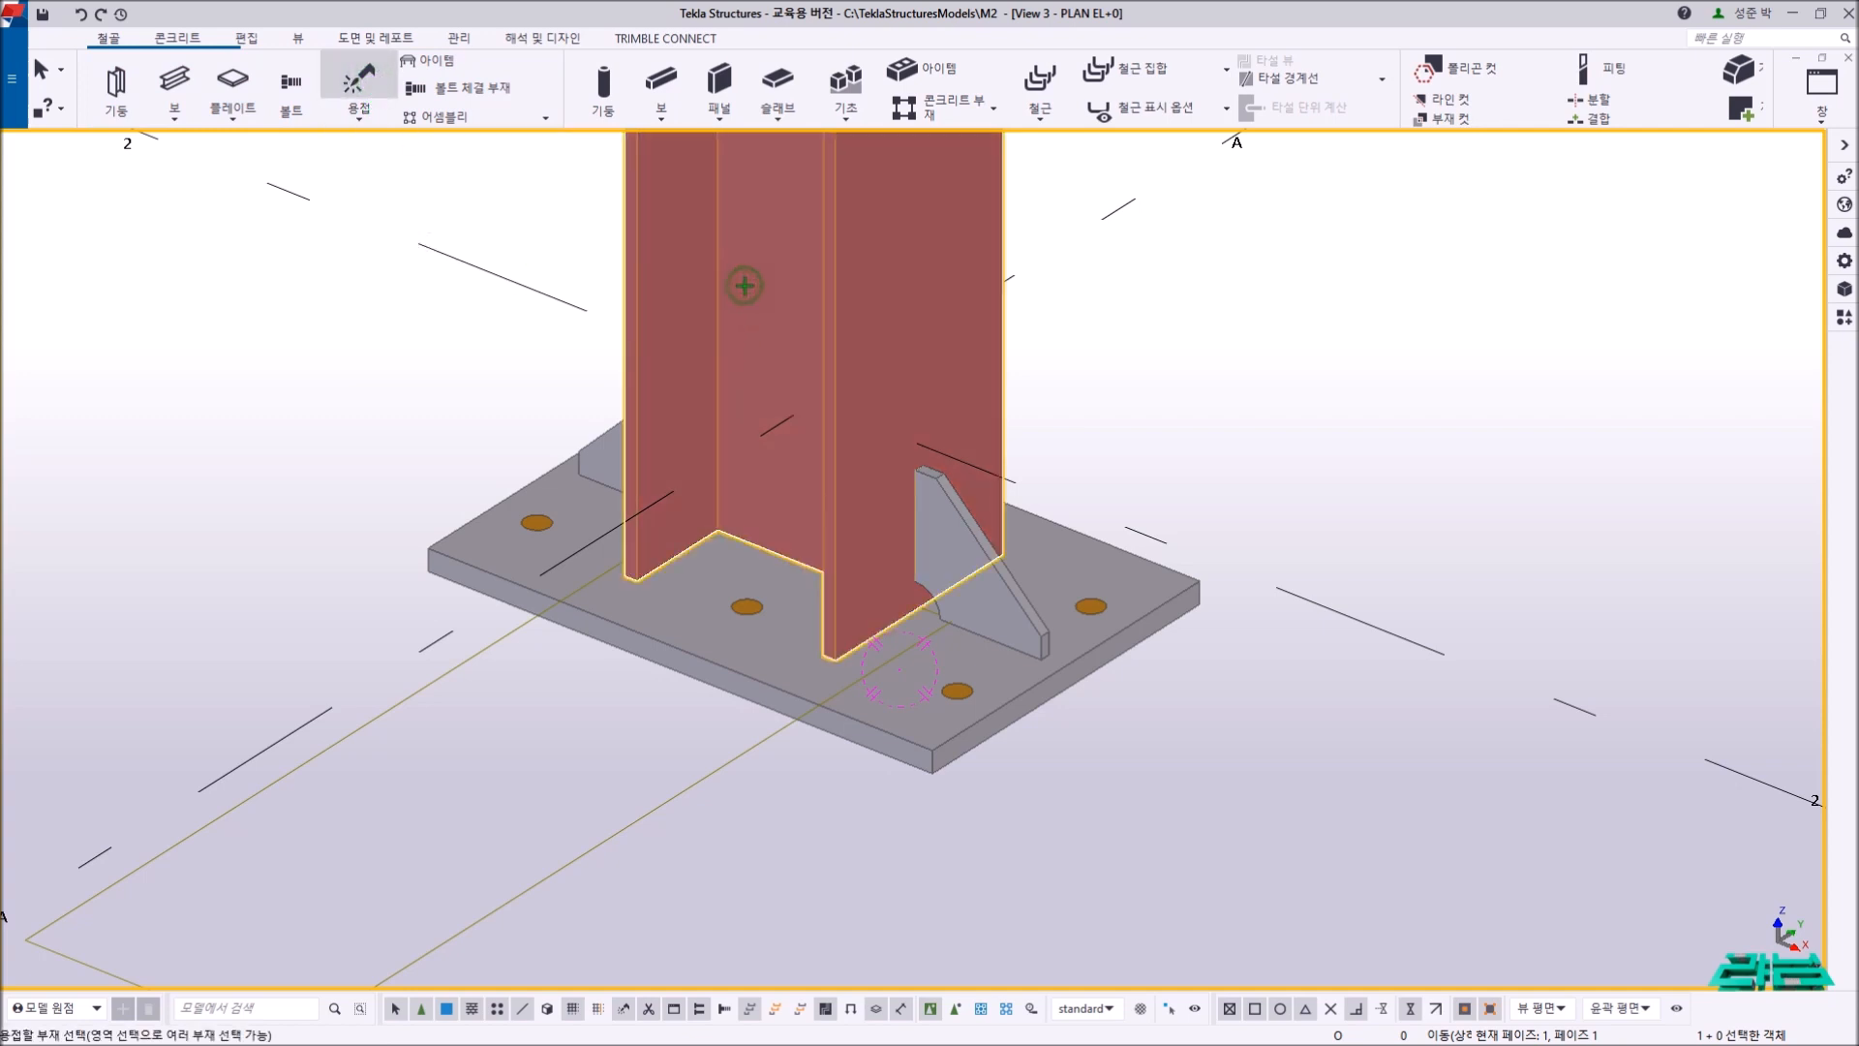
{"action": "left_click", "coordinate": [938, 539]}
{"action": "middle_click", "coordinate": [904, 501]}
{"action": "left_click", "coordinate": [902, 499]}
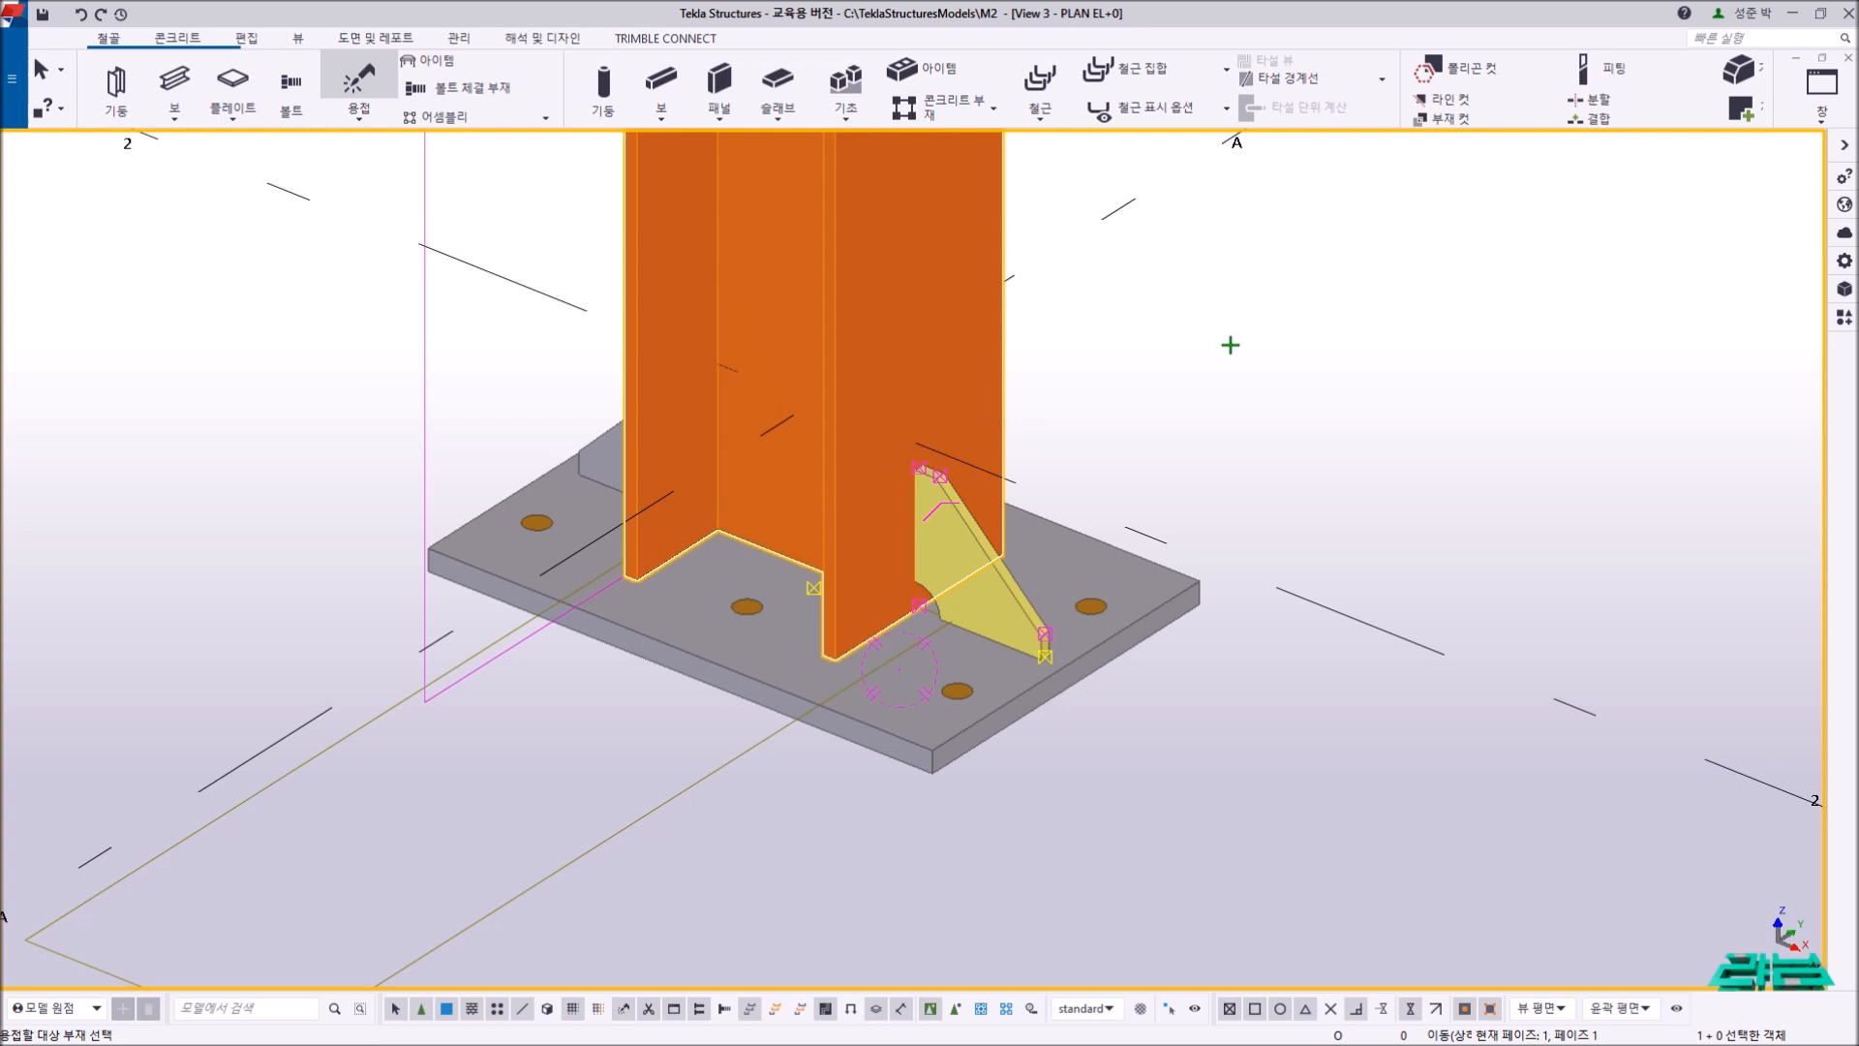
- Weld the rear rib plate and the base plate to the column, and end the weld command
{"action": "left_click", "coordinate": [953, 304]}
{"action": "left_click", "coordinate": [728, 326]}
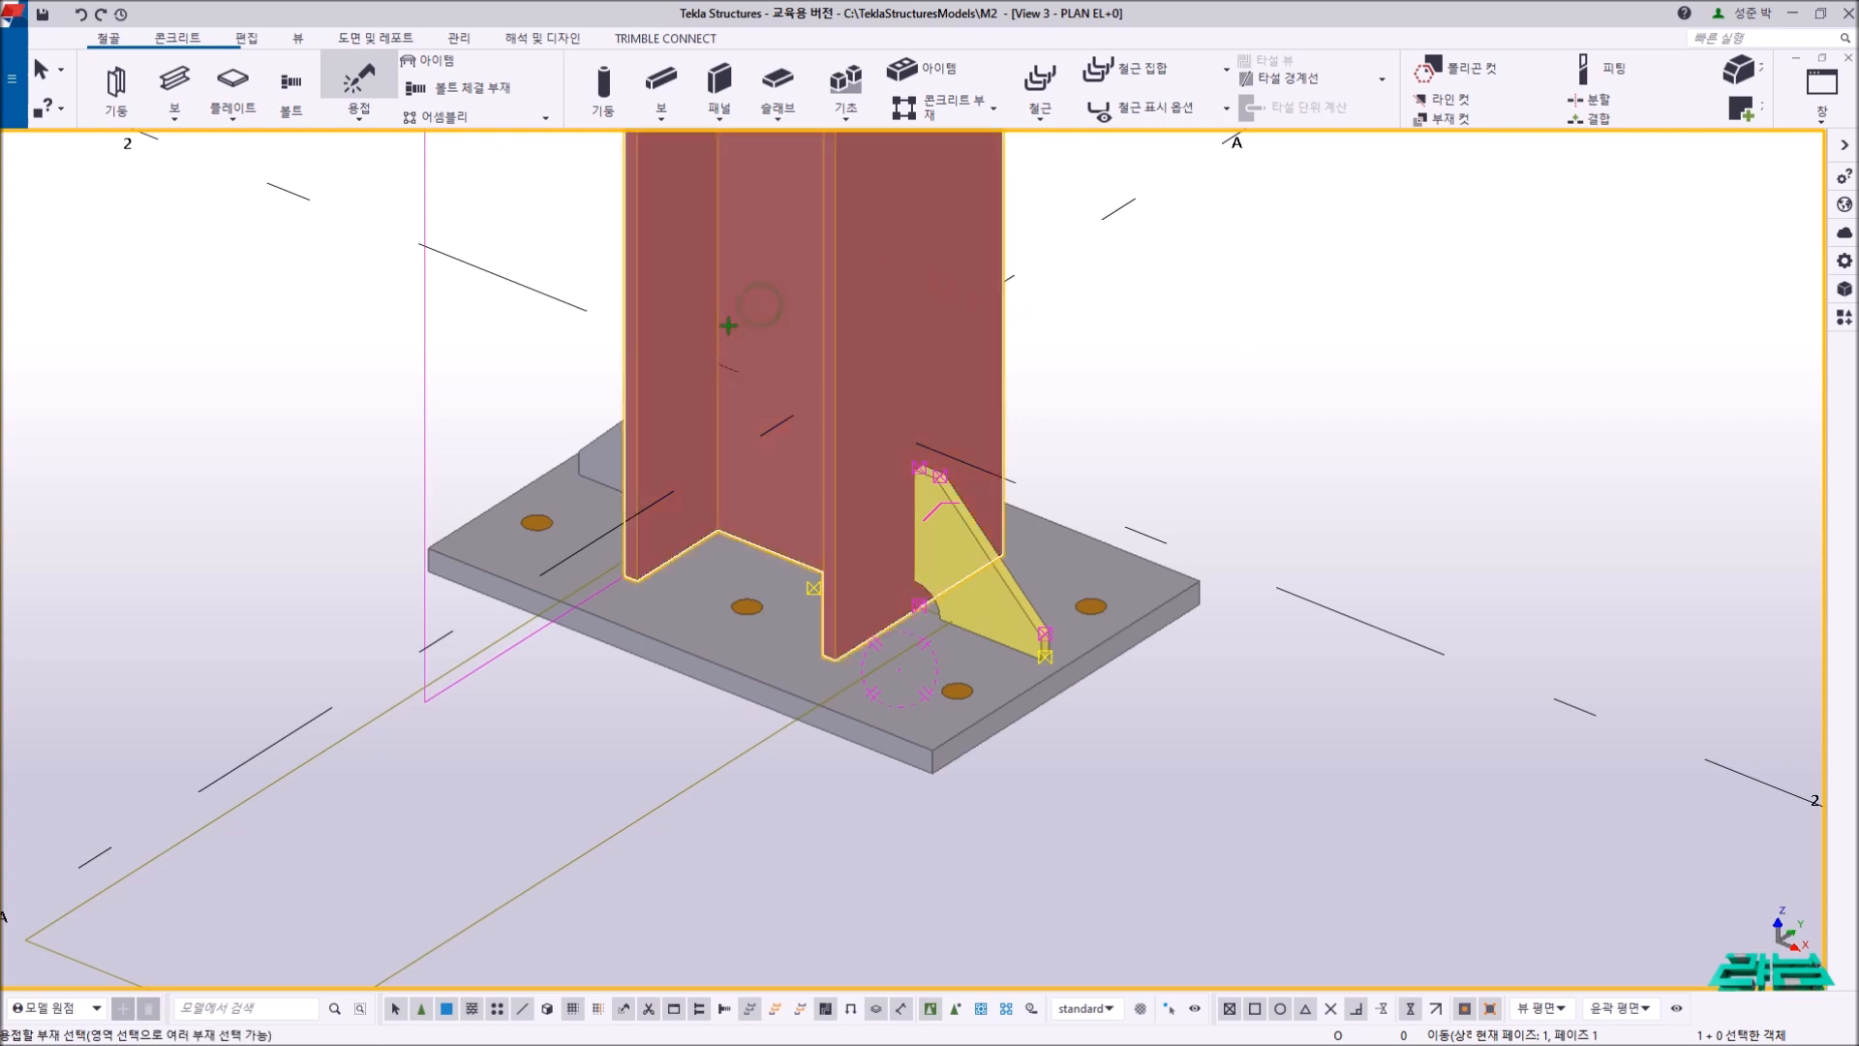
{"action": "middle_click", "coordinate": [625, 440]}
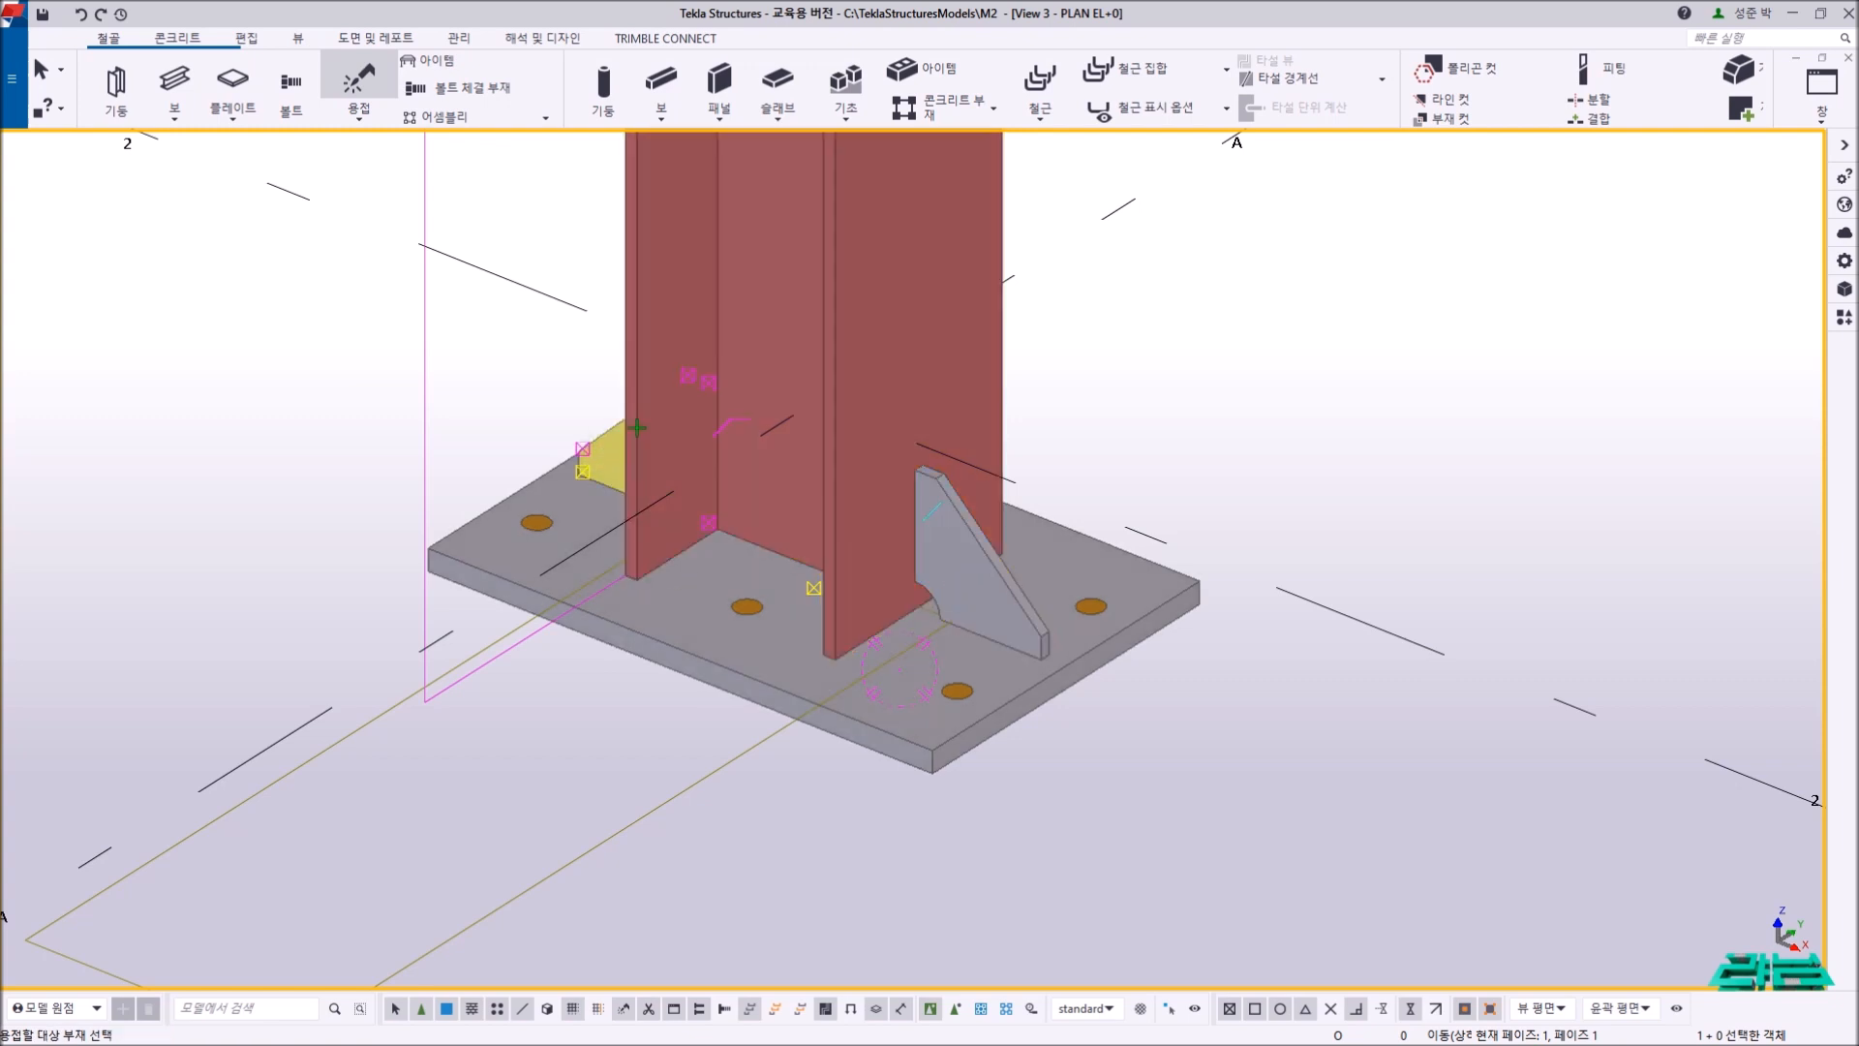
{"action": "left_click", "coordinate": [714, 620]}
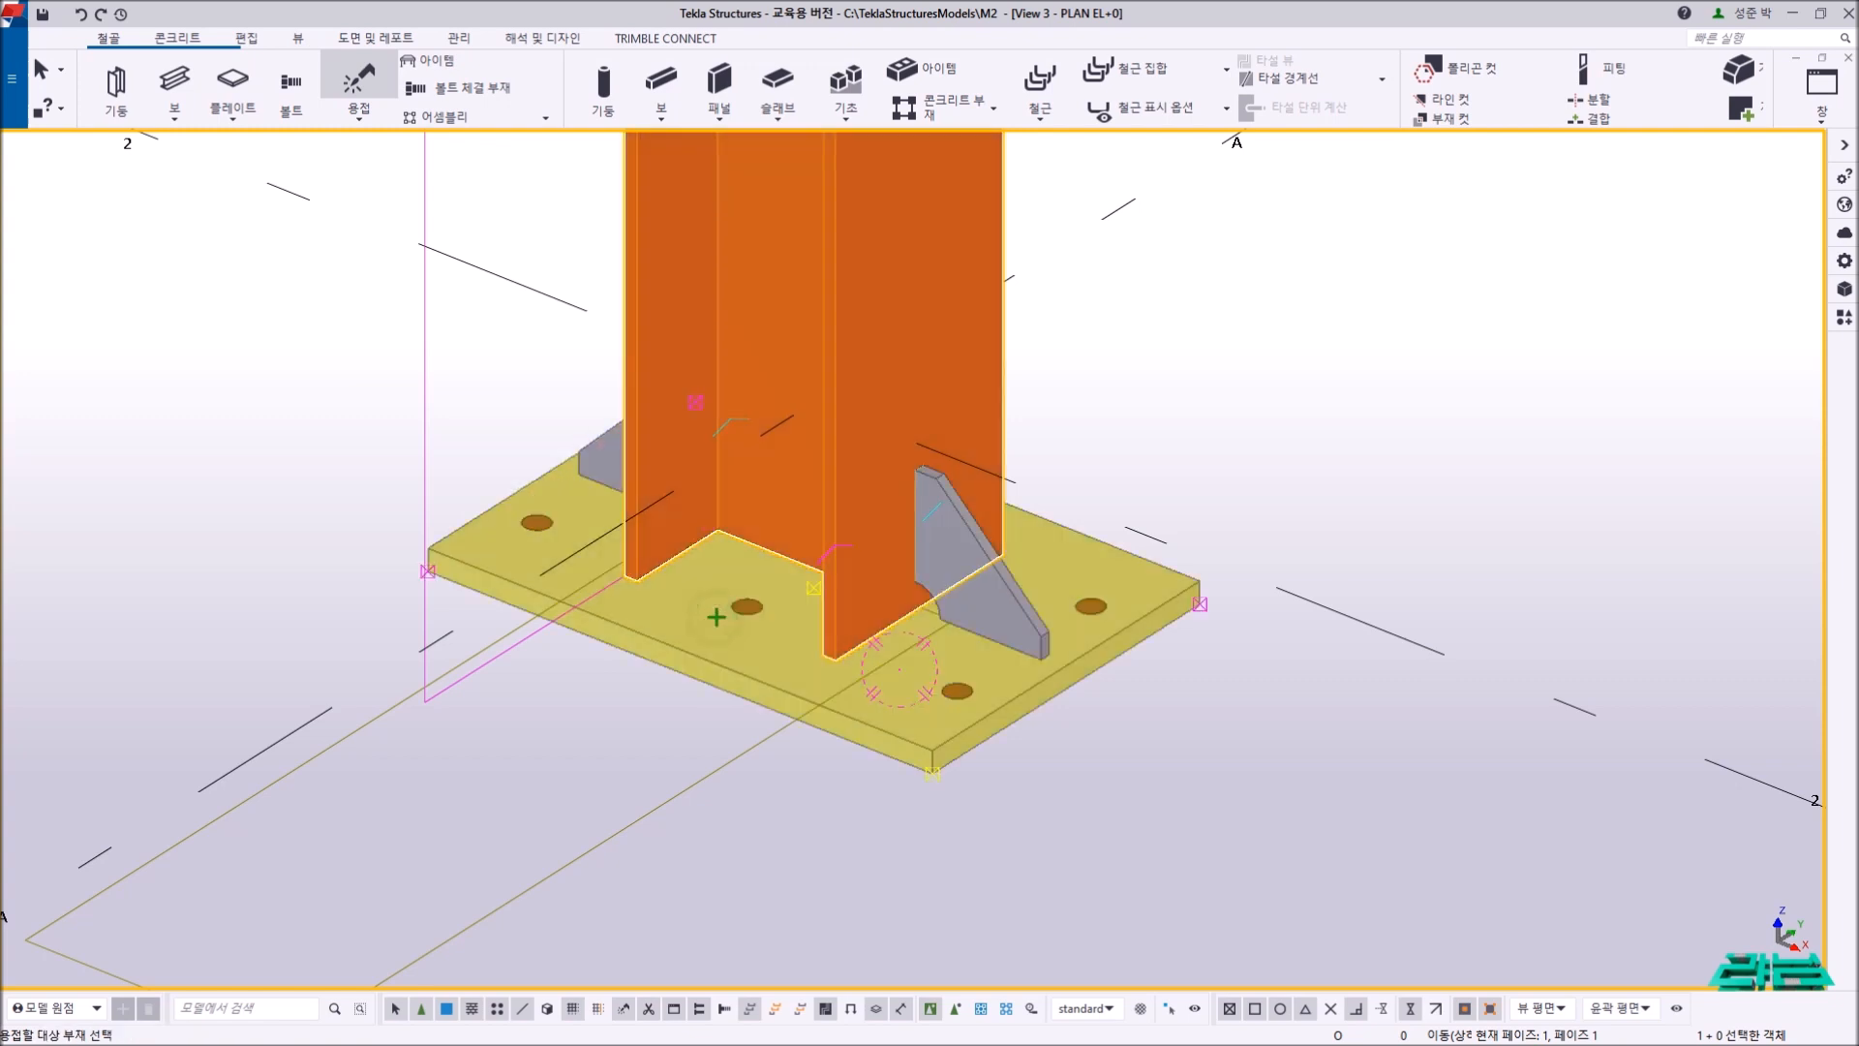
{"action": "right_click", "coordinate": [1123, 358]}
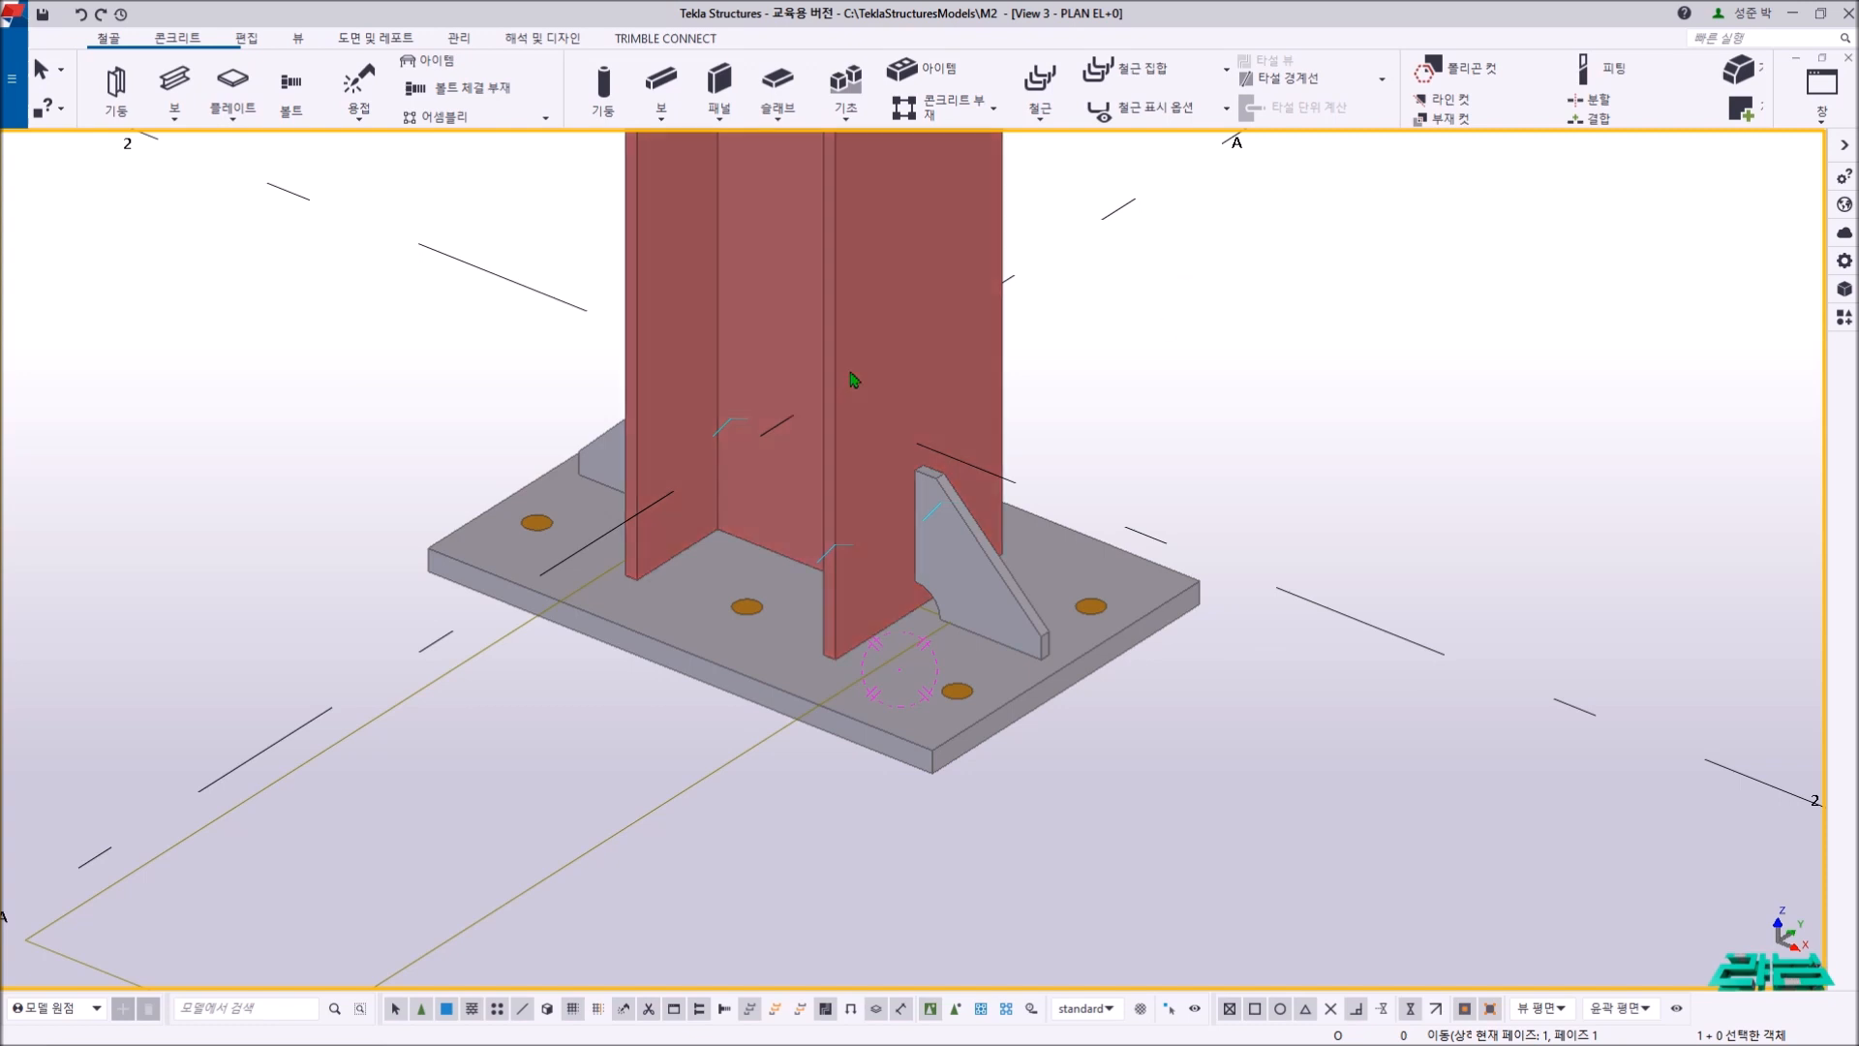
- Select the base plate and both rib plates in turn to check their assembly and part marks
{"action": "left_click", "coordinate": [923, 745]}
{"action": "left_click", "coordinate": [1007, 594]}
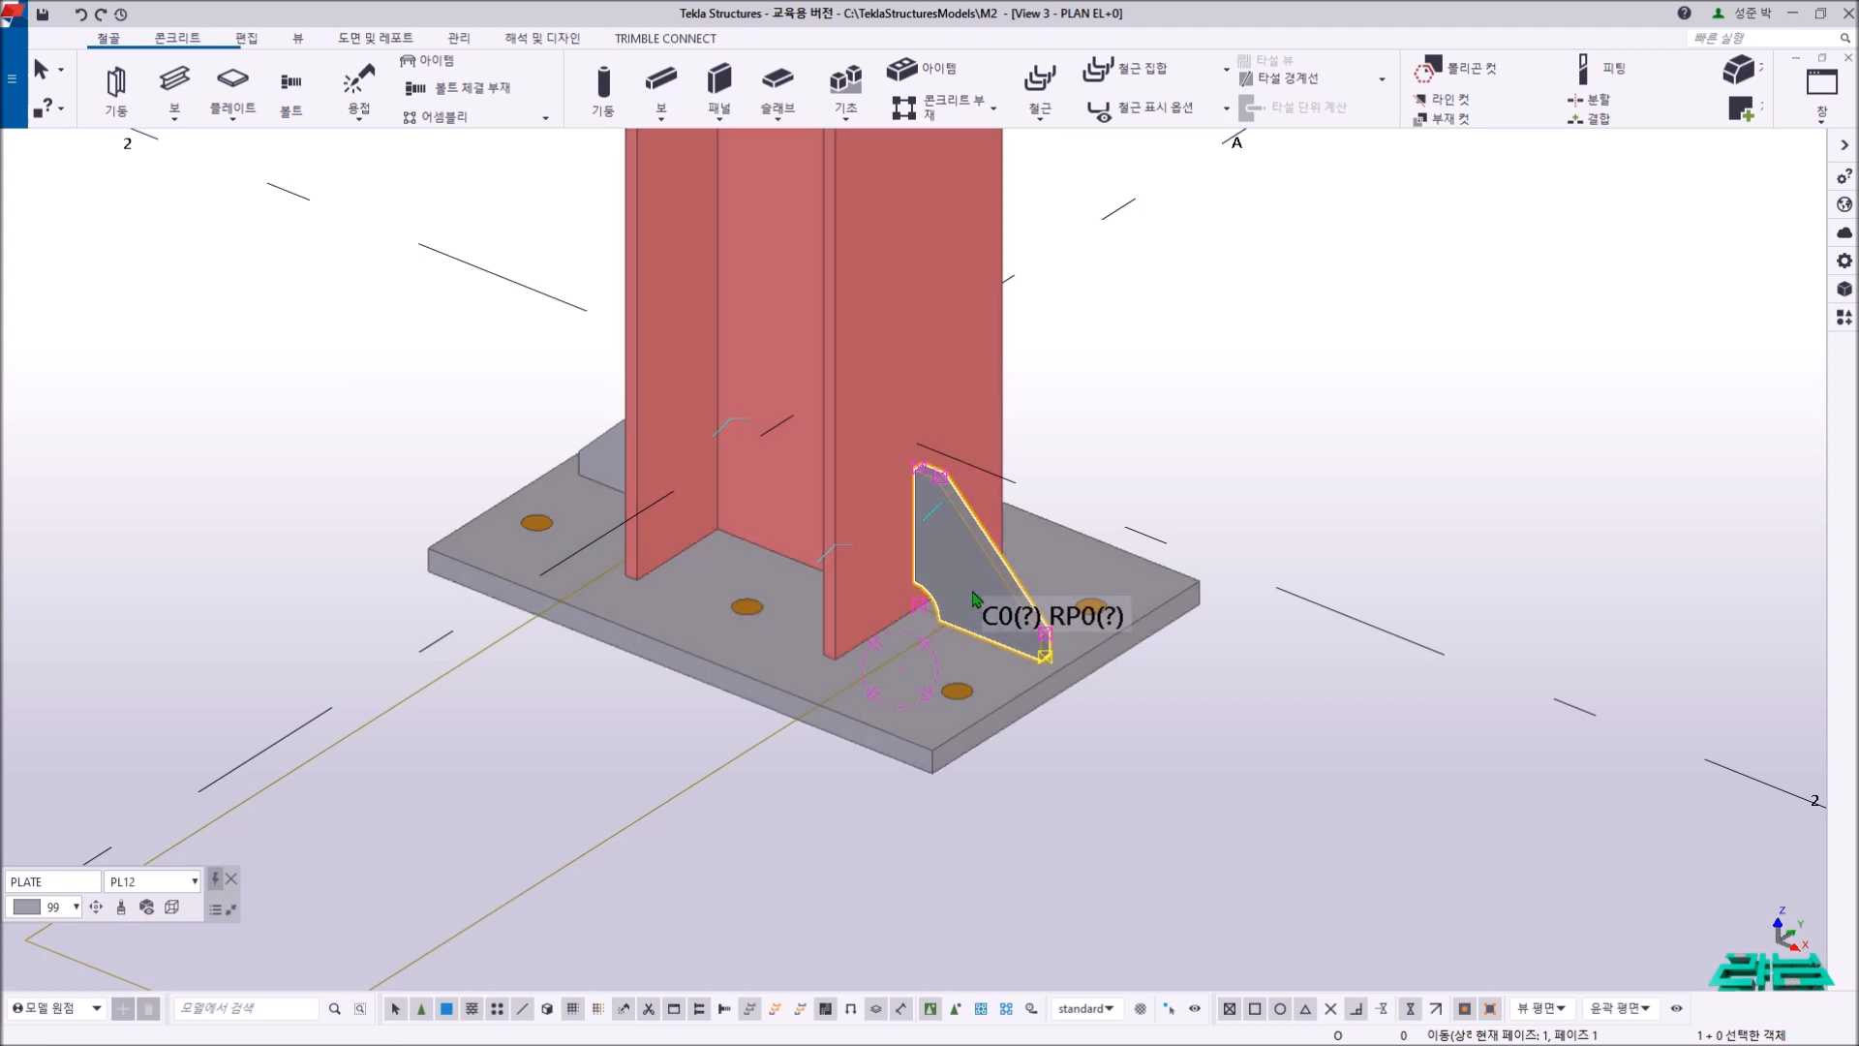
{"action": "left_click", "coordinate": [1246, 416]}
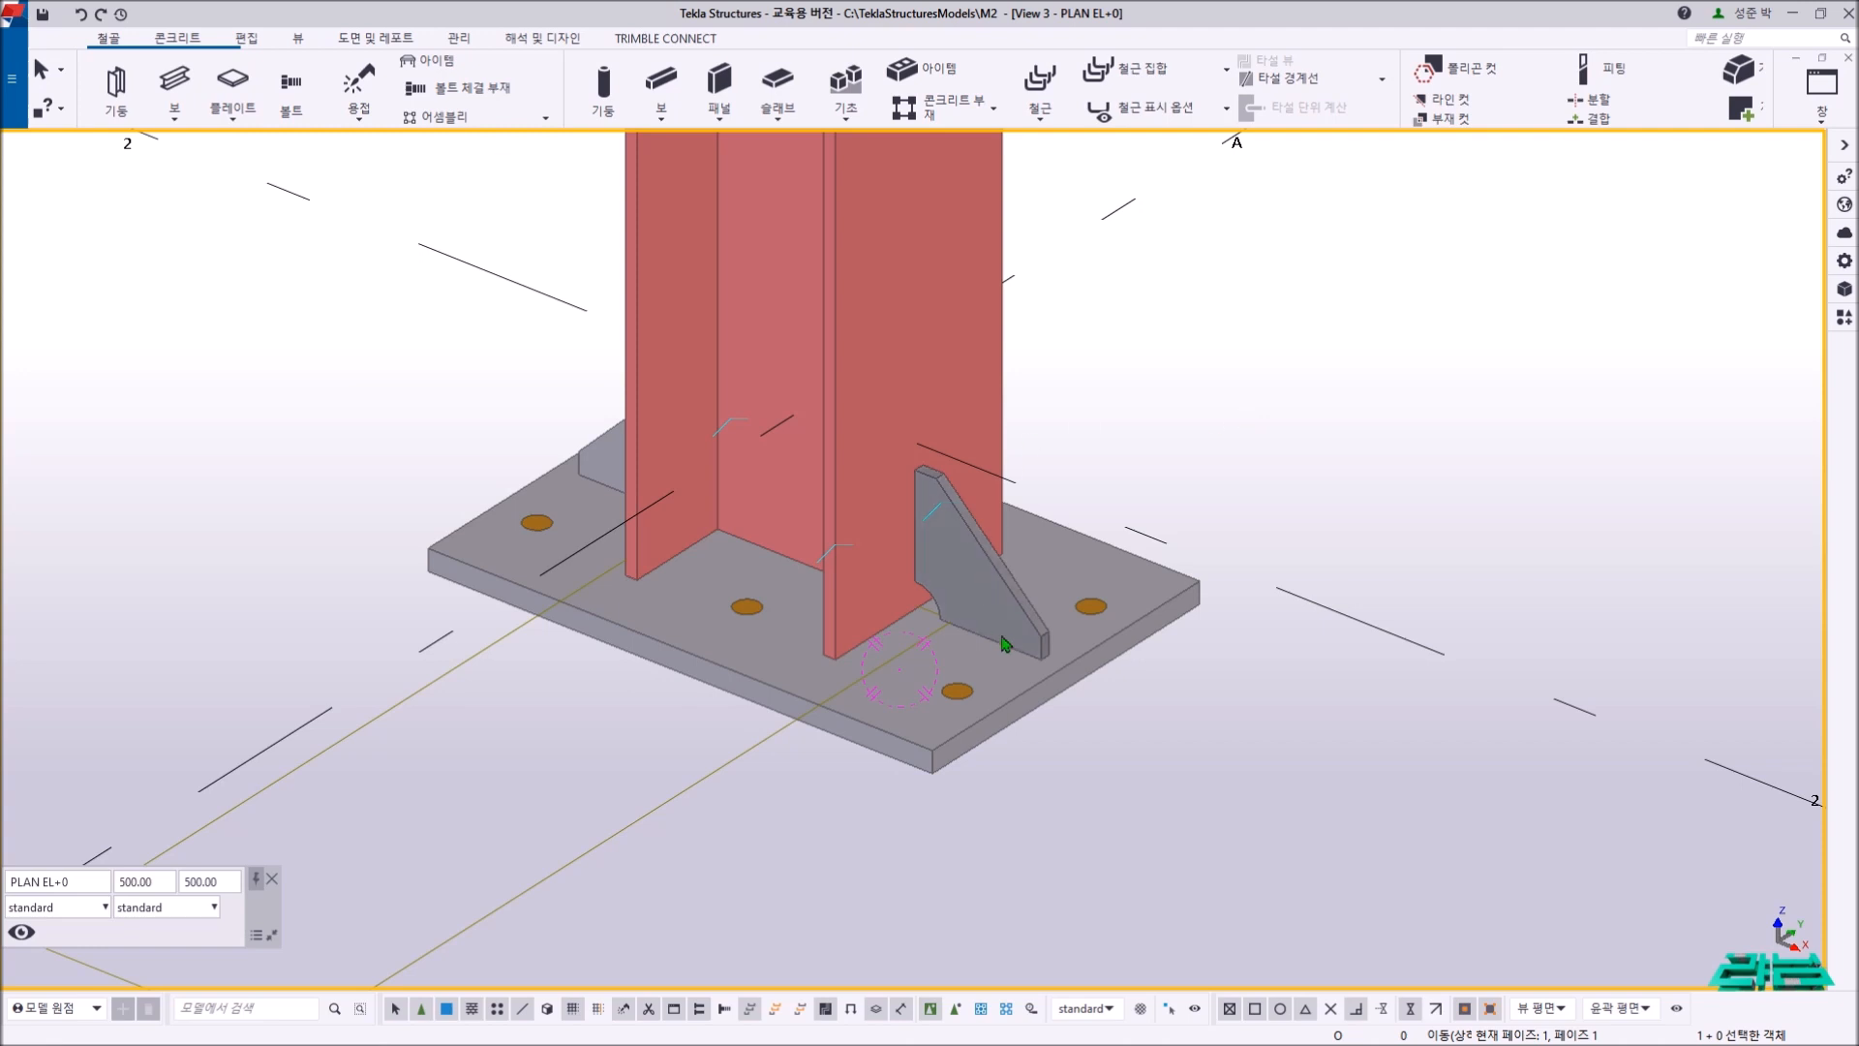
{"action": "left_click", "coordinate": [1000, 683]}
{"action": "left_click", "coordinate": [1007, 631]}
{"action": "left_click", "coordinate": [602, 450]}
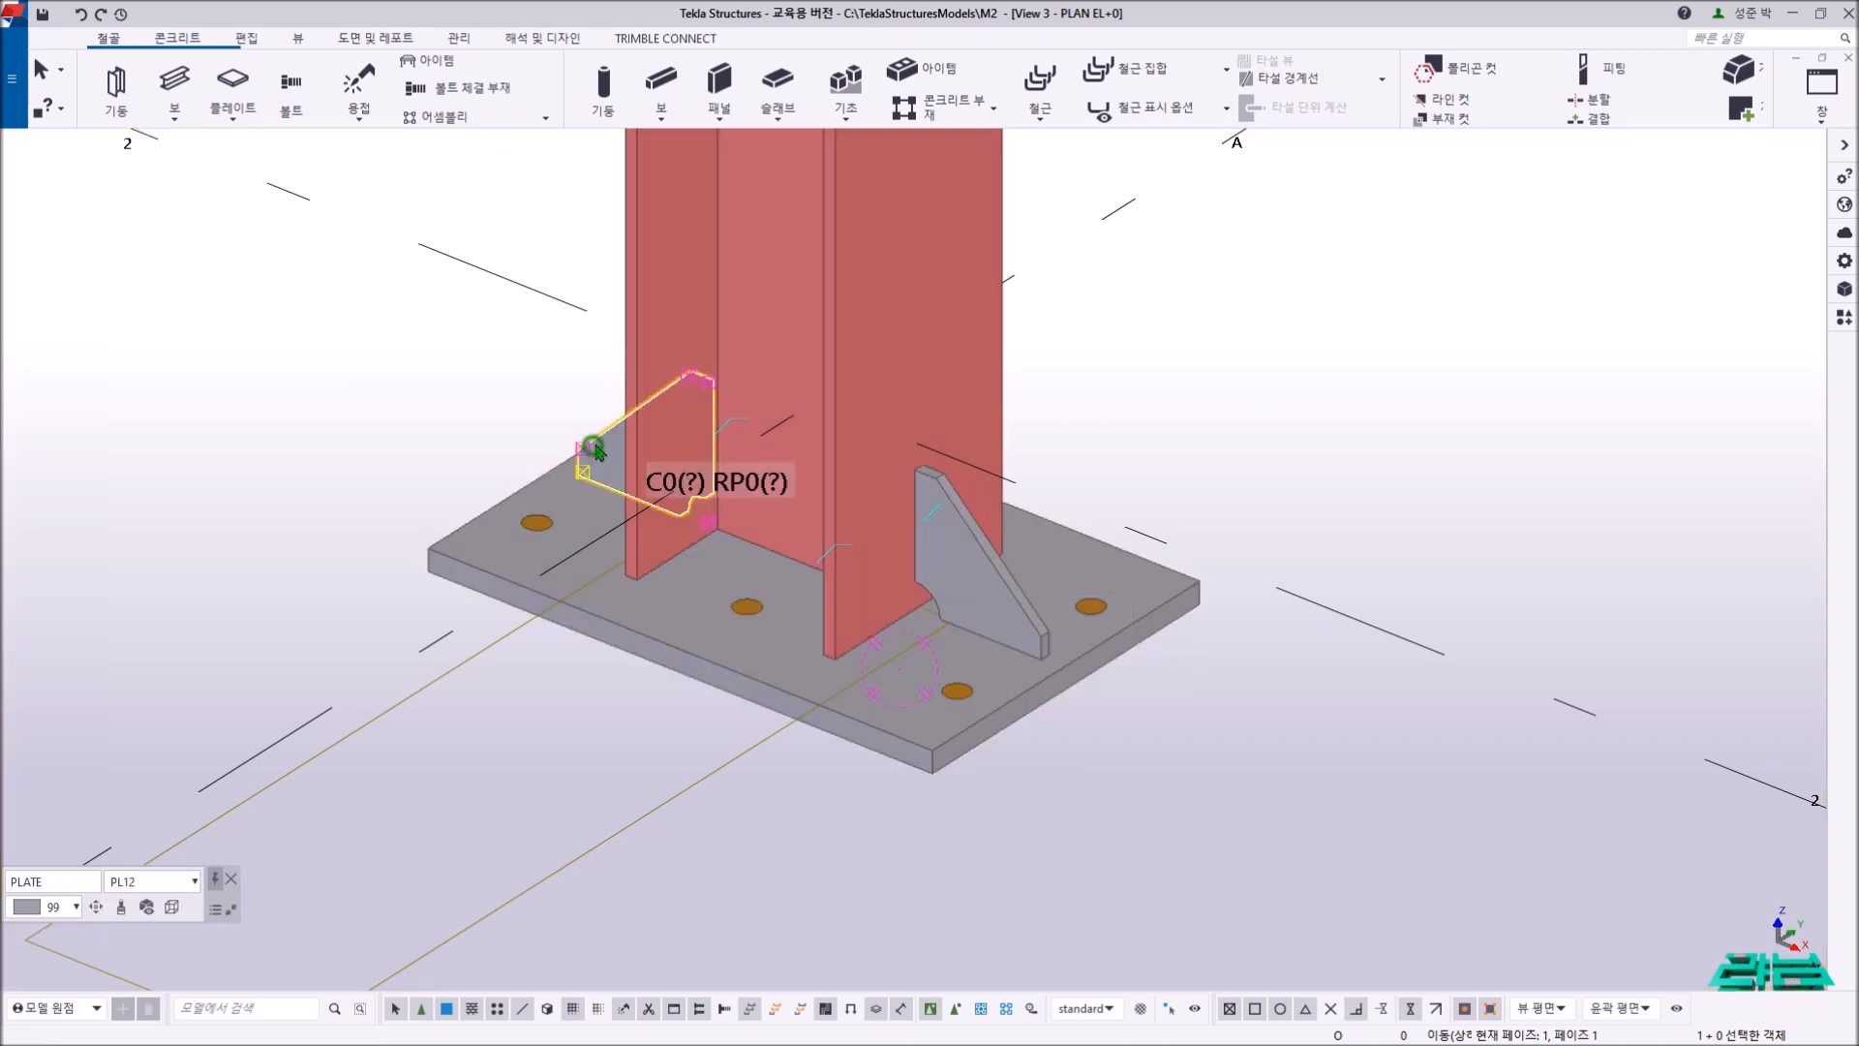
{"action": "left_click", "coordinate": [655, 312]}
{"action": "left_click", "coordinate": [1315, 287]}
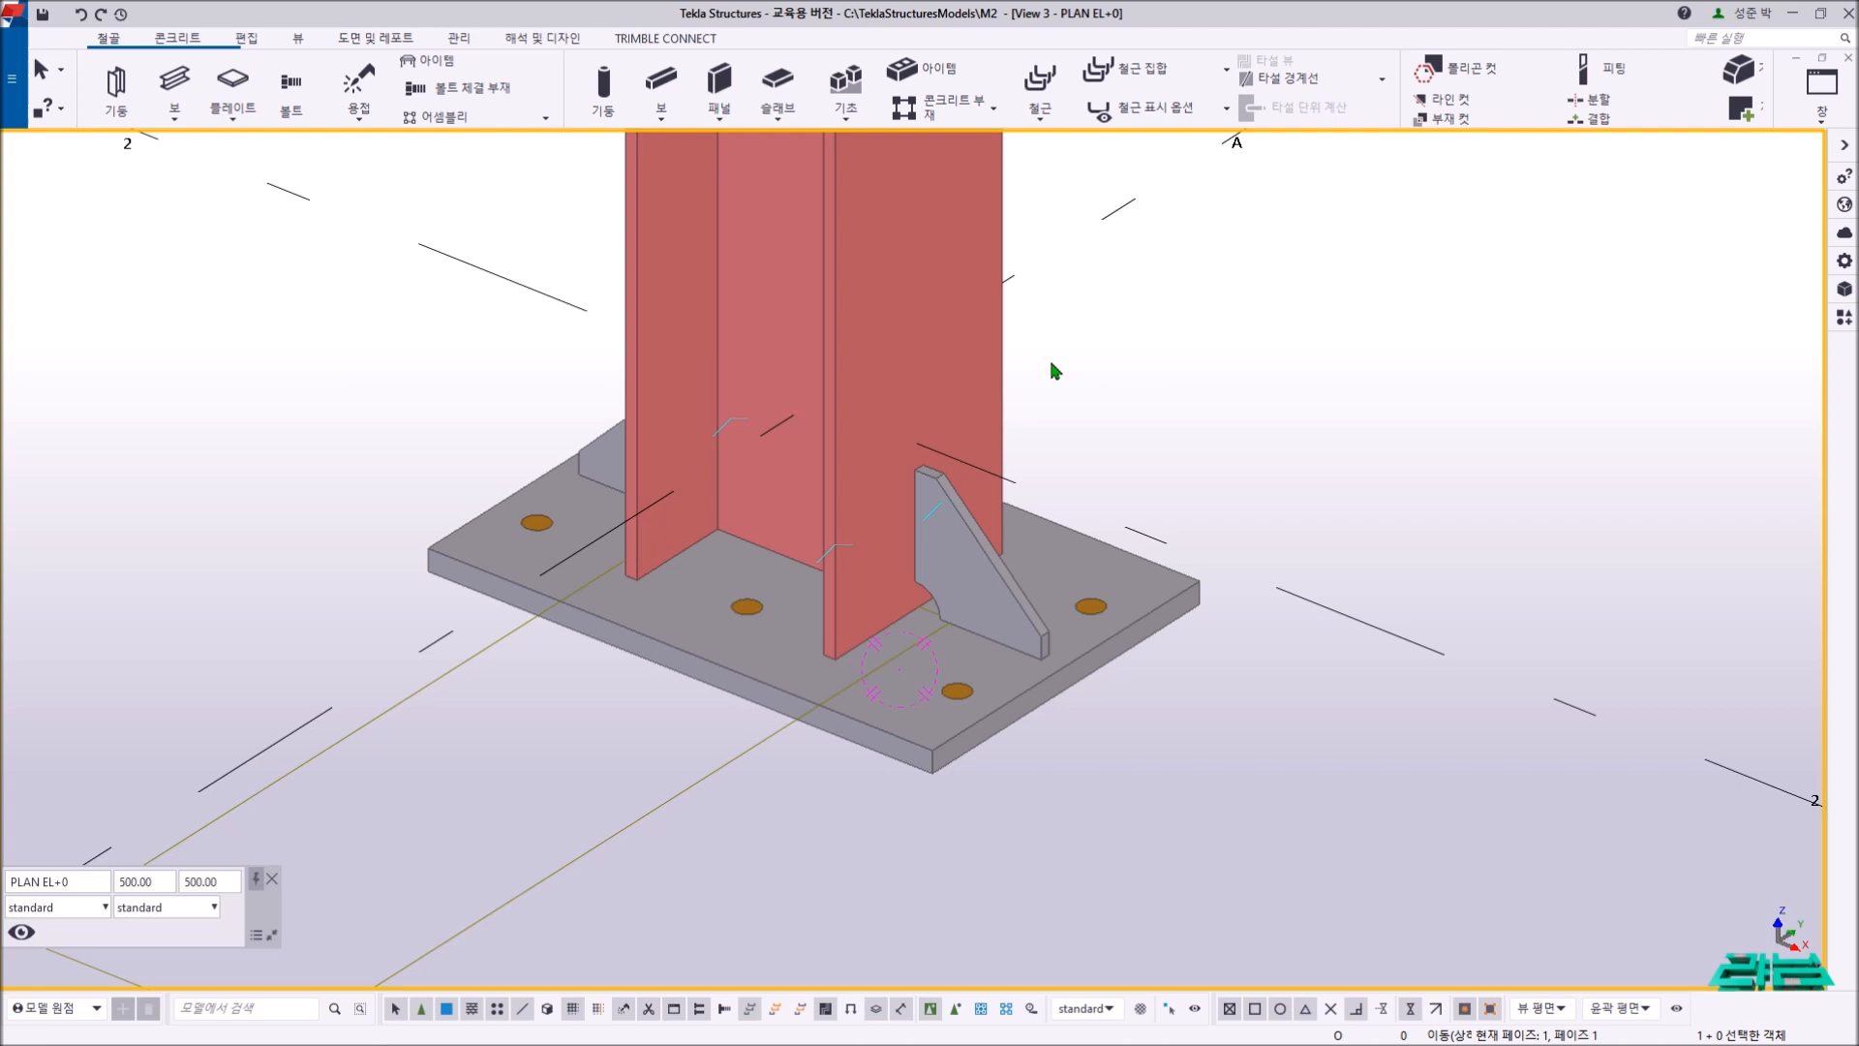
- Inquire the column's assembly and check the main part profile in the report
{"action": "left_click", "coordinate": [993, 339]}
{"action": "right_click", "coordinate": [992, 339]}
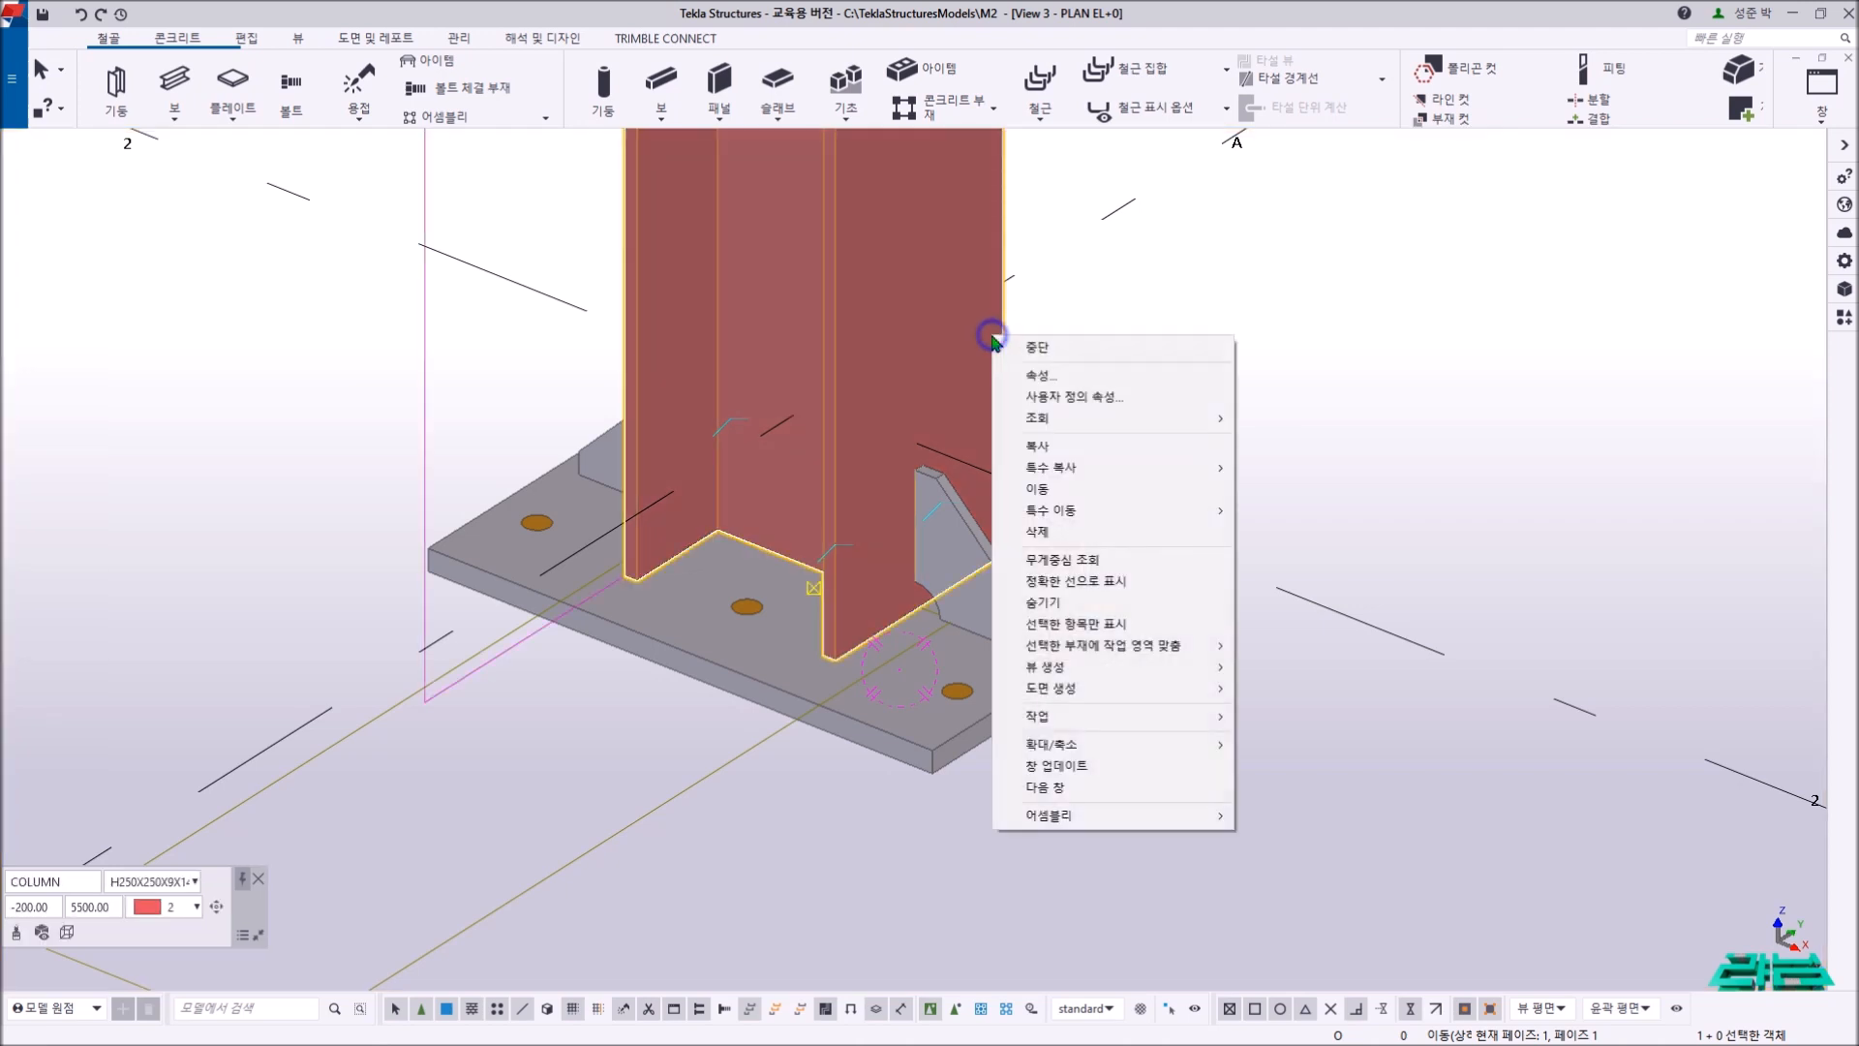
{"action": "mouse_move", "coordinate": [1038, 423]}
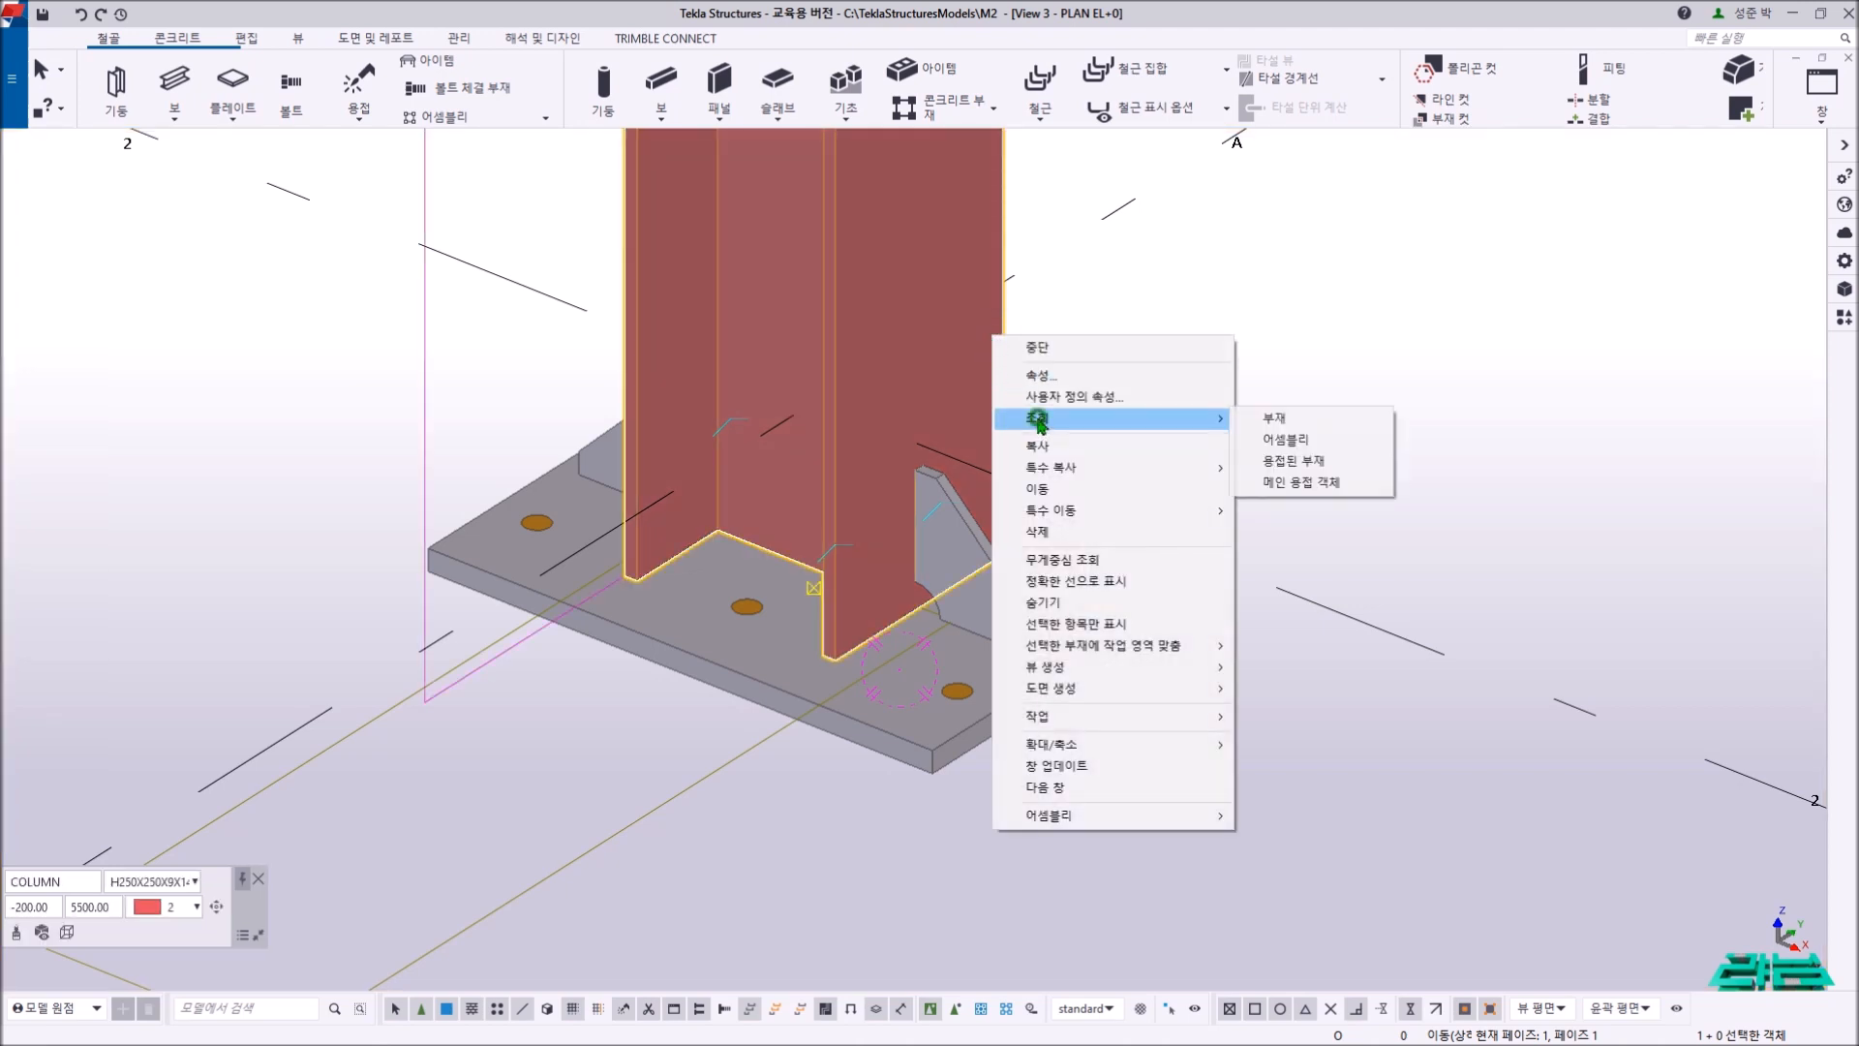
{"action": "left_click", "coordinate": [1313, 440]}
{"action": "middle_click_drag", "start_coordinate": [1225, 442], "coordinate": [1557, 498]}
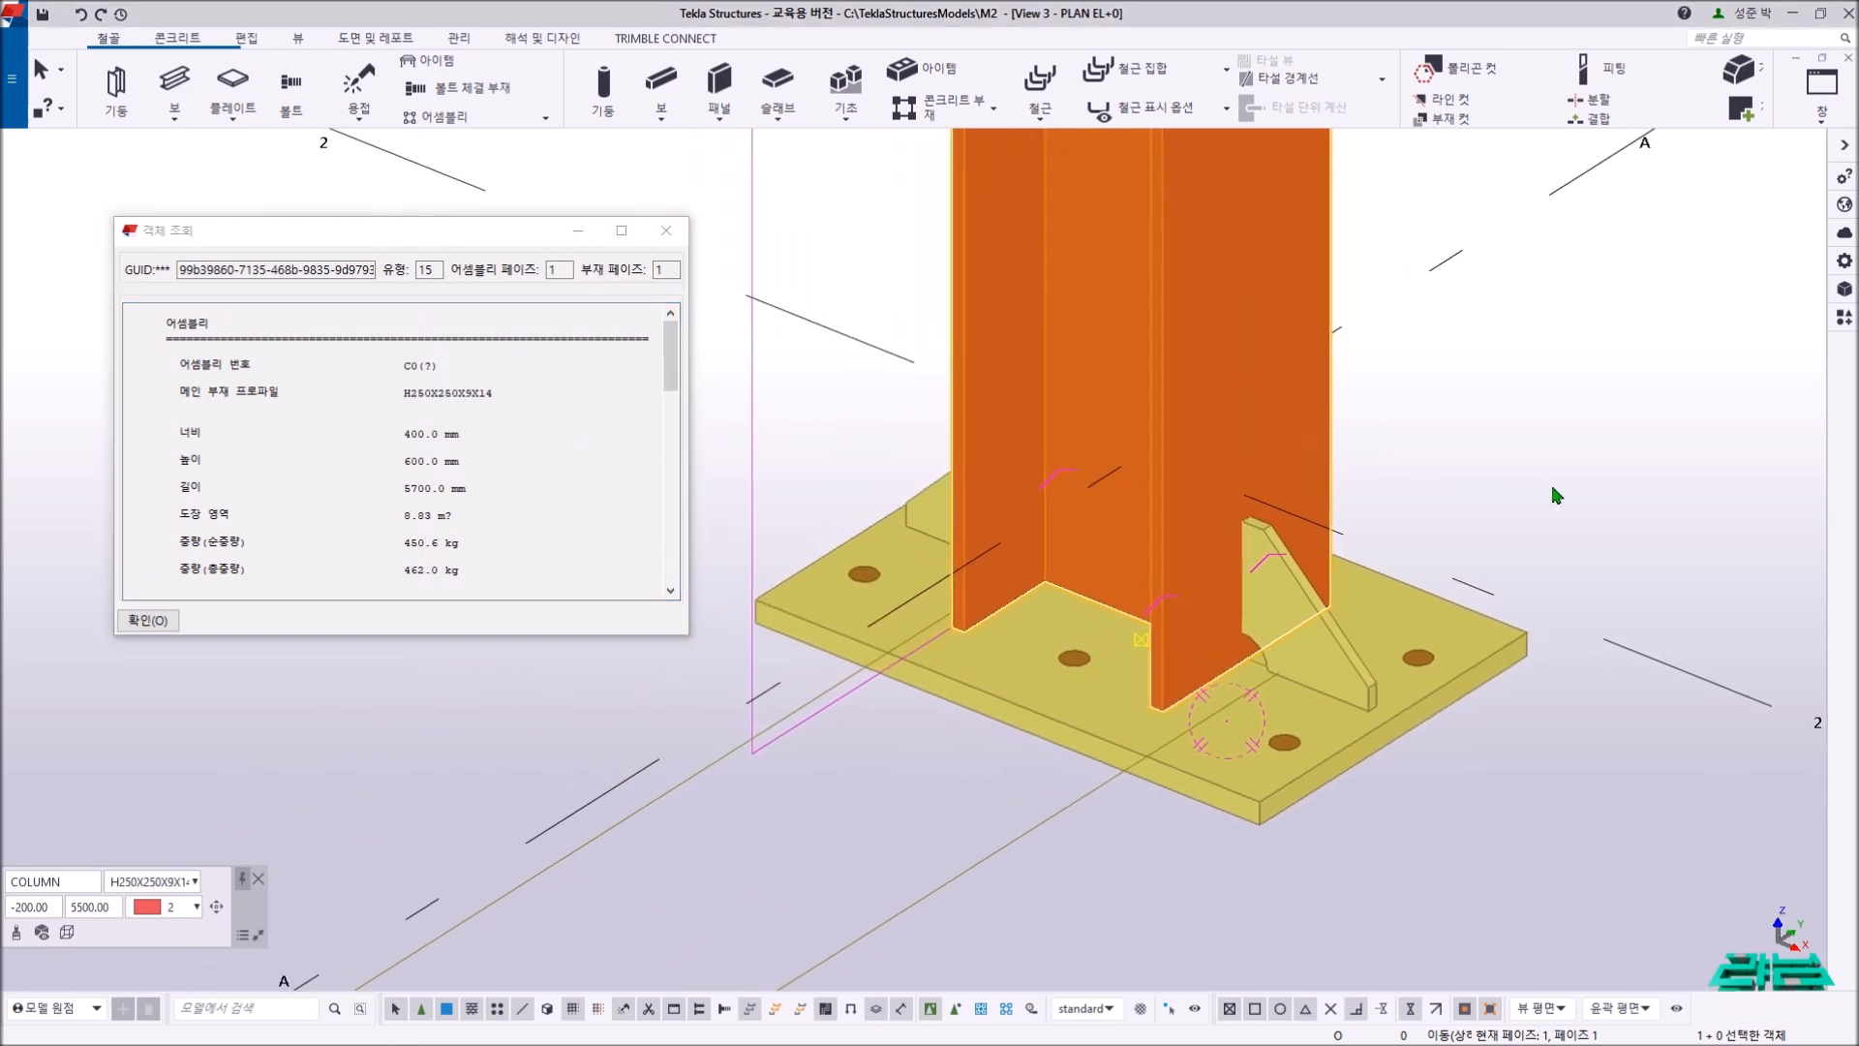
{"action": "left_click_drag", "start_coordinate": [500, 392], "coordinate": [399, 392]}
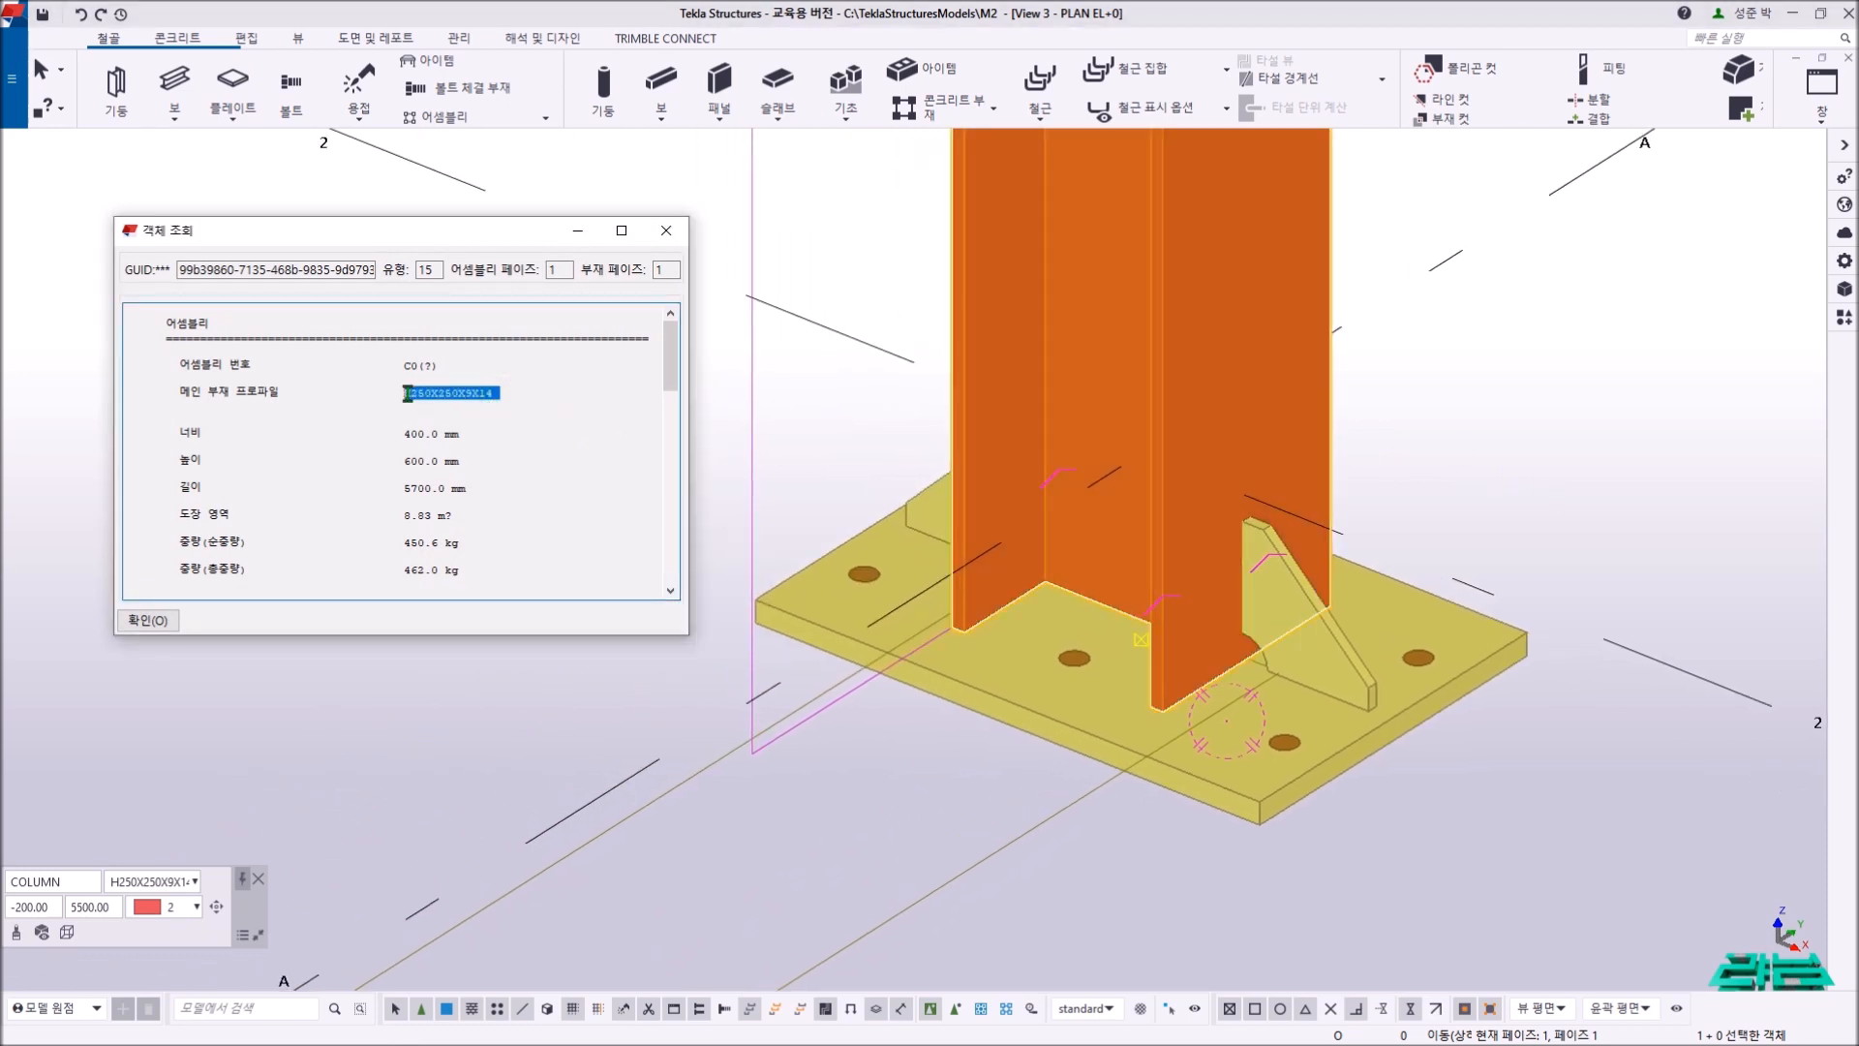
- Examine the part and weld lists in the assembly report, close it and deselect the column
{"action": "scroll", "coordinate": [510, 449], "scroll_direction": "down", "scroll_amount": 6}
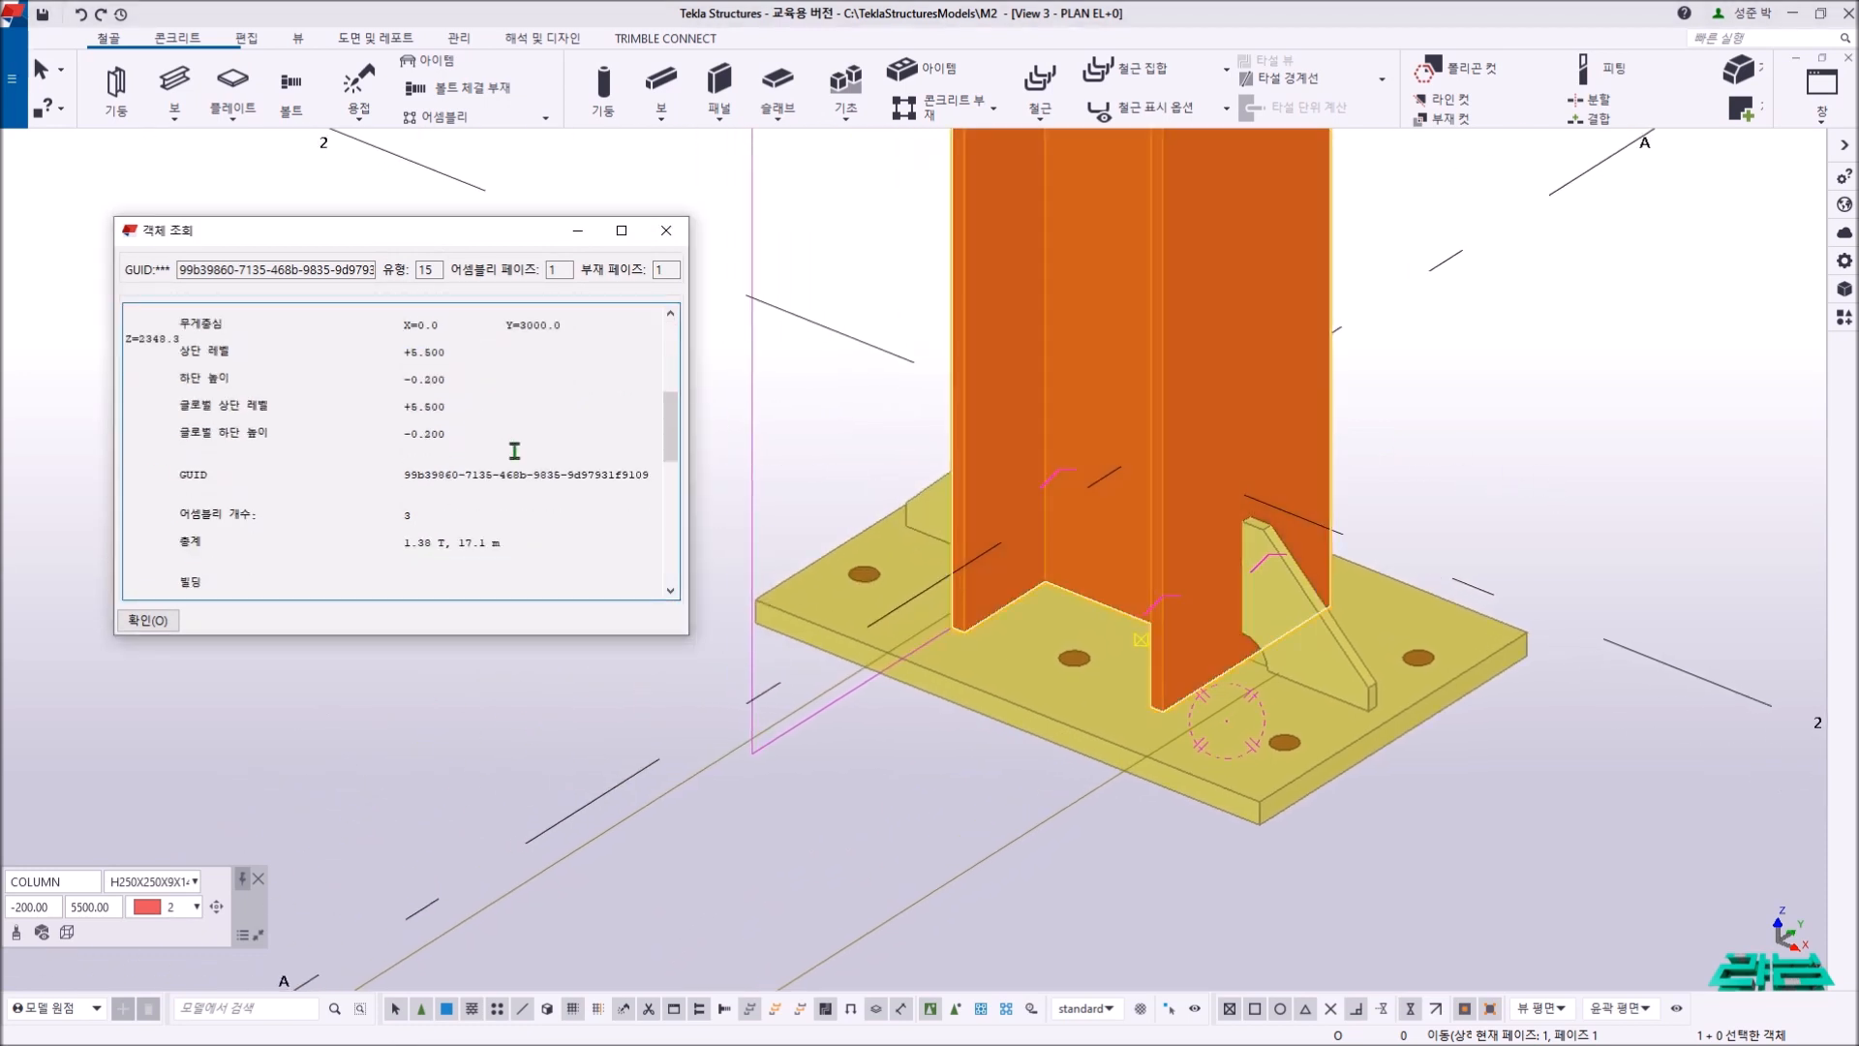
{"action": "scroll", "coordinate": [464, 454], "scroll_direction": "down", "scroll_amount": 6}
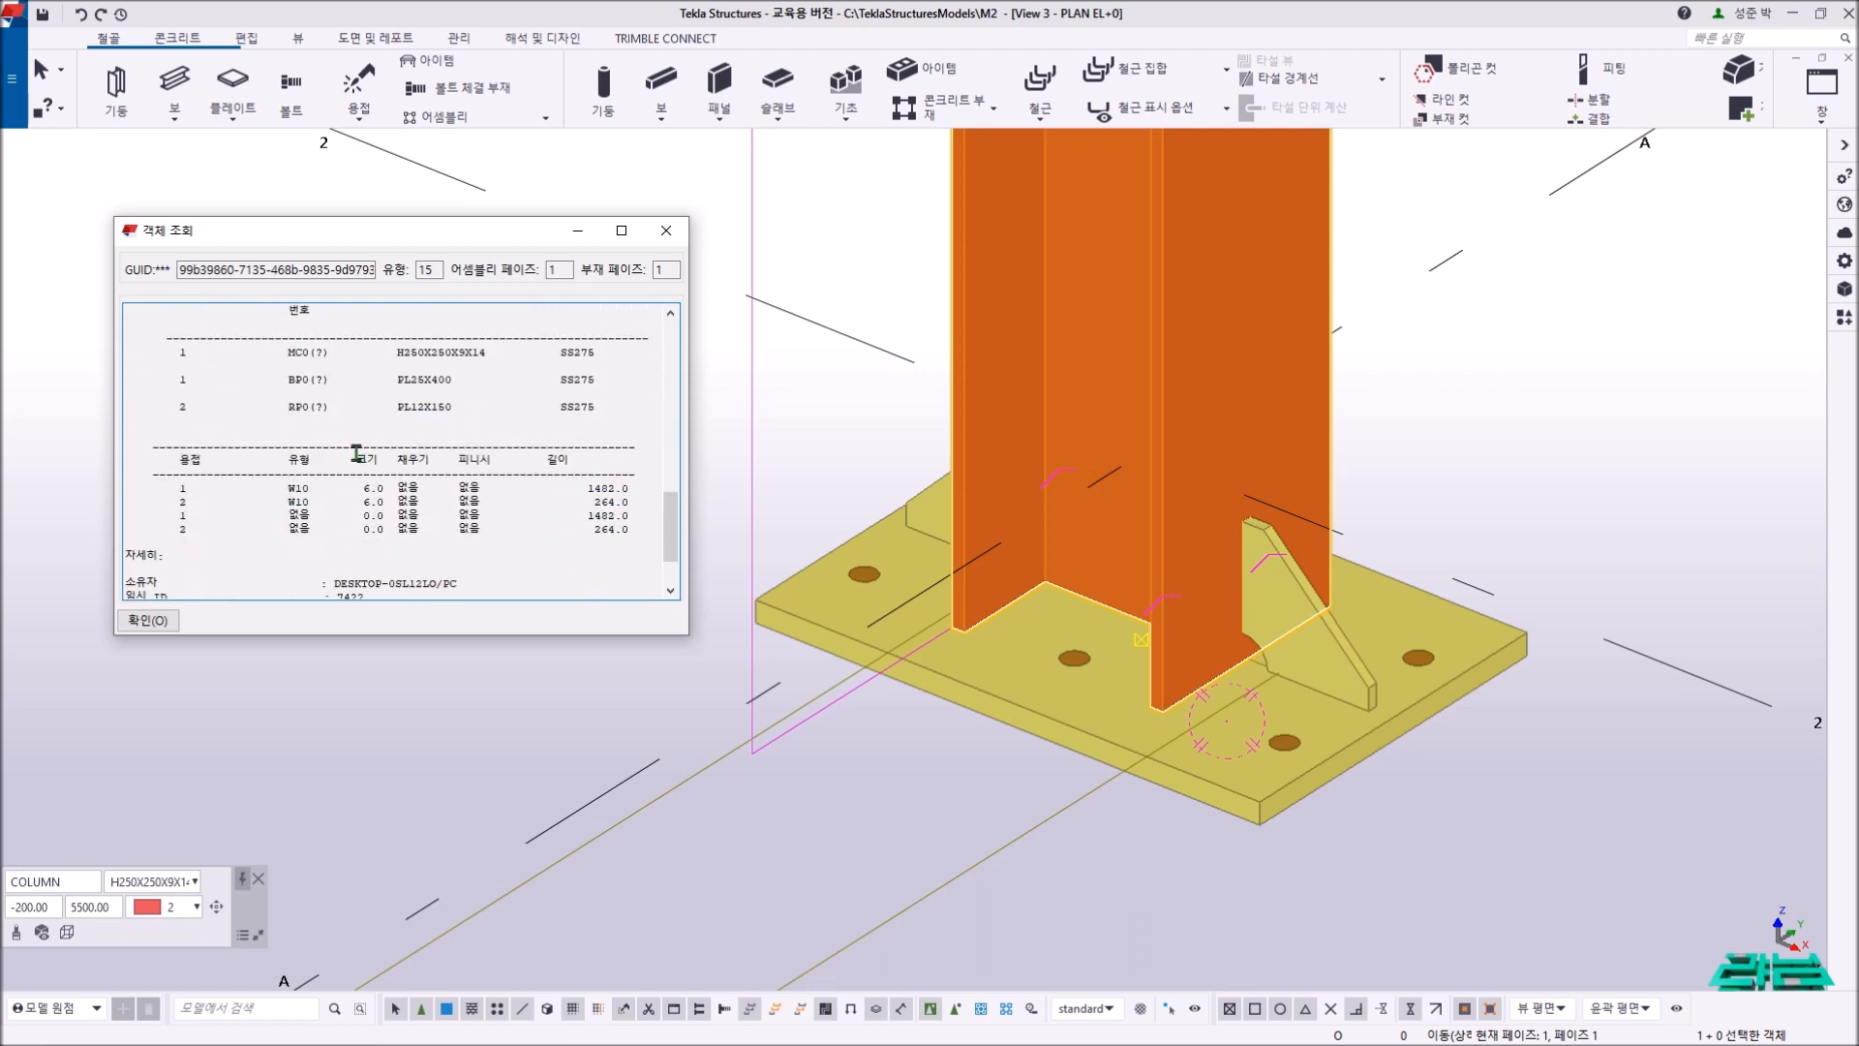
{"action": "left_click_drag", "start_coordinate": [288, 354], "coordinate": [604, 413]}
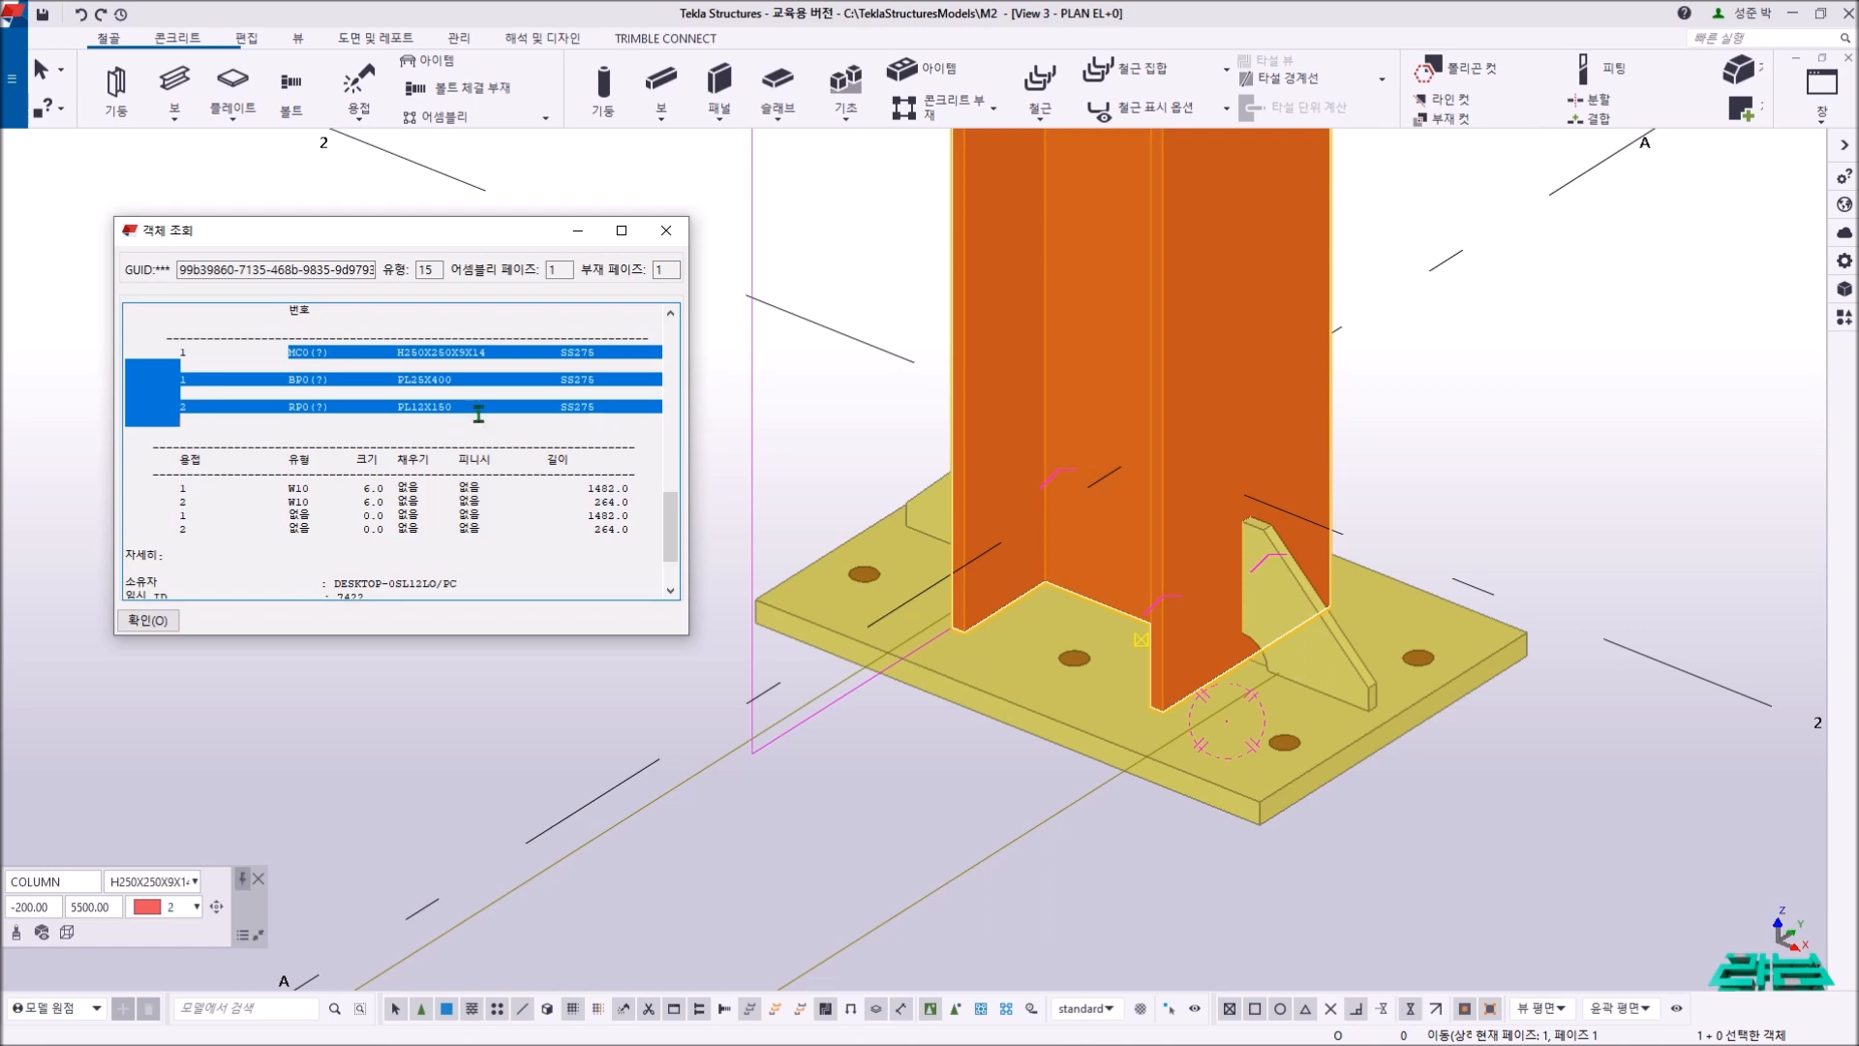
{"action": "left_click", "coordinate": [667, 230]}
{"action": "middle_click_drag", "start_coordinate": [713, 217], "coordinate": [490, 237]}
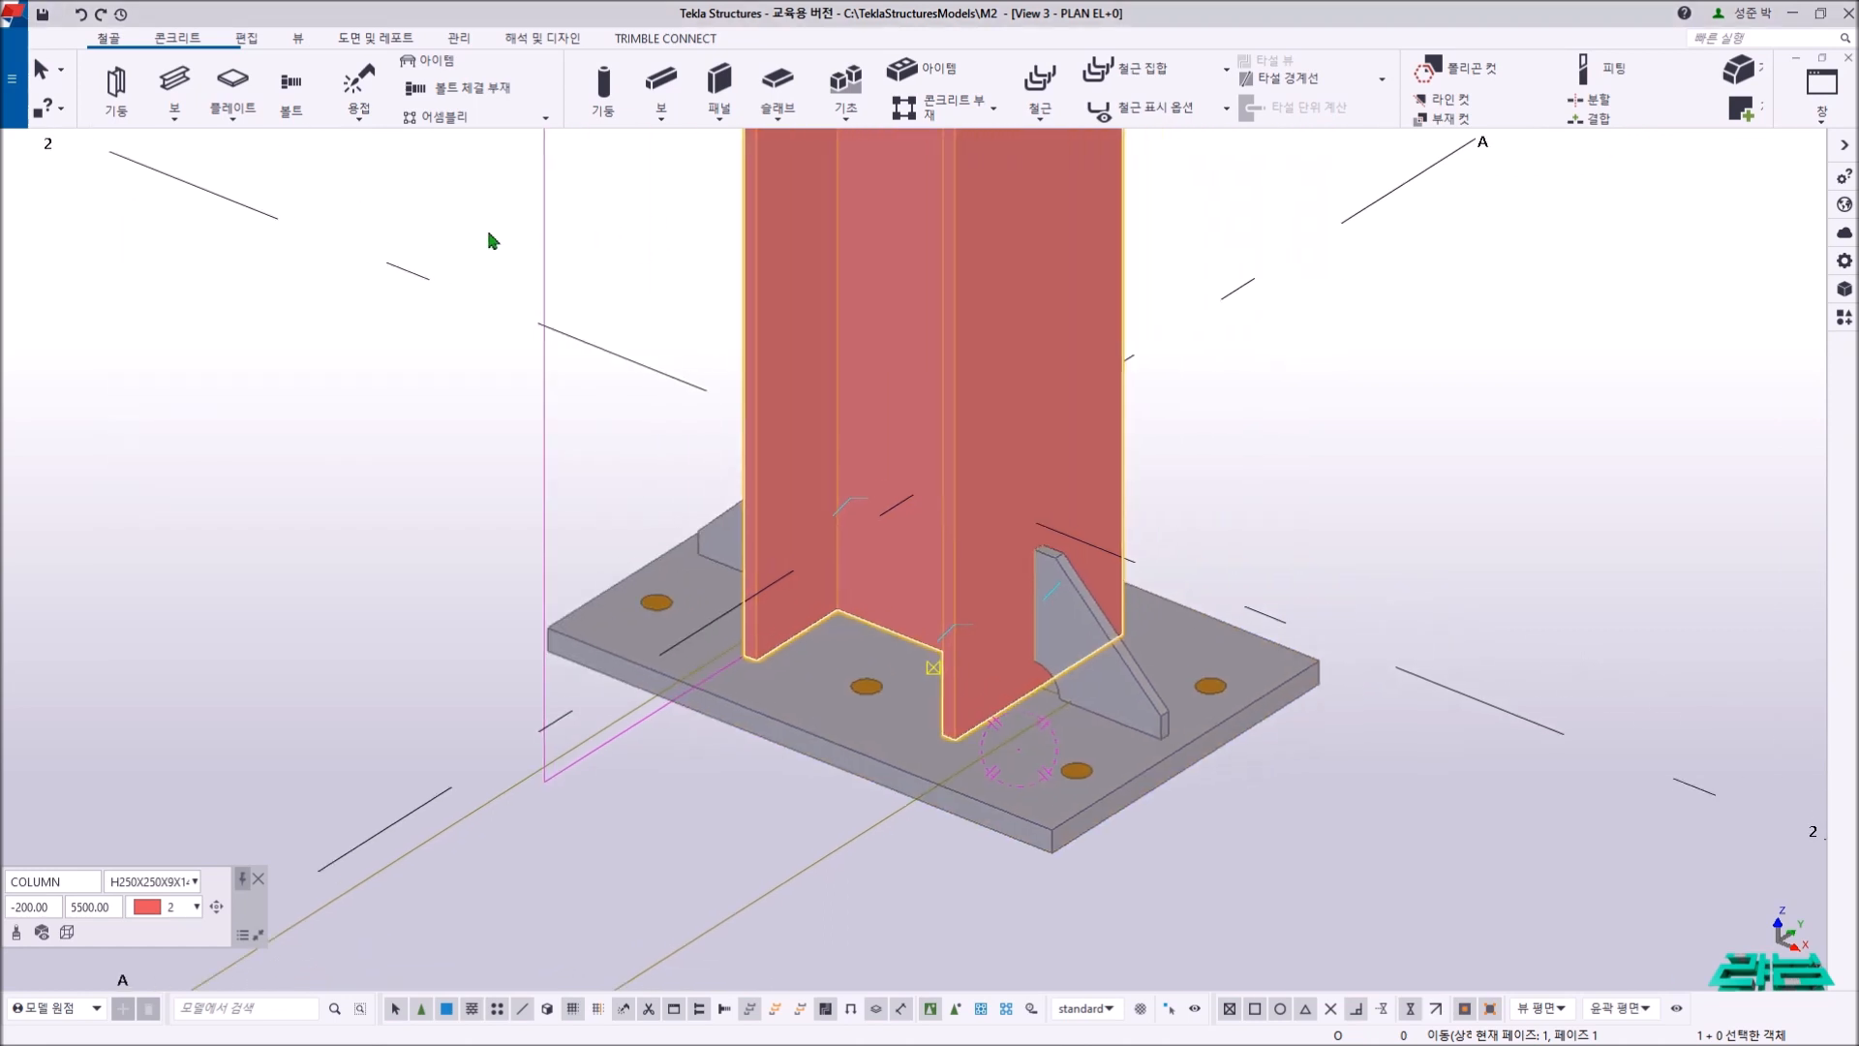
{"action": "left_click", "coordinate": [503, 237]}
{"action": "scroll", "coordinate": [450, 264], "scroll_direction": "up", "scroll_amount": 2}
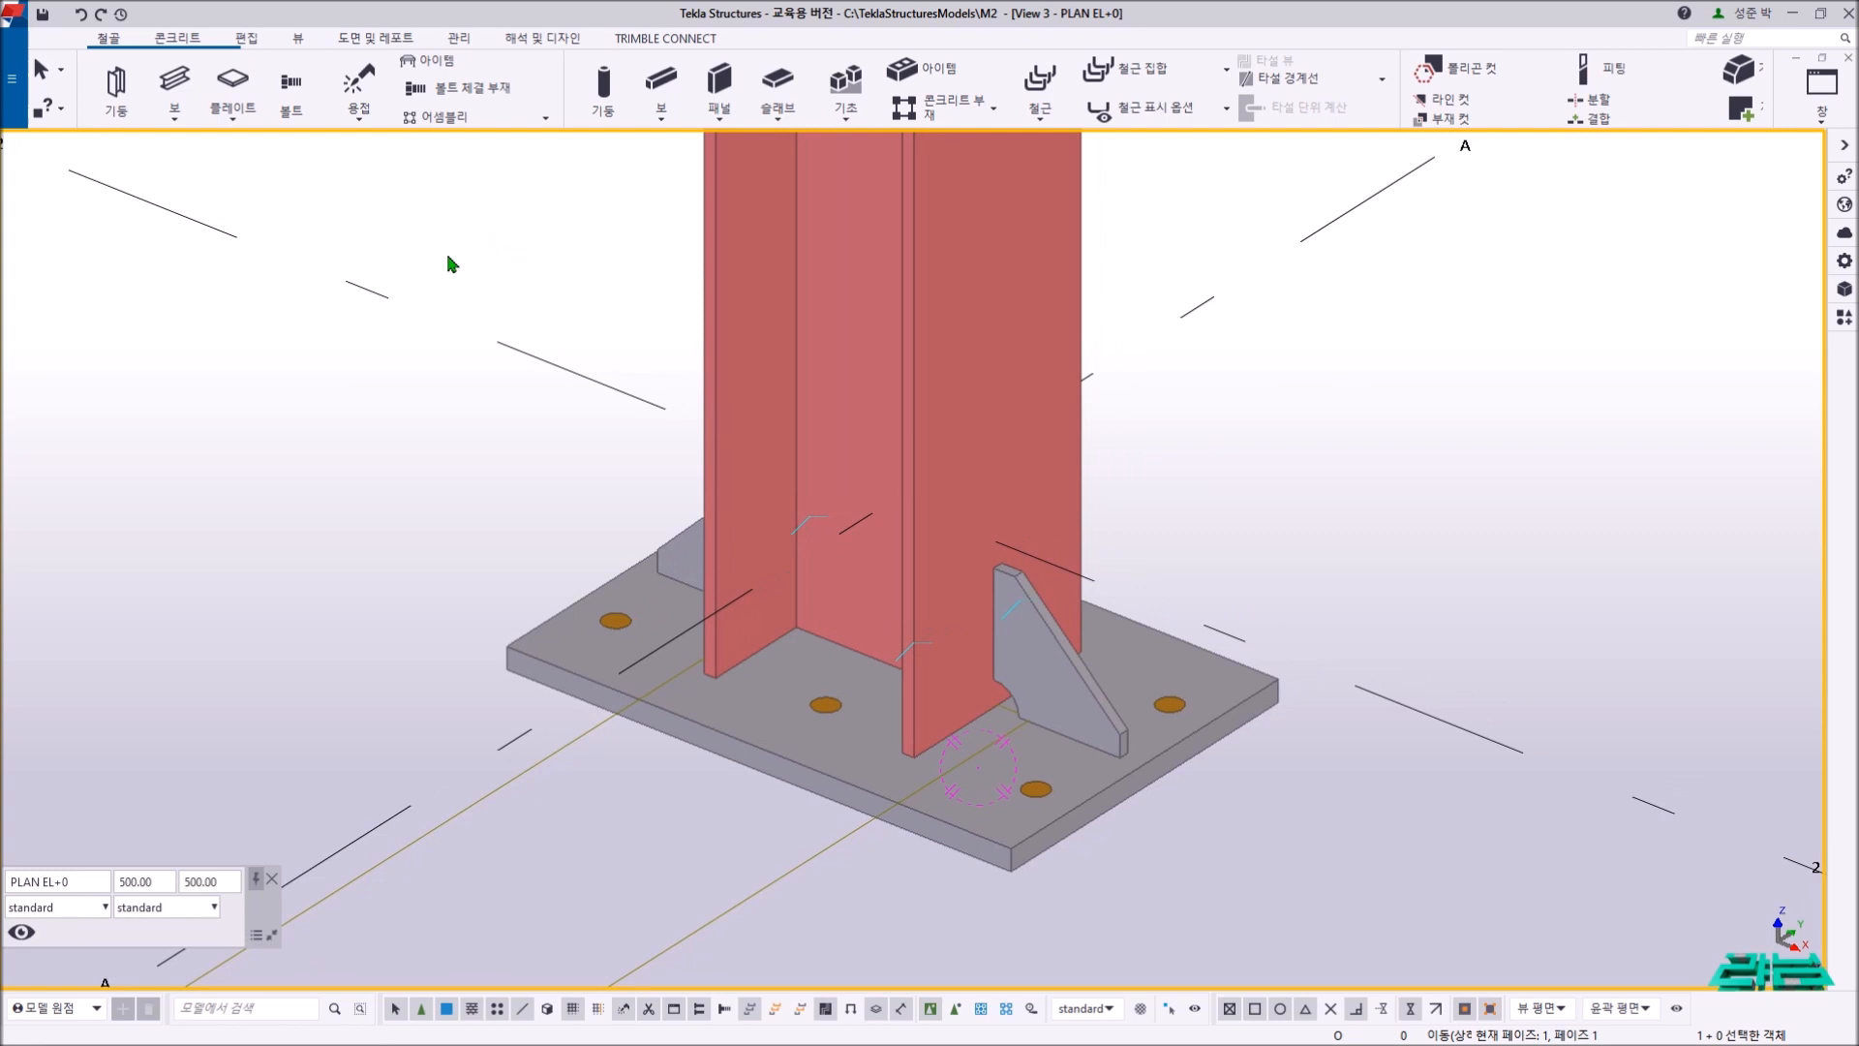
- Open the keyboard shortcut settings and filter the modelling commands for "어셈블리"
{"action": "middle_click_drag", "start_coordinate": [450, 264], "coordinate": [623, 290]}
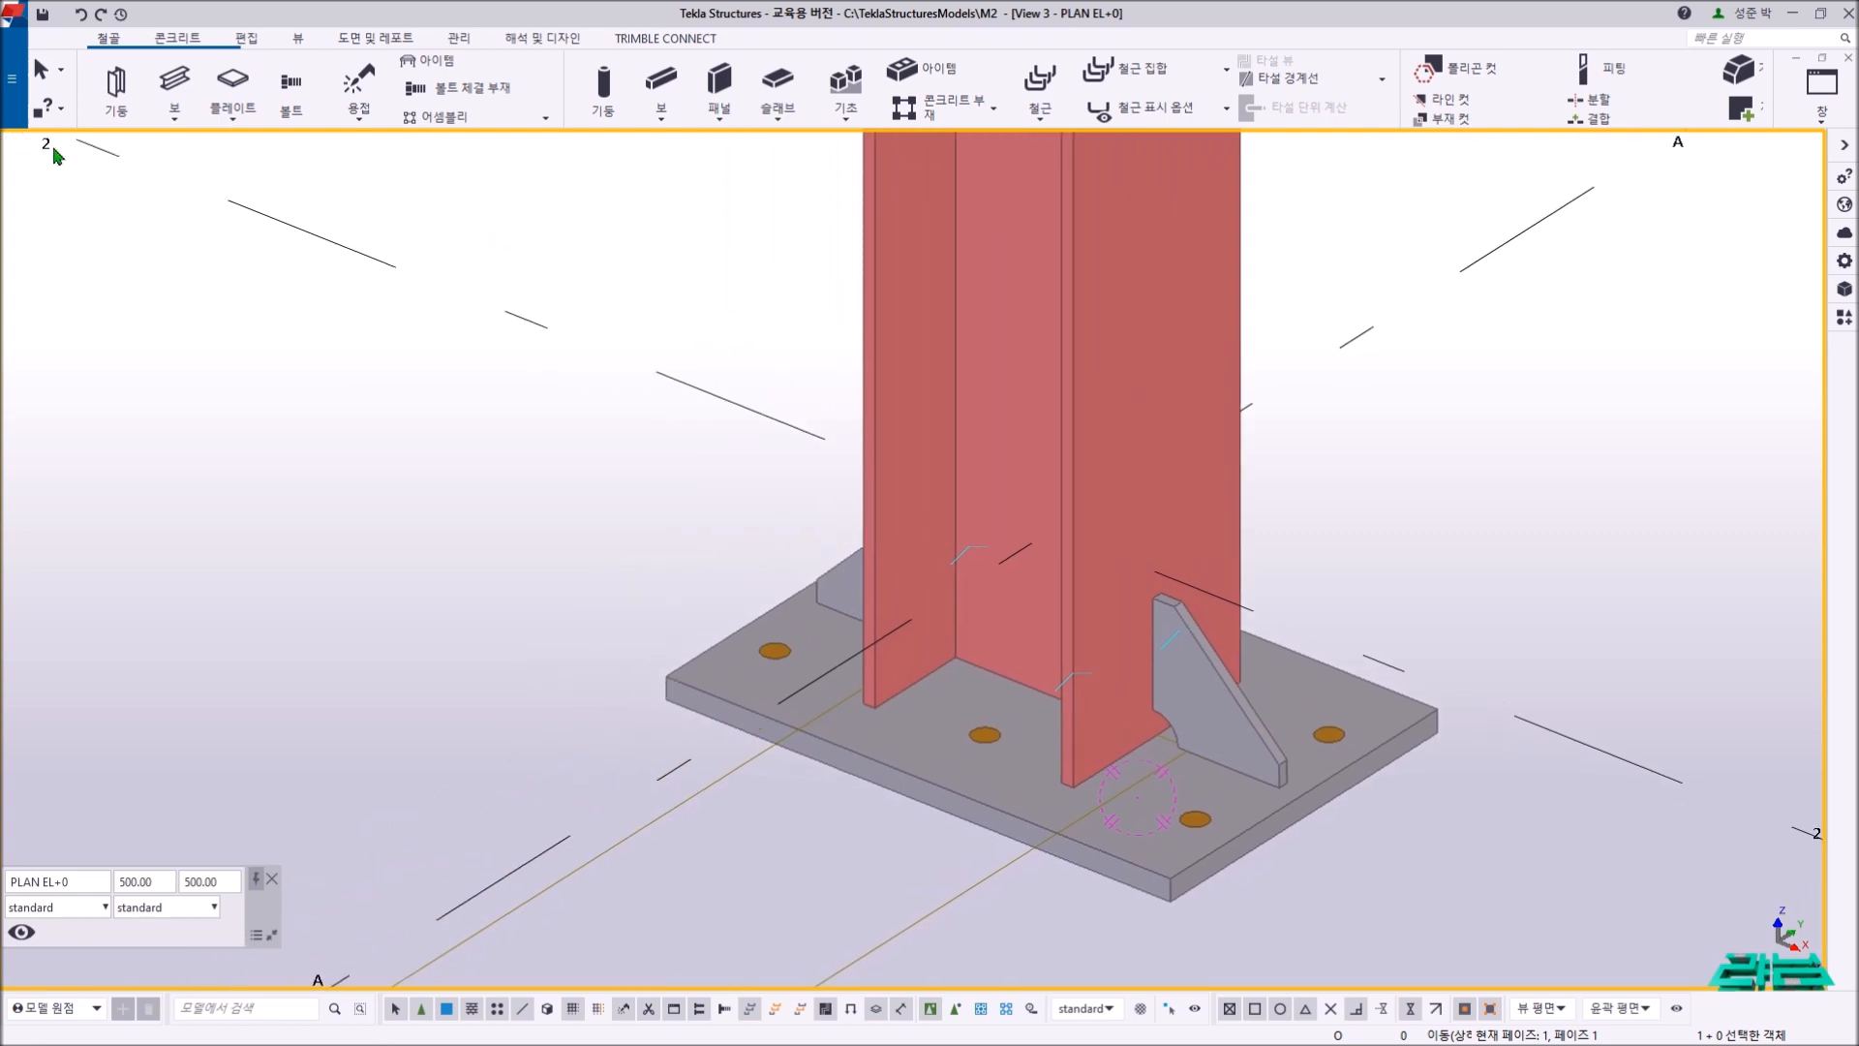
{"action": "left_click", "coordinate": [12, 78]}
{"action": "left_click", "coordinate": [100, 445]}
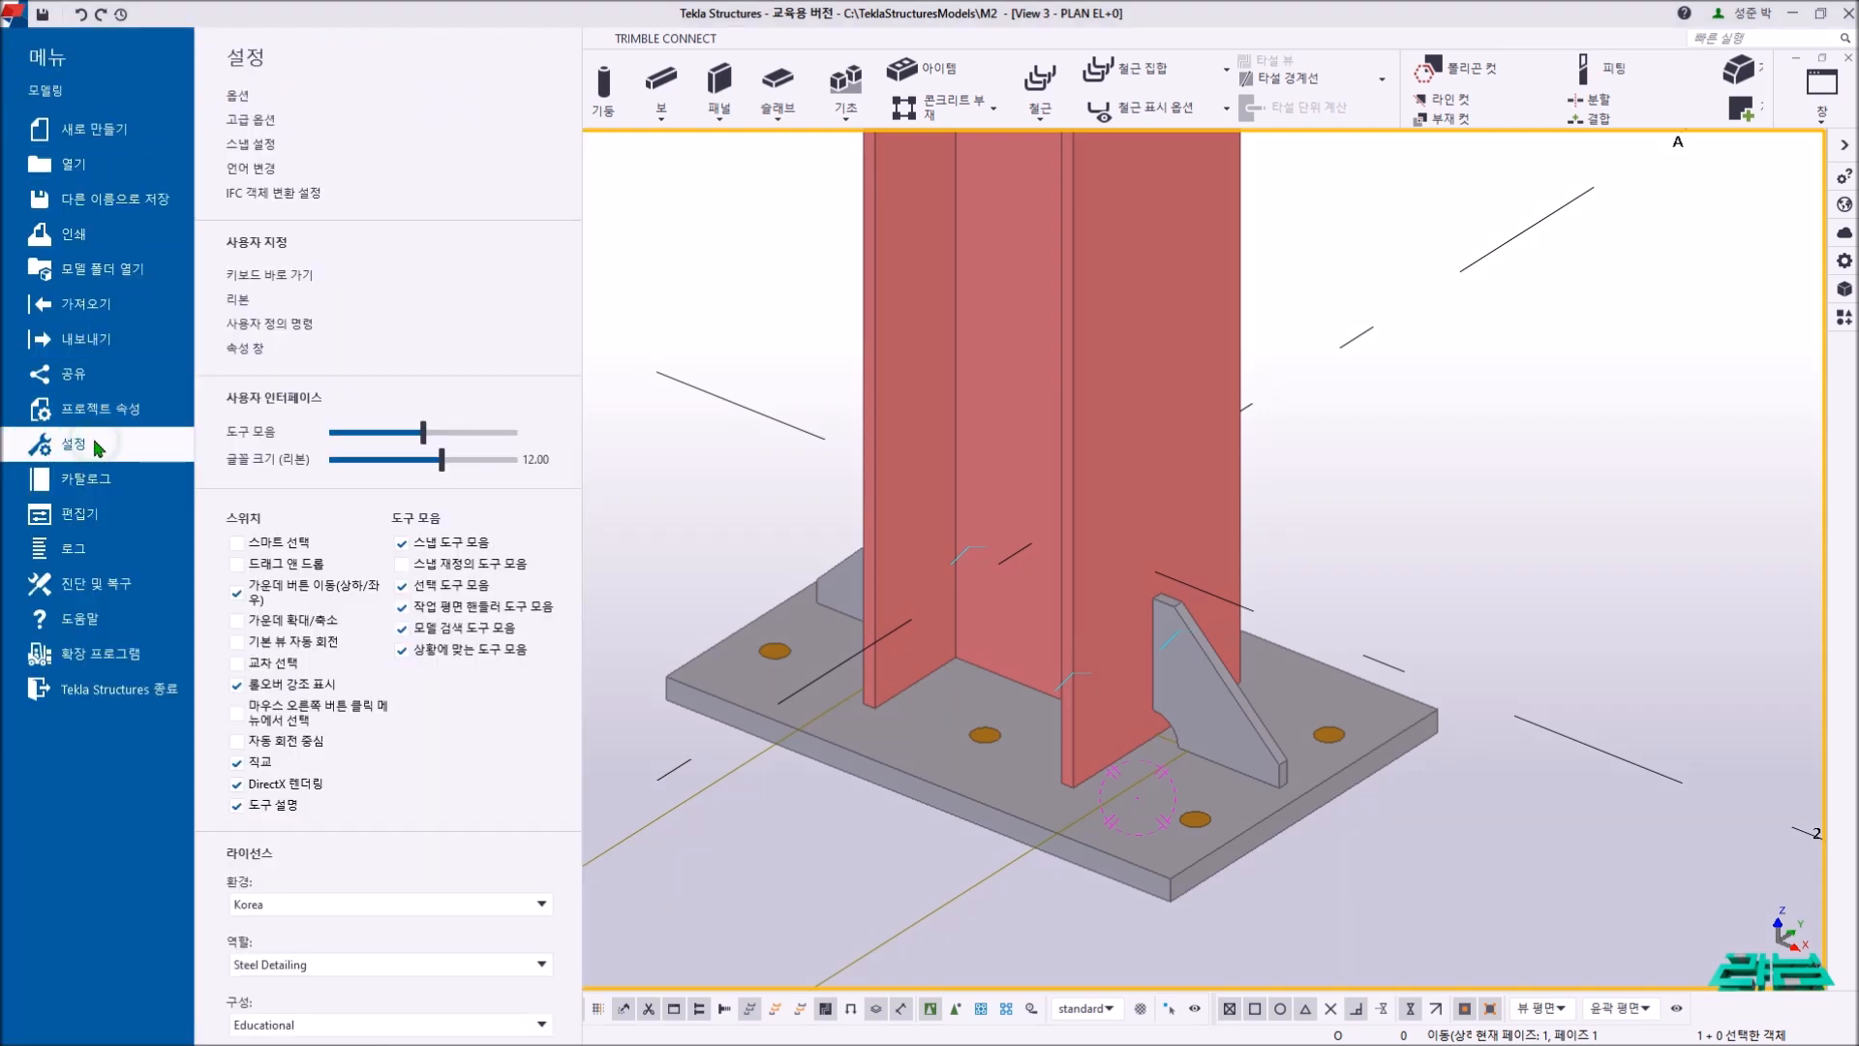
{"action": "left_click", "coordinate": [271, 276]}
{"action": "left_click_drag", "start_coordinate": [643, 179], "coordinate": [270, 173]}
{"action": "left_click", "coordinate": [244, 251]}
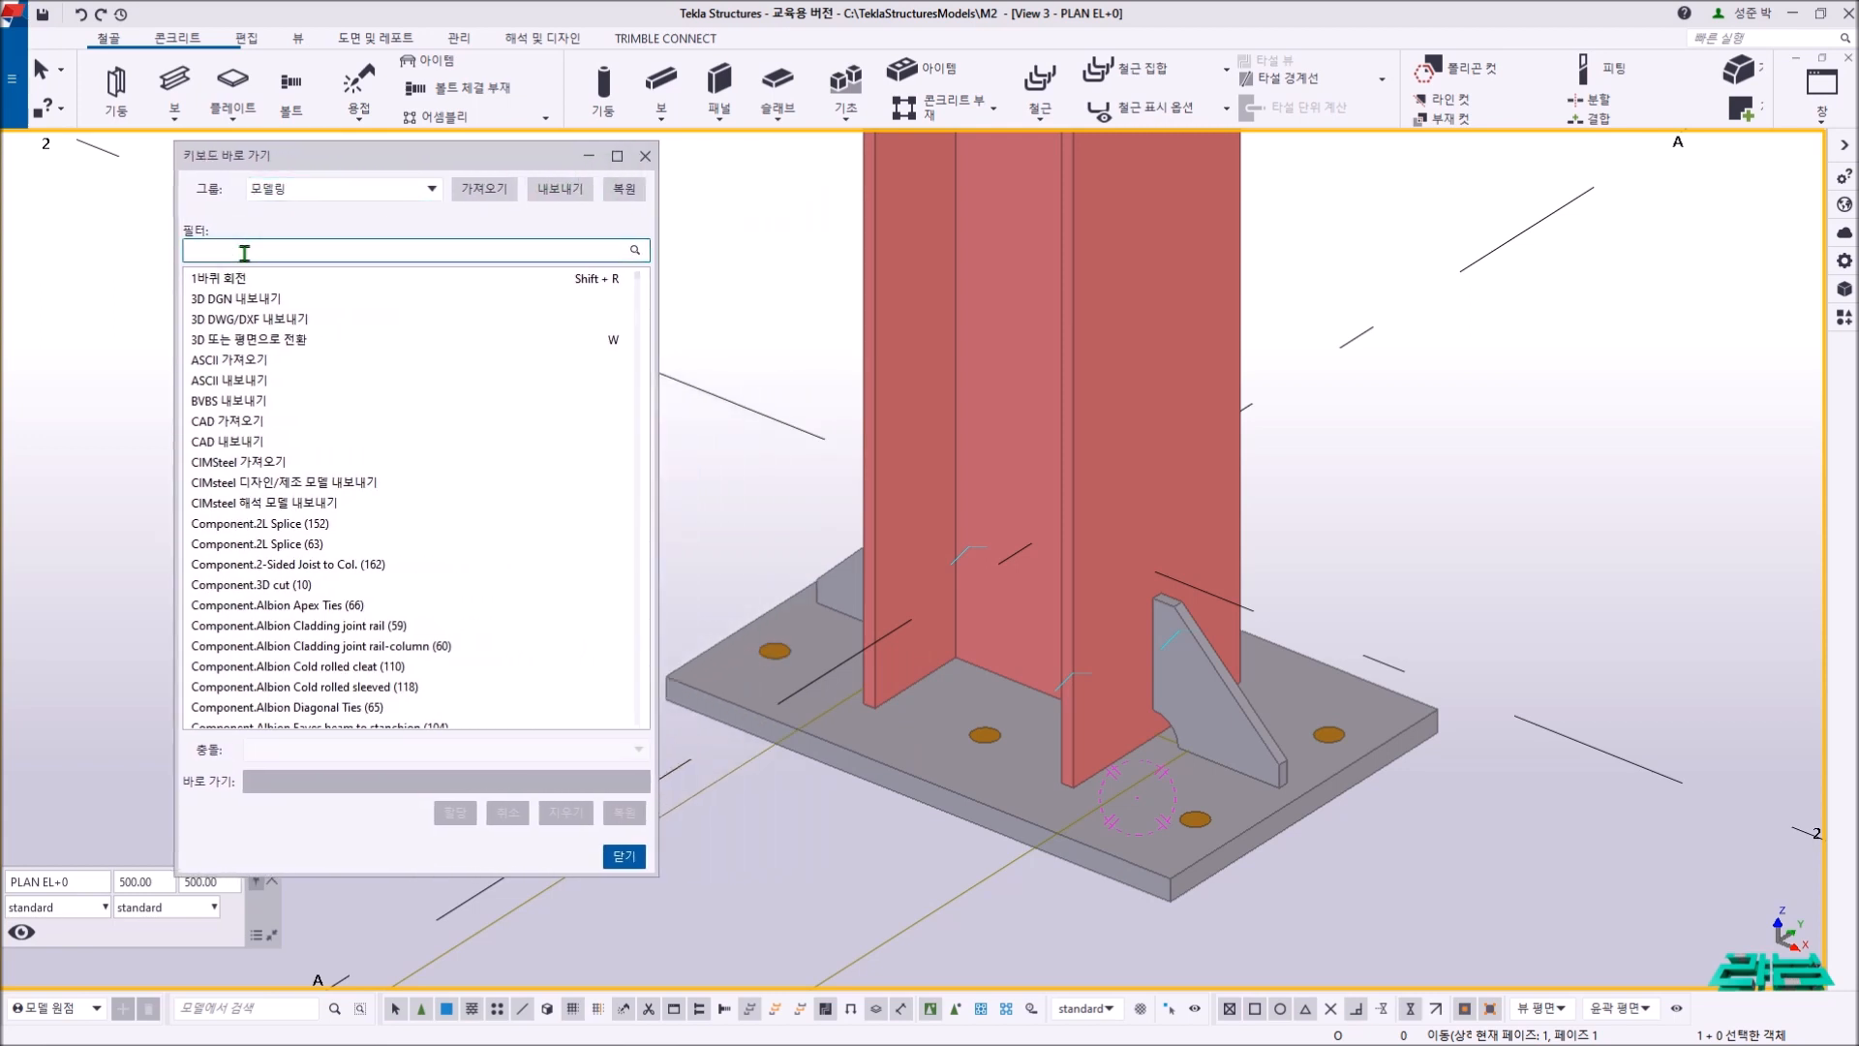
{"action": "type", "text": "dj"}
{"action": "key", "text": "BackSpace"}
{"action": "key", "text": "BackSpace"}
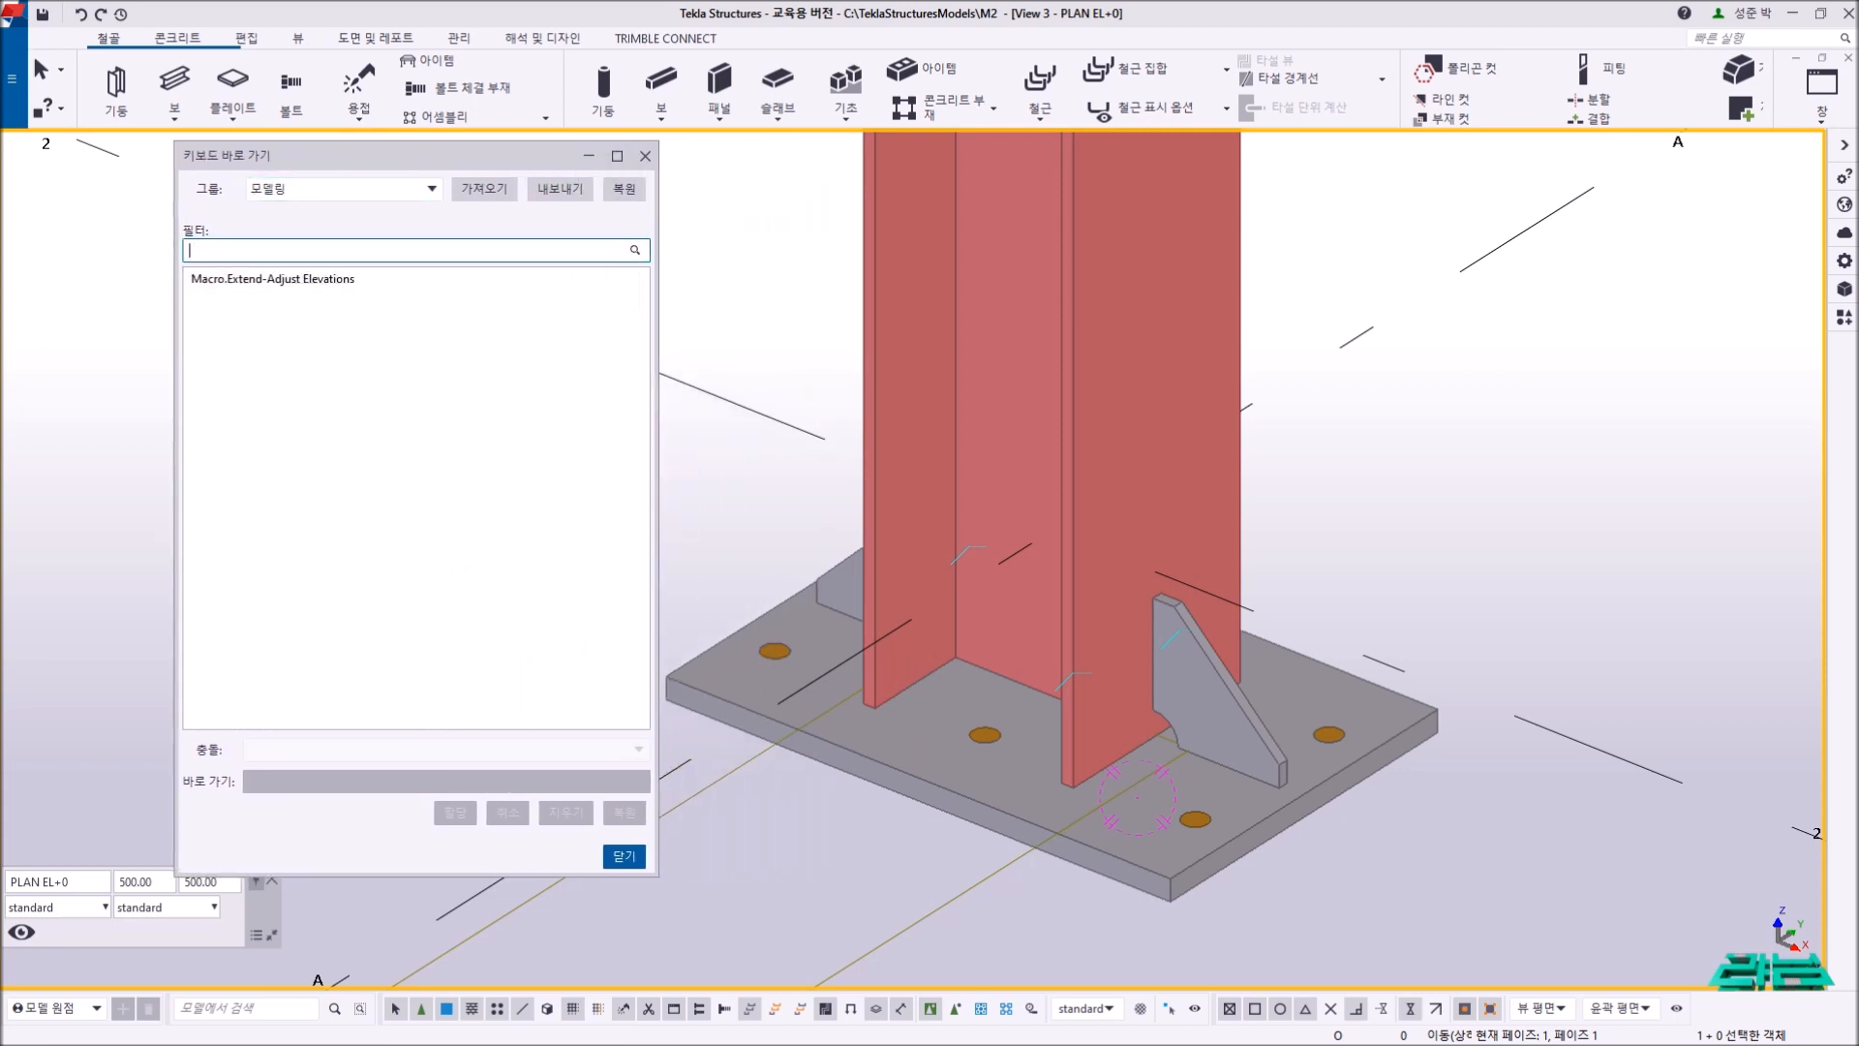
{"action": "type", "text": "엇셈블"}
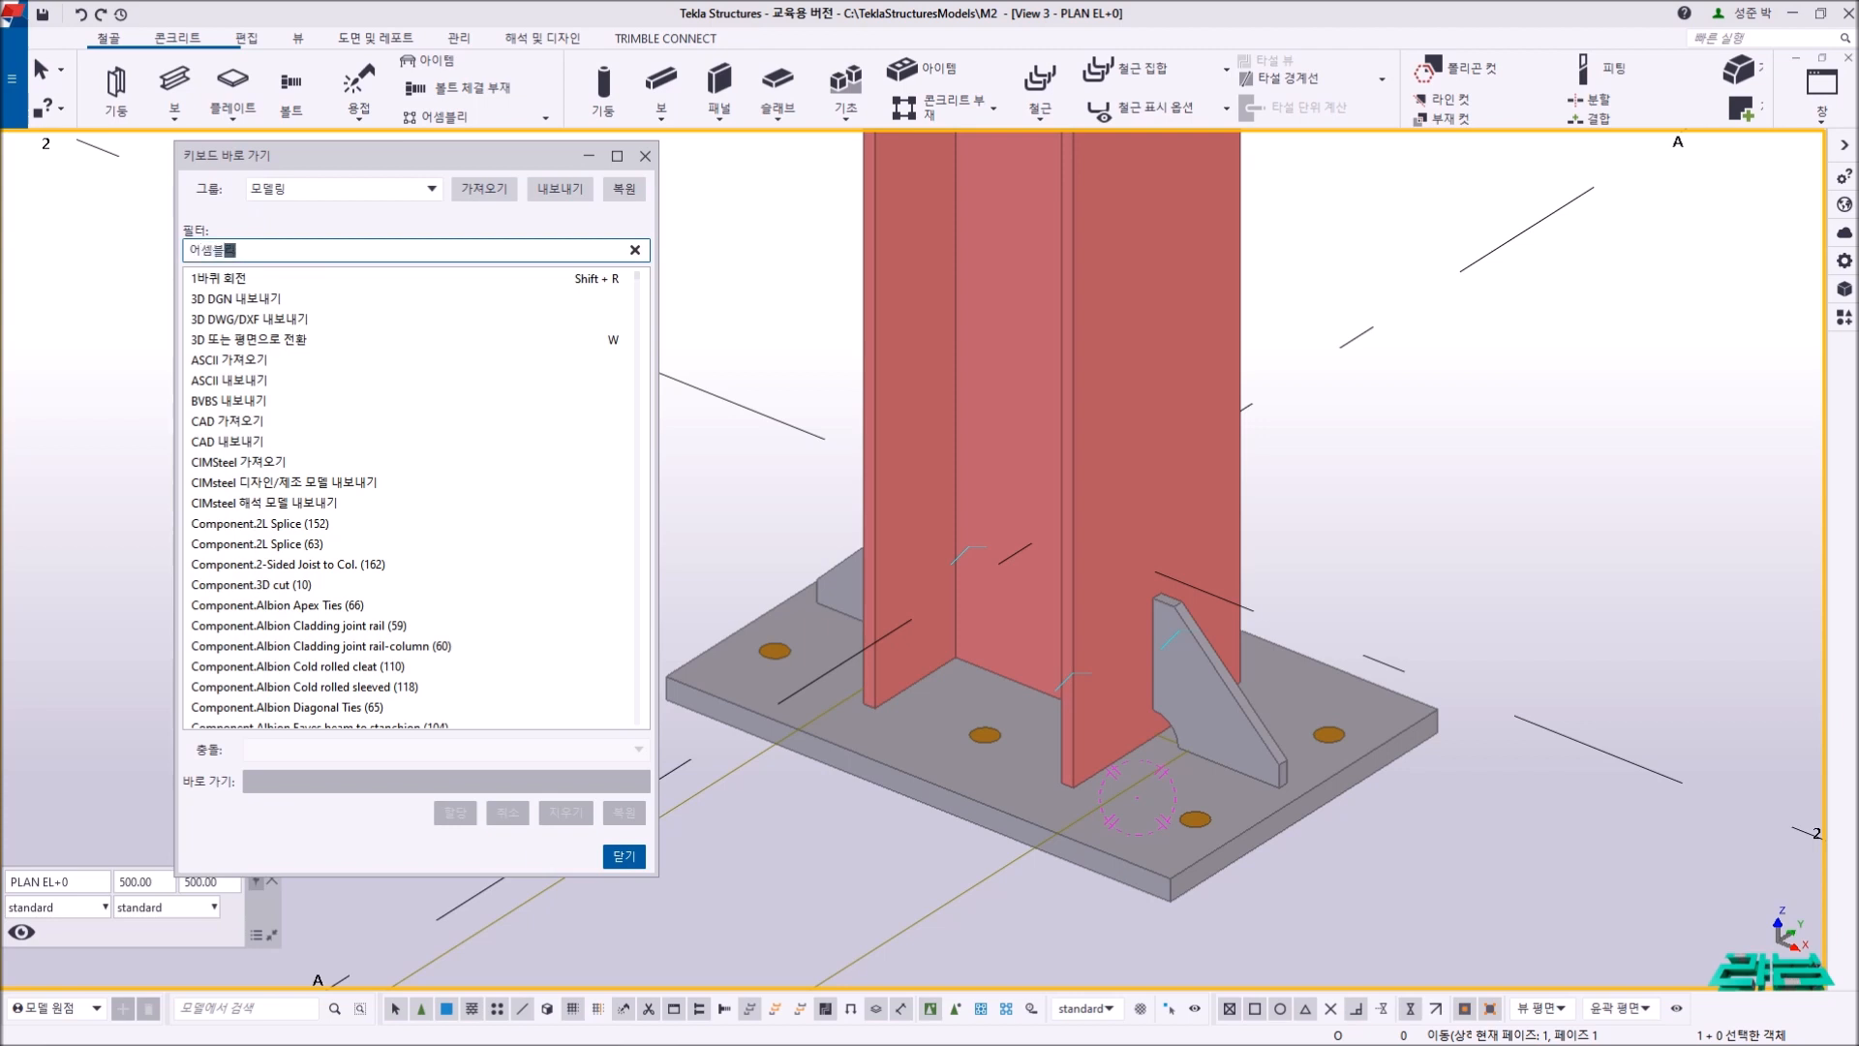
{"action": "type", "text": "리"}
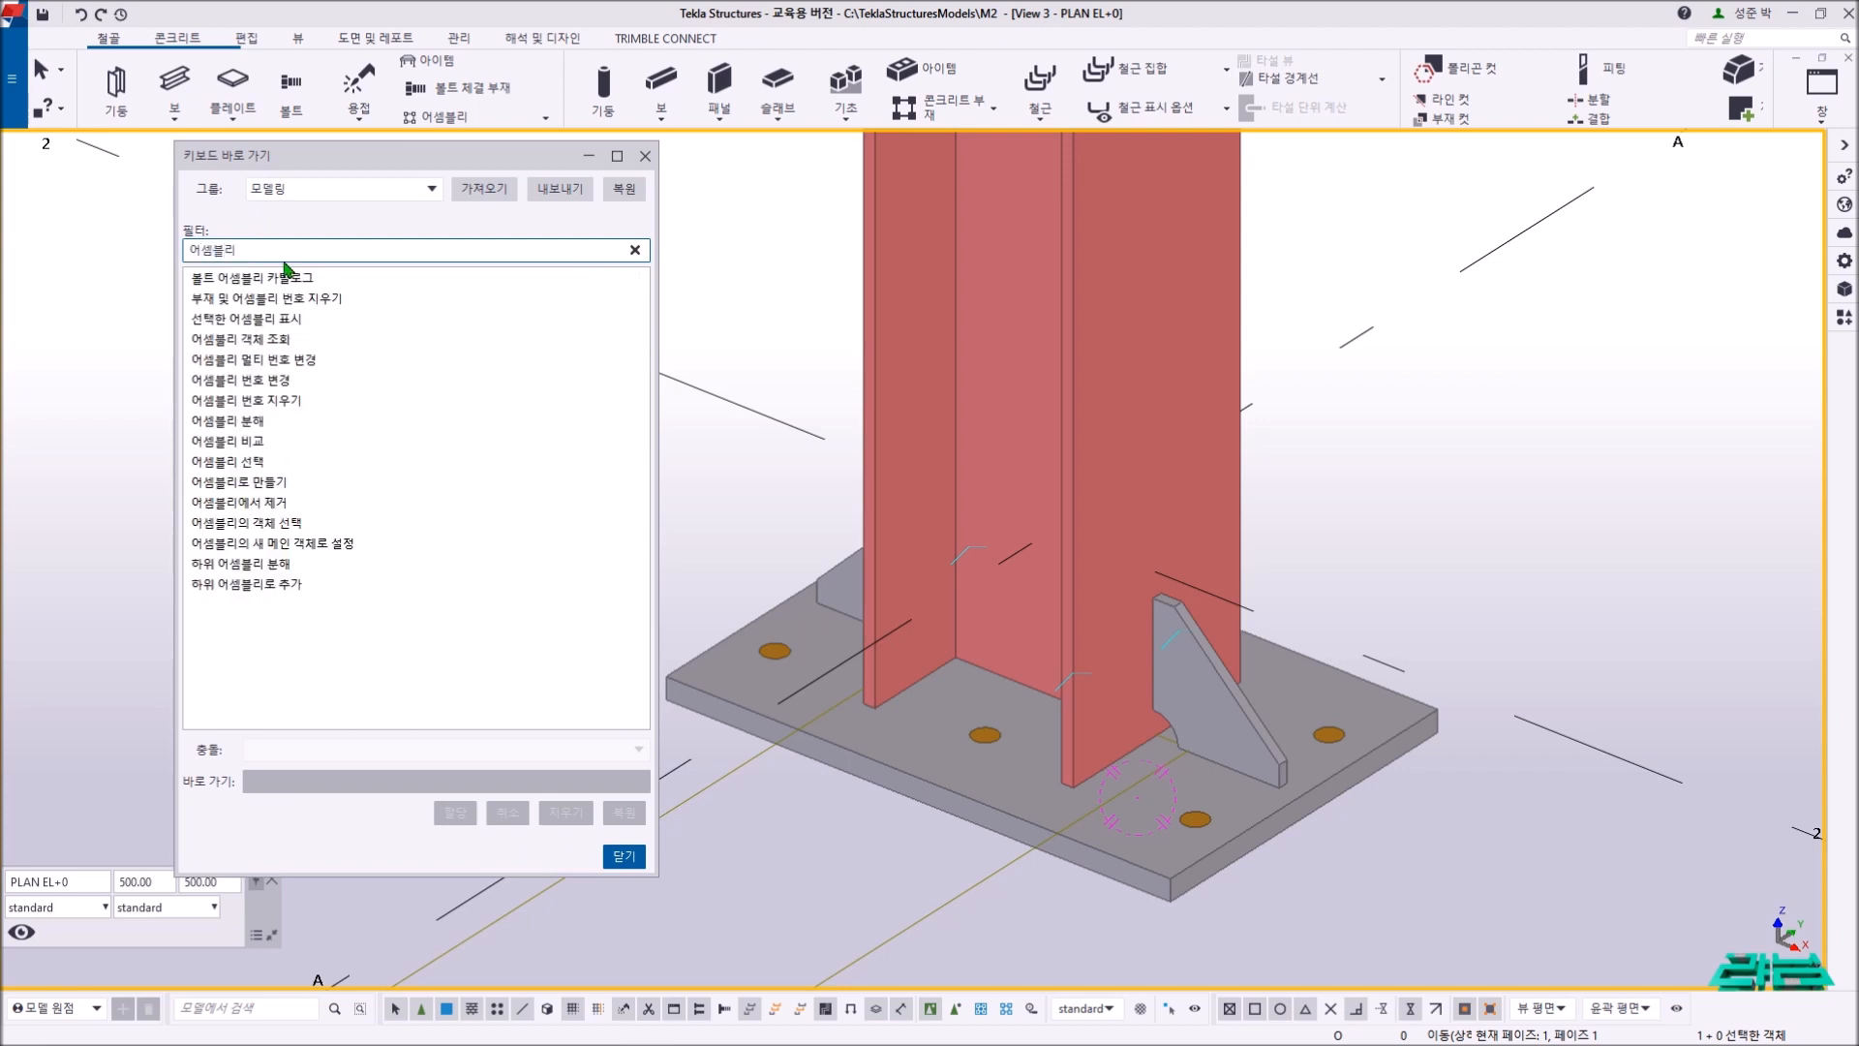
- Assign the shortcut Shift + S to the 어셈블리 객체 조회 command and close the shortcut settings
{"action": "left_click", "coordinate": [245, 339]}
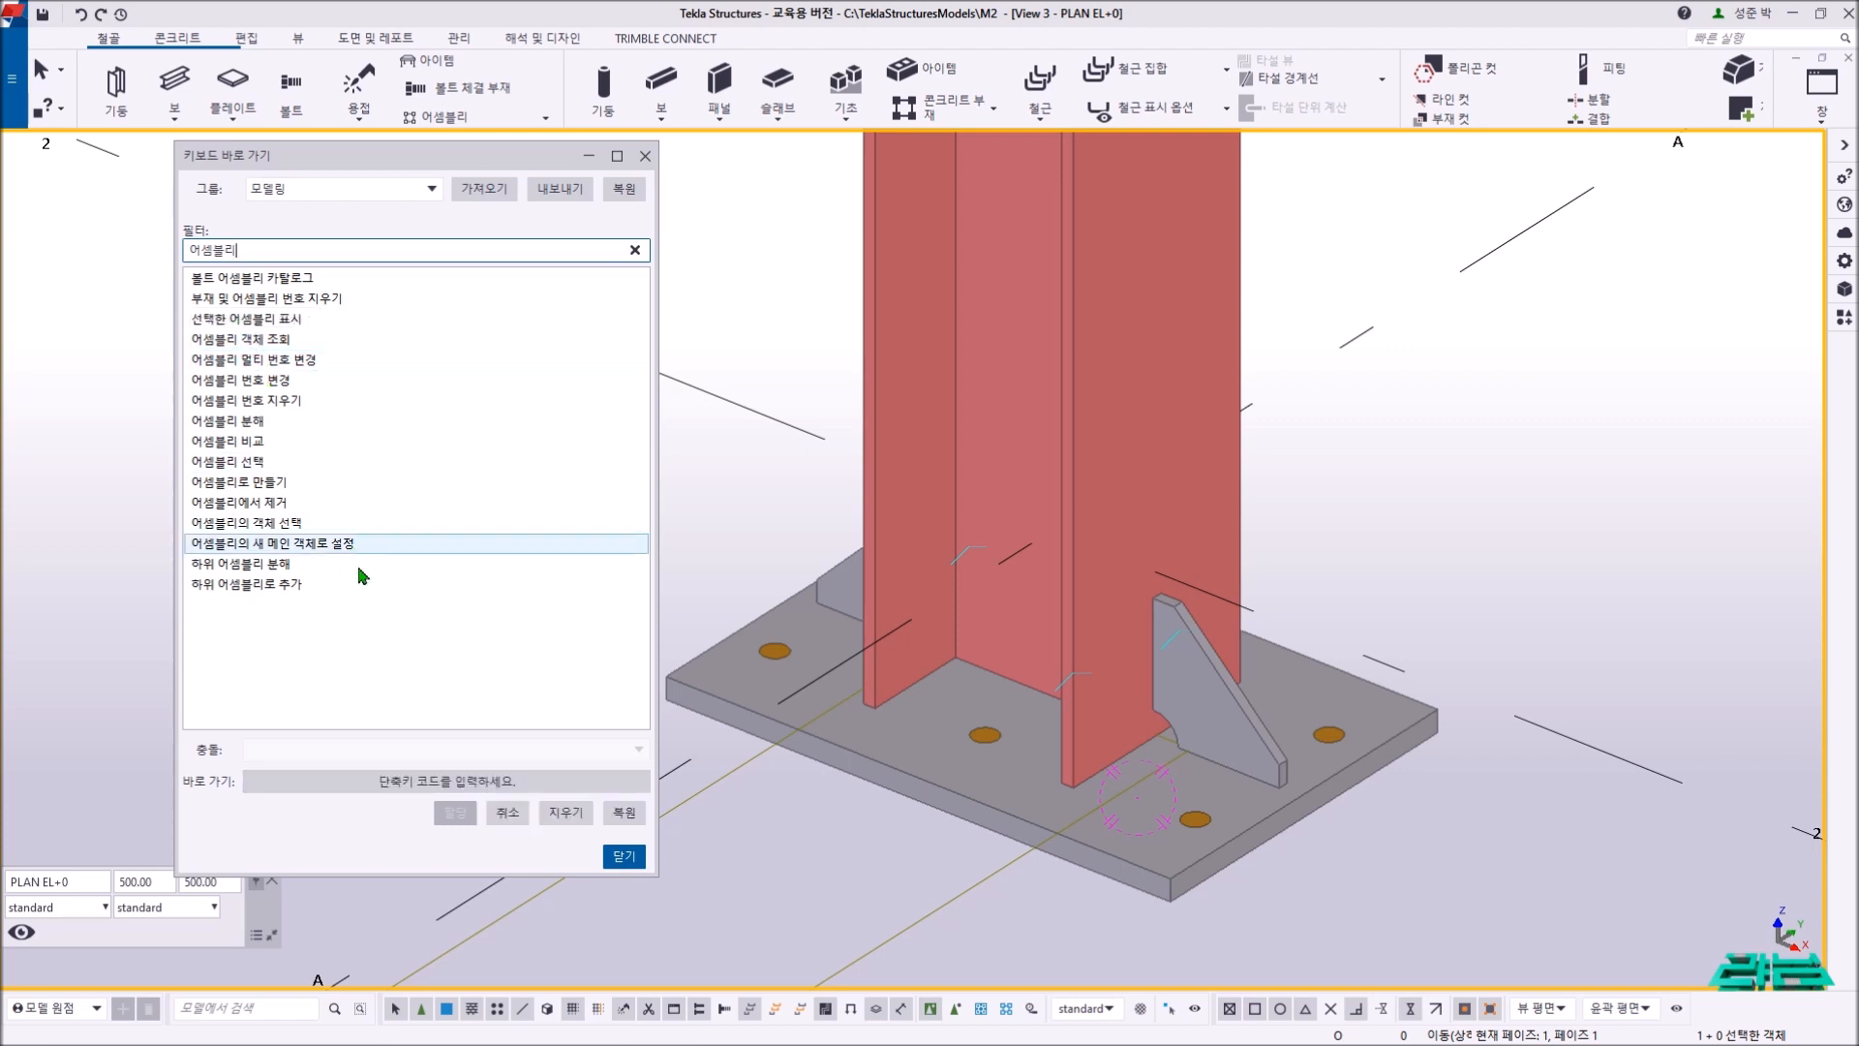
{"action": "left_click", "coordinate": [397, 785]}
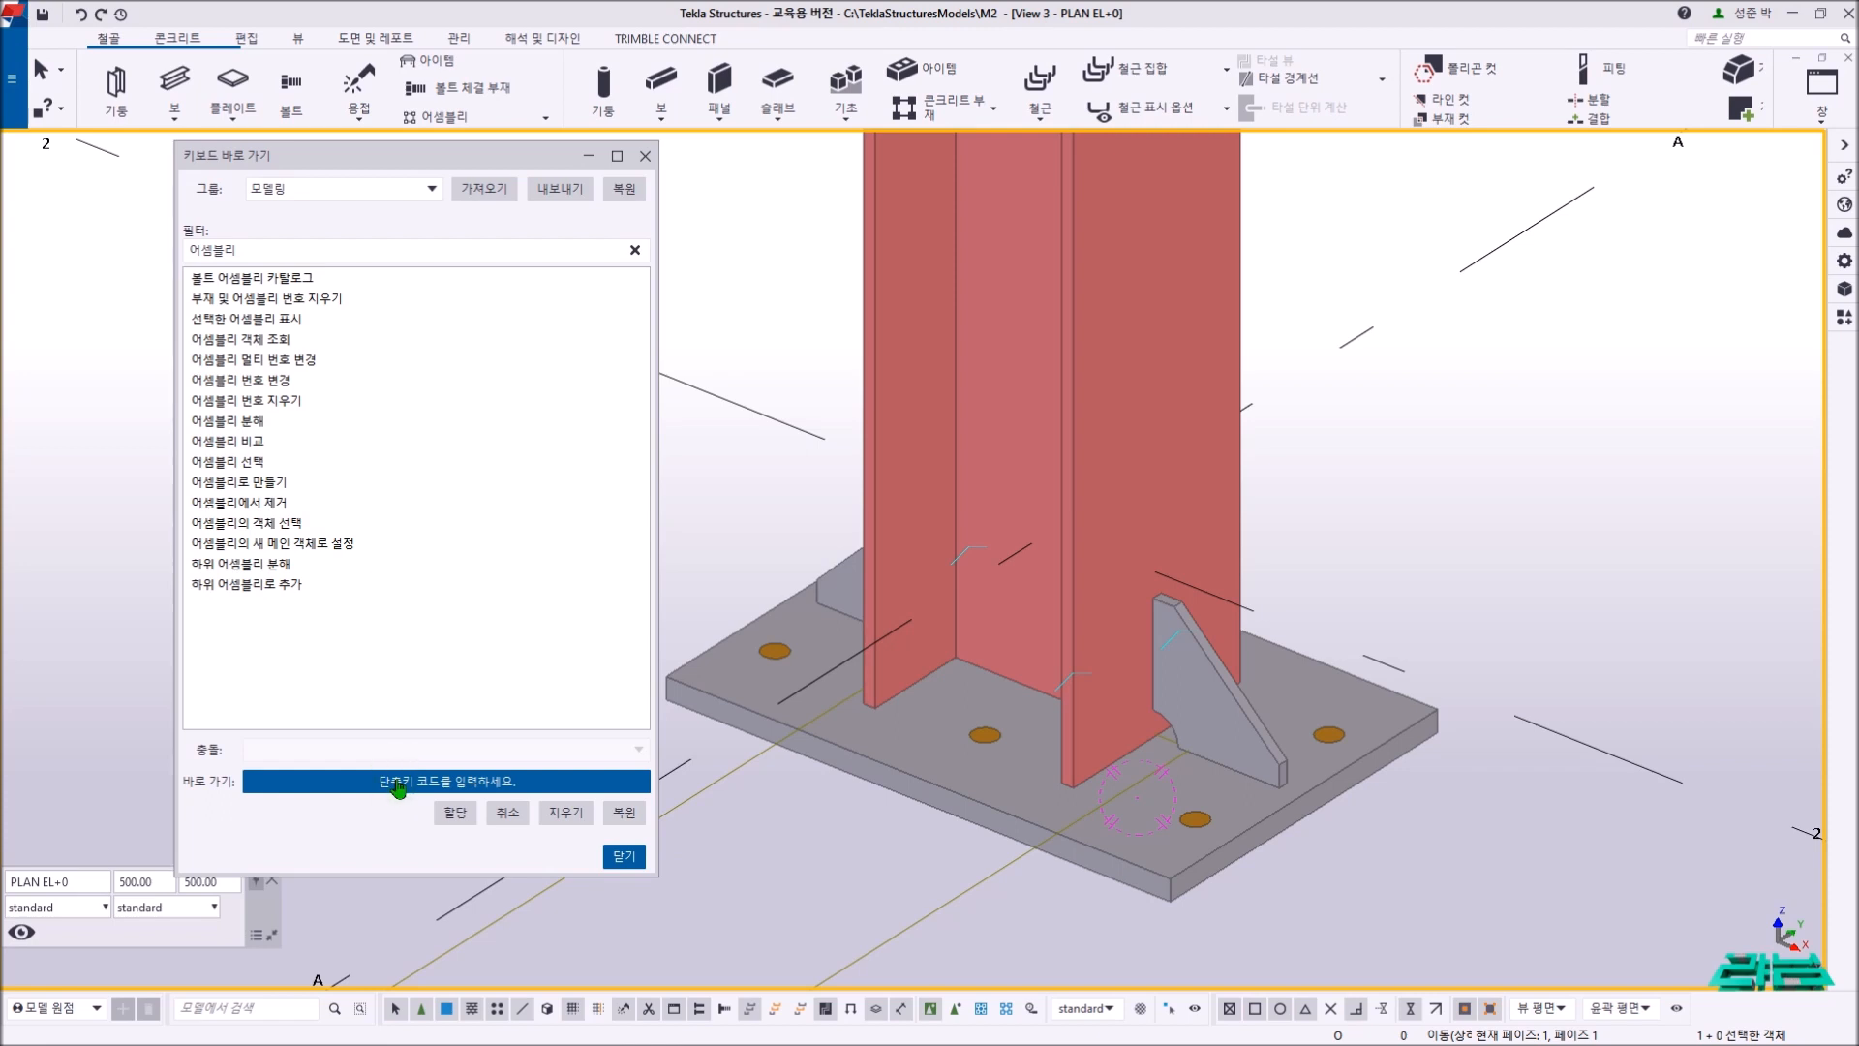
{"action": "left_click", "coordinate": [274, 341]}
{"action": "left_click", "coordinate": [397, 786]}
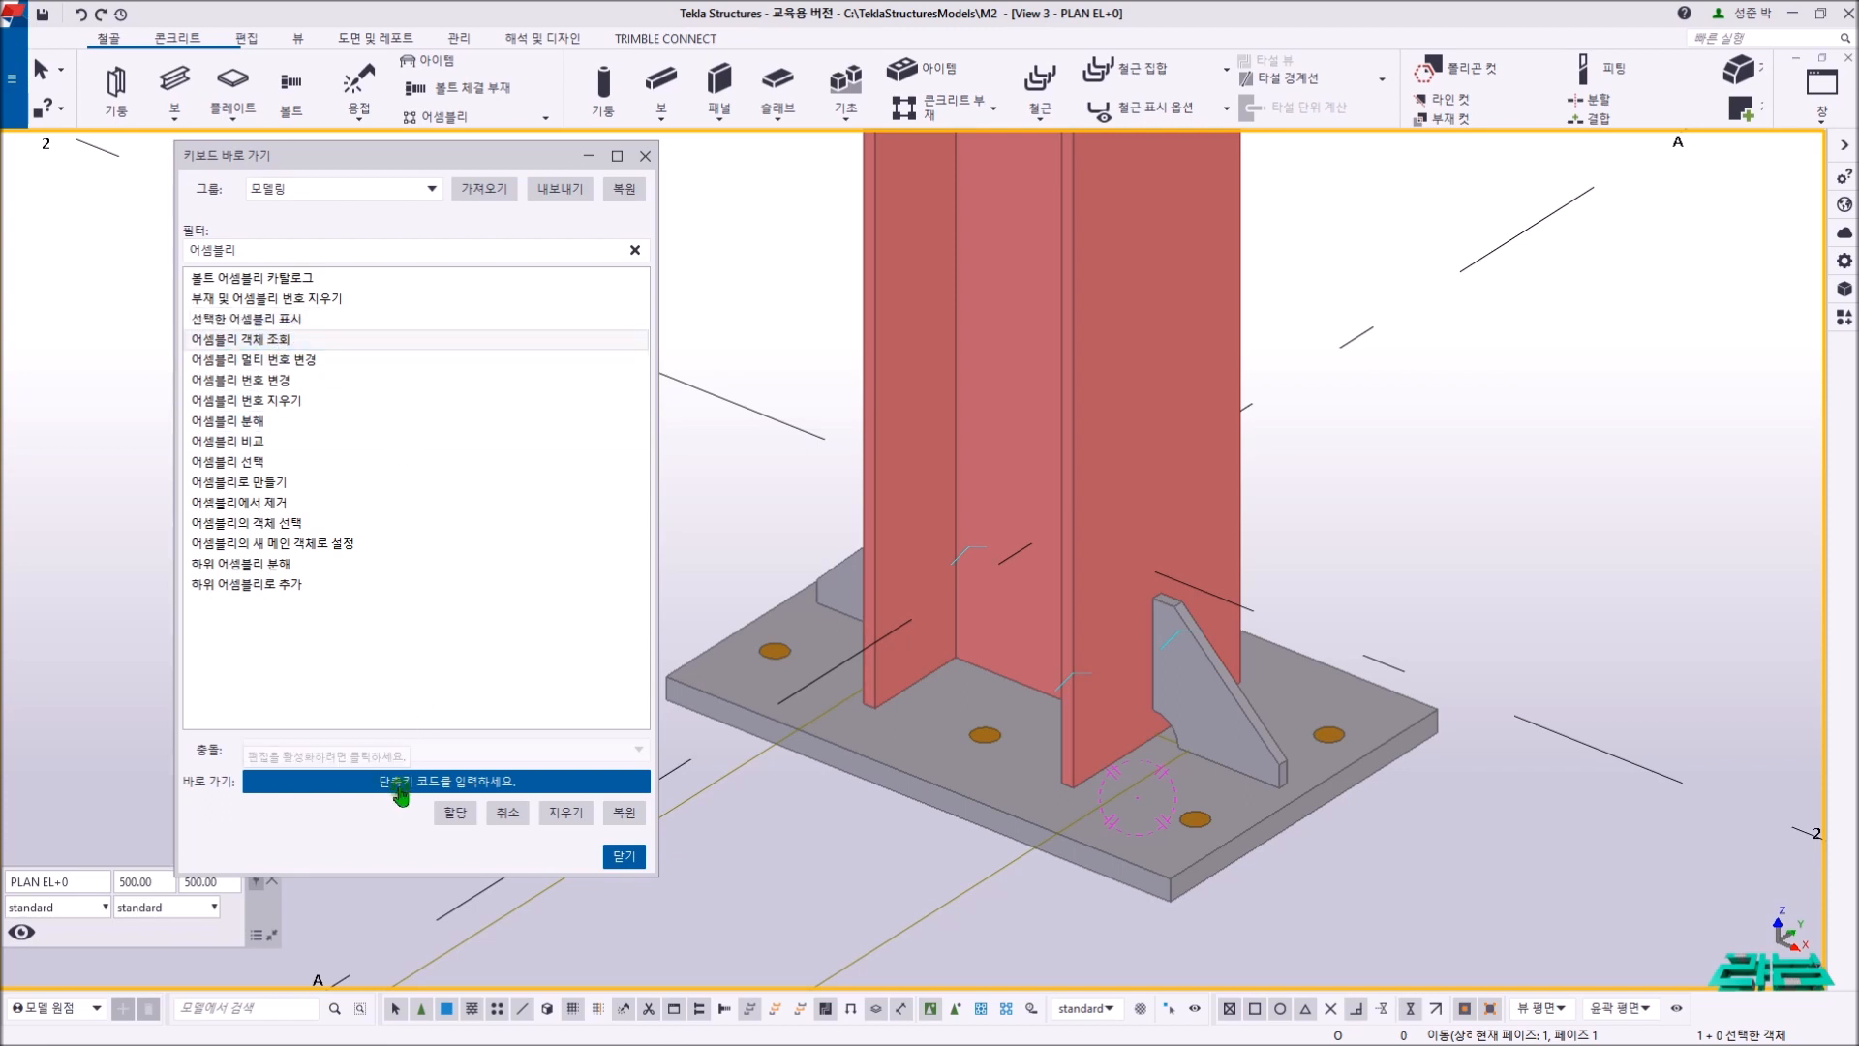
{"action": "left_click", "coordinate": [411, 791]}
{"action": "key", "text": "shift+s"}
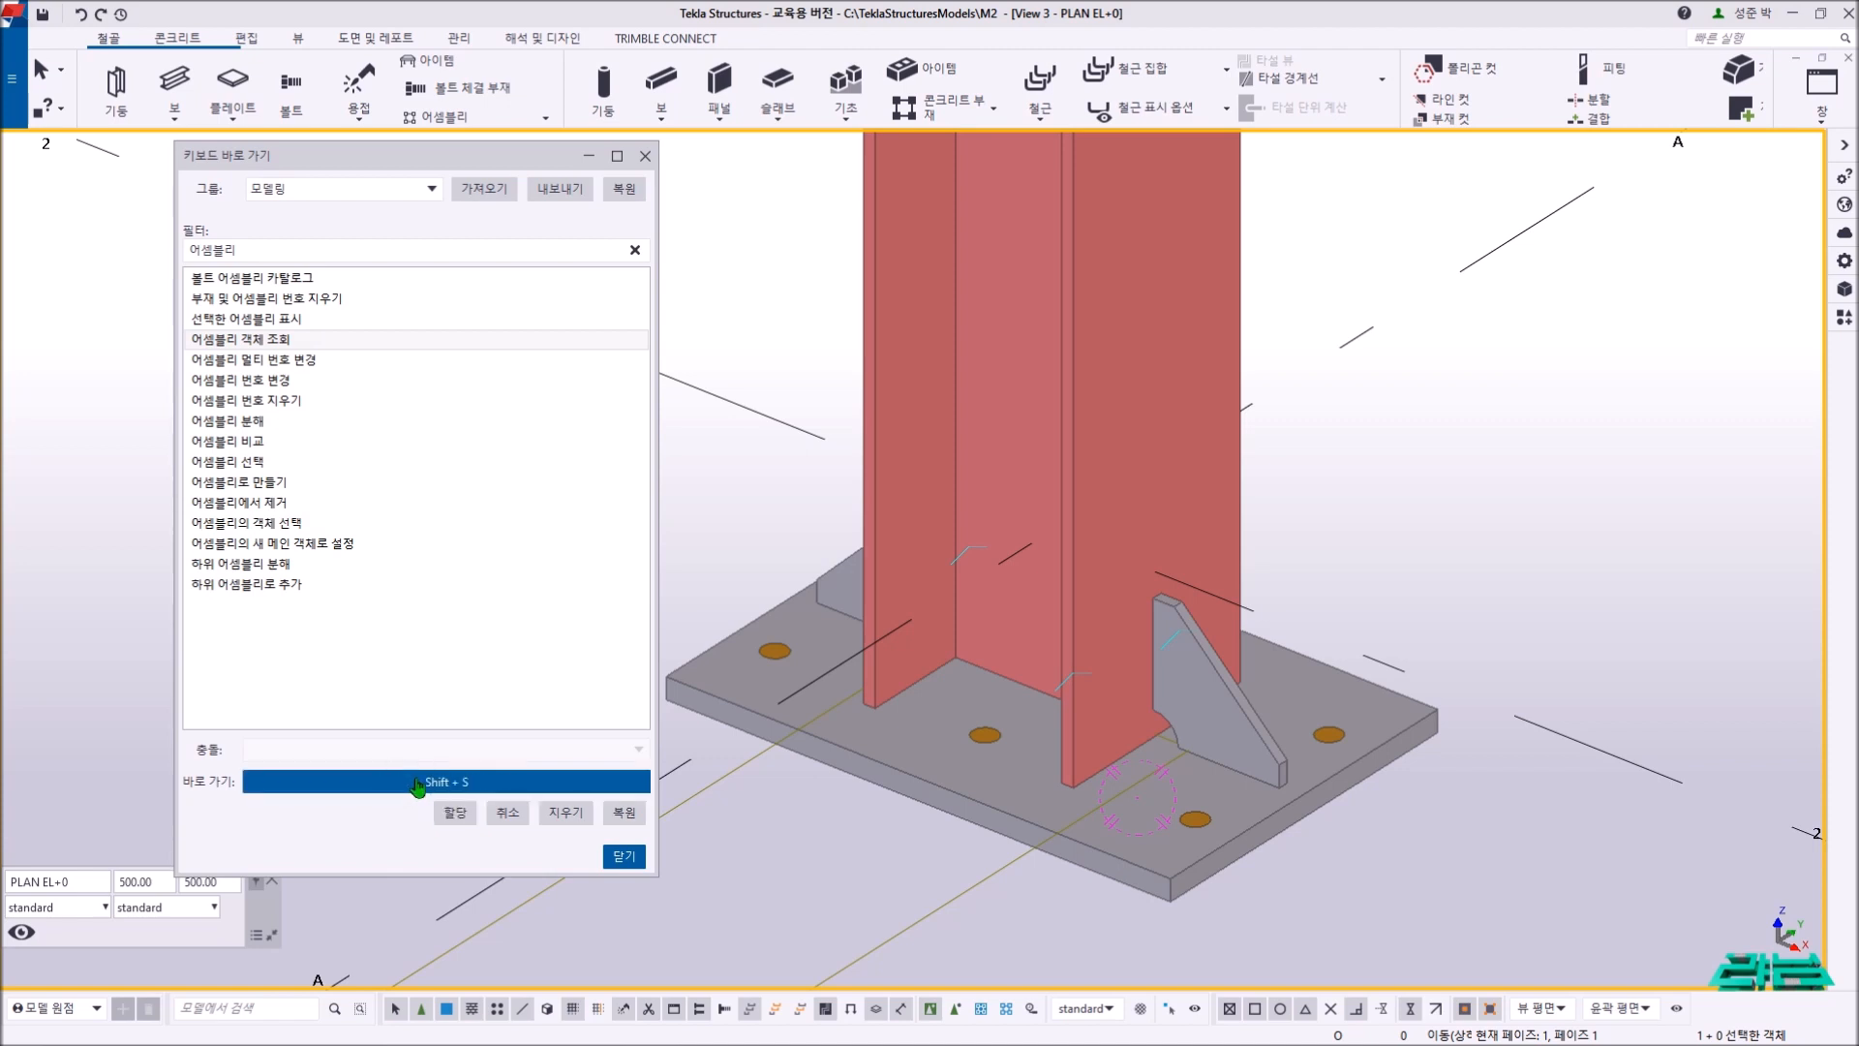
{"action": "left_click", "coordinate": [460, 817]}
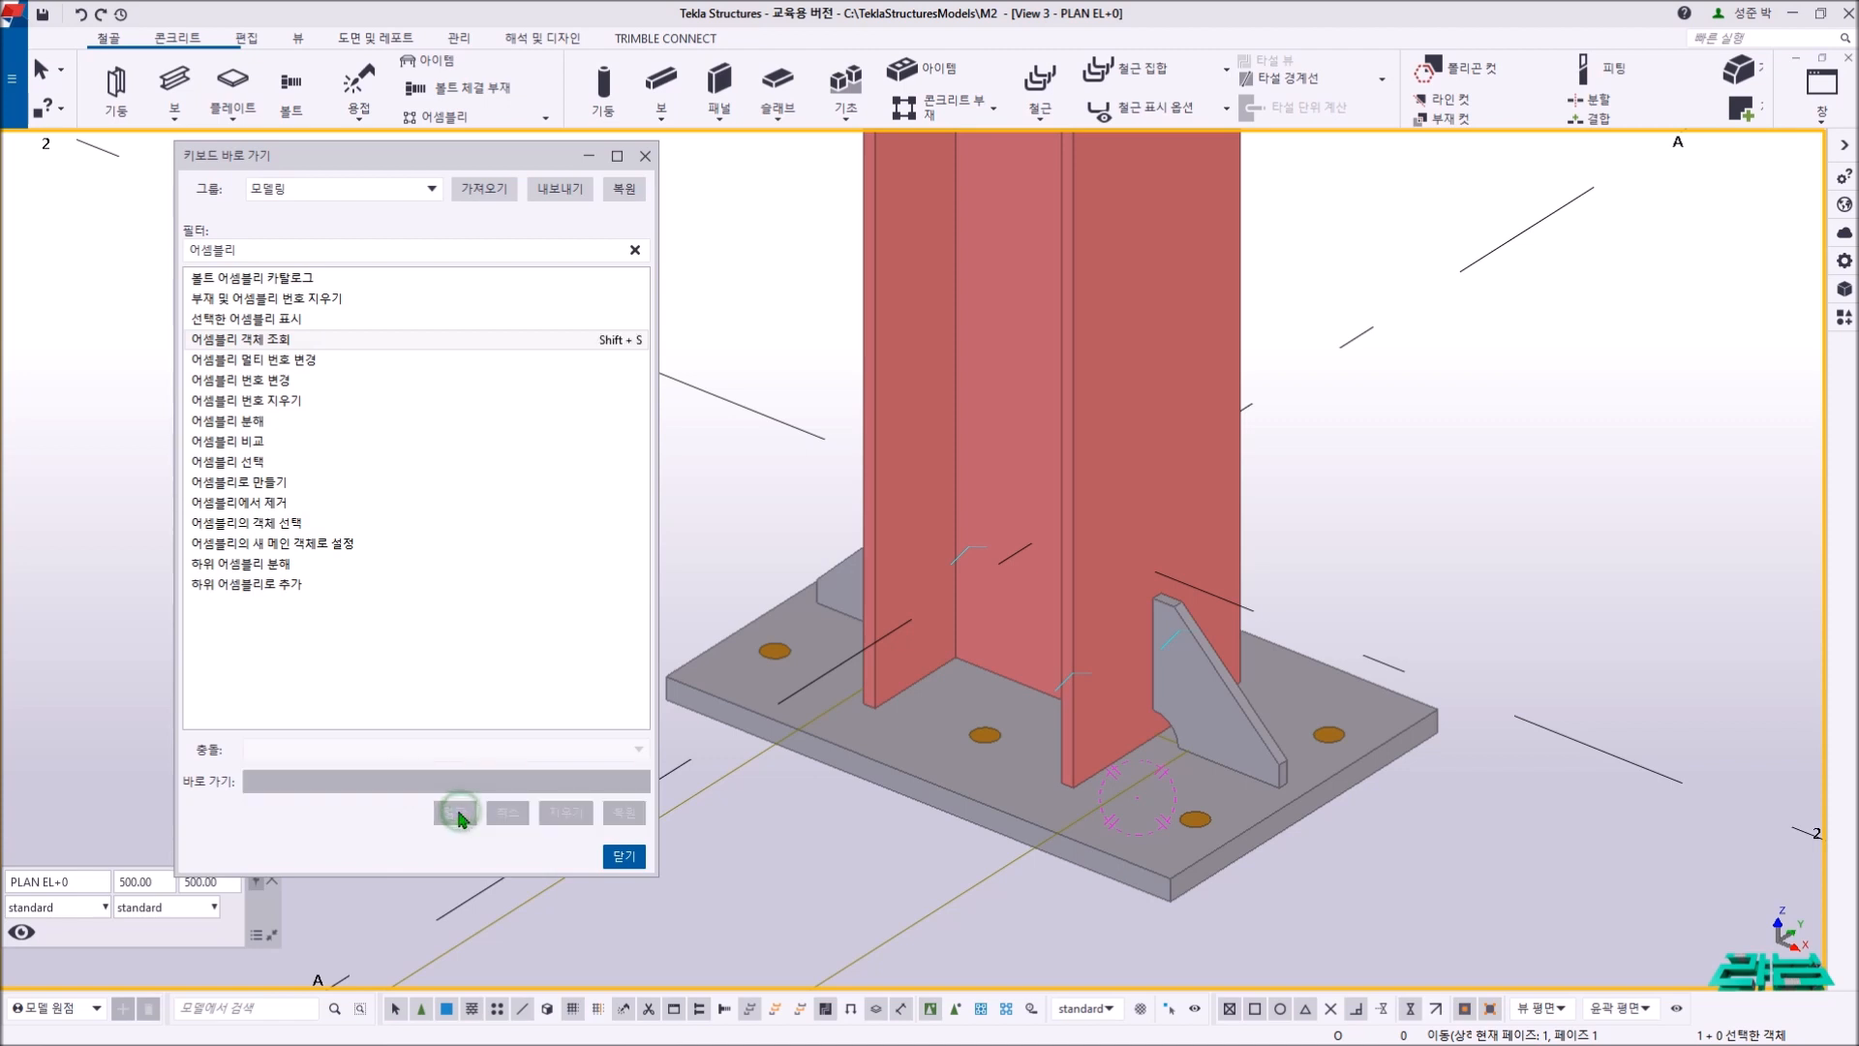
{"action": "left_click", "coordinate": [625, 856]}
{"action": "right_click", "coordinate": [543, 403]}
{"action": "key", "text": "Escape"}
- Use the 어셈블리 선택 command to pick the column assemblies at grids A-2 and B-1 in turn, and clear the selection
{"action": "scroll", "coordinate": [438, 492], "scroll_direction": "down", "scroll_amount": 3}
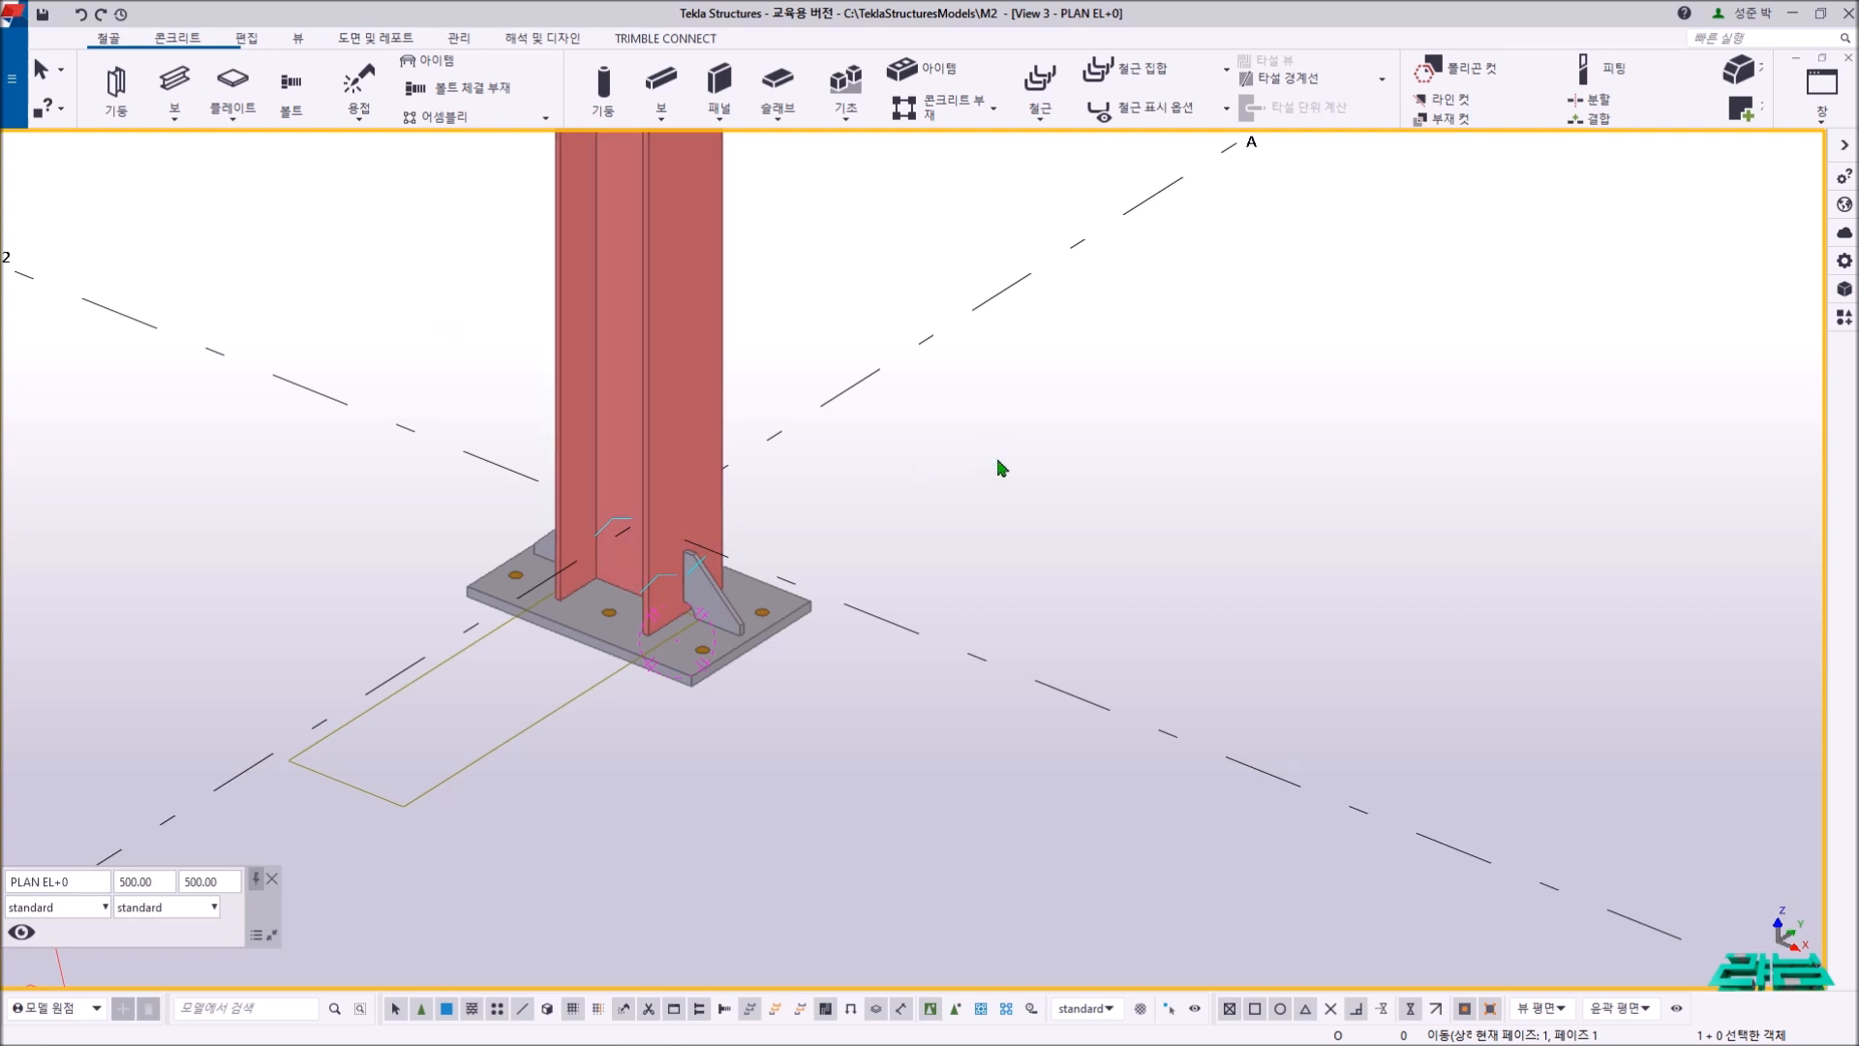
{"action": "key", "text": "shift+a"}
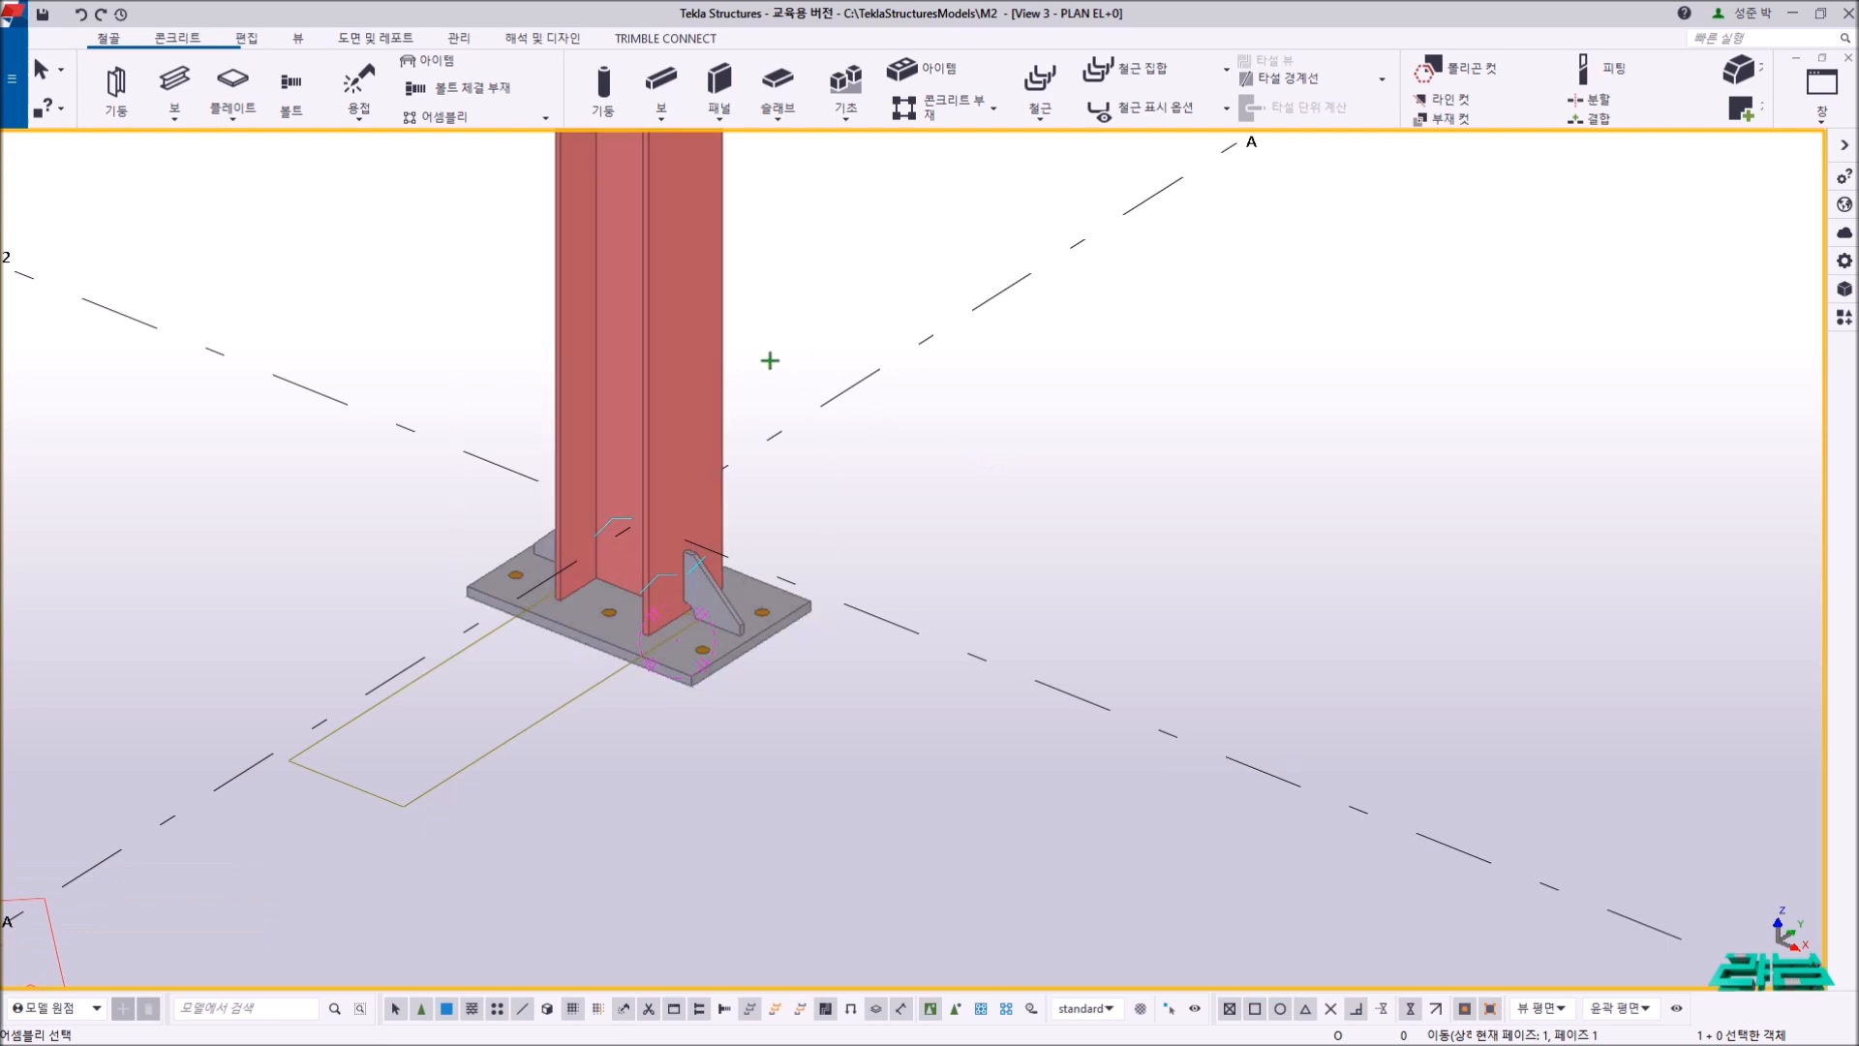
{"action": "left_click", "coordinate": [706, 305]}
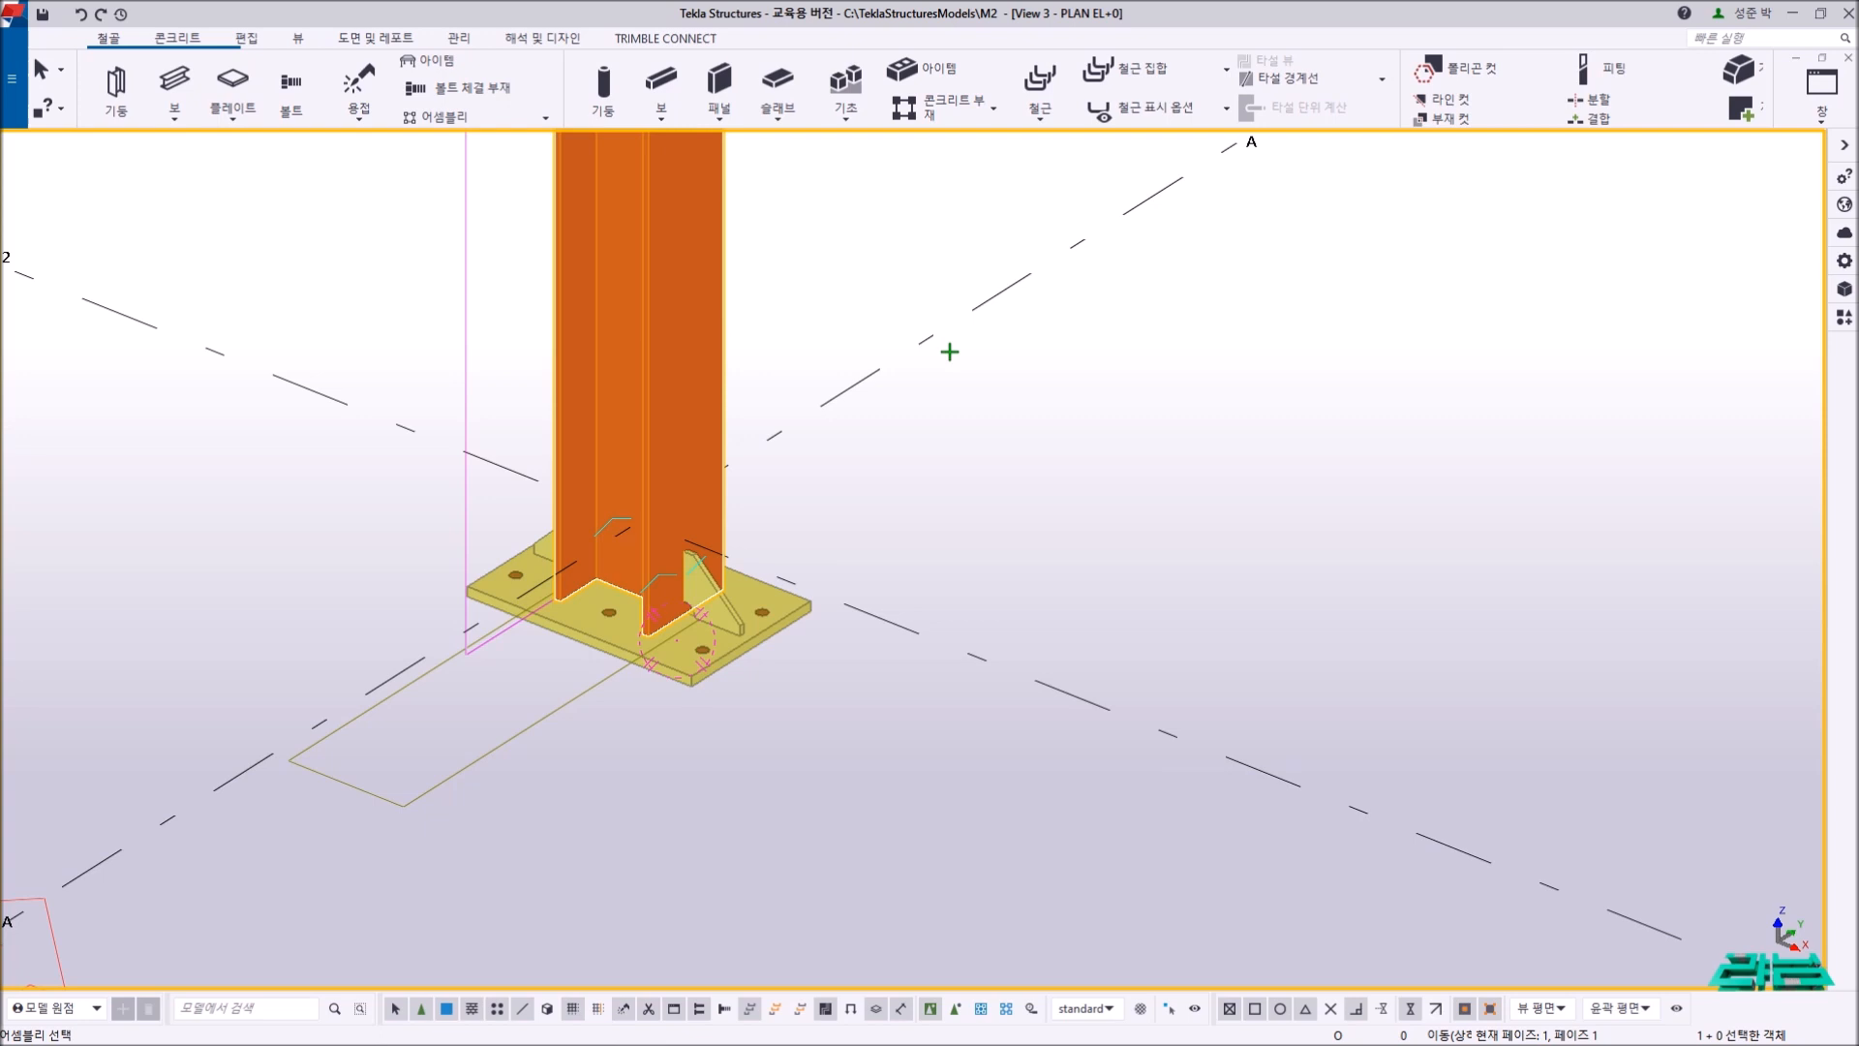
{"action": "scroll", "coordinate": [950, 352], "scroll_direction": "down", "scroll_amount": 5}
{"action": "left_click", "coordinate": [969, 595]}
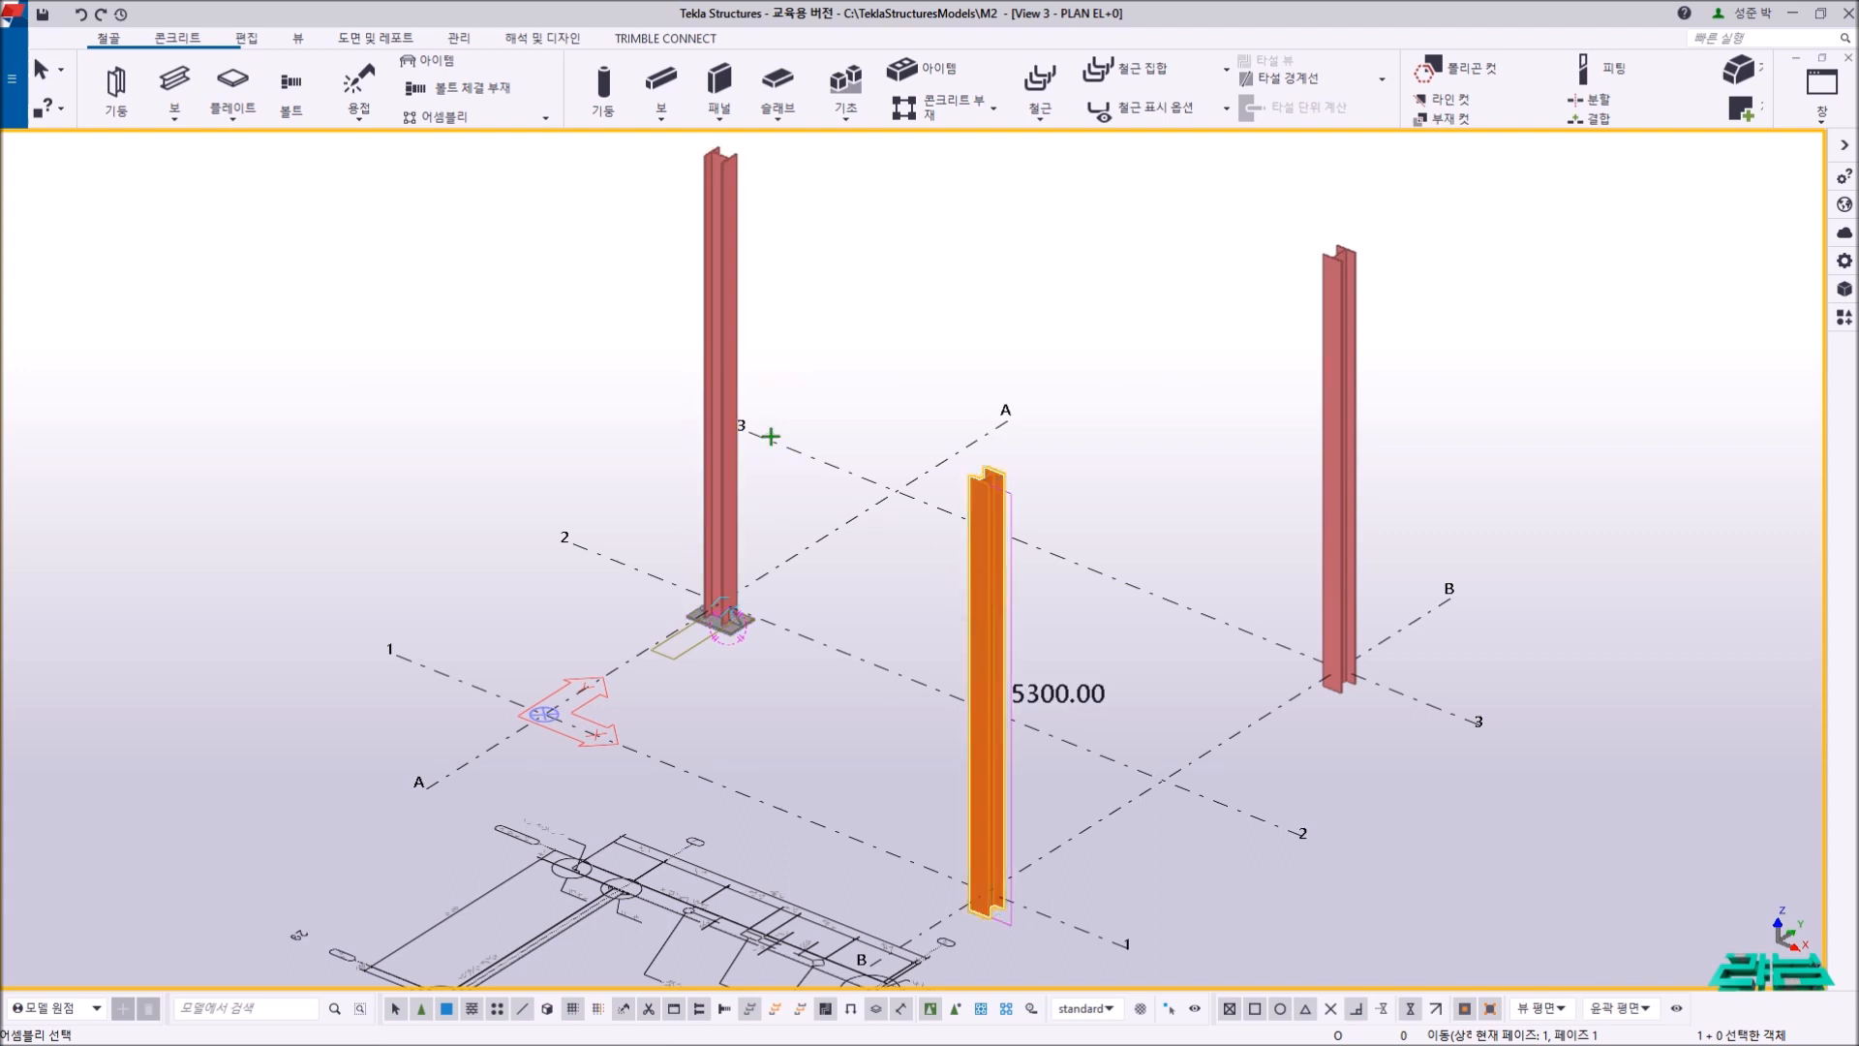
{"action": "left_click", "coordinate": [717, 365]}
{"action": "left_click", "coordinate": [864, 308]}
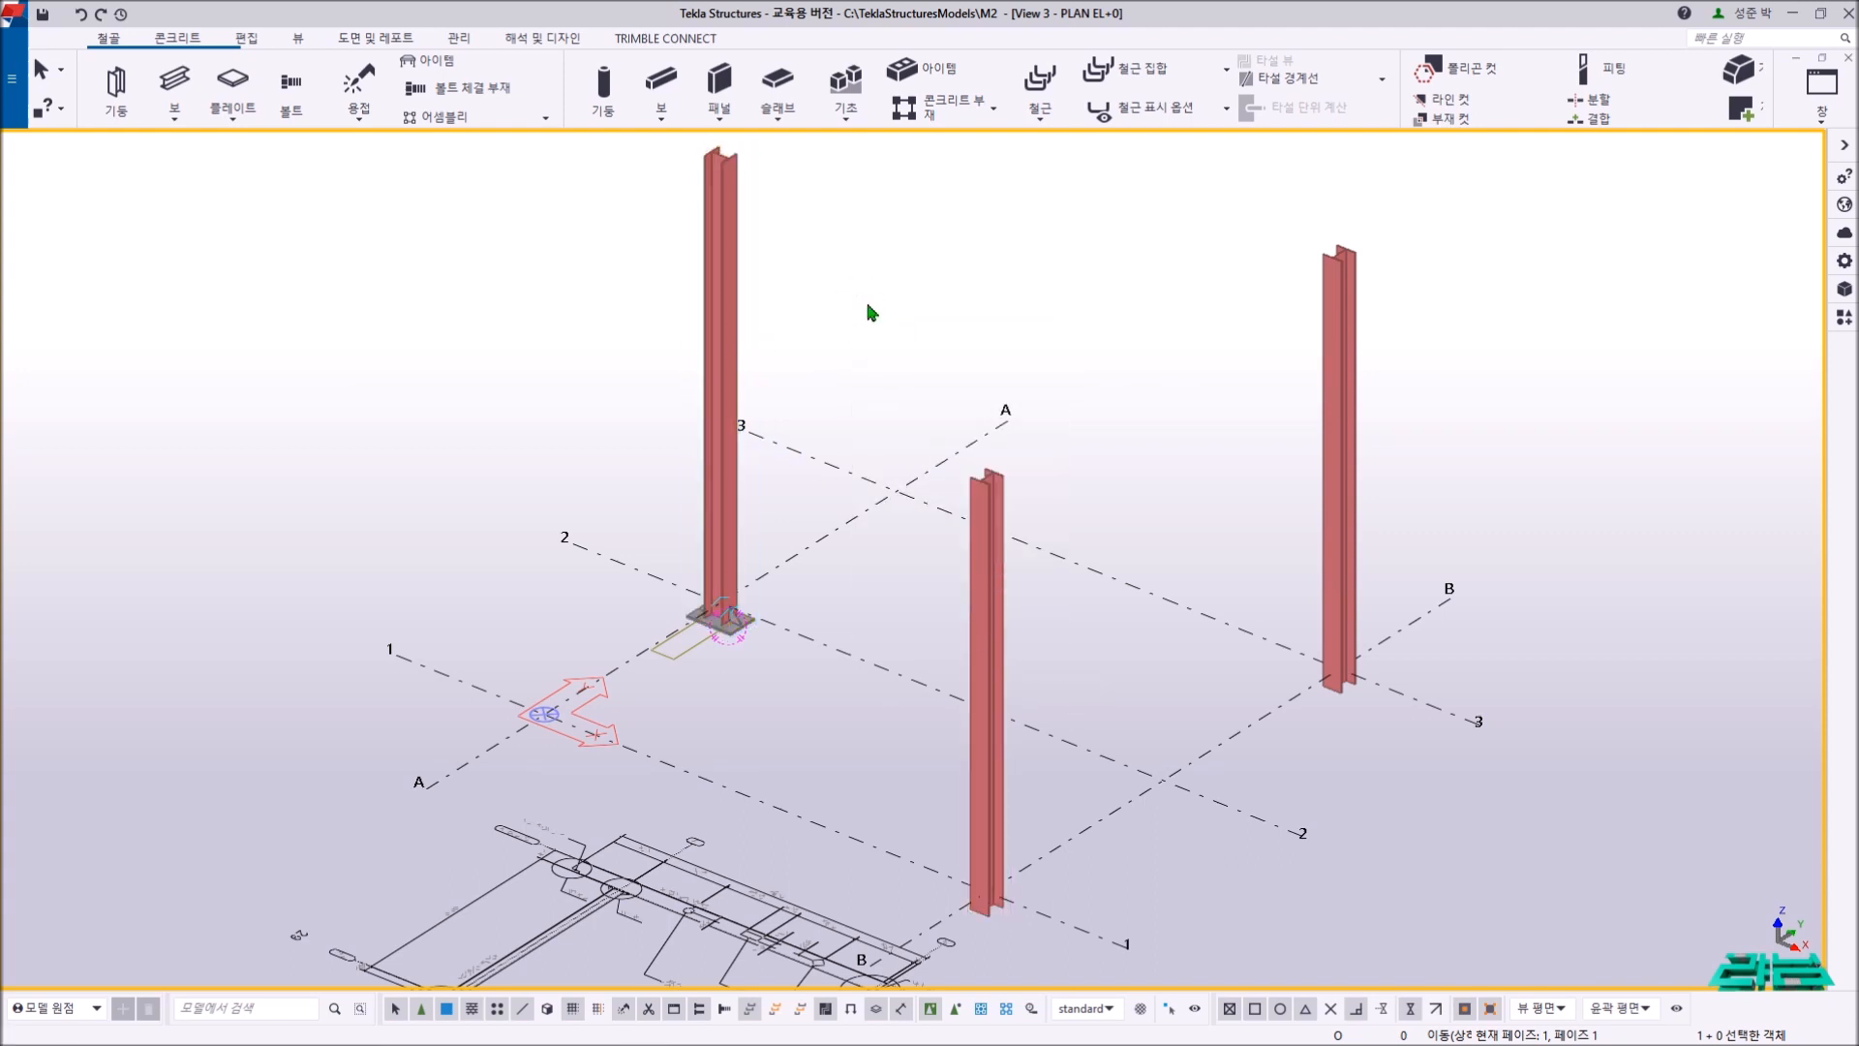
- Select the grid A-2 column directly in the model to check its assembly, and deselect it
{"action": "key", "text": "alt"}
{"action": "left_click", "coordinate": [737, 291]}
{"action": "right_click", "coordinate": [808, 290]}
{"action": "left_click", "coordinate": [833, 302]}
{"action": "scroll", "coordinate": [751, 581], "scroll_direction": "up", "scroll_amount": 5}
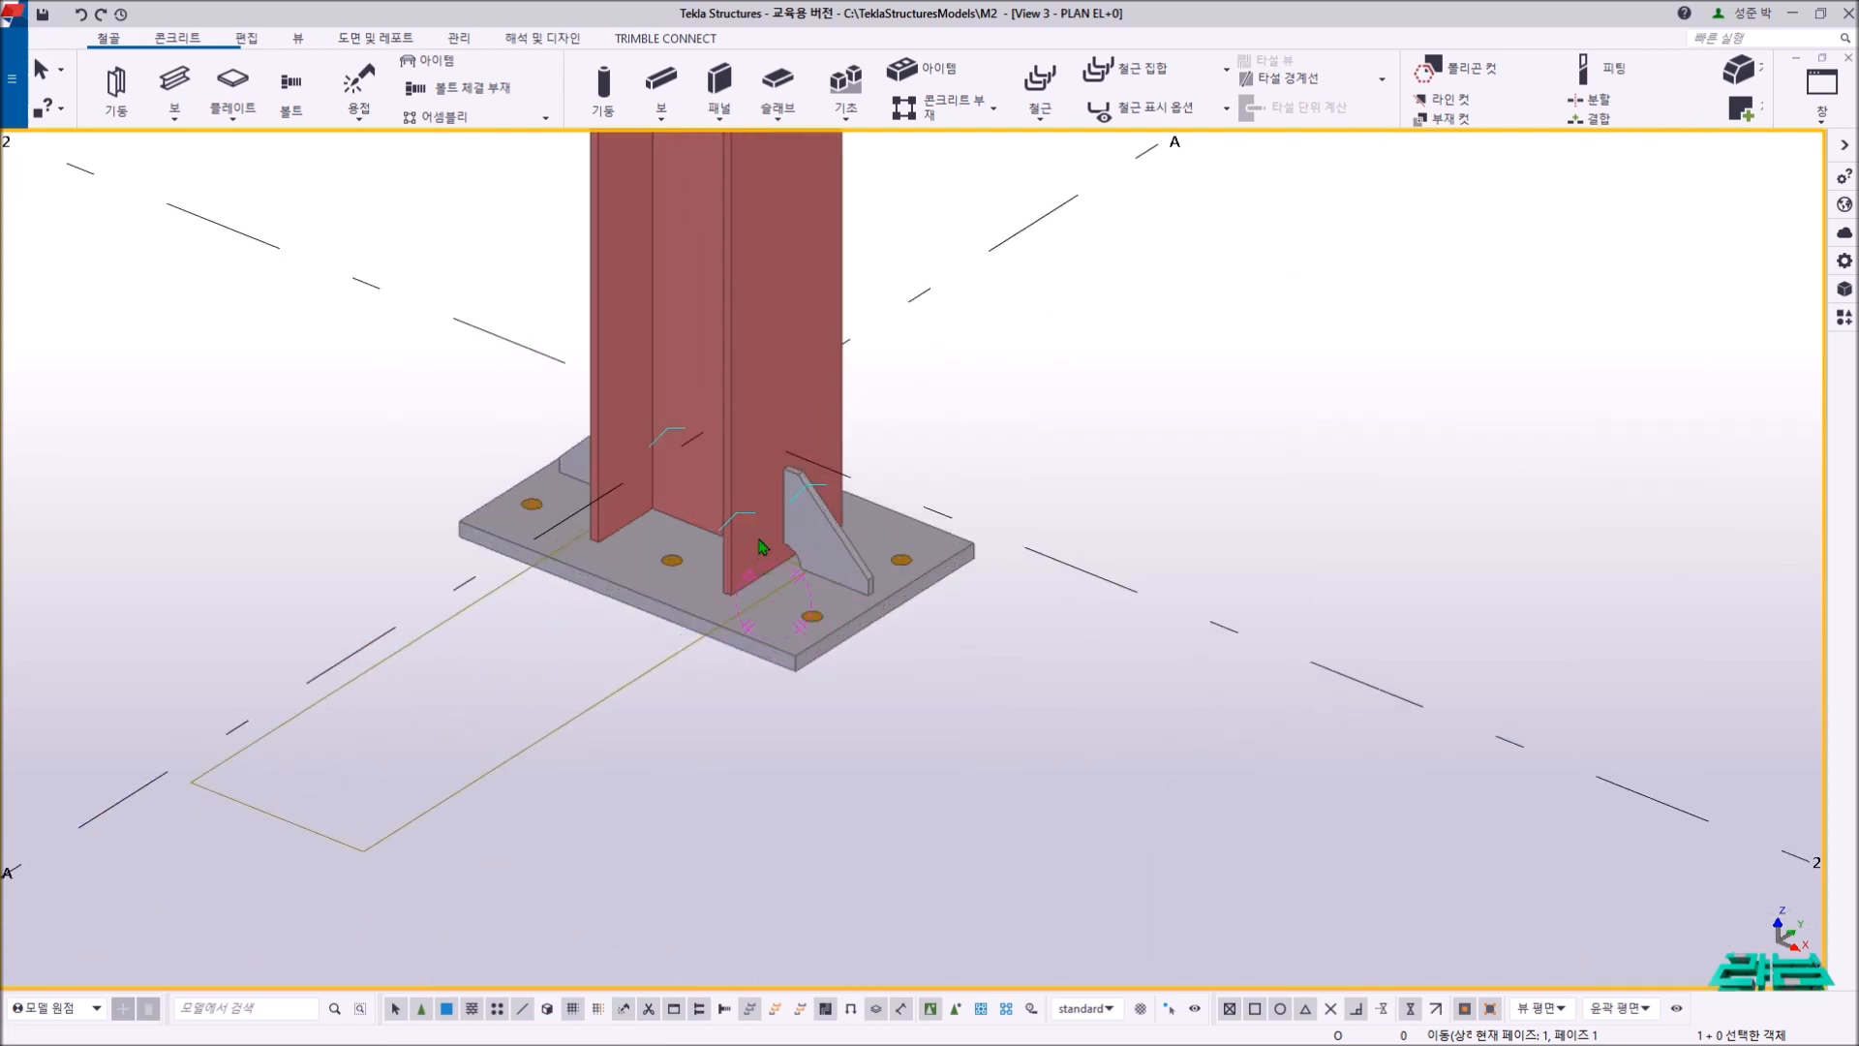
{"action": "left_click", "coordinate": [794, 368]}
{"action": "left_click", "coordinate": [969, 351]}
{"action": "middle_click_drag", "start_coordinate": [988, 358], "coordinate": [926, 367]}
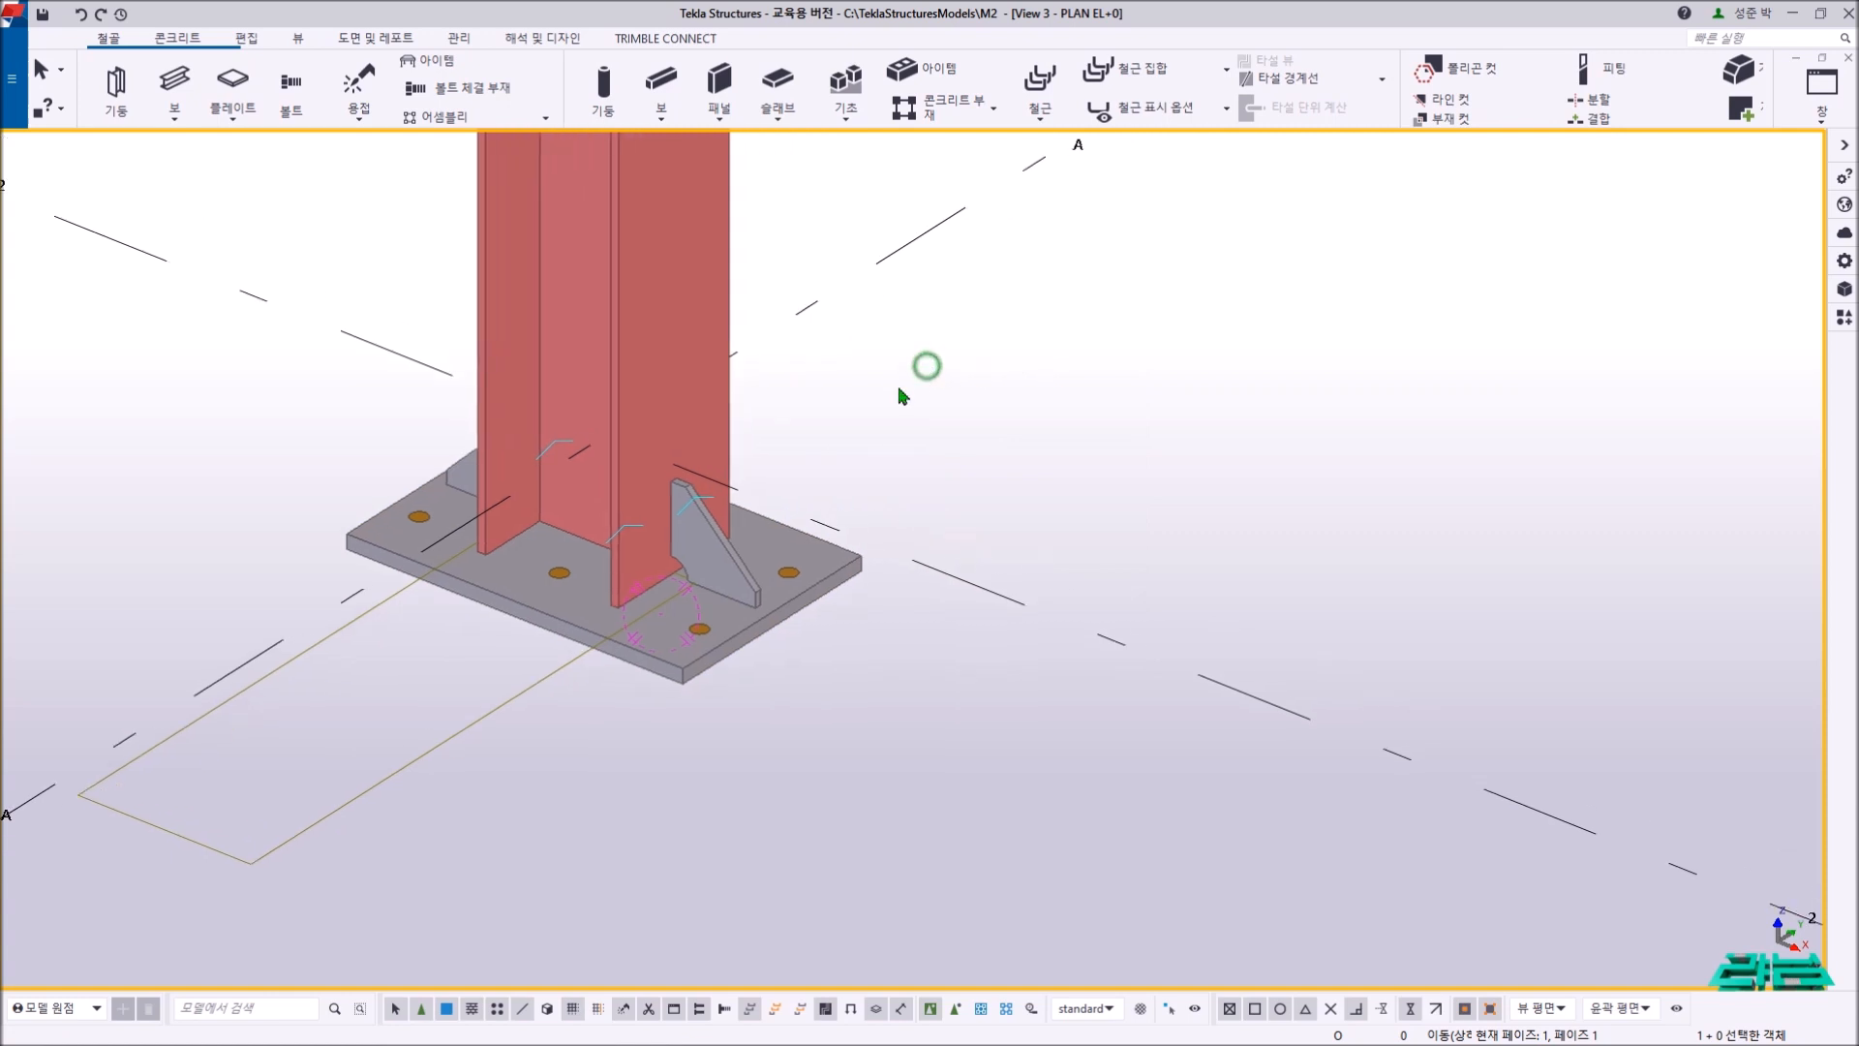
- Delete the existing welds that join the rib plates and base plate to the grid A-2 column
{"action": "left_click", "coordinate": [634, 533]}
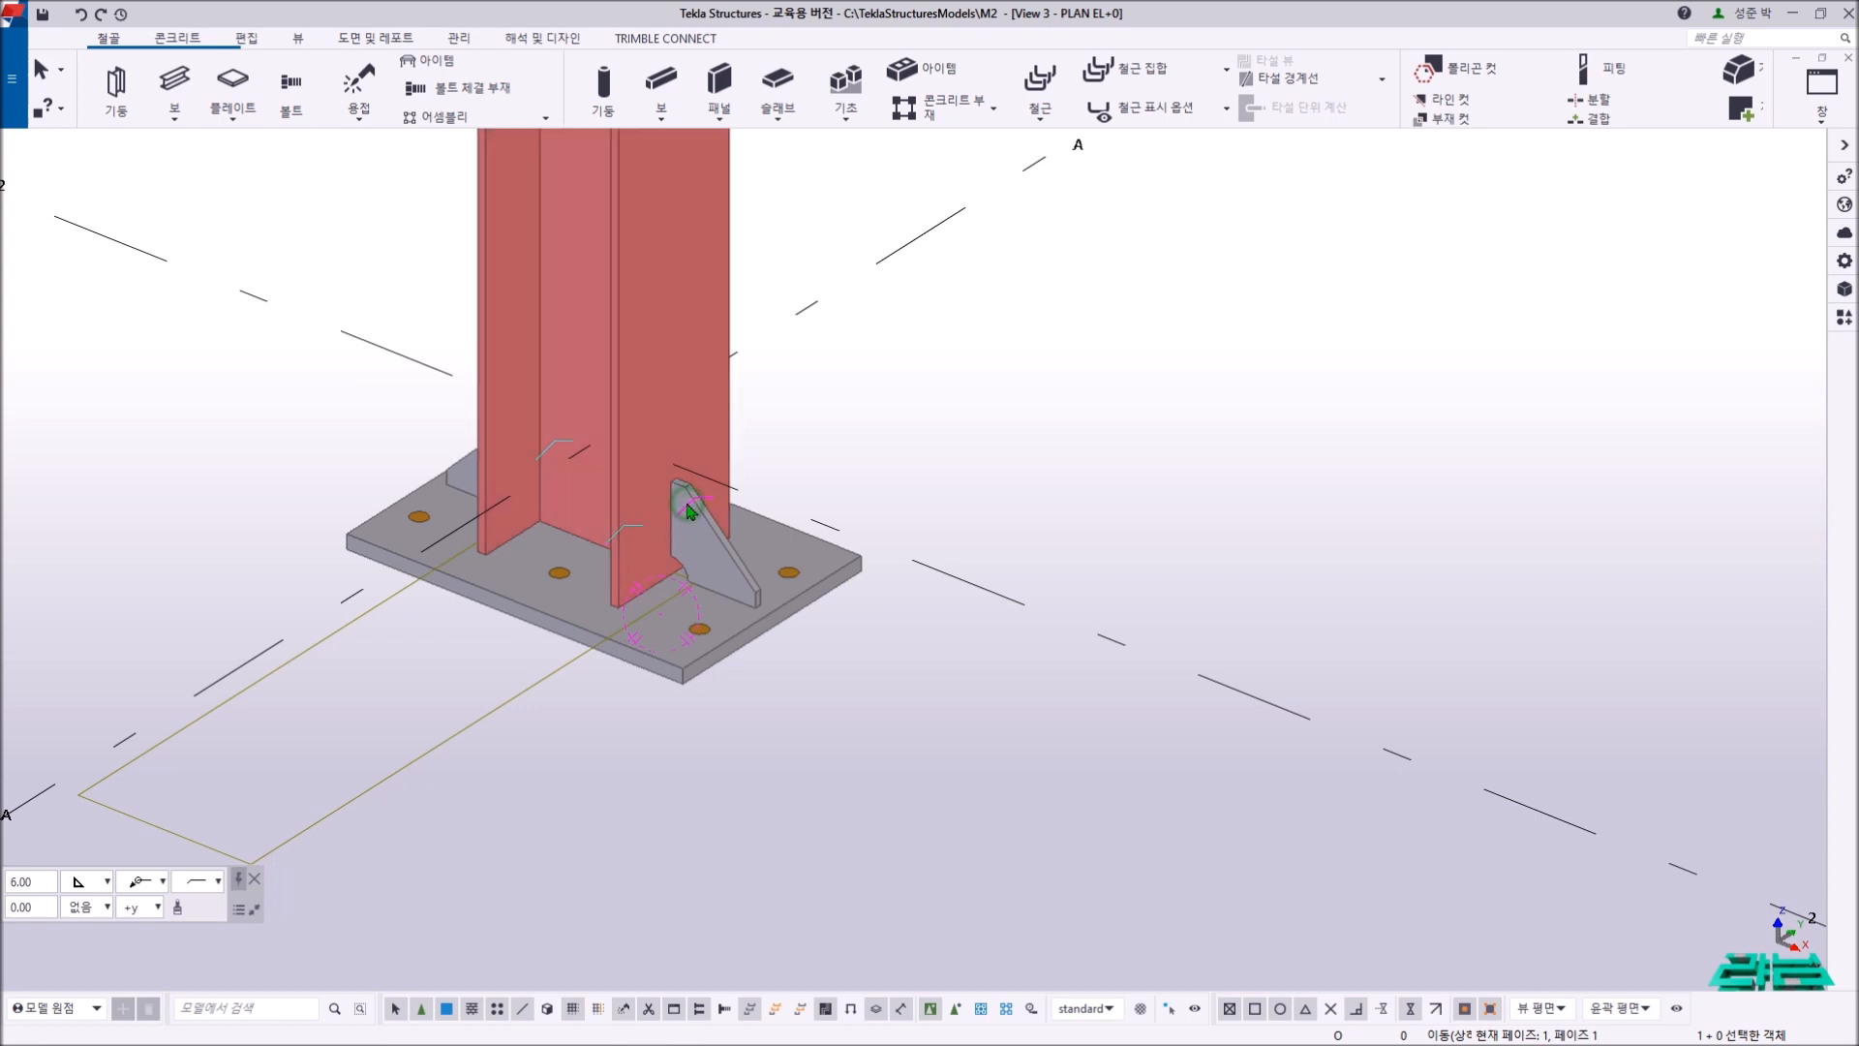
{"action": "key", "text": "Escape"}
{"action": "left_click", "coordinate": [627, 531]}
{"action": "key", "text": "Delete"}
{"action": "left_click", "coordinate": [551, 444]}
{"action": "key", "text": "Delete"}
- Weld the base plate and both rib plates to the column in one area selection, with the column as main part, and end the command
{"action": "left_click", "coordinate": [358, 85]}
{"action": "left_click", "coordinate": [563, 290]}
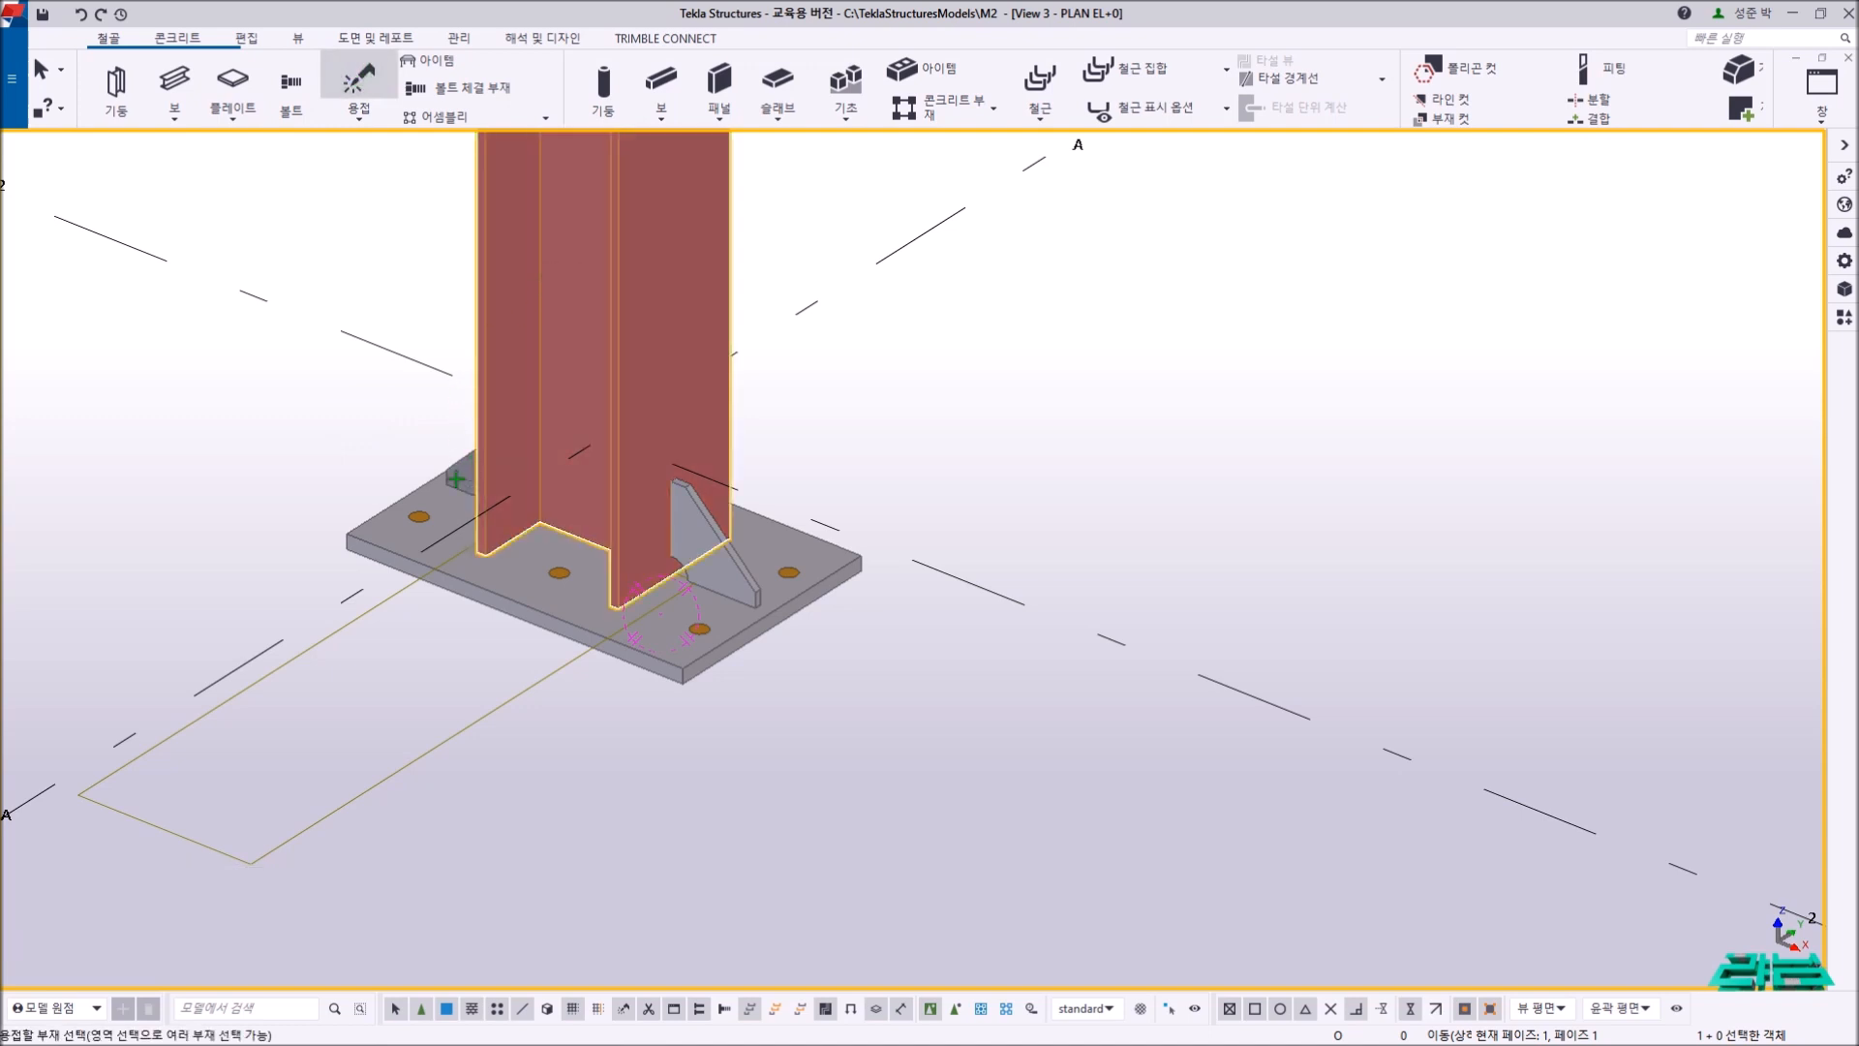
{"action": "left_click_drag", "start_coordinate": [232, 249], "coordinate": [976, 767]}
{"action": "right_click", "coordinate": [969, 341]}
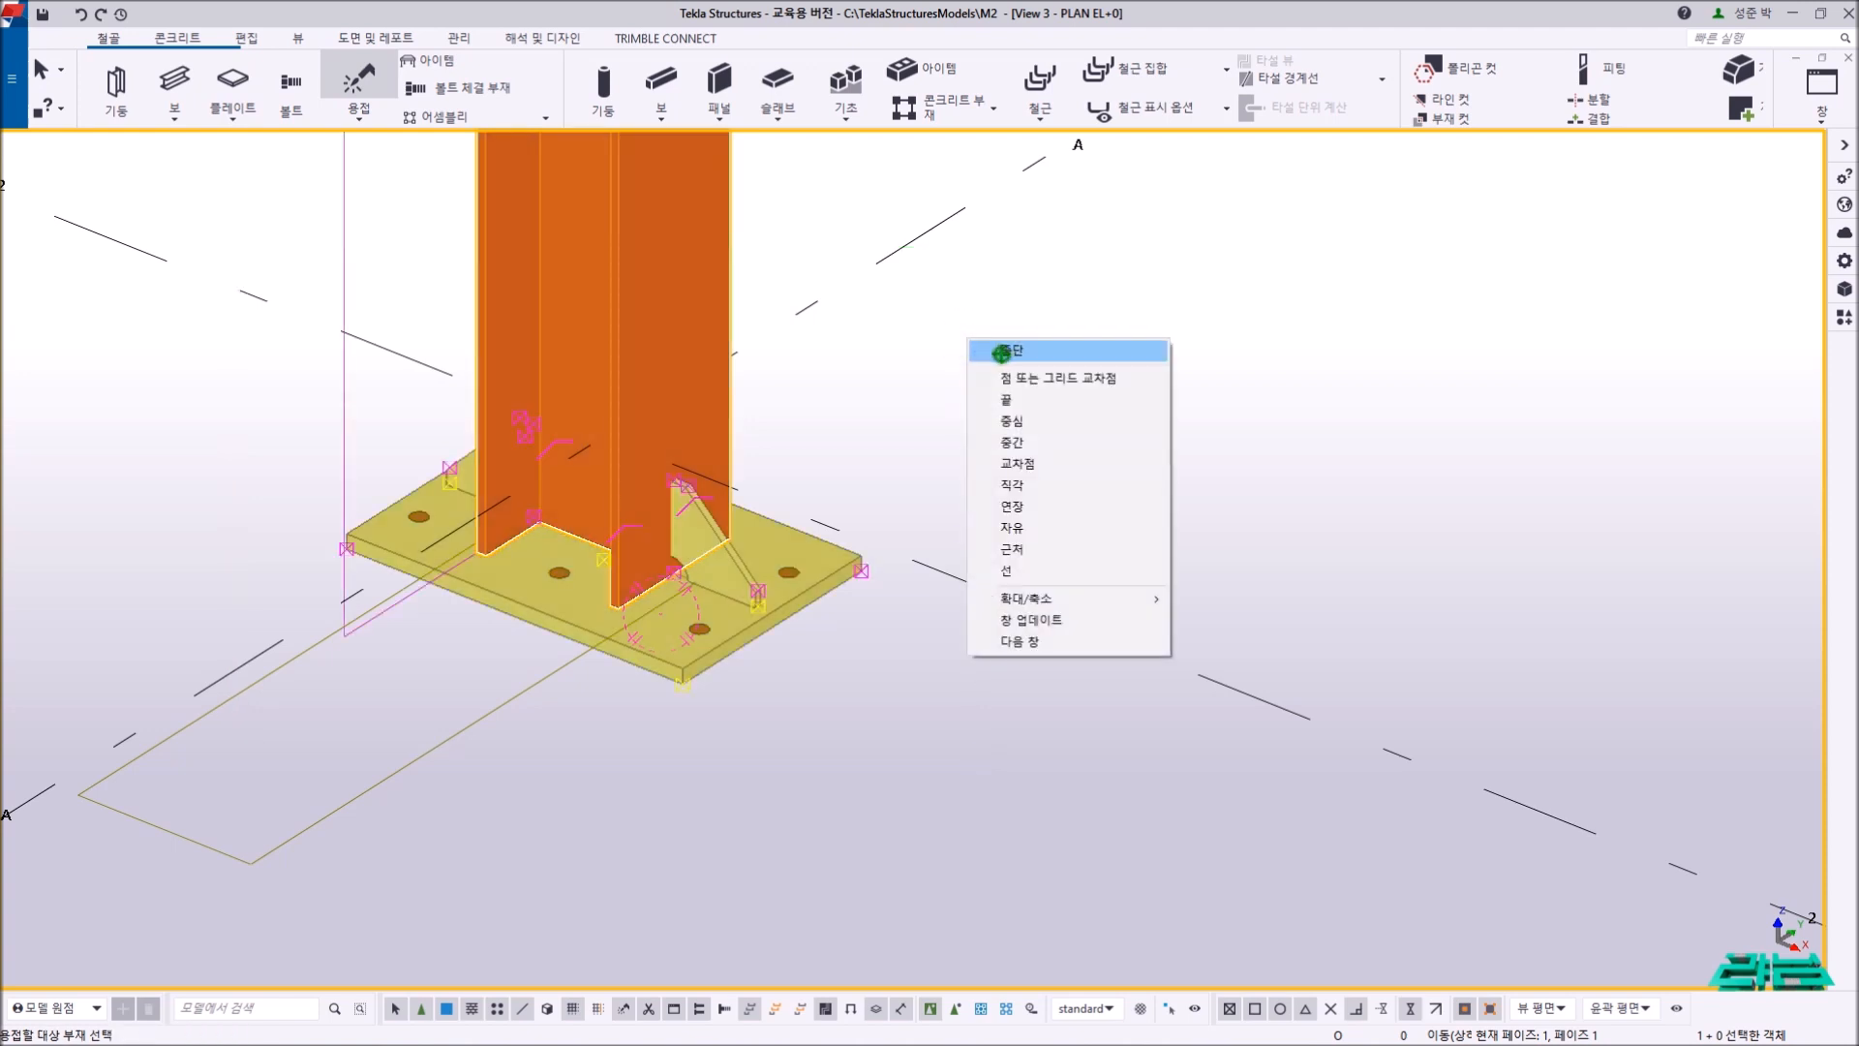
{"action": "left_click", "coordinate": [1007, 351]}
{"action": "left_click", "coordinate": [654, 345]}
{"action": "right_click", "coordinate": [892, 317]}
{"action": "left_click", "coordinate": [937, 332]}
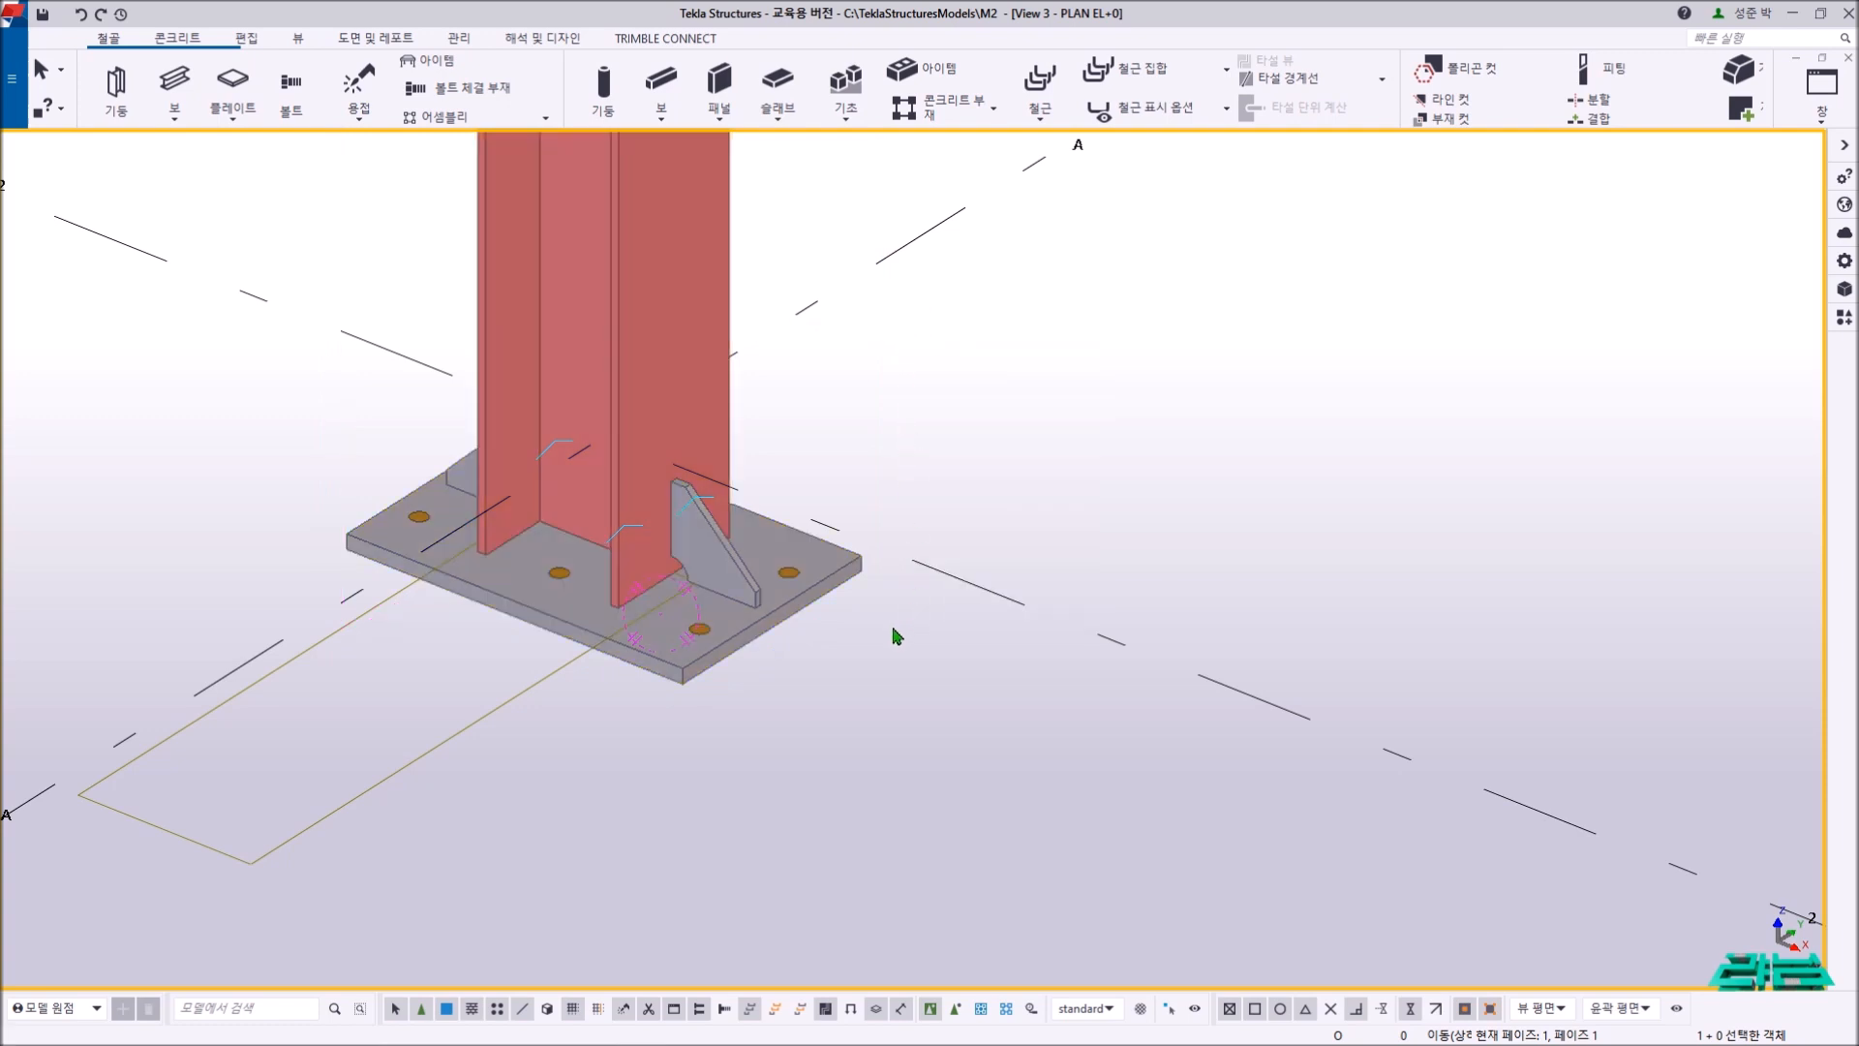
- Add a construction point at the column's lower reference point between the flanges, and end the point command
{"action": "left_click", "coordinate": [700, 437]}
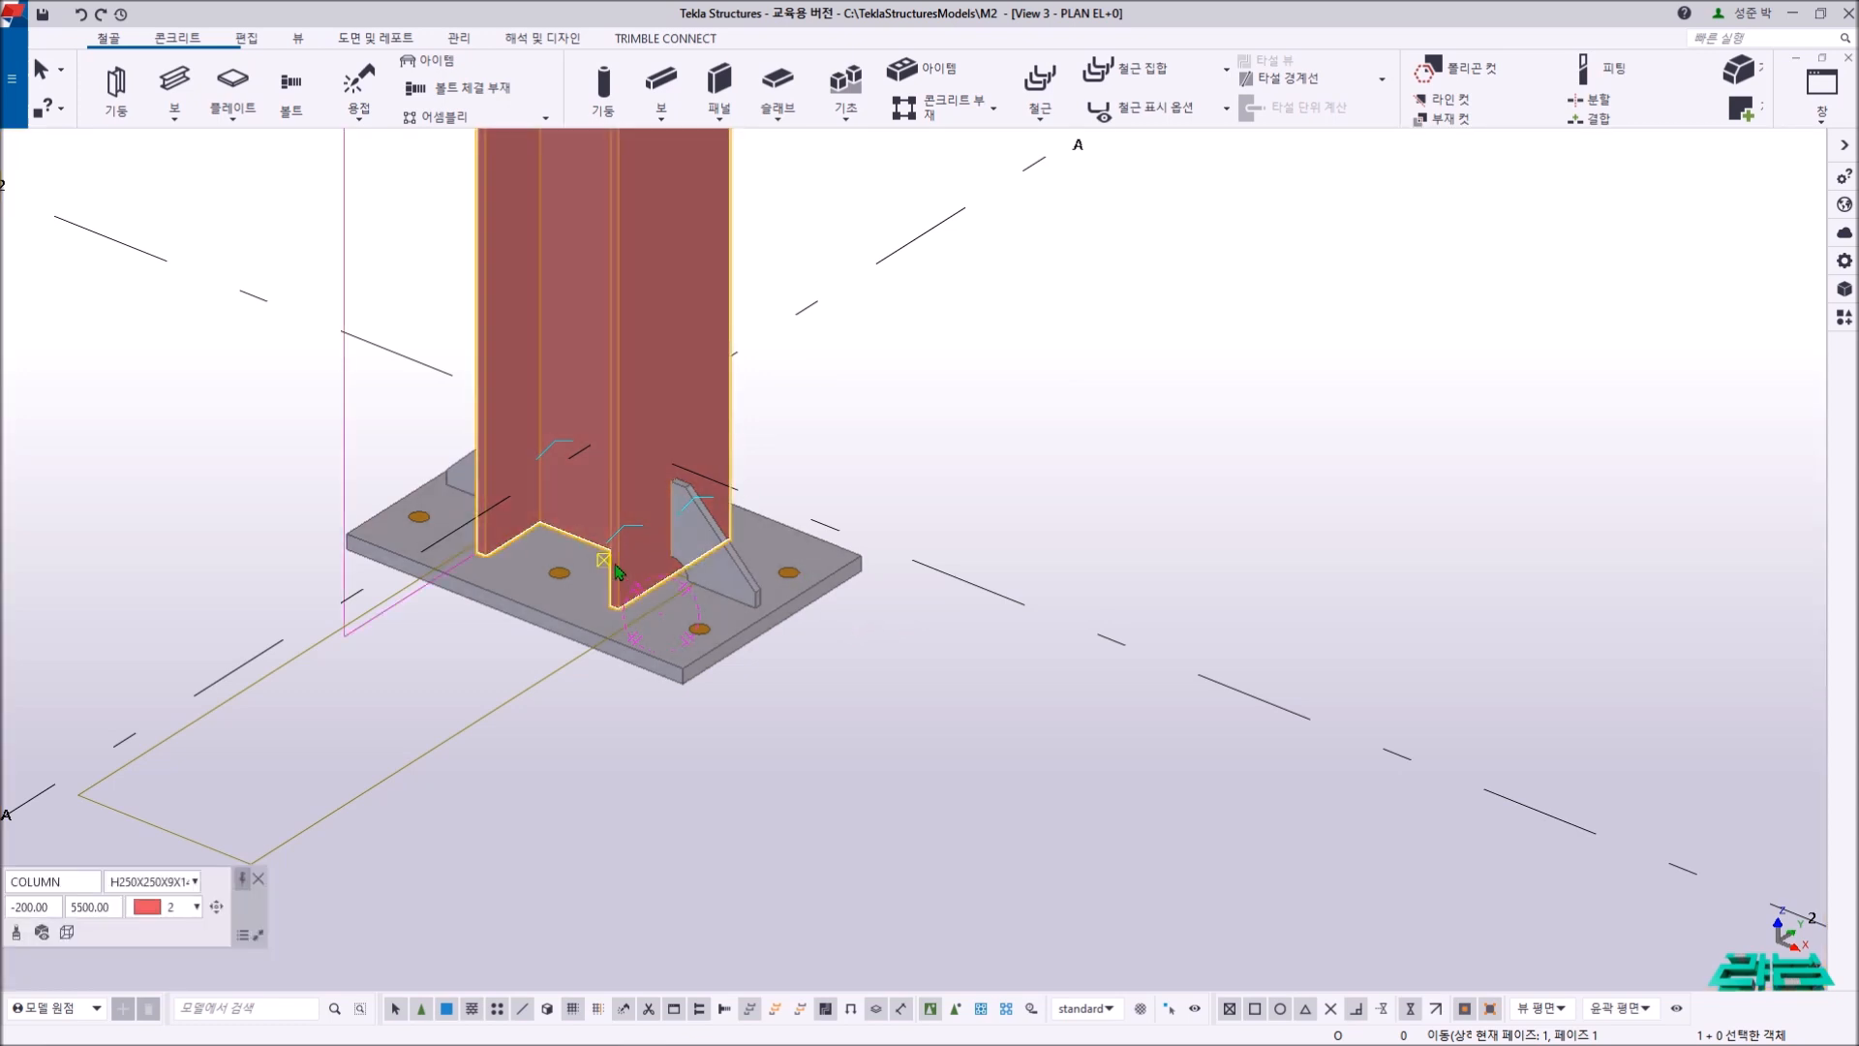
{"action": "scroll", "coordinate": [605, 568], "scroll_direction": "up", "scroll_amount": 3}
{"action": "mouse_move", "coordinate": [599, 570]}
{"action": "middle_mouse_down", "text": "ctrl"}
{"action": "mouse_move", "coordinate": [650, 386]}
{"action": "mouse_move", "coordinate": [635, 423]}
{"action": "mouse_move", "coordinate": [626, 398]}
{"action": "mouse_move", "coordinate": [648, 579]}
{"action": "middle_mouse_up", "text": "ctrl"}
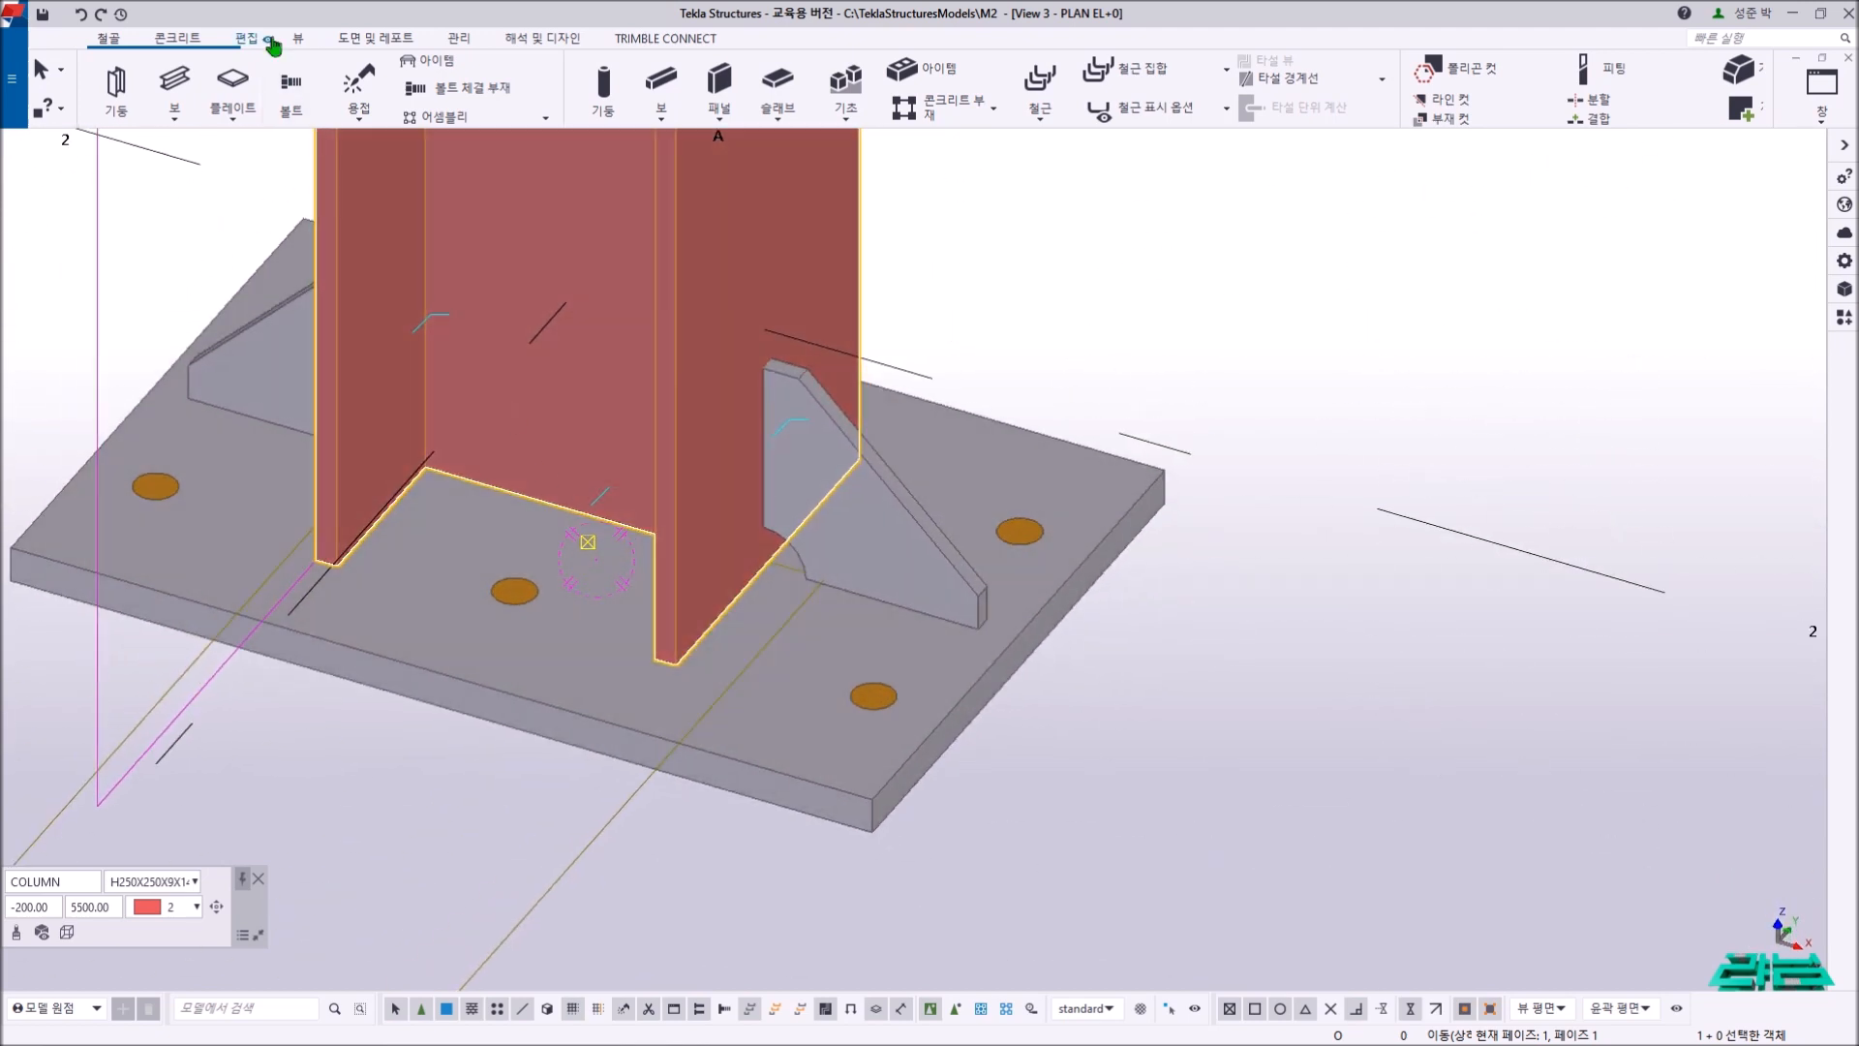
{"action": "left_click", "coordinate": [249, 40]}
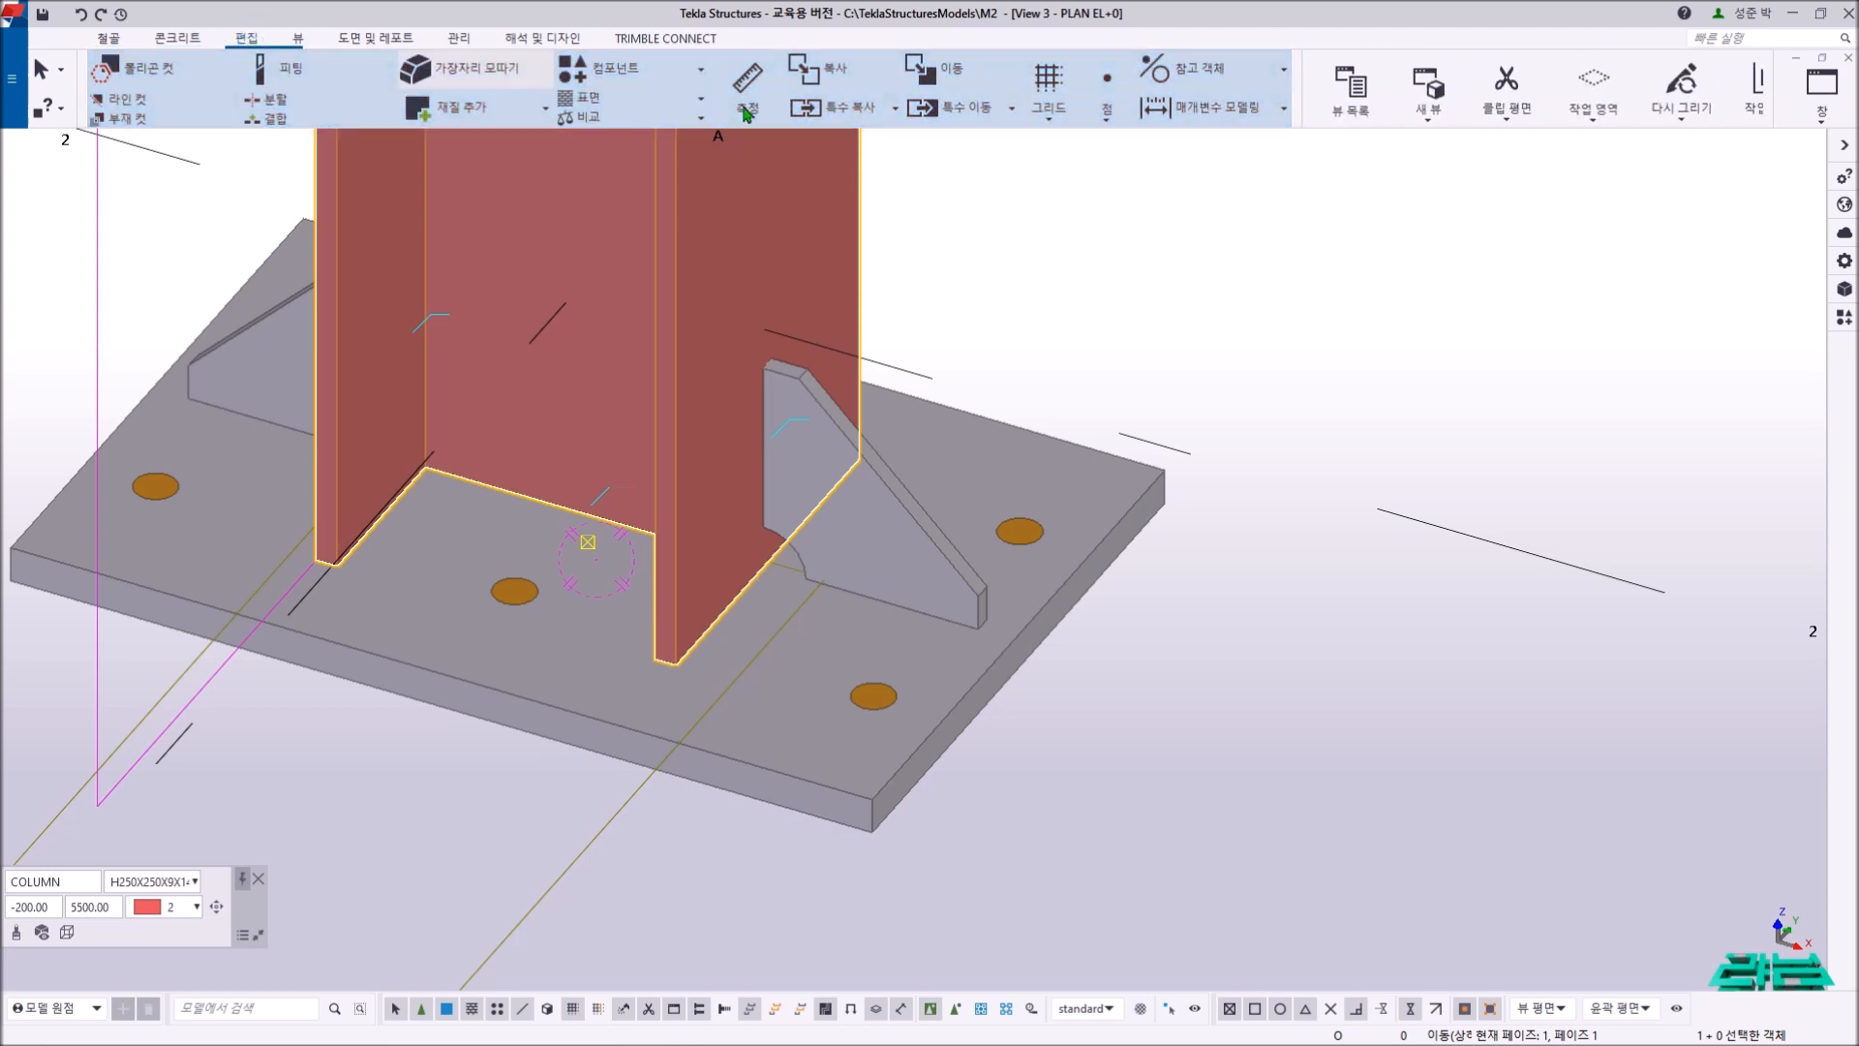
{"action": "left_click", "coordinate": [1105, 116]}
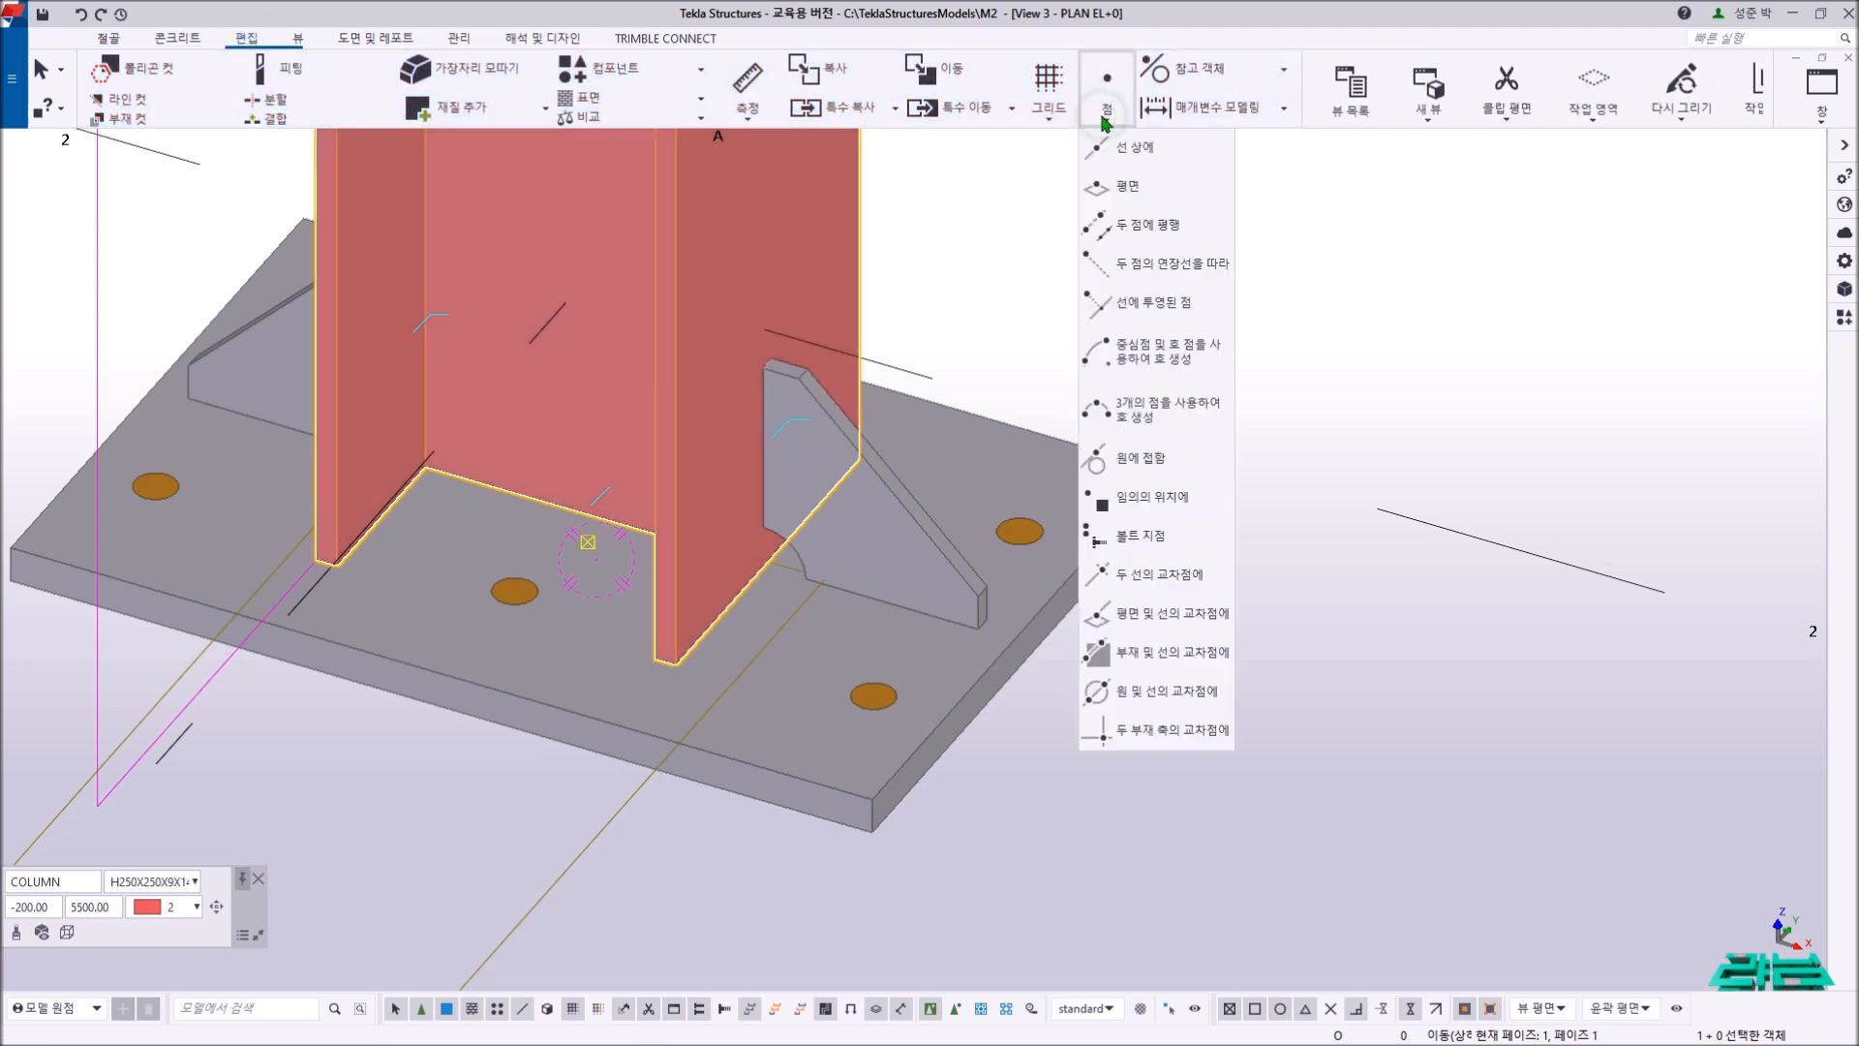
{"action": "left_click", "coordinate": [1138, 503]}
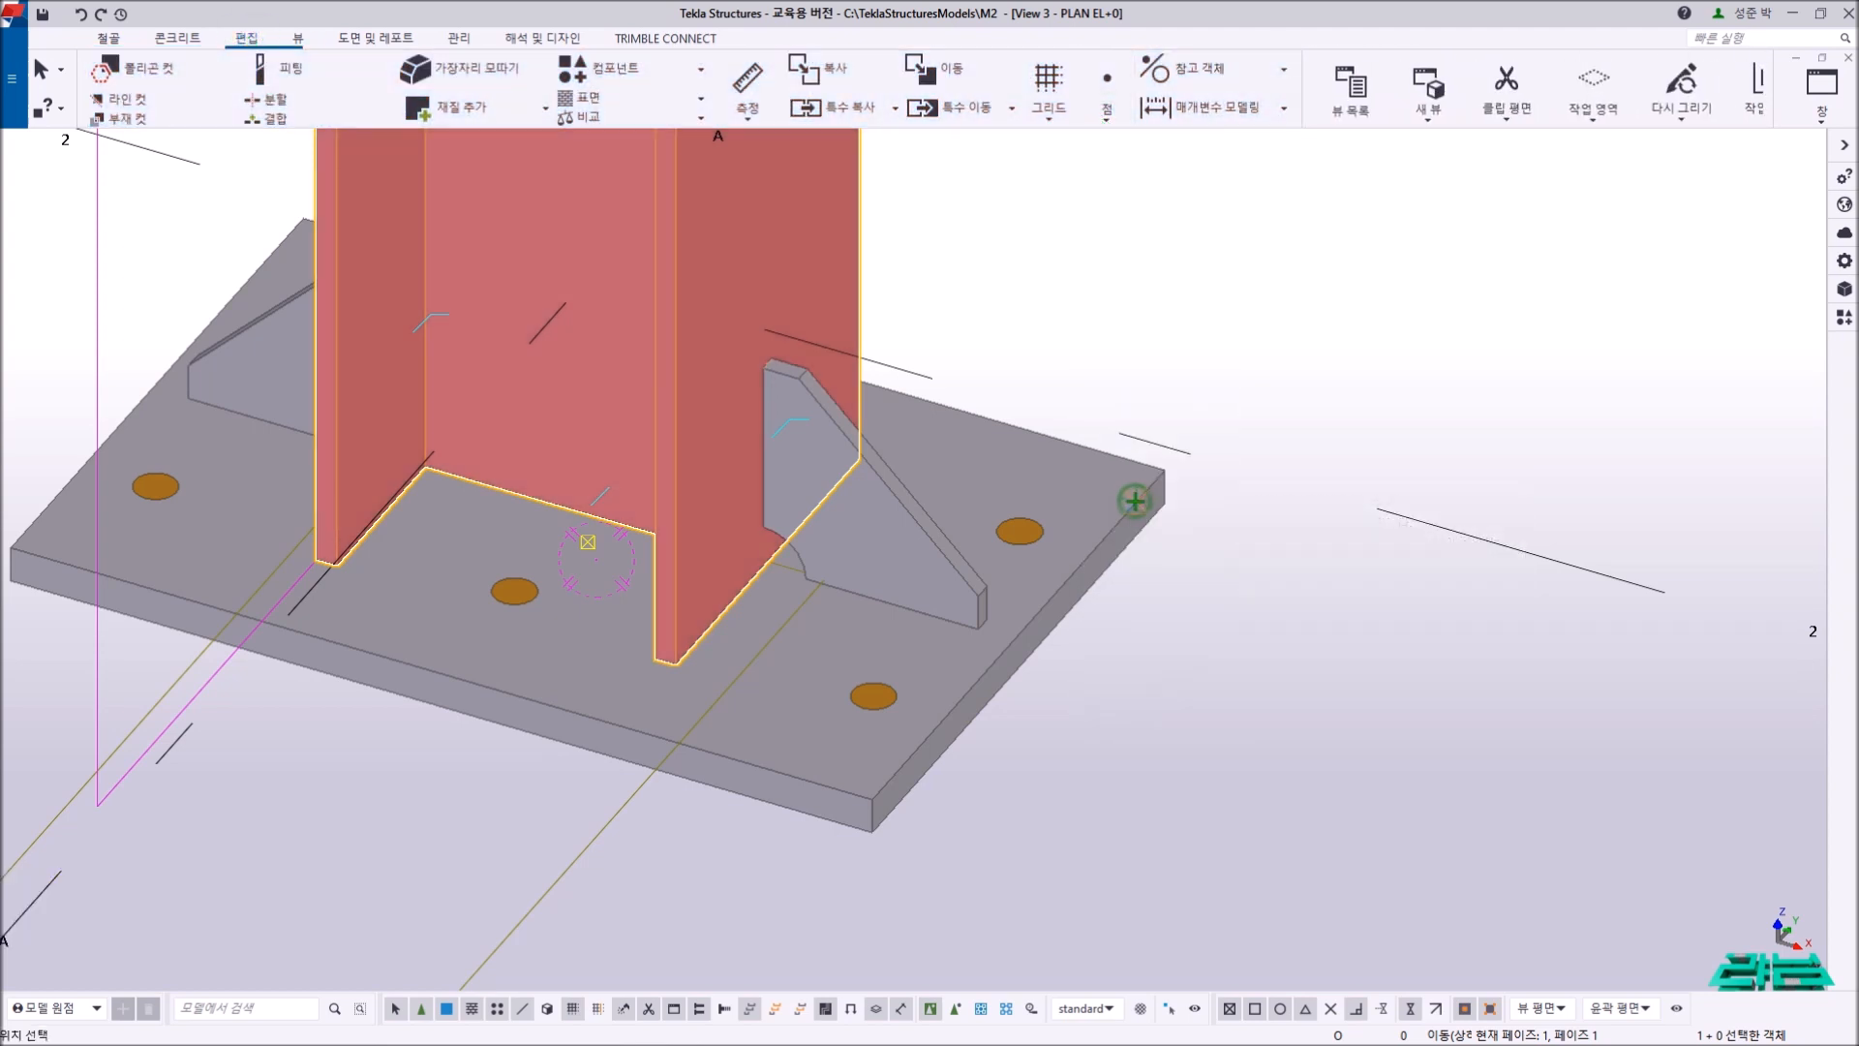
{"action": "left_click", "coordinate": [586, 544]}
{"action": "right_click", "coordinate": [1042, 227]}
{"action": "left_click", "coordinate": [1090, 229]}
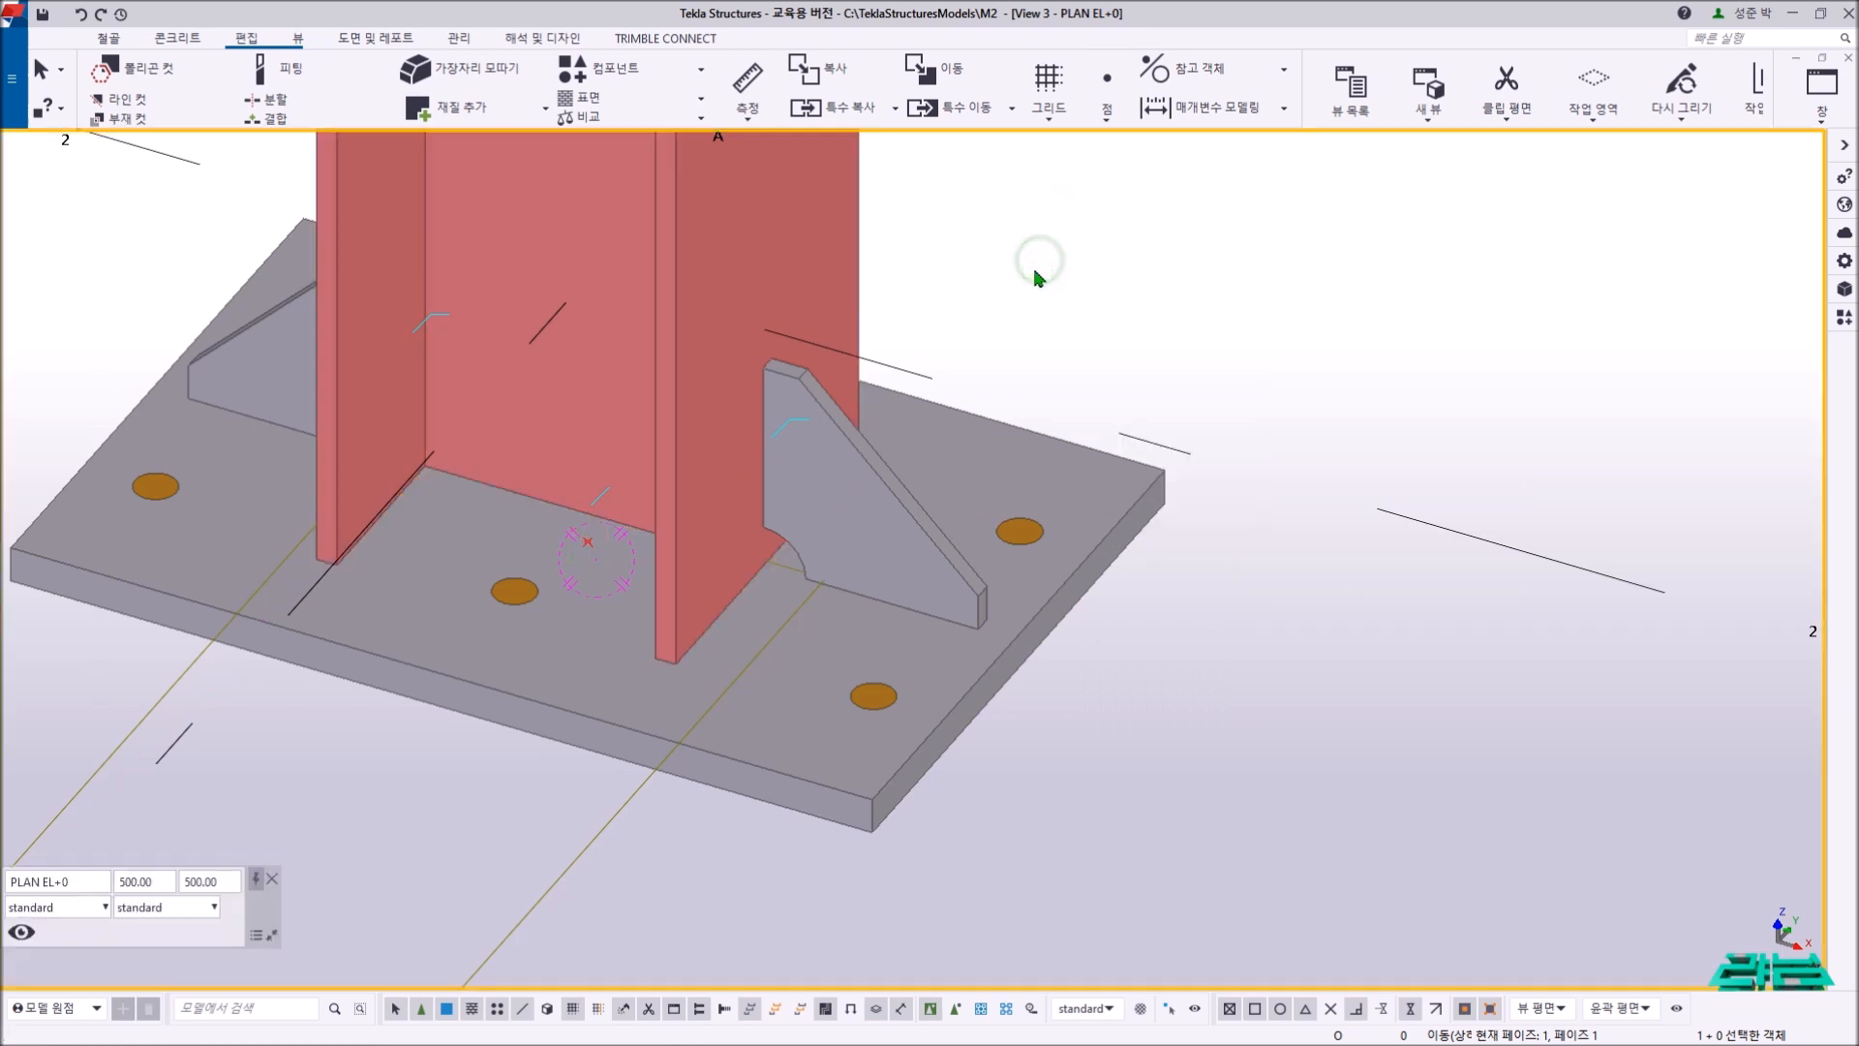
- Area-select the column base parts, holes and welds, remove the construction point from the selection, check the selected object count and deselect
{"action": "scroll", "coordinate": [1065, 253], "scroll_direction": "down", "scroll_amount": 3}
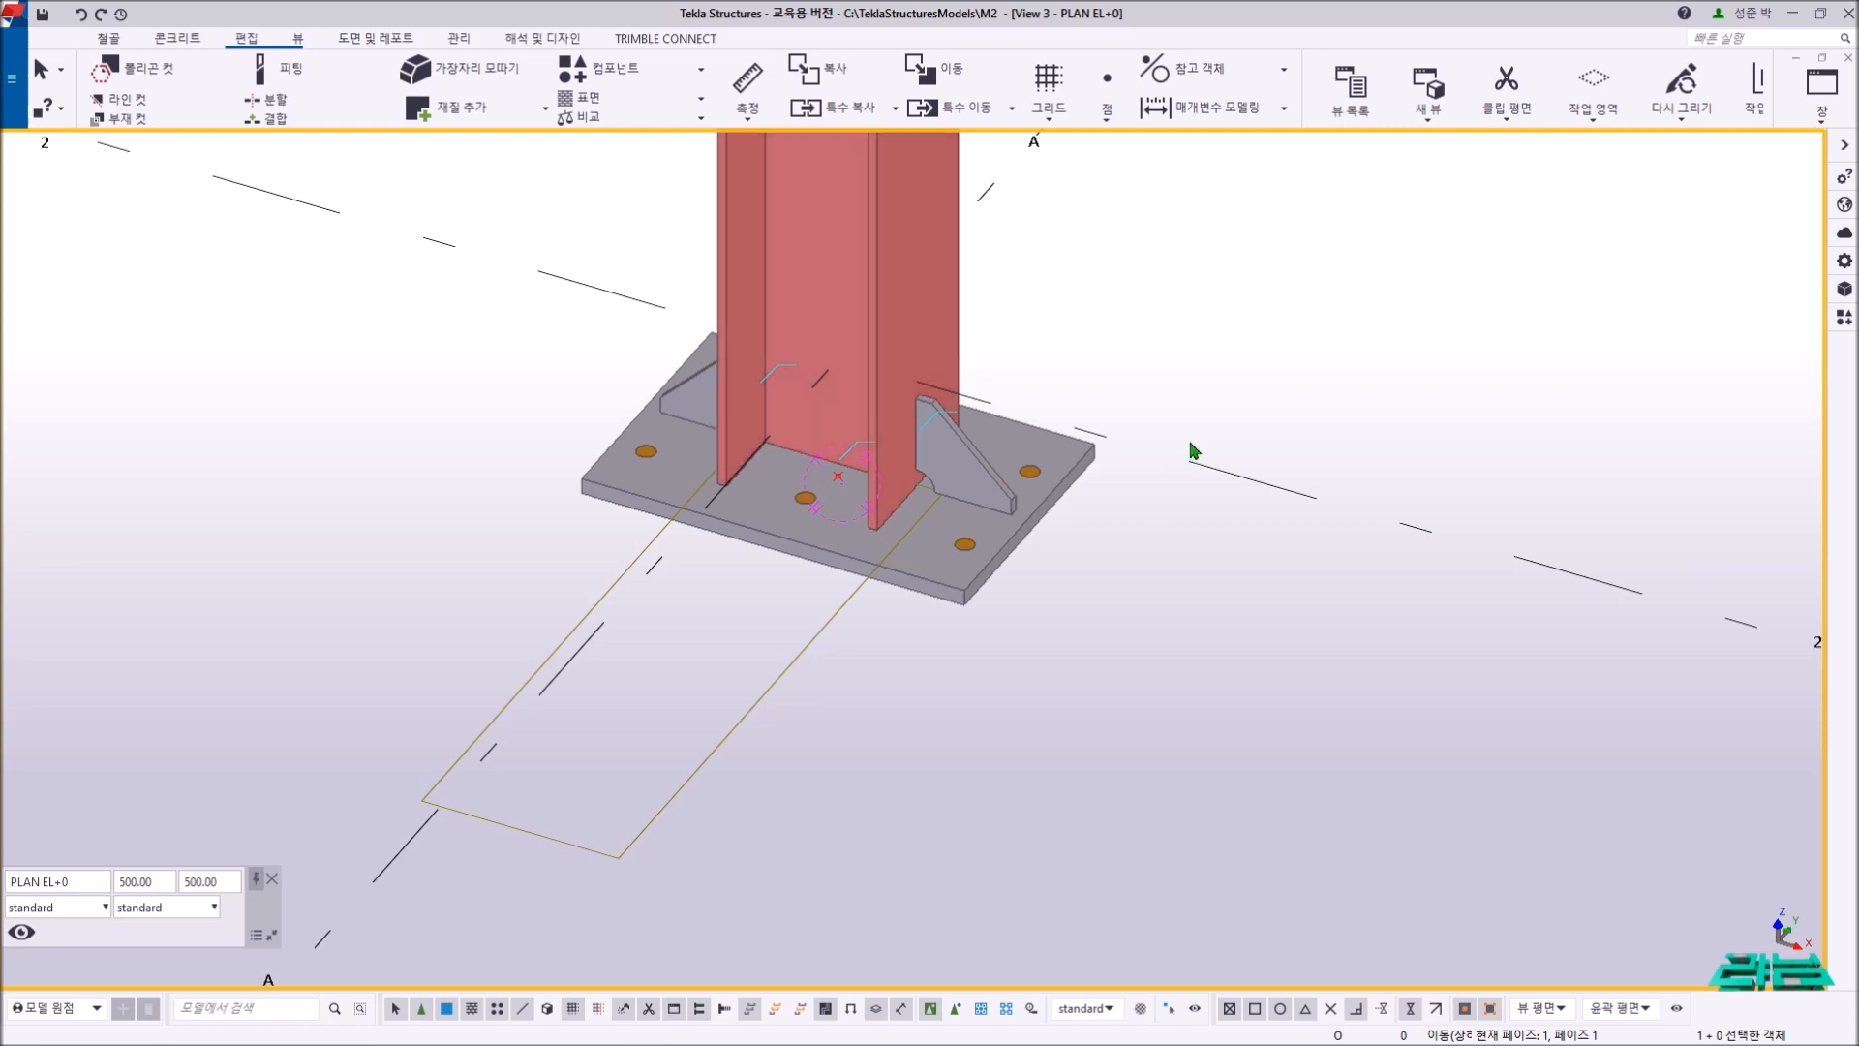
{"action": "middle_click_drag", "start_coordinate": [1104, 681], "coordinate": [1112, 329], "text": "ctrl"}
{"action": "right_click", "coordinate": [1192, 291]}
{"action": "left_click", "coordinate": [1222, 303]}
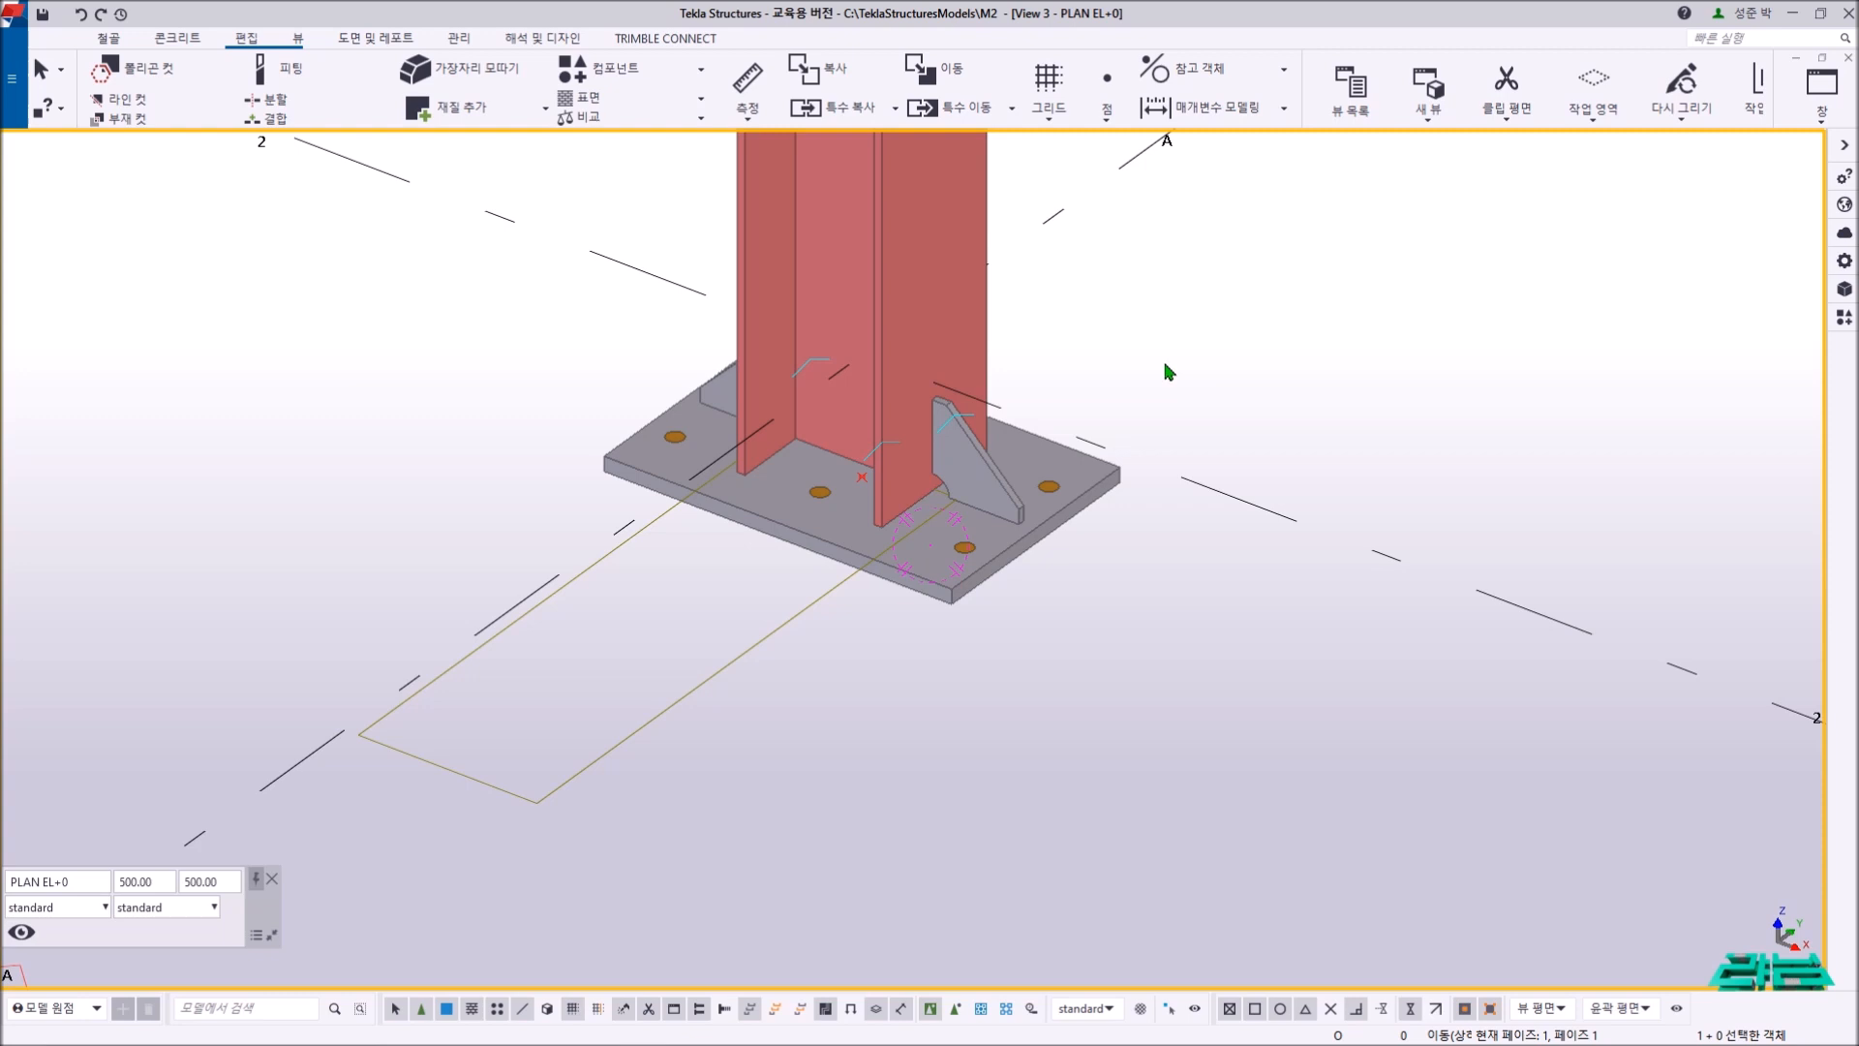
{"action": "scroll", "coordinate": [1094, 412], "scroll_direction": "down", "scroll_amount": 2}
{"action": "left_click_drag", "start_coordinate": [411, 228], "coordinate": [1256, 753]}
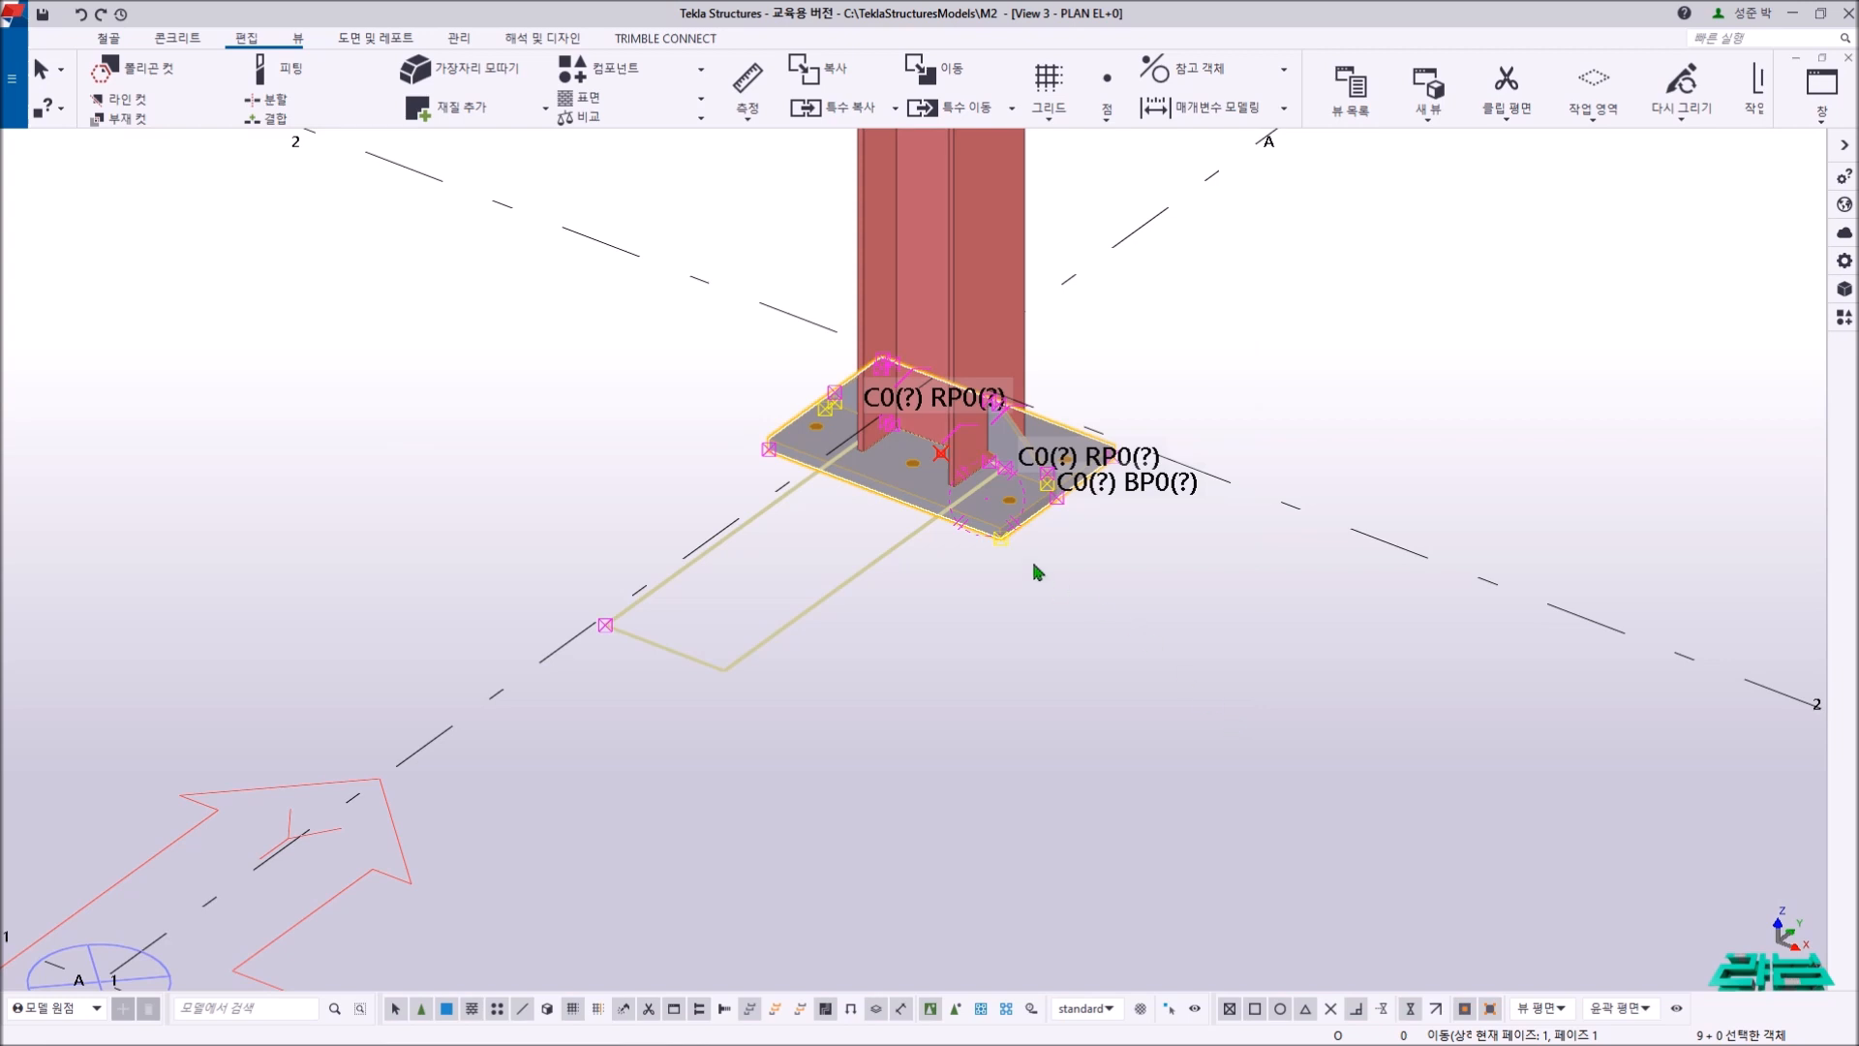
{"action": "scroll", "coordinate": [944, 460], "scroll_direction": "up", "scroll_amount": 4}
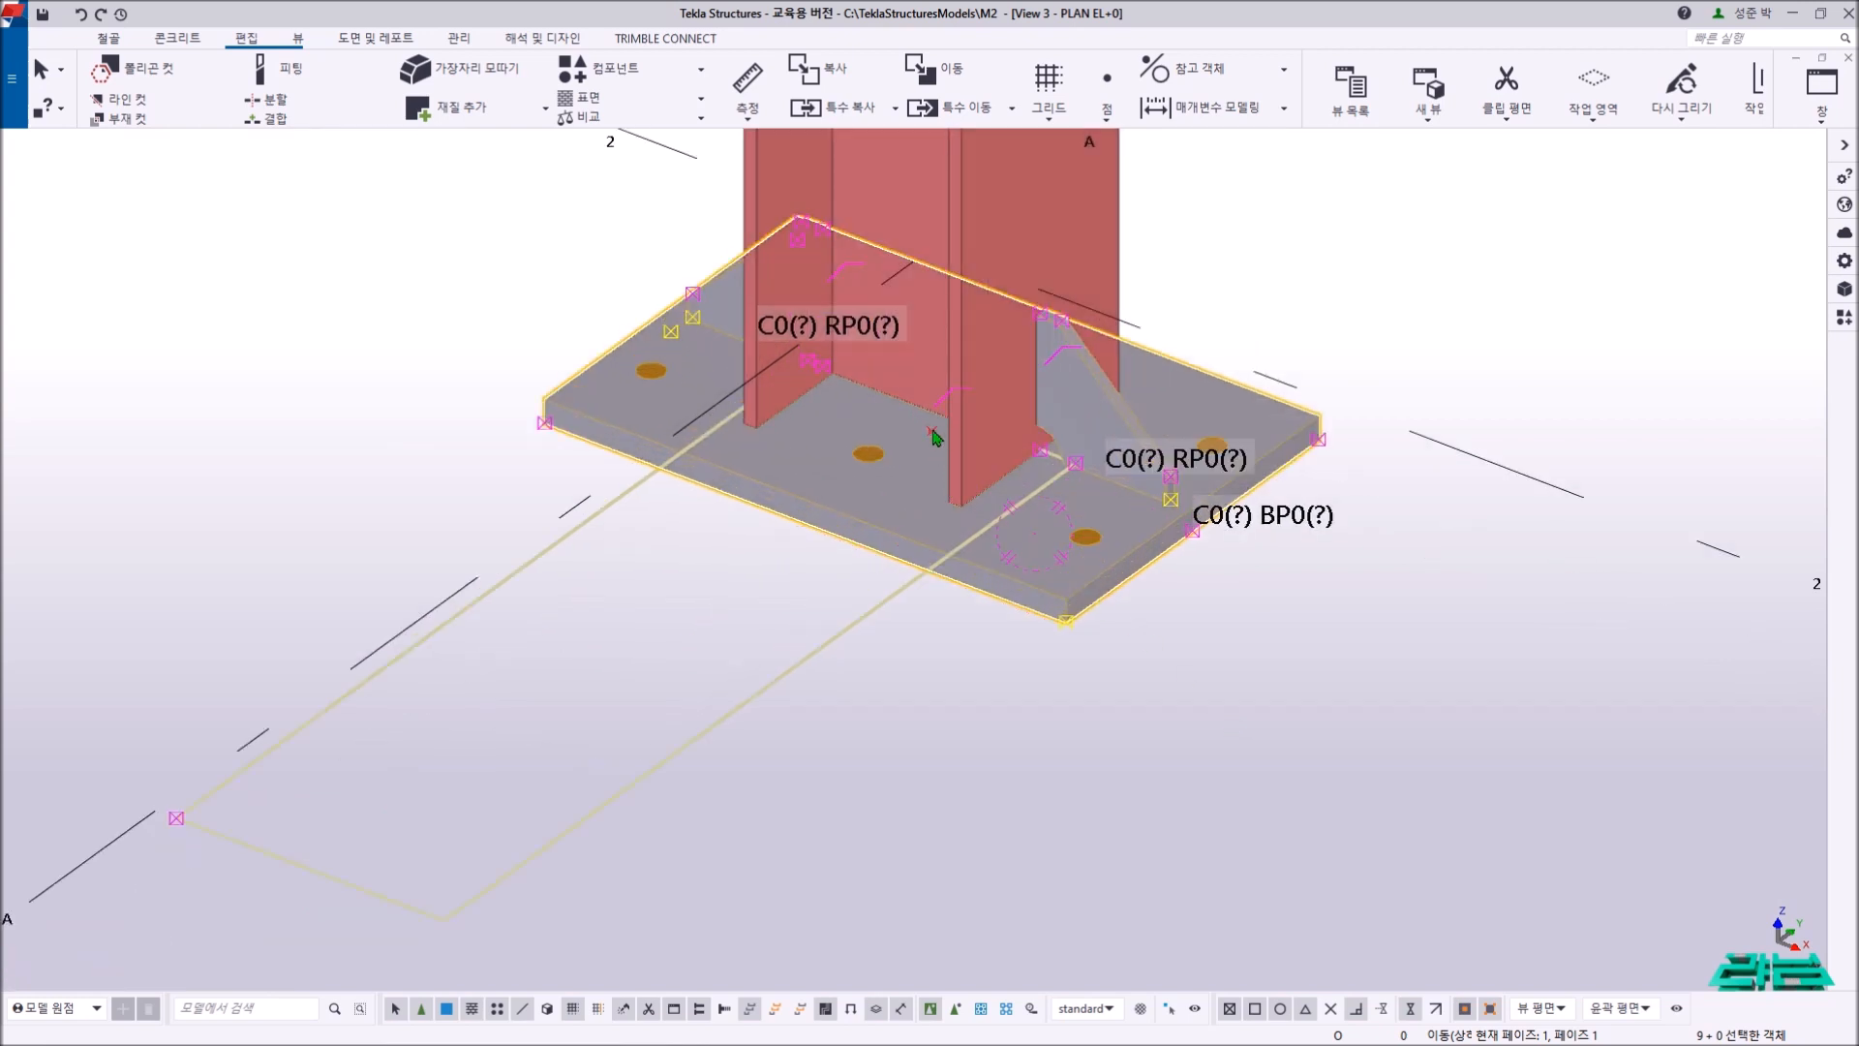
{"action": "left_click", "coordinate": [931, 431], "text": "ctrl"}
{"action": "middle_click_drag", "start_coordinate": [1192, 710], "coordinate": [1159, 728]}
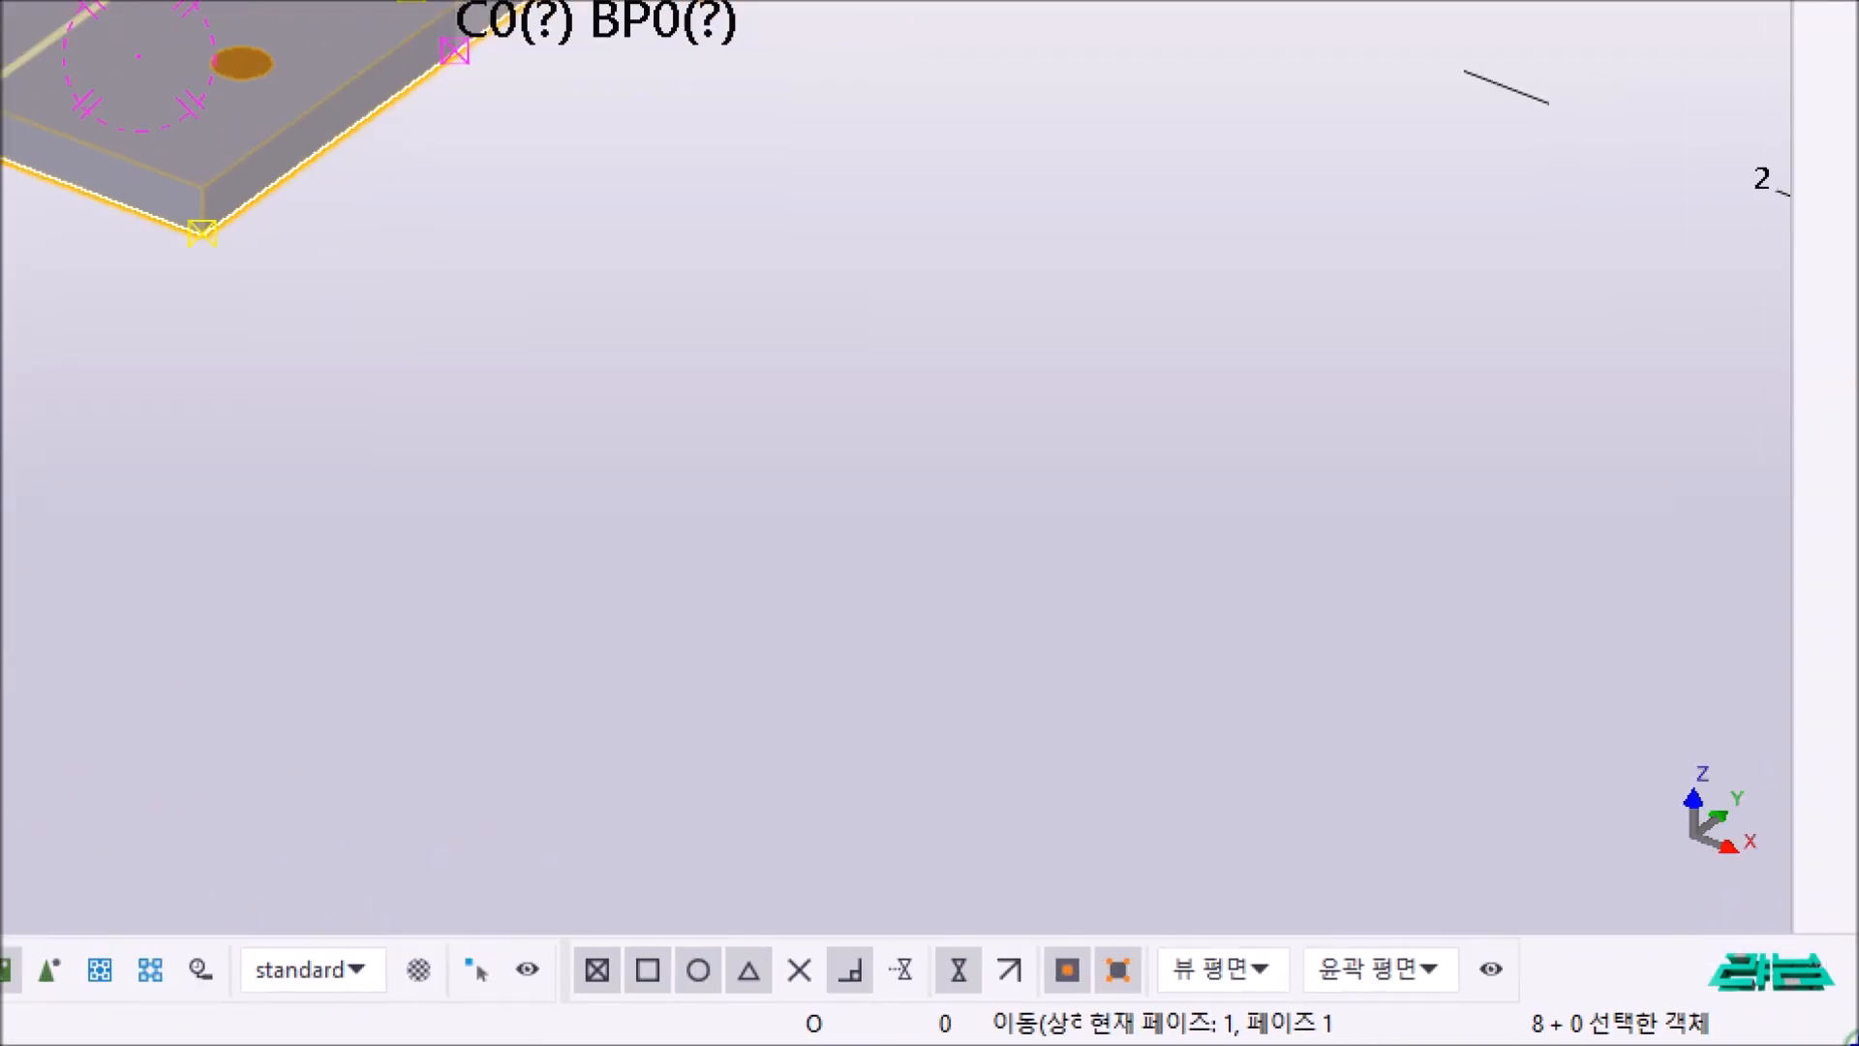
{"action": "left_click_drag", "start_coordinate": [1499, 966], "coordinate": [1748, 1034]}
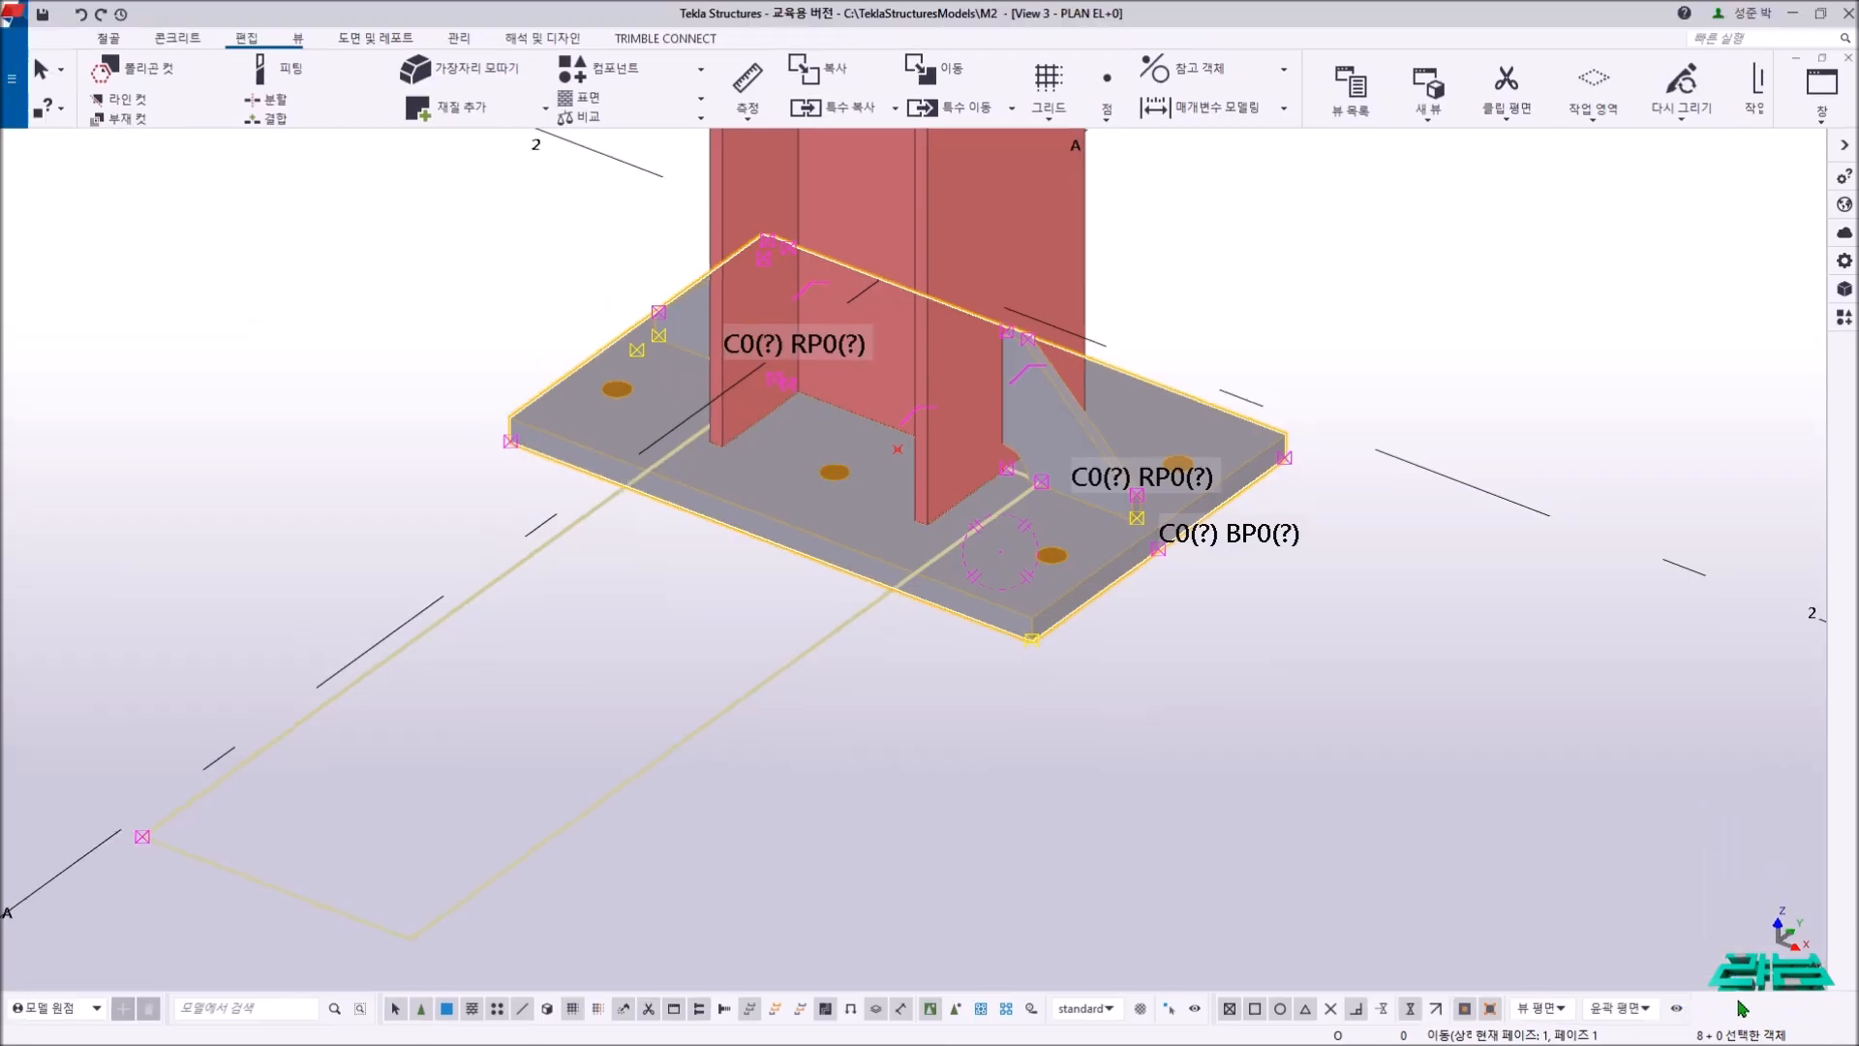
{"action": "left_click", "coordinate": [1102, 543]}
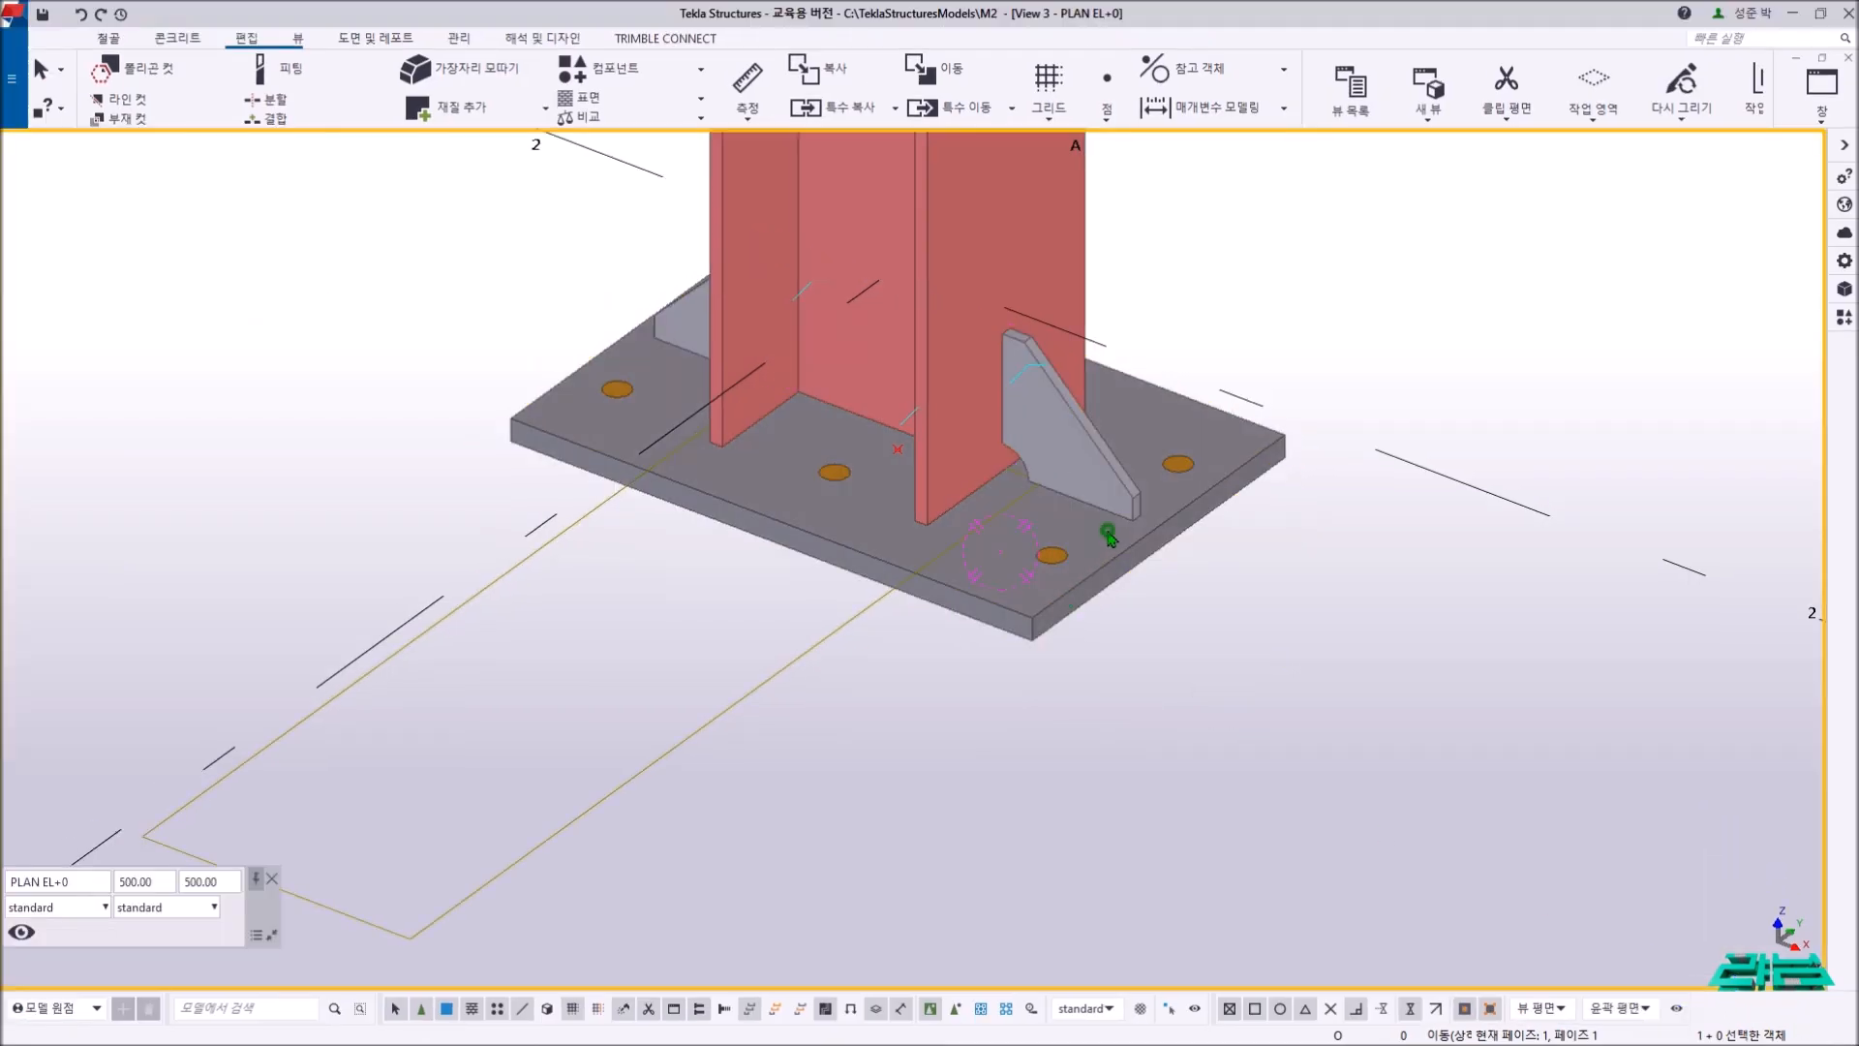
- Add both rib plates, the bolt holes, the welds and the rectangular plane outline to the base plate selection one by one
{"action": "left_click", "coordinate": [1094, 466], "text": "ctrl"}
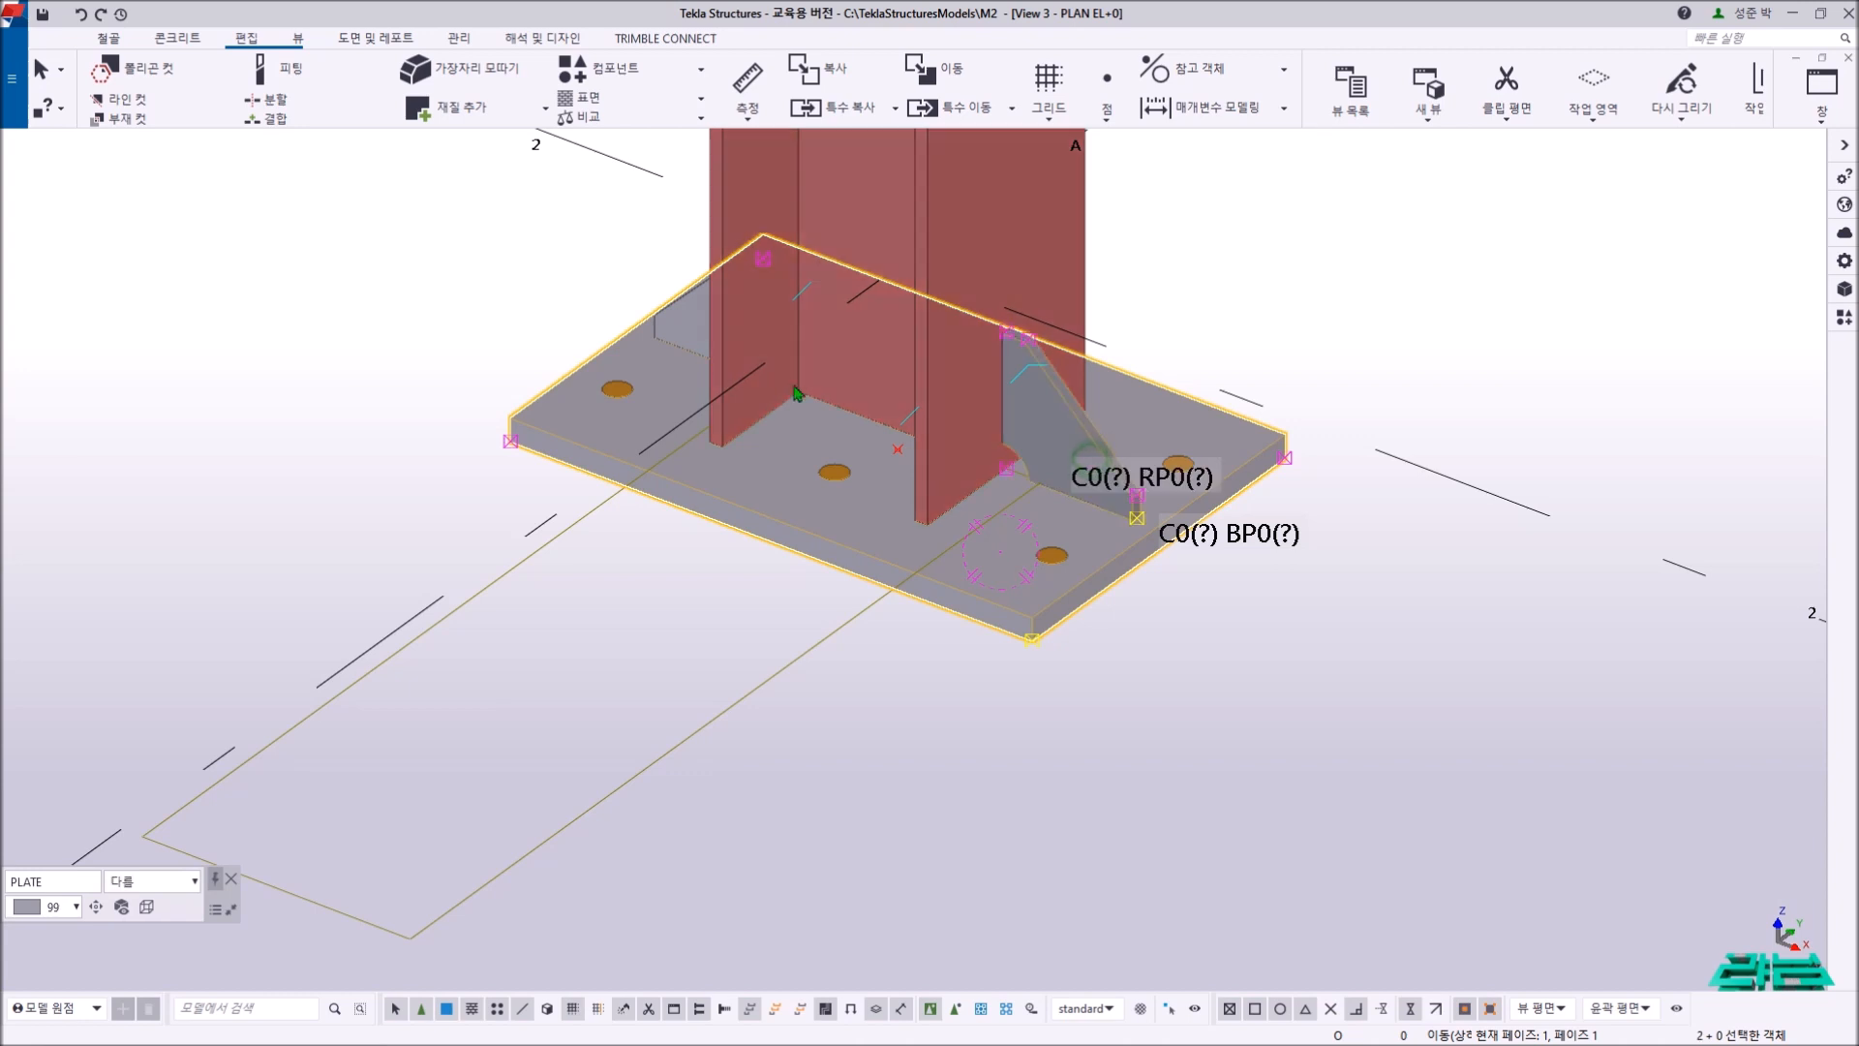
{"action": "left_click", "coordinate": [696, 320], "text": "ctrl"}
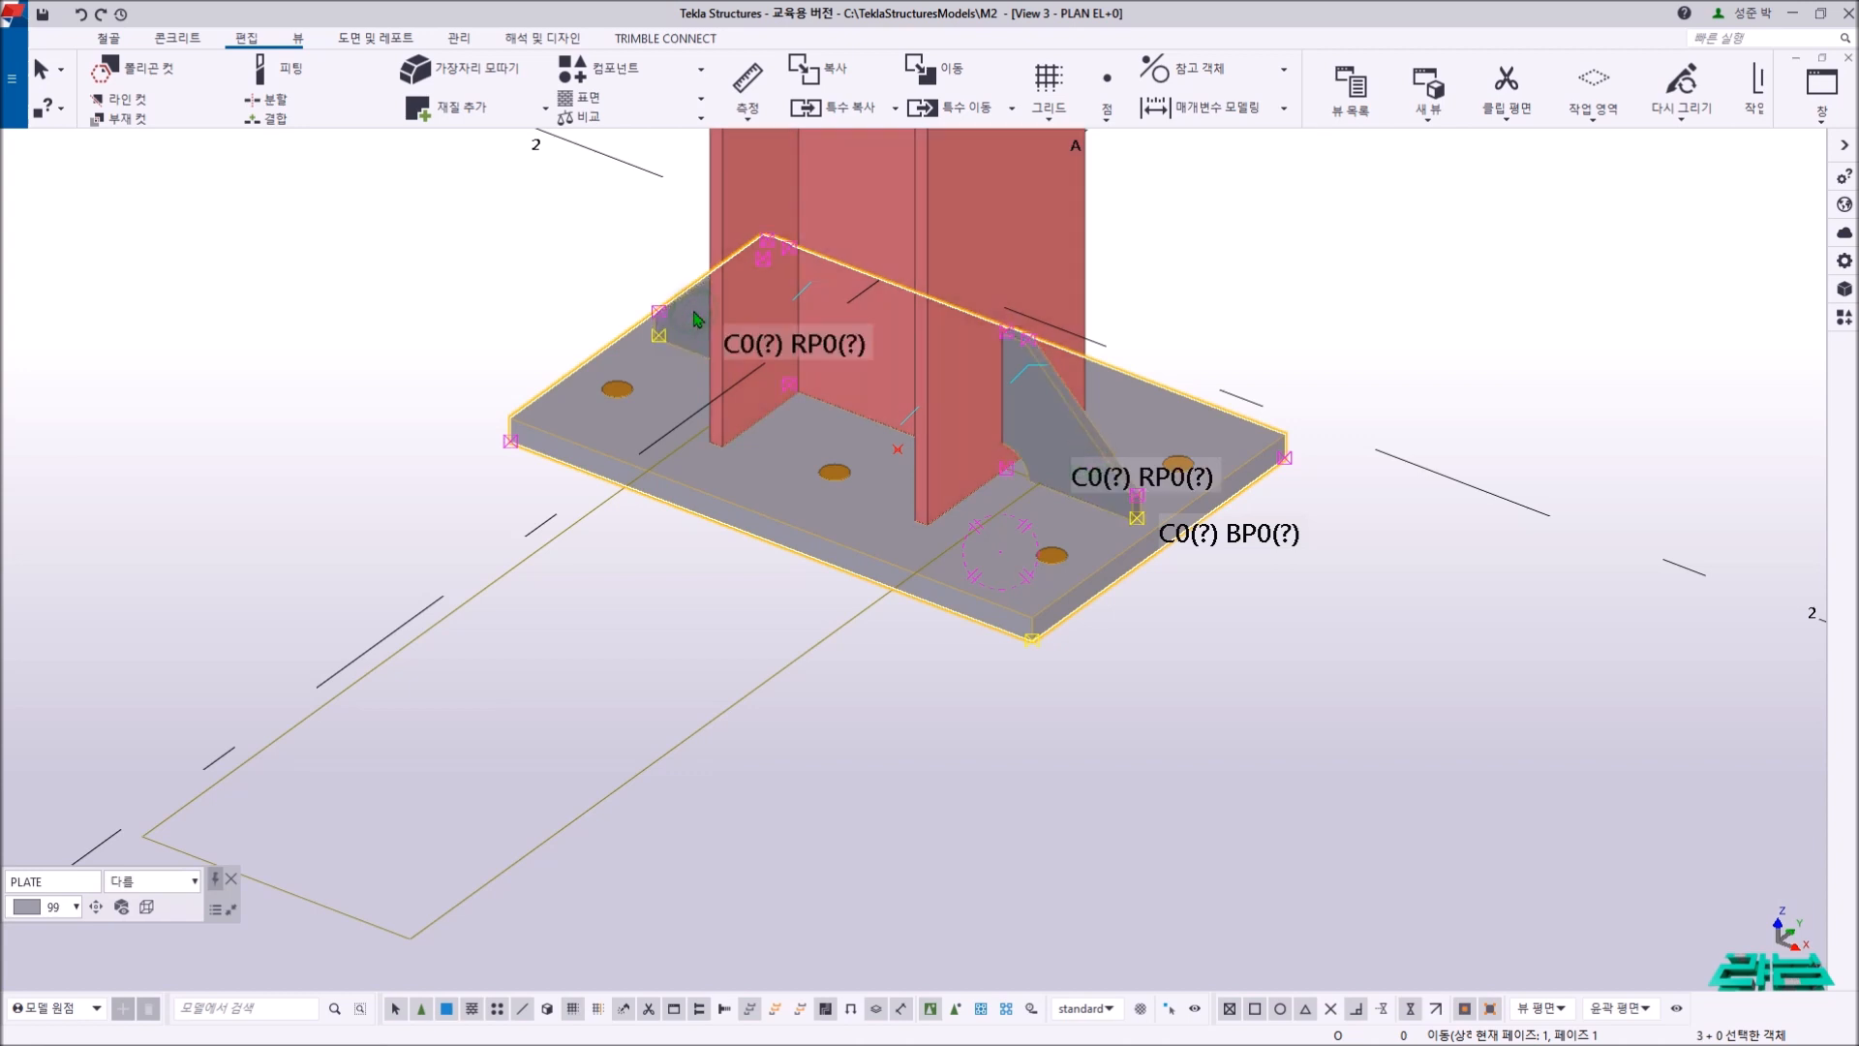
{"action": "left_click", "coordinate": [625, 392], "text": "ctrl"}
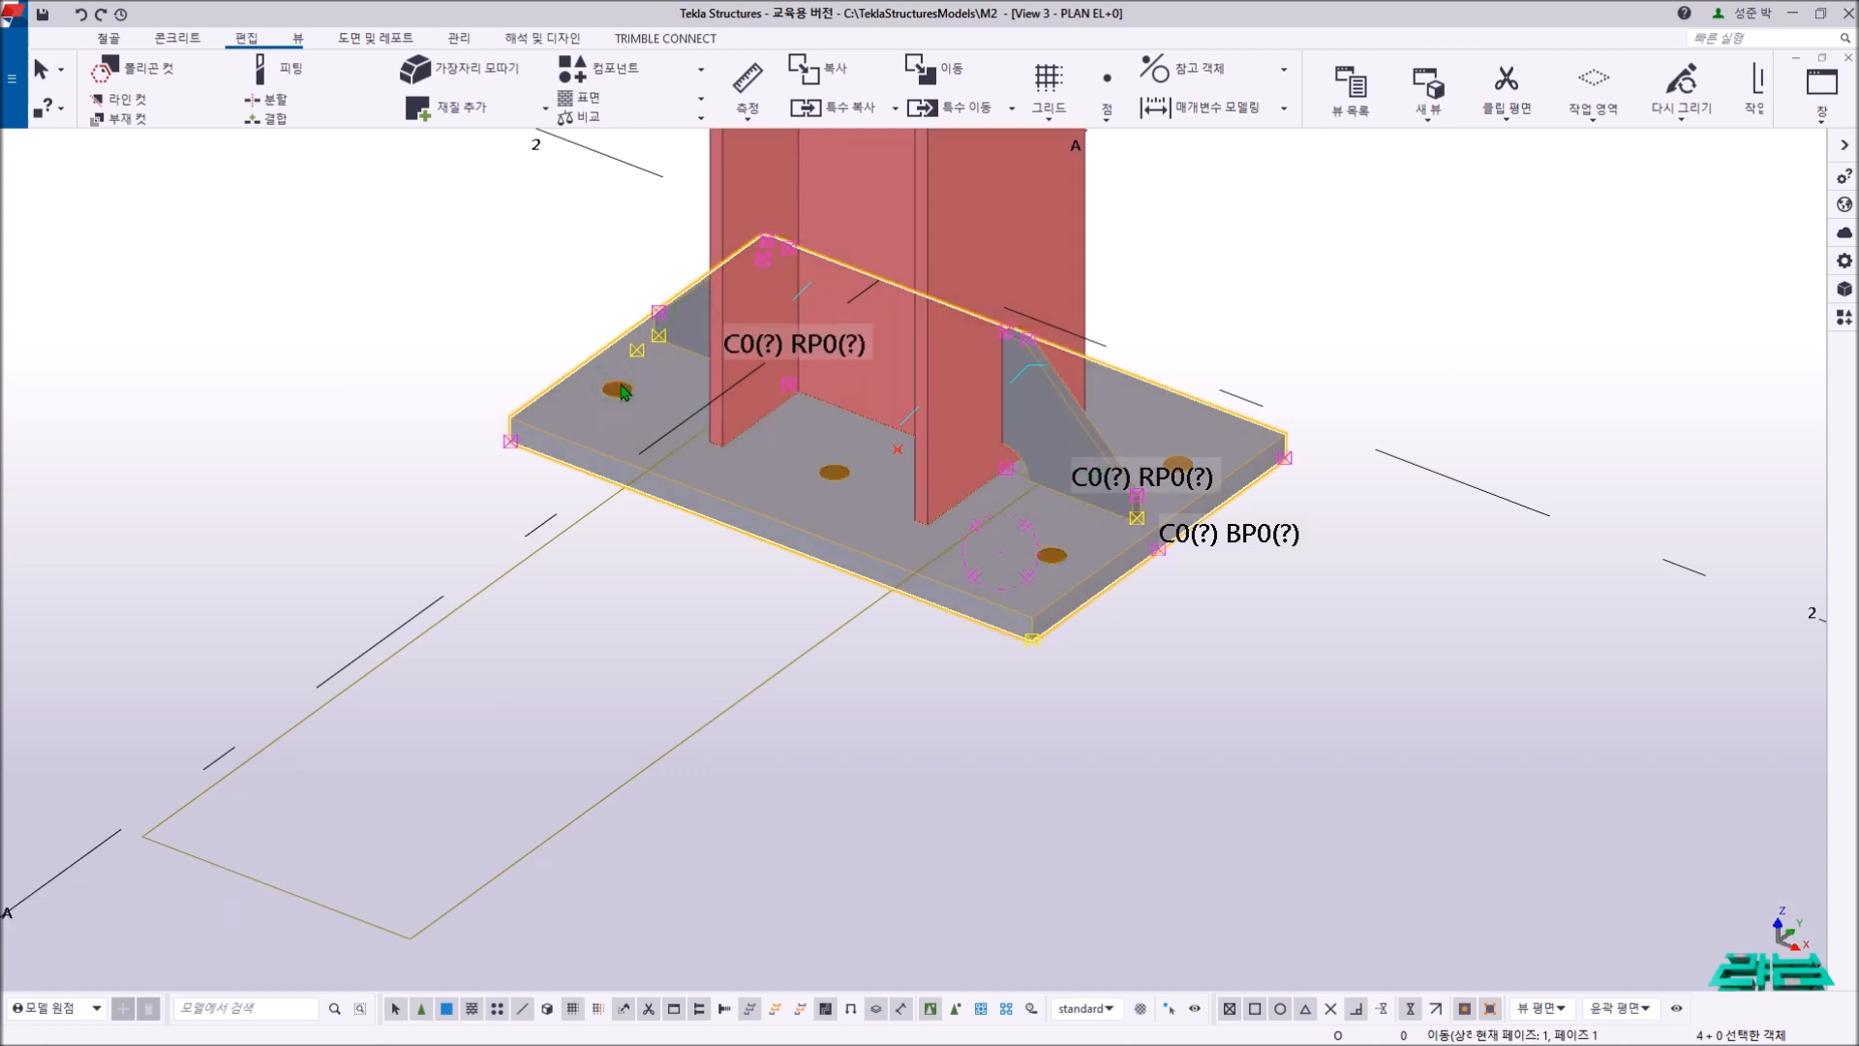
{"action": "left_click", "coordinate": [911, 411], "text": "ctrl"}
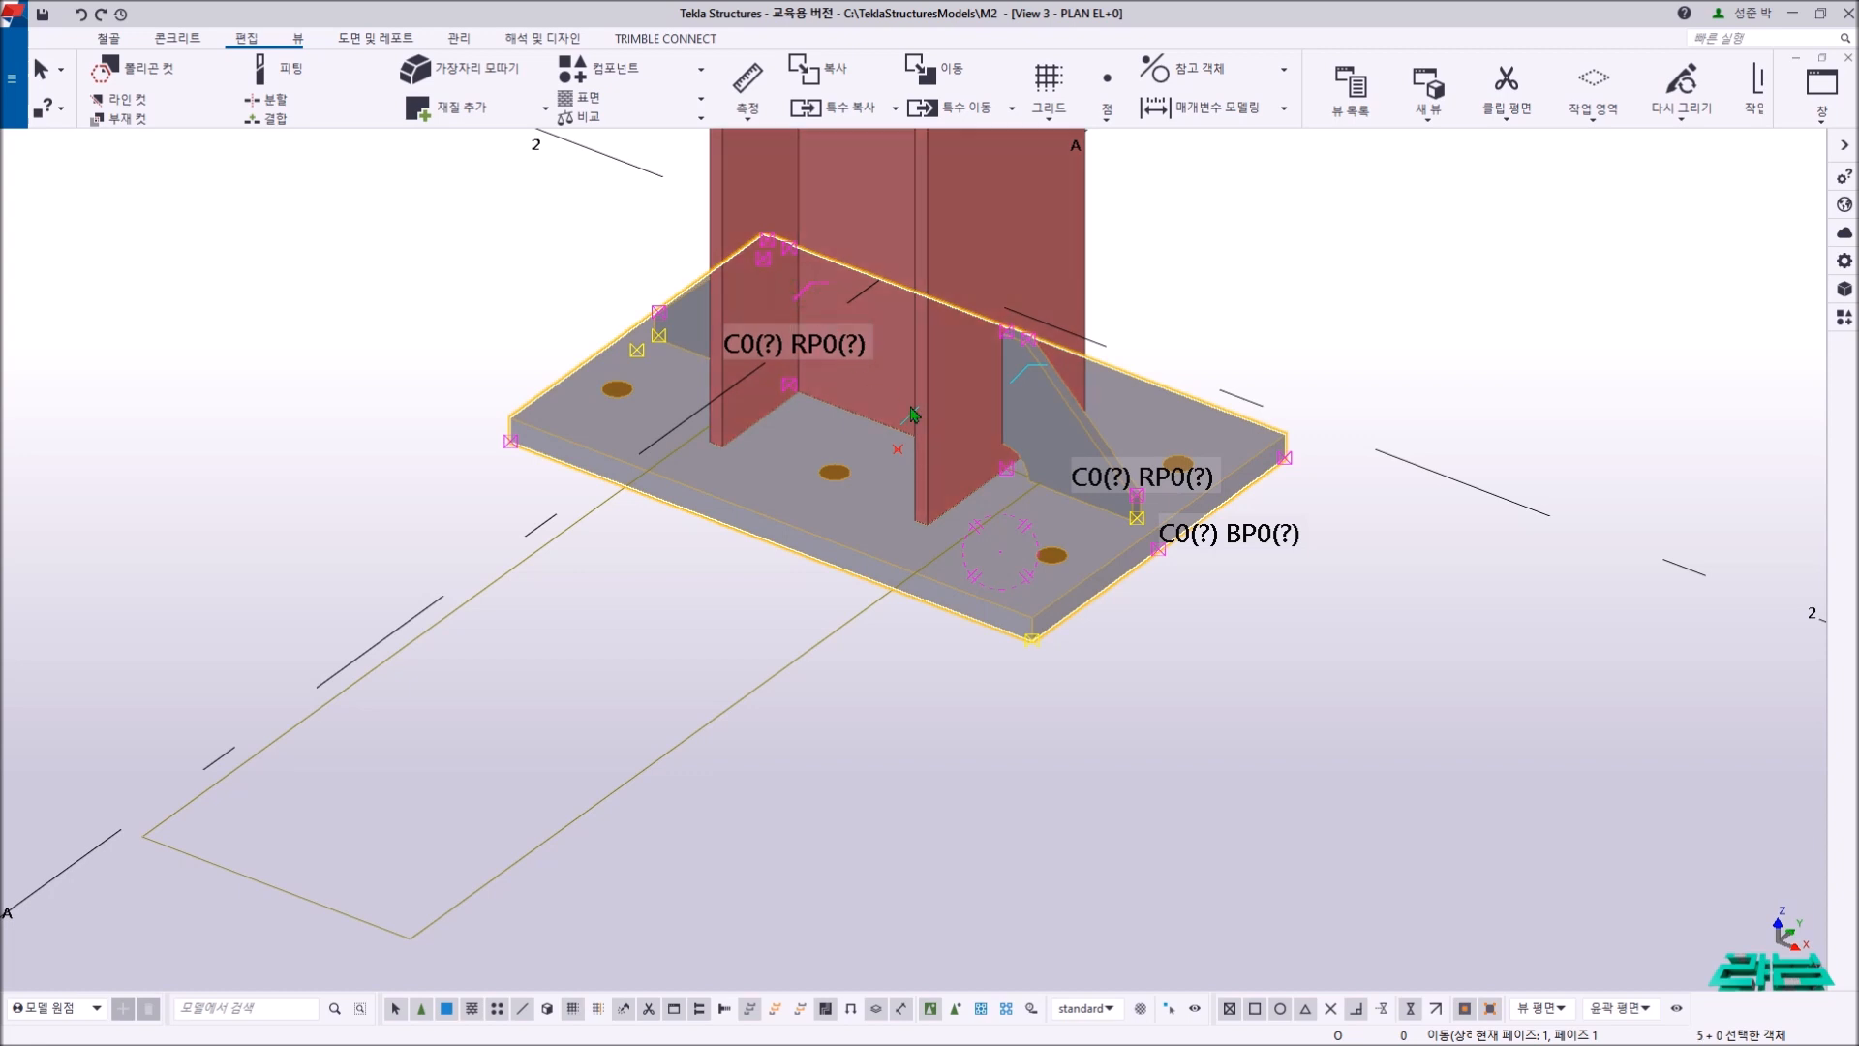
{"action": "left_click", "coordinate": [857, 628], "text": "ctrl"}
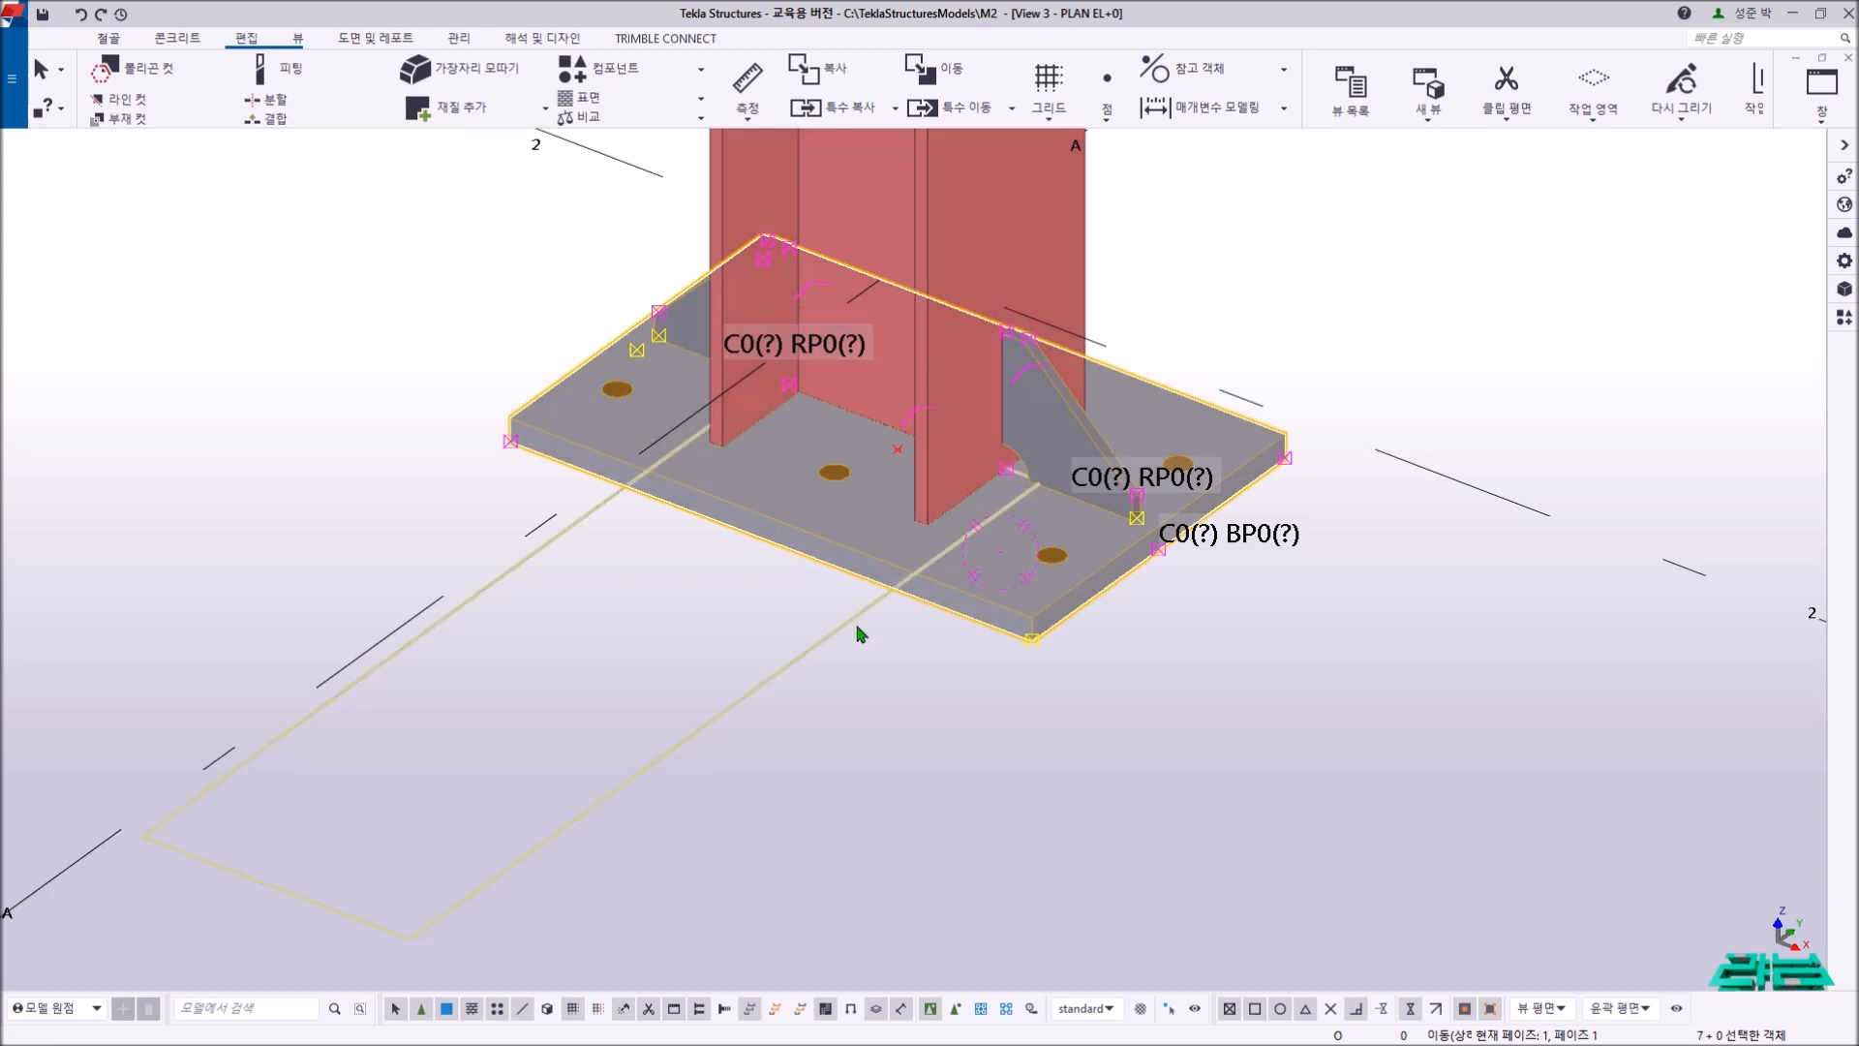
{"action": "left_click", "coordinate": [851, 631], "text": "ctrl"}
{"action": "scroll", "coordinate": [717, 470], "scroll_direction": "down", "scroll_amount": 4}
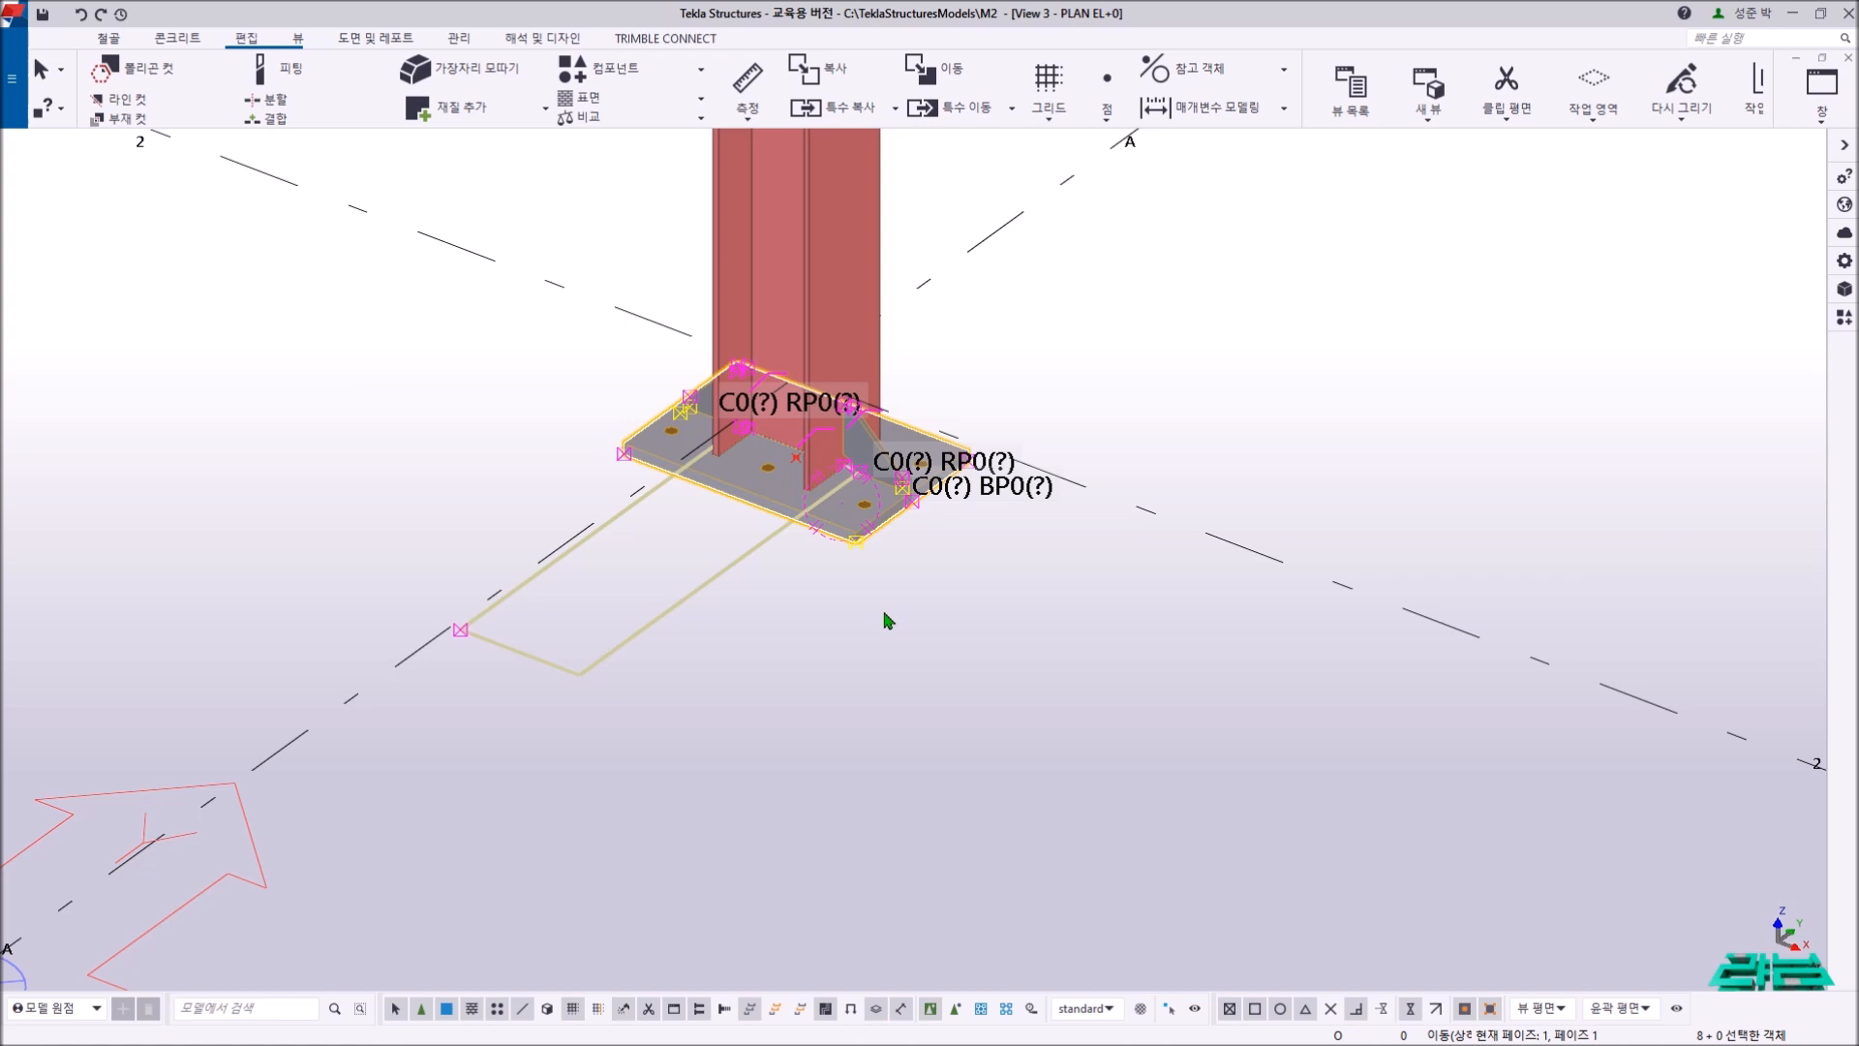
- Start defining a new user component from the component catalog and set its type to 상세 (detail)
{"action": "key", "text": "ctrl+f"}
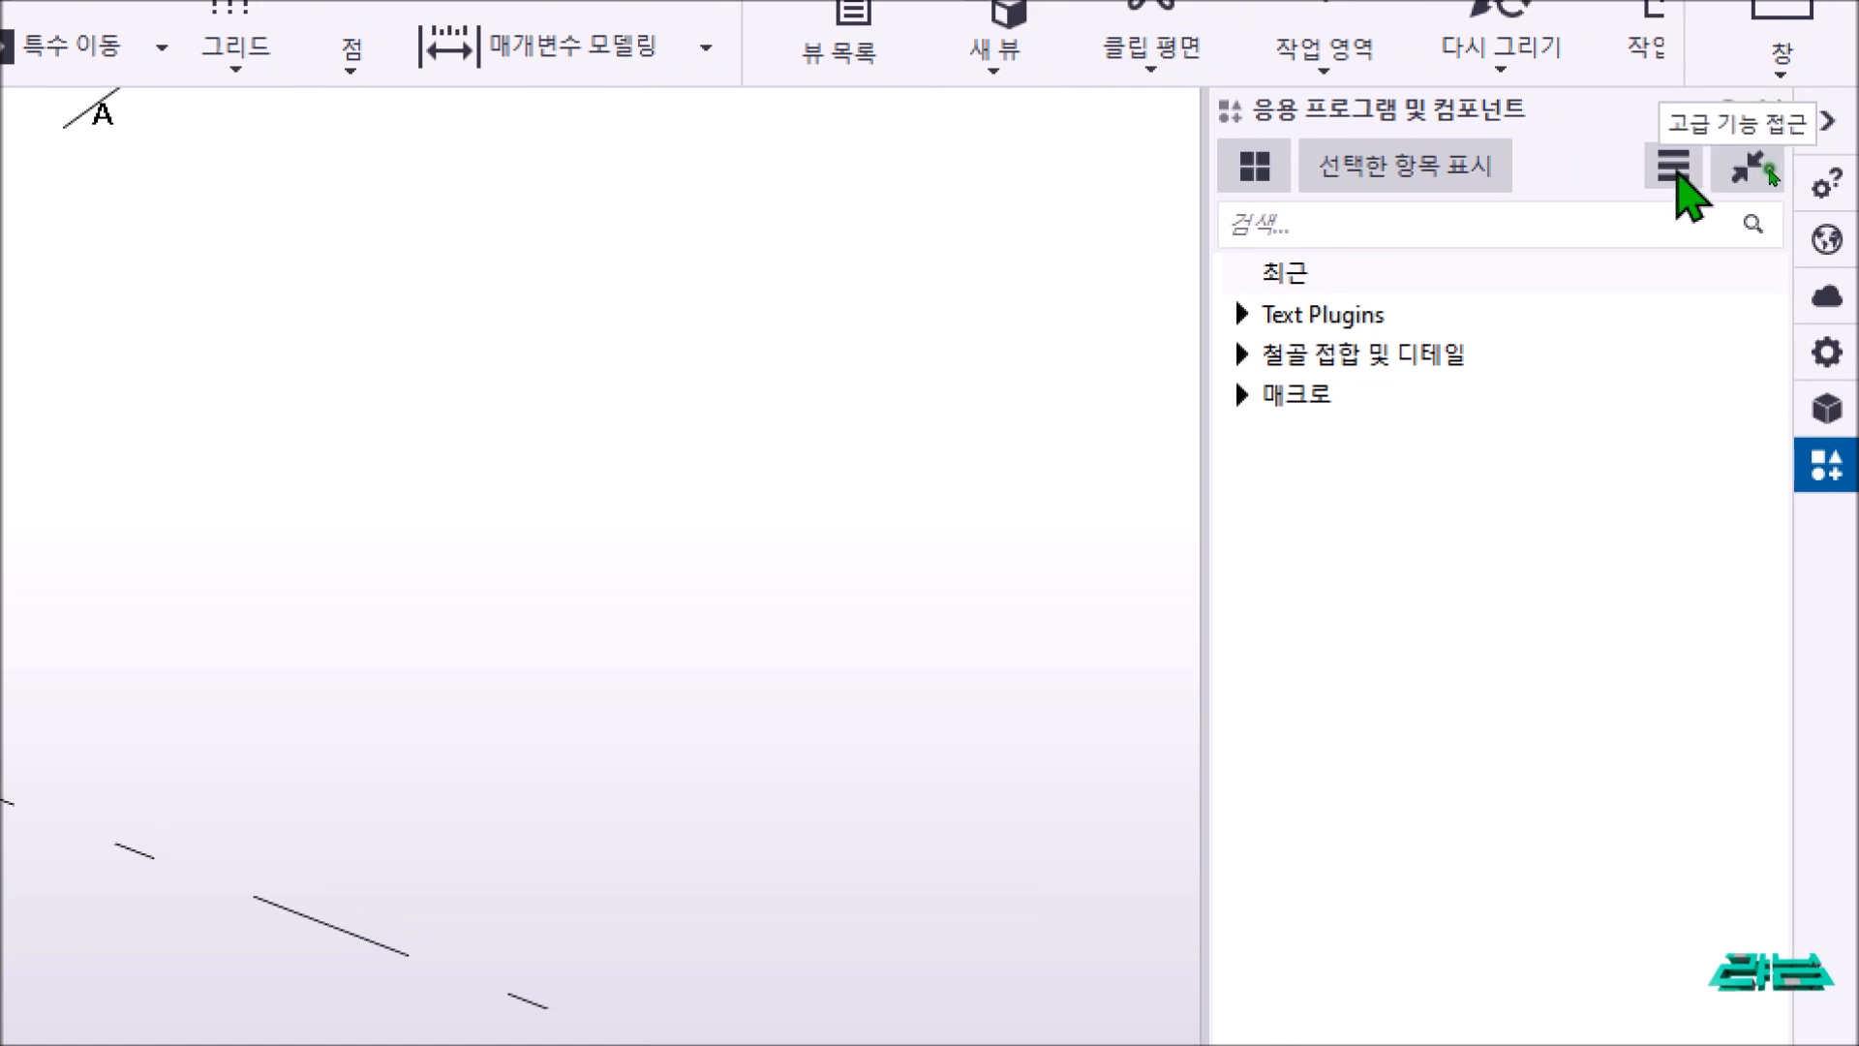
{"action": "left_click", "coordinate": [1675, 170]}
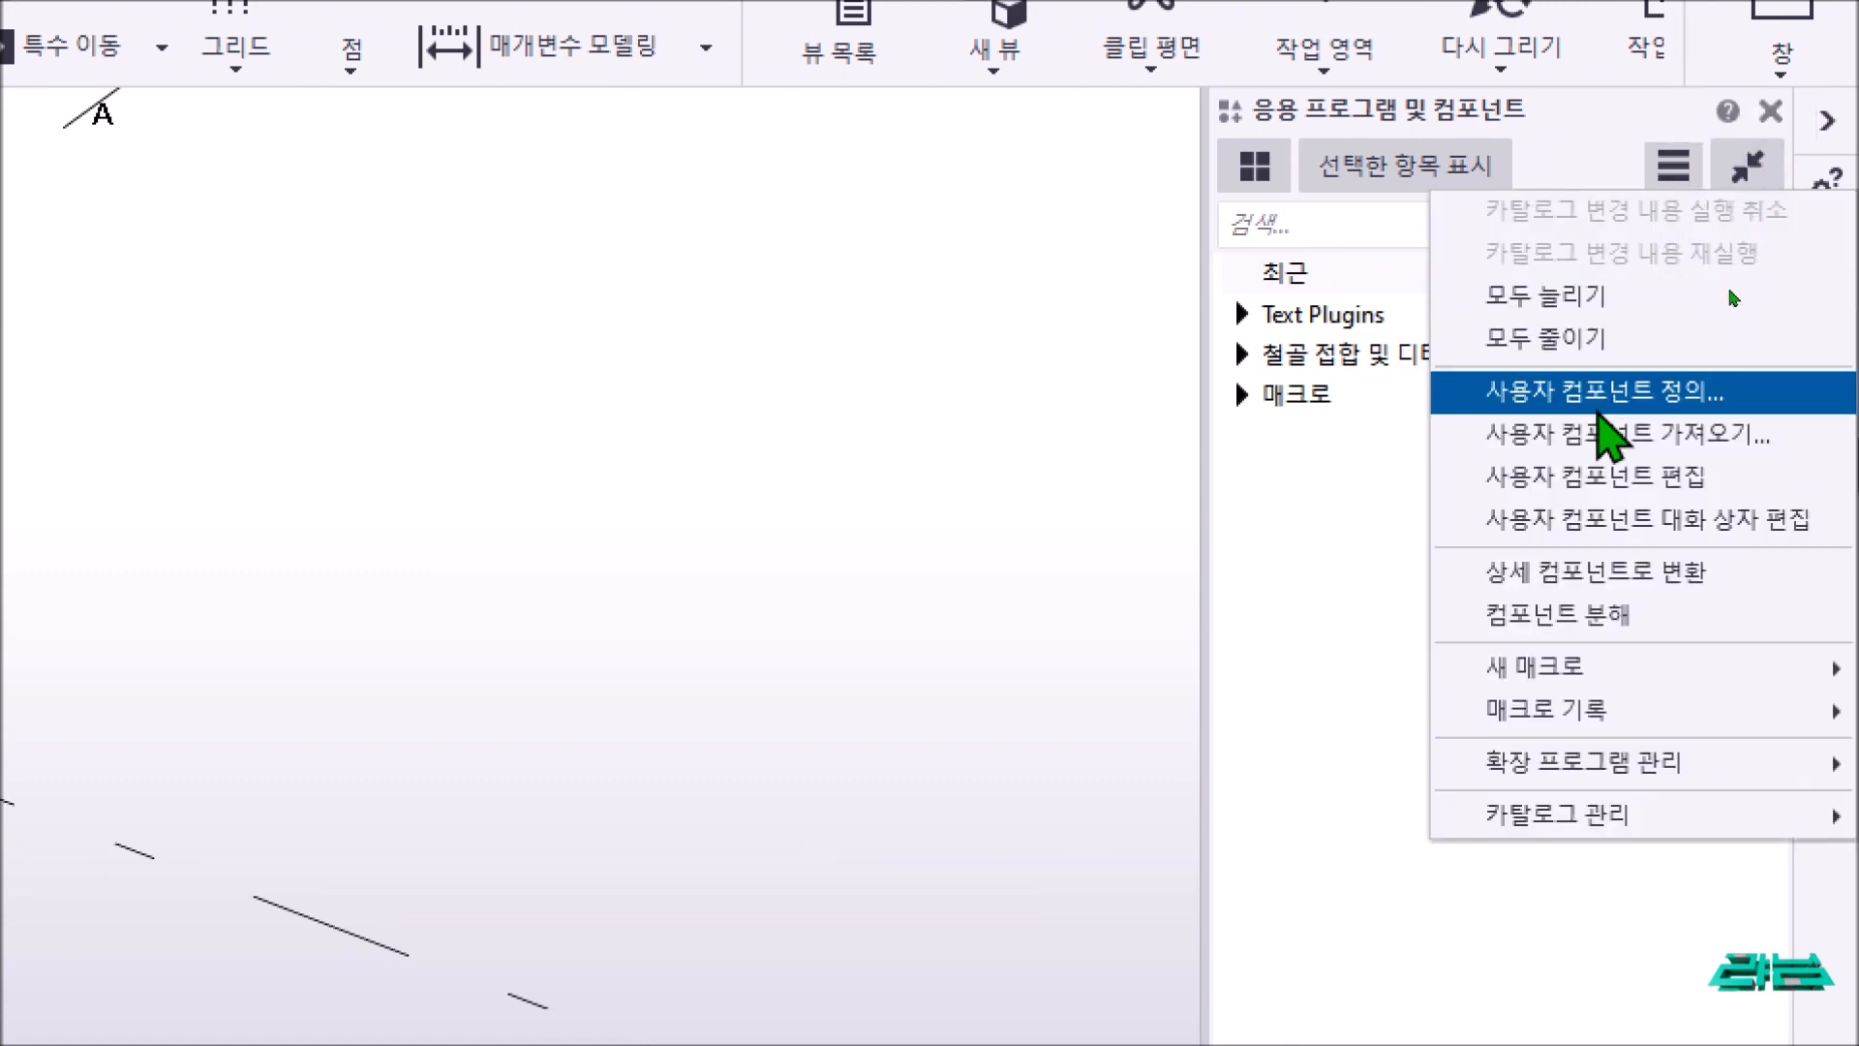
{"action": "left_click", "coordinate": [1540, 392]}
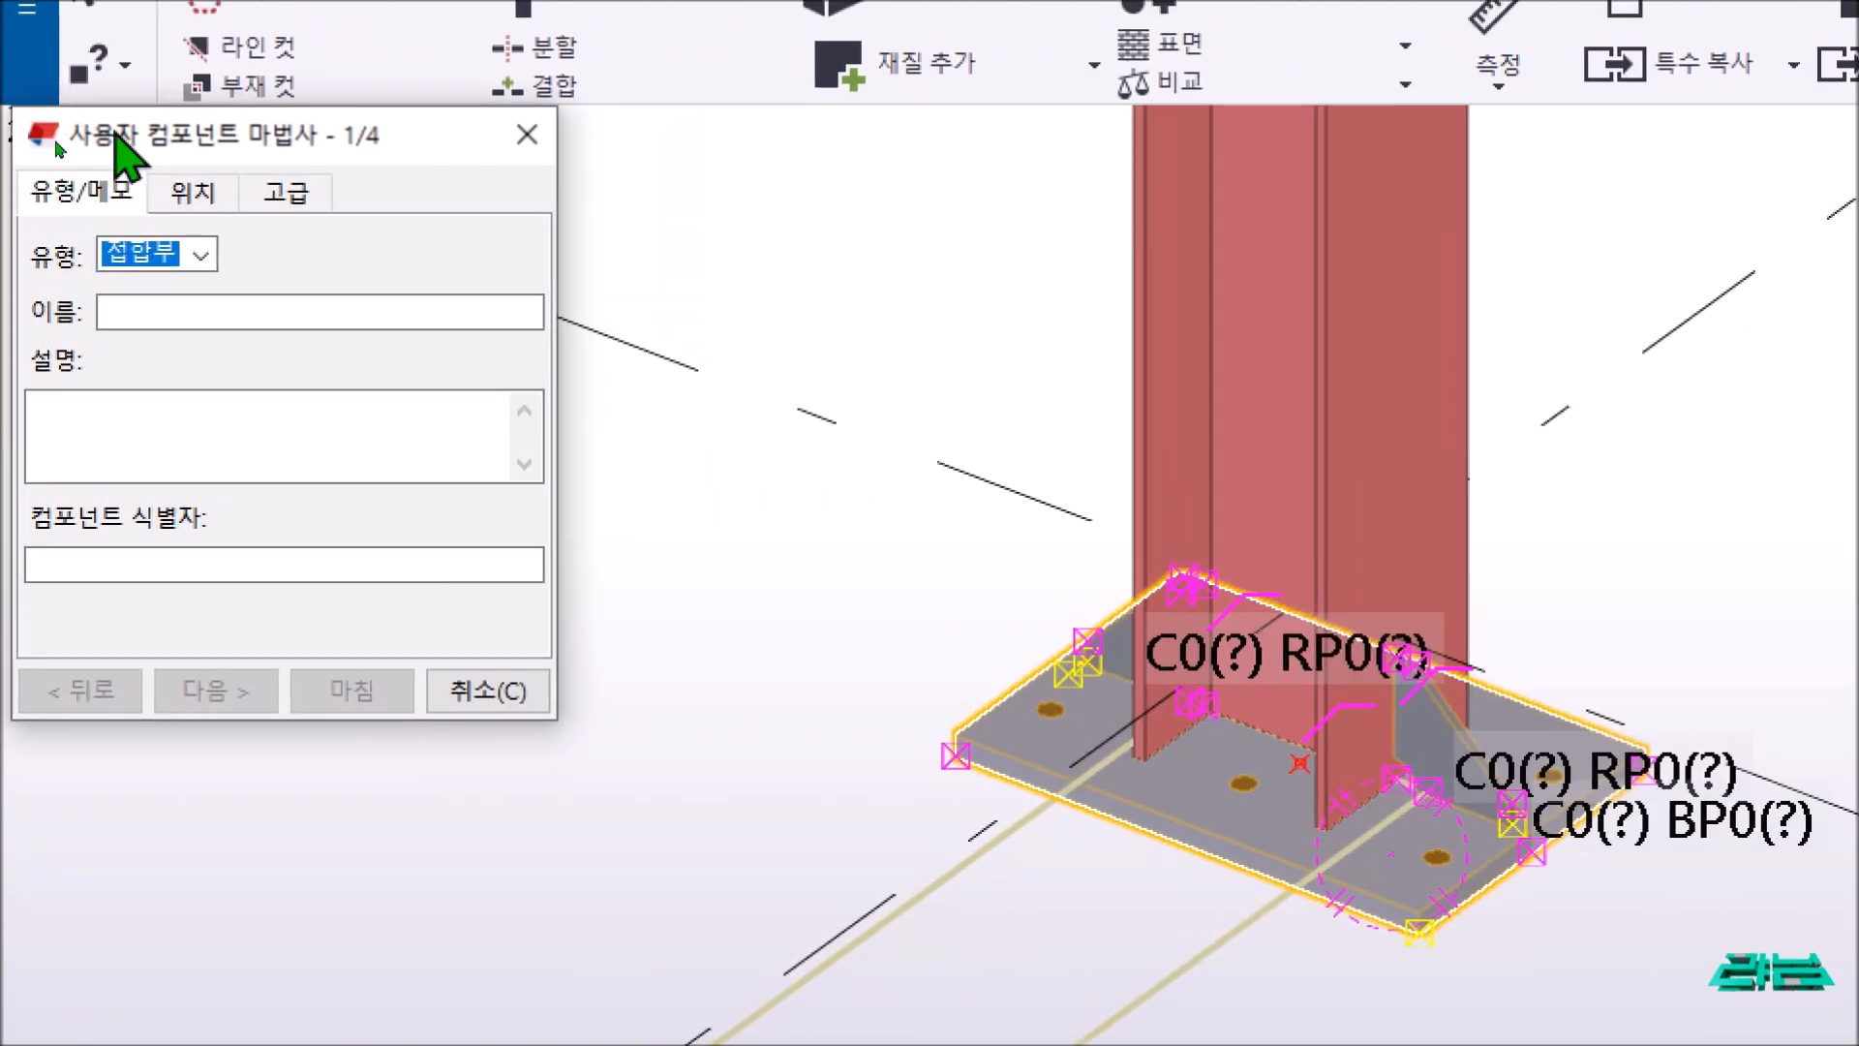
{"action": "left_click_drag", "start_coordinate": [113, 133], "coordinate": [102, 134]}
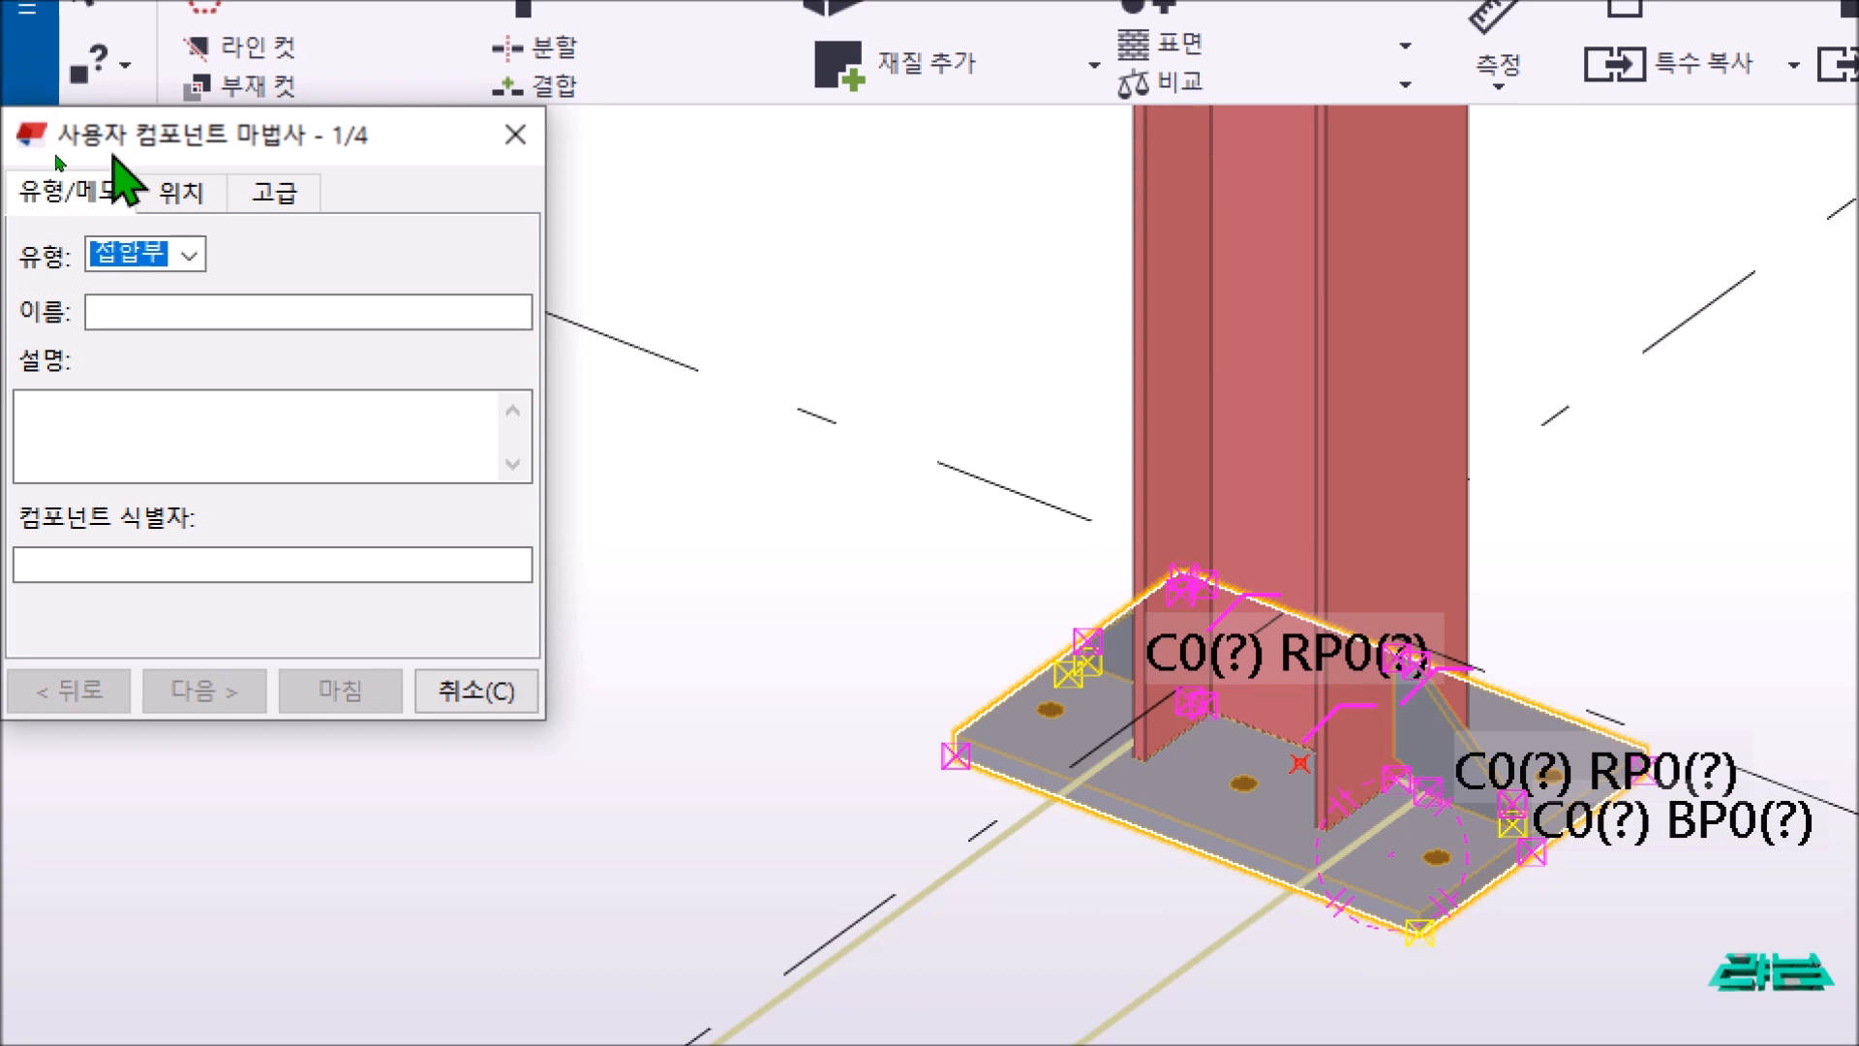
{"action": "left_click", "coordinate": [189, 257]}
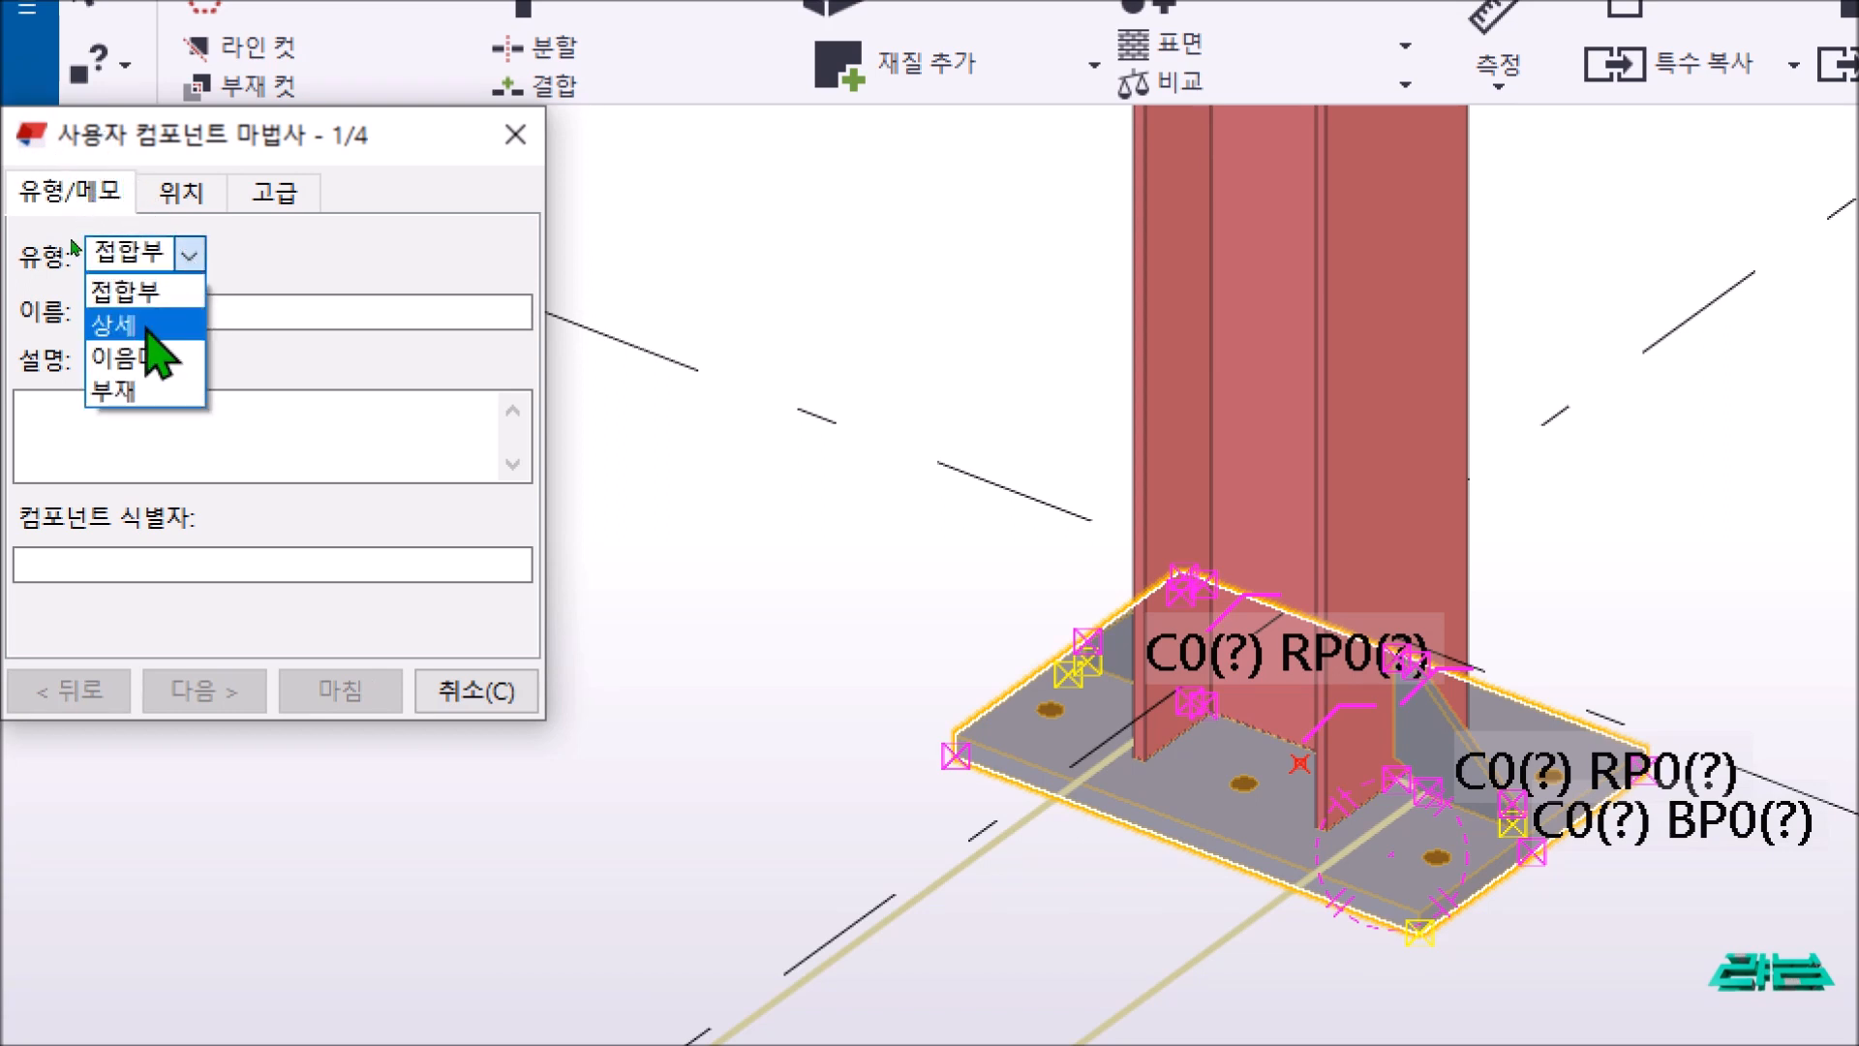
{"action": "left_click", "coordinate": [153, 319]}
- Name the user component M_BASE and continue to choosing its component objects
{"action": "left_click", "coordinate": [164, 309]}
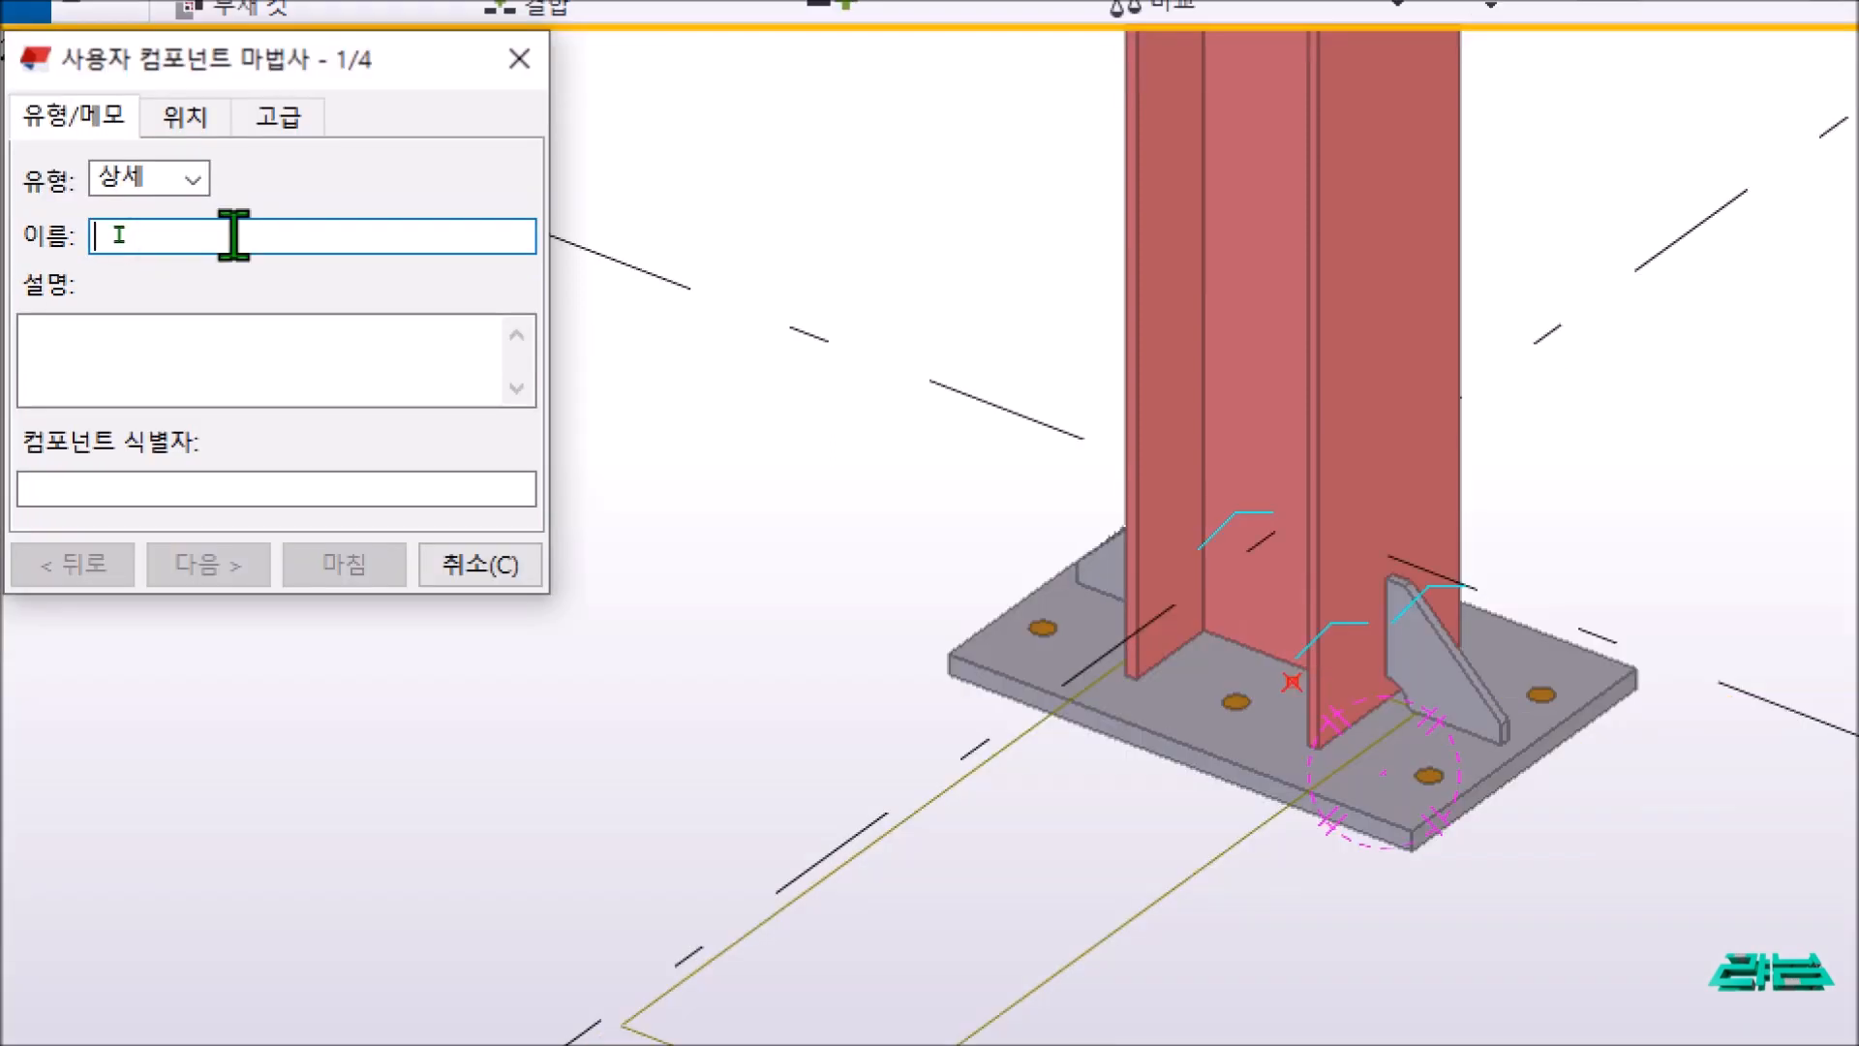
{"action": "type", "text": "ㅡ"}
{"action": "type", "text": "M"}
{"action": "type", "text": "_BASE"}
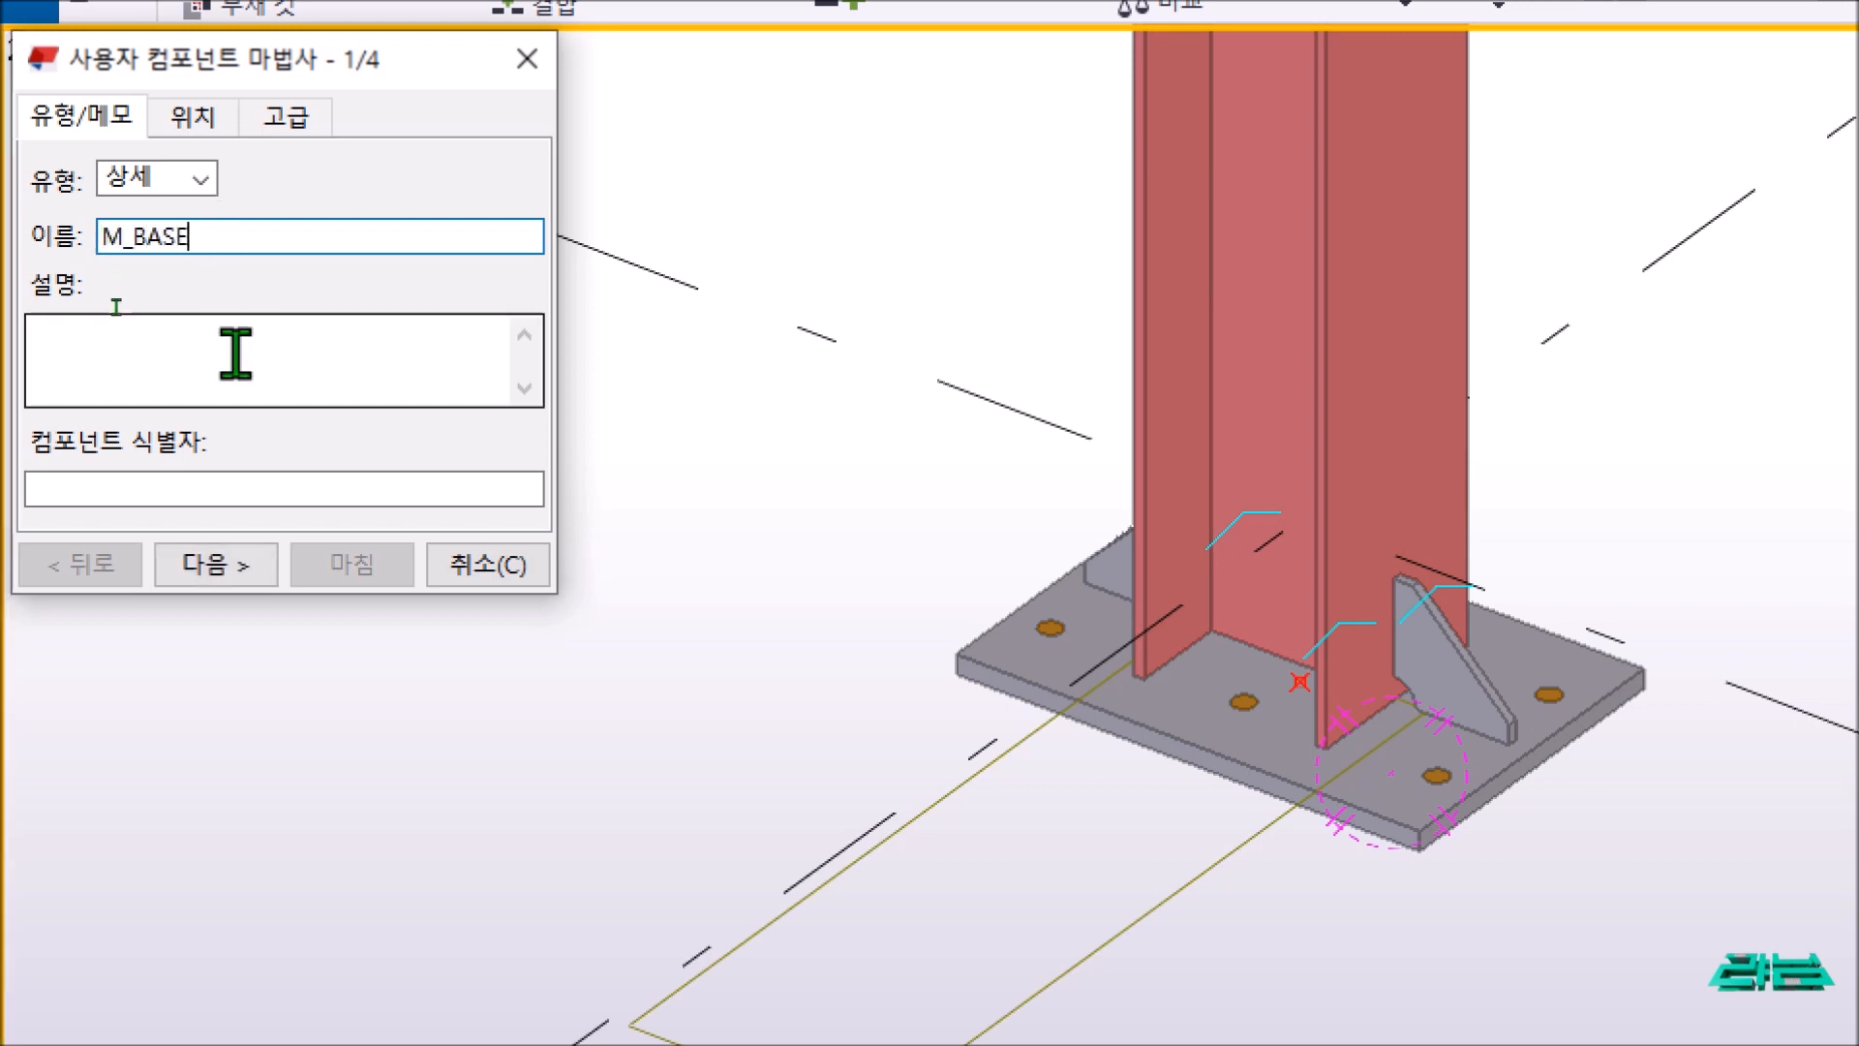
{"action": "left_click", "coordinate": [218, 567]}
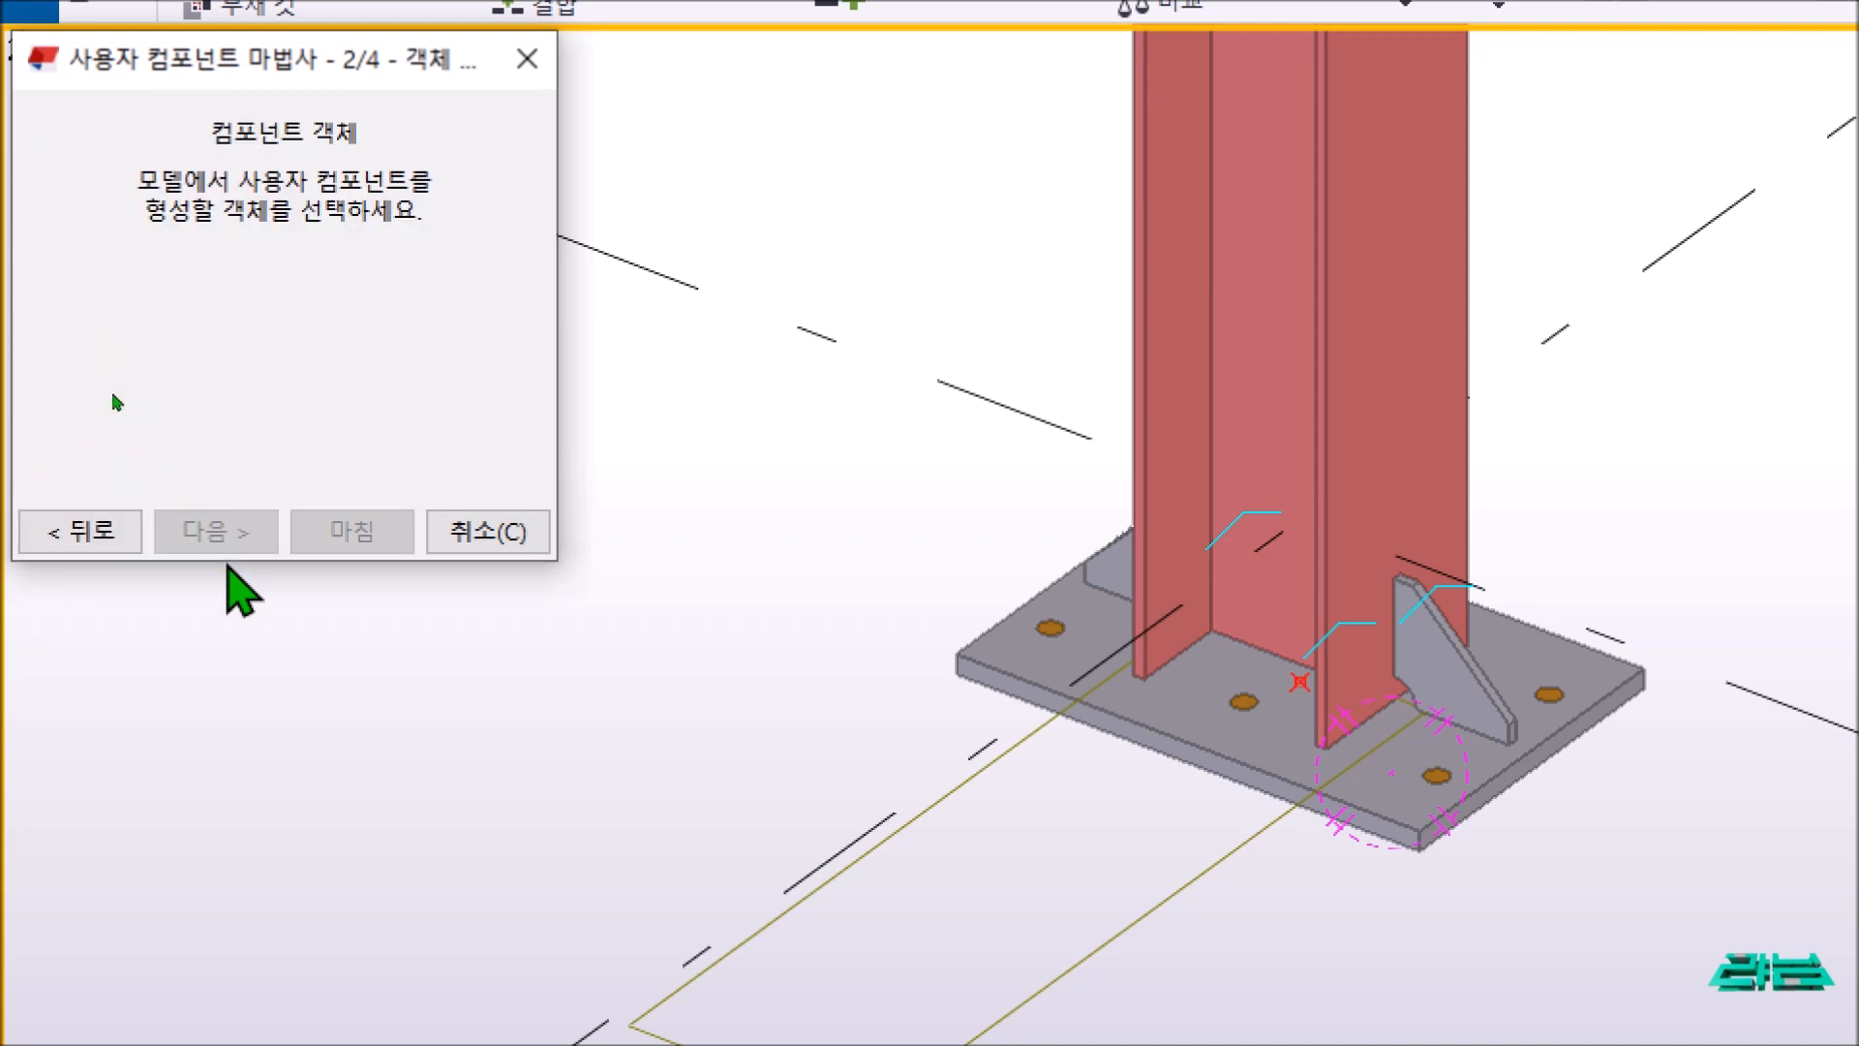
- Area-select the column base plates, holes and welds as component objects and pick the column as the main part
{"action": "scroll", "coordinate": [886, 508], "scroll_direction": "down", "scroll_amount": 3}
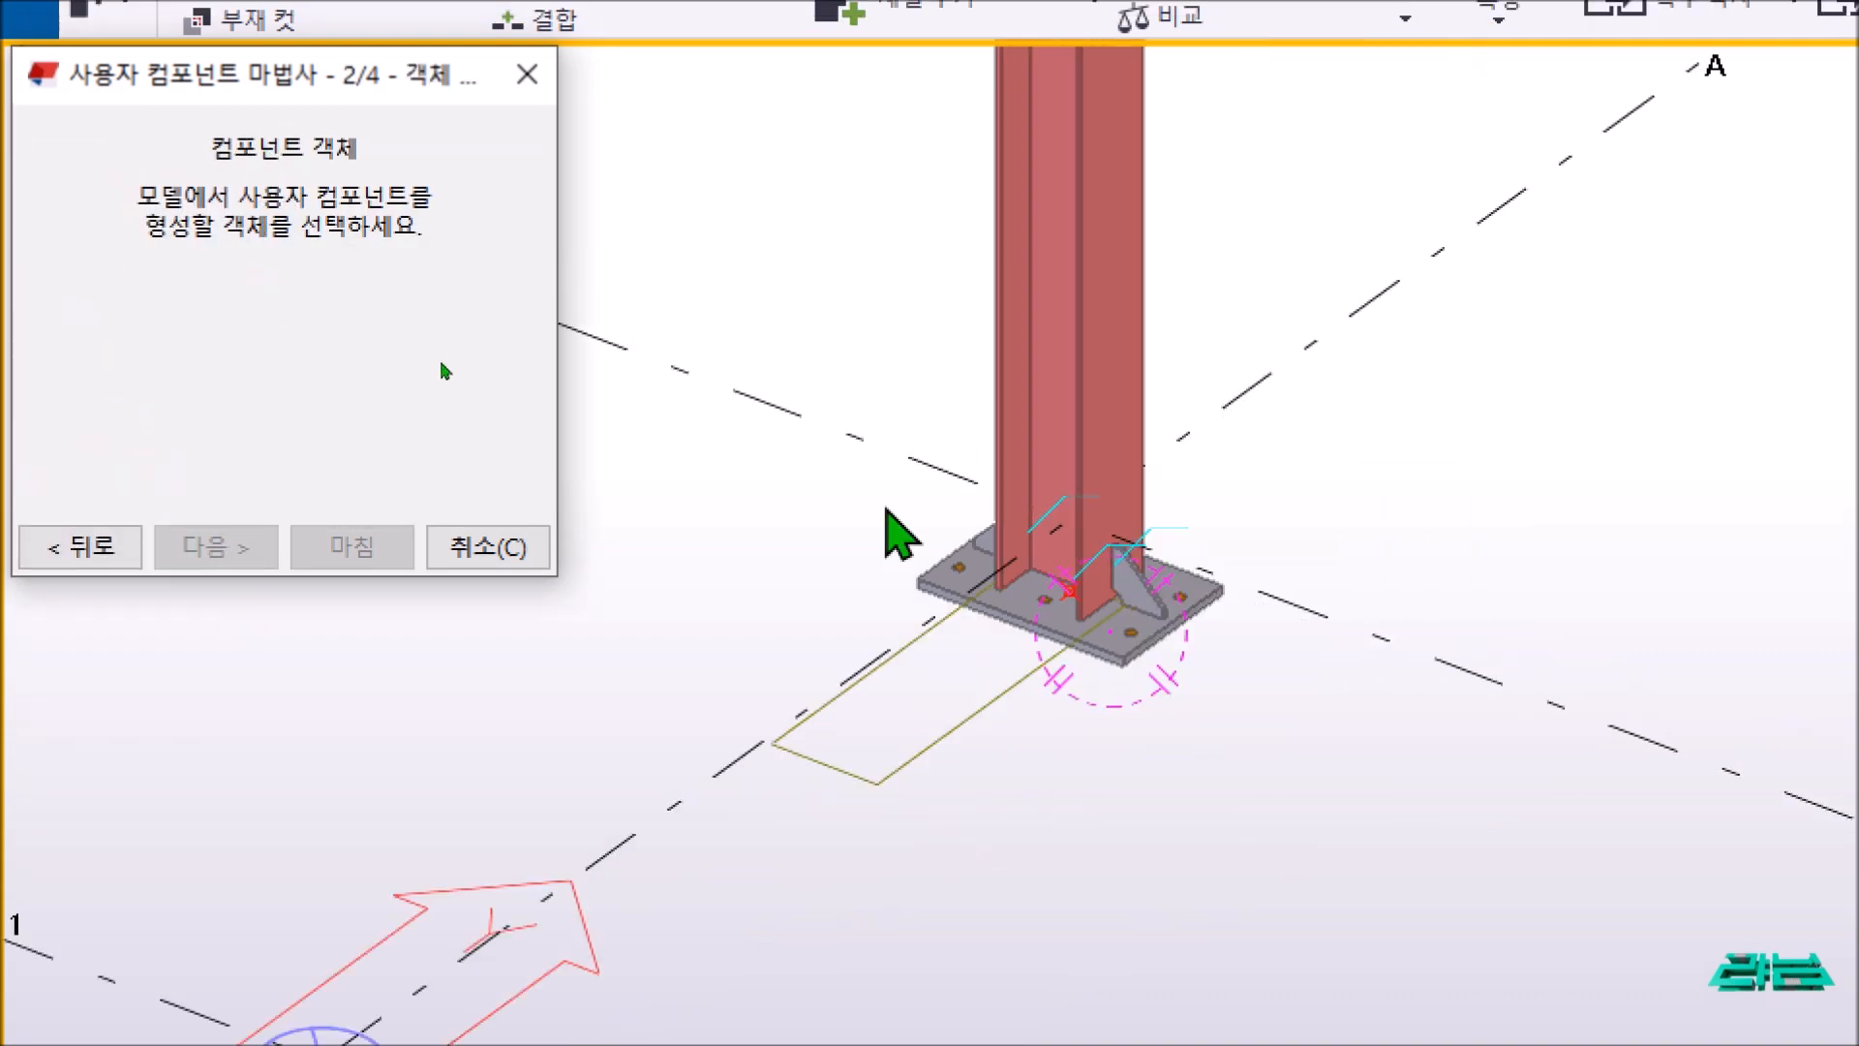
{"action": "left_click_drag", "start_coordinate": [738, 324], "coordinate": [1266, 775]}
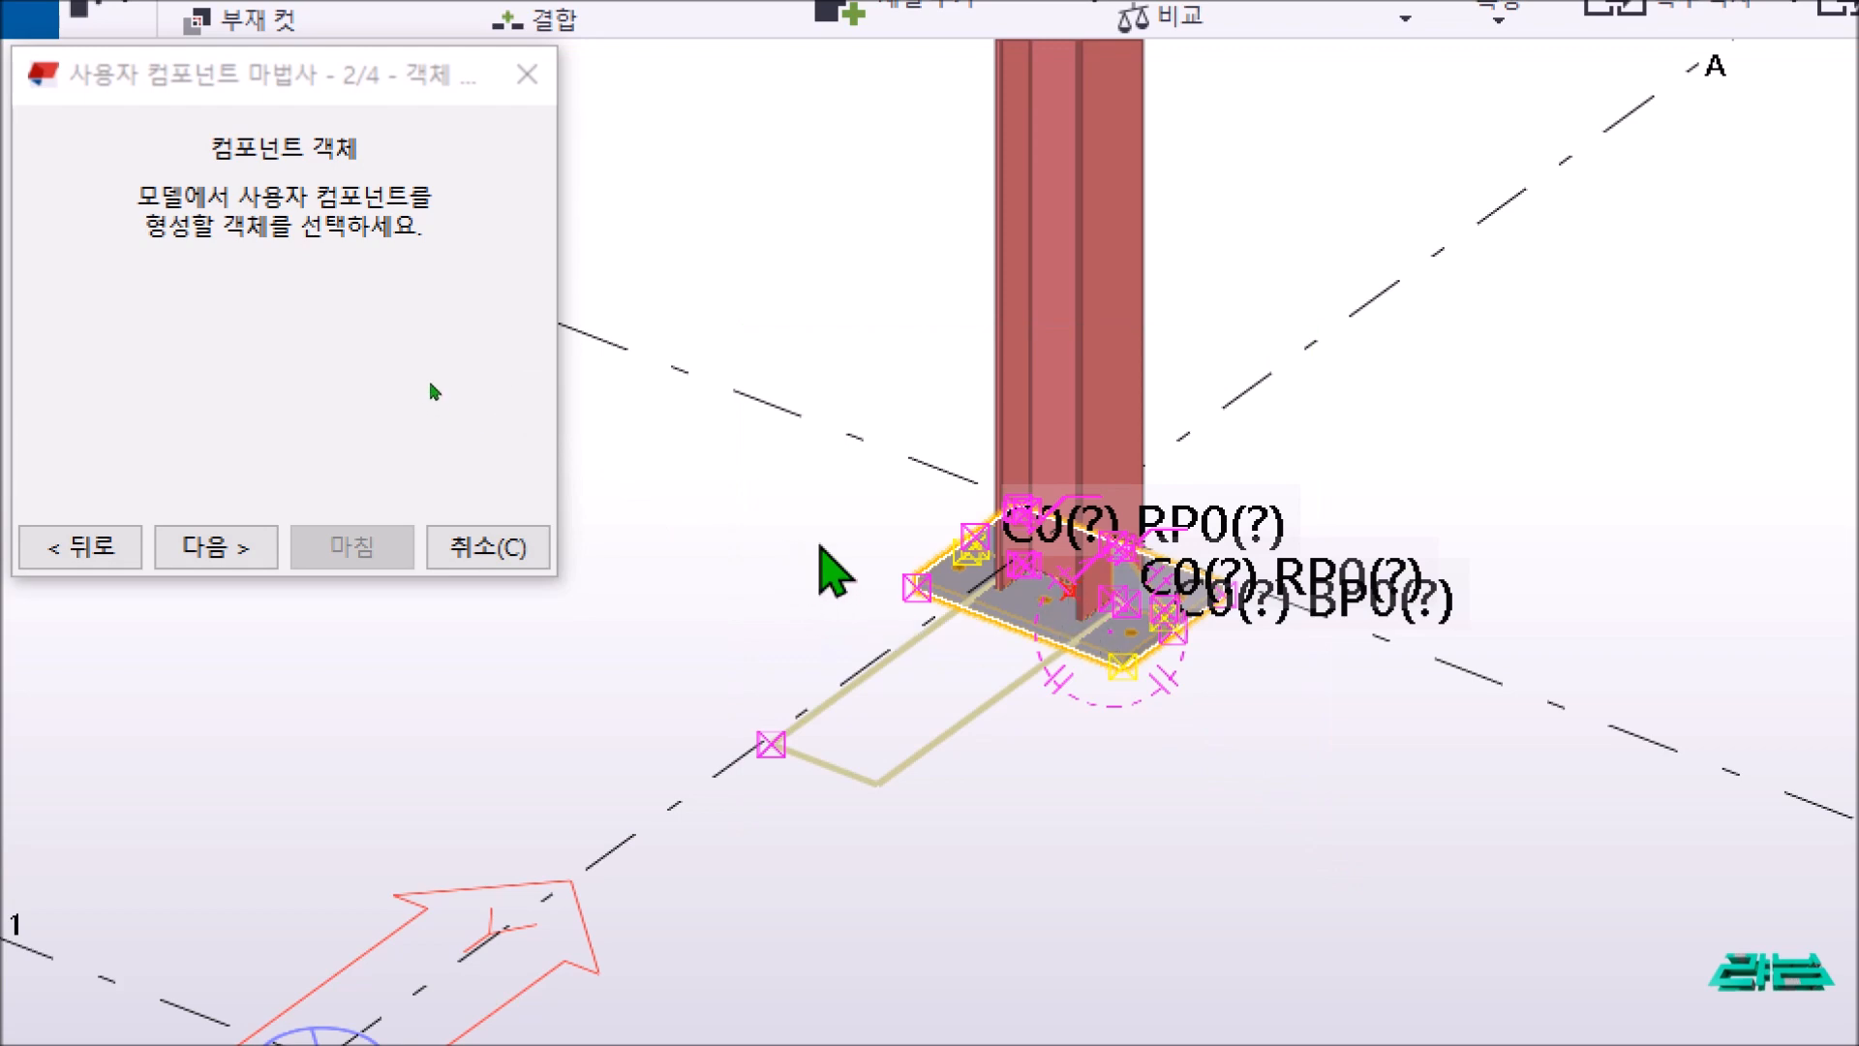
{"action": "scroll", "coordinate": [1039, 620], "scroll_direction": "up", "scroll_amount": 2}
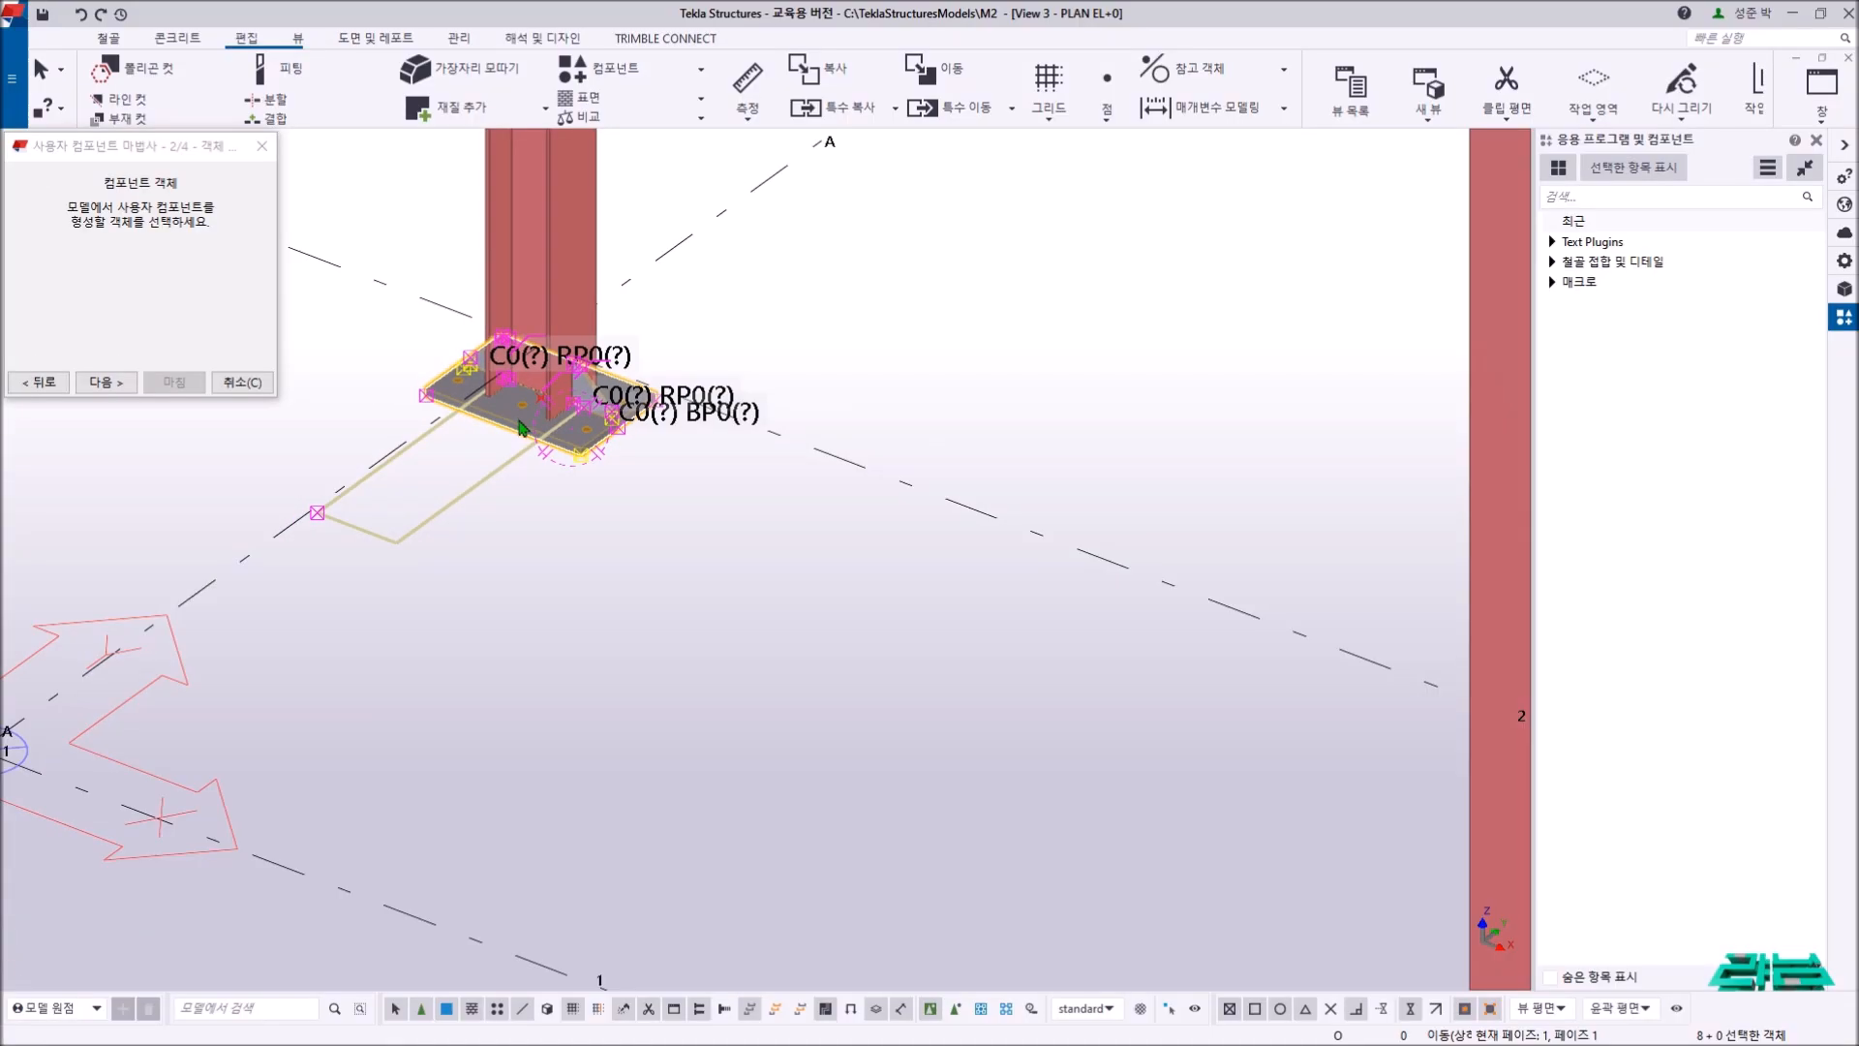
{"action": "middle_click_drag", "start_coordinate": [358, 356], "coordinate": [457, 403]}
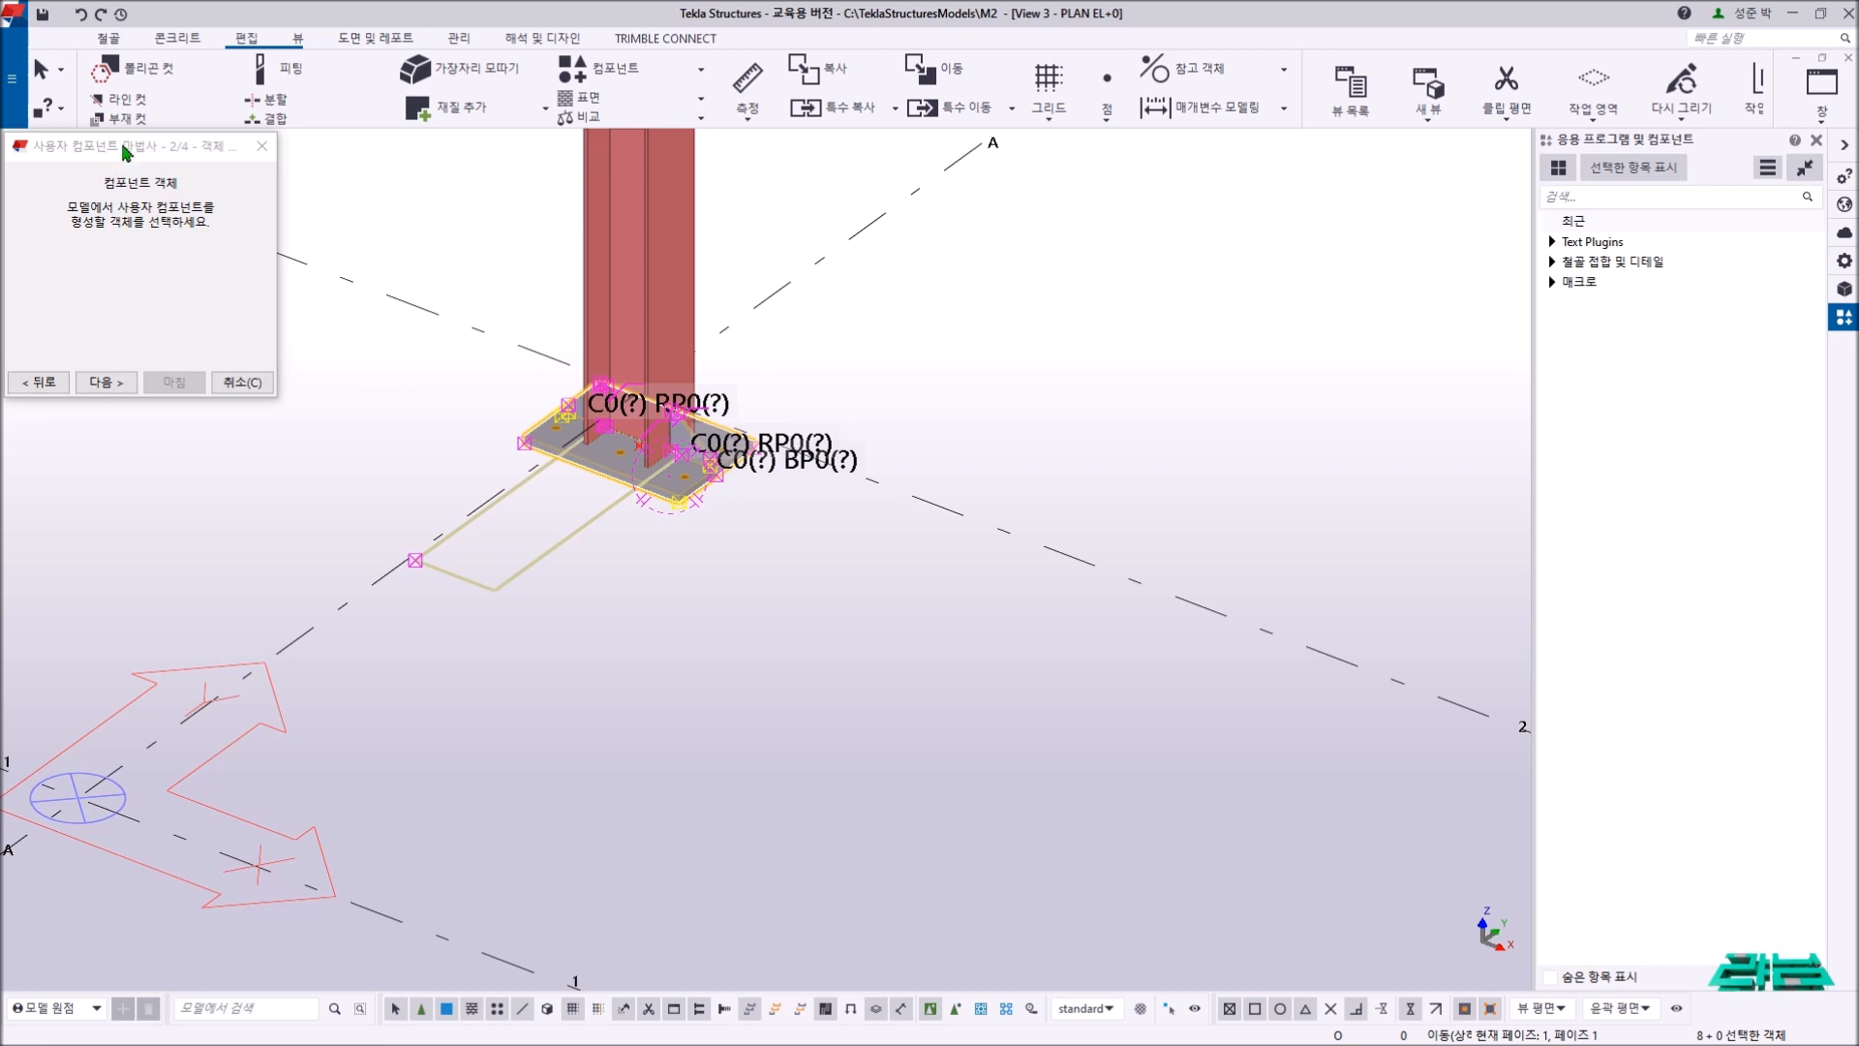
{"action": "left_click_drag", "start_coordinate": [120, 148], "coordinate": [215, 190]}
{"action": "left_click", "coordinate": [201, 424]}
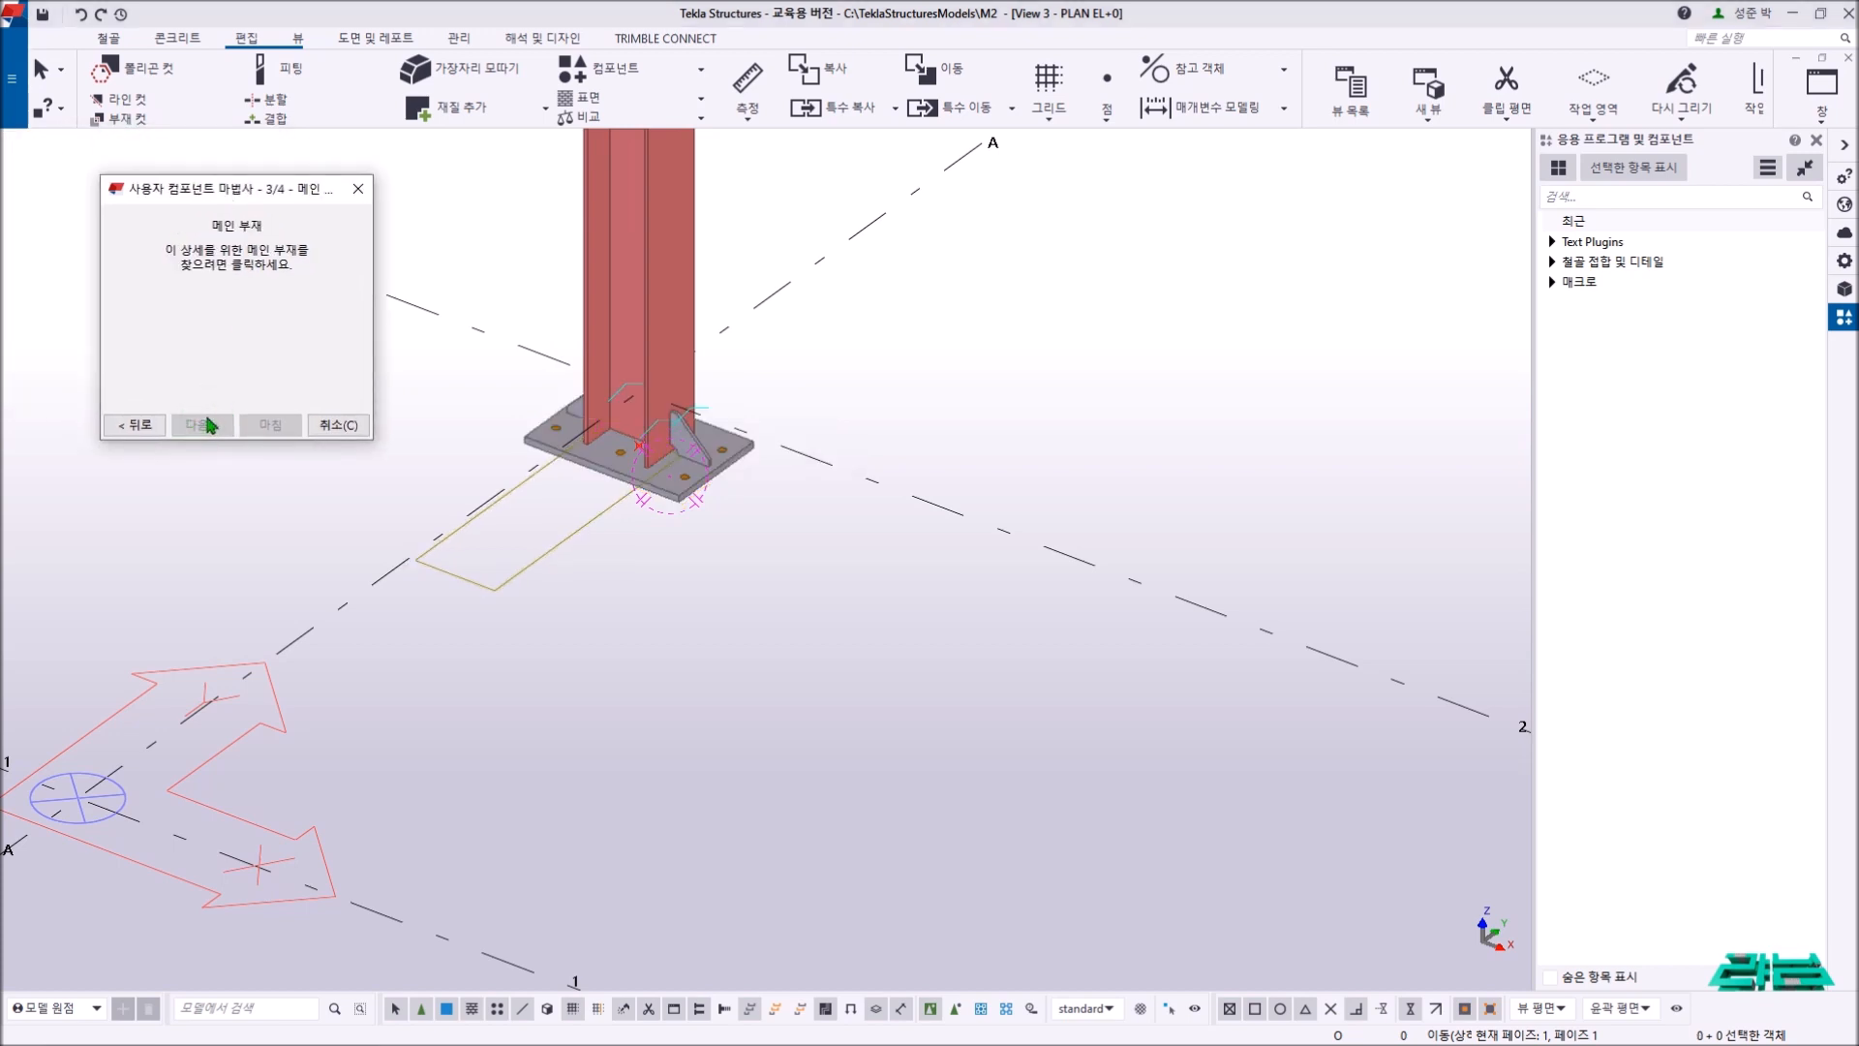
{"action": "left_click", "coordinate": [602, 256]}
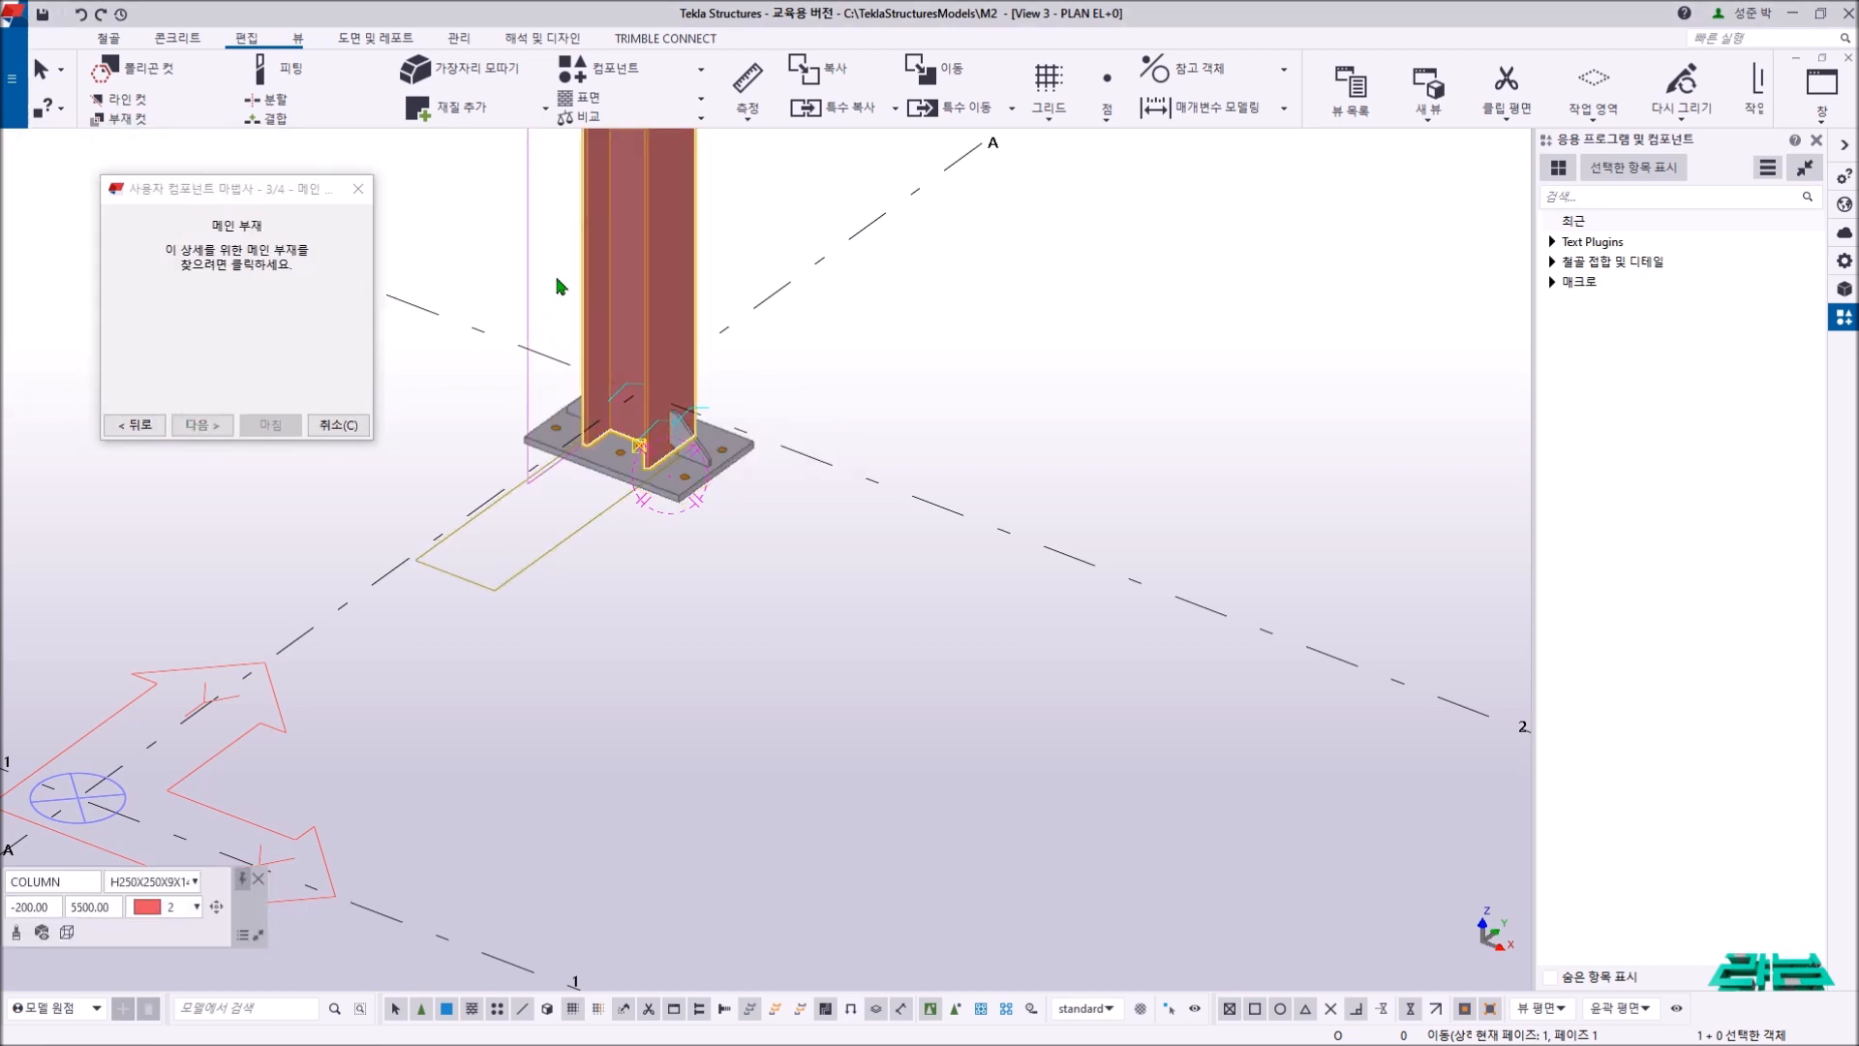
{"action": "left_click", "coordinate": [217, 425]}
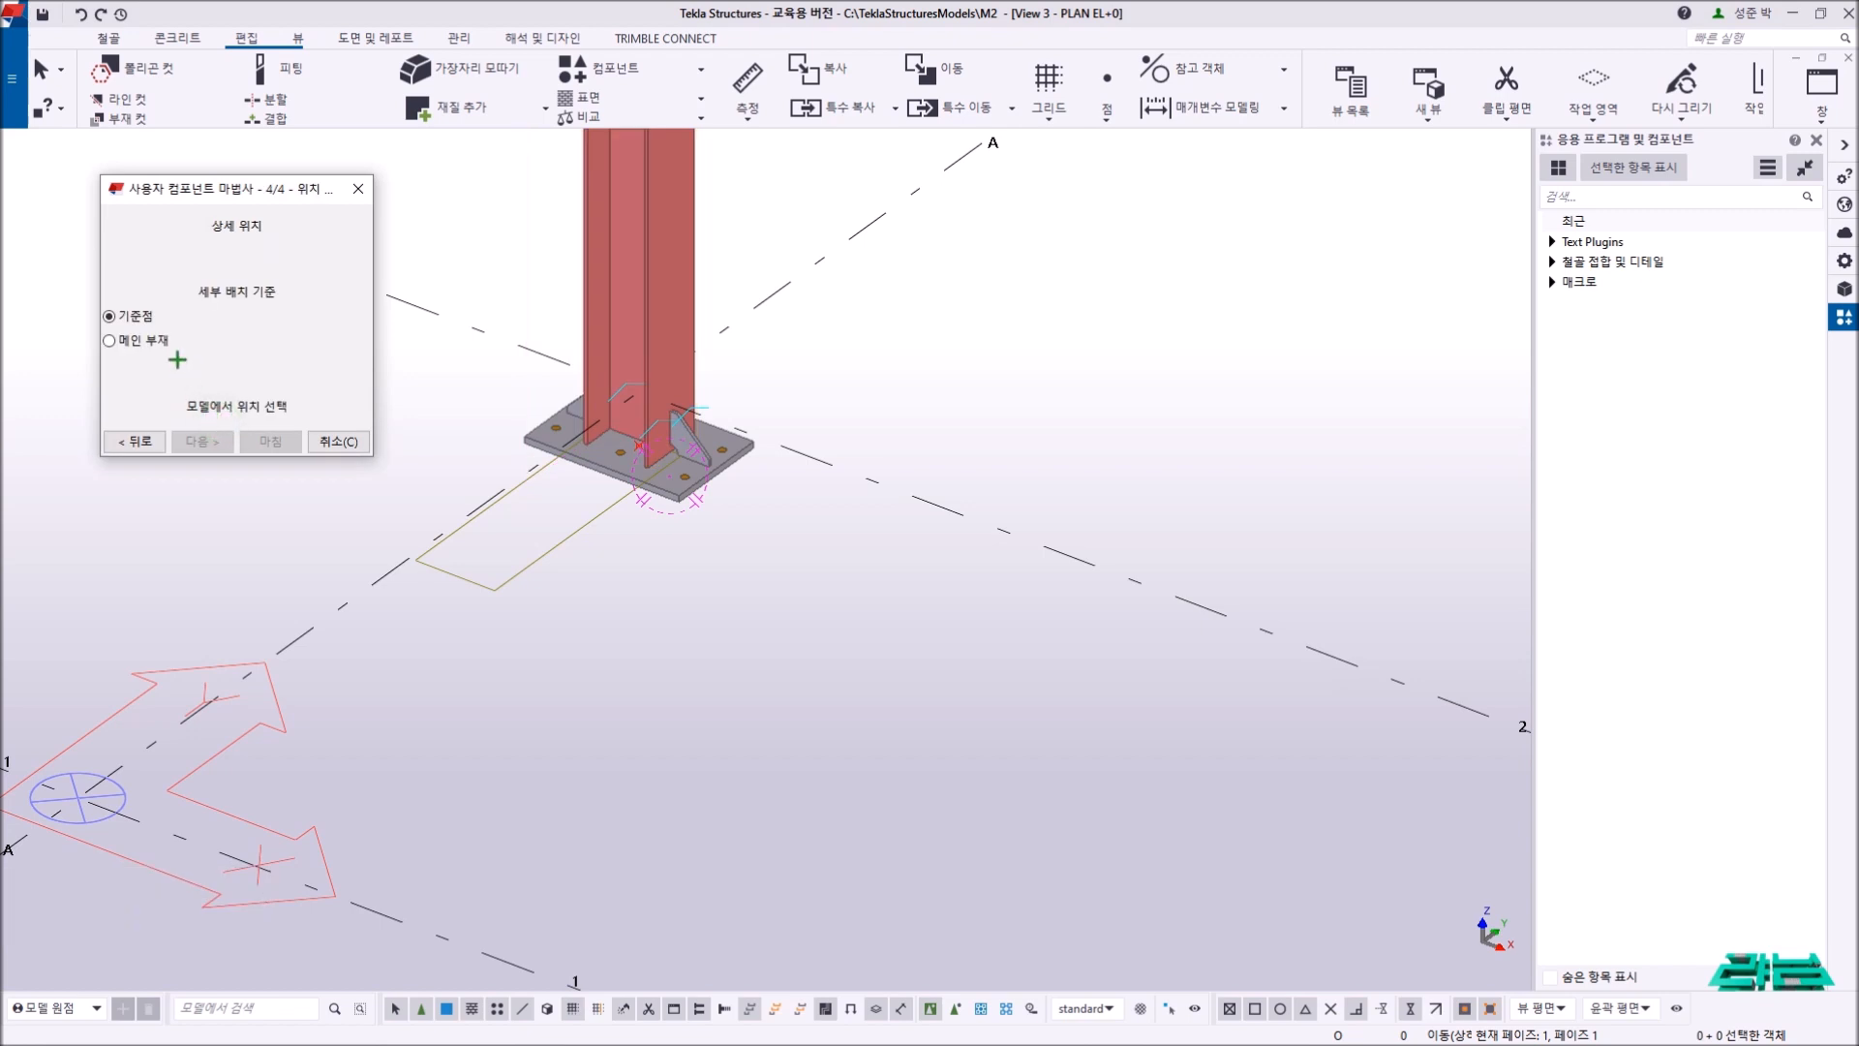
- Place the detail by 기준점 (reference point) at the point between the column flanges and finish the component definition
{"action": "left_click", "coordinate": [108, 315]}
{"action": "scroll", "coordinate": [581, 494], "scroll_direction": "up", "scroll_amount": 3}
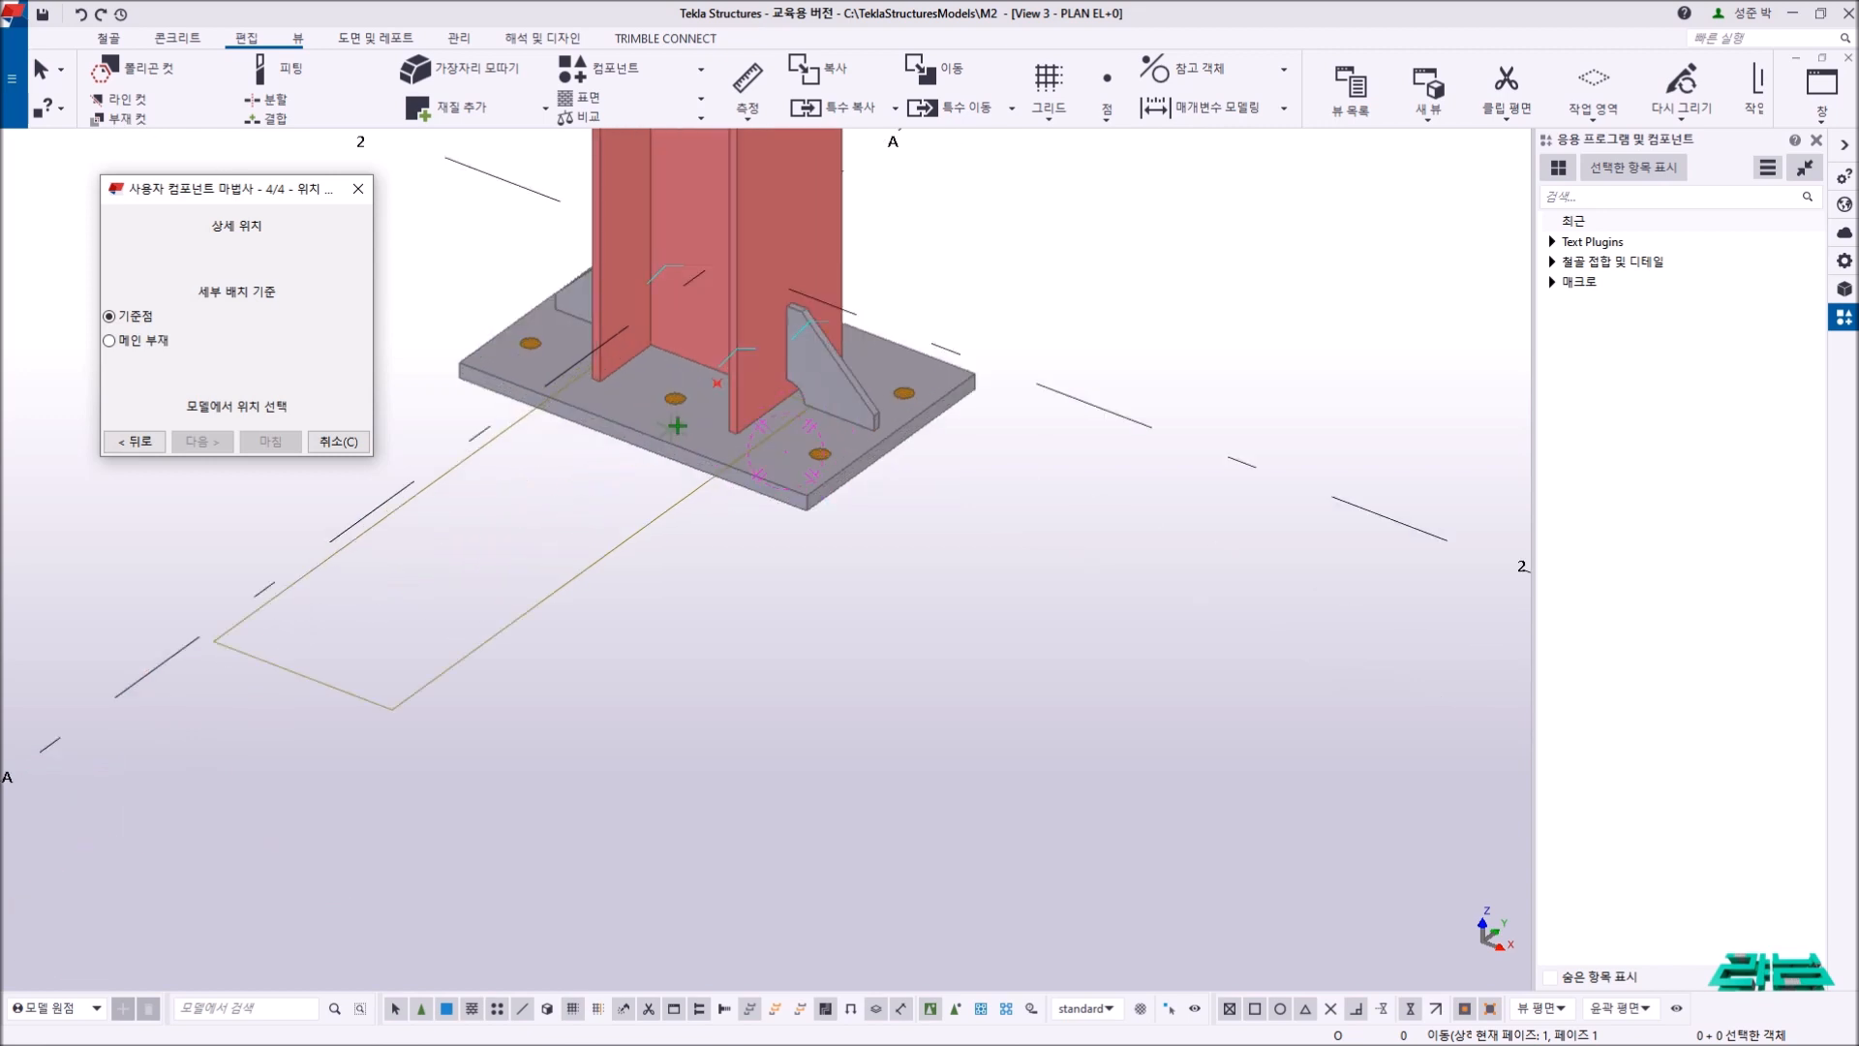
{"action": "scroll", "coordinate": [717, 388], "scroll_direction": "up", "scroll_amount": 2}
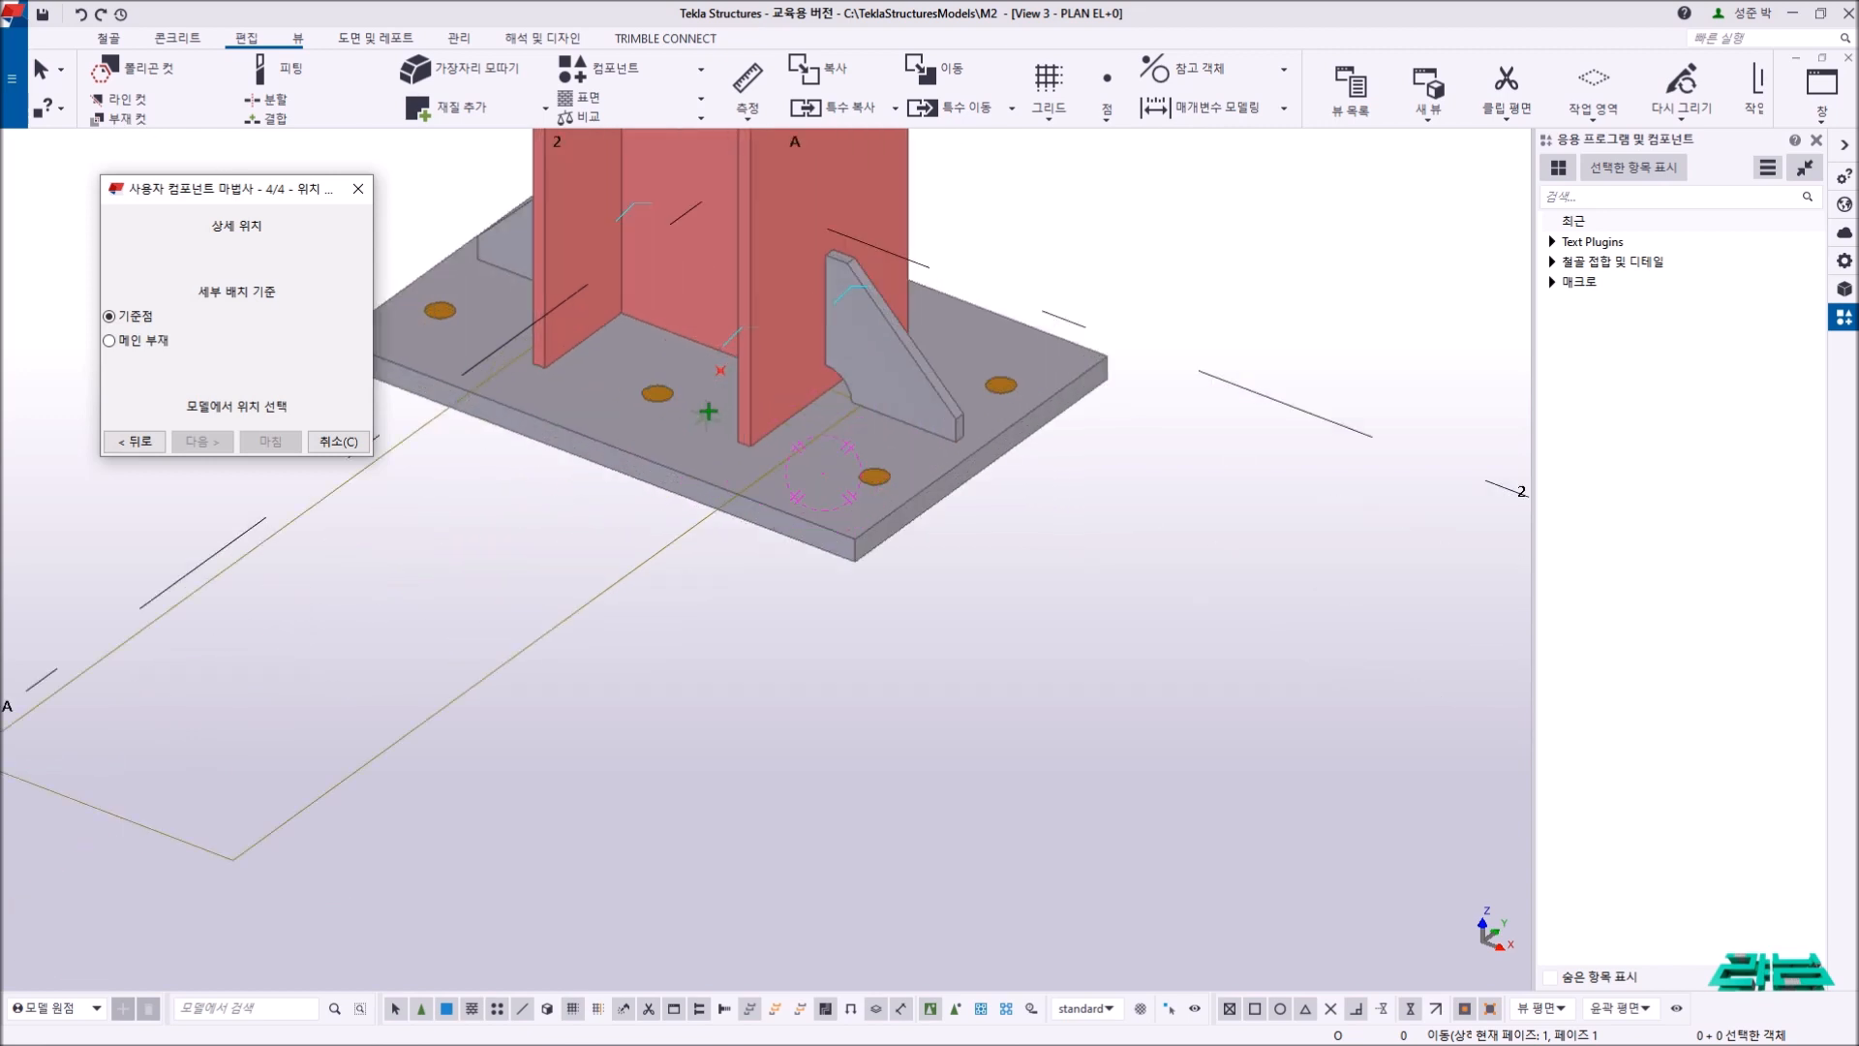
{"action": "scroll", "coordinate": [714, 388], "scroll_direction": "up", "scroll_amount": 3}
{"action": "left_click", "coordinate": [762, 483]}
{"action": "left_click", "coordinate": [278, 441]}
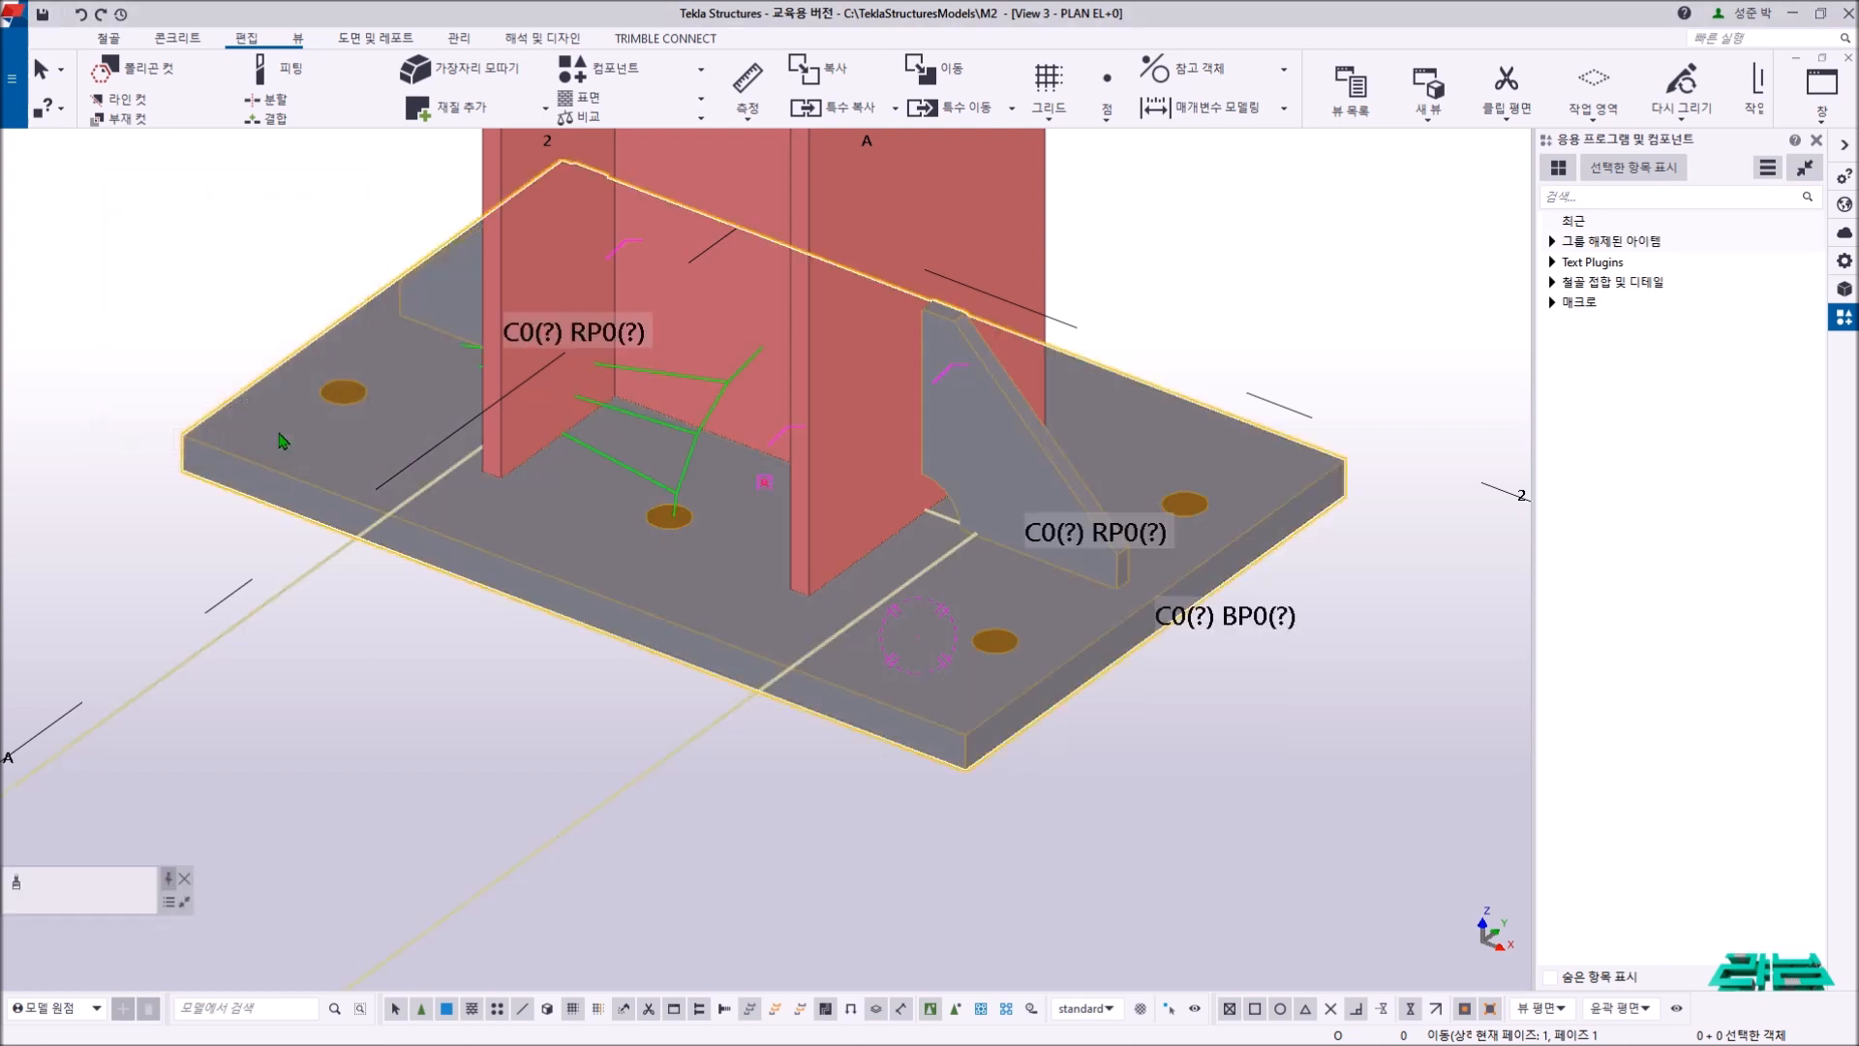
- Inspect the column base component and its cone symbol with parts and component objects shown transparent, restore the solid display and reselect the component
{"action": "right_click", "coordinate": [222, 254]}
{"action": "left_click", "coordinate": [236, 269]}
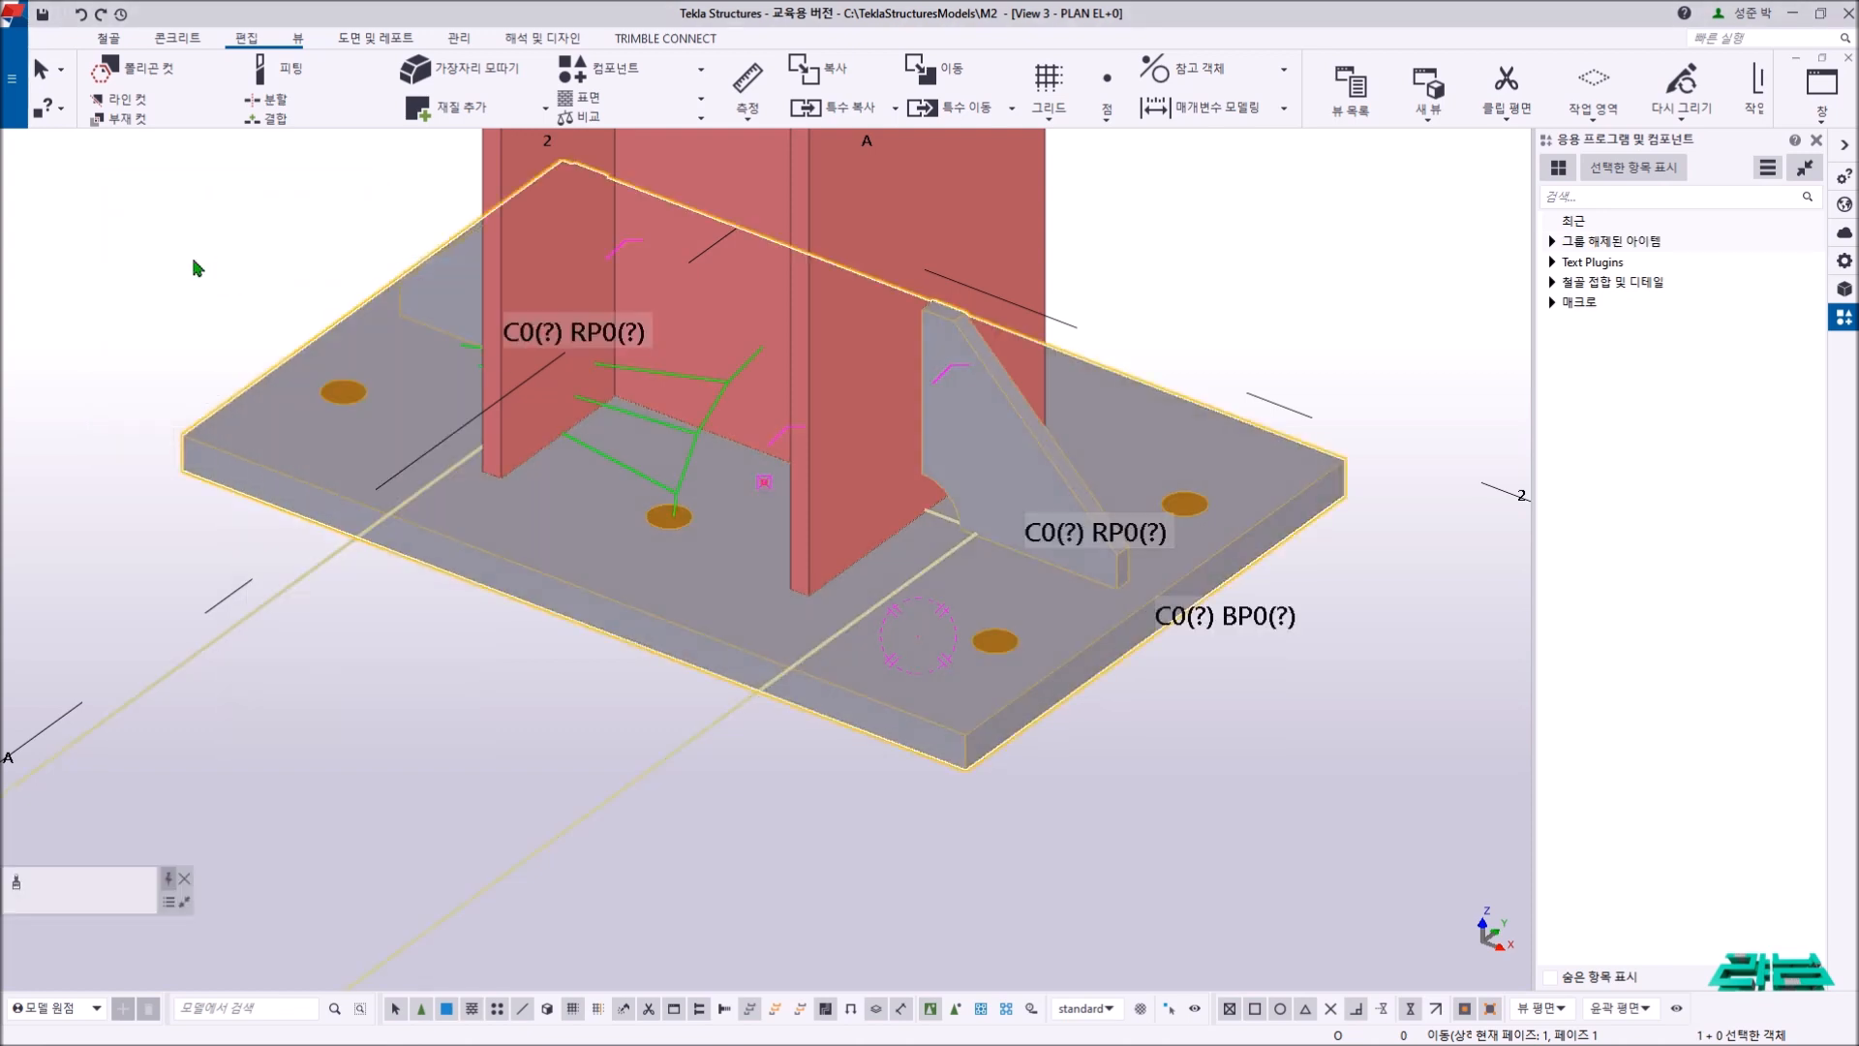
{"action": "middle_click_drag", "start_coordinate": [190, 267], "coordinate": [218, 334]}
{"action": "left_click", "coordinate": [220, 338]}
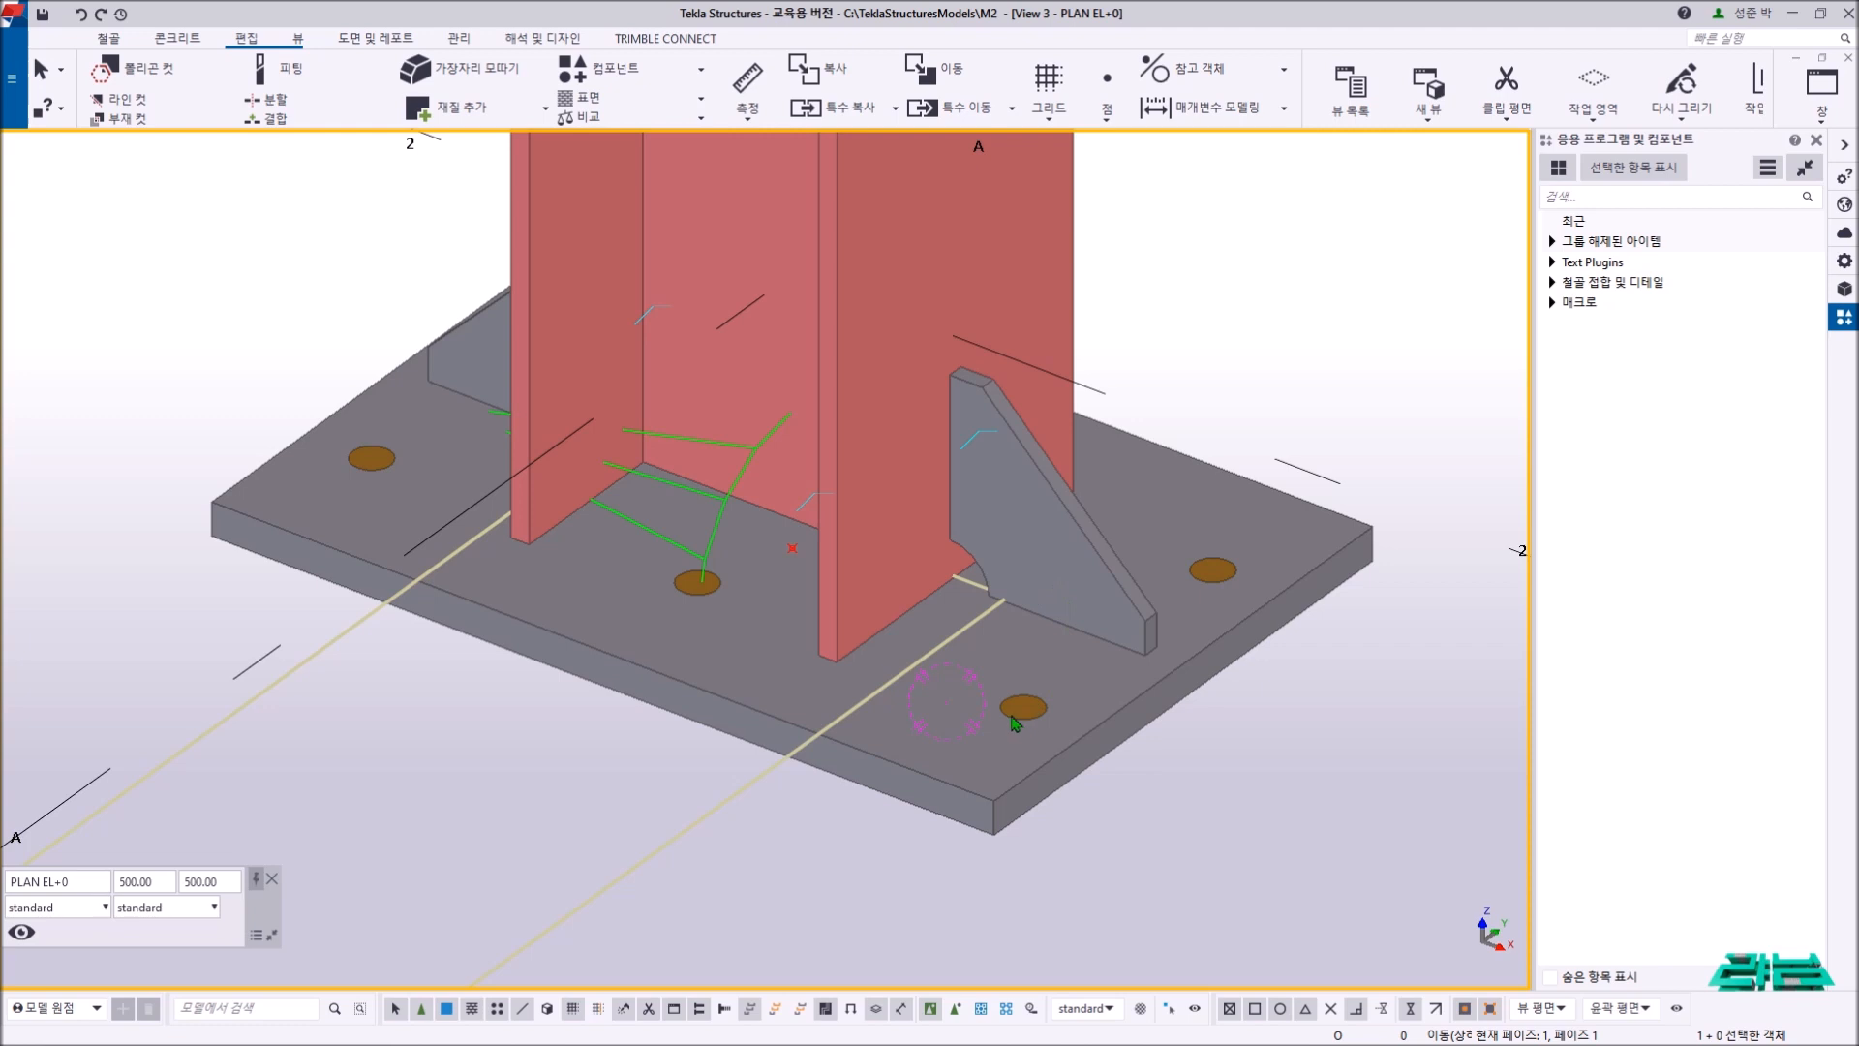
{"action": "key", "text": "shift+2"}
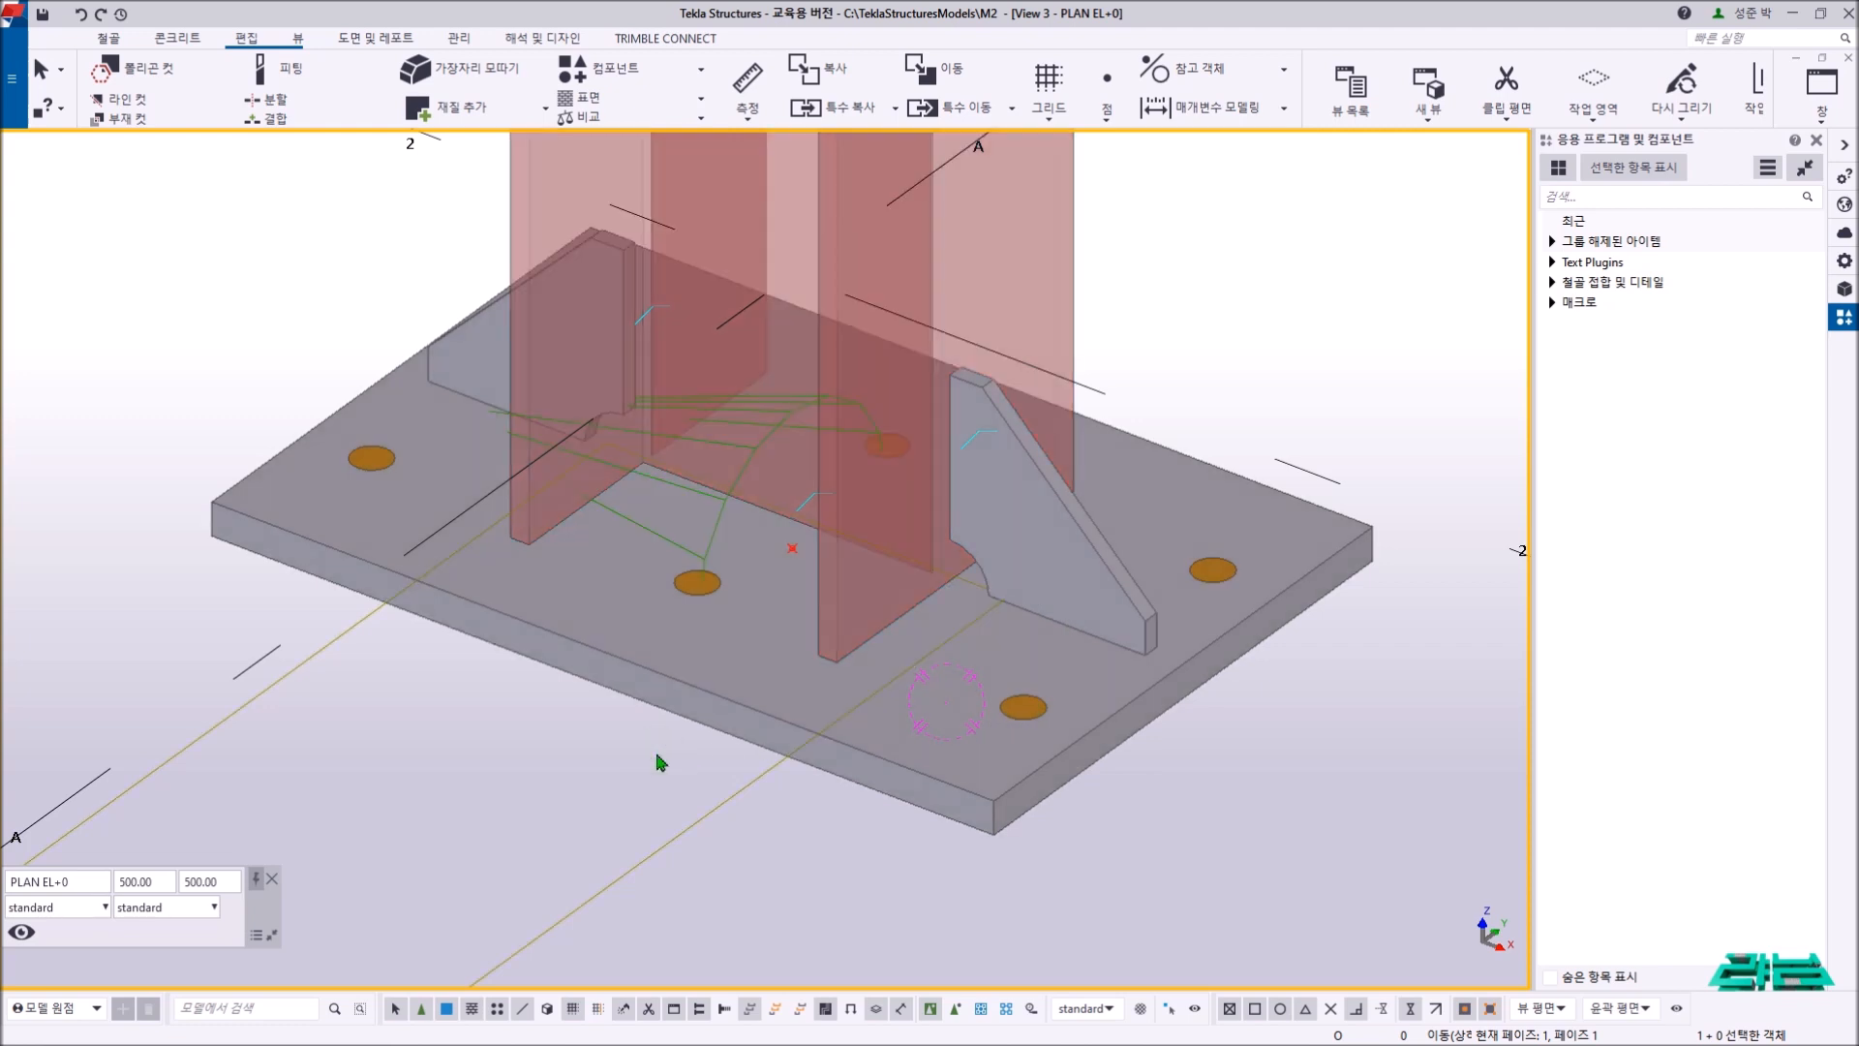
{"action": "key", "text": "ctrl+2"}
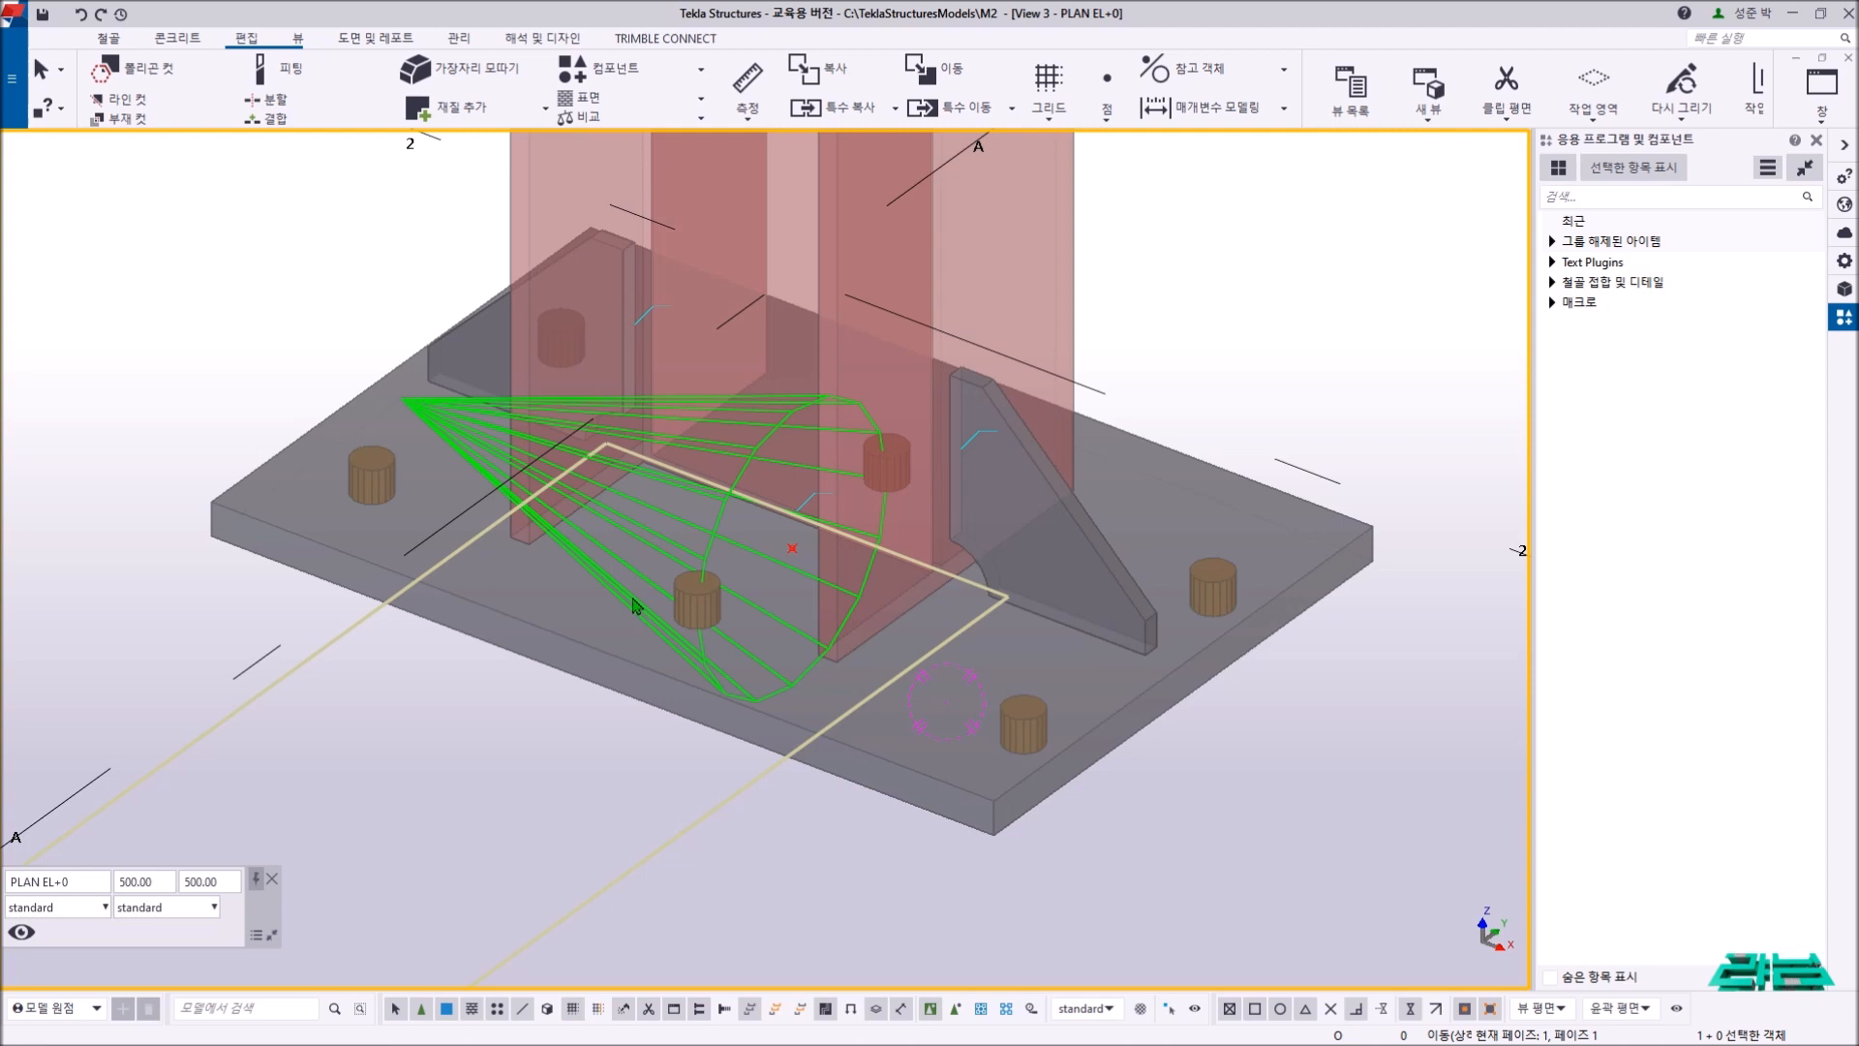
{"action": "left_click", "coordinate": [634, 606]}
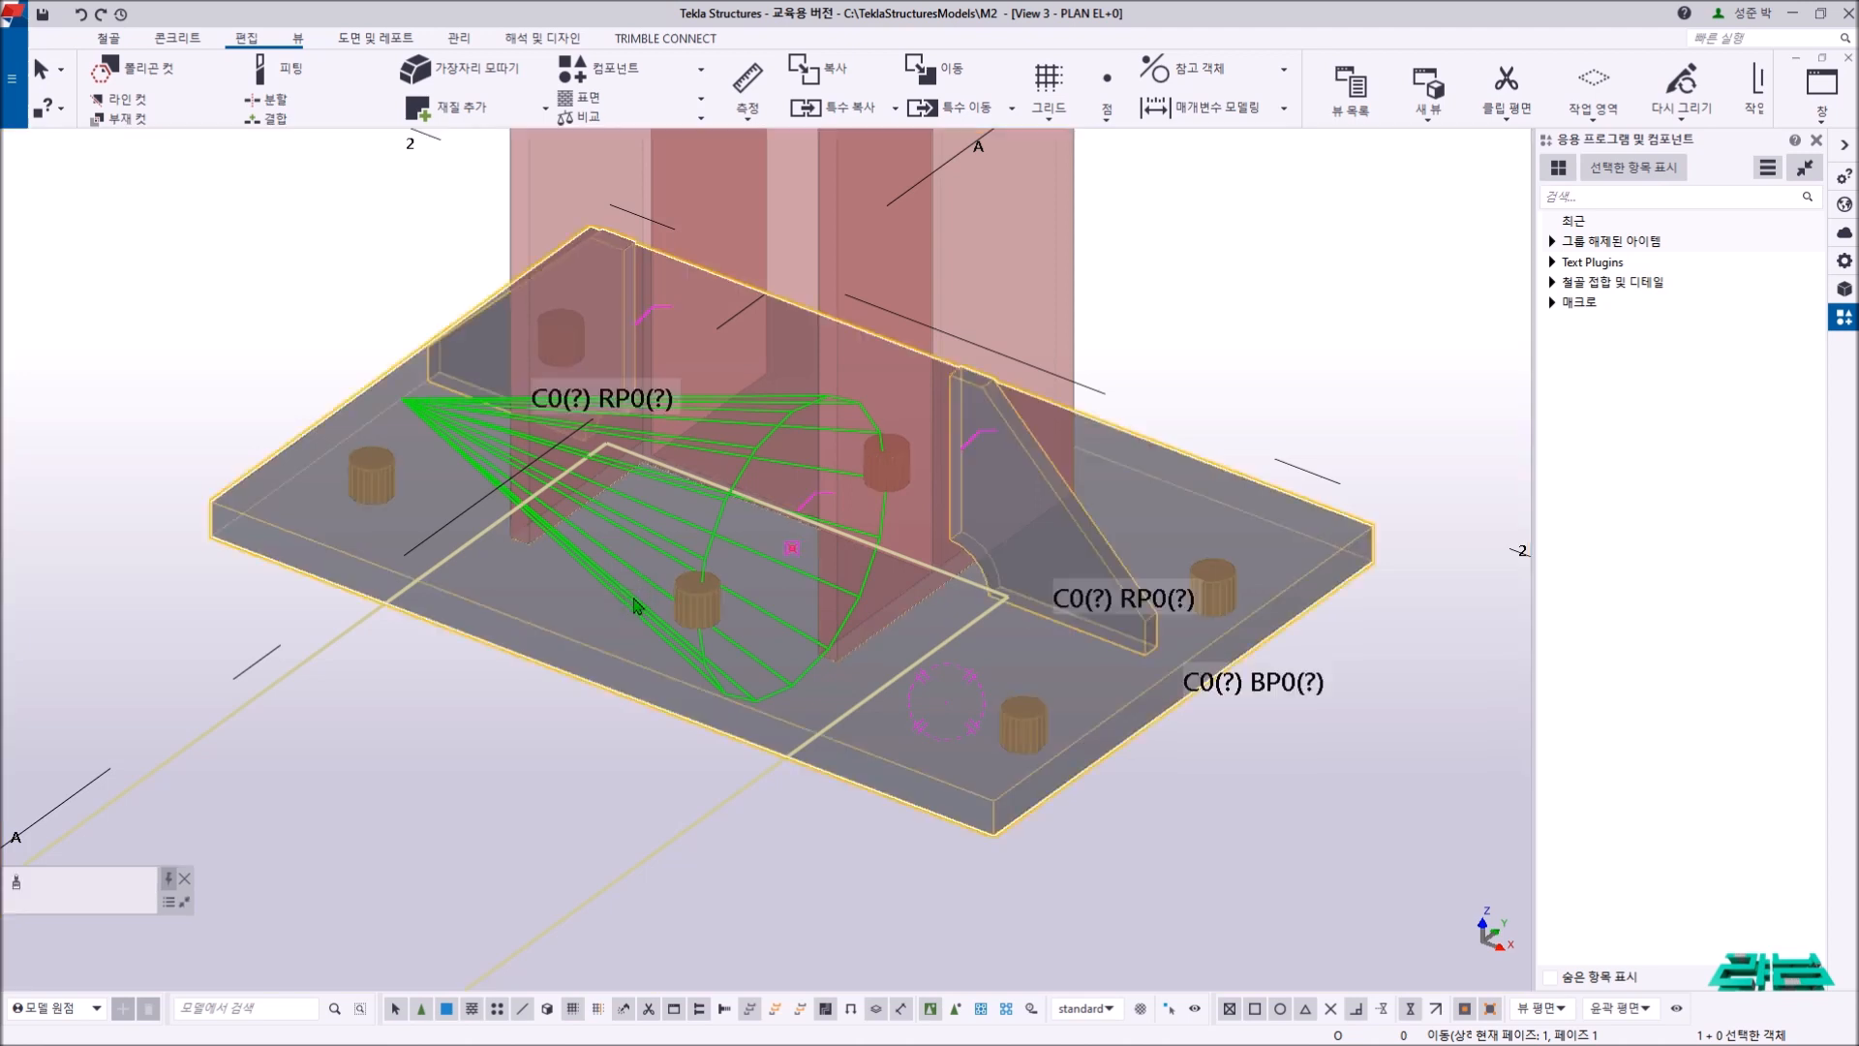
{"action": "key", "text": "ctrl+4"}
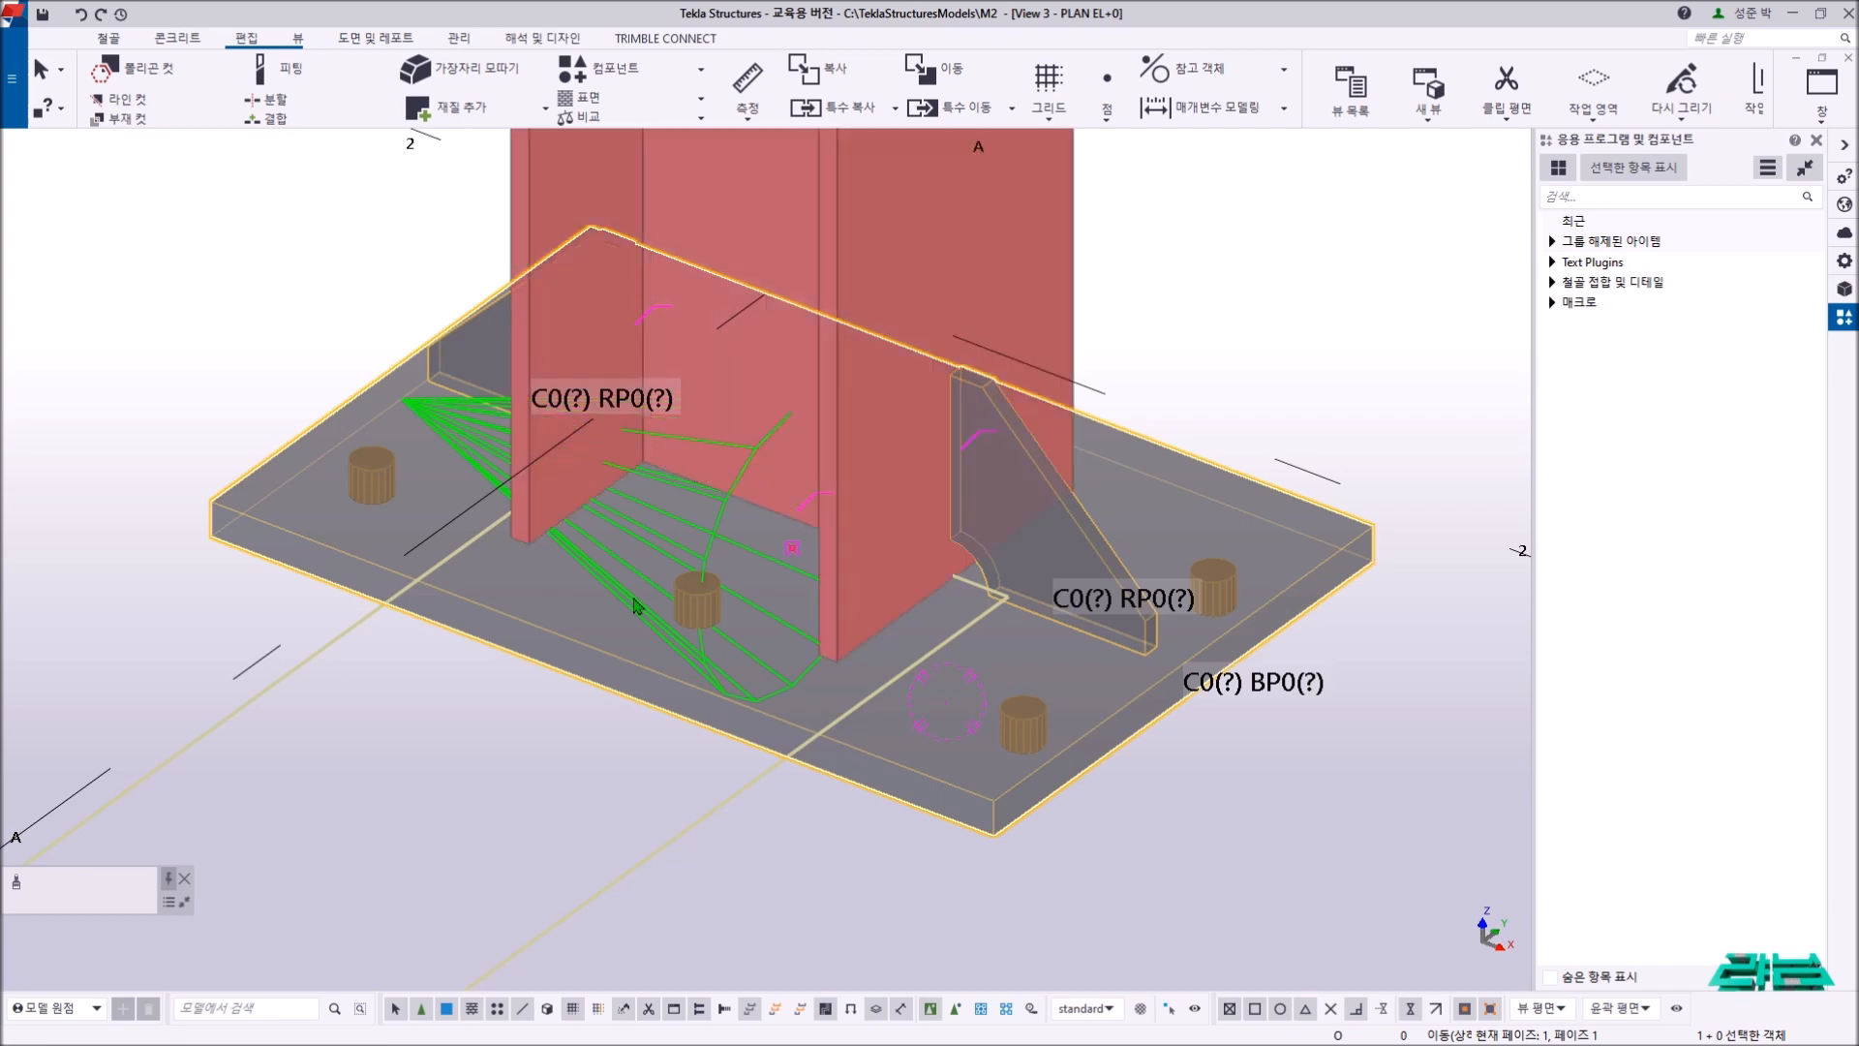
{"action": "key", "text": "shift+4"}
{"action": "left_click", "coordinate": [527, 722]}
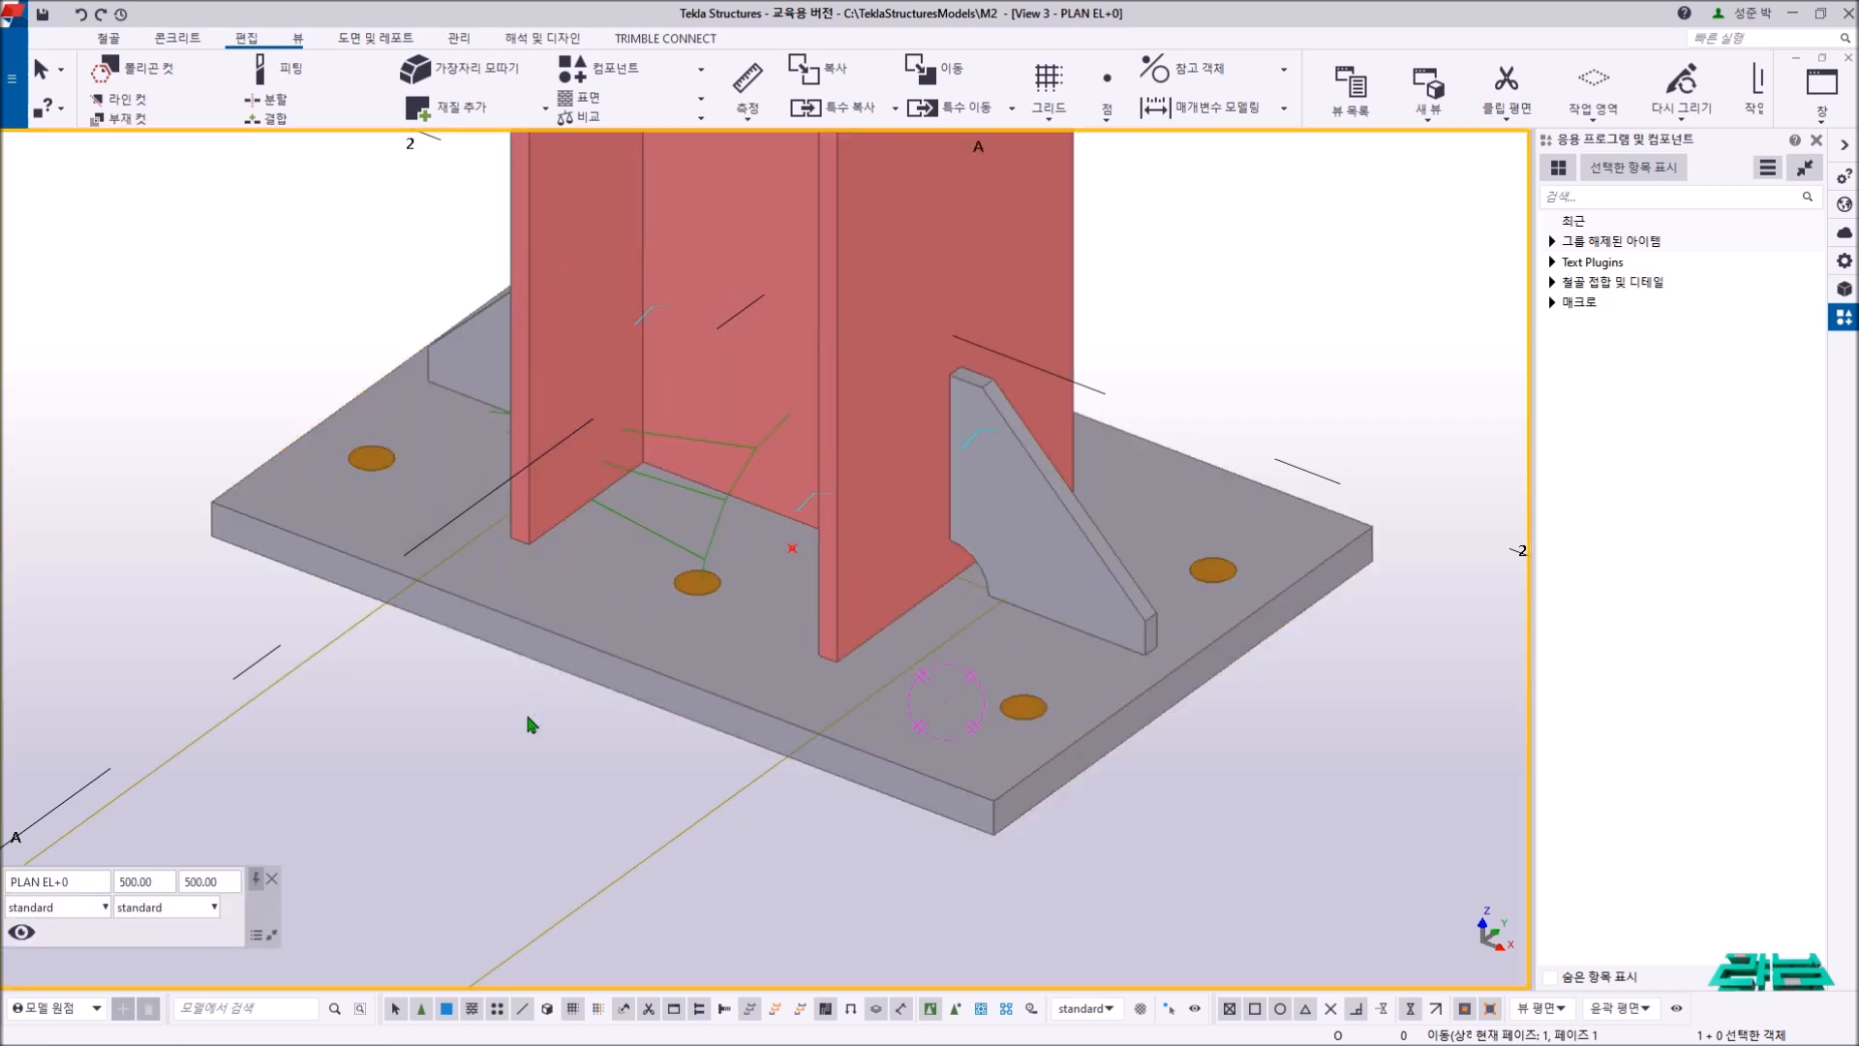
{"action": "left_click", "coordinate": [694, 561]}
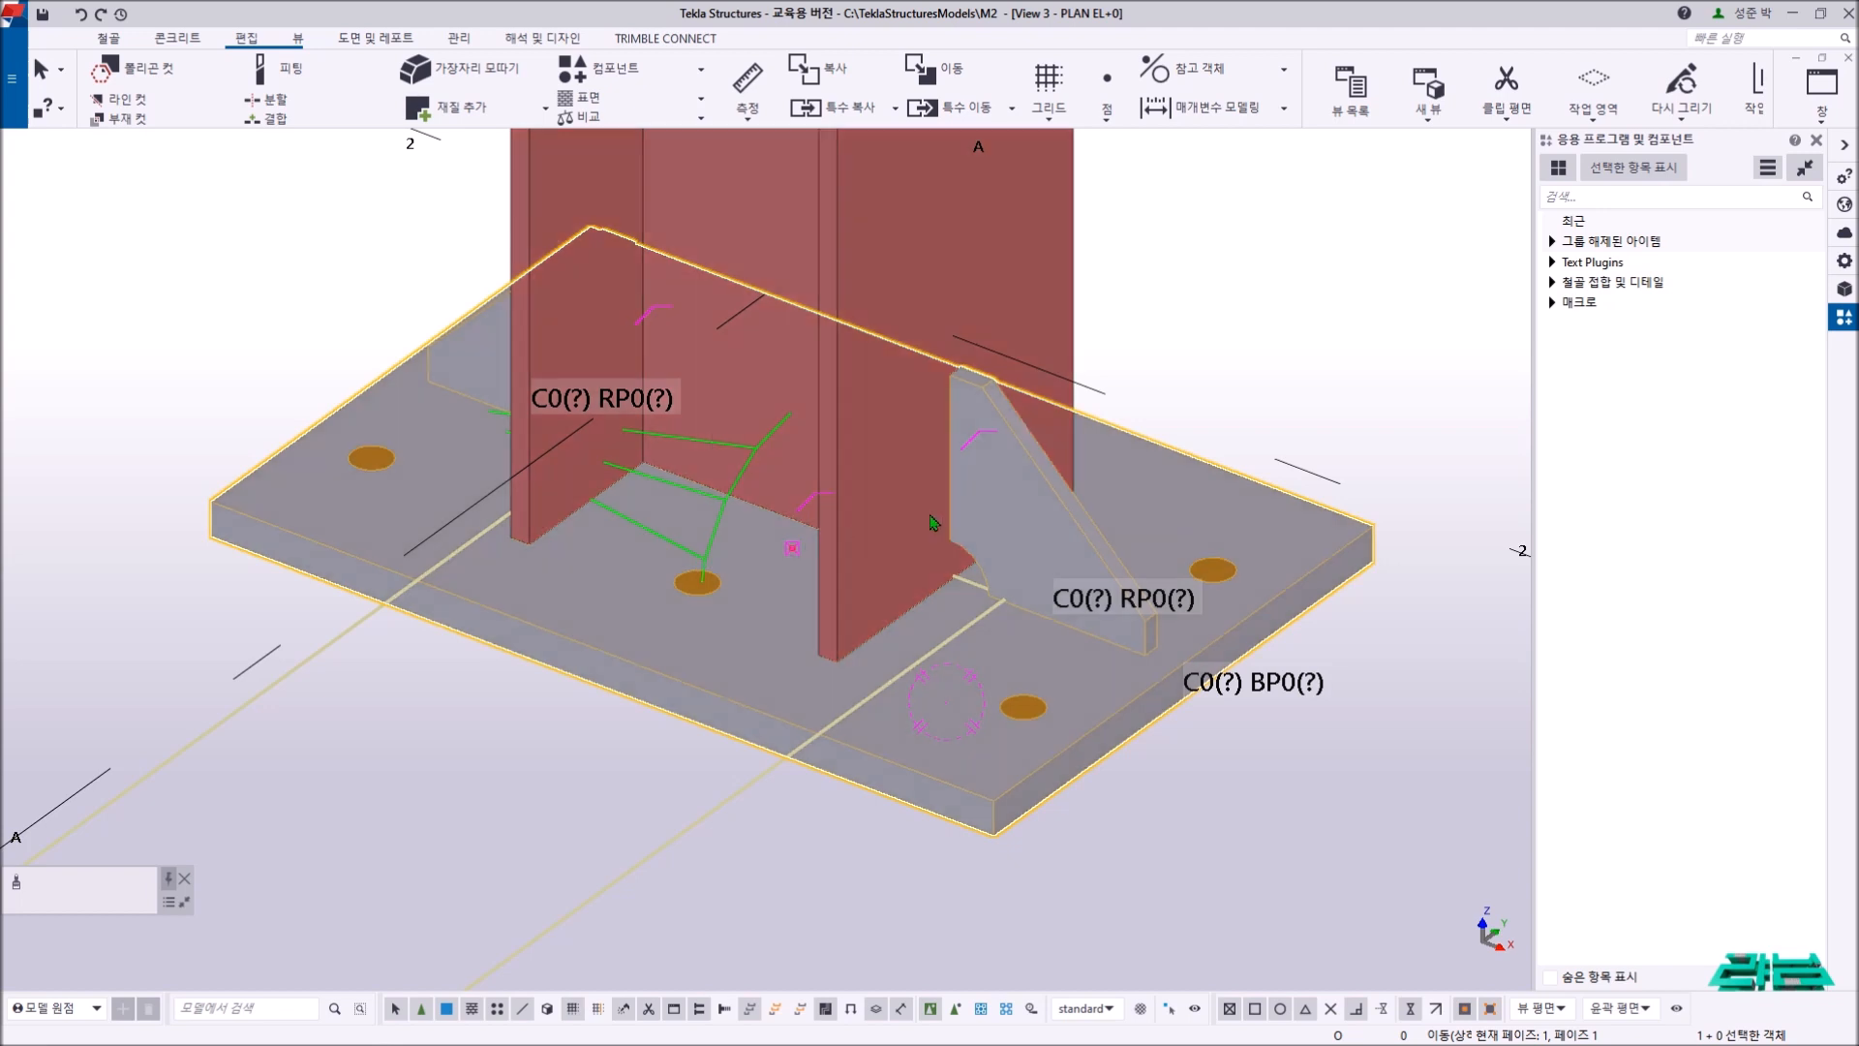
- Search the component catalog for "m_" and start the M_BASE component
{"action": "left_click", "coordinate": [1597, 198]}
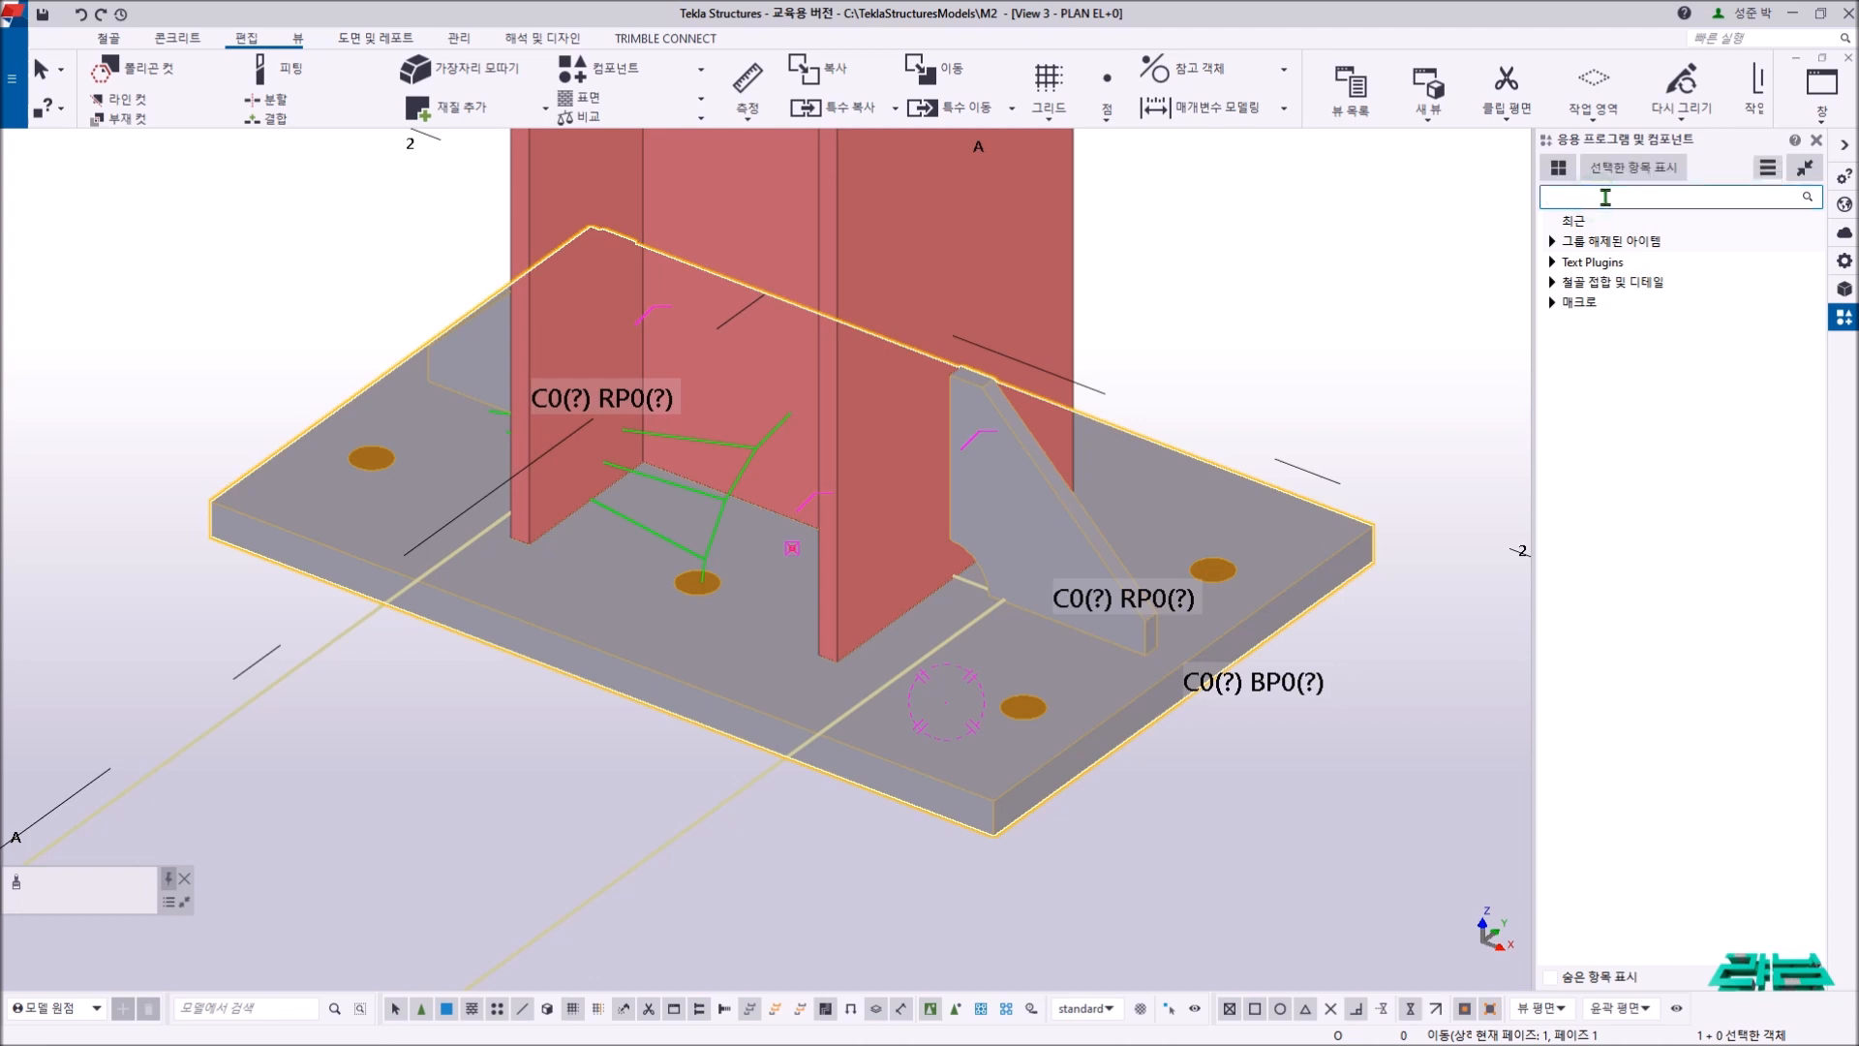
{"action": "type", "text": "m"}
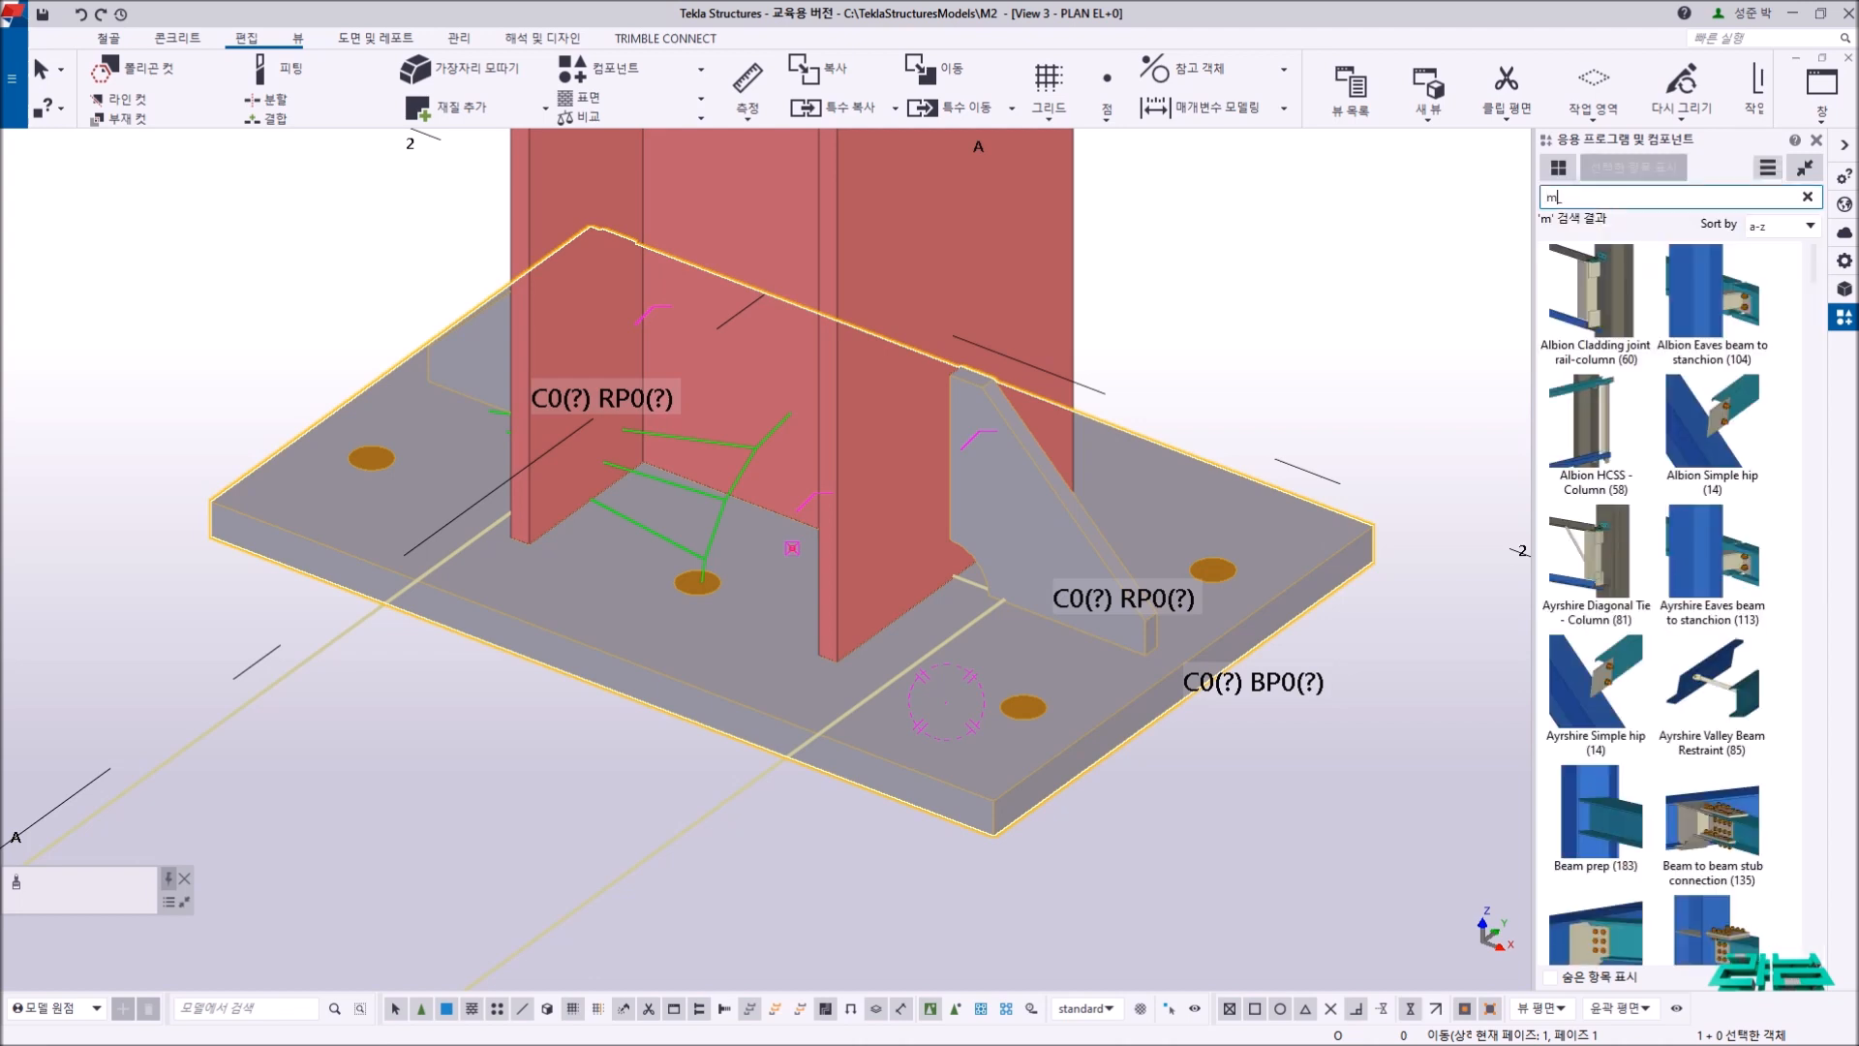
{"action": "type", "text": "_"}
{"action": "left_click", "coordinate": [1547, 346]}
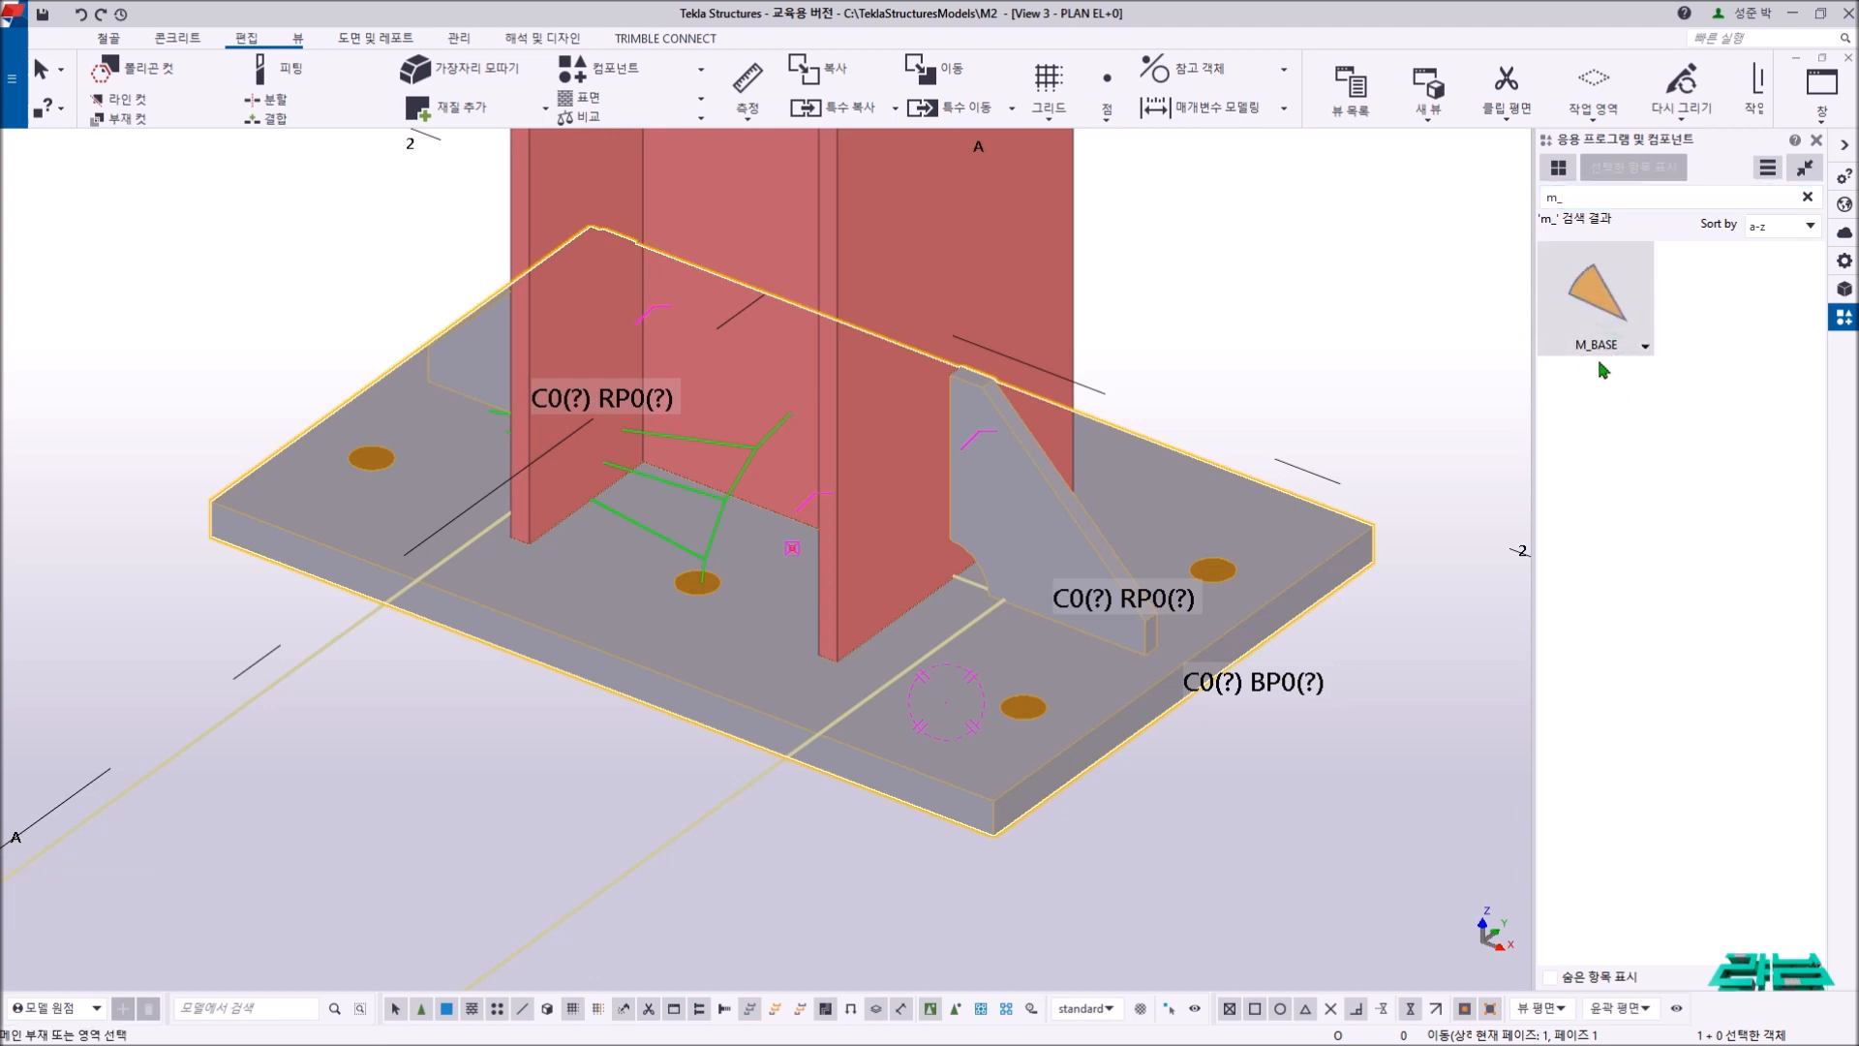
- Switch to the 3D_VIEW window at the bare columns on grid line B and end the running component command
{"action": "scroll", "coordinate": [1065, 392], "scroll_direction": "down", "scroll_amount": 10}
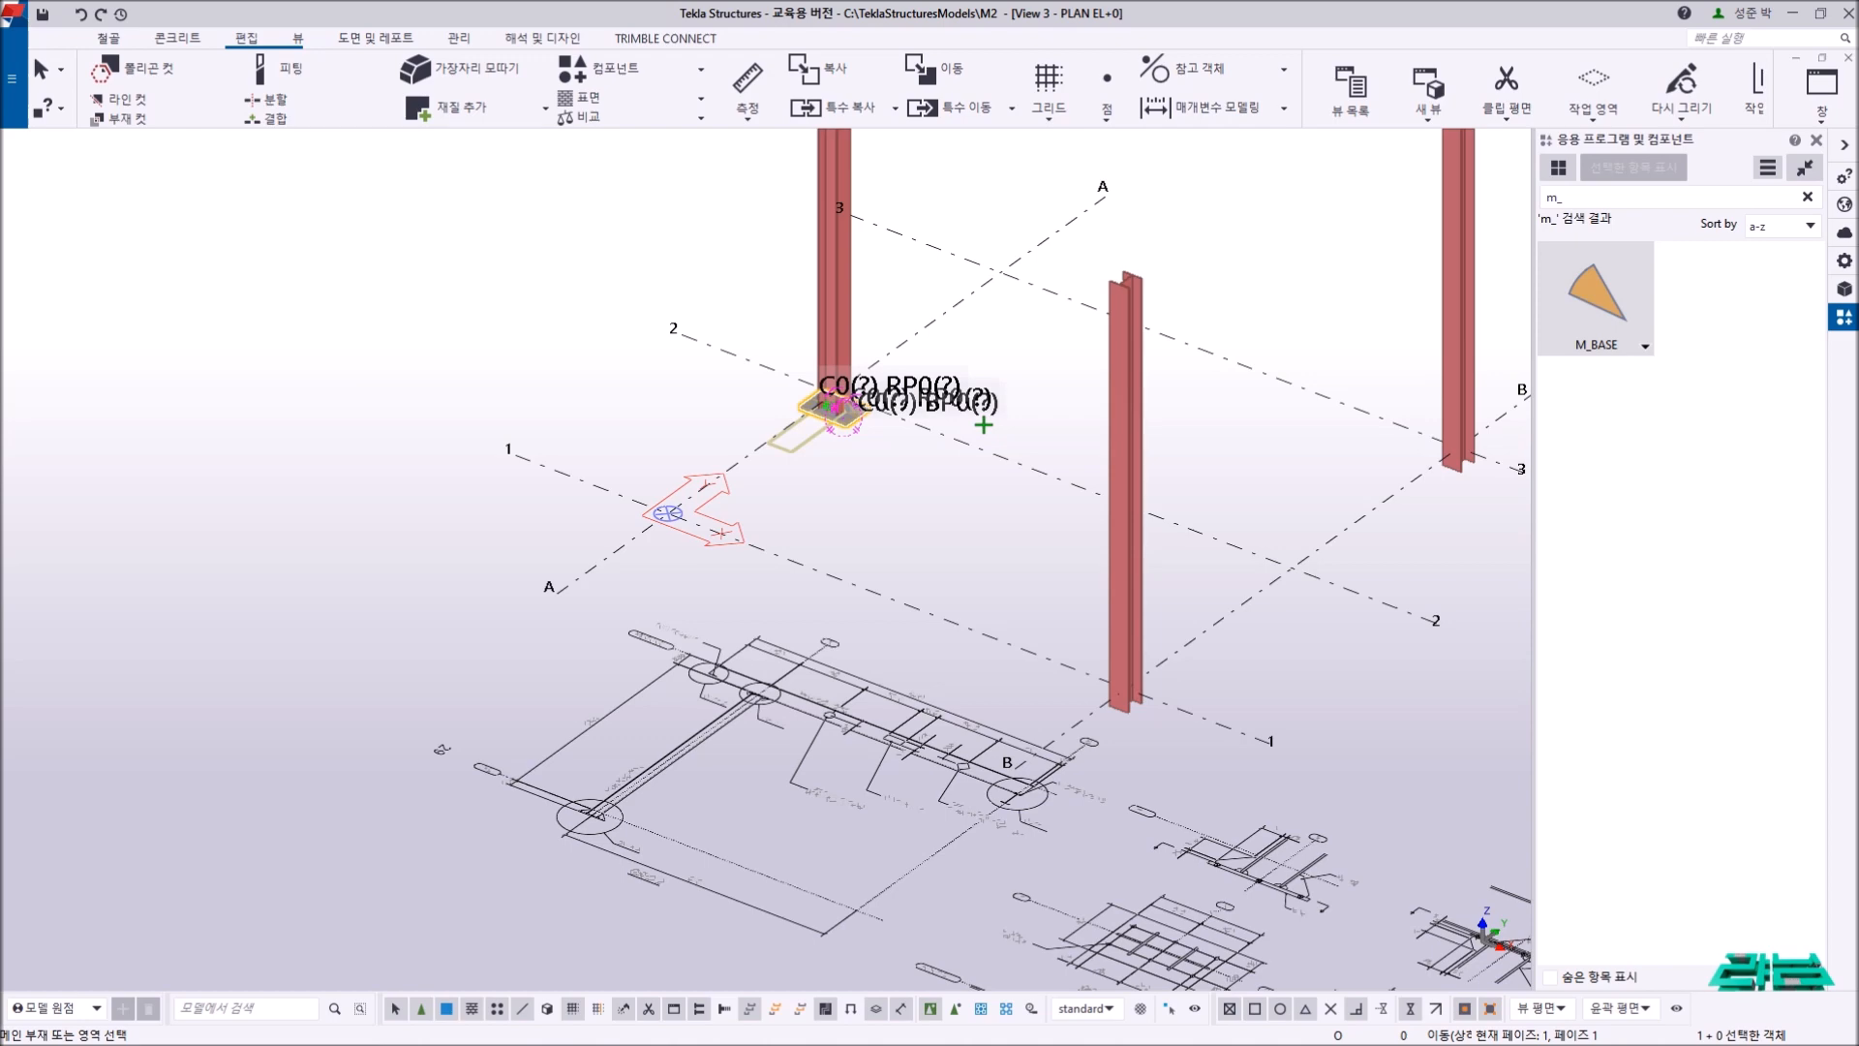
{"action": "key", "text": "ctrl+Tab"}
{"action": "scroll", "coordinate": [984, 426], "scroll_direction": "down", "scroll_amount": 4}
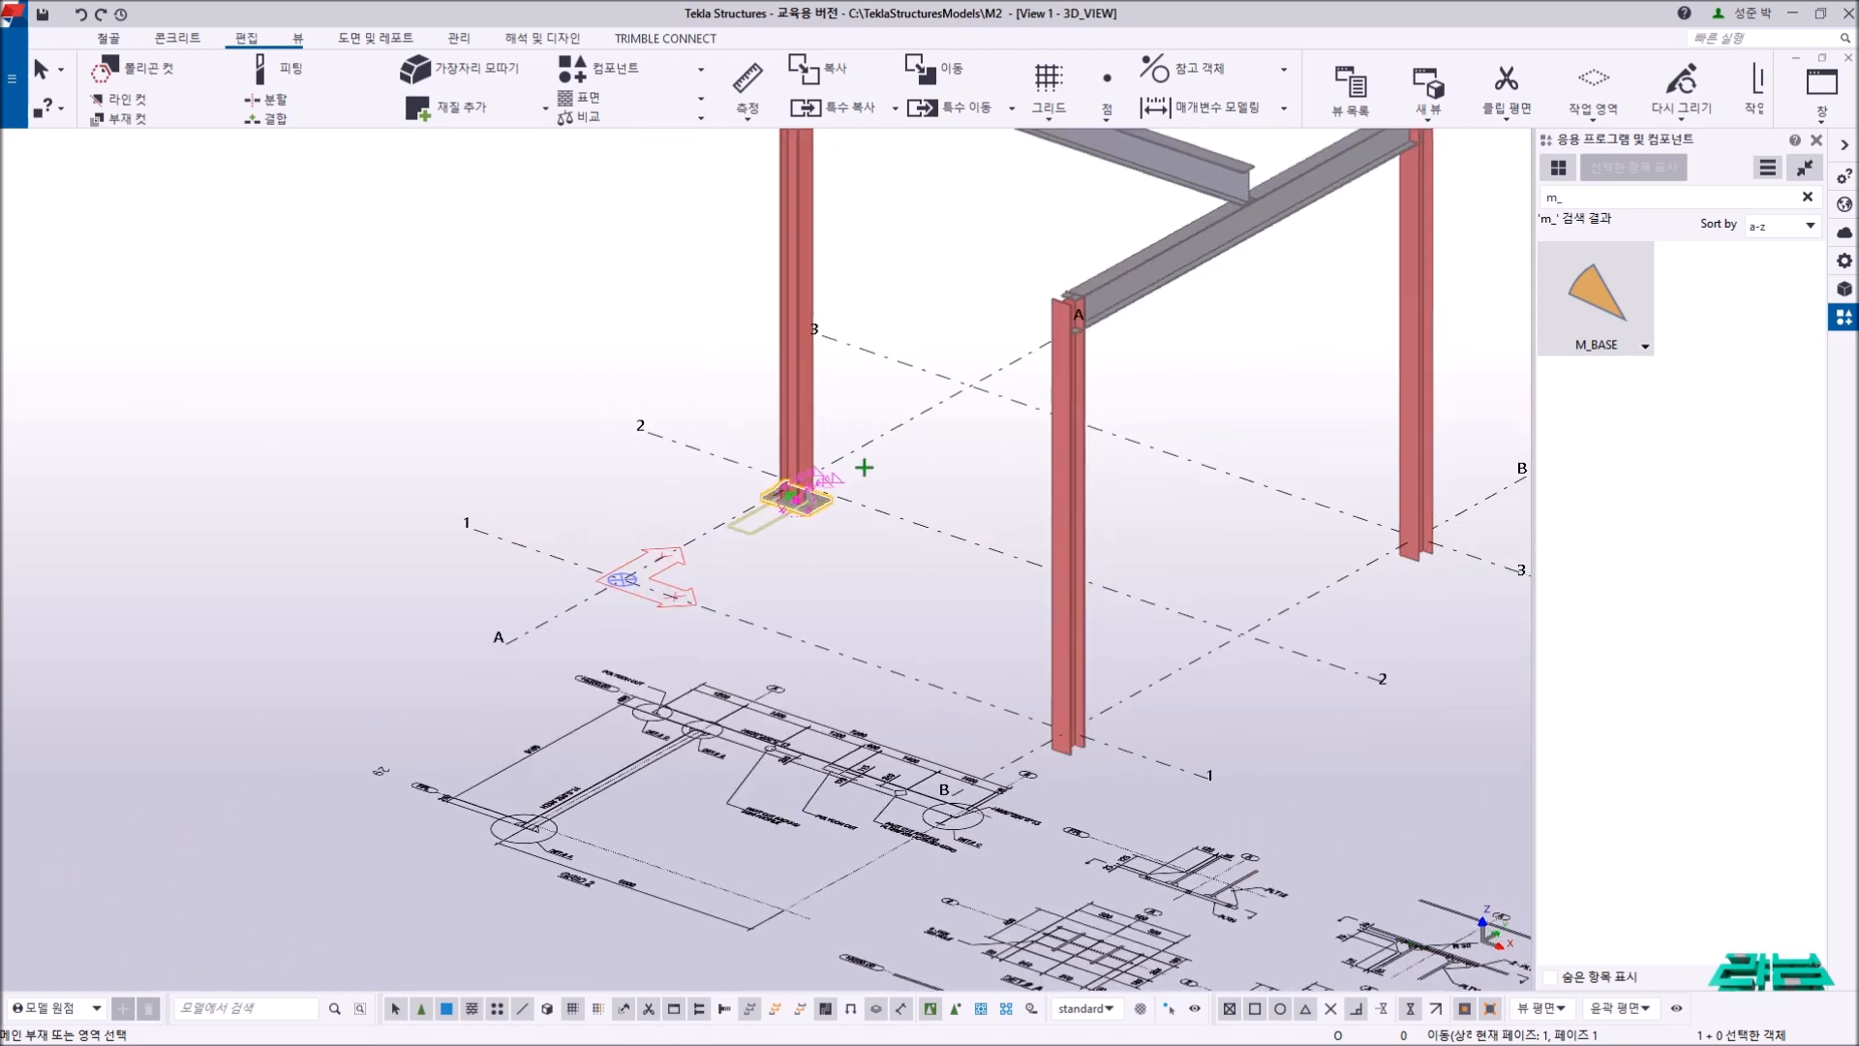
{"action": "scroll", "coordinate": [966, 524], "scroll_direction": "up", "scroll_amount": 2}
{"action": "scroll", "coordinate": [539, 555], "scroll_direction": "up", "scroll_amount": 4}
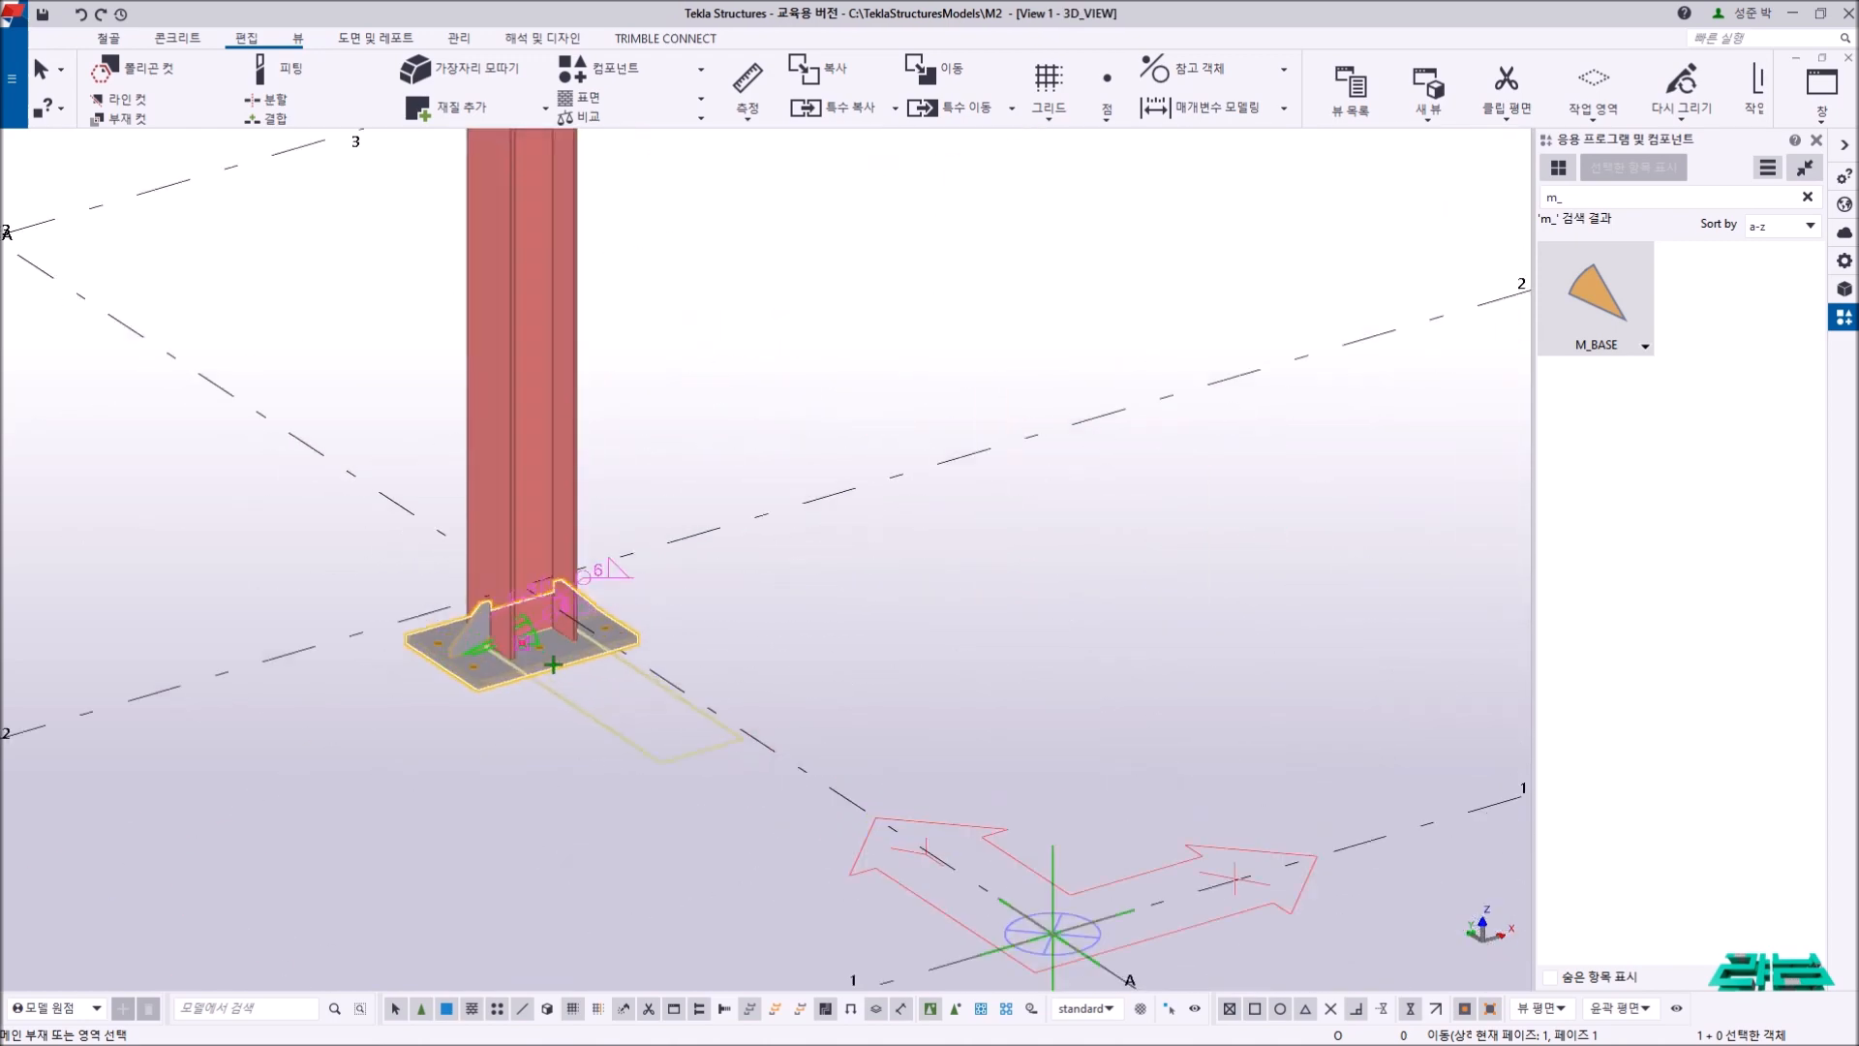
{"action": "scroll", "coordinate": [533, 624], "scroll_direction": "down", "scroll_amount": 3}
{"action": "mouse_move", "coordinate": [1291, 543]}
{"action": "middle_mouse_down"}
{"action": "mouse_move", "coordinate": [1004, 561]}
{"action": "mouse_move", "coordinate": [924, 636]}
{"action": "middle_mouse_up"}
{"action": "scroll", "coordinate": [1228, 503], "scroll_direction": "up", "scroll_amount": 2}
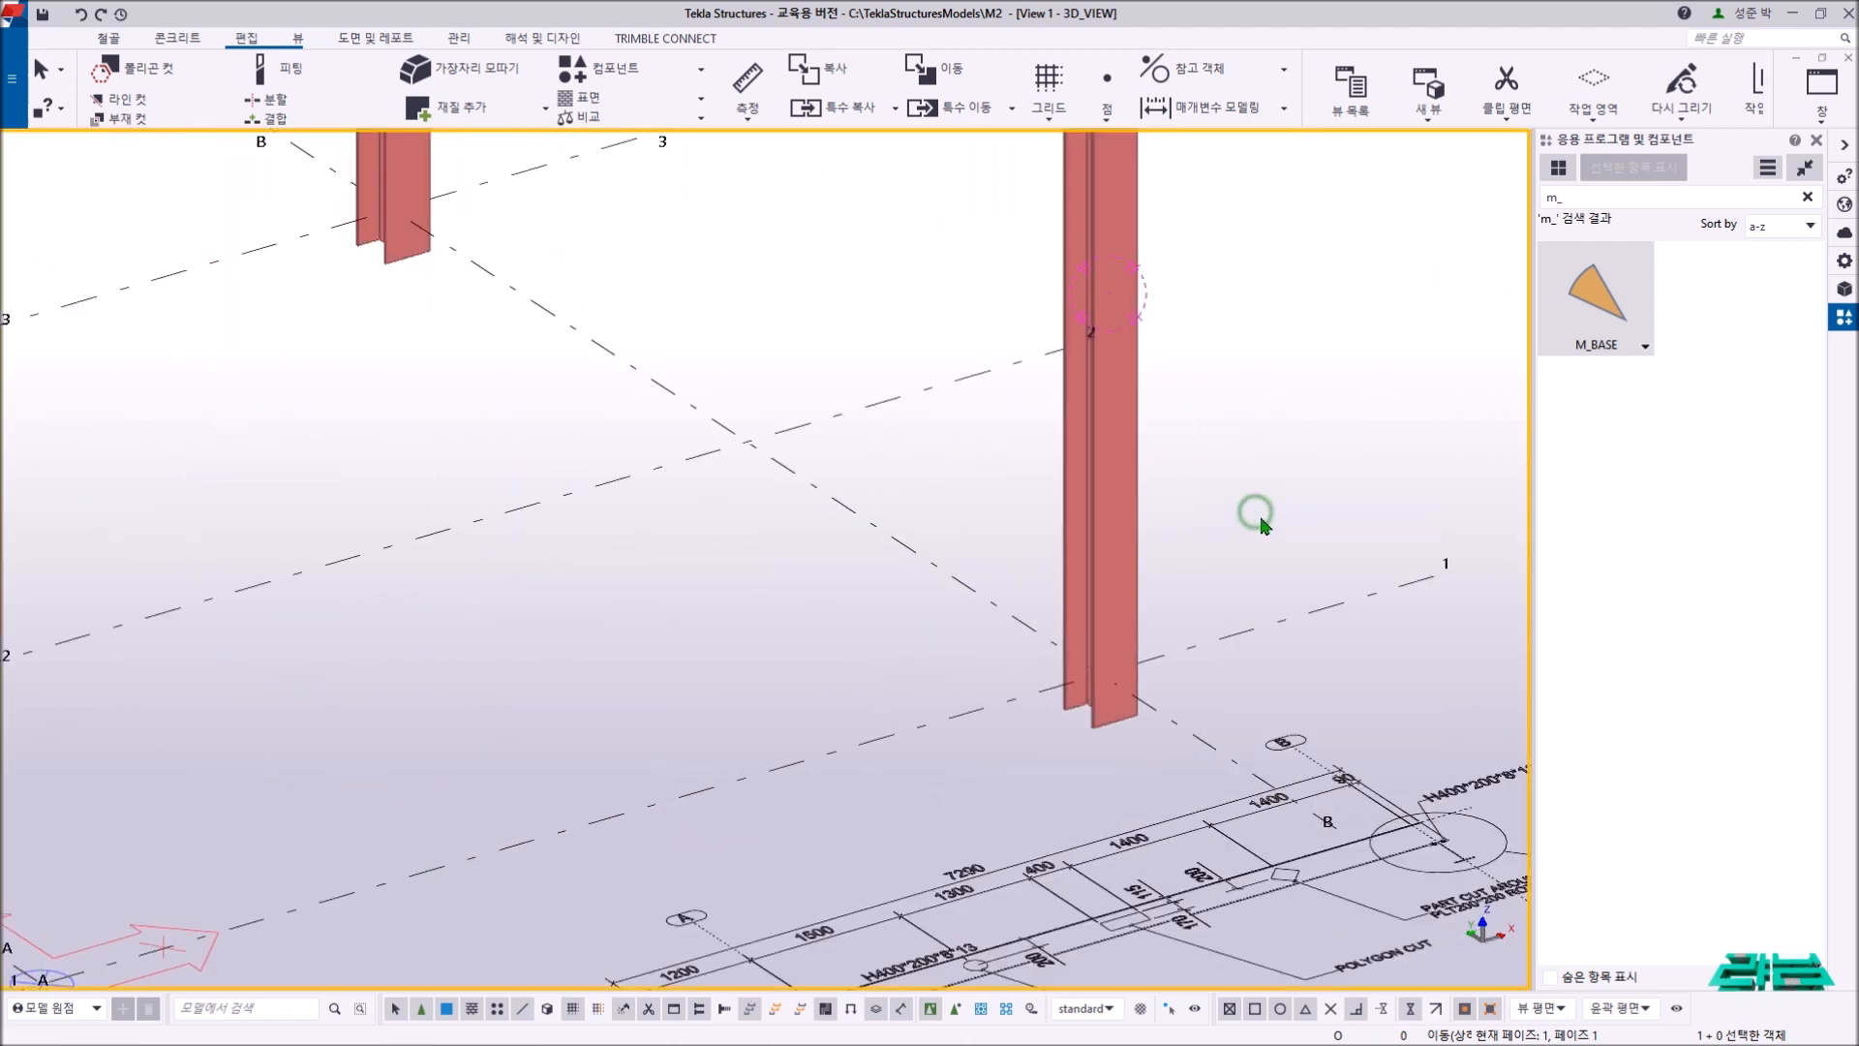
{"action": "scroll", "coordinate": [1211, 514], "scroll_direction": "up", "scroll_amount": 1}
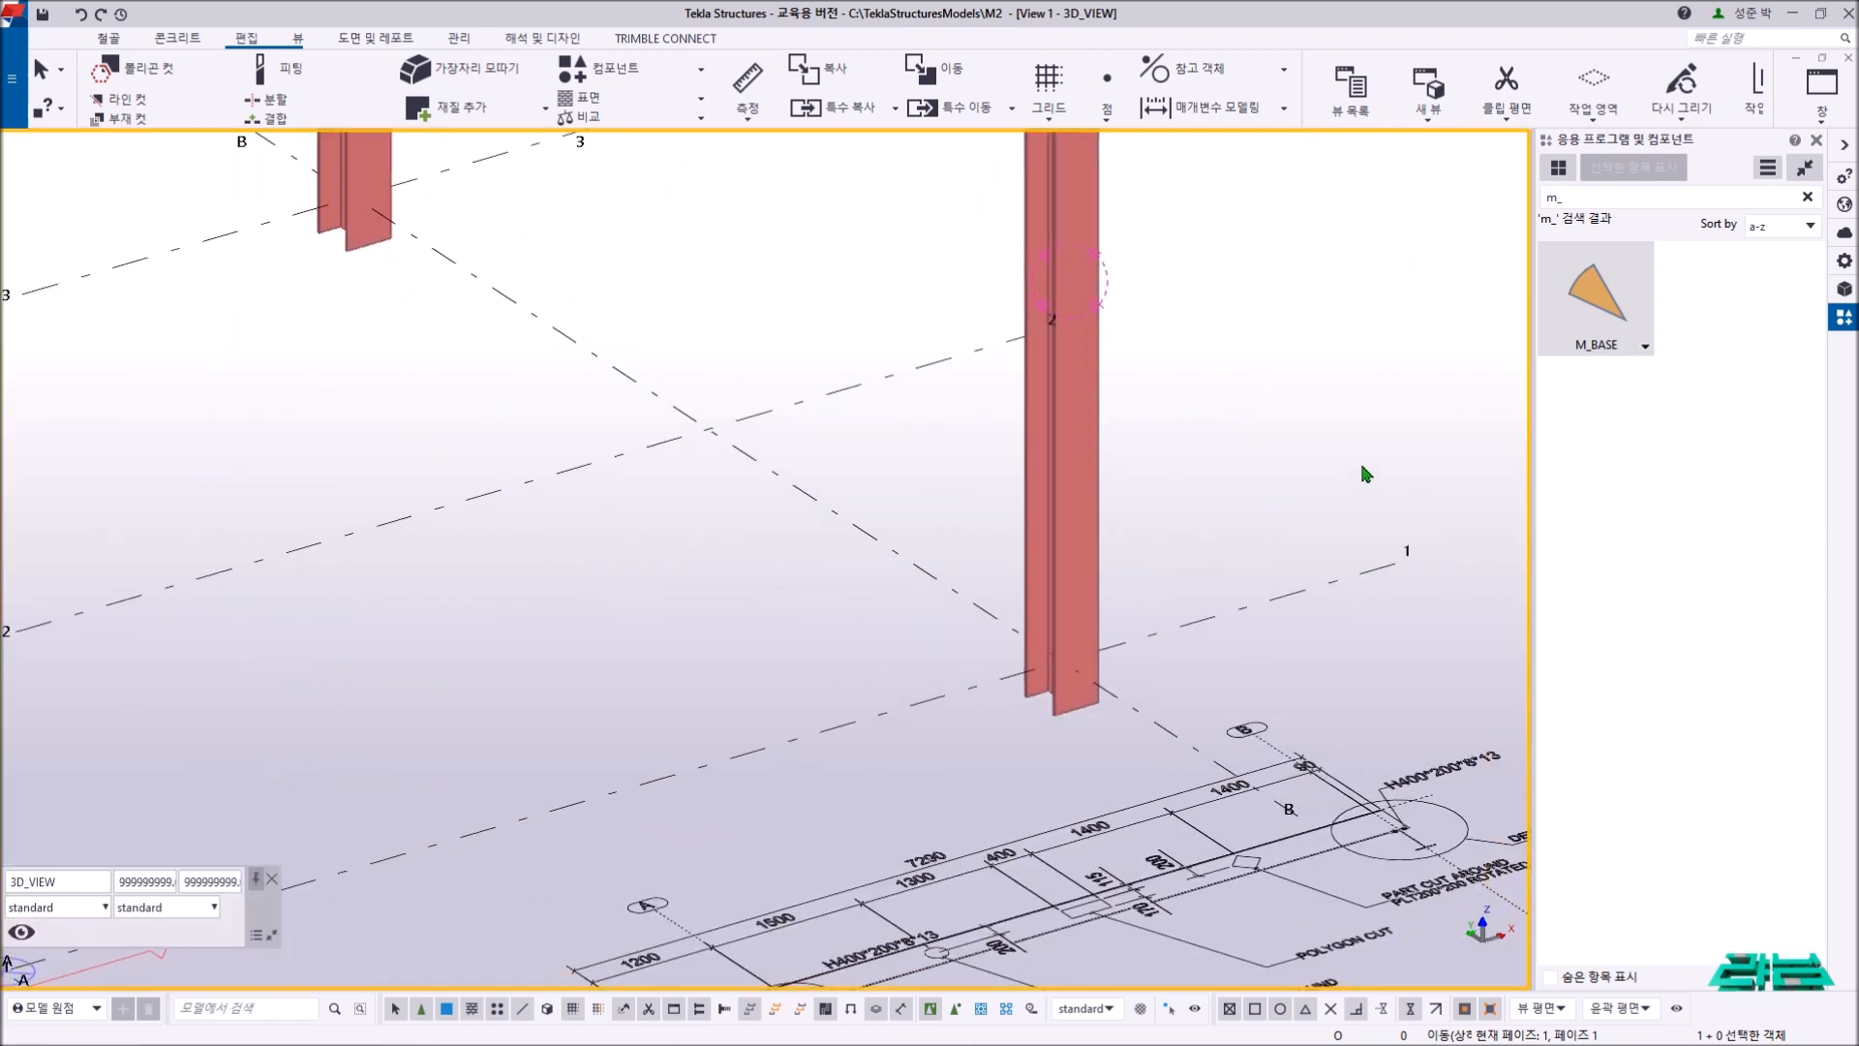
- Apply the M_BASE component to the column at grid B-1, placing it at the column's bottom point
{"action": "double_click", "coordinate": [1594, 312]}
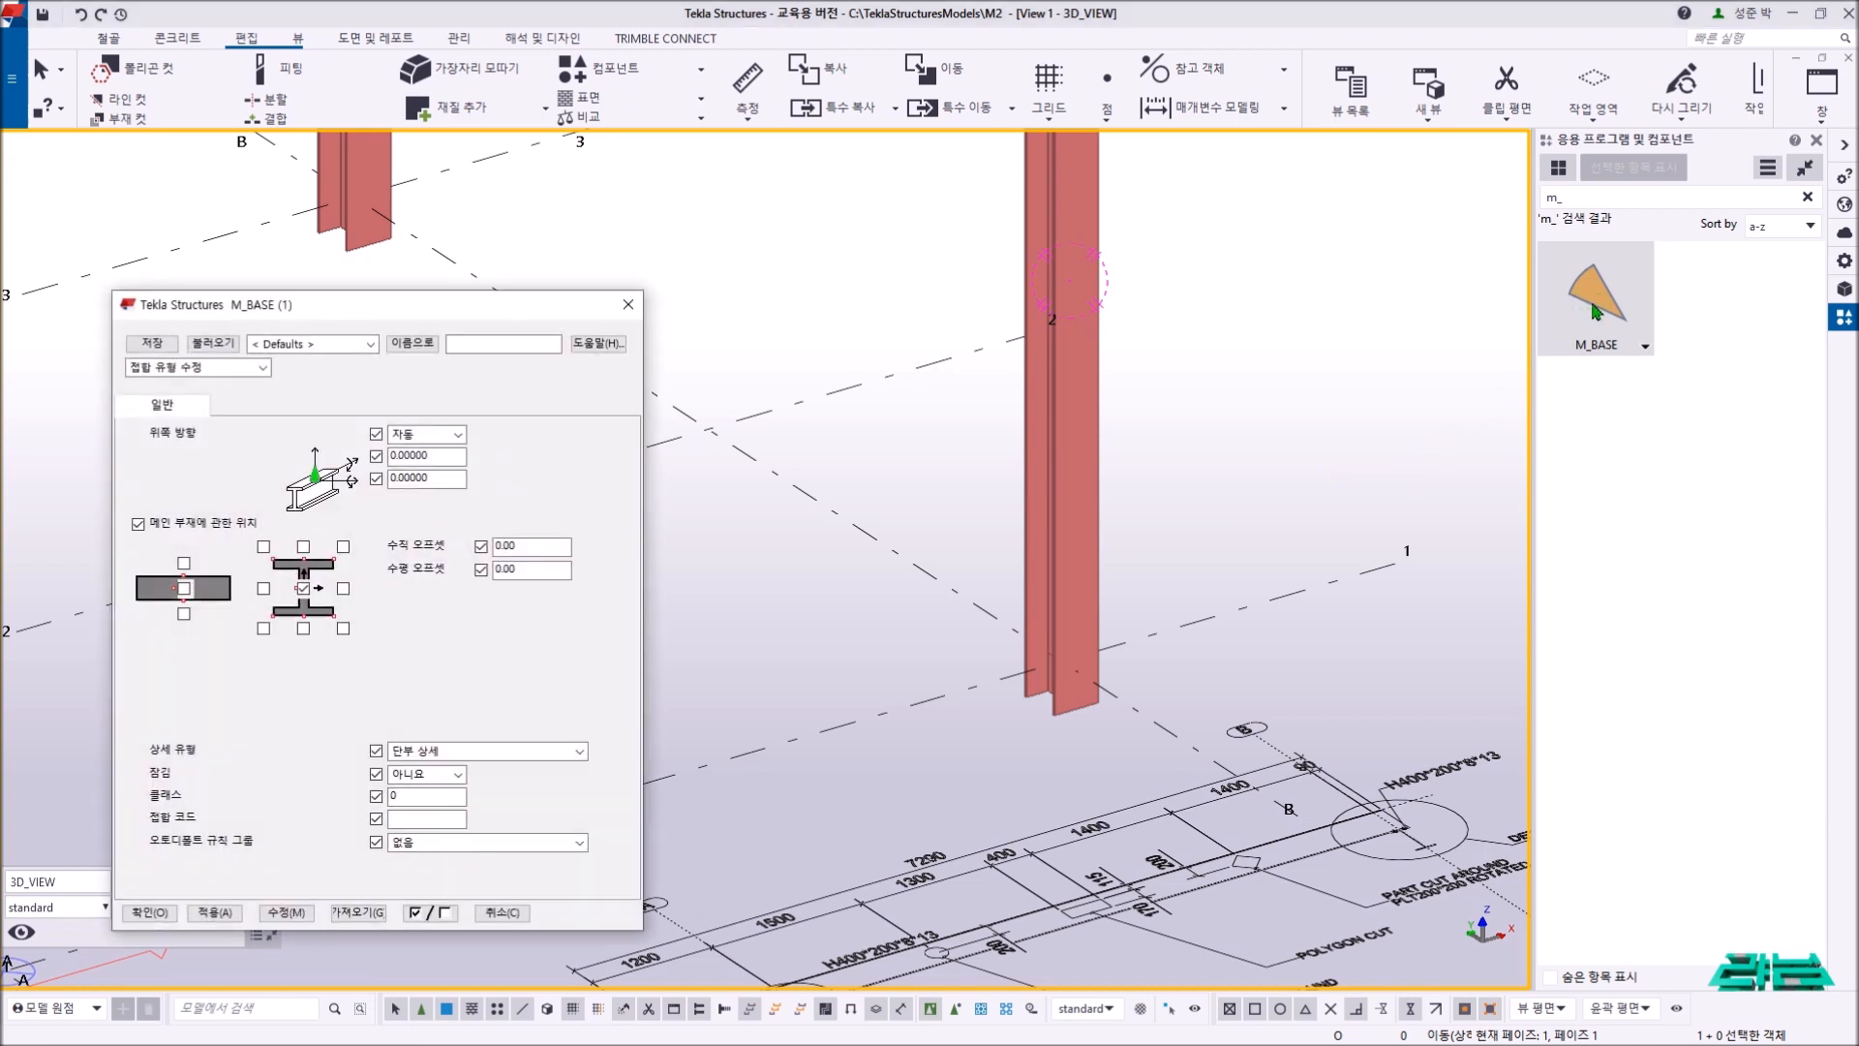
{"action": "left_click", "coordinate": [1595, 312]}
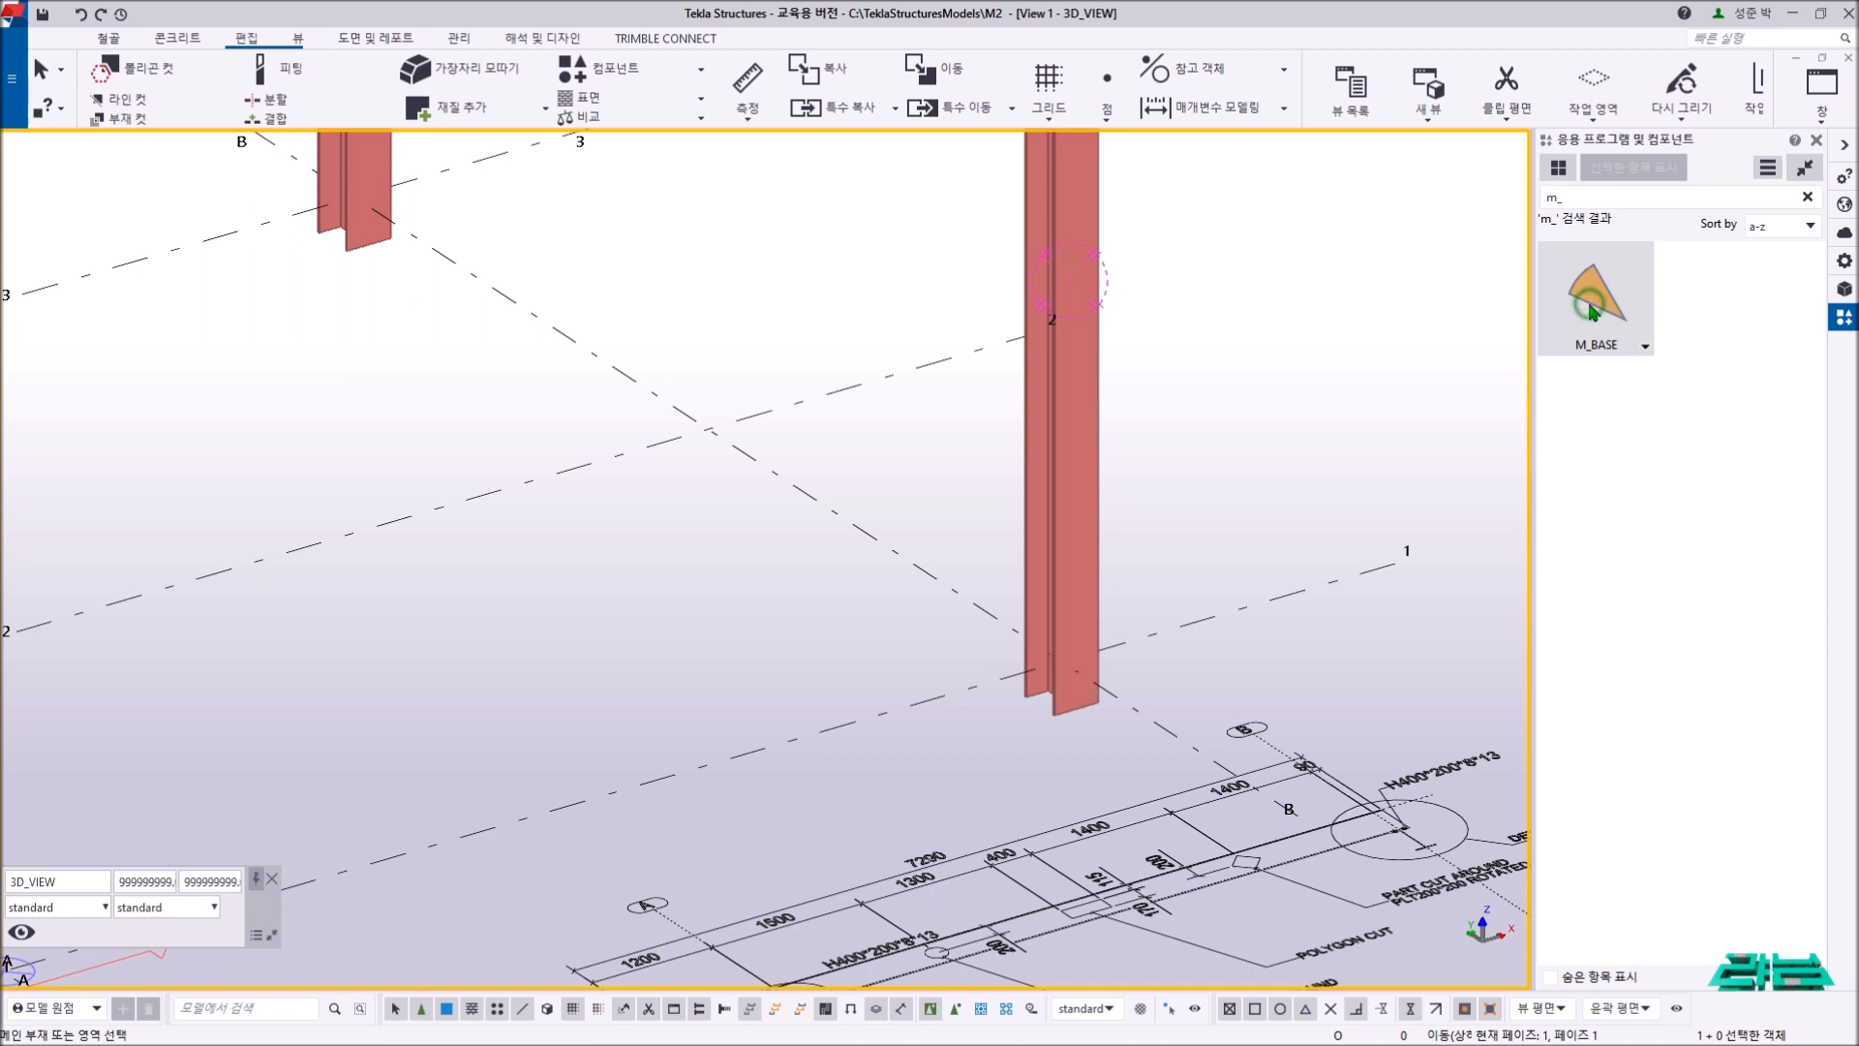
{"action": "left_click", "coordinate": [1073, 508]}
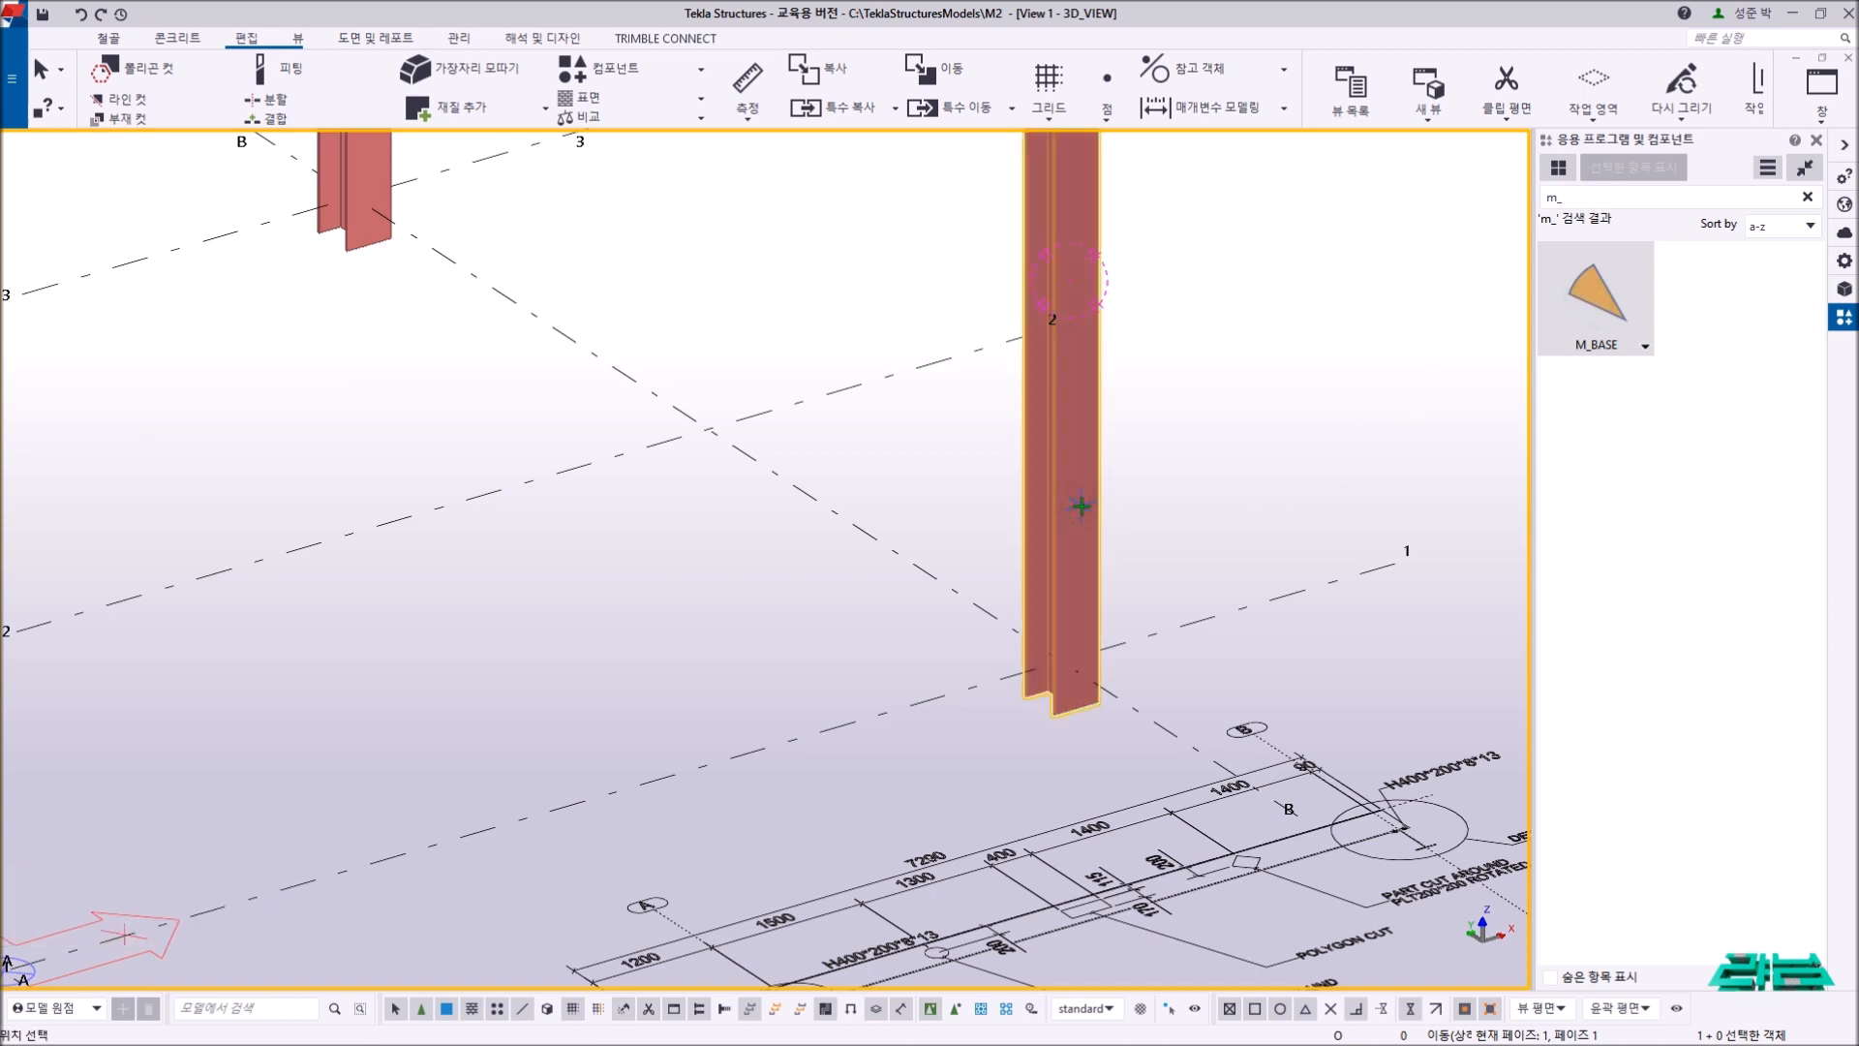
{"action": "left_click", "coordinate": [1063, 703]}
- Apply the M_BASE component to the column at grid B-3 at its bottom point and end the command
{"action": "scroll", "coordinate": [1064, 697], "scroll_direction": "down", "scroll_amount": 2}
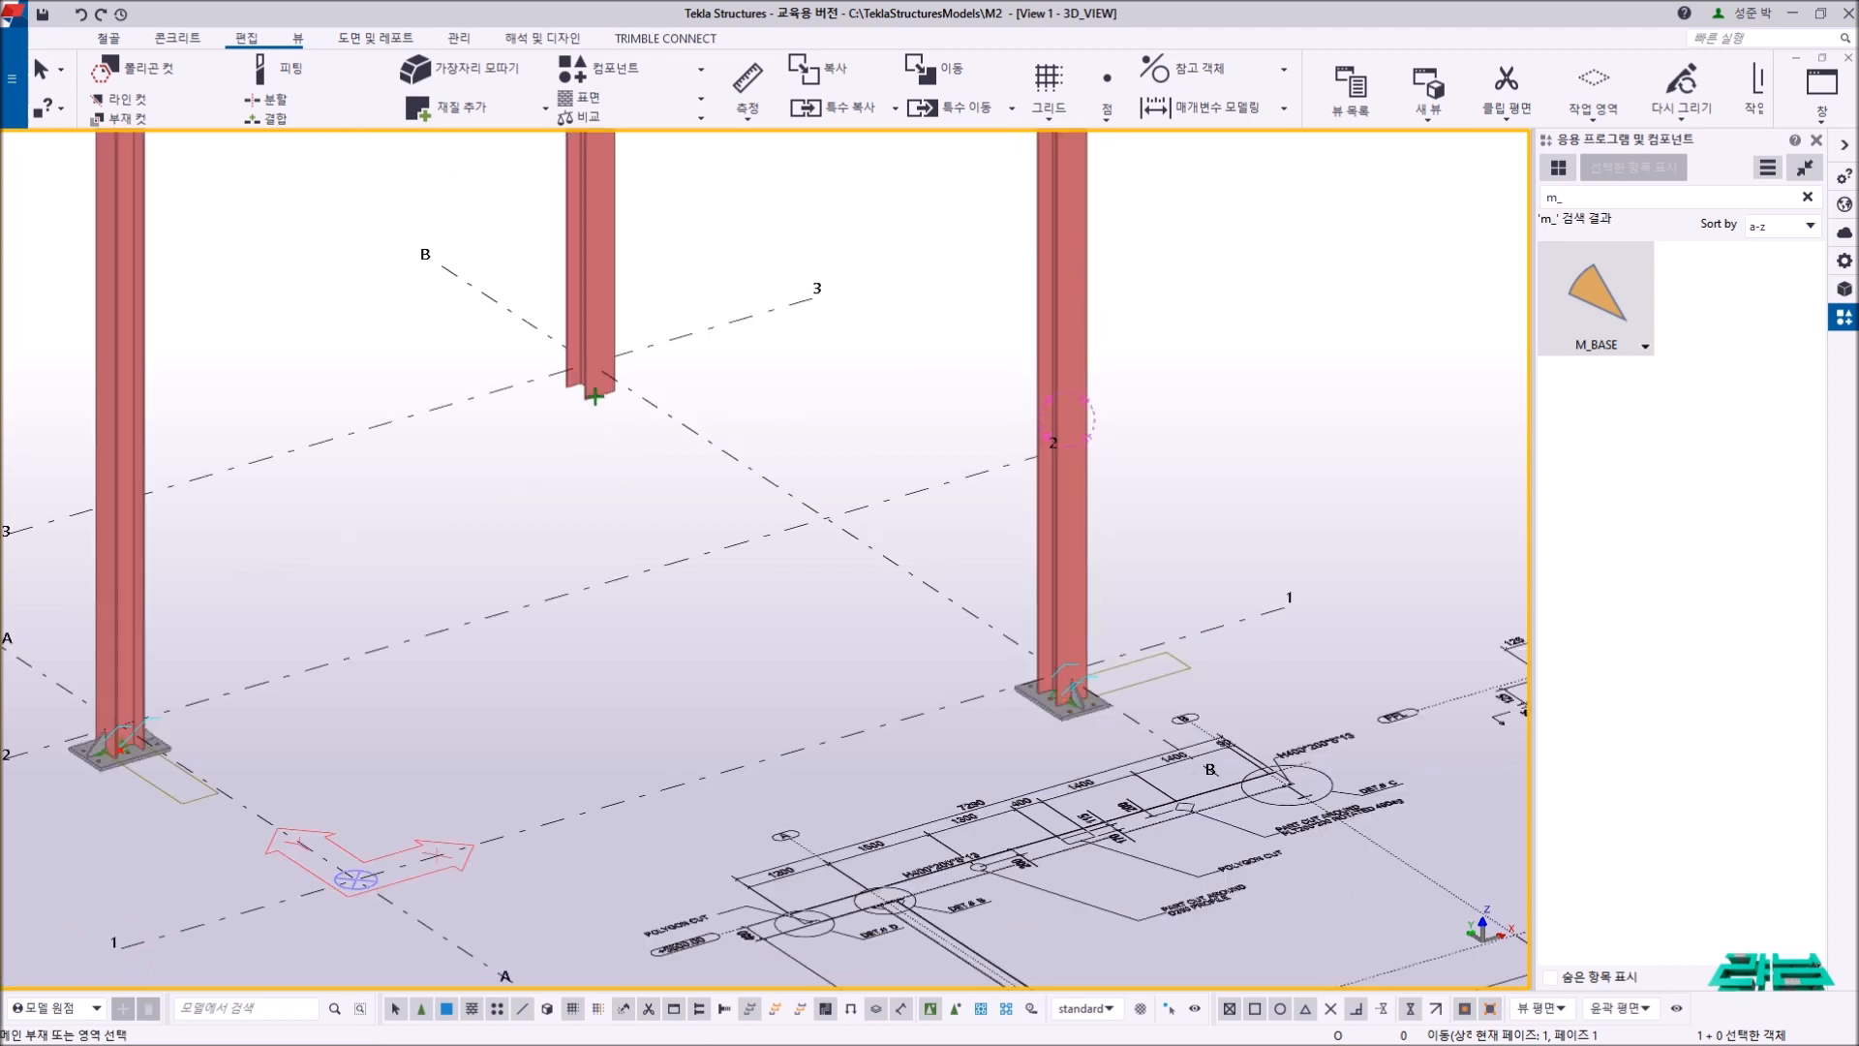
{"action": "scroll", "coordinate": [605, 408], "scroll_direction": "up", "scroll_amount": 3}
{"action": "left_click", "coordinate": [621, 277]}
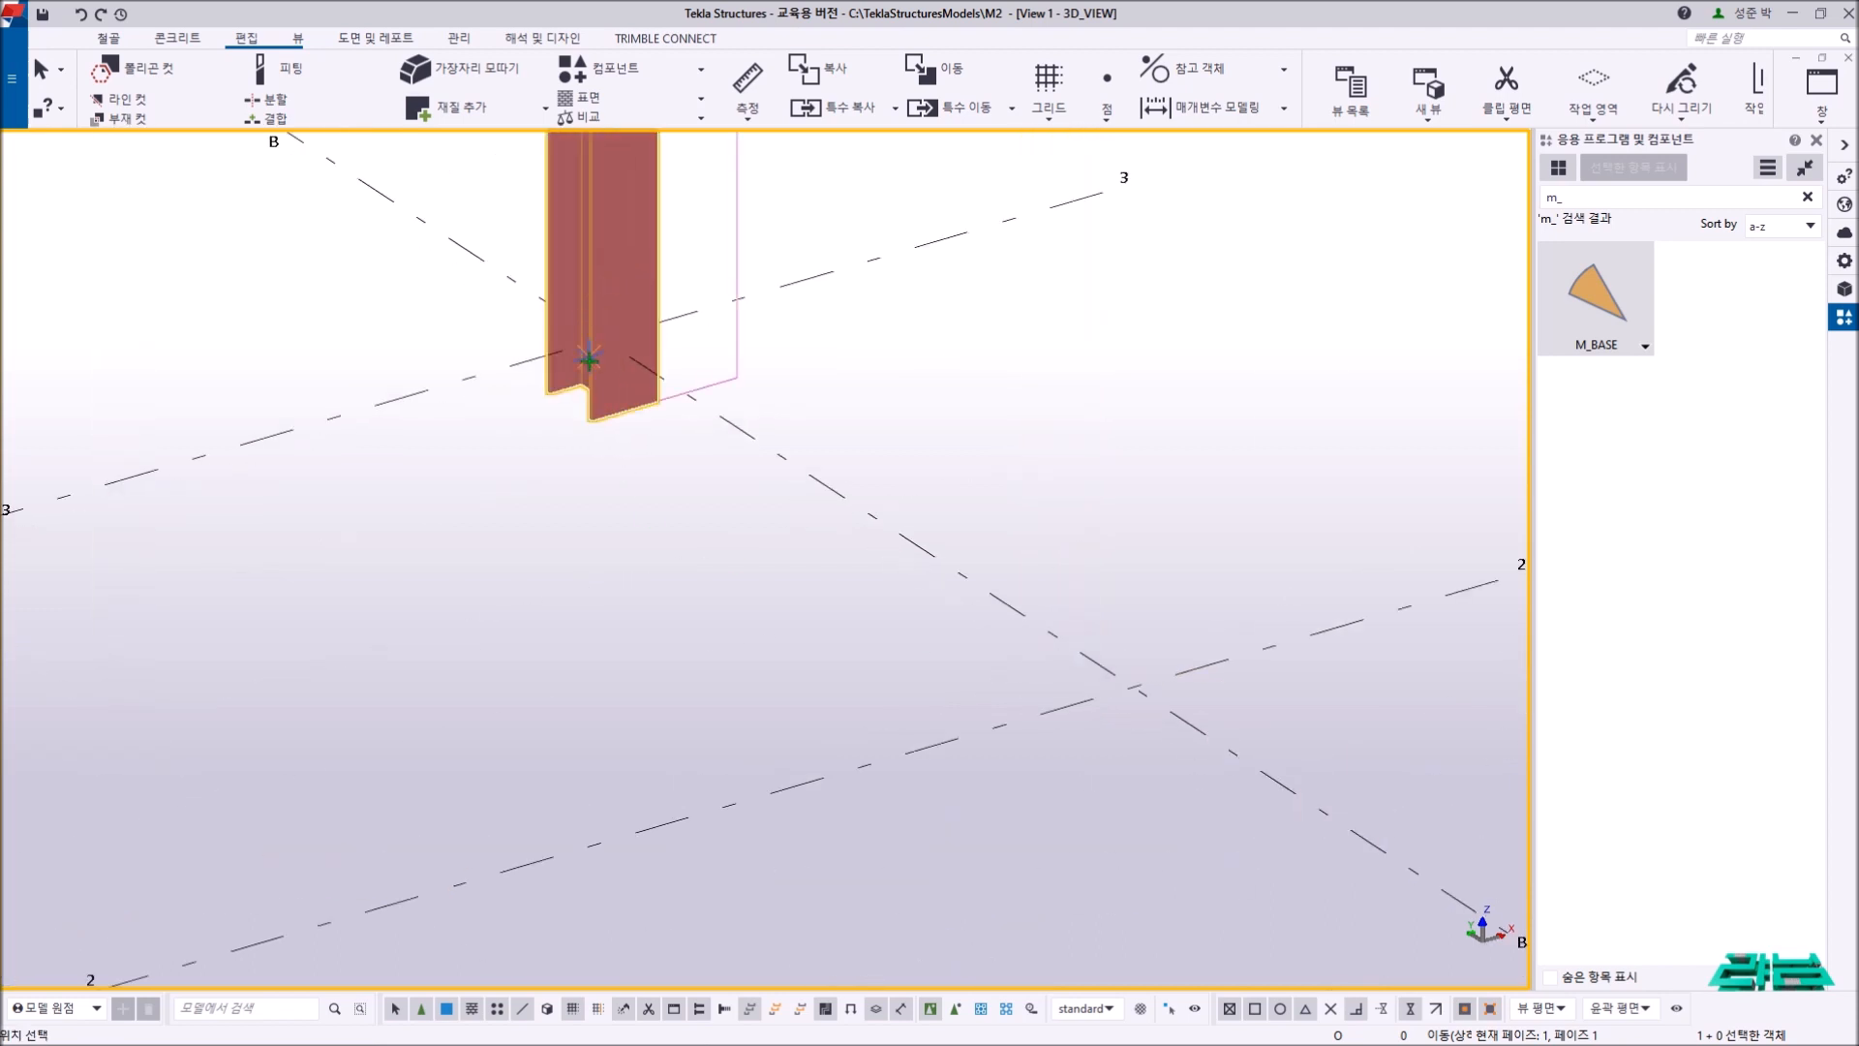
{"action": "left_click", "coordinate": [598, 397]}
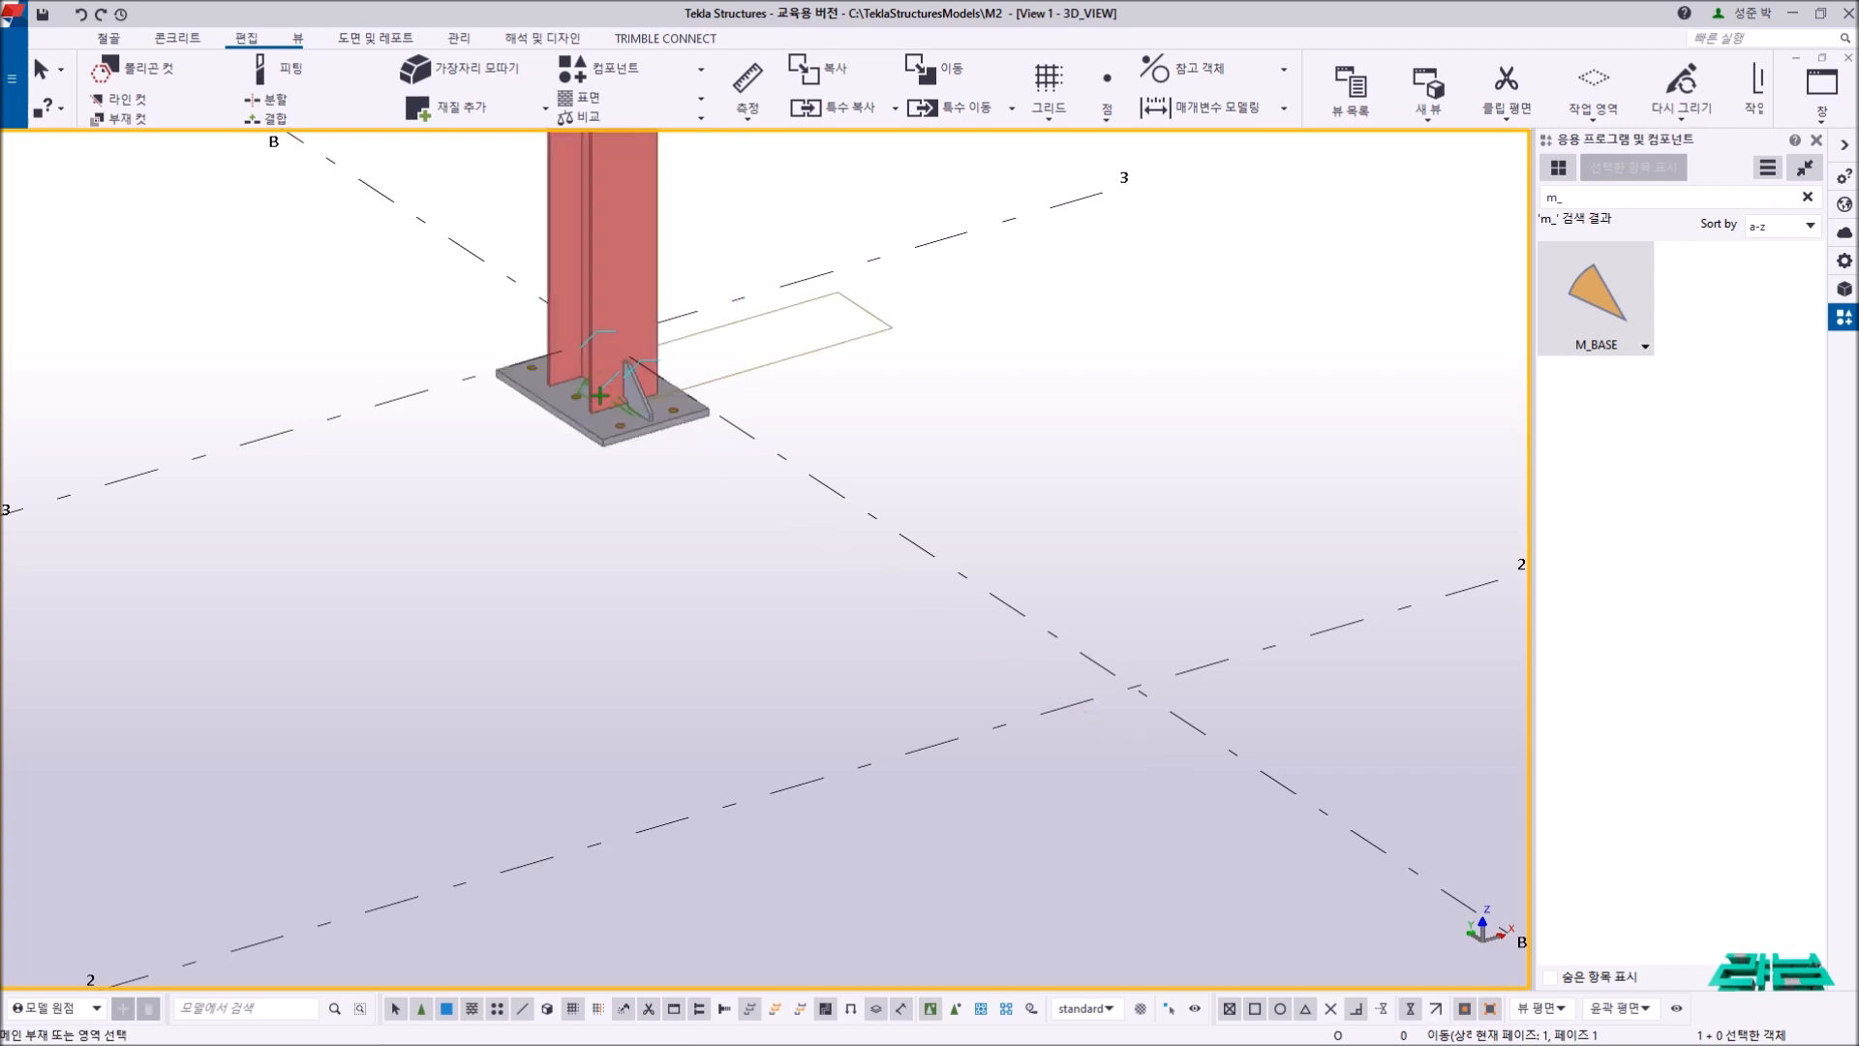
{"action": "right_click", "coordinate": [1007, 341]}
{"action": "left_click", "coordinate": [1046, 353]}
- Examine the M_BASE component at the foot of column B-1 from several sides and delete it
{"action": "scroll", "coordinate": [1028, 362], "scroll_direction": "down", "scroll_amount": 5}
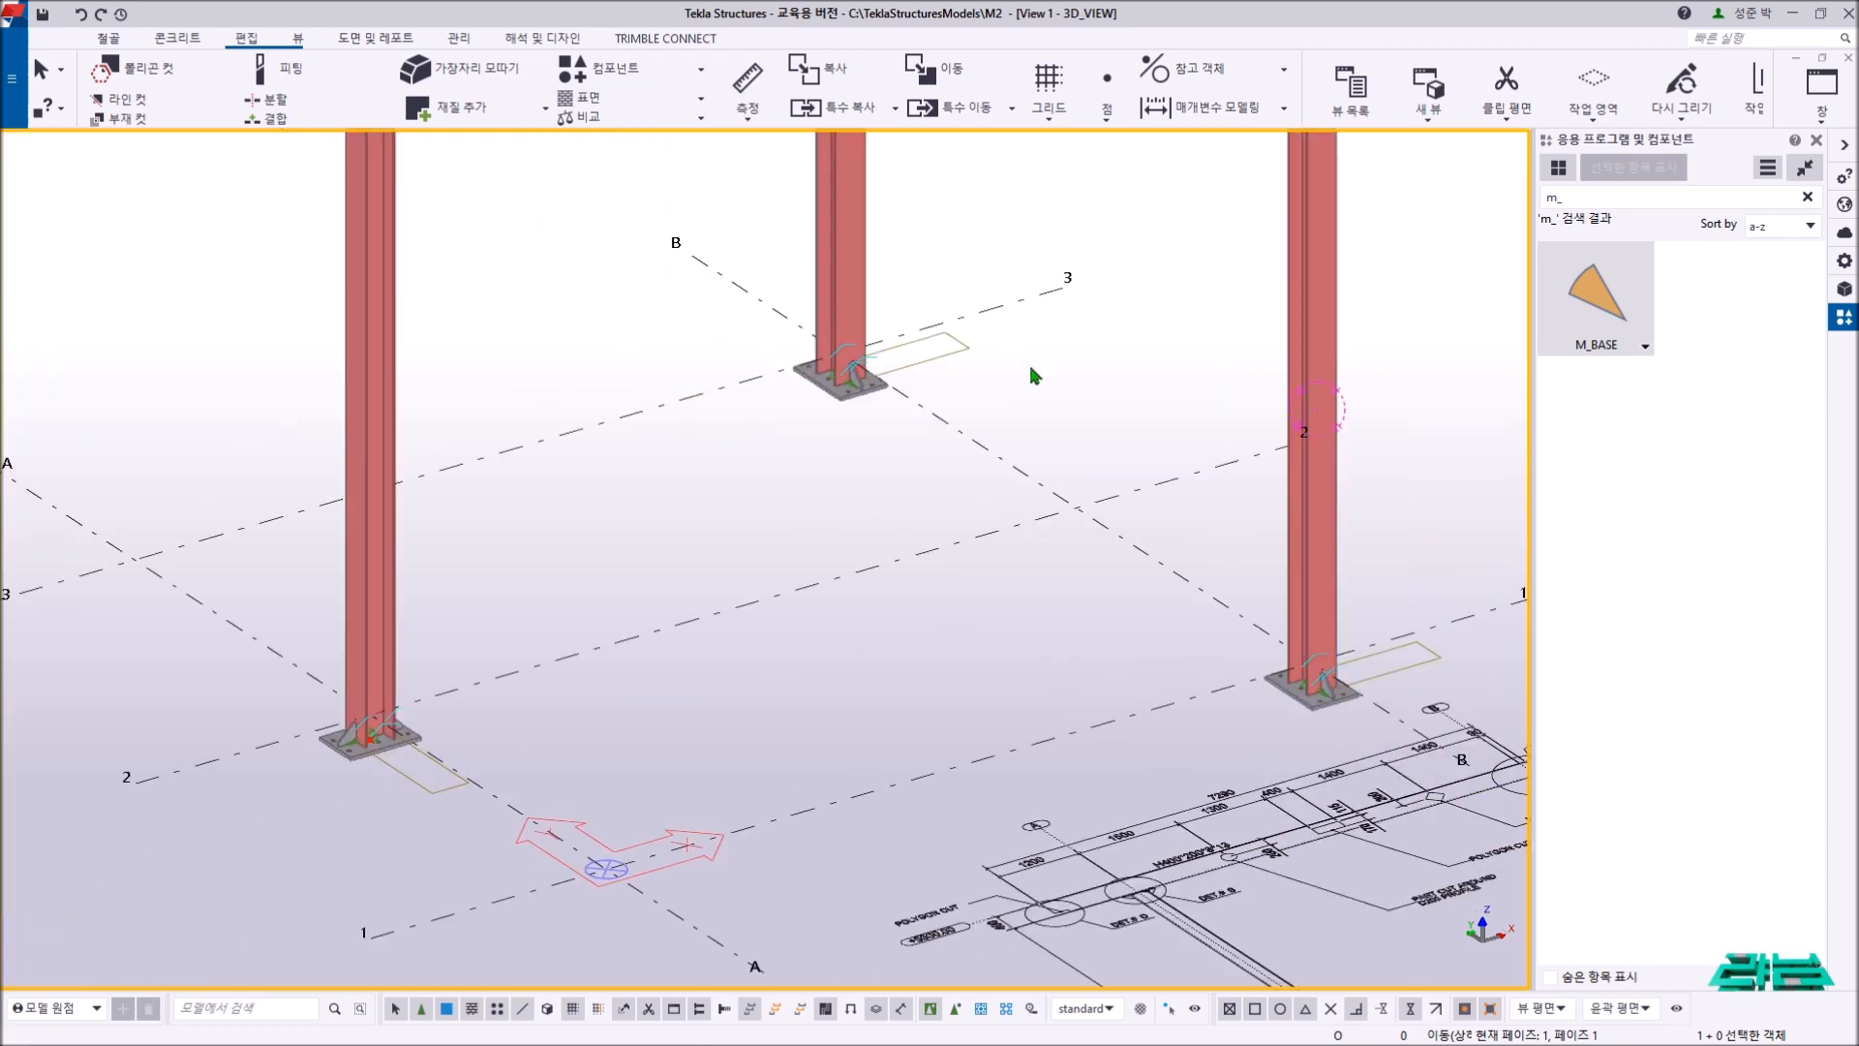
{"action": "scroll", "coordinate": [1131, 641], "scroll_direction": "up", "scroll_amount": 3}
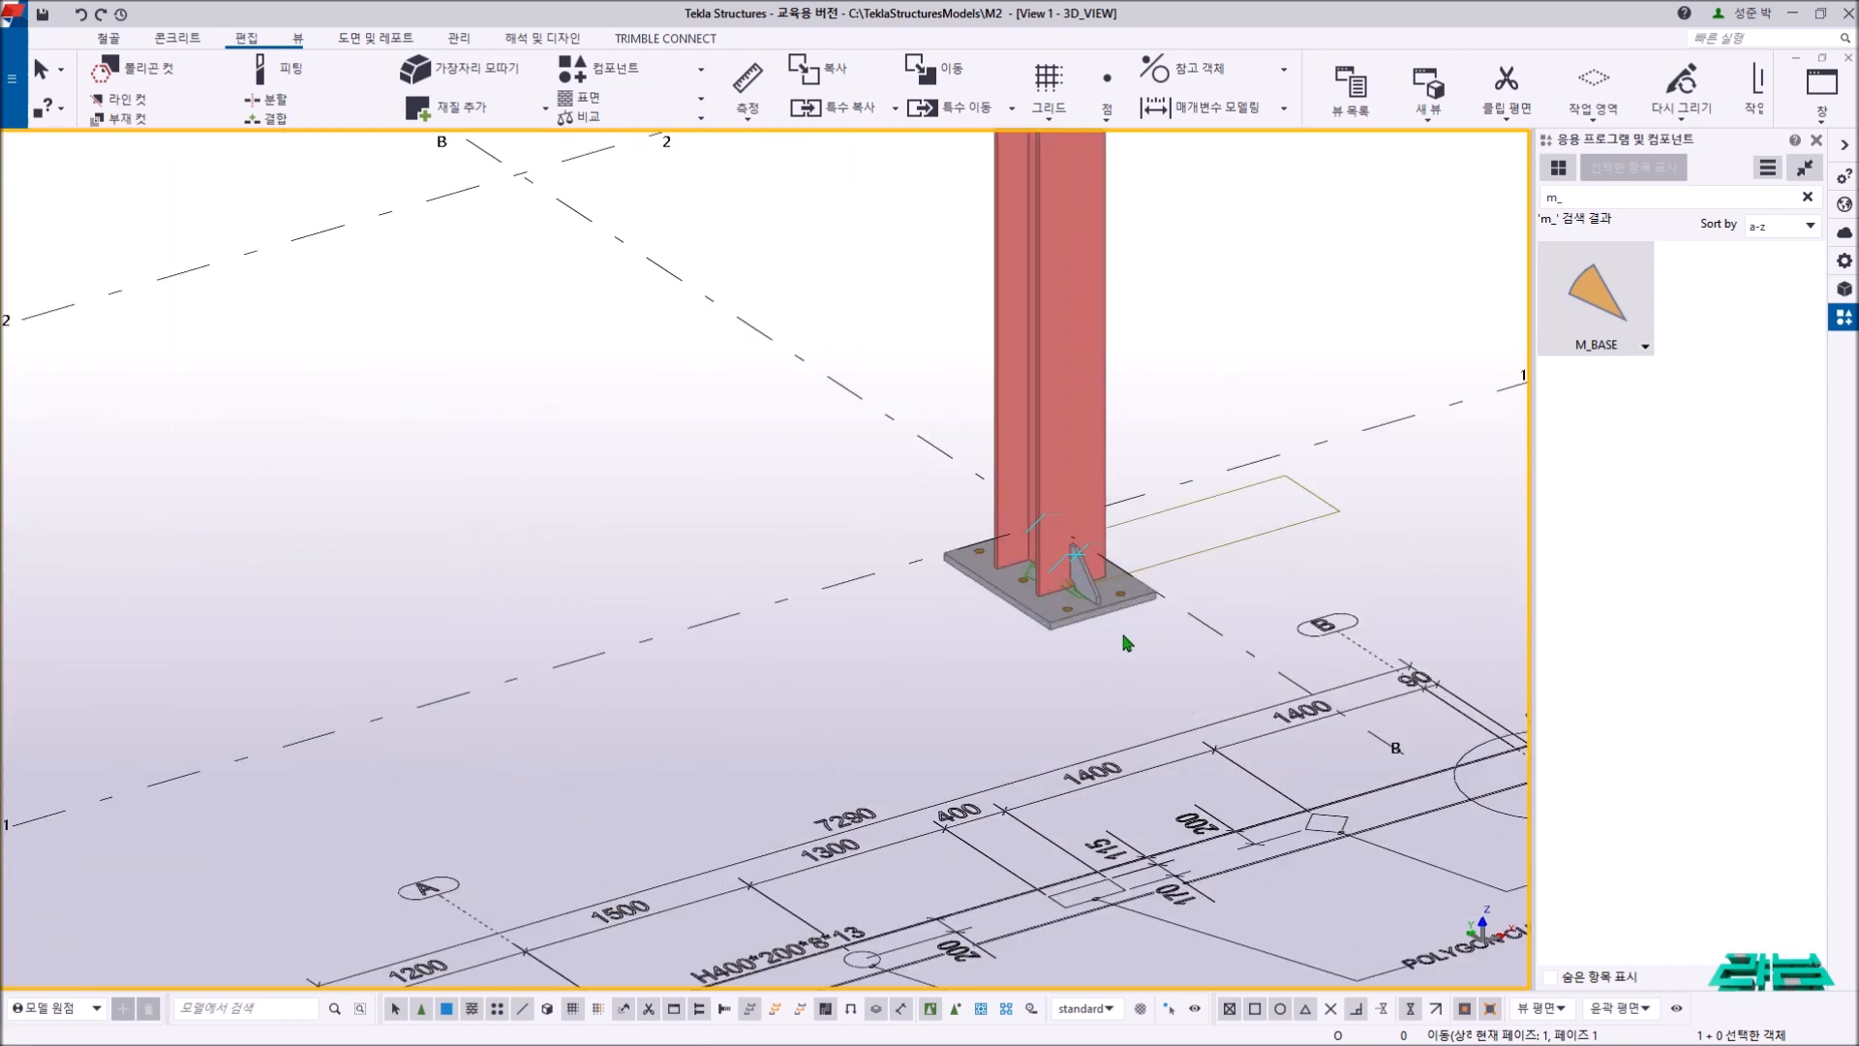
{"action": "scroll", "coordinate": [1075, 612], "scroll_direction": "up", "scroll_amount": 3}
{"action": "left_click", "coordinate": [1084, 591]}
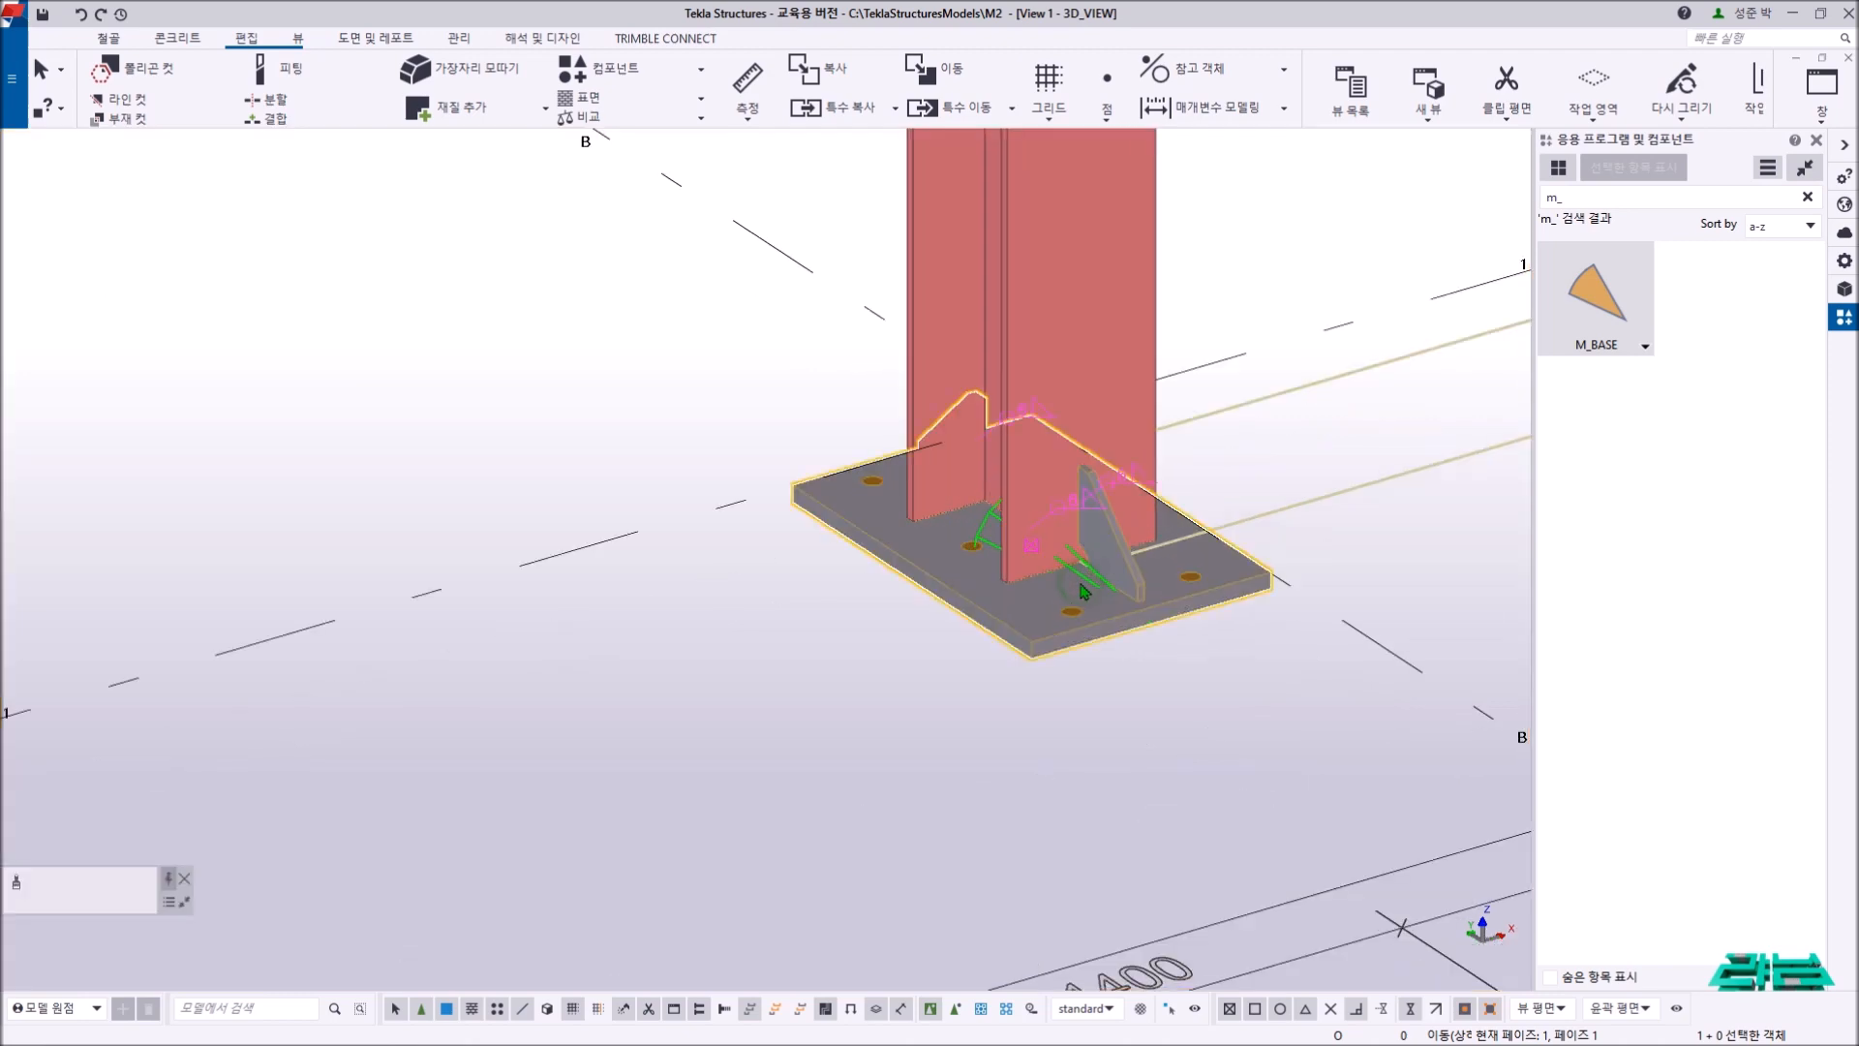
{"action": "middle_click_drag", "start_coordinate": [1084, 592], "coordinate": [423, 569], "text": "ctrl"}
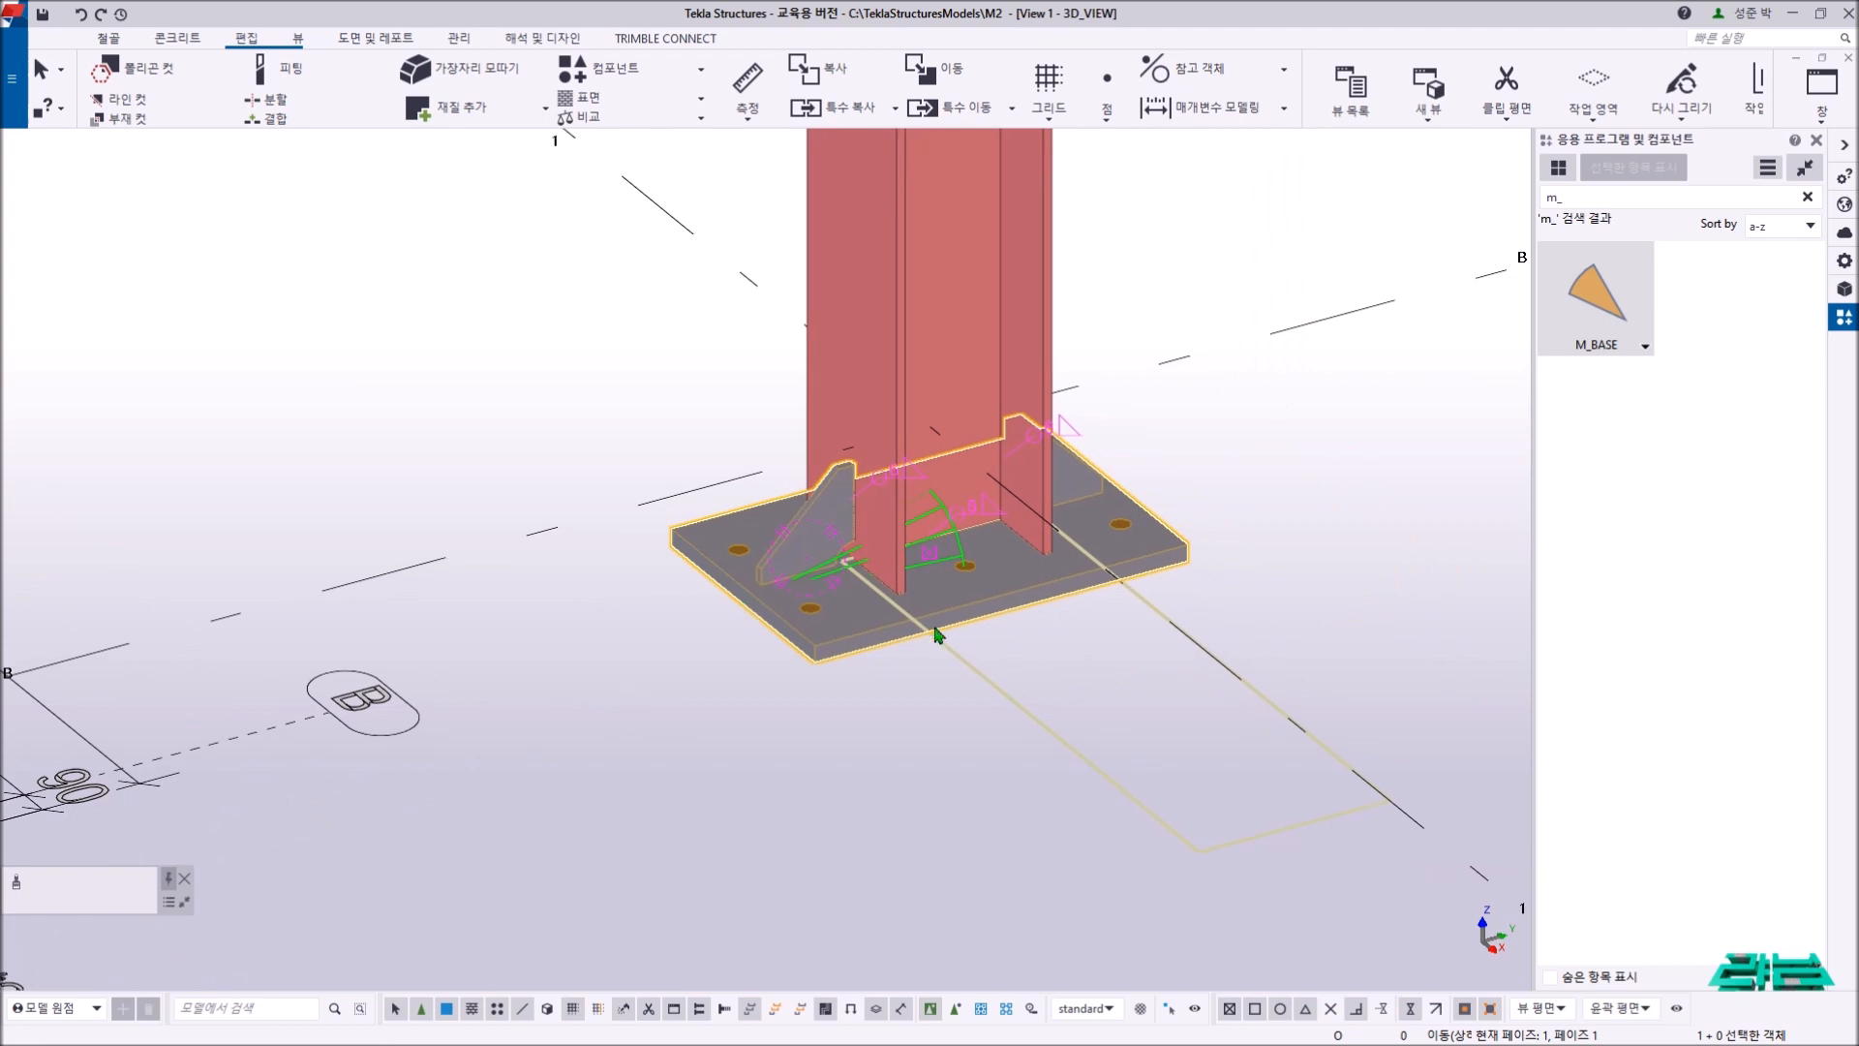
{"action": "scroll", "coordinate": [888, 646], "scroll_direction": "up", "scroll_amount": 2}
{"action": "scroll", "coordinate": [888, 646], "scroll_direction": "up", "scroll_amount": 2}
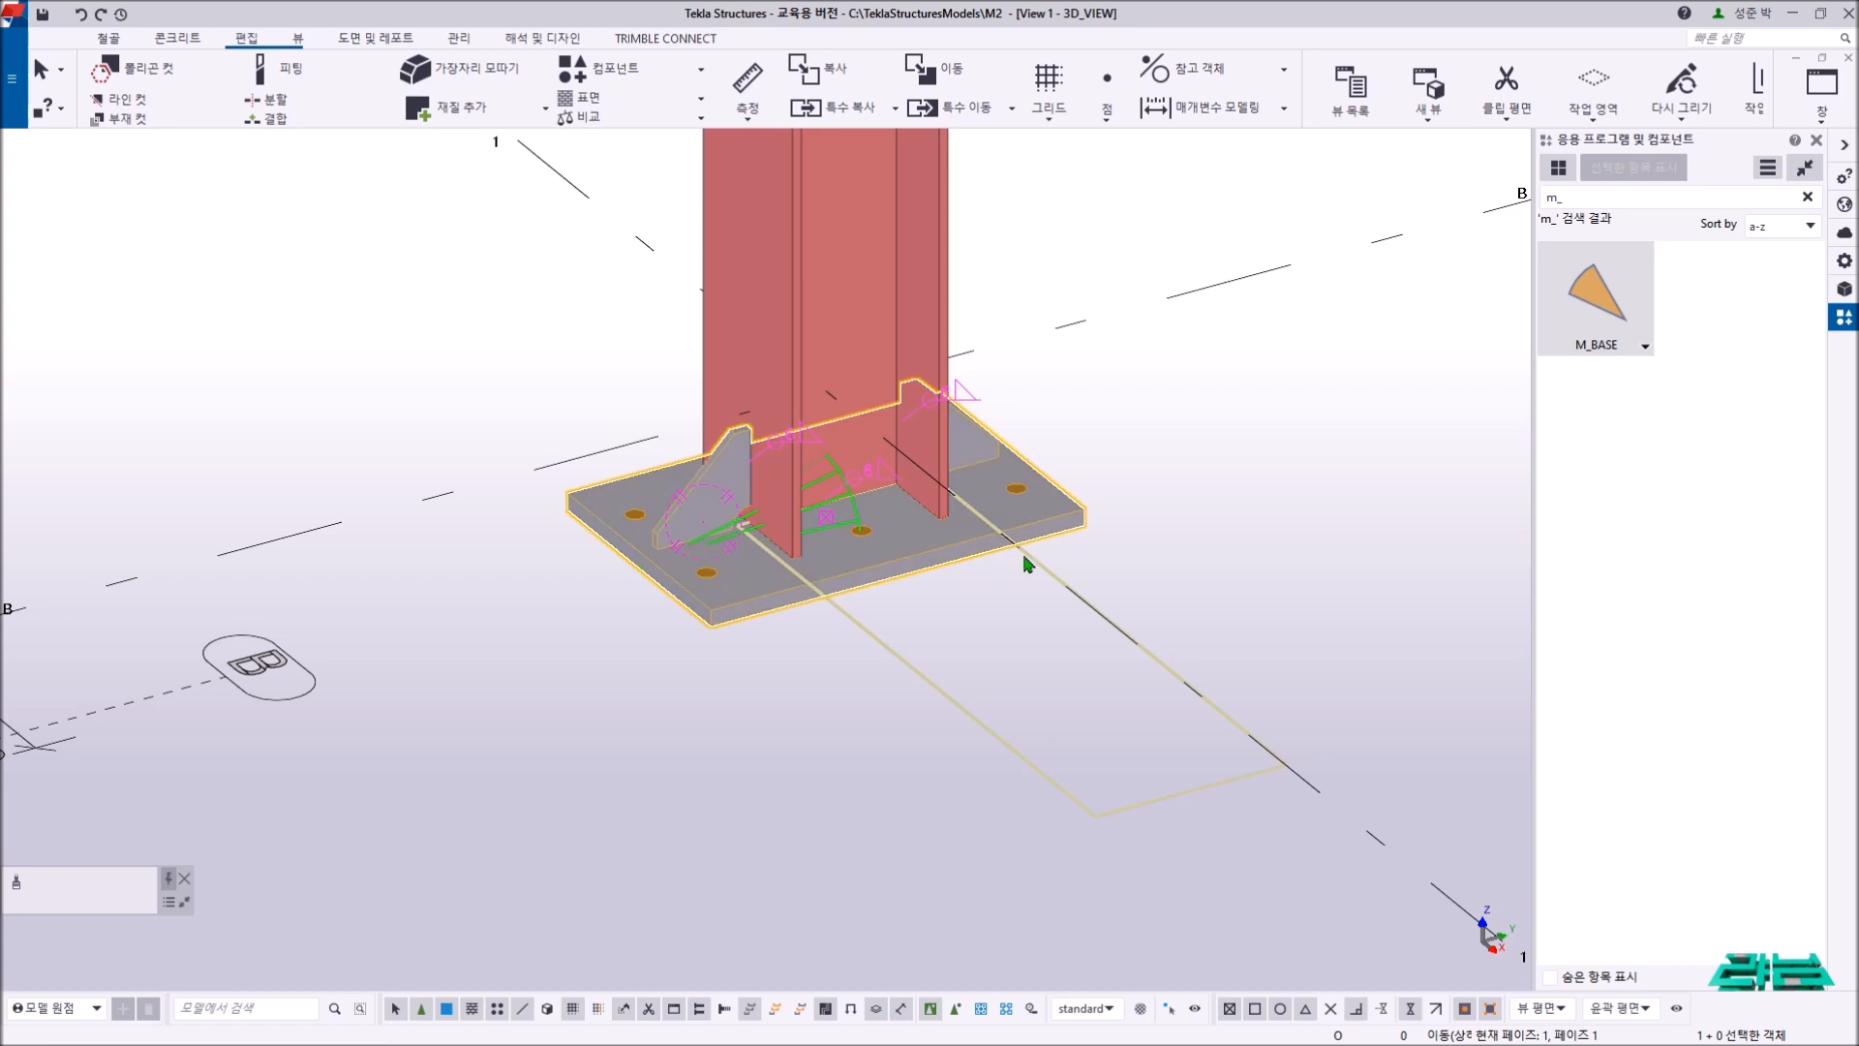
{"action": "scroll", "coordinate": [1000, 510], "scroll_direction": "down", "scroll_amount": 3}
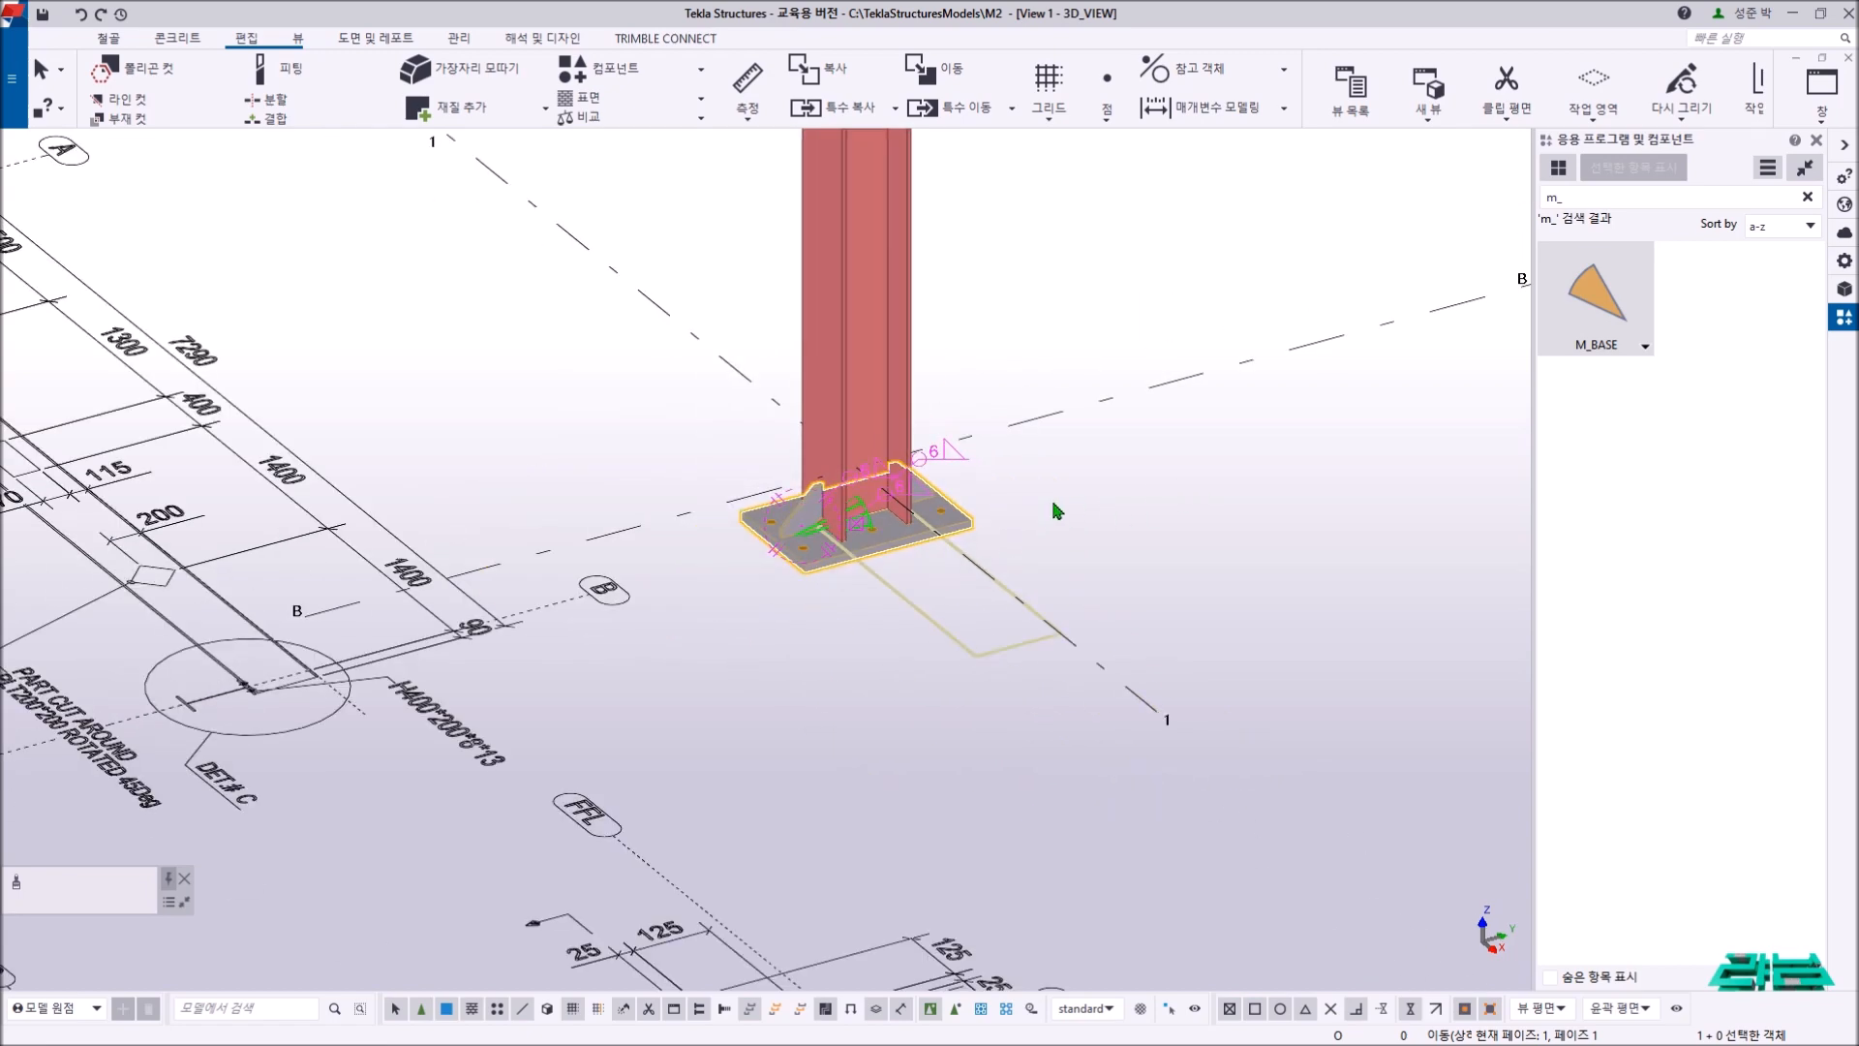
{"action": "scroll", "coordinate": [872, 543], "scroll_direction": "down", "scroll_amount": 2}
{"action": "key", "text": "Delete"}
- Delete the M_BASE component from the foot of column B-3
{"action": "middle_click_drag", "start_coordinate": [901, 533], "coordinate": [460, 605]}
{"action": "scroll", "coordinate": [620, 575], "scroll_direction": "down", "scroll_amount": 2}
{"action": "scroll", "coordinate": [891, 528], "scroll_direction": "up", "scroll_amount": 1}
{"action": "middle_click_drag", "start_coordinate": [1342, 351], "coordinate": [1029, 448]}
{"action": "left_click", "coordinate": [1034, 426]}
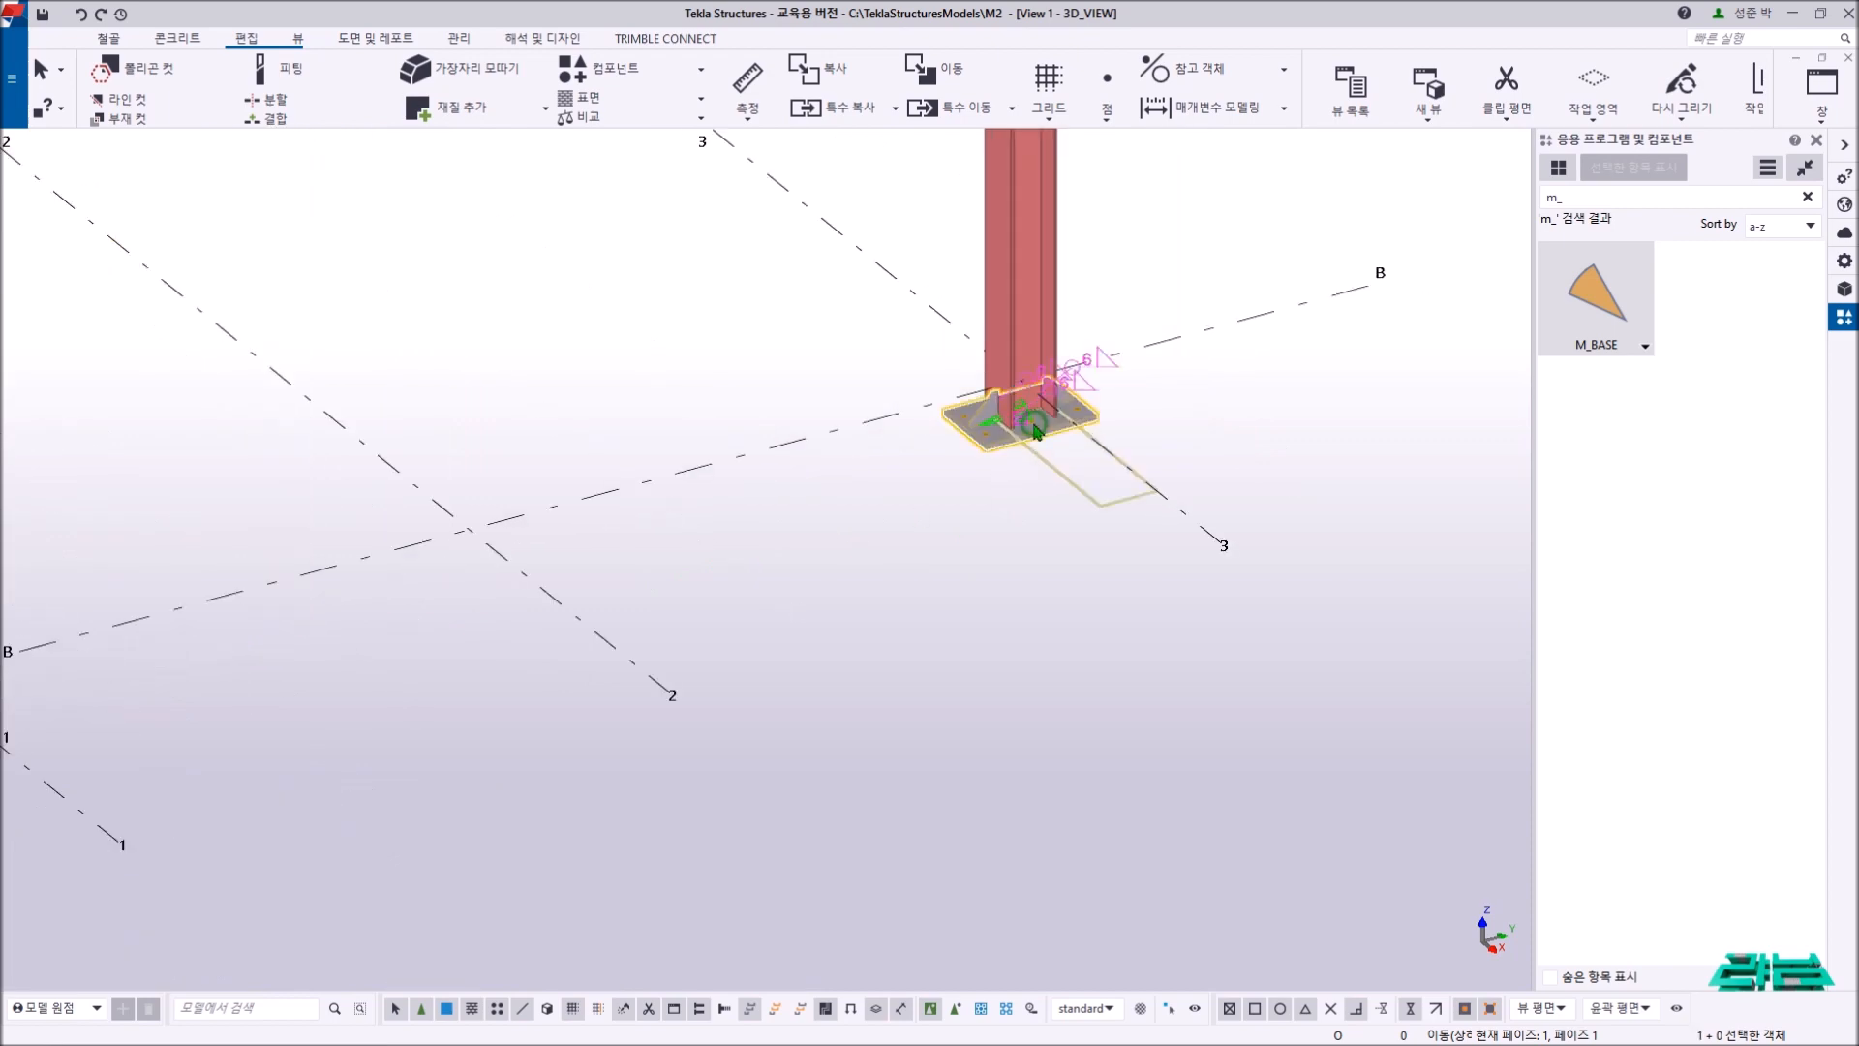
{"action": "scroll", "coordinate": [1034, 430], "scroll_direction": "down", "scroll_amount": 4}
- Apply M_BASE to both grid B columns at once by area-selecting them and picking the bottom point of column B-1
{"action": "left_click", "coordinate": [594, 447]}
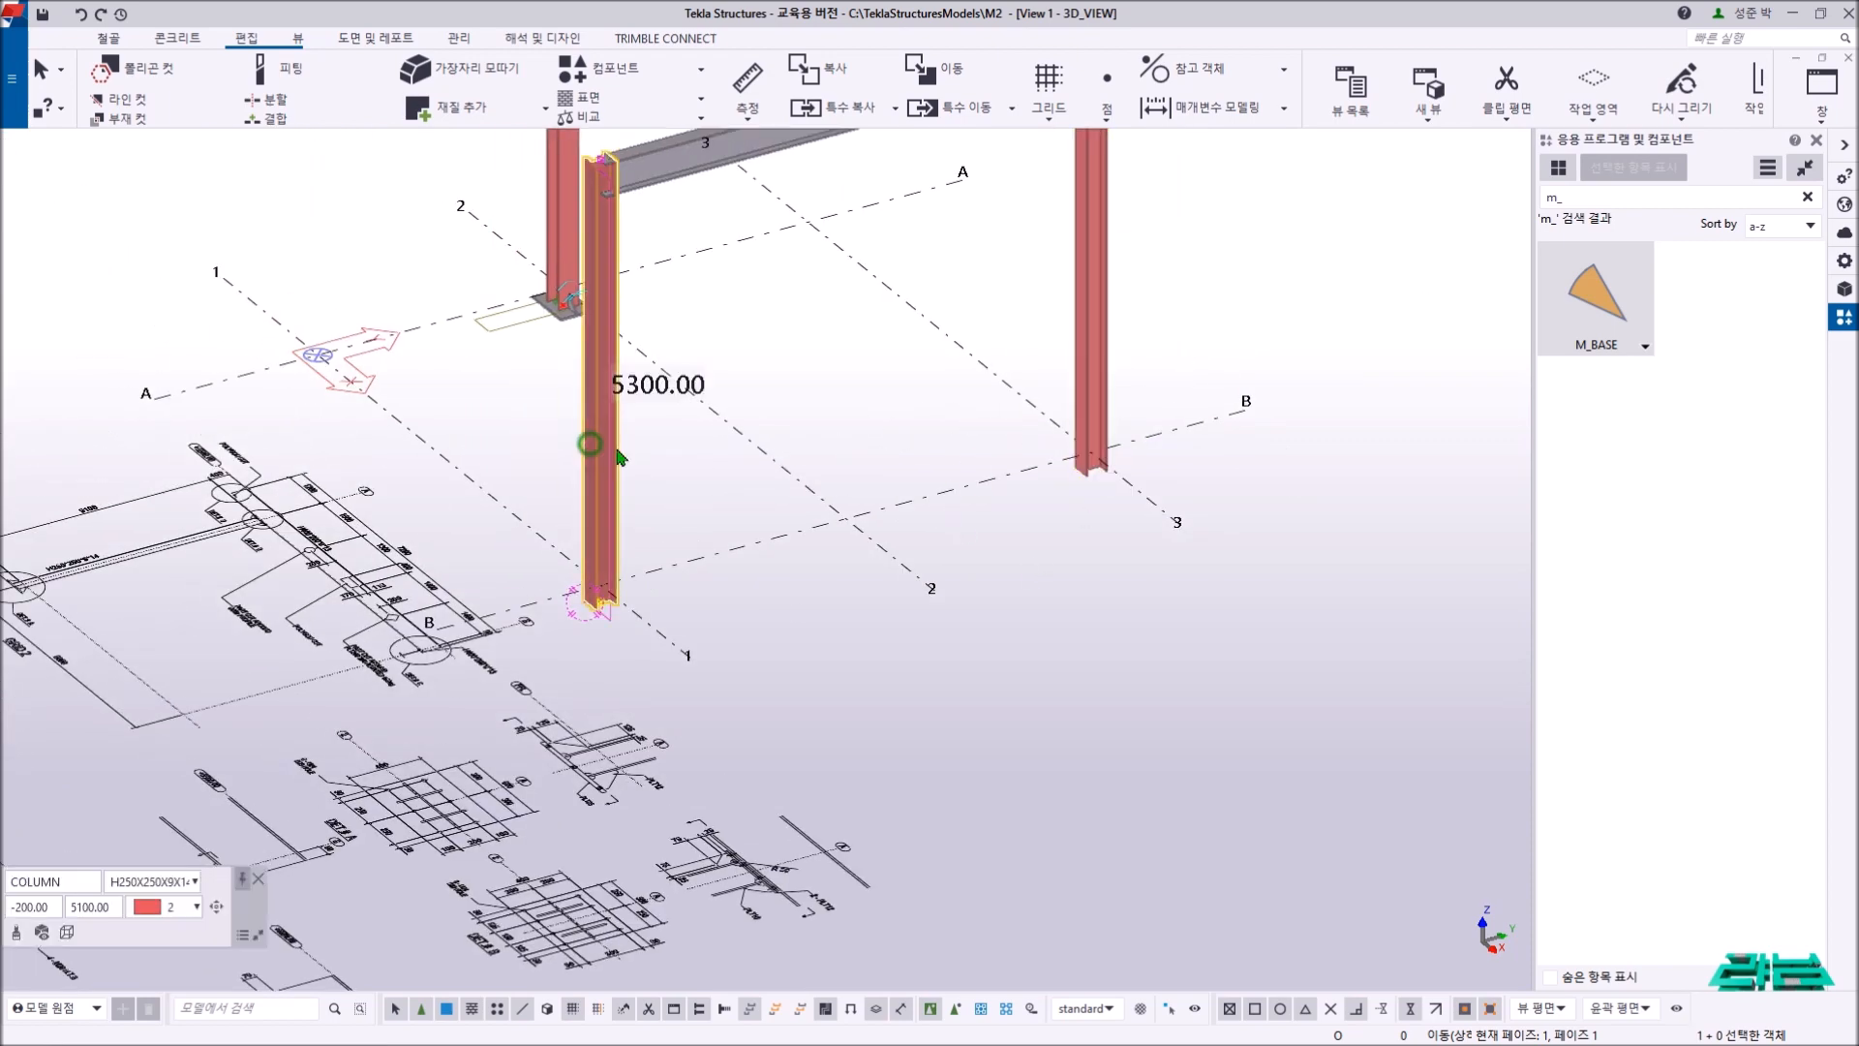
{"action": "middle_click_drag", "start_coordinate": [610, 490], "coordinate": [1441, 362], "text": "ctrl"}
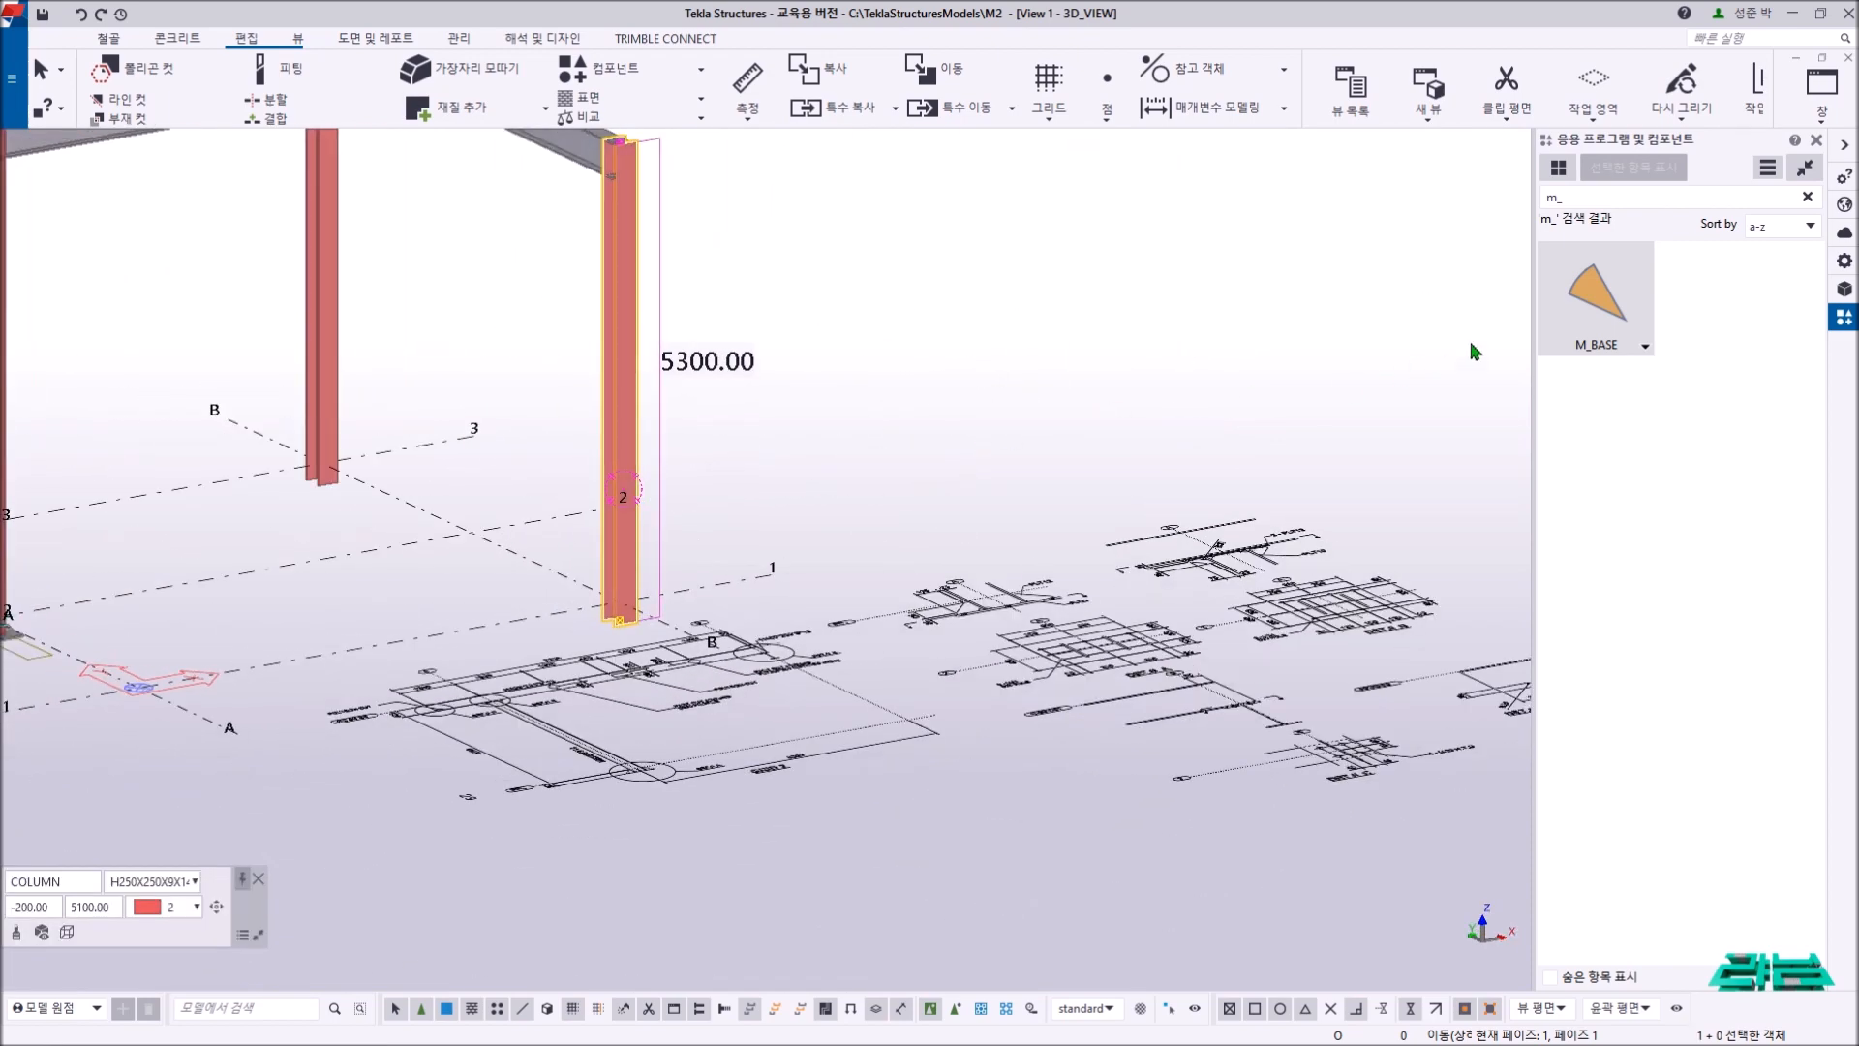
{"action": "left_click", "coordinate": [1602, 298]}
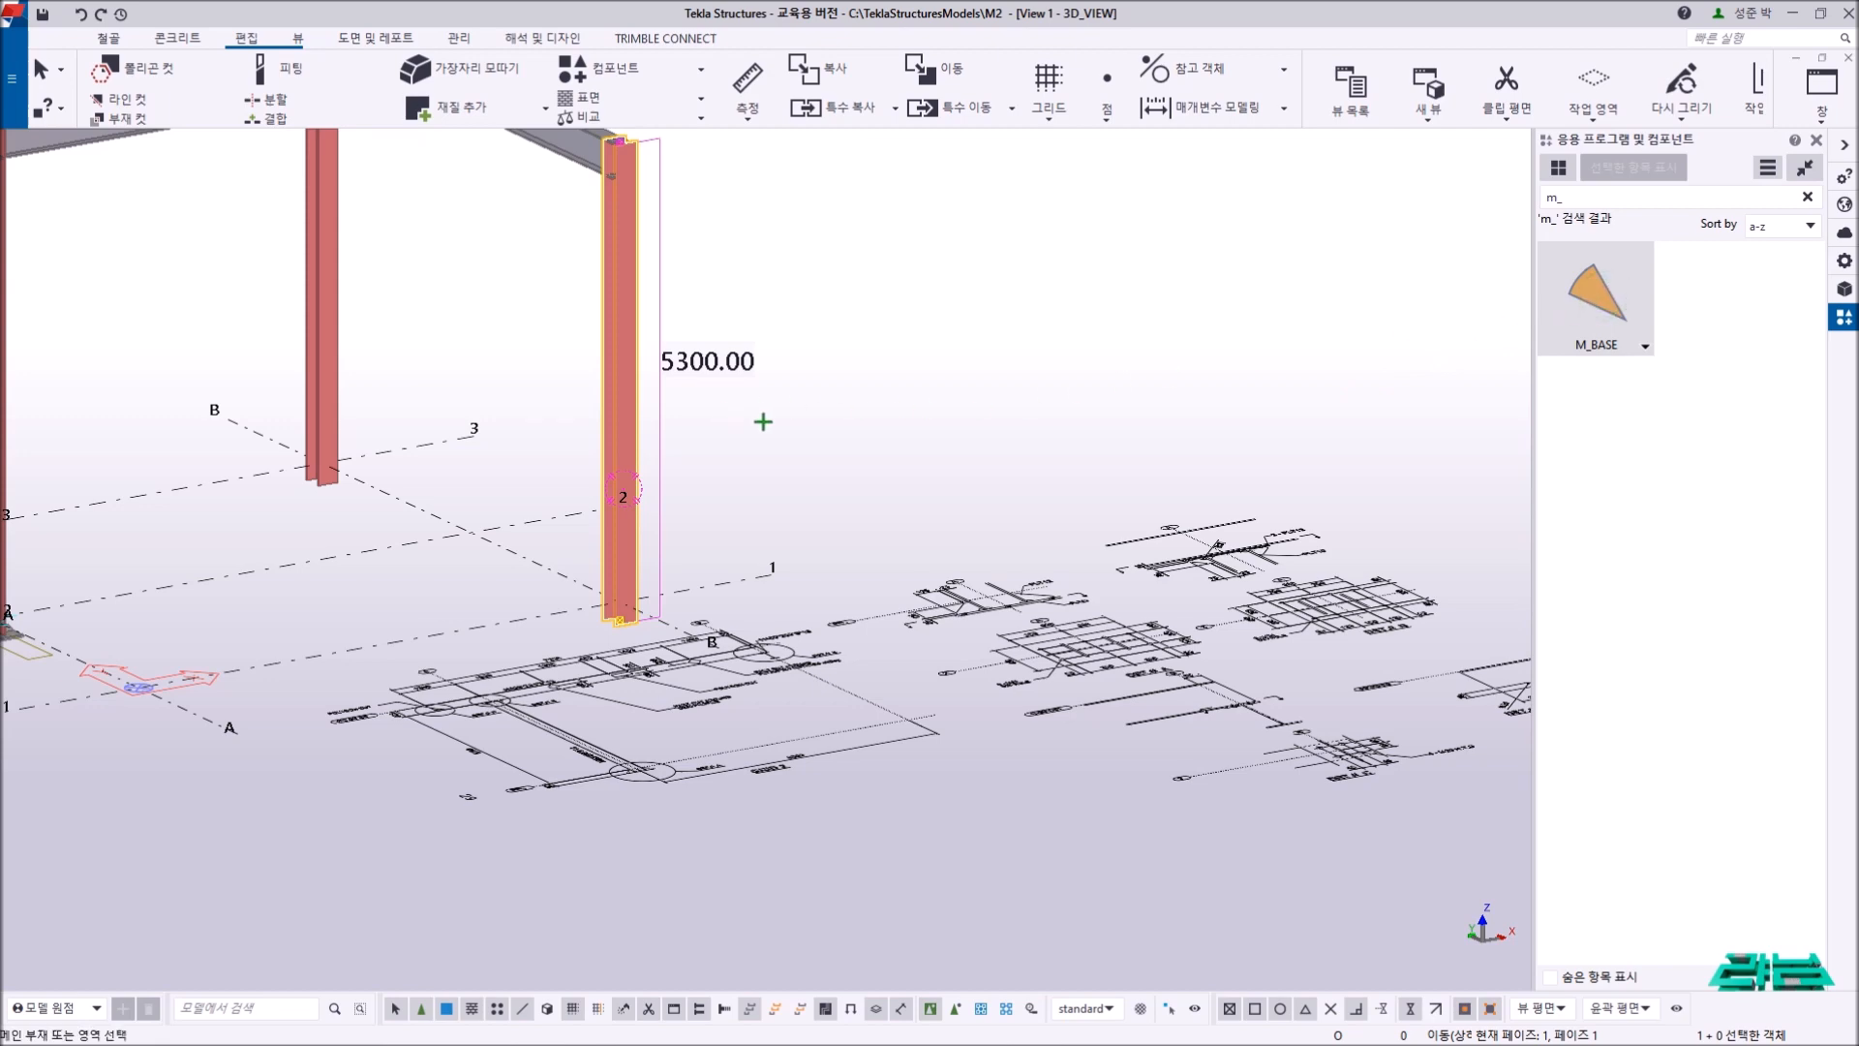
{"action": "left_click_drag", "start_coordinate": [754, 421], "coordinate": [184, 305]}
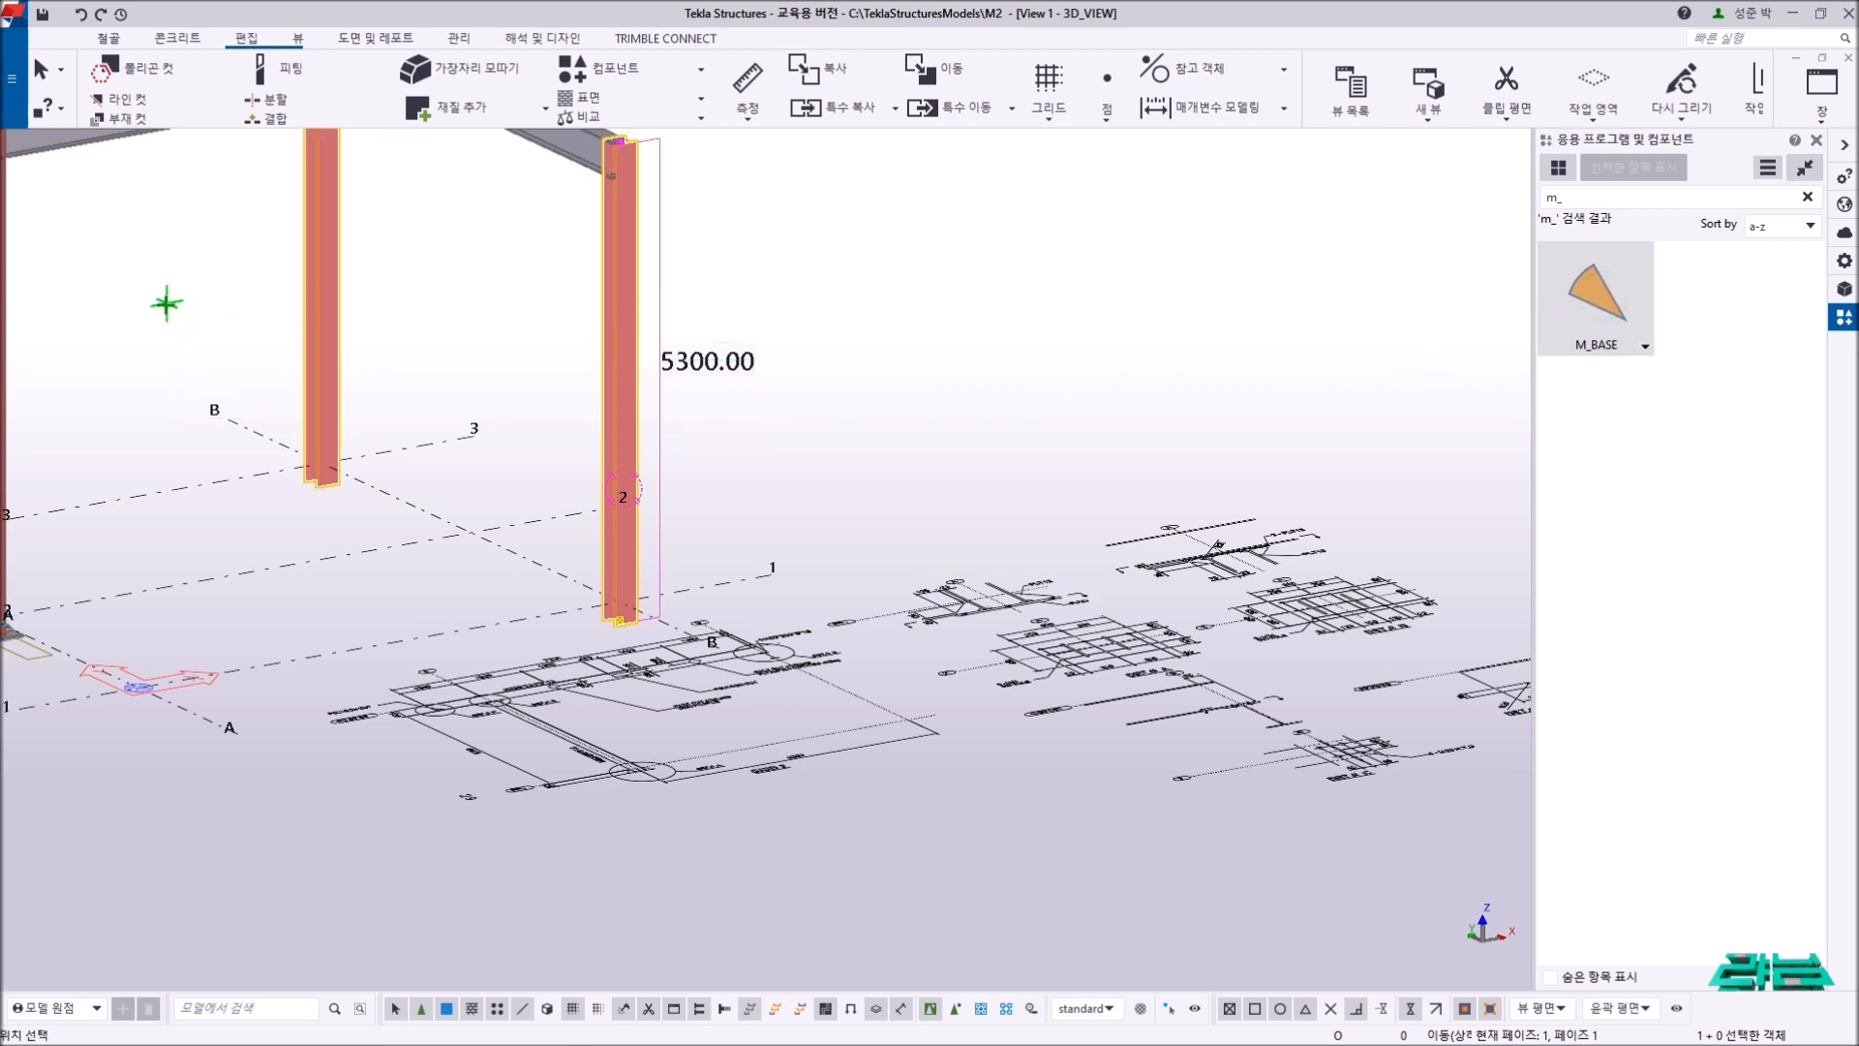
{"action": "scroll", "coordinate": [561, 661], "scroll_direction": "up", "scroll_amount": 5}
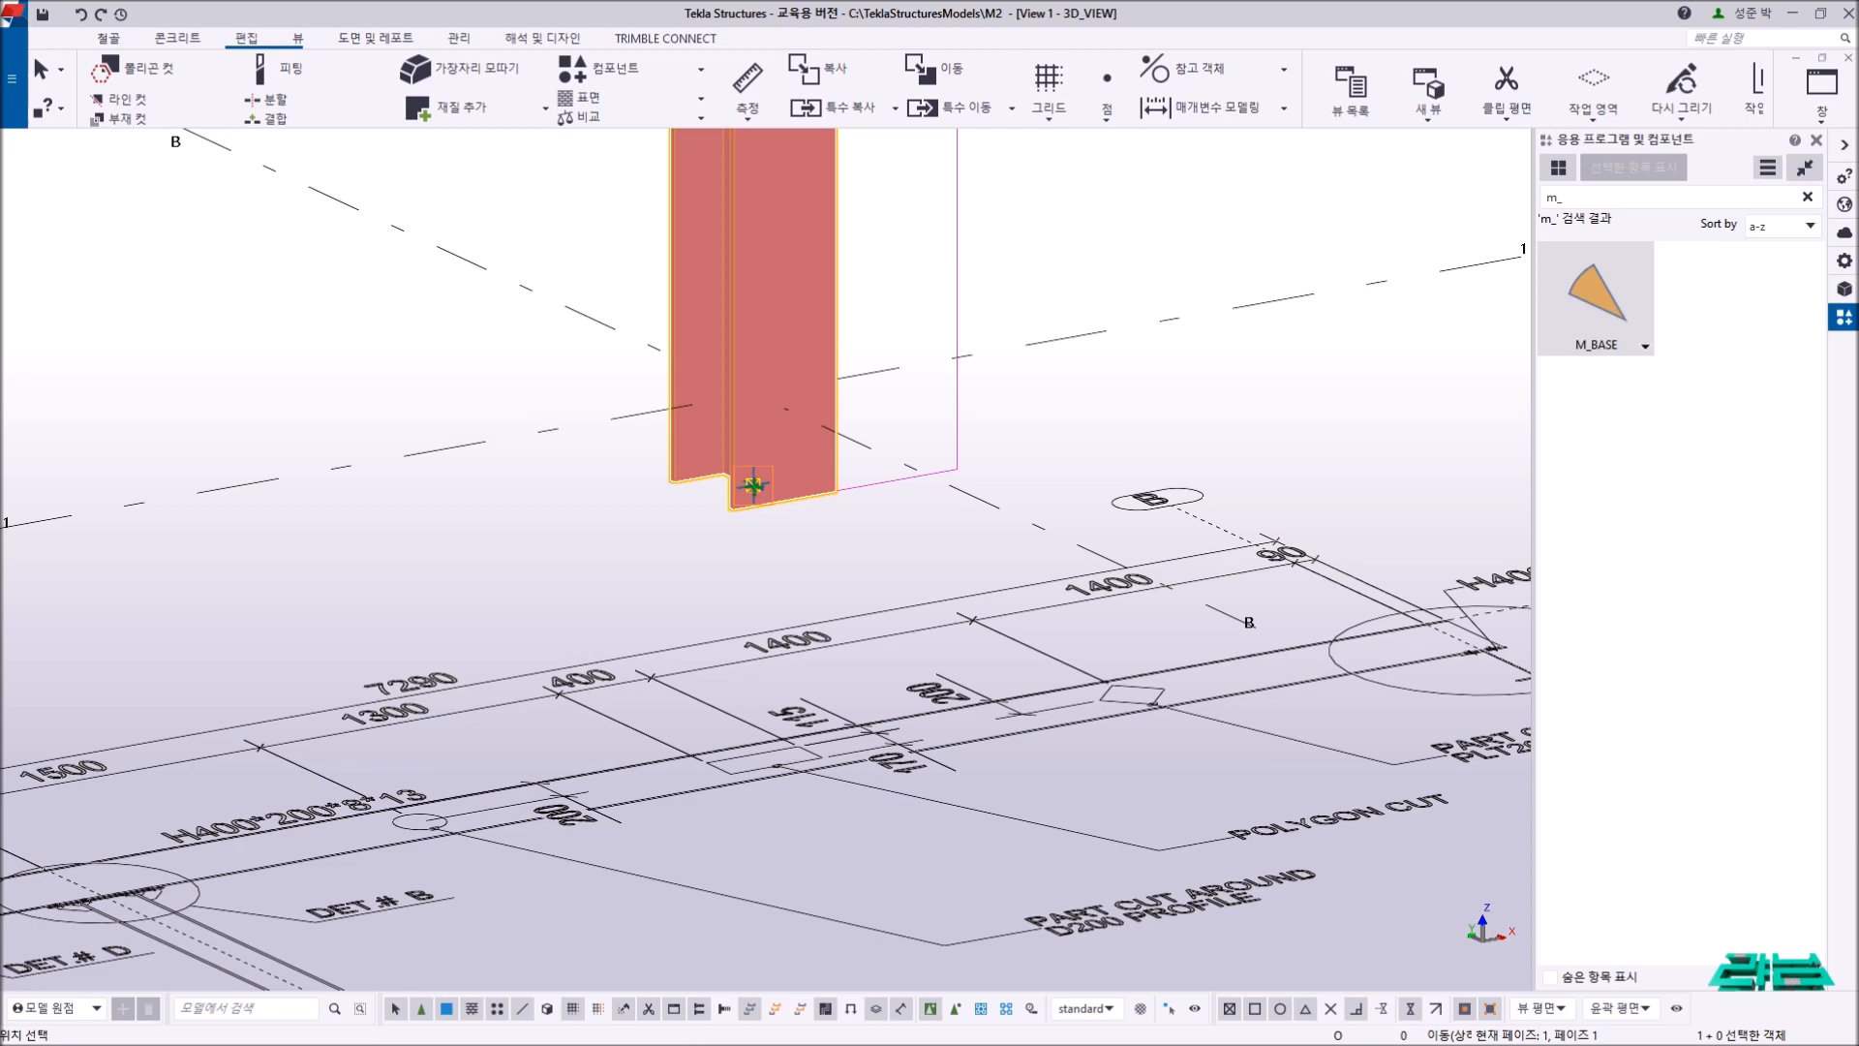
{"action": "left_click", "coordinate": [754, 486]}
{"action": "scroll", "coordinate": [756, 487], "scroll_direction": "down", "scroll_amount": 5}
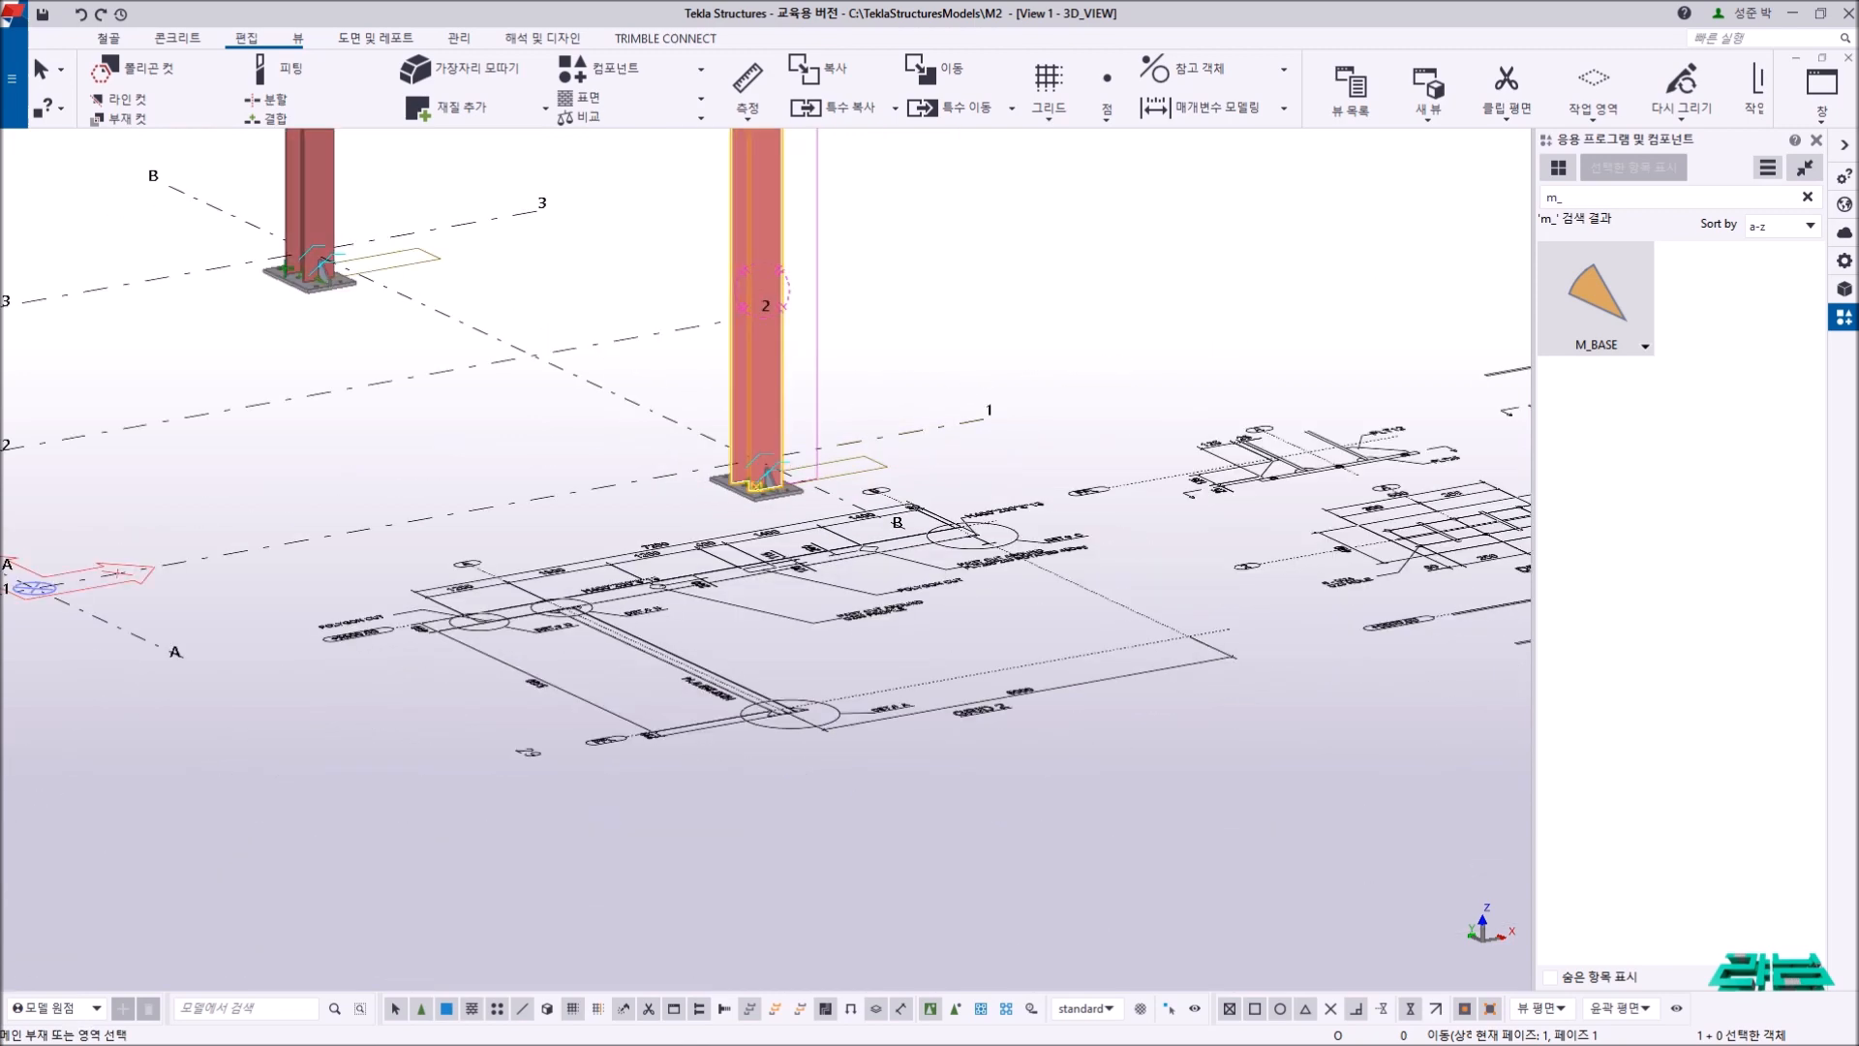
{"action": "right_click", "coordinate": [986, 308]}
{"action": "left_click", "coordinate": [1009, 317]}
- Redraw the 3D view and check the base plates on all three columns of the frame
{"action": "middle_click_drag", "start_coordinate": [783, 471], "coordinate": [436, 498], "text": "ctrl"}
{"action": "right_click", "coordinate": [1073, 484]}
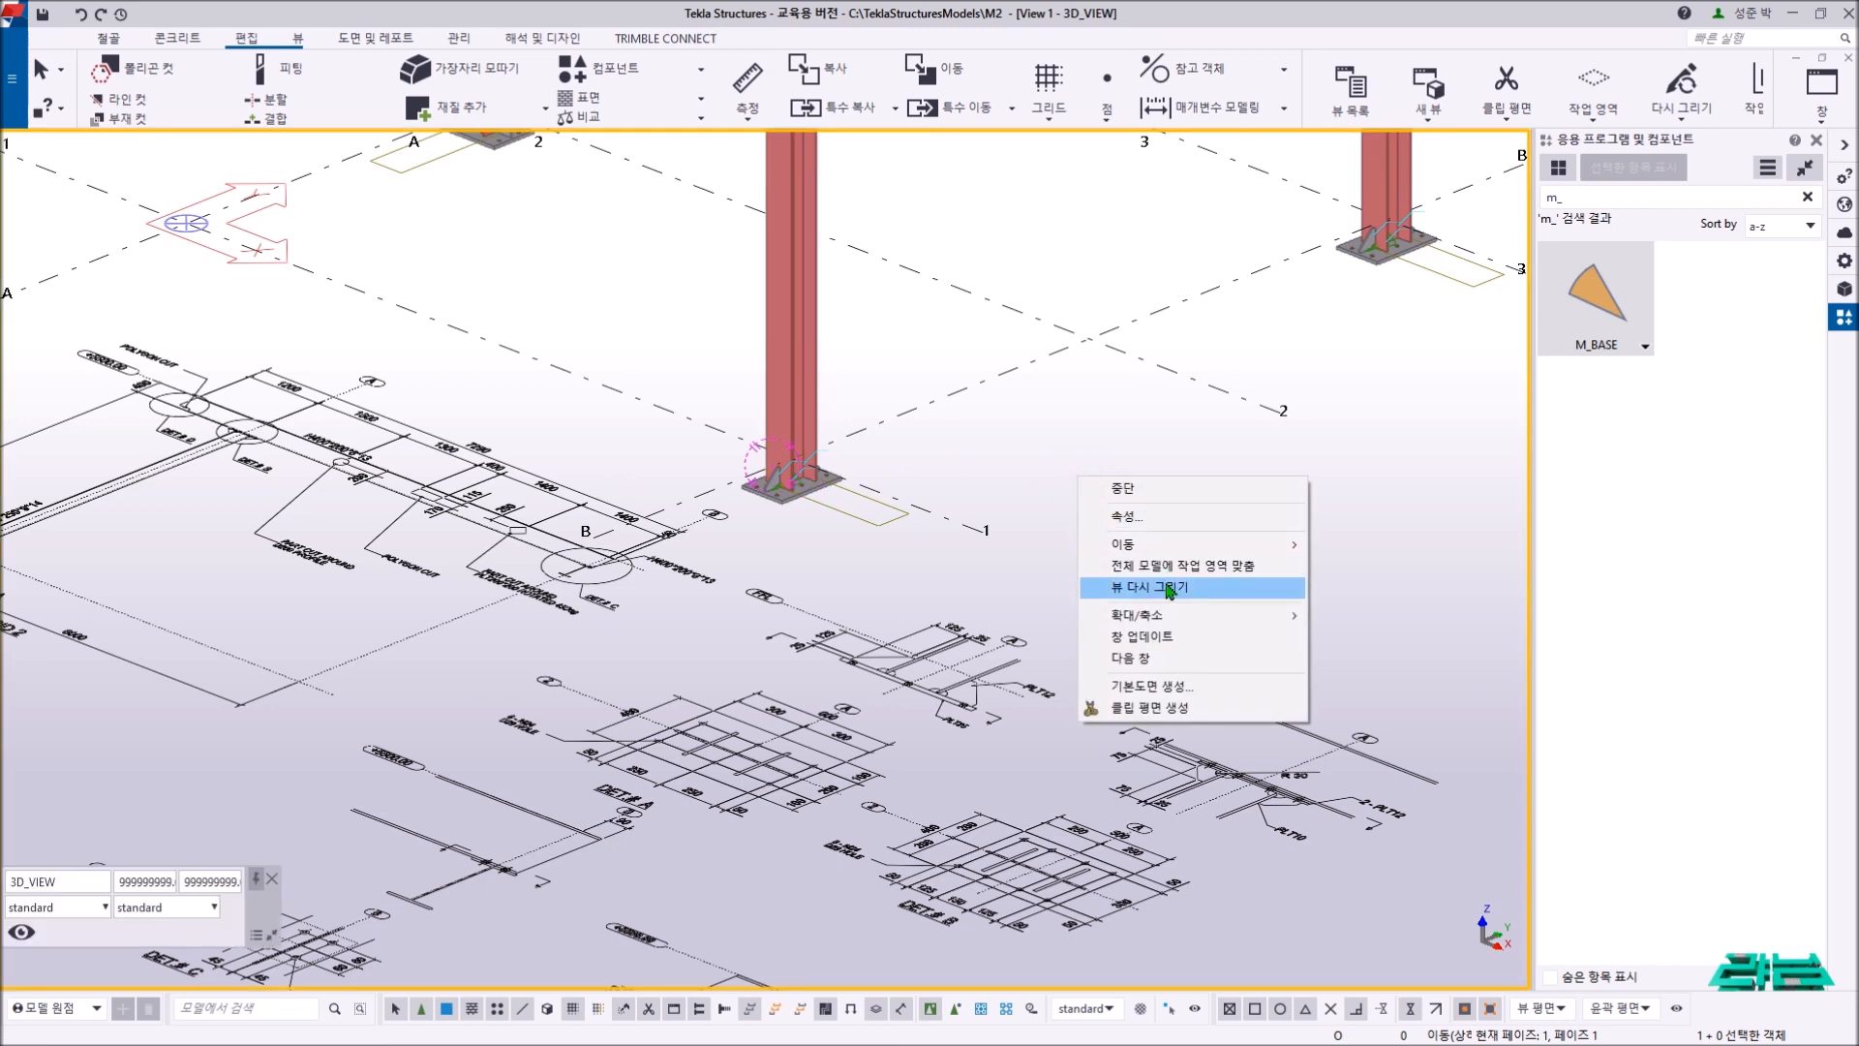
{"action": "left_click", "coordinate": [1165, 583]}
{"action": "middle_click_drag", "start_coordinate": [1060, 502], "coordinate": [1123, 577]}
{"action": "scroll", "coordinate": [925, 623], "scroll_direction": "down", "scroll_amount": 5}
{"action": "middle_click_drag", "start_coordinate": [846, 607], "coordinate": [910, 572]}
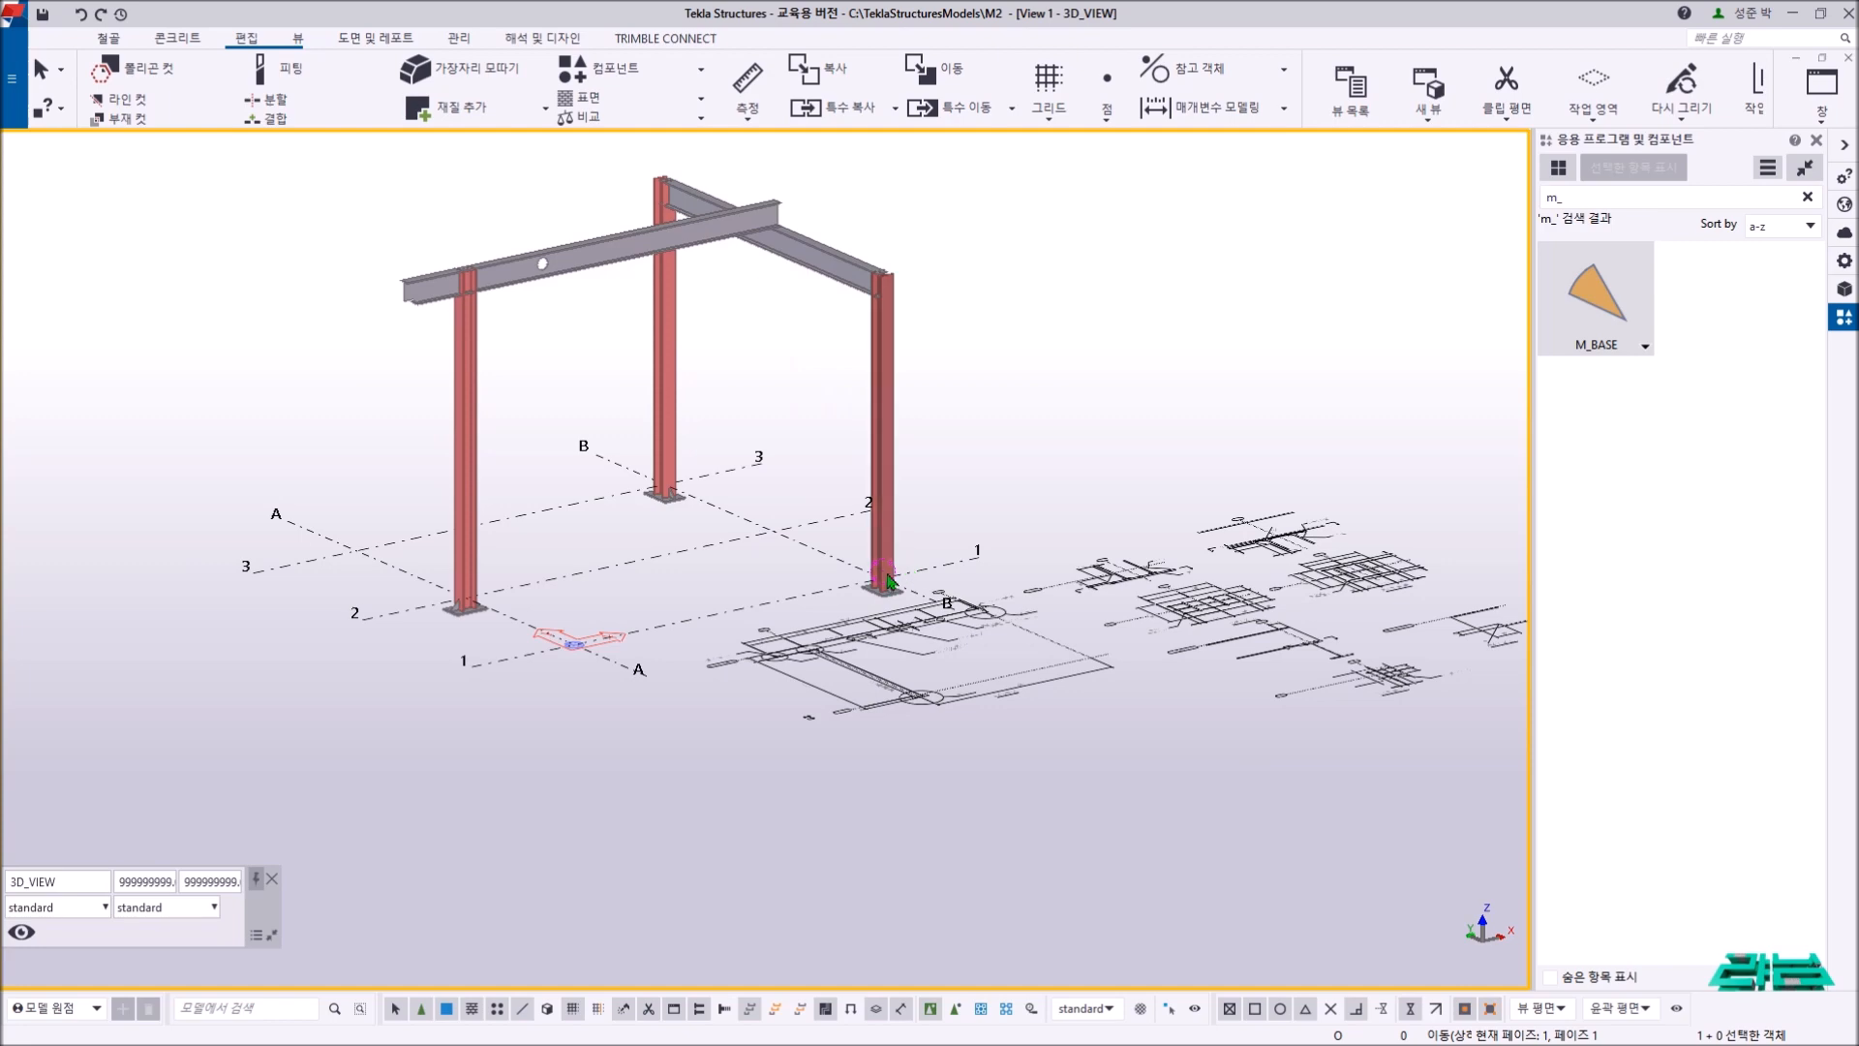
{"action": "middle_click_drag", "start_coordinate": [910, 573], "coordinate": [989, 515]}
{"action": "right_click", "coordinate": [1091, 416]}
{"action": "left_click", "coordinate": [1124, 426]}
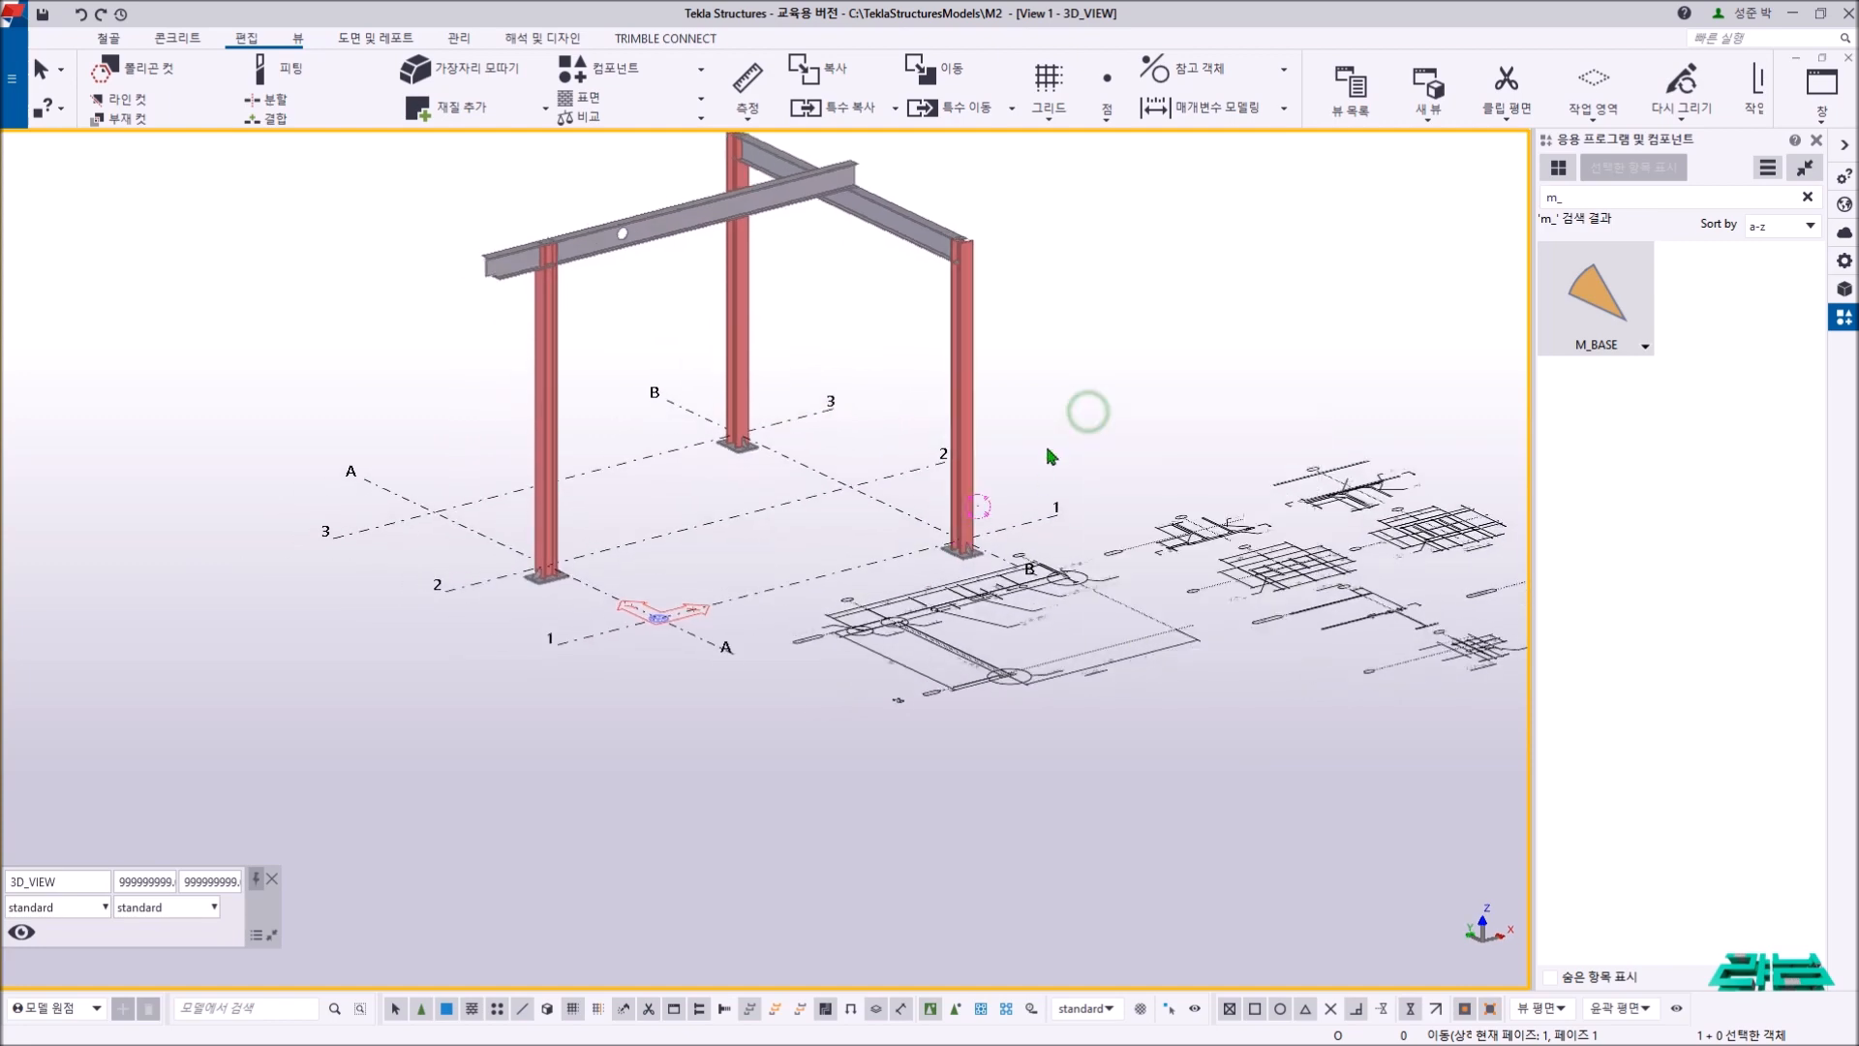
- Examine the base plate and ribs at the foot of column B-1
{"action": "scroll", "coordinate": [1066, 540], "scroll_direction": "up", "scroll_amount": 6}
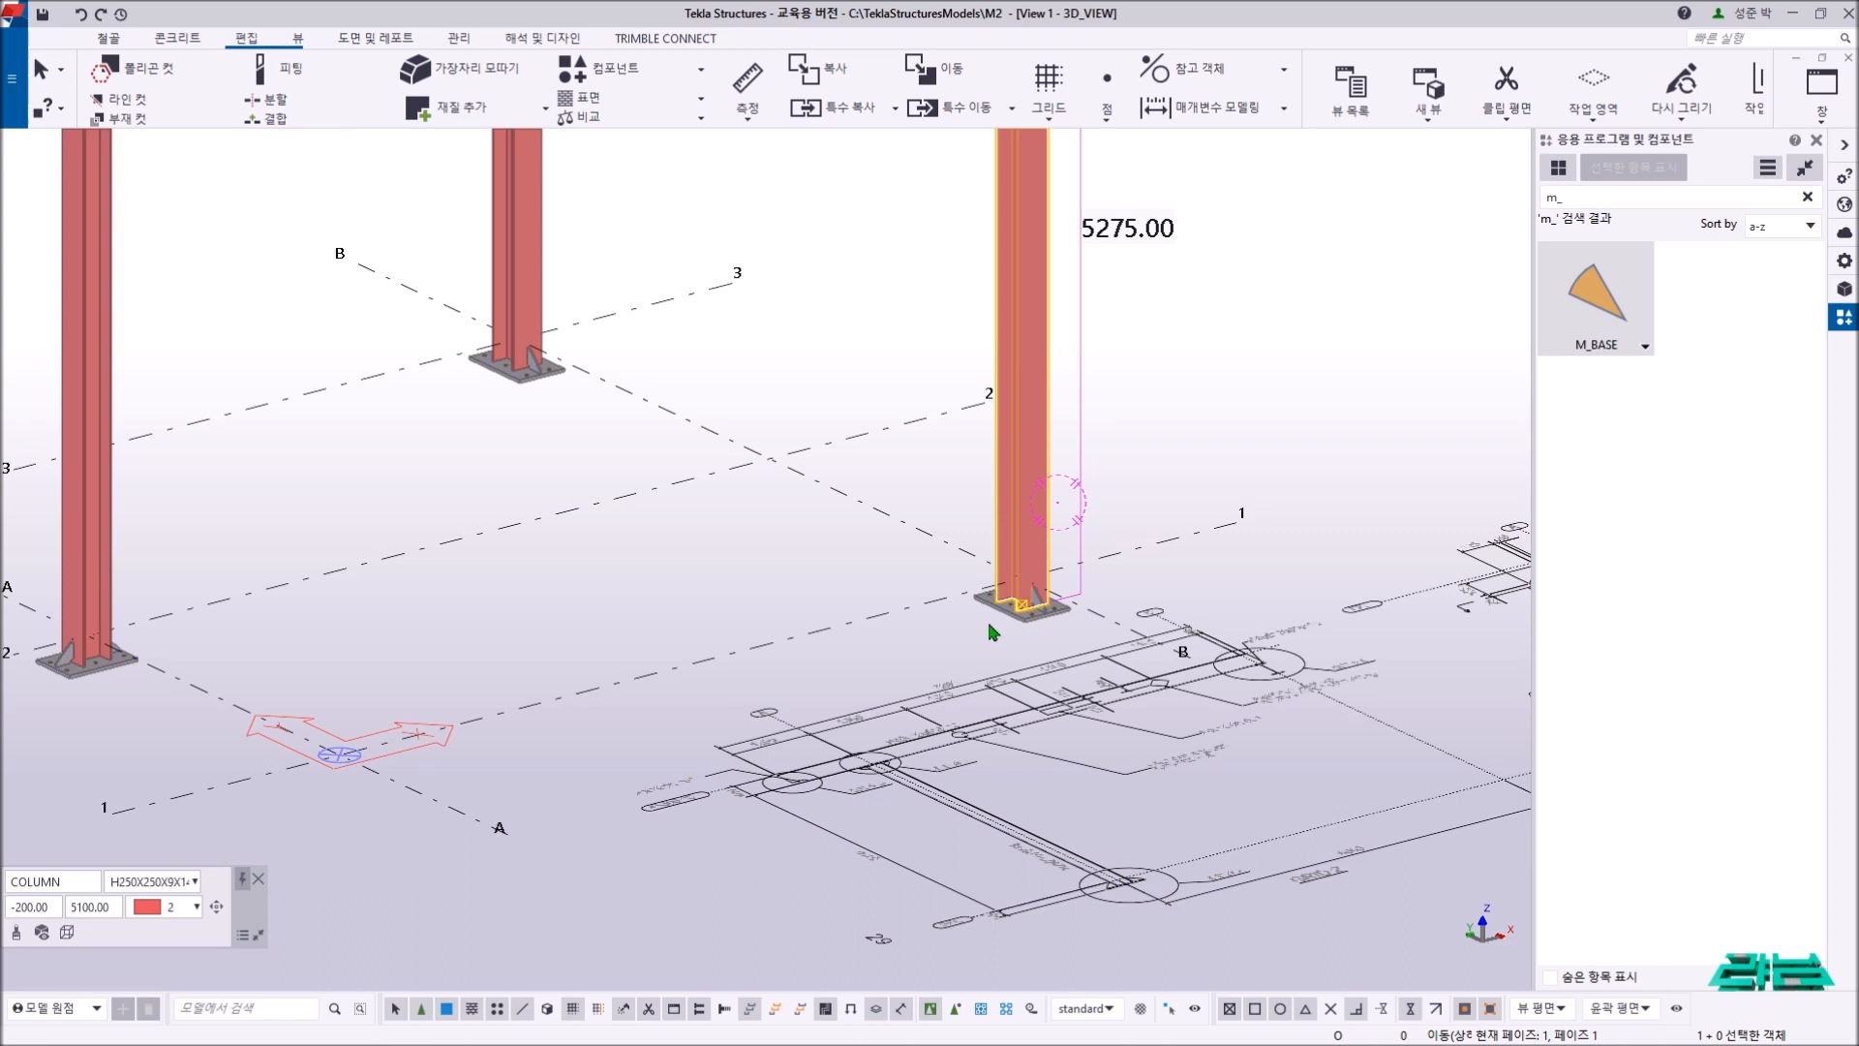
{"action": "scroll", "coordinate": [1012, 605], "scroll_direction": "up", "scroll_amount": 3}
{"action": "middle_click_drag", "start_coordinate": [1007, 601], "coordinate": [872, 634]}
{"action": "left_click", "coordinate": [881, 651]}
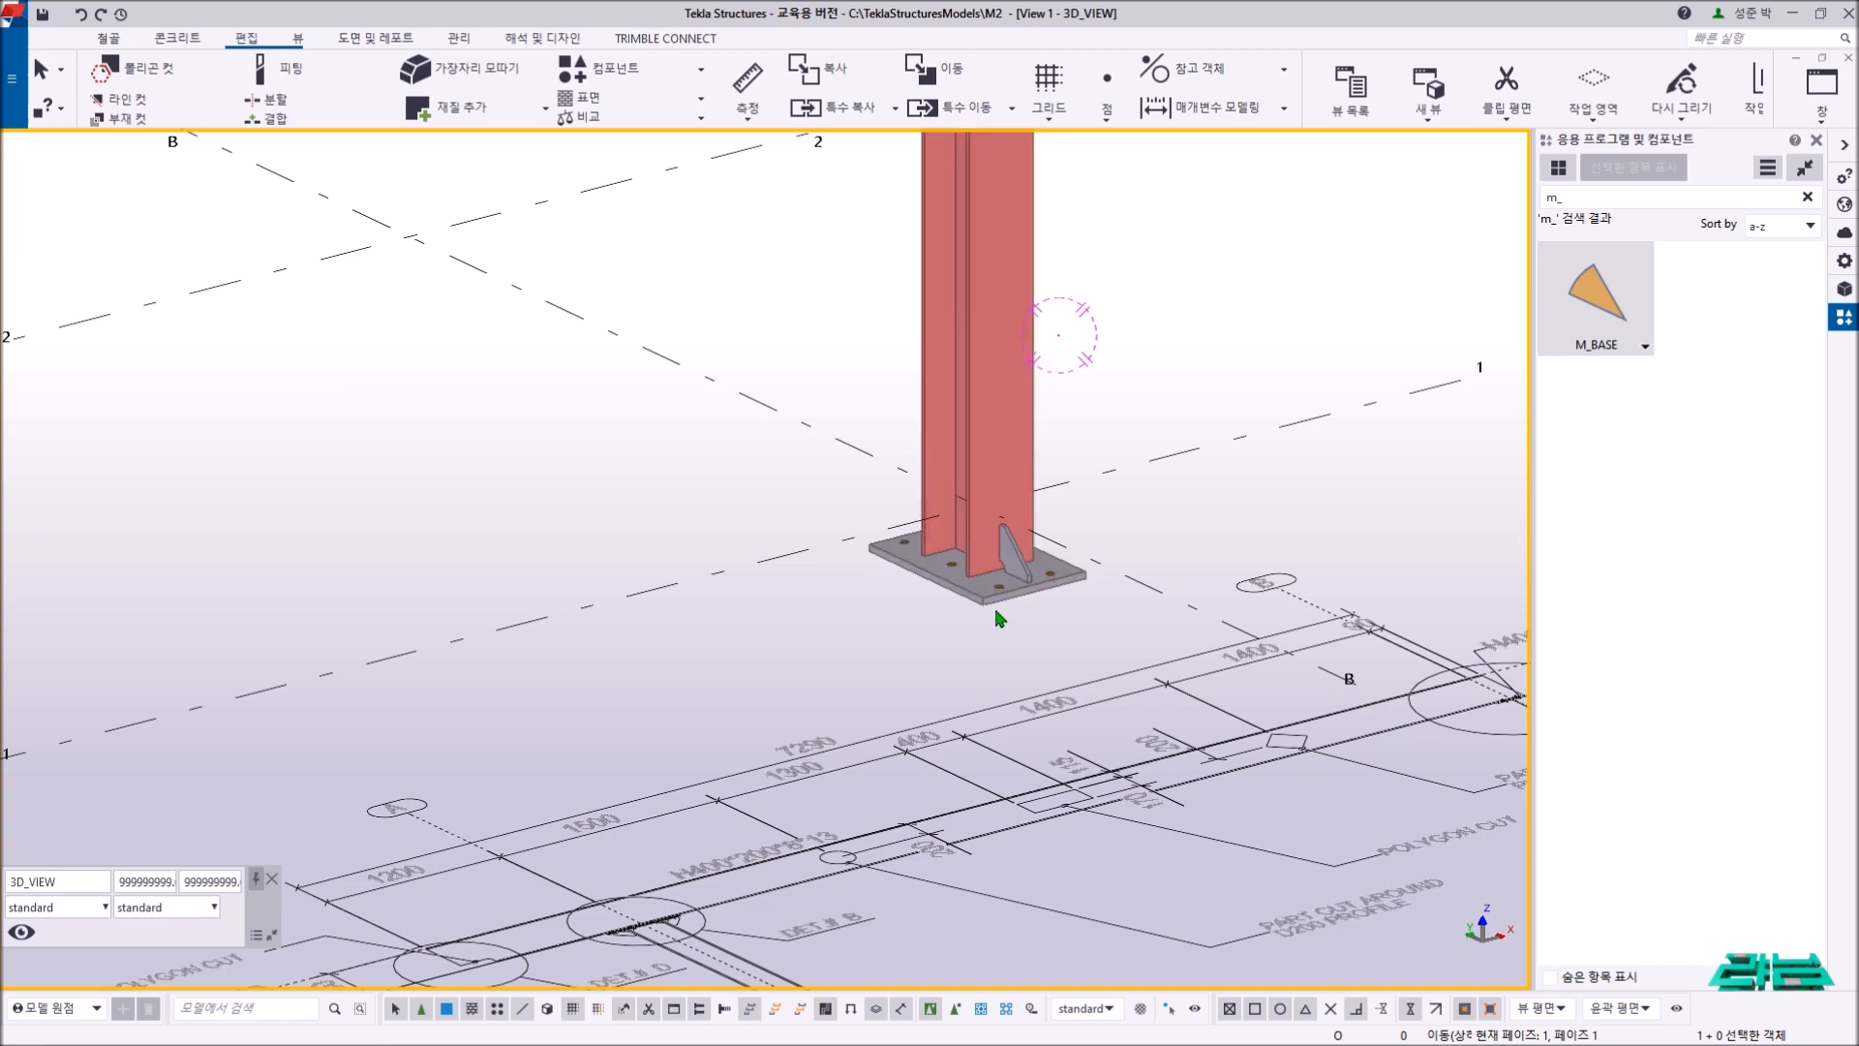
{"action": "mouse_move", "coordinate": [1025, 637]}
{"action": "middle_mouse_down"}
{"action": "mouse_move", "coordinate": [944, 636]}
{"action": "mouse_move", "coordinate": [833, 585]}
{"action": "middle_mouse_up"}
- Look over the frame in plan, review the rendering options, and return to 3D at the beam joint above column A-2
{"action": "key", "text": "ctrl+p"}
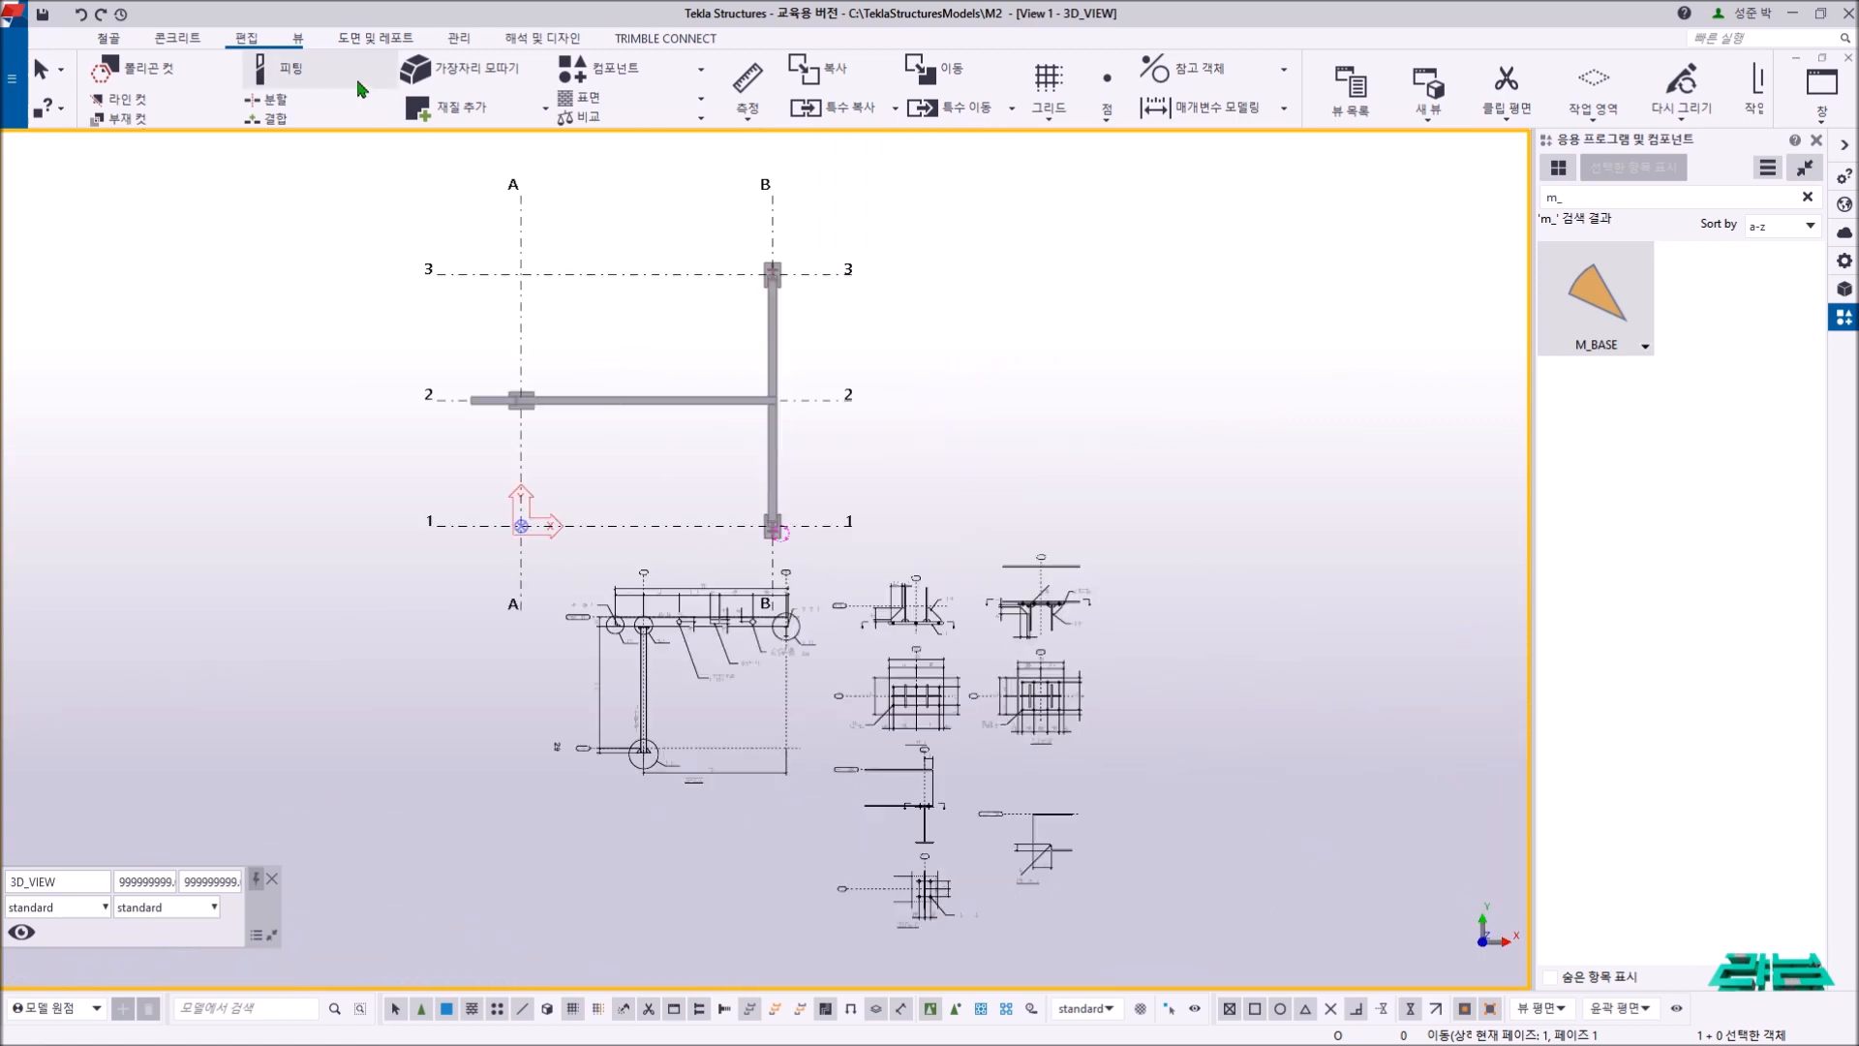
{"action": "left_click", "coordinate": [298, 39]}
{"action": "left_click", "coordinate": [632, 97]}
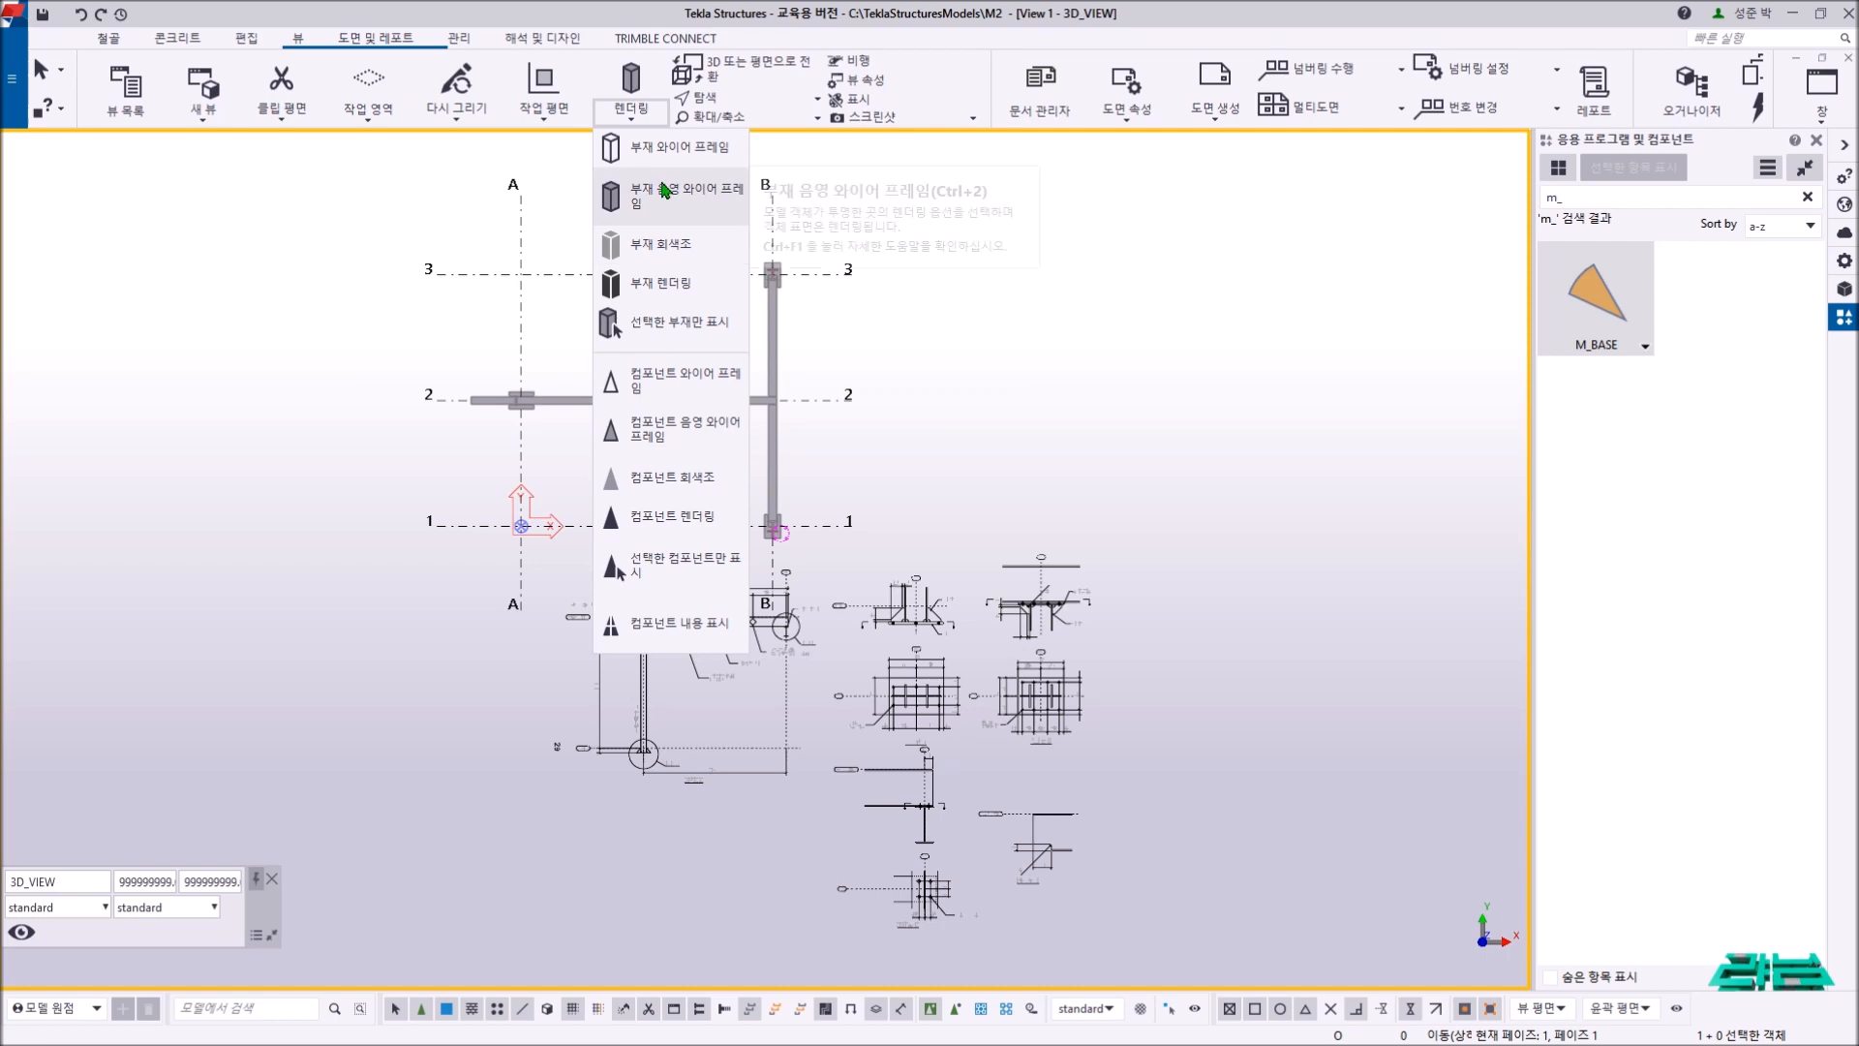
{"action": "left_click", "coordinate": [908, 391]}
{"action": "left_click", "coordinate": [935, 337]}
{"action": "scroll", "coordinate": [501, 400], "scroll_direction": "up", "scroll_amount": 3}
{"action": "middle_click_drag", "start_coordinate": [526, 399], "coordinate": [659, 266], "text": "ctrl"}
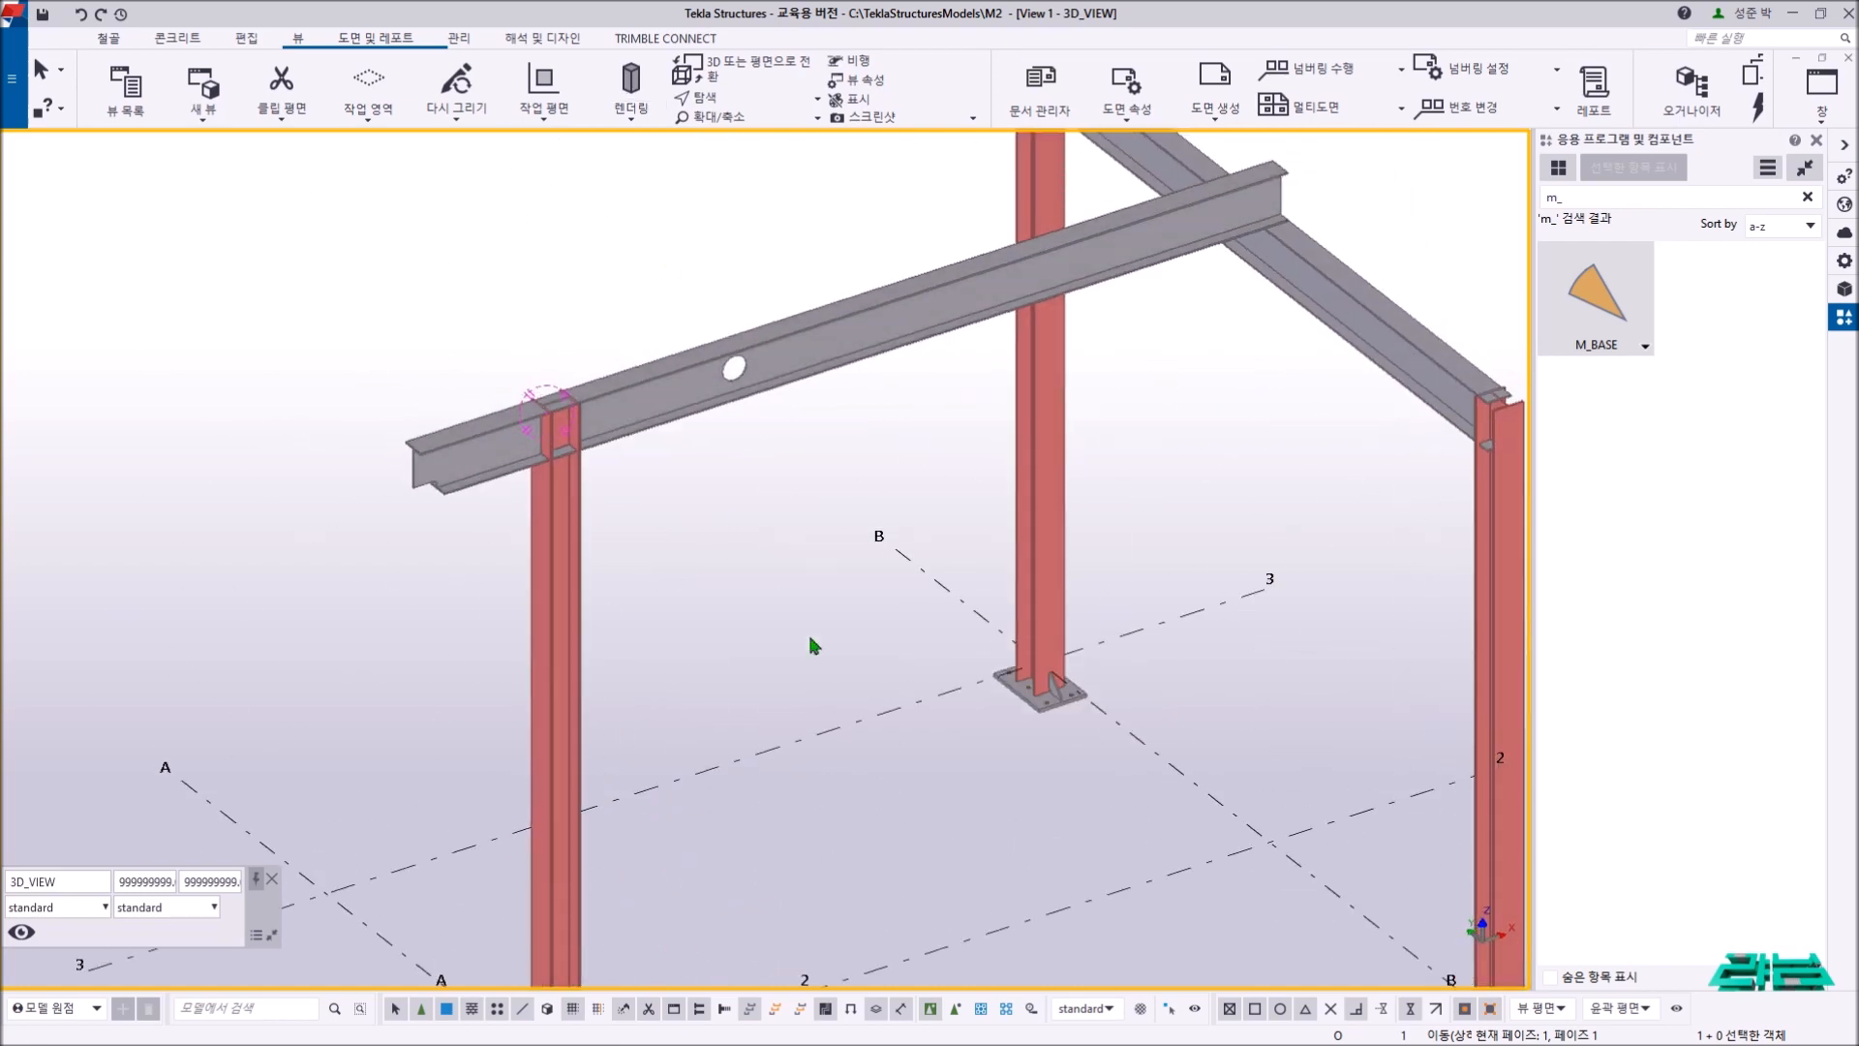
- Turn on the display of component symbols for components in the 3D view and close in on the base plate of column A-2
{"action": "middle_click_drag", "start_coordinate": [765, 789], "coordinate": [585, 278]}
{"action": "scroll", "coordinate": [584, 278], "scroll_direction": "down", "scroll_amount": 2}
{"action": "scroll", "coordinate": [440, 493], "scroll_direction": "up", "scroll_amount": 2}
{"action": "scroll", "coordinate": [441, 499], "scroll_direction": "up", "scroll_amount": 1}
{"action": "middle_click_drag", "start_coordinate": [441, 499], "coordinate": [631, 513]}
{"action": "scroll", "coordinate": [630, 528], "scroll_direction": "up", "scroll_amount": 2}
{"action": "left_click", "coordinate": [653, 551]}
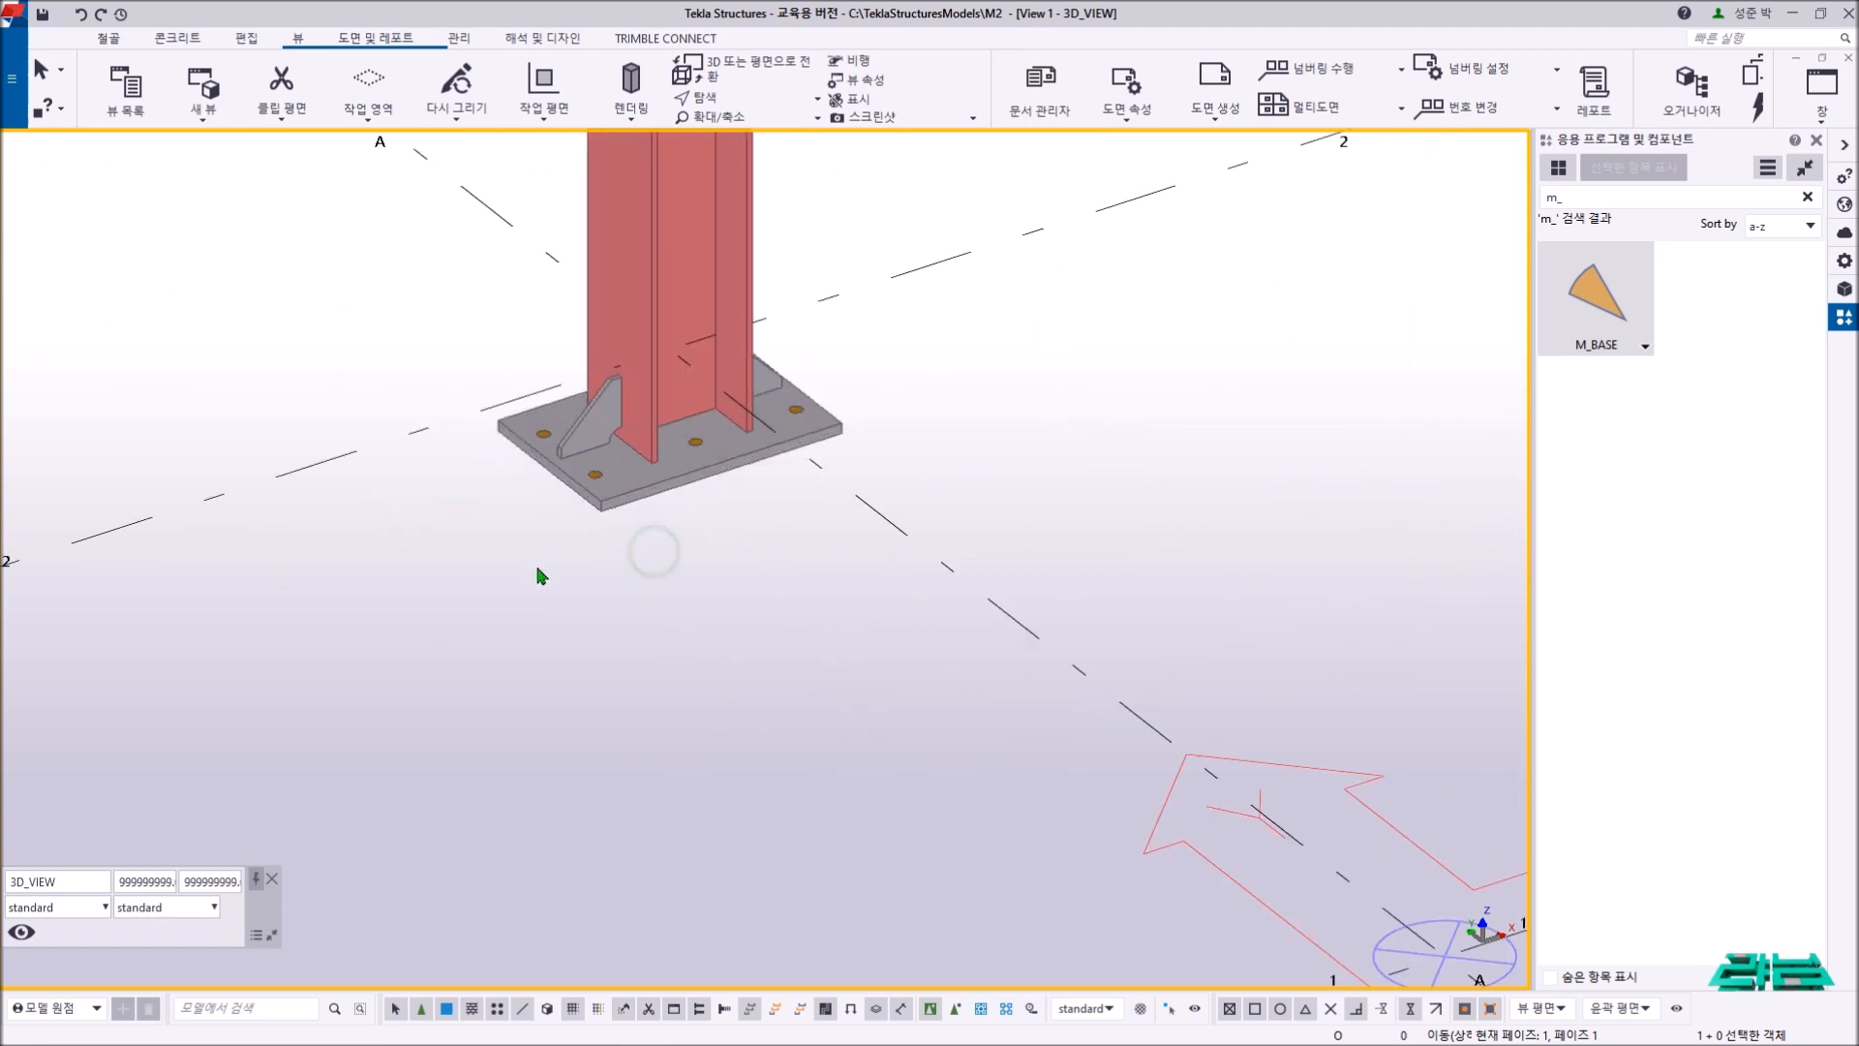
{"action": "left_click", "coordinate": [21, 932]}
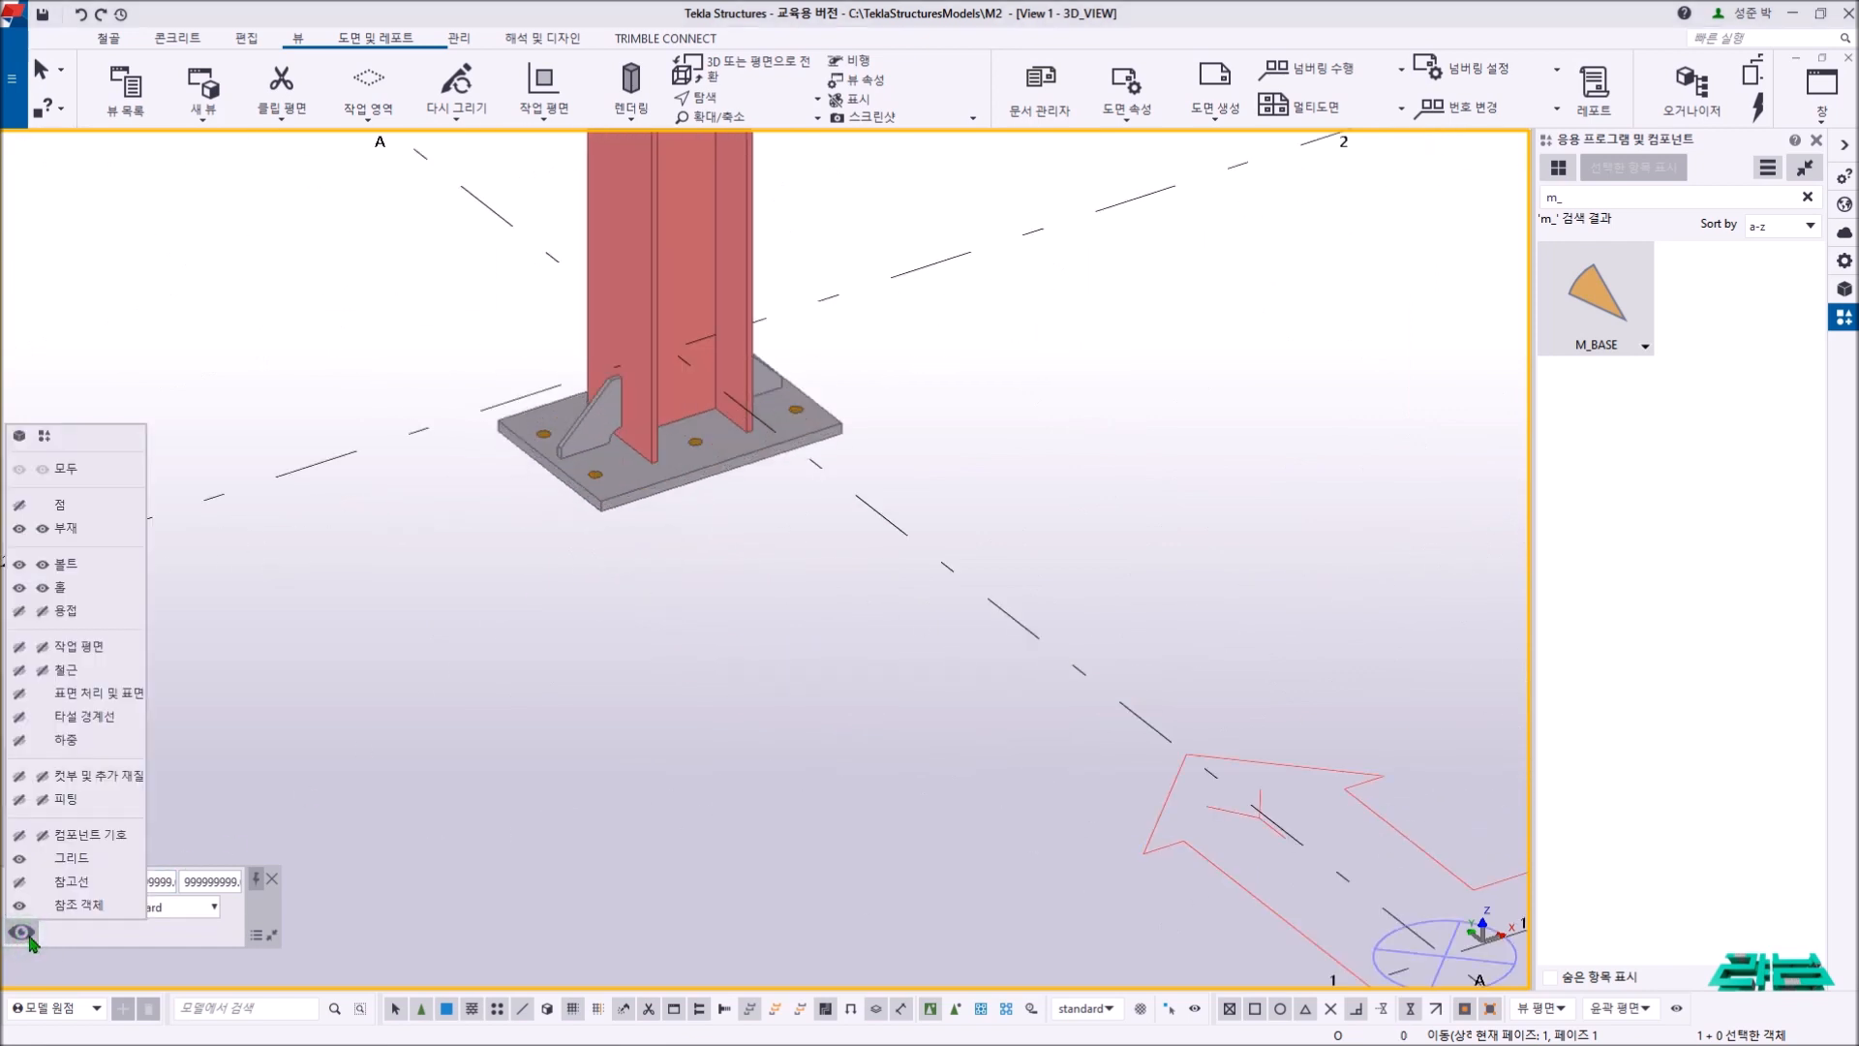
{"action": "left_click", "coordinate": [42, 839]}
{"action": "scroll", "coordinate": [742, 393], "scroll_direction": "up", "scroll_amount": 3}
{"action": "scroll", "coordinate": [741, 392], "scroll_direction": "up", "scroll_amount": 2}
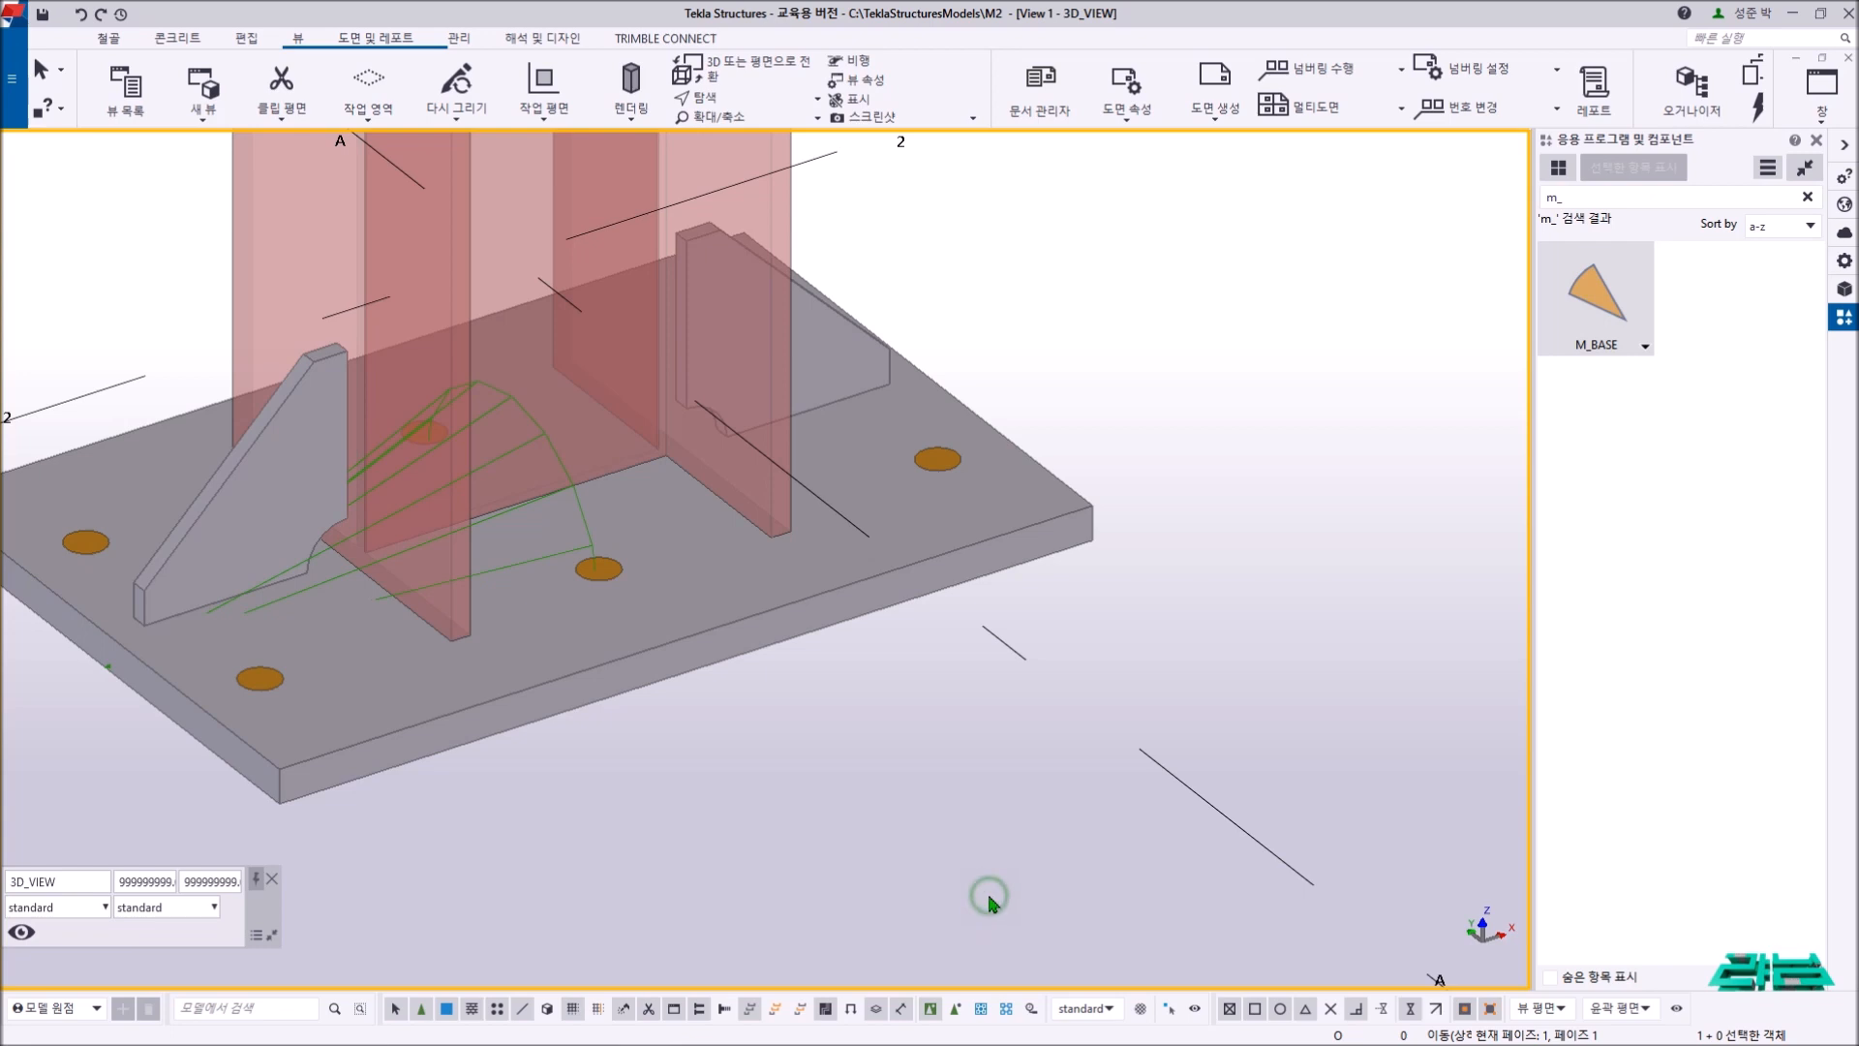
- Switch selection to whole components and select the M_BASE detail at the foot of column A-2, then deselect it
{"action": "left_click", "coordinate": [932, 1010]}
{"action": "left_click", "coordinate": [602, 526]}
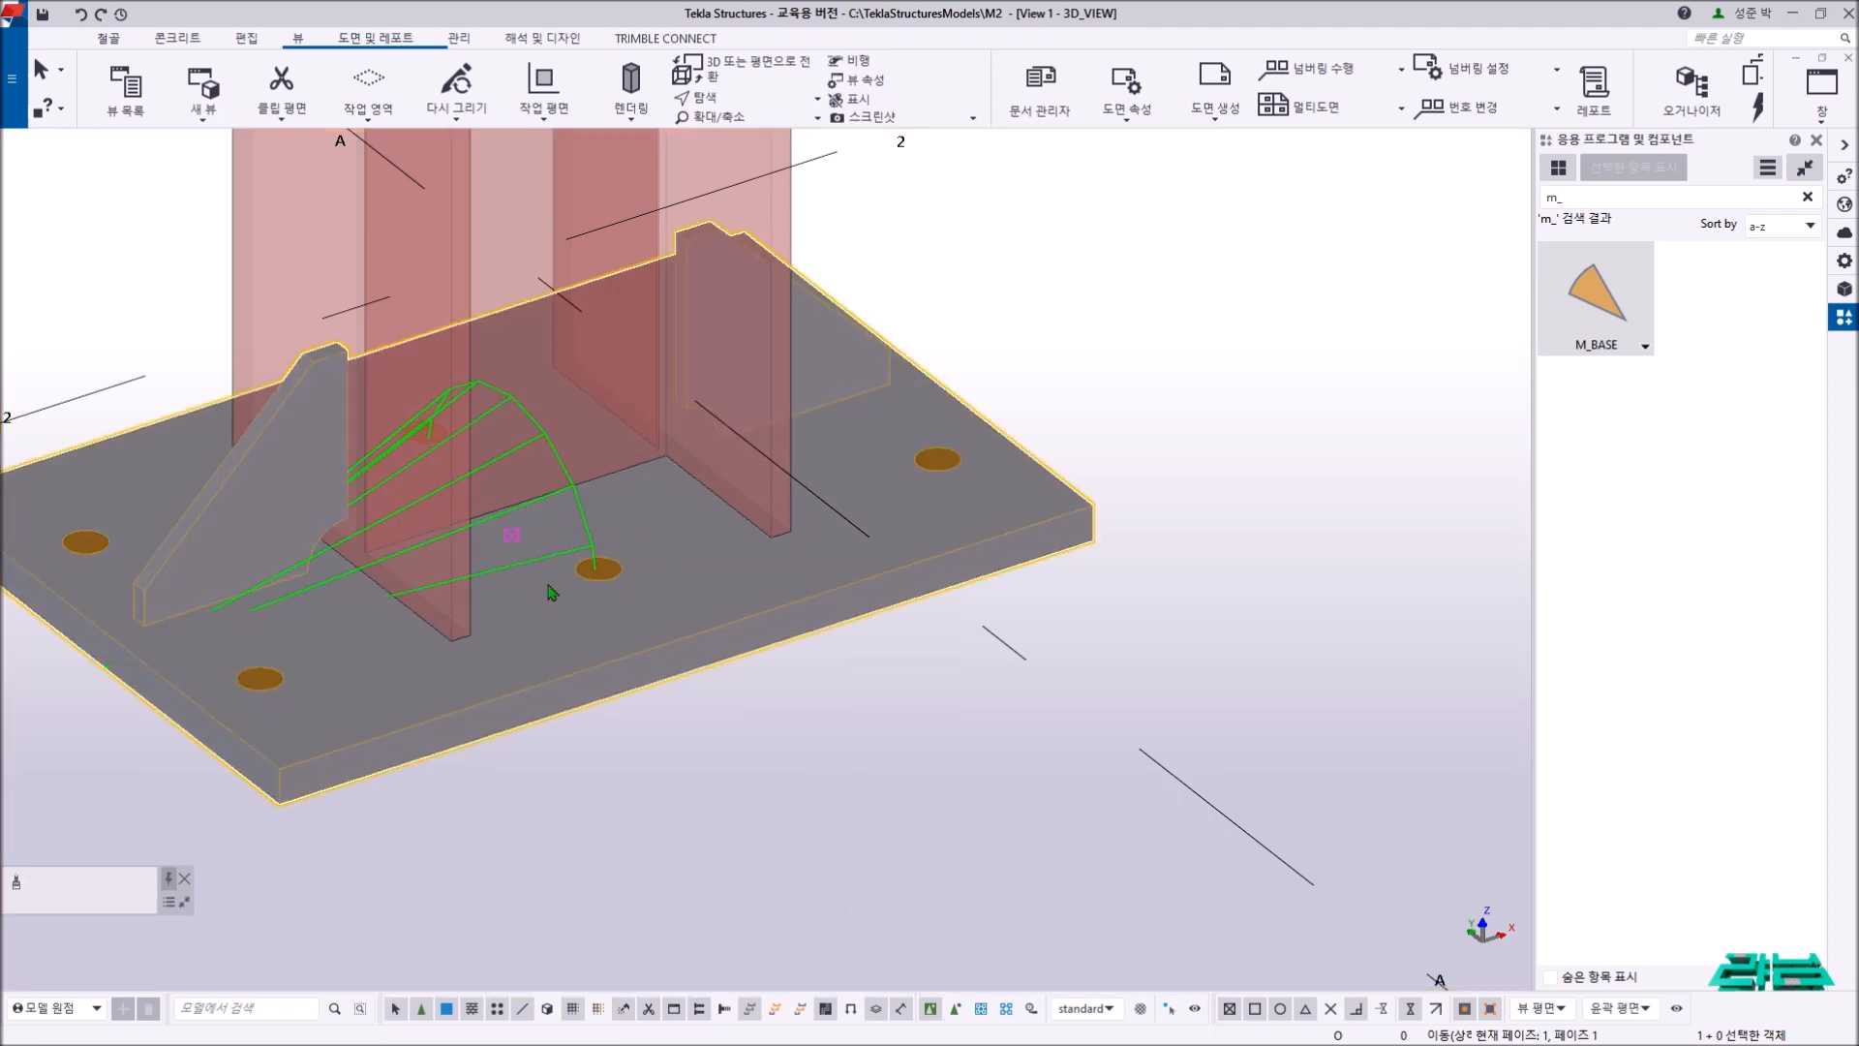
{"action": "left_click", "coordinate": [810, 761]}
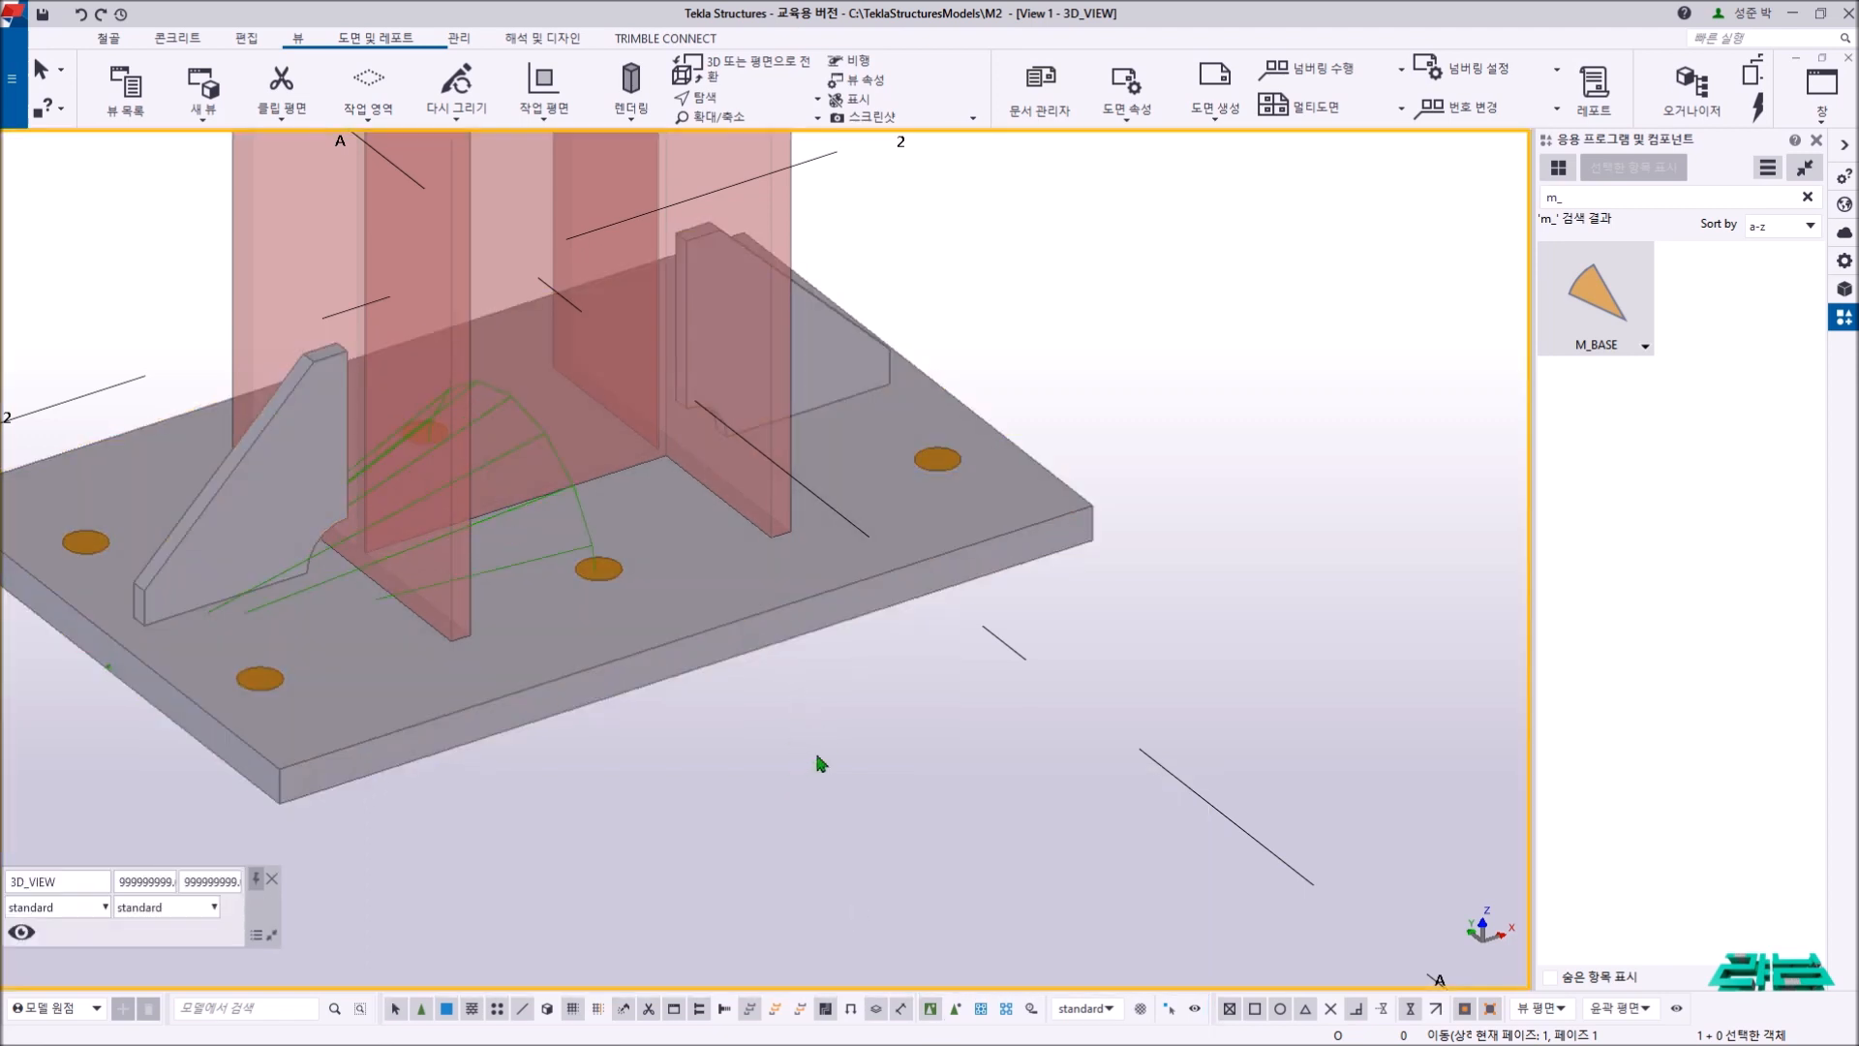
- Compare the rendered and selected-only component display modes on the base plate at column A-2, reselecting the component
{"action": "key", "text": "shift+5"}
{"action": "left_click", "coordinate": [818, 756]}
{"action": "key", "text": "shift+4"}
{"action": "key", "text": "shift+5"}
{"action": "key", "text": "shift+4"}
{"action": "left_click", "coordinate": [1039, 554]}
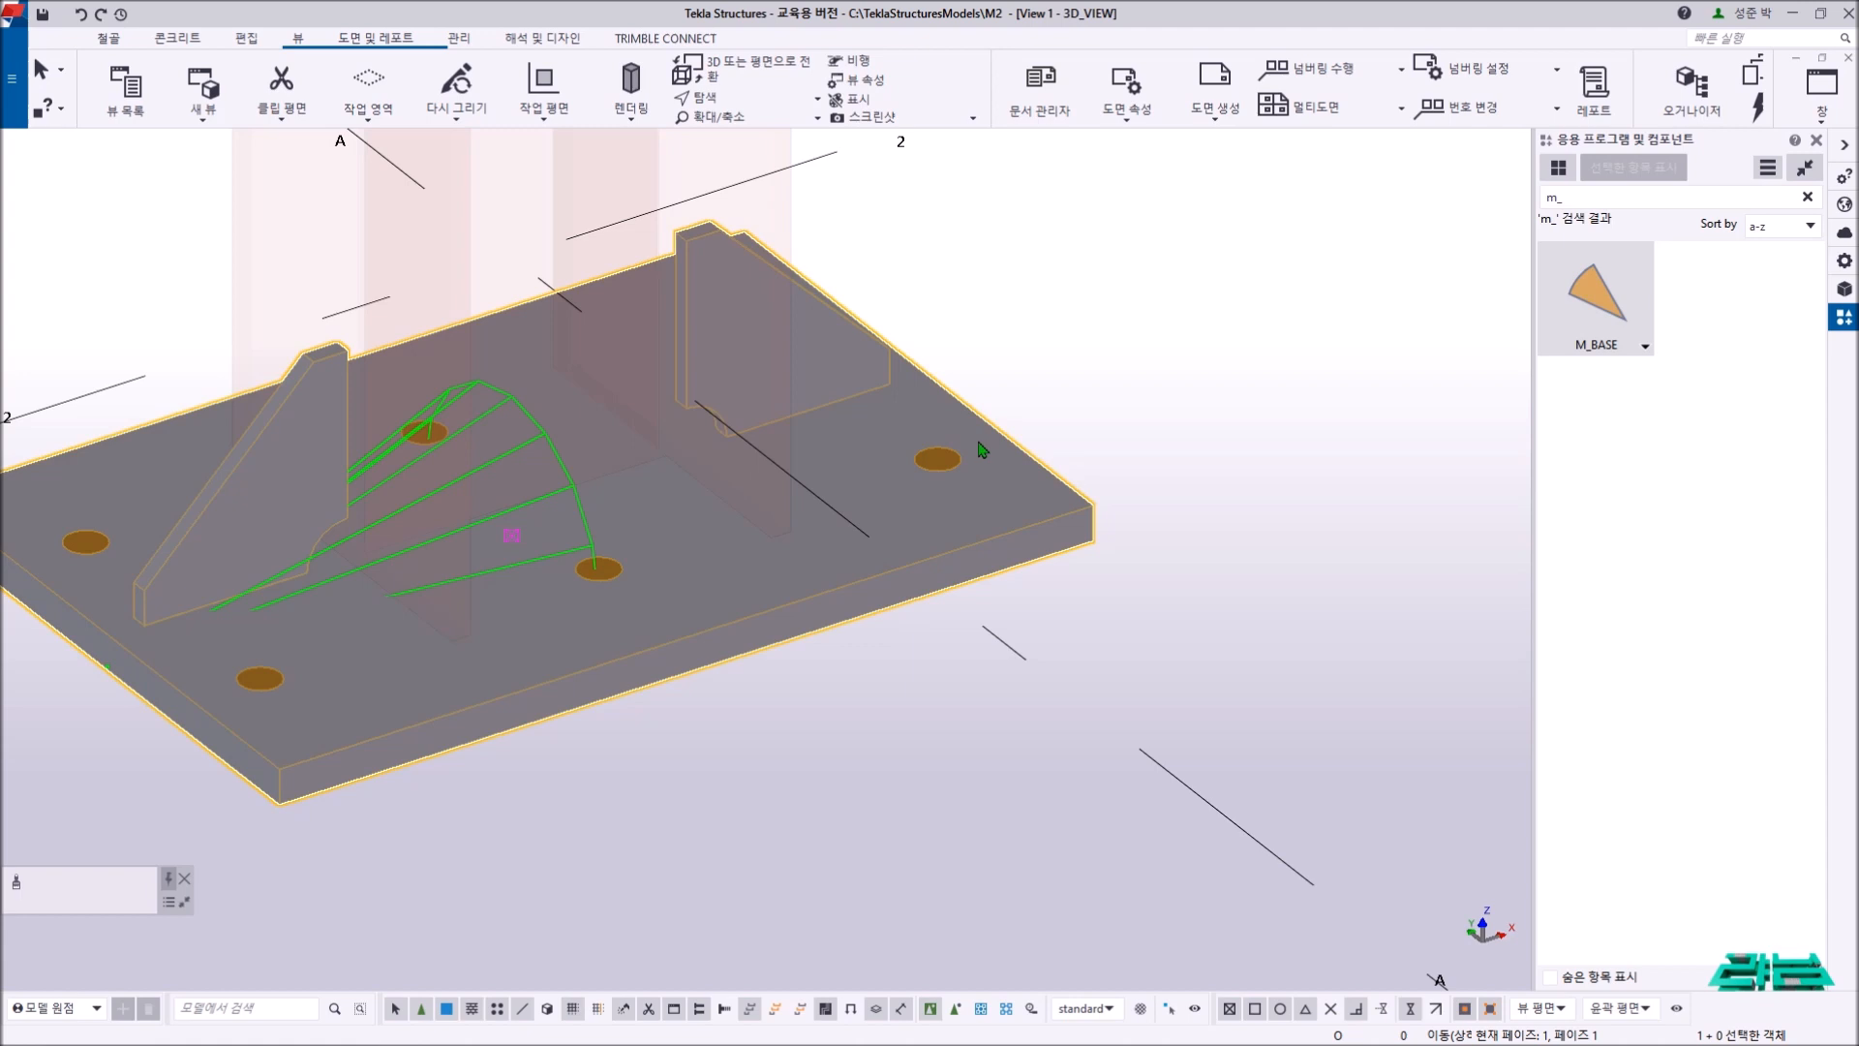
{"action": "key", "text": "shift+5"}
{"action": "key", "text": "shift+4"}
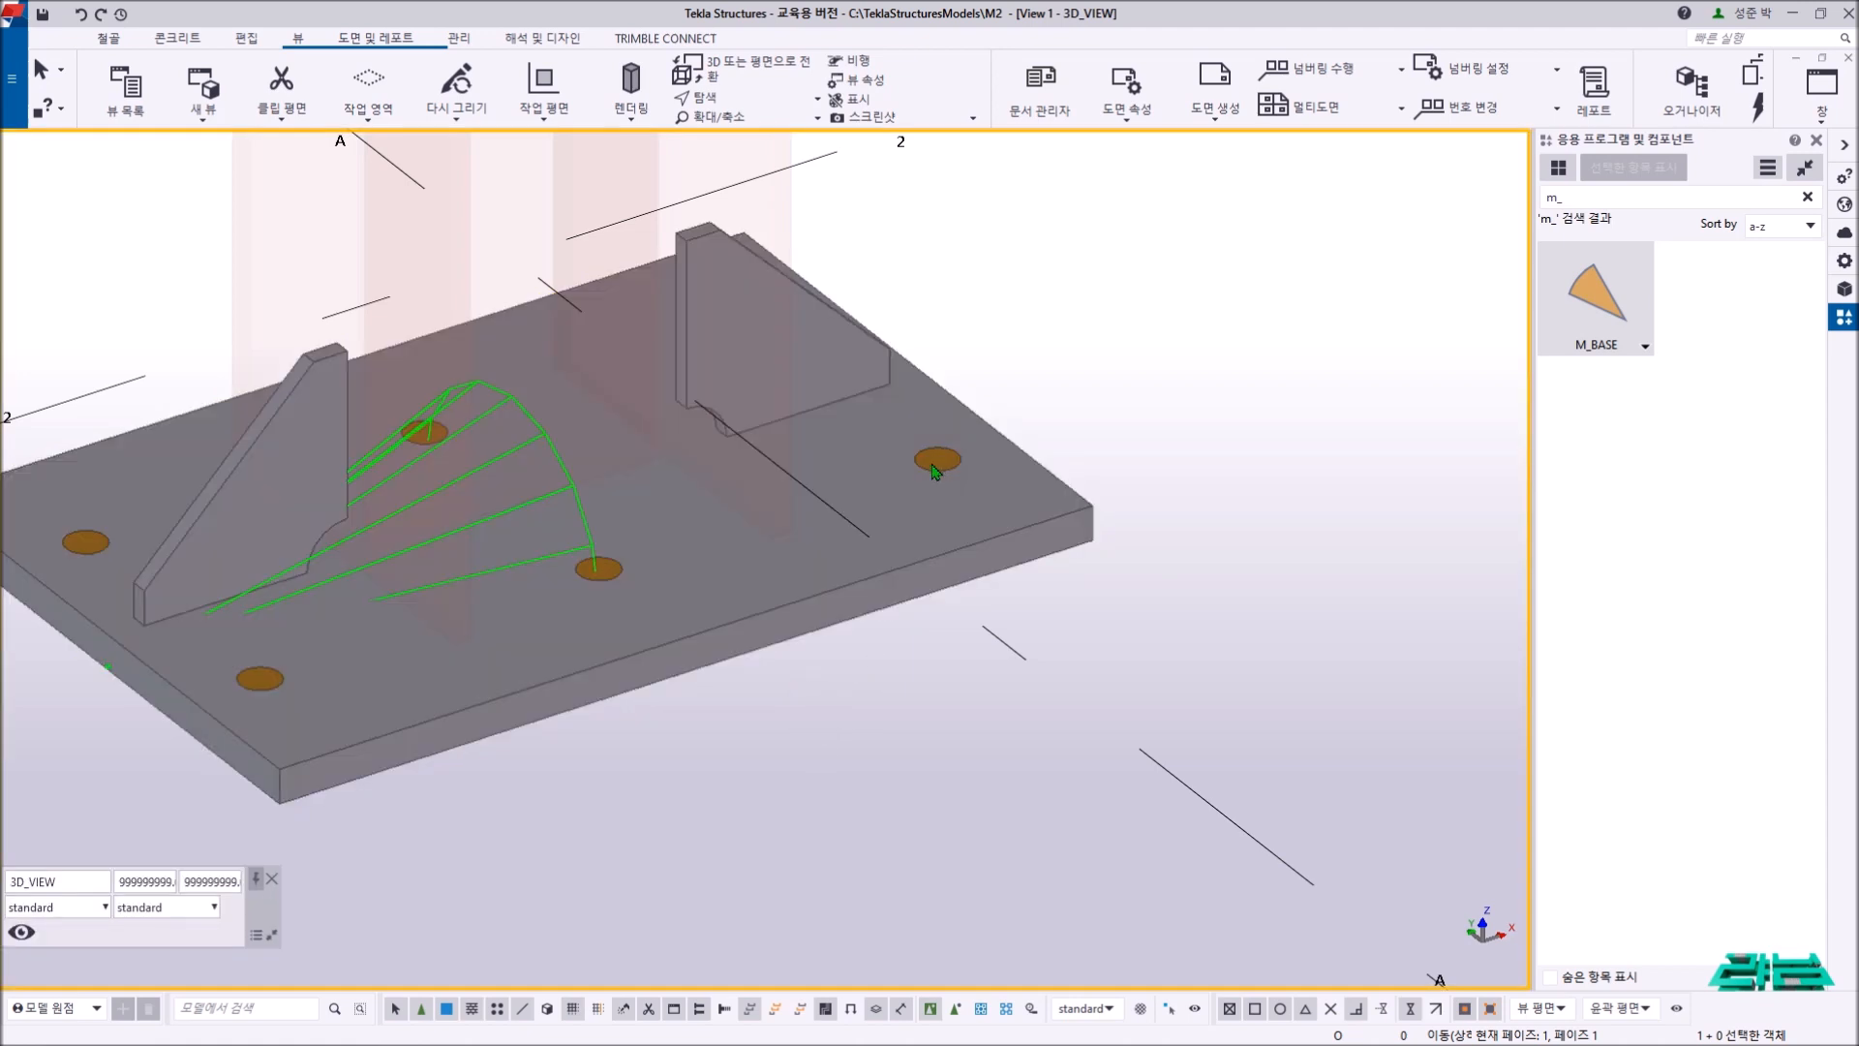
{"action": "left_click", "coordinate": [857, 371]}
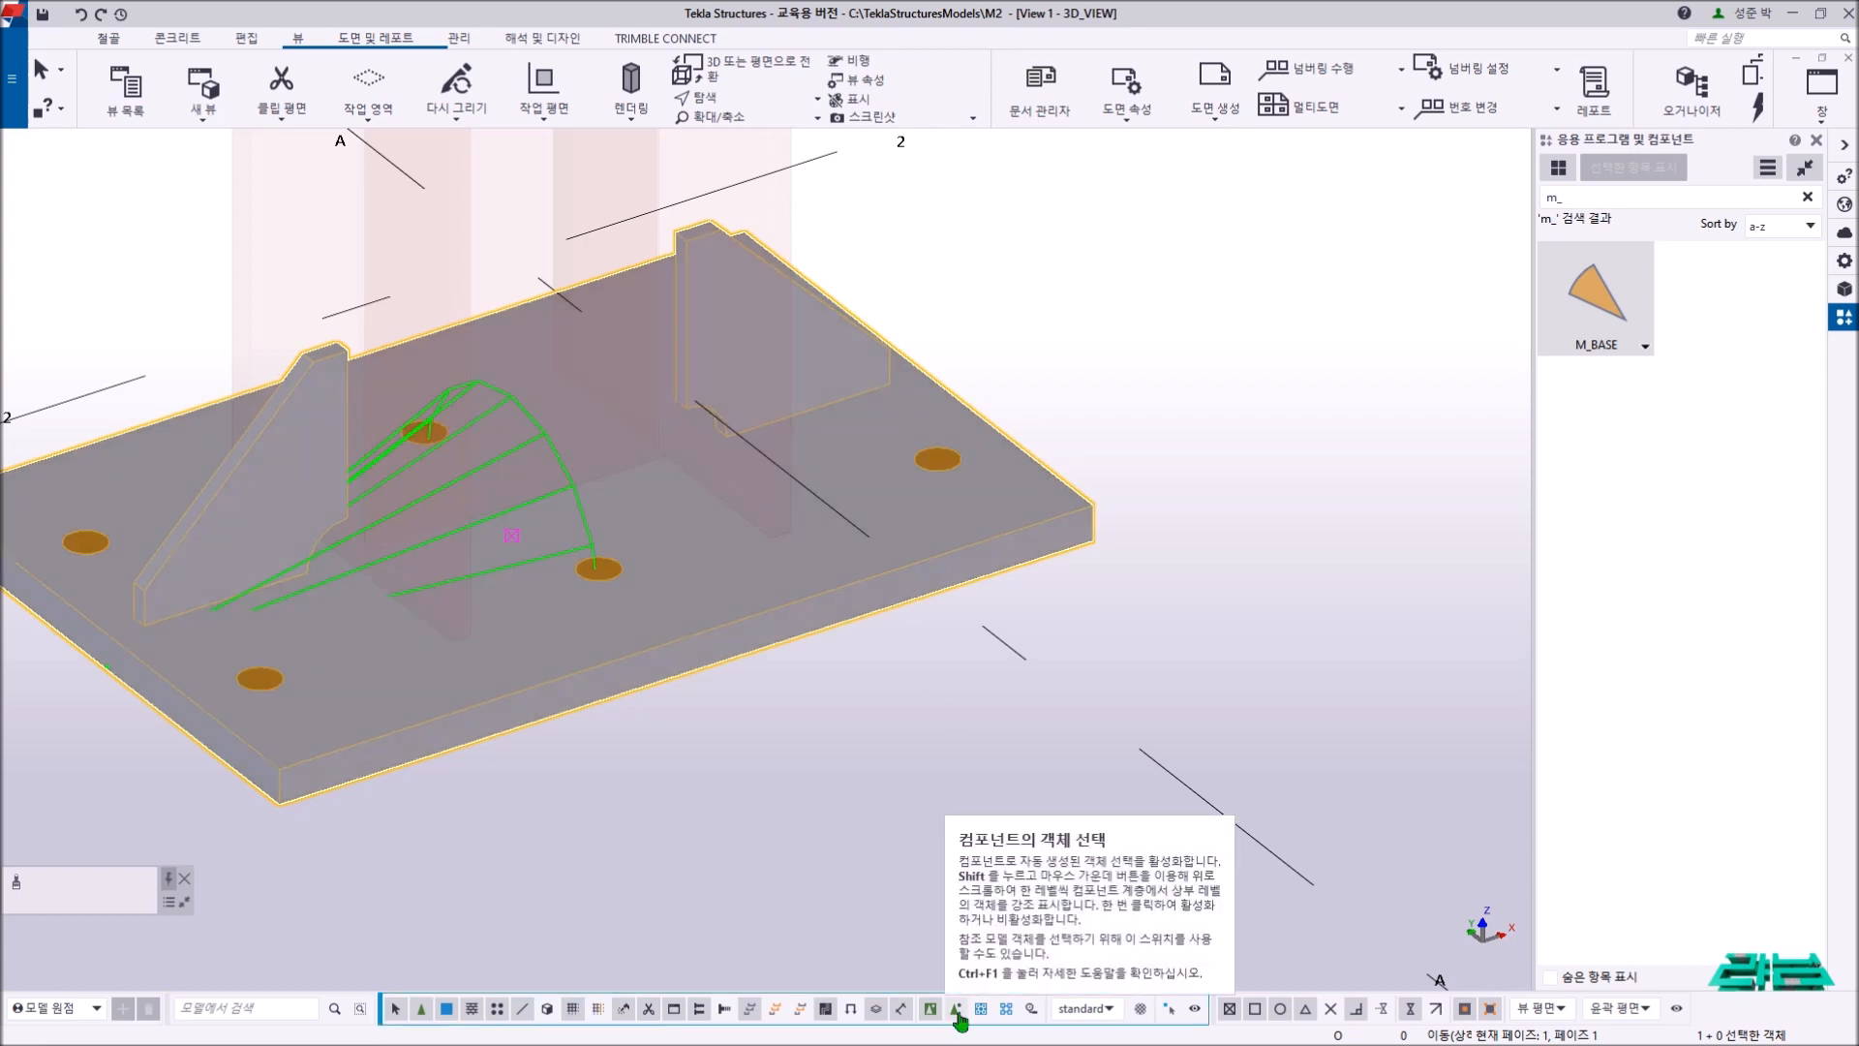
- Switch selection to objects inside components, pick the base plate, a bolt hole group and a rib individually, and return to whole-component selection
{"action": "left_click", "coordinate": [956, 1013]}
{"action": "left_click", "coordinate": [883, 785]}
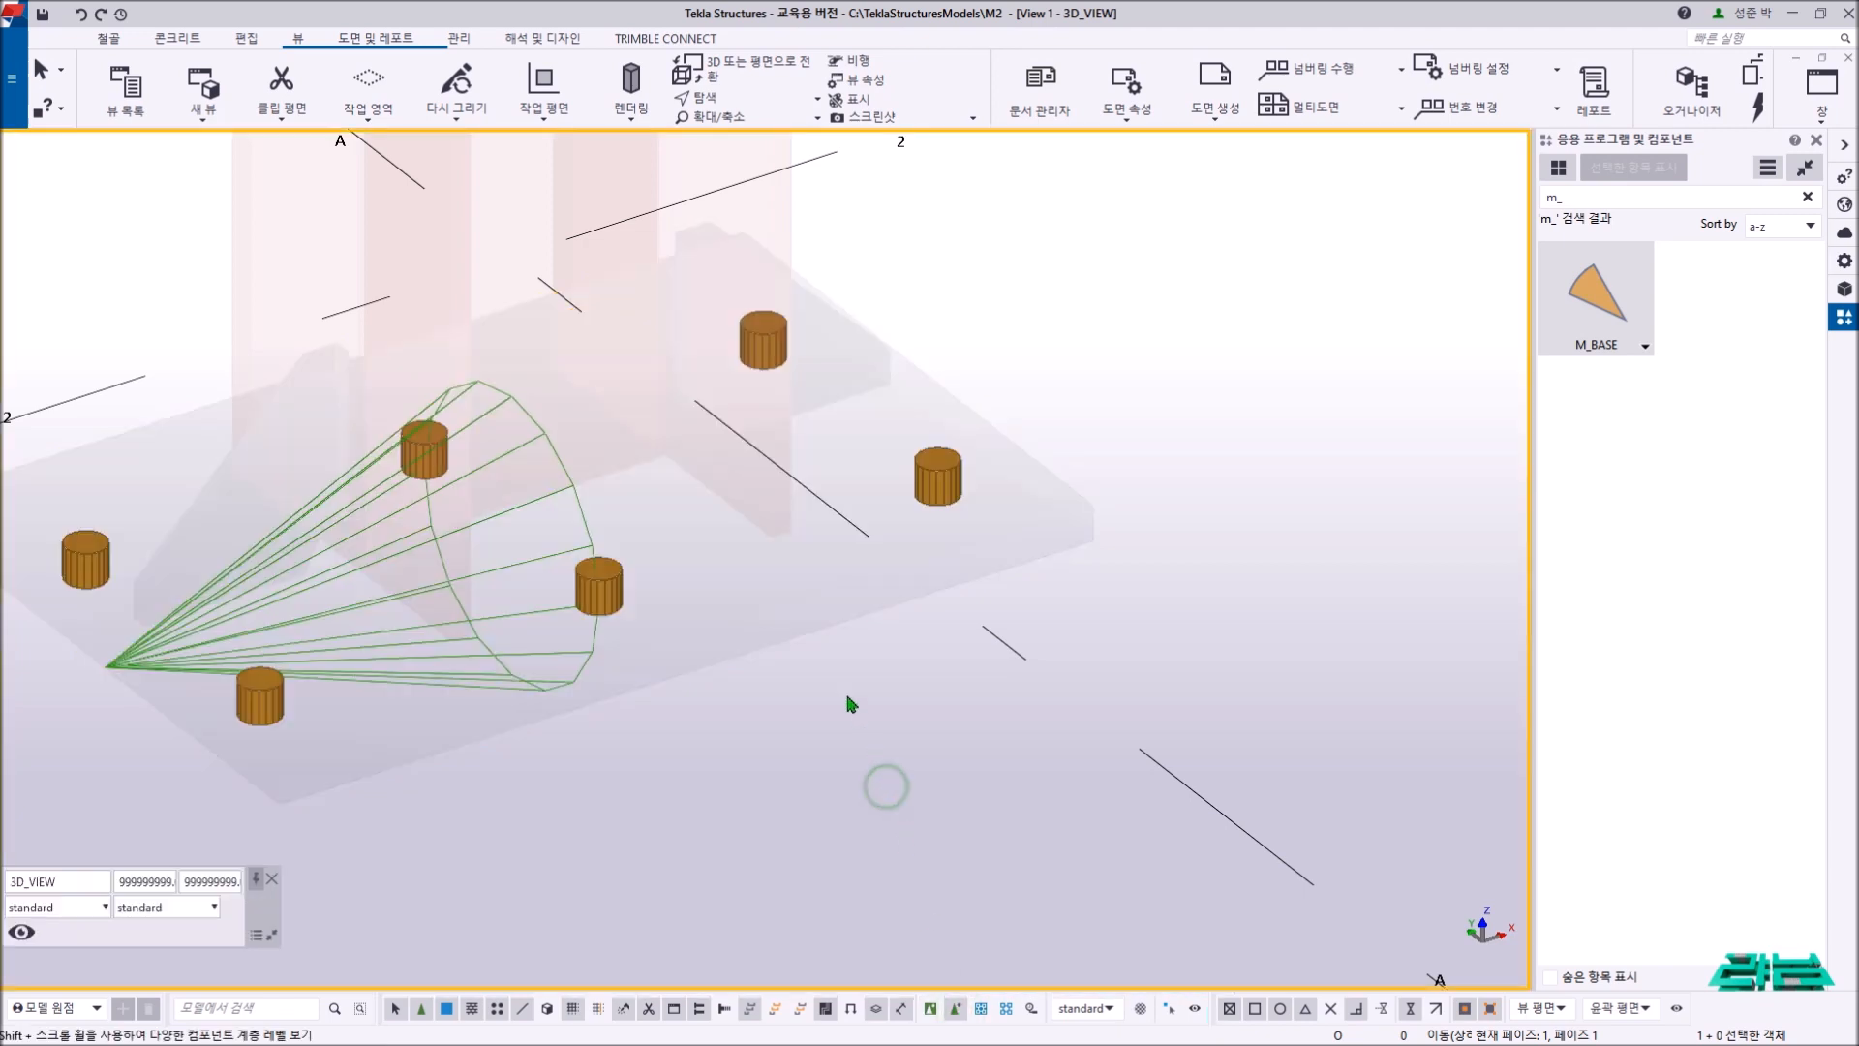
{"action": "middle_click_drag", "start_coordinate": [841, 663], "coordinate": [903, 658]}
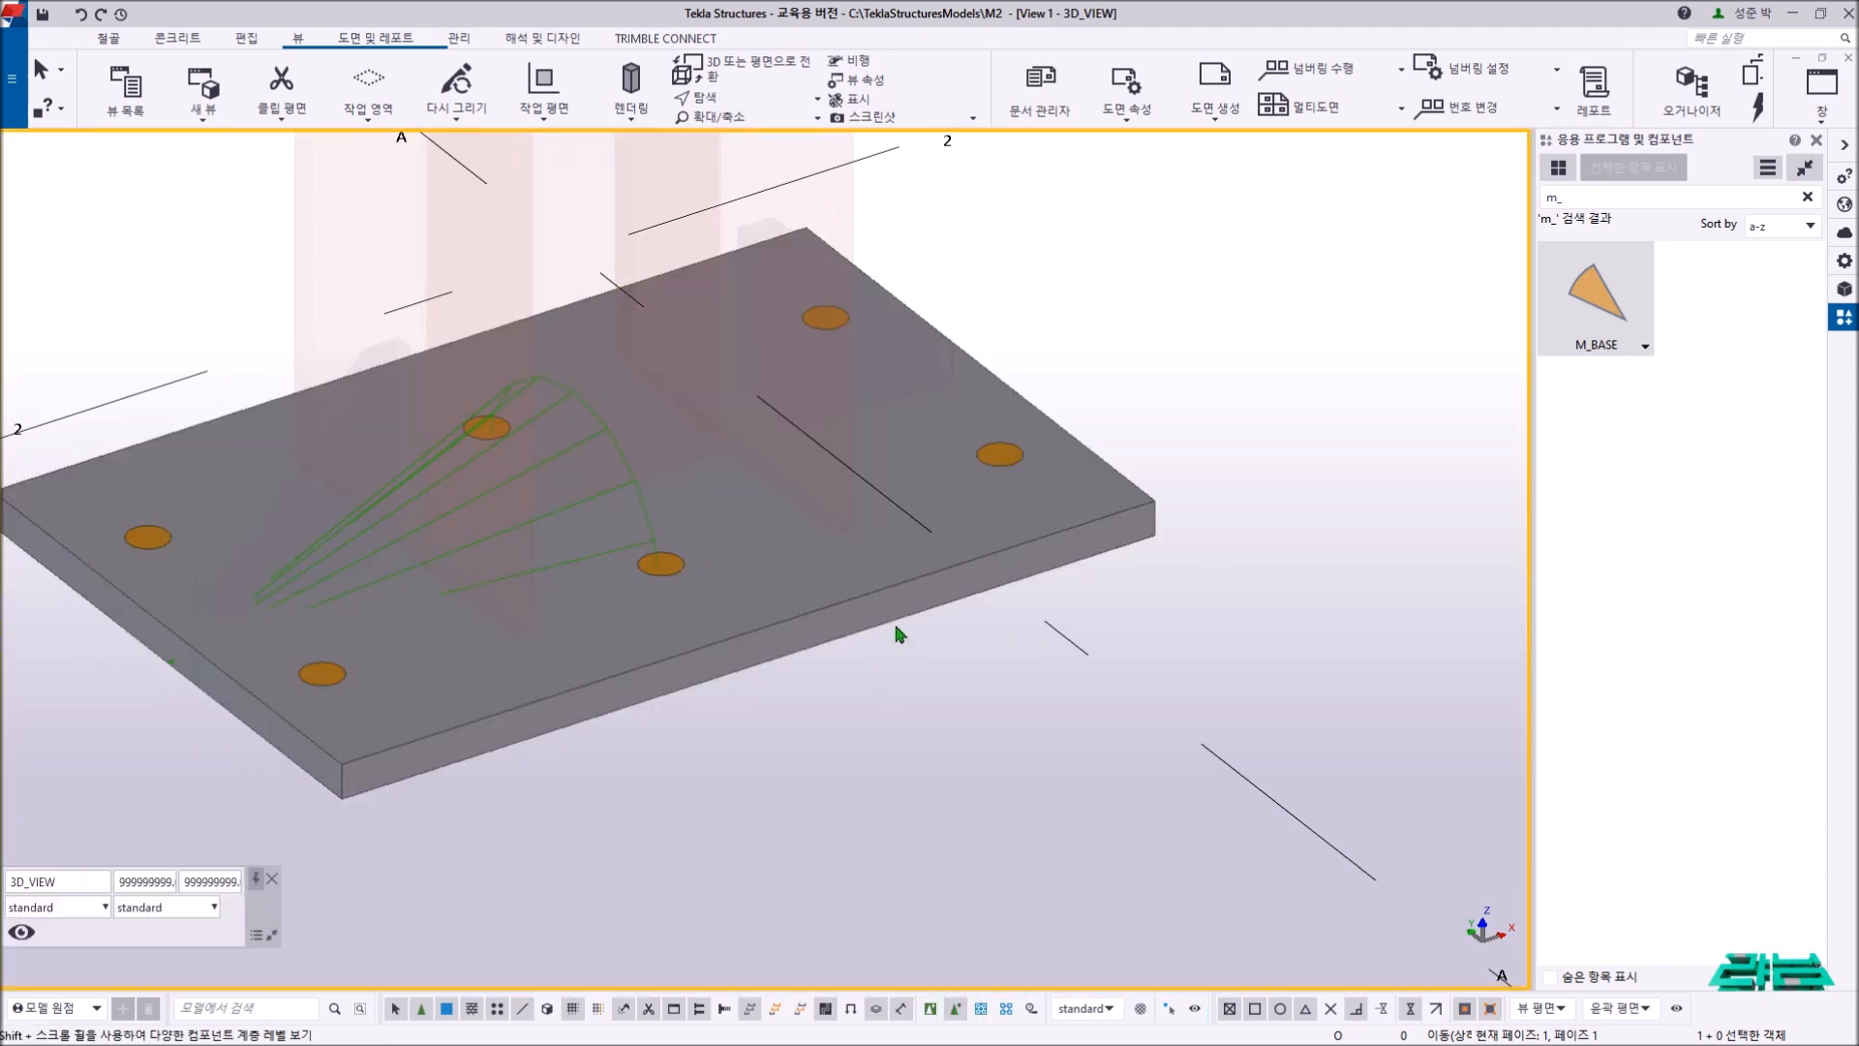
{"action": "left_click", "coordinate": [903, 619]}
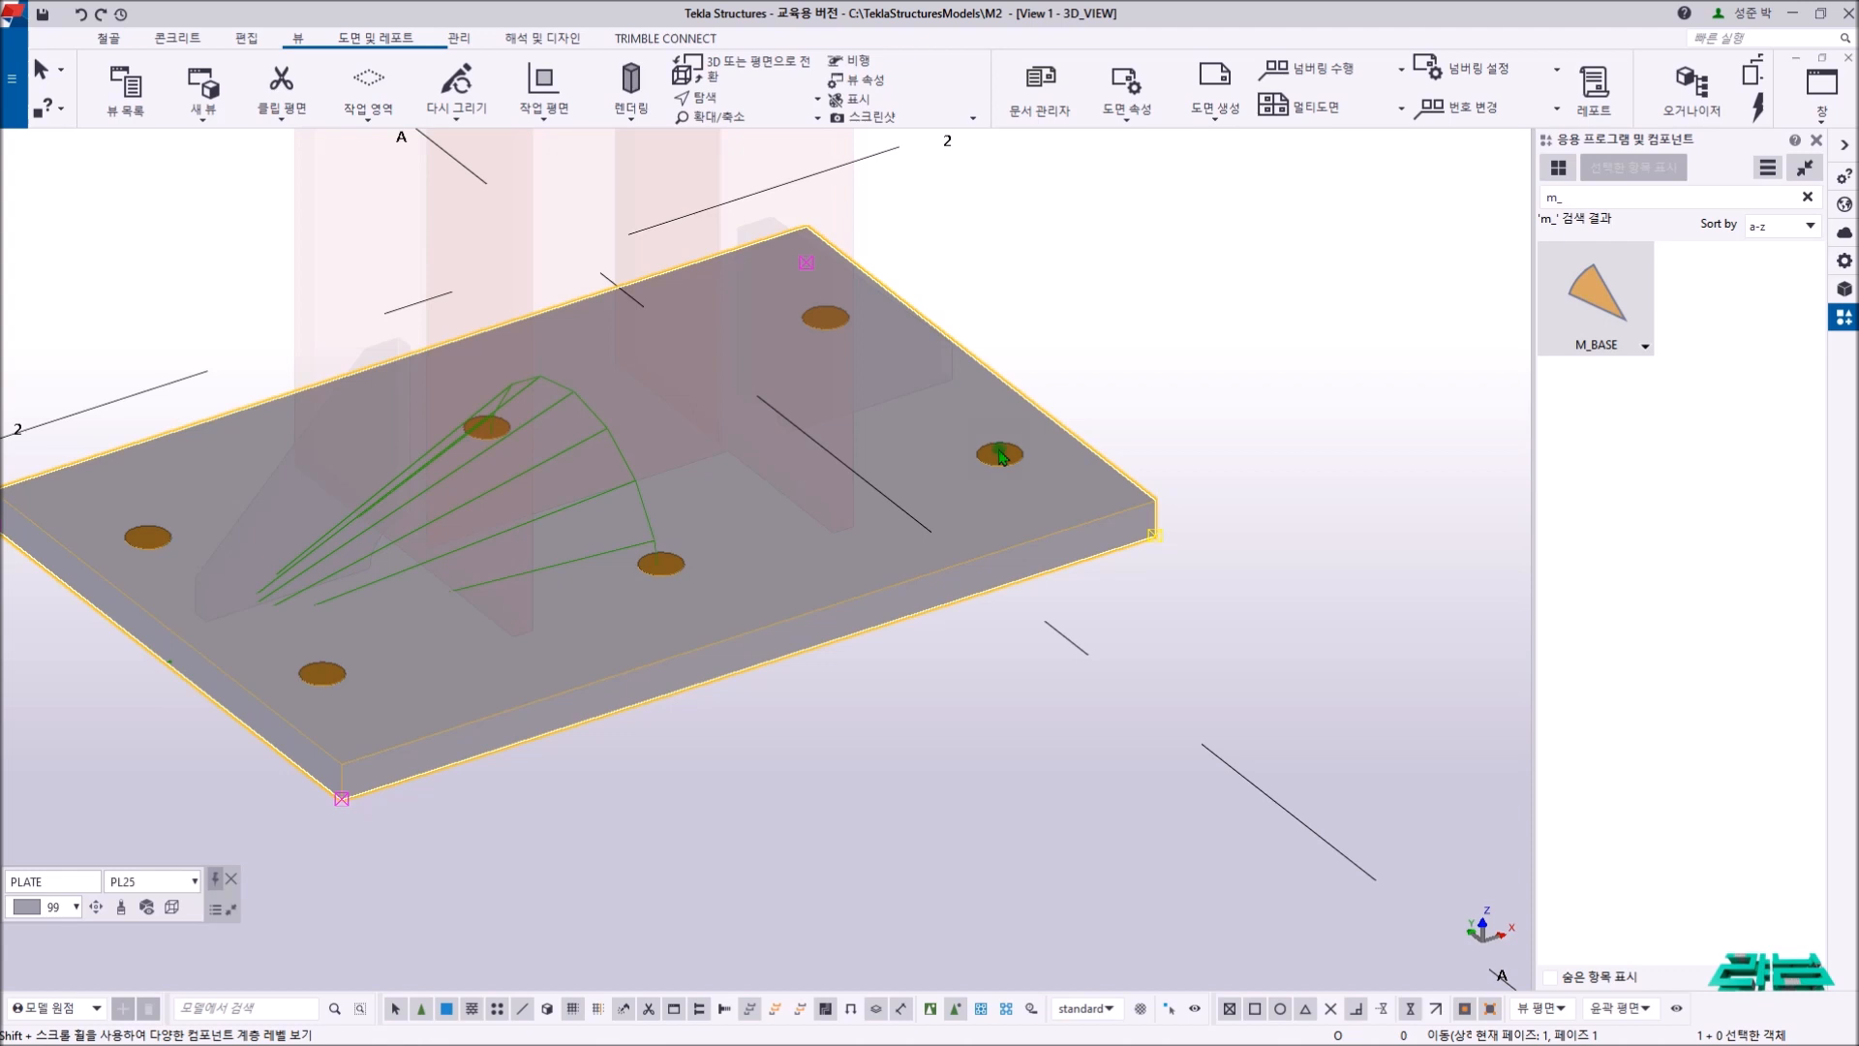
{"action": "left_click", "coordinate": [1000, 452]}
{"action": "left_click", "coordinate": [941, 364]}
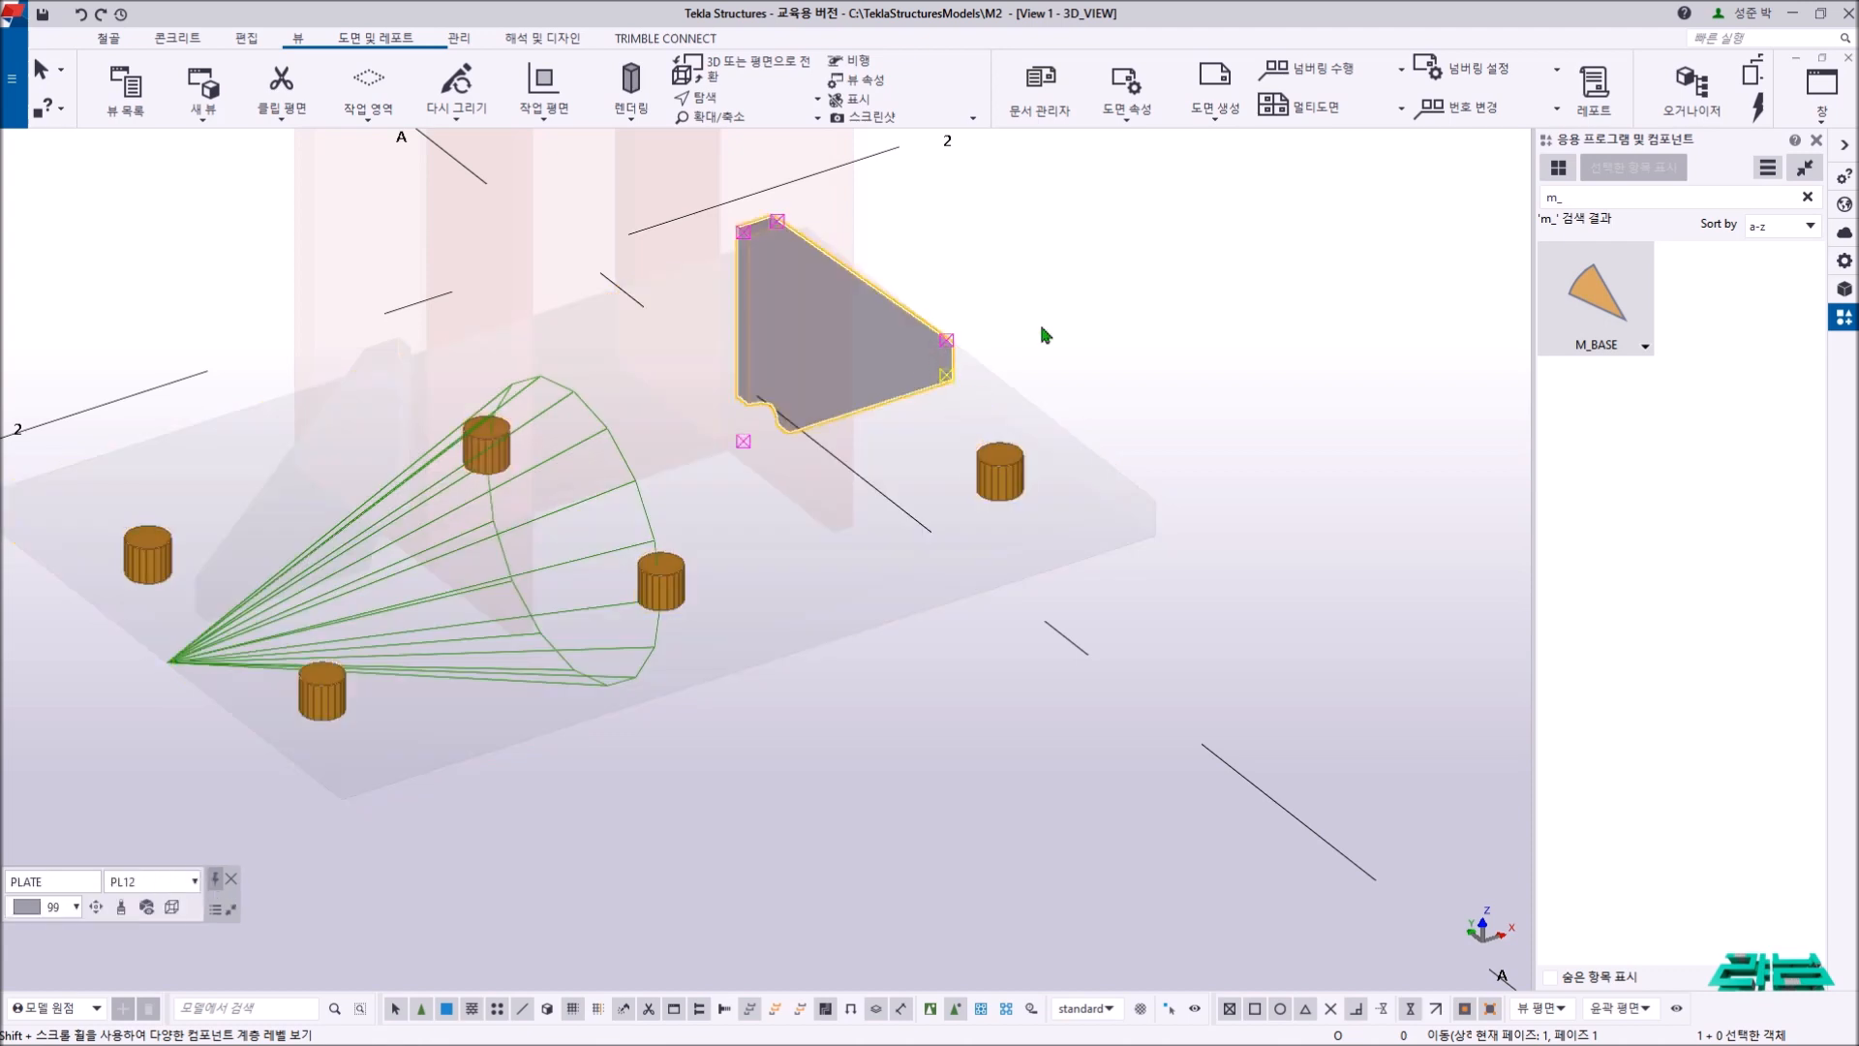
{"action": "right_click", "coordinate": [1136, 325]}
{"action": "left_click", "coordinate": [1145, 336]}
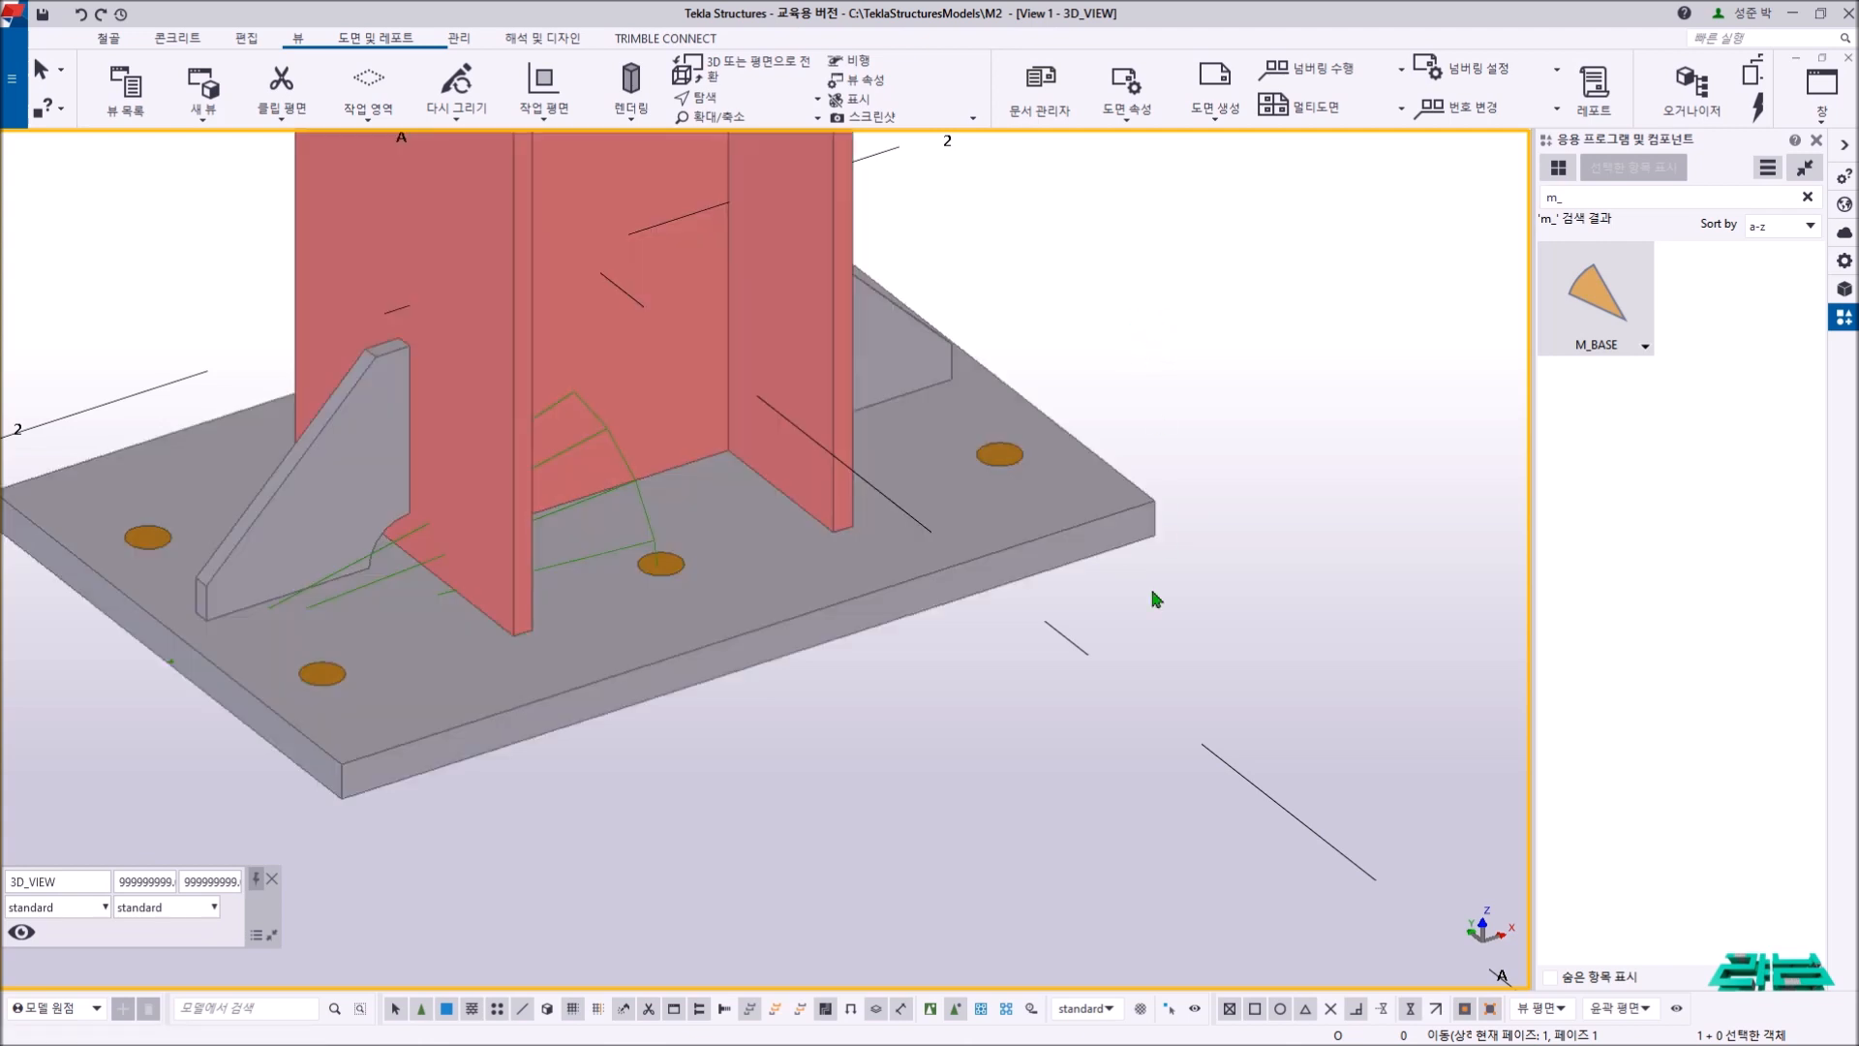
{"action": "left_click", "coordinate": [934, 1011]}
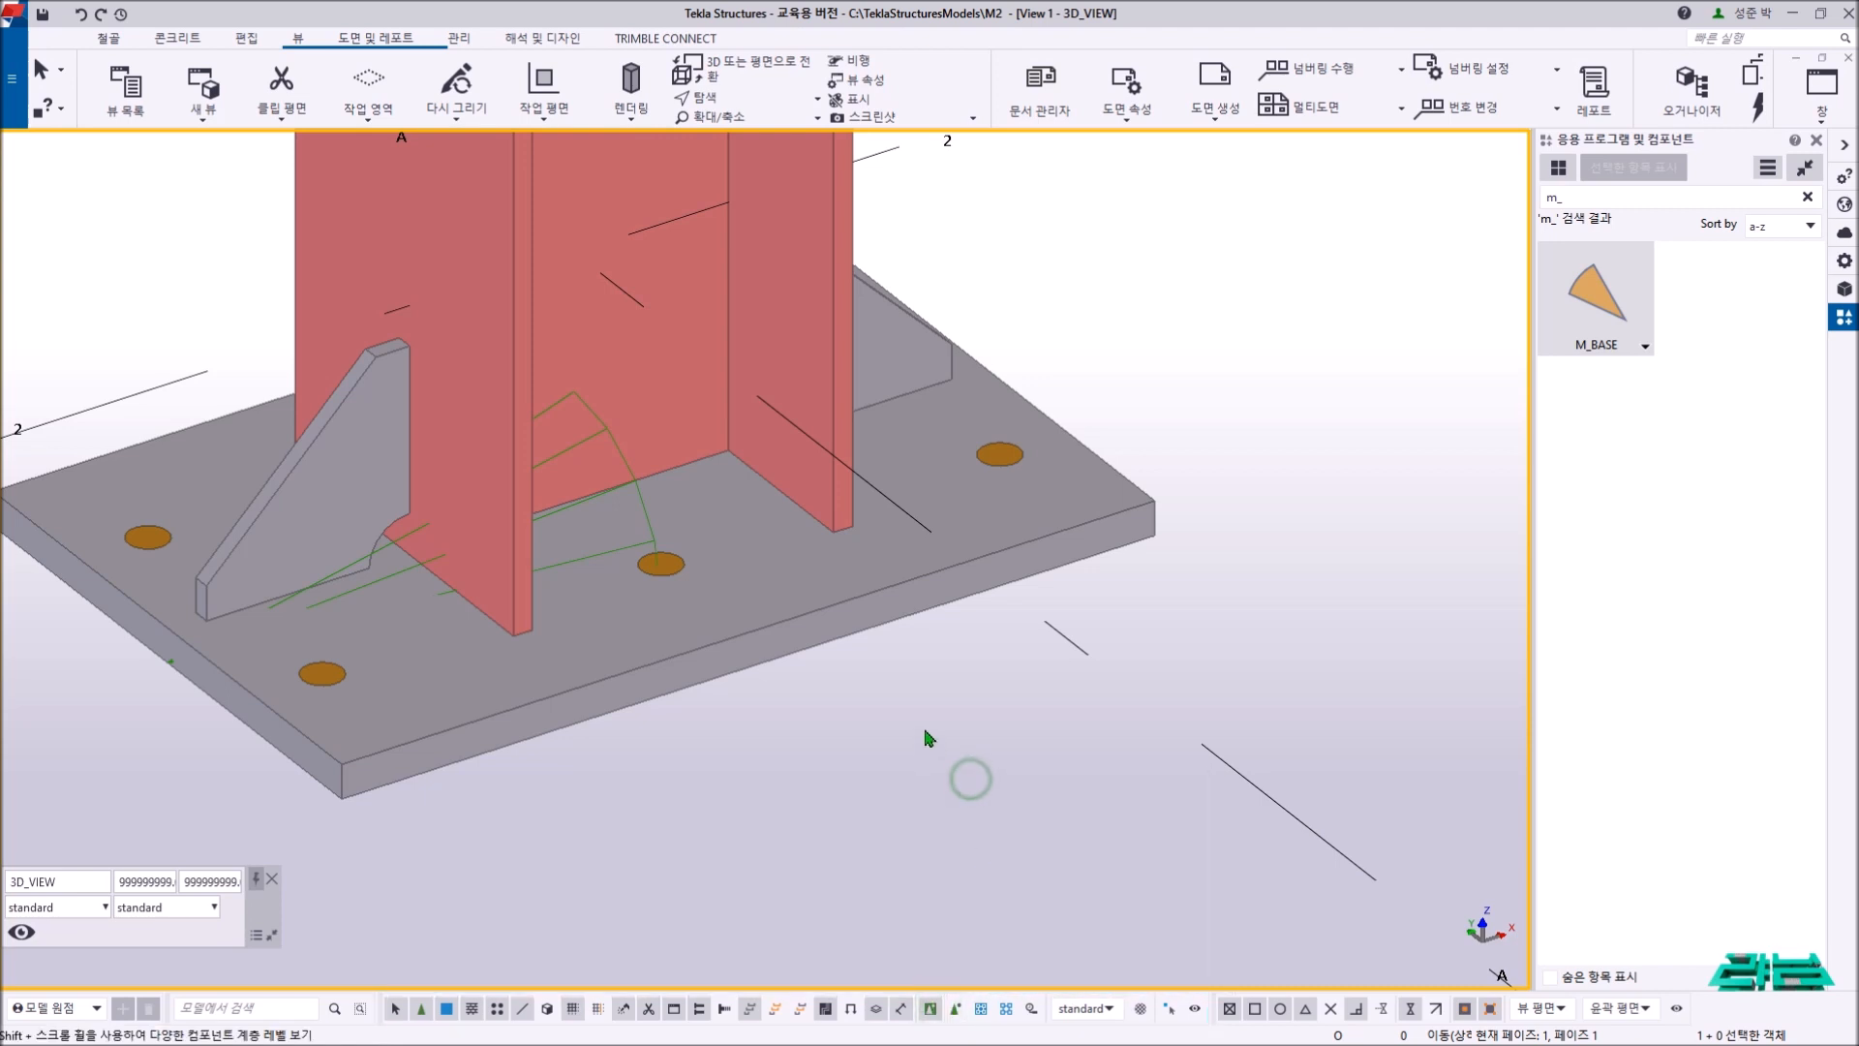
- Publish the M_BASE component to the desktop as the UEL file M_BASE.uel
{"action": "scroll", "coordinate": [968, 678], "scroll_direction": "down", "scroll_amount": 5}
{"action": "left_click", "coordinate": [1600, 299]}
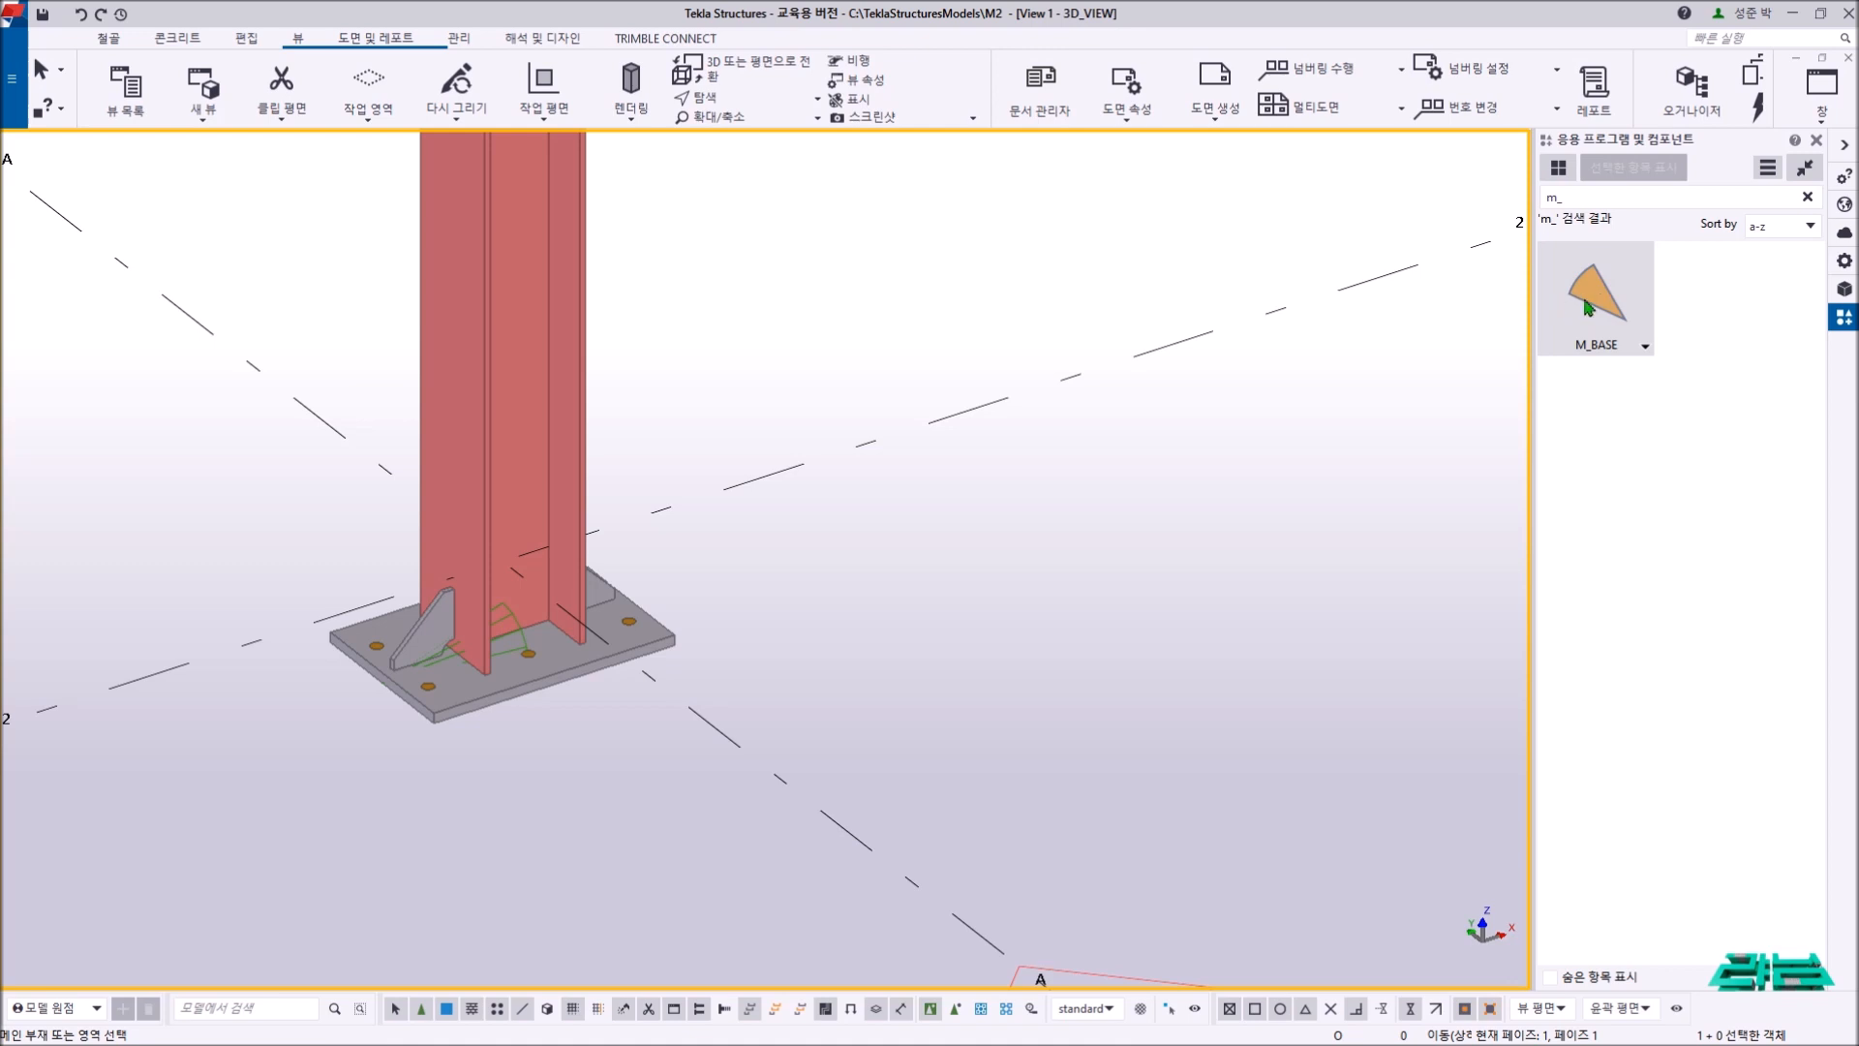
{"action": "right_click", "coordinate": [1588, 308]}
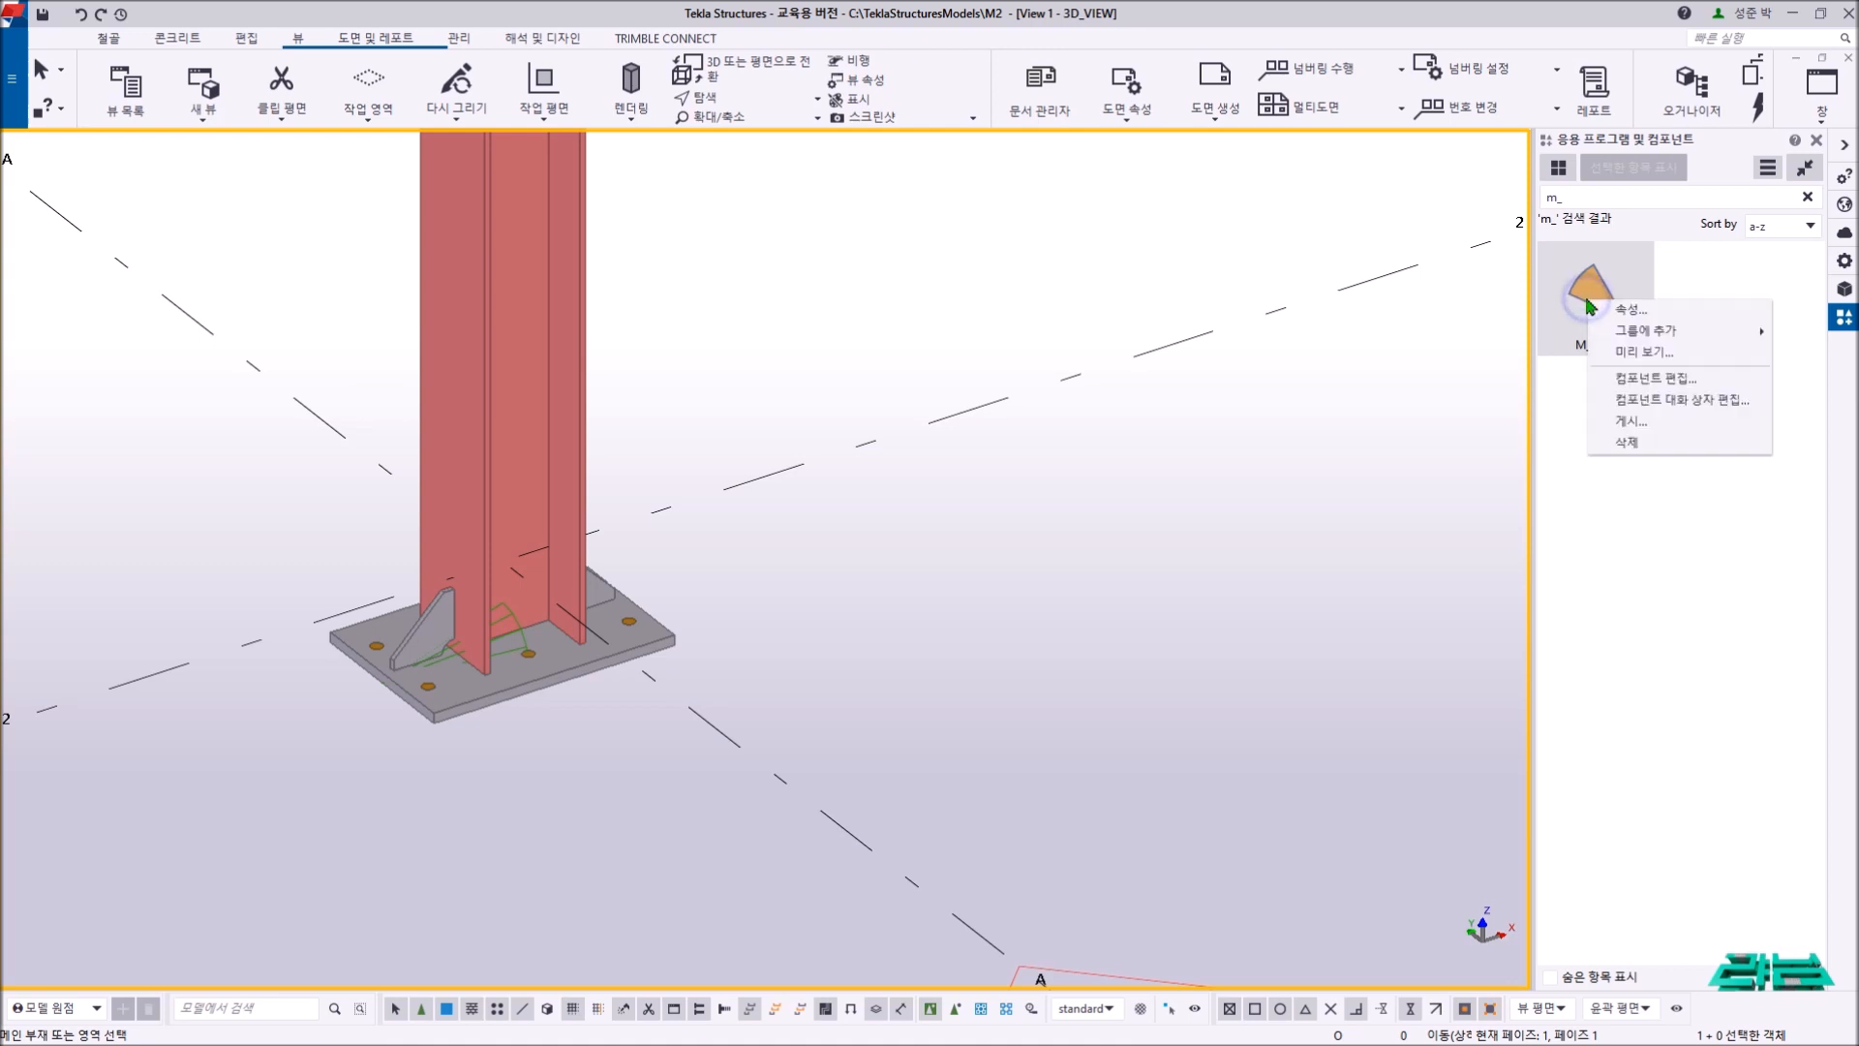
{"action": "left_click", "coordinate": [1627, 426]}
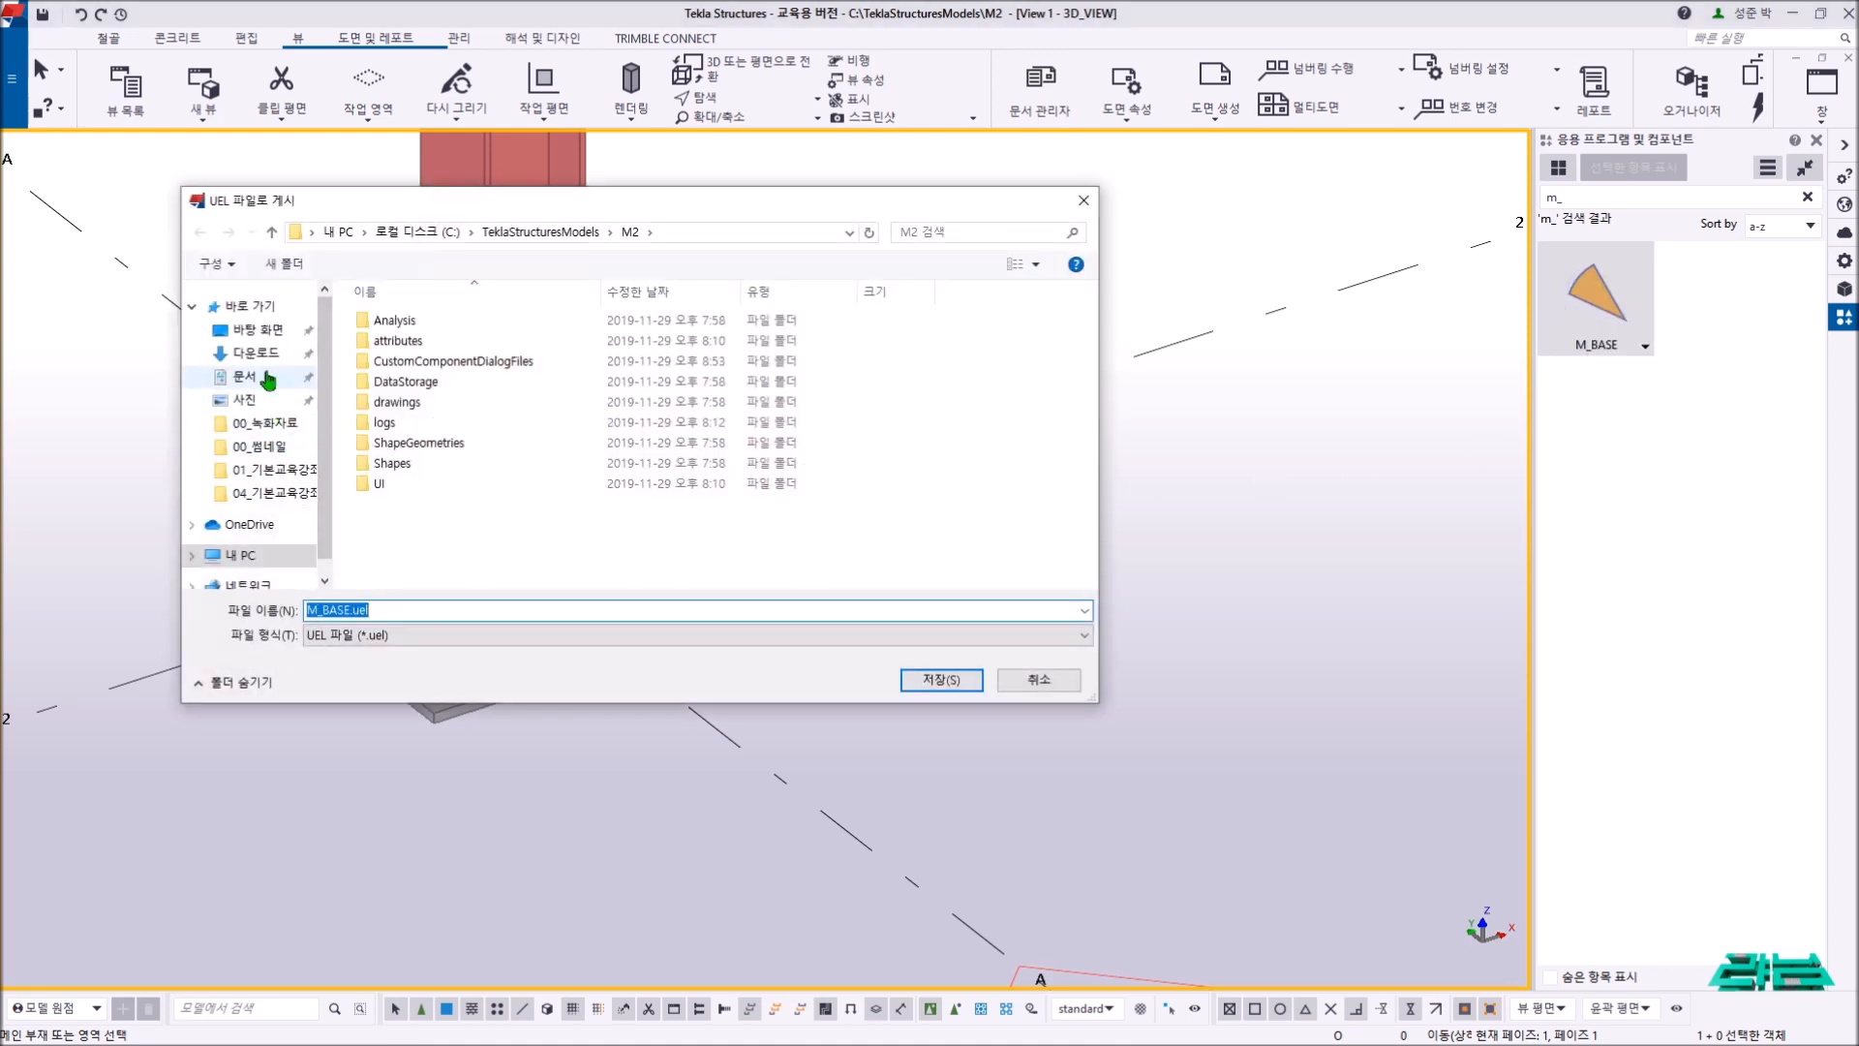
{"action": "left_click", "coordinate": [257, 330]}
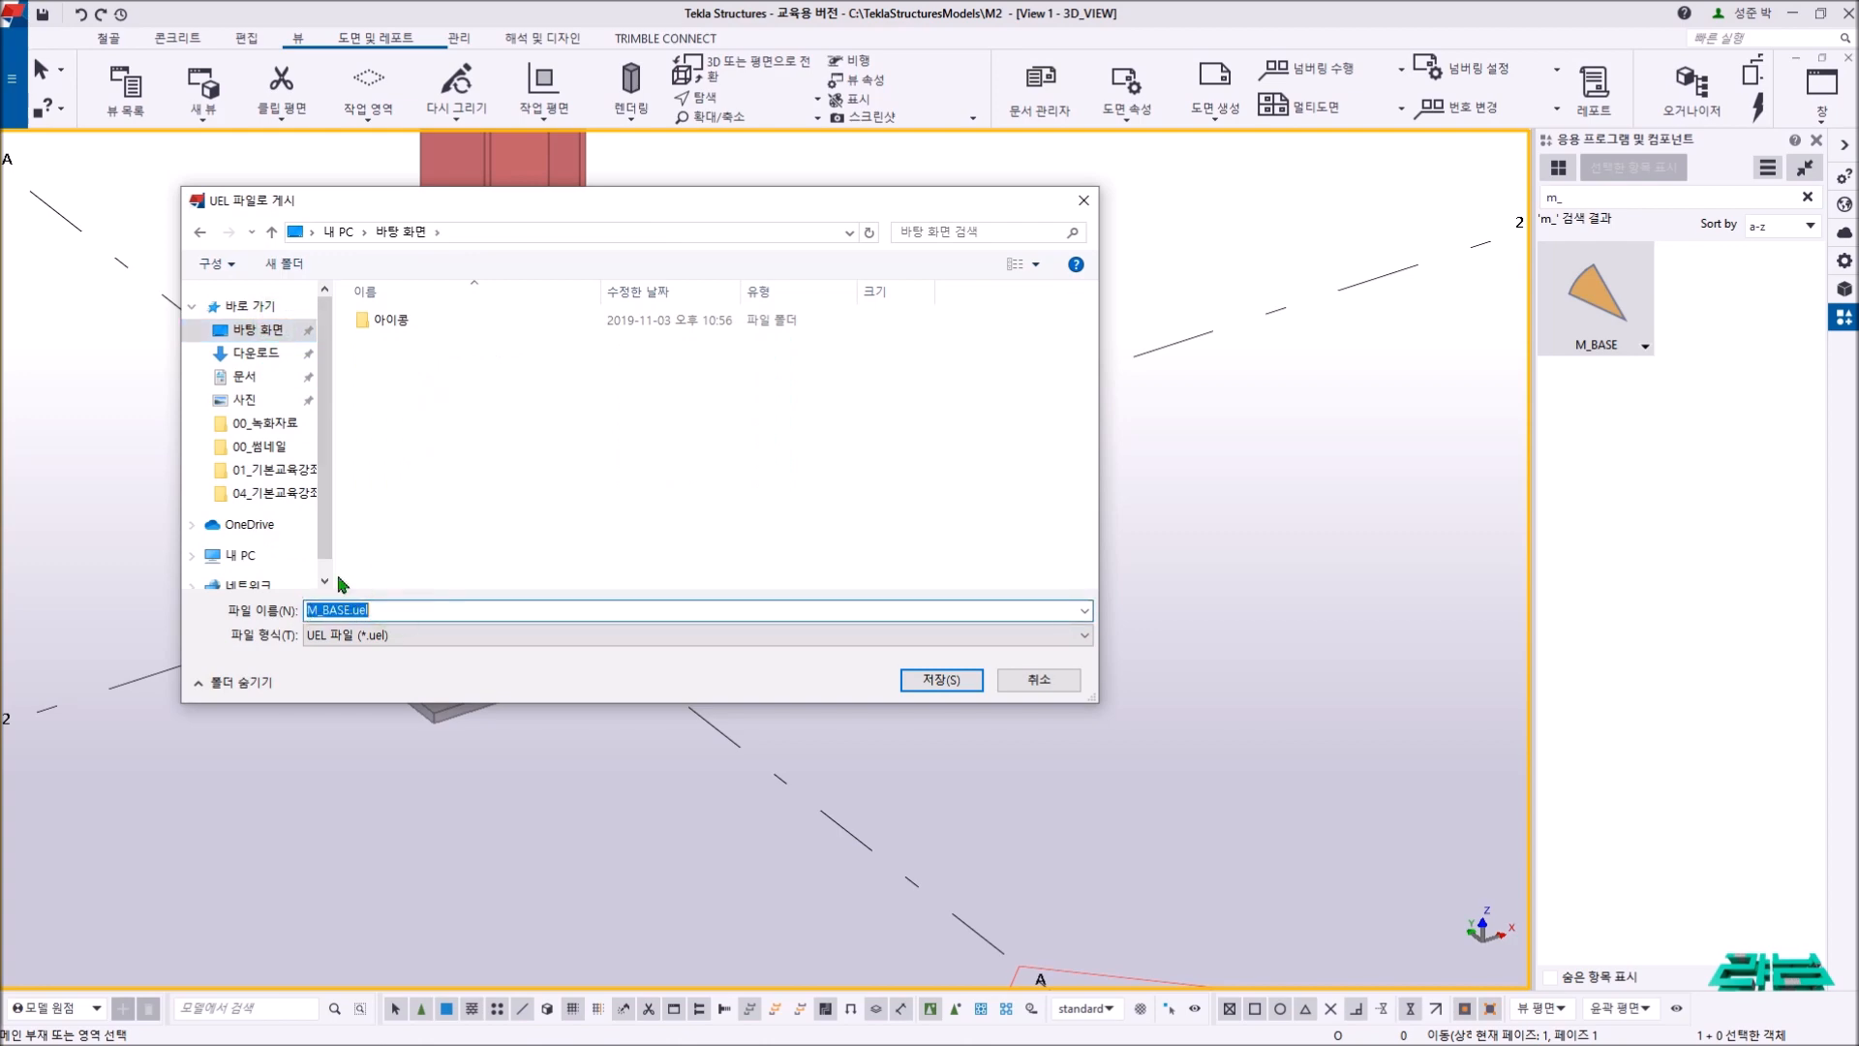
{"action": "left_click", "coordinate": [958, 686]}
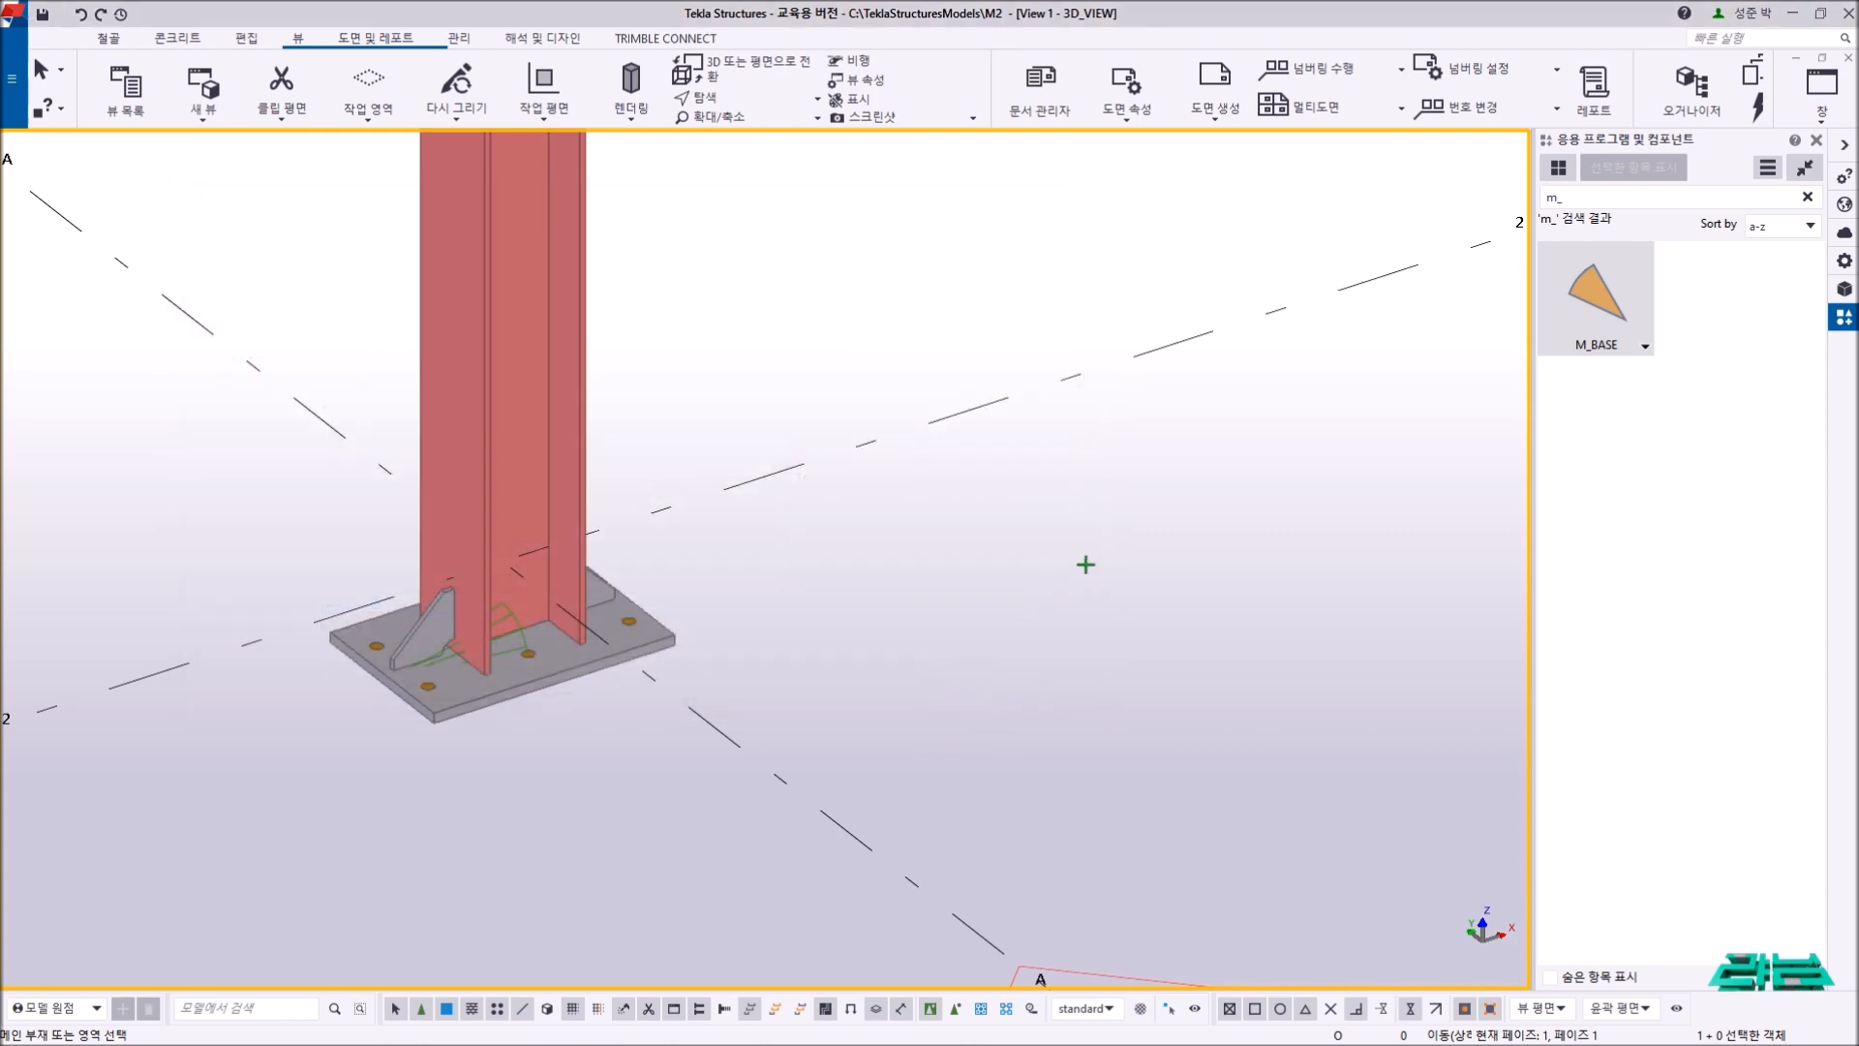
- Cancel the running component command and explode the M_BASE component at the foot of column B-1
{"action": "scroll", "coordinate": [581, 557], "scroll_direction": "down", "scroll_amount": 6}
{"action": "right_click", "coordinate": [885, 479]}
{"action": "left_click", "coordinate": [924, 488]}
{"action": "middle_click_drag", "start_coordinate": [947, 524], "coordinate": [926, 530]}
{"action": "scroll", "coordinate": [925, 530], "scroll_direction": "up", "scroll_amount": 5}
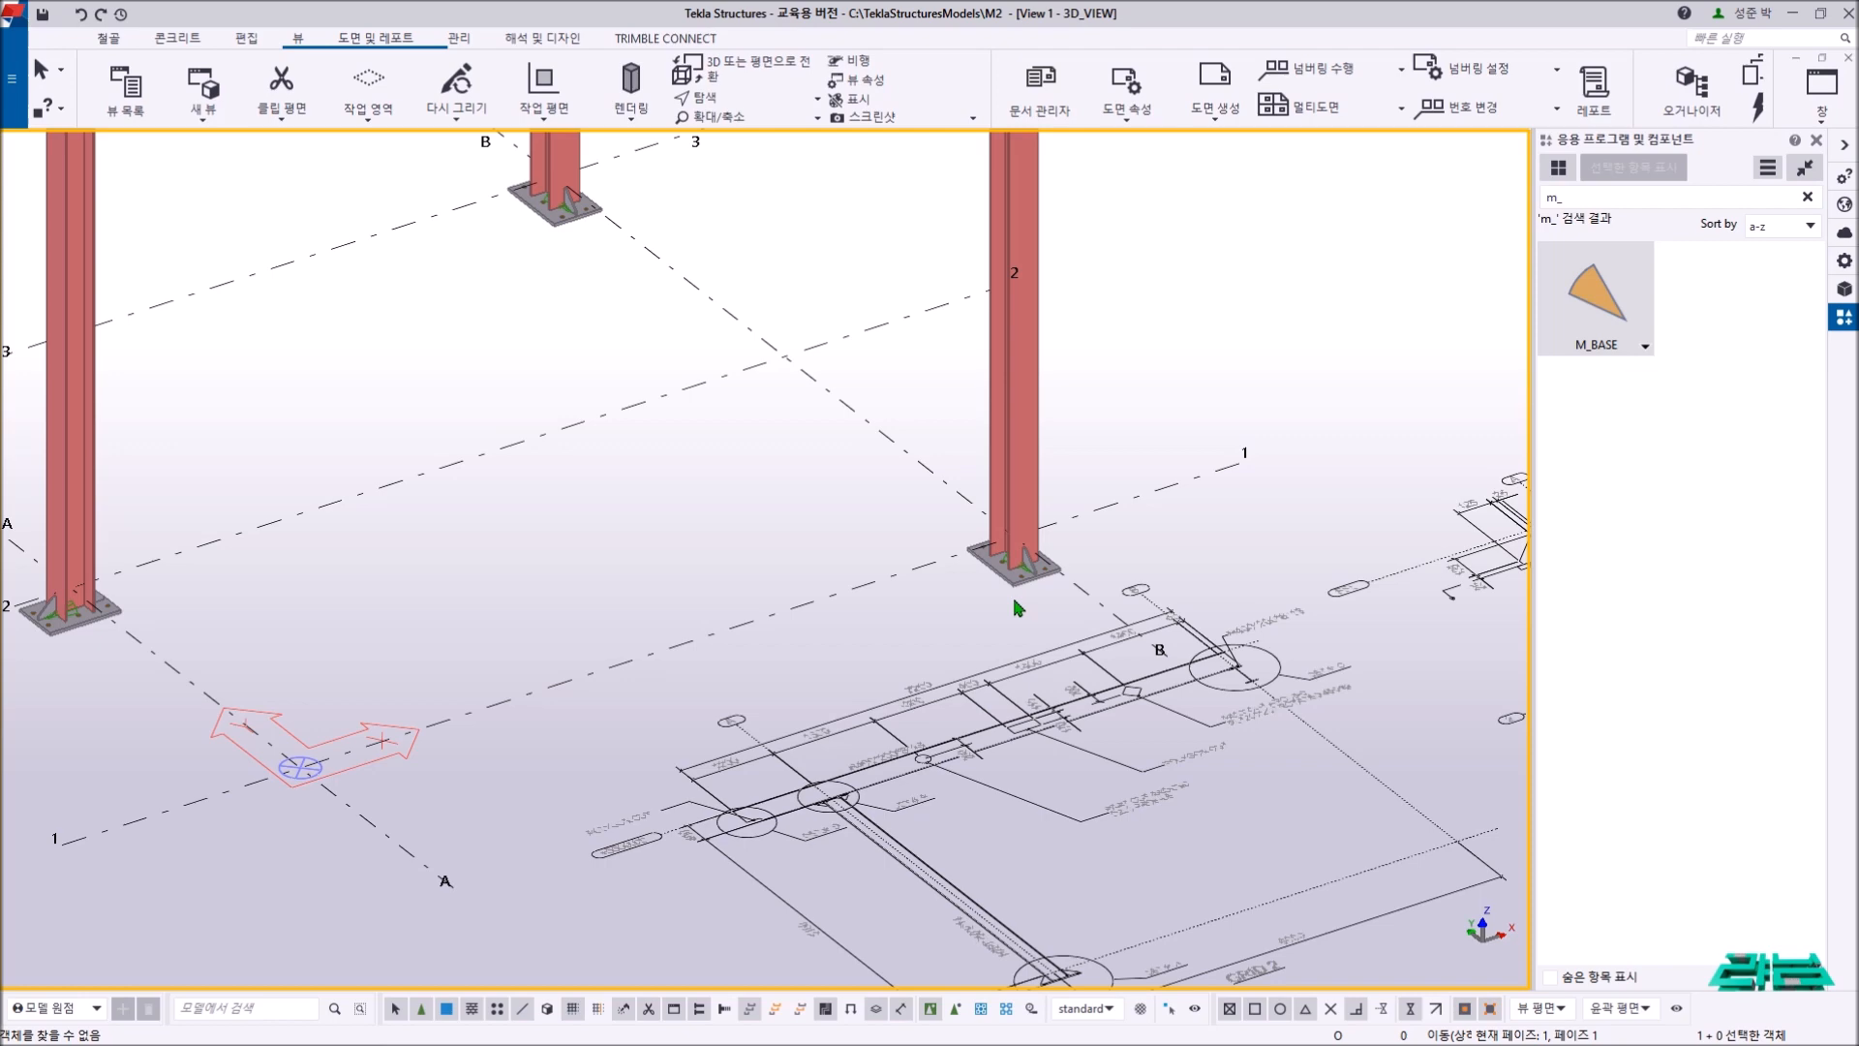
{"action": "left_click", "coordinate": [1008, 571]}
{"action": "scroll", "coordinate": [1035, 536], "scroll_direction": "down", "scroll_amount": 3}
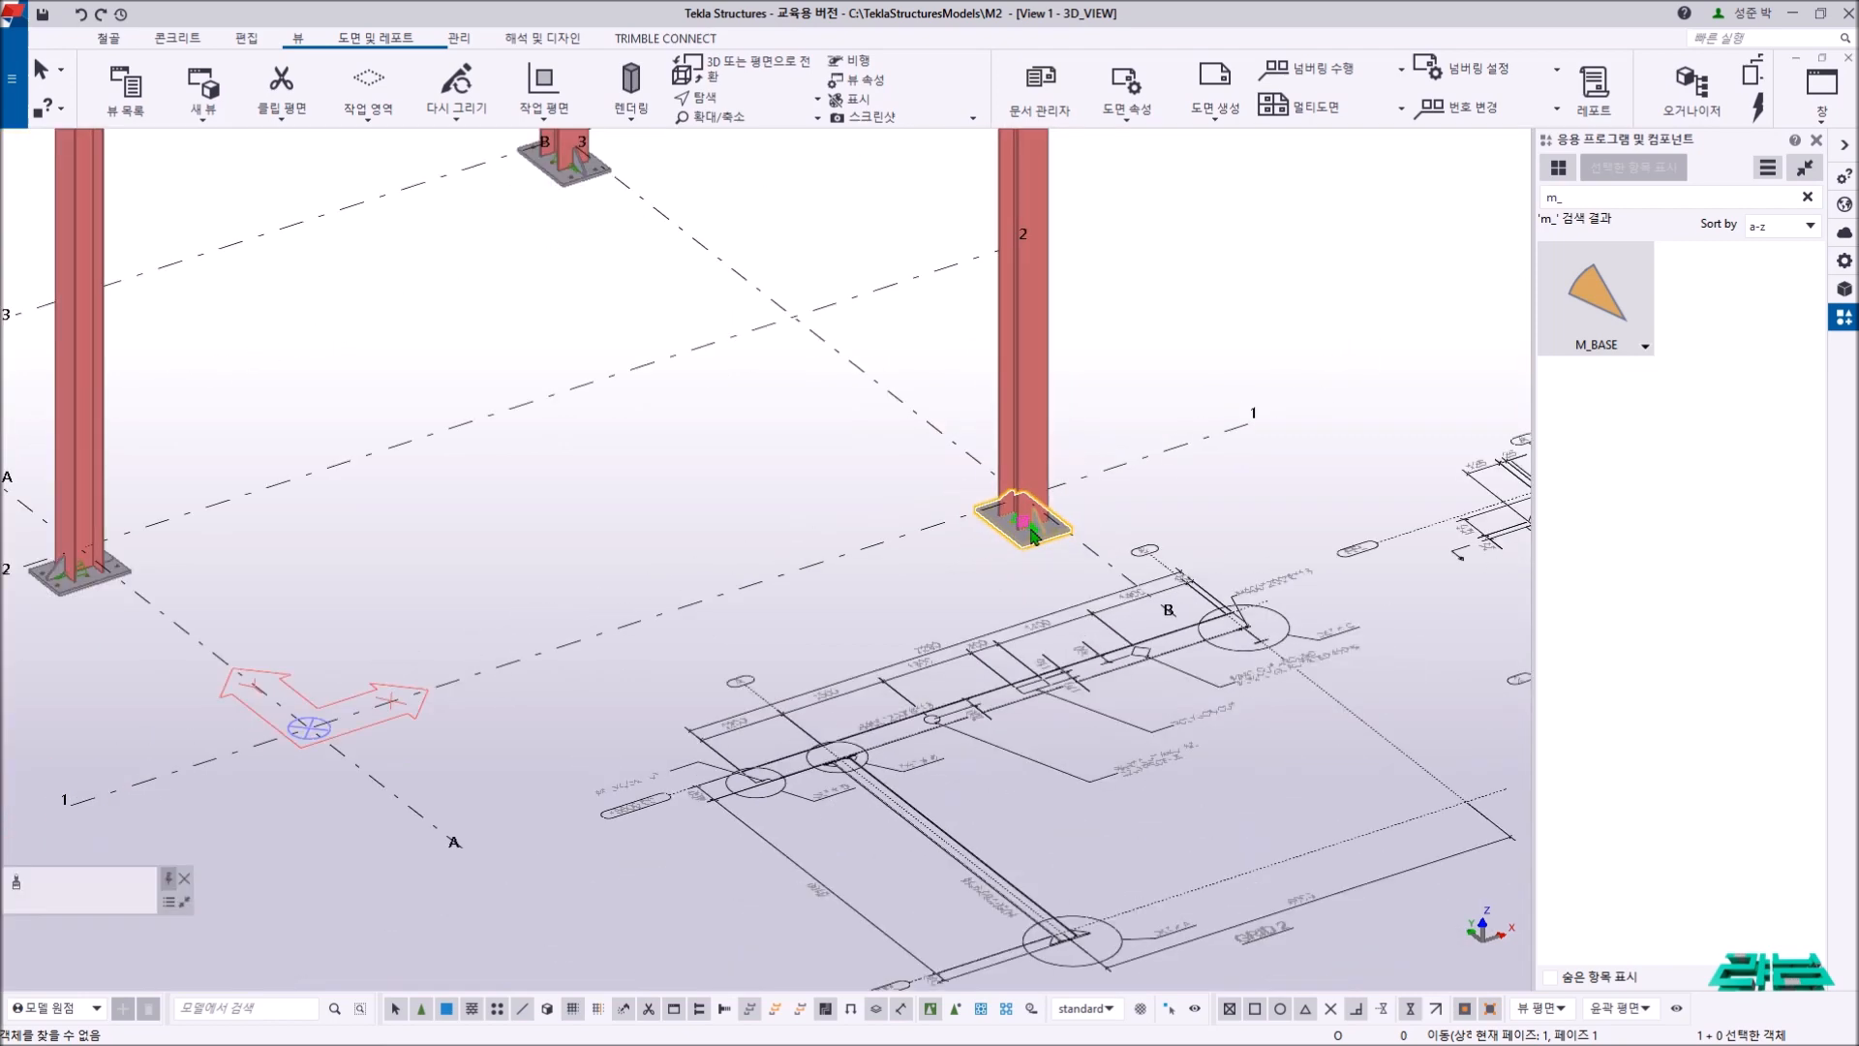
{"action": "scroll", "coordinate": [1032, 534], "scroll_direction": "up", "scroll_amount": 5}
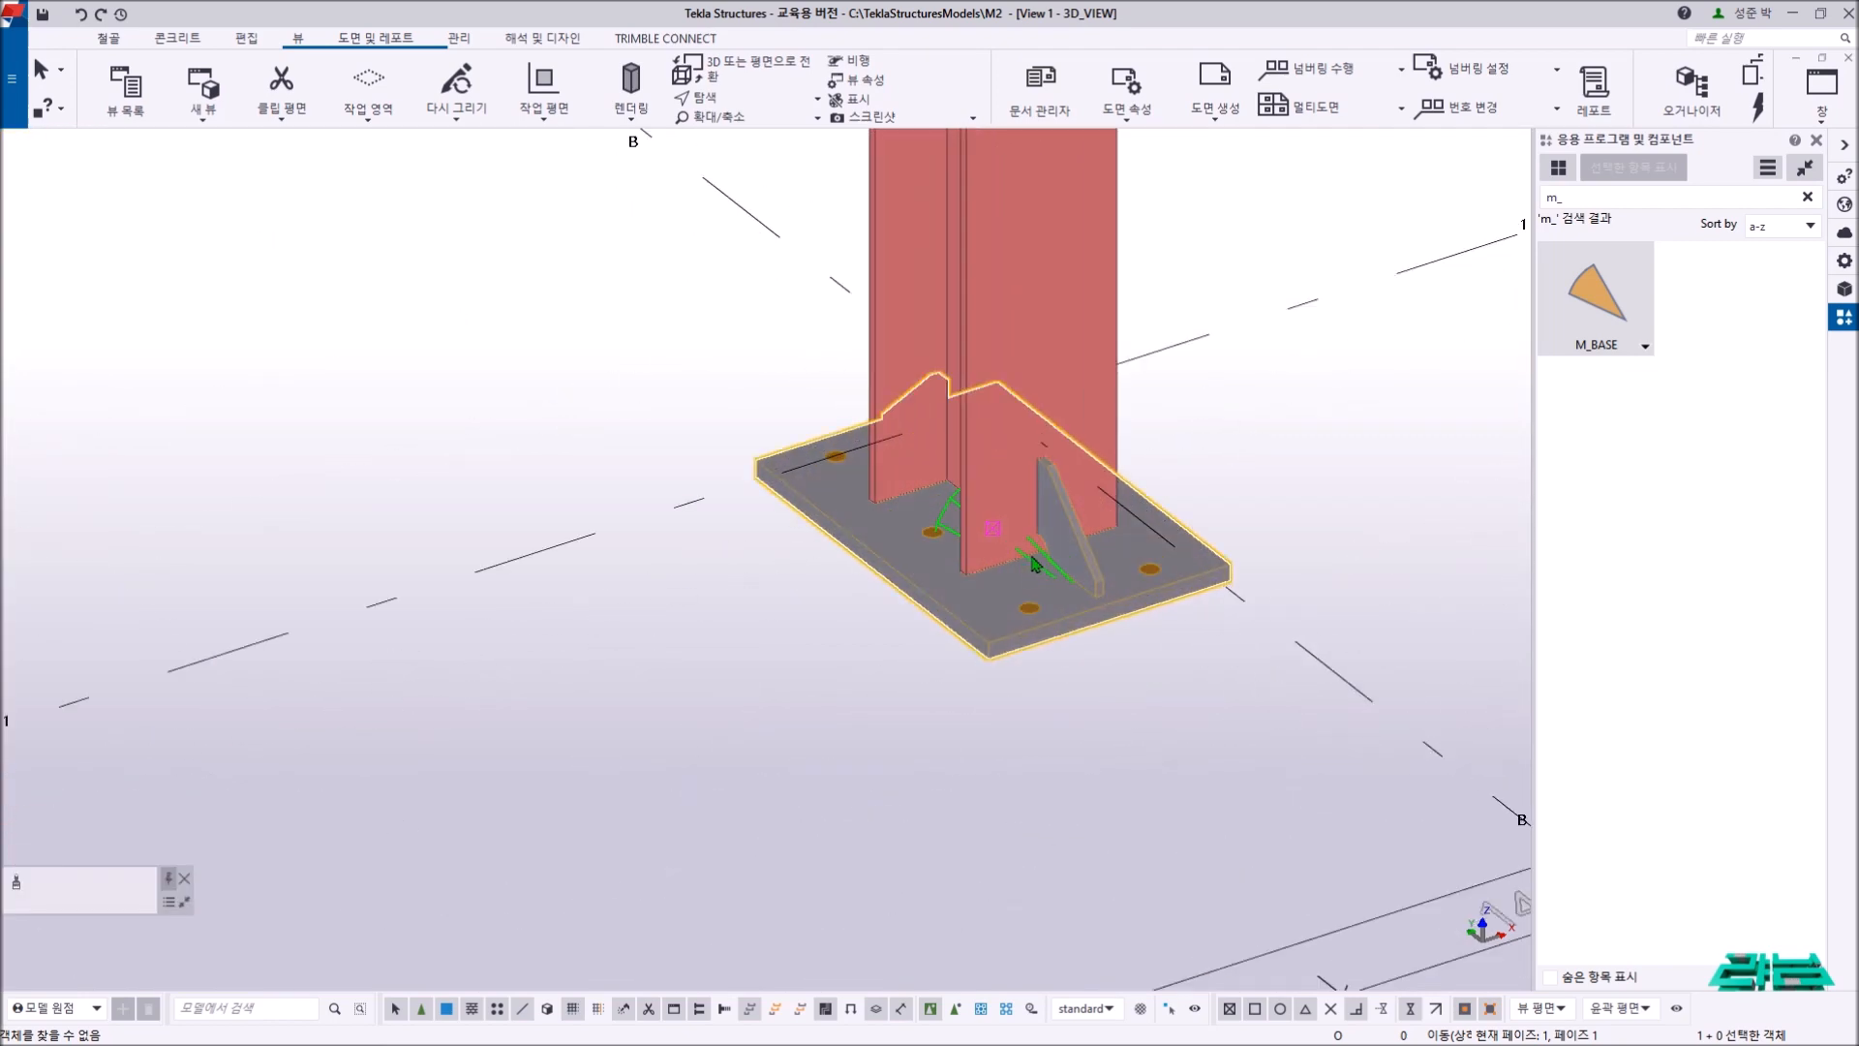
{"action": "right_click", "coordinate": [1036, 561]}
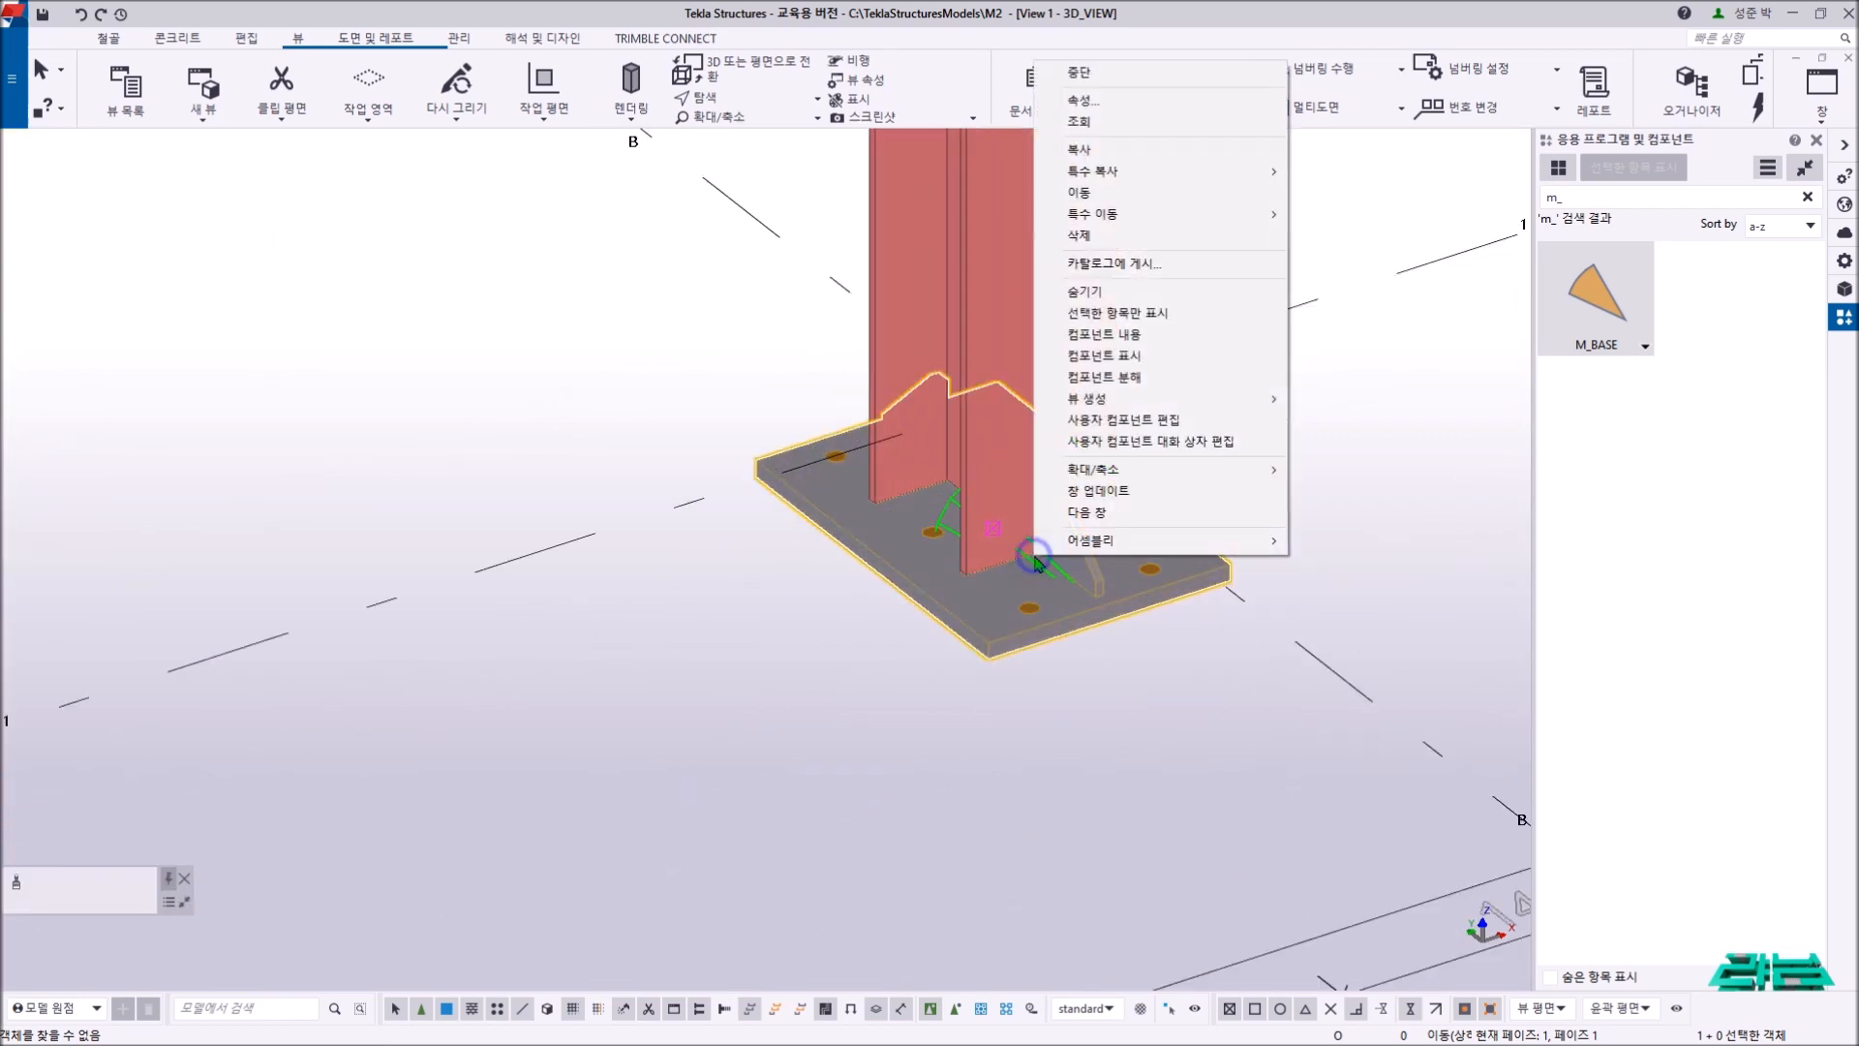
{"action": "left_click", "coordinate": [1112, 378]}
{"action": "scroll", "coordinate": [1393, 626], "scroll_direction": "down", "scroll_amount": 5}
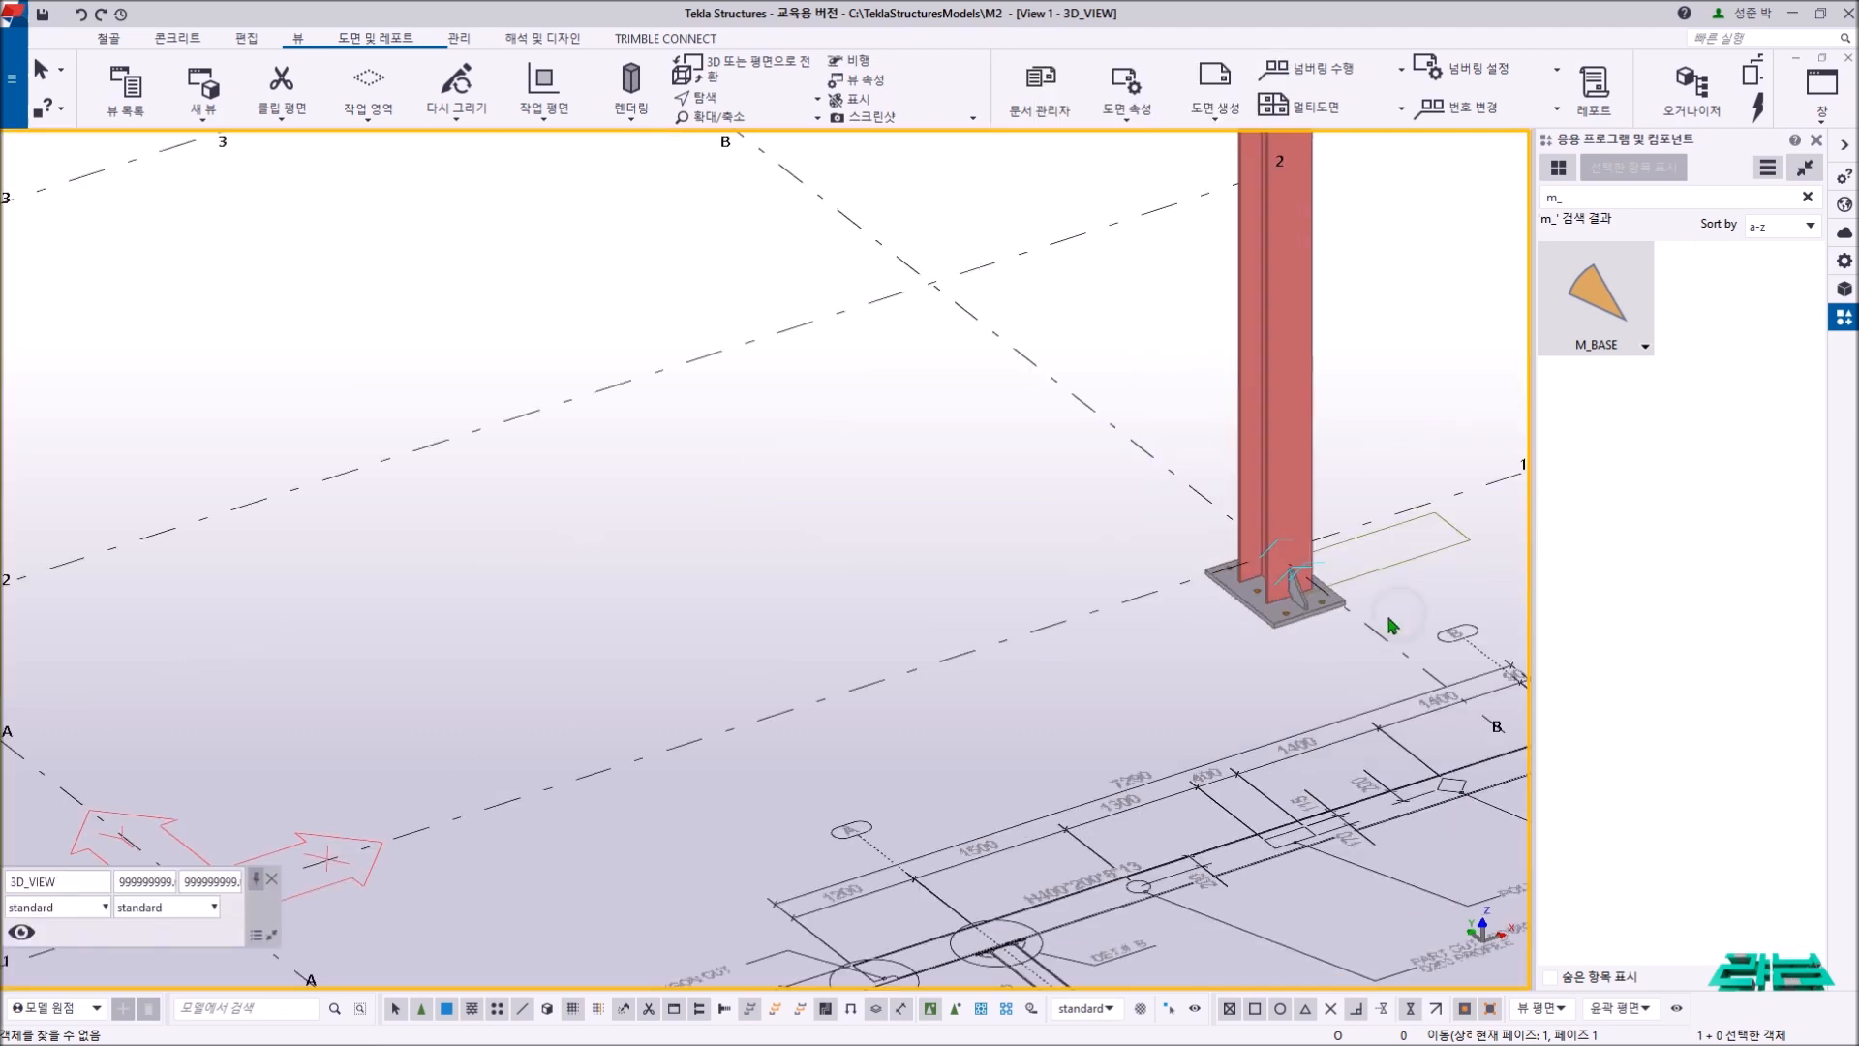
- Delete the M_BASE component from the catalog and confirm the deletion
{"action": "scroll", "coordinate": [1283, 630], "scroll_direction": "down", "scroll_amount": 3}
{"action": "middle_click_drag", "start_coordinate": [1129, 607], "coordinate": [908, 633]}
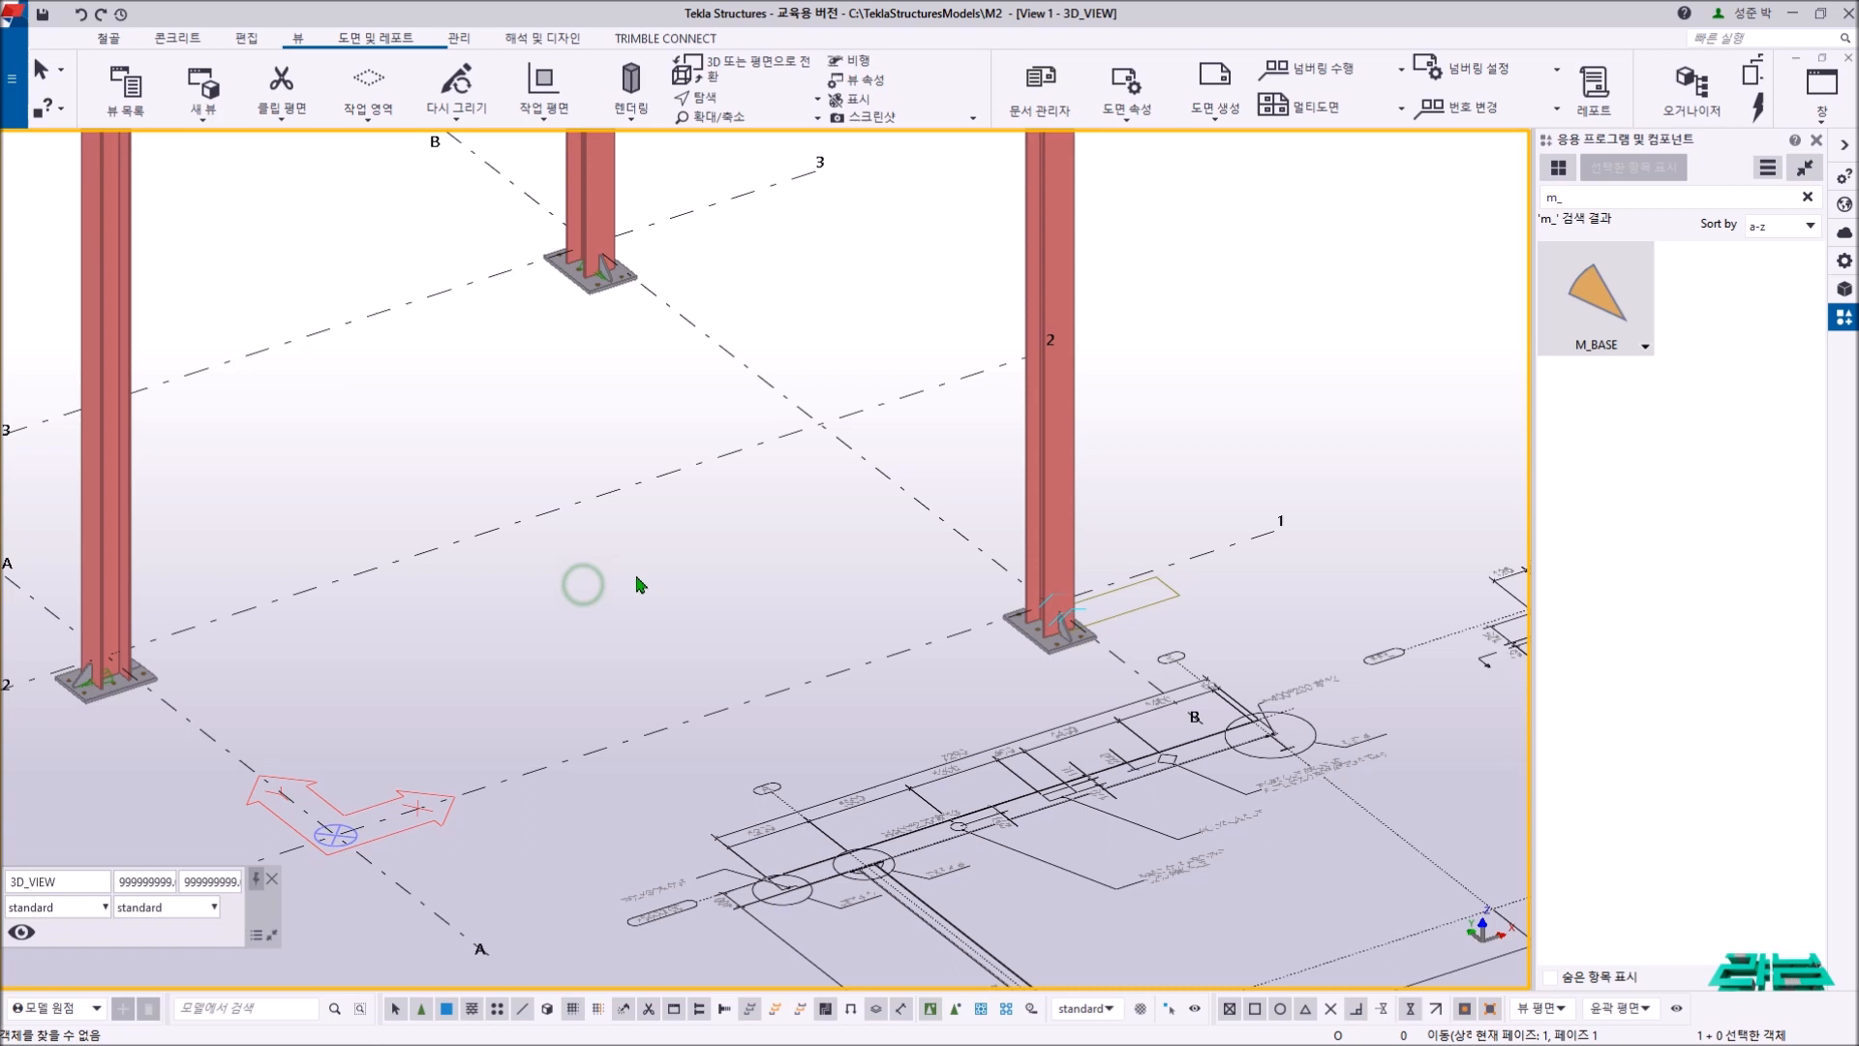
{"action": "middle_click_drag", "start_coordinate": [641, 582], "coordinate": [754, 584]}
{"action": "scroll", "coordinate": [852, 622], "scroll_direction": "down", "scroll_amount": 2}
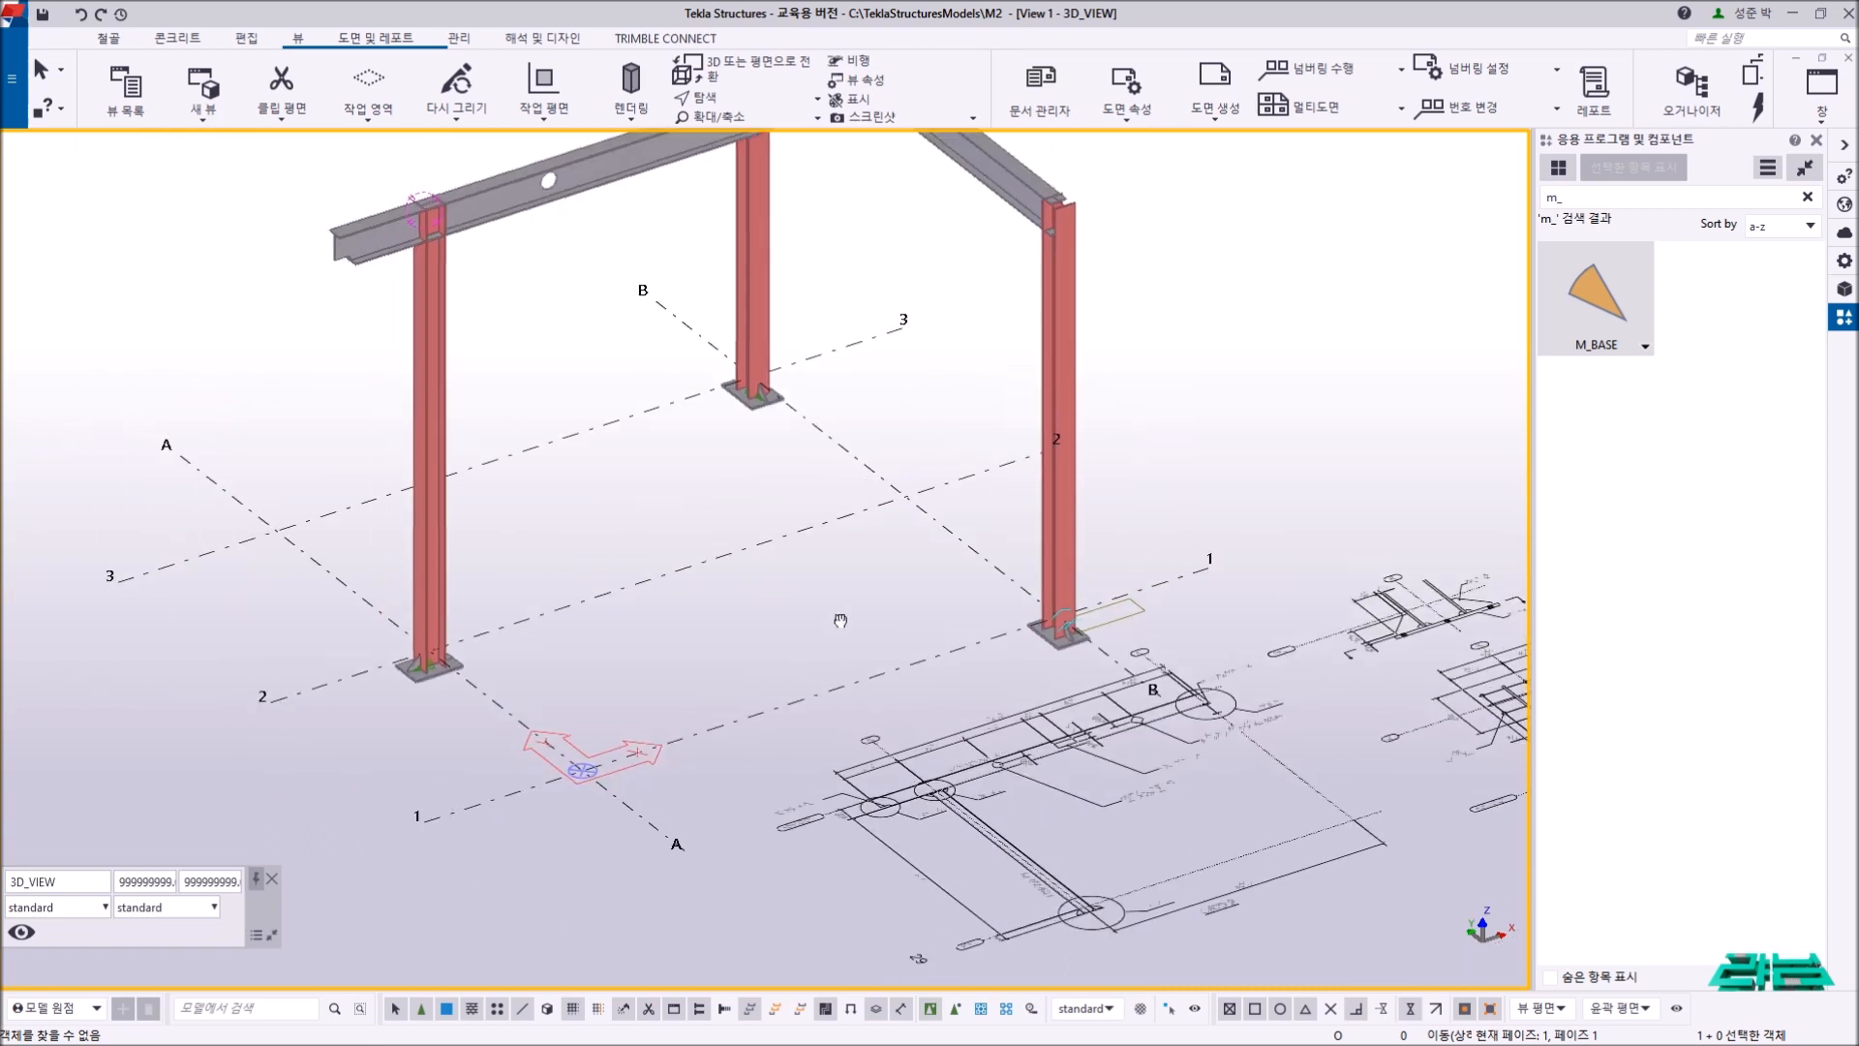
{"action": "right_click", "coordinate": [1619, 308]}
{"action": "left_click", "coordinate": [1660, 452]}
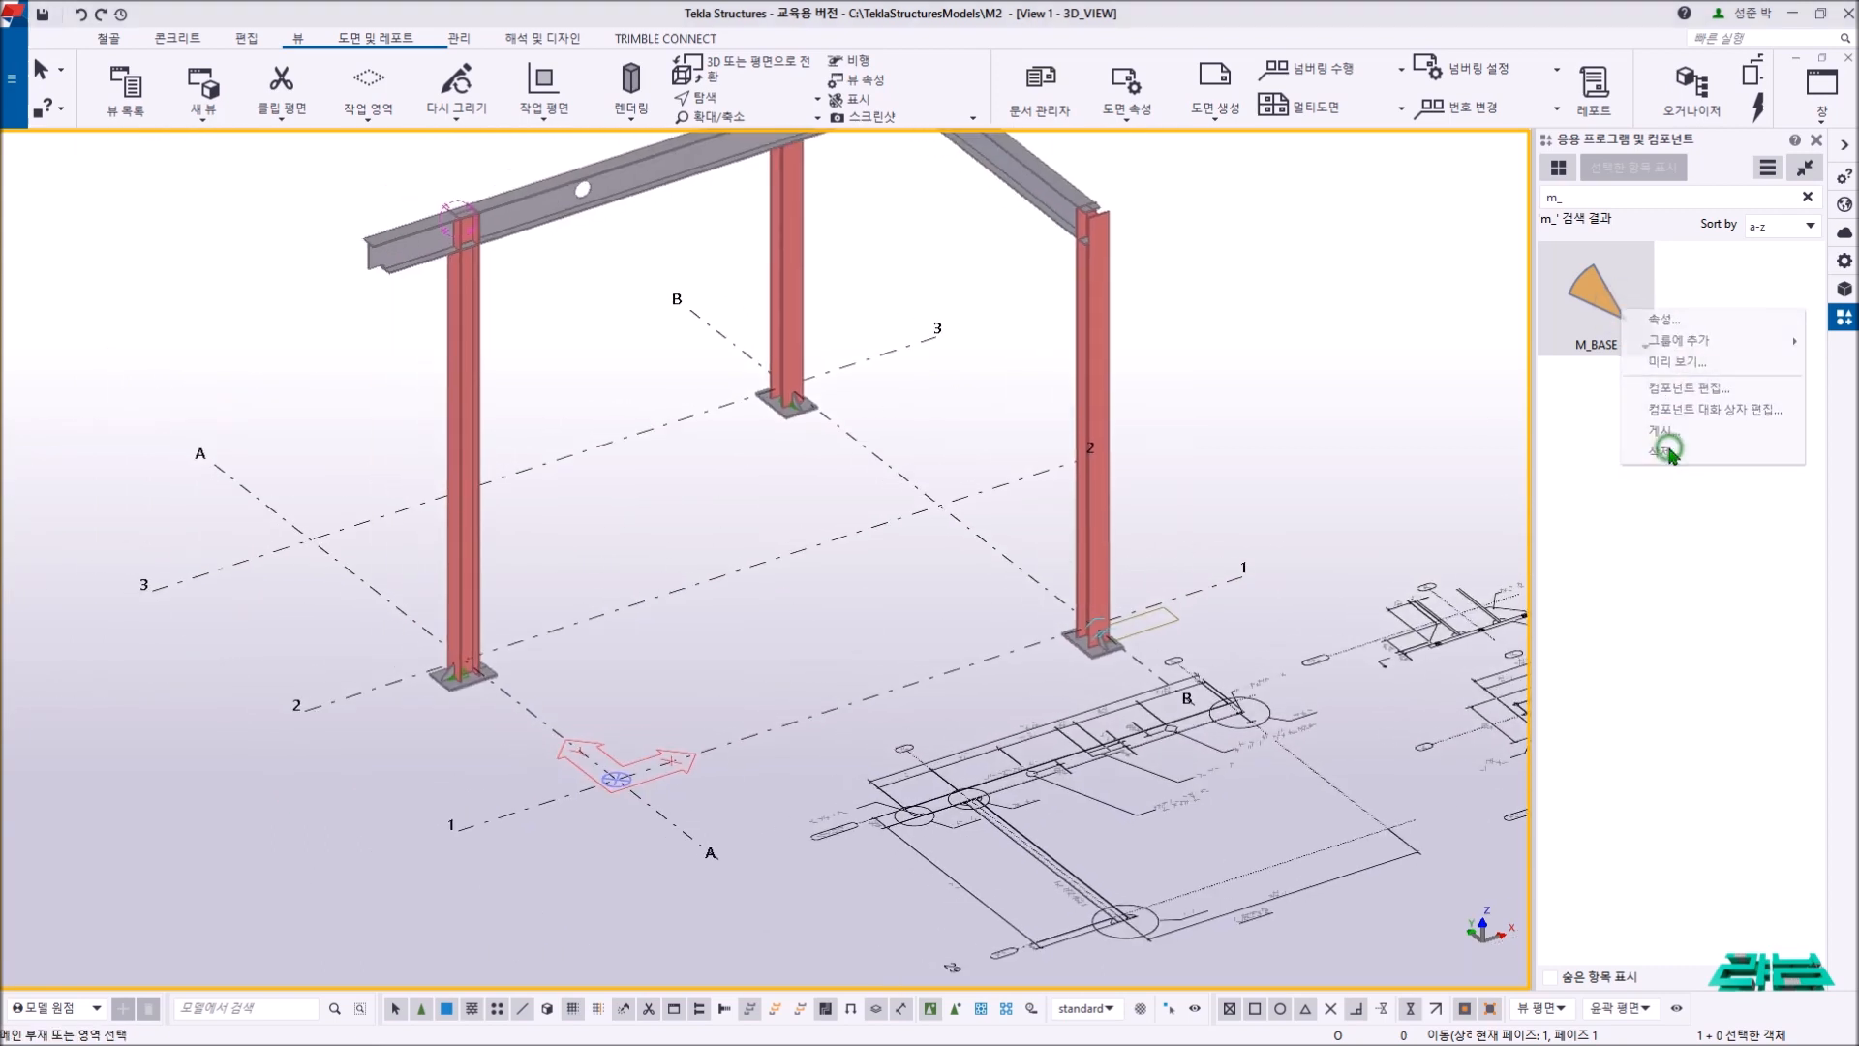
{"action": "left_click", "coordinate": [896, 570]}
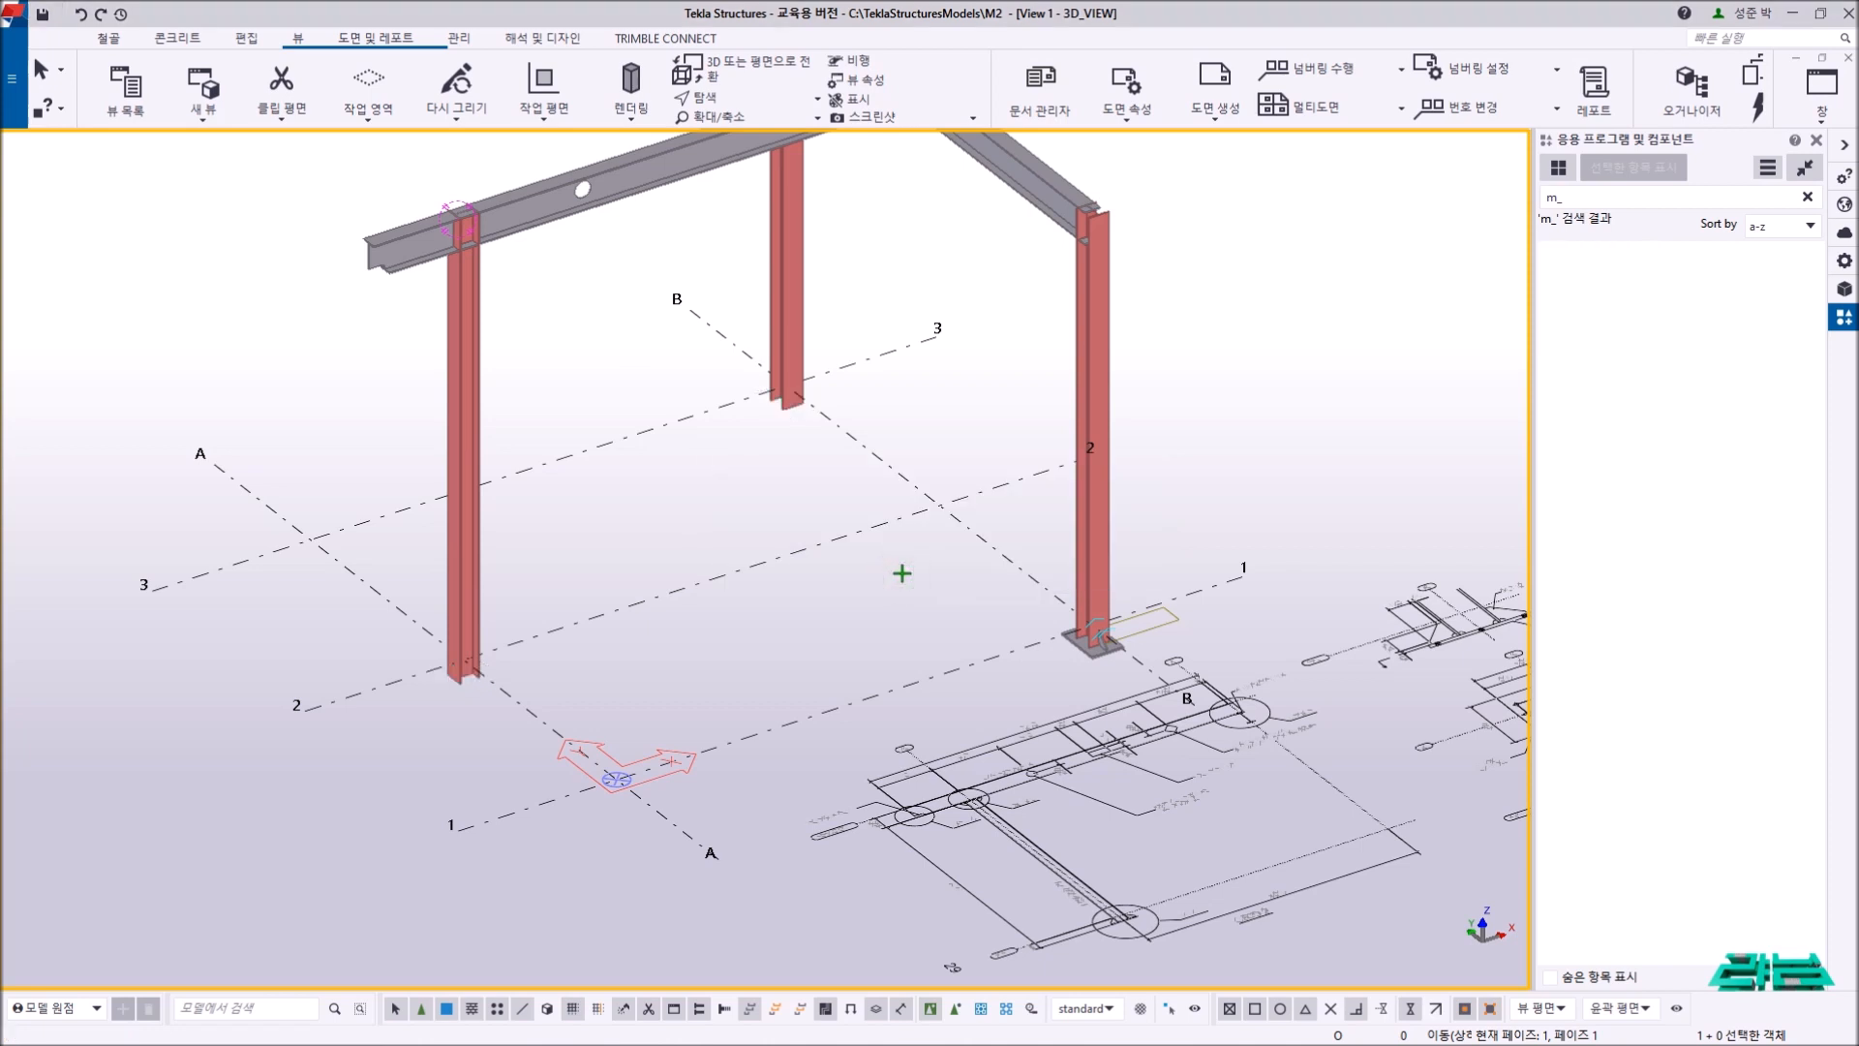
- Area-select the feet of the grid A and grid B columns to check which base plate objects remain
{"action": "left_click_drag", "start_coordinate": [368, 596], "coordinate": [557, 741]}
{"action": "left_click_drag", "start_coordinate": [730, 335], "coordinate": [1212, 717]}
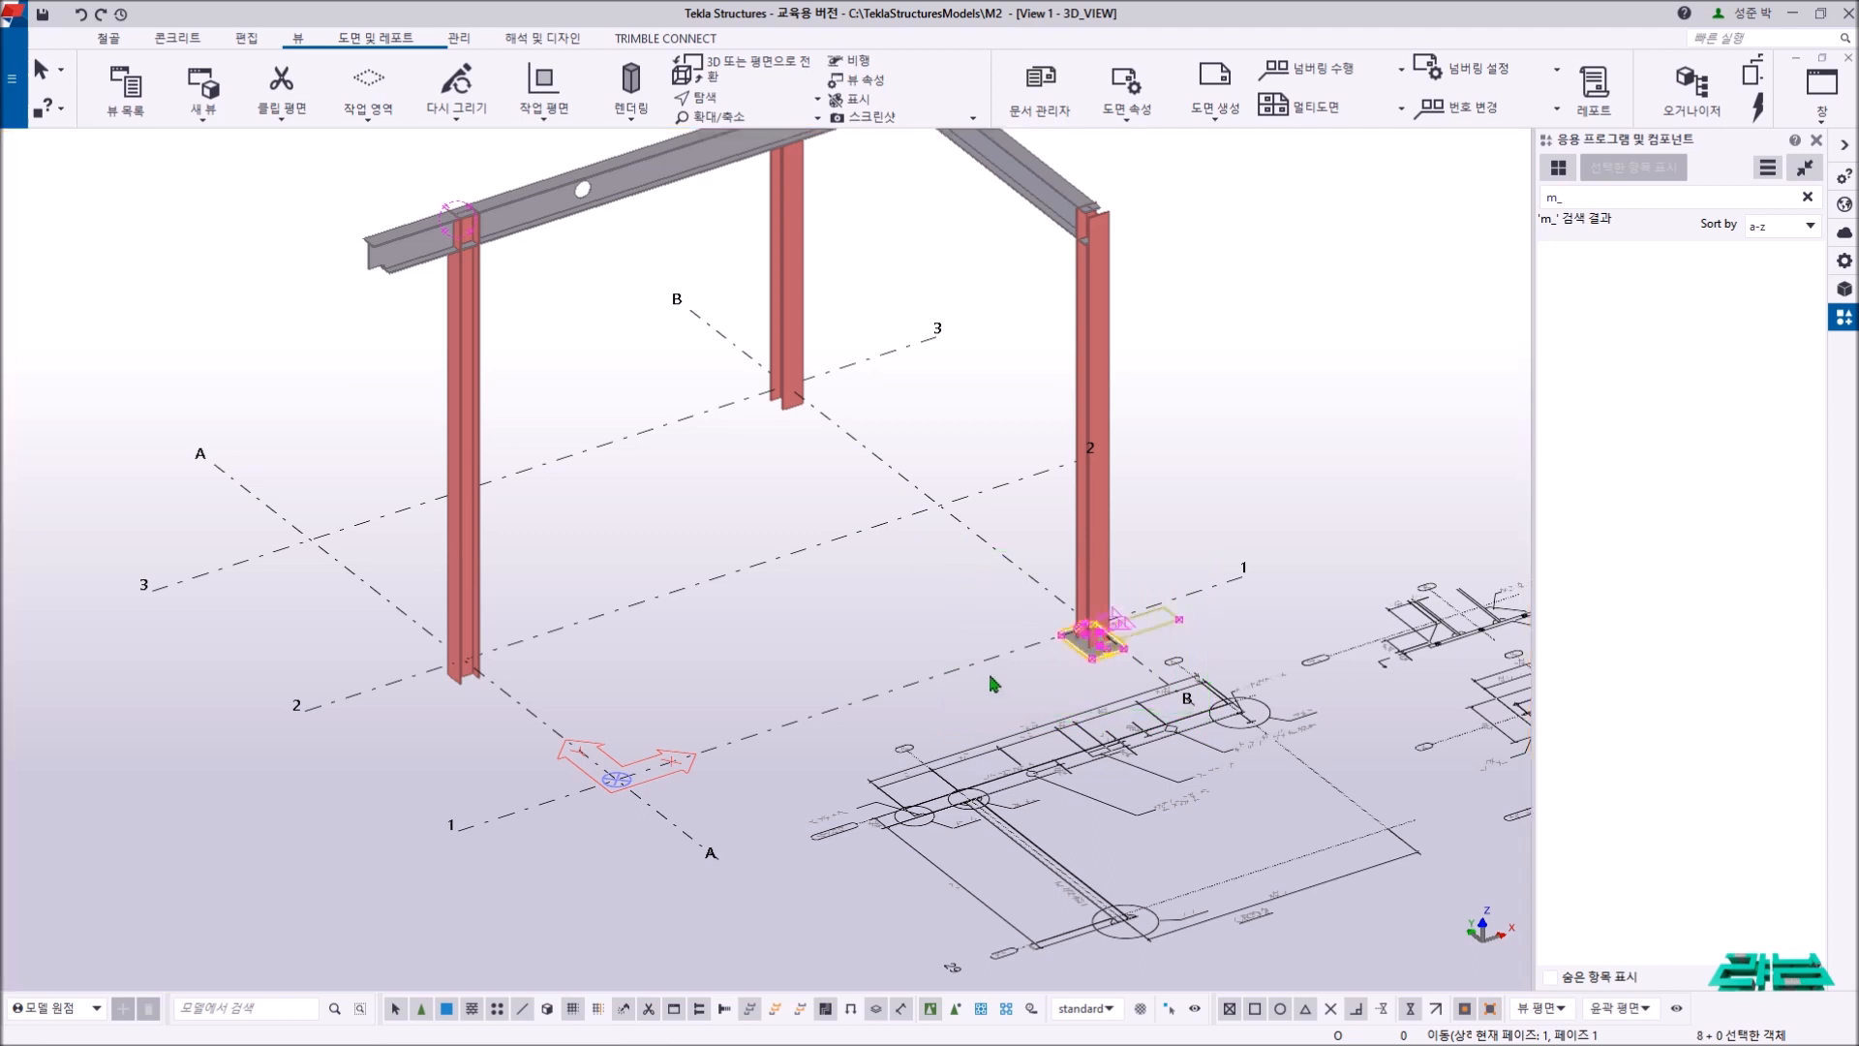
{"action": "left_click", "coordinate": [927, 647]}
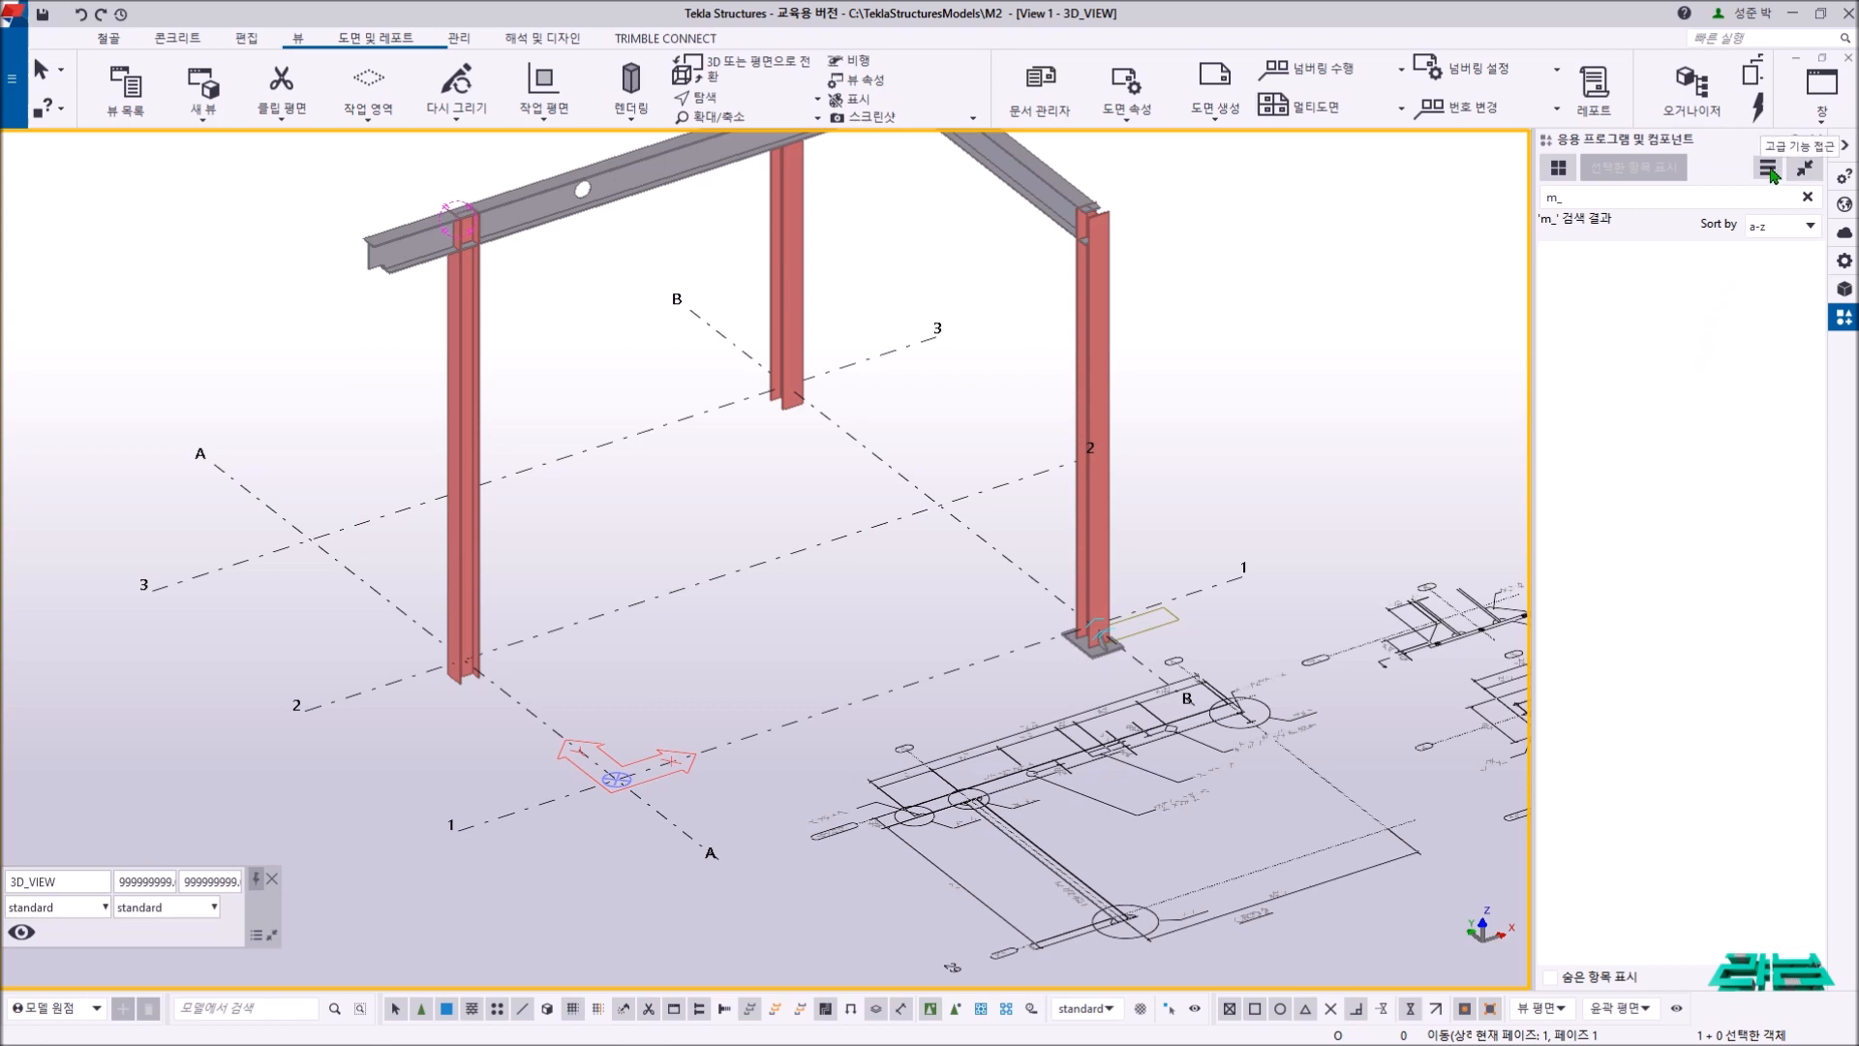
- Import the custom component file M_BASE.uel from the desktop into the component catalog
{"action": "left_click", "coordinate": [1768, 169]}
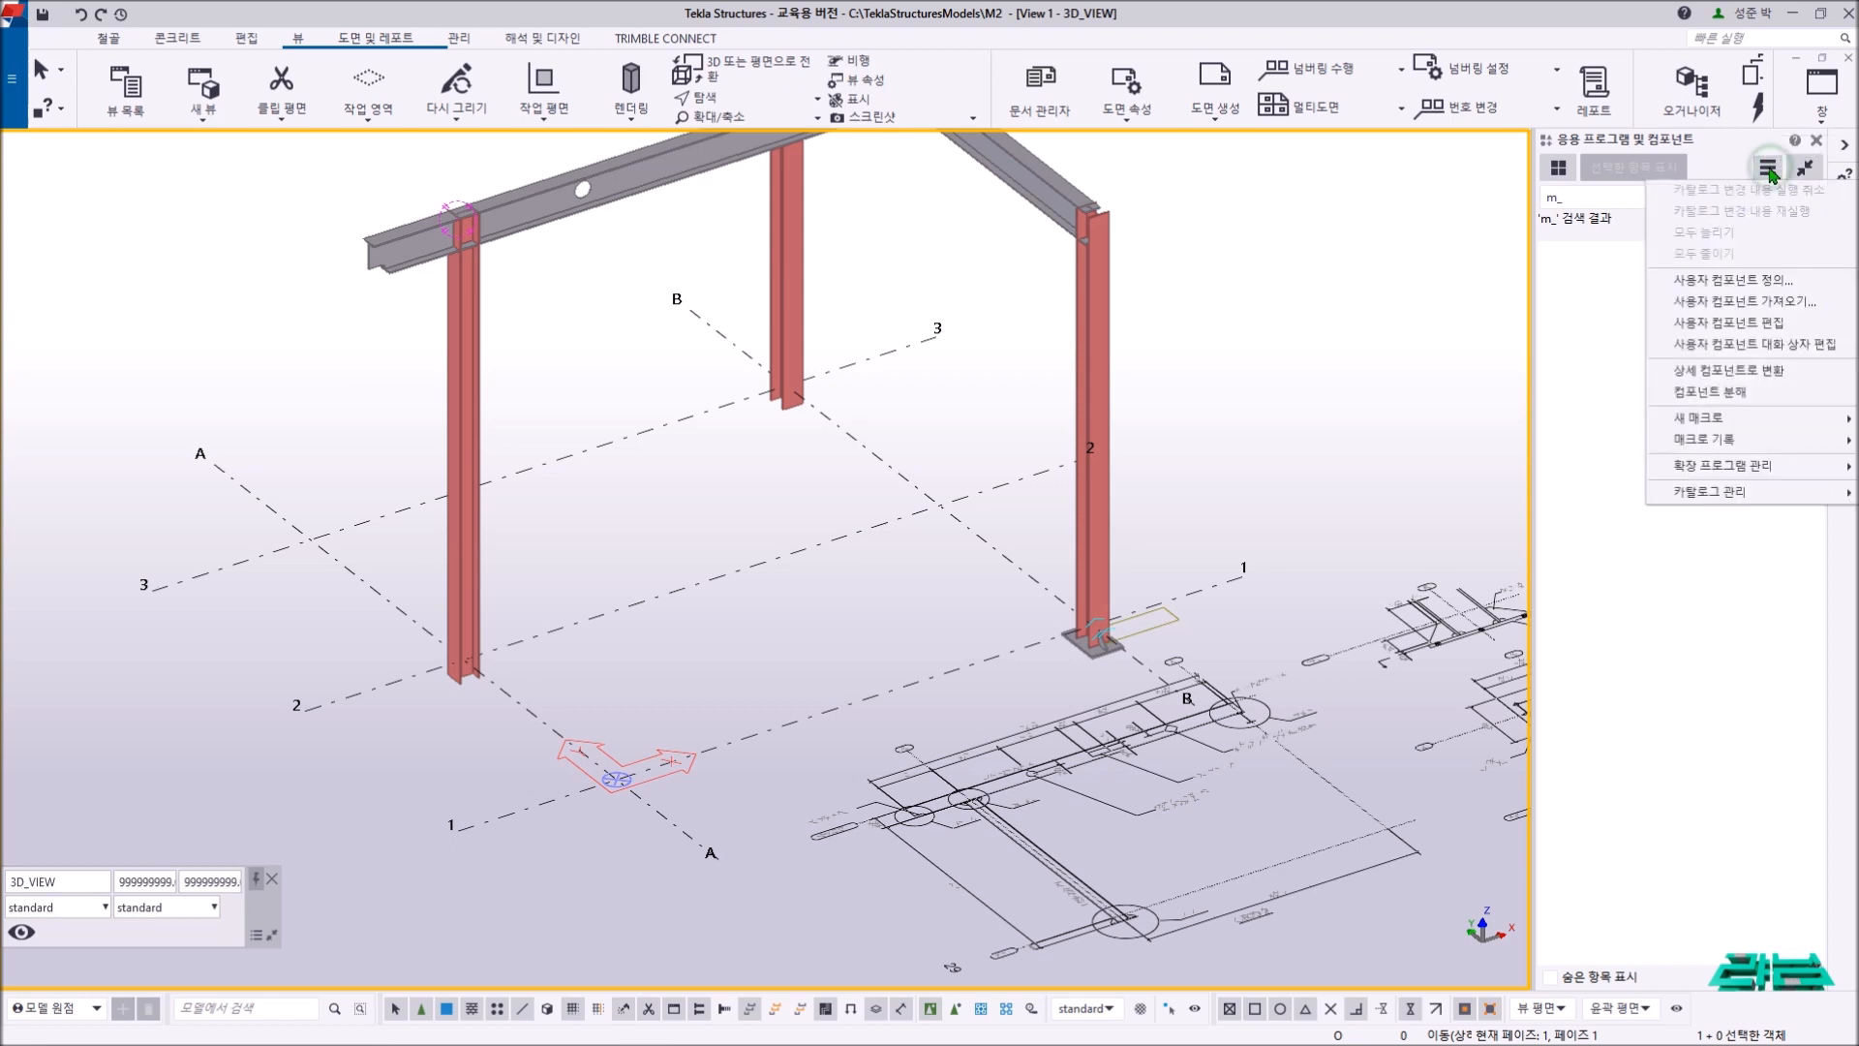
{"action": "left_click", "coordinate": [1737, 308]}
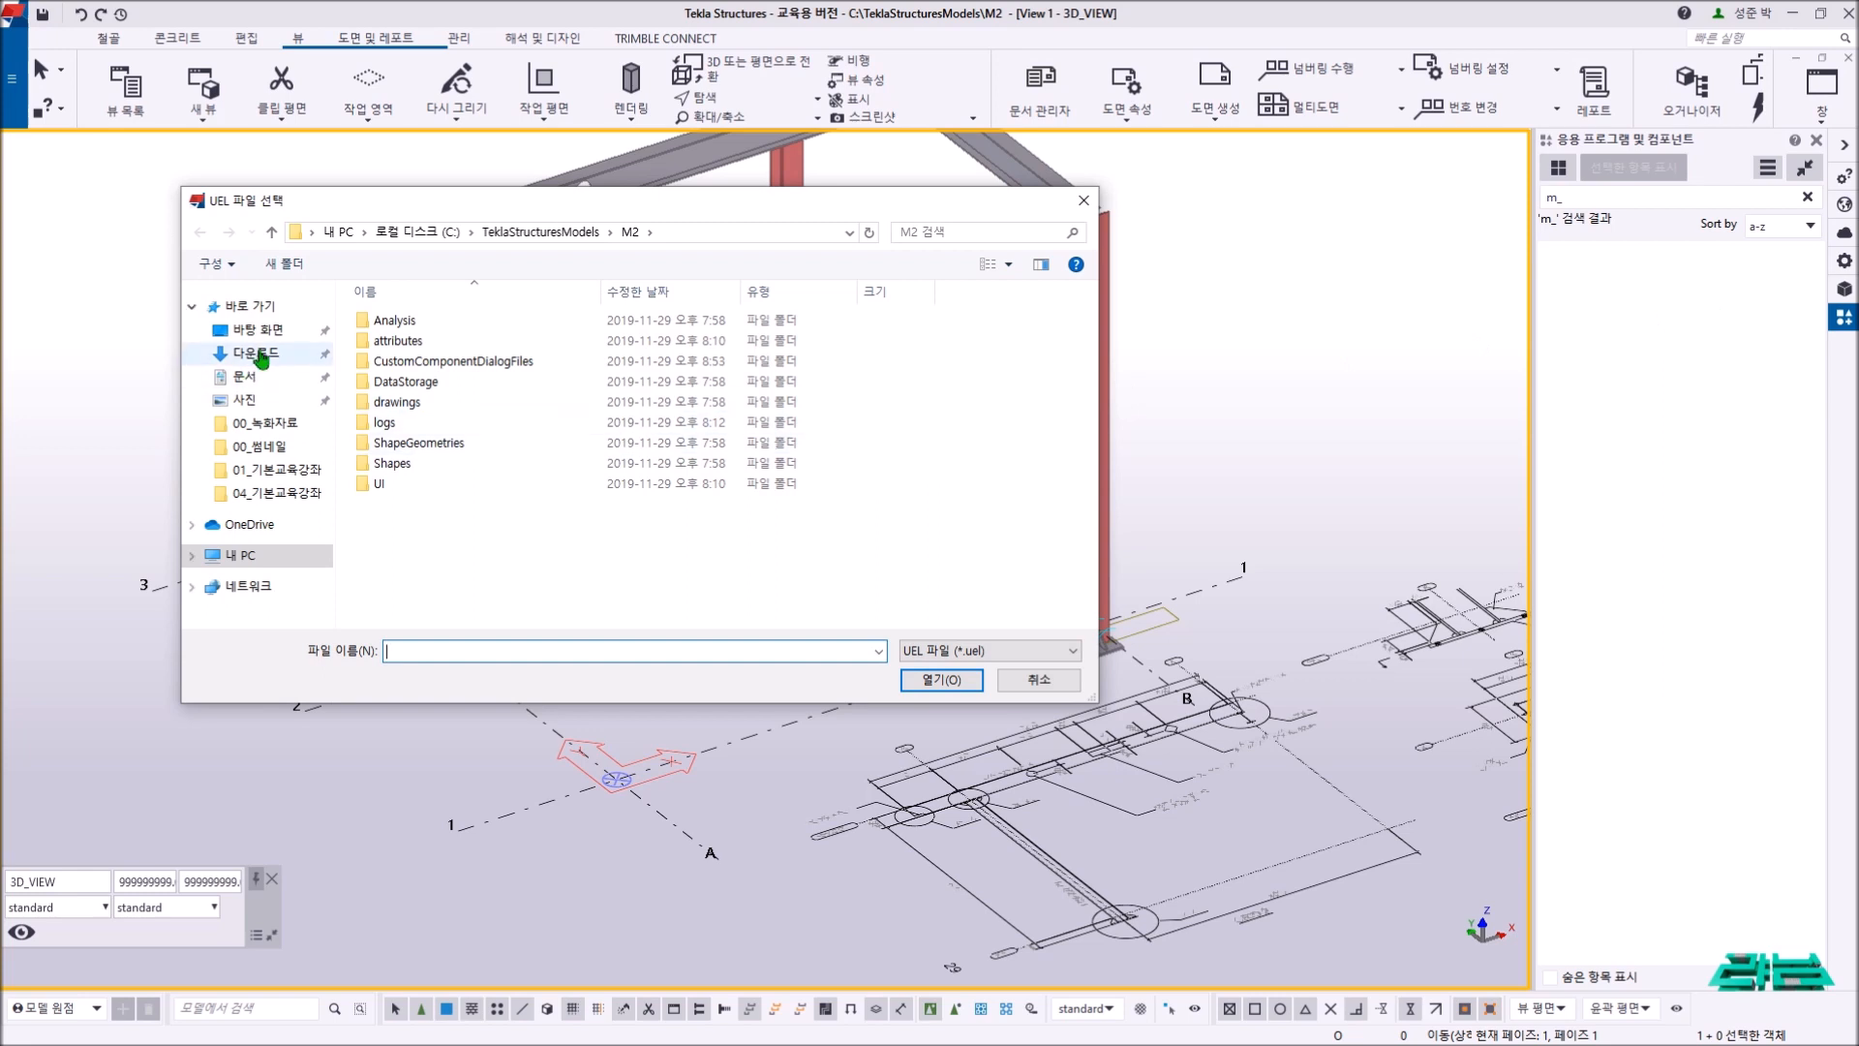
{"action": "left_click", "coordinate": [260, 331]}
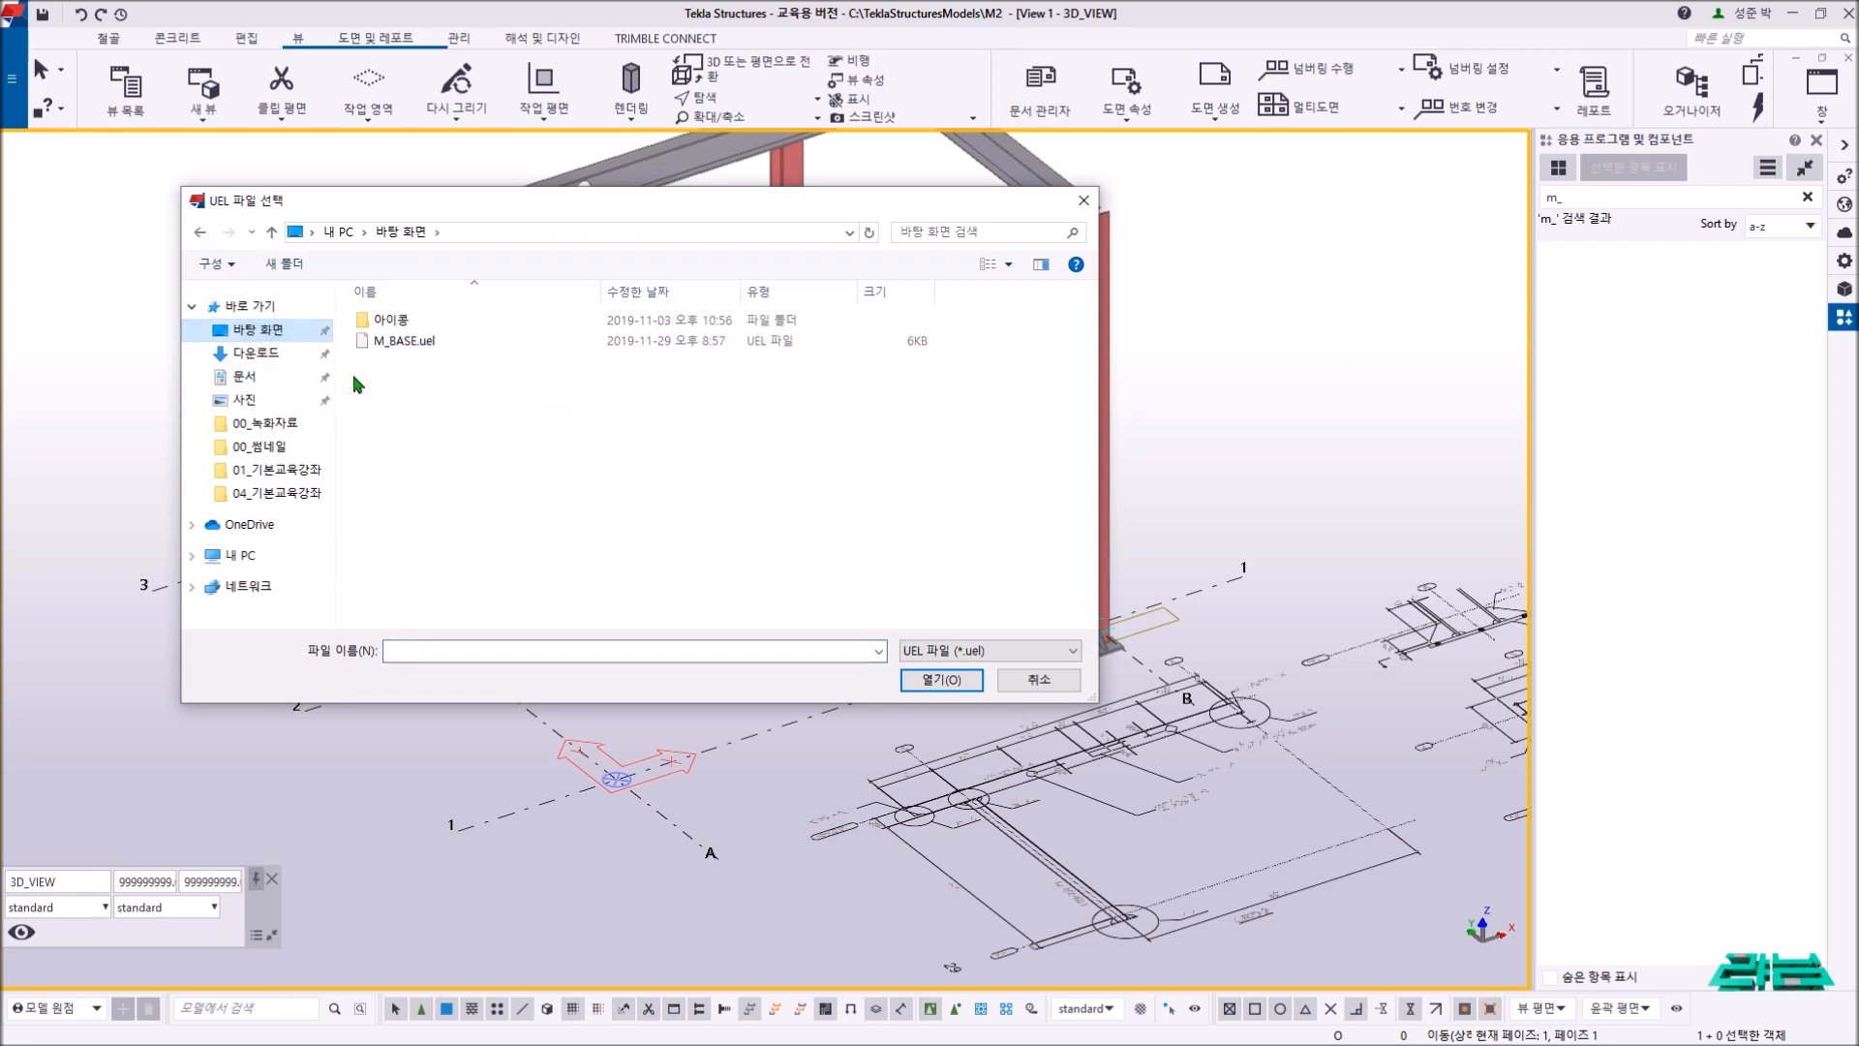
{"action": "left_click", "coordinate": [399, 343]}
{"action": "left_click", "coordinate": [959, 680]}
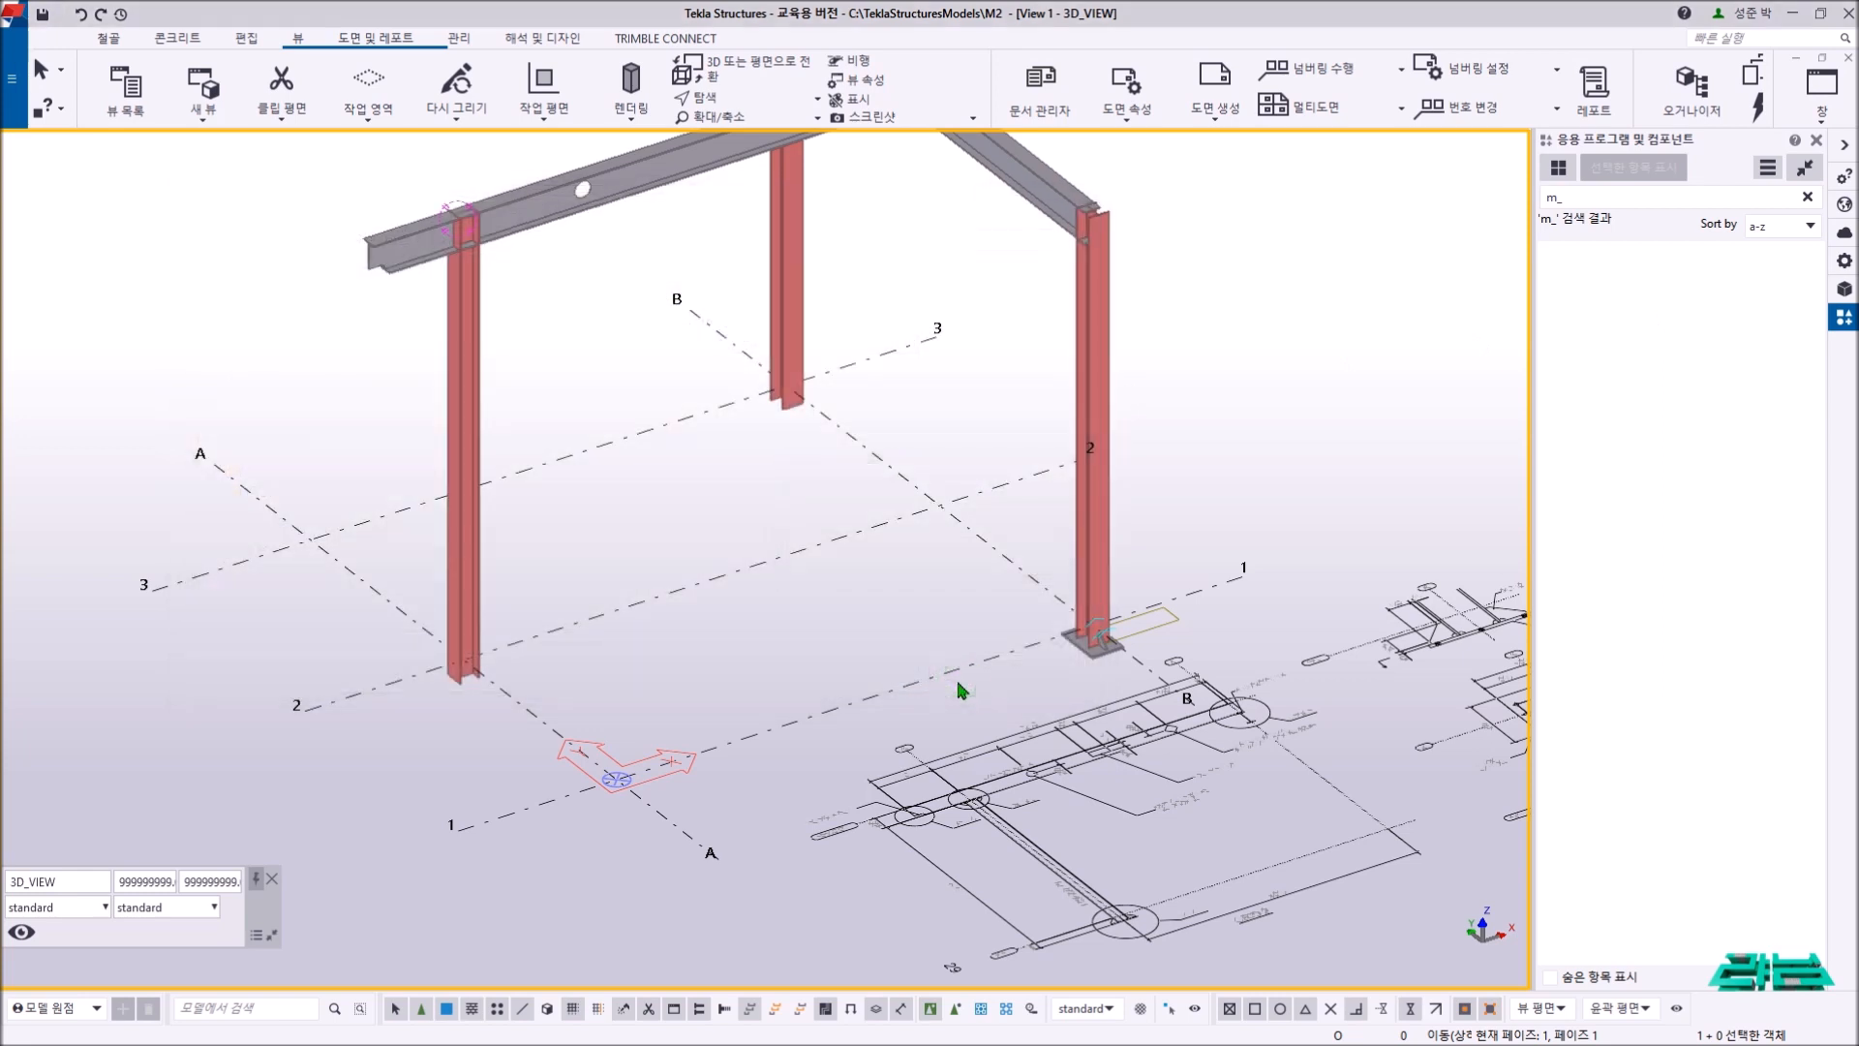
- Apply the M_BASE component to the feet of columns A-2 and B-3, ending the command when both are placed
{"action": "left_click", "coordinate": [1619, 302]}
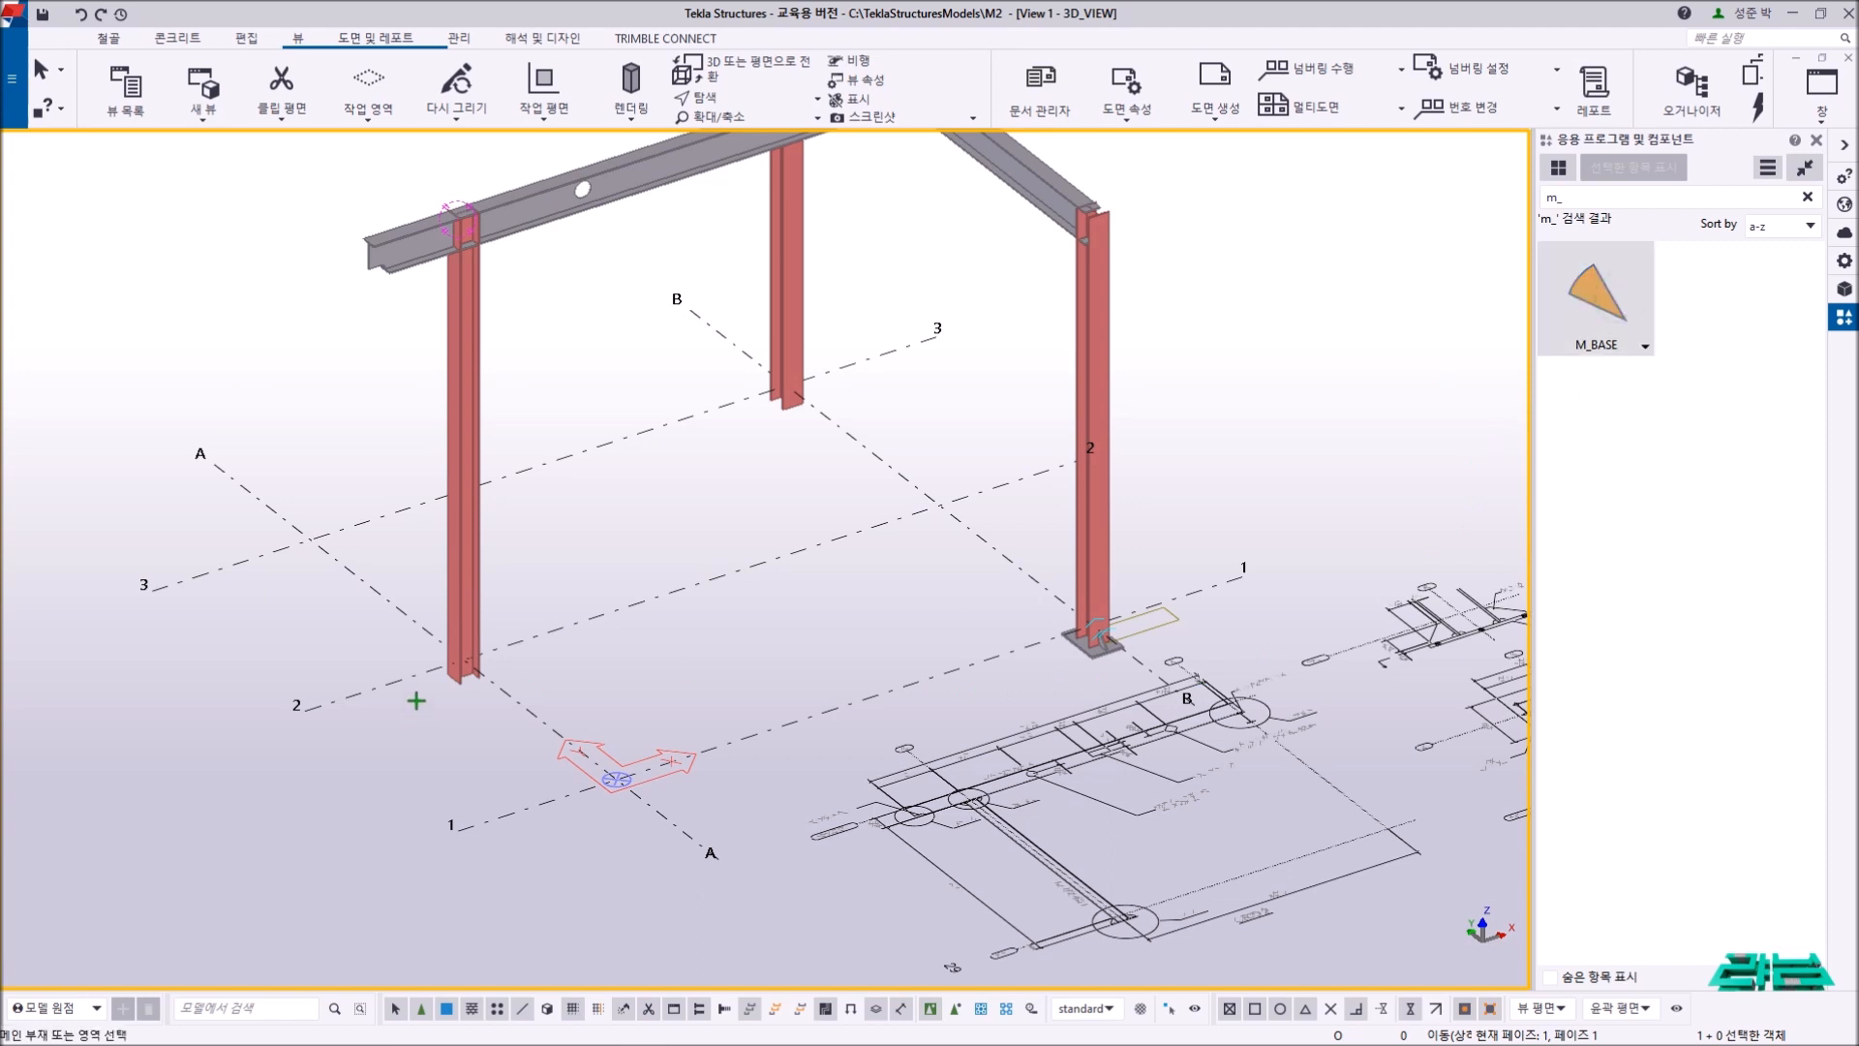
{"action": "left_click", "coordinate": [465, 671]}
{"action": "left_click", "coordinate": [464, 676]}
{"action": "left_click", "coordinate": [788, 347]}
{"action": "left_click", "coordinate": [784, 402]}
{"action": "right_click", "coordinate": [915, 302]}
{"action": "left_click", "coordinate": [947, 315]}
{"action": "right_click", "coordinate": [1269, 376]}
{"action": "left_click", "coordinate": [1268, 377]}
- Focus on the new base plate at column A-2 and render the column as transparent to inspect the stiffeners
{"action": "middle_click_drag", "start_coordinate": [1287, 381], "coordinate": [1155, 402]}
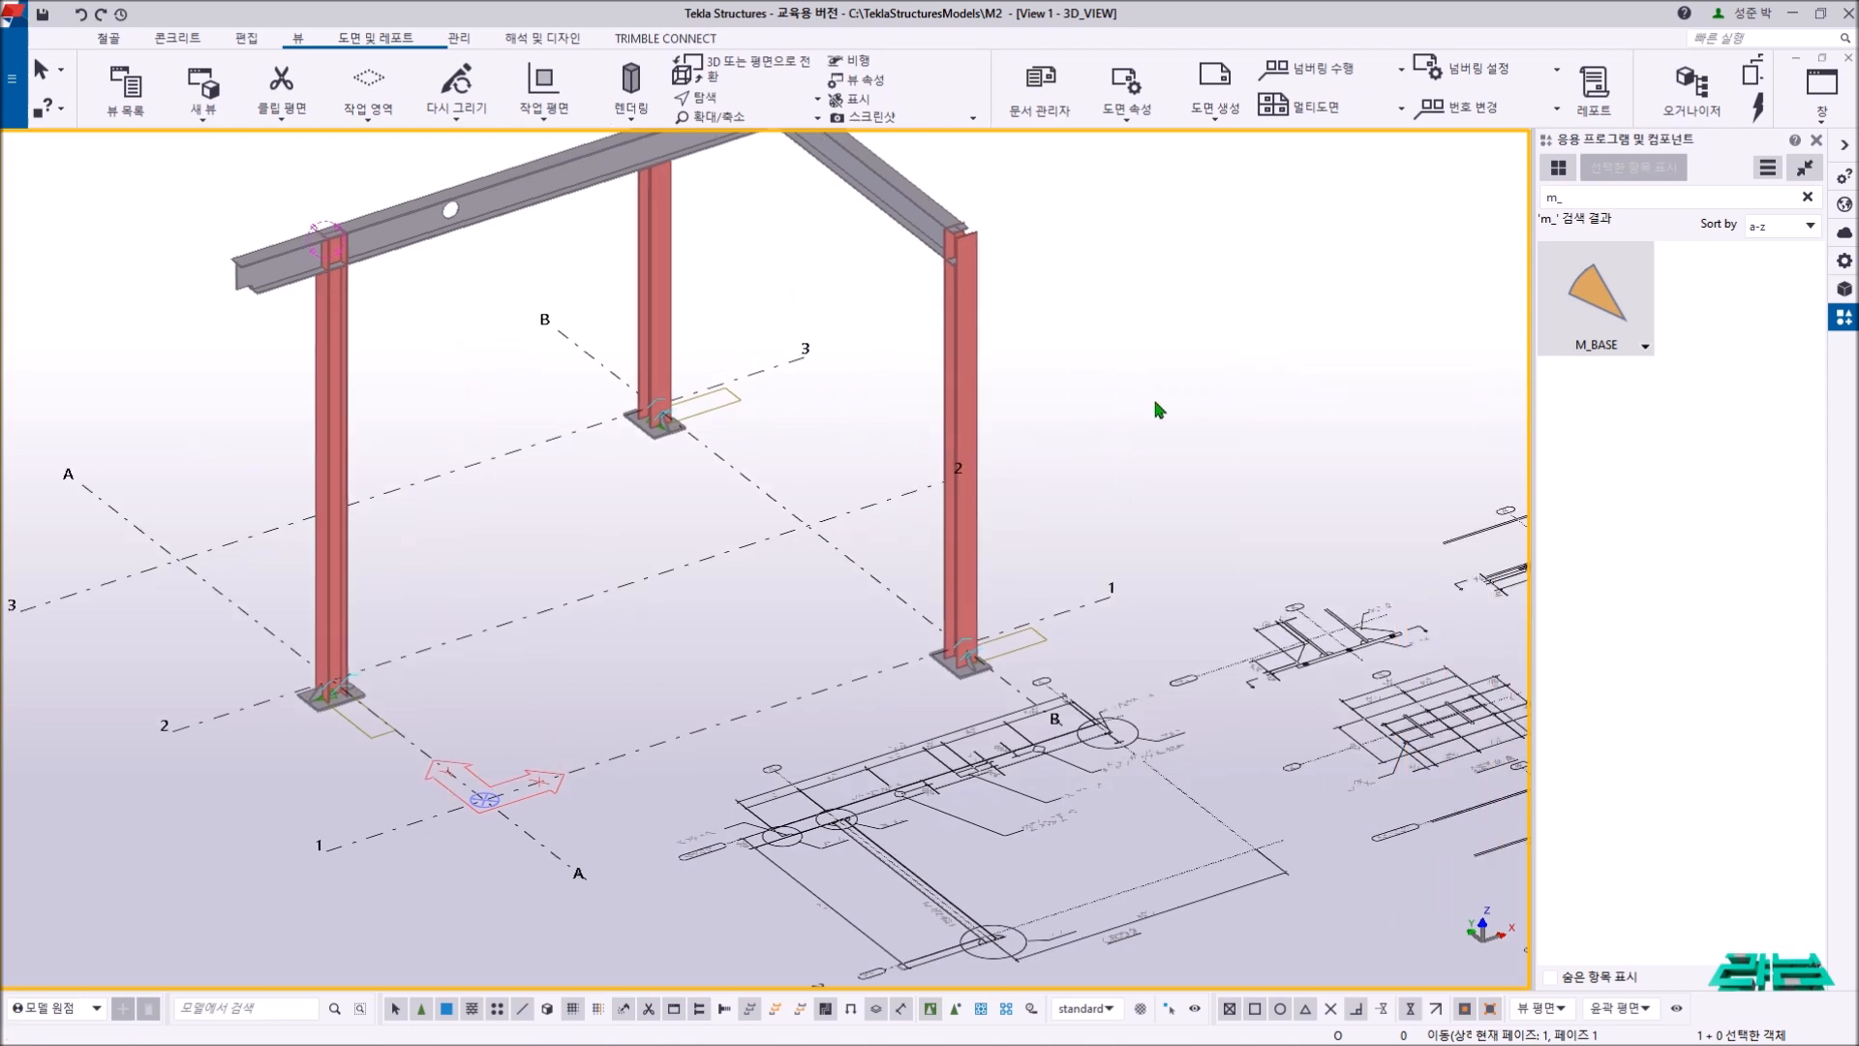
{"action": "middle_click_drag", "start_coordinate": [1009, 536], "coordinate": [1092, 431]}
{"action": "scroll", "coordinate": [423, 663], "scroll_direction": "up", "scroll_amount": 5}
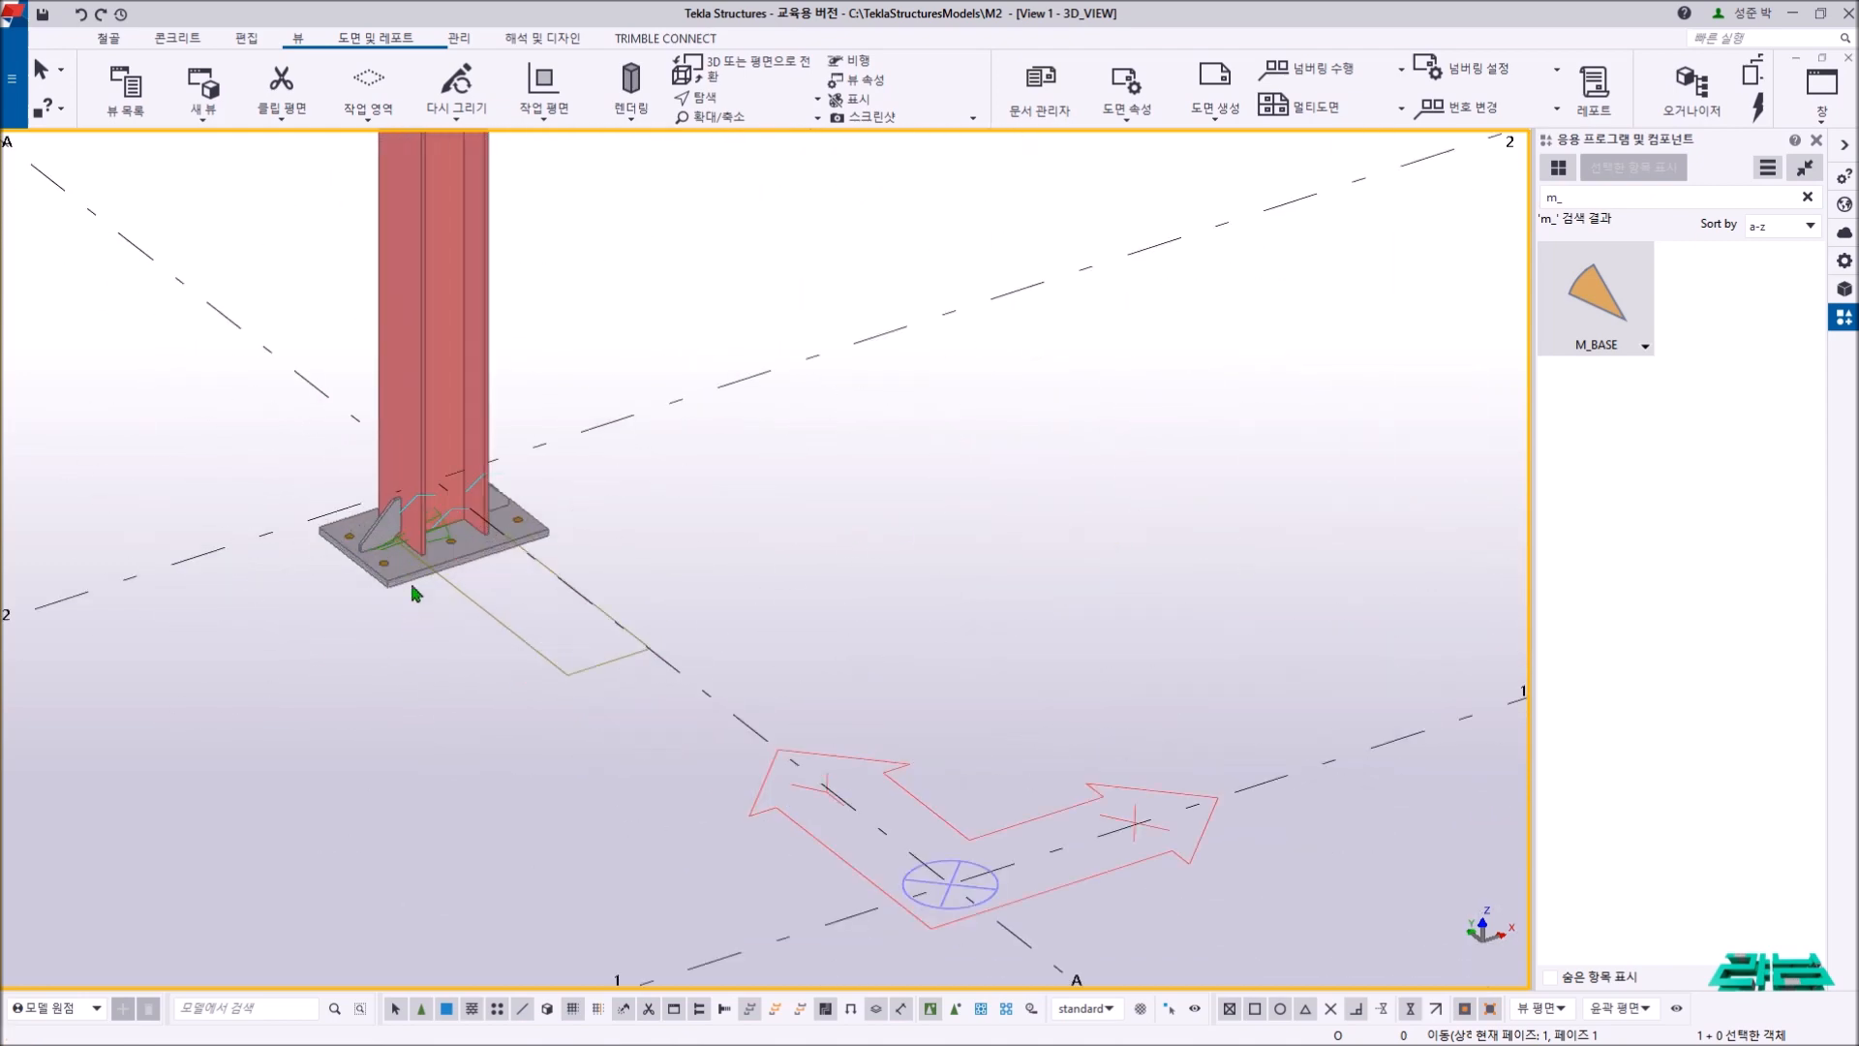
{"action": "right_click", "coordinate": [760, 415]}
{"action": "left_click", "coordinate": [751, 423]}
{"action": "key", "text": "ctrl+2"}
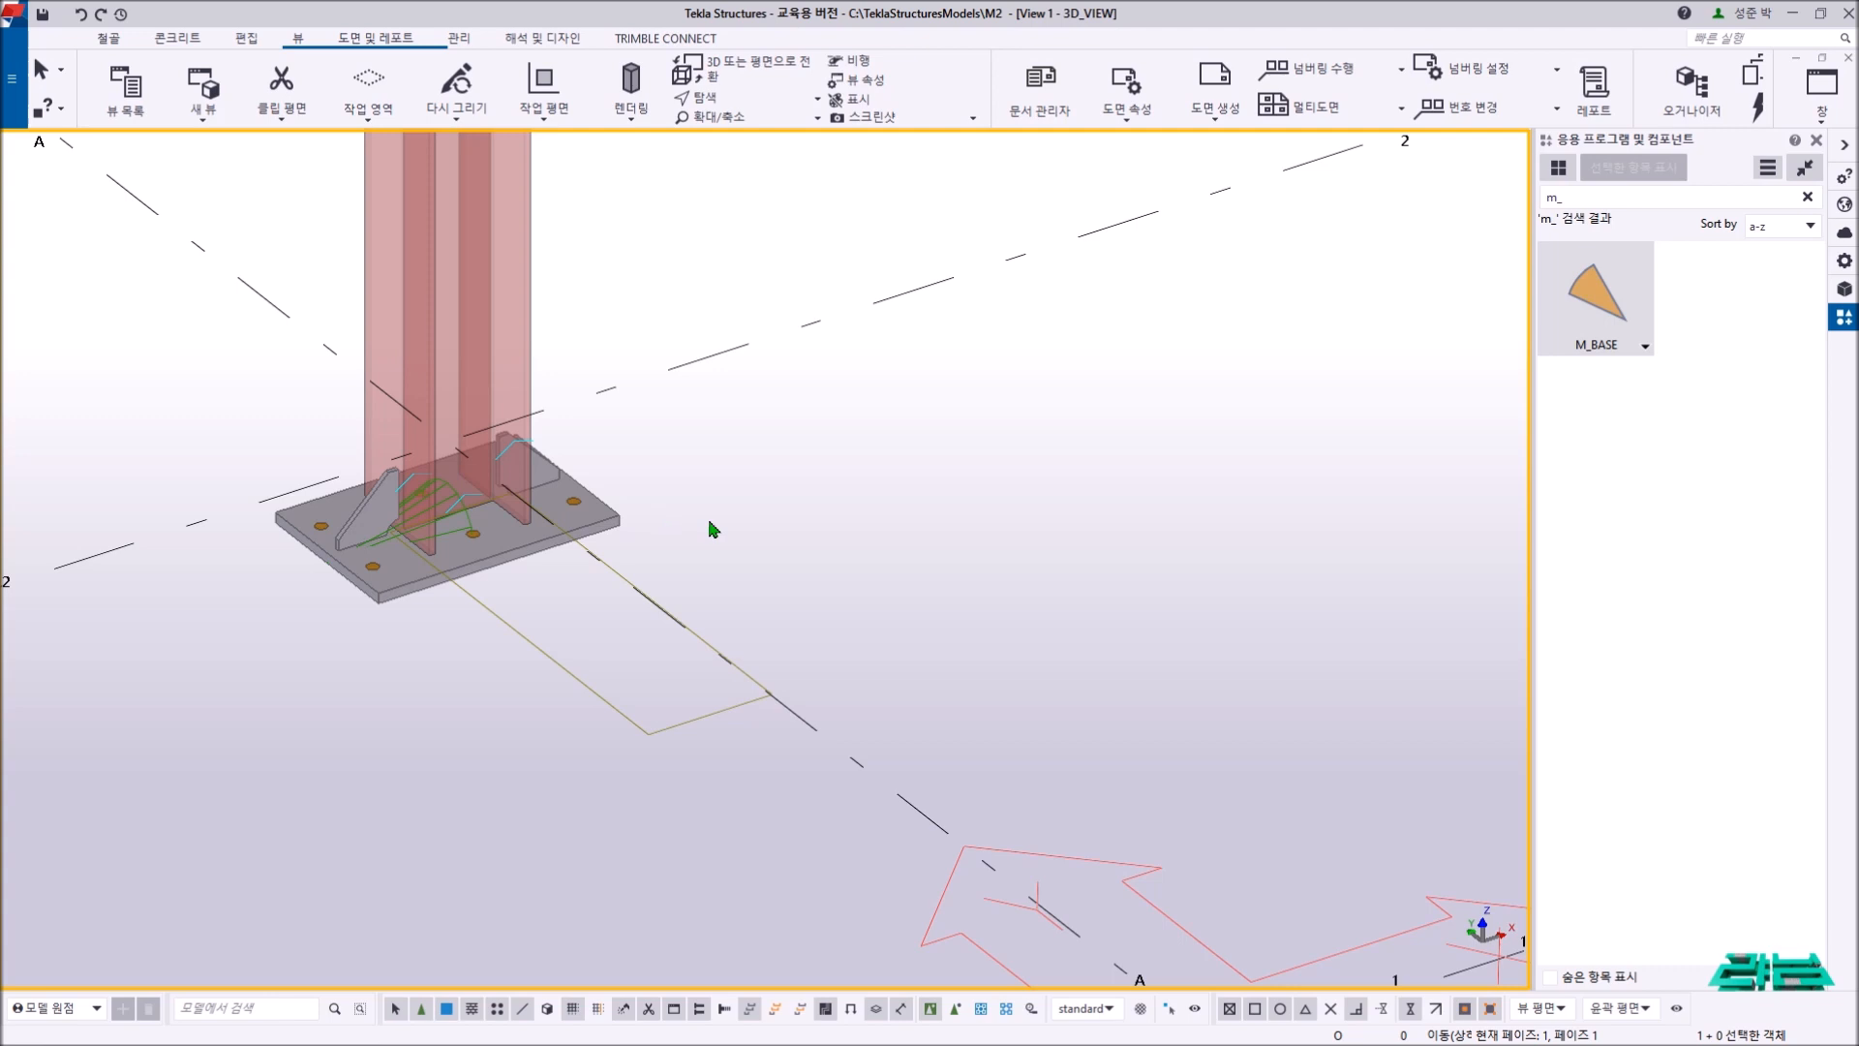
- Clear the component search and expand the base plate group under steel connections and details in a widened catalog
{"action": "left_click", "coordinate": [1807, 197]}
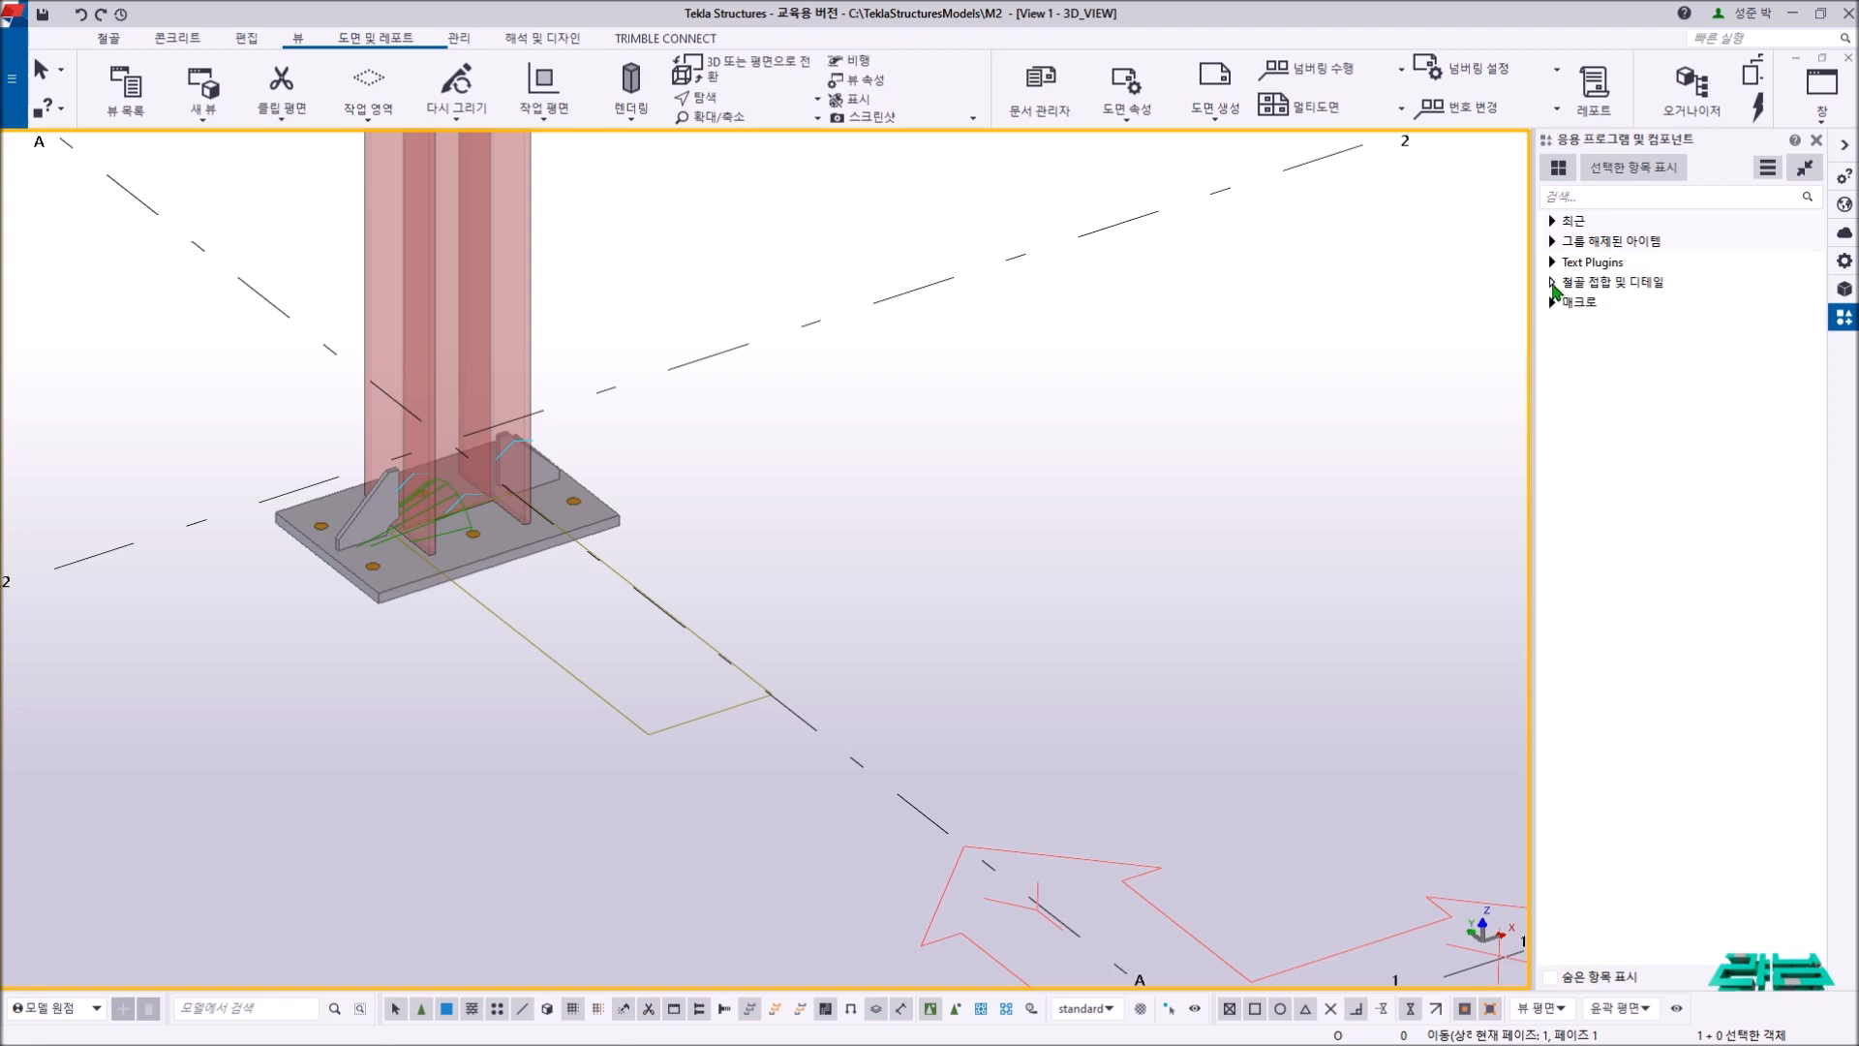
{"action": "left_click", "coordinate": [1553, 283]}
{"action": "left_click", "coordinate": [1577, 302]}
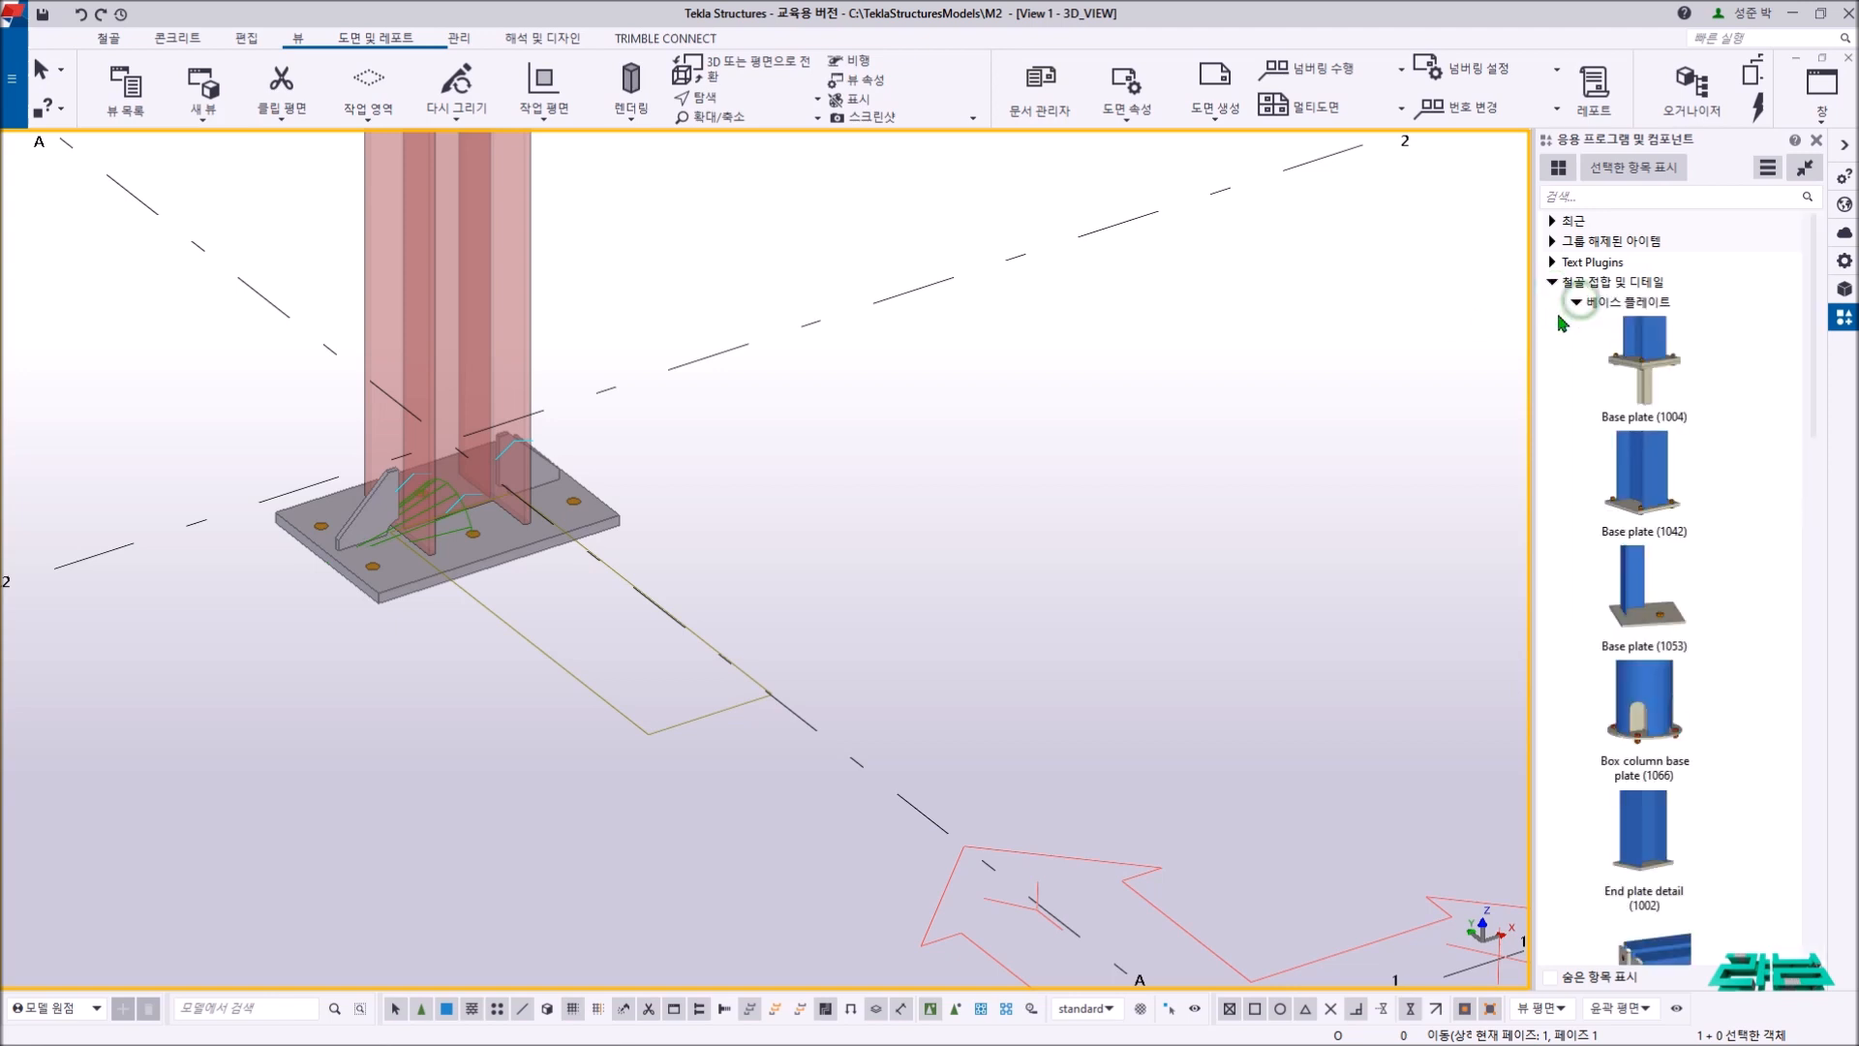
{"action": "left_click_drag", "start_coordinate": [1533, 349], "coordinate": [1425, 345]}
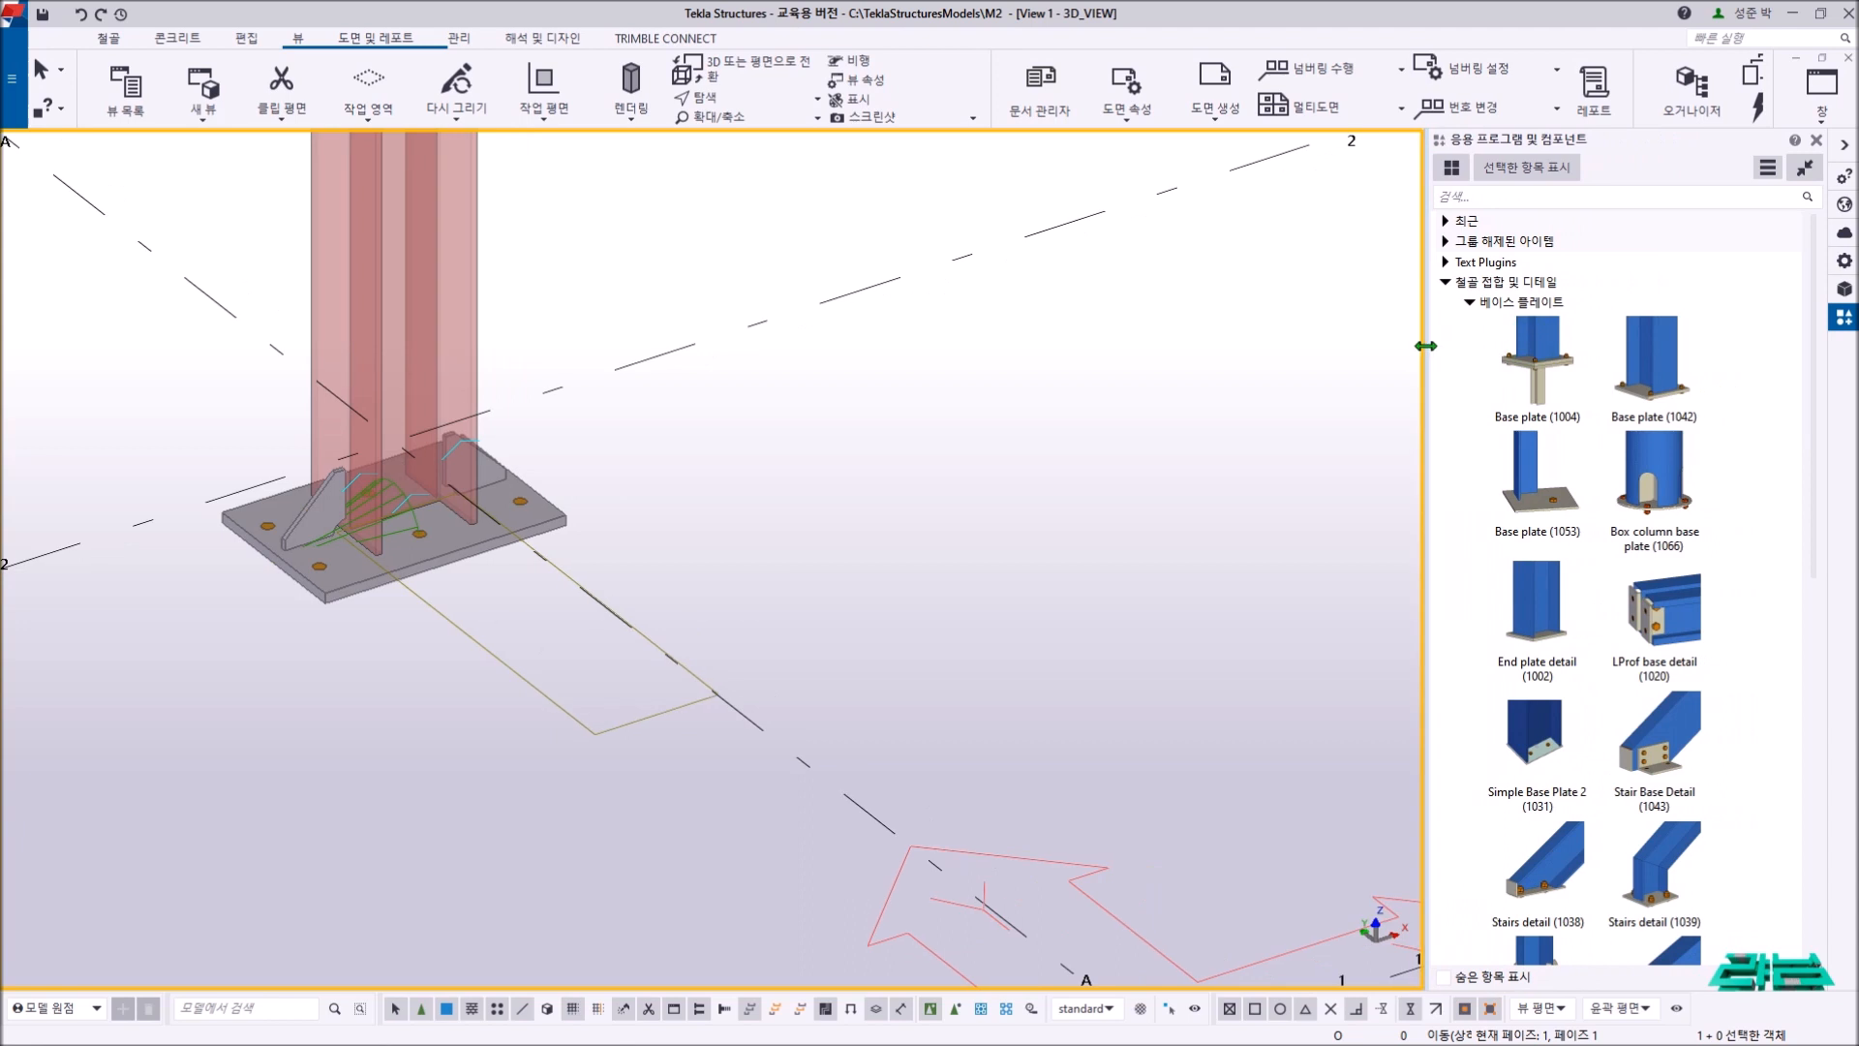
- Examine the predefined base plate components, including Base plate (1042), Stiffened base plate (1014) and U.S. Base plate (1047), without placing any
{"action": "left_click", "coordinate": [1648, 391]}
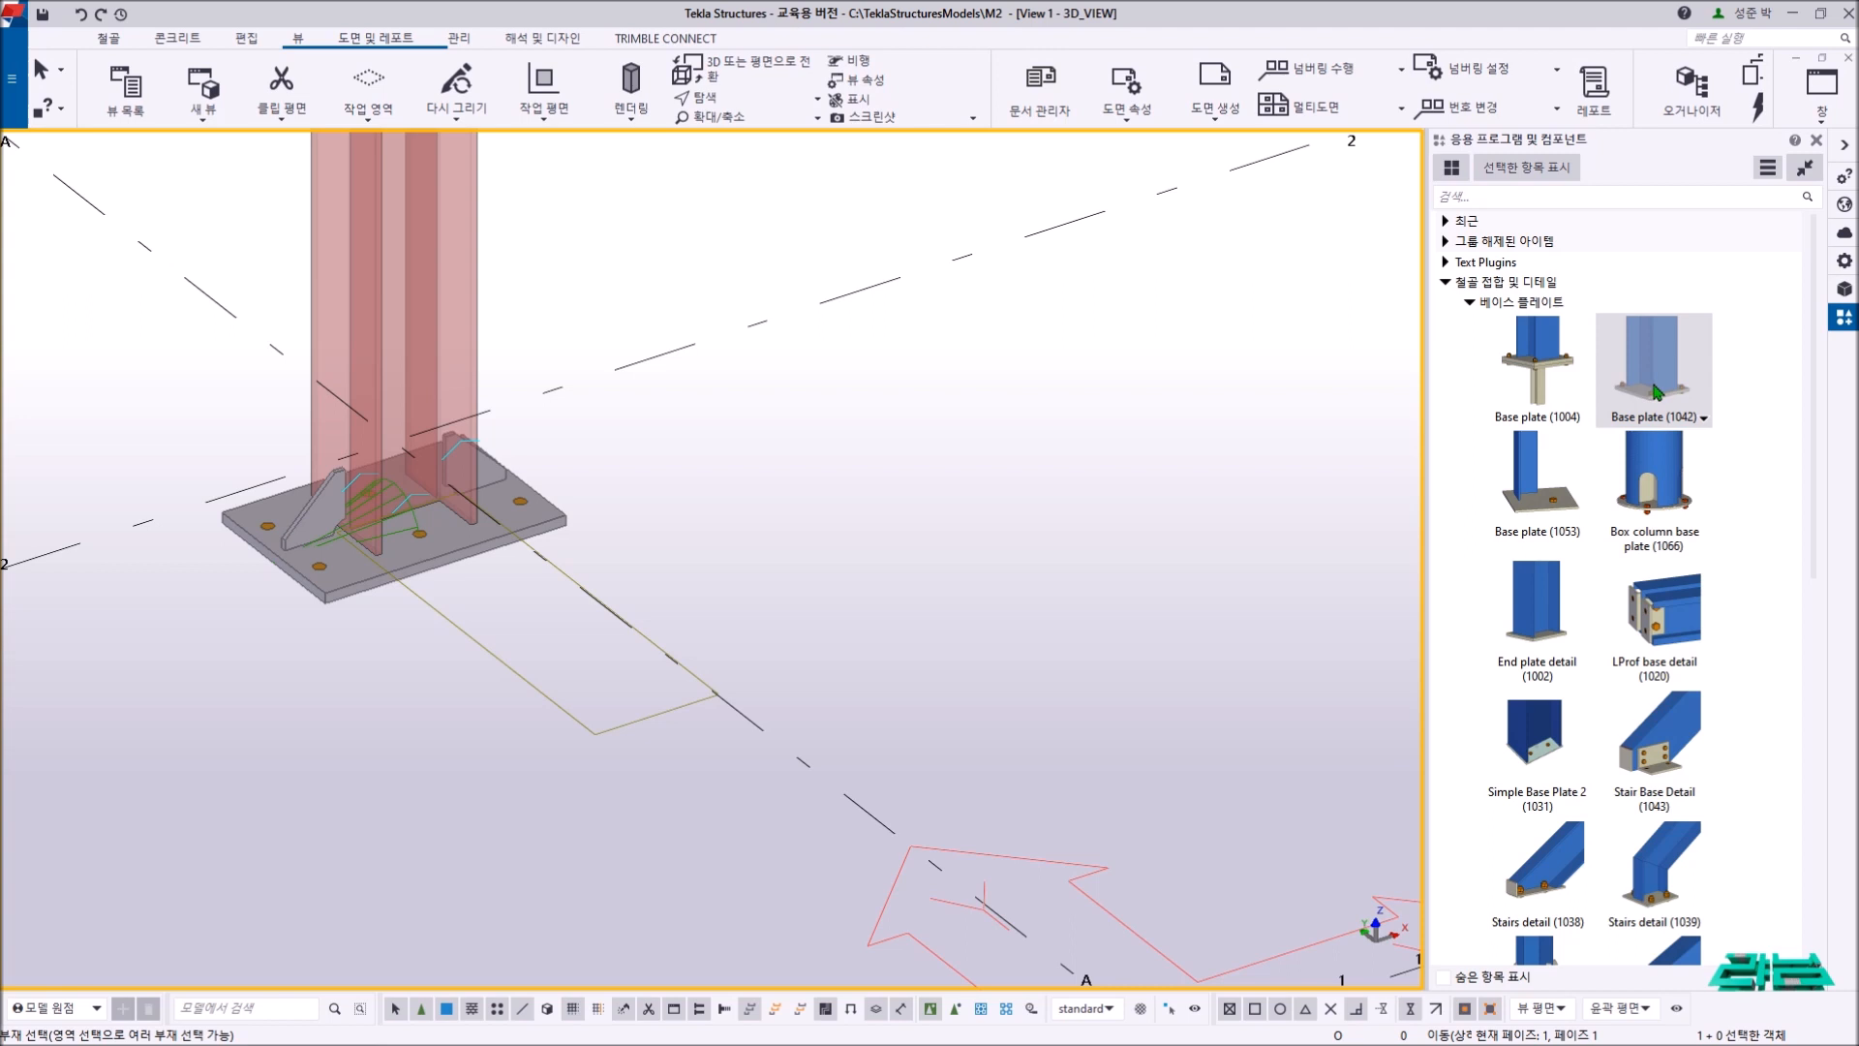
{"action": "scroll", "coordinate": [1658, 392], "scroll_direction": "down", "scroll_amount": 1}
{"action": "scroll", "coordinate": [1658, 391], "scroll_direction": "down", "scroll_amount": 2}
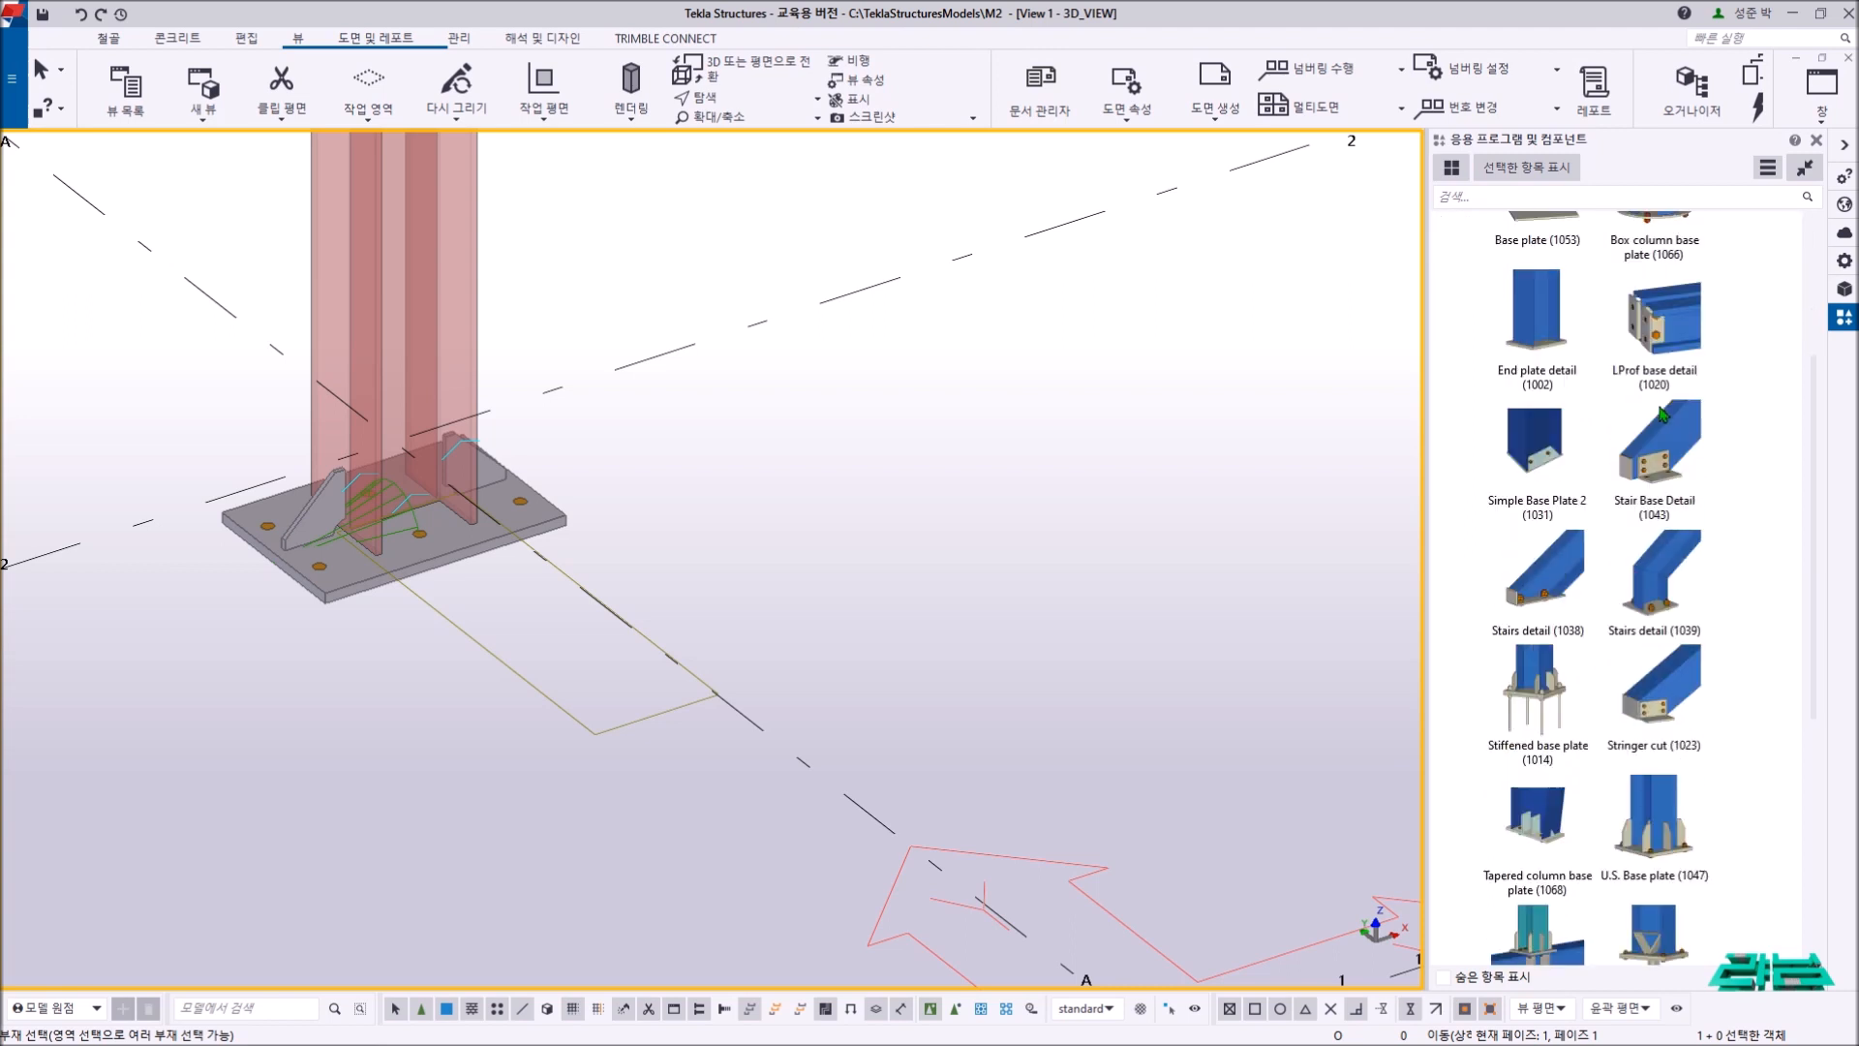
{"action": "left_click", "coordinate": [1553, 693]}
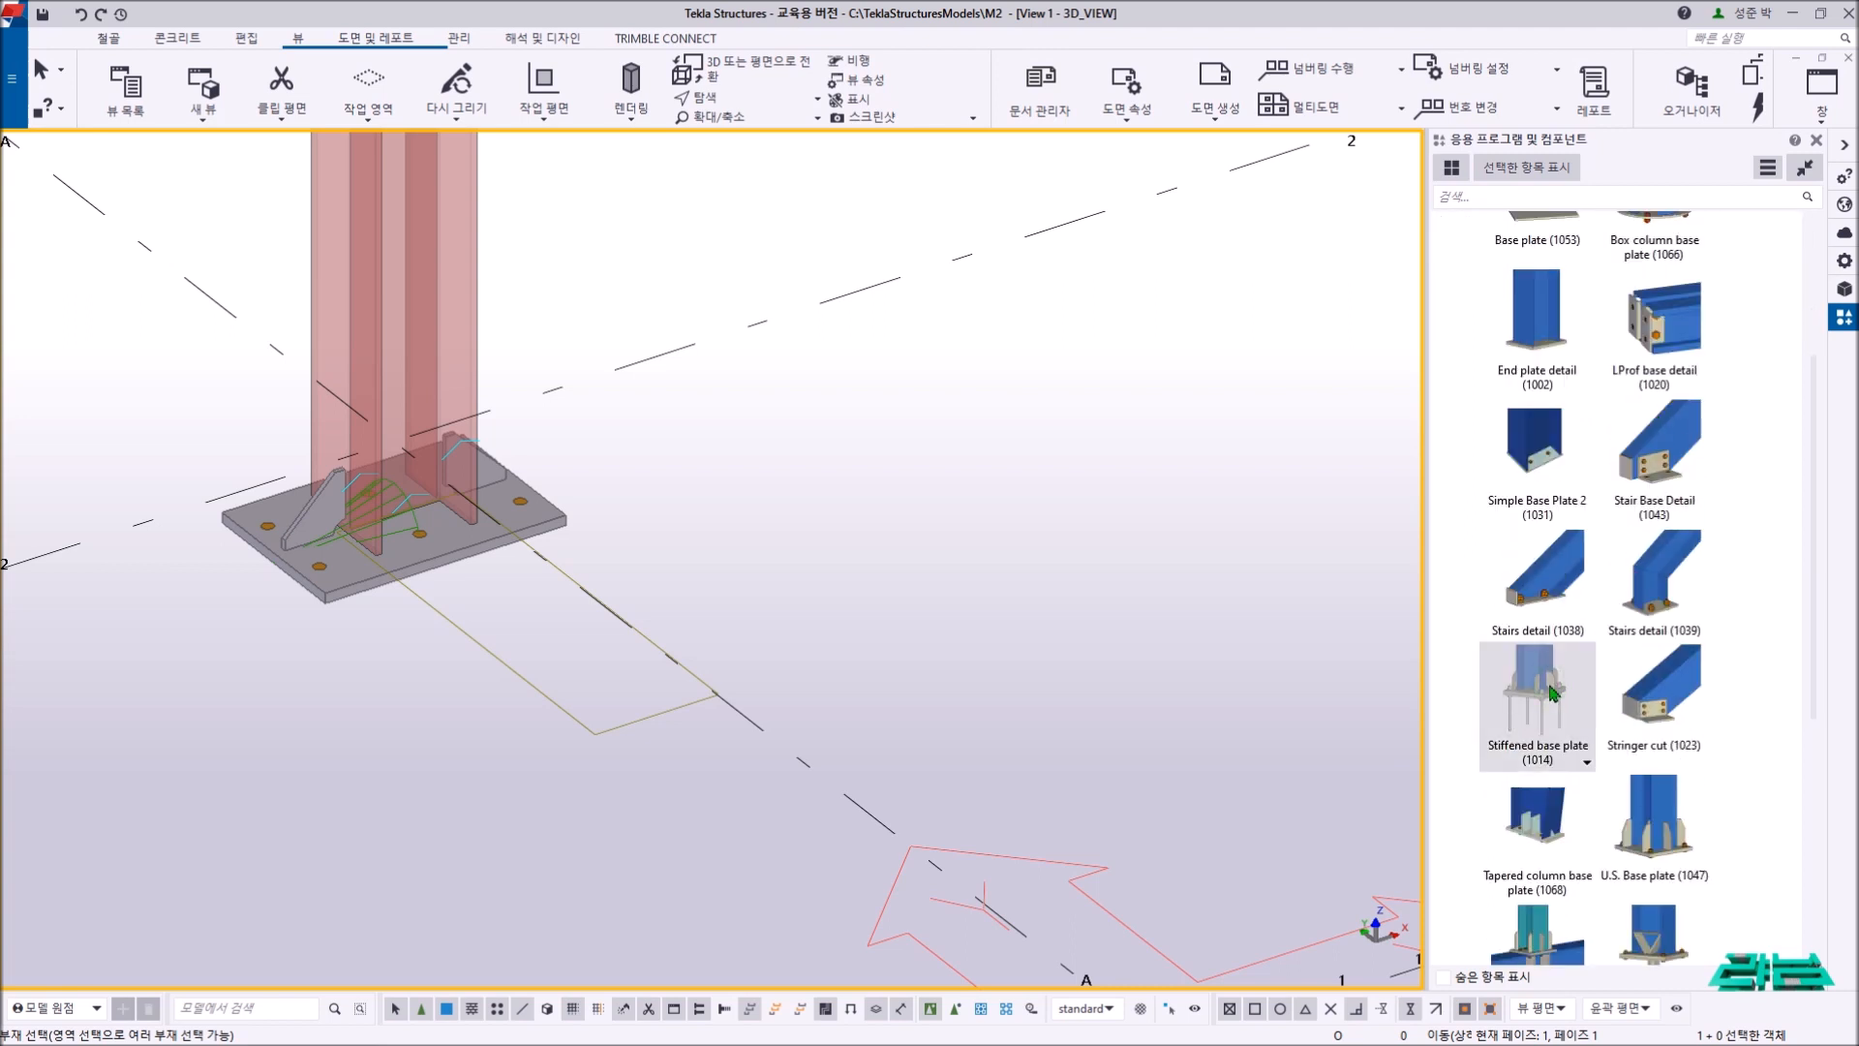
{"action": "scroll", "coordinate": [1552, 693], "scroll_direction": "down", "scroll_amount": 1}
{"action": "left_click", "coordinate": [1657, 738]}
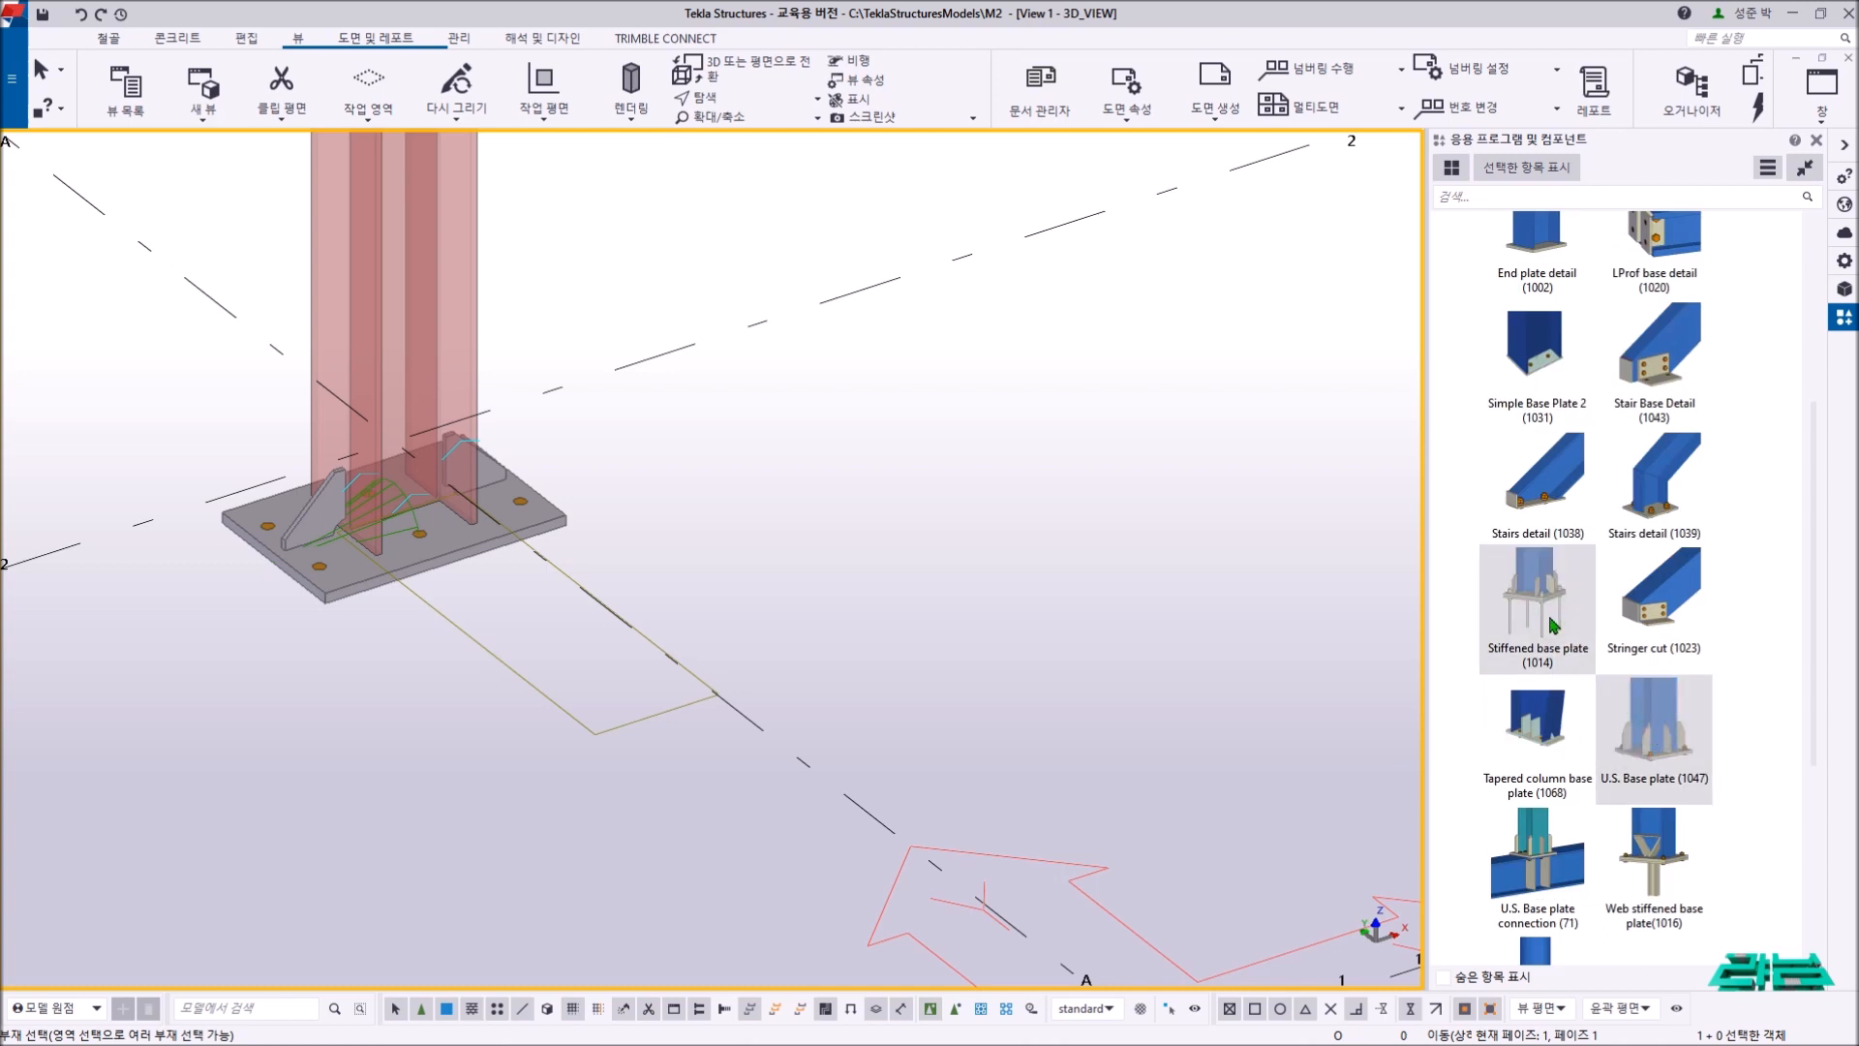
{"action": "scroll", "coordinate": [1555, 620], "scroll_direction": "up", "scroll_amount": 4}
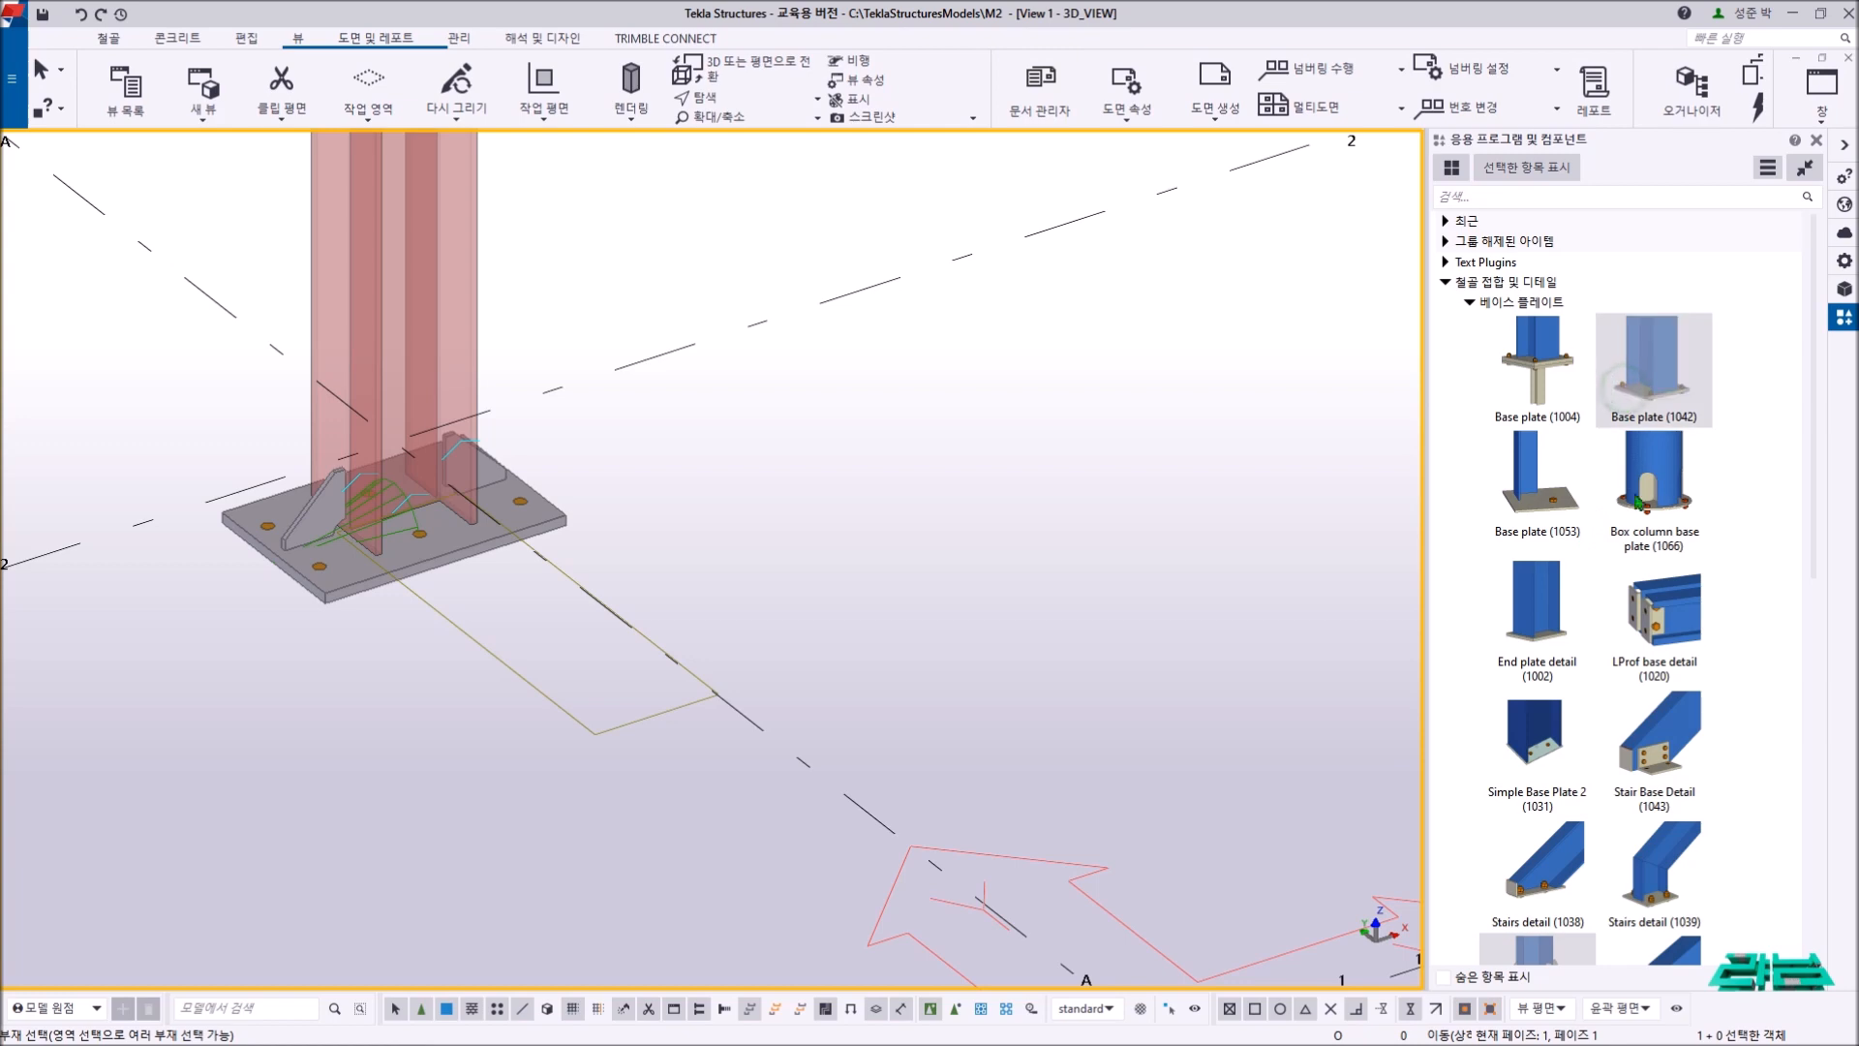
{"action": "scroll", "coordinate": [1642, 647], "scroll_direction": "down", "scroll_amount": 3}
{"action": "right_click", "coordinate": [1160, 544]}
{"action": "left_click", "coordinate": [1142, 548]}
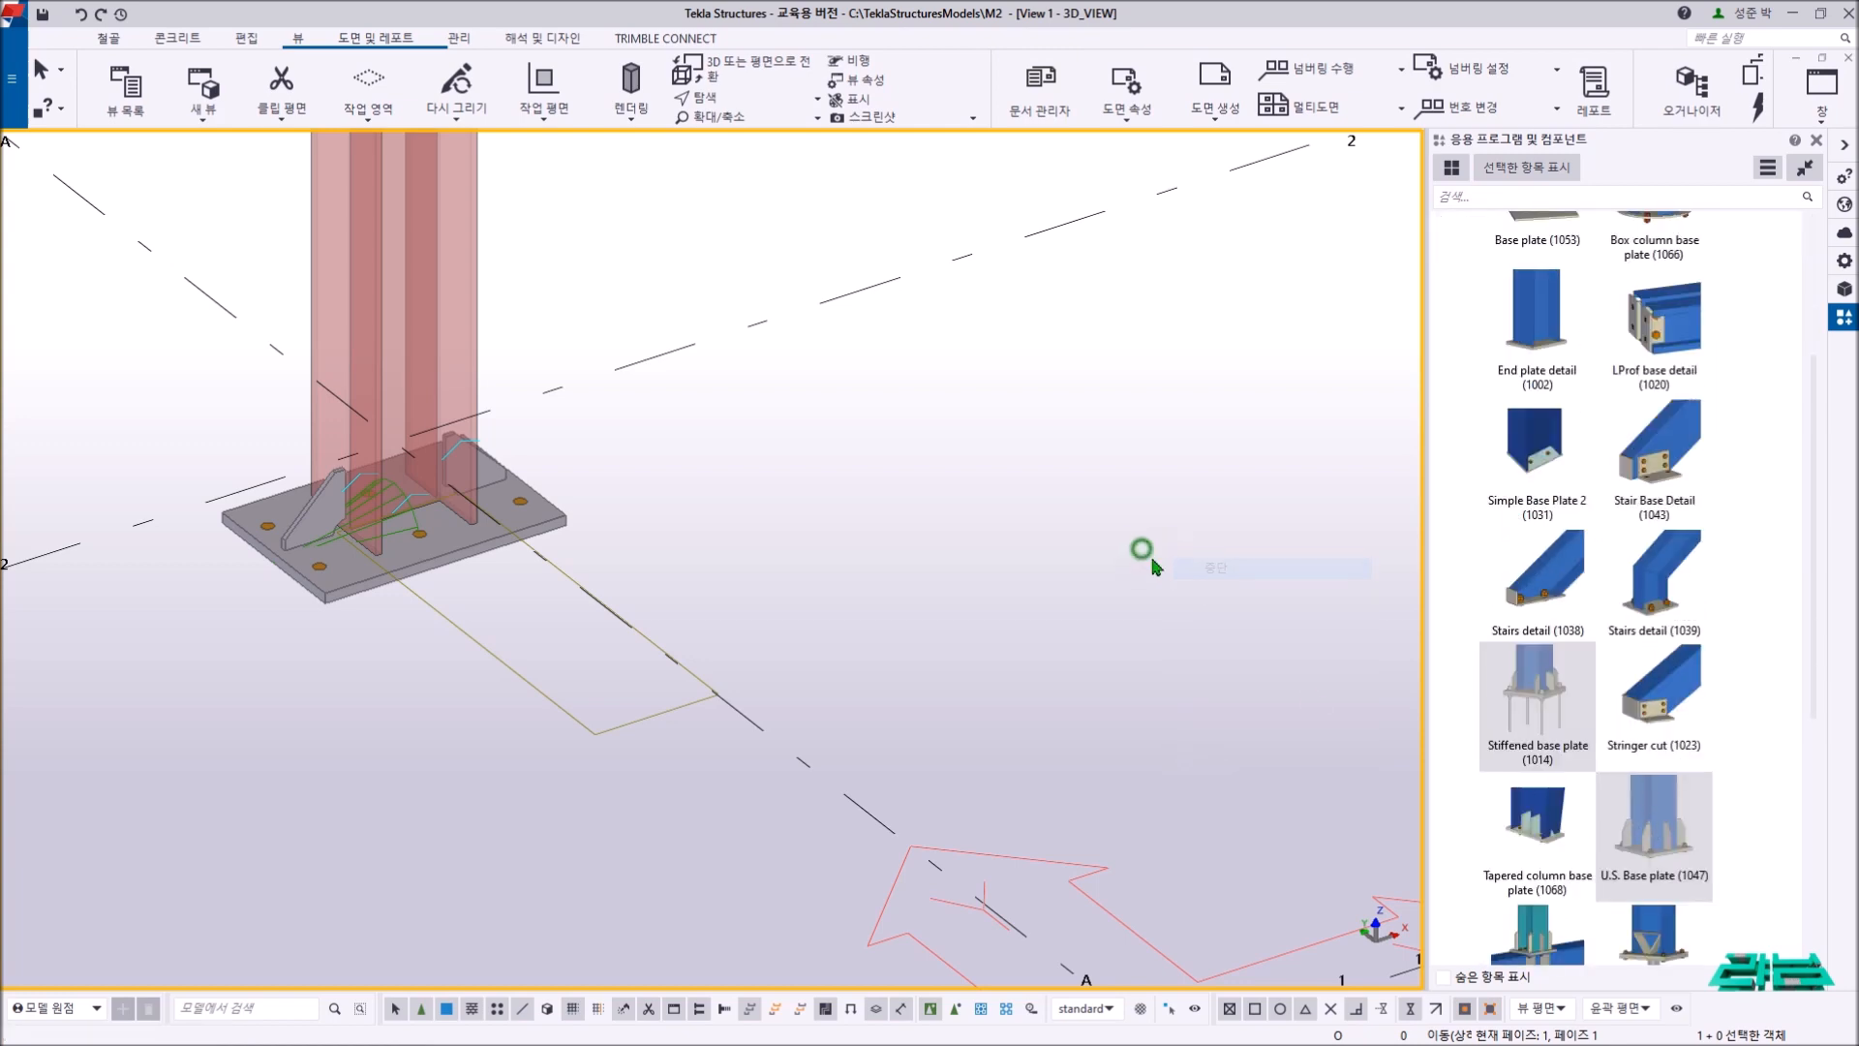
- Try the concave corner shape for the lower chamfer of stiffeners 1, 2, 4, 5 in the U.S. Base plate (1047) settings
{"action": "left_click", "coordinate": [1651, 798]}
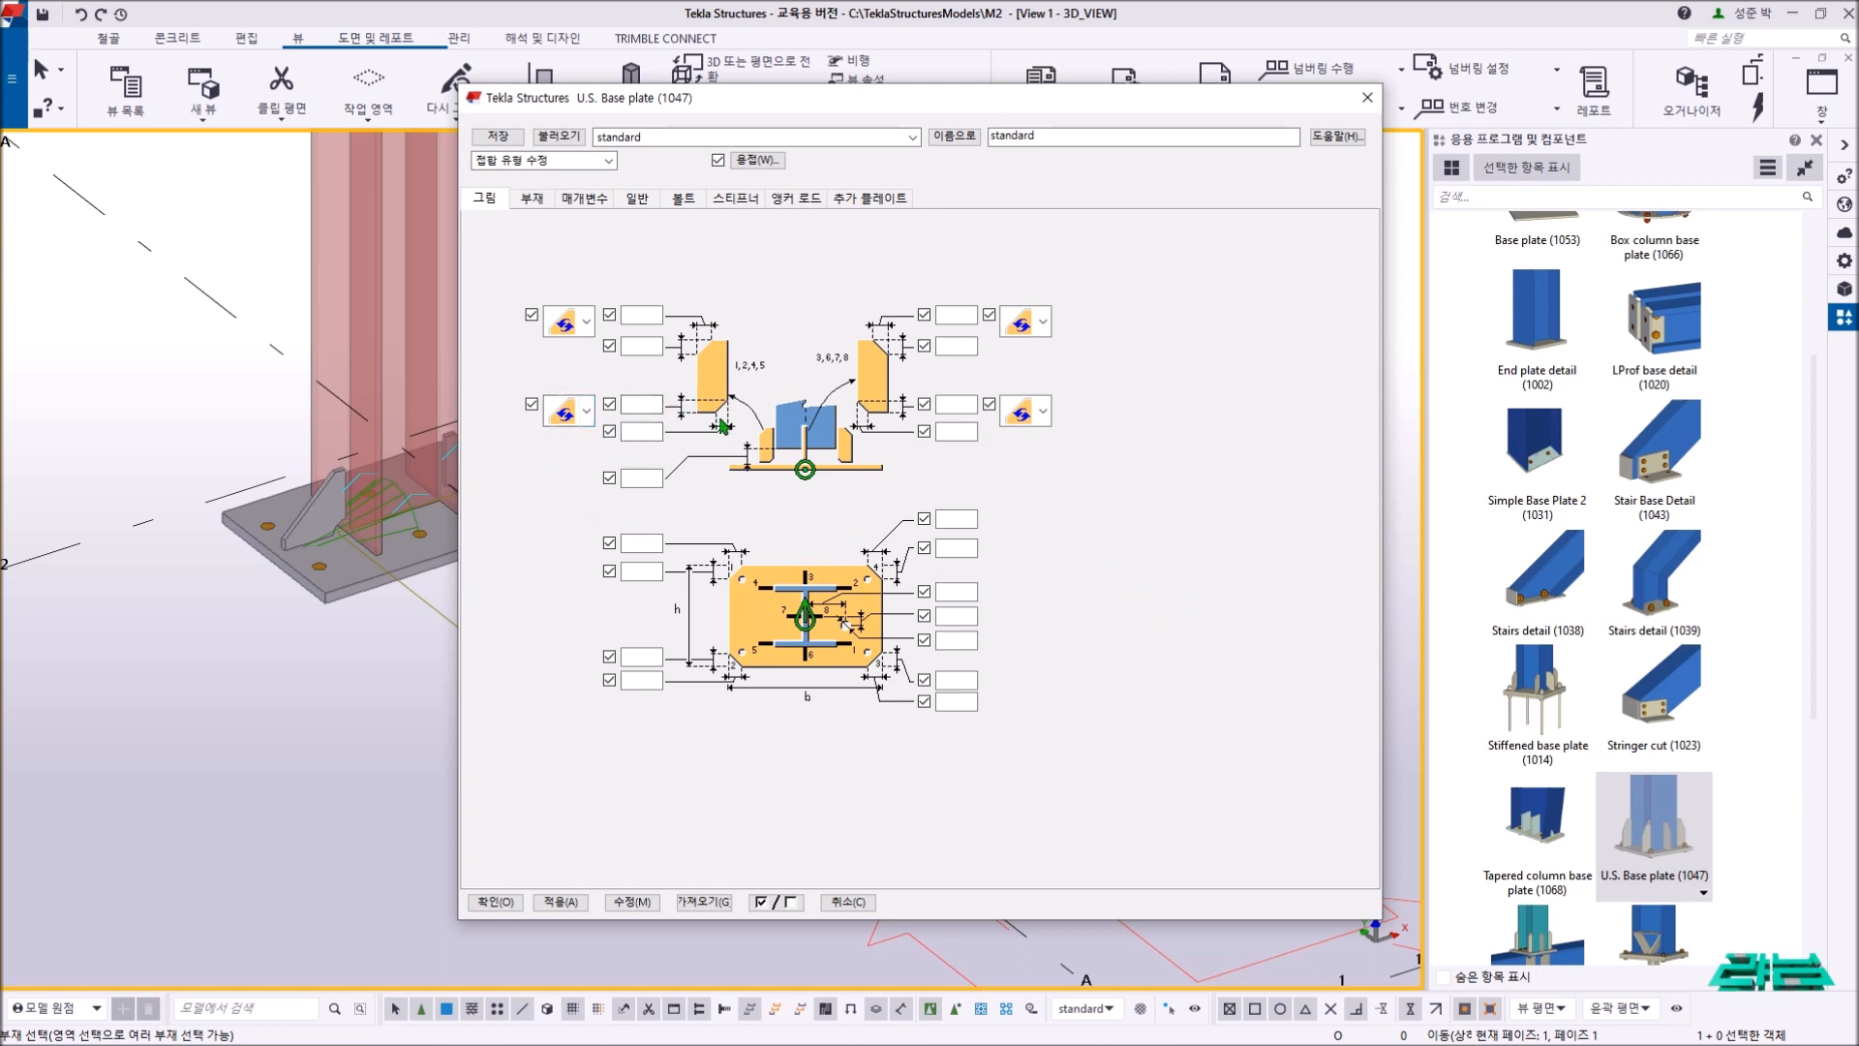
{"action": "left_click", "coordinate": [584, 411]}
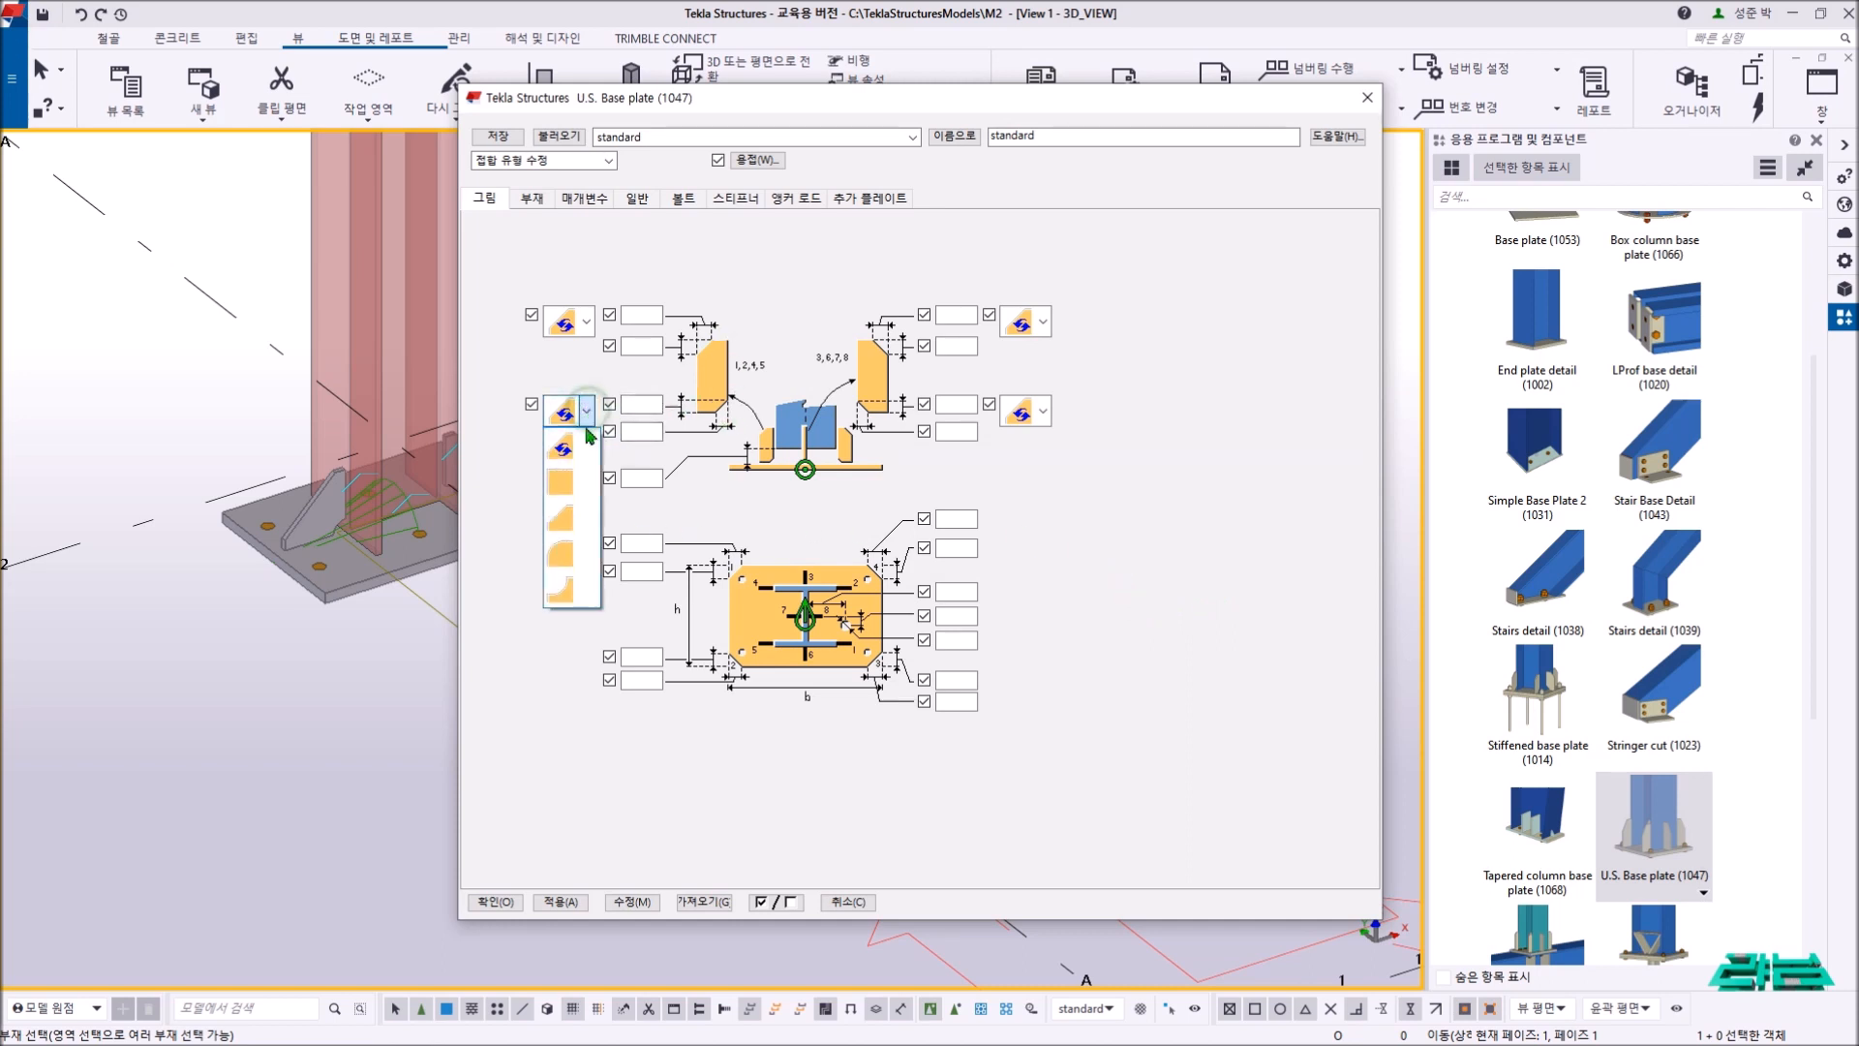
{"action": "left_click", "coordinate": [568, 595]}
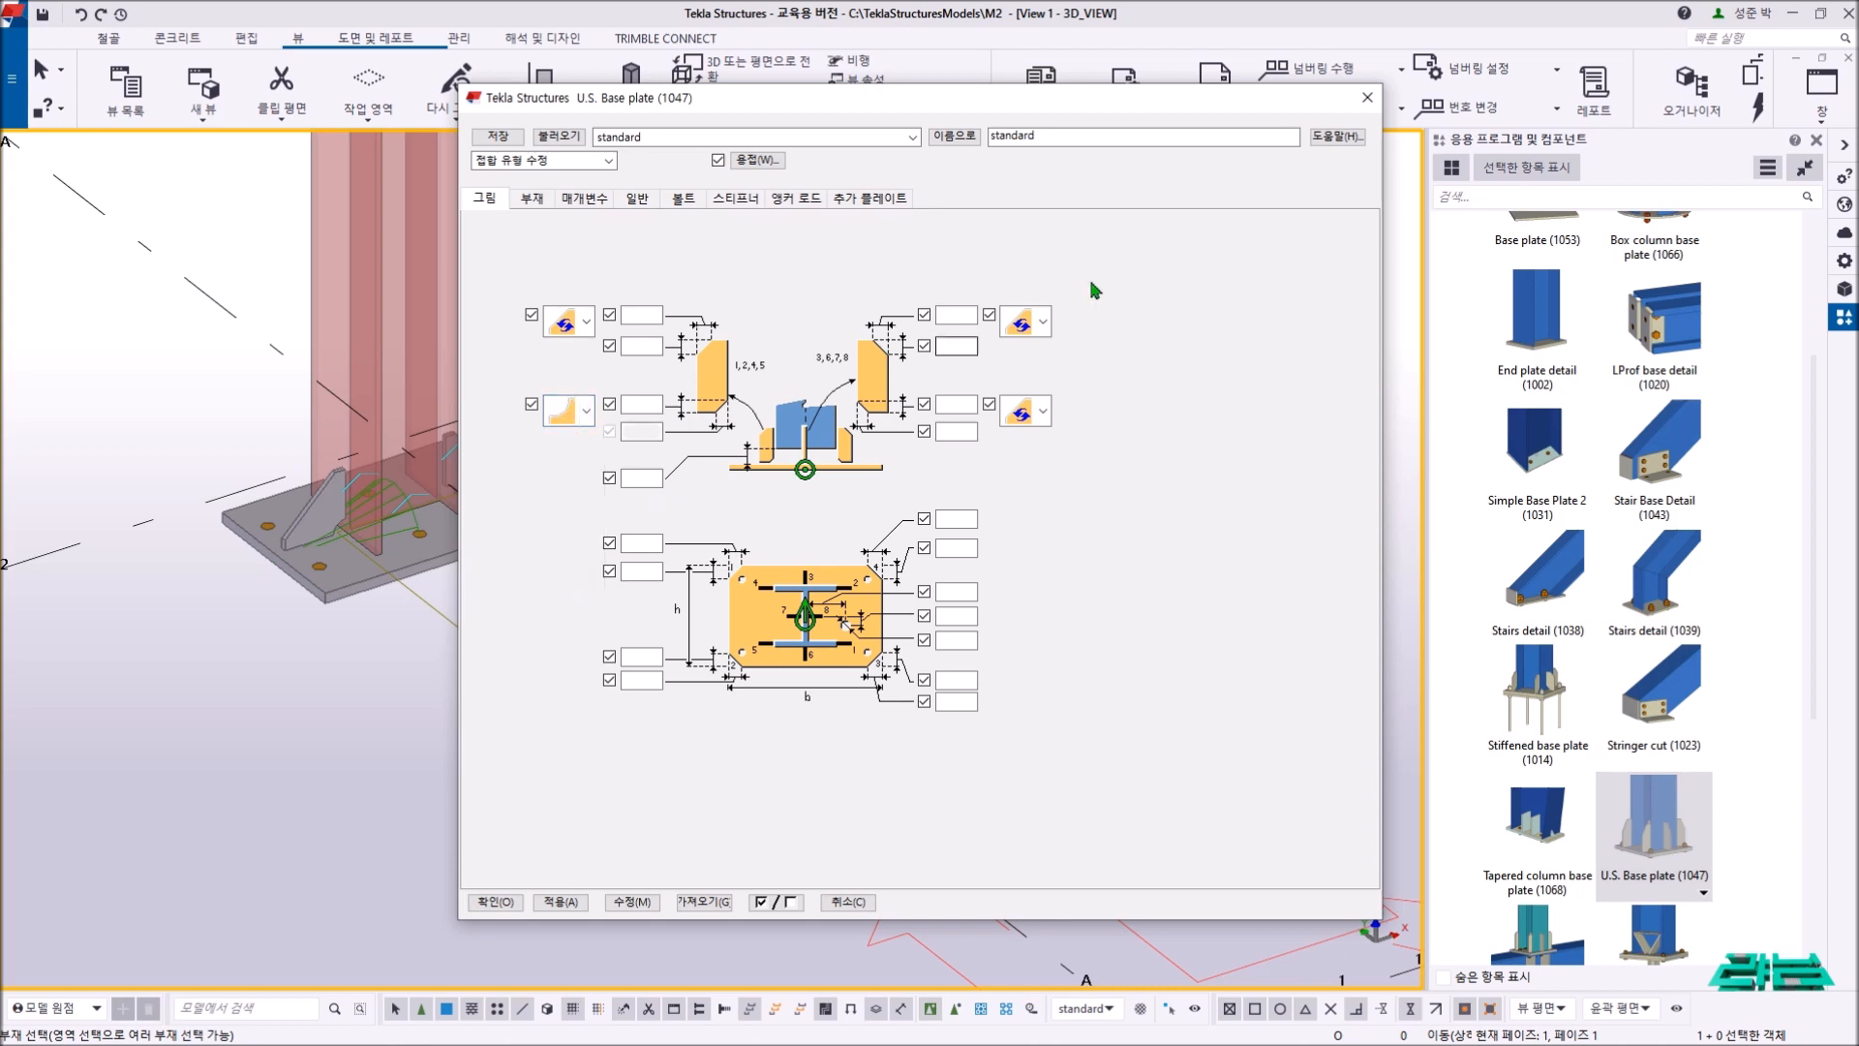
{"action": "left_click", "coordinate": [1367, 97]}
{"action": "right_click", "coordinate": [988, 331]}
{"action": "left_click", "coordinate": [994, 338]}
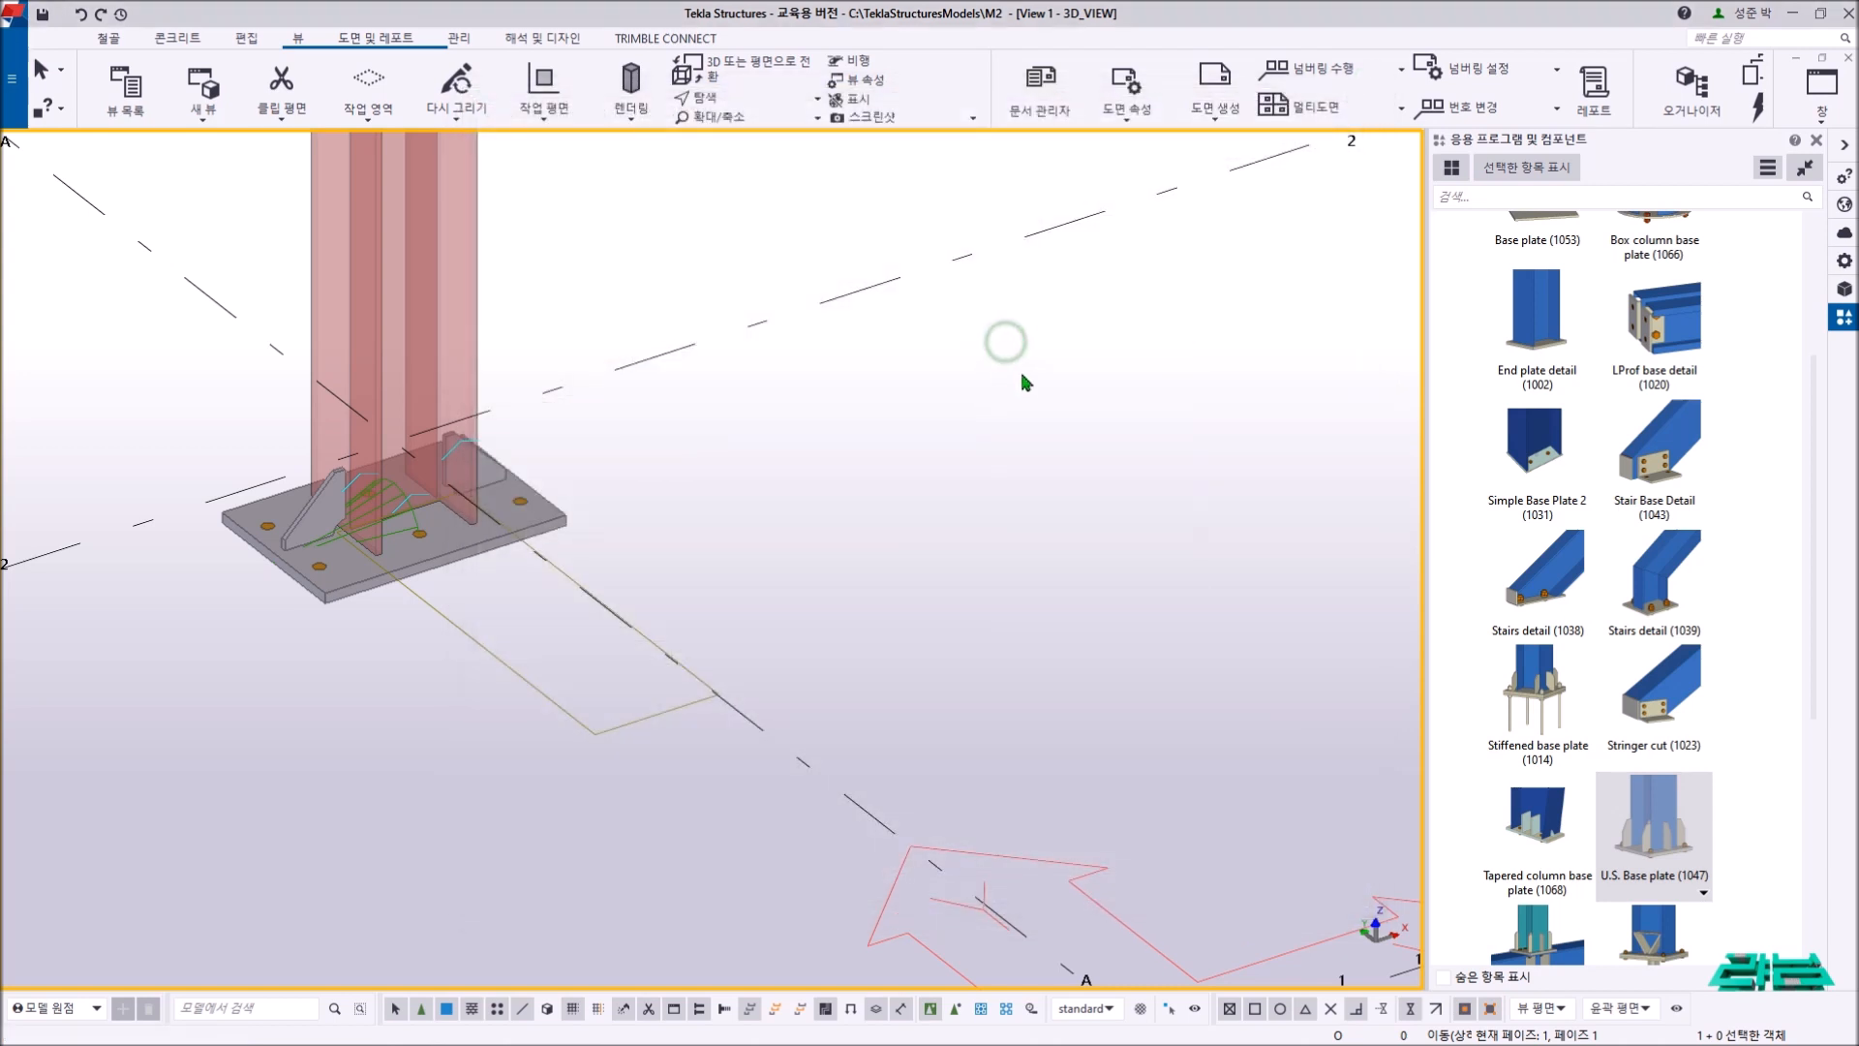
- Review the U.S. Base plate (1047) settings once more, leave the command, and collapse the expanded catalog groups
{"action": "double_click", "coordinate": [1650, 845]}
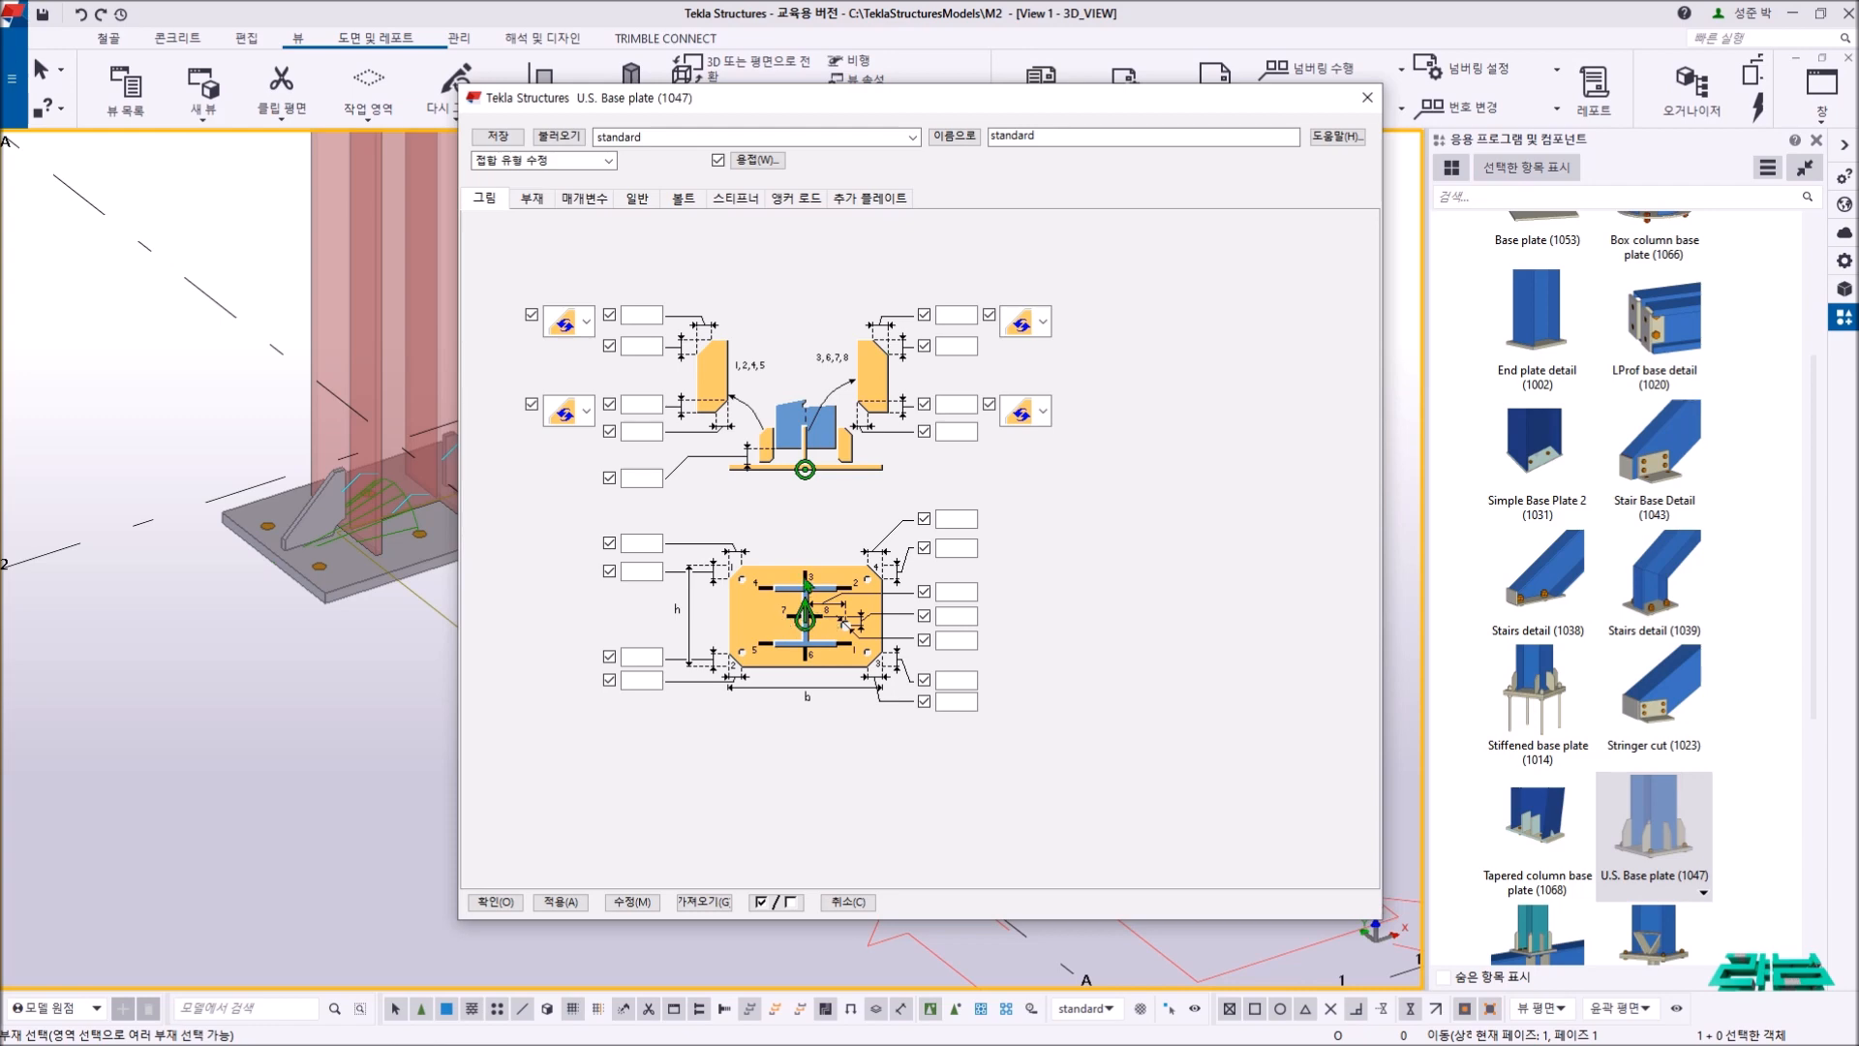
{"action": "left_click", "coordinate": [1368, 98]}
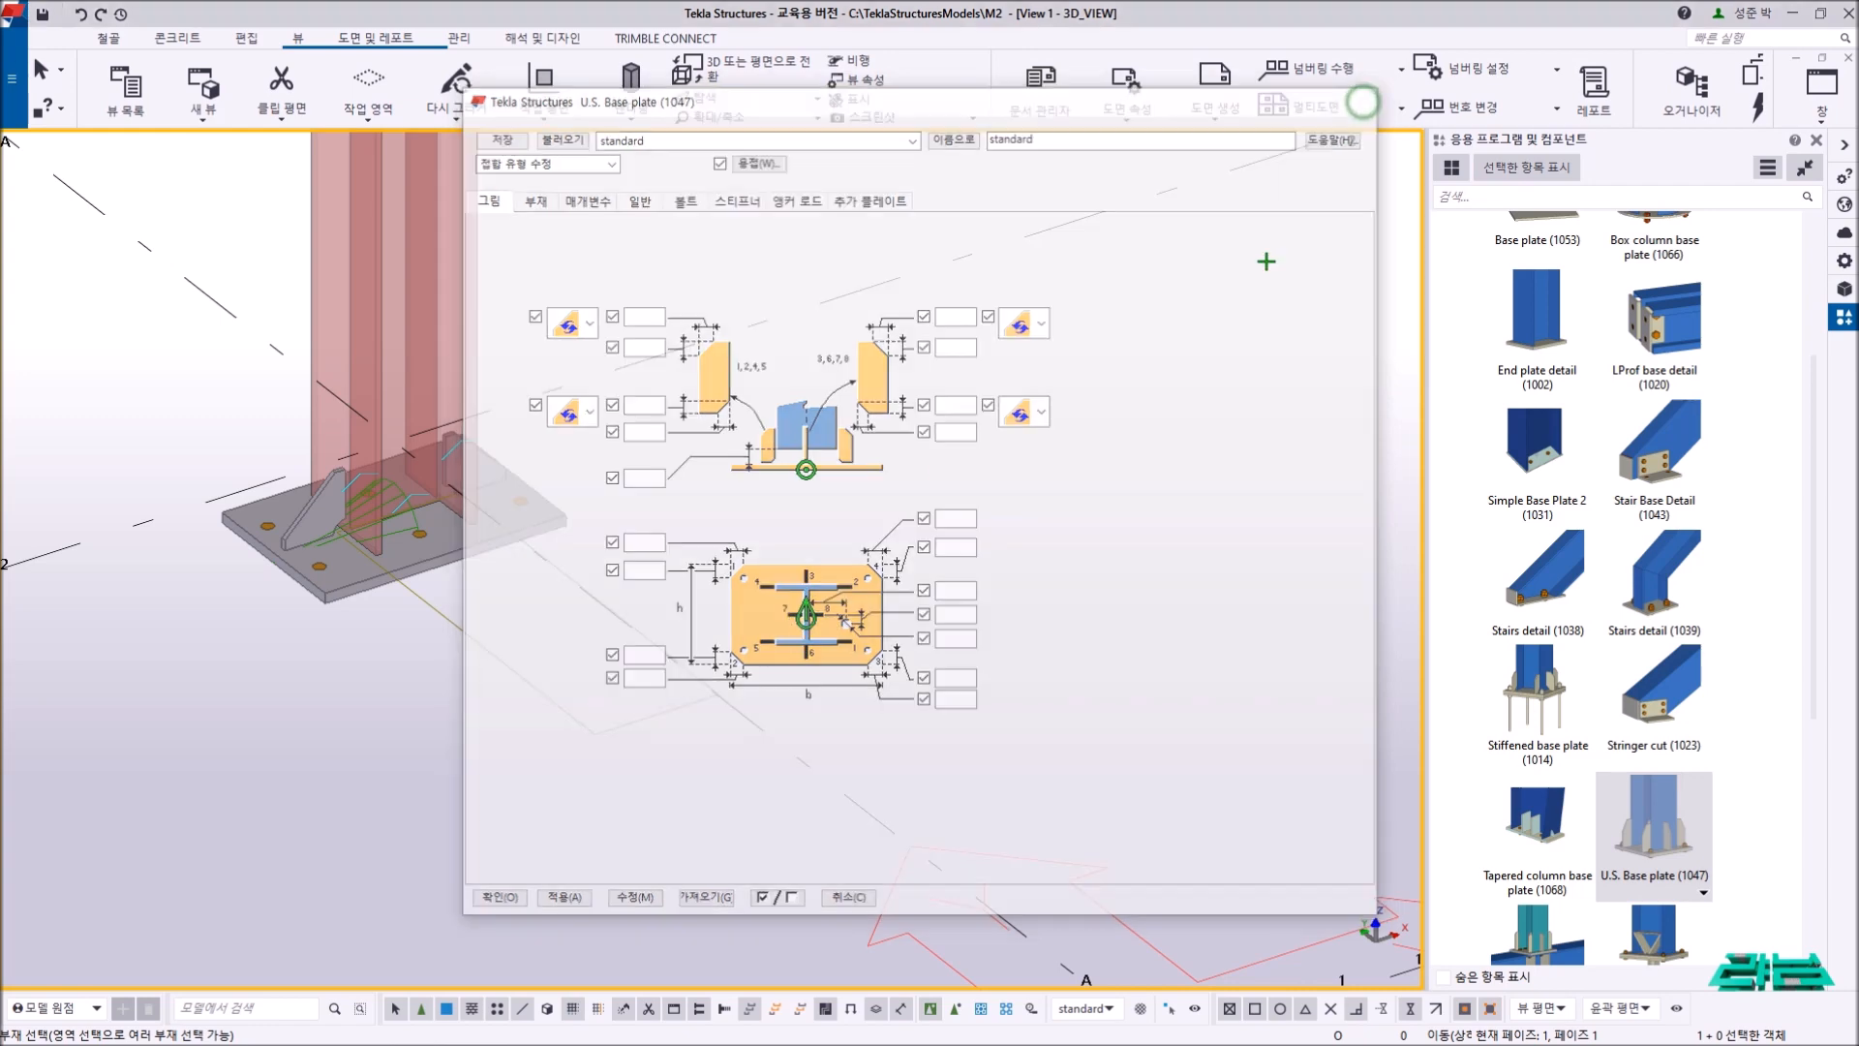
{"action": "right_click", "coordinate": [1007, 341]}
{"action": "left_click", "coordinate": [1017, 354]}
{"action": "scroll", "coordinate": [1700, 749], "scroll_direction": "up", "scroll_amount": 3}
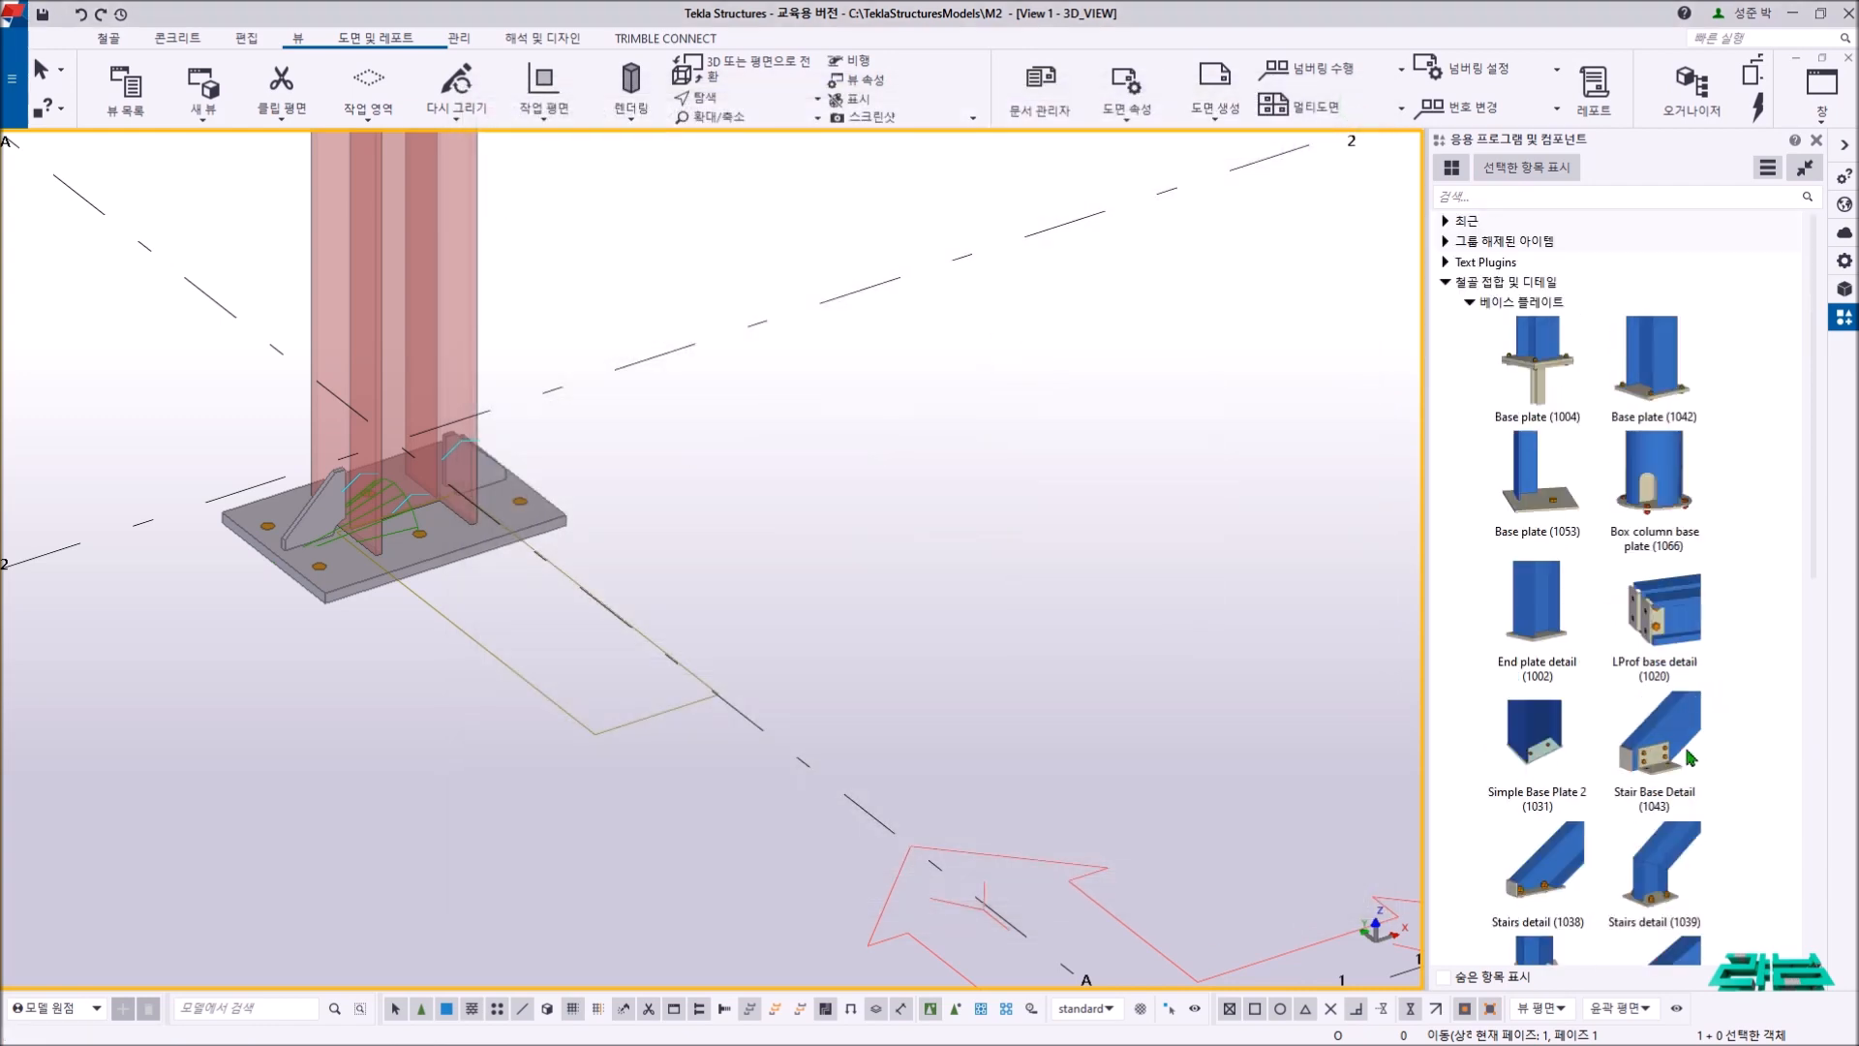
{"action": "left_click", "coordinate": [1469, 303]}
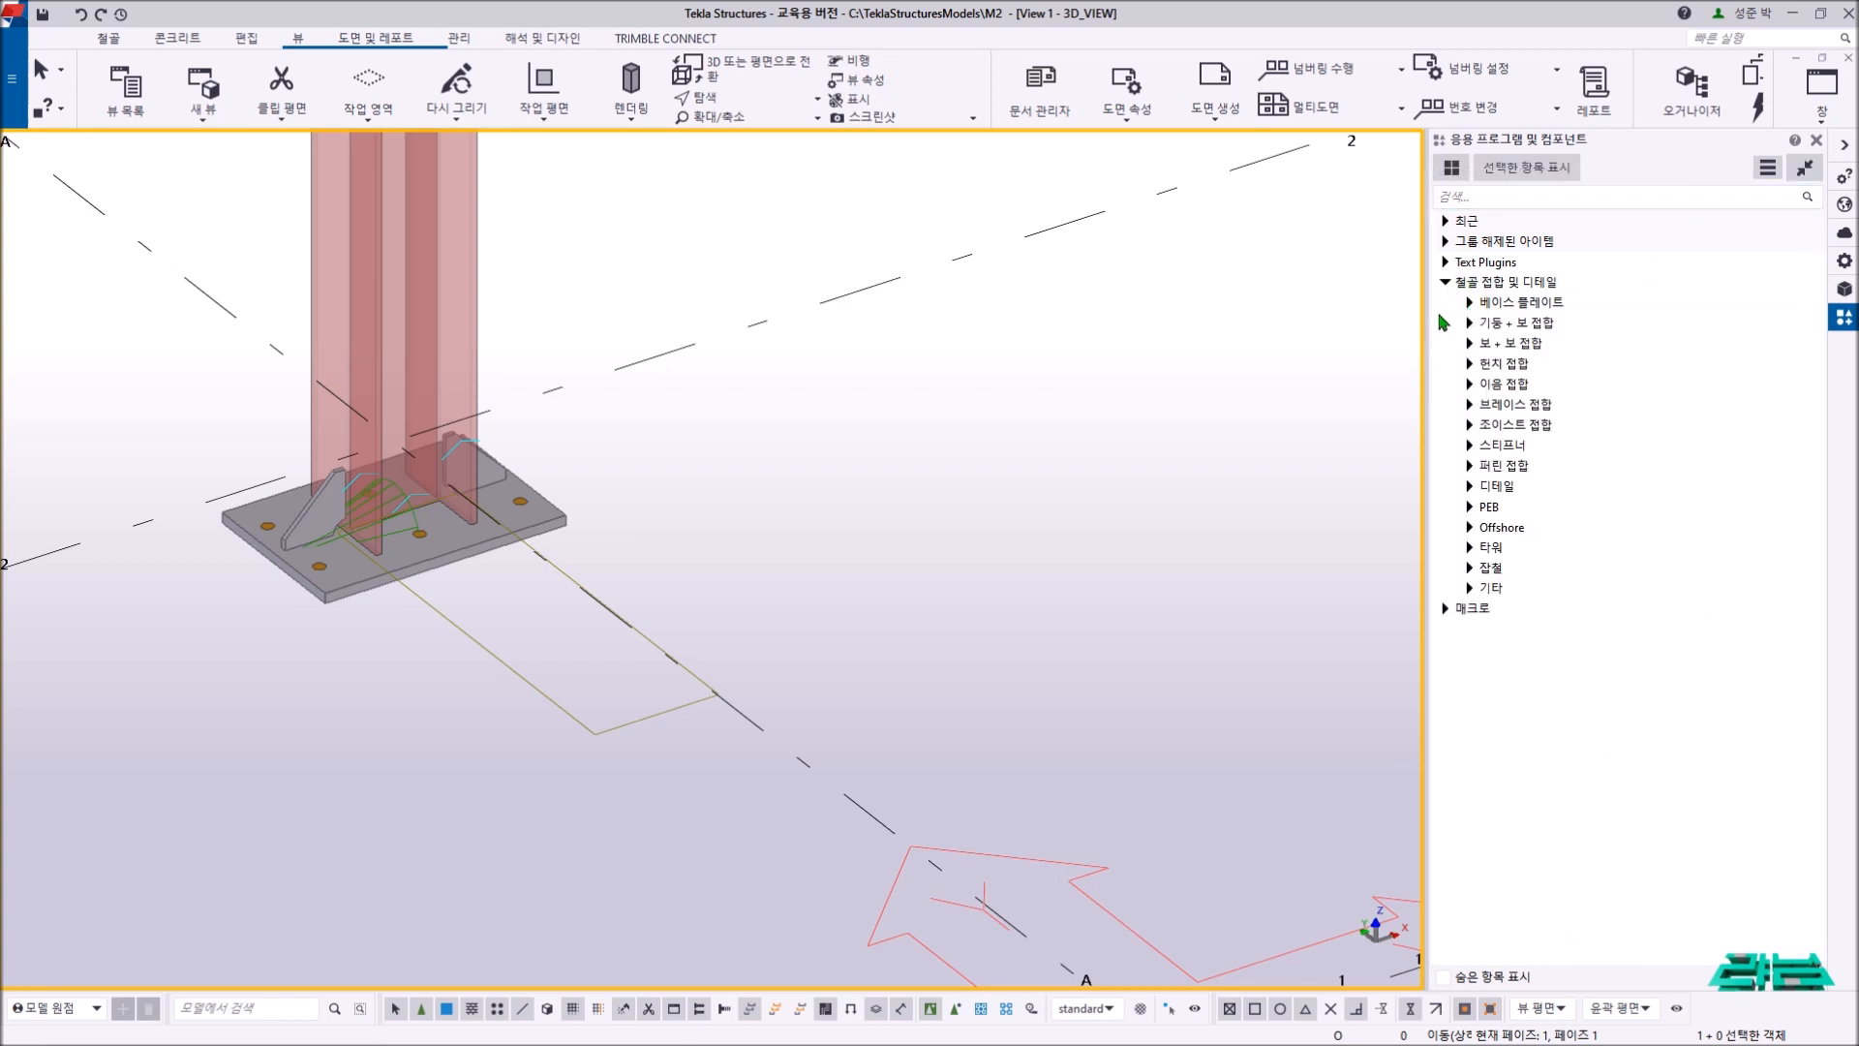
{"action": "left_click", "coordinate": [1447, 283]}
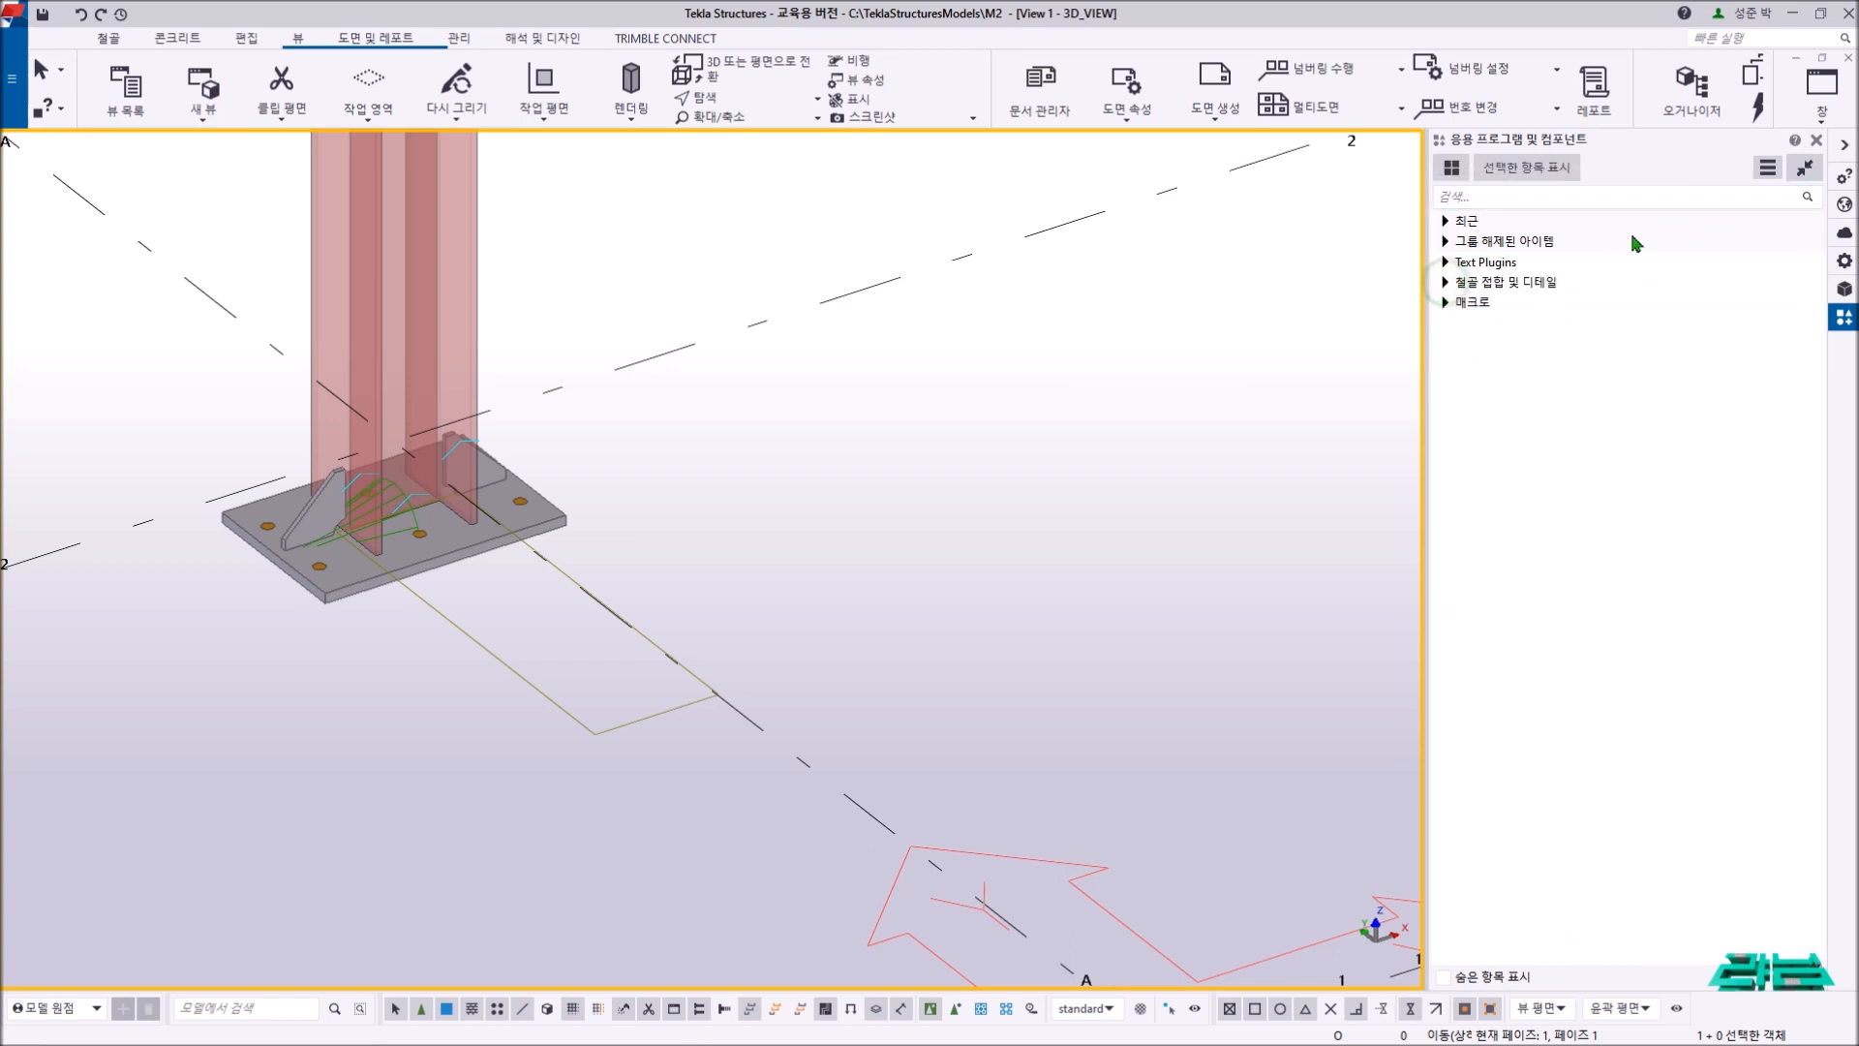
- Import the custom component file K_BASEPLATE_2.uel from C:\TeklaStructures\2019.0\Environments\Korea\General\custom_components into the catalog
{"action": "left_click", "coordinate": [1767, 171]}
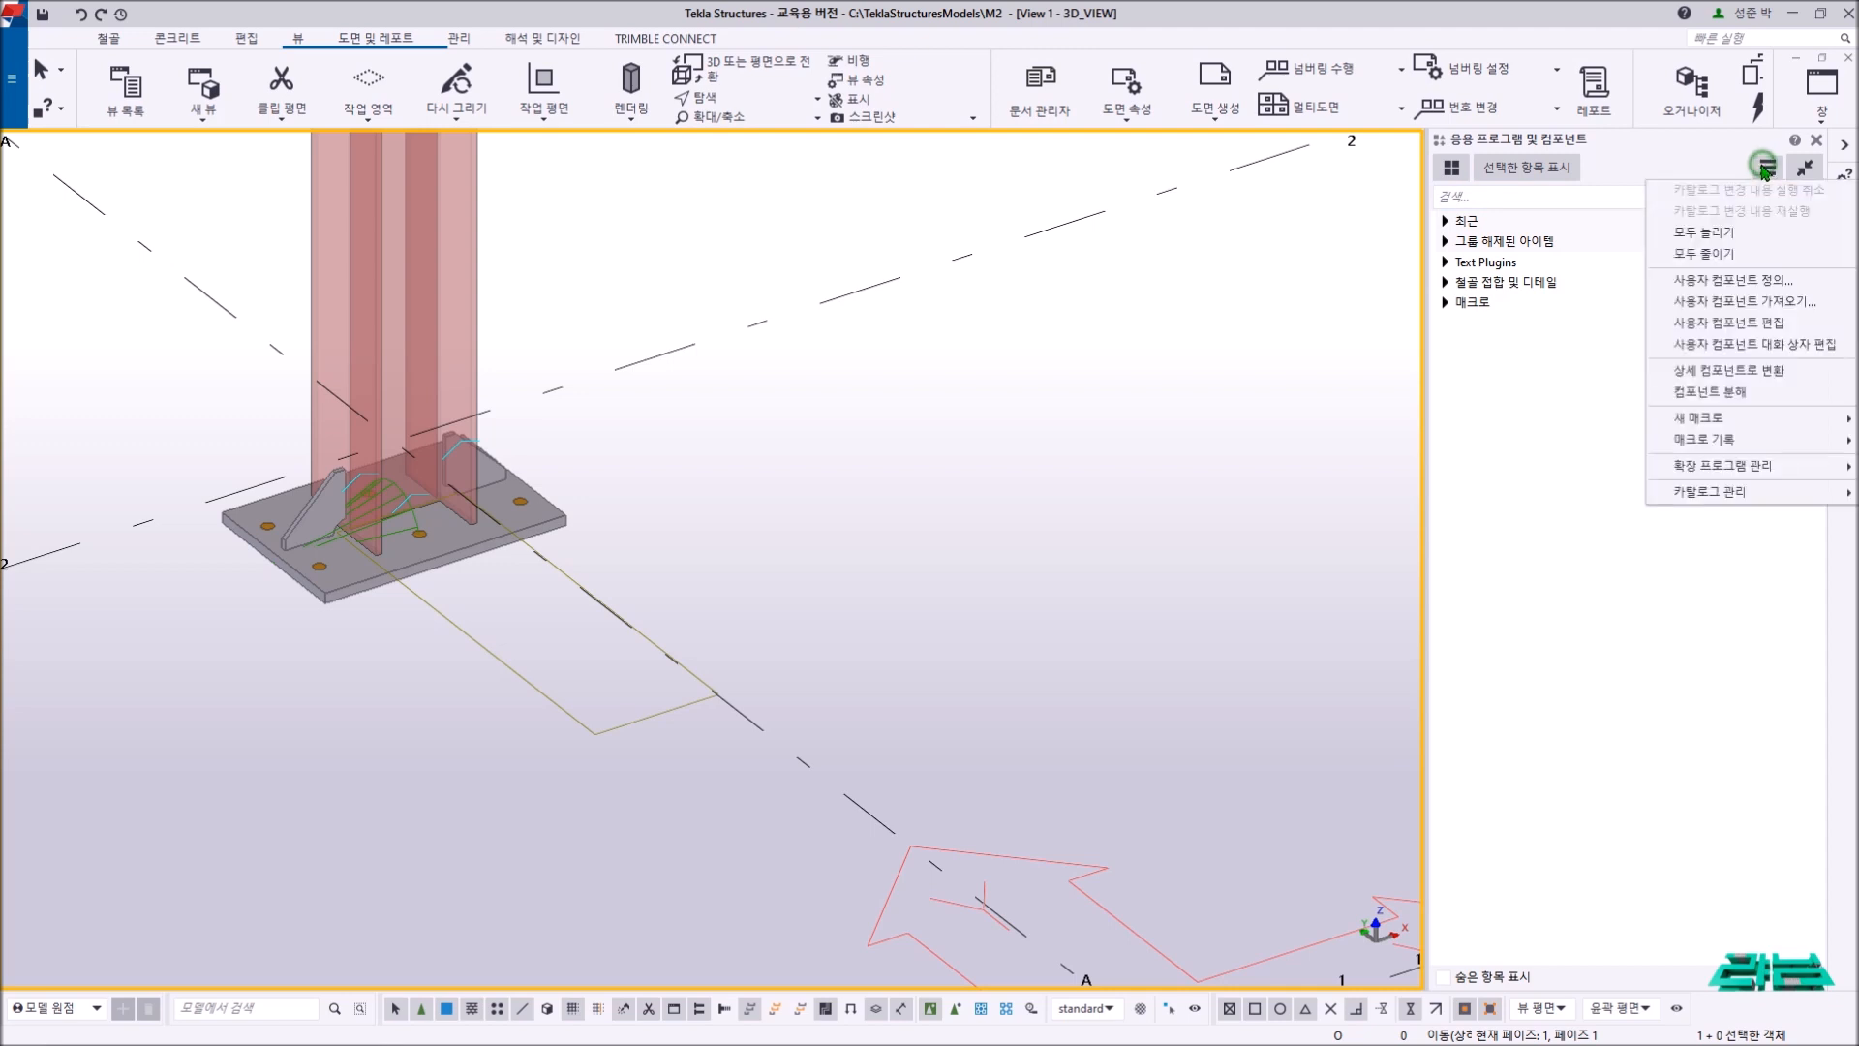
{"action": "left_click", "coordinate": [1703, 307]}
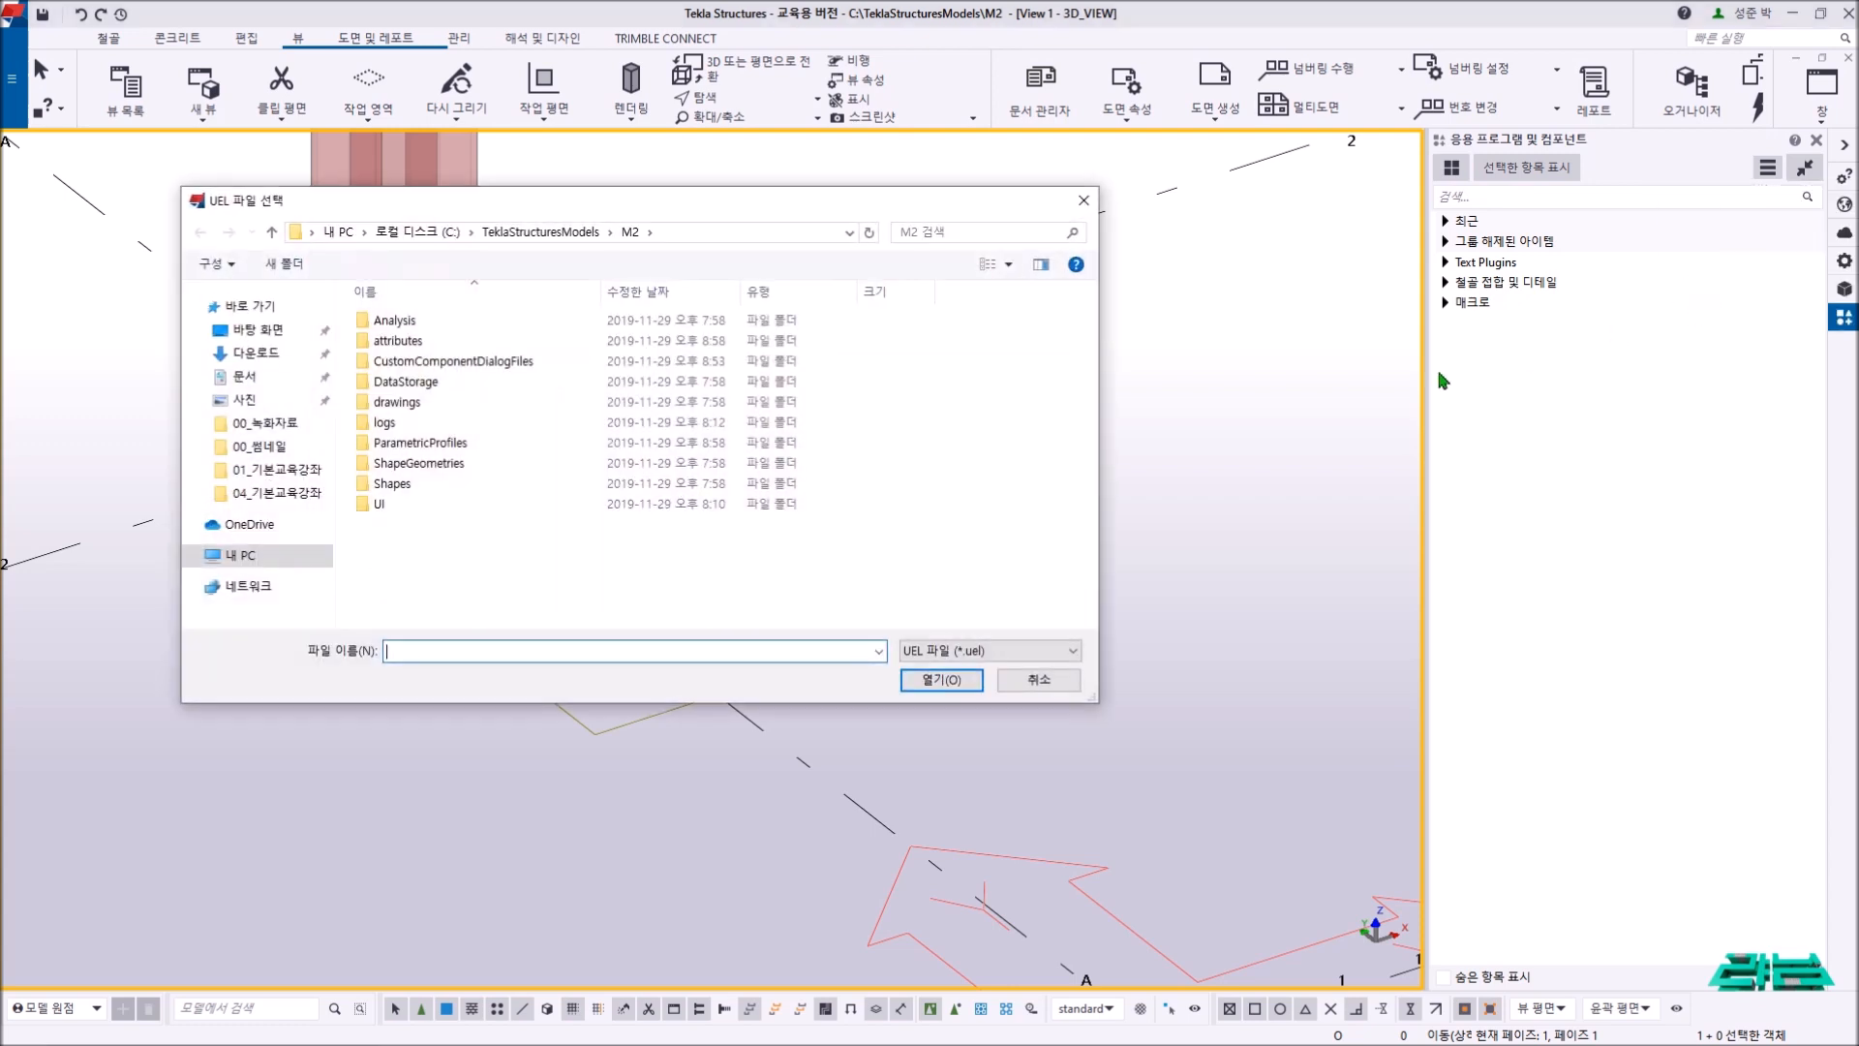
{"action": "left_click", "coordinate": [249, 557]}
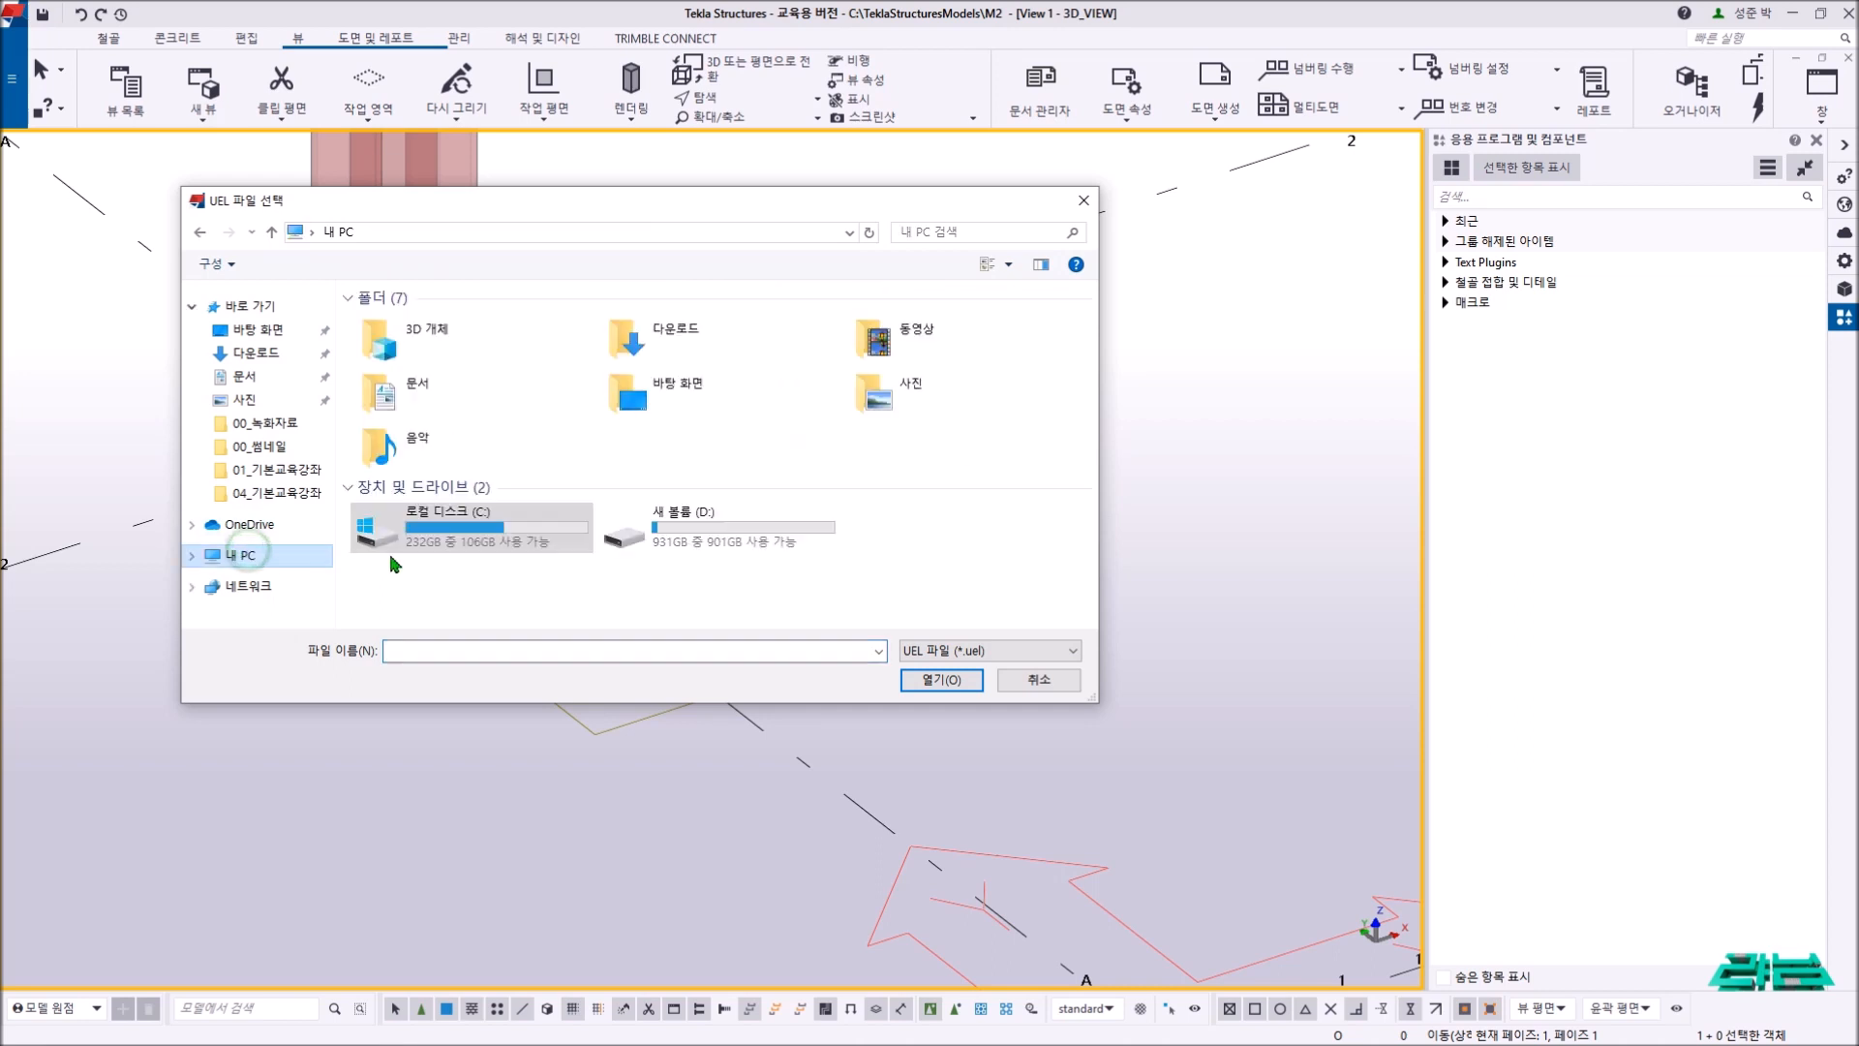
{"action": "double_click", "coordinate": [455, 531]}
{"action": "double_click", "coordinate": [441, 426]}
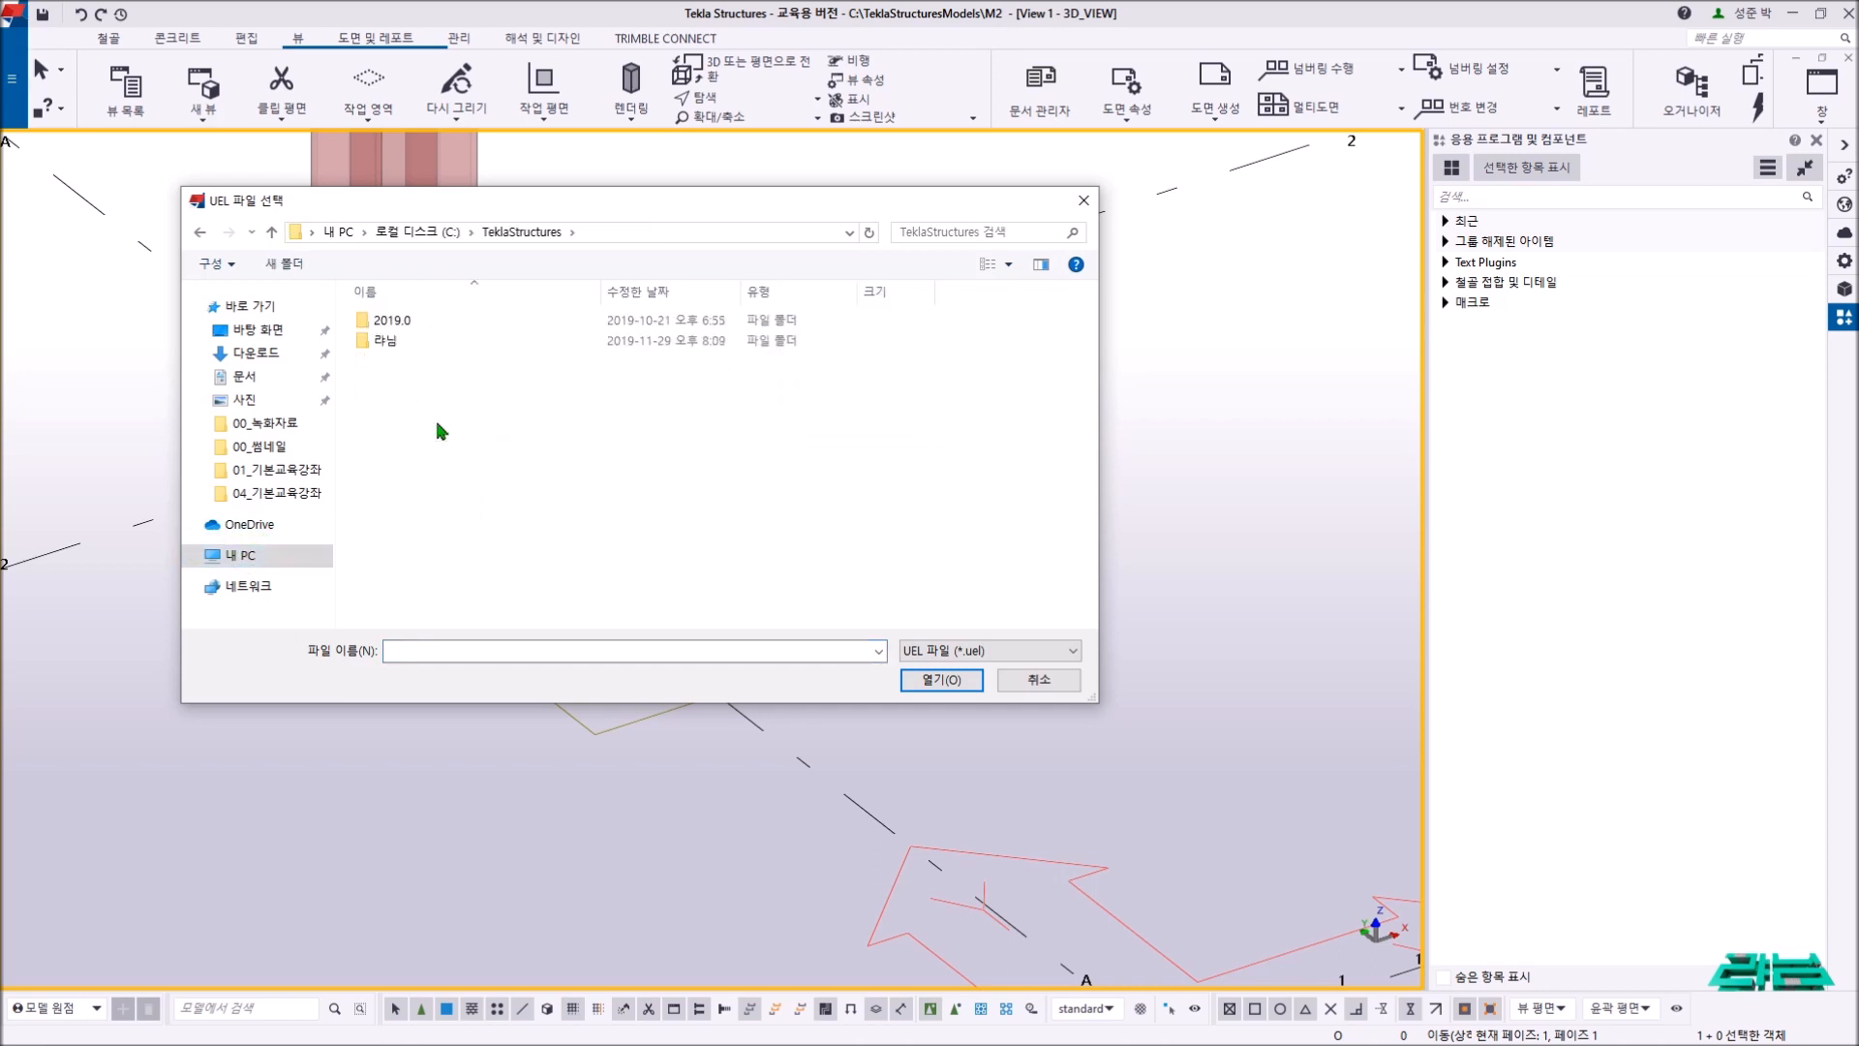
{"action": "double_click", "coordinate": [400, 326]}
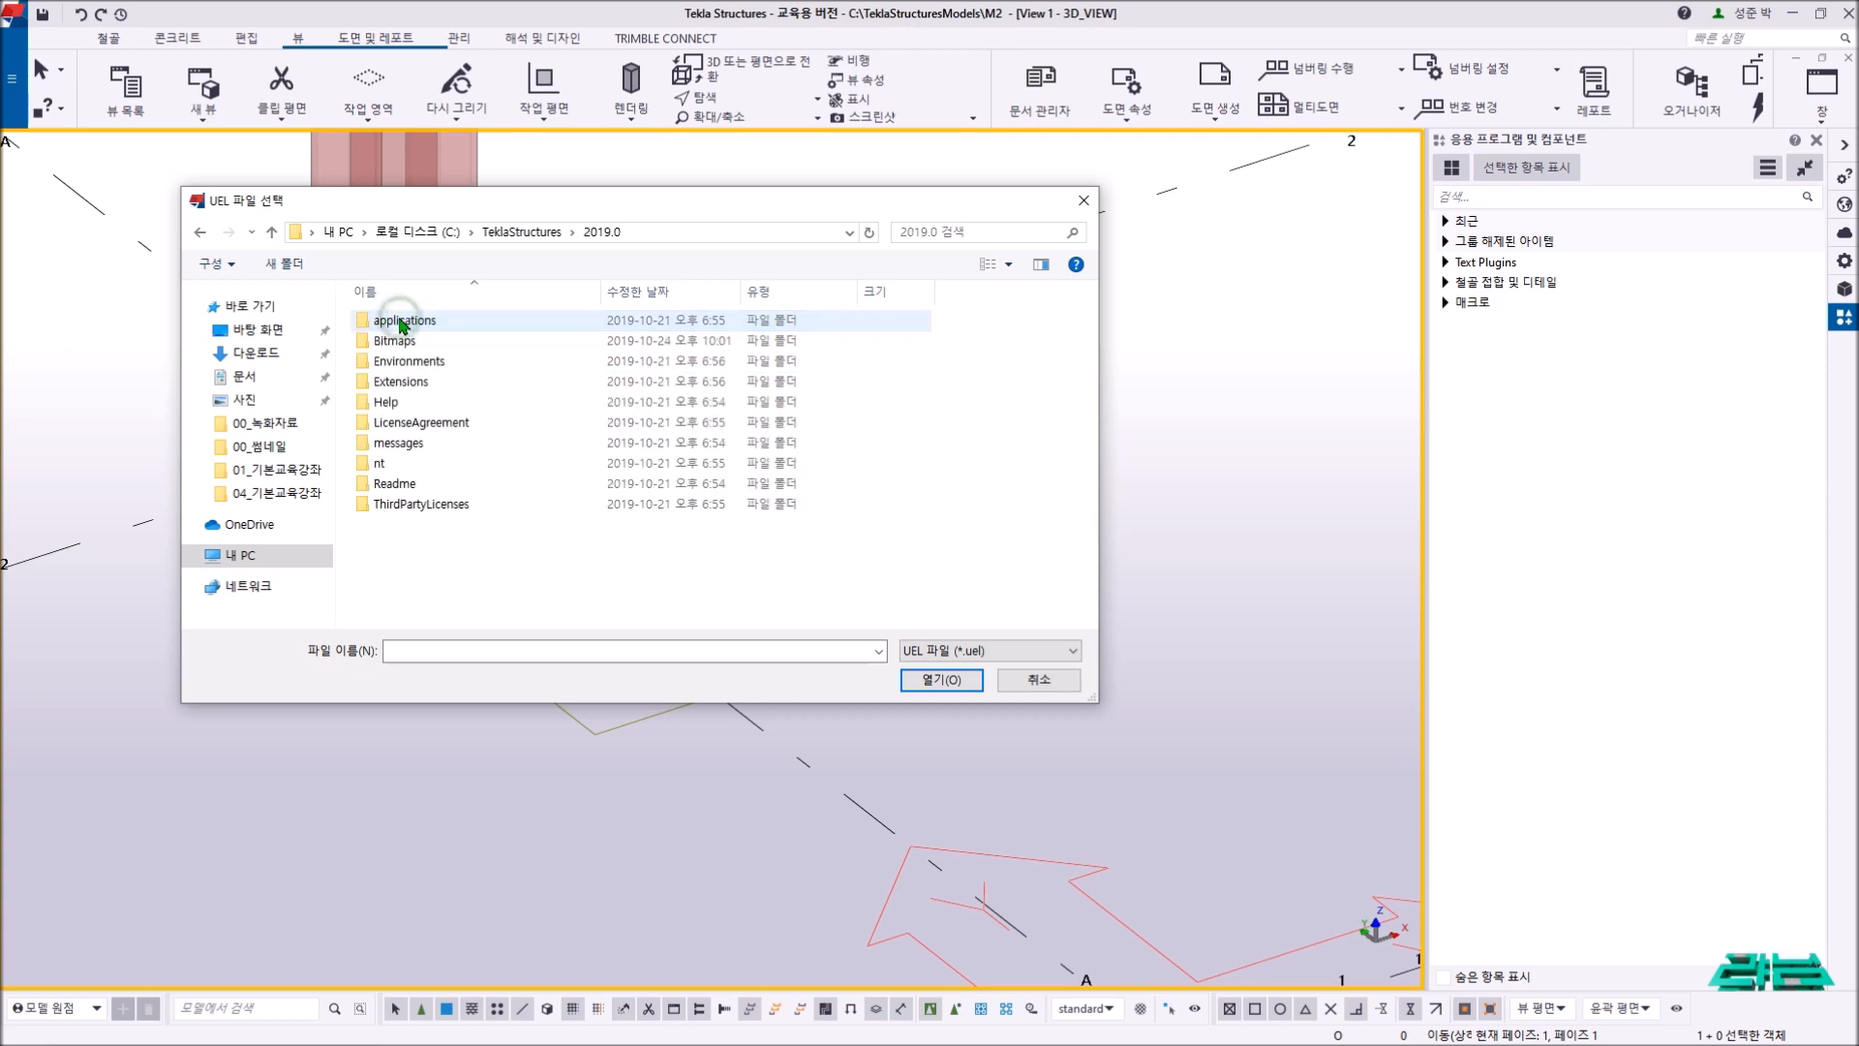
{"action": "double_click", "coordinate": [426, 360]}
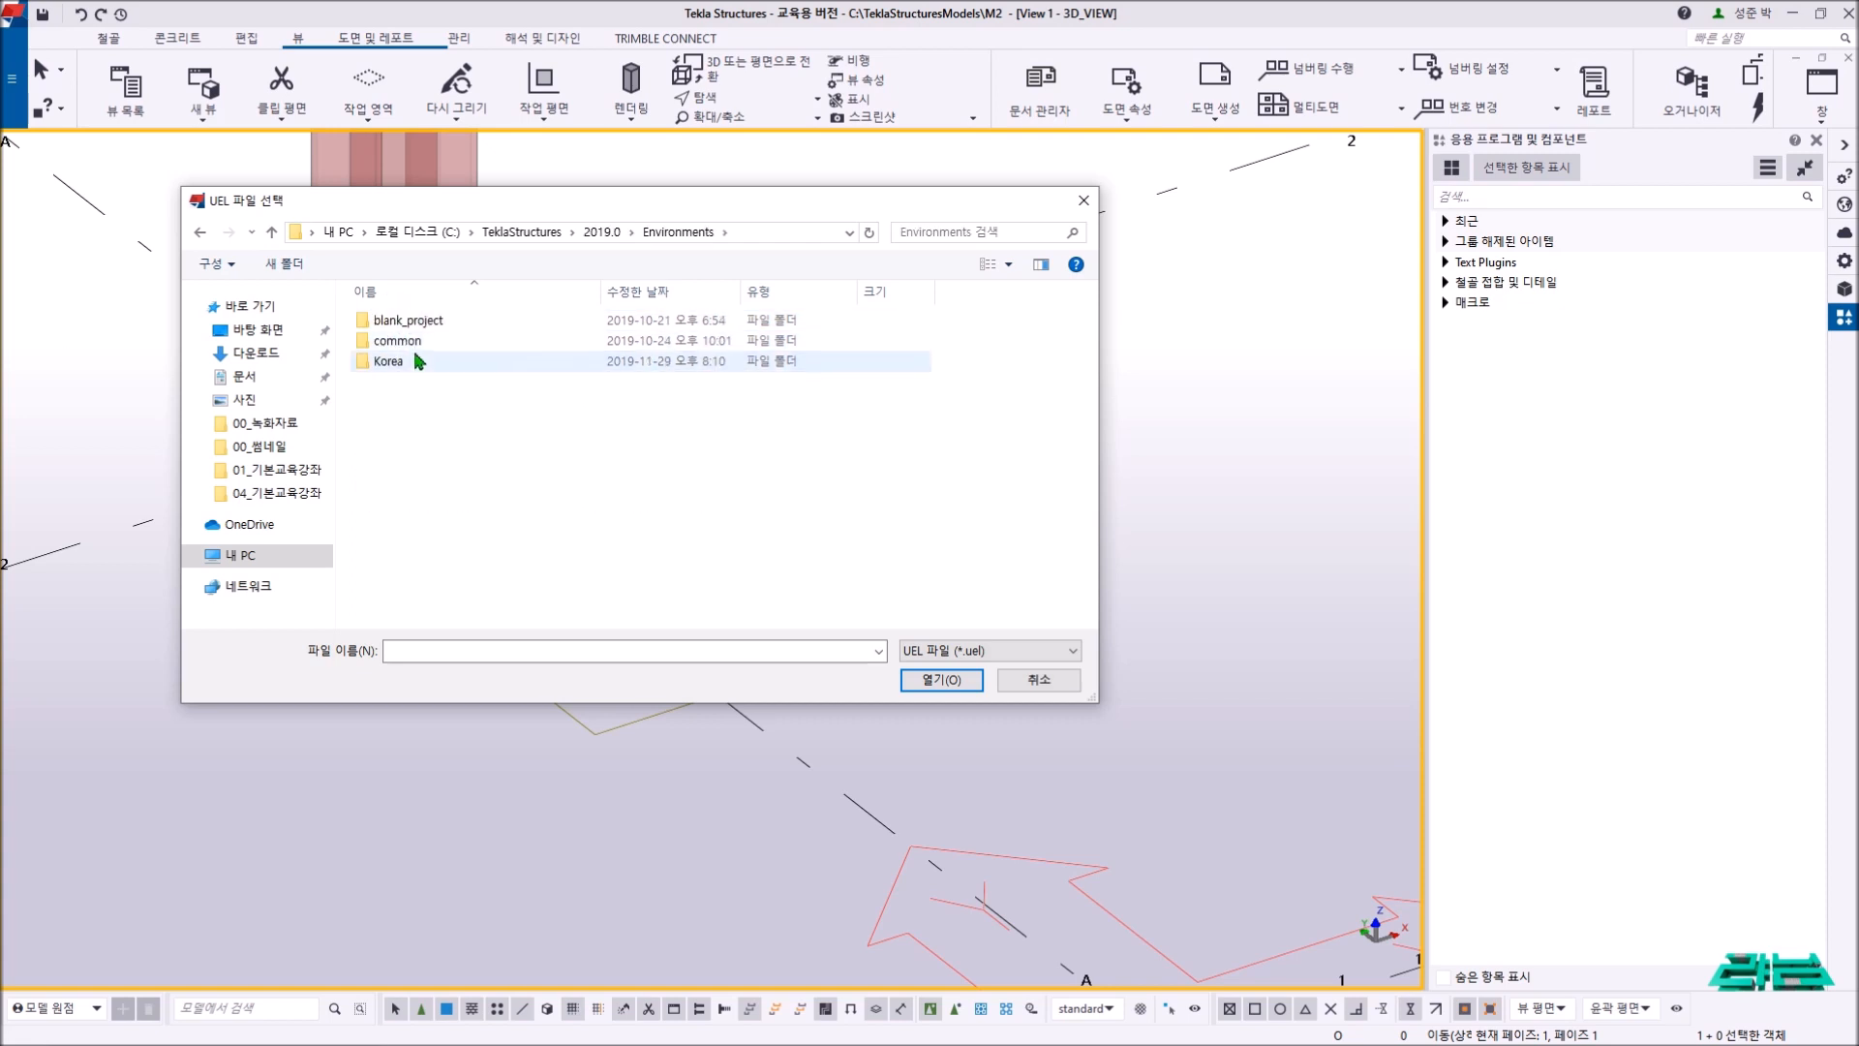
{"action": "double_click", "coordinate": [419, 362]}
{"action": "left_click", "coordinate": [414, 362]}
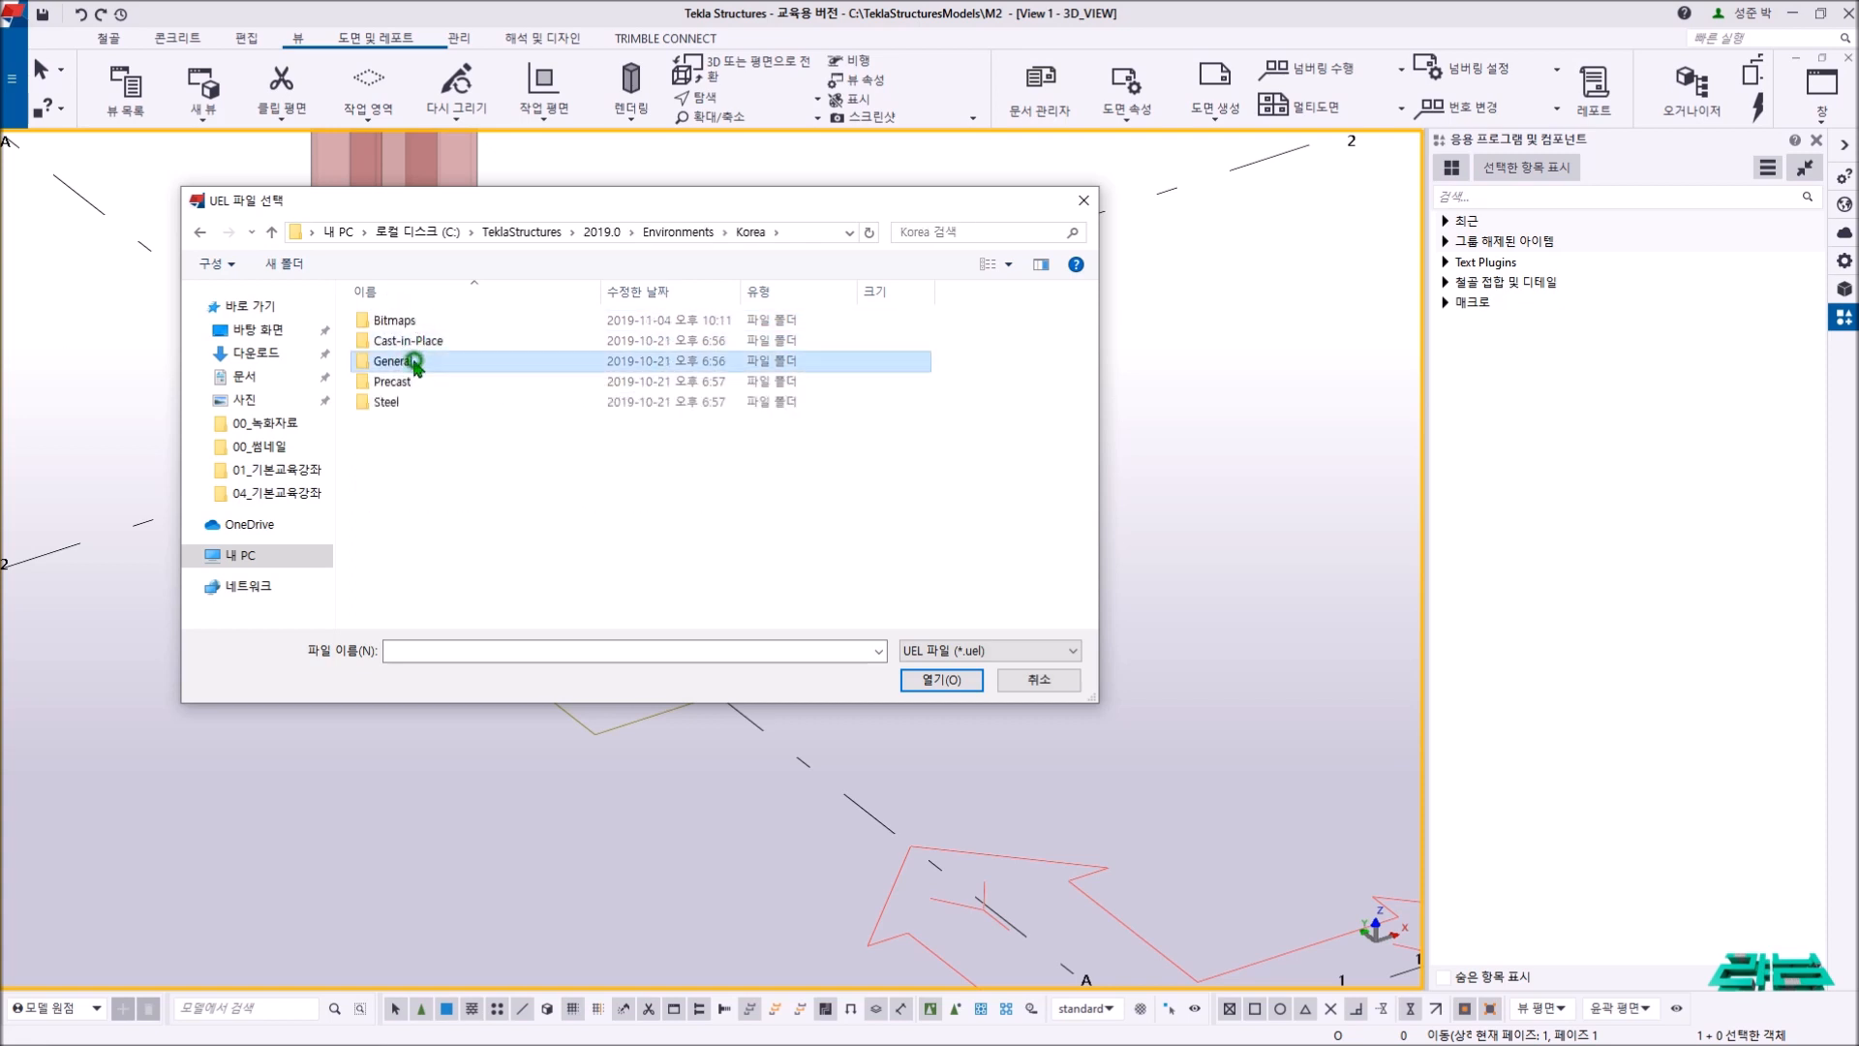
{"action": "double_click", "coordinate": [415, 362]}
{"action": "left_click", "coordinate": [379, 344]}
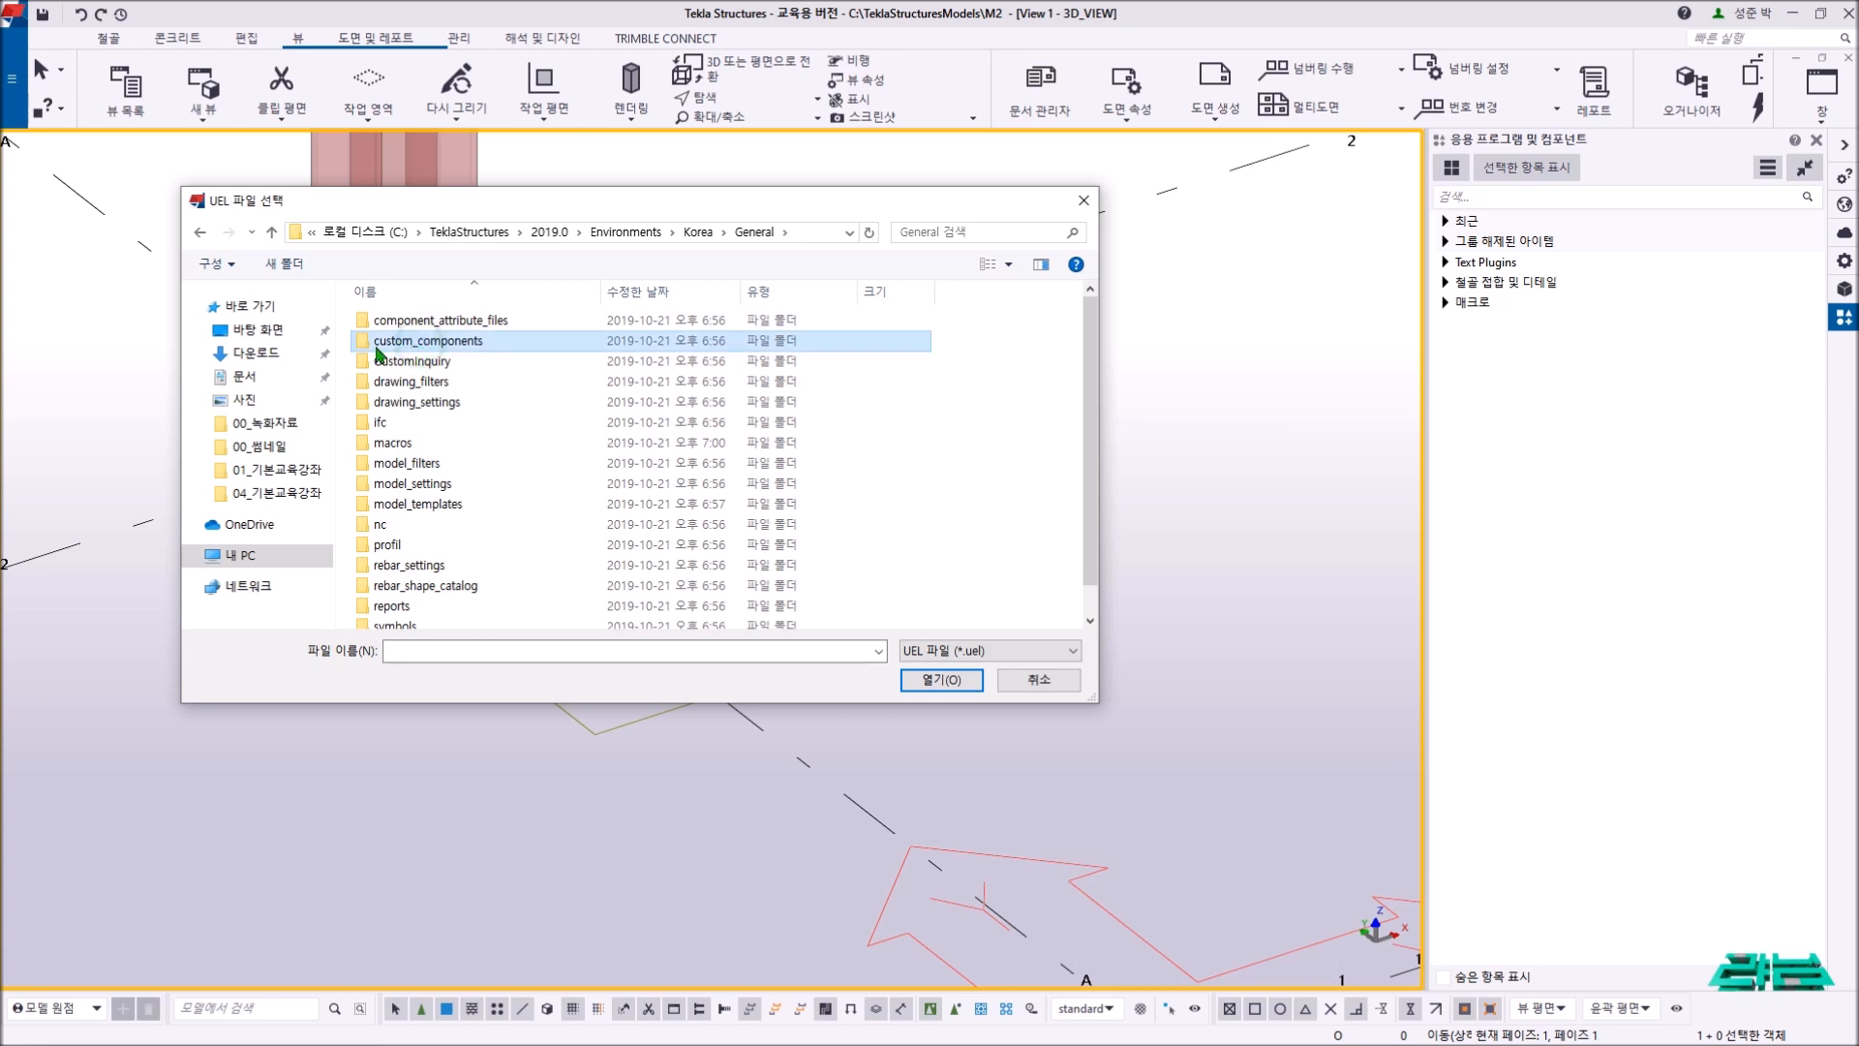
{"action": "double_click", "coordinate": [463, 345]}
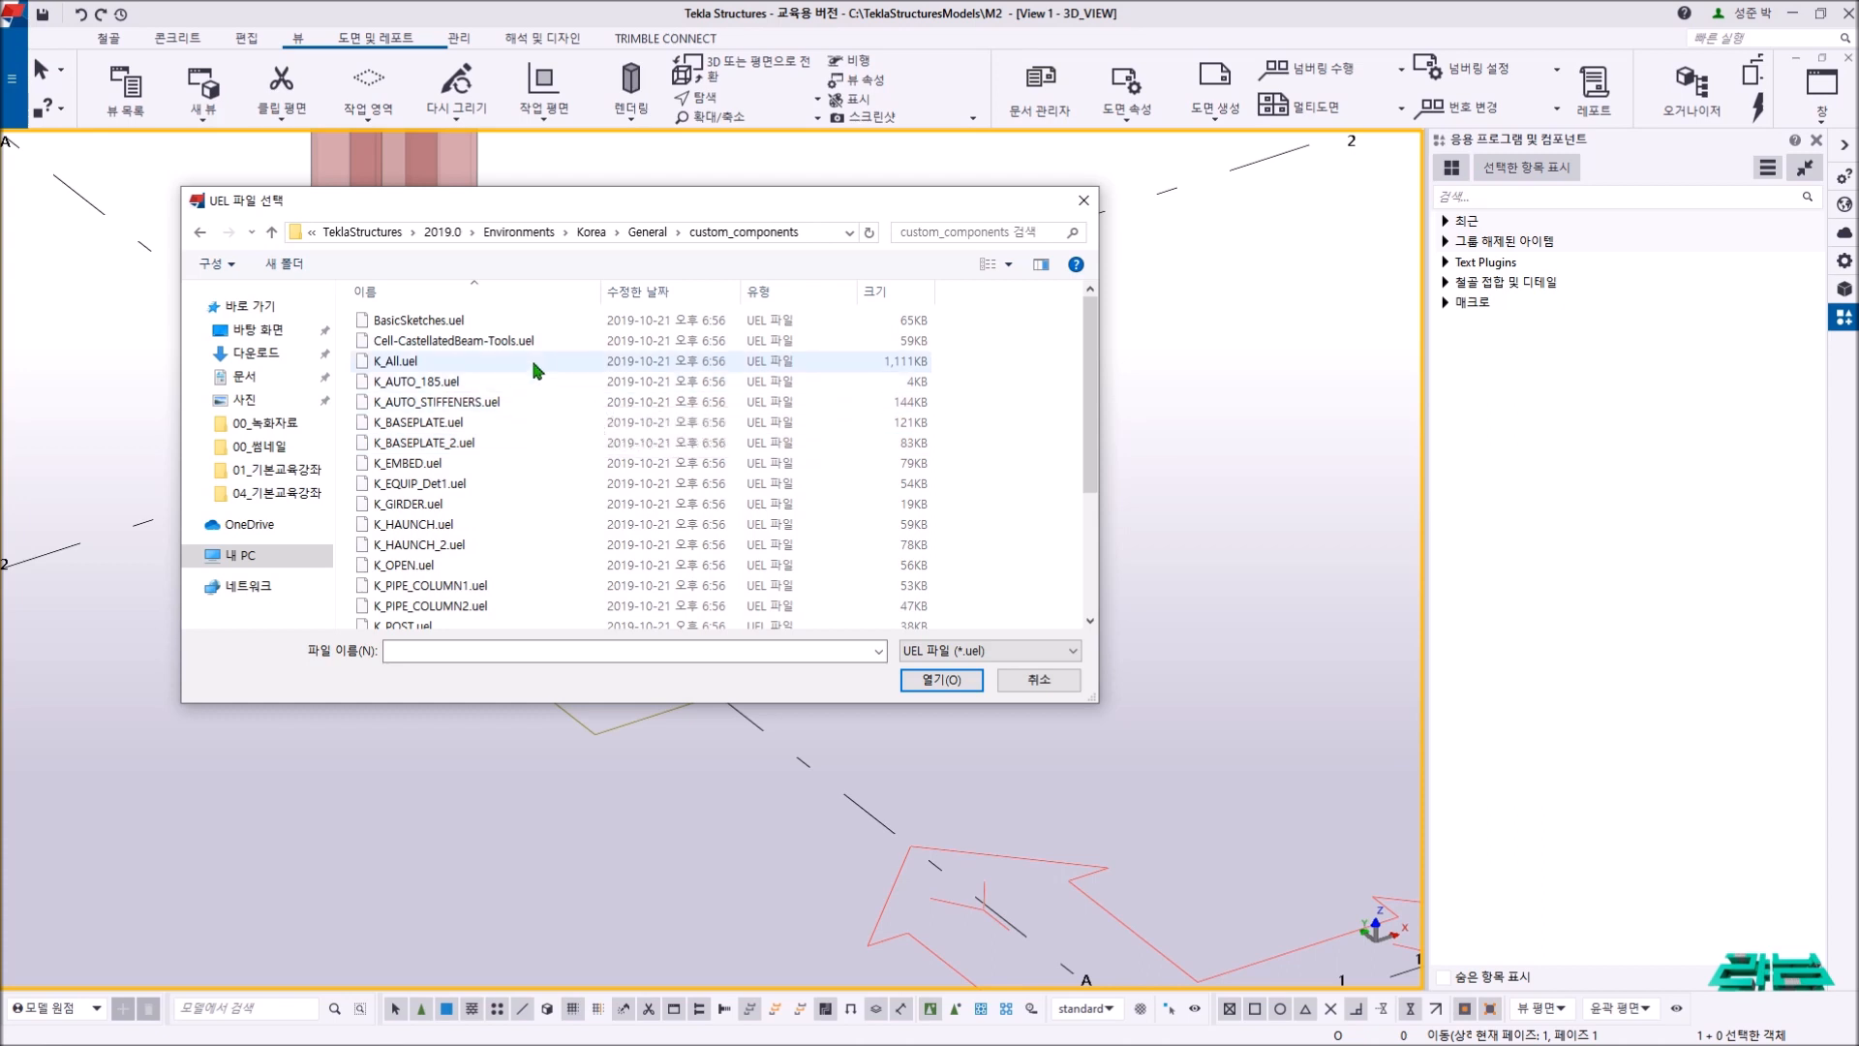
{"action": "left_click", "coordinate": [442, 445]}
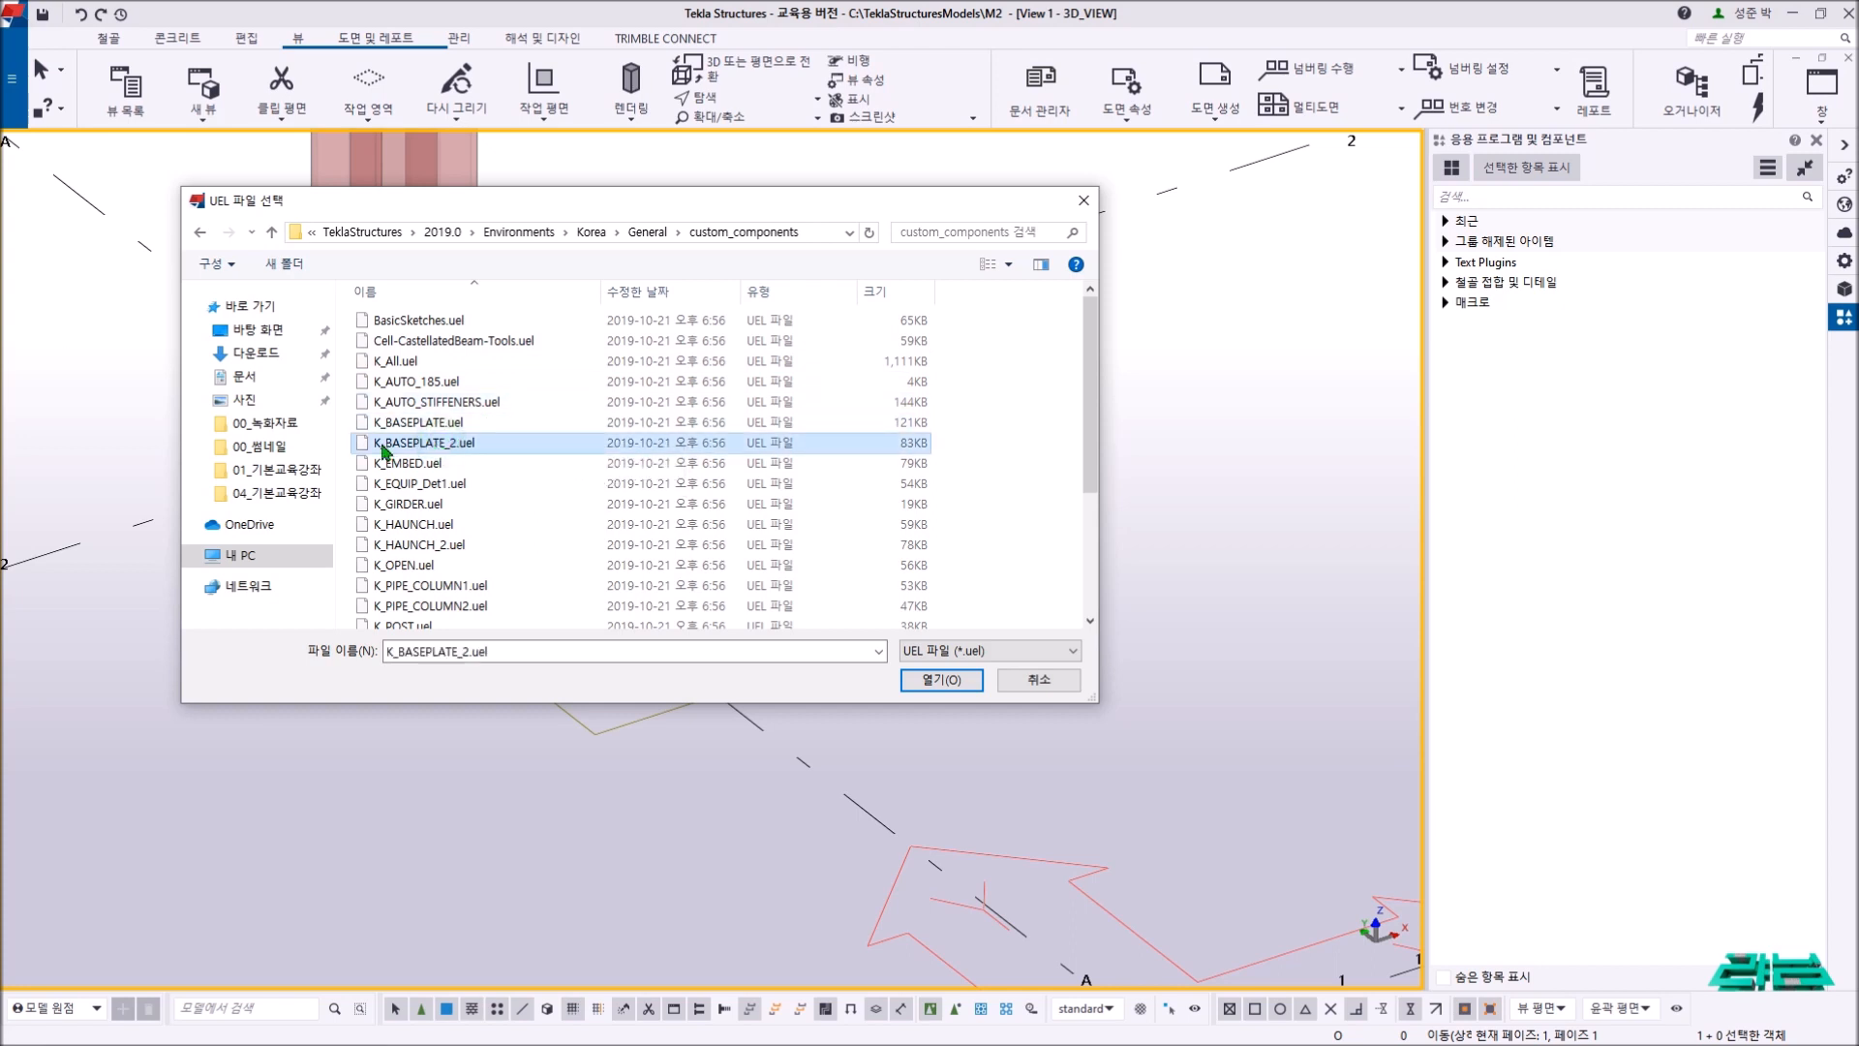
{"action": "left_click", "coordinate": [944, 680]}
- Search the component catalog for "k_" and open the K_BASEPLATE_2 settings, moving the dialog clear of the column foot
{"action": "left_click", "coordinate": [1497, 198]}
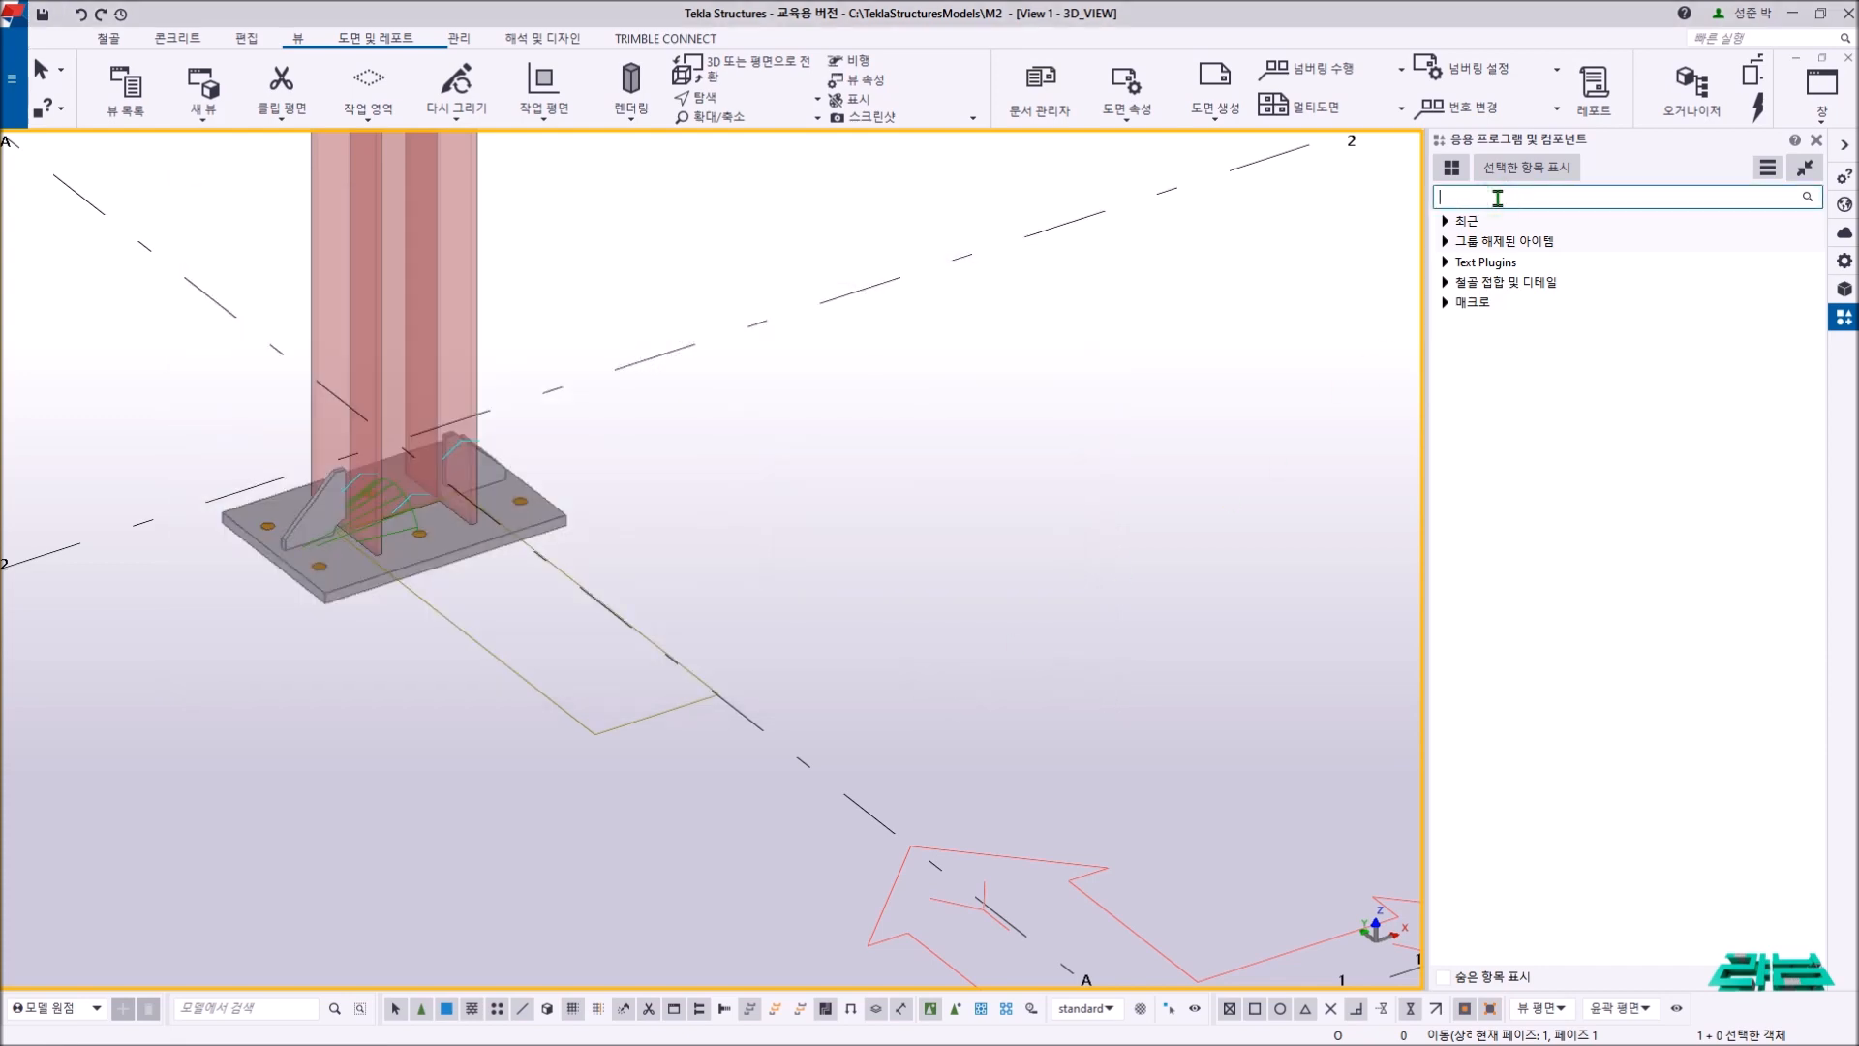
{"action": "type", "text": "k_"}
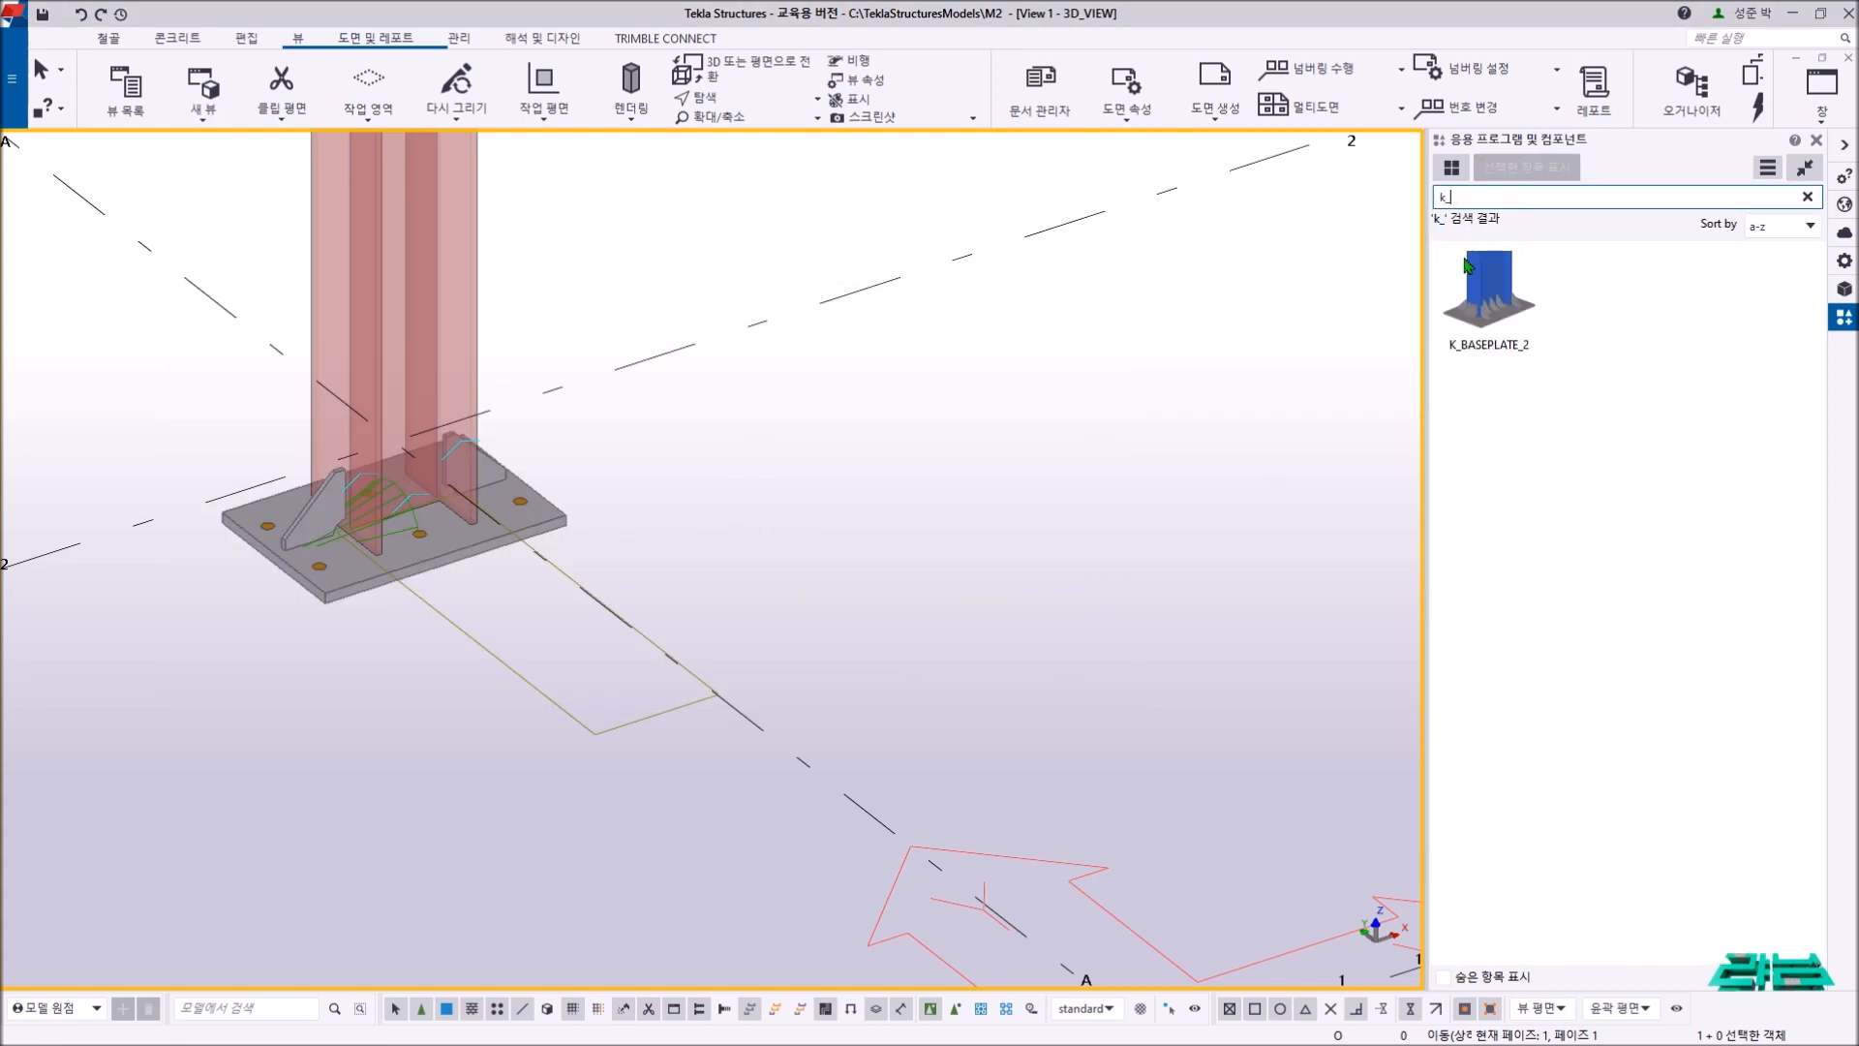
{"action": "left_click", "coordinate": [1473, 341]}
{"action": "double_click", "coordinate": [1478, 335]}
{"action": "left_click_drag", "start_coordinate": [800, 193], "coordinate": [1318, 150]}
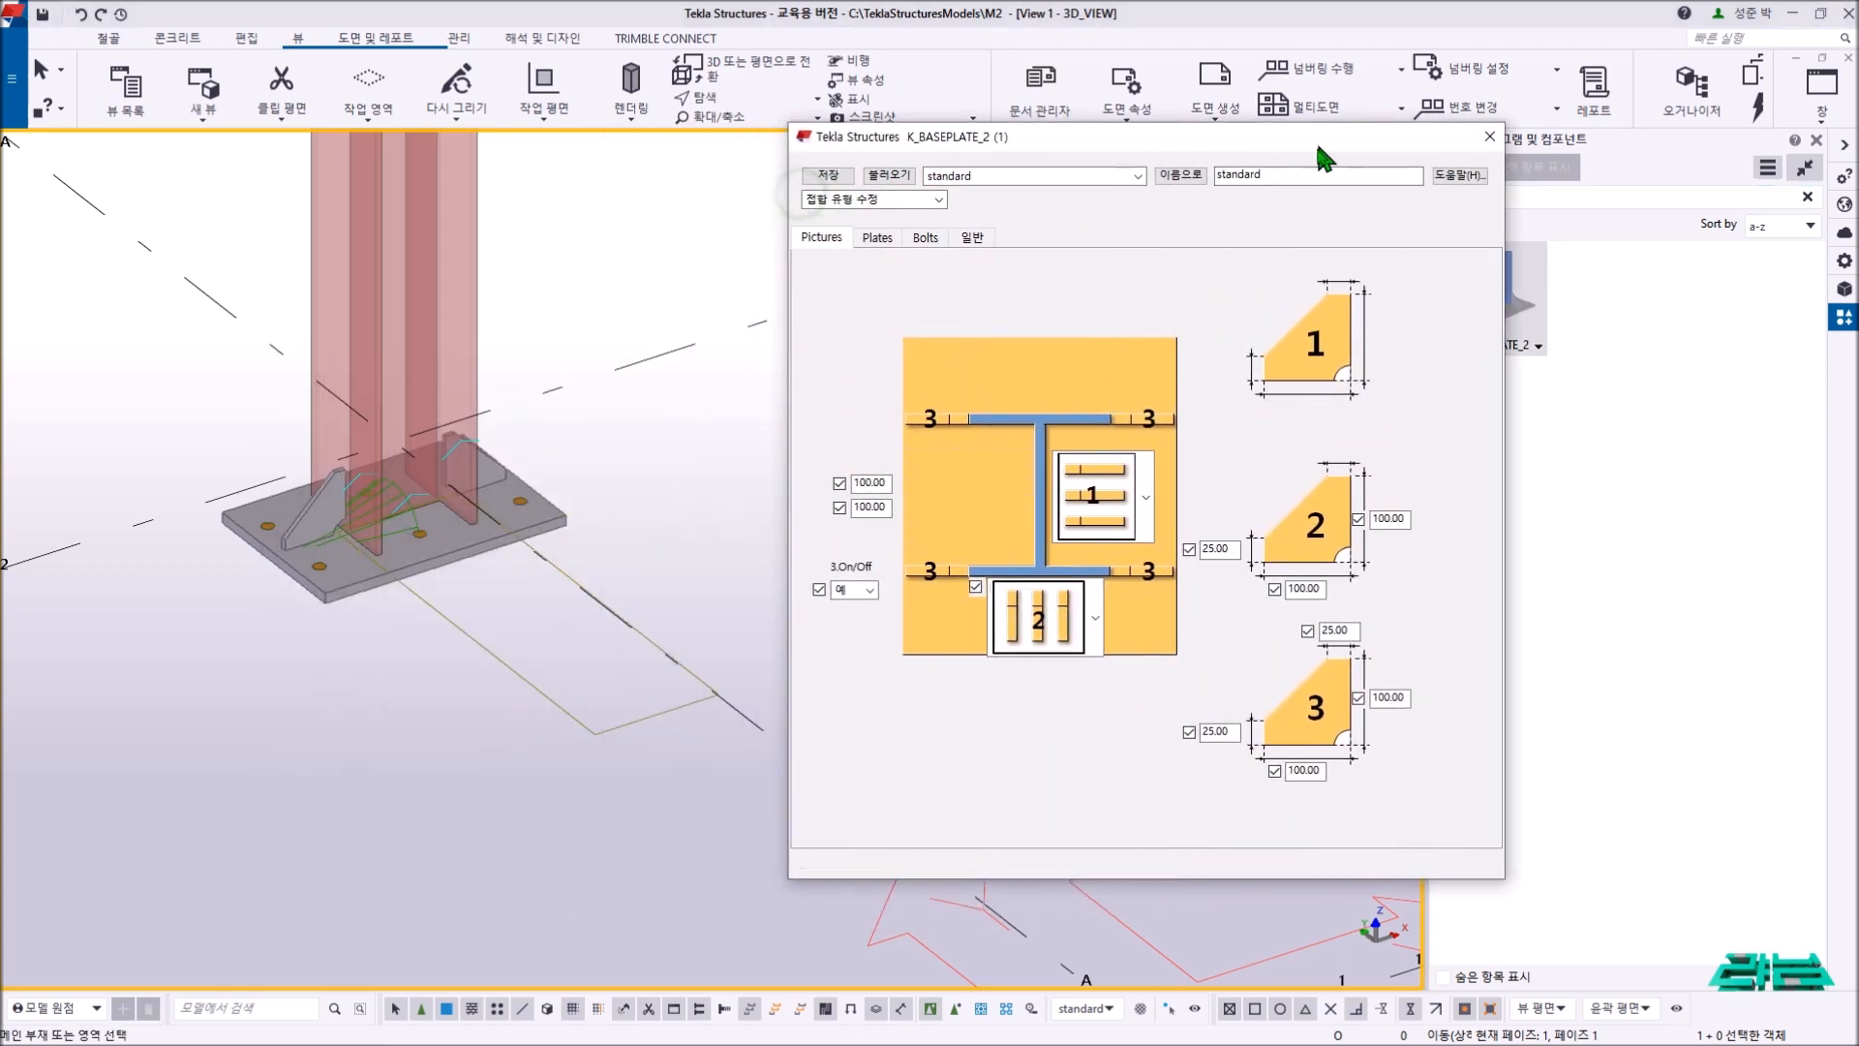
- Review the K_BASEPLATE_2 rib layout choices along with its plate and bolt settings
{"action": "left_click", "coordinate": [1021, 497]}
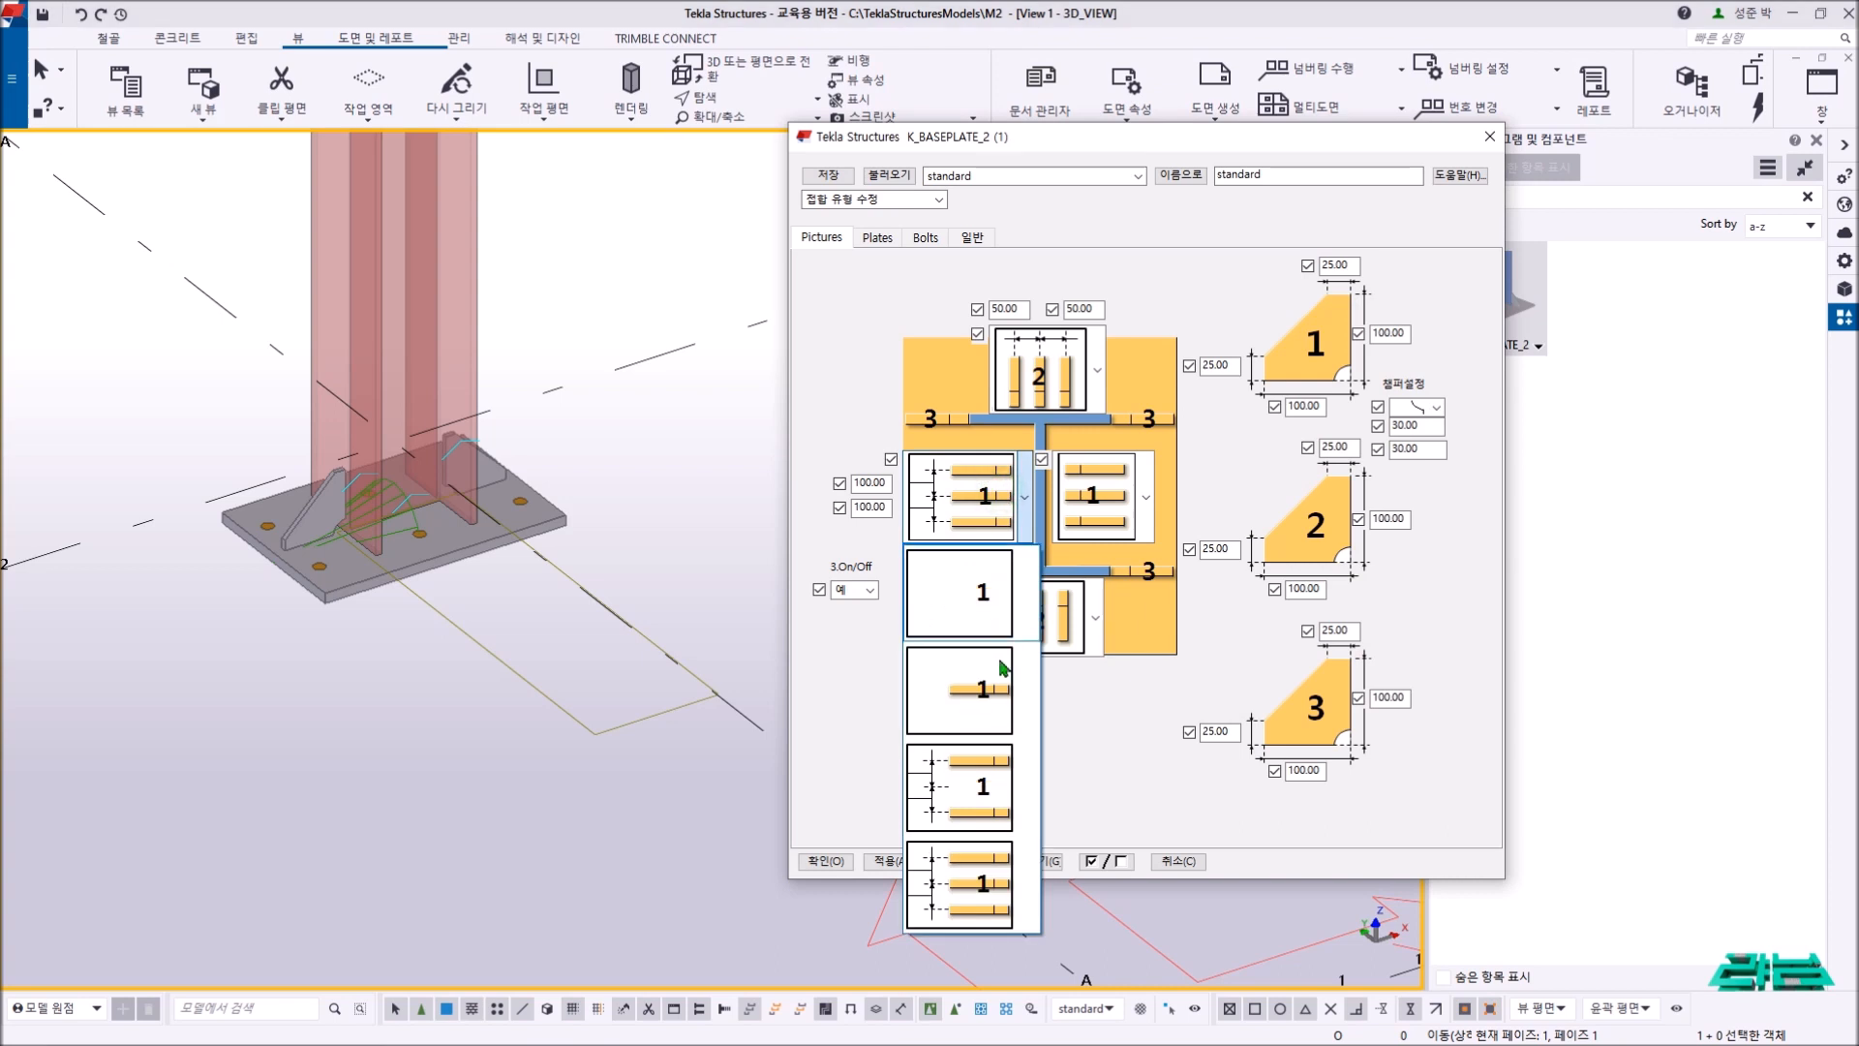
{"action": "left_click", "coordinate": [959, 883]}
{"action": "left_click", "coordinate": [1110, 515]}
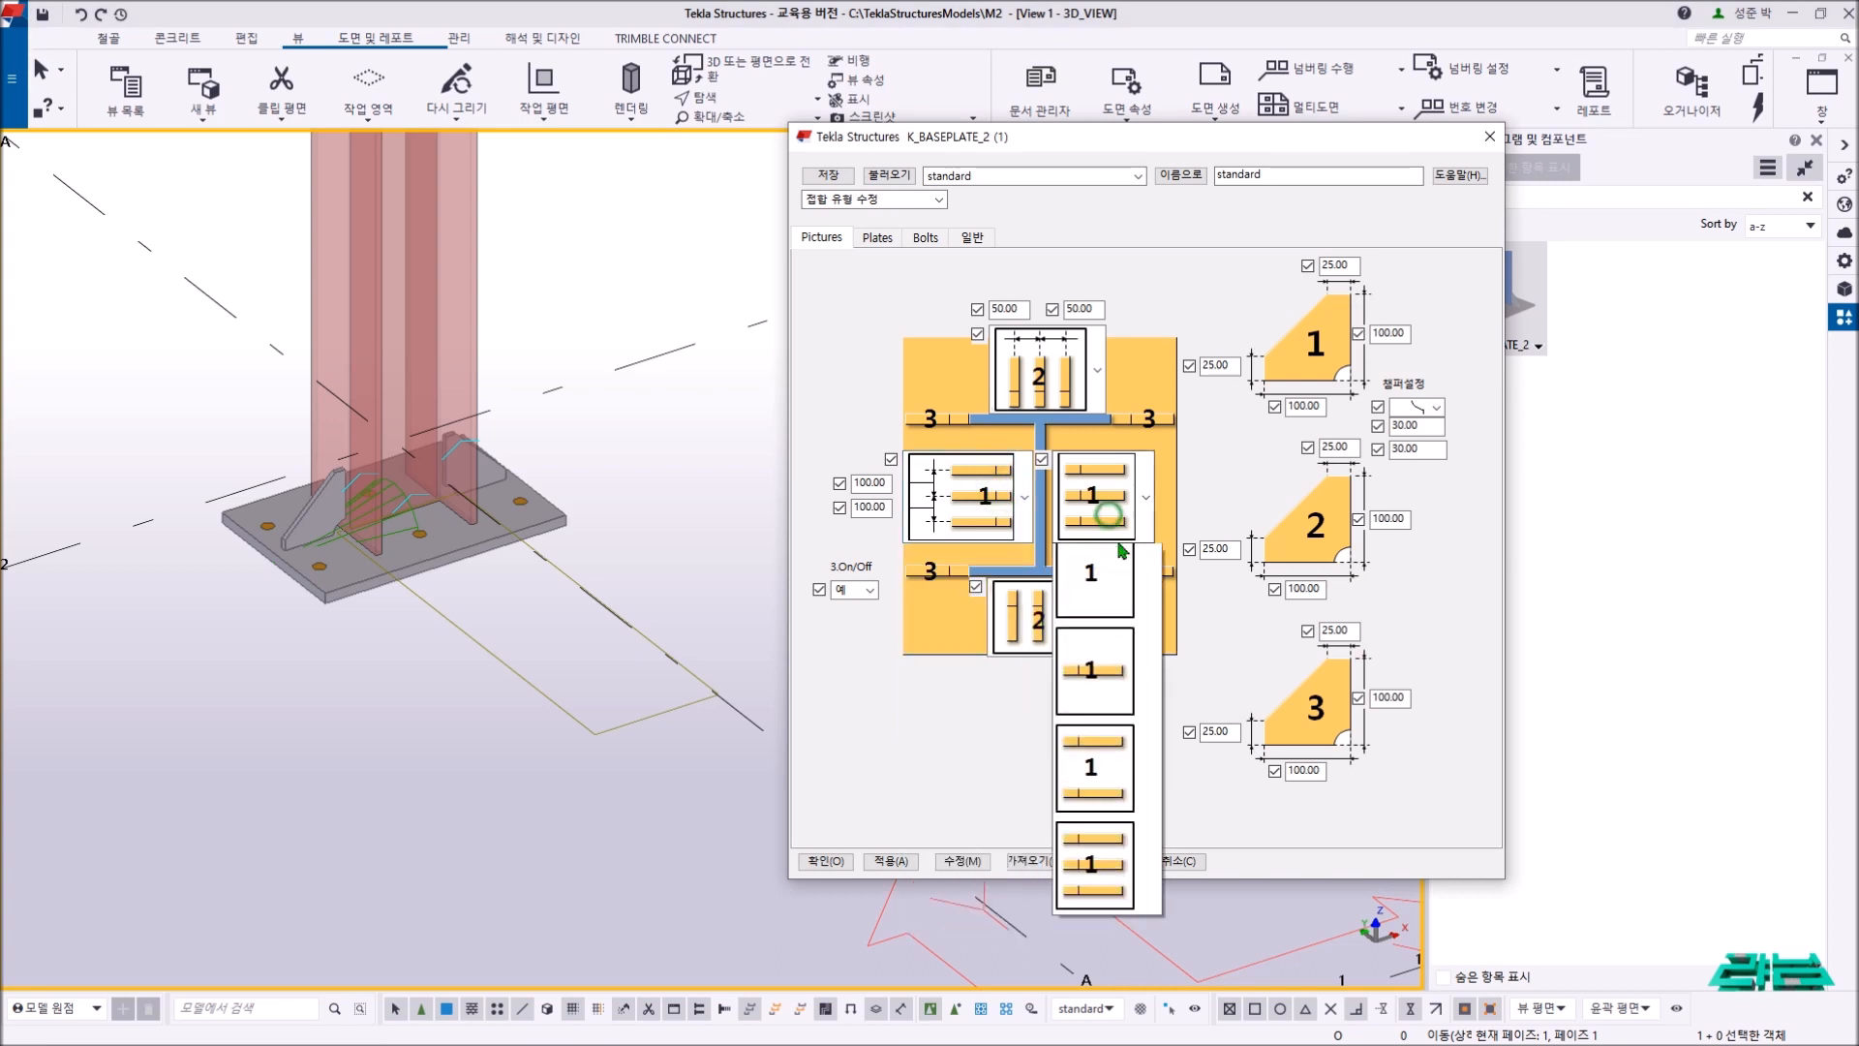
{"action": "left_click", "coordinate": [1173, 646]}
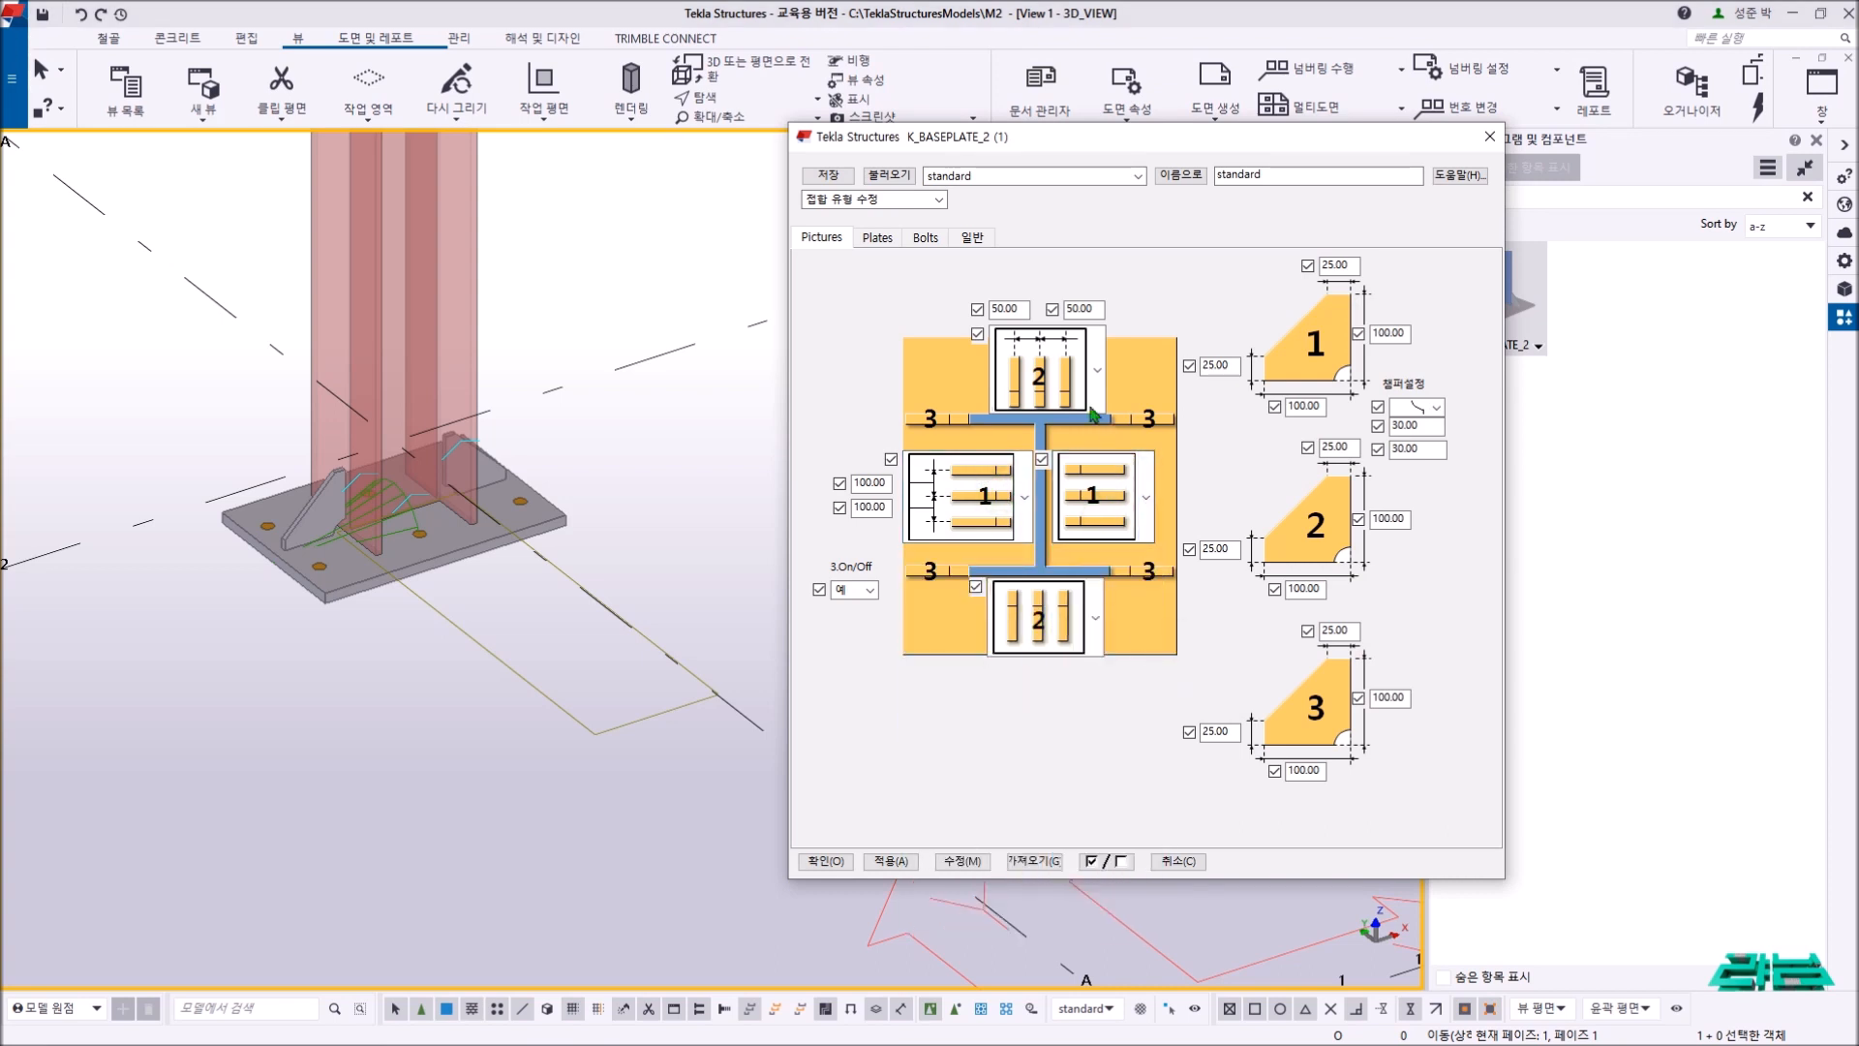
{"action": "left_click", "coordinate": [878, 237]}
{"action": "left_click", "coordinate": [926, 238]}
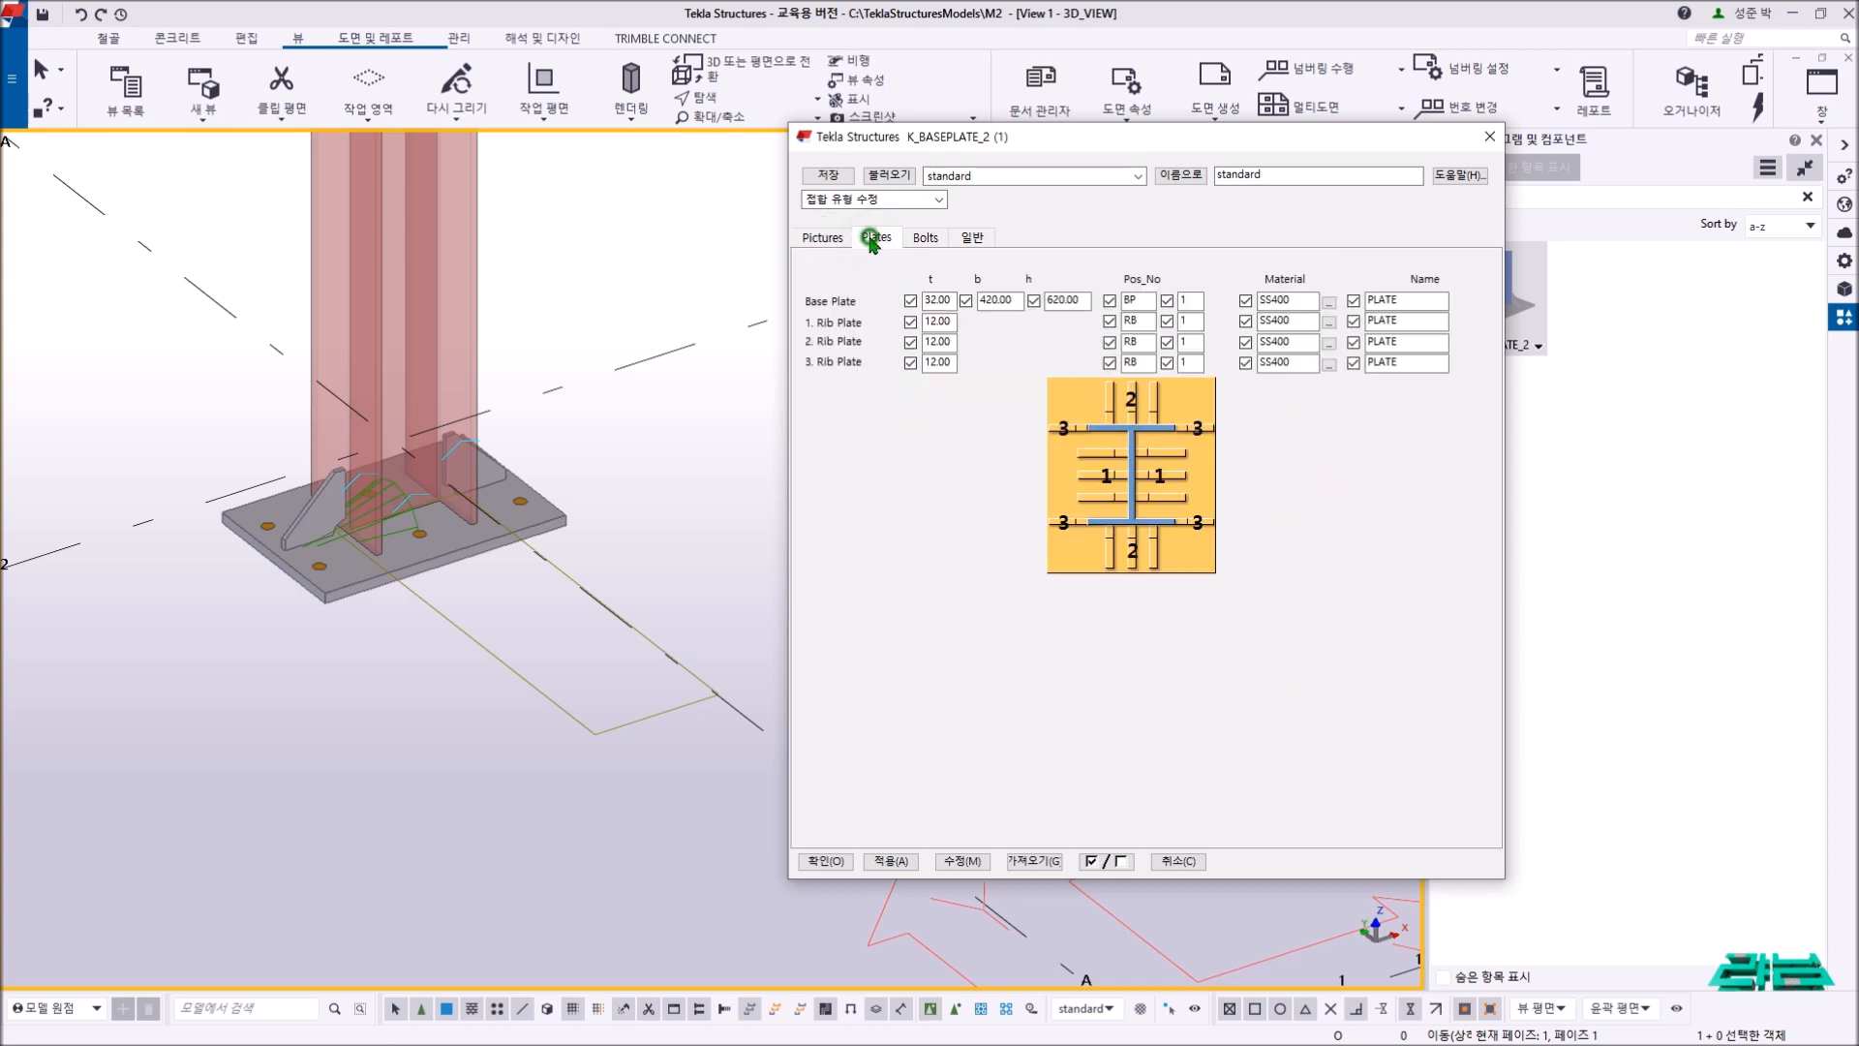
{"action": "left_click", "coordinate": [821, 237]}
{"action": "left_click", "coordinate": [877, 238]}
{"action": "left_click", "coordinate": [926, 237]}
- Delete the existing base plate component from the column foot and move the settings dialog clear of the component catalog
{"action": "middle_click_drag", "start_coordinate": [605, 315], "coordinate": [584, 323]}
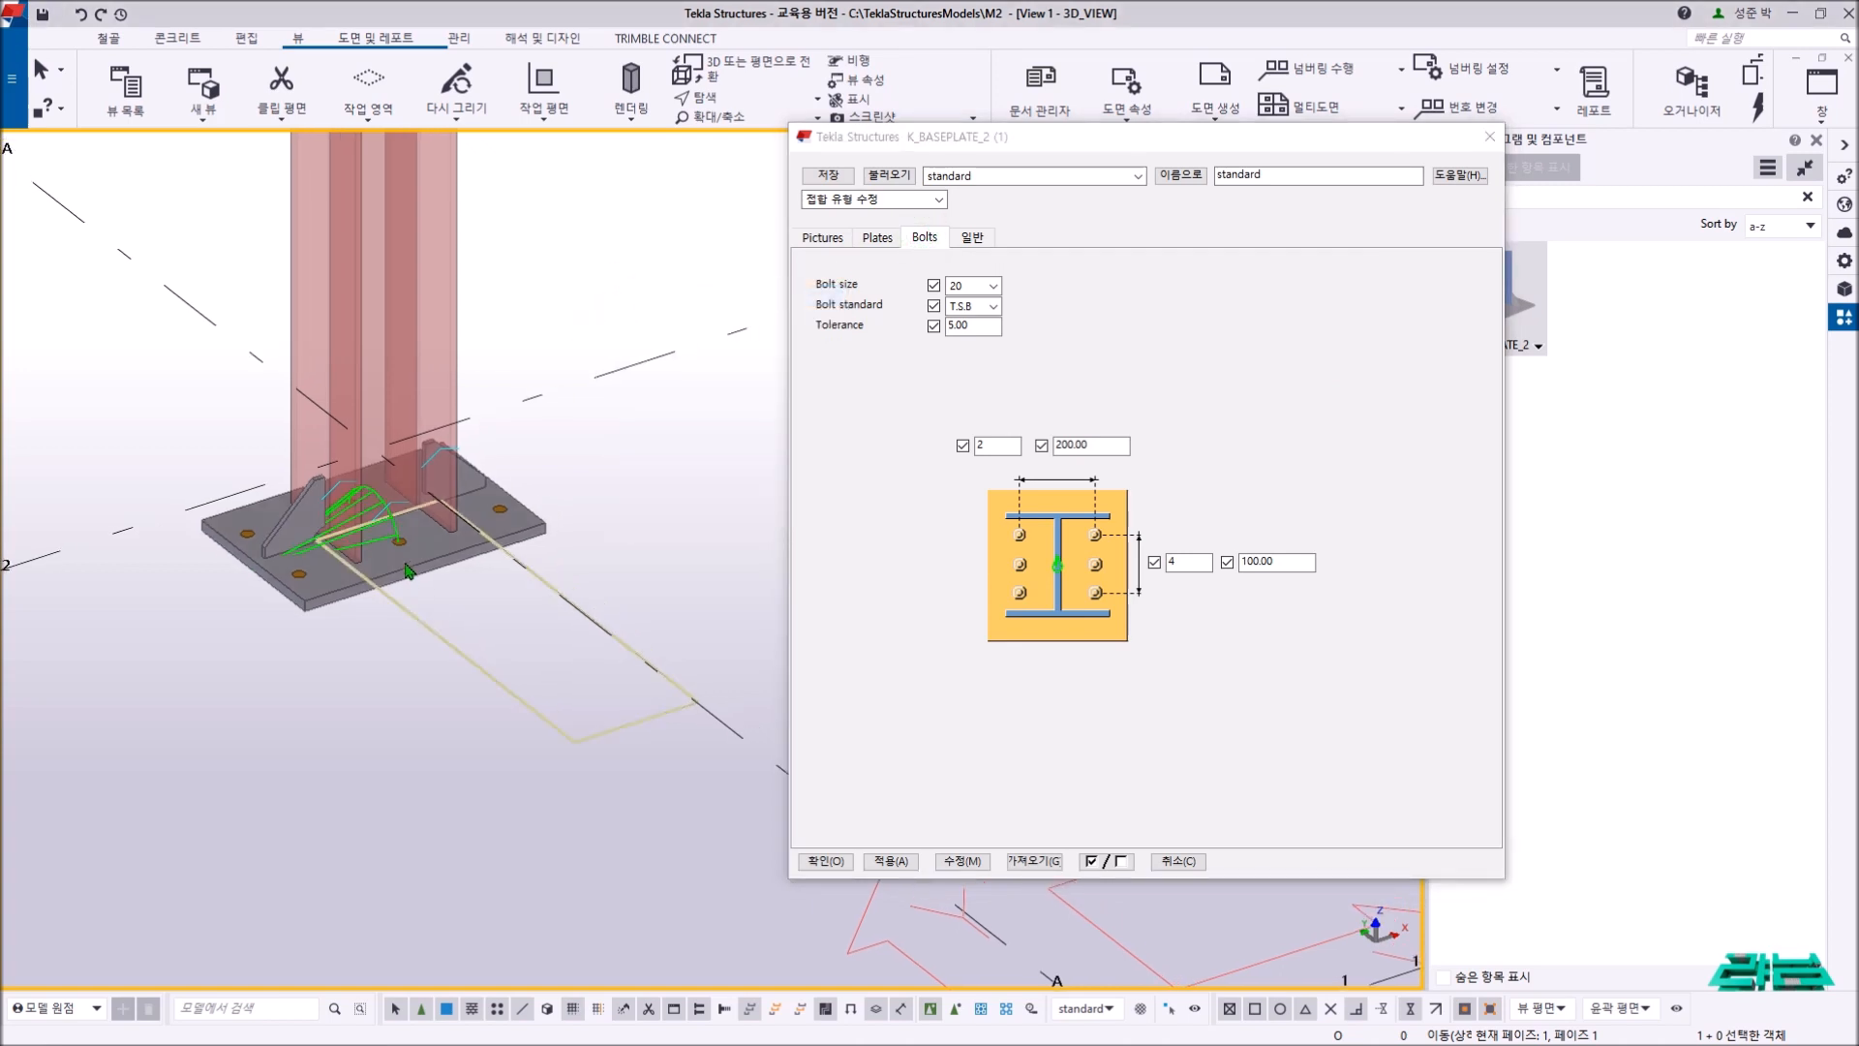
{"action": "key", "text": "Delete"}
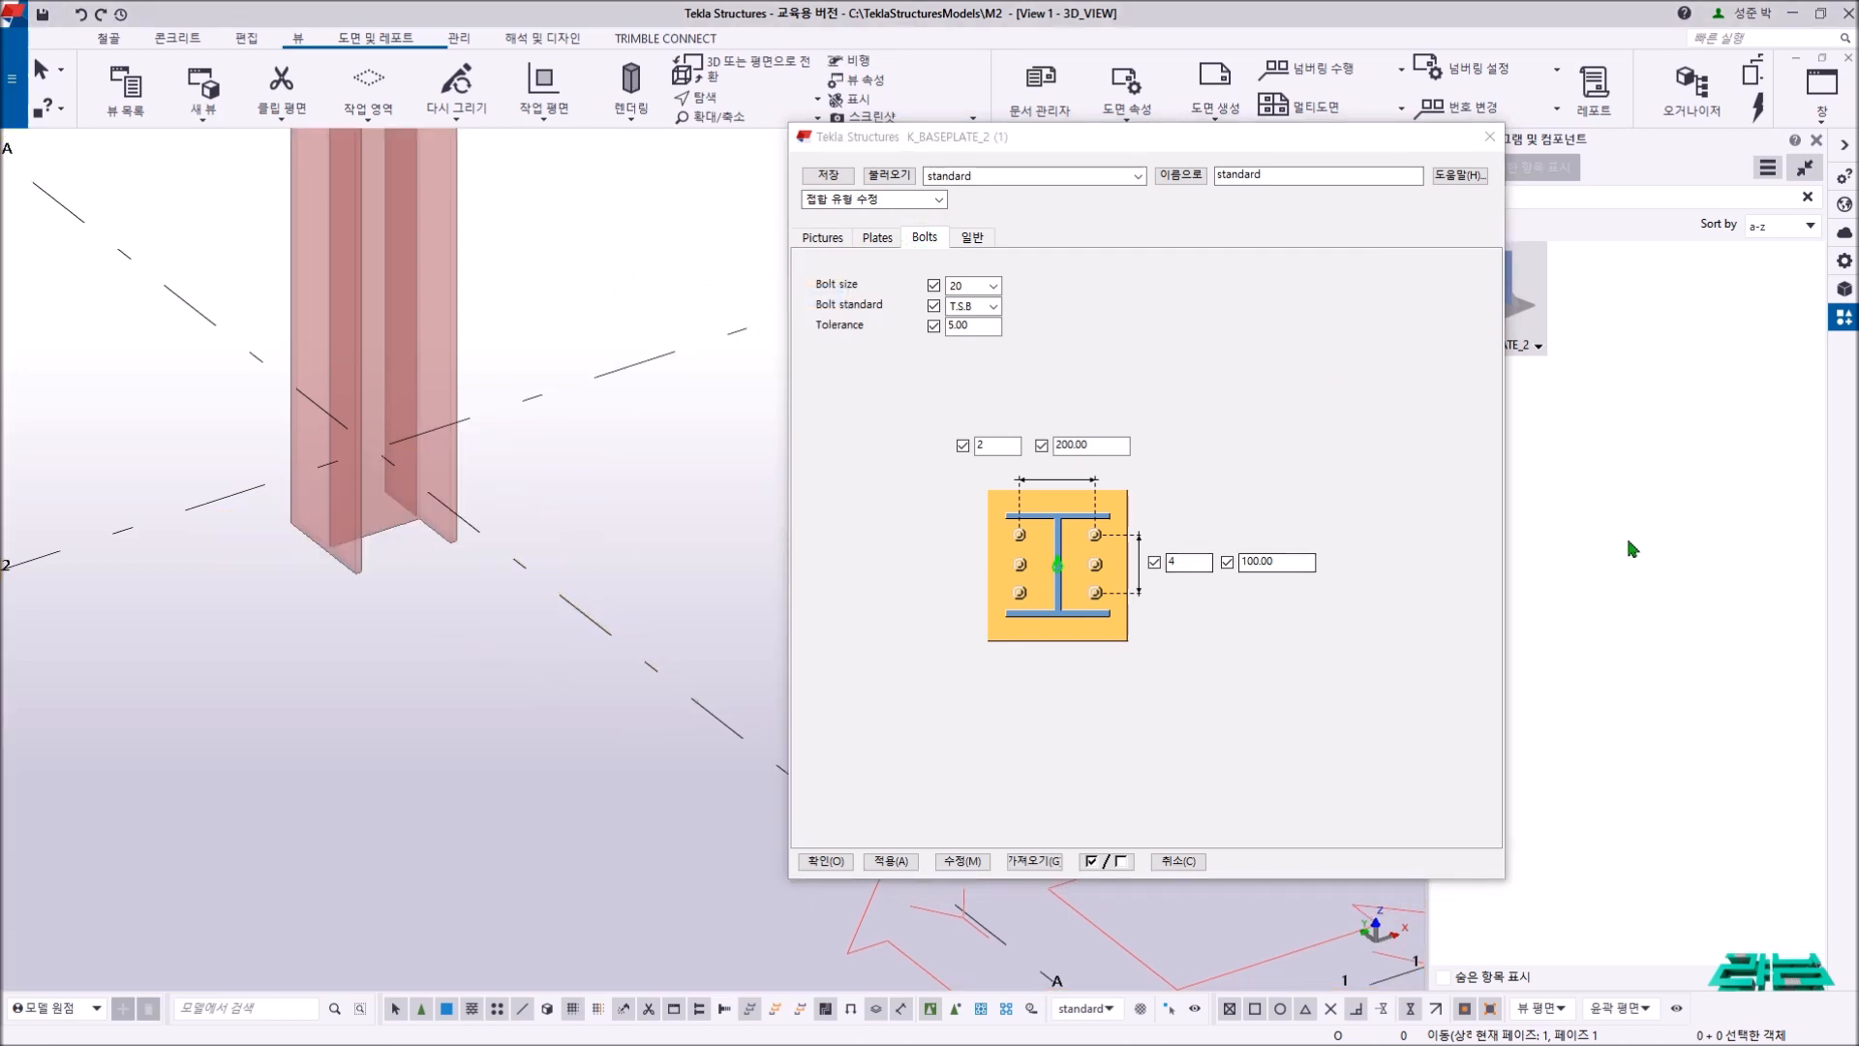
{"action": "left_click_drag", "start_coordinate": [1264, 136], "coordinate": [1181, 144]}
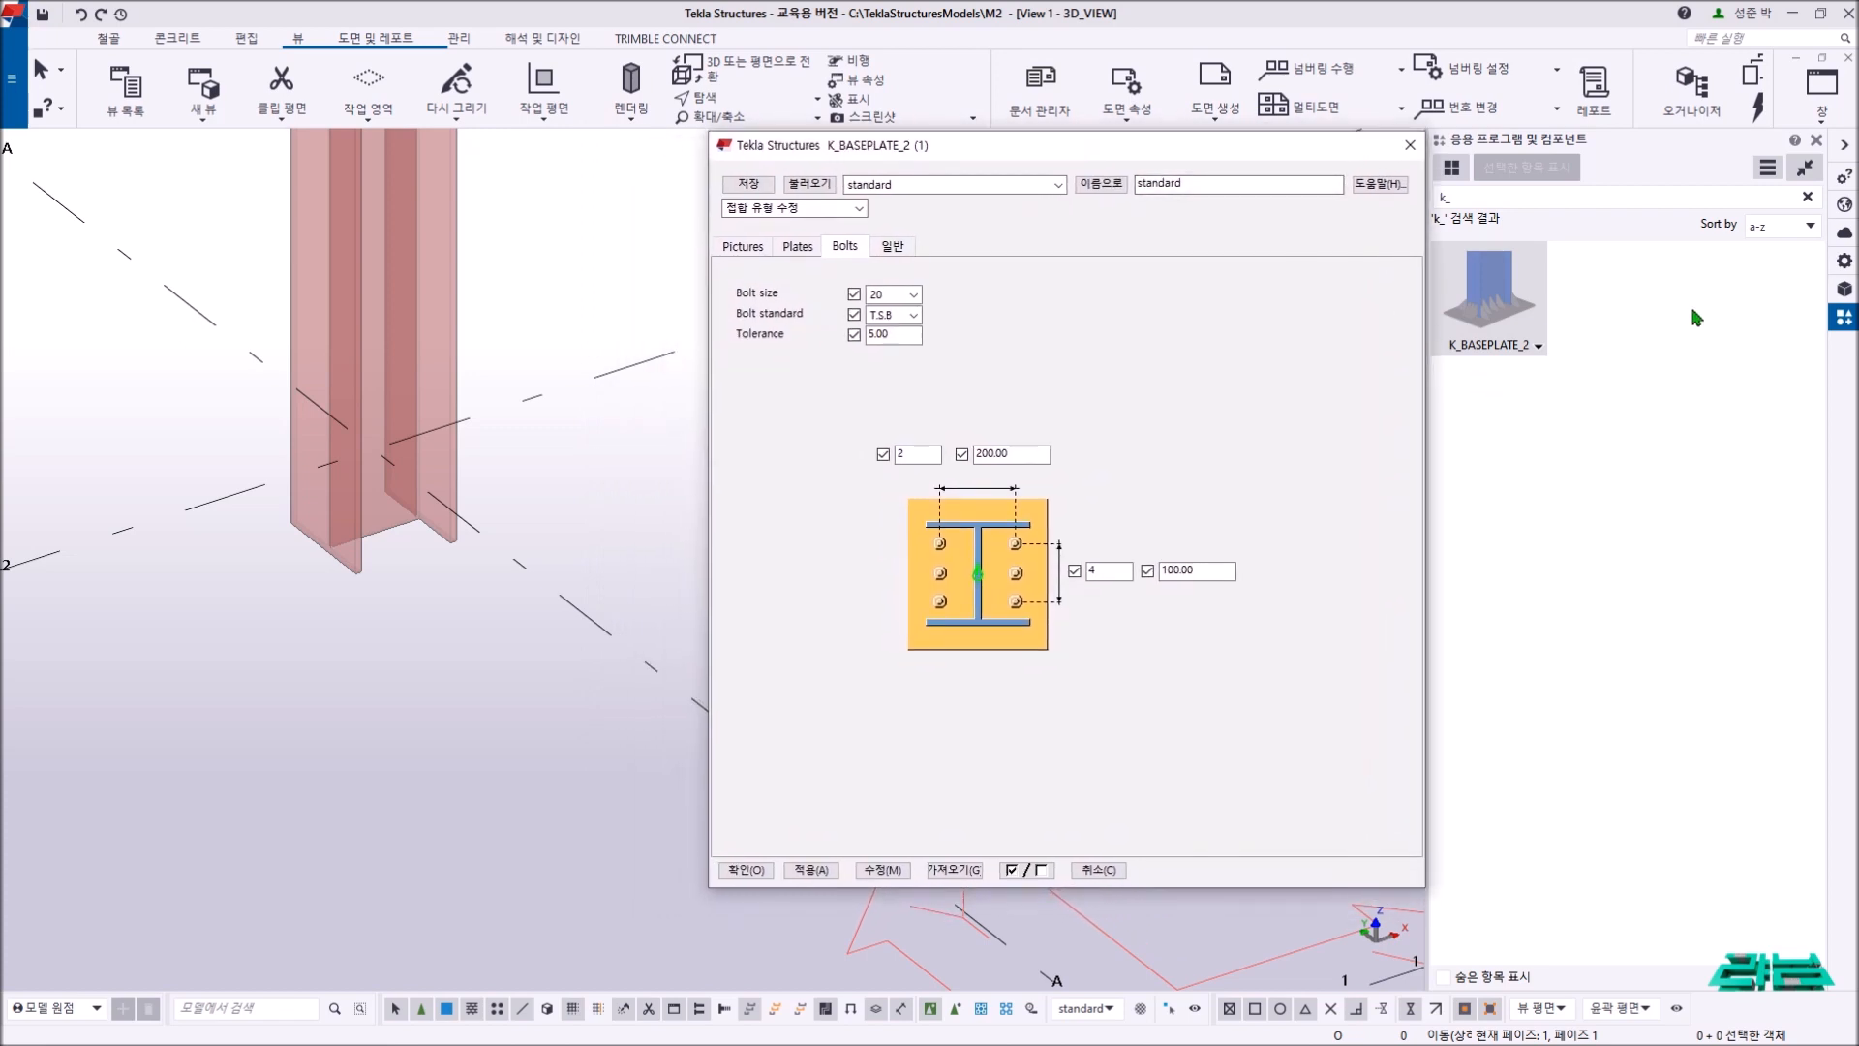
- Browse the importable component files in C:\TeklaStructures\2019.0\Environments\Korea\General\custom_components, pointing out K_BASEPLATE.uel, and leave without importing
{"action": "left_click", "coordinate": [1767, 167]}
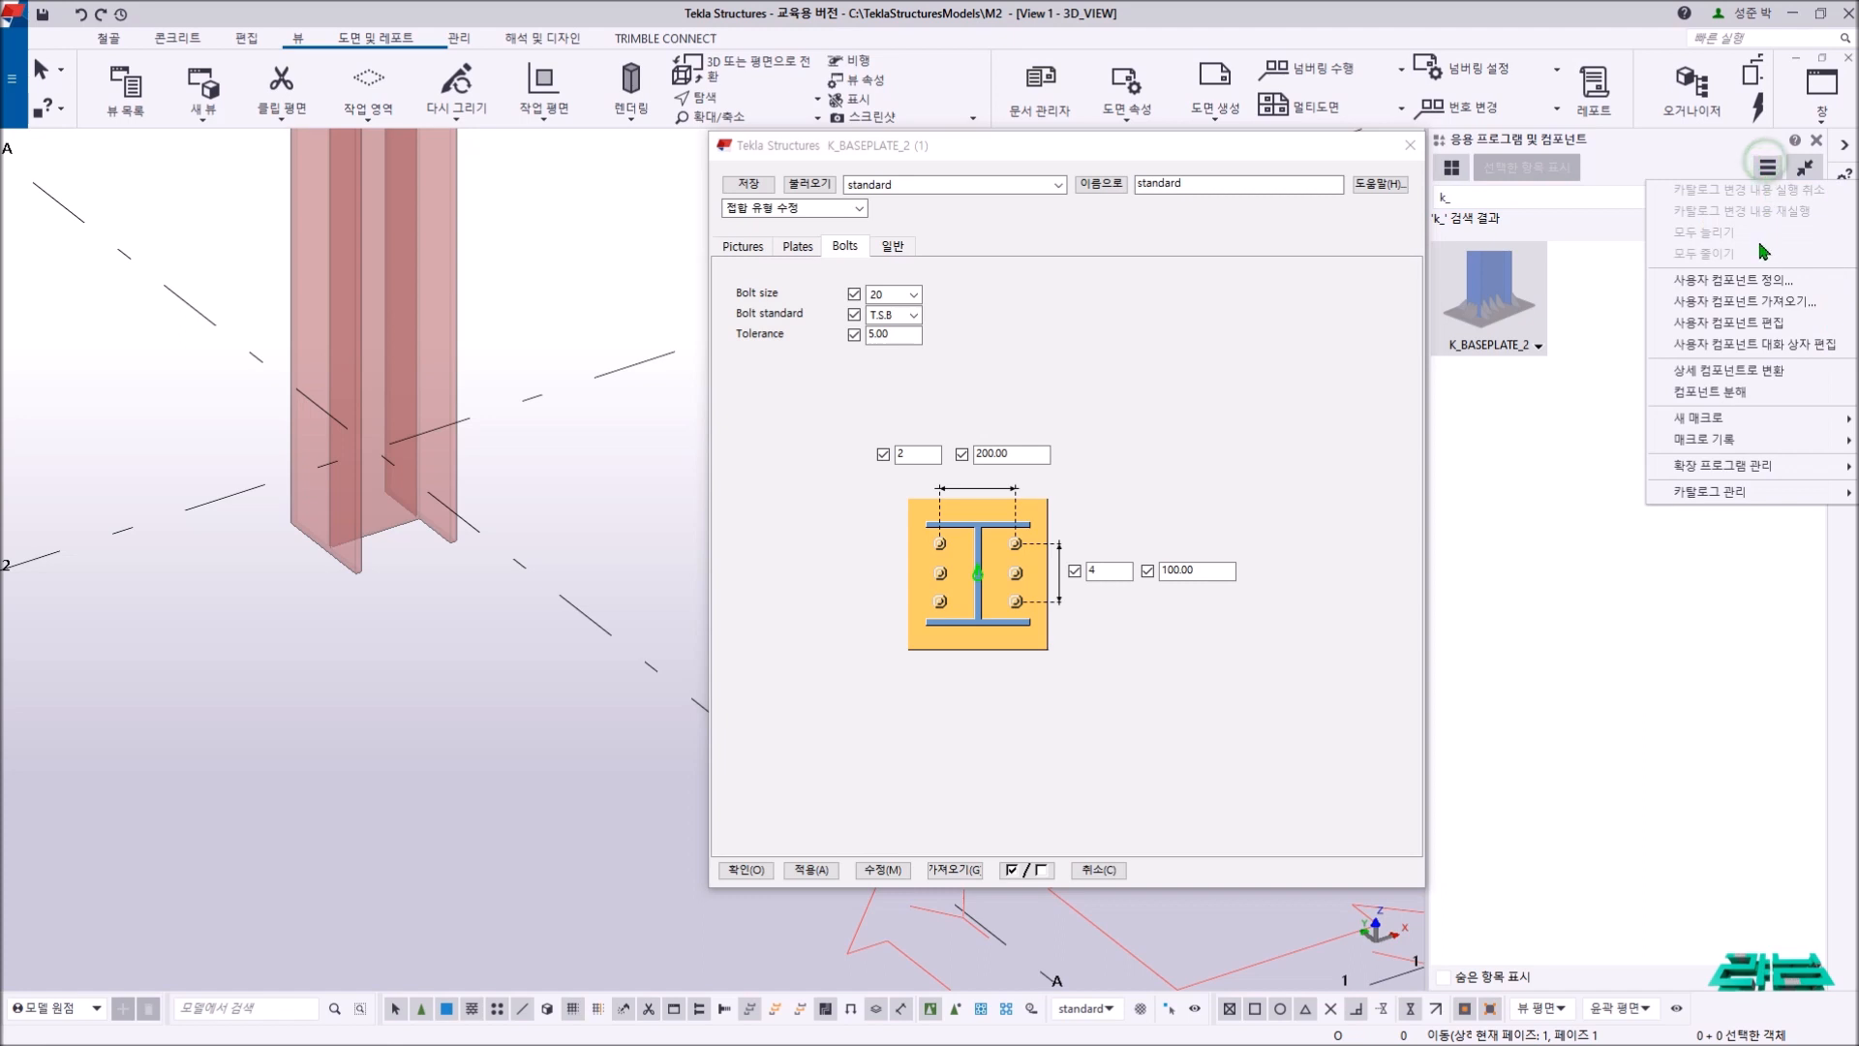
{"action": "left_click", "coordinate": [1765, 304]}
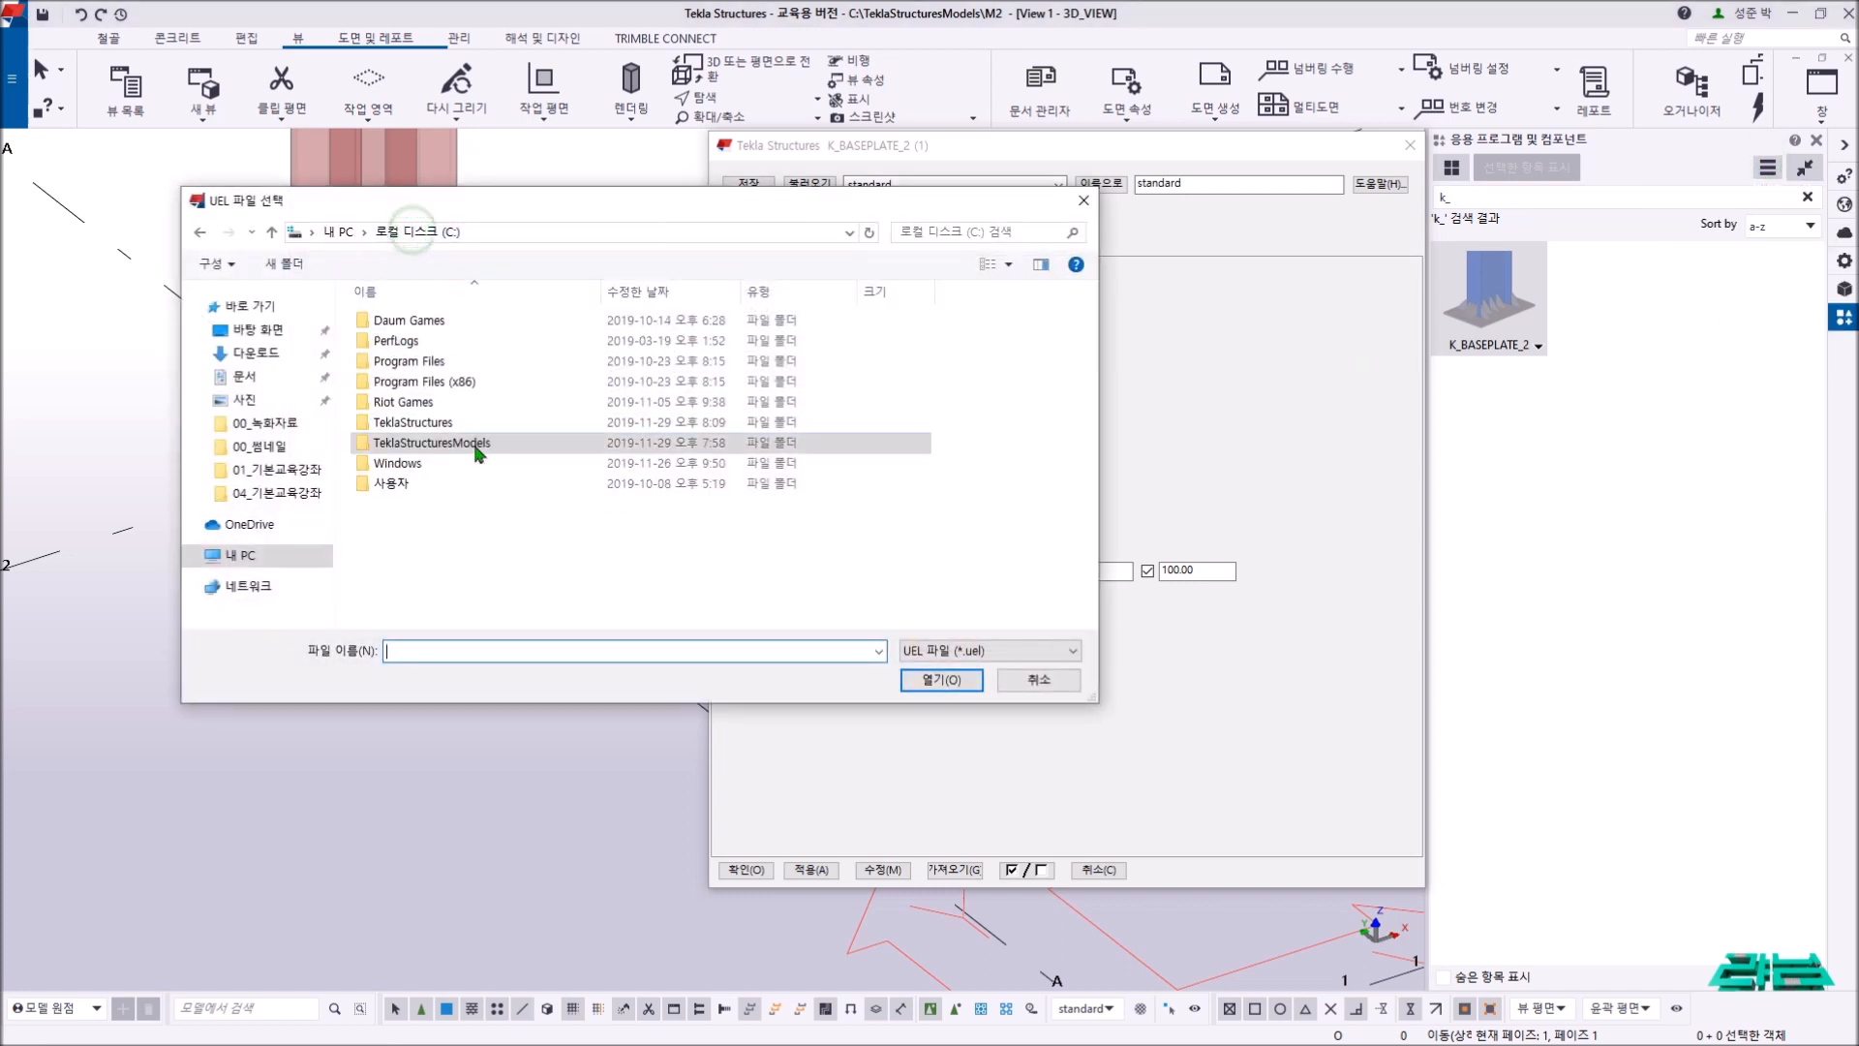
{"action": "double_click", "coordinate": [431, 422]}
{"action": "double_click", "coordinate": [407, 320]}
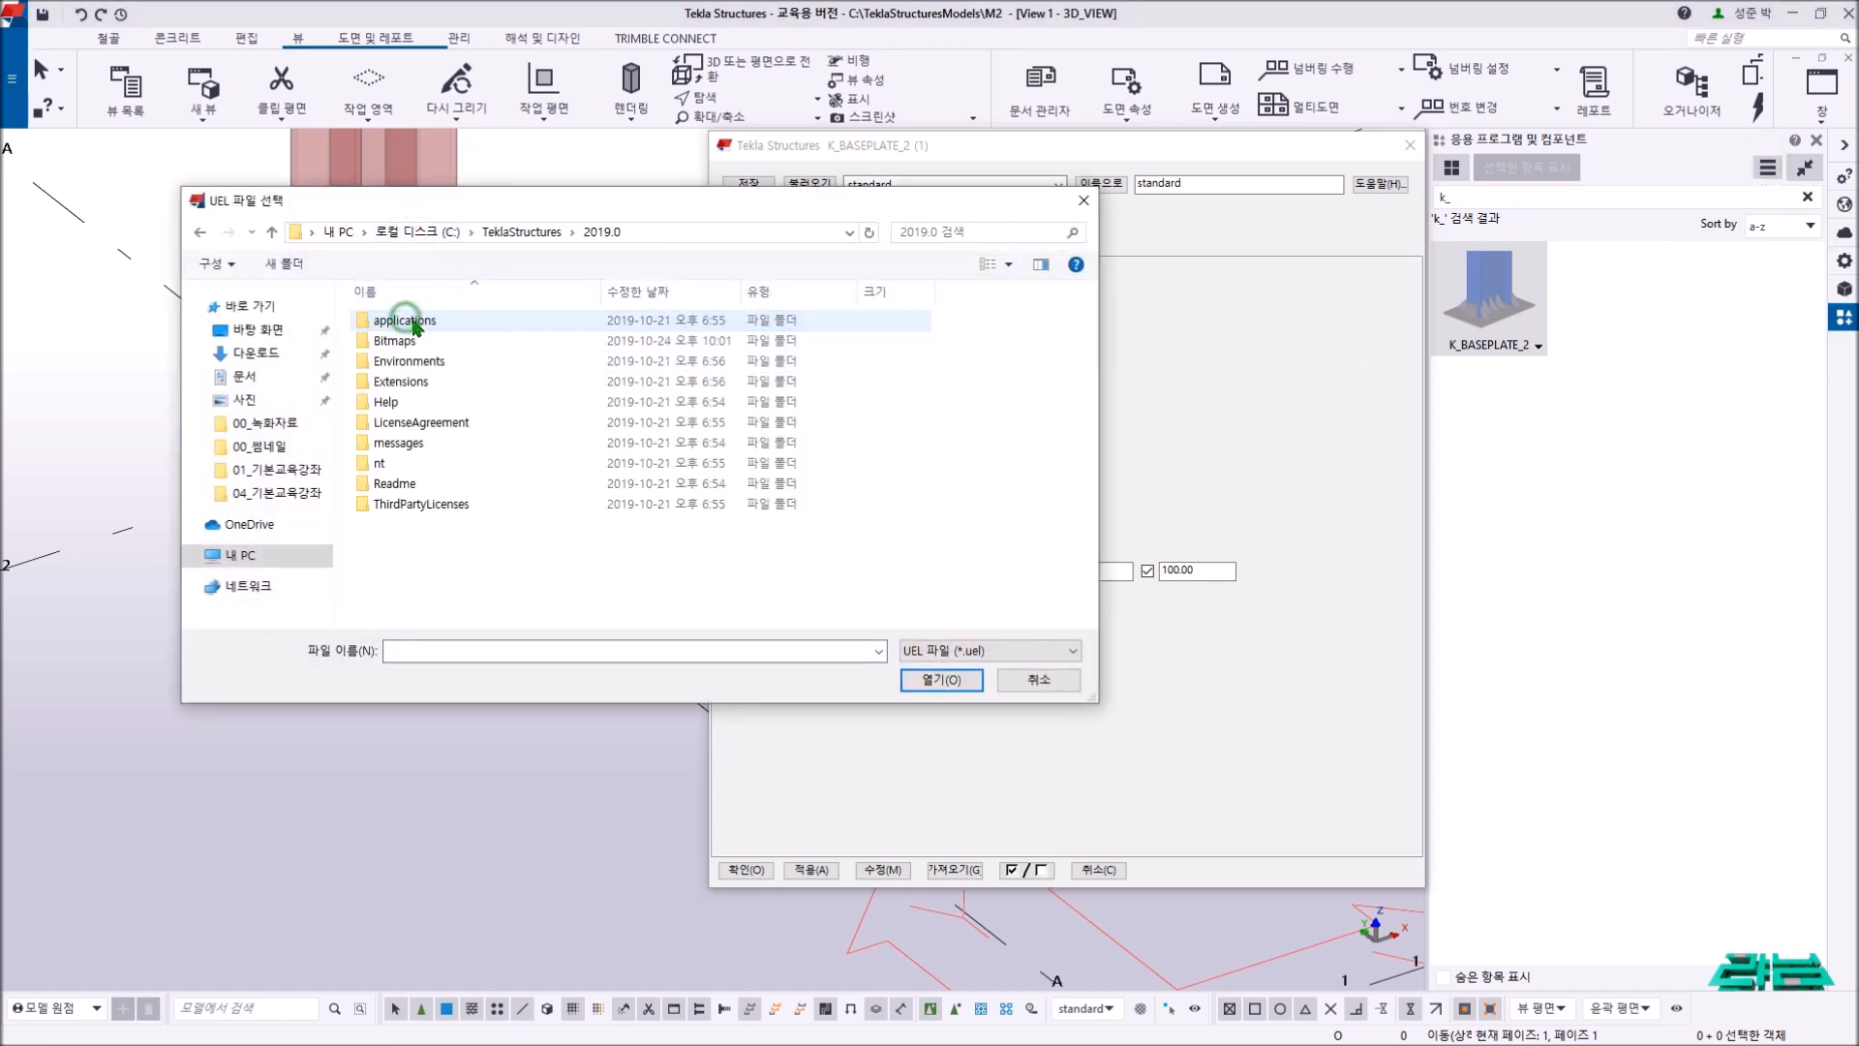
{"action": "double_click", "coordinate": [421, 361]}
{"action": "double_click", "coordinate": [419, 362]}
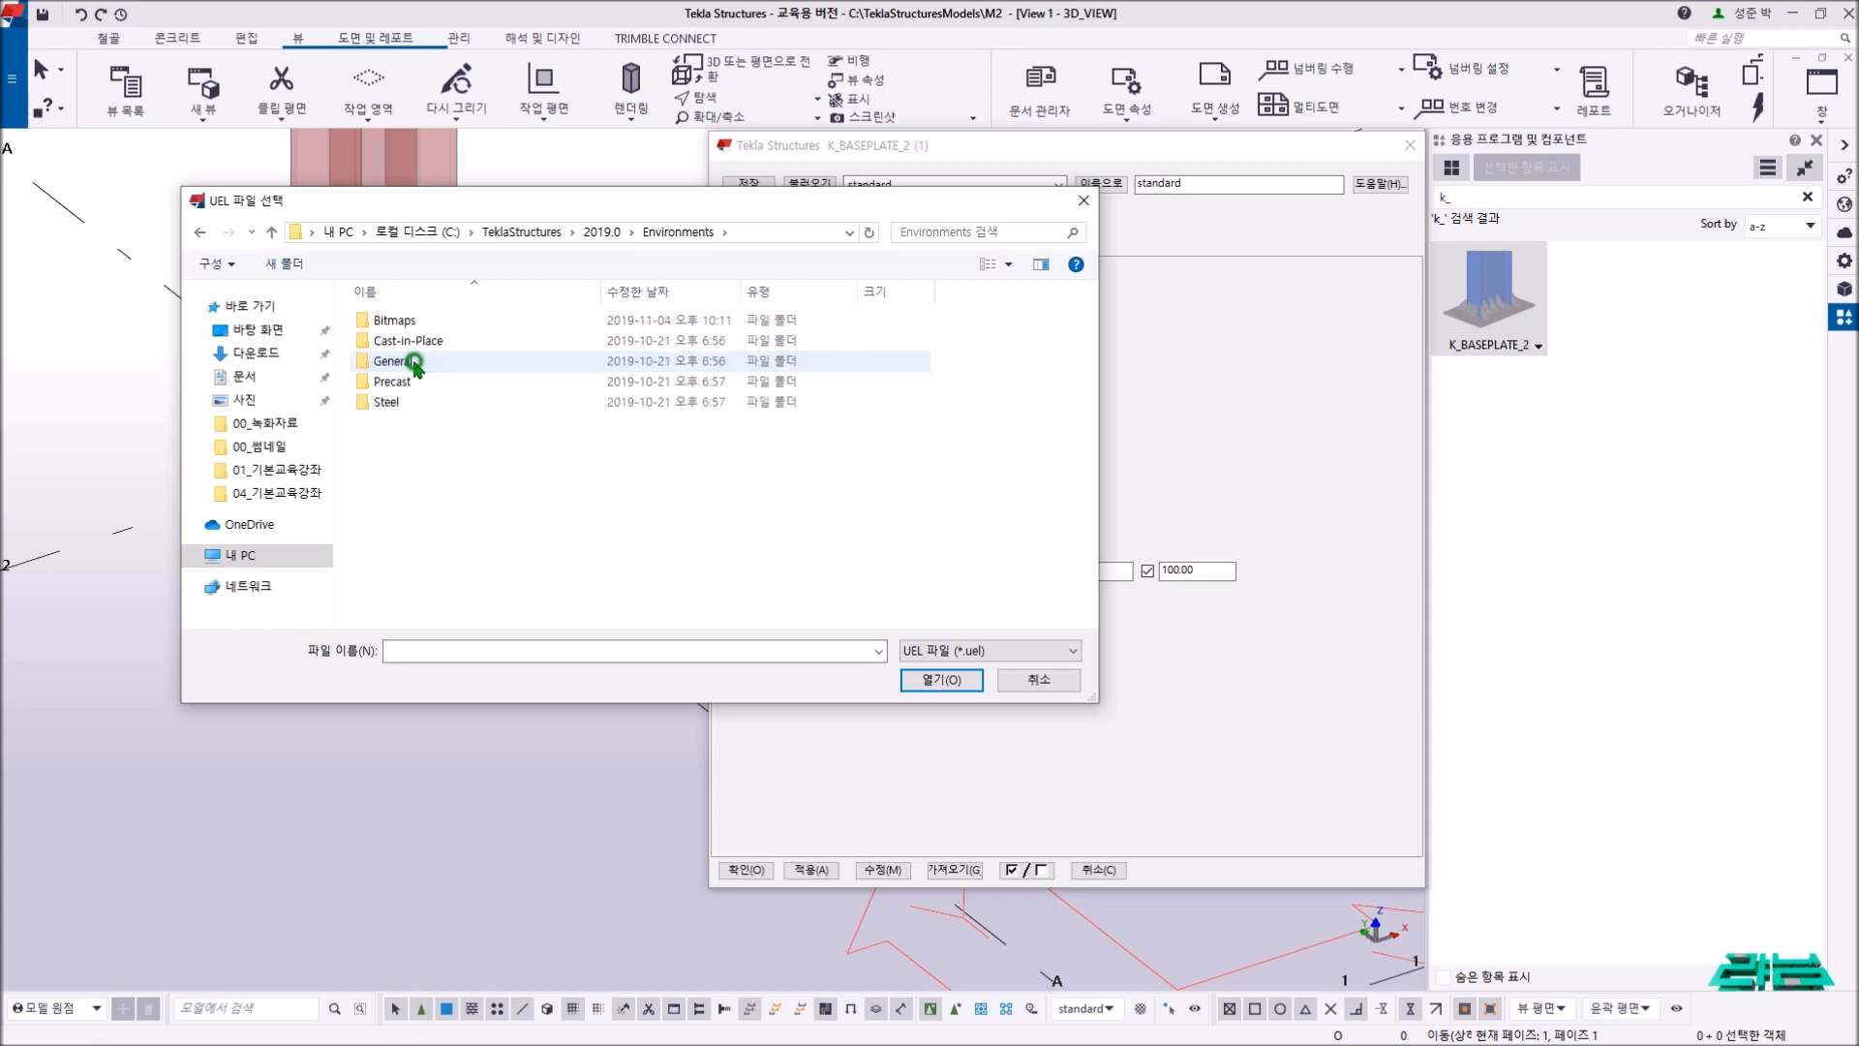
{"action": "double_click", "coordinate": [417, 362]}
{"action": "double_click", "coordinate": [421, 341]}
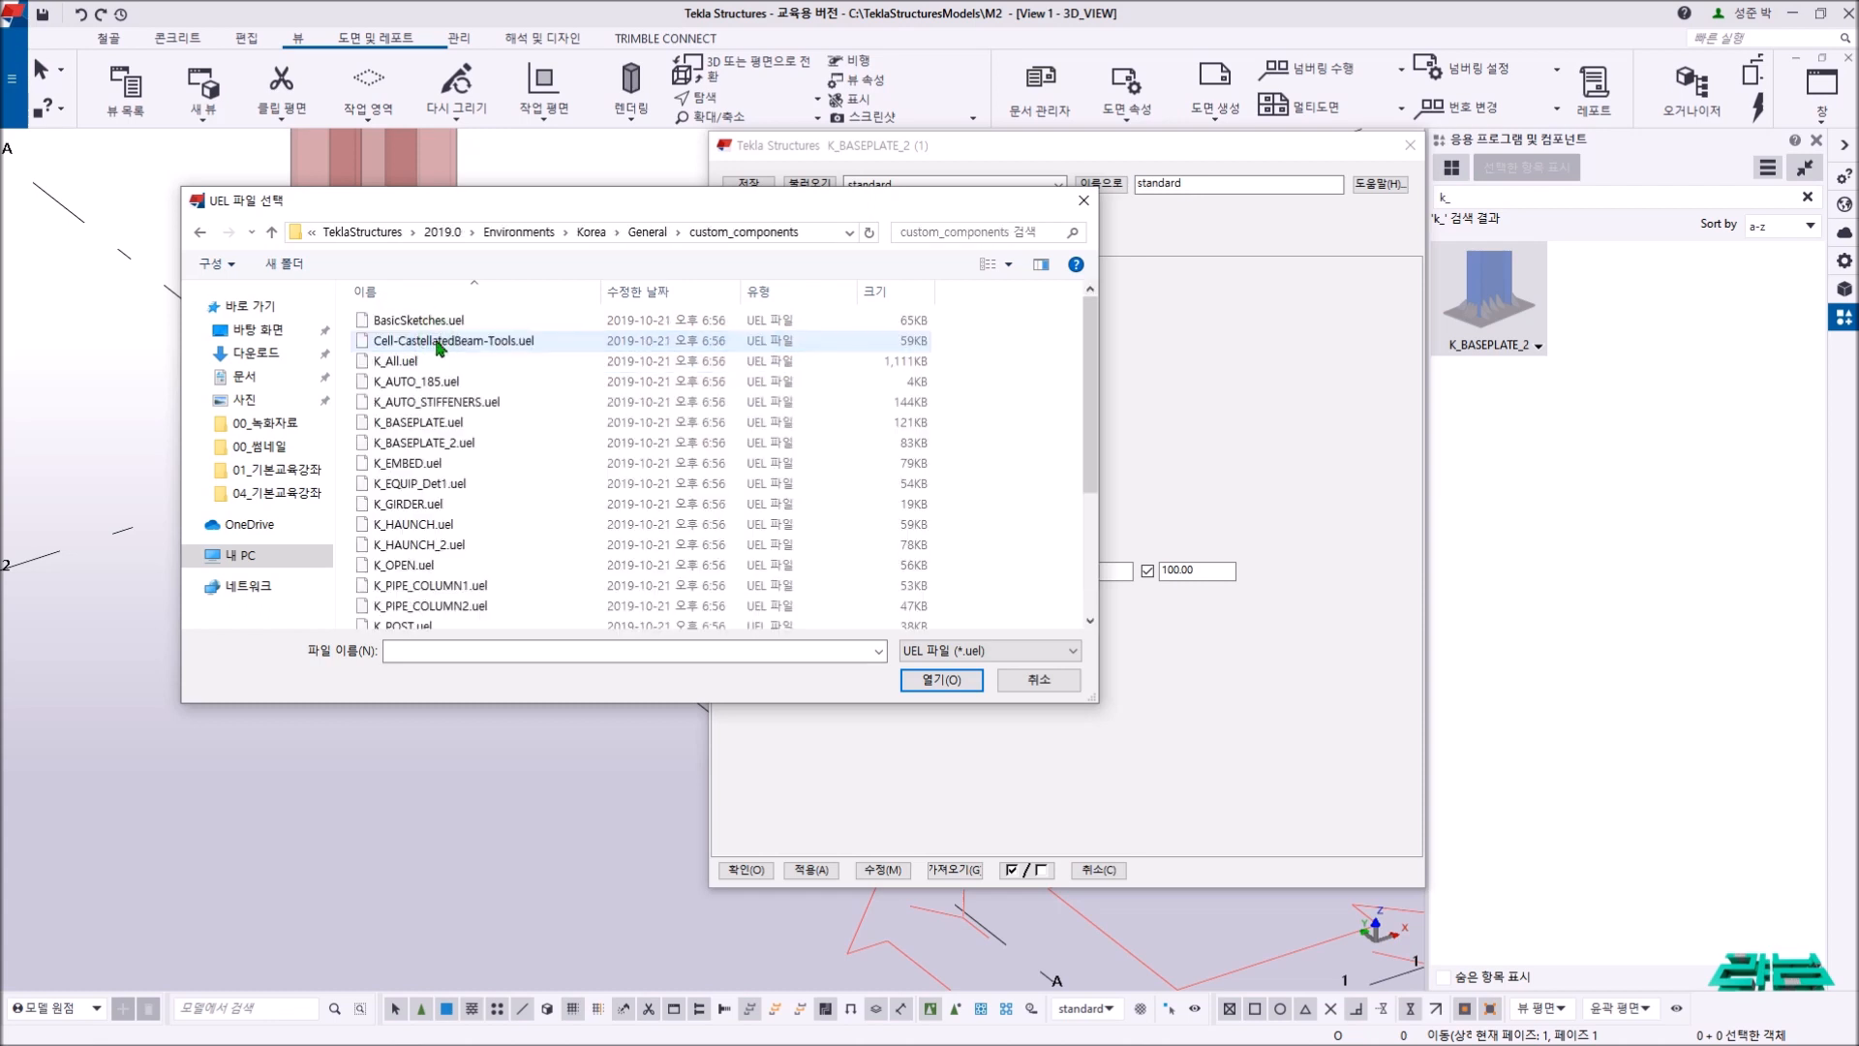
{"action": "left_click", "coordinate": [422, 423]}
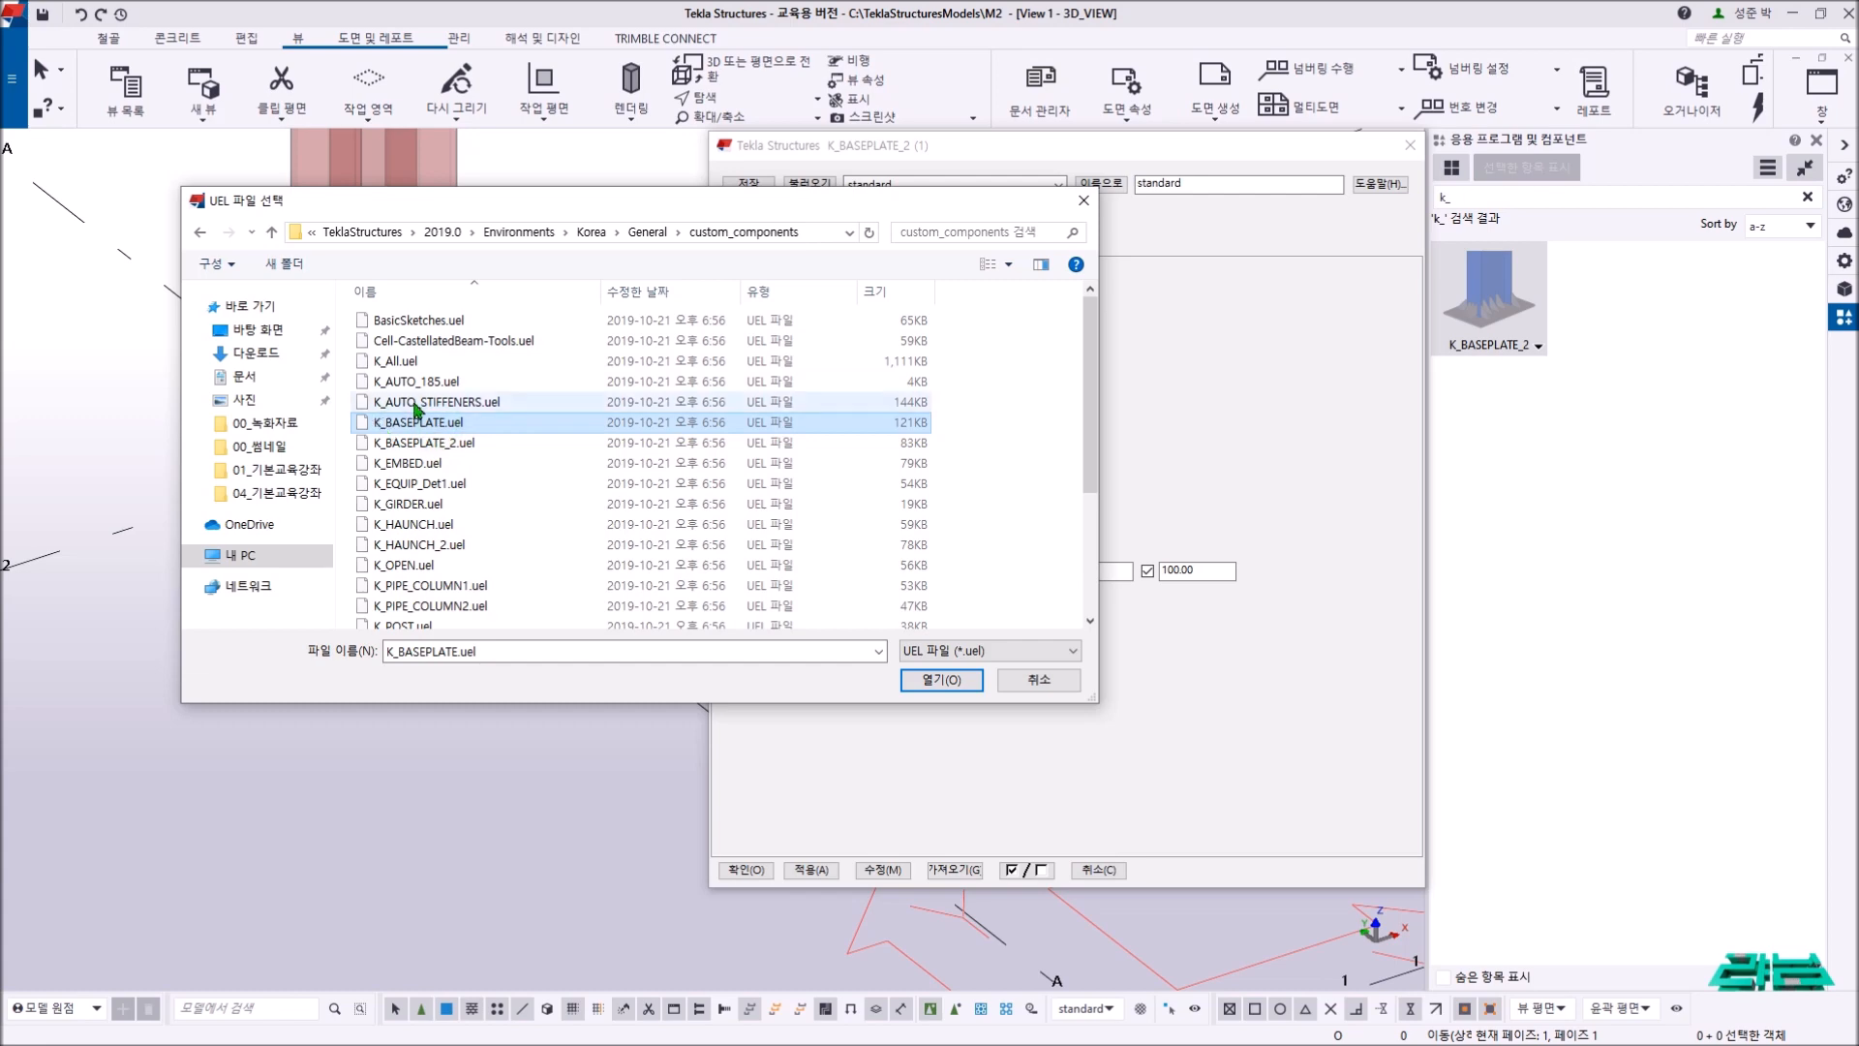
{"action": "left_click", "coordinate": [1039, 680]}
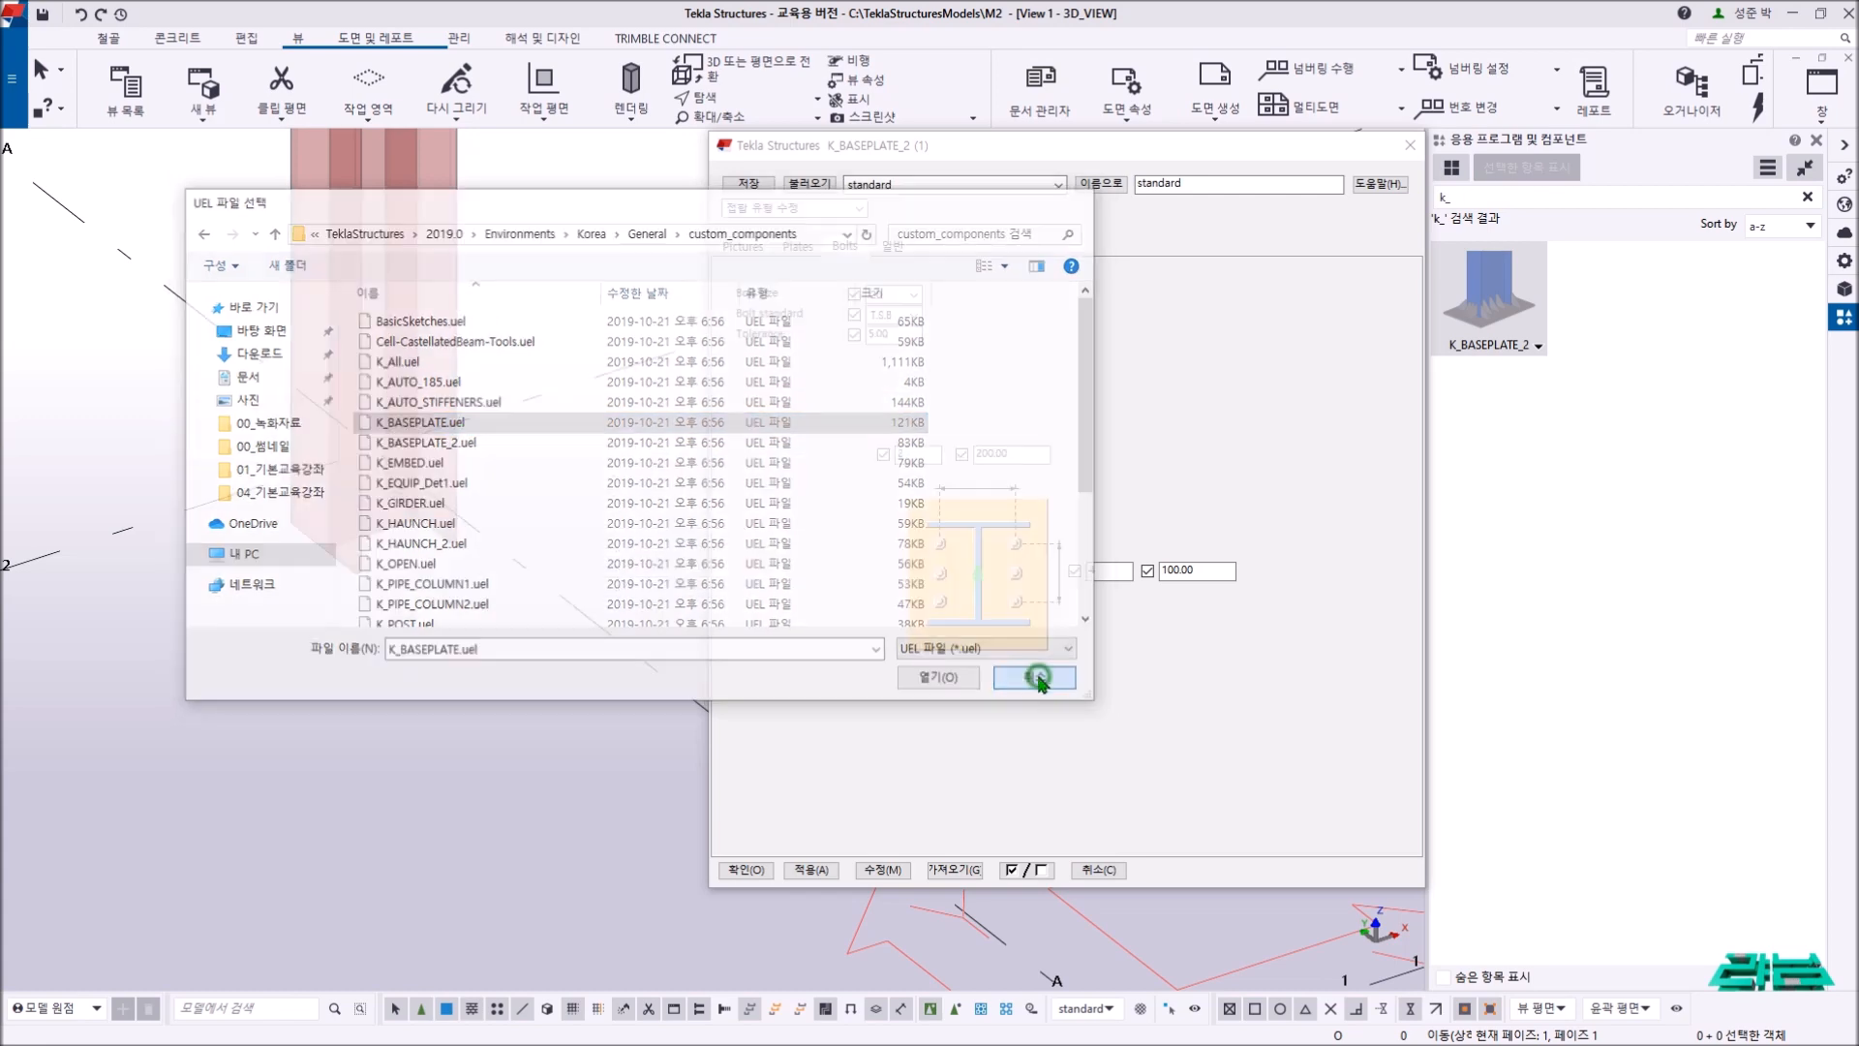
- Clear the catalog search and look through the predefined base plate components among the steel connections and details
{"action": "left_click", "coordinate": [744, 248]}
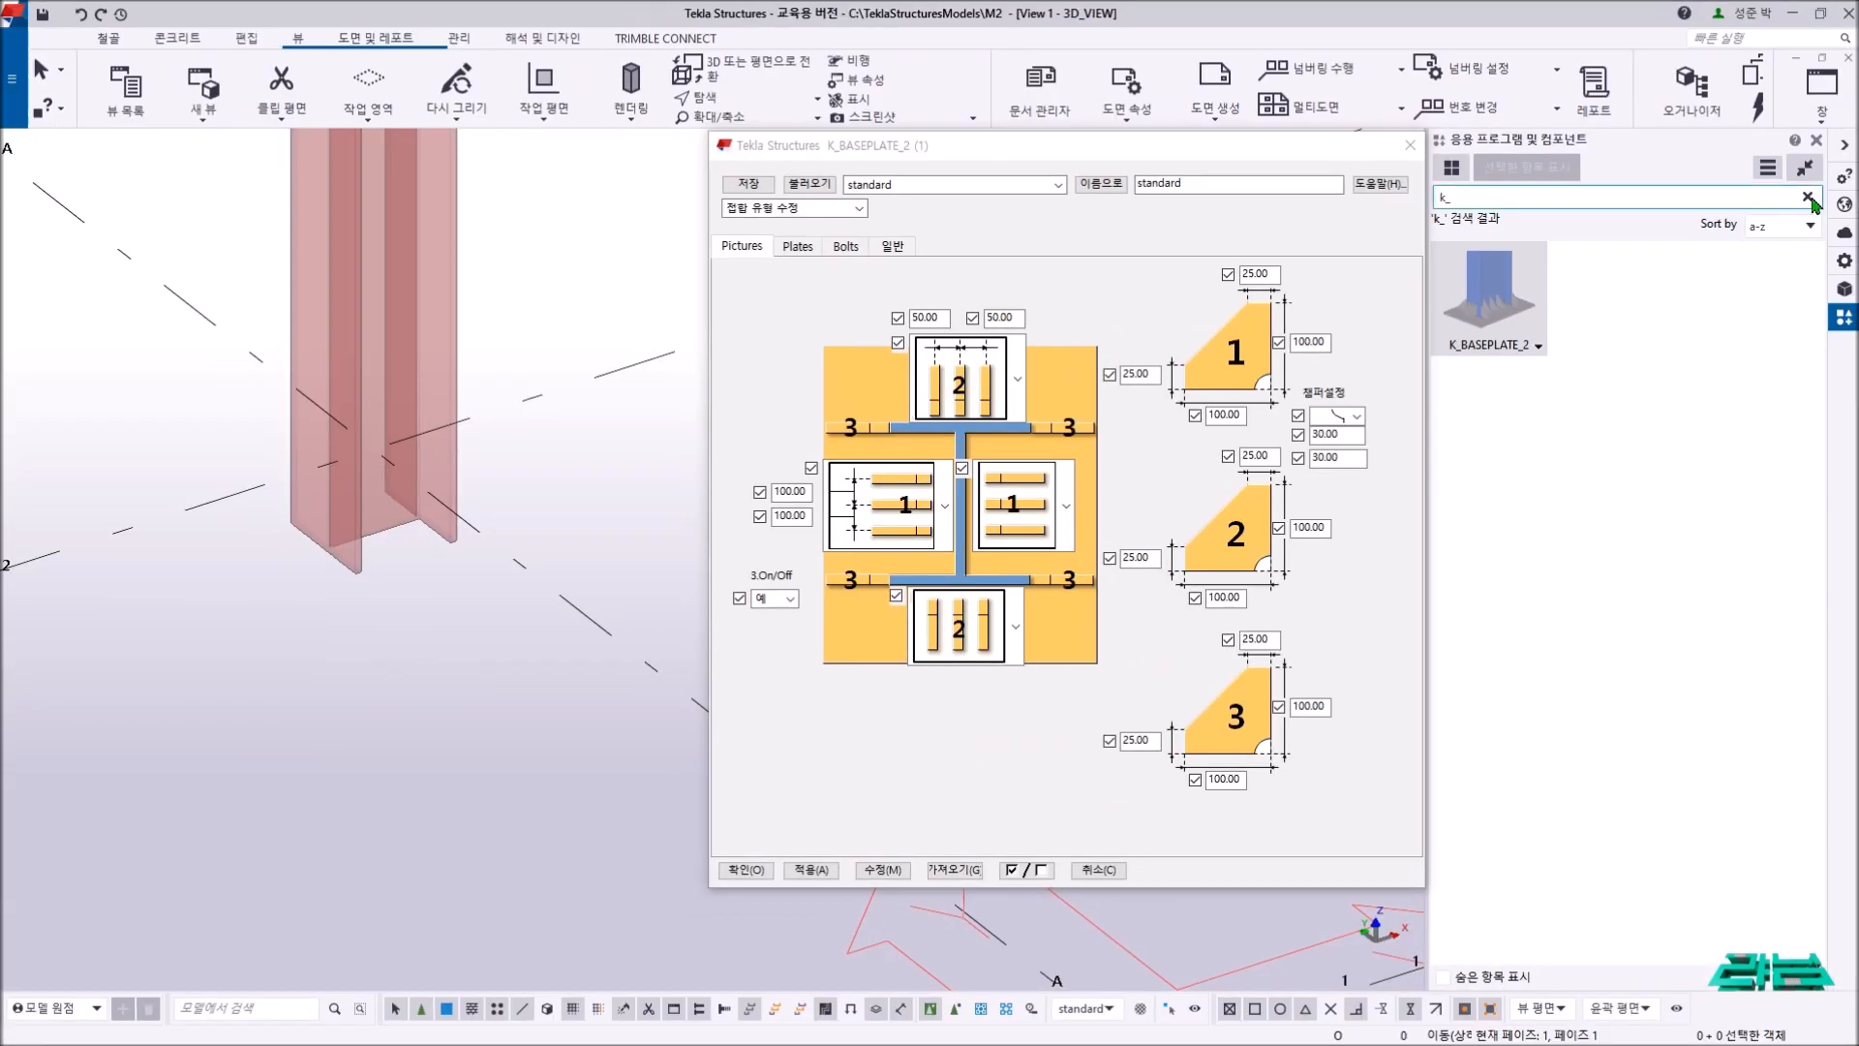
{"action": "left_click", "coordinate": [1808, 197]}
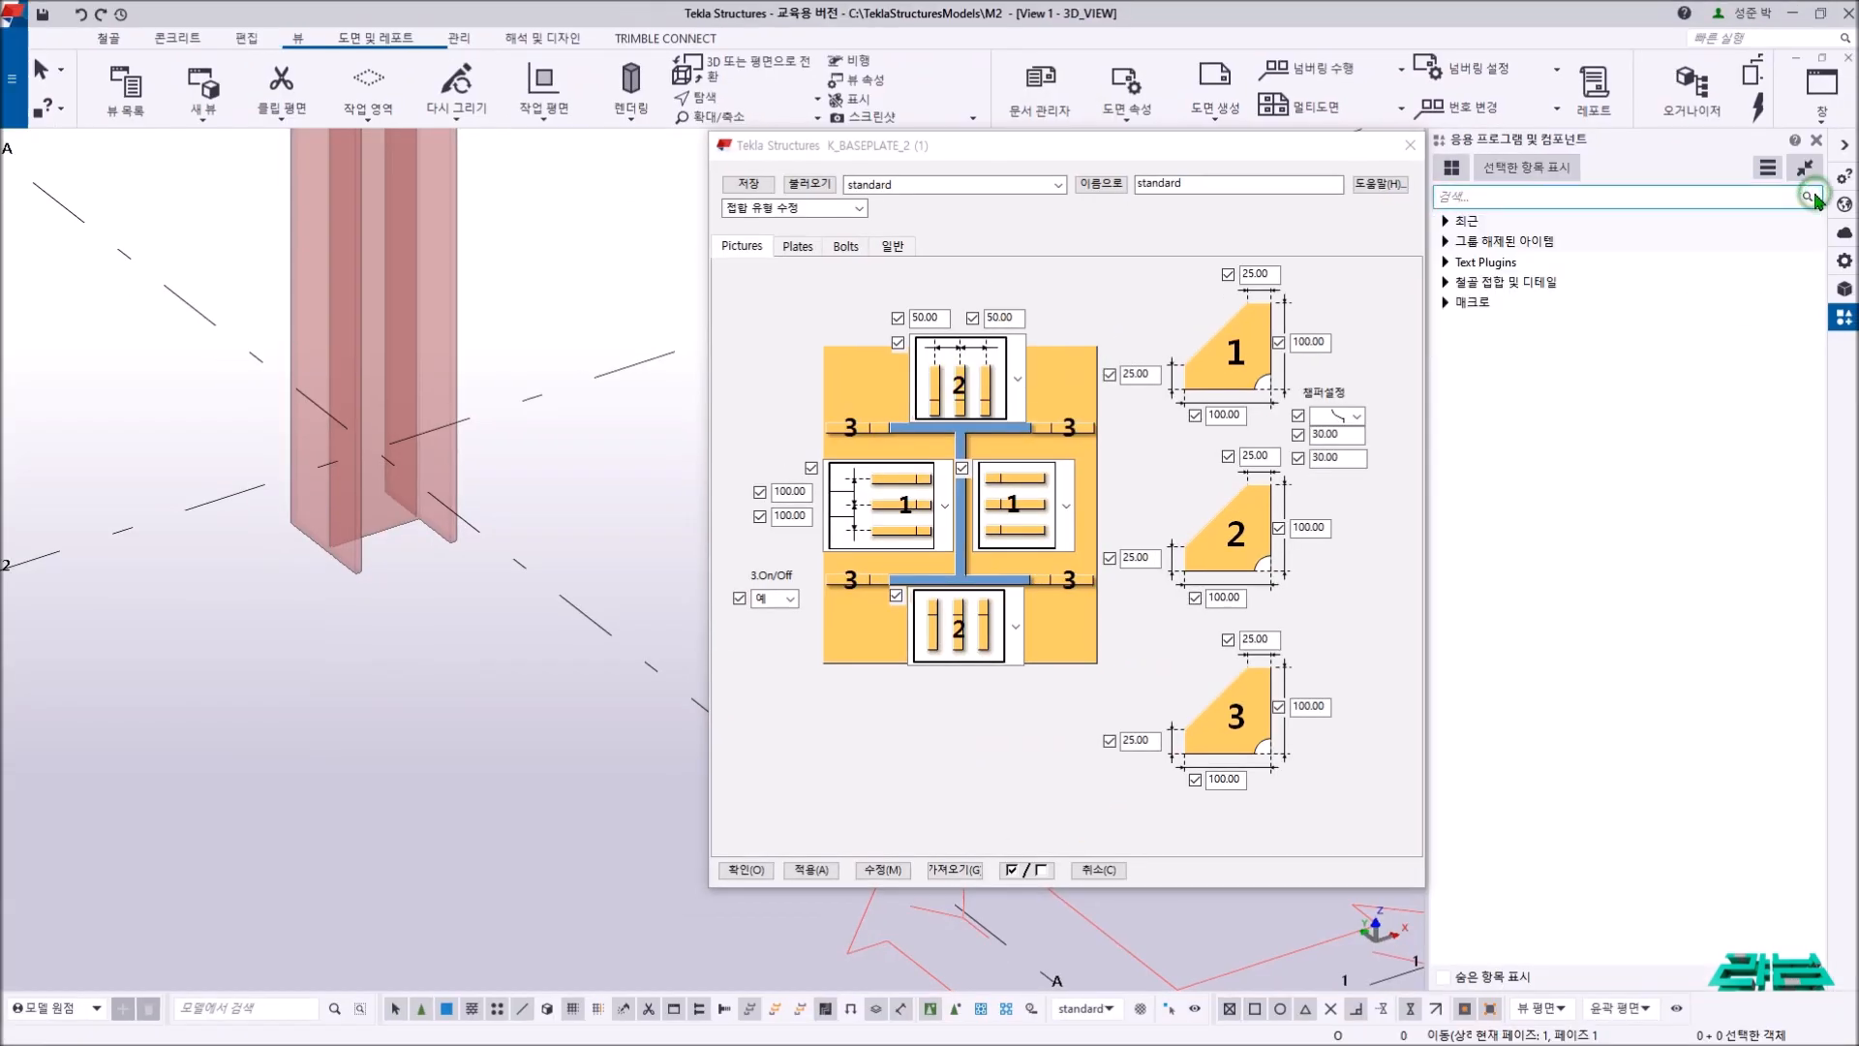
{"action": "left_click", "coordinate": [1446, 282]}
{"action": "left_click", "coordinate": [1510, 302]}
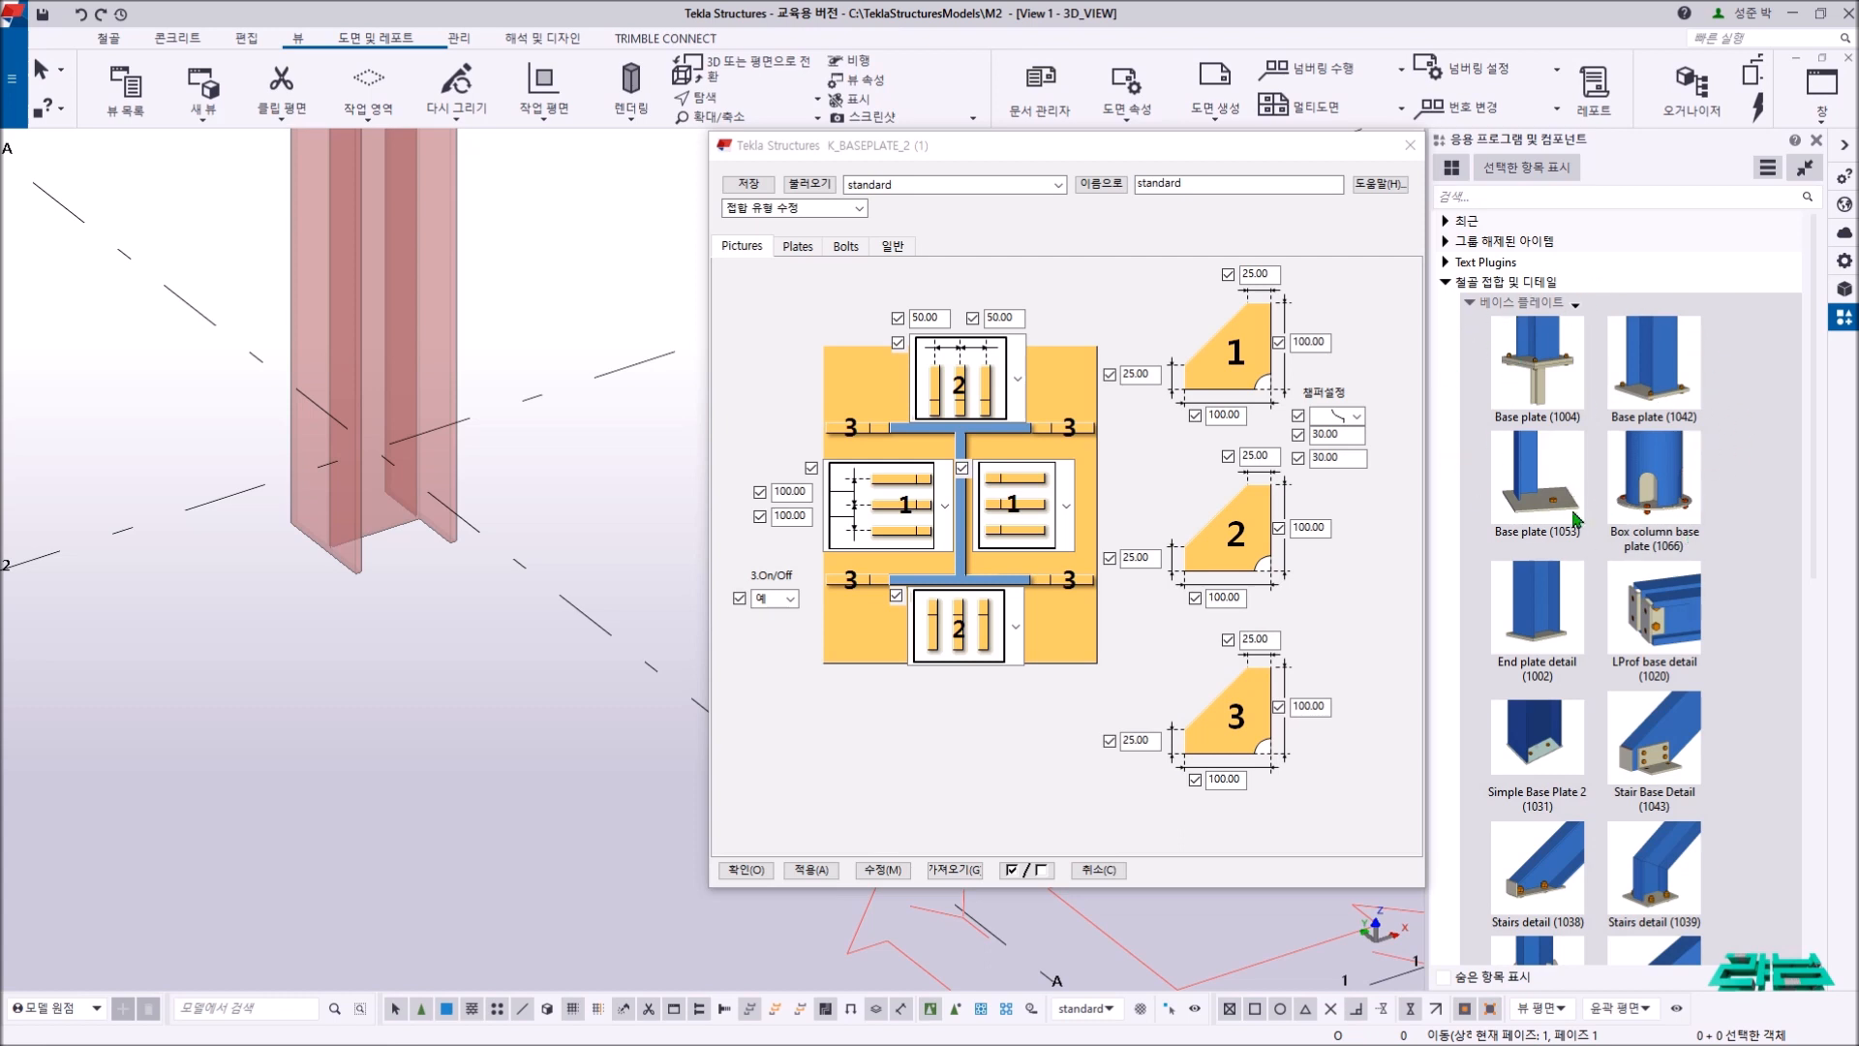
{"action": "scroll", "coordinate": [1571, 515], "scroll_direction": "down", "scroll_amount": 5}
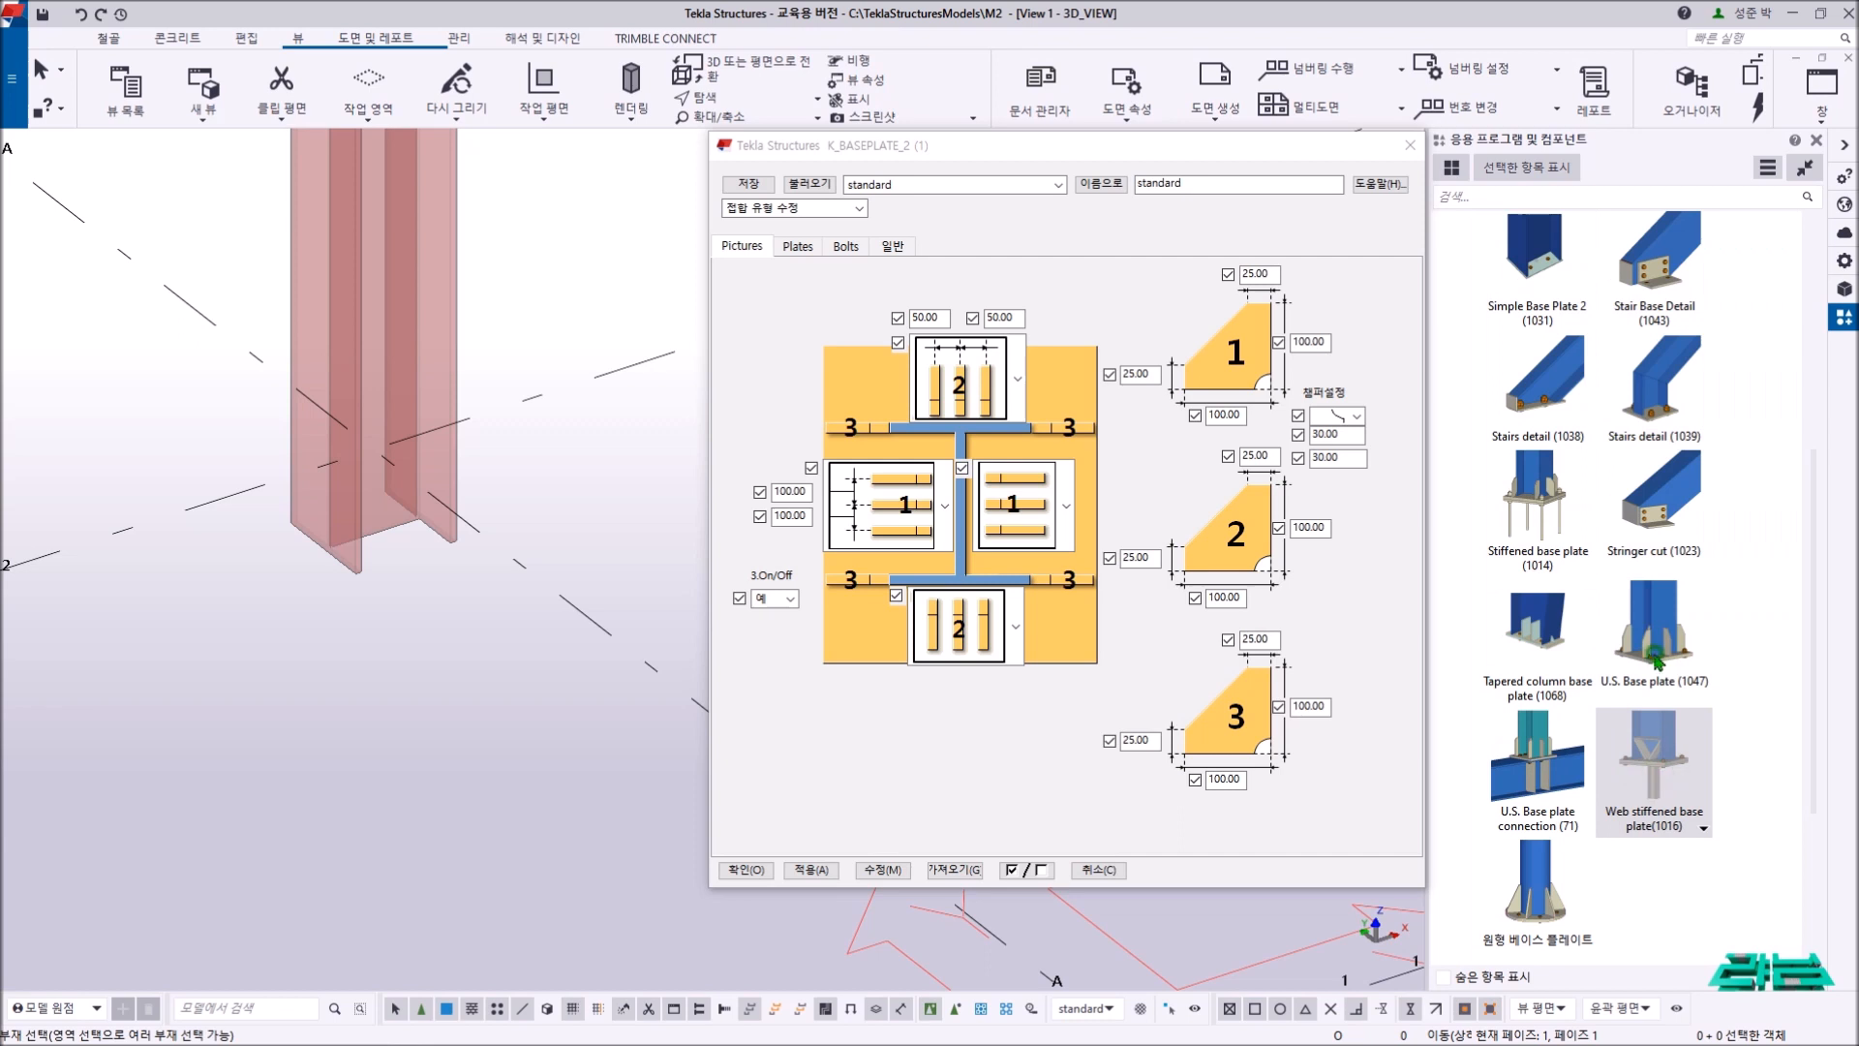
{"action": "scroll", "coordinate": [1658, 600], "scroll_direction": "up", "scroll_amount": 5}
- Try Base plate (1042) on the column foot and delete it again
{"action": "left_click", "coordinate": [1658, 358]}
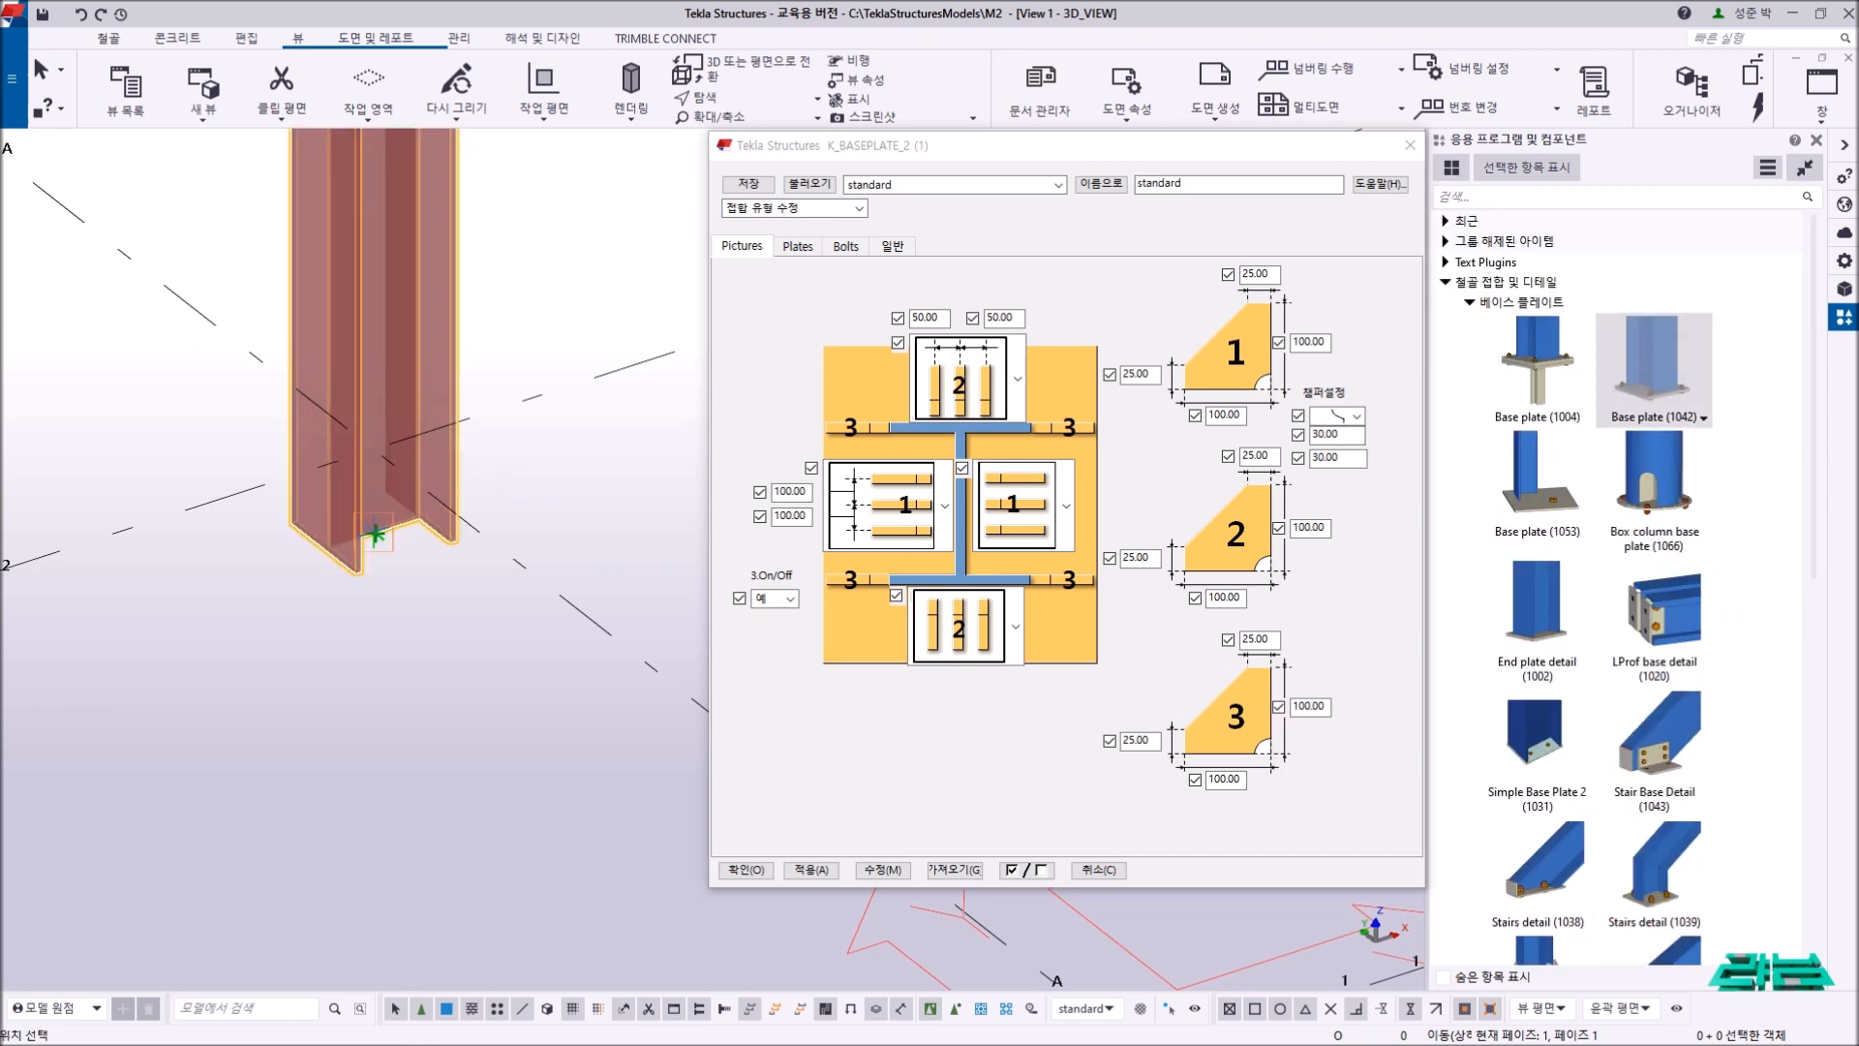
{"action": "left_click", "coordinate": [375, 533]}
{"action": "left_click", "coordinate": [644, 437]}
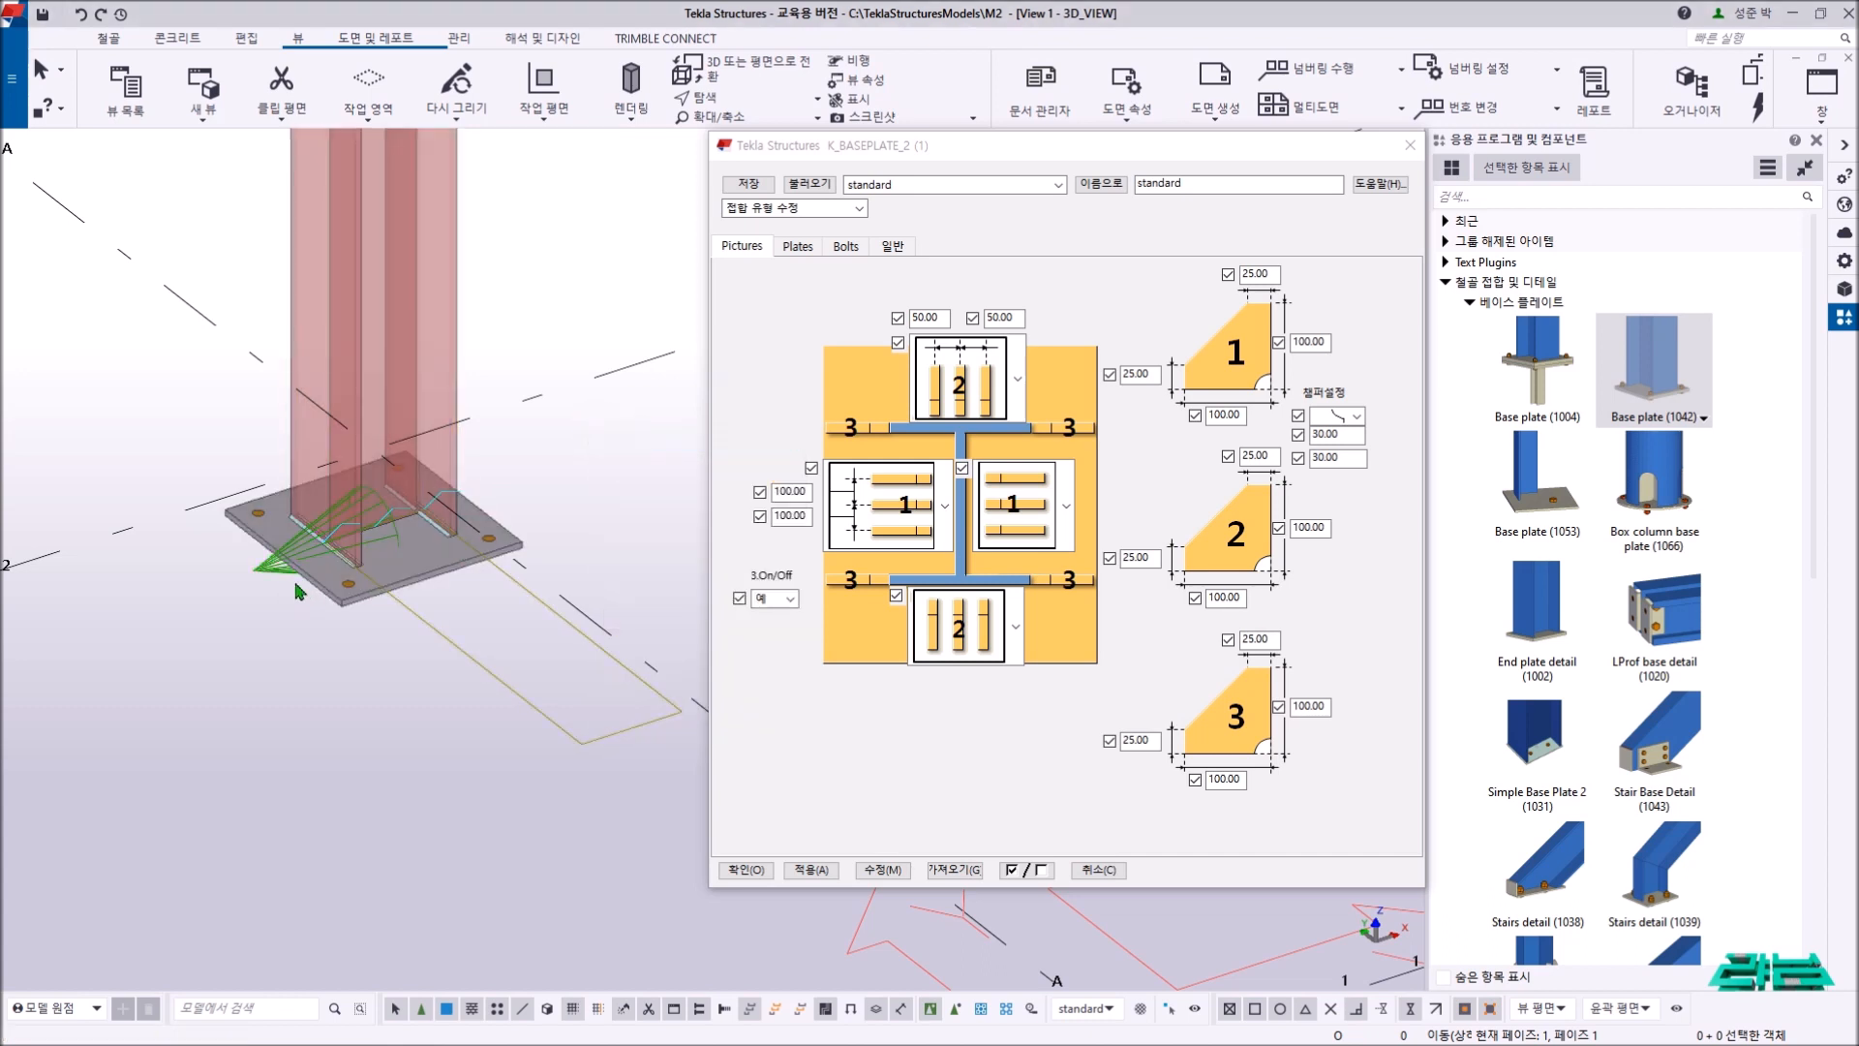
{"action": "left_click", "coordinate": [281, 566]}
{"action": "key", "text": "Delete"}
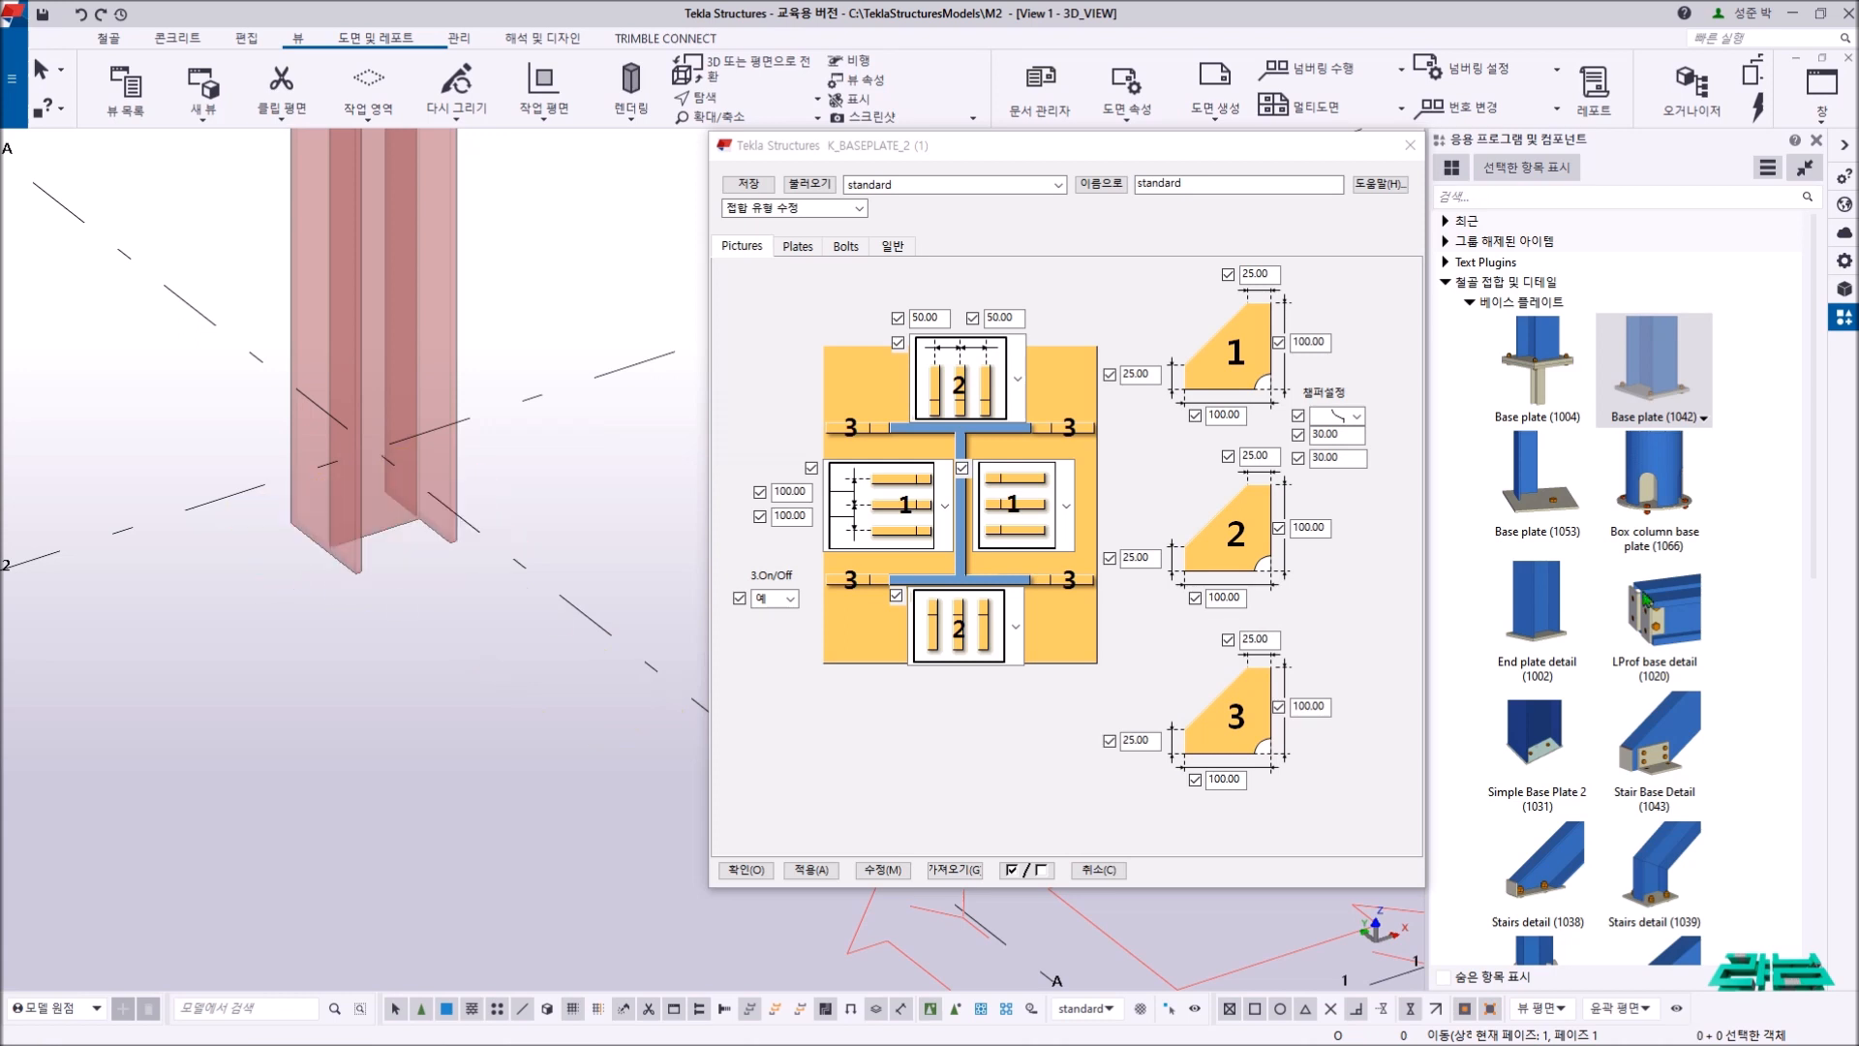
- Search the component catalog for "k_" and apply K_BASEPLATE_2 to the column foot
{"action": "left_click", "coordinate": [1473, 303]}
{"action": "left_click", "coordinate": [1470, 197]}
{"action": "type", "text": "k_"}
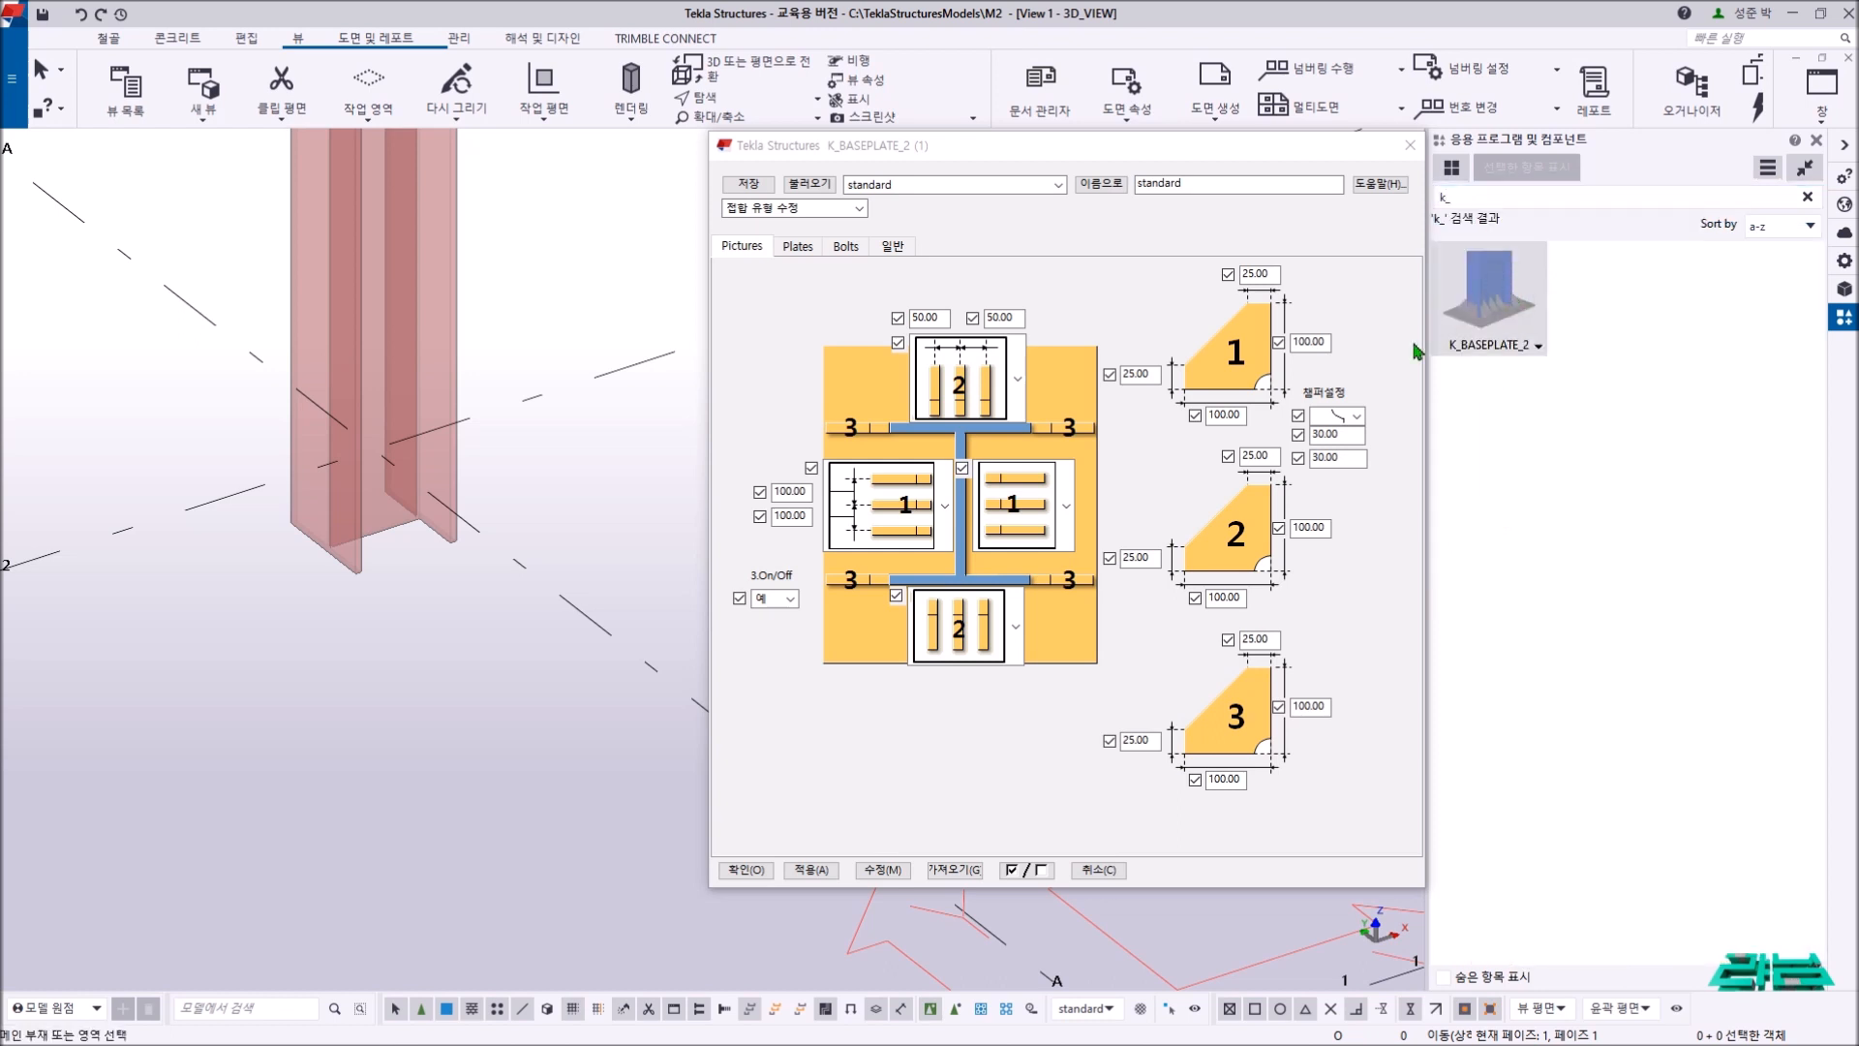
{"action": "left_click", "coordinate": [446, 479]}
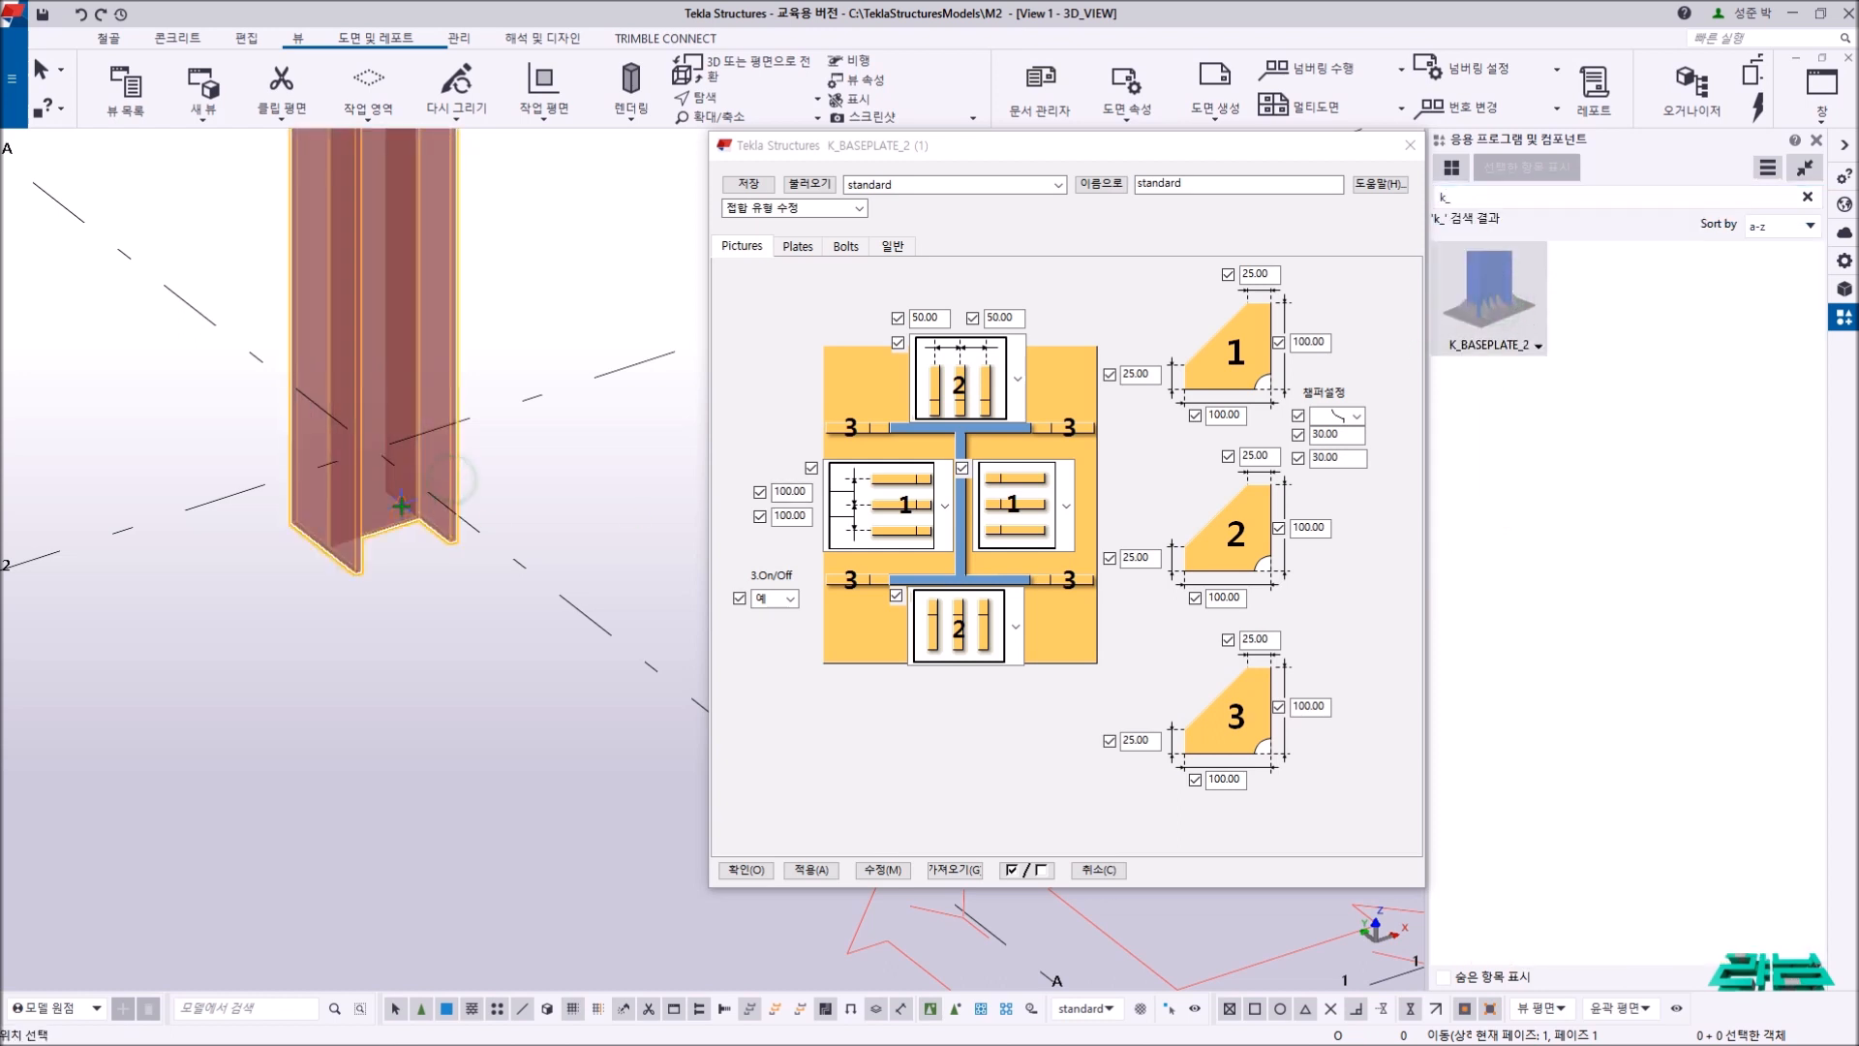
{"action": "left_click", "coordinate": [378, 528]}
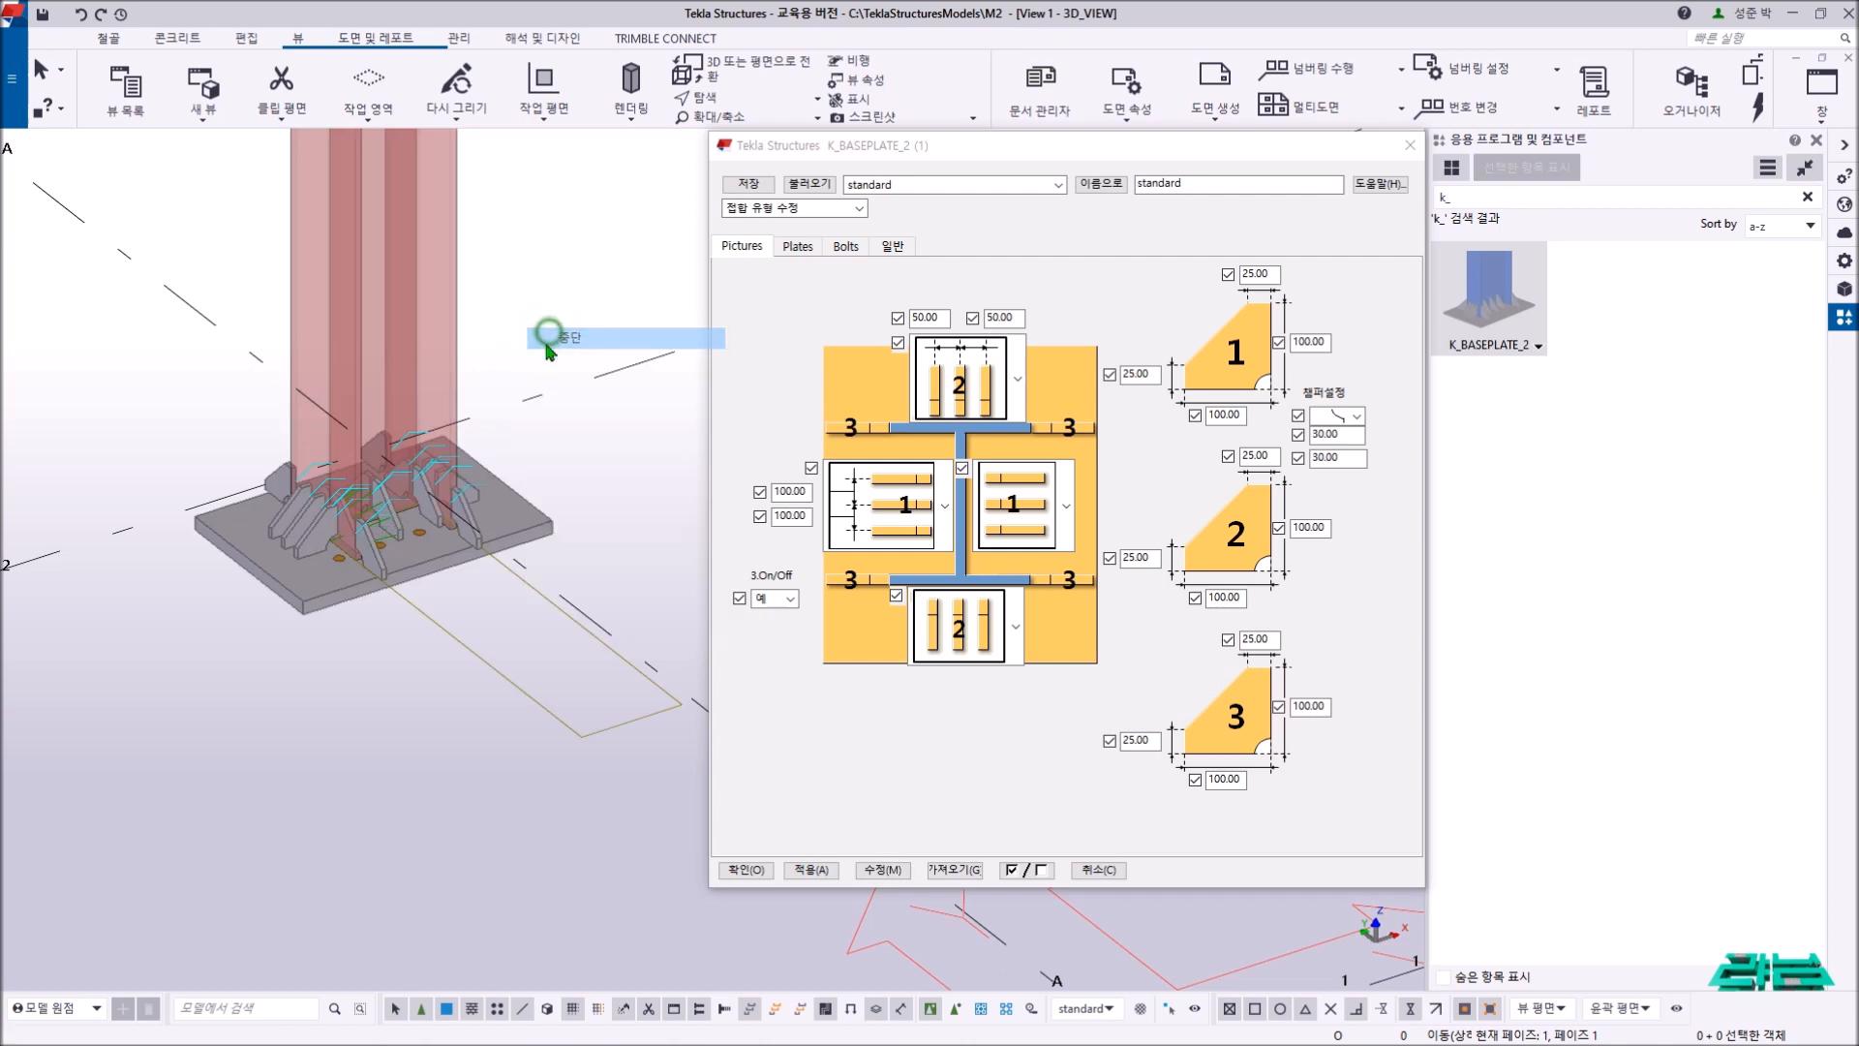
- Set K_BASEPLATE_2 to have no number 1 ribs on either side of the web and a single number 2 rib outside each flange
{"action": "left_click", "coordinate": [385, 543]}
{"action": "middle_click_drag", "start_coordinate": [391, 549], "coordinate": [414, 574]}
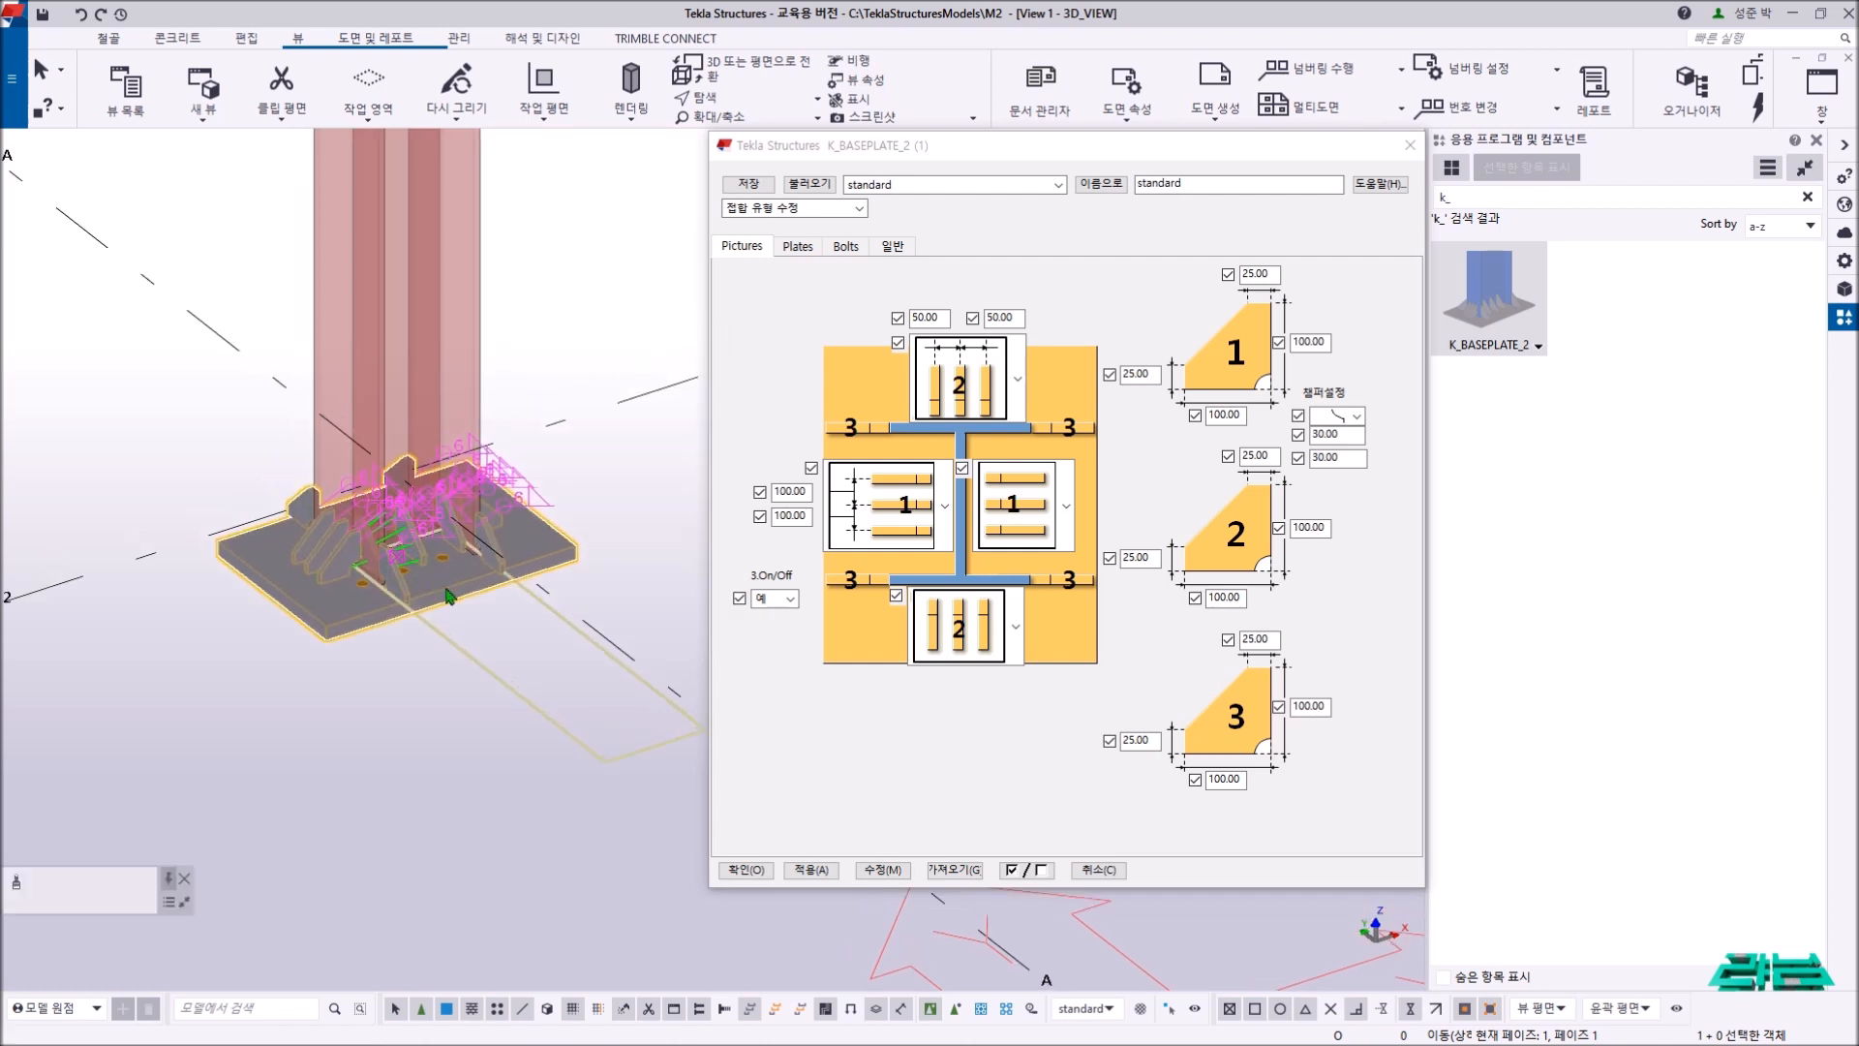
{"action": "left_click", "coordinate": [932, 737]}
{"action": "left_click", "coordinate": [919, 540]}
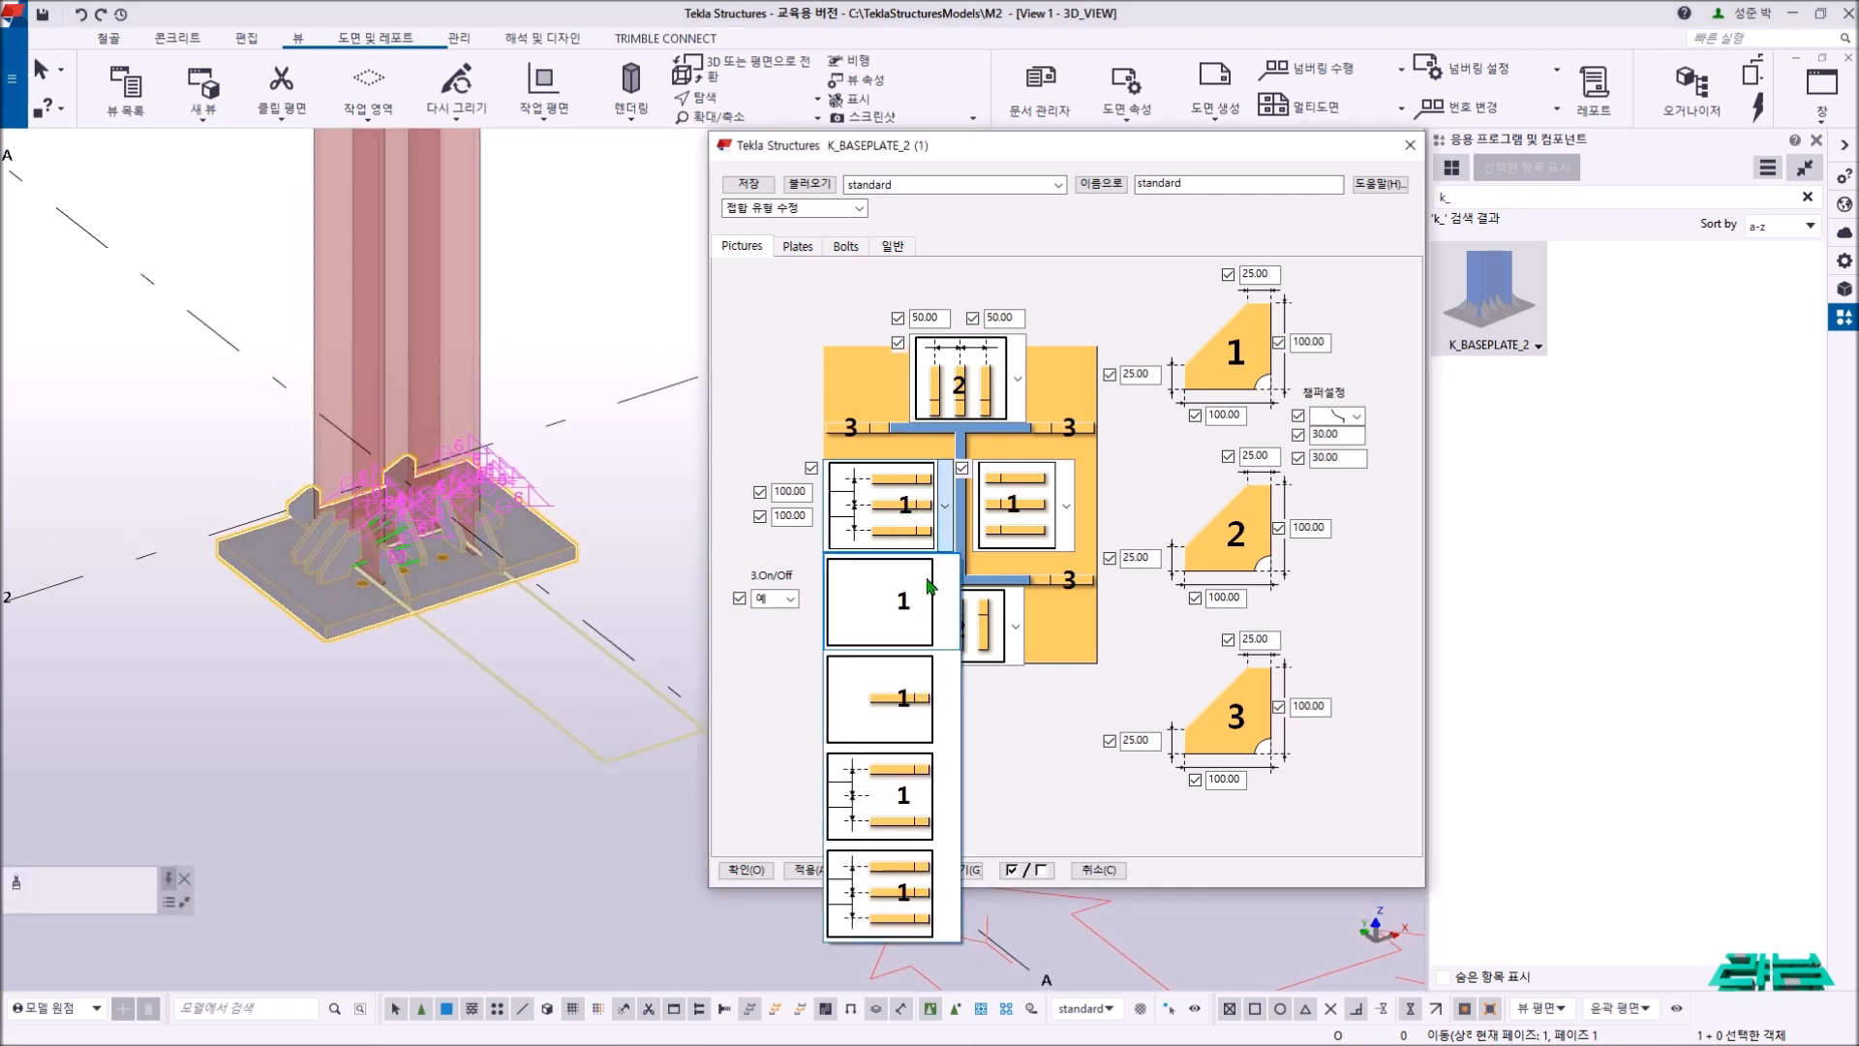
{"action": "left_click", "coordinate": [927, 691]}
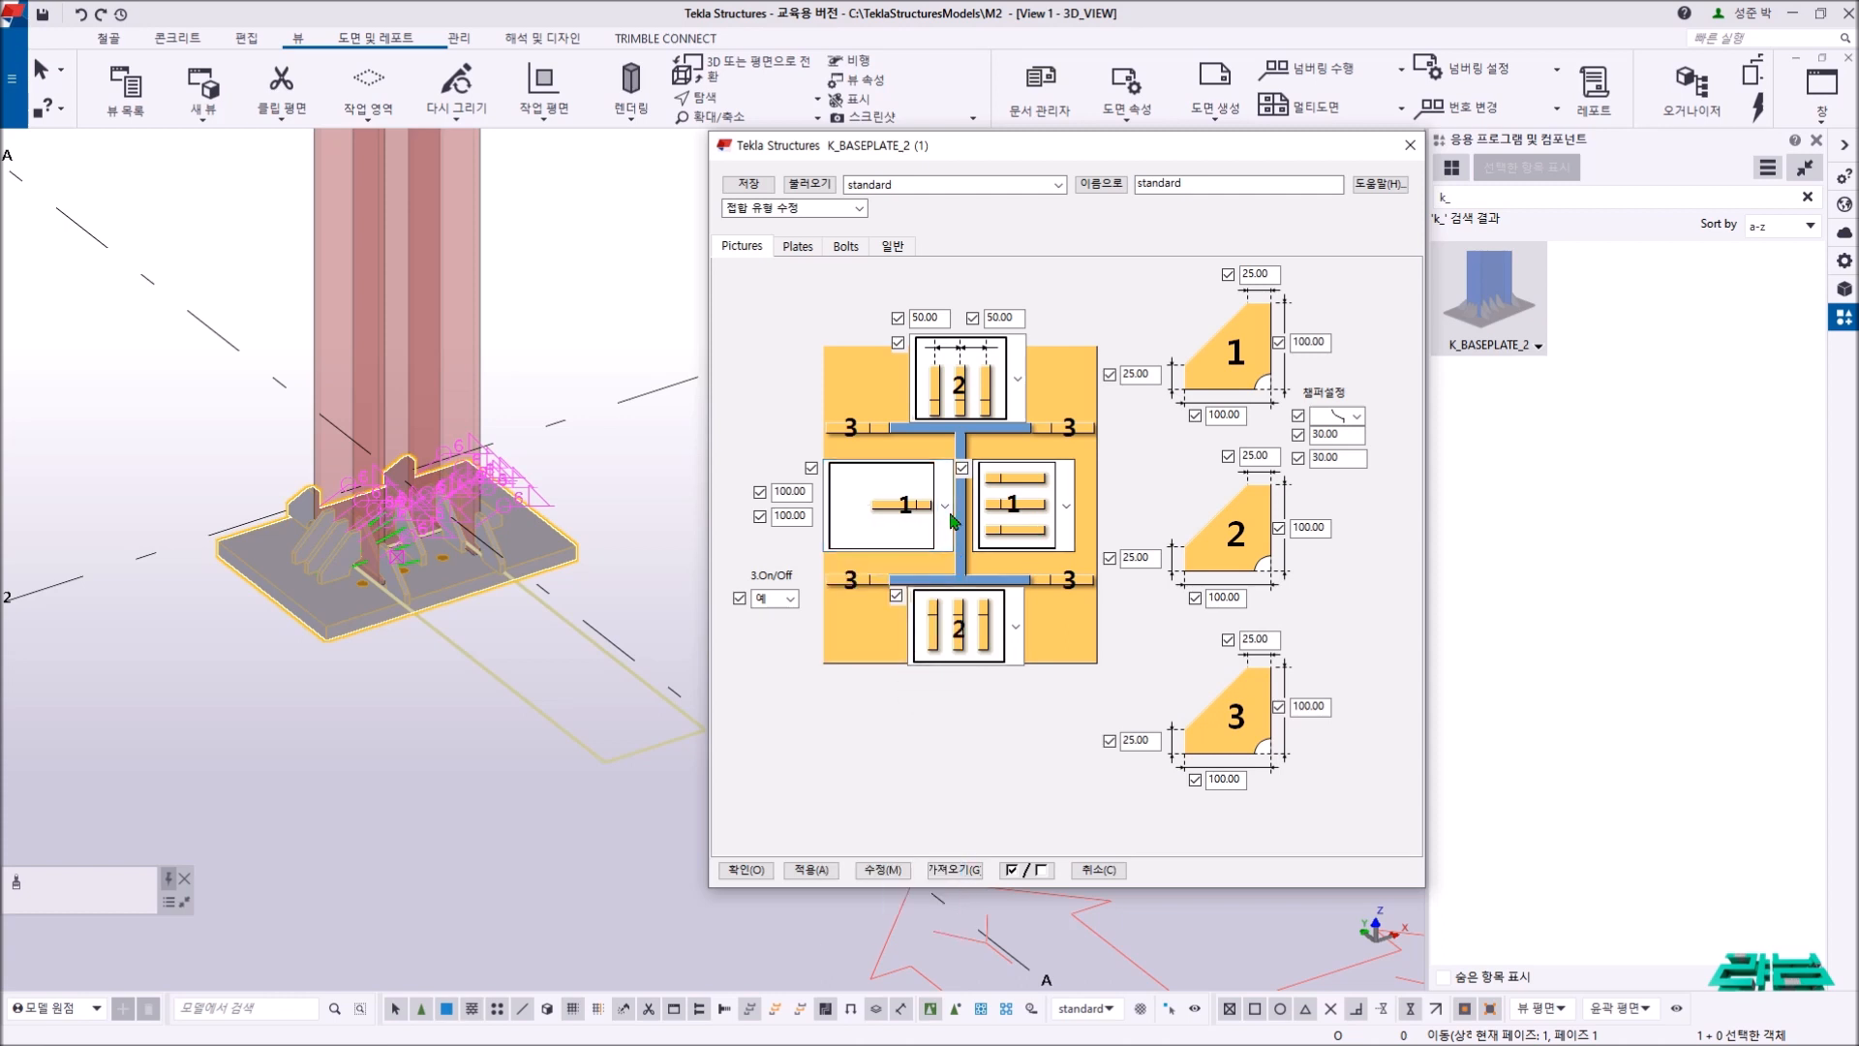
{"action": "left_click", "coordinate": [886, 495]}
{"action": "left_click", "coordinate": [886, 600]}
{"action": "left_click", "coordinate": [1015, 532]}
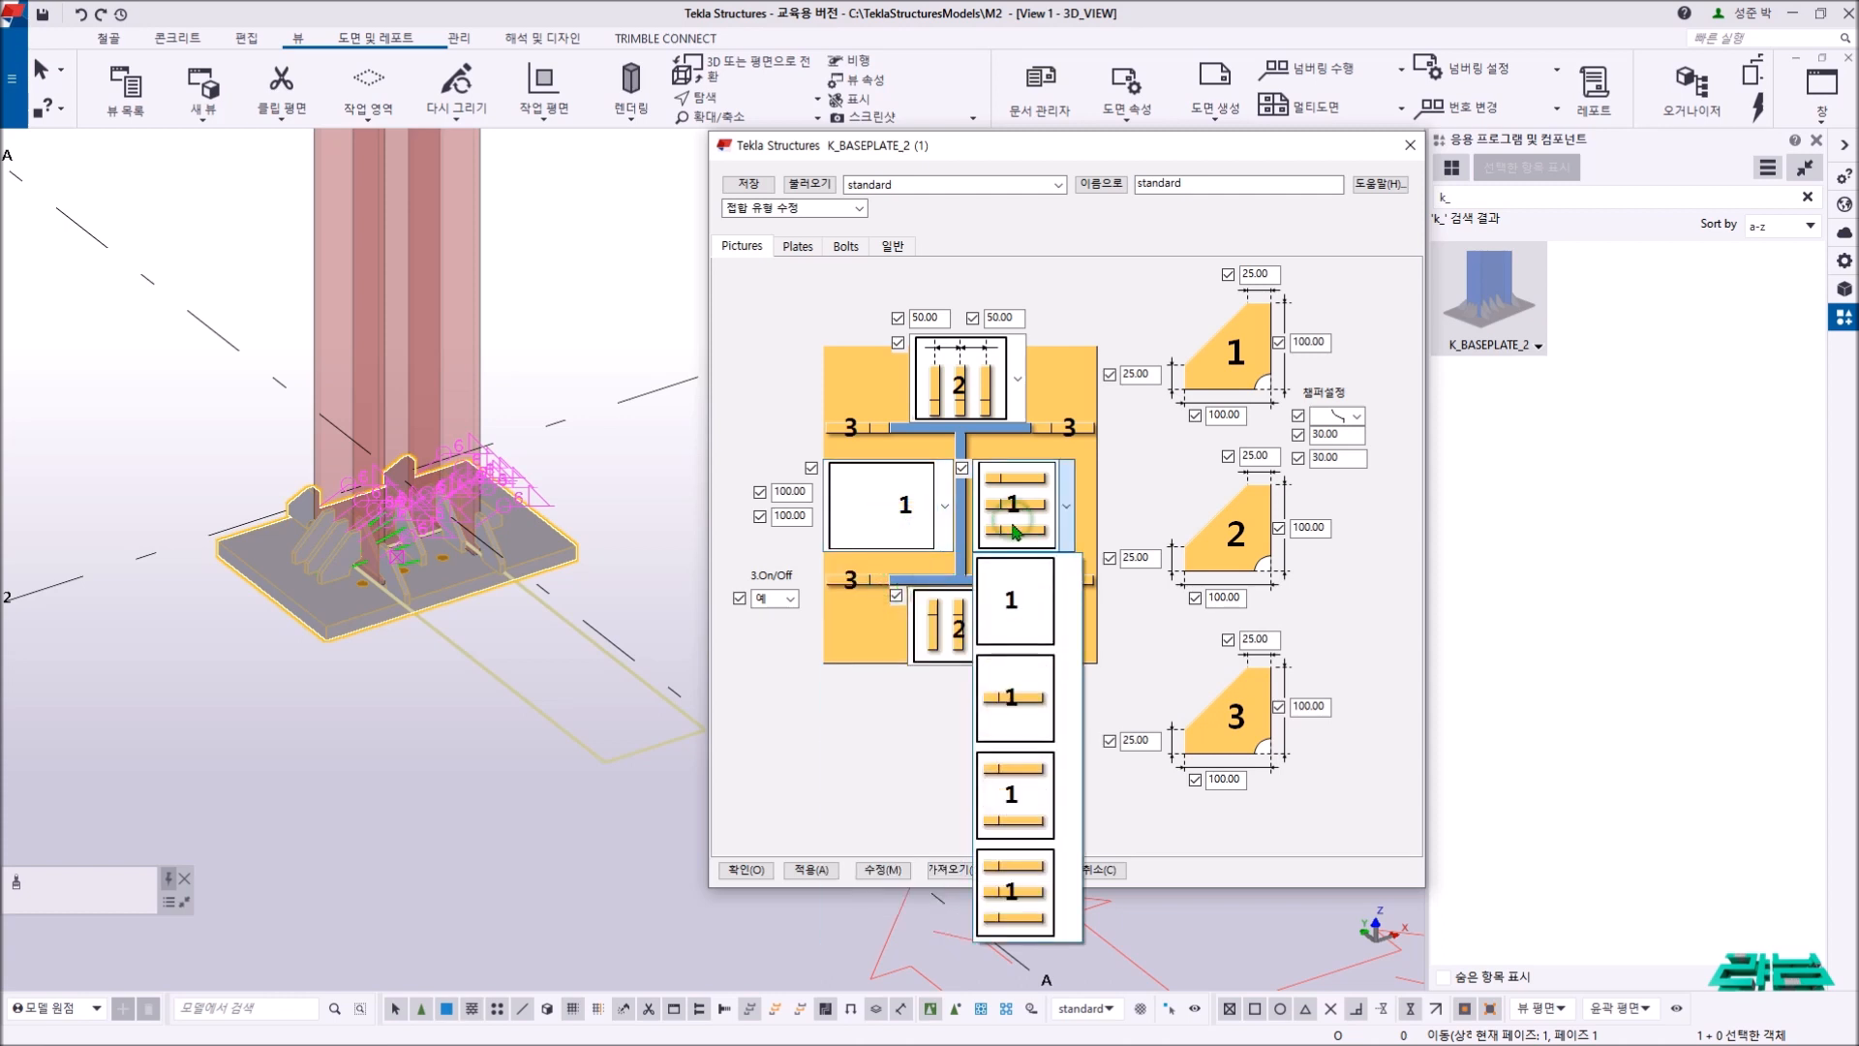
{"action": "left_click", "coordinate": [1044, 624]}
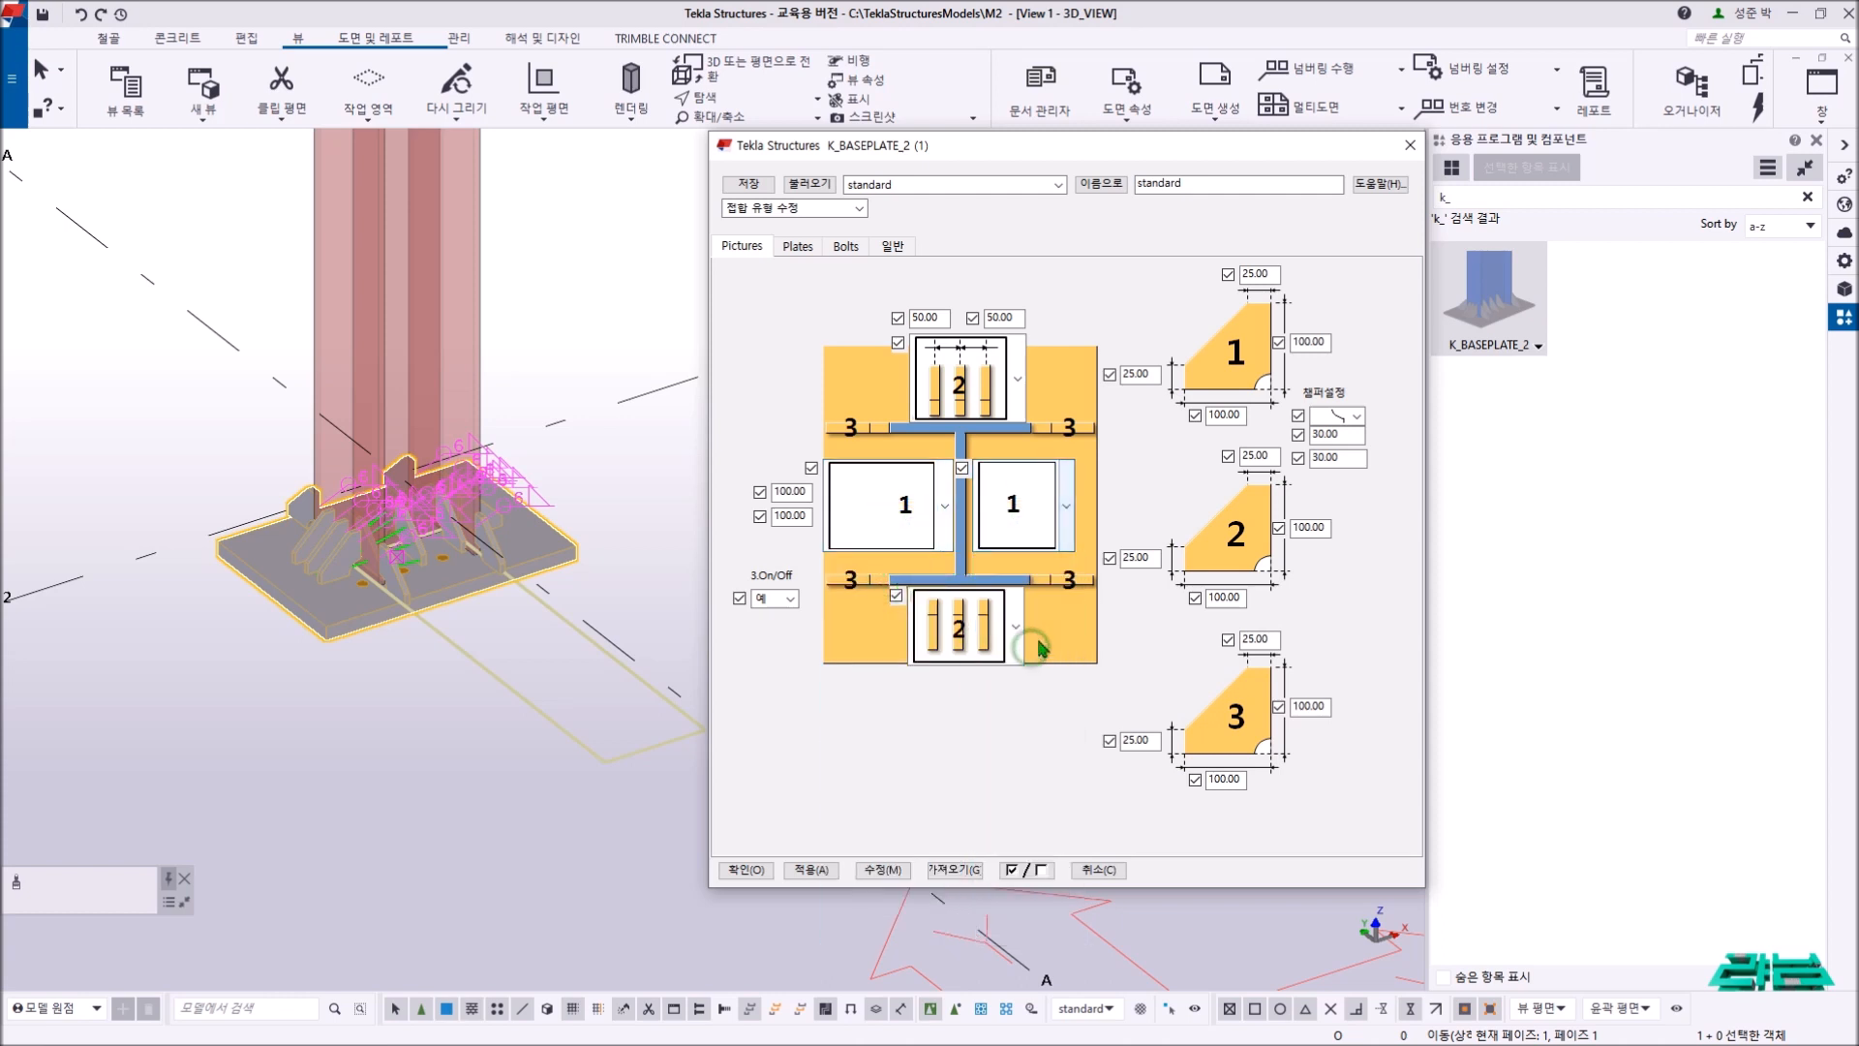
{"action": "left_click", "coordinate": [980, 627]}
{"action": "left_click", "coordinate": [957, 792]}
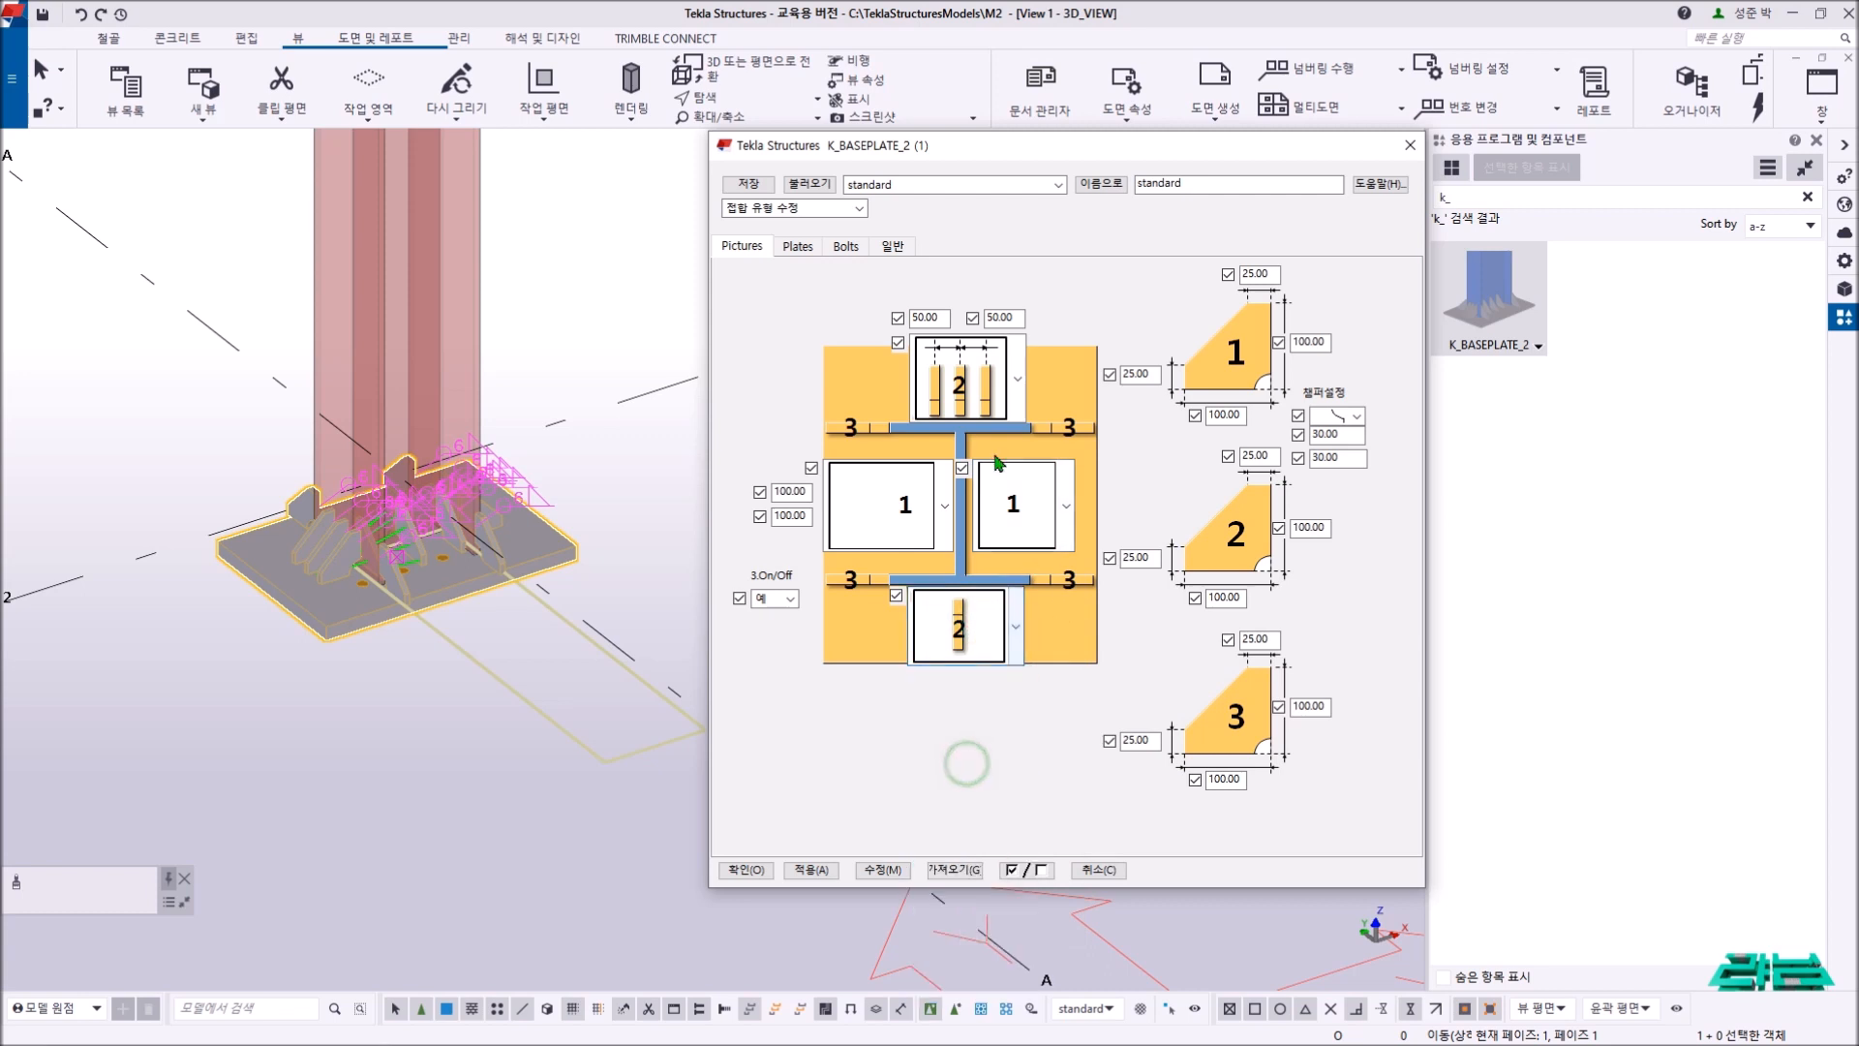
{"action": "left_click", "coordinate": [1017, 378]}
{"action": "left_click", "coordinate": [977, 554]}
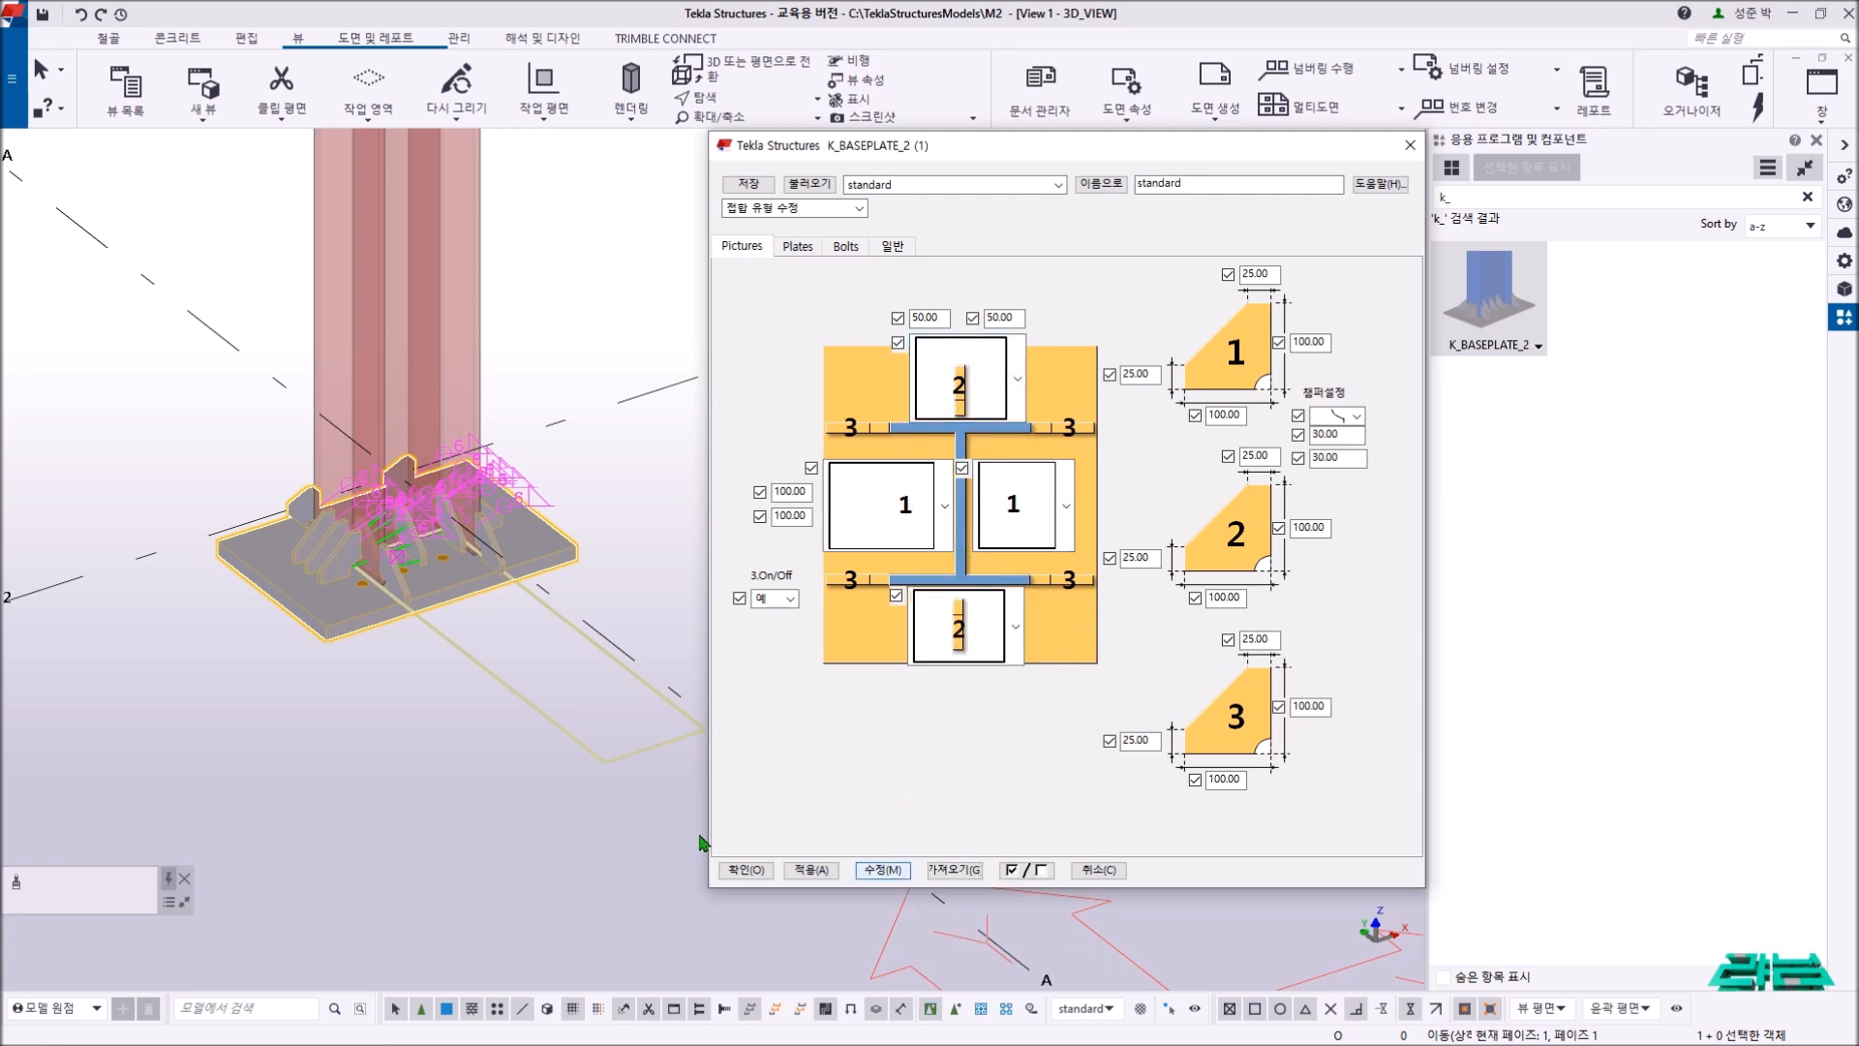
- Reselect the K_BASEPLATE_2 component at the column foot with component selection enabled and modify it with the revised rib layout
{"action": "left_click", "coordinate": [420, 772]}
{"action": "scroll", "coordinate": [334, 644], "scroll_direction": "up", "scroll_amount": 5}
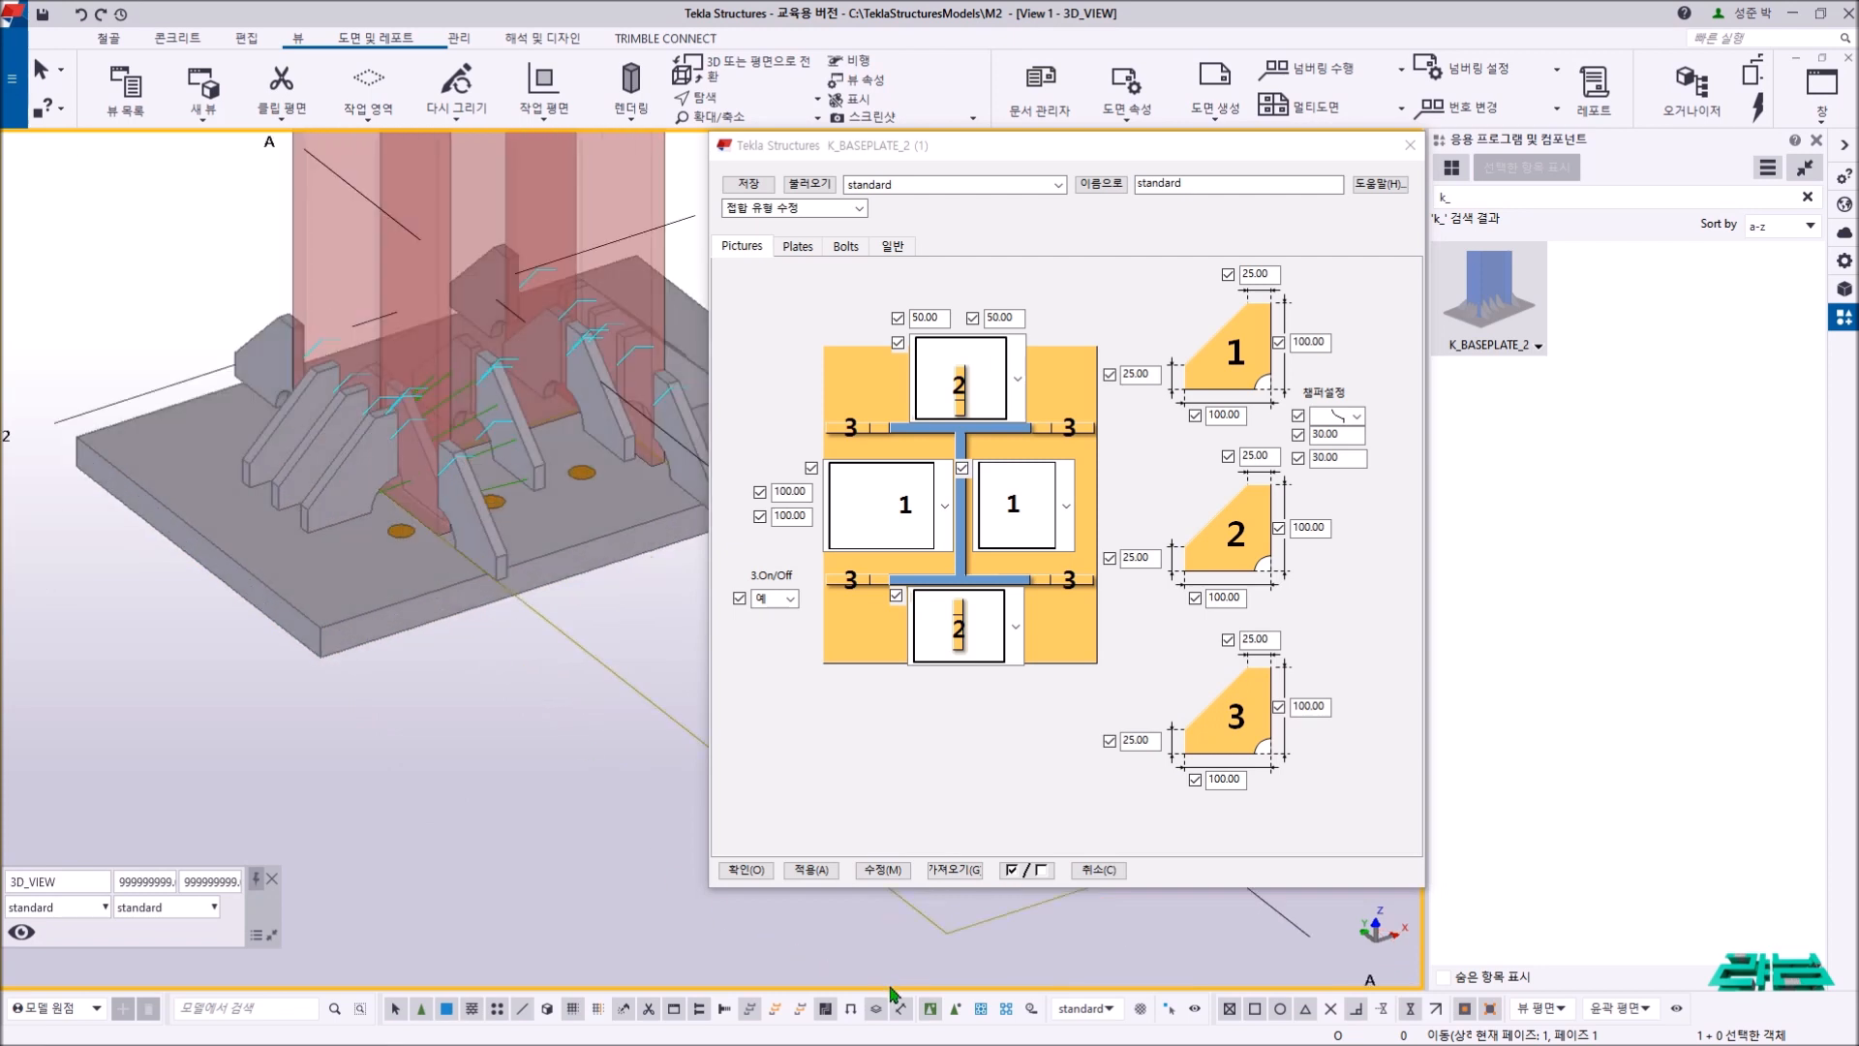
{"action": "left_click", "coordinate": [932, 1012]}
{"action": "left_click", "coordinate": [404, 579]}
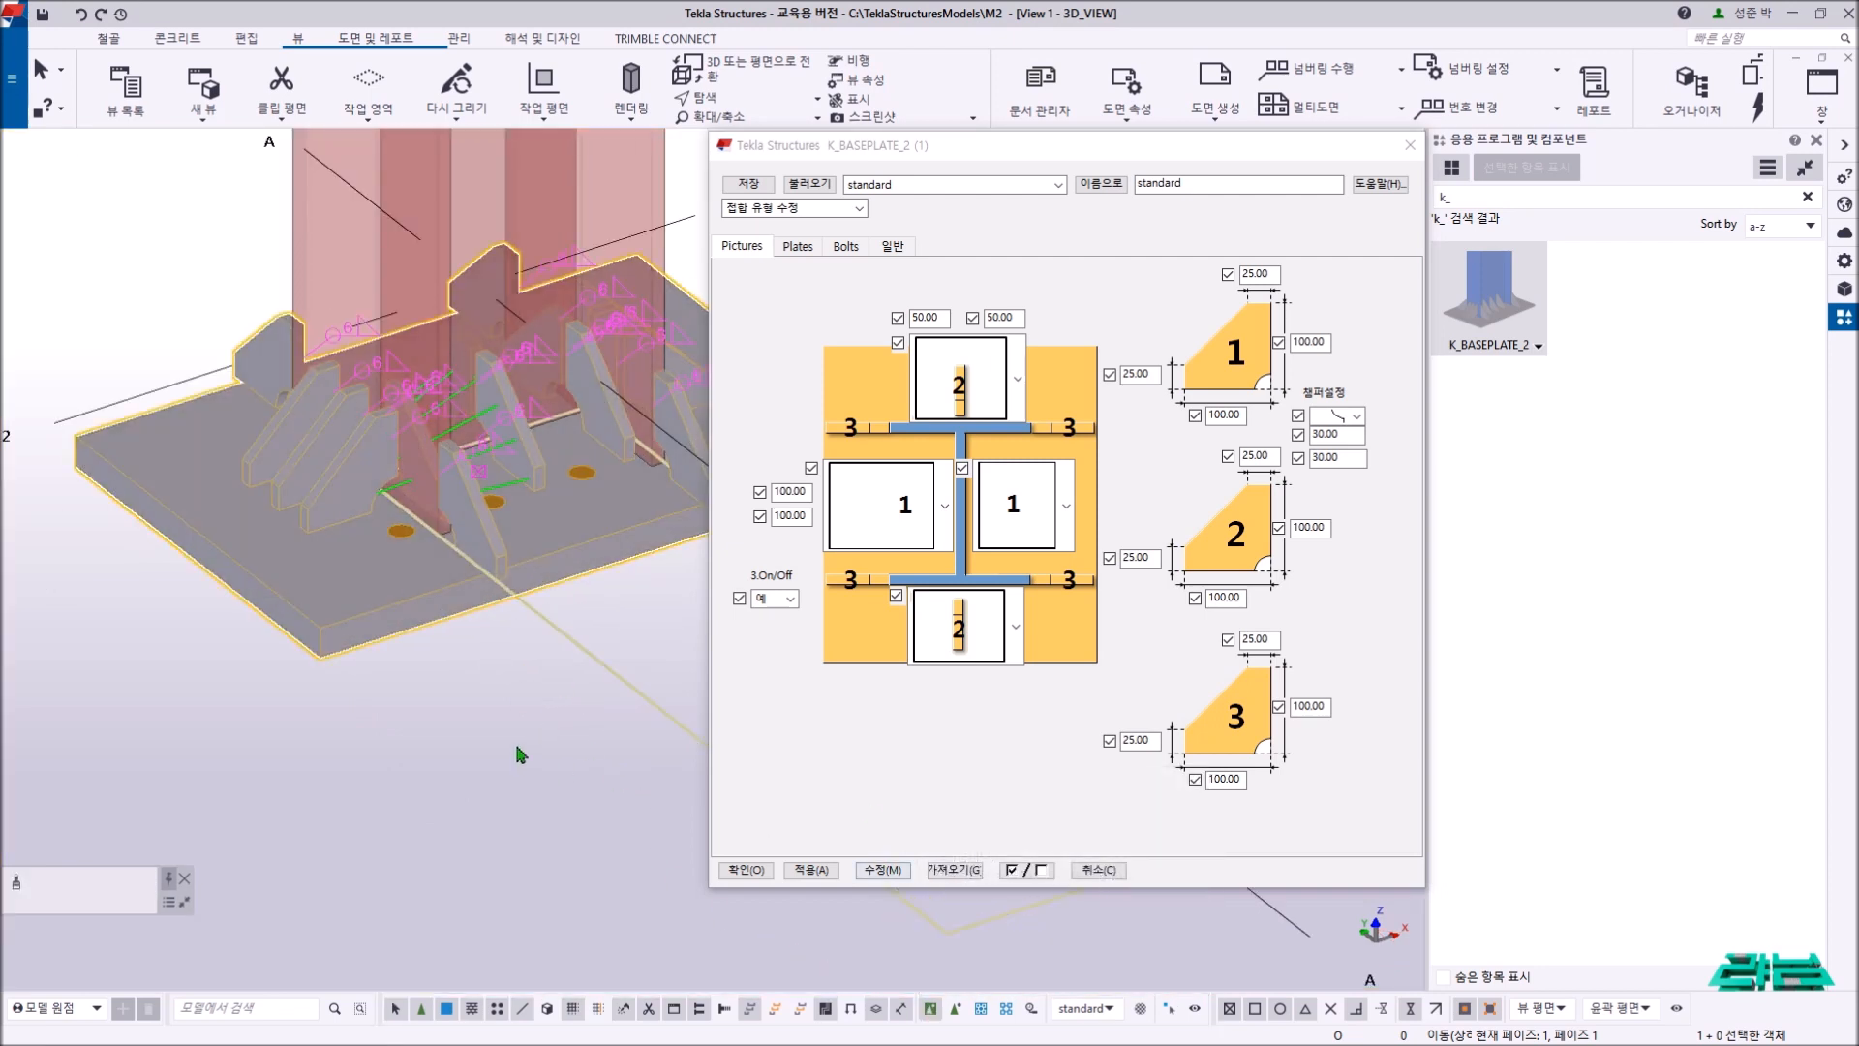
{"action": "left_click", "coordinate": [881, 870]}
{"action": "scroll", "coordinate": [423, 501], "scroll_direction": "up", "scroll_amount": 5}
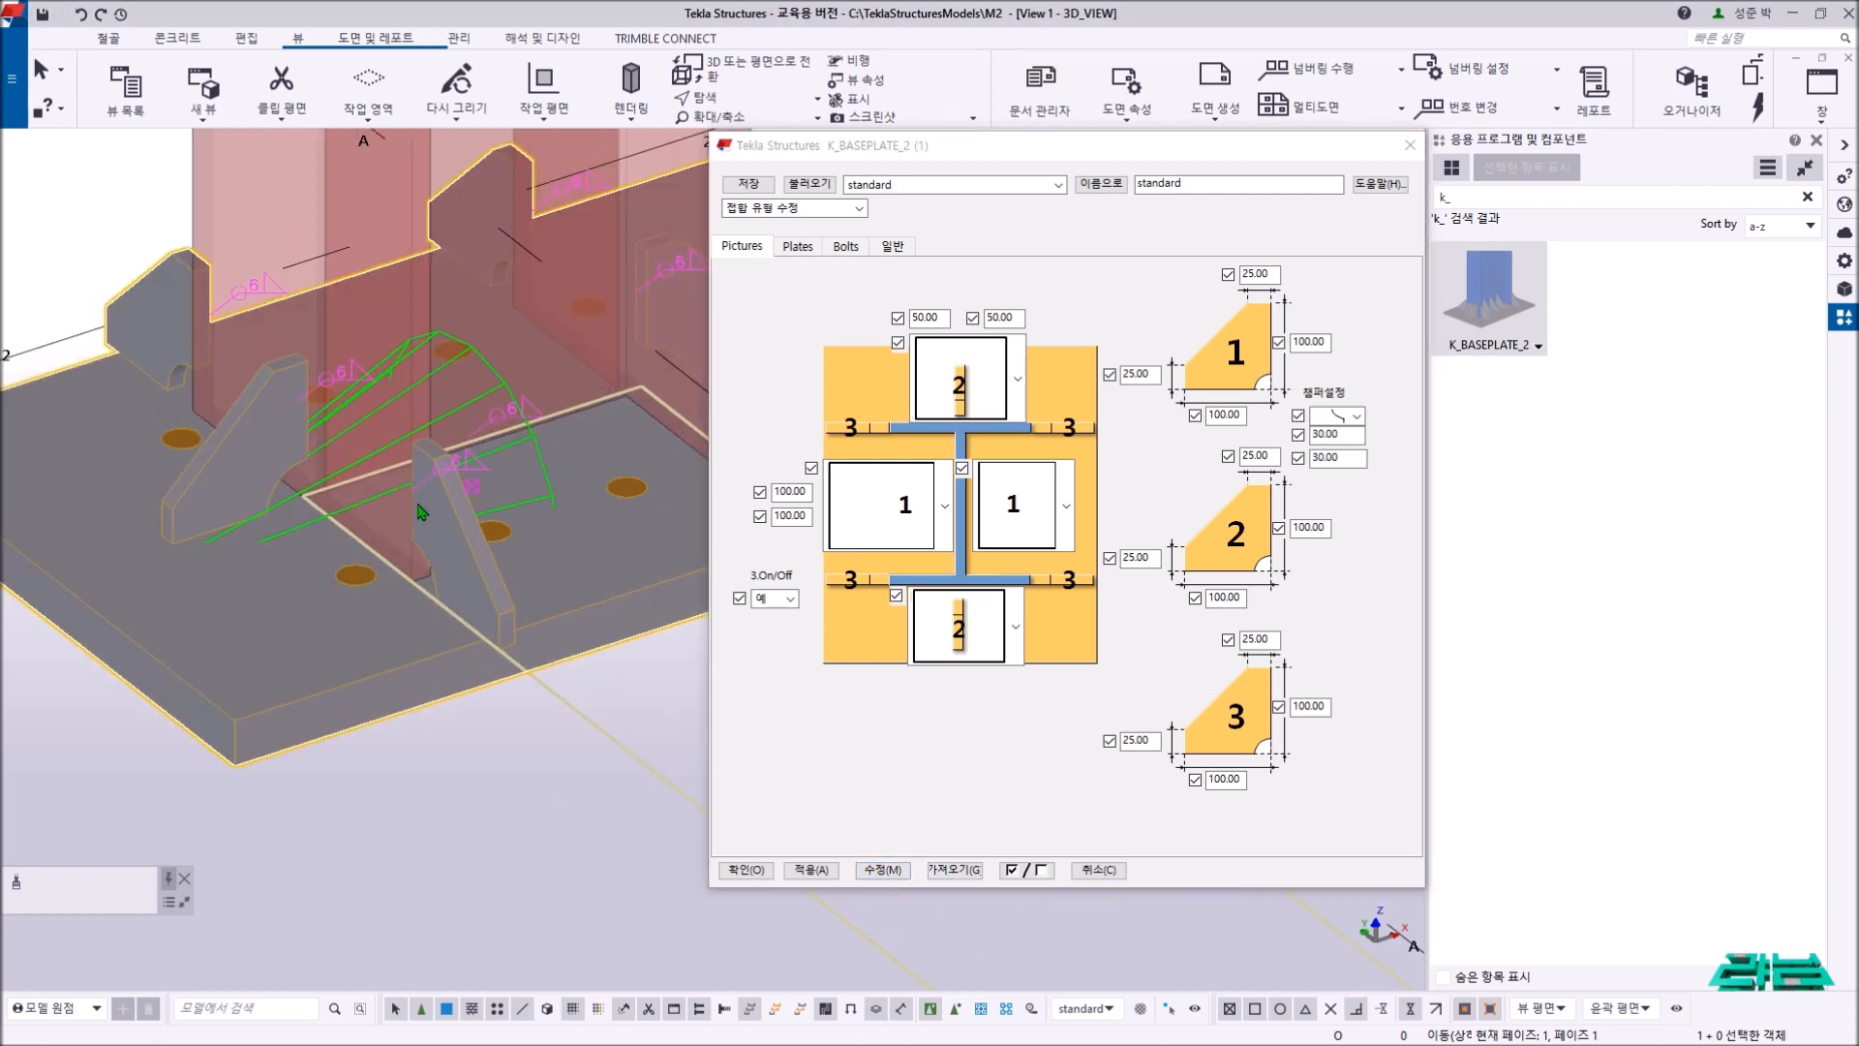
{"action": "scroll", "coordinate": [423, 501], "scroll_direction": "down", "scroll_amount": 5}
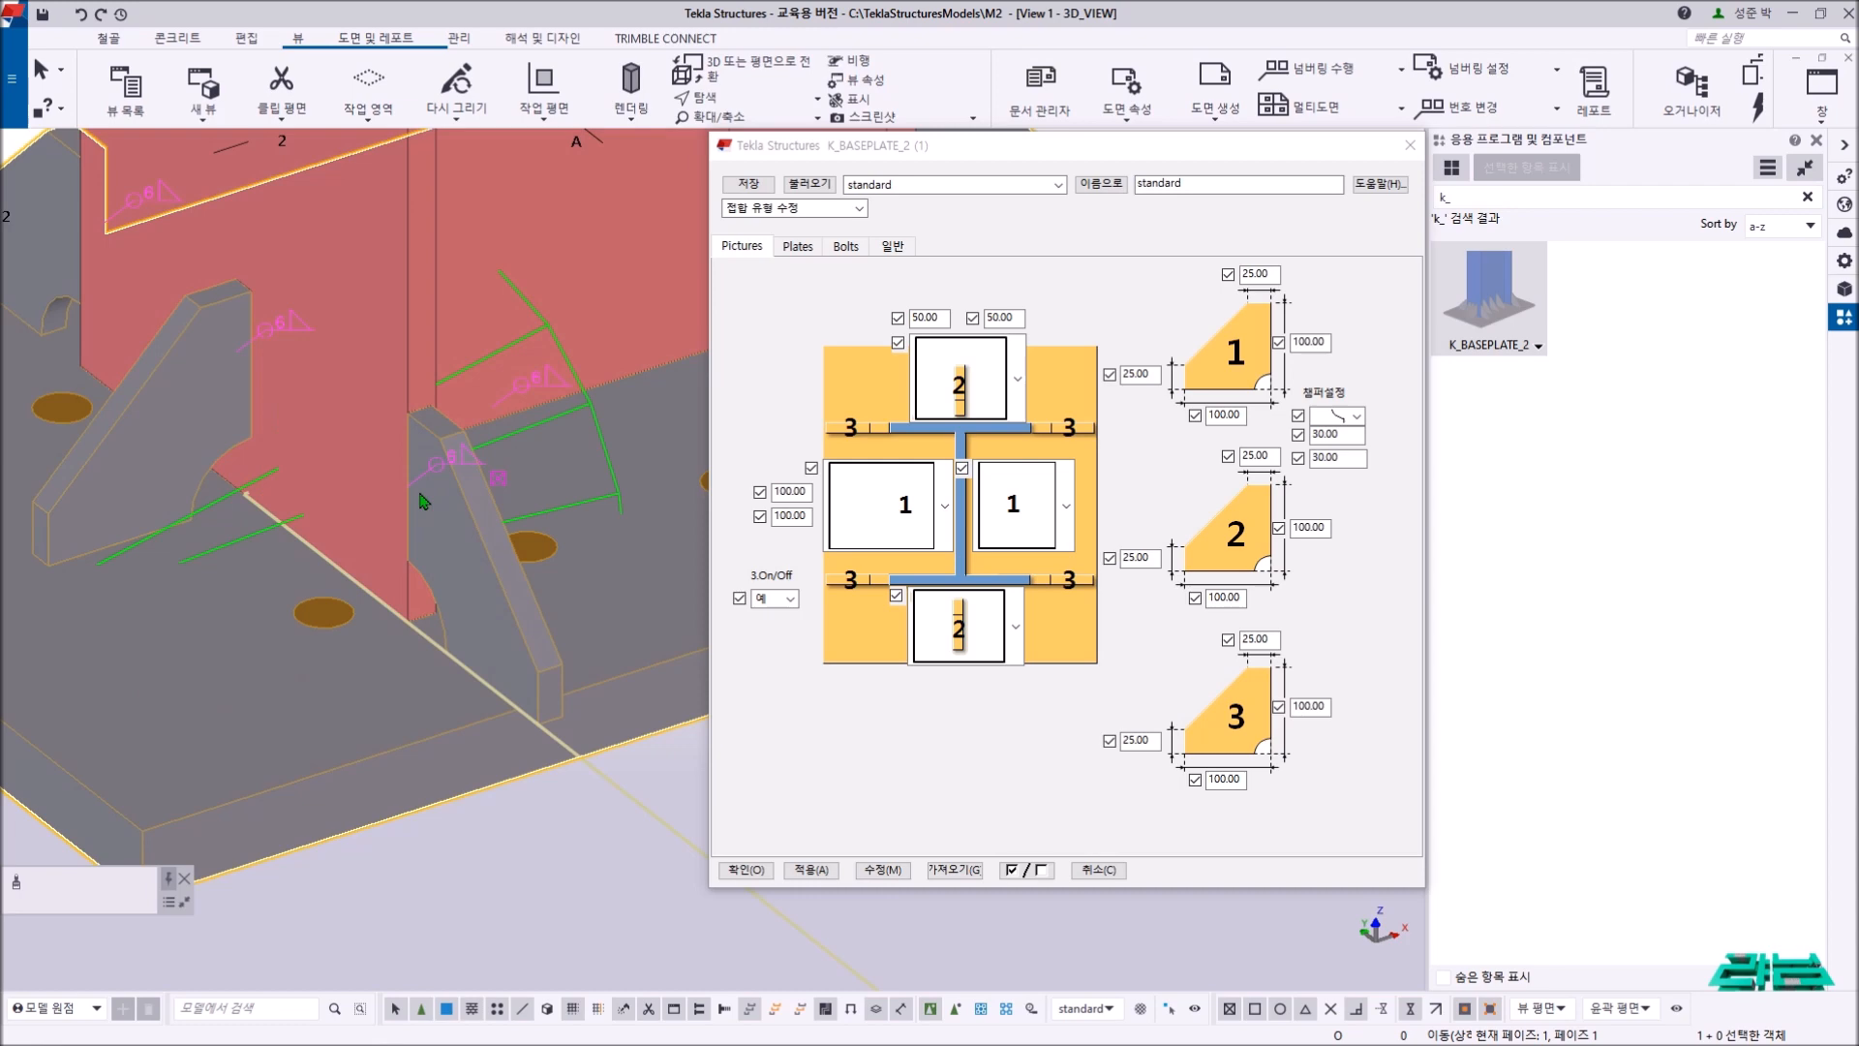
- Turn off the number 3 ribs of the base plate component and modify it
{"action": "left_click", "coordinate": [790, 598]}
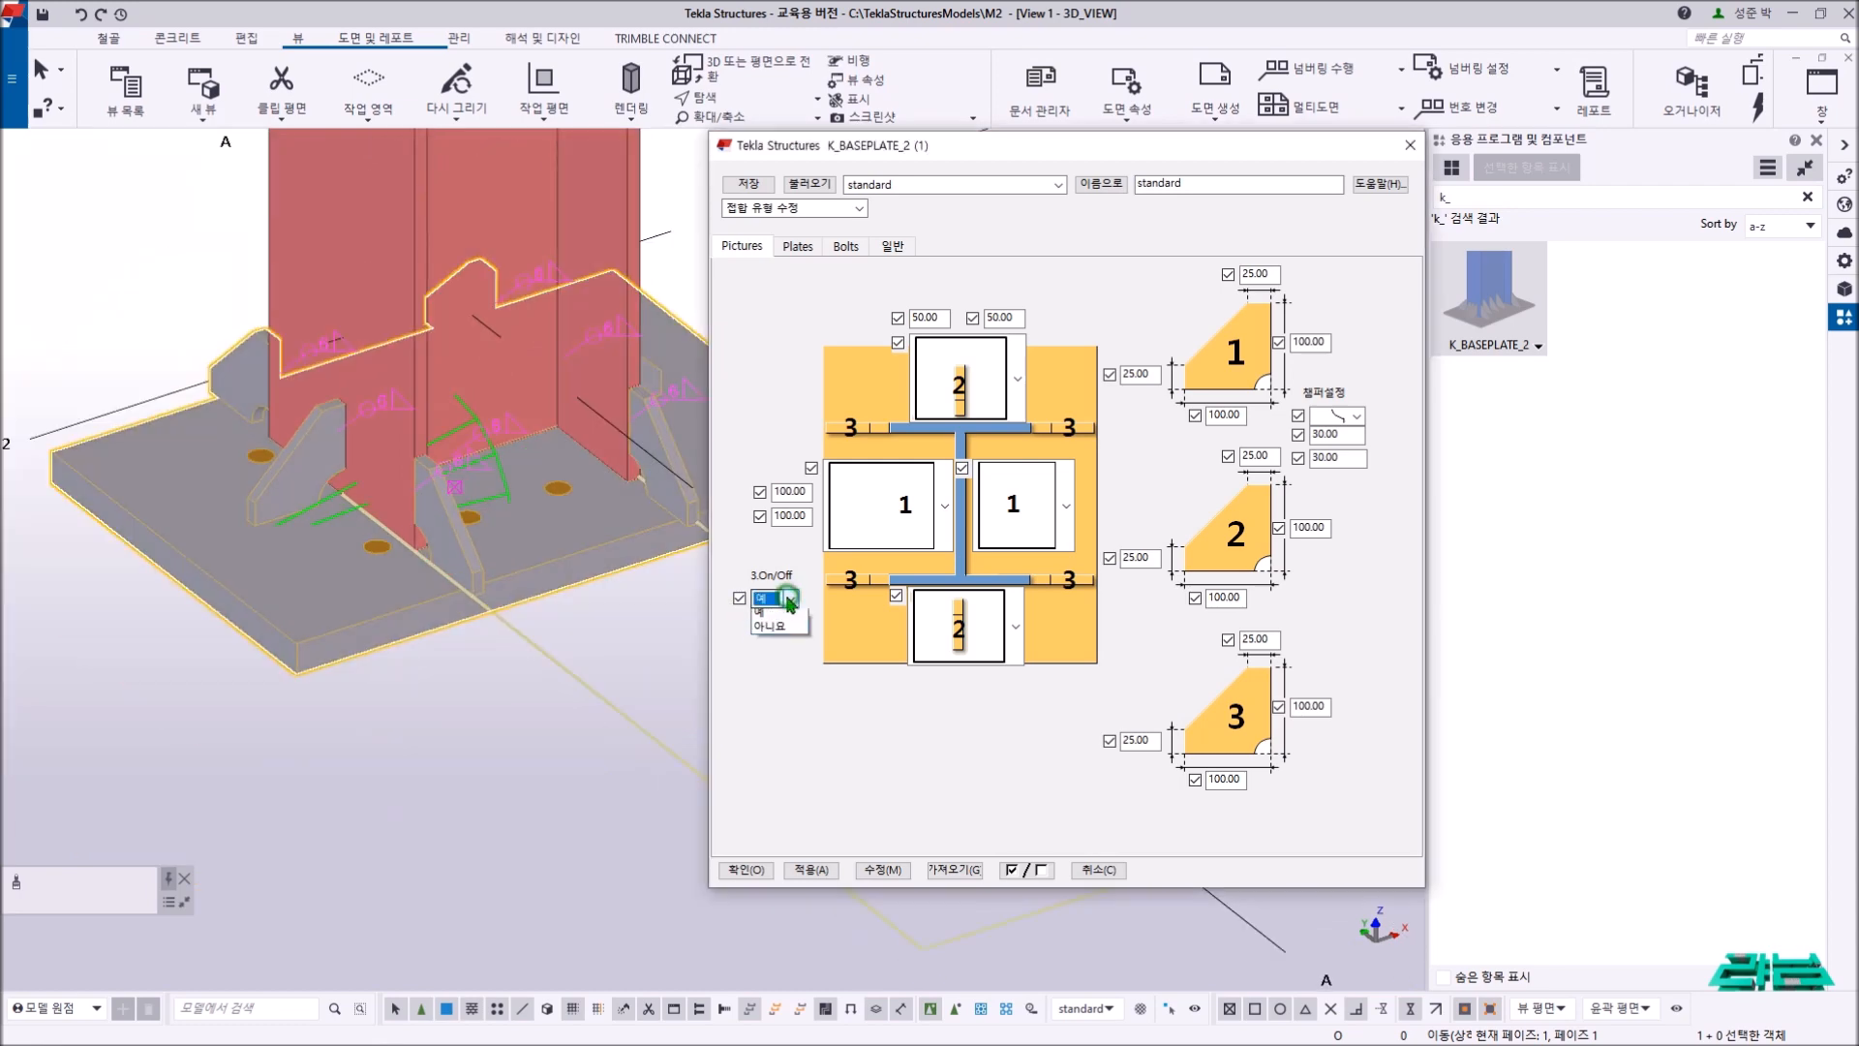
{"action": "left_click", "coordinate": [774, 625]}
{"action": "left_click", "coordinate": [863, 871]}
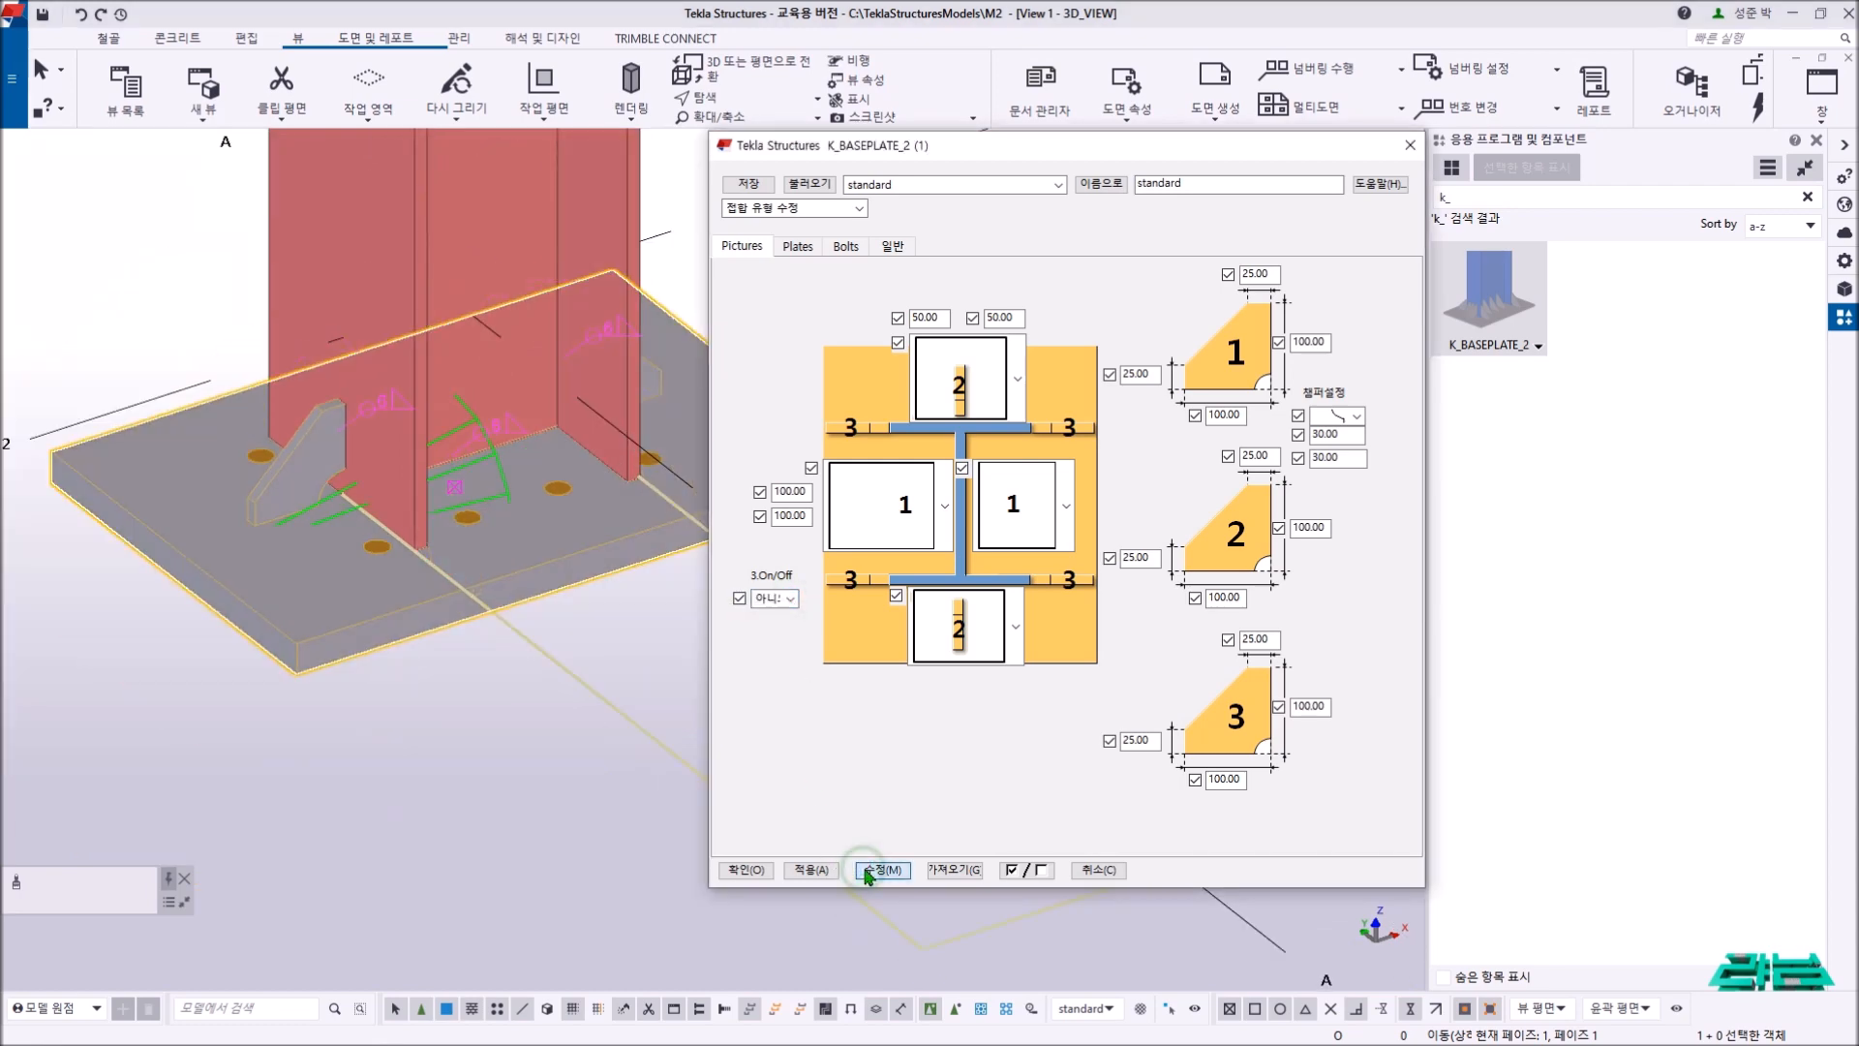
- Set the number 2 rib's height and width to 150 mm and modify the component
{"action": "scroll", "coordinate": [280, 528], "scroll_direction": "up", "scroll_amount": 5}
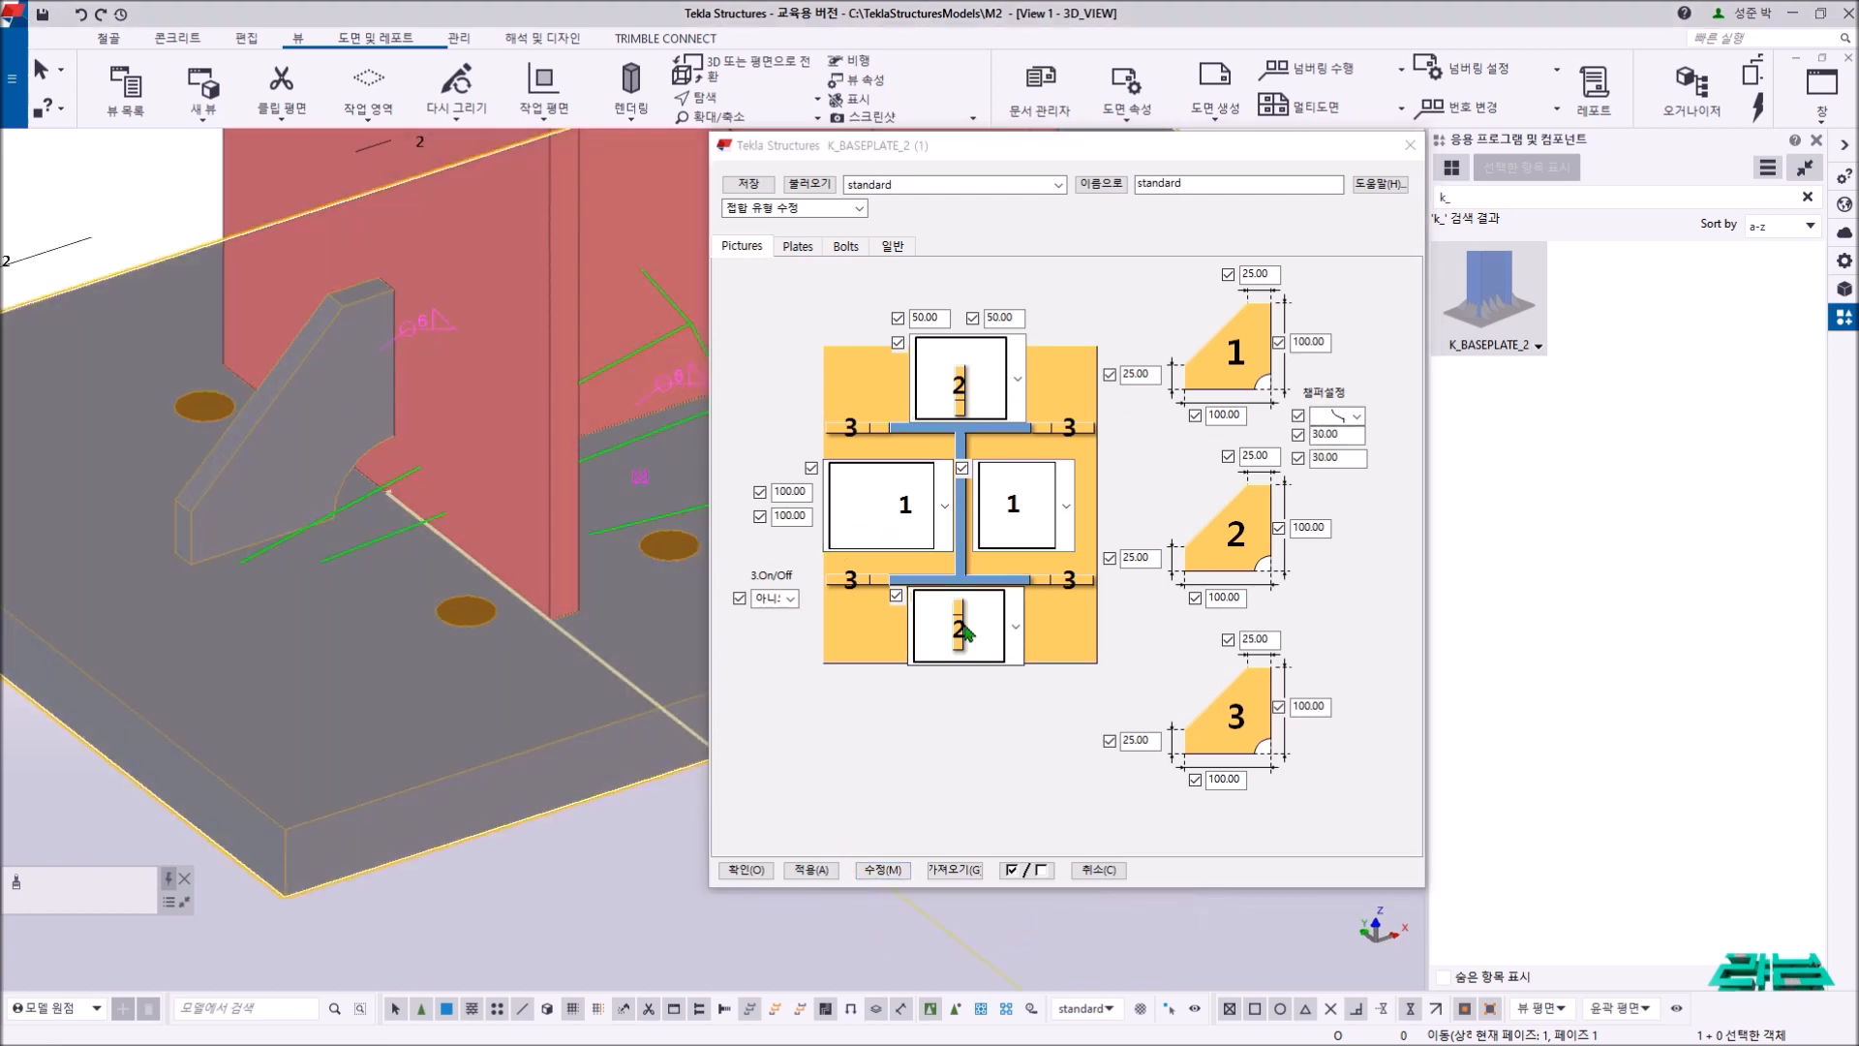
{"action": "double_click", "coordinate": [1257, 455]}
{"action": "double_click", "coordinate": [1322, 526]}
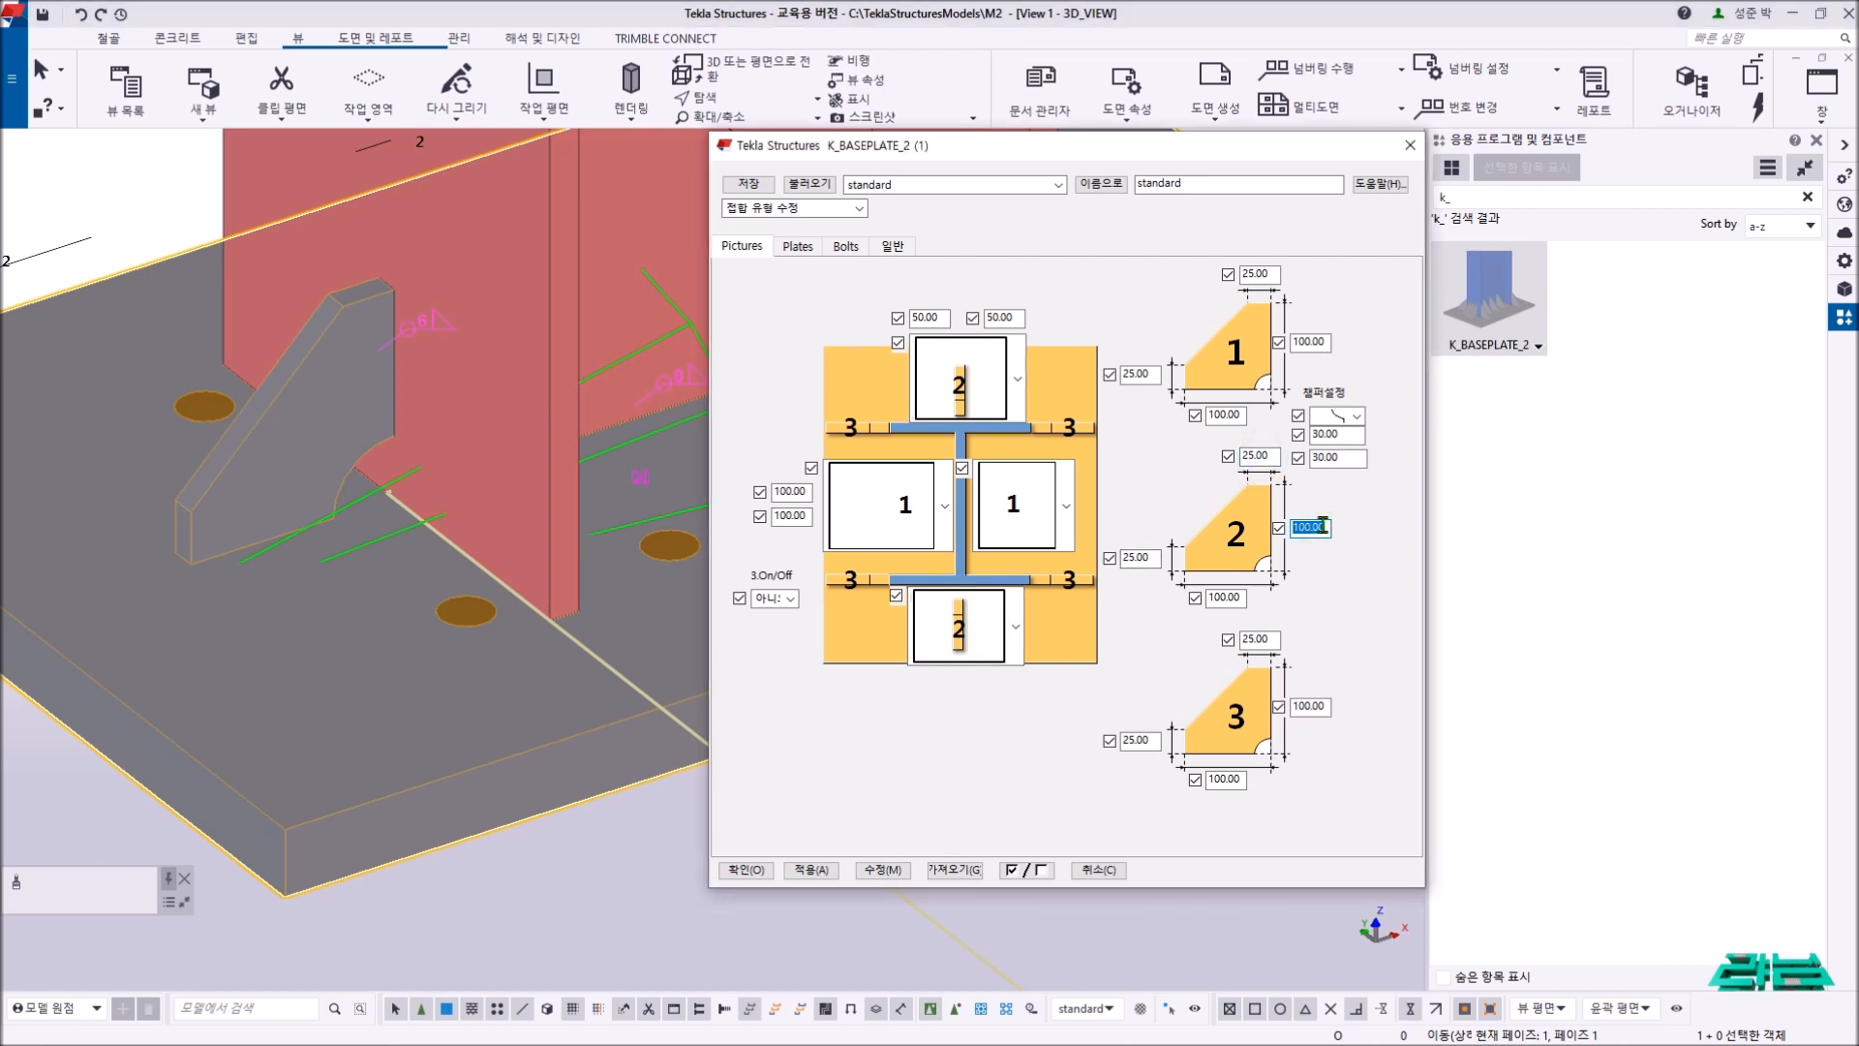
{"action": "type", "text": "125"}
{"action": "double_click", "coordinate": [1234, 599]}
{"action": "type", "text": "1"}
{"action": "type", "text": "25"}
{"action": "key", "text": "BackSpace"}
{"action": "key", "text": "BackSpace"}
{"action": "double_click", "coordinate": [1317, 528]}
{"action": "type", "text": "1"}
{"action": "left_click", "coordinate": [897, 869]}
{"action": "middle_click_drag", "start_coordinate": [409, 601], "coordinate": [333, 630]}
{"action": "scroll", "coordinate": [333, 631], "scroll_direction": "down", "scroll_amount": 2}
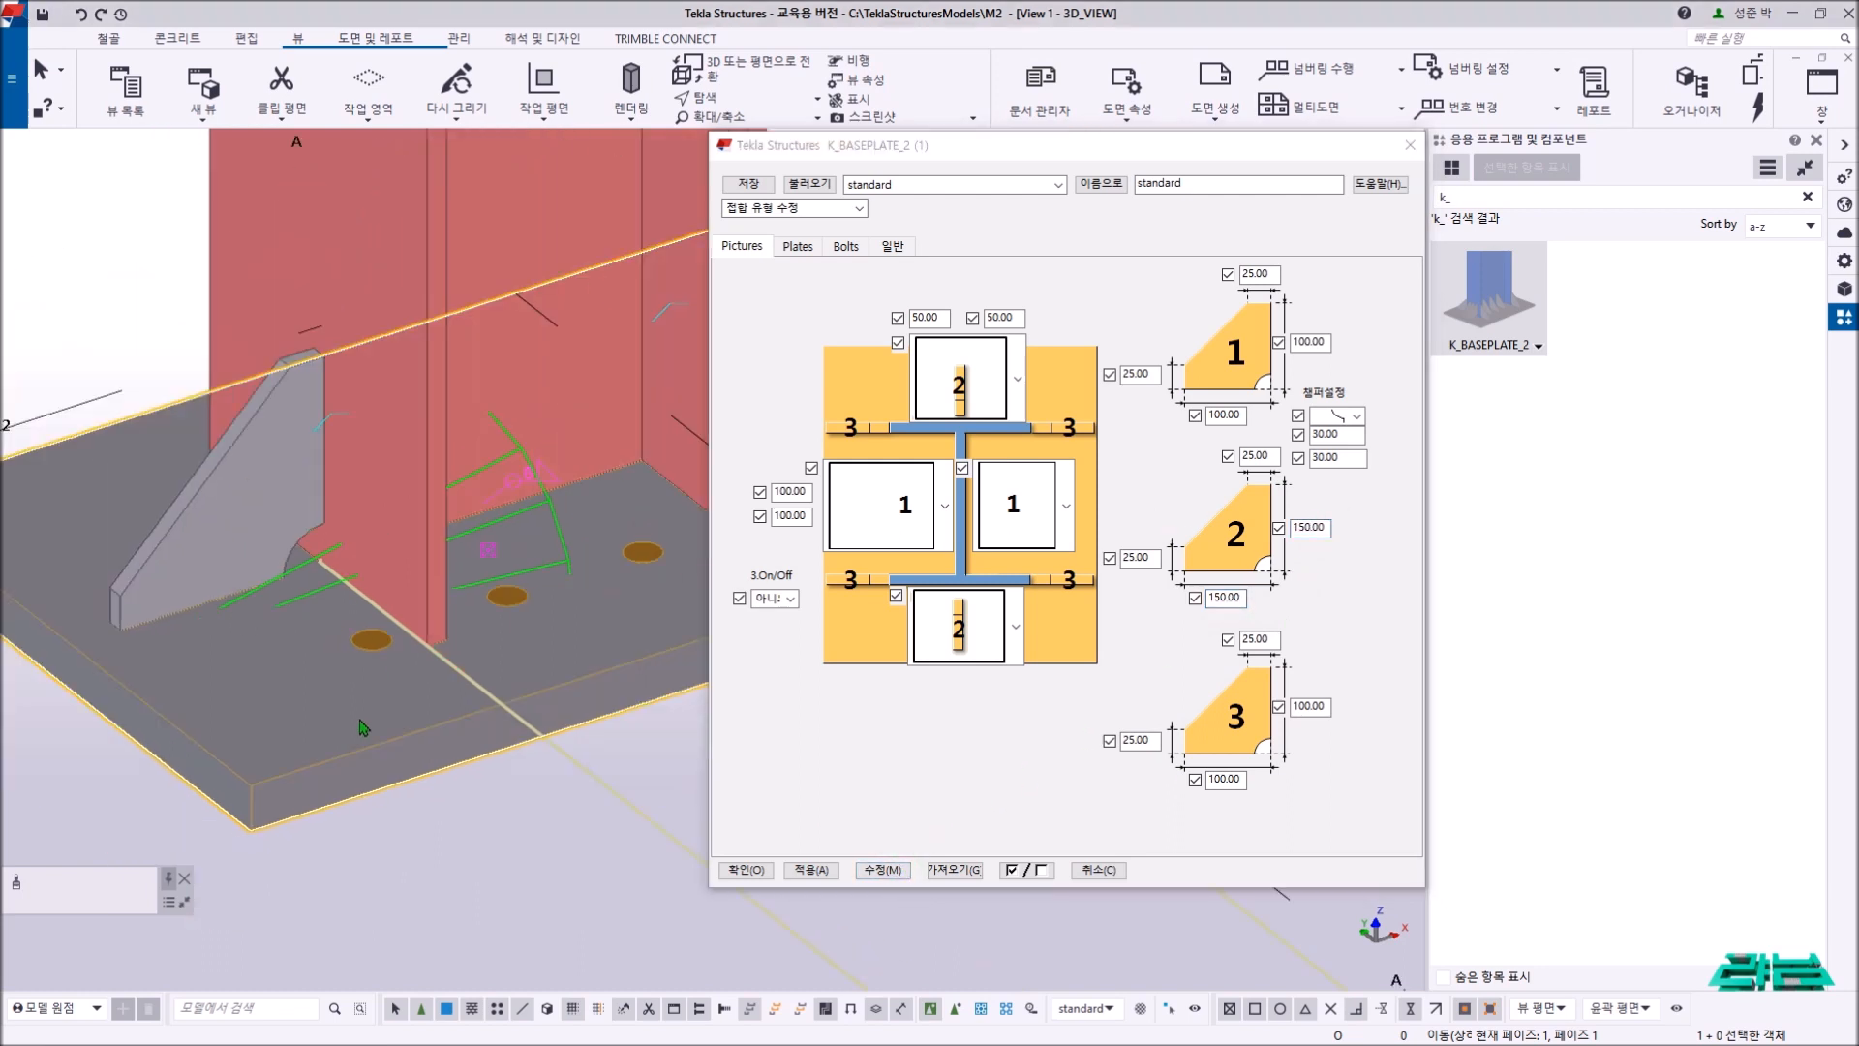
- Set the base plate to 25 mm thick, 400 mm wide and 600 mm long, and modify the reselected component
{"action": "left_click", "coordinate": [431, 867]}
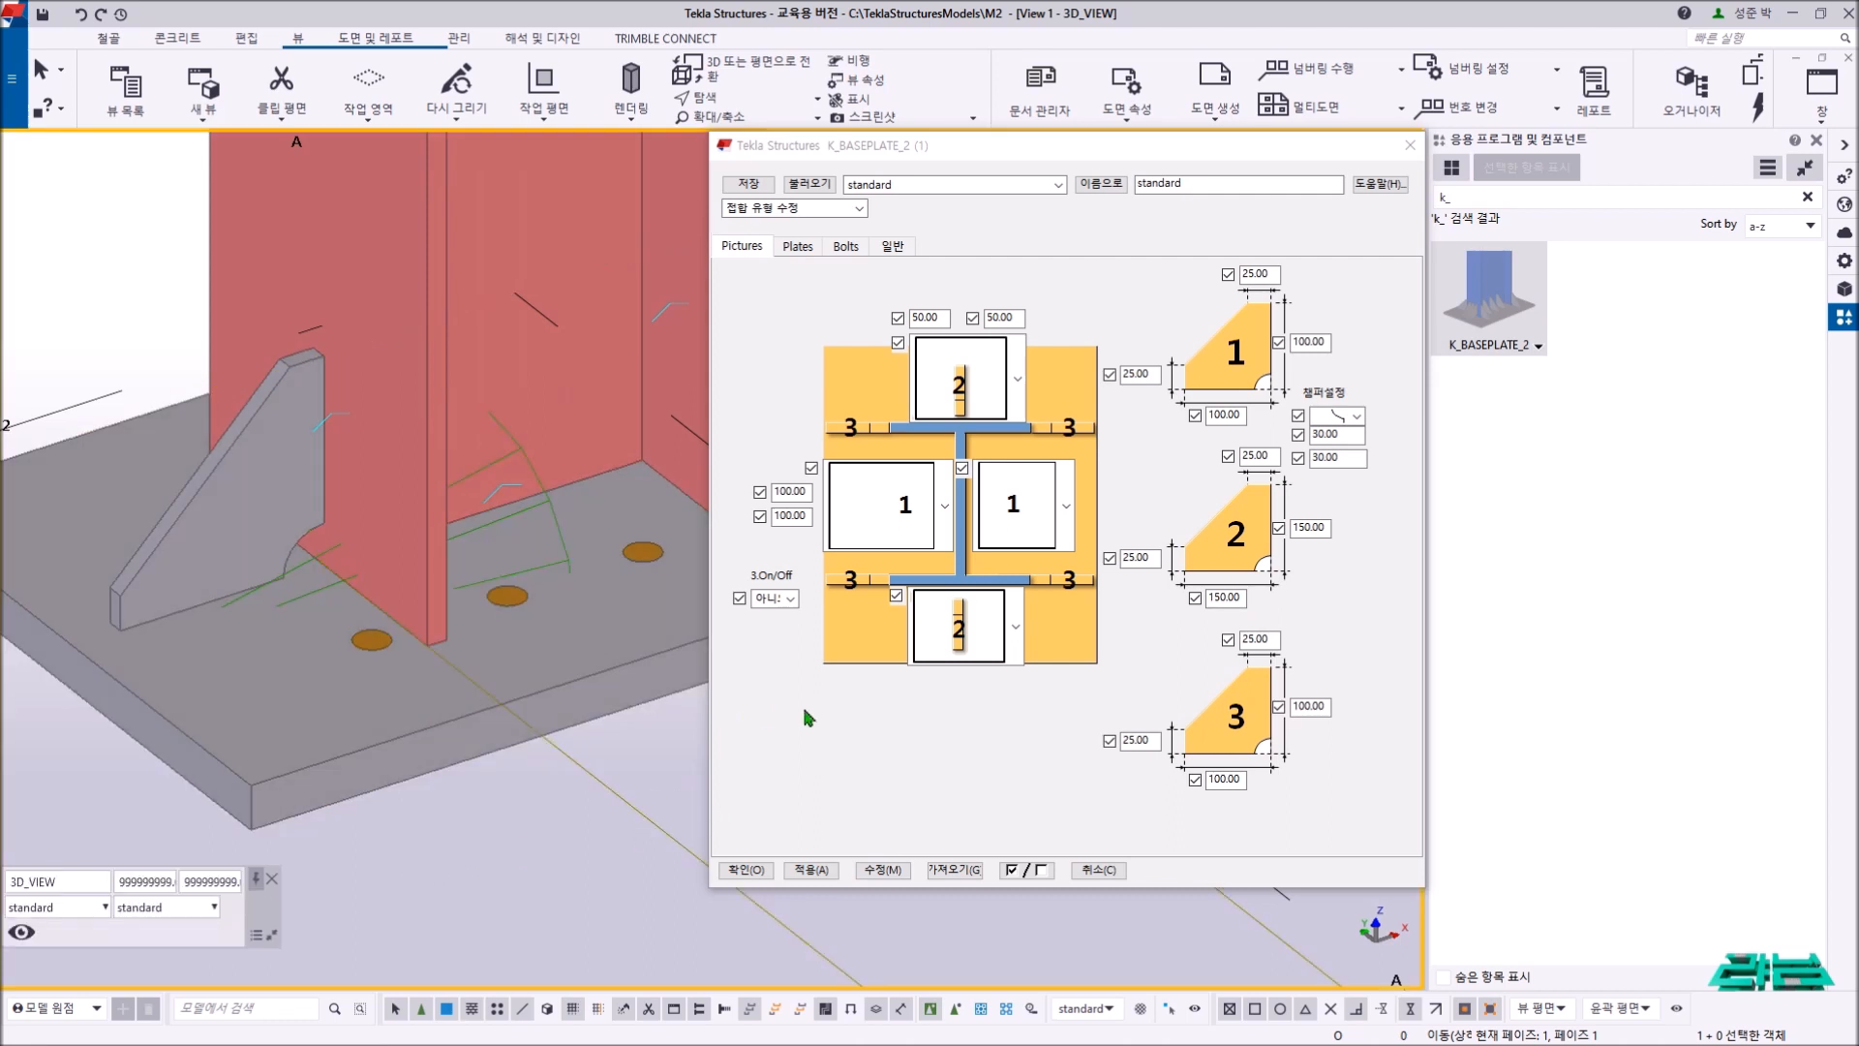
{"action": "left_click", "coordinate": [800, 248]}
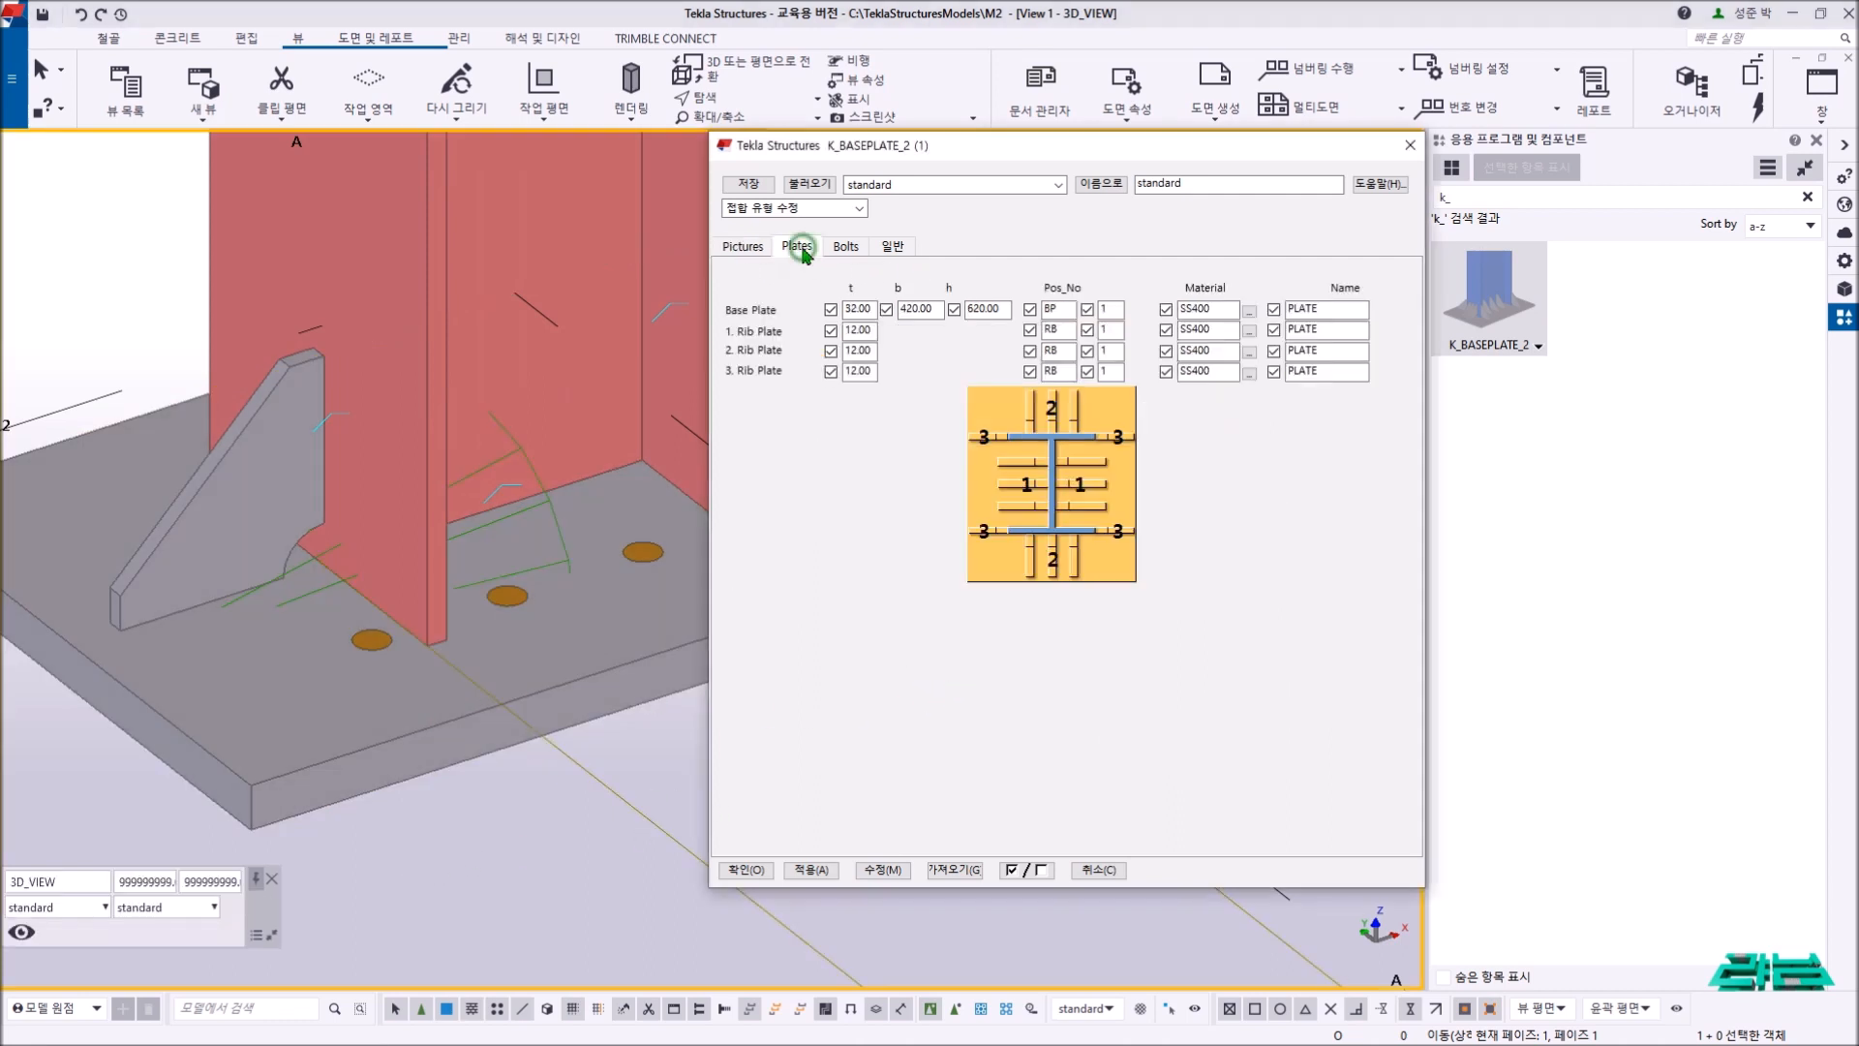
{"action": "double_click", "coordinate": [862, 307]}
{"action": "type", "text": "25"}
{"action": "double_click", "coordinate": [910, 309]}
{"action": "type", "text": "400"}
{"action": "double_click", "coordinate": [985, 309]}
{"action": "type", "text": "6"}
{"action": "left_click", "coordinate": [620, 731]}
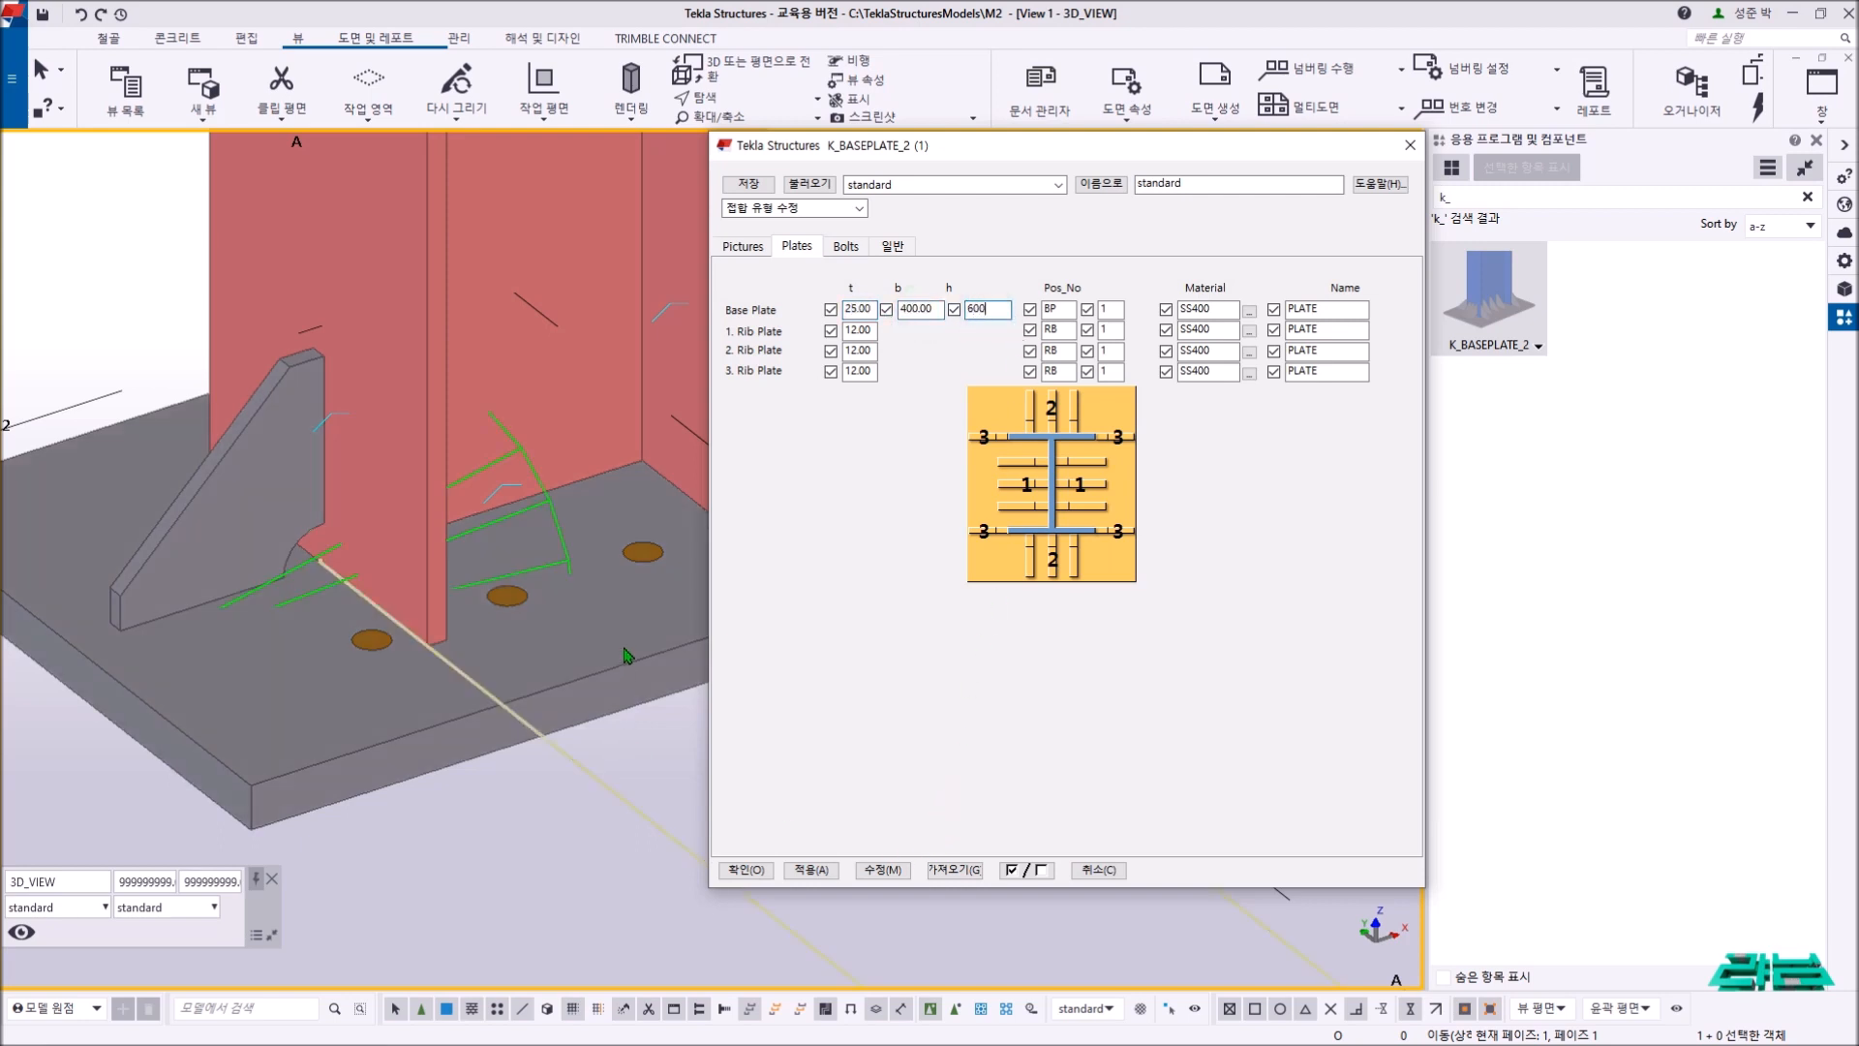
{"action": "left_click", "coordinate": [880, 869]}
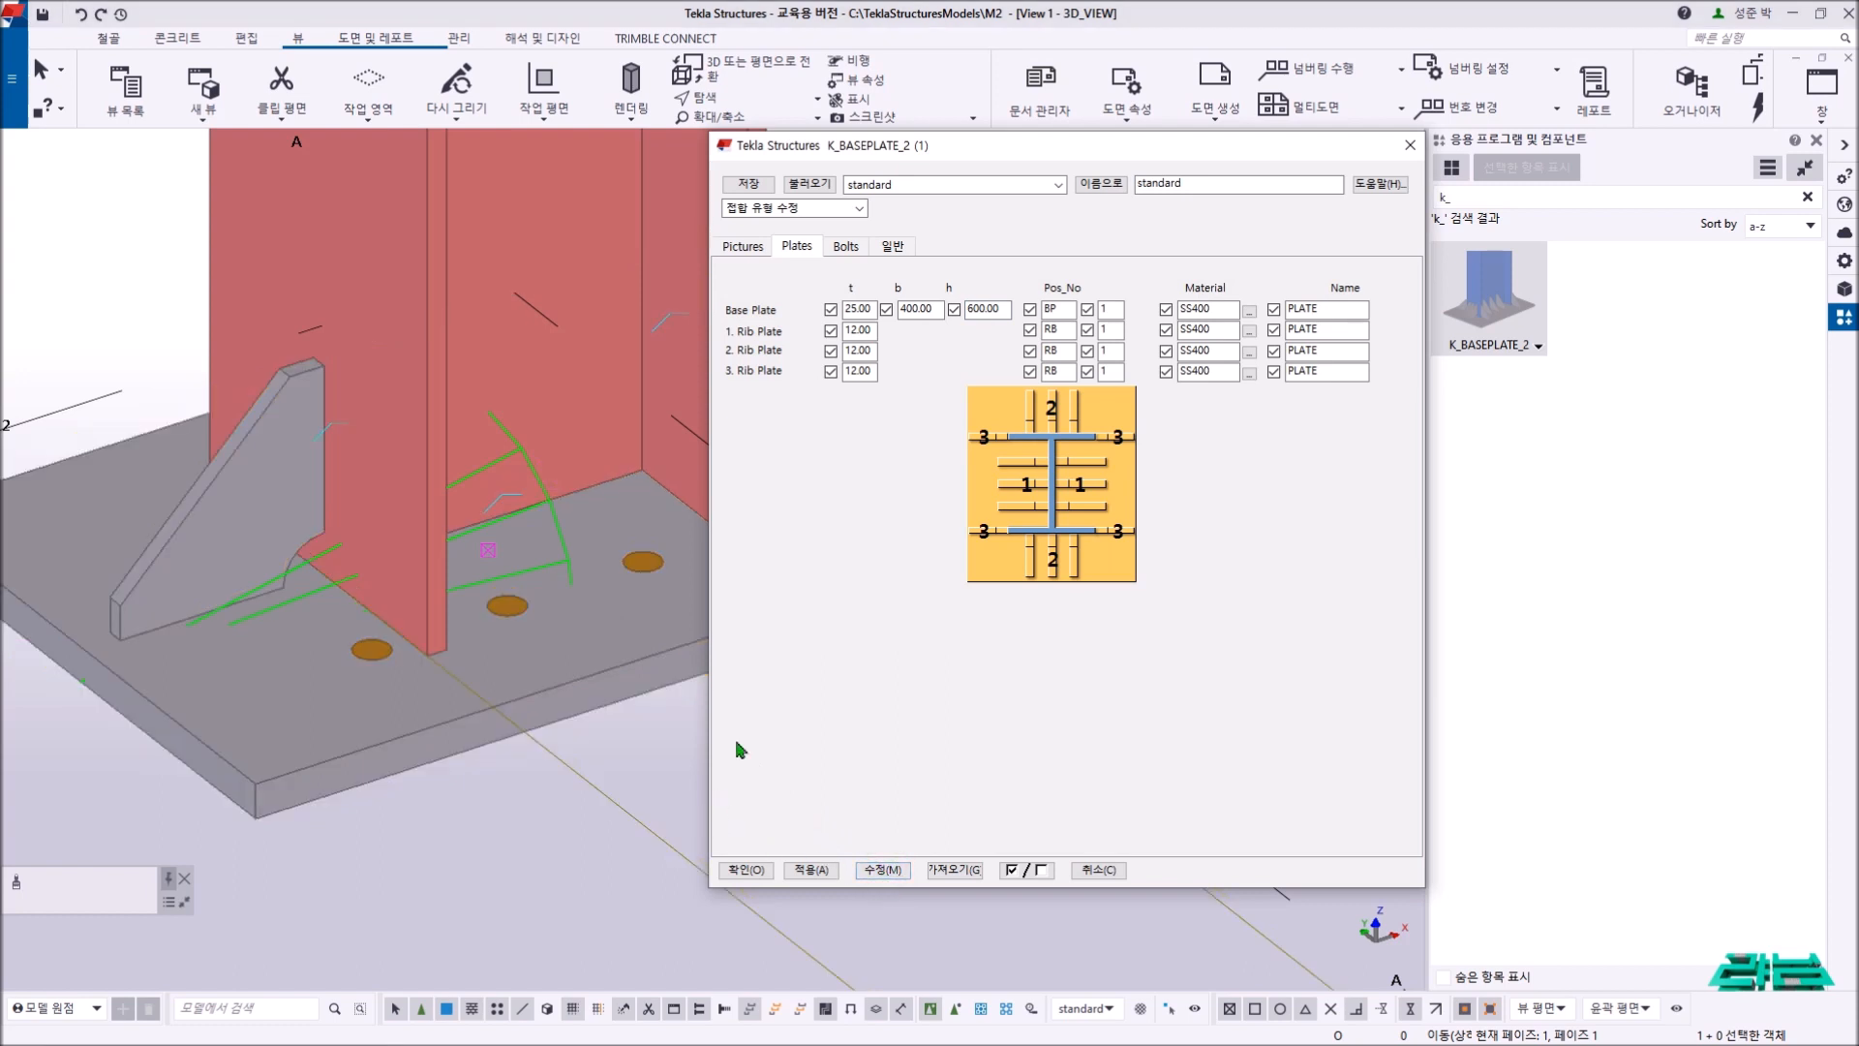
- Review the rib plate thicknesses and the position prefixes of the base plate and rib plates
{"action": "double_click", "coordinate": [858, 330]}
{"action": "double_click", "coordinate": [858, 351]}
{"action": "double_click", "coordinate": [858, 370]}
{"action": "left_click", "coordinate": [1058, 310]}
{"action": "left_click", "coordinate": [1061, 331]}
{"action": "left_click", "coordinate": [1061, 351]}
{"action": "left_click", "coordinate": [1062, 371]}
- Set the material of the base plate and all three rib plates to SS275
{"action": "double_click", "coordinate": [1213, 309]}
{"action": "type", "text": "SS275"}
{"action": "left_click_drag", "start_coordinate": [1214, 310], "coordinate": [1112, 330]}
{"action": "key", "text": "ctrl+c"}
{"action": "key", "text": "ctrl+v"}
{"action": "left_click_drag", "start_coordinate": [1230, 351], "coordinate": [1114, 350]}
{"action": "key", "text": "ctrl+v"}
{"action": "left_click_drag", "start_coordinate": [1232, 372], "coordinate": [1166, 373]}
{"action": "key", "text": "ctrl+v"}
{"action": "left_click_drag", "start_coordinate": [1116, 329], "coordinate": [1091, 334]}
{"action": "double_click", "coordinate": [1051, 372]}
{"action": "double_click", "coordinate": [1052, 309]}
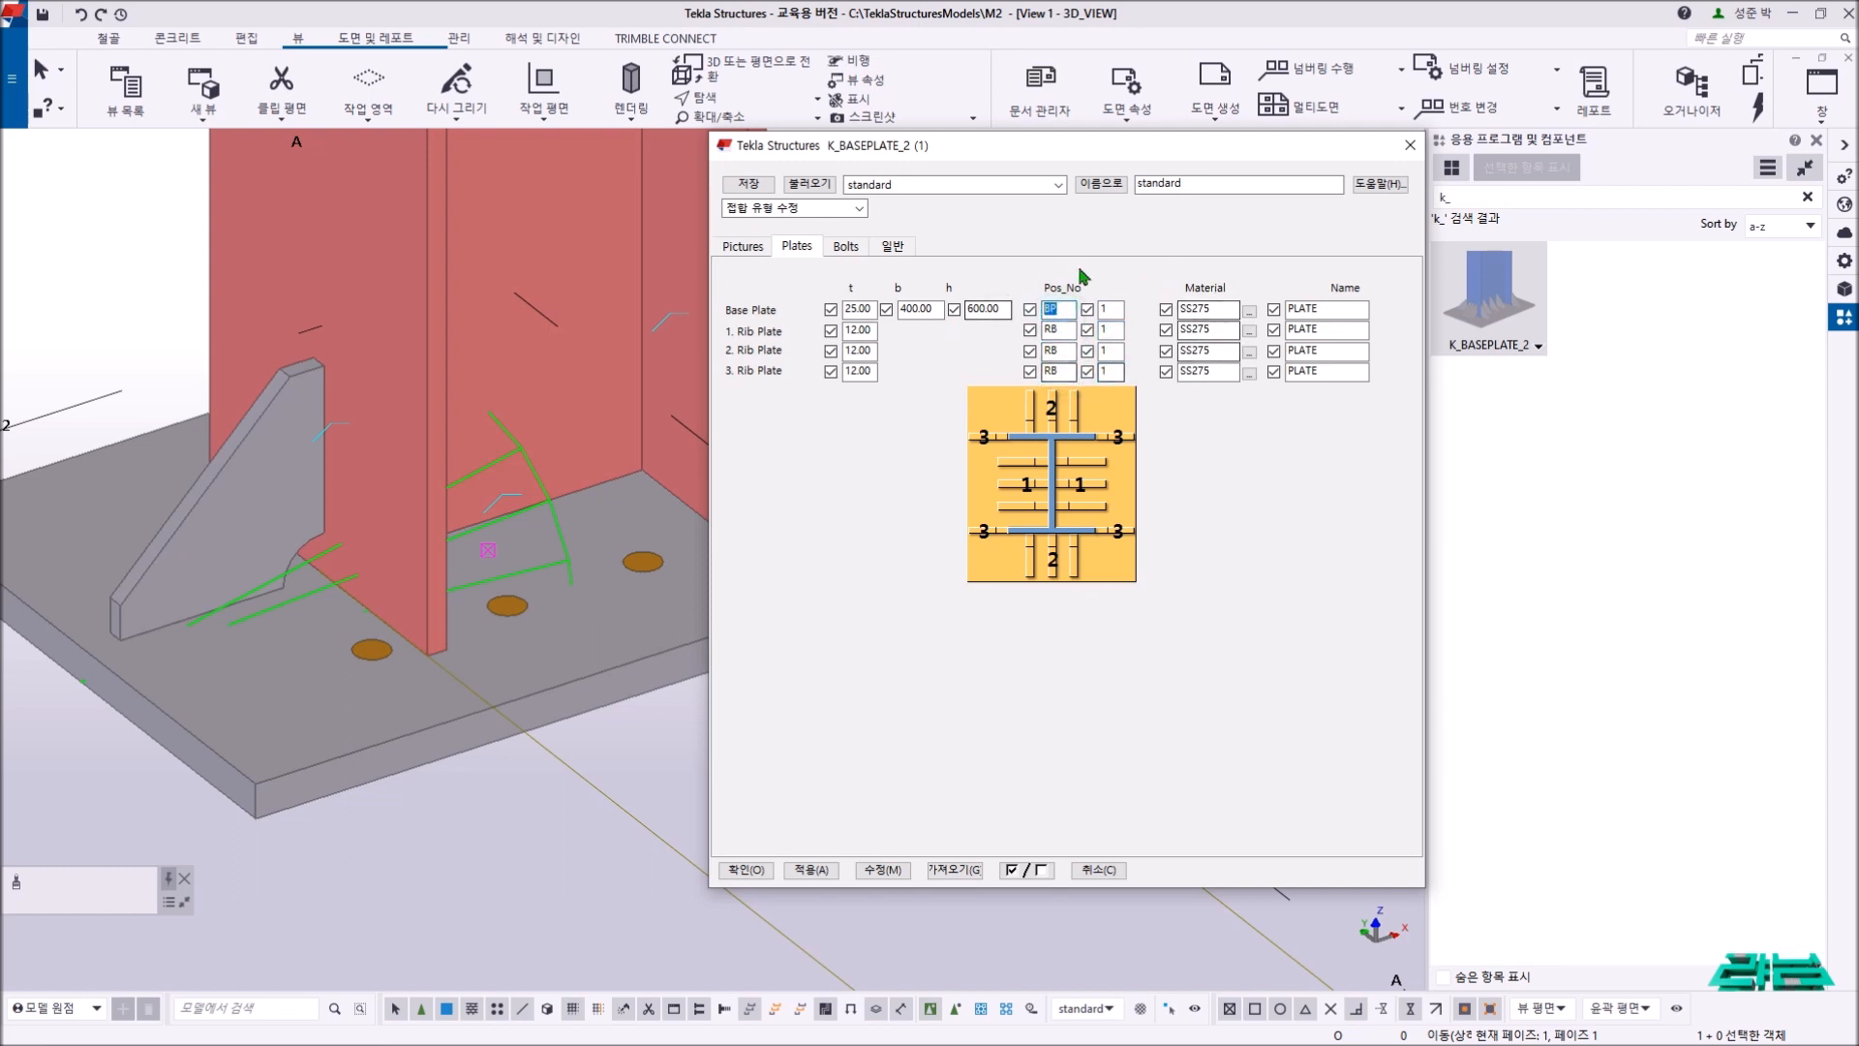
- Set the base plate bolts to size 24 with 3 bolts spaced 250 mm along the plate's length, and modify the component
{"action": "left_click", "coordinate": [845, 246]}
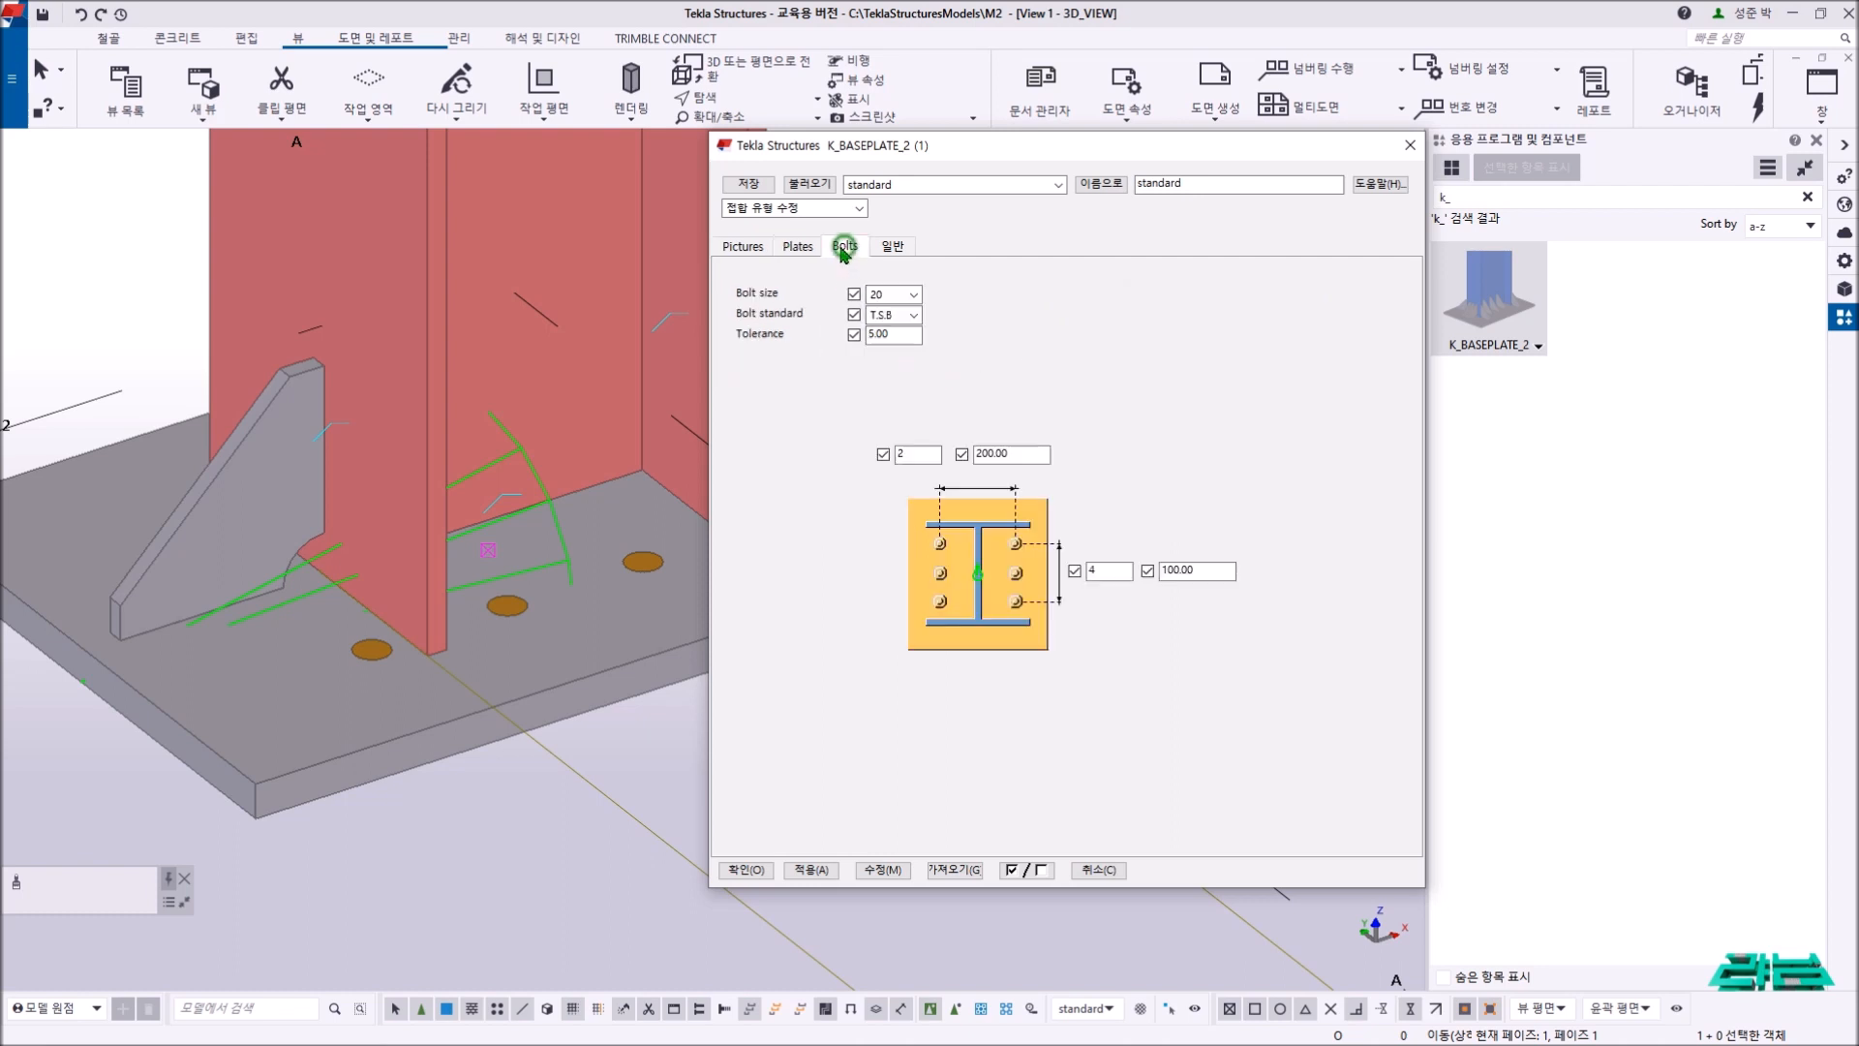
{"action": "left_click", "coordinate": [900, 295]}
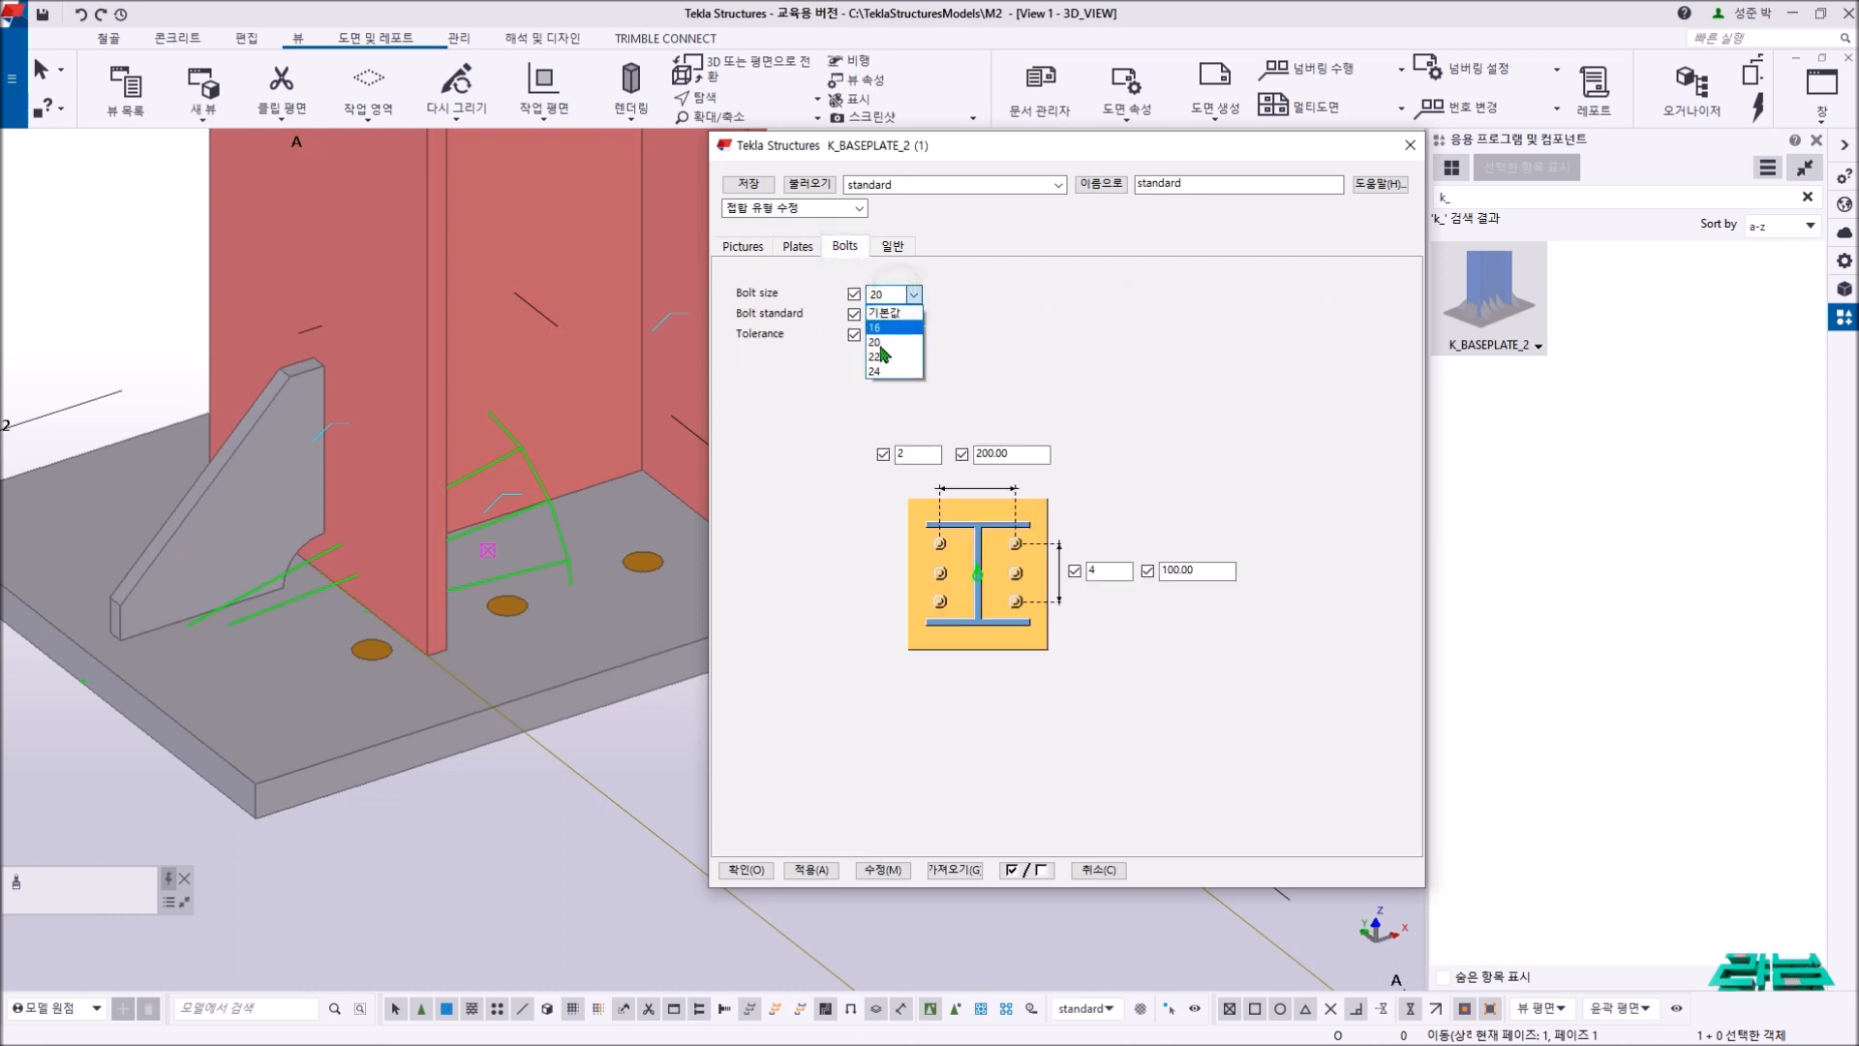
{"action": "left_click", "coordinate": [899, 339]}
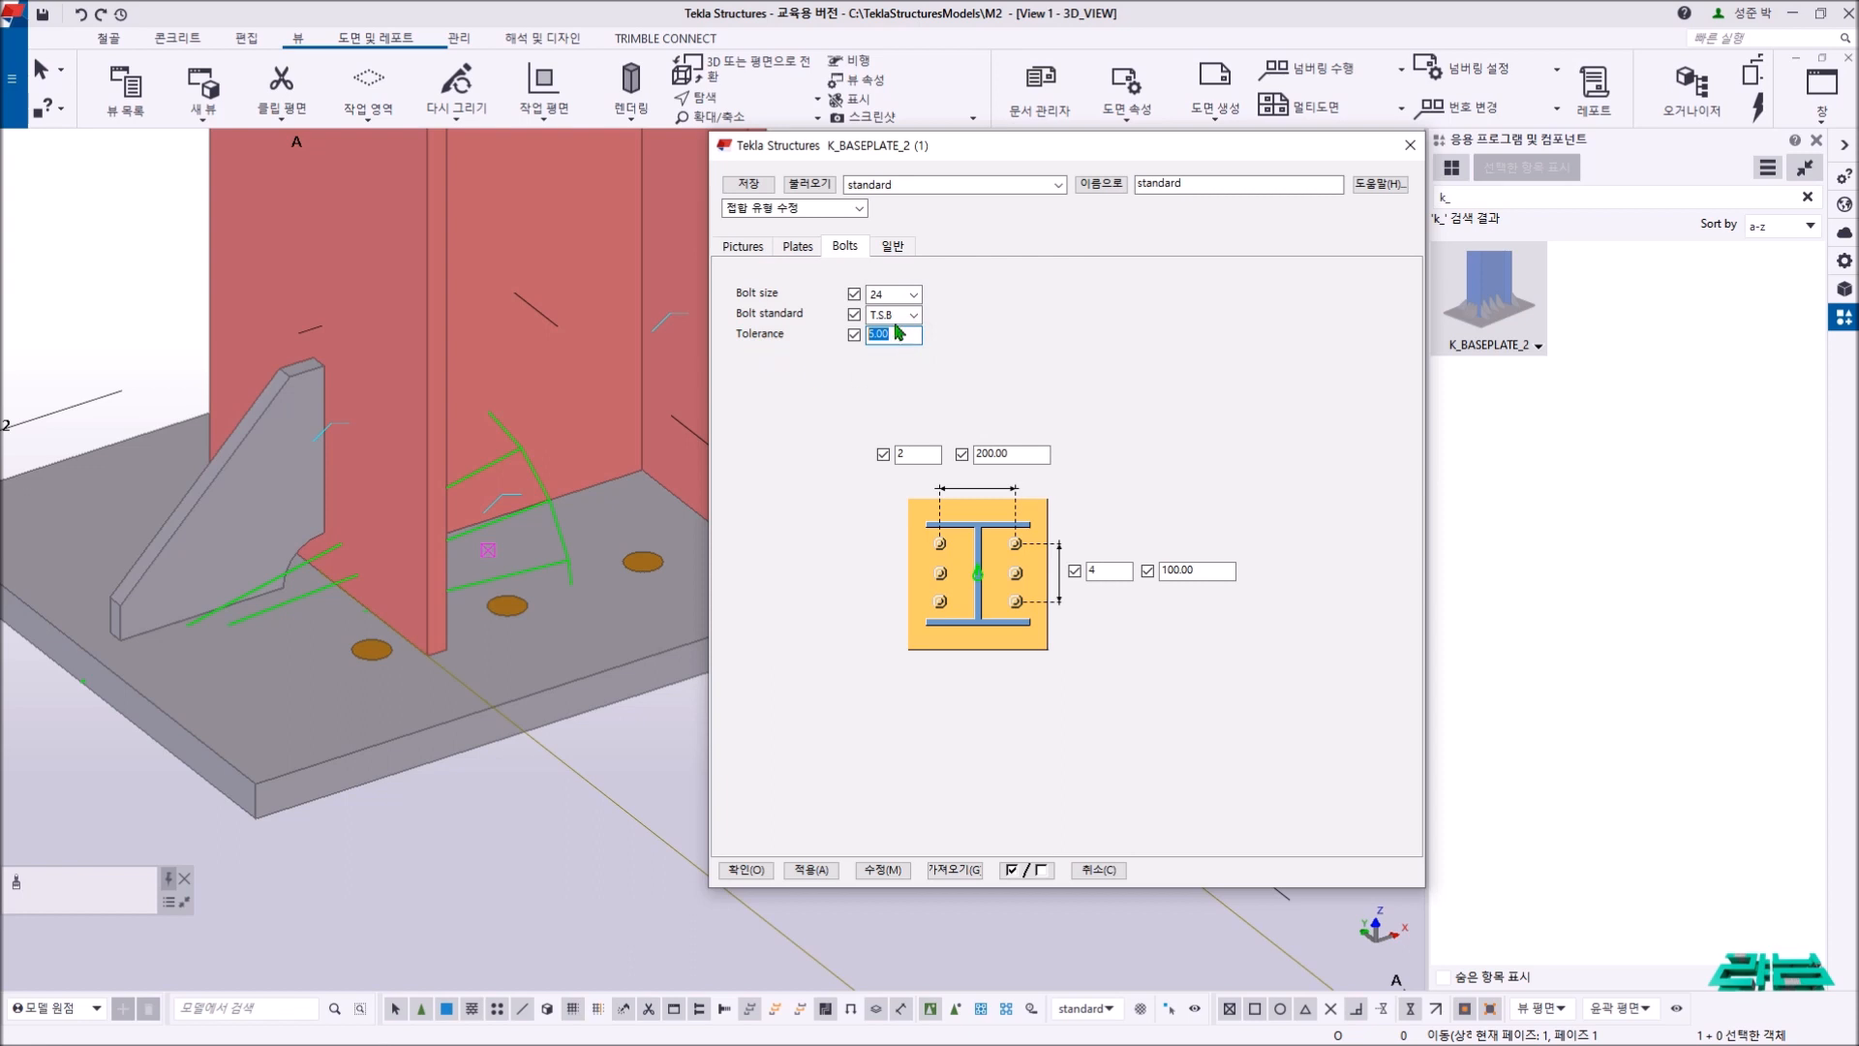
{"action": "left_click", "coordinate": [1012, 454]}
{"action": "left_click", "coordinate": [1108, 569]}
{"action": "type", "text": "3"}
{"action": "left_click", "coordinate": [1198, 569]}
{"action": "type", "text": "250"}
{"action": "left_click", "coordinate": [883, 869]}
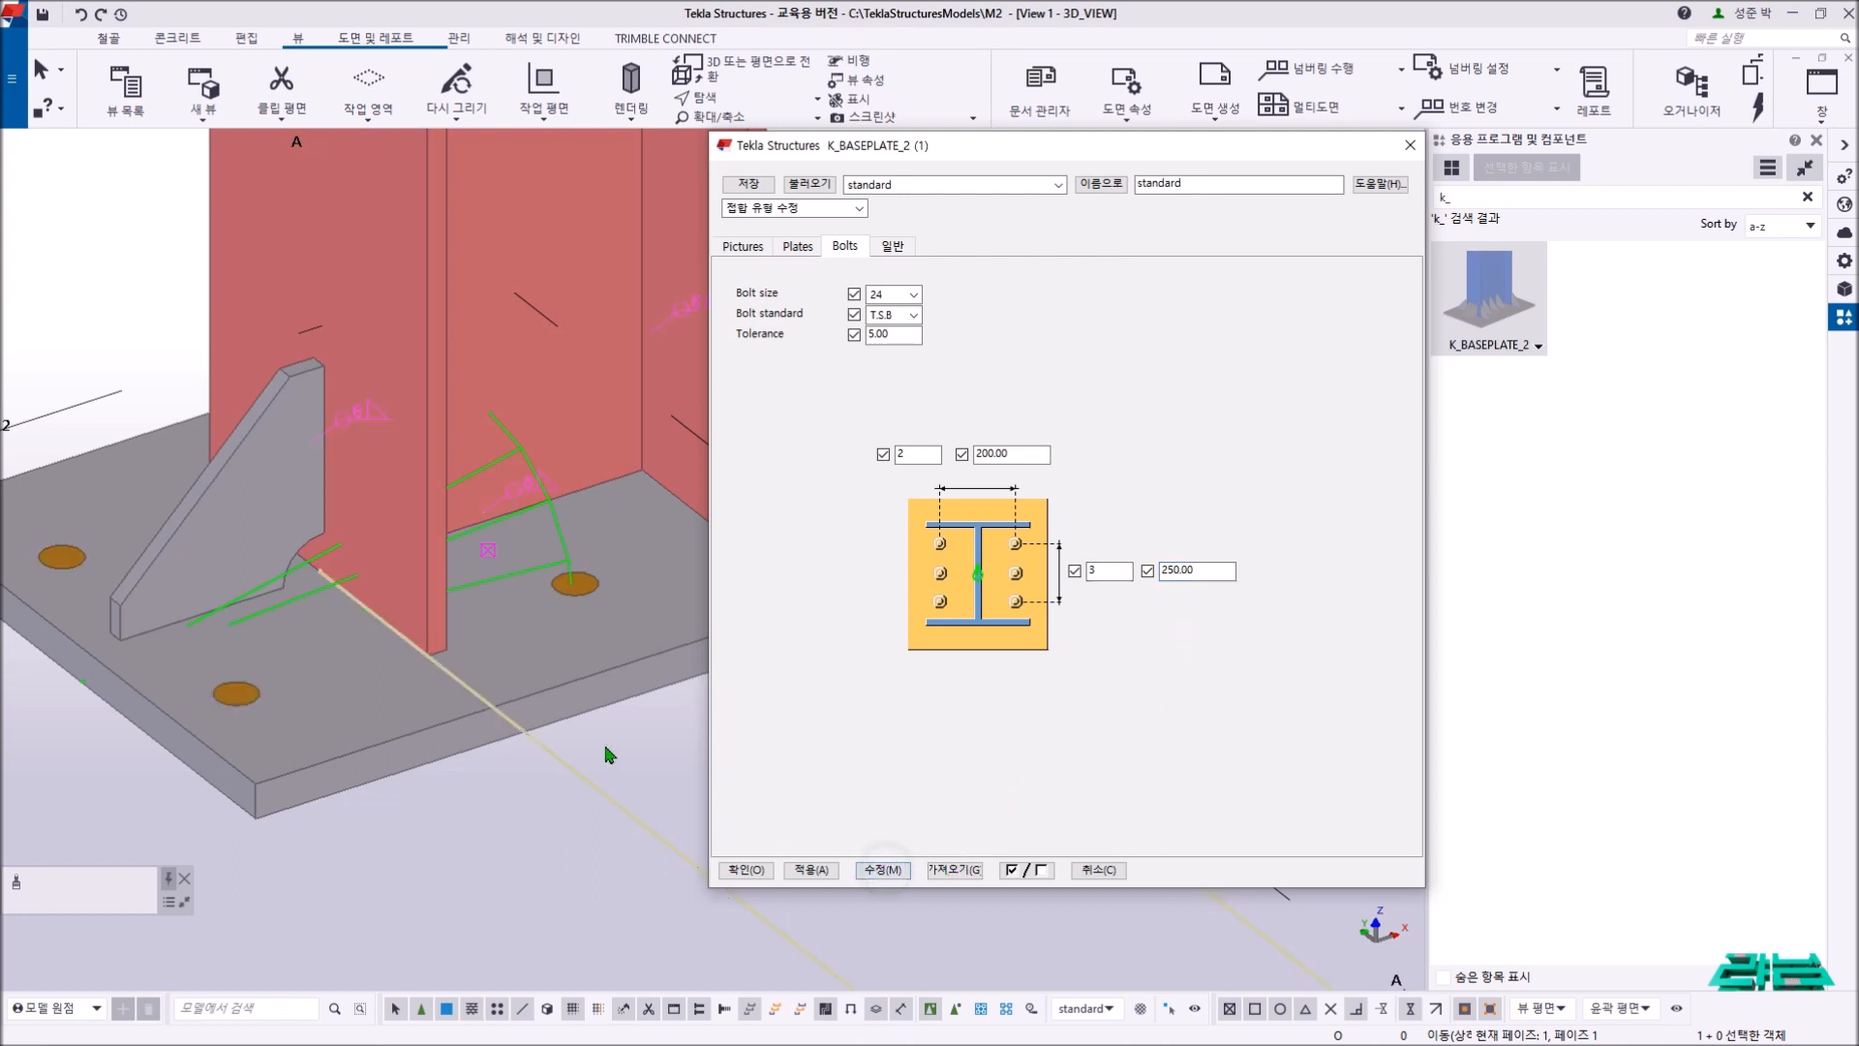
{"action": "scroll", "coordinate": [443, 715], "scroll_direction": "up", "scroll_amount": 2}
{"action": "scroll", "coordinate": [443, 715], "scroll_direction": "down", "scroll_amount": 3}
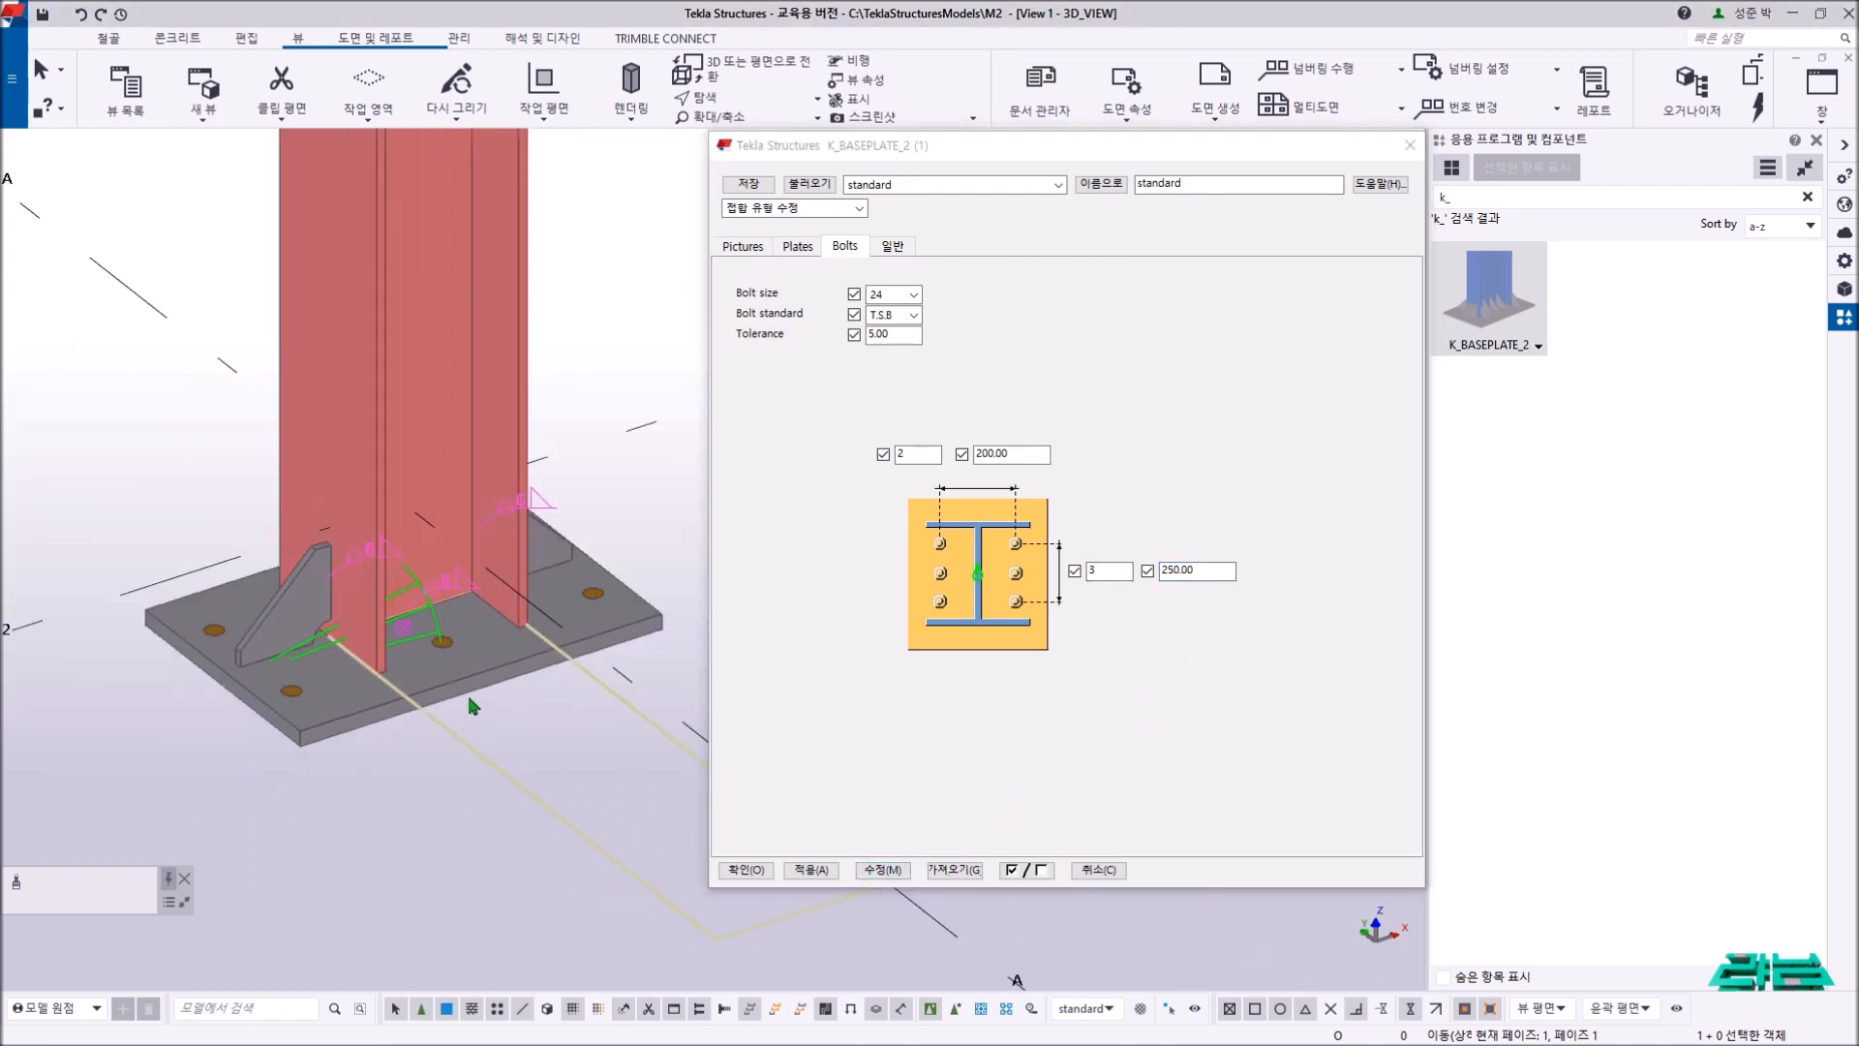
{"action": "middle_click_drag", "start_coordinate": [503, 640], "coordinate": [417, 676], "text": "ctrl"}
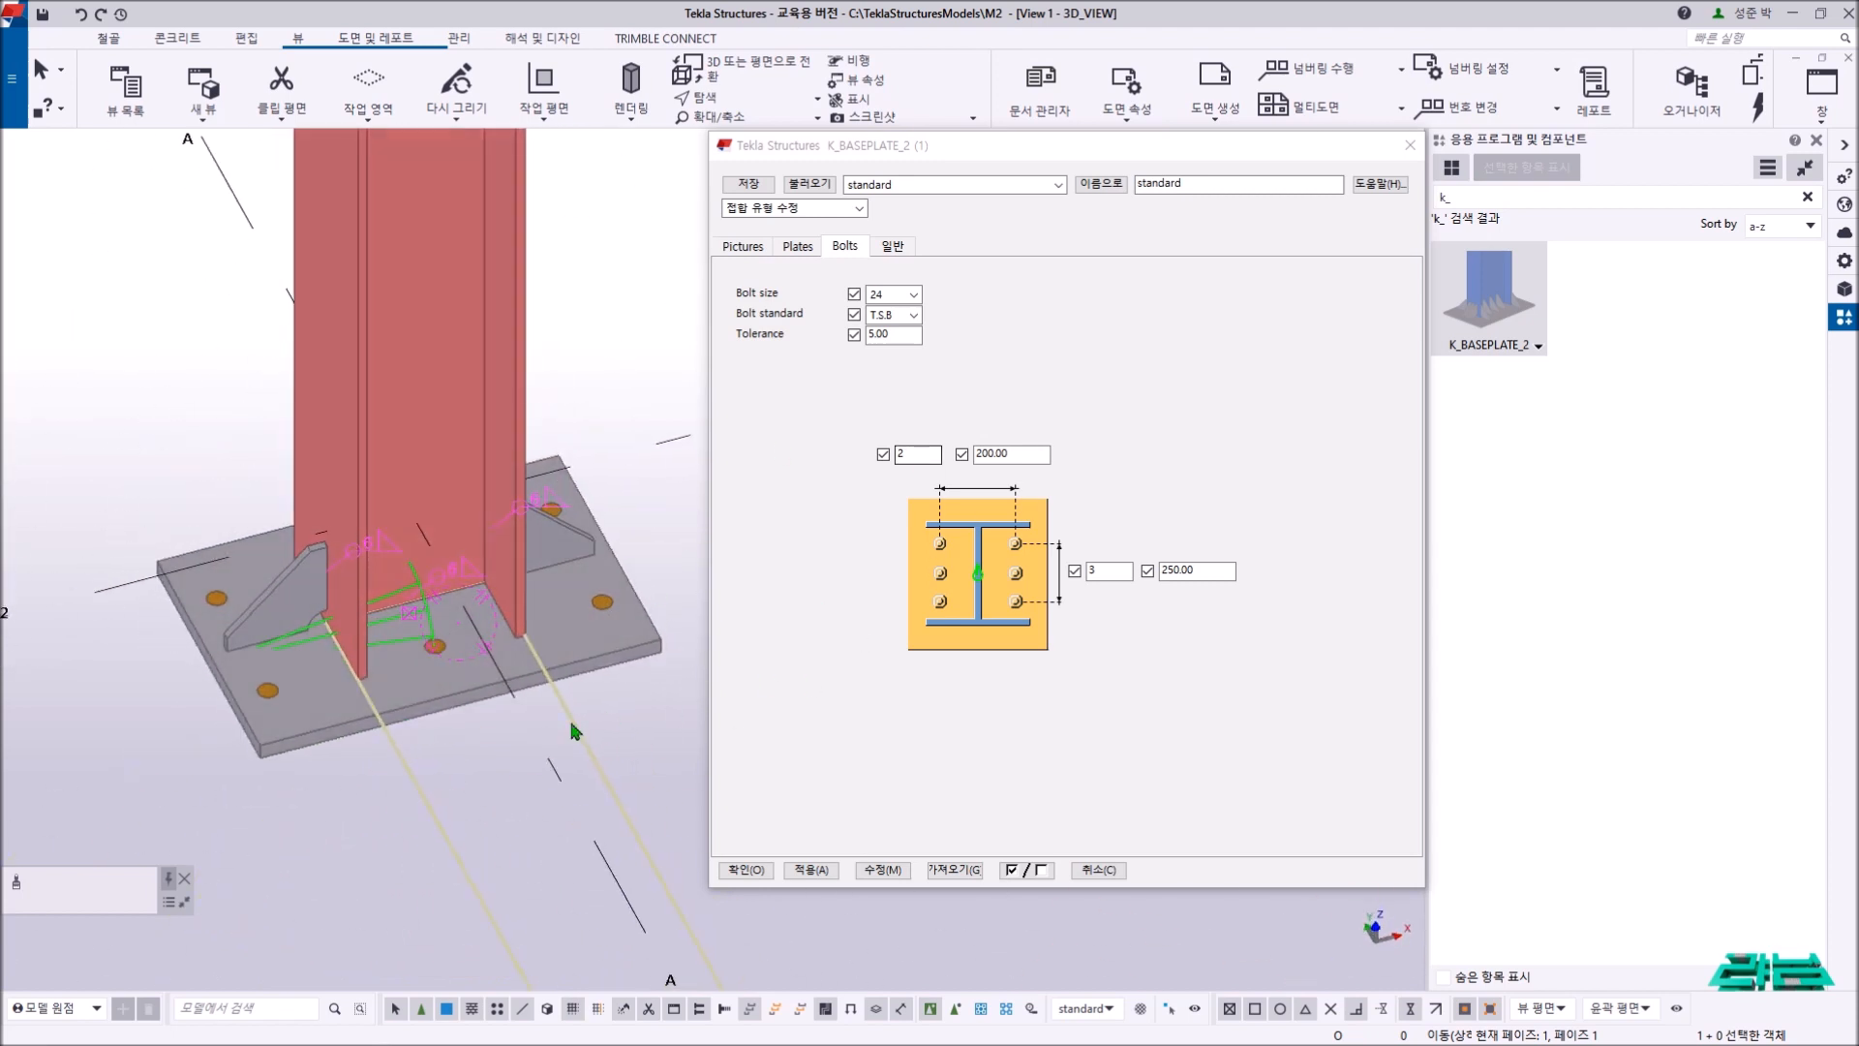
{"action": "scroll", "coordinate": [459, 714], "scroll_direction": "down", "scroll_amount": 3}
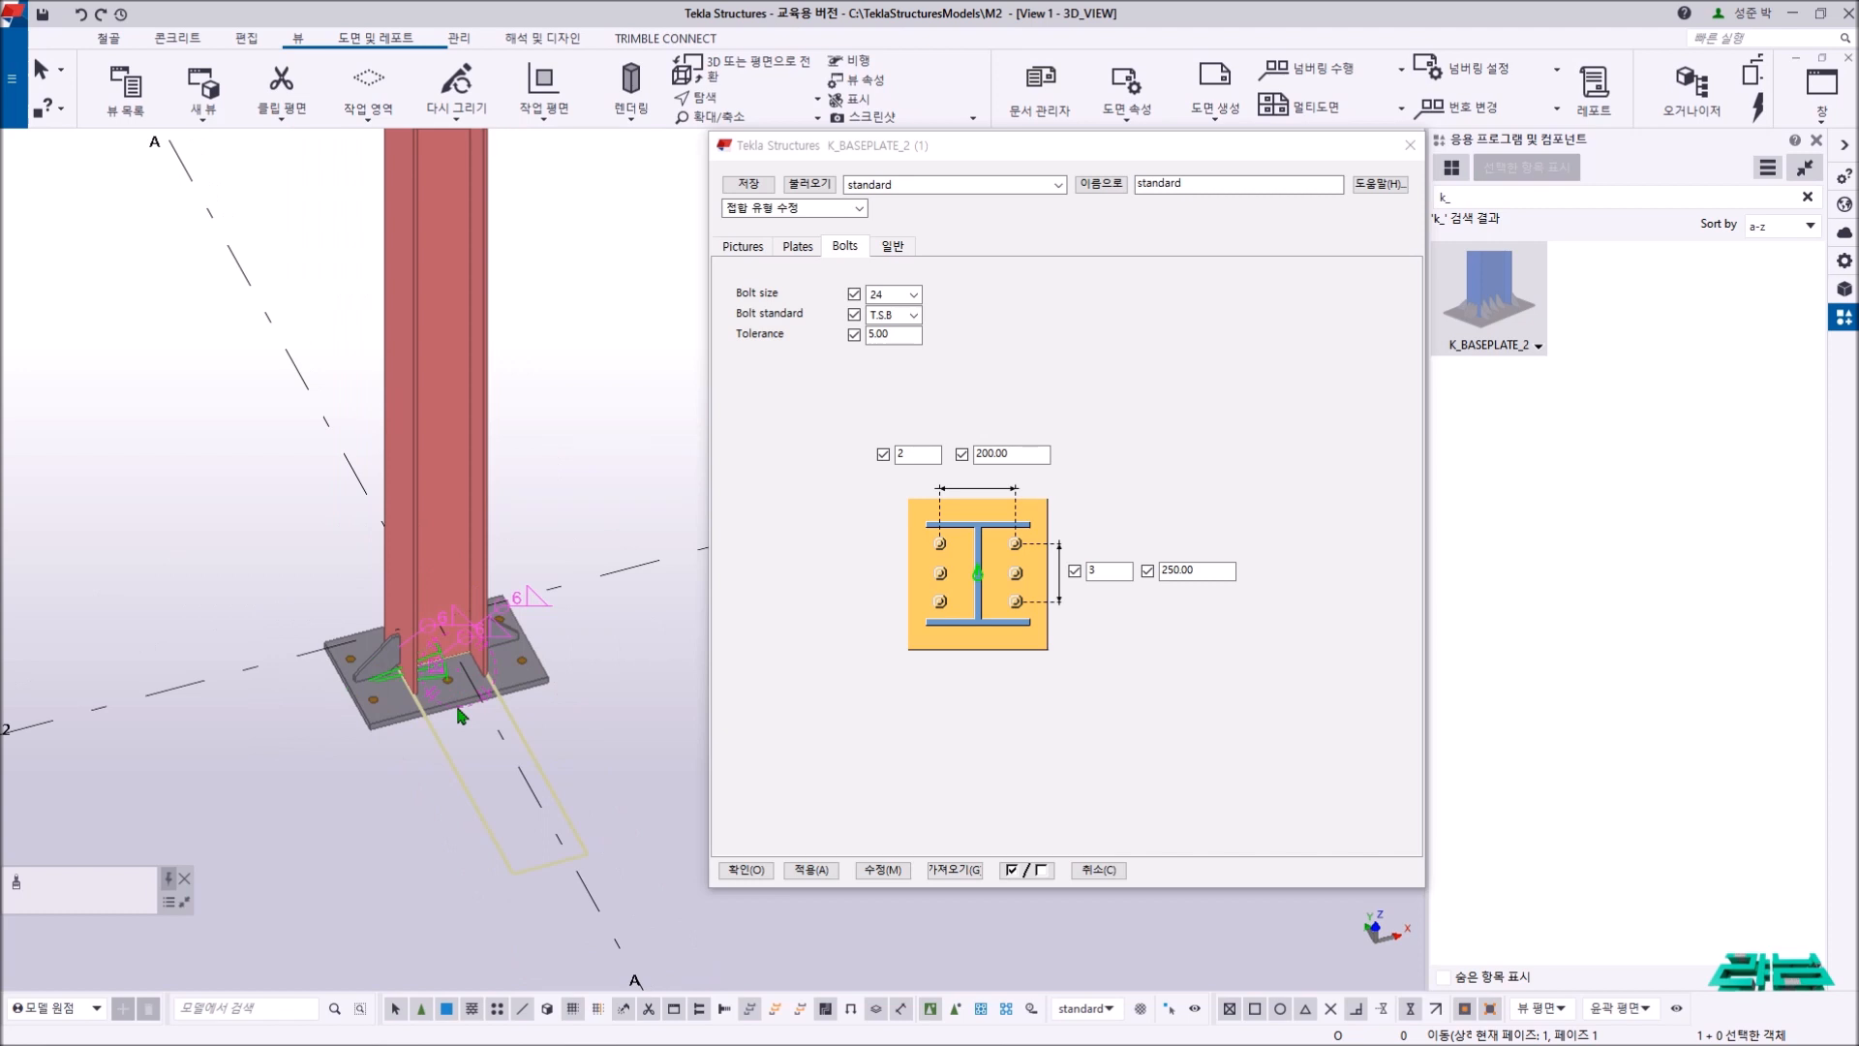
- Save the component settings under the name M_H250, deselect the component and close its properties
{"action": "double_click", "coordinate": [1209, 184]}
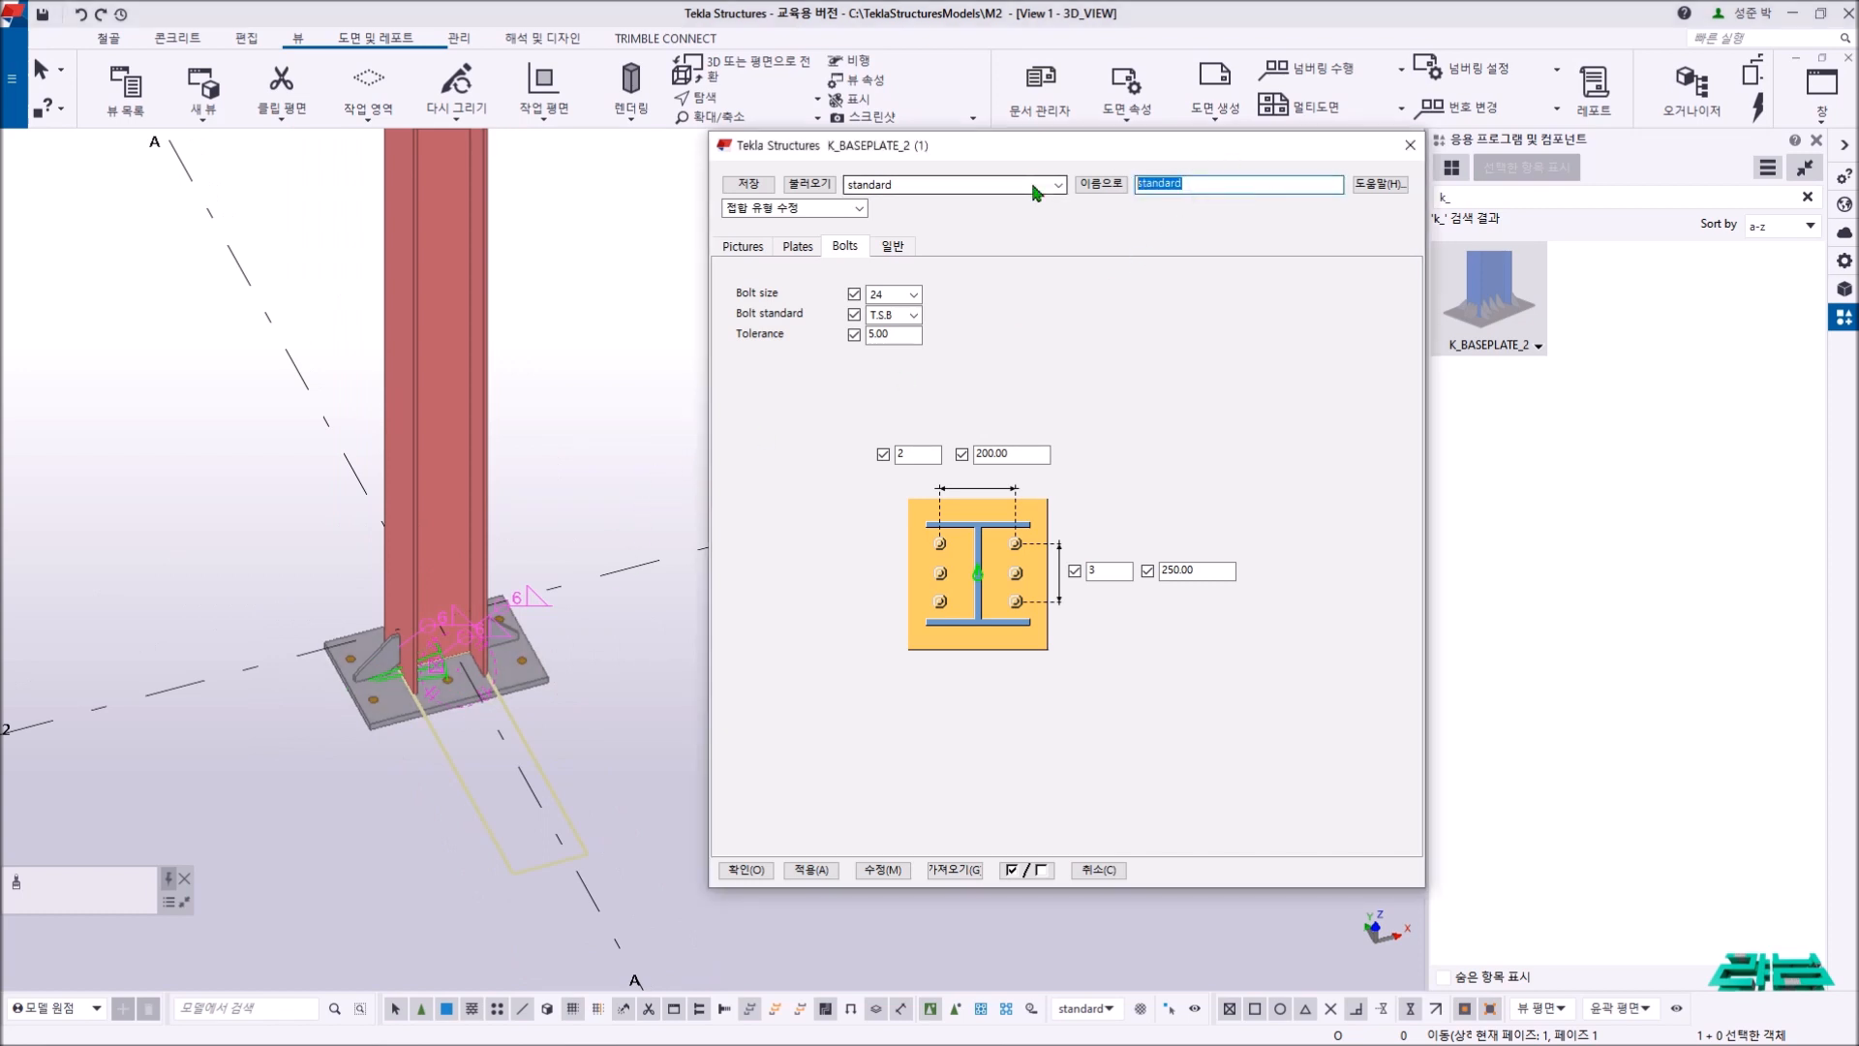
{"action": "type", "text": "M_H250"}
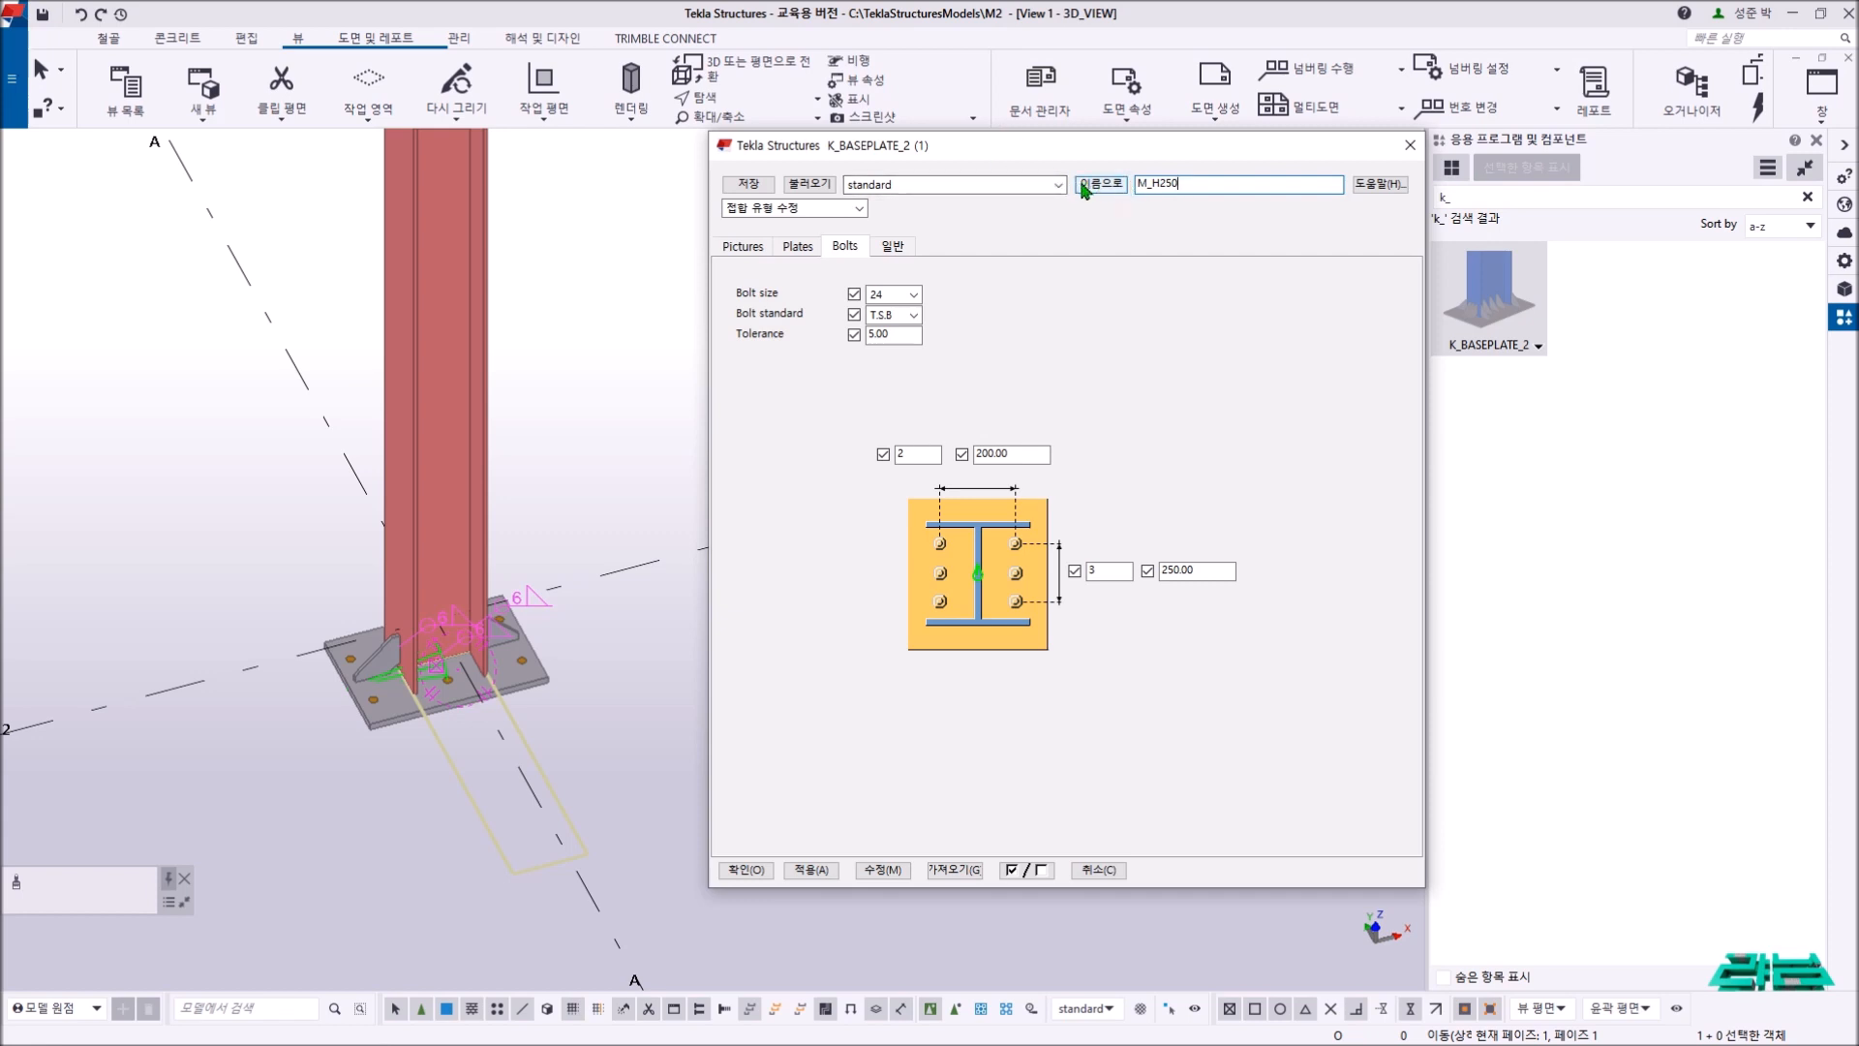
{"action": "left_click", "coordinate": [1114, 184]}
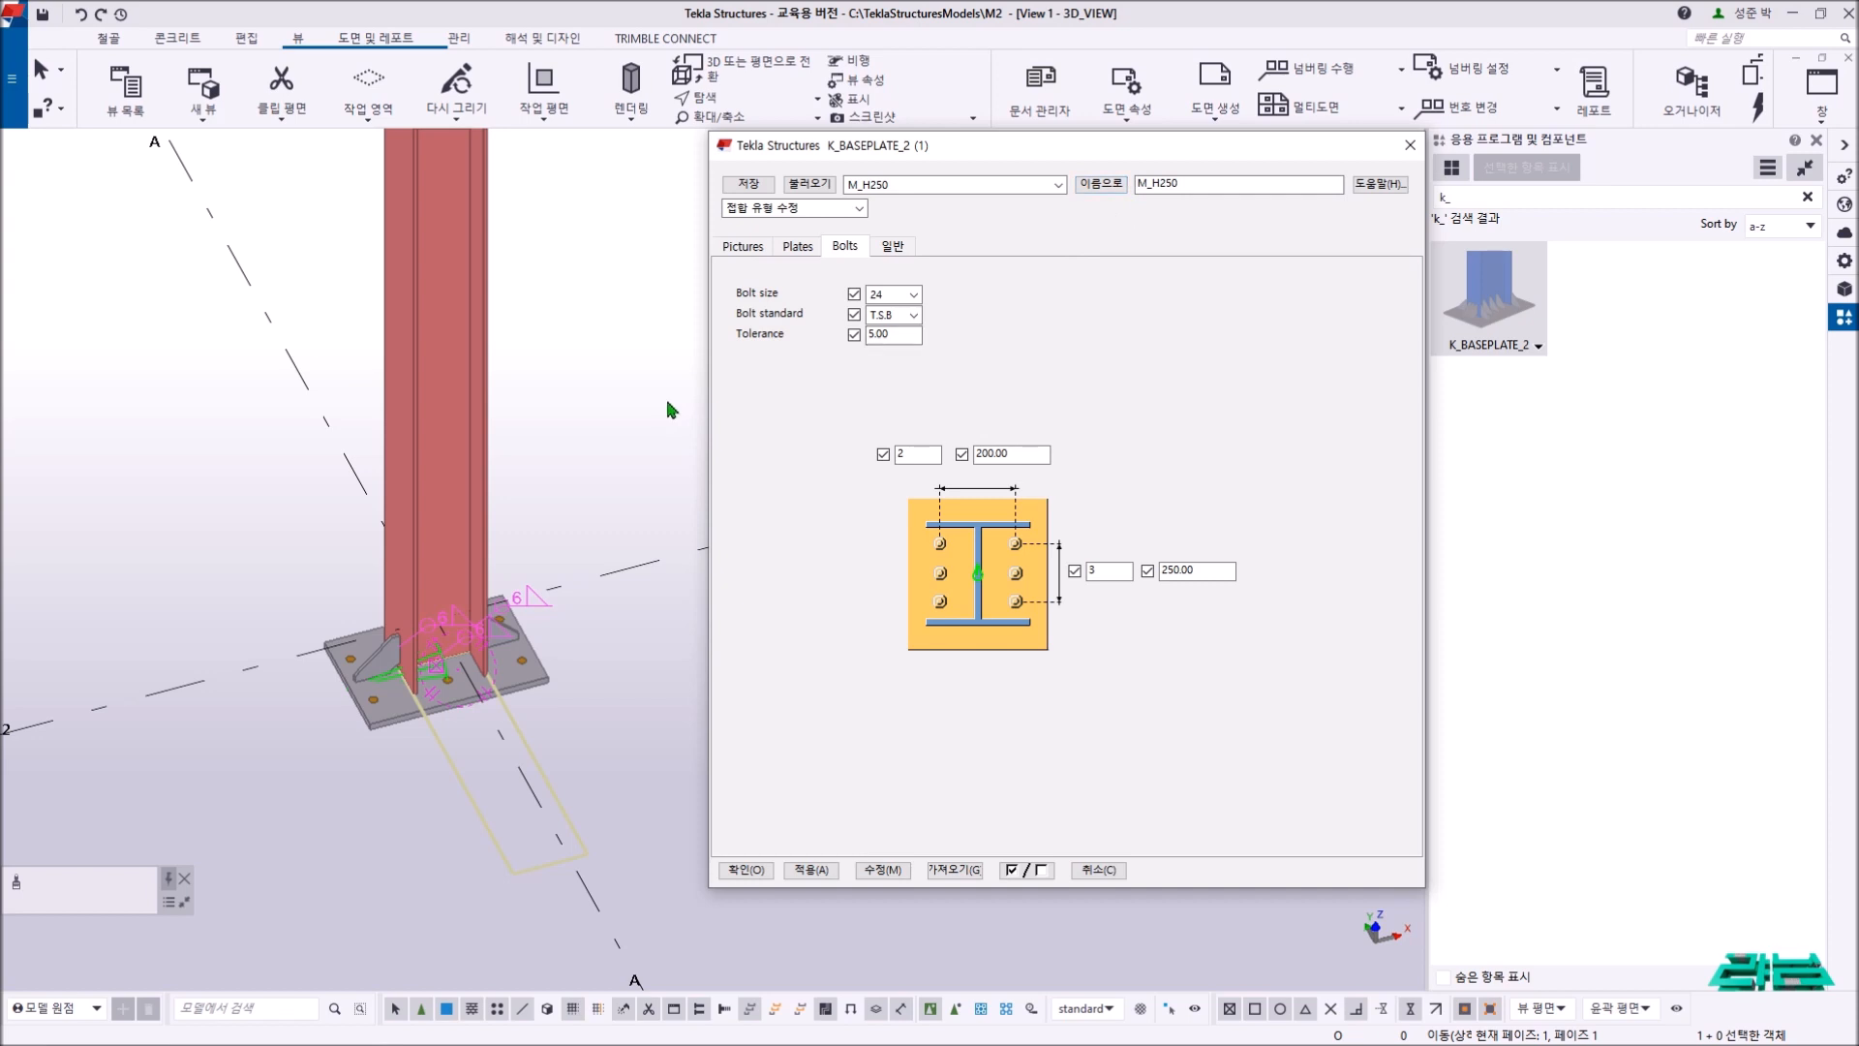
{"action": "right_click", "coordinate": [613, 384]}
{"action": "left_click", "coordinate": [631, 391]}
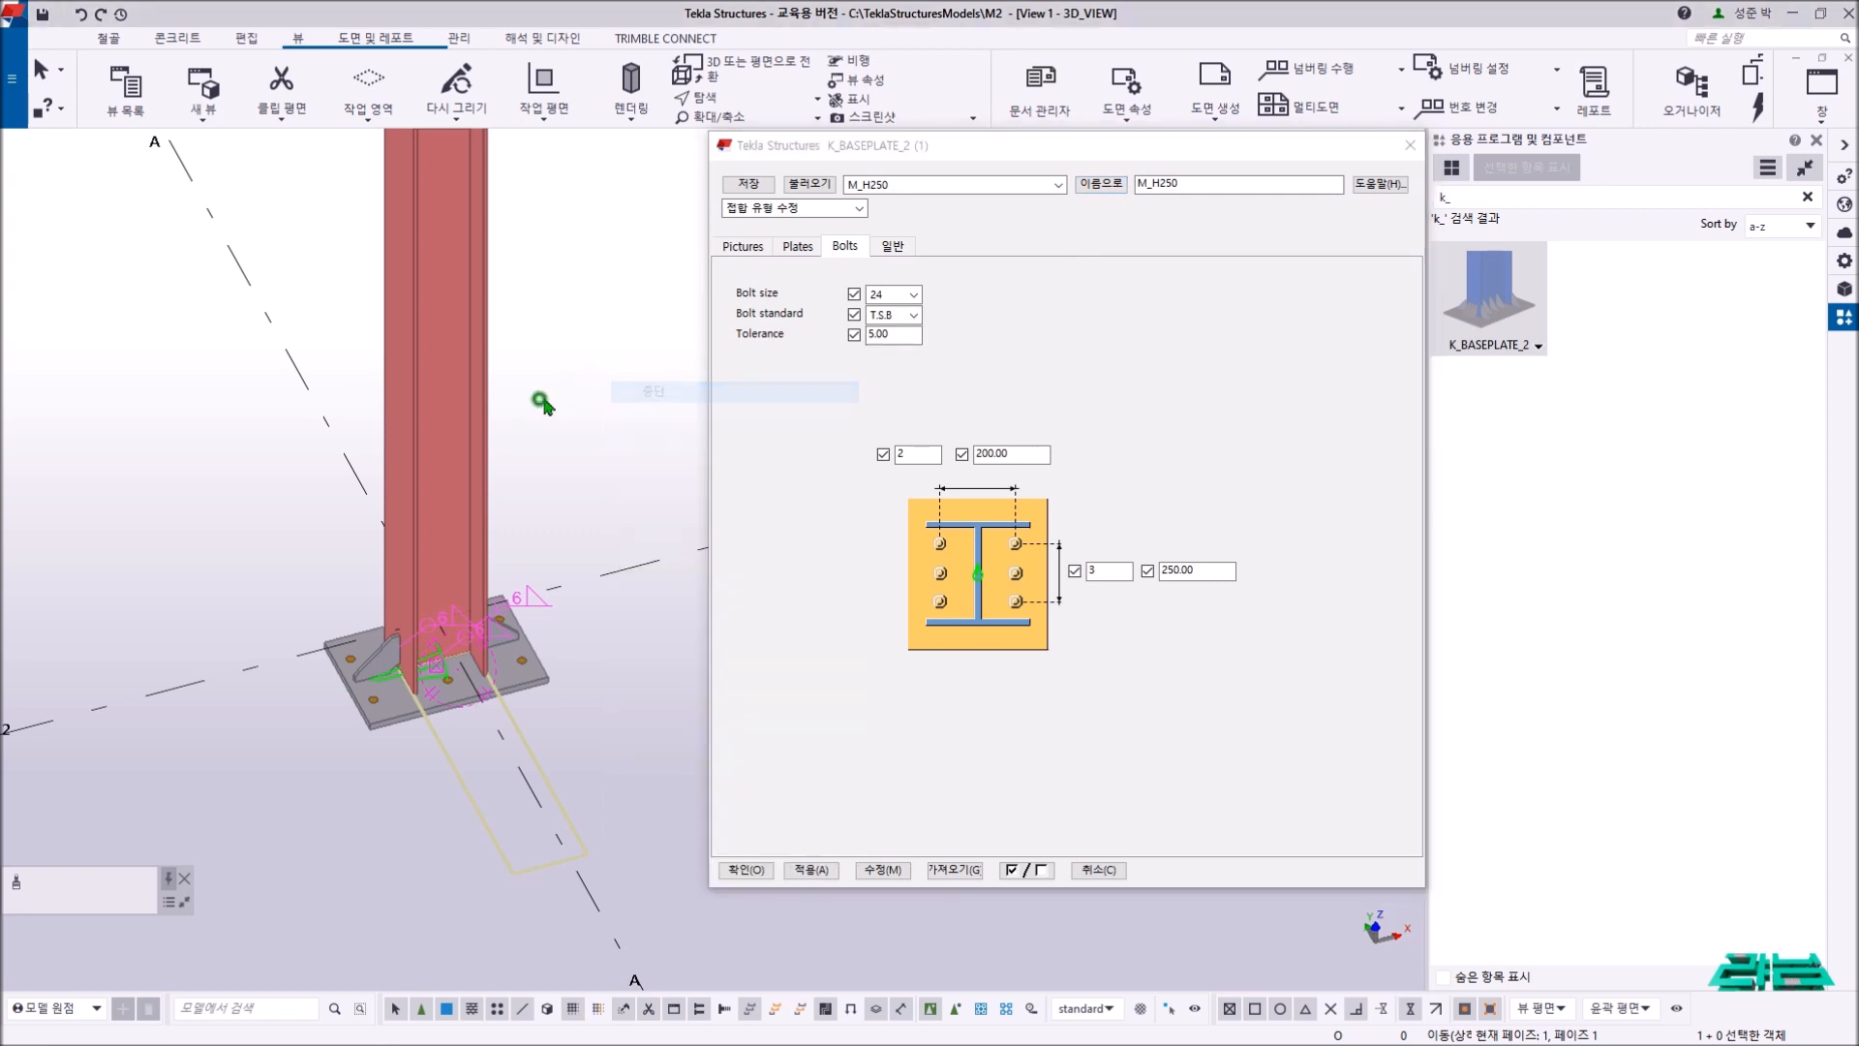
{"action": "left_click", "coordinate": [540, 401]}
{"action": "left_click", "coordinate": [1096, 871]}
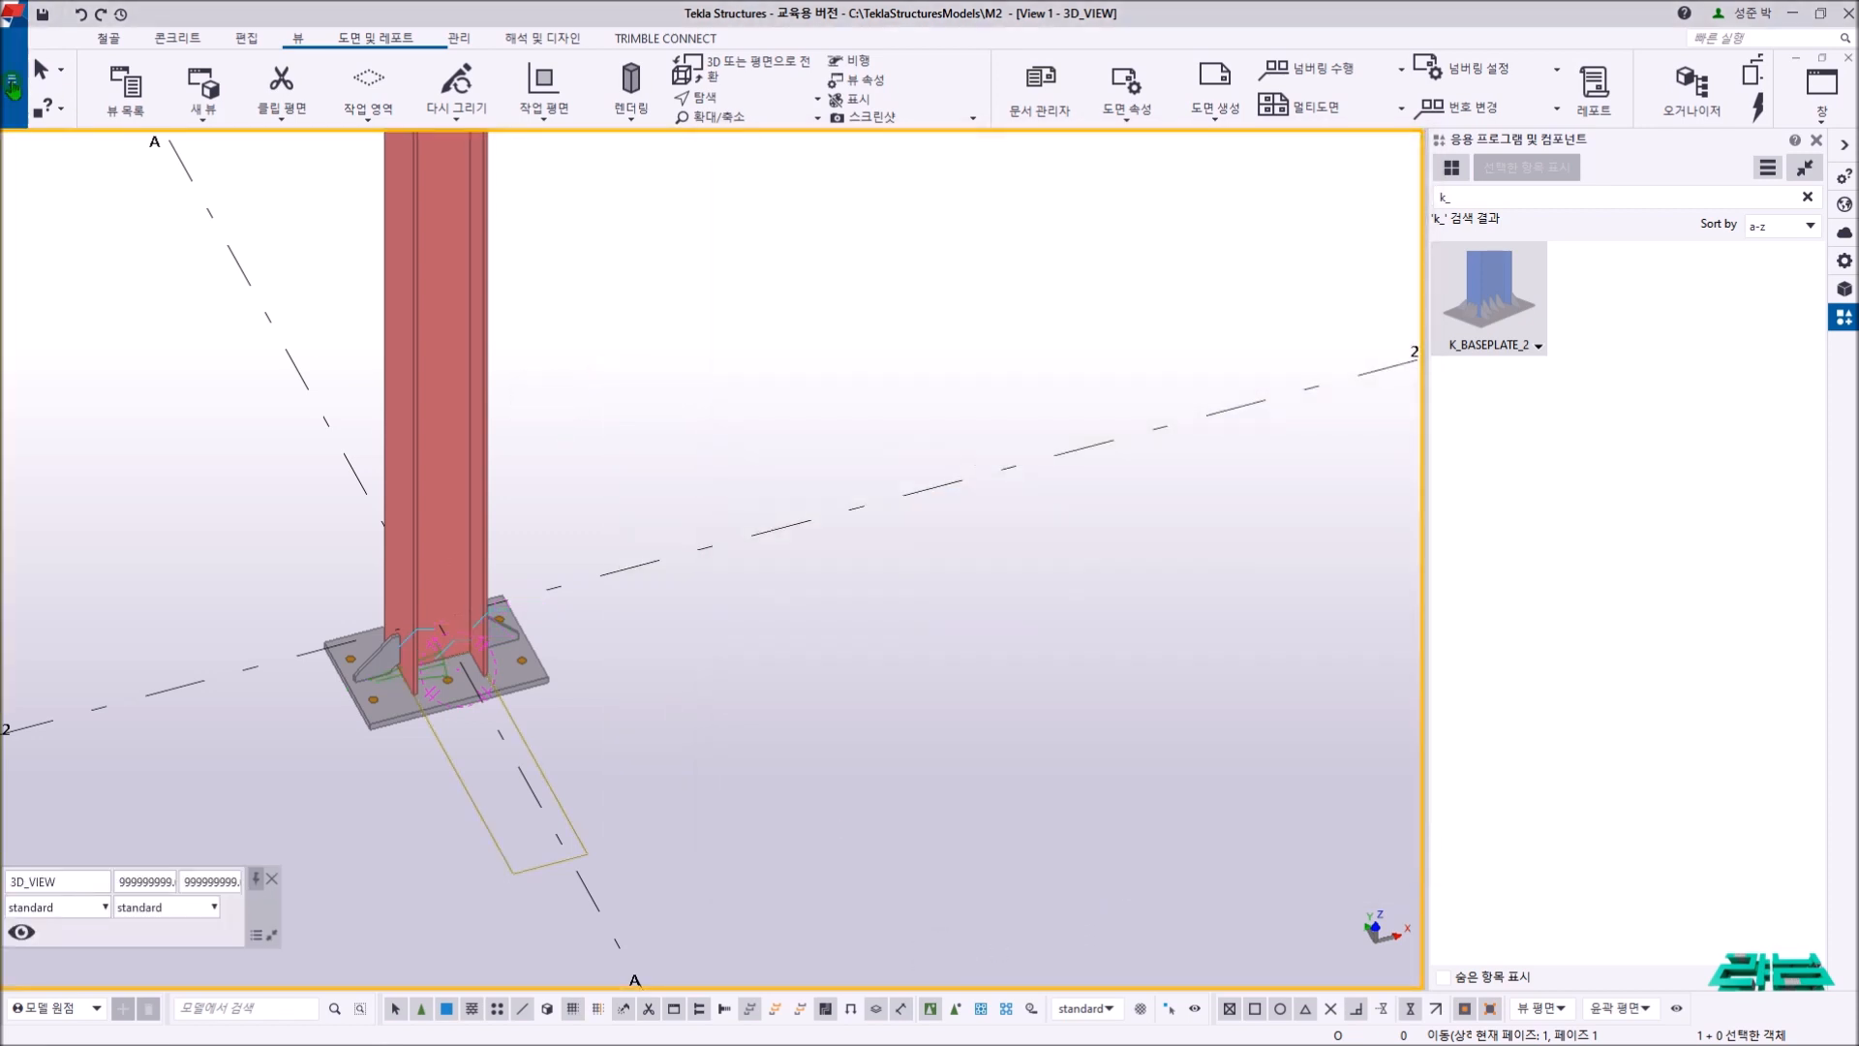
- Copy M_H250.p_K_BASEPLATE_2 from the model's attributes folder into the folder under C:\TeklaStructures that holds standard.opt, and return to the model
{"action": "left_click", "coordinate": [12, 78]}
{"action": "left_click", "coordinate": [129, 276]}
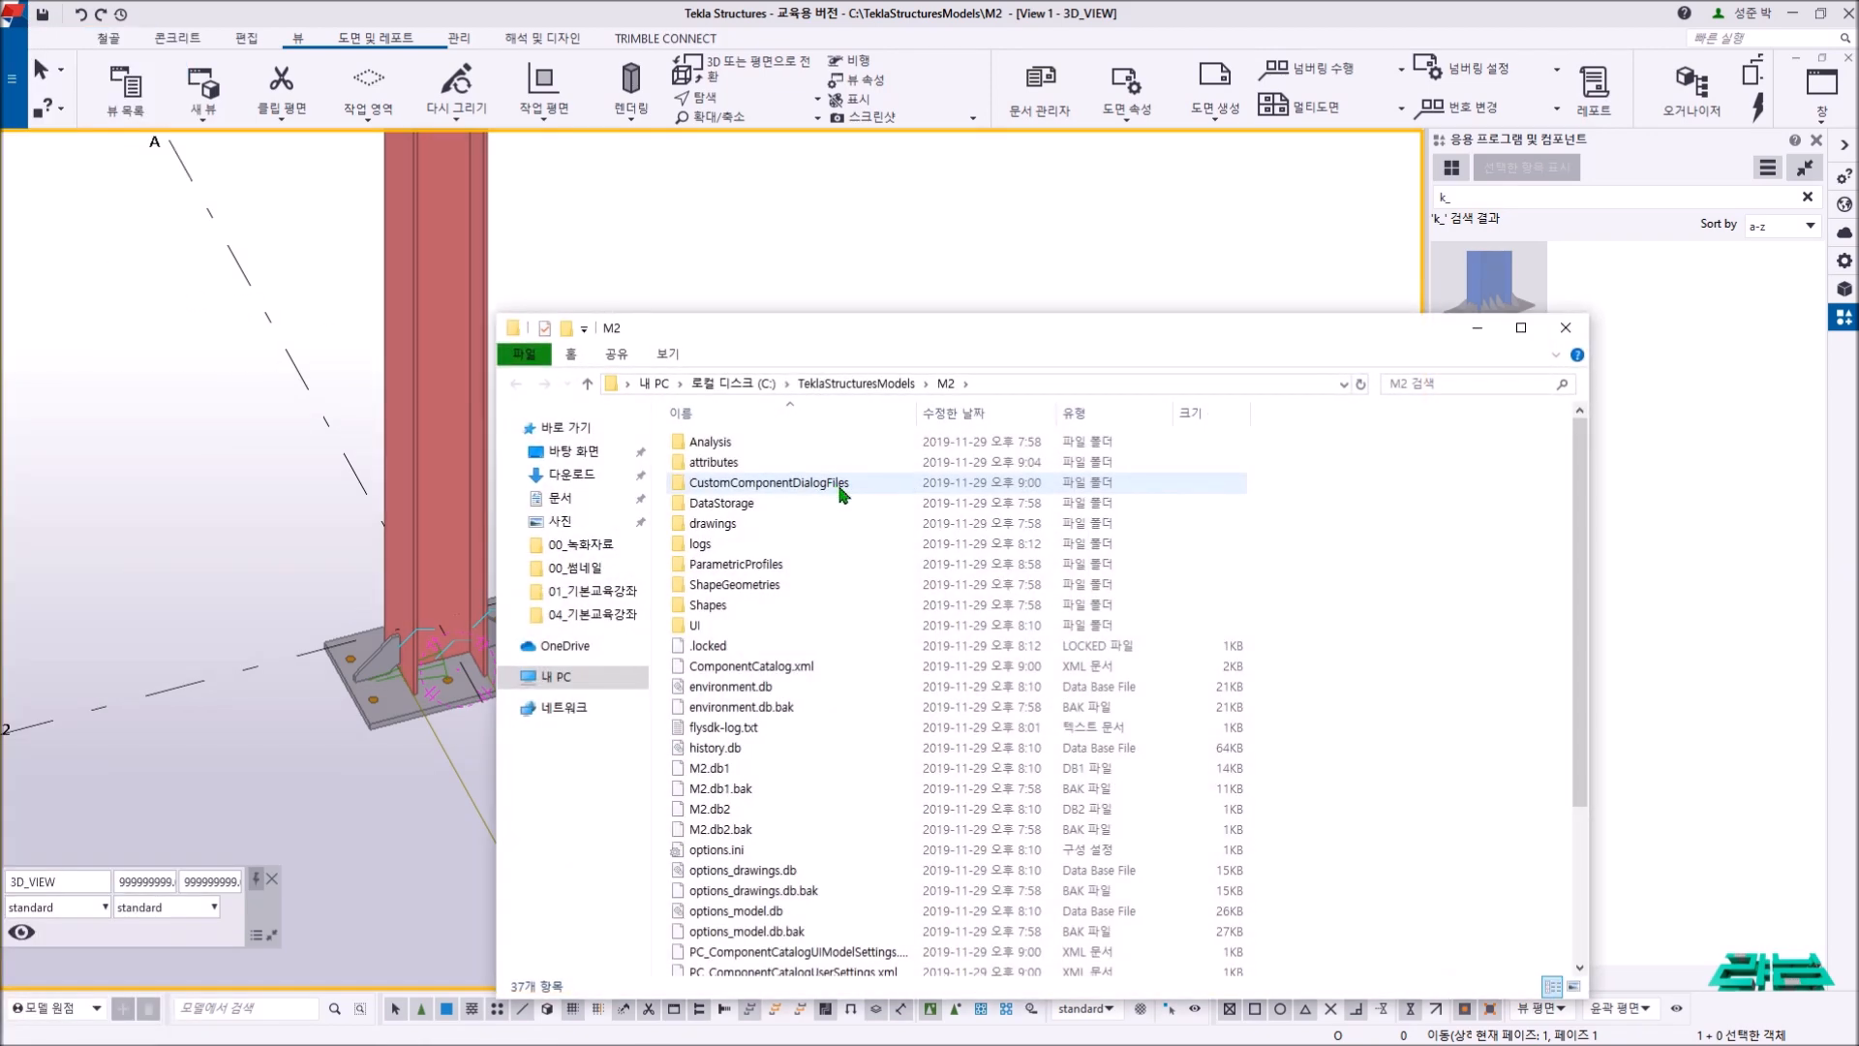
{"action": "double_click", "coordinate": [774, 462]}
{"action": "left_click", "coordinate": [802, 464]}
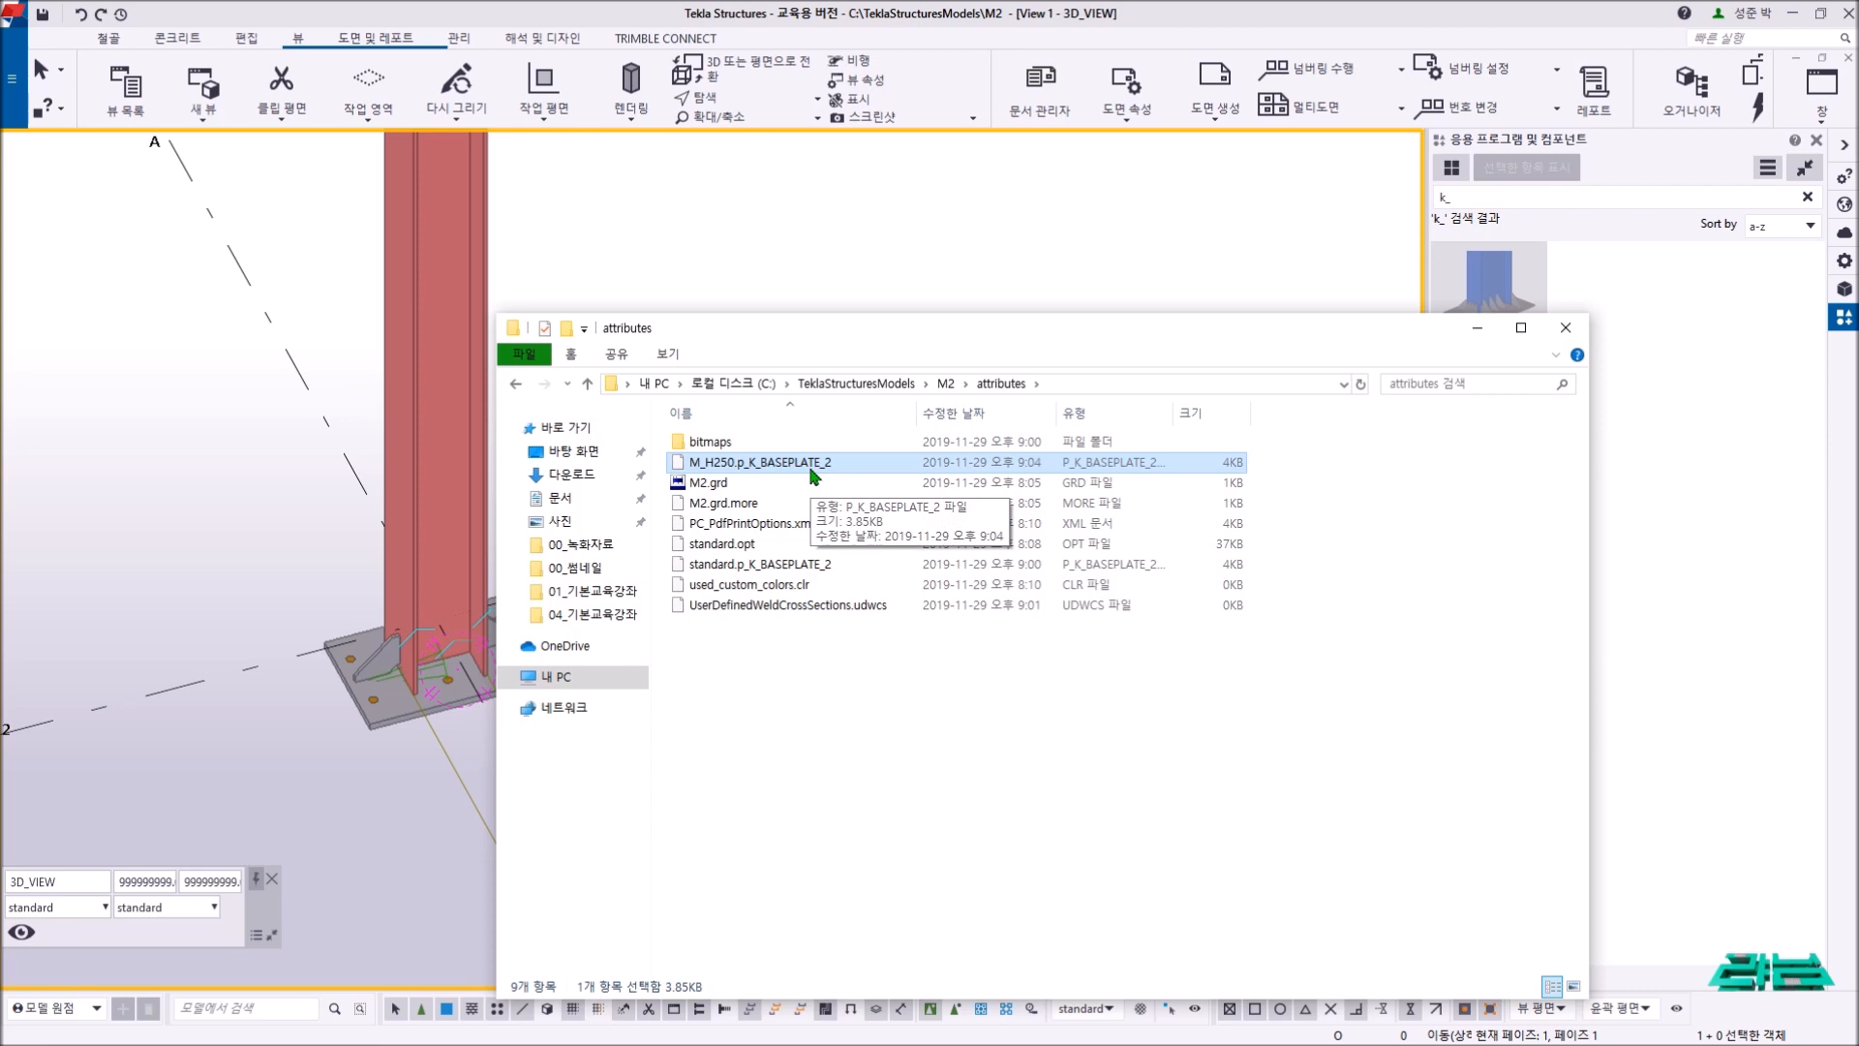
{"action": "left_click", "coordinate": [733, 384]}
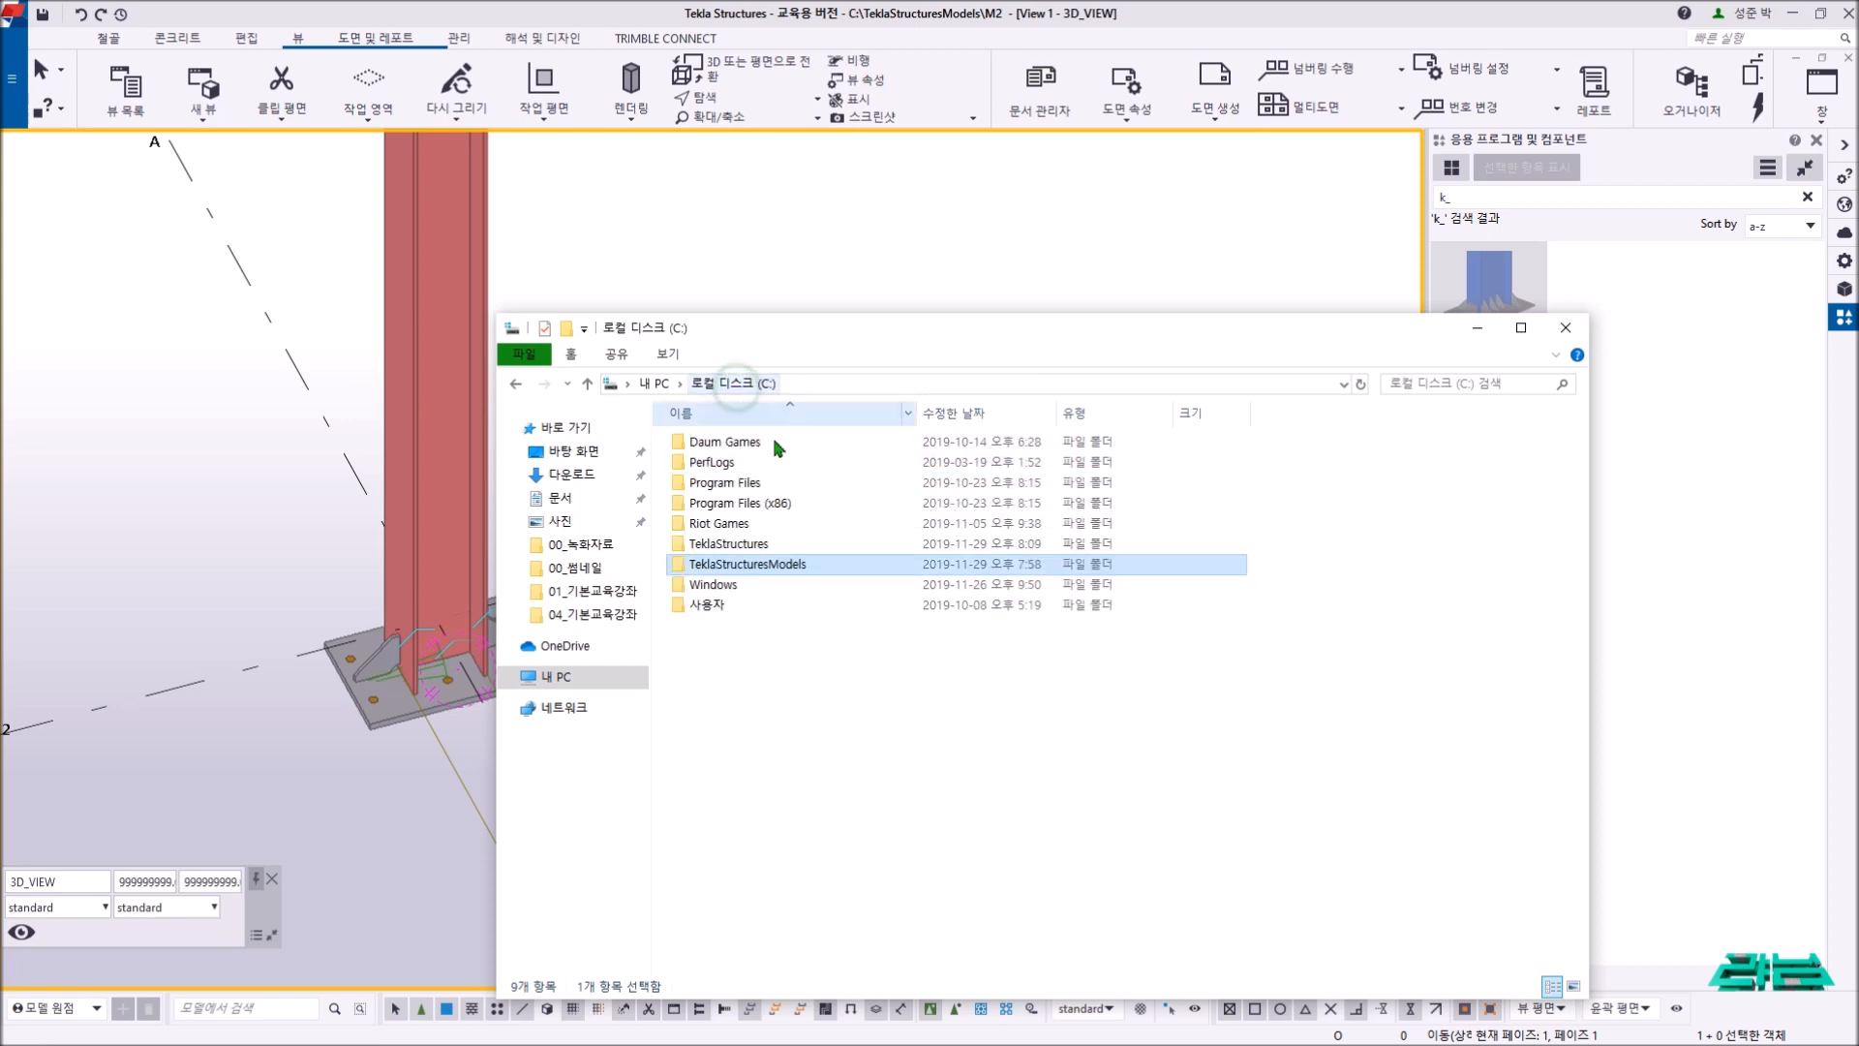
{"action": "double_click", "coordinate": [736, 543]}
{"action": "double_click", "coordinate": [711, 464]}
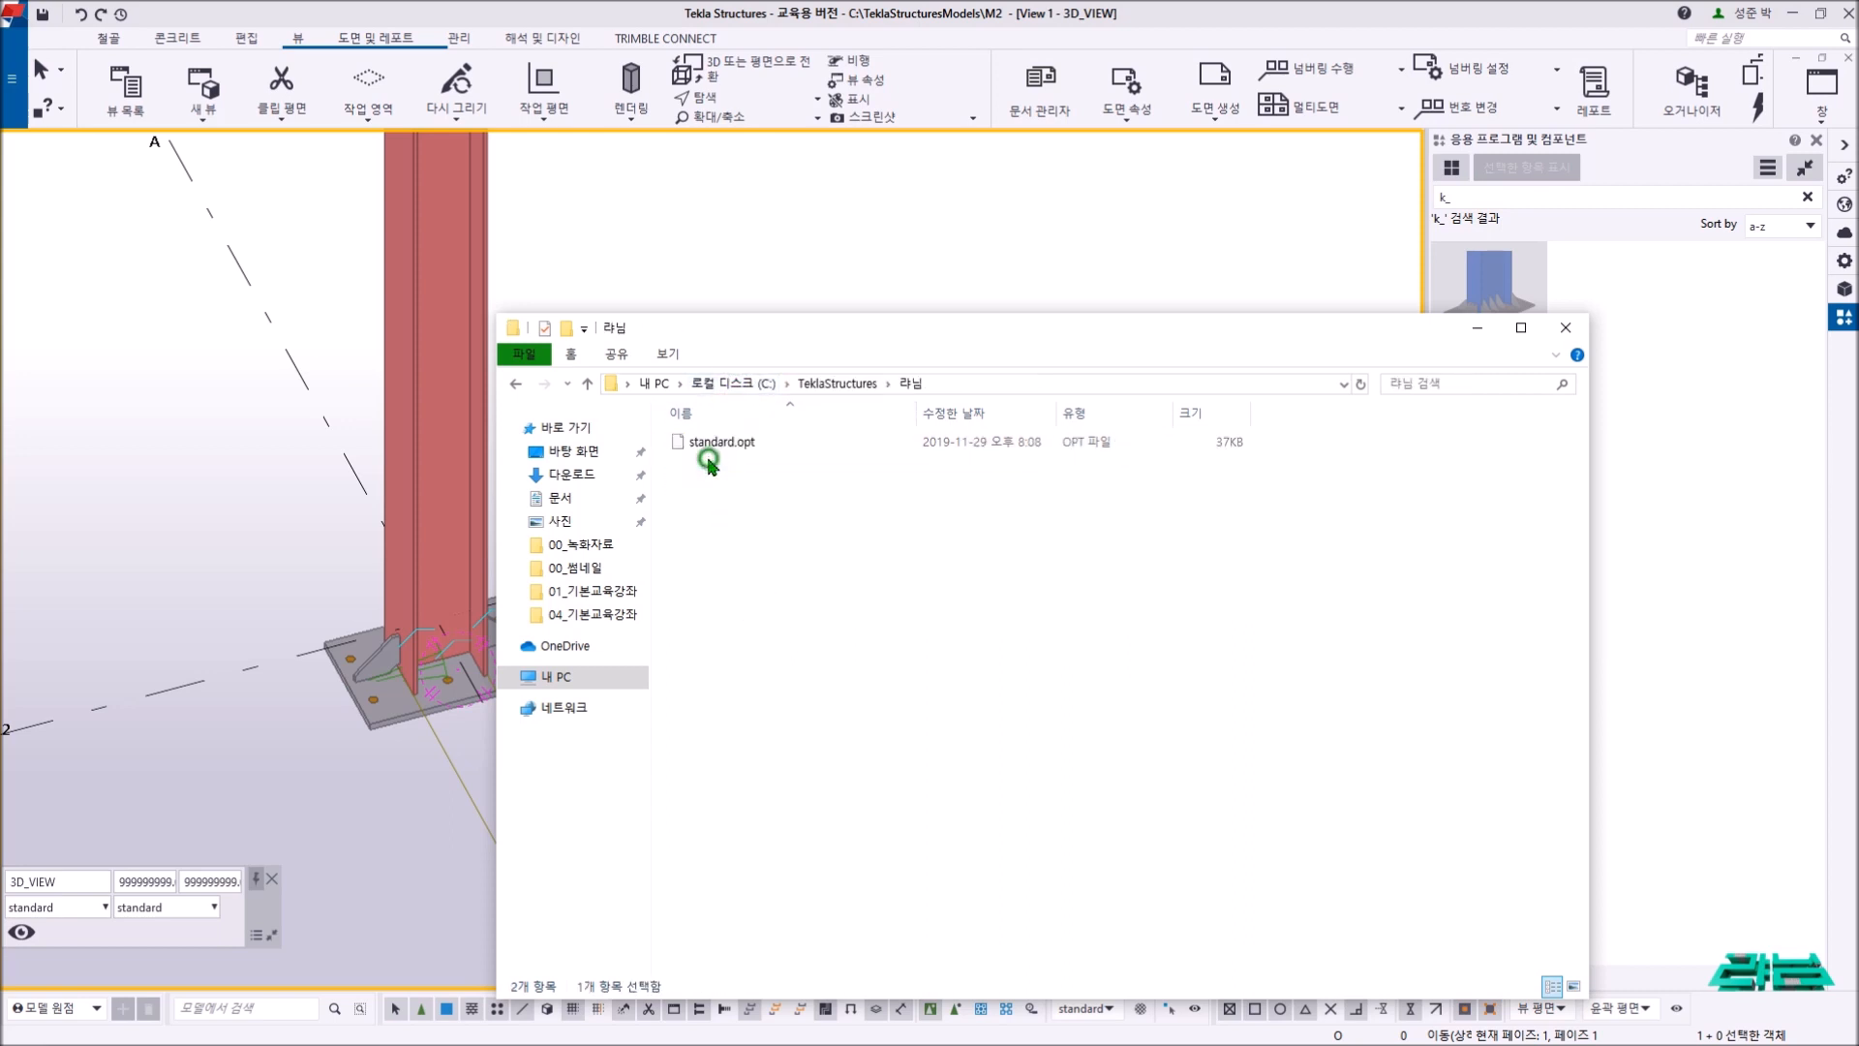
{"action": "key", "text": "ctrl+v"}
{"action": "left_click", "coordinate": [867, 590]}
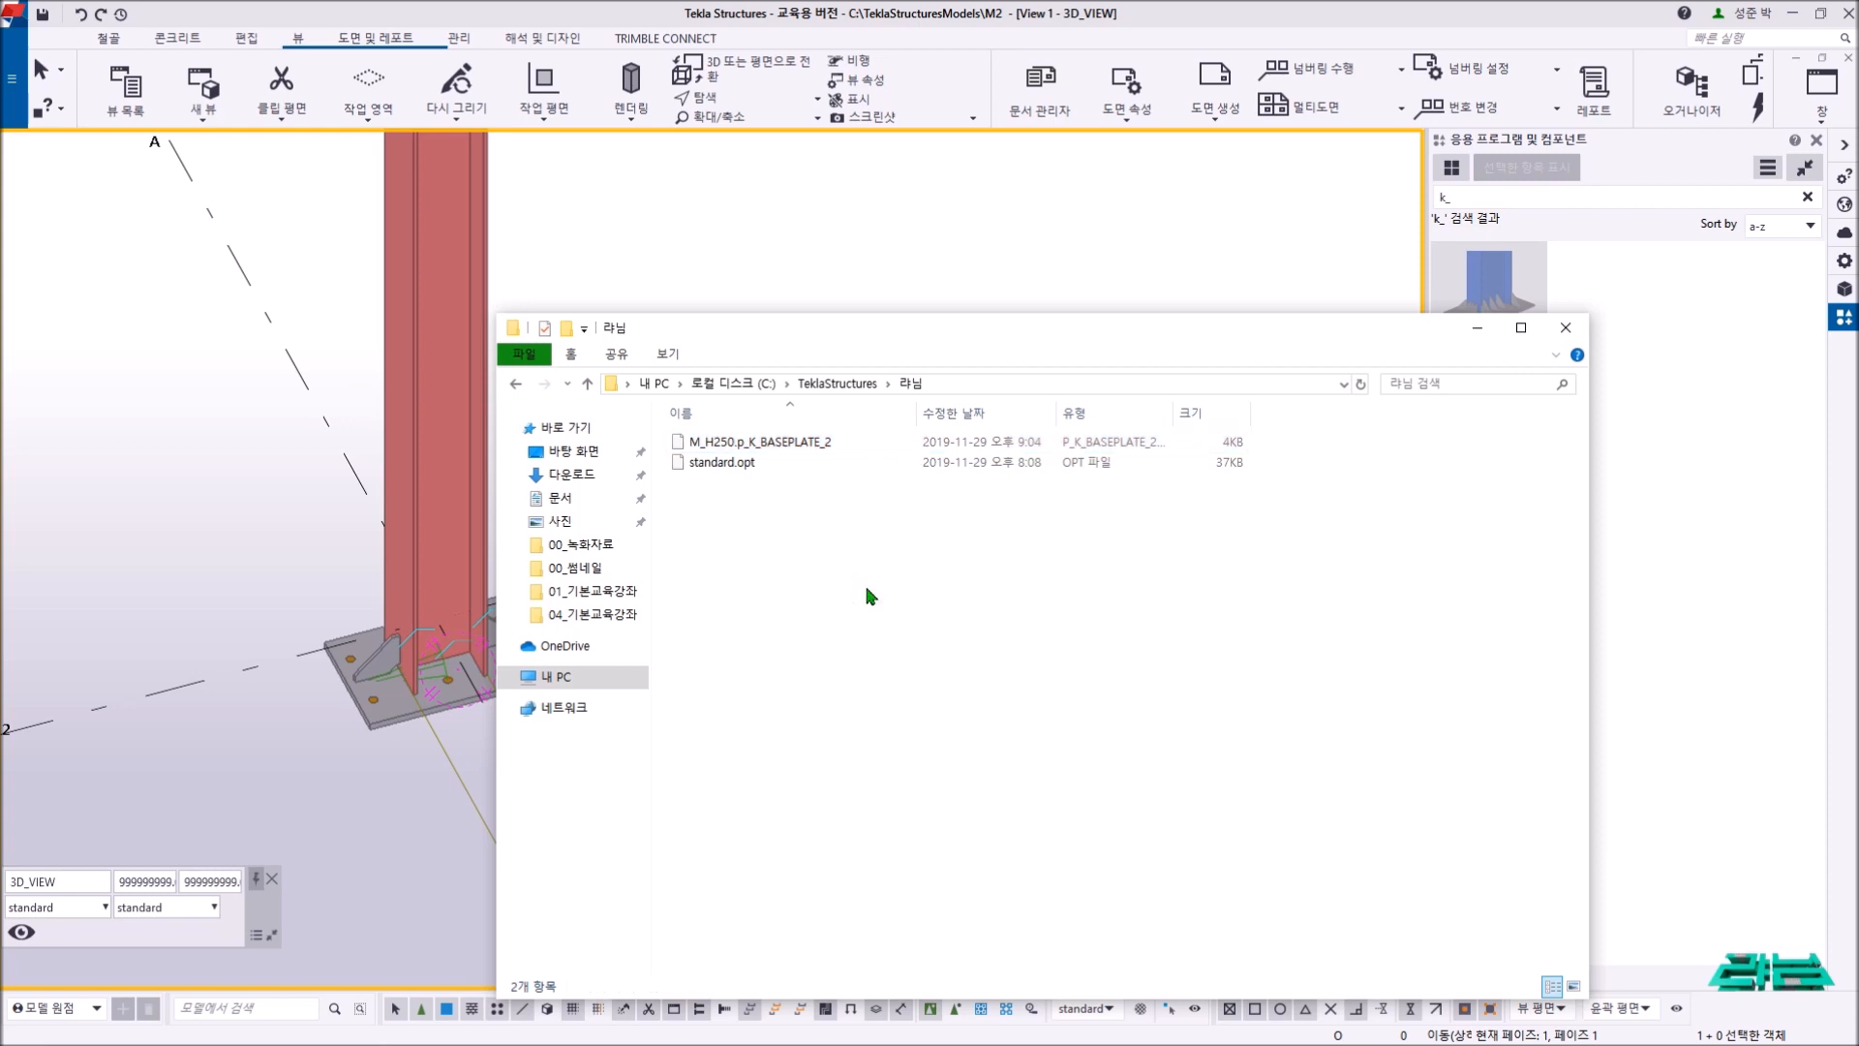
{"action": "left_click", "coordinate": [804, 443]}
{"action": "left_click", "coordinate": [841, 545]}
{"action": "left_click", "coordinate": [1478, 327]}
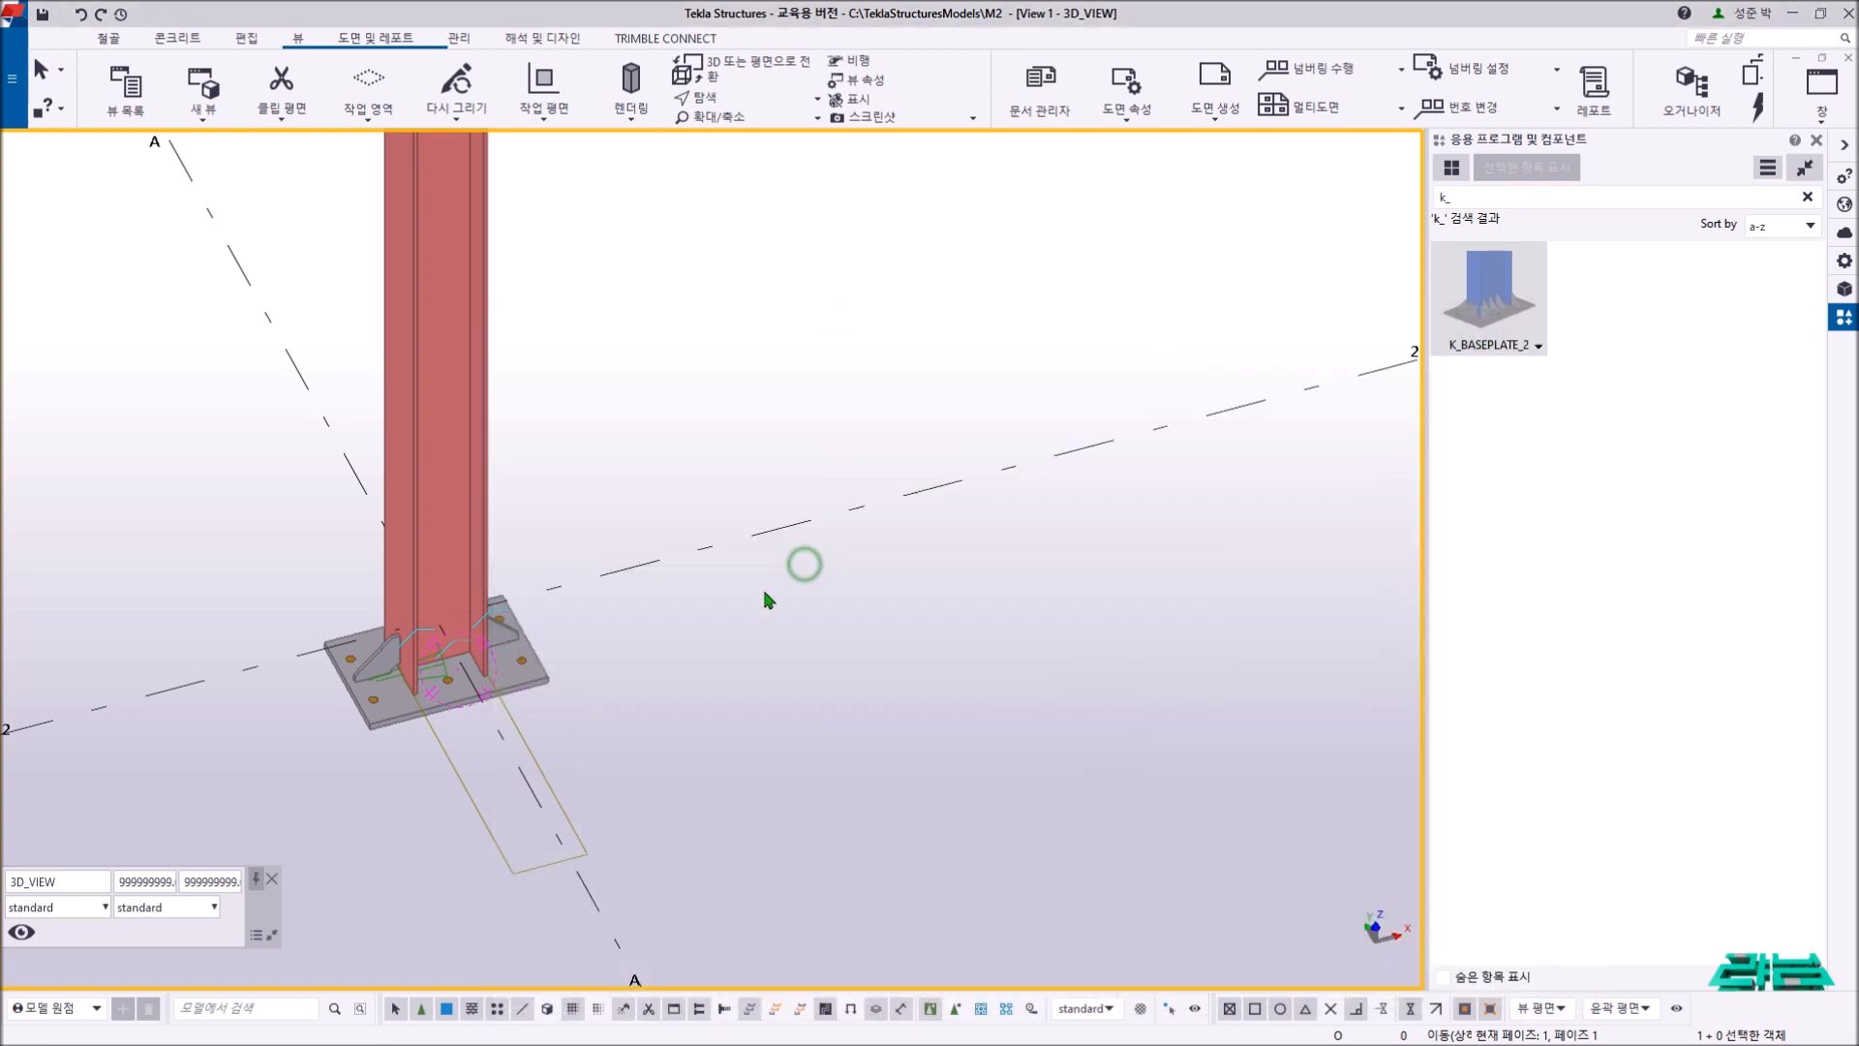
- Examine the frame's column feet and the connection detail drawings laid out beside it
{"action": "middle_click_drag", "start_coordinate": [769, 593], "coordinate": [717, 337]}
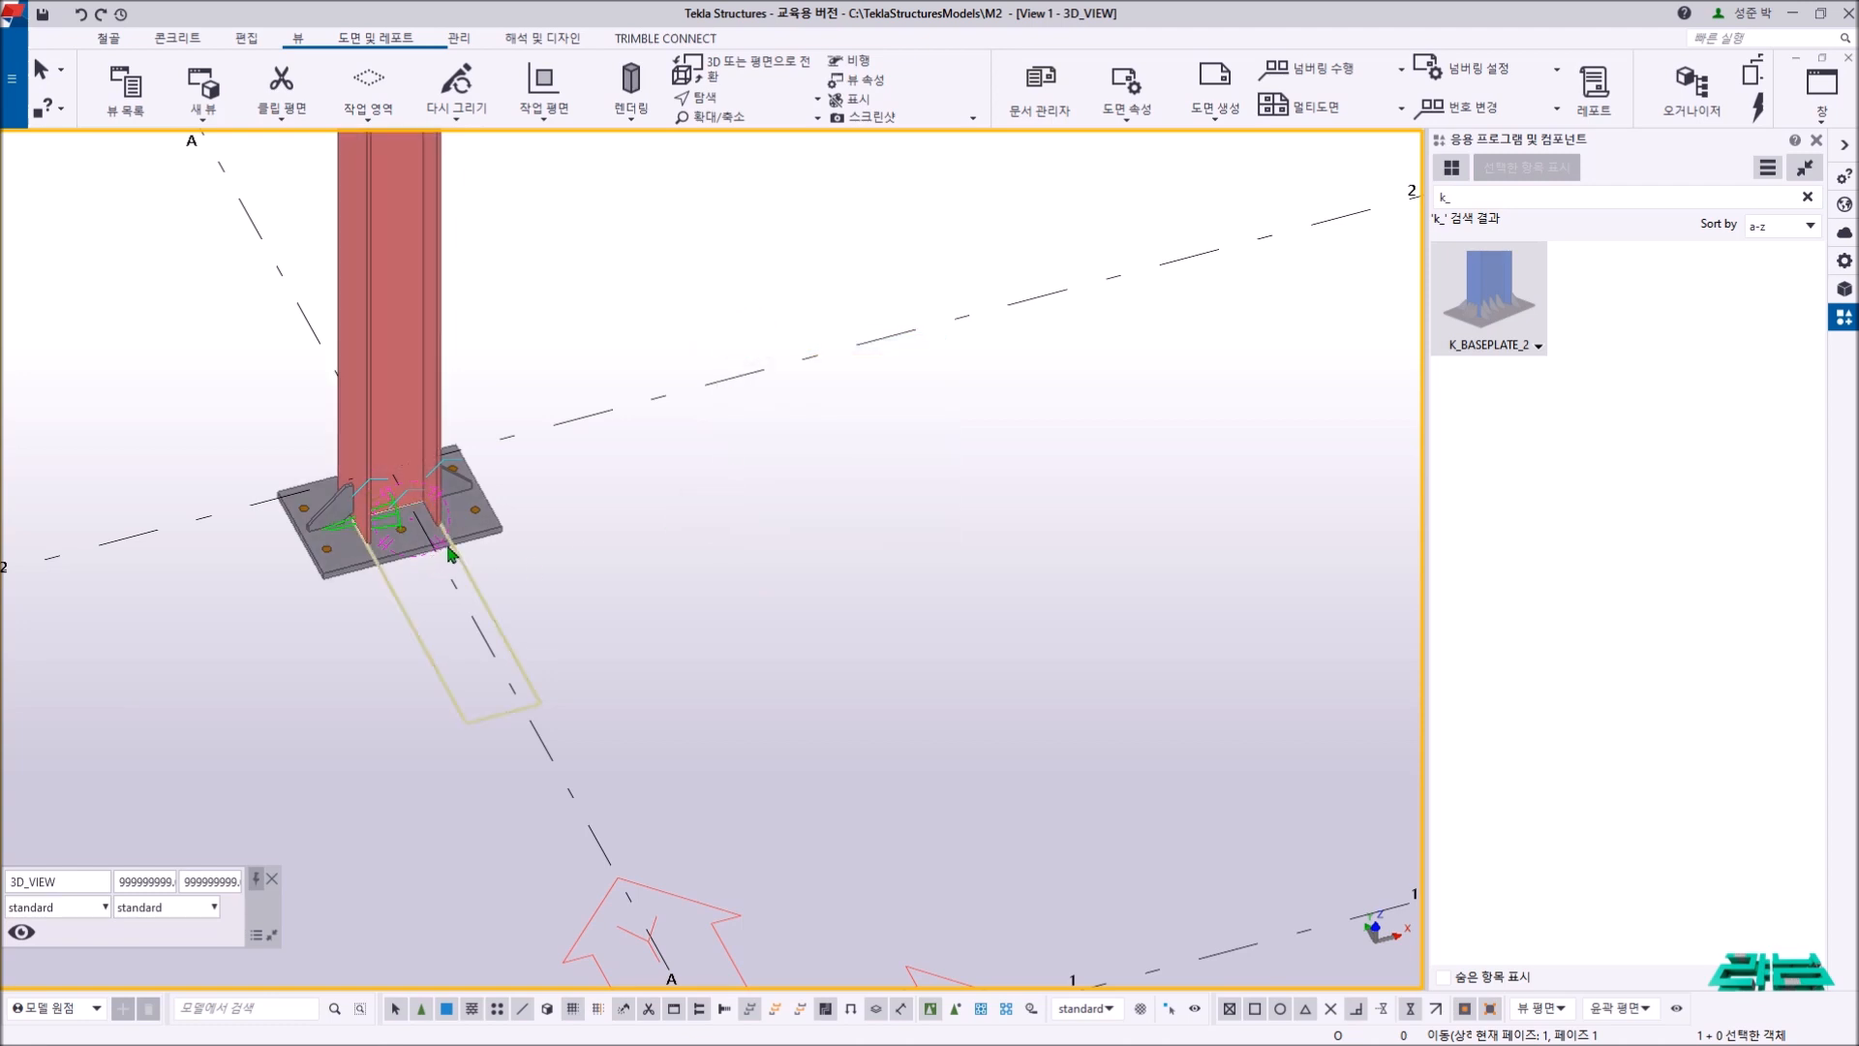
{"action": "middle_click_drag", "start_coordinate": [389, 544], "coordinate": [442, 499], "text": "ctrl"}
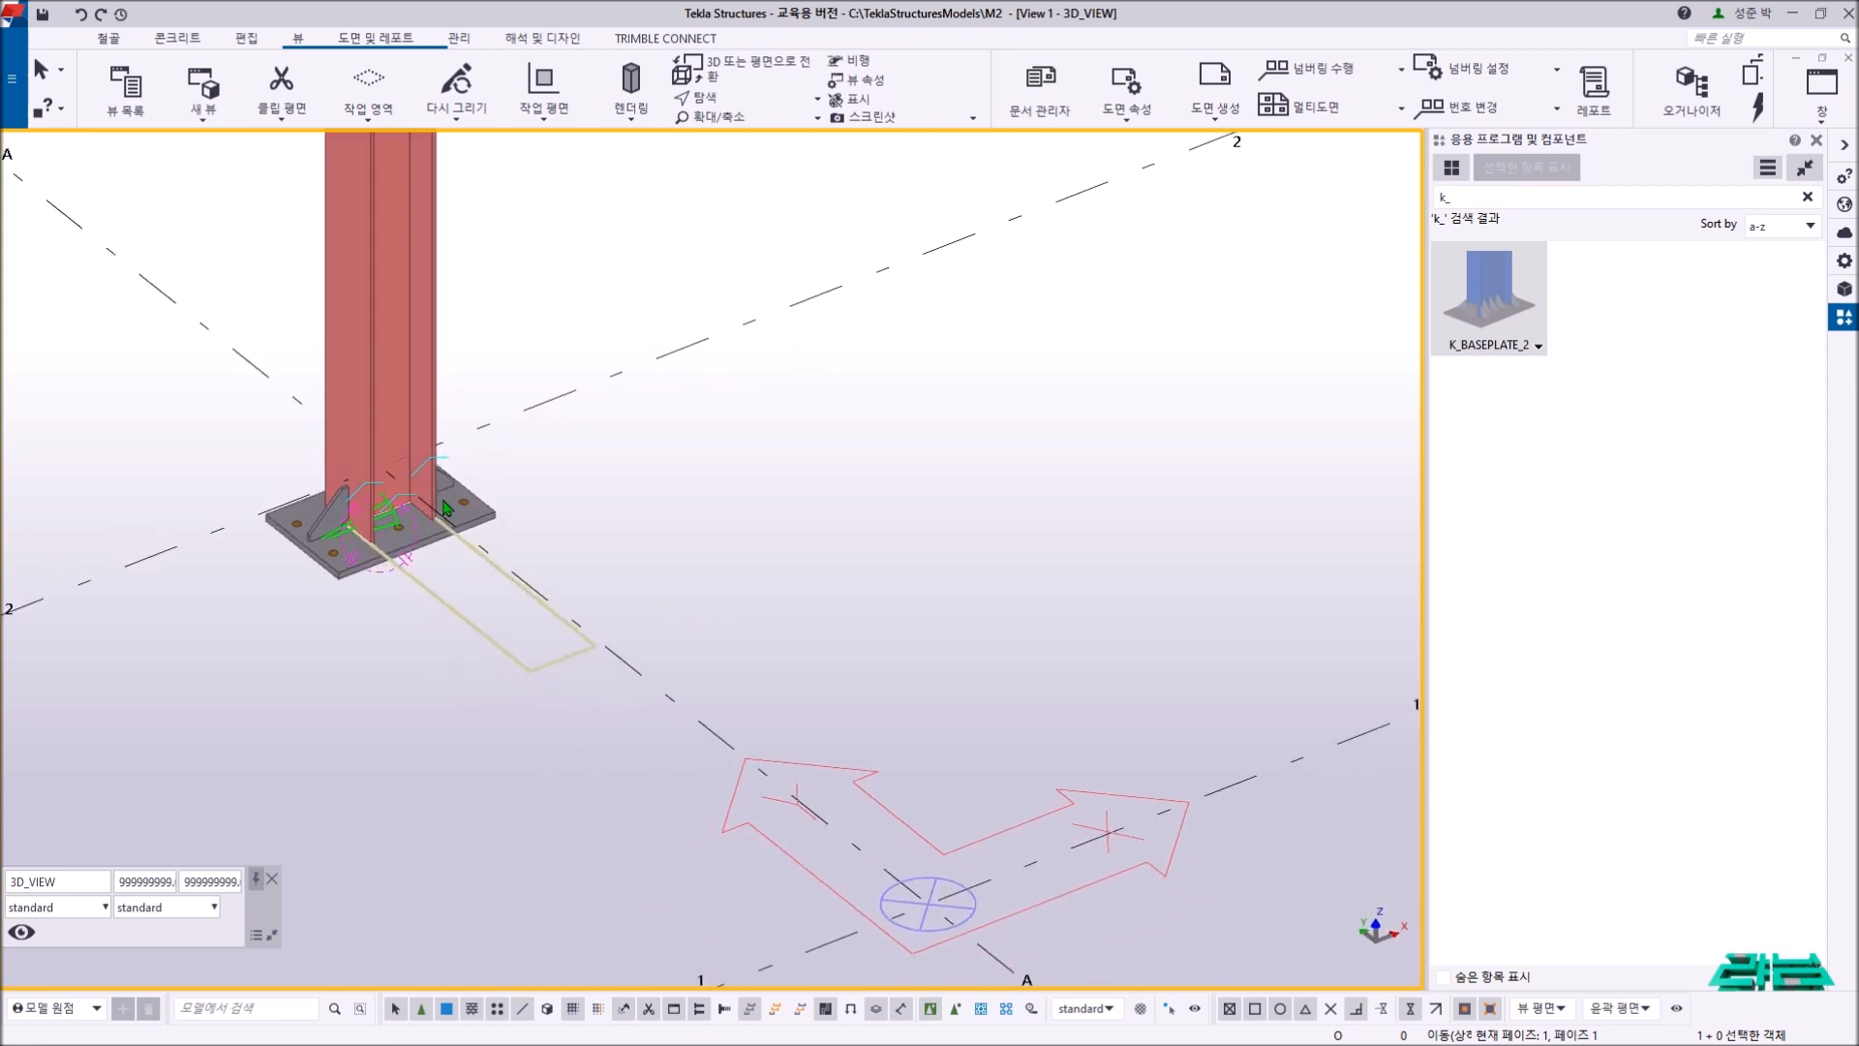
{"action": "middle_click_drag", "start_coordinate": [437, 598], "coordinate": [553, 690]}
{"action": "scroll", "coordinate": [553, 690], "scroll_direction": "down", "scroll_amount": 3}
{"action": "scroll", "coordinate": [553, 687], "scroll_direction": "down", "scroll_amount": 3}
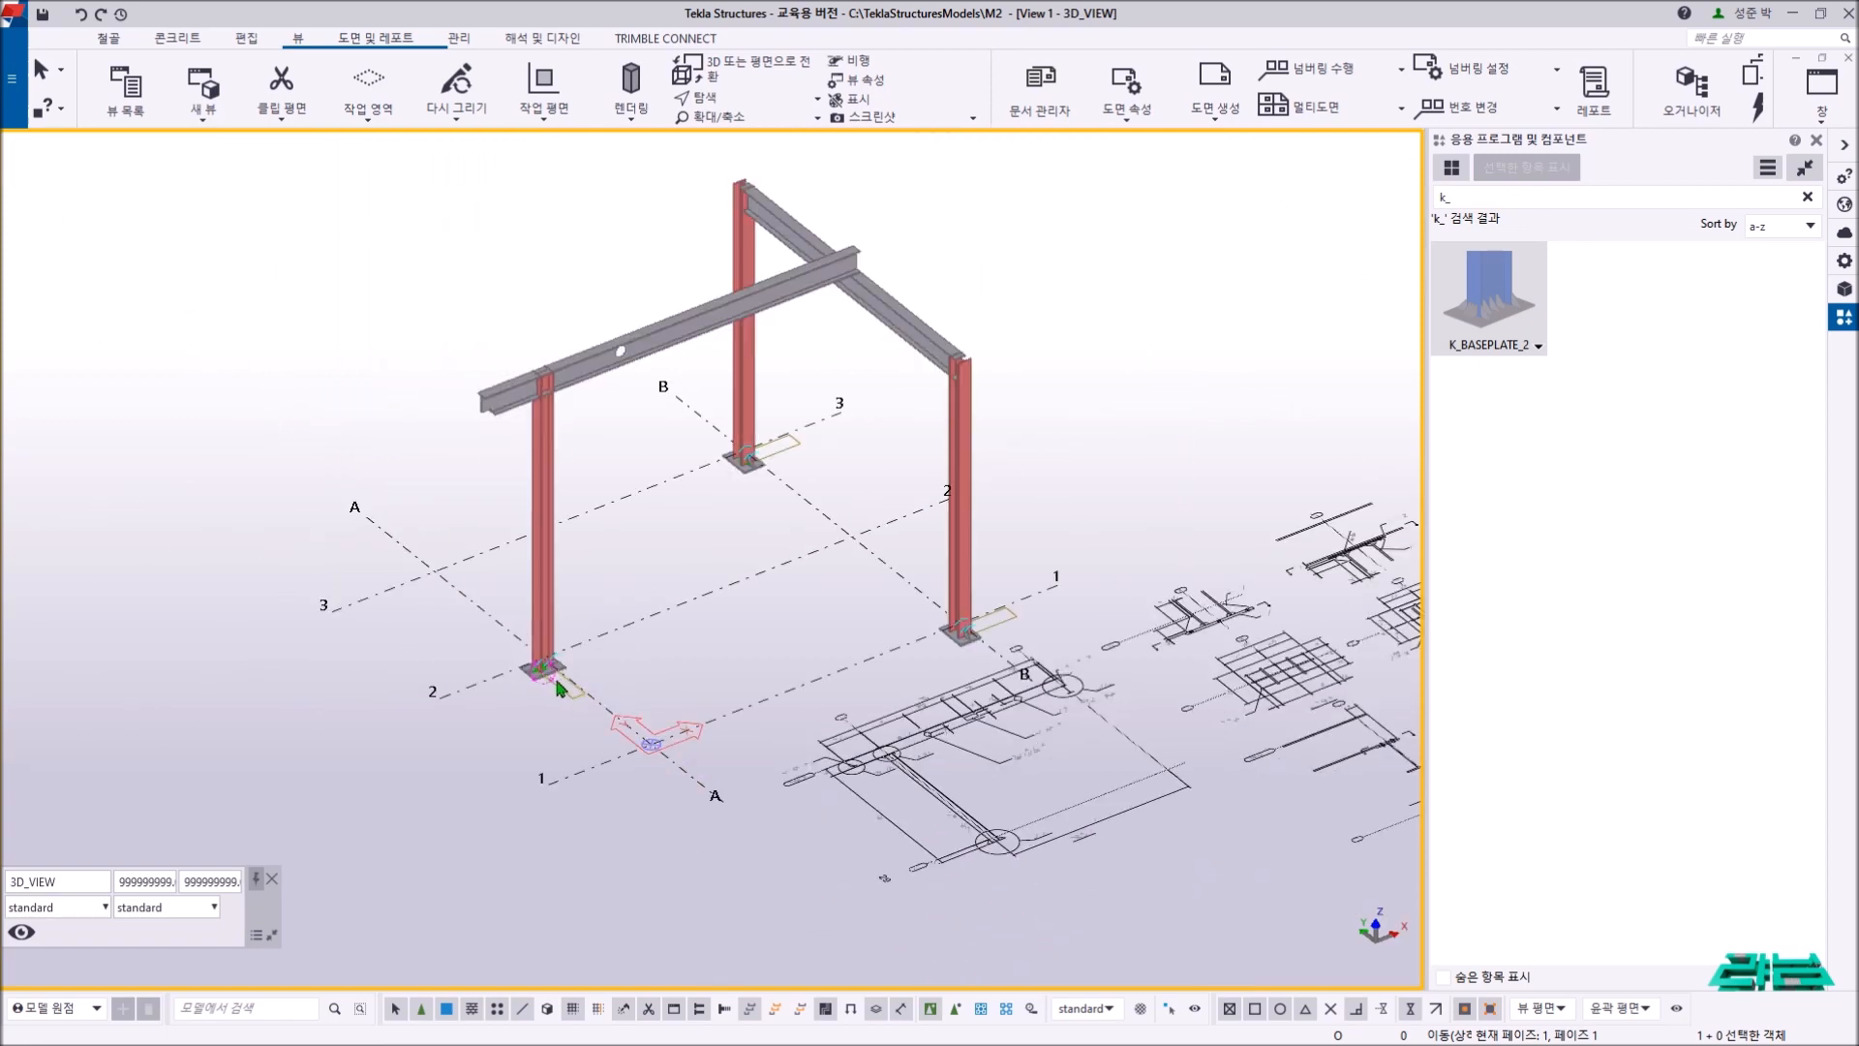
{"action": "scroll", "coordinate": [994, 736], "scroll_direction": "up", "scroll_amount": 5}
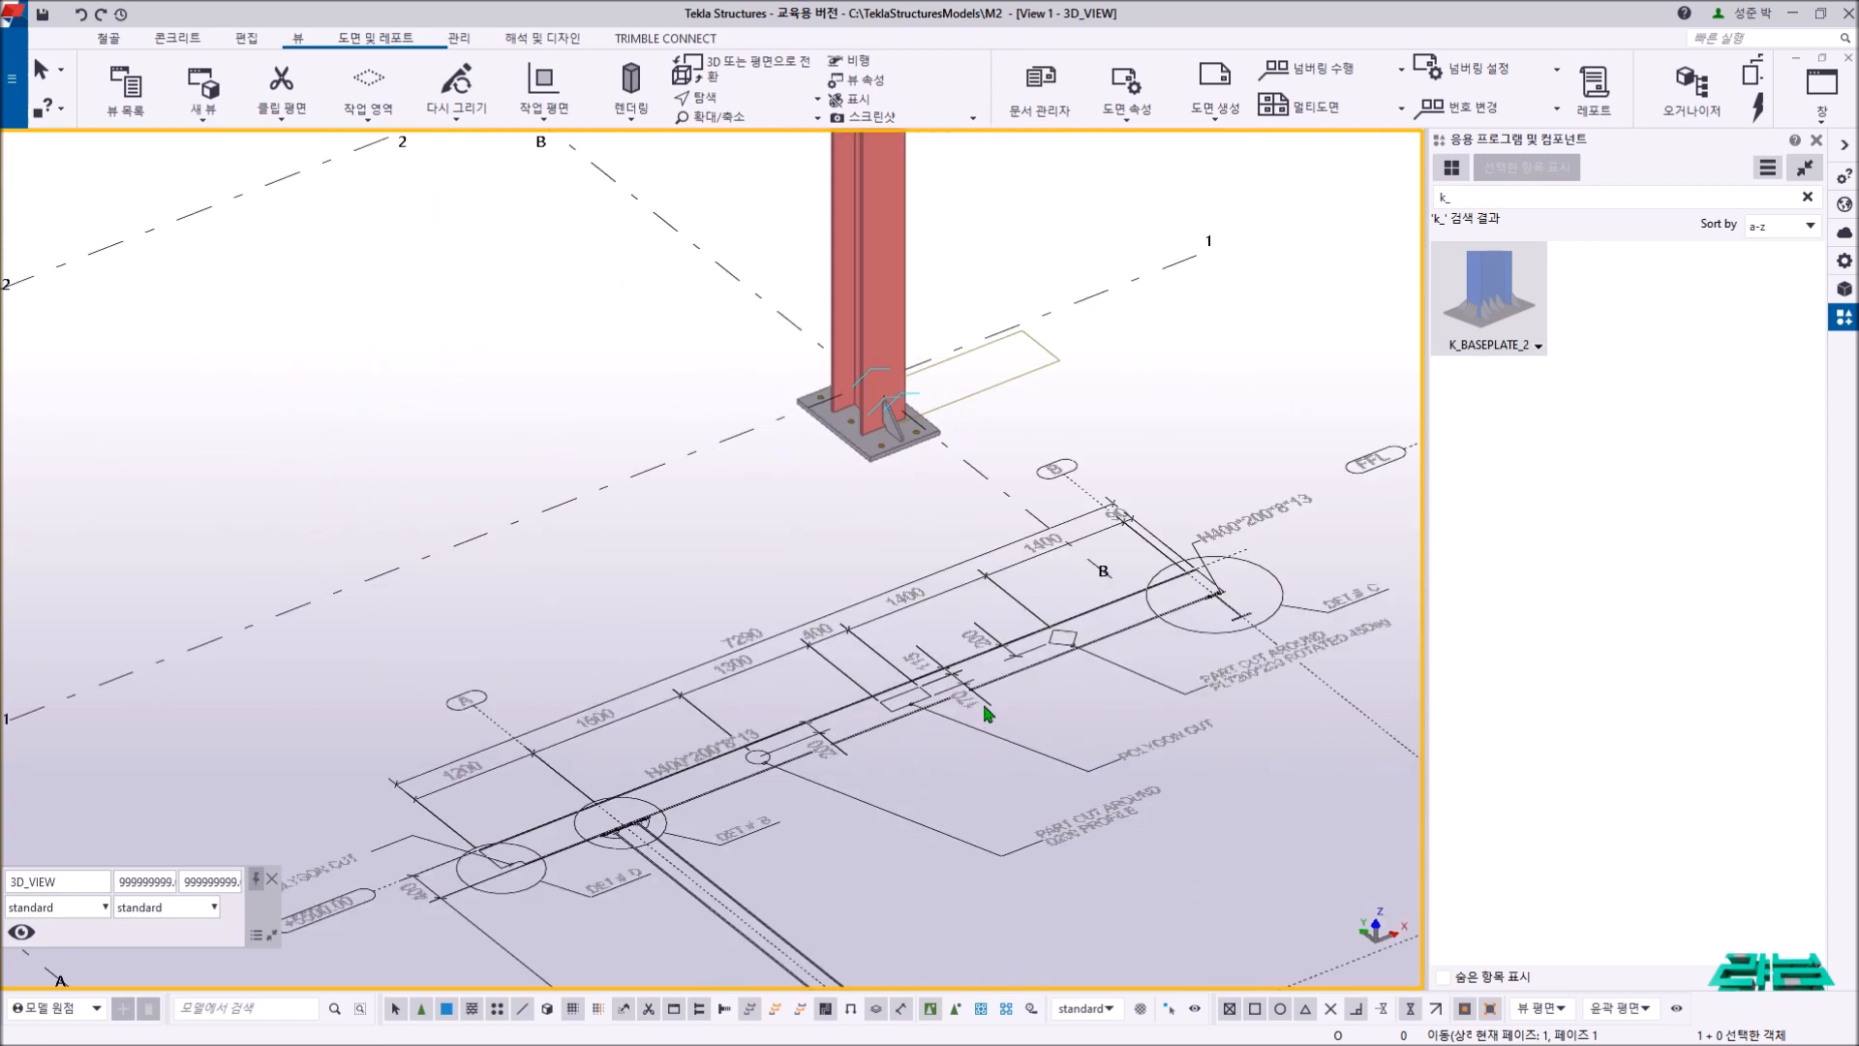
{"action": "scroll", "coordinate": [1165, 578], "scroll_direction": "down", "scroll_amount": 3}
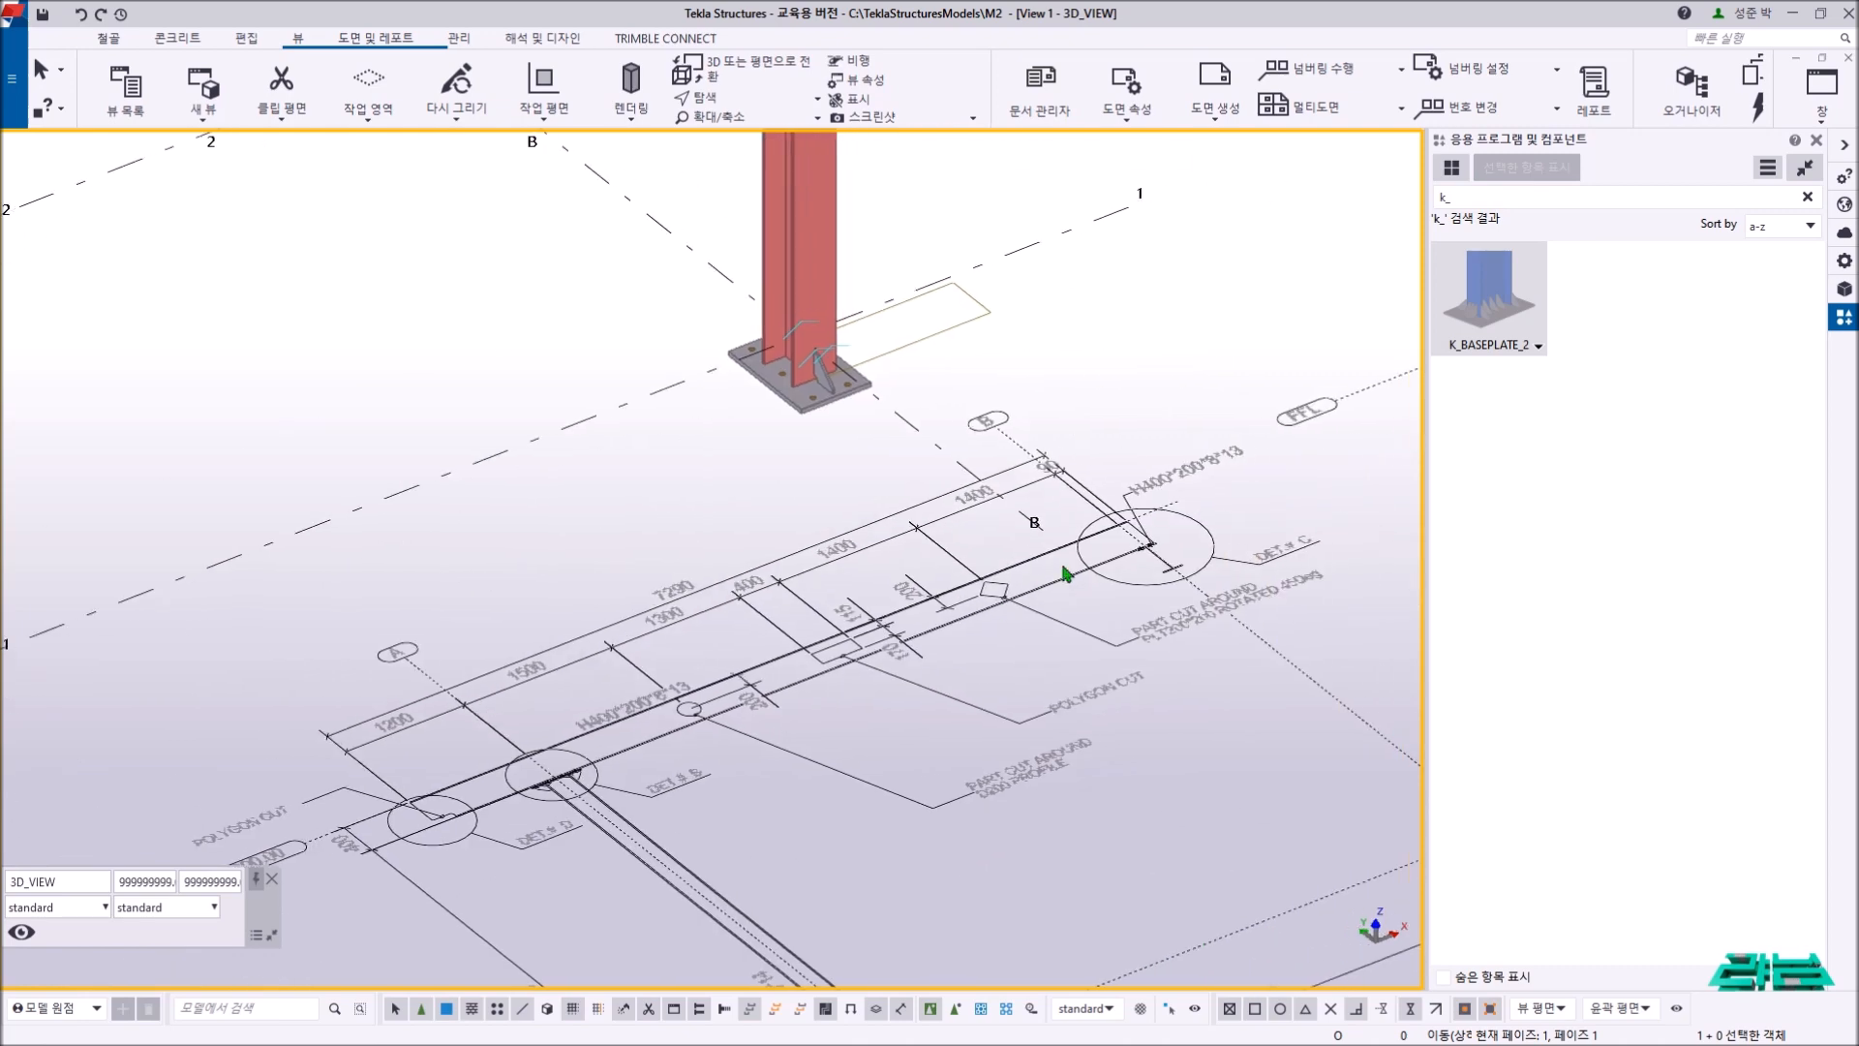
{"action": "scroll", "coordinate": [1107, 559], "scroll_direction": "down", "scroll_amount": 4}
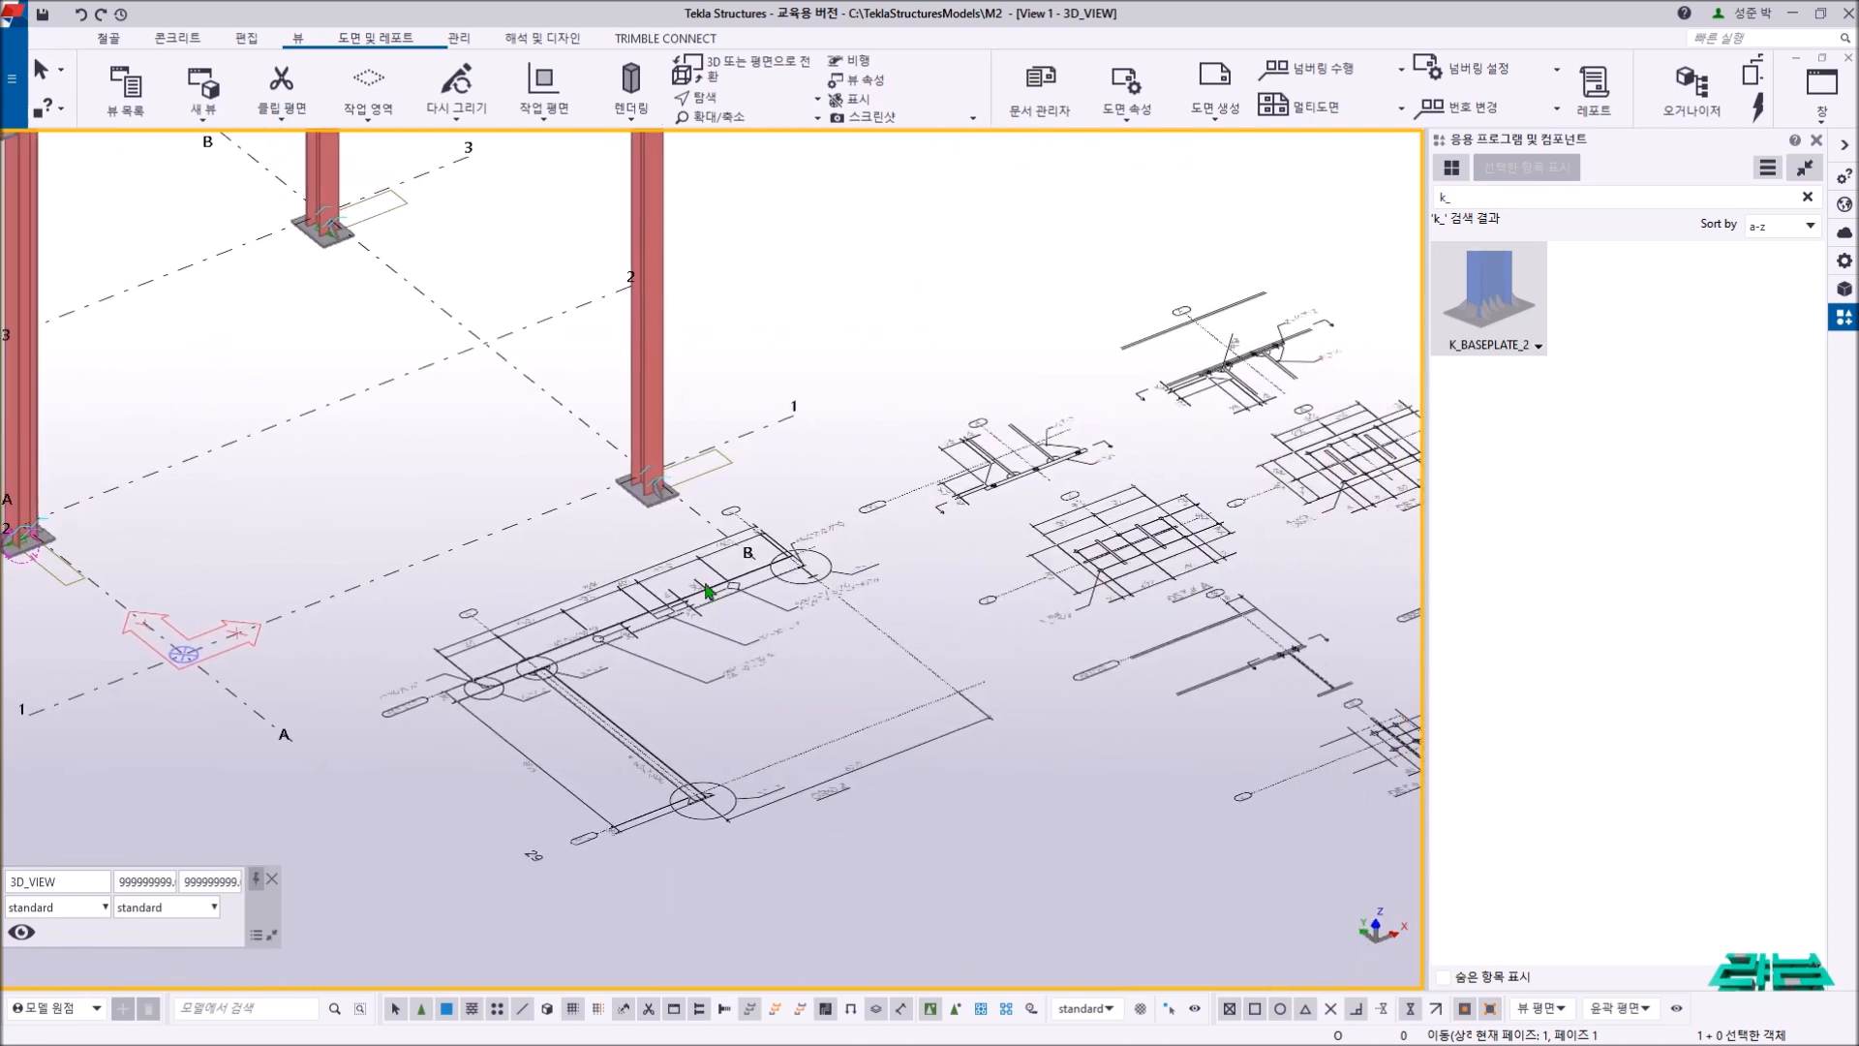
{"action": "middle_click_drag", "start_coordinate": [1018, 621], "coordinate": [952, 634]}
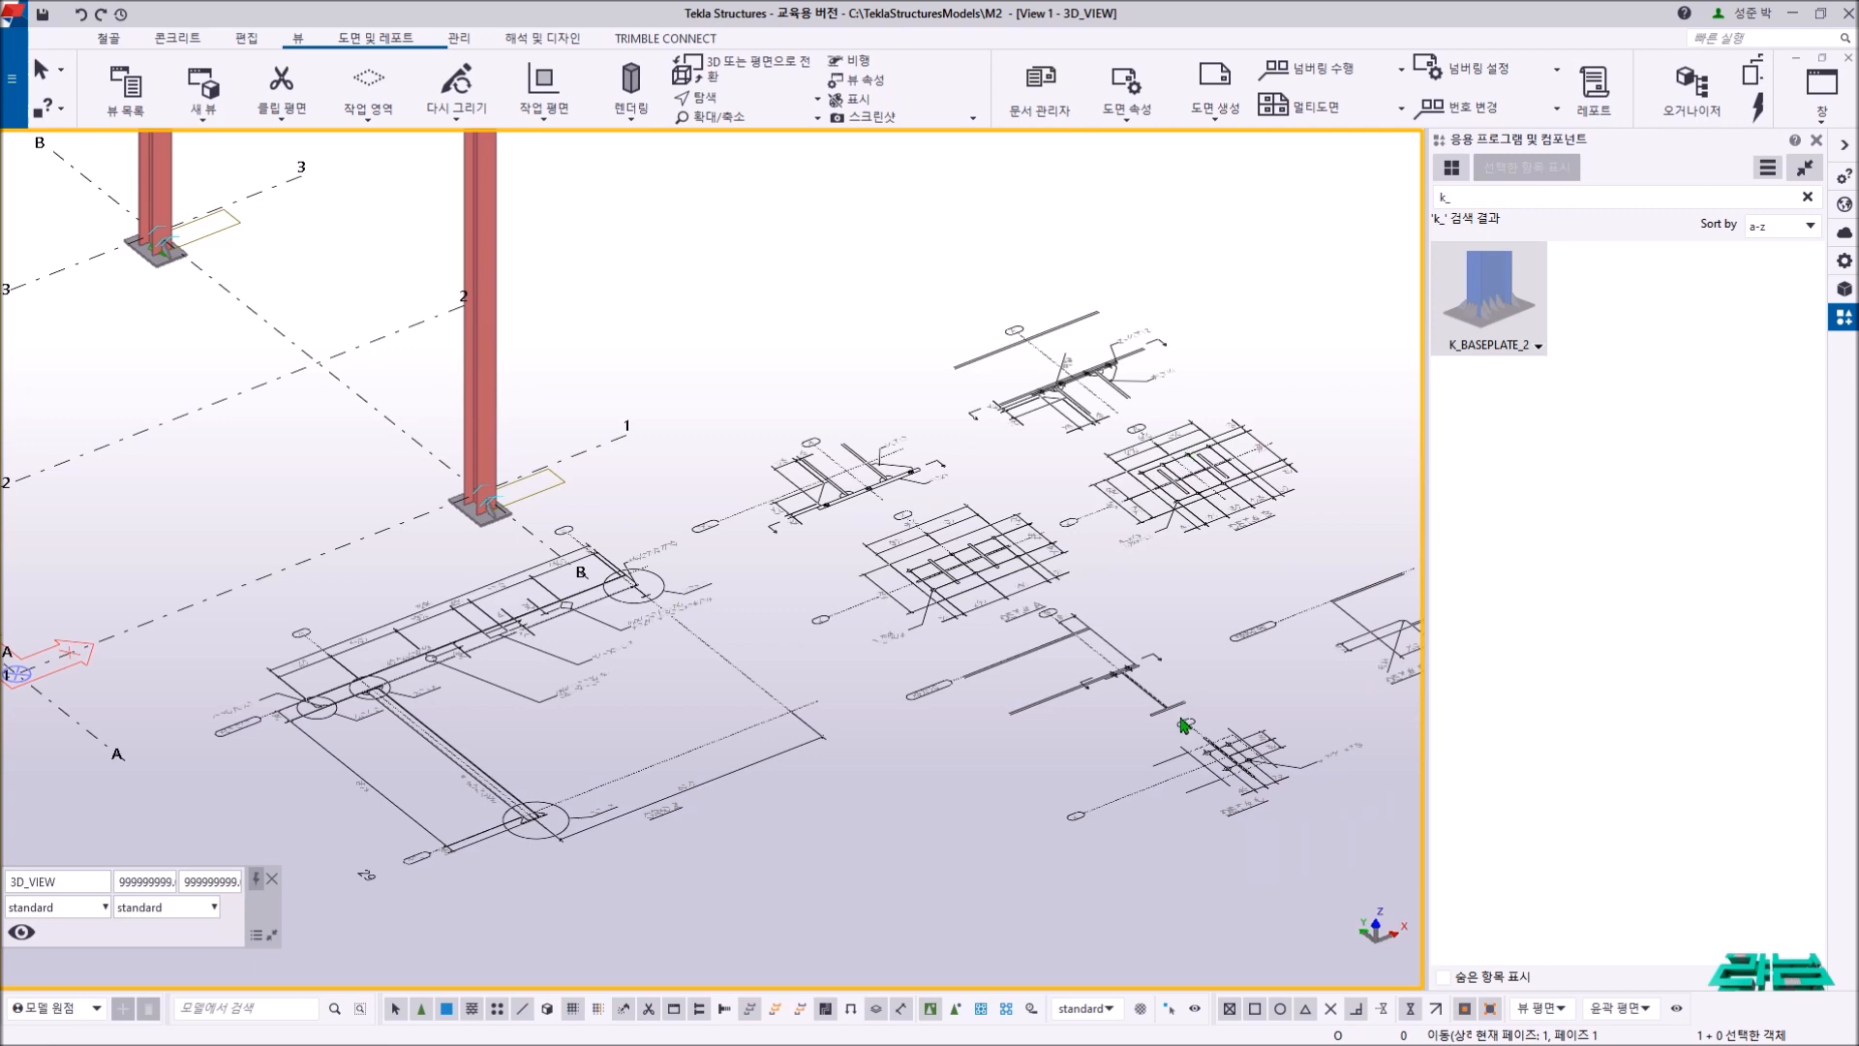
{"action": "scroll", "coordinate": [1143, 693], "scroll_direction": "up", "scroll_amount": 4}
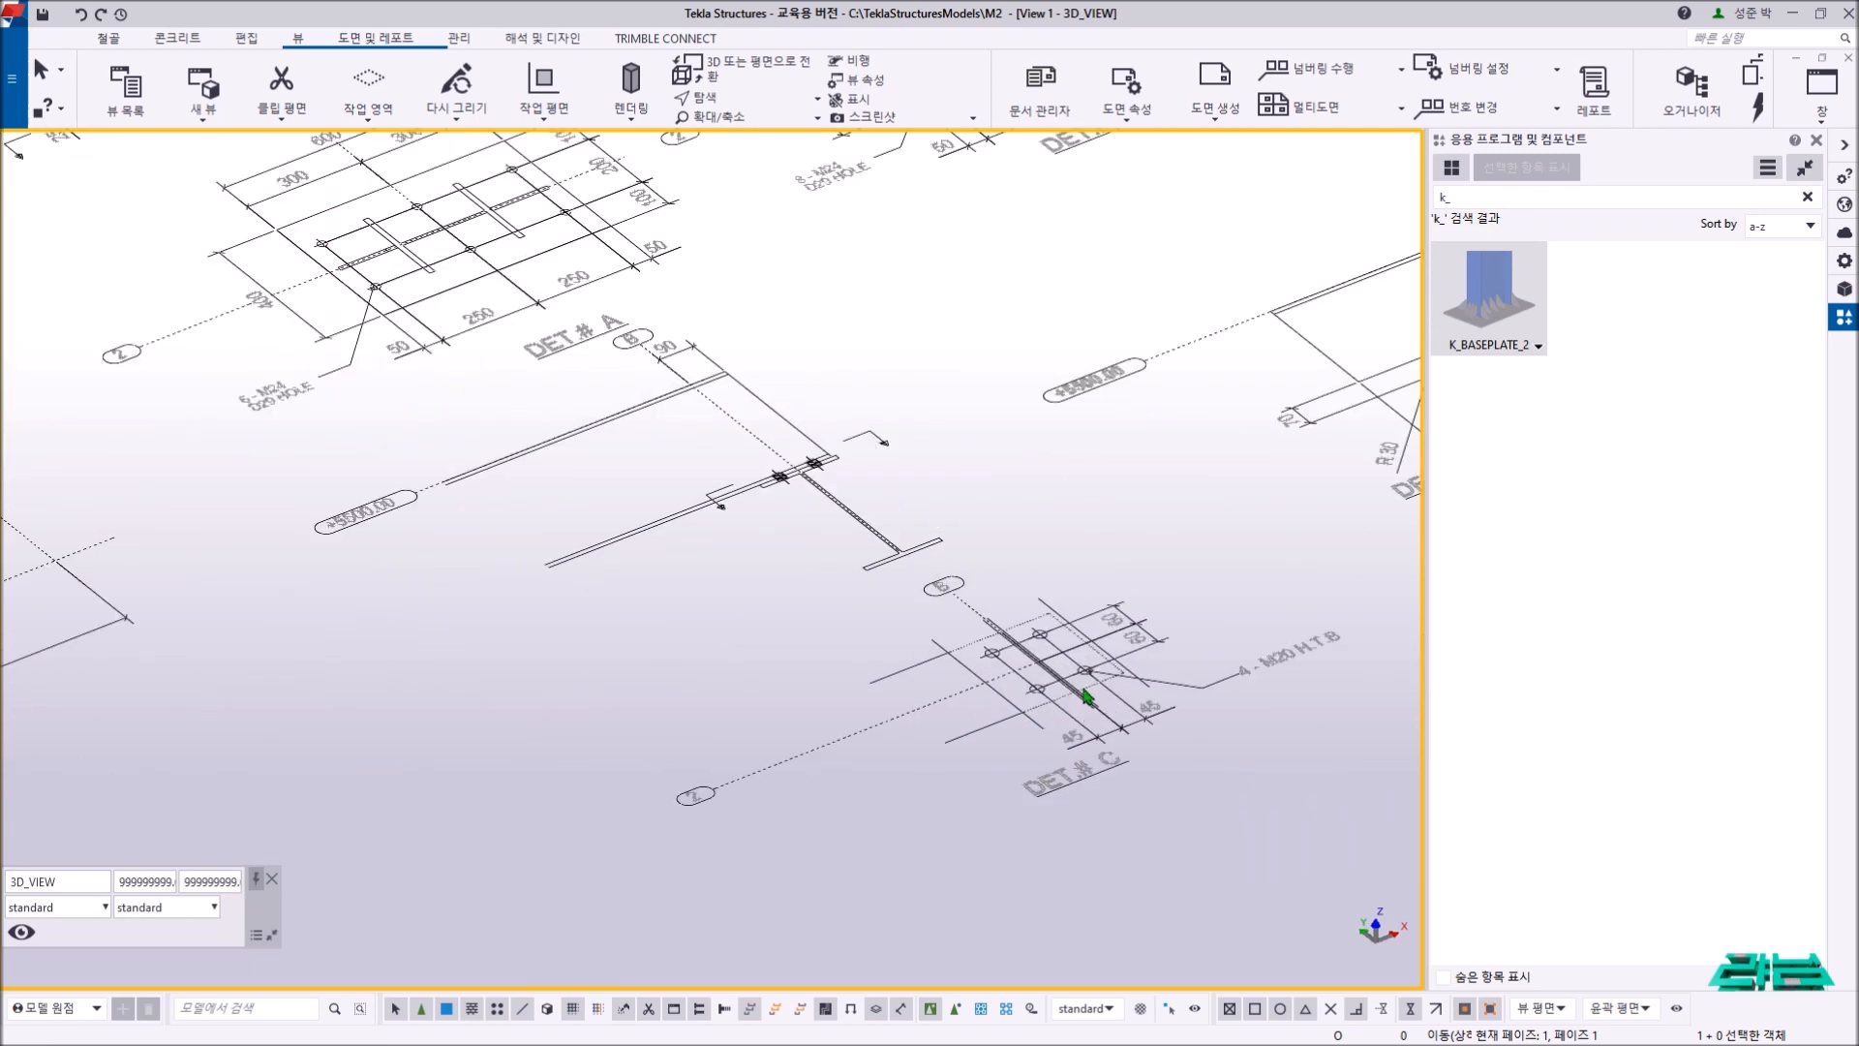
{"action": "scroll", "coordinate": [1077, 702], "scroll_direction": "down", "scroll_amount": 5}
{"action": "scroll", "coordinate": [744, 647], "scroll_direction": "up", "scroll_amount": 4}
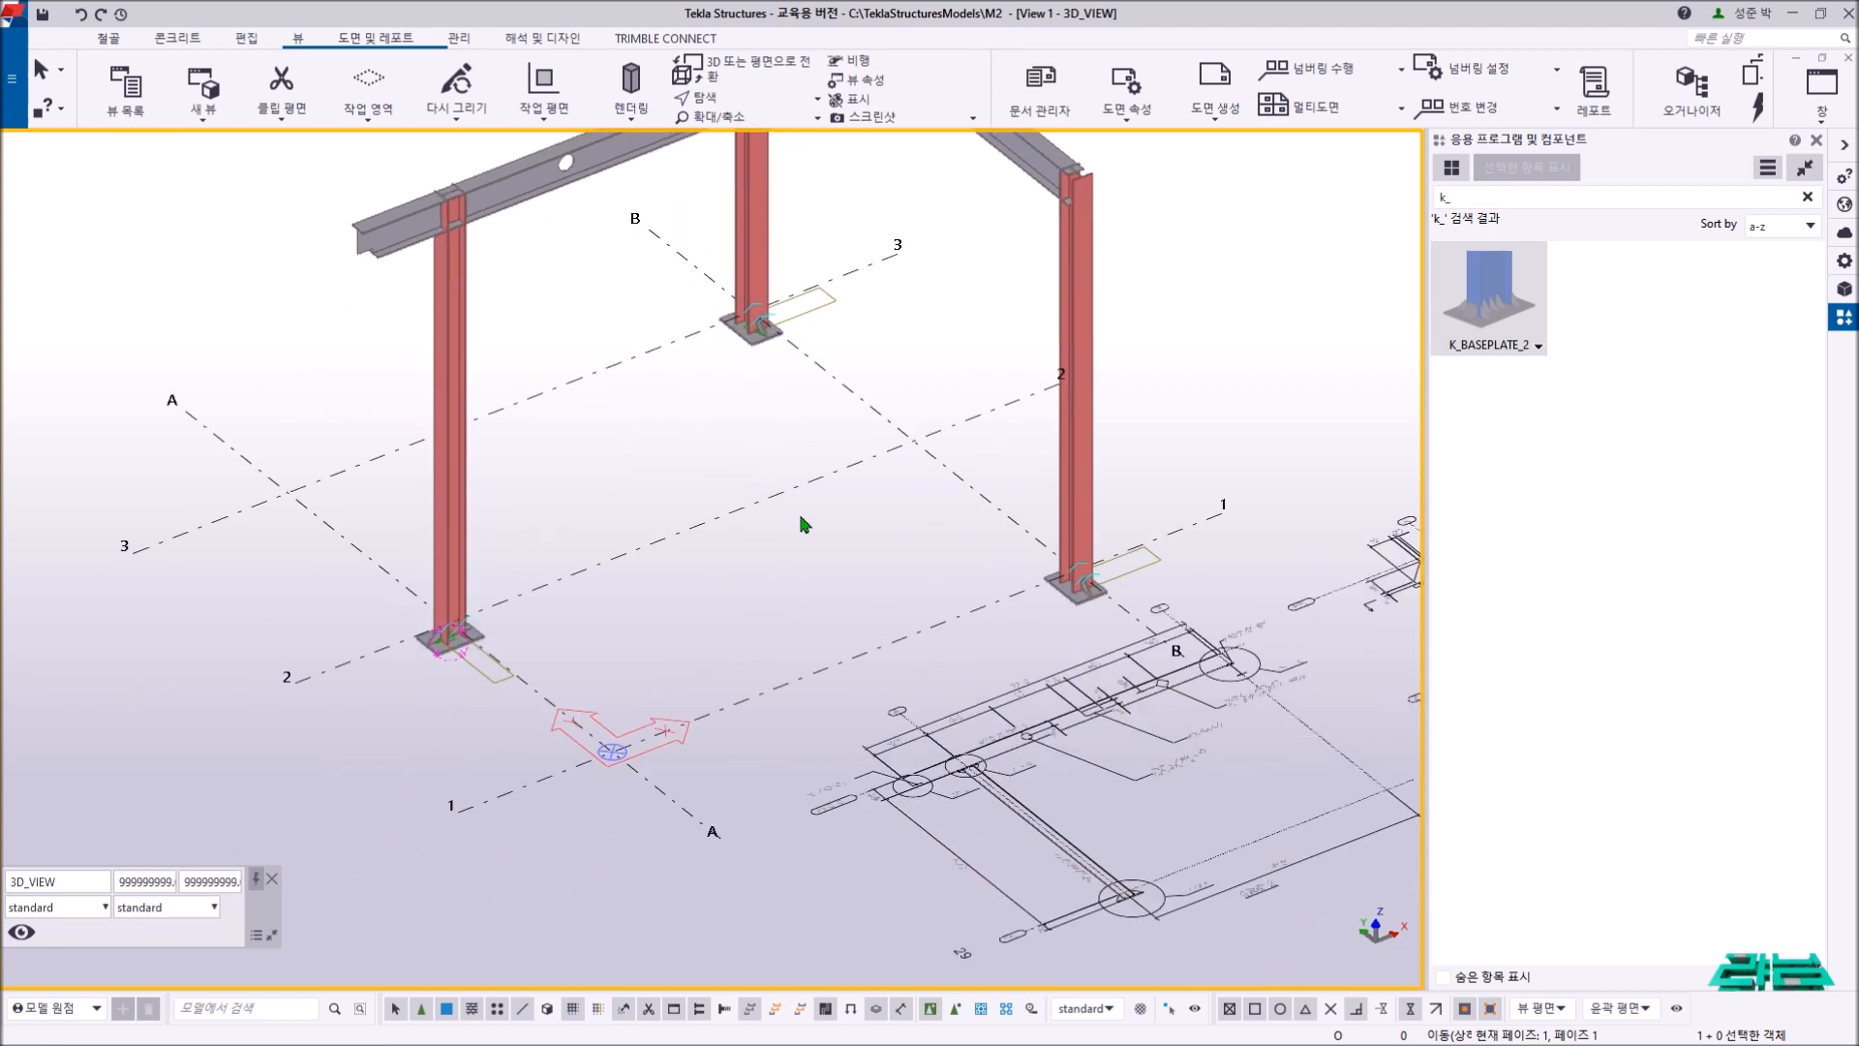
- Select the base plate component at the foot of the column on grid A/2
{"action": "scroll", "coordinate": [469, 647], "scroll_direction": "up", "scroll_amount": 5}
{"action": "left_click", "coordinate": [344, 629]}
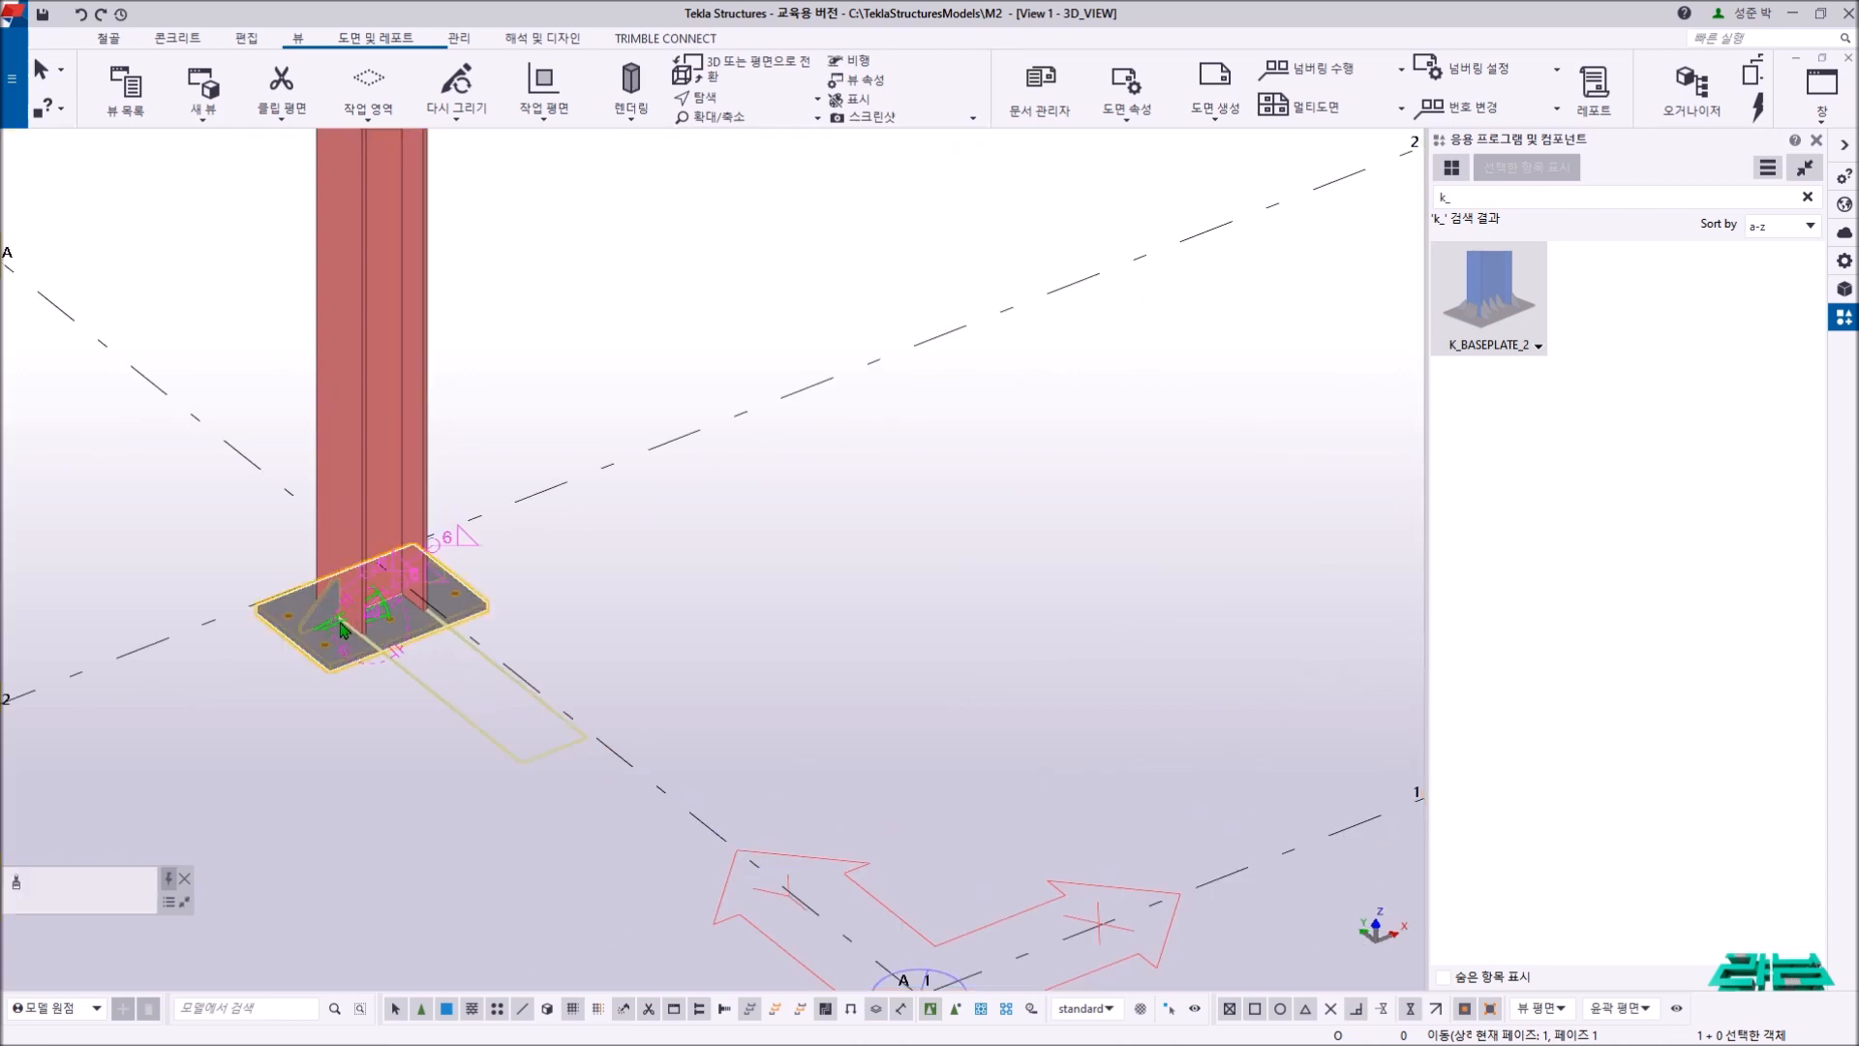
{"action": "middle_click_drag", "start_coordinate": [620, 741], "coordinate": [1178, 684]}
{"action": "scroll", "coordinate": [1013, 587], "scroll_direction": "up", "scroll_amount": 3}
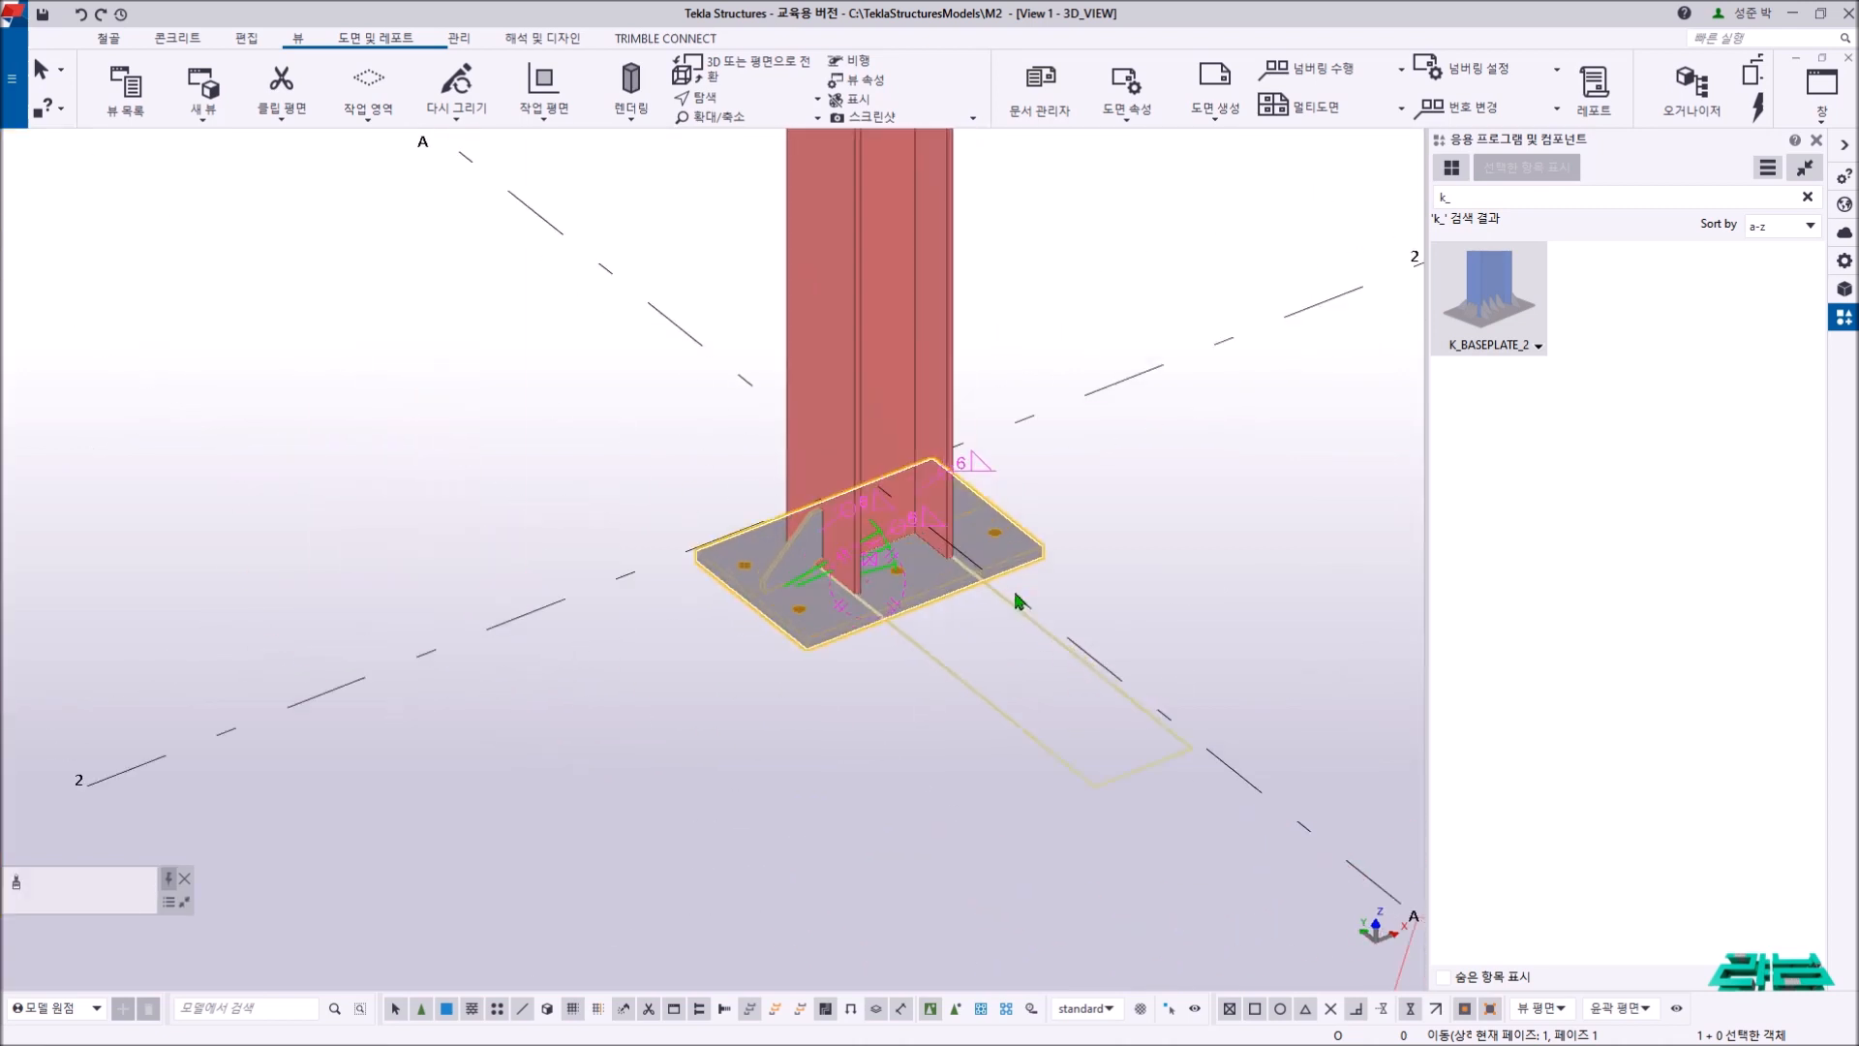